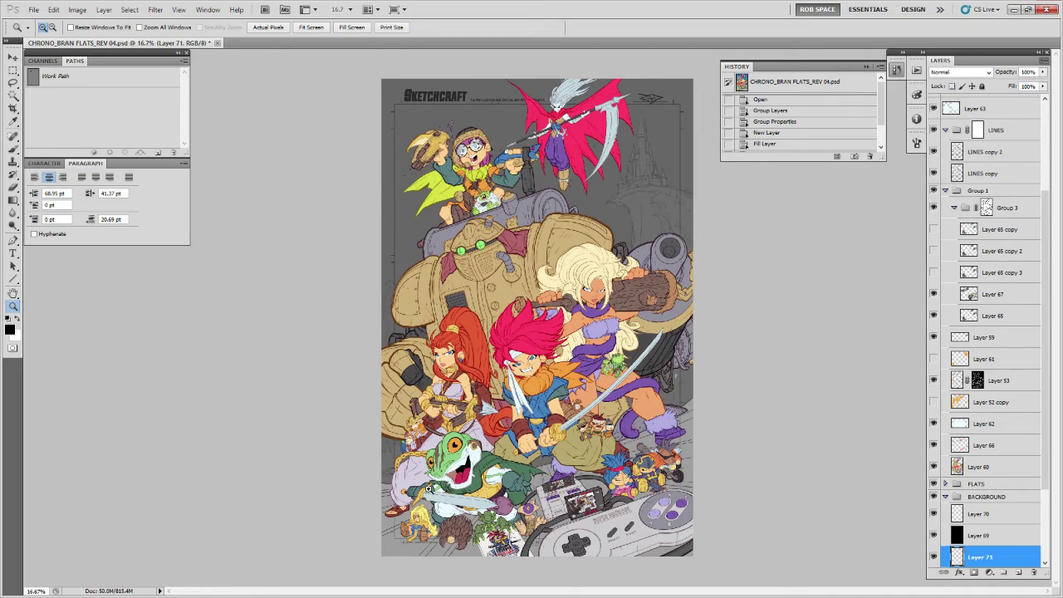
# Examine the flat-colored characters up close across the poster, from the foreground group up to the title and the scythe-wielding figure.
pyautogui.click(481, 467)
pyautogui.click(520, 363)
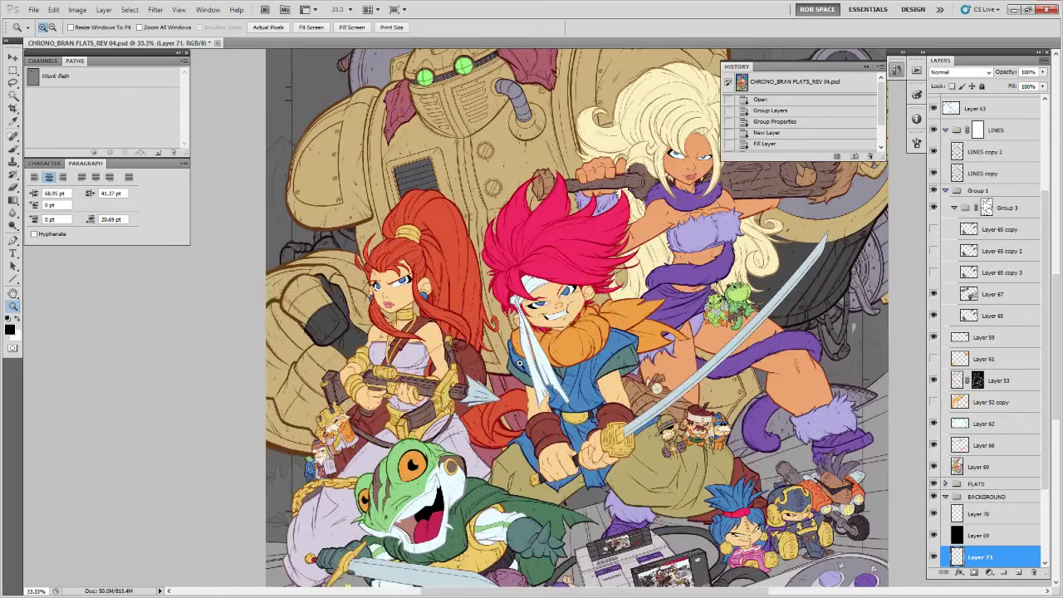
pyautogui.click(523, 372)
pyautogui.moveTo(535, 416); pyautogui.dragTo(596, 429)
pyautogui.moveTo(452, 326); pyautogui.dragTo(562, 591)
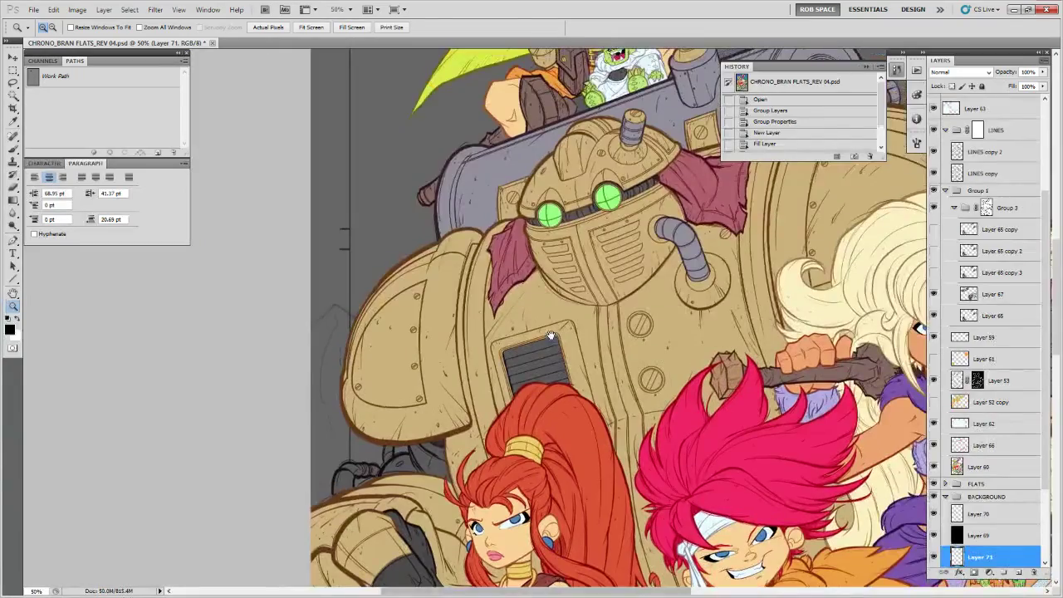
pyautogui.moveTo(550, 338); pyautogui.dragTo(498, 517)
pyautogui.moveTo(551, 172); pyautogui.dragTo(514, 417)
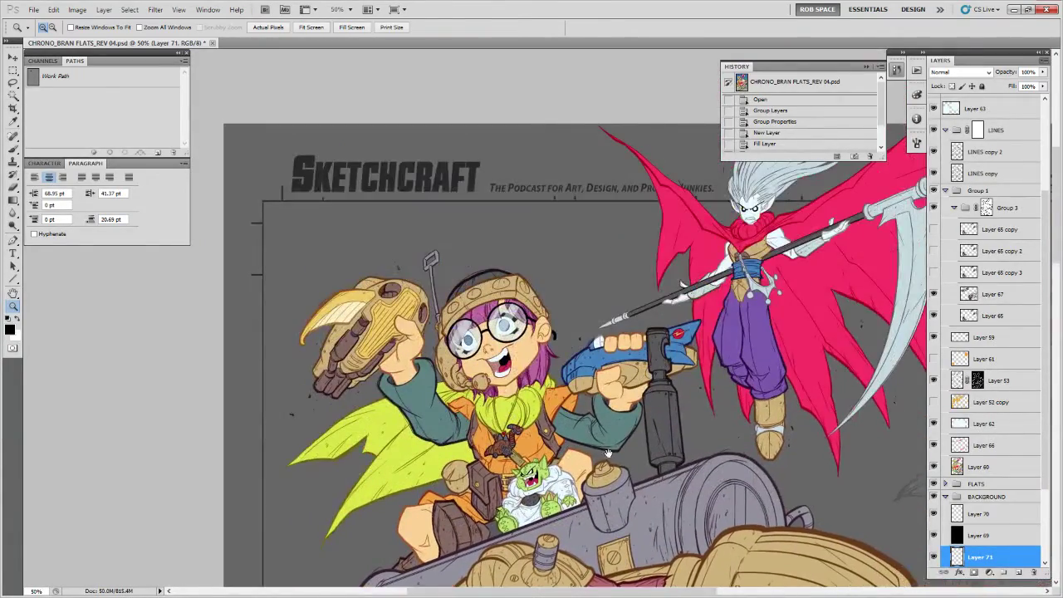
pyautogui.moveTo(883, 453); pyautogui.dragTo(703, 428)
pyautogui.scroll(-10, 748, 455)
pyautogui.hscroll(3, 748, 454)
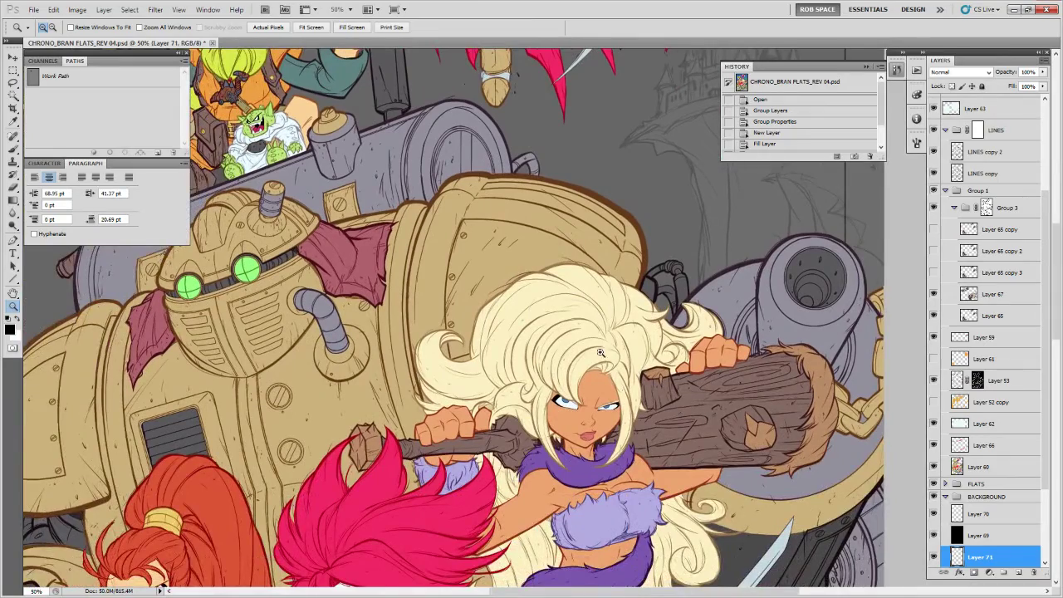
pyautogui.moveTo(599, 361); pyautogui.dragTo(644, 307)
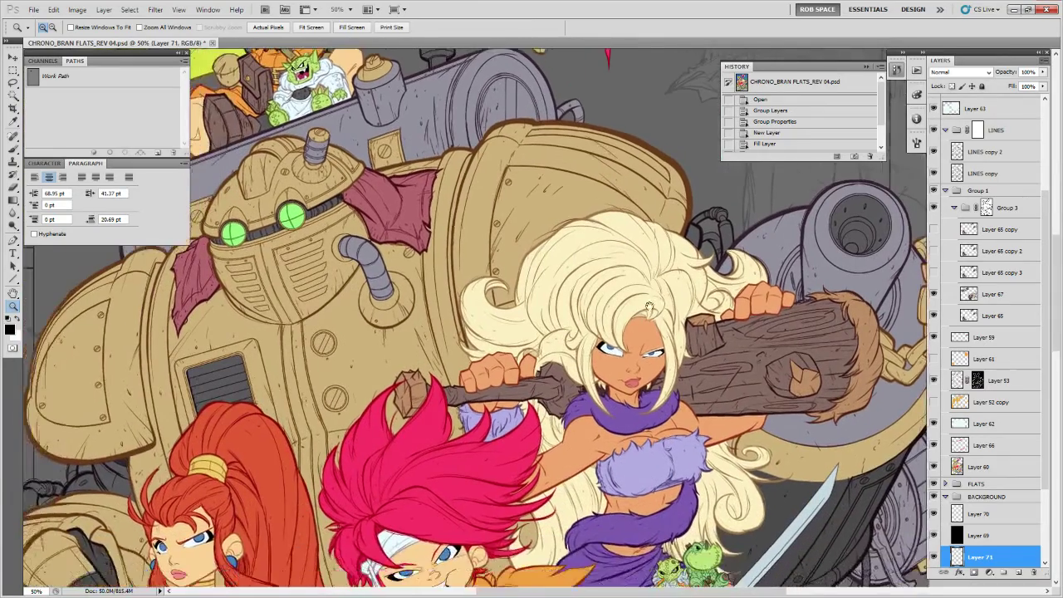
pyautogui.keyDown('alt'); pyautogui.click(644, 309); pyautogui.keyUp('alt')
pyautogui.keyDown('alt'); pyautogui.click(644, 309); pyautogui.keyUp('alt')
pyautogui.keyDown('alt'); pyautogui.click(644, 309); pyautogui.keyUp('alt')
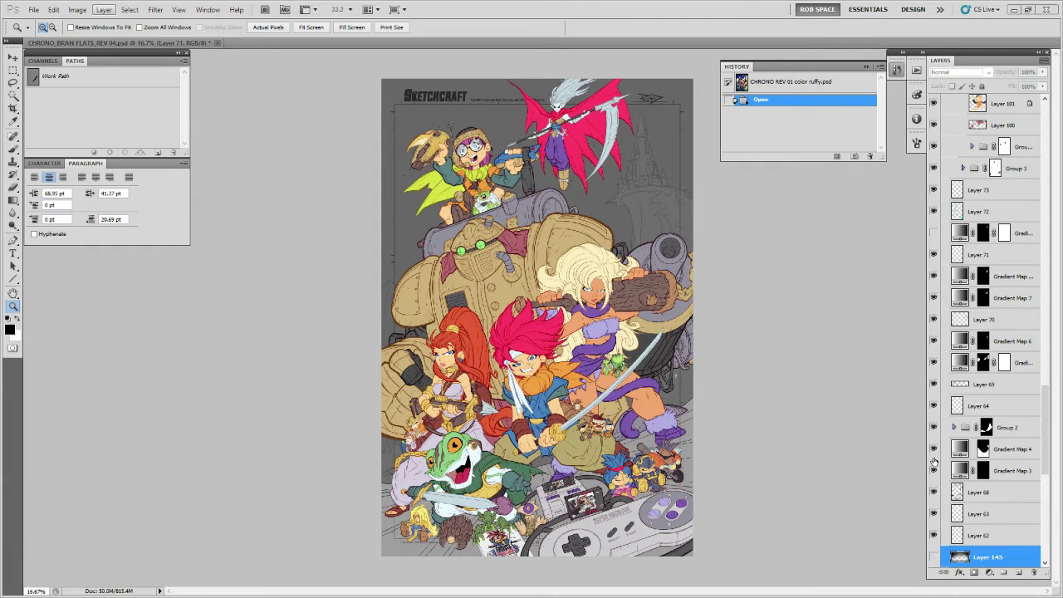
# Try to copy the Gradient Map 4 layer from CHRONO REV 01 color ruffy.psd into the flats document, and undo it.
pyautogui.click(988, 453)
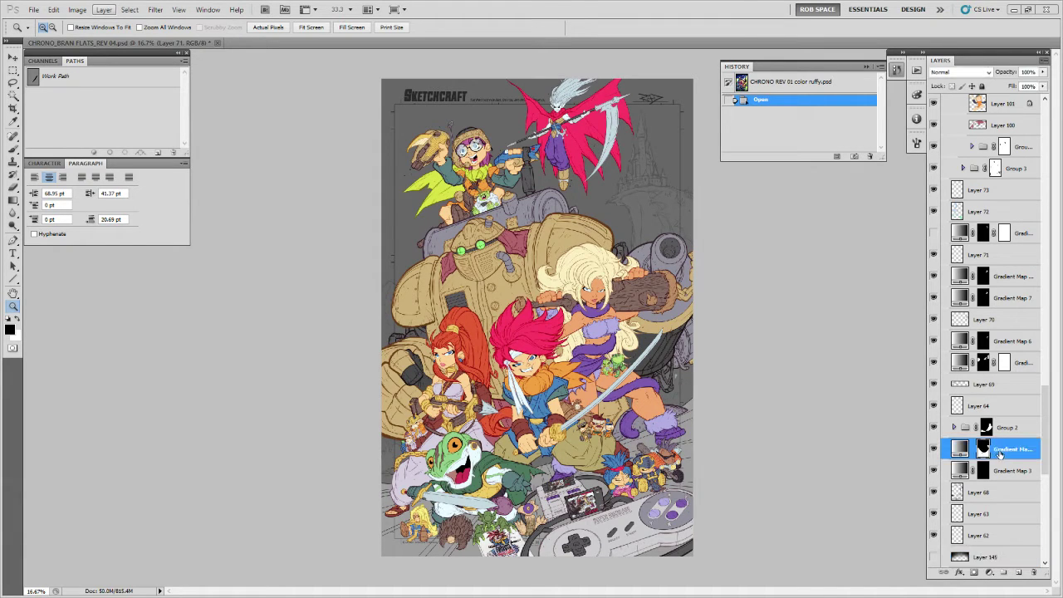
pyautogui.moveTo(999, 453); pyautogui.dragTo(594, 363)
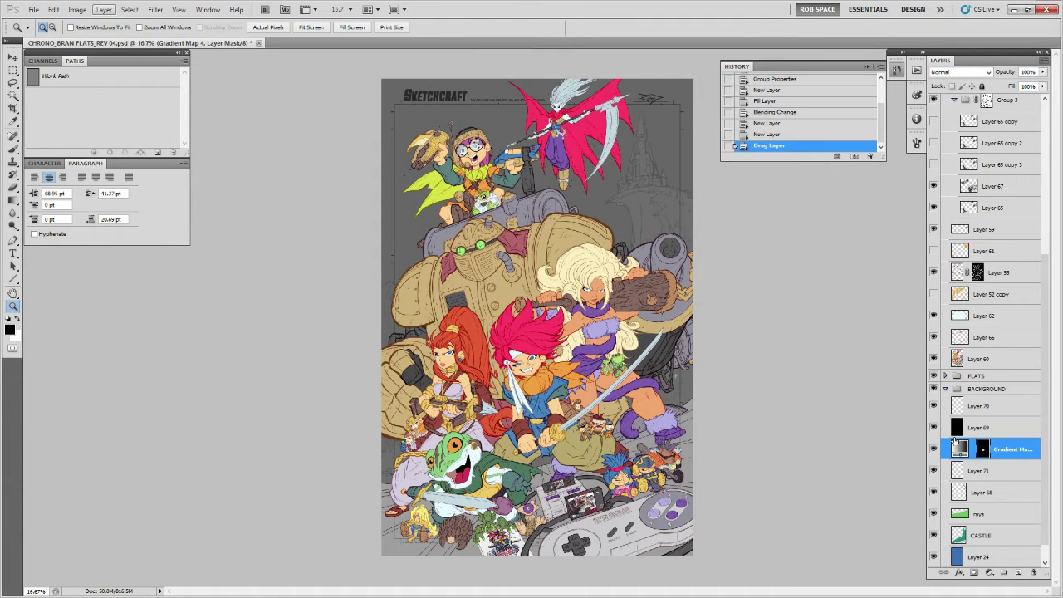
pyautogui.hotkey('ctrl', 'z')
pyautogui.hotkey('ctrl', 'Tab')
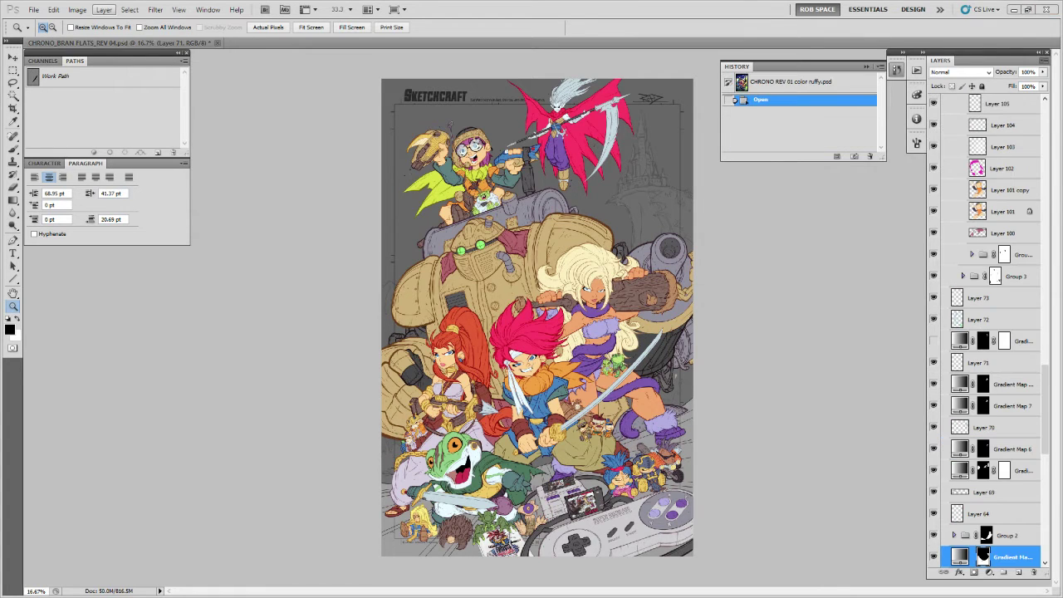
# Resample CHRONO REV 01 color ruffy.psd to a resolution of 300 pixels/inch.
pyautogui.click(78, 10)
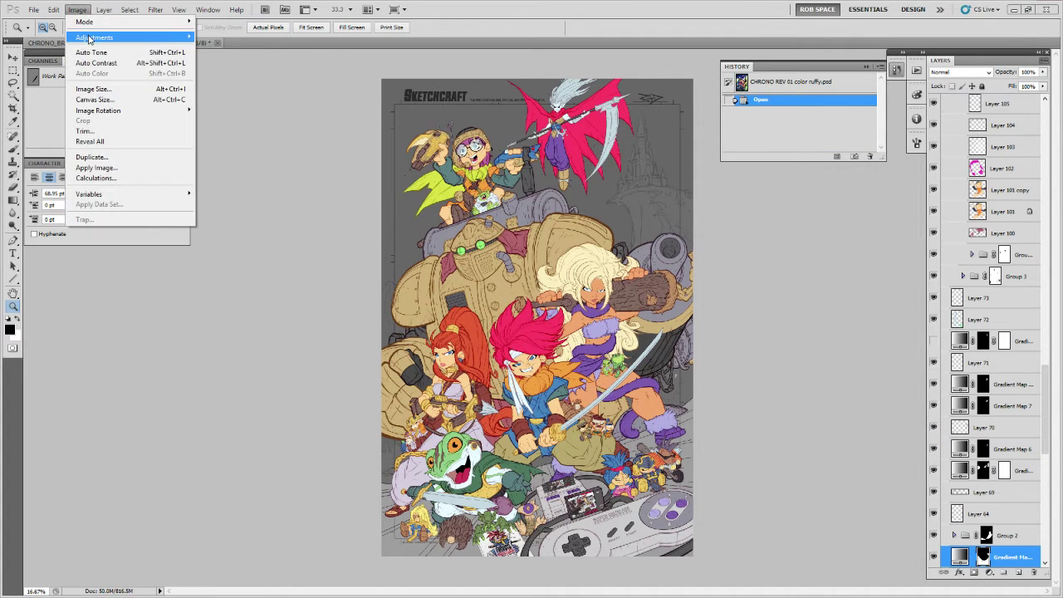
pyautogui.click(91, 89)
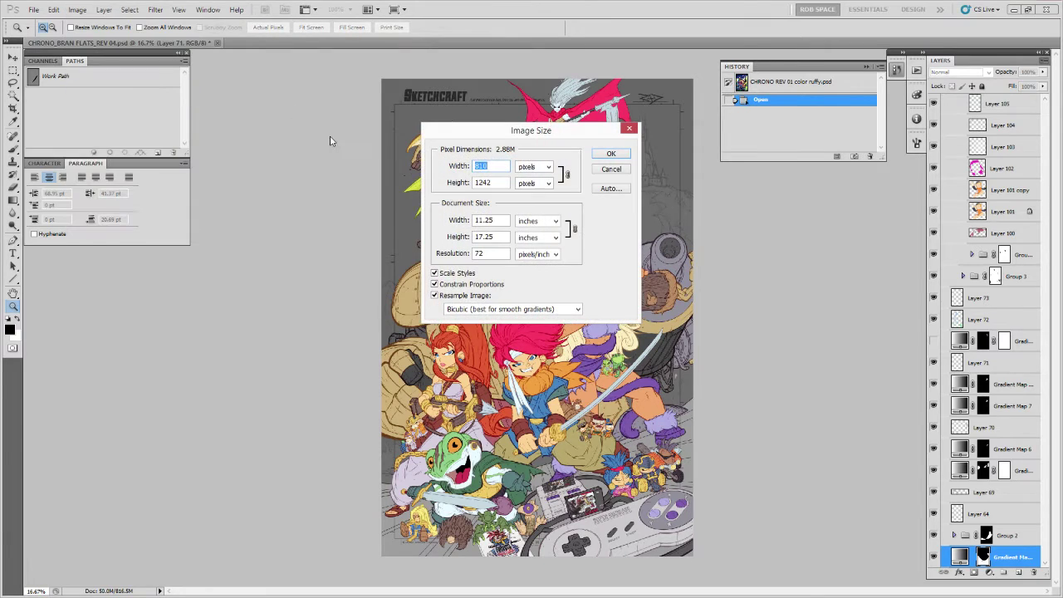
pyautogui.doubleClick(491, 254)
pyautogui.write('300')
pyautogui.press('Return')
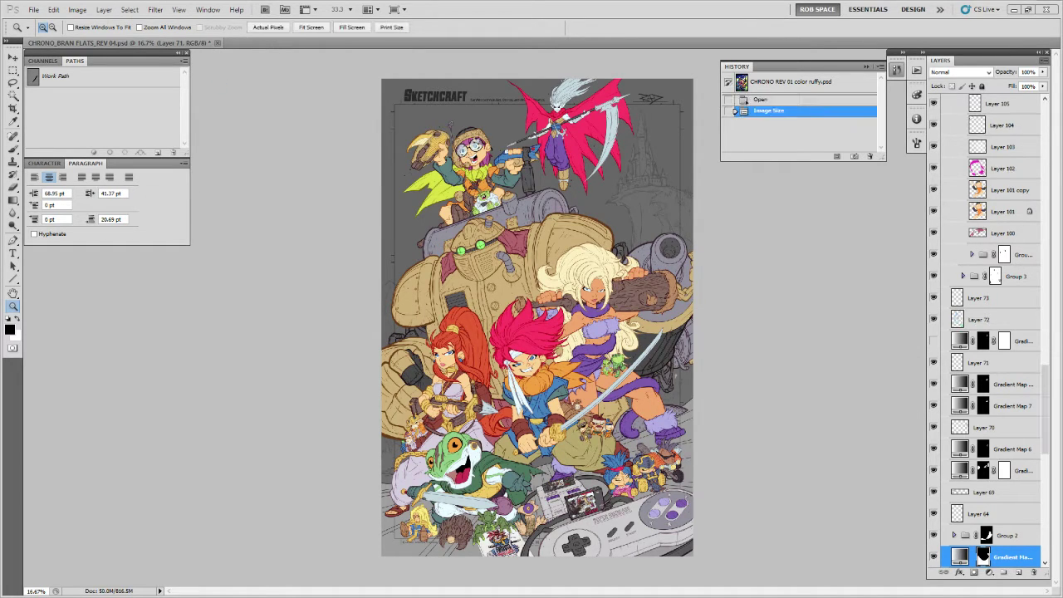
# Copy the Gradient Map 4 layer into CHRONO_BRAN FLATS_REV 04.psd and place it directly above Layer 69 in the BACKGROUND group.
pyautogui.hotkey('ctrl', '-')
pyautogui.hotkey('ctrl', '+')
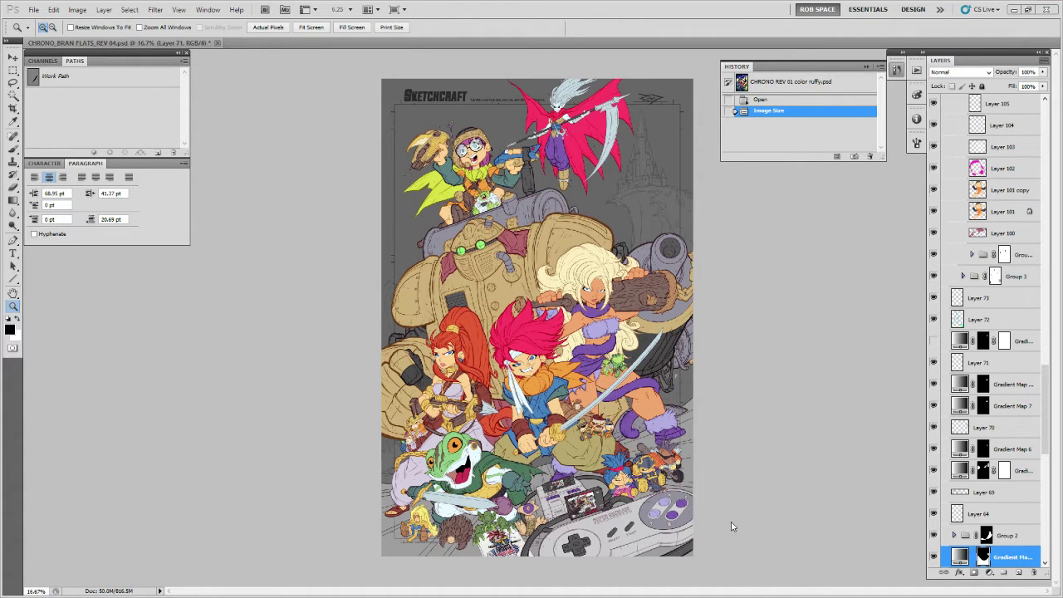
pyautogui.moveTo(985, 558); pyautogui.dragTo(797, 470)
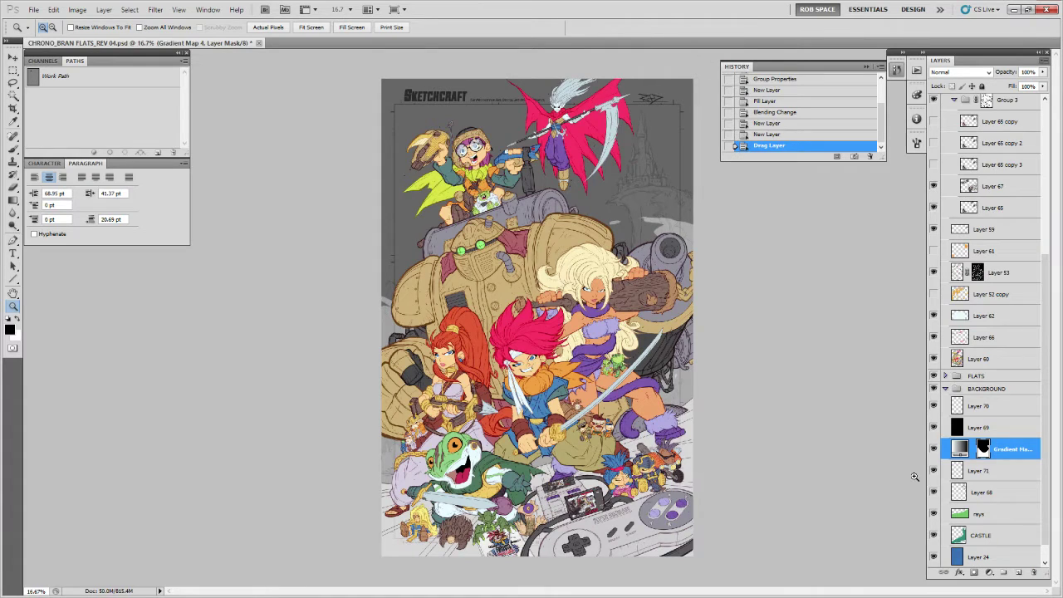
pyautogui.moveTo(960, 451); pyautogui.dragTo(966, 424)
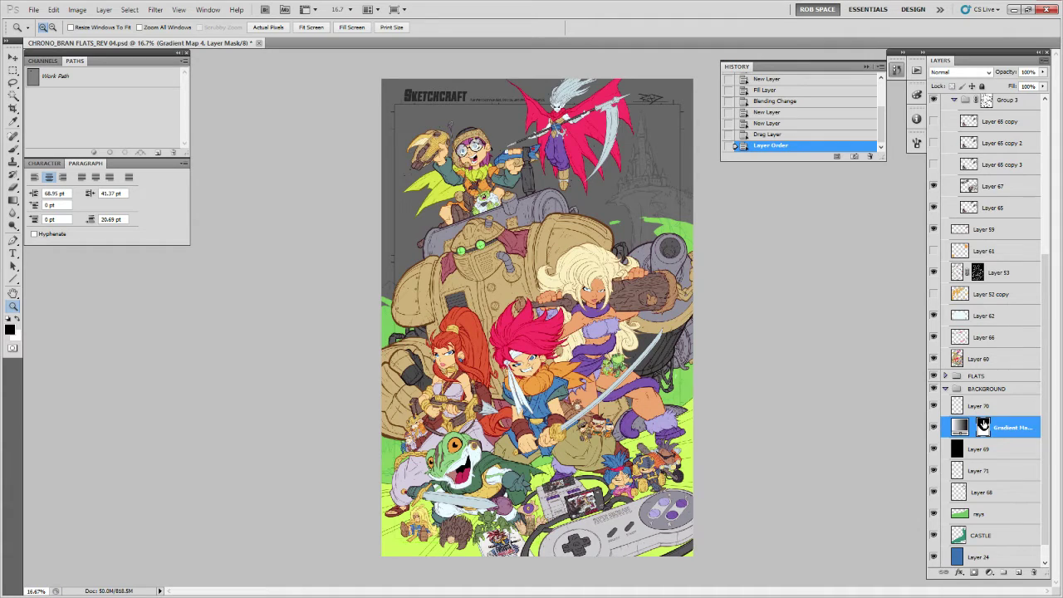
# Load the combined contents of the rays and CASTLE layers as one selection.
pyautogui.keyDown('ctrl'); pyautogui.click(960, 516); pyautogui.keyUp('ctrl')
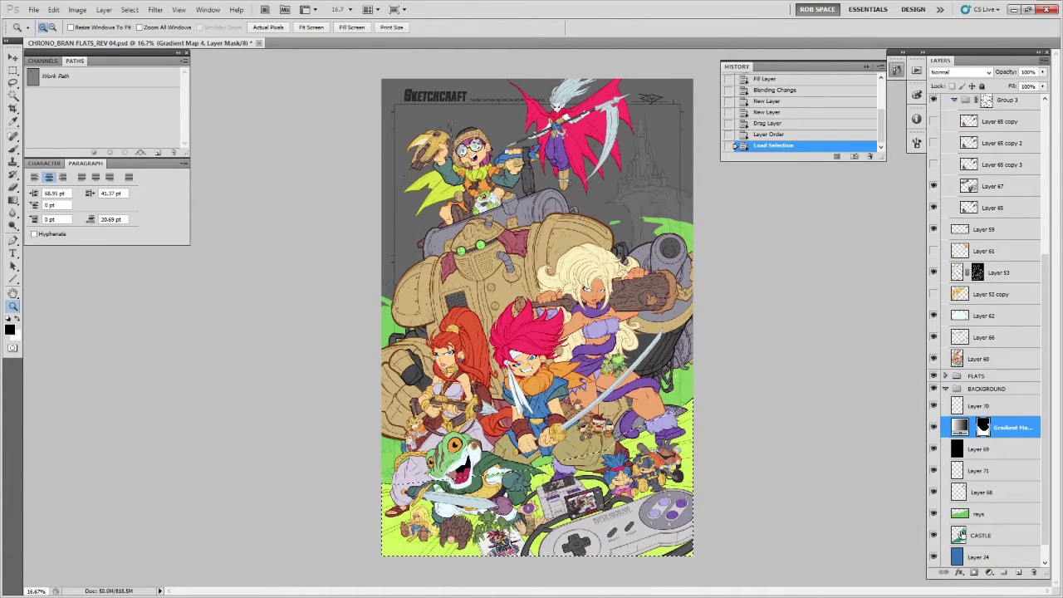
pyautogui.keyDown('ctrl'); pyautogui.keyDown('shift'); pyautogui.click(958, 535); pyautogui.keyUp('shift'); pyautogui.keyUp('ctrl')
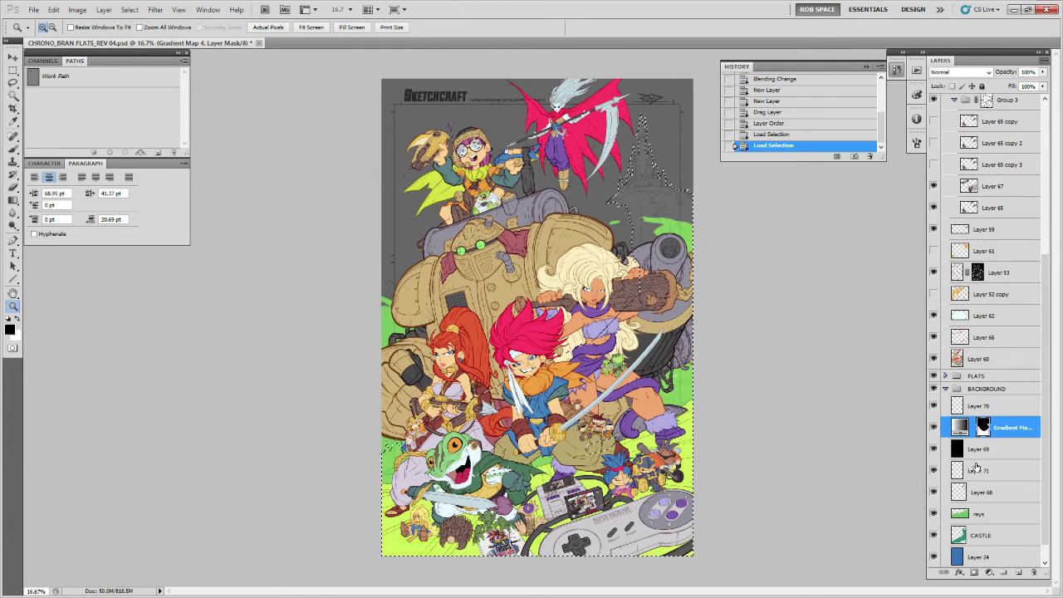
pyautogui.keyDown('ctrl'); pyautogui.keyDown('shift'); pyautogui.click(959, 532); pyautogui.keyUp('shift'); pyautogui.keyUp('ctrl')
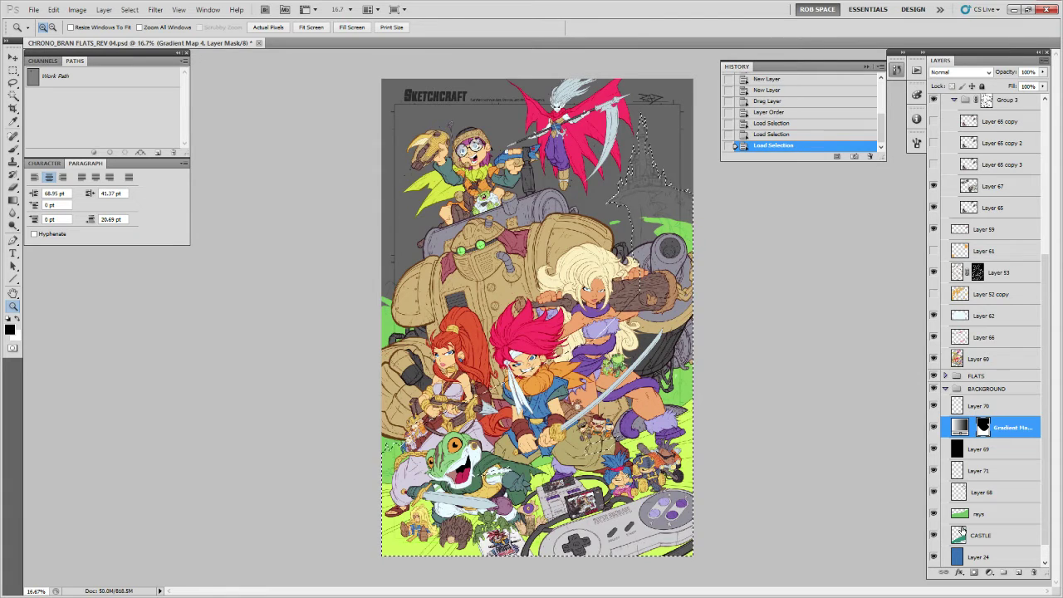
pyautogui.scroll(-1, 965, 527)
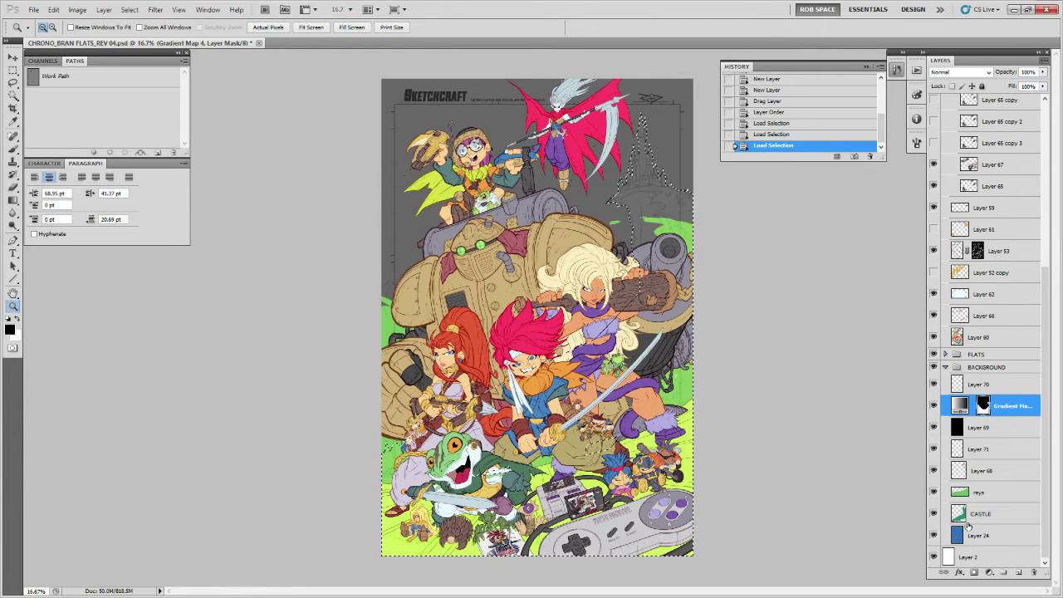
pyautogui.keyDown('ctrl'); pyautogui.keyDown('shift'); pyautogui.click(959, 494); pyautogui.keyUp('shift'); pyautogui.keyUp('ctrl')
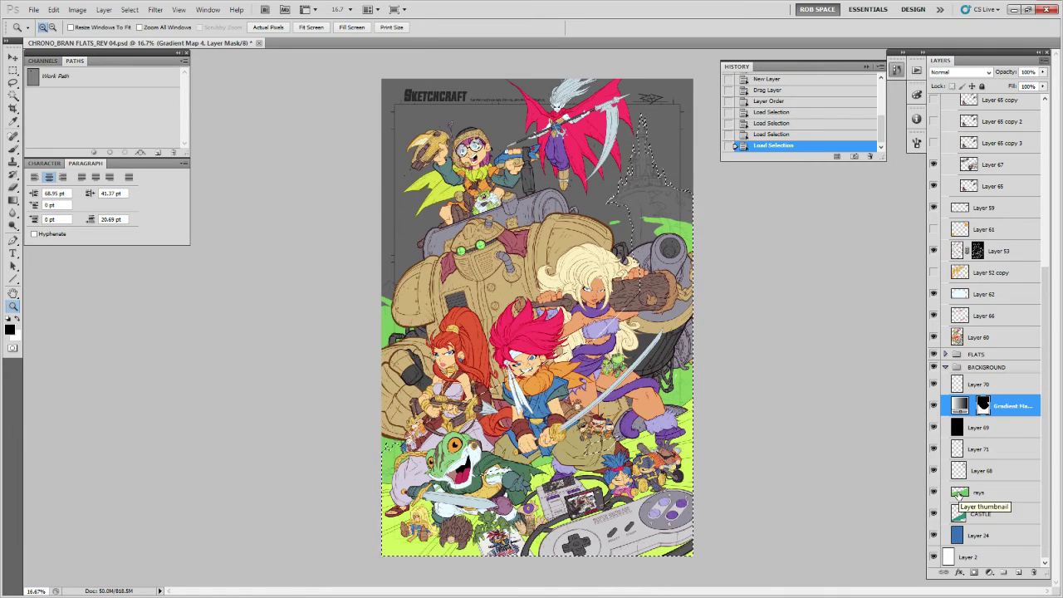
# Replace the layer mask on Gradient Map 4 with a new one made from the active selection.
pyautogui.click(933, 492)
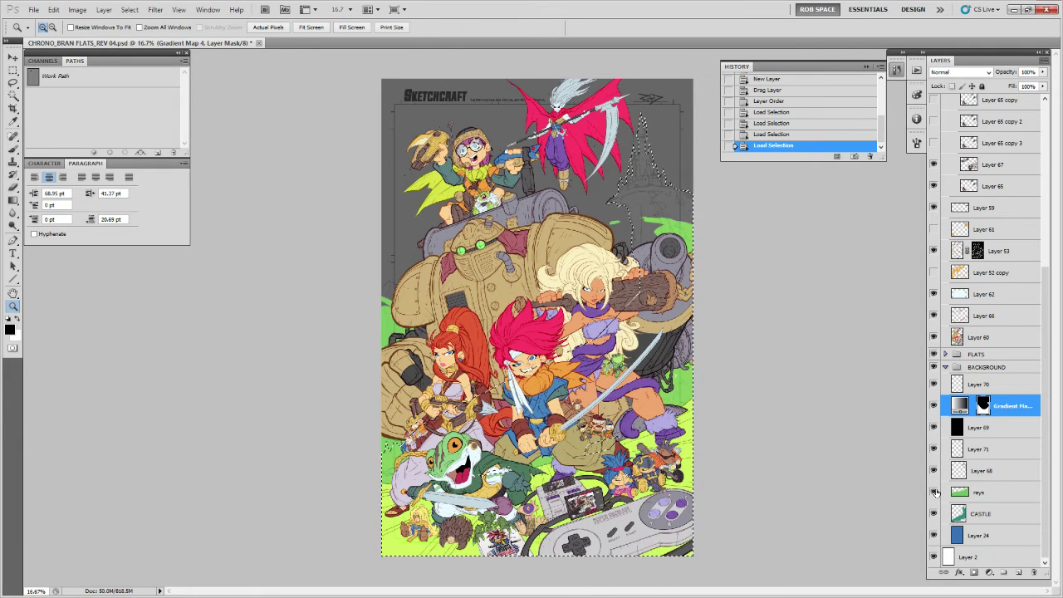
pyautogui.click(932, 407)
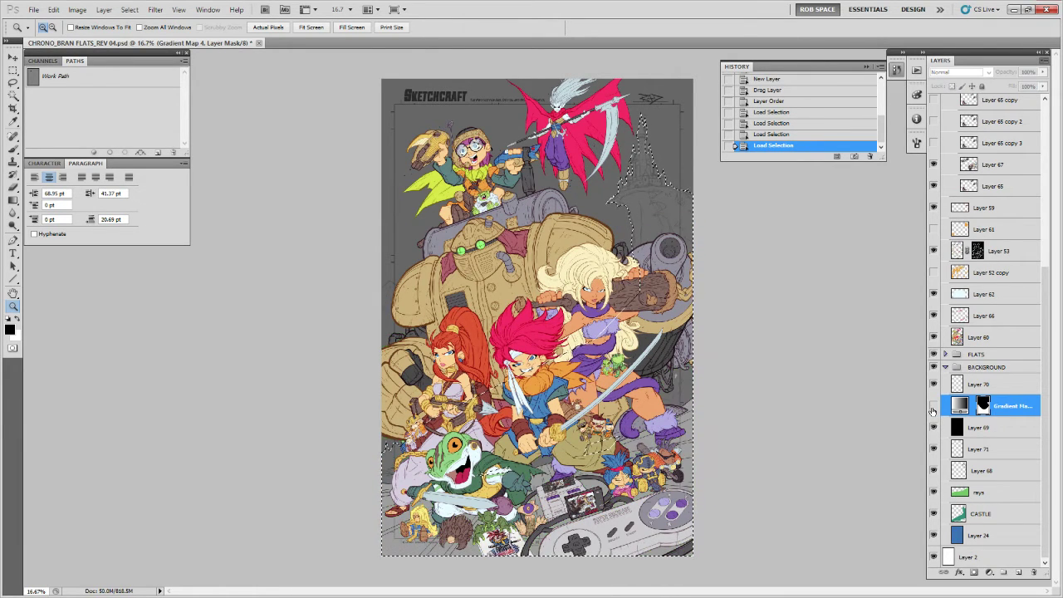
pyautogui.click(933, 406)
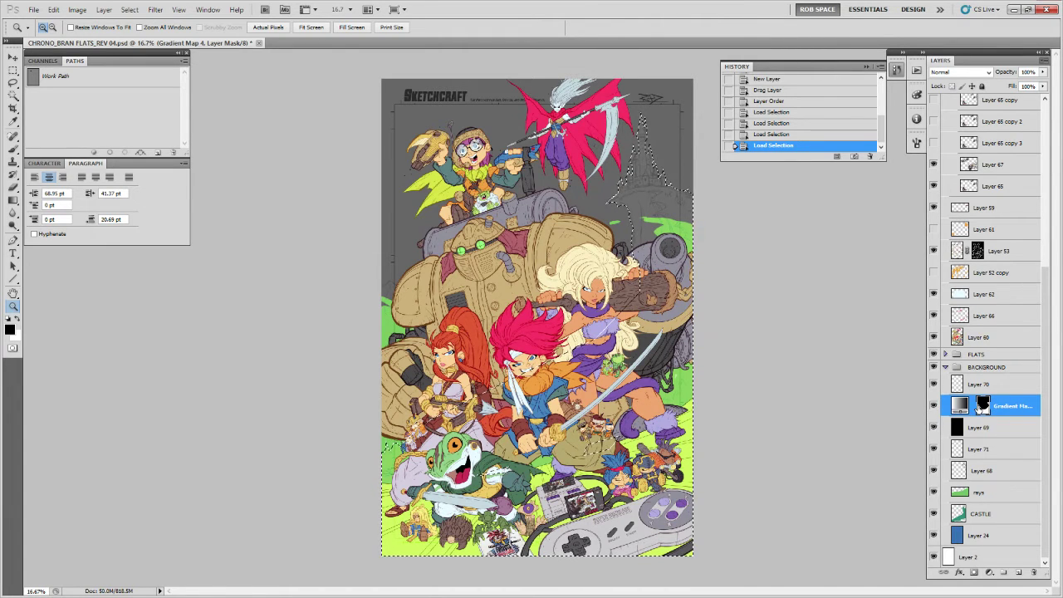
pyautogui.rightClick(982, 406)
pyautogui.click(963, 423)
pyautogui.click(974, 572)
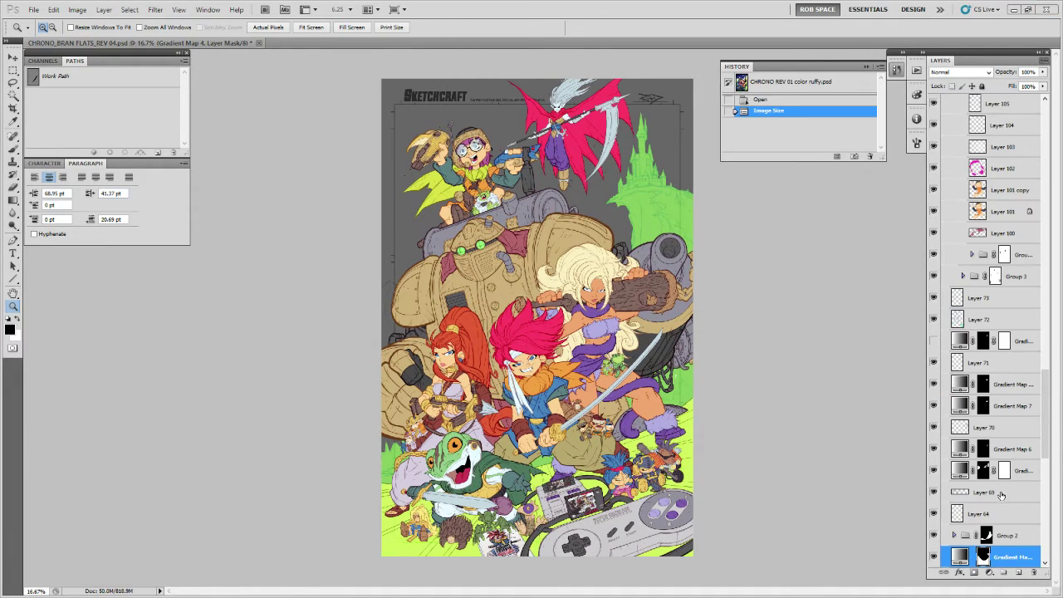
# In the reference document, hide Gradient Map 4, move Group 2 directly below Gradient Map 6, and expand the group.
pyautogui.scroll(-3, 936, 481)
pyautogui.click(933, 448)
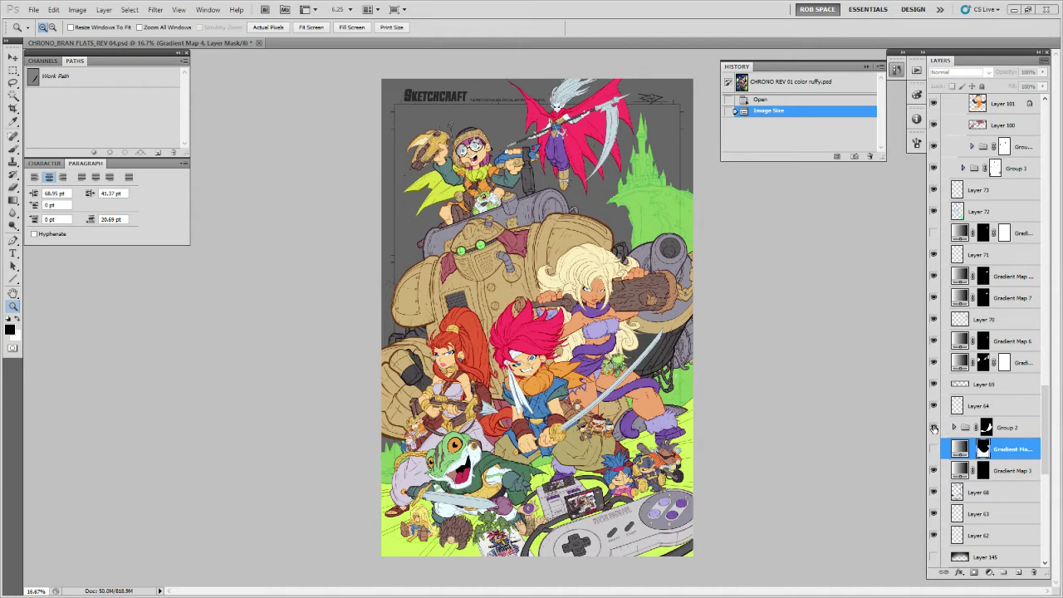
pyautogui.click(933, 427)
pyautogui.moveTo(990, 427); pyautogui.dragTo(1000, 353)
pyautogui.click(954, 363)
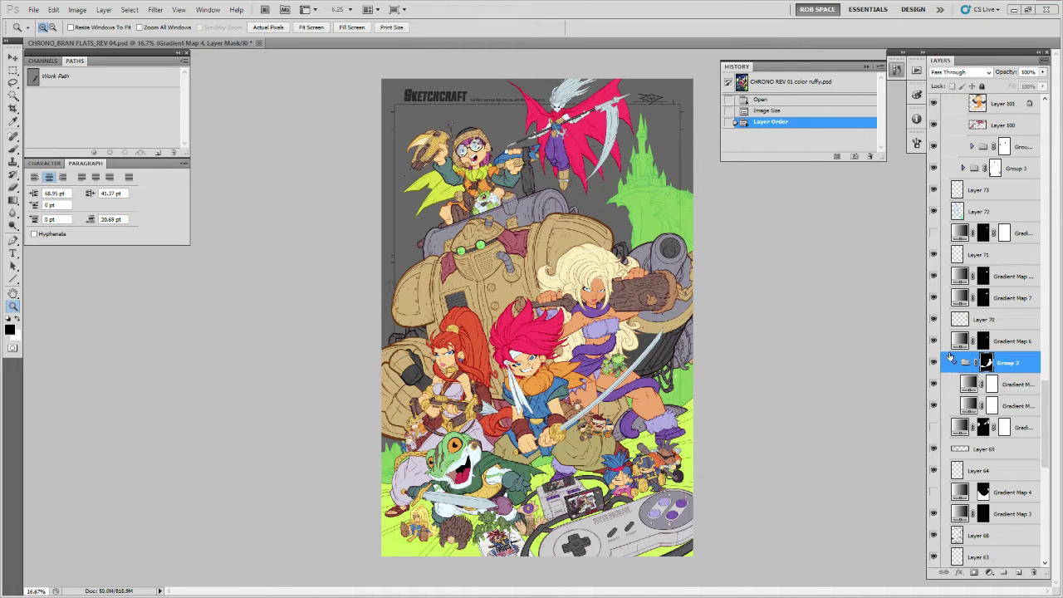
# Collapse Group 2 and group it together with Gradient Map 6.
pyautogui.click(1001, 341)
pyautogui.moveTo(1015, 341); pyautogui.dragTo(1004, 379)
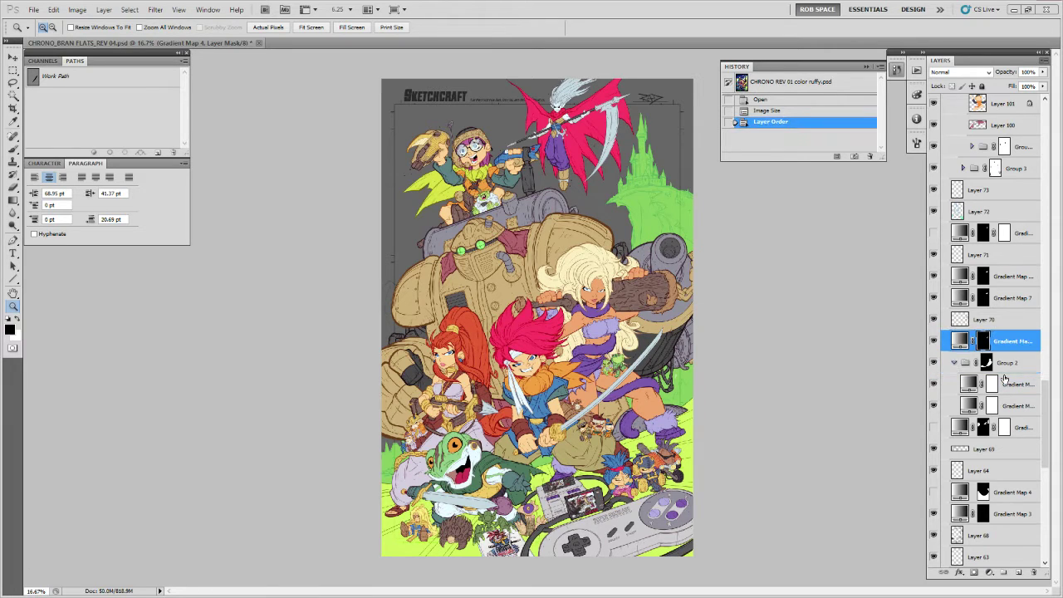
pyautogui.hotkey('ctrl', 'z')
pyautogui.click(953, 362)
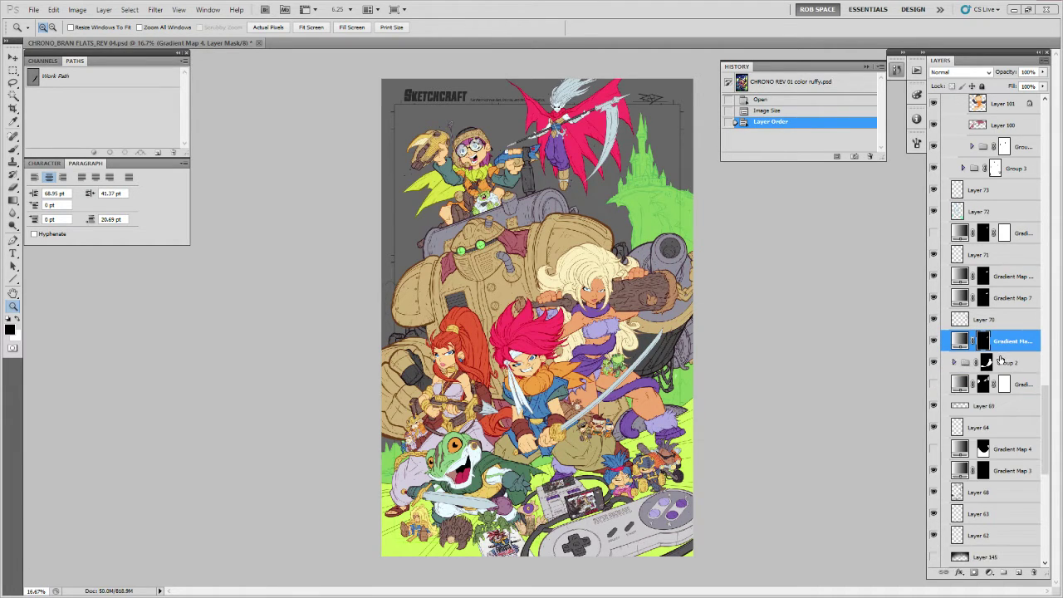
pyautogui.keyDown('shift'); pyautogui.click(999, 360); pyautogui.keyUp('shift')
# Try to copy the new gradient map group into the flats document, and undo the copy.
pyautogui.moveTo(1000, 360); pyautogui.dragTo(610, 332)
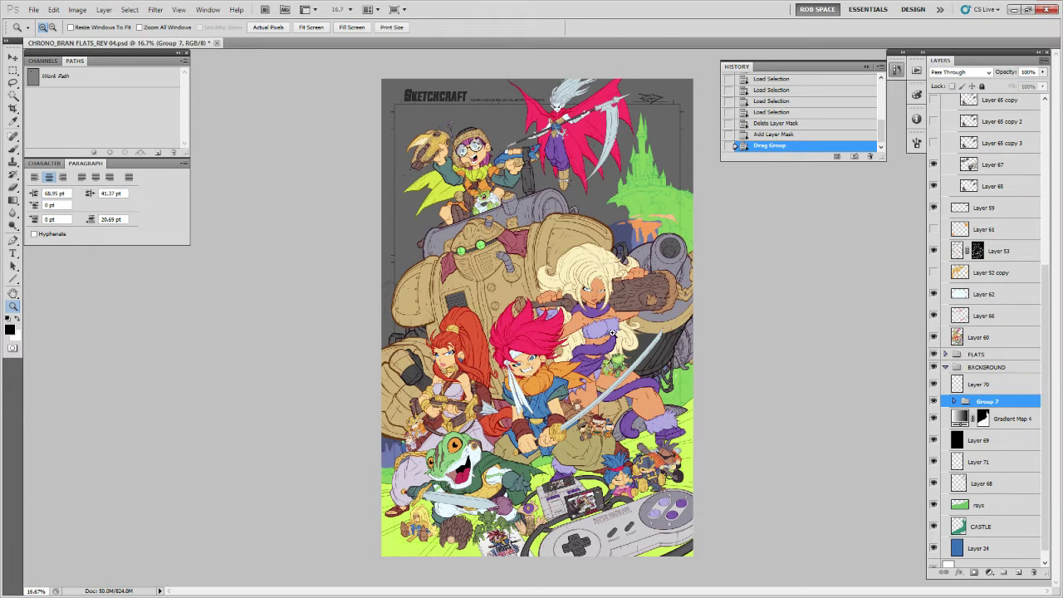
pyautogui.hotkey('ctrl', 'z')
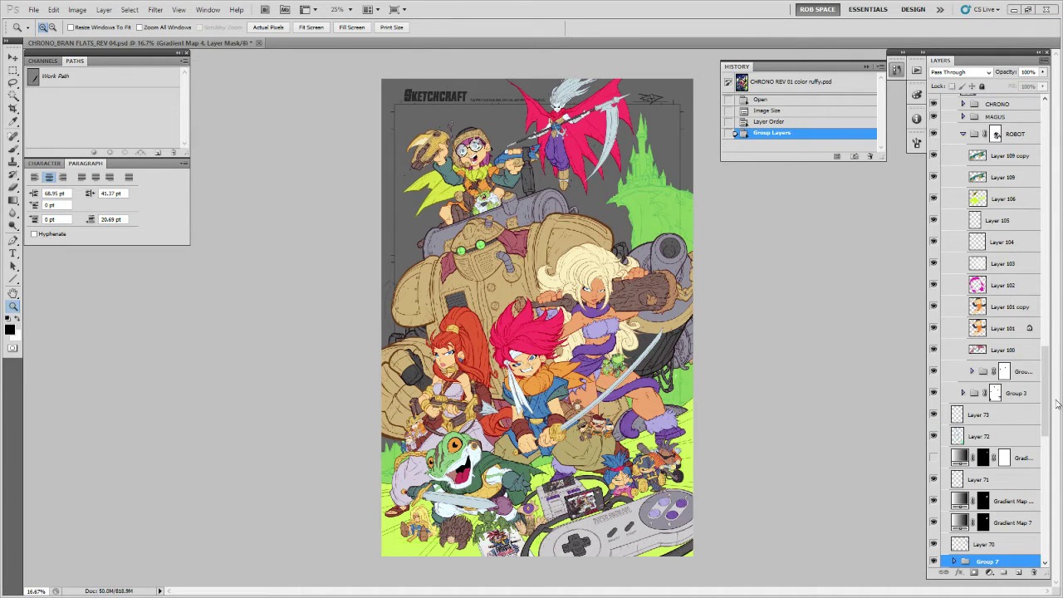
# Compare the effect of Group 7 and its Gradient Map 6, and copy only Gradient Map 6 into the flats document above Gradient Map 4.
pyautogui.scroll(-5, 1029, 415)
pyautogui.click(933, 453)
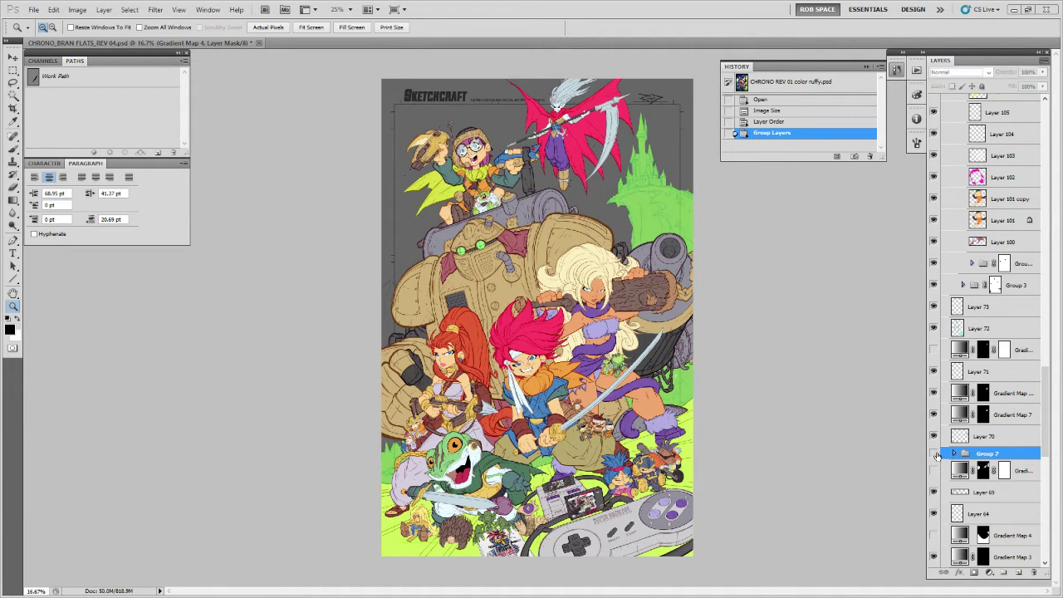
pyautogui.click(933, 454)
pyautogui.click(953, 453)
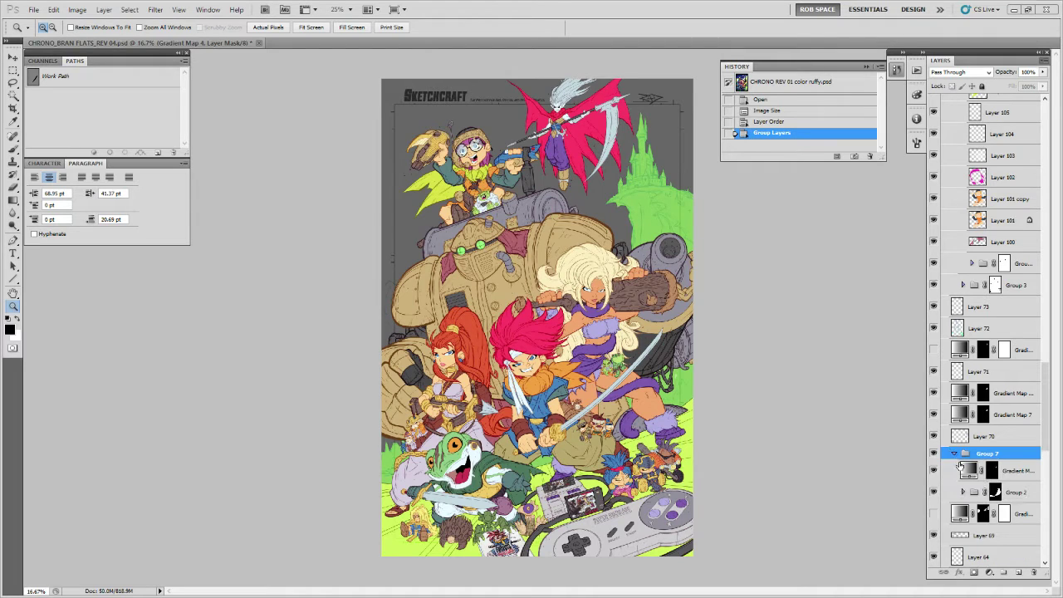
pyautogui.click(961, 469)
pyautogui.click(934, 470)
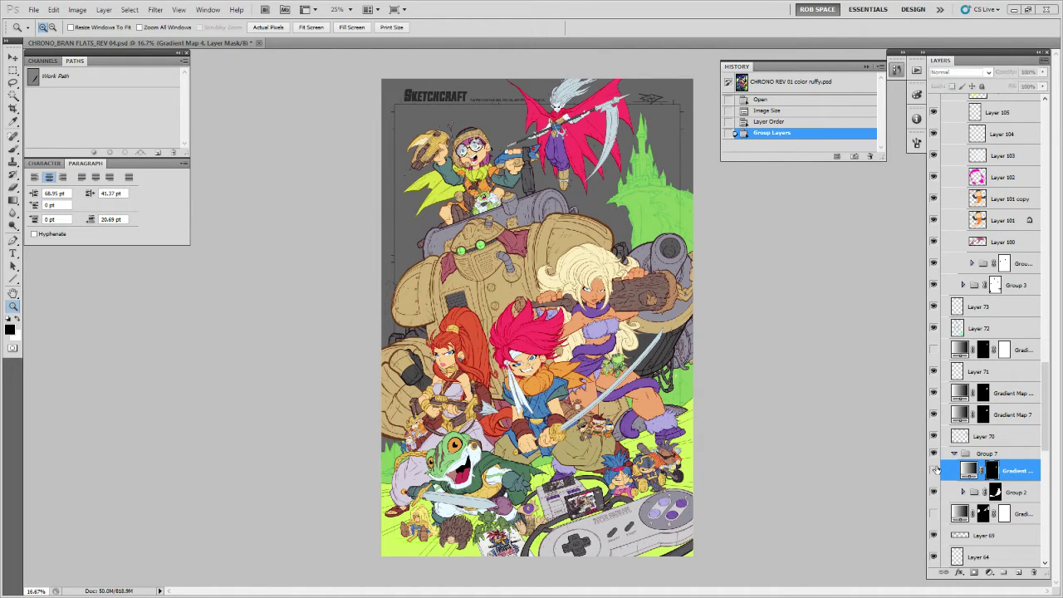
pyautogui.click(934, 470)
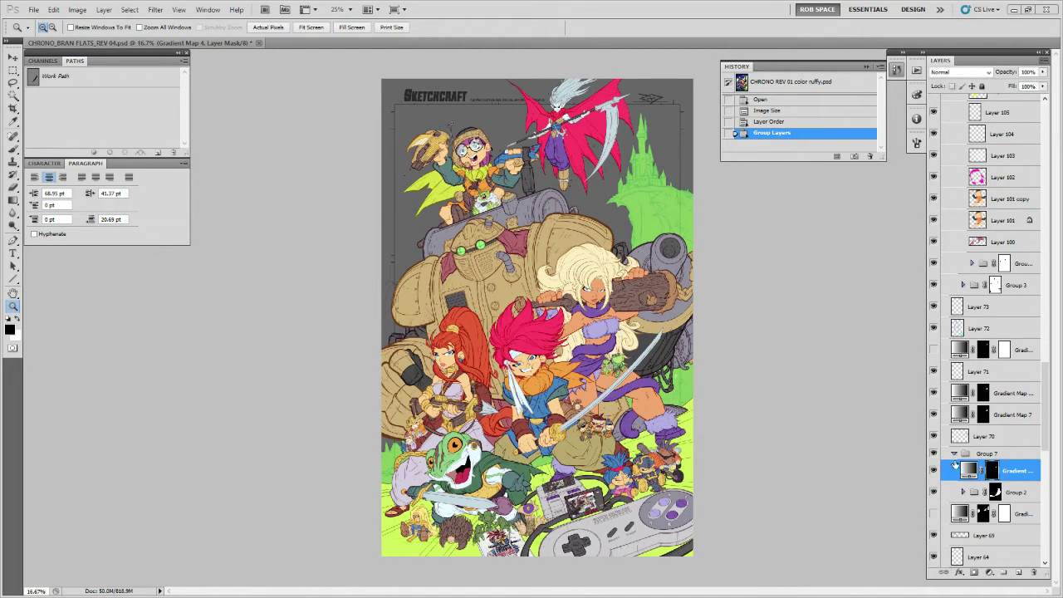
pyautogui.moveTo(968, 472); pyautogui.dragTo(599, 329)
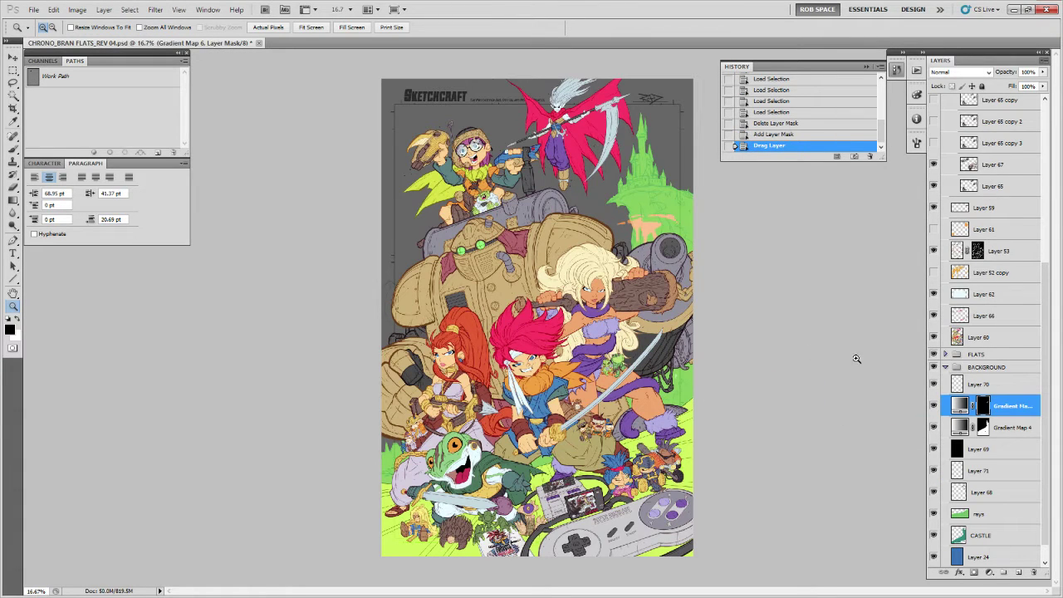
# Undo the Gradient Map 6 copy, and in the reference document collapse and hide Group 7 and hide the gradient map directly above Gradient Map 7.
pyautogui.hotkey('ctrl', 'z')
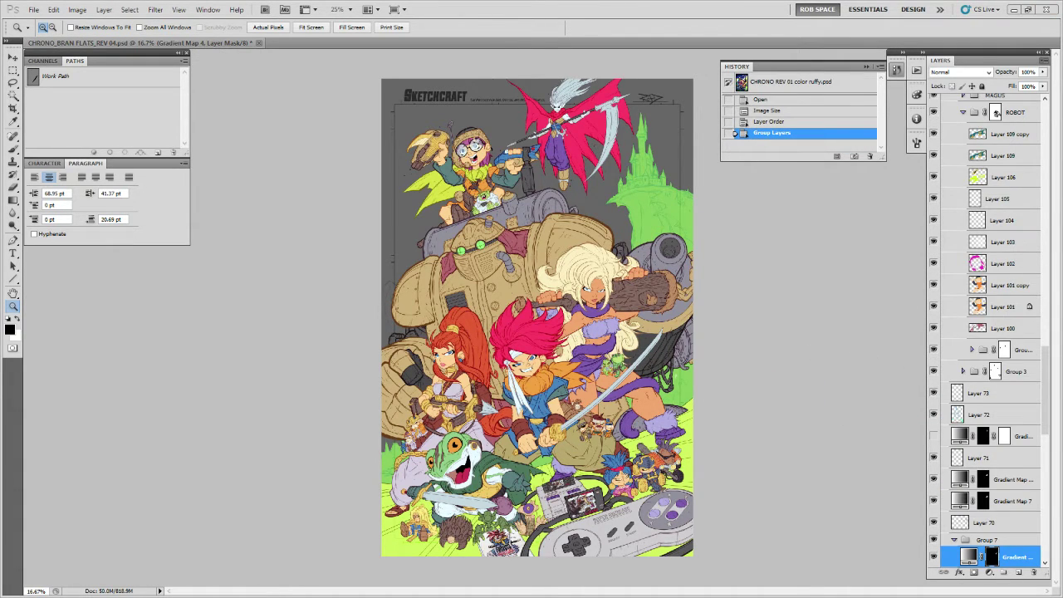
pyautogui.hotkey('ctrl', '-')
pyautogui.hotkey('ctrl', '-')
pyautogui.hotkey('ctrl', '-')
pyautogui.scroll(-3, 964, 449)
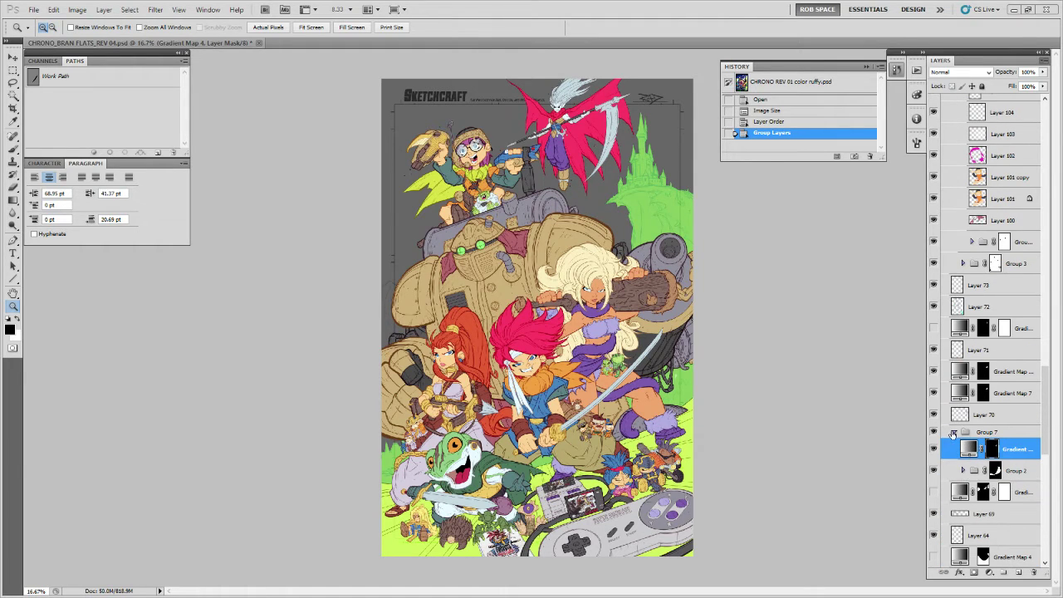
pyautogui.click(953, 432)
pyautogui.click(933, 433)
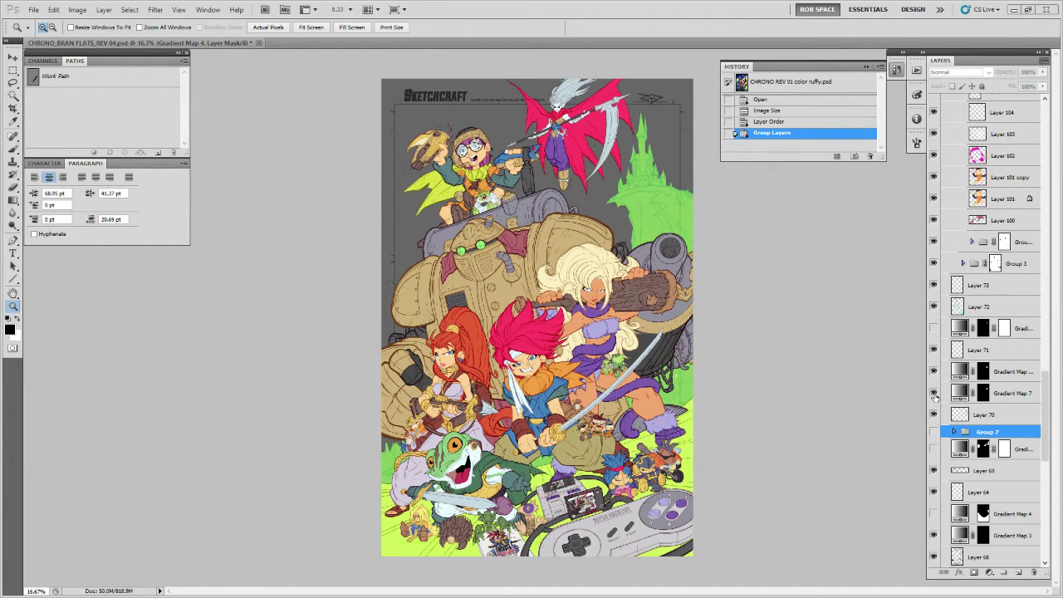
pyautogui.click(933, 394)
pyautogui.click(933, 371)
# In the reference document, check Gradient Map 1, hide Gradient Map 3, and copy Gradient Map 1 into the flats document above Gradient Map 4.
pyautogui.scroll(-3, 934, 377)
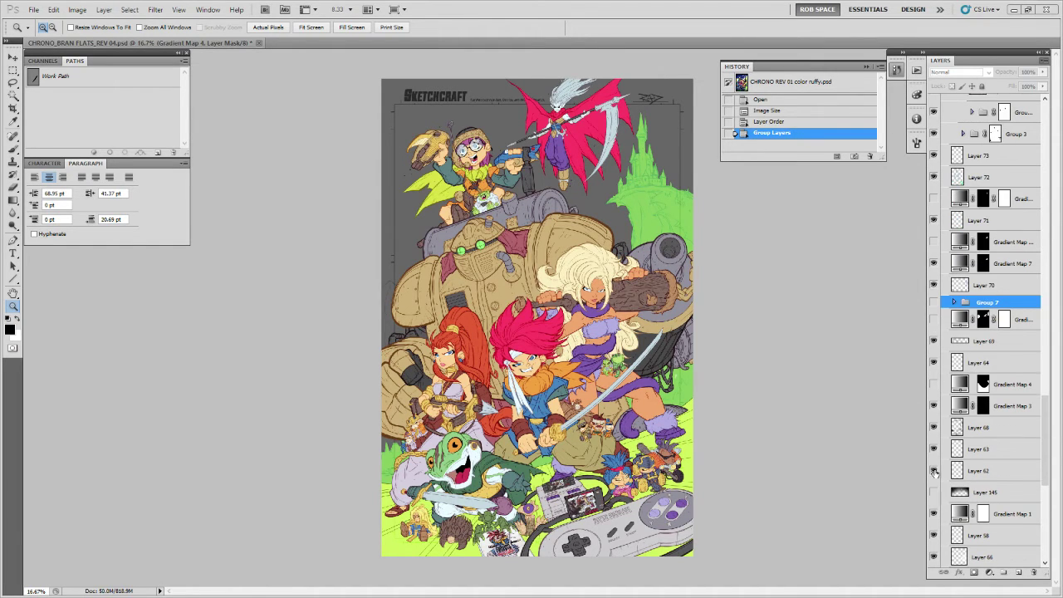
pyautogui.click(934, 514)
pyautogui.scroll(-2, 938, 506)
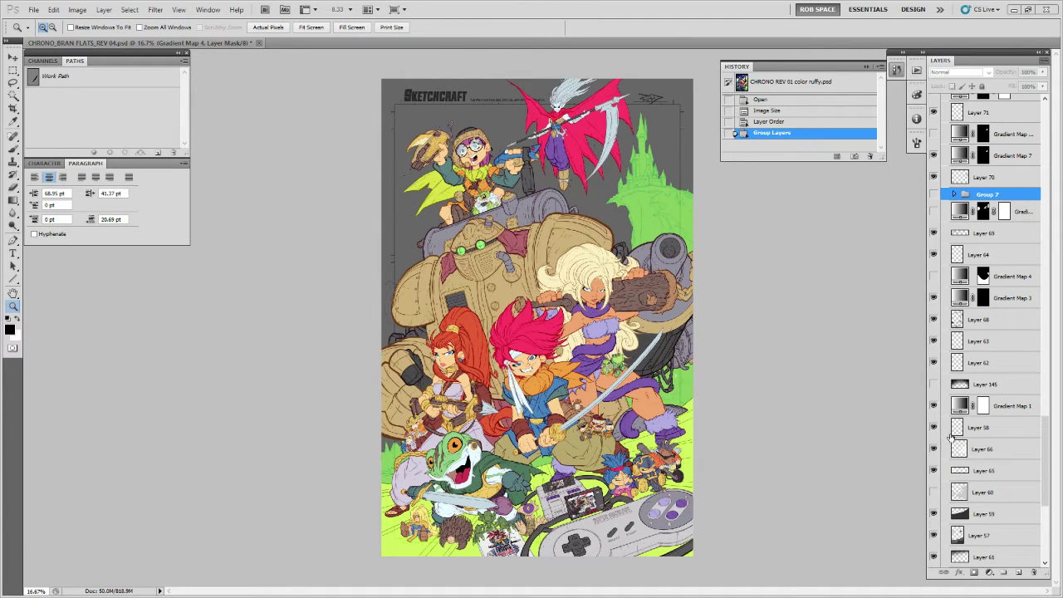
pyautogui.click(933, 406)
pyautogui.click(932, 297)
pyautogui.click(1014, 406)
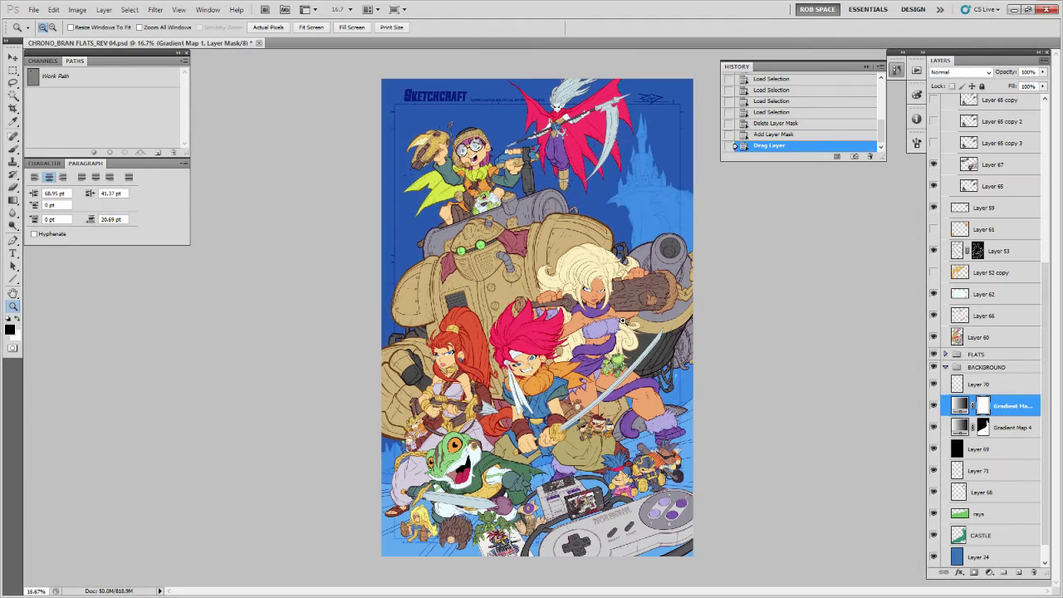
pyautogui.moveTo(1011, 404)
pyautogui.mouseDown()
pyautogui.moveTo(1004, 541)
pyautogui.moveTo(1001, 397)
pyautogui.mouseUp()
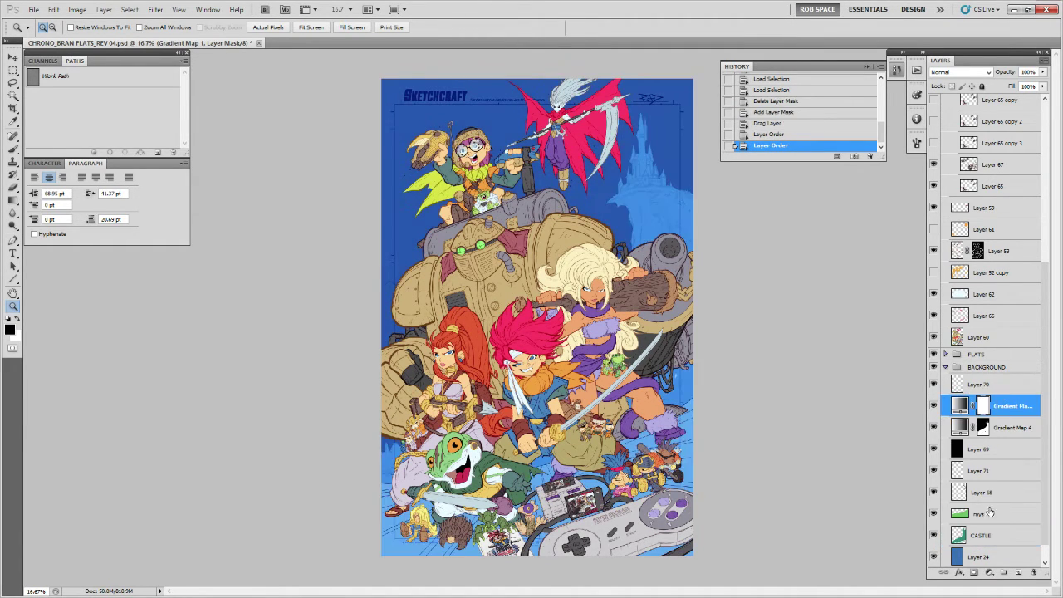
# Replace Gradient Map 1's mask with an inverted one made from the combined CASTLE and rays layer selections.
pyautogui.keyDown('ctrl'); pyautogui.click(957, 535); pyautogui.keyUp('ctrl')
pyautogui.keyDown('ctrl'); pyautogui.keyDown('shift'); pyautogui.click(960, 514); pyautogui.keyUp('shift'); pyautogui.keyUp('ctrl')
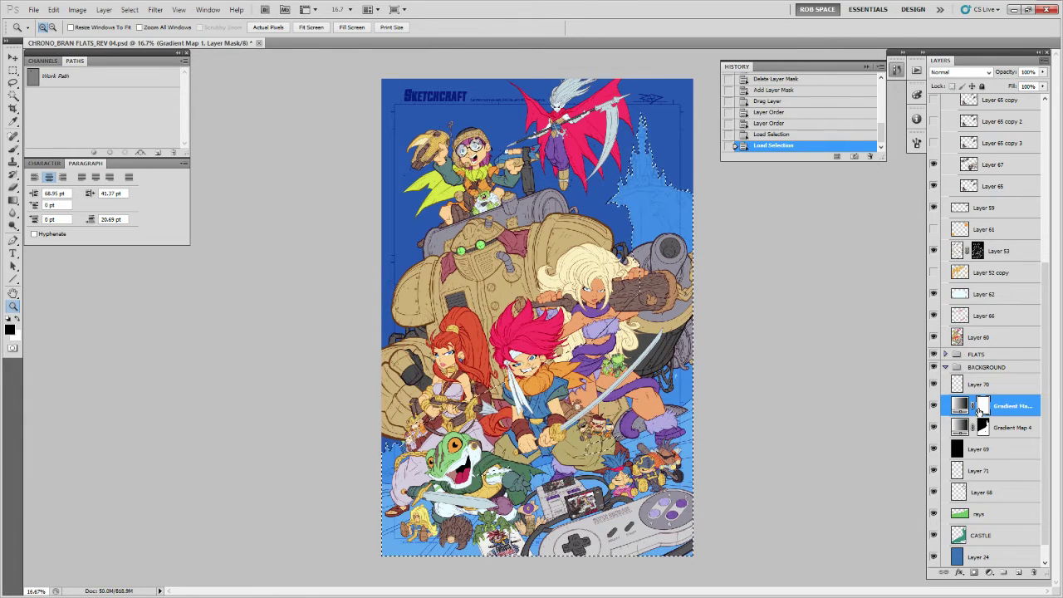
pyautogui.rightClick(982, 405)
pyautogui.click(950, 424)
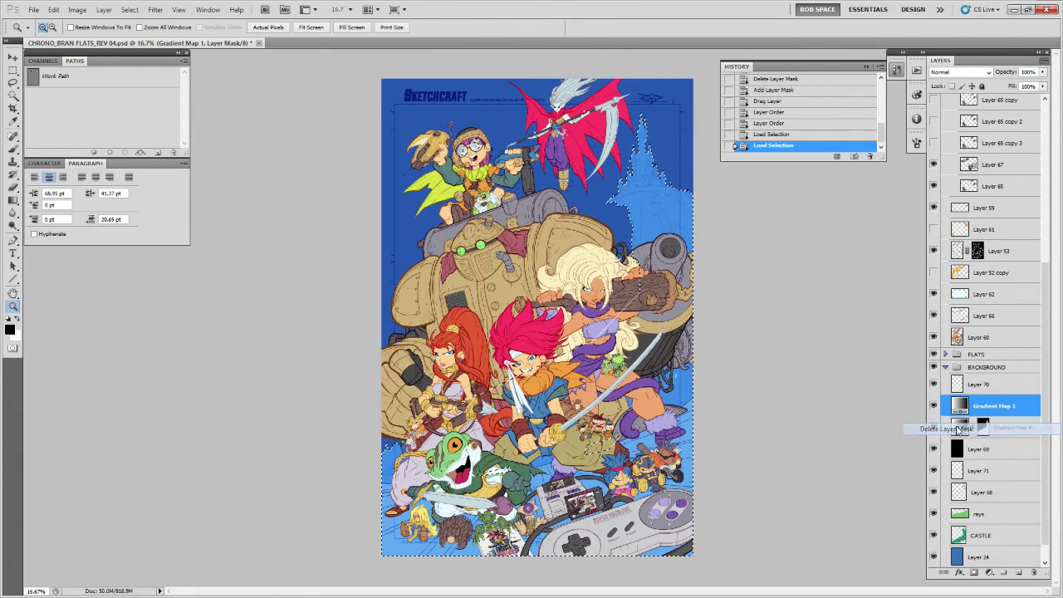
pyautogui.click(974, 573)
pyautogui.hotkey('ctrl', 'i')
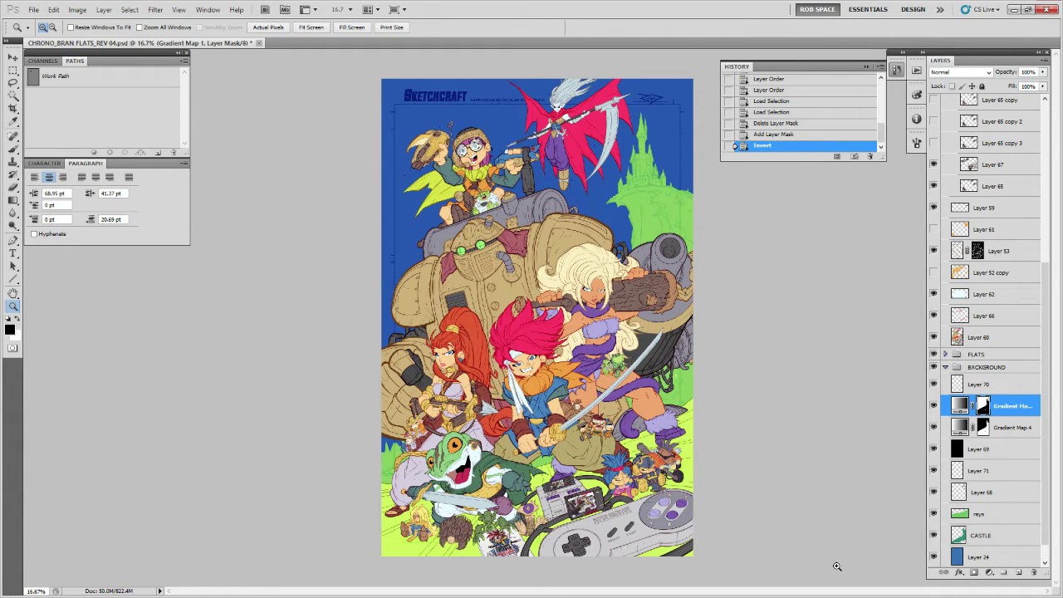
# Inspect the flats, and examine Gradient Map 7's gradient settings in the reference document with the layer switched off and on.
pyautogui.click(731, 431)
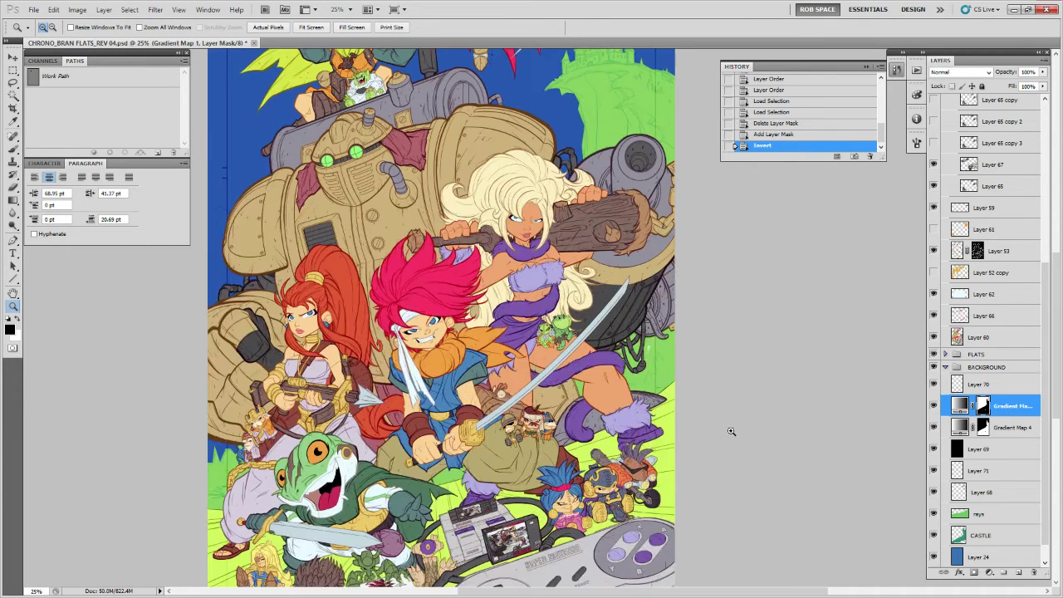
pyautogui.keyDown('alt'); pyautogui.click(588, 367); pyautogui.keyUp('alt')
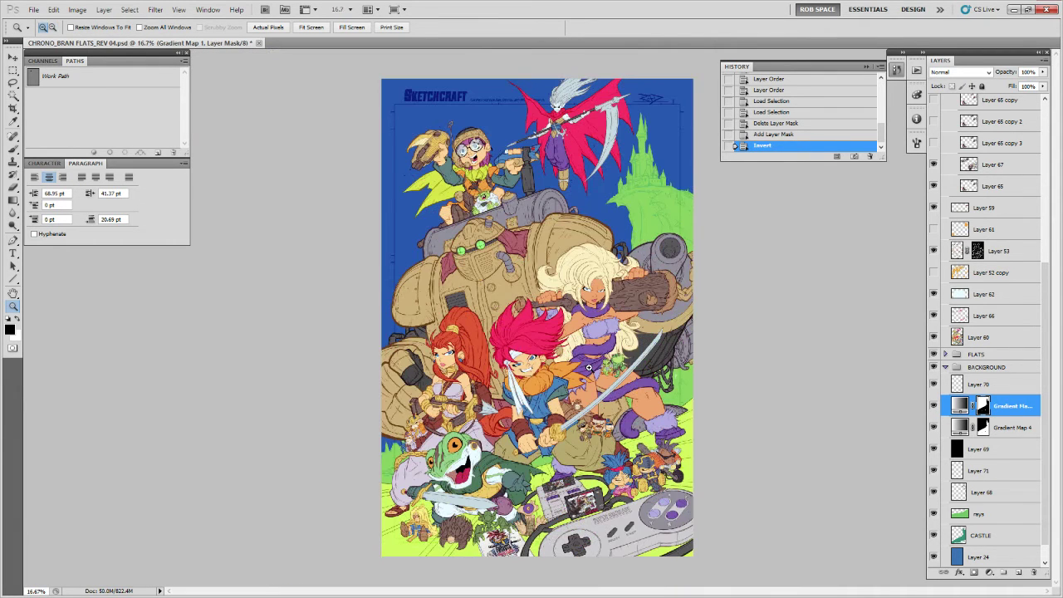
pyautogui.press('v')
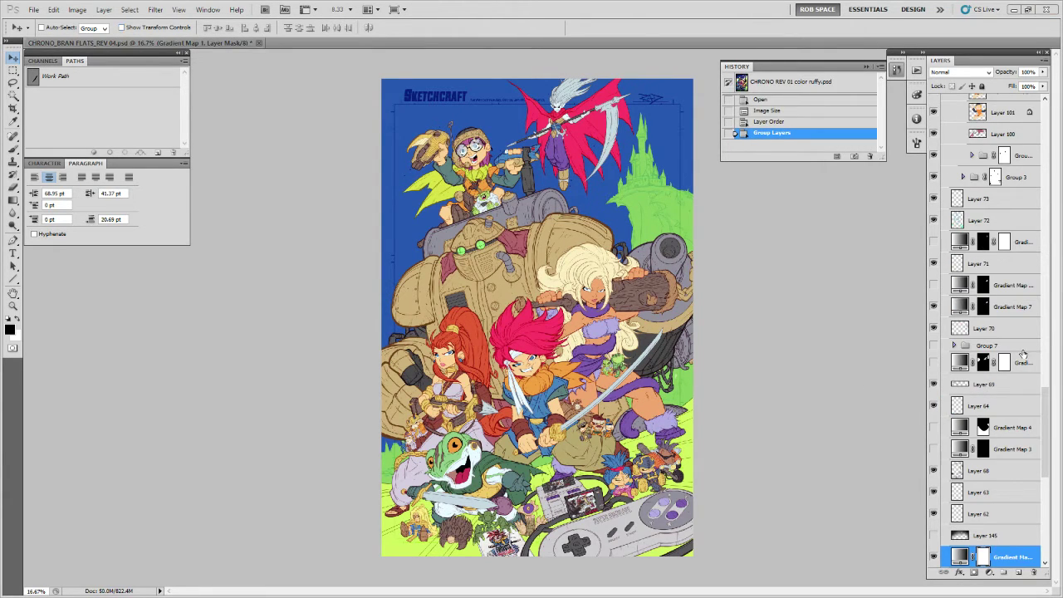
pyautogui.scroll(-4, 983, 402)
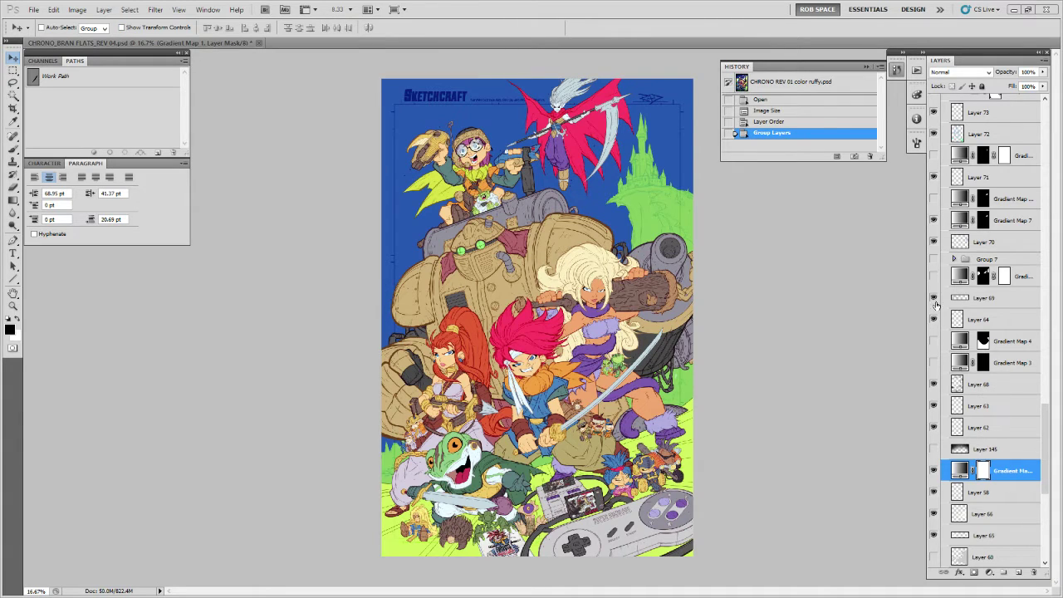
pyautogui.click(958, 219)
pyautogui.doubleClick(961, 220)
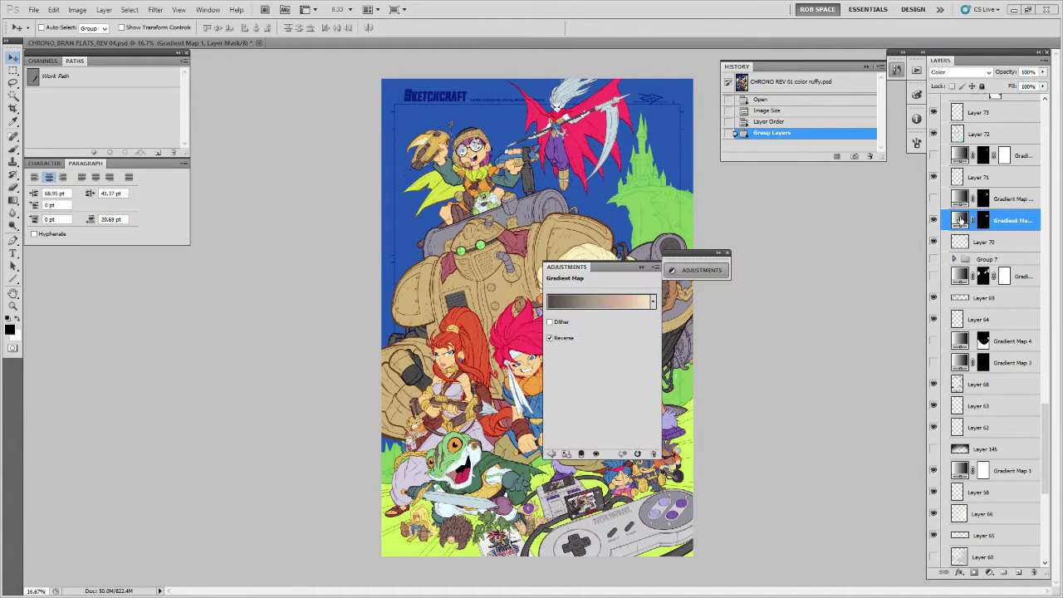
pyautogui.click(934, 220)
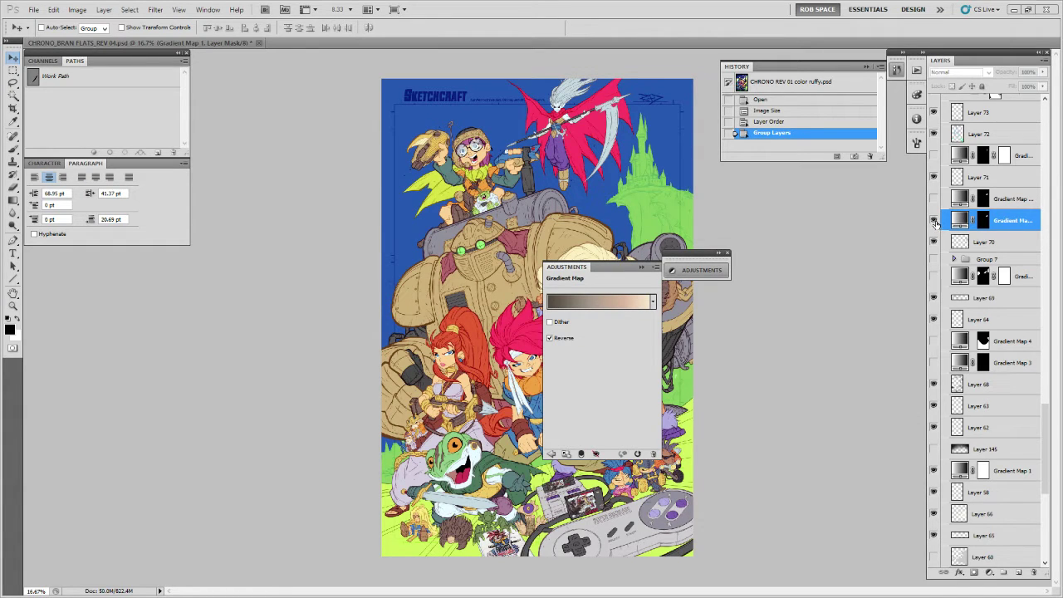
pyautogui.click(934, 220)
pyautogui.click(642, 267)
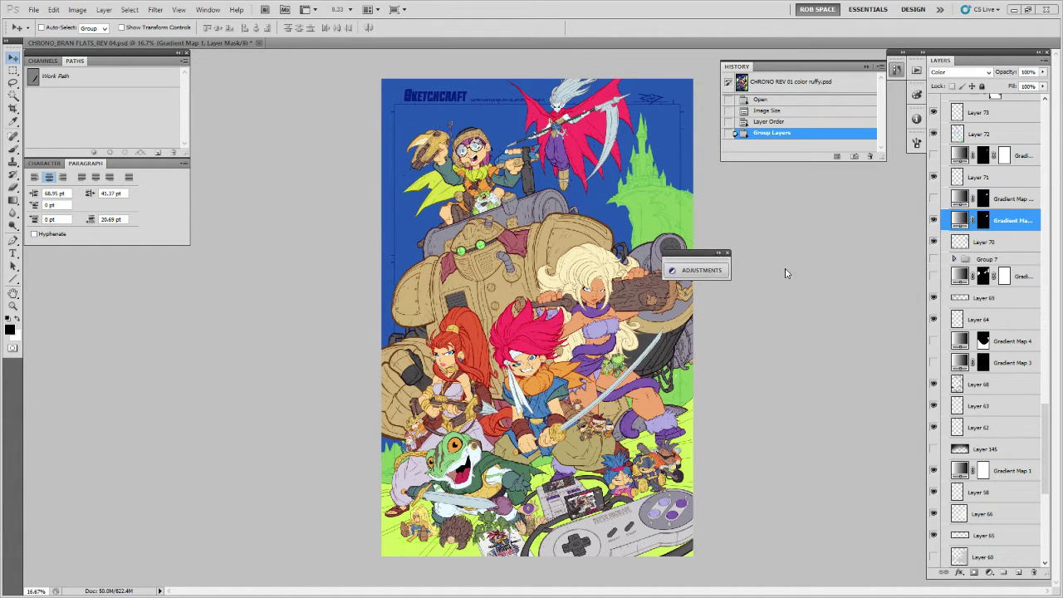
# Show Group 7 in the reference document, inspect its contents, and copy the group into the flats document above Gradient Map 1.
pyautogui.click(949, 259)
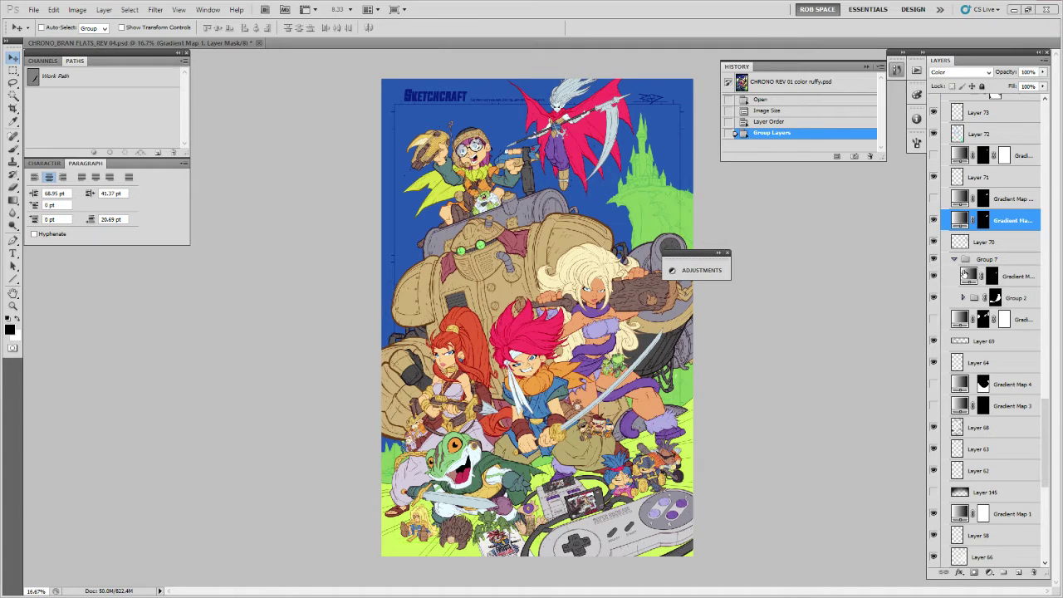
pyautogui.doubleClick(963, 274)
pyautogui.click(955, 261)
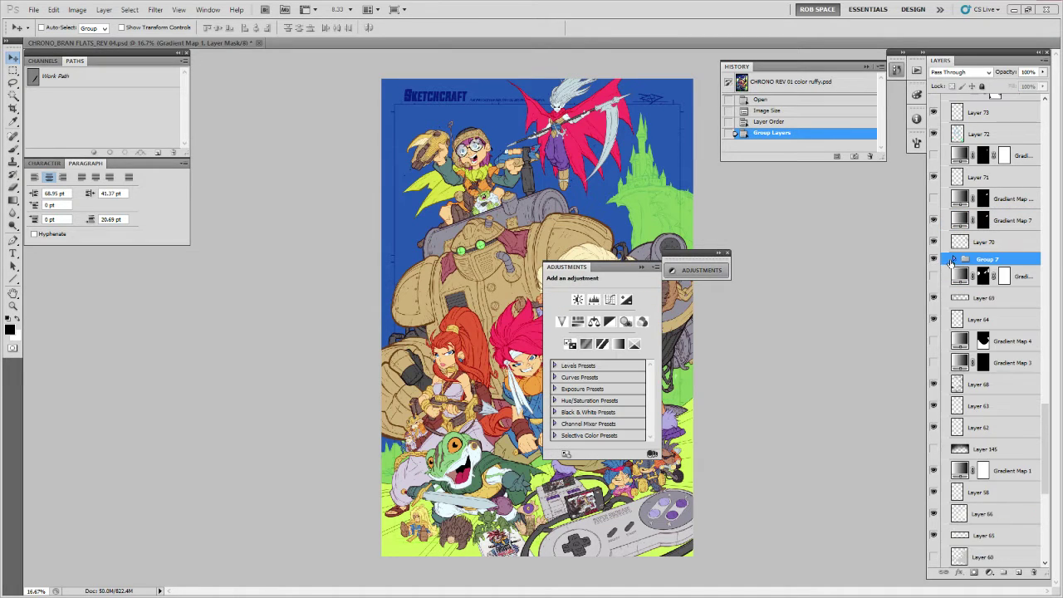
pyautogui.click(962, 298)
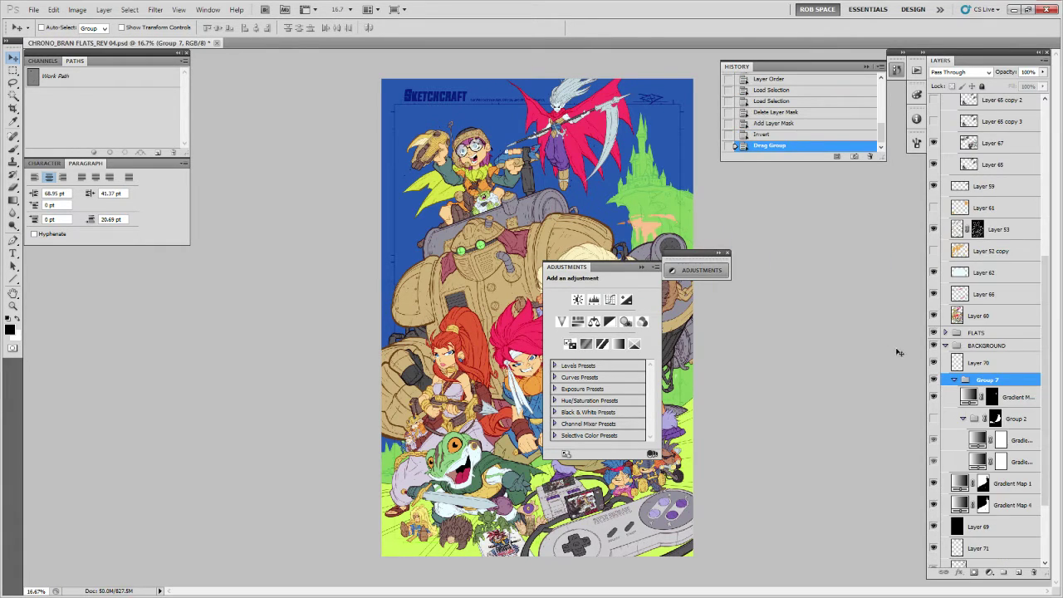
# Show Group 2 inside the copied Group 7, close the floating Adjustments window, and hide the collapsed Group 7.
pyautogui.click(934, 419)
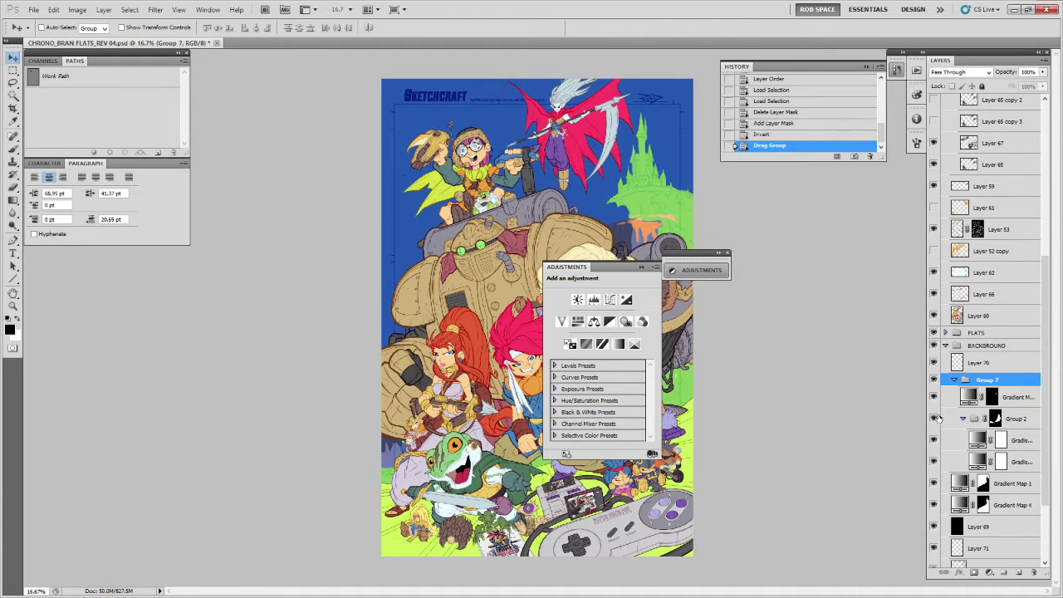
pyautogui.click(954, 379)
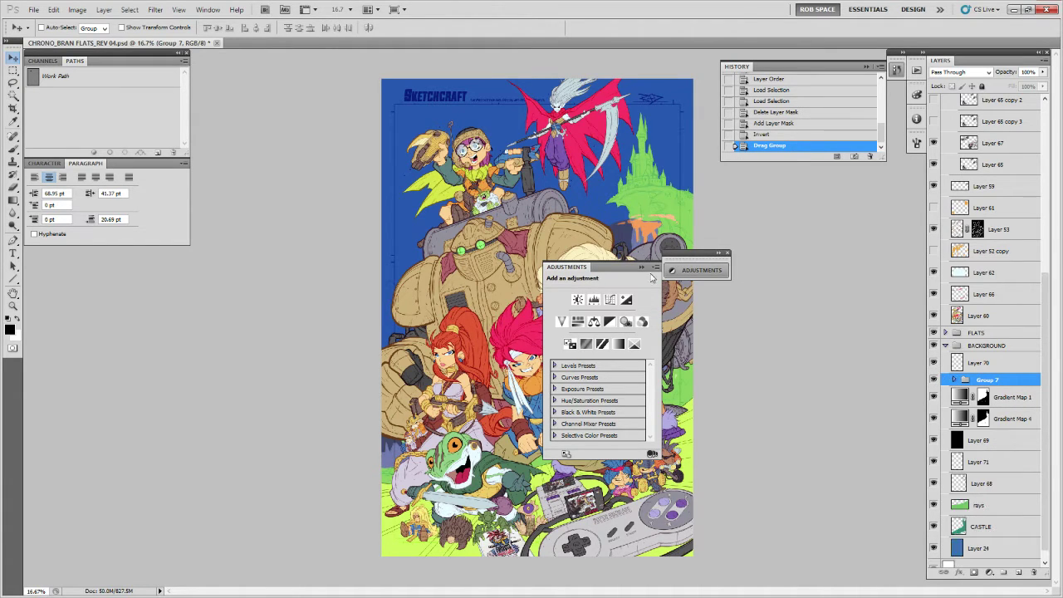
pyautogui.click(721, 267)
pyautogui.click(727, 253)
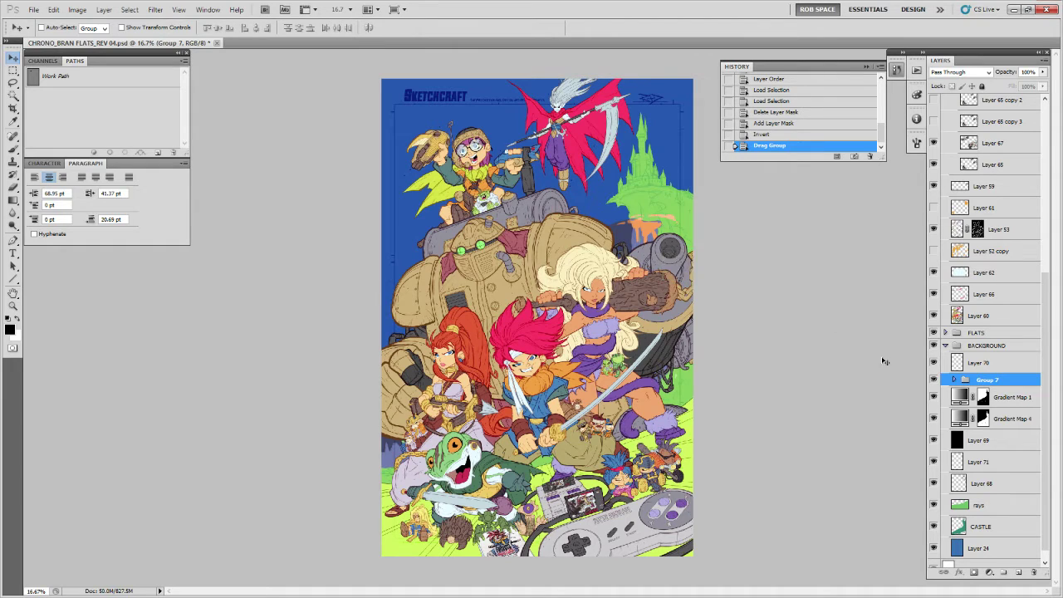
pyautogui.click(933, 380)
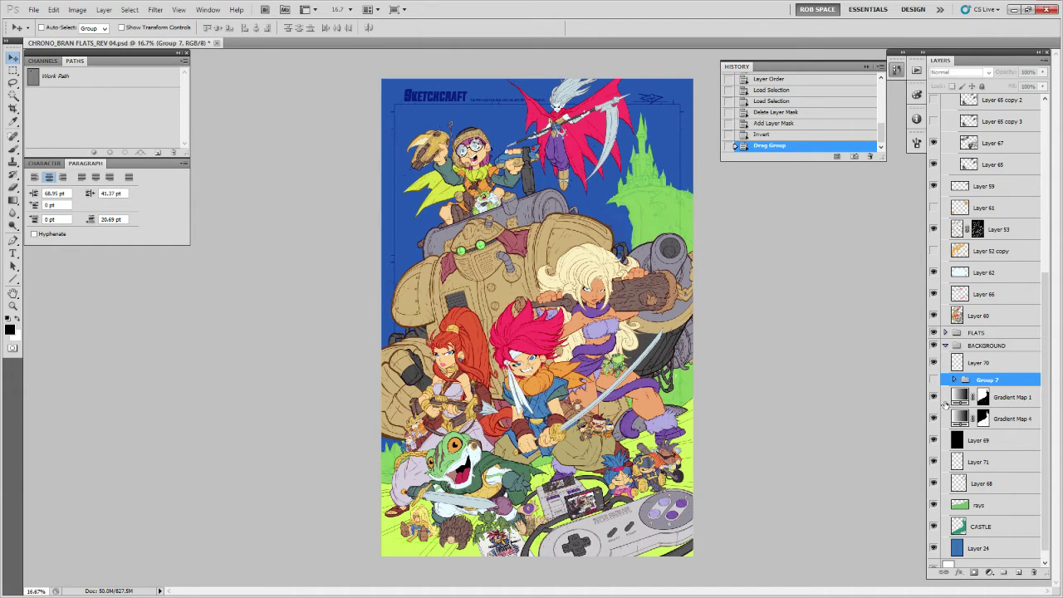
# Compare the poster with Gradient Map 1 and Gradient Map 4 each switched off and on.
pyautogui.click(932, 397)
pyautogui.click(932, 397)
pyautogui.click(933, 398)
pyautogui.click(933, 398)
pyautogui.click(932, 418)
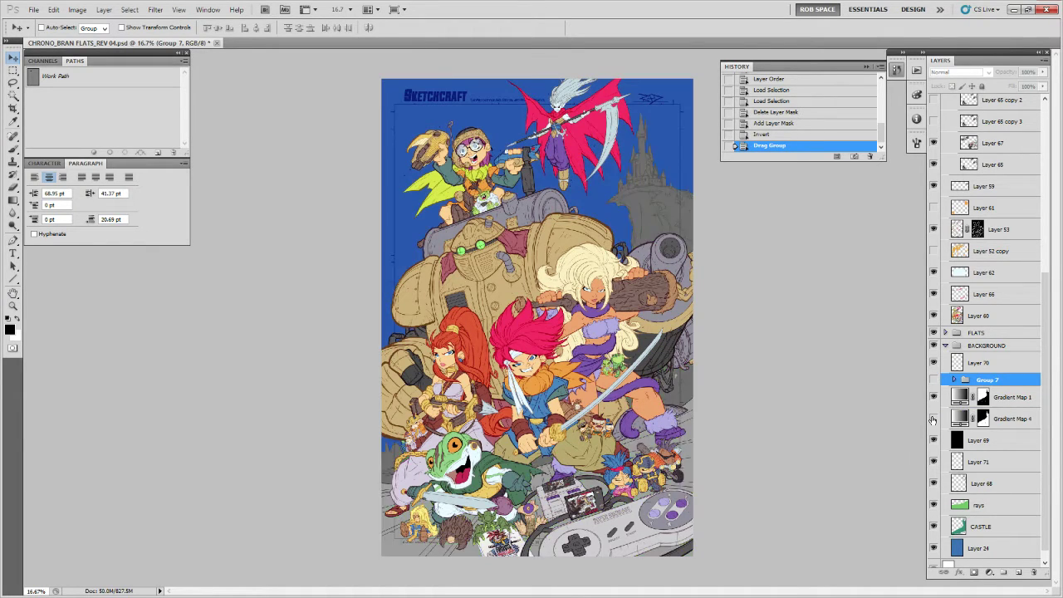
pyautogui.click(933, 418)
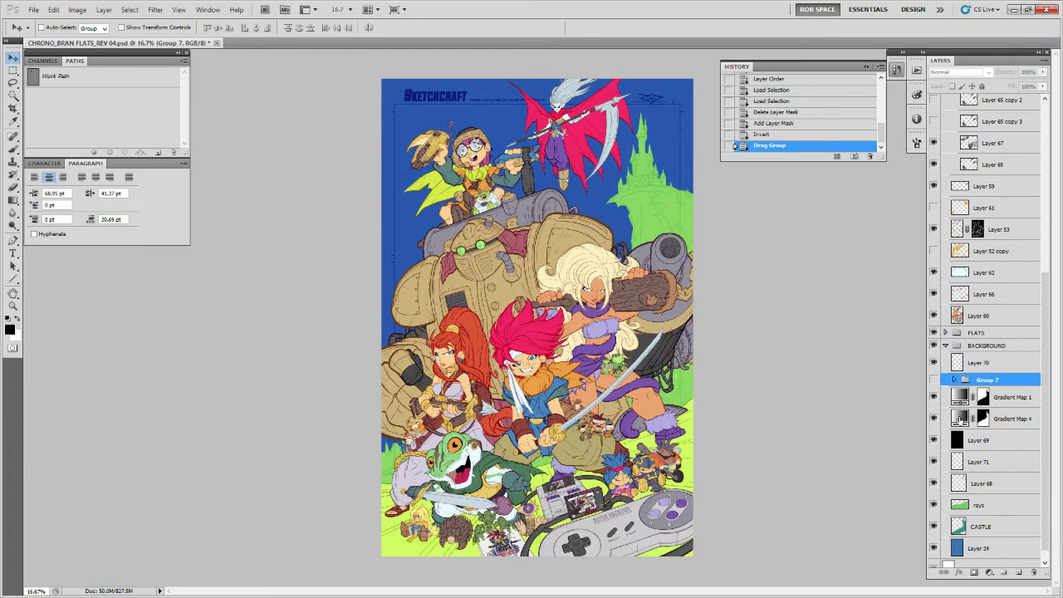
# On Gradient Map 4's mask, lasso the castle and its cliff, fill the selection with black, and deselect.
pyautogui.click(982, 418)
pyautogui.press('z')
pyautogui.click(698, 241)
pyautogui.click(687, 232)
pyautogui.click(688, 231)
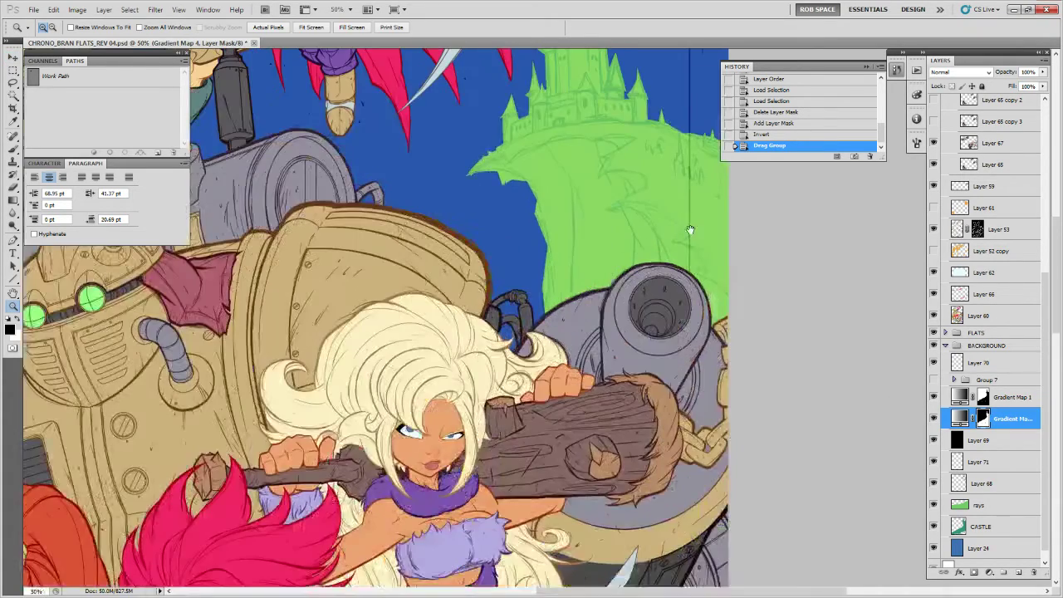
pyautogui.moveTo(687, 230); pyautogui.dragTo(737, 388)
pyautogui.press('l')
pyautogui.moveTo(621, 539)
pyautogui.mouseDown()
pyautogui.moveTo(516, 505)
pyautogui.moveTo(450, 311)
pyautogui.moveTo(521, 114)
pyautogui.moveTo(816, 441)
pyautogui.moveTo(654, 397)
pyautogui.mouseUp()
pyautogui.hotkey('alt', 'BackSpace')
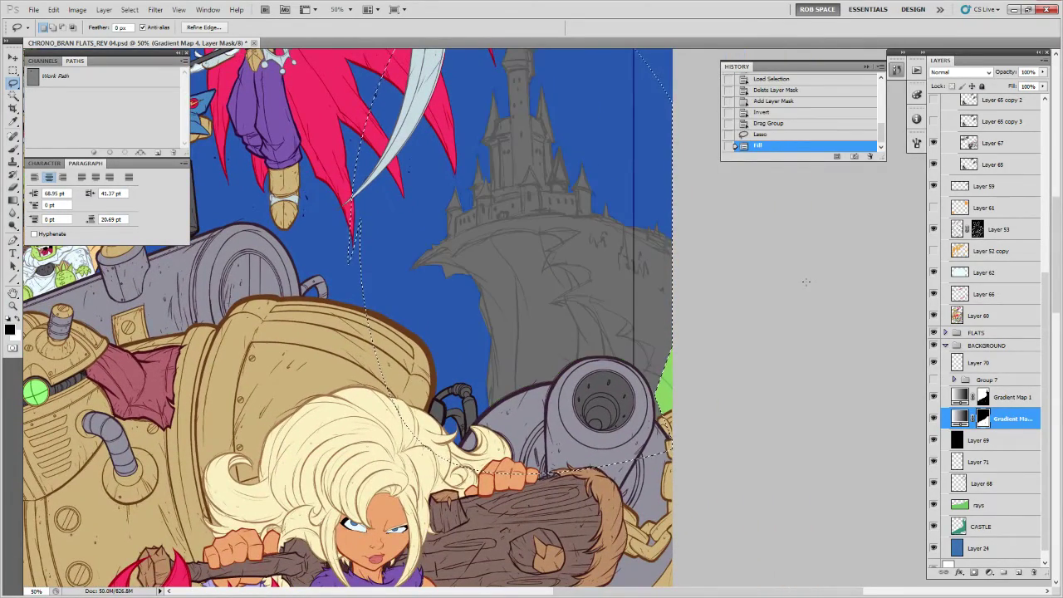
pyautogui.hotkey('ctrl', 'd')
# Lasso the remaining green patch beside the cannon, fill it with black on Gradient Map 4's mask, and deselect.
pyautogui.moveTo(671, 472)
pyautogui.mouseDown()
pyautogui.moveTo(626, 449)
pyautogui.moveTo(904, 178)
pyautogui.mouseUp()
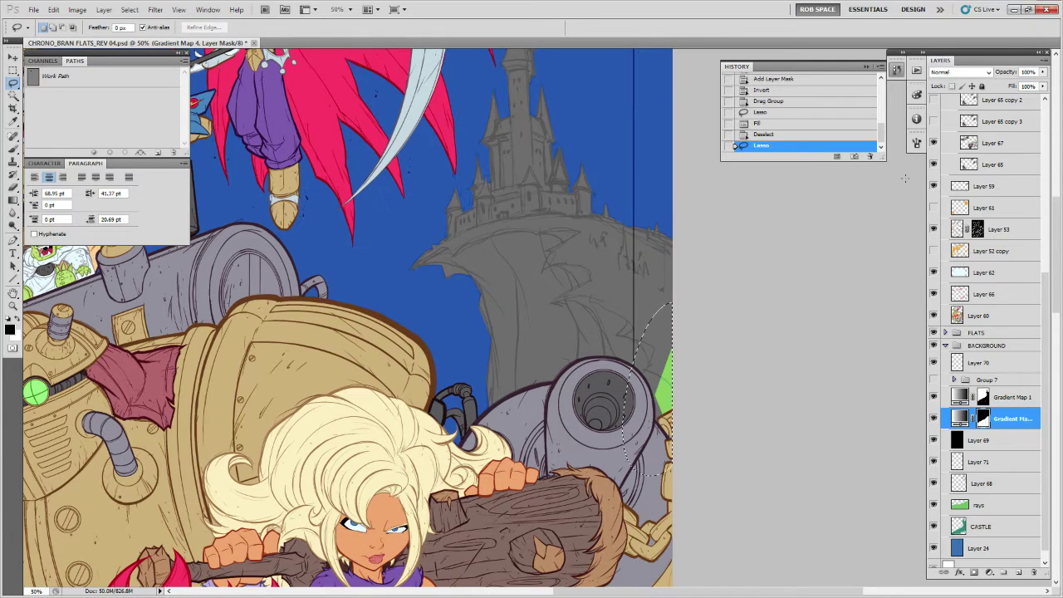
pyautogui.hotkey('alt', 'BackSpace')
pyautogui.moveTo(711, 396); pyautogui.dragTo(647, 456)
pyautogui.hotkey('ctrl', 'd')
# Lasso jagged rock-shaped areas on the castle cliff along the poster's edge, above the cannon.
pyautogui.press('b')
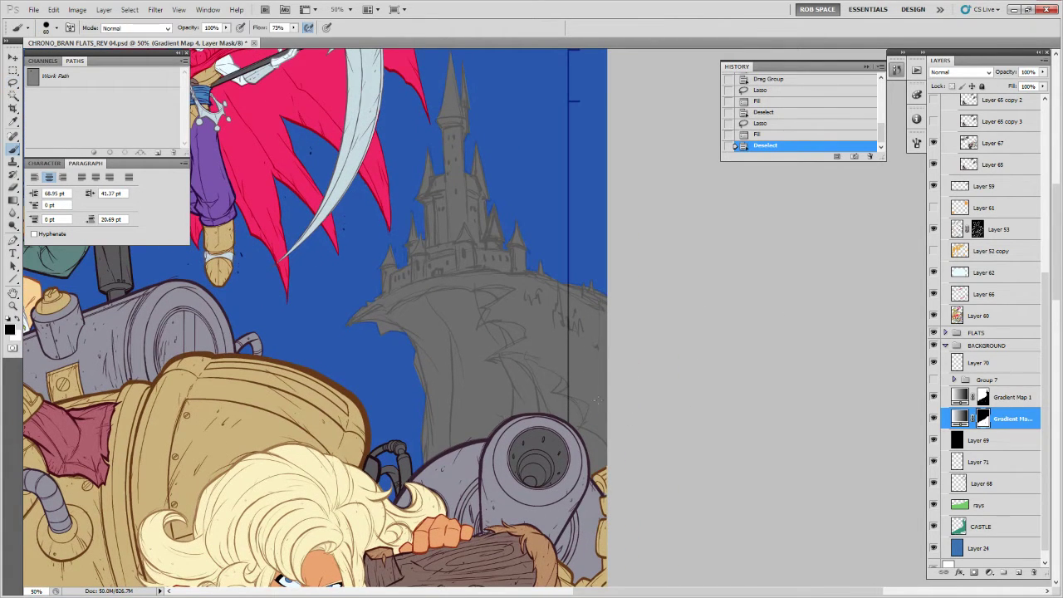
pyautogui.press('l')
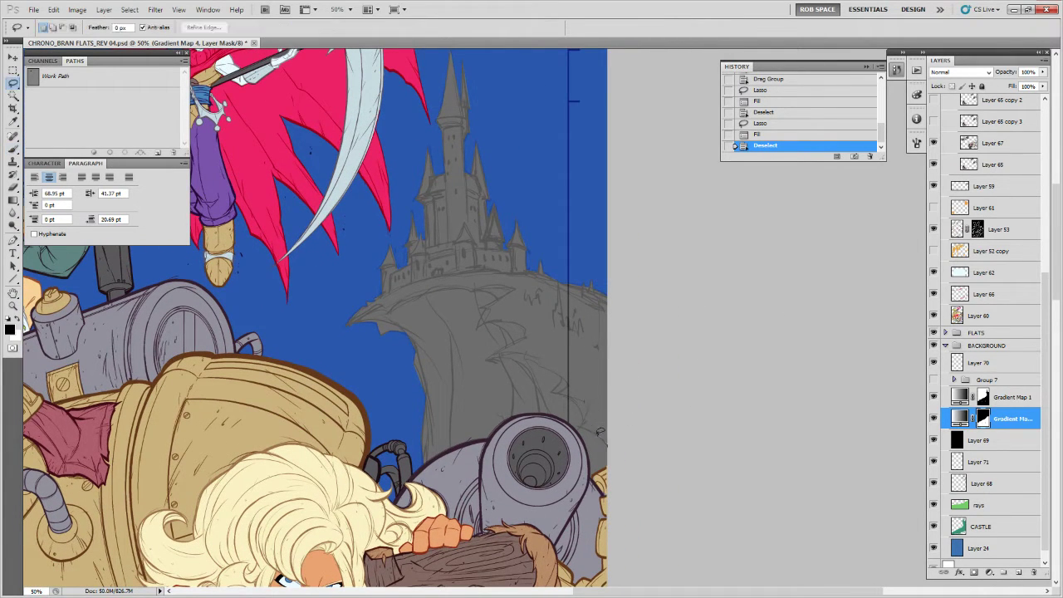
pyautogui.moveTo(578, 401); pyautogui.dragTo(560, 379)
pyautogui.moveTo(587, 315)
pyautogui.mouseDown()
pyautogui.moveTo(572, 285)
pyautogui.moveTo(599, 287)
pyautogui.moveTo(633, 365)
pyautogui.moveTo(621, 452)
pyautogui.mouseUp()
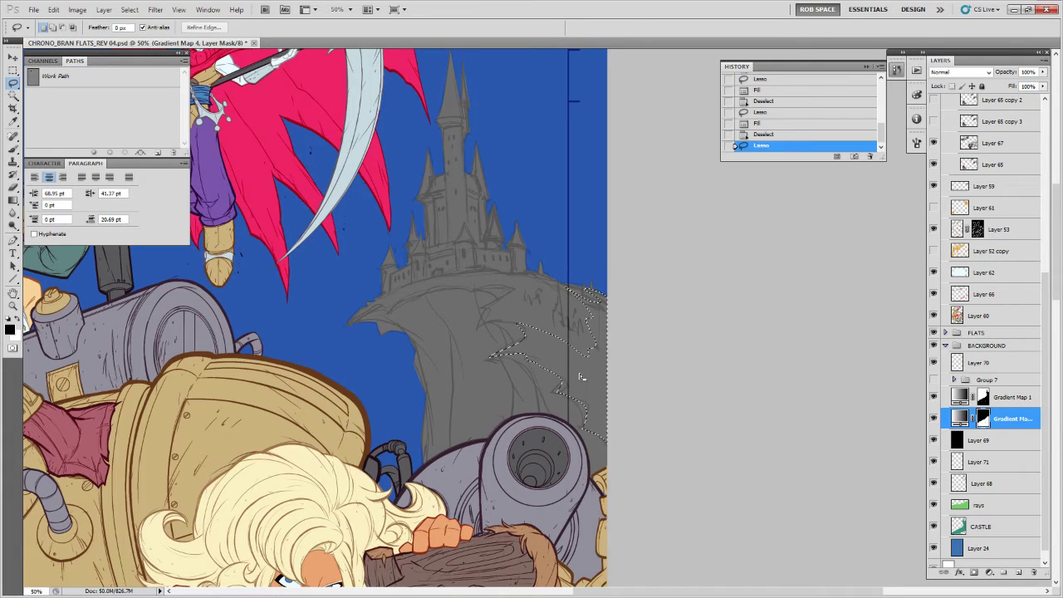
# Using the PAINTING - AirSoft brush at 700 px, paint softly in white within the cliff selection on Gradient Map 4's mask, and deselect.
pyautogui.rightClick(581, 377)
pyautogui.press('Escape')
pyautogui.press('b')
pyautogui.rightClick(581, 377)
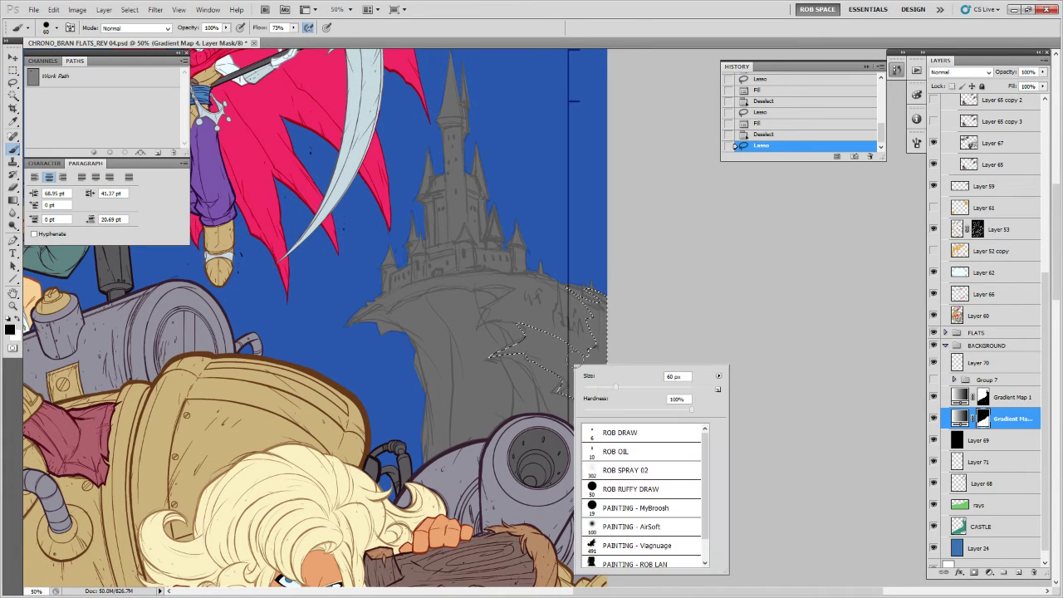
pyautogui.click(613, 524)
pyautogui.click(627, 349)
pyautogui.press(']')
pyautogui.press(']')
pyautogui.press(']')
pyautogui.press(']')
pyautogui.press(']')
pyautogui.press(']')
pyautogui.press(']')
pyautogui.press(']')
pyautogui.press(']')
pyautogui.press(']')
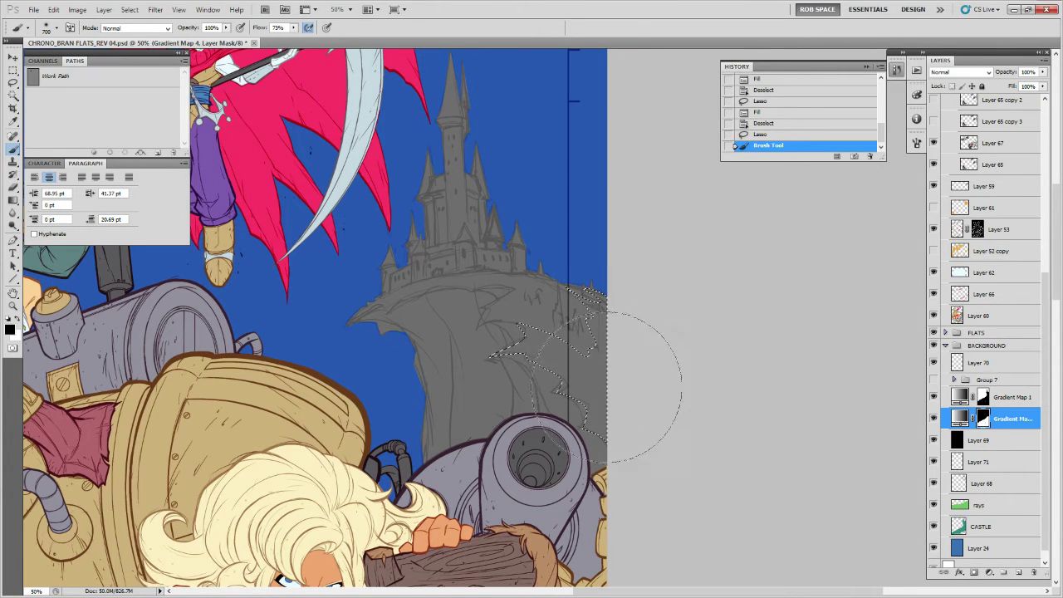
pyautogui.moveTo(608, 387)
pyautogui.mouseDown()
pyautogui.moveTo(585, 378)
pyautogui.moveTo(581, 440)
pyautogui.moveTo(610, 391)
pyautogui.moveTo(659, 421)
pyautogui.moveTo(652, 376)
pyautogui.mouseUp()
pyautogui.hotkey('ctrl', 'd')
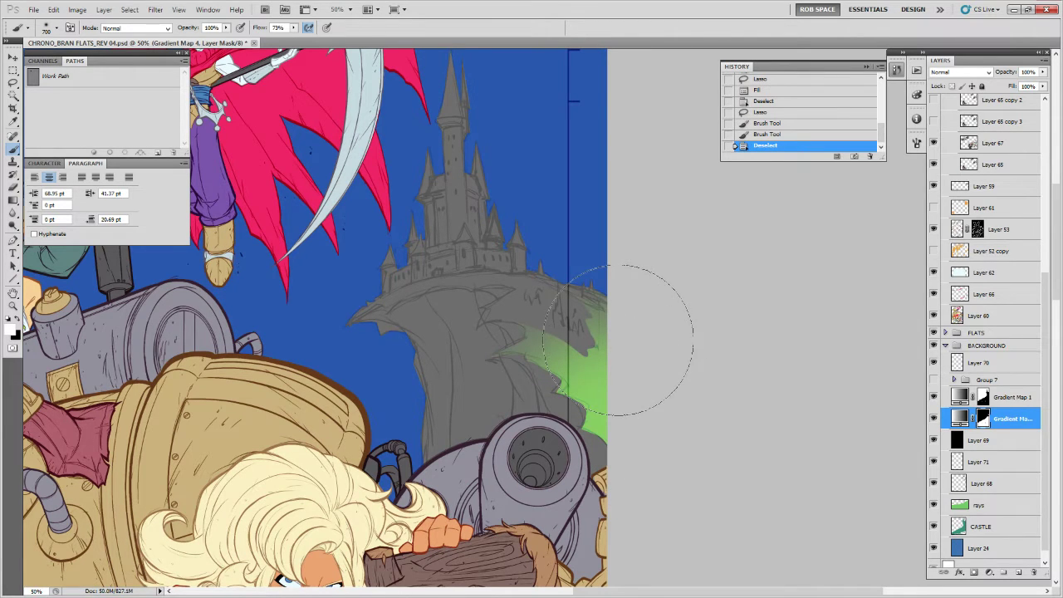
# Switch to the CHRONO REV 01 color ruffy file and hide its uppermost layer, TOOLS.
pyautogui.press('z')
pyautogui.hotkey('ctrl', 'Tab')
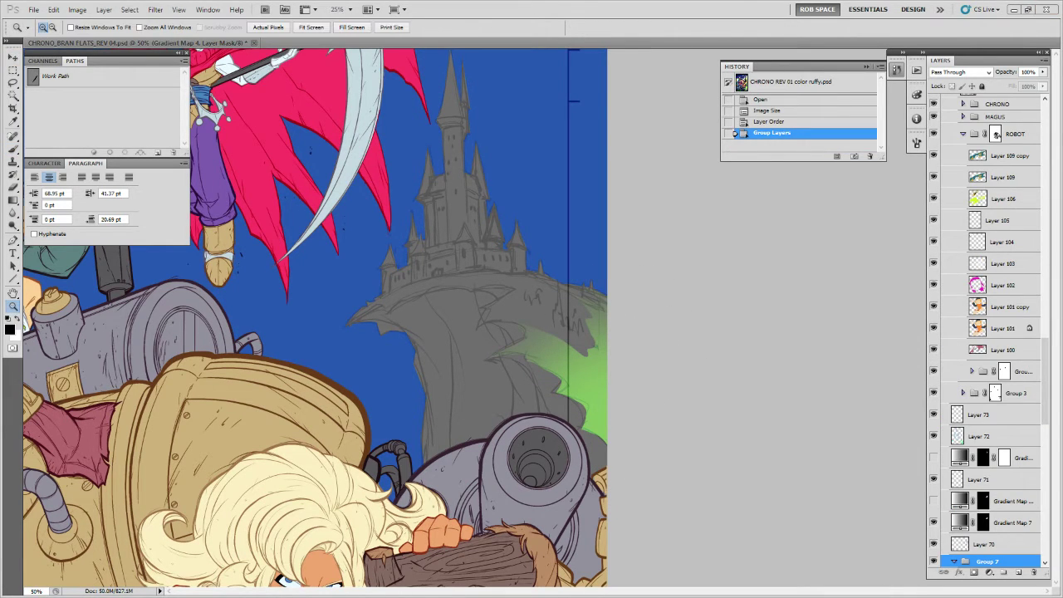
pyautogui.press('v')
pyautogui.hotkey('alt', '.')
pyautogui.click(935, 103)
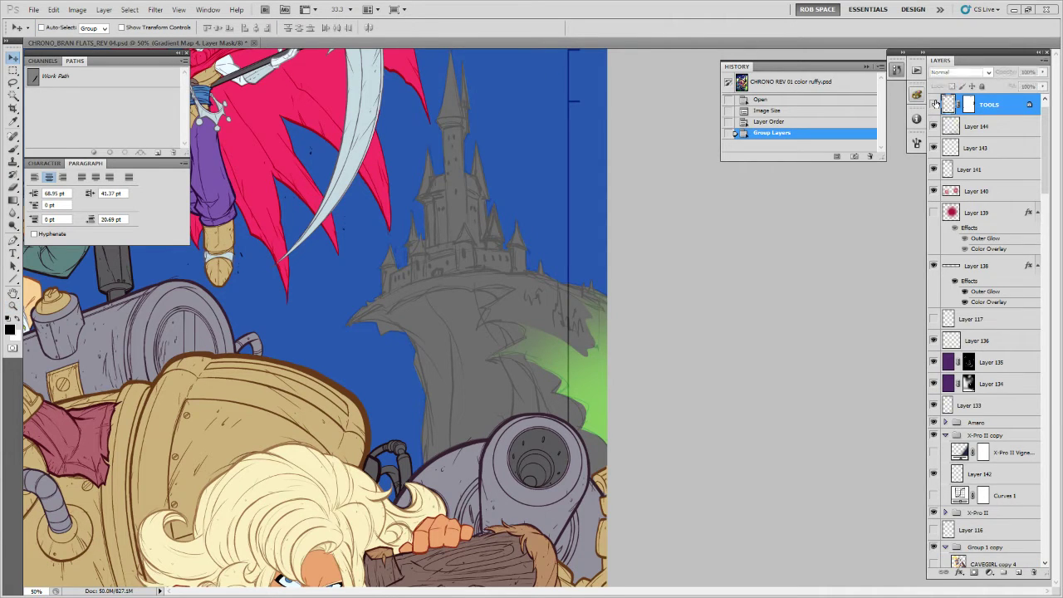
pyautogui.click(933, 104)
# Hide the Amaro vignette layer, then collapse and hide the Amaro and X-Pro II copy groups.
pyautogui.click(945, 422)
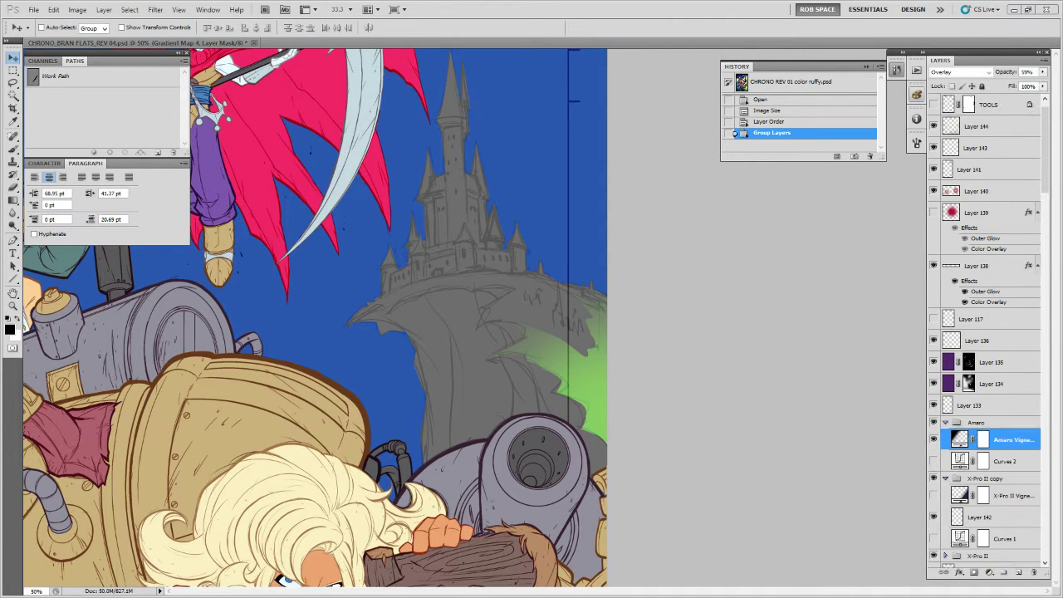
pyautogui.click(1013, 439)
pyautogui.click(933, 439)
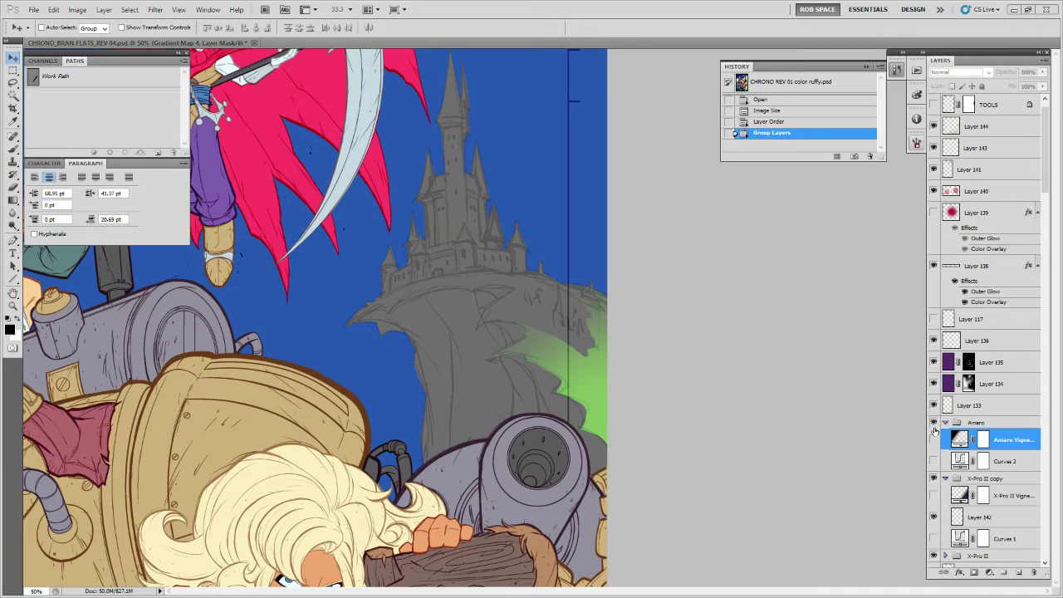
pyautogui.click(945, 421)
pyautogui.click(933, 421)
pyautogui.click(944, 435)
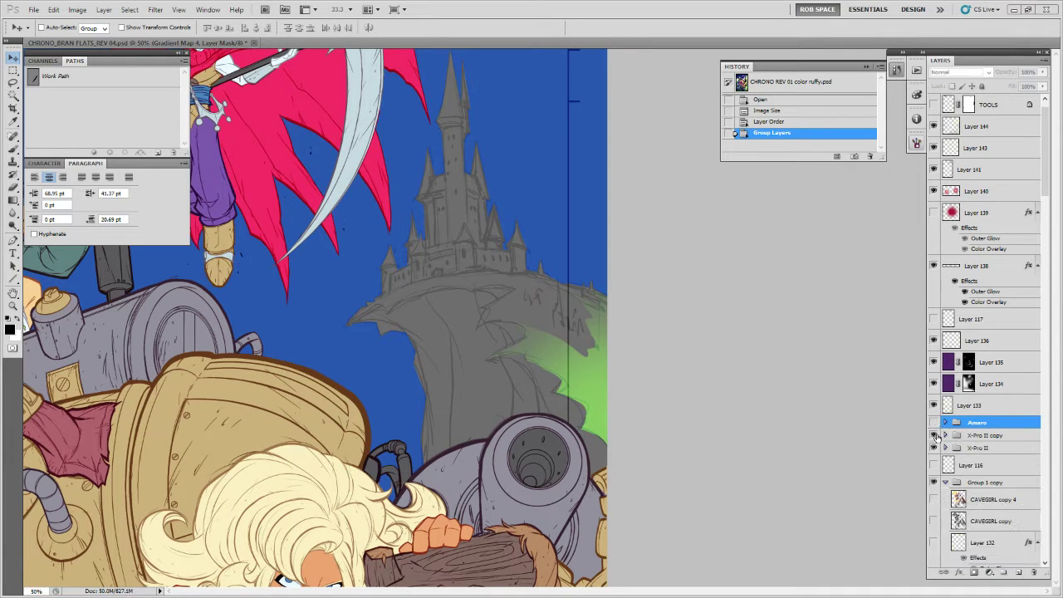
pyautogui.click(933, 435)
# Locate the castle cliff's color layer from the canvas and toggle Layer 72 and the gradient map beneath it to examine their effect.
pyautogui.keyDown('ctrl'); pyautogui.click(573, 373); pyautogui.keyUp('ctrl')
pyautogui.scroll(-5, 986, 456)
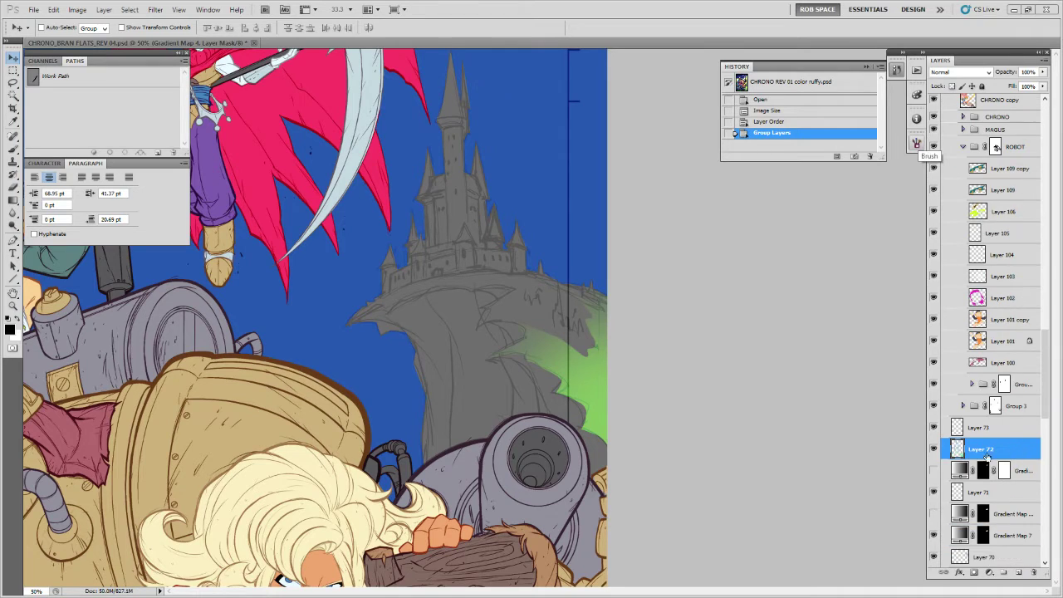
pyautogui.click(933, 448)
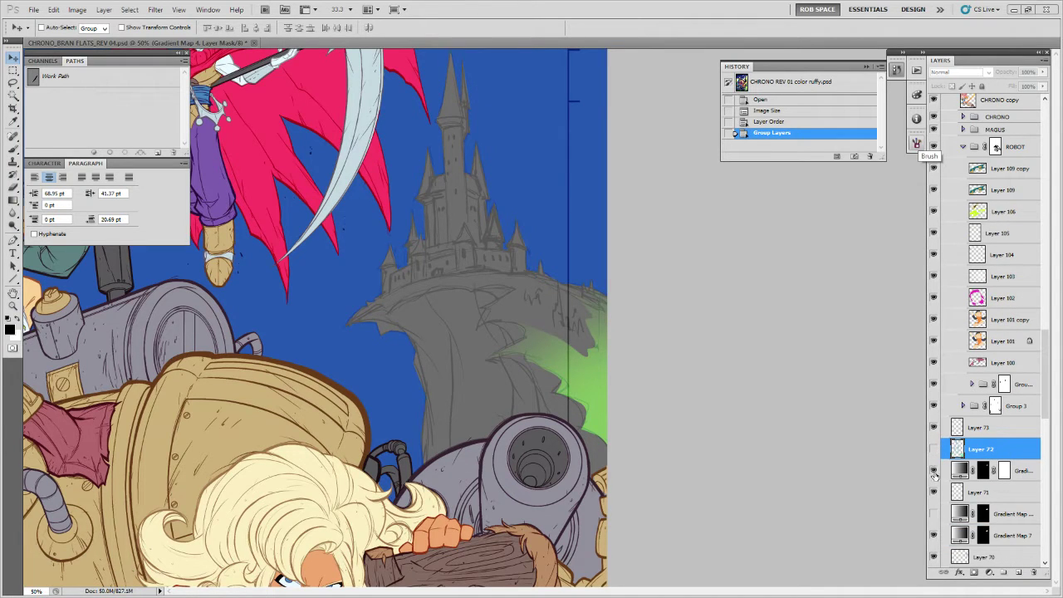
pyautogui.click(933, 450)
# Return to CHRONO_BRAN FLATS_REV 04.psd and add a Gradient Map adjustment layer above Gradient Map 1, briefly trying Reverse.
pyautogui.press('b')
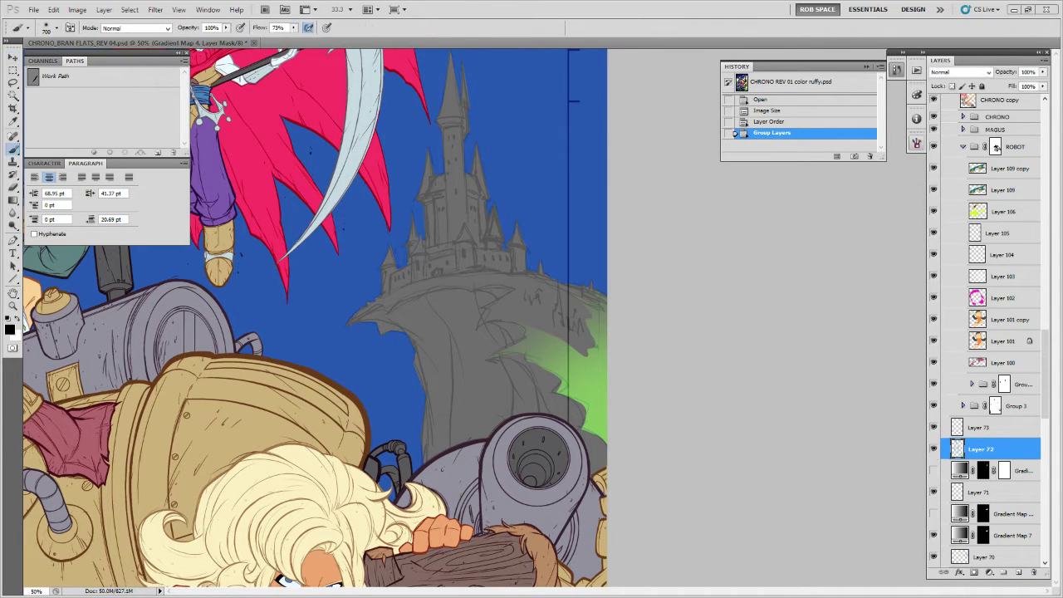
pyautogui.press('x')
pyautogui.click(1011, 389)
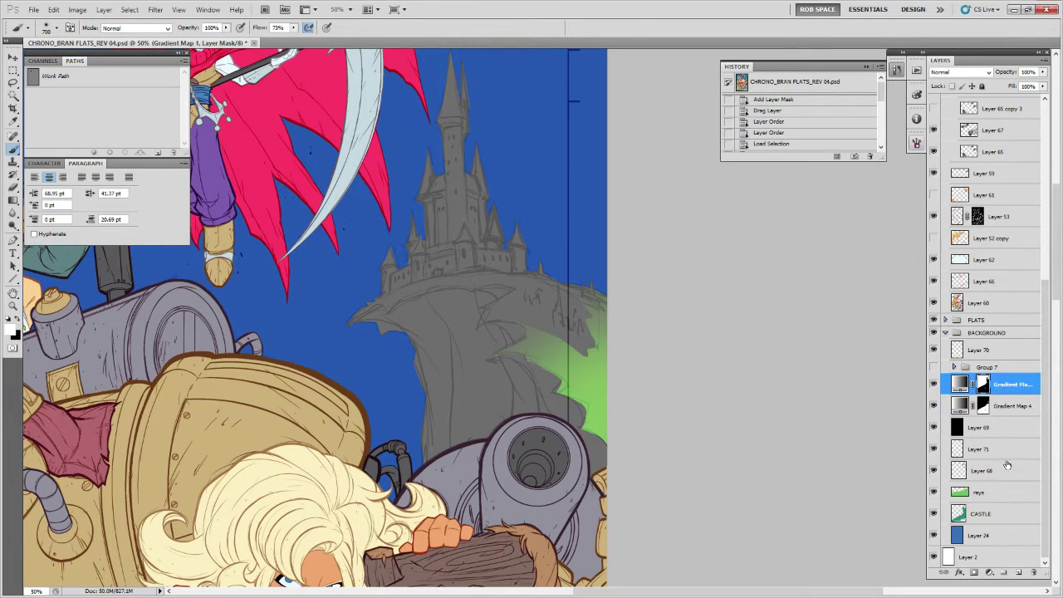
pyautogui.click(989, 572)
pyautogui.click(992, 552)
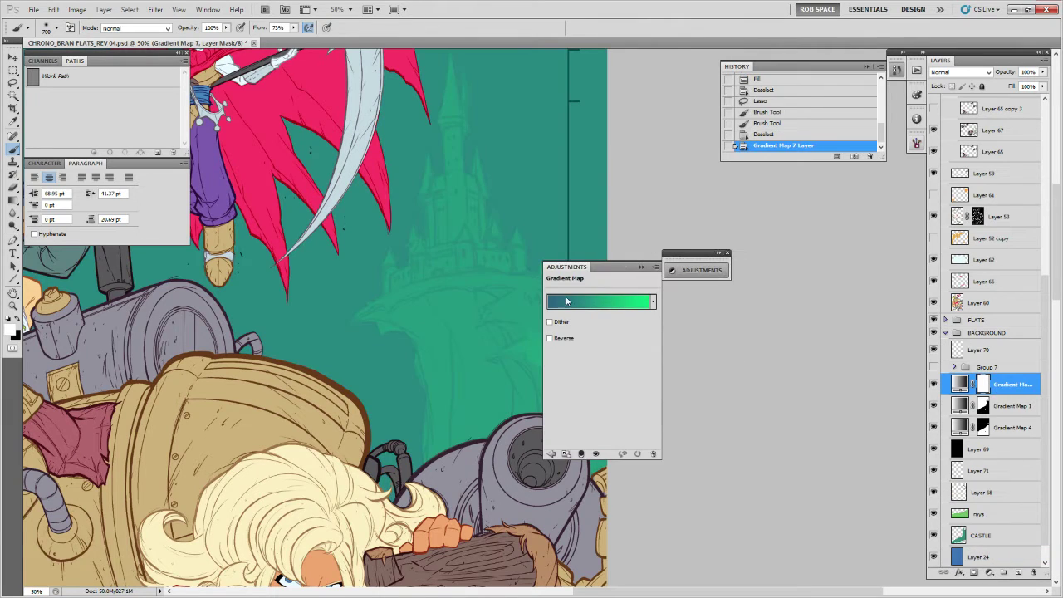
pyautogui.click(565, 339)
pyautogui.click(568, 340)
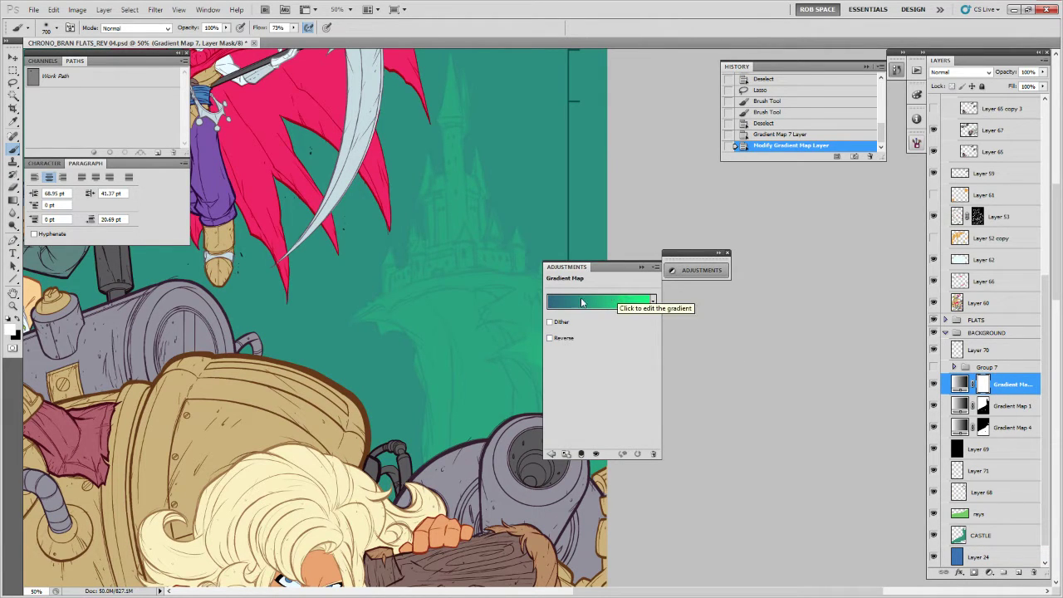
# Recolor the gradient's dark end blue, move that stop to 11%, and add a dark navy stop at 0%.
pyautogui.click(616, 297)
pyautogui.click(623, 306)
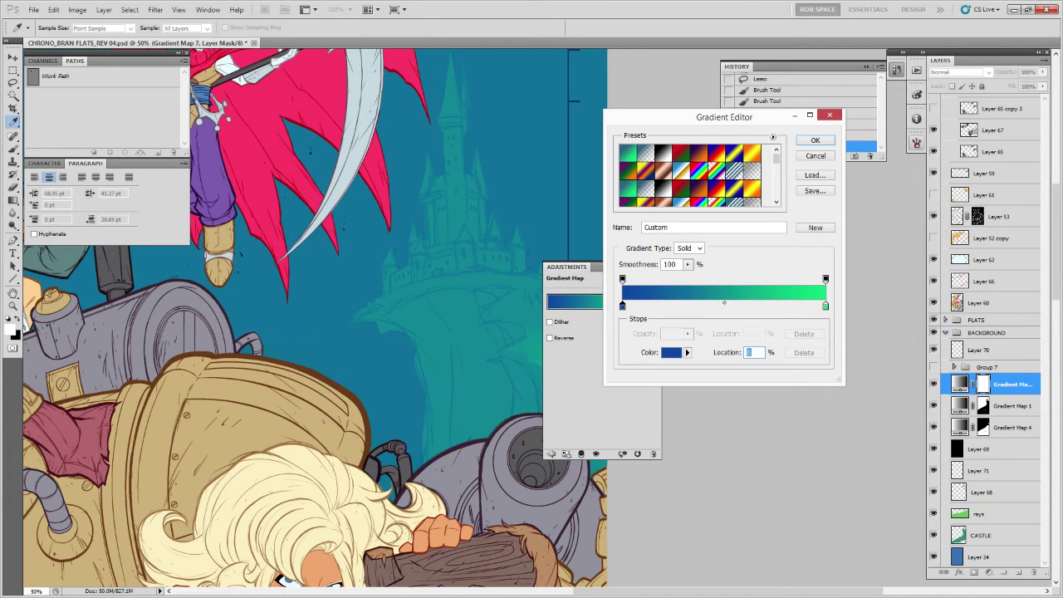
pyautogui.moveTo(622, 307); pyautogui.dragTo(689, 307)
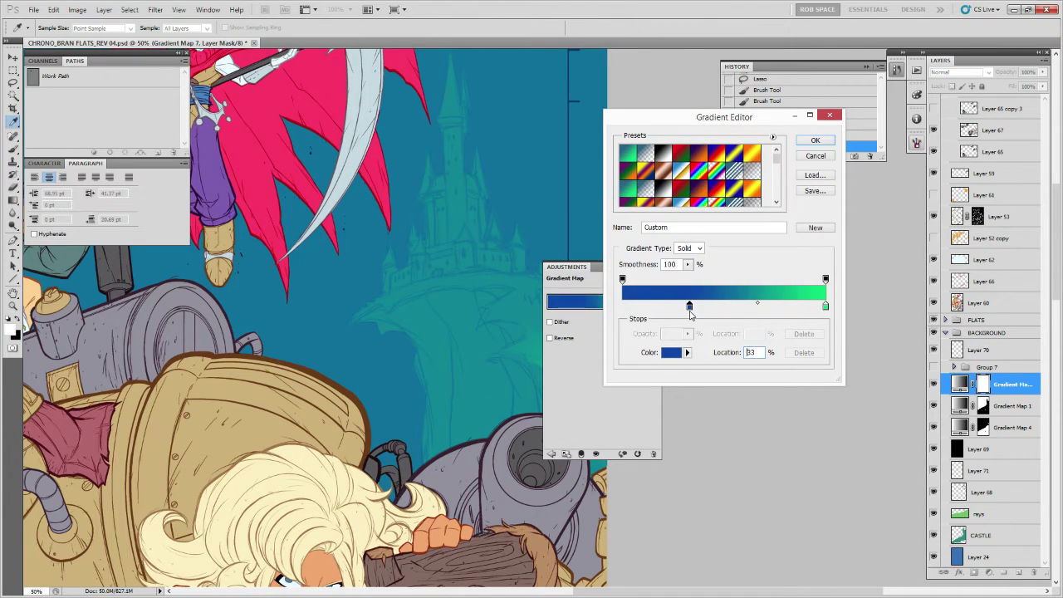
pyautogui.click(622, 308)
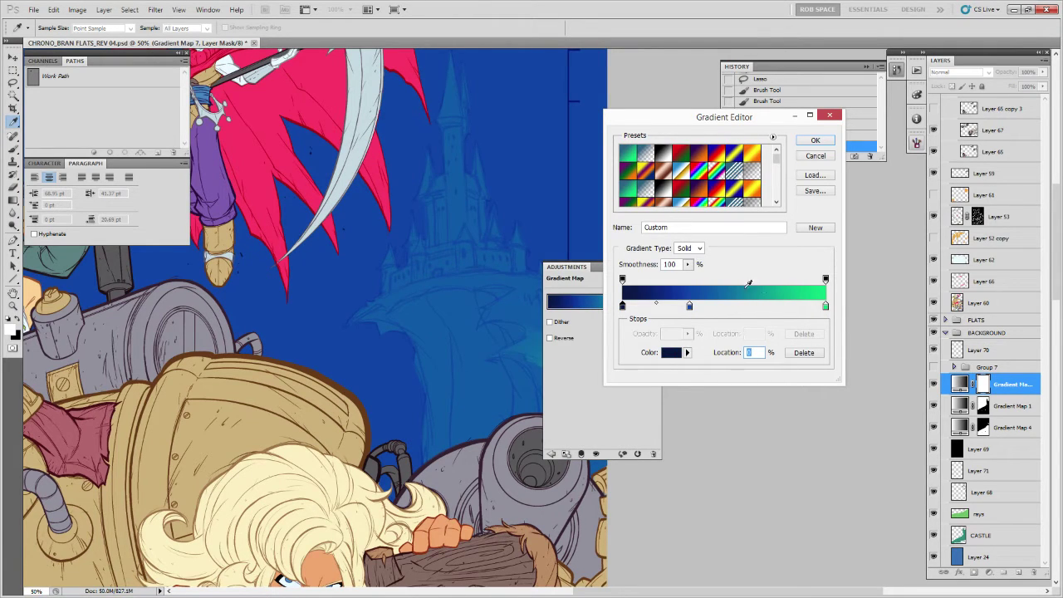
pyautogui.moveTo(689, 306); pyautogui.dragTo(645, 306)
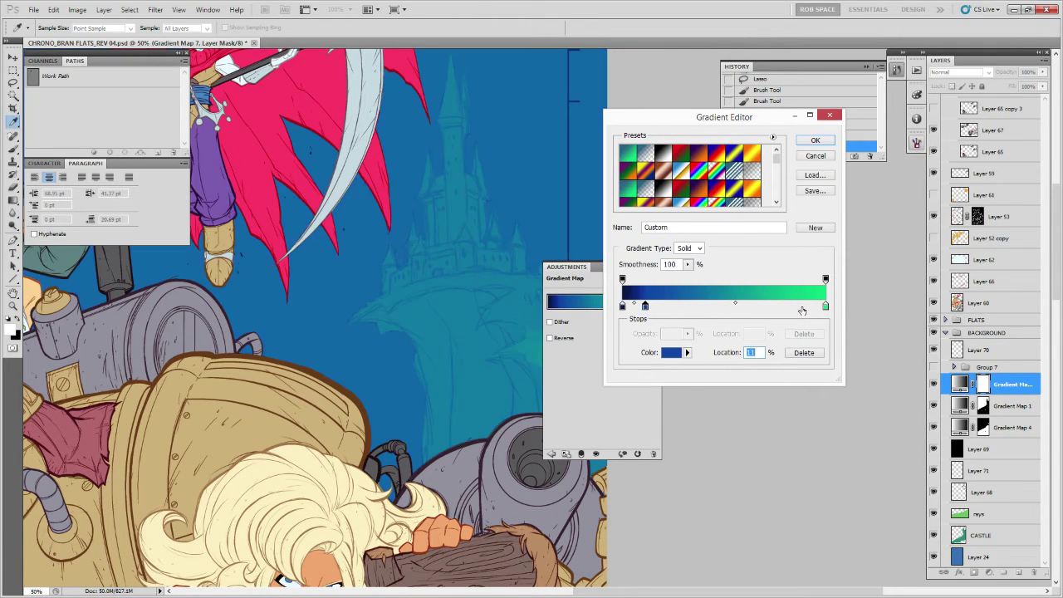
# Add a pale yellow stop at 100%, move the green stop to 55%, and apply the gradient.
pyautogui.moveTo(824, 306); pyautogui.dragTo(857, 310)
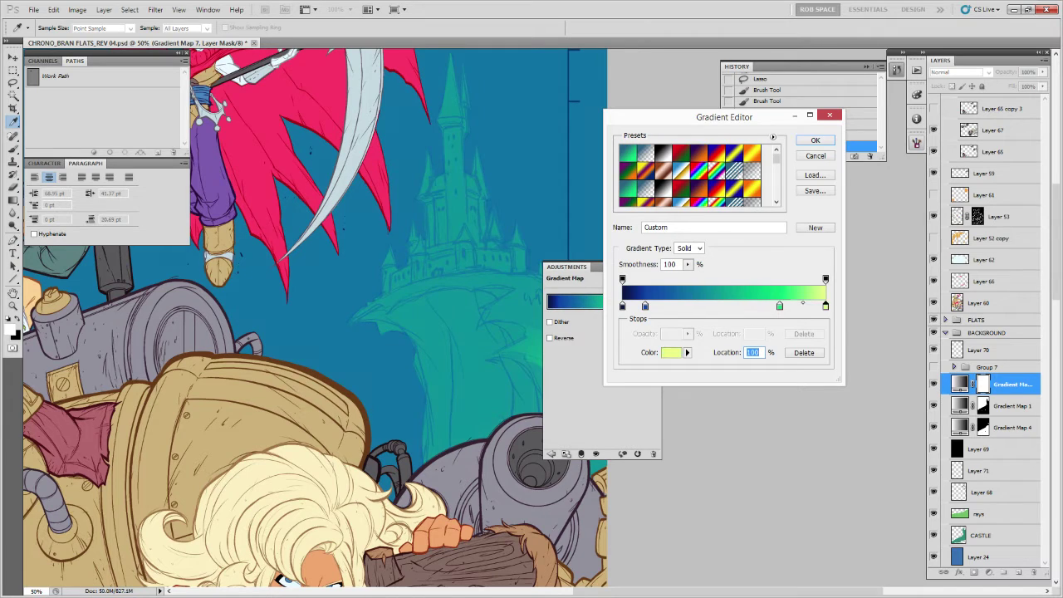
pyautogui.moveTo(776, 305); pyautogui.dragTo(733, 308)
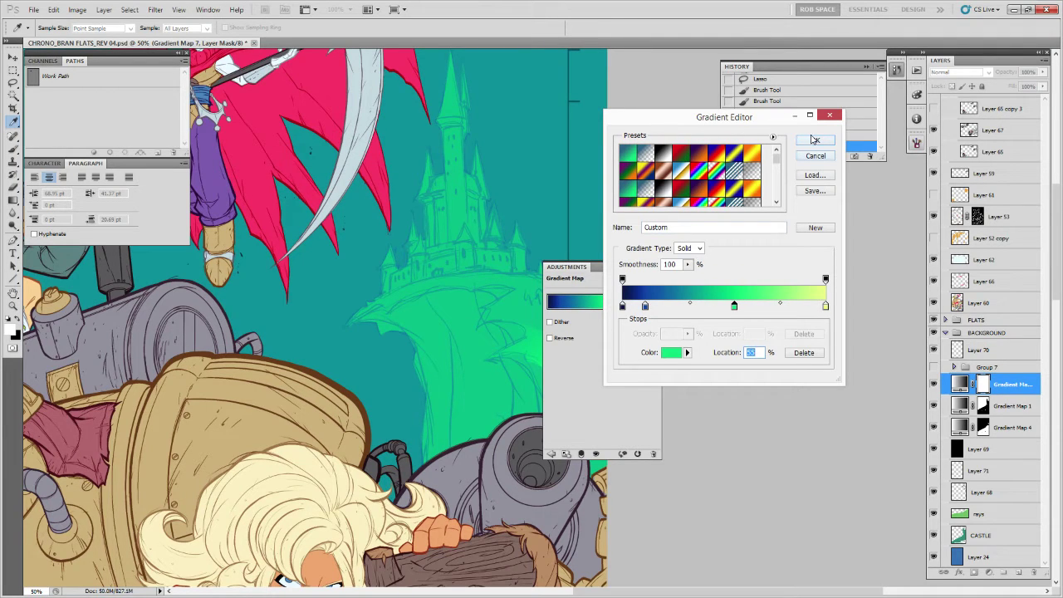
pyautogui.click(815, 139)
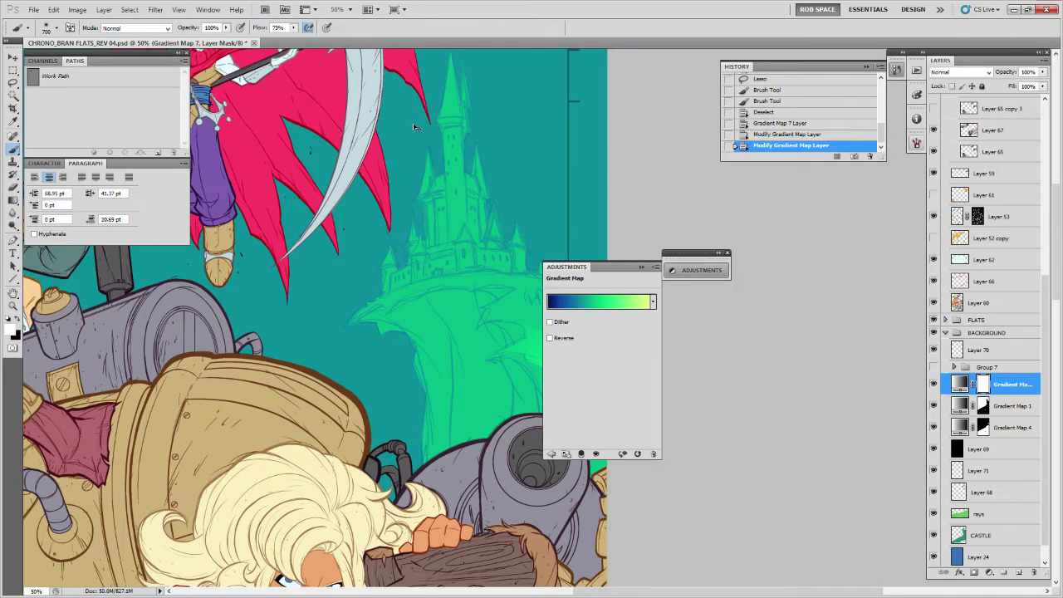
# Turn on the CMYK proof preview and fill the new gradient map's mask with black.
pyautogui.hotkey('ctrl', 'y')
pyautogui.hotkey('ctrl', 'y')
pyautogui.hotkey('ctrl', 'y')
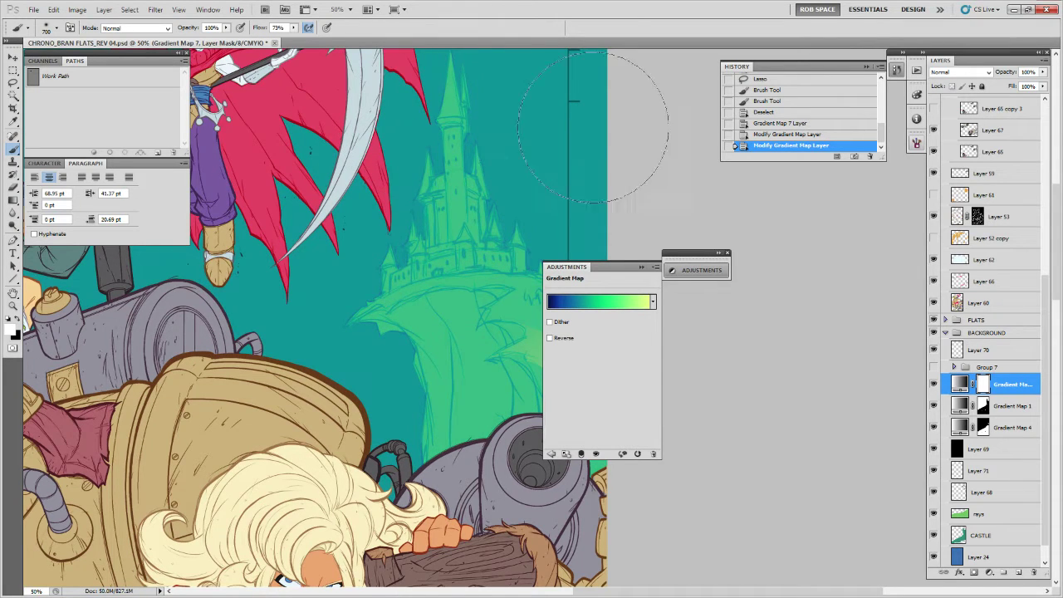
pyautogui.click(641, 267)
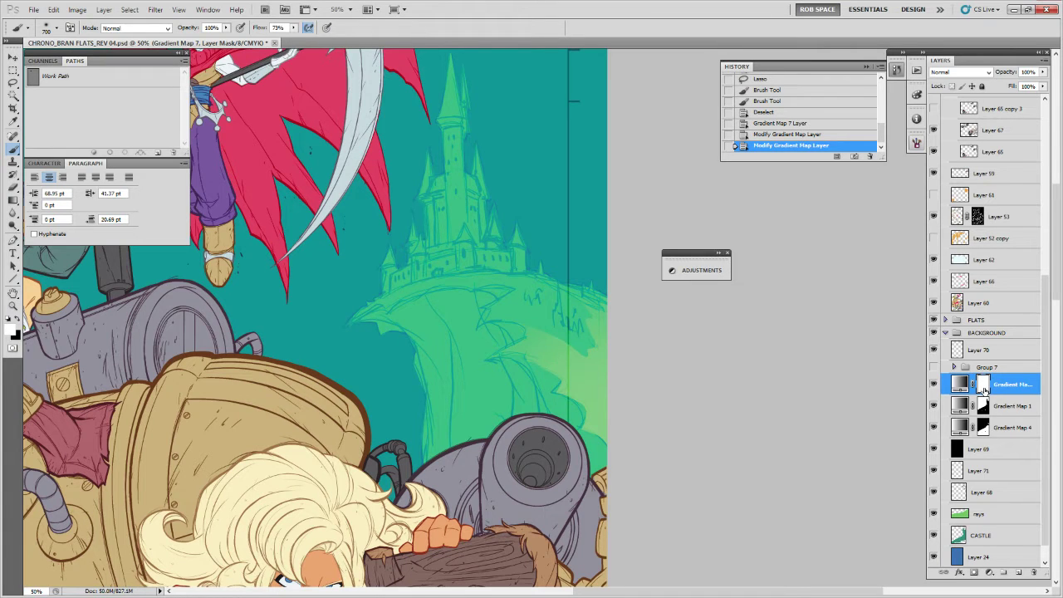
pyautogui.hotkey('alt', 'BackSpace')
# Lasso the grassy top of the castle cliff and intersect the selection with the CASTLE layer's transparency.
pyautogui.moveTo(591, 379); pyautogui.dragTo(696, 471)
pyautogui.press('l')
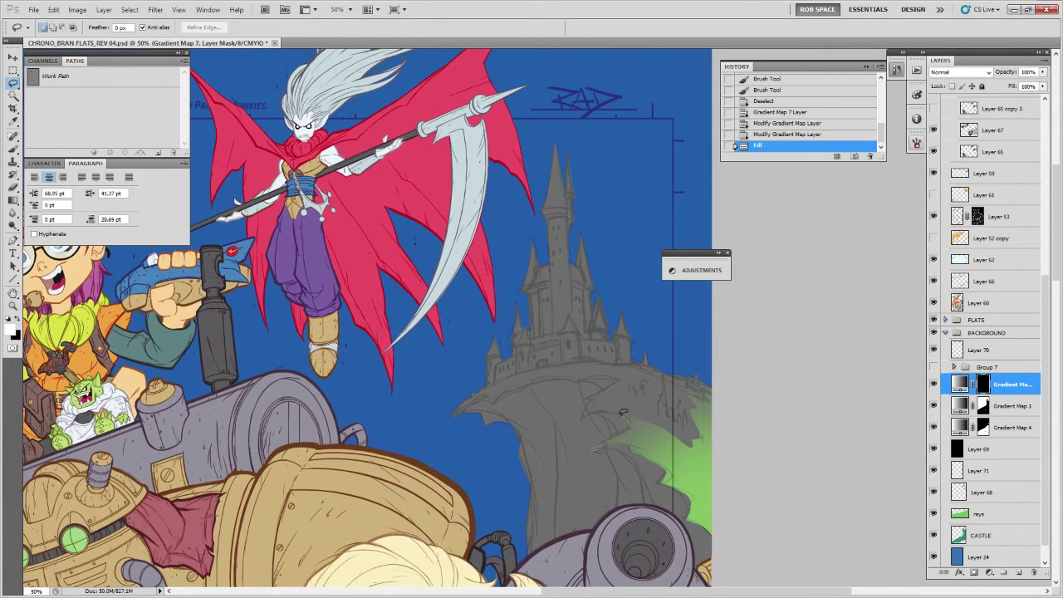
pyautogui.moveTo(623, 411); pyautogui.dragTo(584, 413)
pyautogui.moveTo(615, 375)
pyautogui.mouseDown()
pyautogui.moveTo(539, 378)
pyautogui.moveTo(457, 409)
pyautogui.mouseUp()
pyautogui.moveTo(499, 377)
pyautogui.mouseDown()
pyautogui.moveTo(630, 360)
pyautogui.moveTo(660, 340)
pyautogui.moveTo(723, 377)
pyautogui.moveTo(708, 448)
pyautogui.moveTo(658, 438)
pyautogui.moveTo(613, 443)
pyautogui.mouseUp()
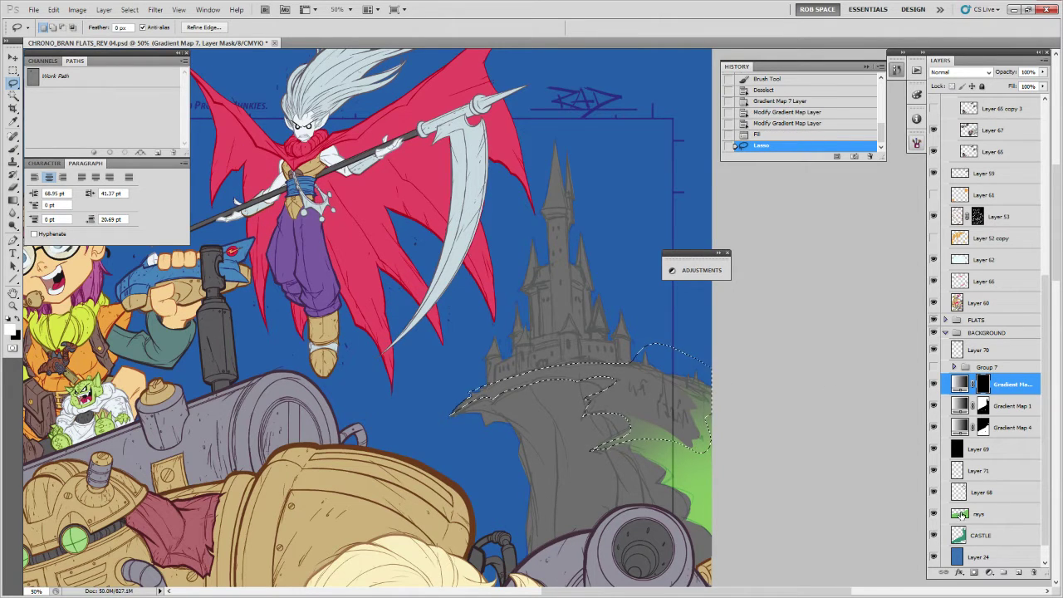
pyautogui.rightClick(959, 534)
pyautogui.click(962, 440)
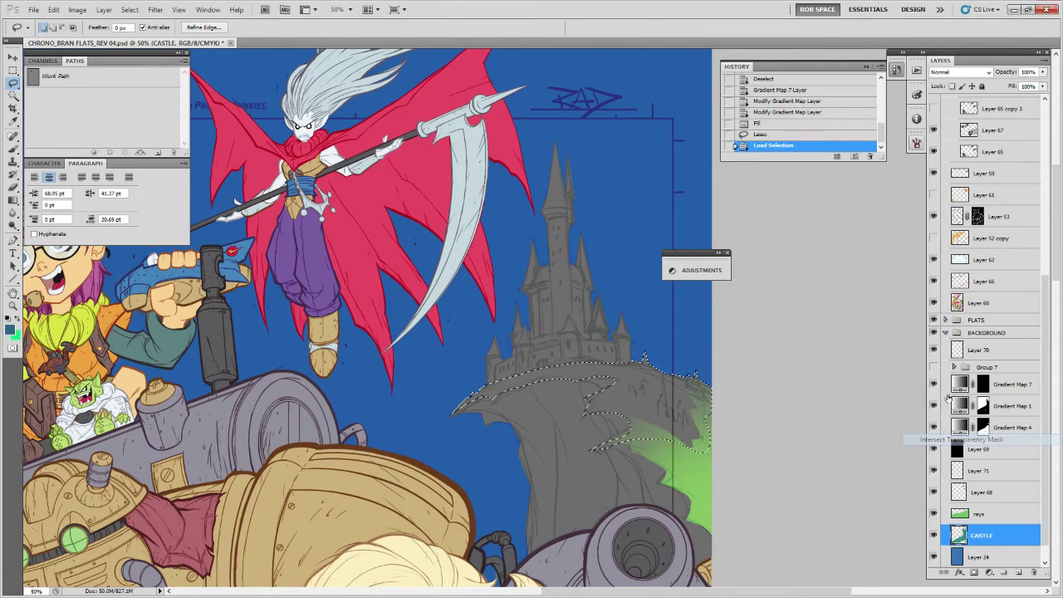
# Paint softly in white at 700 px within the grass selection on Gradient Map 7's mask, and deselect.
pyautogui.click(981, 386)
pyautogui.press('b')
pyautogui.moveTo(670, 377)
pyautogui.mouseDown()
pyautogui.moveTo(407, 406)
pyautogui.moveTo(742, 355)
pyautogui.moveTo(639, 455)
pyautogui.moveTo(723, 416)
pyautogui.moveTo(759, 381)
pyautogui.moveTo(683, 438)
pyautogui.moveTo(702, 456)
pyautogui.mouseUp()
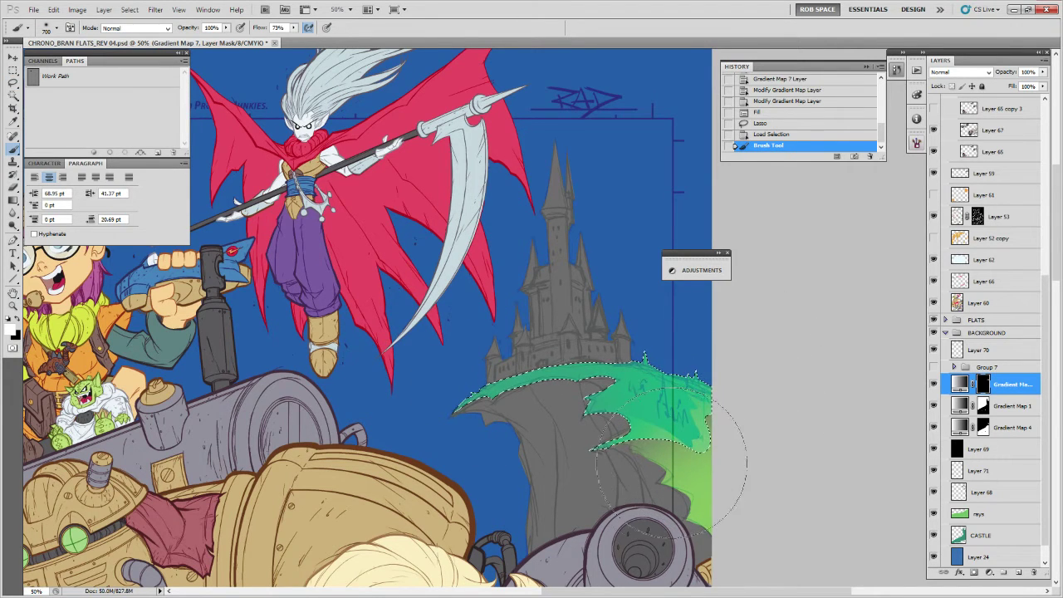
pyautogui.click(713, 475)
pyautogui.press('x')
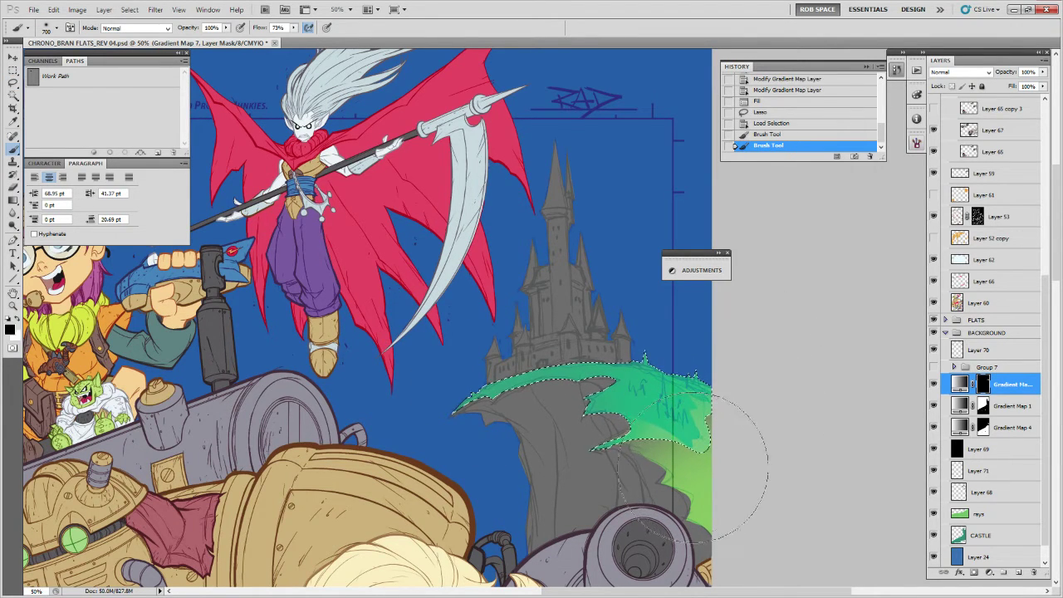
pyautogui.moveTo(694, 479); pyautogui.dragTo(719, 503)
pyautogui.hotkey('ctrl', 'z')
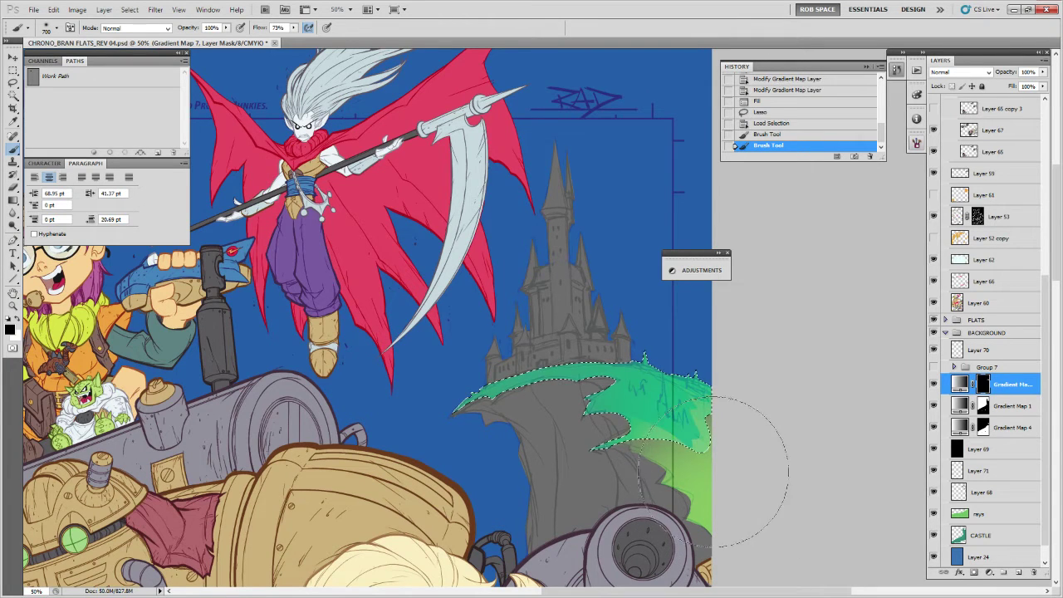
pyautogui.press('x')
pyautogui.click(716, 455)
pyautogui.hotkey('ctrl', 'd')
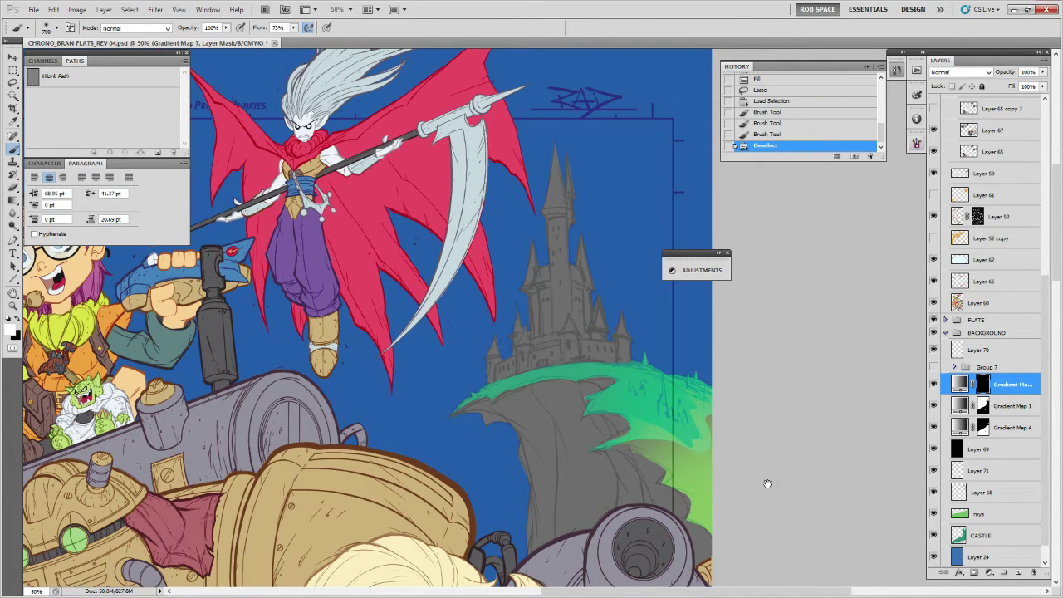
# Reduce the brush to 100 px and paint black on Gradient Map 7's mask over the grass near the poster's edge.
pyautogui.moveTo(764, 481); pyautogui.dragTo(741, 450)
pyautogui.press('[')
pyautogui.press('[')
pyautogui.press('[')
pyautogui.press('[')
pyautogui.press('[')
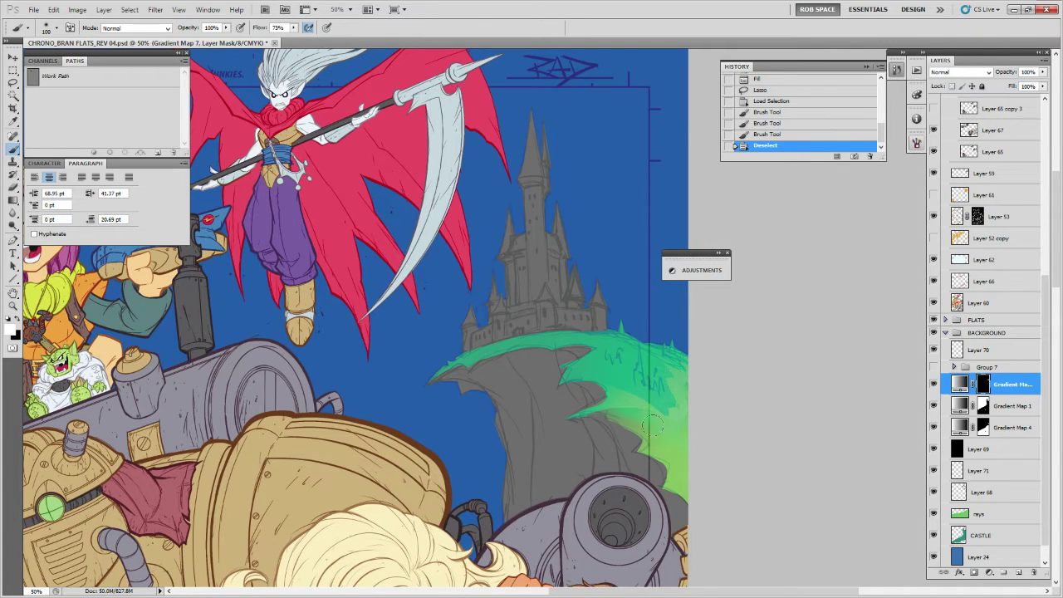
pyautogui.press('x')
pyautogui.moveTo(632, 410)
pyautogui.mouseDown()
pyautogui.moveTo(673, 413)
pyautogui.moveTo(677, 375)
pyautogui.mouseUp()
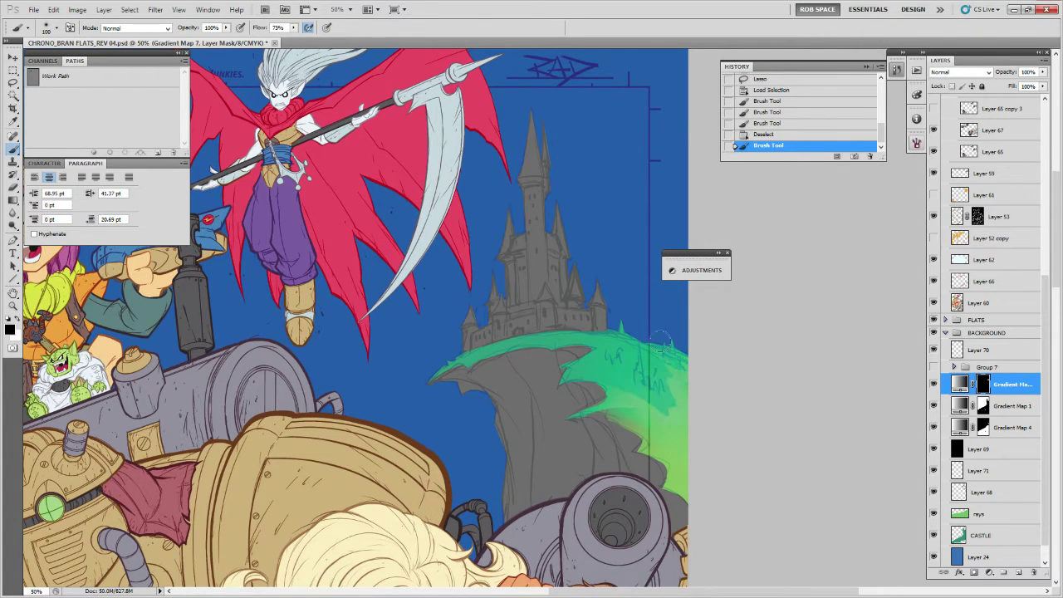
# Touch up the grassy slope with white brush strokes on Gradient Map 4's mask and on Gradient Map 7's mask.
pyautogui.click(983, 427)
pyautogui.press('x')
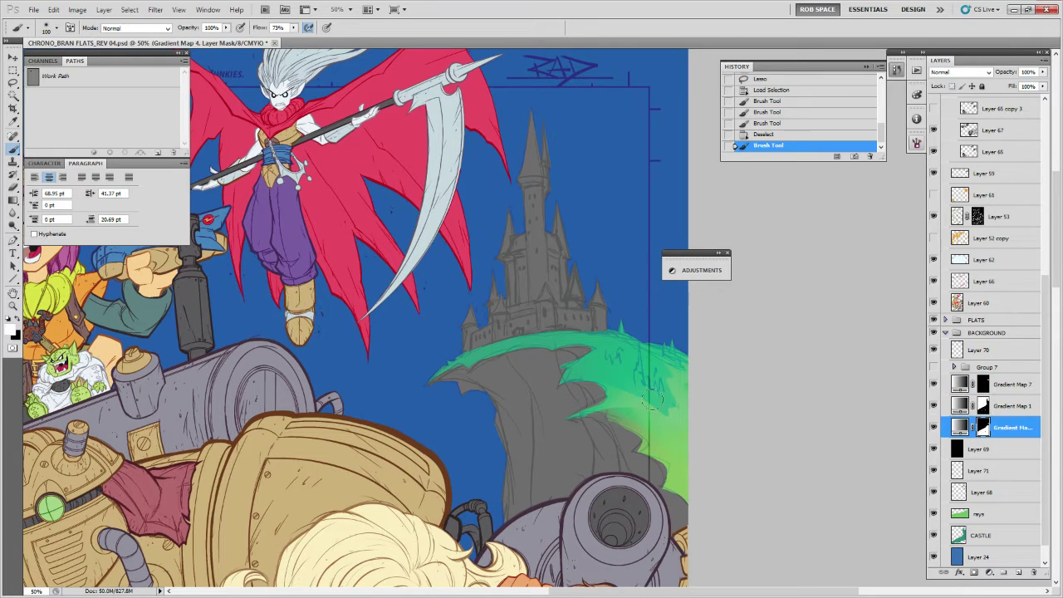
pyautogui.moveTo(628, 410)
pyautogui.mouseDown()
pyautogui.moveTo(672, 382)
pyautogui.moveTo(624, 387)
pyautogui.moveTo(657, 415)
pyautogui.moveTo(657, 376)
pyautogui.moveTo(693, 462)
pyautogui.moveTo(669, 390)
pyautogui.mouseUp()
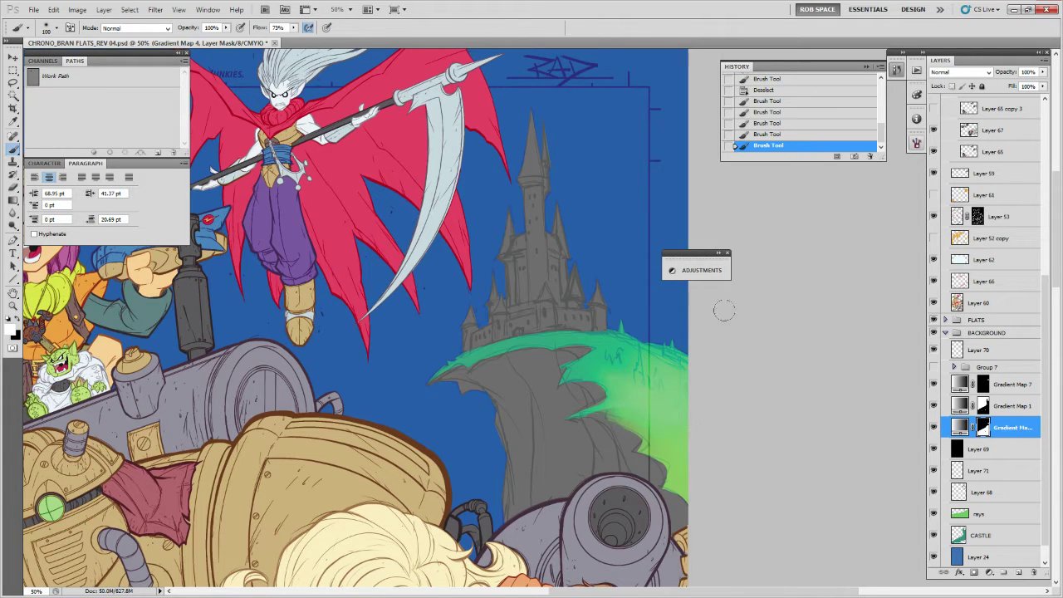
pyautogui.click(983, 383)
pyautogui.moveTo(614, 357); pyautogui.dragTo(641, 387)
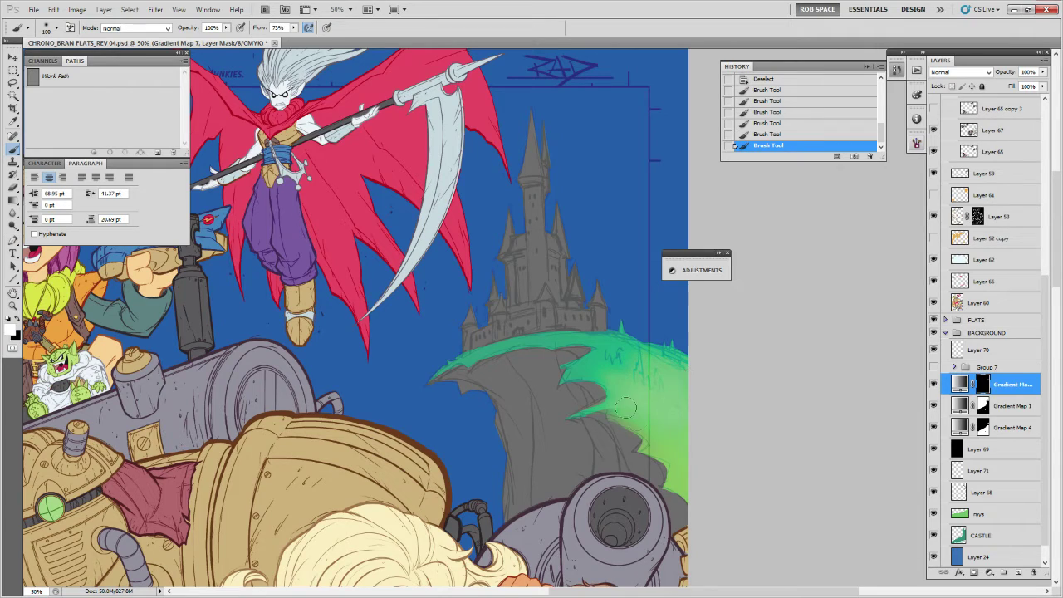
# Load the CASTLE layer's outline as a selection for brushing on Gradient Map 7's mask, with the whole poster in view.
pyautogui.moveTo(677, 379)
pyautogui.mouseDown()
pyautogui.moveTo(678, 441)
pyautogui.moveTo(721, 351)
pyautogui.moveTo(701, 401)
pyautogui.mouseUp()
pyautogui.press('z')
pyautogui.keyDown('alt'); pyautogui.click(667, 381); pyautogui.keyUp('alt')
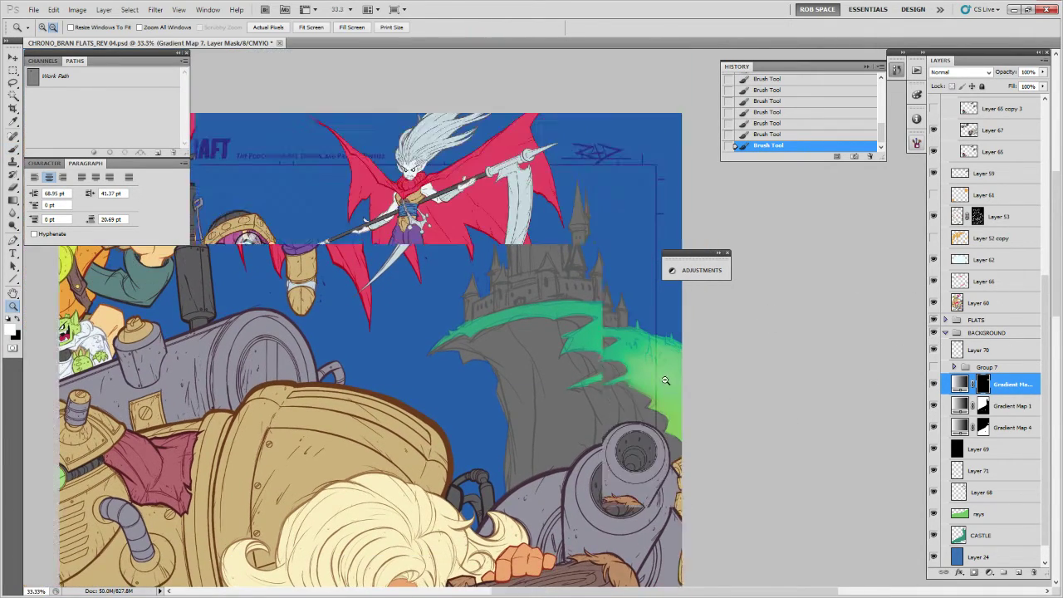
pyautogui.keyDown('alt'); pyautogui.click(673, 392); pyautogui.keyUp('alt')
pyautogui.keyDown('alt'); pyautogui.click(675, 405); pyautogui.keyUp('alt')
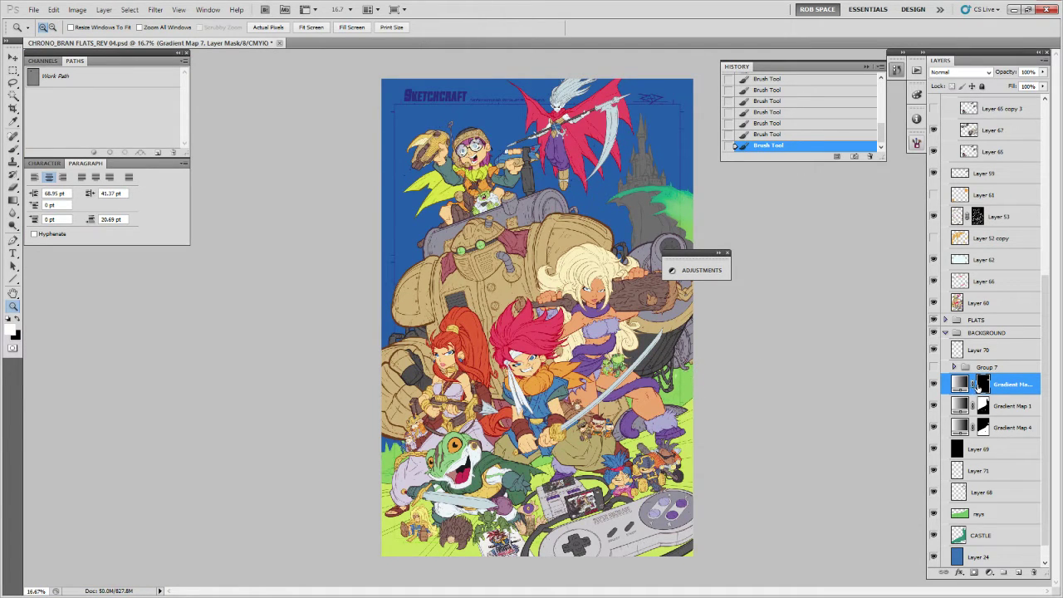
pyautogui.keyDown('ctrl'); pyautogui.click(960, 535); pyautogui.keyUp('ctrl')
pyautogui.press('b')
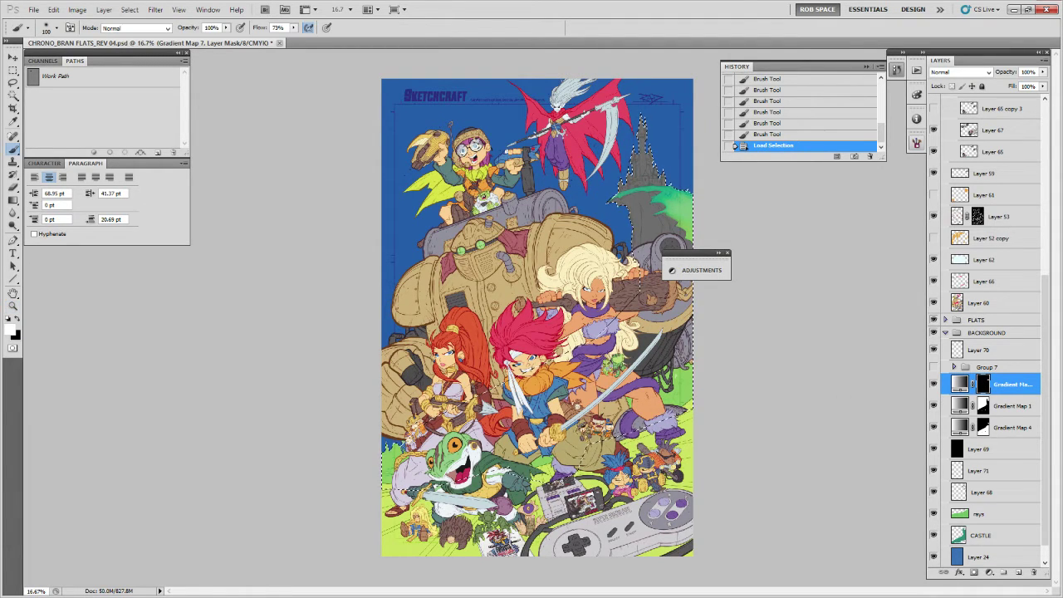
# Enlarge the brush to 900 px and paint white across the distant grass within the CASTLE selection on Gradient Map 7's mask.
pyautogui.press(']')
pyautogui.press(']')
pyautogui.press(']')
pyautogui.press(']')
pyautogui.press(']')
pyautogui.press(']')
pyautogui.press(']')
pyautogui.press(']')
pyautogui.press(']')
pyautogui.press(']')
pyautogui.press(']')
pyautogui.press(']')
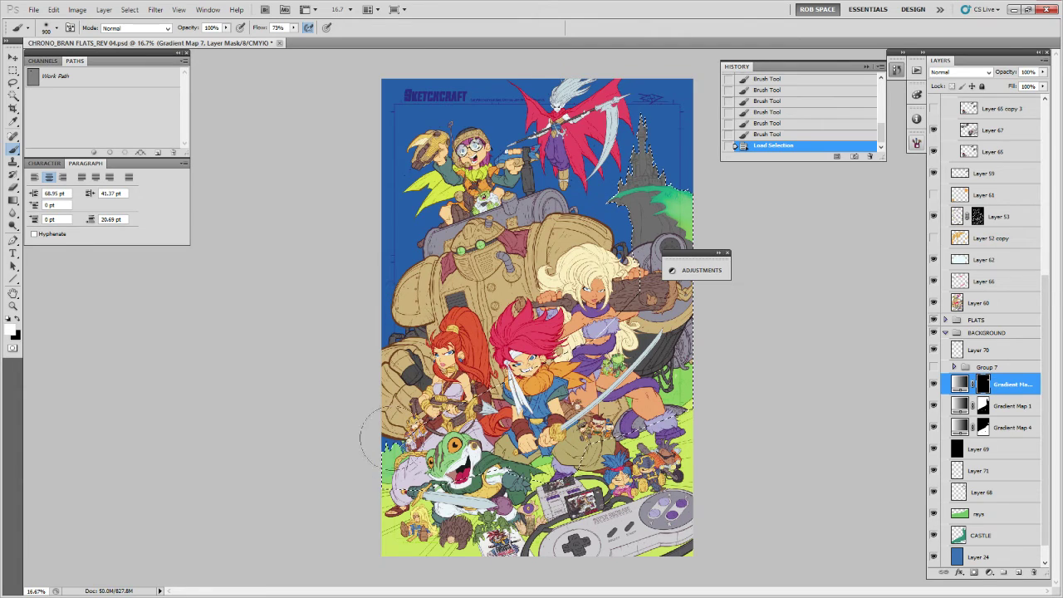
pyautogui.moveTo(391, 438)
pyautogui.mouseDown()
pyautogui.moveTo(646, 359)
pyautogui.moveTo(656, 365)
pyautogui.mouseUp()
# Paint black across the distant grass within the selection on Gradient Map 4's mask.
pyautogui.click(983, 427)
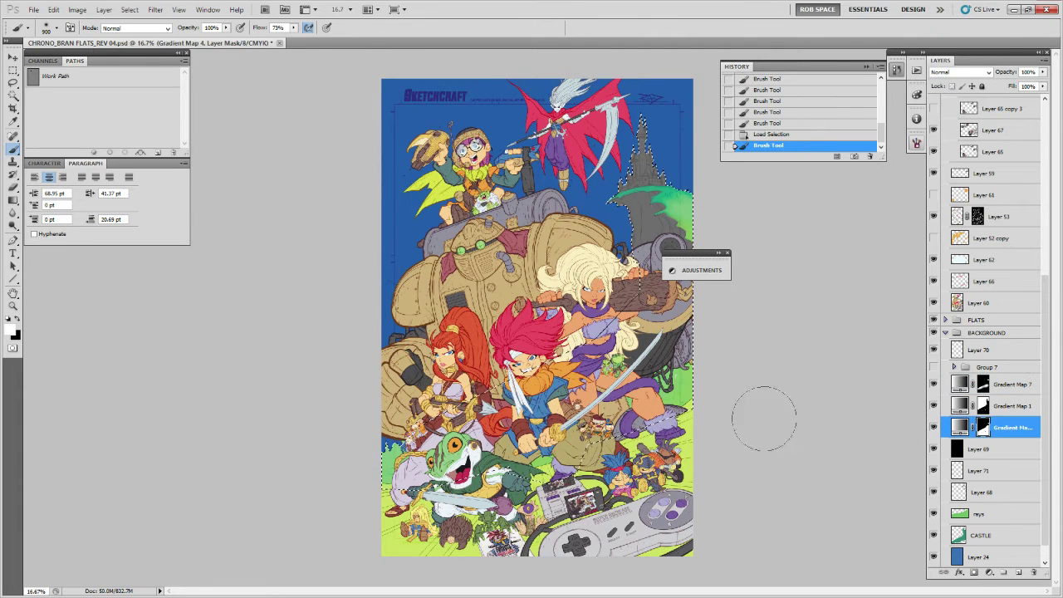
pyautogui.press('x')
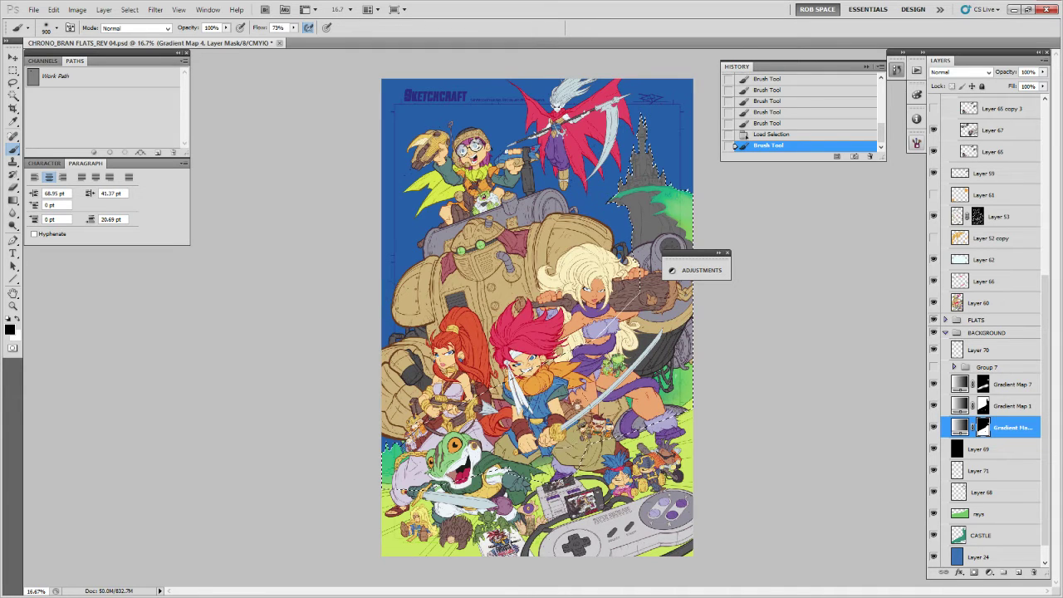
pyautogui.moveTo(548, 440); pyautogui.dragTo(452, 428)
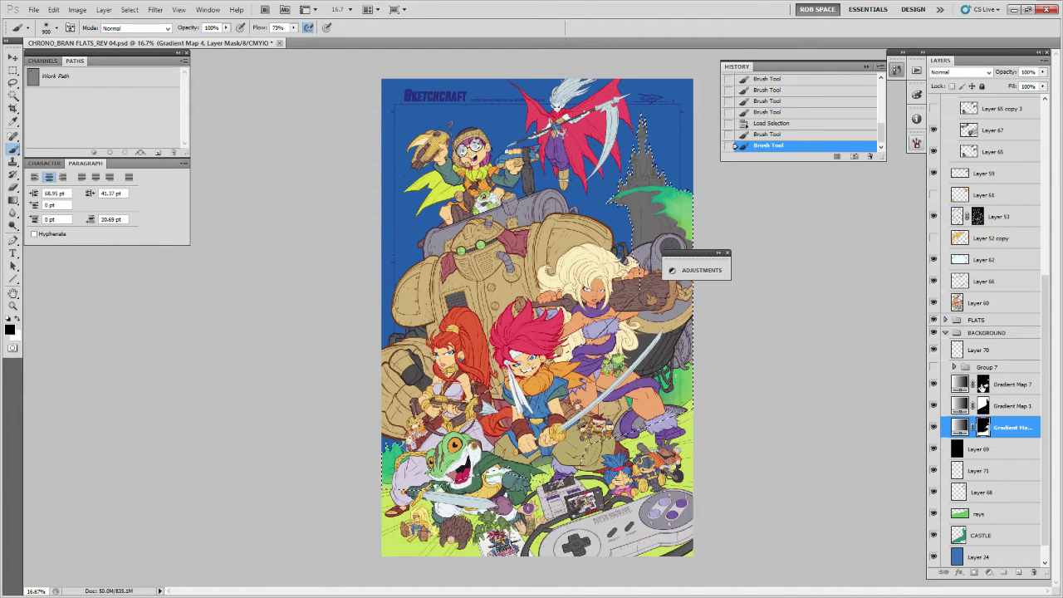
# Subtract the rays layer's outline from the selection, brush along the distant grass on Gradient Map 7's mask, and deselect.
pyautogui.click(982, 384)
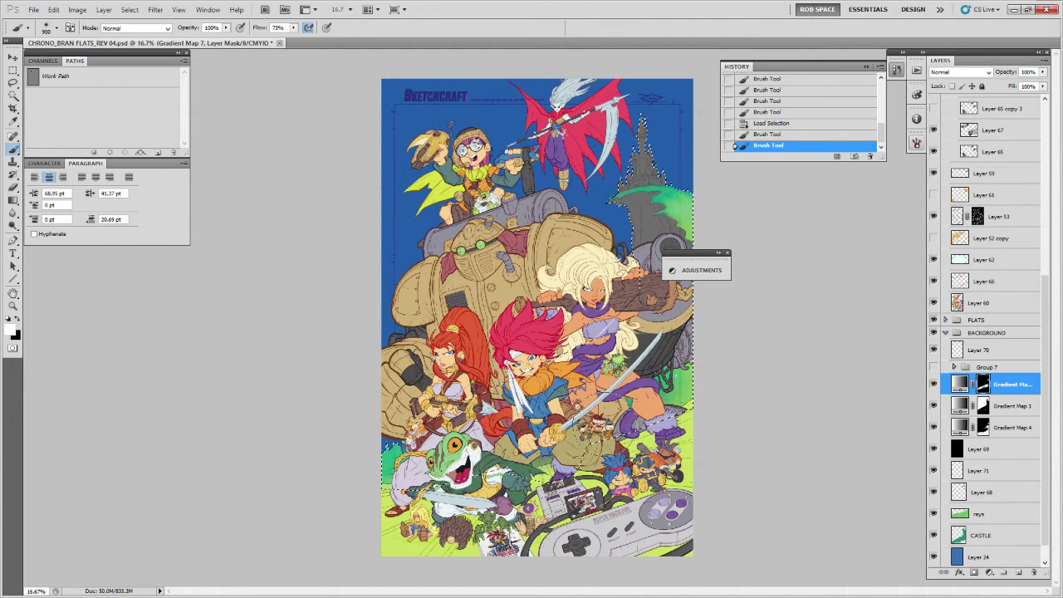
pyautogui.keyDown('ctrl'); pyautogui.keyDown('alt'); pyautogui.click(960, 513); pyautogui.keyUp('alt'); pyautogui.keyUp('ctrl')
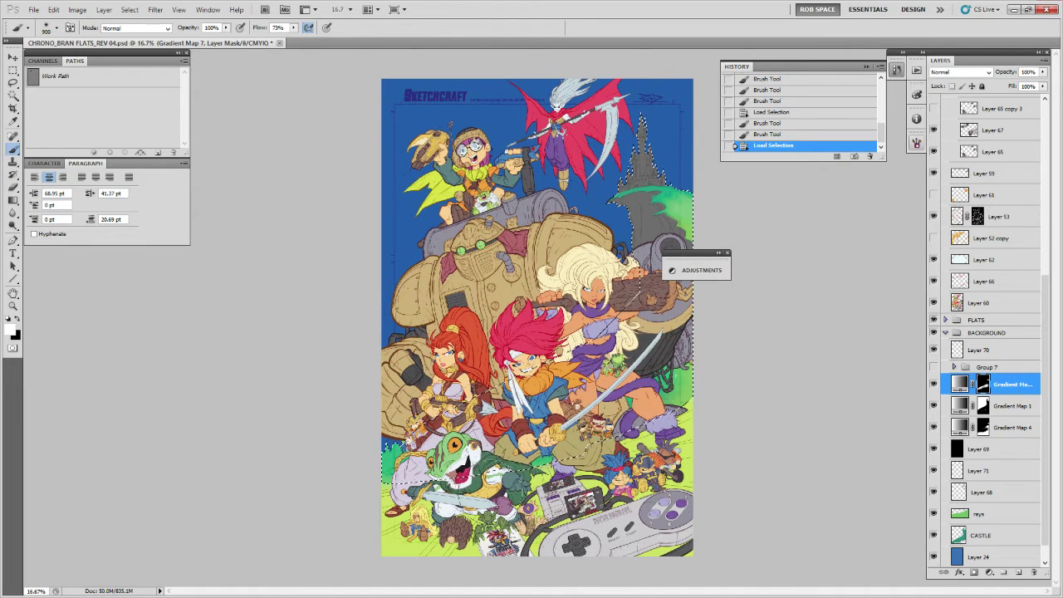
pyautogui.moveTo(415, 465); pyautogui.dragTo(473, 463)
pyautogui.moveTo(523, 448); pyautogui.dragTo(581, 444)
pyautogui.moveTo(654, 370); pyautogui.dragTo(694, 332)
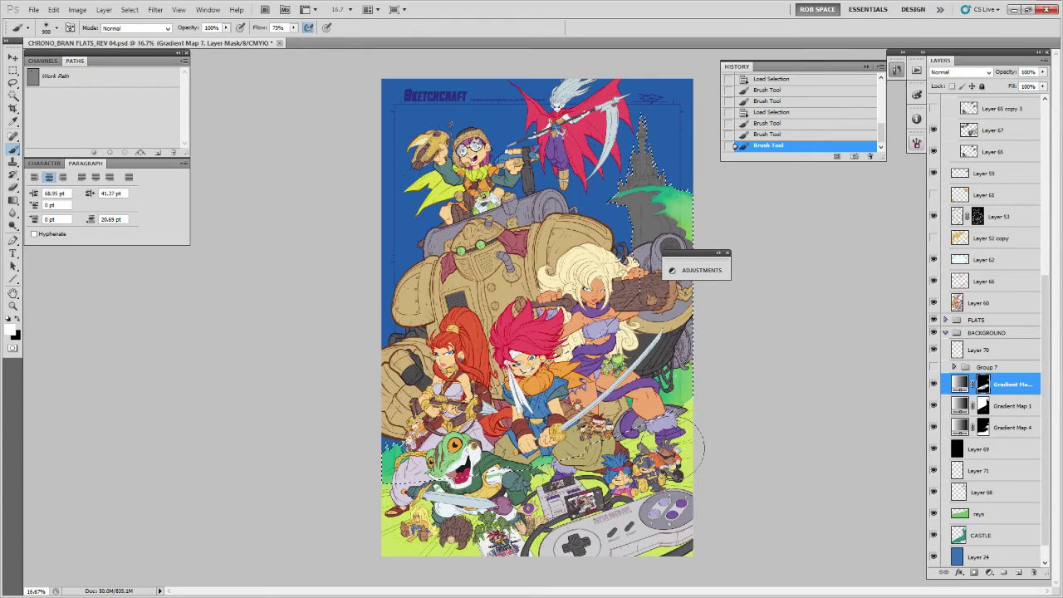
pyautogui.hotkey('ctrl', 'd')
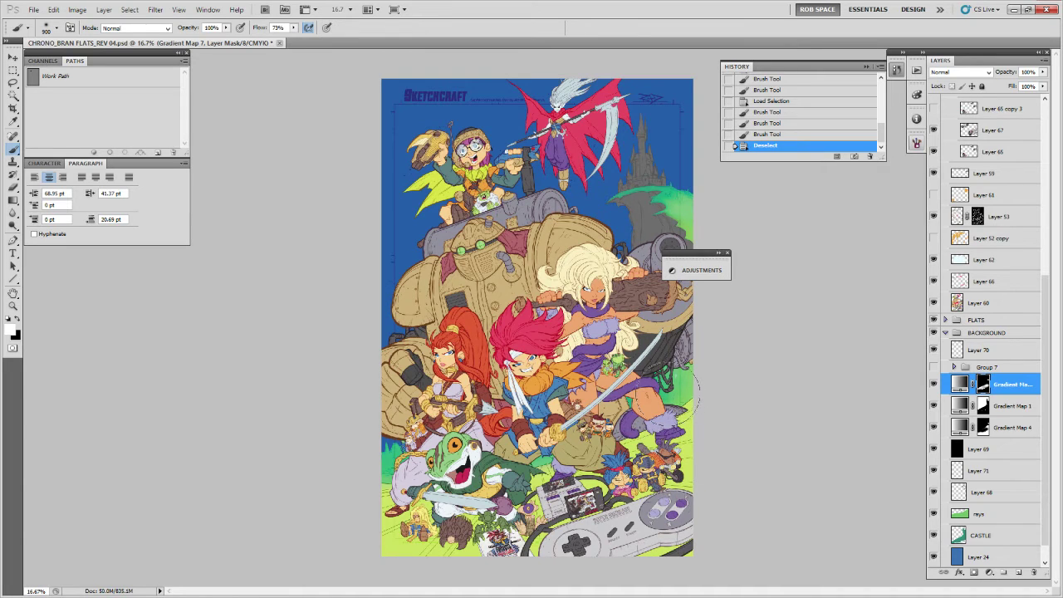
# Load the rays layer's outline as a selection, brush the foreground grass on Gradient Map 4's mask, and deselect.
pyautogui.click(934, 384)
pyautogui.keyDown('ctrl'); pyautogui.click(962, 512); pyautogui.keyUp('ctrl')
pyautogui.click(986, 427)
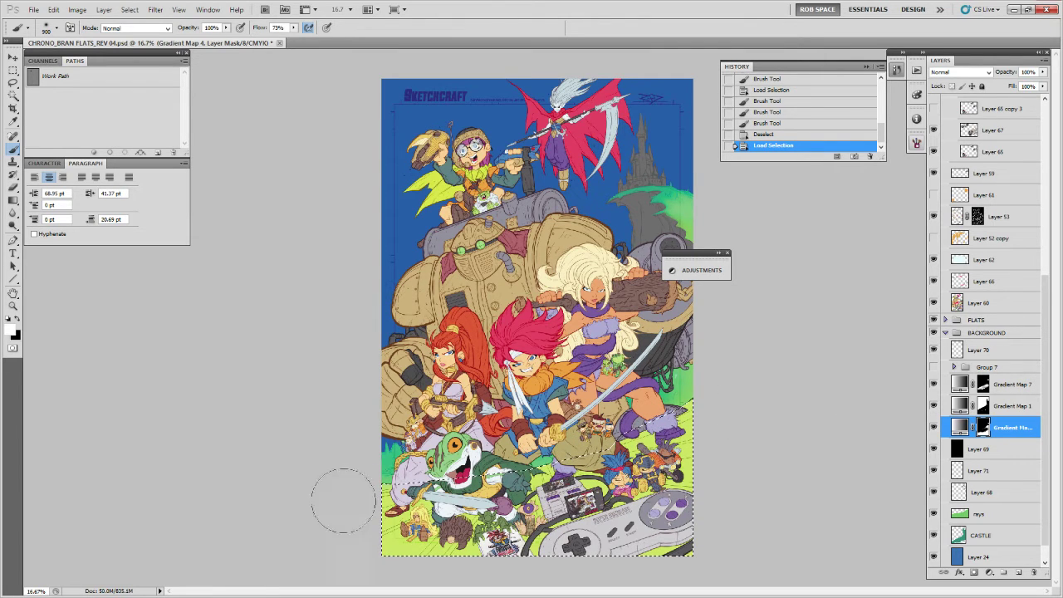
pyautogui.click(473, 498)
pyautogui.hotkey('ctrl', 'd')
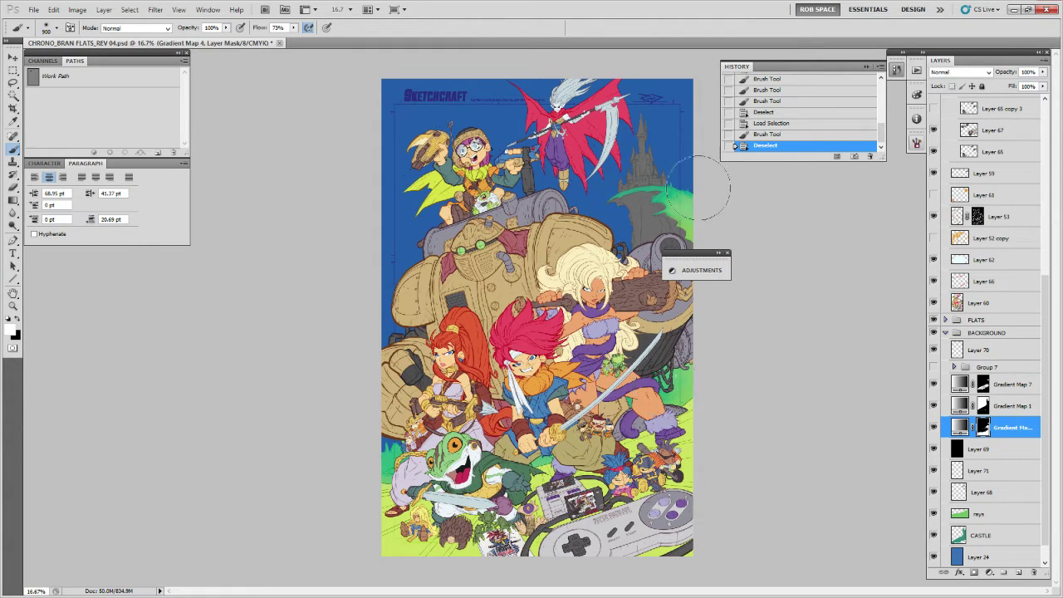
# Brush over the grassy hillside beside the castle on Gradient Map 4's mask.
pyautogui.click(670, 214)
pyautogui.press('z')
pyautogui.click(683, 203)
pyautogui.click(683, 203)
pyautogui.moveTo(684, 202); pyautogui.dragTo(594, 301)
pyautogui.press('b')
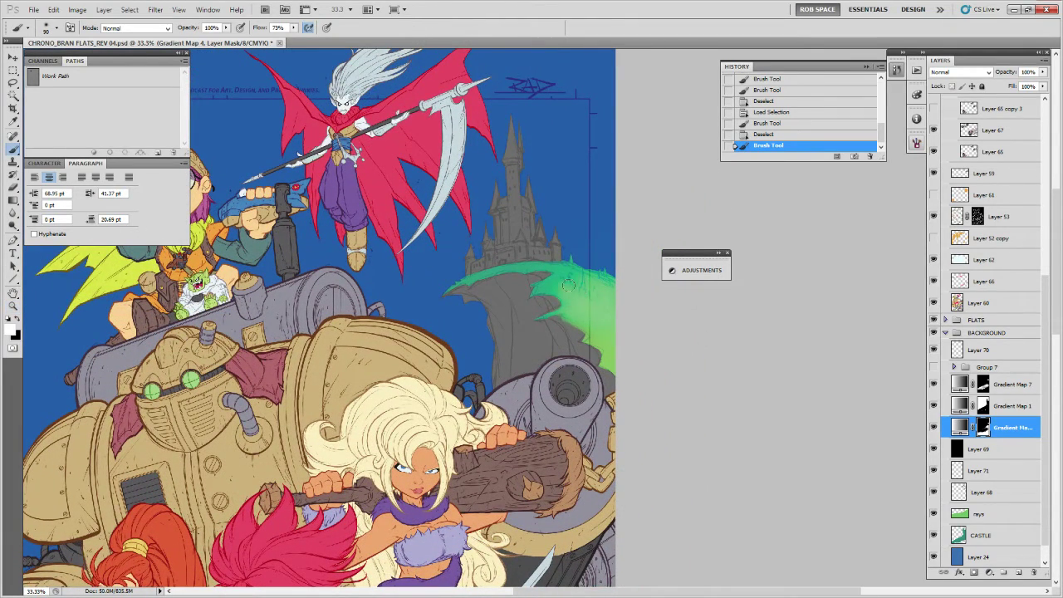
# Load Gradient Map 4's mask as a selection, paint black over the castle hillside on Gradient Map 7's mask, deselect, and touch up the poster's edge.
pyautogui.click(982, 384)
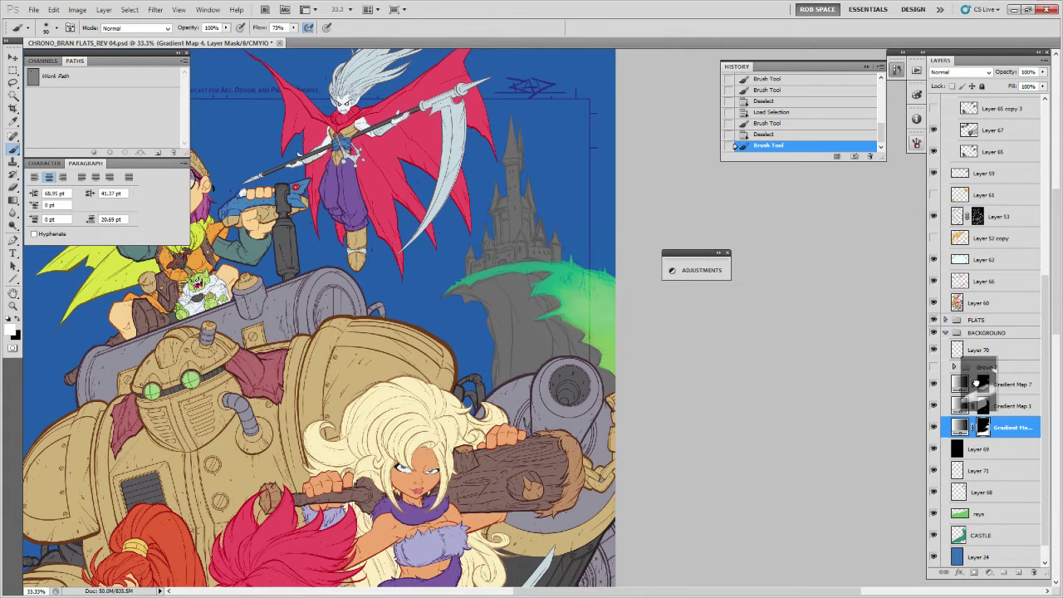
pyautogui.keyDown('ctrl'); pyautogui.click(981, 427); pyautogui.keyUp('ctrl')
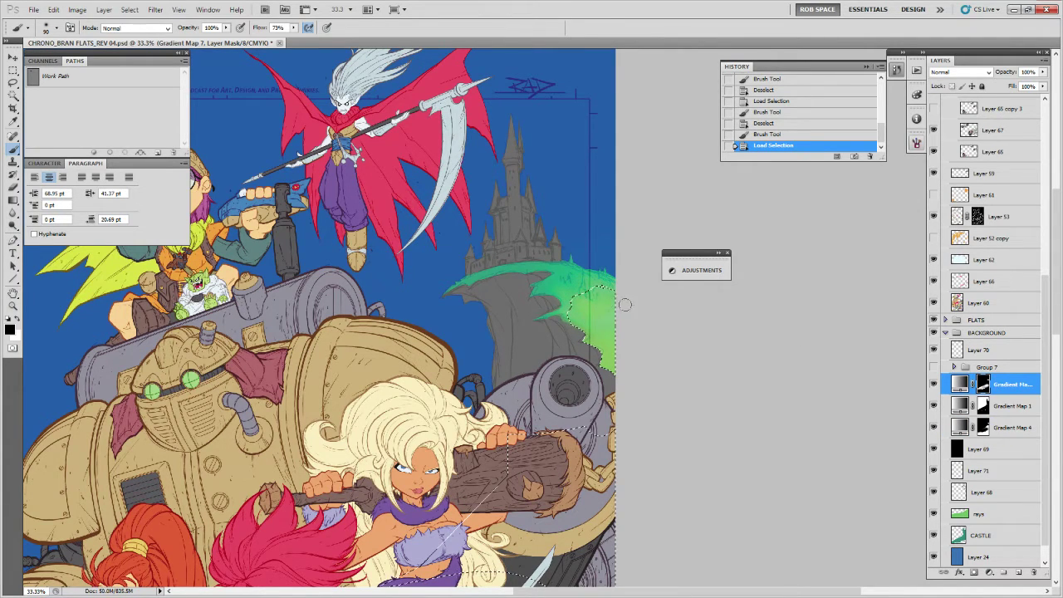
pyautogui.press('x')
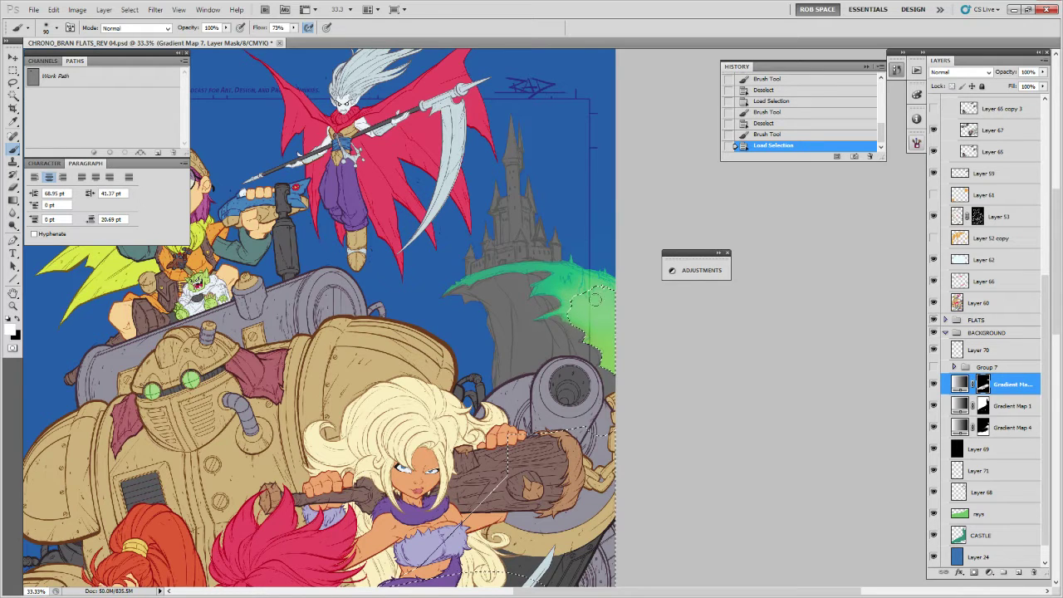
pyautogui.press('x')
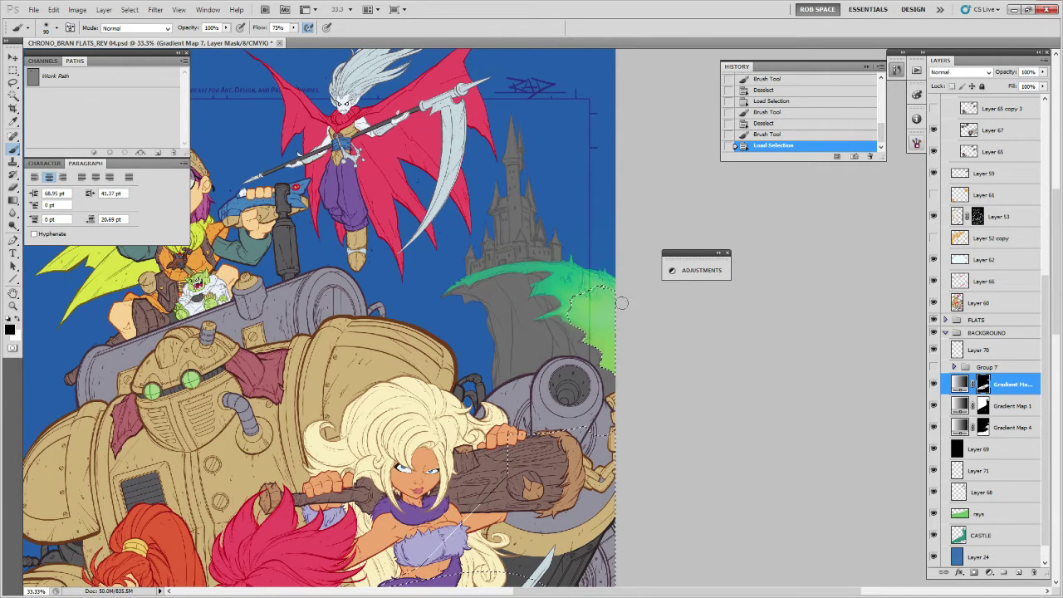
pyautogui.click(587, 309)
pyautogui.hotkey('ctrl', 'd')
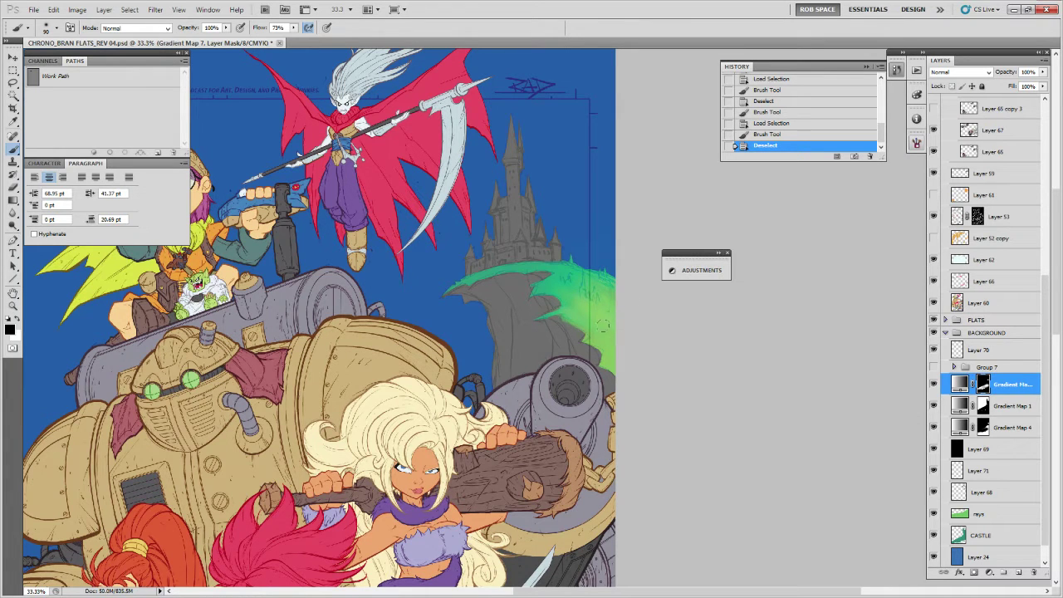
pyautogui.click(640, 344)
pyautogui.press('z')
pyautogui.keyDown('alt'); pyautogui.click(590, 276); pyautogui.keyUp('alt')
pyautogui.keyDown('alt'); pyautogui.click(590, 277); pyautogui.keyUp('alt')
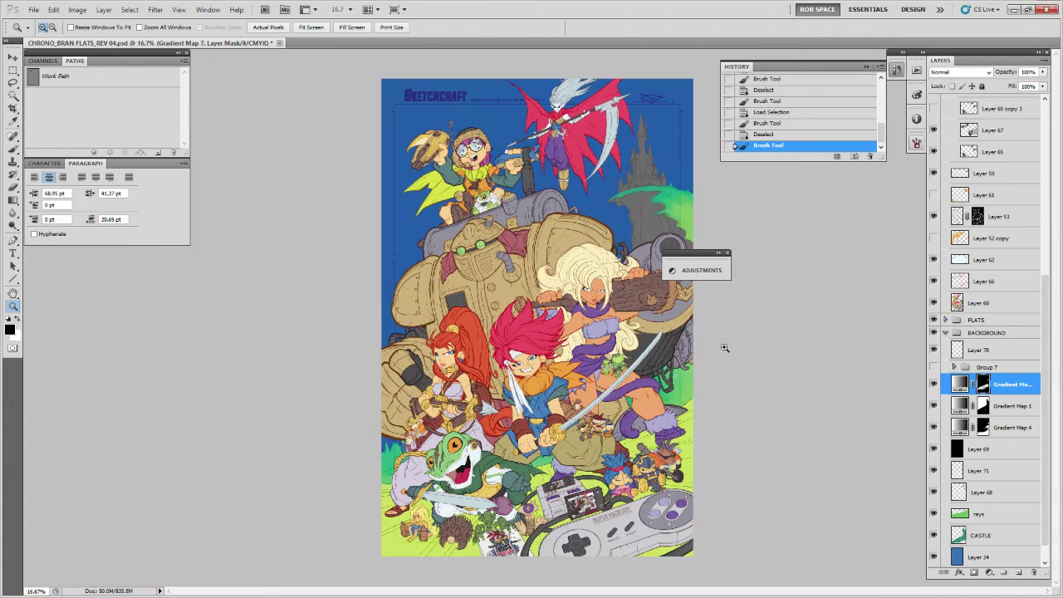
# Move Gradient Map 6 out of Group 7 to just above the group, and collapse the group.
pyautogui.click(727, 252)
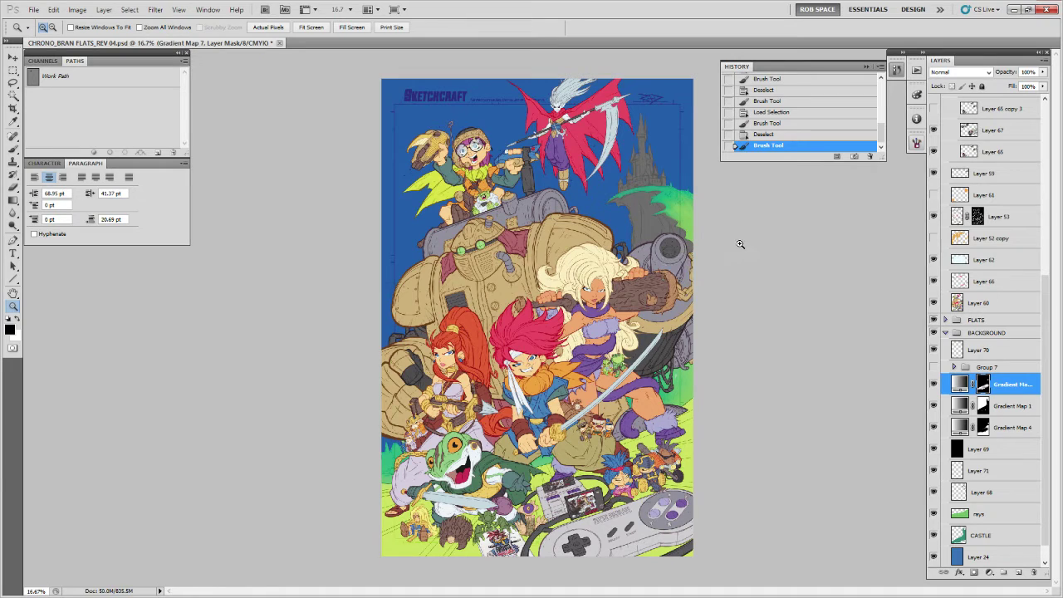
pyautogui.press('b')
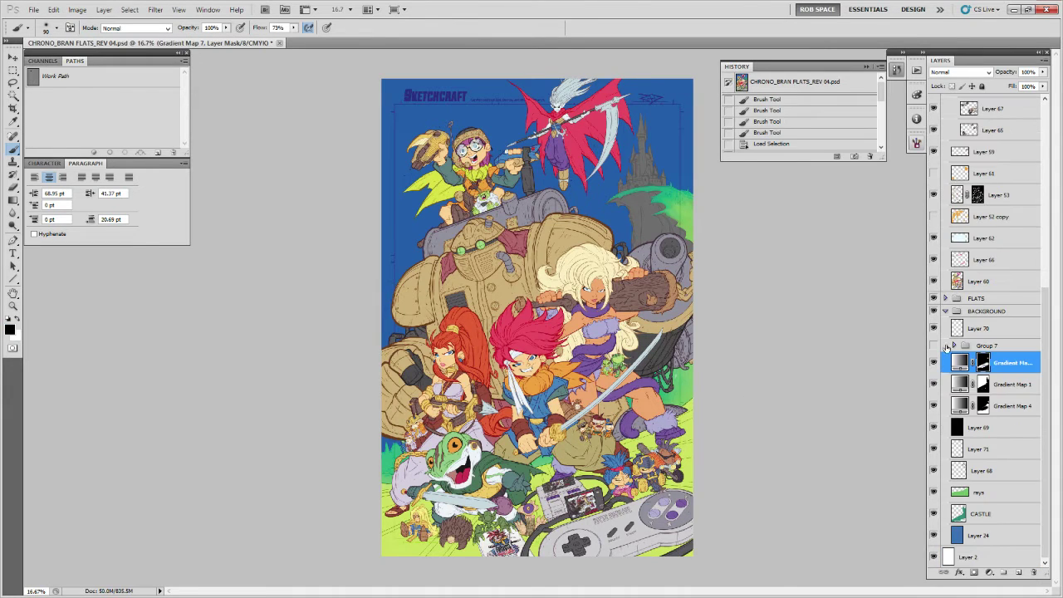
pyautogui.click(953, 345)
pyautogui.moveTo(965, 363); pyautogui.dragTo(963, 339)
pyautogui.click(954, 367)
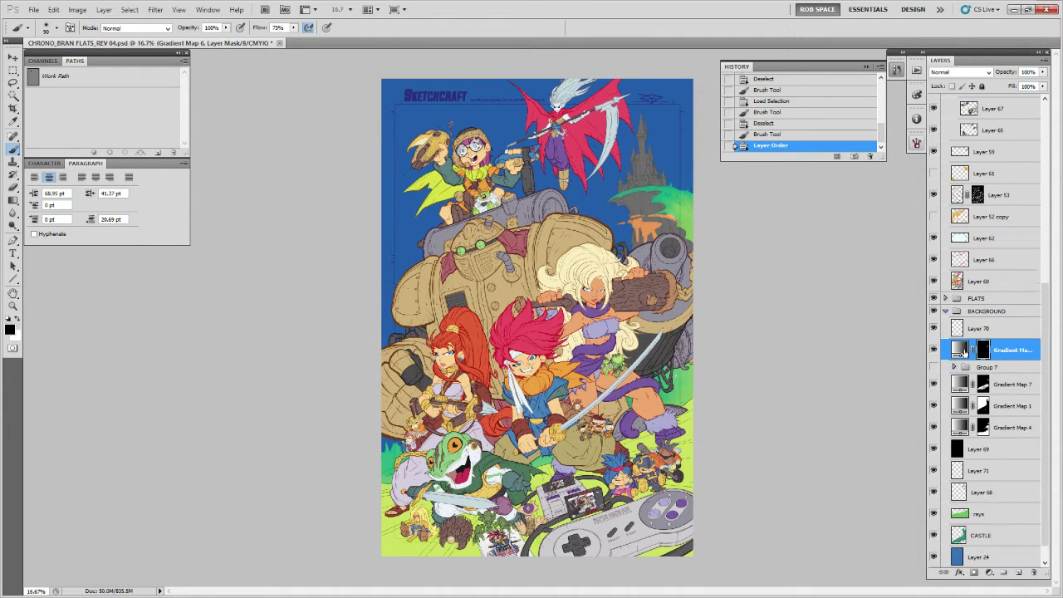
# Check Gradient Map 6's orange gradient and fill its layer mask with black.
pyautogui.doubleClick(975, 350)
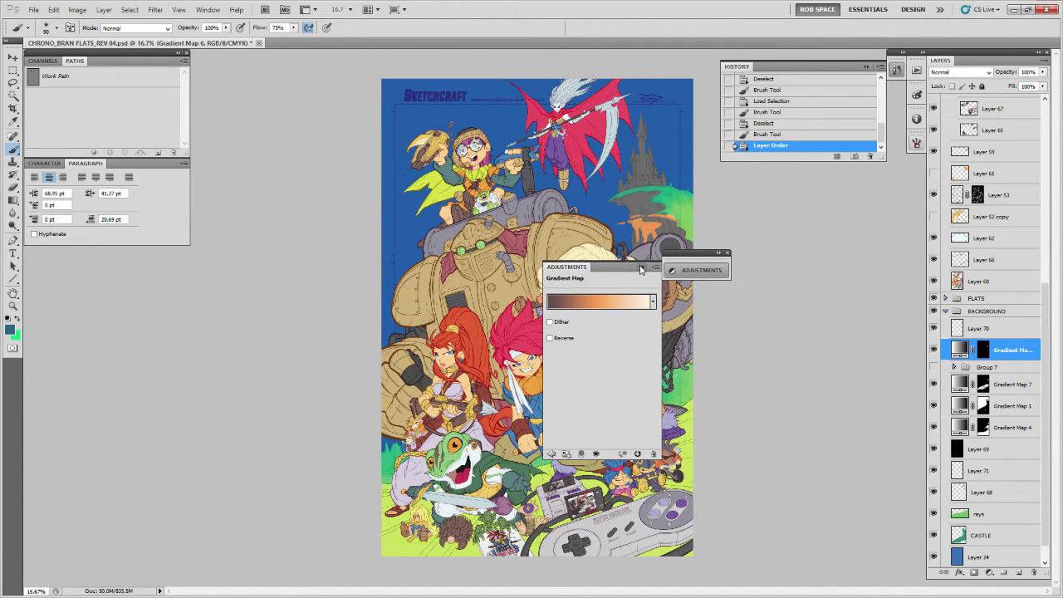
pyautogui.click(640, 269)
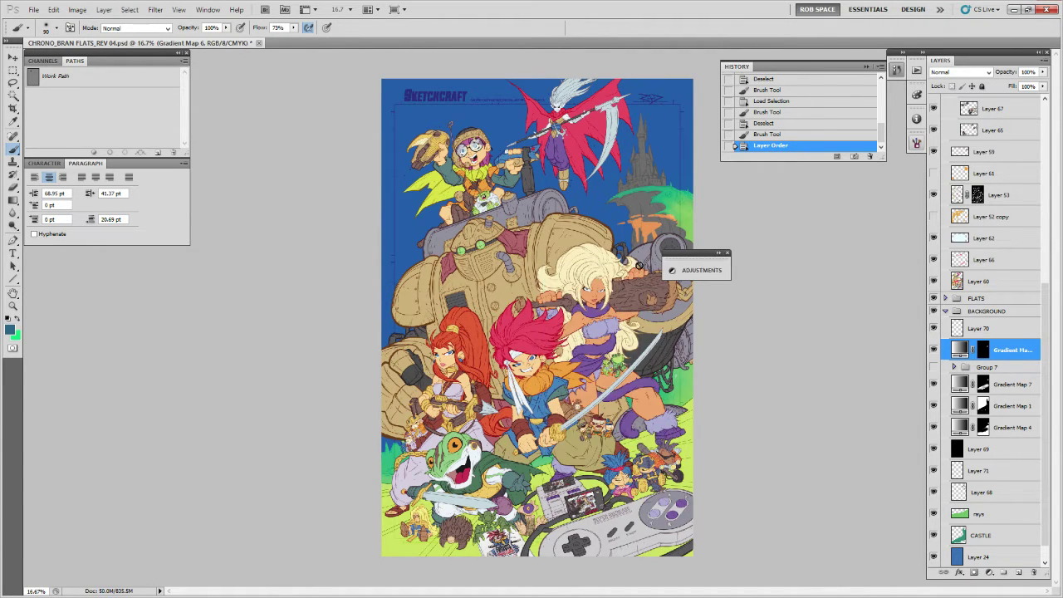
pyautogui.click(984, 350)
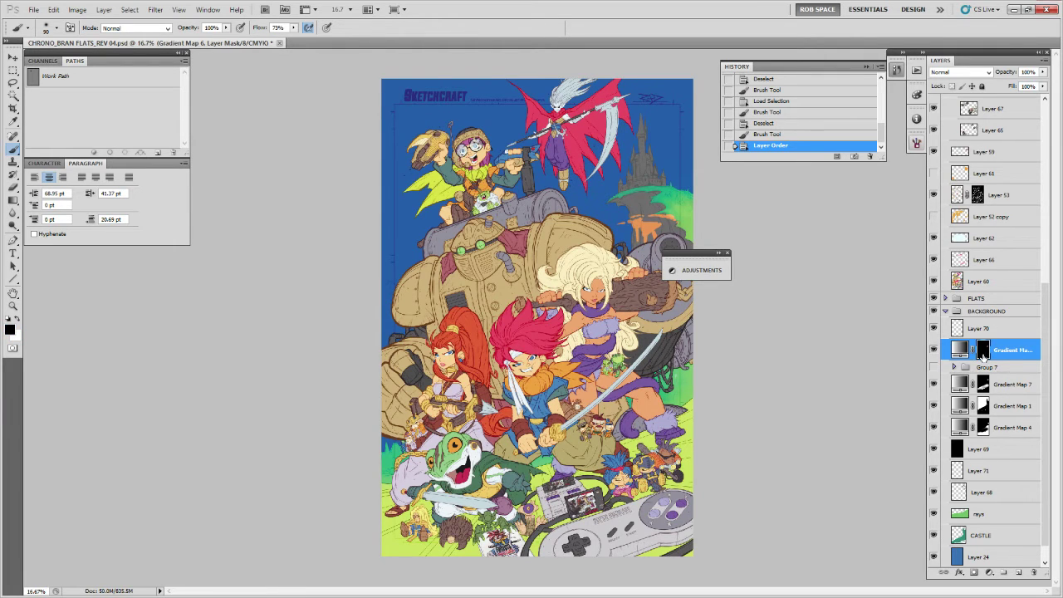
pyautogui.hotkey('ctrl', 'BackSpace')
pyautogui.hotkey('alt', 'BackSpace')
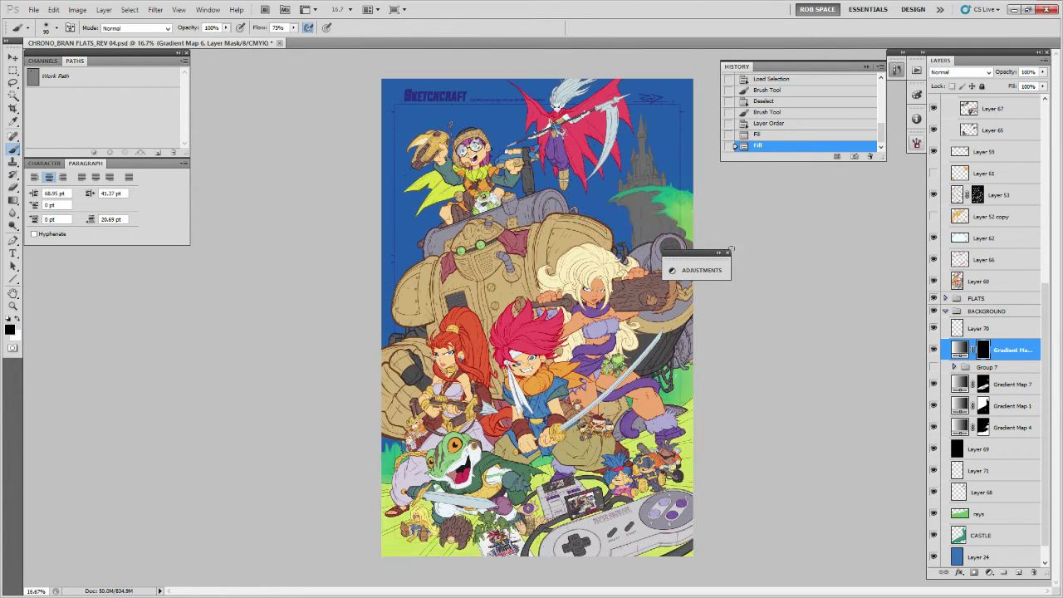
# Lasso the rocky cliff and adjoining grass below the castle, and move Gradient Map 6 beneath Gradient Map 4.
pyautogui.press('z')
pyautogui.click(646, 210)
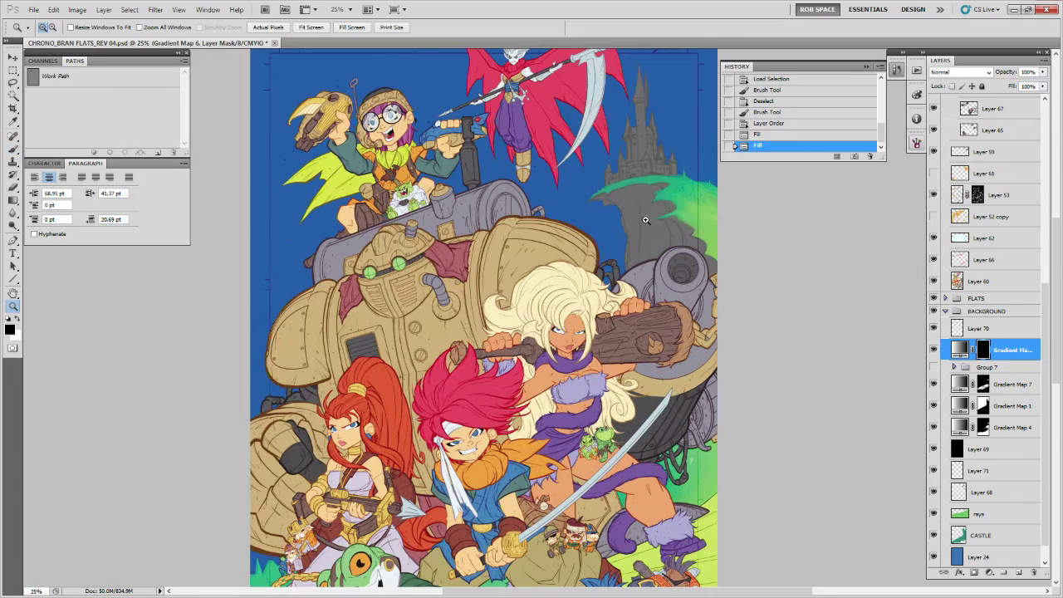
pyautogui.moveTo(640, 225); pyautogui.dragTo(606, 298)
pyautogui.click(621, 296)
pyautogui.click(669, 264)
pyautogui.press('l')
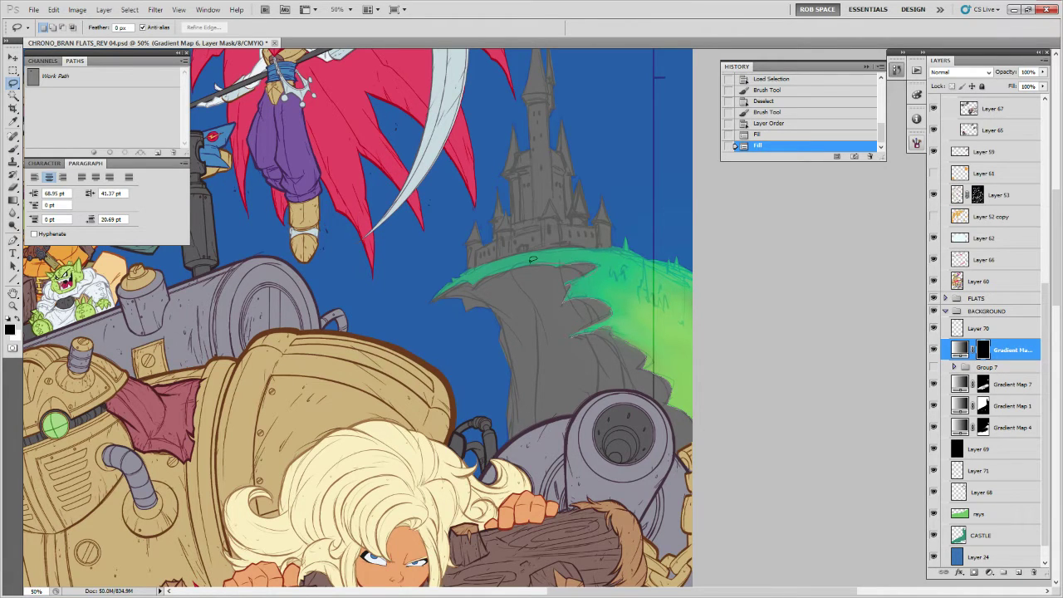
pyautogui.moveTo(469, 273)
pyautogui.mouseDown()
pyautogui.moveTo(430, 305)
pyautogui.moveTo(516, 498)
pyautogui.moveTo(716, 439)
pyautogui.moveTo(714, 415)
pyautogui.mouseUp()
pyautogui.moveTo(1007, 353); pyautogui.dragTo(1000, 438)
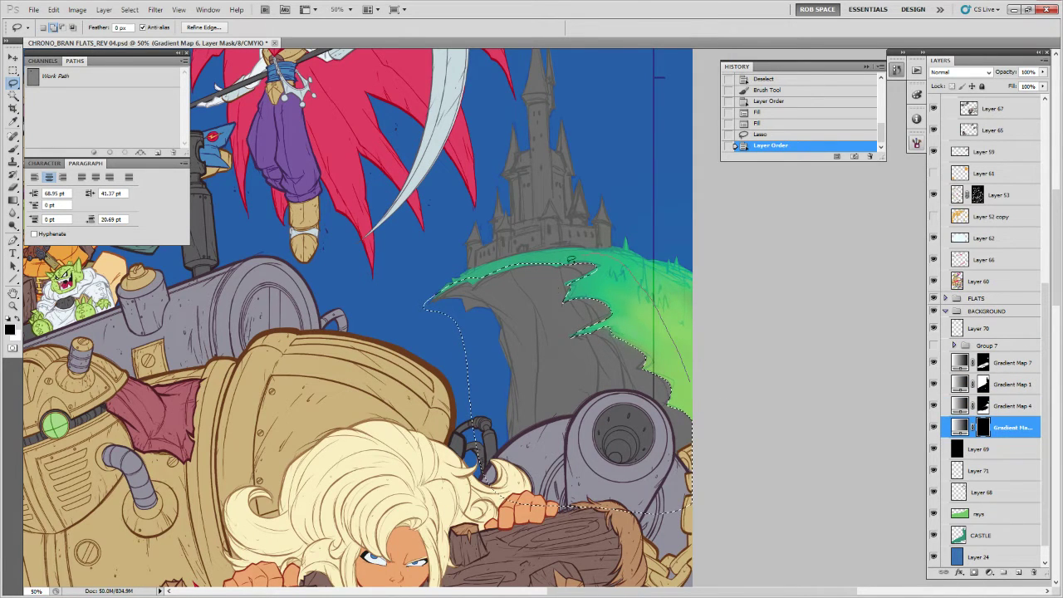
pyautogui.moveTo(755, 417); pyautogui.dragTo(581, 274)
# Intersect the lasso selection with the CASTLE layer's transparency and make Gradient Map 6 the active layer.
pyautogui.rightClick(959, 535)
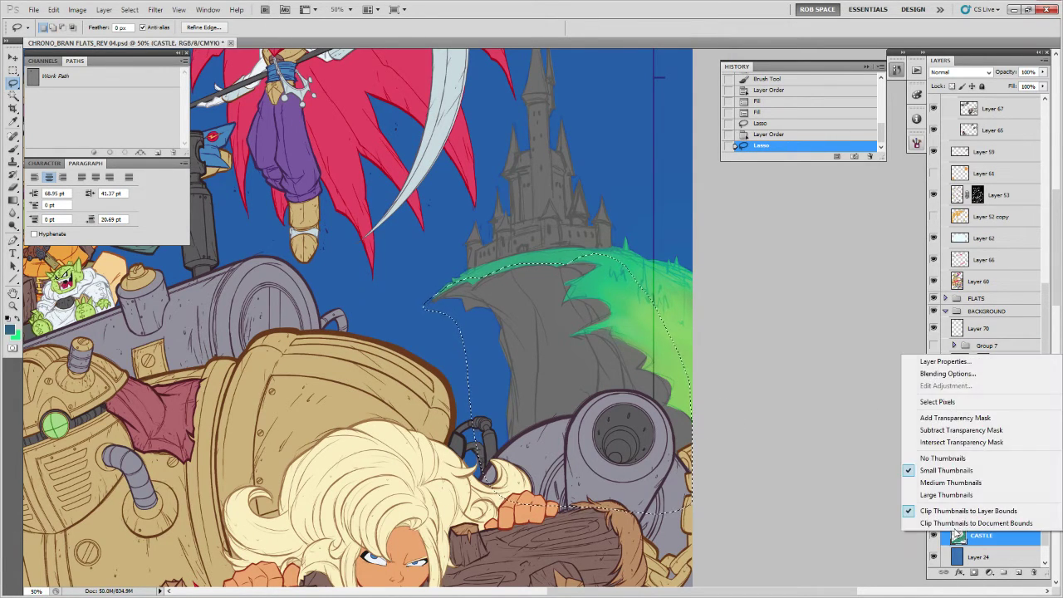
pyautogui.click(967, 442)
pyautogui.click(1011, 426)
# Paint the cliff white within the selection on Gradient Map 6's mask, enlarging the brush to 600 px.
pyautogui.press('b')
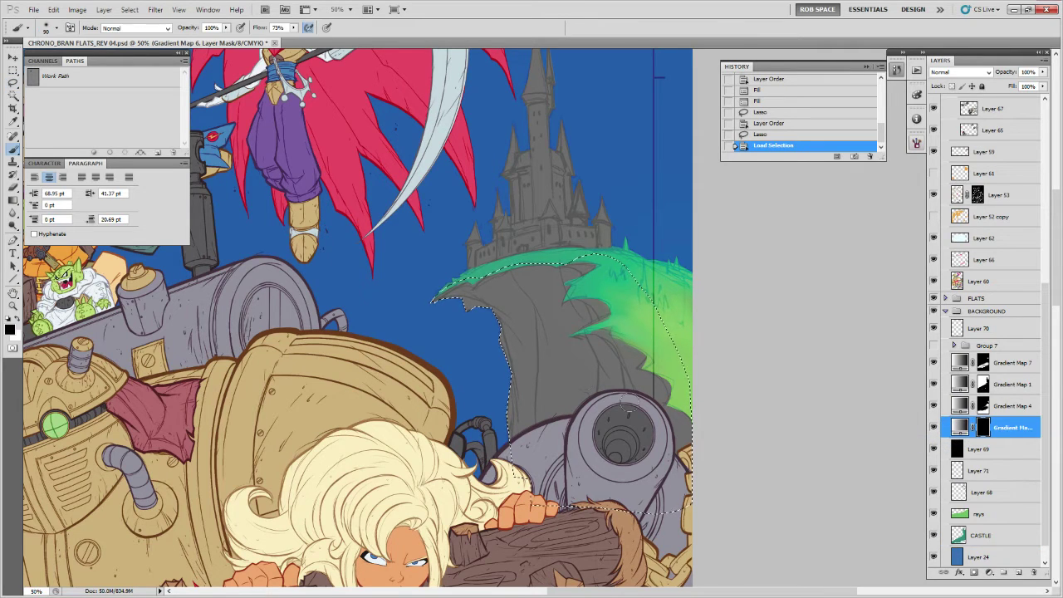
pyautogui.press('x')
pyautogui.moveTo(493, 324)
pyautogui.mouseDown()
pyautogui.moveTo(506, 388)
pyautogui.moveTo(515, 321)
pyautogui.moveTo(527, 432)
pyautogui.moveTo(560, 346)
pyautogui.moveTo(586, 358)
pyautogui.moveTo(628, 330)
pyautogui.moveTo(672, 358)
pyautogui.moveTo(681, 390)
pyautogui.mouseUp()
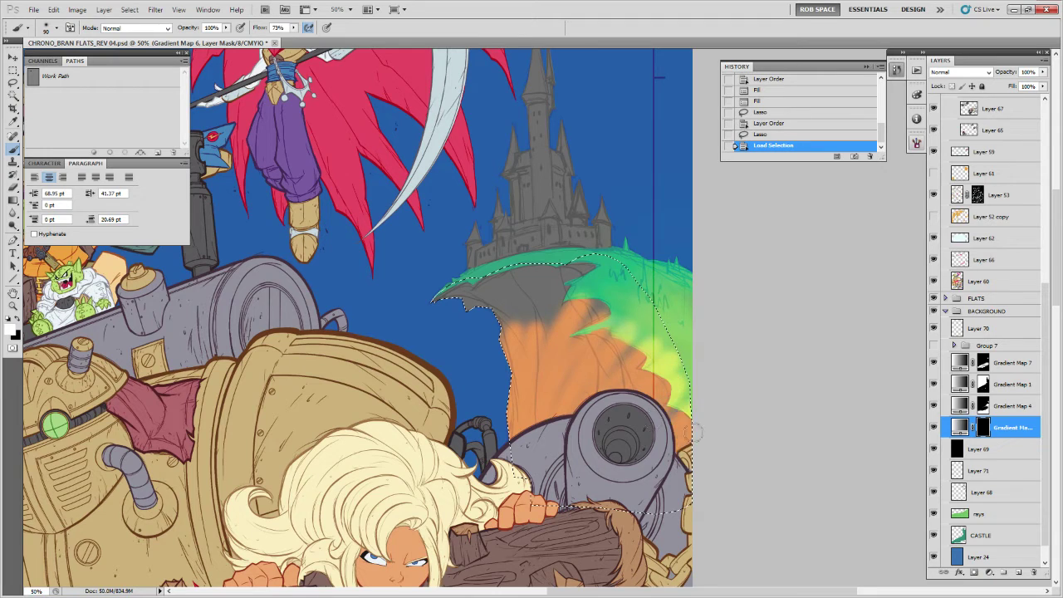
pyautogui.moveTo(606, 430); pyautogui.dragTo(599, 354)
pyautogui.press(']')
pyautogui.press(']')
pyautogui.press(']')
pyautogui.press(']')
pyautogui.press(']')
pyautogui.press(']')
pyautogui.press(']')
pyautogui.press(']')
pyautogui.press(']')
pyautogui.press(']')
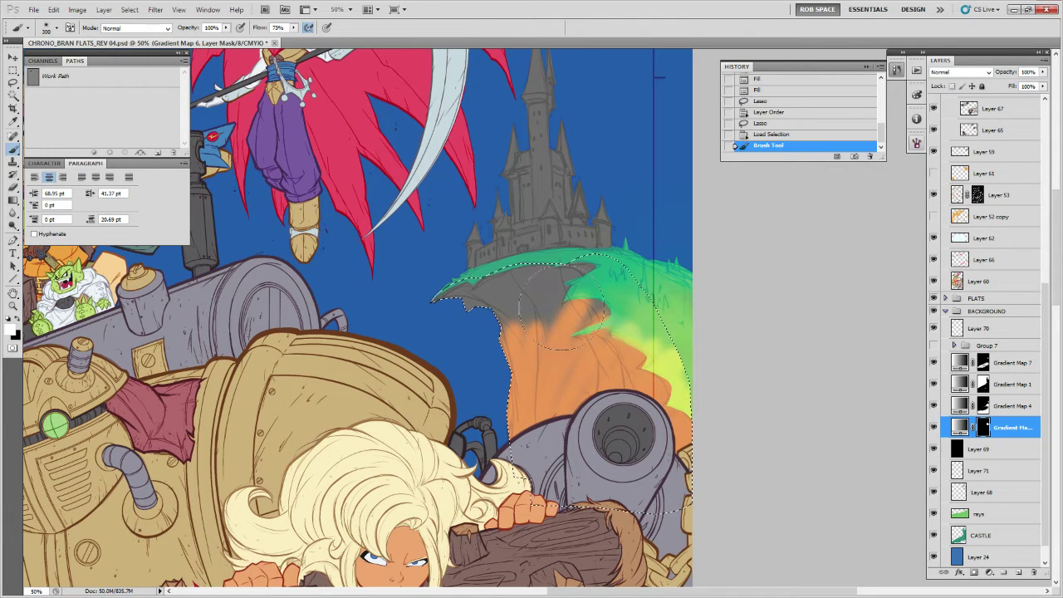
pyautogui.moveTo(539, 332)
pyautogui.mouseDown()
pyautogui.moveTo(478, 341)
pyautogui.moveTo(606, 324)
pyautogui.moveTo(685, 423)
pyautogui.mouseUp()
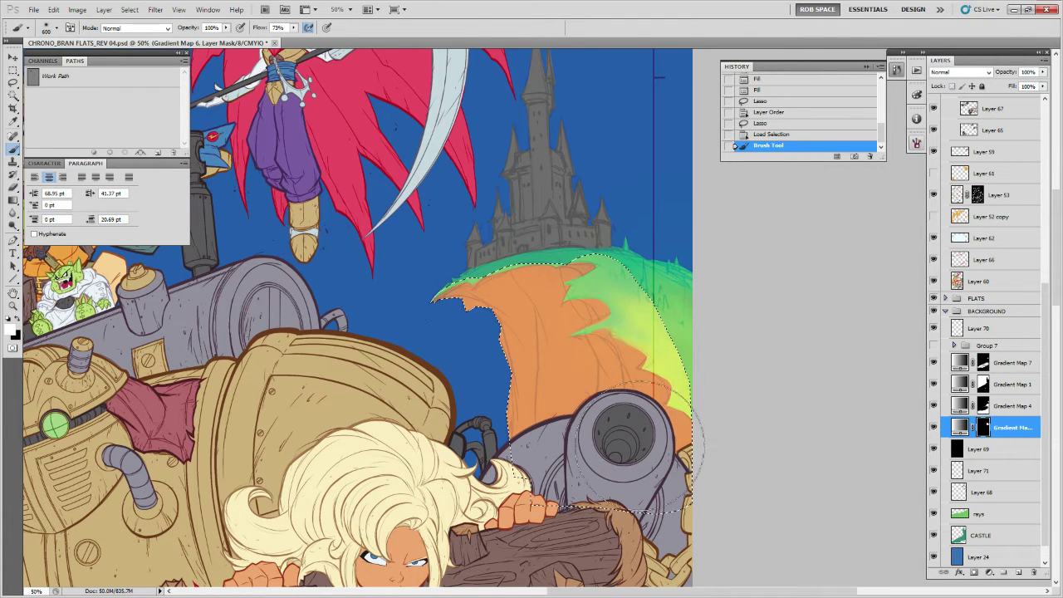
# Inspect Gradient Map 1's mask on its own and load it as a selection.
pyautogui.keyDown('ctrl'); pyautogui.click(983, 405); pyautogui.keyUp('ctrl')
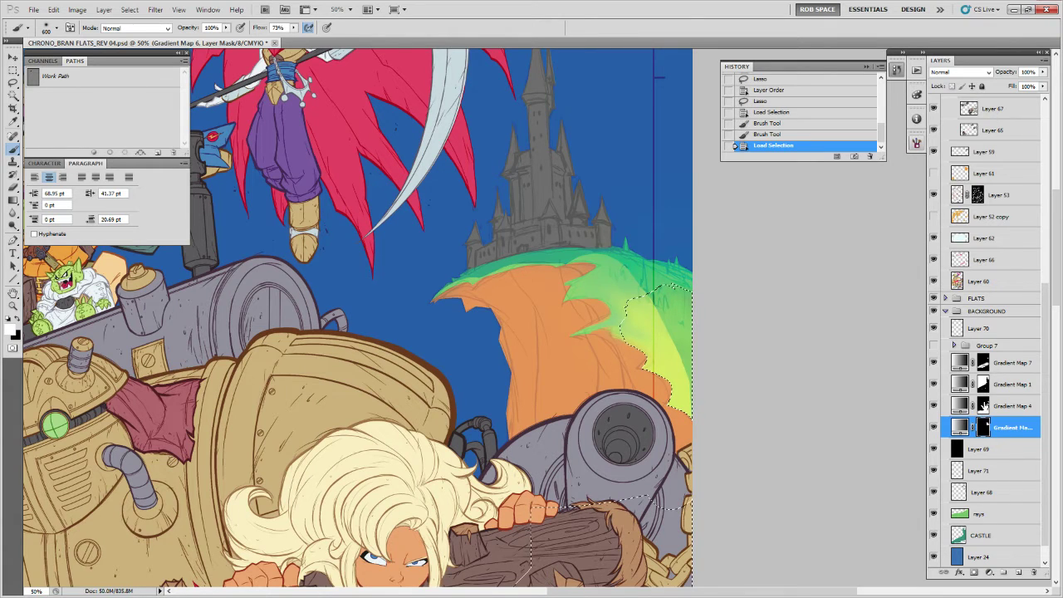
pyautogui.keyDown('alt'); pyautogui.click(983, 383); pyautogui.keyUp('alt')
pyautogui.keyDown('alt'); pyautogui.click(983, 384); pyautogui.keyUp('alt')
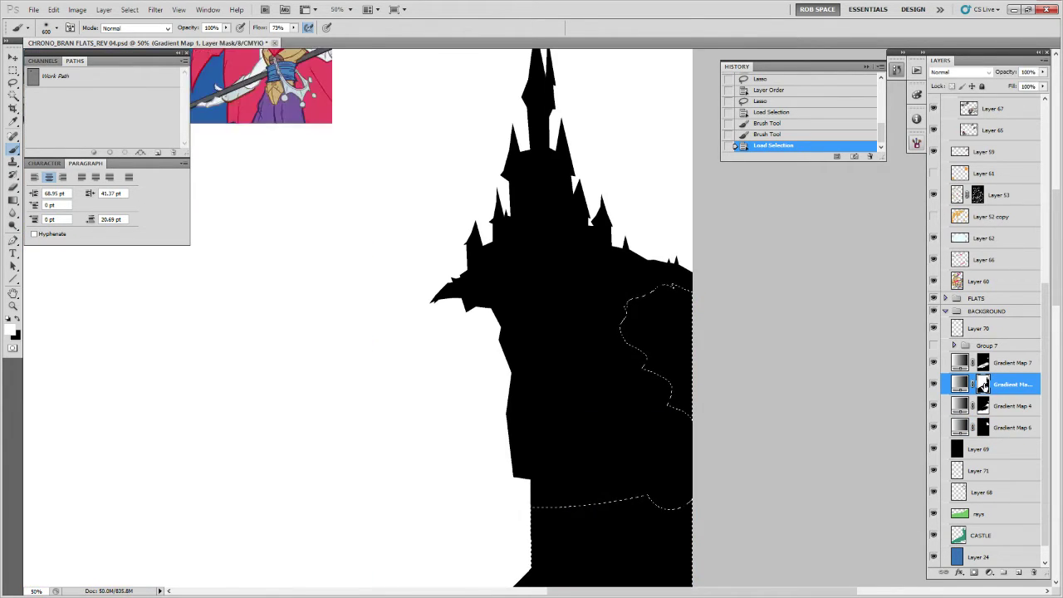
pyautogui.keyDown('ctrl'); pyautogui.click(983, 383); pyautogui.keyUp('ctrl')
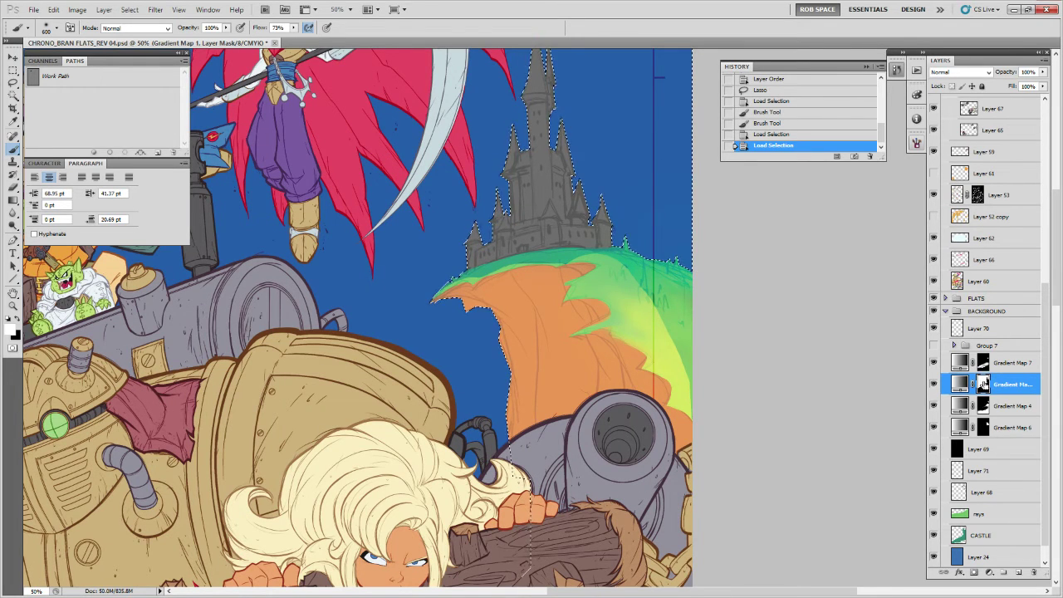
# Isolate the grass using Gradient Map 1's and Gradient Map 4's masks, fill it on Gradient Map 6's mask, and deselect.
pyautogui.keyDown('ctrl'); pyautogui.click(983, 384); pyautogui.keyUp('ctrl')
pyautogui.keyDown('ctrl'); pyautogui.click(983, 405); pyautogui.keyUp('ctrl')
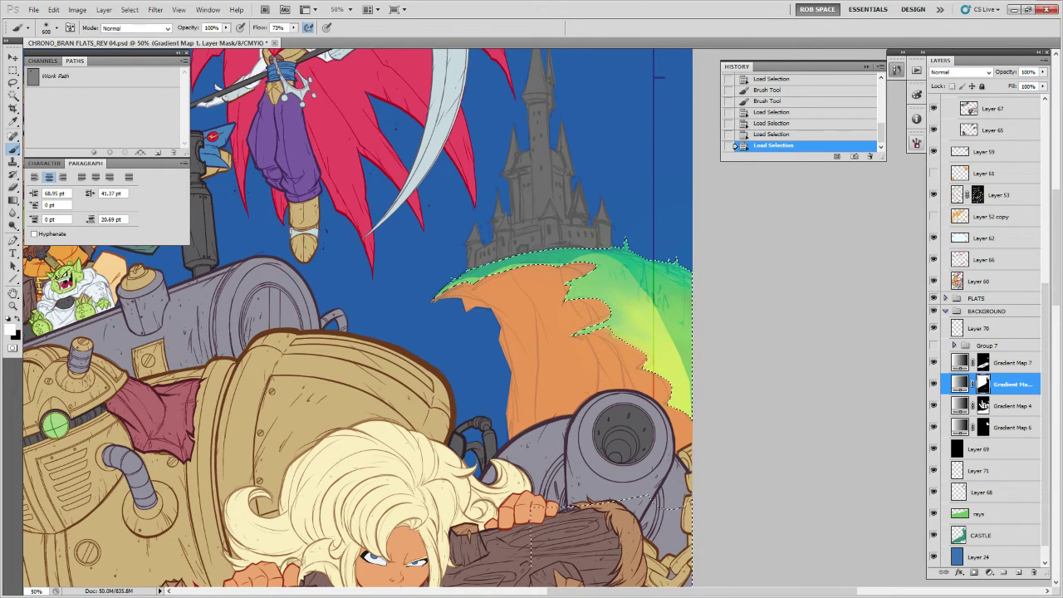
pyautogui.click(983, 426)
pyautogui.hotkey('alt', 'BackSpace')
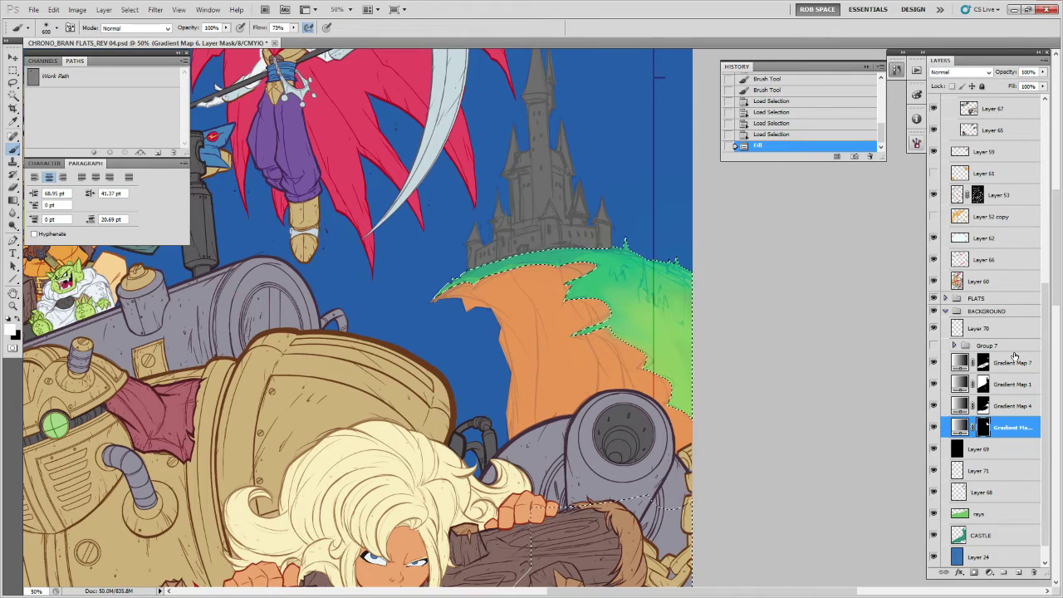
pyautogui.hotkey('ctrl', 'd')
pyautogui.press('z')
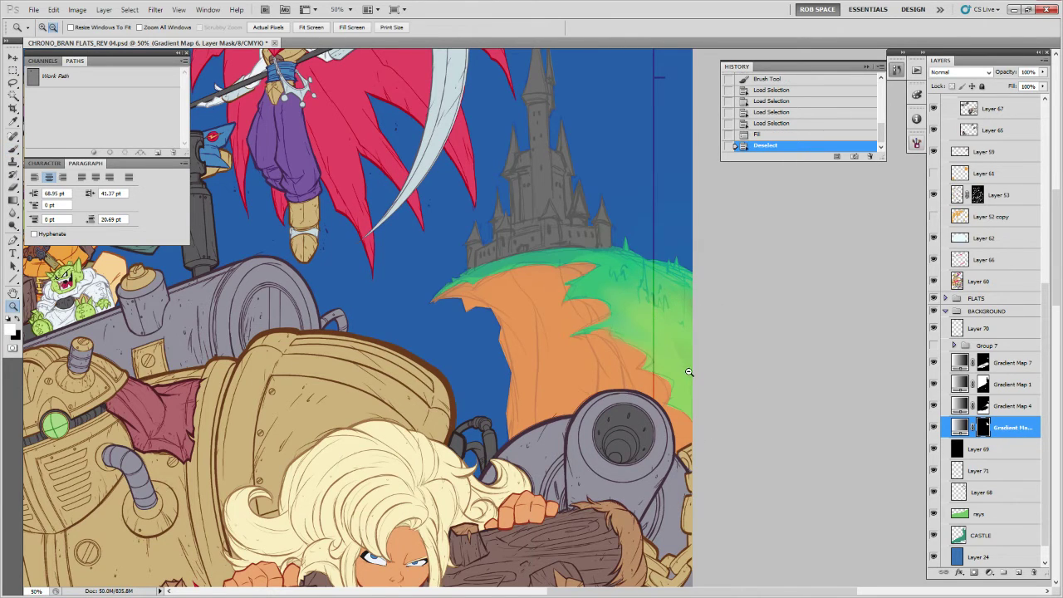
# Examine the whole poster and load the gradient map masks as a combined selection around the right-hand background.
pyautogui.keyDown('alt'); pyautogui.click(682, 376); pyautogui.keyUp('alt')
pyautogui.keyDown('alt'); pyautogui.click(682, 376); pyautogui.keyUp('alt')
pyautogui.keyDown('alt'); pyautogui.click(682, 376); pyautogui.keyUp('alt')
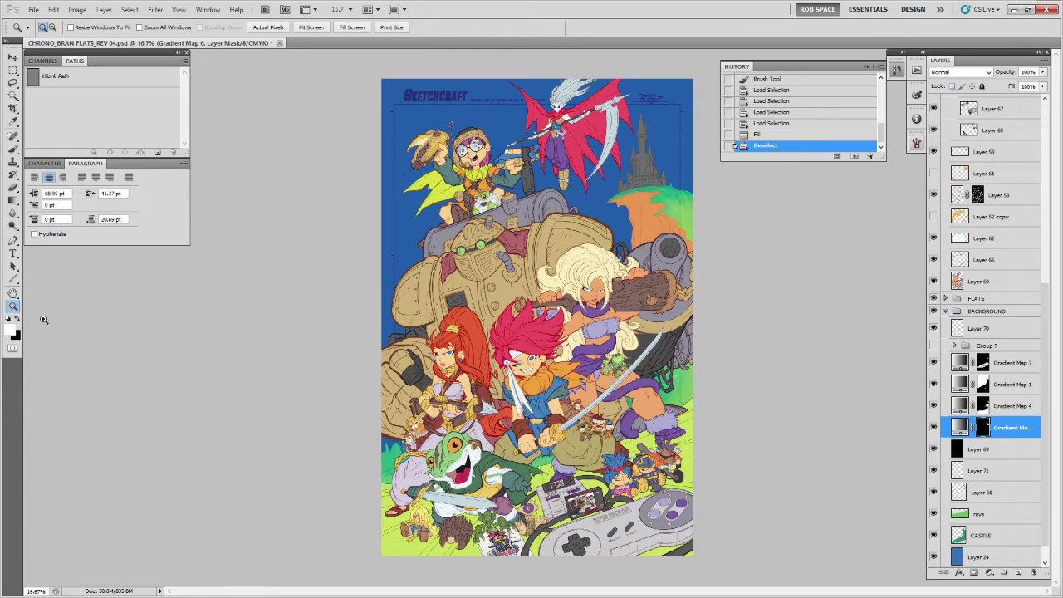
pyautogui.click(794, 449)
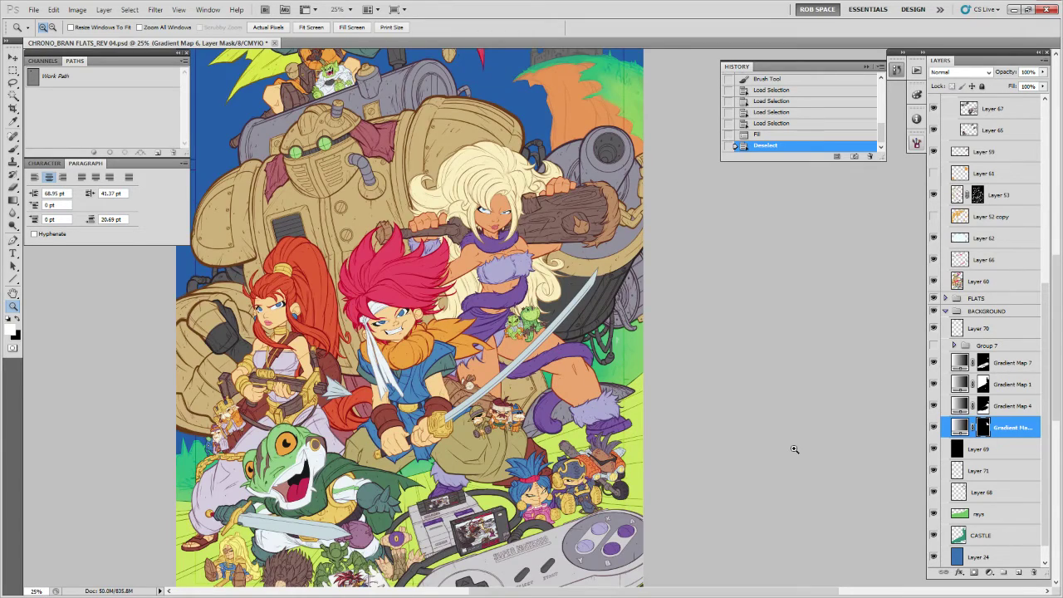
pyautogui.click(621, 340)
pyautogui.keyDown('ctrl'); pyautogui.click(982, 406); pyautogui.keyUp('ctrl')
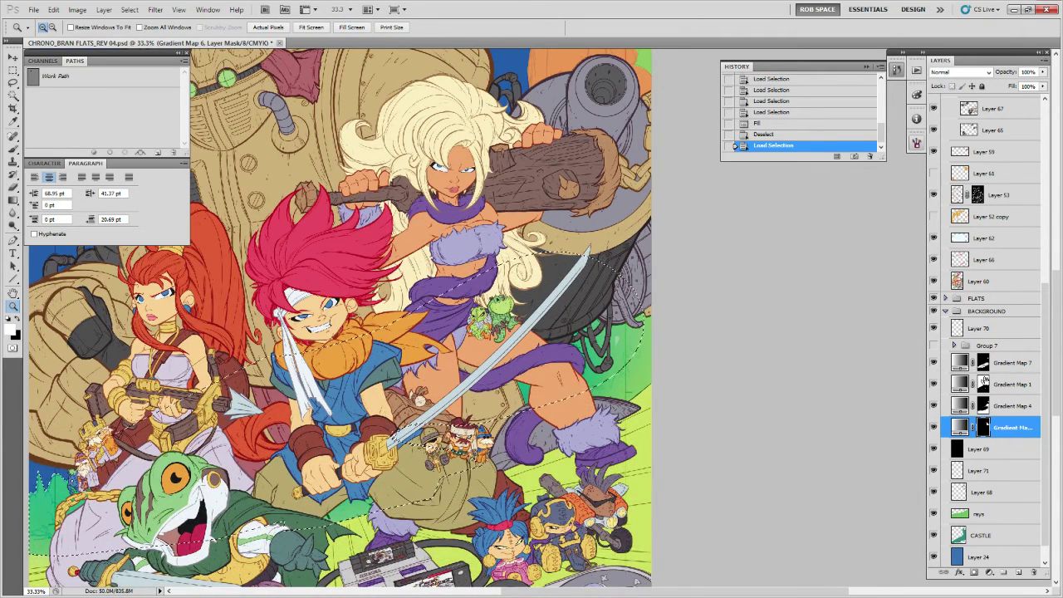
pyautogui.keyDown('ctrl'); pyautogui.click(982, 406); pyautogui.keyUp('ctrl')
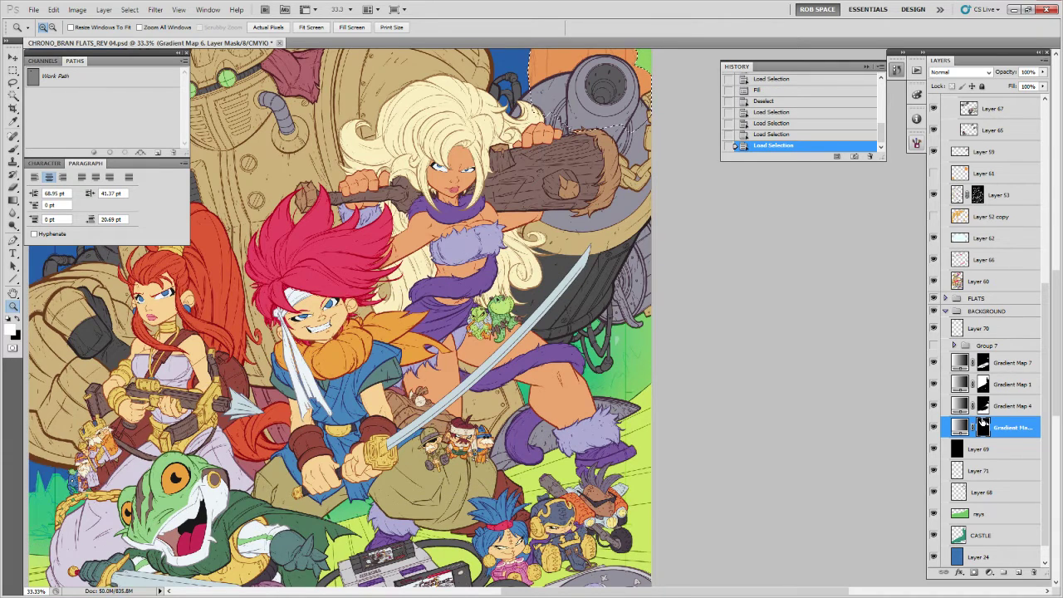
# Hide the four gradient map layers and toggle the rays, CASTLE and Layer 24 layers to check the background.
pyautogui.moveTo(933, 427); pyautogui.dragTo(933, 364)
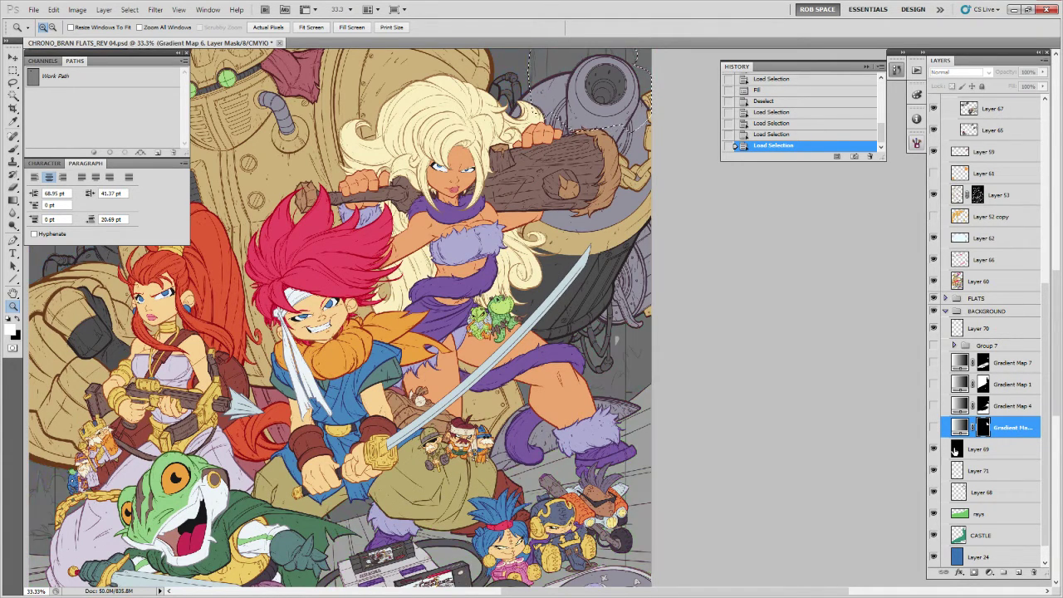
pyautogui.click(934, 514)
pyautogui.click(933, 536)
pyautogui.click(933, 556)
pyautogui.click(933, 557)
# Add a layer above Layer 71, try a ROB RUFFY DRAW brush stroke near the poster's right edge, and undo it.
pyautogui.click(970, 470)
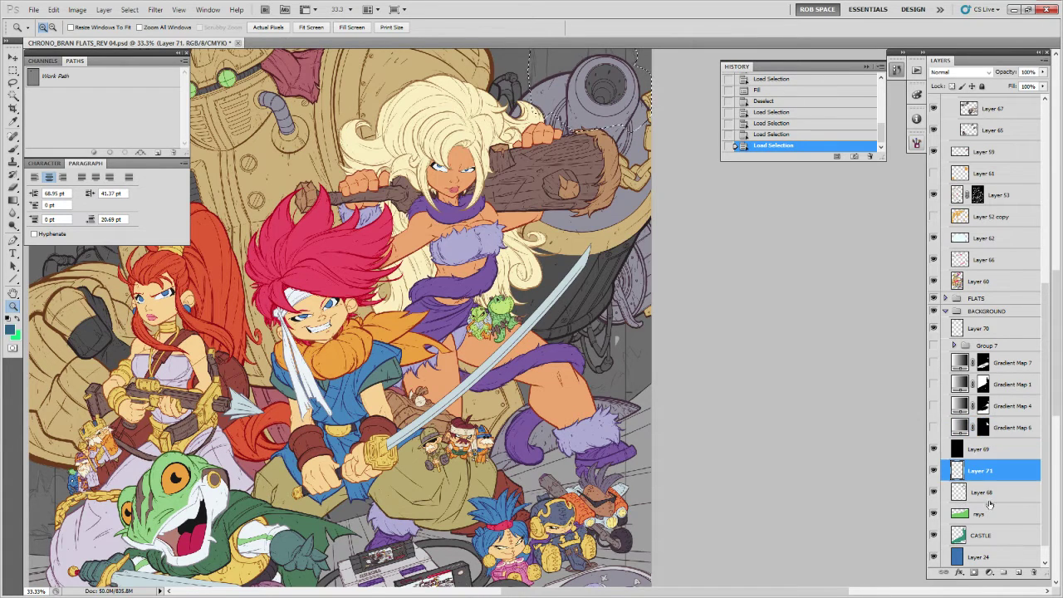
pyautogui.click(1019, 573)
pyautogui.press('b')
pyautogui.rightClick(655, 357)
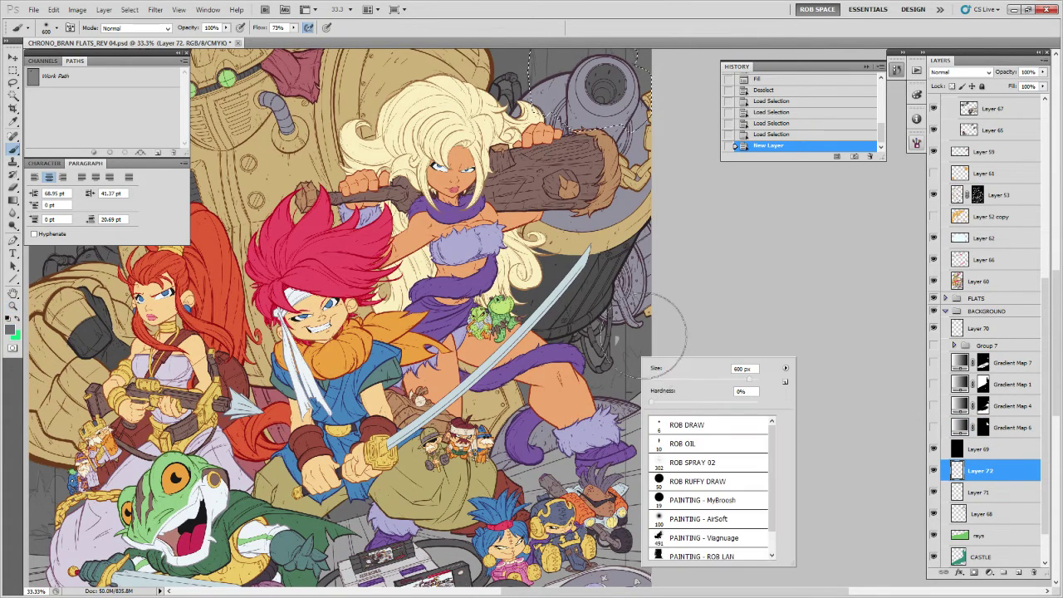
pyautogui.click(696, 498)
pyautogui.doubleClick(681, 480)
pyautogui.moveTo(657, 335)
pyautogui.mouseDown()
pyautogui.moveTo(623, 331)
pyautogui.moveTo(636, 424)
pyautogui.mouseUp()
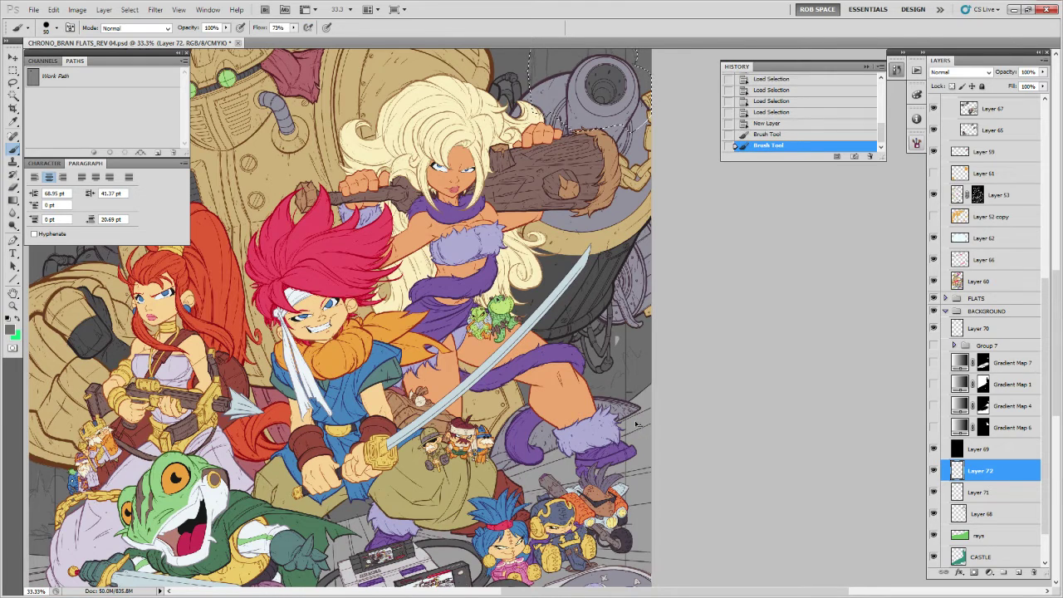
pyautogui.hotkey('ctrl', 'z')
# Marquee the stray marks on the TOOLS layer beside the blonde woman's leg near the poster's right edge and cut them.
pyautogui.press('v')
pyautogui.keyDown('ctrl'); pyautogui.click(620, 339); pyautogui.keyUp('ctrl')
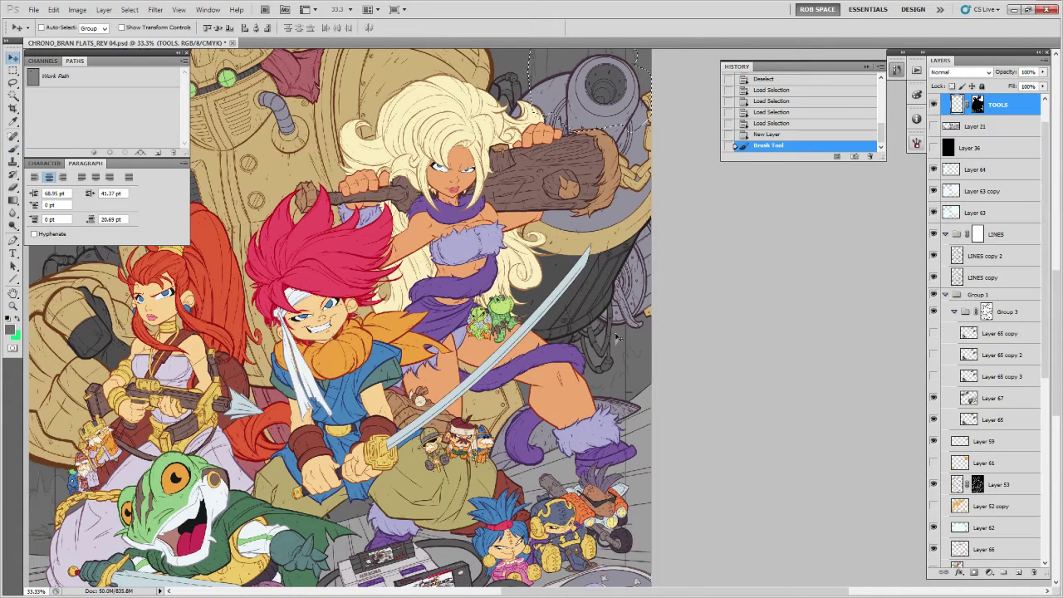
pyautogui.click(933, 105)
pyautogui.click(934, 106)
pyautogui.press('m')
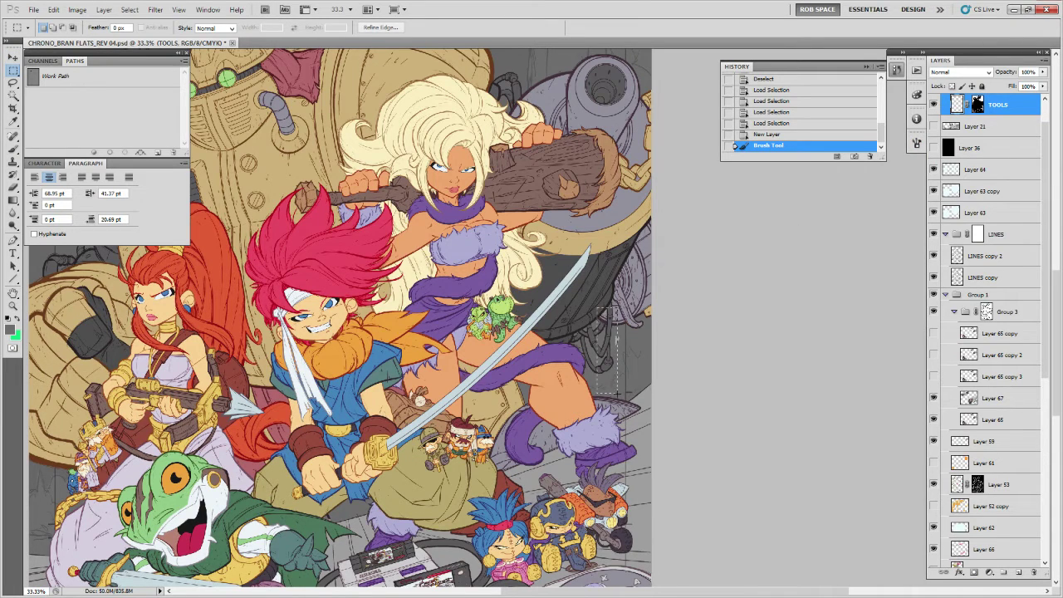
pyautogui.moveTo(617, 397); pyautogui.dragTo(618, 398)
pyautogui.hotkey('ctrl', 'x')
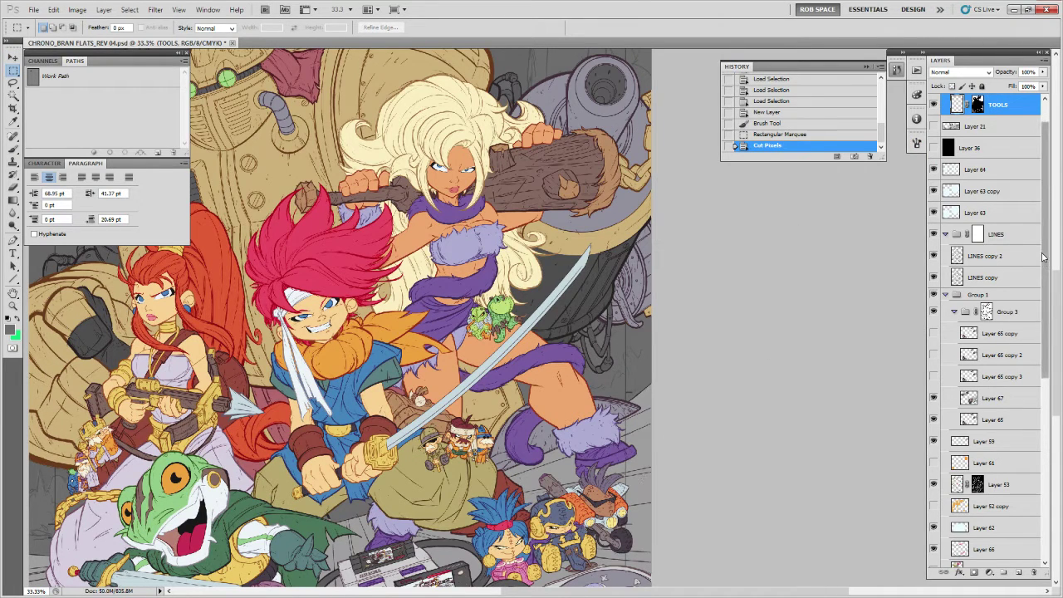
# Show the four gradient map layers again and check the colored background around the characters' feet.
pyautogui.moveTo(1043, 257); pyautogui.dragTo(1043, 435)
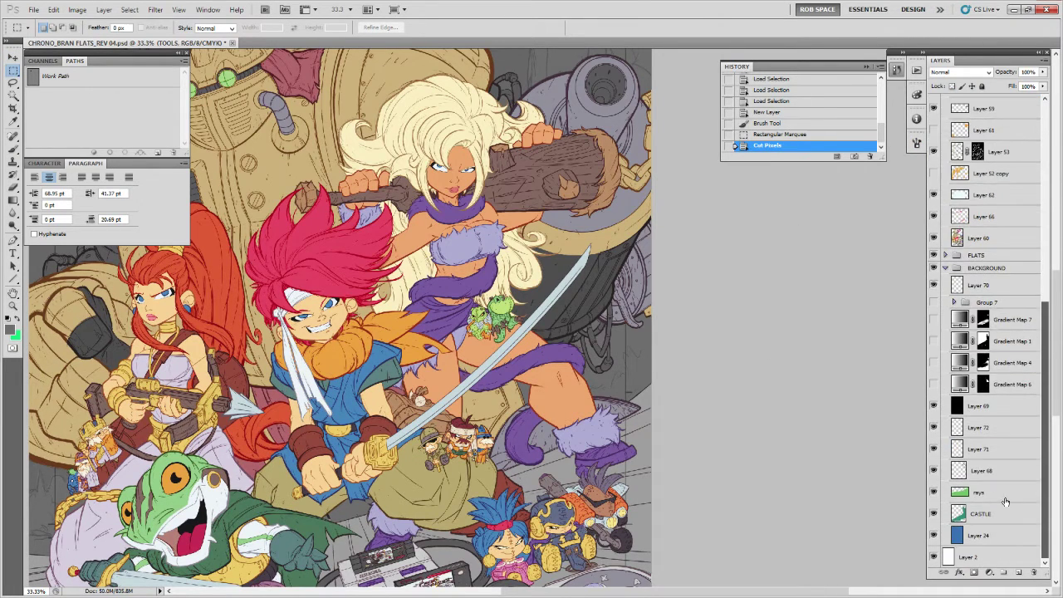
pyautogui.click(933, 320)
pyautogui.press('z')
pyautogui.keyDown('alt'); pyautogui.click(625, 399); pyautogui.keyUp('alt')
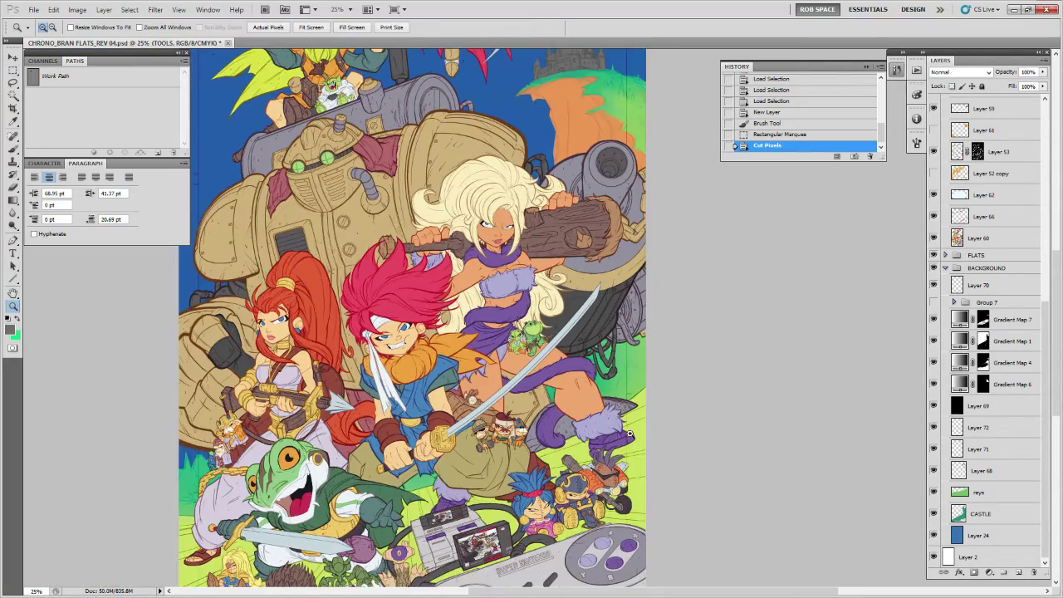
pyautogui.click(629, 433)
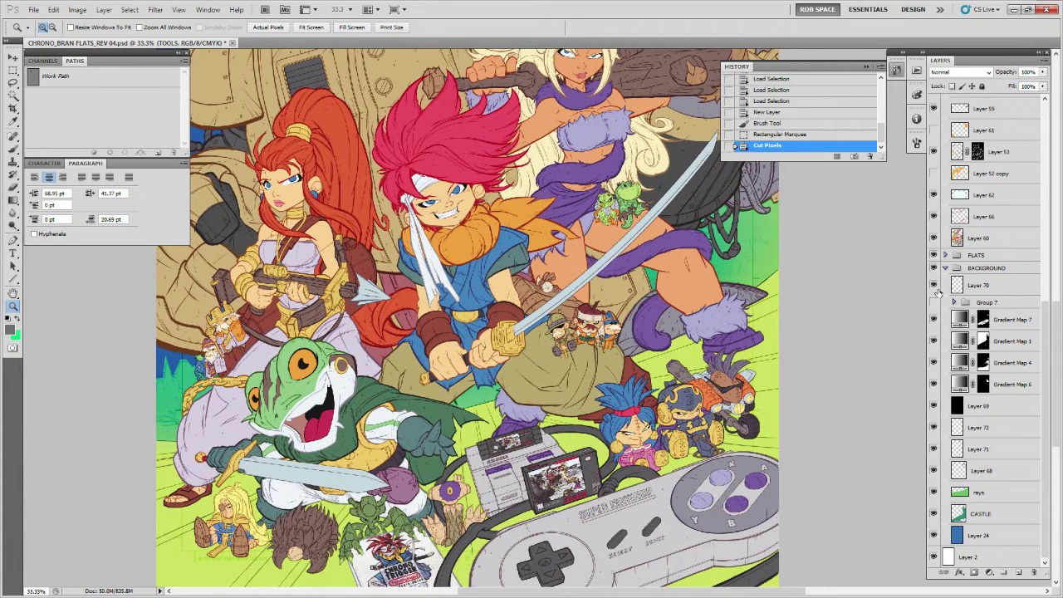
# Identify the layer holding the ground lines beside the controller and toggle LINES copy 2 to check its contents.
pyautogui.press('v')
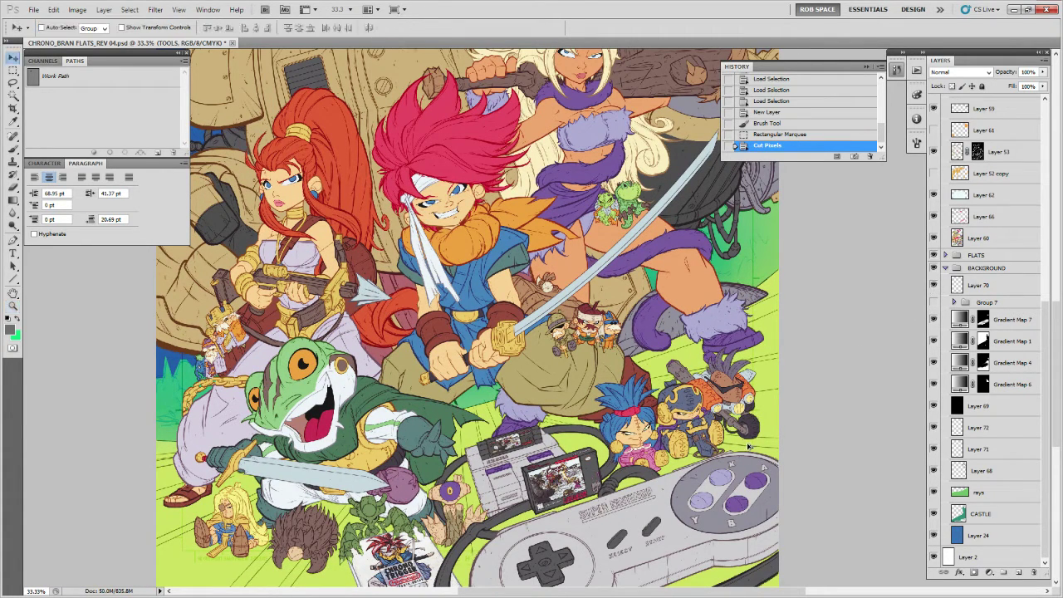
pyautogui.keyDown('ctrl'); pyautogui.click(745, 446); pyautogui.keyUp('ctrl')
pyautogui.click(934, 103)
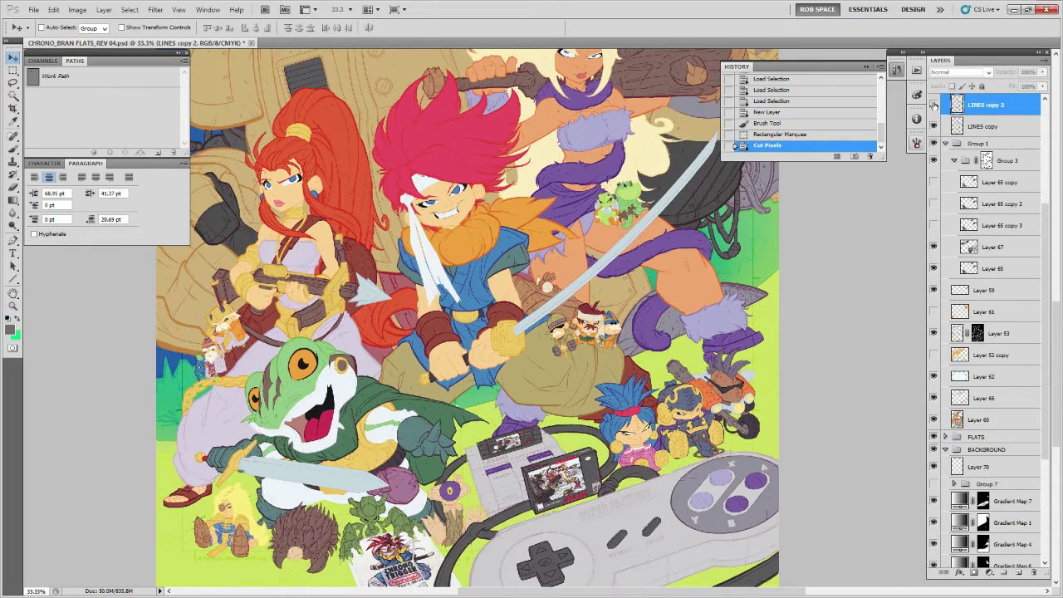
pyautogui.click(934, 104)
pyautogui.moveTo(733, 405); pyautogui.dragTo(802, 281)
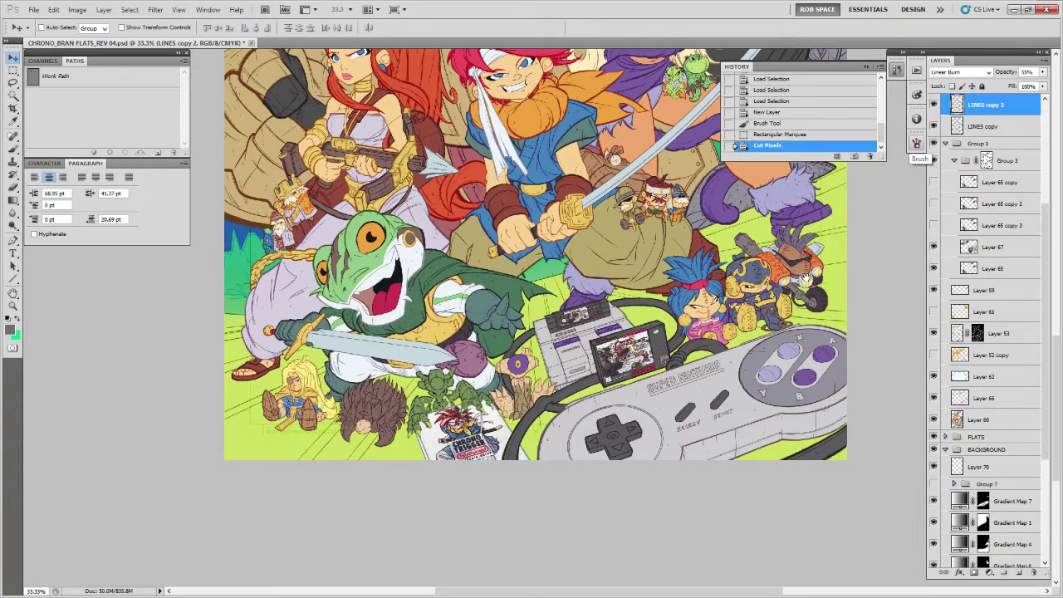
pyautogui.moveTo(843, 292); pyautogui.dragTo(827, 307)
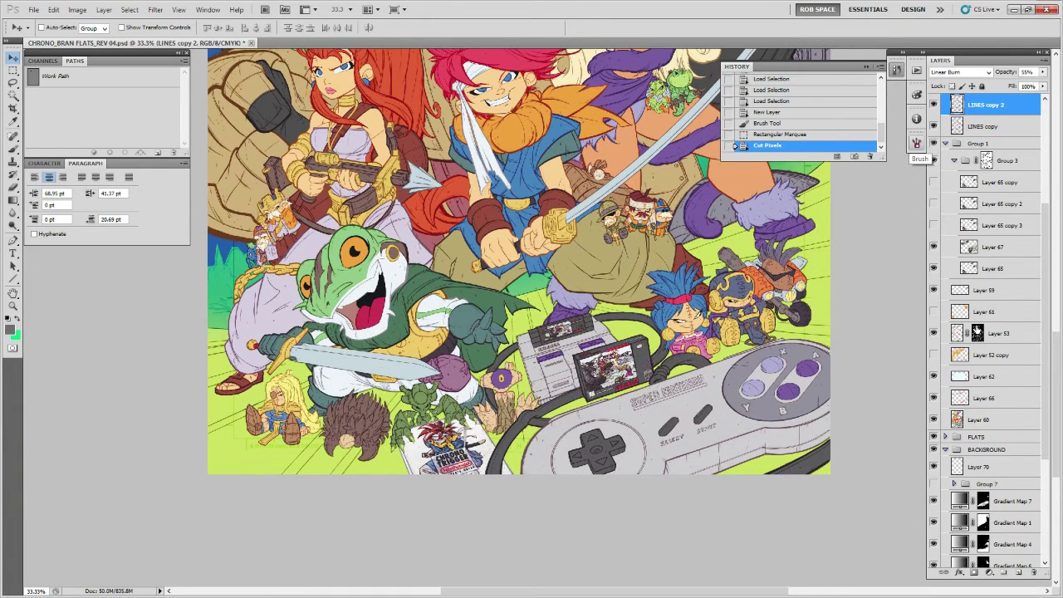
# Copy the LINES copy 2 linework outside Layer 60's shapes onto a new layer and hide that layer.
pyautogui.keyDown('ctrl'); pyautogui.click(957, 419); pyautogui.keyUp('ctrl')
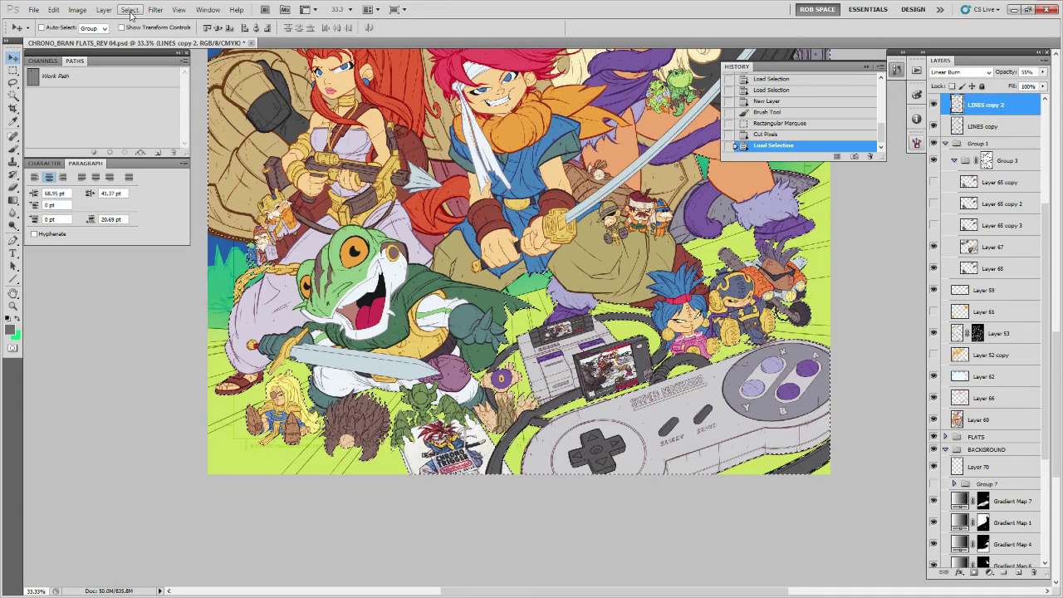
pyautogui.click(130, 10)
pyautogui.click(145, 52)
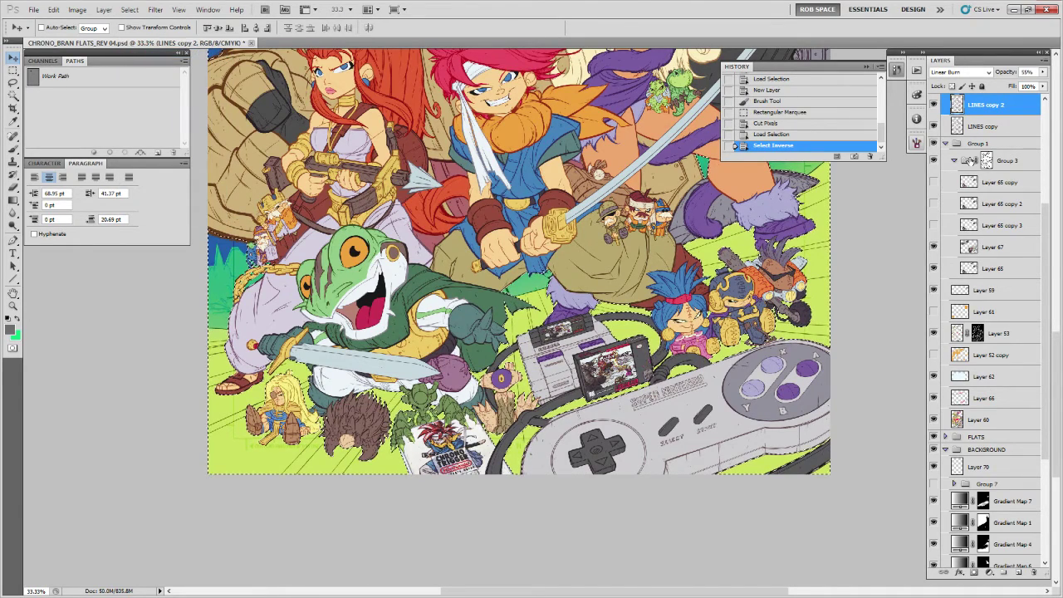
pyautogui.hotkey('ctrl', 'j')
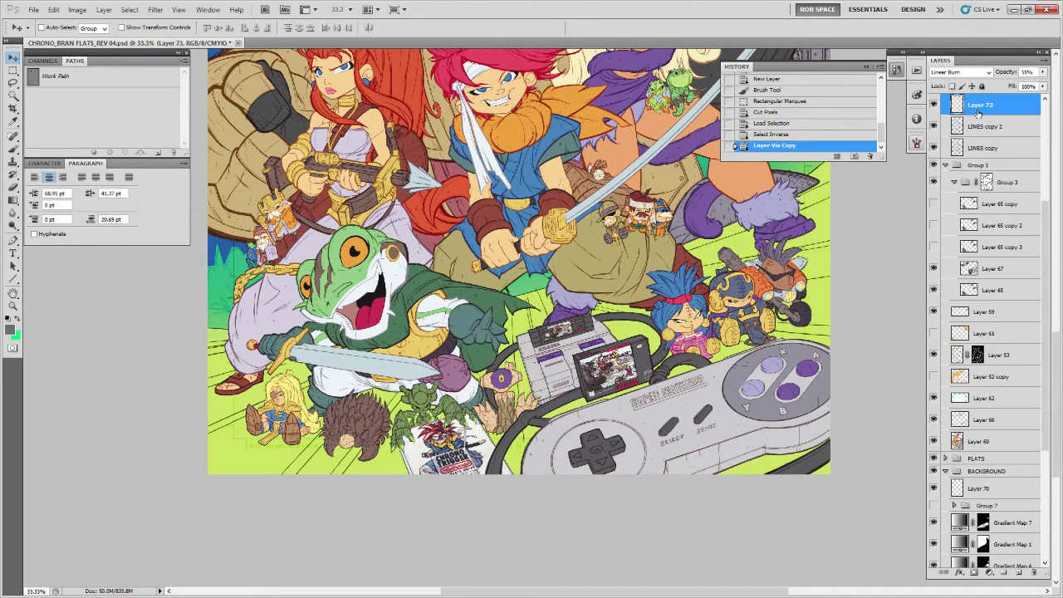
pyautogui.click(933, 104)
pyautogui.click(933, 105)
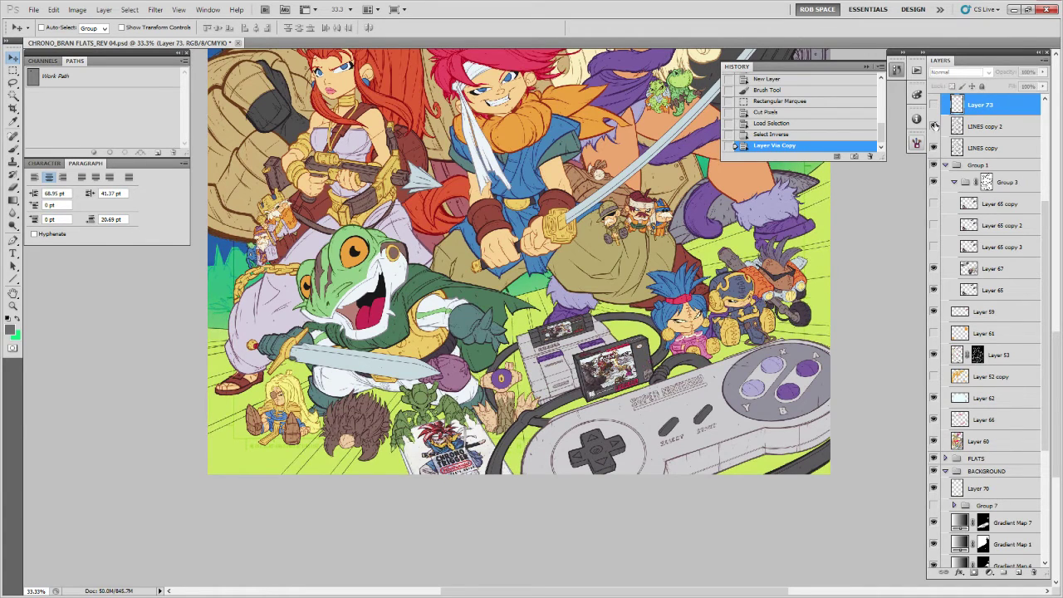
pyautogui.click(934, 126)
pyautogui.click(934, 126)
# Group the LINES copy 2 and LINES copy layers together.
pyautogui.click(984, 128)
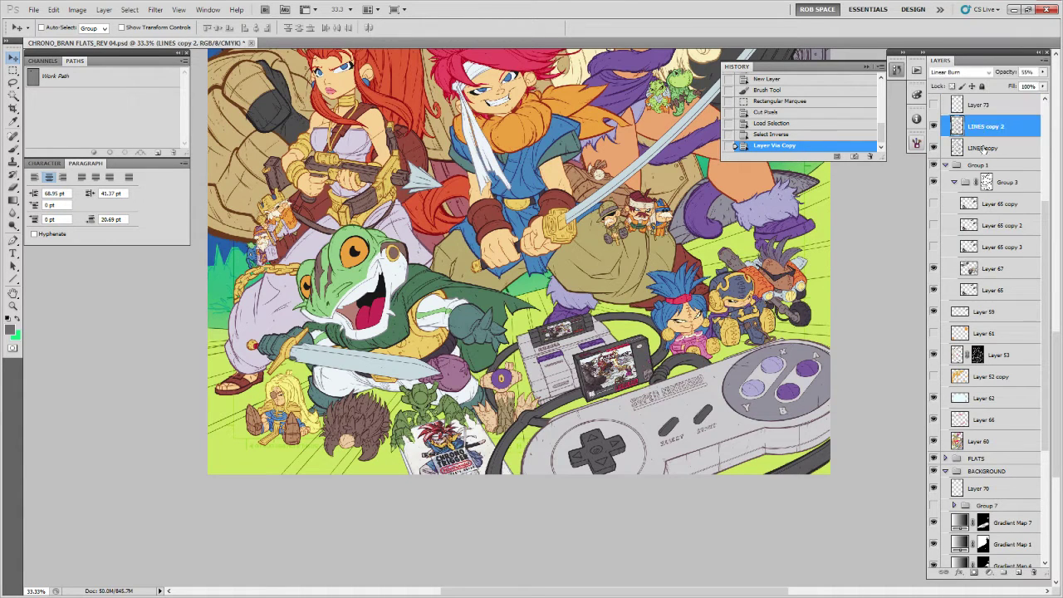
pyautogui.keyDown('shift'); pyautogui.click(982, 148); pyautogui.keyUp('shift')
pyautogui.hotkey('ctrl', 'g')
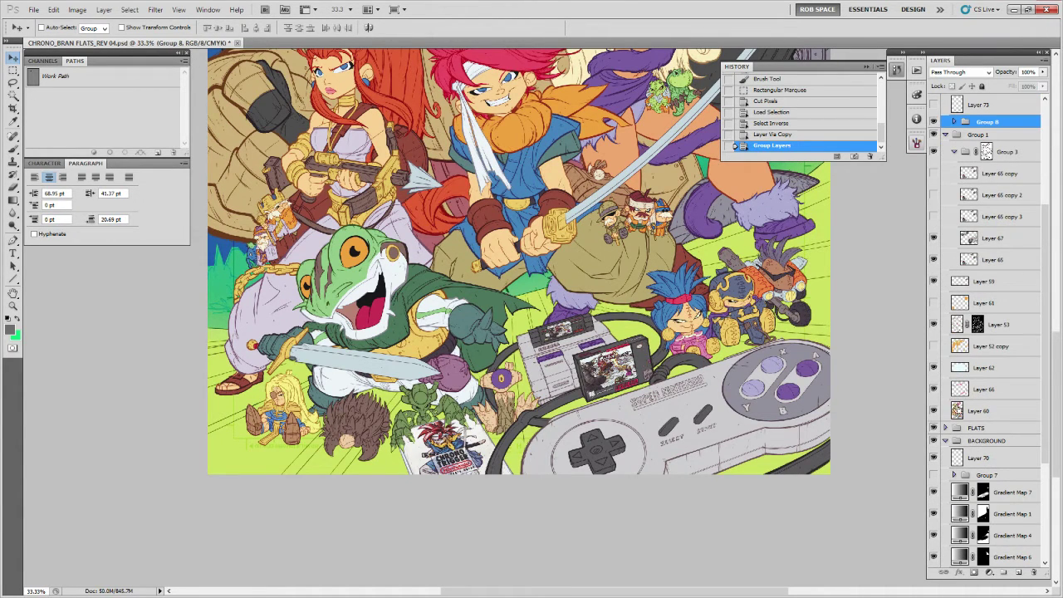
# Try masking the line group with the inverse of Layer 60's transparency, and invert that mask.
pyautogui.keyDown('ctrl'); pyautogui.click(956, 409); pyautogui.keyUp('ctrl')
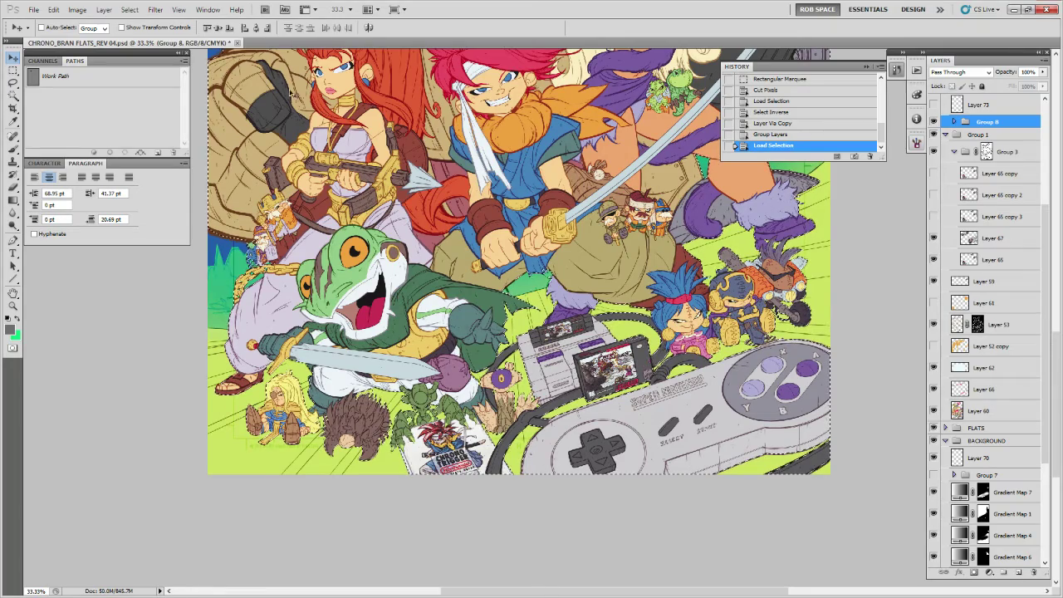
pyautogui.click(130, 10)
pyautogui.click(140, 52)
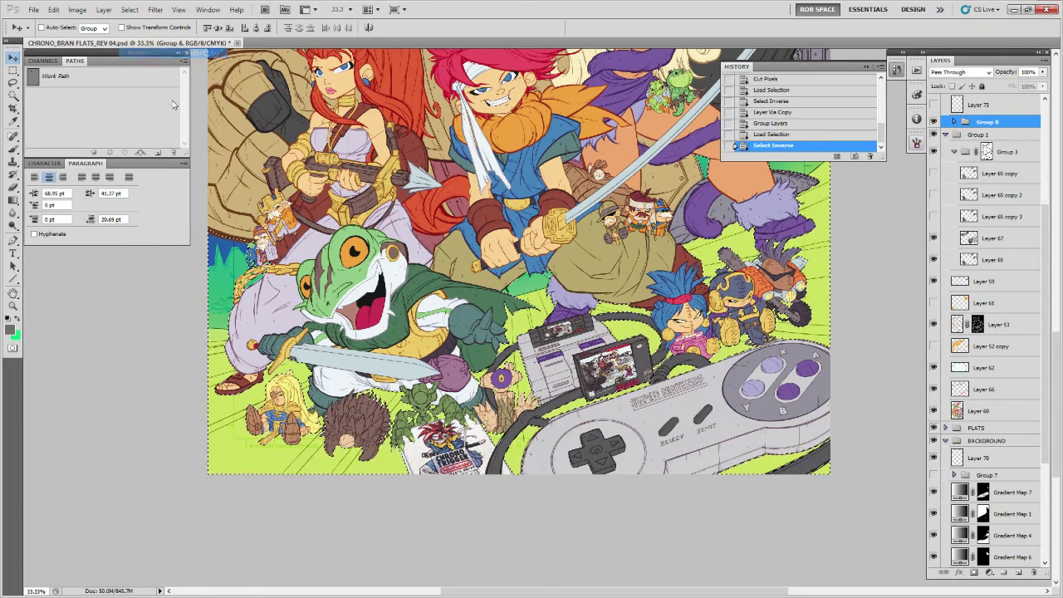
pyautogui.moveTo(321, 417); pyautogui.dragTo(523, 442)
pyautogui.press('b')
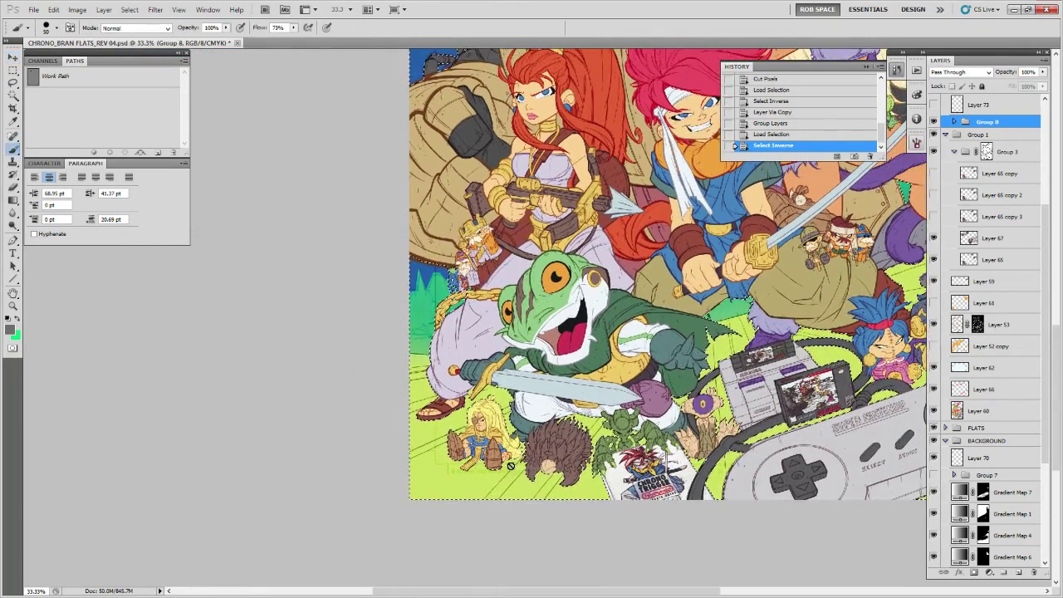
pyautogui.click(972, 573)
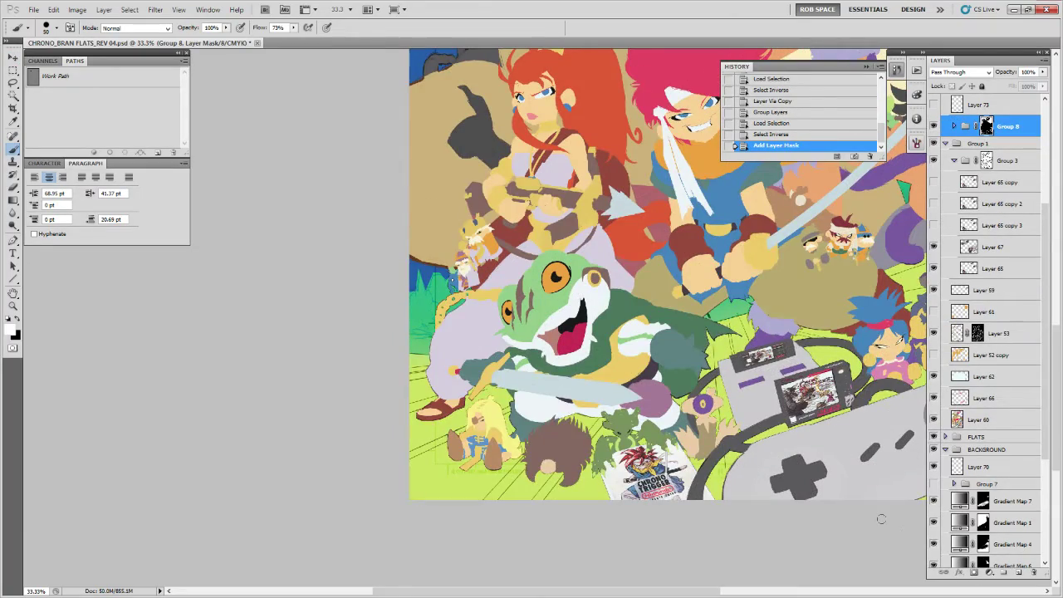
pyautogui.hotkey('ctrl', 'i')
# Delete Group 8's mask and replace it with a blank white mask, ready for painting around the small toys.
pyautogui.moveTo(871, 450); pyautogui.dragTo(727, 502)
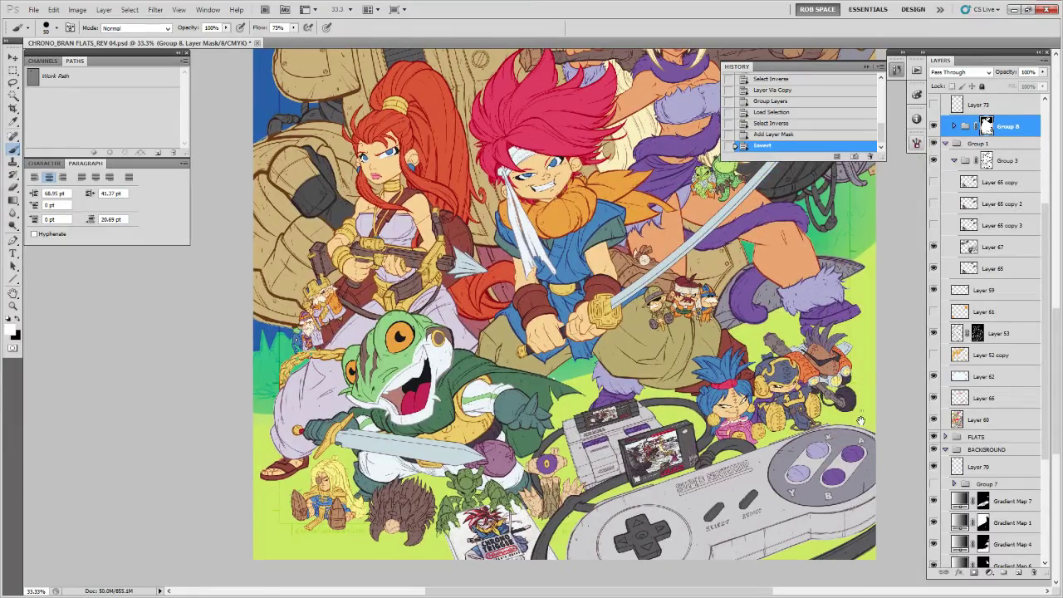
pyautogui.moveTo(869, 374); pyautogui.dragTo(794, 572)
pyautogui.moveTo(809, 409); pyautogui.dragTo(831, 362)
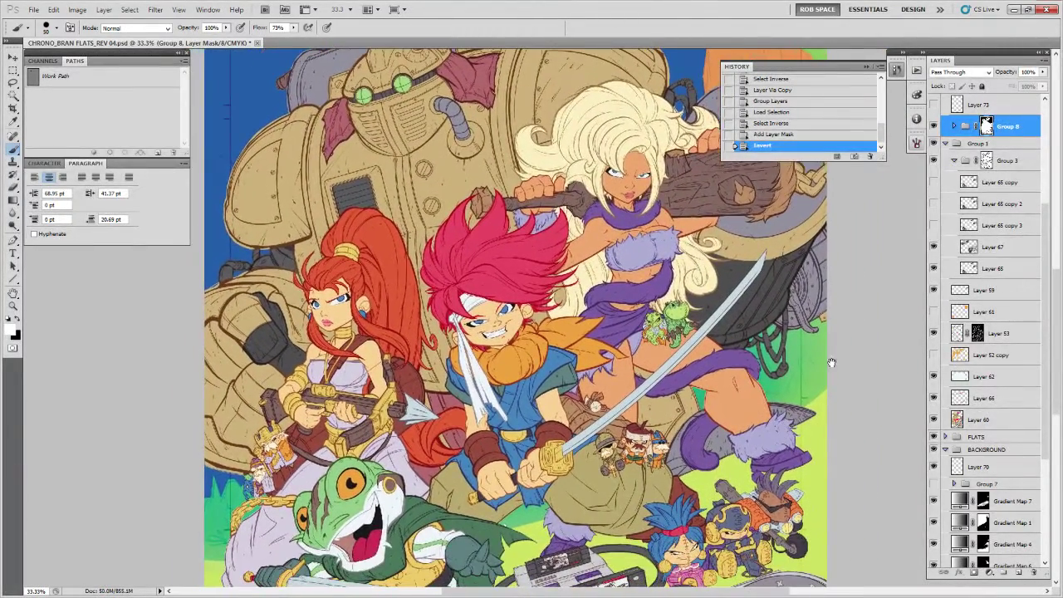
pyautogui.rightClick(987, 126)
pyautogui.click(880, 142)
pyautogui.moveTo(835, 434); pyautogui.dragTo(860, 223)
pyautogui.keyDown('ctrl'); pyautogui.click(785, 513); pyautogui.keyUp('ctrl')
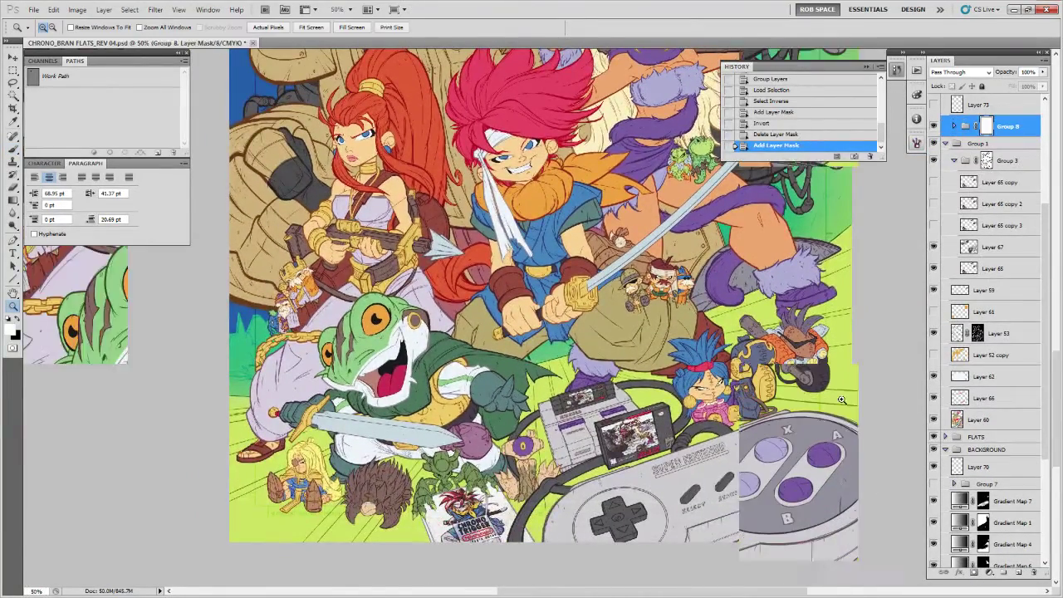
pyautogui.keyDown('ctrl'); pyautogui.click(764, 479); pyautogui.keyUp('ctrl')
pyautogui.keyDown('ctrl'); pyautogui.click(721, 449); pyautogui.keyUp('ctrl')
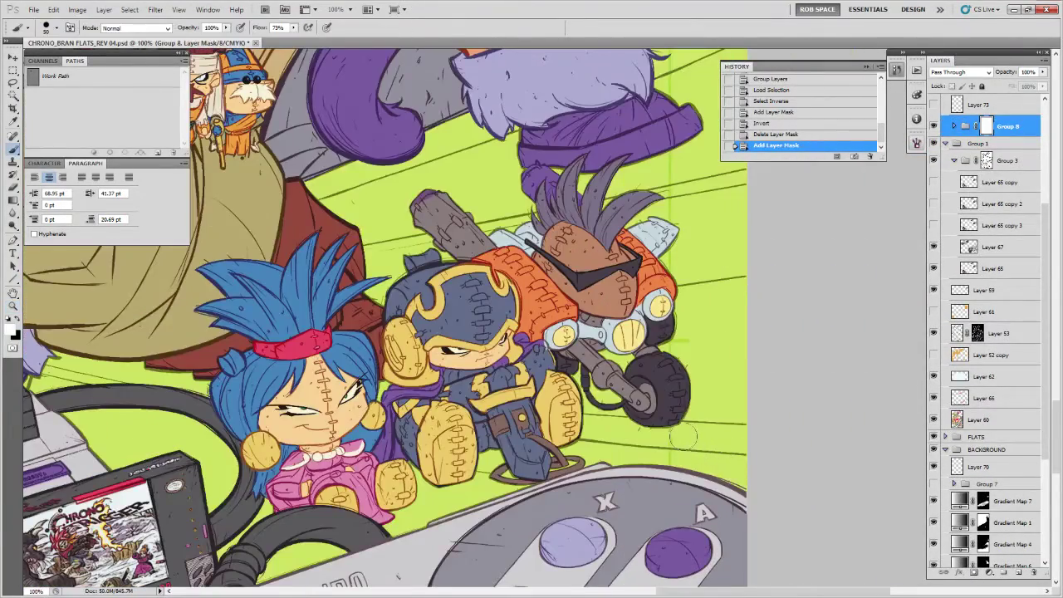
# Paint on Group 8's mask around the small toys and motorbike with a small ROB RUFFY DRAW brush, hiding the background lines there.
pyautogui.press(']')
pyautogui.press(']')
pyautogui.press(']')
pyautogui.press(']')
pyautogui.press(']')
pyautogui.press(']')
pyautogui.press(']')
pyautogui.press(']')
pyautogui.press(']')
pyautogui.rightClick(701, 446)
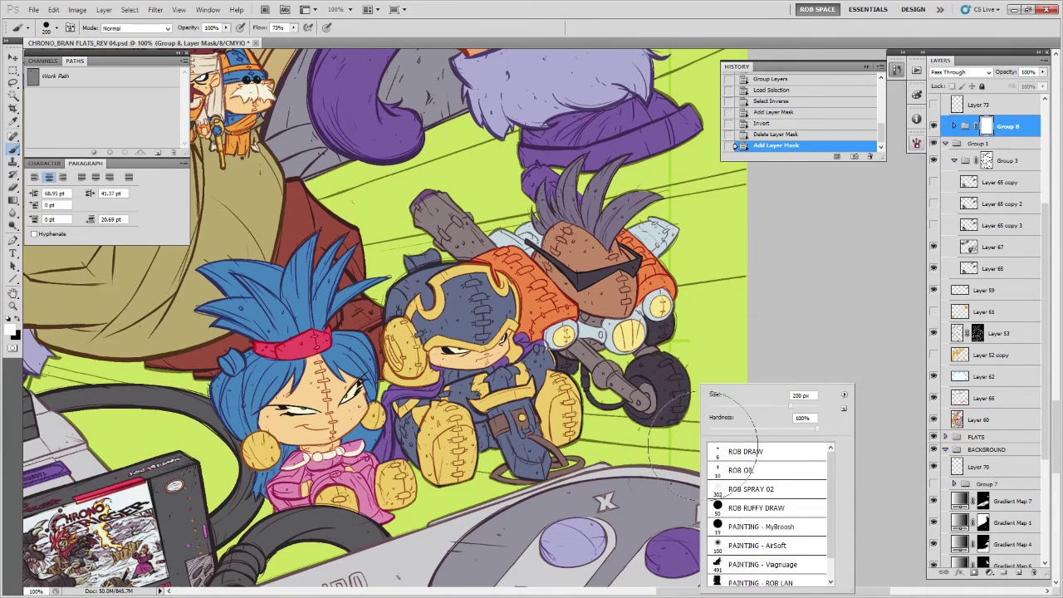
pyautogui.click(741, 506)
pyautogui.click(629, 440)
pyautogui.press(']')
pyautogui.press('[')
pyautogui.press('[')
pyautogui.press('[')
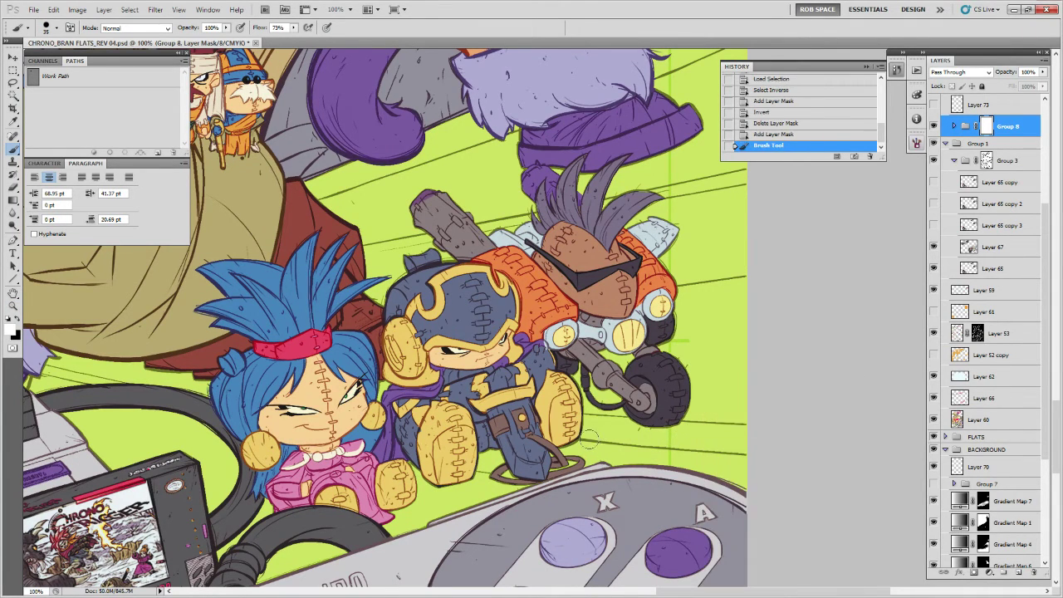
pyautogui.moveTo(587, 439); pyautogui.dragTo(744, 455)
pyautogui.press('x')
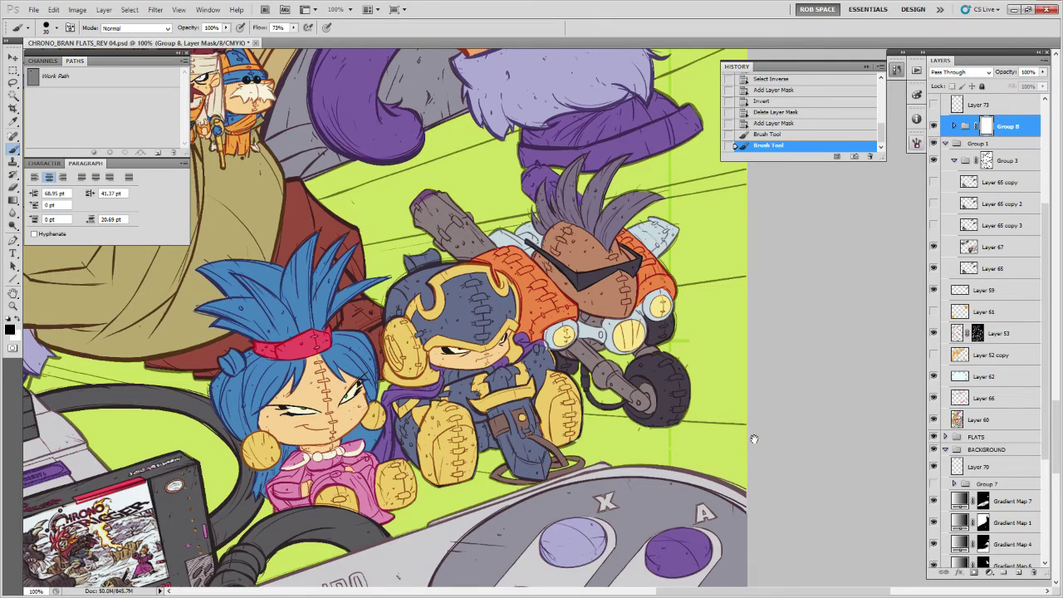
pyautogui.moveTo(693, 420)
pyautogui.mouseDown()
pyautogui.moveTo(695, 475)
pyautogui.moveTo(764, 477)
pyautogui.mouseUp()
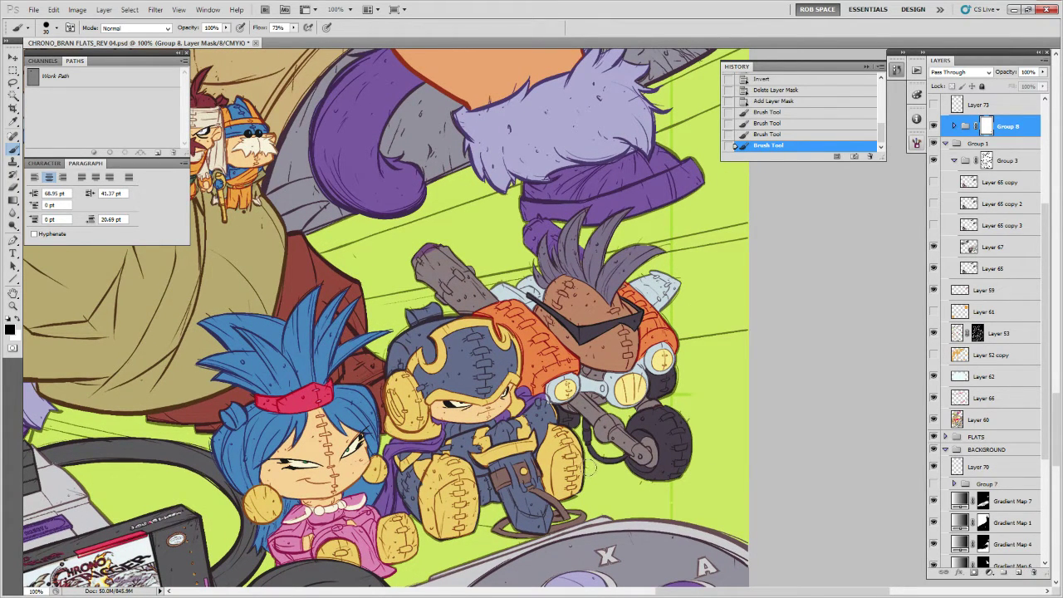
pyautogui.click(587, 468)
pyautogui.click(488, 525)
pyautogui.scroll(5, 651, 481)
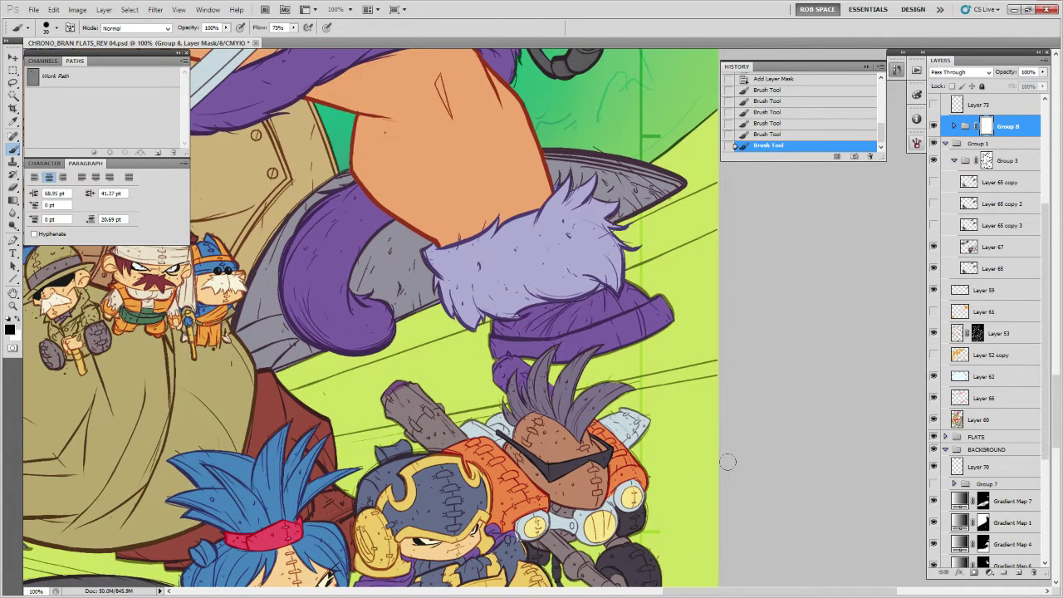
# Delete Group 8's layer mask.
pyautogui.rightClick(974, 126)
pyautogui.rightClick(985, 125)
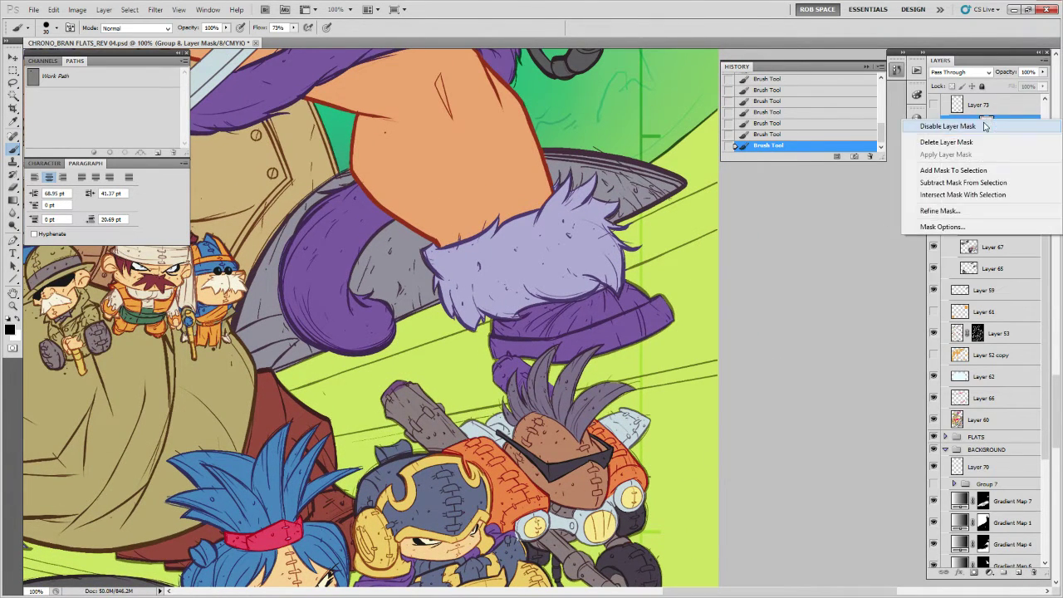
pyautogui.click(945, 142)
# Make Group 7 in the BACKGROUND group visible, comparing the poster with and without it, and expand its contents.
pyautogui.press('z')
pyautogui.hotkey('ctrl', '-')
pyautogui.hotkey('ctrl', '-')
pyautogui.hotkey('ctrl', '-')
pyautogui.hotkey('ctrl', '-')
pyautogui.hotkey('ctrl', '-')
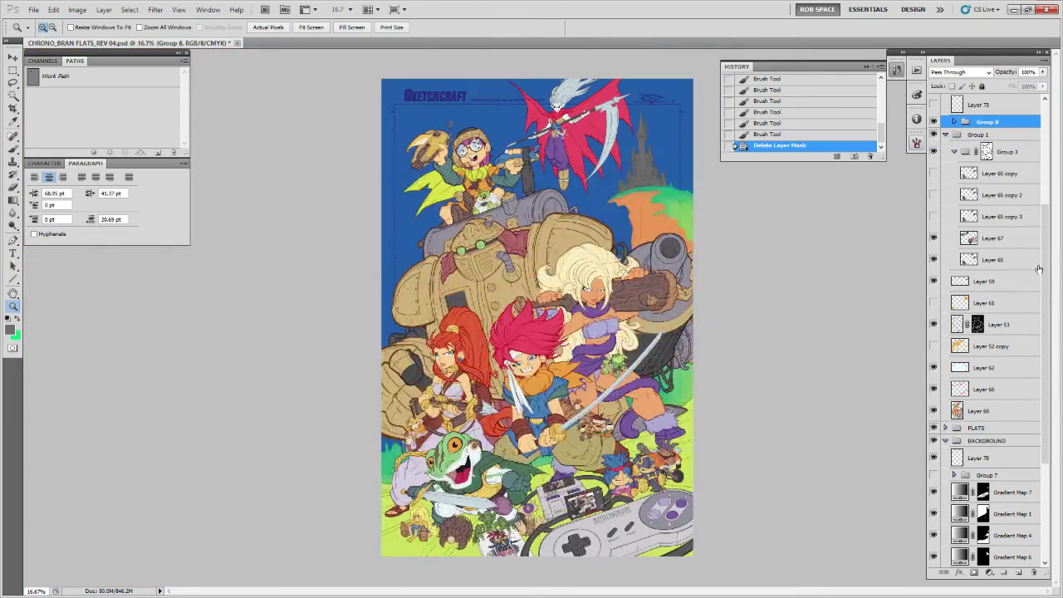
pyautogui.scroll(-4, 1038, 268)
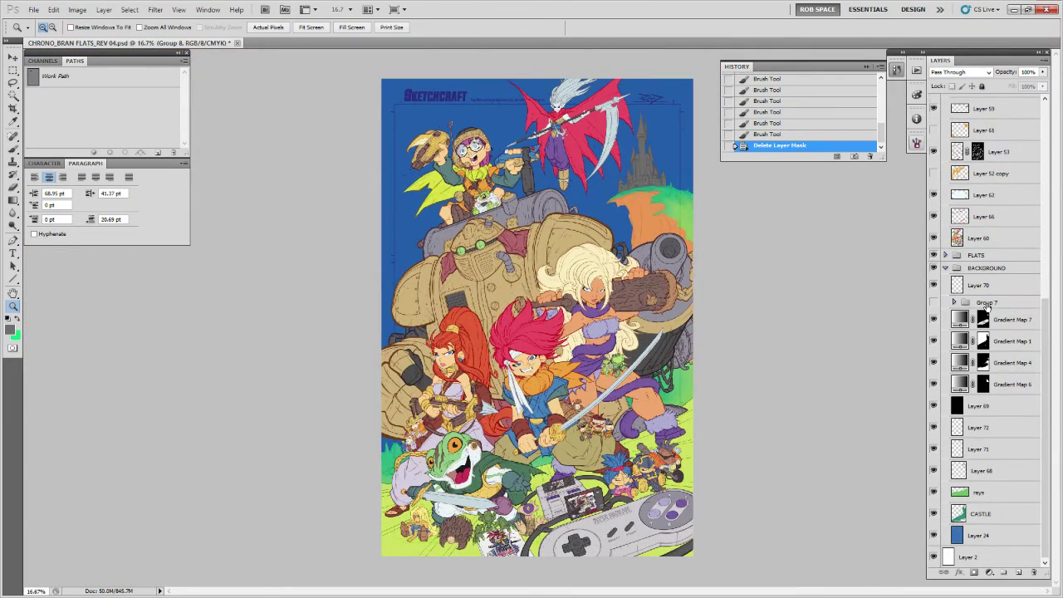
pyautogui.click(986, 304)
pyautogui.click(933, 302)
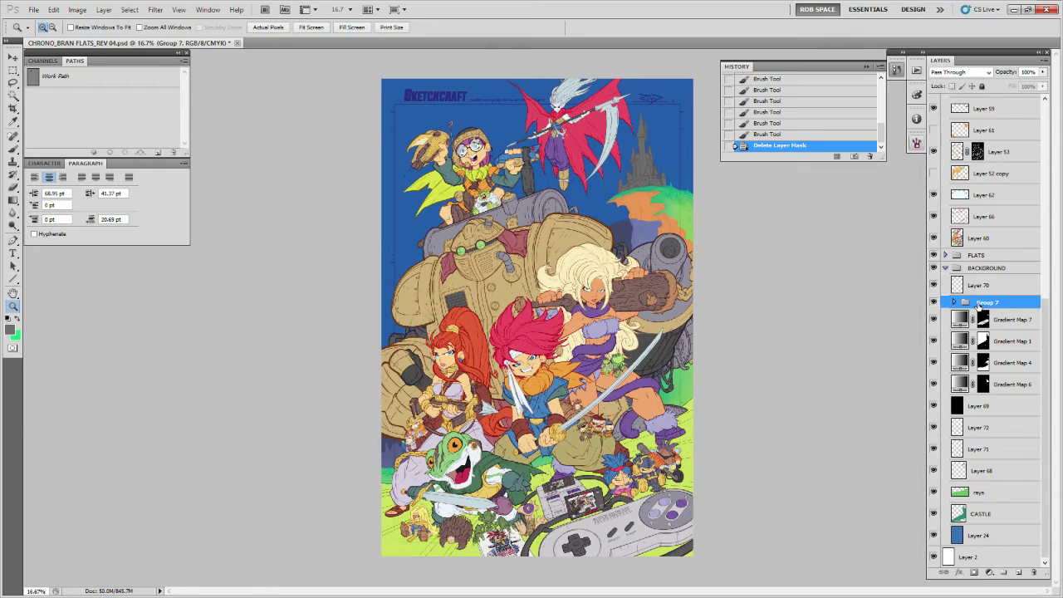
pyautogui.press('Return')
pyautogui.click(933, 302)
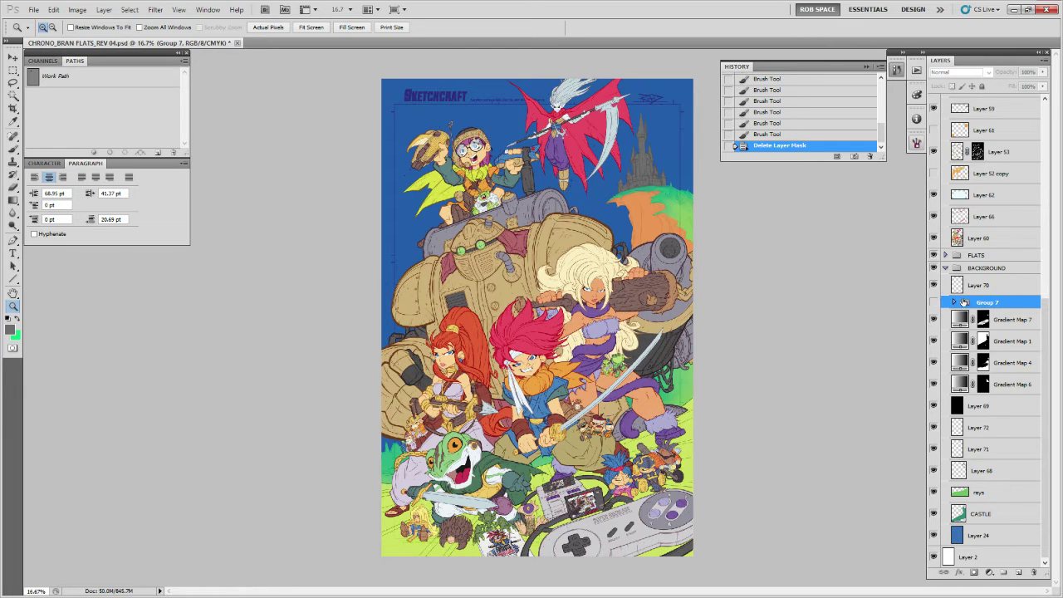
pyautogui.click(933, 302)
pyautogui.click(954, 302)
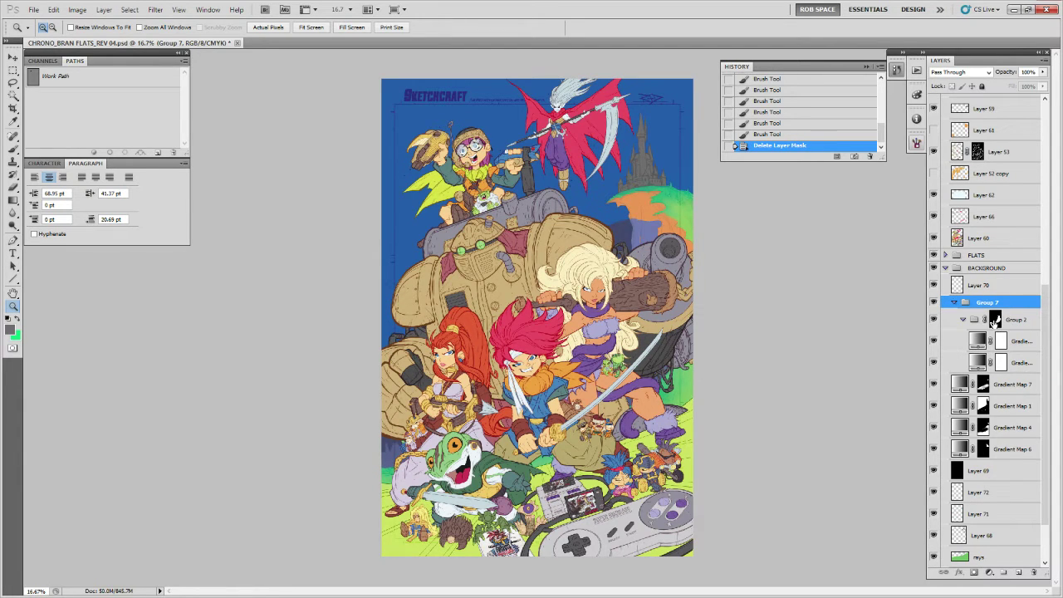
# Replace Group 2's existing layer mask with a new mask filled entirely with black.
pyautogui.click(993, 321)
pyautogui.rightClick(994, 320)
pyautogui.click(938, 335)
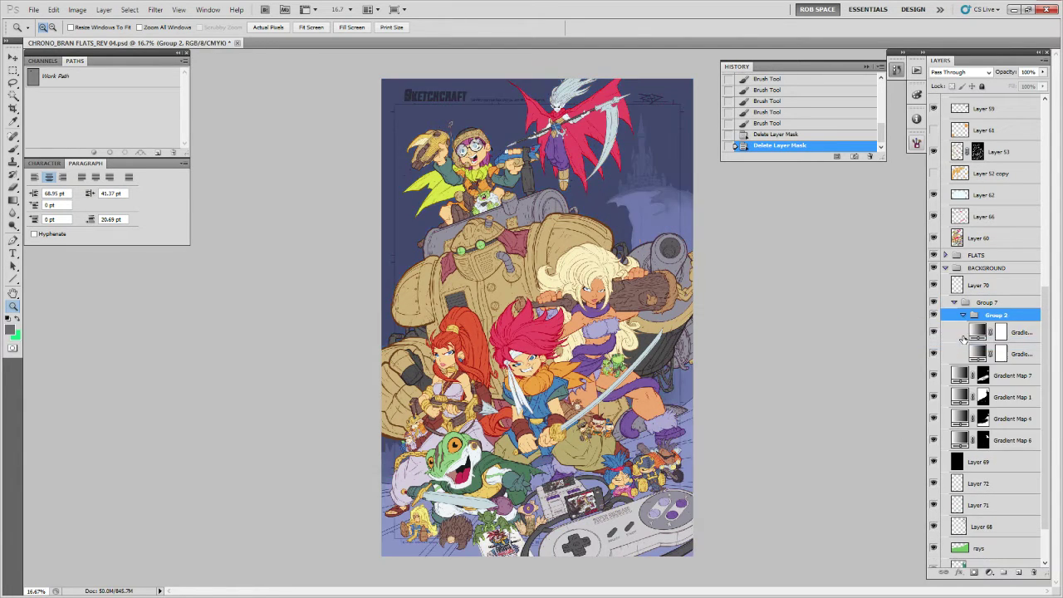
pyautogui.click(974, 573)
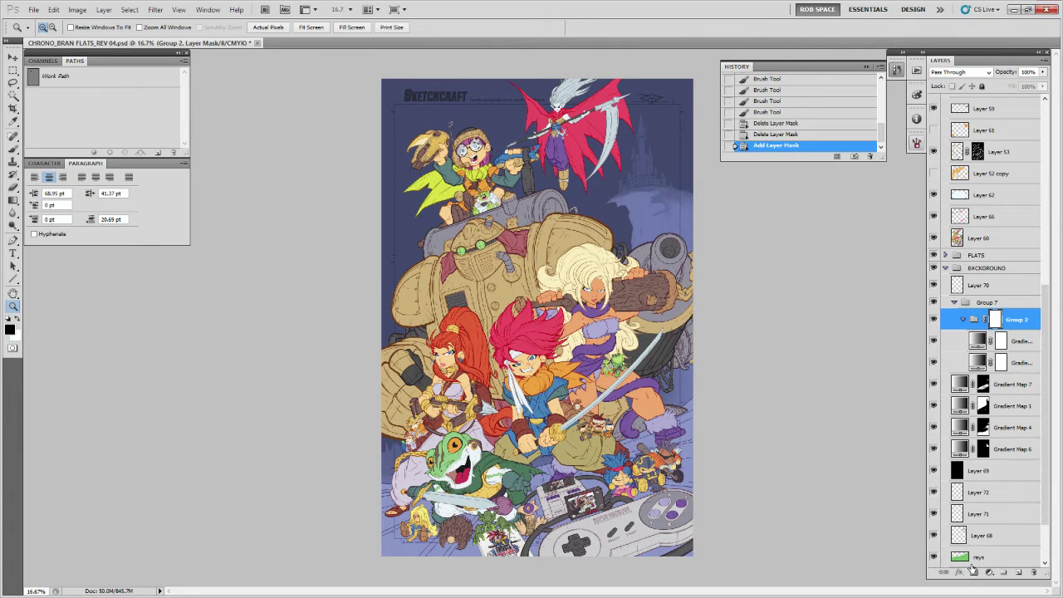
pyautogui.hotkey('ctrl', 'i')
# Collapse Group 2, move it out of Group 7, and delete the emptied Group 7.
pyautogui.click(962, 319)
pyautogui.moveTo(978, 319); pyautogui.dragTo(1032, 573)
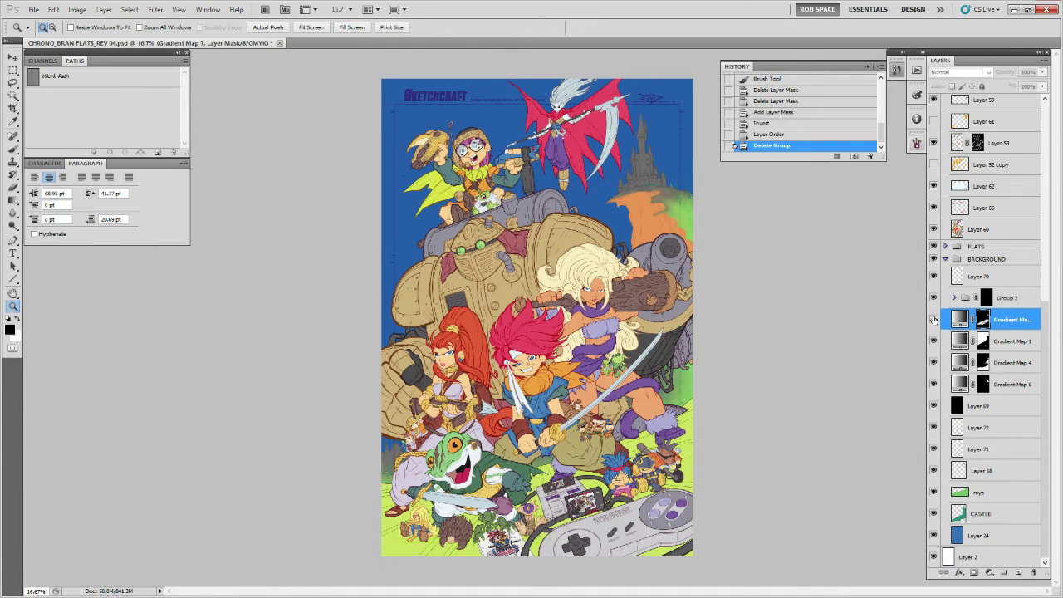
# Rename the Gradient Map 7 layer as GRASS 02 and the Gradient Map 1 layer as BLU SKY.
pyautogui.doubleClick(1001, 320)
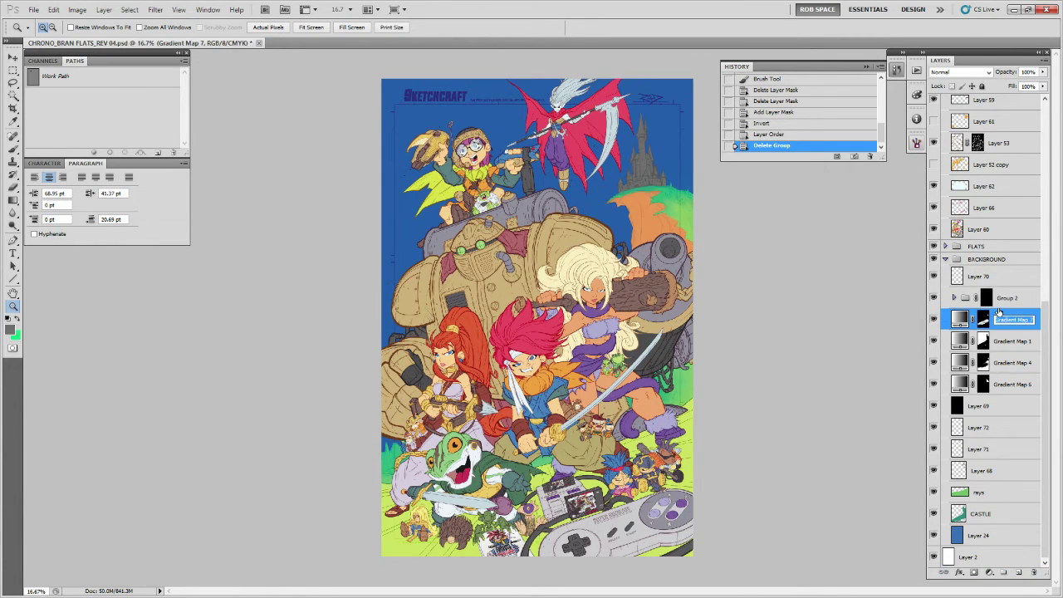
pyautogui.write('GRASS 02')
pyautogui.click(998, 341)
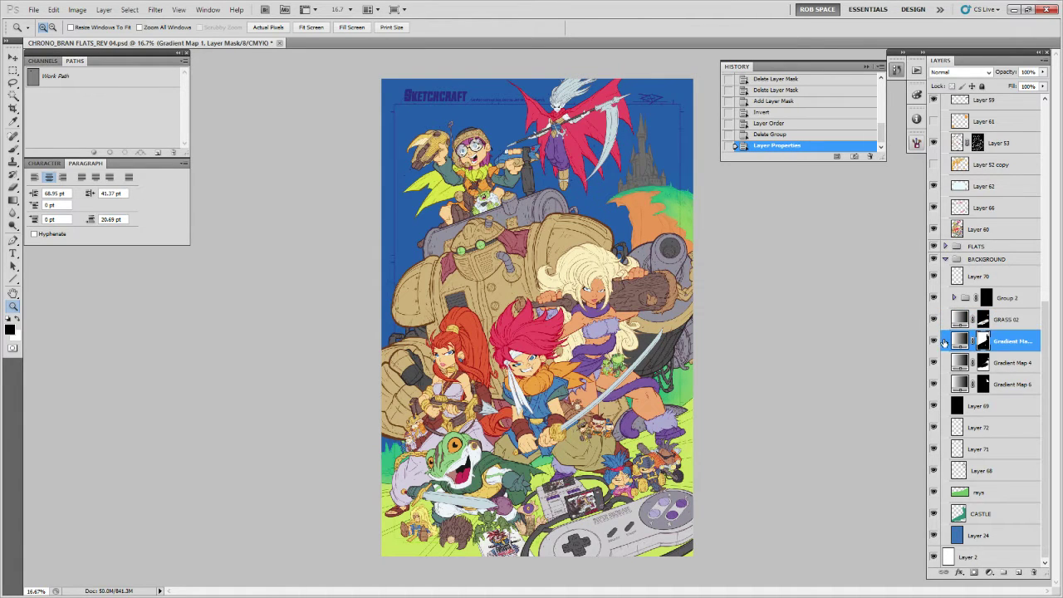
pyautogui.doubleClick(1008, 343)
pyautogui.write('BLU')
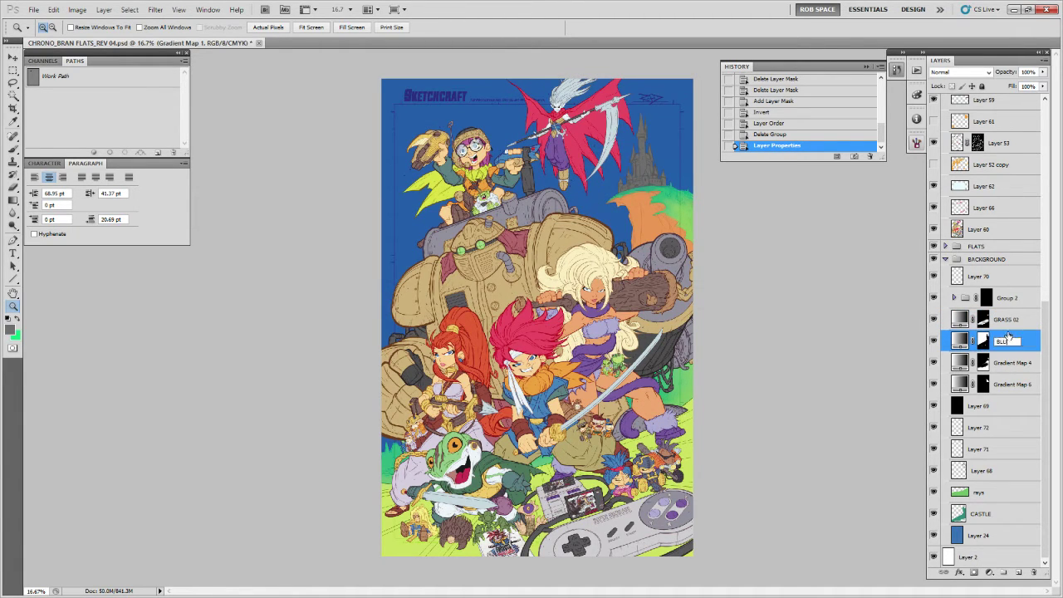
pyautogui.write(' SKY')
pyautogui.press('Return')
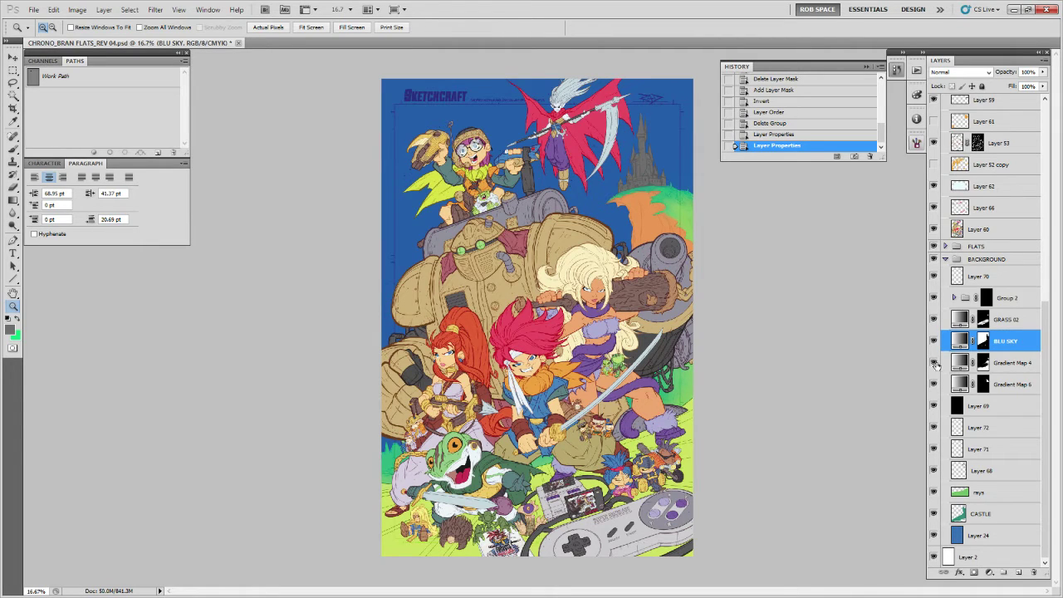
# Rename the Gradient Map 4 layer as GRASS 01 and the Gradient Map 6 layer as ROCK.
pyautogui.doubleClick(1006, 363)
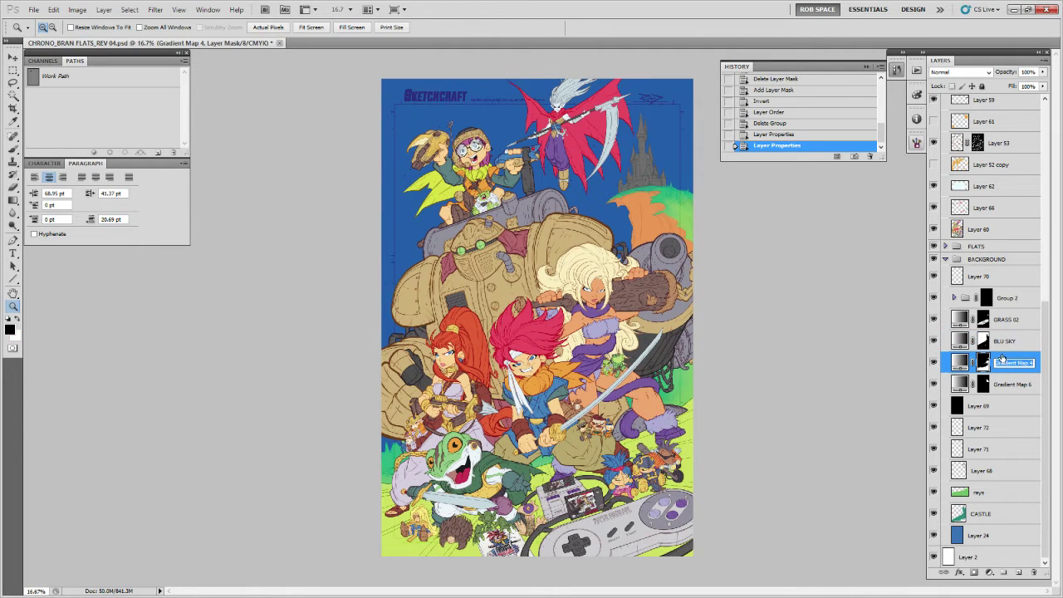
pyautogui.write('GRASS 01')
pyautogui.press('Return')
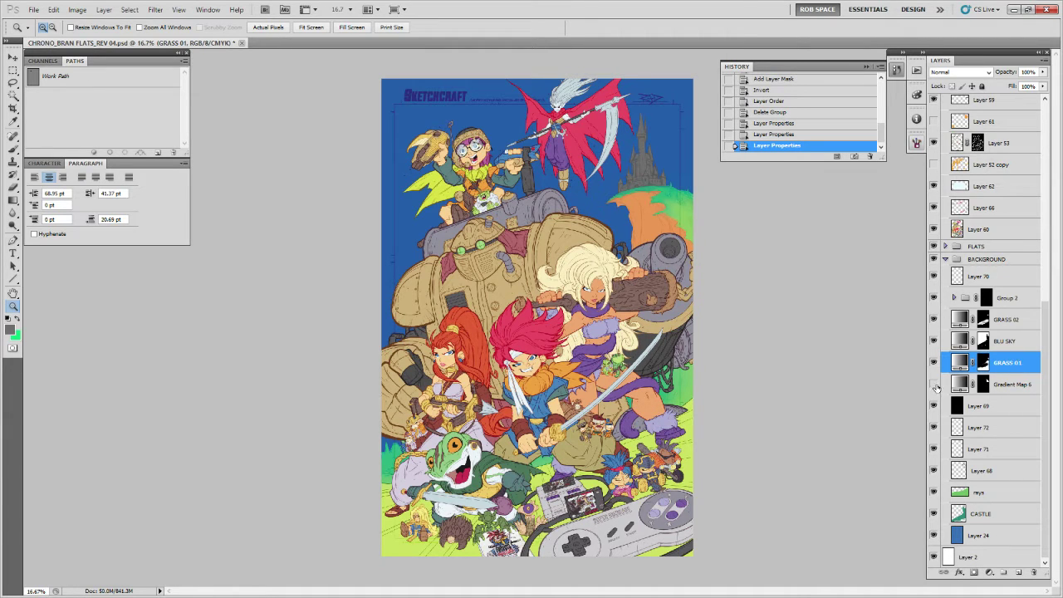
pyautogui.doubleClick(1001, 383)
pyautogui.write('R')
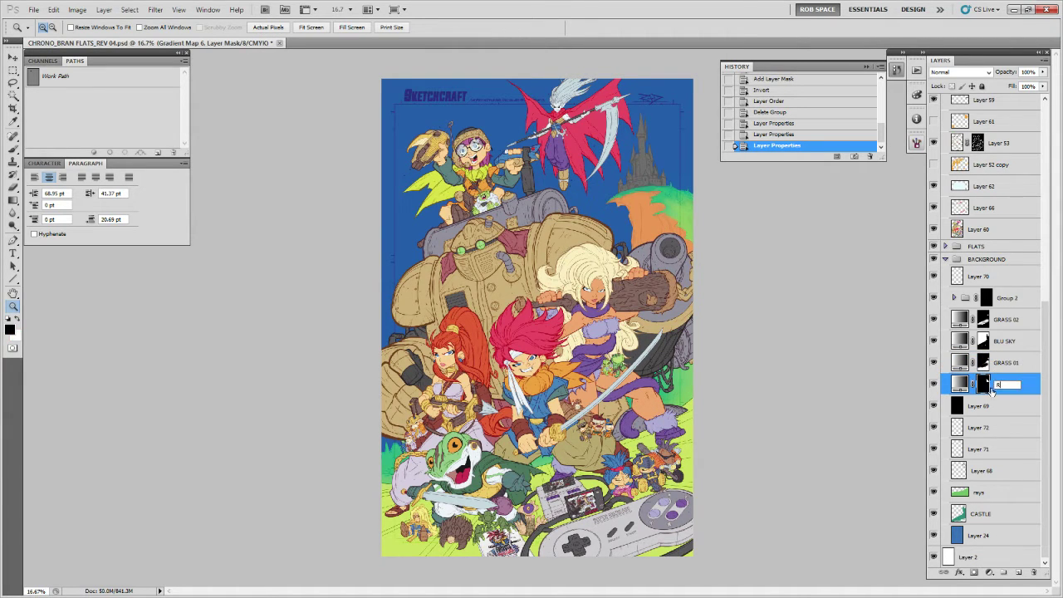
pyautogui.write('OCK')
pyautogui.press('Return')
# Rename Group 2 as COOL ROCK and reorder the stack so COOL ROCK sits directly above ROCK and BLU SKY directly below it.
pyautogui.doubleClick(1009, 298)
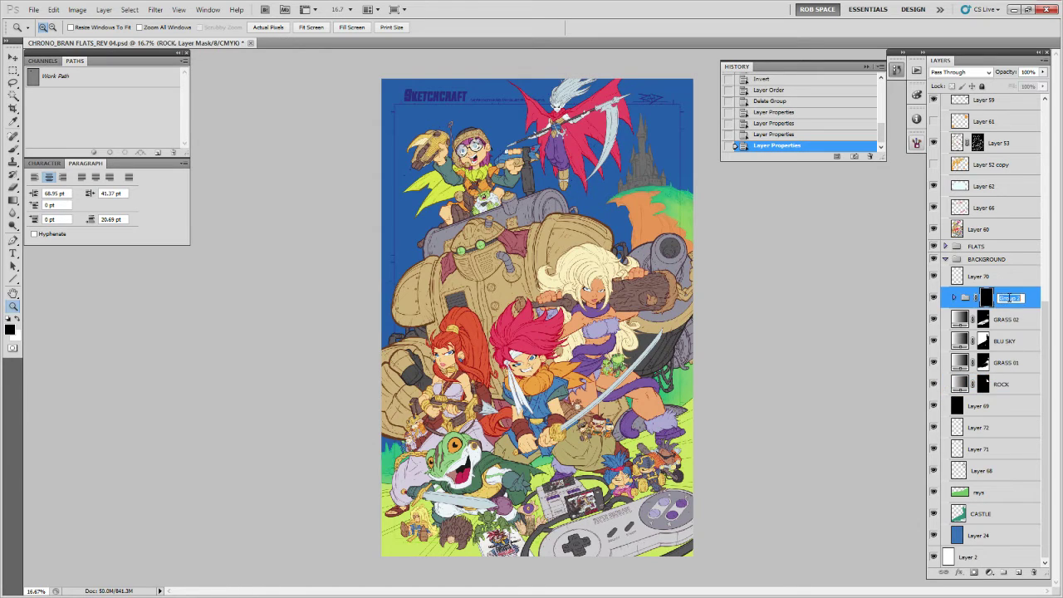
pyautogui.write('COOL')
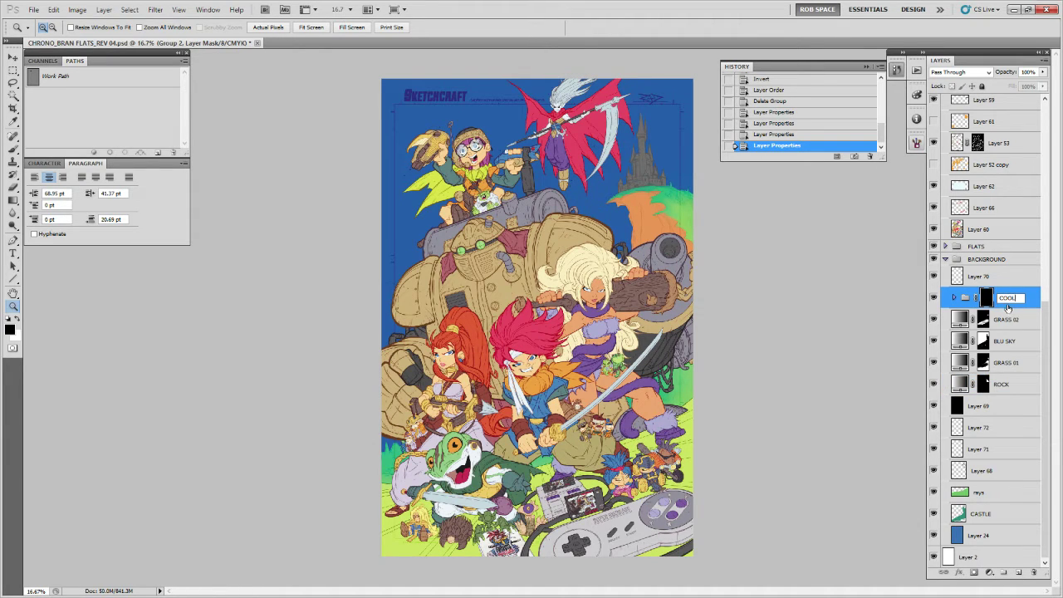
pyautogui.write(' ROCK')
pyautogui.press('Return')
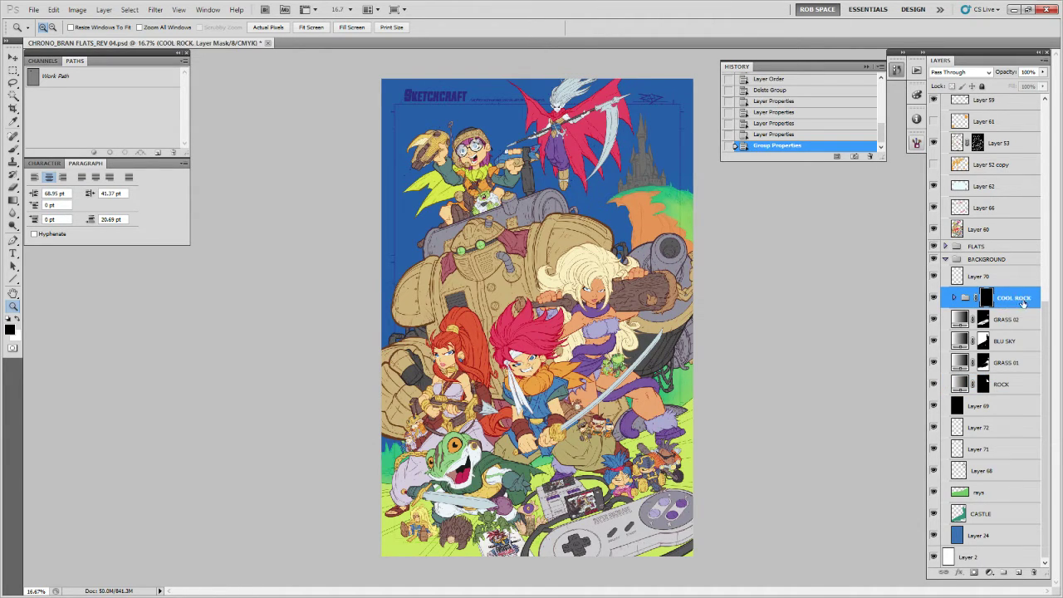
pyautogui.moveTo(966, 295); pyautogui.dragTo(971, 373)
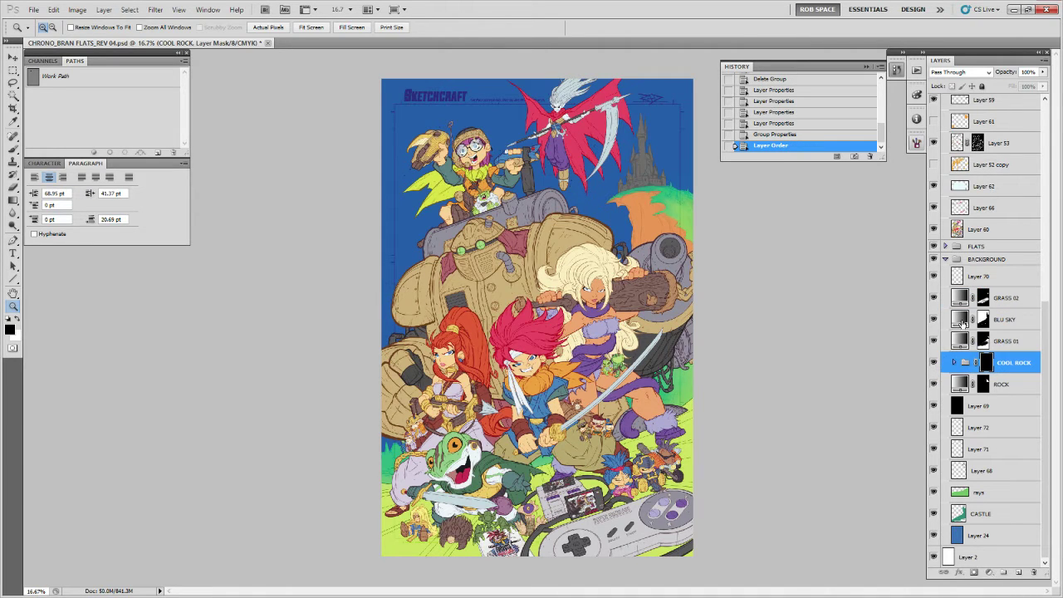
pyautogui.moveTo(976, 324); pyautogui.dragTo(971, 395)
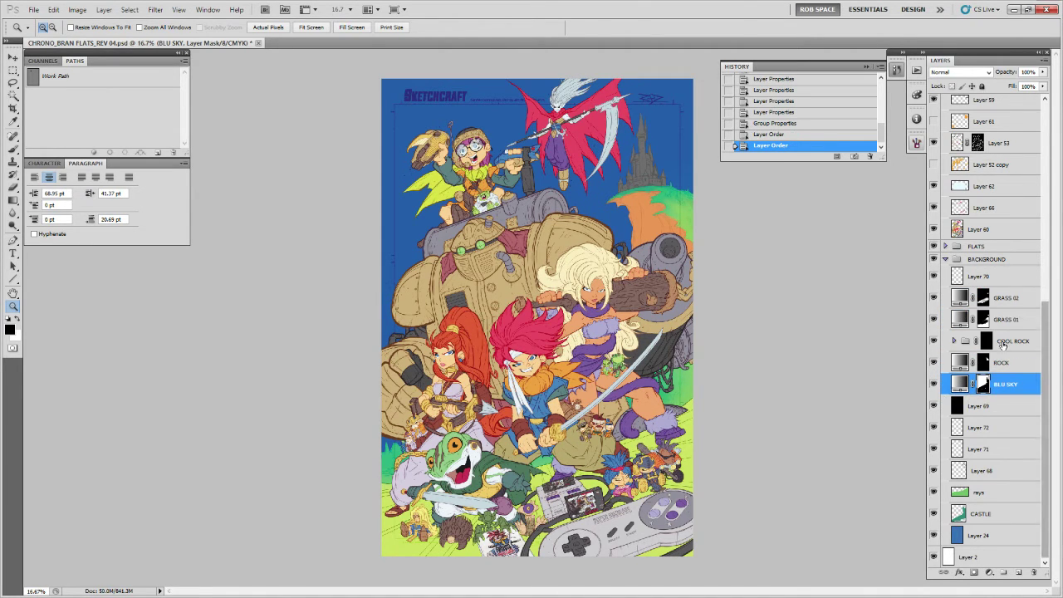
# Group the layers from GRASS 02 down to BLU SKY, name the group GRAD MAPS, and expand it.
pyautogui.keyDown('shift'); pyautogui.click(1006, 305); pyautogui.keyUp('shift')
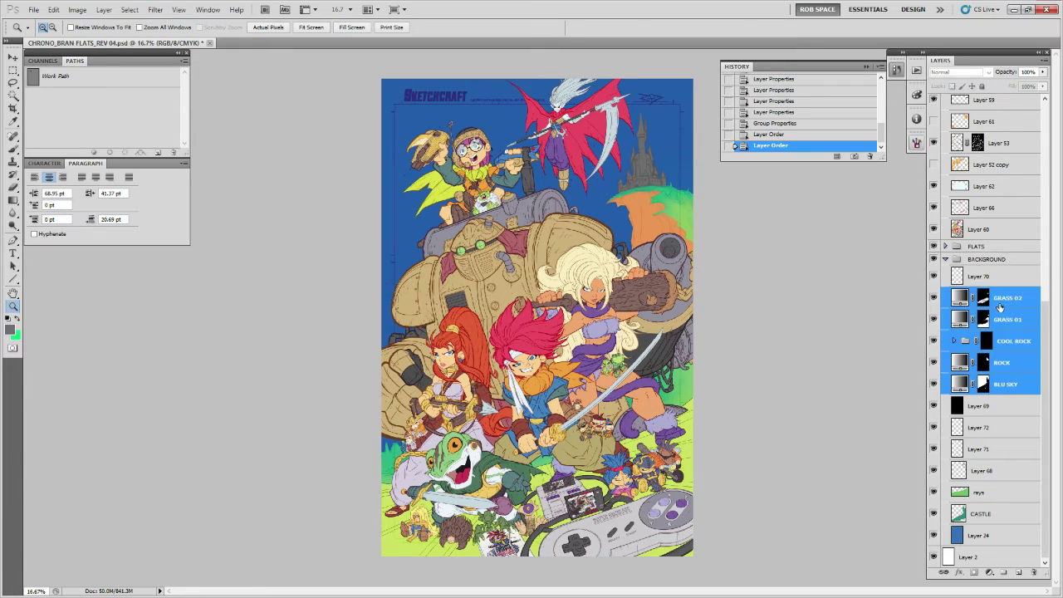
pyautogui.hotkey('ctrl', 'g')
pyautogui.doubleClick(987, 388)
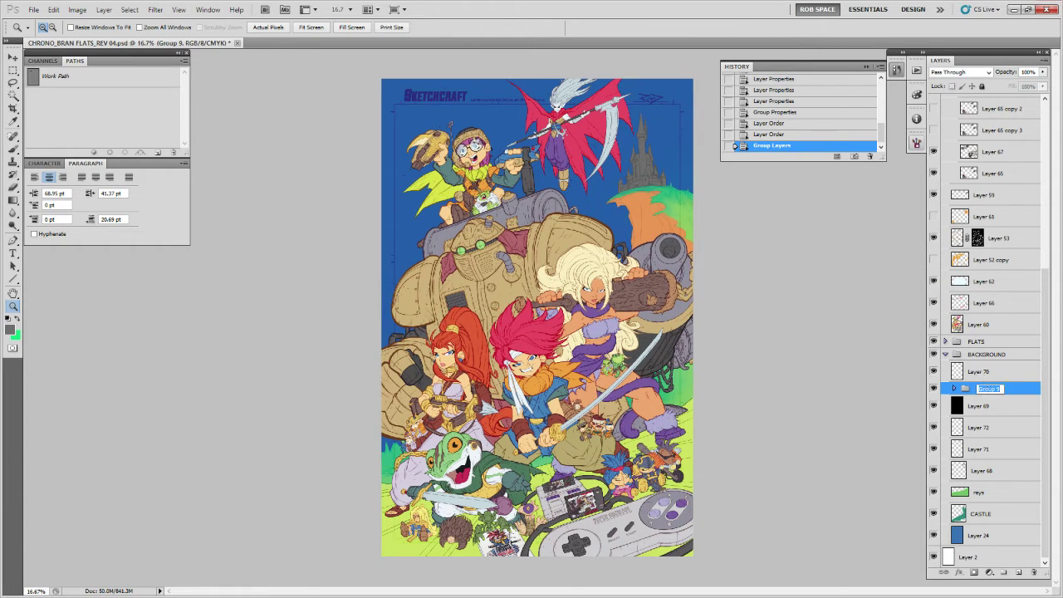
pyautogui.write('GRAD MAPS')
pyautogui.press('Return')
pyautogui.click(954, 389)
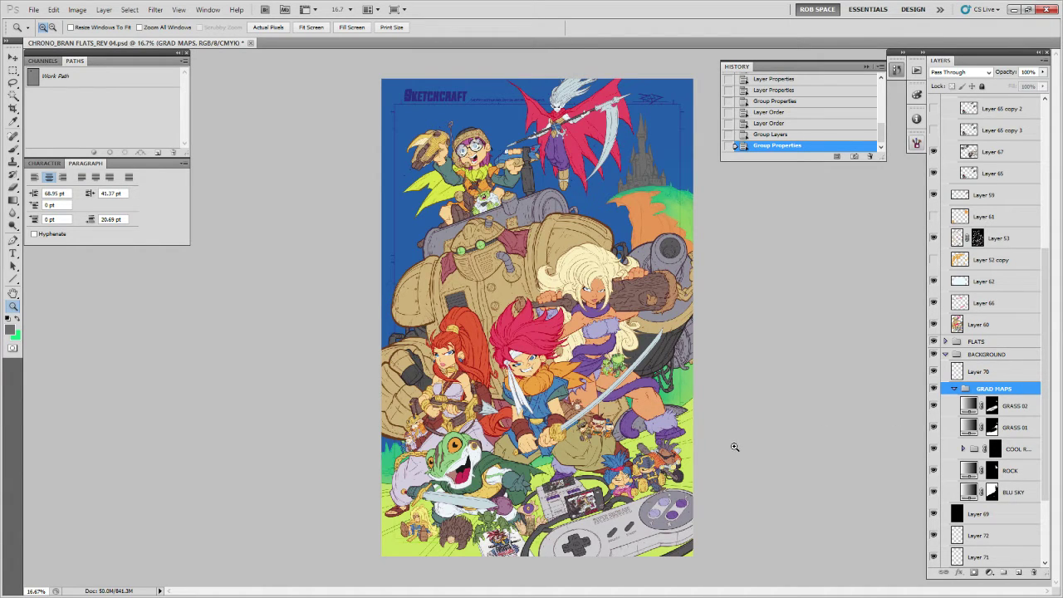
# Switch to CHRONO REV 01 color ruffy.psd and copy its Gradient Map 5 layer into the flats document.
pyautogui.click(945, 353)
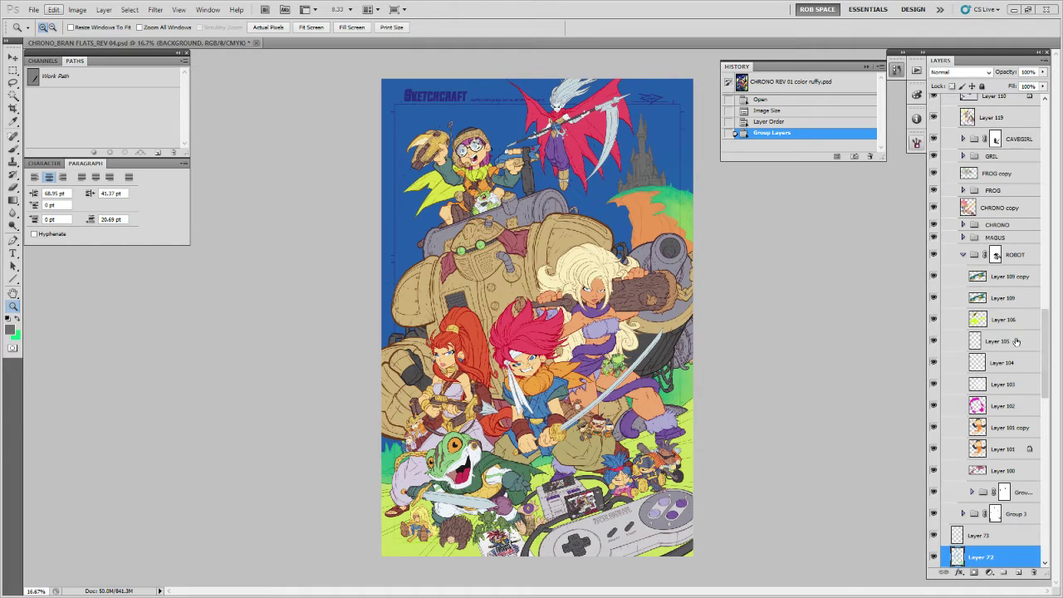
pyautogui.scroll(-7, 988, 349)
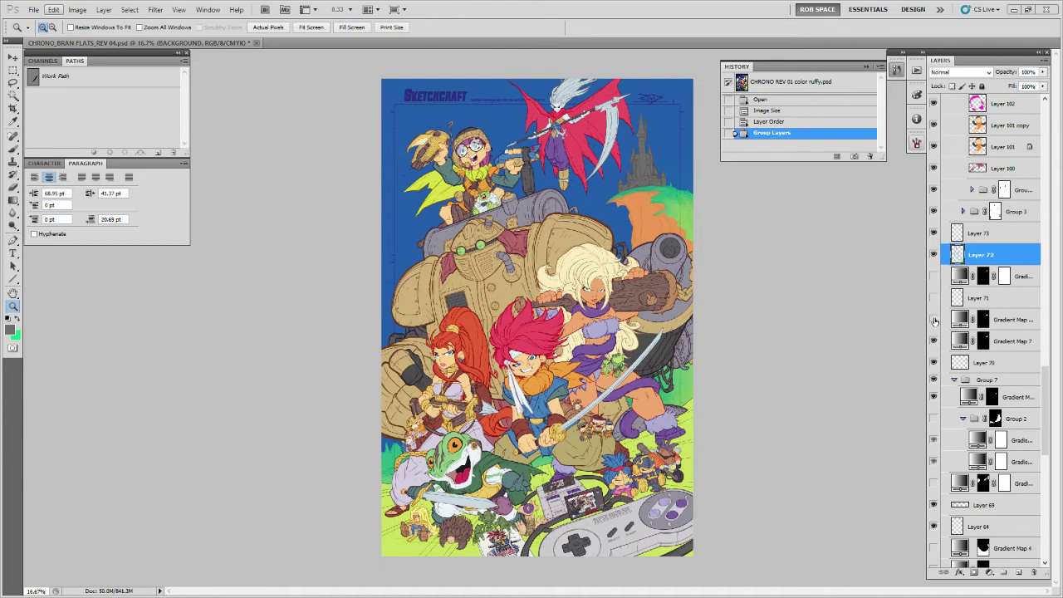
pyautogui.click(934, 320)
pyautogui.click(933, 419)
pyautogui.moveTo(956, 486); pyautogui.dragTo(604, 283)
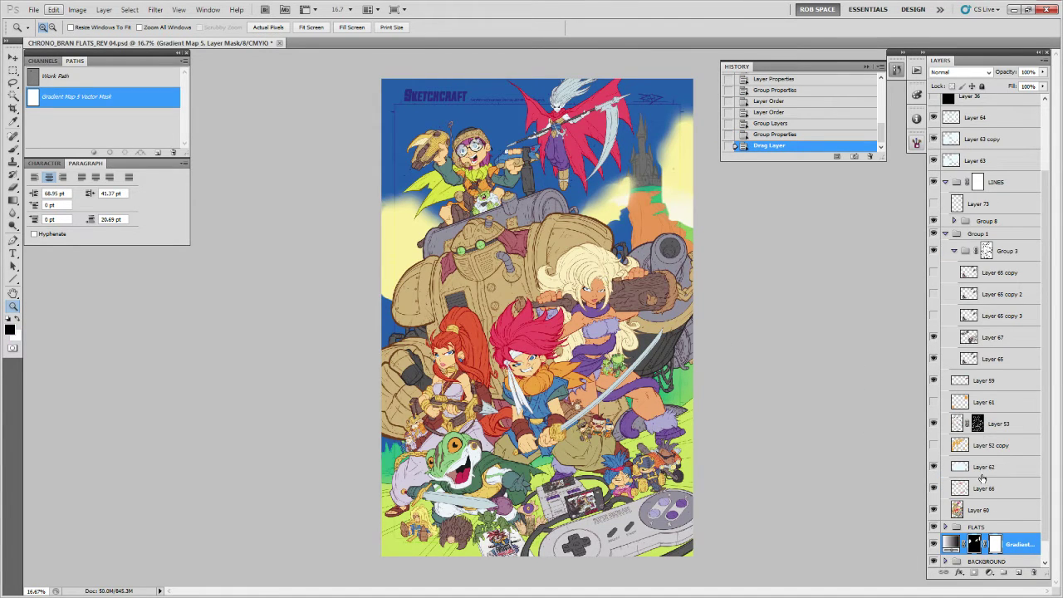
# Expand the BACKGROUND group and move Gradient Map 5 into GRAD MAPS, above GRASS 02.
pyautogui.scroll(-1, 982, 479)
pyautogui.click(944, 540)
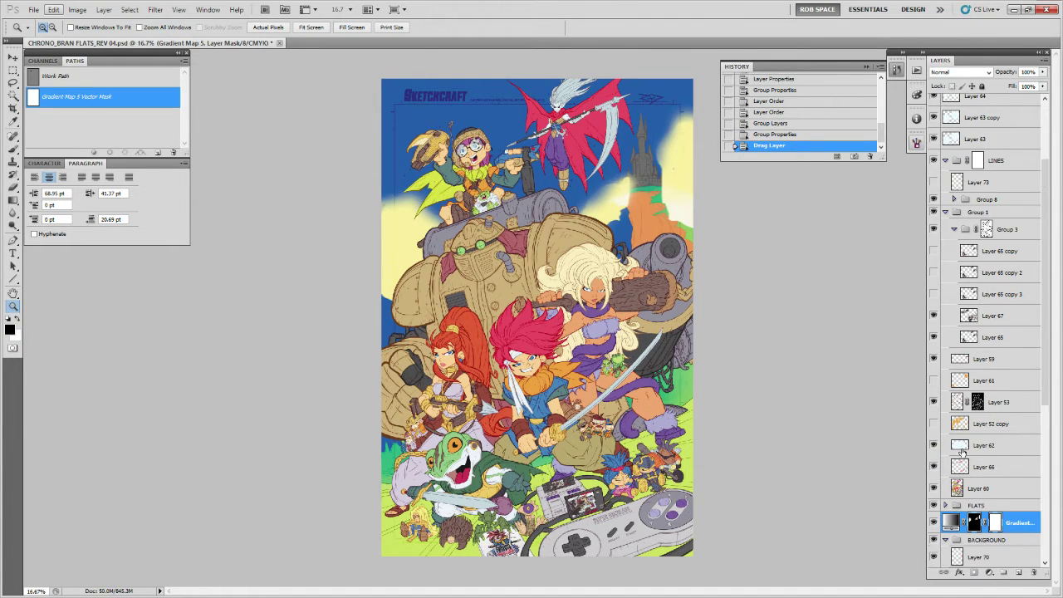
pyautogui.scroll(-10, 954, 415)
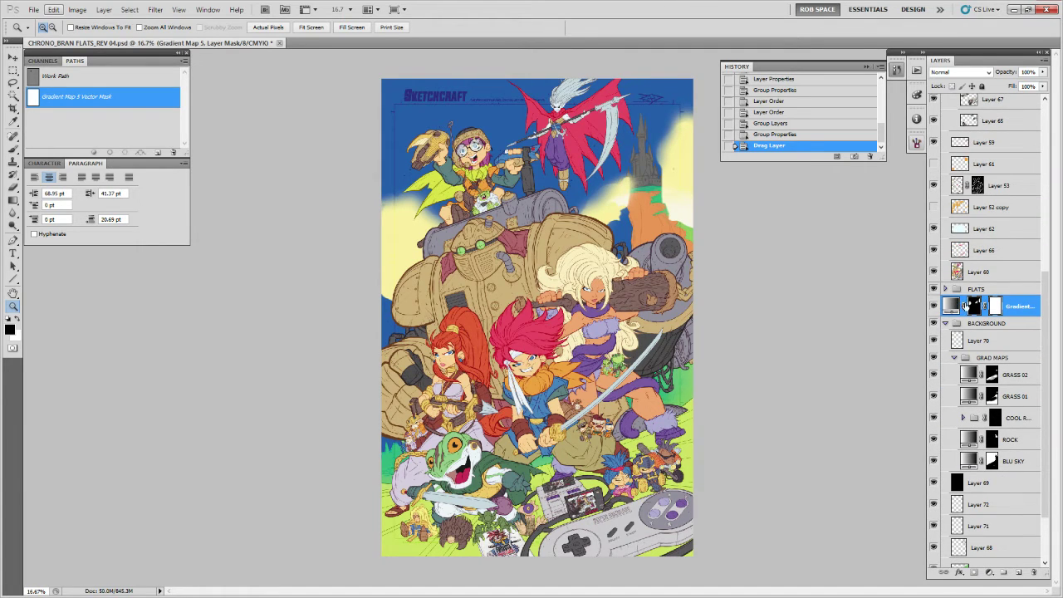
pyautogui.moveTo(953, 305); pyautogui.dragTo(975, 359)
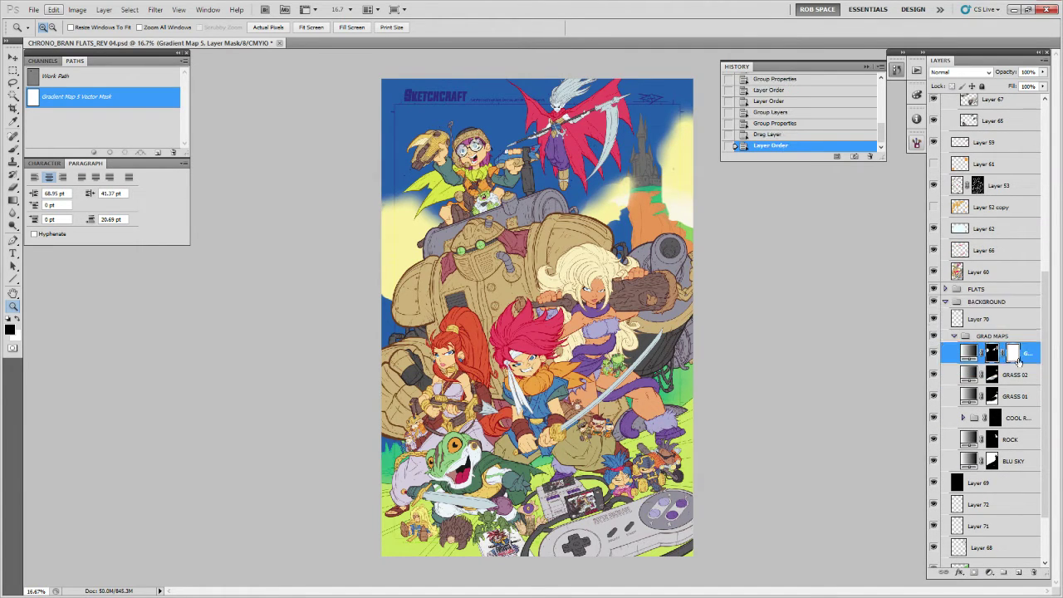
# Delete the vector mask from Gradient Map 5 and fill its layer mask with black.
pyautogui.rightClick(1018, 356)
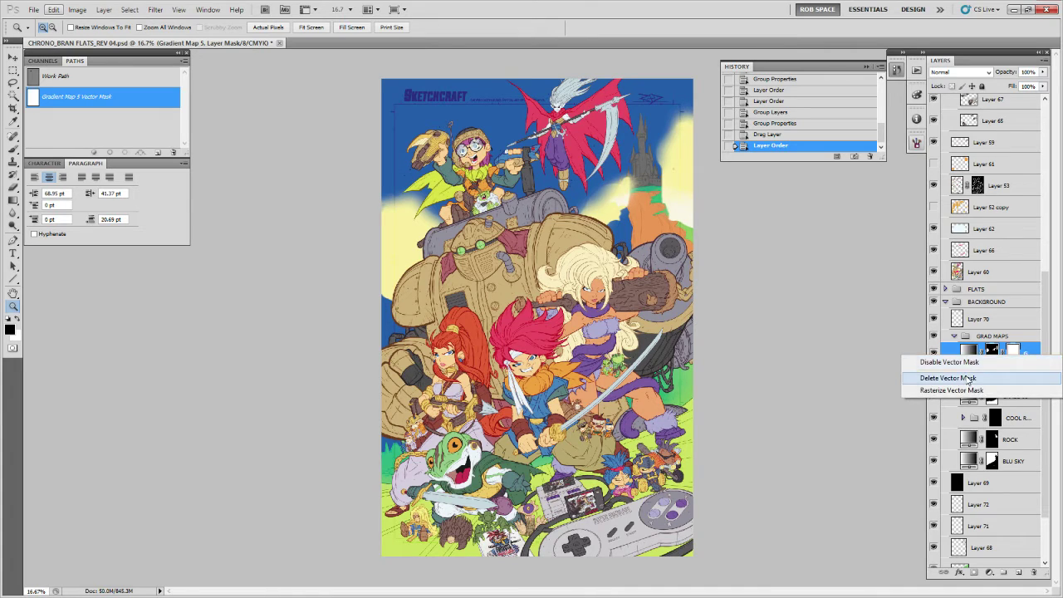
pyautogui.click(905, 374)
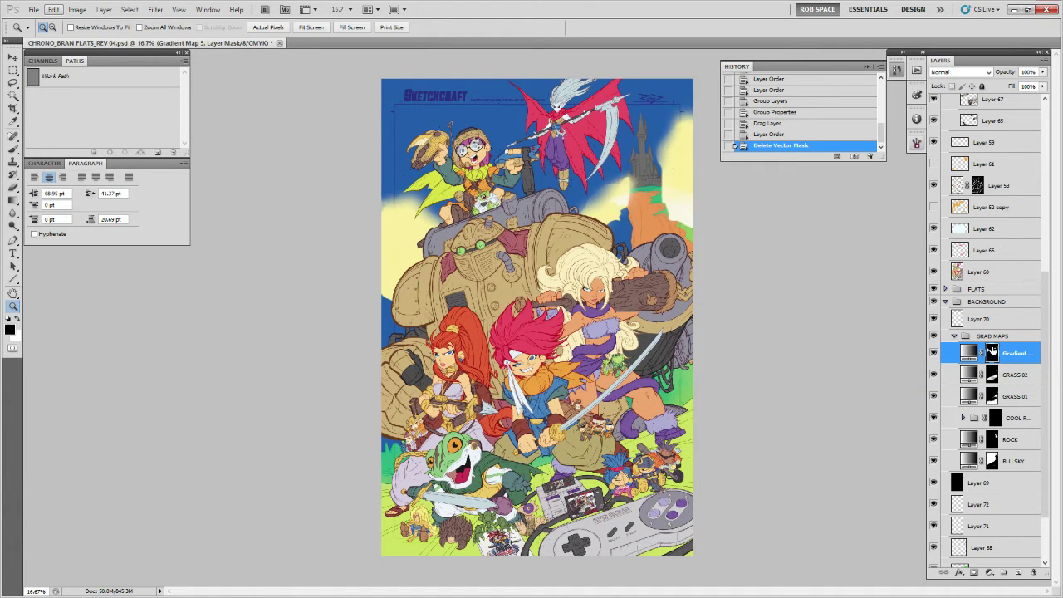
pyautogui.hotkey('ctrl', 'BackSpace')
pyautogui.hotkey('alt', 'BackSpace')
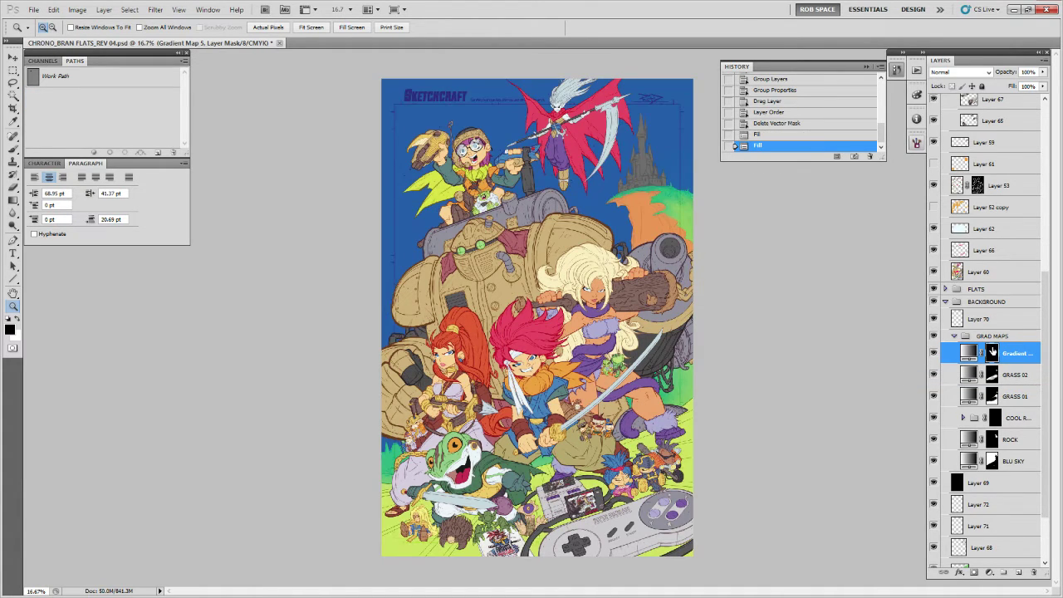
# Rename the Gradient Map 5 layer as CLOUDS.
pyautogui.doubleClick(1012, 355)
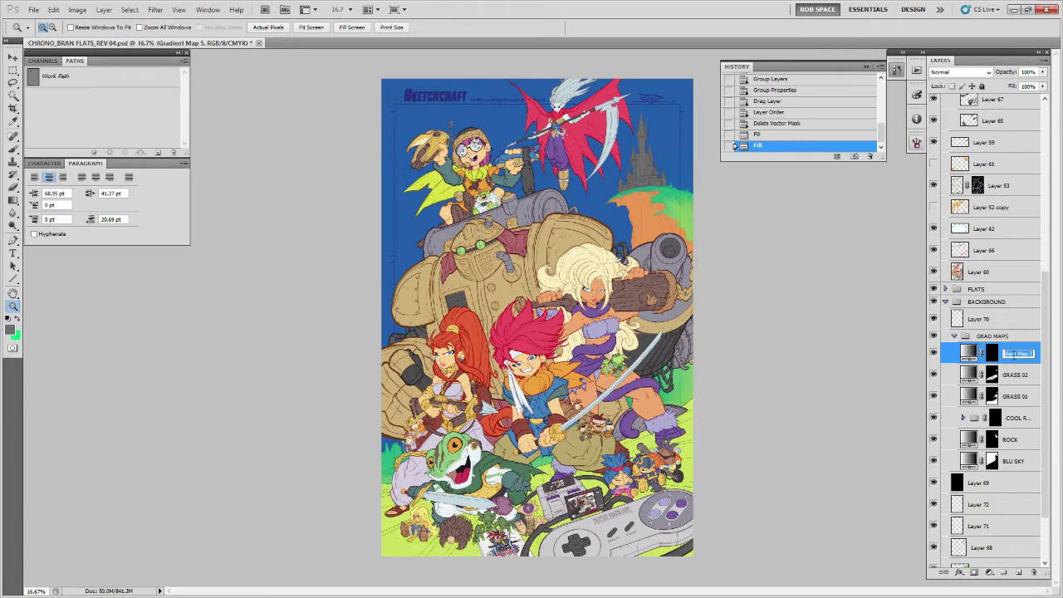
pyautogui.write('c')
pyautogui.press('Return')
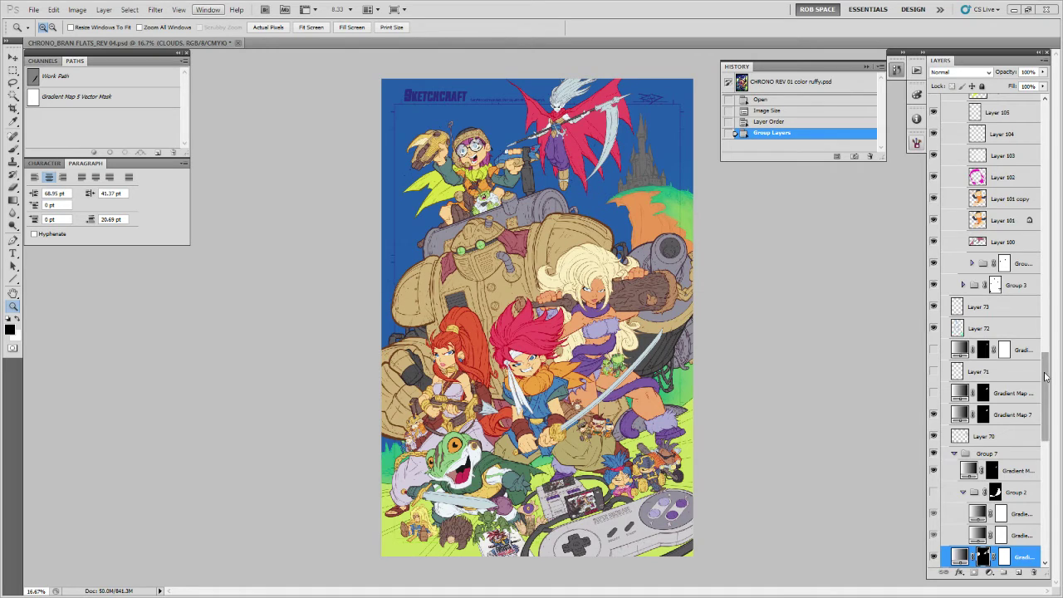
# Switch to CHRONO REV 01 color ruffy.psd and return it to the Image Size history state.
pyautogui.moveTo(1045, 376); pyautogui.dragTo(1045, 149)
pyautogui.click(782, 92)
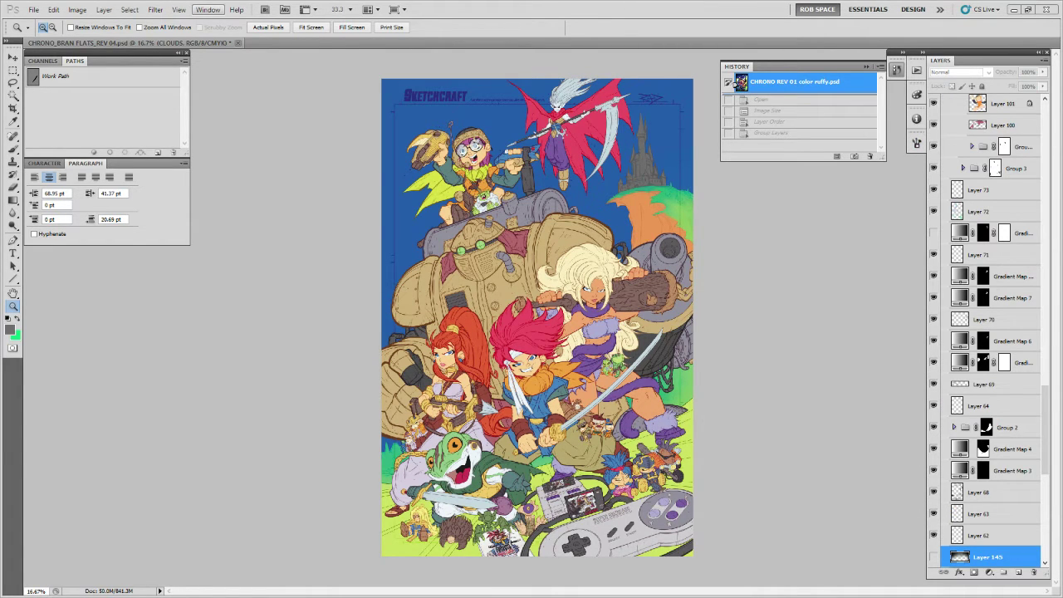
pyautogui.click(837, 132)
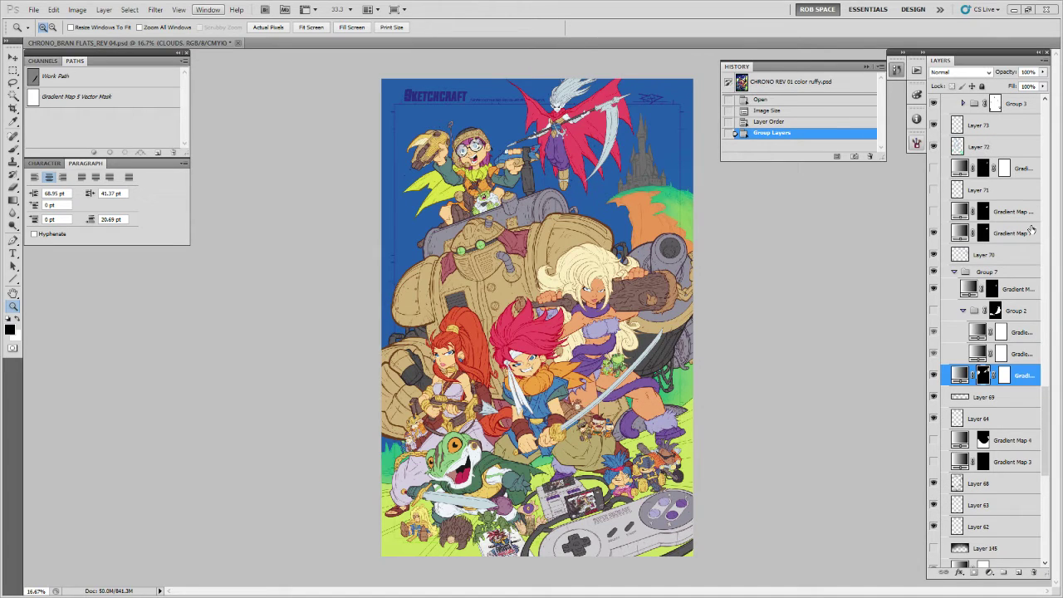
pyautogui.click(801, 111)
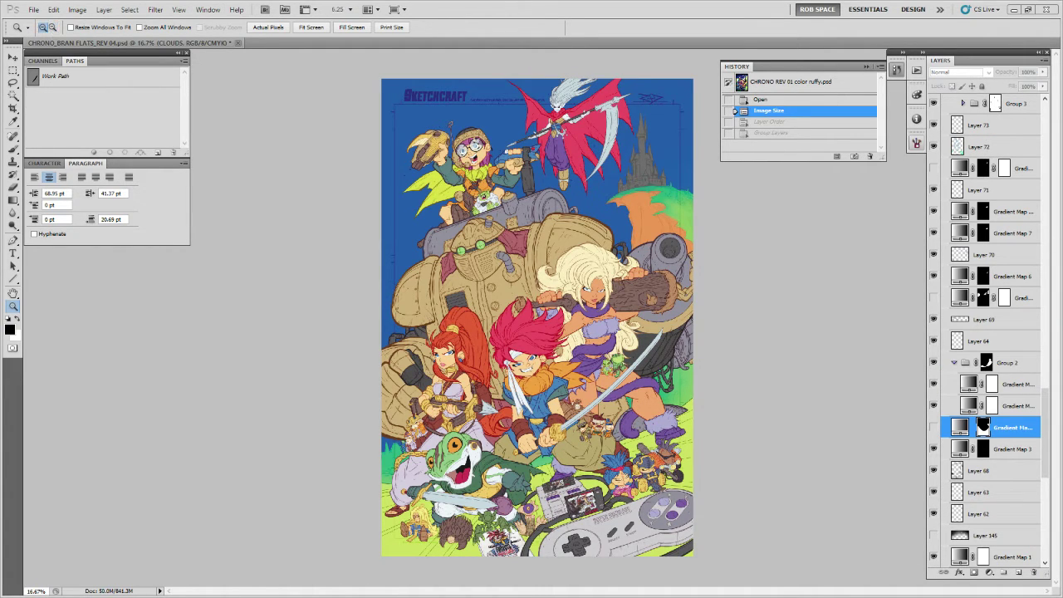
# Examine the rough color file's gradient map and shading layers, switching on hidden gradient maps to check them.
pyautogui.scroll(-3, 935, 453)
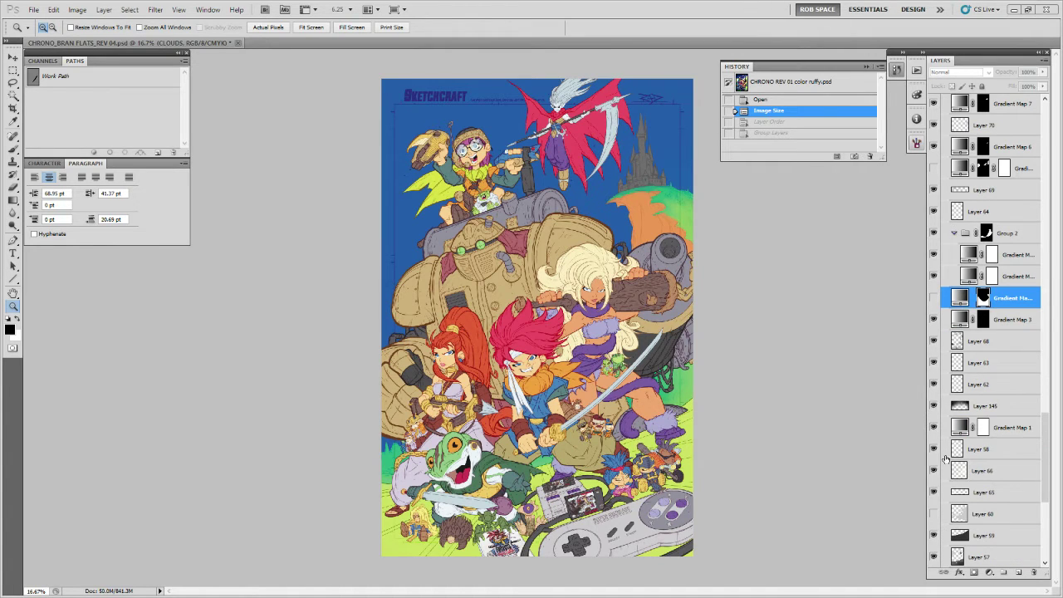
pyautogui.scroll(-5, 933, 428)
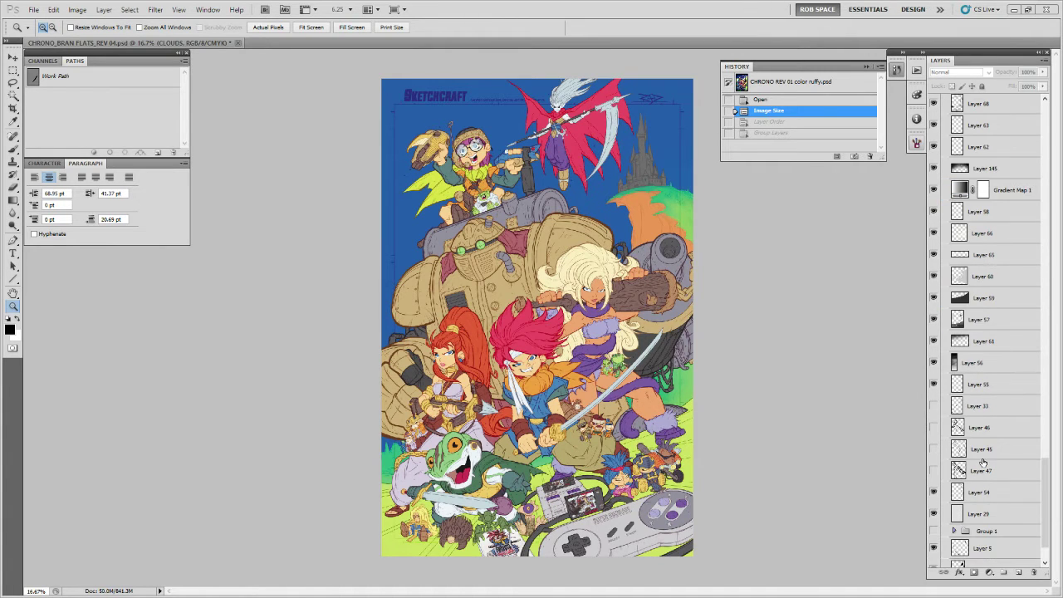
pyautogui.scroll(8, 955, 398)
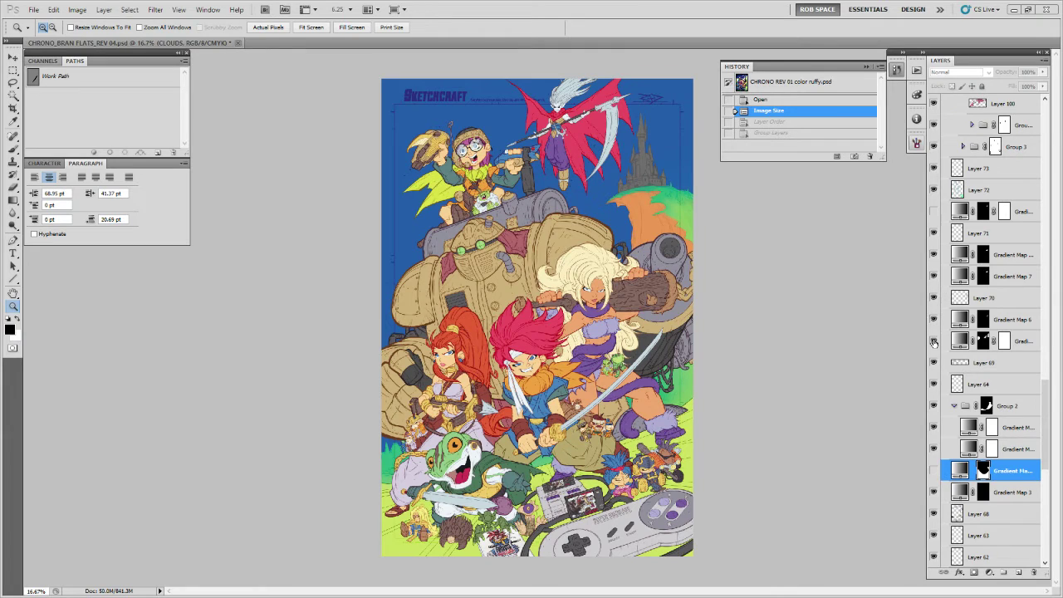
pyautogui.click(942, 215)
pyautogui.scroll(2, 931, 307)
pyautogui.click(933, 298)
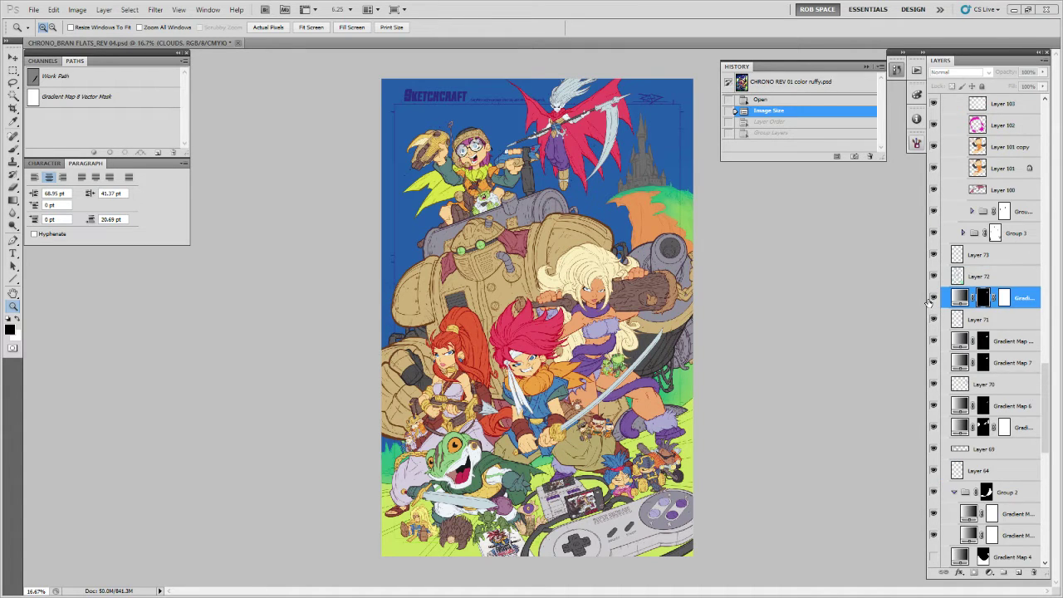
pyautogui.scroll(3, 968, 297)
pyautogui.scroll(-7, 967, 297)
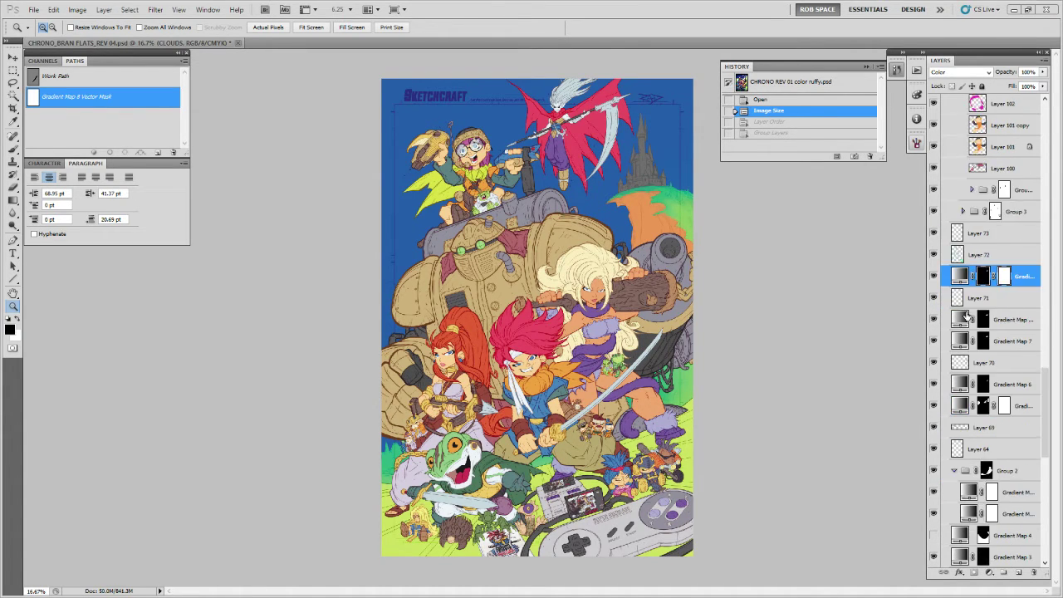
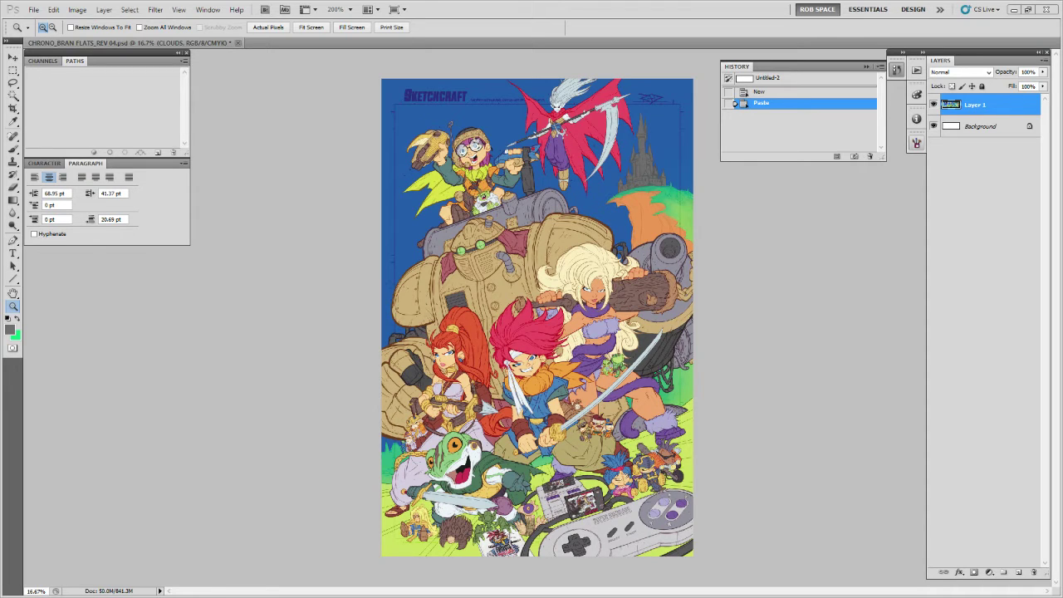
# In the Untitled-2 document, duplicate Layer 1, fill the copy with black and set its blend mode to Color.
pyautogui.hotkey('ctrl', 'j')
pyautogui.hotkey('alt', 'BackSpace')
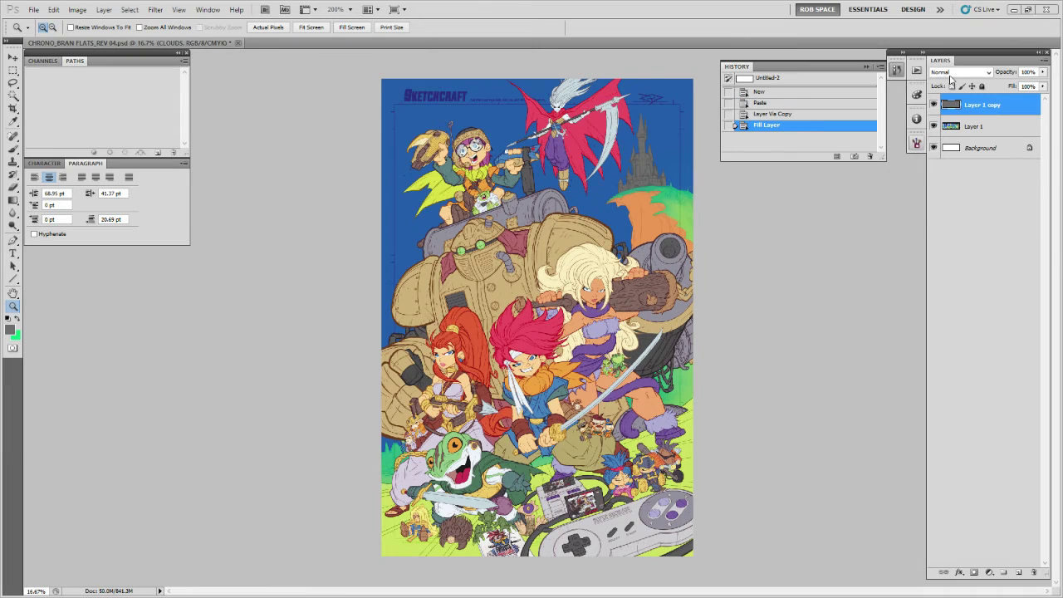
pyautogui.press('d')
pyautogui.hotkey('alt', 'BackSpace')
pyautogui.click(959, 72)
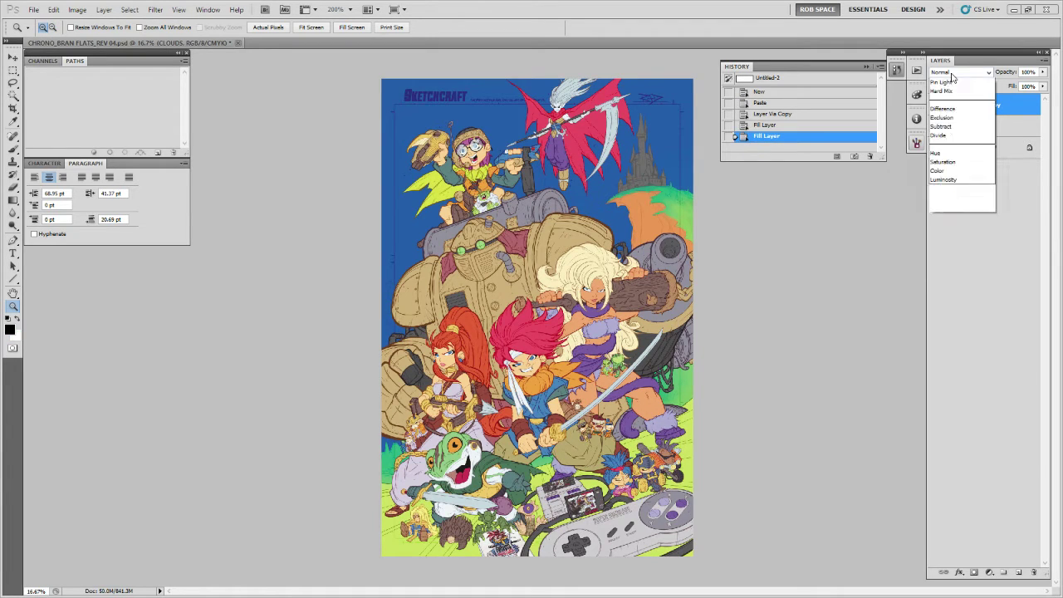
pyautogui.click(938, 348)
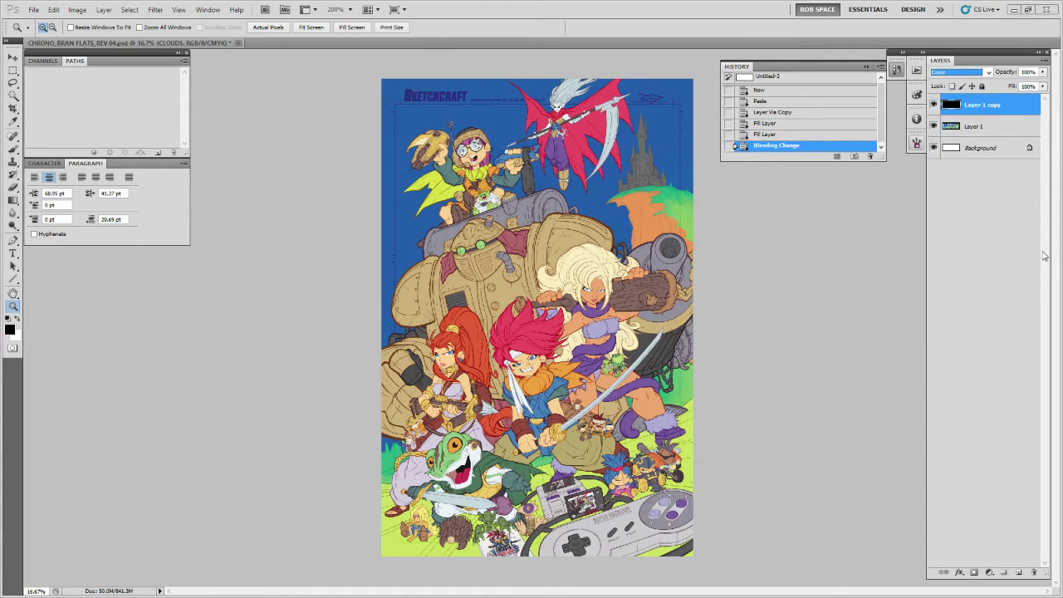
# Activate the Brush tool and switch back to CHRONO_BRAN FLATS_REV 04.psd.
pyautogui.press('b')
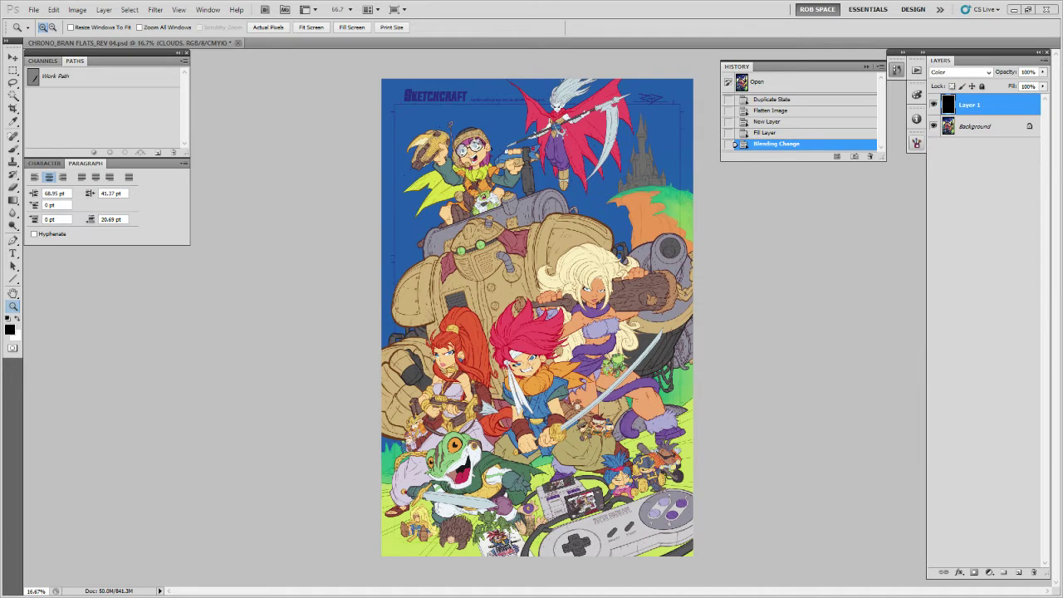
pyautogui.press('x')
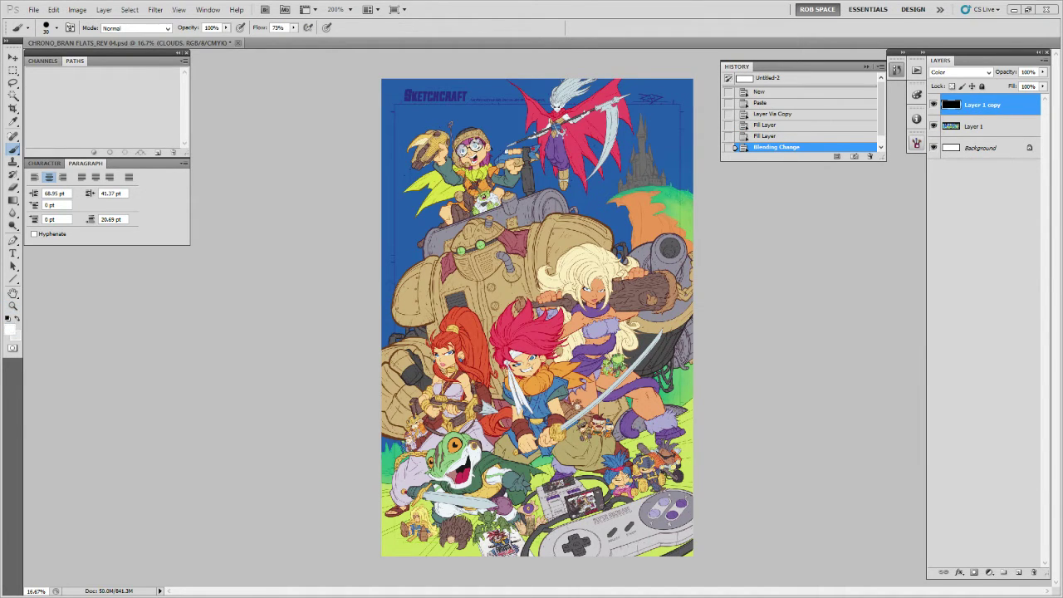
pyautogui.press('x')
pyautogui.hotkey('ctrl', 'Tab')
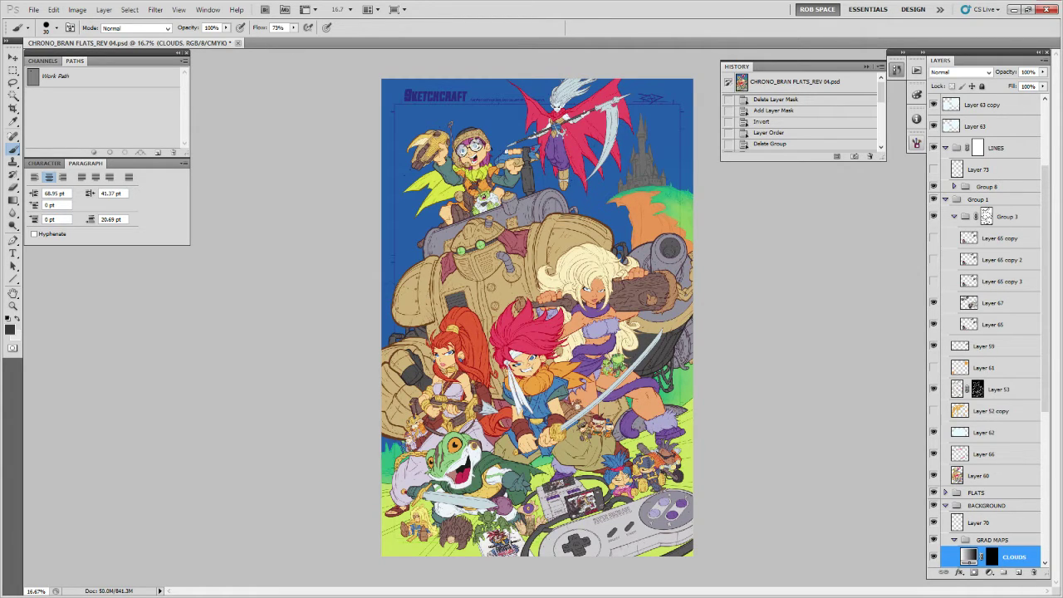
# Load Layer 60's contents as a selection and add a new layer above Layer 67 in Group 3.
pyautogui.press('x')
pyautogui.press('x')
pyautogui.click(661, 266)
pyautogui.click(534, 227)
pyautogui.keyDown('ctrl'); pyautogui.click(956, 475); pyautogui.keyUp('ctrl')
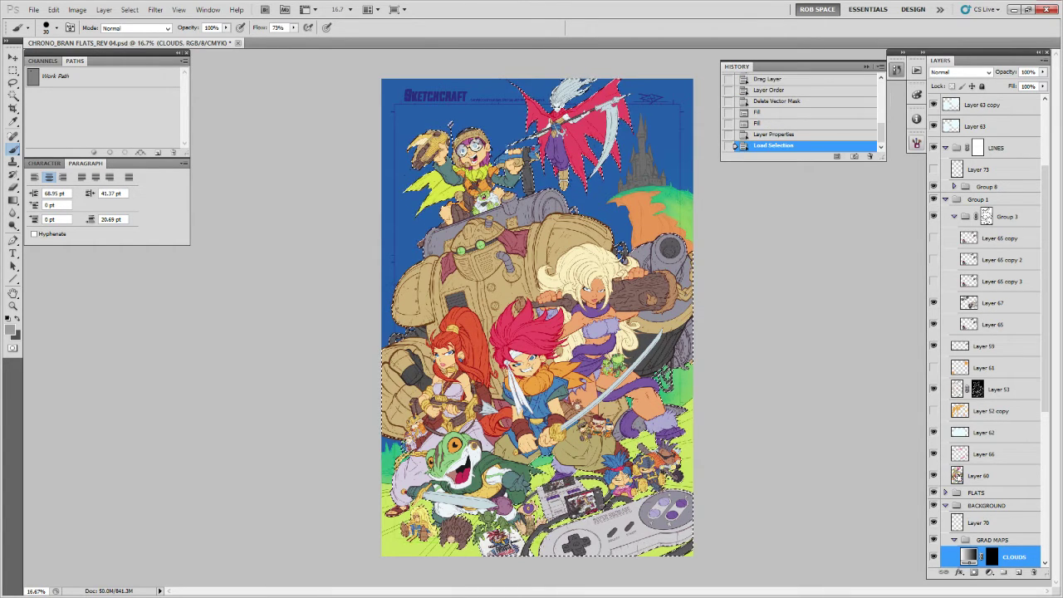
pyautogui.click(979, 301)
pyautogui.hotkey('ctrl', 'shift', 'alt', 'n')
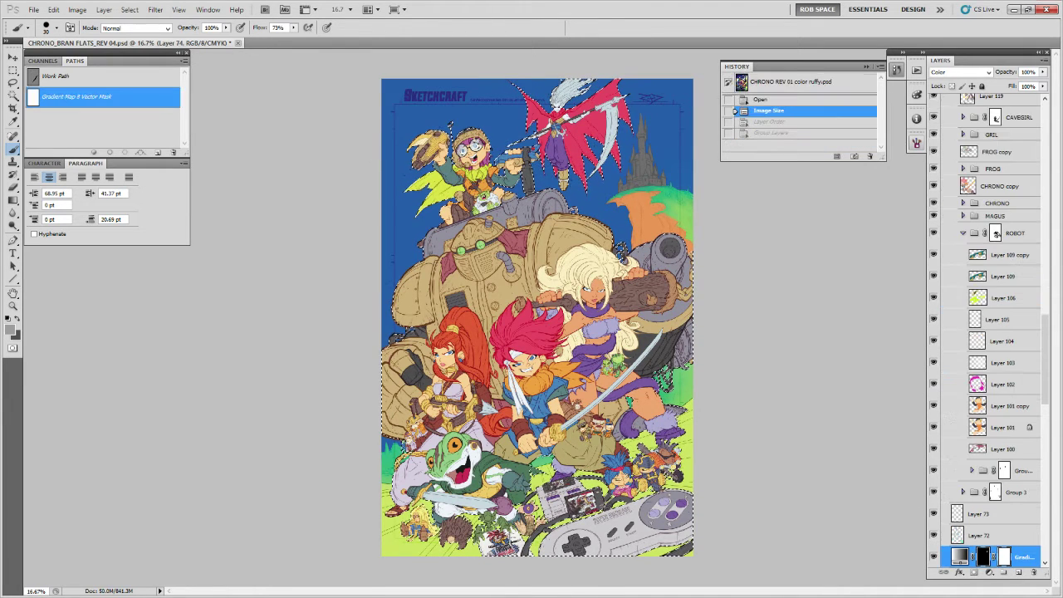
# Copy Layer 135 and Layer 134 as a group from the rough color file into the flats document, above Layer 74.
pyautogui.moveTo(1048, 357); pyautogui.dragTo(1054, 221)
pyautogui.click(1000, 220)
pyautogui.click(999, 207)
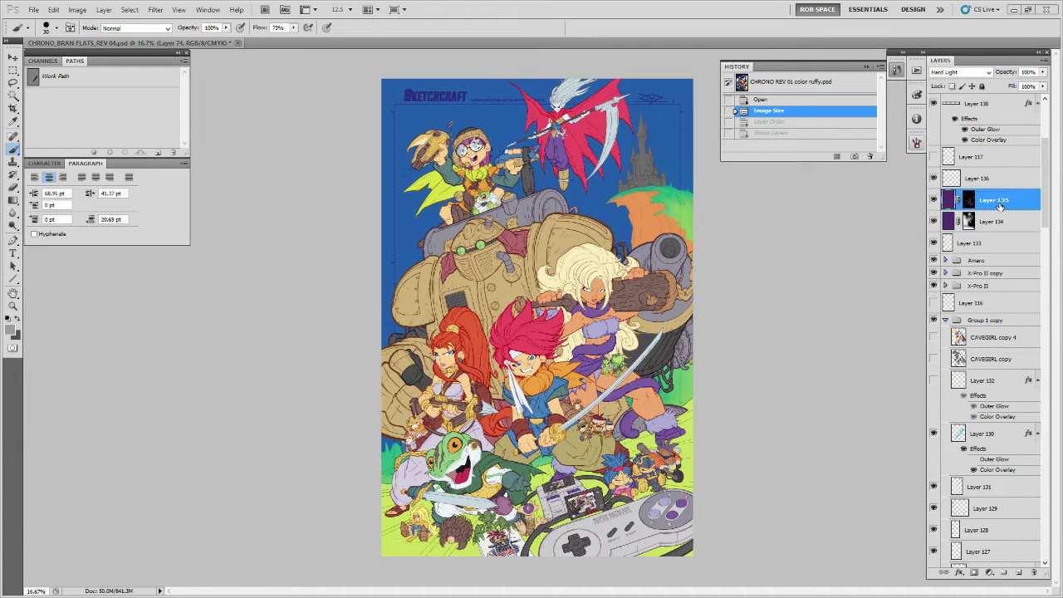
pyautogui.click(1000, 221)
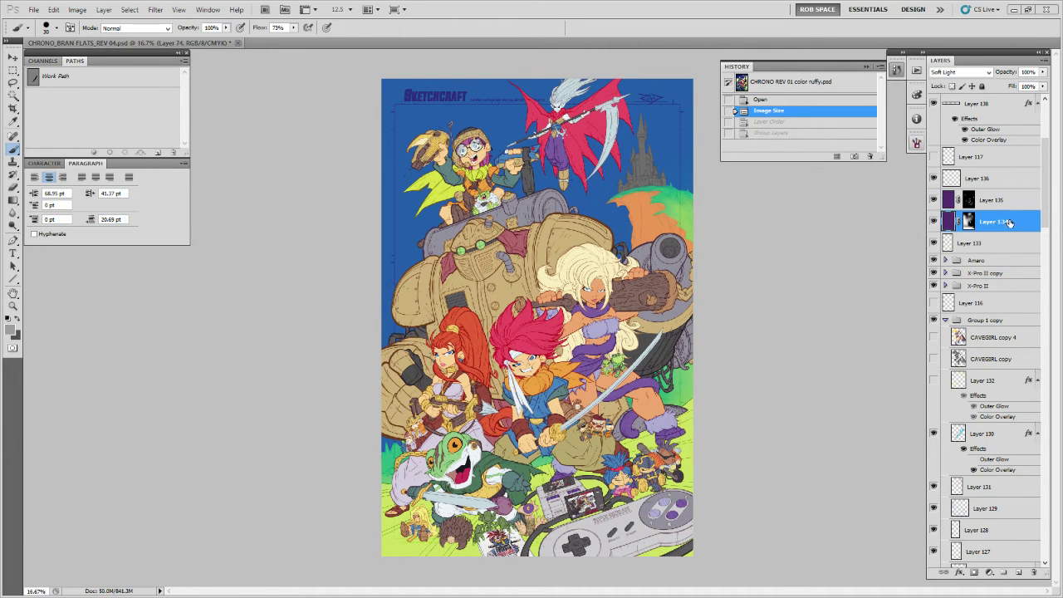
pyautogui.keyDown('shift'); pyautogui.click(1001, 206); pyautogui.keyUp('shift')
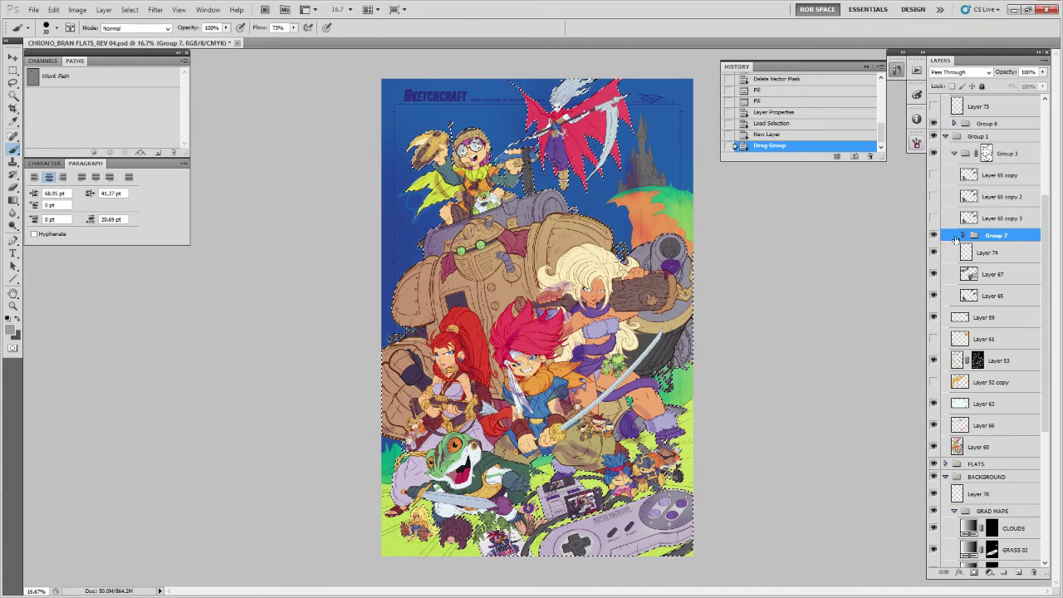
# Rename the copied Group 7 as SHADE and expand it.
pyautogui.doubleClick(996, 235)
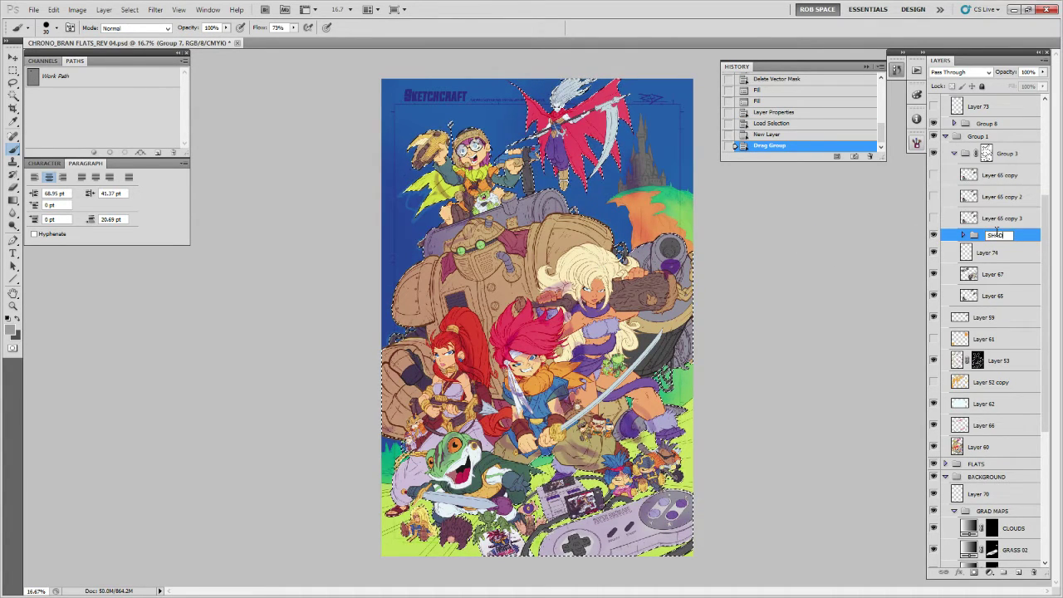
pyautogui.press('Return')
pyautogui.click(966, 236)
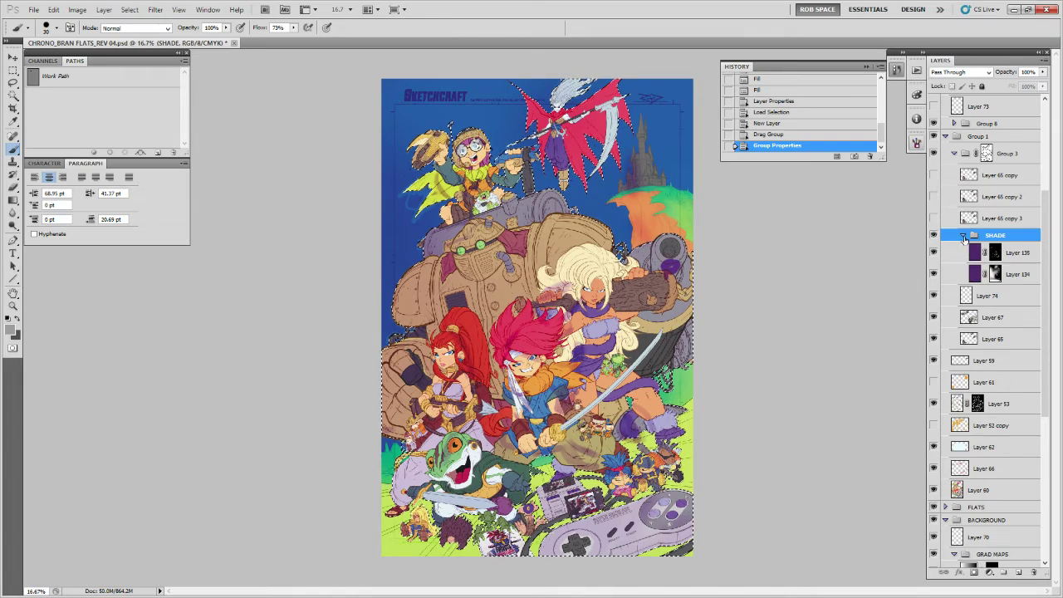
# Fill the selected area of the layer masks on Layer 135 and Layer 134 with black.
pyautogui.click(993, 252)
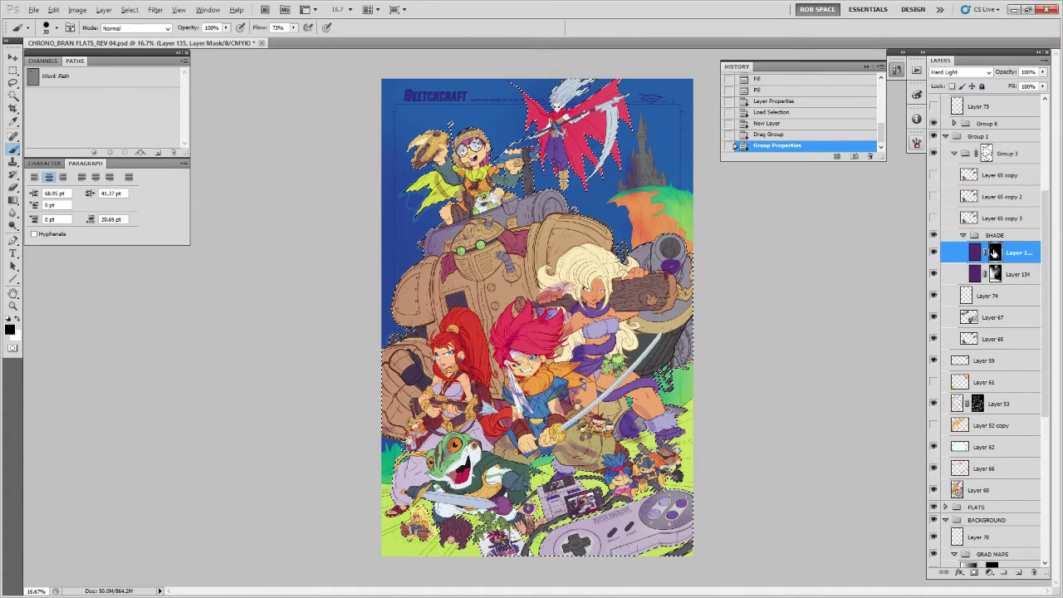
pyautogui.hotkey('alt', 'BackSpace')
pyautogui.click(996, 274)
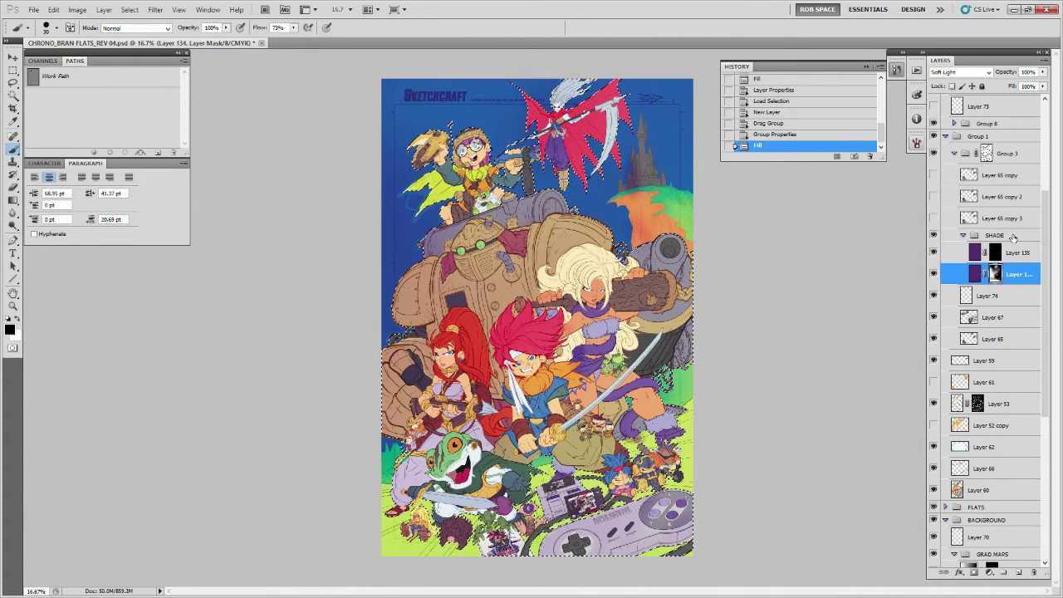
pyautogui.hotkey('alt', 'BackSpace')
pyautogui.doubleClick(1021, 252)
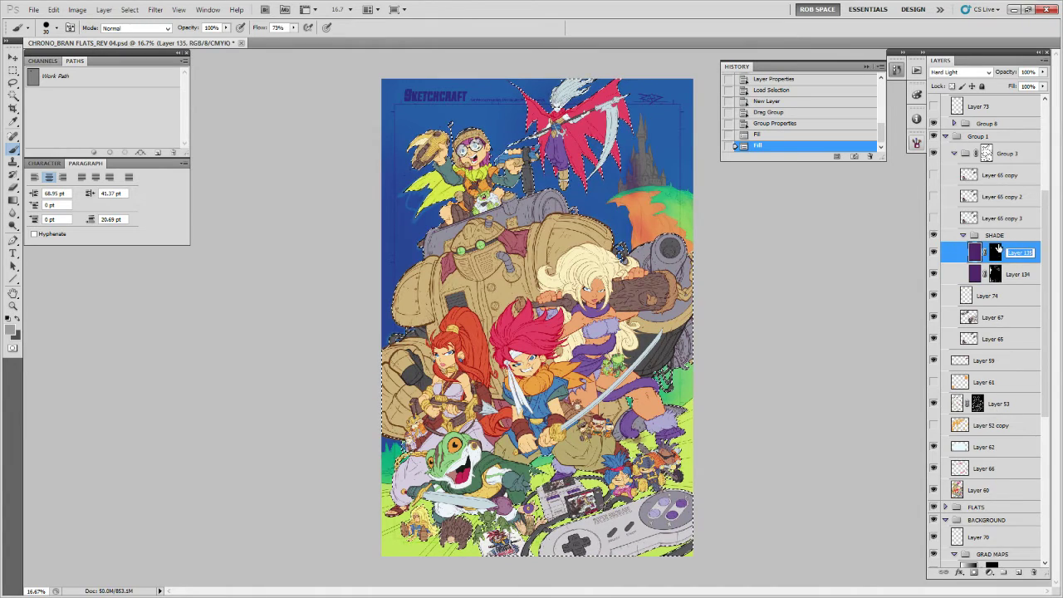
pyautogui.press('Return')
pyautogui.hotkey('alt', 'BackSpace')
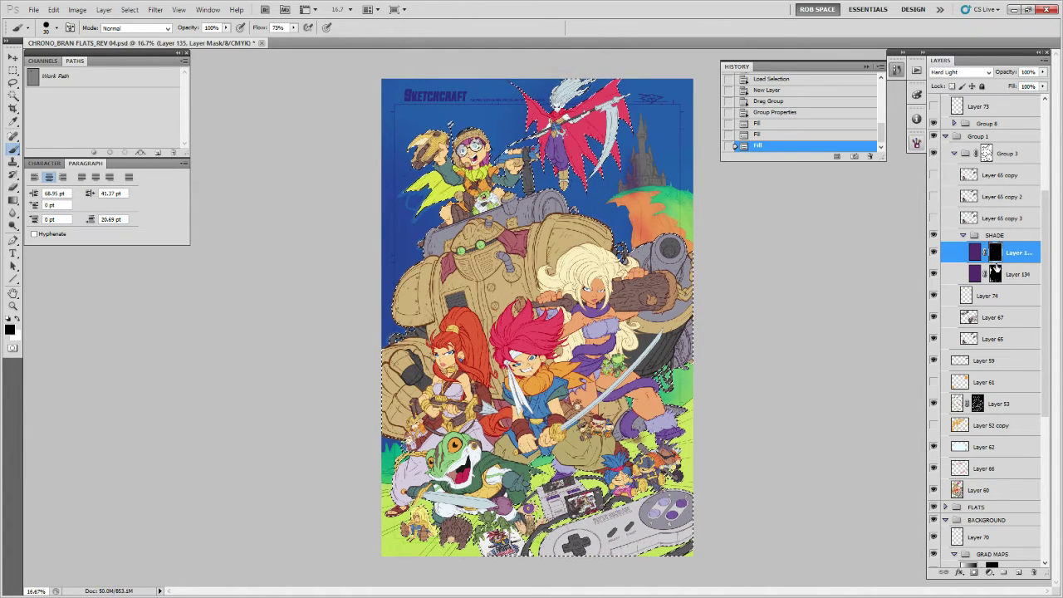
pyautogui.click(996, 274)
pyautogui.hotkey('alt', 'BackSpace')
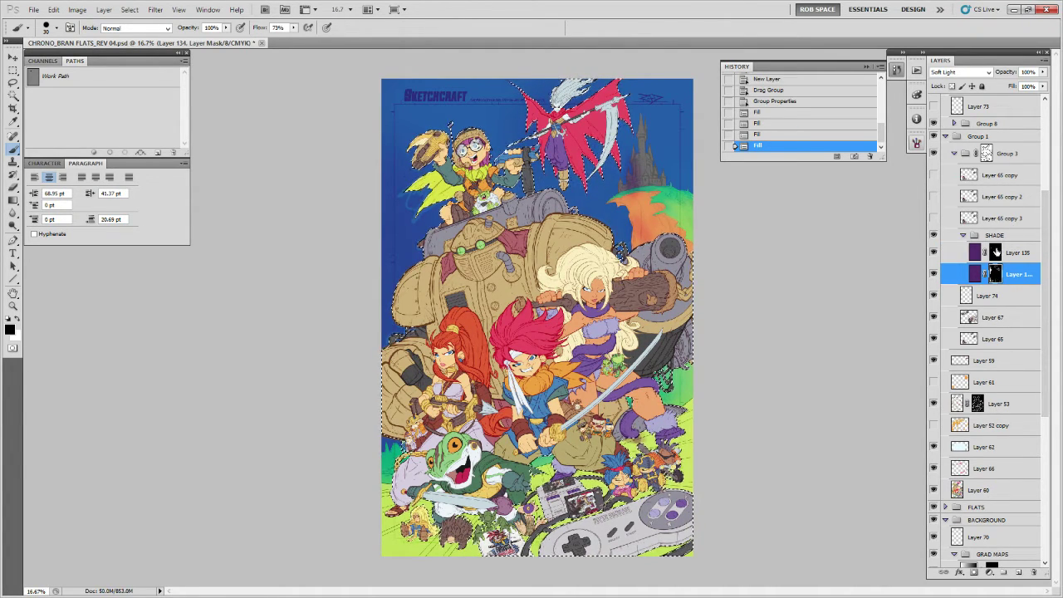
# Drop the selection and fill the entire masks of Layer 134 and Layer 135 with black.
pyautogui.hotkey('ctrl', 'd')
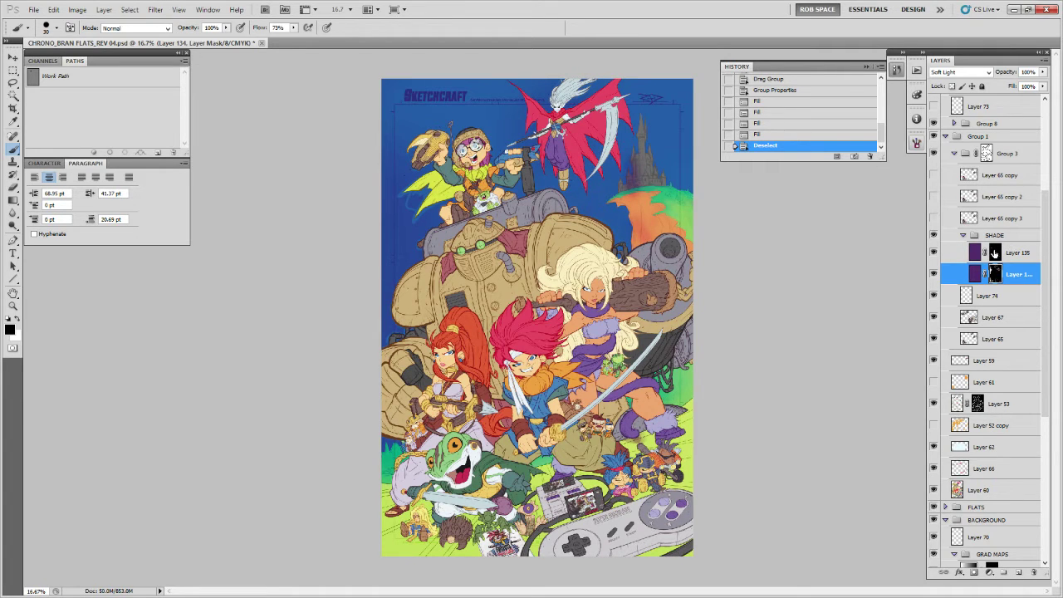
pyautogui.hotkey('alt', 'BackSpace')
pyautogui.click(1013, 249)
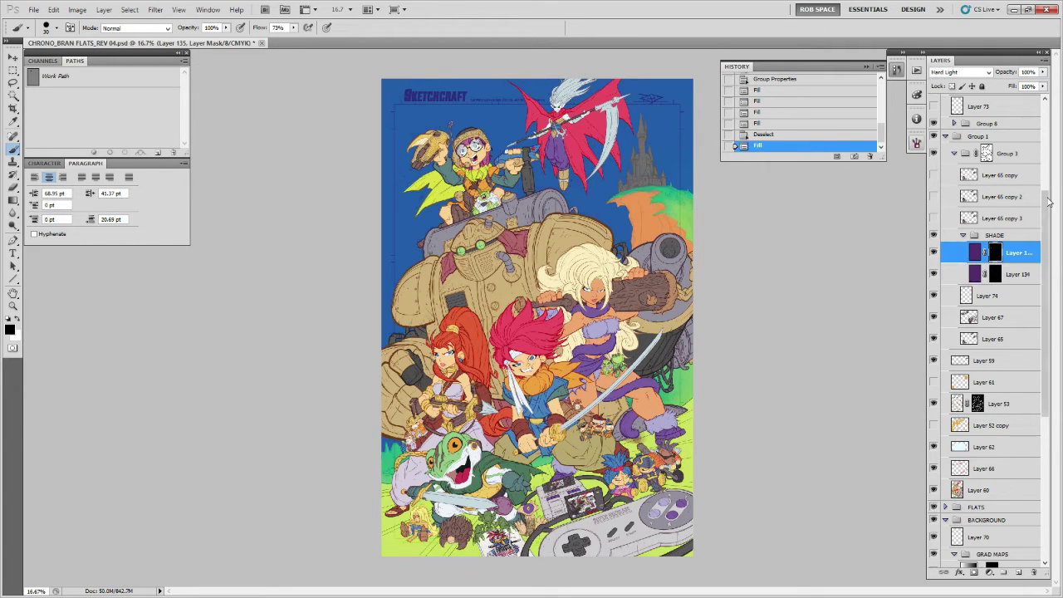
pyautogui.hotkey('alt', 'BackSpace')
# Rename Layer 135 as SKIN and Layer 134 as SHADE.
pyautogui.doubleClick(1014, 253)
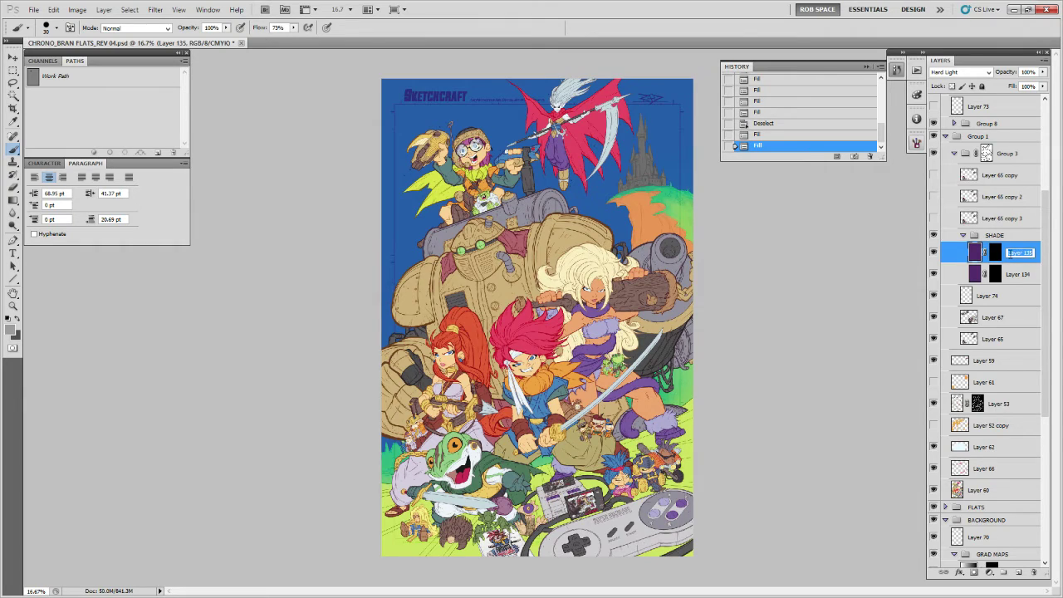
pyautogui.write('SKIN')
pyautogui.doubleClick(1011, 274)
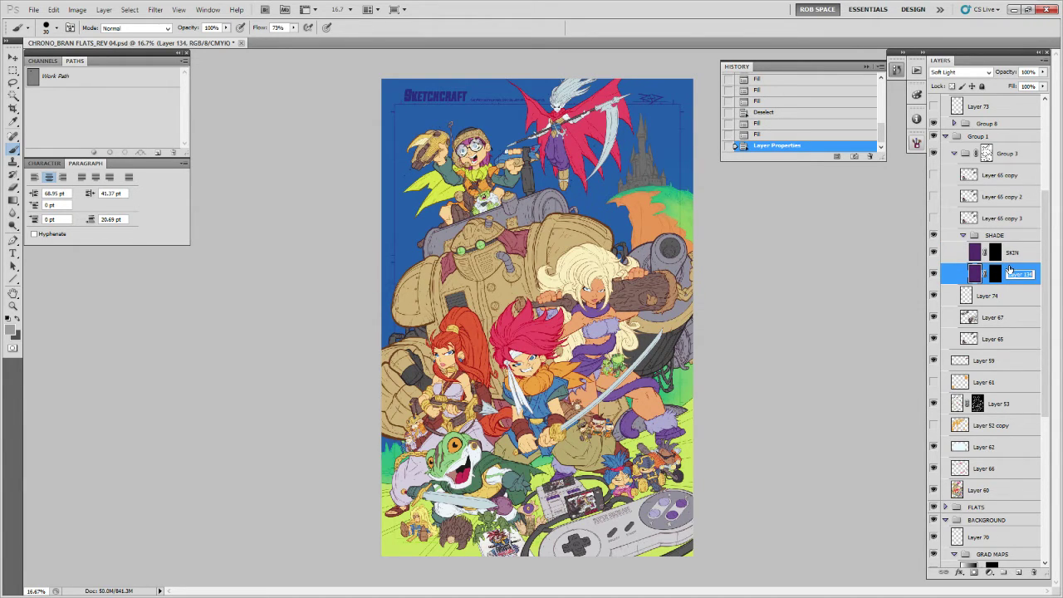
pyautogui.write('SHADE')
# Choose a dark red foreground color and fill the SKIN layer with it.
pyautogui.click(1015, 254)
pyautogui.click(11, 329)
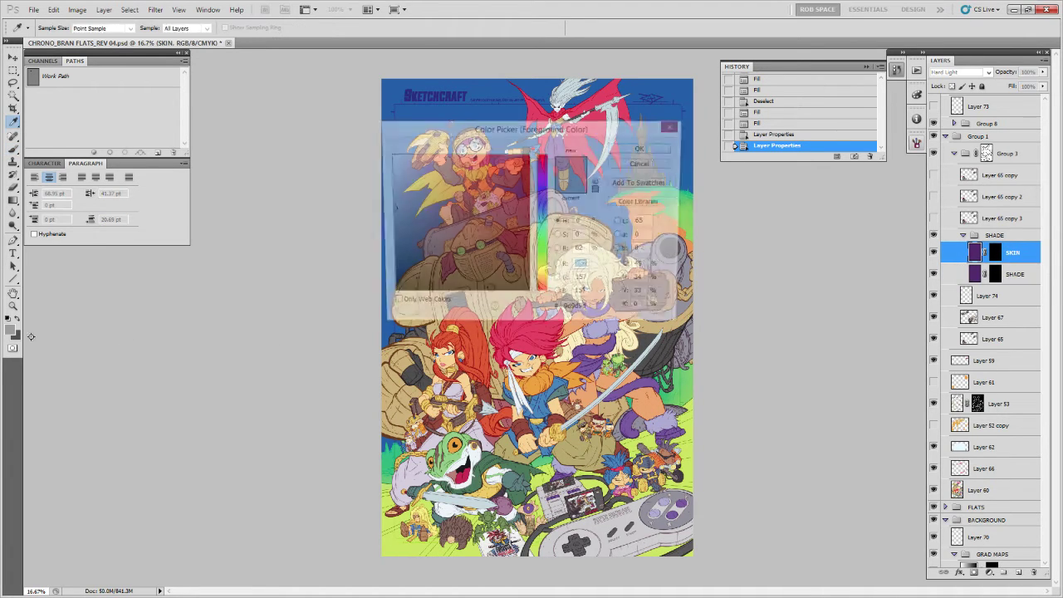
pyautogui.click(478, 247)
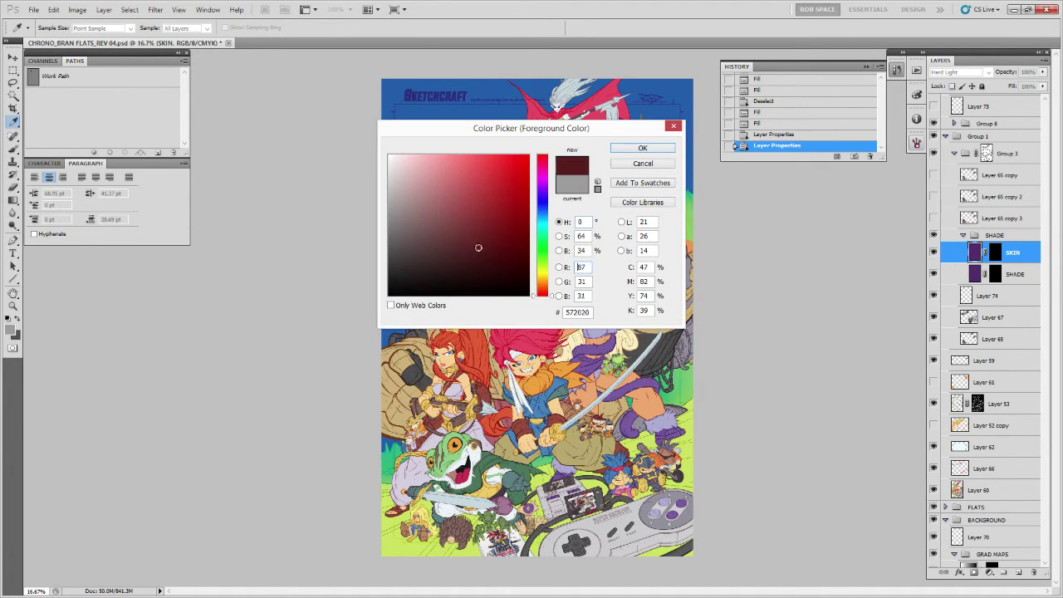
pyautogui.click(494, 240)
pyautogui.click(487, 245)
pyautogui.click(643, 147)
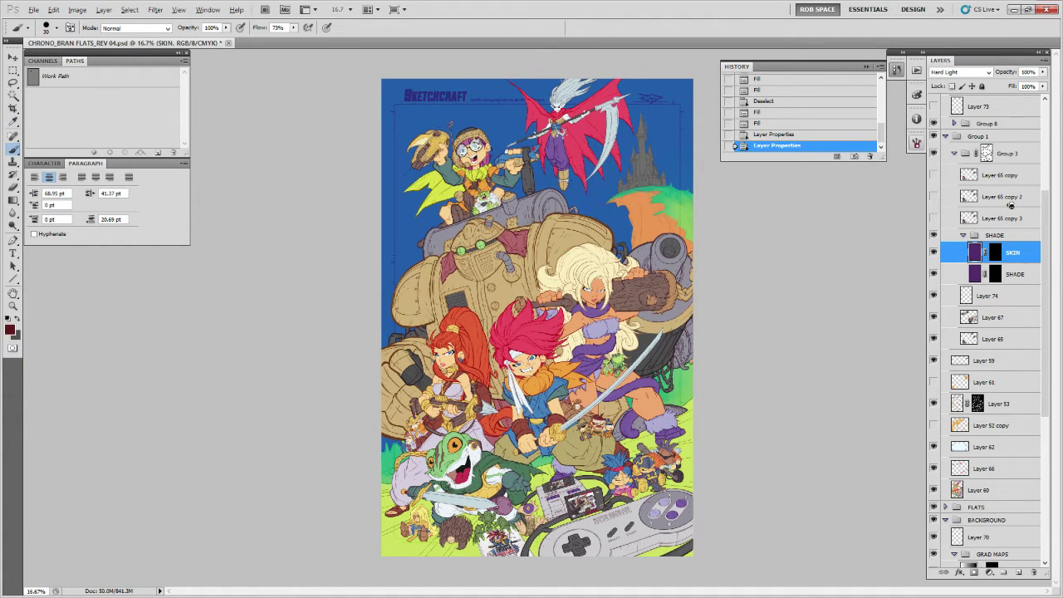
pyautogui.hotkey('alt', 'BackSpace')
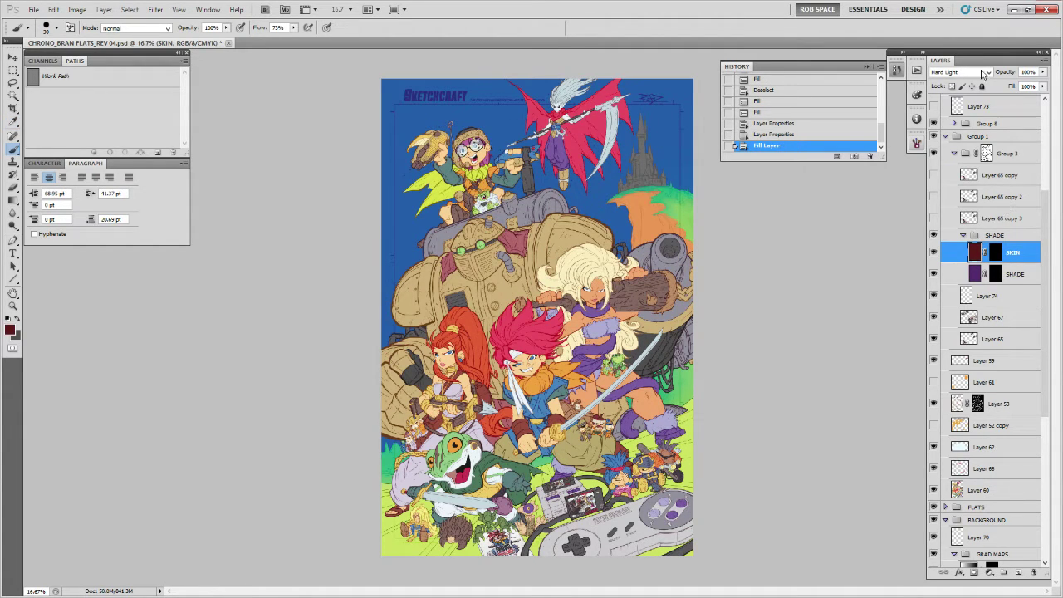
# Load the characters' outline as a selection and replace the SHADE layer's mask with a new one made from it.
pyautogui.click(975, 274)
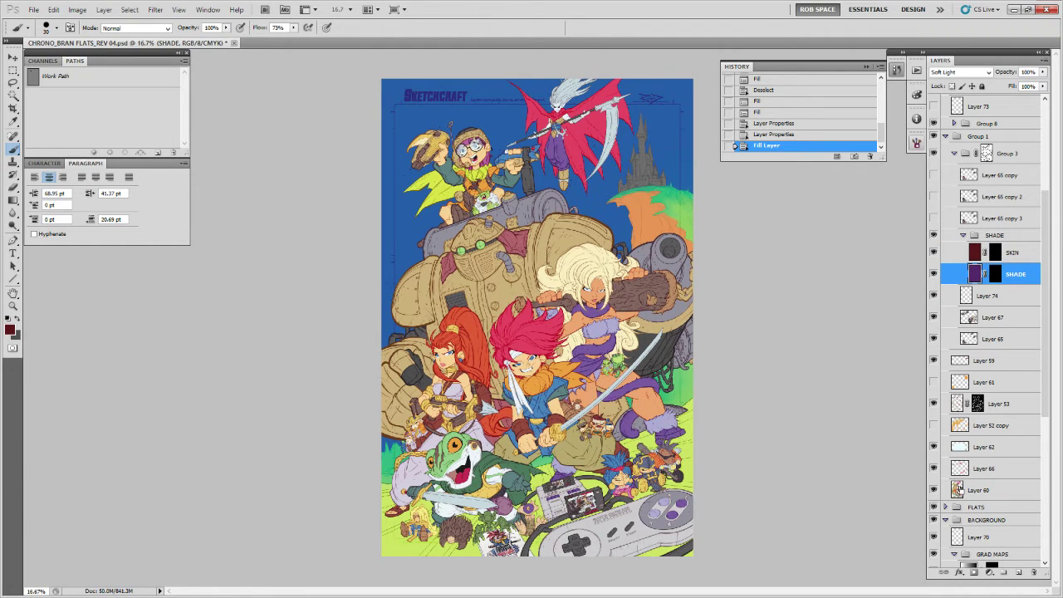
pyautogui.keyDown('ctrl'); pyautogui.click(995, 275); pyautogui.keyUp('ctrl')
pyautogui.rightClick(999, 279)
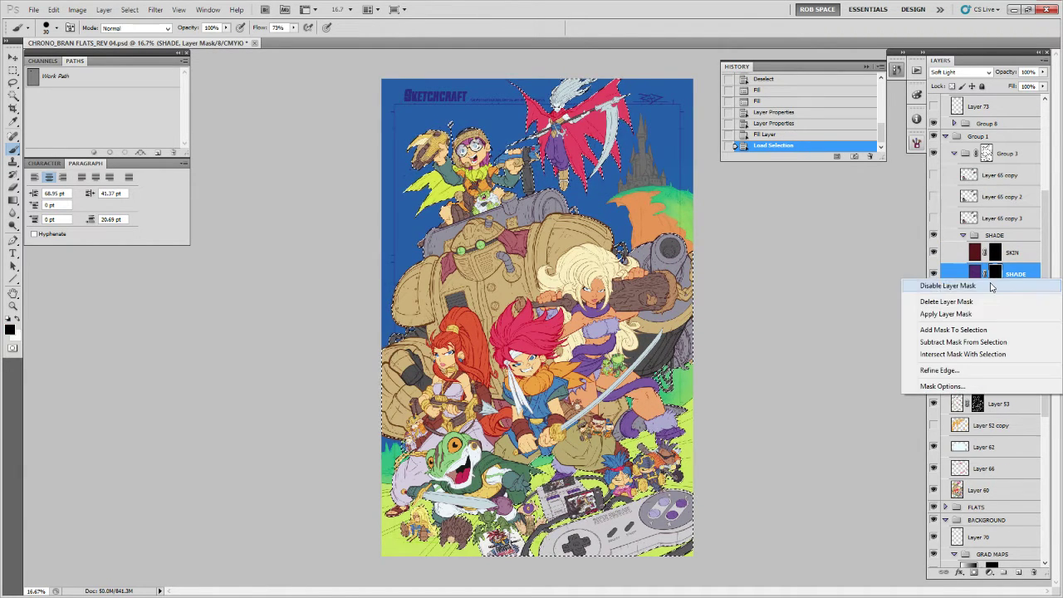
pyautogui.click(988, 303)
pyautogui.click(973, 572)
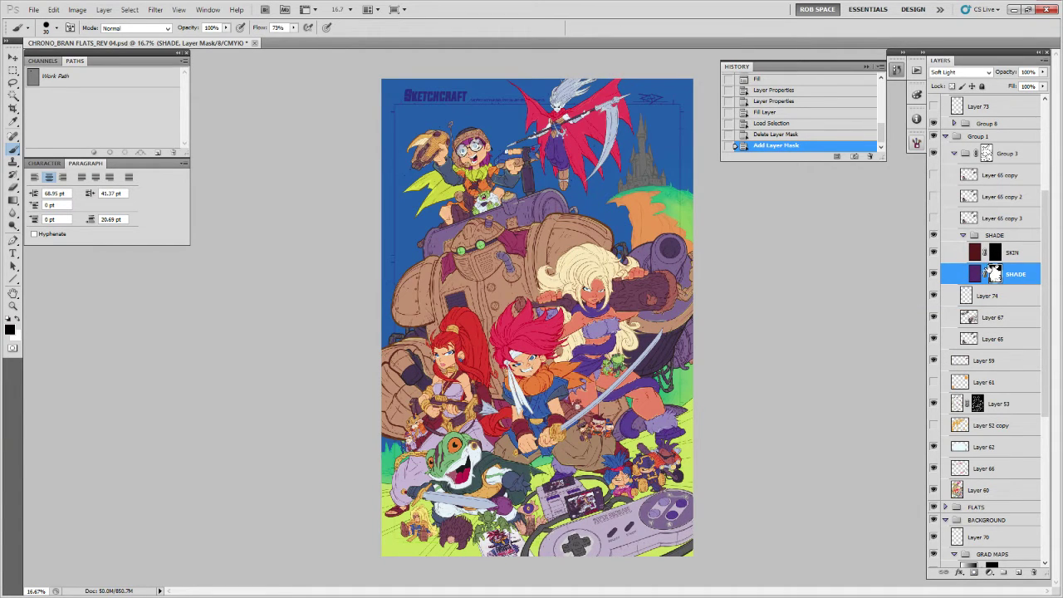
# Collapse the SHADE group, move it above Group 3 inside Group 1, and collapse Group 3.
pyautogui.click(963, 236)
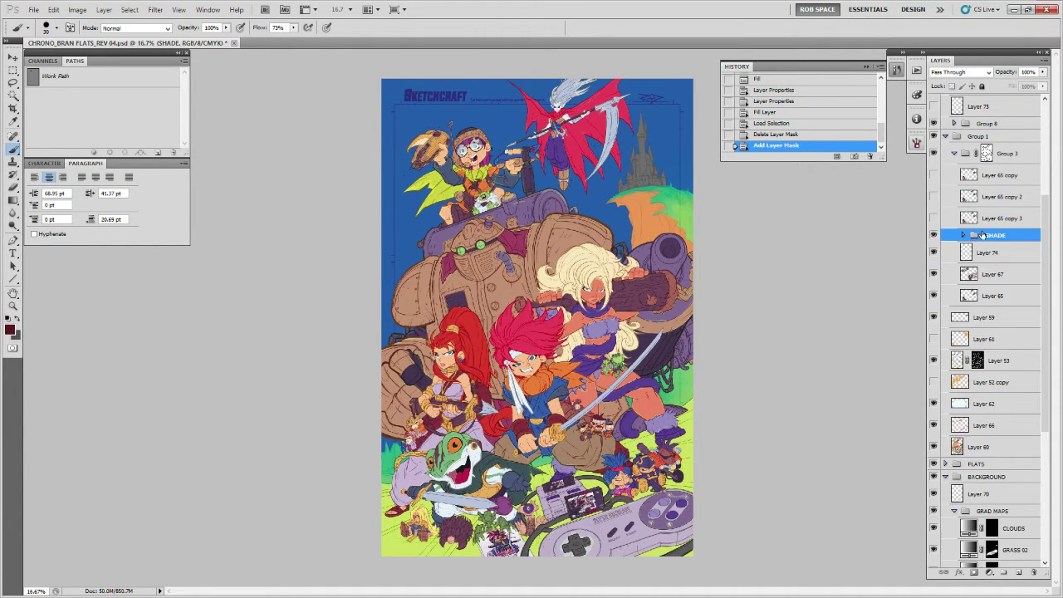
pyautogui.moveTo(990, 236); pyautogui.dragTo(985, 148)
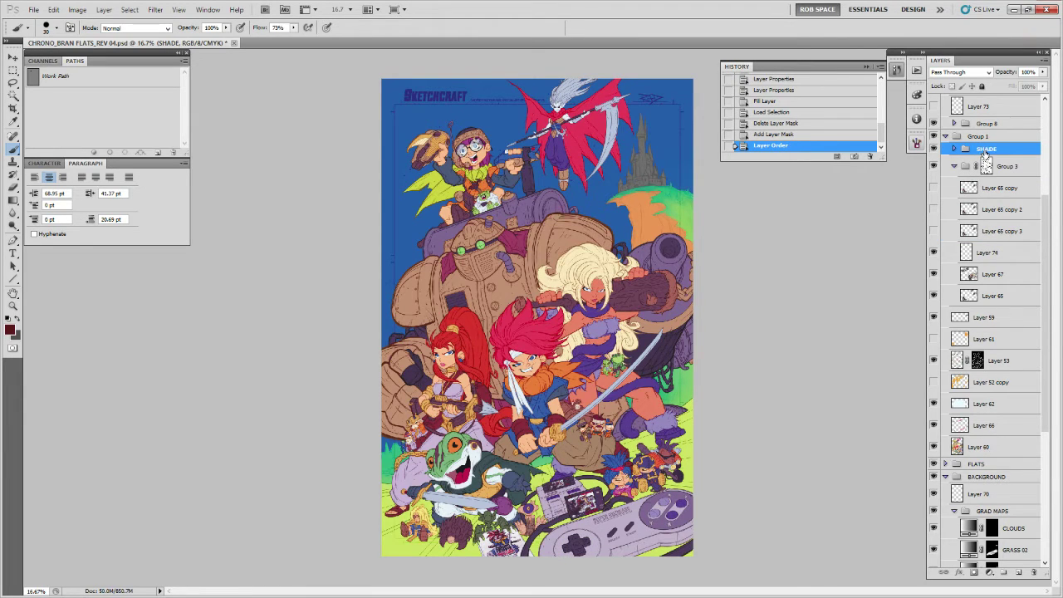
pyautogui.click(954, 166)
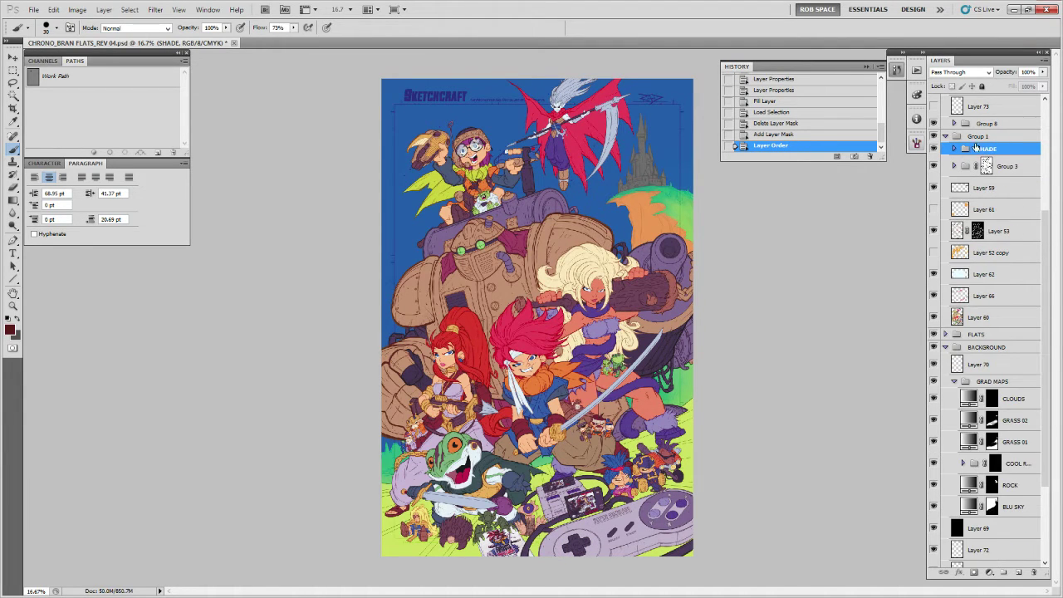
# Collapse the LINES group and move the SHADE group out of Group 1 to just above Layer 64.
pyautogui.scroll(3, 1036, 149)
pyautogui.scroll(2, 1037, 150)
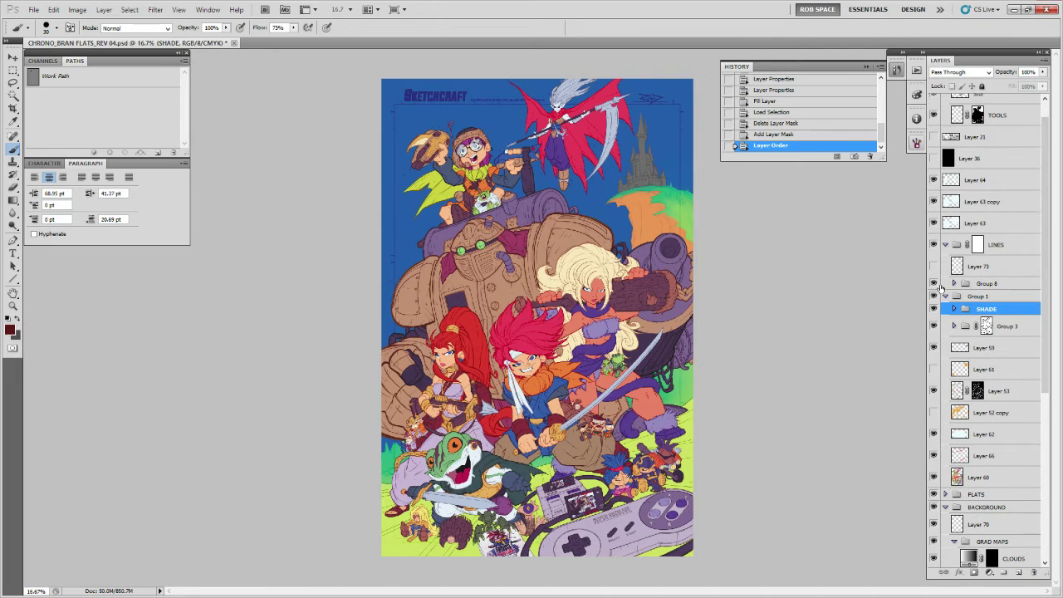
pyautogui.click(933, 283)
pyautogui.click(933, 283)
pyautogui.click(945, 245)
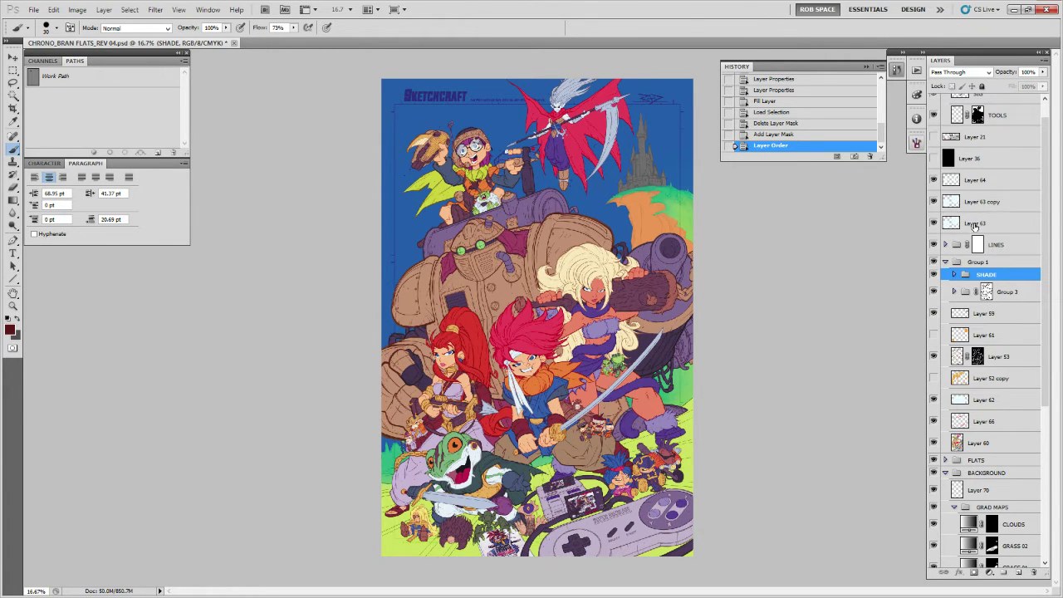
pyautogui.click(974, 226)
pyautogui.keyDown('shift'); pyautogui.click(977, 199); pyautogui.keyUp('shift')
pyautogui.keyDown('shift'); pyautogui.click(962, 182); pyautogui.keyUp('shift')
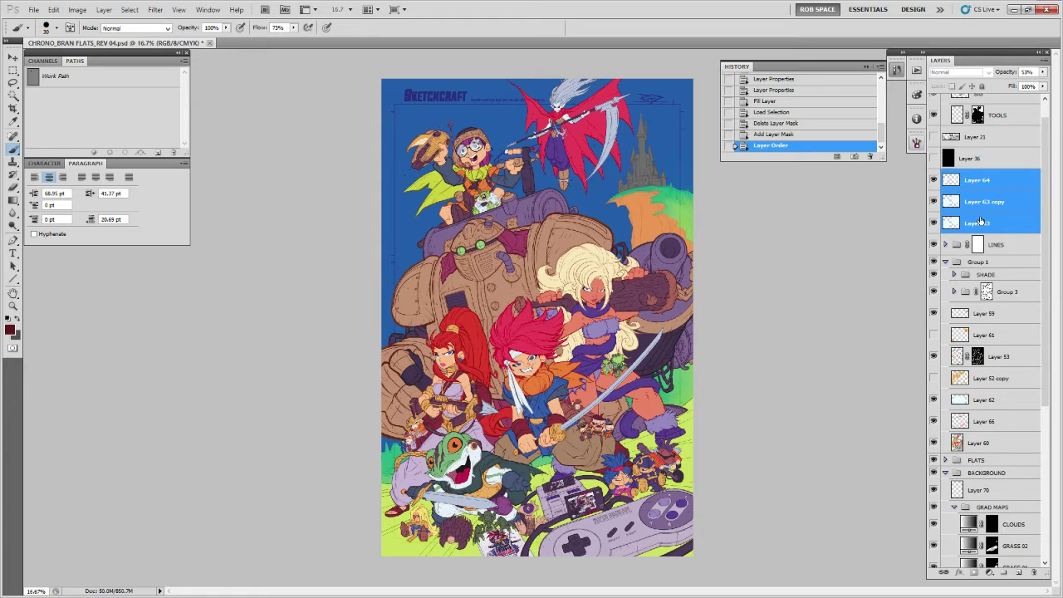
pyautogui.moveTo(984, 274); pyautogui.dragTo(985, 176)
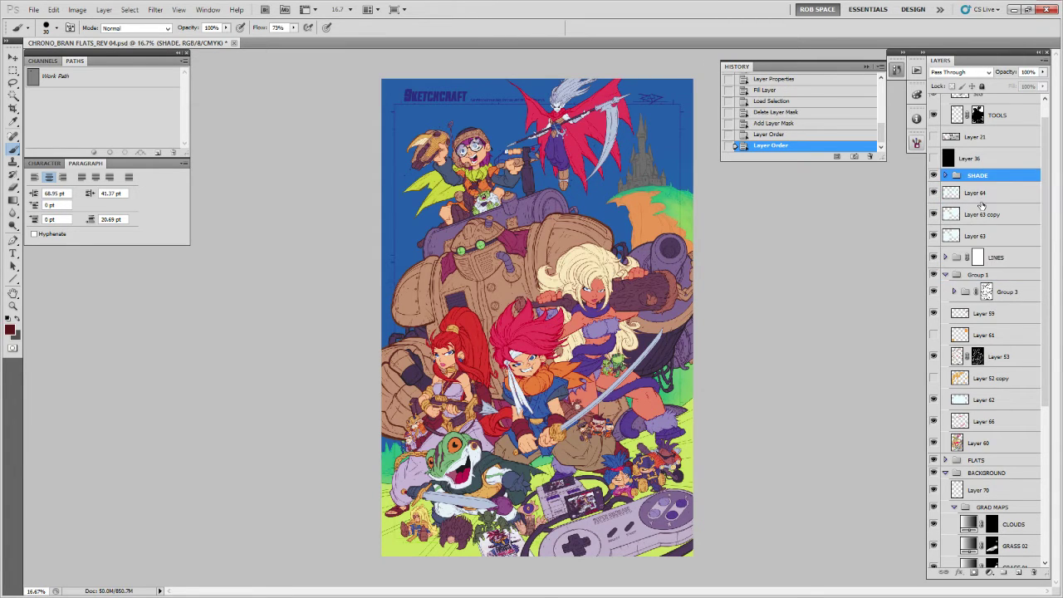
# Expand the SHADE group and set its SHADE layer to Multiply at 61% opacity.
pyautogui.scroll(1, 1038, 218)
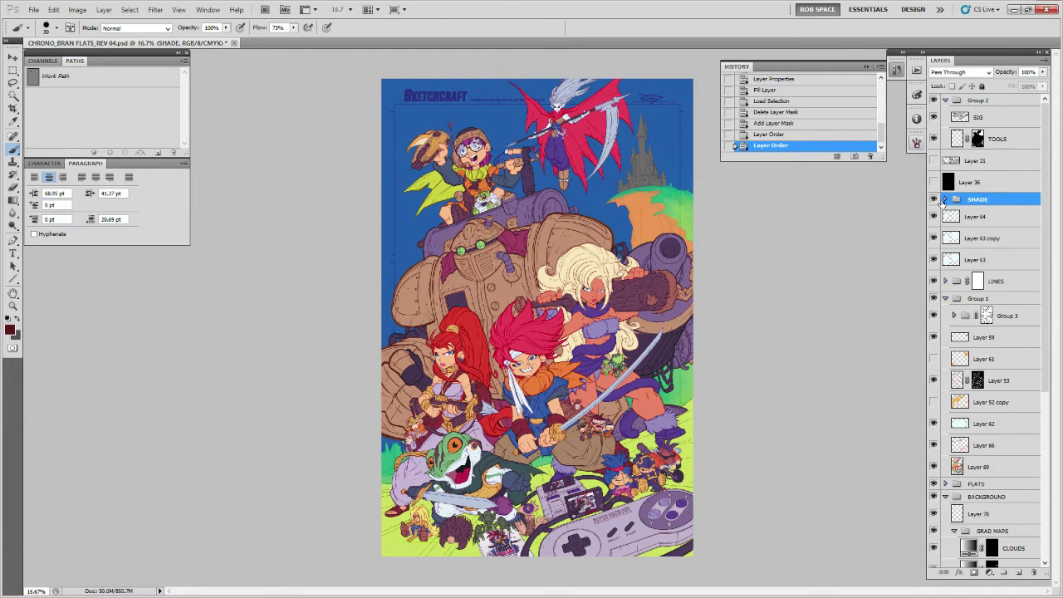
pyautogui.click(944, 200)
pyautogui.click(957, 238)
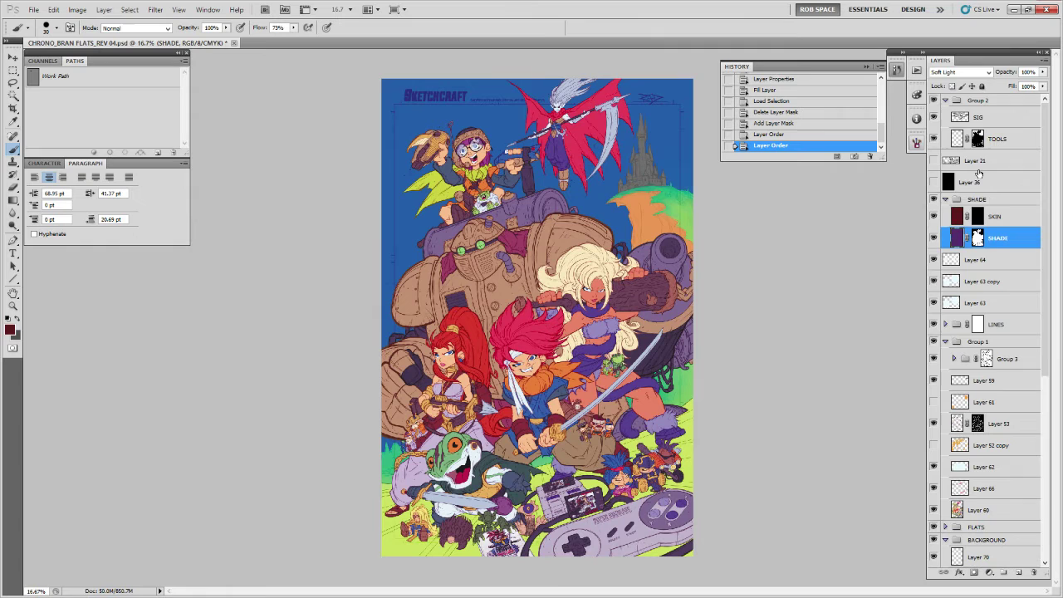
pyautogui.click(970, 75)
pyautogui.click(954, 108)
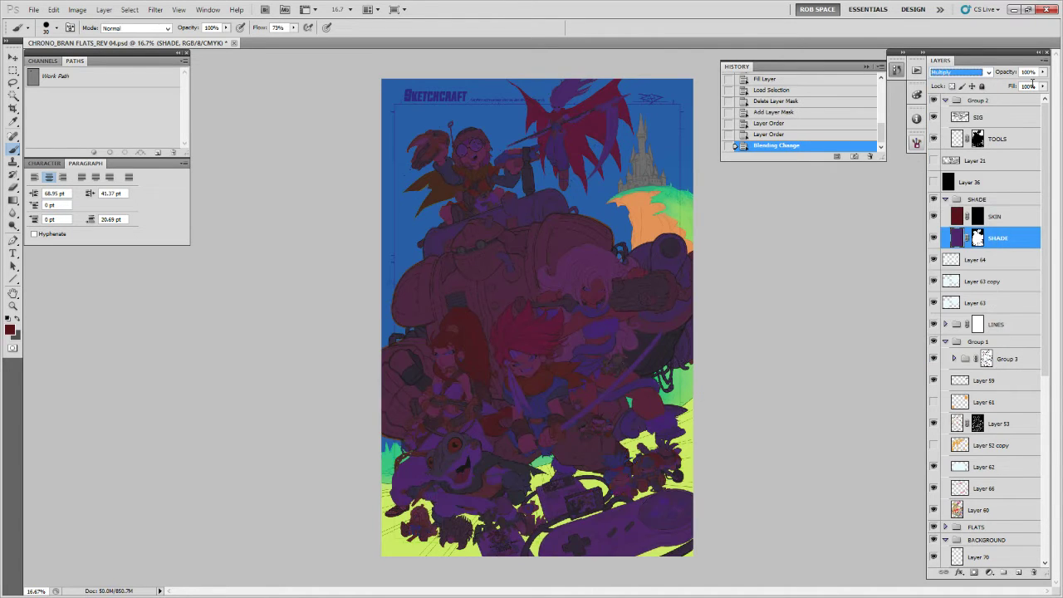
pyautogui.moveTo(1042, 72); pyautogui.dragTo(1026, 87)
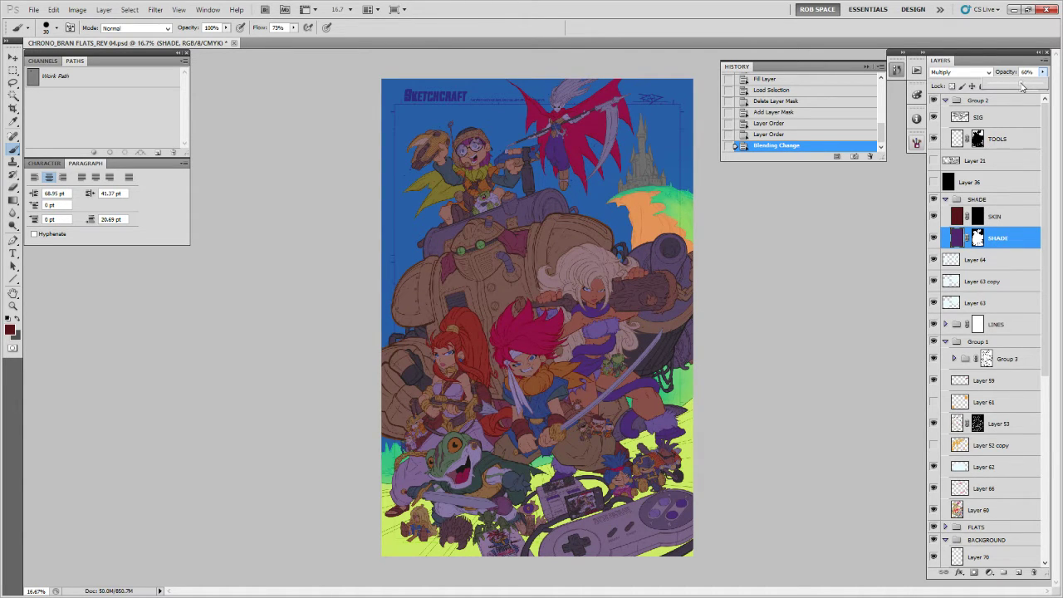
pyautogui.moveTo(1022, 87); pyautogui.dragTo(1031, 92)
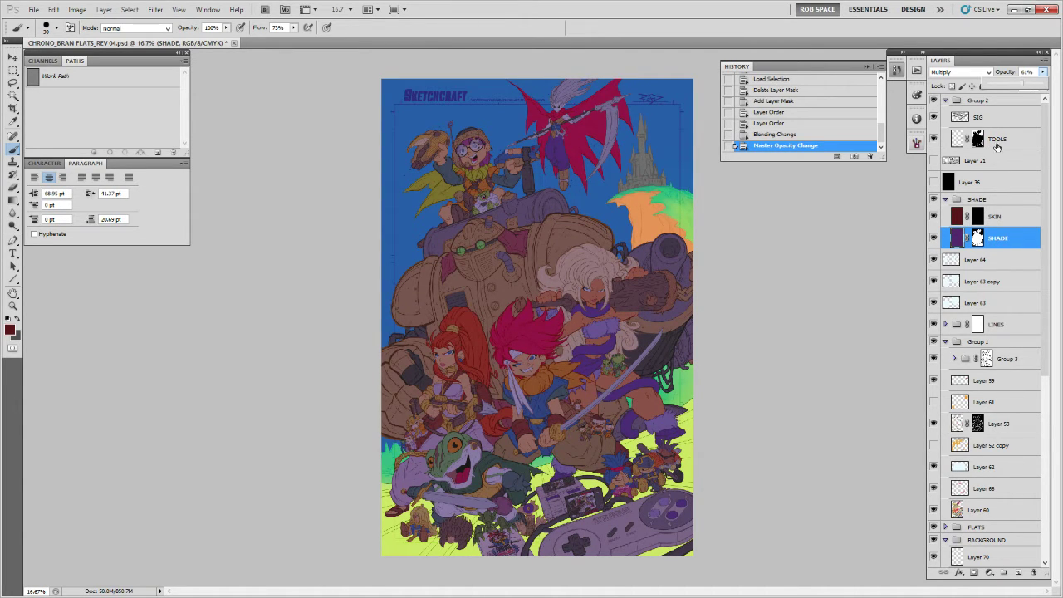
# Change the SHADE layer's blend mode to Hard Light, compare it with the previous mode, and check the SKIN layer by toggling its visibility.
pyautogui.click(967, 73)
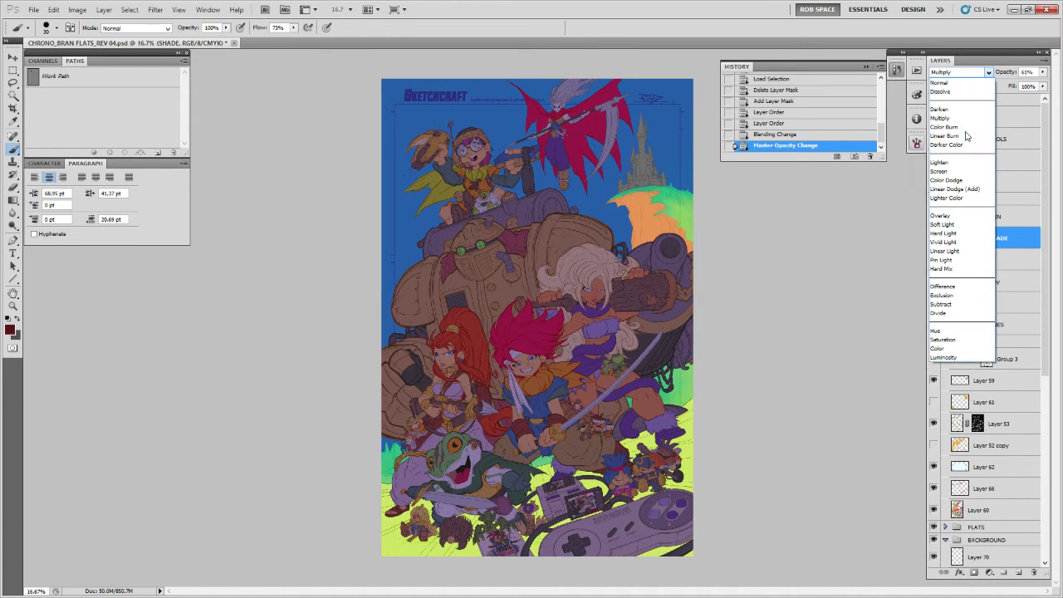
pyautogui.click(948, 233)
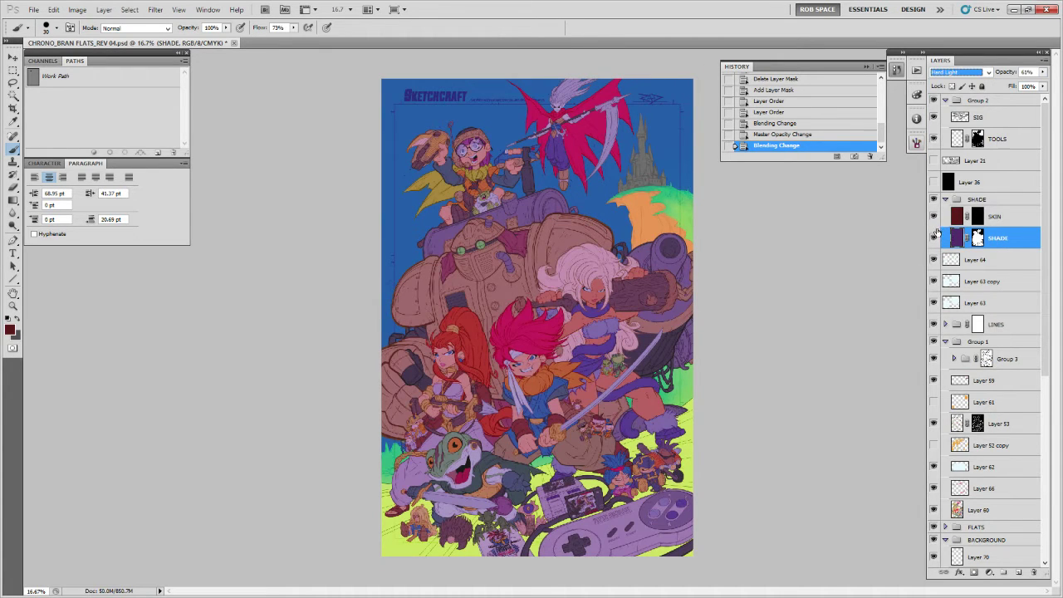
pyautogui.hotkey('ctrl', 'z')
pyautogui.hotkey('ctrl', 'z')
pyautogui.click(958, 216)
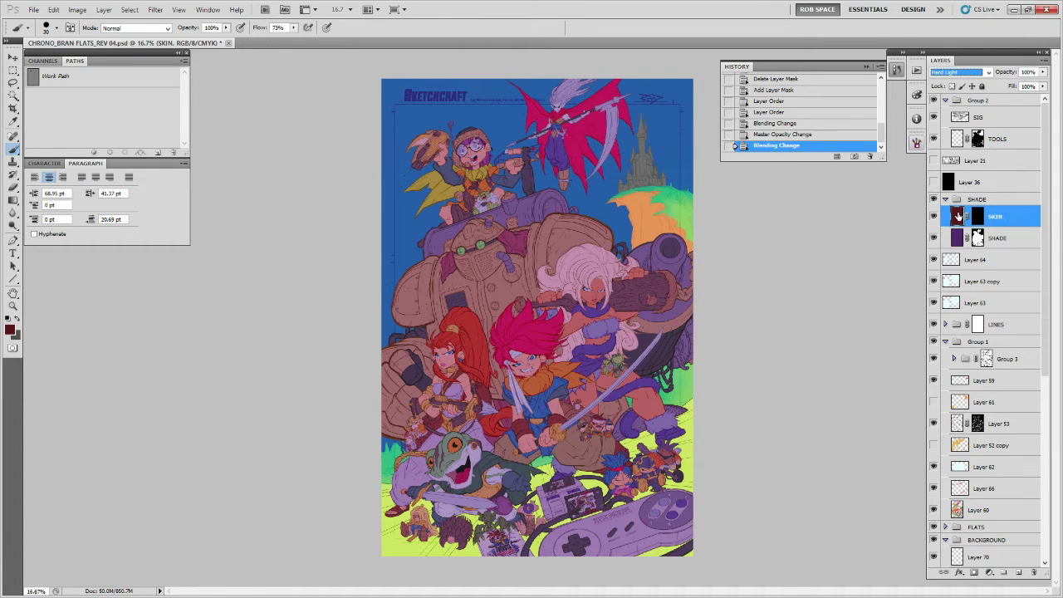
pyautogui.click(933, 216)
pyautogui.click(933, 216)
# Select the characters' darker and lighter skin tones on Layer 60 together with the Magic Wand.
pyautogui.click(963, 509)
pyautogui.press('w')
pyautogui.hotkey('alt', 'w')
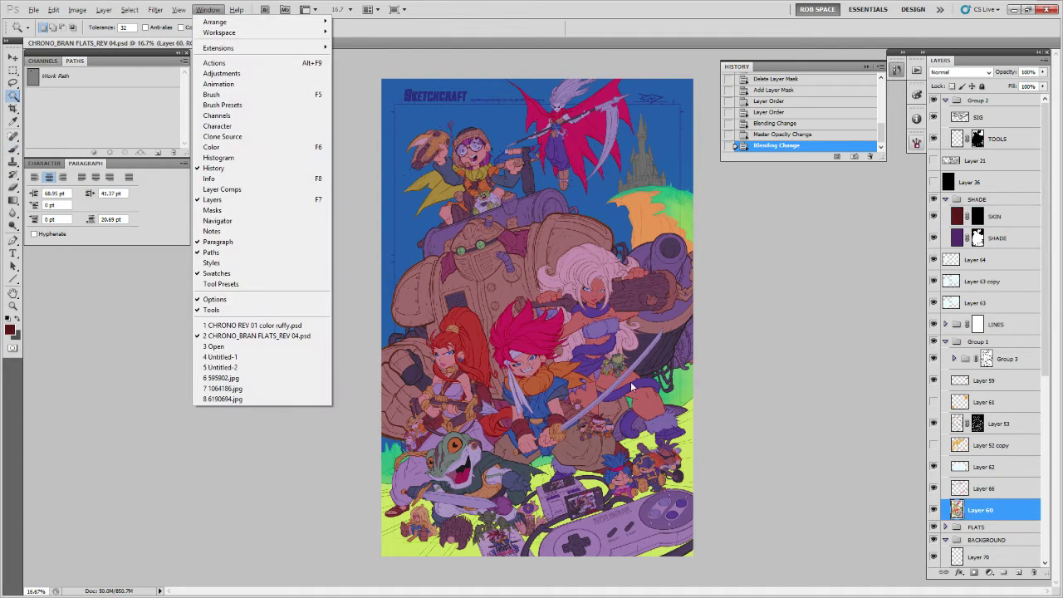
pyautogui.press('Escape')
pyautogui.press('b')
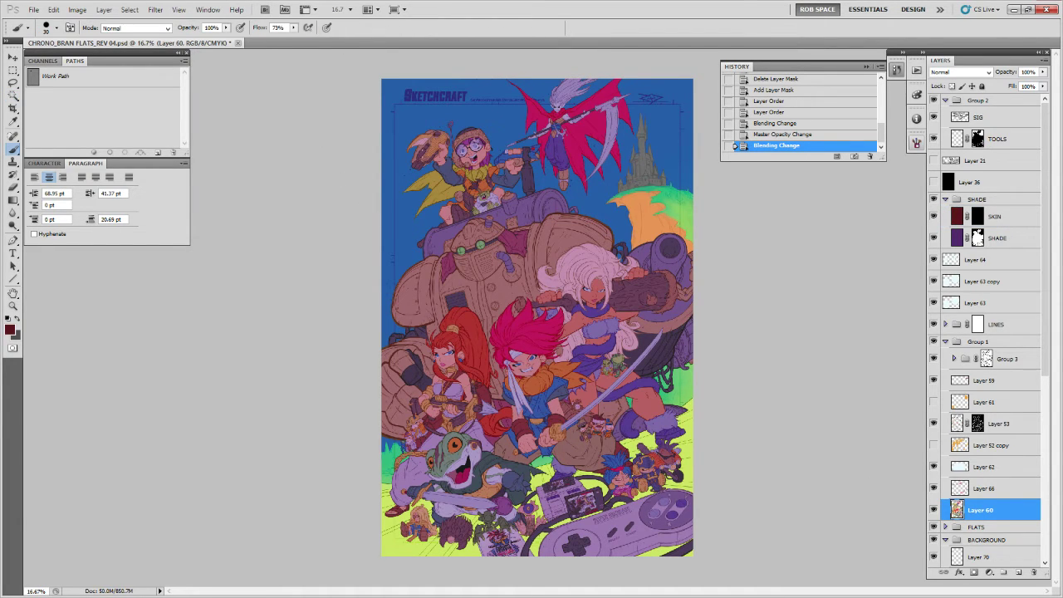
pyautogui.press('w')
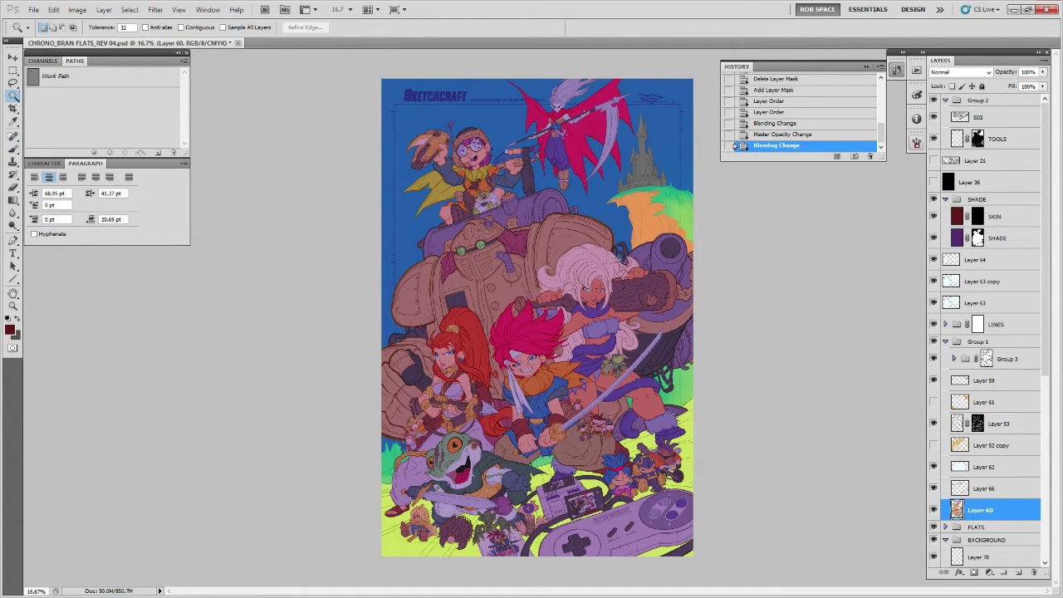
pyautogui.click(588, 294)
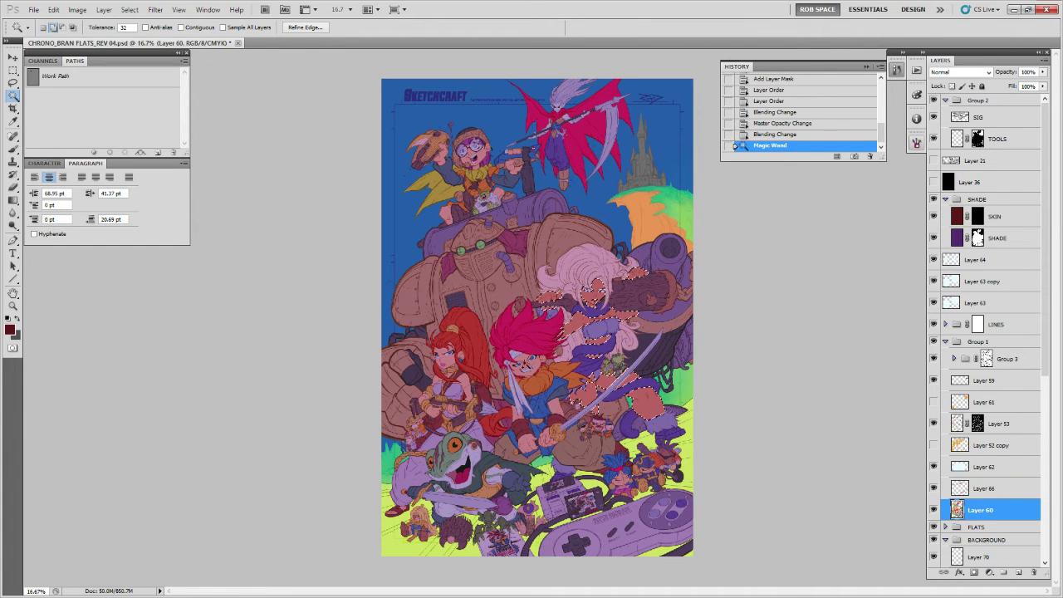
pyautogui.keyDown('shift'); pyautogui.click(526, 363); pyautogui.keyUp('shift')
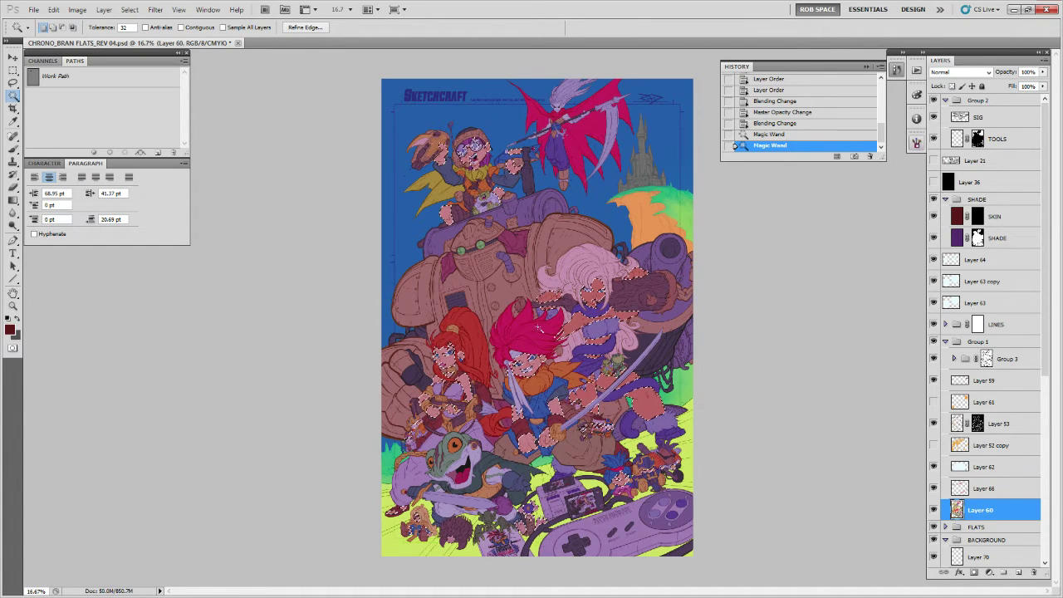
# Cut the selected skin areas out of the SHADE layer's purple fill.
pyautogui.click(996, 238)
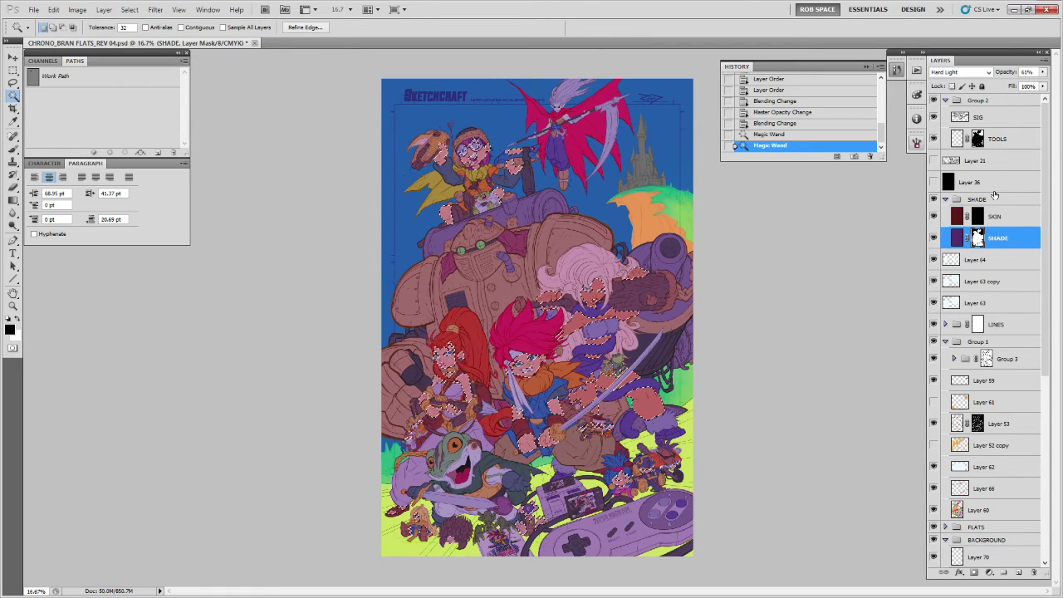
pyautogui.click(957, 239)
pyautogui.hotkey('ctrl', 'x')
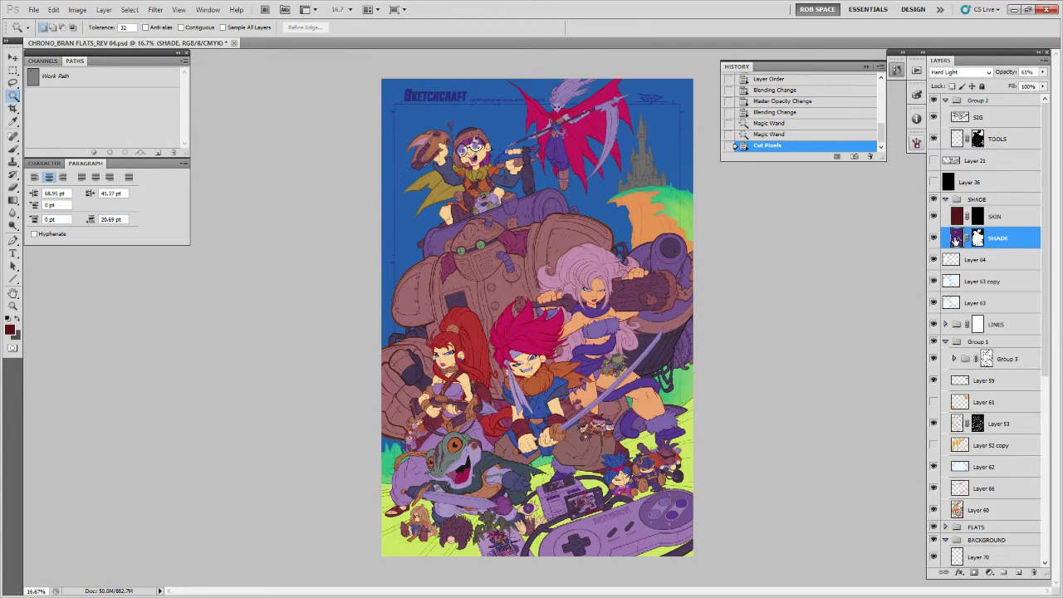
# Reselect both skin tones on Layer 60 and fill that selection with white in the SKIN layer's mask.
pyautogui.click(960, 507)
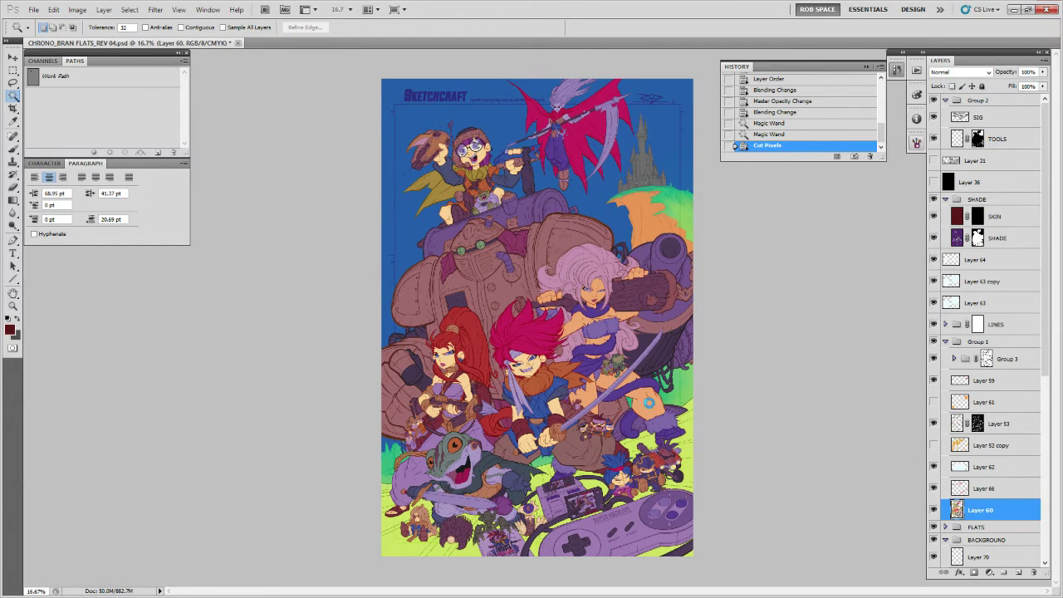
pyautogui.click(536, 369)
pyautogui.keyDown('shift'); pyautogui.click(644, 398); pyautogui.keyUp('shift')
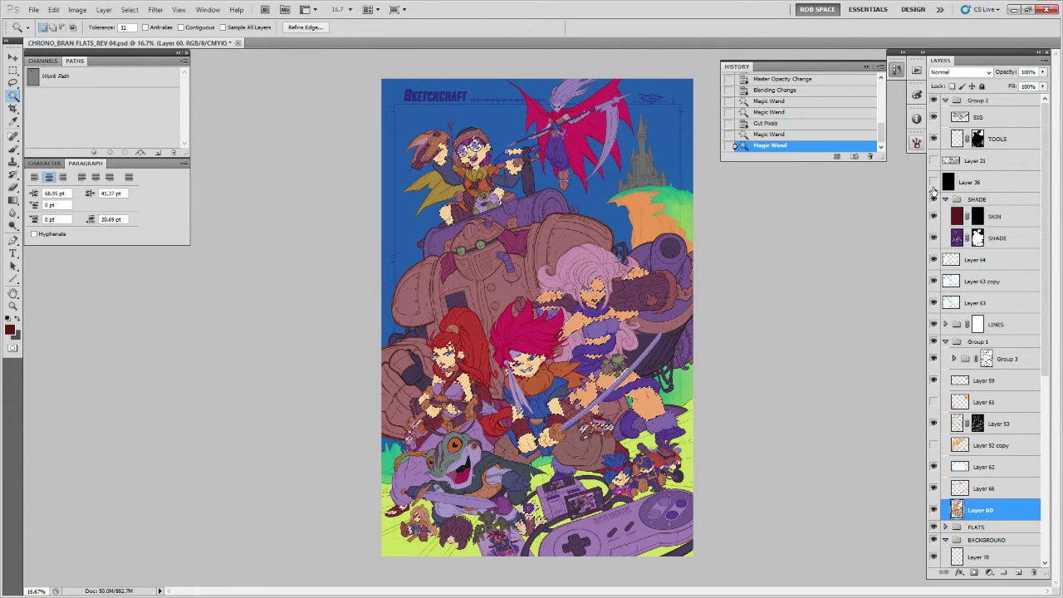
pyautogui.click(977, 216)
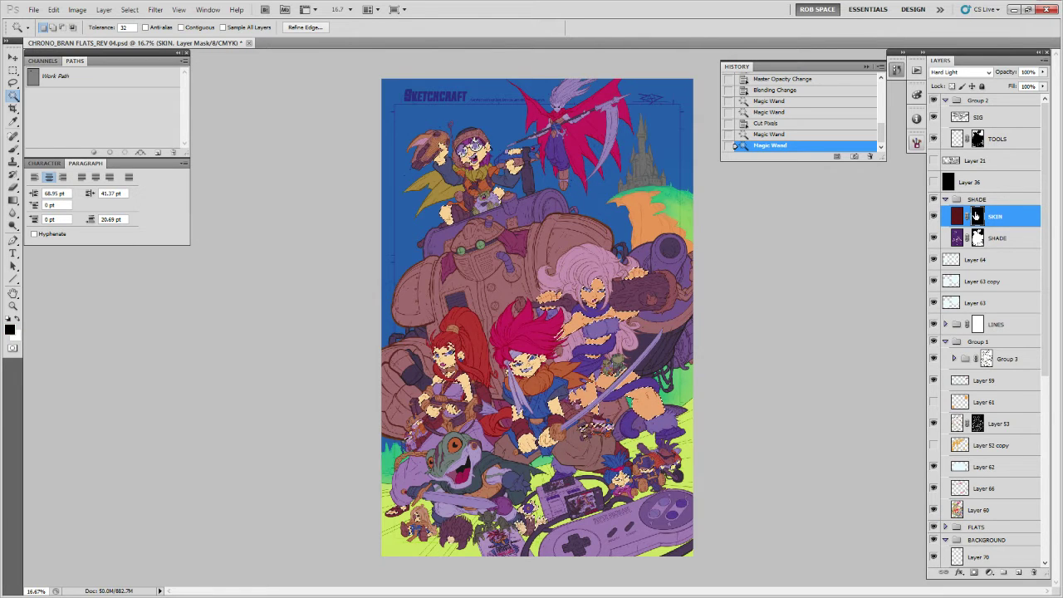
pyautogui.hotkey('ctrl', 'BackSpace')
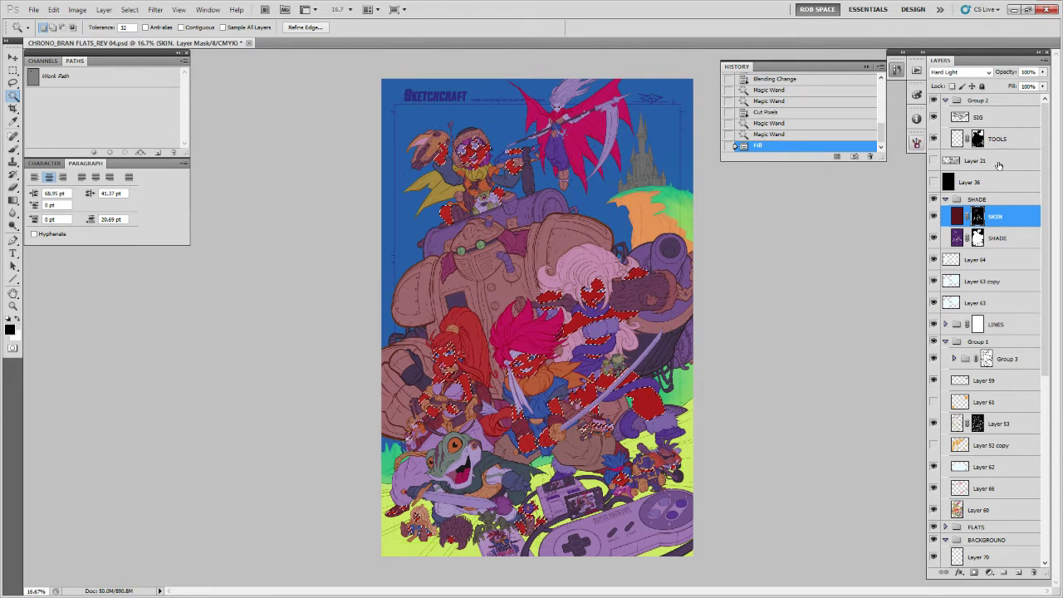
# Lower the SKIN layer's opacity to 31% and deselect the skin areas.
pyautogui.click(955, 72)
pyautogui.click(1042, 72)
pyautogui.moveTo(1037, 83); pyautogui.dragTo(1009, 89)
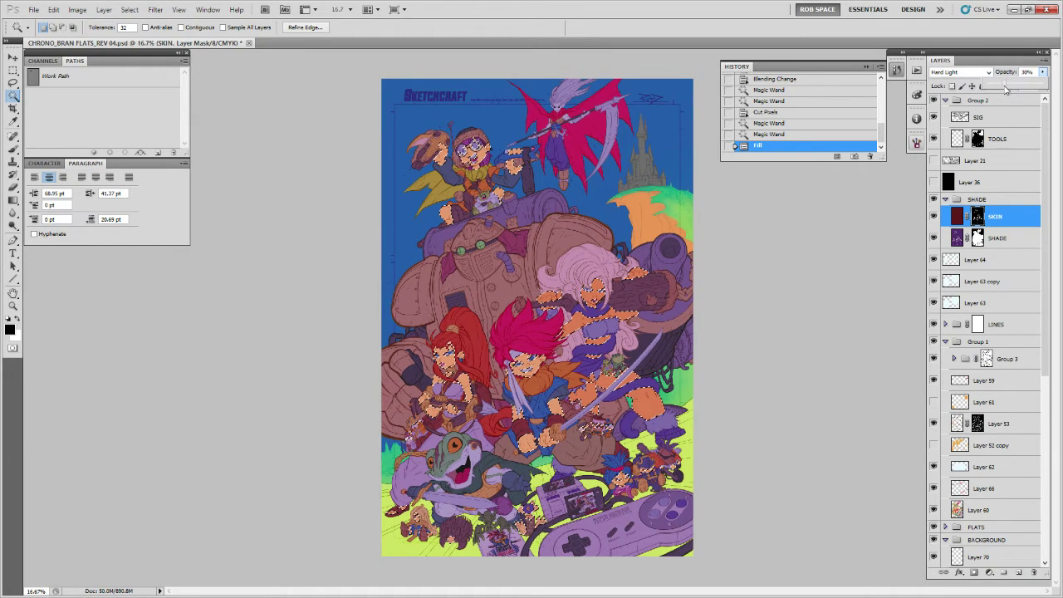
pyautogui.moveTo(1004, 89); pyautogui.dragTo(1006, 89)
pyautogui.hotkey('ctrl', 'd')
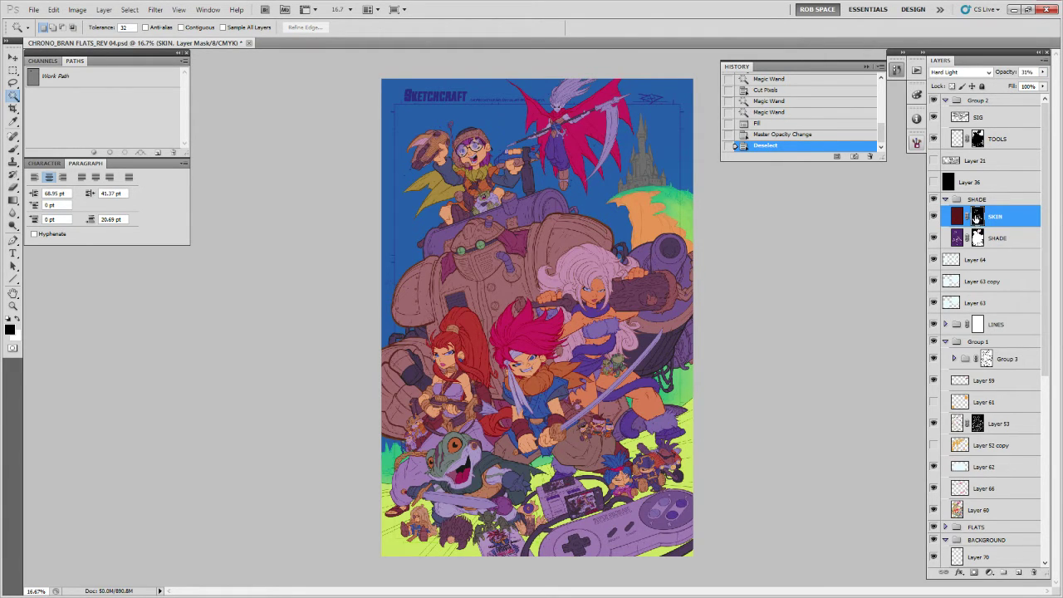
# Apply the SKIN layer's existing mask to its pixels and give the layer a new all-white mask.
pyautogui.rightClick(977, 217)
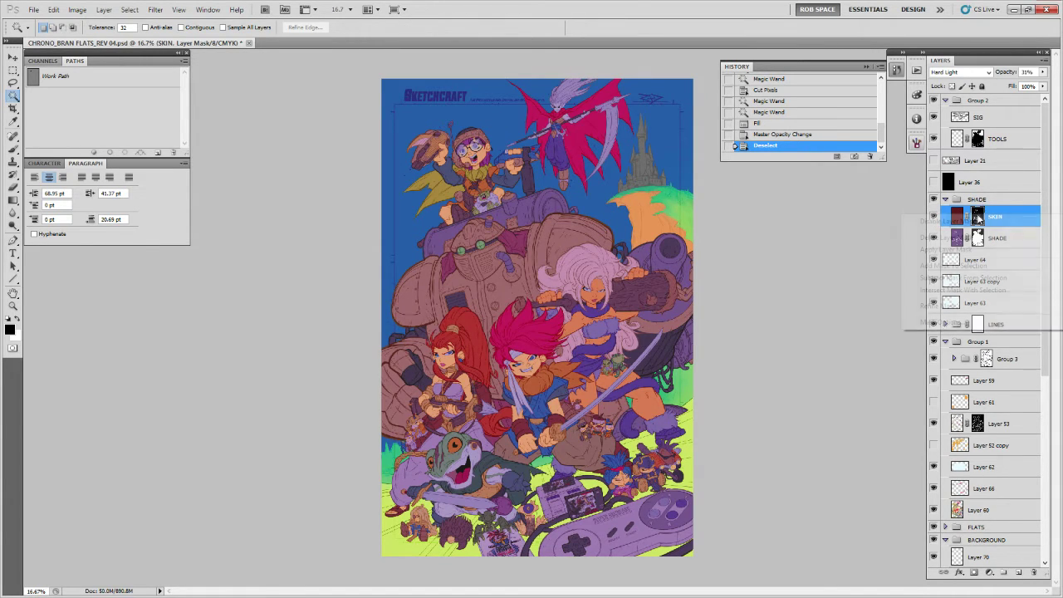
pyautogui.click(955, 249)
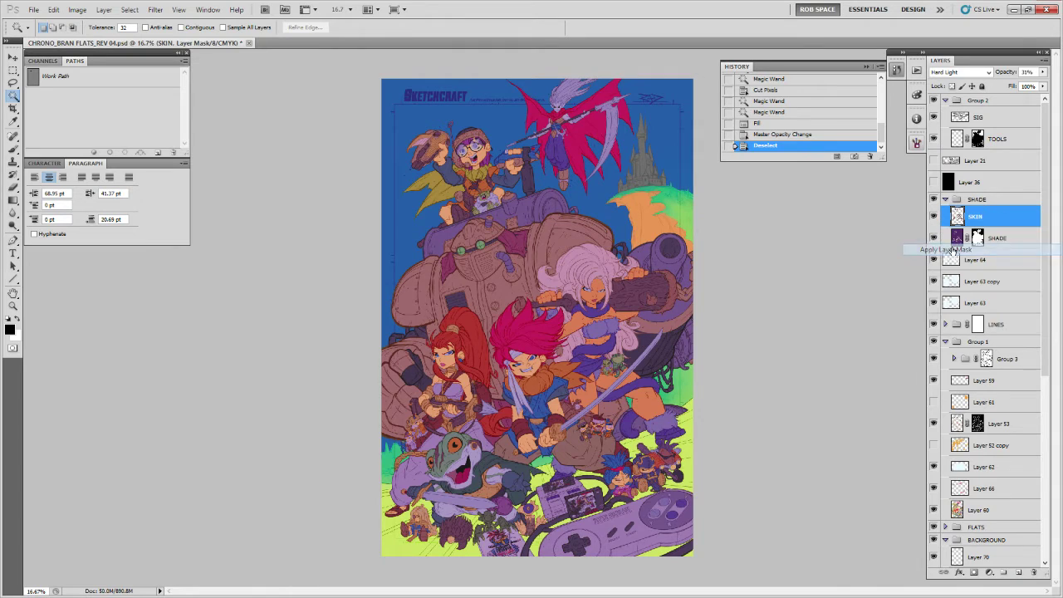
pyautogui.click(973, 573)
pyautogui.hotkey('ctrl', 'i')
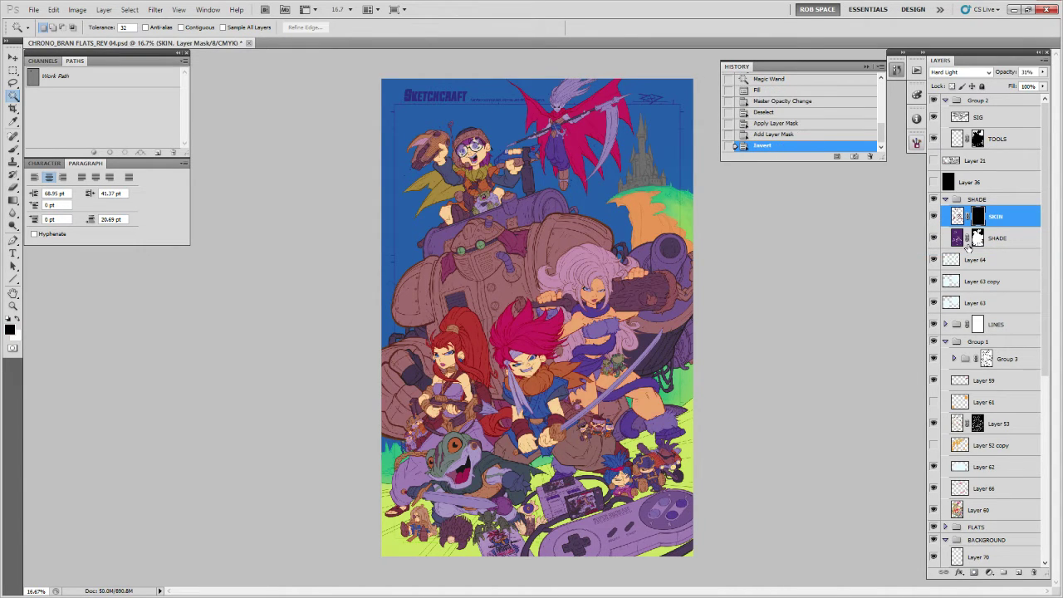
pyautogui.hotkey('ctrl', 'i')
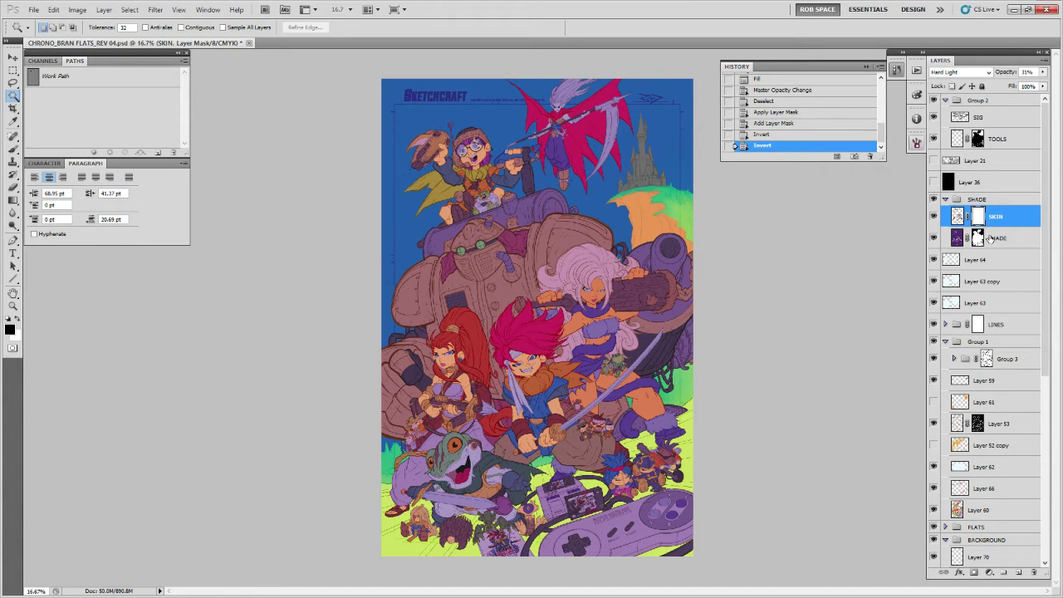
# Collapse the SHADE group and add a white layer mask to the whole group.
pyautogui.keyDown('shift'); pyautogui.click(992, 238); pyautogui.keyUp('shift')
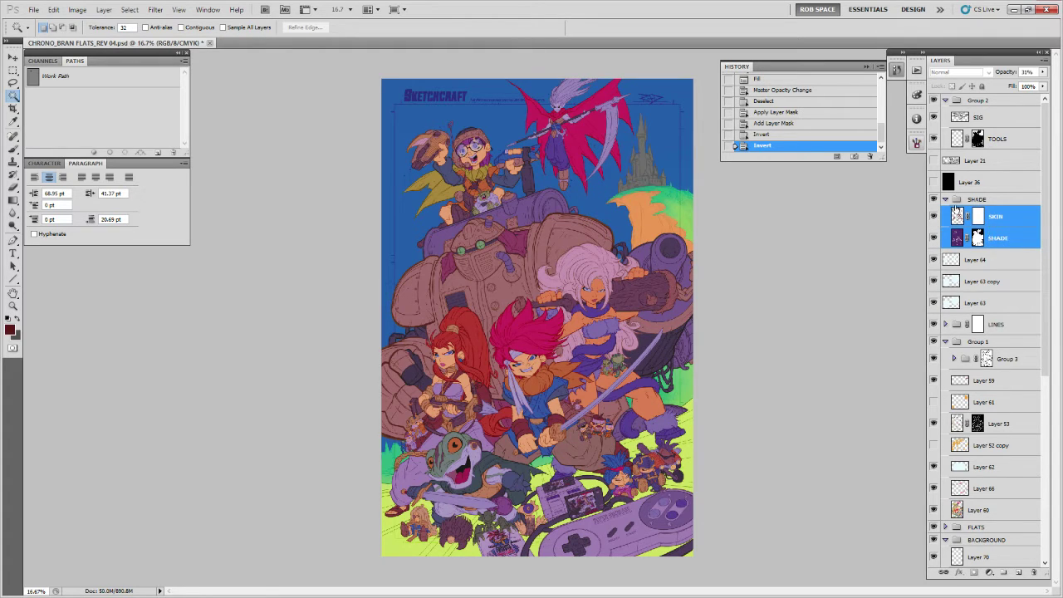
pyautogui.click(965, 200)
pyautogui.click(974, 573)
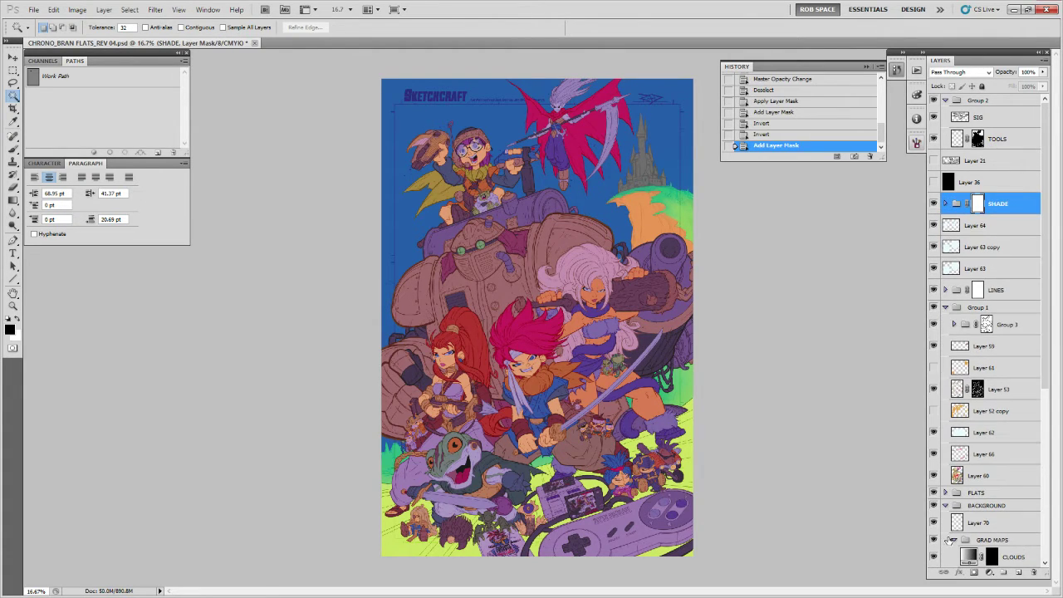
# Collapse the GRAD MAPS group and select Layer 70 in the BACKGROUND group.
pyautogui.moveTo(1039, 300); pyautogui.dragTo(1038, 448)
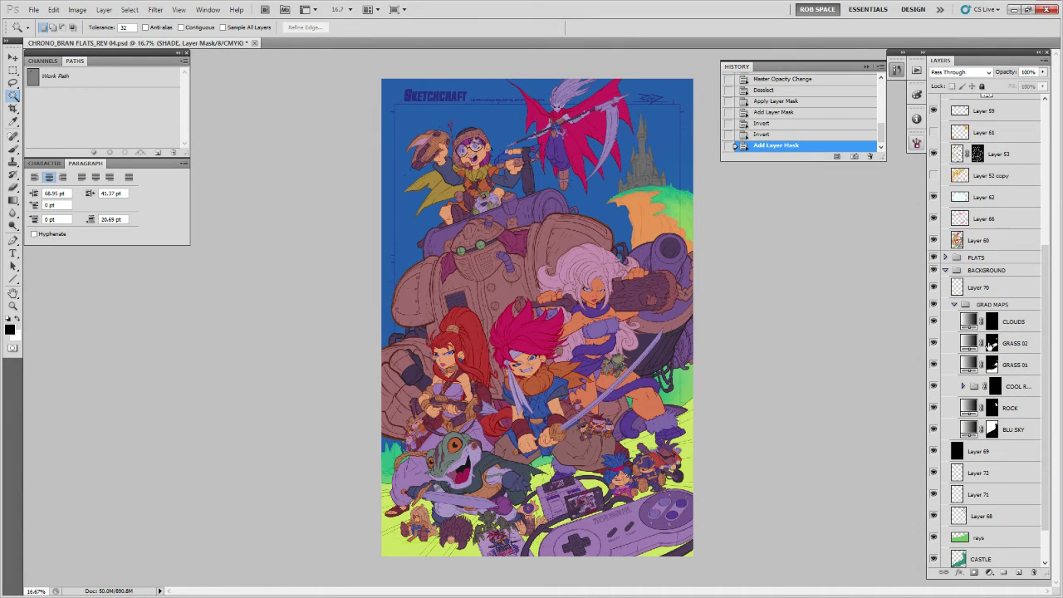
pyautogui.click(954, 303)
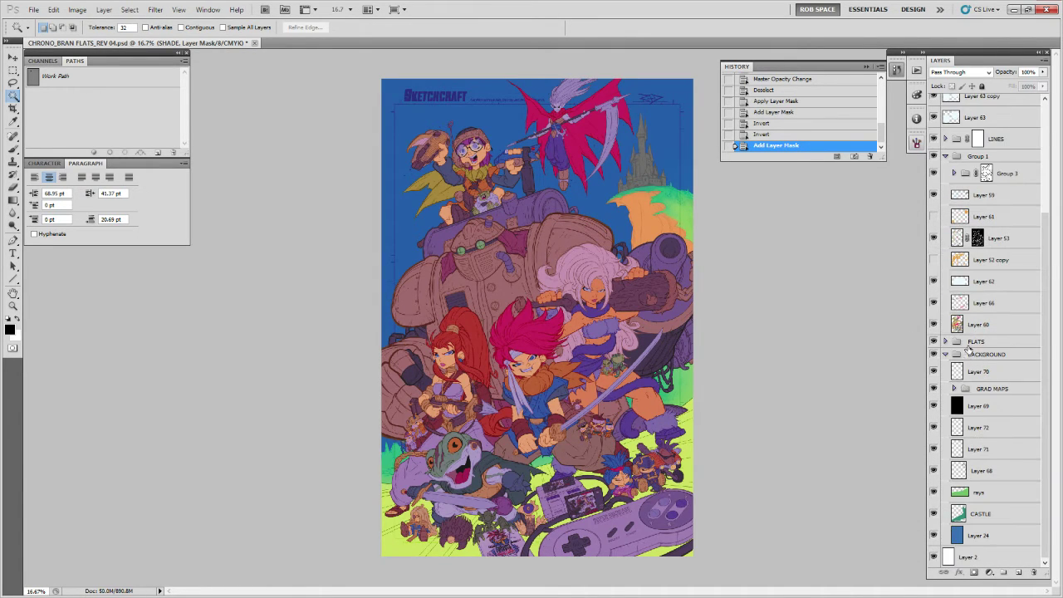
pyautogui.click(968, 370)
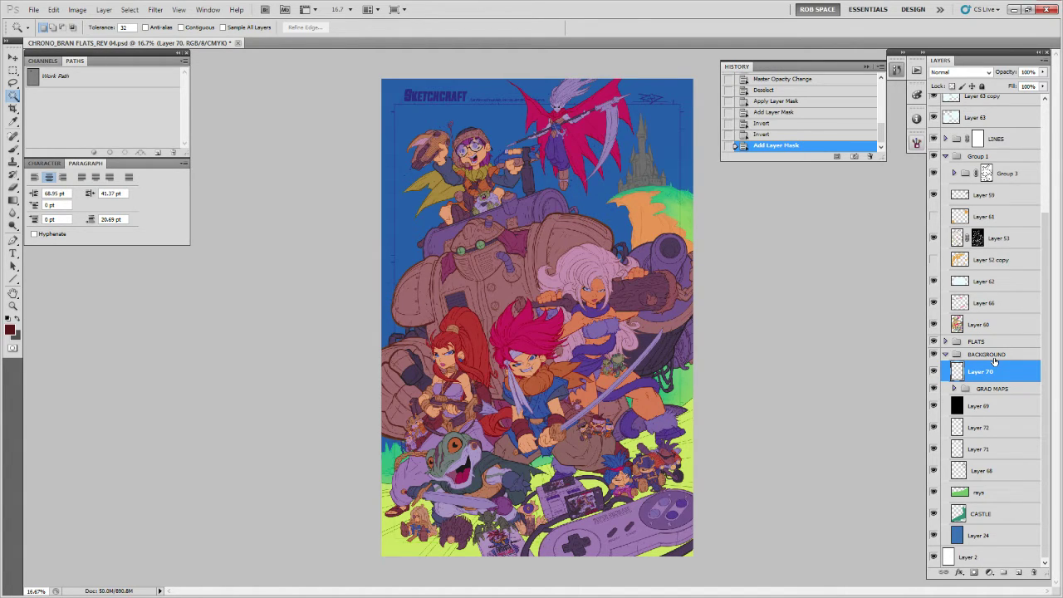
# Sample pale yellow and brown from the CHRONO REV 01 color ruffy.psd document, with brown as foreground and yellow as background color.
pyautogui.press('b')
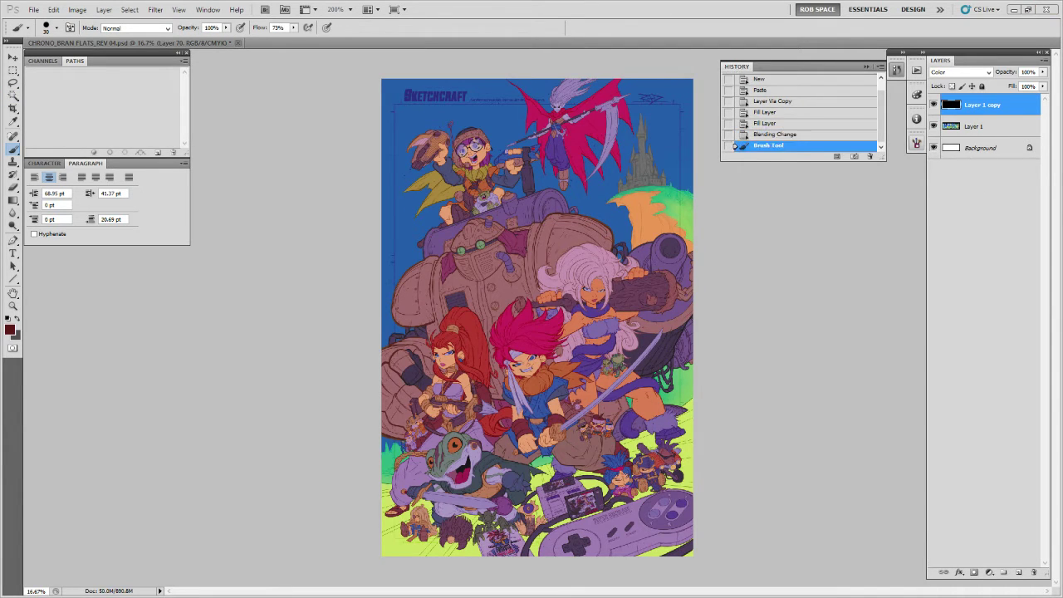
pyautogui.hotkey('ctrl', 'z')
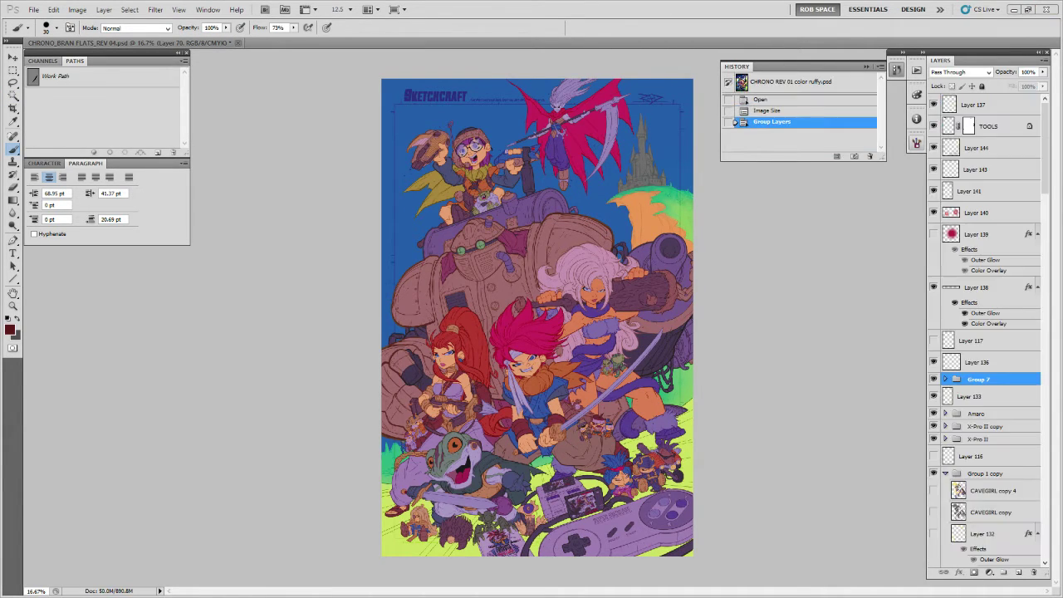
pyautogui.press('z')
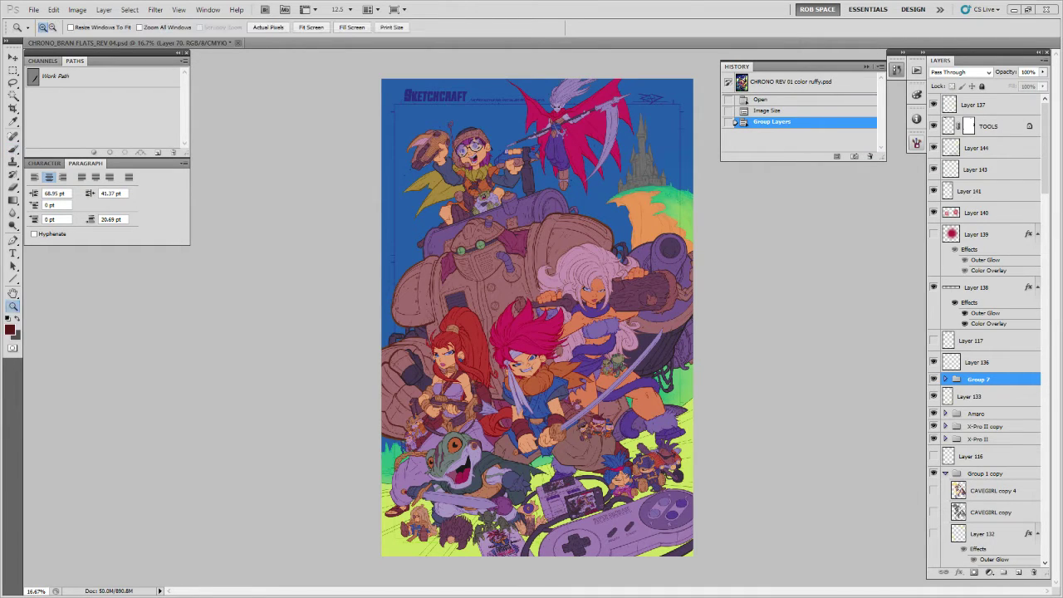
pyautogui.press('b')
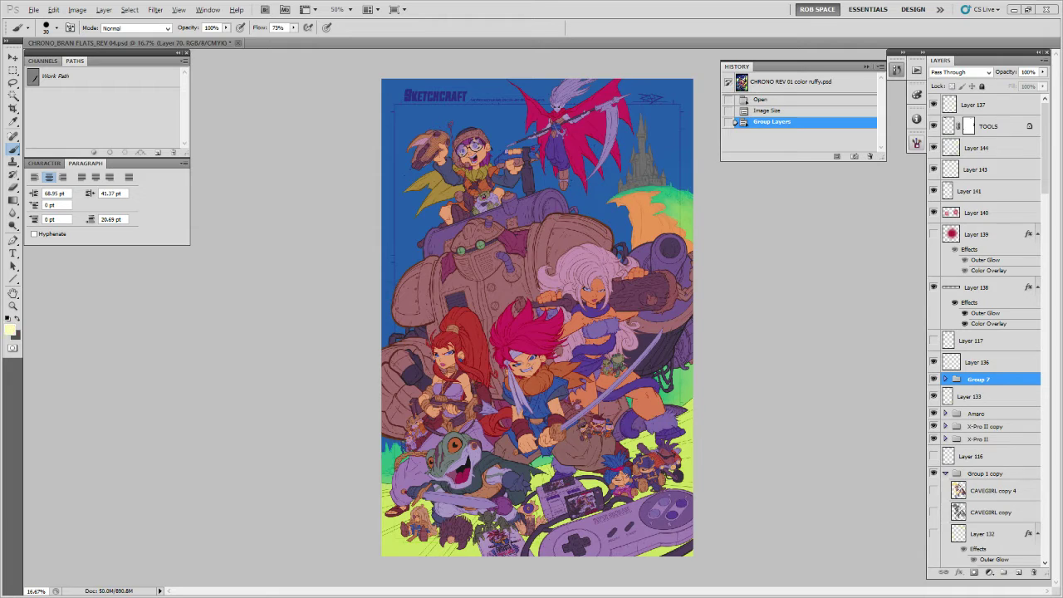
pyautogui.press('x')
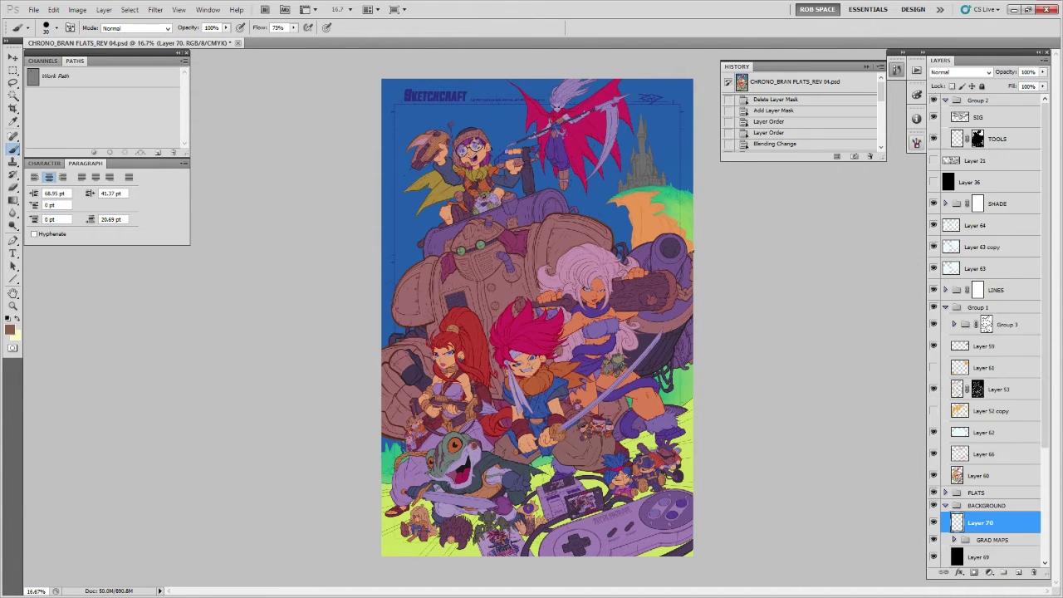
# Add a Gradient Map adjustment layer above CLOUDS in the GRAD MAPS group, using the sampled brown and pale yellow.
pyautogui.scroll(-3, 945, 440)
pyautogui.click(954, 475)
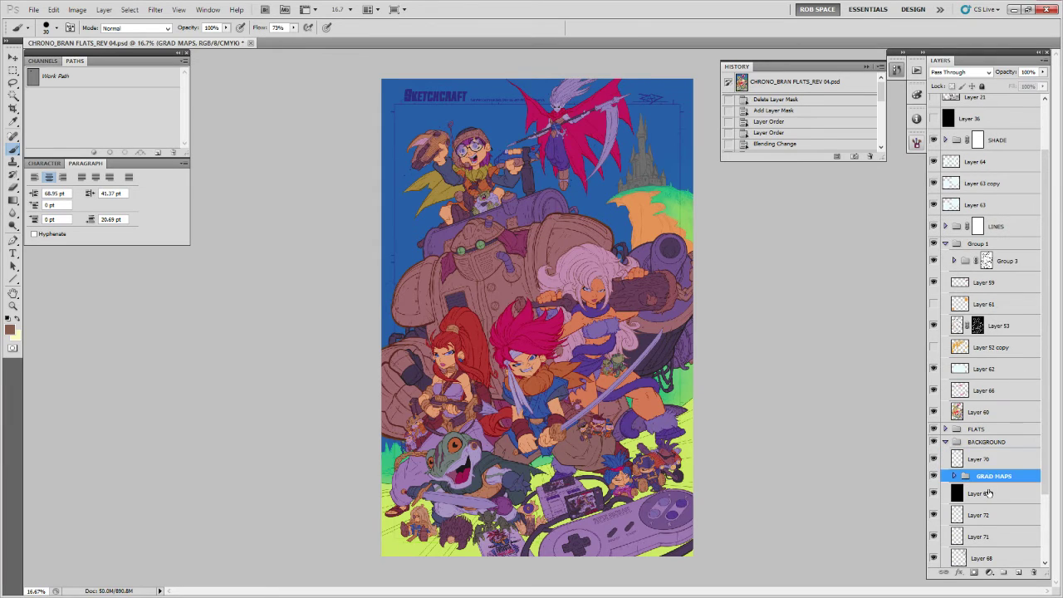
pyautogui.click(953, 476)
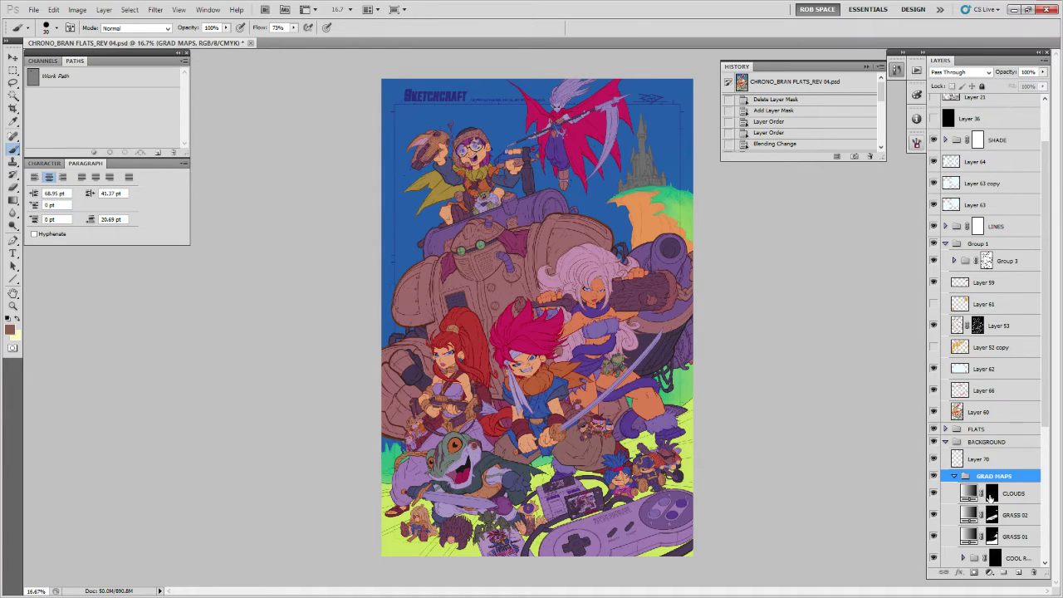
pyautogui.click(994, 574)
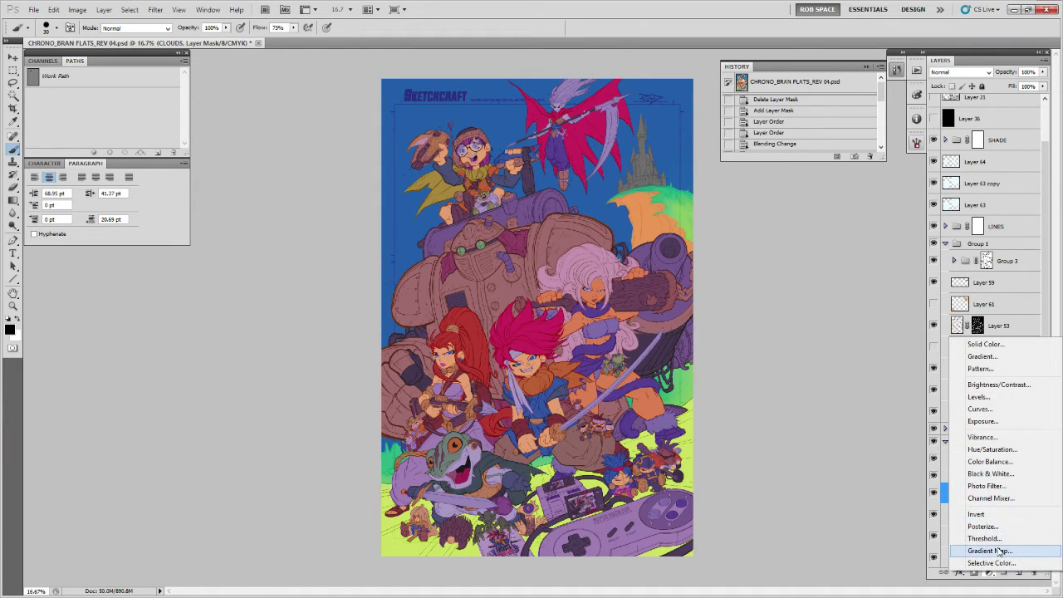
pyautogui.click(1002, 547)
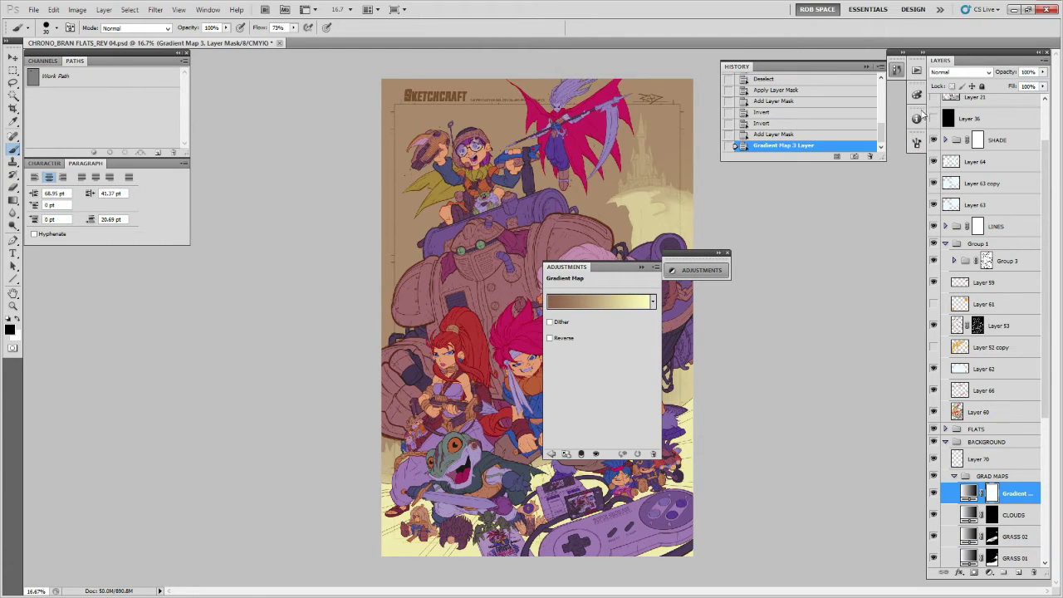
# Add a peach color stop at 54% to the new gradient map and set its layer's blend mode to Color.
pyautogui.click(628, 298)
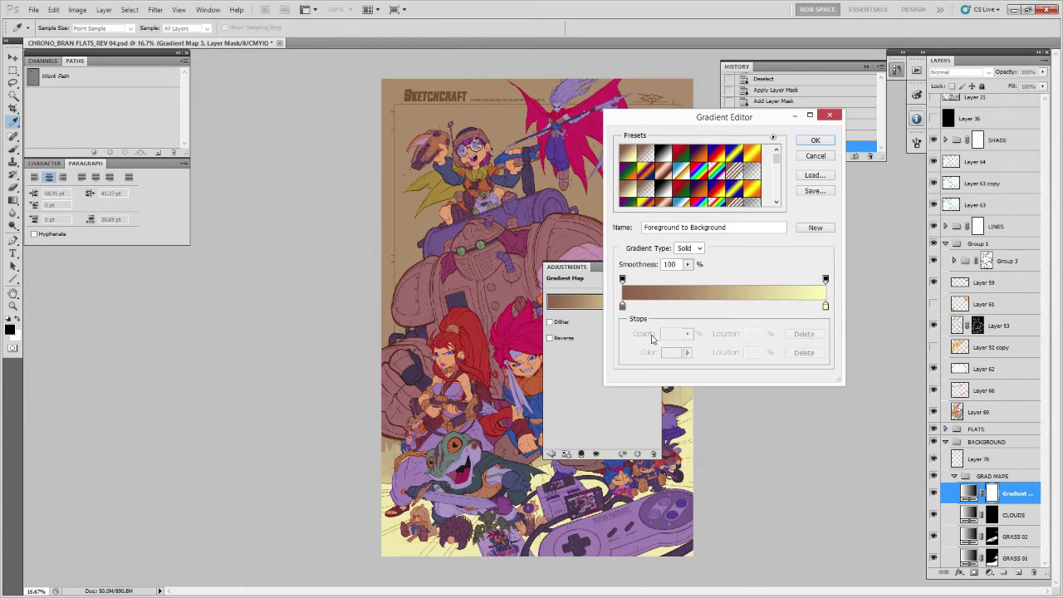
pyautogui.click(732, 306)
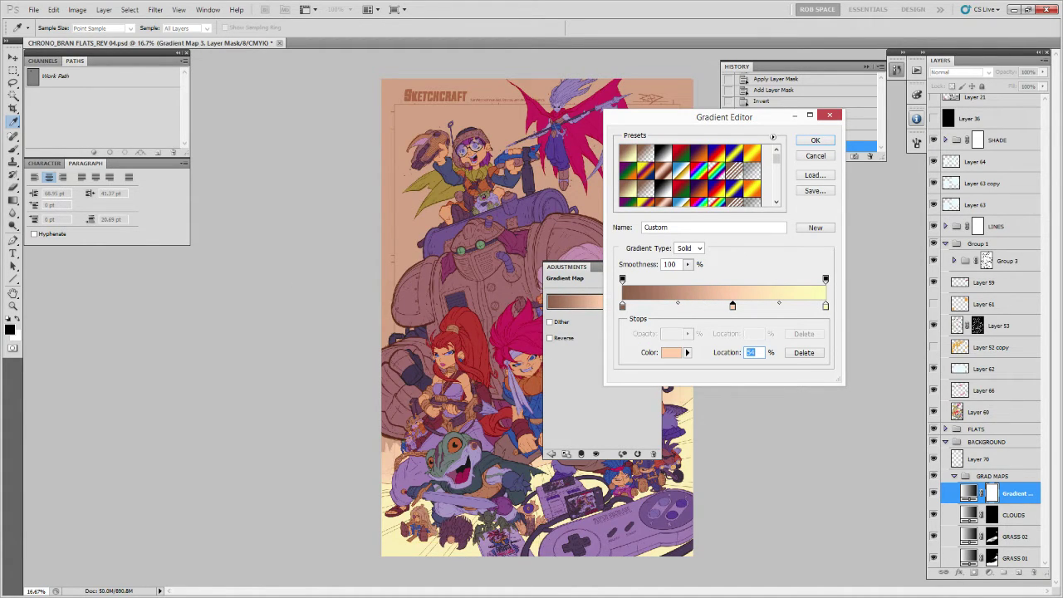
pyautogui.click(814, 141)
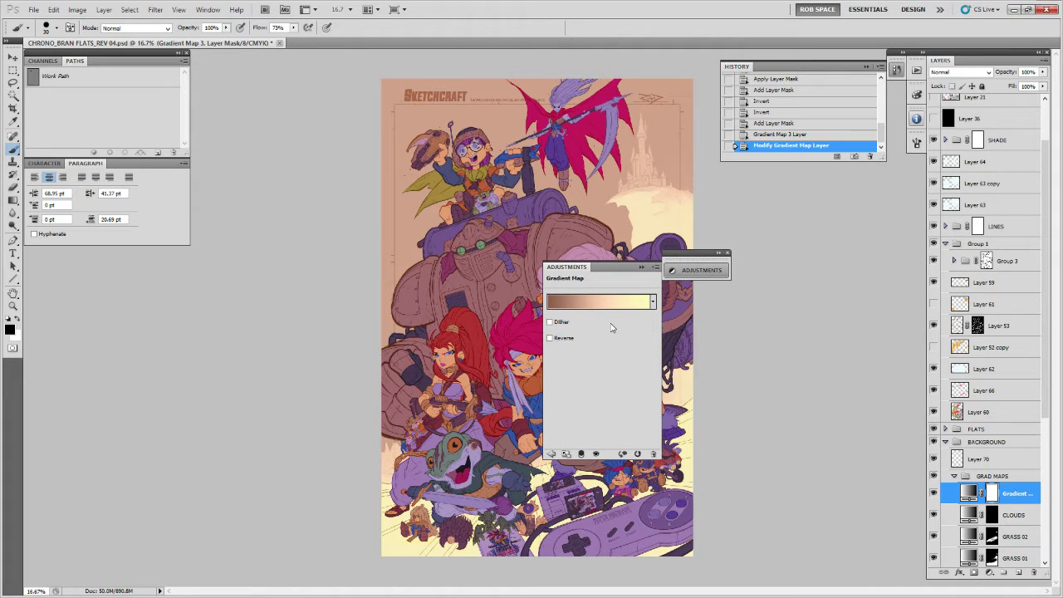
pyautogui.click(975, 73)
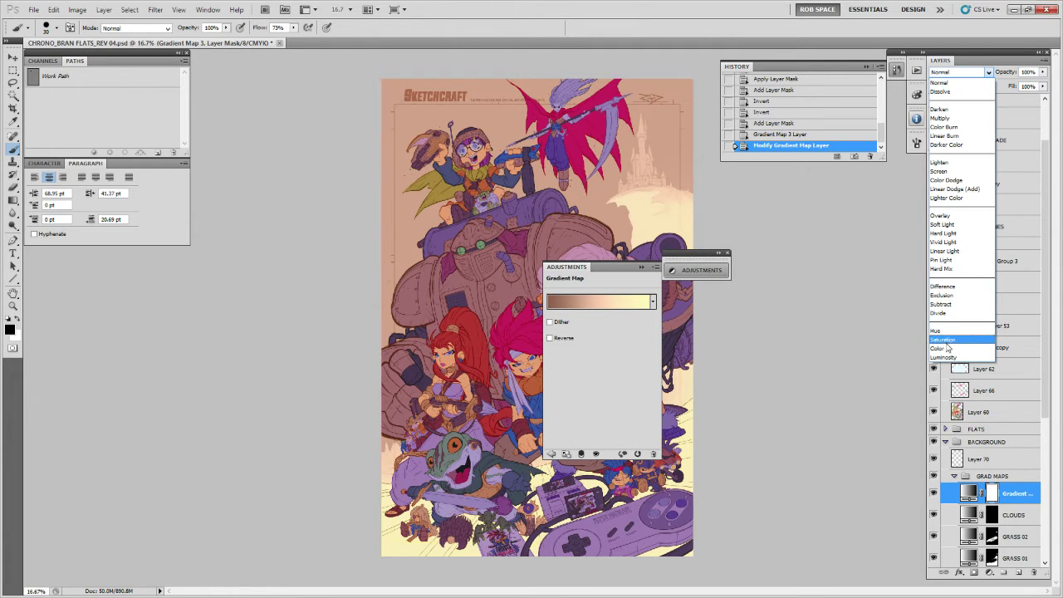
pyautogui.click(945, 348)
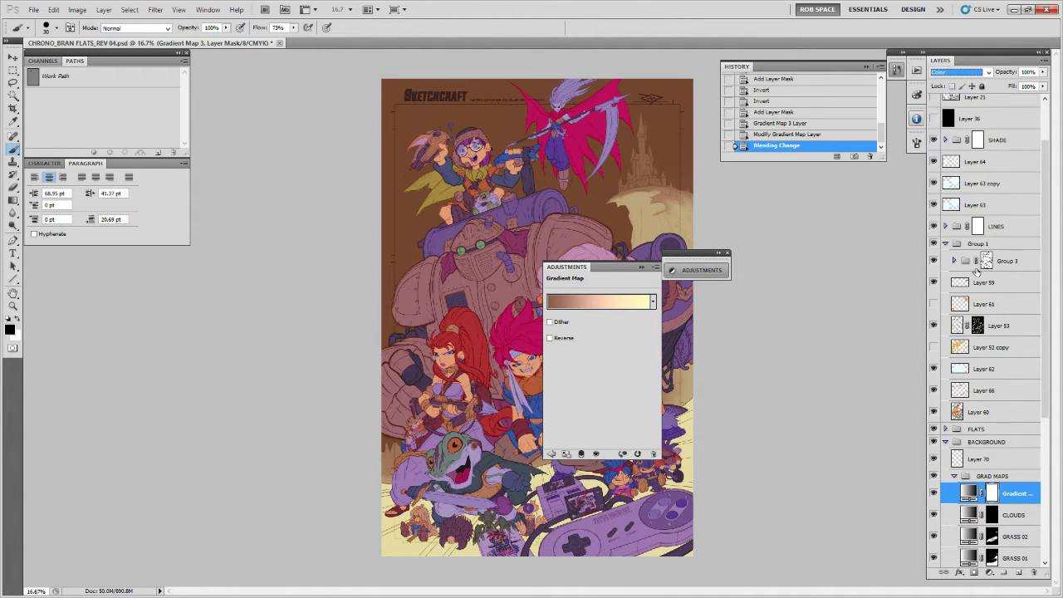
# Duplicate the new gradient map layer, set the copy's blend mode to Normal and lower its opacity to 30%.
pyautogui.hotkey('ctrl', 'j')
pyautogui.click(955, 72)
pyautogui.click(945, 83)
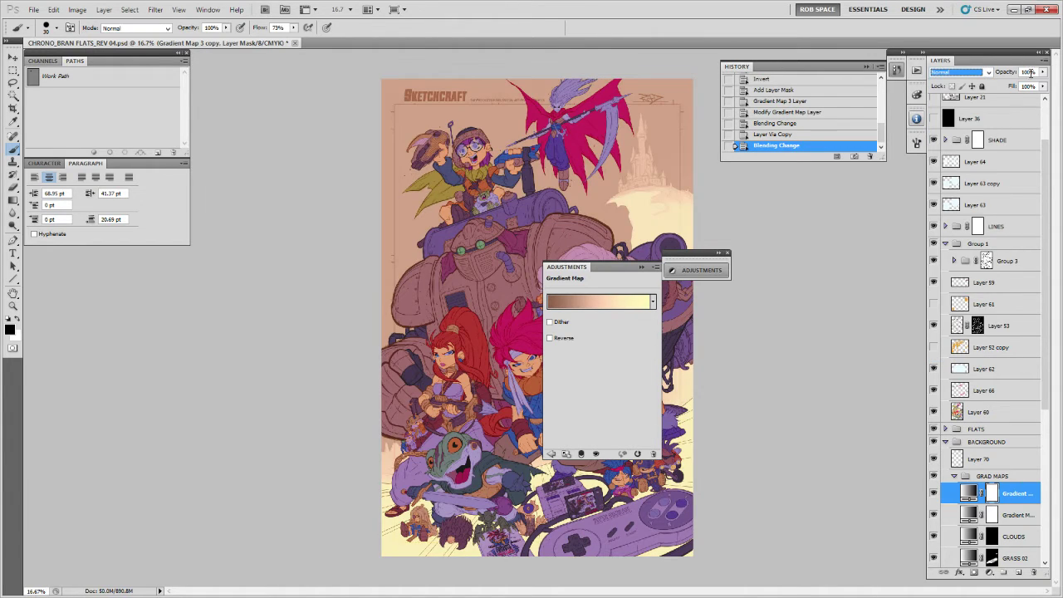
pyautogui.click(1042, 73)
pyautogui.moveTo(1036, 86); pyautogui.dragTo(1010, 90)
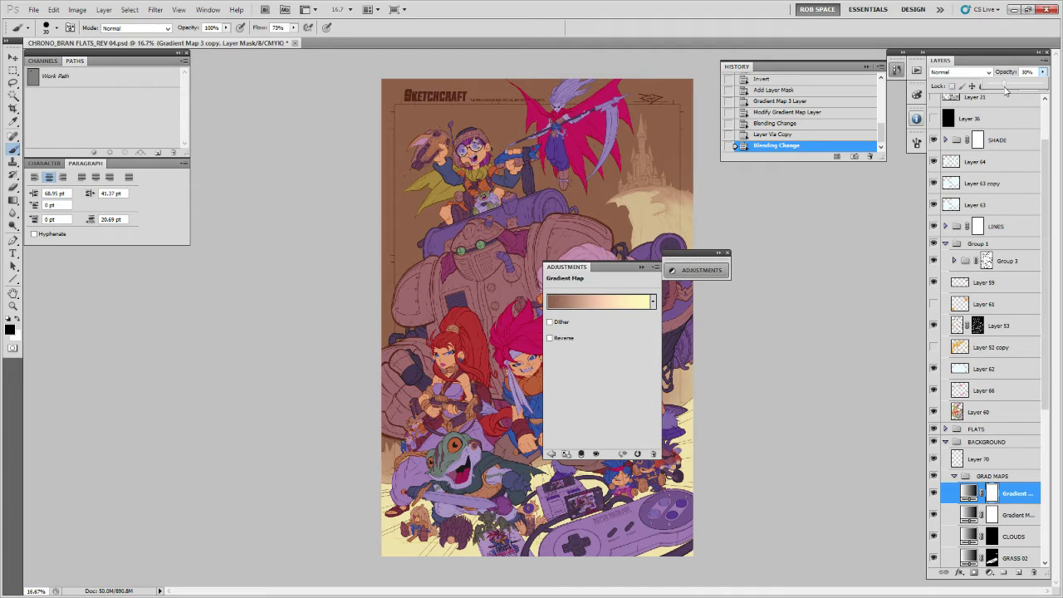
pyautogui.moveTo(1005, 90); pyautogui.dragTo(1004, 90)
# Group the two new gradient map layers and name the group CASTLE ROCK.
pyautogui.keyDown('shift'); pyautogui.click(1003, 515); pyautogui.keyUp('shift')
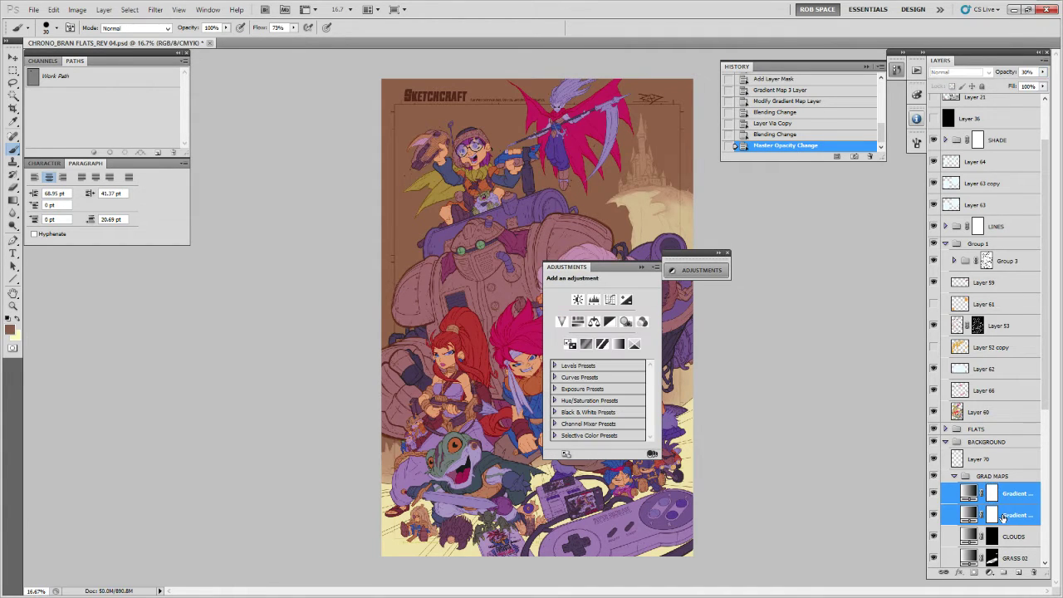
pyautogui.hotkey('ctrl', 'g')
pyautogui.doubleClick(997, 490)
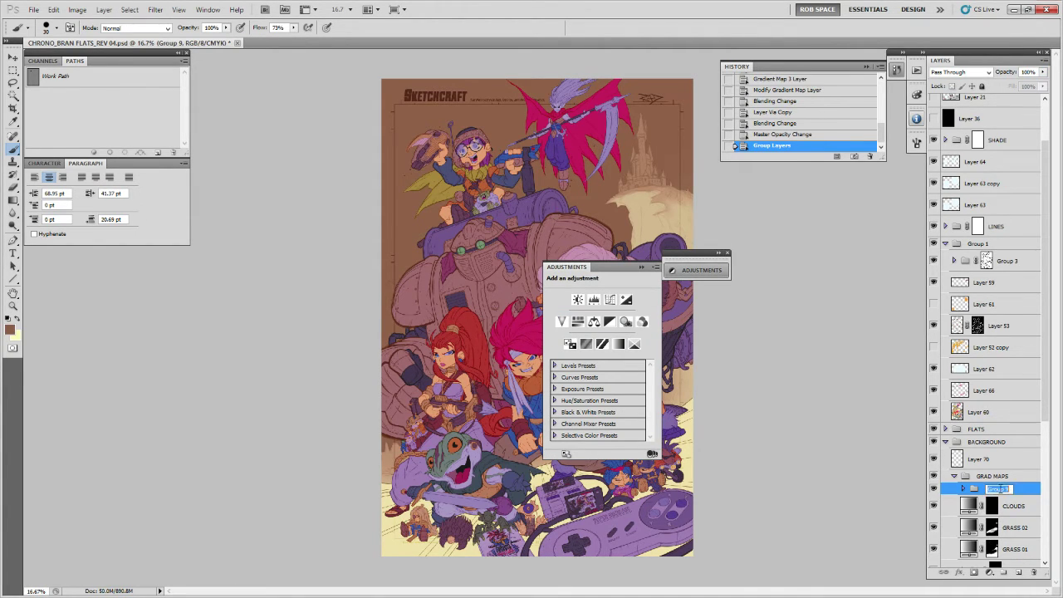
pyautogui.write('c')
pyautogui.moveTo(1008, 486); pyautogui.dragTo(955, 487)
pyautogui.write('CASTLE RC')
pyautogui.write('CK')
pyautogui.press('Return')
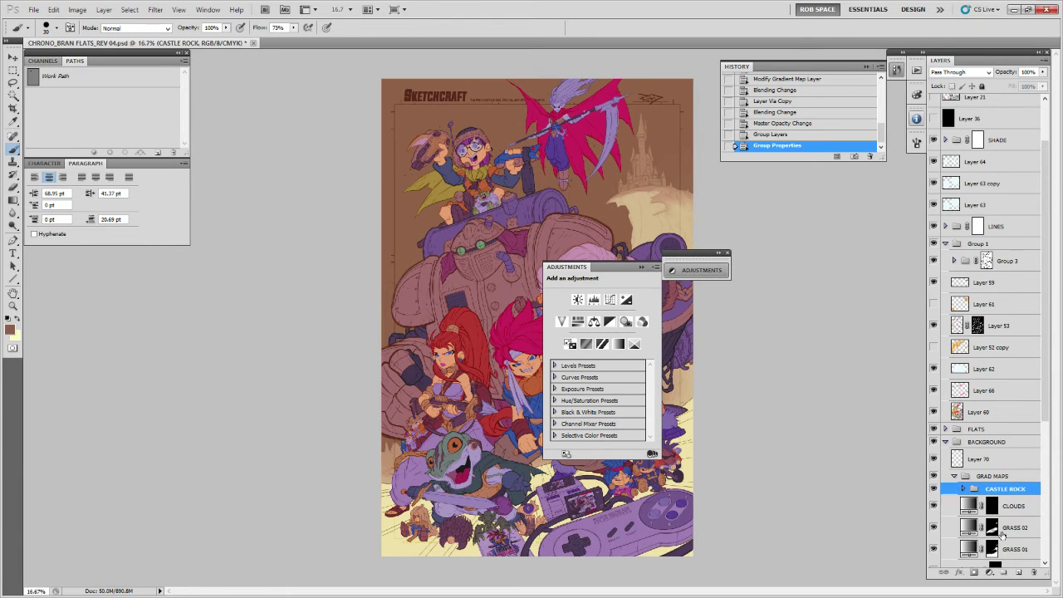
# Add a layer mask to the CASTLE ROCK group, invert it to black and close the Adjustments panel.
pyautogui.click(974, 572)
pyautogui.hotkey('ctrl', 'i')
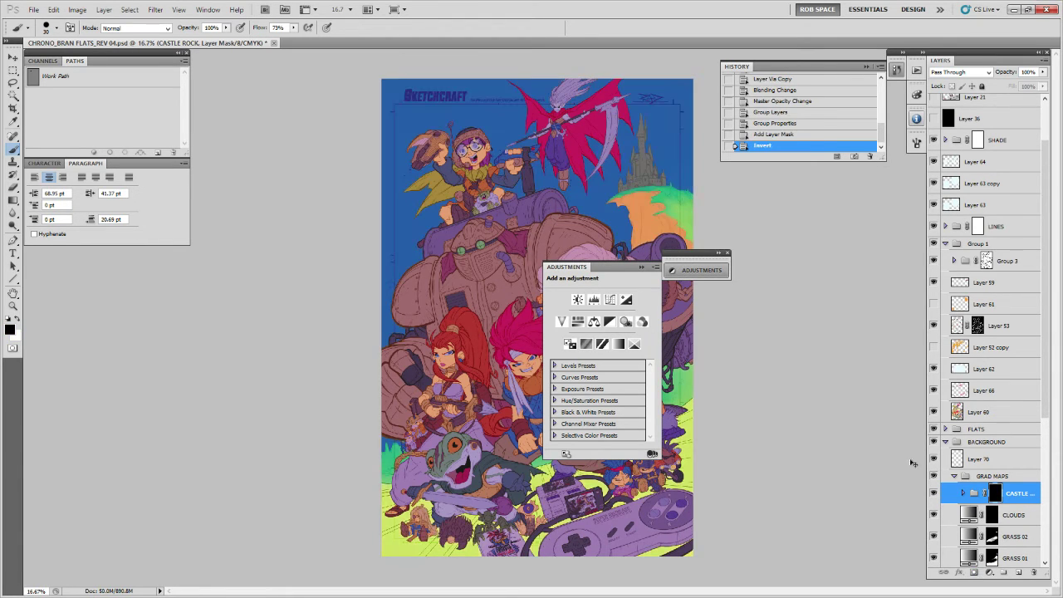
pyautogui.click(727, 253)
# Lasso the castle's walls and central tower below the roofs and fill them with white in the CASTLE ROCK mask, then deselect.
pyautogui.press('z')
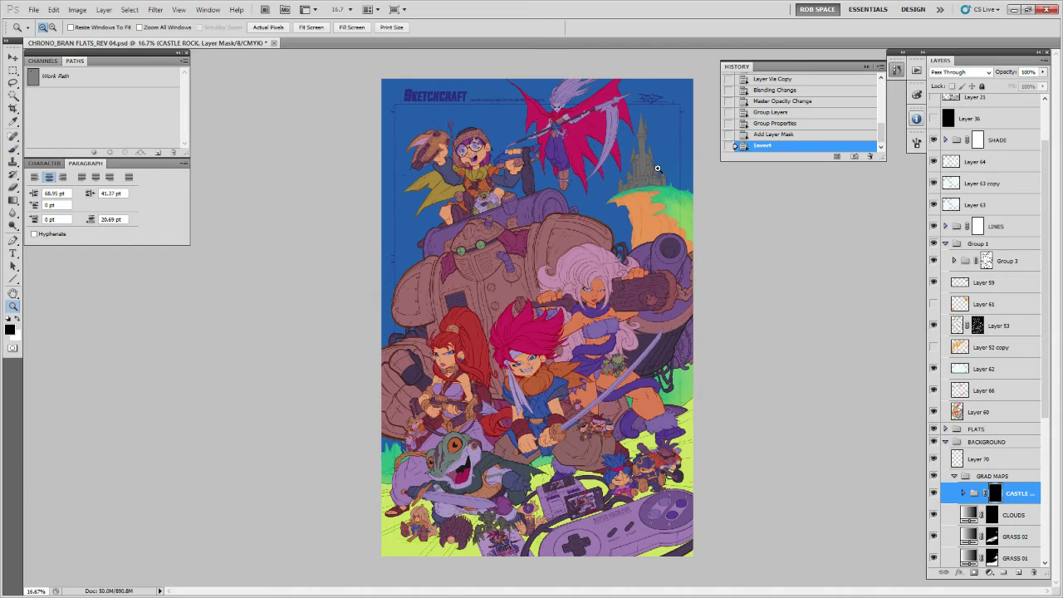
pyautogui.click(655, 169)
pyautogui.click(655, 170)
pyautogui.click(655, 170)
pyautogui.click(630, 186)
pyautogui.click(630, 187)
pyautogui.moveTo(636, 213); pyautogui.dragTo(665, 347)
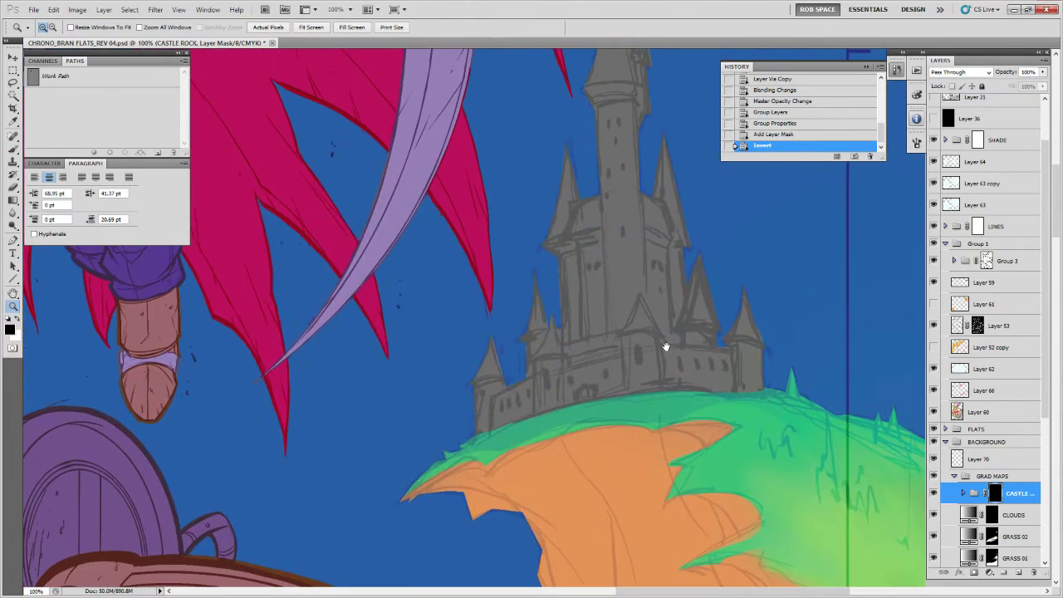
pyautogui.moveTo(717, 427); pyautogui.dragTo(695, 431)
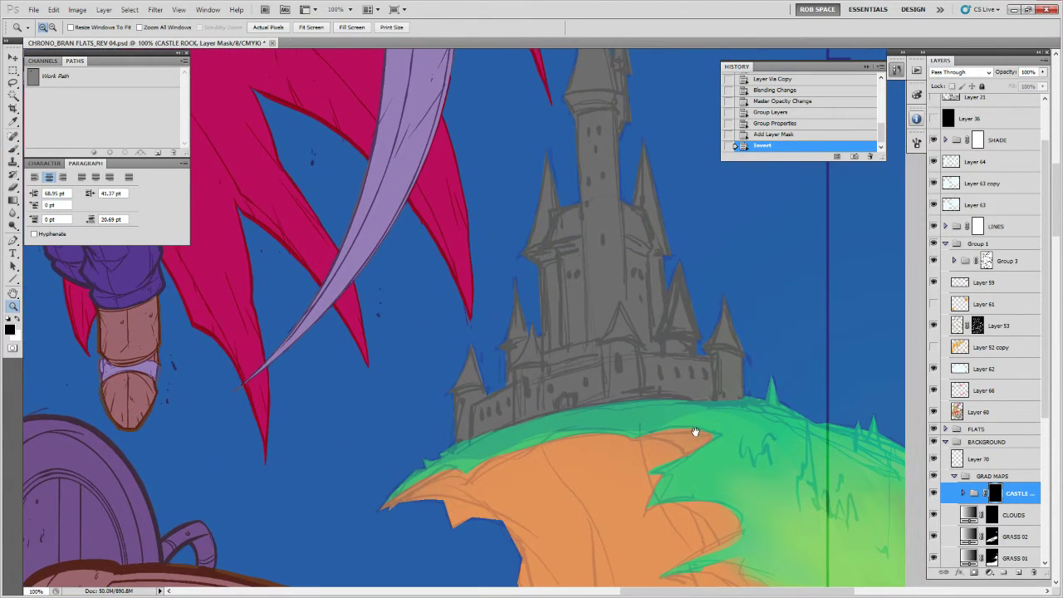
pyautogui.press('l')
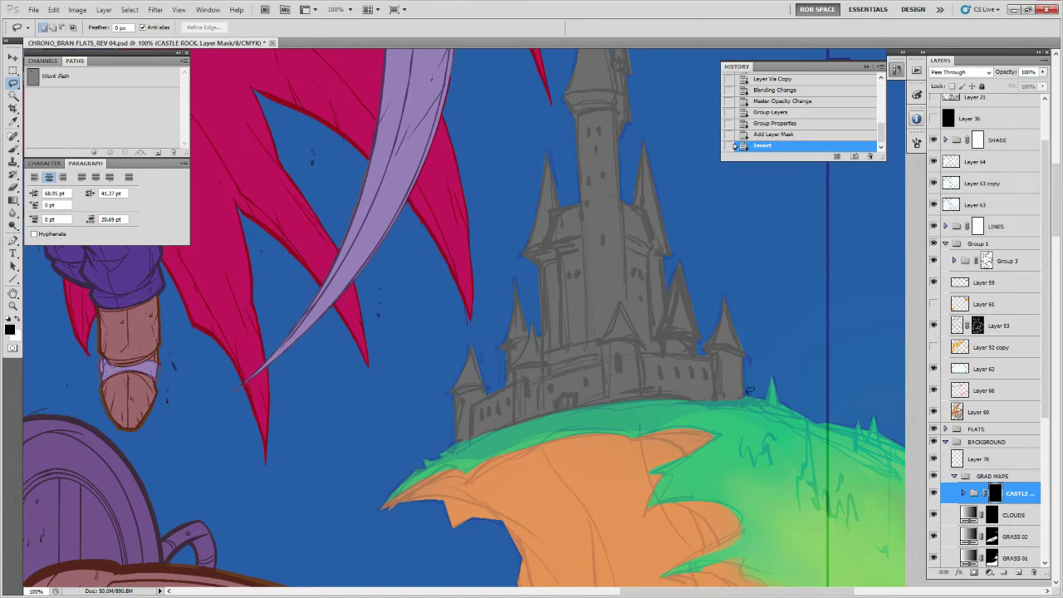
pyautogui.moveTo(748, 390)
pyautogui.mouseDown()
pyautogui.moveTo(742, 349)
pyautogui.moveTo(702, 351)
pyautogui.moveTo(688, 333)
pyautogui.moveTo(659, 338)
pyautogui.moveTo(661, 250)
pyautogui.moveTo(649, 253)
pyautogui.moveTo(683, 349)
pyautogui.moveTo(656, 341)
pyautogui.moveTo(643, 202)
pyautogui.moveTo(608, 201)
pyautogui.moveTo(611, 293)
pyautogui.moveTo(601, 295)
pyautogui.moveTo(613, 325)
pyautogui.moveTo(557, 349)
pyautogui.moveTo(575, 458)
pyautogui.moveTo(538, 463)
pyautogui.moveTo(556, 429)
pyautogui.moveTo(539, 436)
pyautogui.moveTo(526, 482)
pyautogui.moveTo(484, 486)
pyautogui.moveTo(485, 533)
pyautogui.moveTo(551, 515)
pyautogui.mouseUp()
pyautogui.press('space')
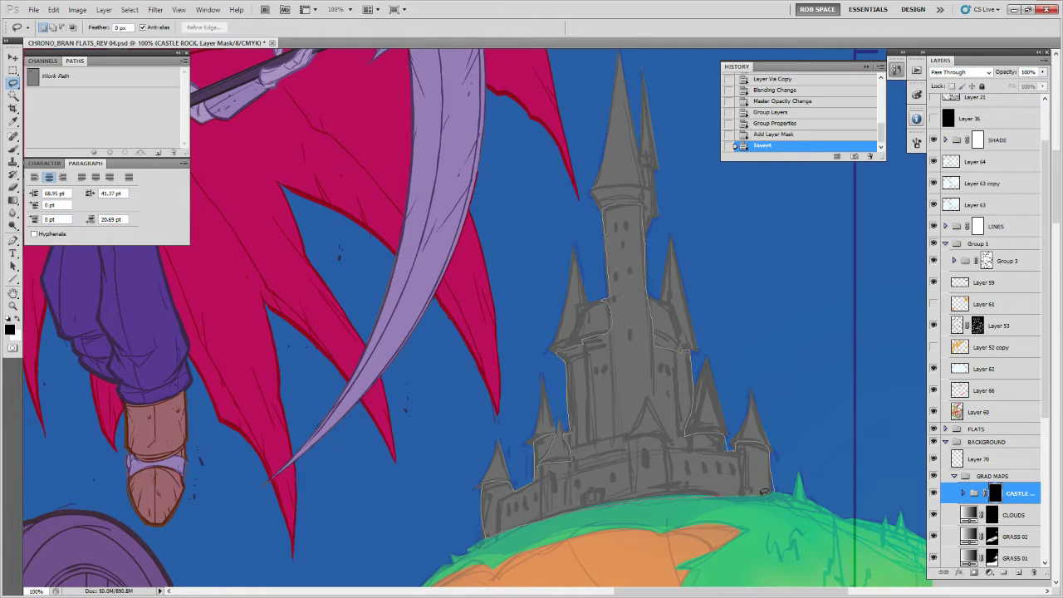
pyautogui.moveTo(763, 491); pyautogui.dragTo(766, 493)
pyautogui.hotkey('alt', 'BackSpace')
pyautogui.hotkey('ctrl', 'BackSpace')
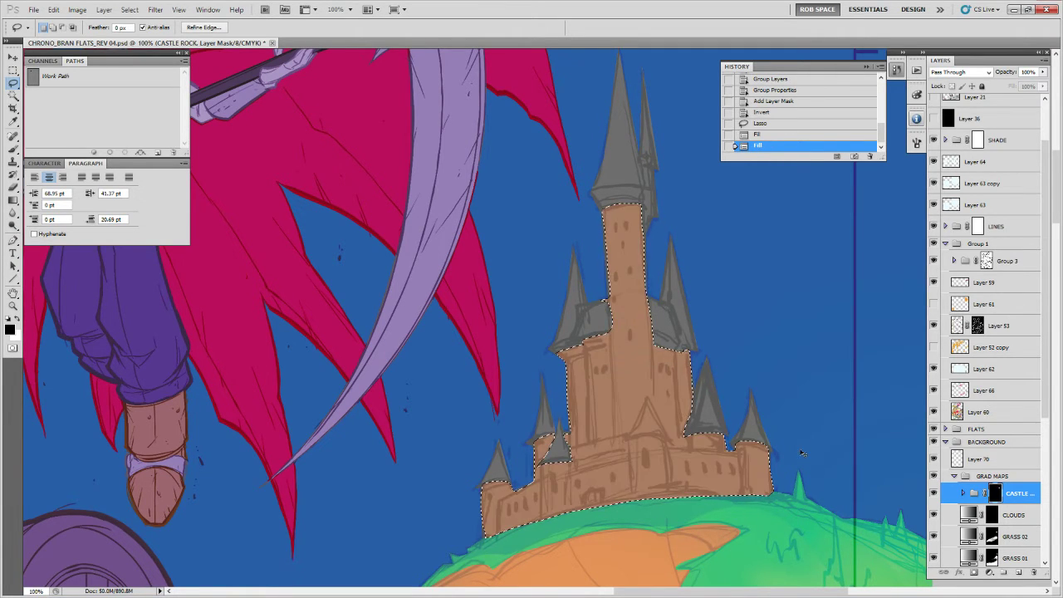
pyautogui.hotkey('ctrl', 'd')
# Touch up the CASTLE ROCK mask along the castle's base and lower walls with a 50 px brush, alternating black and white.
pyautogui.scroll(-1, 782, 440)
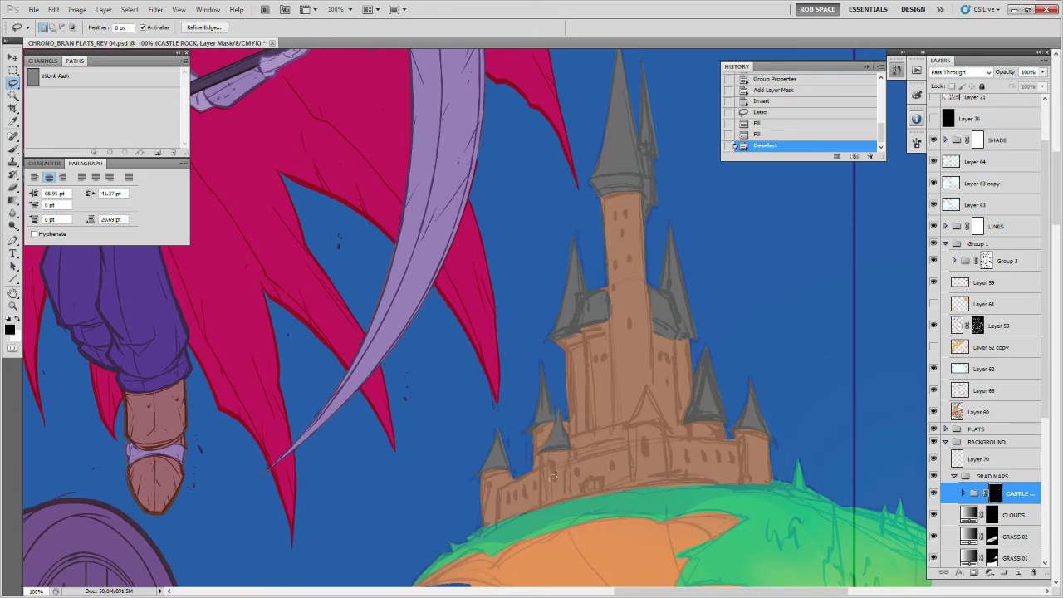
pyautogui.press('b')
pyautogui.rightClick(552, 477)
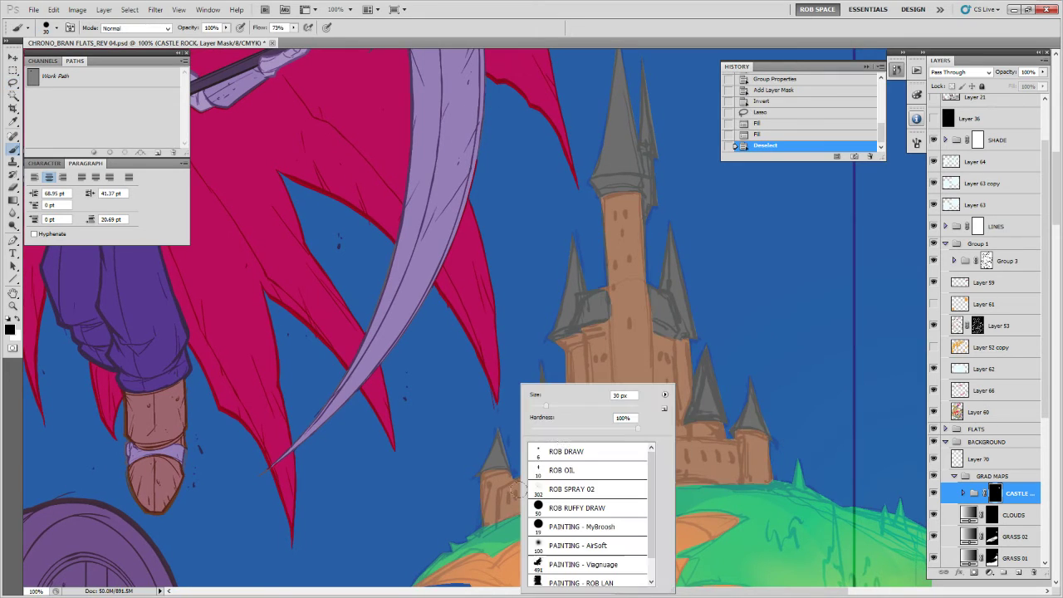
pyautogui.doubleClick(588, 526)
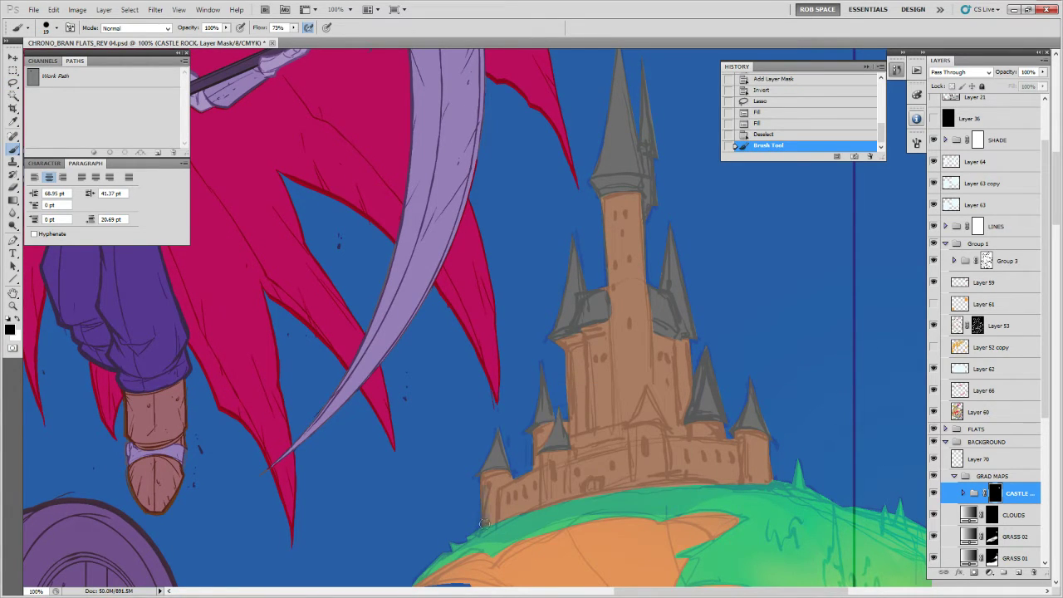
pyautogui.rightClick(486, 512)
pyautogui.click(564, 507)
pyautogui.click(489, 505)
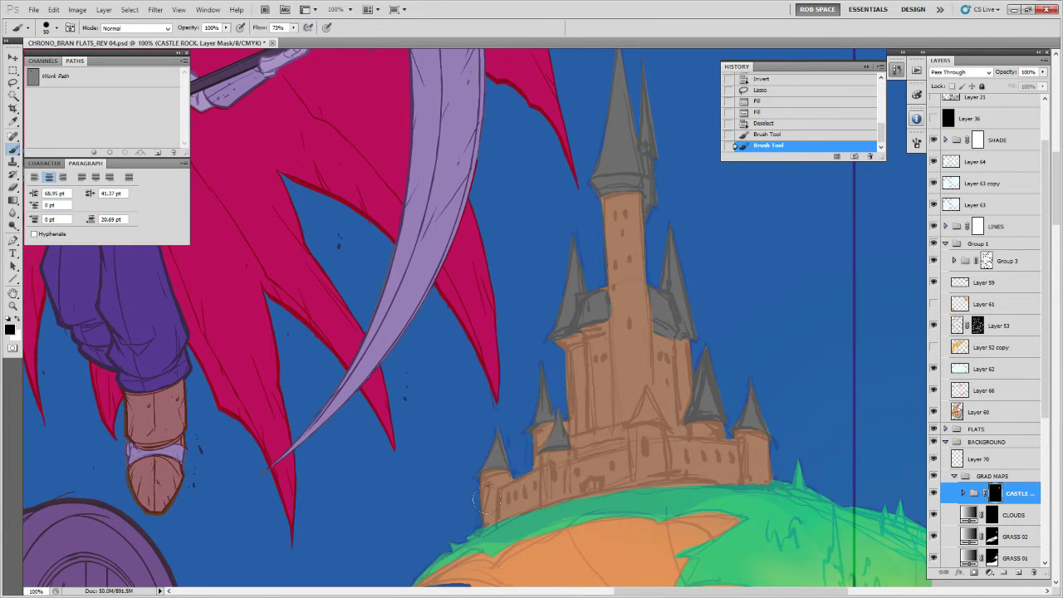
pyautogui.press('x')
pyautogui.click(484, 523)
pyautogui.moveTo(528, 528)
pyautogui.mouseDown()
pyautogui.moveTo(588, 417)
pyautogui.moveTo(538, 415)
pyautogui.moveTo(552, 427)
pyautogui.mouseUp()
pyautogui.press('x')
pyautogui.press('x')
pyautogui.click(556, 408)
pyautogui.moveTo(651, 388); pyautogui.dragTo(548, 445)
pyautogui.press('x')
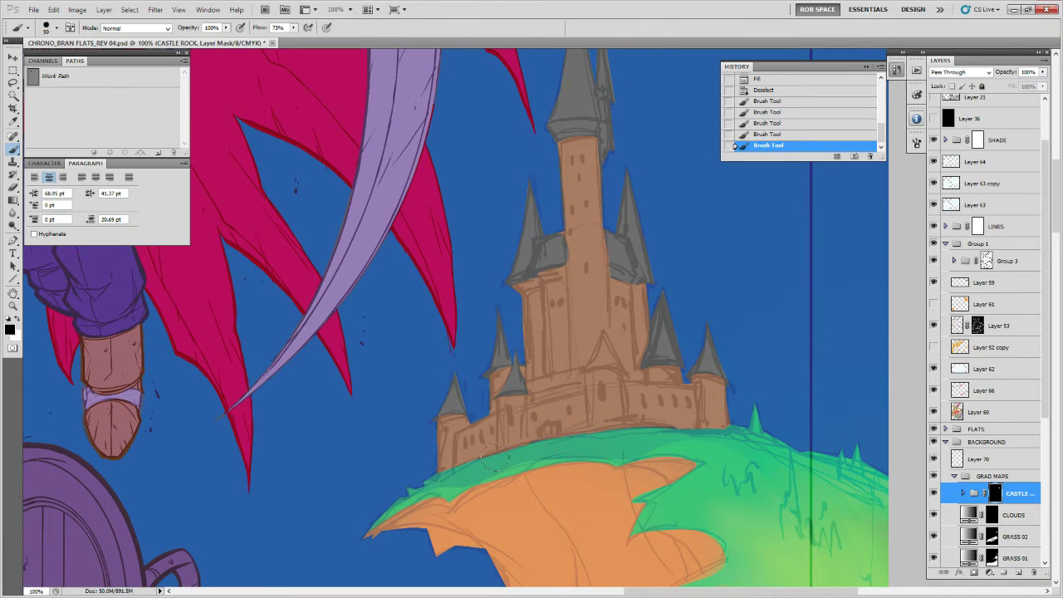
# Refine the upper walls in the CASTLE ROCK mask and paint in the small turret beside the tallest tower.
pyautogui.click(724, 430)
pyautogui.scroll(2, 564, 343)
pyautogui.hscroll(1, 565, 343)
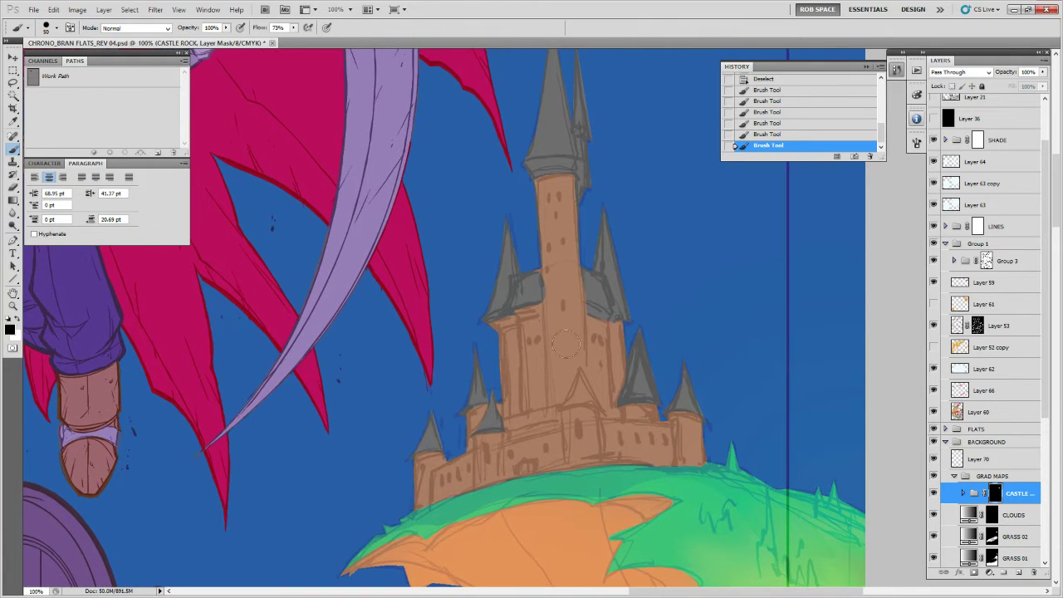
pyautogui.click(531, 264)
pyautogui.press('x')
pyautogui.scroll(3, 548, 211)
pyautogui.press('x')
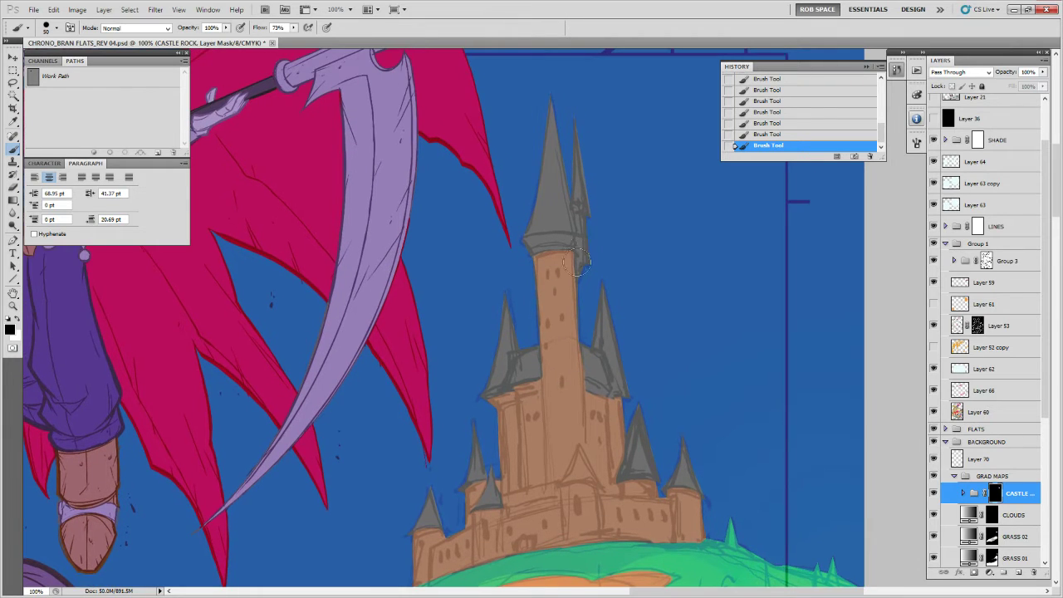
pyautogui.press('x')
pyautogui.moveTo(579, 236)
pyautogui.mouseDown()
pyautogui.moveTo(578, 219)
pyautogui.moveTo(584, 249)
pyautogui.moveTo(581, 231)
pyautogui.mouseUp()
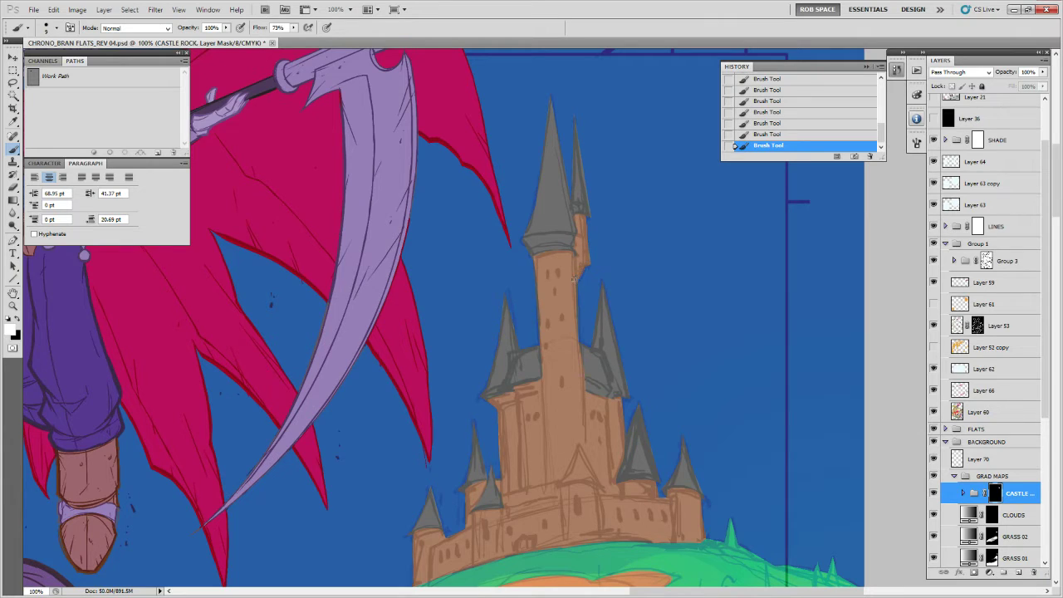
pyautogui.moveTo(619, 432); pyautogui.dragTo(612, 390)
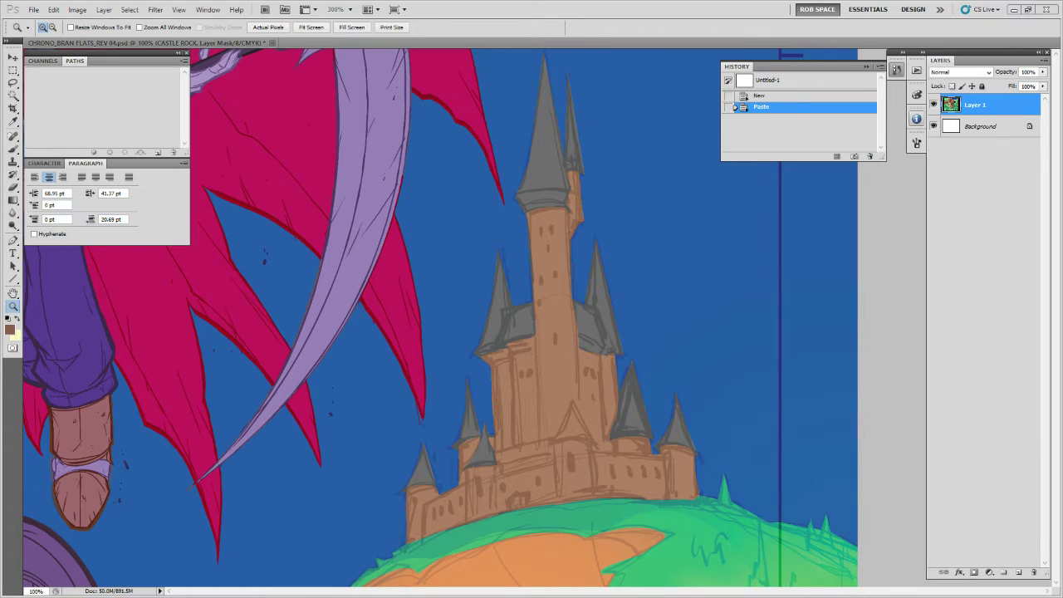
# Add a red gradient map layer above CASTLE ROCK, set its blend mode to Color and fill its mask with black.
pyautogui.press('b')
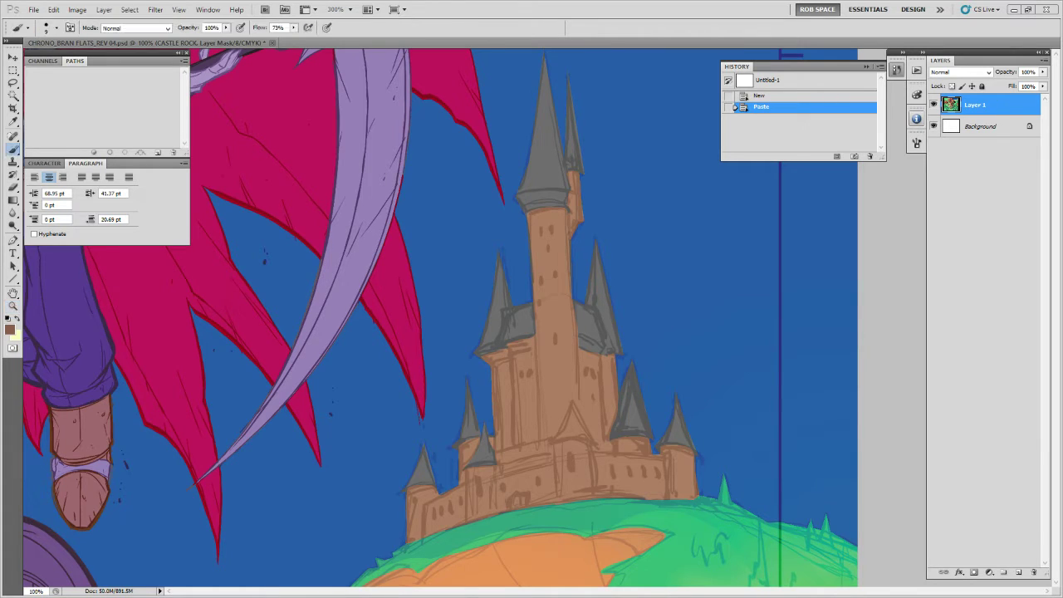
pyautogui.press('x')
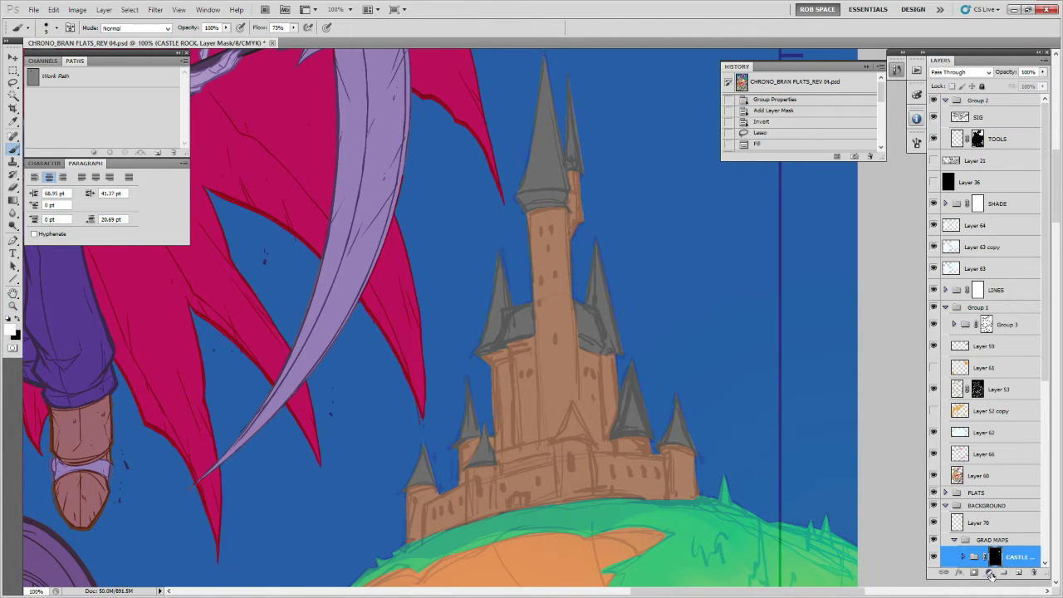
pyautogui.click(989, 573)
pyautogui.click(980, 548)
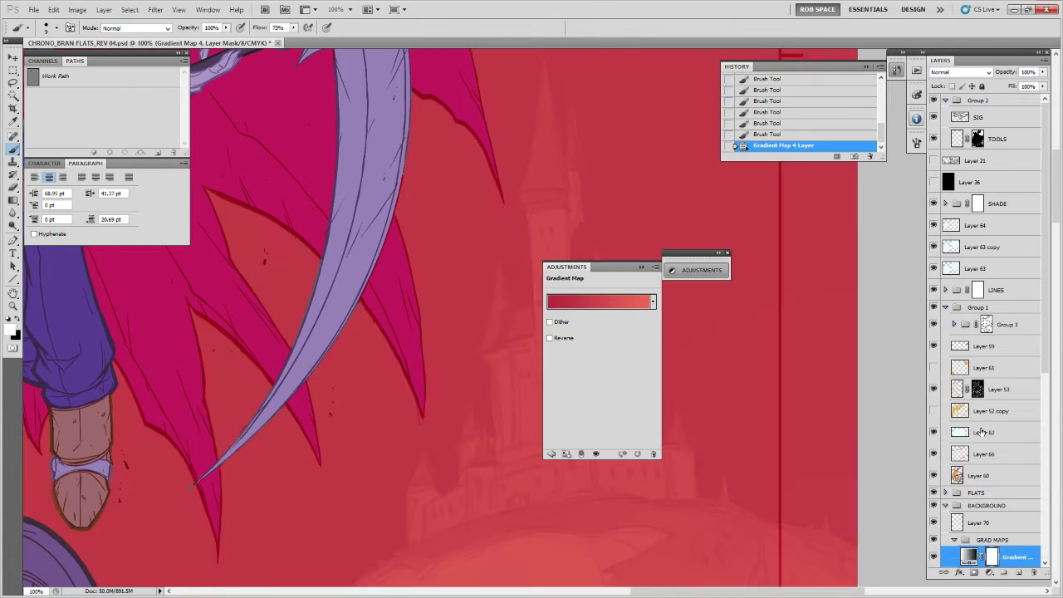
pyautogui.click(967, 73)
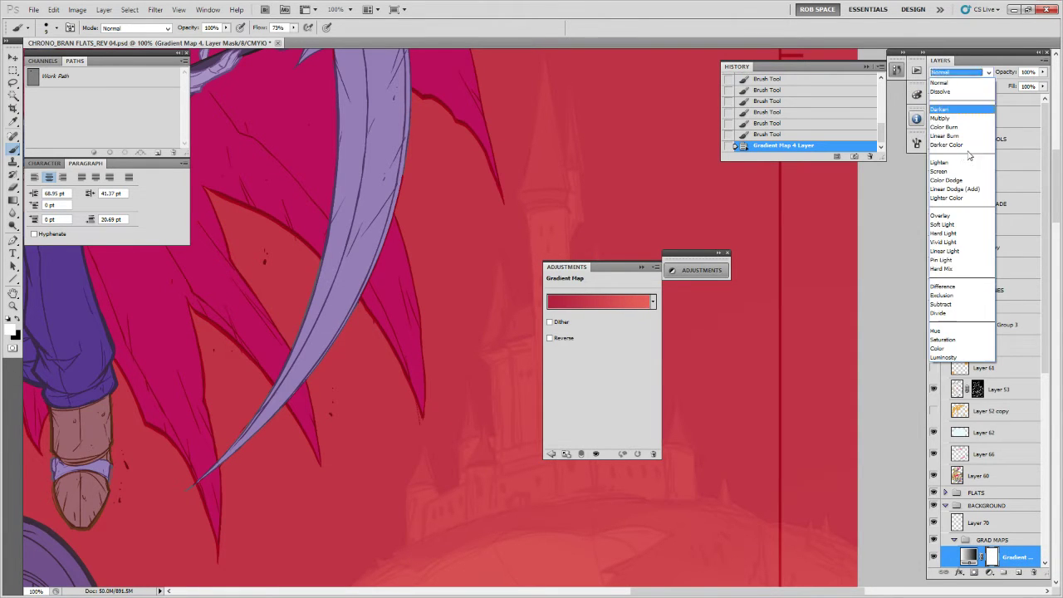
pyautogui.click(938, 348)
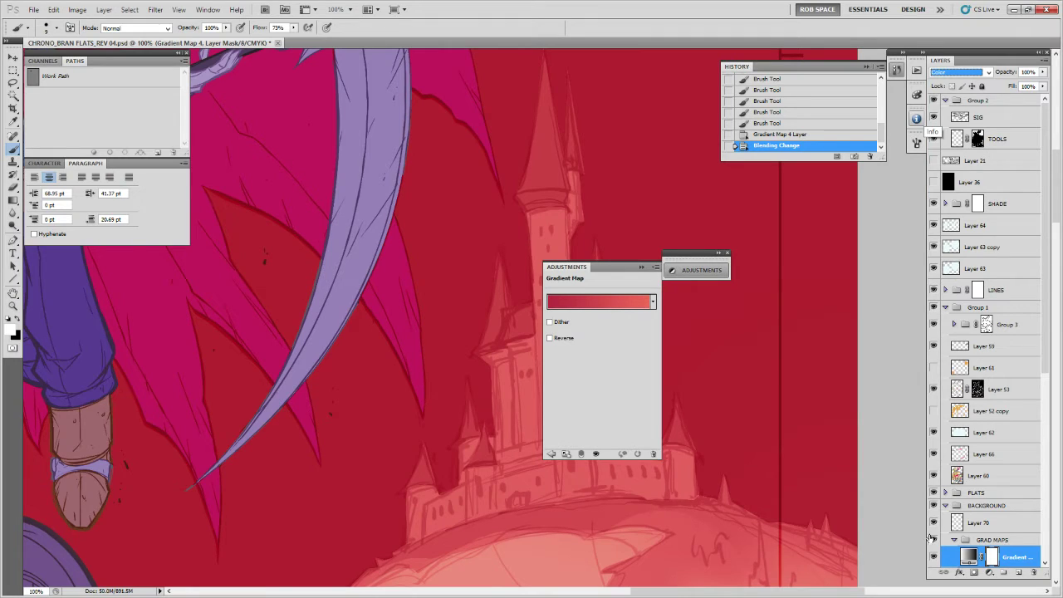
pyautogui.click(994, 558)
pyautogui.hotkey('alt', 'BackSpace')
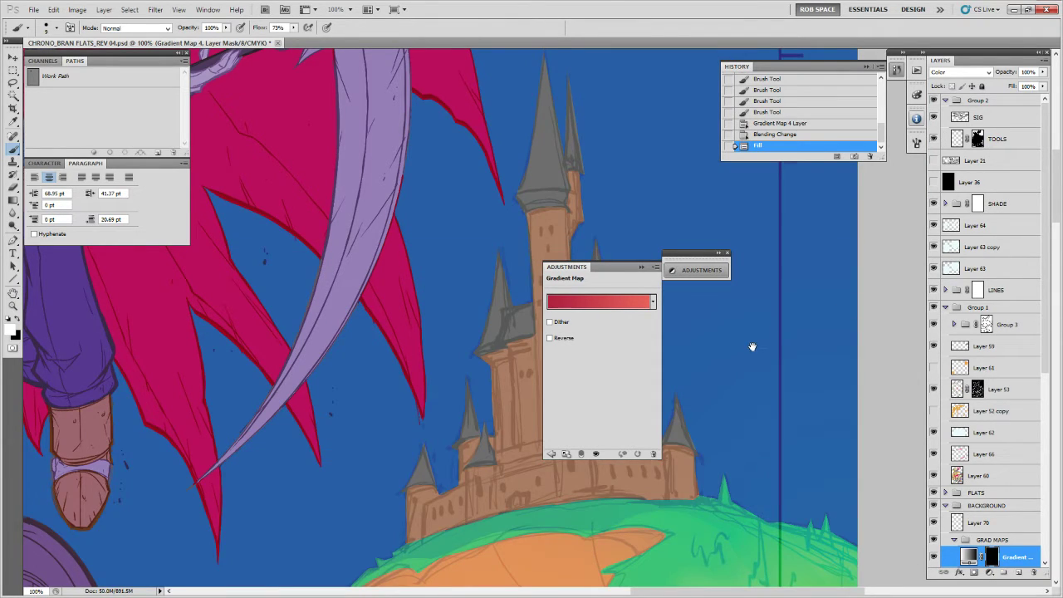
pyautogui.scroll(1, 738, 345)
pyautogui.click(726, 252)
pyautogui.moveTo(722, 289); pyautogui.dragTo(721, 298)
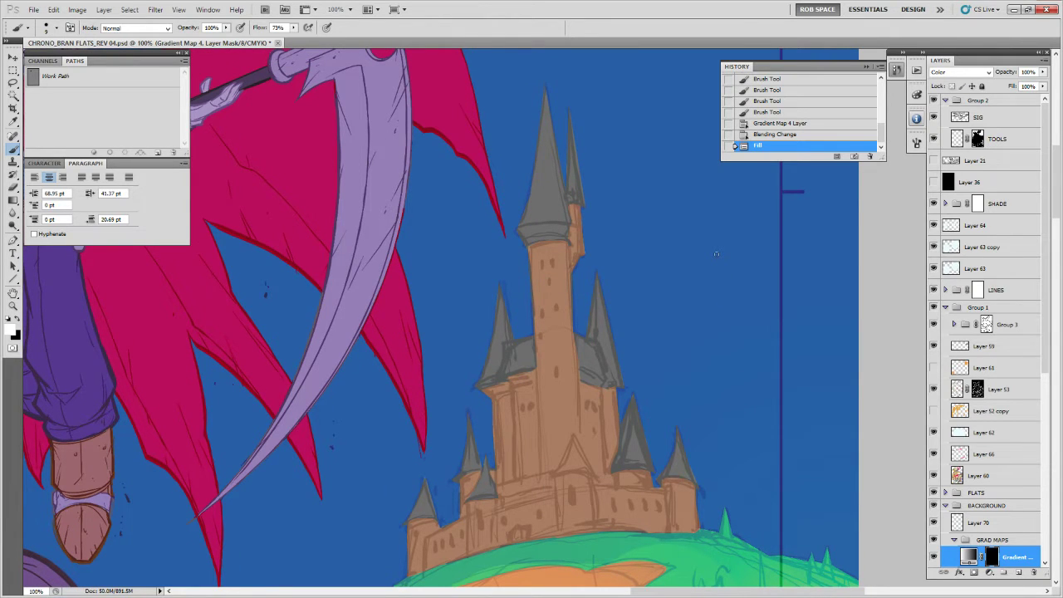
# Lasso the two spires atop the tallest tower and fill them with white in the red gradient map's mask.
pyautogui.press('l')
pyautogui.scroll(1, 586, 209)
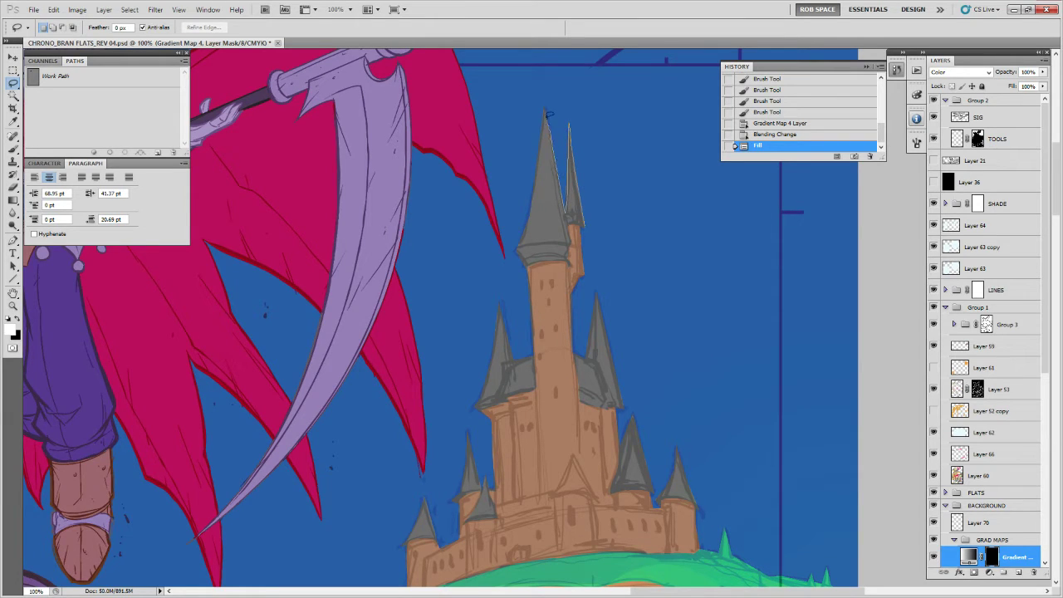
pyautogui.moveTo(549, 114)
pyautogui.mouseDown()
pyautogui.moveTo(520, 253)
pyautogui.moveTo(571, 246)
pyautogui.moveTo(568, 230)
pyautogui.moveTo(569, 244)
pyautogui.mouseUp()
pyautogui.hotkey('alt', 'BackSpace')
pyautogui.moveTo(659, 327); pyautogui.dragTo(655, 301)
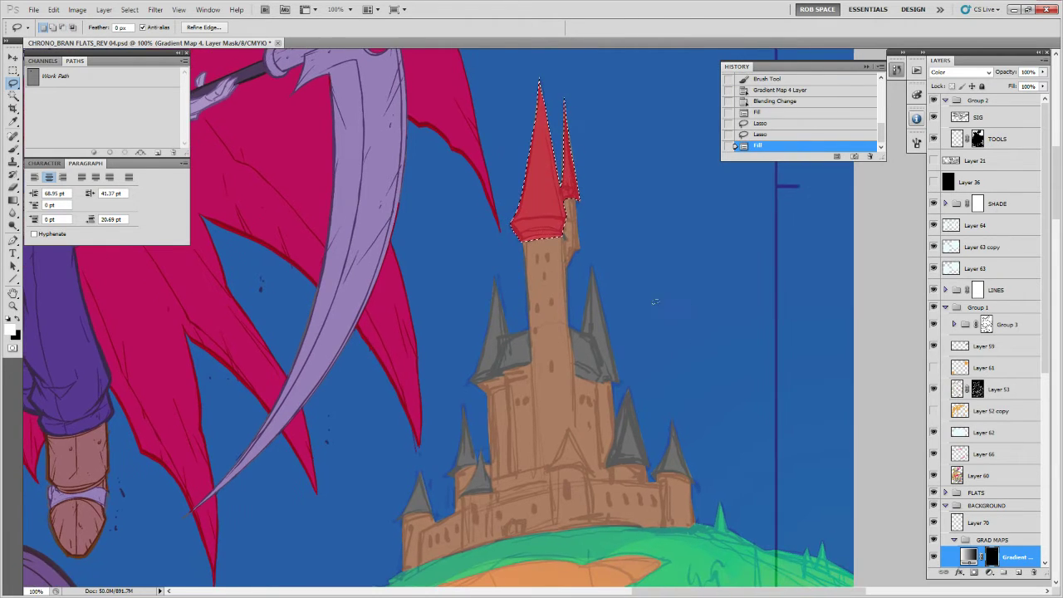
pyautogui.hotkey('ctrl', 'd')
# Lasso the pointed roofs on both sides of the central tower and fill them with white in the mask.
pyautogui.moveTo(527, 329)
pyautogui.mouseDown()
pyautogui.moveTo(512, 332)
pyautogui.moveTo(495, 279)
pyautogui.moveTo(472, 380)
pyautogui.mouseUp()
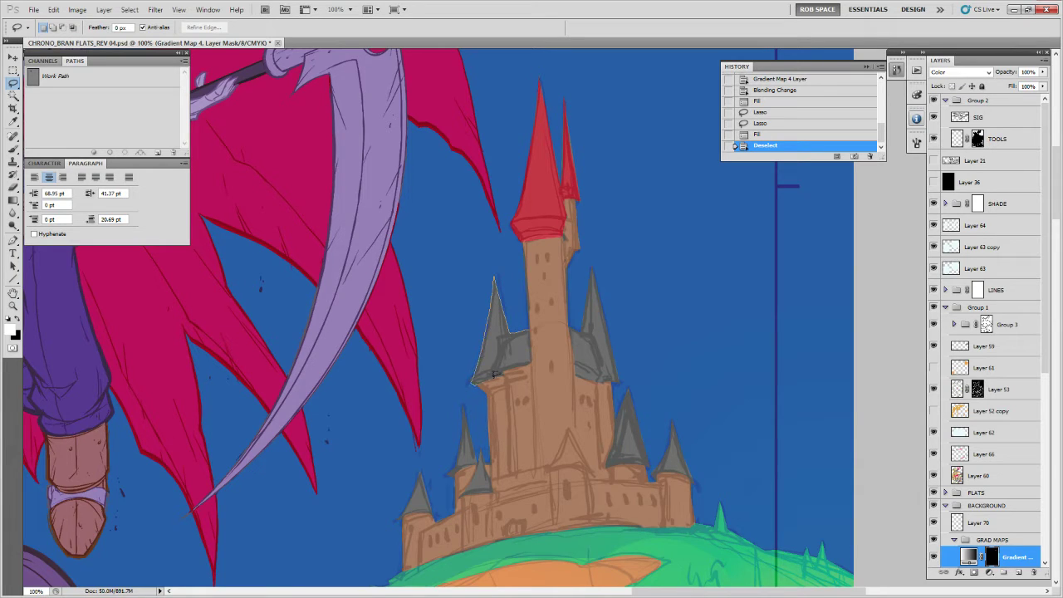
pyautogui.moveTo(530, 326); pyautogui.dragTo(531, 325)
pyautogui.moveTo(621, 318); pyautogui.dragTo(603, 291)
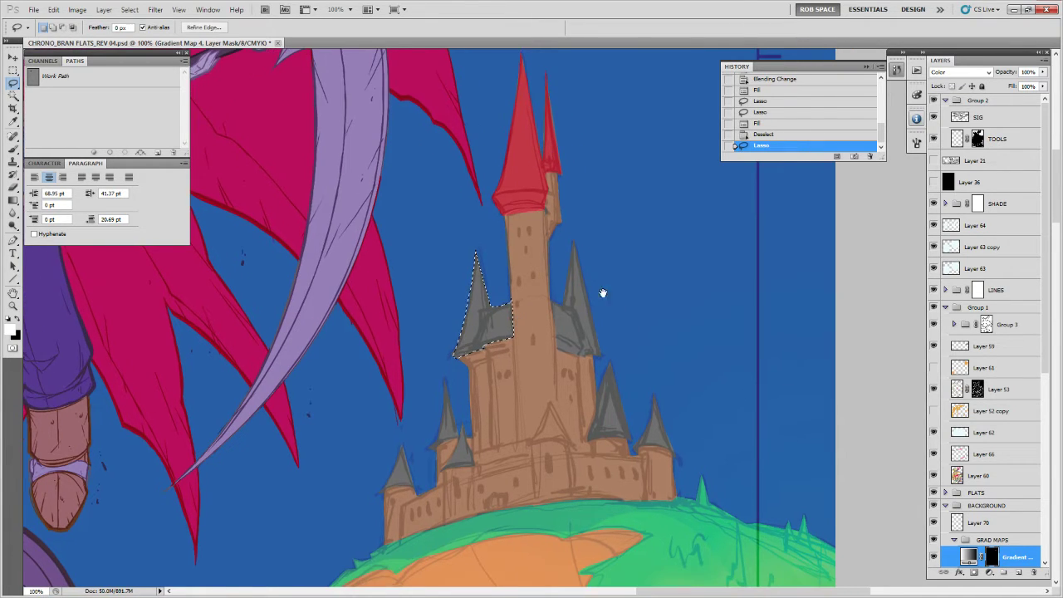
pyautogui.moveTo(574, 238)
pyautogui.keyDown('shift'); pyautogui.mouseDown()
pyautogui.moveTo(599, 356)
pyautogui.moveTo(562, 347)
pyautogui.moveTo(554, 305)
pyautogui.moveTo(566, 295)
pyautogui.moveTo(578, 219)
pyautogui.moveTo(573, 236)
pyautogui.mouseUp(); pyautogui.keyUp('shift')
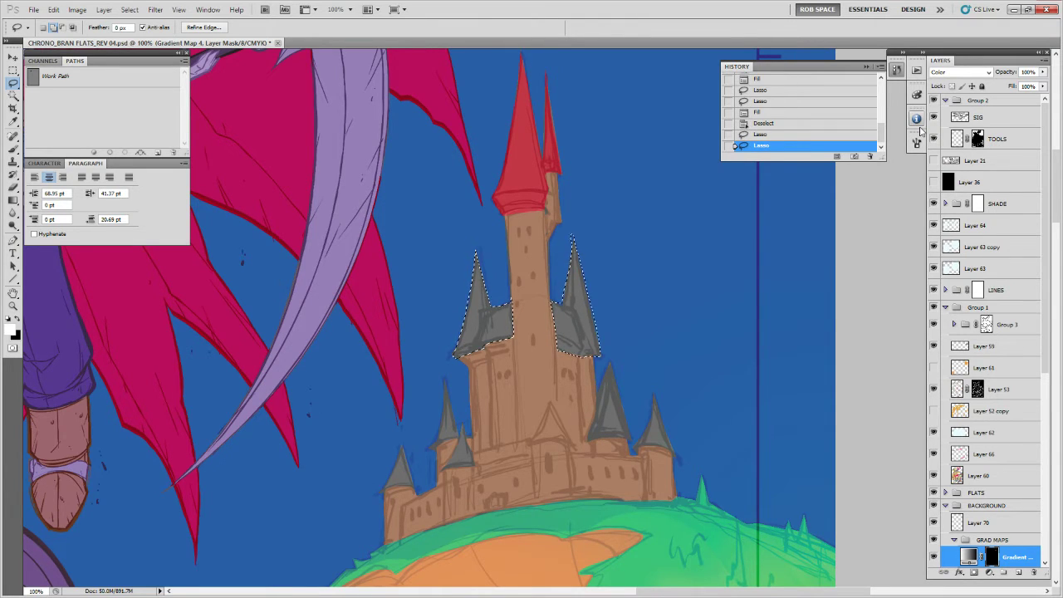
pyautogui.hotkey('ctrl', 'BackSpace')
pyautogui.hotkey('ctrl', 'd')
# Lasso the two lower spires on the castle's right side and fill them with white in the mask.
pyautogui.scroll(-3, 585, 274)
pyautogui.hscroll(1, 585, 274)
pyautogui.moveTo(586, 278)
pyautogui.mouseDown()
pyautogui.moveTo(603, 317)
pyautogui.moveTo(600, 351)
pyautogui.mouseUp()
pyautogui.moveTo(575, 300); pyautogui.dragTo(586, 276)
pyautogui.moveTo(617, 358)
pyautogui.mouseDown()
pyautogui.moveTo(647, 365)
pyautogui.moveTo(638, 332)
pyautogui.moveTo(611, 366)
pyautogui.mouseUp()
pyautogui.hscroll(-3, 749, 325)
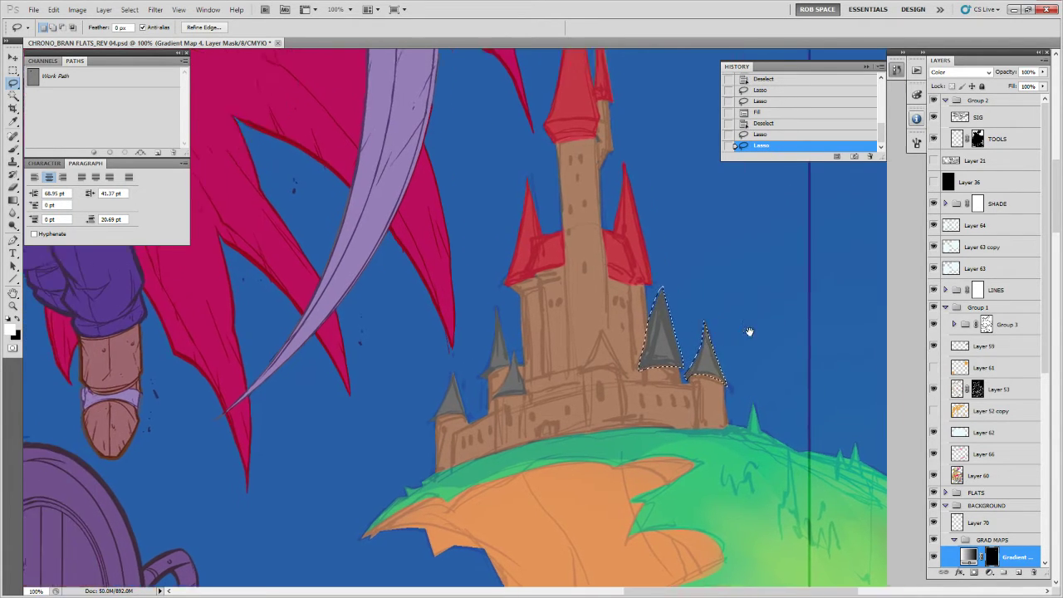
pyautogui.hotkey('alt', 'BackSpace')
# Lasso the three small spires on the castle's left side, fill them with white in the mask and deselect.
pyautogui.moveTo(515, 296)
pyautogui.mouseDown()
pyautogui.moveTo(541, 389)
pyautogui.moveTo(508, 394)
pyautogui.moveTo(527, 364)
pyautogui.moveTo(500, 371)
pyautogui.moveTo(514, 298)
pyautogui.mouseUp()
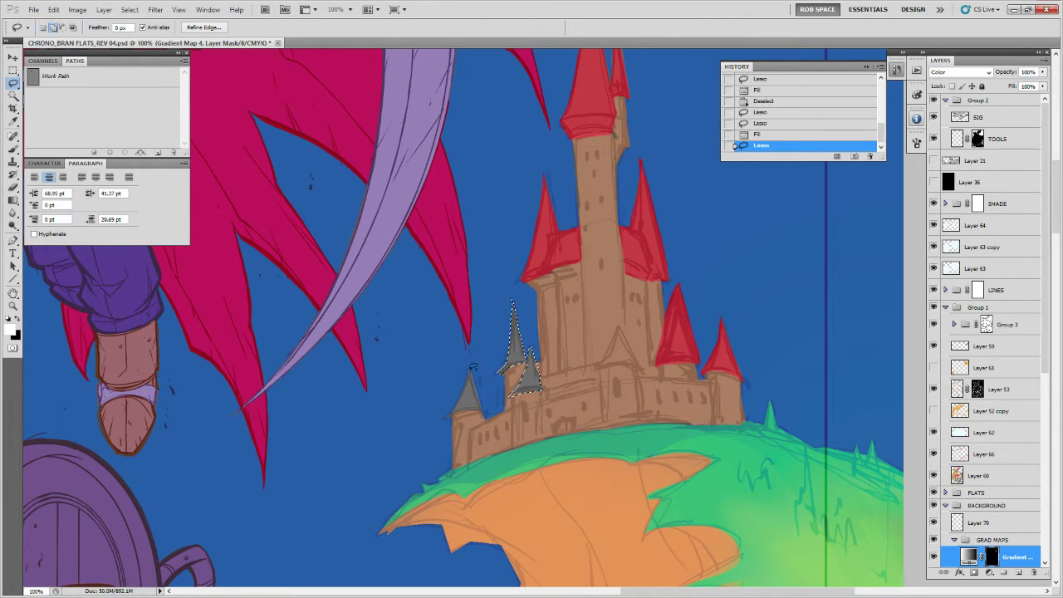
pyautogui.moveTo(472, 410)
pyautogui.mouseDown()
pyautogui.moveTo(448, 419)
pyautogui.moveTo(473, 388)
pyautogui.moveTo(475, 412)
pyautogui.mouseUp()
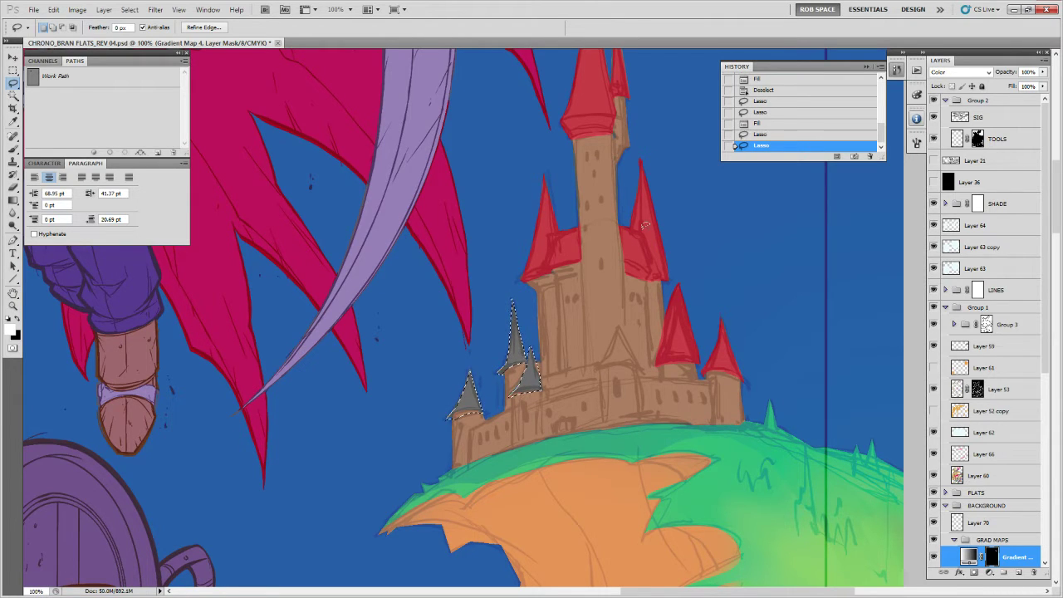
pyautogui.hotkey('alt', 'BackSpace')
pyautogui.hotkey('ctrl', 'd')
# Lasso the triangular gable roof at the middle of the castle front, fill it with white in the mask and deselect.
pyautogui.press('z')
pyautogui.keyDown('alt'); pyautogui.click(723, 335); pyautogui.keyUp('alt')
pyautogui.keyDown('alt'); pyautogui.click(723, 335); pyautogui.keyUp('alt')
pyautogui.keyDown('alt'); pyautogui.click(723, 334); pyautogui.keyUp('alt')
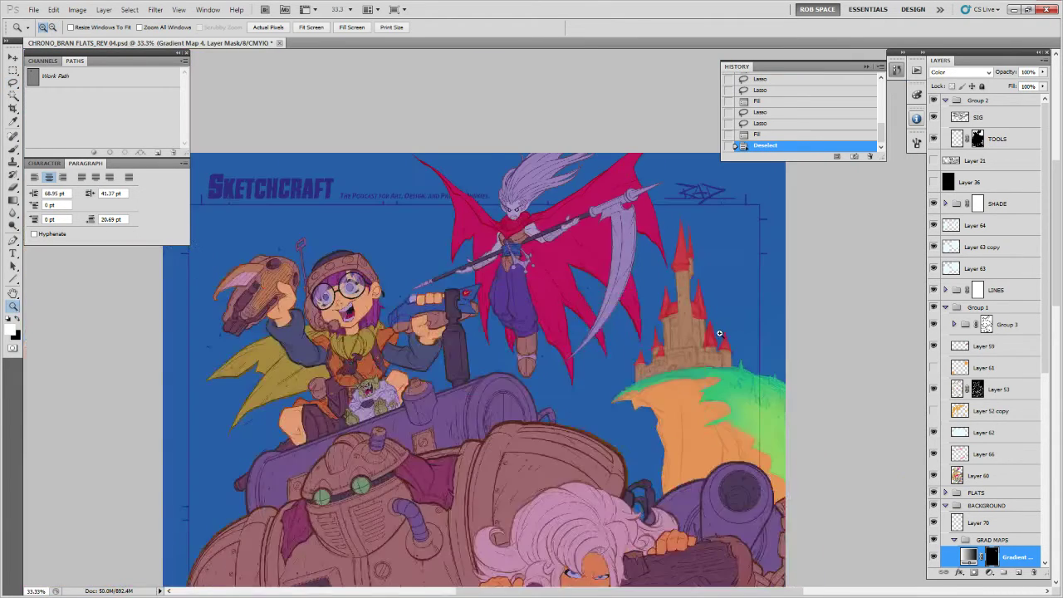
pyautogui.click(718, 335)
pyautogui.click(718, 334)
pyautogui.click(718, 334)
pyautogui.press('l')
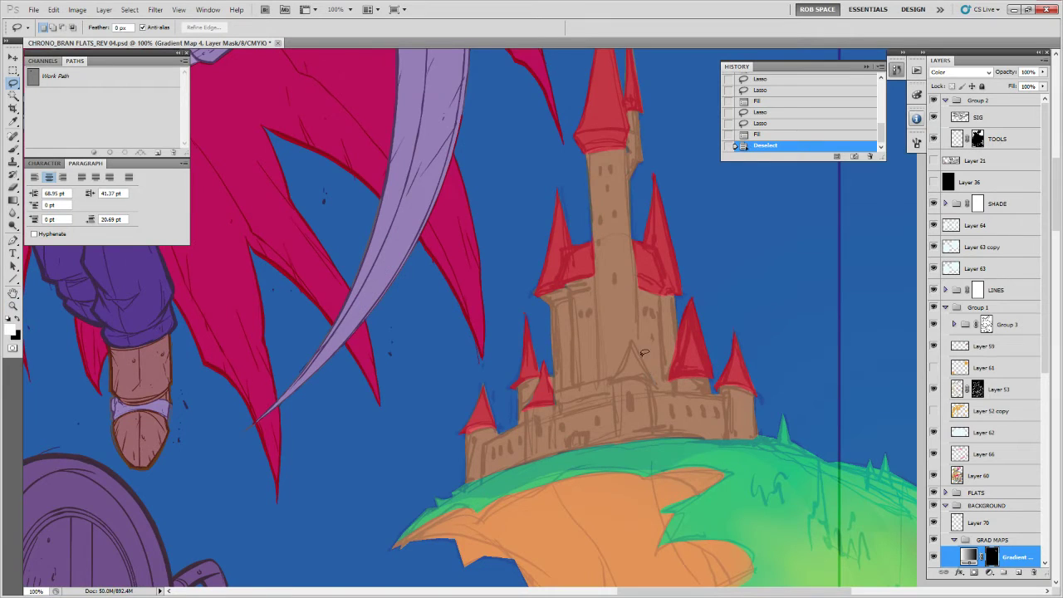
pyautogui.moveTo(621, 377); pyautogui.dragTo(620, 380)
pyautogui.hotkey('alt', 'BackSpace')
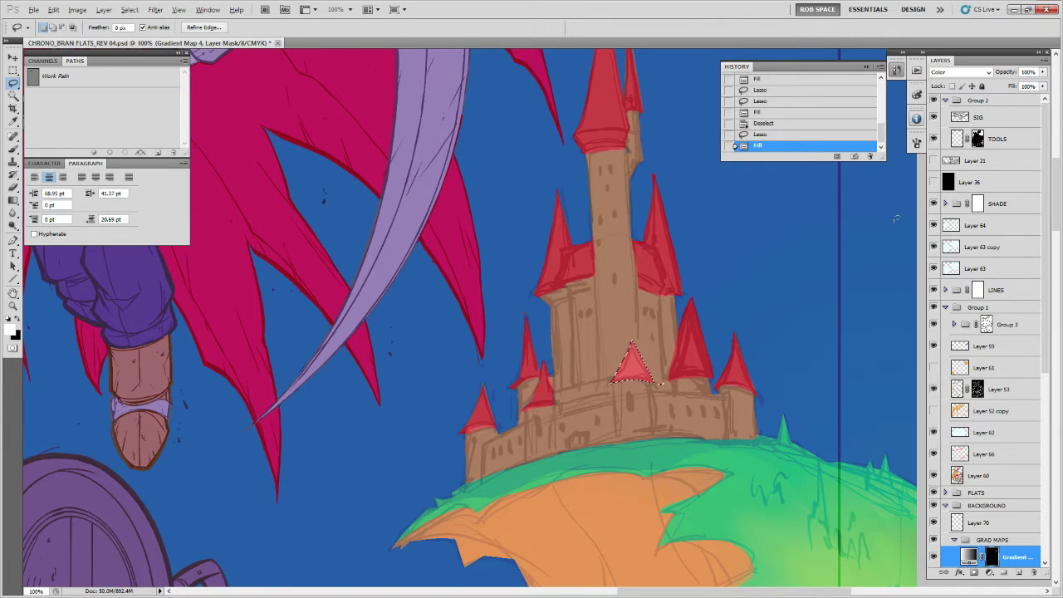
pyautogui.hotkey('ctrl', 'd')
# Deselect the castle roofs' gradient map layer so that no layer is active.
pyautogui.moveTo(835, 469); pyautogui.dragTo(754, 421)
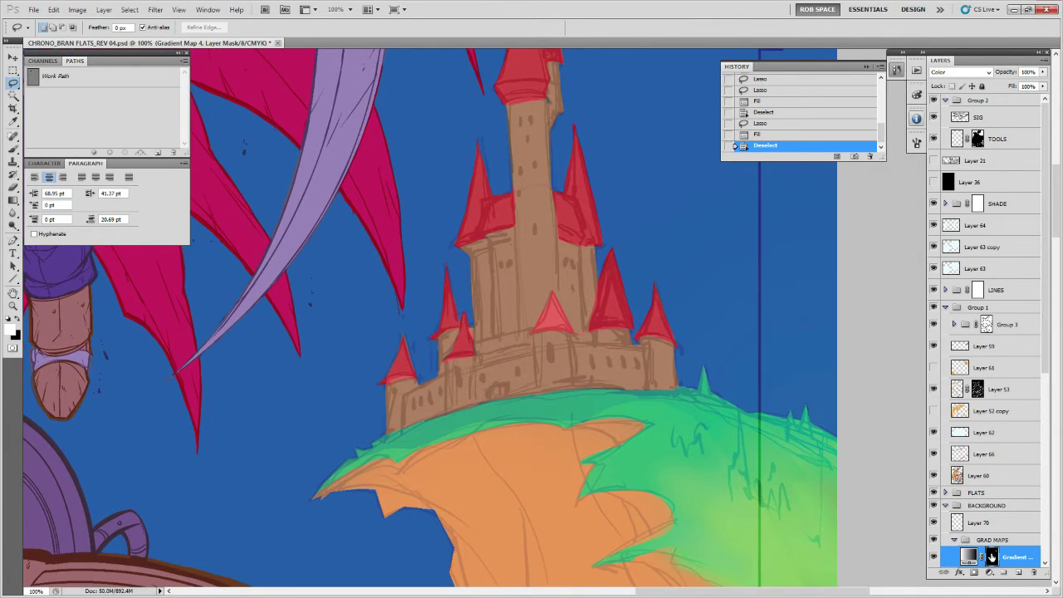
pyautogui.keyDown('ctrl'); pyautogui.click(1003, 555); pyautogui.keyUp('ctrl')
pyautogui.moveTo(1042, 354); pyautogui.dragTo(1039, 402)
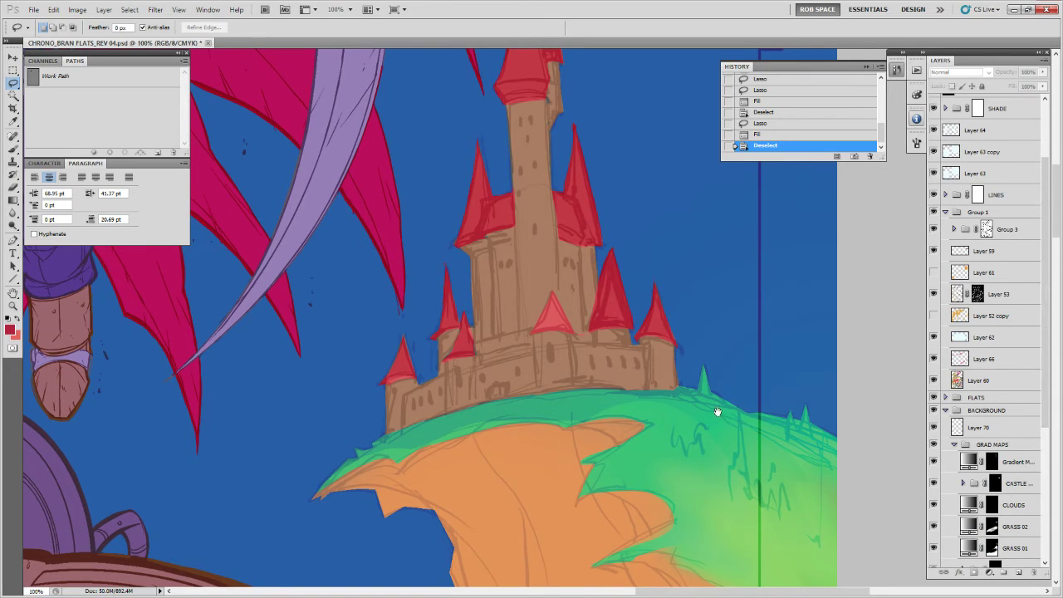
# Lasso the narrow roof strip along the castle's front wall and fill it with white in the roofs' gradient map mask.
pyautogui.moveTo(705, 416); pyautogui.dragTo(714, 435)
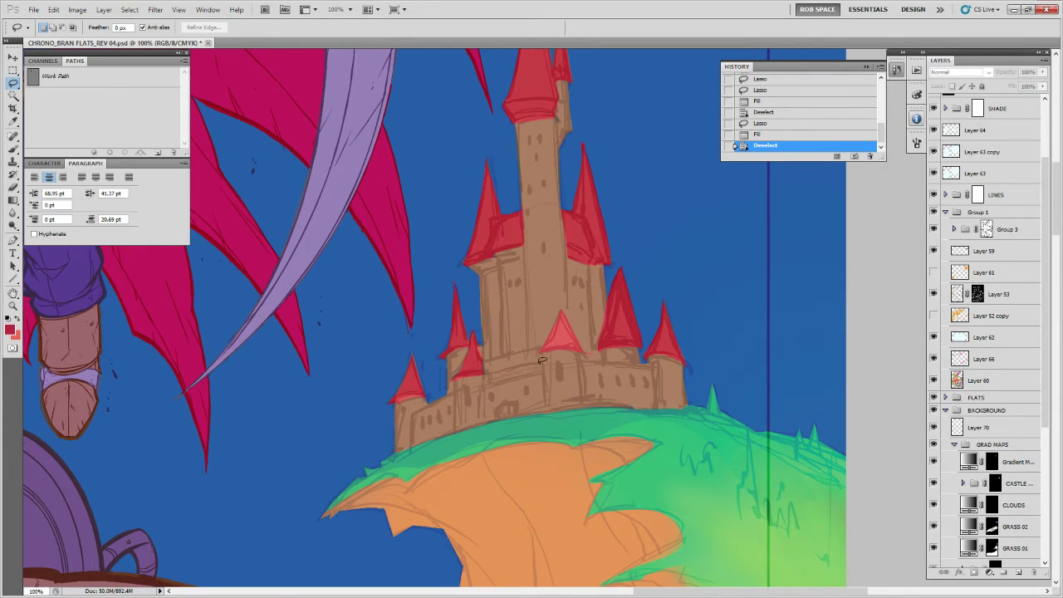
pyautogui.moveTo(542, 360)
pyautogui.mouseDown()
pyautogui.moveTo(488, 370)
pyautogui.moveTo(481, 384)
pyautogui.moveTo(541, 359)
pyautogui.mouseUp()
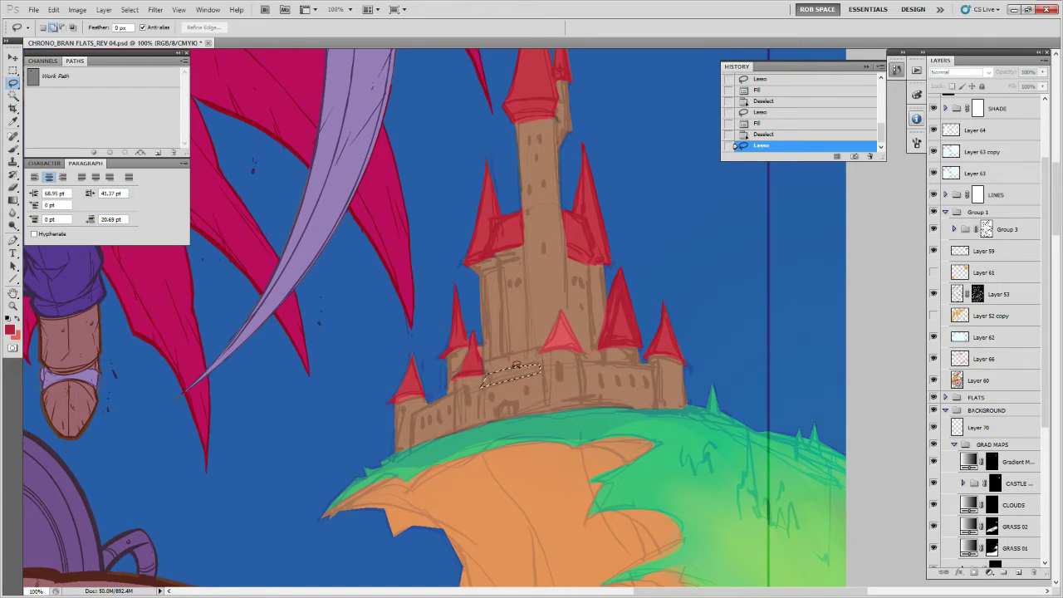
pyautogui.moveTo(541, 364); pyautogui.dragTo(543, 370)
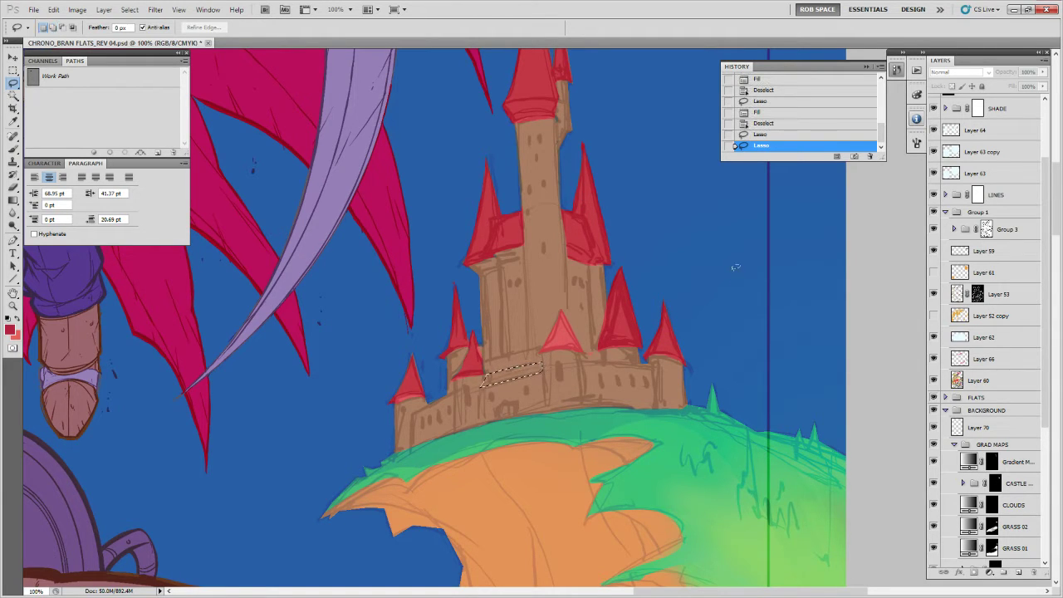
pyautogui.click(991, 462)
pyautogui.hotkey('alt', 'BackSpace')
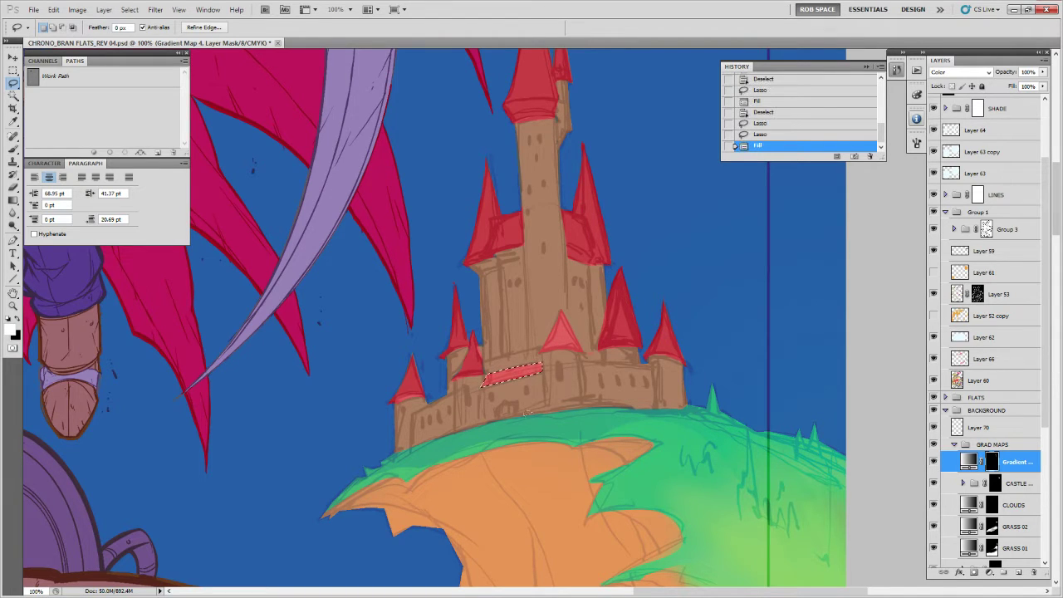
# Lasso the castle gate and the small roof piece beside the triangular gable, fill each with white in the mask and deselect.
pyautogui.moveTo(519, 411)
pyautogui.mouseDown()
pyautogui.moveTo(500, 407)
pyautogui.moveTo(515, 413)
pyautogui.moveTo(500, 417)
pyautogui.moveTo(512, 402)
pyautogui.moveTo(516, 410)
pyautogui.mouseUp()
pyautogui.hotkey('alt', 'BackSpace')
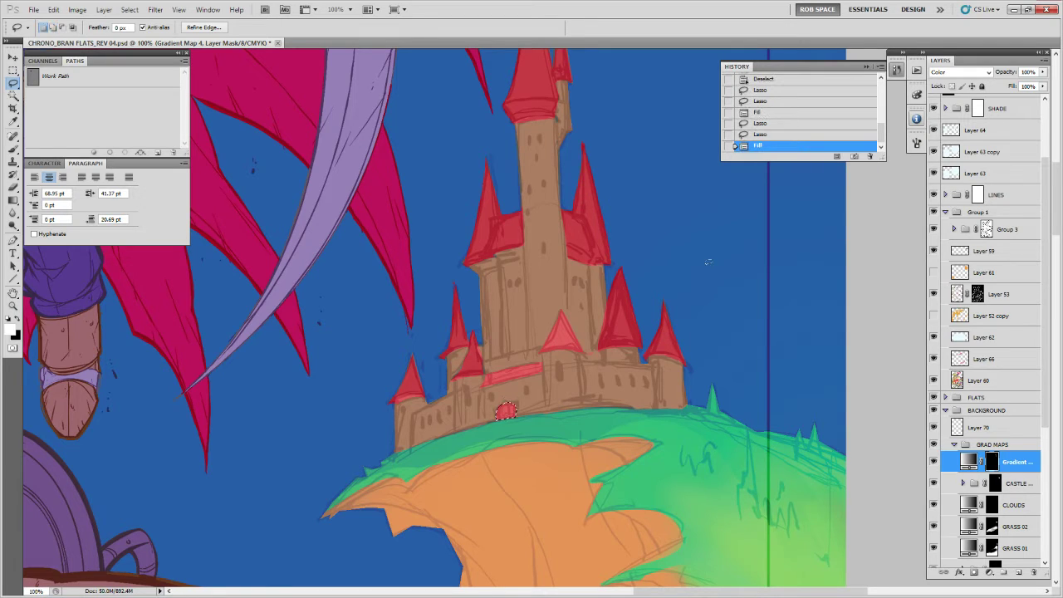
pyautogui.moveTo(664, 373); pyautogui.dragTo(688, 377)
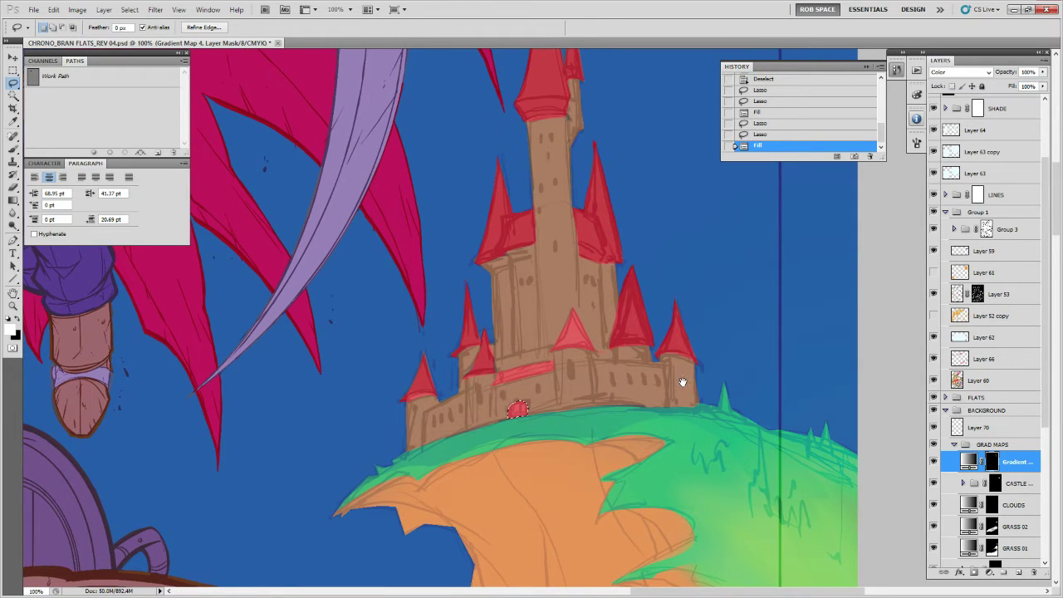
pyautogui.moveTo(608, 350); pyautogui.dragTo(594, 352)
pyautogui.hotkey('alt', 'BackSpace')
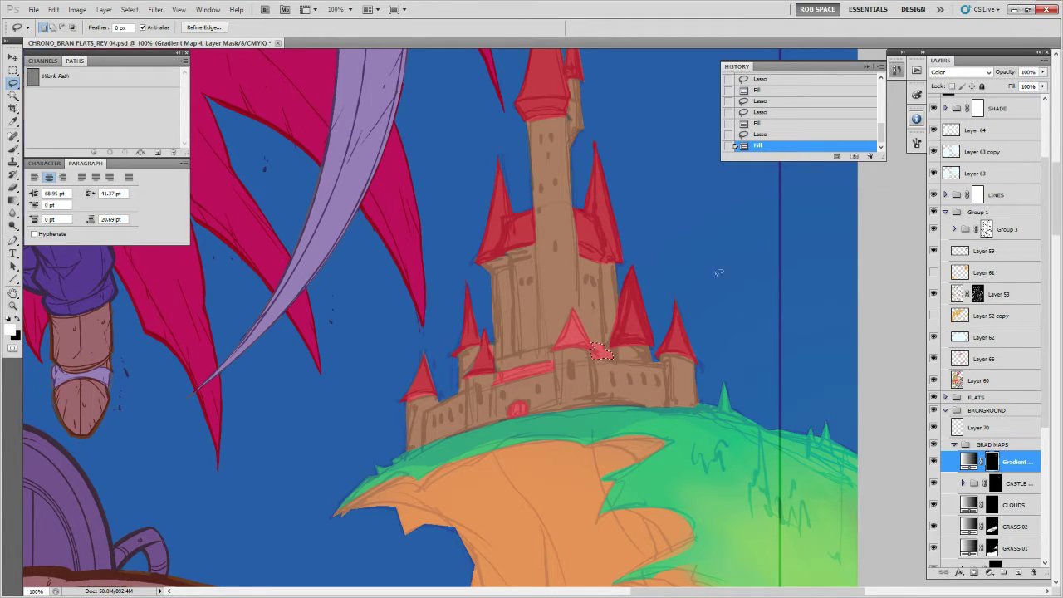
pyautogui.hotkey('ctrl', 'd')
# Brush white over the small missed spots along the castle roof edges in the roofs' gradient map mask.
pyautogui.press('b')
pyautogui.moveTo(605, 350)
pyautogui.mouseDown()
pyautogui.moveTo(687, 362)
pyautogui.moveTo(683, 337)
pyautogui.mouseUp()
pyautogui.click(661, 354)
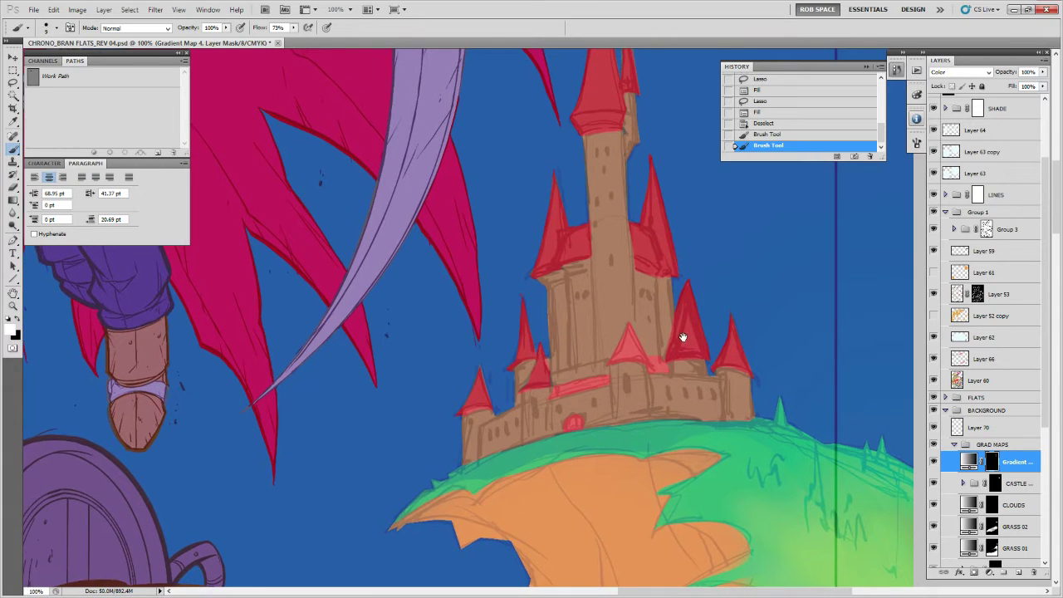
pyautogui.click(546, 264)
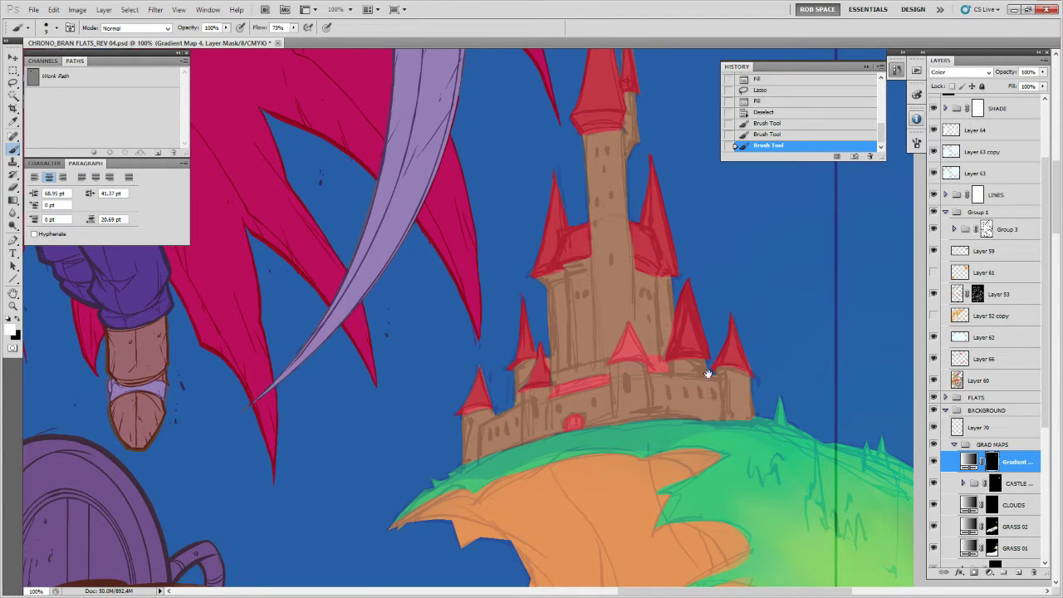
pyautogui.moveTo(707, 373)
pyautogui.mouseDown()
pyautogui.moveTo(684, 470)
pyautogui.moveTo(656, 450)
pyautogui.mouseUp()
pyautogui.click(568, 202)
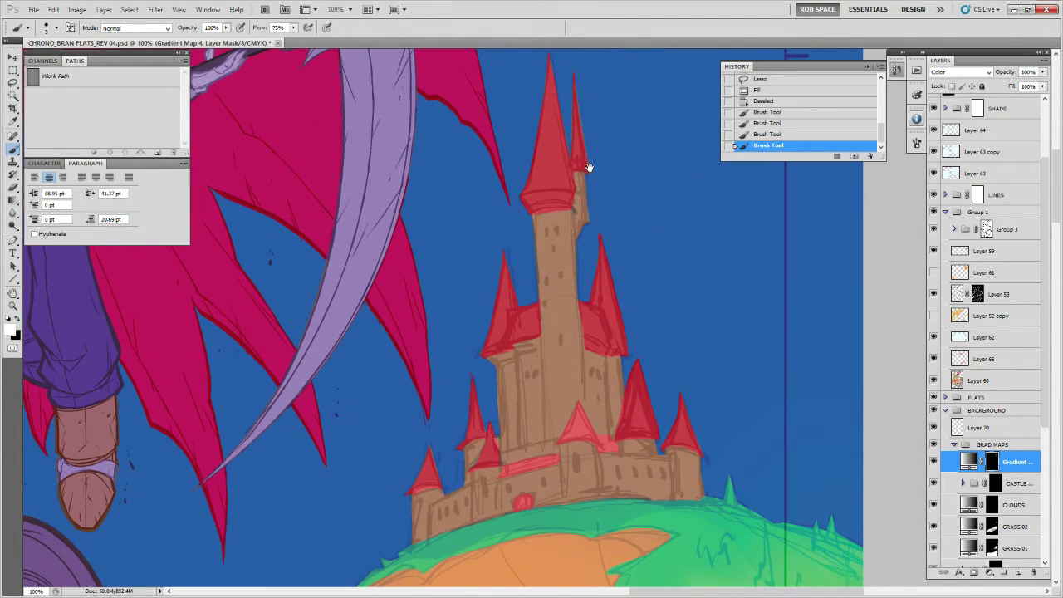
pyautogui.moveTo(613, 174)
pyautogui.mouseDown()
pyautogui.moveTo(585, 228)
pyautogui.moveTo(596, 246)
pyautogui.moveTo(616, 191)
pyautogui.mouseUp()
# Load the roofs' mask as a selection, fill it with white in the CASTLE ROCK group's mask and deselect.
pyautogui.moveTo(872, 520); pyautogui.dragTo(868, 456)
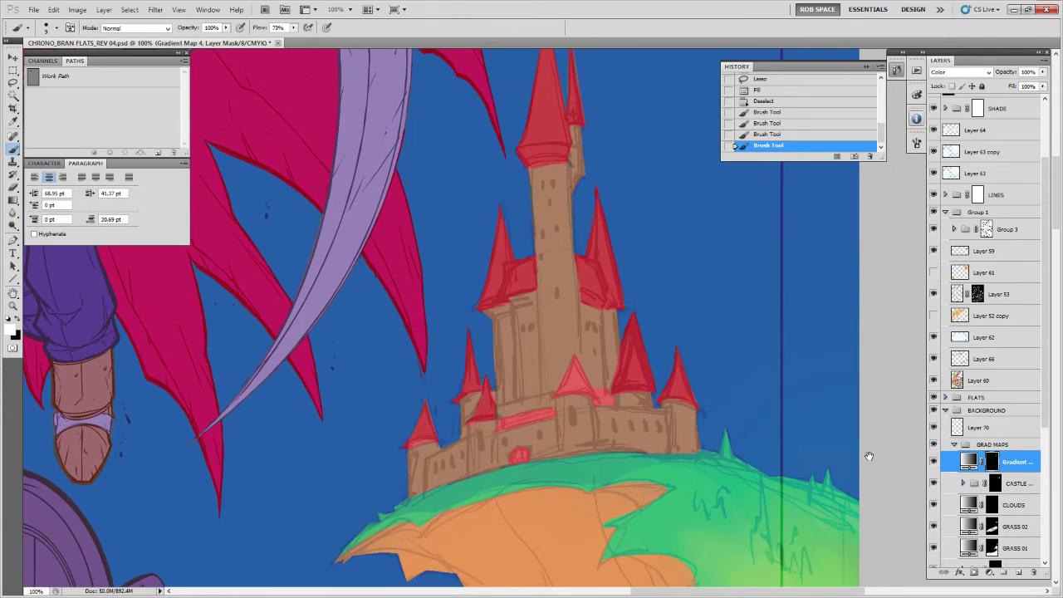
pyautogui.keyDown('ctrl'); pyautogui.click(994, 481); pyautogui.keyUp('ctrl')
pyautogui.click(995, 481)
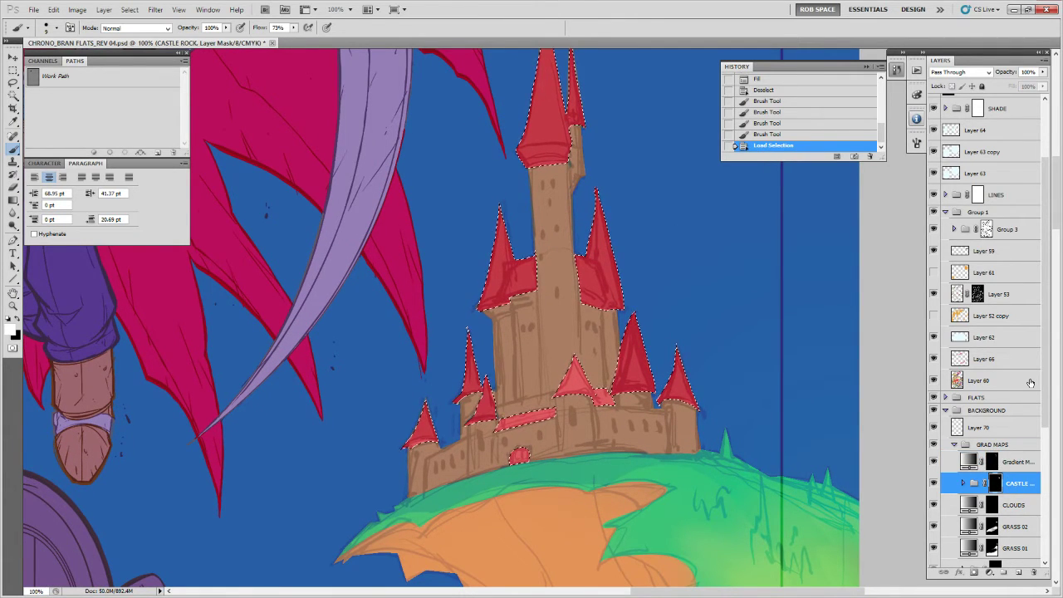
pyautogui.hotkey('alt', 'BackSpace')
pyautogui.hotkey('ctrl', 'd')
# Rename the roofs' gradient map layer to CASTLE ROOF and collapse the GRAD MAPS group.
pyautogui.press('z')
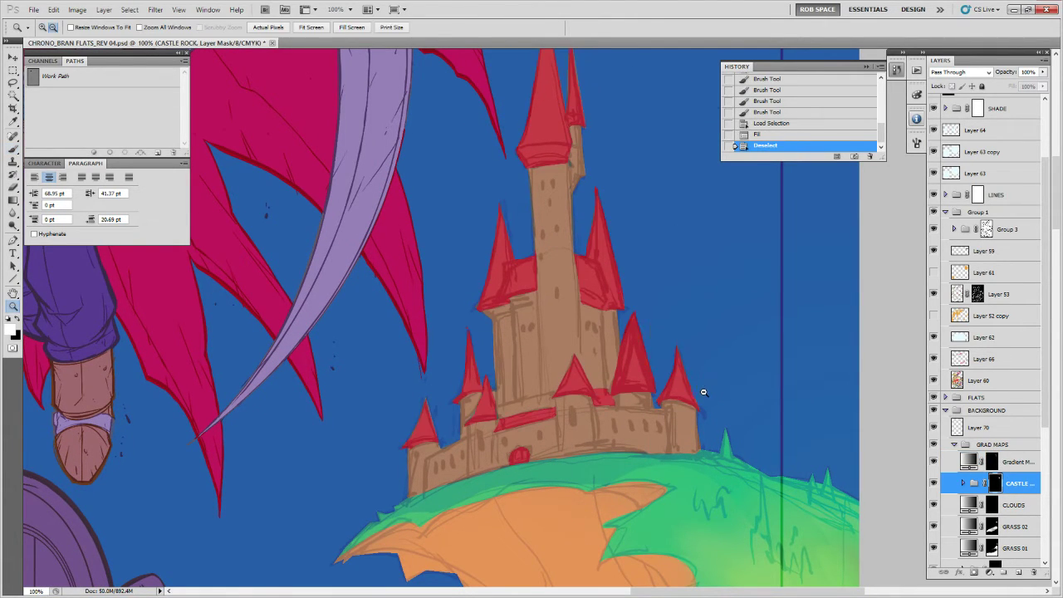
pyautogui.keyDown('alt'); pyautogui.click(708, 390); pyautogui.keyUp('alt')
pyautogui.keyDown('alt'); pyautogui.click(709, 393); pyautogui.keyUp('alt')
pyautogui.keyDown('alt'); pyautogui.click(710, 401); pyautogui.keyUp('alt')
pyautogui.keyDown('alt'); pyautogui.click(711, 411); pyautogui.keyUp('alt')
pyautogui.keyDown('alt'); pyautogui.click(713, 428); pyautogui.keyUp('alt')
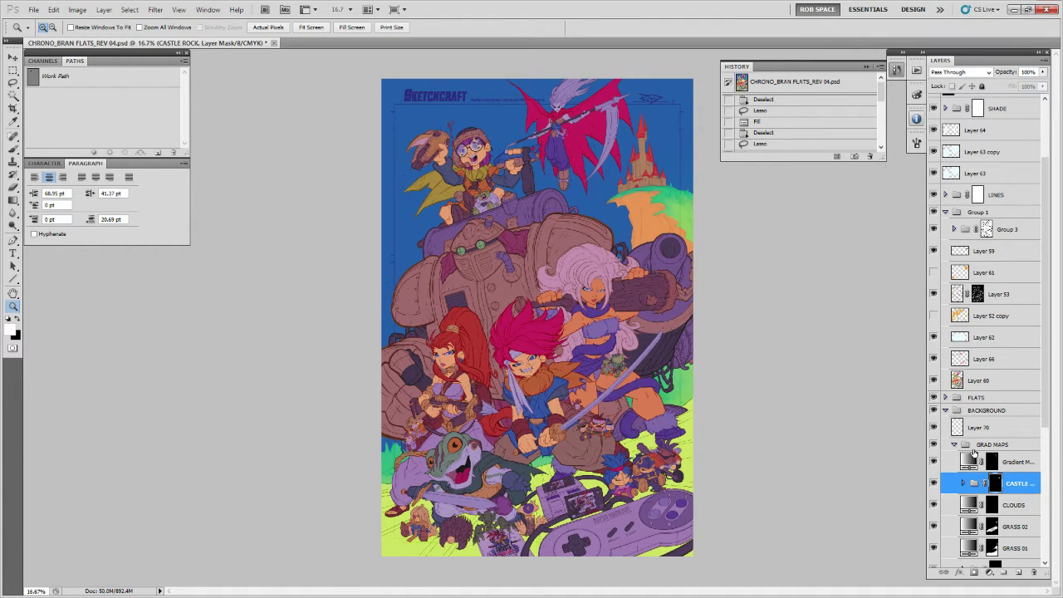
pyautogui.scroll(-1, 974, 454)
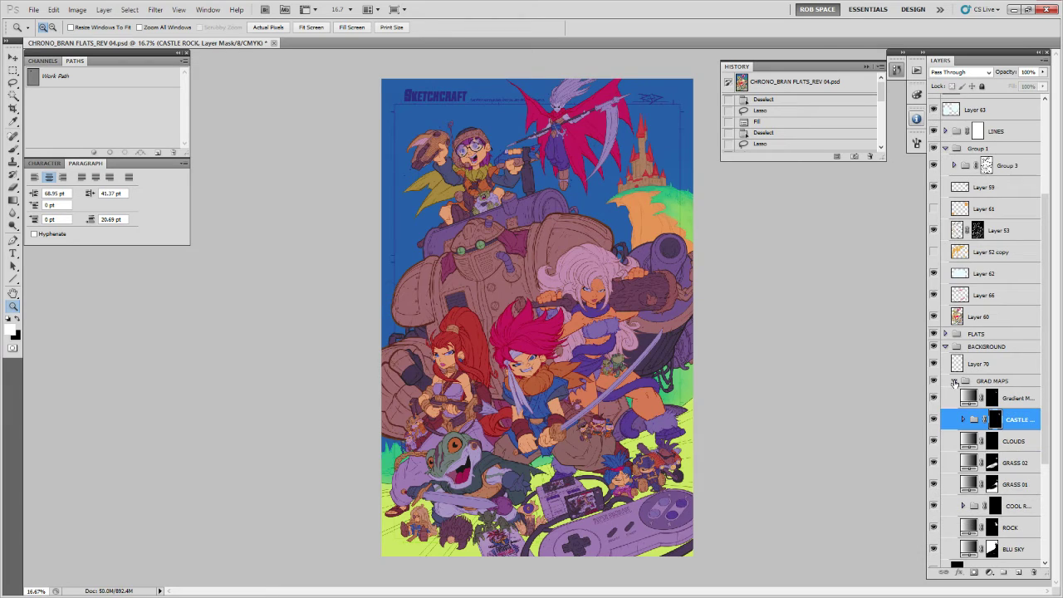
pyautogui.doubleClick(1025, 398)
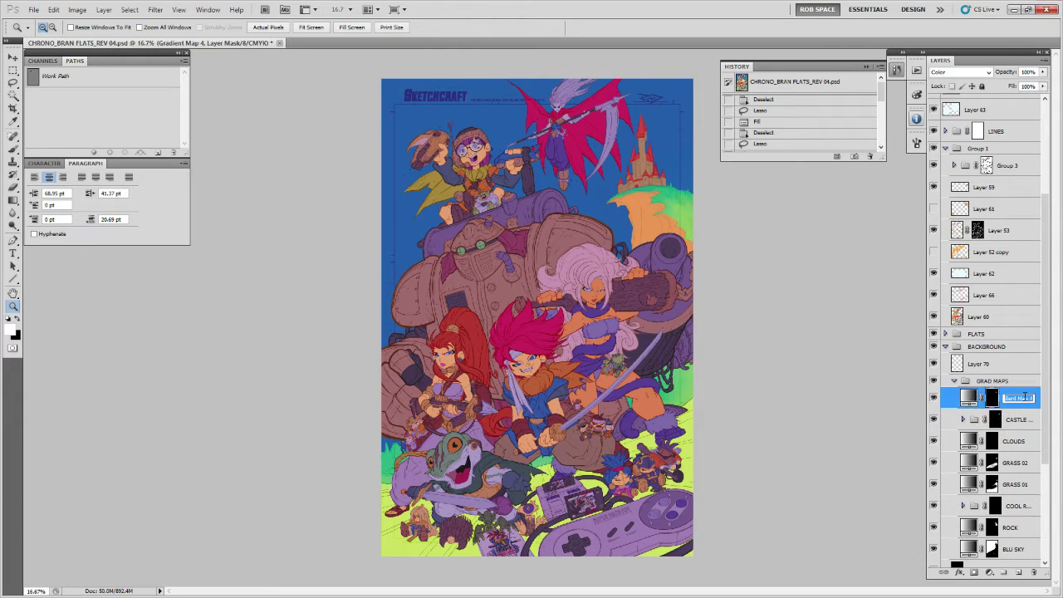
pyautogui.write('CAS')
pyautogui.write('TLE ROOF')
pyautogui.press('Return')
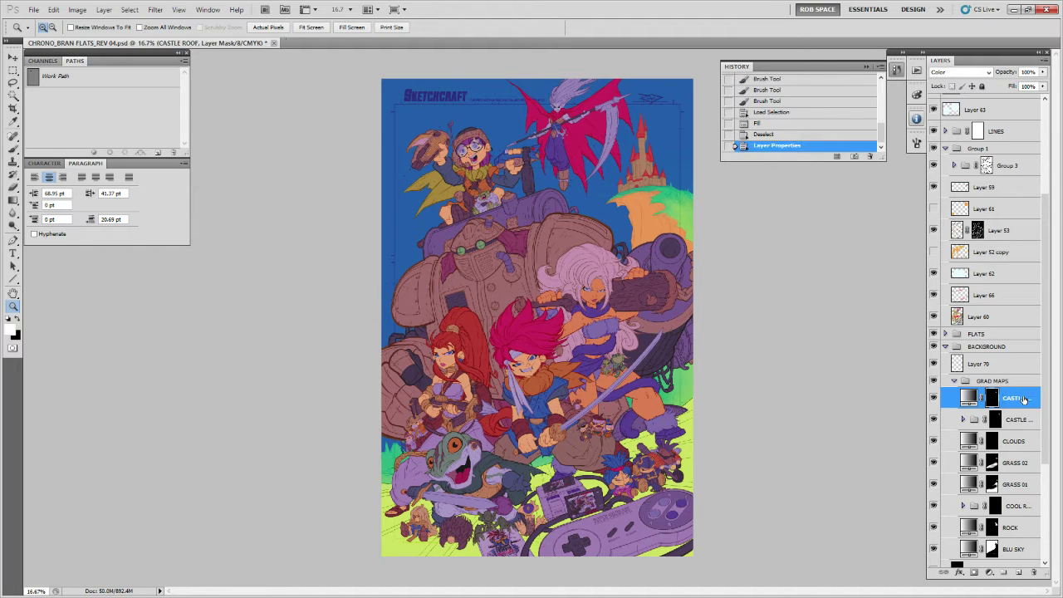
pyautogui.click(954, 382)
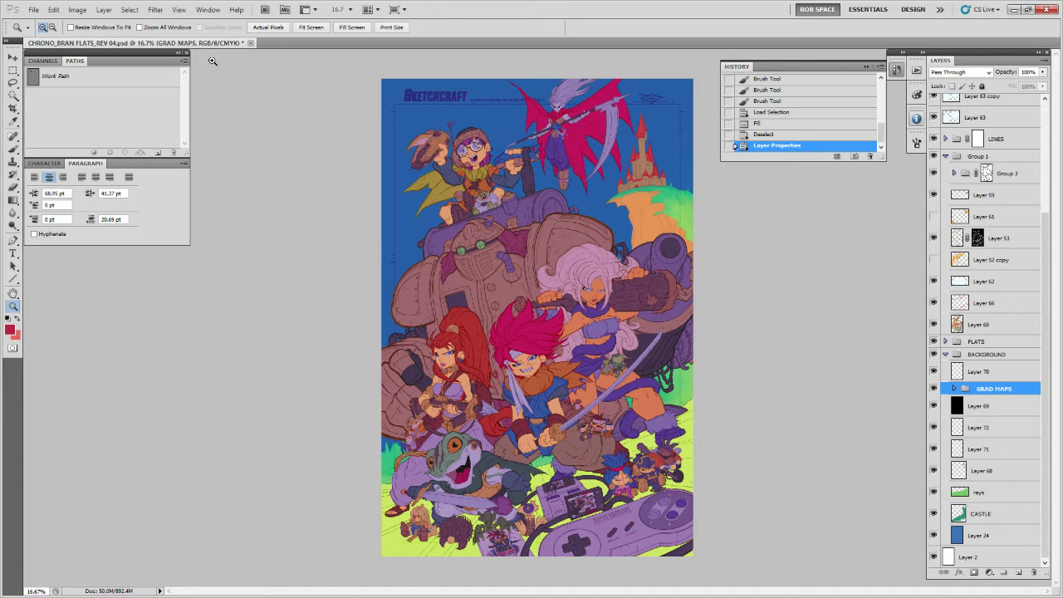
# Save the document as a new version named CHRONO_BRAN FLATS_REV 05.psd with maximized compatibility.
pyautogui.click(33, 10)
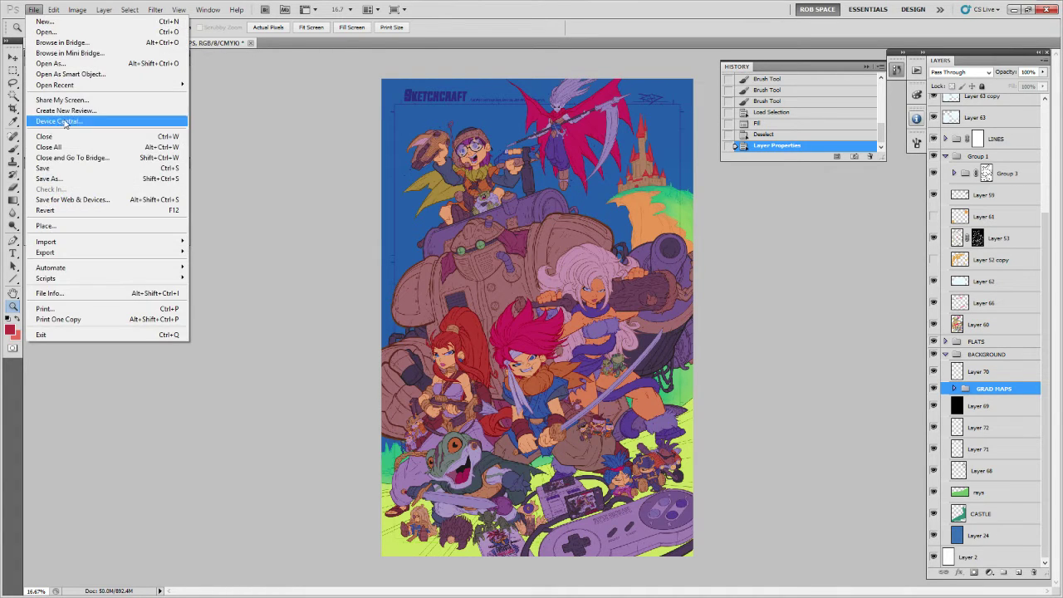
pyautogui.click(63, 178)
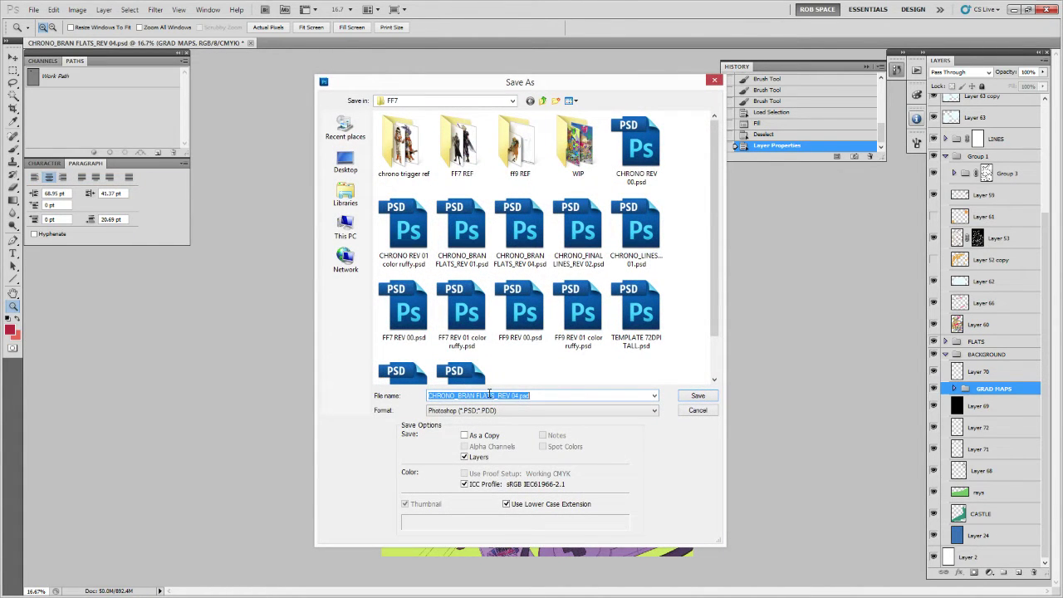
pyautogui.click(489, 395)
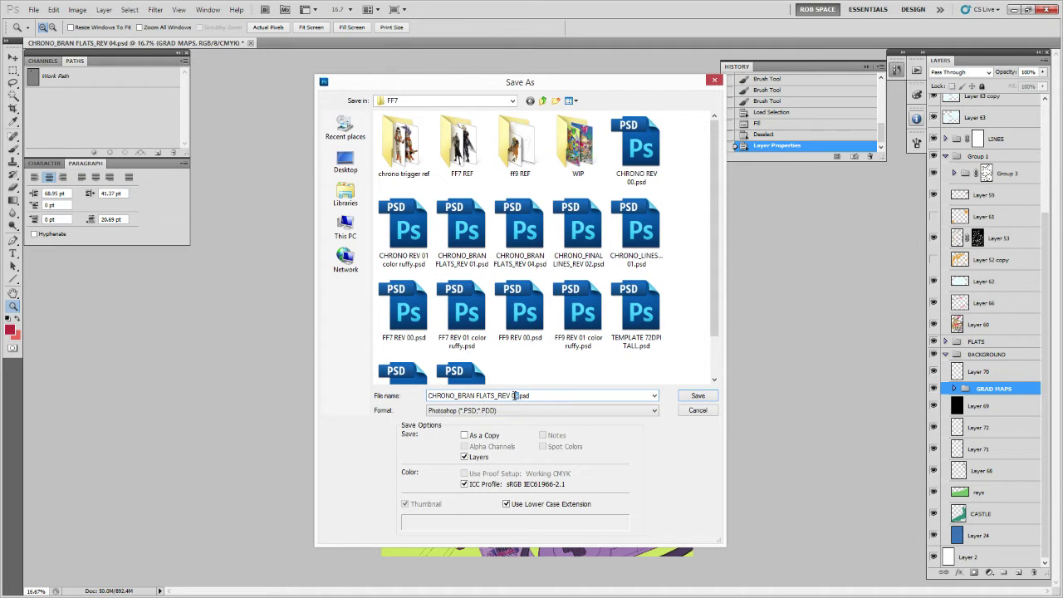
pyautogui.click(696, 396)
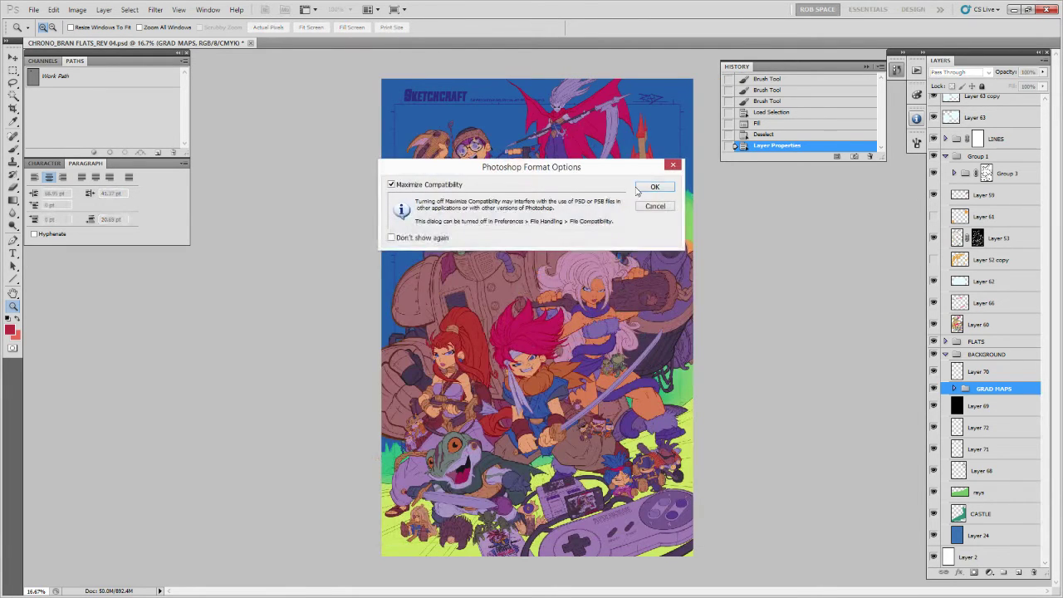
pyautogui.press('Return')
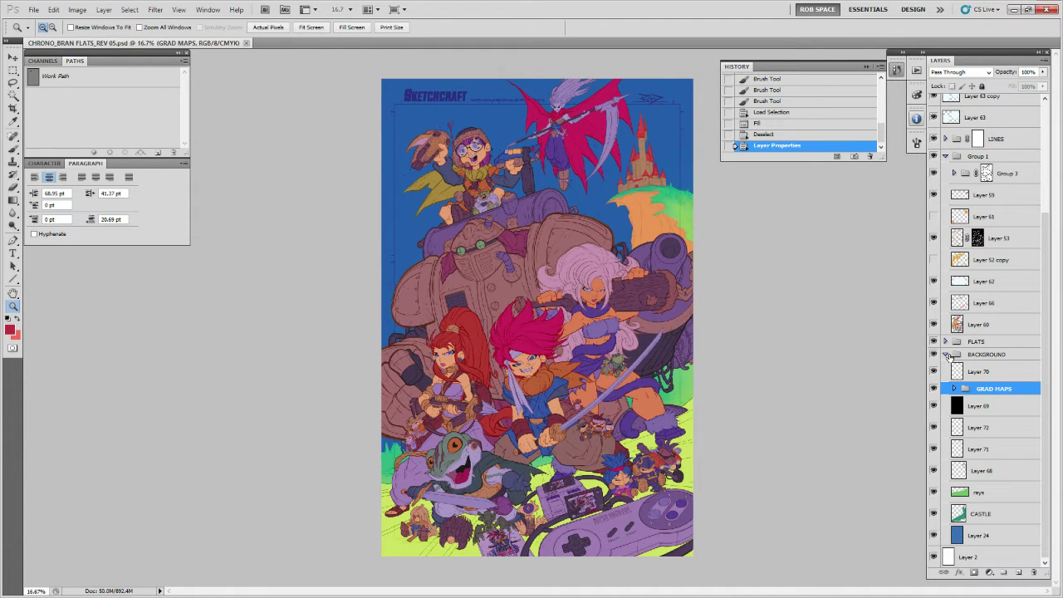
# Toggle the GRAD MAPS group's visibility to compare the background with and without its colours.
pyautogui.click(933, 388)
pyautogui.click(934, 388)
pyautogui.click(934, 388)
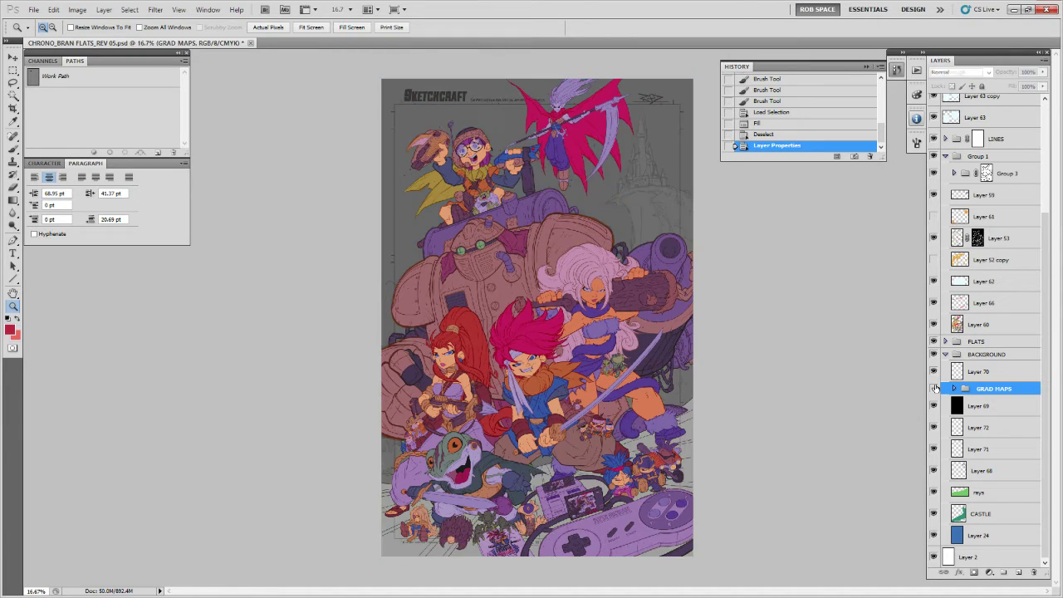
pyautogui.click(933, 387)
pyautogui.click(934, 388)
pyautogui.click(934, 388)
pyautogui.click(934, 387)
pyautogui.click(934, 387)
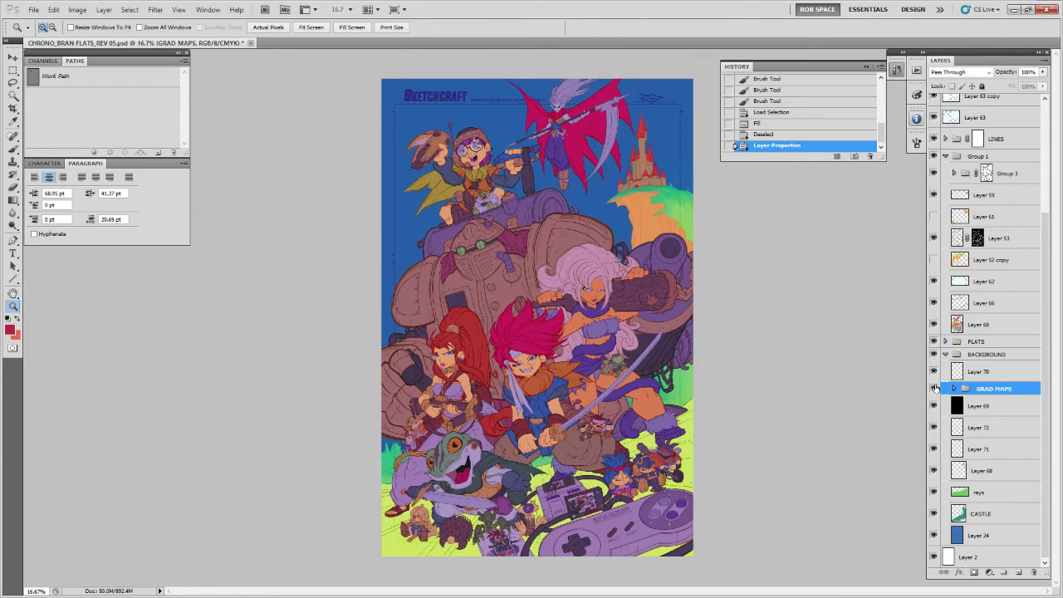
pyautogui.click(934, 387)
pyautogui.click(933, 387)
# Delete Layer 72 from the BACKGROUND group and hide Layer 71.
pyautogui.click(976, 428)
pyautogui.click(933, 426)
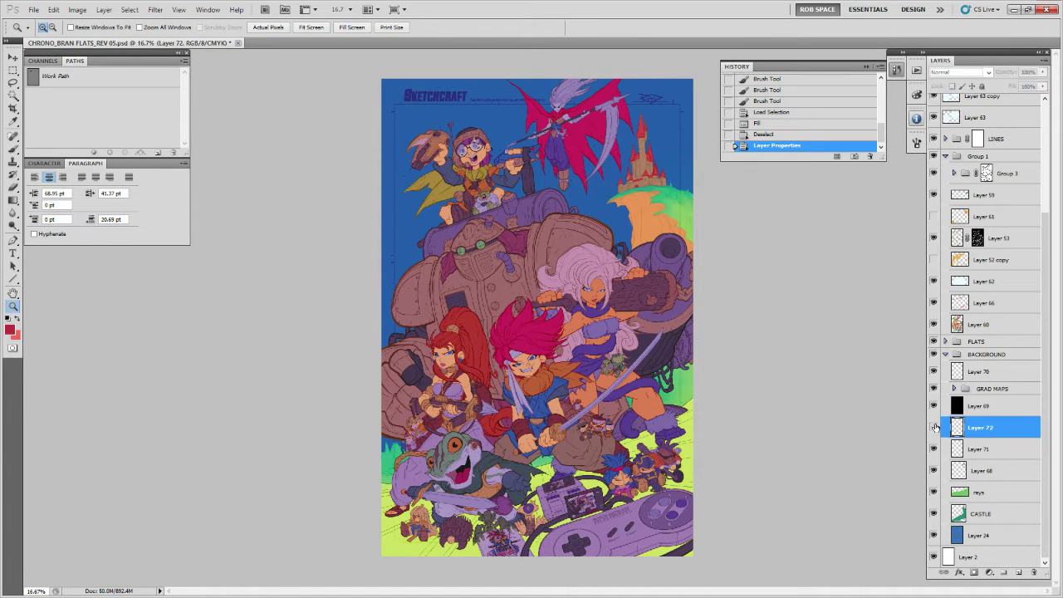
pyautogui.click(933, 448)
pyautogui.moveTo(958, 438); pyautogui.dragTo(1032, 572)
# Rename the black Saturation layer below GRAD MAPS as DESAT.
pyautogui.doubleClick(980, 427)
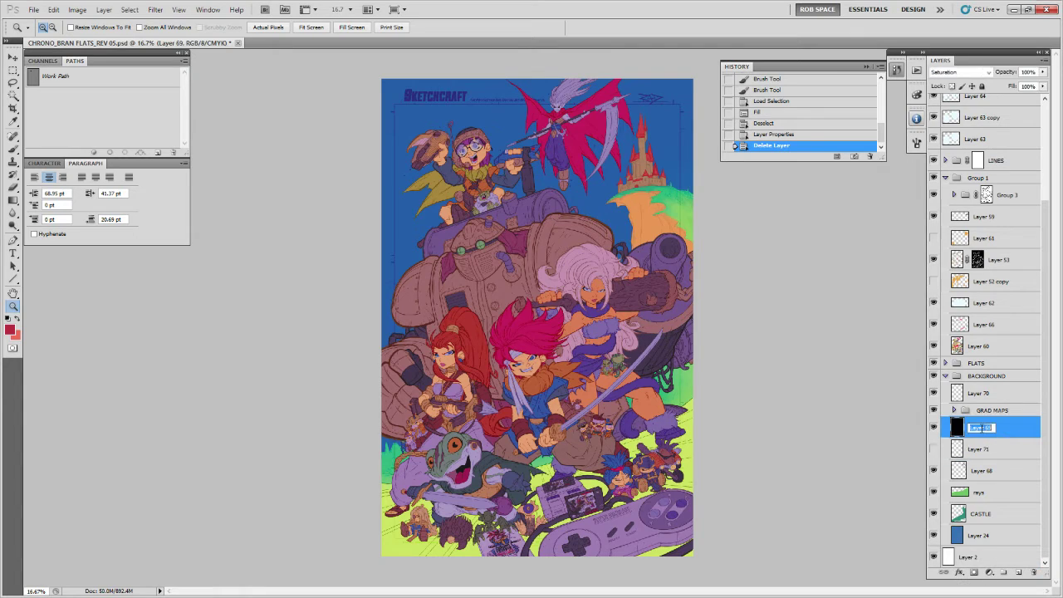
pyautogui.write('DESAT')
pyautogui.press('Return')
# Rename the rays layer as GRASS, the CASTLE layer as BG and Layer 24 as SKY.
pyautogui.doubleClick(979, 493)
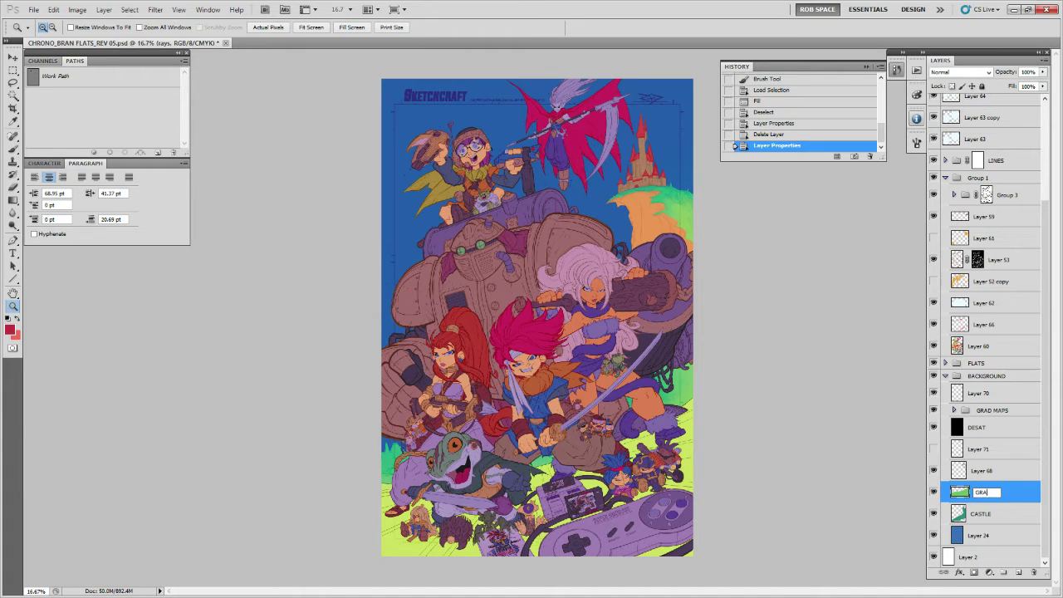
pyautogui.doubleClick(988, 513)
pyautogui.write('BG')
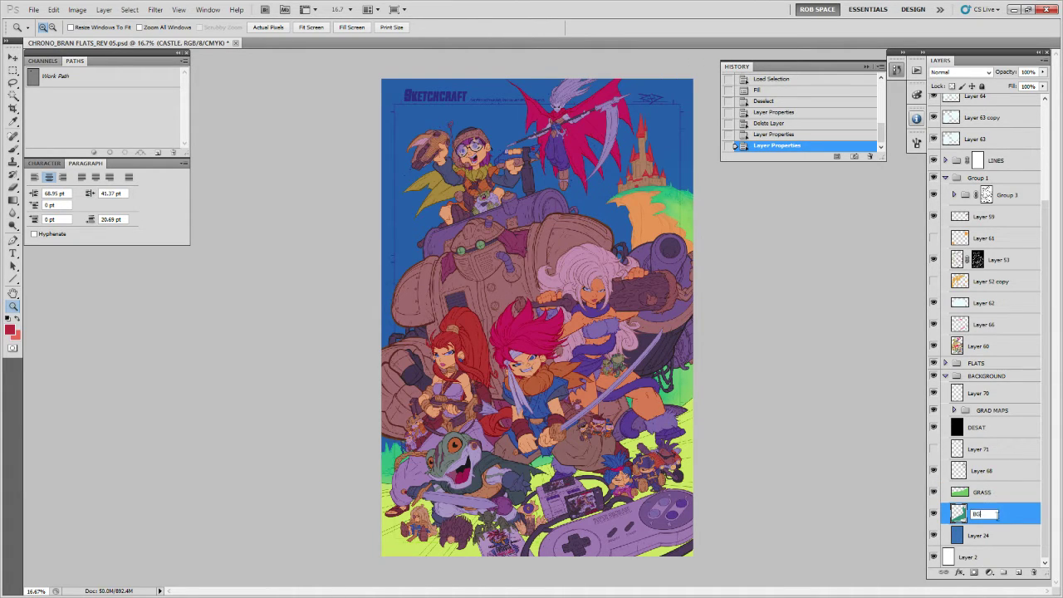
pyautogui.doubleClick(980, 535)
pyautogui.write('S')
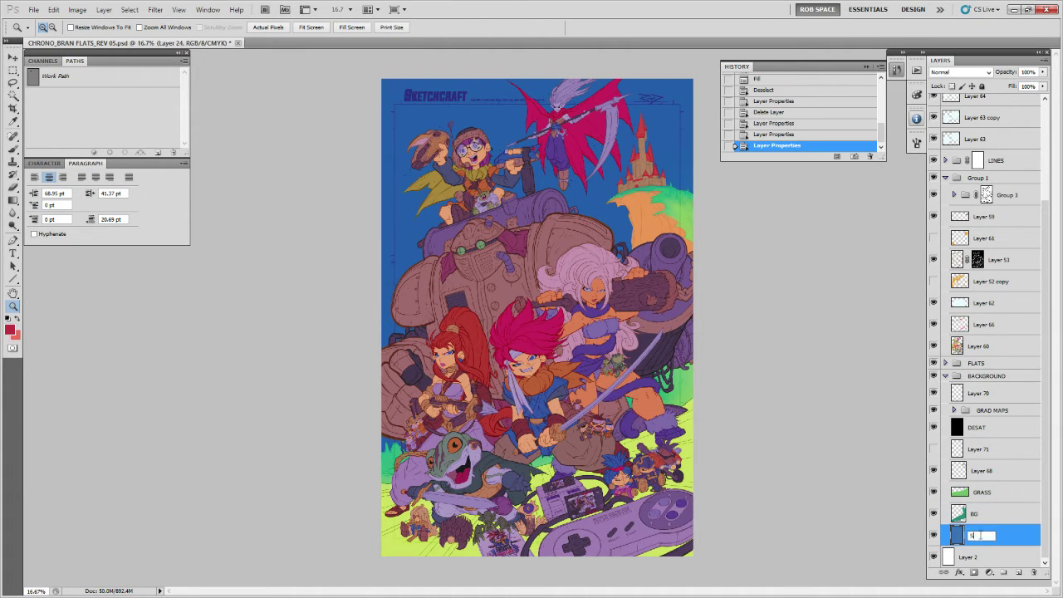
pyautogui.write('KY')
pyautogui.click(1005, 514)
# Check Layer 68's effect by toggling its visibility, and make Layer 71 visible again and select it.
pyautogui.click(998, 492)
pyautogui.click(994, 472)
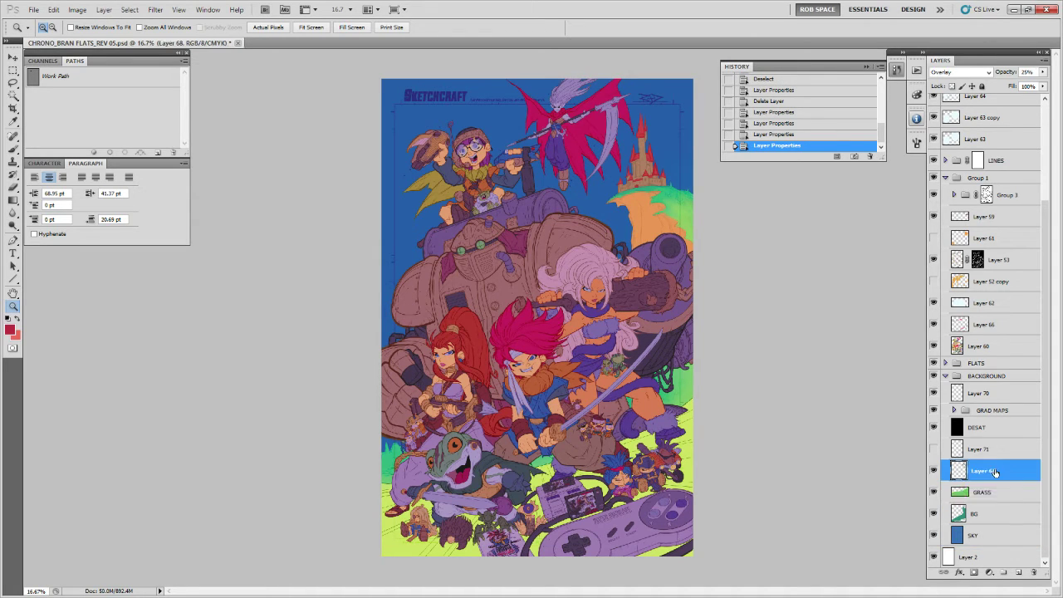
pyautogui.click(933, 470)
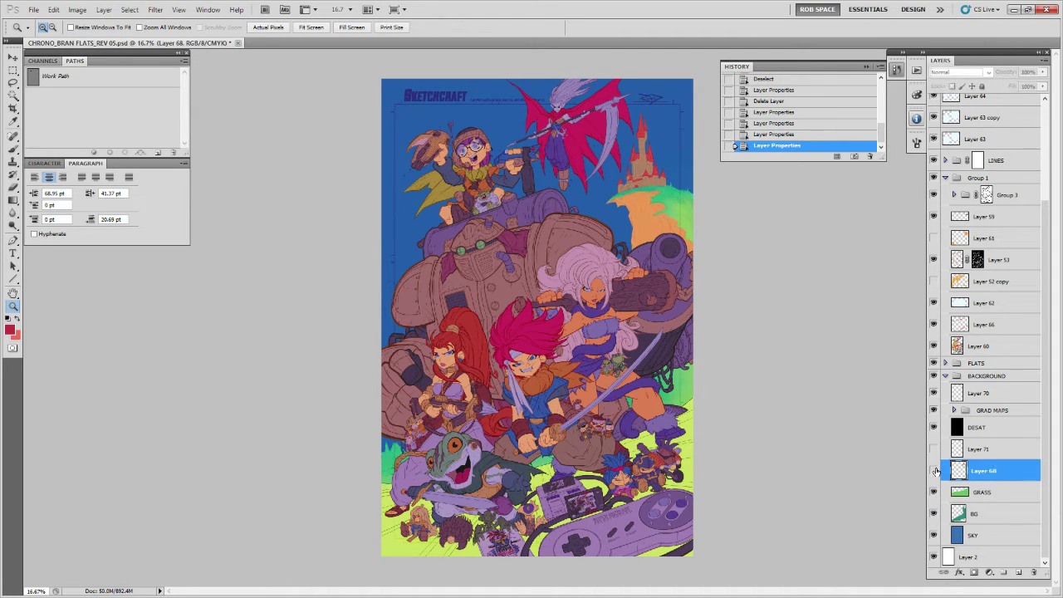
pyautogui.click(933, 470)
pyautogui.click(933, 470)
pyautogui.click(933, 470)
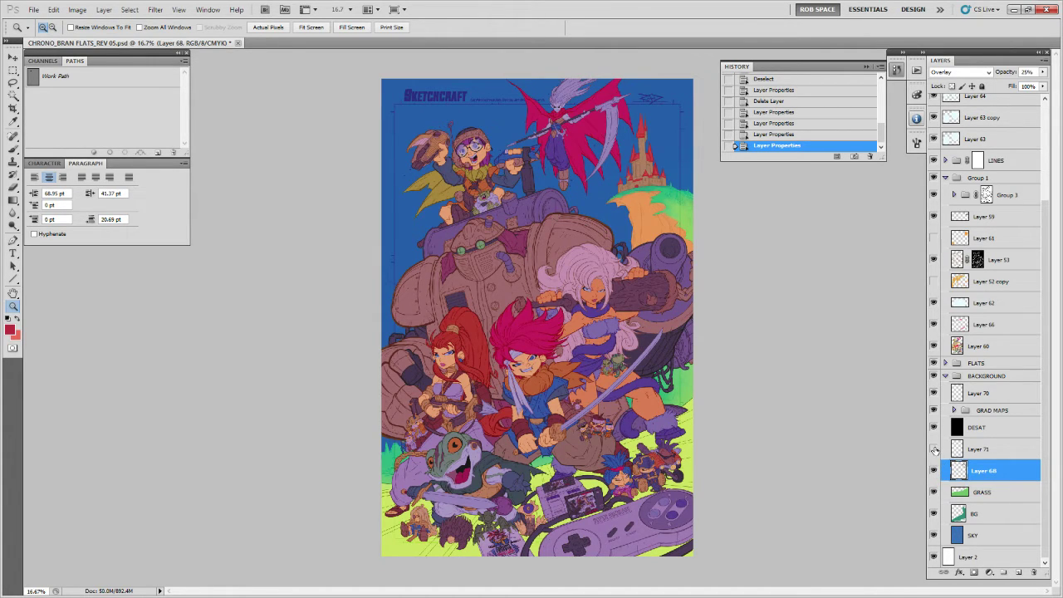
pyautogui.click(933, 448)
pyautogui.click(956, 449)
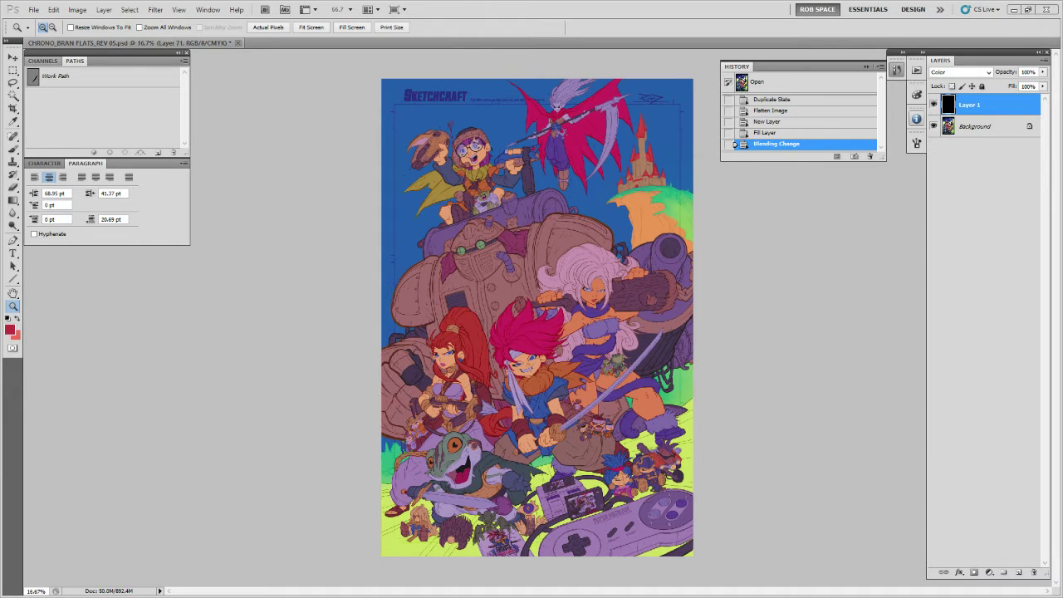
# Add a new layer directly above SKY and choose the ROB RUFFY DRAW brush.
pyautogui.press('b')
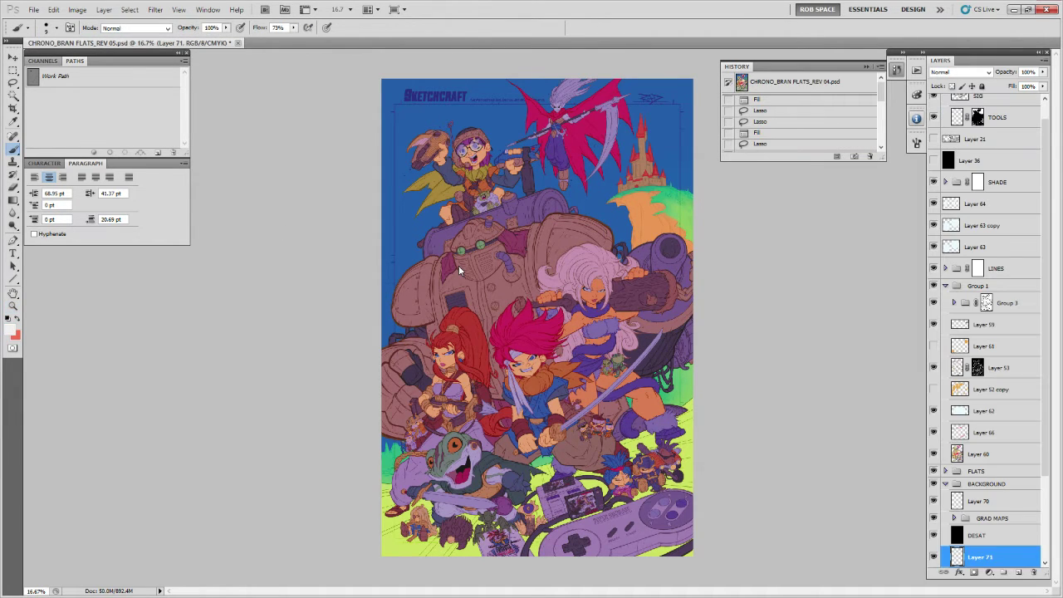
pyautogui.scroll(-4, 971, 477)
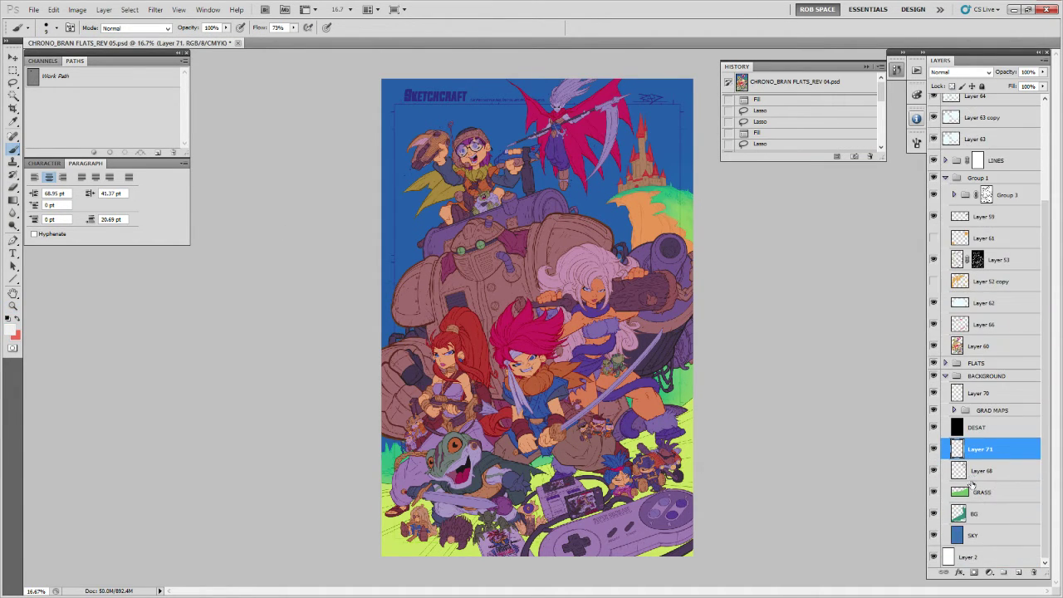
pyautogui.click(971, 536)
pyautogui.click(1018, 572)
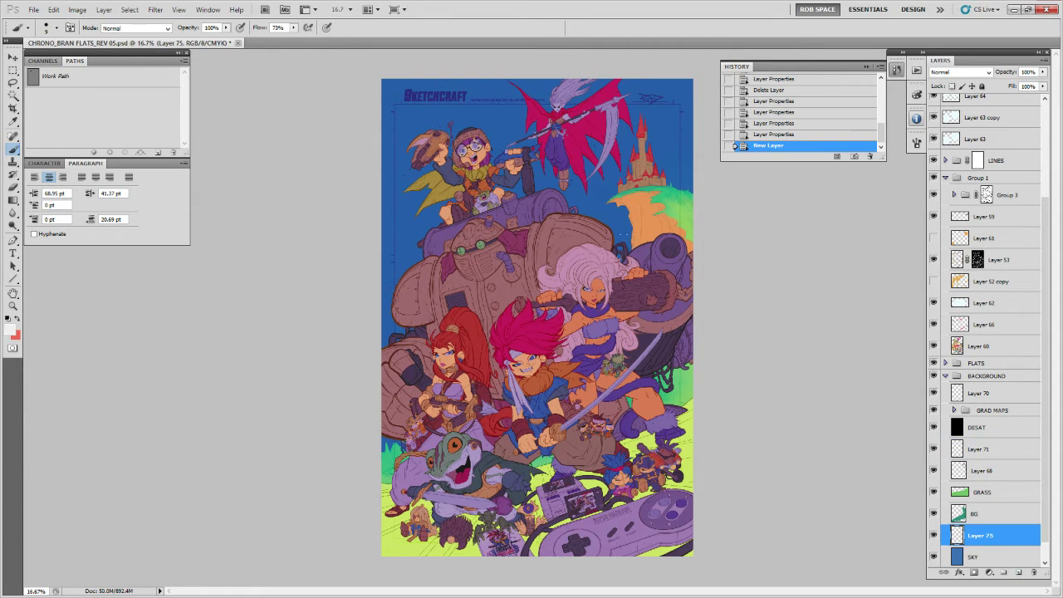
pyautogui.rightClick(629, 234)
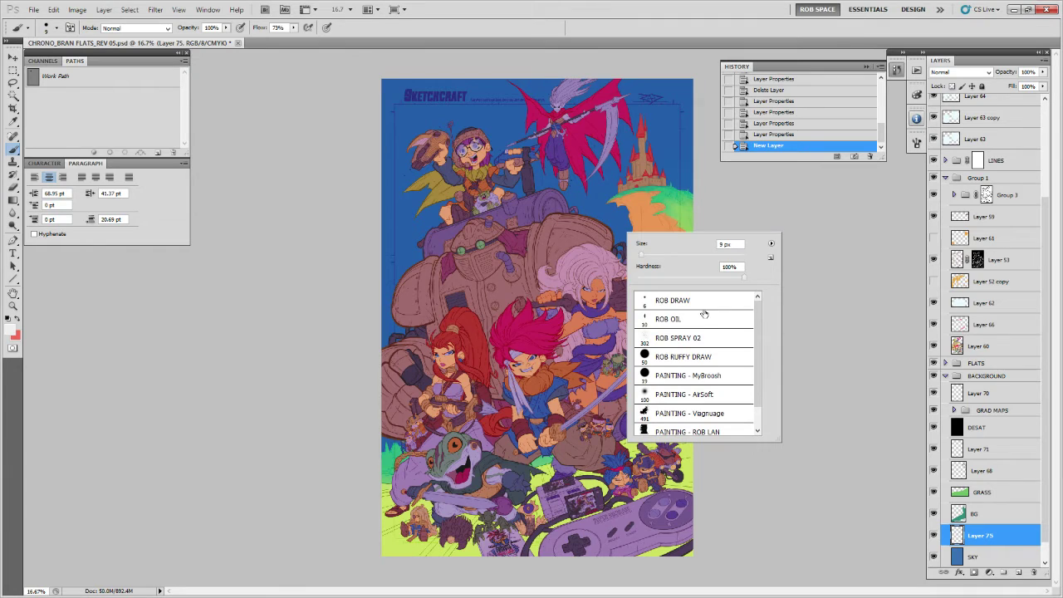
pyautogui.click(707, 357)
pyautogui.click(599, 429)
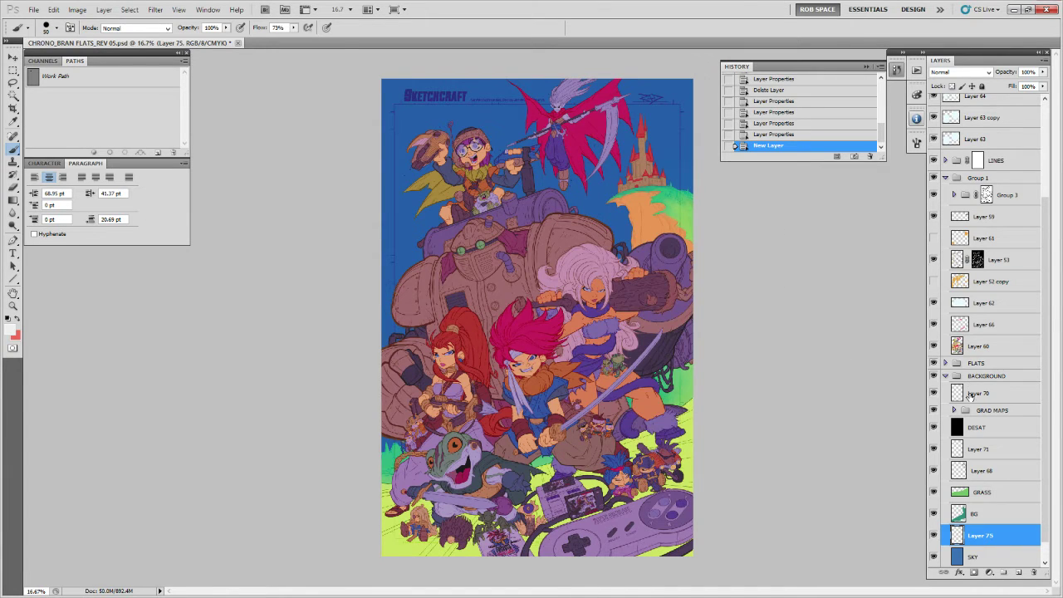
# Hide the GRAD MAPS group and paint white clouds behind the robot and castle with a 250 px brush.
pyautogui.click(933, 410)
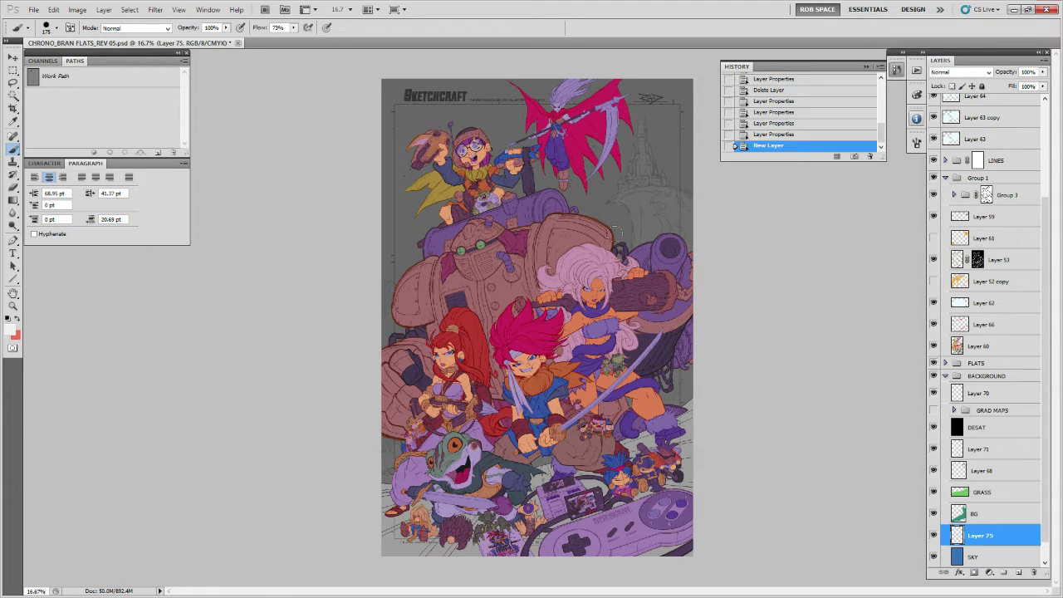
pyautogui.press(']')
pyautogui.press(']')
pyautogui.press(']')
pyautogui.press(']')
pyautogui.press('[')
pyautogui.moveTo(619, 233); pyautogui.dragTo(617, 223)
pyautogui.moveTo(614, 222)
pyautogui.mouseDown()
pyautogui.moveTo(612, 189)
pyautogui.moveTo(602, 217)
pyautogui.mouseUp()
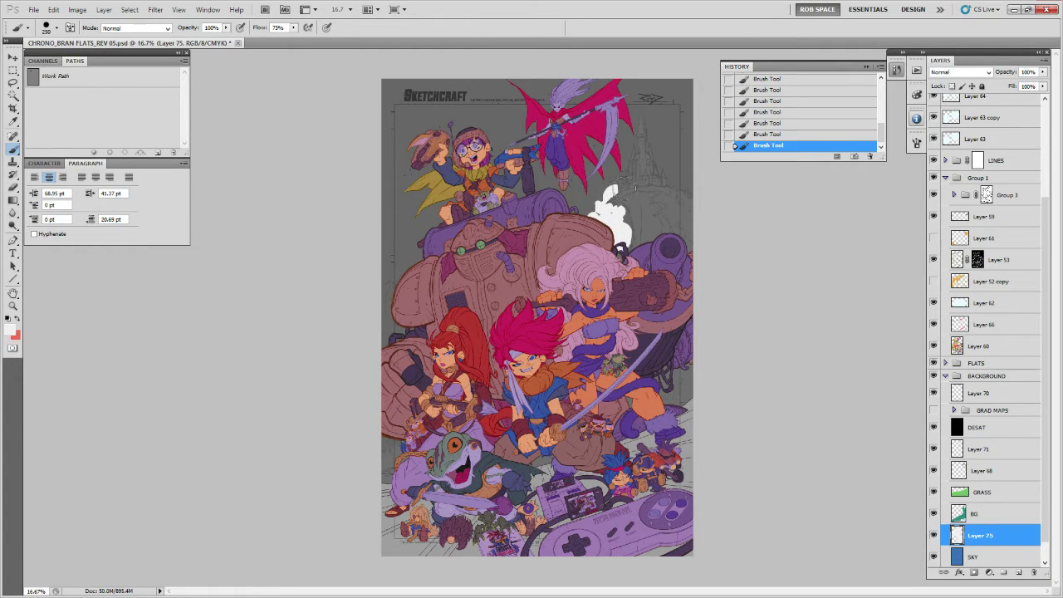
pyautogui.moveTo(609, 196)
pyautogui.mouseDown()
pyautogui.moveTo(589, 208)
pyautogui.moveTo(617, 213)
pyautogui.moveTo(622, 176)
pyautogui.moveTo(661, 158)
pyautogui.moveTo(673, 170)
pyautogui.moveTo(679, 142)
pyautogui.moveTo(674, 176)
pyautogui.moveTo(685, 165)
pyautogui.moveTo(688, 185)
pyautogui.moveTo(675, 166)
pyautogui.moveTo(624, 172)
pyautogui.moveTo(581, 202)
pyautogui.moveTo(614, 191)
pyautogui.moveTo(590, 217)
pyautogui.mouseUp()
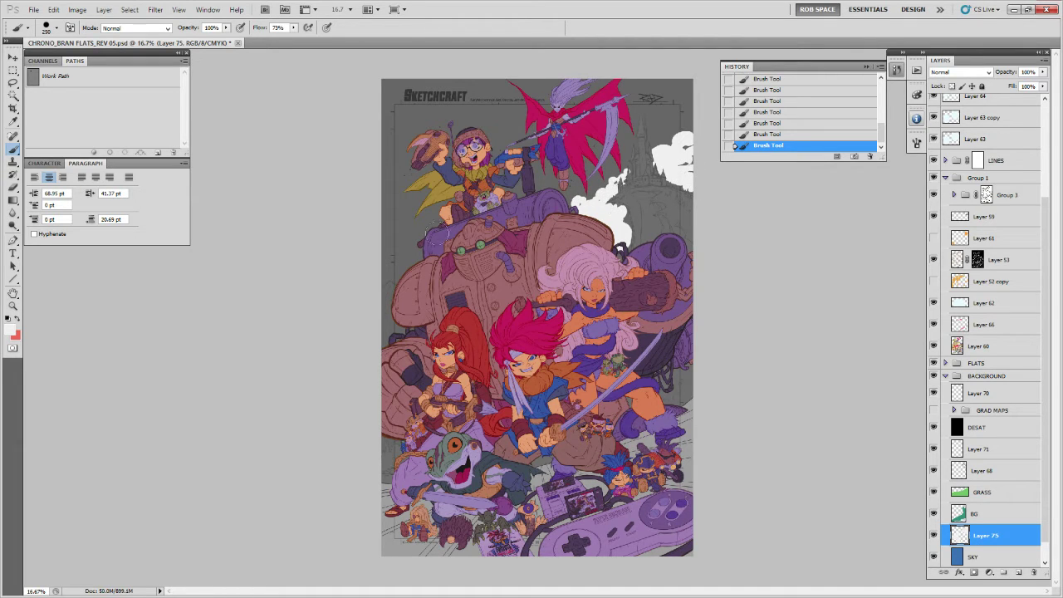
pyautogui.moveTo(435, 236)
pyautogui.mouseDown()
pyautogui.moveTo(390, 246)
pyautogui.moveTo(393, 218)
pyautogui.moveTo(385, 256)
pyautogui.moveTo(400, 257)
pyautogui.moveTo(382, 277)
pyautogui.moveTo(395, 279)
pyautogui.moveTo(406, 258)
pyautogui.moveTo(377, 258)
pyautogui.moveTo(382, 338)
pyautogui.mouseUp()
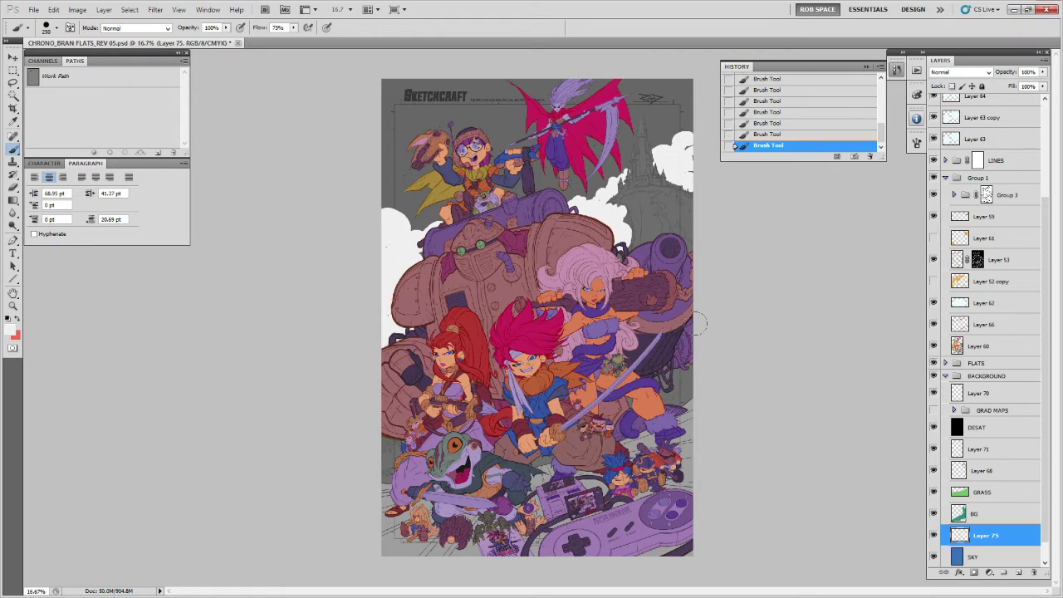
# Add a new layer beneath the cloud layer and set up the PAINTING - AirSoft brush at 1100 px with black.
pyautogui.keyDown('ctrl'); pyautogui.click(1018, 572); pyautogui.keyUp('ctrl')
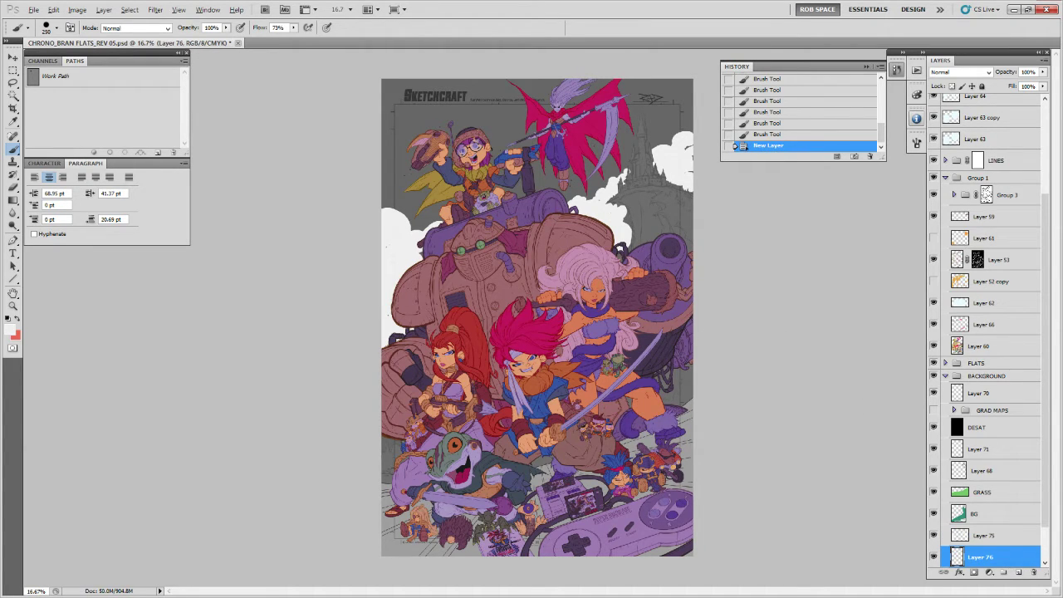
pyautogui.rightClick(503, 166)
pyautogui.click(536, 329)
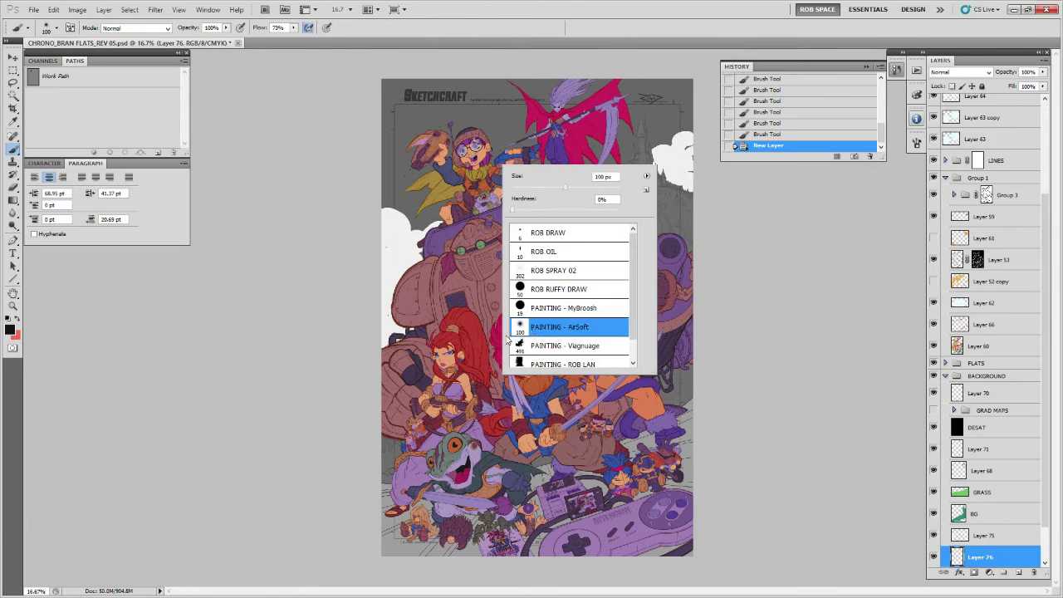
pyautogui.click(498, 337)
pyautogui.press(']')
pyautogui.press(']')
pyautogui.press(']')
pyautogui.press(']')
pyautogui.press(']')
pyautogui.press(']')
pyautogui.press(']')
pyautogui.press(']')
pyautogui.press(']')
# Darken the top of the sky with soft black strokes, and reduce the brush size to 900 px.
pyautogui.moveTo(375, 86)
pyautogui.mouseDown()
pyautogui.moveTo(452, 76)
pyautogui.moveTo(359, 139)
pyautogui.moveTo(658, 88)
pyautogui.moveTo(323, 178)
pyautogui.moveTo(653, 99)
pyautogui.moveTo(624, 77)
pyautogui.mouseUp()
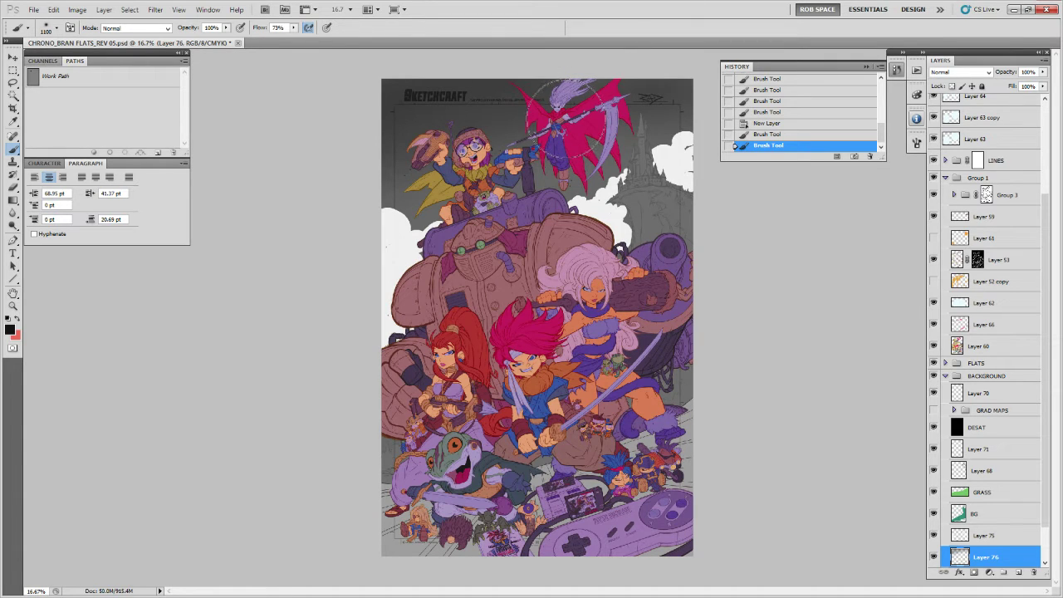
pyautogui.click(868, 66)
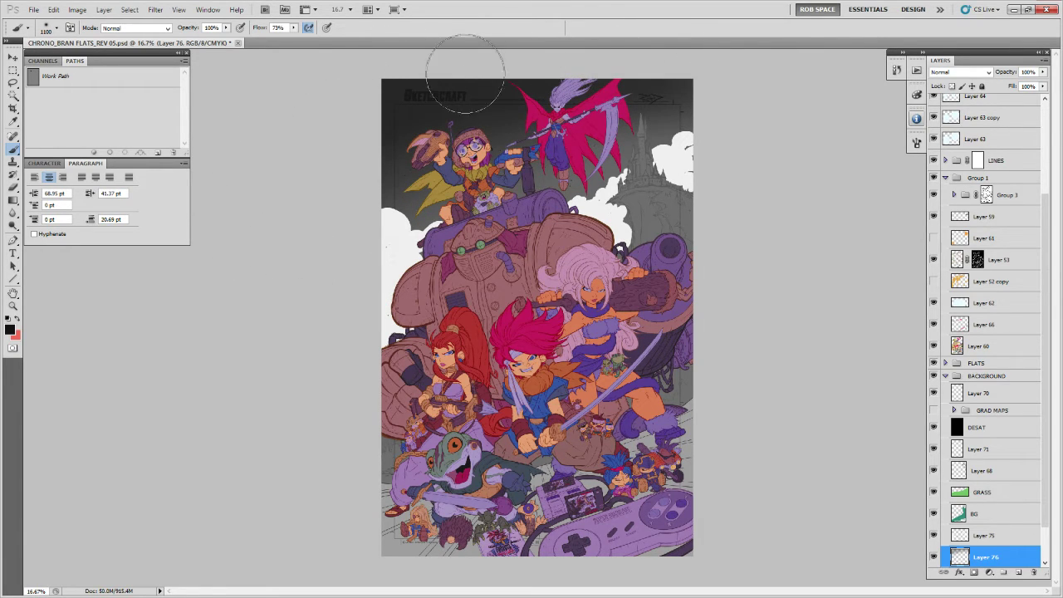
pyautogui.moveTo(263, 119)
pyautogui.mouseDown()
pyautogui.moveTo(652, 56)
pyautogui.moveTo(426, 128)
pyautogui.moveTo(536, 98)
pyautogui.moveTo(466, 79)
pyautogui.moveTo(322, 105)
pyautogui.moveTo(724, 62)
pyautogui.moveTo(359, 108)
pyautogui.mouseUp()
pyautogui.press('[')
pyautogui.press('[')
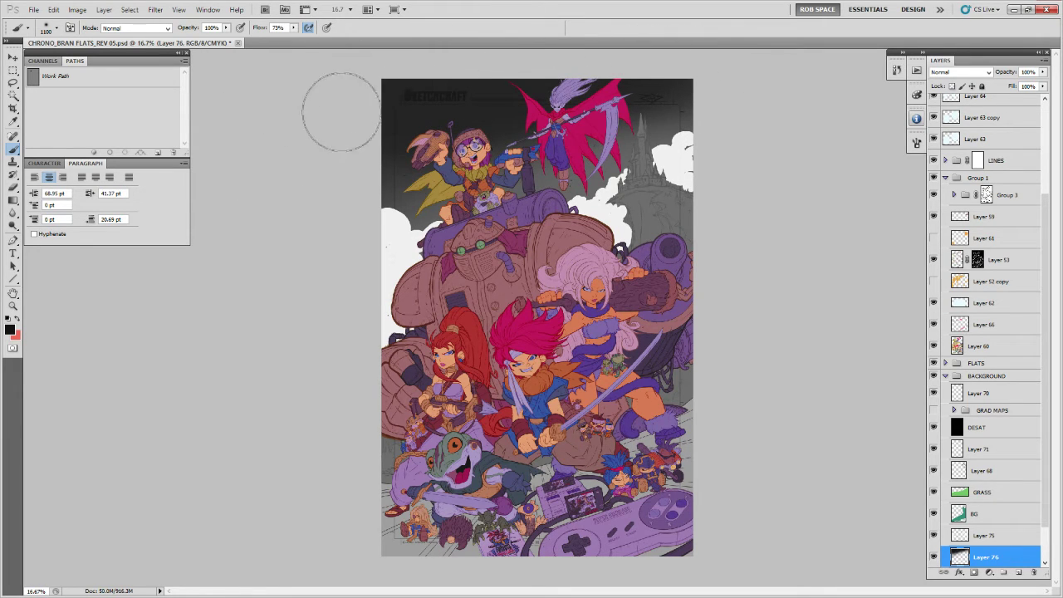
# Switch to the ROB RUFFY DRAW brush at 250 px and add a new layer directly above Layer 71.
pyautogui.rightClick(528, 249)
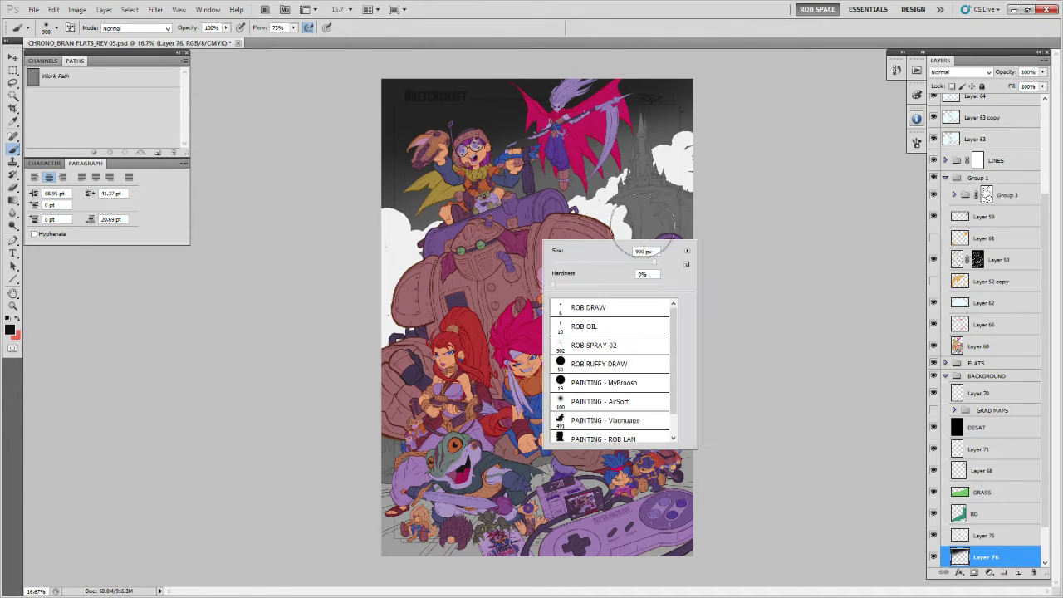
pyautogui.click(613, 371)
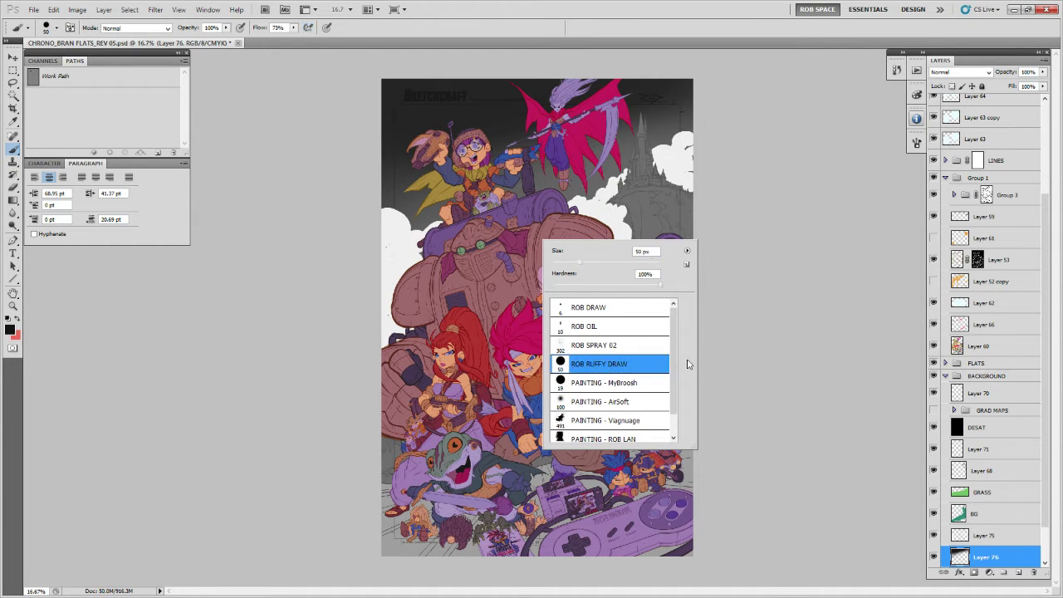
pyautogui.press('Return')
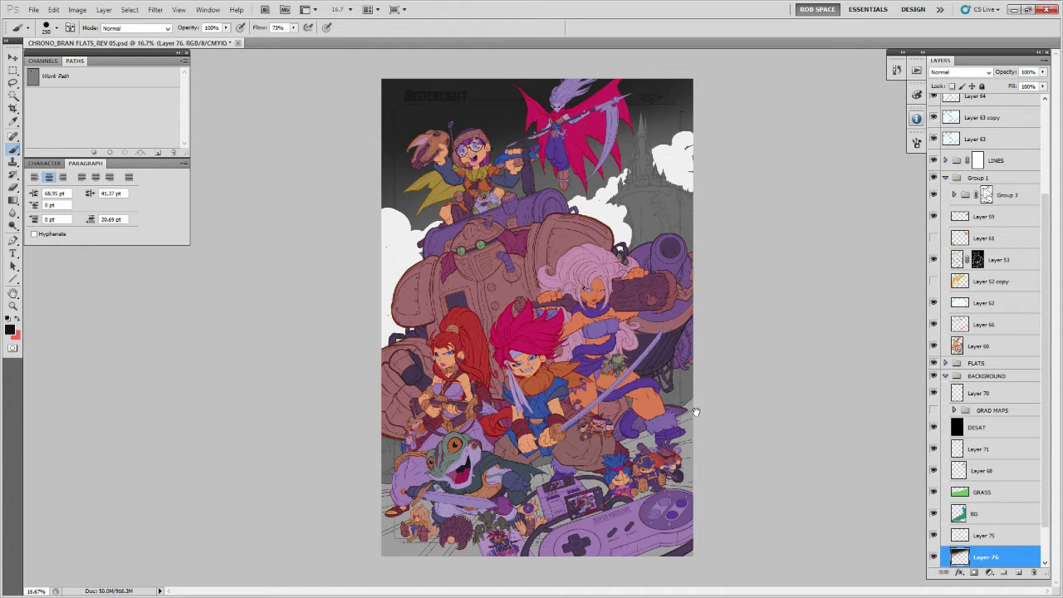
pyautogui.hotkey('ctrl', '-')
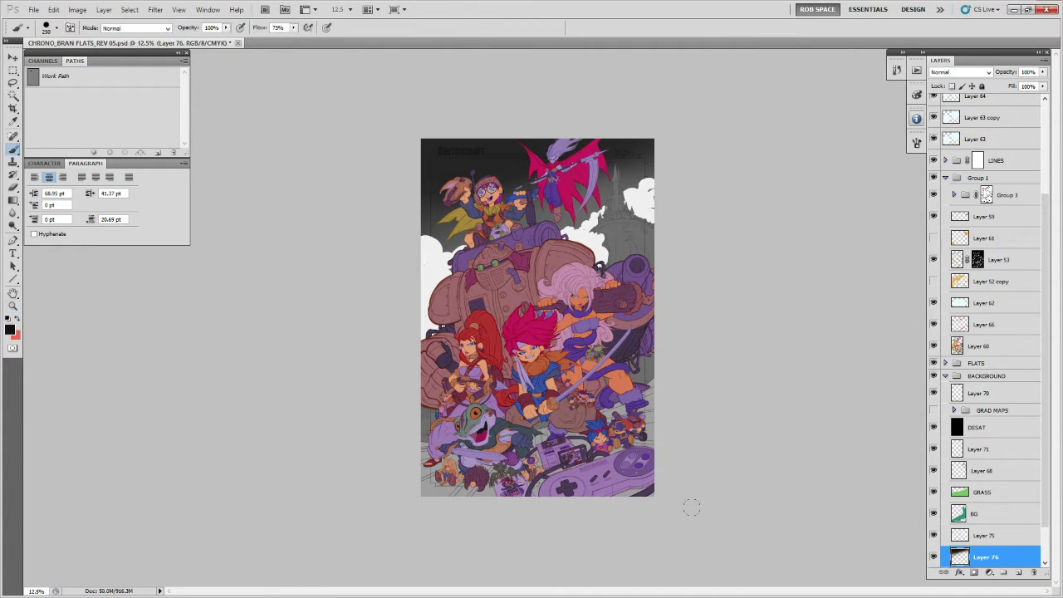
pyautogui.click(980, 450)
pyautogui.click(1018, 572)
pyautogui.rightClick(685, 470)
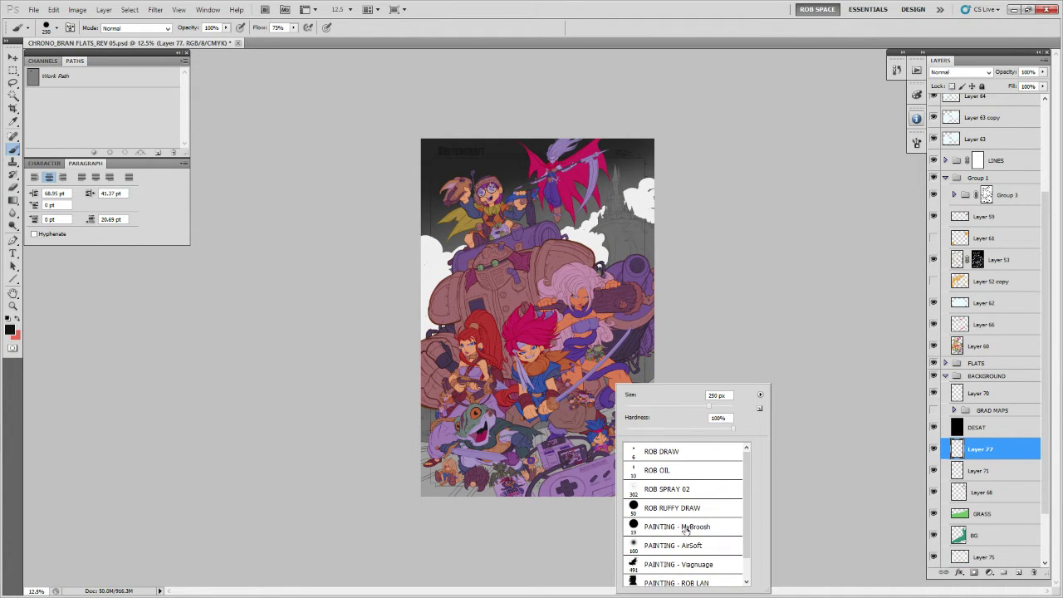
# Show the black Color-mode Layer 36 to preview the whole artwork in grayscale.
pyautogui.moveTo(1046, 336); pyautogui.dragTo(1036, 160)
pyautogui.click(933, 181)
pyautogui.click(963, 182)
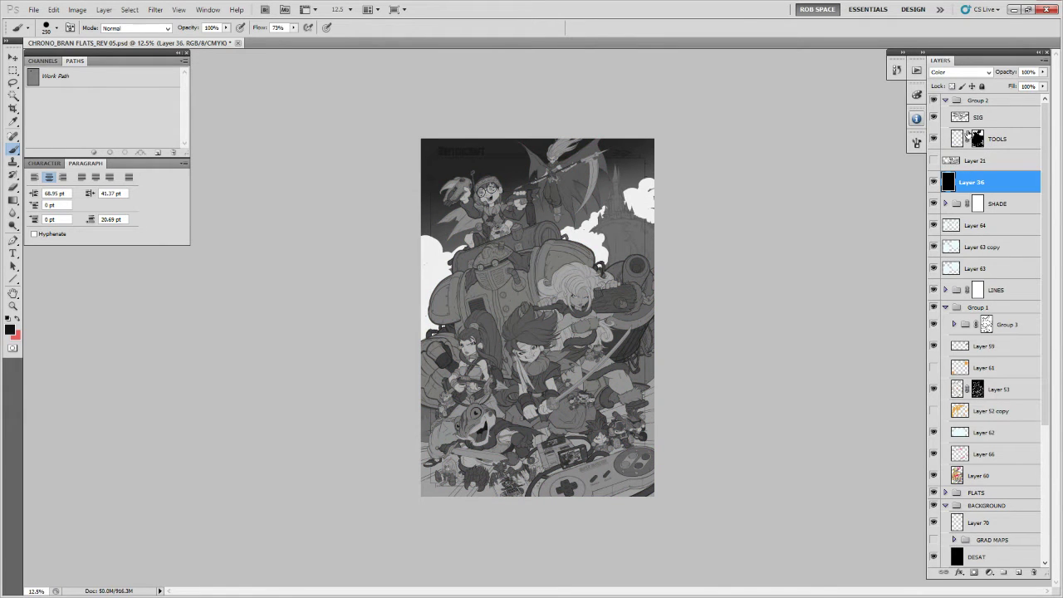
# Fill Layer 77 with solid black and set its blend mode to Multiply.
pyautogui.moveTo(1047, 205); pyautogui.dragTo(1051, 444)
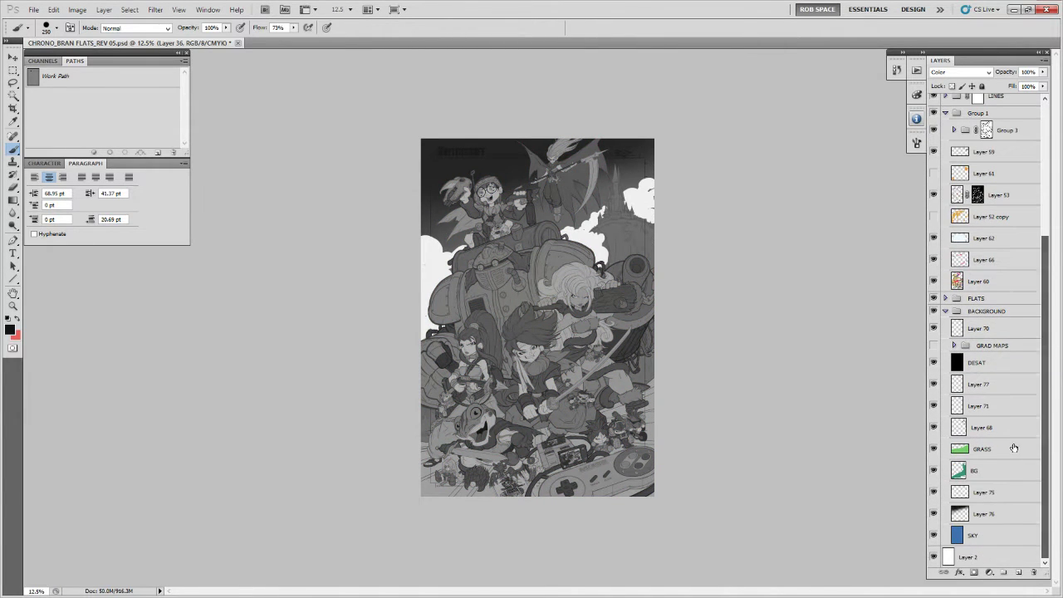
pyautogui.click(979, 385)
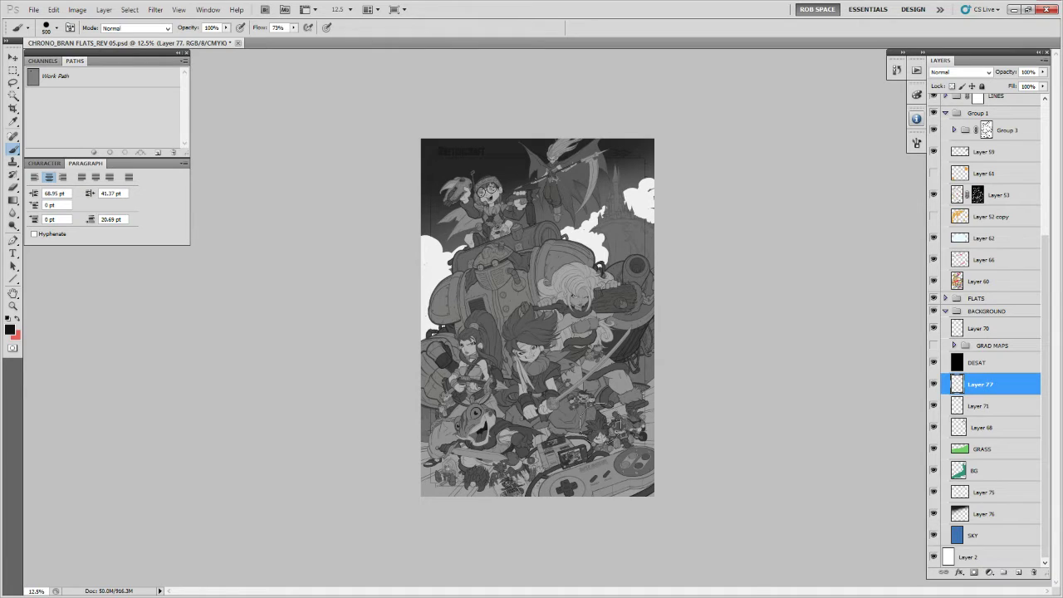
pyautogui.rightClick(609, 408)
pyautogui.click(573, 543)
pyautogui.hotkey('ctrl', 'BackSpace')
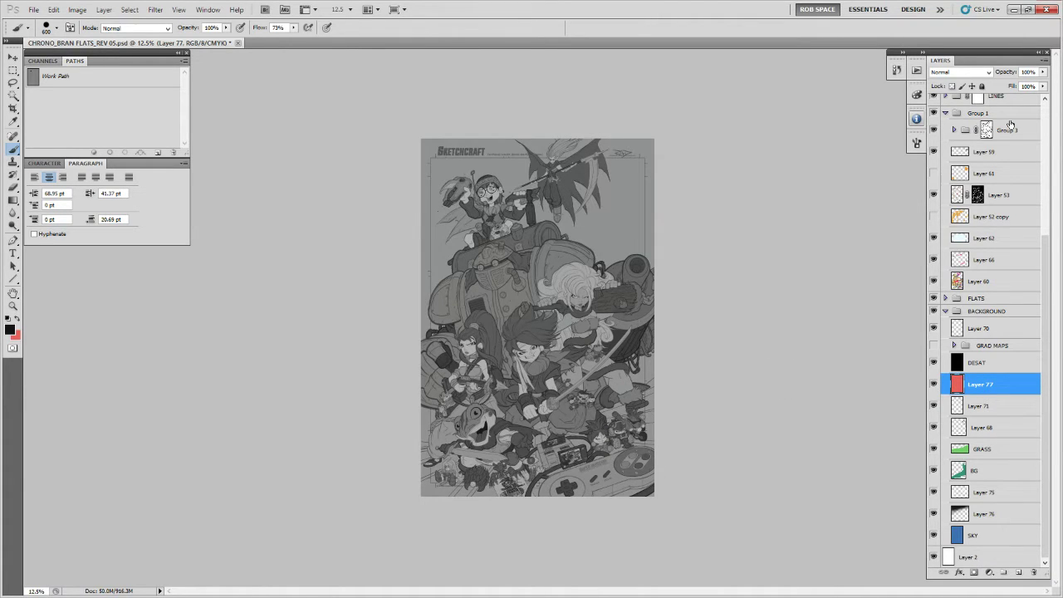
pyautogui.press('d')
pyautogui.hotkey('alt', 'BackSpace')
pyautogui.click(987, 72)
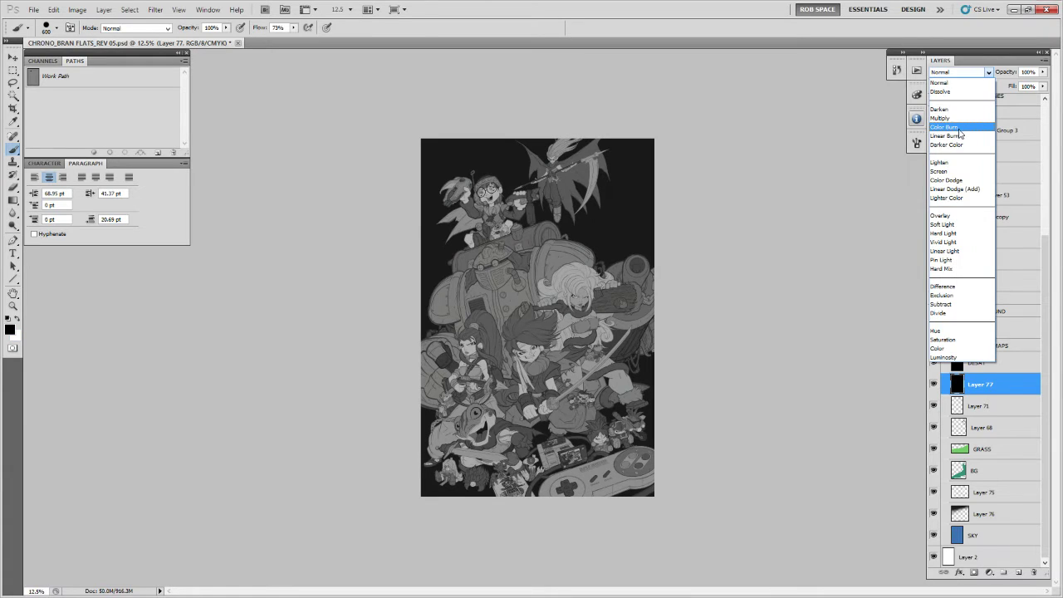
pyautogui.click(940, 118)
# Set Layer 77's opacity to 50% and add a layer mask to it.
pyautogui.click(1042, 72)
pyautogui.moveTo(1045, 86); pyautogui.dragTo(1013, 88)
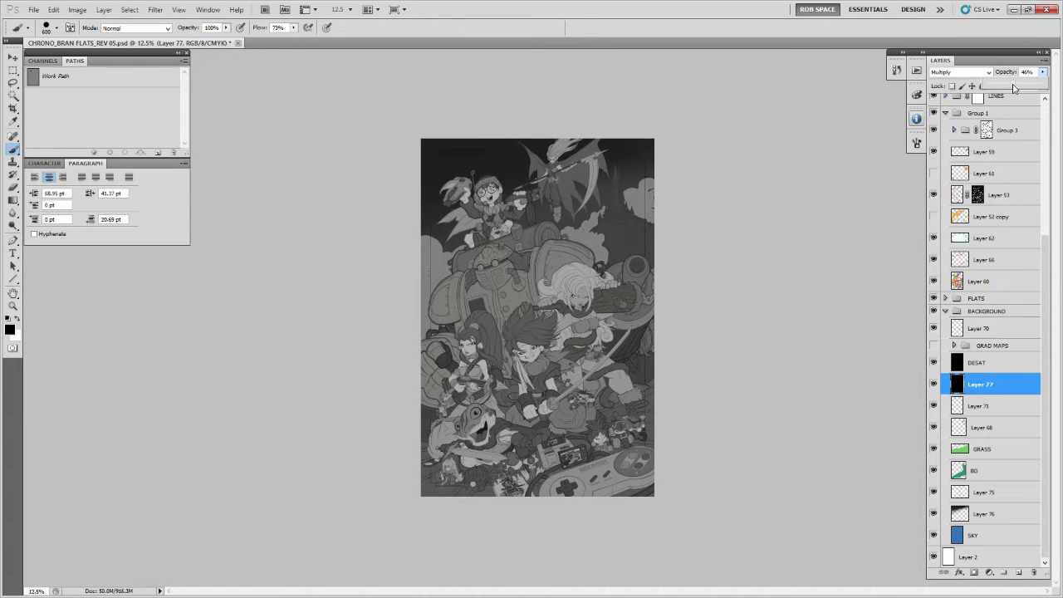
pyautogui.moveTo(1013, 88); pyautogui.dragTo(1015, 88)
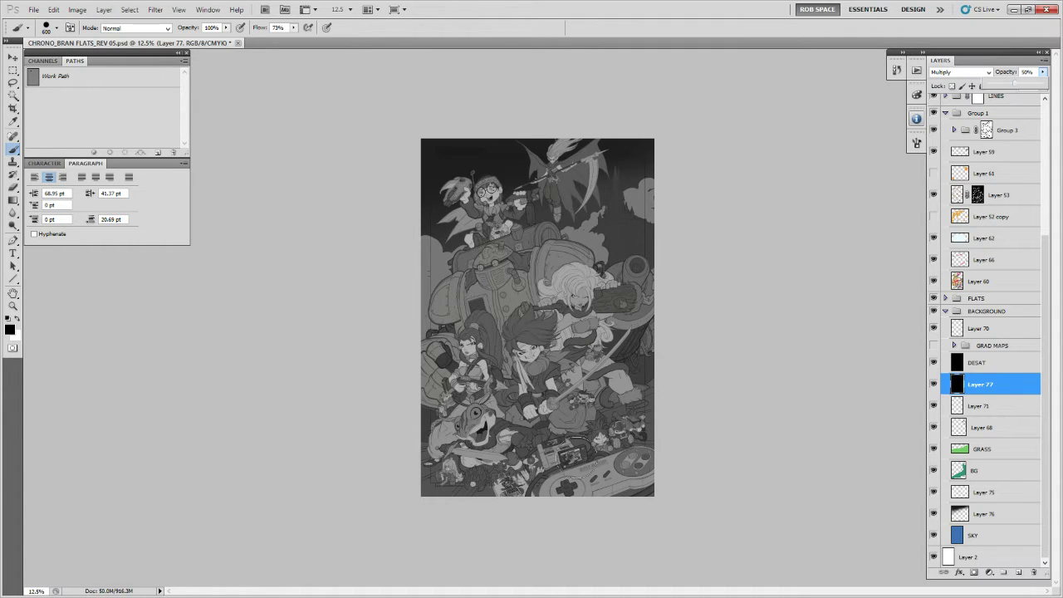
pyautogui.press('Return')
pyautogui.click(977, 573)
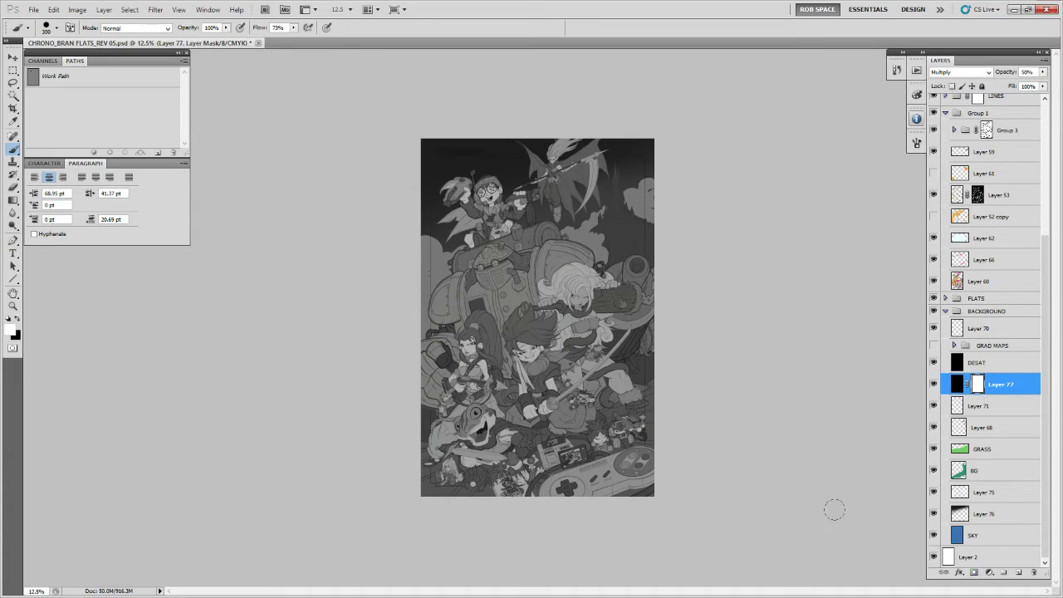
# Switch to the PAINTING - MyBroosh brush, enlarge it to 500 px and mask the shade off the ground at the poster's lower-right edge.
pyautogui.rightClick(645, 430)
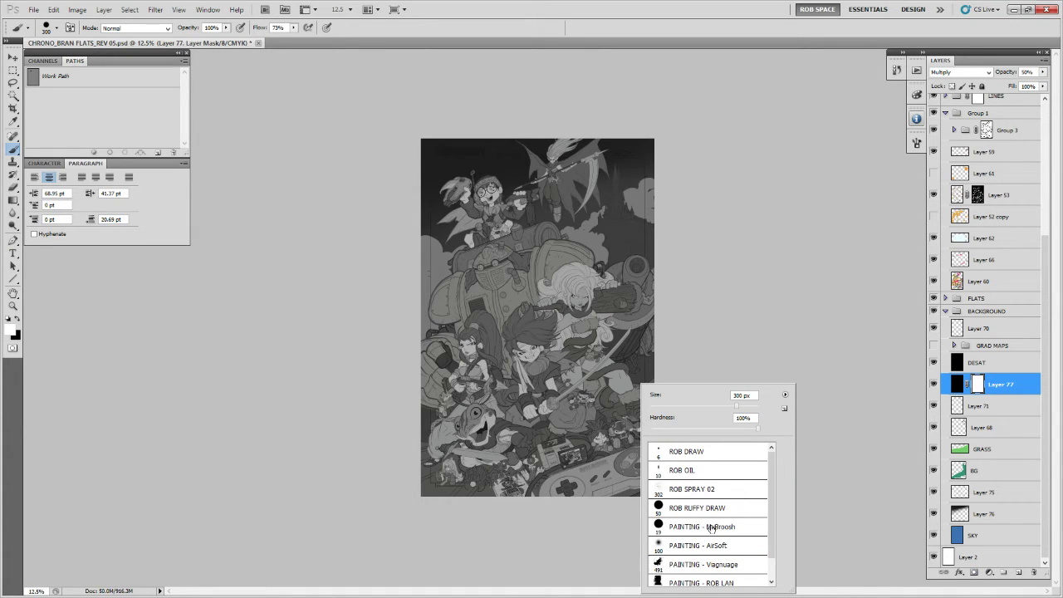
pyautogui.doubleClick(715, 526)
pyautogui.press(']')
pyautogui.press(']')
pyautogui.press(']')
pyautogui.press(']')
pyautogui.press(']')
pyautogui.press(']')
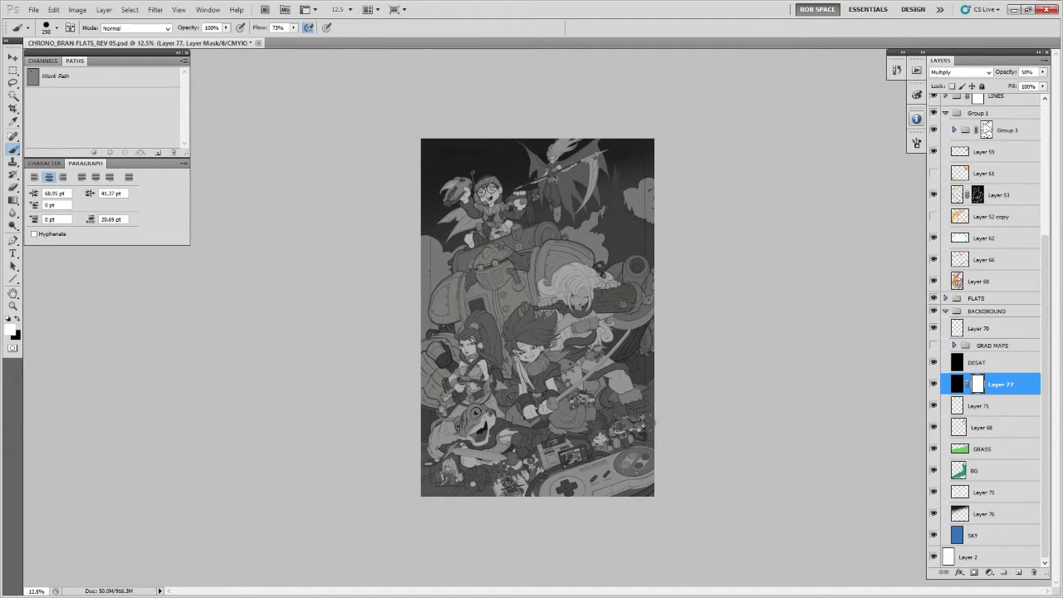
pyautogui.press('x')
pyautogui.moveTo(650, 410)
pyautogui.mouseDown()
pyautogui.moveTo(586, 442)
pyautogui.moveTo(620, 440)
pyautogui.moveTo(629, 458)
pyautogui.mouseUp()
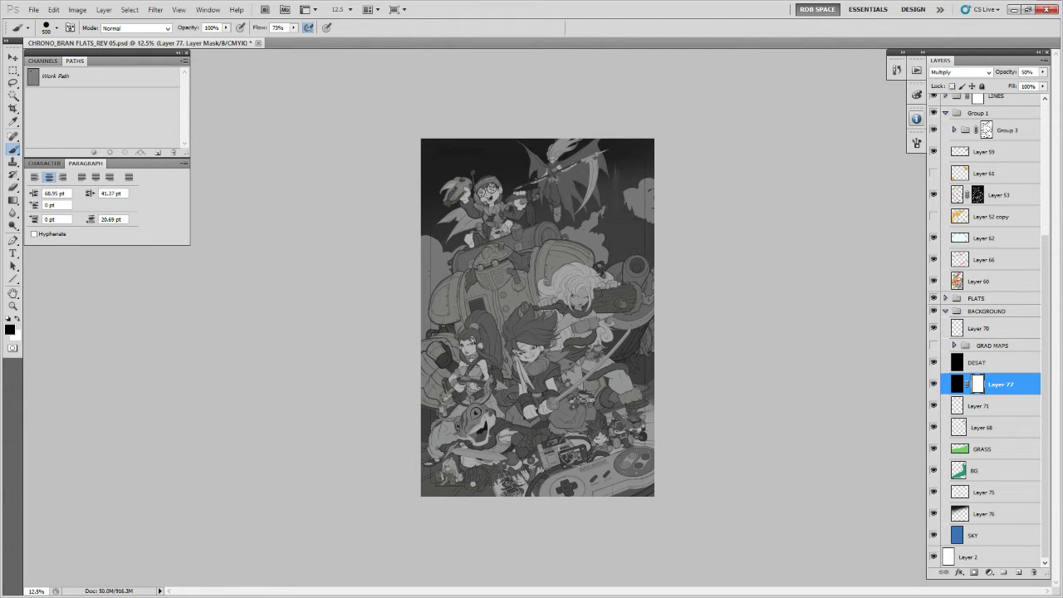
# Refine the mask over the ground behind the small lower-right figures with white, using a 200 px brush.
pyautogui.press('x')
pyautogui.press('[')
pyautogui.press('[')
pyautogui.press('[')
pyautogui.moveTo(540, 439); pyautogui.dragTo(689, 388)
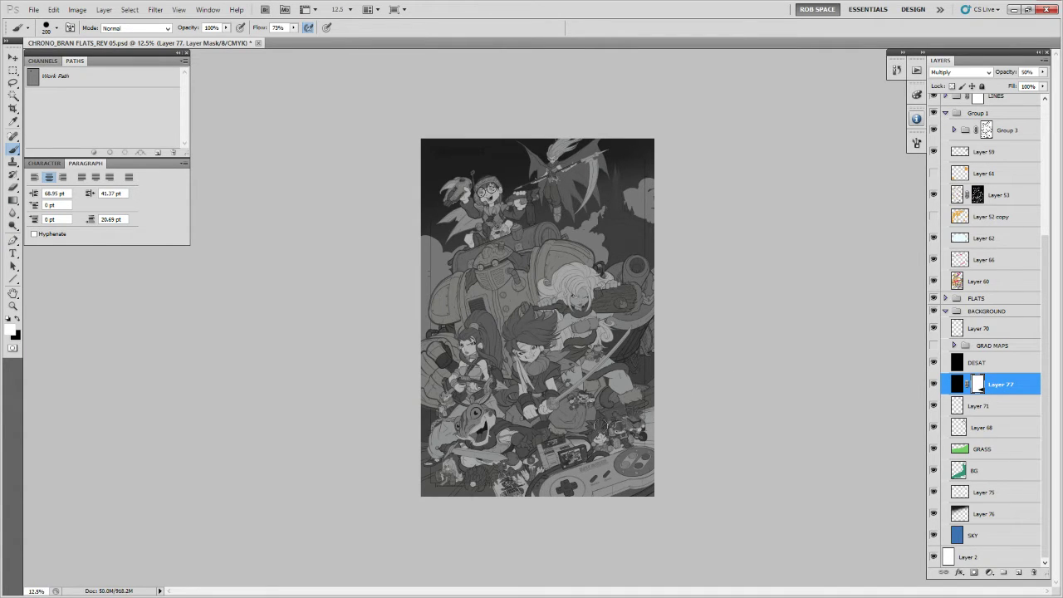
# Shape the light and dark areas of the ground along the poster's lower-left edge with black and white mask strokes.
pyautogui.press('x')
pyautogui.press('x')
pyautogui.press('x')
pyautogui.moveTo(408, 503)
pyautogui.mouseDown()
pyautogui.moveTo(505, 496)
pyautogui.moveTo(405, 503)
pyautogui.moveTo(441, 503)
pyautogui.mouseUp()
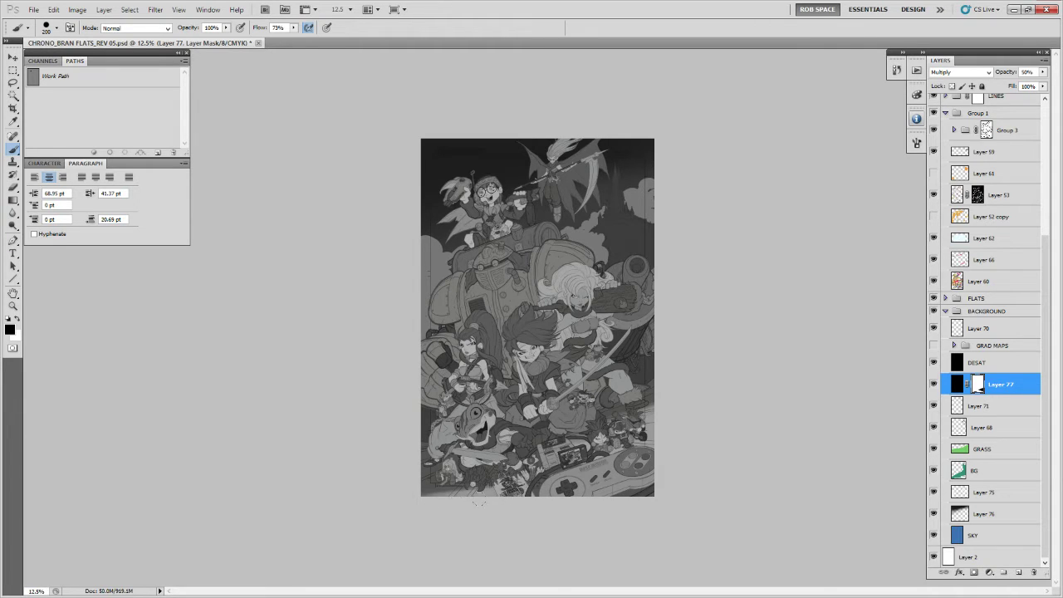
pyautogui.press('x')
pyautogui.press('x')
pyautogui.press('x')
pyautogui.moveTo(451, 496); pyautogui.dragTo(547, 491)
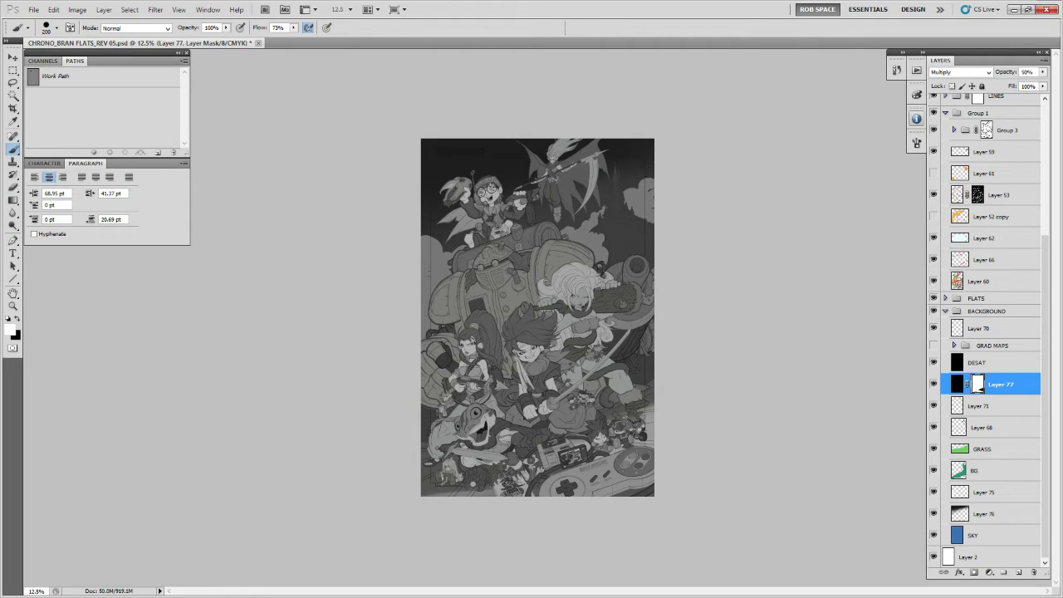
# Mask the shade off the cloud at the poster's right edge with black, enlarging the brush to 500 px.
pyautogui.press('x')
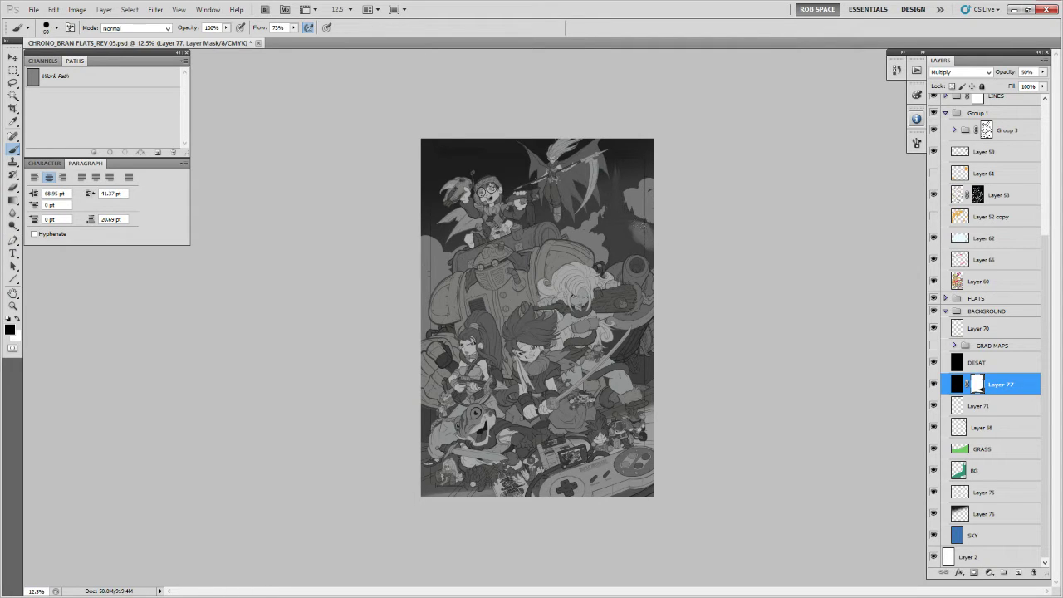
pyautogui.press(']')
pyautogui.press(']')
pyautogui.press(']')
pyautogui.press(']')
pyautogui.press(']')
pyautogui.press(']')
pyautogui.press(']')
pyautogui.press(']')
pyautogui.moveTo(646, 198)
pyautogui.mouseDown()
pyautogui.moveTo(672, 185)
pyautogui.moveTo(636, 200)
pyautogui.moveTo(654, 207)
pyautogui.moveTo(636, 196)
pyautogui.moveTo(654, 205)
pyautogui.moveTo(642, 188)
pyautogui.moveTo(624, 219)
pyautogui.mouseUp()
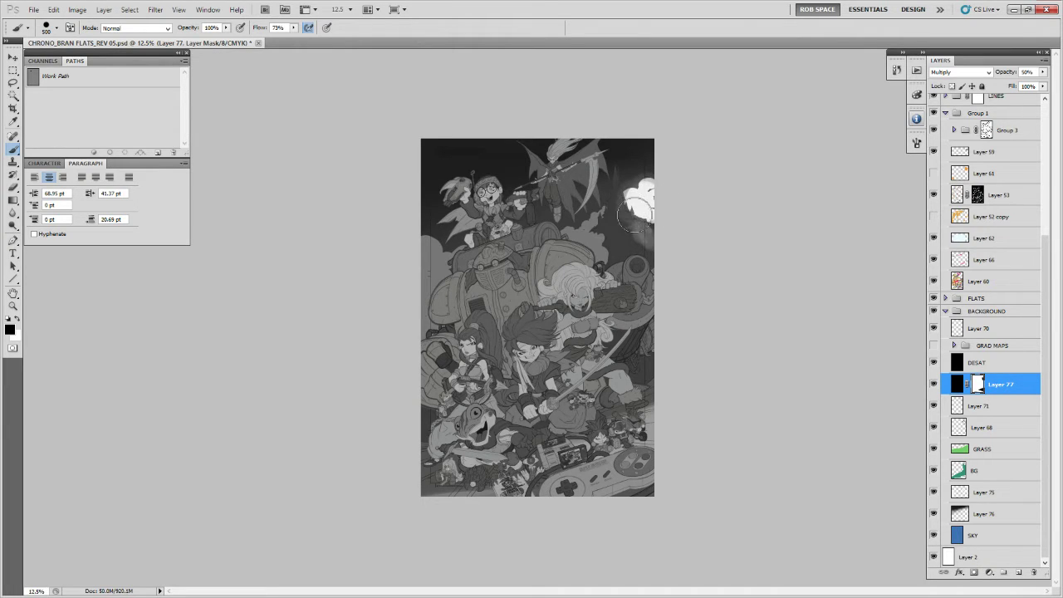
# Load Layer 75's outline as a selection, mask the shade off the central and left clouds, and deselect.
pyautogui.keyDown('ctrl'); pyautogui.click(959, 491); pyautogui.keyUp('ctrl')
pyautogui.moveTo(588, 266); pyautogui.dragTo(577, 228)
pyautogui.moveTo(456, 261); pyautogui.dragTo(418, 335)
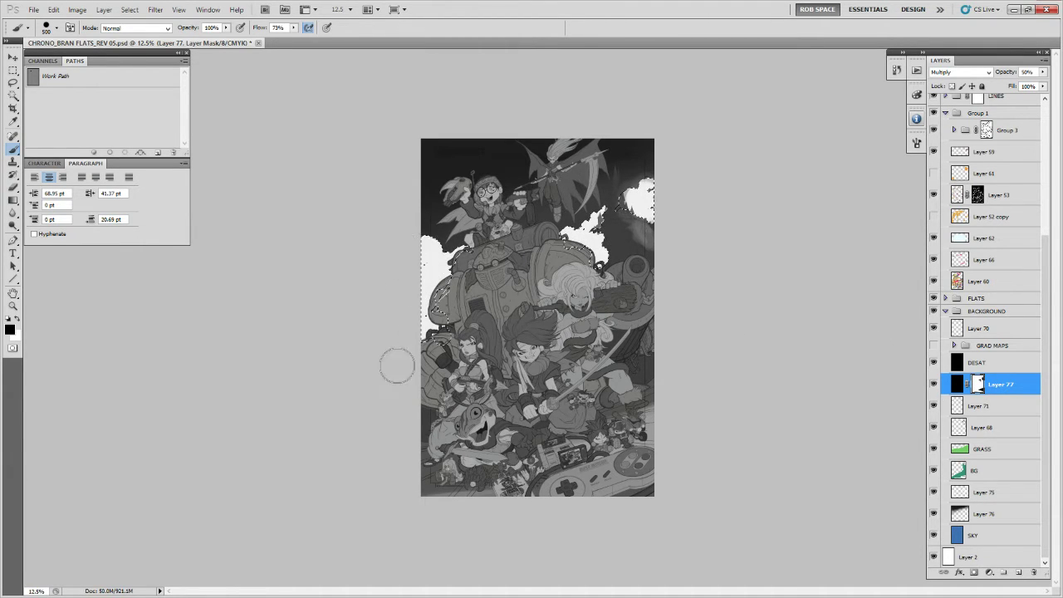
pyautogui.hotkey('ctrl', 'd')
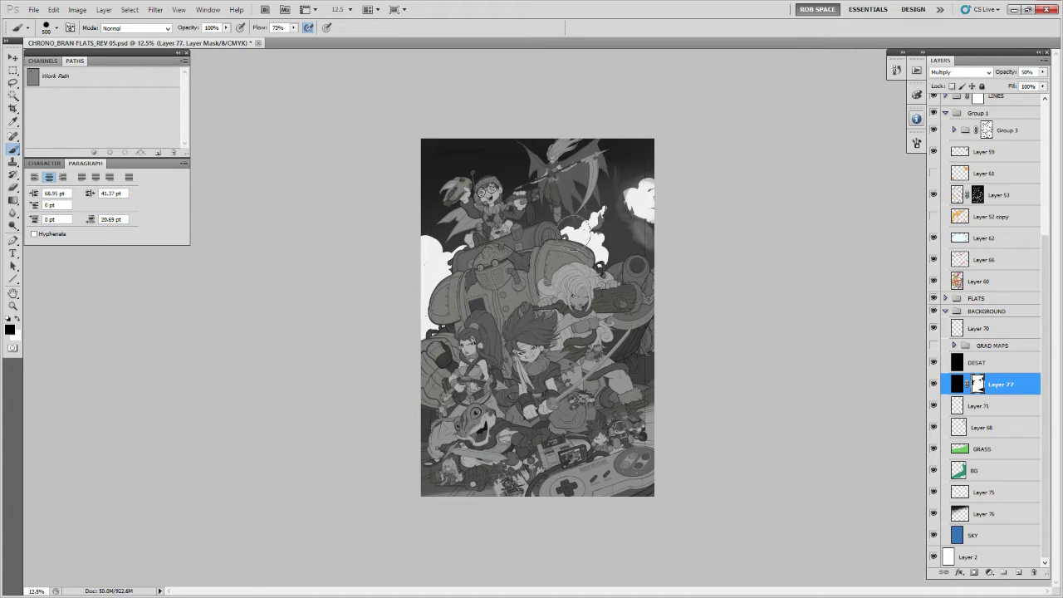
# Touch up the mask around the top of the central cloud and reduce the brush to 175 px.
pyautogui.moveTo(589, 204)
pyautogui.mouseDown()
pyautogui.moveTo(536, 214)
pyautogui.moveTo(552, 249)
pyautogui.moveTo(577, 227)
pyautogui.mouseUp()
pyautogui.press('[')
pyautogui.press('[')
pyautogui.press('[')
pyautogui.press('[')
pyautogui.press('[')
pyautogui.press('[')
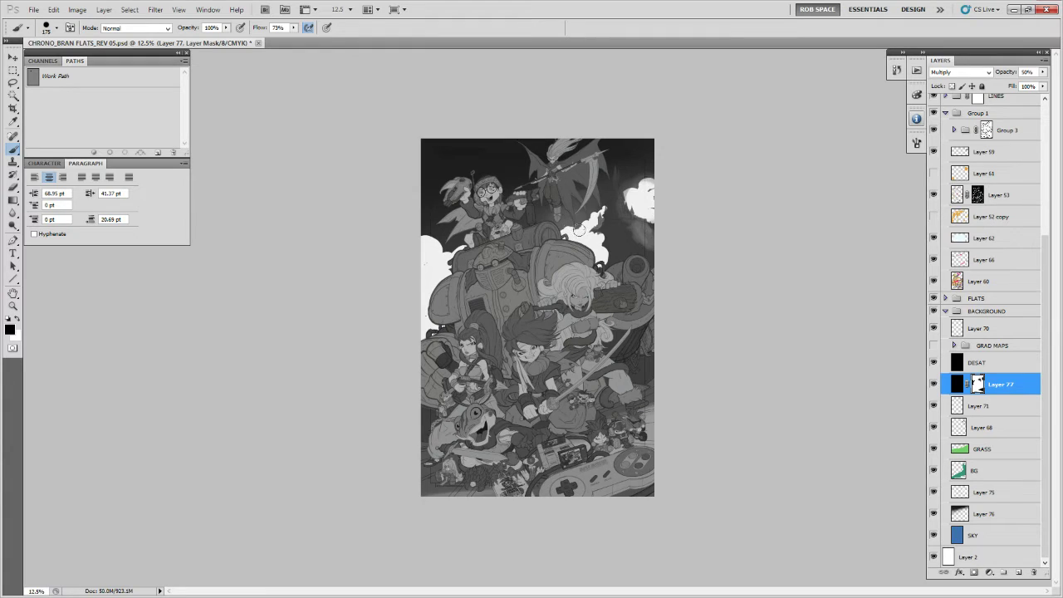
# Touch up the mask over the left cloud with an enlarged brush, and reduce the brush to 200 px.
pyautogui.press(']')
pyautogui.press(']')
pyautogui.press(']')
pyautogui.press(']')
pyautogui.press(']')
pyautogui.press(']')
pyautogui.moveTo(465, 247)
pyautogui.mouseDown()
pyautogui.moveTo(441, 255)
pyautogui.moveTo(420, 220)
pyautogui.moveTo(421, 251)
pyautogui.moveTo(442, 219)
pyautogui.moveTo(433, 252)
pyautogui.mouseUp()
pyautogui.press('[')
pyautogui.press('[')
pyautogui.press('[')
pyautogui.press('[')
pyautogui.press('[')
pyautogui.press('[')
pyautogui.press('[')
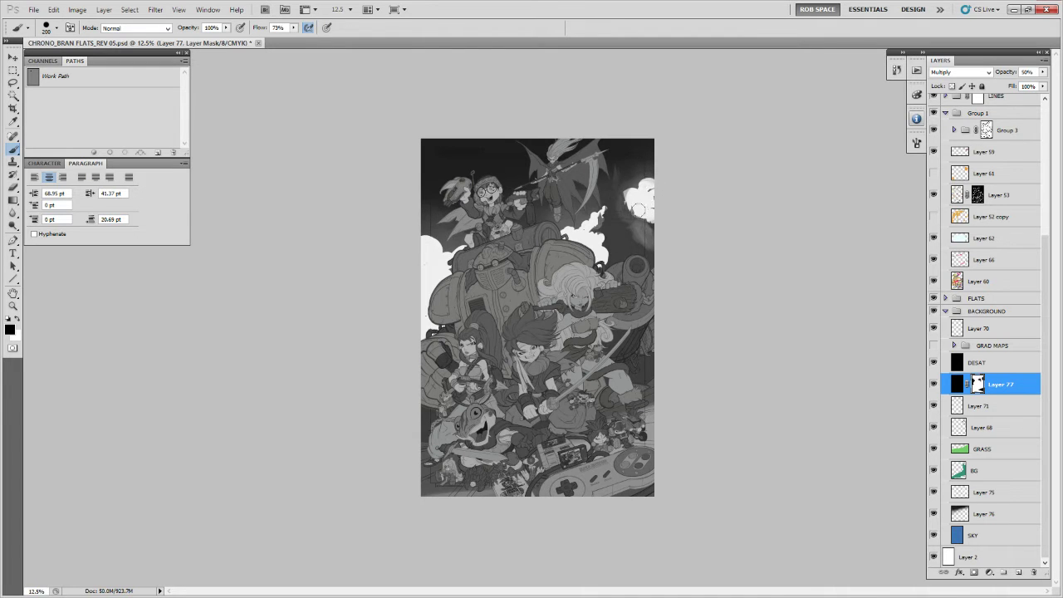
# Lighten the distant castle's spires with fine black mask strokes, using brush sizes of 35 and 20 px.
pyautogui.keyDown('ctrl'); pyautogui.click(653, 199); pyautogui.keyUp('ctrl')
pyautogui.keyDown('ctrl'); pyautogui.click(653, 199); pyautogui.keyUp('ctrl')
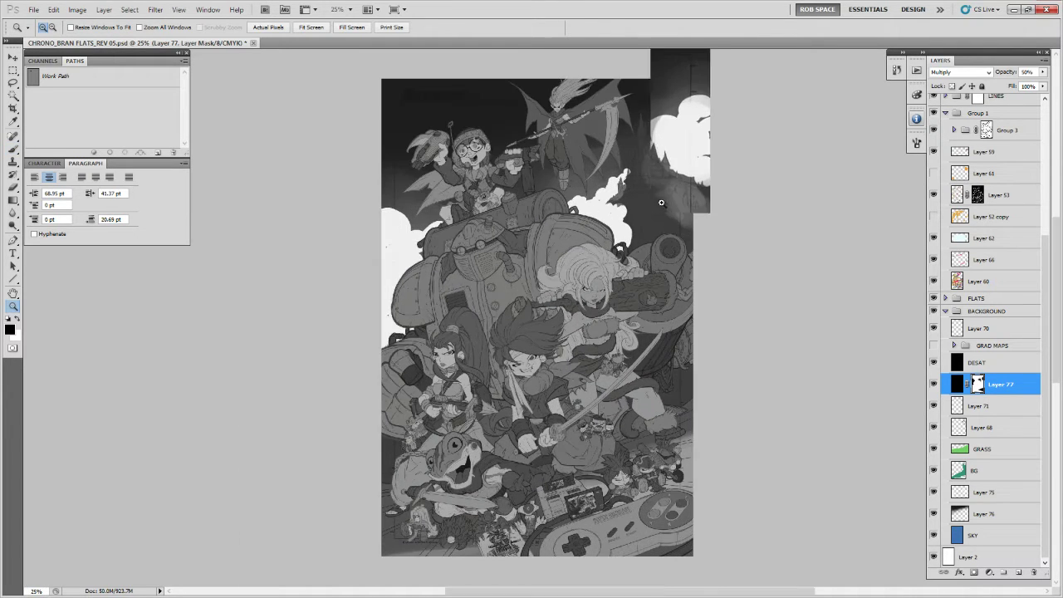
pyautogui.moveTo(643, 184); pyautogui.dragTo(580, 331)
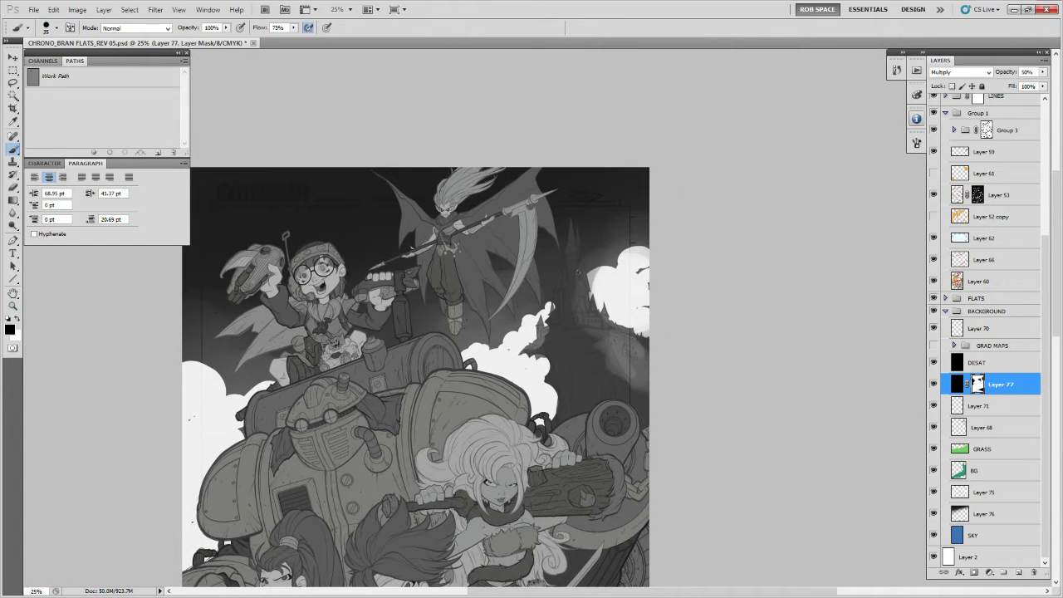
pyautogui.moveTo(578, 271); pyautogui.dragTo(578, 301)
pyautogui.moveTo(586, 274); pyautogui.dragTo(588, 290)
pyautogui.moveTo(572, 223); pyautogui.dragTo(574, 249)
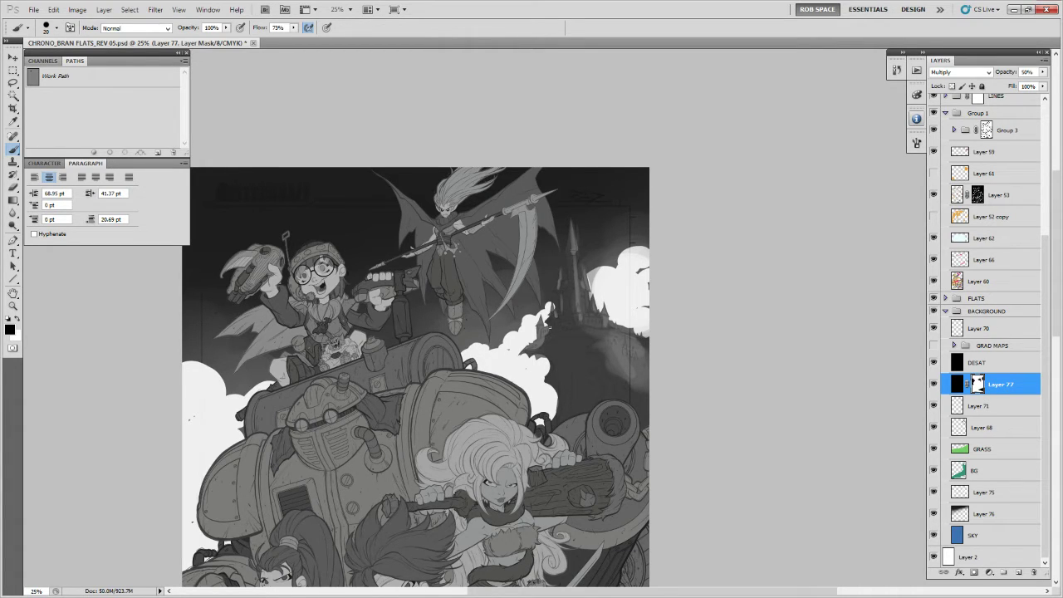
# Enlarge the brush to 100 px and lighten the hilltop below the castle with black on the mask.
pyautogui.press('x')
pyautogui.press('x')
pyautogui.press(']')
pyautogui.press(']')
pyautogui.press(']')
pyautogui.press(']')
pyautogui.press(']')
pyautogui.press(']')
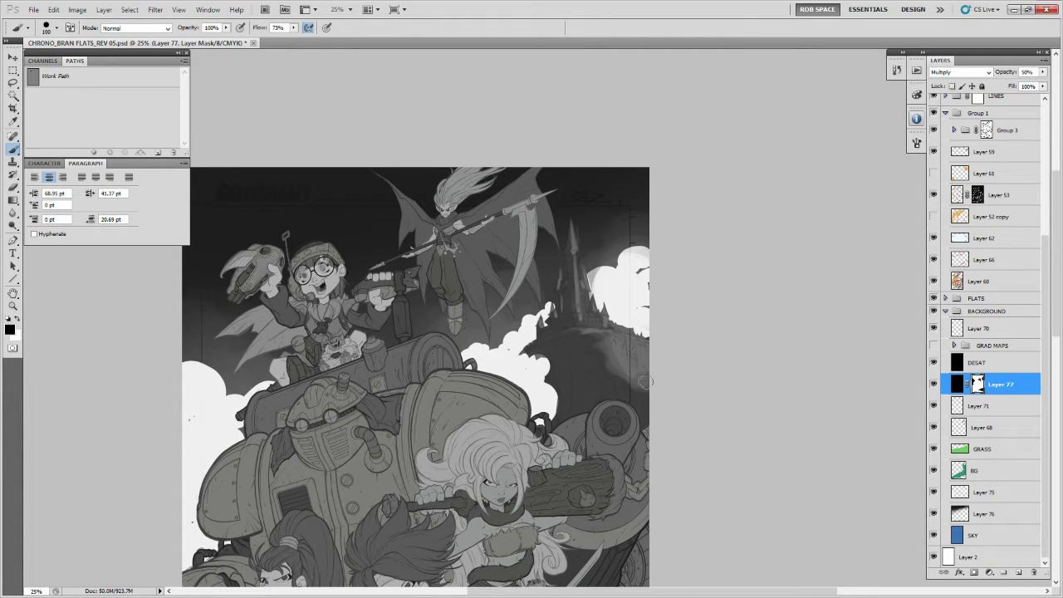
# Define the cliff edge beside the central cloud by alternating white and black mask strokes with a 60 to 30 px brush.
pyautogui.press('x')
pyautogui.press('x')
pyautogui.press('x')
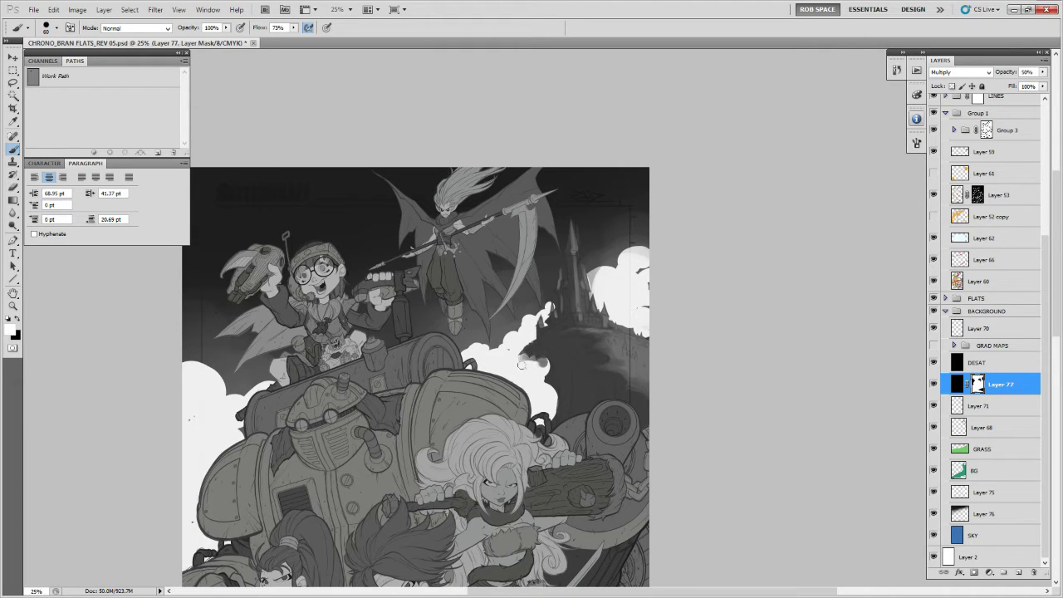
pyautogui.press('x')
pyautogui.press('x')
pyautogui.press('x')
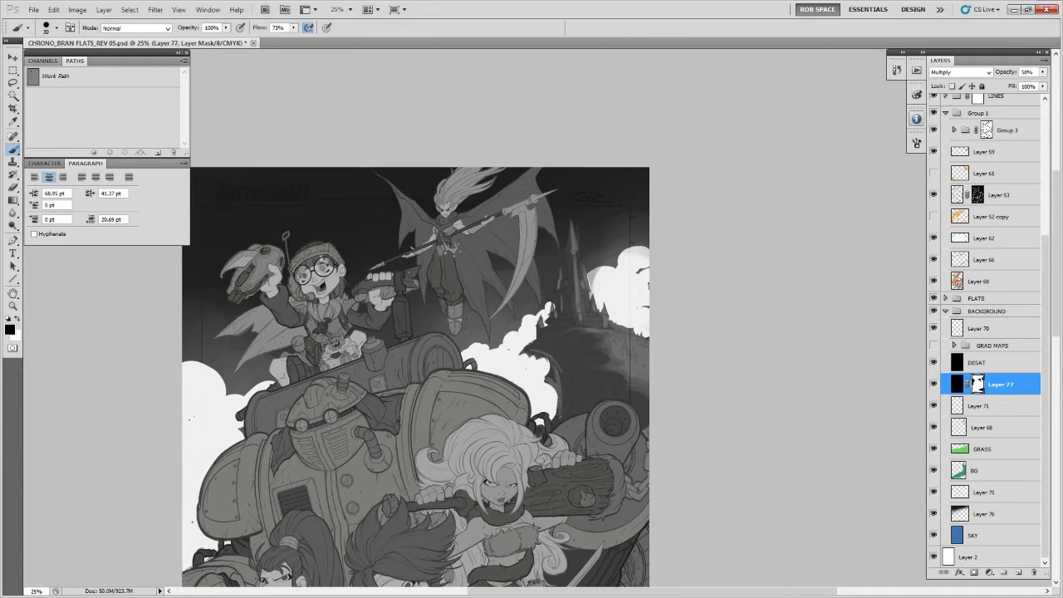
# Paint light patches down the cliff face on the mask, undo a stray edge stroke, and enlarge the brush to 40 px.
pyautogui.moveTo(570, 361); pyautogui.dragTo(571, 411)
pyautogui.press('x')
pyautogui.moveTo(553, 349); pyautogui.dragTo(542, 372)
pyautogui.hotkey('ctrl', 'z')
pyautogui.press('x')
pyautogui.press('x')
pyautogui.press('x')
pyautogui.press(']')
pyautogui.press(']')
pyautogui.press(']')
pyautogui.press(']')
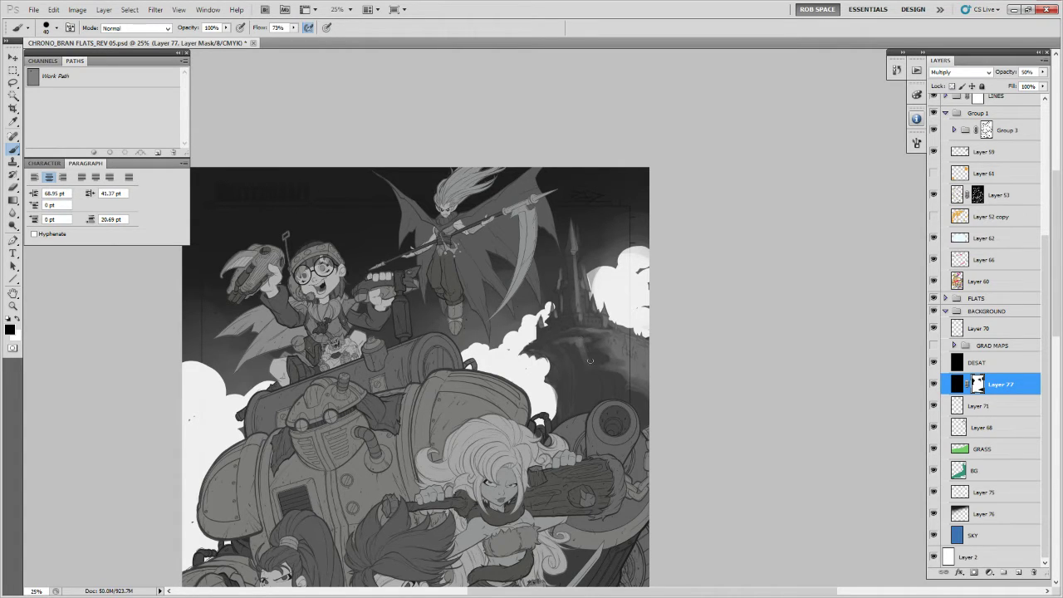
# Rework the cliff face below the hilltop with vertical mask strokes at 40 px, undoing the first attempt.
pyautogui.press('x')
pyautogui.moveTo(534, 354)
pyautogui.mouseDown()
pyautogui.moveTo(563, 414)
pyautogui.moveTo(573, 368)
pyautogui.moveTo(571, 415)
pyautogui.mouseUp()
pyautogui.press('x')
pyautogui.hotkey('ctrl', 'z')
pyautogui.moveTo(564, 352); pyautogui.dragTo(572, 402)
pyautogui.press('x')
pyautogui.press('x')
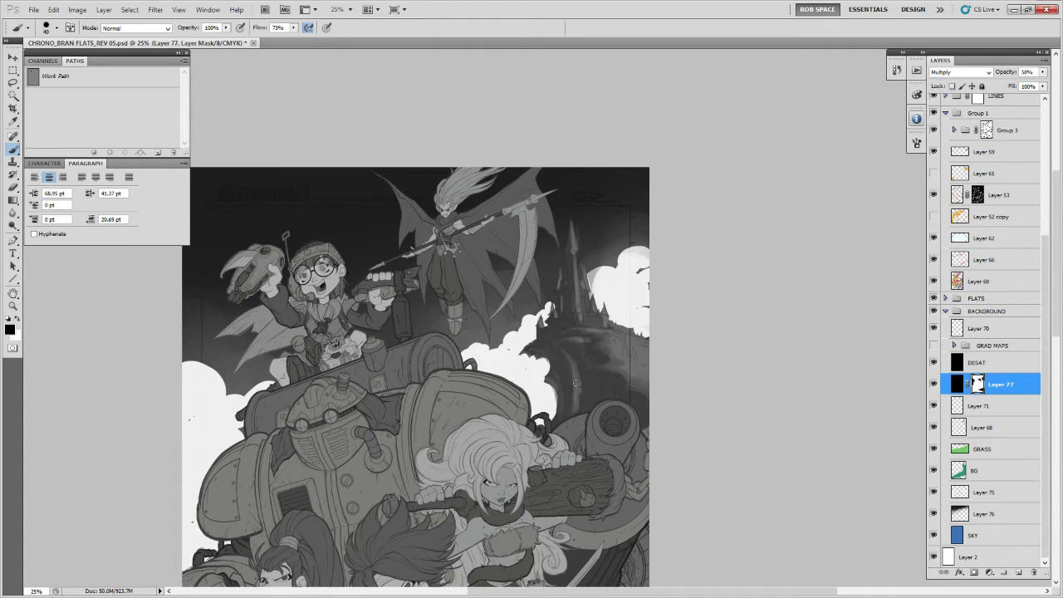
# Detail the castle tower and the cliff's tip beside the cloud with 25 px black and white mask strokes.
pyautogui.press('x')
pyautogui.moveTo(575, 262); pyautogui.dragTo(575, 260)
pyautogui.press('x')
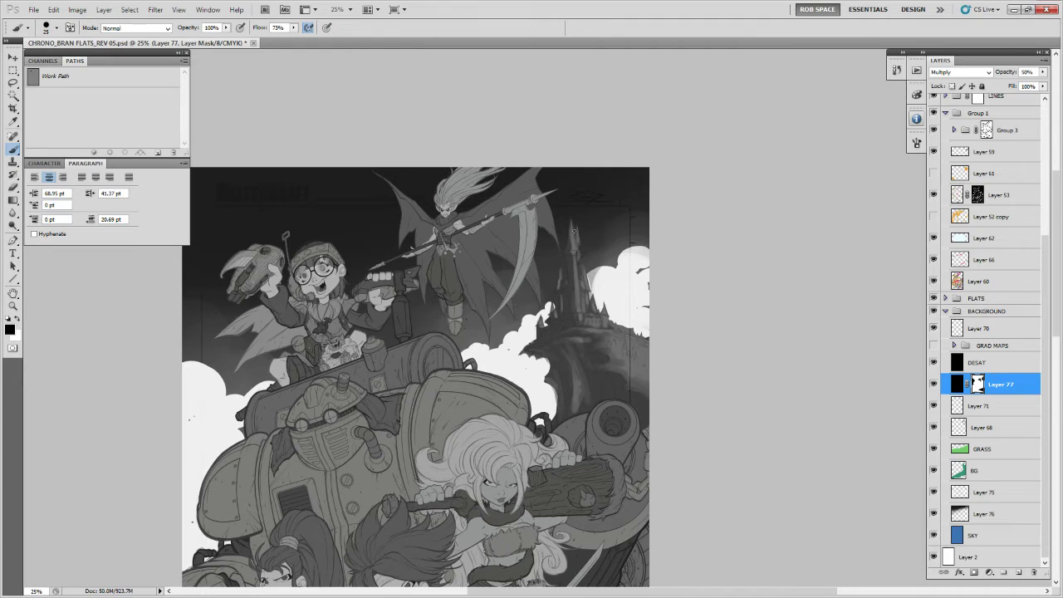
pyautogui.press('x')
pyautogui.moveTo(581, 223); pyautogui.dragTo(581, 242)
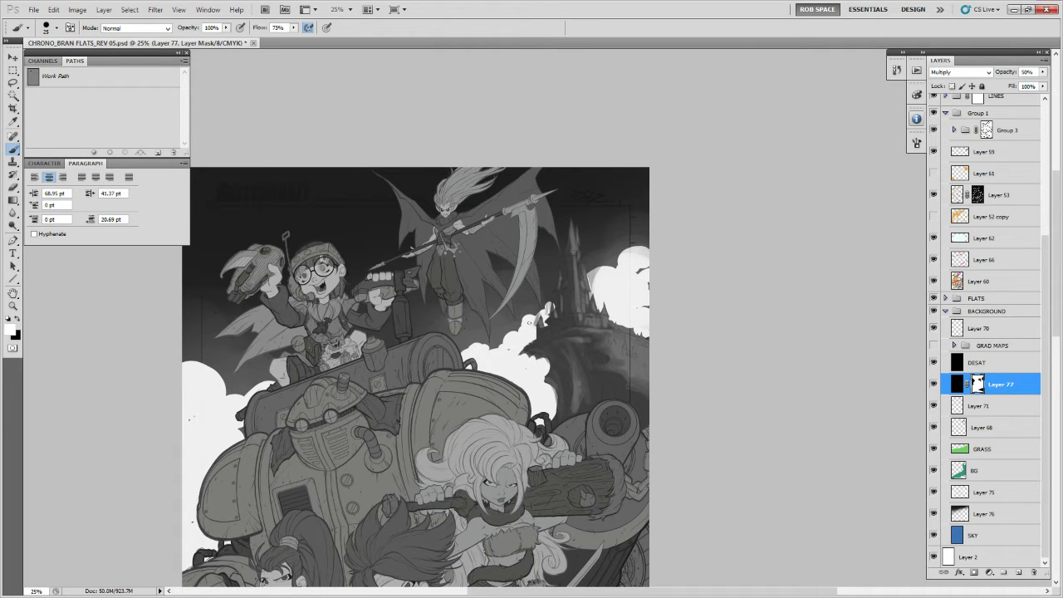
pyautogui.press('x')
pyautogui.moveTo(544, 312); pyautogui.dragTo(547, 304)
pyautogui.press('x')
# Switch to the PAINTING - AirSoft brush at 1200 px with white as the painting color.
pyautogui.scroll(-2, 681, 347)
pyautogui.rightClick(591, 374)
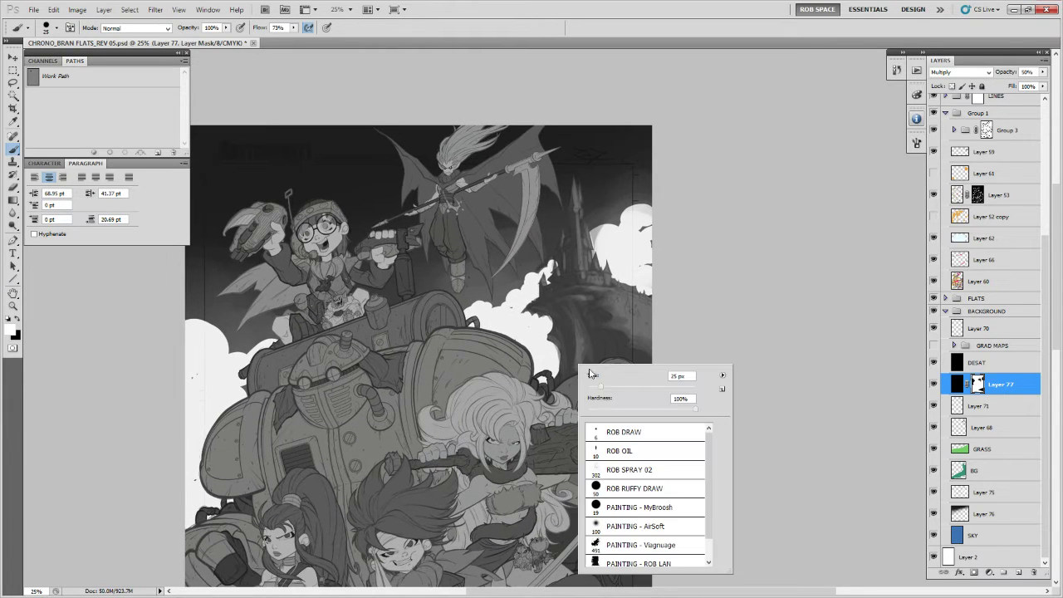
pyautogui.click(606, 525)
pyautogui.press('Return')
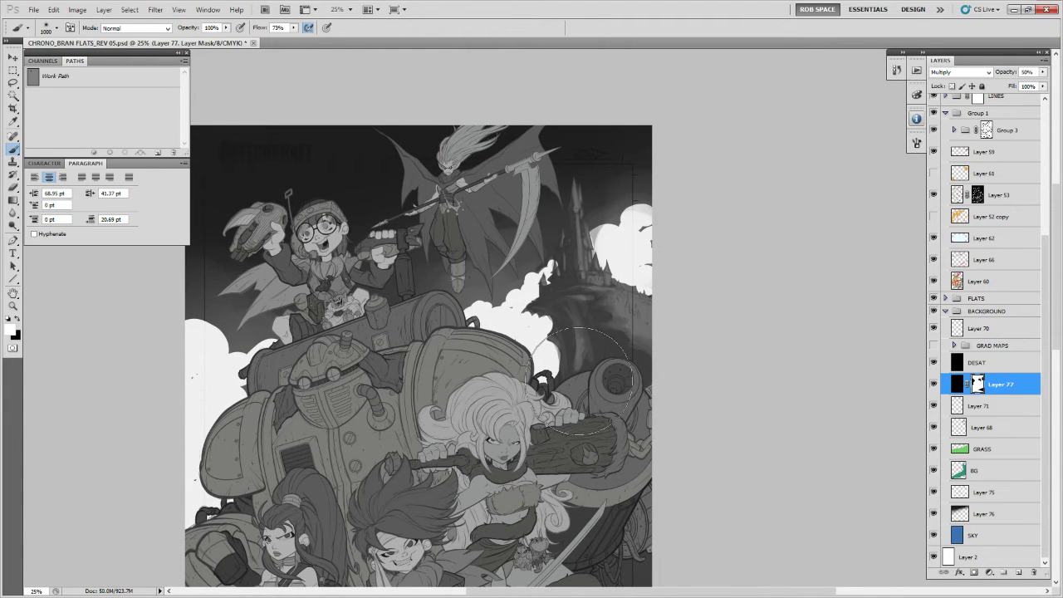
pyautogui.press('x')
pyautogui.press('x')
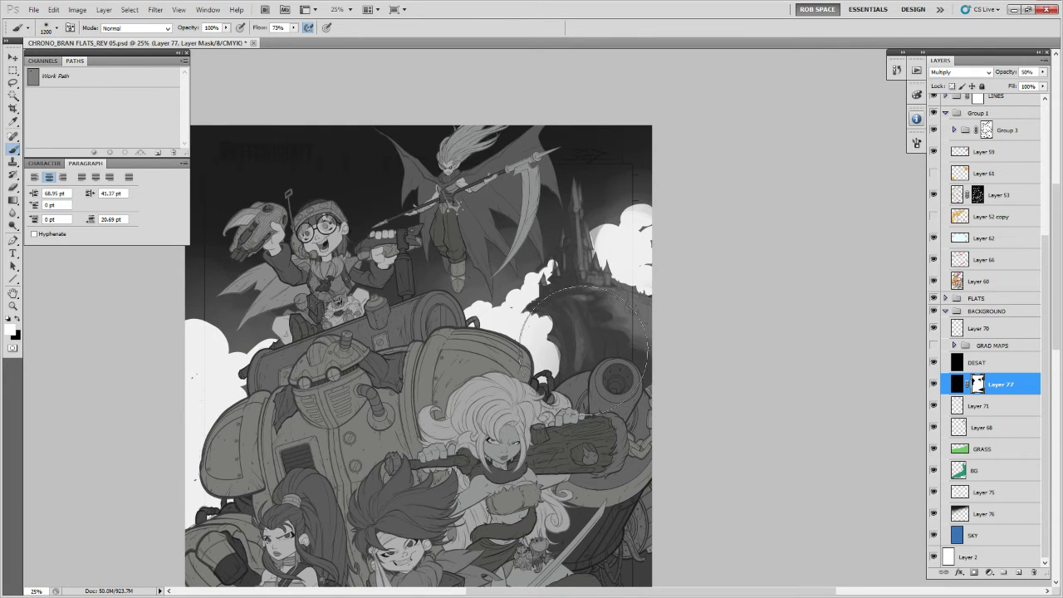
# Reduce the soft brush to 300 px, softly restore the shade over the lower cliff, and view the whole poster.
pyautogui.press(']')
pyautogui.press(']')
pyautogui.press(']')
pyautogui.press(']')
pyautogui.press(']')
pyautogui.press(']')
pyautogui.press(']')
pyautogui.press(']')
pyautogui.press(']')
pyautogui.press('[')
pyautogui.press('[')
pyautogui.press('[')
pyautogui.press('[')
pyautogui.press('[')
pyautogui.press('[')
pyautogui.press('[')
pyautogui.press('[')
pyautogui.press('[')
pyautogui.press('[')
pyautogui.press('[')
pyautogui.press('[')
pyautogui.press('[')
pyautogui.press('[')
pyautogui.press('[')
pyautogui.press('[')
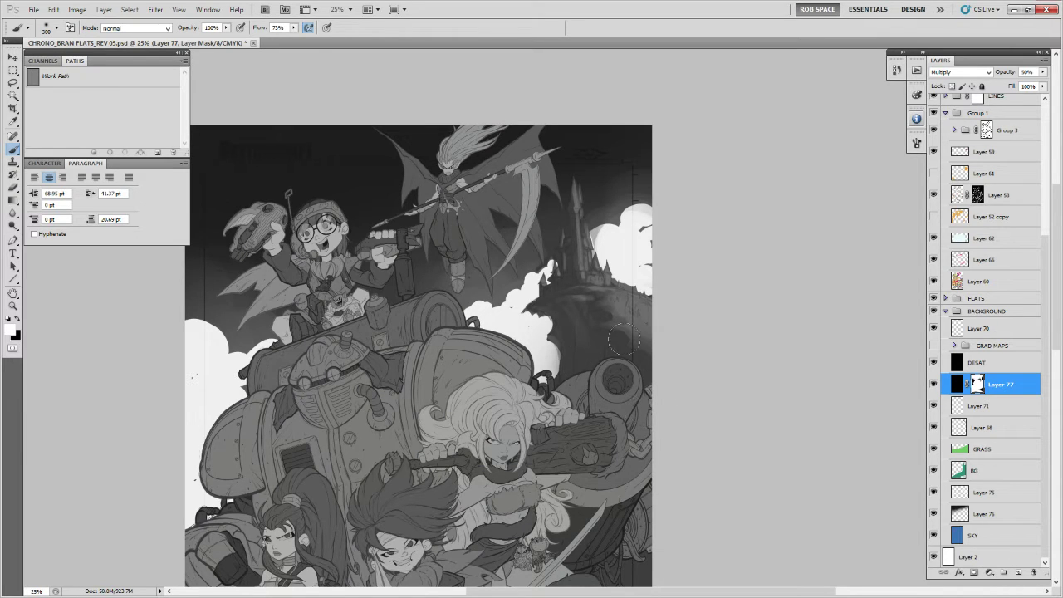
pyautogui.press('z')
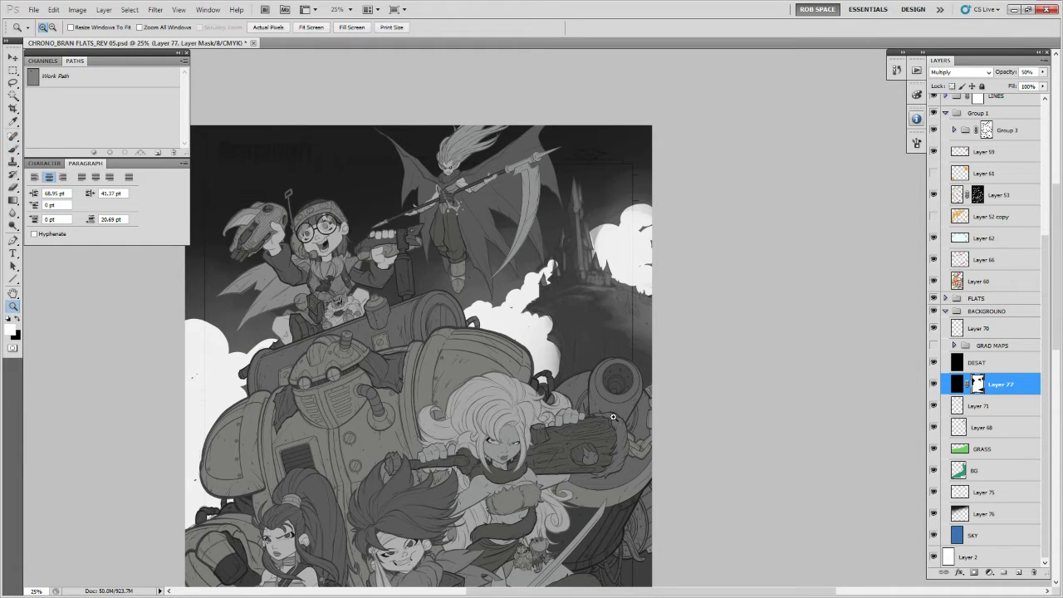
pyautogui.keyDown('alt'); pyautogui.click(625, 398); pyautogui.keyUp('alt')
pyautogui.press('b')
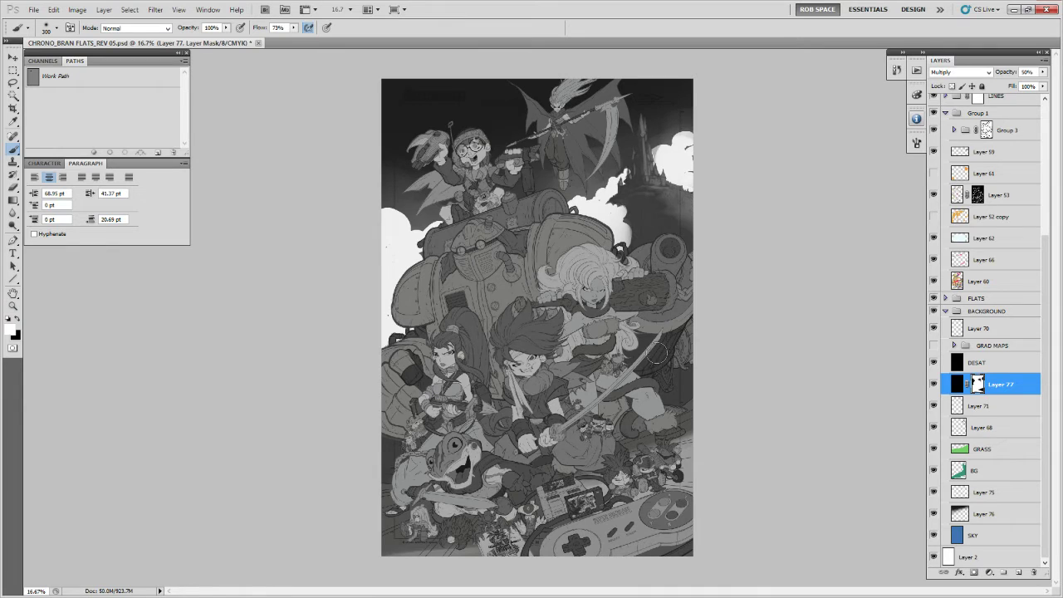
# Add a new layer above the masked shade layer, set it to Overlay, and softly darken the ground with black at 300 px.
pyautogui.click(1018, 571)
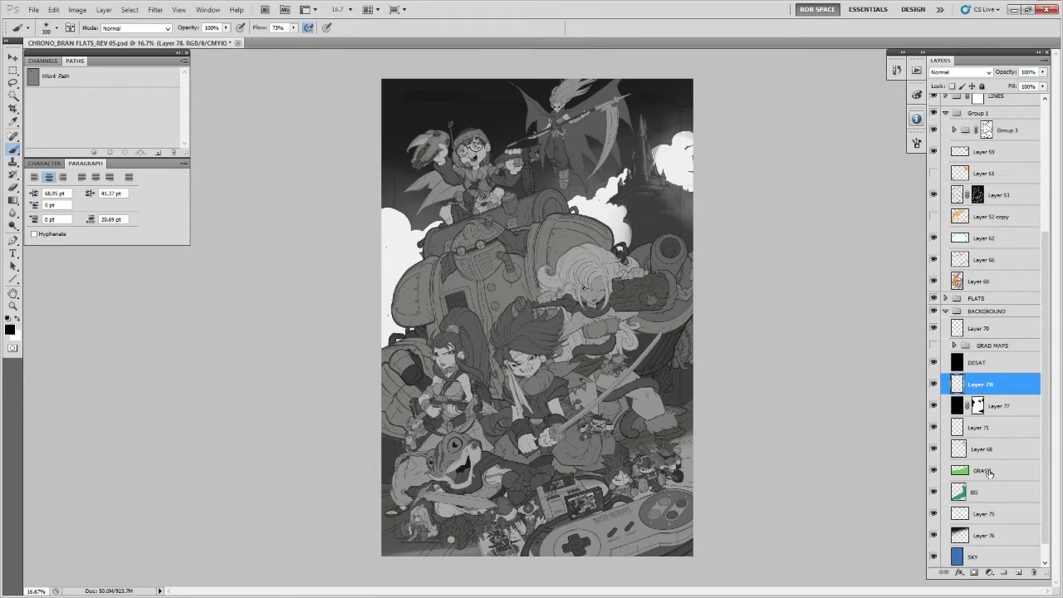
pyautogui.click(963, 71)
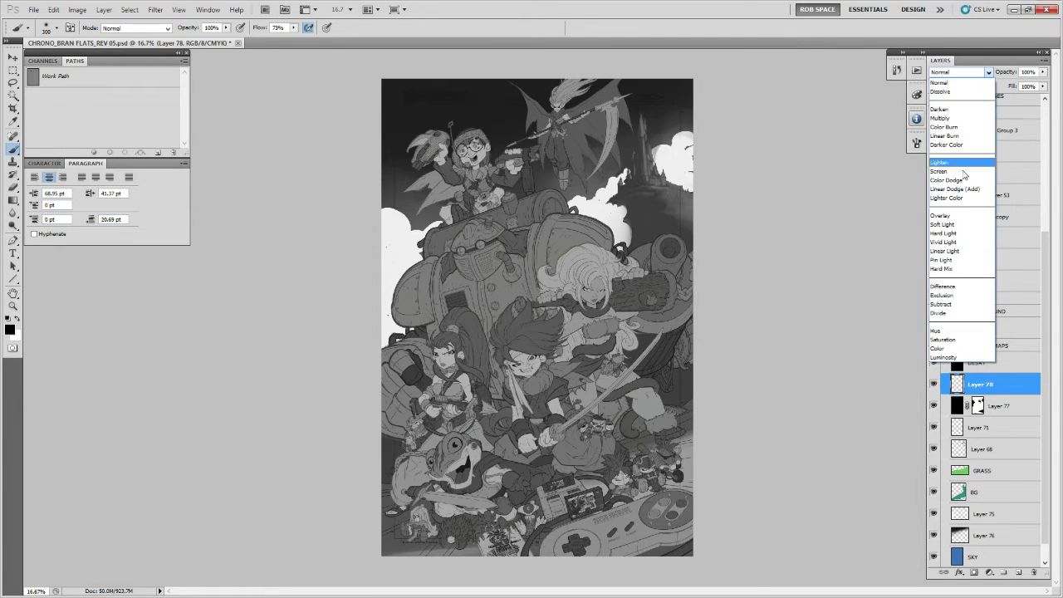
pyautogui.click(954, 212)
pyautogui.press('Return')
pyautogui.moveTo(390, 504)
pyautogui.mouseDown()
pyautogui.moveTo(365, 509)
pyautogui.moveTo(387, 489)
pyautogui.moveTo(375, 497)
pyautogui.moveTo(362, 529)
pyautogui.mouseUp()
# Switch to the PAINTING - MyBroosh brush, set the layer opacity to 77%, and paint black strokes over the ground at 100 px.
pyautogui.rightClick(443, 487)
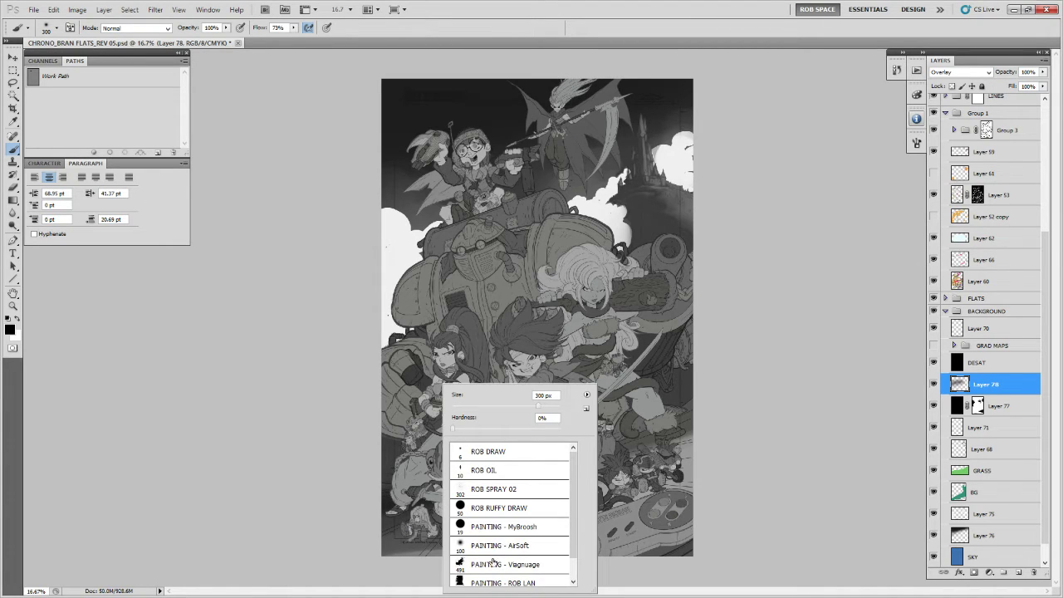
pyautogui.doubleClick(494, 528)
pyautogui.moveTo(1042, 72); pyautogui.dragTo(1026, 86)
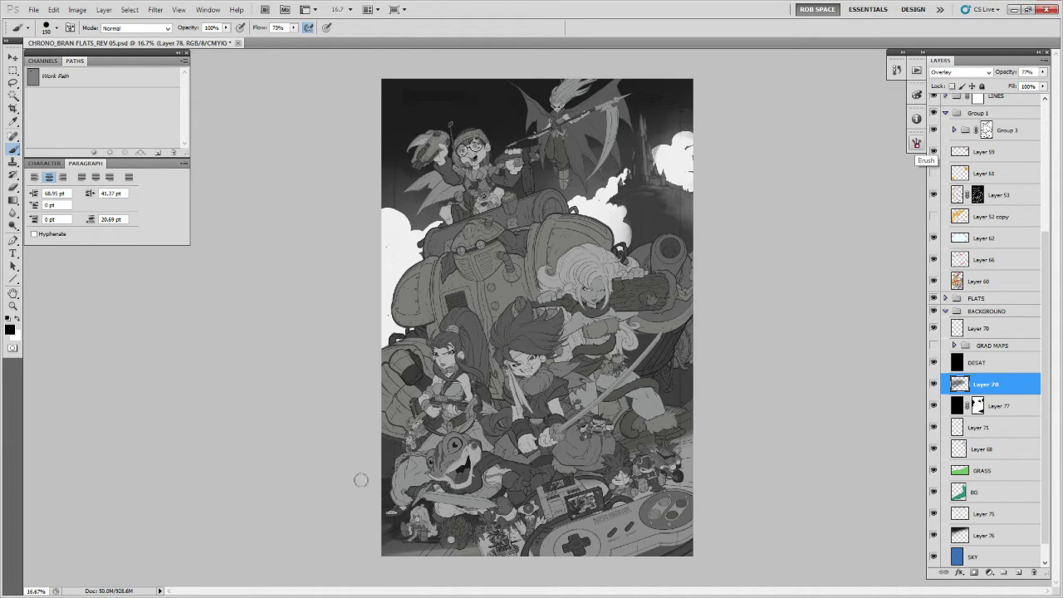
pyautogui.moveTo(627, 442); pyautogui.dragTo(651, 435)
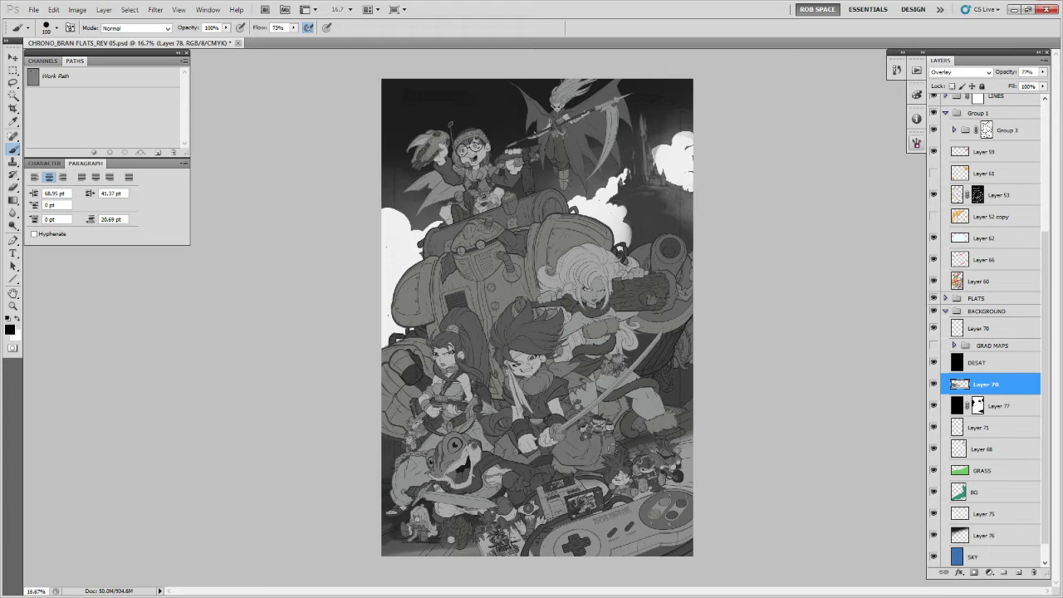
# Paint white highlight streaks across the ground behind the small figures and above the game controller at 100 px.
pyautogui.press('x')
pyautogui.moveTo(655, 437)
pyautogui.mouseDown()
pyautogui.moveTo(692, 419)
pyautogui.moveTo(713, 434)
pyautogui.mouseUp()
pyautogui.moveTo(679, 452)
pyautogui.mouseDown()
pyautogui.moveTo(726, 442)
pyautogui.moveTo(698, 464)
pyautogui.moveTo(710, 479)
pyautogui.mouseUp()
pyautogui.moveTo(640, 474)
pyautogui.mouseDown()
pyautogui.moveTo(715, 490)
pyautogui.moveTo(651, 489)
pyautogui.moveTo(671, 476)
pyautogui.moveTo(662, 472)
pyautogui.moveTo(585, 482)
pyautogui.mouseUp()
pyautogui.press('x')
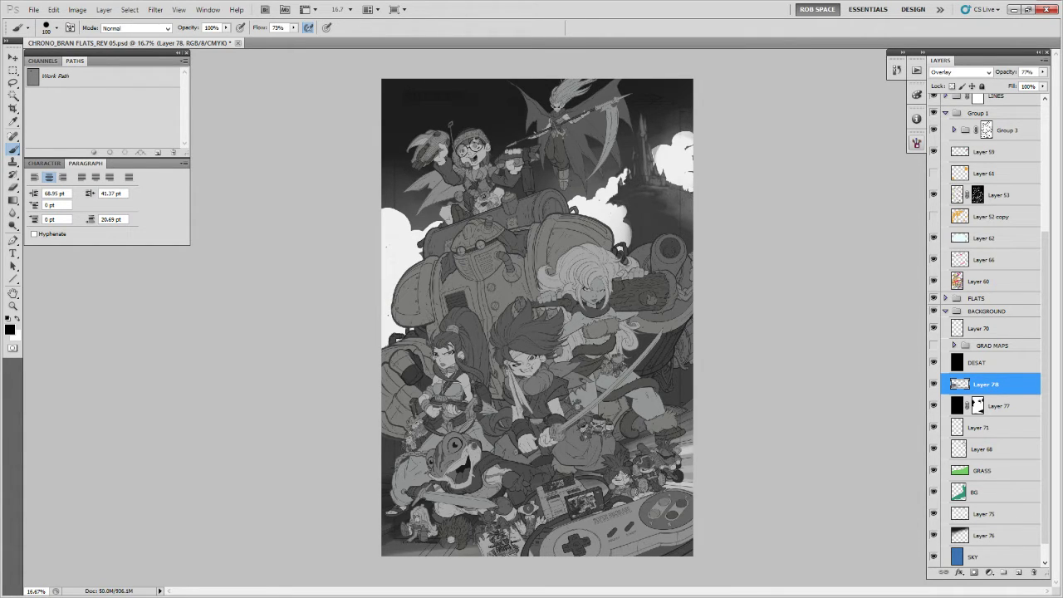
# Add black strokes to the ground near the game controller and along the poster's lower edge.
pyautogui.moveTo(632, 496); pyautogui.dragTo(644, 489)
pyautogui.press('x')
pyautogui.press('x')
pyautogui.moveTo(474, 543)
pyautogui.mouseDown()
pyautogui.moveTo(490, 567)
pyautogui.moveTo(484, 554)
pyautogui.moveTo(428, 541)
pyautogui.mouseUp()
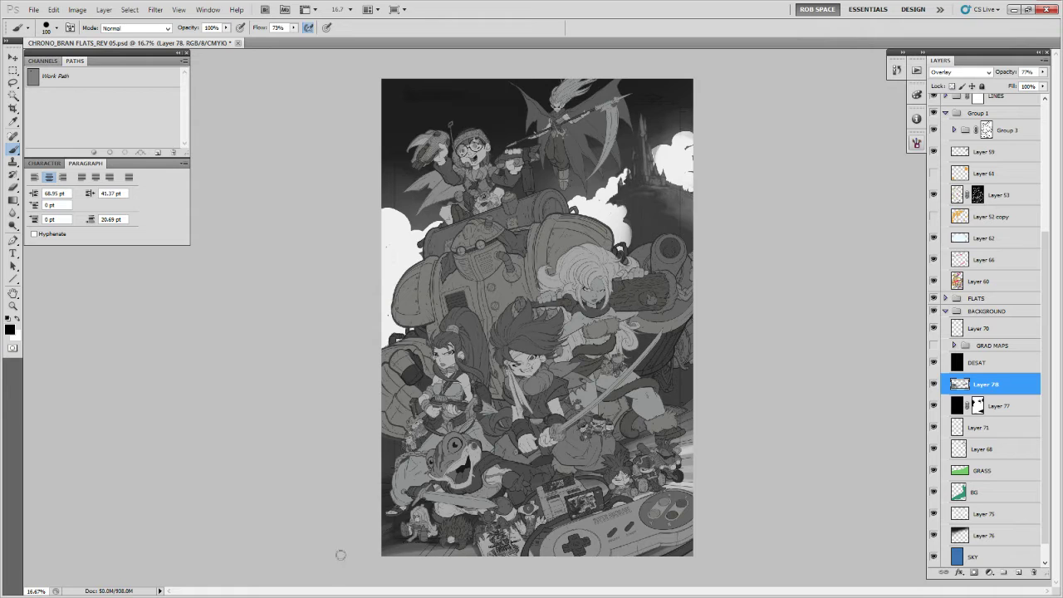
# Paint a white highlight along the cliff's edge below the castle cloud at 125 px.
pyautogui.press('x')
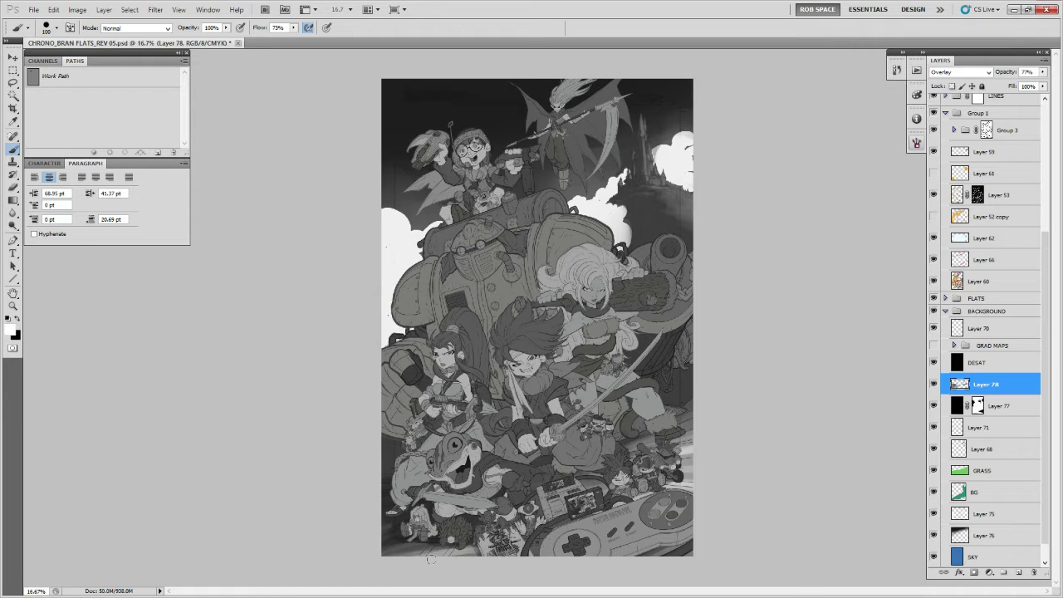
pyautogui.press('x')
pyautogui.press('x')
pyautogui.moveTo(679, 198)
pyautogui.mouseDown()
pyautogui.moveTo(664, 194)
pyautogui.moveTo(685, 203)
pyautogui.mouseUp()
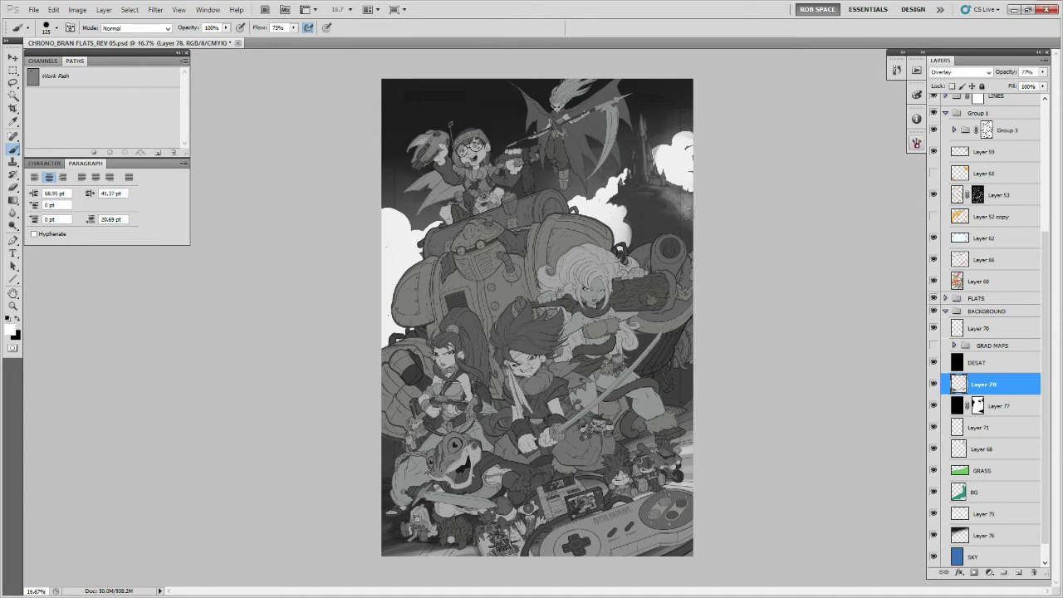
# Reduce the brush to about 25 px and paint white highlights around the castle's base.
pyautogui.press('z')
pyautogui.click(667, 314)
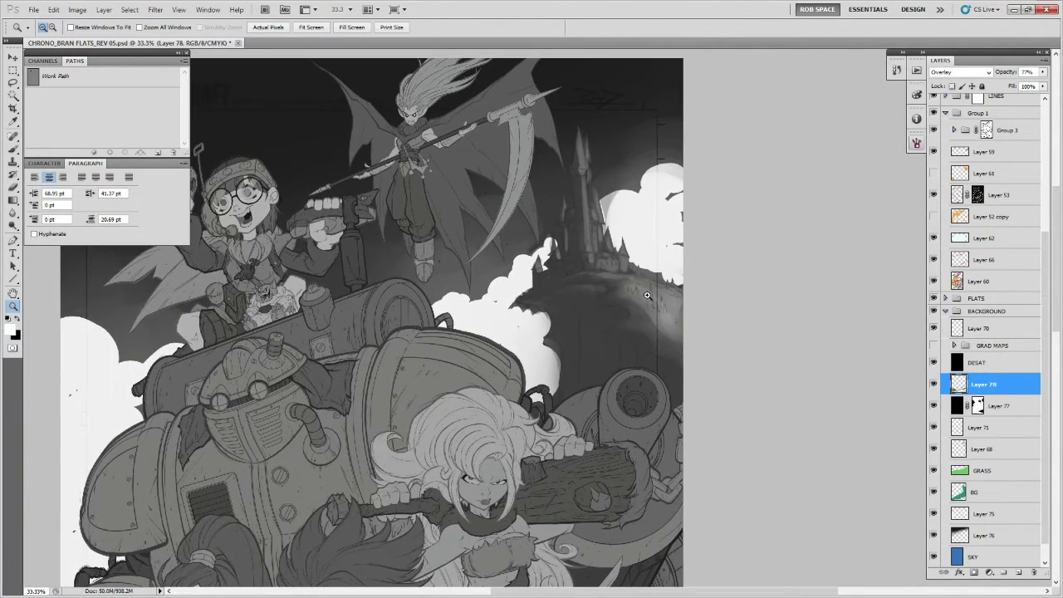
pyautogui.press('b')
pyautogui.press('[')
pyautogui.press('[')
pyautogui.press('[')
pyautogui.press('[')
pyautogui.press('[')
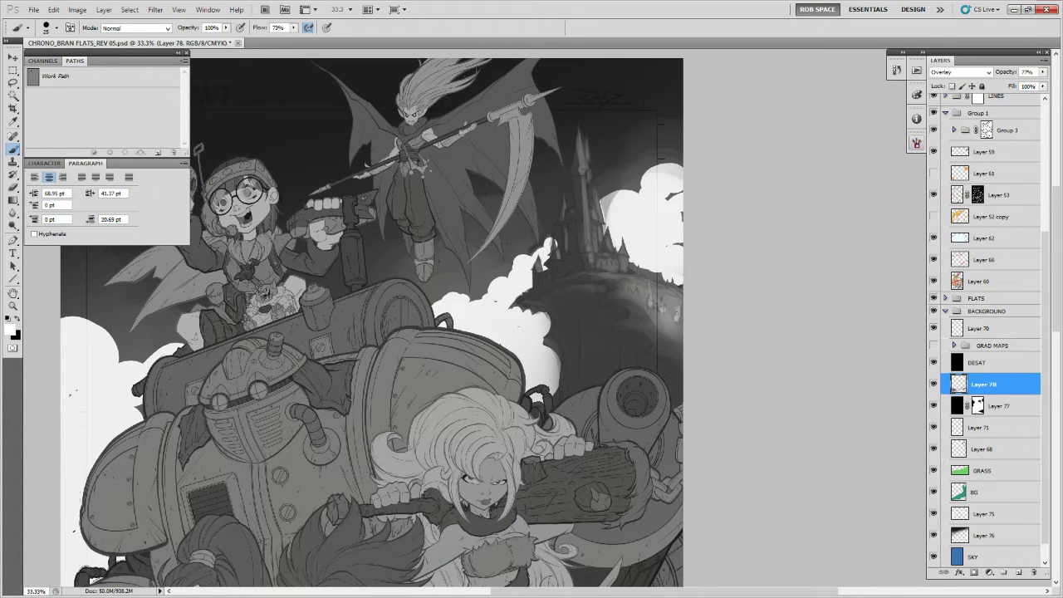
pyautogui.press('[')
pyautogui.moveTo(614, 266)
pyautogui.mouseDown()
pyautogui.moveTo(606, 257)
pyautogui.moveTo(622, 244)
pyautogui.mouseUp()
# Paint thin vertical white highlights down the castle's tall towers, up to the highest spire.
pyautogui.press('[')
pyautogui.moveTo(585, 176); pyautogui.dragTo(589, 244)
pyautogui.press('[')
pyautogui.moveTo(599, 185); pyautogui.dragTo(595, 252)
pyautogui.press(']')
pyautogui.moveTo(580, 139); pyautogui.dragTo(585, 170)
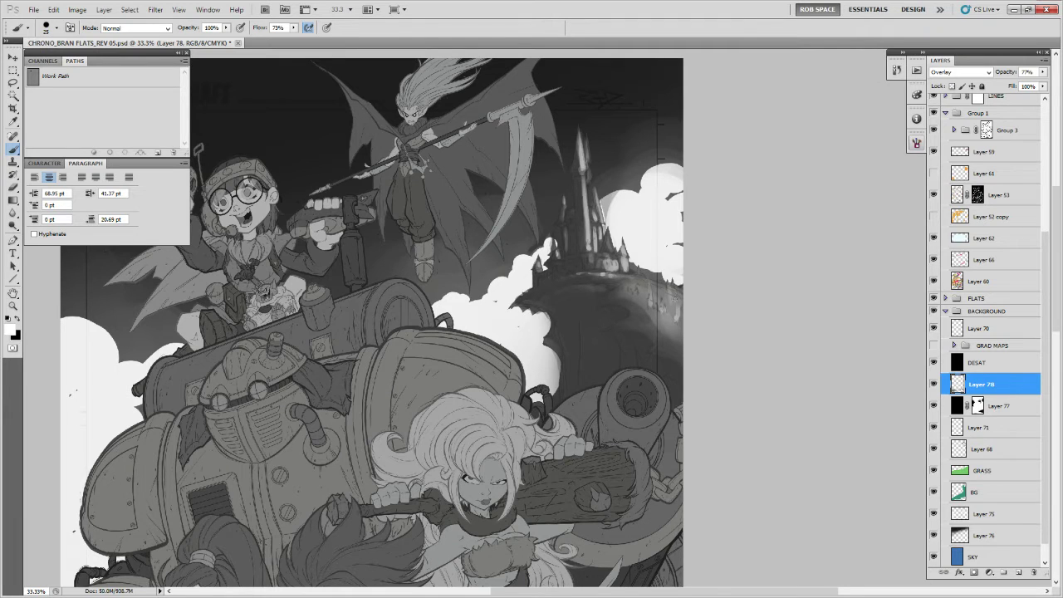
# Paint white highlights over the hilltop beneath the castle and along the cliff's outer edge.
pyautogui.moveTo(636, 331); pyautogui.dragTo(729, 319)
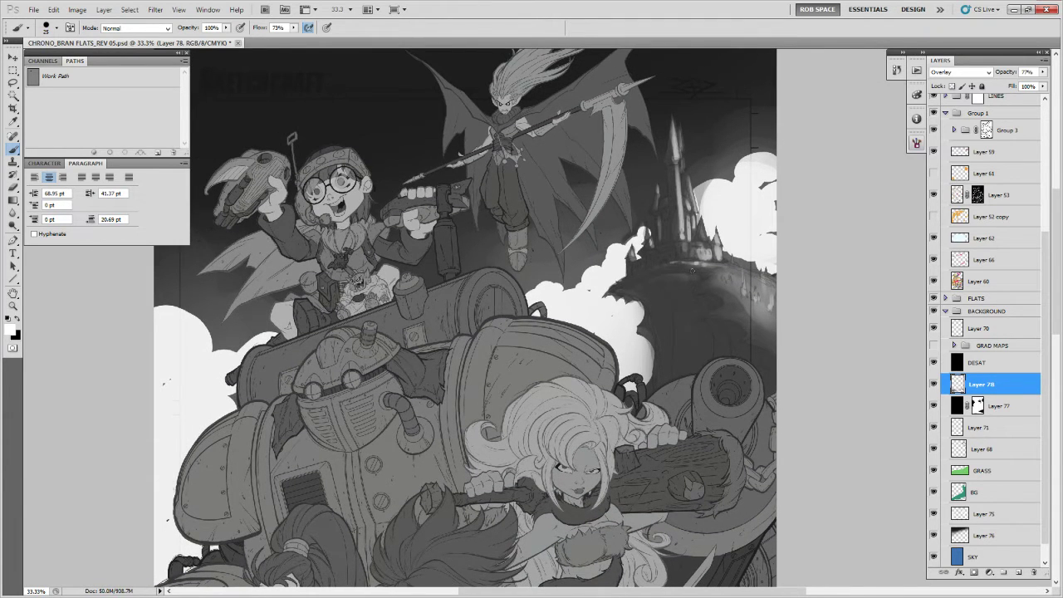
pyautogui.moveTo(689, 270)
pyautogui.mouseDown()
pyautogui.moveTo(687, 271)
pyautogui.moveTo(720, 274)
pyautogui.moveTo(679, 271)
pyautogui.mouseUp()
pyautogui.press('x')
pyautogui.press('x')
pyautogui.press('x')
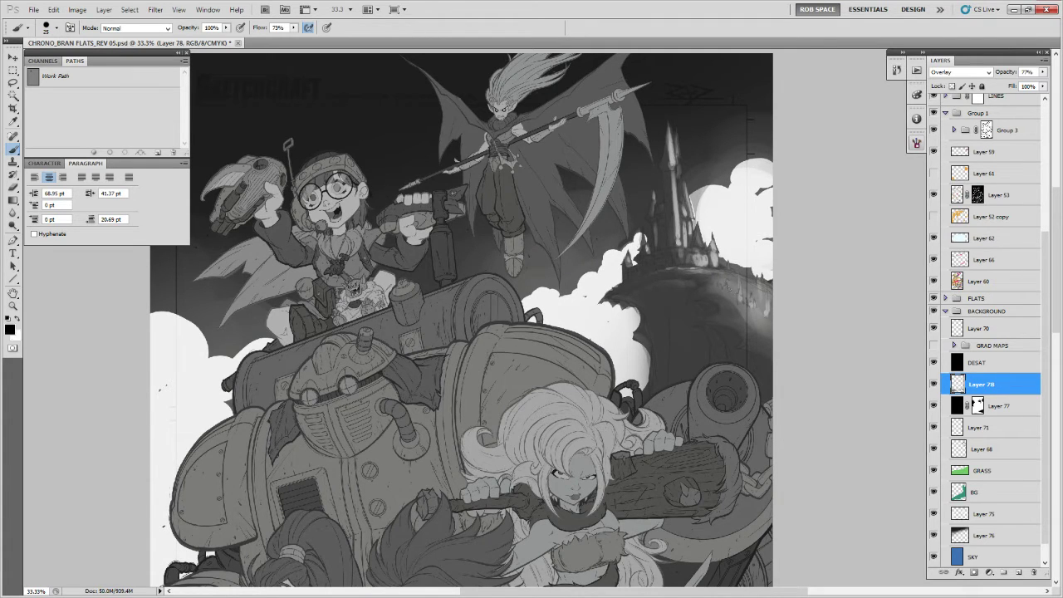
pyautogui.press('x')
pyautogui.moveTo(729, 283); pyautogui.dragTo(704, 285)
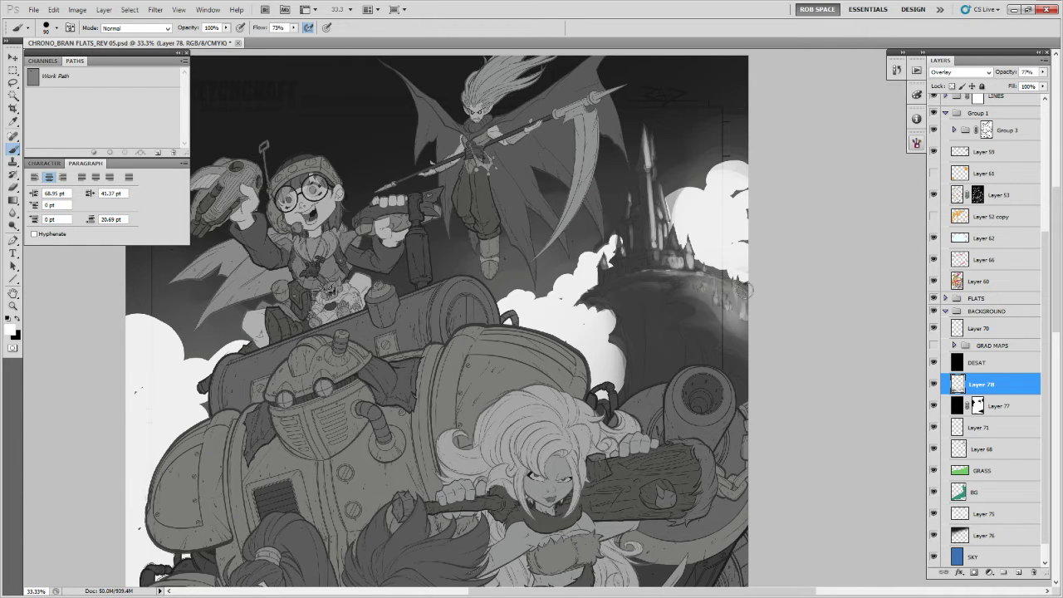
pyautogui.moveTo(720, 251); pyautogui.dragTo(704, 301)
pyautogui.moveTo(697, 264)
pyautogui.mouseDown()
pyautogui.moveTo(723, 255)
pyautogui.moveTo(695, 282)
pyautogui.moveTo(708, 259)
pyautogui.moveTo(699, 261)
pyautogui.moveTo(722, 258)
pyautogui.moveTo(703, 260)
pyautogui.moveTo(716, 251)
pyautogui.moveTo(674, 284)
pyautogui.mouseUp()
# Add a new Normal layer and paint white rims around the castle cloud and the central cloud at 90 px.
pyautogui.click(1018, 573)
pyautogui.moveTo(686, 310); pyautogui.dragTo(747, 255)
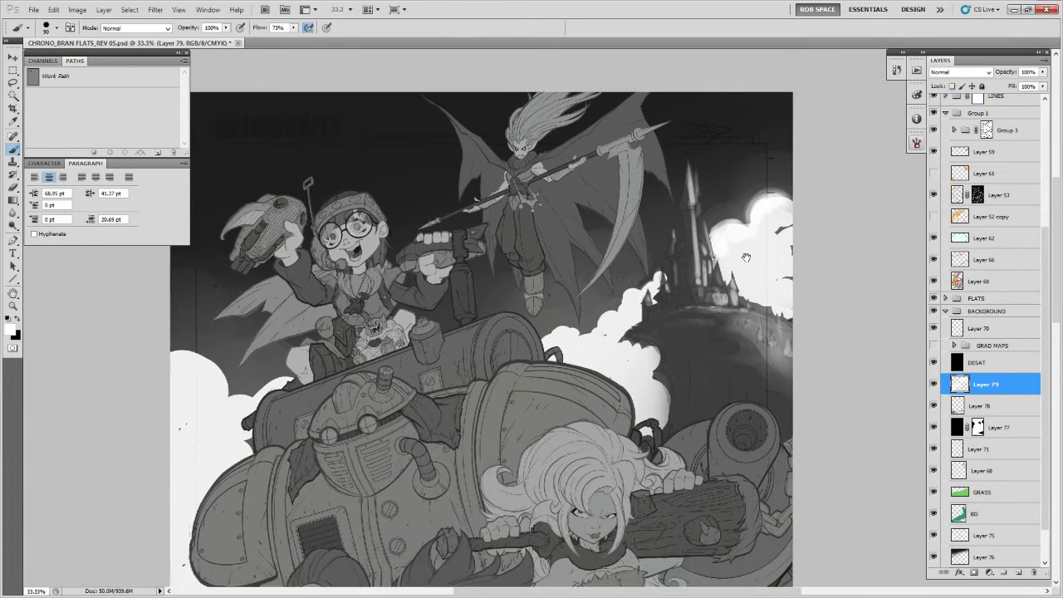
pyautogui.moveTo(664, 279)
pyautogui.mouseDown()
pyautogui.moveTo(608, 311)
pyautogui.moveTo(606, 333)
pyautogui.moveTo(551, 331)
pyautogui.moveTo(602, 330)
pyautogui.moveTo(616, 295)
pyautogui.moveTo(577, 328)
pyautogui.mouseUp()
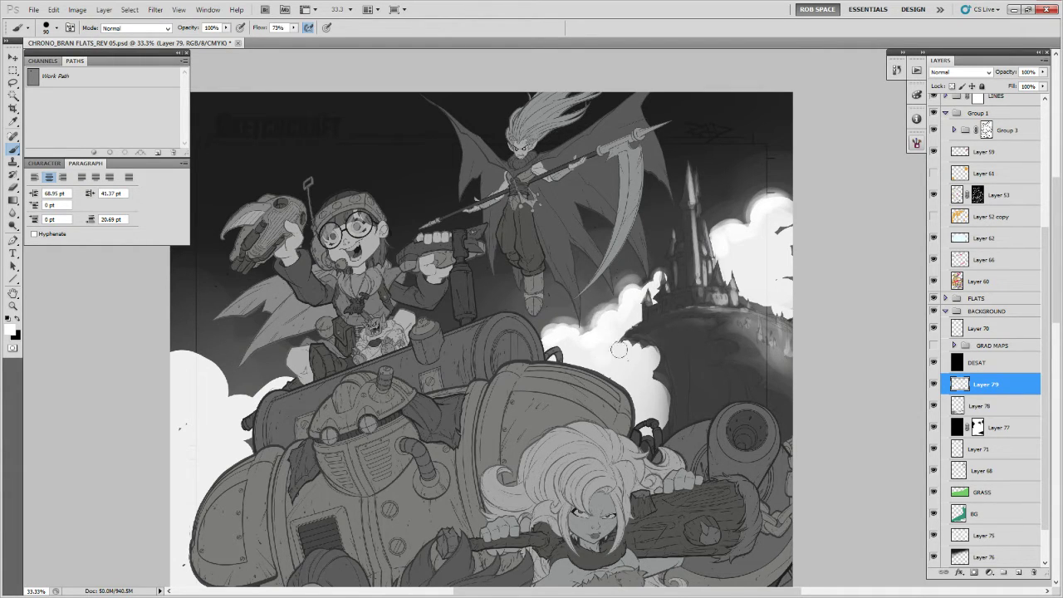
# Sample light grays from the castle cloud and paint over its interior to smooth out the dark marks.
pyautogui.press('x')
pyautogui.keyDown('alt'); pyautogui.click(778, 248); pyautogui.keyUp('alt')
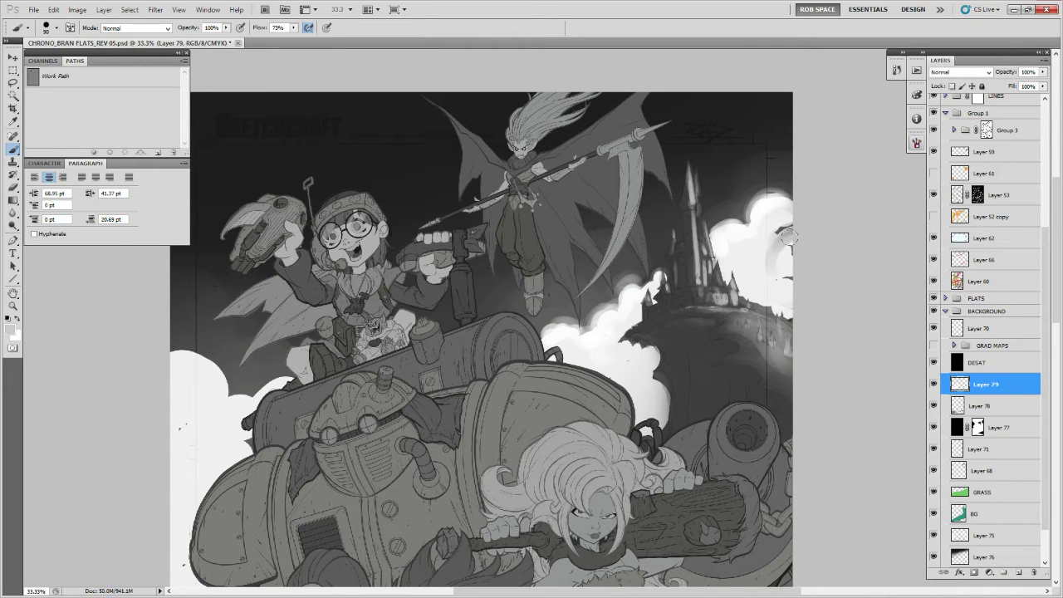
pyautogui.moveTo(768, 247)
pyautogui.mouseDown()
pyautogui.moveTo(787, 225)
pyautogui.moveTo(786, 259)
pyautogui.mouseUp()
pyautogui.keyDown('alt'); pyautogui.click(756, 250); pyautogui.keyUp('alt')
pyautogui.moveTo(789, 223)
pyautogui.mouseDown()
pyautogui.moveTo(786, 292)
pyautogui.moveTo(770, 231)
pyautogui.mouseUp()
pyautogui.moveTo(792, 308); pyautogui.dragTo(753, 283)
pyautogui.moveTo(742, 243); pyautogui.dragTo(742, 260)
pyautogui.click(726, 241)
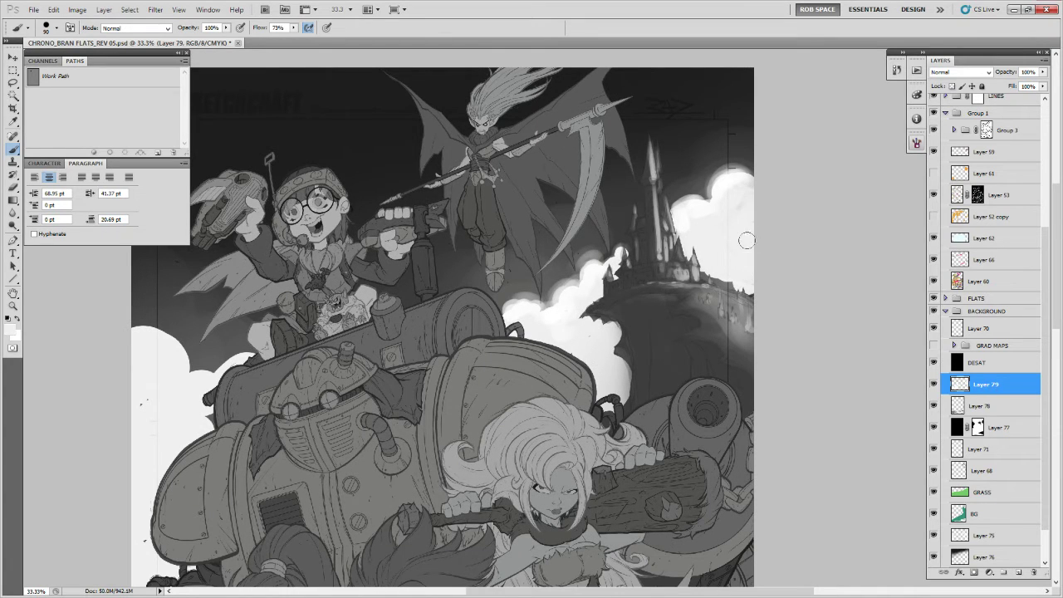
# Resample the cloud tones and refine the lower part of the castle cloud beside the cliff.
pyautogui.keyDown('alt'); pyautogui.click(736, 169); pyautogui.keyUp('alt')
pyautogui.press('x')
pyautogui.moveTo(746, 279)
pyautogui.mouseDown()
pyautogui.moveTo(738, 235)
pyautogui.moveTo(727, 281)
pyautogui.moveTo(709, 267)
pyautogui.mouseUp()
pyautogui.keyDown('alt'); pyautogui.click(731, 271); pyautogui.keyUp('alt')
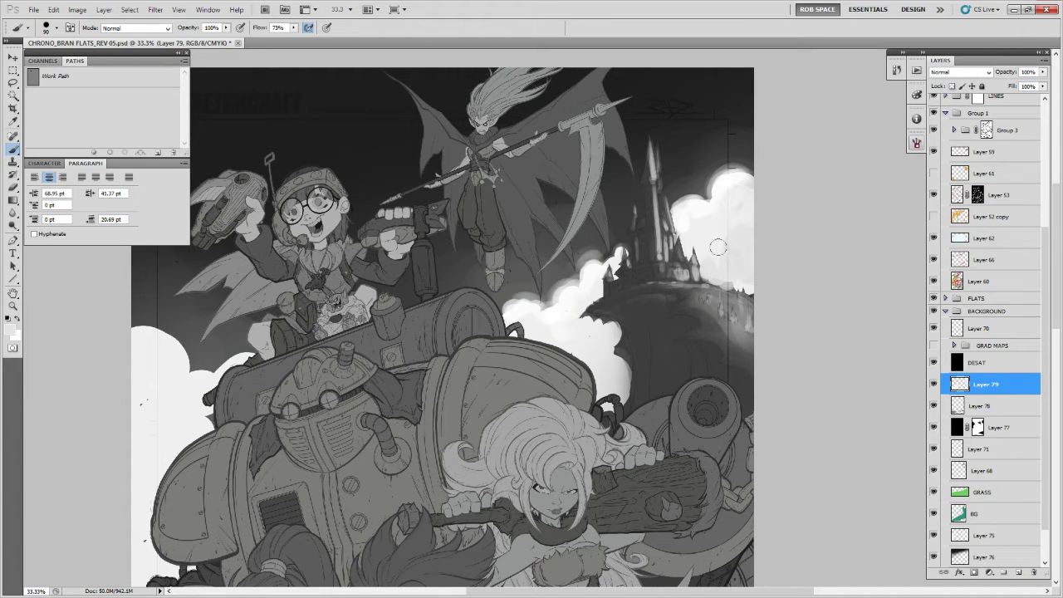
# Shade the central cloud with light gray strokes along its lower lobes and upper edge.
pyautogui.moveTo(748, 293)
pyautogui.mouseDown()
pyautogui.moveTo(773, 288)
pyautogui.moveTo(804, 254)
pyautogui.mouseUp()
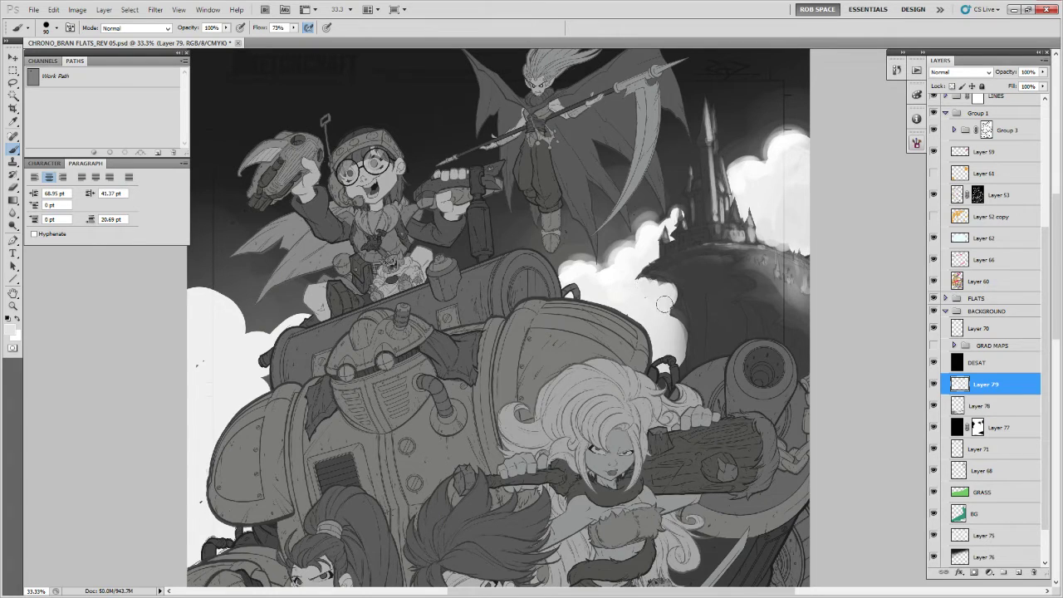
pyautogui.moveTo(664, 305); pyautogui.dragTo(674, 337)
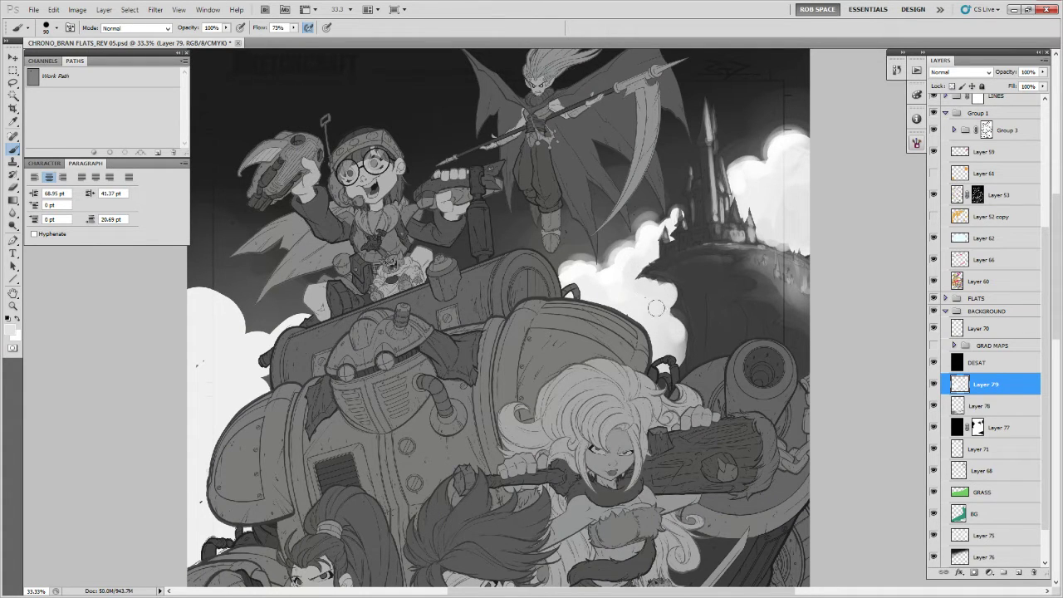
pyautogui.moveTo(676, 319); pyautogui.dragTo(654, 331)
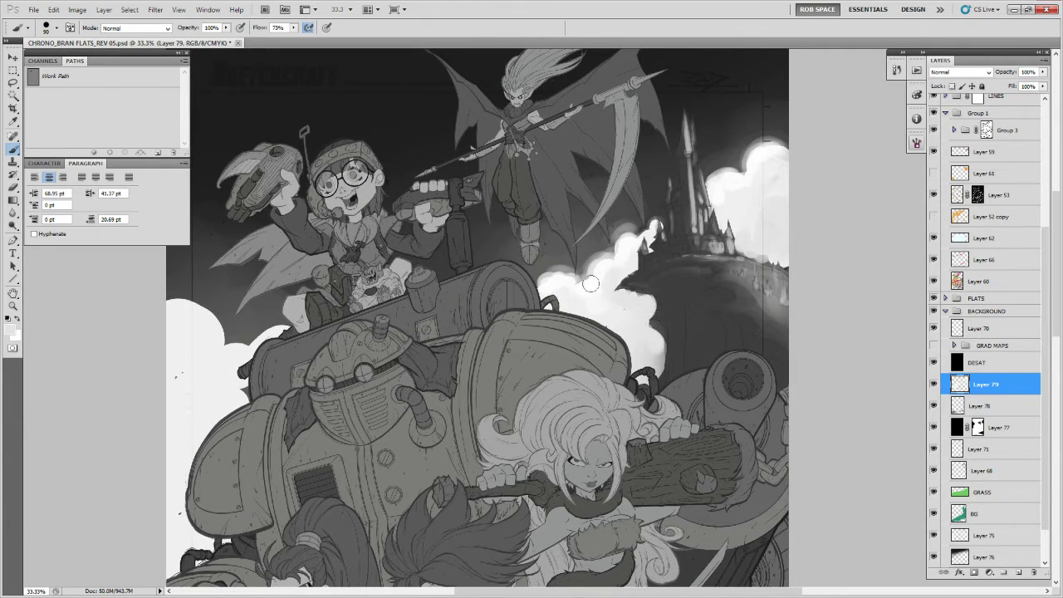
pyautogui.moveTo(585, 286)
pyautogui.mouseDown()
pyautogui.moveTo(540, 279)
pyautogui.moveTo(704, 345)
pyautogui.mouseUp()
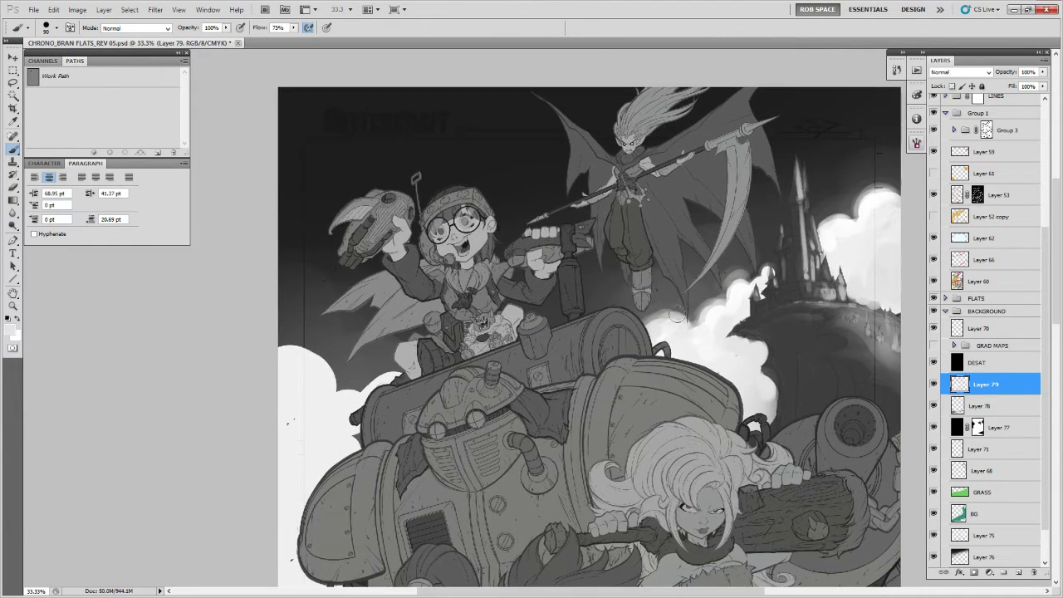
# Paint light rims around the top of the cloud behind the robot's shoulder at the poster's edge.
pyautogui.moveTo(629, 403); pyautogui.dragTo(787, 337)
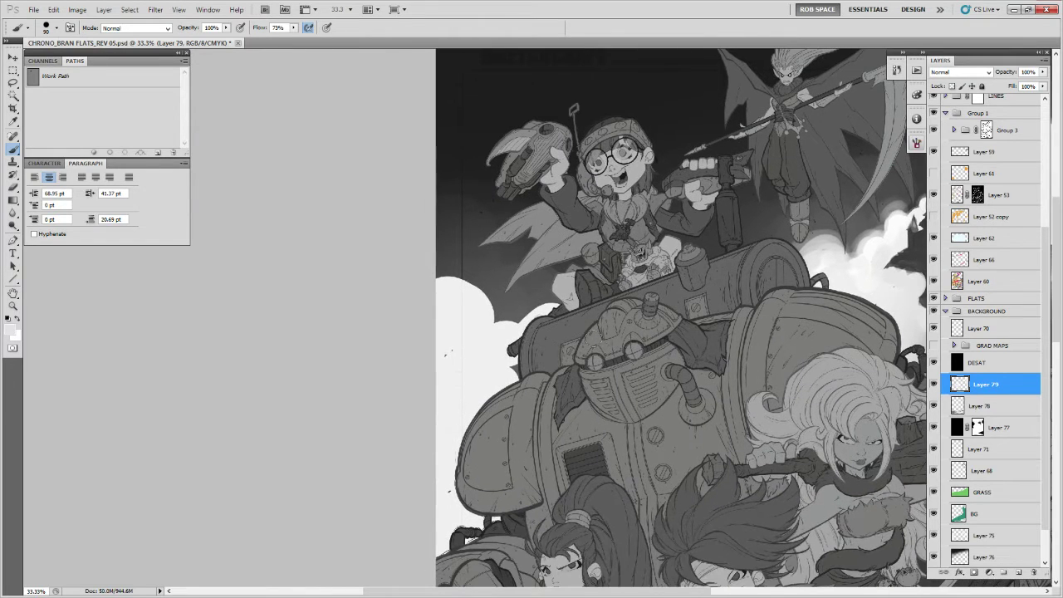
pyautogui.moveTo(458, 283)
pyautogui.mouseDown()
pyautogui.moveTo(432, 282)
pyautogui.moveTo(483, 334)
pyautogui.moveTo(427, 276)
pyautogui.moveTo(435, 301)
pyautogui.moveTo(420, 300)
pyautogui.moveTo(482, 323)
pyautogui.moveTo(454, 290)
pyautogui.mouseUp()
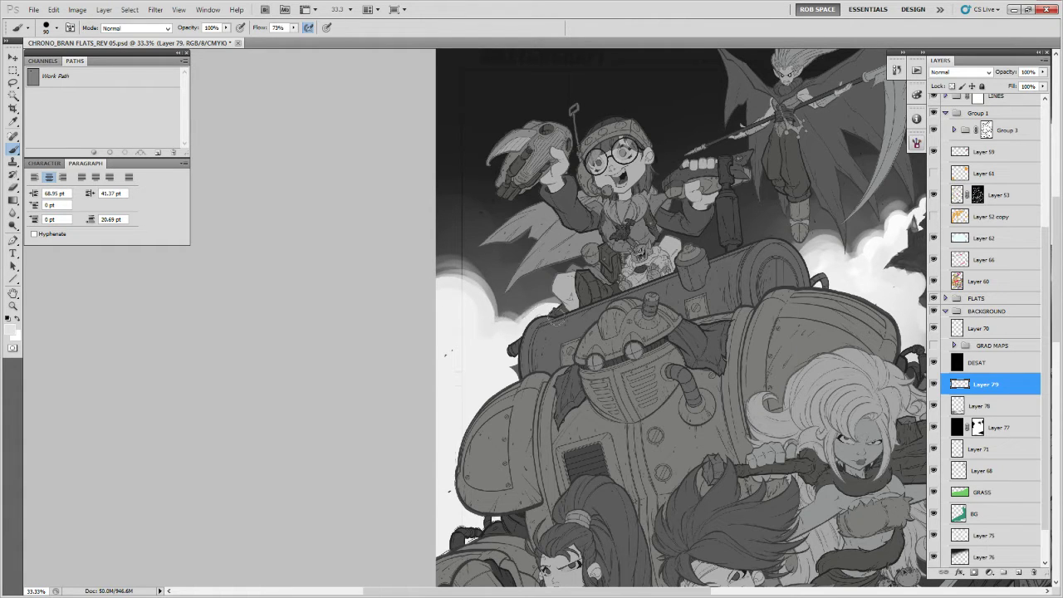
# Switch to the PAINTING - AirSoft brush at 250 px and softly blend a glow over the robot-side and castle clouds.
pyautogui.moveTo(531, 324); pyautogui.dragTo(614, 349)
pyautogui.rightClick(624, 347)
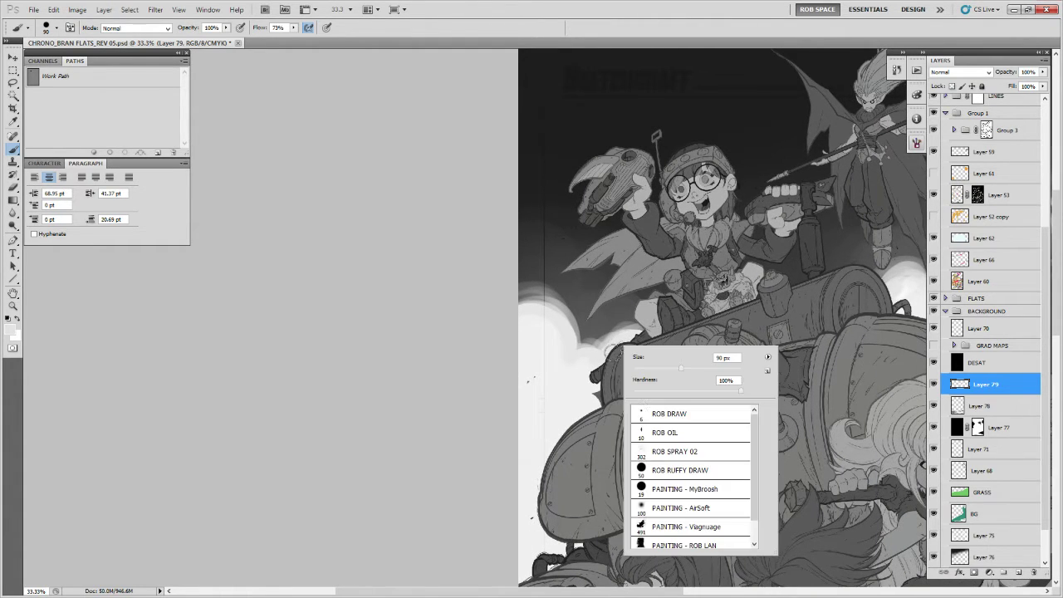
pyautogui.doubleClick(653, 507)
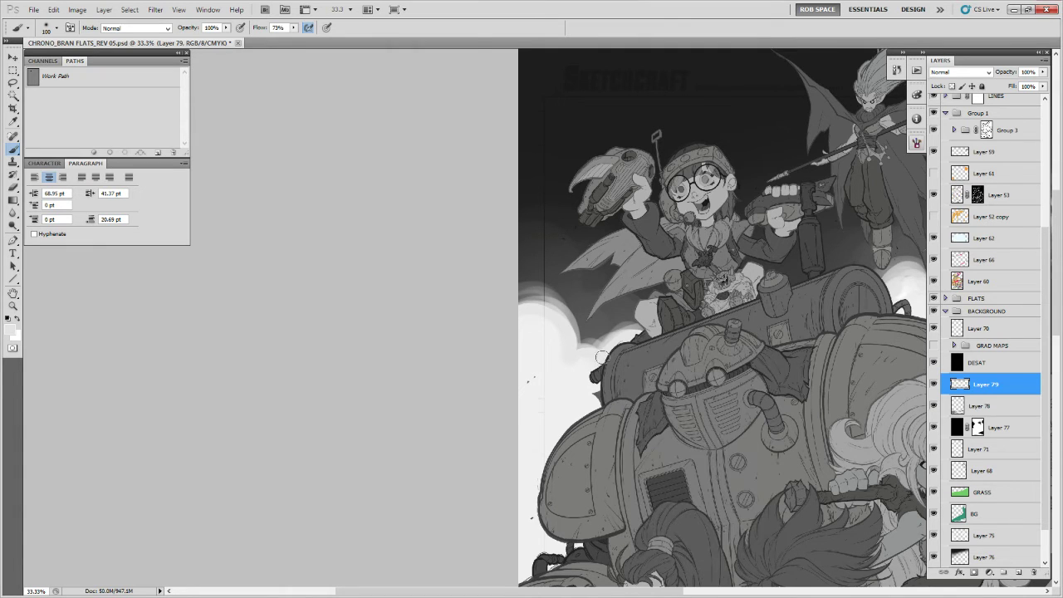
pyautogui.press(']')
pyautogui.press(']')
pyautogui.press(']')
pyautogui.press(']')
pyautogui.press(']')
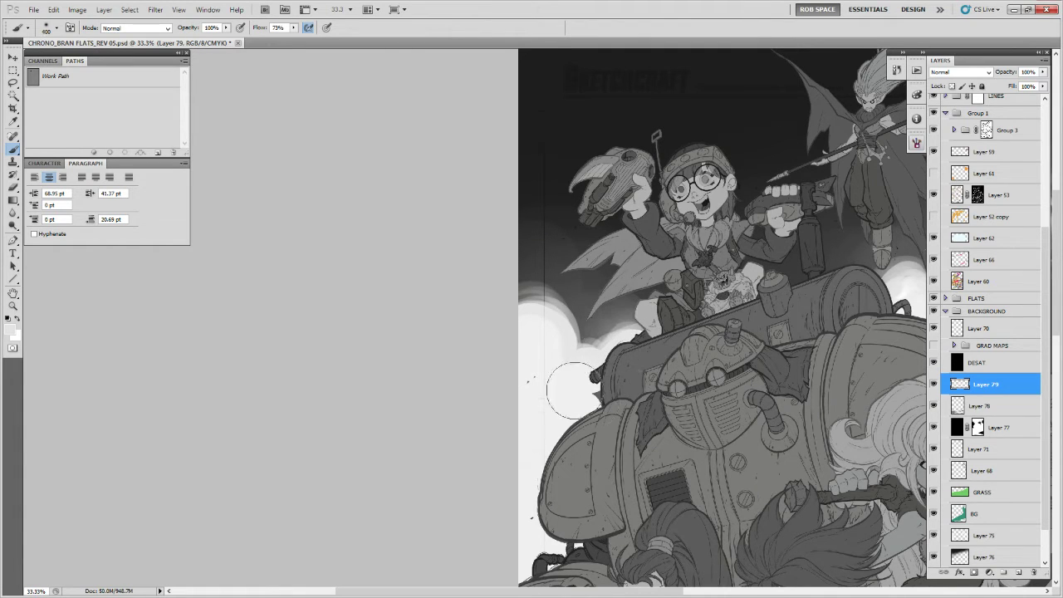
pyautogui.press('[')
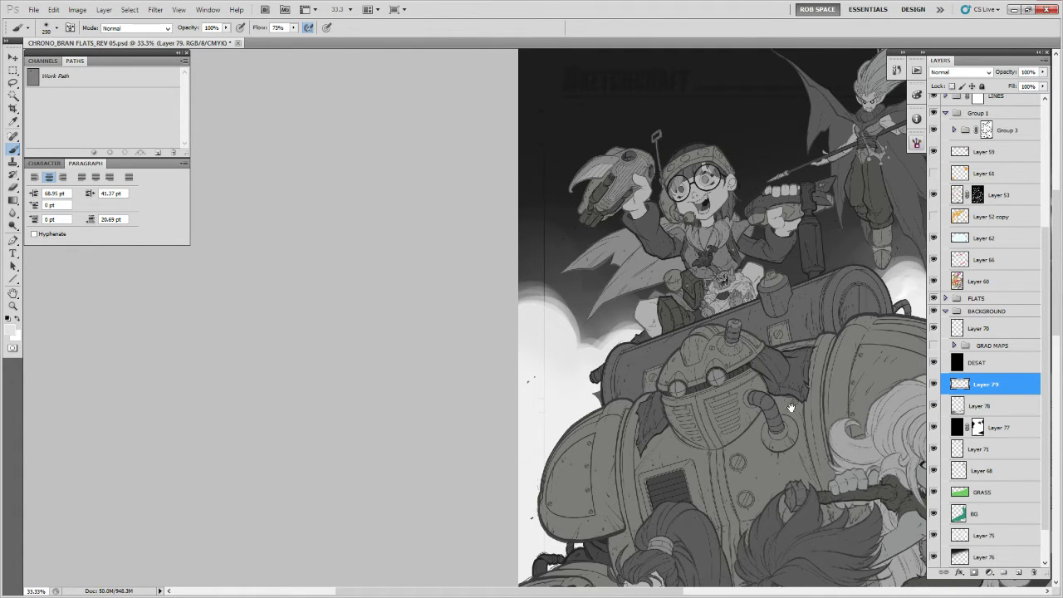
pyautogui.moveTo(790, 407); pyautogui.dragTo(438, 462)
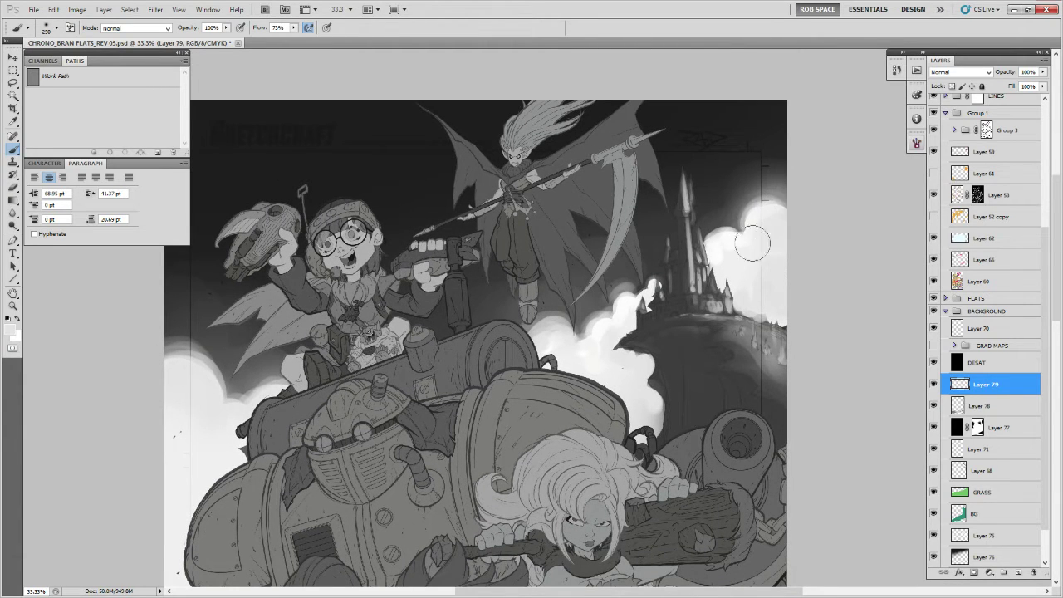
pyautogui.moveTo(642, 414); pyautogui.dragTo(612, 382)
# Return to the Overlay layer, set the soft brush to 45 px, and brush white highlights down the castle towers.
pyautogui.click(956, 403)
pyautogui.press(']')
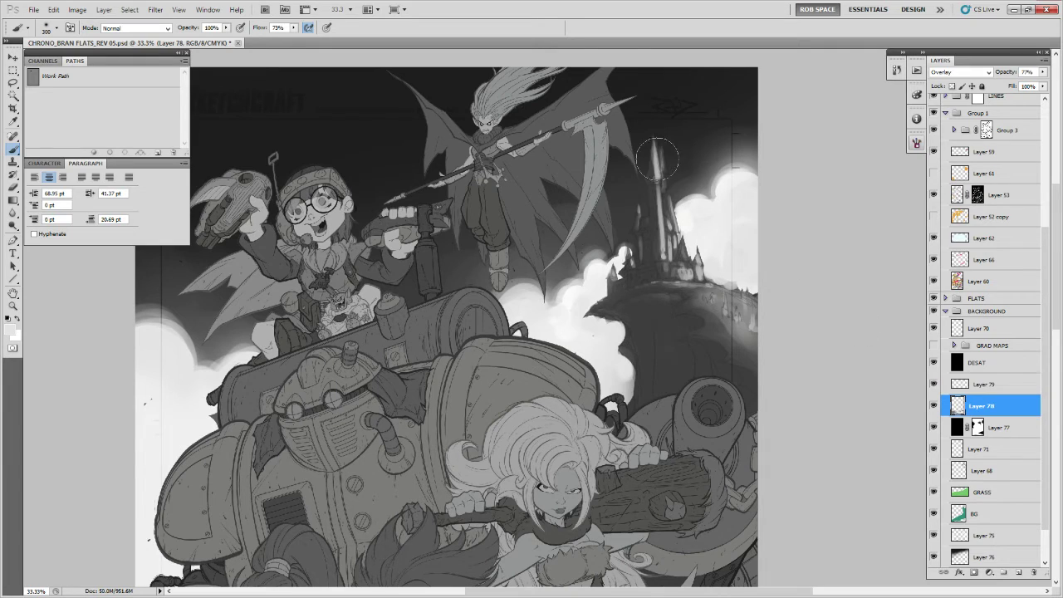
pyautogui.press(']')
pyautogui.press(']')
pyautogui.press(']')
pyautogui.press(']')
pyautogui.press(']')
pyautogui.press(']')
pyautogui.press(']')
pyautogui.press(']')
pyautogui.press(']')
pyautogui.press(']')
pyautogui.press('[')
pyautogui.press('[')
pyautogui.press('[')
pyautogui.press('[')
pyautogui.press('[')
pyautogui.press('[')
pyautogui.press('[')
pyautogui.press('[')
pyautogui.press('[')
pyautogui.press('[')
pyautogui.press('[')
pyautogui.press('[')
pyautogui.press('[')
pyautogui.press('[')
pyautogui.press('[')
pyautogui.press('[')
pyautogui.press('[')
pyautogui.press('[')
pyautogui.press('[')
pyautogui.press('[')
pyautogui.press('x')
pyautogui.moveTo(653, 188); pyautogui.dragTo(660, 261)
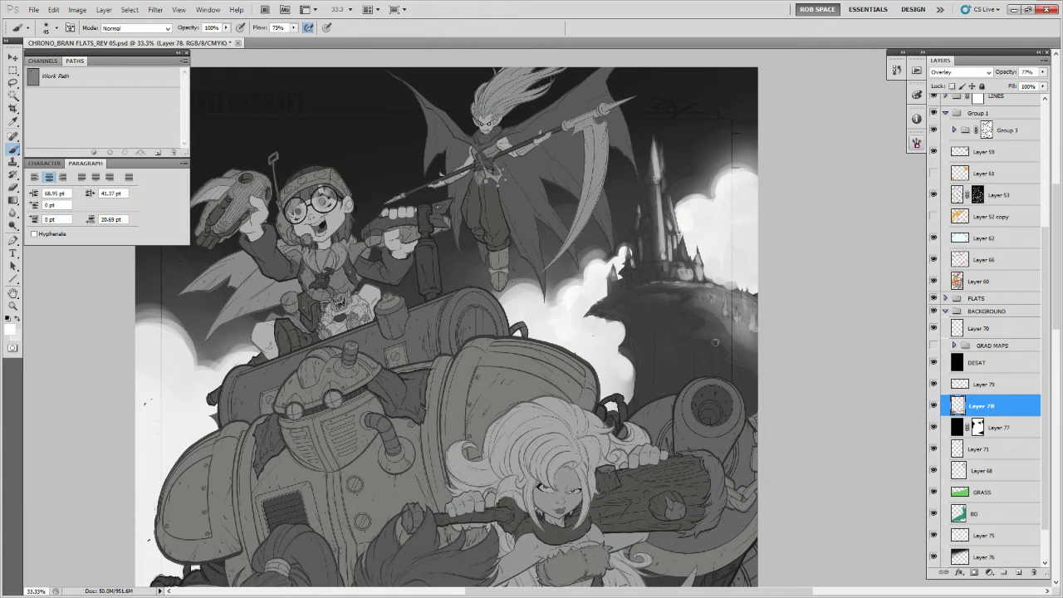
pyautogui.moveTo(668, 199)
pyautogui.mouseDown()
pyautogui.moveTo(666, 270)
pyautogui.moveTo(682, 260)
pyautogui.mouseUp()
# Softly darken the castle between its towers with black, and refine it using the PAINTING - MyBroosh brush at 19 px.
pyautogui.keyDown('alt'); pyautogui.click(682, 260); pyautogui.keyUp('alt')
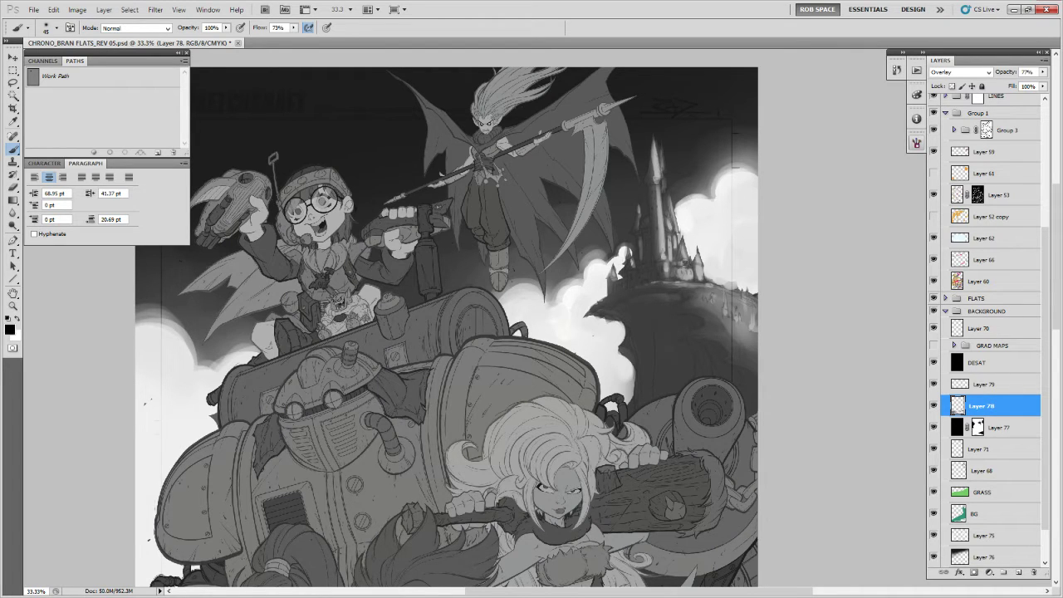
pyautogui.moveTo(677, 238); pyautogui.dragTo(674, 258)
pyautogui.rightClick(673, 241)
pyautogui.click(727, 375)
pyautogui.moveTo(654, 270); pyautogui.dragTo(688, 339)
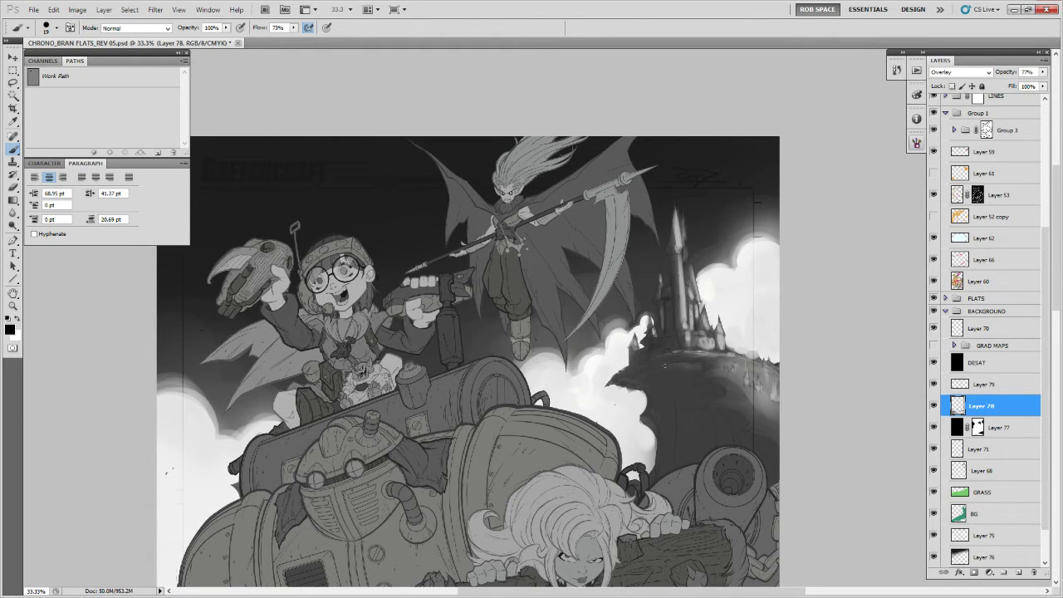
# Switch the eraser to the PAINTING - AirSoft brush at 100 px and soften the dark shading on the cliff below the castle.
pyautogui.moveTo(689, 365); pyautogui.dragTo(604, 262)
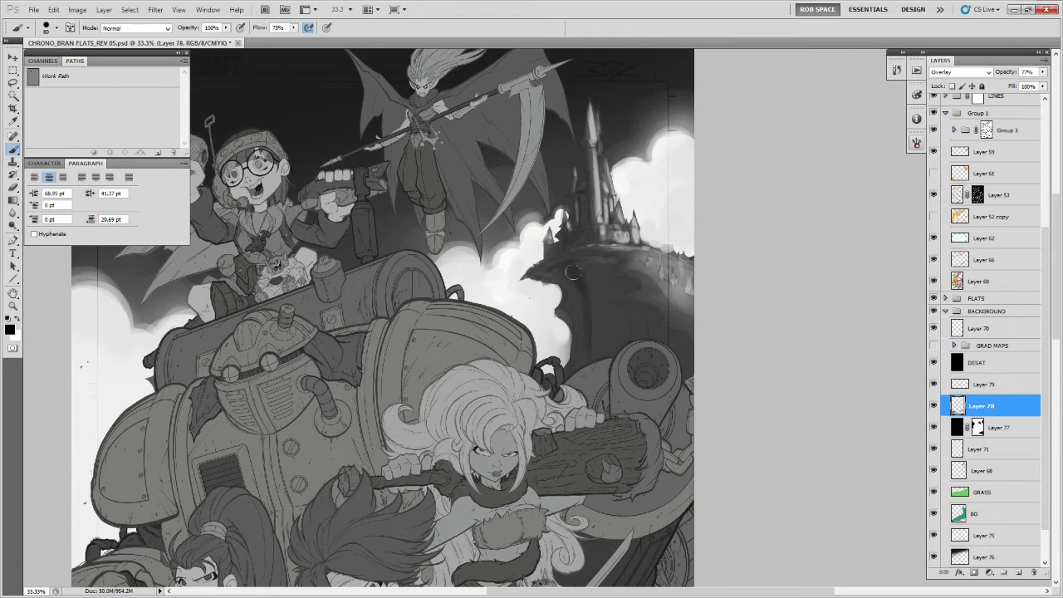
pyautogui.press('e')
pyautogui.rightClick(587, 279)
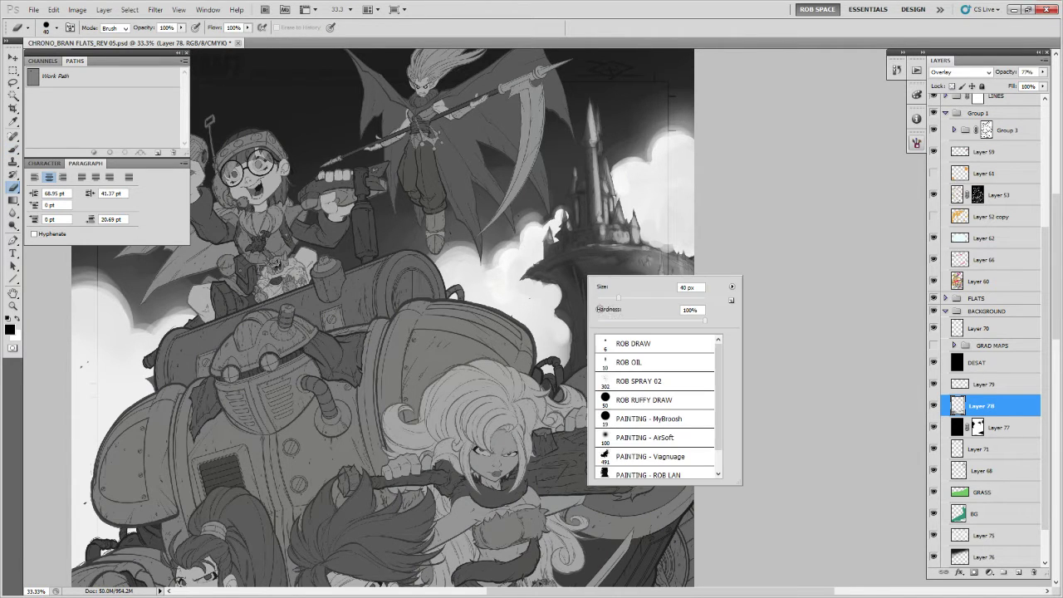
pyautogui.click(623, 437)
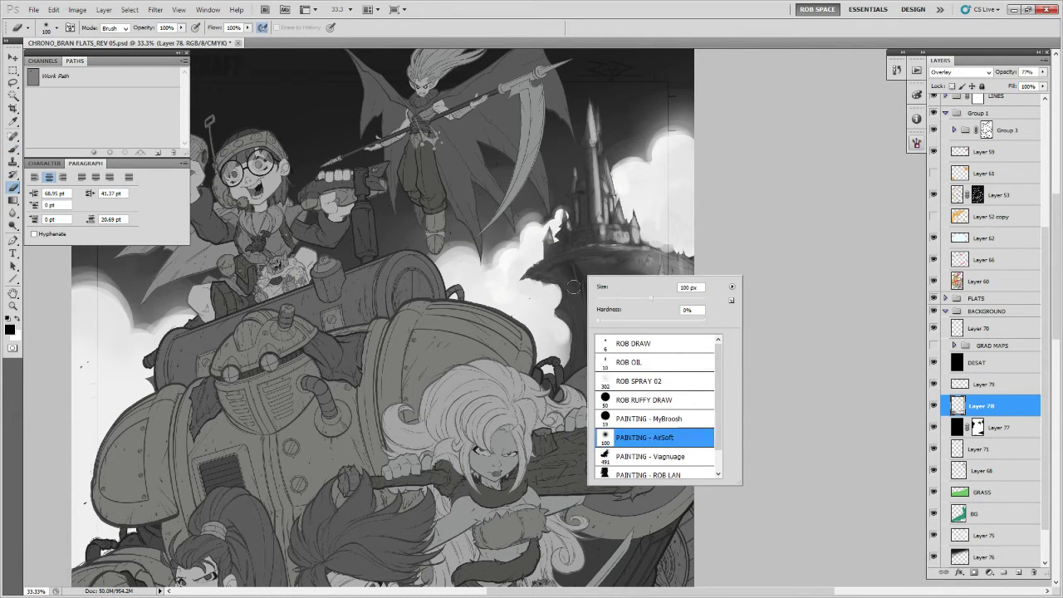
pyautogui.press('Return')
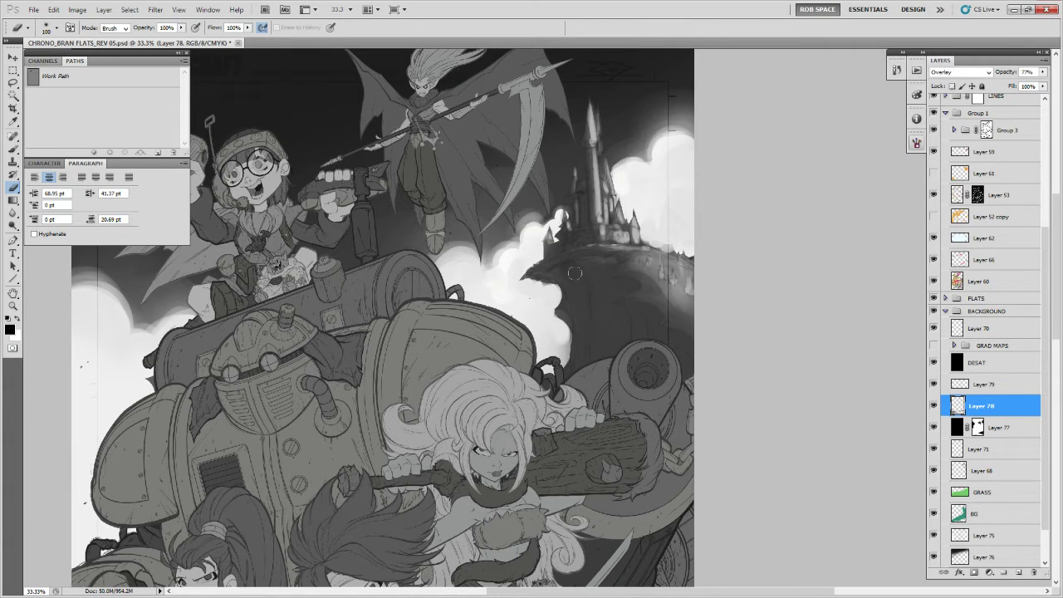
# Hide the black Layer 36 and show the GRAD MAPS group to display the whole poster in color.
pyautogui.press('z')
pyautogui.keyDown('alt'); pyautogui.click(614, 283); pyautogui.keyUp('alt')
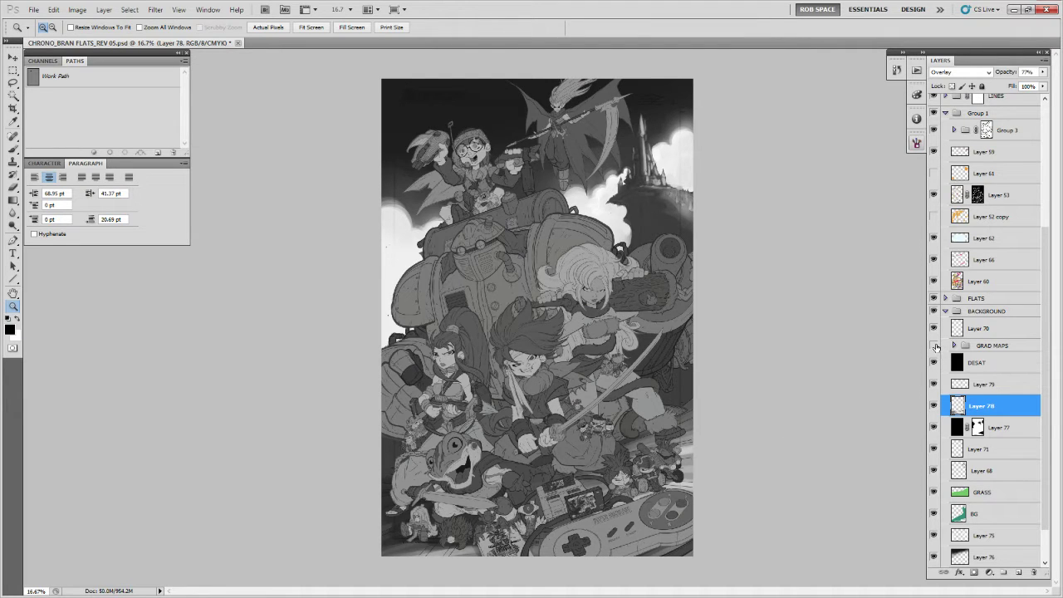
pyautogui.click(933, 345)
pyautogui.click(933, 345)
pyautogui.scroll(5, 1034, 182)
pyautogui.click(933, 182)
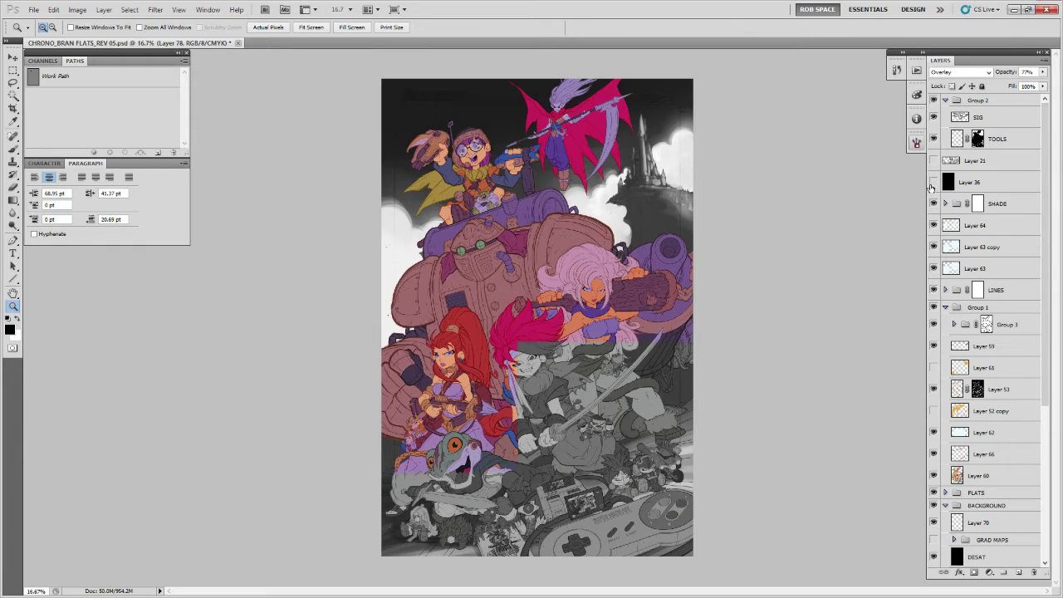
pyautogui.scroll(-5, 1022, 450)
pyautogui.scroll(-3, 1023, 450)
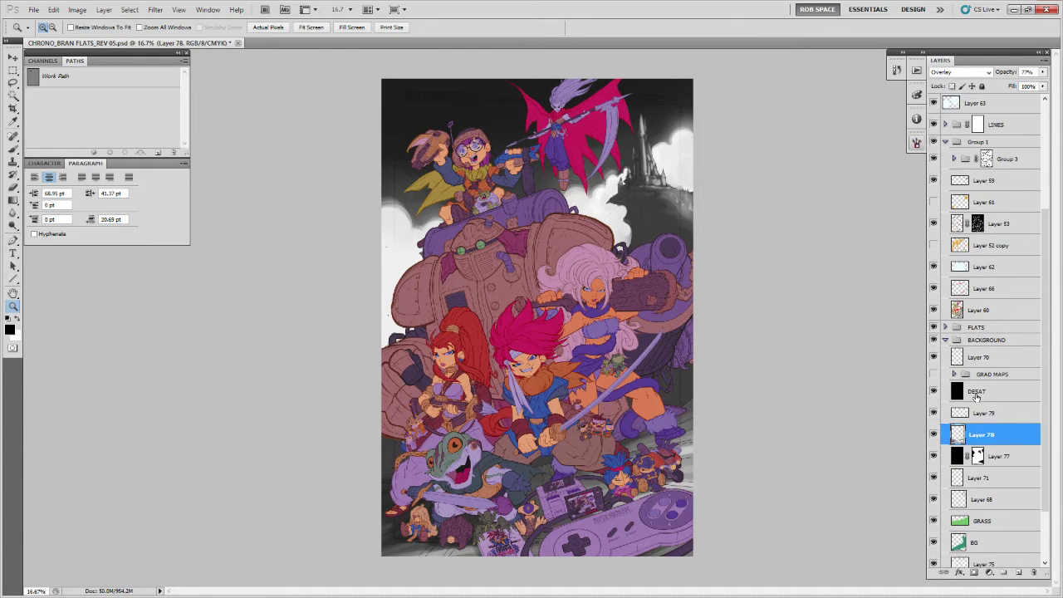
pyautogui.click(933, 374)
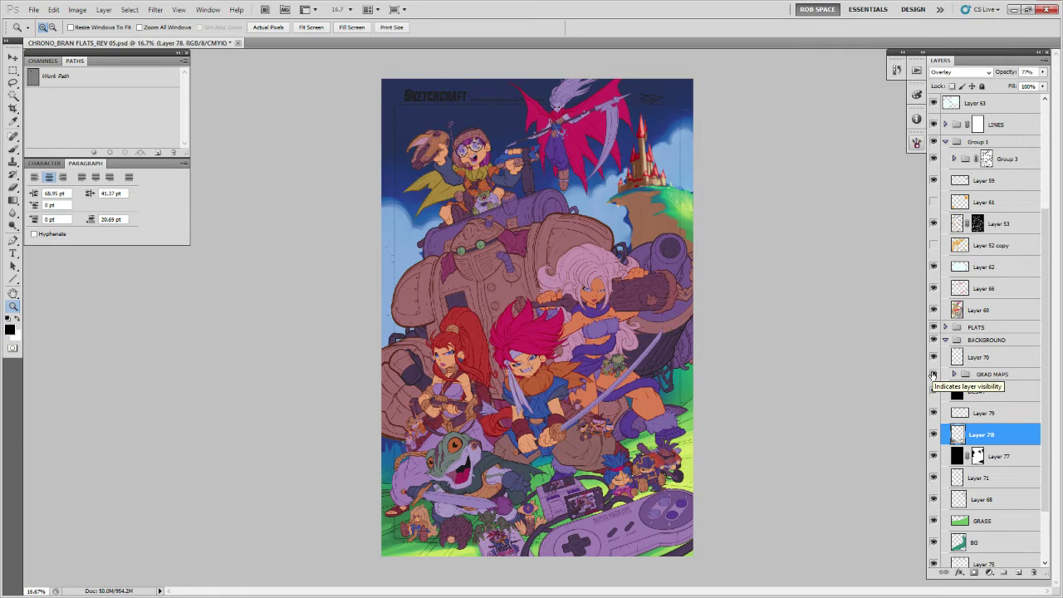
# Select the cloud shape, fill it with black on the BLU SKY mask and white on the CLOUDS mask, and deselect it.
pyautogui.scroll(-3, 978, 442)
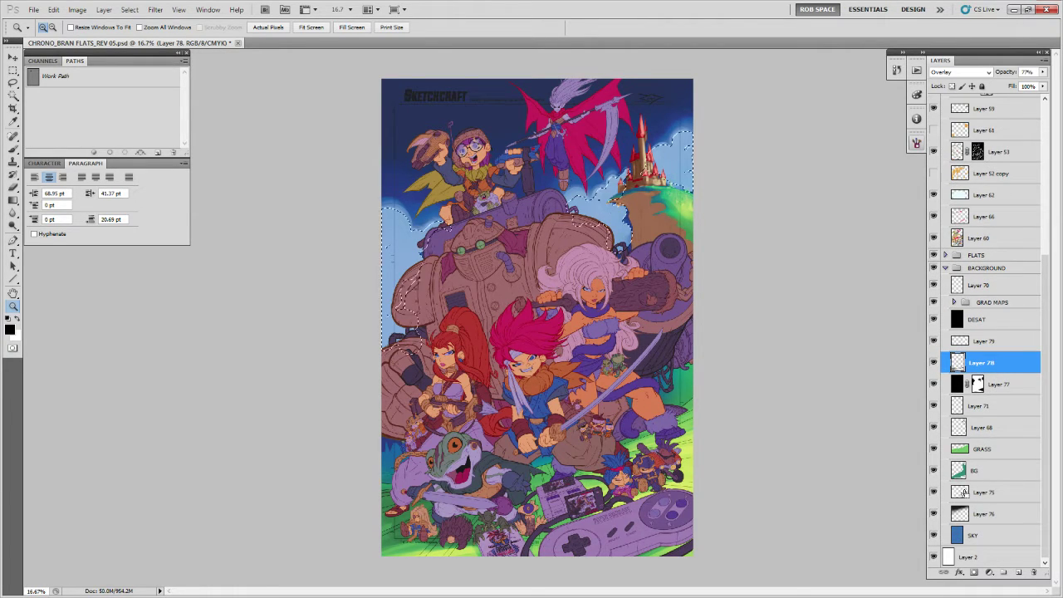
pyautogui.click(956, 302)
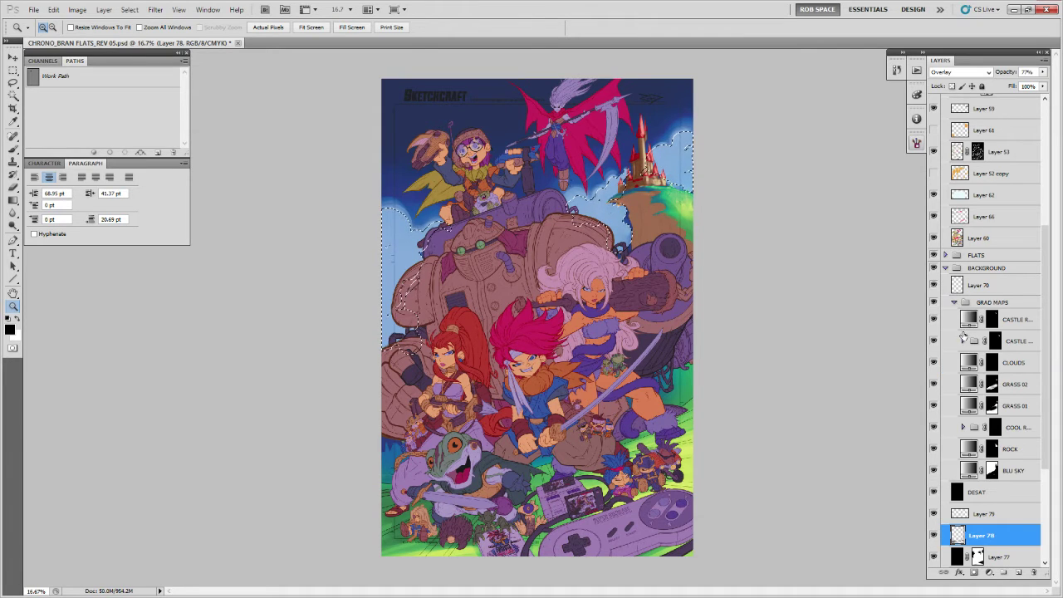
pyautogui.click(992, 469)
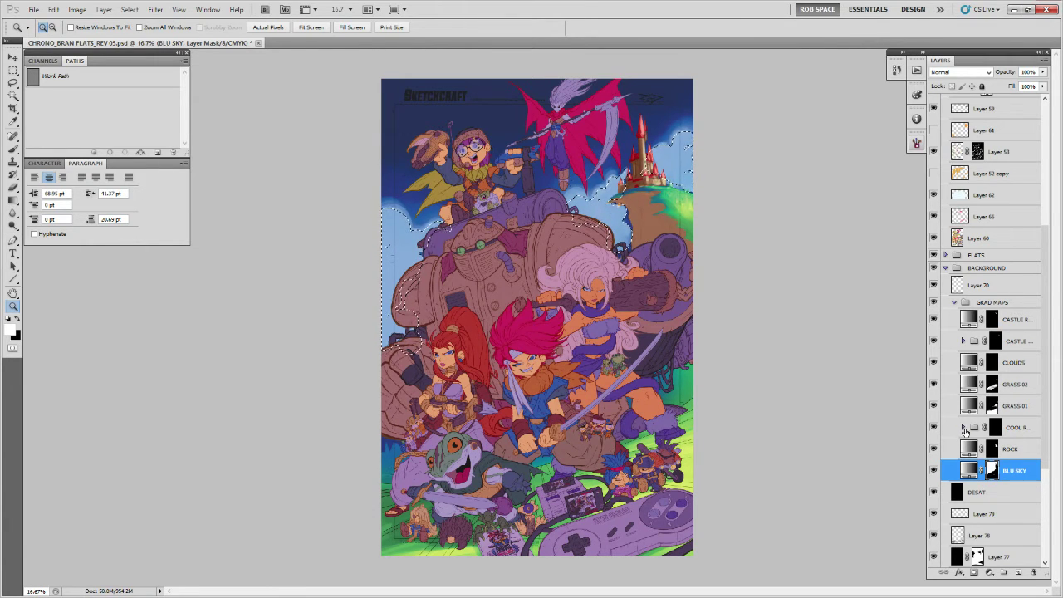
pyautogui.hotkey('ctrl', 'BackSpace')
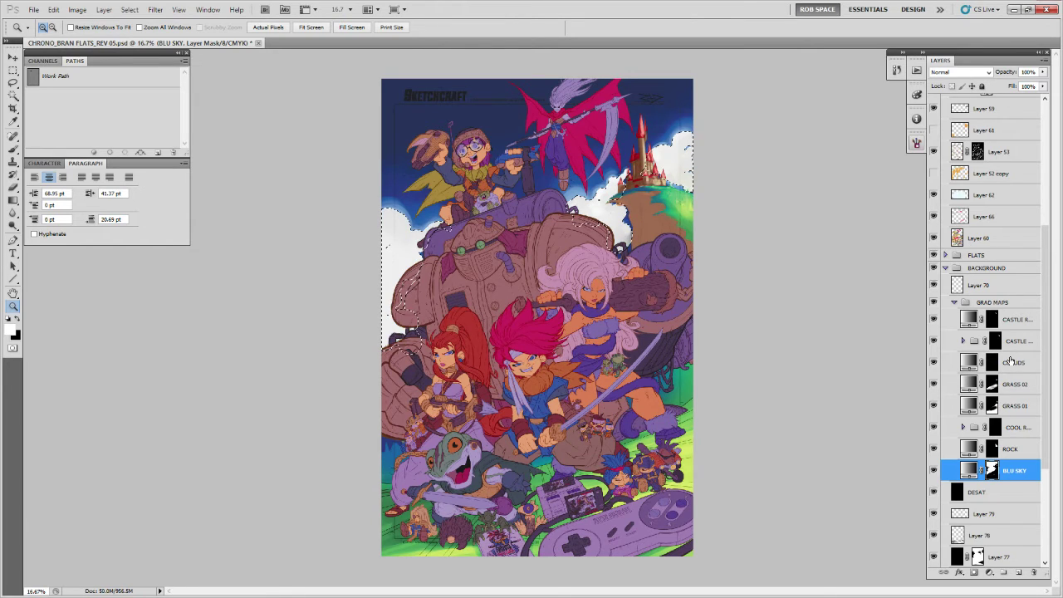
pyautogui.click(994, 362)
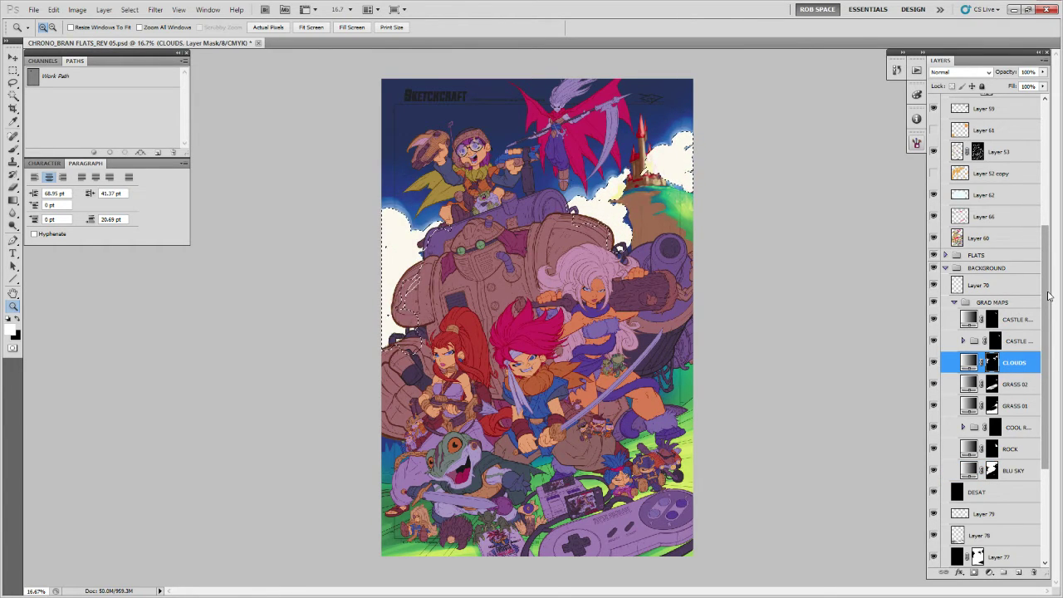
pyautogui.hotkey('ctrl', 'd')
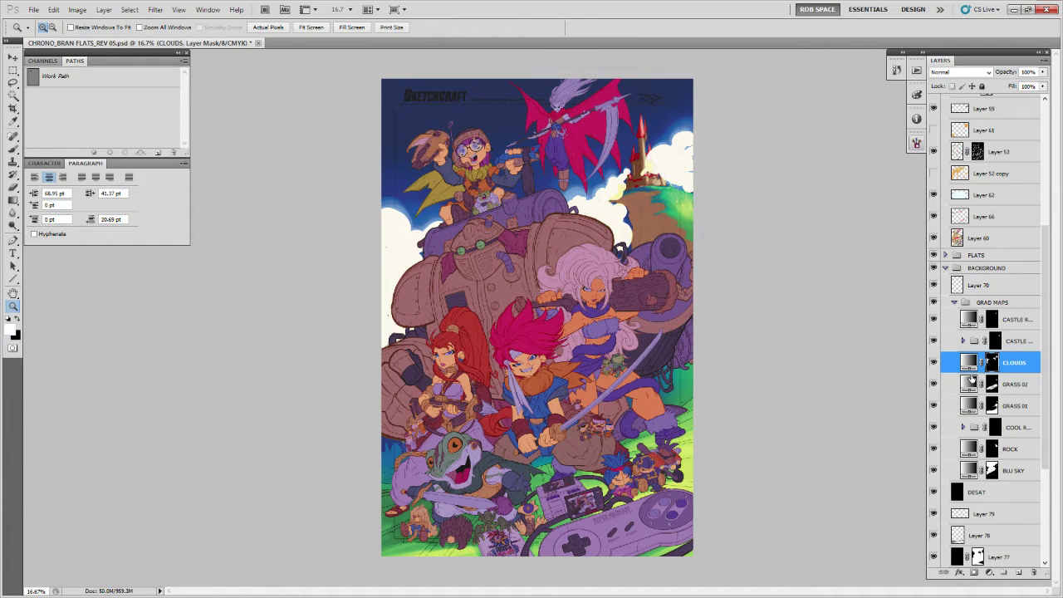
# Brush white on the CLOUDS mask over the edges of the cloud beside the castle.
pyautogui.click(673, 163)
pyautogui.moveTo(685, 153); pyautogui.dragTo(716, 279)
pyautogui.press('b')
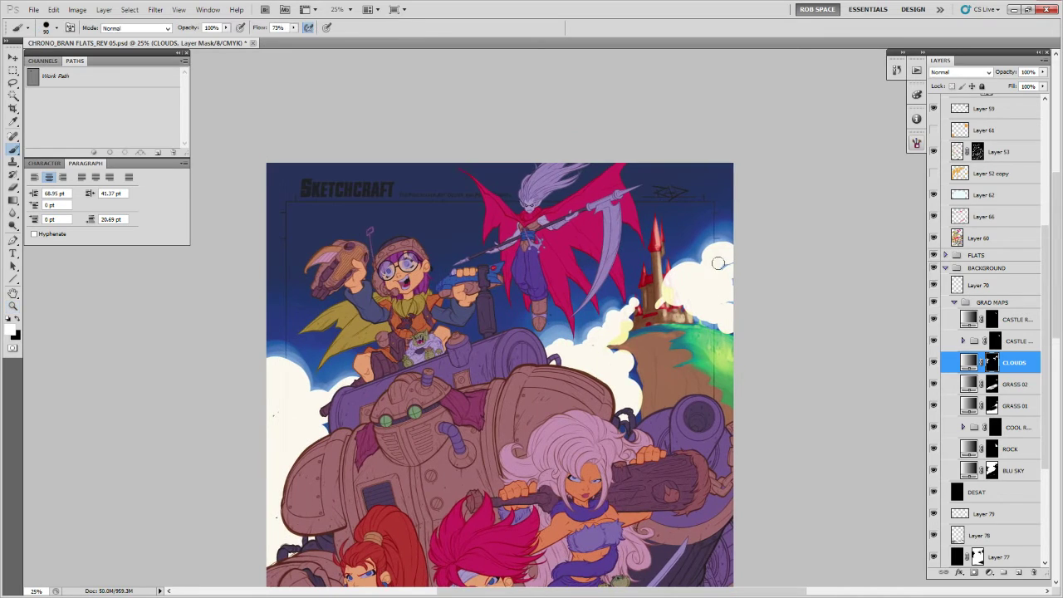
pyautogui.moveTo(712, 241)
pyautogui.mouseDown()
pyautogui.moveTo(726, 242)
pyautogui.moveTo(675, 266)
pyautogui.moveTo(725, 279)
pyautogui.mouseUp()
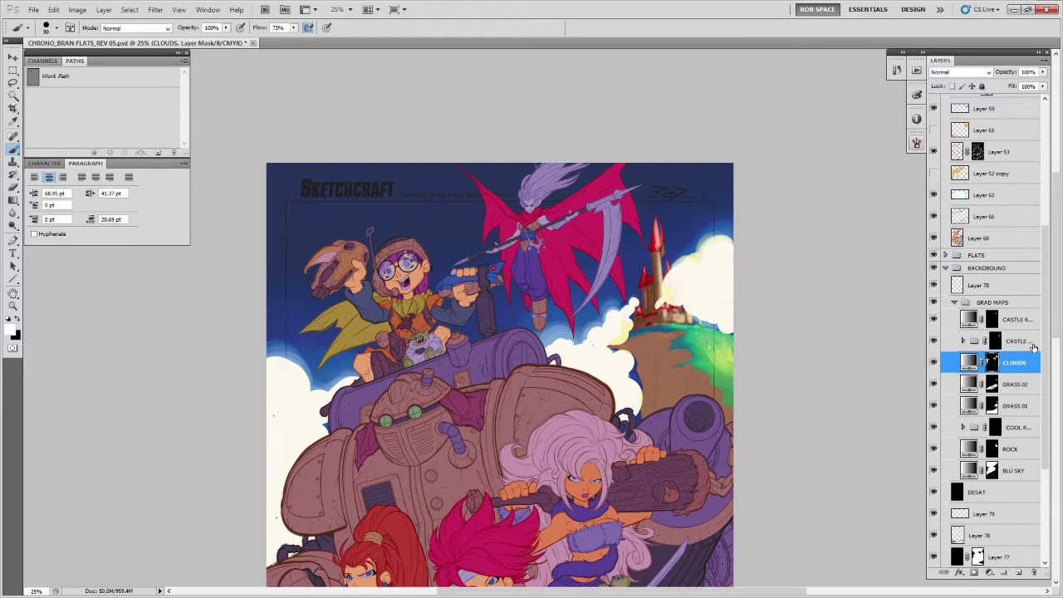
# Load the BG layer's outline as a selection, clear the castle and cliff from the CLOUDS mask, and deselect.
pyautogui.moveTo(1044, 350); pyautogui.dragTo(1045, 440)
pyautogui.keyDown('ctrl'); pyautogui.click(961, 471); pyautogui.keyUp('ctrl')
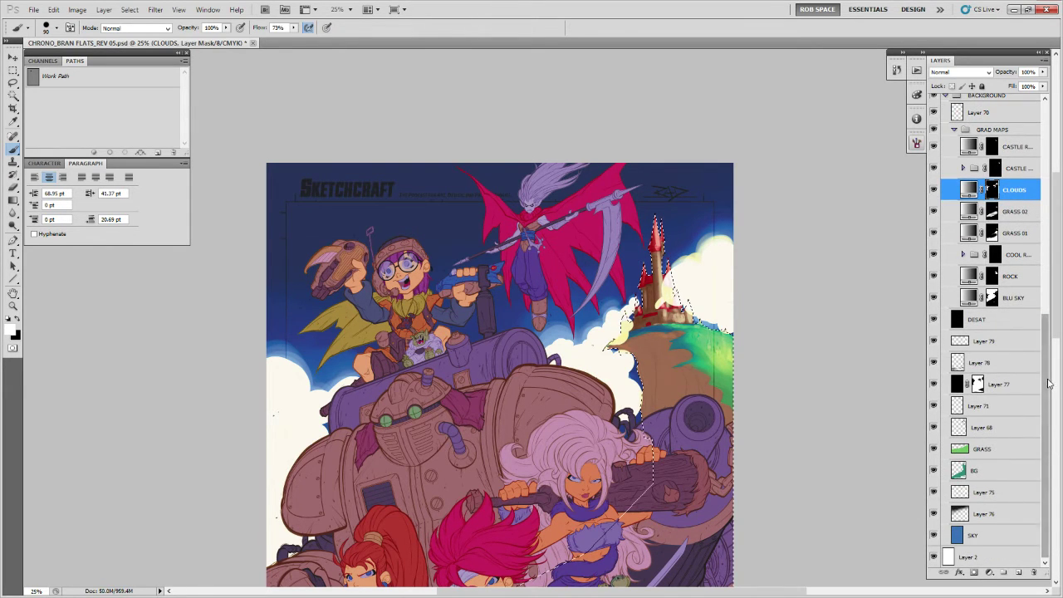
pyautogui.scroll(4, 1047, 384)
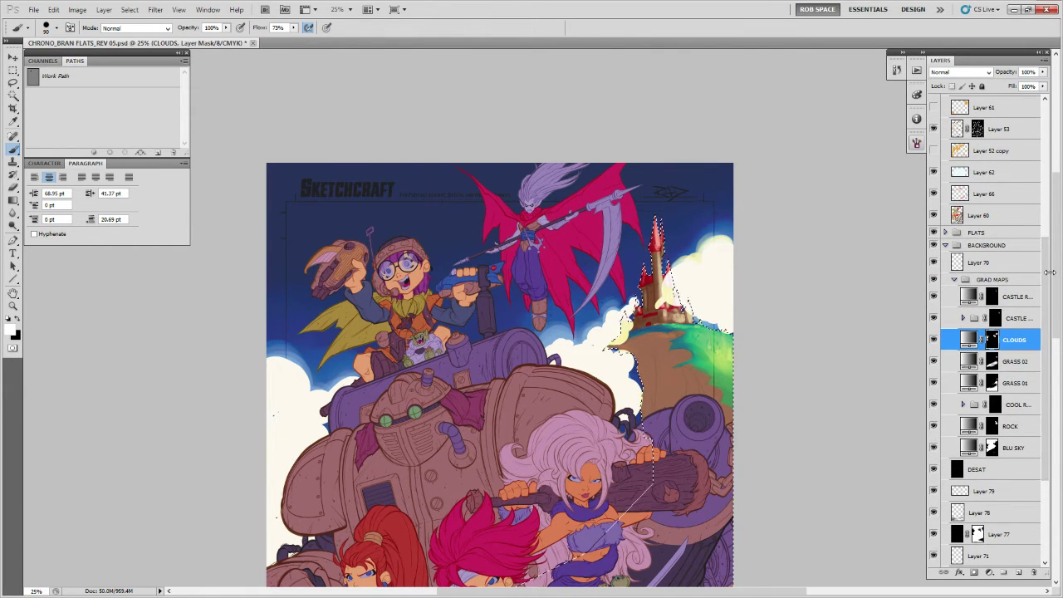
pyautogui.hotkey('ctrl', 'd')
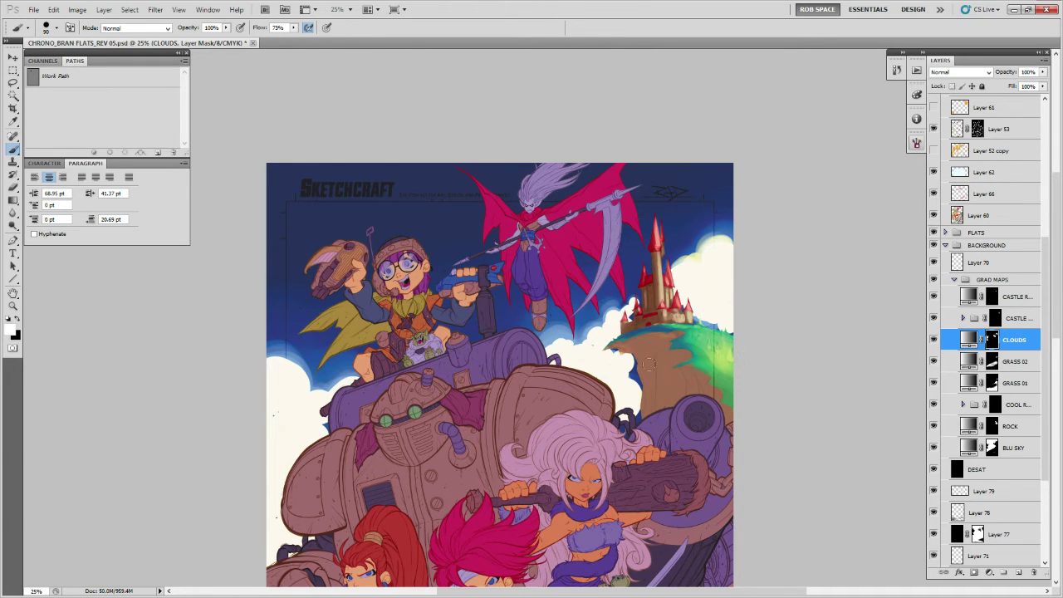
# Refine the CLOUDS mask along the cliff-side and robot-side cloud edges, checking its coverage with the red mask overlay.
pyautogui.moveTo(627, 360)
pyautogui.mouseDown()
pyautogui.moveTo(635, 410)
pyautogui.moveTo(632, 361)
pyautogui.moveTo(633, 398)
pyautogui.moveTo(677, 384)
pyautogui.moveTo(630, 352)
pyautogui.moveTo(628, 367)
pyautogui.moveTo(638, 347)
pyautogui.moveTo(617, 362)
pyautogui.moveTo(584, 363)
pyautogui.moveTo(603, 355)
pyautogui.moveTo(616, 366)
pyautogui.moveTo(662, 333)
pyautogui.moveTo(668, 315)
pyautogui.moveTo(666, 330)
pyautogui.moveTo(731, 291)
pyautogui.moveTo(718, 294)
pyautogui.moveTo(715, 280)
pyautogui.moveTo(764, 274)
pyautogui.mouseUp()
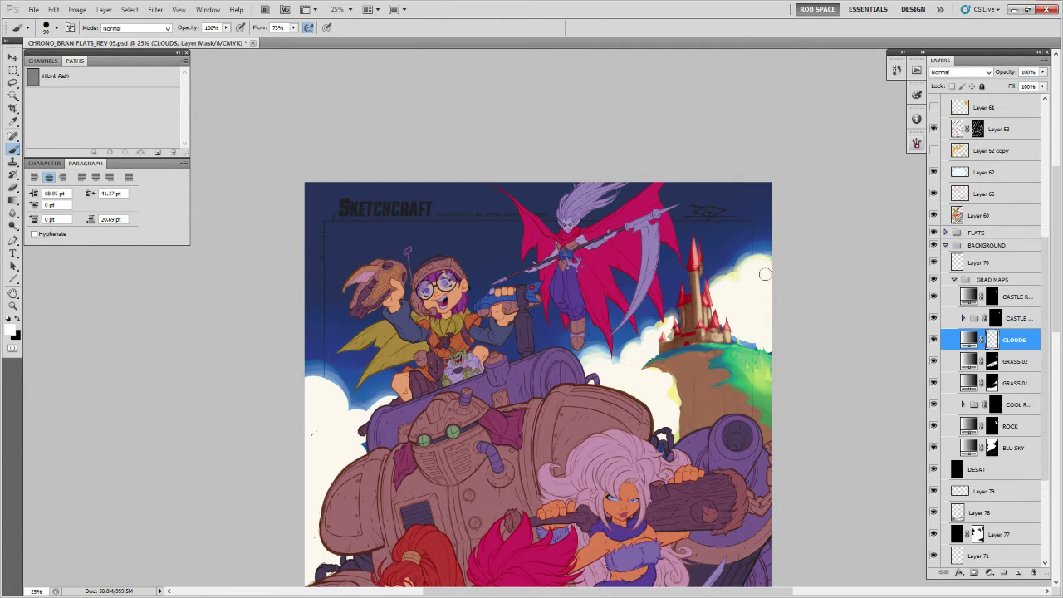
pyautogui.moveTo(742, 333); pyautogui.dragTo(749, 343)
pyautogui.moveTo(702, 306); pyautogui.dragTo(840, 271)
pyautogui.moveTo(525, 374)
pyautogui.mouseDown()
pyautogui.moveTo(516, 365)
pyautogui.moveTo(493, 378)
pyautogui.moveTo(469, 358)
pyautogui.mouseUp()
pyautogui.press('\\')
pyautogui.press('\\')
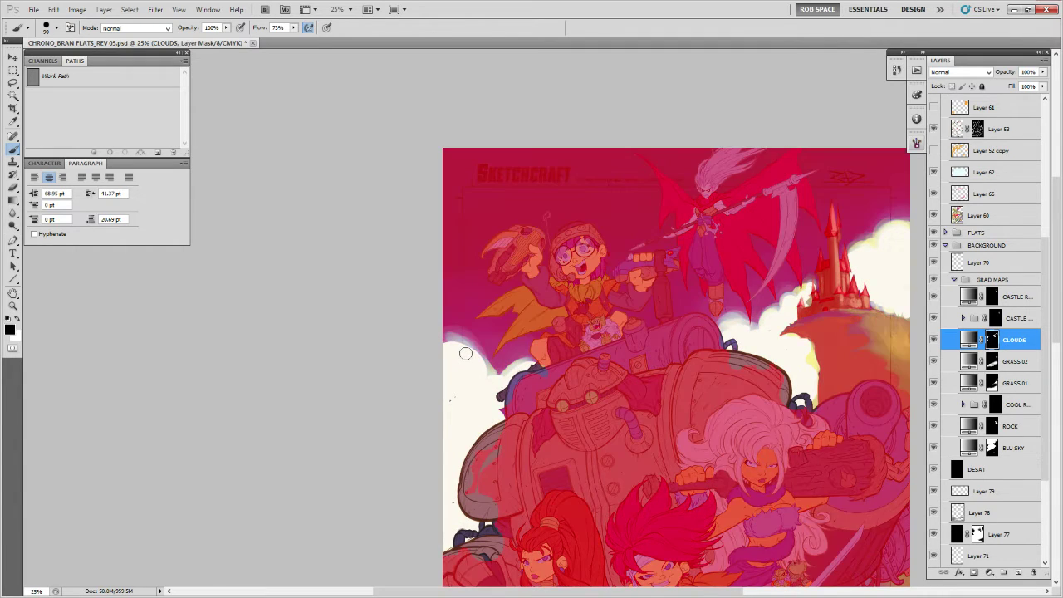
pyautogui.moveTo(457, 347)
pyautogui.mouseDown()
pyautogui.moveTo(463, 368)
pyautogui.moveTo(443, 356)
pyautogui.moveTo(427, 391)
pyautogui.moveTo(475, 421)
pyautogui.moveTo(450, 363)
pyautogui.mouseUp()
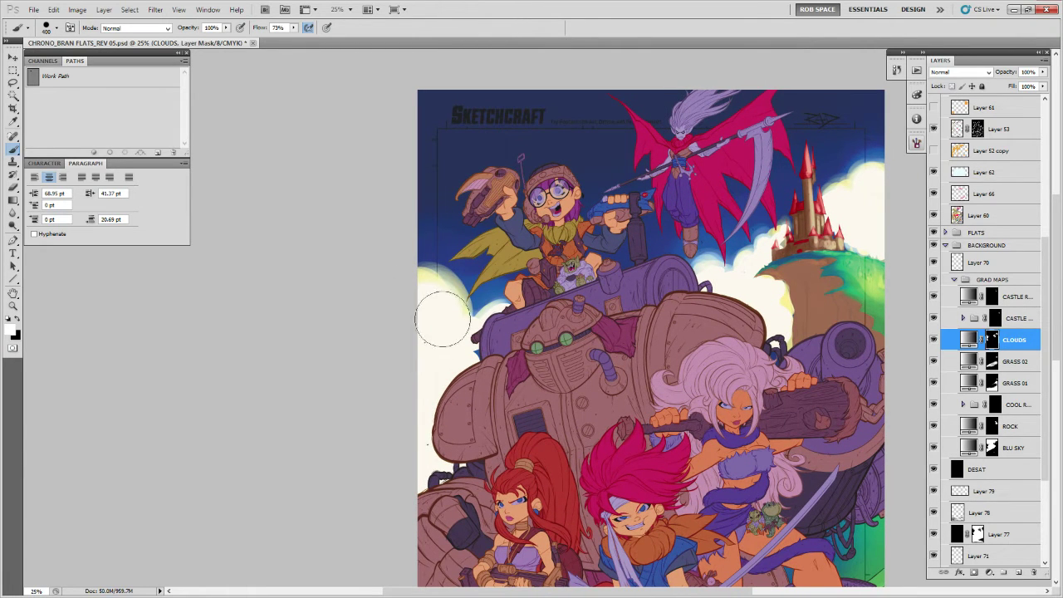
# Add a new Normal layer directly above Layer 79, below the DESAT layer.
pyautogui.moveTo(586, 413); pyautogui.dragTo(527, 380)
pyautogui.click(984, 513)
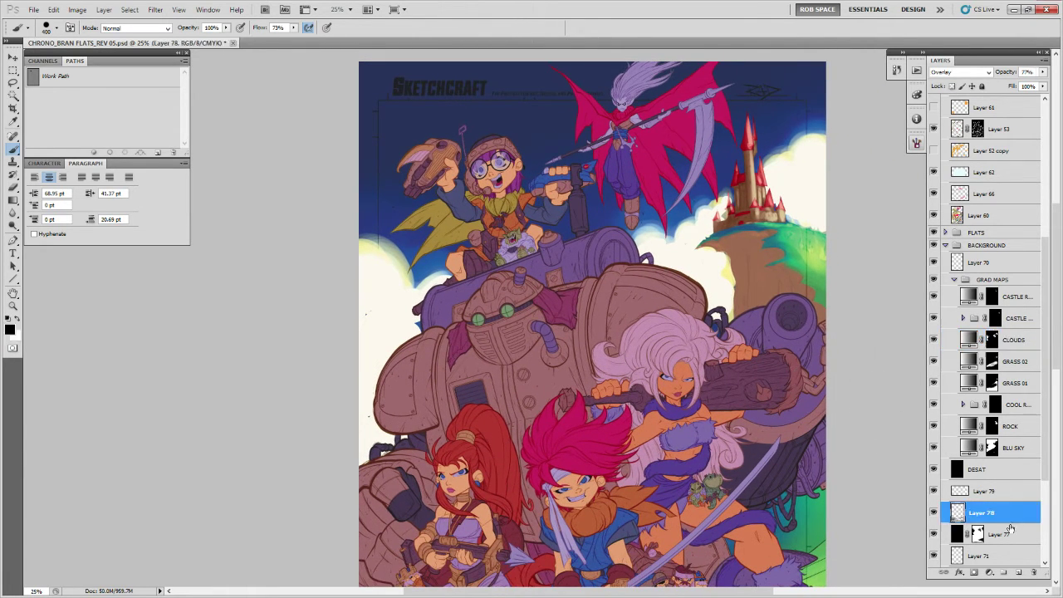
pyautogui.click(1006, 491)
pyautogui.click(1018, 573)
pyautogui.keyDown('alt'); pyautogui.click(729, 286); pyautogui.keyUp('alt')
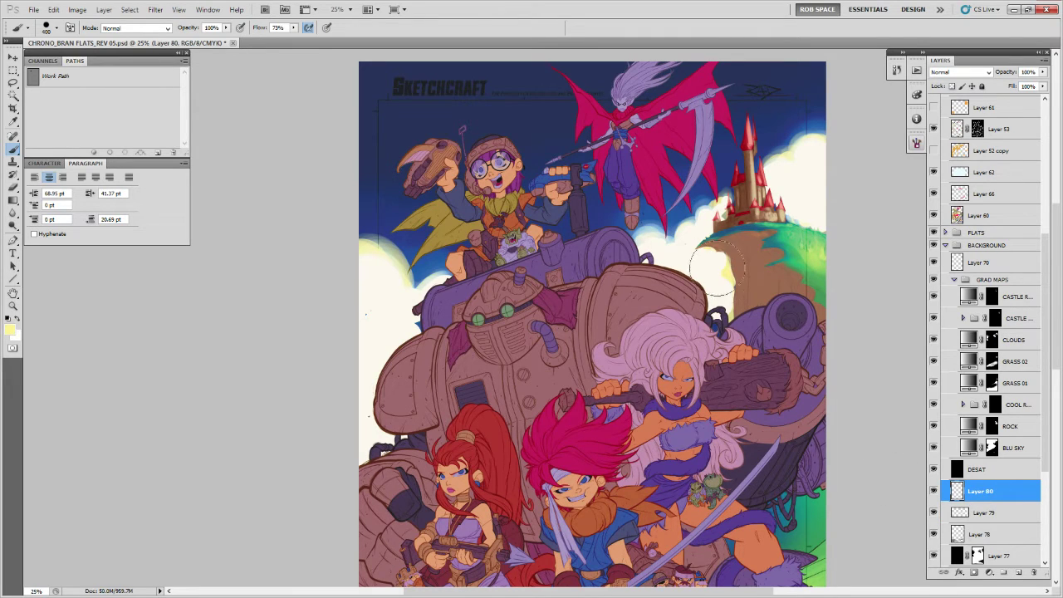
pyautogui.moveTo(712, 266)
pyautogui.mouseDown()
pyautogui.moveTo(714, 288)
pyautogui.moveTo(706, 280)
pyautogui.mouseUp()
pyautogui.hotkey('ctrl', 'z')
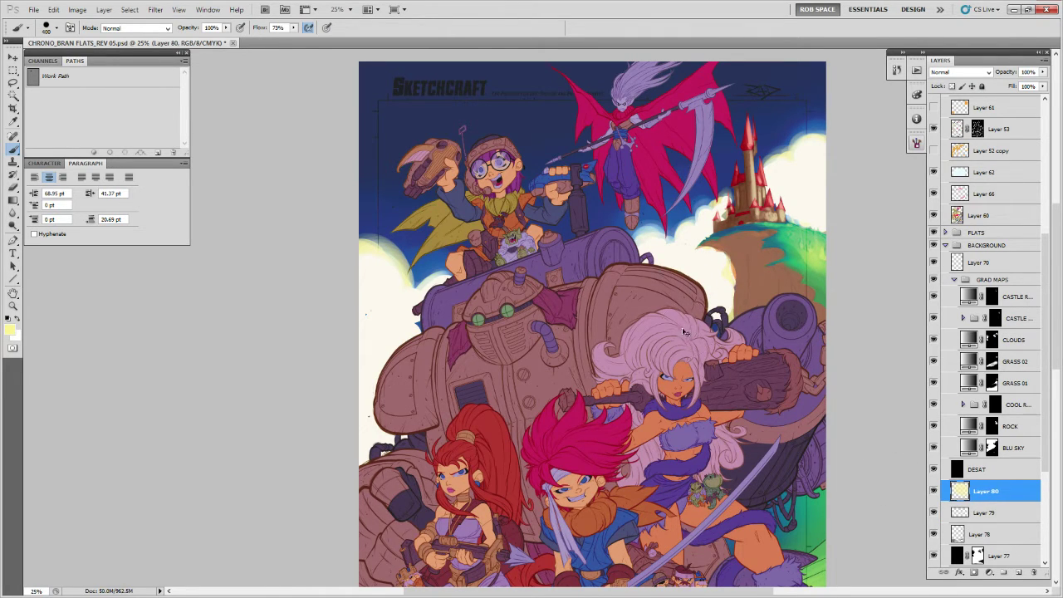
pyautogui.hotkey('ctrl', 'z')
pyautogui.press('d')
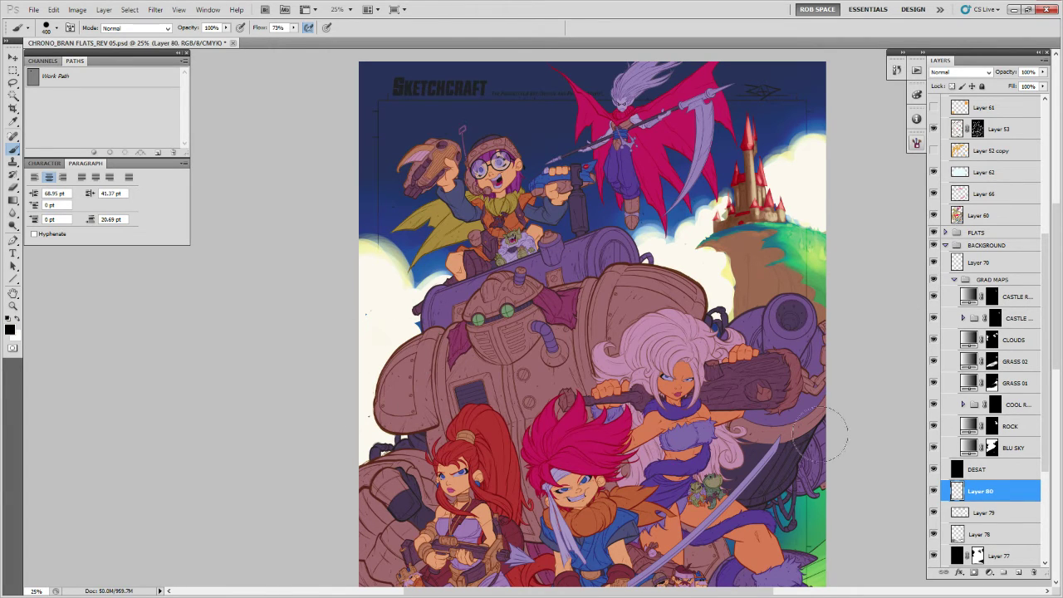
# Add another layer above Layer 80 and softly shade the robot-side cloud in black with the 400 px brush.
pyautogui.click(1019, 572)
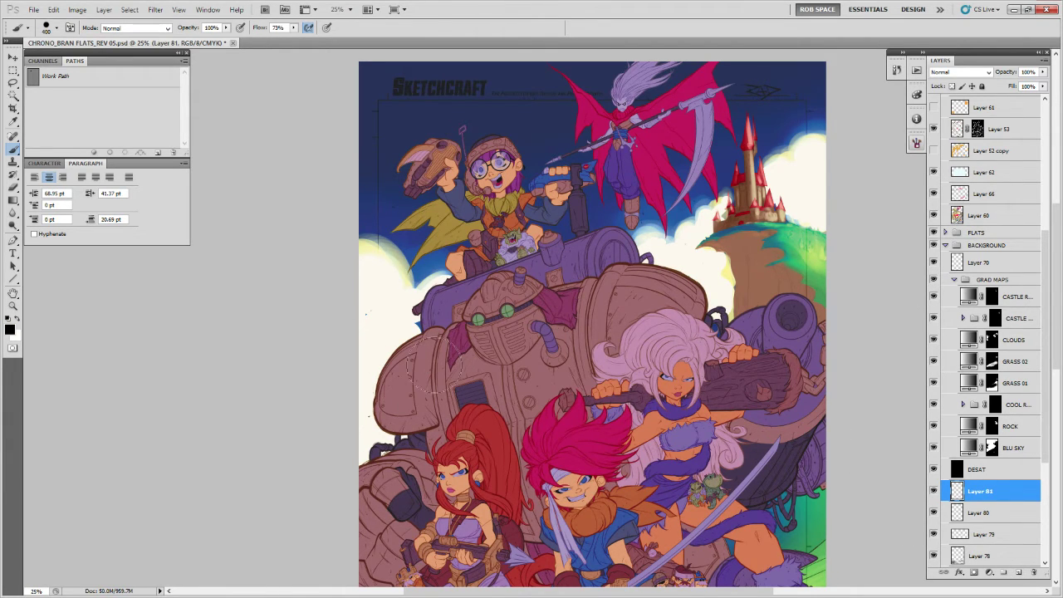
pyautogui.moveTo(428, 336)
pyautogui.mouseDown()
pyautogui.moveTo(379, 296)
pyautogui.moveTo(372, 401)
pyautogui.moveTo(355, 389)
pyautogui.moveTo(369, 406)
pyautogui.moveTo(373, 360)
pyautogui.moveTo(420, 341)
pyautogui.mouseUp()
pyautogui.hotkey('ctrl', 'z')
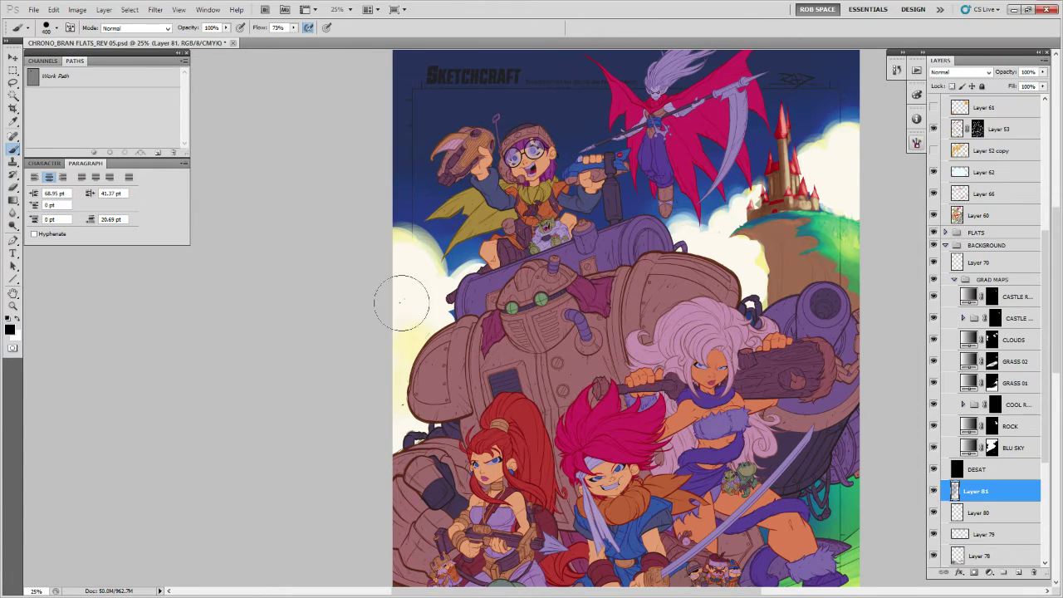
pyautogui.moveTo(403, 302)
pyautogui.mouseDown()
pyautogui.moveTo(391, 371)
pyautogui.moveTo(369, 297)
pyautogui.mouseUp()
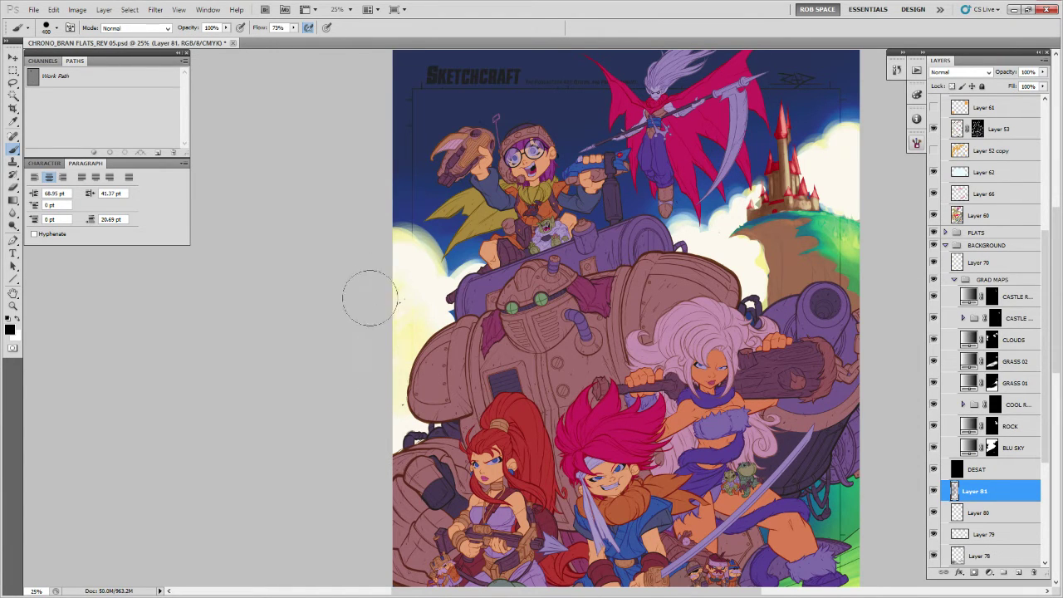
# Softly shade the interiors of the cloud below the cliff edge and the cloud beside the castle.
pyautogui.moveTo(546, 425); pyautogui.dragTo(531, 373)
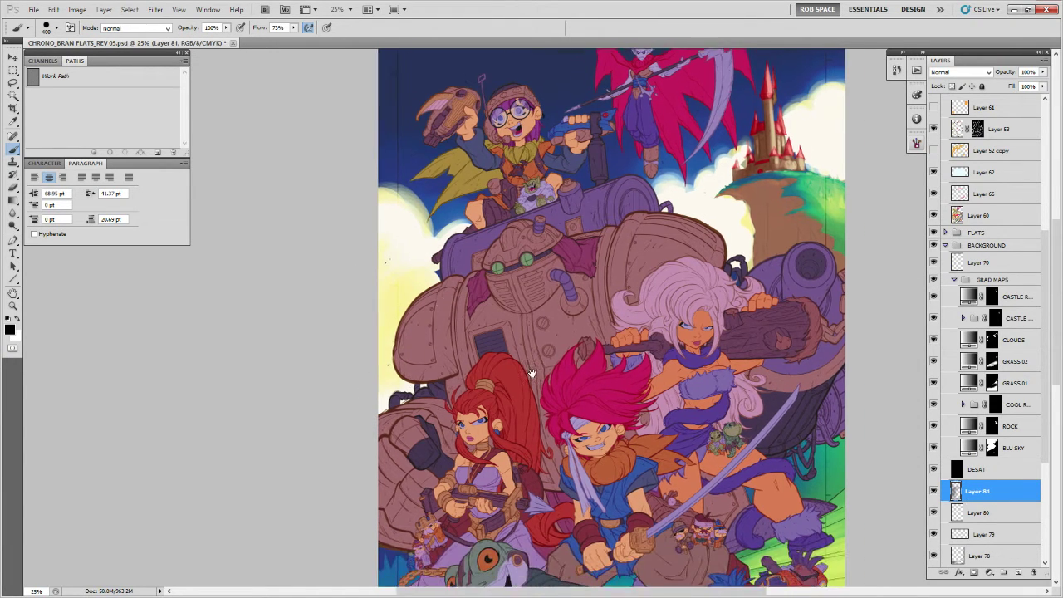
pyautogui.moveTo(491, 342); pyautogui.dragTo(378, 415)
pyautogui.moveTo(612, 335)
pyautogui.mouseDown()
pyautogui.moveTo(574, 299)
pyautogui.moveTo(608, 338)
pyautogui.moveTo(581, 334)
pyautogui.mouseUp()
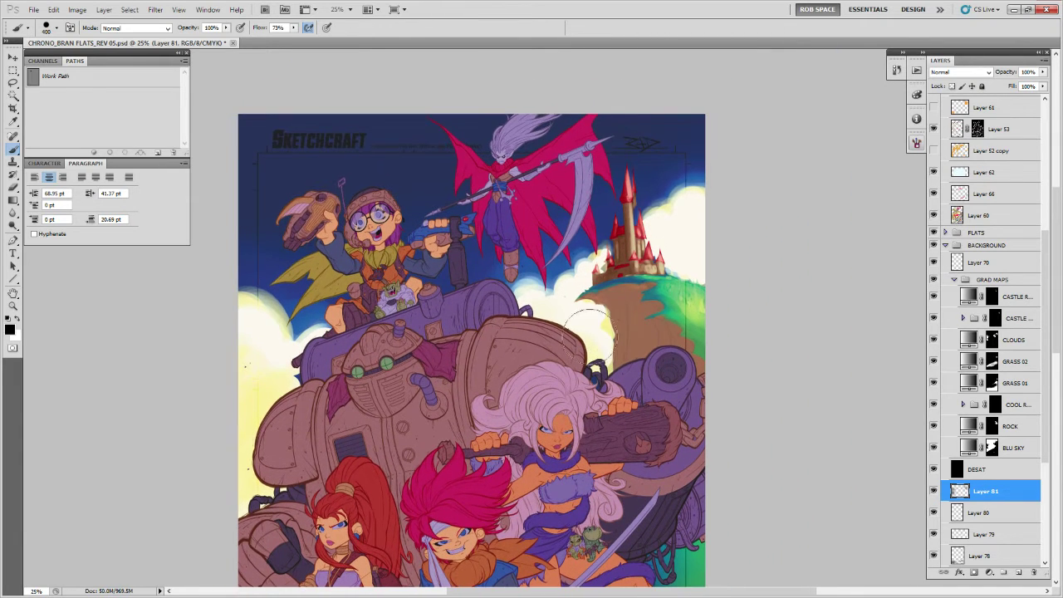
pyautogui.moveTo(675, 238); pyautogui.dragTo(688, 221)
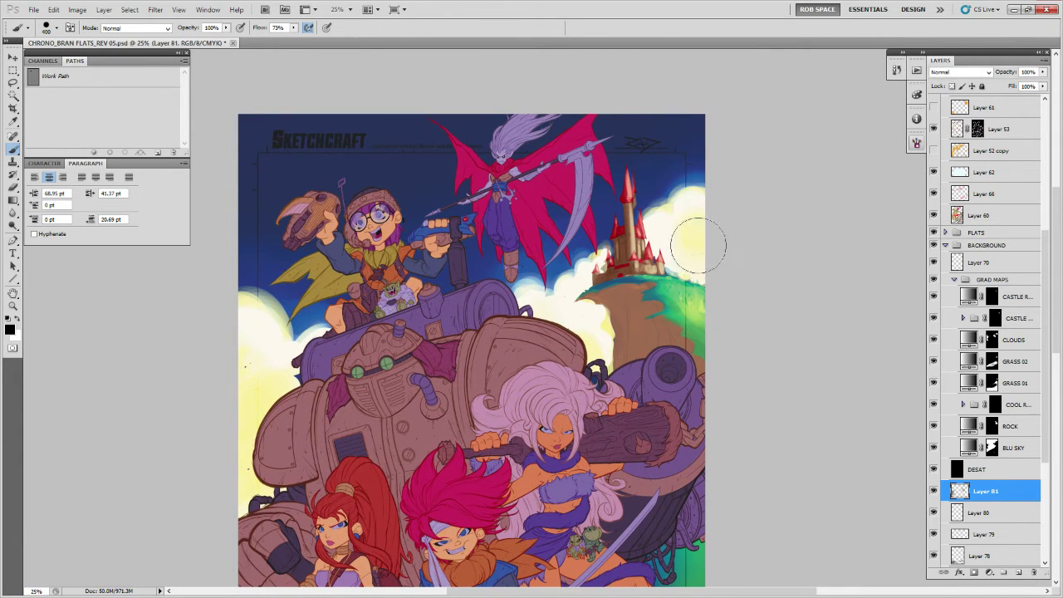
# Refine the shading of the cloud between the robot and the cliff, reducing the brush to 300 px and 70 px.
pyautogui.press('[')
pyautogui.press('[')
pyautogui.press('[')
pyautogui.press('[')
pyautogui.press('[')
pyautogui.press('[')
pyautogui.press('[')
pyautogui.press(']')
pyautogui.press(']')
pyautogui.press(']')
pyautogui.press(']')
pyautogui.press(']')
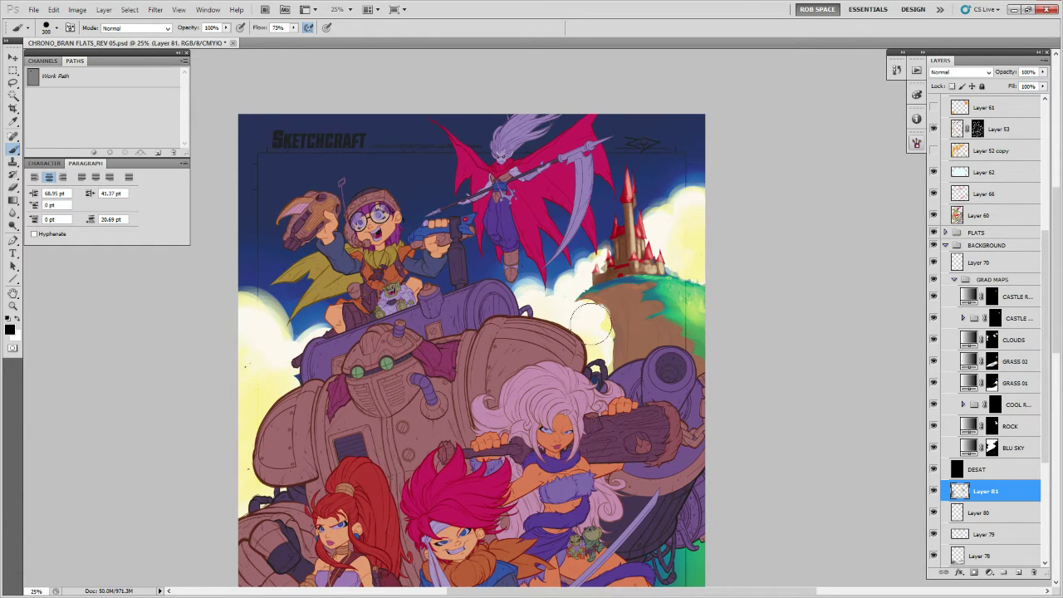
pyautogui.press('[')
pyautogui.press('[')
pyautogui.press('[')
pyautogui.press('[')
pyautogui.press('[')
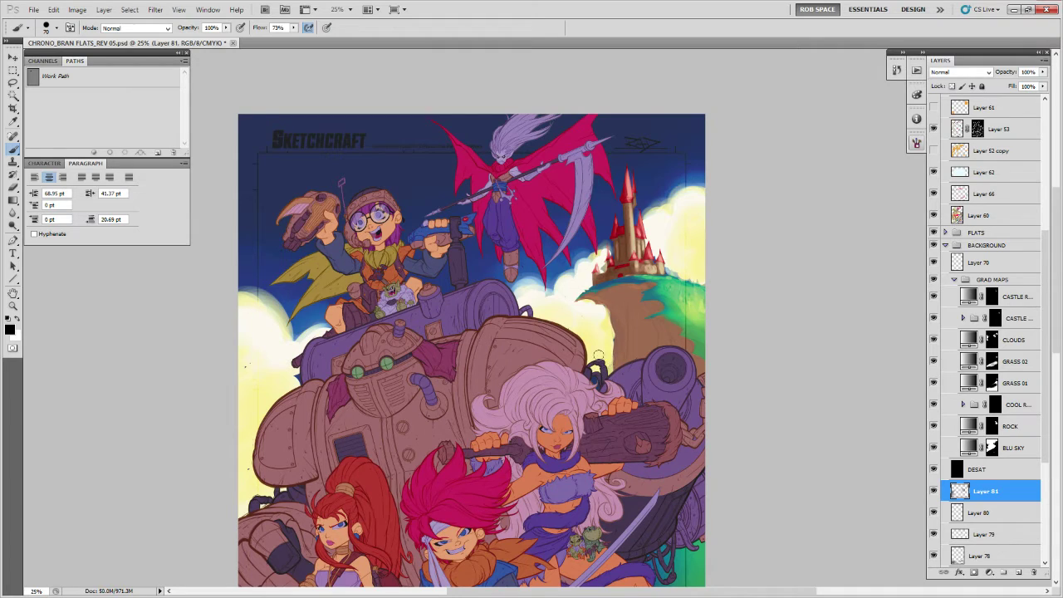
pyautogui.press('i')
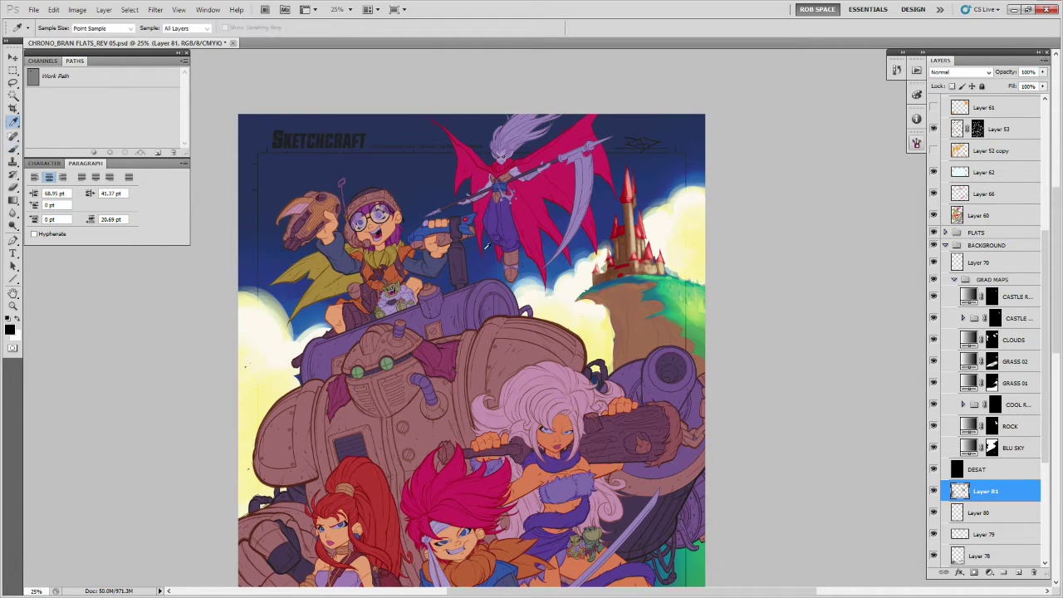
# Set the Eyedropper to sample only the current layer.
pyautogui.click(186, 28)
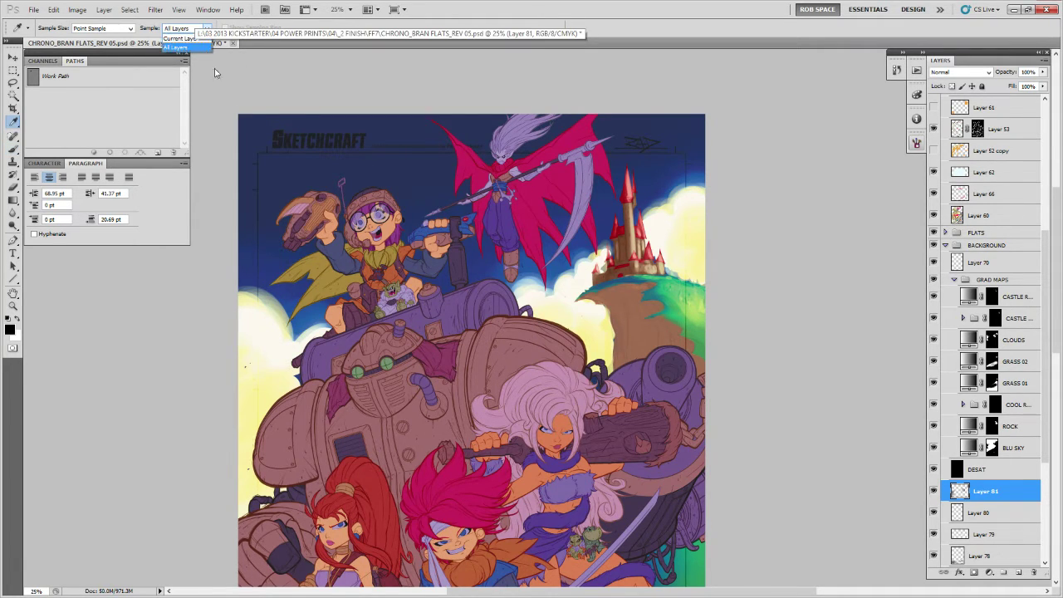
pyautogui.click(190, 38)
pyautogui.click(259, 90)
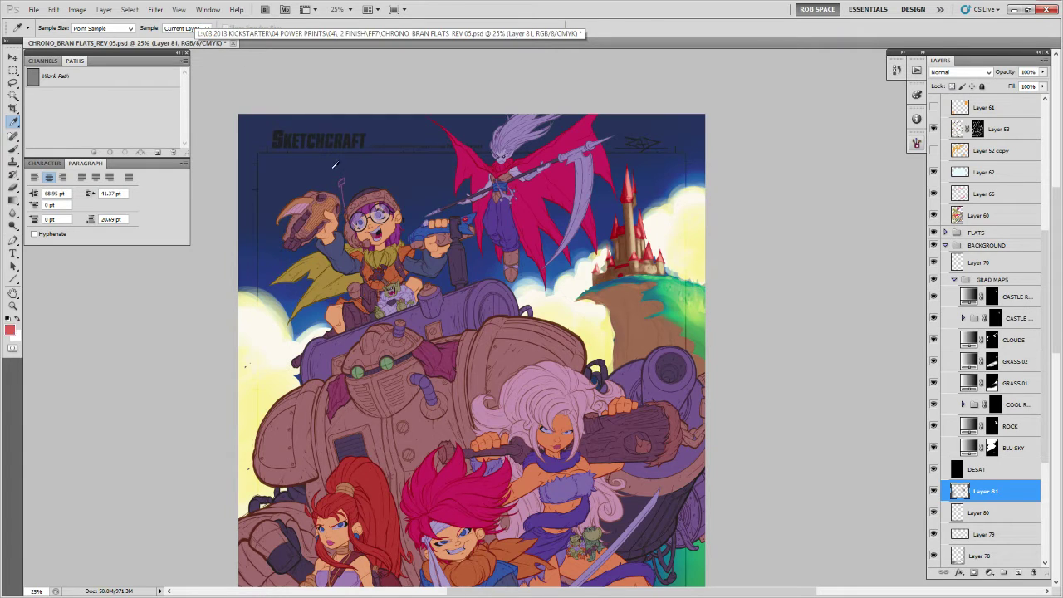
pyautogui.moveTo(515, 354); pyautogui.dragTo(557, 379)
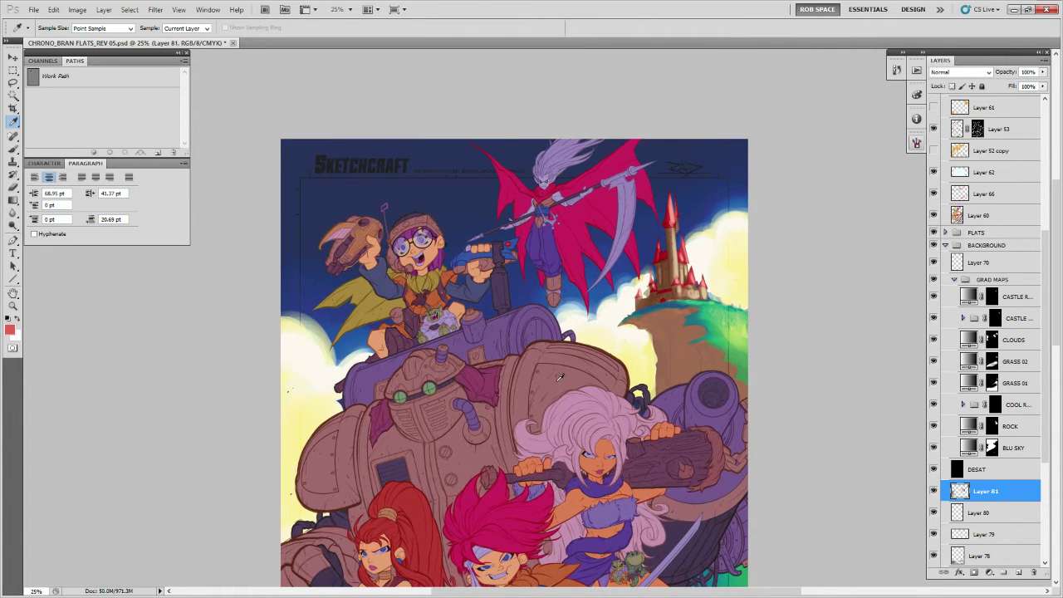
pyautogui.press('b')
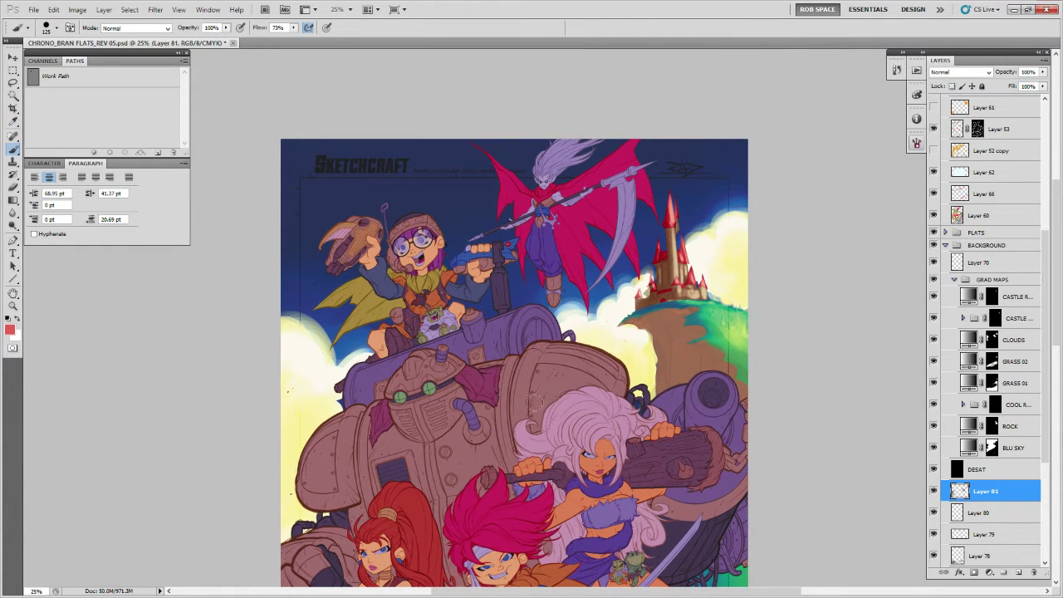
# Return the Eyedropper's sampling source to All Layers.
pyautogui.press('i')
pyautogui.click(205, 31)
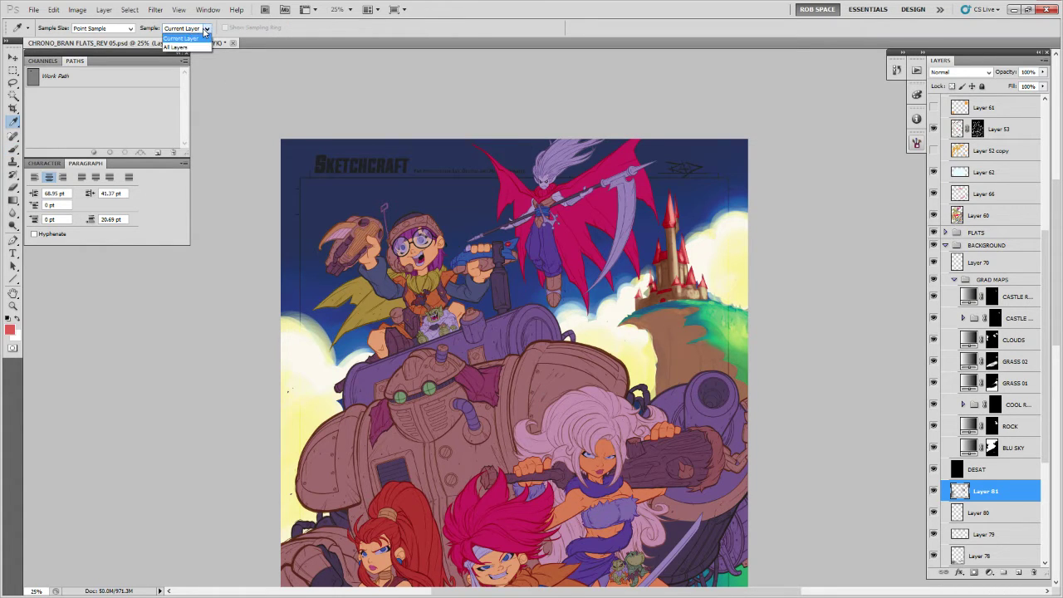
pyautogui.click(209, 87)
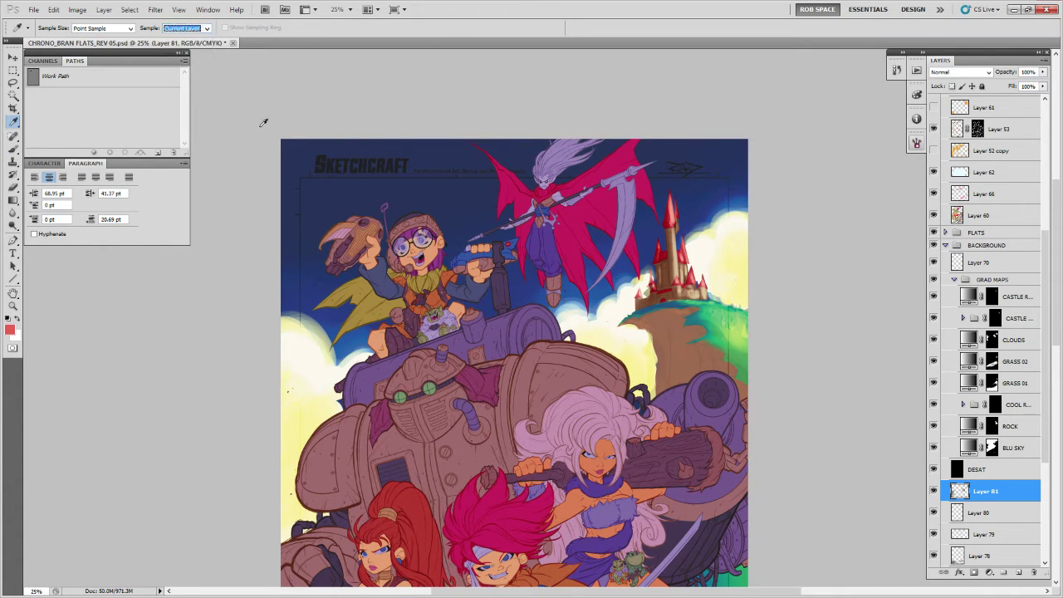
pyautogui.moveTo(492, 265); pyautogui.dragTo(476, 221)
pyautogui.press('b')
pyautogui.moveTo(586, 322); pyautogui.dragTo(626, 280)
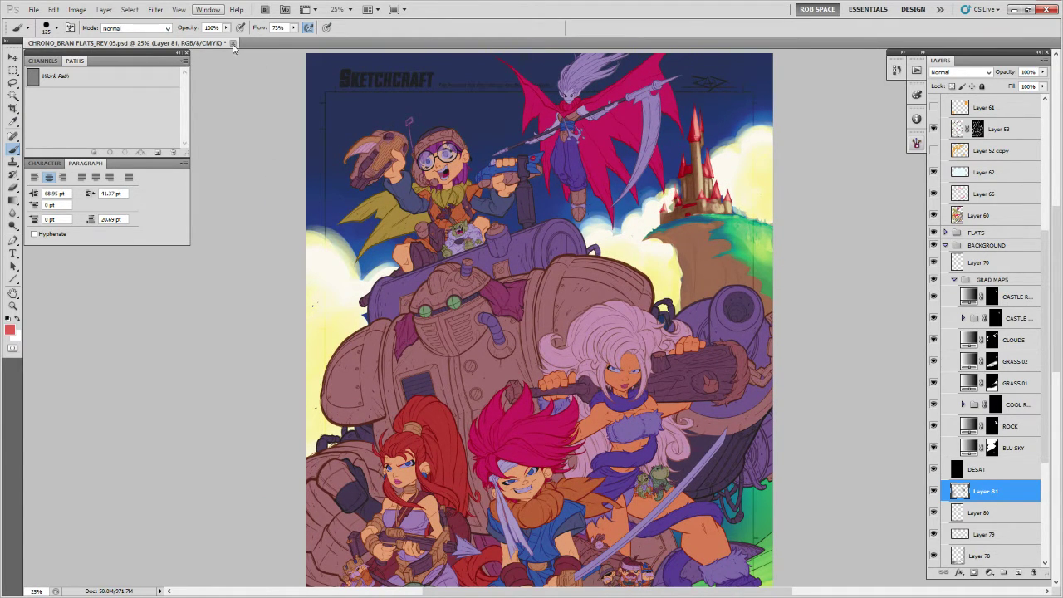
pyautogui.press('i')
pyautogui.click(203, 30)
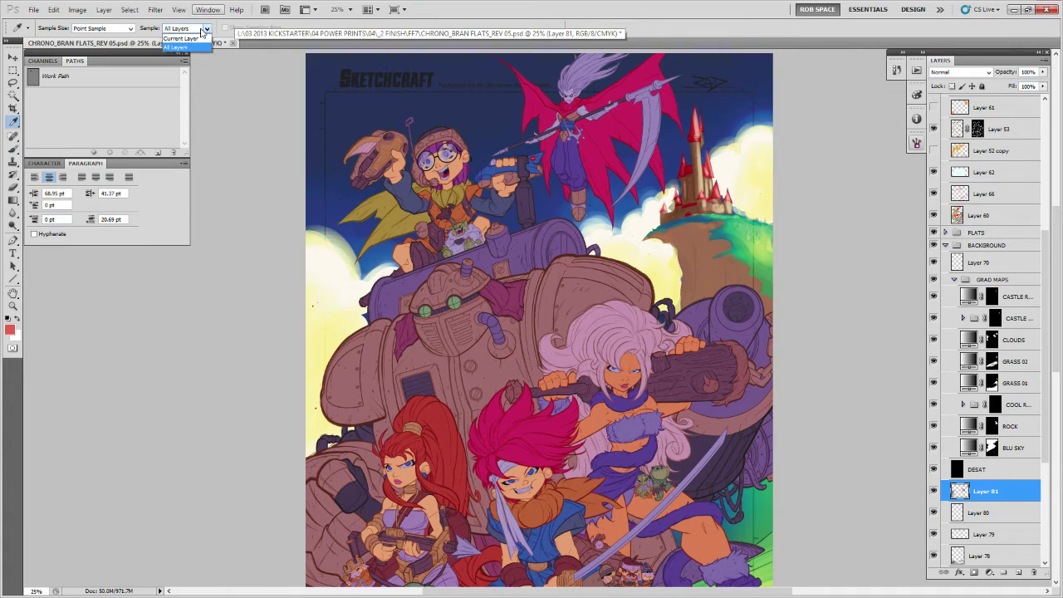
pyautogui.click(227, 72)
# Keep the Eyedropper at Point Sample, pick a light gray as the foreground color and return to the Brush tool.
pyautogui.click(127, 30)
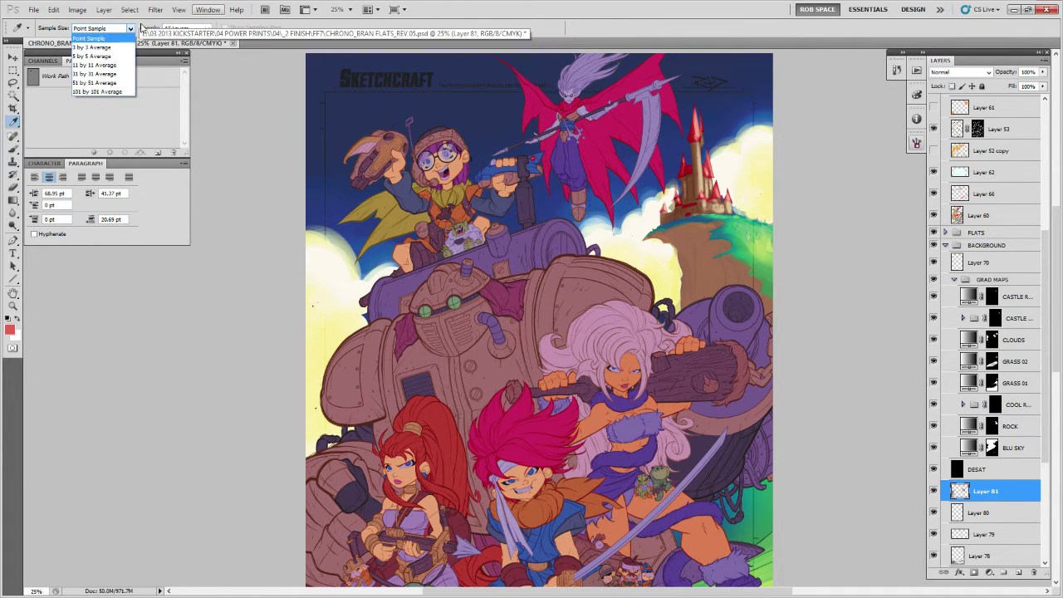
pyautogui.click(175, 29)
pyautogui.click(260, 149)
pyautogui.moveTo(425, 239); pyautogui.dragTo(429, 244)
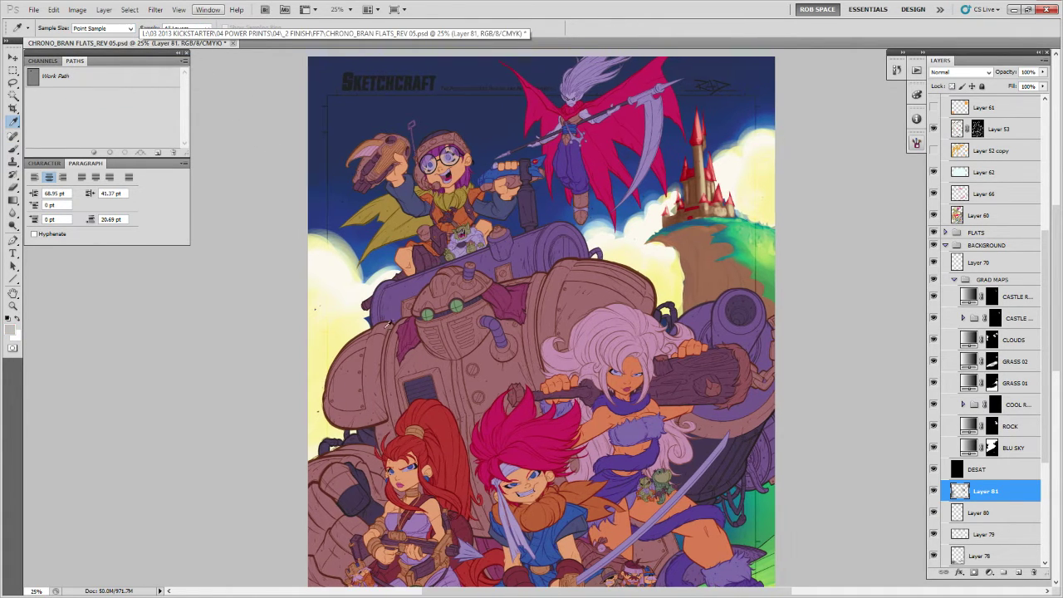
pyautogui.moveTo(381, 354); pyautogui.dragTo(454, 286)
pyautogui.press('b')
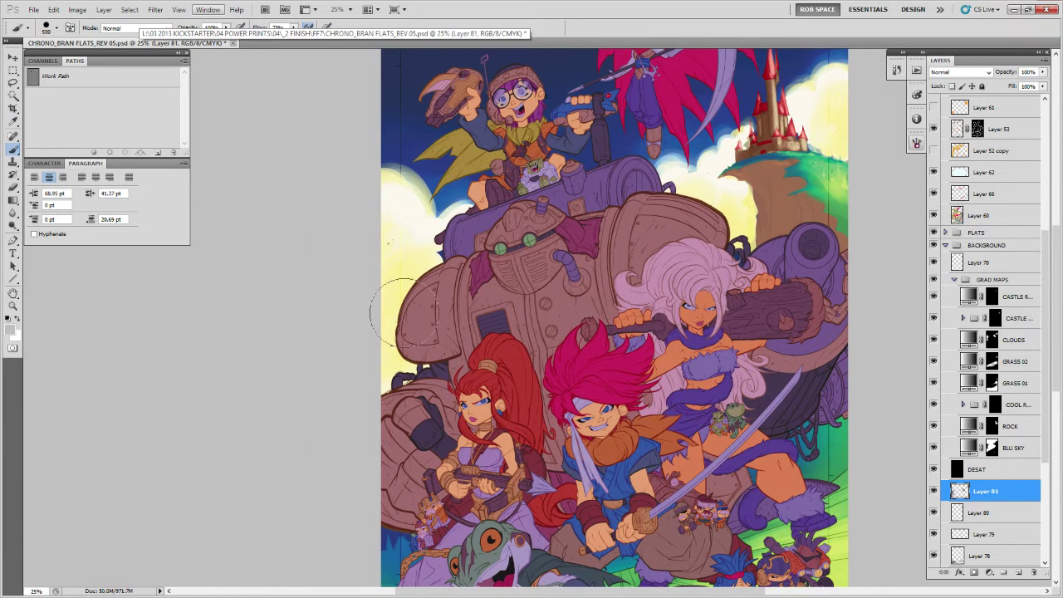
# Check what the ROCK gradient map affects by toggling its visibility, and set its blend mode to Color.
pyautogui.press('z')
pyautogui.keyDown('alt'); pyautogui.click(607, 386); pyautogui.keyUp('alt')
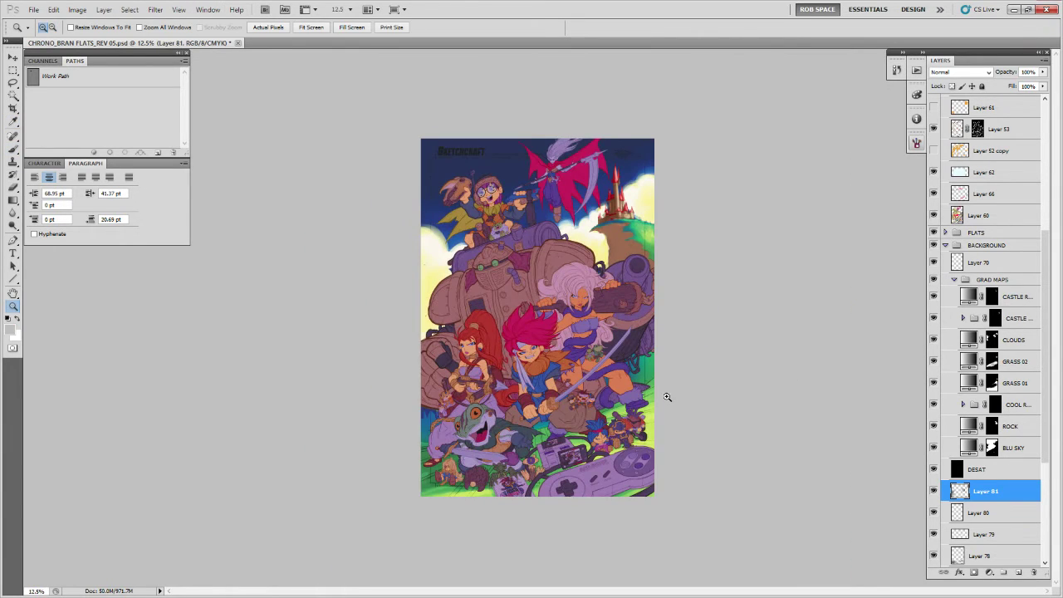
pyautogui.click(640, 352)
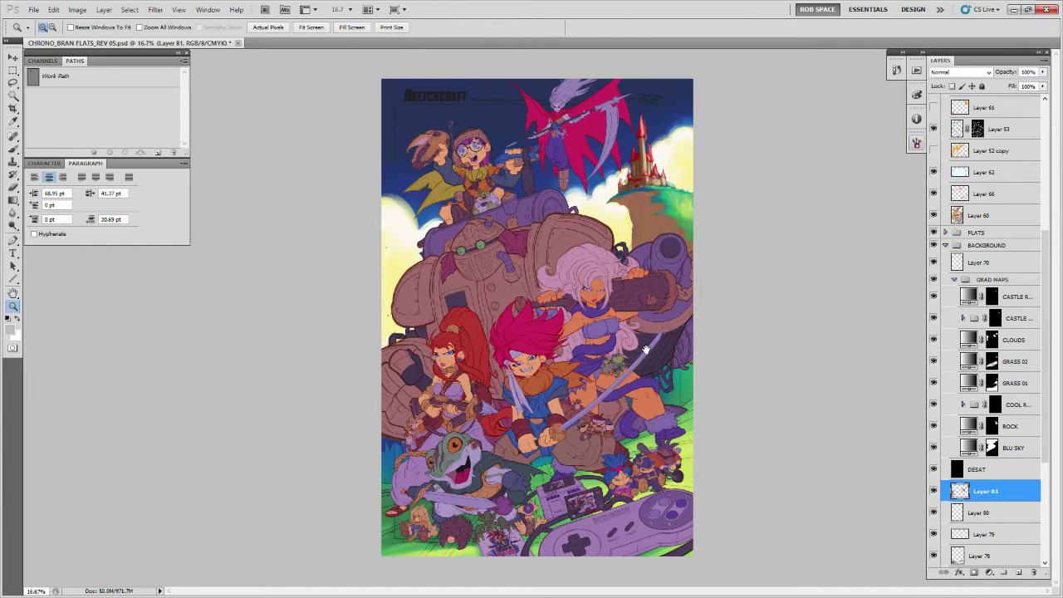
pyautogui.press('b')
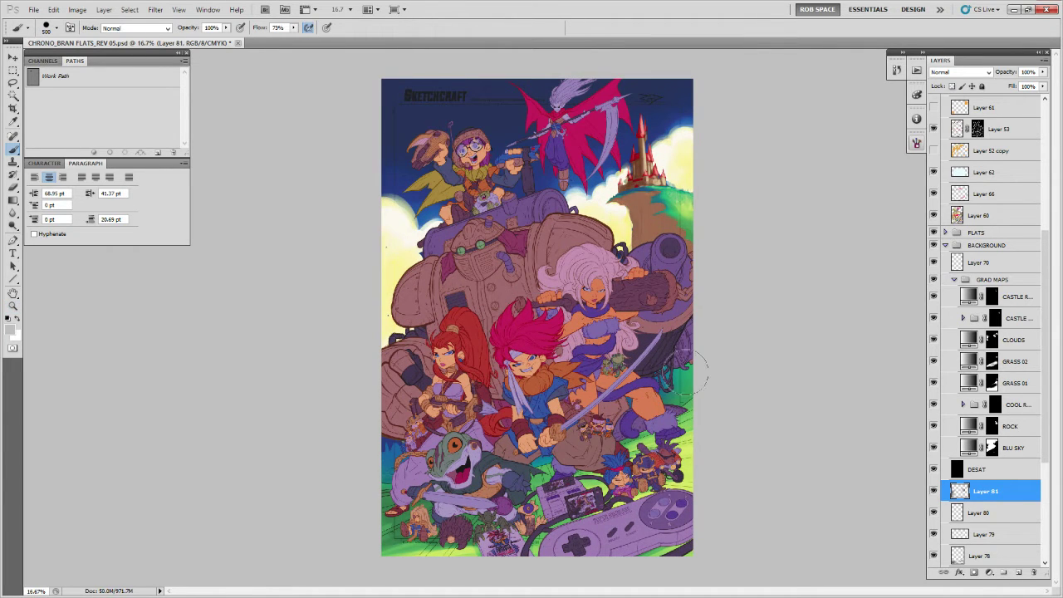
pyautogui.click(933, 404)
pyautogui.click(933, 426)
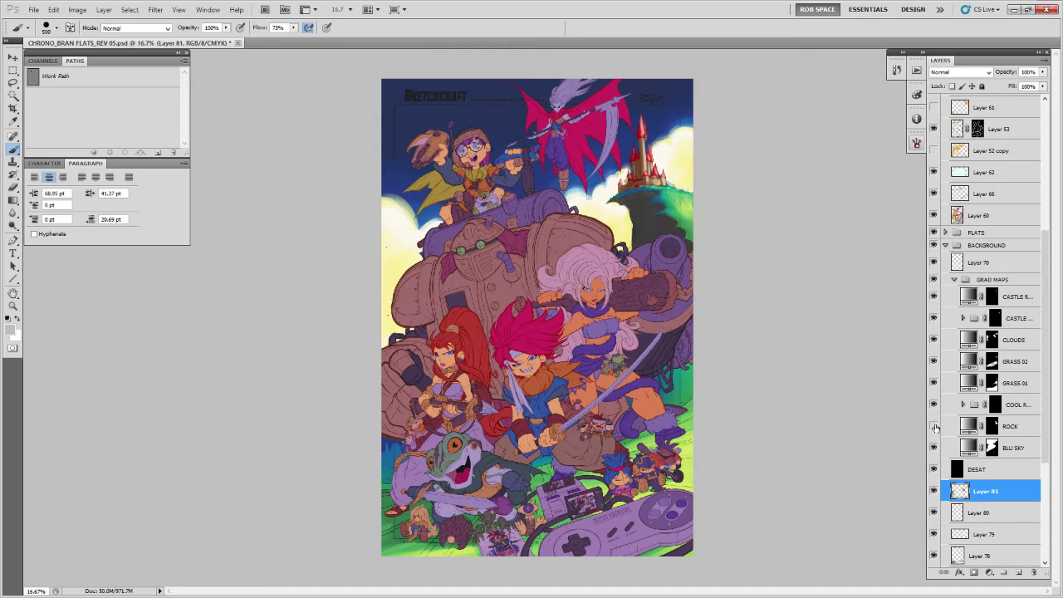
pyautogui.click(933, 426)
pyautogui.click(968, 425)
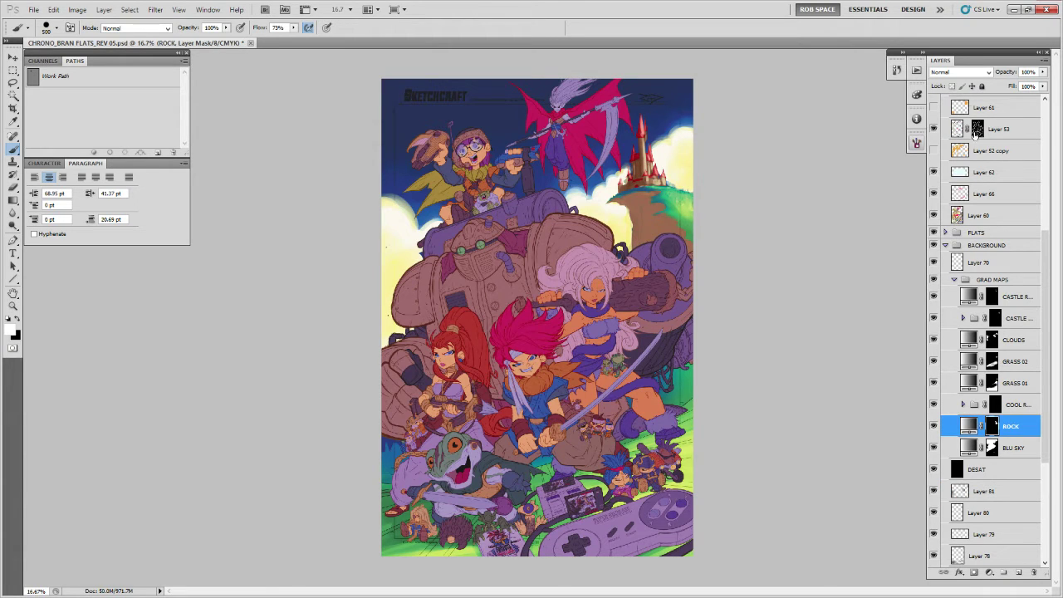
pyautogui.click(961, 72)
pyautogui.click(945, 353)
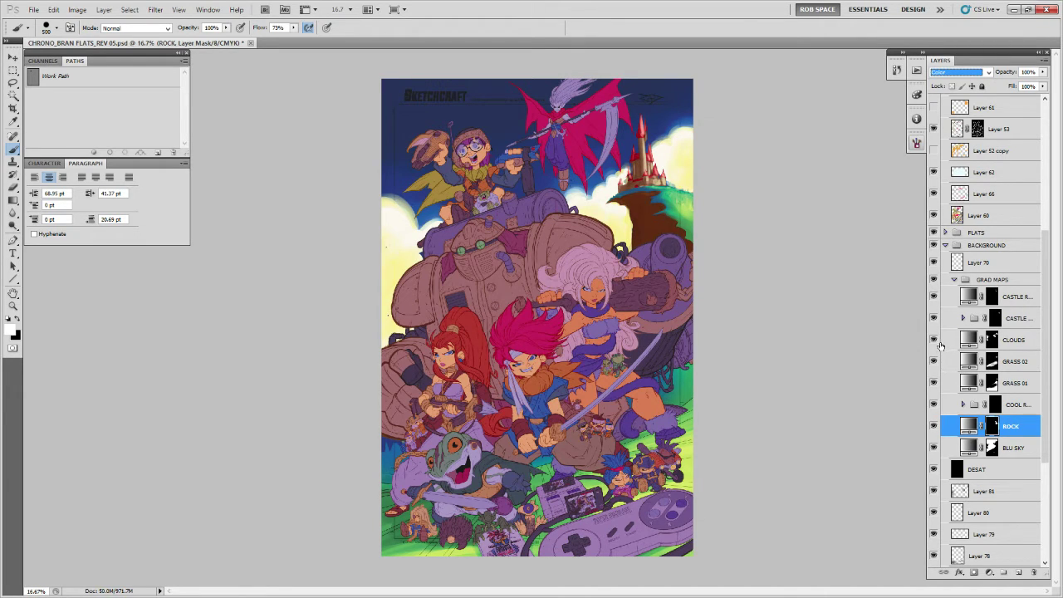
# Duplicate the ROCK gradient map and set the copy to Darker Color at 53% opacity.
pyautogui.hotkey('ctrl', 'j')
pyautogui.click(961, 71)
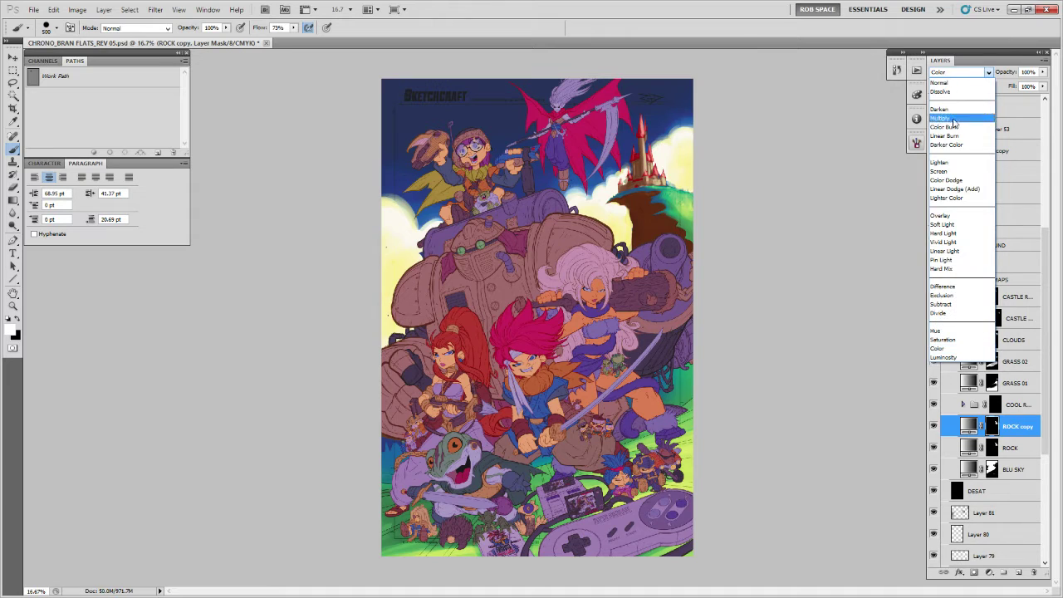
pyautogui.click(955, 147)
pyautogui.moveTo(1042, 71); pyautogui.dragTo(1020, 88)
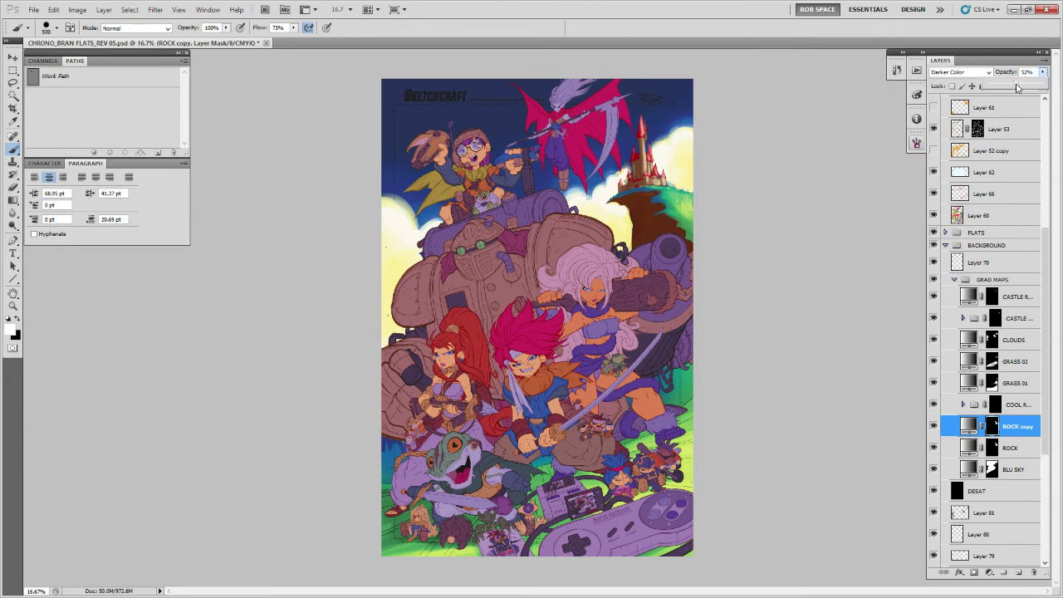
# Group the ROCK gradient map with its copy and name the group "rock".
pyautogui.keyDown('shift'); pyautogui.click(1006, 448); pyautogui.keyUp('shift')
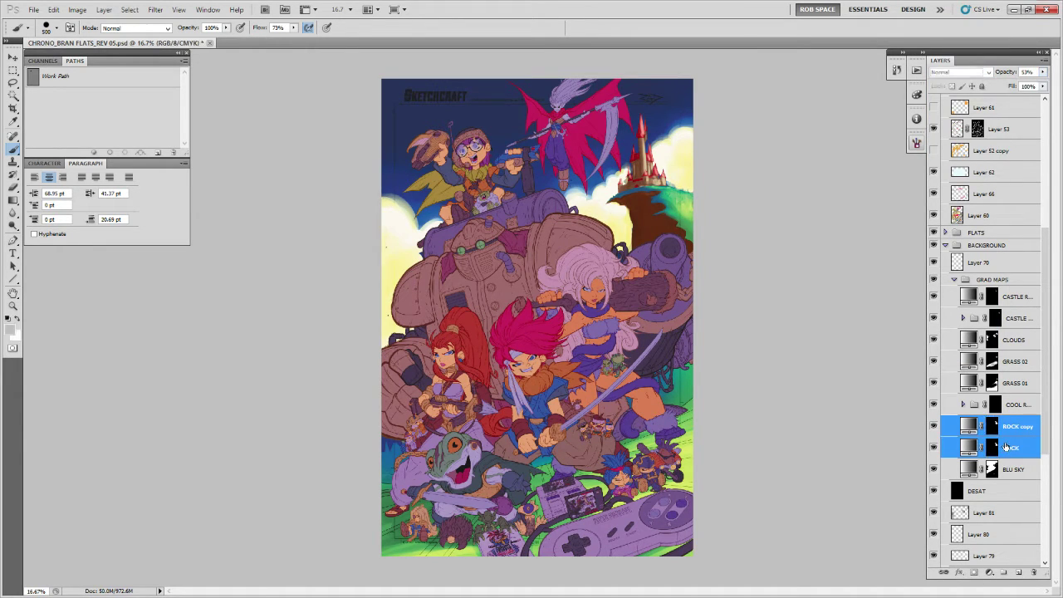
pyautogui.hotkey('ctrl', 'g')
pyautogui.doubleClick(997, 422)
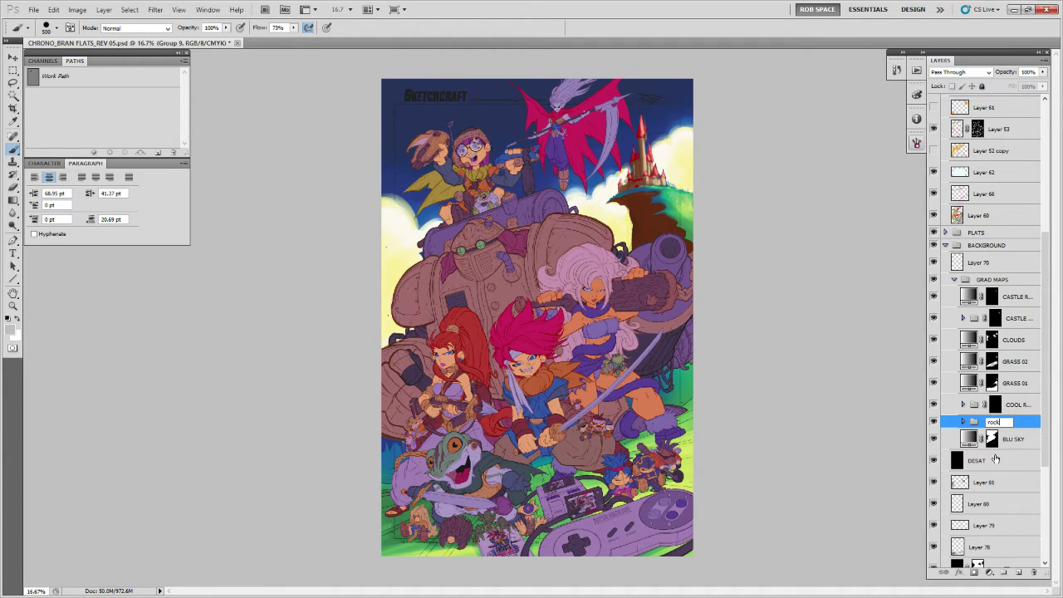
pyautogui.write('rock')
pyautogui.click(995, 460)
# Add a layer above Layer 81 and paint the cliff below the castle with the PAINTING - MyBroosh brush at 35 px.
pyautogui.click(983, 481)
pyautogui.click(1018, 572)
pyautogui.rightClick(656, 199)
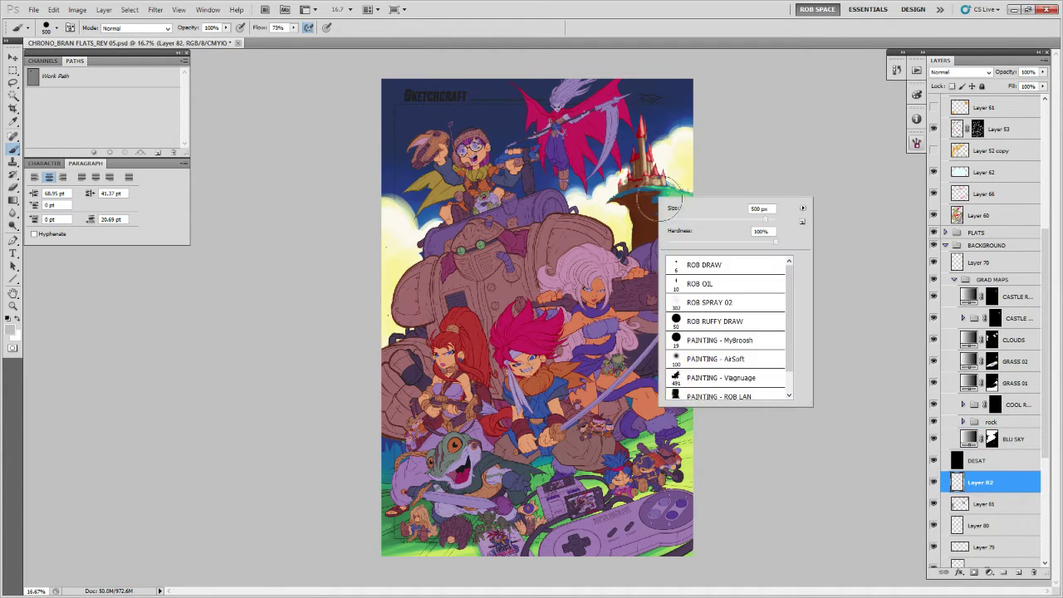
pyautogui.doubleClick(713, 336)
pyautogui.keyDown('ctrl'); pyautogui.click(656, 266); pyautogui.keyUp('ctrl')
pyautogui.moveTo(650, 188); pyautogui.dragTo(636, 306)
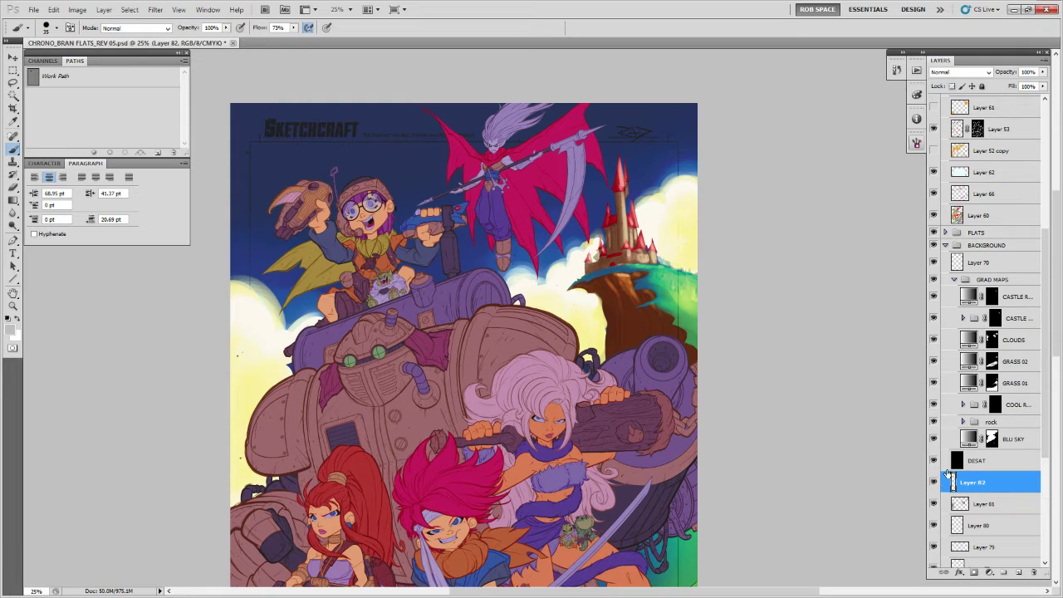
# Hide the ROCK copy in the rock group and set the original ROCK gradient map to Color at 67% opacity.
pyautogui.click(962, 422)
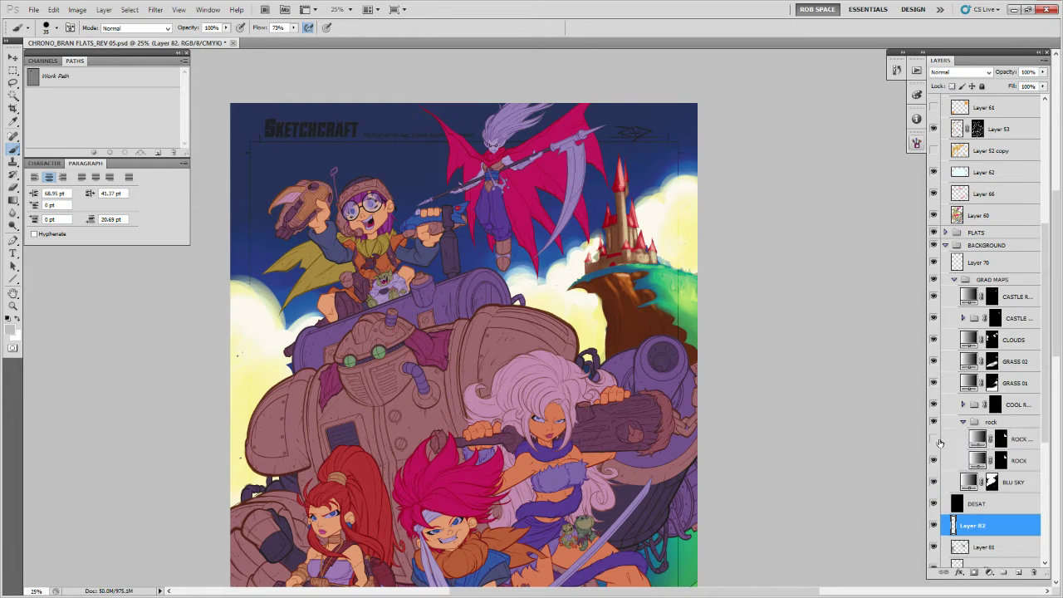
pyautogui.click(954, 458)
pyautogui.click(945, 72)
pyautogui.click(945, 87)
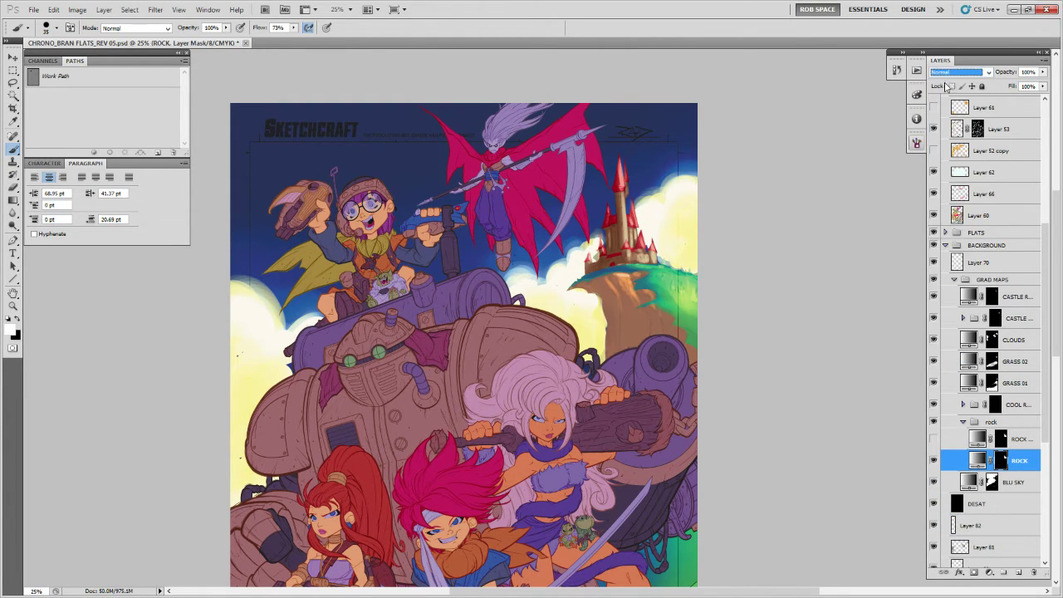
pyautogui.click(951, 79)
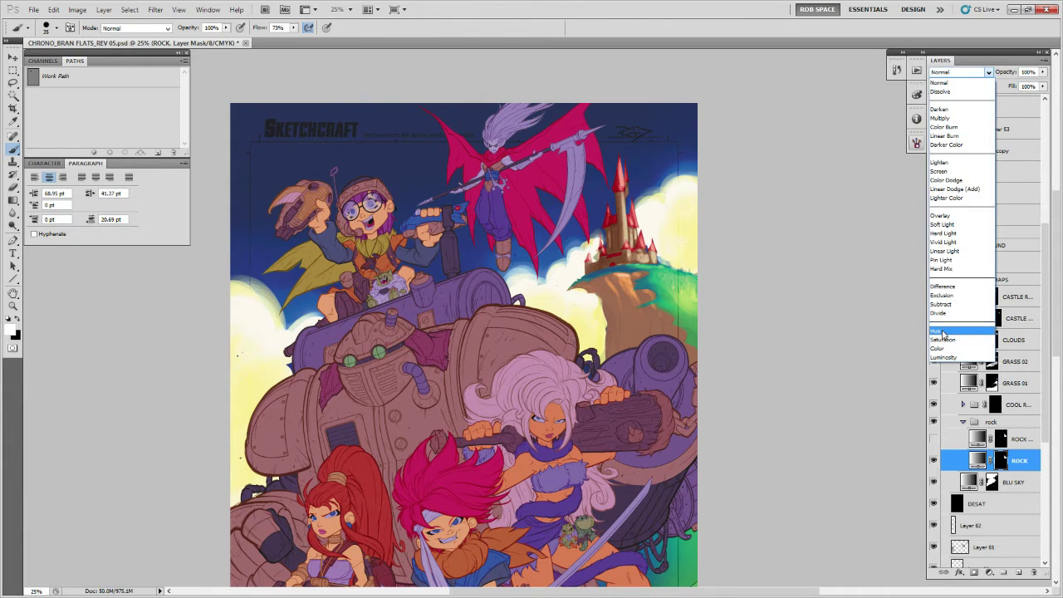
pyautogui.click(941, 332)
pyautogui.press('Down')
pyautogui.press('Down')
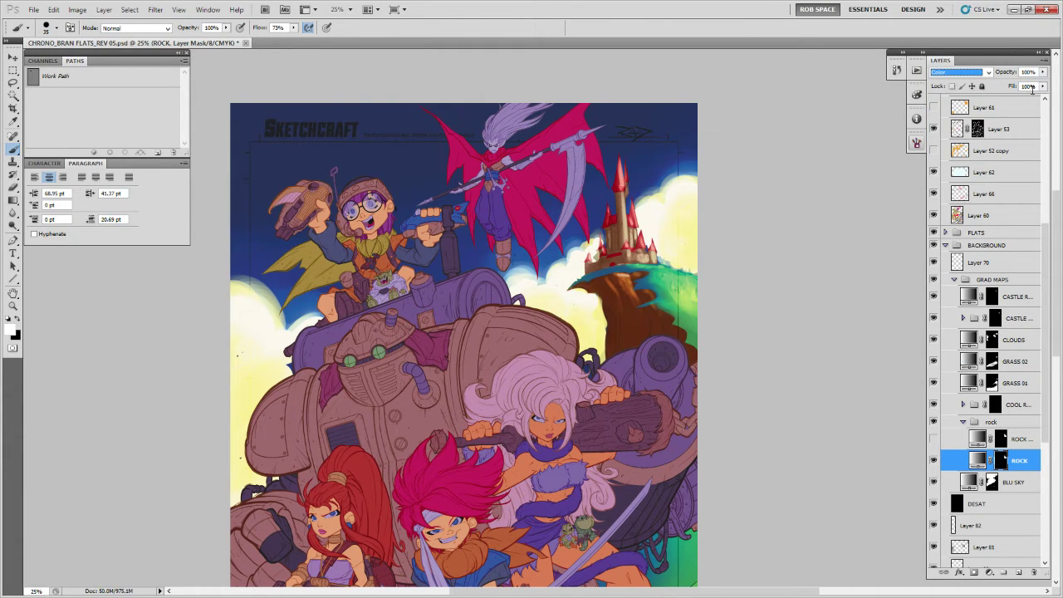
pyautogui.moveTo(1041, 73); pyautogui.dragTo(1028, 86)
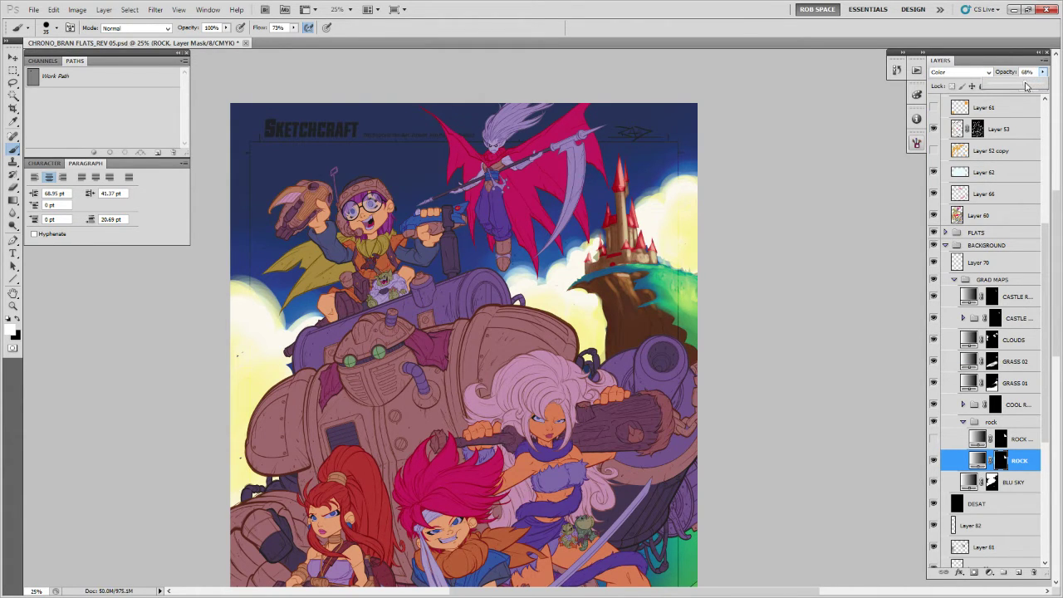
# Show the ROCK copy again, set its blend mode to Color and raise its opacity.
pyautogui.click(933, 438)
pyautogui.click(954, 442)
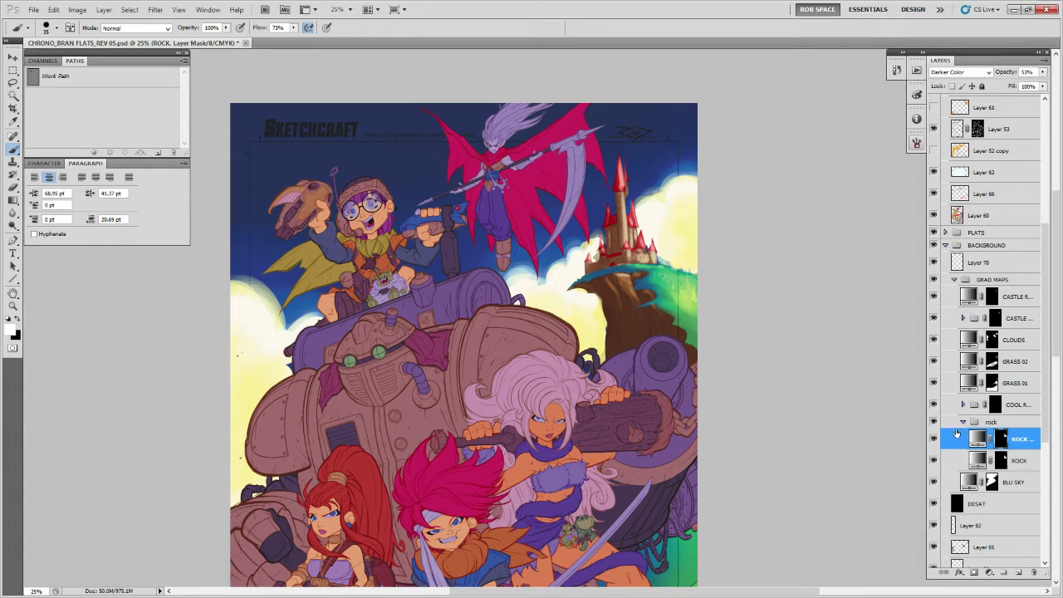
pyautogui.click(968, 75)
pyautogui.click(969, 77)
pyautogui.click(971, 73)
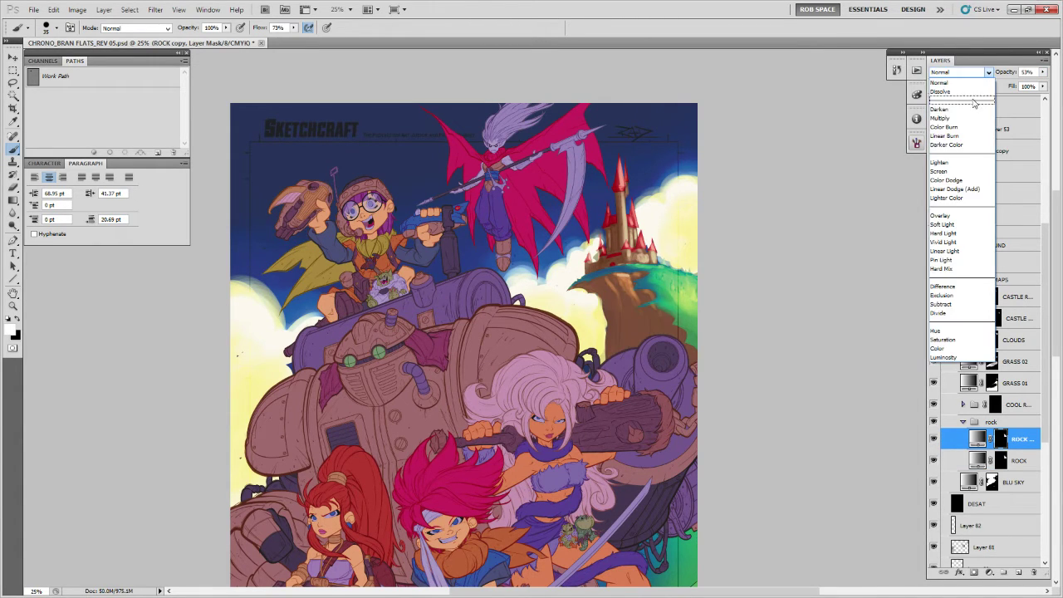
pyautogui.click(941, 348)
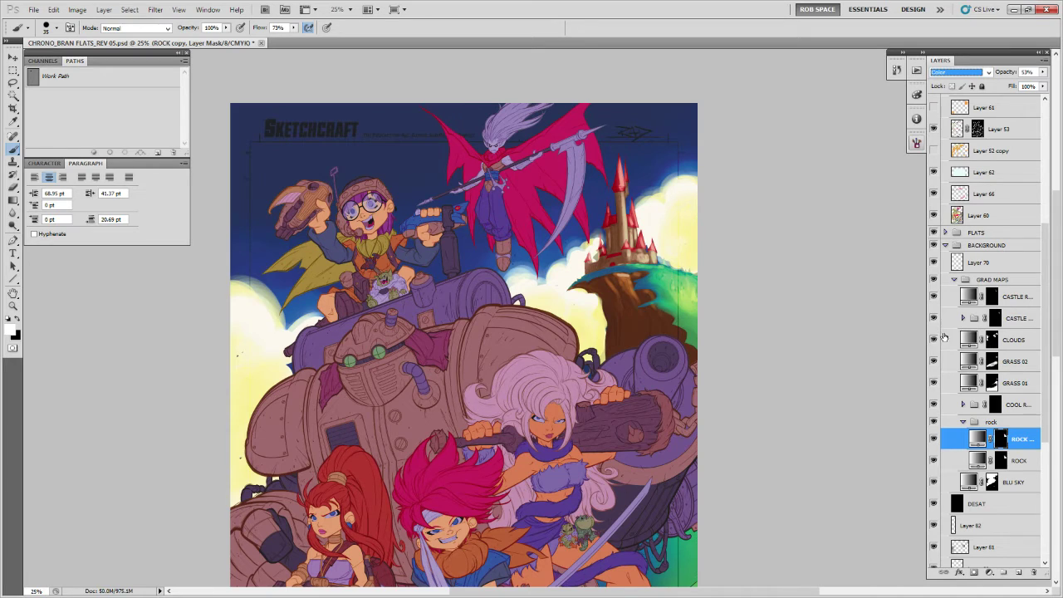
pyautogui.click(1041, 73)
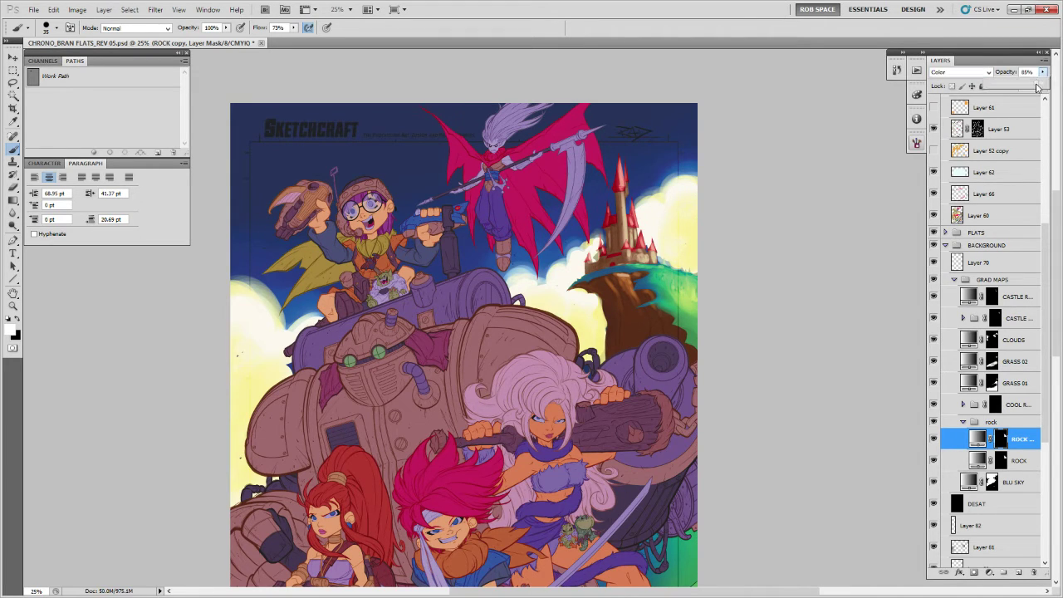
pyautogui.moveTo(1038, 86); pyautogui.dragTo(1049, 83)
# Move the ROCK gradient map above its copy in the rock group and set its blend mode to Darken.
pyautogui.moveTo(963, 458); pyautogui.dragTo(977, 426)
pyautogui.click(959, 73)
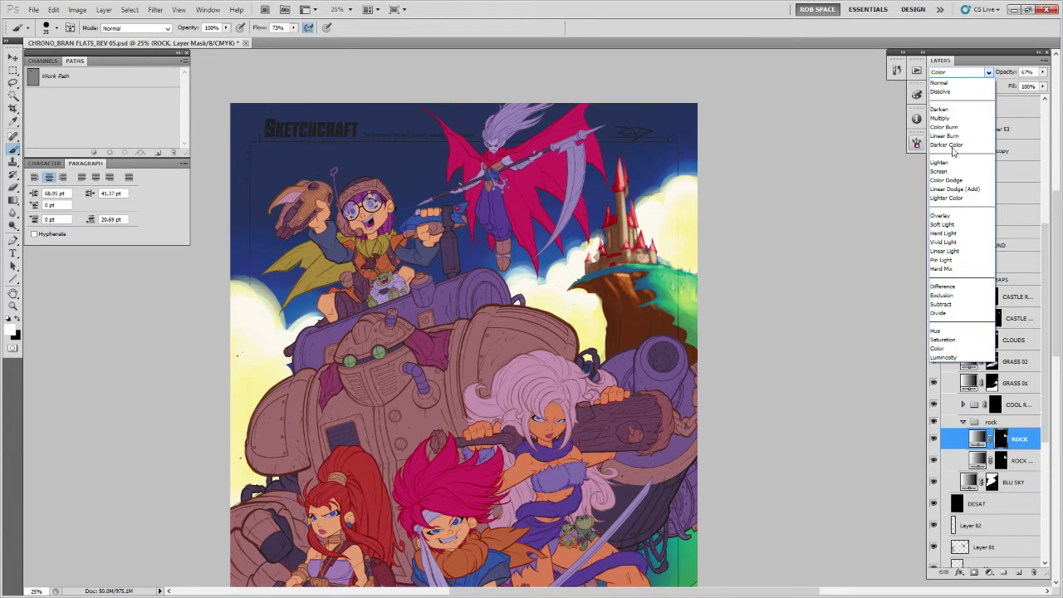
pyautogui.click(951, 146)
pyautogui.click(959, 72)
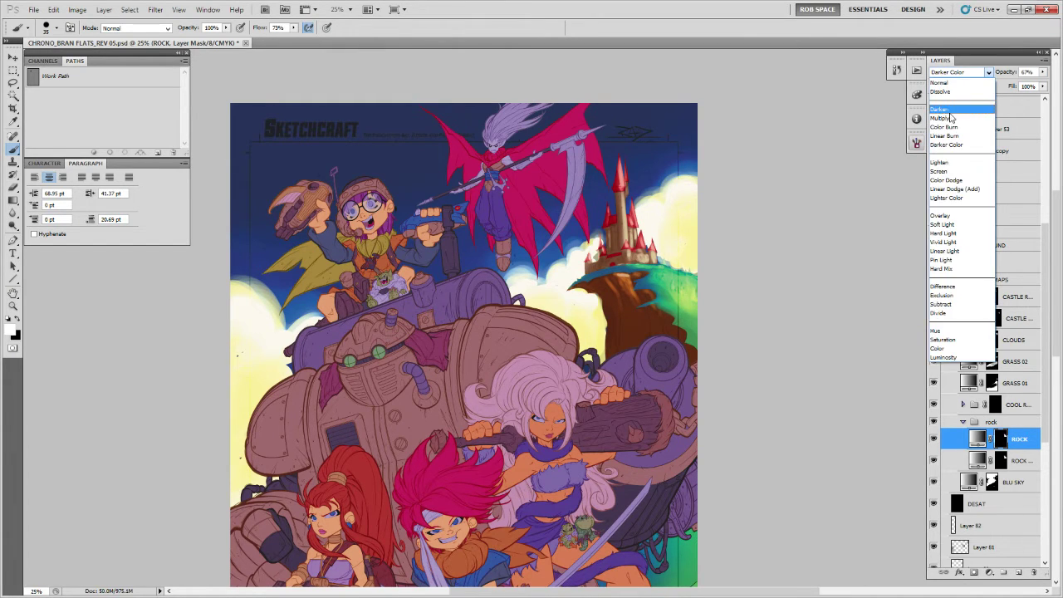
pyautogui.click(951, 110)
pyautogui.press('Up')
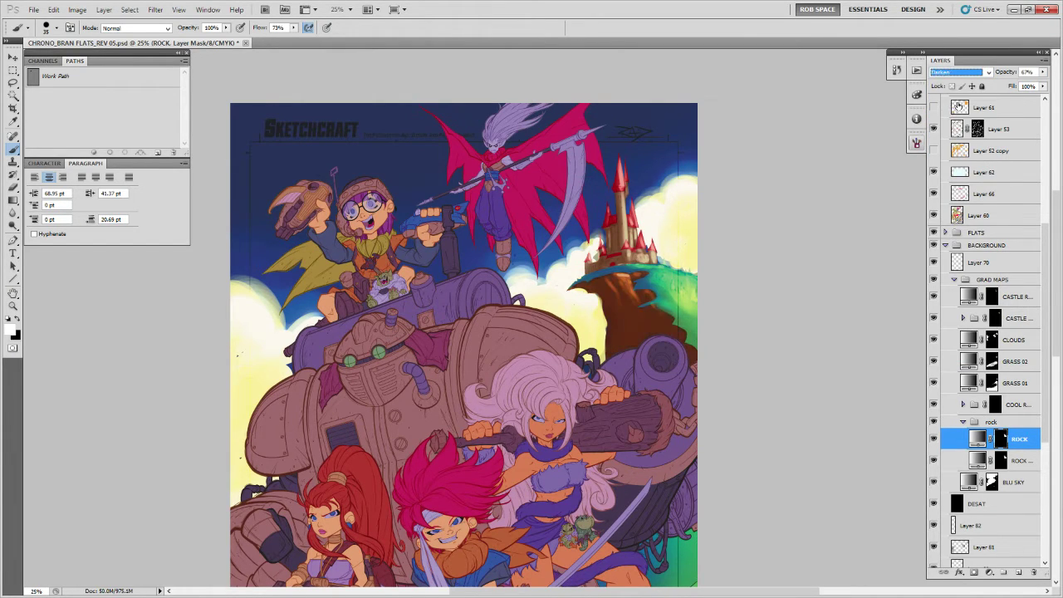
# Paint soft light-gray haze over the clouds and sky on Layer 82 with a soft round brush at 700 px.
pyautogui.click(839, 458)
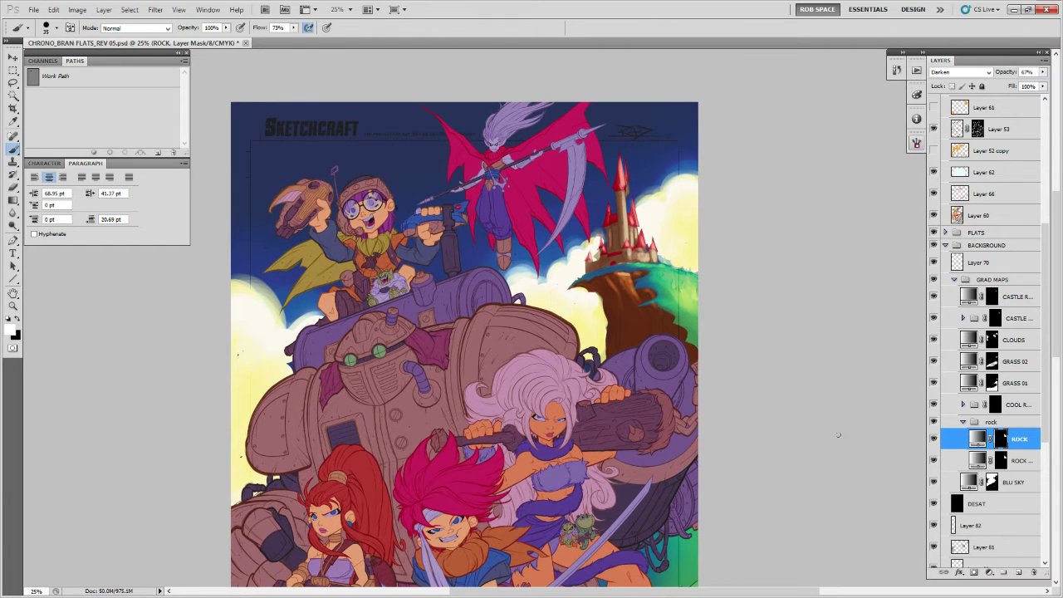
pyautogui.moveTo(838, 434); pyautogui.dragTo(840, 402)
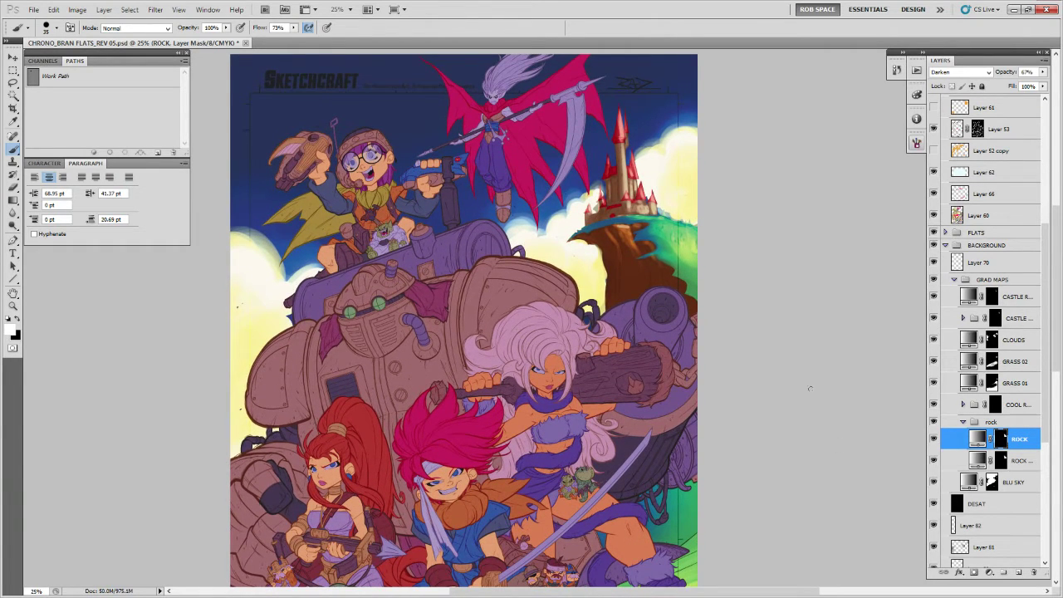
pyautogui.press('z')
pyautogui.keyDown('alt'); pyautogui.click(684, 369); pyautogui.keyUp('alt')
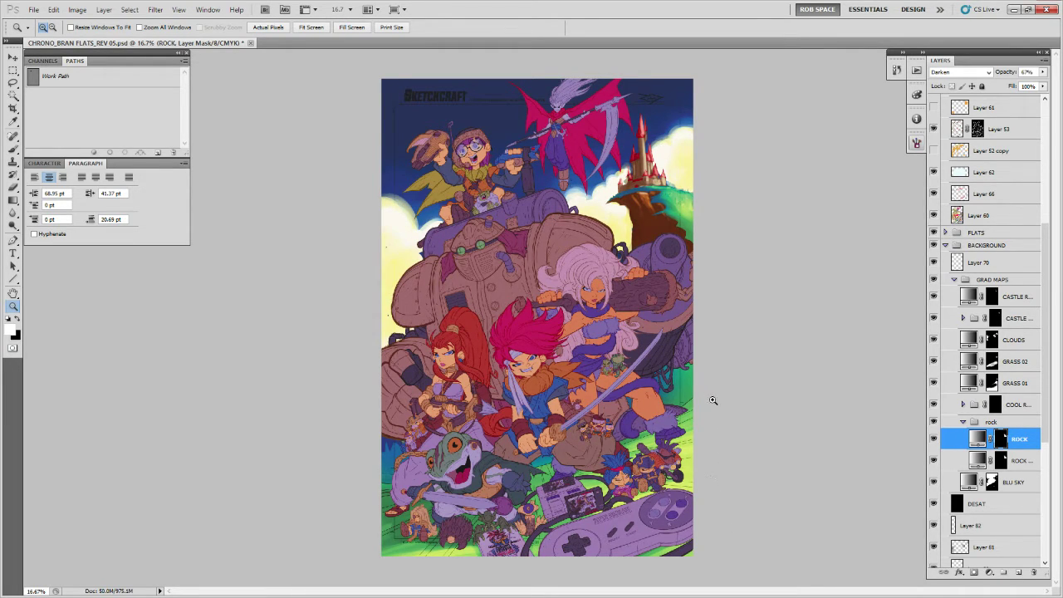
pyautogui.press('b')
pyautogui.click(986, 520)
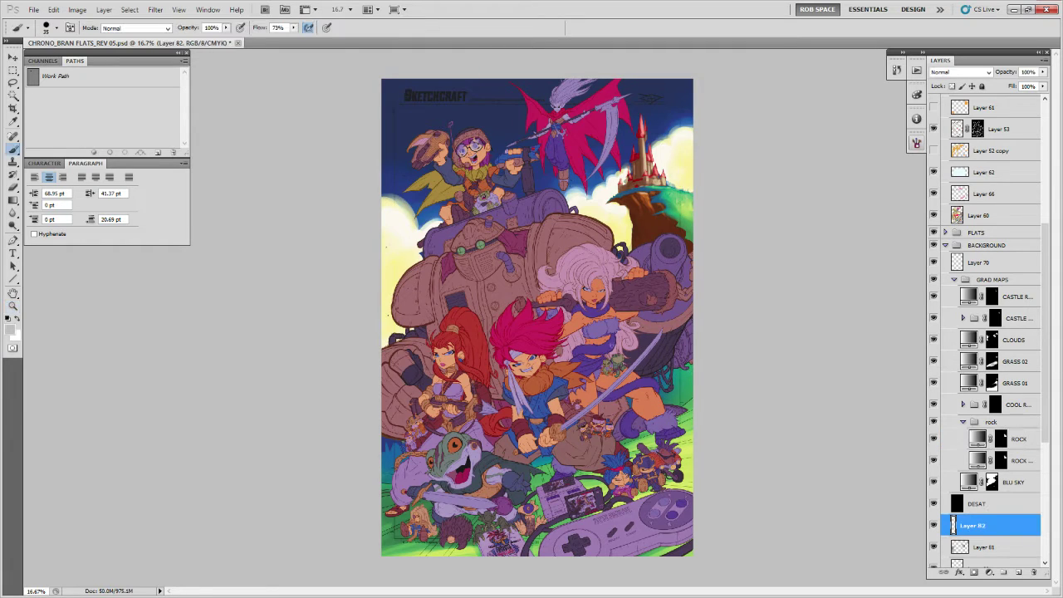
pyautogui.rightClick(393, 203)
pyautogui.doubleClick(420, 359)
pyautogui.press(']')
pyautogui.press(']')
pyautogui.press(']')
pyautogui.press(']')
pyautogui.press(']')
pyautogui.press(']')
pyautogui.moveTo(379, 207)
pyautogui.mouseDown()
pyautogui.moveTo(401, 235)
pyautogui.moveTo(402, 224)
pyautogui.moveTo(373, 218)
pyautogui.moveTo(402, 220)
pyautogui.mouseUp()
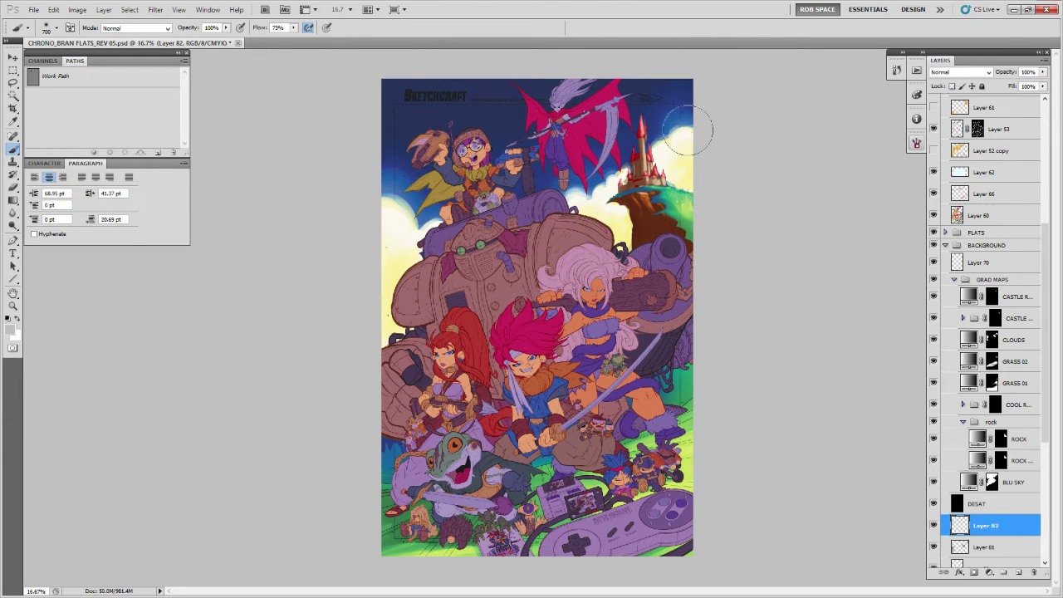
pyautogui.moveTo(603, 192); pyautogui.dragTo(523, 199)
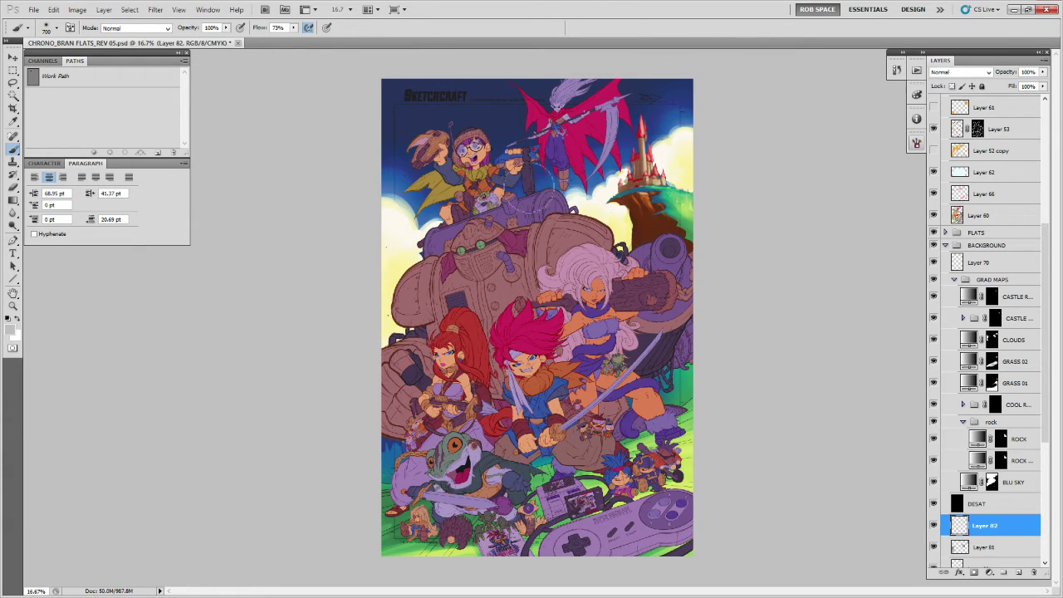
# Add a layer above Layer 82 and paint gray cloud texture across the sky and cliff with the PAINTING - Viagnuage brush.
pyautogui.click(1017, 572)
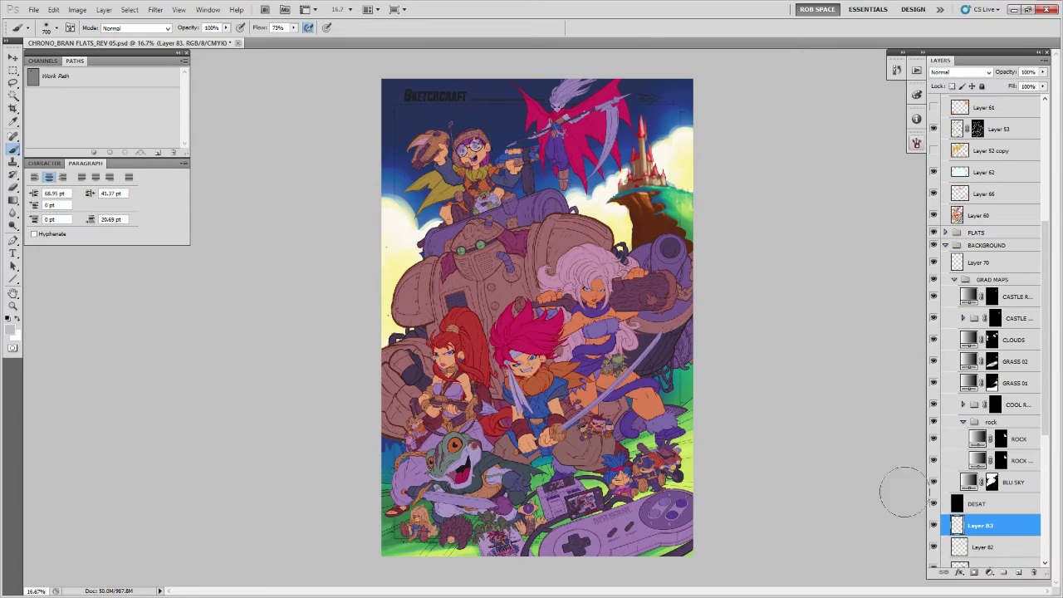
pyautogui.rightClick(564, 263)
pyautogui.click(632, 415)
pyautogui.press('Return')
pyautogui.moveTo(490, 199)
pyautogui.mouseDown()
pyautogui.moveTo(424, 182)
pyautogui.moveTo(390, 237)
pyautogui.moveTo(367, 208)
pyautogui.moveTo(386, 214)
pyautogui.mouseUp()
pyautogui.moveTo(603, 198)
pyautogui.mouseDown()
pyautogui.moveTo(658, 145)
pyautogui.moveTo(685, 157)
pyautogui.moveTo(617, 189)
pyautogui.moveTo(594, 204)
pyautogui.mouseUp()
pyautogui.moveTo(548, 240)
pyautogui.mouseDown()
pyautogui.moveTo(622, 237)
pyautogui.moveTo(589, 208)
pyautogui.moveTo(610, 269)
pyautogui.moveTo(689, 162)
pyautogui.moveTo(705, 235)
pyautogui.mouseUp()
# Soften the new cloud texture around the castle cliff with an enlarged PAINTING - AirSoft eraser.
pyautogui.press('e')
pyautogui.rightClick(645, 221)
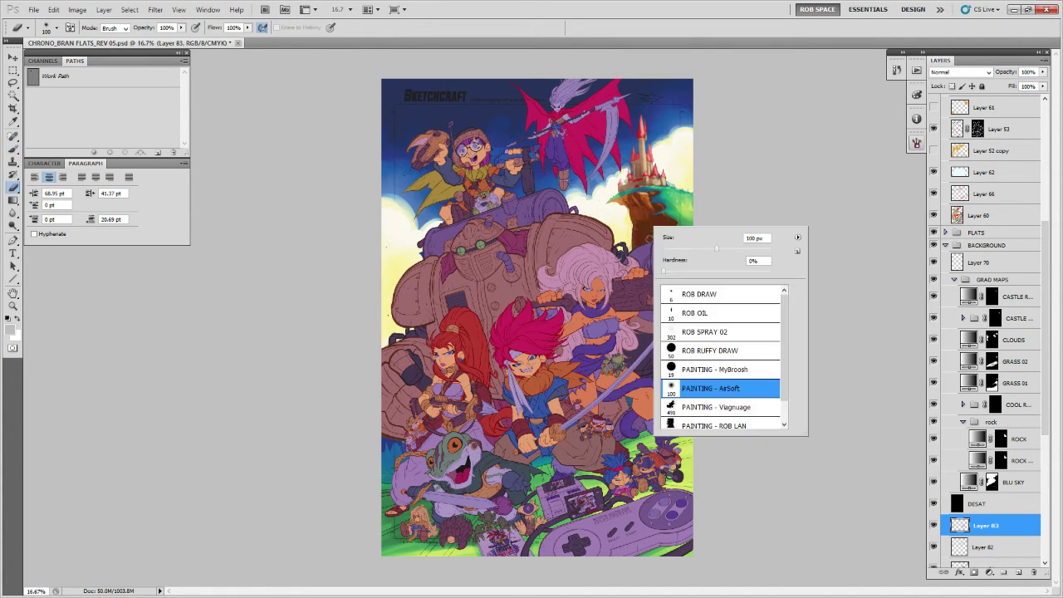
pyautogui.press('Return')
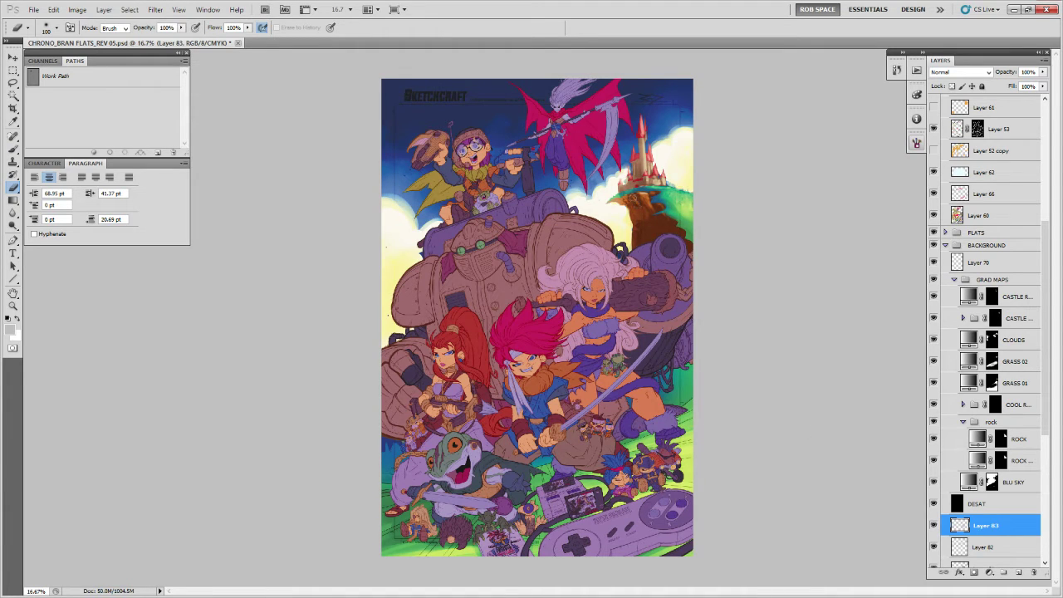
pyautogui.press(']')
pyautogui.press(']')
pyautogui.press(']')
pyautogui.press(']')
pyautogui.press(']')
pyautogui.press(']')
pyautogui.press(']')
pyautogui.press(']')
pyautogui.press(']')
pyautogui.moveTo(632, 196)
pyautogui.mouseDown()
pyautogui.moveTo(650, 218)
pyautogui.moveTo(662, 212)
pyautogui.mouseUp()
# Paint more cloud texture on Layer 83 with the textured brush at 800 px, alternating black and white.
pyautogui.press('b')
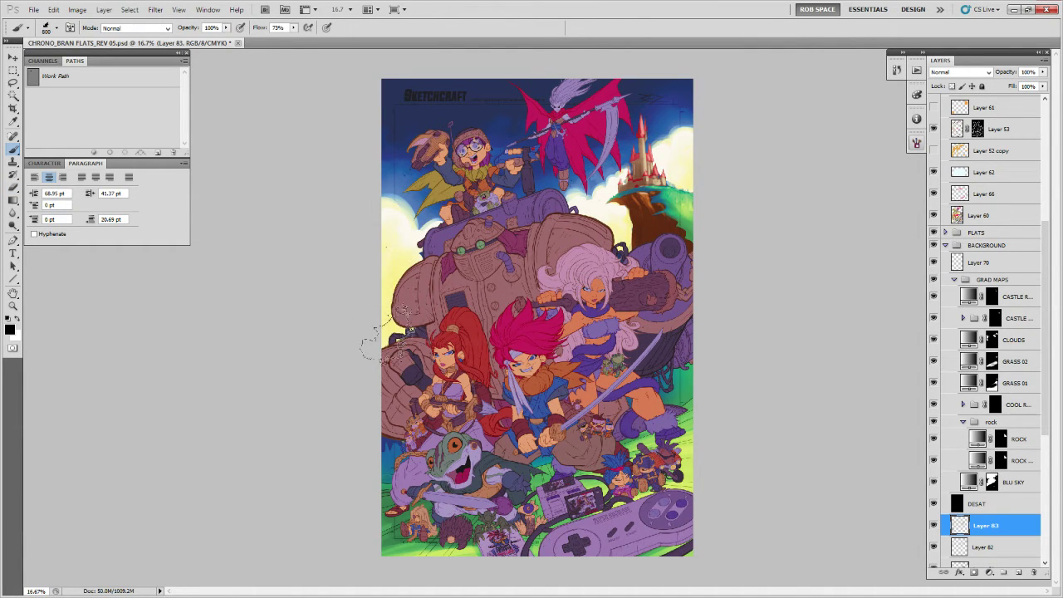
pyautogui.press('x')
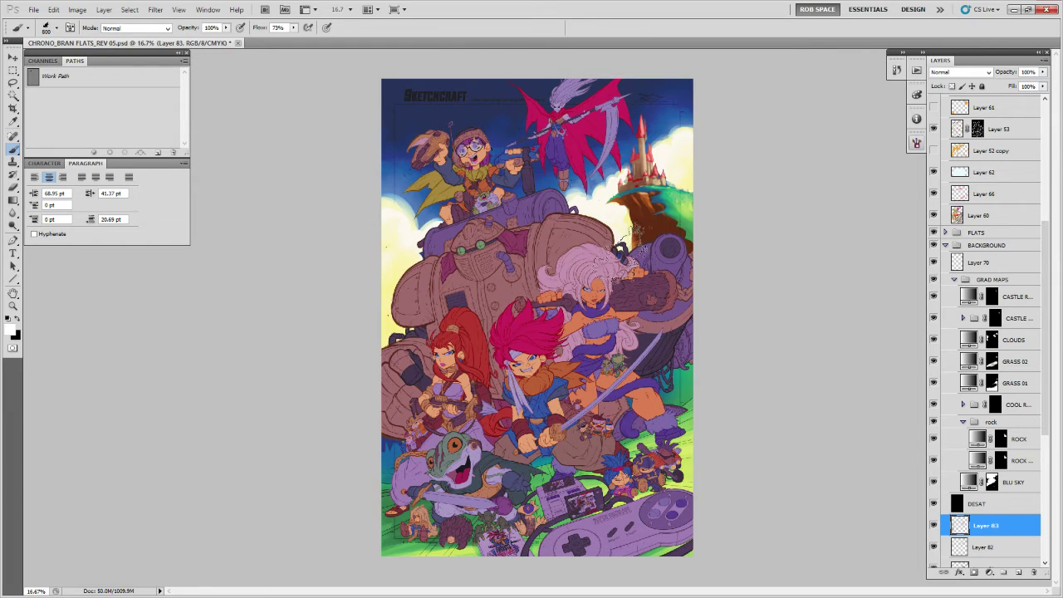
pyautogui.press('x')
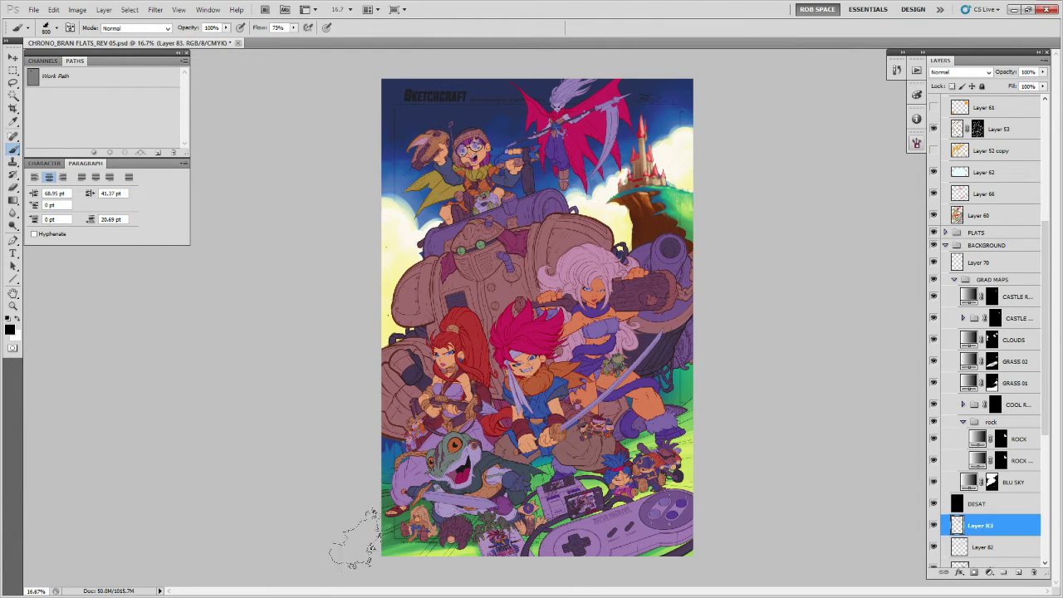
# Darken the ground around the frog and console on Layer 83 with a soft black brush at 900 px.
pyautogui.rightClick(413, 384)
pyautogui.doubleClick(465, 541)
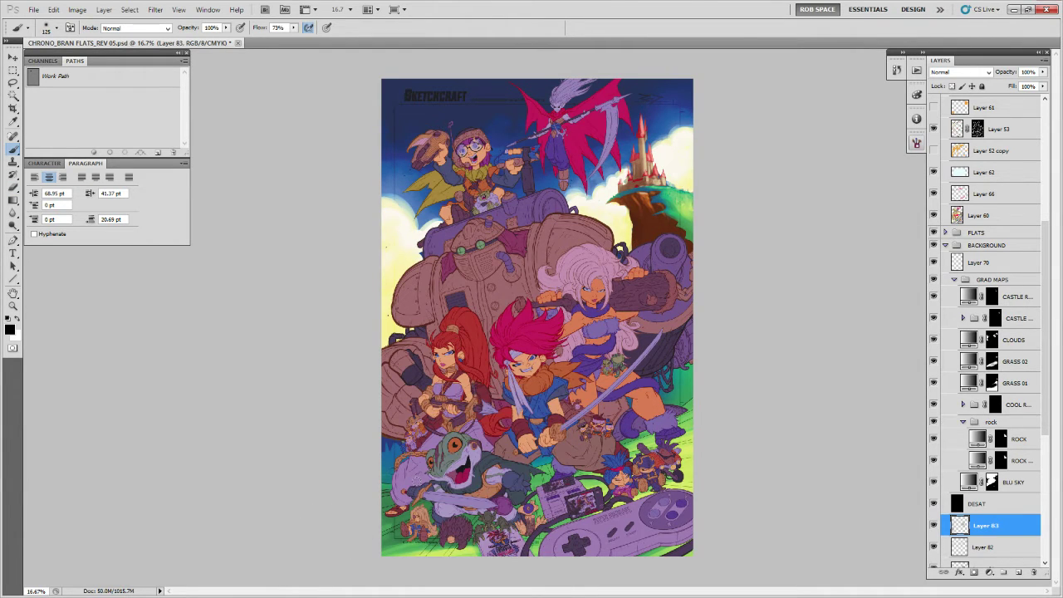
pyautogui.moveTo(359, 494); pyautogui.dragTo(324, 499)
pyautogui.press(']')
pyautogui.press(']')
pyautogui.press(']')
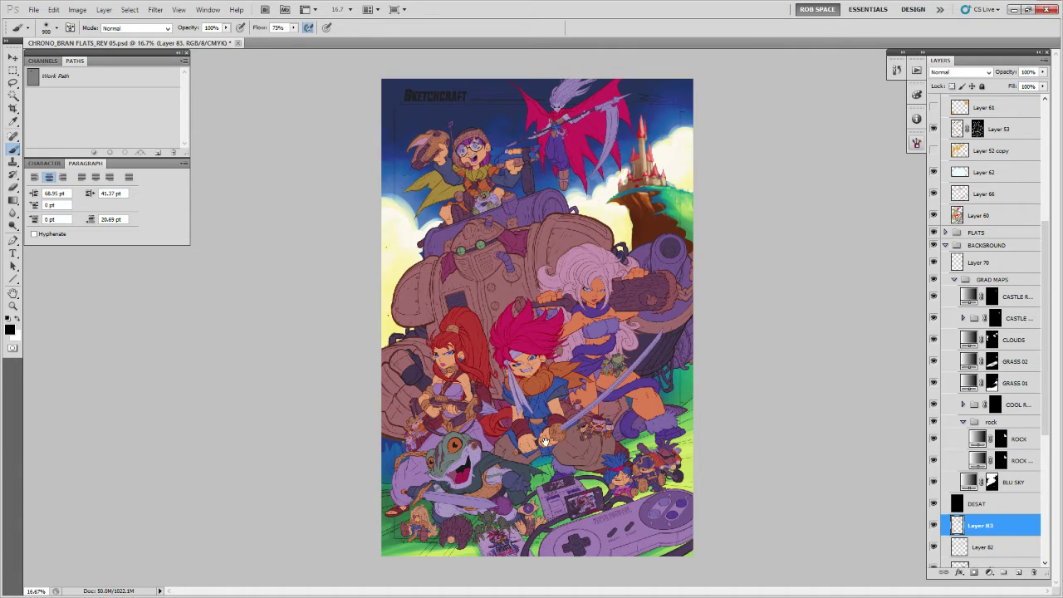
pyautogui.moveTo(420, 513)
pyautogui.mouseDown()
pyautogui.moveTo(501, 486)
pyautogui.moveTo(555, 488)
pyautogui.mouseUp()
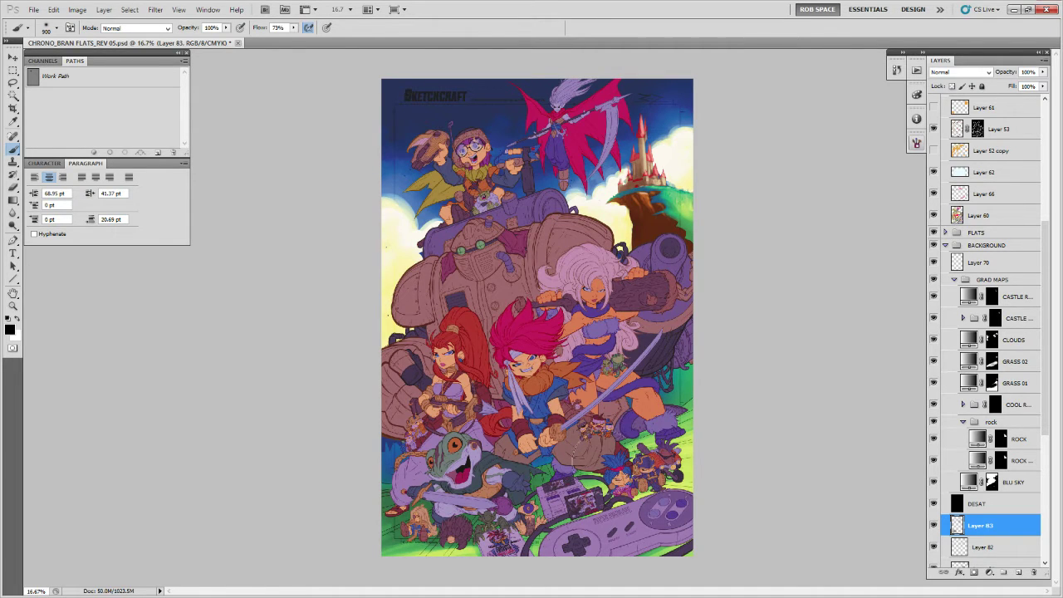
# Refine the dark shading of the lower ground on Layer 83 with the soft black brush at 300 to 400 px.
pyautogui.press(']')
pyautogui.press(']')
pyautogui.press(']')
pyautogui.press(']')
pyautogui.press(']')
pyautogui.press(']')
pyautogui.press(']')
pyautogui.press(']')
pyautogui.press(']')
pyautogui.press(']')
pyautogui.press('[')
pyautogui.press('[')
pyautogui.press('[')
pyautogui.press('[')
pyautogui.press('[')
pyautogui.press('[')
pyautogui.press('[')
pyautogui.press('[')
pyautogui.press('[')
pyautogui.press('[')
pyautogui.press('[')
pyautogui.press('[')
pyautogui.press('[')
pyautogui.press('[')
pyautogui.press('[')
pyautogui.press('[')
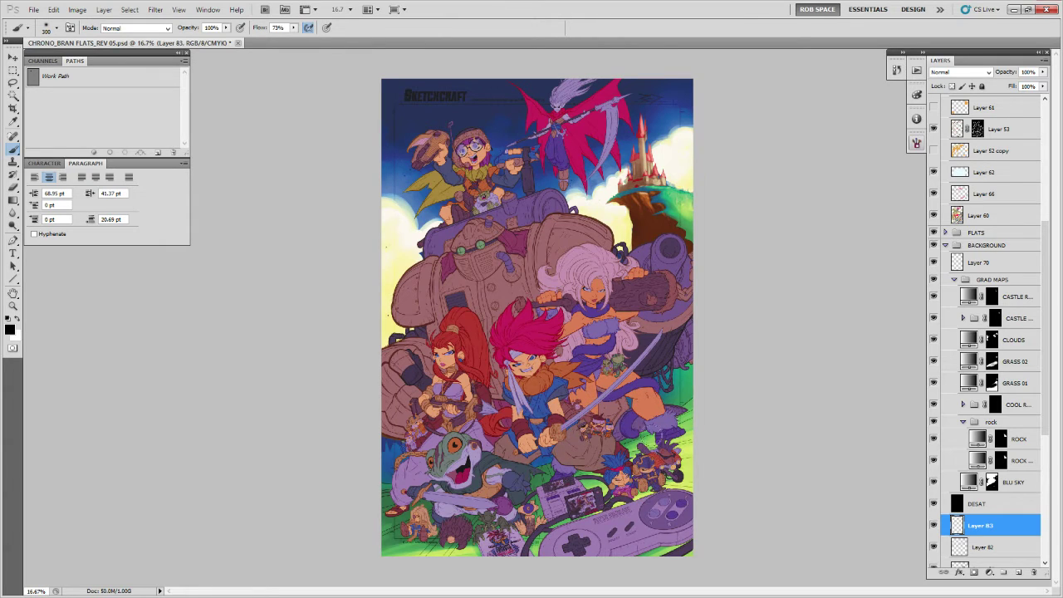
pyautogui.press(']')
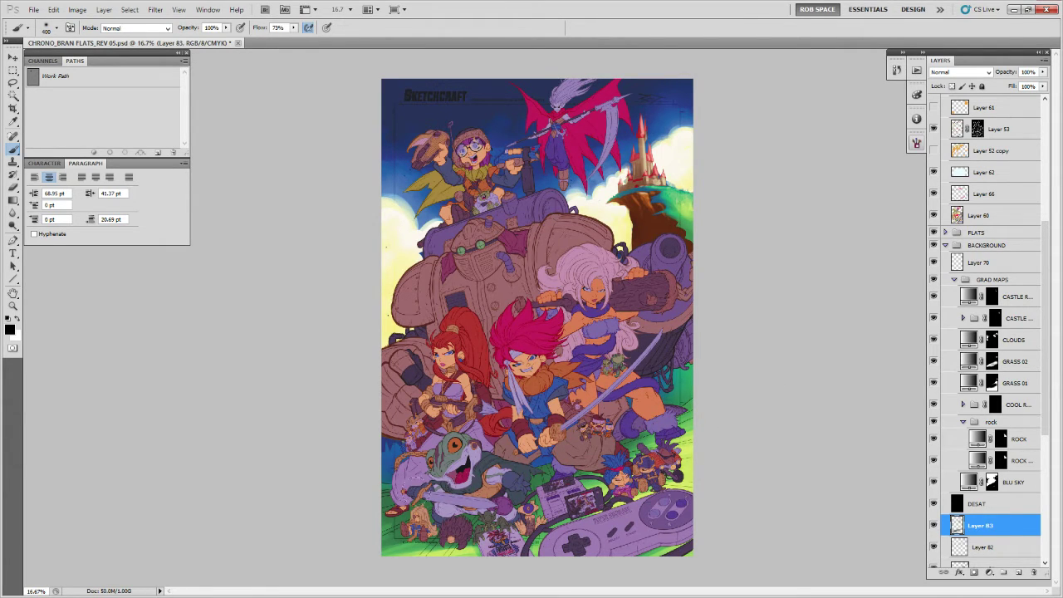
pyautogui.press(']')
# Add a layer above Layer 83 and paint light strokes around the castle with PAINTING - MyBroosh, sampling the cream cloud color.
pyautogui.press('x')
pyautogui.click(1018, 572)
pyautogui.rightClick(591, 199)
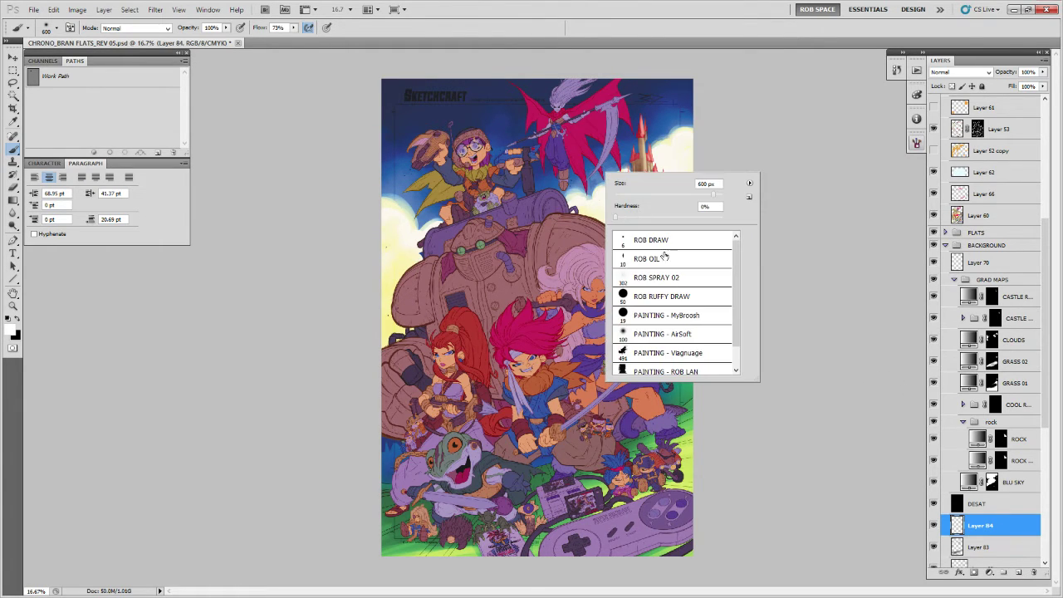
pyautogui.click(665, 322)
pyautogui.moveTo(600, 200); pyautogui.dragTo(640, 193)
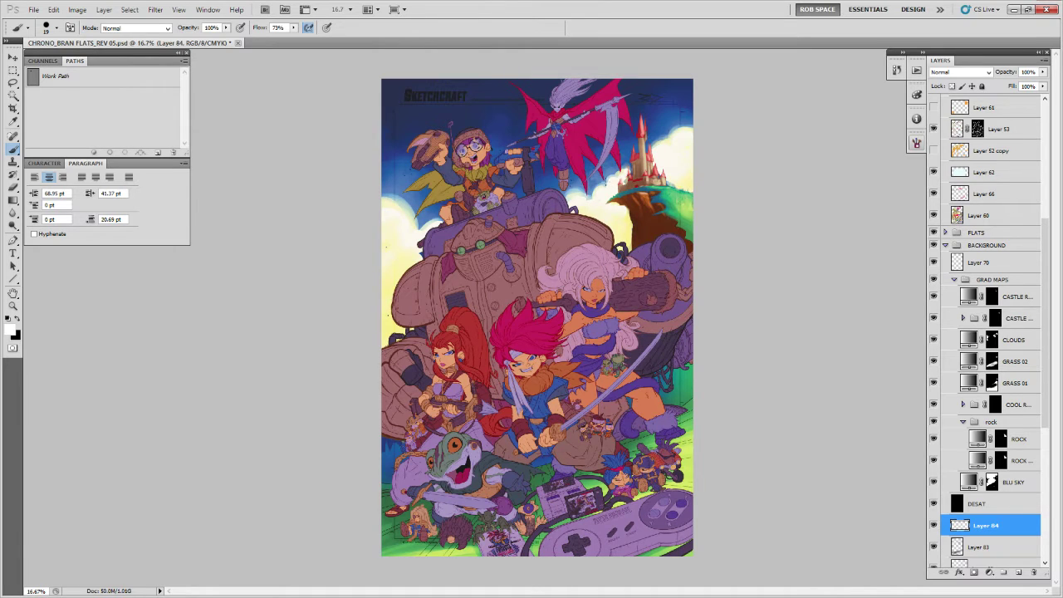
pyautogui.moveTo(599, 188)
pyautogui.mouseDown()
pyautogui.moveTo(591, 202)
pyautogui.moveTo(613, 209)
pyautogui.mouseUp()
pyautogui.hotkey('ctrl', 'z')
pyautogui.keyDown('alt'); pyautogui.click(598, 189); pyautogui.keyUp('alt')
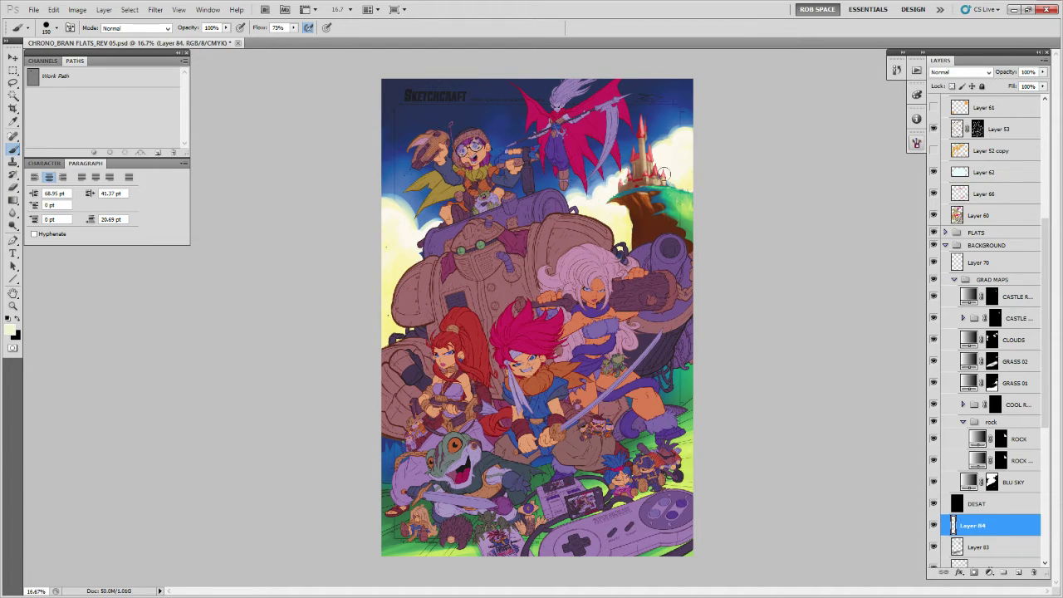
# Hide Layer 84 and Layer 68, comparing the paint layers between them by toggling their visibility.
pyautogui.click(934, 526)
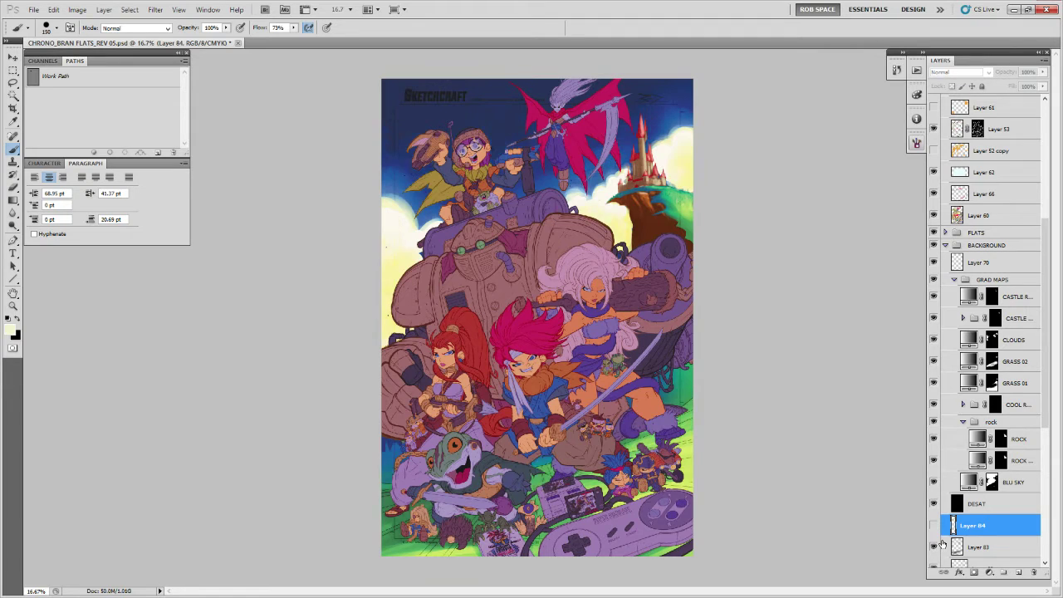
pyautogui.scroll(-2, 1045, 368)
pyautogui.scroll(-5, 1045, 369)
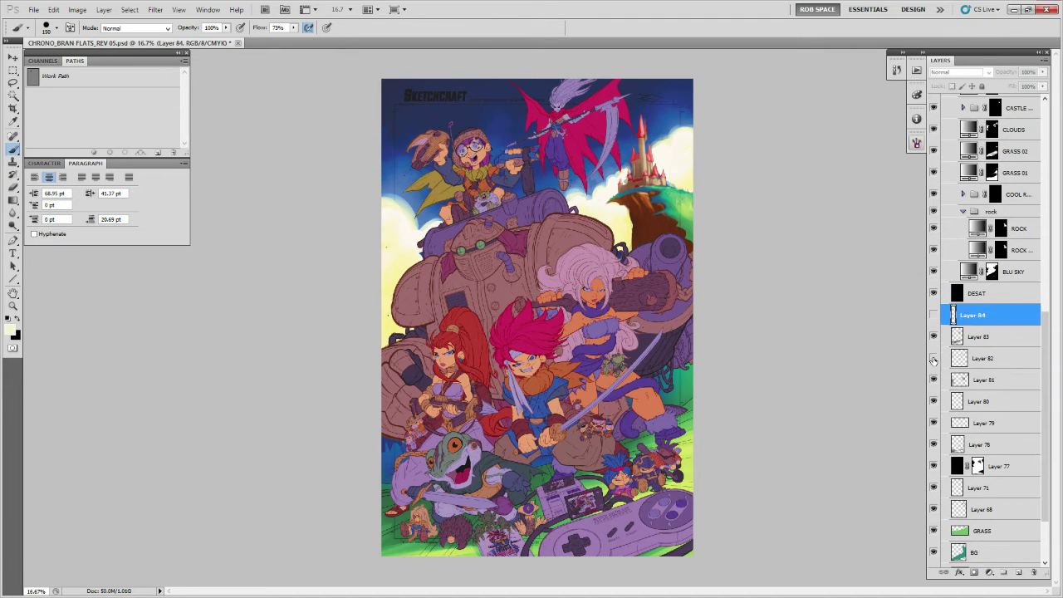
pyautogui.click(934, 378)
pyautogui.click(933, 422)
pyautogui.click(934, 422)
pyautogui.click(934, 444)
pyautogui.click(934, 444)
pyautogui.click(934, 487)
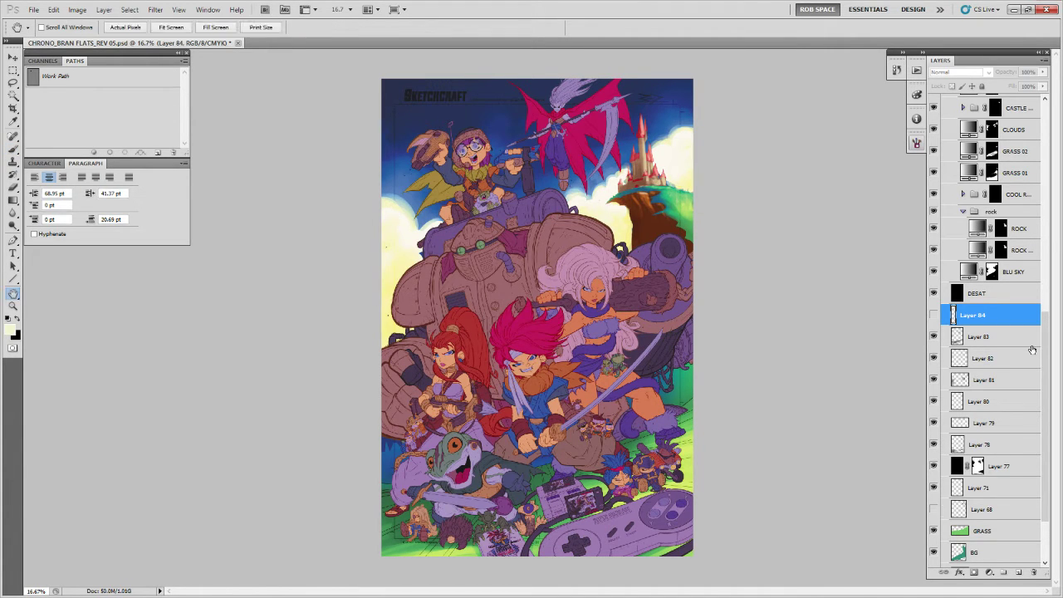
pyautogui.doubleClick(942, 509)
pyautogui.press('Escape')
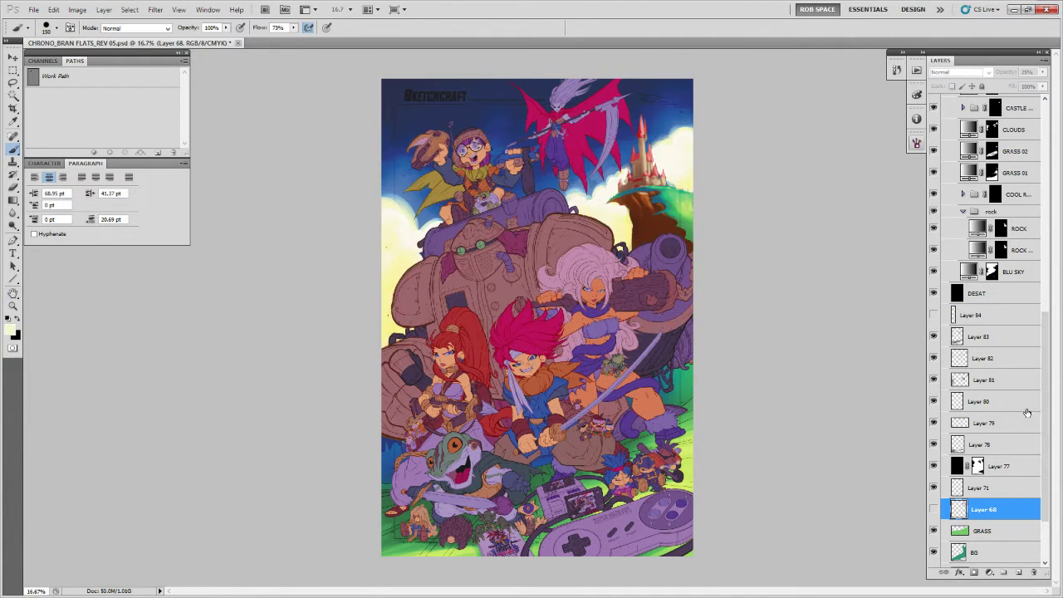
# Toggle Layers 77, 83, 82 and 81 off and on to examine what each contributes to the background.
pyautogui.scroll(-3, 1044, 415)
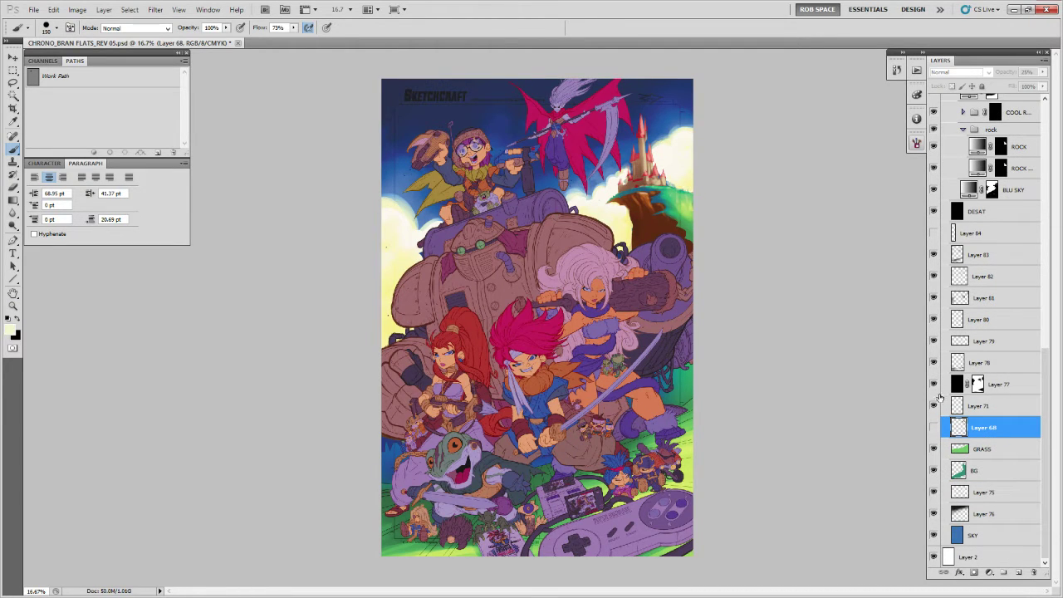
pyautogui.click(983, 381)
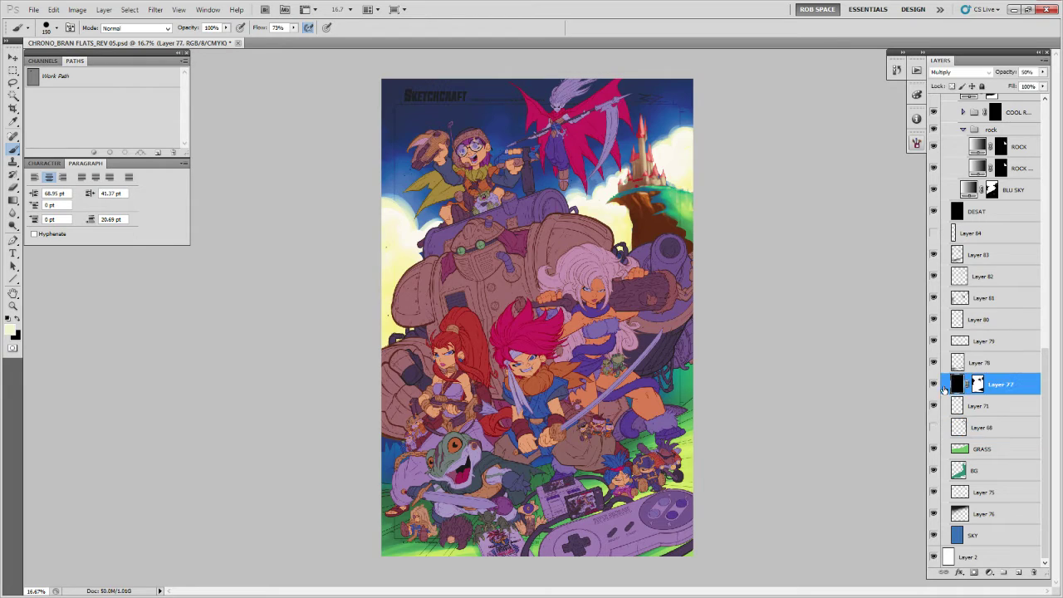
pyautogui.click(933, 384)
pyautogui.click(933, 385)
pyautogui.click(933, 254)
pyautogui.click(933, 254)
pyautogui.click(933, 275)
pyautogui.click(933, 276)
pyautogui.click(933, 297)
pyautogui.click(933, 297)
# Add a layer above Layer 83 and paint cream highlights on the castle tower and its base.
pyautogui.click(956, 299)
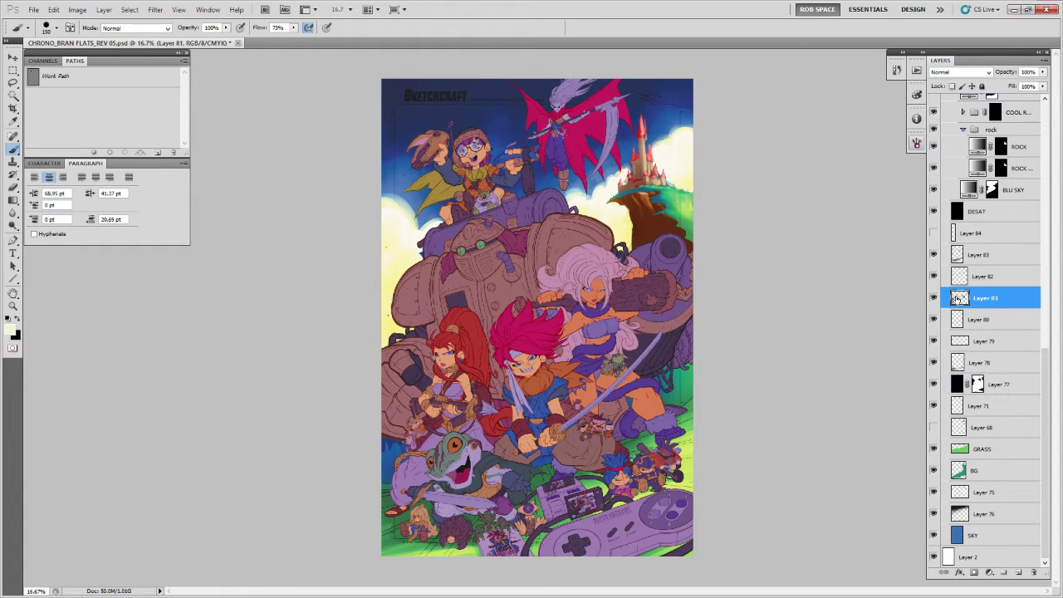
pyautogui.click(957, 257)
pyautogui.click(1019, 573)
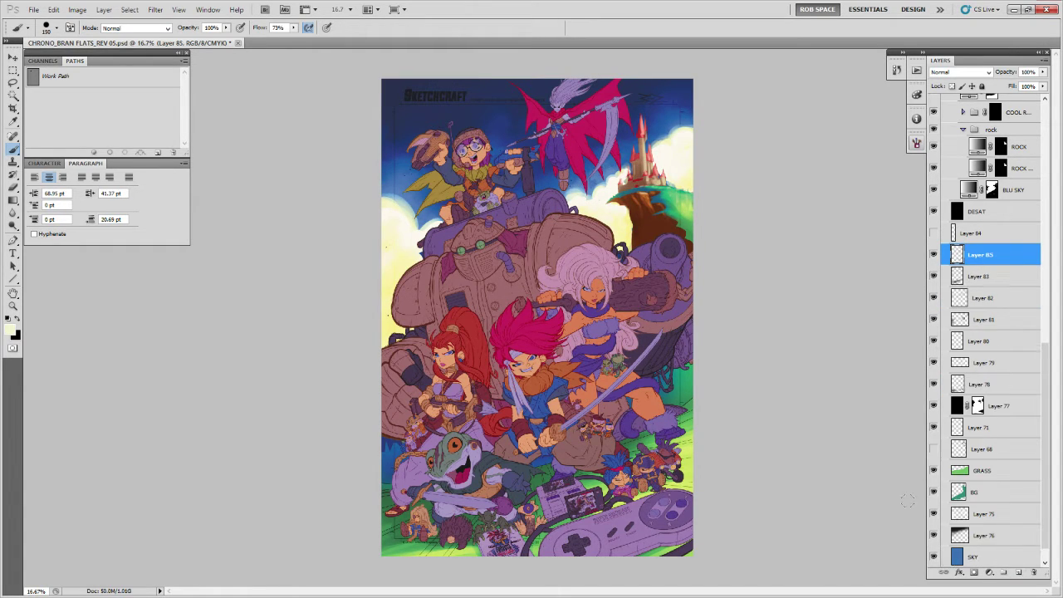
pyautogui.press('z')
pyautogui.click(682, 148)
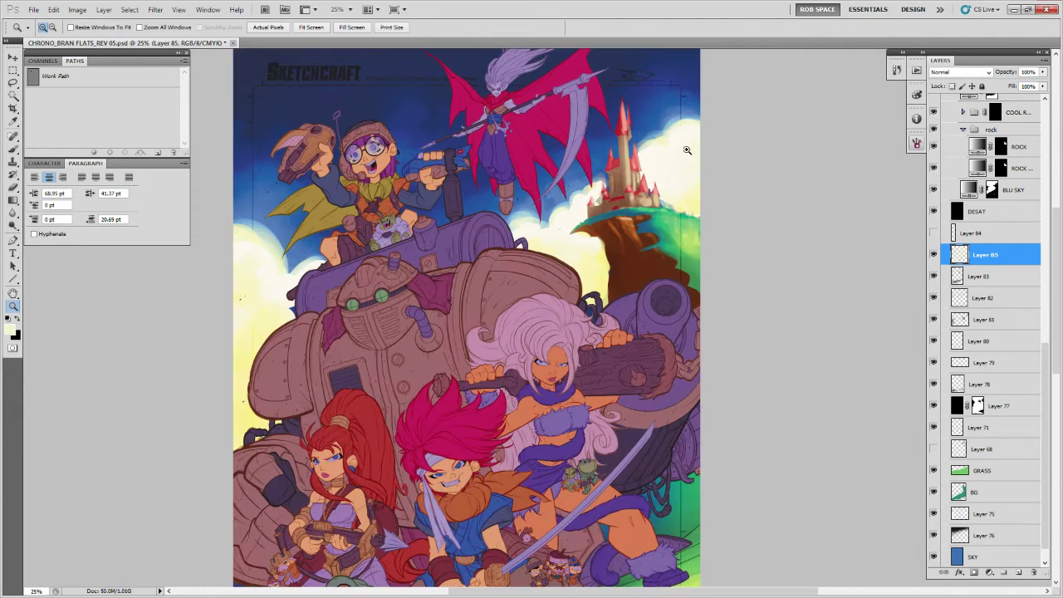
pyautogui.press('b')
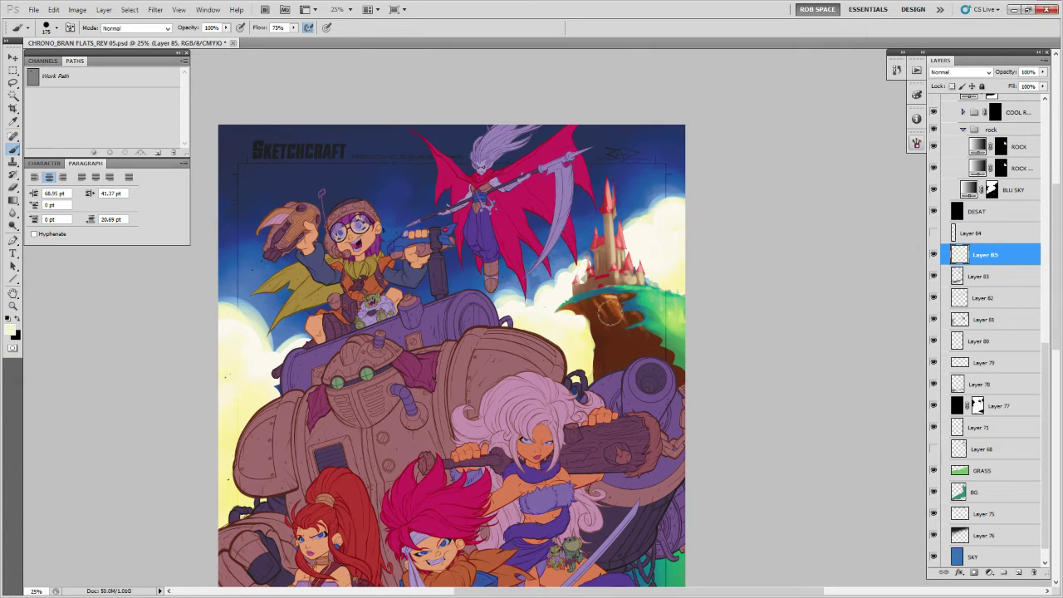
pyautogui.moveTo(581, 280); pyautogui.dragTo(592, 274)
pyautogui.press('[')
pyautogui.moveTo(609, 213); pyautogui.dragTo(609, 178)
pyautogui.moveTo(590, 262)
pyautogui.mouseDown()
pyautogui.moveTo(633, 270)
pyautogui.moveTo(654, 284)
pyautogui.mouseUp()
# Paint cream highlights on the green slope beside the castle cliff with the brush at 20 to 60 px.
pyautogui.click(662, 312)
pyautogui.press(']')
pyautogui.click(675, 305)
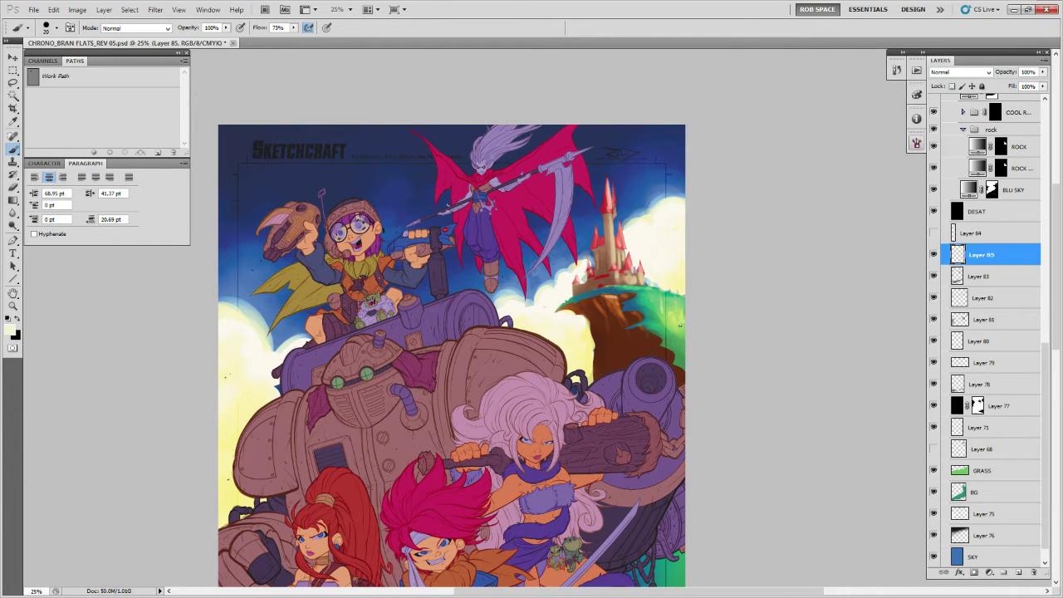
pyautogui.moveTo(695, 320); pyautogui.dragTo(777, 286)
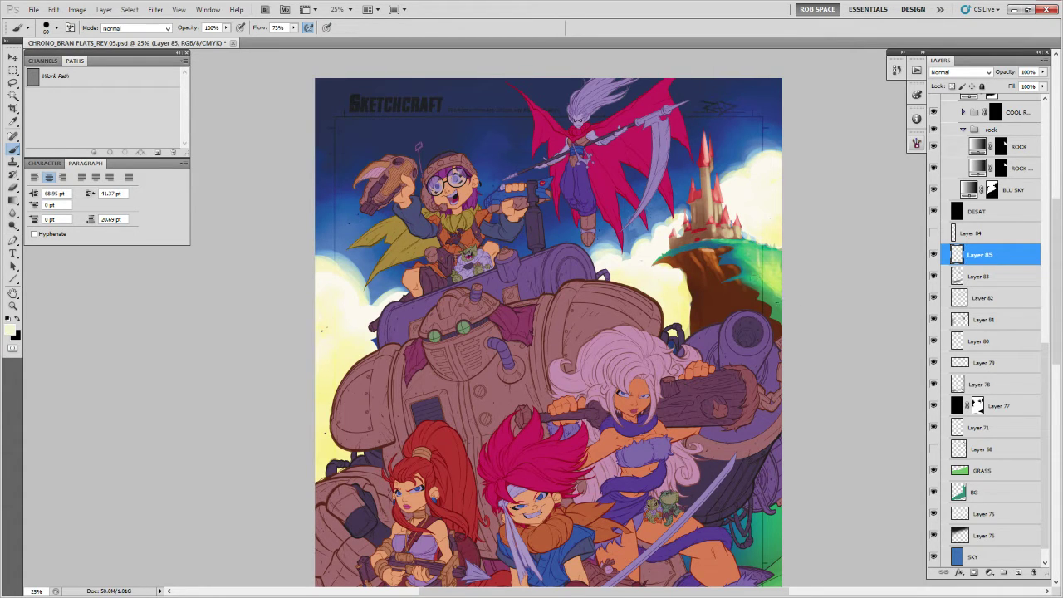
pyautogui.moveTo(777, 300)
pyautogui.mouseDown()
pyautogui.moveTo(801, 332)
pyautogui.moveTo(762, 288)
pyautogui.moveTo(774, 295)
pyautogui.mouseUp()
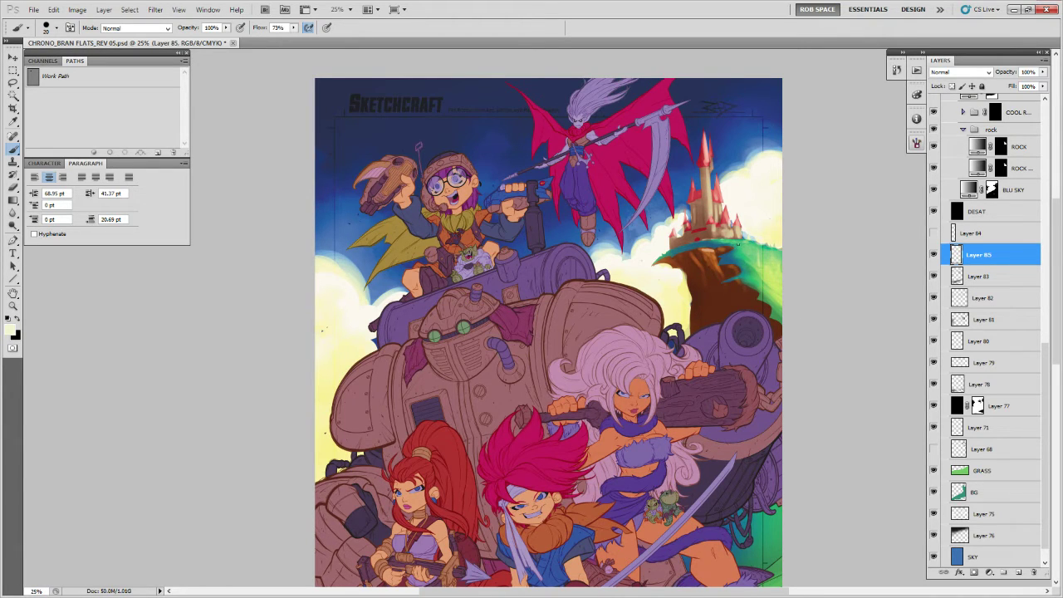
# Paint light streaks across the grass behind the small toy figures on Layer 85 with a 40 px brush.
pyautogui.press(']')
pyautogui.press(']')
pyautogui.press(']')
pyautogui.scroll(-8, 796, 323)
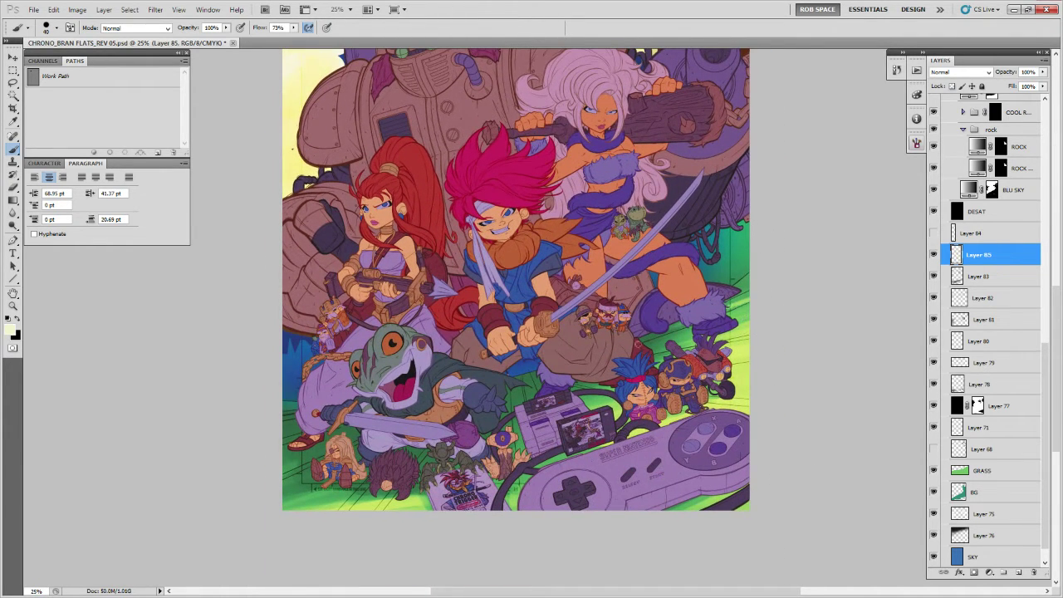
pyautogui.moveTo(769, 289); pyautogui.dragTo(644, 342)
pyautogui.moveTo(744, 305); pyautogui.dragTo(664, 335)
pyautogui.moveTo(747, 335); pyautogui.dragTo(652, 357)
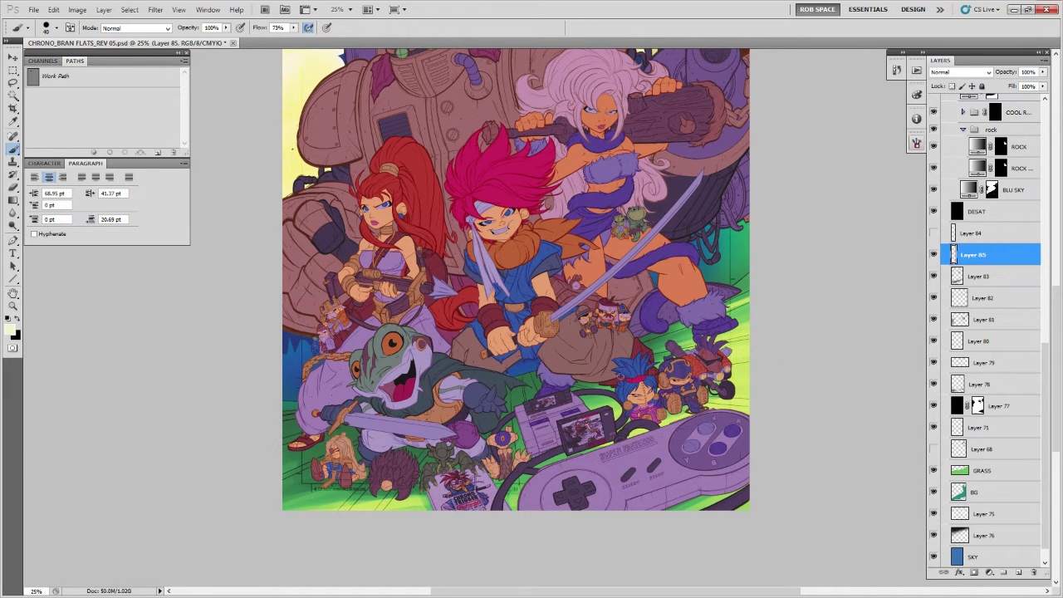
# Paint black shading across the grass around the controller and toy figures on Layer 85 with an 80 px brush.
pyautogui.moveTo(766, 385); pyautogui.dragTo(811, 337)
pyautogui.press('x')
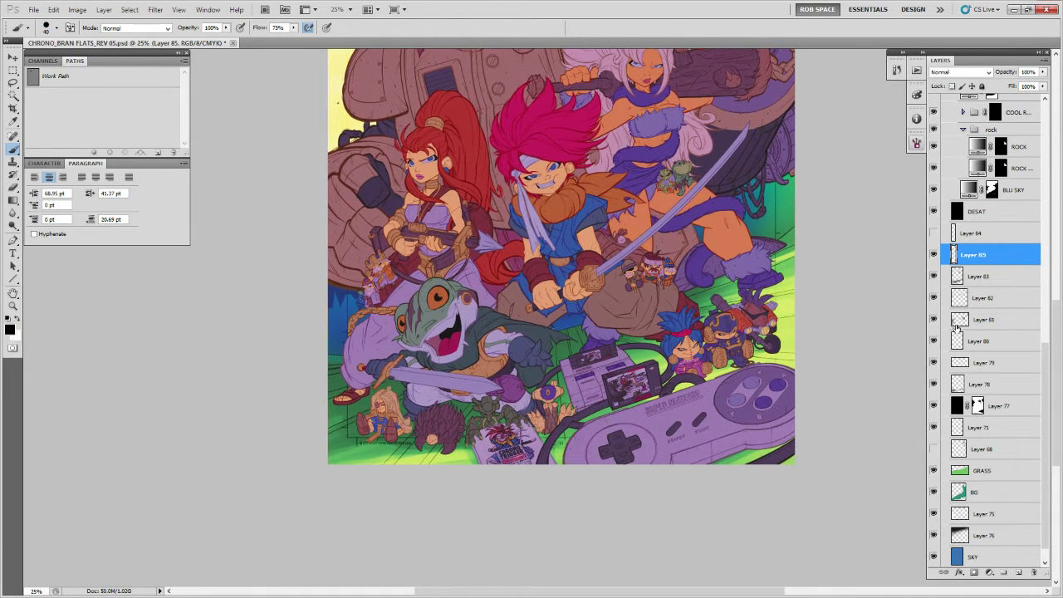
pyautogui.press('x')
pyautogui.scroll(-1, 860, 363)
pyautogui.press('x')
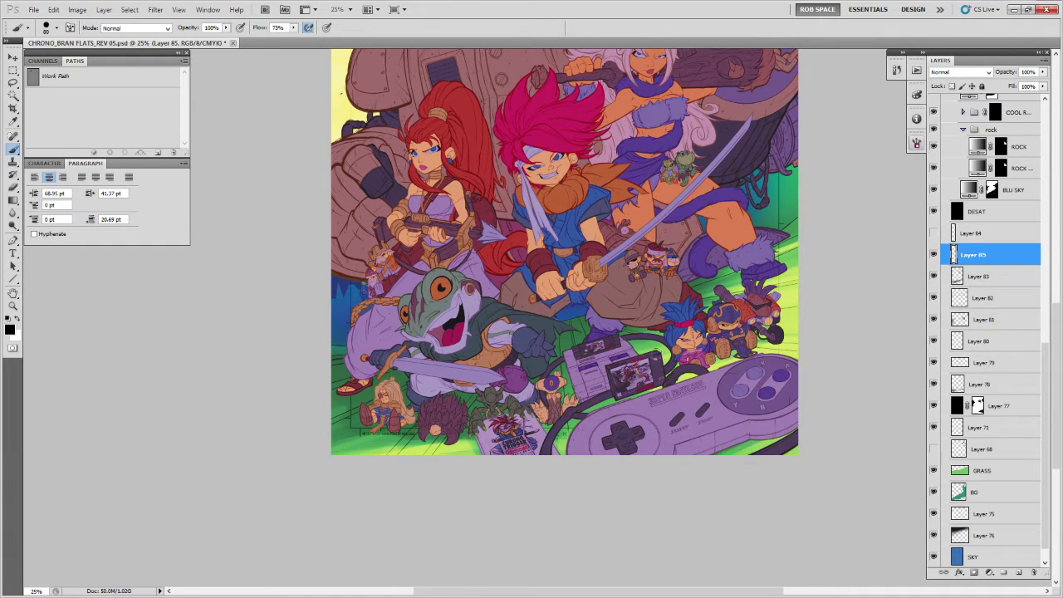
pyautogui.moveTo(736, 457); pyautogui.dragTo(492, 422)
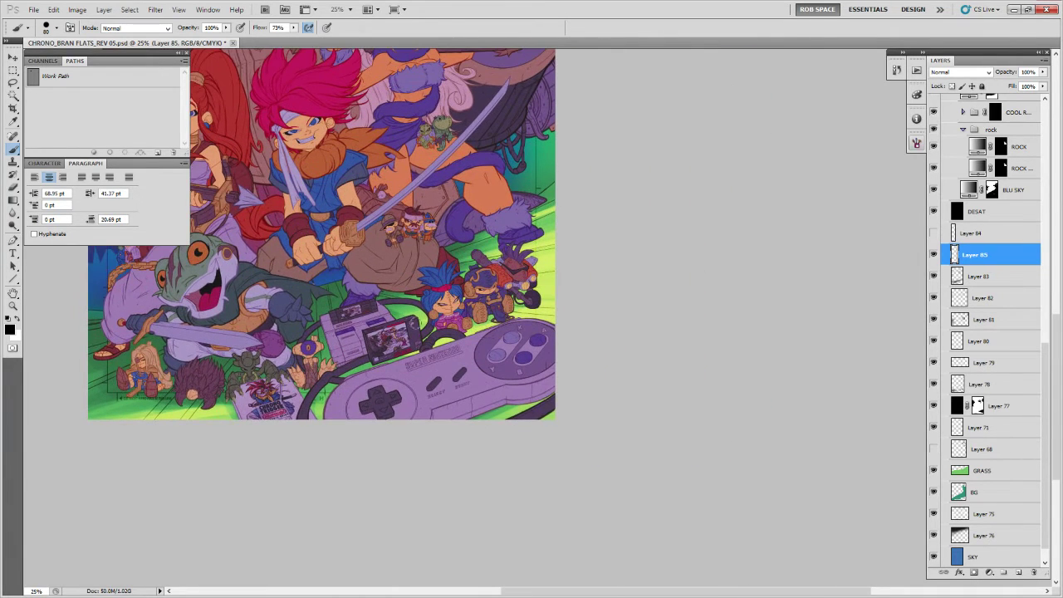
pyautogui.moveTo(362, 303)
pyautogui.mouseDown()
pyautogui.moveTo(420, 312)
pyautogui.moveTo(374, 298)
pyautogui.moveTo(418, 296)
pyautogui.moveTo(446, 275)
pyautogui.moveTo(631, 336)
pyautogui.moveTo(689, 297)
pyautogui.moveTo(789, 270)
pyautogui.mouseUp()
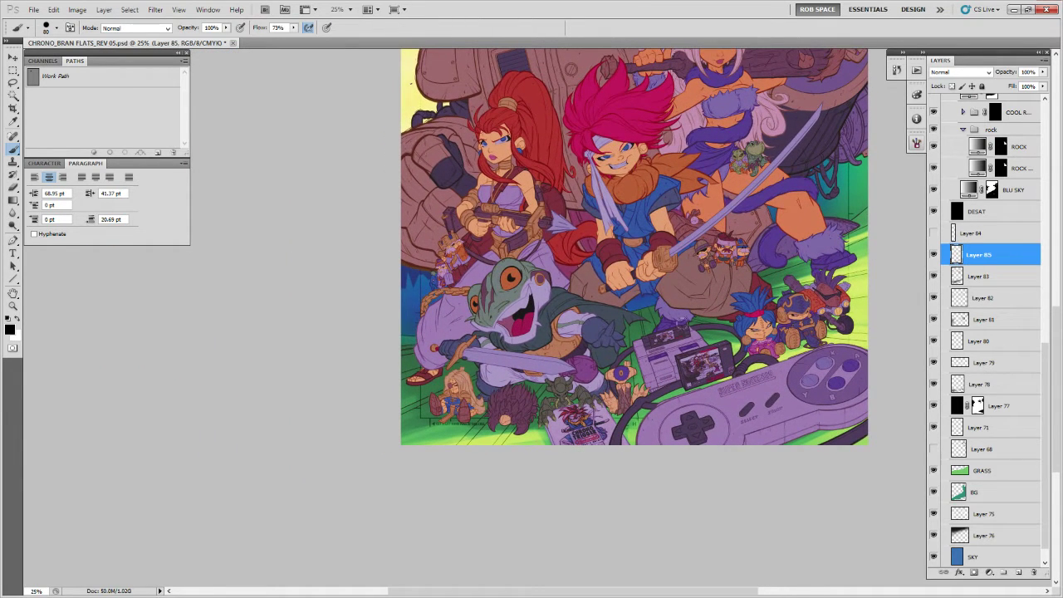
pyautogui.moveTo(724, 290); pyautogui.dragTo(841, 261)
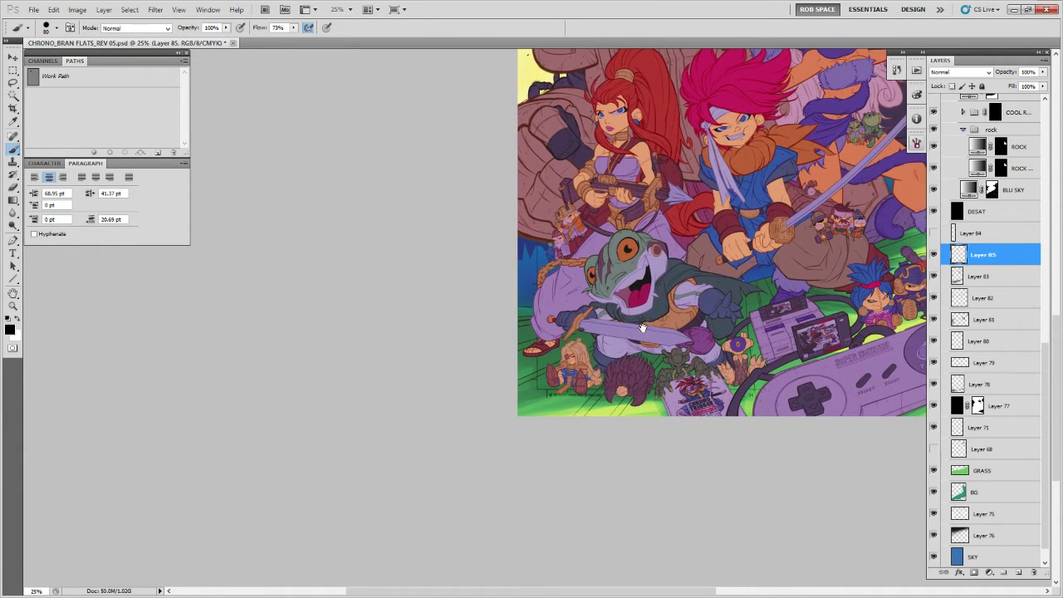
# Refine the grass around the small toys in the poster's lower-left corner with black shading and light strokes.
pyautogui.moveTo(658, 358); pyautogui.dragTo(415, 374)
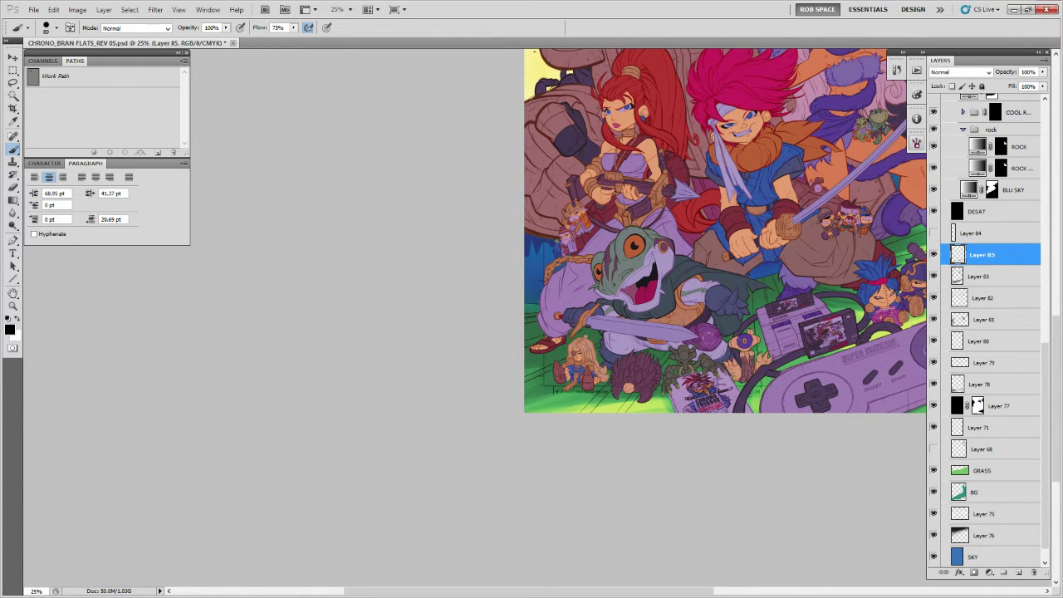
pyautogui.moveTo(780, 356); pyautogui.dragTo(769, 351)
pyautogui.press('x')
pyautogui.moveTo(608, 399)
pyautogui.mouseDown()
pyautogui.moveTo(593, 401)
pyautogui.moveTo(654, 395)
pyautogui.moveTo(664, 405)
pyautogui.mouseUp()
pyautogui.press('x')
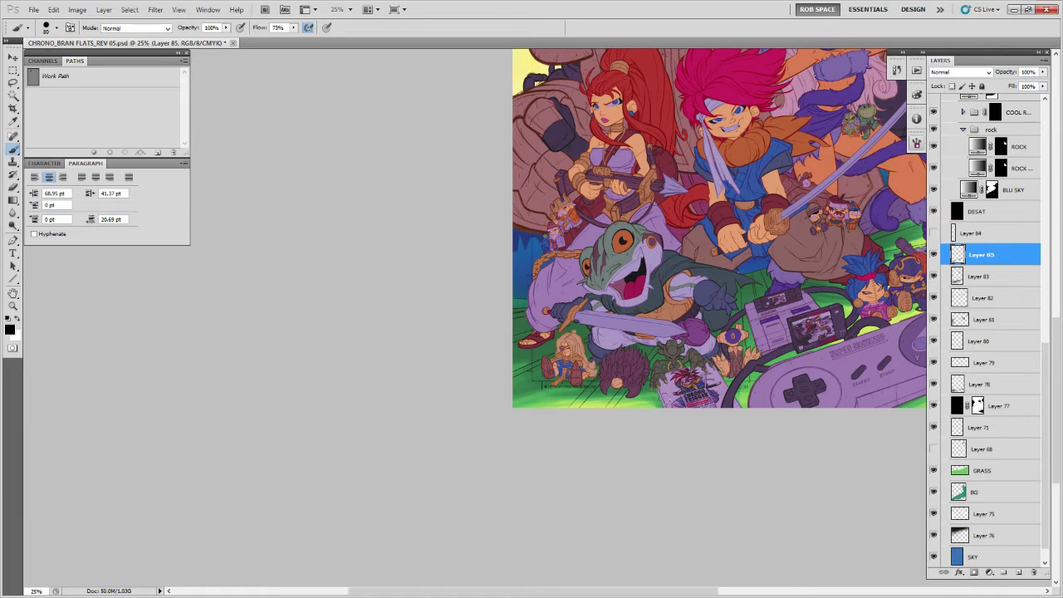
pyautogui.moveTo(787, 440); pyautogui.dragTo(668, 455)
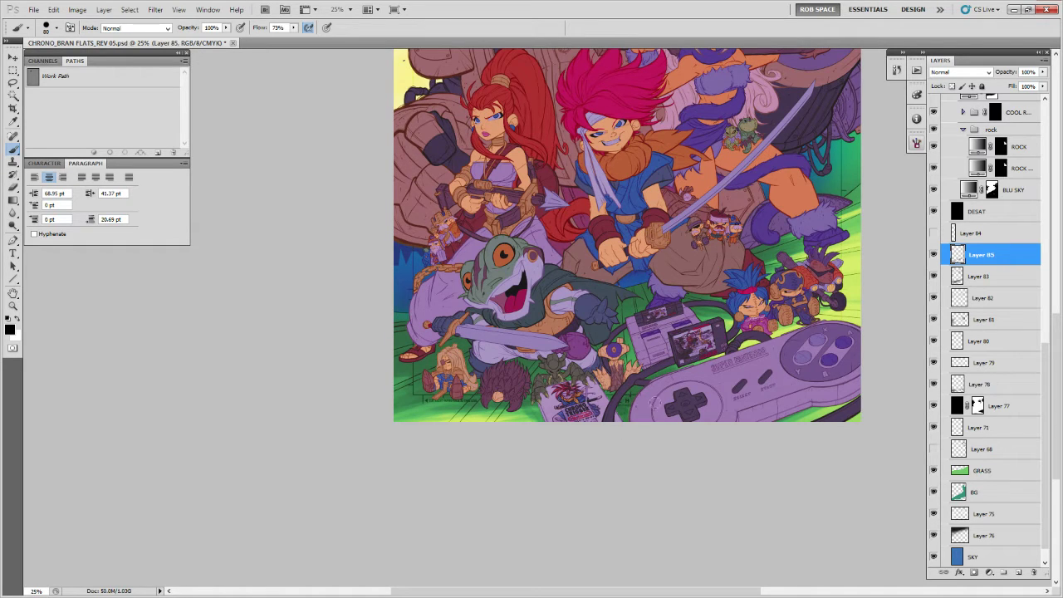
pyautogui.moveTo(593, 401); pyautogui.dragTo(734, 392)
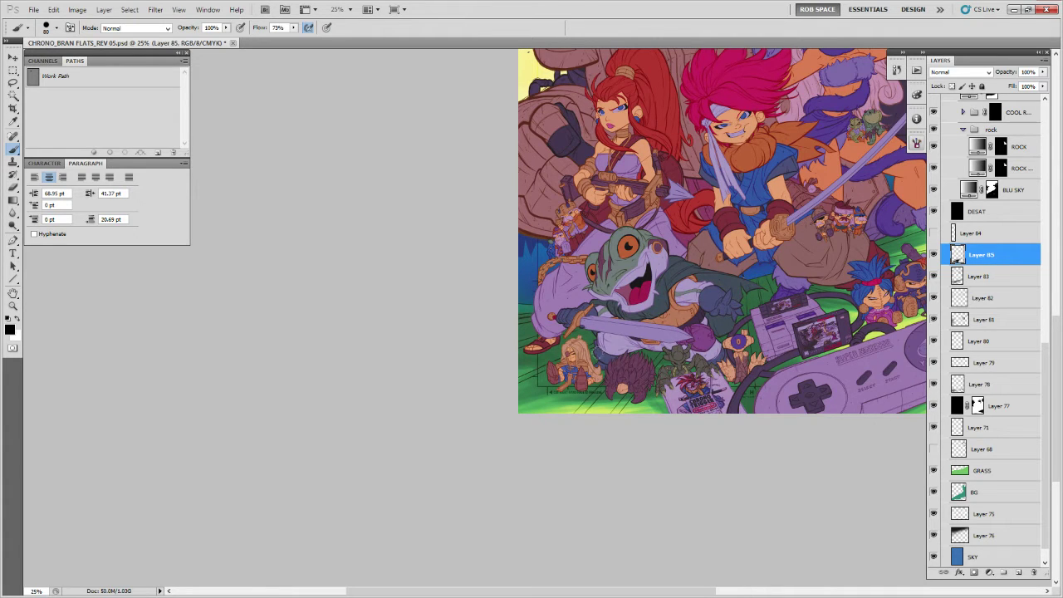
pyautogui.moveTo(765, 307); pyautogui.dragTo(703, 477)
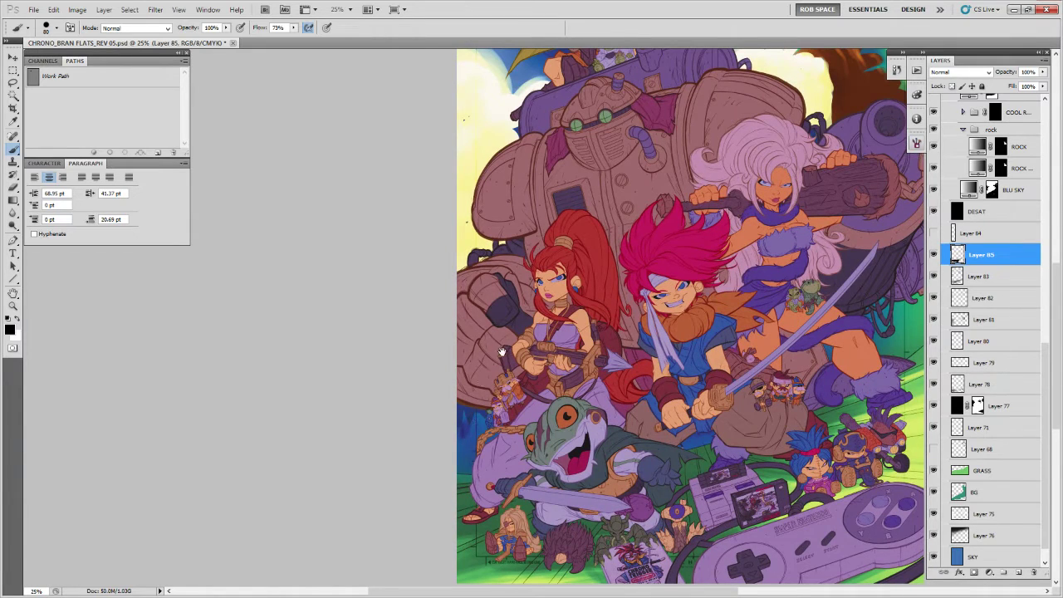
# Touch up the clouds behind the robot in white at 80 px and check the whole poster.
pyautogui.moveTo(470, 437); pyautogui.dragTo(465, 496)
pyautogui.moveTo(809, 322); pyautogui.dragTo(595, 427)
pyautogui.moveTo(579, 204); pyautogui.dragTo(637, 309)
pyautogui.press('x')
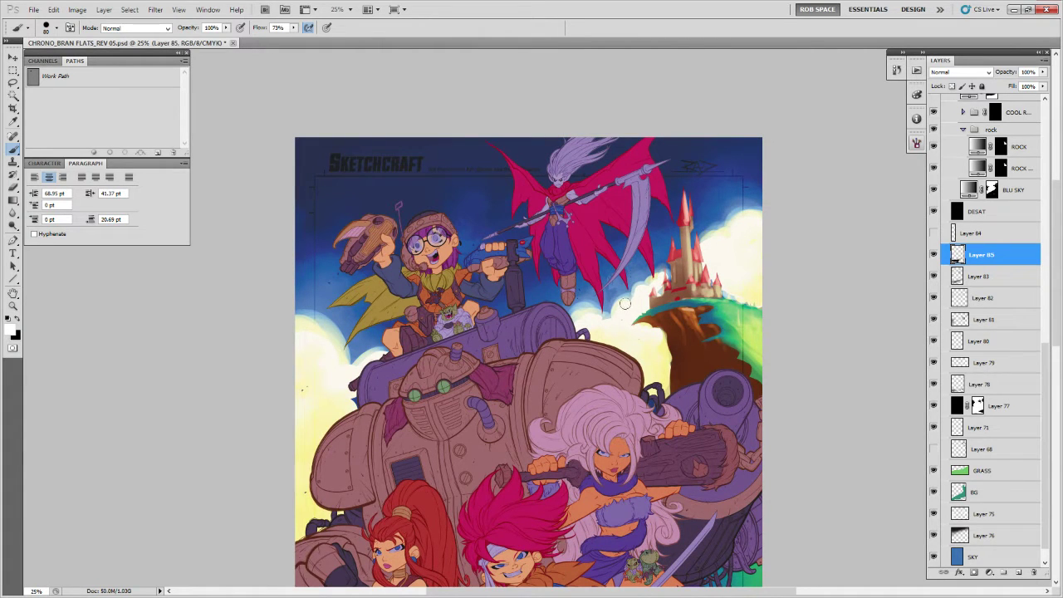
pyautogui.moveTo(665, 300); pyautogui.dragTo(663, 321)
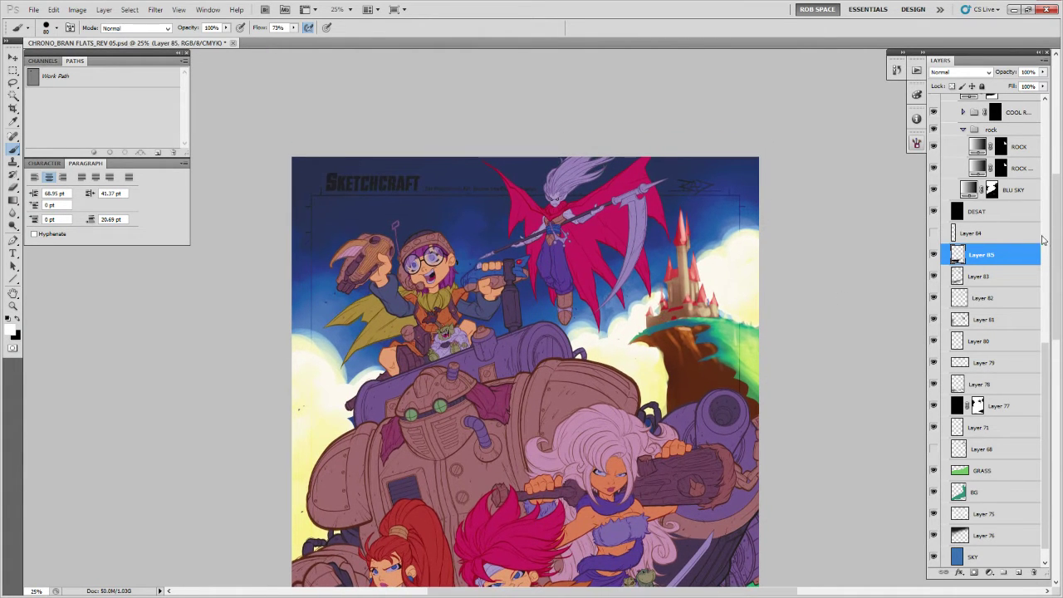
pyautogui.scroll(5, 1017, 266)
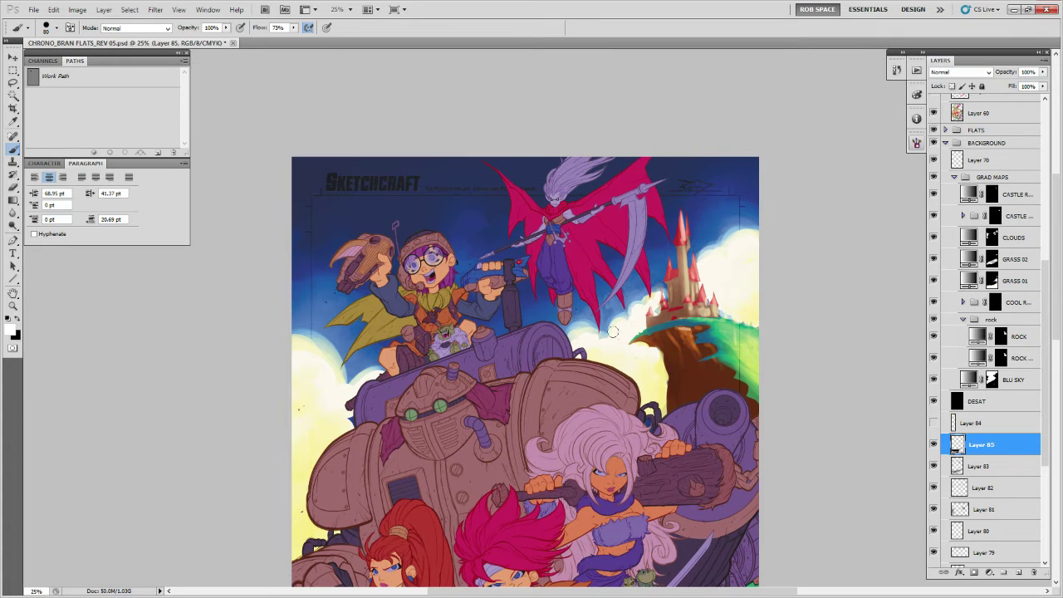
pyautogui.moveTo(613, 356); pyautogui.dragTo(682, 373)
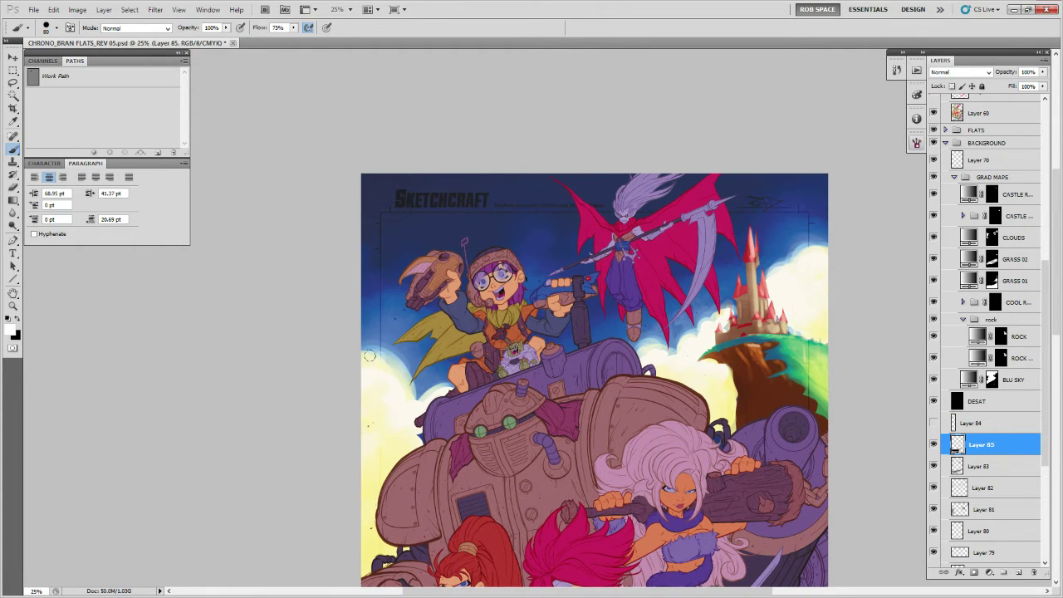
pyautogui.press('z')
pyautogui.keyDown('alt'); pyautogui.click(660, 357); pyautogui.keyUp('alt')
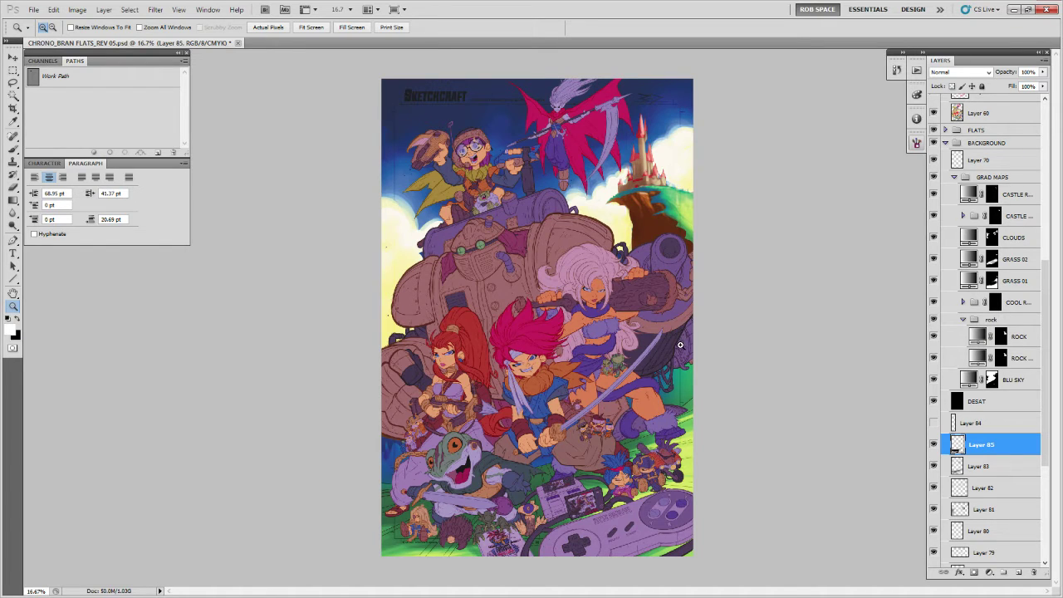
pyautogui.press('b')
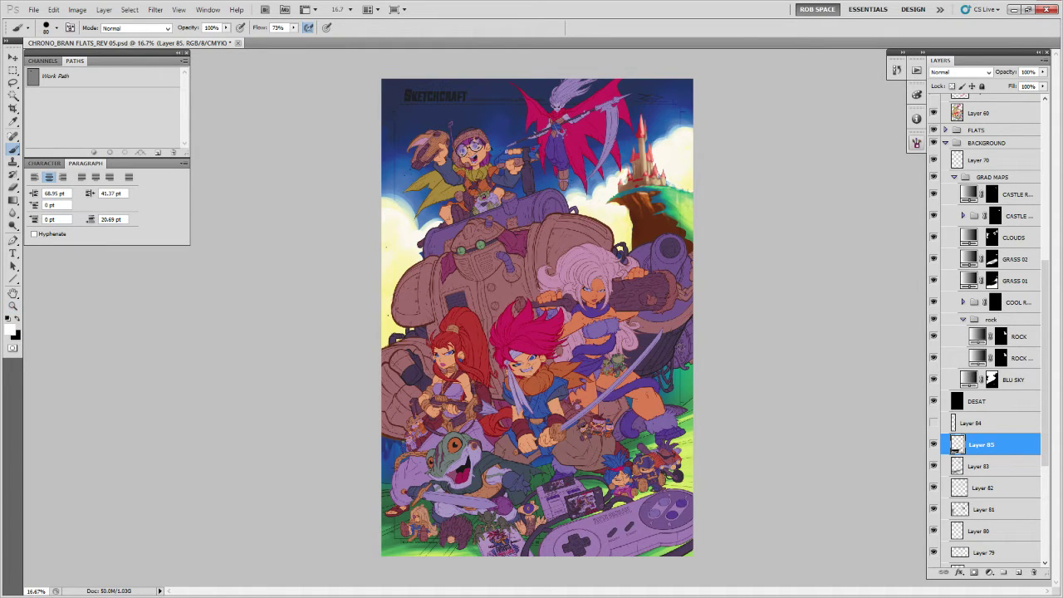
pyautogui.press('z')
pyautogui.click(682, 343)
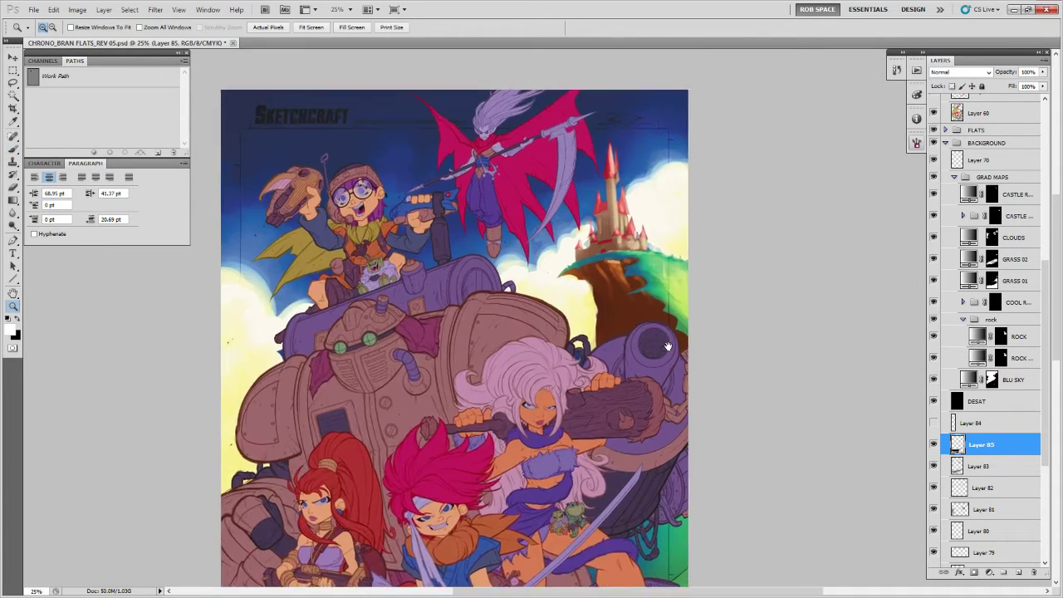
# Collapse the GRAD MAPS group and fill Layer 70 above it with PANTONE 269 C purple.
pyautogui.click(1014, 196)
pyautogui.click(956, 178)
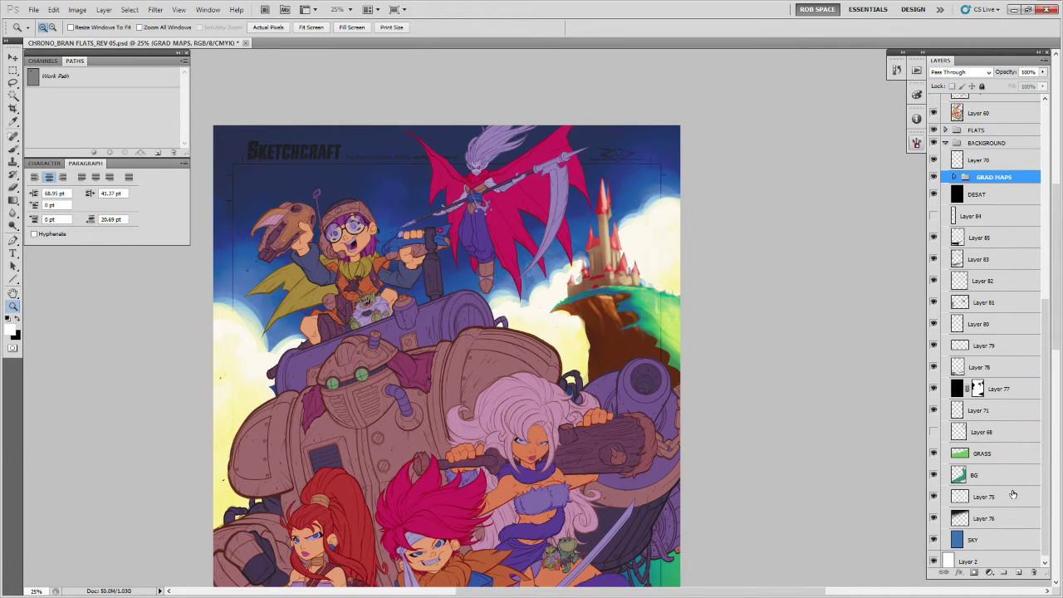
pyautogui.click(986, 164)
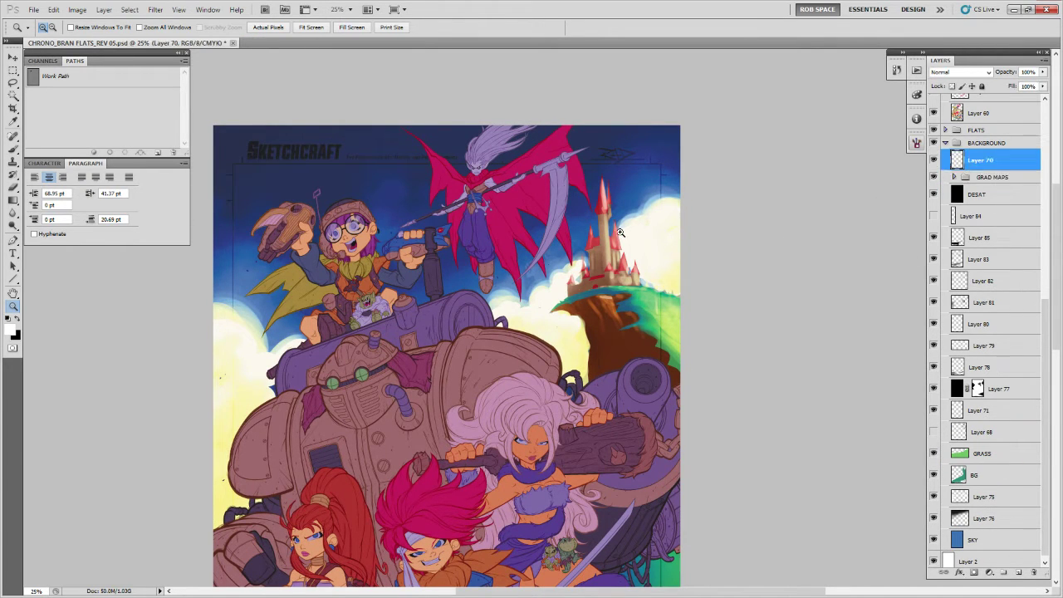
pyautogui.click(18, 335)
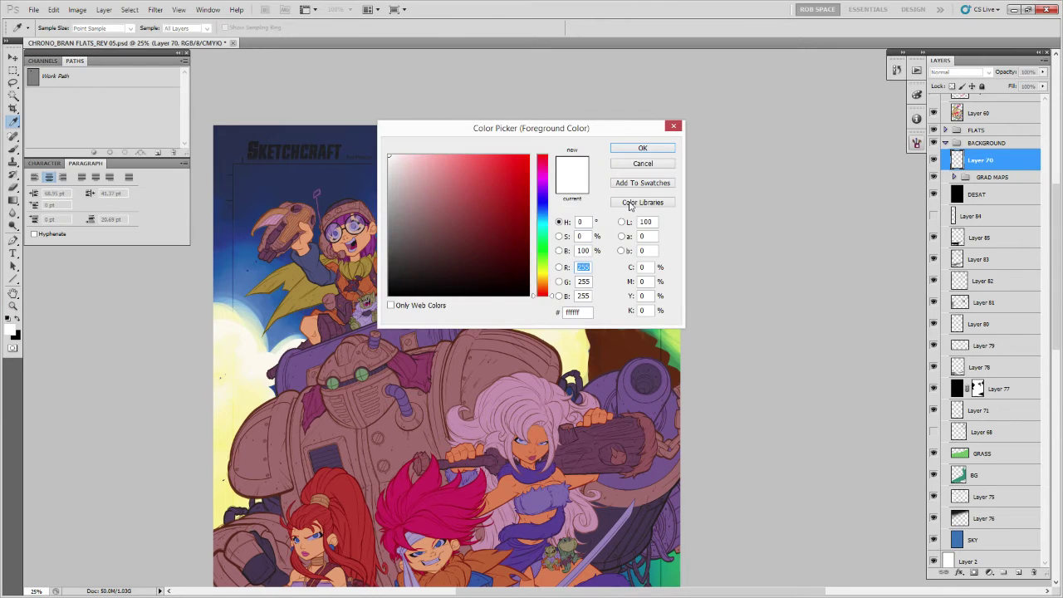
pyautogui.click(634, 203)
pyautogui.write('260')
pyautogui.click(626, 147)
pyautogui.press('z')
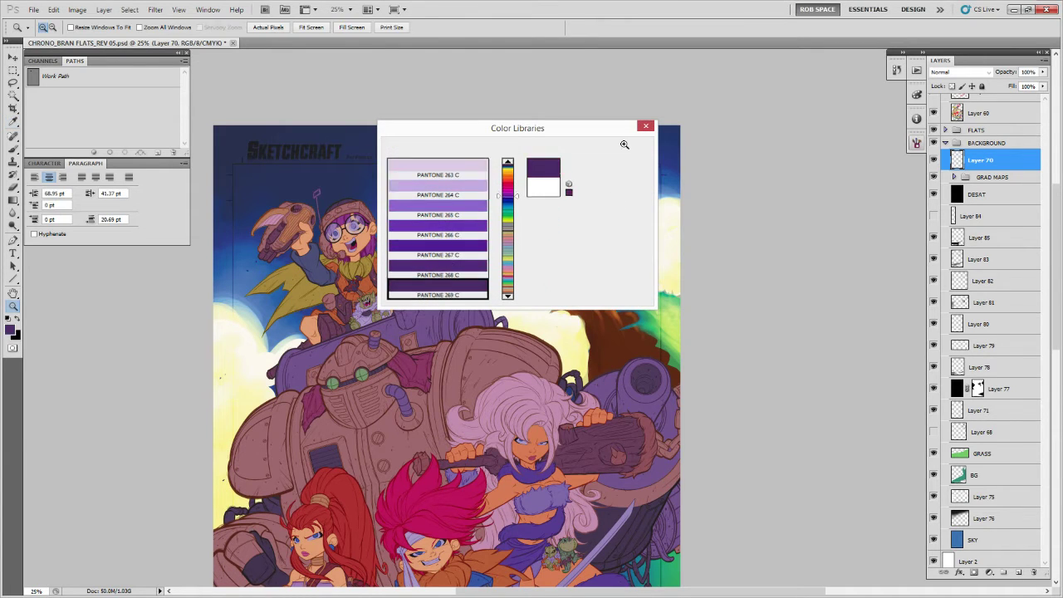
pyautogui.hotkey('ctrl', 'BackSpace')
# Set Layer 70 to Multiply and hide its purple fill with an inverted layer mask.
pyautogui.click(961, 72)
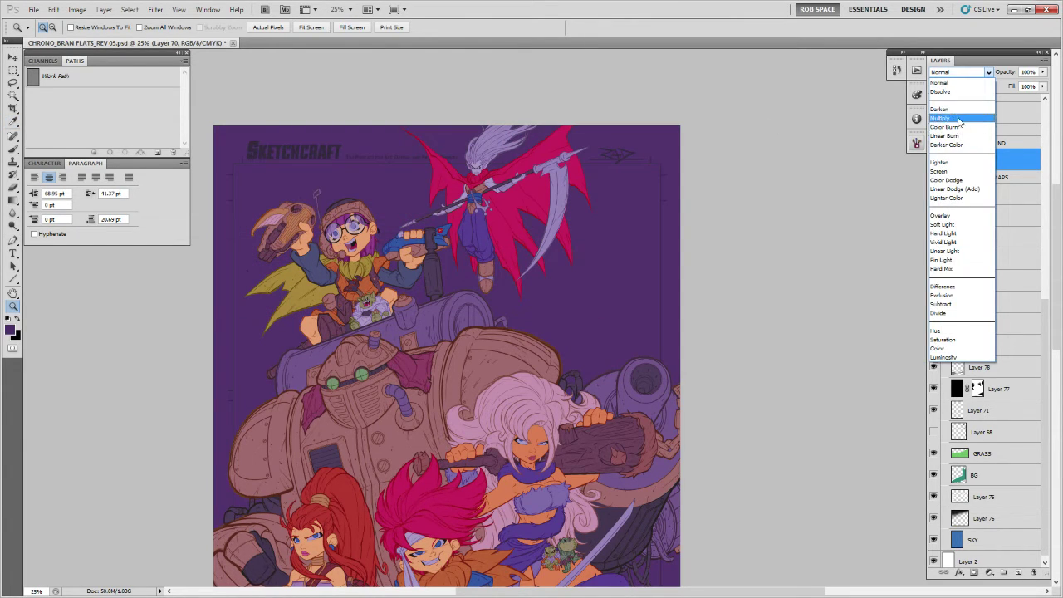
pyautogui.click(955, 120)
pyautogui.click(974, 573)
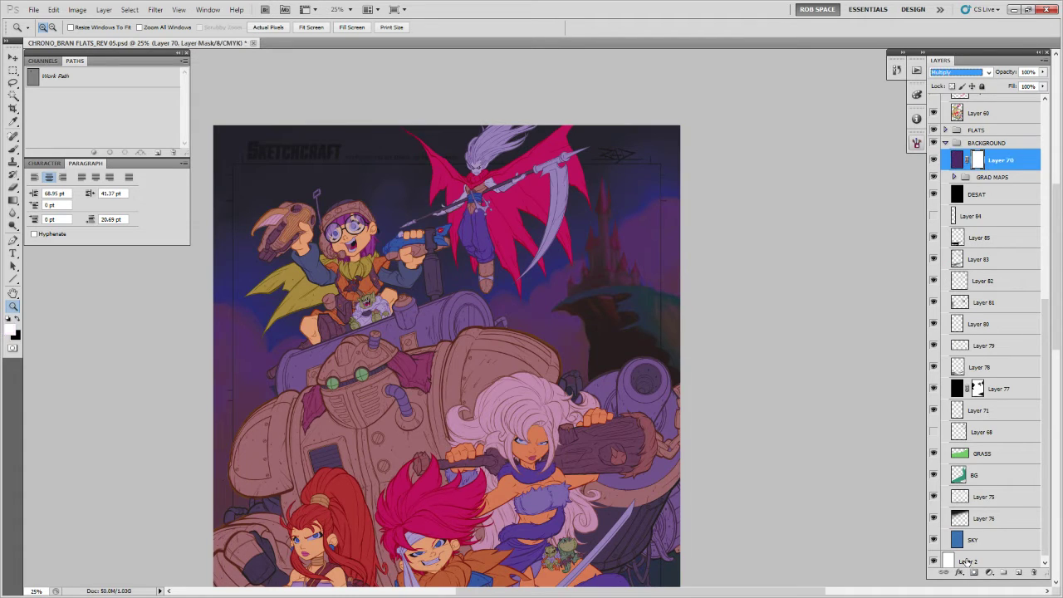
pyautogui.hotkey('ctrl', 'i')
# Paint white on Layer 70's mask with the 19 px PAINTING - MyBroosh brush to shade the castle towers.
pyautogui.rightClick(585, 266)
pyautogui.press('Escape')
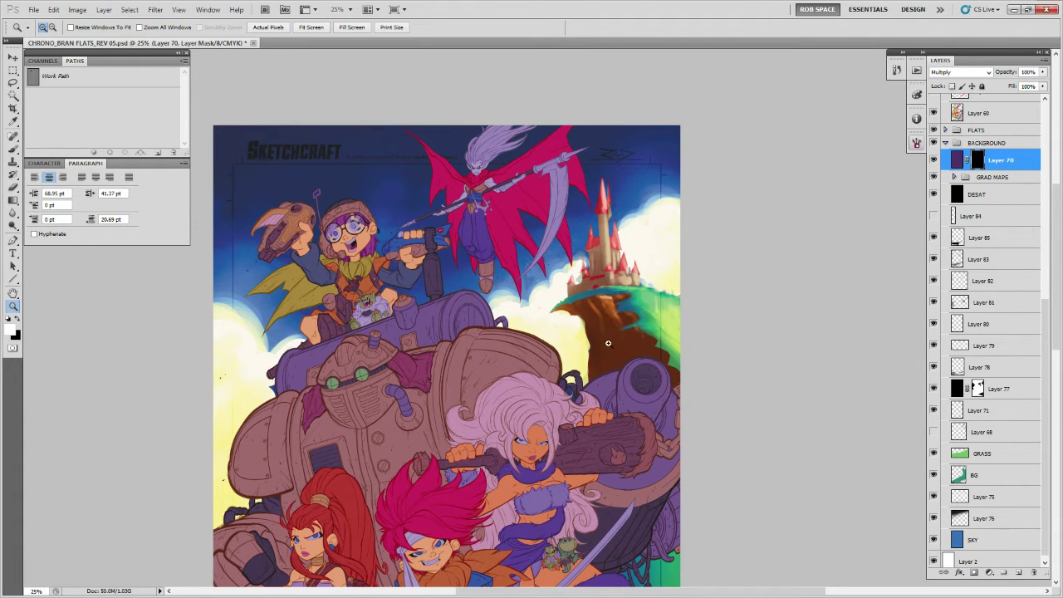
pyautogui.press('b')
pyautogui.rightClick(635, 410)
pyautogui.click(662, 425)
pyautogui.click(627, 463)
pyautogui.press('Return')
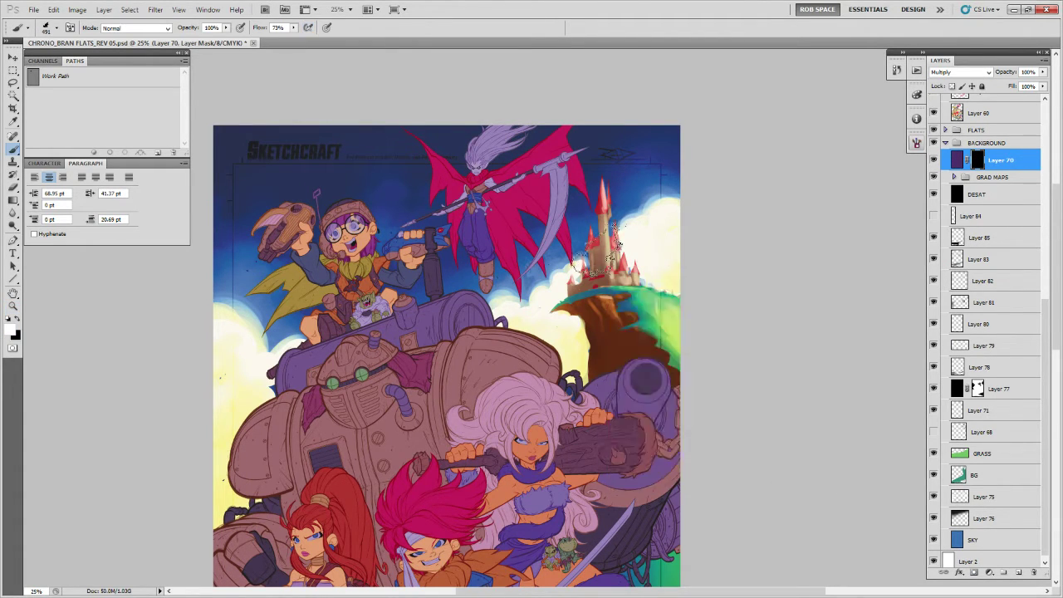
pyautogui.rightClick(603, 246)
pyautogui.click(650, 393)
pyautogui.press('Return')
pyautogui.moveTo(601, 212)
pyautogui.mouseDown()
pyautogui.moveTo(601, 266)
pyautogui.moveTo(602, 253)
pyautogui.mouseUp()
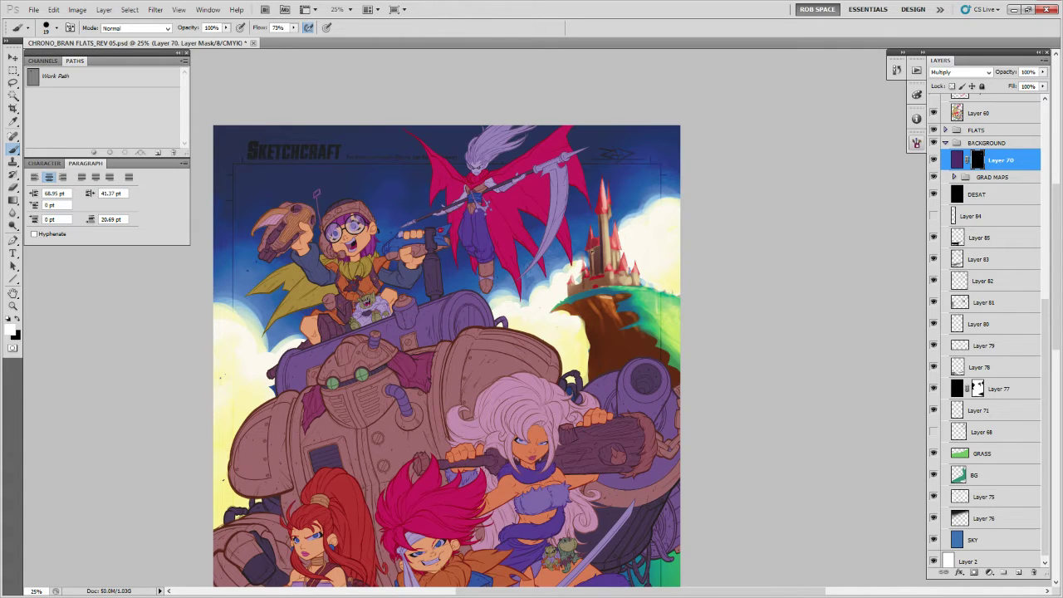
pyautogui.moveTo(592, 253); pyautogui.dragTo(602, 249)
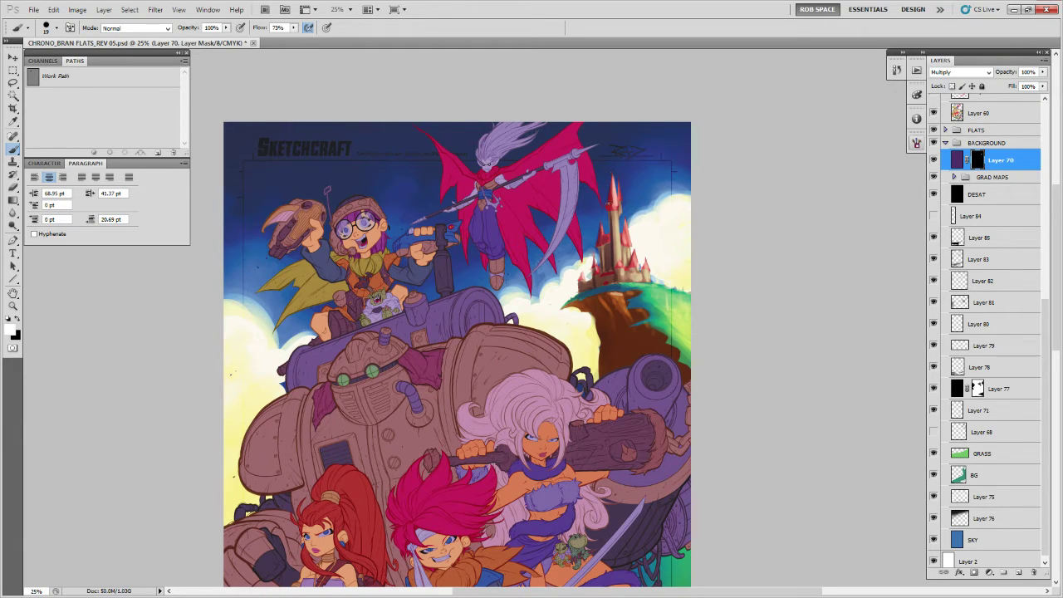
# Shade the cliff below the castle through Layer 70's mask with a 70 px brush.
pyautogui.moveTo(675, 273); pyautogui.dragTo(645, 237)
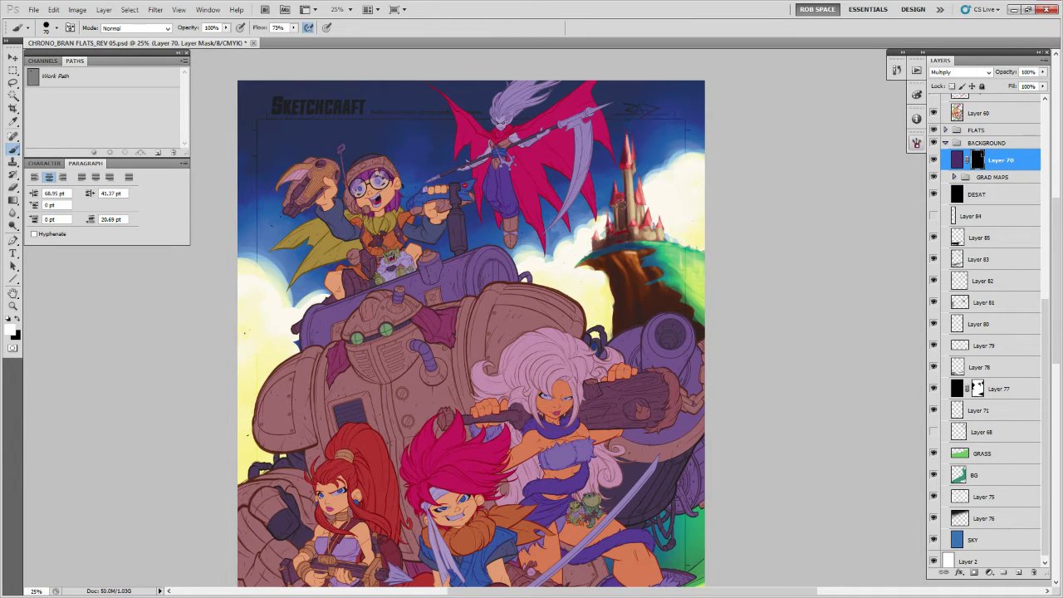
pyautogui.press('z')
pyautogui.keyDown('alt'); pyautogui.click(668, 271); pyautogui.keyUp('alt')
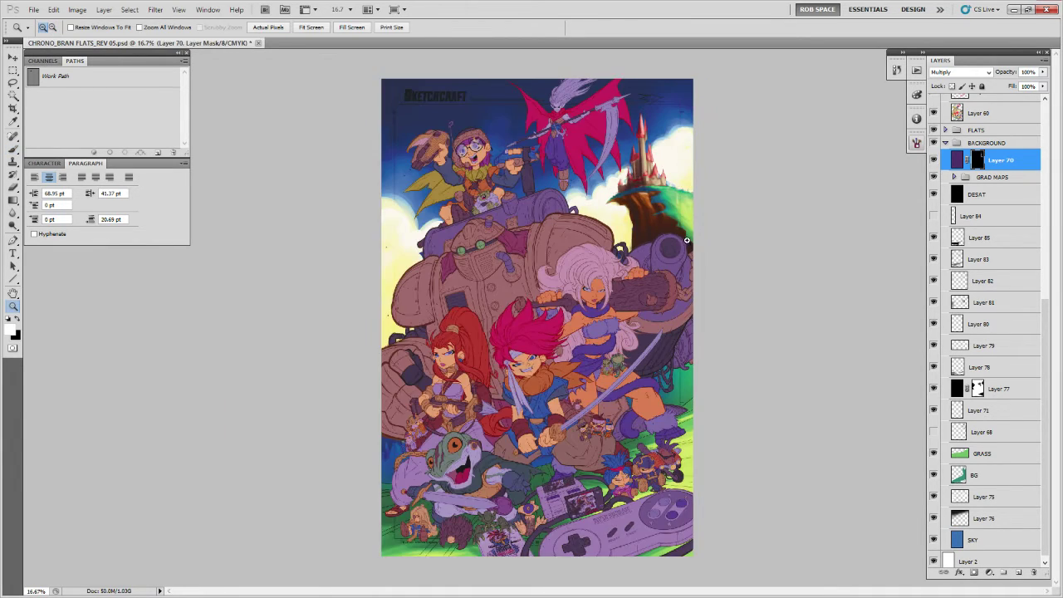
# Paint shadows on the grass around the foreground characters through Layer 70's mask, varying the brush between 900 and 125 px.
pyautogui.press('b')
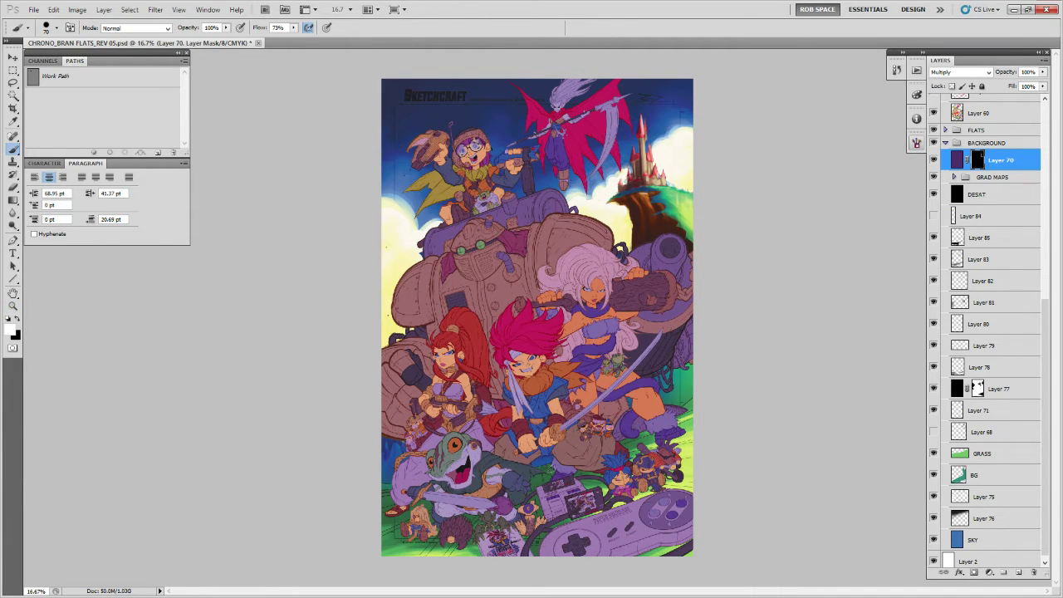
pyautogui.press(']')
pyautogui.press(']')
pyautogui.press(']')
pyautogui.press(']')
pyautogui.press(']')
pyautogui.press(']')
pyautogui.press(']')
pyautogui.press(']')
pyautogui.press(']')
pyautogui.press(']')
pyautogui.press(']')
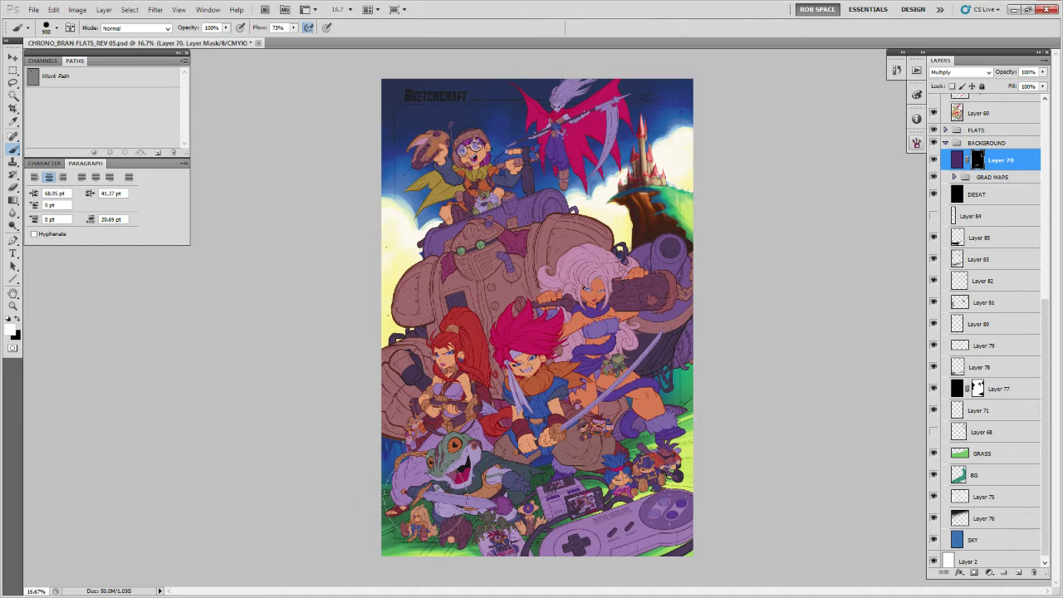
pyautogui.press('[')
pyautogui.press('[')
pyautogui.press('[')
pyautogui.press('[')
pyautogui.press('[')
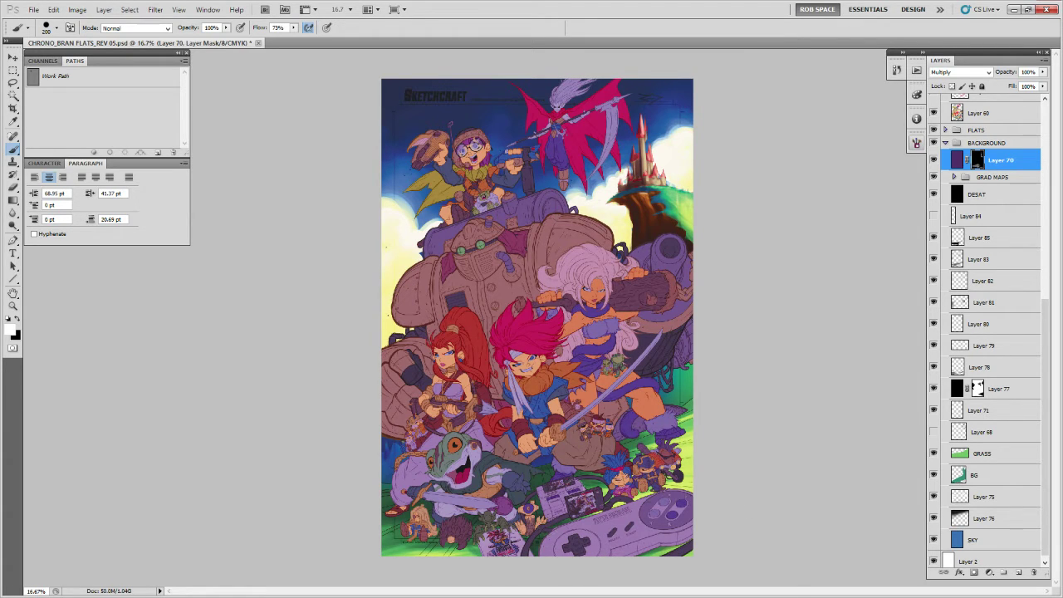
pyautogui.press('[')
pyautogui.press('x')
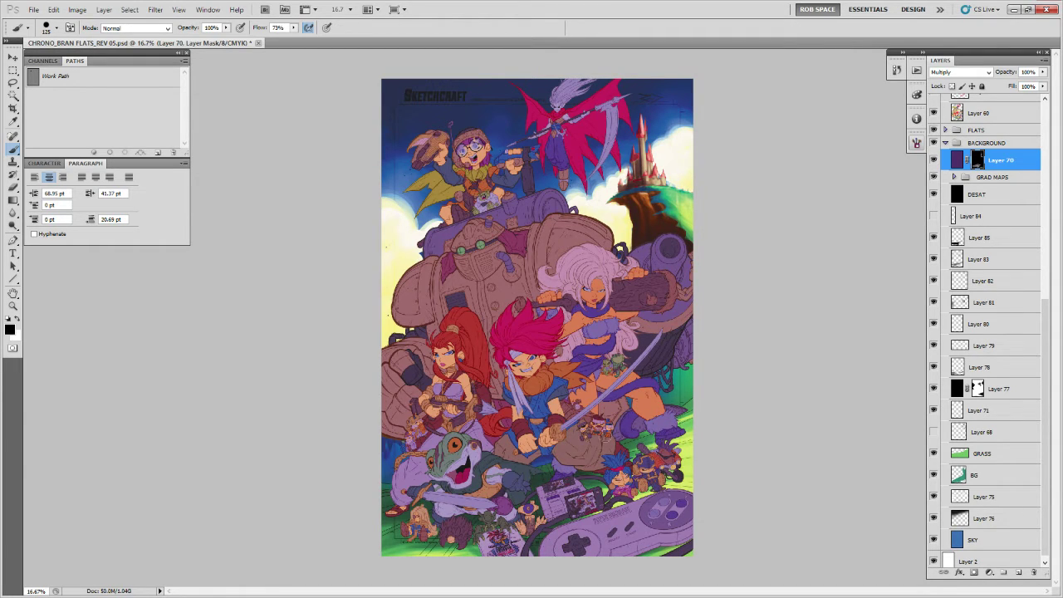
# Display Layer 70's mask as an overlay to examine the painted shadow areas.
pyautogui.press('x')
pyautogui.press('e')
pyautogui.press('b')
pyautogui.press('\\')
pyautogui.press('x')
pyautogui.press('\\')
# Darken the top of the sky through Layer 70's mask with the PAINTING - AirSoft brush at 1000 px.
pyautogui.rightClick(459, 138)
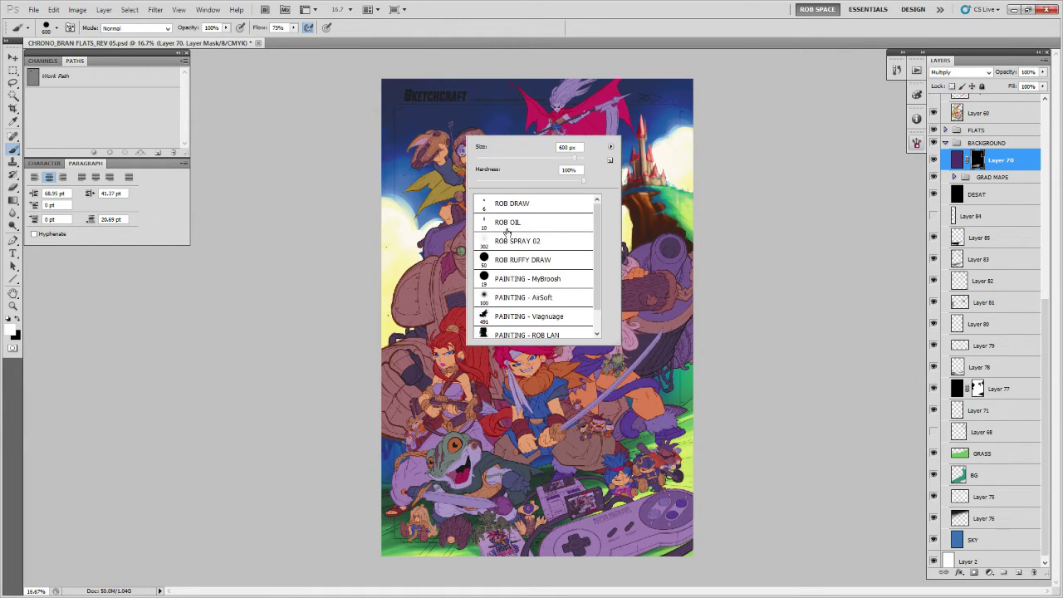
pyautogui.doubleClick(498, 297)
pyautogui.press(']')
pyautogui.press(']')
pyautogui.press(']')
pyautogui.press(']')
pyautogui.press(']')
pyautogui.press(']')
pyautogui.press(']')
pyautogui.press(']')
pyautogui.press(']')
pyautogui.press(']')
pyautogui.press(']')
pyautogui.press(']')
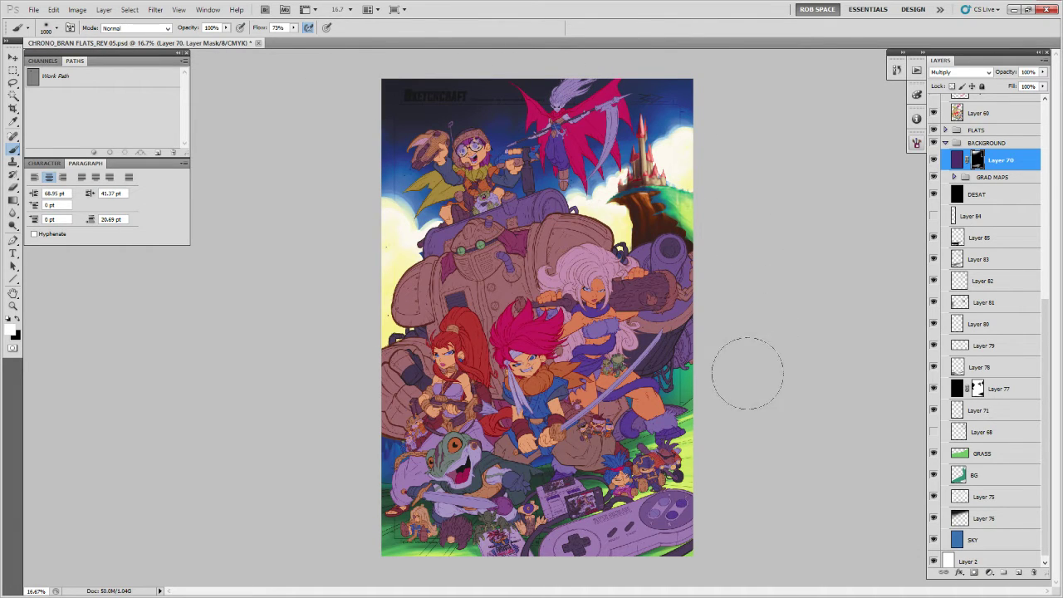
# Undo the latest shadow stroke on Layer 70's mask and reduce the brush to 50 px for the cliff area.
pyautogui.moveTo(683, 416); pyautogui.dragTo(747, 387)
pyautogui.hotkey('ctrl', 'z')
pyautogui.press('[')
pyautogui.press('[')
pyautogui.press('[')
pyautogui.press('[')
pyautogui.press('[')
pyautogui.press('[')
pyautogui.press('[')
pyautogui.press('[')
pyautogui.press('[')
pyautogui.press('[')
pyautogui.press('[')
pyautogui.press('[')
pyautogui.press('[')
pyautogui.press('[')
pyautogui.press('[')
pyautogui.press('[')
pyautogui.press('[')
pyautogui.press('x')
pyautogui.press('x')
pyautogui.press('z')
pyautogui.click(638, 219)
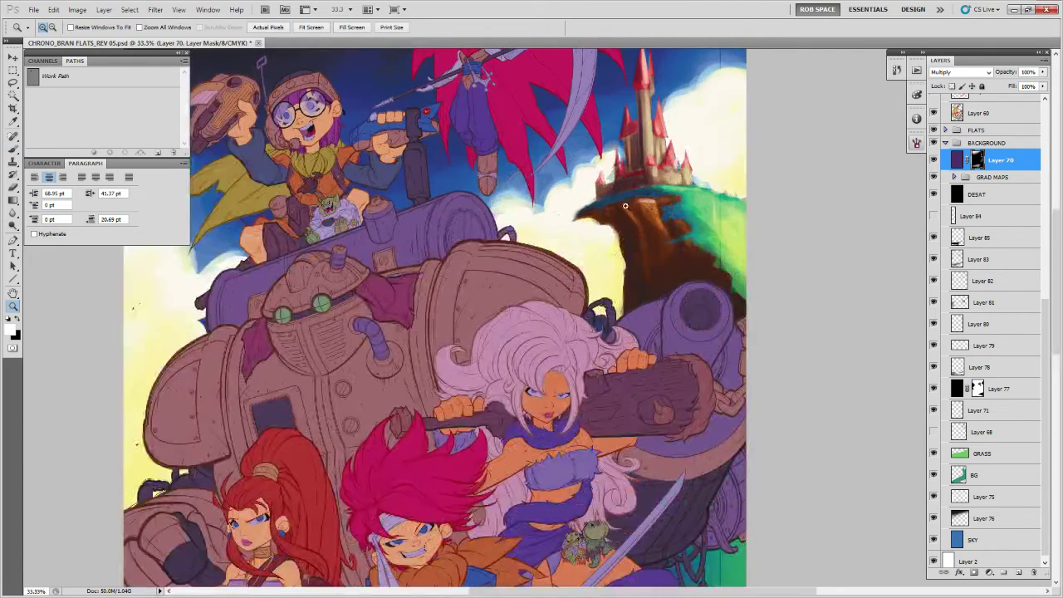
pyautogui.rightClick(637, 220)
pyautogui.press('Escape')
pyautogui.press('b')
# Refine Layer 70's mask around the cliff and castle with the PAINTING - MyBroosh brush at 19 px.
pyautogui.rightClick(647, 254)
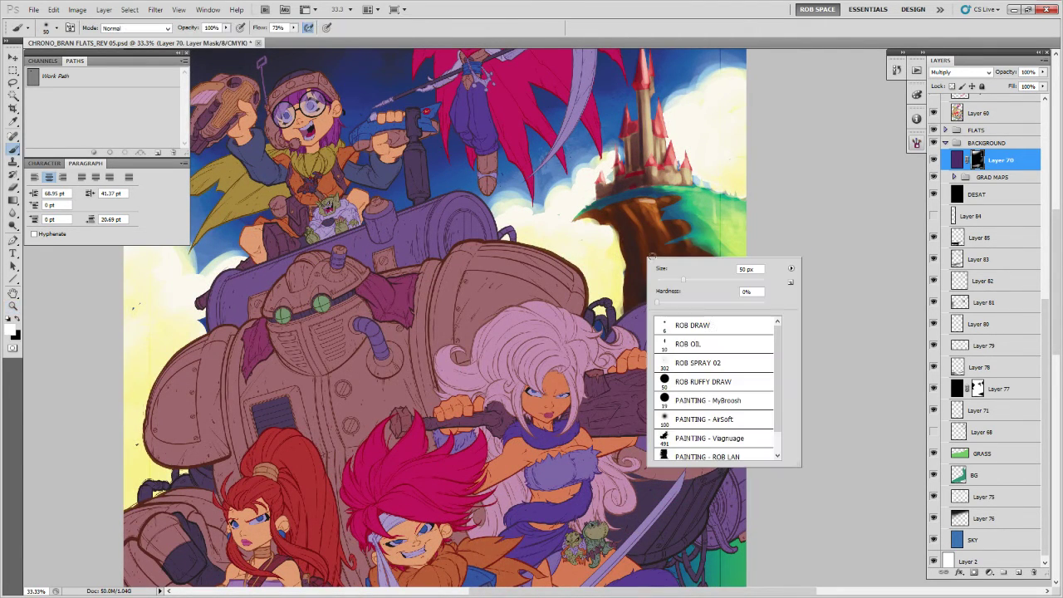
pyautogui.click(697, 400)
pyautogui.moveTo(633, 331); pyautogui.dragTo(639, 425)
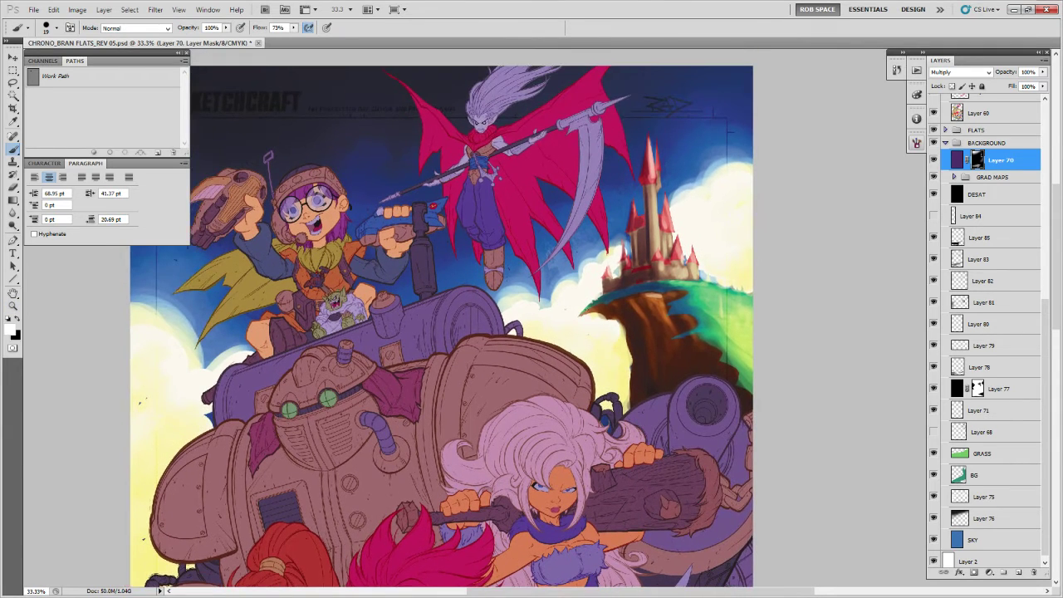
pyautogui.press('x')
pyautogui.press('x')
pyautogui.press('x')
pyautogui.press('x')
pyautogui.press('x')
pyautogui.moveTo(735, 292); pyautogui.dragTo(708, 298)
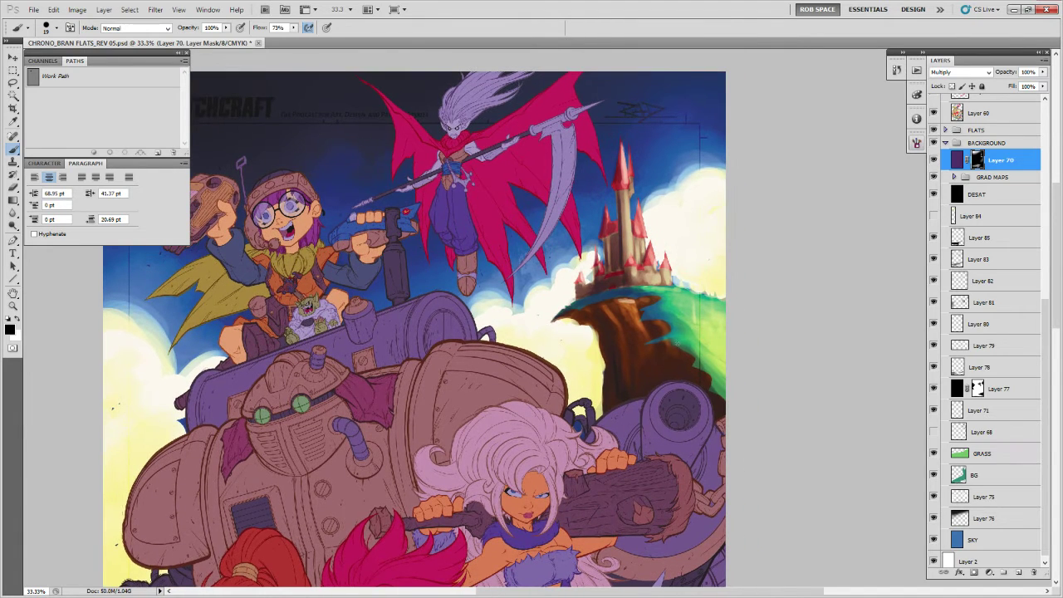
pyautogui.press('z')
pyautogui.keyDown('alt'); pyautogui.click(689, 310); pyautogui.keyUp('alt')
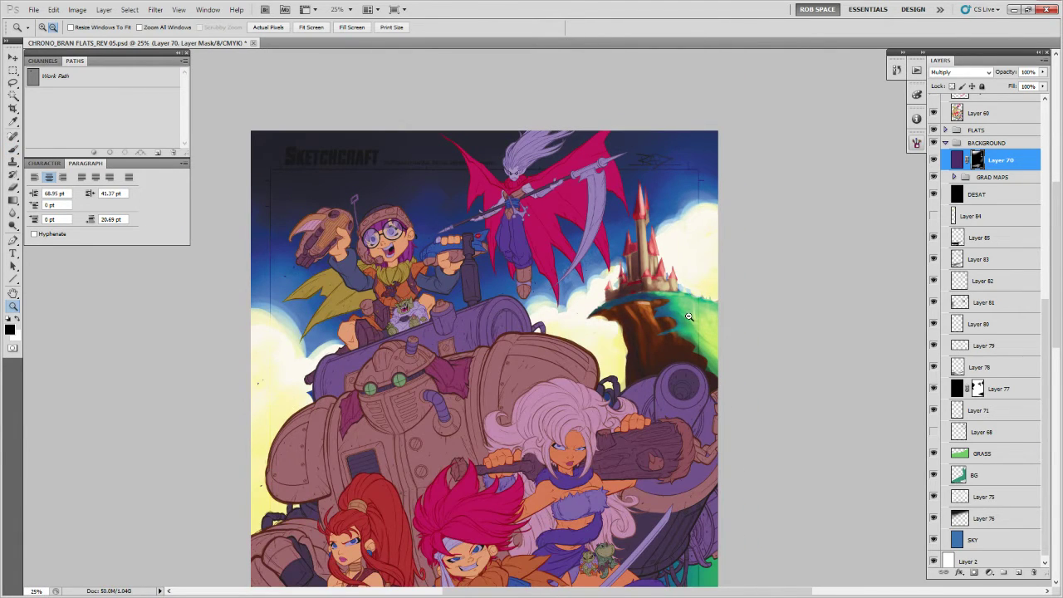
pyautogui.keyDown('alt'); pyautogui.click(687, 319); pyautogui.keyUp('alt')
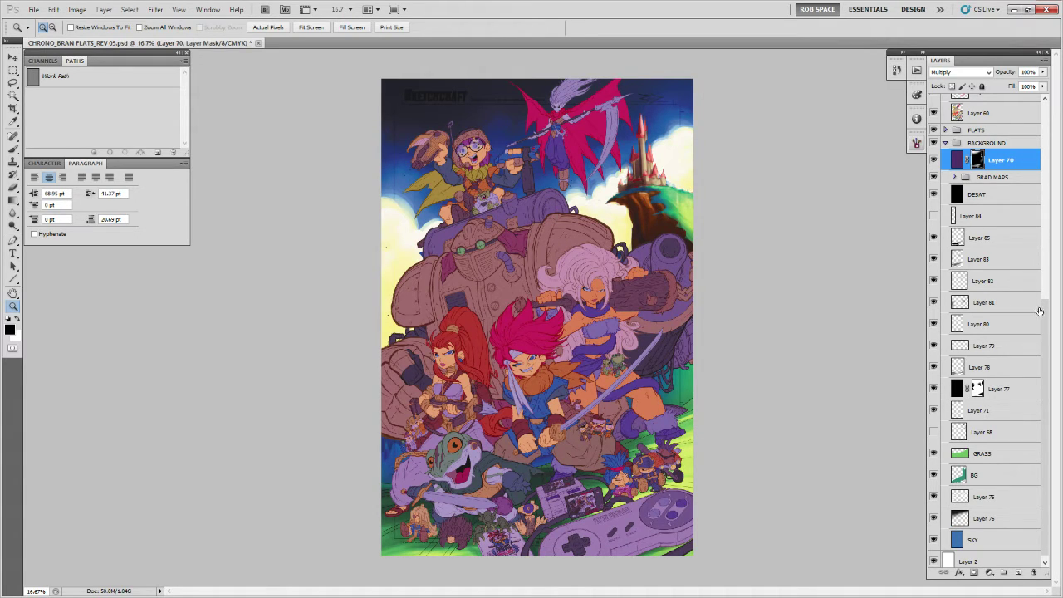
# Expand the SHADE group and set its SHADE layer's blend mode to Multiply.
pyautogui.moveTo(1038, 311); pyautogui.dragTo(1041, 108)
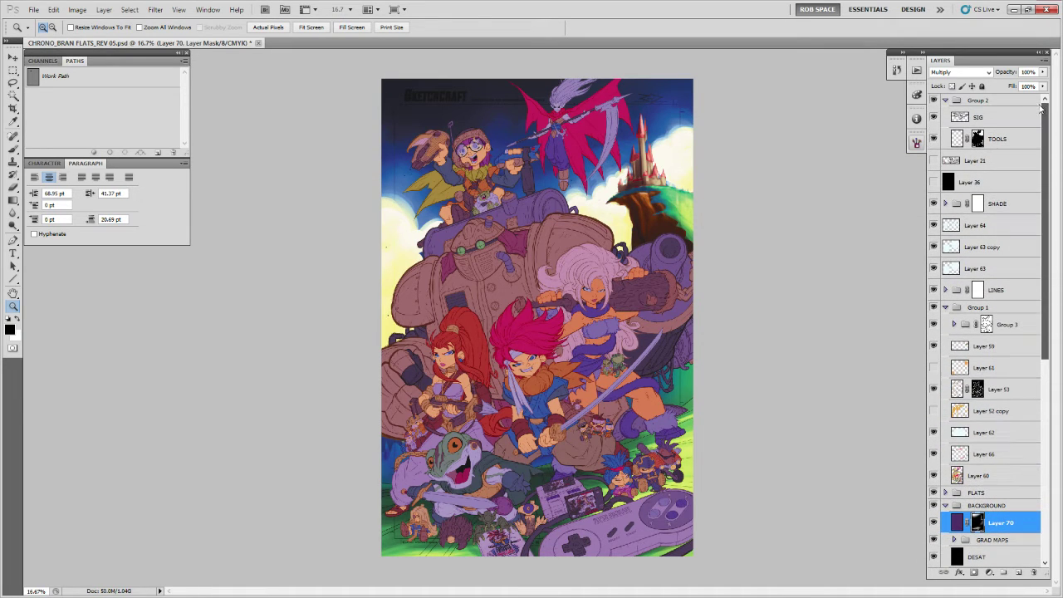
pyautogui.click(945, 204)
pyautogui.click(957, 242)
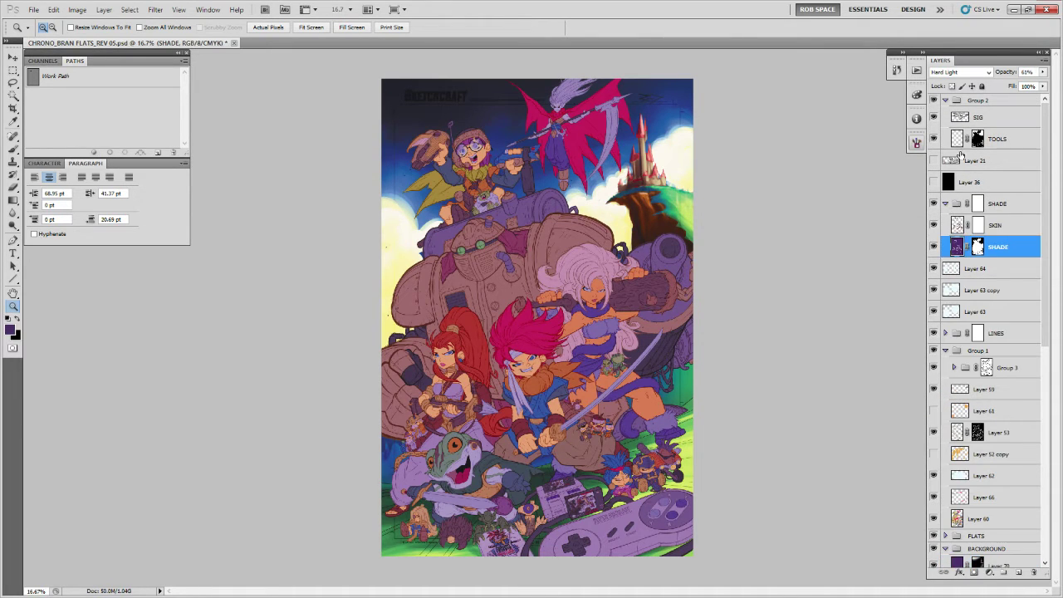
pyautogui.click(963, 73)
pyautogui.click(957, 116)
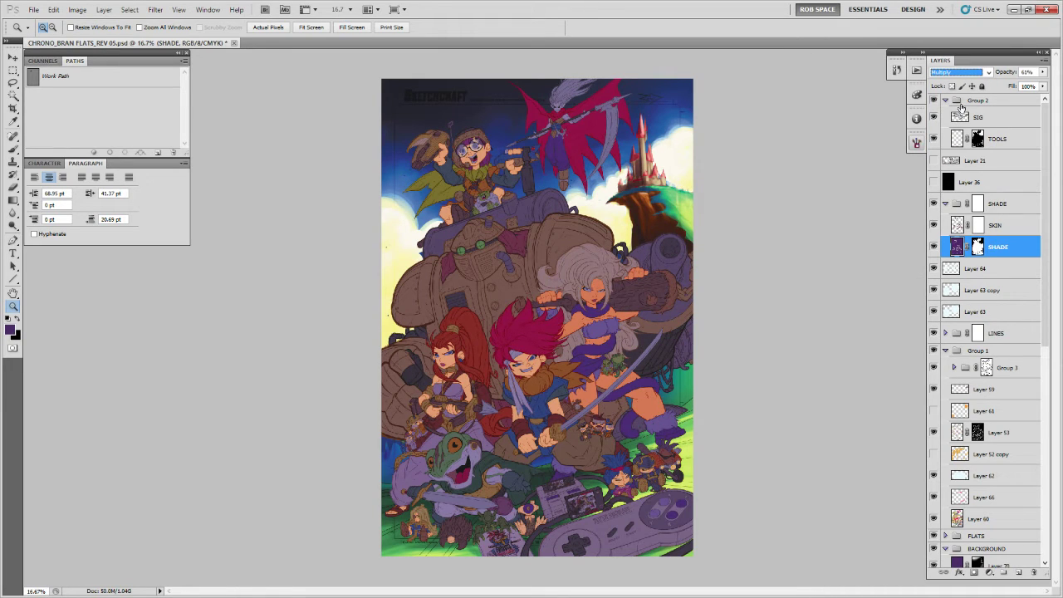
# Try Color Burn blending on the SHADE layer at 34% opacity.
pyautogui.click(973, 73)
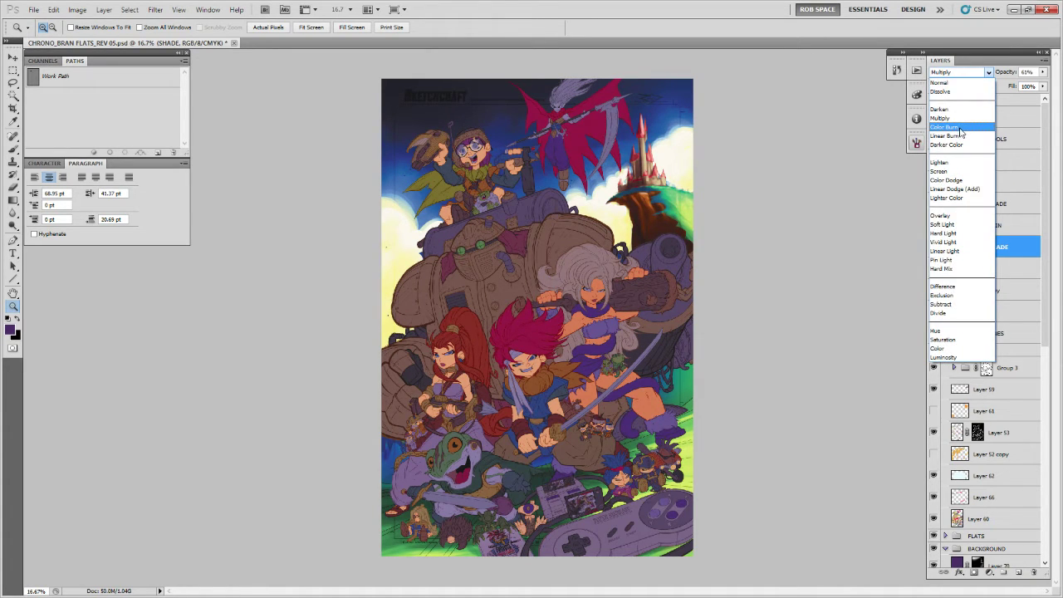
pyautogui.click(960, 128)
pyautogui.click(1042, 73)
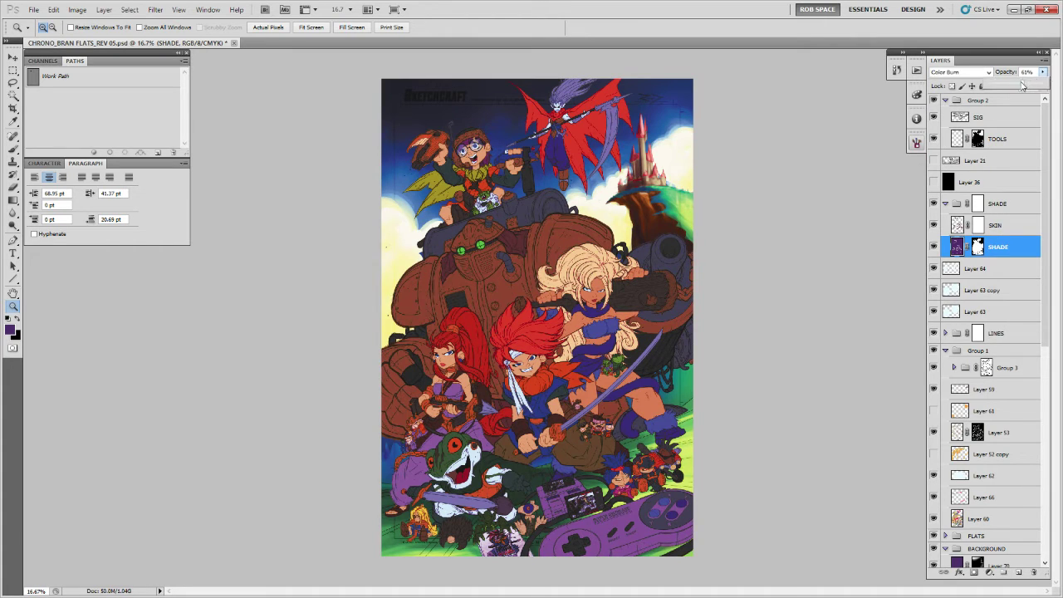
pyautogui.moveTo(1022, 86); pyautogui.dragTo(1010, 86)
# Try Linear Burn blending on the SHADE layer at 39% opacity.
pyautogui.click(972, 73)
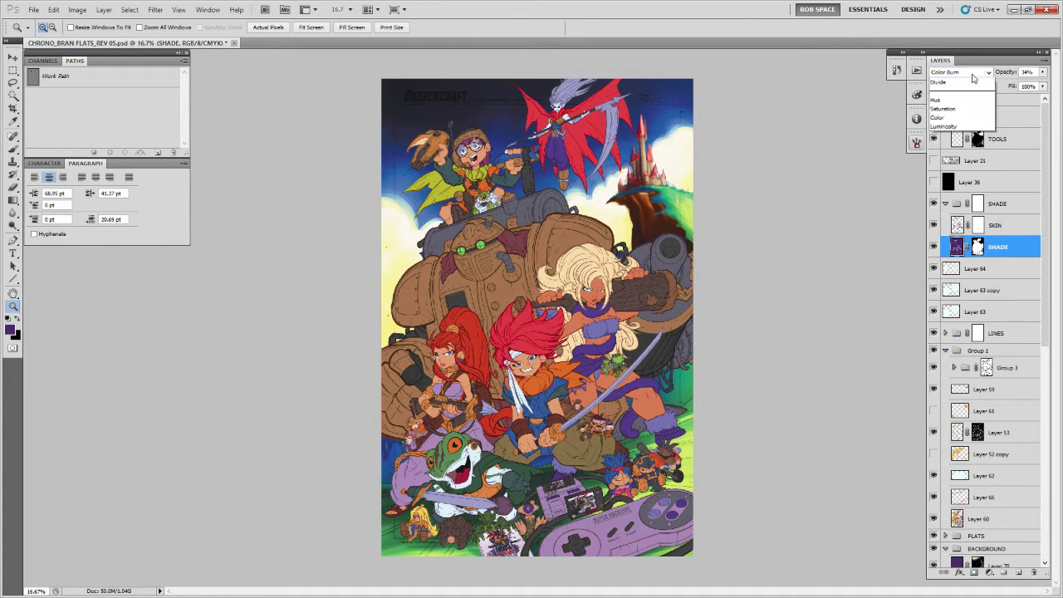
pyautogui.click(959, 136)
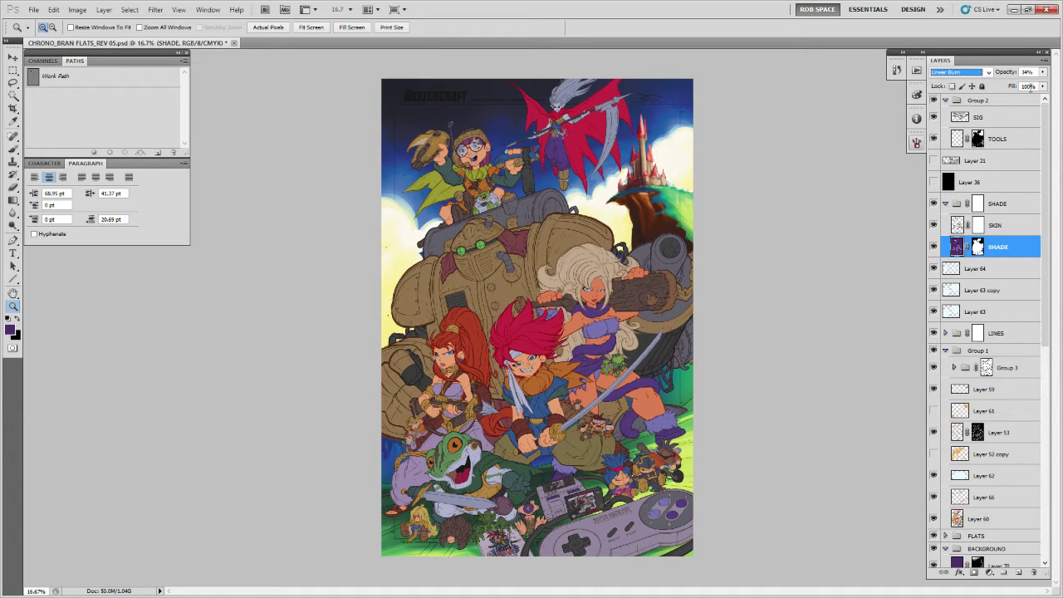
pyautogui.click(1041, 72)
pyautogui.click(1016, 87)
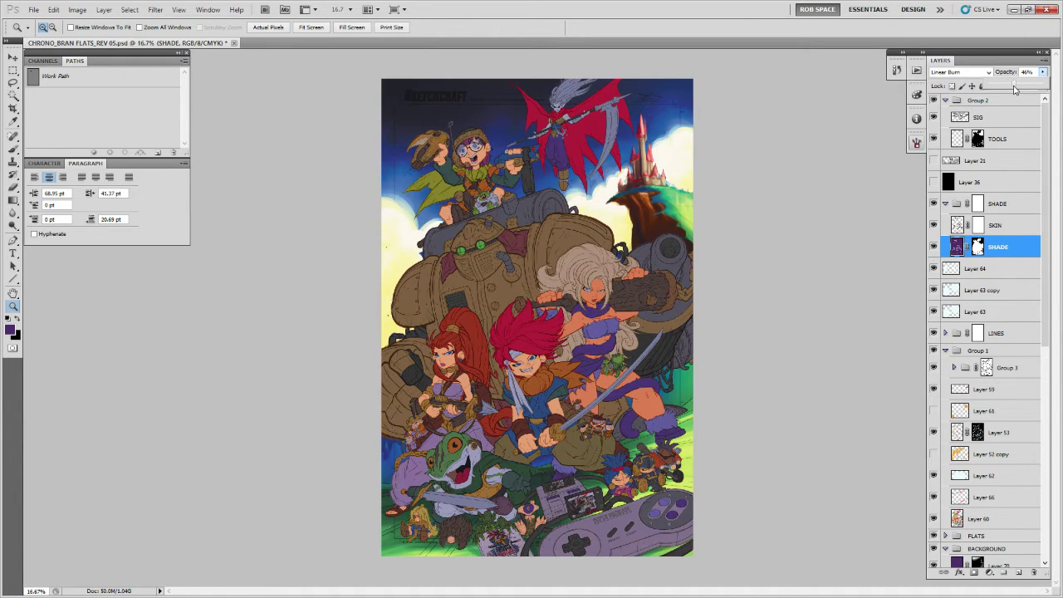
pyautogui.moveTo(1013, 89); pyautogui.dragTo(1011, 89)
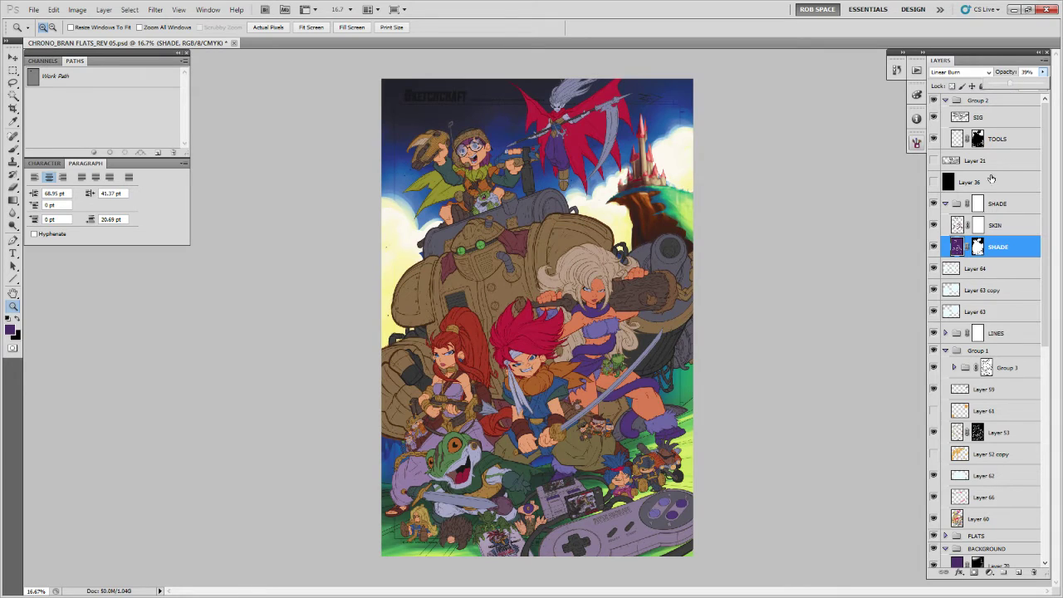
# Paint black on the SHADE group's mask with a 300 px brush to light the robot's fist and the two red-haired characters' faces.
pyautogui.click(977, 203)
pyautogui.press('b')
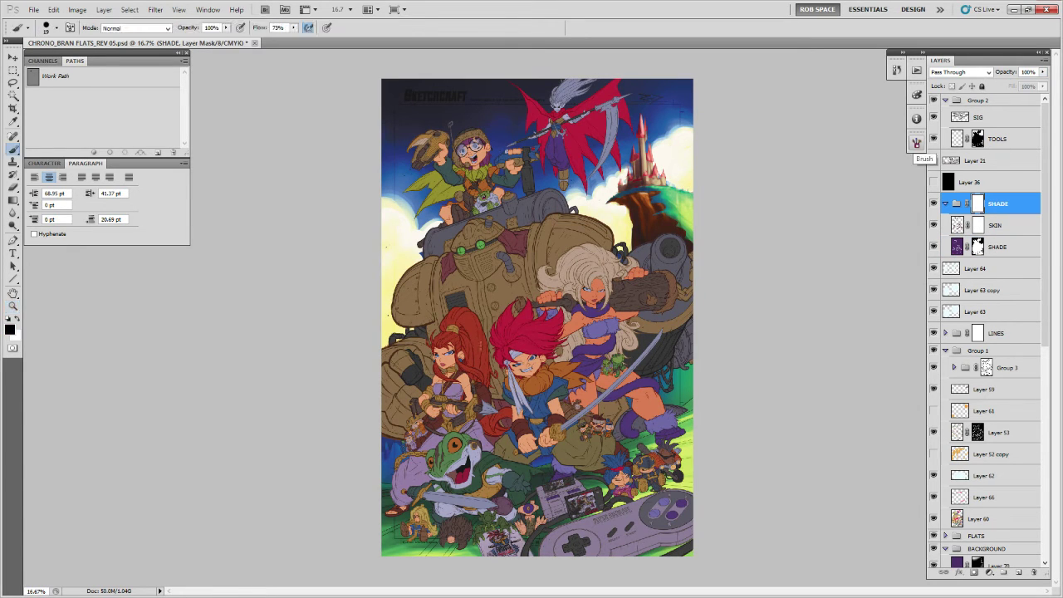
pyautogui.rightClick(486, 344)
pyautogui.doubleClick(533, 470)
pyautogui.press(']')
pyautogui.press(']')
pyautogui.press(']')
pyautogui.press(']')
pyautogui.press(']')
pyautogui.press(']')
pyautogui.press(']')
pyautogui.press(']')
pyautogui.press(']')
pyautogui.press(']')
pyautogui.press(']')
pyautogui.press(']')
pyautogui.moveTo(400, 416); pyautogui.dragTo(397, 418)
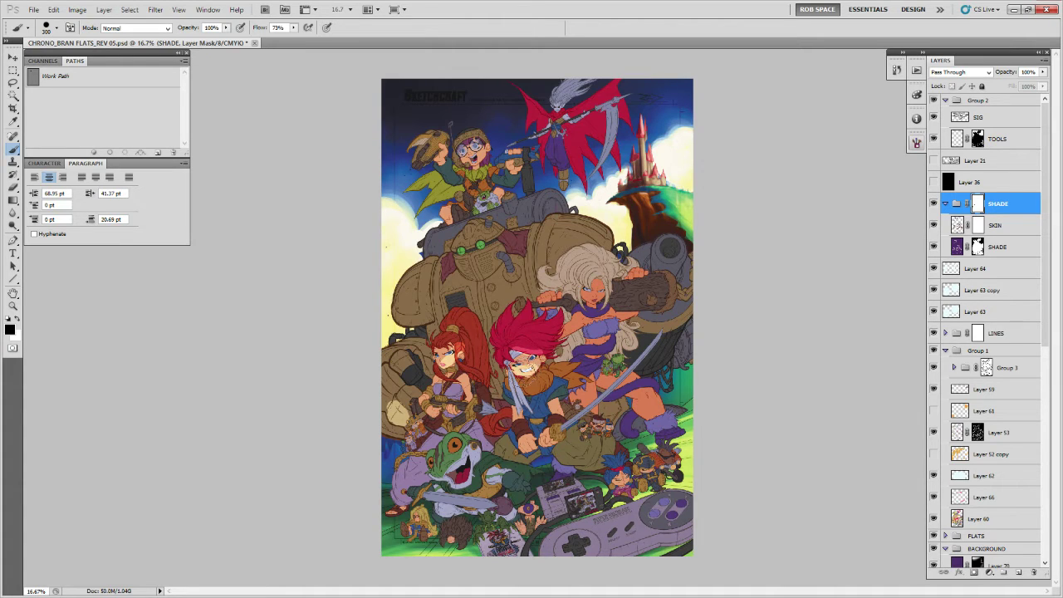
# Extend the black painting on the SHADE group's mask over the red-haired swordsman's torso and arm.
pyautogui.press('x')
pyautogui.press('x')
pyautogui.moveTo(523, 392); pyautogui.dragTo(531, 441)
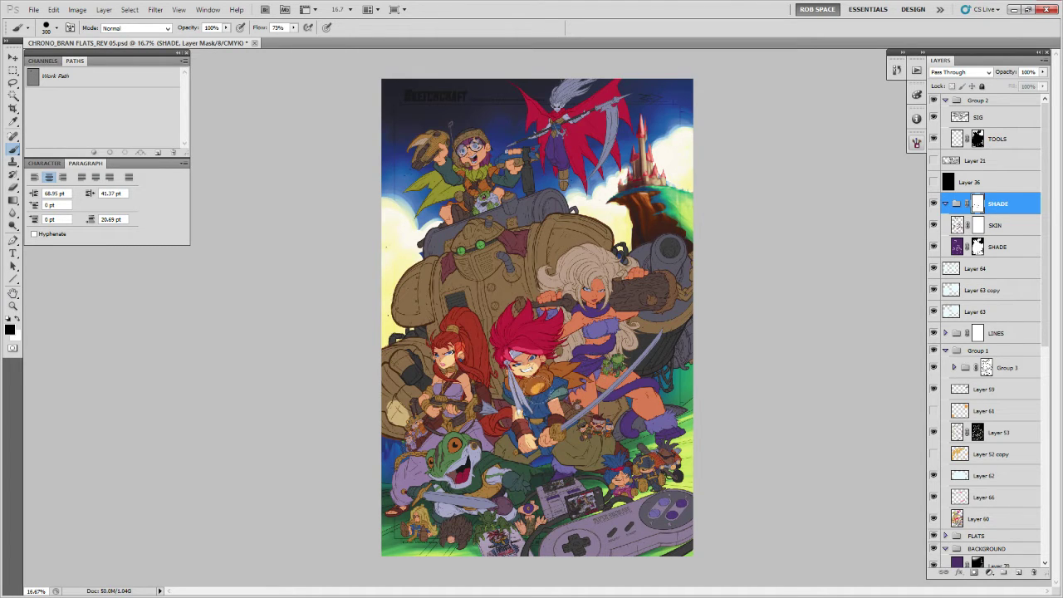
# Compare Color Burn and Multiply blending on the SHADE layer.
pyautogui.click(965, 241)
pyautogui.click(961, 74)
pyautogui.press('Up')
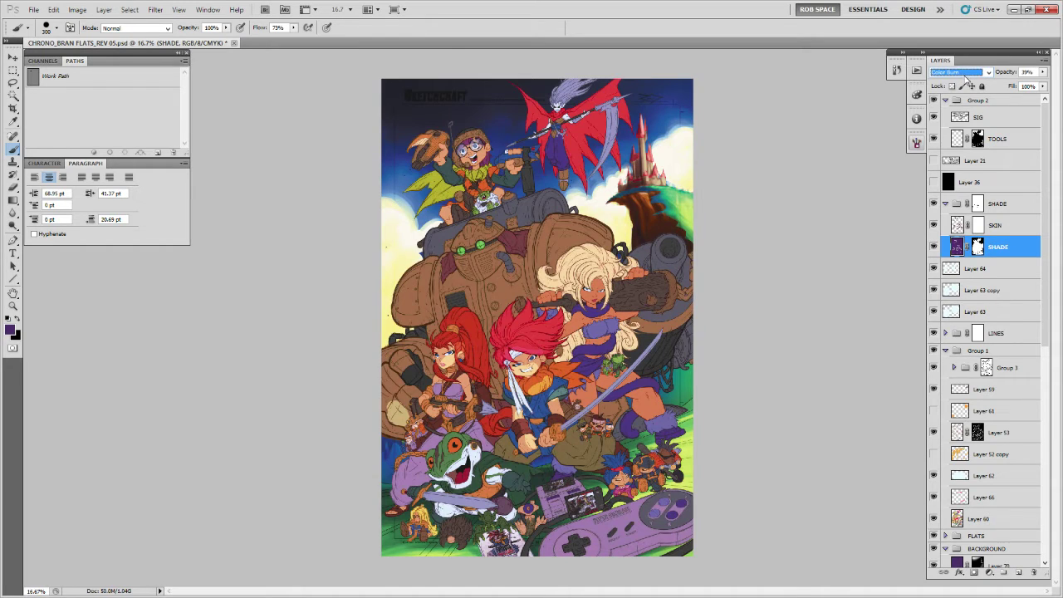
pyautogui.press('Up')
pyautogui.press('Down')
pyautogui.scroll(1, 963, 76)
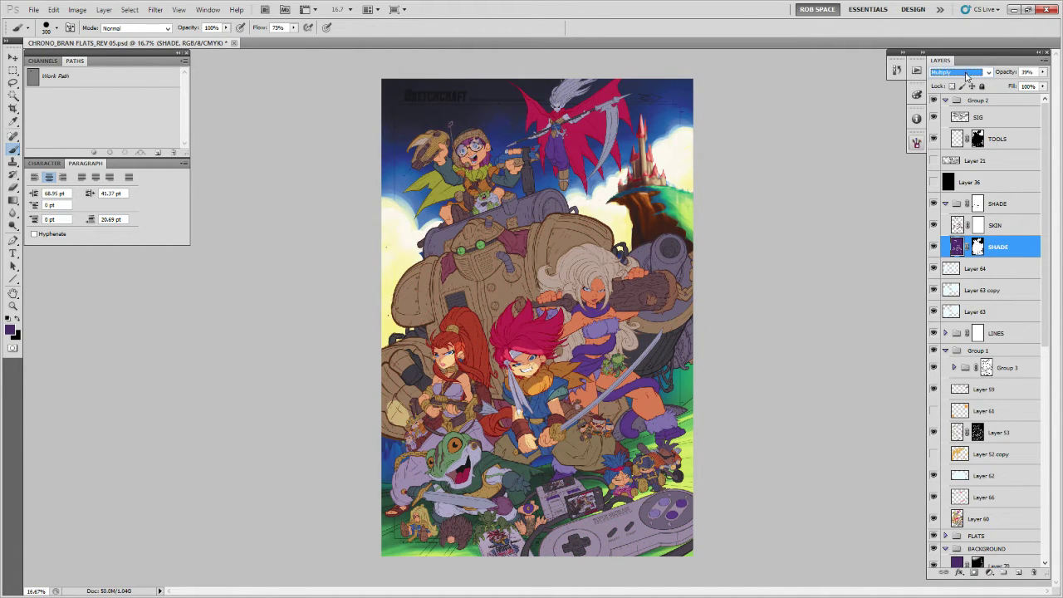
# Set the SHADE layer's blend mode to Hard Light with 58% opacity.
pyautogui.click(965, 75)
pyautogui.click(951, 235)
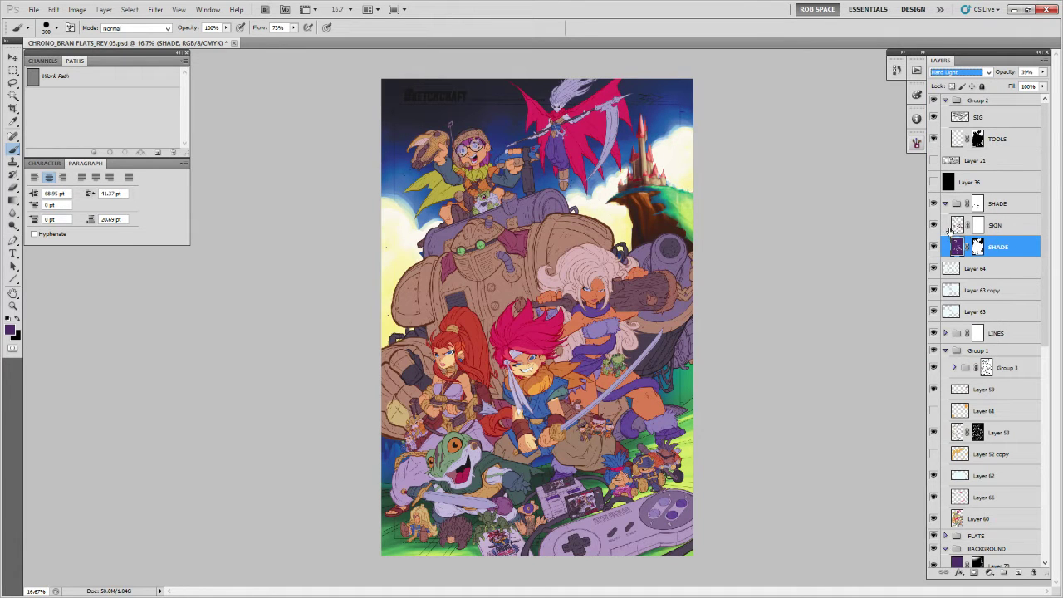
pyautogui.press('Up')
pyautogui.press('Down')
pyautogui.press('Down')
pyautogui.press('Up')
pyautogui.moveTo(1041, 73); pyautogui.dragTo(1023, 86)
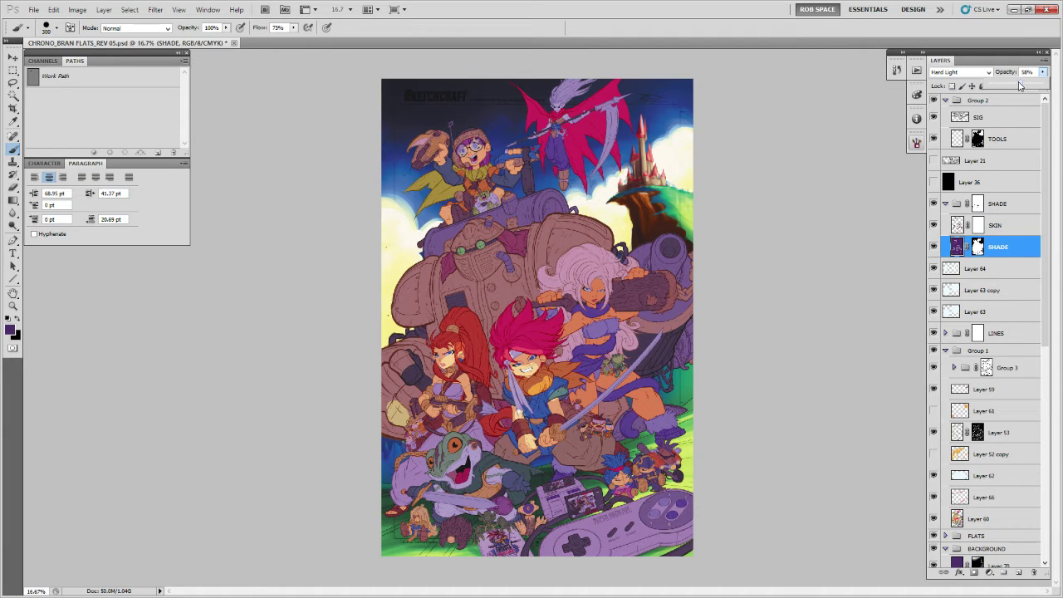
# Duplicate the SHADE layer and set the copy to Multiply at 20% opacity.
pyautogui.hotkey('ctrl', 'j')
pyautogui.click(958, 73)
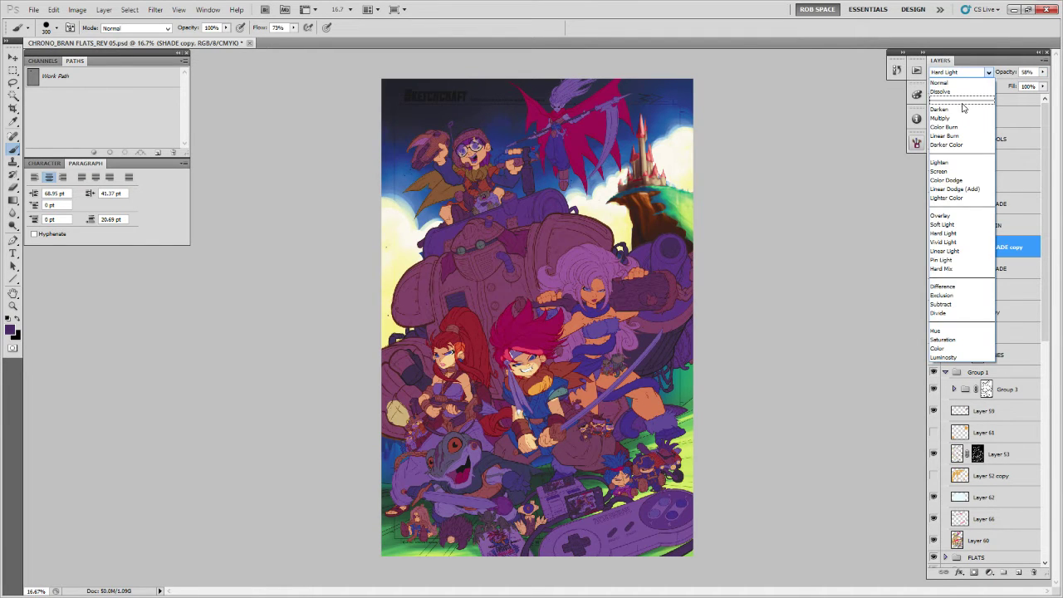
pyautogui.click(959, 117)
pyautogui.click(1041, 72)
pyautogui.moveTo(1023, 86); pyautogui.dragTo(998, 86)
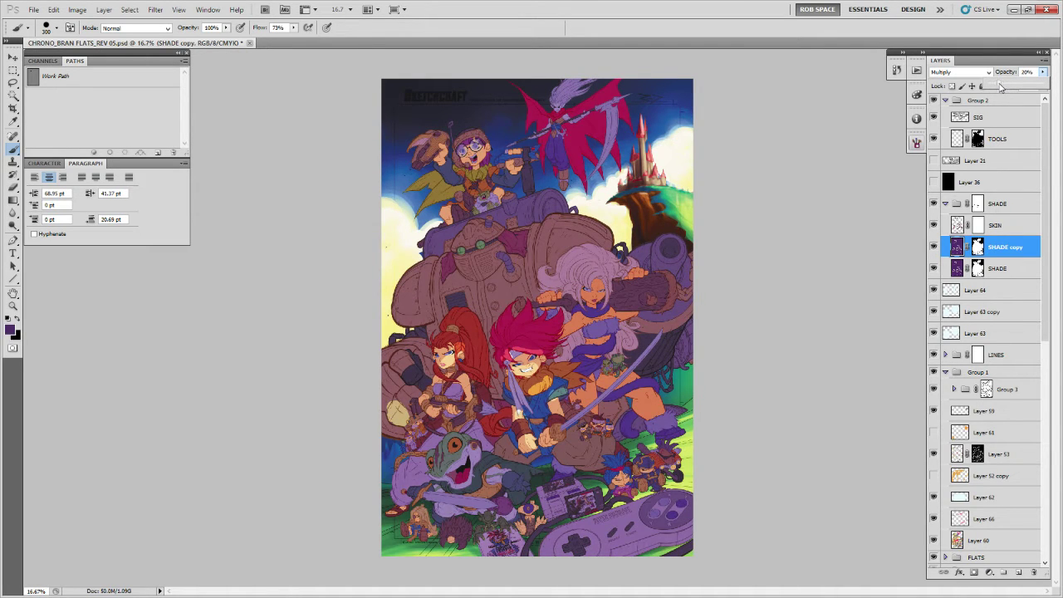
# Set the original SHADE layer's opacity to 50% and try Vivid Light before returning it to Hard Light.
pyautogui.hotkey('alt', '[')
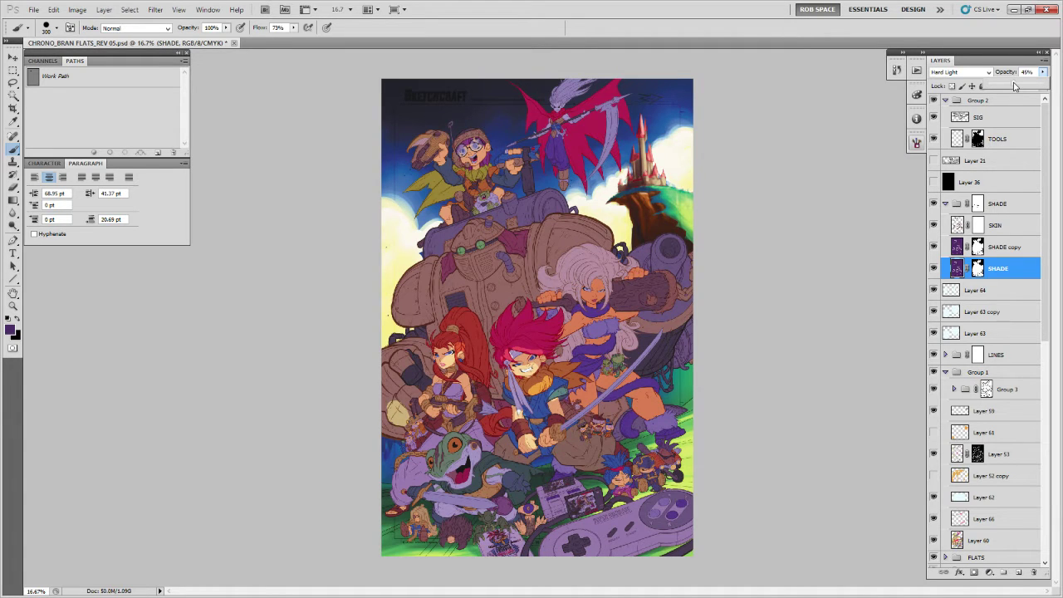
pyautogui.moveTo(1013, 86); pyautogui.dragTo(1020, 86)
pyautogui.click(971, 73)
pyautogui.scroll(-1, 971, 75)
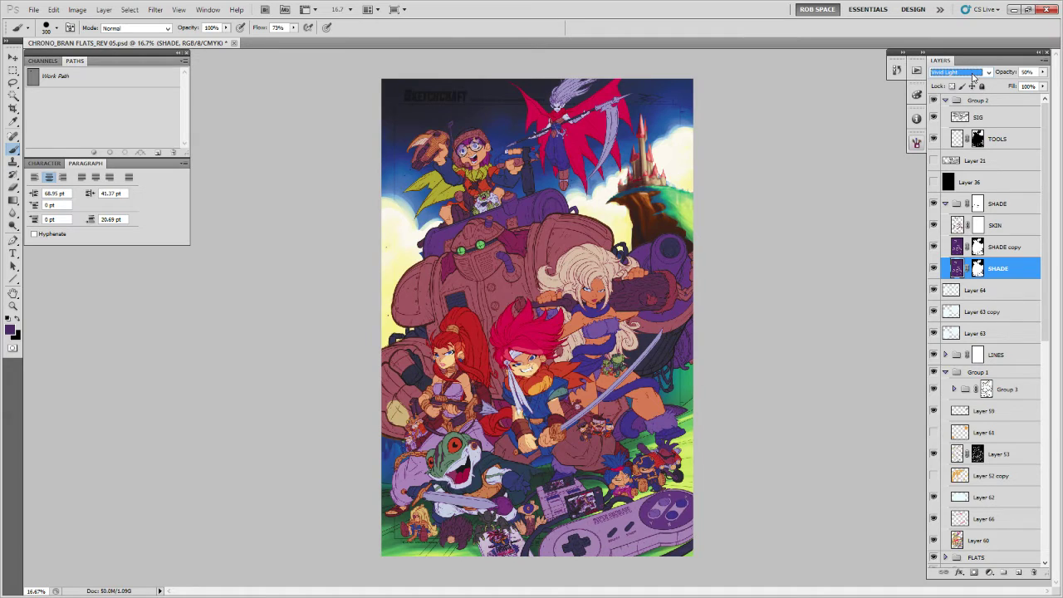
pyautogui.scroll(1, 973, 76)
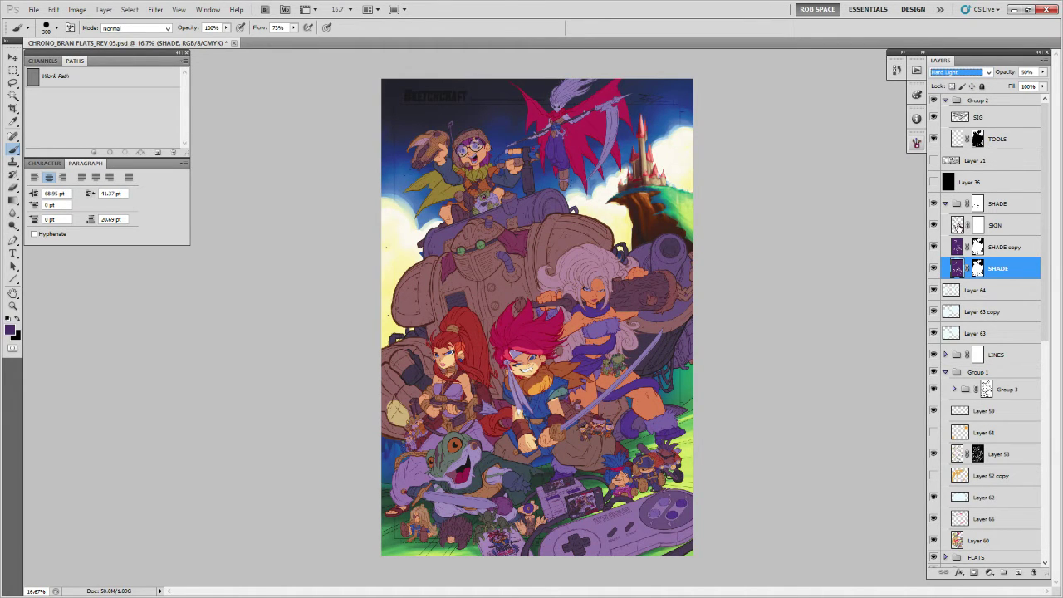
# Raise the SKIN layer's opacity to 43%.
pyautogui.click(956, 228)
pyautogui.click(1042, 75)
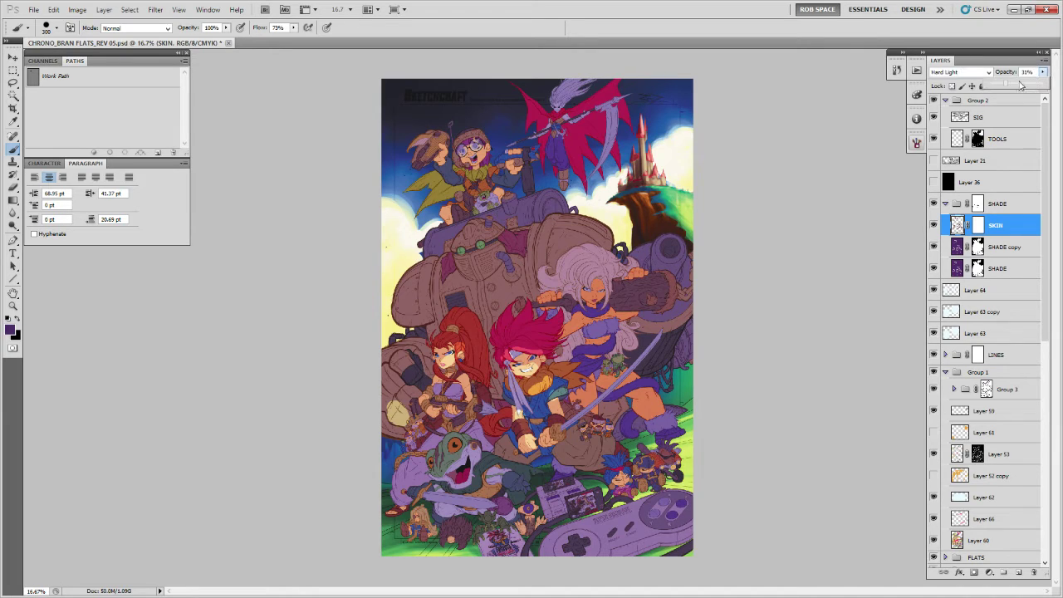
pyautogui.click(1018, 87)
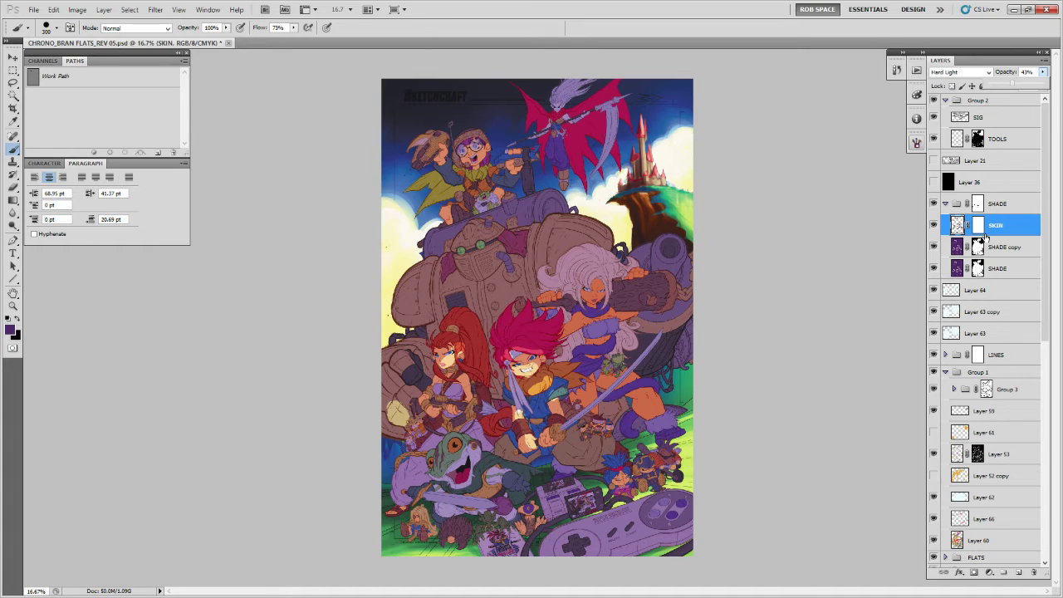
# Paint black on the SHADE group's mask to light the white-haired woman's face, torso and legs and her club.
pyautogui.click(977, 201)
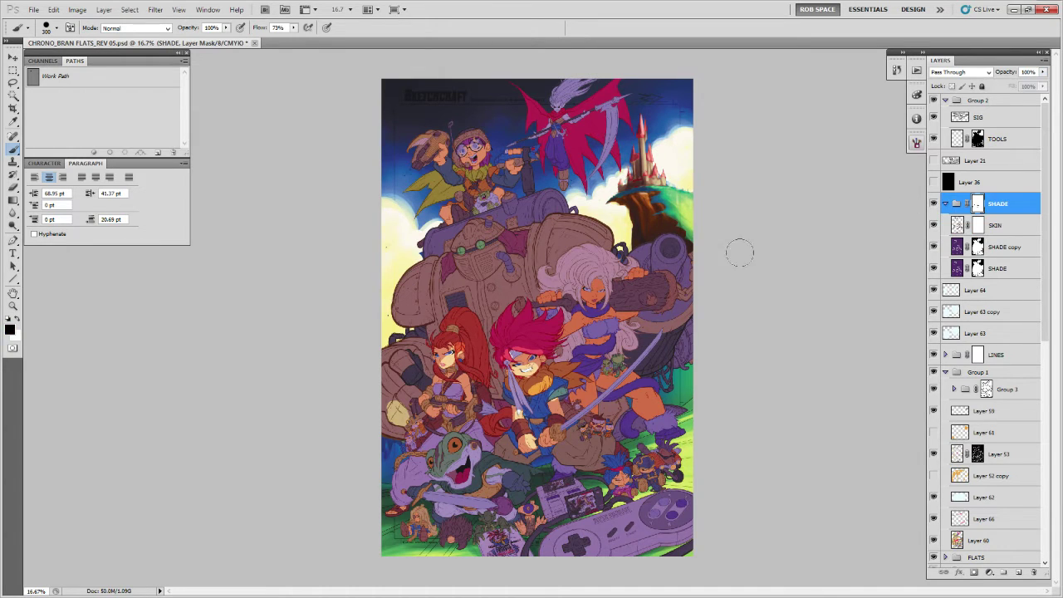
pyautogui.moveTo(585, 300)
pyautogui.mouseDown()
pyautogui.moveTo(596, 299)
pyautogui.moveTo(589, 275)
pyautogui.moveTo(578, 293)
pyautogui.moveTo(606, 307)
pyautogui.moveTo(616, 276)
pyautogui.moveTo(586, 274)
pyautogui.moveTo(581, 295)
pyautogui.moveTo(549, 304)
pyautogui.moveTo(633, 289)
pyautogui.moveTo(600, 295)
pyautogui.moveTo(612, 299)
pyautogui.moveTo(571, 334)
pyautogui.moveTo(598, 319)
pyautogui.moveTo(599, 339)
pyautogui.moveTo(631, 303)
pyautogui.moveTo(566, 282)
pyautogui.moveTo(574, 276)
pyautogui.moveTo(601, 267)
pyautogui.moveTo(639, 286)
pyautogui.moveTo(627, 303)
pyautogui.moveTo(668, 295)
pyautogui.moveTo(644, 308)
pyautogui.mouseUp()
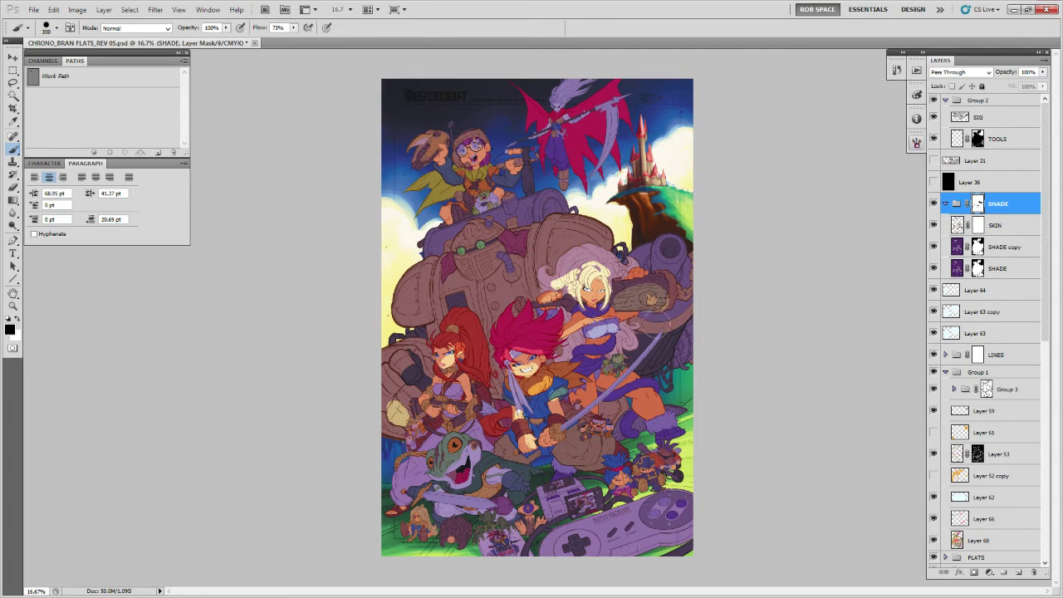
pyautogui.moveTo(597, 353)
pyautogui.mouseDown()
pyautogui.moveTo(635, 366)
pyautogui.moveTo(660, 403)
pyautogui.moveTo(651, 419)
pyautogui.moveTo(688, 397)
pyautogui.mouseUp()
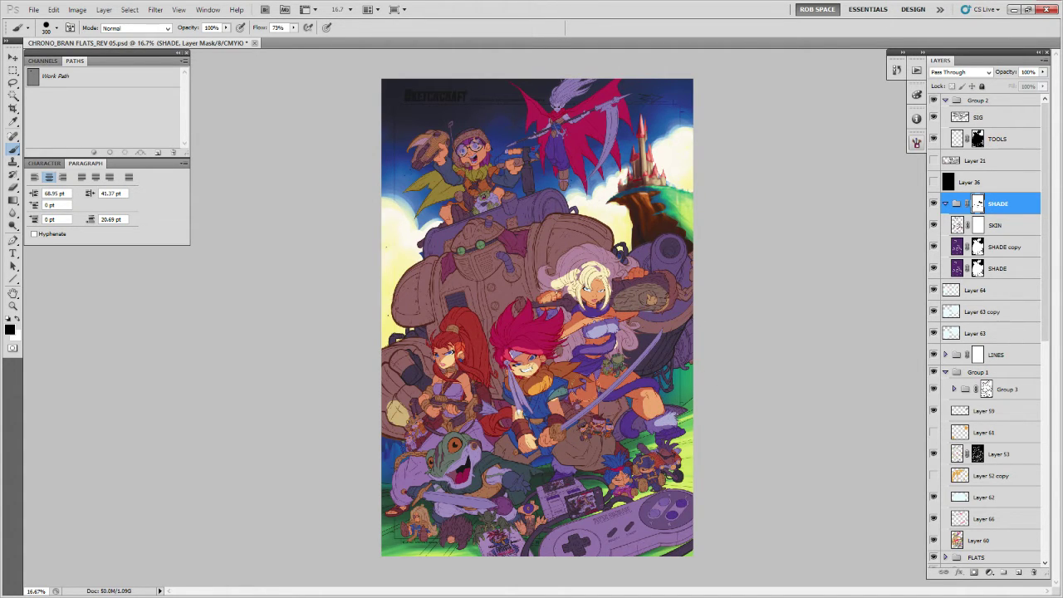
# Toggle the SHADE copy layer's visibility to compare the shading with and without it.
pyautogui.click(933, 247)
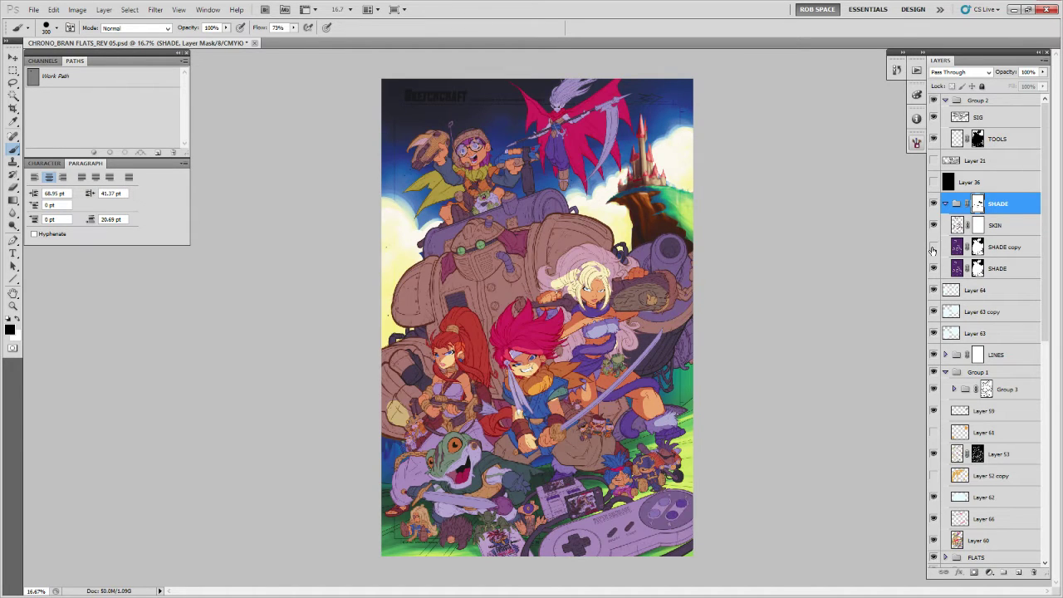
pyautogui.click(933, 248)
pyautogui.click(933, 247)
pyautogui.click(933, 248)
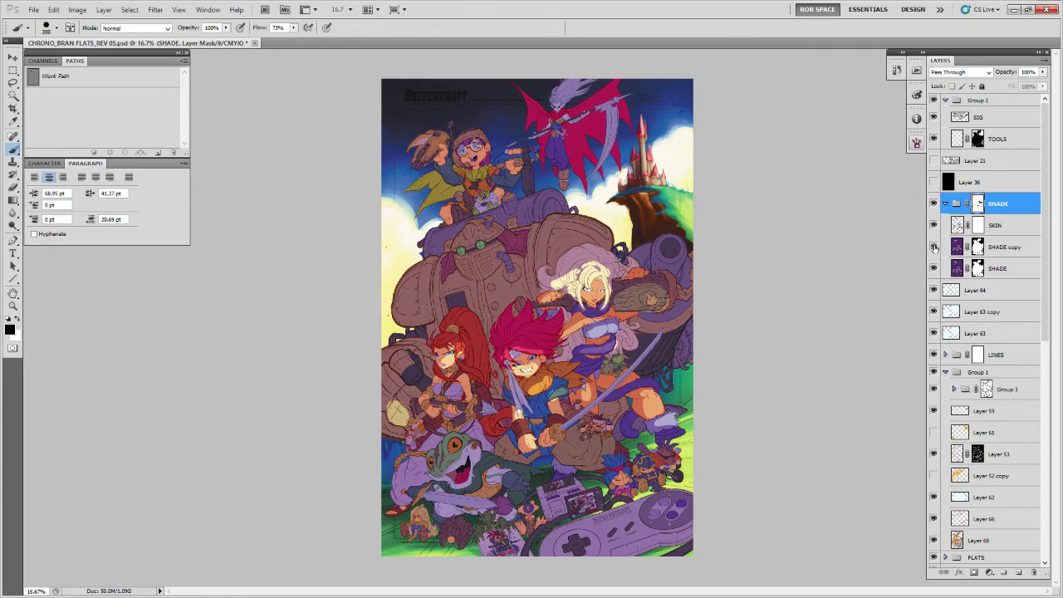
# Change the SHADE copy layer's blend mode to Color Burn.
pyautogui.click(950, 246)
pyautogui.click(955, 75)
pyautogui.click(955, 84)
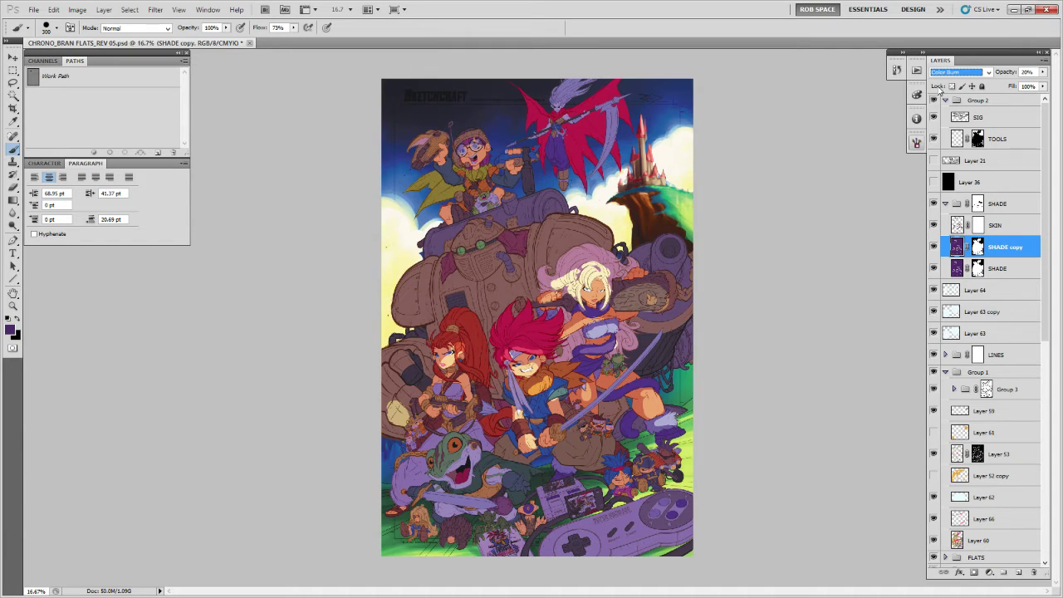
# Toggle the SHADE layer's visibility to check its effect and lower its opacity to 43%.
pyautogui.press('Up')
pyautogui.click(933, 268)
pyautogui.click(934, 268)
pyautogui.click(996, 268)
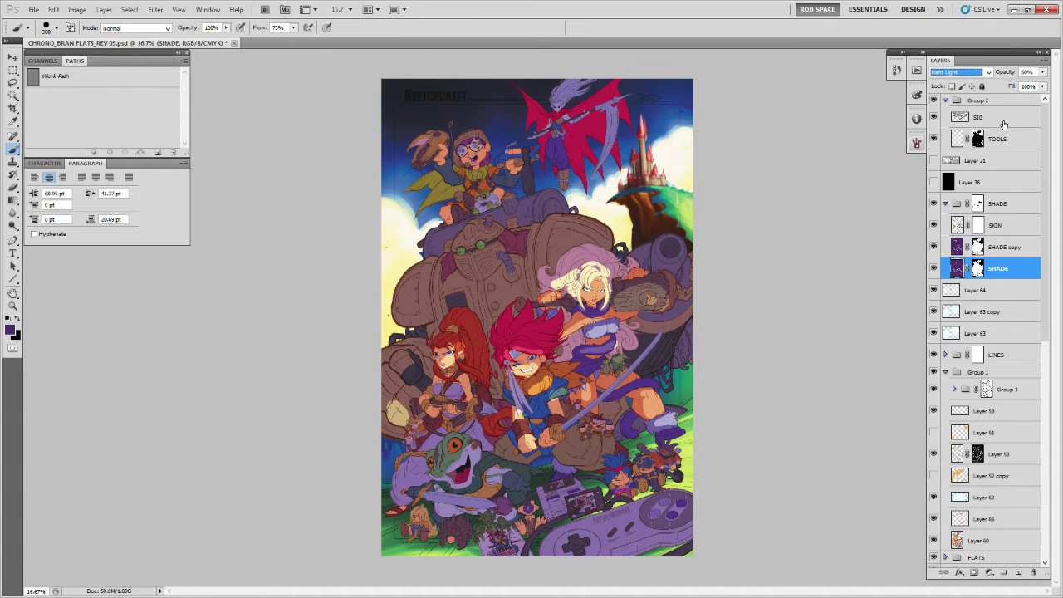
pyautogui.click(1042, 72)
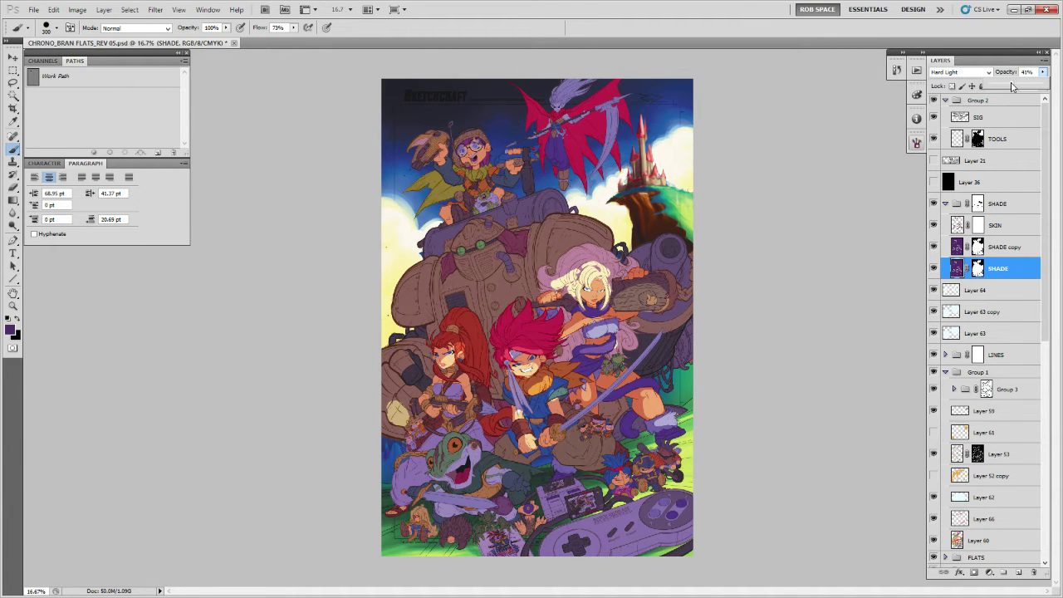
pyautogui.moveTo(1014, 86); pyautogui.dragTo(1014, 87)
# Try Vivid Light on the SKIN layer, lower its opacity to 35% and set its blend mode to Hard Light.
pyautogui.click(957, 228)
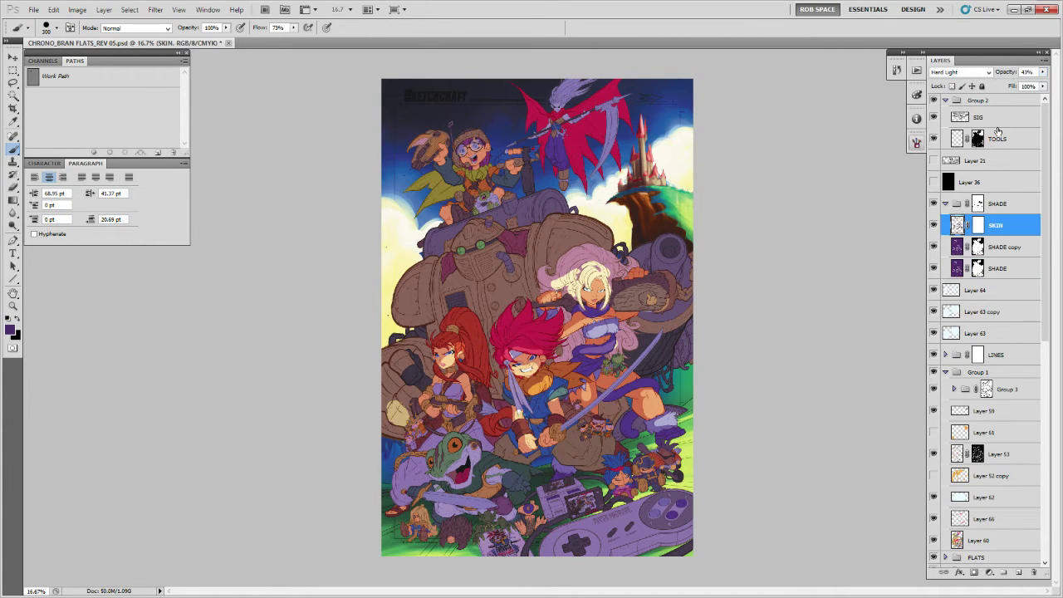
pyautogui.click(975, 74)
pyautogui.click(975, 73)
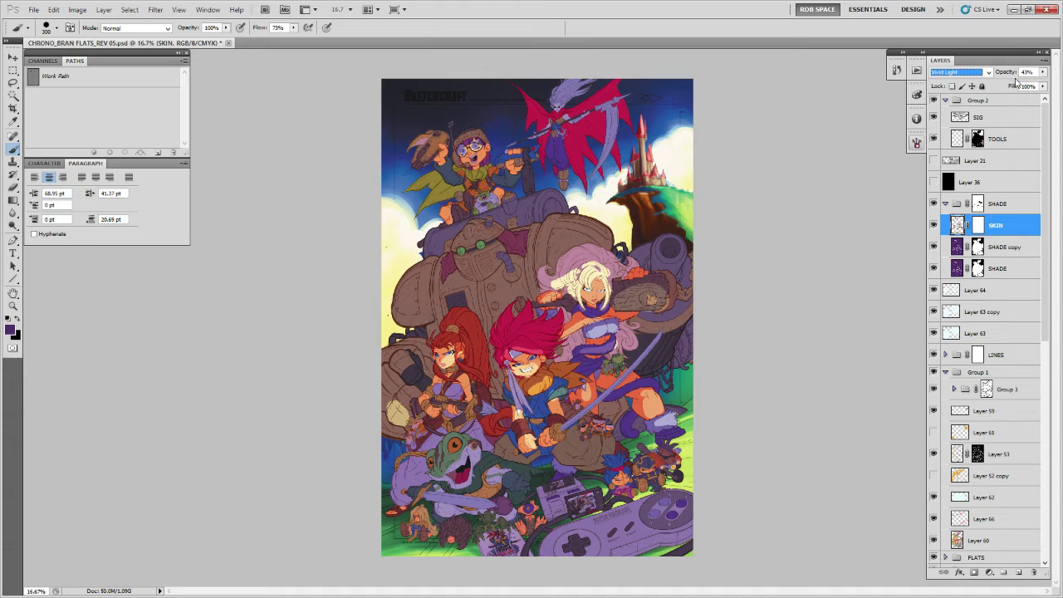
pyautogui.click(1041, 72)
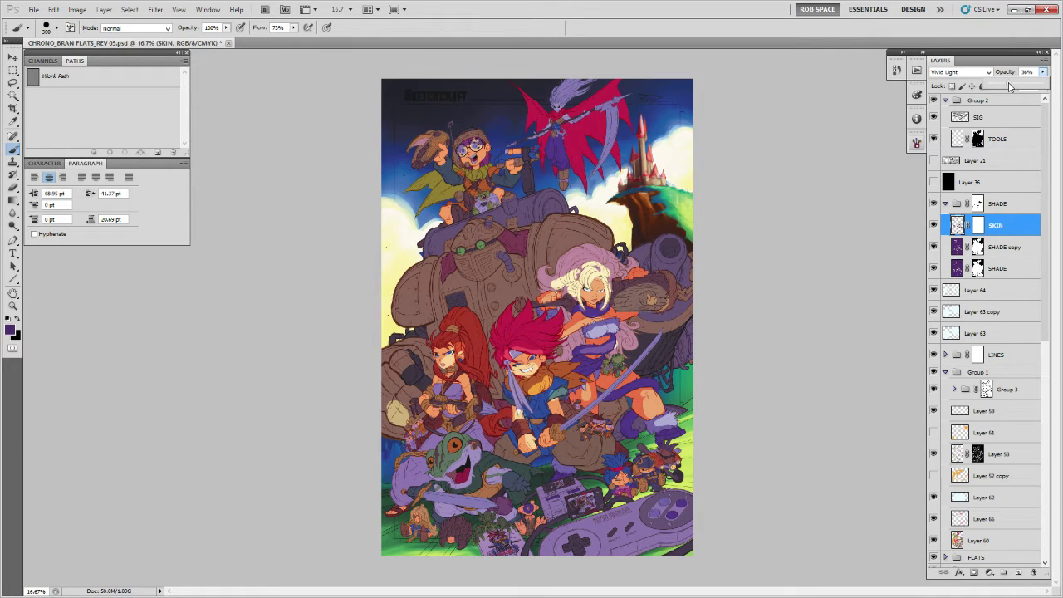
pyautogui.click(963, 73)
pyautogui.scroll(1, 960, 74)
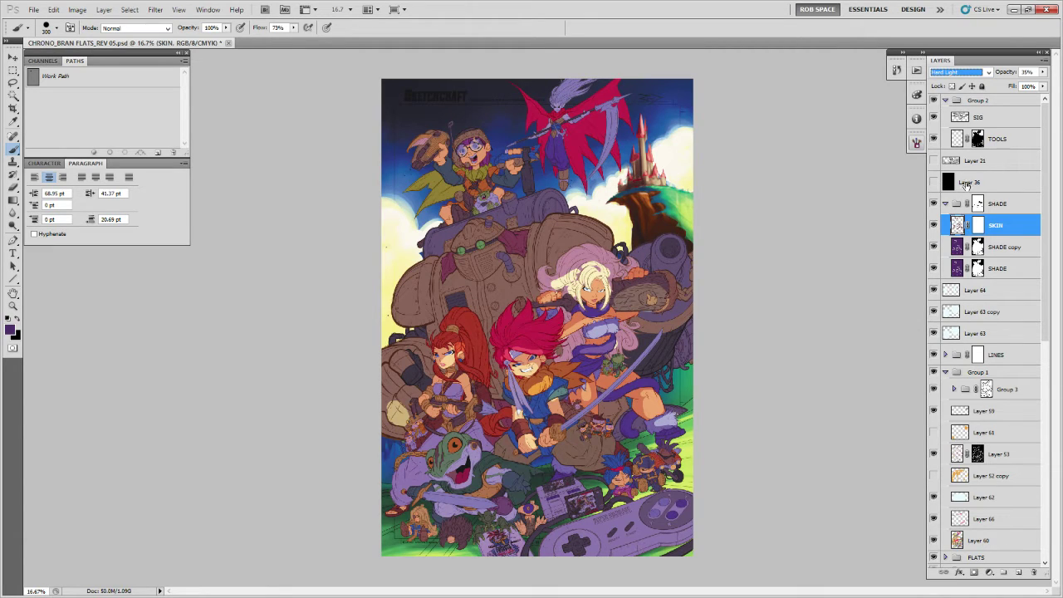
# Paint black on the SHADE group's mask to light the frog, the game controller, the club-wielding woman's hair and the robot.
pyautogui.click(978, 202)
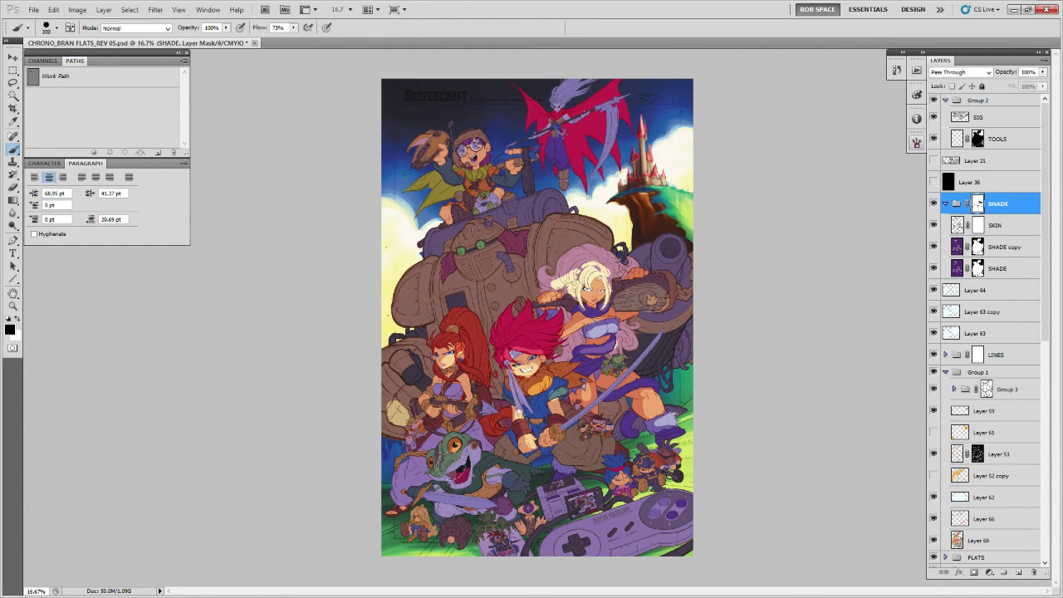
pyautogui.moveTo(449, 468)
pyautogui.mouseDown()
pyautogui.moveTo(470, 475)
pyautogui.moveTo(467, 502)
pyautogui.moveTo(440, 501)
pyautogui.mouseUp()
pyautogui.moveTo(466, 539)
pyautogui.mouseDown()
pyautogui.moveTo(430, 523)
pyautogui.moveTo(422, 533)
pyautogui.moveTo(434, 526)
pyautogui.mouseUp()
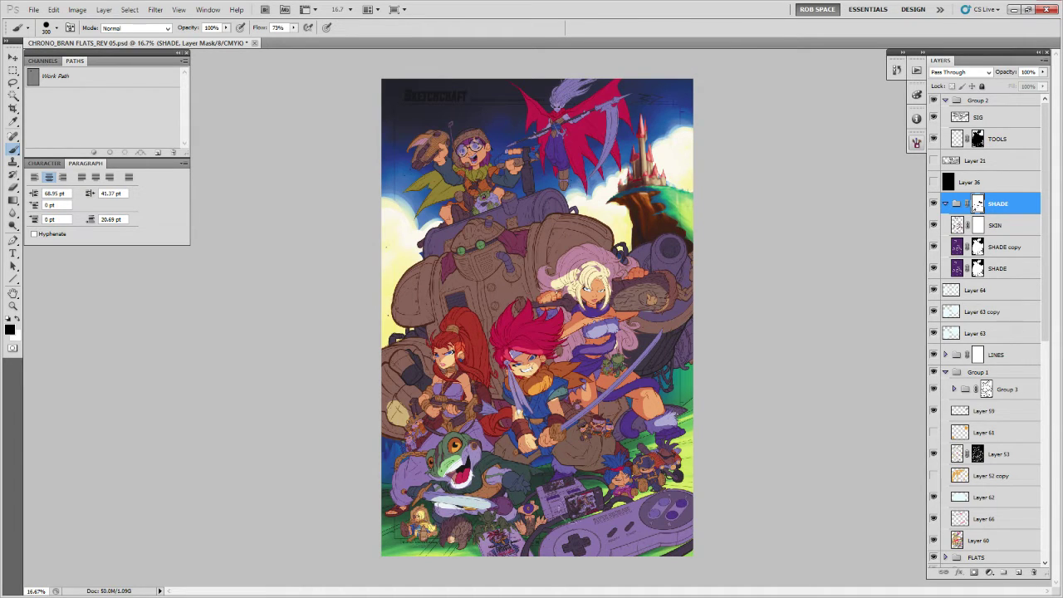
pyautogui.moveTo(601, 544)
pyautogui.mouseDown()
pyautogui.moveTo(673, 498)
pyautogui.moveTo(656, 539)
pyautogui.moveTo(644, 519)
pyautogui.moveTo(666, 546)
pyautogui.moveTo(578, 508)
pyautogui.moveTo(629, 492)
pyautogui.moveTo(595, 457)
pyautogui.moveTo(655, 428)
pyautogui.moveTo(680, 336)
pyautogui.moveTo(697, 326)
pyautogui.moveTo(670, 328)
pyautogui.moveTo(689, 263)
pyautogui.moveTo(589, 224)
pyautogui.moveTo(606, 234)
pyautogui.moveTo(555, 231)
pyautogui.moveTo(621, 253)
pyautogui.moveTo(538, 293)
pyautogui.moveTo(544, 272)
pyautogui.moveTo(510, 286)
pyautogui.moveTo(485, 249)
pyautogui.moveTo(488, 330)
pyautogui.mouseUp()
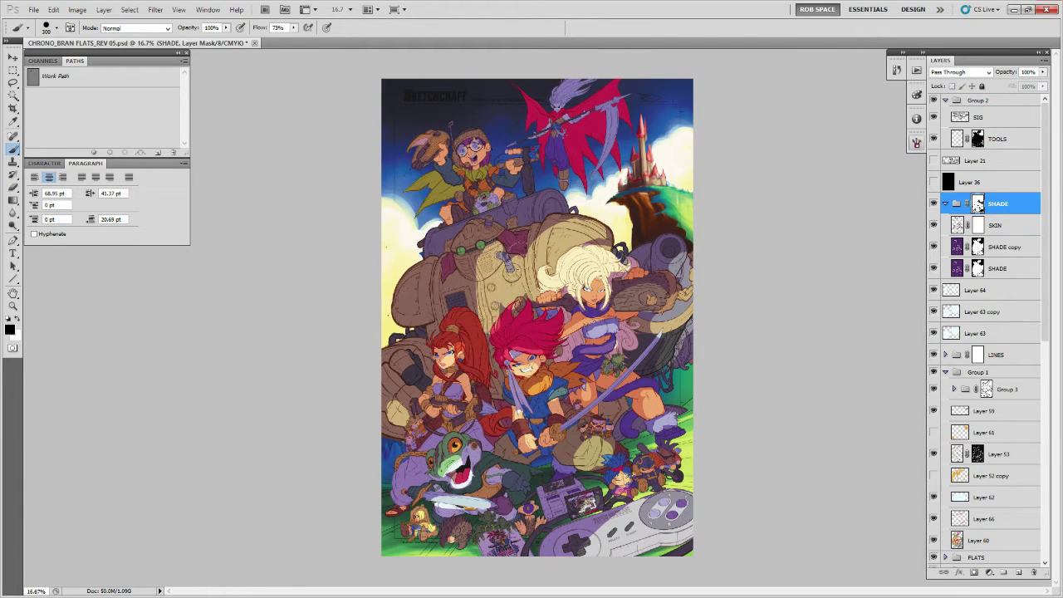
pyautogui.moveTo(518, 250); pyautogui.dragTo(497, 229)
pyautogui.click(552, 206)
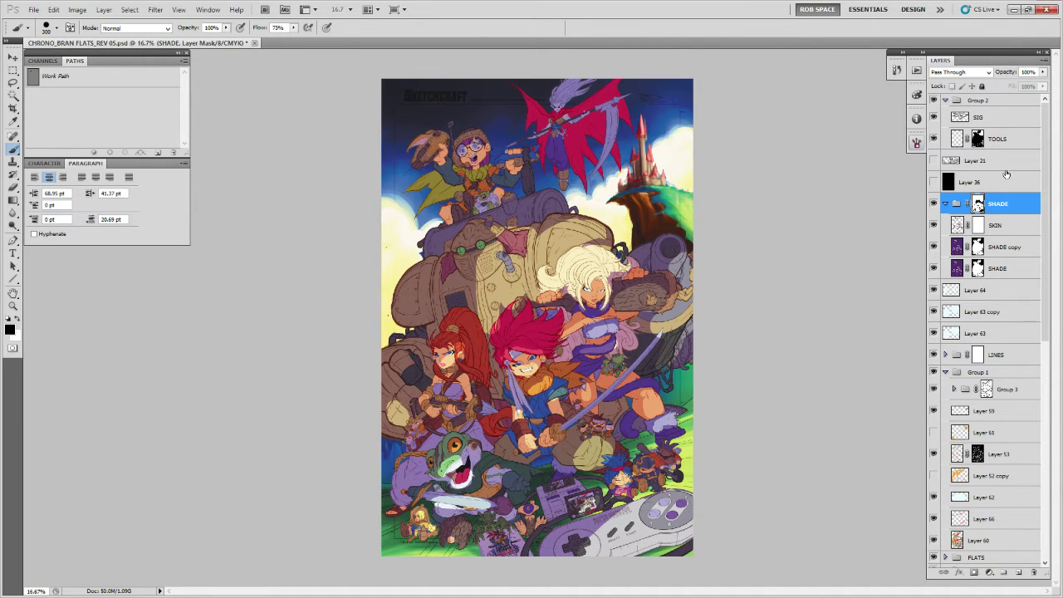
# Clear all painting from the SHADE group's mask by filling it with white.
pyautogui.hotkey('ctrl', 'BackSpace')
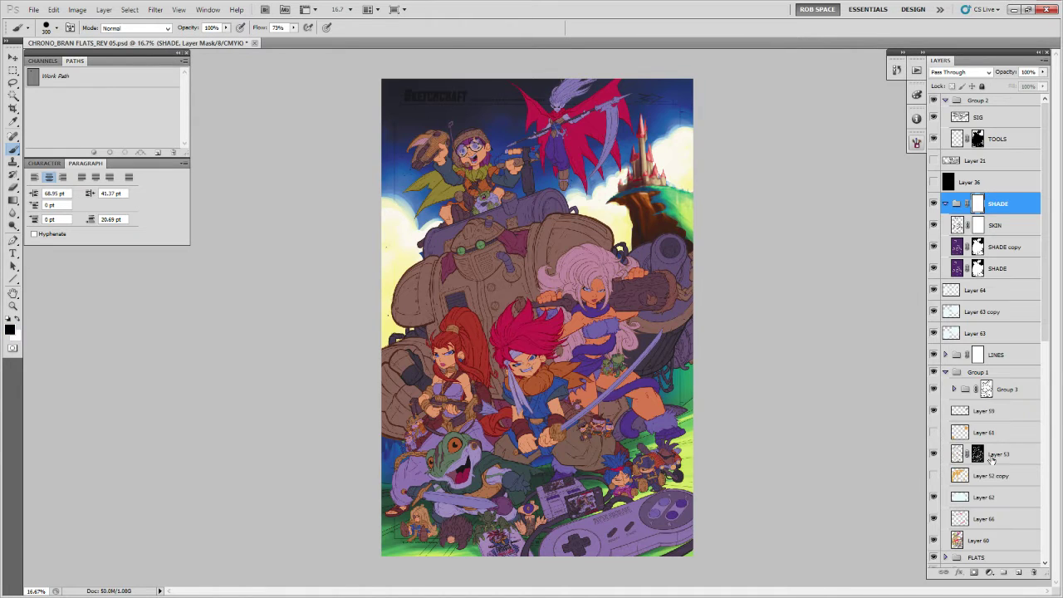
# Add two new layers above Layer 85 in the BACKGROUND group.
pyautogui.moveTo(1044, 329); pyautogui.dragTo(1046, 514)
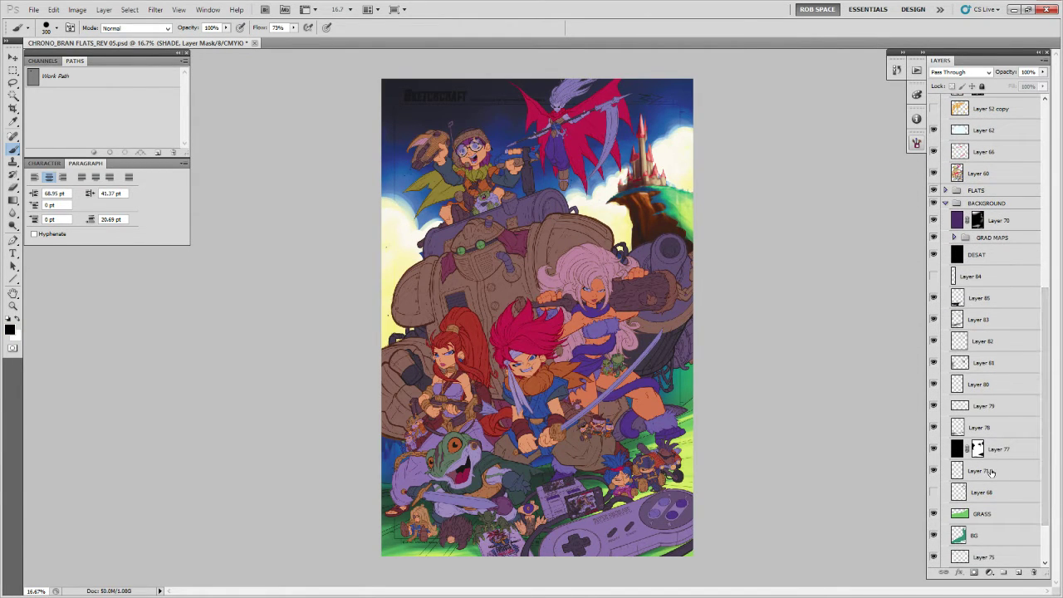
pyautogui.click(990, 472)
pyautogui.click(996, 304)
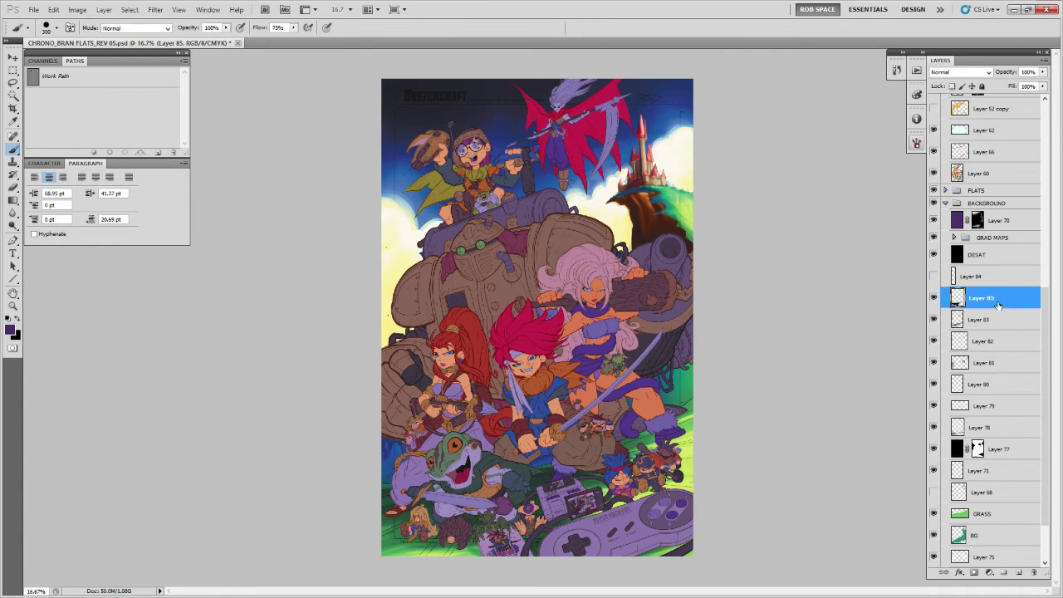
pyautogui.click(1017, 572)
pyautogui.keyDown('shift'); pyautogui.click(988, 448); pyautogui.keyUp('shift')
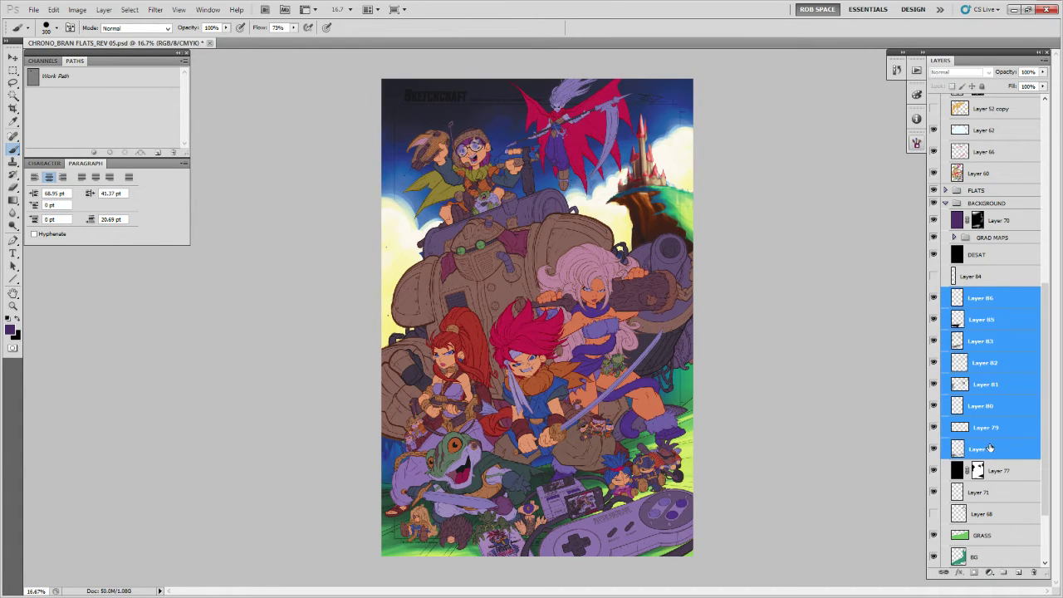
pyautogui.scroll(1, 988, 448)
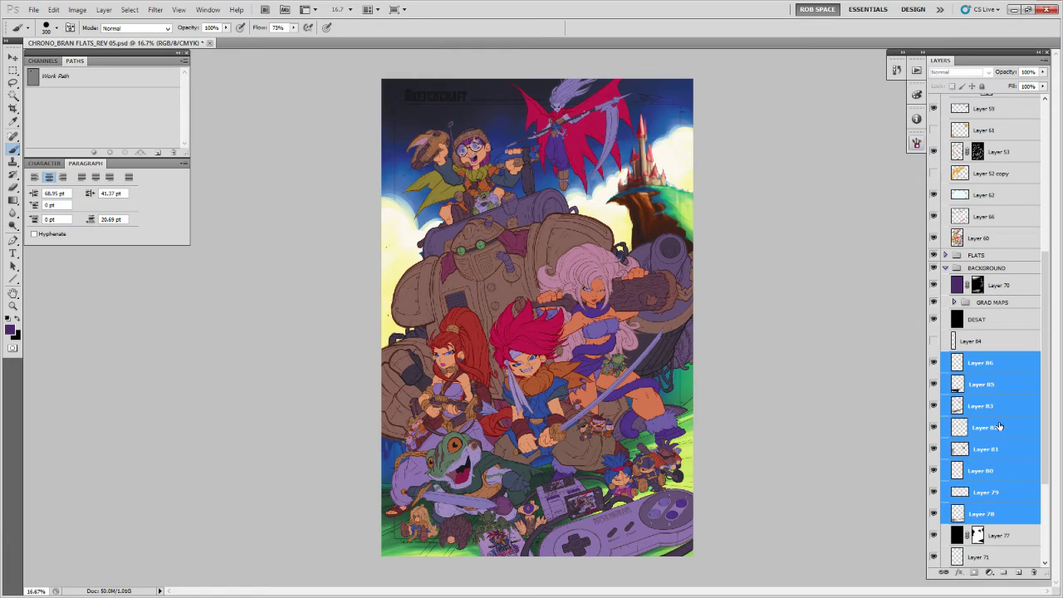
pyautogui.click(1006, 364)
pyautogui.scroll(-3, 1029, 366)
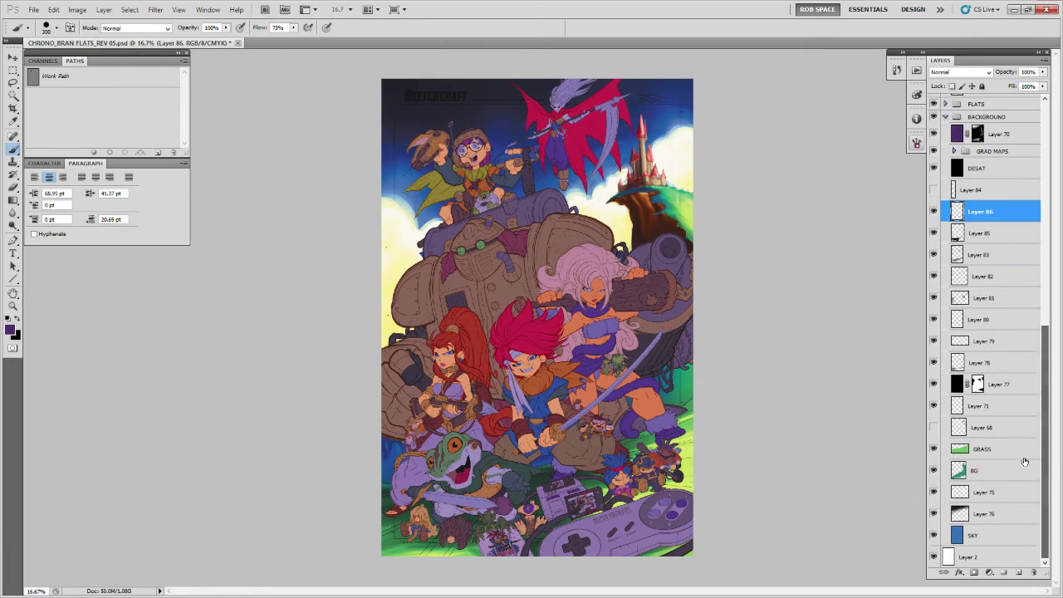
pyautogui.click(1017, 571)
# Reduce the brush to 70 px and try white strokes on the clouds beside the castle on the new layer.
pyautogui.hotkey('ctrl', 'space')
pyautogui.keyDown('ctrl'); pyautogui.click(684, 142); pyautogui.keyUp('ctrl')
pyautogui.moveTo(684, 143)
pyautogui.mouseDown()
pyautogui.moveTo(710, 258)
pyautogui.moveTo(710, 236)
pyautogui.mouseUp()
pyautogui.press('[')
pyautogui.press('[')
pyautogui.press('[')
pyautogui.press('[')
pyautogui.press('[')
pyautogui.press('[')
pyautogui.press('[')
pyautogui.press('[')
pyautogui.press('[')
pyautogui.hotkey('ctrl', 'z')
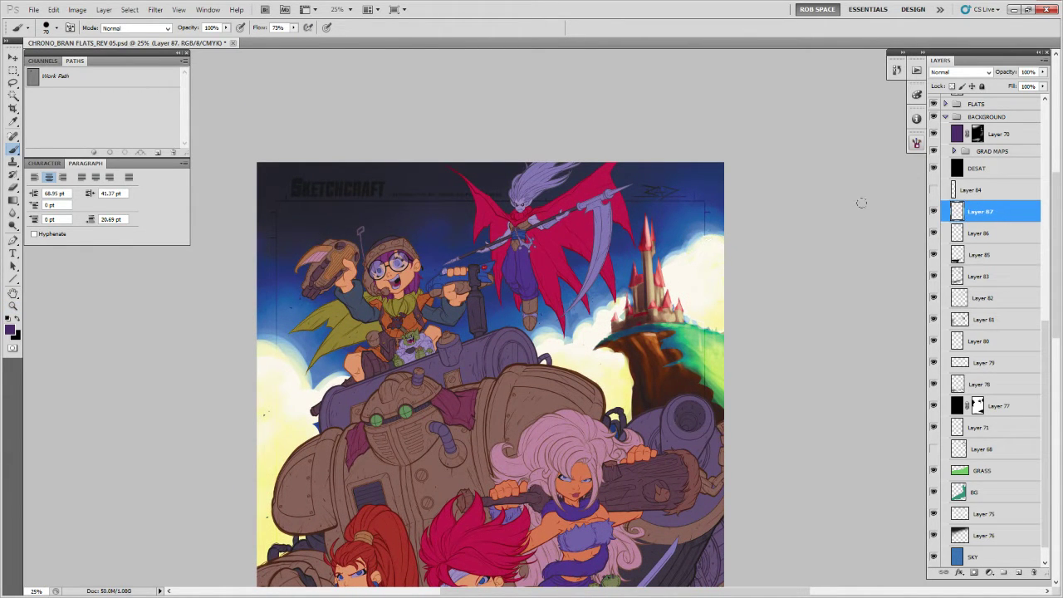
pyautogui.press('d')
pyautogui.press('x')
pyautogui.moveTo(690, 248)
pyautogui.mouseDown()
pyautogui.moveTo(714, 233)
pyautogui.moveTo(757, 258)
pyautogui.mouseUp()
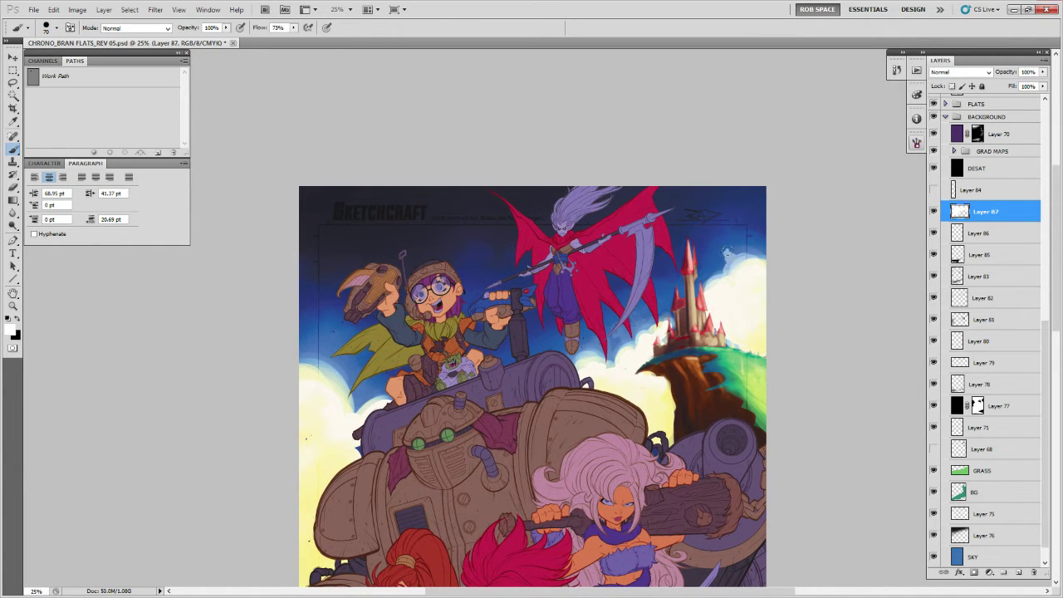
pyautogui.press('e')
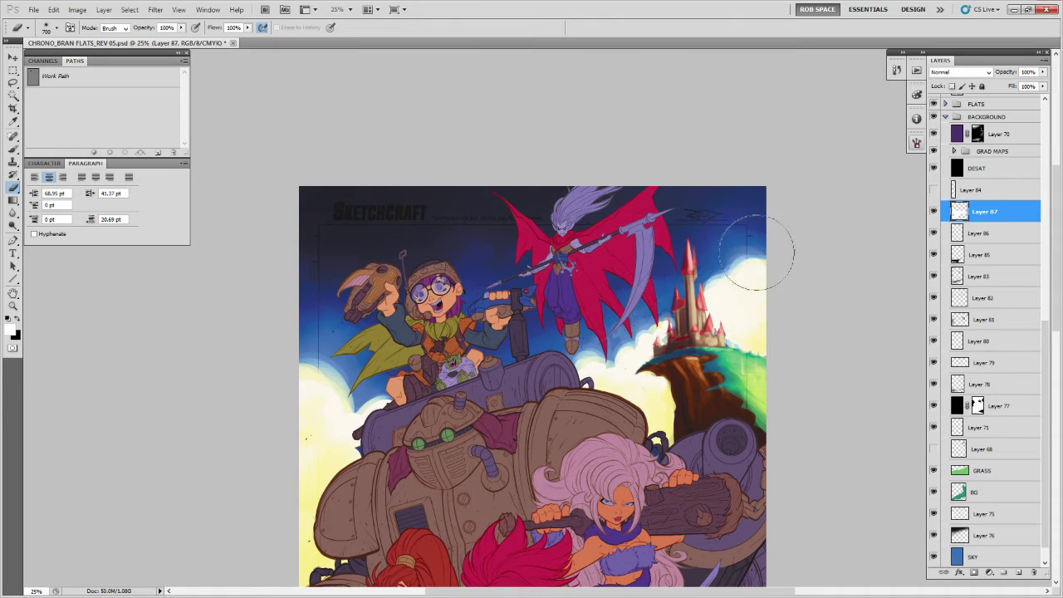
pyautogui.press('b')
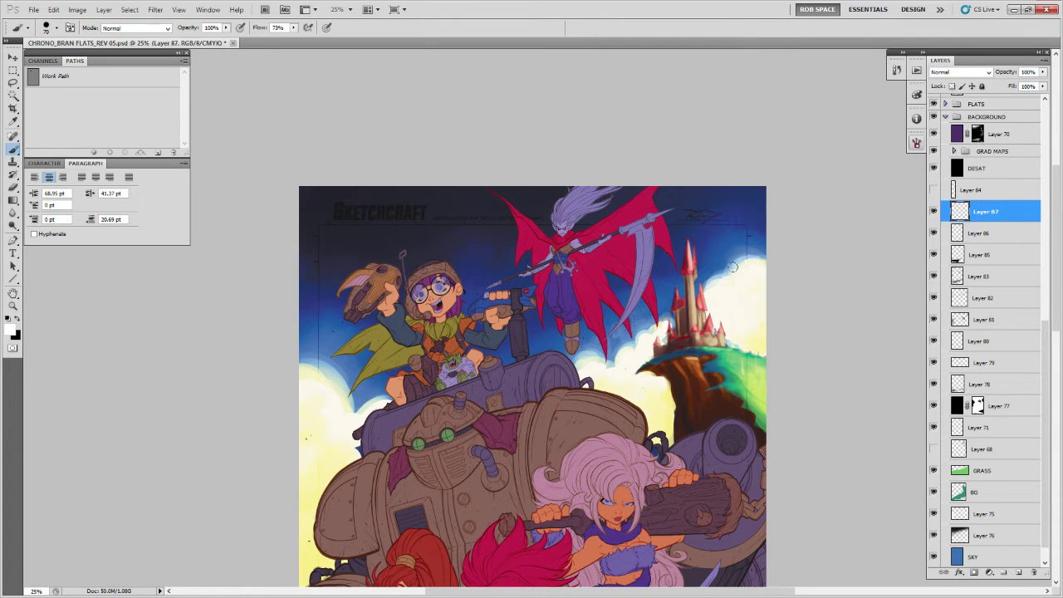
pyautogui.moveTo(730, 291); pyautogui.dragTo(743, 268)
# Paint black shading into the clouds around the castle with the 70 px brush.
pyautogui.press('x')
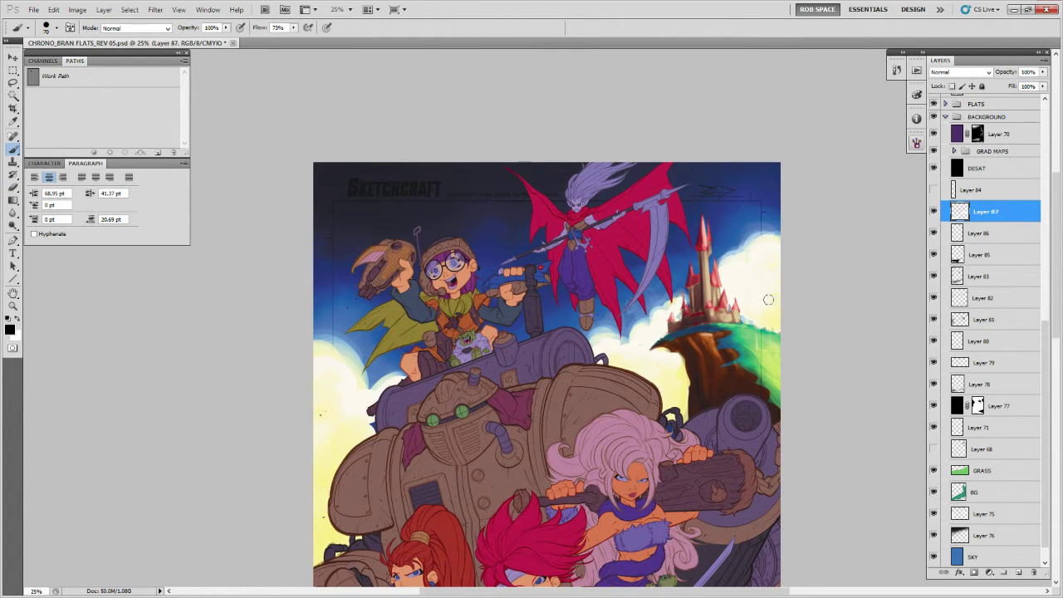
pyautogui.moveTo(766, 302)
pyautogui.mouseDown()
pyautogui.moveTo(777, 310)
pyautogui.moveTo(760, 306)
pyautogui.moveTo(769, 318)
pyautogui.moveTo(752, 305)
pyautogui.moveTo(761, 287)
pyautogui.moveTo(744, 313)
pyautogui.moveTo(782, 317)
pyautogui.mouseUp()
pyautogui.moveTo(775, 264); pyautogui.dragTo(758, 270)
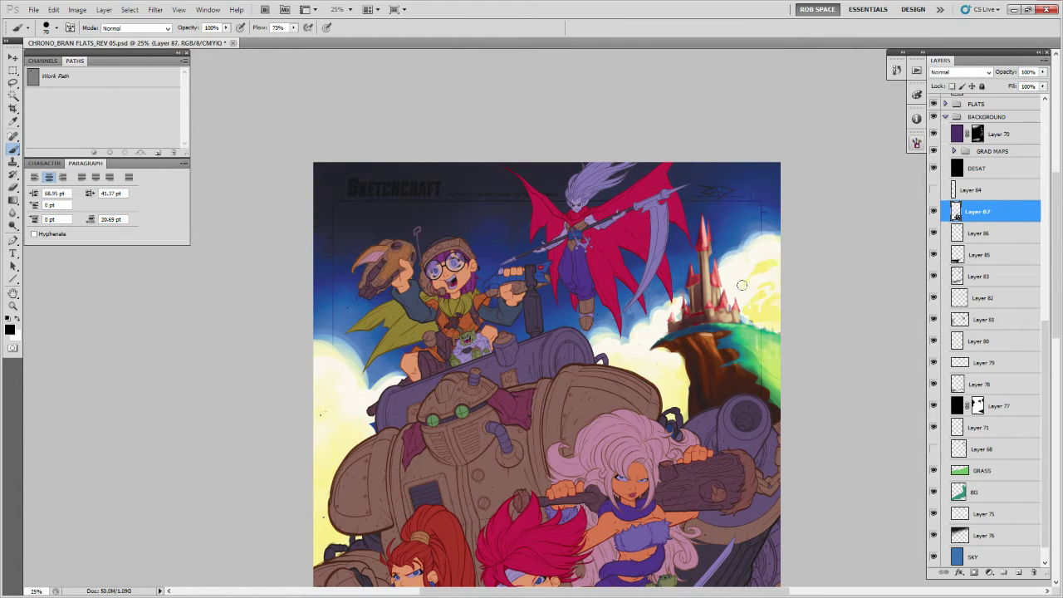
pyautogui.press('space')
pyautogui.moveTo(774, 313); pyautogui.dragTo(829, 240)
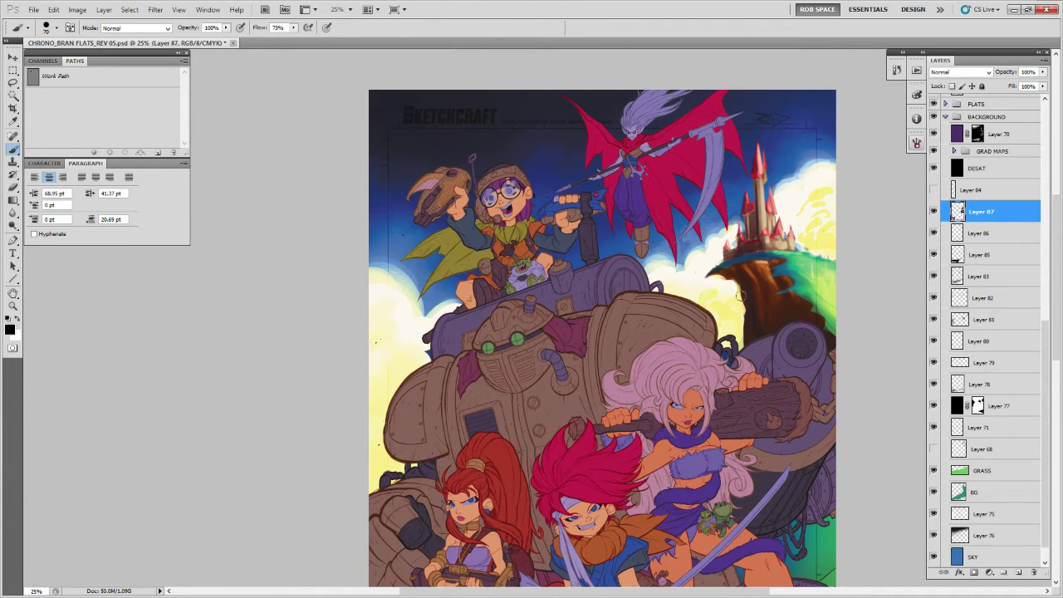
pyautogui.moveTo(796, 336); pyautogui.dragTo(631, 326)
# Try white and black strokes on the cliff face beneath the castle, undoing them.
pyautogui.press('x')
pyautogui.moveTo(583, 296)
pyautogui.mouseDown()
pyautogui.moveTo(600, 324)
pyautogui.moveTo(587, 310)
pyautogui.moveTo(596, 340)
pyautogui.moveTo(584, 297)
pyautogui.moveTo(596, 354)
pyautogui.mouseUp()
pyautogui.hotkey('ctrl', 'z')
pyautogui.hotkey('ctrl', 'z')
pyautogui.hotkey('ctrl', 'z')
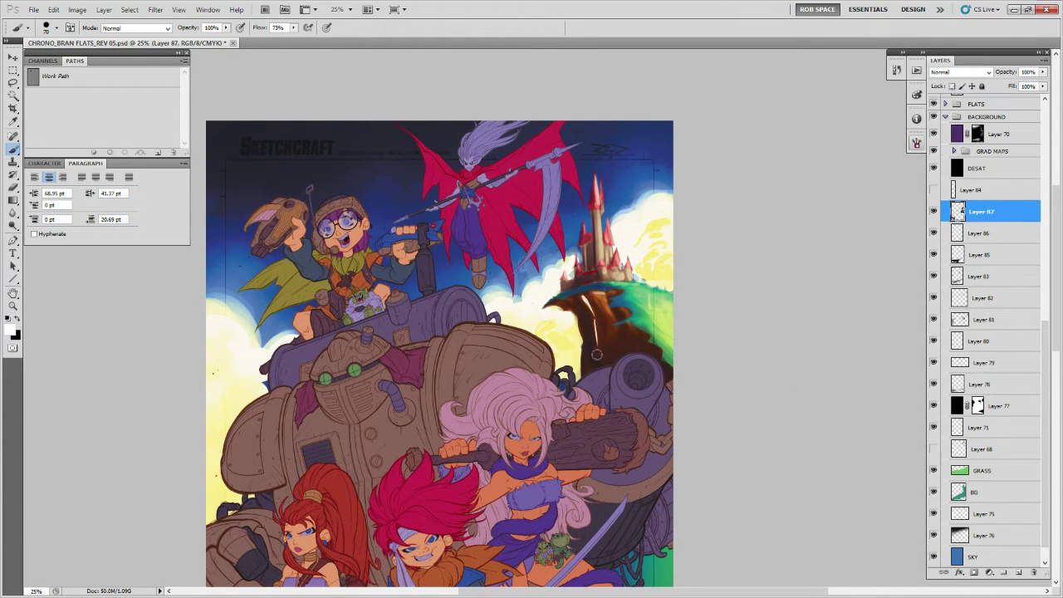
pyautogui.press('x')
pyautogui.moveTo(585, 296); pyautogui.dragTo(595, 342)
pyautogui.hotkey('ctrl', 'alt', 'z')
pyautogui.hotkey('ctrl', 'alt', 'z')
# Paint black shading on the cliff and white highlights on the grassy hill beside the castle.
pyautogui.moveTo(591, 305)
pyautogui.mouseDown()
pyautogui.moveTo(572, 282)
pyautogui.moveTo(596, 326)
pyautogui.moveTo(618, 319)
pyautogui.mouseUp()
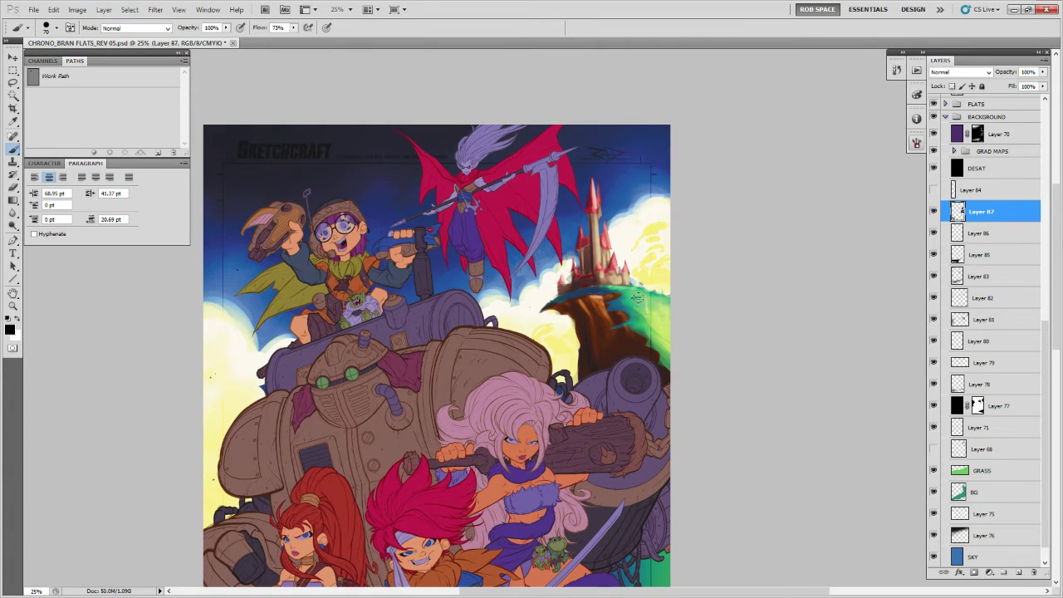
pyautogui.press('x')
pyautogui.moveTo(681, 302); pyautogui.dragTo(670, 290)
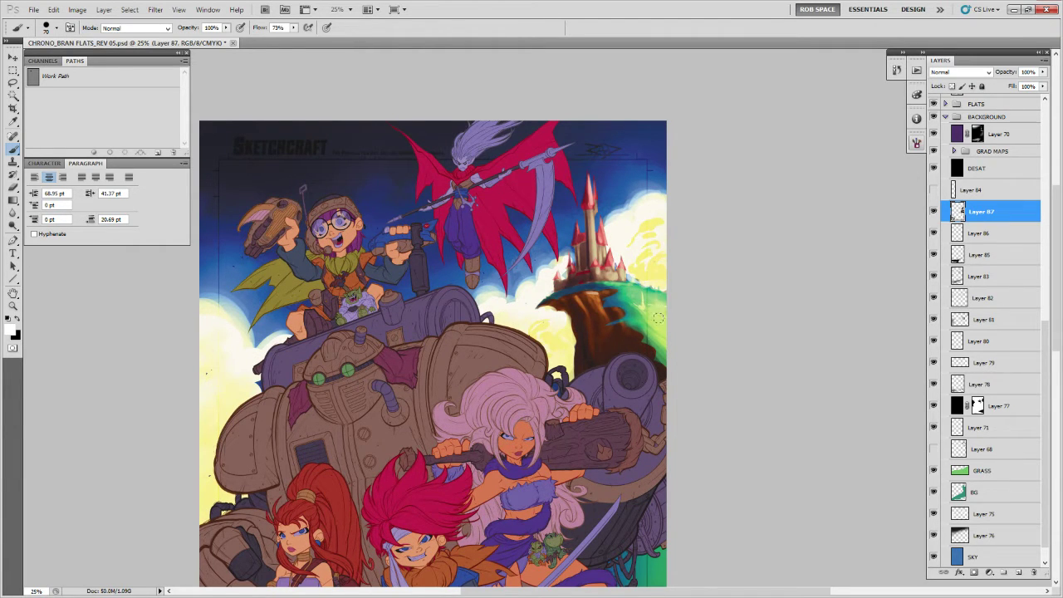
# Set the Eraser to the 50 px ROB RUFFY DRAW preset.
pyautogui.rightClick(648, 308)
pyautogui.click(706, 436)
pyautogui.press('Return')
pyautogui.press('e')
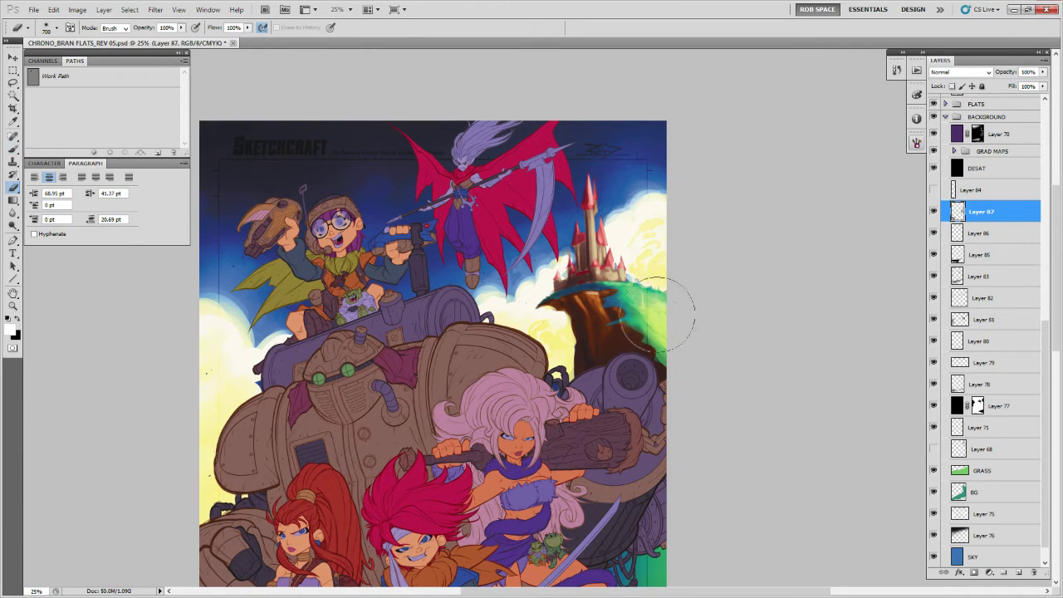
pyautogui.rightClick(668, 269)
pyautogui.click(698, 395)
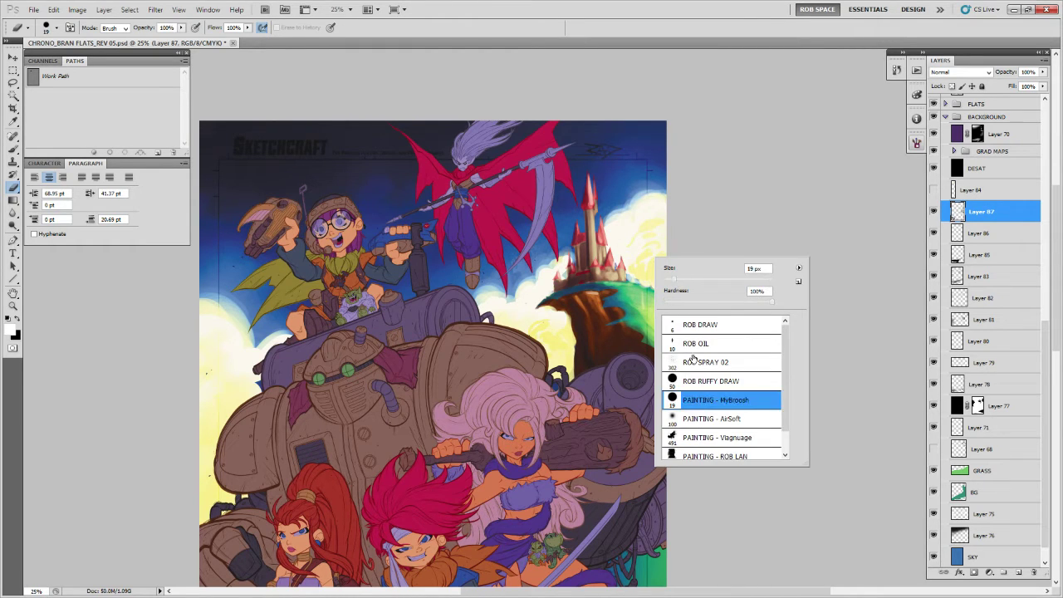
pyautogui.doubleClick(694, 379)
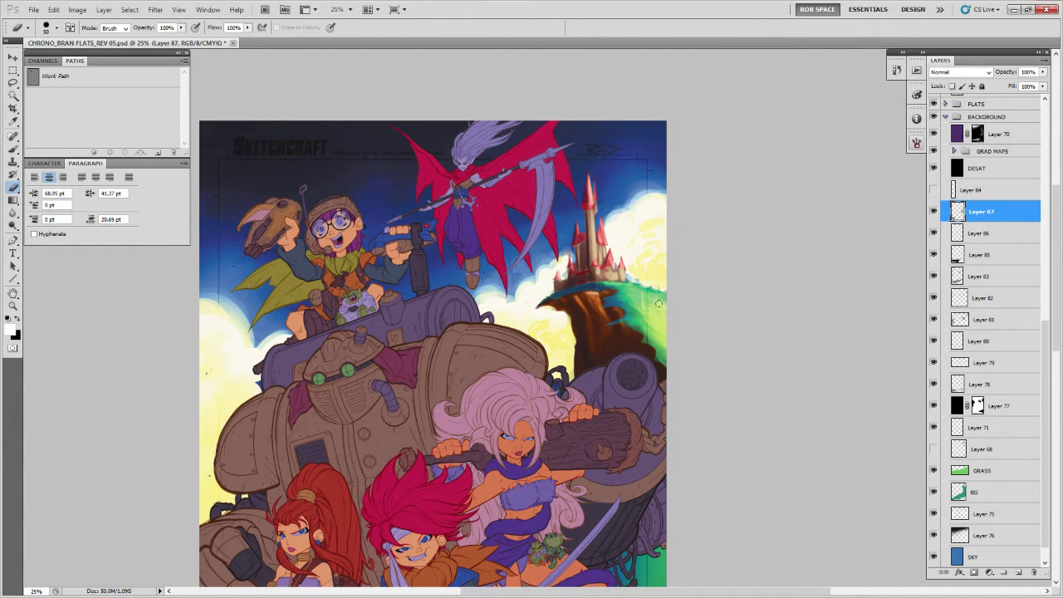
# Set the Brush to the 50 px ROB RUFFY DRAW preset with black as the foreground color.
pyautogui.press('b')
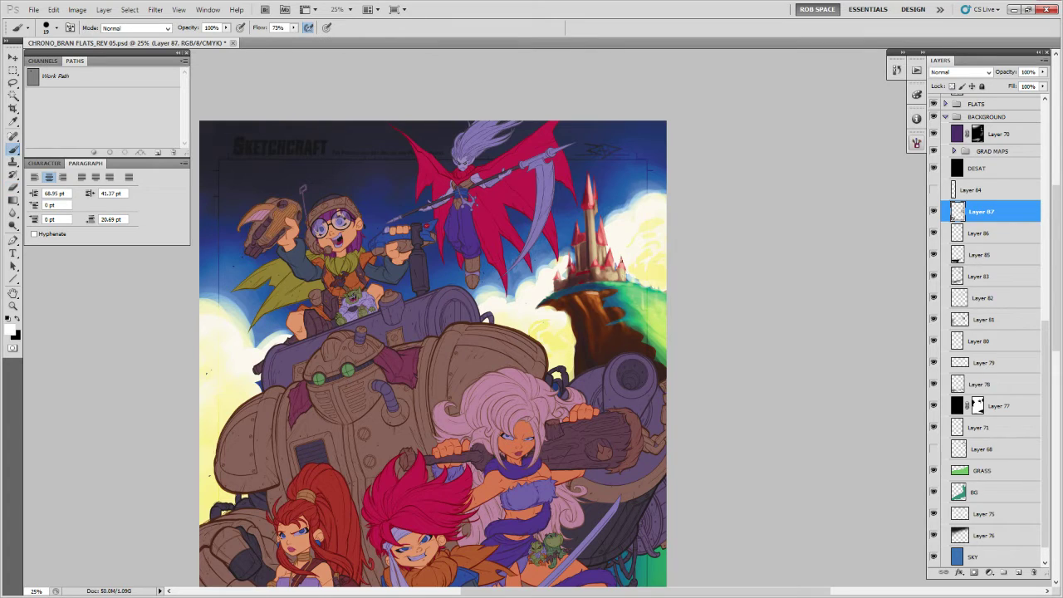
pyautogui.press('x')
pyautogui.press('x')
pyautogui.rightClick(619, 252)
pyautogui.click(668, 377)
pyautogui.press('Return')
pyautogui.press('x')
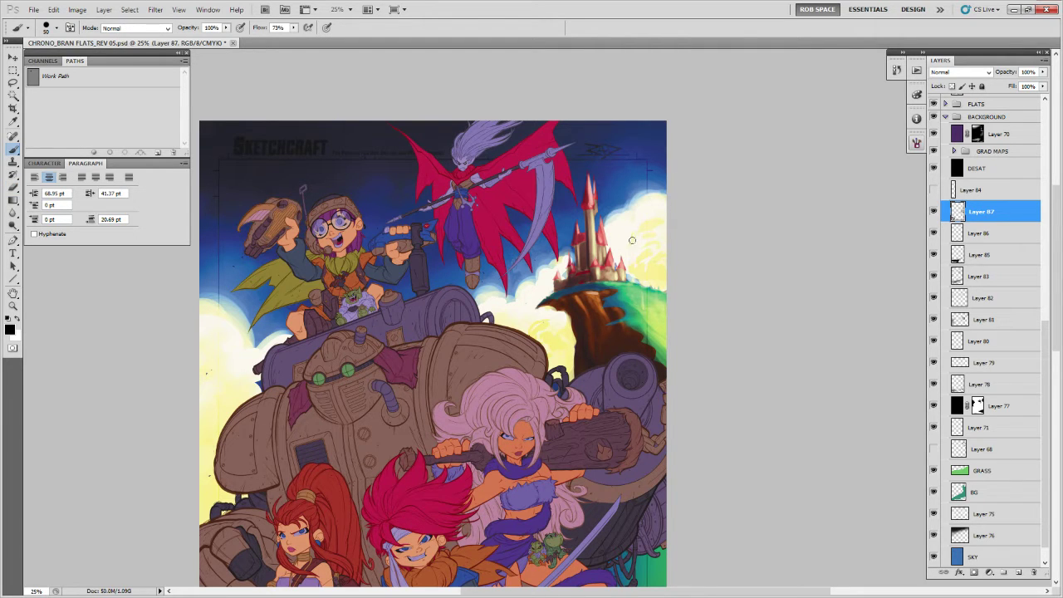
# Enlarge the Brush to 175 px for painting on the background clouds.
pyautogui.moveTo(639, 256); pyautogui.dragTo(723, 208)
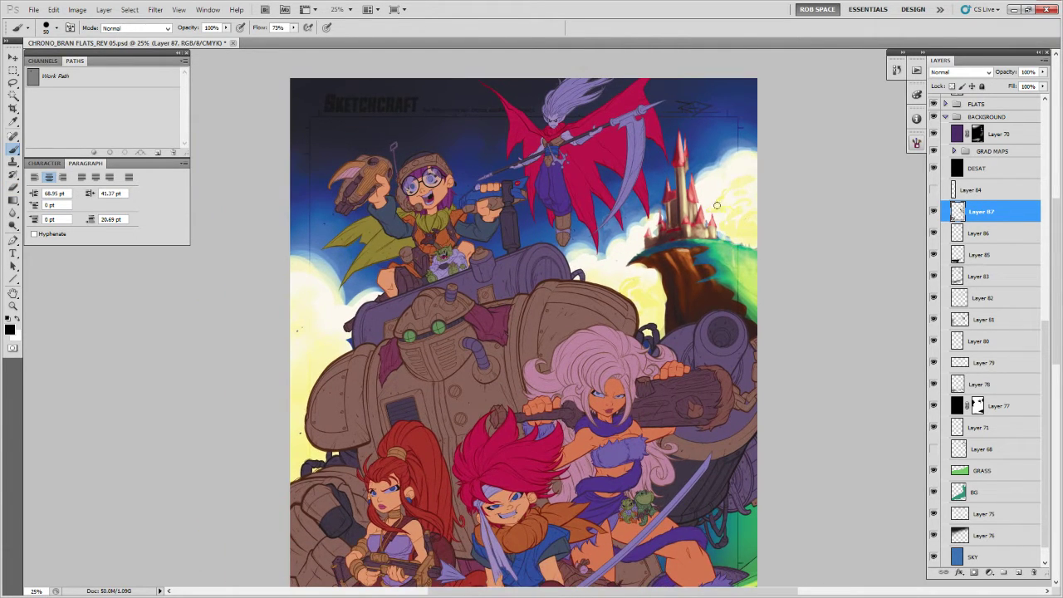
pyautogui.moveTo(640, 286); pyautogui.dragTo(737, 255)
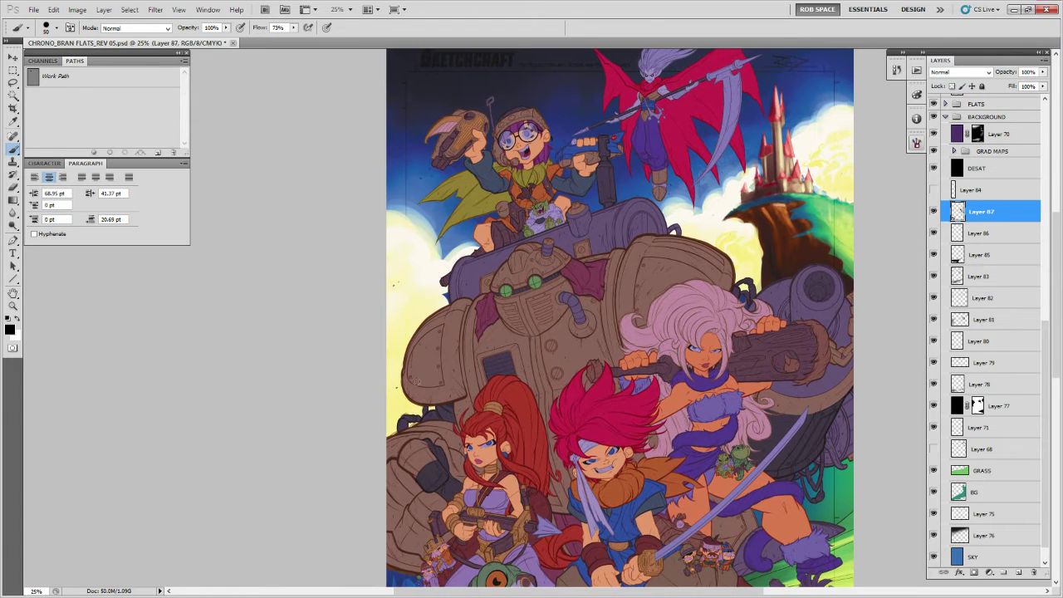
pyautogui.press(']')
pyautogui.press(']')
pyautogui.press(']')
pyautogui.press(']')
pyautogui.press(']')
pyautogui.press(']')
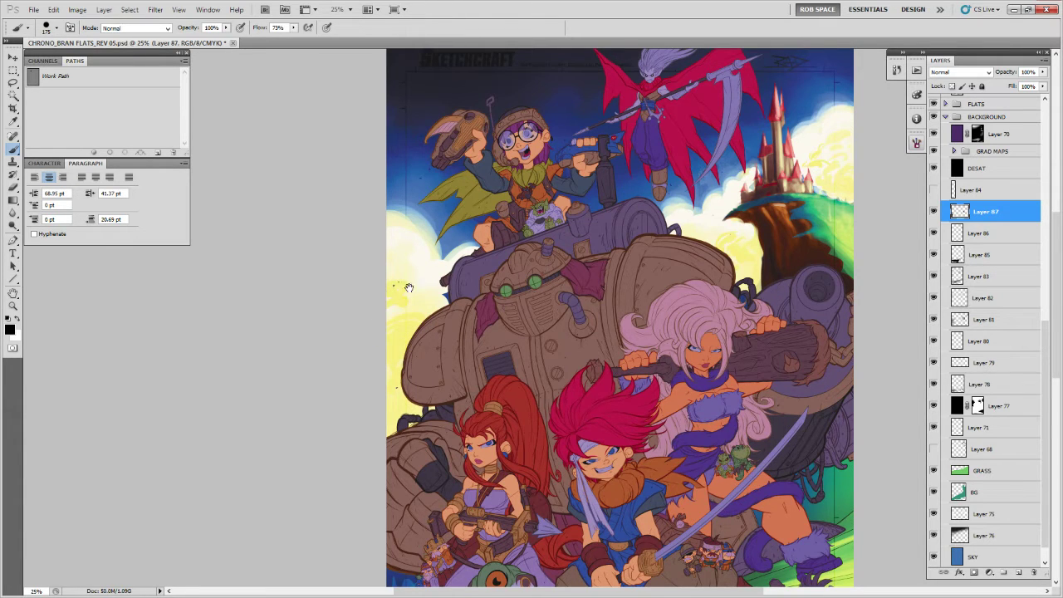
pyautogui.moveTo(405, 286); pyautogui.dragTo(370, 388)
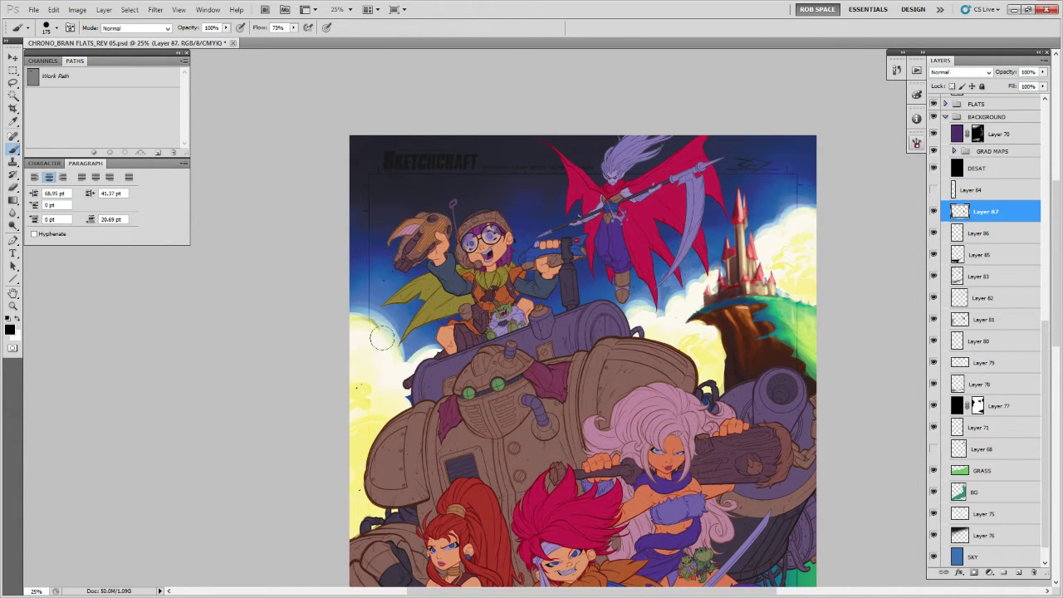
pyautogui.scroll(-7, 379, 325)
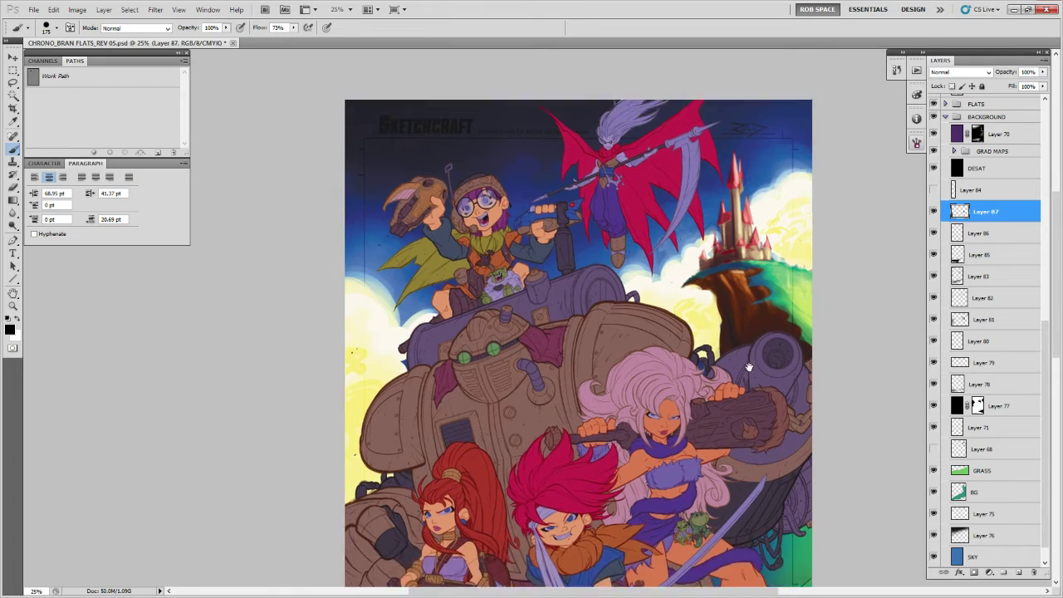
pyautogui.scroll(3, 368, 211)
pyautogui.hscroll(-1, 368, 211)
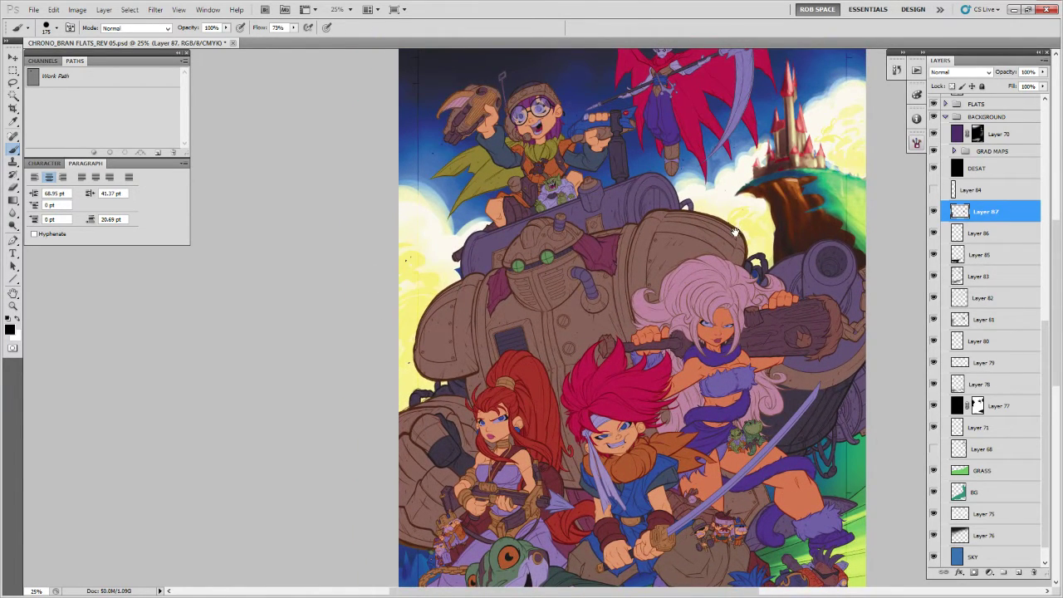
pyautogui.scroll(2, 722, 245)
pyautogui.hscroll(1, 722, 244)
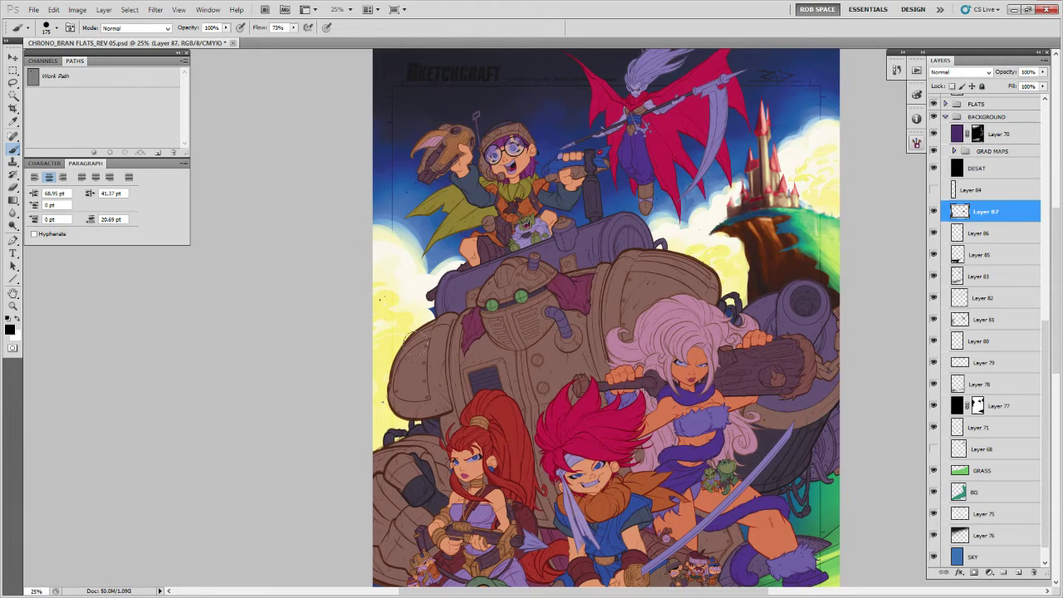
pyautogui.scroll(1, 357, 336)
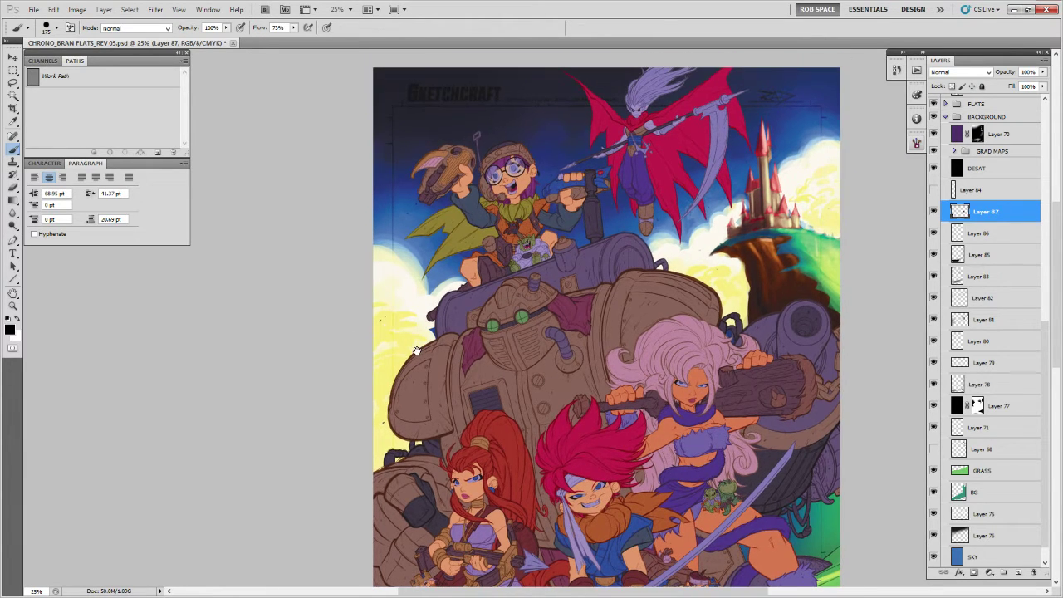
pyautogui.click(164, 11)
pyautogui.moveTo(170, 111)
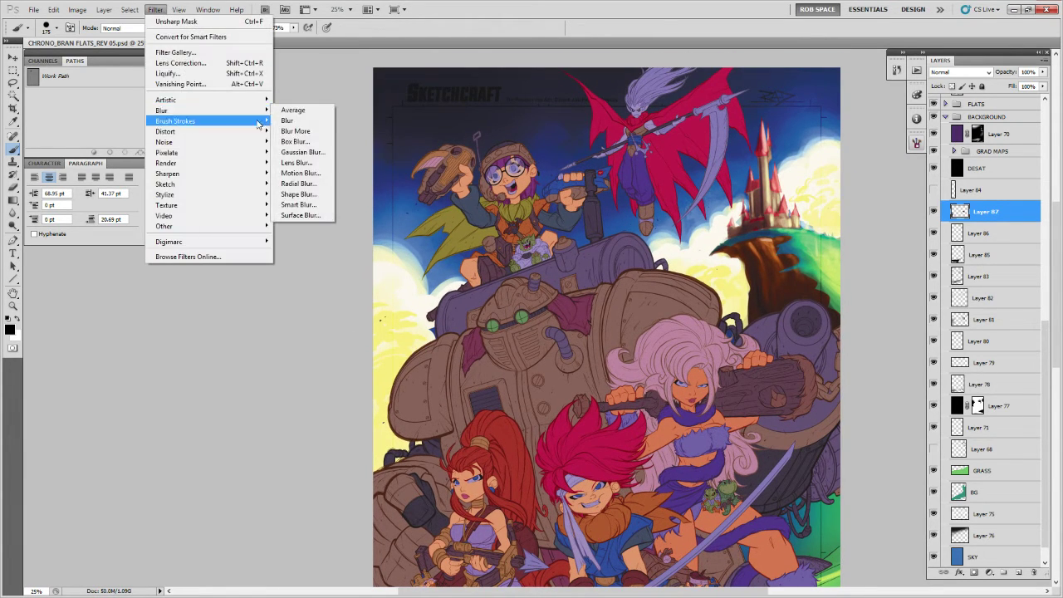
pyautogui.click(311, 153)
pyautogui.press('Escape')
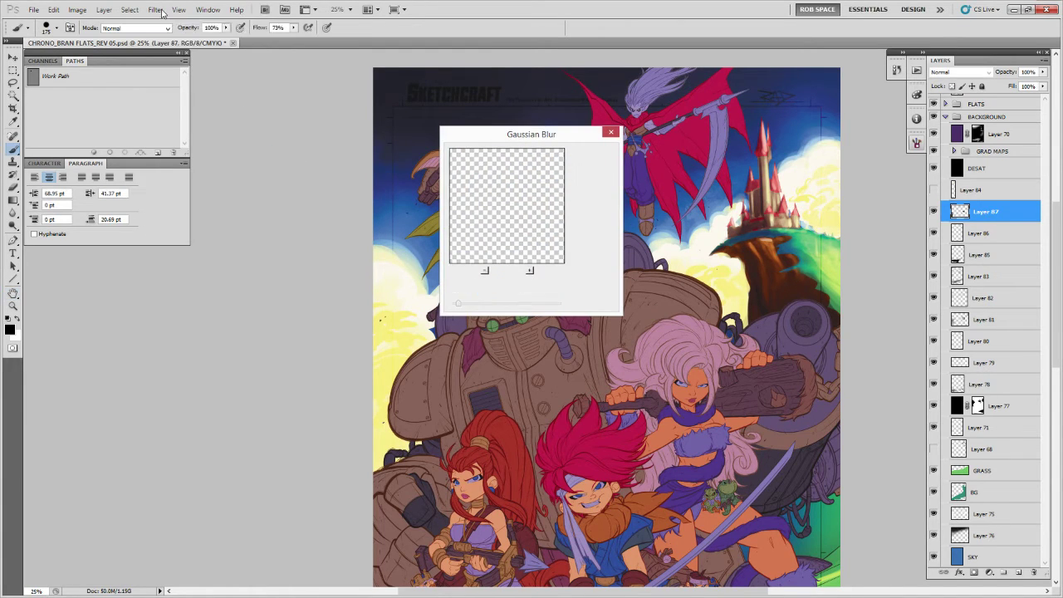
# Apply a Motion Blur with an angle of 38° and a distance of 42 pixels to Layer 87.
pyautogui.click(155, 10)
pyautogui.moveTo(213, 119)
pyautogui.click(303, 173)
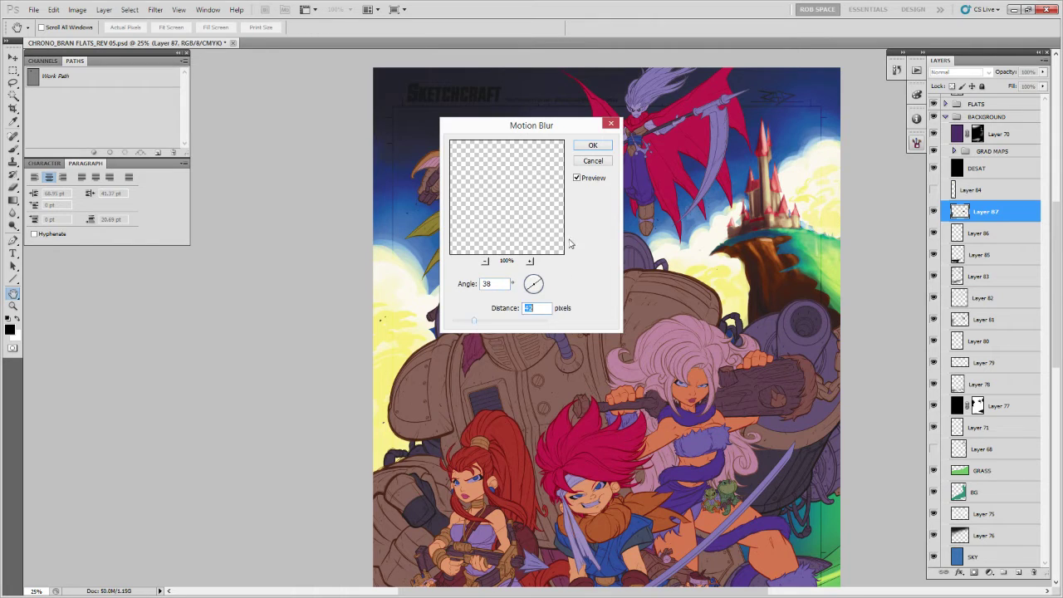
pyautogui.click(595, 147)
# Set the Eraser to the PAINTING - AirSoft preset and enlarge it to 400 px.
pyautogui.press('b')
pyautogui.moveTo(783, 436); pyautogui.dragTo(671, 470)
pyautogui.press('e')
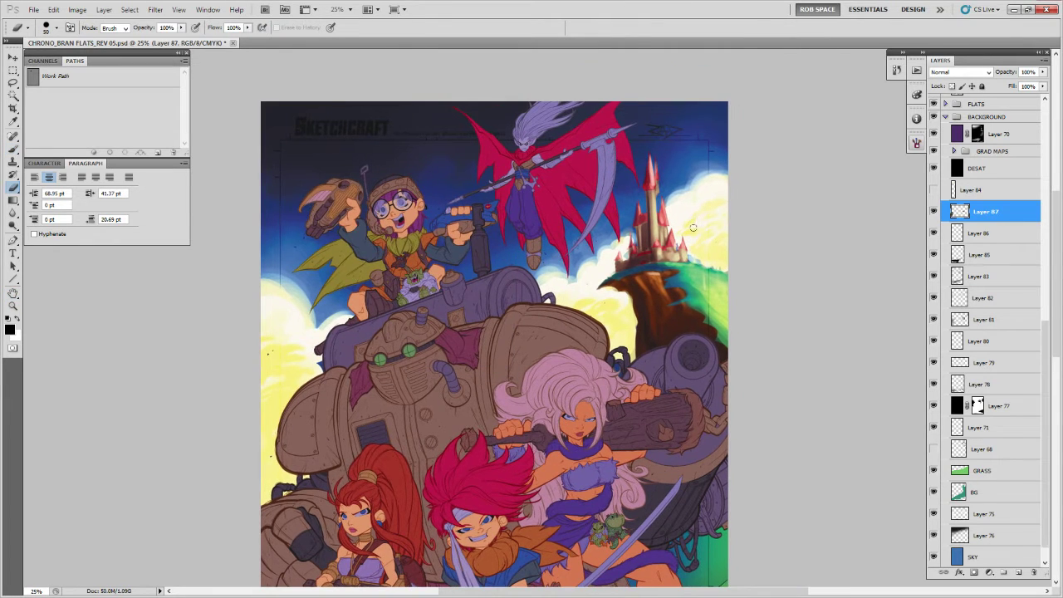
pyautogui.rightClick(693, 226)
pyautogui.click(736, 386)
pyautogui.press('Return')
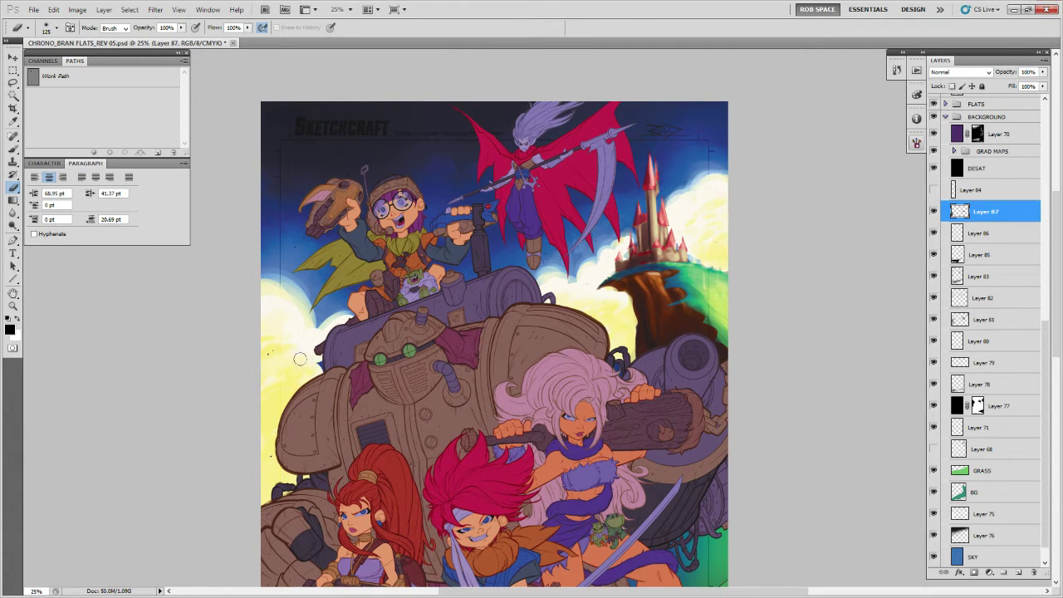
pyautogui.press(']')
pyautogui.press(']')
pyautogui.press(']')
pyautogui.press(']')
pyautogui.press(']')
pyautogui.press(']')
pyautogui.press(']')
# Add a new layer above Layer 87 in the BACKGROUND group, with the whole poster in view.
pyautogui.moveTo(789, 227); pyautogui.dragTo(802, 134)
pyautogui.press('z')
pyautogui.keyDown('alt'); pyautogui.click(689, 297); pyautogui.keyUp('alt')
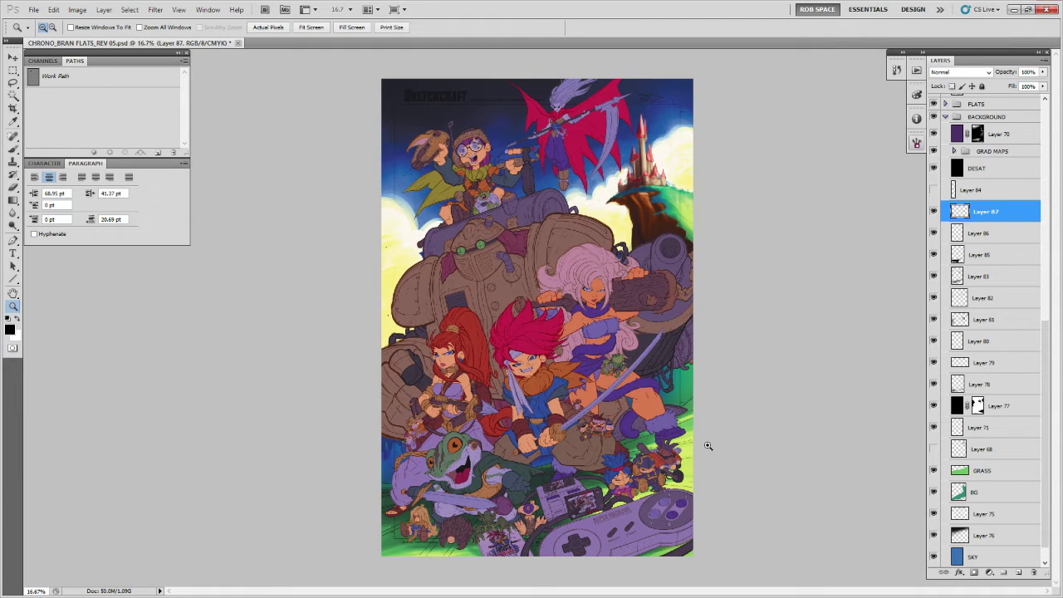
pyautogui.press('b')
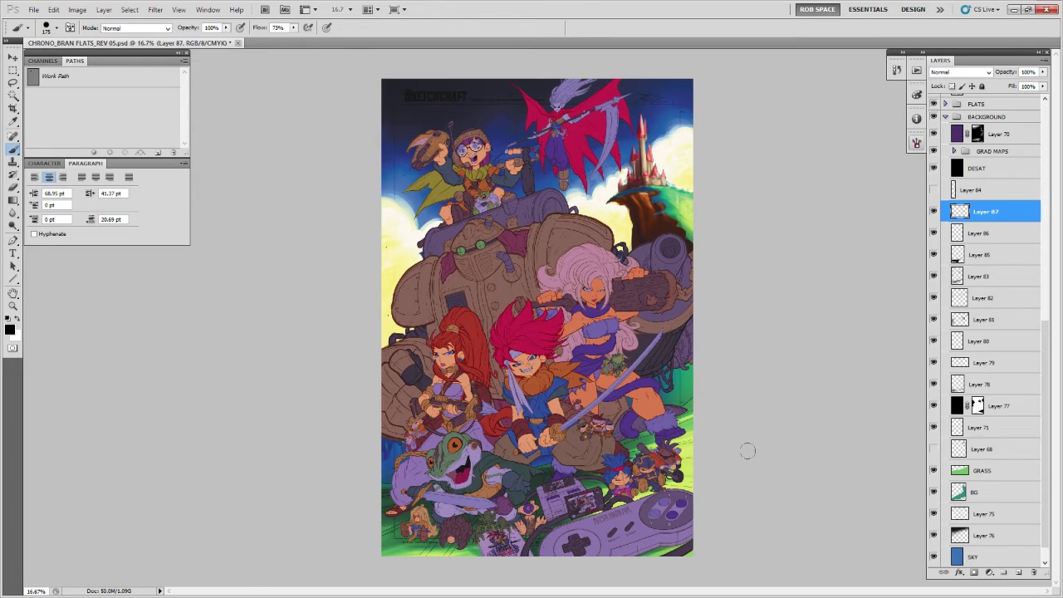
pyautogui.click(1018, 572)
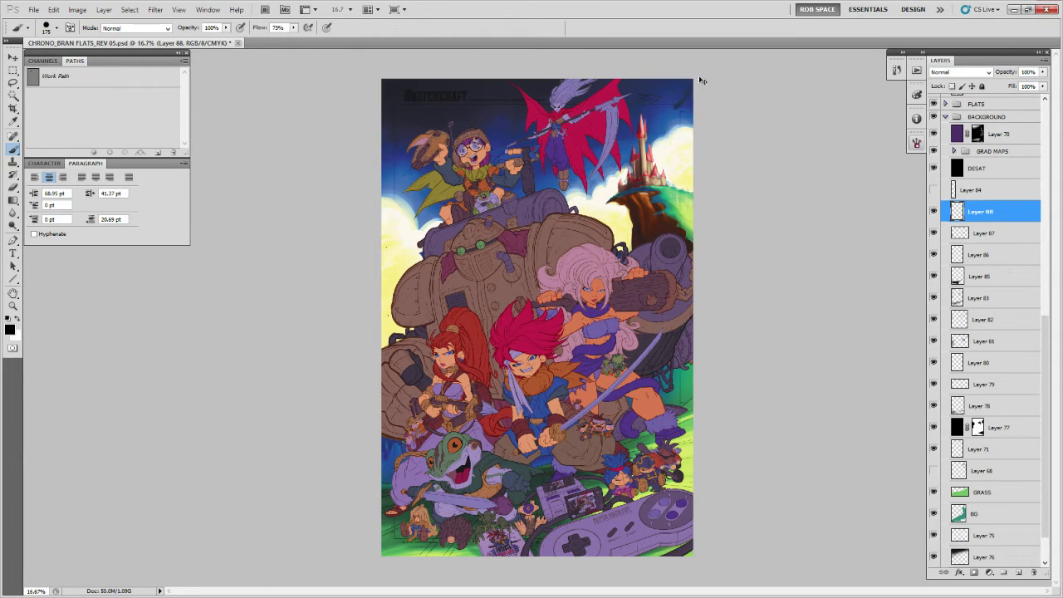
# Try white cloud wisps in the upper sky on both sides of the poster.
pyautogui.press('x')
pyautogui.moveTo(690, 88)
pyautogui.mouseDown()
pyautogui.moveTo(673, 108)
pyautogui.moveTo(684, 91)
pyautogui.moveTo(667, 105)
pyautogui.moveTo(665, 96)
pyautogui.moveTo(684, 91)
pyautogui.moveTo(624, 138)
pyautogui.mouseUp()
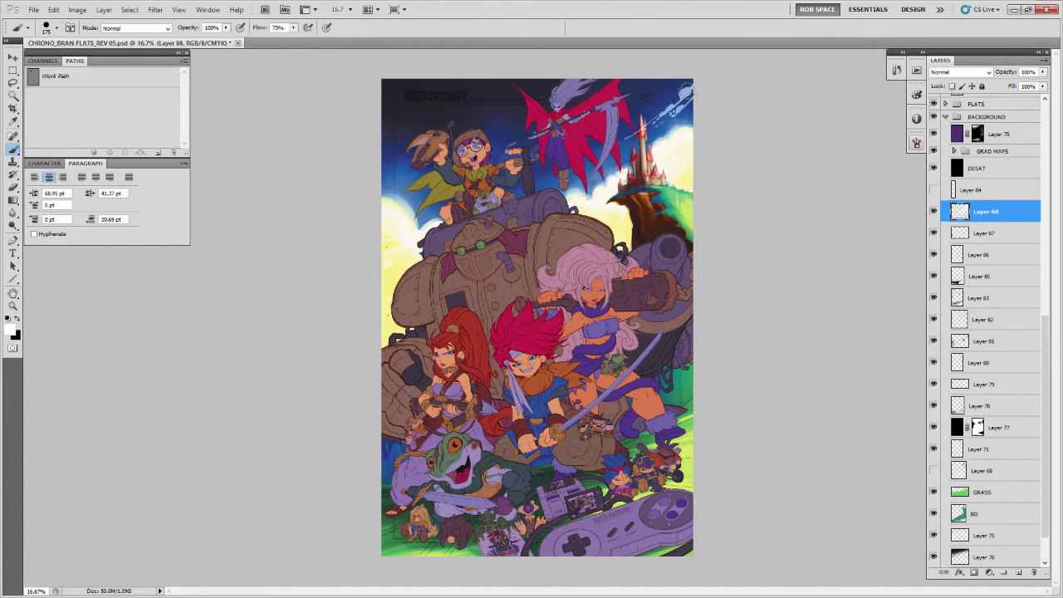
pyautogui.moveTo(689, 91); pyautogui.dragTo(599, 161)
pyautogui.moveTo(683, 113); pyautogui.dragTo(689, 81)
pyautogui.moveTo(380, 153)
pyautogui.mouseDown()
pyautogui.moveTo(415, 170)
pyautogui.moveTo(378, 176)
pyautogui.moveTo(420, 195)
pyautogui.moveTo(403, 176)
pyautogui.moveTo(419, 170)
pyautogui.moveTo(378, 150)
pyautogui.moveTo(402, 156)
pyautogui.moveTo(382, 140)
pyautogui.mouseUp()
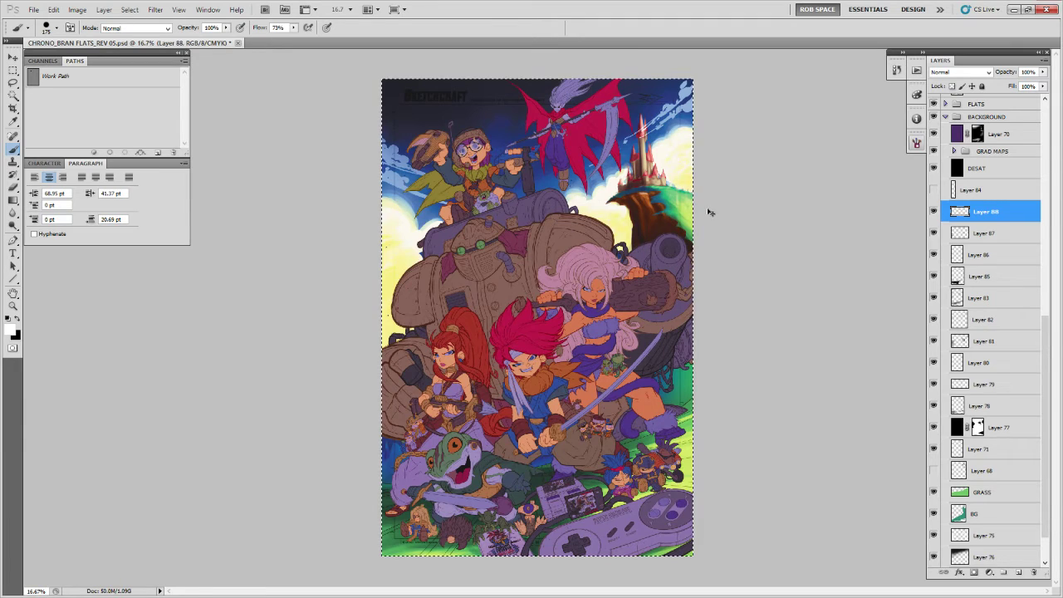
pyautogui.hotkey('ctrl', 'z')
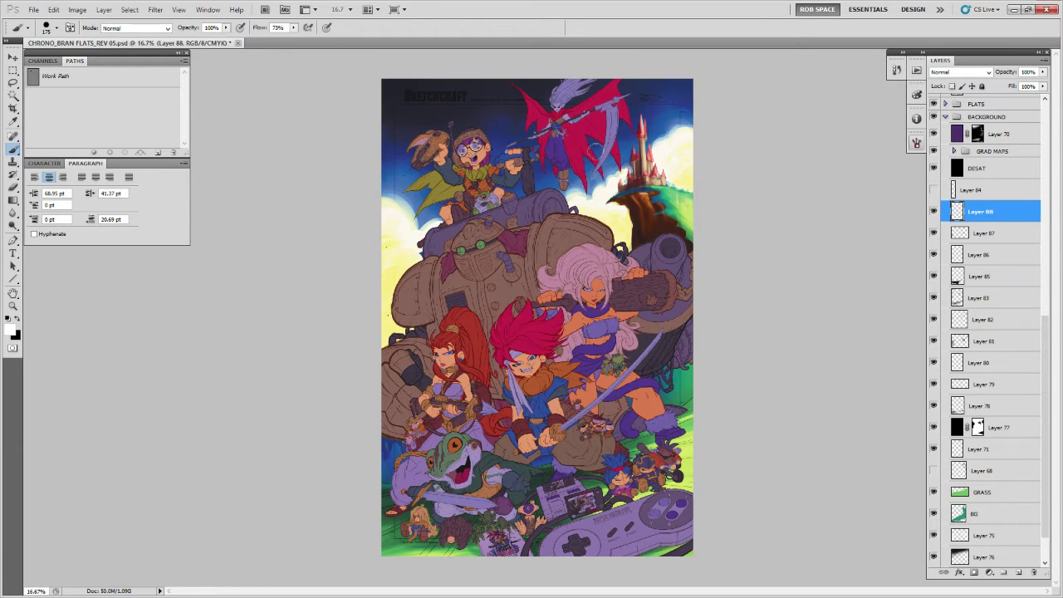
# Set the Brush to the soft airbrush preset and enlarge it to 1100 px.
pyautogui.rightClick(590, 144)
pyautogui.click(645, 320)
pyautogui.press('Return')
pyautogui.press(']')
pyautogui.press(']')
pyautogui.press(']')
pyautogui.press(']')
pyautogui.press(']')
pyautogui.press(']')
pyautogui.press(']')
pyautogui.press(']')
pyautogui.press(']')
pyautogui.press(']')
# Paint soft white light over the background on Layer 88, undoing the first stroke.
pyautogui.moveTo(535, 212)
pyautogui.mouseDown()
pyautogui.moveTo(554, 209)
pyautogui.moveTo(462, 288)
pyautogui.moveTo(490, 249)
pyautogui.mouseUp()
pyautogui.hotkey('ctrl', 'z')
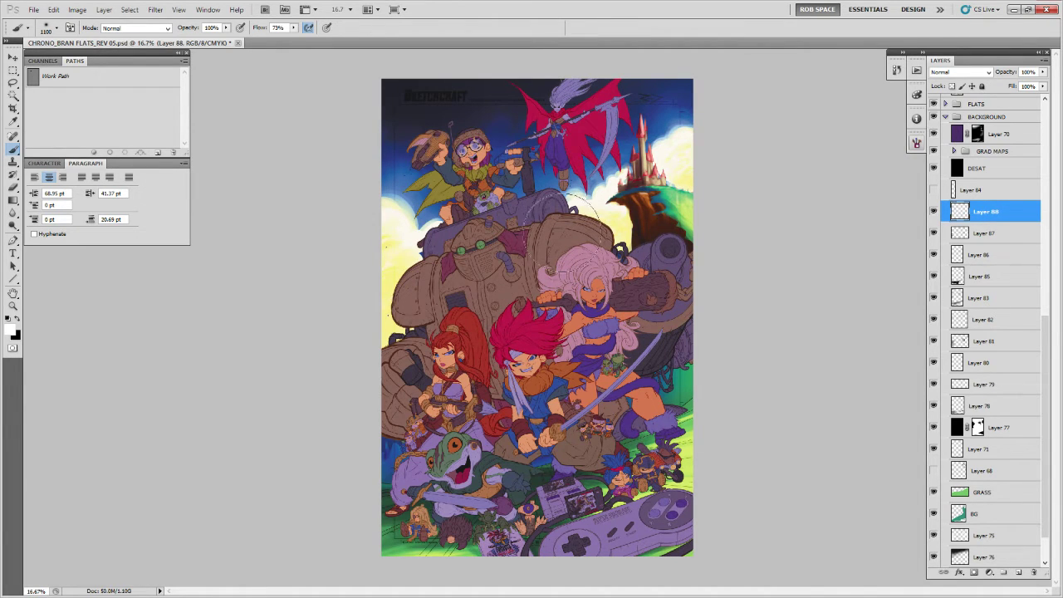
pyautogui.moveTo(604, 213); pyautogui.dragTo(771, 82)
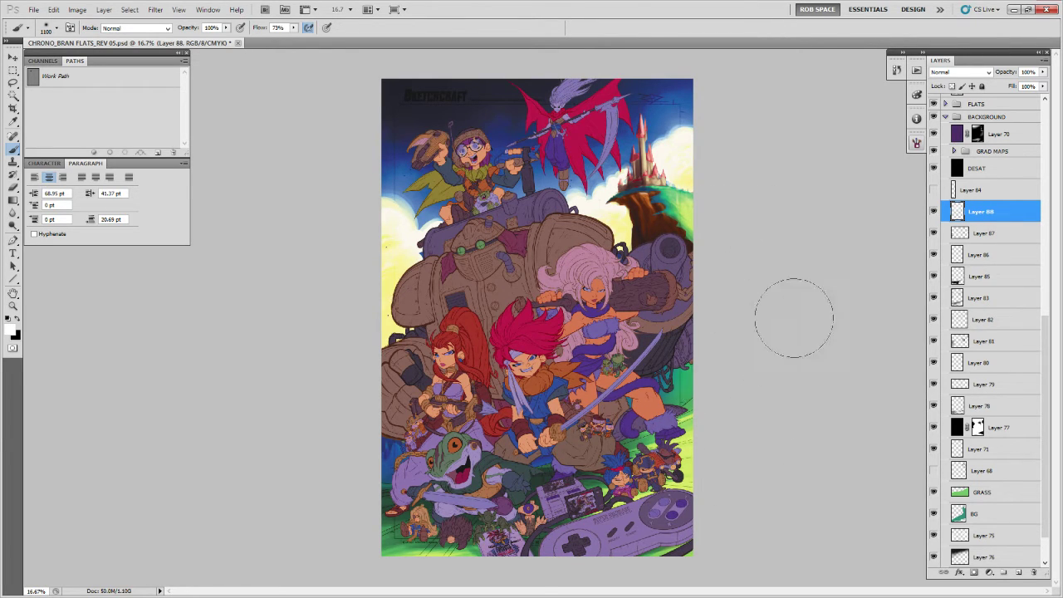
# Paint white highlights on the grass at the poster's right edge with a 50 px brush and soften them with the Eraser.
pyautogui.rightClick(674, 359)
pyautogui.press('Escape')
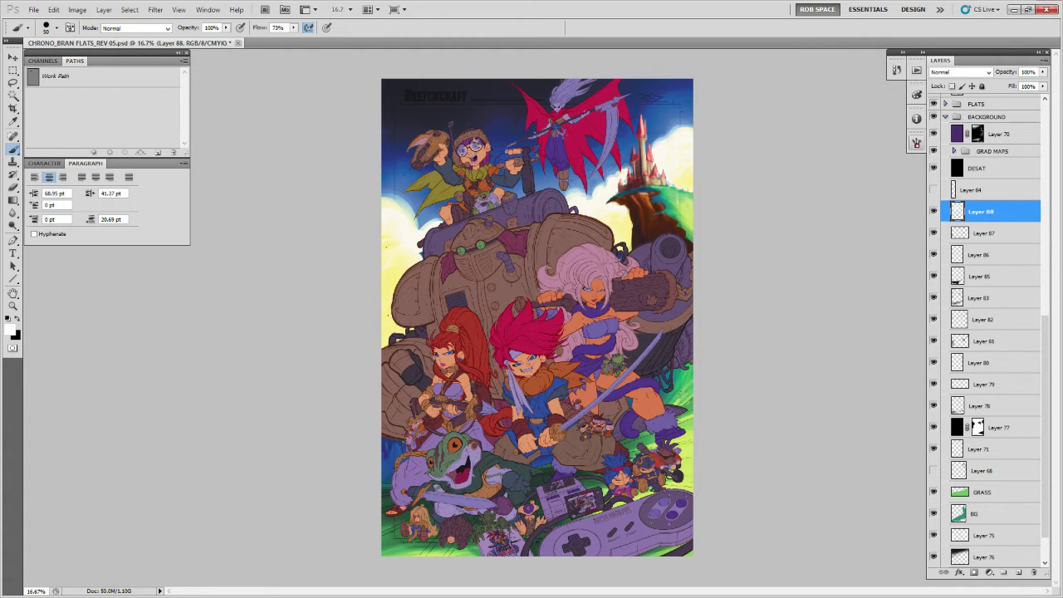
pyautogui.press('e')
pyautogui.moveTo(689, 383)
pyautogui.mouseDown()
pyautogui.moveTo(674, 399)
pyautogui.moveTo(682, 402)
pyautogui.mouseUp()
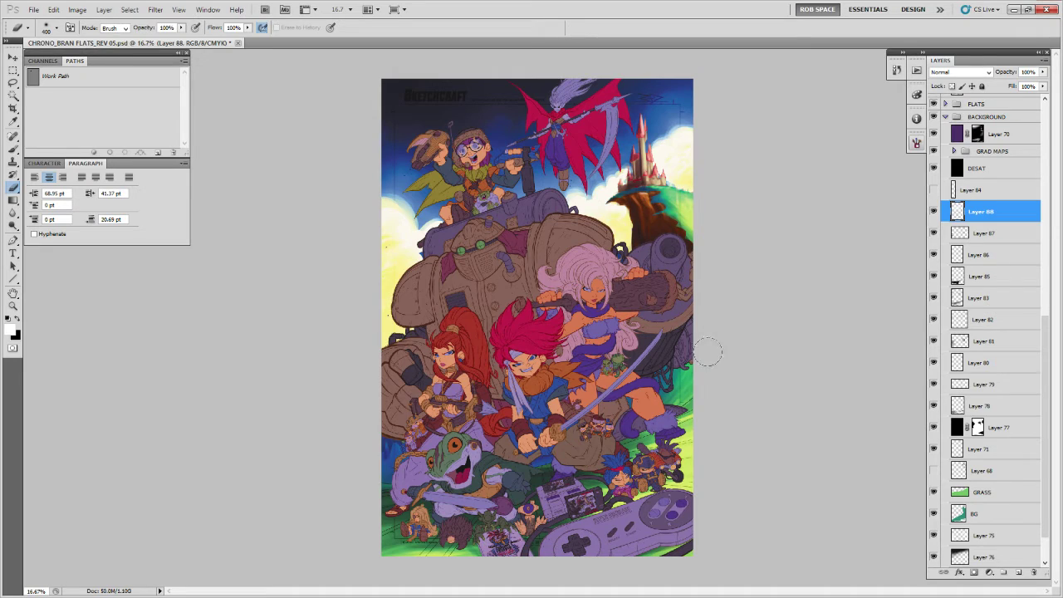
pyautogui.press('b')
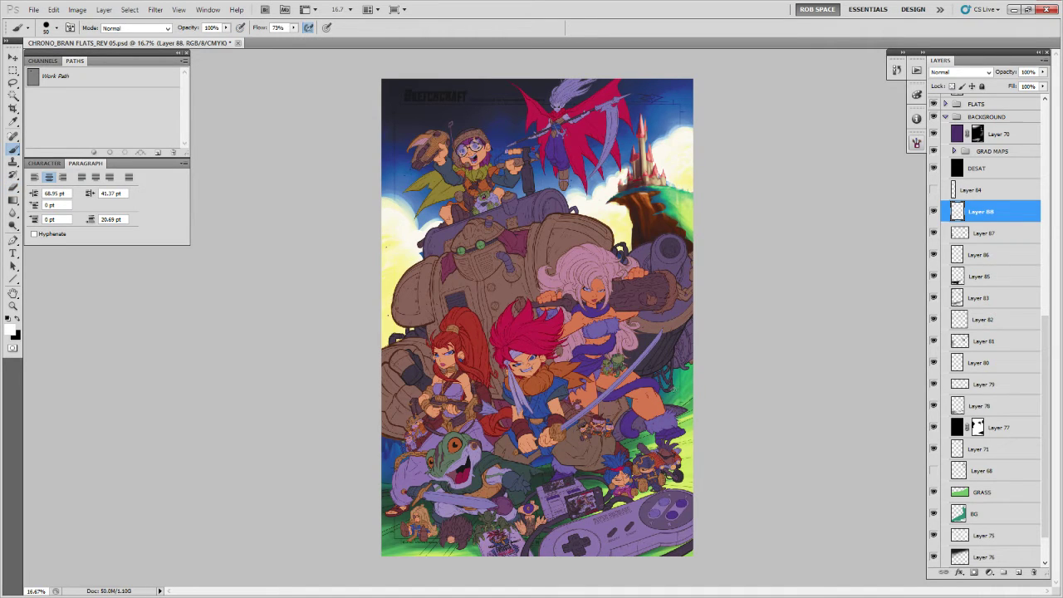
# Paint highlights on the background behind the frog with a 150 px brush and blend them with the Eraser, keeping white as the foreground color.
pyautogui.press(']')
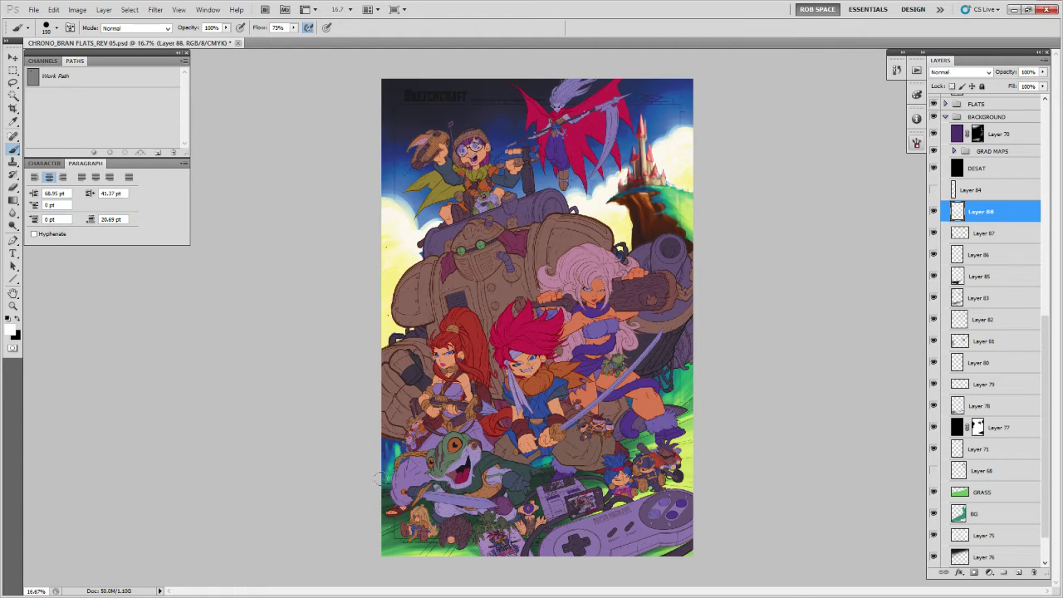
pyautogui.press('x')
pyautogui.press('e')
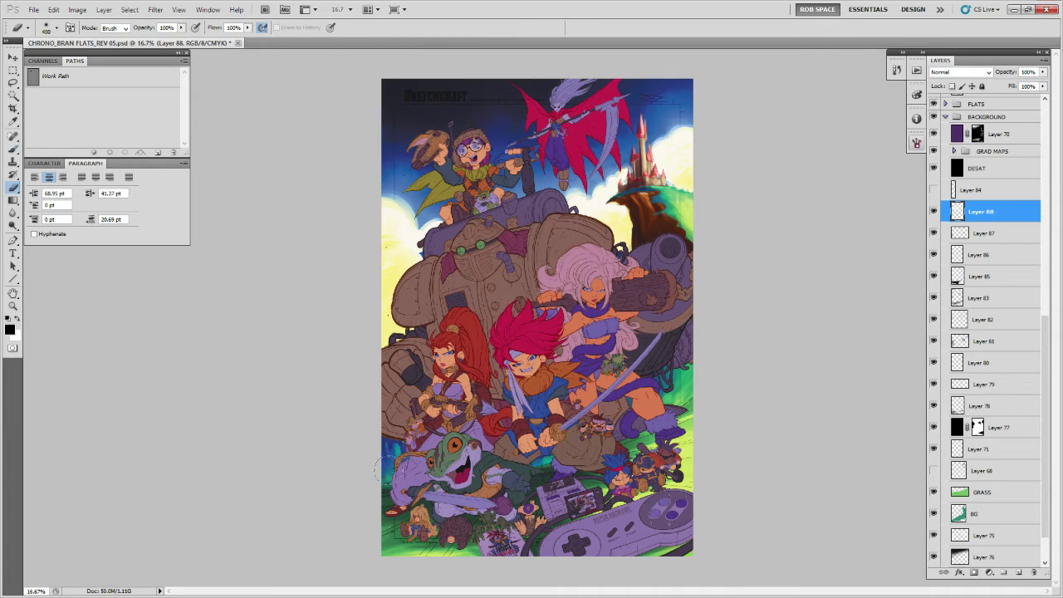
pyautogui.press('b')
pyautogui.press('x')
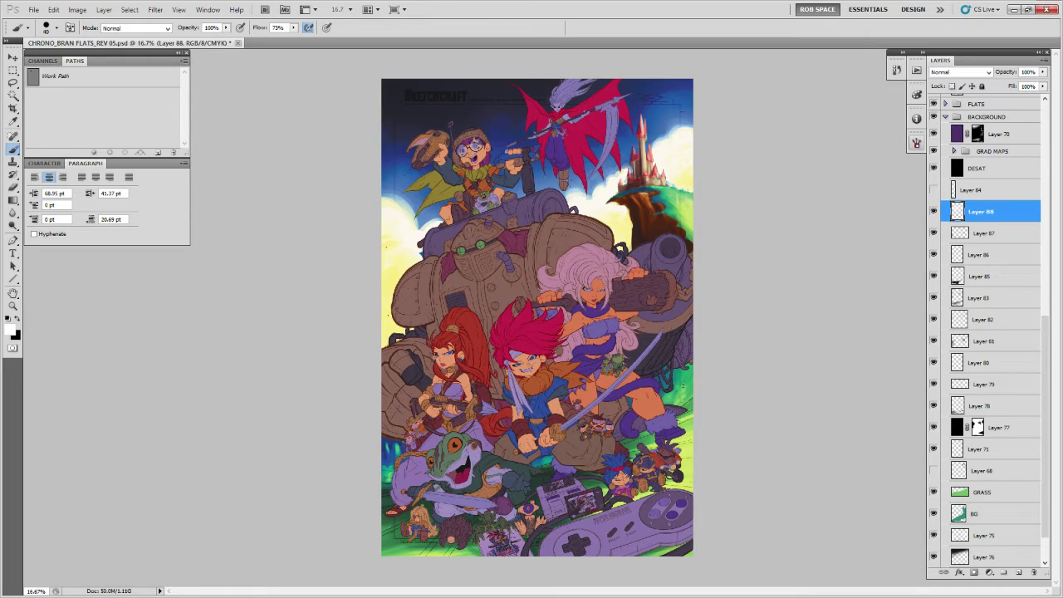
# Set the Brush to the 50 px ROB RUFFY DRAW preset and paint alternating black and white details into the grass.
pyautogui.rightClick(686, 396)
pyautogui.click(742, 495)
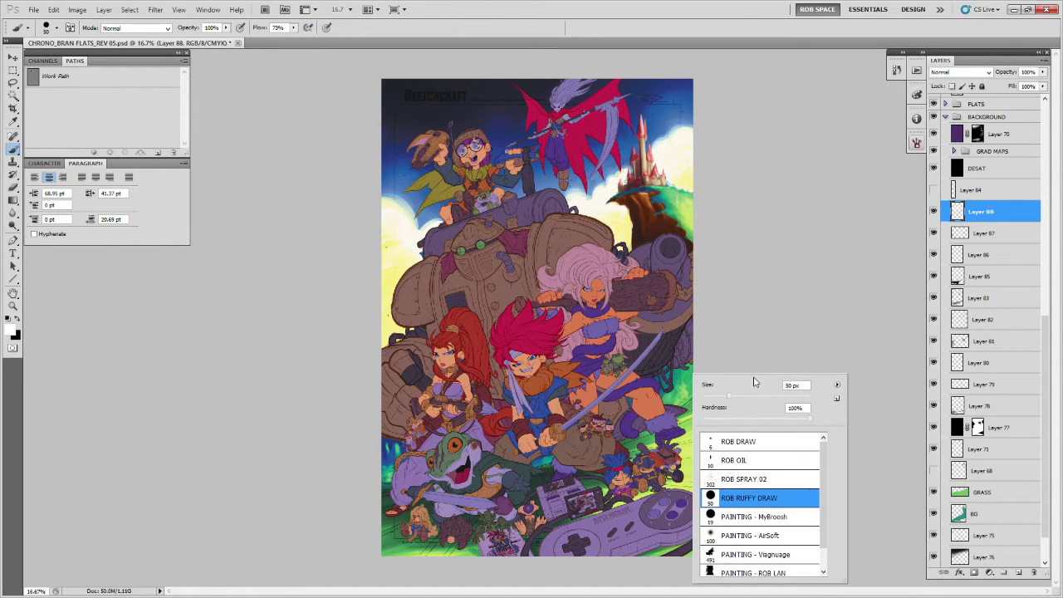
pyautogui.press('Return')
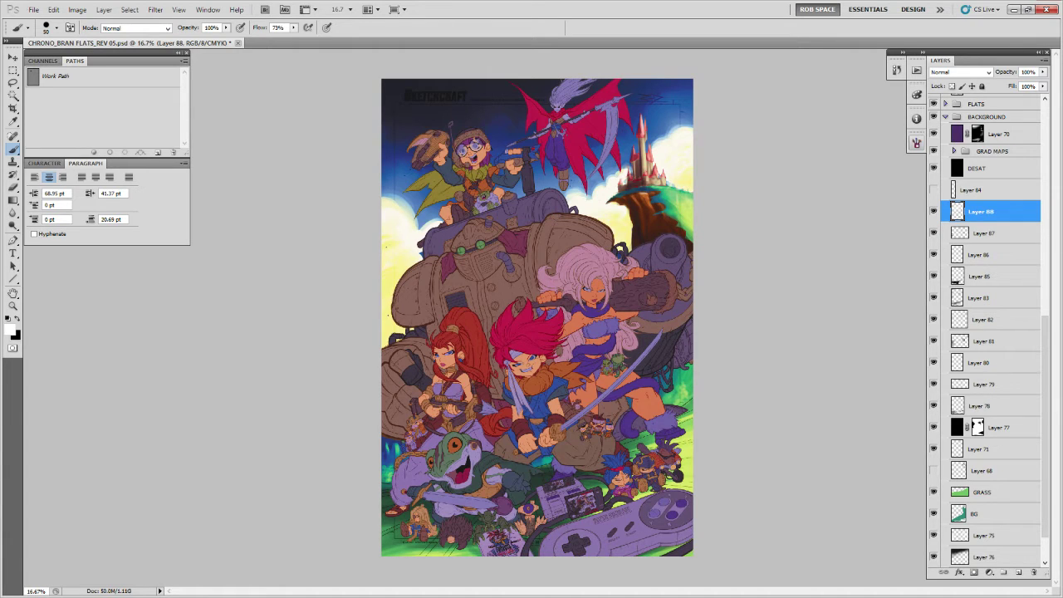
pyautogui.press('x')
pyautogui.press('x')
pyautogui.press('x')
pyautogui.press('x')
pyautogui.press('x')
# Limit the color picker to web colors and replace the black foreground color with dark gray.
pyautogui.click(10, 328)
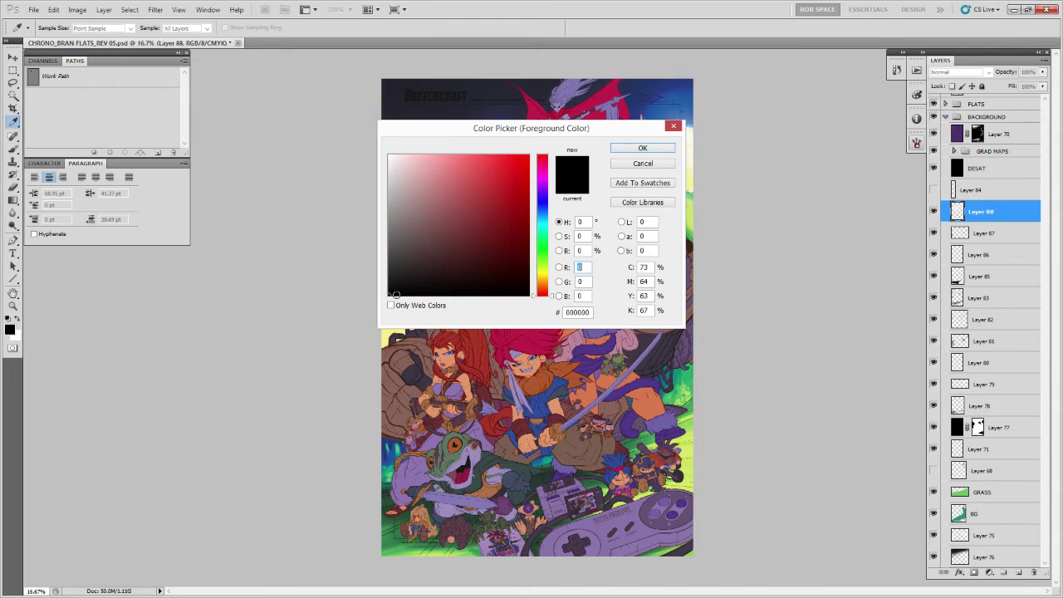
pyautogui.click(467, 156)
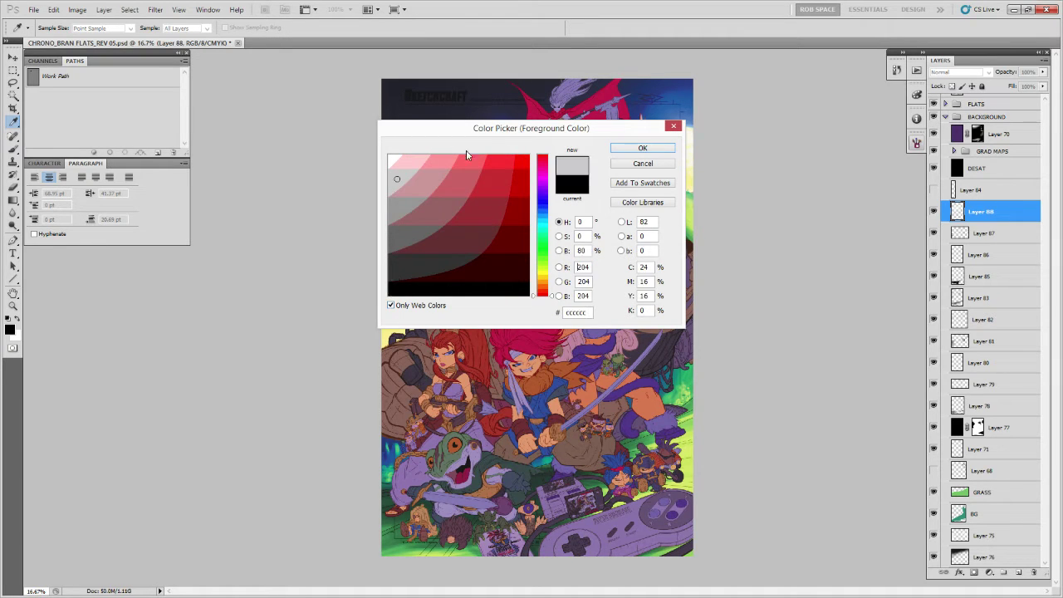
pyautogui.click(628, 148)
pyautogui.click(13, 329)
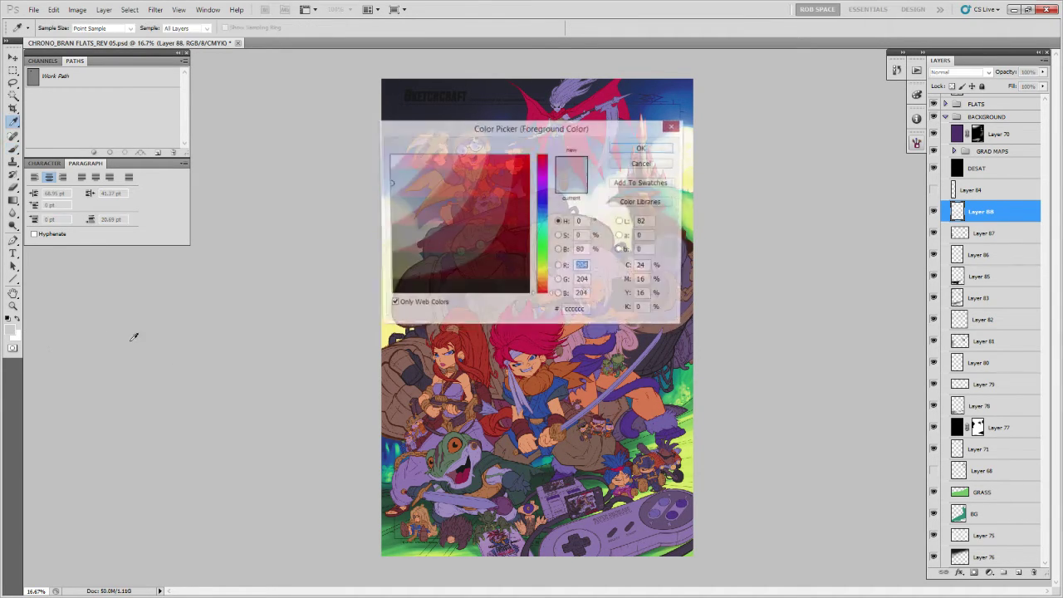
pyautogui.click(405, 233)
pyautogui.click(643, 147)
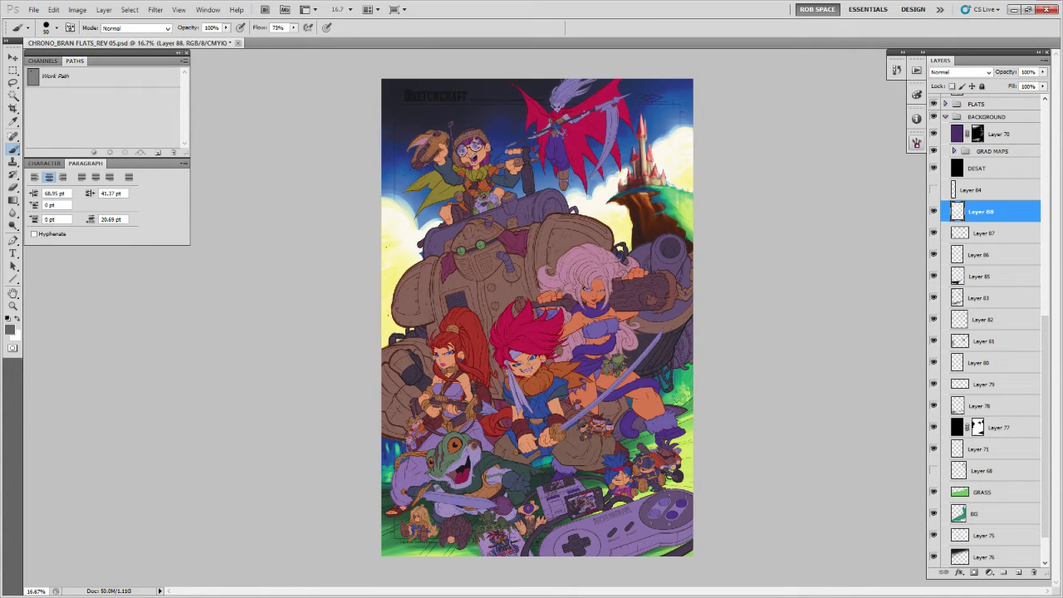
# Swap the two brush colors and replace white with gray #999999 as the foreground color.
pyautogui.press('x')
pyautogui.click(14, 332)
pyautogui.click(392, 217)
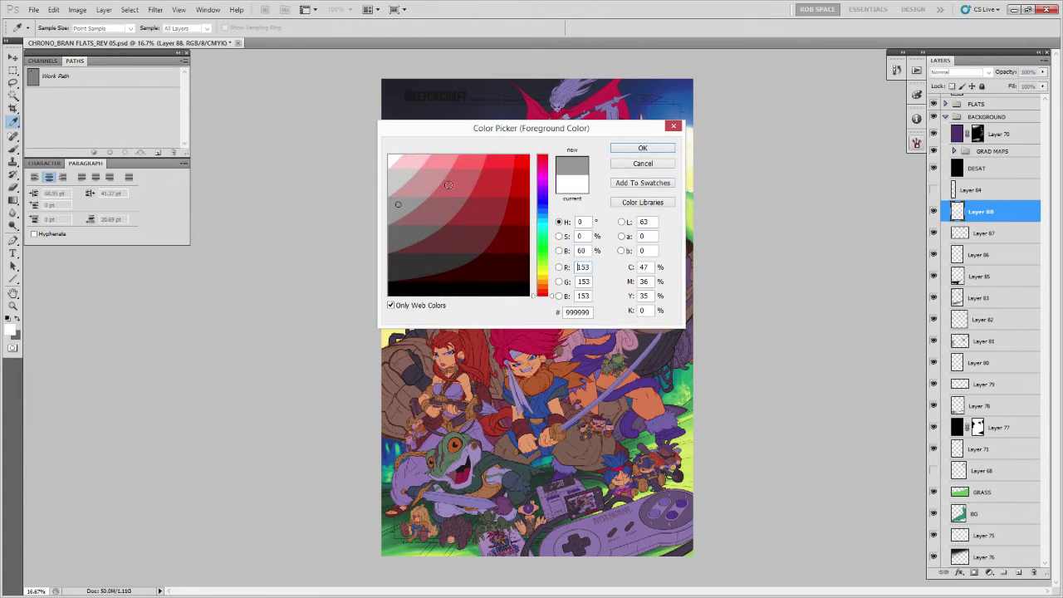
pyautogui.click(636, 147)
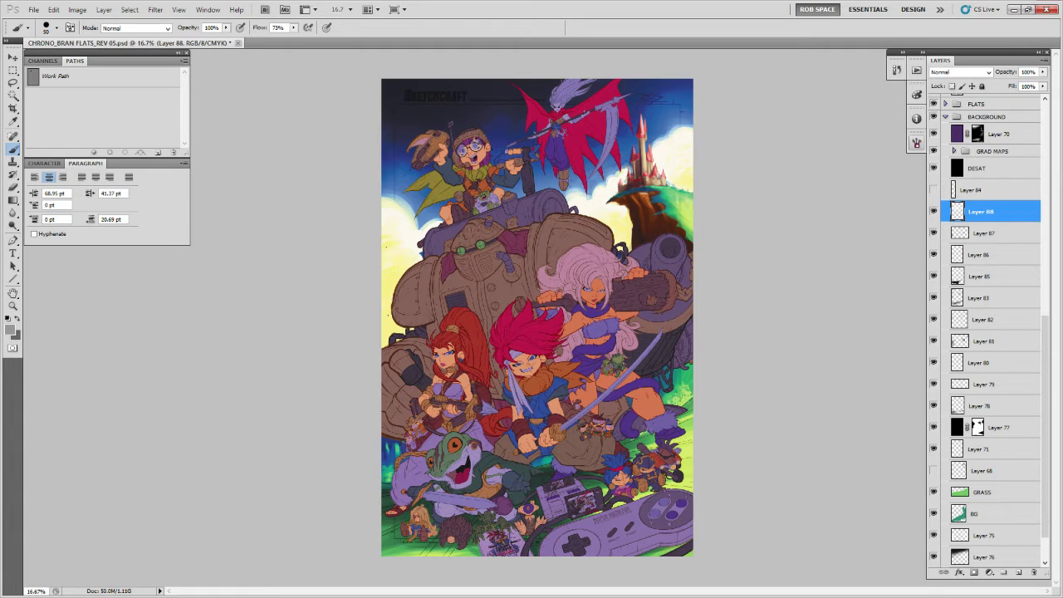
# Compare the artwork with and without Layer 88, then add a new layer directly above it.
pyautogui.click(932, 213)
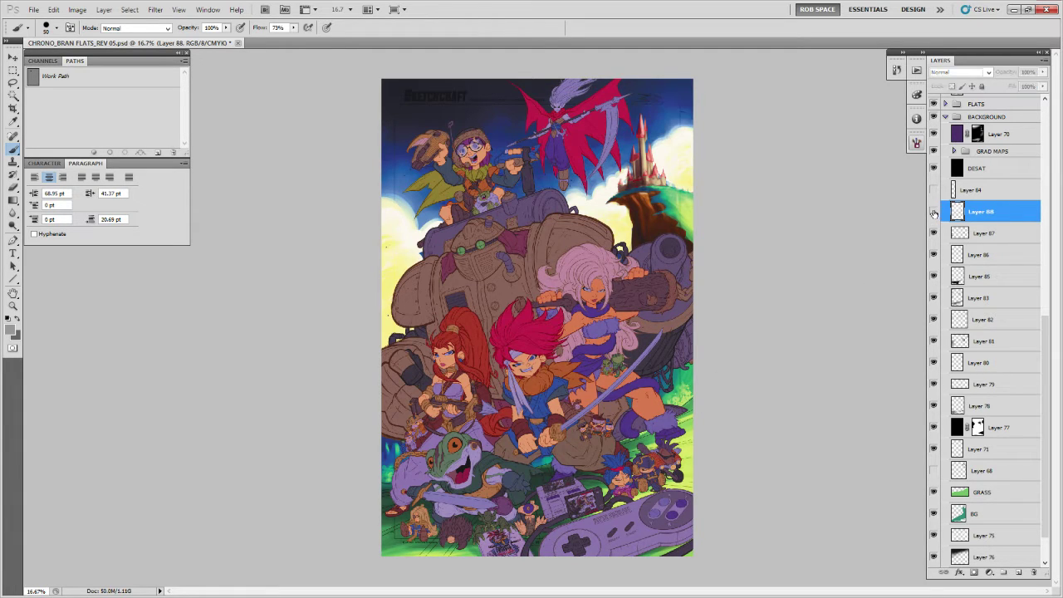
pyautogui.click(932, 213)
pyautogui.press('e')
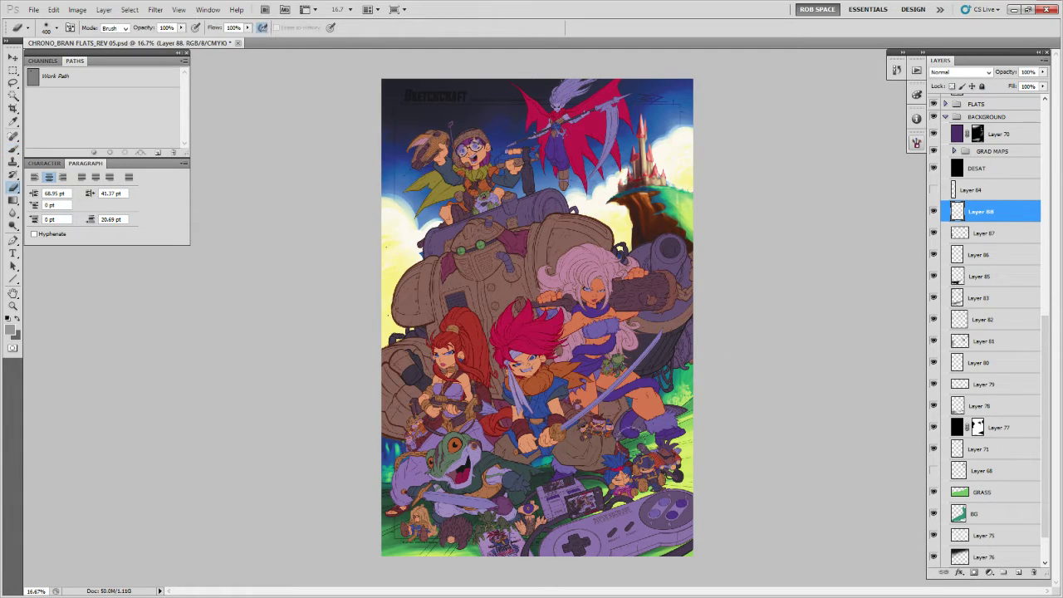
pyautogui.click(1017, 573)
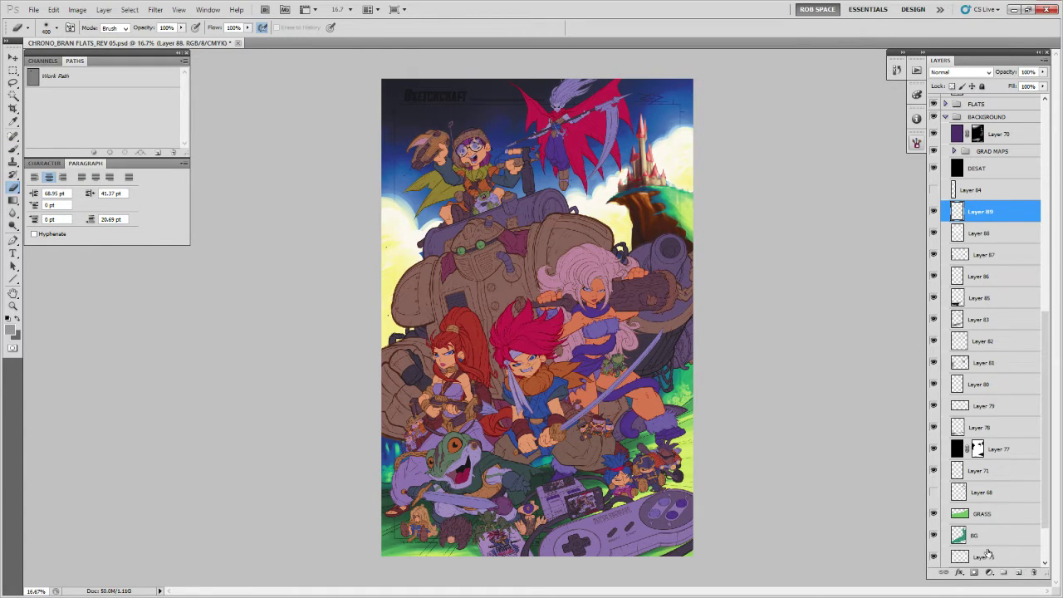
# Paint the first gray strokes with the 50 px Brush on the grass at the poster's right edge and clean them up with the Eraser.
pyautogui.press('b')
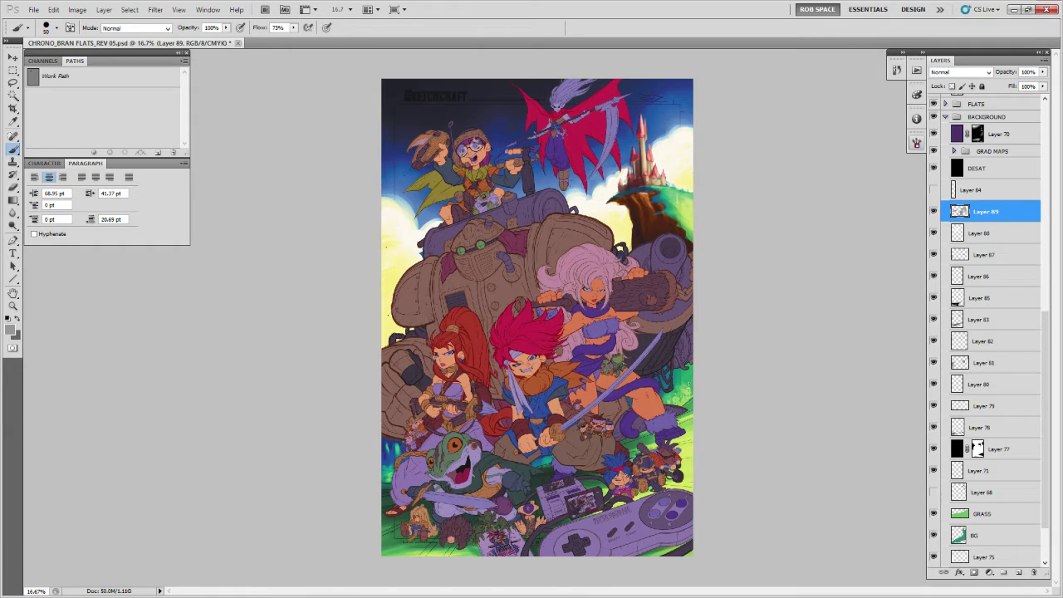
pyautogui.moveTo(687, 387); pyautogui.dragTo(690, 380)
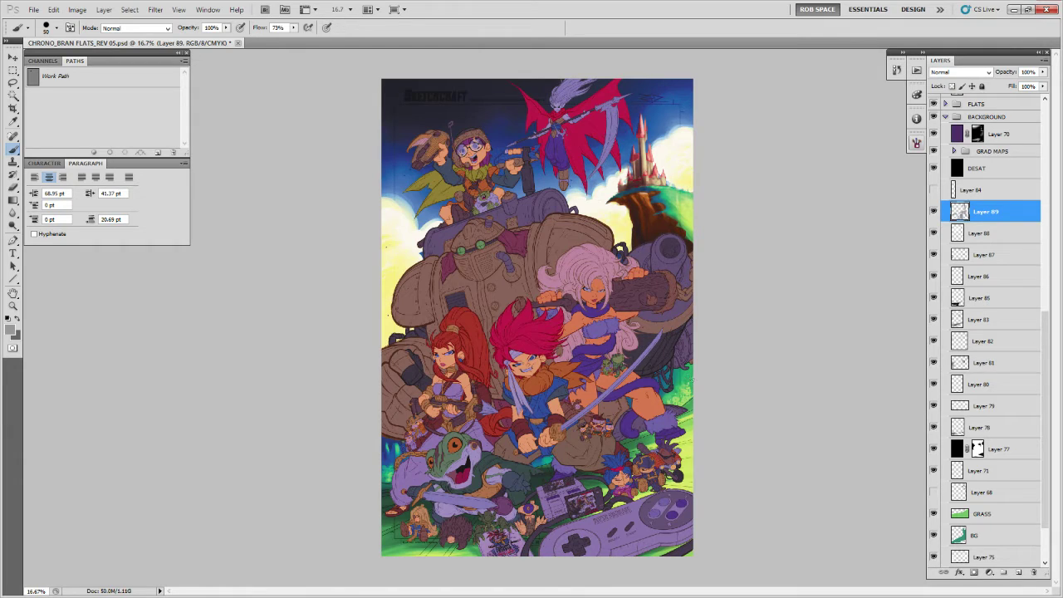
pyautogui.click(678, 202)
pyautogui.press('e')
pyautogui.press('b')
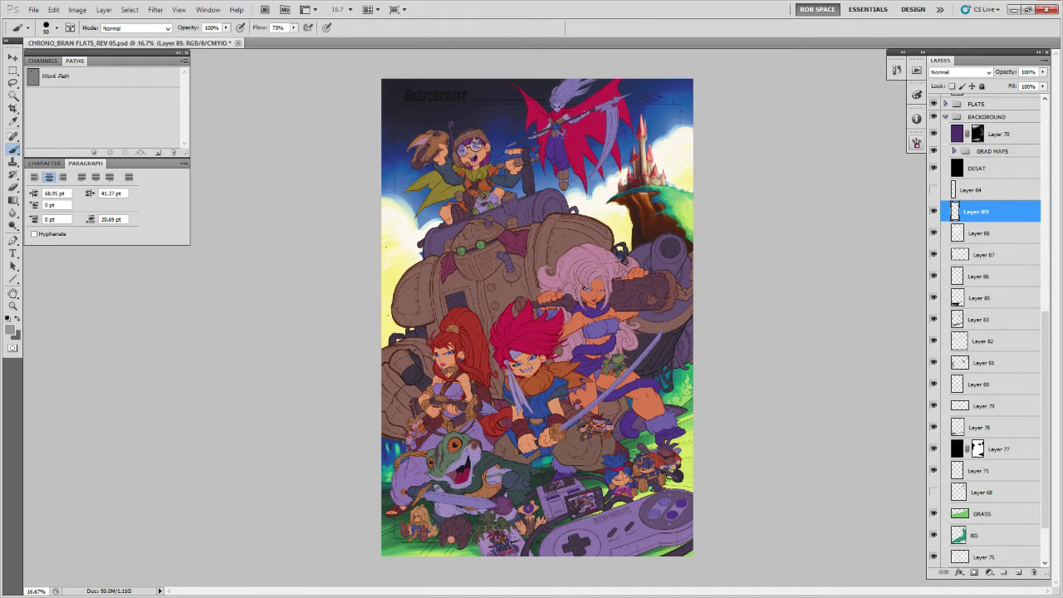
# Paint grass blades beside the characters' feet, alternating light and dark gray, and soften them with the 400 px Eraser.
pyautogui.press('x')
pyautogui.press('x')
pyautogui.press('x')
pyautogui.press('x')
pyautogui.press('x')
pyautogui.press('x')
pyautogui.press('x')
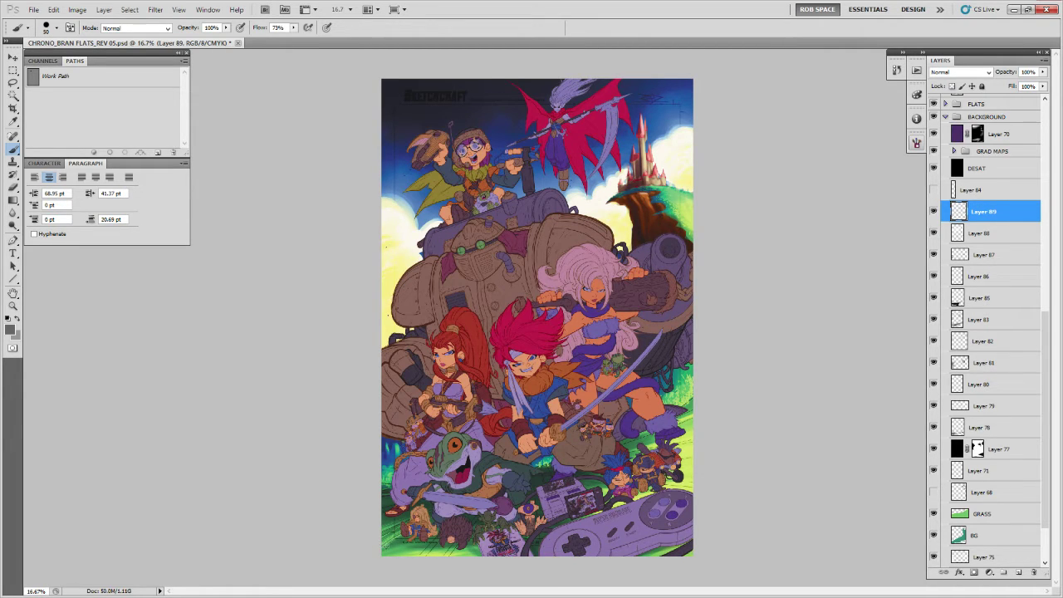
pyautogui.press('e')
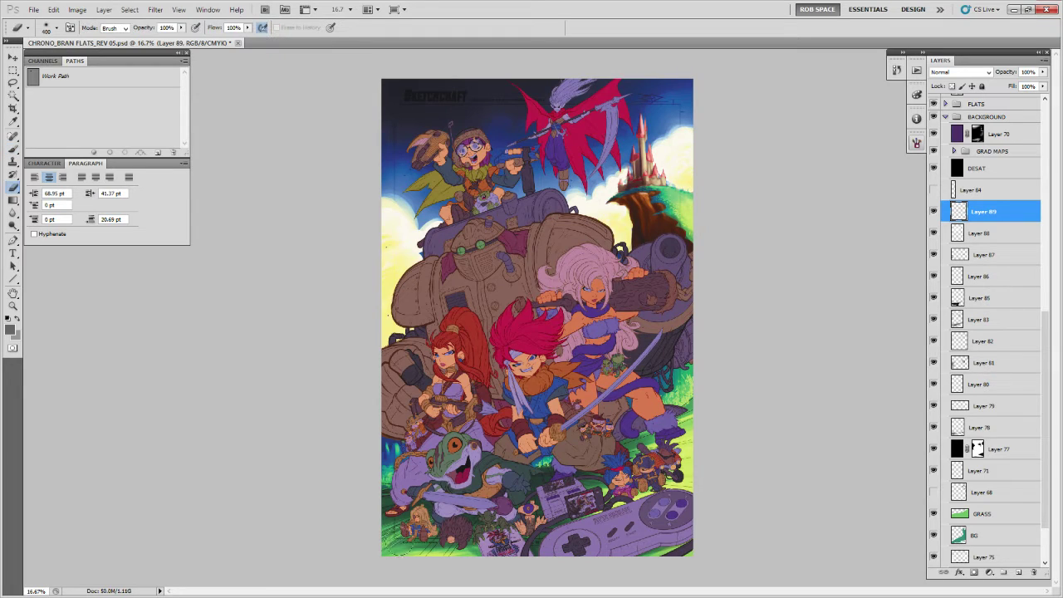
pyautogui.press('b')
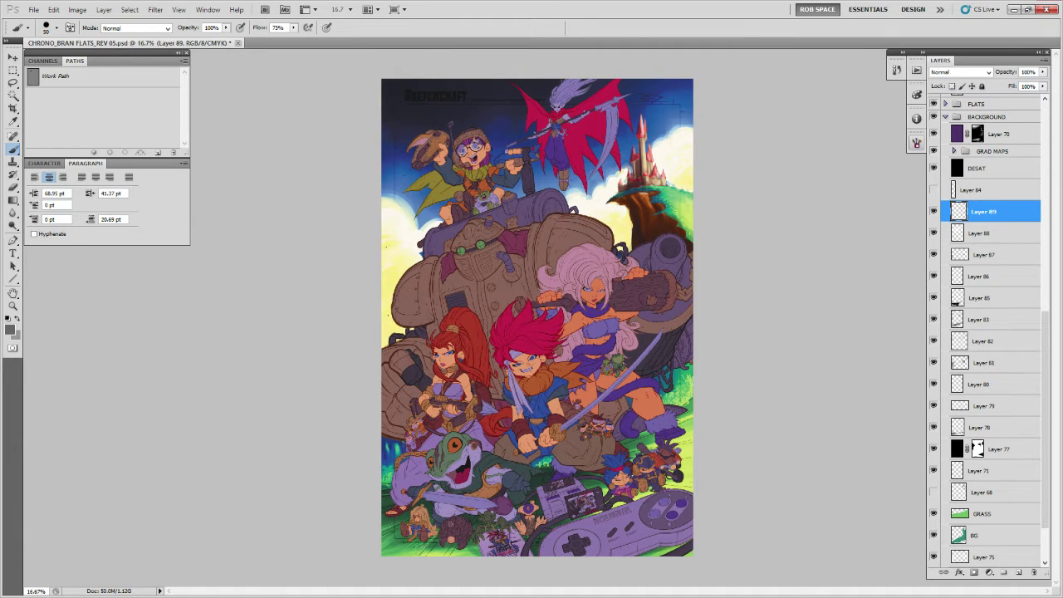
# Paint light and dark gray blades into the foreground grass along the poster's lower edge, fading them with the Eraser.
pyautogui.press('e')
pyautogui.press('b')
pyautogui.moveTo(445, 532); pyautogui.dragTo(459, 519)
pyautogui.press('x')
pyautogui.press('e')
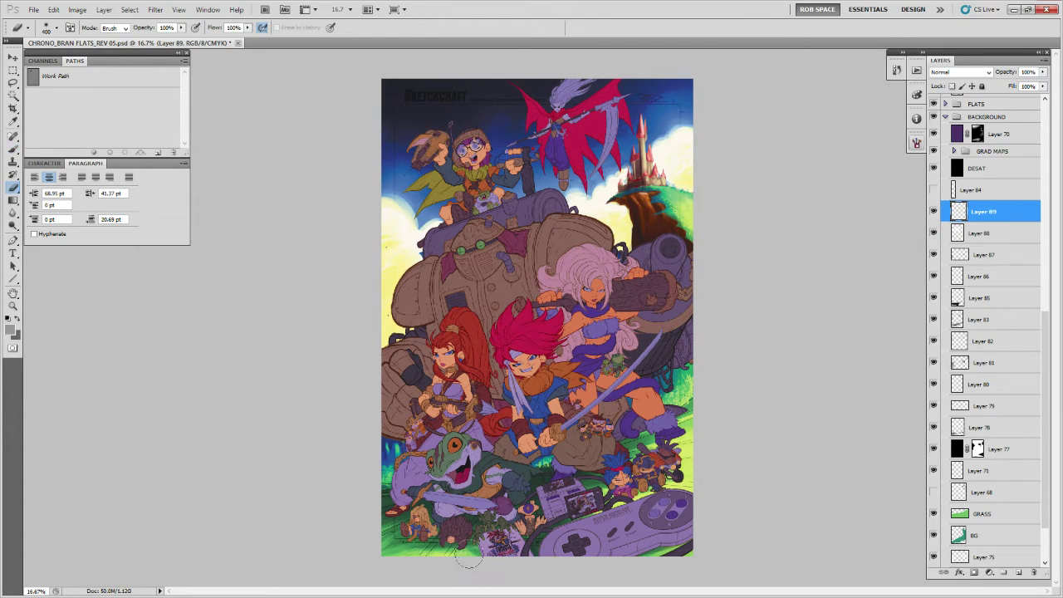
pyautogui.press('b')
pyautogui.press('x')
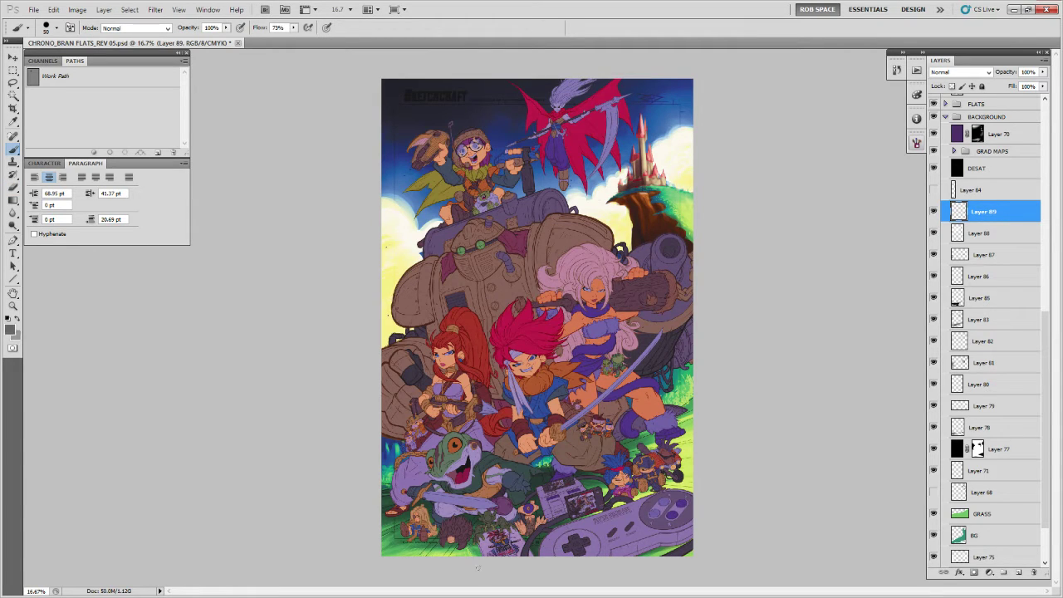
pyautogui.press('e')
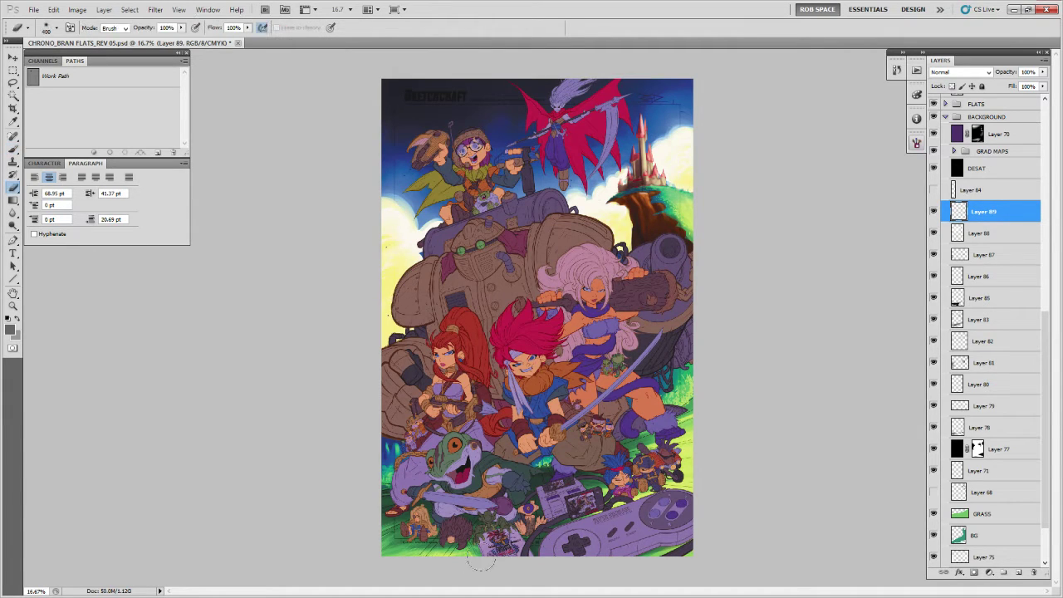
pyautogui.press('b')
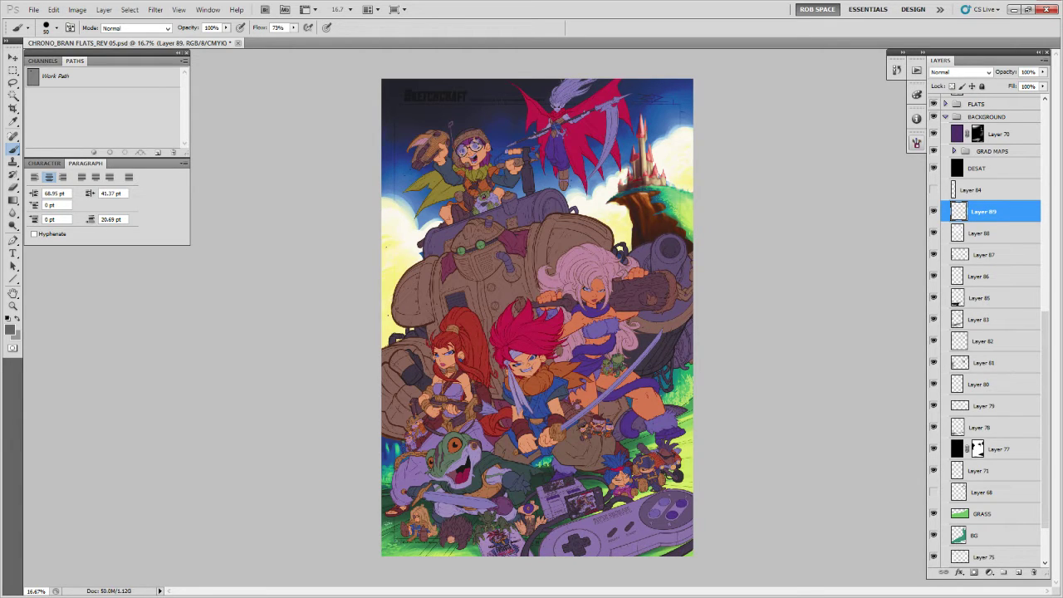
pyautogui.press('e')
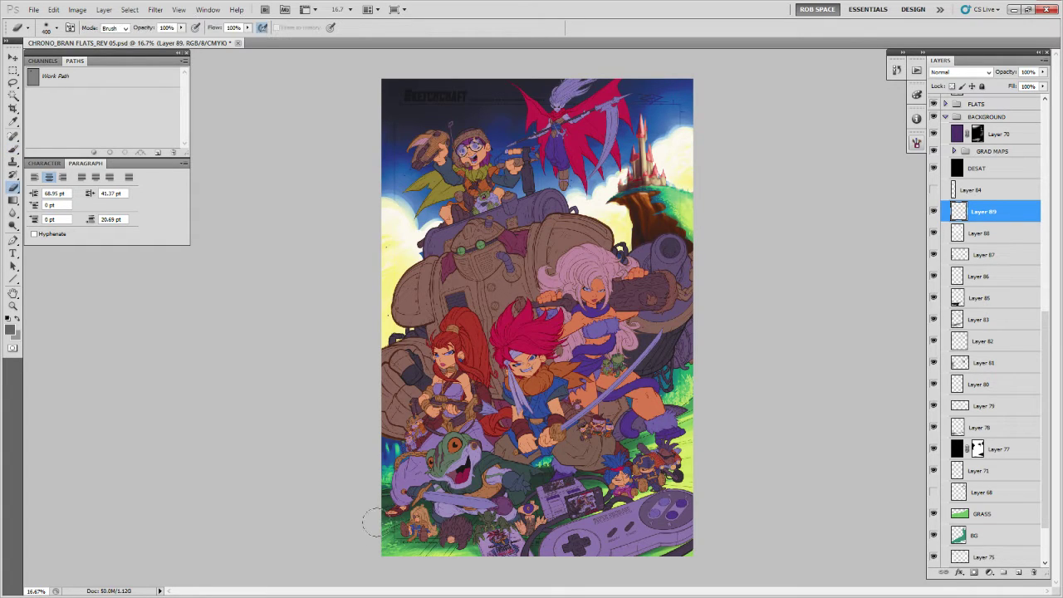
pyautogui.press('b')
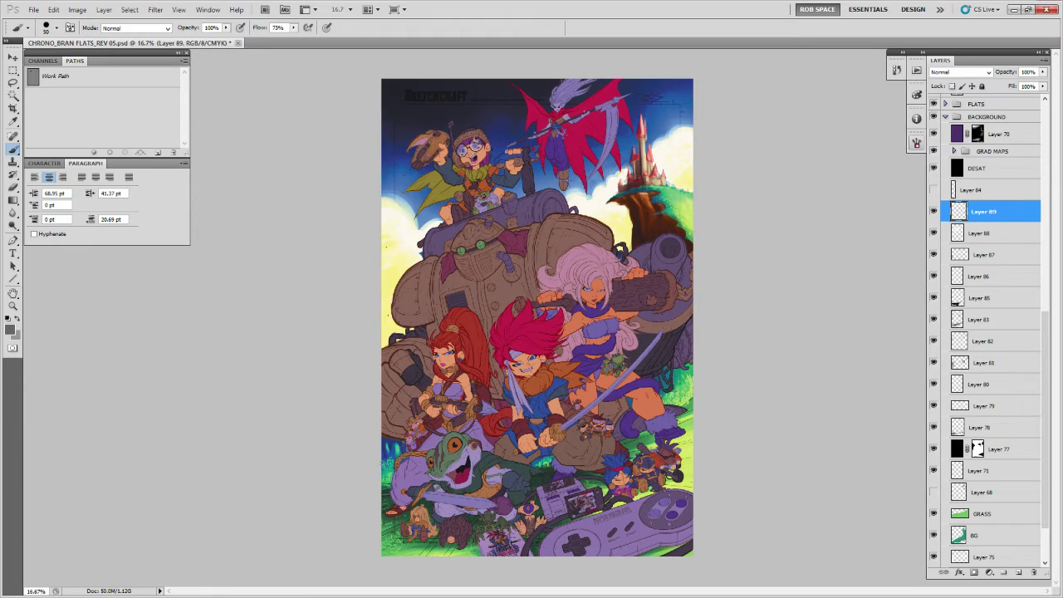
# Add light and dark gray texture to the grass around the frog and behind the small figures, blending it with the Eraser.
pyautogui.press('x')
pyautogui.press('x')
pyautogui.press('e')
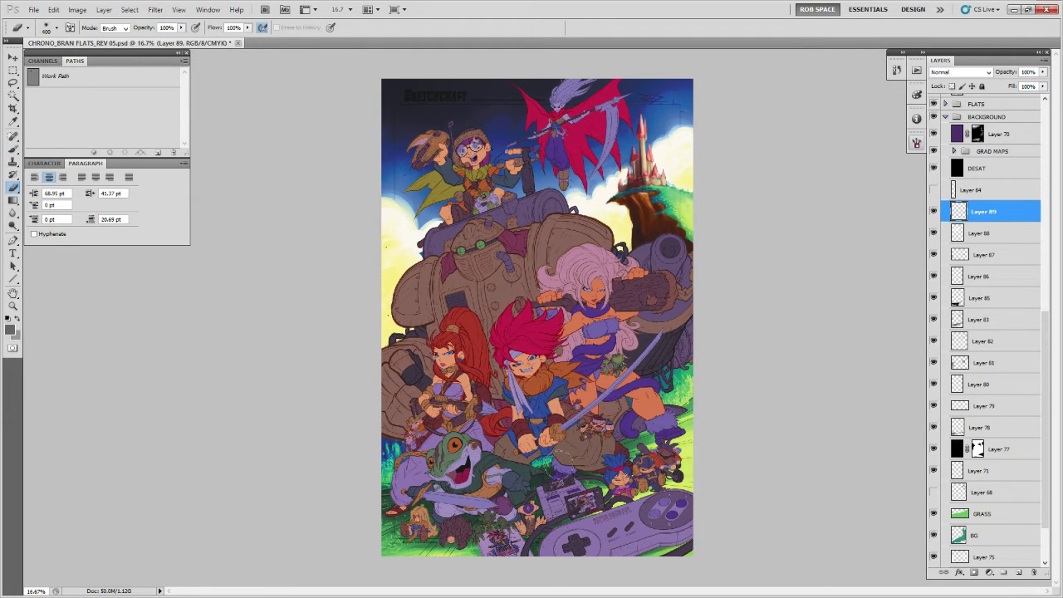
pyautogui.press('x')
pyautogui.press('b')
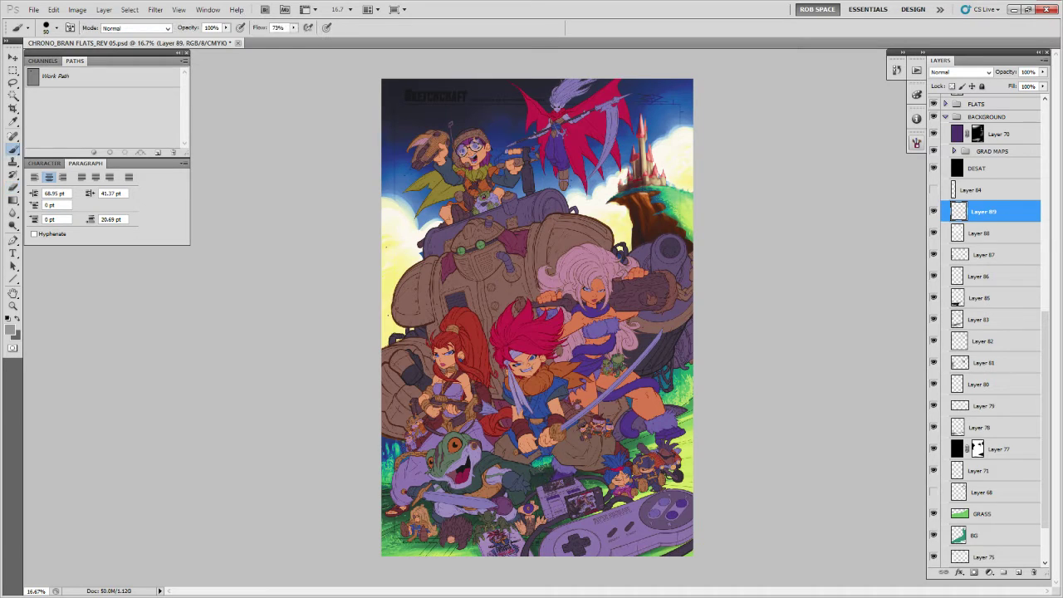
pyautogui.press('x')
pyautogui.press('e')
pyautogui.press('b')
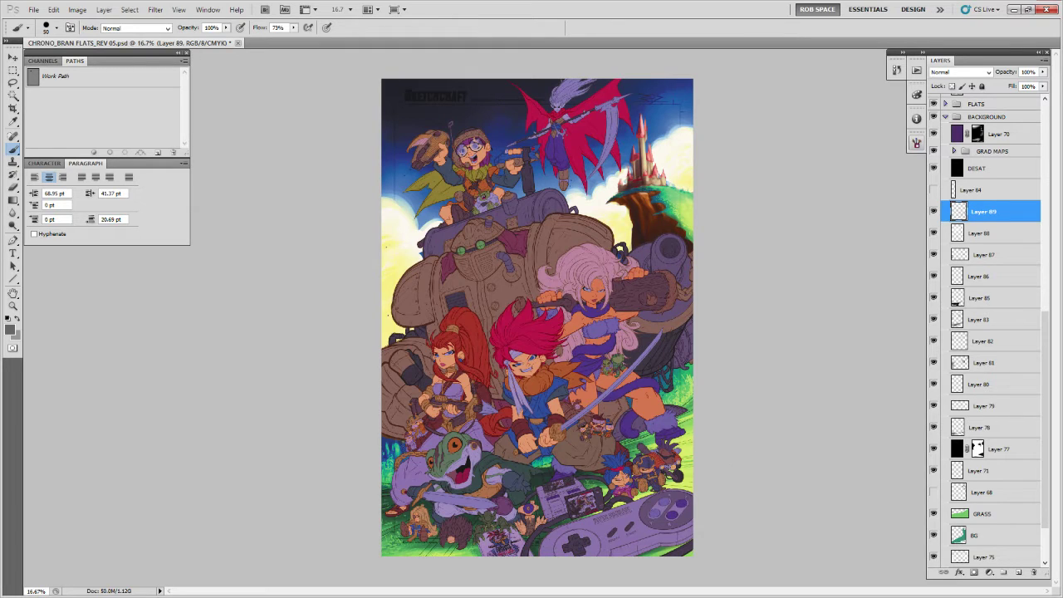
pyautogui.press('e')
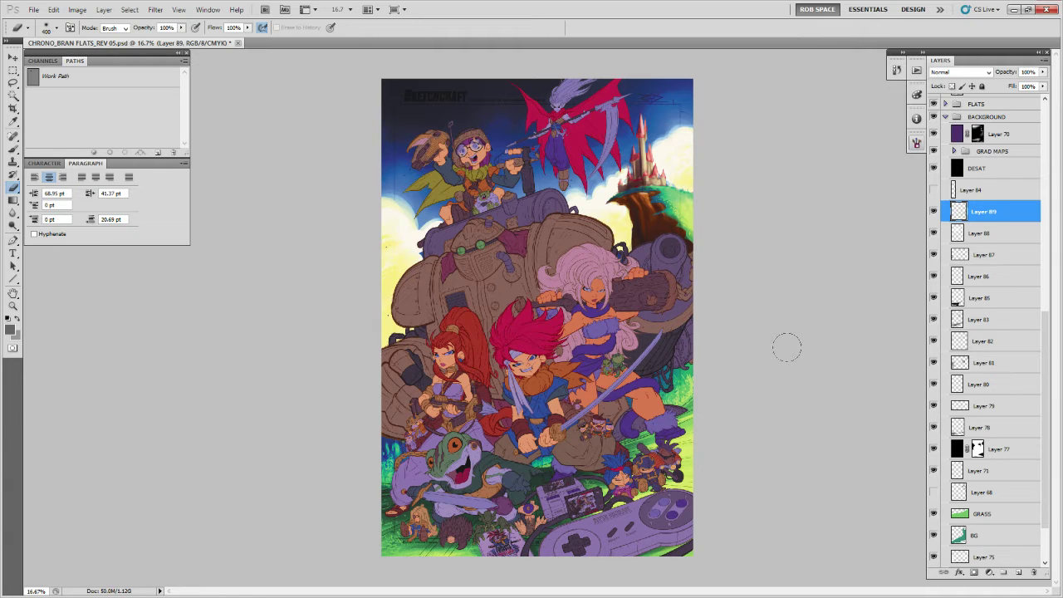
# Reduce the Eraser to 125 px and refine Layer 88's grass strokes on the cliff below the castle.
pyautogui.press('z')
pyautogui.click(700, 204)
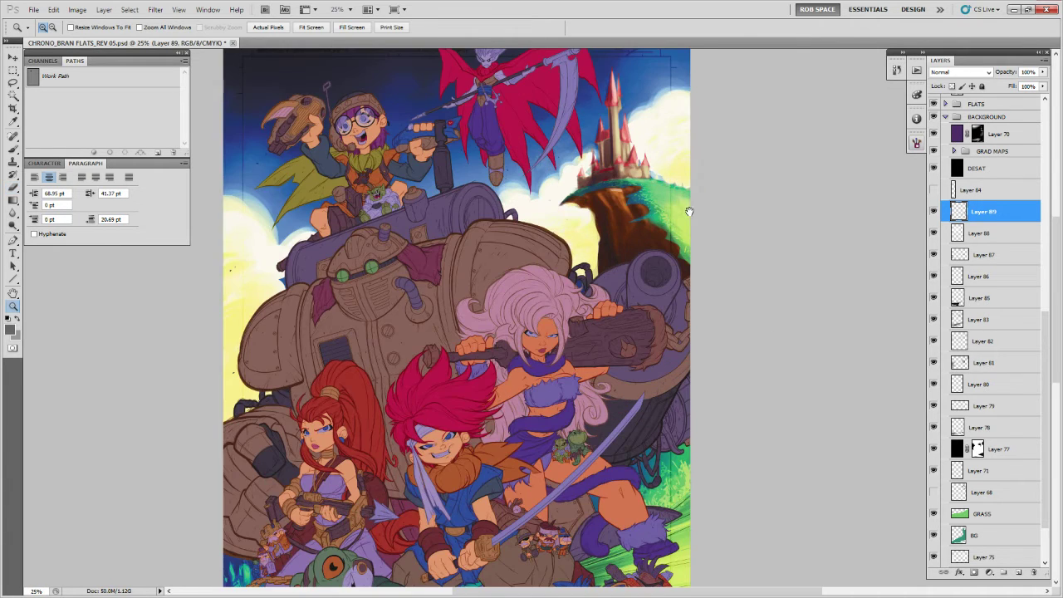
pyautogui.moveTo(647, 193); pyautogui.dragTo(664, 325)
pyautogui.press('b')
pyautogui.press('e')
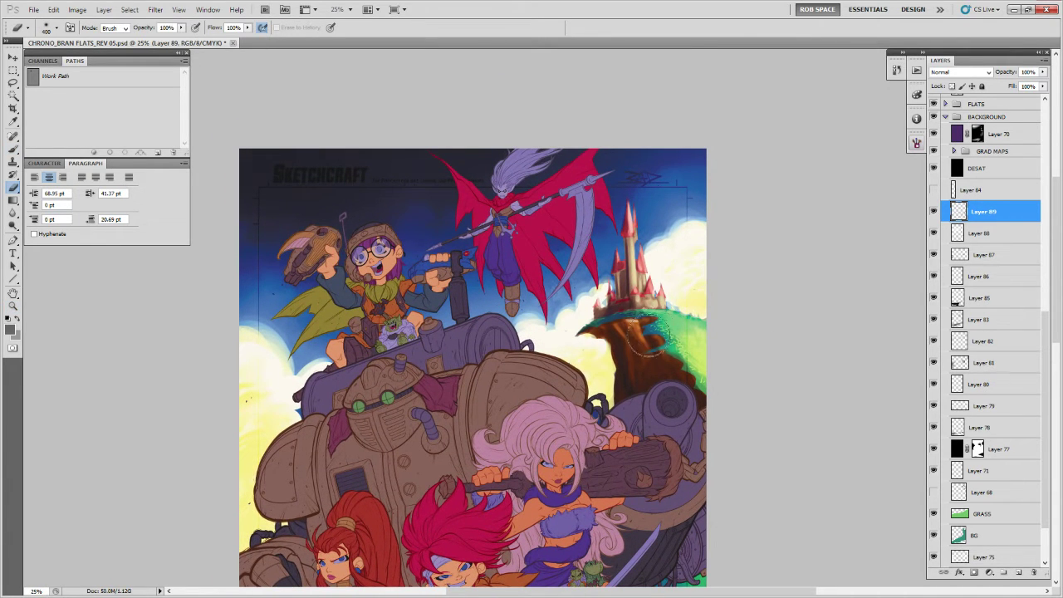
pyautogui.click(978, 234)
pyautogui.press('[')
pyautogui.press('[')
pyautogui.press('[')
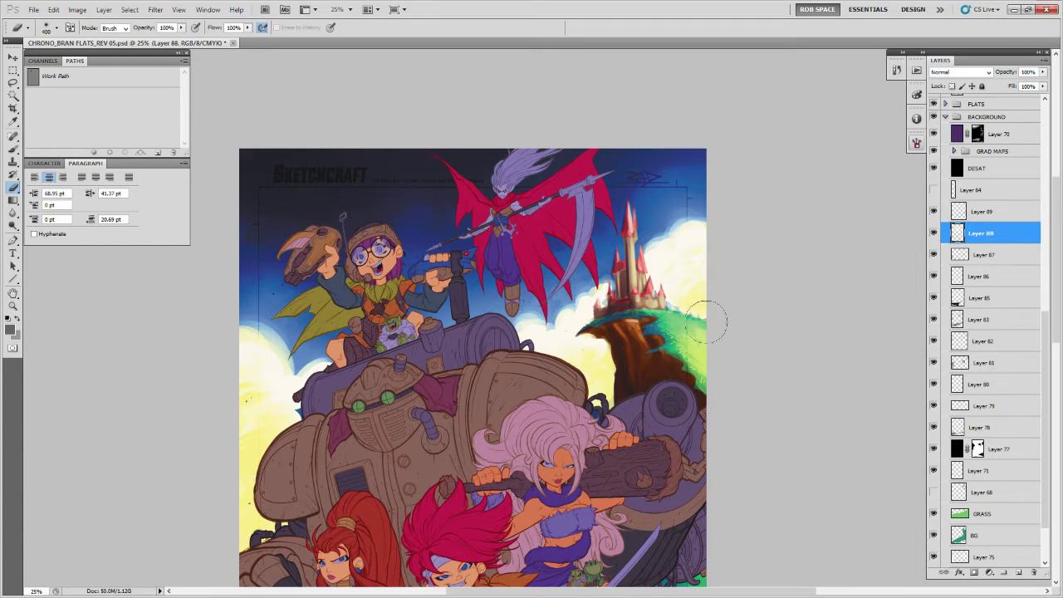
pyautogui.press('[')
pyautogui.press('[')
pyautogui.press('[')
# On Layer 89, paint light gray and white details on the cliff's grass below the castle and switch to the Eraser for blending.
pyautogui.click(946, 213)
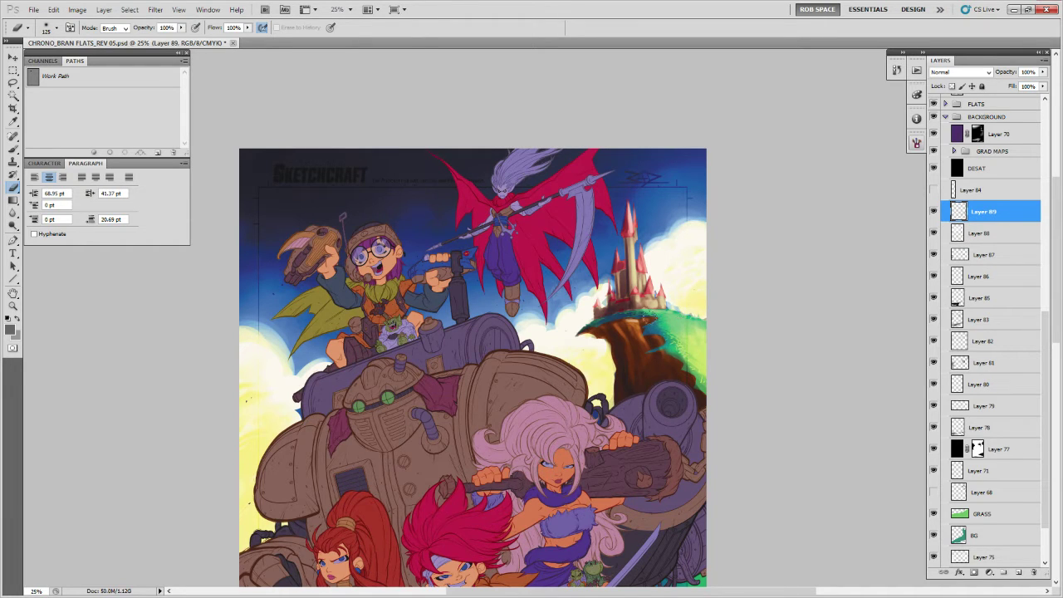
pyautogui.press('b')
pyautogui.press('x')
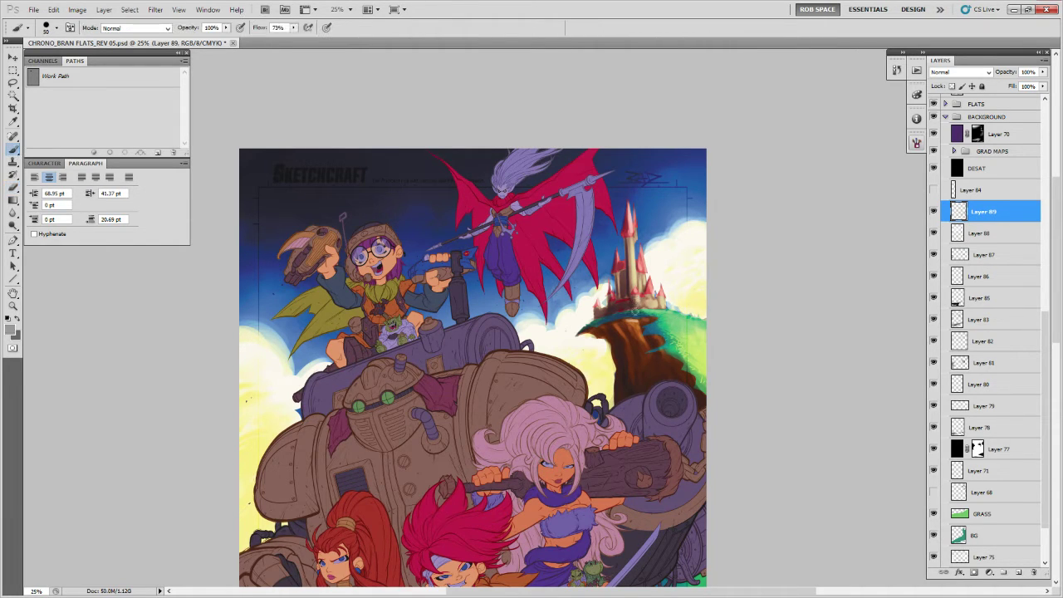
pyautogui.press('d')
pyautogui.press('x')
pyautogui.press('e')
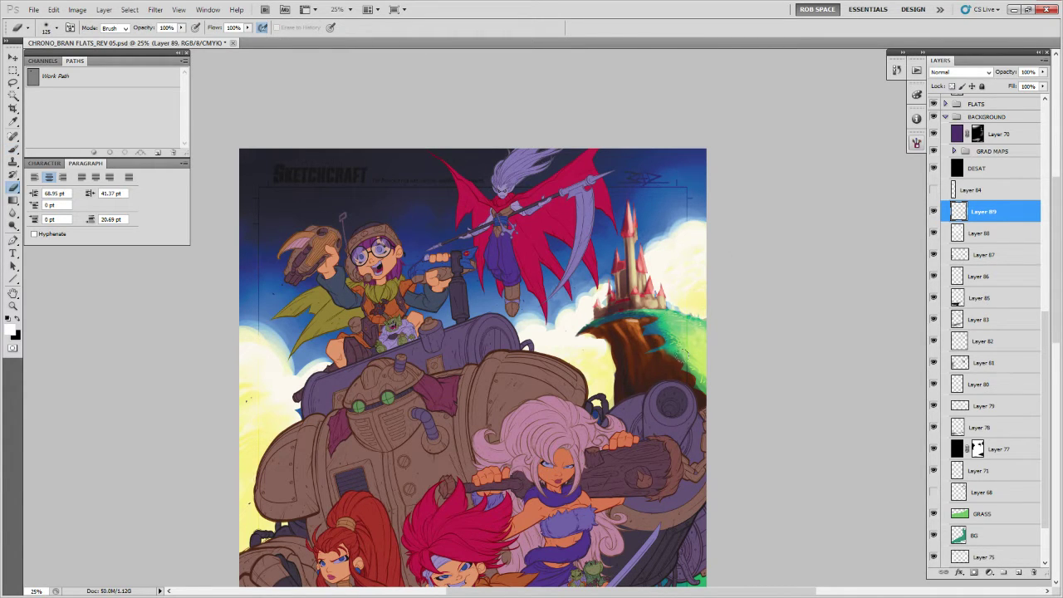
# Switch to the Brush and pick a mid gray as the foreground color.
pyautogui.press('b')
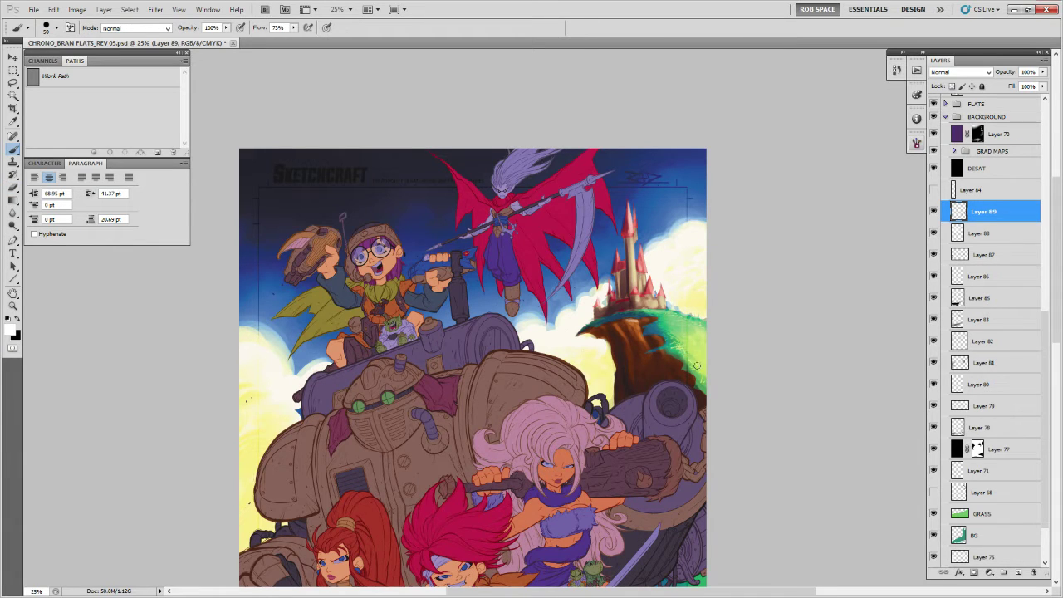
pyautogui.press('x')
pyautogui.click(12, 330)
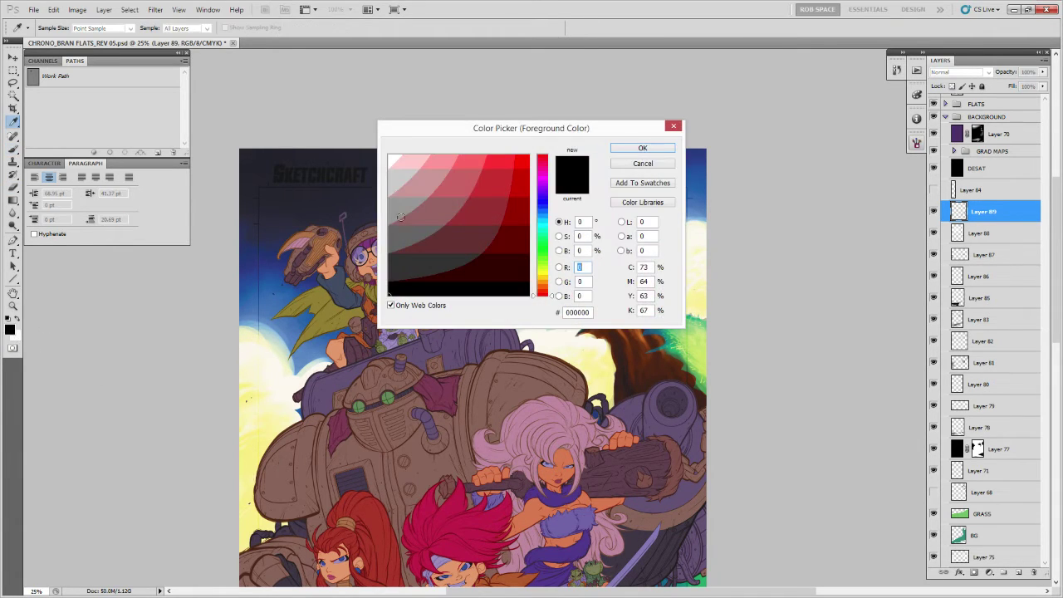
pyautogui.click(642, 148)
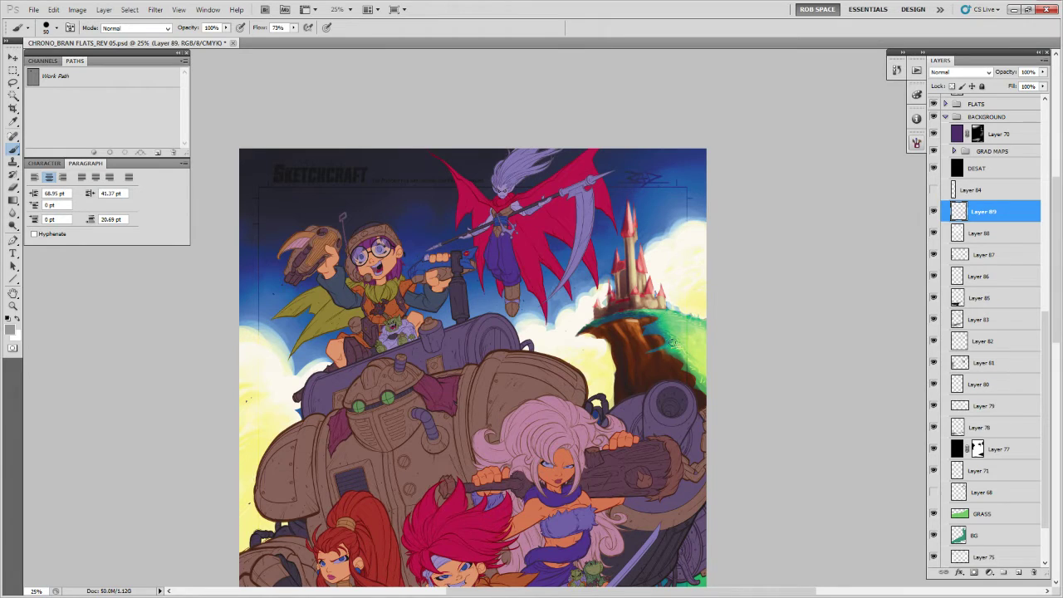
pyautogui.moveTo(693, 342); pyautogui.dragTo(688, 354)
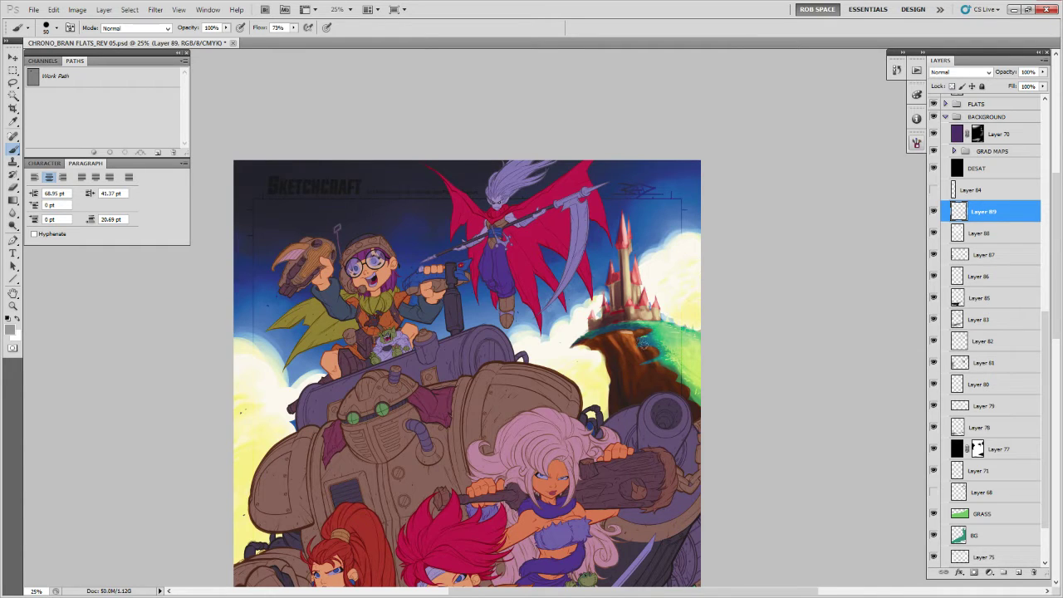
# Brush white highlights onto the castle's towers and walls on Layer 89, trimming them with the Eraser.
pyautogui.press('e')
pyautogui.press('b')
pyautogui.press('x')
pyautogui.moveTo(628, 280); pyautogui.dragTo(632, 307)
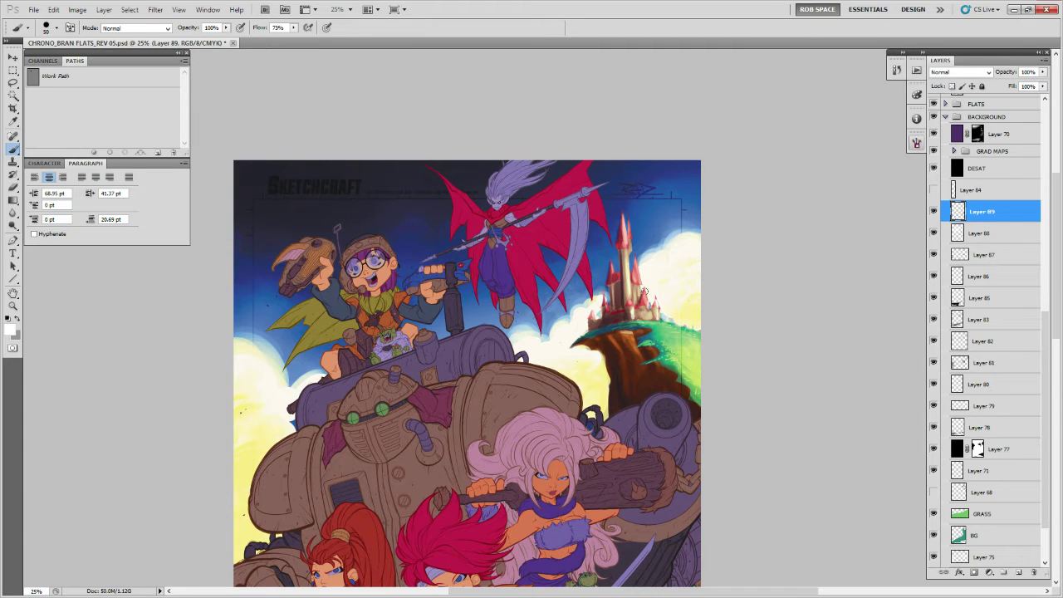
pyautogui.press('e')
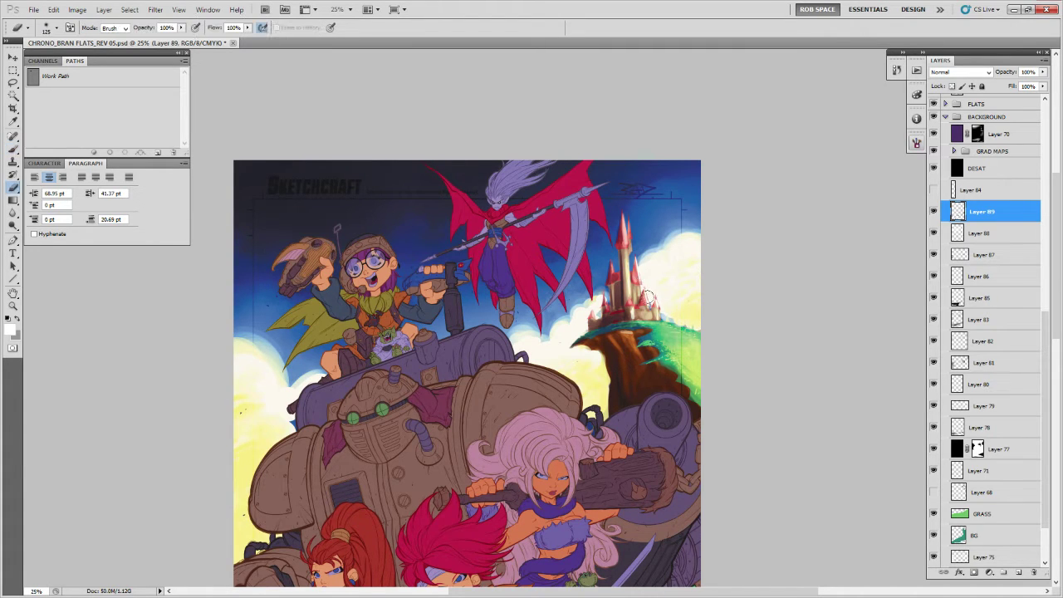
pyautogui.press('b')
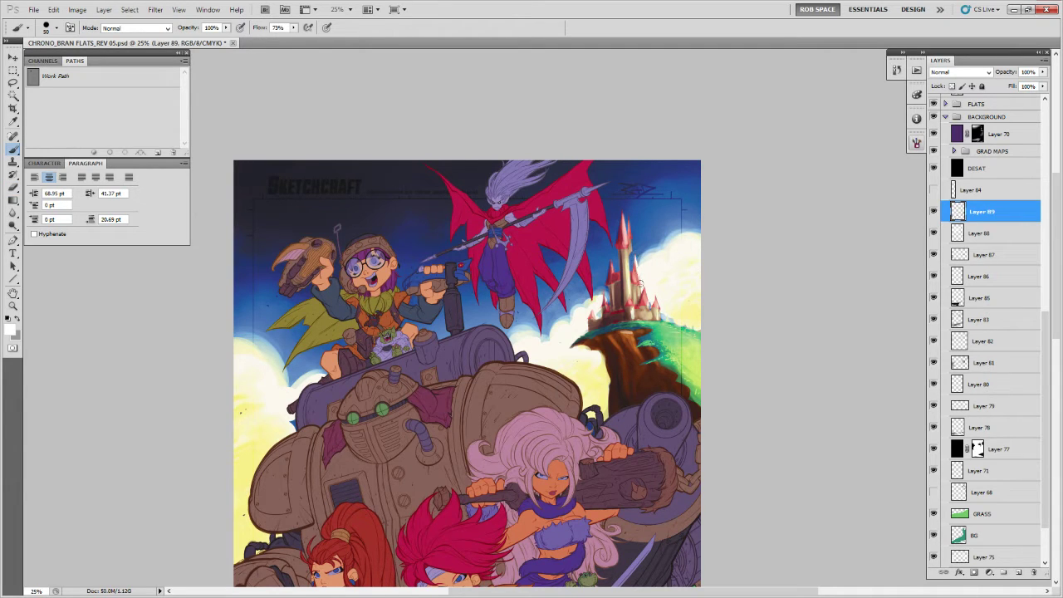
pyautogui.moveTo(639, 283); pyautogui.dragTo(637, 258)
pyautogui.press('e')
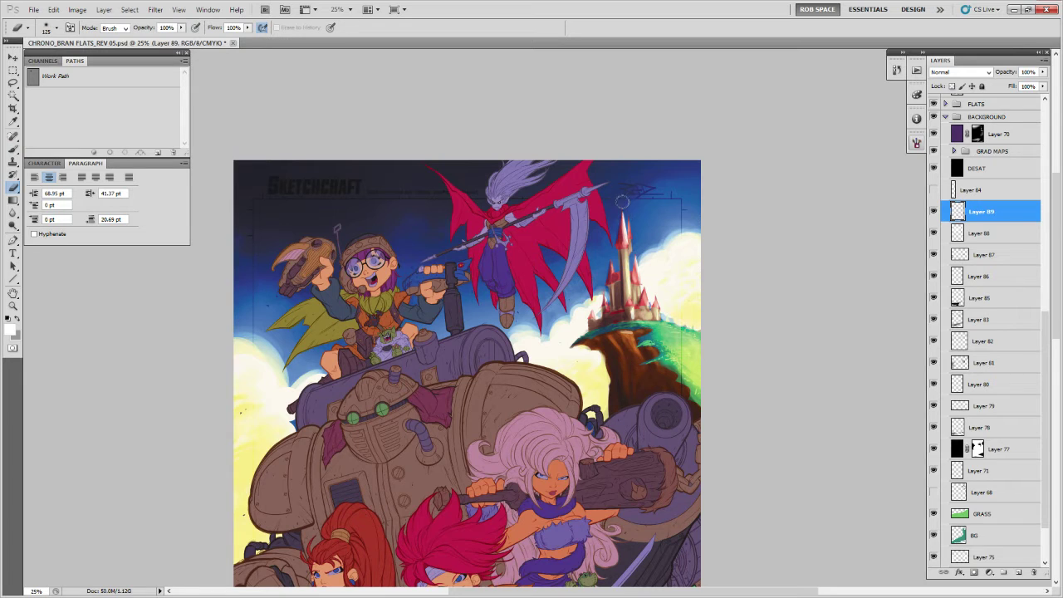
# Choose the PAINTING - MyBroosh preset for the Brush.
pyautogui.press('b')
pyautogui.scroll(-2, 632, 262)
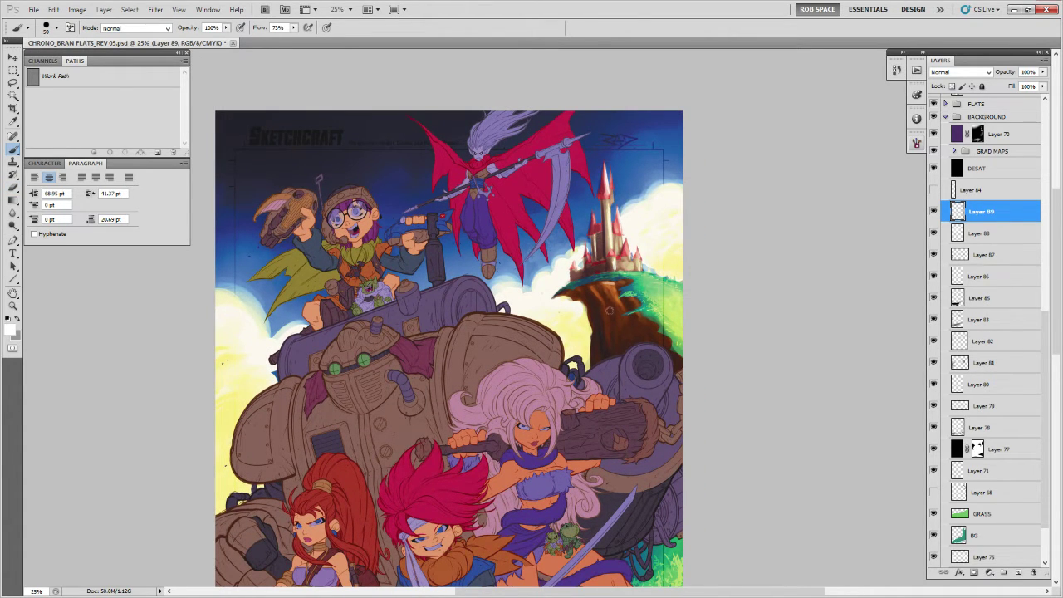
pyautogui.moveTo(683, 406); pyautogui.dragTo(673, 347)
pyautogui.moveTo(610, 171)
pyautogui.mouseDown()
pyautogui.moveTo(609, 185)
pyautogui.moveTo(610, 168)
pyautogui.mouseUp()
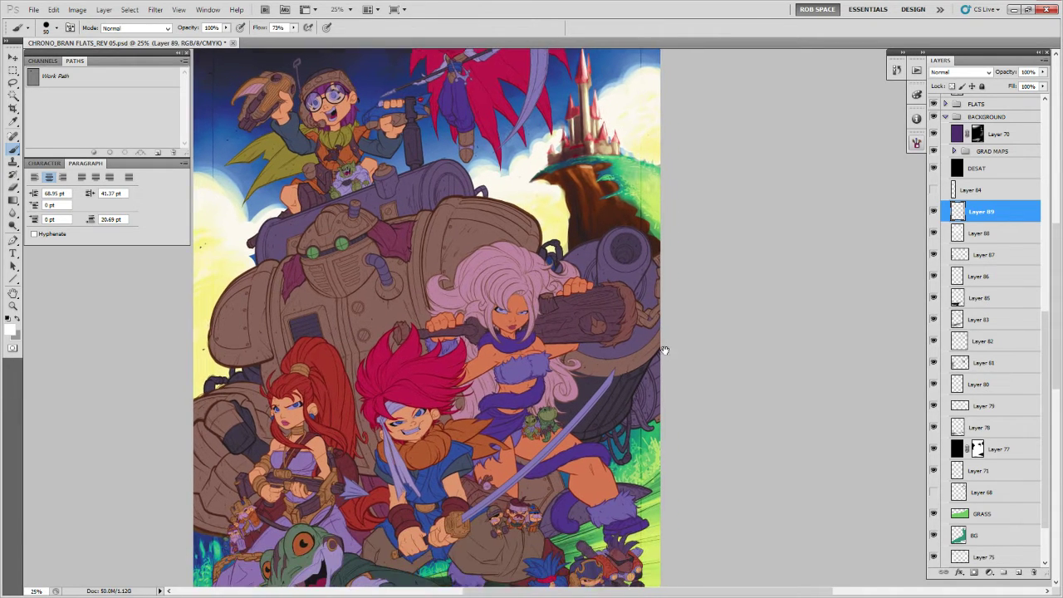
pyautogui.moveTo(676, 411); pyautogui.dragTo(662, 332)
pyautogui.press('z')
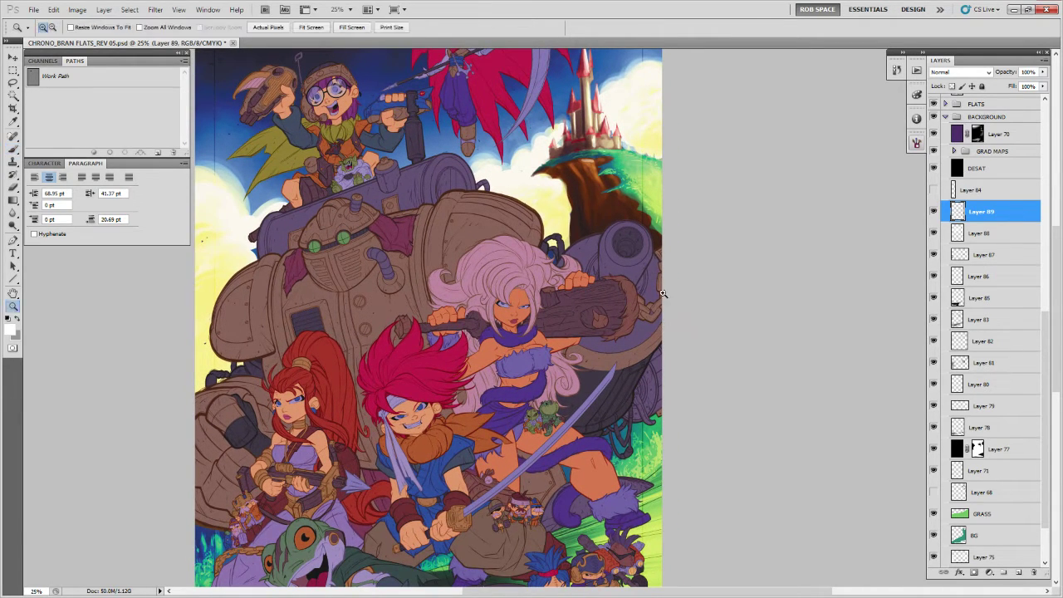
pyautogui.keyDown('alt'); pyautogui.click(664, 288); pyautogui.keyUp('alt')
pyautogui.press('b')
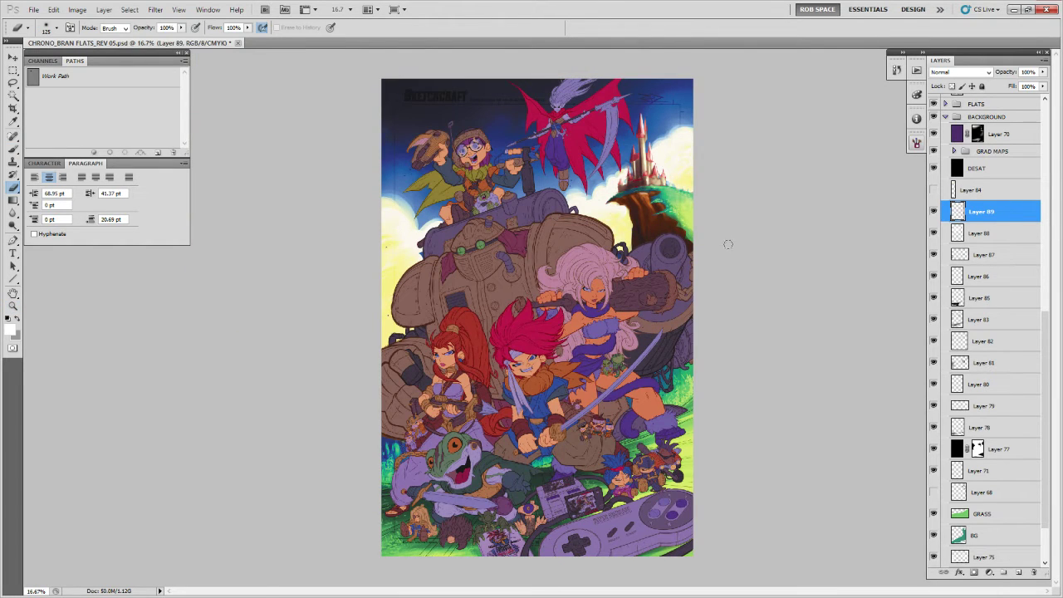
pyautogui.press('b')
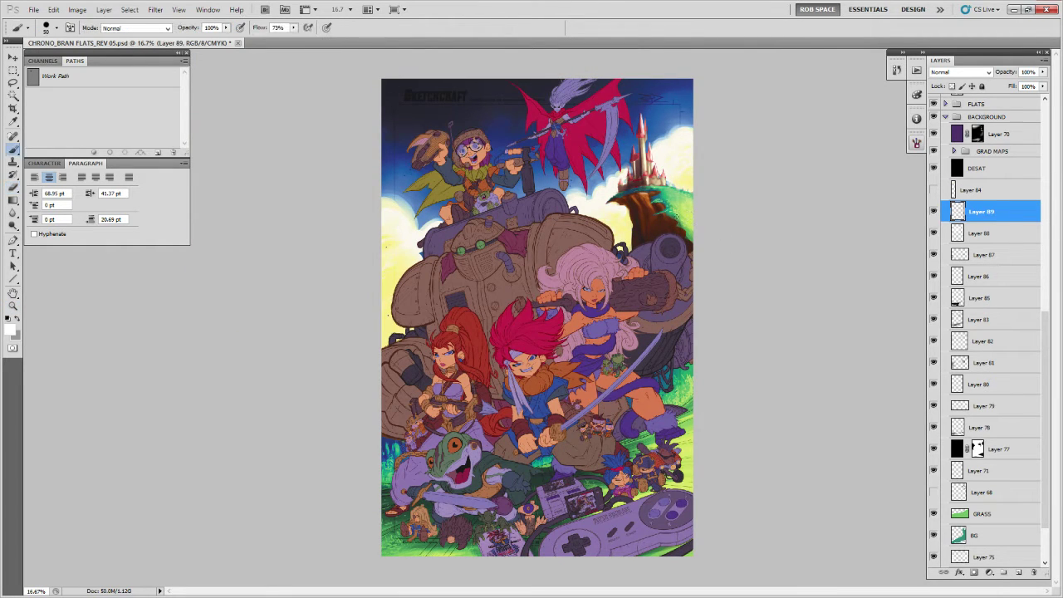
pyautogui.rightClick(693, 220)
pyautogui.click(733, 370)
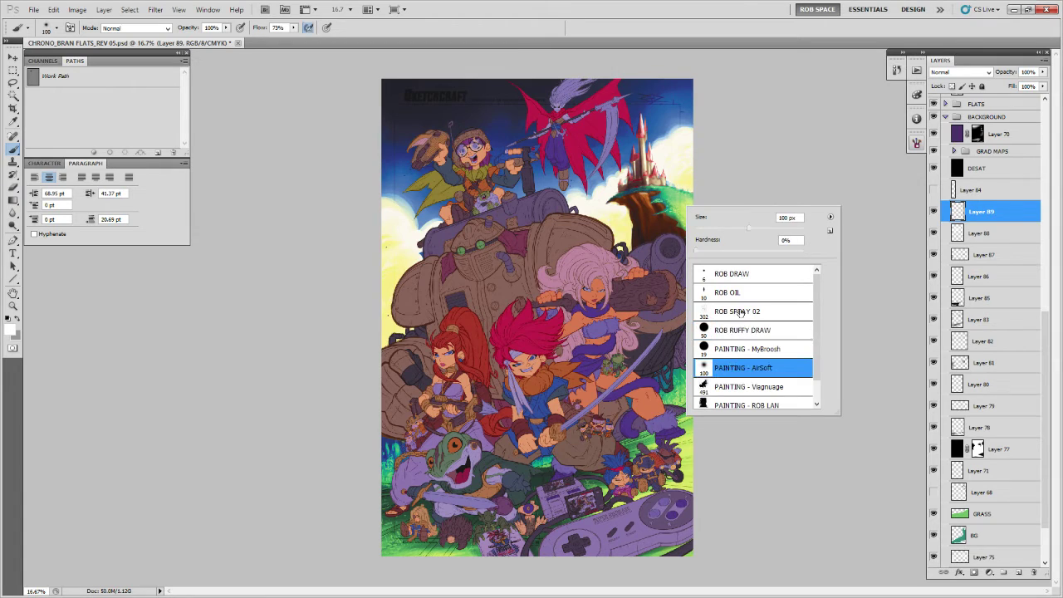
pyautogui.click(740, 348)
pyautogui.click(724, 187)
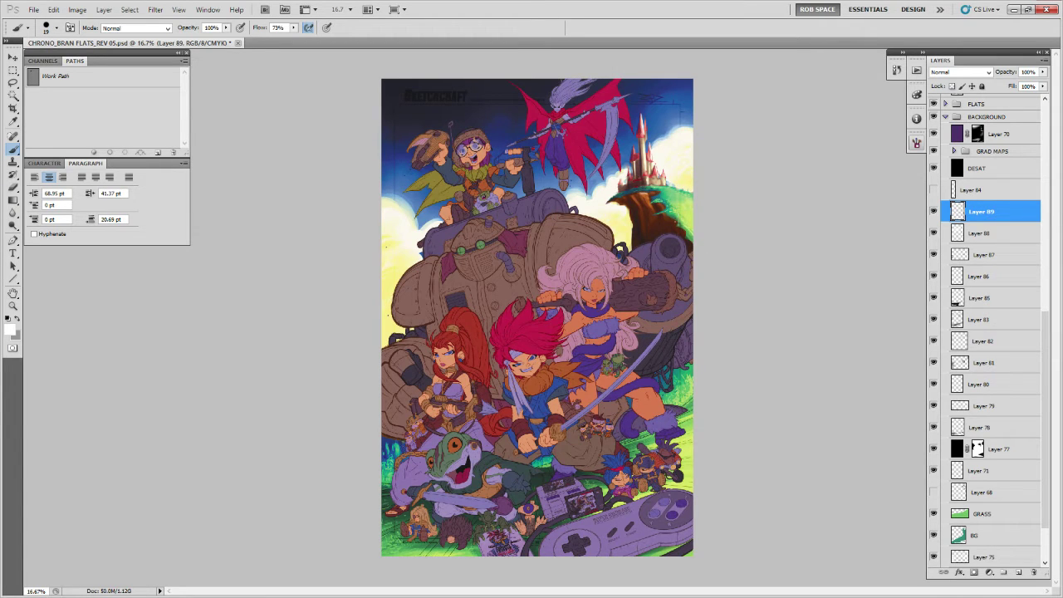
# Reset the painting colors to black and white and enlarge the brush to 125 px.
pyautogui.press('x')
pyautogui.scroll(1, 696, 223)
pyautogui.moveTo(695, 221); pyautogui.dragTo(647, 370)
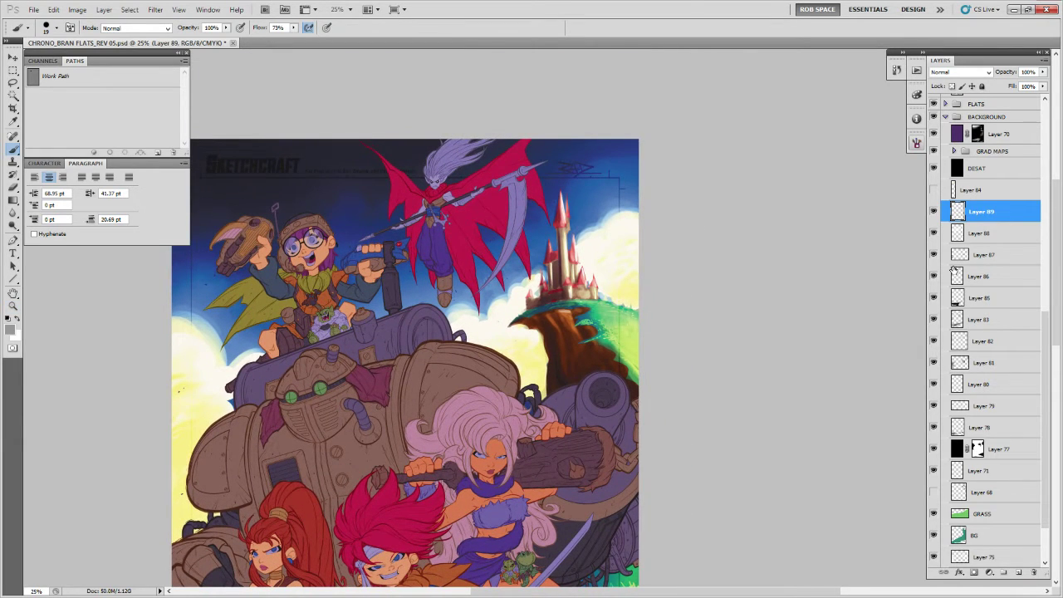
pyautogui.press('d')
pyautogui.press('x')
pyautogui.press('x')
pyautogui.press(']')
pyautogui.press(']')
pyautogui.press(']')
pyautogui.press(']')
pyautogui.press(']')
pyautogui.press(']')
pyautogui.press(']')
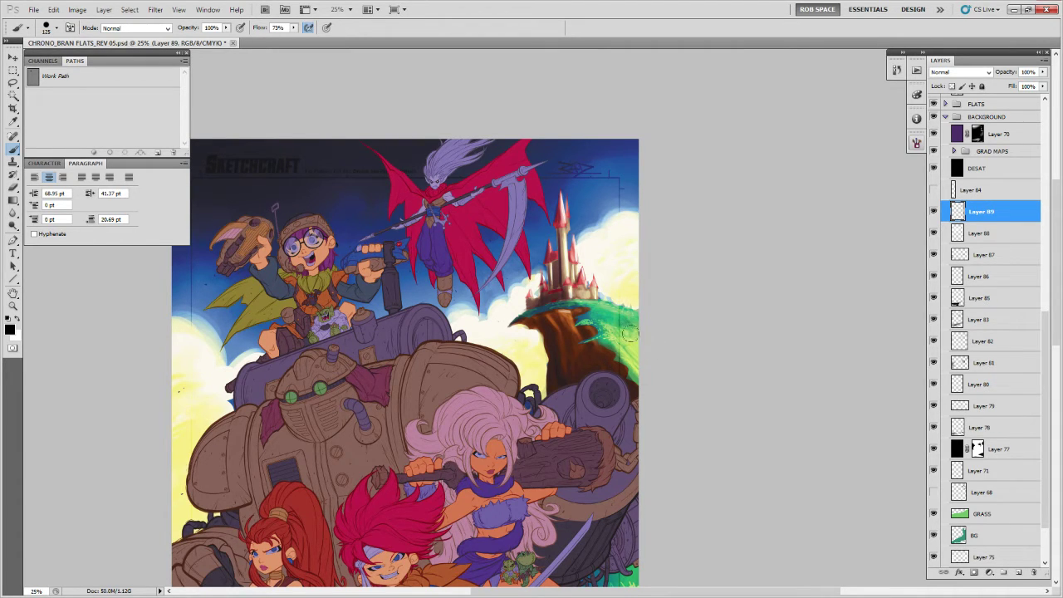
# Brush white and black touches onto the green hillside beside the castle on Layer 89.
pyautogui.press('x')
pyautogui.moveTo(633, 329); pyautogui.dragTo(631, 332)
pyautogui.press('x')
pyautogui.moveTo(687, 391); pyautogui.dragTo(759, 291)
pyautogui.press('x')
pyautogui.moveTo(693, 215)
pyautogui.mouseDown()
pyautogui.moveTo(710, 225)
pyautogui.moveTo(694, 211)
pyautogui.mouseUp()
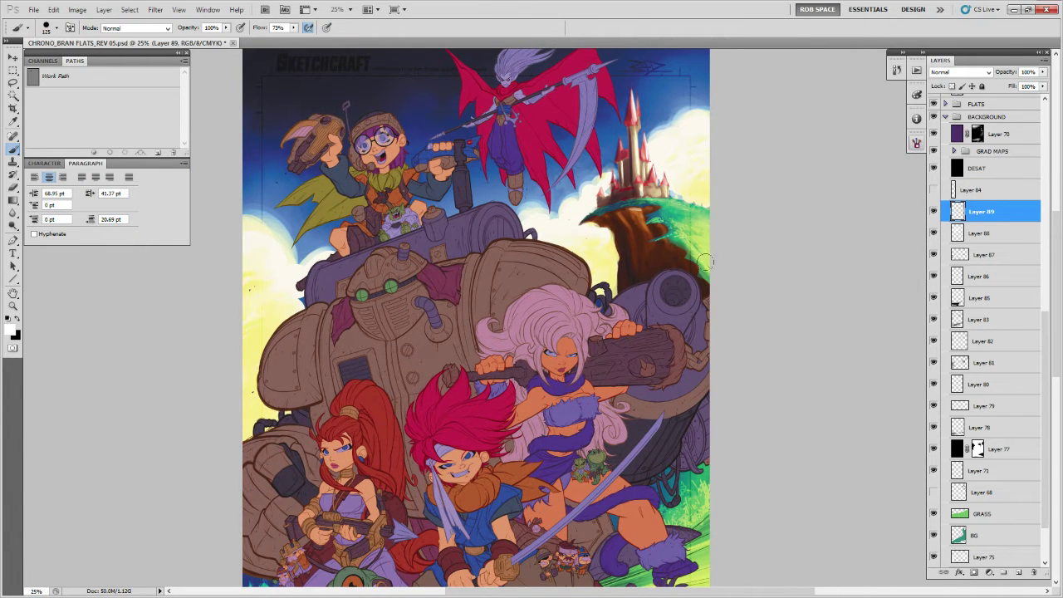
pyautogui.moveTo(732, 316); pyautogui.dragTo(731, 294)
pyautogui.moveTo(729, 392); pyautogui.dragTo(705, 420)
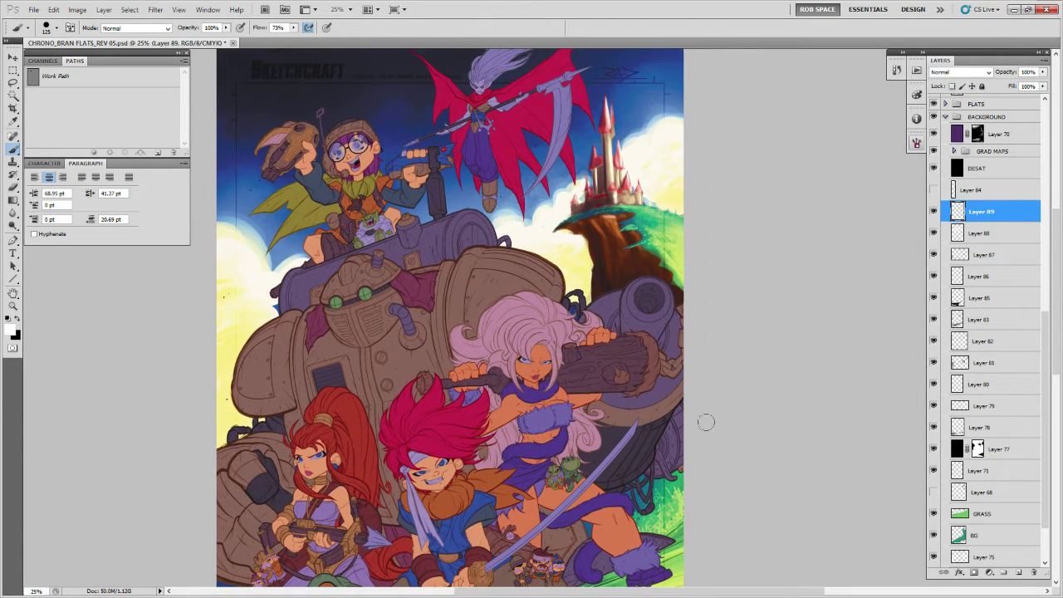
pyautogui.press('x')
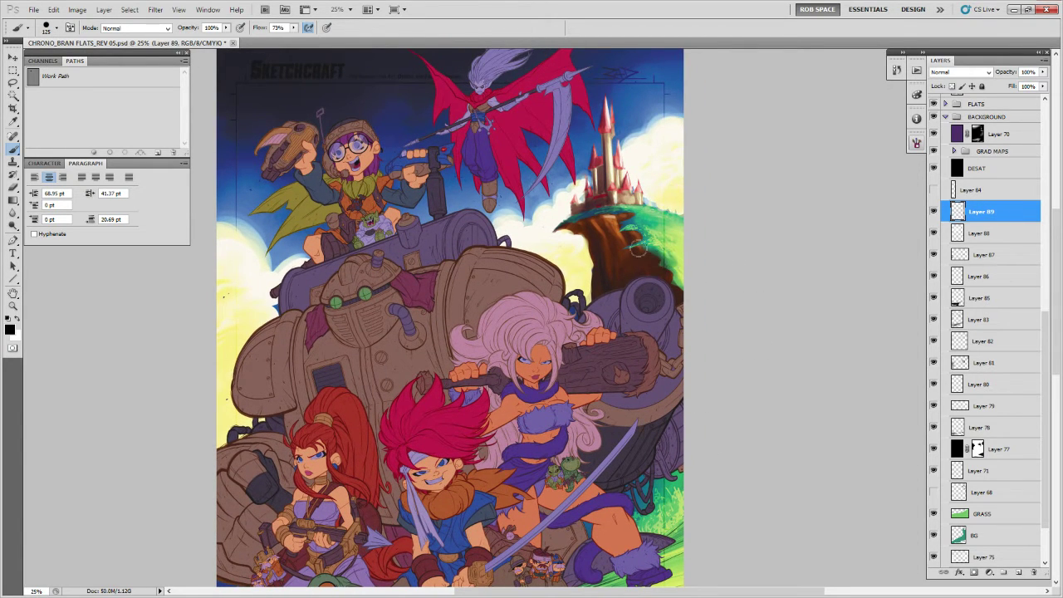
pyautogui.press('e')
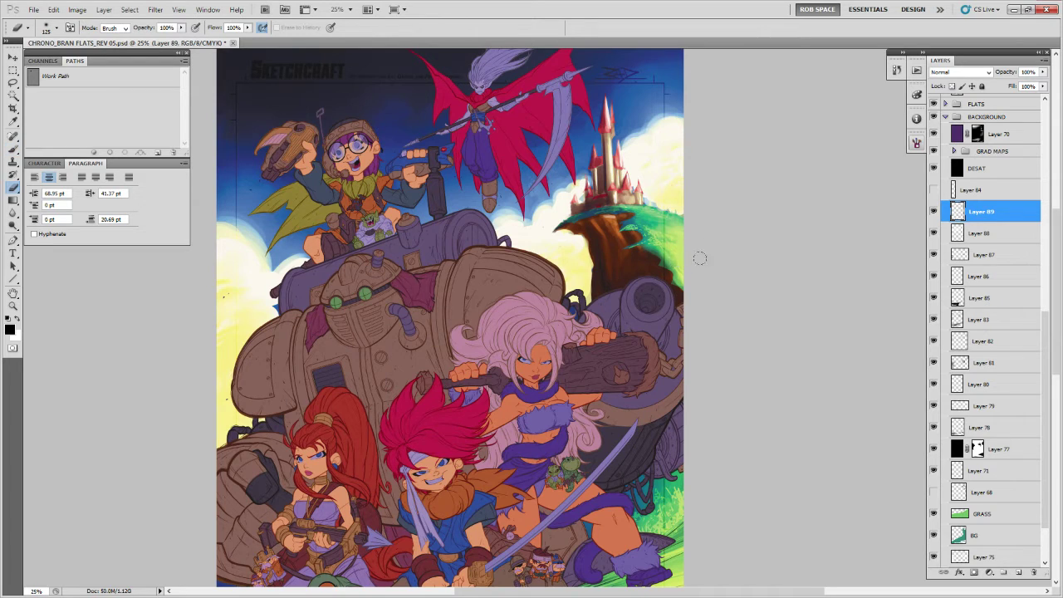
pyautogui.press('b')
# Lasso a broad diagonal band across the lower half of the picture and apply a 38° Motion Blur with a shorter distance on Layer 89.
pyautogui.scroll(-5, 705, 249)
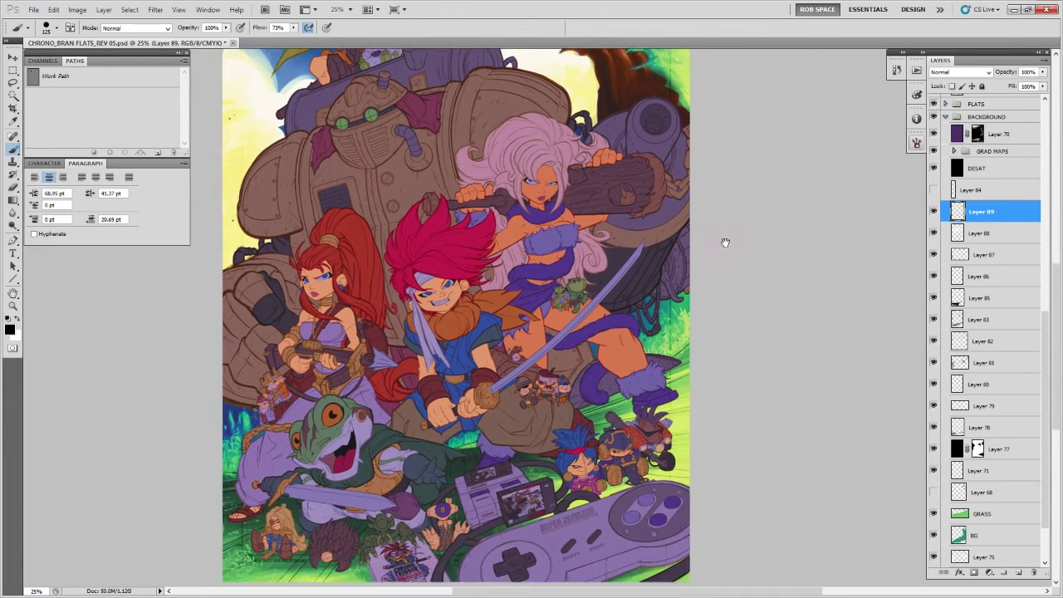
pyautogui.click(957, 236)
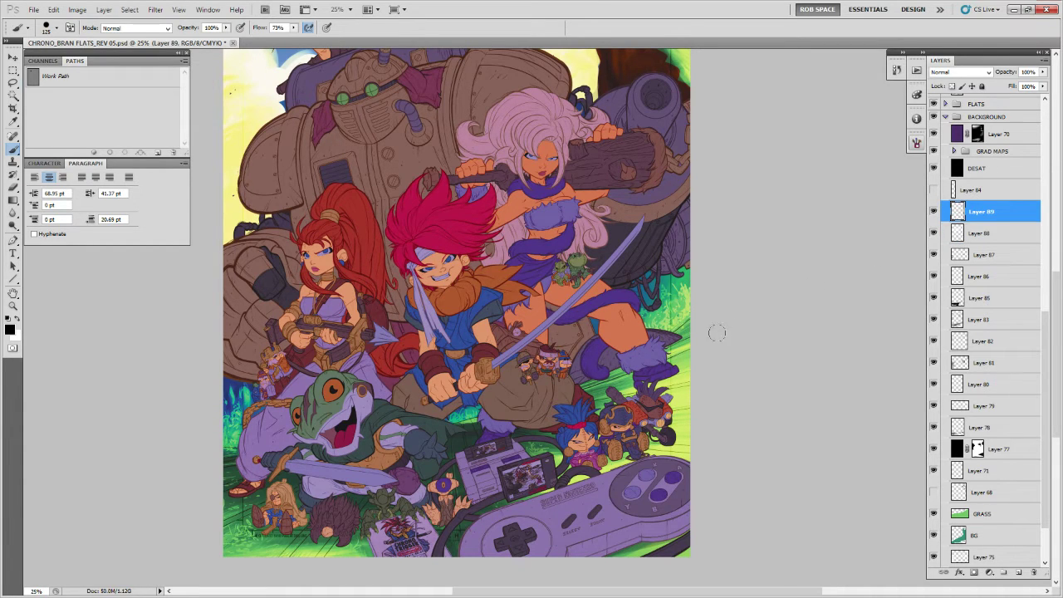
pyautogui.press('l')
pyautogui.moveTo(220, 473)
pyautogui.mouseDown()
pyautogui.moveTo(757, 279)
pyautogui.moveTo(673, 241)
pyautogui.mouseUp()
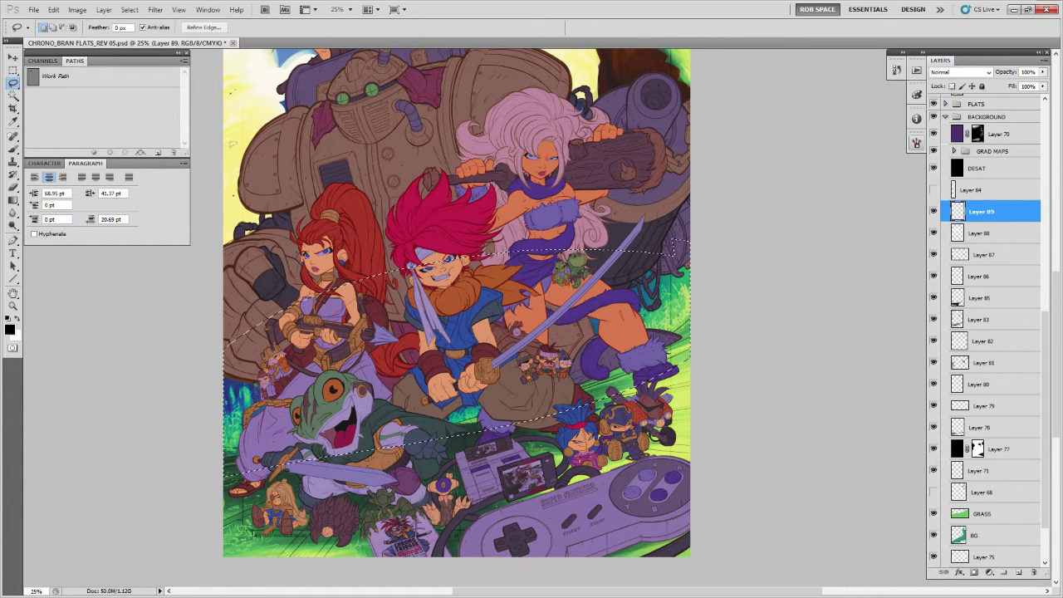
pyautogui.click(153, 10)
pyautogui.moveTo(178, 111)
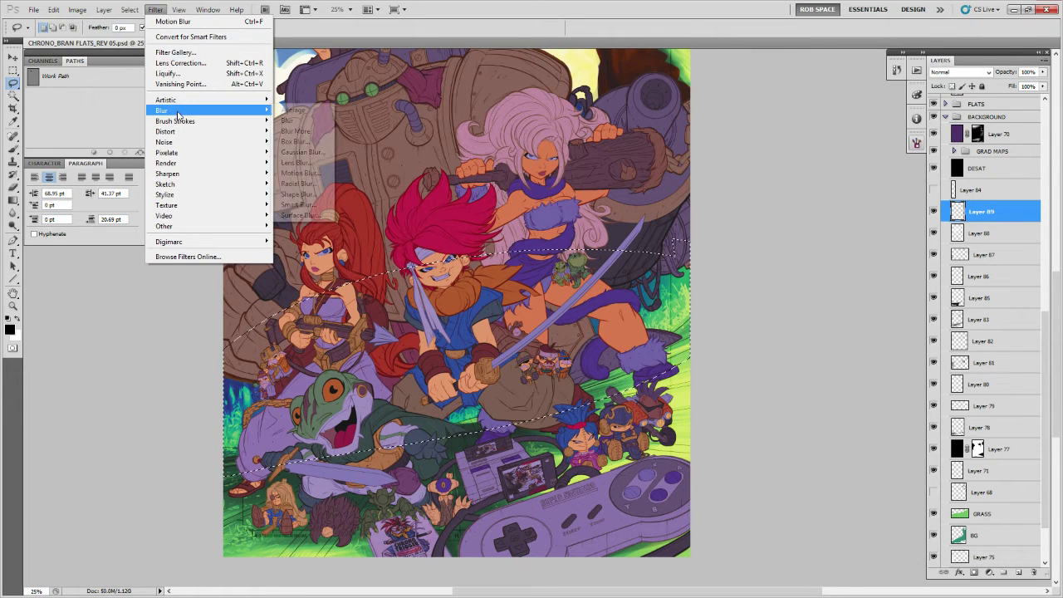
pyautogui.click(306, 174)
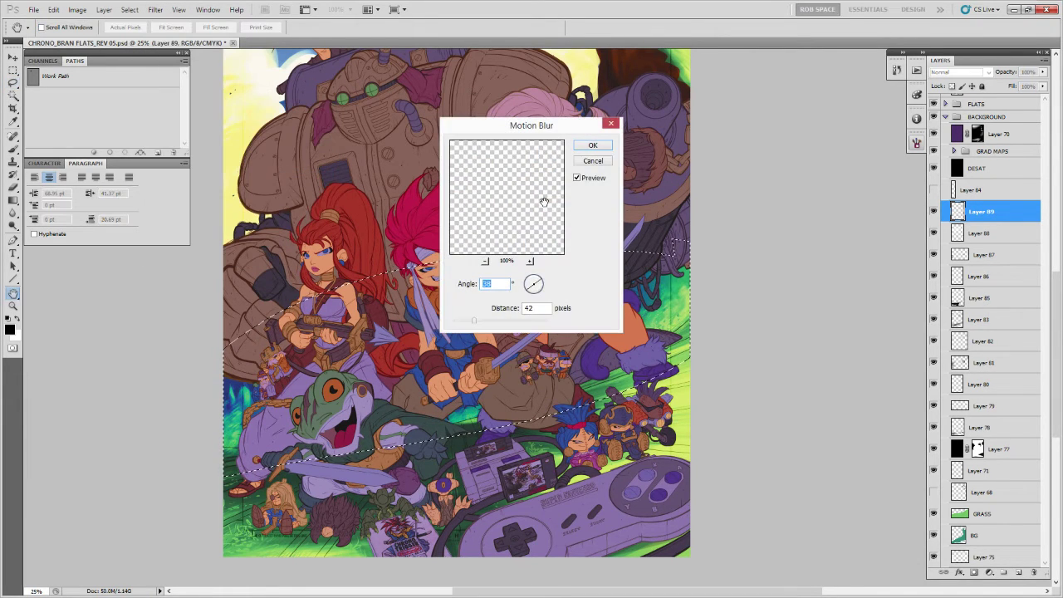
pyautogui.moveTo(478, 324); pyautogui.dragTo(461, 324)
pyautogui.click(597, 147)
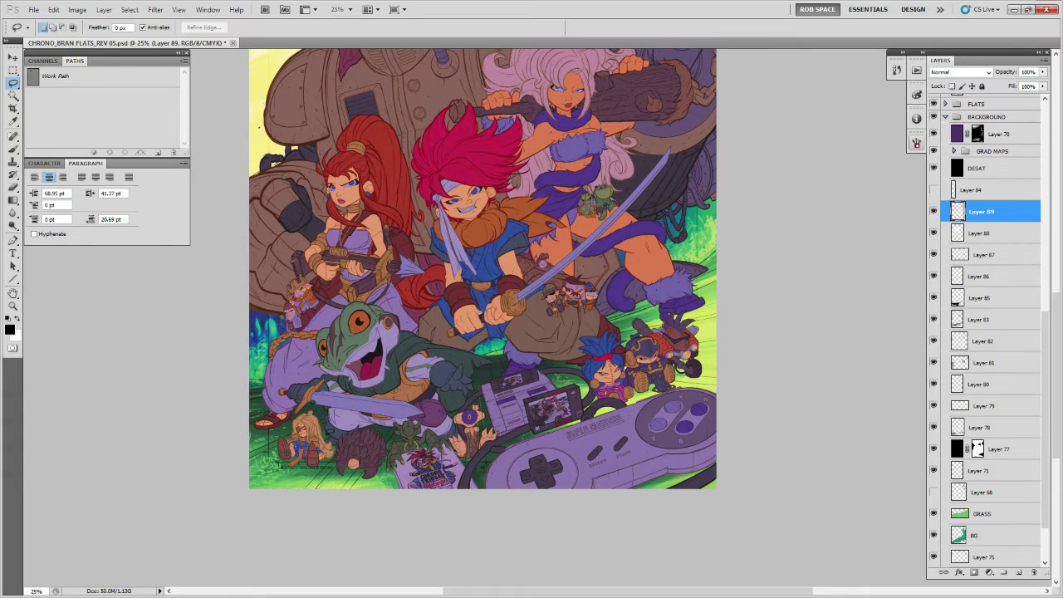
# Lasso areas of the foreground grass around the game console and controller, clearing each selection.
pyautogui.moveTo(317, 387)
pyautogui.mouseDown()
pyautogui.moveTo(185, 490)
pyautogui.moveTo(472, 505)
pyautogui.moveTo(440, 372)
pyautogui.moveTo(283, 391)
pyautogui.mouseUp()
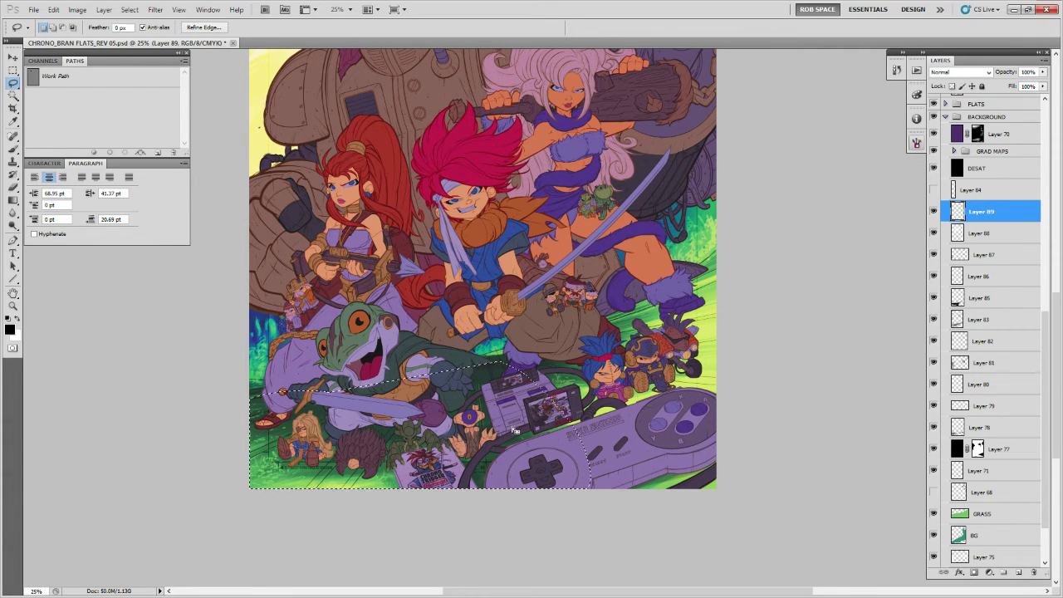
pyautogui.hotkey('ctrl', 'd')
pyautogui.moveTo(597, 411); pyautogui.dragTo(540, 425)
pyautogui.moveTo(516, 352)
pyautogui.mouseDown()
pyautogui.moveTo(389, 425)
pyautogui.moveTo(581, 391)
pyautogui.moveTo(571, 356)
pyautogui.mouseUp()
pyautogui.hotkey('ctrl', 'd')
pyautogui.moveTo(467, 440); pyautogui.dragTo(573, 419)
# Add a new layer directly above Layer 70 in the BACKGROUND group.
pyautogui.press('b')
pyautogui.press('z')
pyautogui.keyDown('alt'); pyautogui.click(727, 350); pyautogui.keyUp('alt')
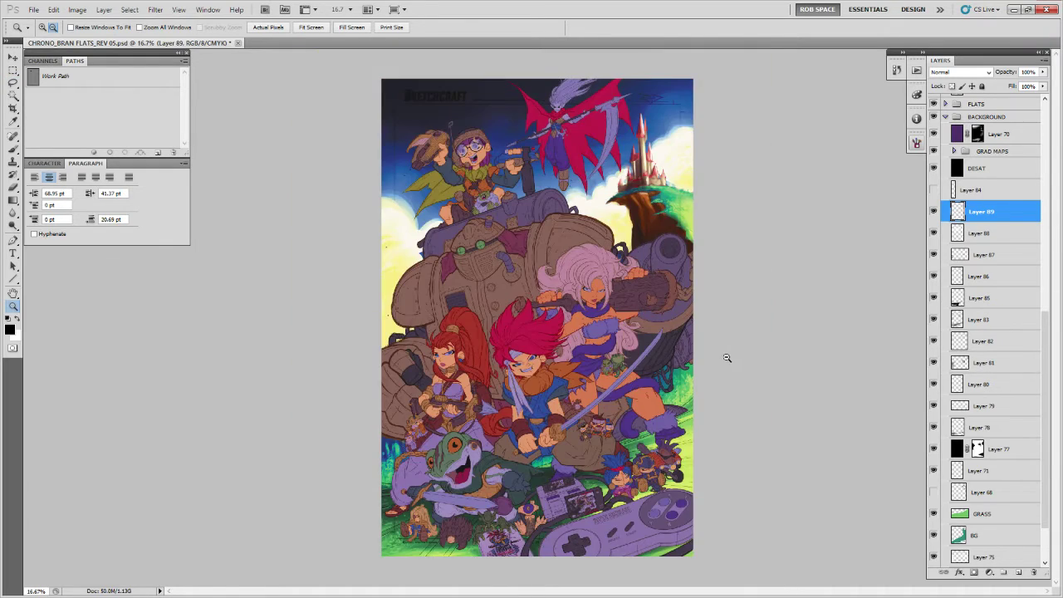
pyautogui.keyDown('alt'); pyautogui.click(726, 360); pyautogui.keyUp('alt')
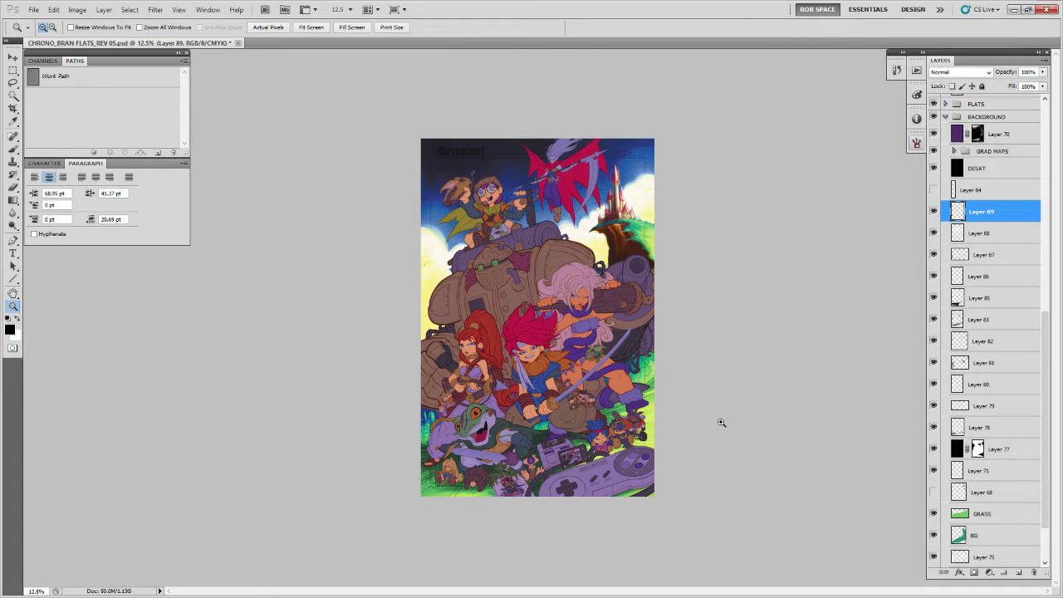
pyautogui.click(992, 151)
pyautogui.click(999, 135)
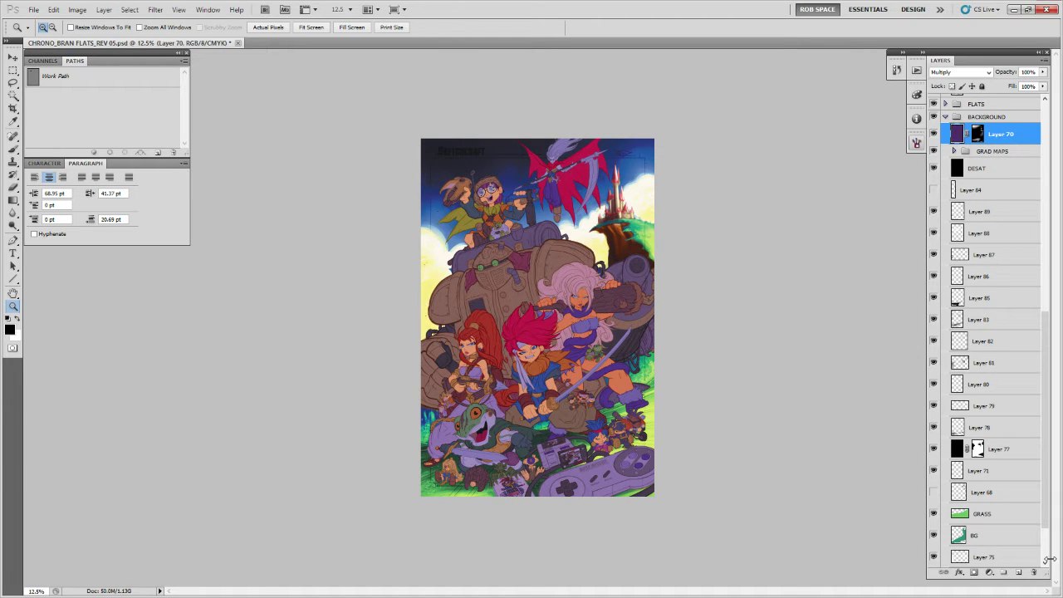
pyautogui.click(644, 354)
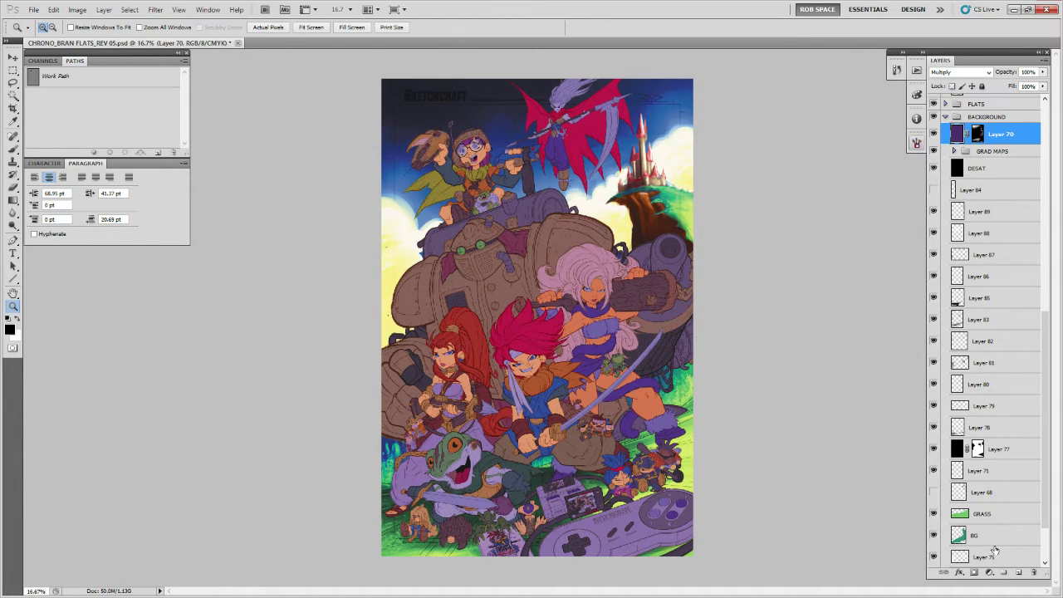
pyautogui.click(1018, 572)
# Sample the hillside's bright green and dab foliage onto the slope beside the castle on Layer 90 with a 50 px brush.
pyautogui.press('b')
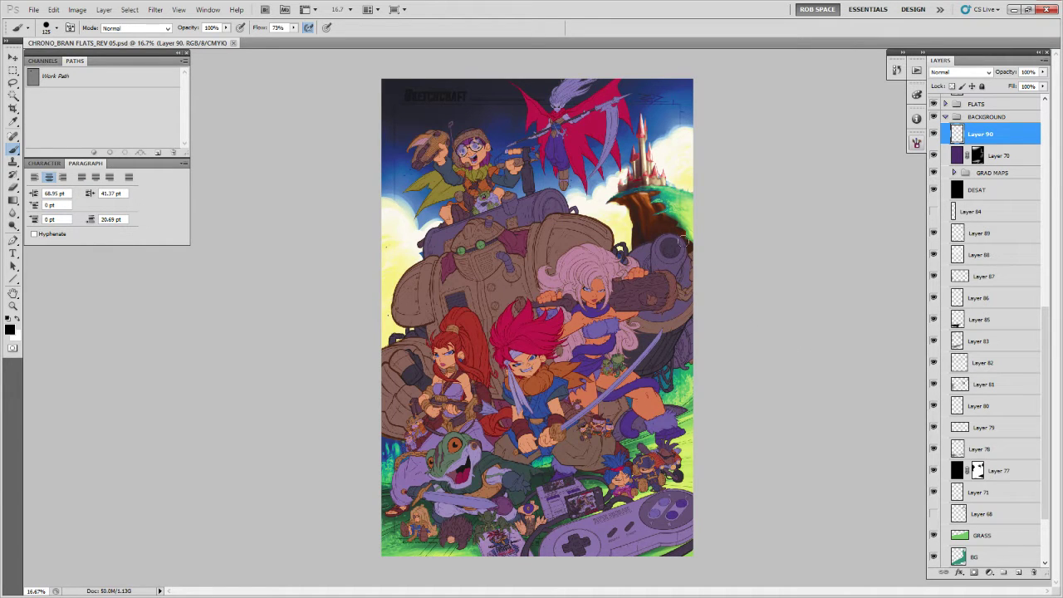
pyautogui.keyDown('ctrl'); pyautogui.click(671, 195); pyautogui.keyUp('ctrl')
pyautogui.moveTo(683, 204); pyautogui.dragTo(671, 330)
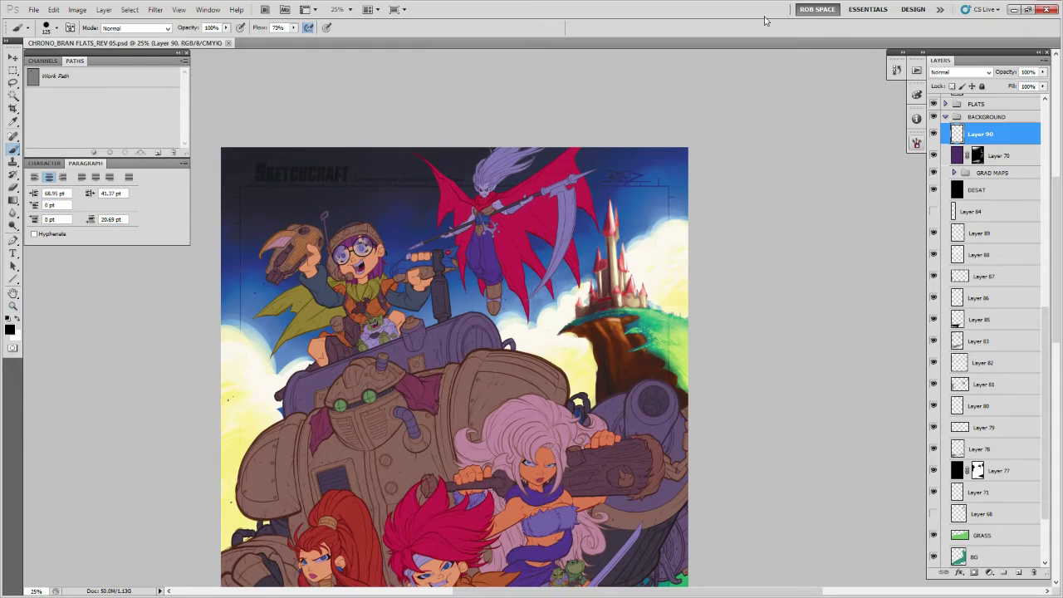
pyautogui.keyDown('alt'); pyautogui.click(652, 333); pyautogui.keyUp('alt')
pyautogui.click(671, 335)
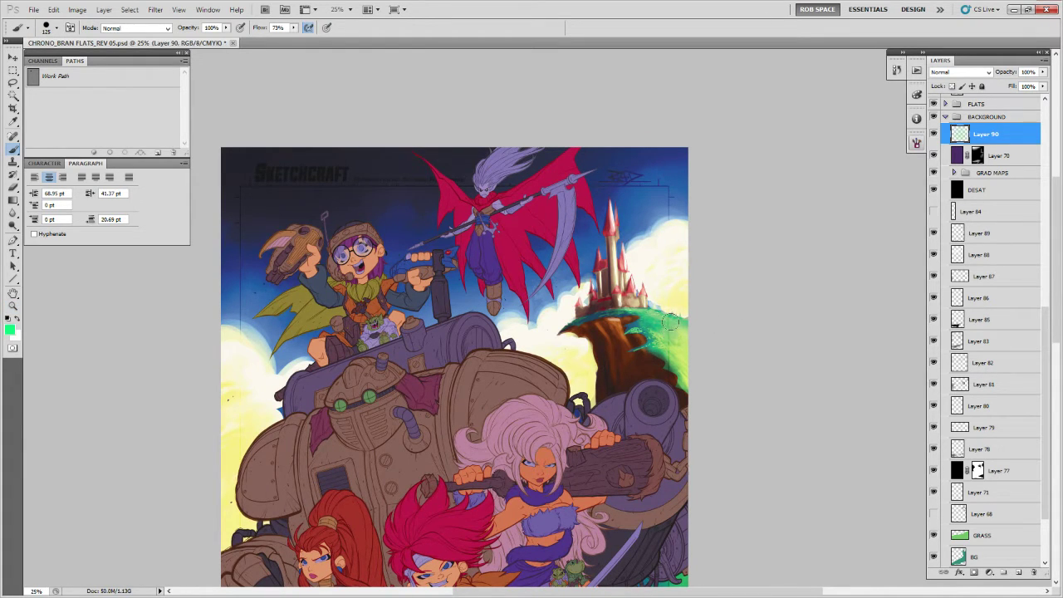
pyautogui.rightClick(668, 322)
pyautogui.click(722, 446)
pyautogui.press('Return')
pyautogui.moveTo(671, 337)
pyautogui.mouseDown()
pyautogui.moveTo(677, 365)
pyautogui.moveTo(709, 360)
pyautogui.moveTo(698, 334)
pyautogui.mouseUp()
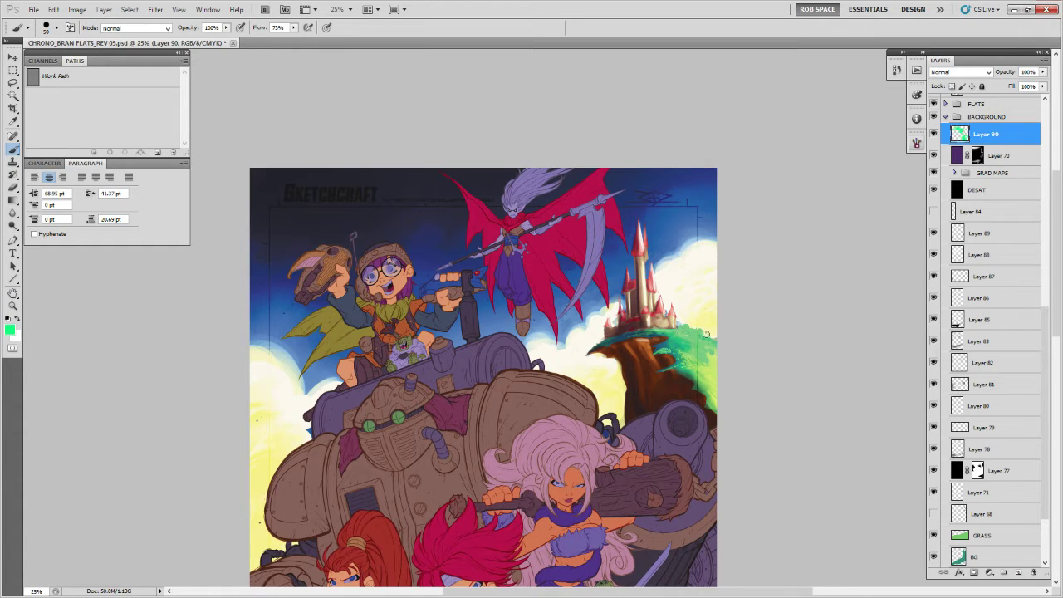
# Sample a darker green and paint foliage along the hilltop beside and beneath the castle on Layer 90.
pyautogui.press('x')
pyautogui.keyDown('alt'); pyautogui.click(682, 339); pyautogui.keyUp('alt')
pyautogui.hotkey('ctrl', 'z')
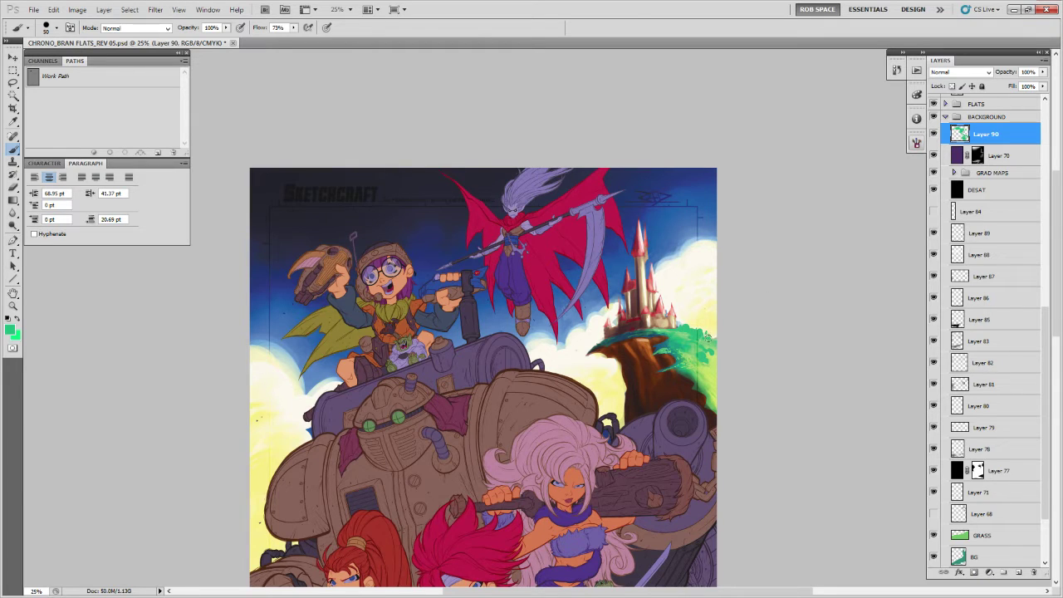
pyautogui.moveTo(709, 340); pyautogui.dragTo(704, 332)
pyautogui.moveTo(696, 320); pyautogui.dragTo(641, 333)
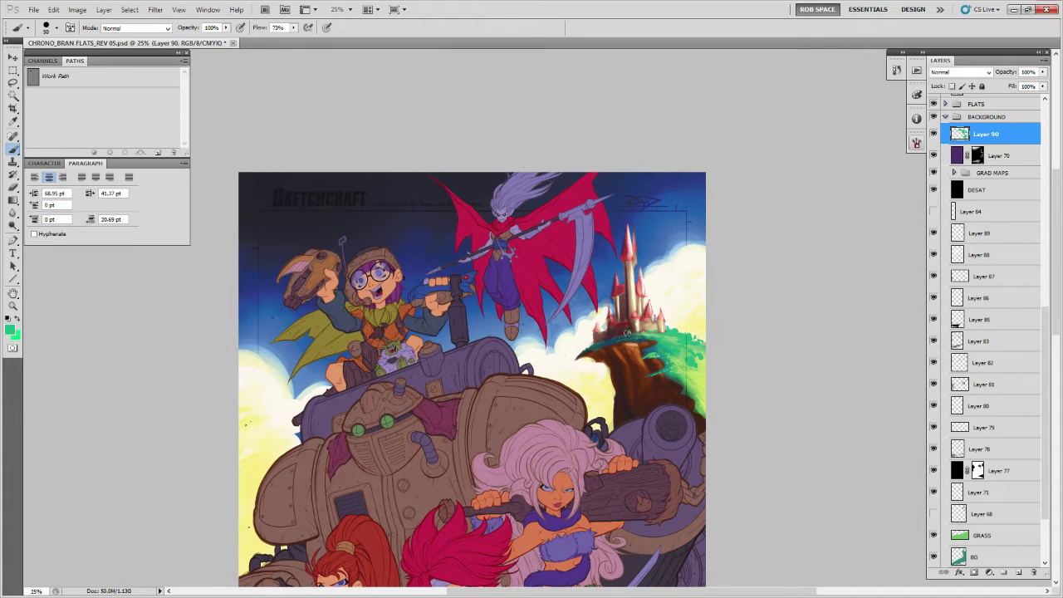
pyautogui.click(626, 334)
pyautogui.click(640, 331)
pyautogui.moveTo(659, 337); pyautogui.dragTo(646, 332)
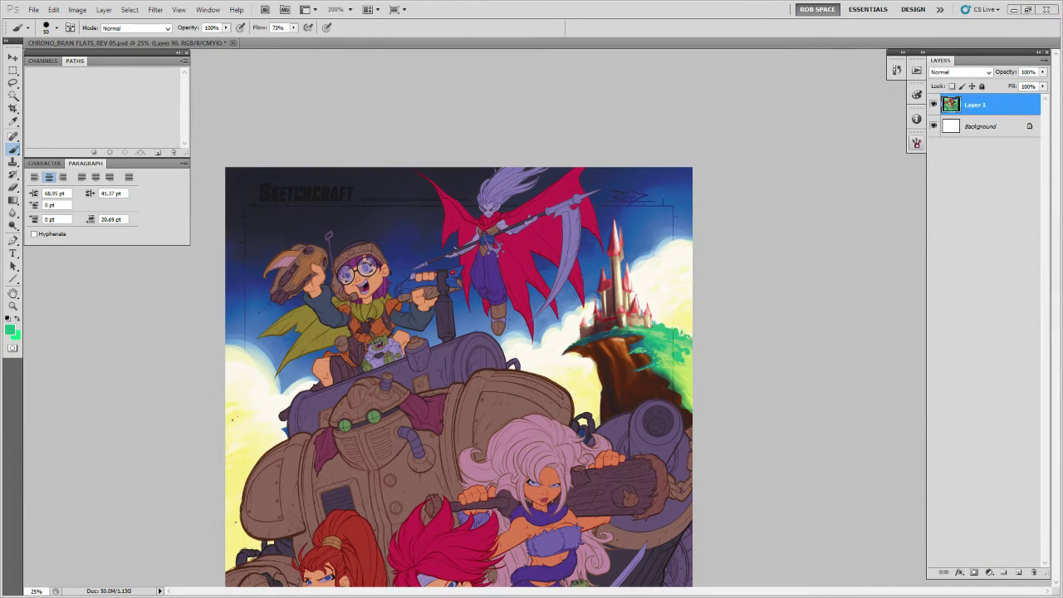
pyautogui.press('z')
pyautogui.press('alt')
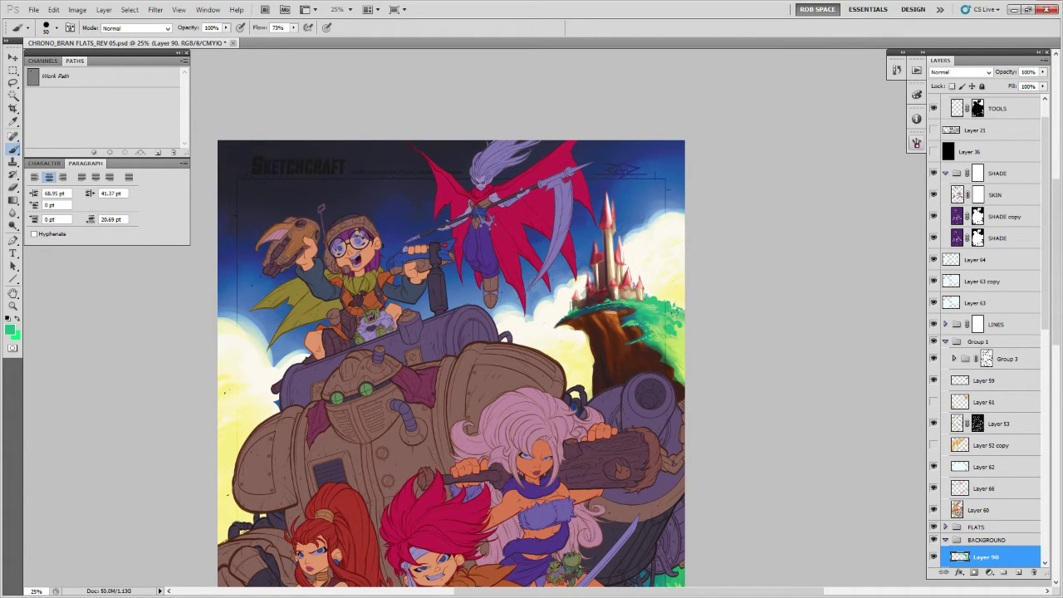
# Resample the hillside greens and paint more foliage along the slope's outer edge, checking the other open reference images.
pyautogui.keyDown('alt'); pyautogui.click(656, 305); pyautogui.keyUp('alt')
pyautogui.keyDown('alt'); pyautogui.click(654, 297); pyautogui.keyUp('alt')
pyautogui.moveTo(651, 315); pyautogui.dragTo(613, 353)
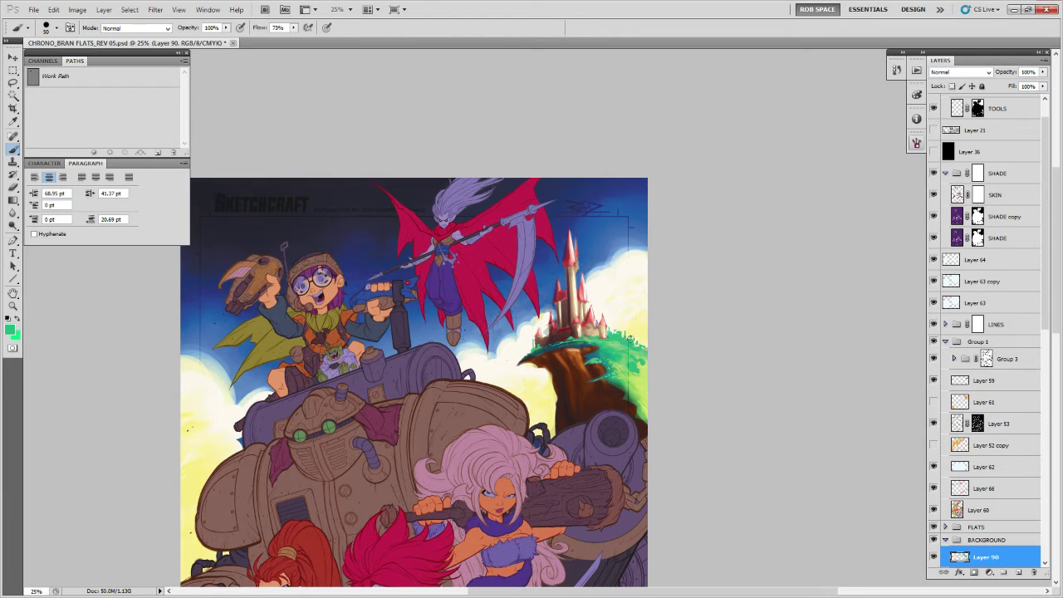
pyautogui.moveTo(641, 351); pyautogui.dragTo(636, 239)
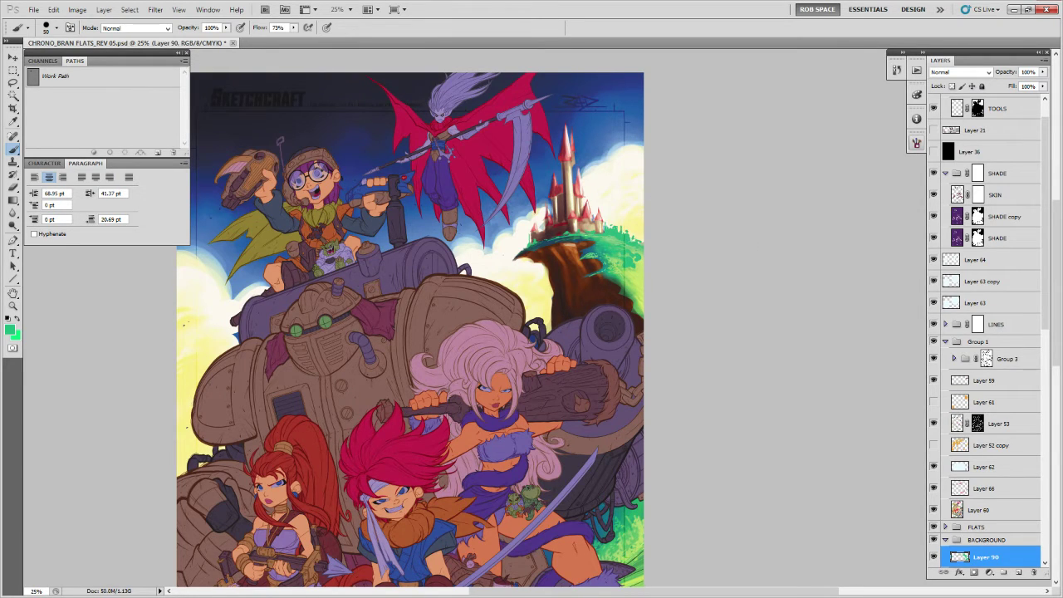
pyautogui.hotkey('ctrl', 'Tab')
pyautogui.hotkey('ctrl', 'Tab')
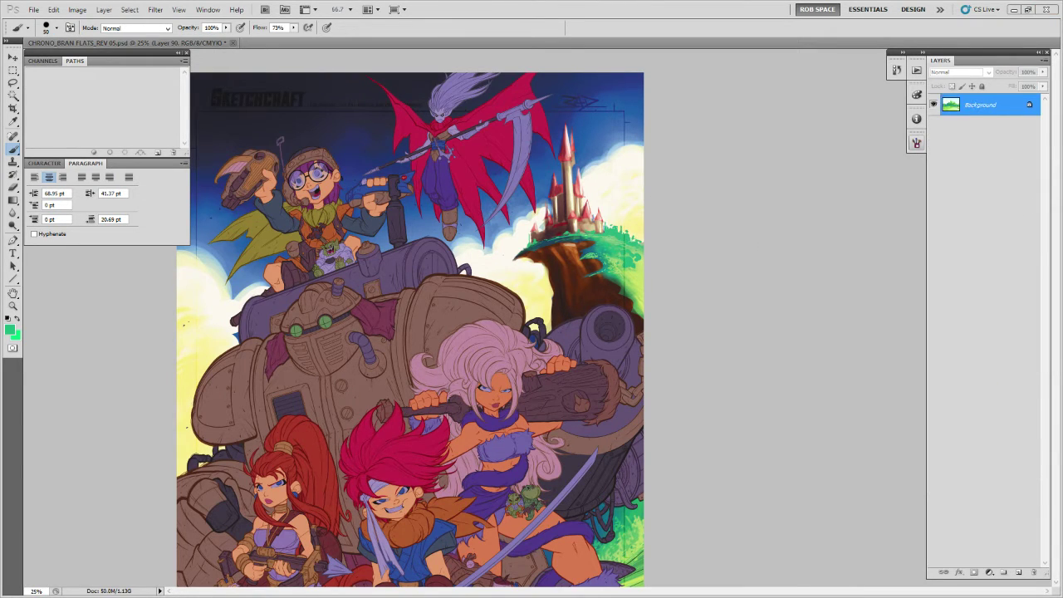
pyautogui.hotkey('ctrl', 'z')
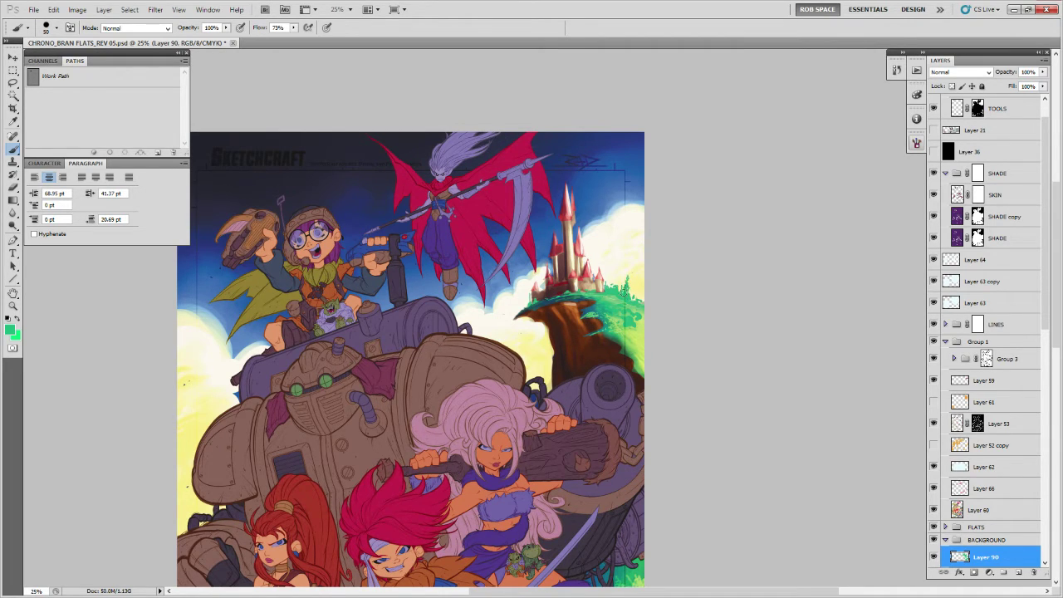
# Paint small treetop silhouettes along the hilltop on both sides of the castle and touch up the foliage below.
pyautogui.moveTo(635, 292); pyautogui.dragTo(633, 298)
pyautogui.moveTo(587, 291); pyautogui.dragTo(541, 298)
pyautogui.scroll(-3, 643, 313)
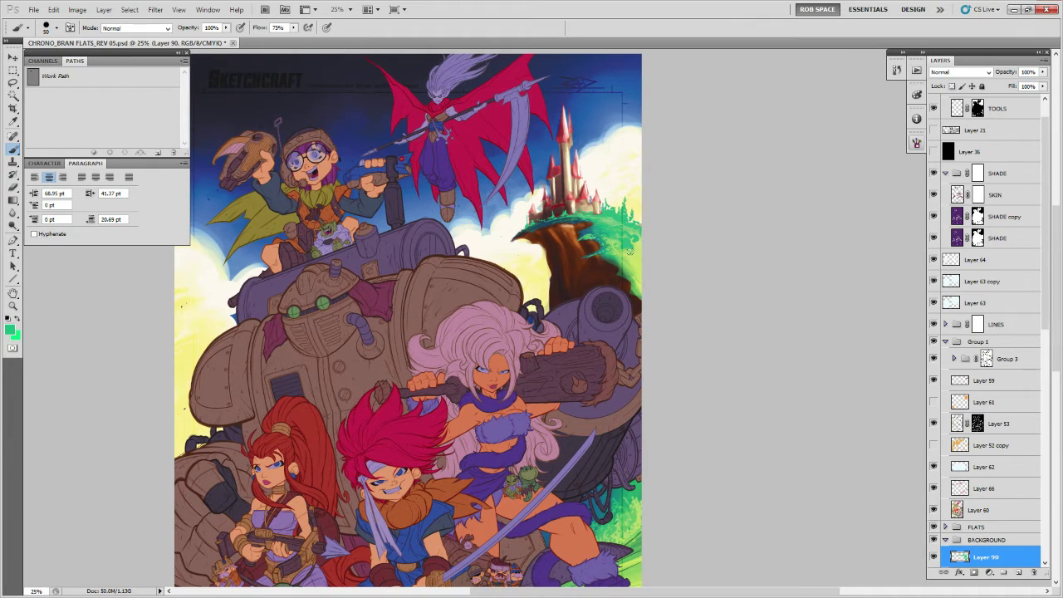
pyautogui.moveTo(627, 251); pyautogui.dragTo(617, 244)
# Refine the hillside foliage near the picture's edge by alternately erasing and brushing green touches on Layer 90.
pyautogui.press('e')
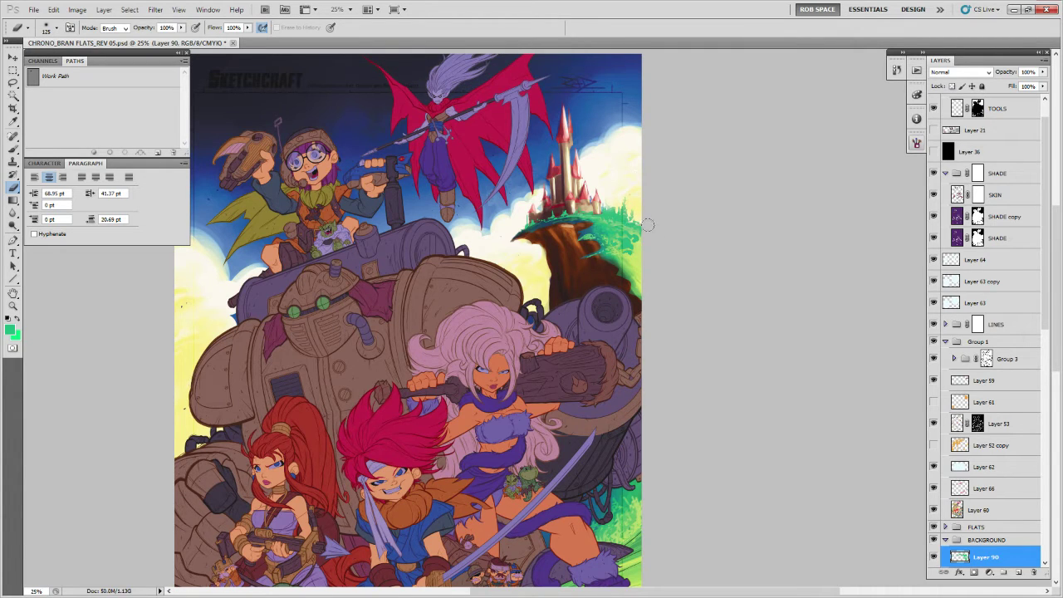
pyautogui.press('b')
pyautogui.moveTo(631, 249); pyautogui.dragTo(723, 266)
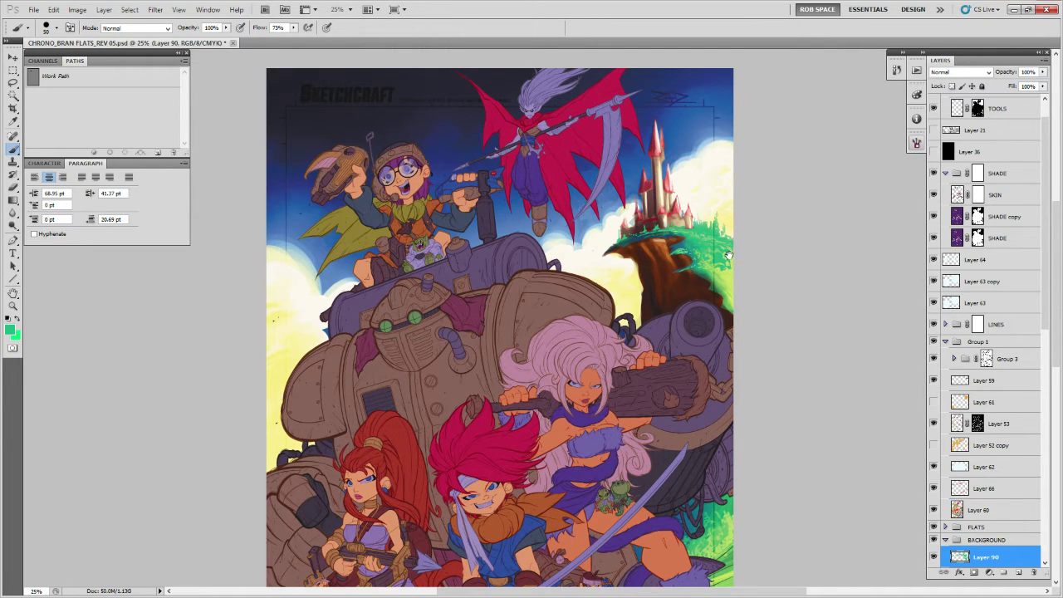
pyautogui.moveTo(729, 267)
pyautogui.mouseDown()
pyautogui.moveTo(622, 312)
pyautogui.moveTo(619, 331)
pyautogui.moveTo(655, 223)
pyautogui.mouseUp()
pyautogui.press('e')
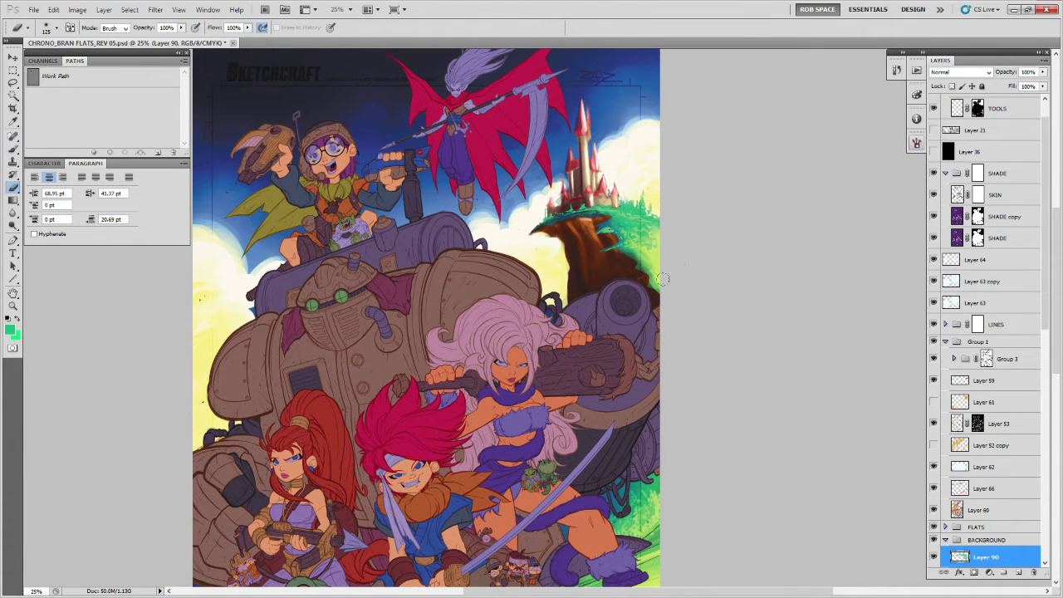
pyautogui.press('b')
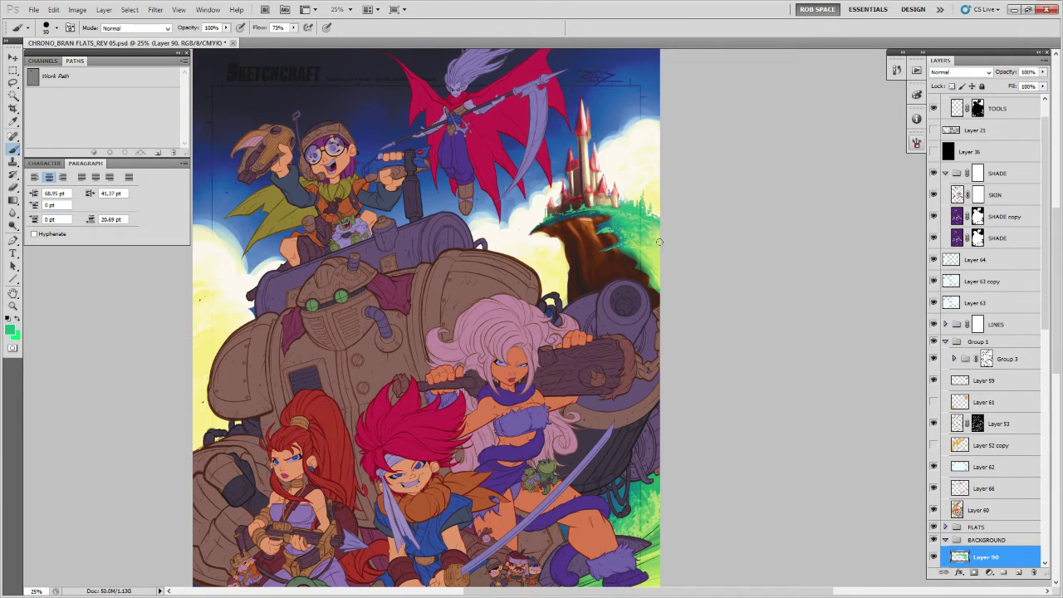
pyautogui.moveTo(656, 247); pyautogui.dragTo(635, 335)
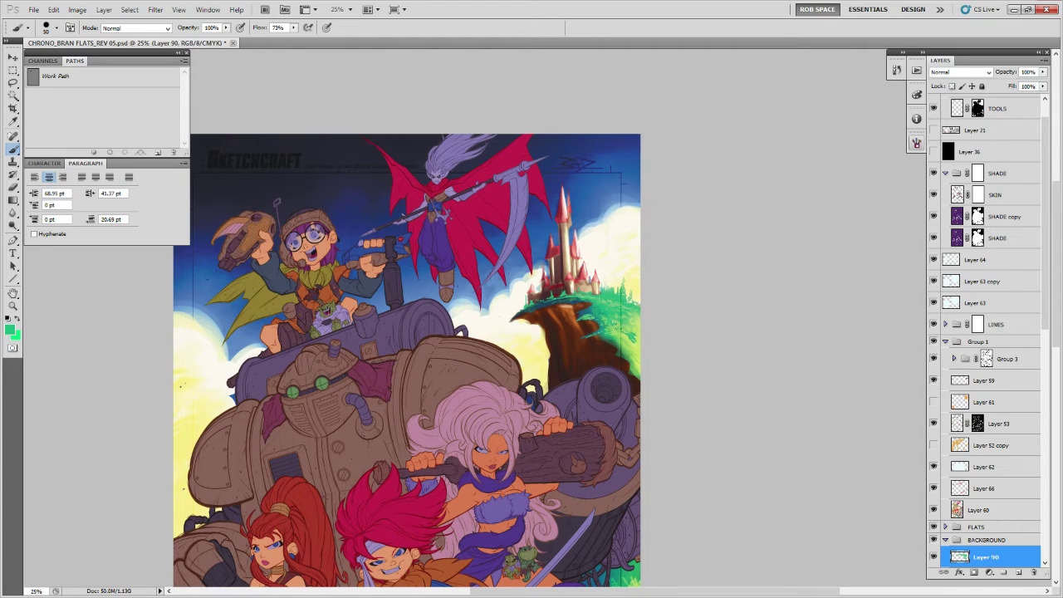
pyautogui.moveTo(638, 323); pyautogui.dragTo(678, 291)
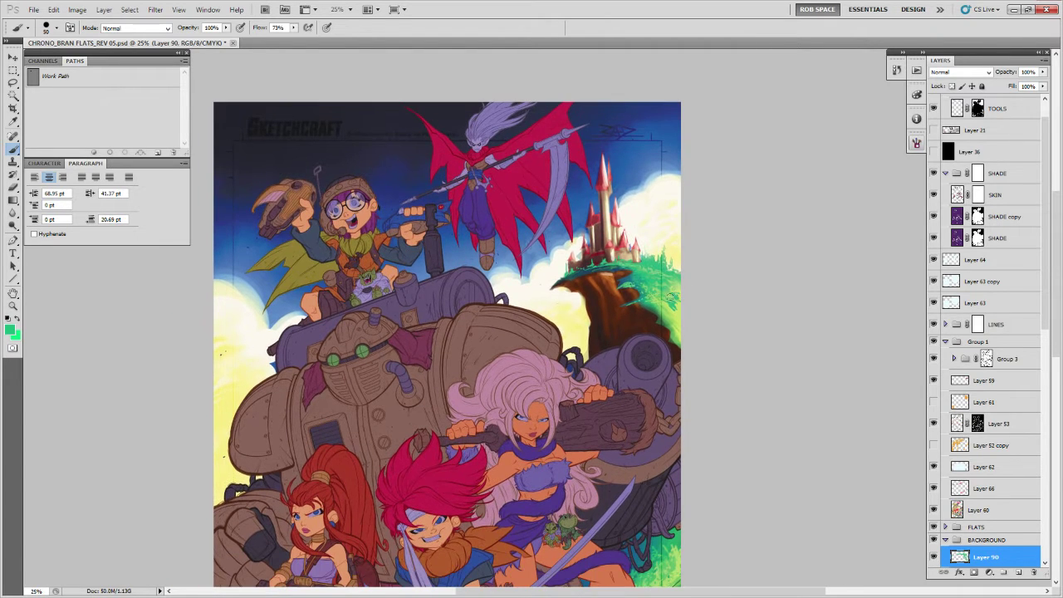
pyautogui.press('e')
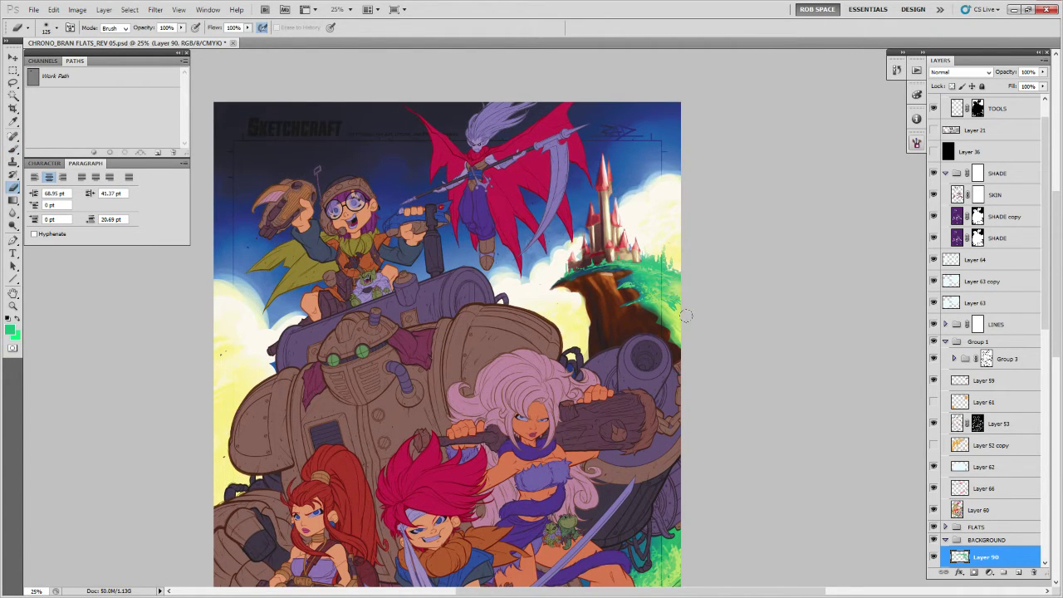
# Brush touches of a sampled grass green onto the foreground grass around the characters on Layer 90.
pyautogui.press('z')
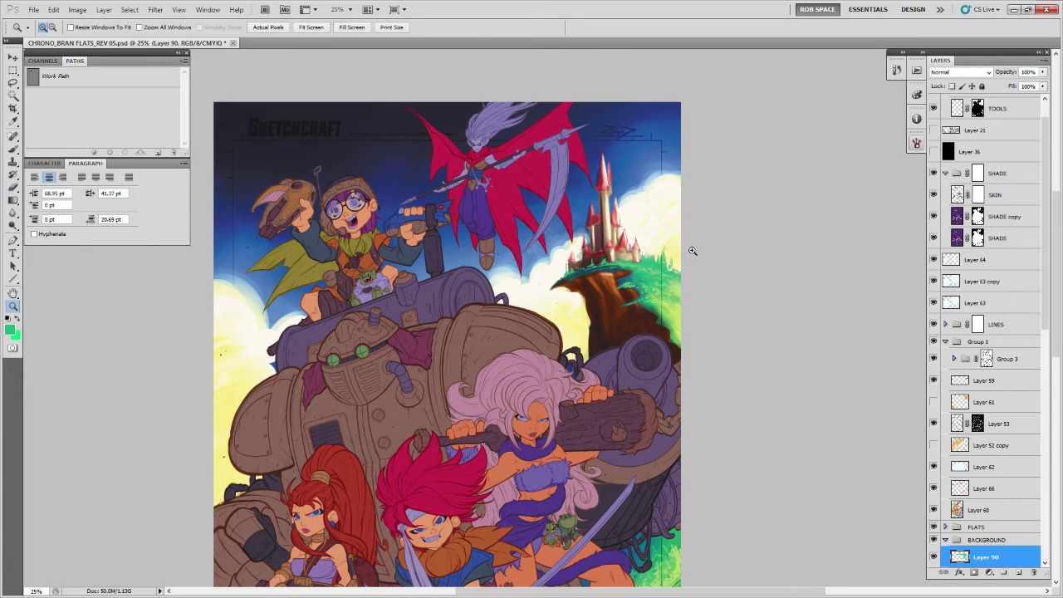
pyautogui.keyDown('alt'); pyautogui.click(671, 326); pyautogui.keyUp('alt')
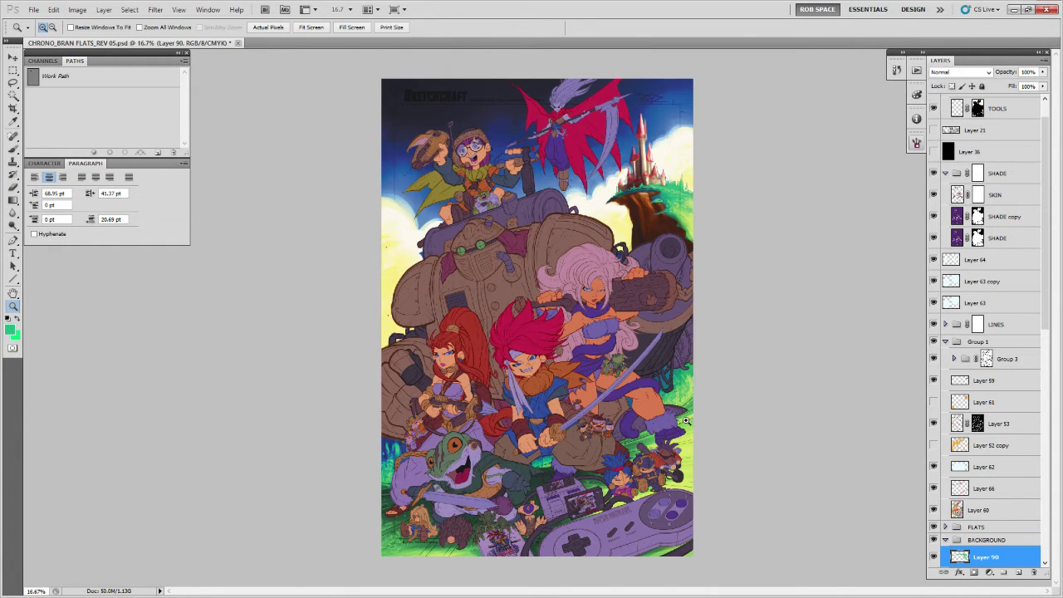
pyautogui.click(654, 407)
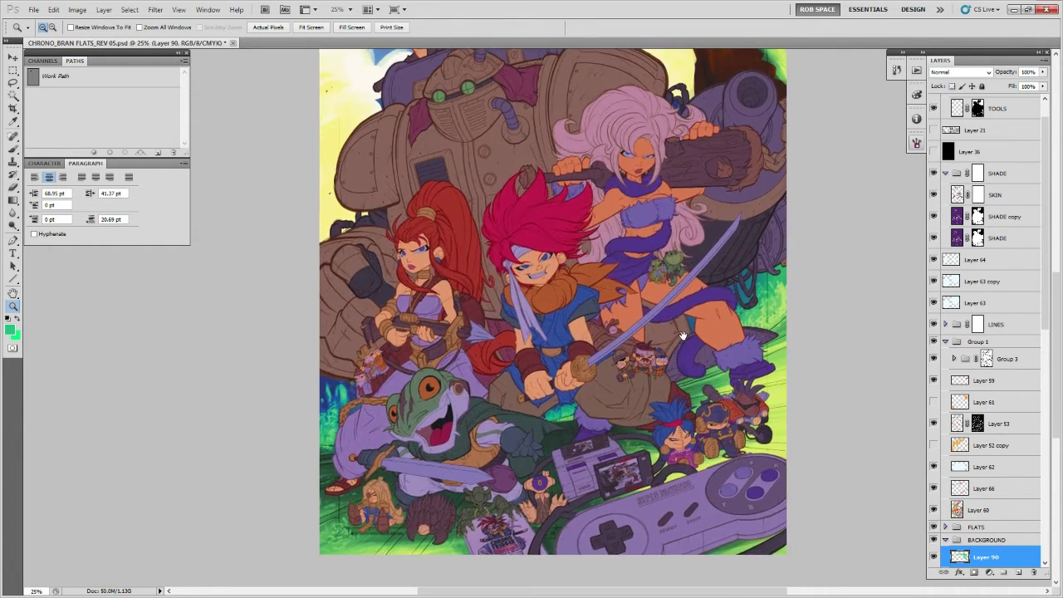
pyautogui.press('b')
pyautogui.moveTo(618, 374); pyautogui.dragTo(737, 340)
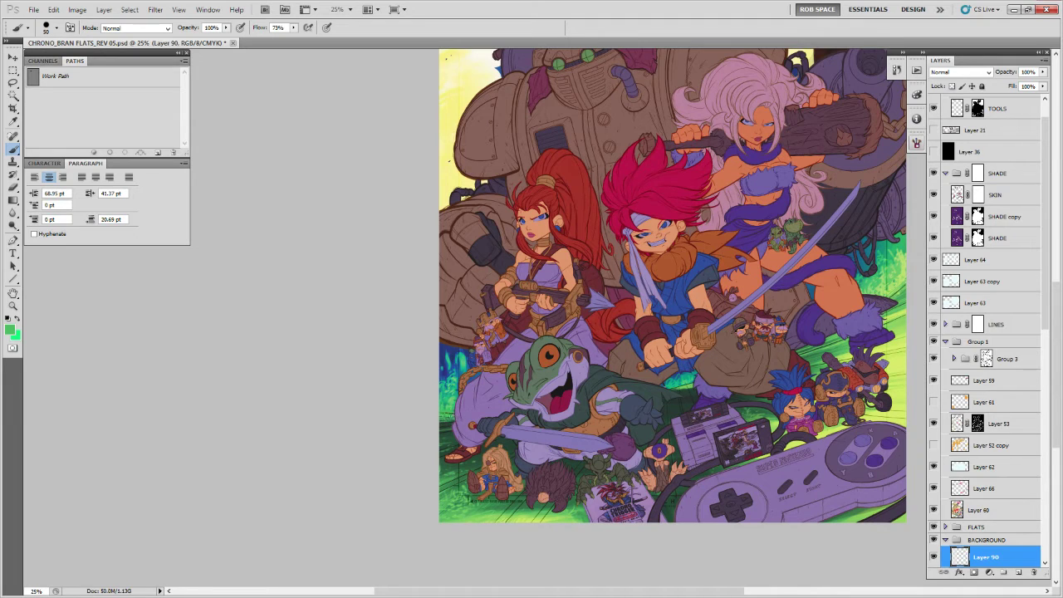
pyautogui.moveTo(653, 406); pyautogui.dragTo(598, 443)
pyautogui.moveTo(699, 357); pyautogui.dragTo(618, 475)
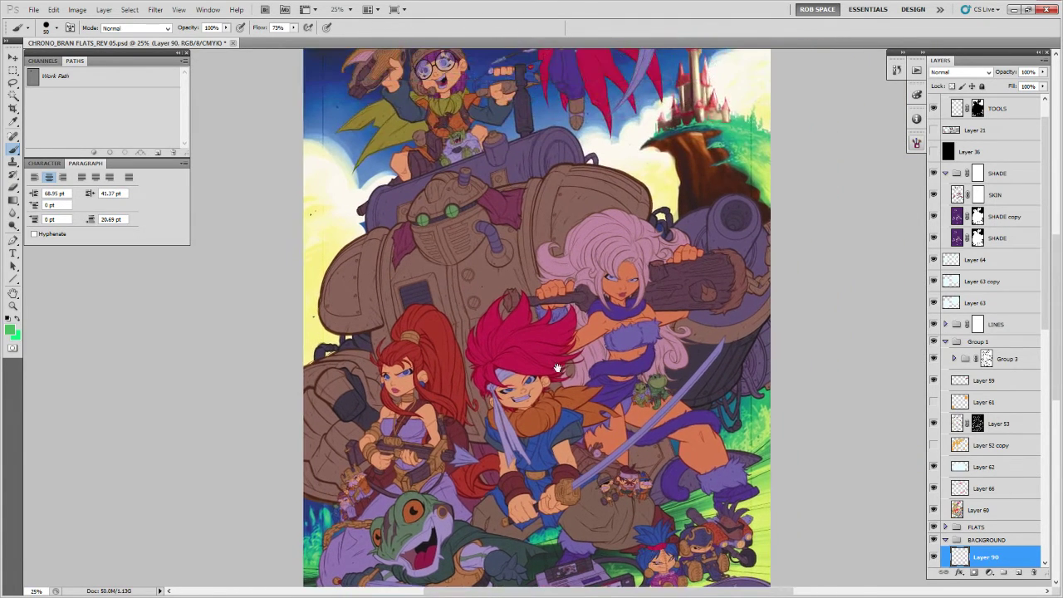
pyautogui.moveTo(561, 309); pyautogui.dragTo(479, 503)
# Add a new layer above Layer 90 and paint cloud texture around the castle with the 491 px PAINTING - Viagnuage brush.
pyautogui.click(1019, 572)
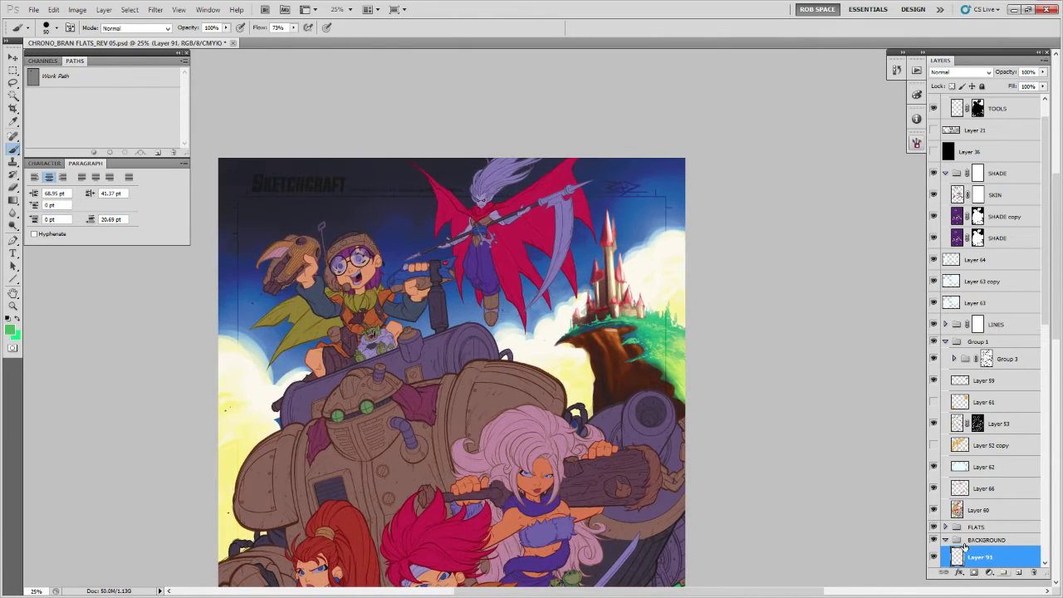
pyautogui.rightClick(648, 257)
pyautogui.click(706, 442)
pyautogui.click(639, 370)
pyautogui.keyDown('alt'); pyautogui.click(658, 249); pyautogui.keyUp('alt')
pyautogui.moveTo(648, 260)
pyautogui.mouseDown()
pyautogui.moveTo(685, 249)
pyautogui.moveTo(660, 258)
pyautogui.moveTo(691, 243)
pyautogui.moveTo(643, 274)
pyautogui.mouseUp()
pyautogui.moveTo(579, 310)
pyautogui.mouseDown()
pyautogui.moveTo(545, 344)
pyautogui.moveTo(554, 320)
pyautogui.mouseUp()
# Paint sampled pale yellow into the clouds around the castle and cliff, erasing the paint that overlaps the castle's base.
pyautogui.press('x')
pyautogui.keyDown('alt'); pyautogui.click(577, 371); pyautogui.keyUp('alt')
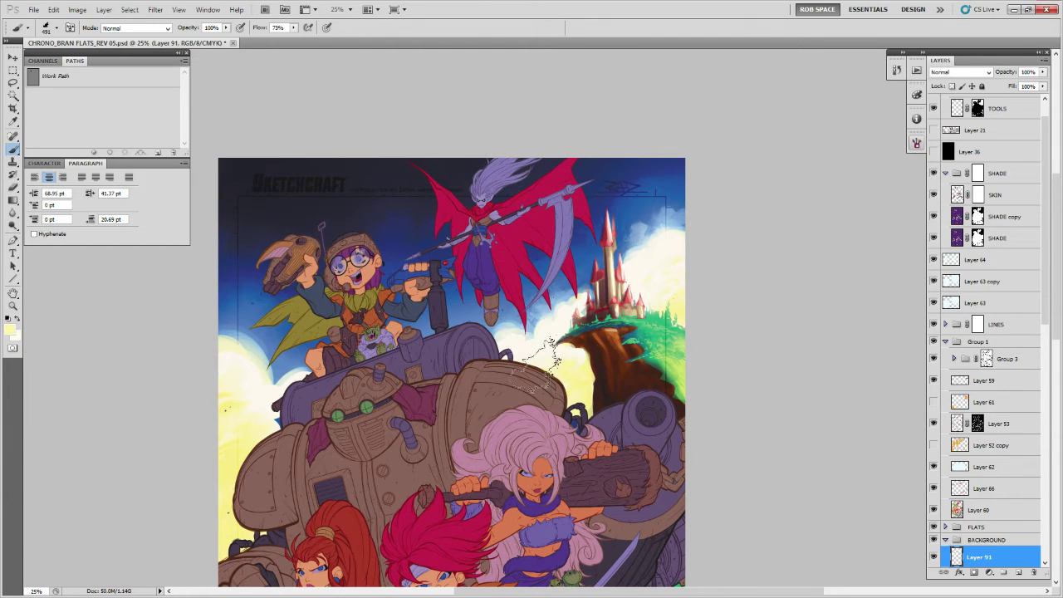
pyautogui.moveTo(497, 343); pyautogui.dragTo(531, 349)
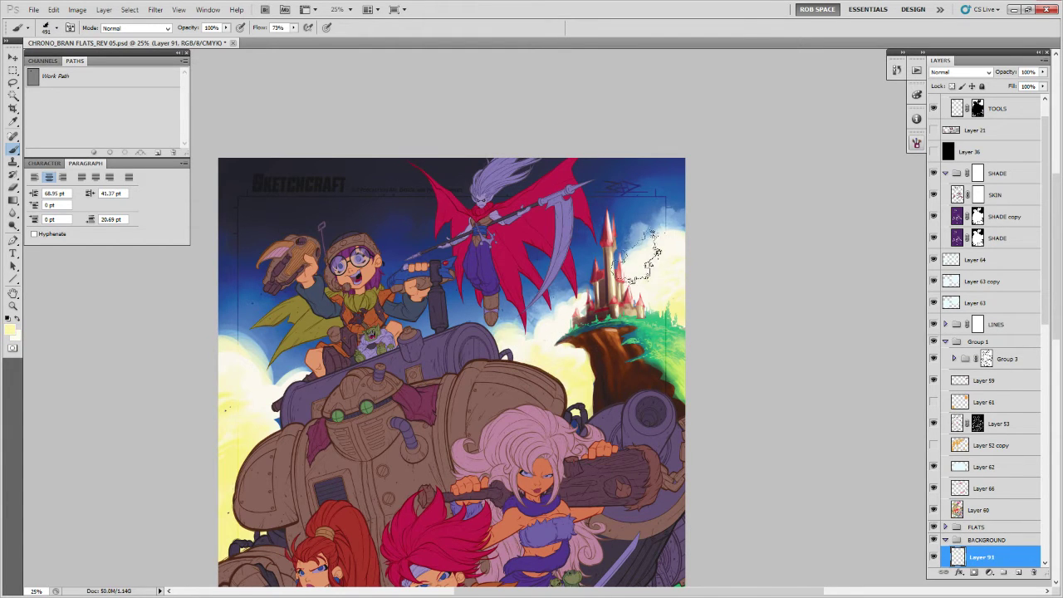
pyautogui.moveTo(648, 242)
pyautogui.mouseDown()
pyautogui.moveTo(683, 240)
pyautogui.moveTo(671, 285)
pyautogui.moveTo(673, 230)
pyautogui.mouseUp()
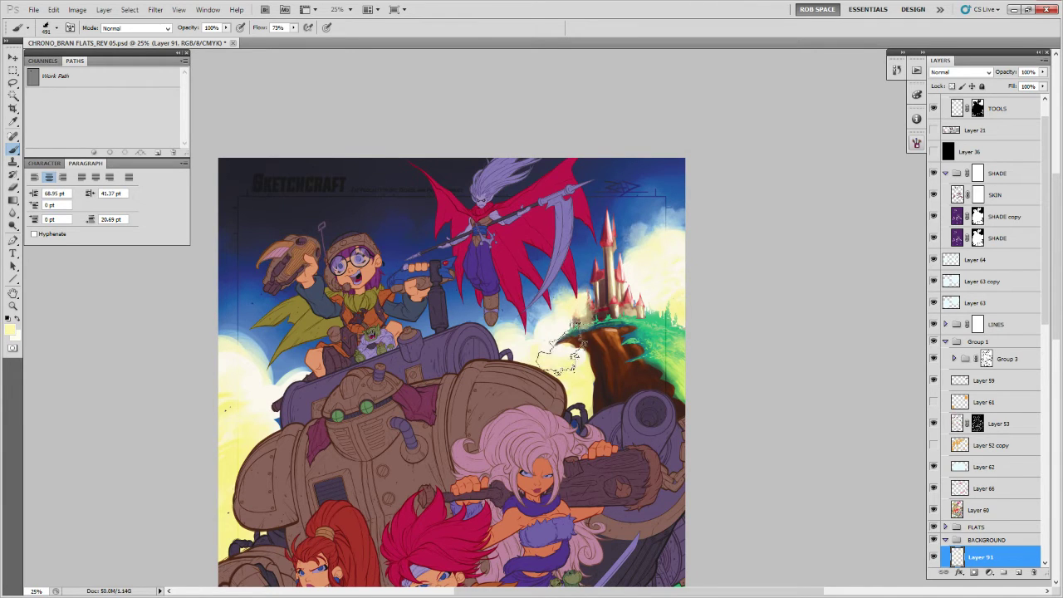
pyautogui.press('e')
pyautogui.moveTo(584, 319); pyautogui.dragTo(588, 302)
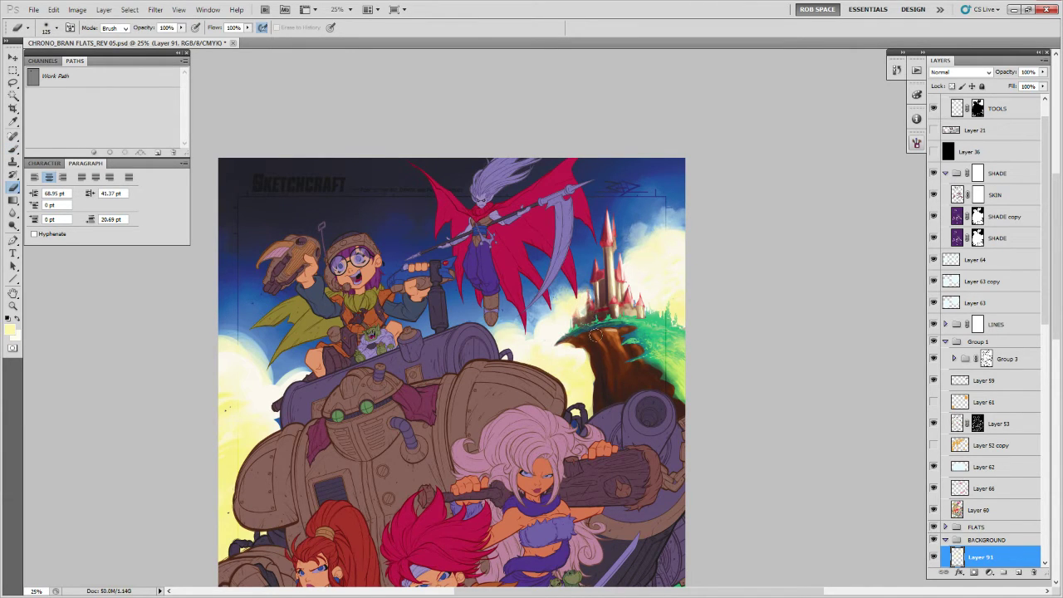
# Paint clouds beneath the green cape on Layer 91 and soften them with the PAINTING - AirSoft eraser.
pyautogui.press('b')
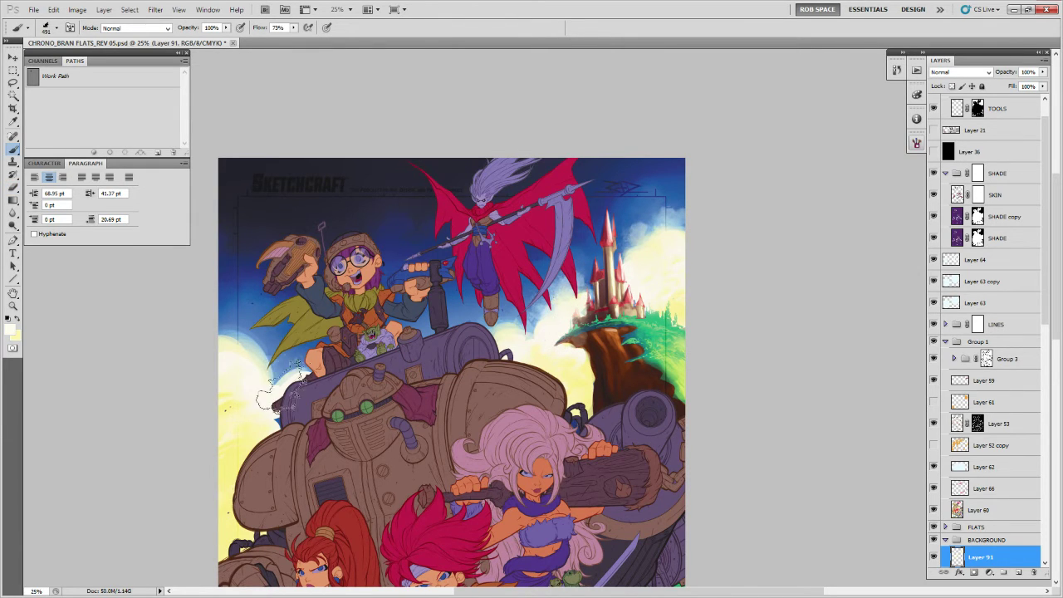
pyautogui.moveTo(281, 387)
pyautogui.mouseDown()
pyautogui.moveTo(338, 395)
pyautogui.moveTo(293, 340)
pyautogui.moveTo(309, 357)
pyautogui.moveTo(303, 373)
pyautogui.moveTo(291, 359)
pyautogui.moveTo(318, 407)
pyautogui.mouseUp()
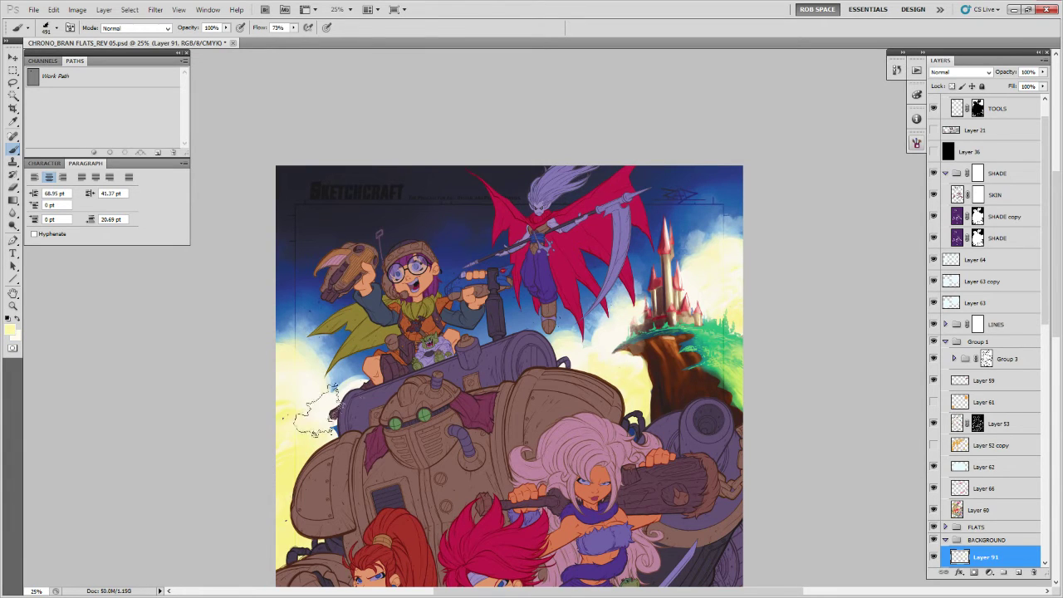
pyautogui.press('e')
pyautogui.rightClick(353, 335)
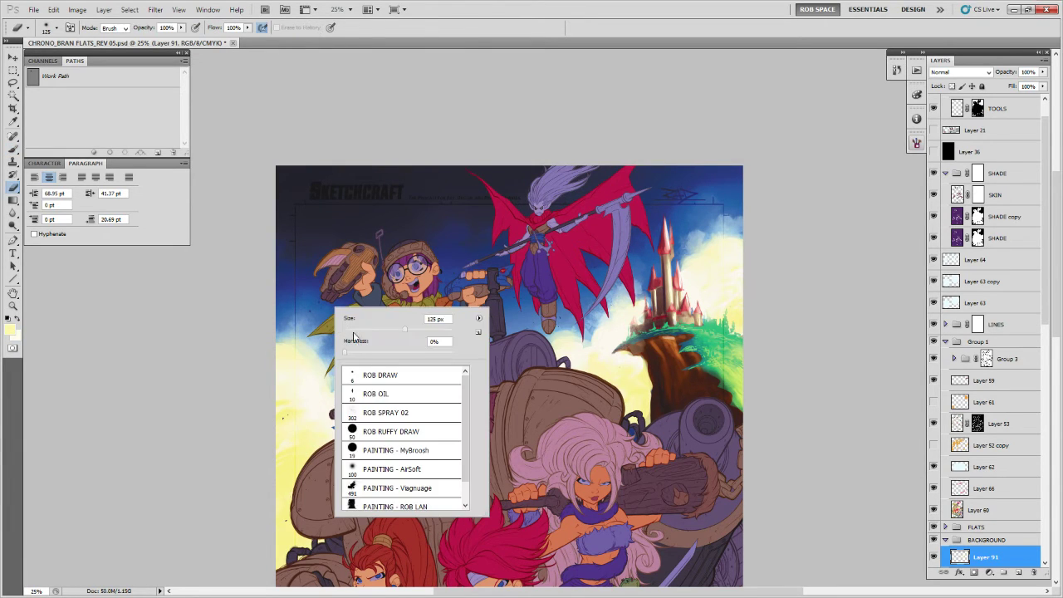
pyautogui.click(390, 469)
pyautogui.press('Return')
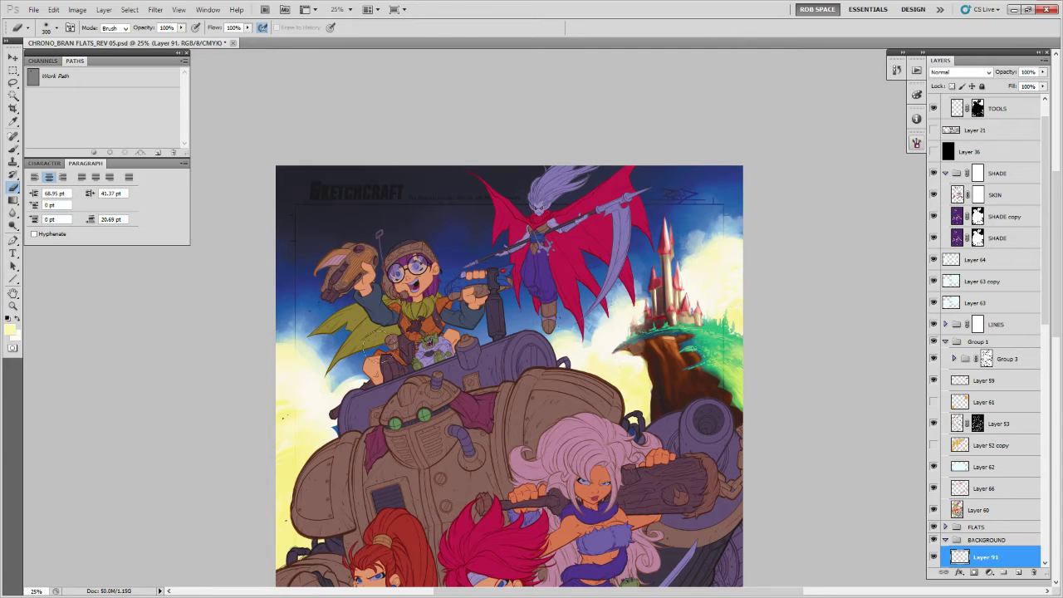
pyautogui.press(']')
pyautogui.press('b')
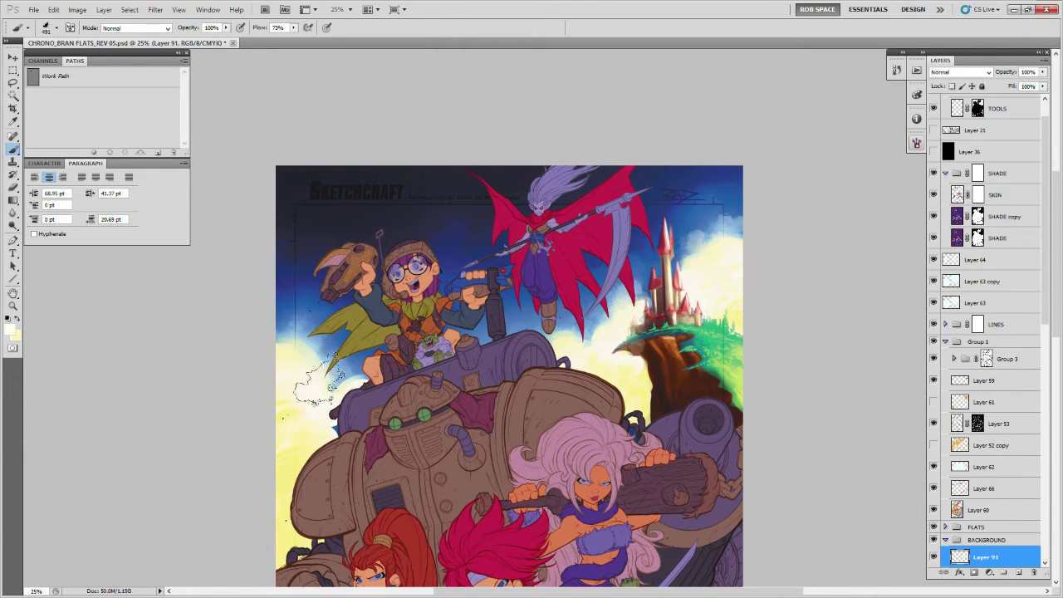
# Add a new layer above Layer 91, try the Color Burn blend mode on it, and set it to Overlay.
pyautogui.moveTo(329, 432); pyautogui.dragTo(442, 286)
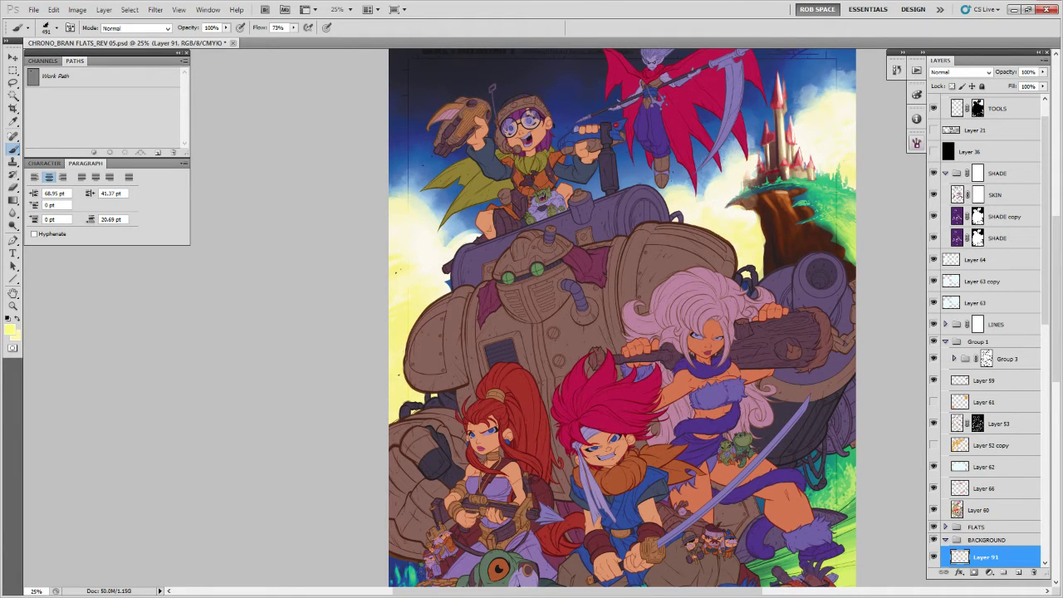
pyautogui.click(1017, 572)
pyautogui.click(963, 73)
pyautogui.click(955, 200)
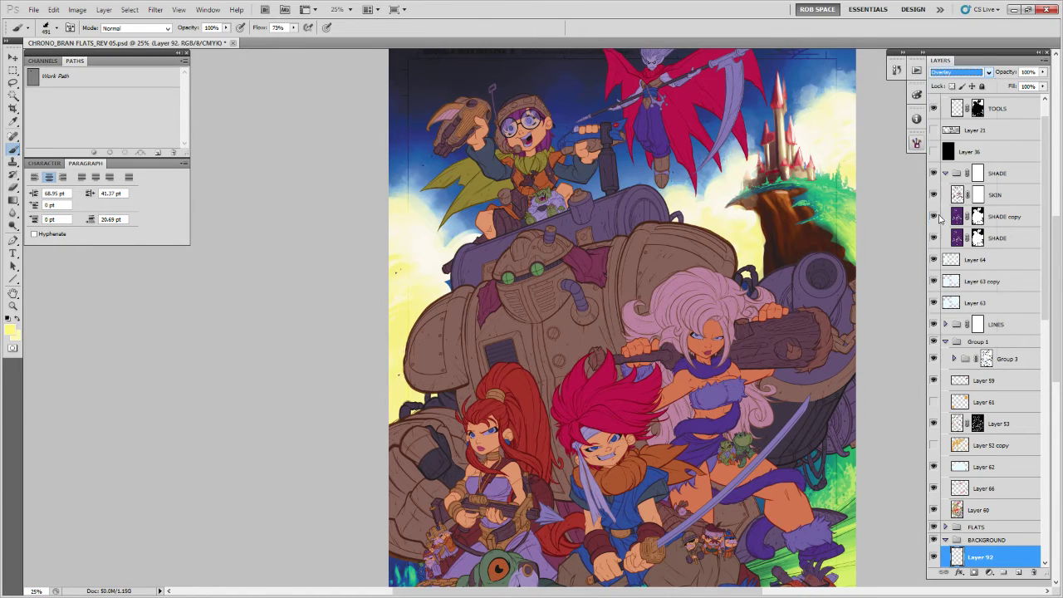
pyautogui.moveTo(626, 322)
pyautogui.mouseDown()
pyautogui.moveTo(638, 302)
pyautogui.moveTo(646, 348)
pyautogui.mouseUp()
pyautogui.click(963, 72)
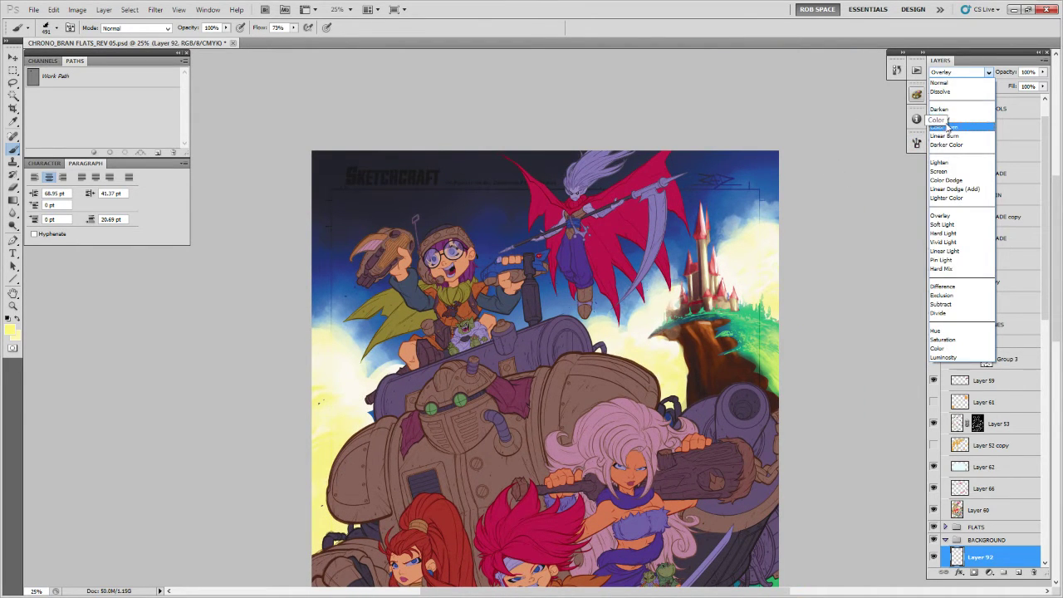
pyautogui.click(955, 122)
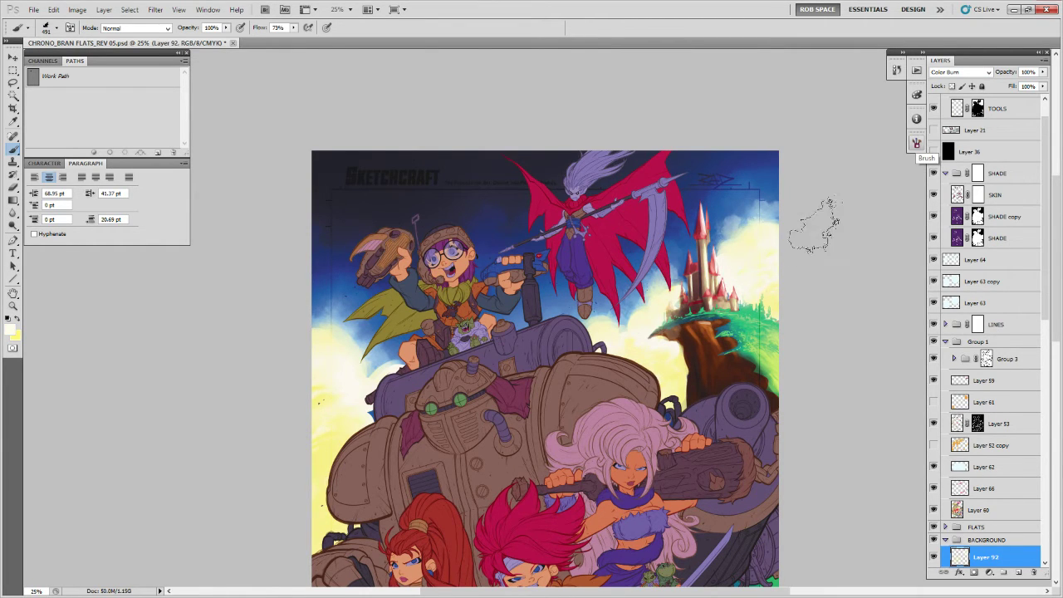
pyautogui.click(969, 75)
pyautogui.click(954, 210)
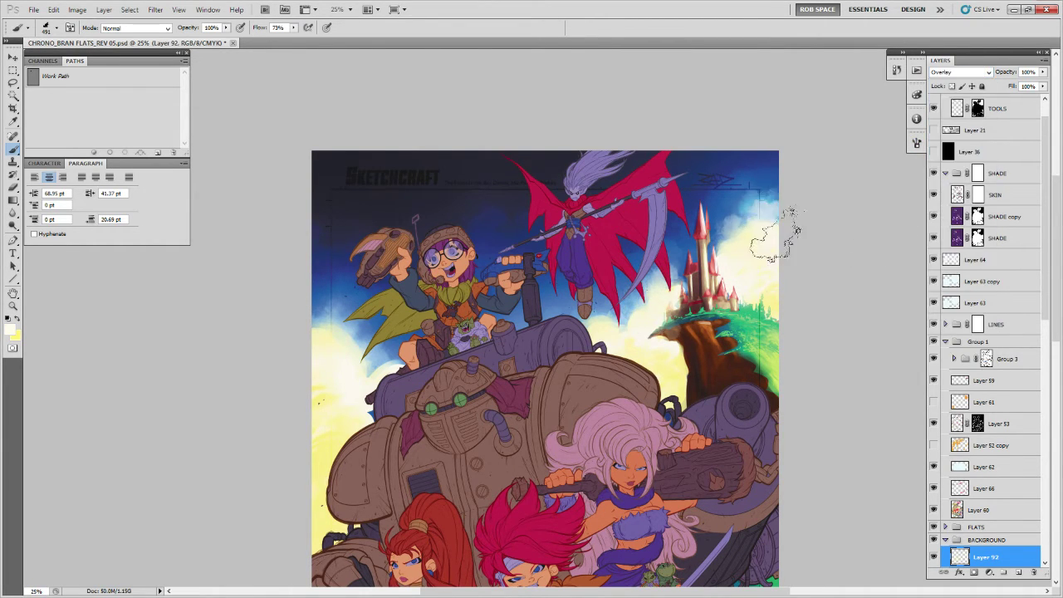
# Brush cream and pale yellow on Layer 92 around the castle and below the cliff's overhang, undoing and erasing stray strokes.
pyautogui.hotkey('ctrl', 'z')
pyautogui.press('x')
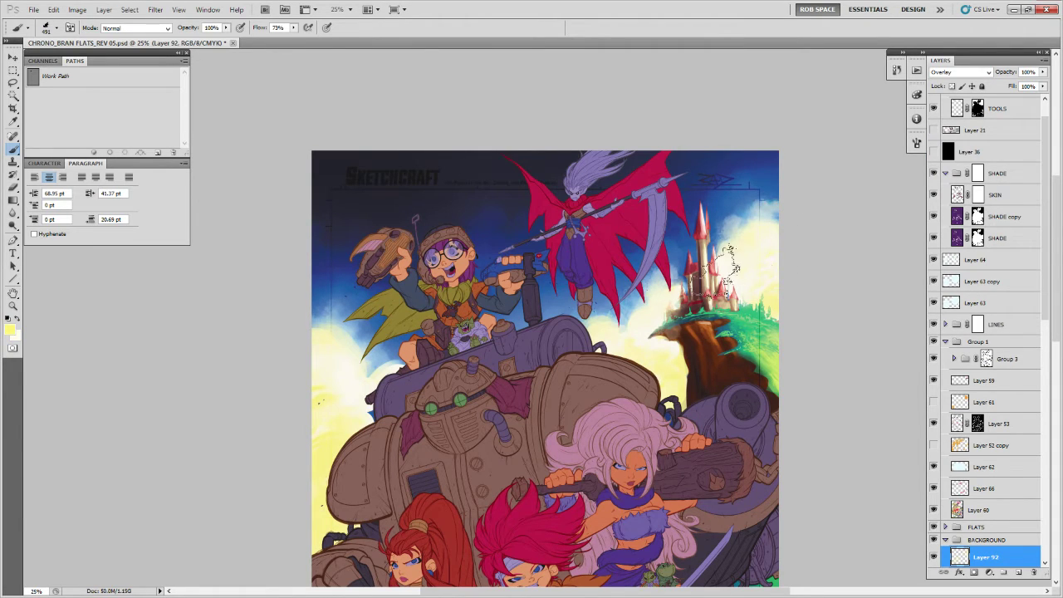
pyautogui.press('e')
pyautogui.moveTo(635, 314); pyautogui.dragTo(666, 274)
pyautogui.press('b')
pyautogui.hotkey('ctrl', 'z')
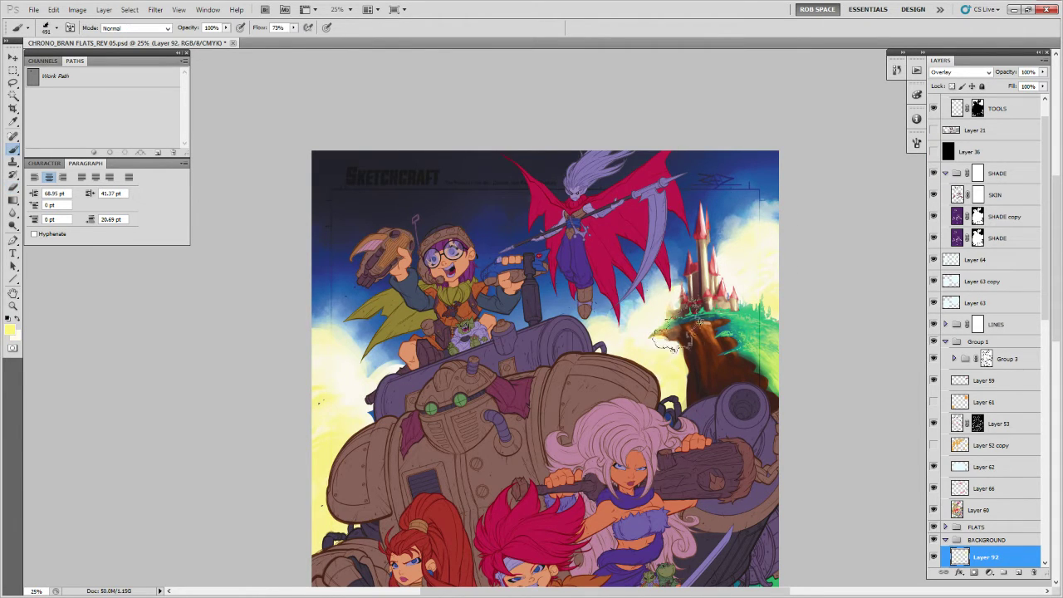
pyautogui.press('x')
pyautogui.click(681, 361)
pyautogui.moveTo(687, 364); pyautogui.dragTo(672, 335)
pyautogui.press('e')
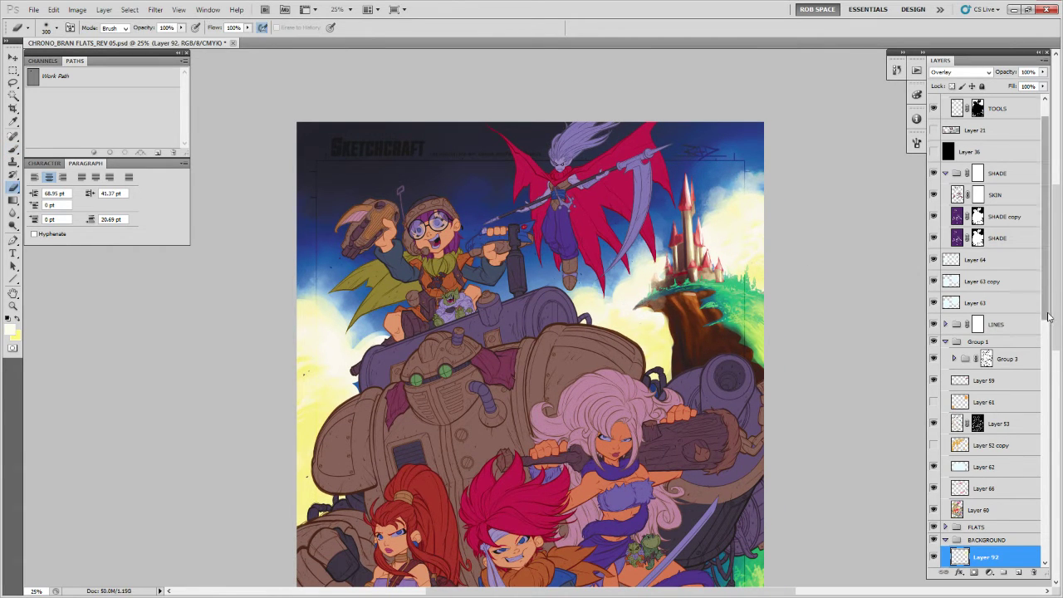
# Paint sampled pale yellow on Layer 91 into the clouds beside the robot's shoulder, beneath the green cape.
pyautogui.scroll(-3, 996, 454)
pyautogui.click(995, 449)
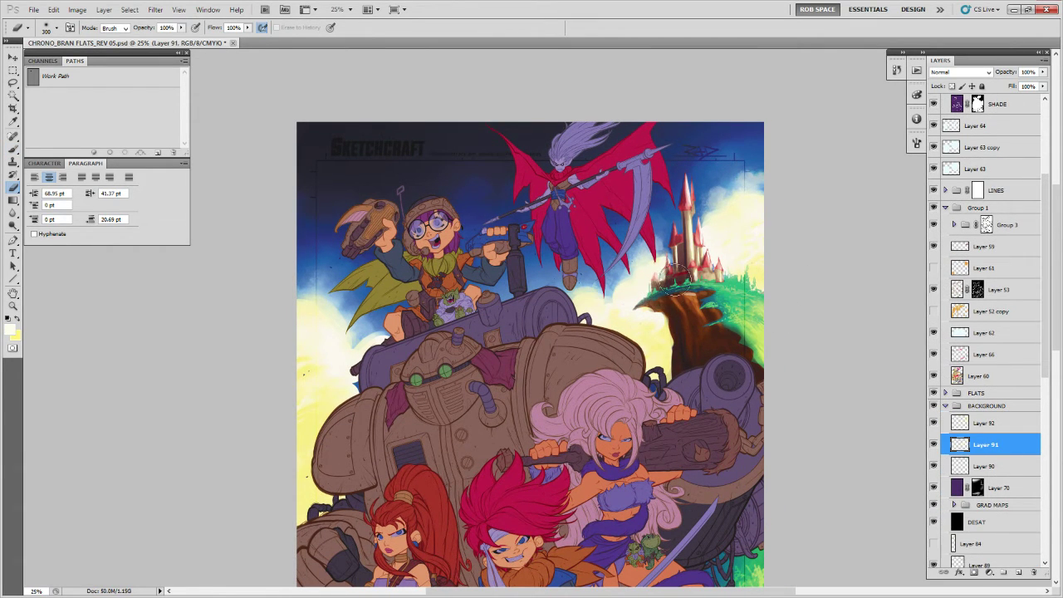
pyautogui.press('b')
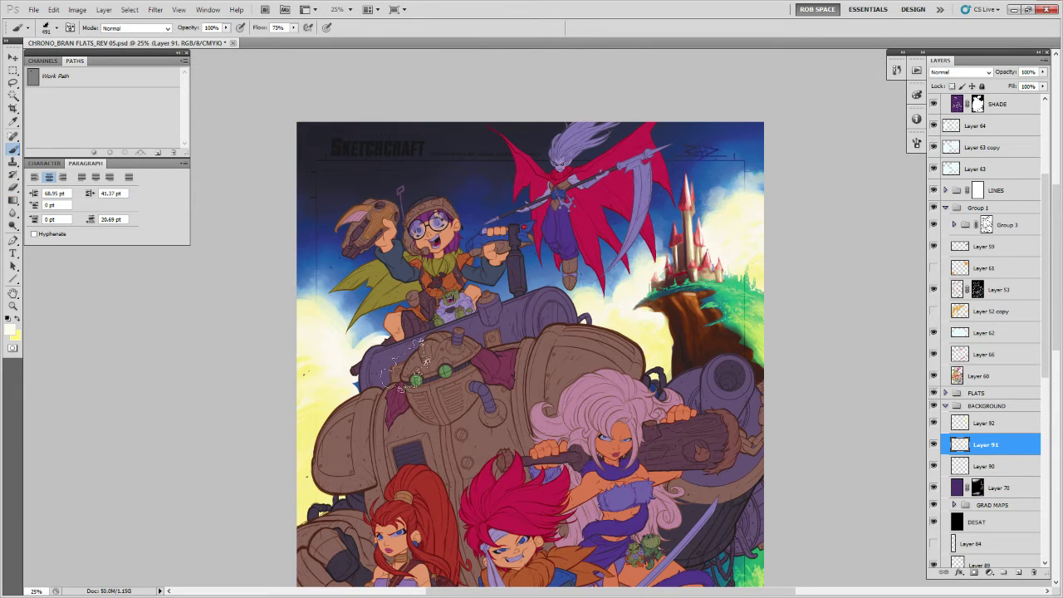
pyautogui.moveTo(406, 375); pyautogui.dragTo(413, 375)
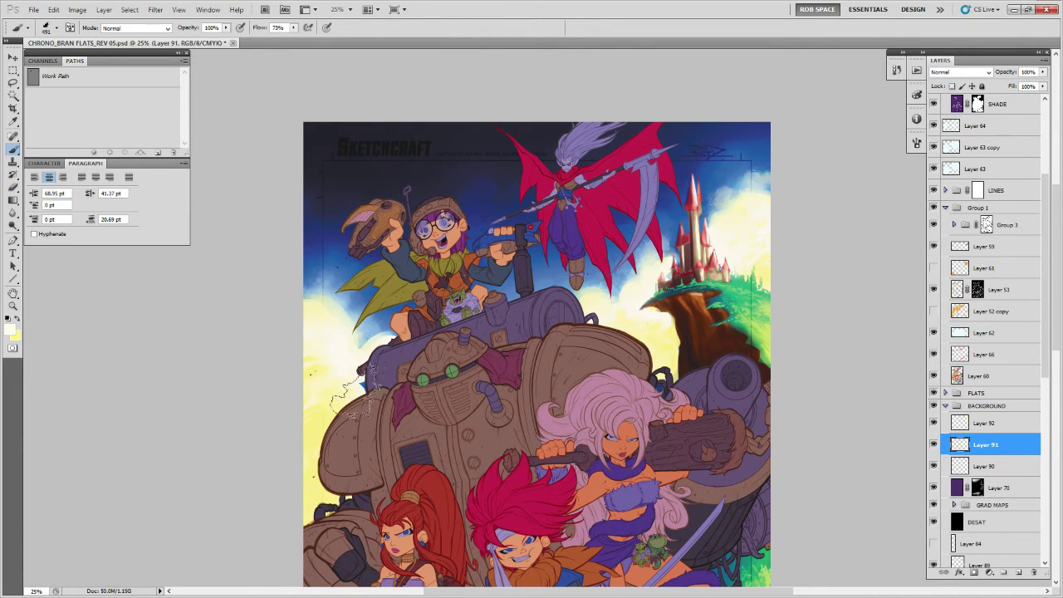
pyautogui.keyDown('alt'); pyautogui.click(370, 344); pyautogui.keyUp('alt')
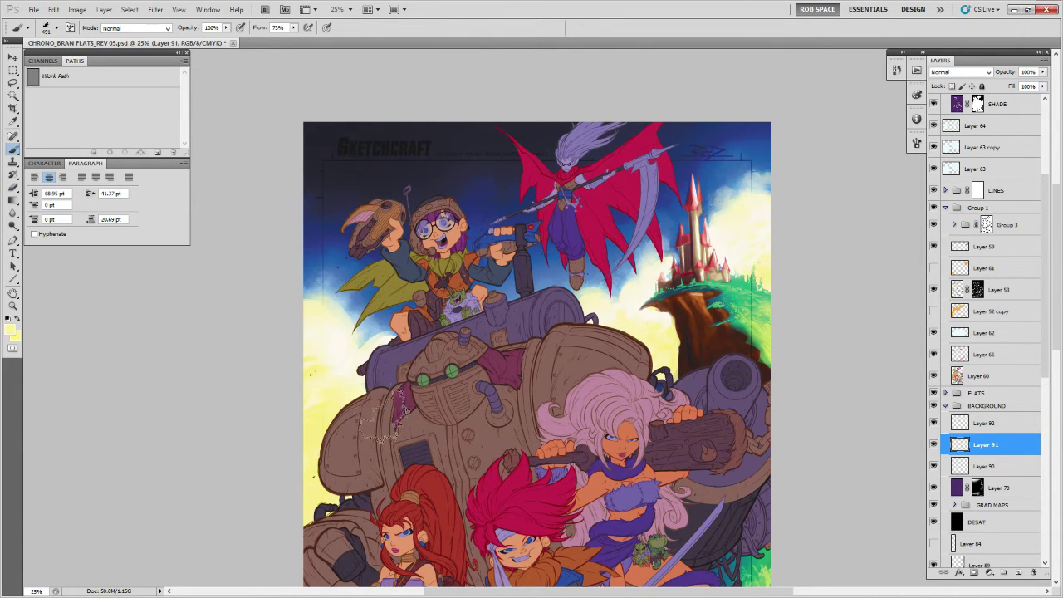
pyautogui.moveTo(349, 397); pyautogui.dragTo(368, 360)
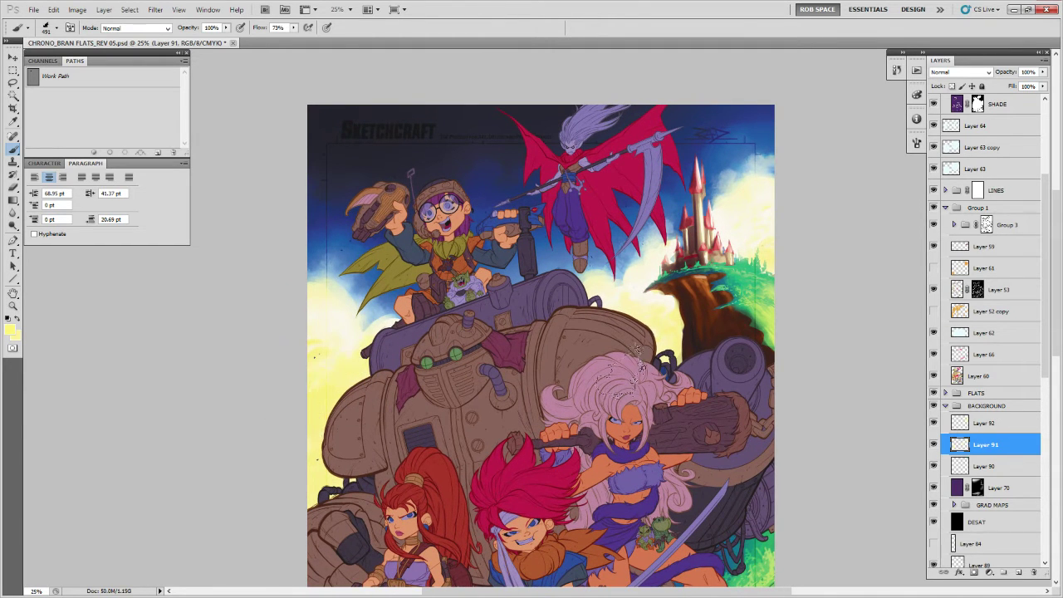
# Brush sampled yellow-green onto the hillside beside the cliff on Layer 91, undoing a stray stroke.
pyautogui.moveTo(621, 411); pyautogui.dragTo(543, 459)
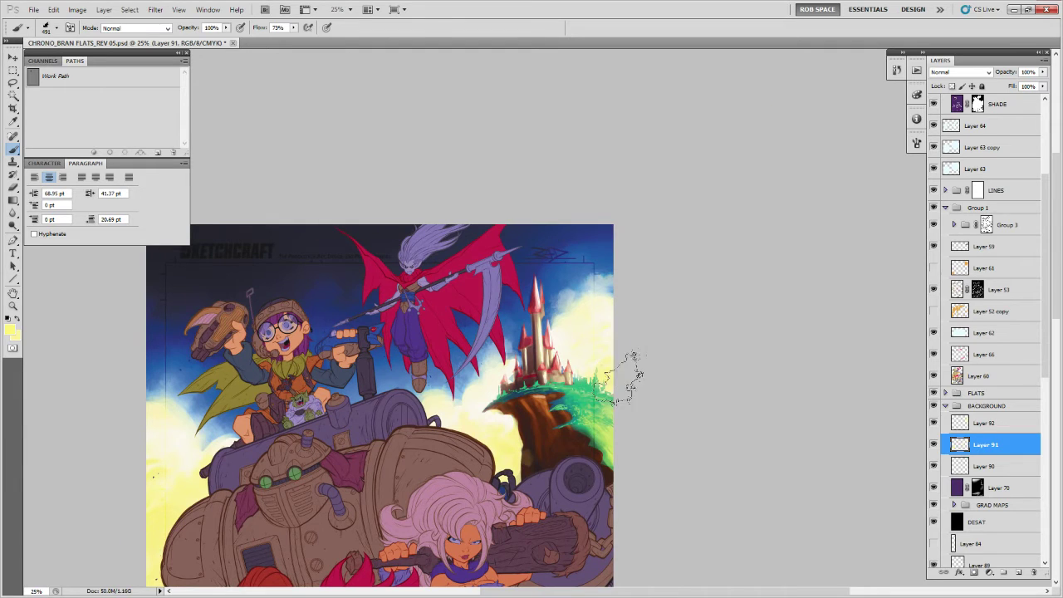
pyautogui.moveTo(654, 467); pyautogui.dragTo(661, 456)
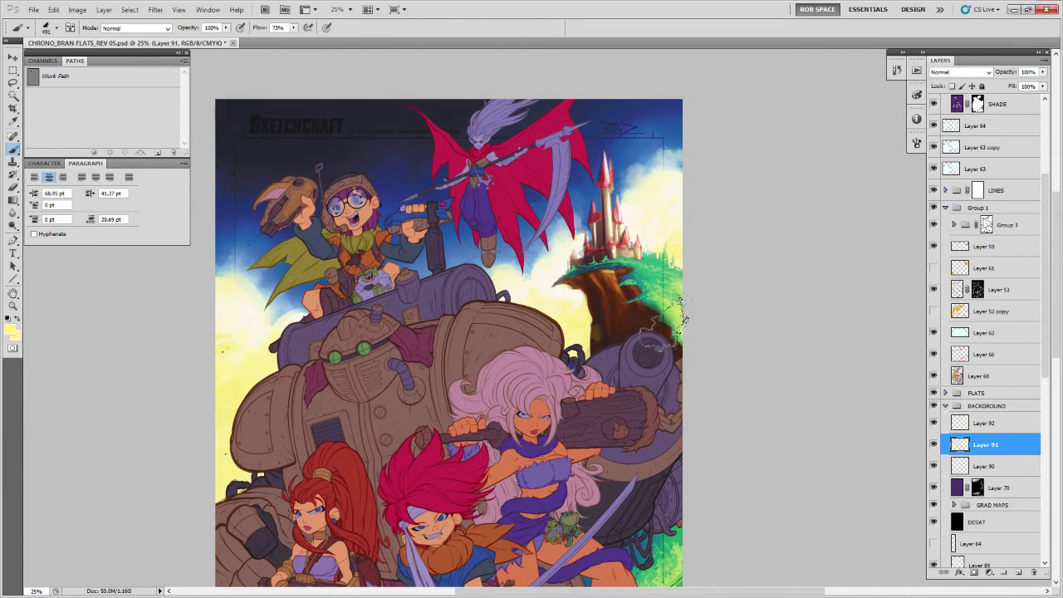
pyautogui.moveTo(643, 284); pyautogui.dragTo(671, 279)
pyautogui.hotkey('ctrl', 'z')
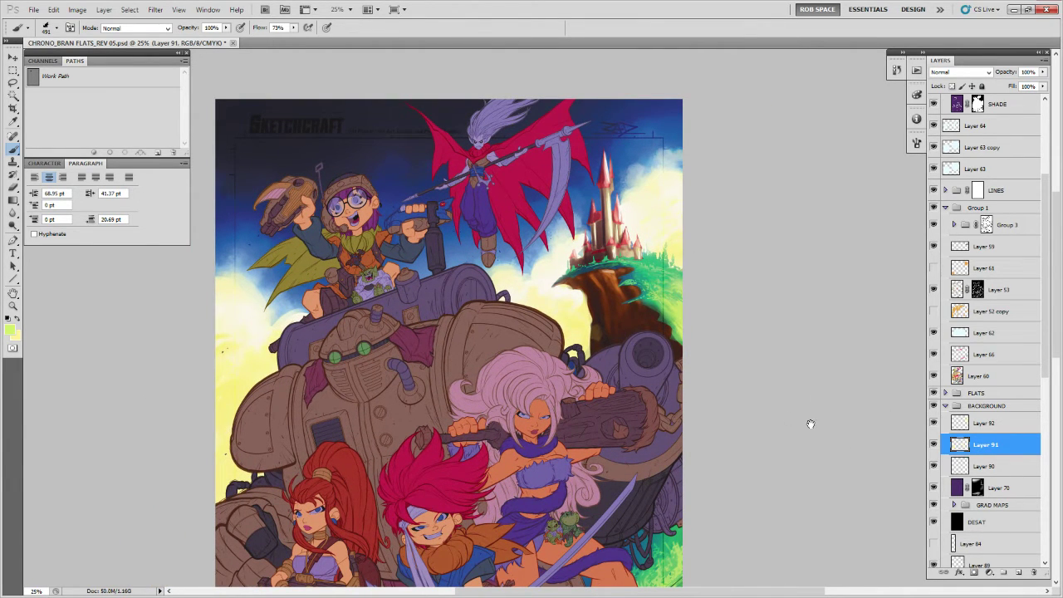
pyautogui.moveTo(780, 407); pyautogui.dragTo(700, 455)
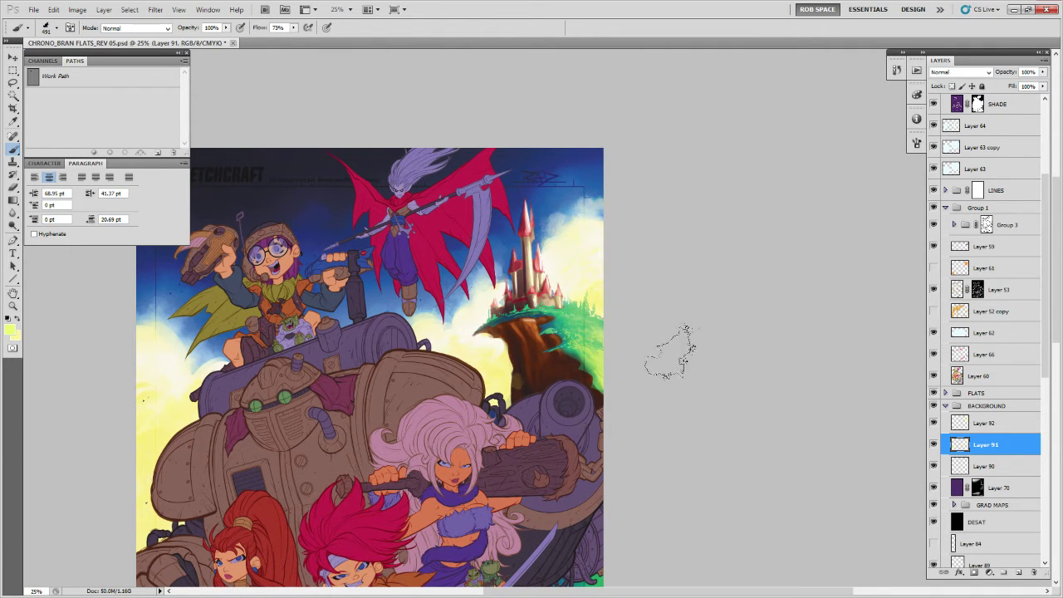
# Choose the 19 px PAINTING - MyBroosh brush and add a new layer above Layer 91 for the castle details.
pyautogui.press('z')
pyautogui.keyDown('alt'); pyautogui.click(582, 337); pyautogui.keyUp('alt')
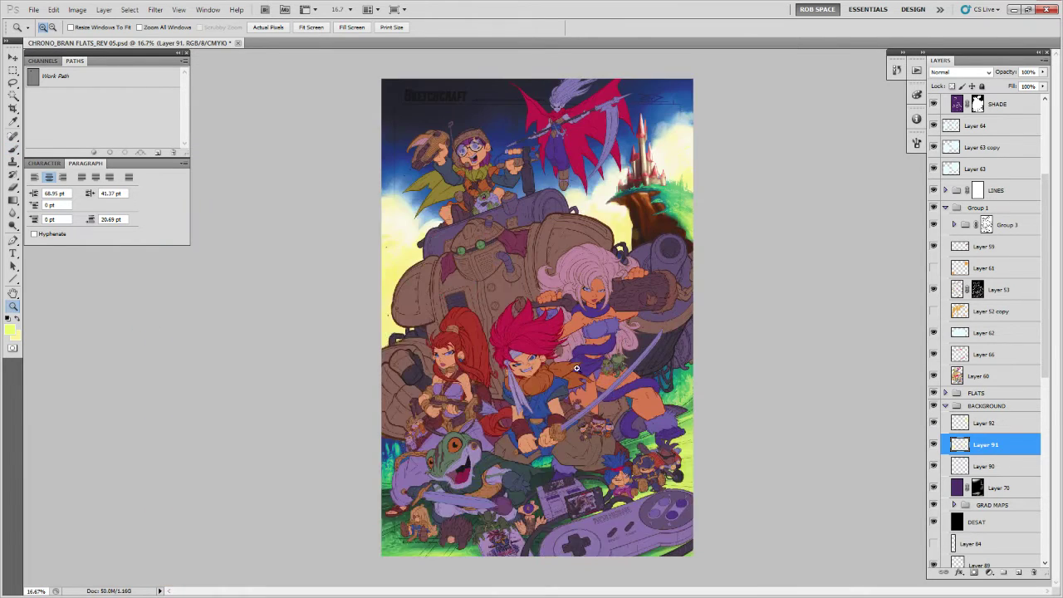
pyautogui.click(665, 212)
pyautogui.moveTo(758, 189); pyautogui.dragTo(644, 291)
pyautogui.press('b')
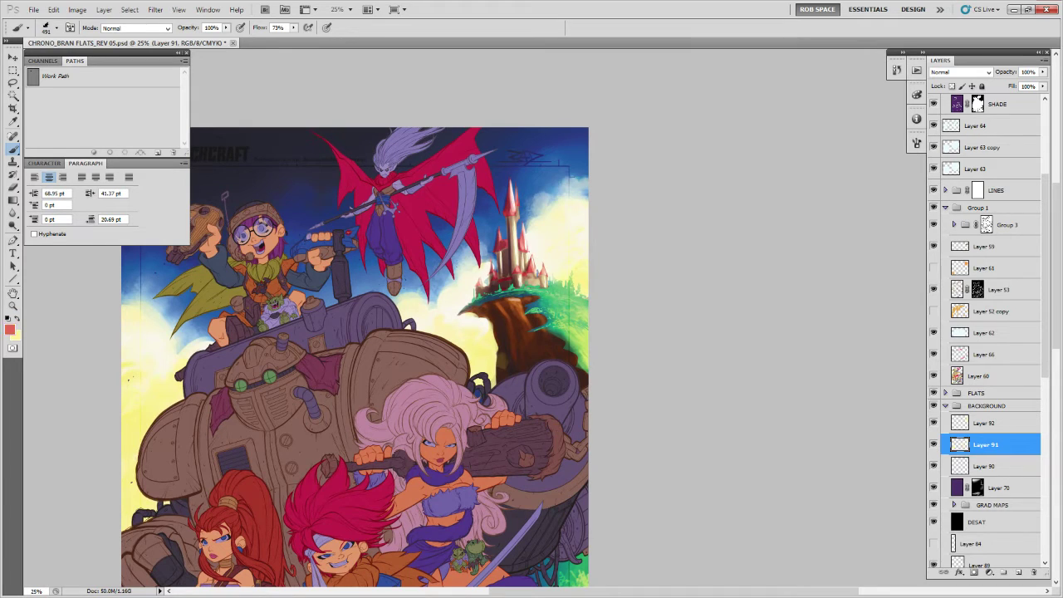
pyautogui.press('z')
pyautogui.click(537, 198)
pyautogui.moveTo(543, 214); pyautogui.dragTo(547, 248)
pyautogui.press('b')
pyautogui.rightClick(526, 271)
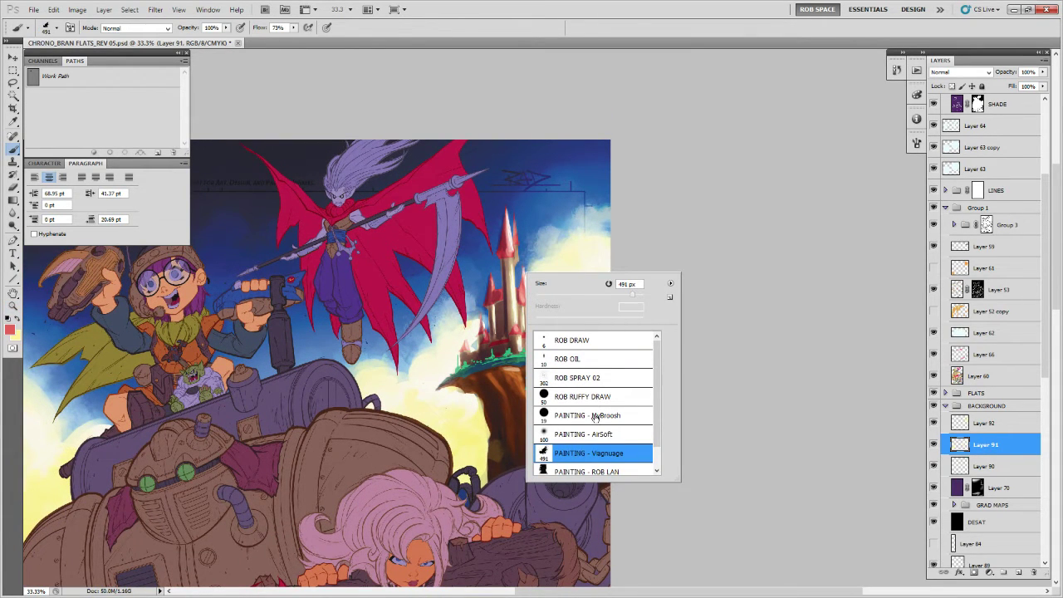
pyautogui.click(596, 397)
pyautogui.click(622, 413)
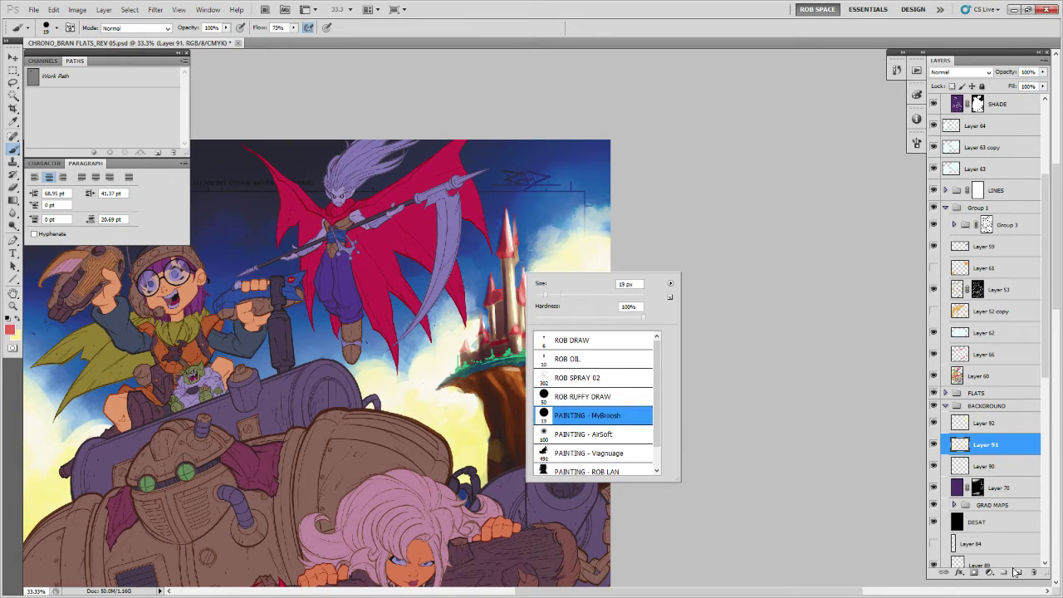
pyautogui.click(1019, 572)
# Paint the roofs of the castle's tallest tower and its flanking spires on Layer 93 with sampled reds.
pyautogui.moveTo(511, 247); pyautogui.dragTo(509, 229)
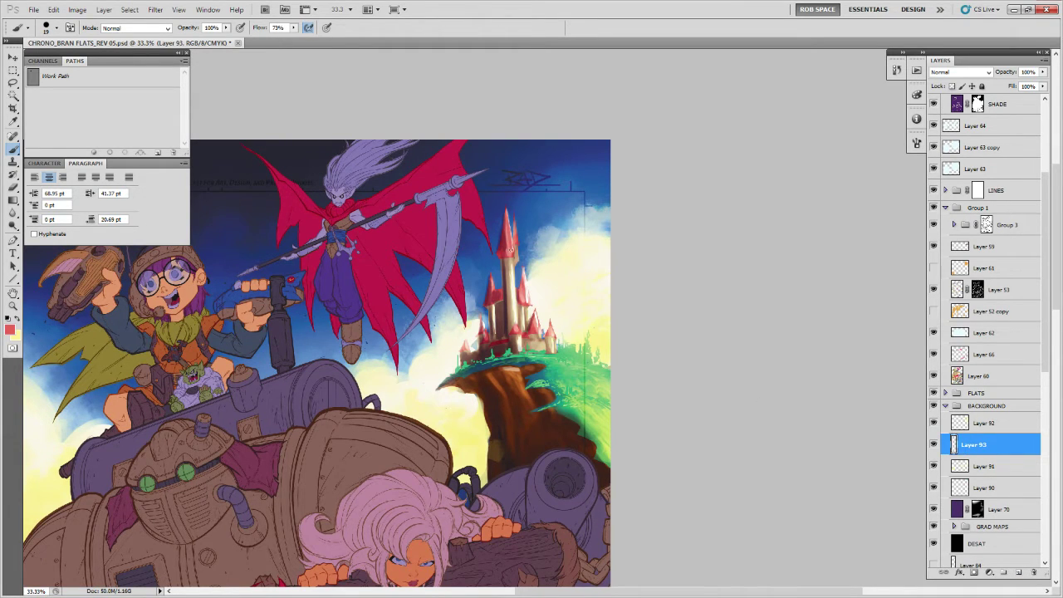
pyautogui.moveTo(523, 284); pyautogui.dragTo(525, 295)
pyautogui.keyDown('alt'); pyautogui.click(528, 298); pyautogui.keyUp('alt')
pyautogui.keyDown('alt'); pyautogui.click(510, 275); pyautogui.keyUp('alt')
pyautogui.keyDown('alt'); pyautogui.click(507, 240); pyautogui.keyUp('alt')
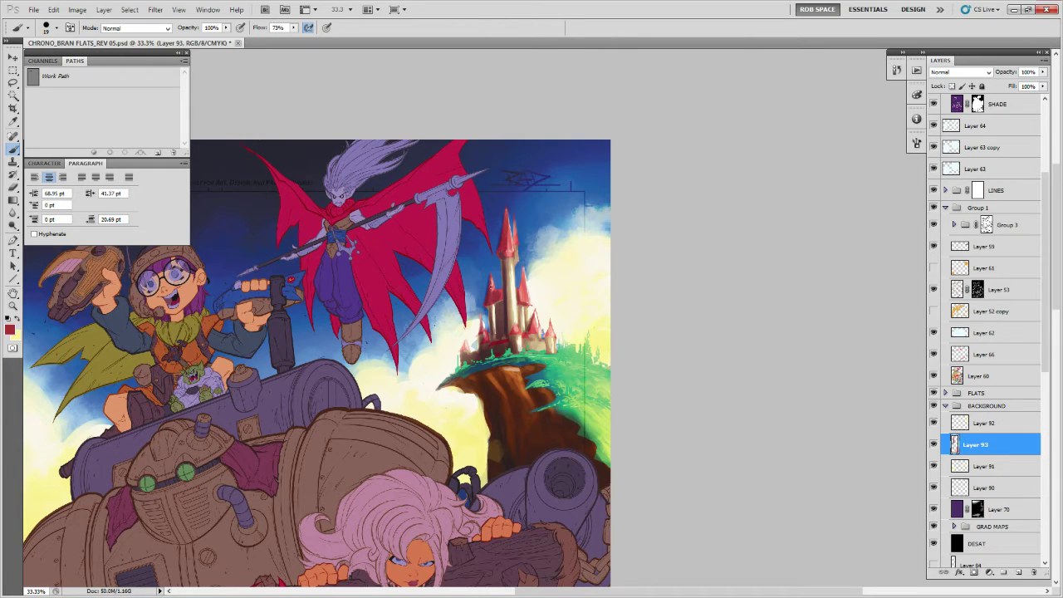
pyautogui.moveTo(489, 301); pyautogui.dragTo(494, 276)
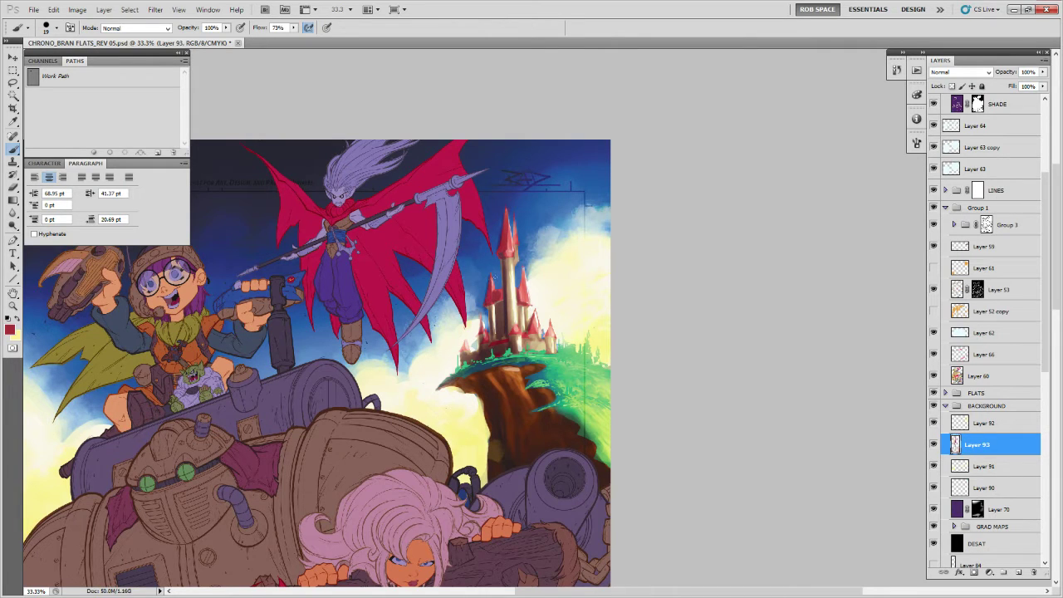
# Refine the castle's smaller outer turrets on both sides with sampled roof and wall colours.
pyautogui.keyDown('alt'); pyautogui.click(486, 326); pyautogui.keyUp('alt')
pyautogui.moveTo(480, 333); pyautogui.dragTo(479, 338)
pyautogui.keyDown('alt'); pyautogui.click(480, 335); pyautogui.keyUp('alt')
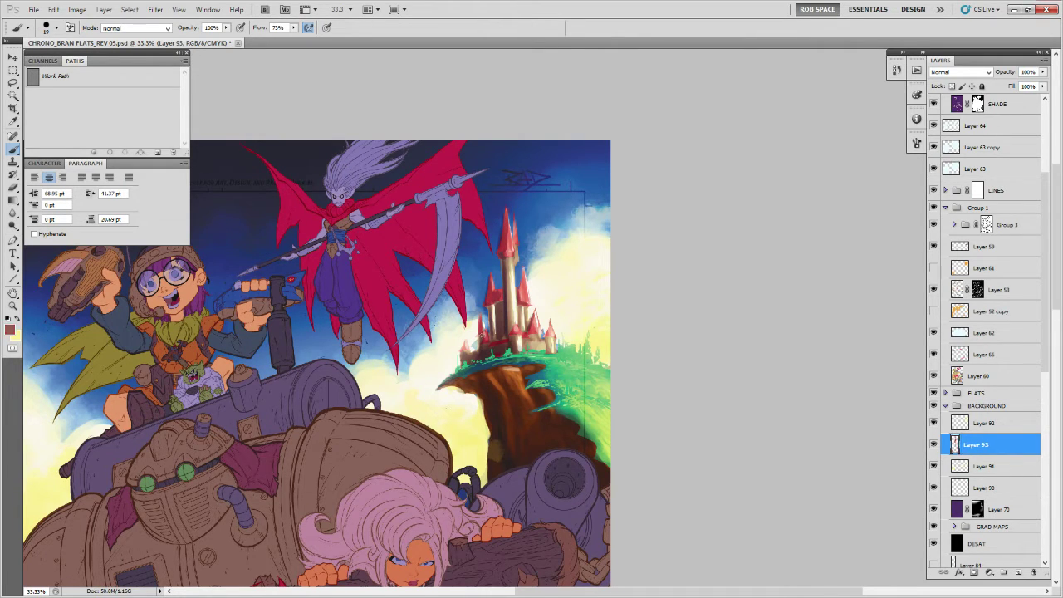
pyautogui.keyDown('alt'); pyautogui.click(480, 324); pyautogui.keyUp('alt')
pyautogui.keyDown('alt'); pyautogui.click(468, 344); pyautogui.keyUp('alt')
pyautogui.keyDown('alt'); pyautogui.click(523, 292); pyautogui.keyUp('alt')
pyautogui.keyDown('alt'); pyautogui.click(543, 328); pyautogui.keyUp('alt')
pyautogui.moveTo(542, 334); pyautogui.dragTo(543, 327)
pyautogui.keyDown('alt'); pyautogui.click(490, 332); pyautogui.keyUp('alt')
# Switch to the 50 px ROB RUFFY DRAW brush and paint sampled lighter red on the tallest tower's roof.
pyautogui.rightClick(491, 325)
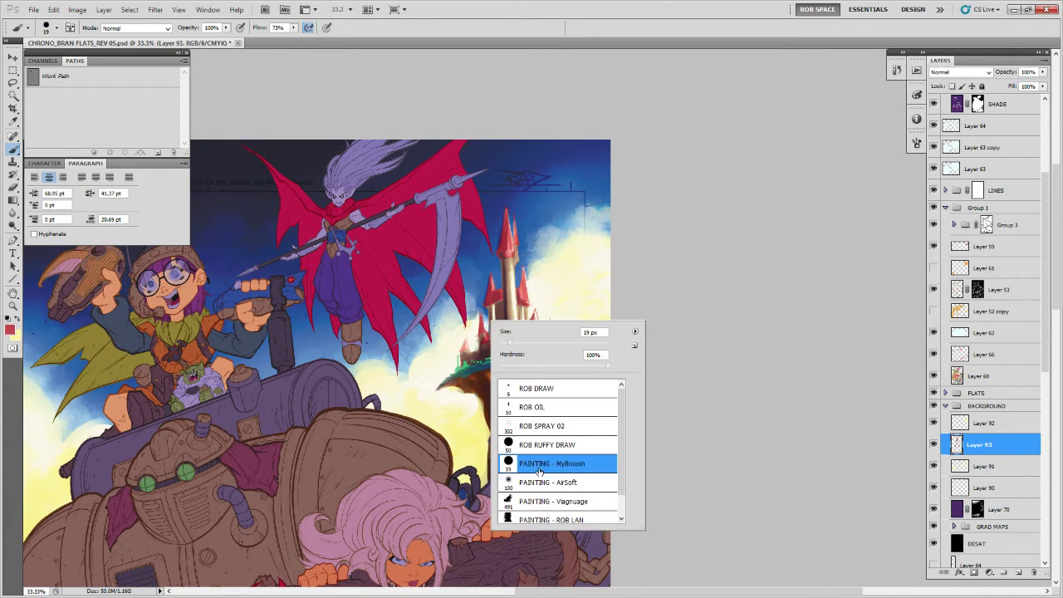
pyautogui.click(544, 444)
pyautogui.click(467, 458)
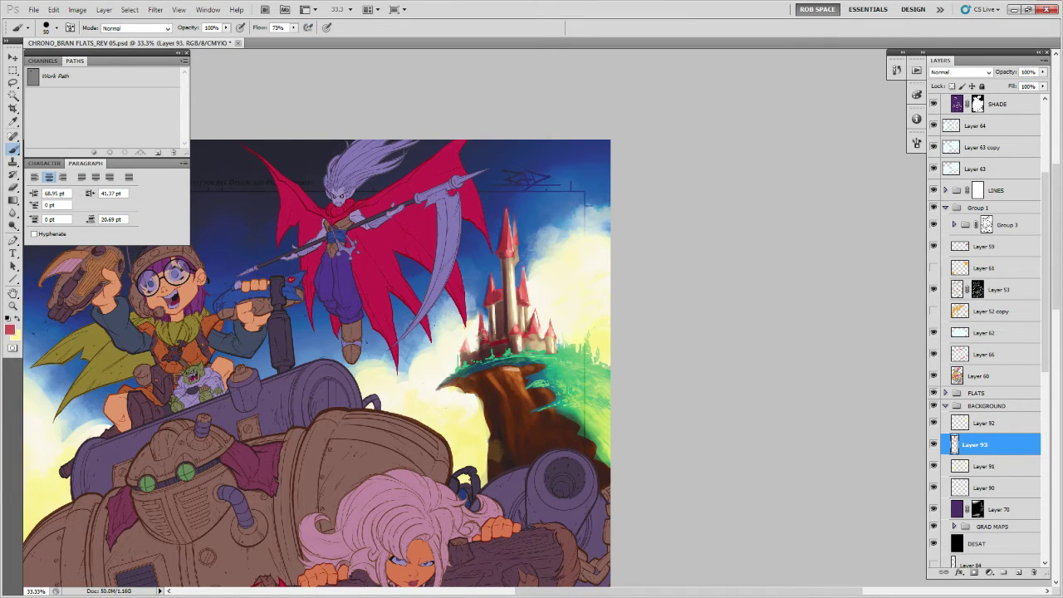
pyautogui.keyDown('alt'); pyautogui.click(494, 307); pyautogui.keyUp('alt')
pyautogui.keyDown('alt'); pyautogui.click(509, 243); pyautogui.keyUp('alt')
pyautogui.moveTo(509, 207); pyautogui.dragTo(517, 246)
# Show the Color sliders, reduce the red's saturation to 39% and 22%, and paint pink highlights along the tall spires' edges.
pyautogui.click(208, 9)
pyautogui.click(241, 148)
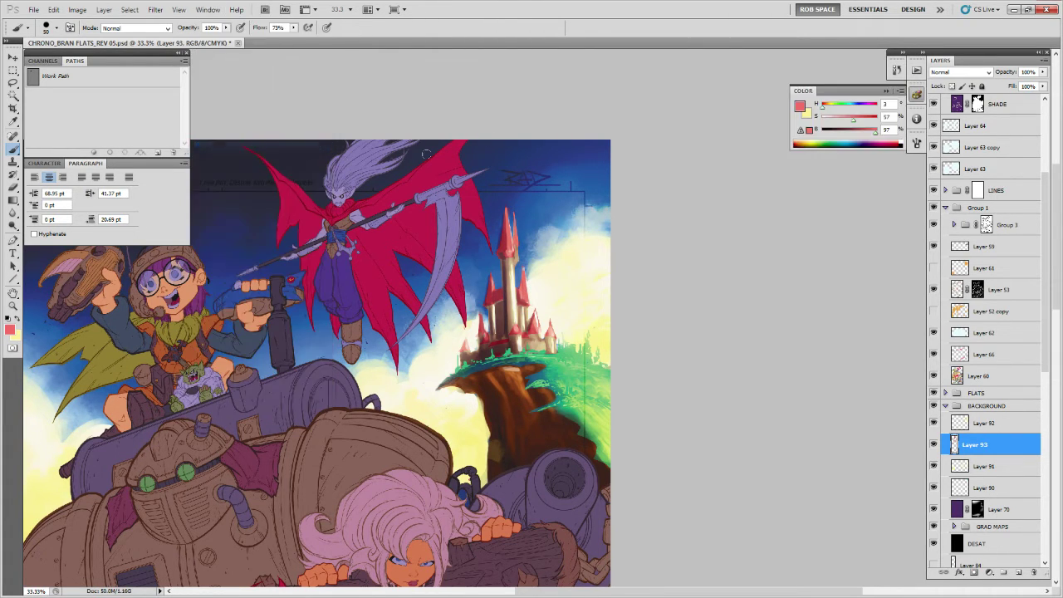
pyautogui.moveTo(853, 122); pyautogui.dragTo(842, 122)
pyautogui.moveTo(524, 271); pyautogui.dragTo(526, 299)
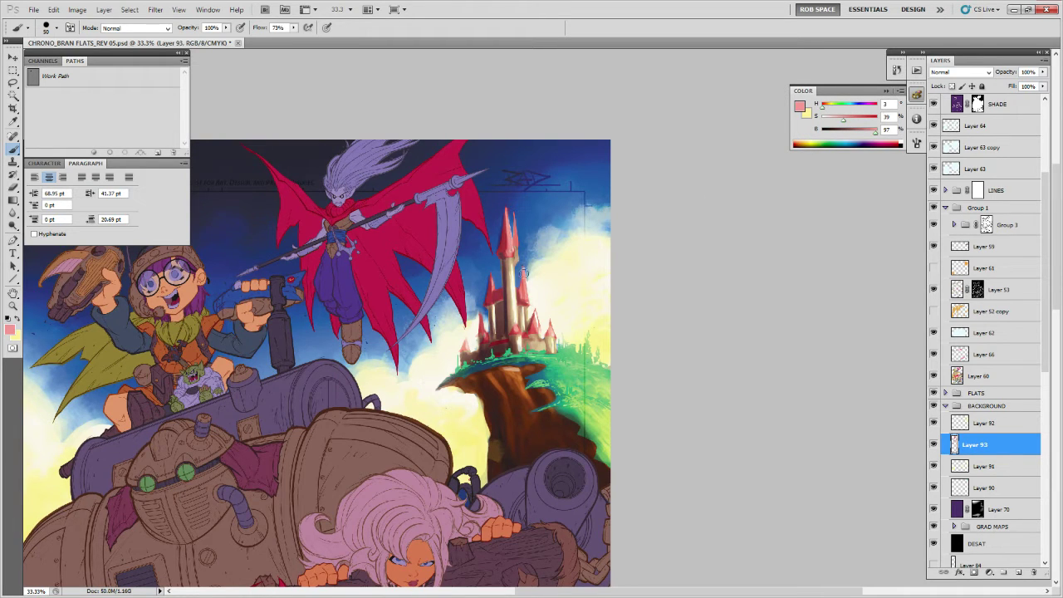
pyautogui.moveTo(843, 123); pyautogui.dragTo(834, 122)
pyautogui.moveTo(522, 273); pyautogui.dragTo(525, 299)
pyautogui.moveTo(513, 212); pyautogui.dragTo(518, 236)
pyautogui.press('x')
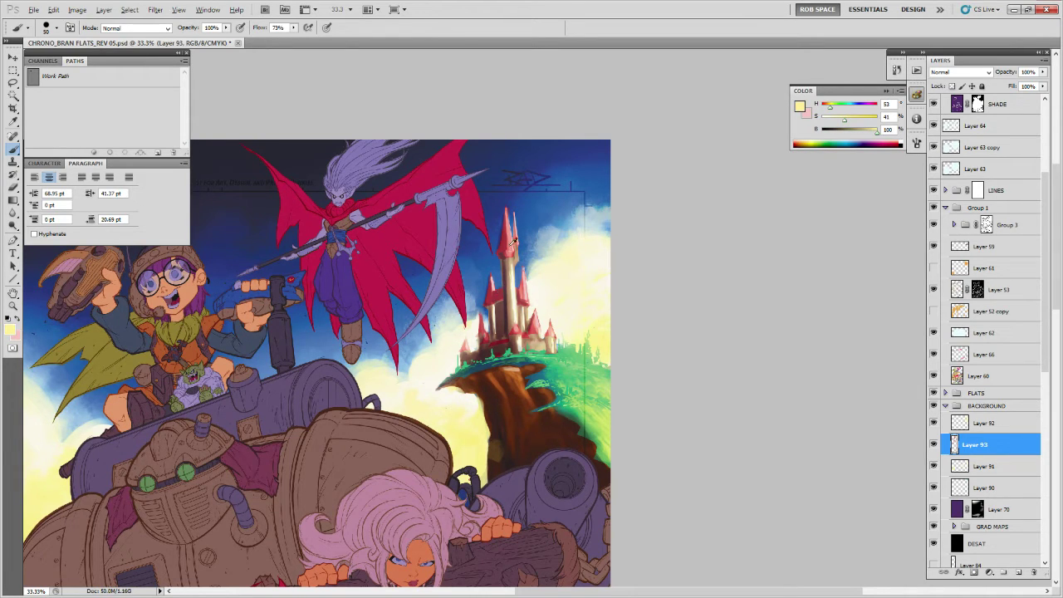
# Paint the small roofs at the castle's cliff-facing right side with sampled reds and pale pink highlights.
pyautogui.press('x')
pyautogui.moveTo(533, 314); pyautogui.dragTo(534, 324)
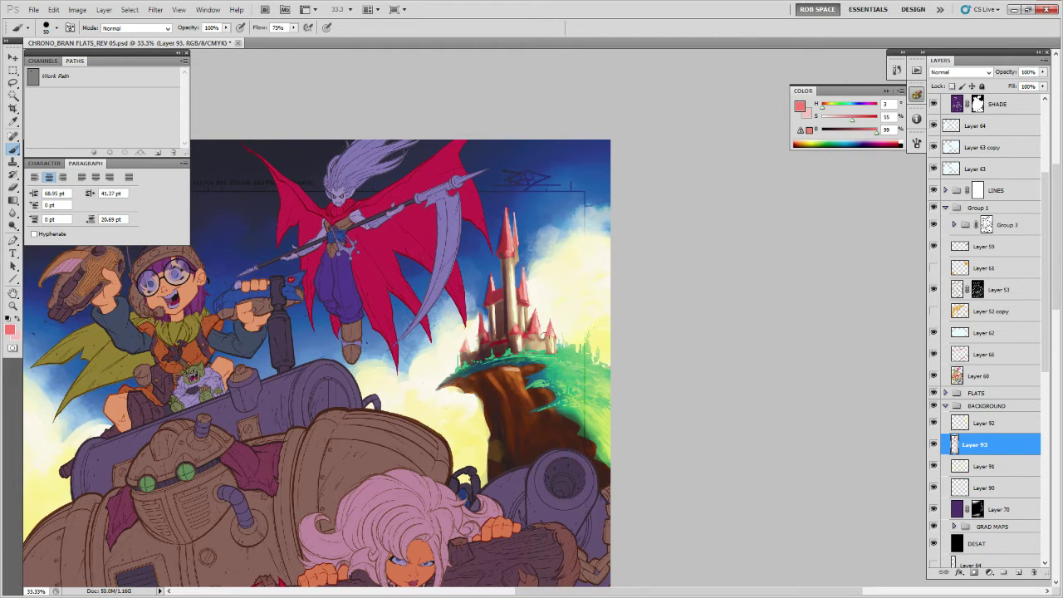
pyautogui.keyDown('alt'); pyautogui.click(535, 321); pyautogui.keyUp('alt')
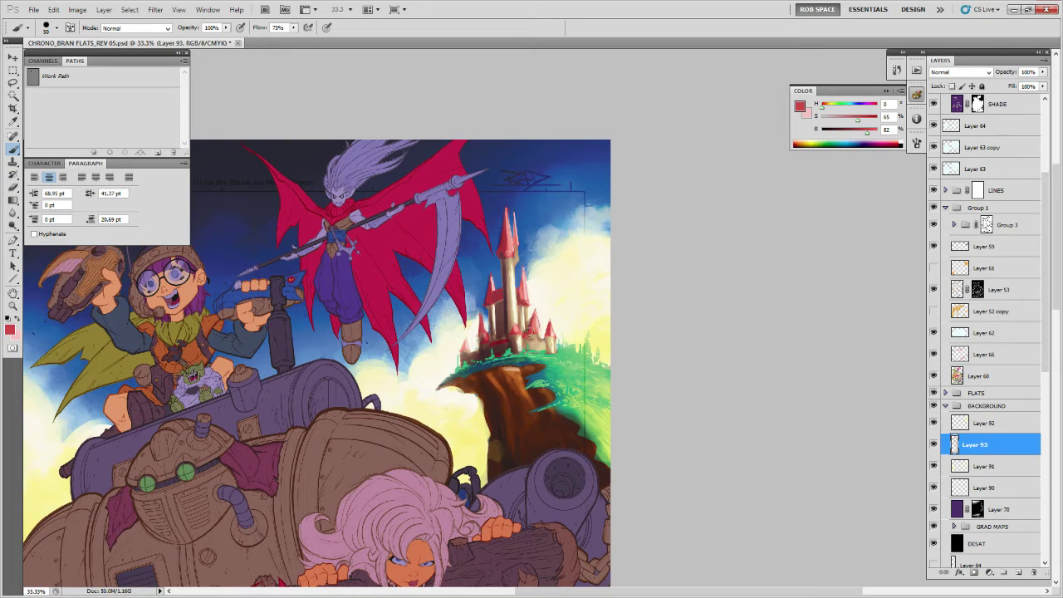
pyautogui.keyDown('alt'); pyautogui.click(551, 328); pyautogui.keyUp('alt')
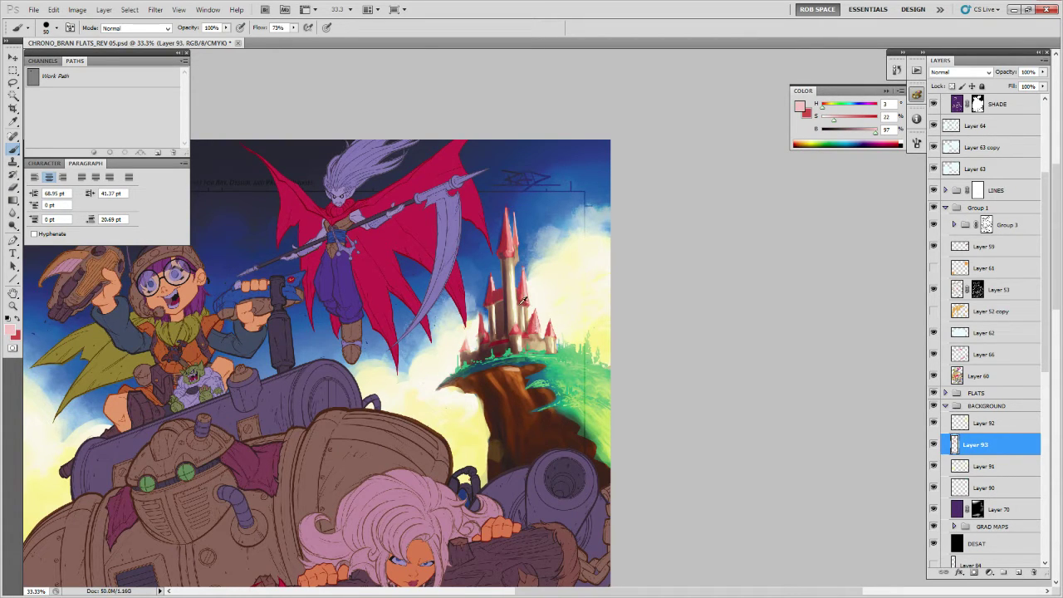
pyautogui.keyDown('alt'); pyautogui.click(548, 325); pyautogui.keyUp('alt')
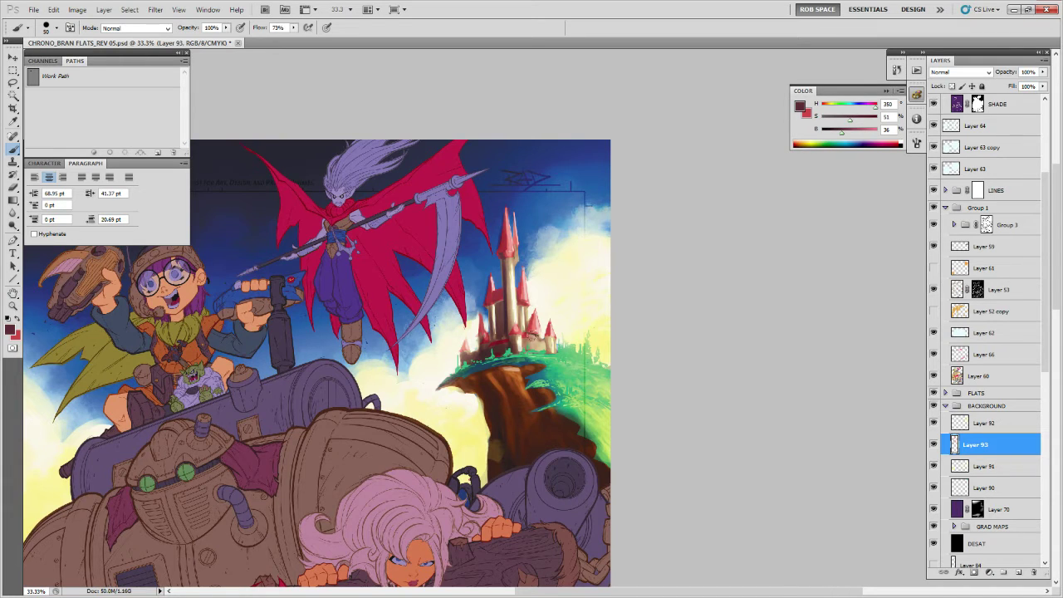
# Touch up the castle's central base and far-left turret with sampled wall tones and pale pink and cream highlights.
pyautogui.keyDown('alt'); pyautogui.click(515, 336); pyautogui.keyUp('alt')
pyautogui.keyDown('alt'); pyautogui.click(513, 343); pyautogui.keyUp('alt')
pyautogui.keyDown('alt'); pyautogui.click(501, 354); pyautogui.keyUp('alt')
pyautogui.keyDown('alt'); pyautogui.click(466, 347); pyautogui.keyUp('alt')
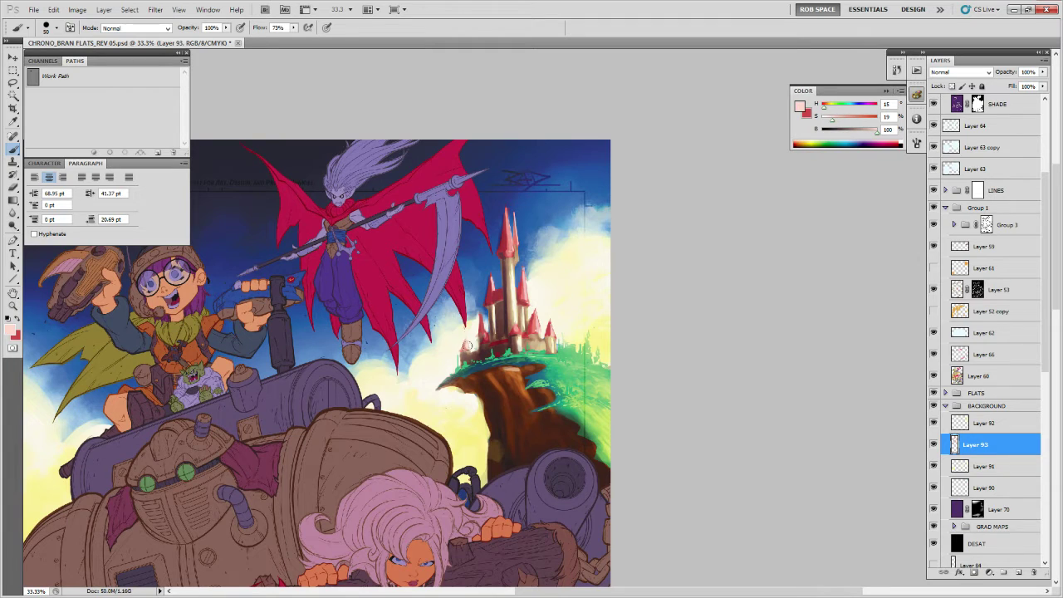
pyautogui.keyDown('alt'); pyautogui.click(467, 342); pyautogui.keyUp('alt')
pyautogui.keyDown('alt'); pyautogui.click(467, 331); pyautogui.keyUp('alt')
# Paint details on the castle's main tower and central walls with sampled dark maroon, red and brown tones.
pyautogui.press('z')
pyautogui.keyDown('alt'); pyautogui.click(499, 359); pyautogui.keyUp('alt')
pyautogui.keyDown('alt'); pyautogui.click(507, 387); pyautogui.keyUp('alt')
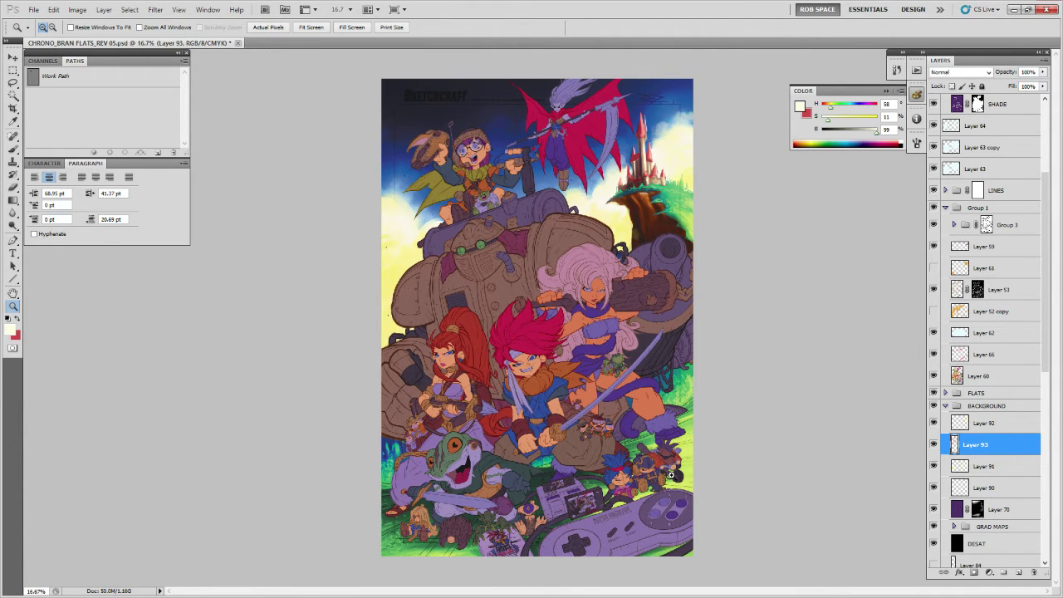
pyautogui.click(652, 143)
pyautogui.moveTo(666, 154); pyautogui.dragTo(629, 316)
pyautogui.press('b')
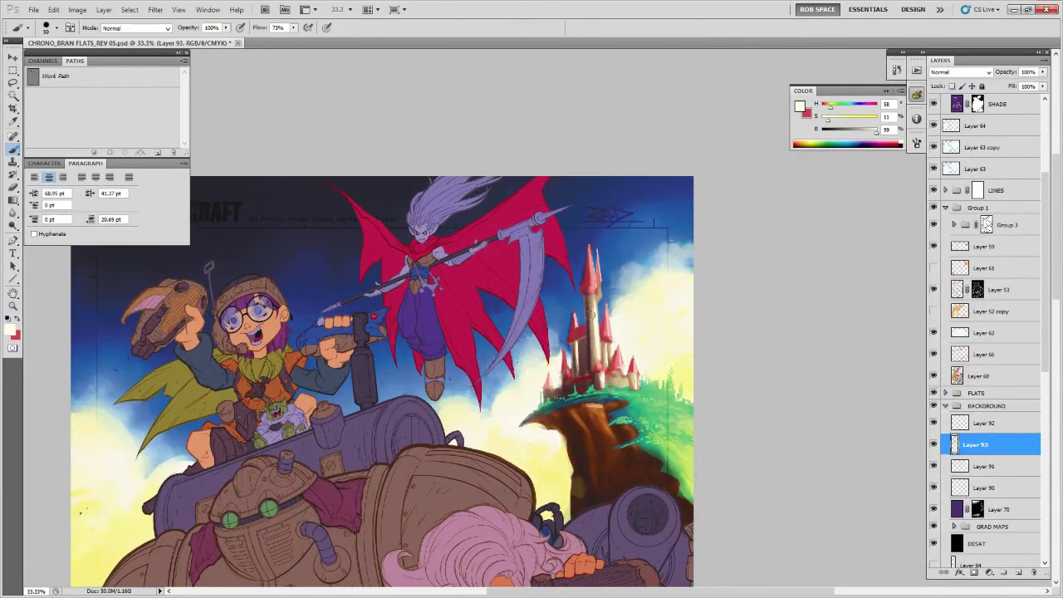
pyautogui.keyDown('alt'); pyautogui.click(593, 339); pyautogui.keyUp('alt')
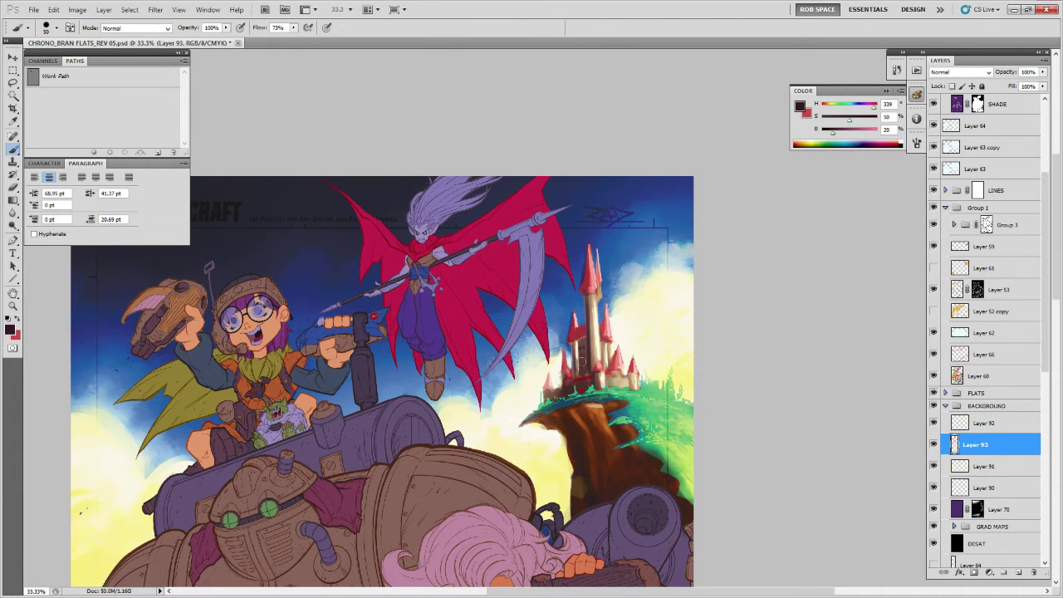
pyautogui.keyDown('alt'); pyautogui.click(603, 348); pyautogui.keyUp('alt')
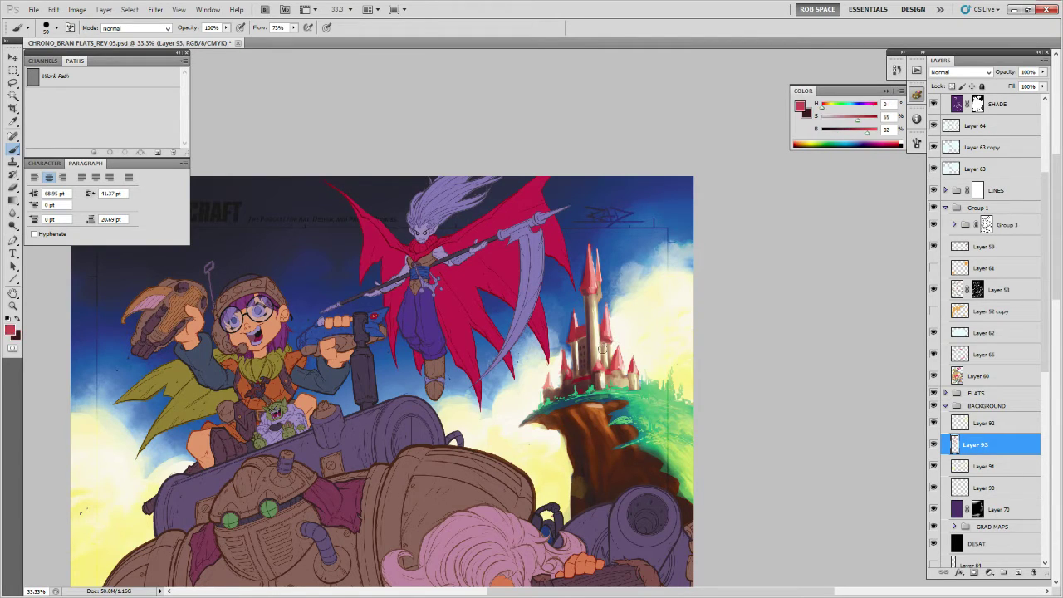
pyautogui.keyDown('alt'); pyautogui.click(601, 347); pyautogui.keyUp('alt')
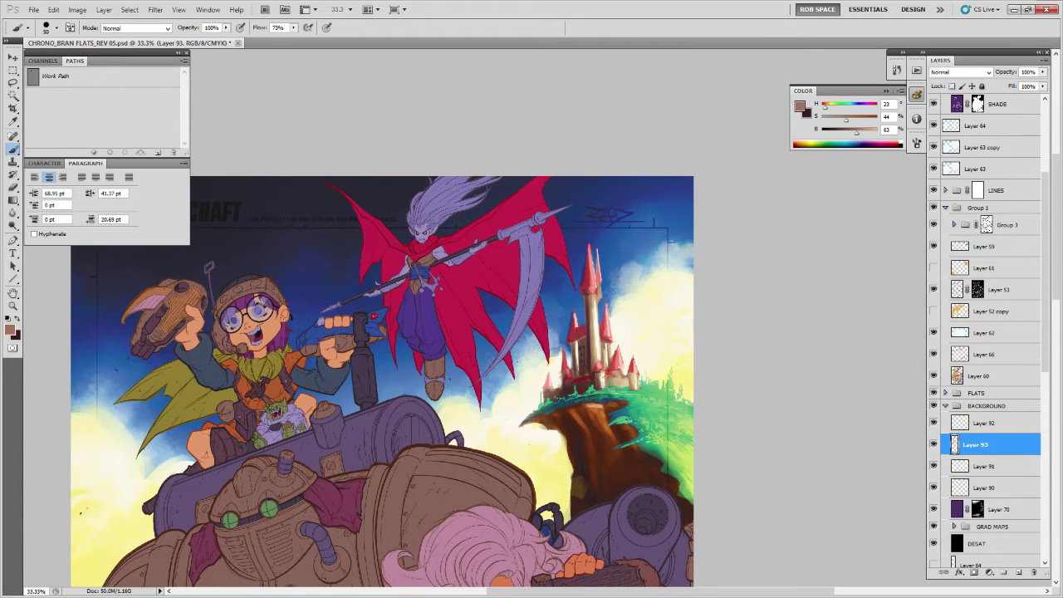
pyautogui.keyDown('alt'); pyautogui.click(599, 375); pyautogui.keyUp('alt')
pyautogui.keyDown('alt'); pyautogui.click(594, 300); pyautogui.keyUp('alt')
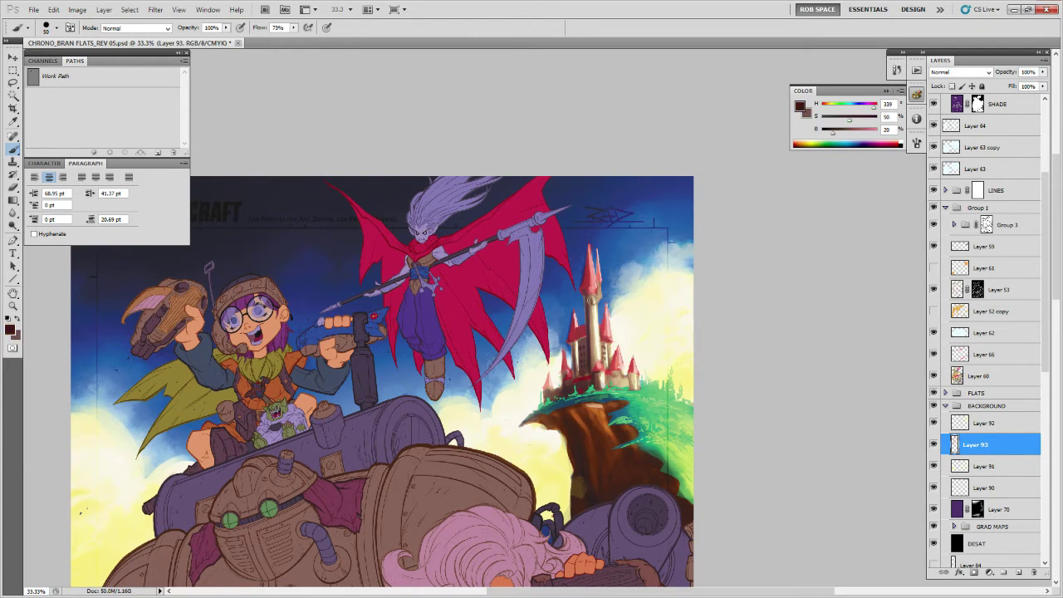
# Add small dark windows to the castle's lower right wall and refine the left turret roofs with sampled reds.
pyautogui.scroll(-1, 596, 305)
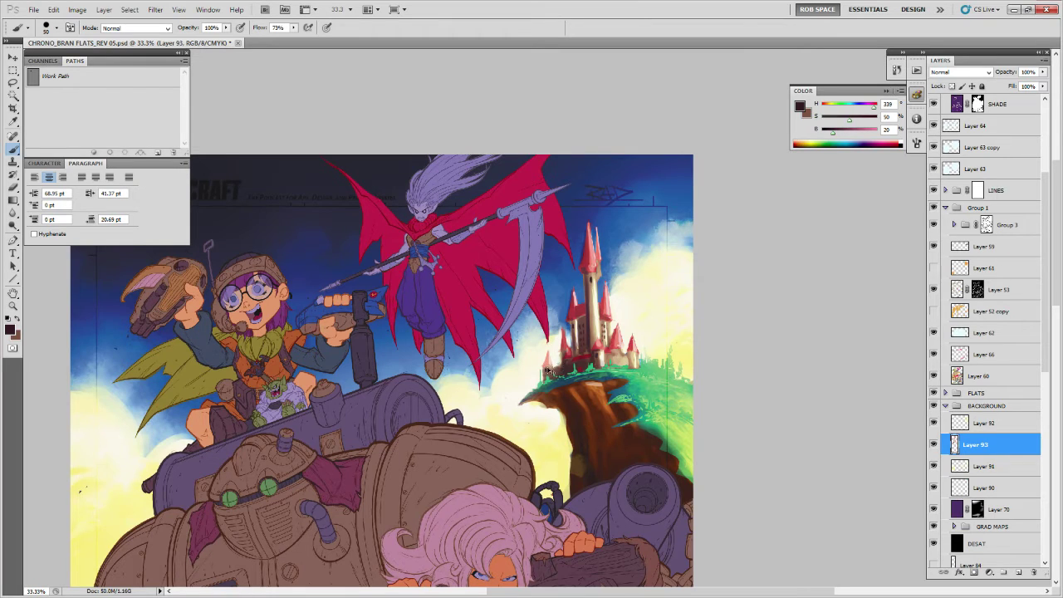
pyautogui.keyDown('alt'); pyautogui.click(548, 370); pyautogui.keyUp('alt')
pyautogui.keyDown('alt'); pyautogui.click(545, 370); pyautogui.keyUp('alt')
pyautogui.keyDown('alt'); pyautogui.click(580, 309); pyautogui.keyUp('alt')
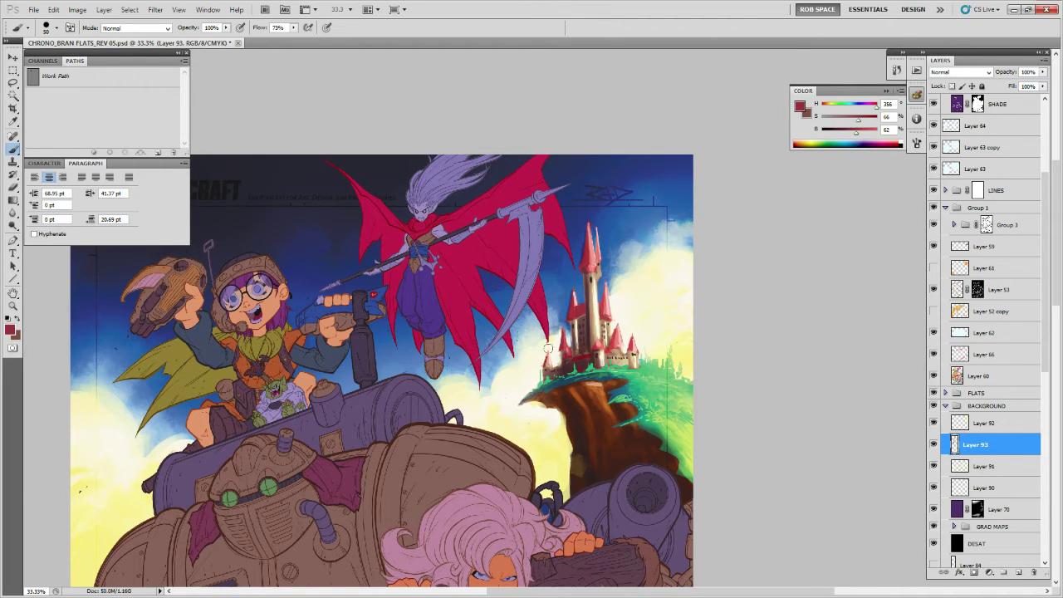
pyautogui.keyDown('alt'); pyautogui.click(573, 315); pyautogui.keyUp('alt')
pyautogui.click(572, 314)
pyautogui.press('z')
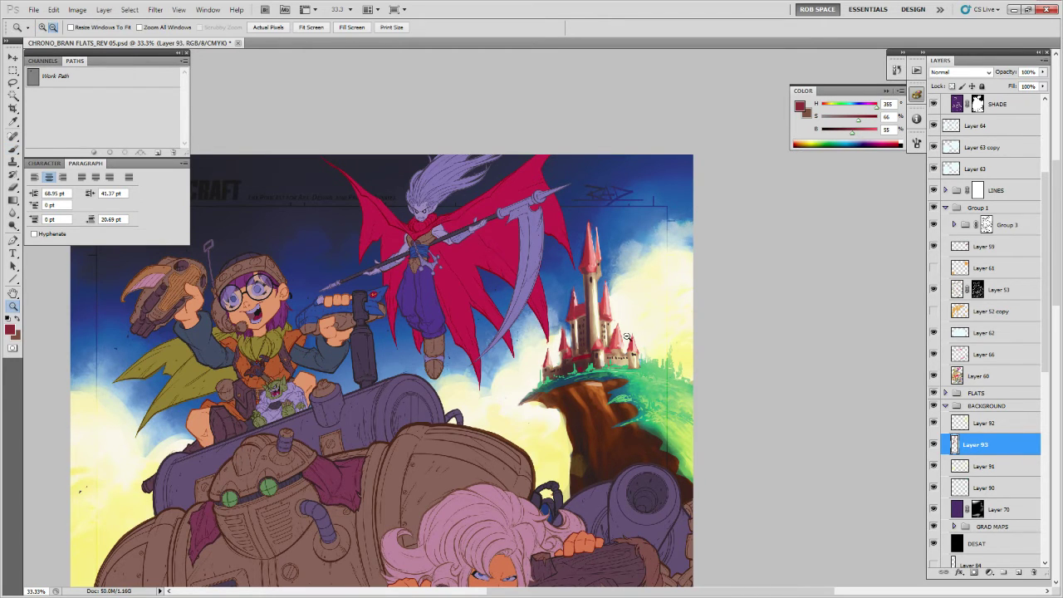
pyautogui.keyDown('alt'); pyautogui.click(627, 336); pyautogui.keyUp('alt')
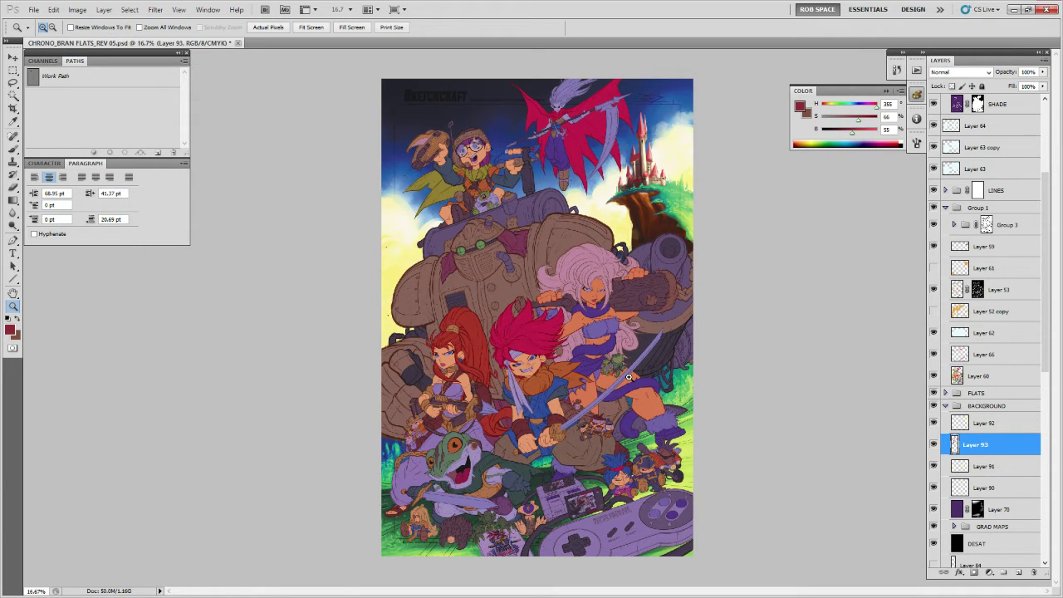
# Select Layer 36, switch to the other open document, and group its Amaro, X-Pro II copy and X-Pro II folders.
pyautogui.moveTo(1044, 174); pyautogui.dragTo(1044, 106)
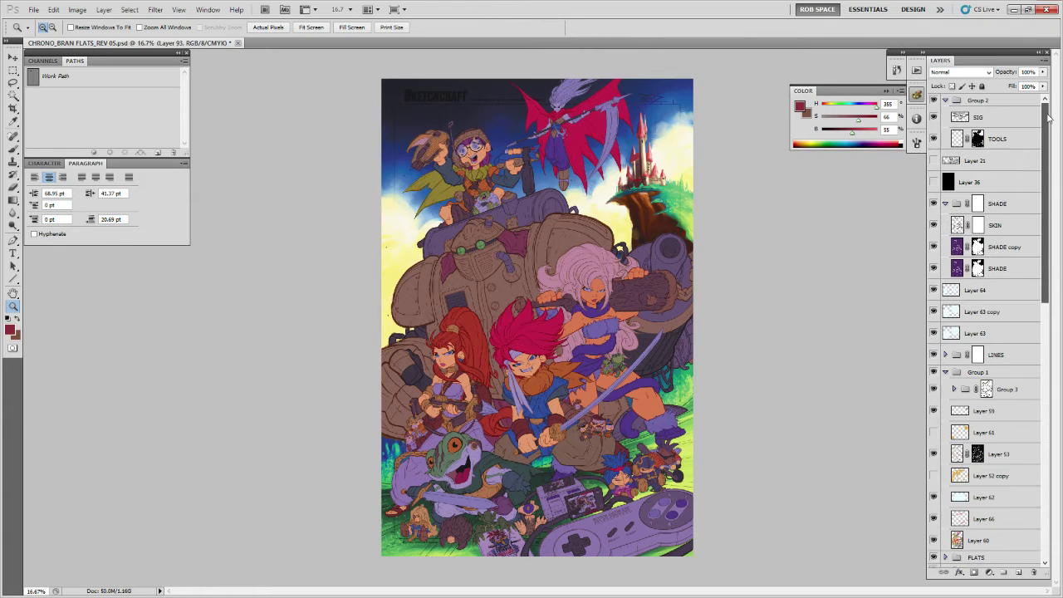
pyautogui.click(986, 180)
pyautogui.hotkey('ctrl', 'Tab')
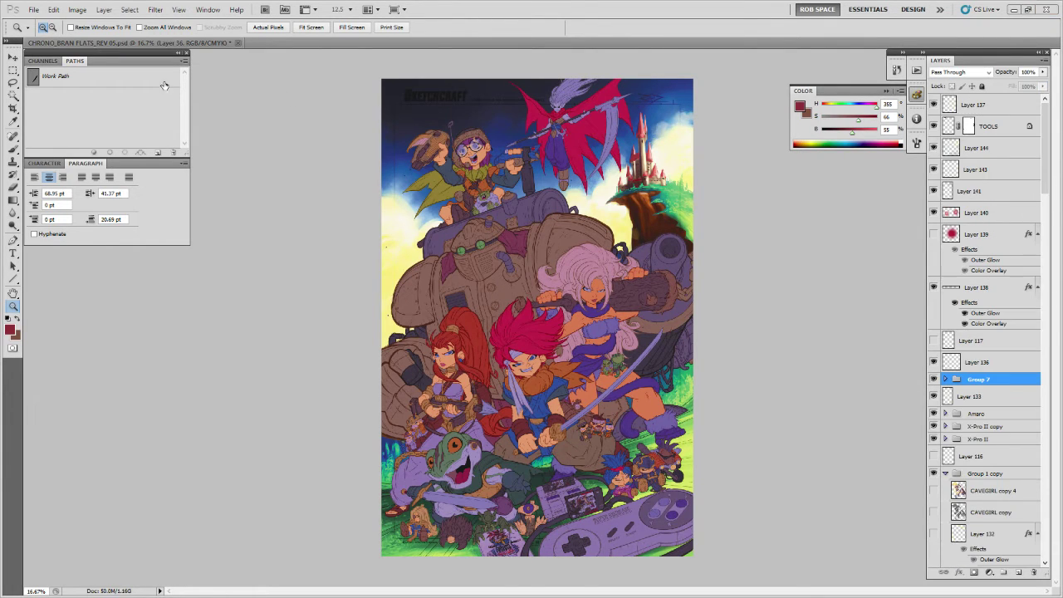
pyautogui.scroll(-2, 963, 349)
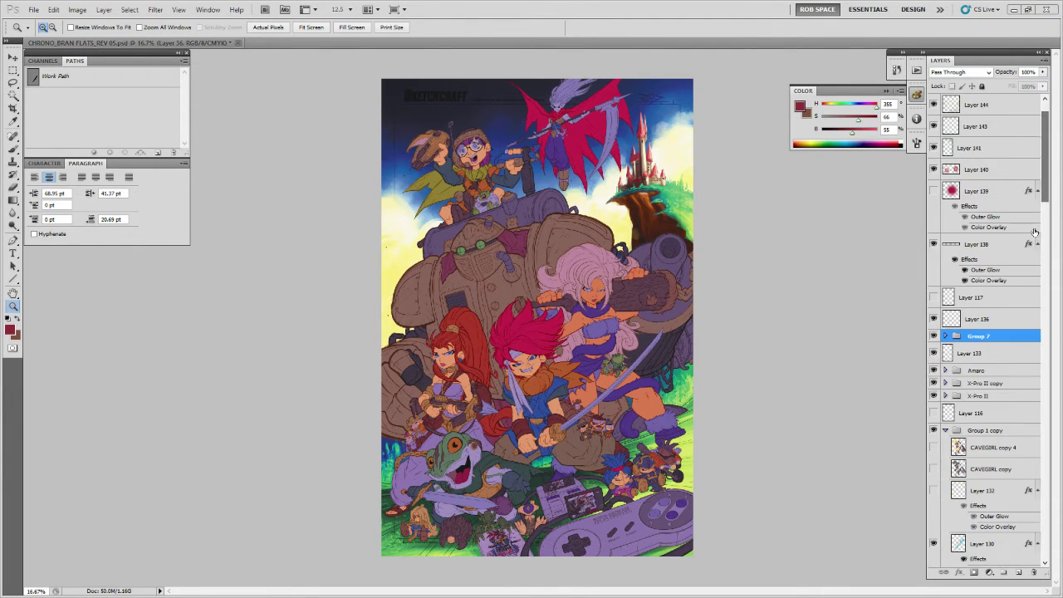
pyautogui.click(968, 369)
pyautogui.keyDown('shift'); pyautogui.click(968, 395); pyautogui.keyUp('shift')
pyautogui.hotkey('ctrl', 'g')
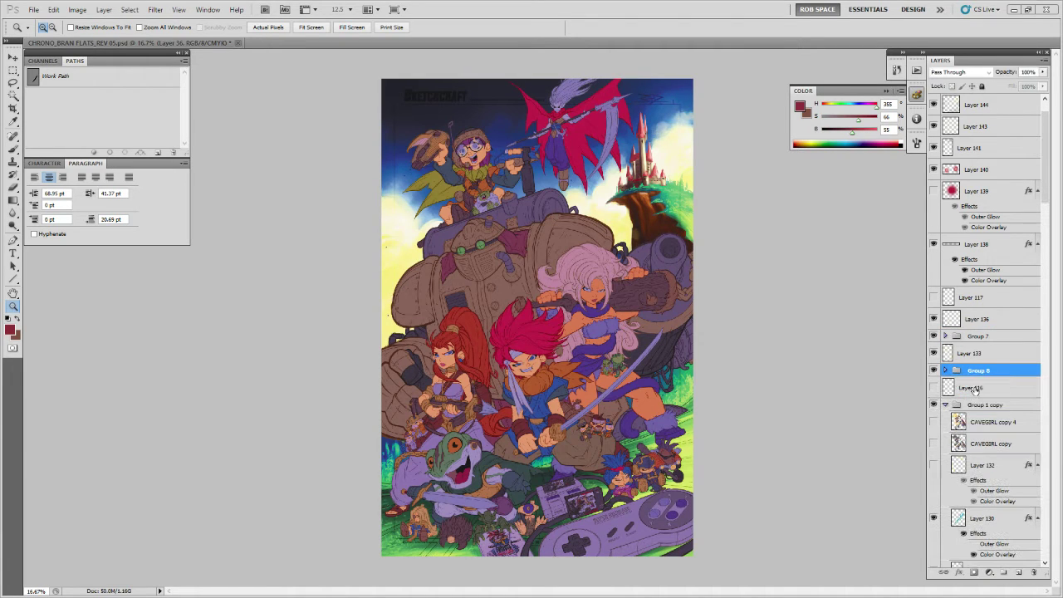
# Name the new group INSTA FILTER and copy it into the Chrono document above Layer 36.
pyautogui.doubleClick(976, 371)
pyautogui.write('INSTA FILTE')
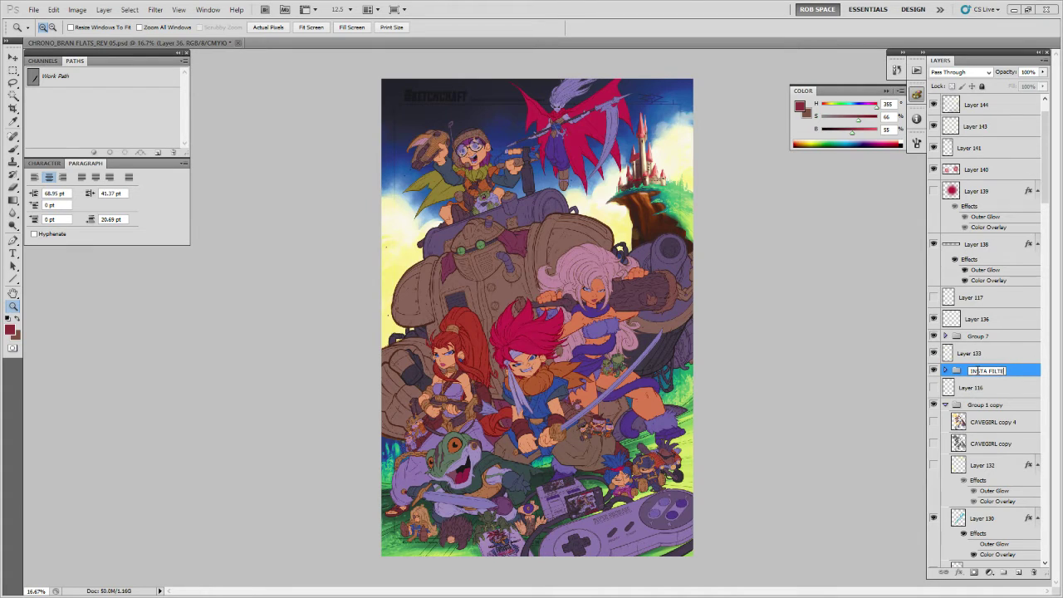
pyautogui.write('R')
pyautogui.press('Return')
pyautogui.doubleClick(1019, 370)
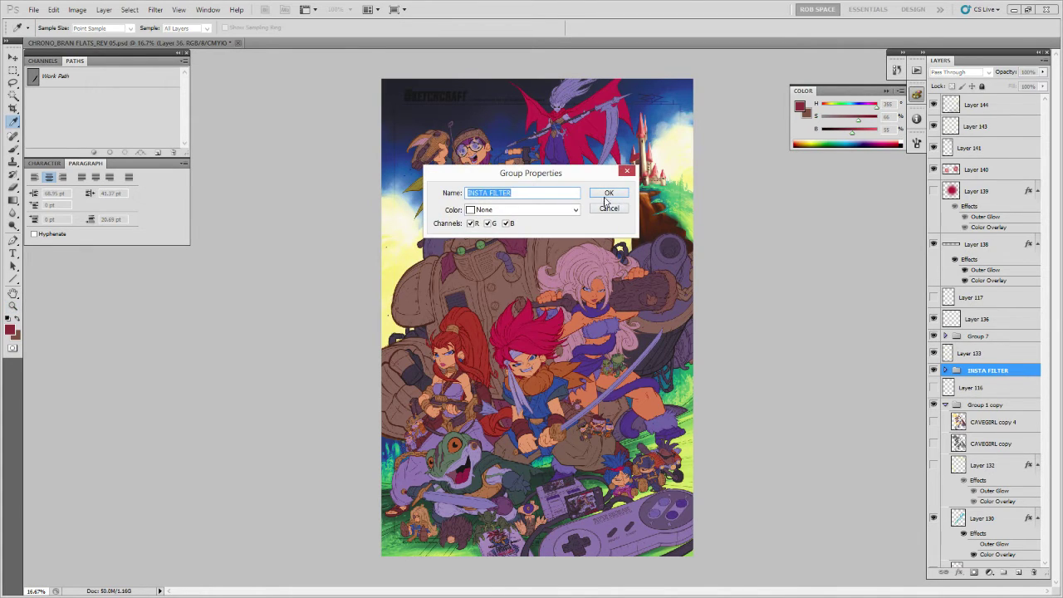
pyautogui.click(607, 195)
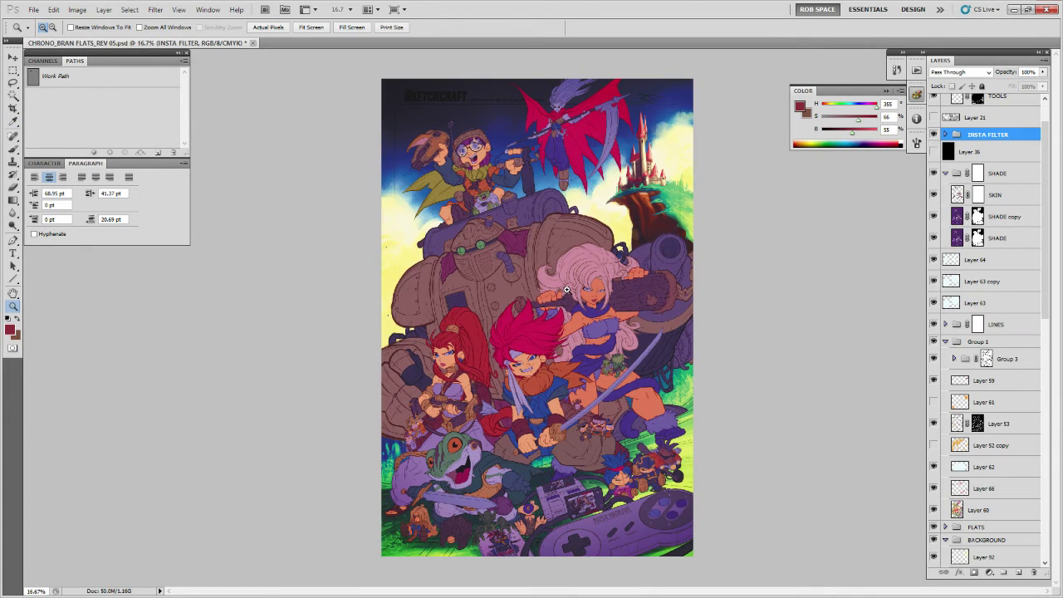
# Compare the artwork with the INSTA FILTER group and its X-Pro II subgroup shown and hidden.
pyautogui.click(932, 135)
pyautogui.click(932, 135)
pyautogui.click(945, 134)
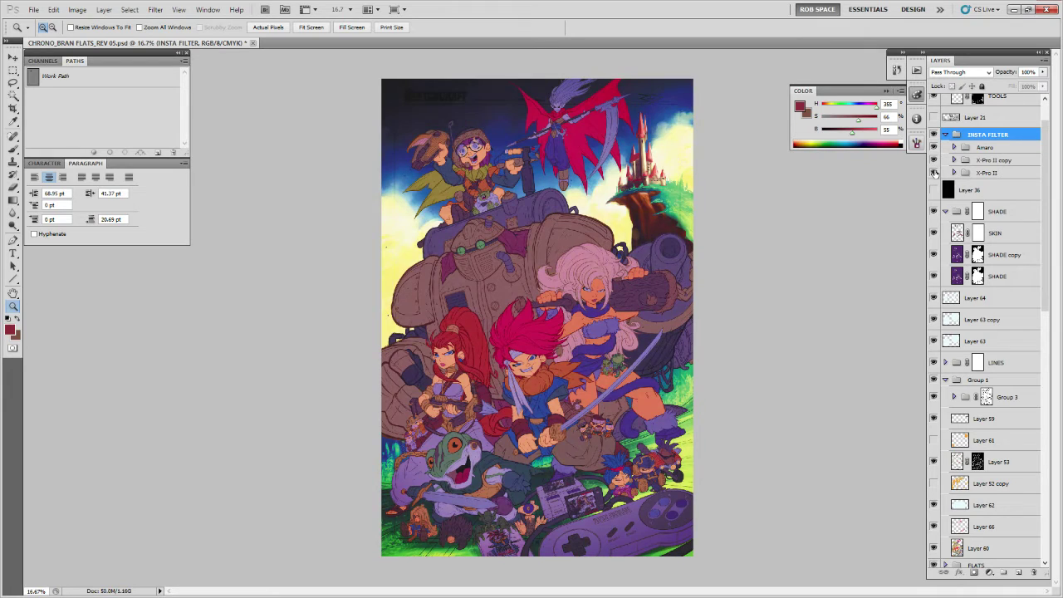
pyautogui.click(934, 172)
pyautogui.click(934, 173)
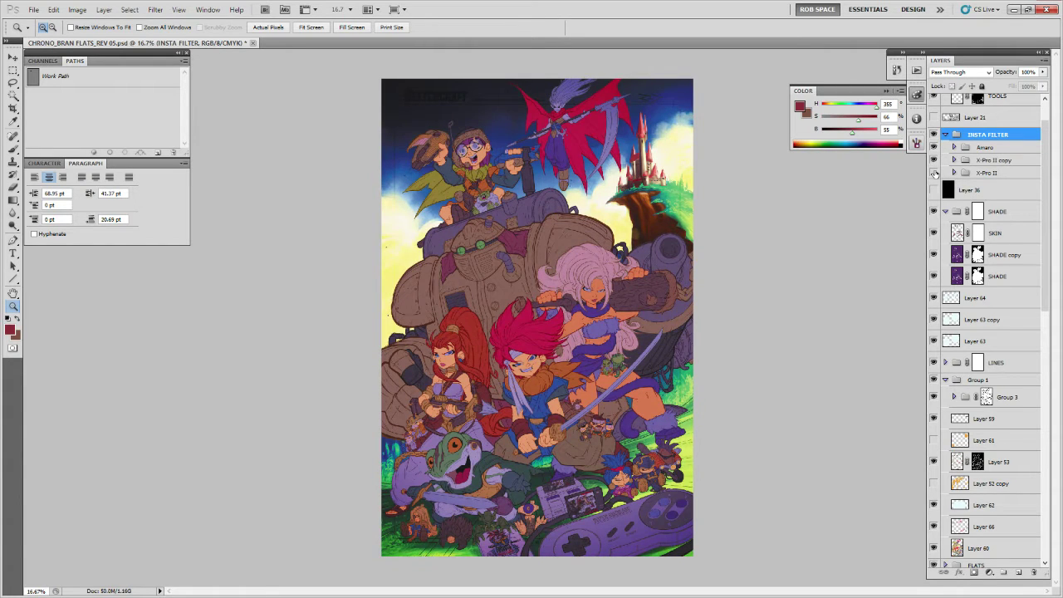
pyautogui.click(934, 173)
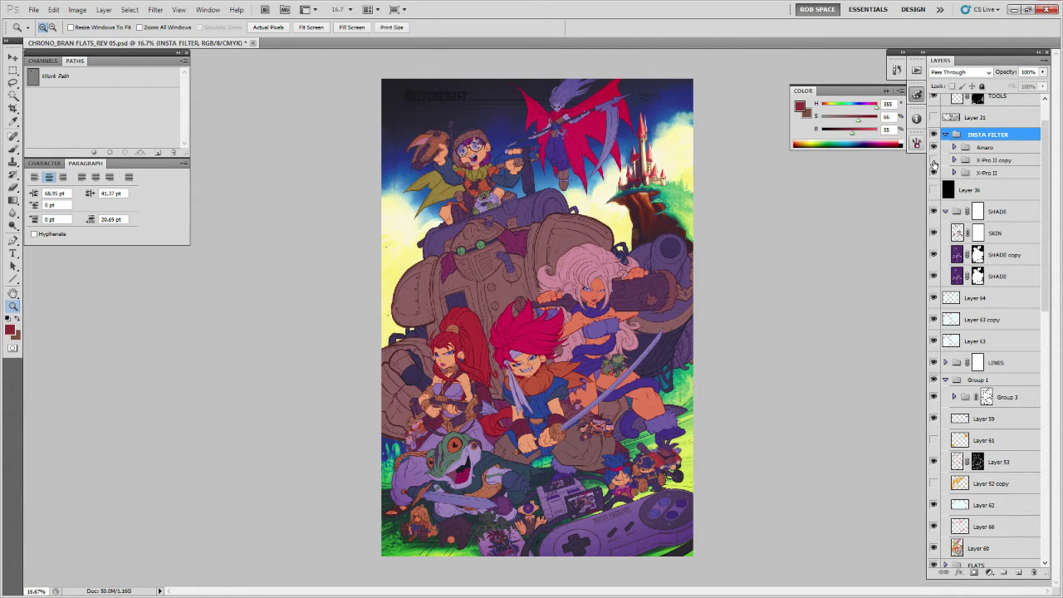
# Check the effect of the X-Pro II copy and Amaro groups, including the Amaro vignette layer, by toggling their visibility.
pyautogui.click(933, 160)
pyautogui.click(933, 149)
pyautogui.click(953, 147)
pyautogui.click(933, 163)
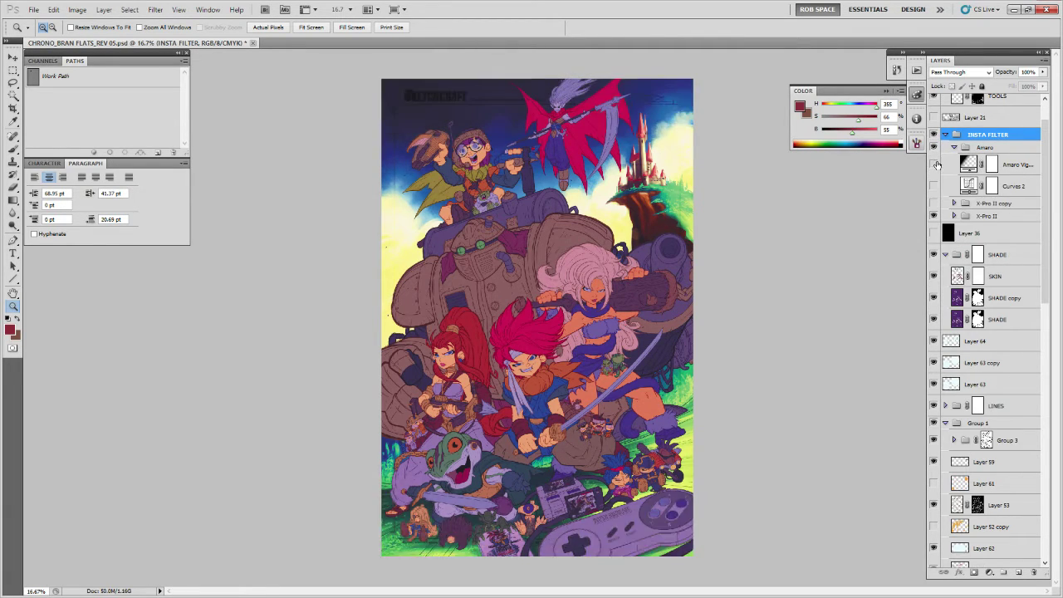
pyautogui.click(933, 163)
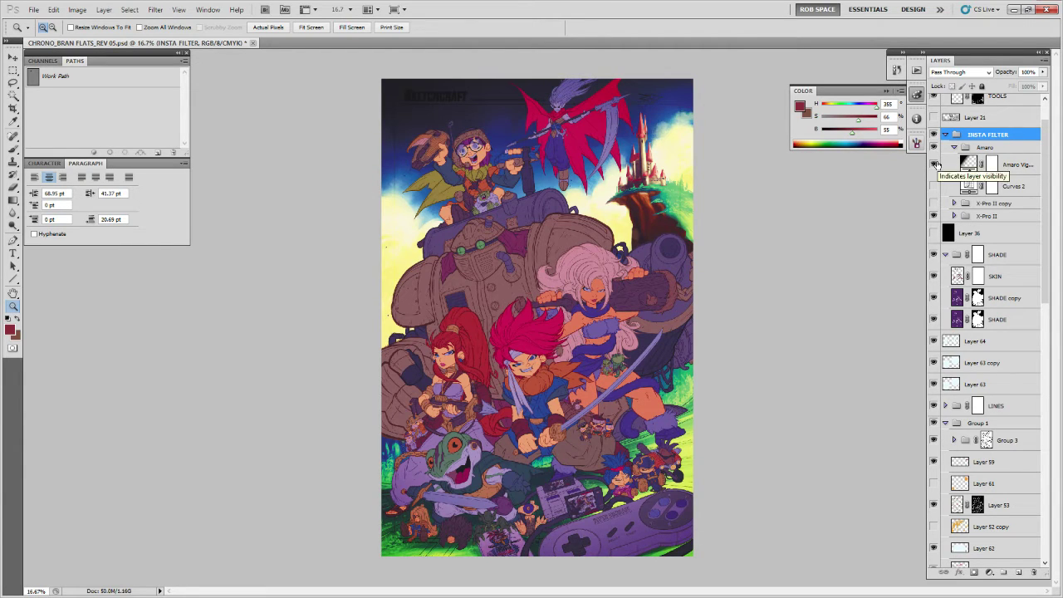
pyautogui.click(944, 134)
pyautogui.click(944, 135)
# Show the X-Pro II copy group, hide its Layer 142 and make its Curves 1 adjustment visible.
pyautogui.click(954, 202)
pyautogui.click(933, 203)
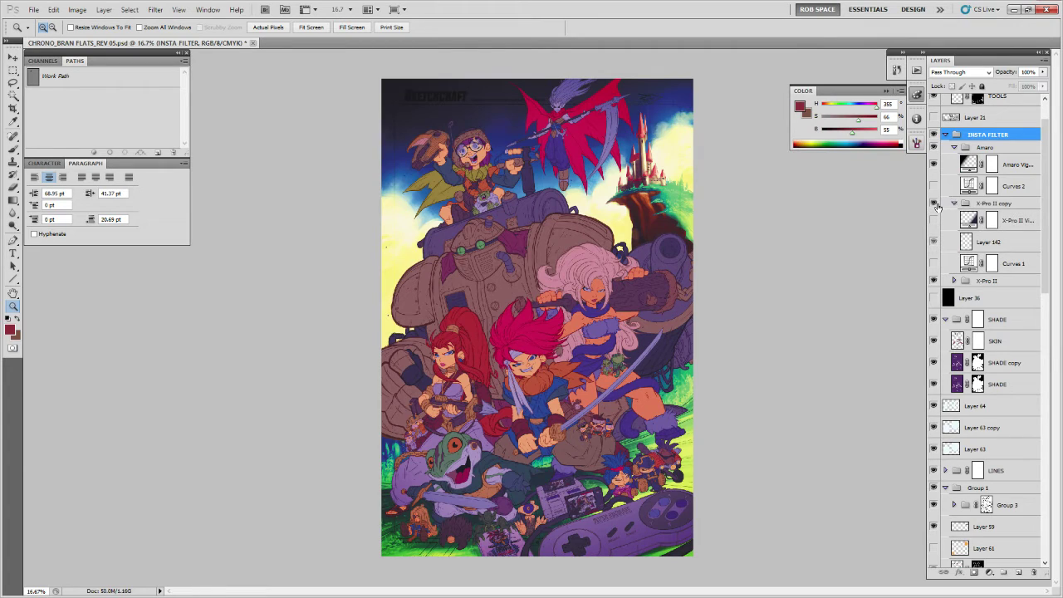
pyautogui.click(933, 242)
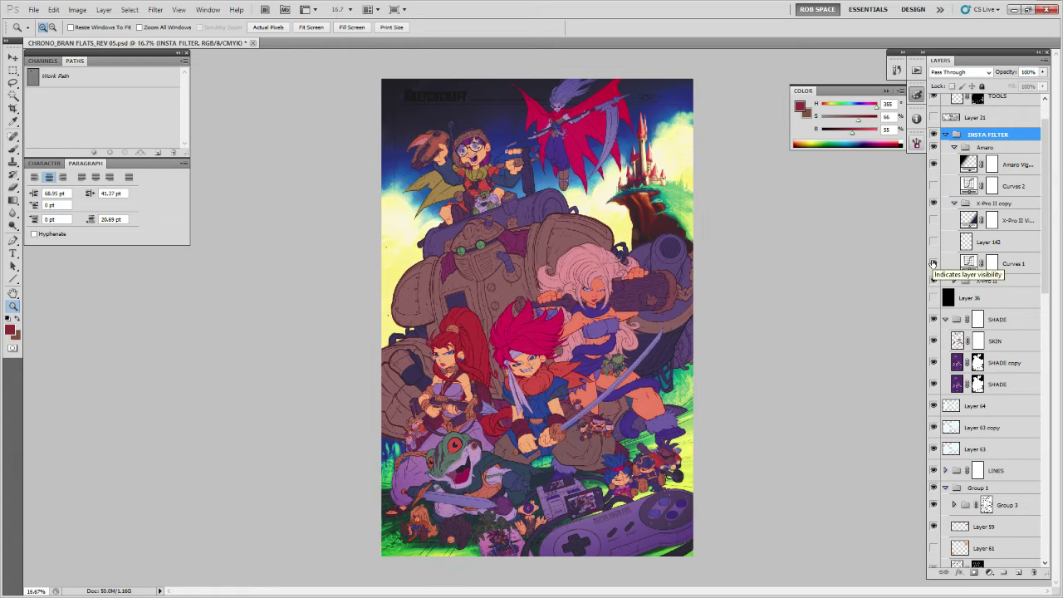
# Load the characters' silhouette as a selection and replace the Curves 1 layer mask with one based on it.
pyautogui.keyDown('ctrl'); pyautogui.click(987, 221); pyautogui.keyUp('ctrl')
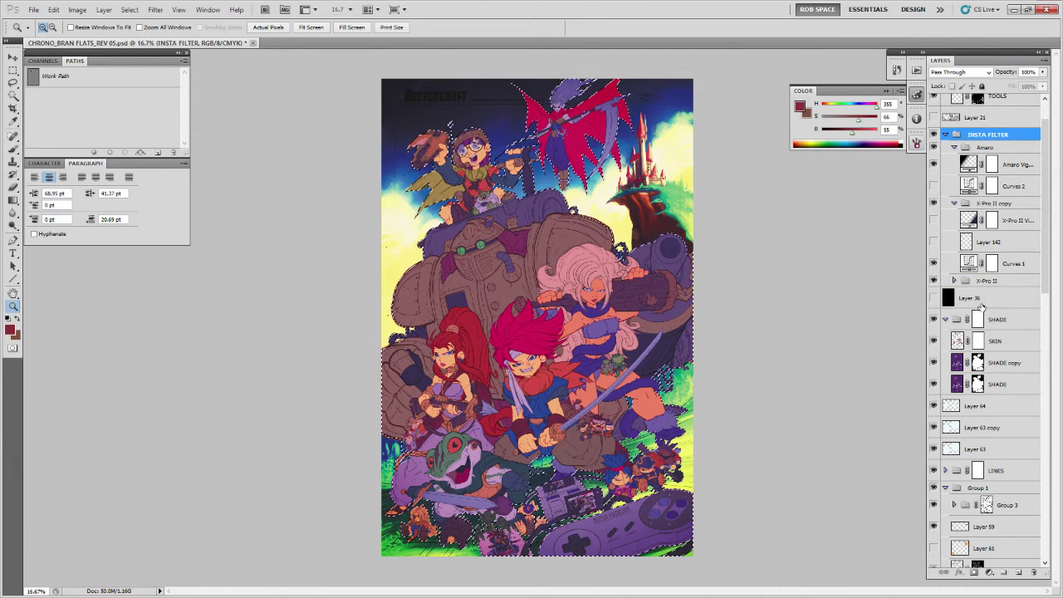
pyautogui.rightClick(990, 263)
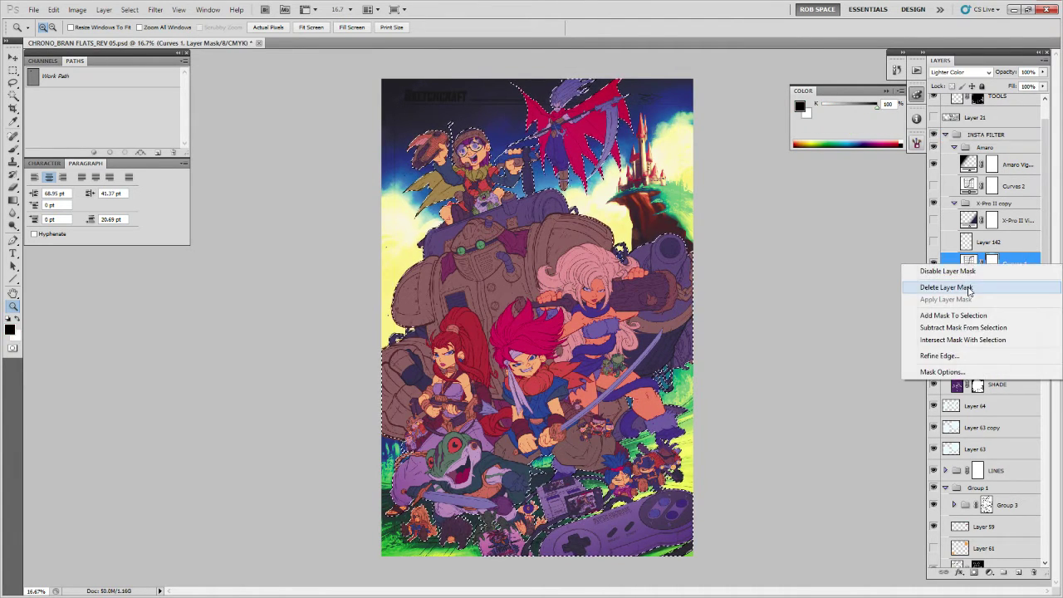
pyautogui.click(987, 547)
pyautogui.click(973, 572)
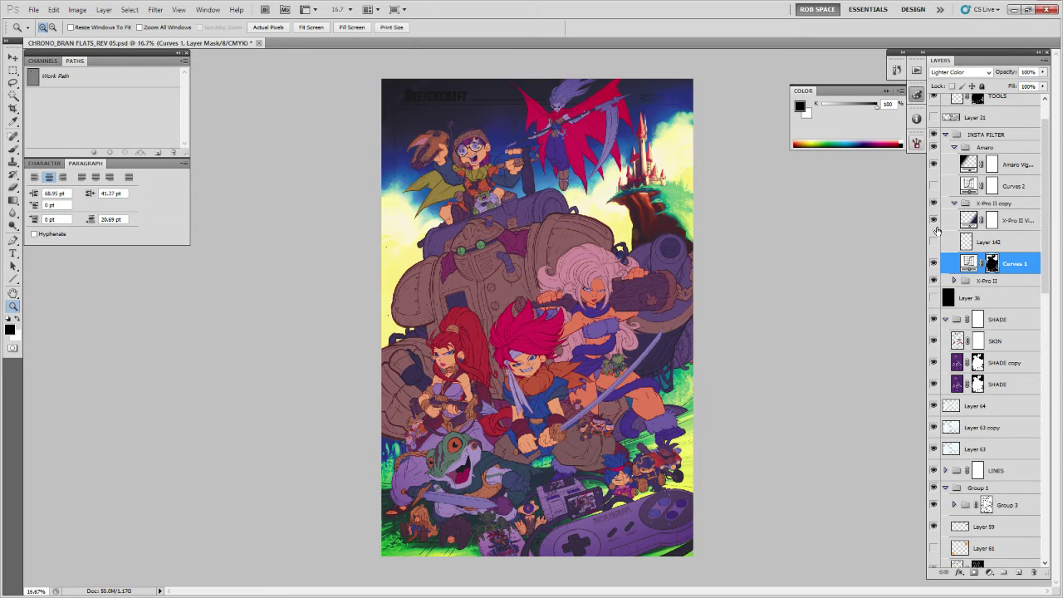
# Collapse the filter groups and compare the illustration with INSTA FILTER on and off.
pyautogui.click(954, 203)
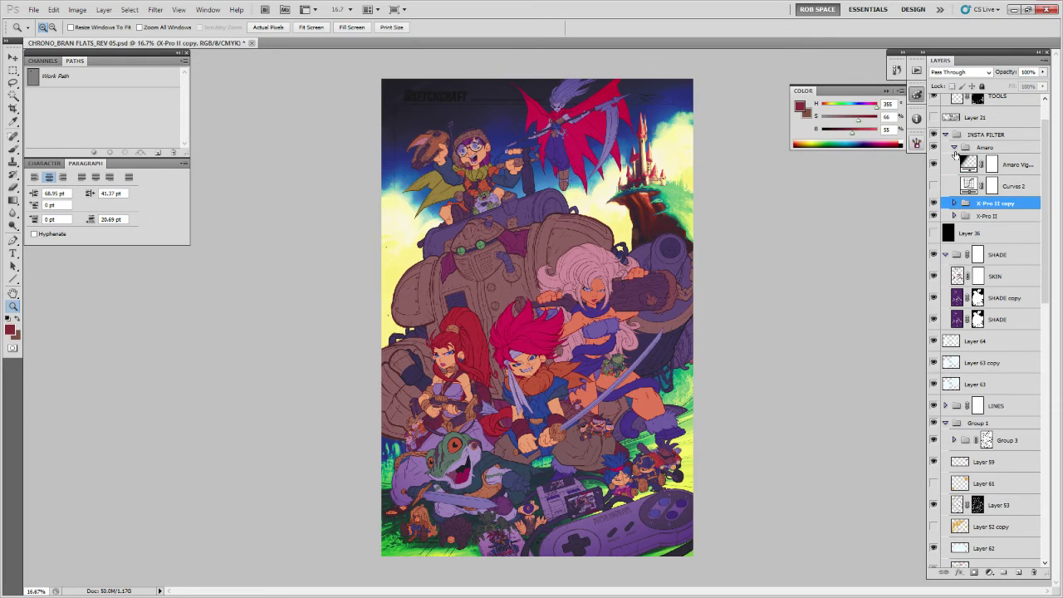
pyautogui.click(956, 148)
pyautogui.click(945, 134)
pyautogui.click(933, 135)
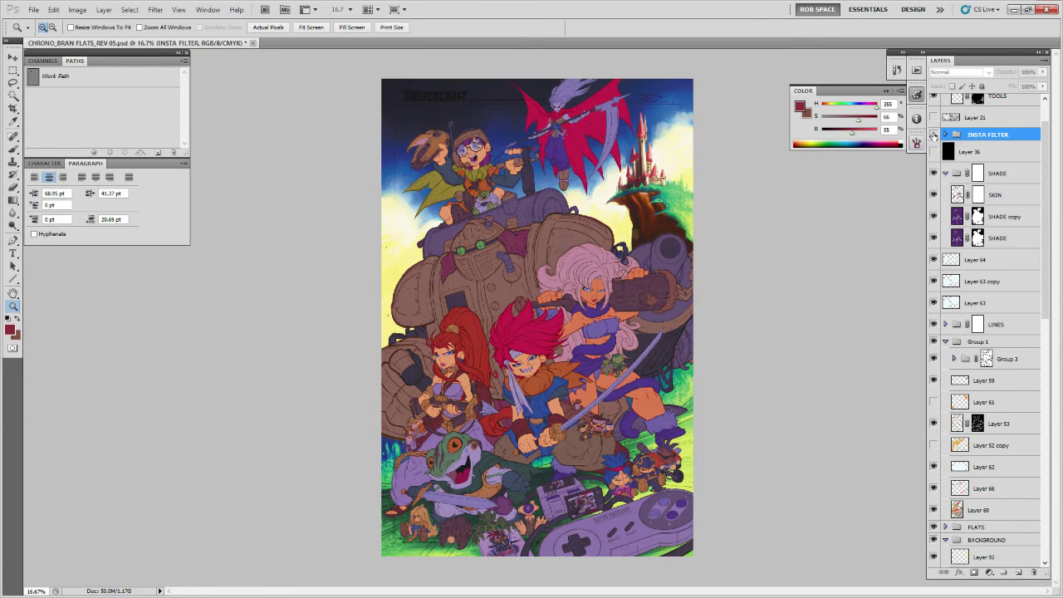
pyautogui.click(932, 134)
pyautogui.click(932, 135)
pyautogui.click(932, 134)
pyautogui.click(932, 134)
pyautogui.click(932, 135)
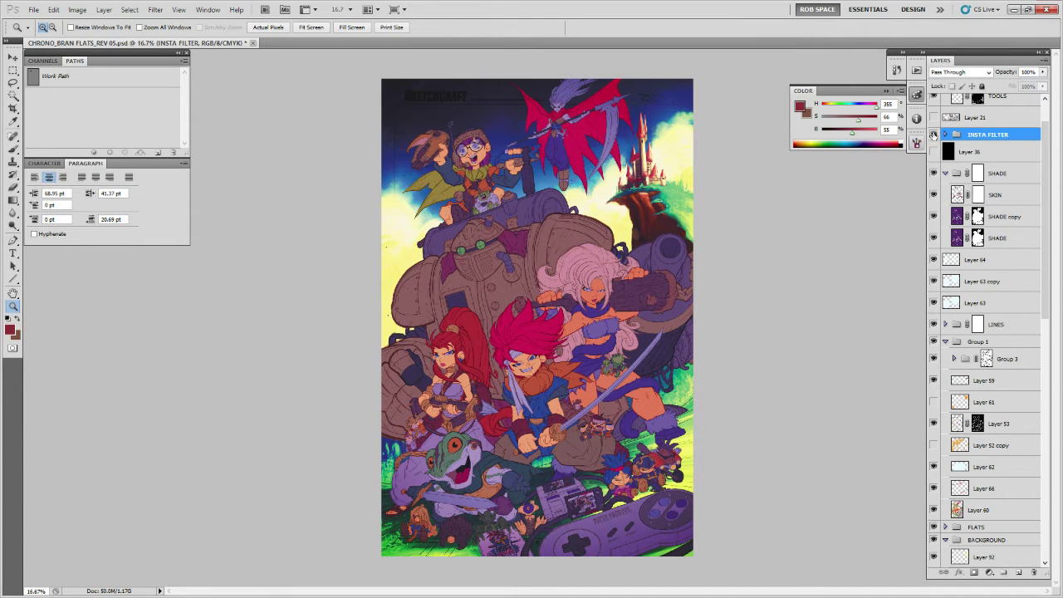
# Paint black on the SHADE group's mask with a 100 px brush to remove shading from the pink-haired woman's front locks.
pyautogui.click(977, 173)
pyautogui.press('d')
pyautogui.press('b')
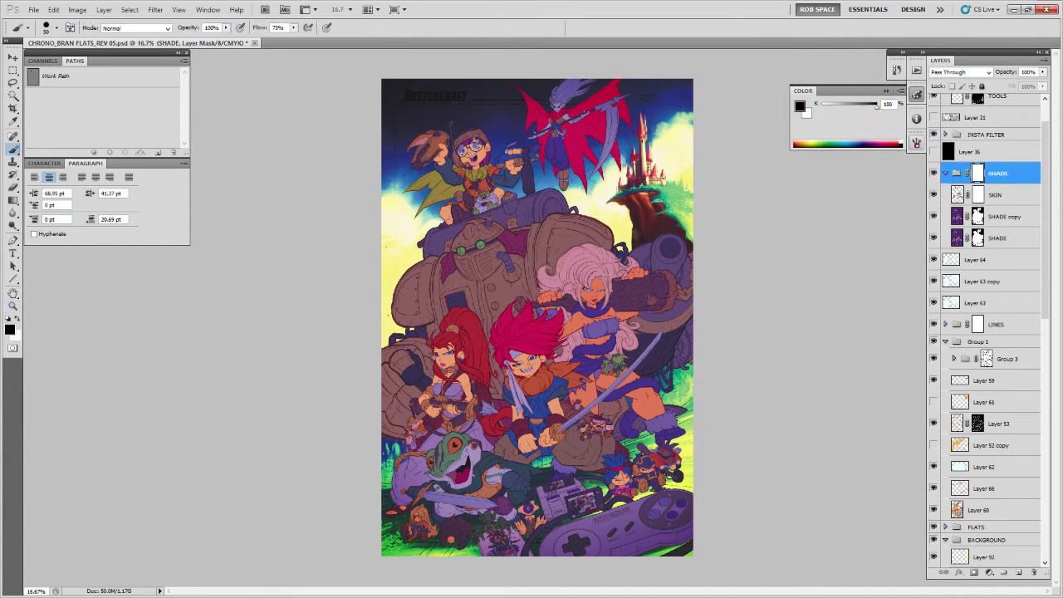
pyautogui.rightClick(594, 274)
pyautogui.click(636, 419)
pyautogui.press('Return')
pyautogui.rightClick(595, 279)
pyautogui.click(636, 394)
pyautogui.press('Return')
pyautogui.press(']')
pyautogui.press(']')
pyautogui.press(']')
pyautogui.press(']')
pyautogui.moveTo(588, 275); pyautogui.dragTo(569, 285)
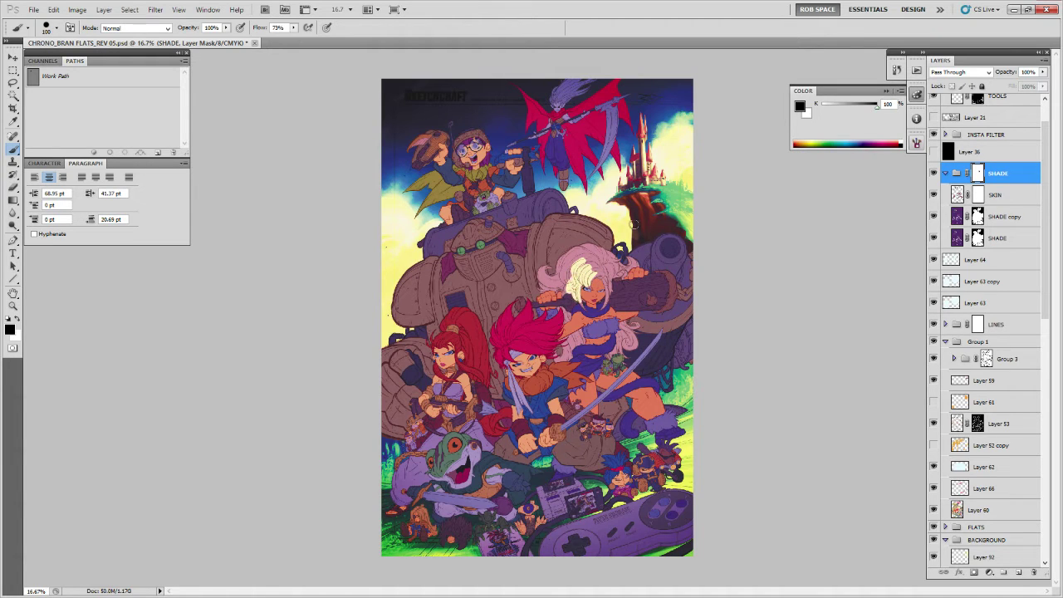
# Toggle the INSTA FILTER group's visibility to examine its effect on the unshaded hair.
pyautogui.click(933, 134)
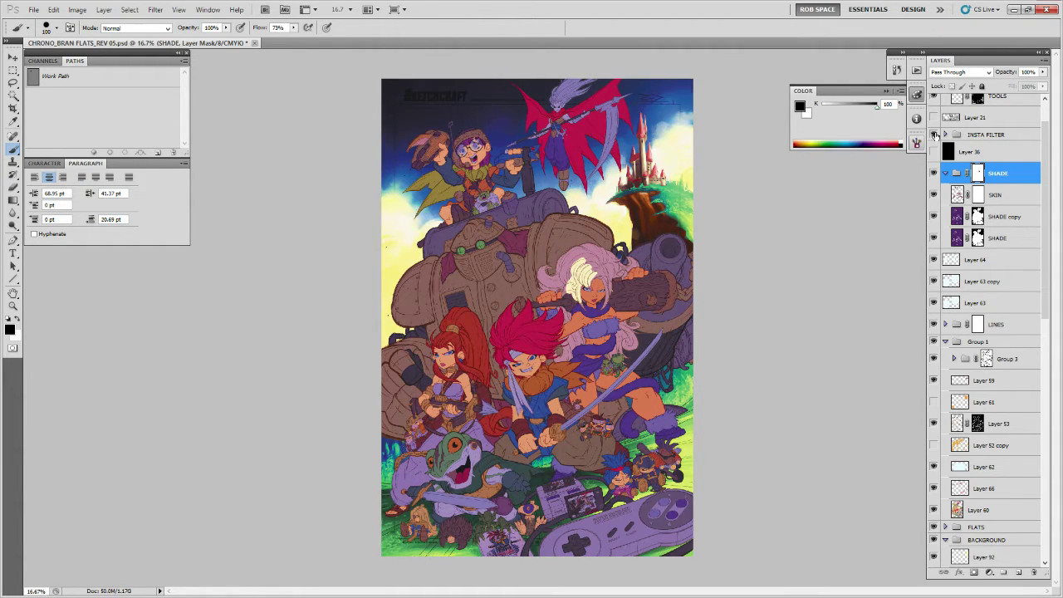
pyautogui.click(934, 134)
pyautogui.click(933, 135)
pyautogui.click(933, 135)
pyautogui.click(933, 135)
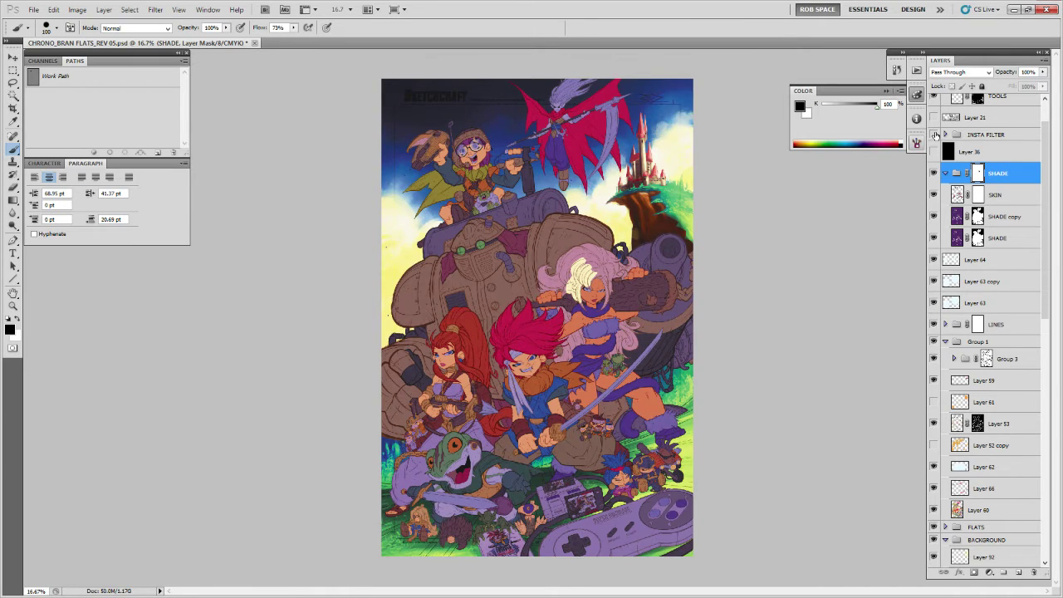
# Show the INSTA FILTER group again and paint black on the SHADE group's mask over the central red-haired swordsman's hair.
pyautogui.click(933, 134)
pyautogui.moveTo(518, 346)
pyautogui.mouseDown()
pyautogui.moveTo(538, 353)
pyautogui.moveTo(552, 334)
pyautogui.mouseUp()
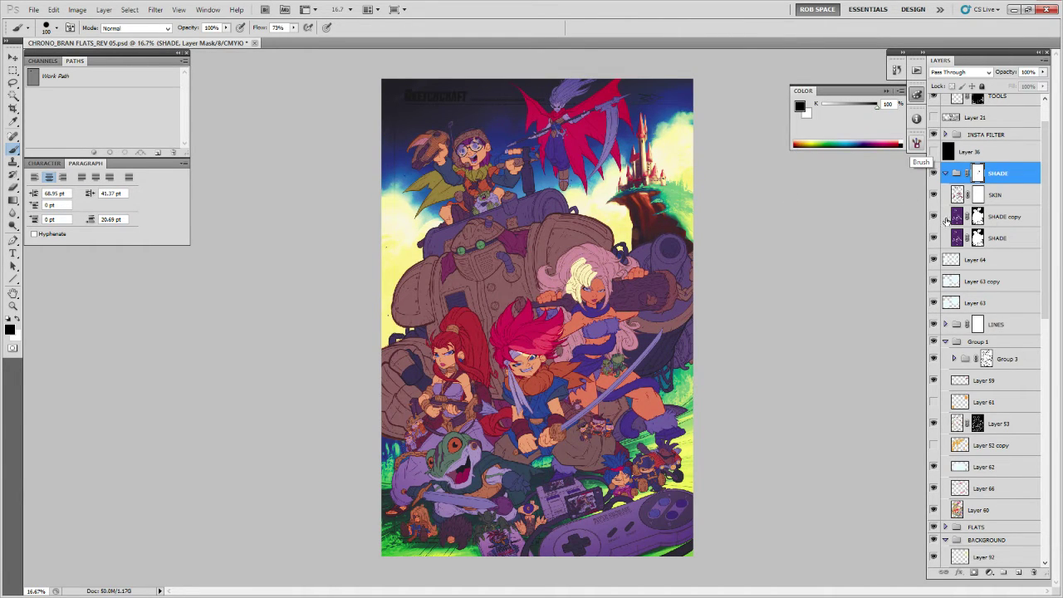
# Compare the illustration with the SHADE copy layer on and off, and set that layer's blend mode to Linear Burn.
pyautogui.click(933, 216)
pyautogui.click(933, 215)
pyautogui.click(935, 216)
pyautogui.click(933, 216)
pyautogui.click(1000, 216)
pyautogui.click(959, 72)
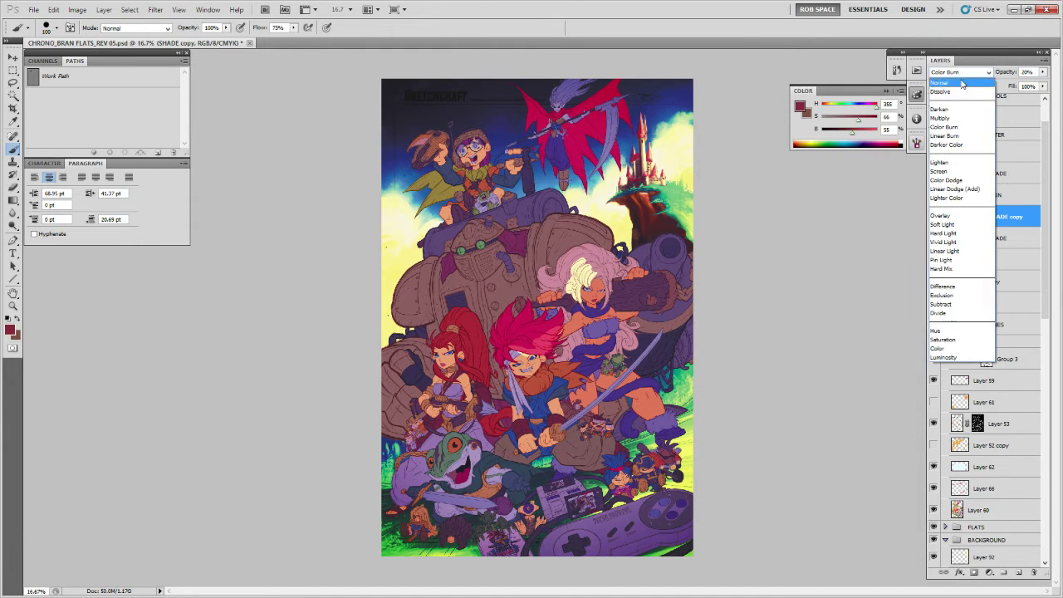
pyautogui.click(950, 135)
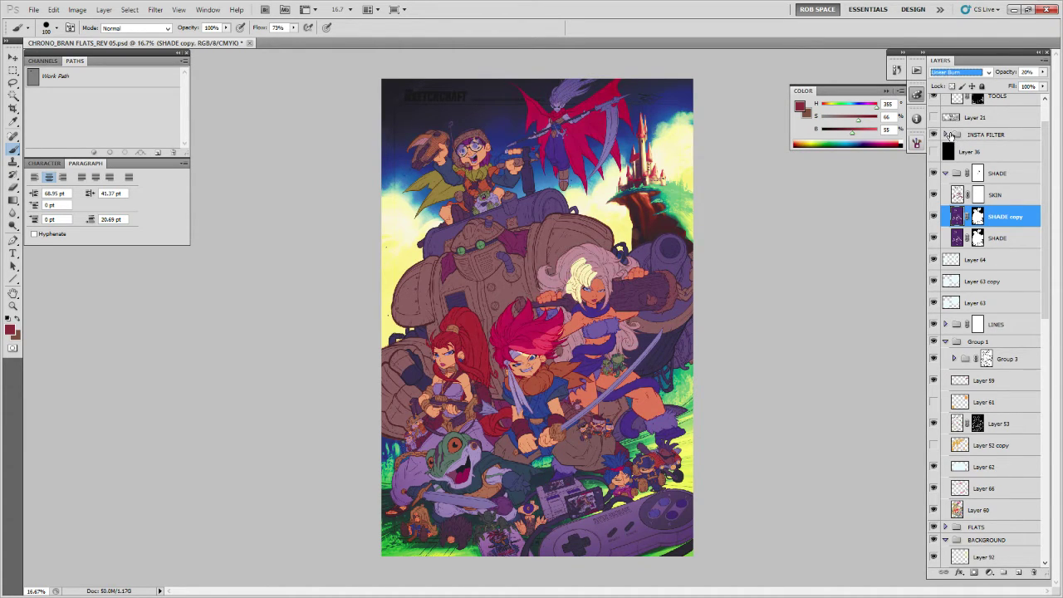
# Turn the SHADE group's mask fully black and back to solid white, clearing the areas painted out of the shading.
pyautogui.click(977, 173)
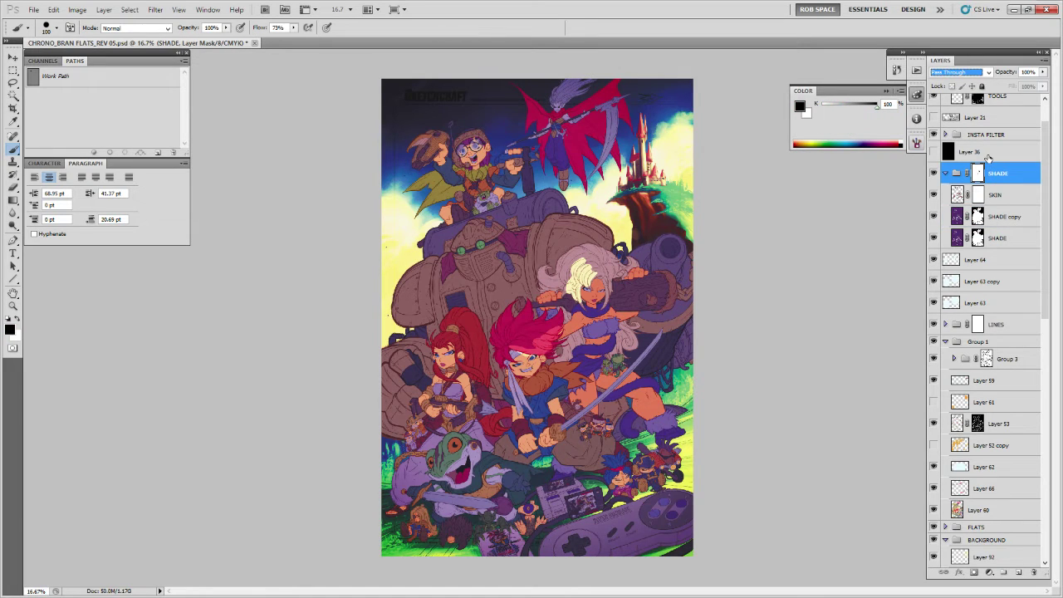
pyautogui.hotkey('ctrl', 'i')
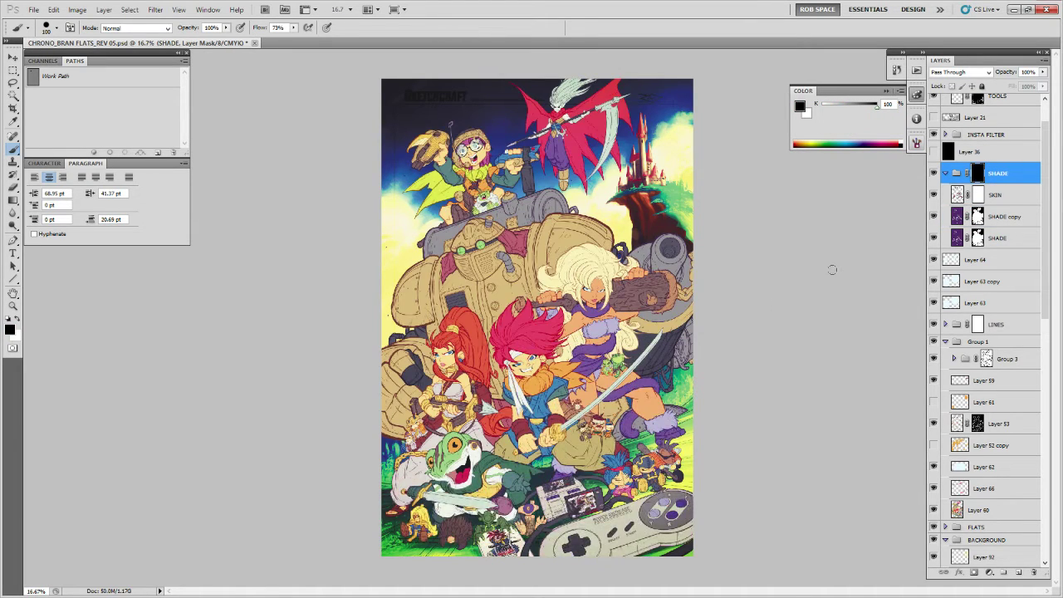
pyautogui.hotkey('ctrl', 'i')
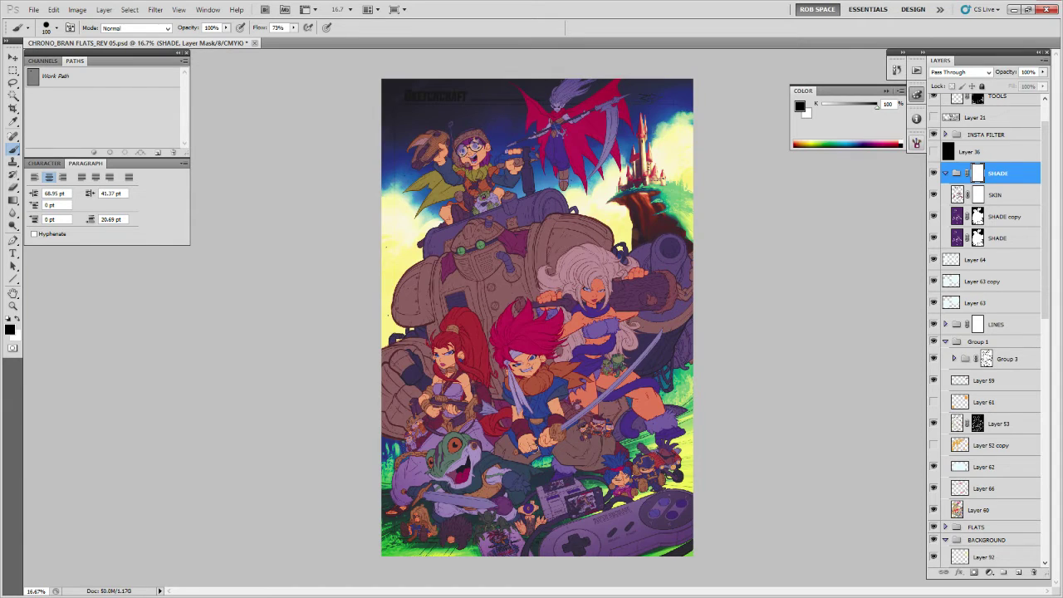
# Toggle Layers 70, 90, 93, 92 and 85 in the BACKGROUND group to examine what each contributes.
pyautogui.moveTo(1047, 340); pyautogui.dragTo(1030, 490)
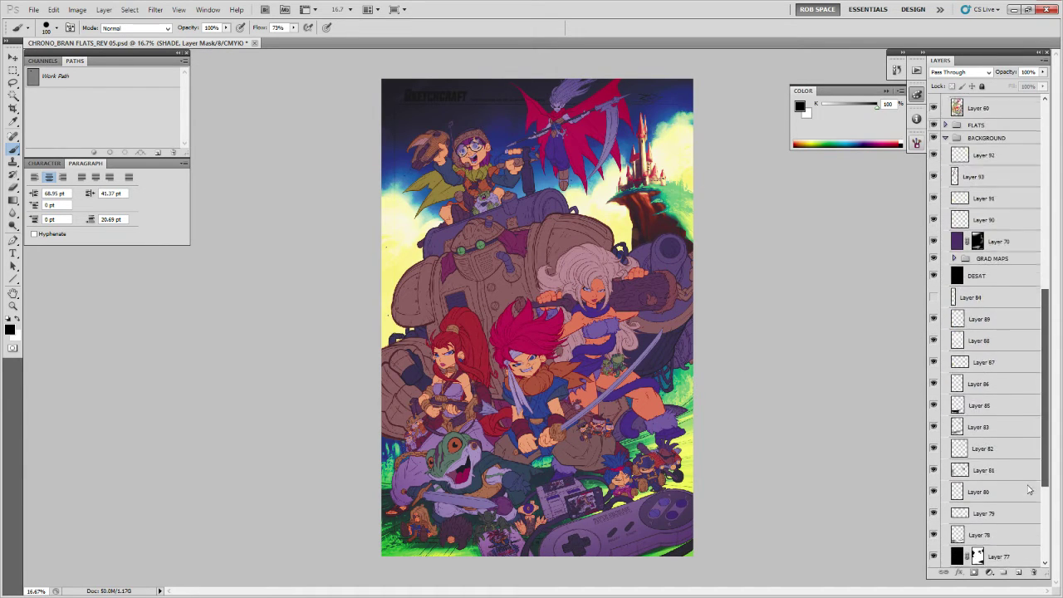
pyautogui.click(933, 238)
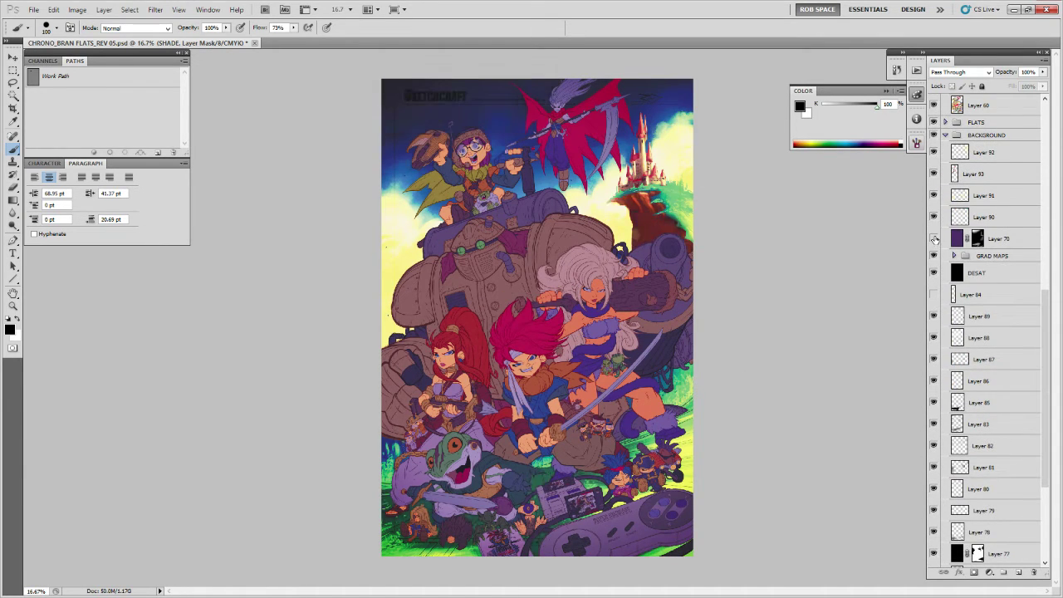
pyautogui.click(933, 239)
pyautogui.click(933, 216)
pyautogui.click(933, 217)
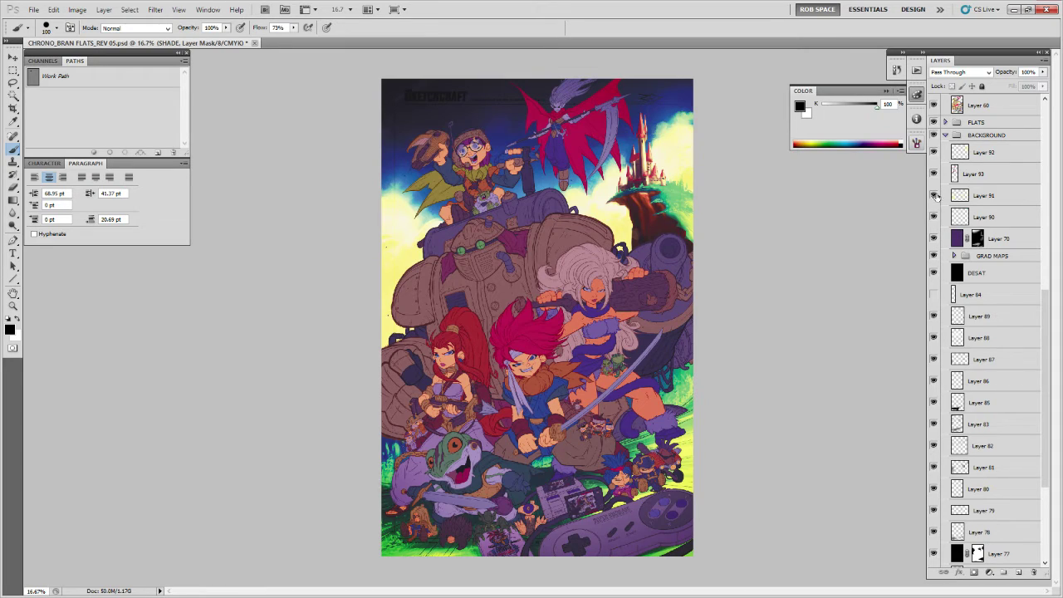
pyautogui.click(933, 173)
pyautogui.click(933, 173)
pyautogui.click(933, 153)
pyautogui.click(933, 153)
pyautogui.click(934, 402)
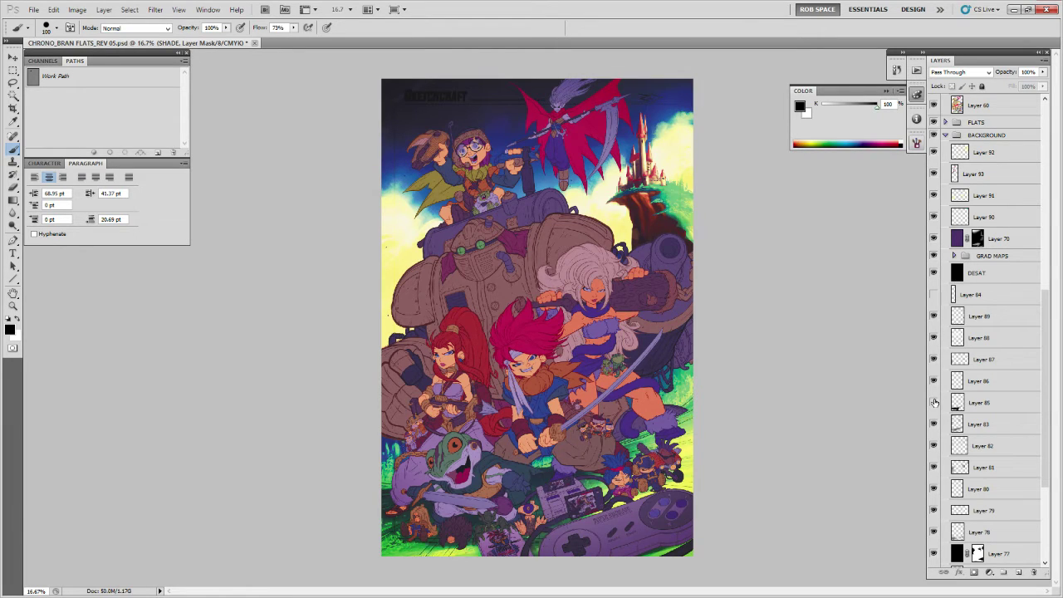
pyautogui.click(934, 402)
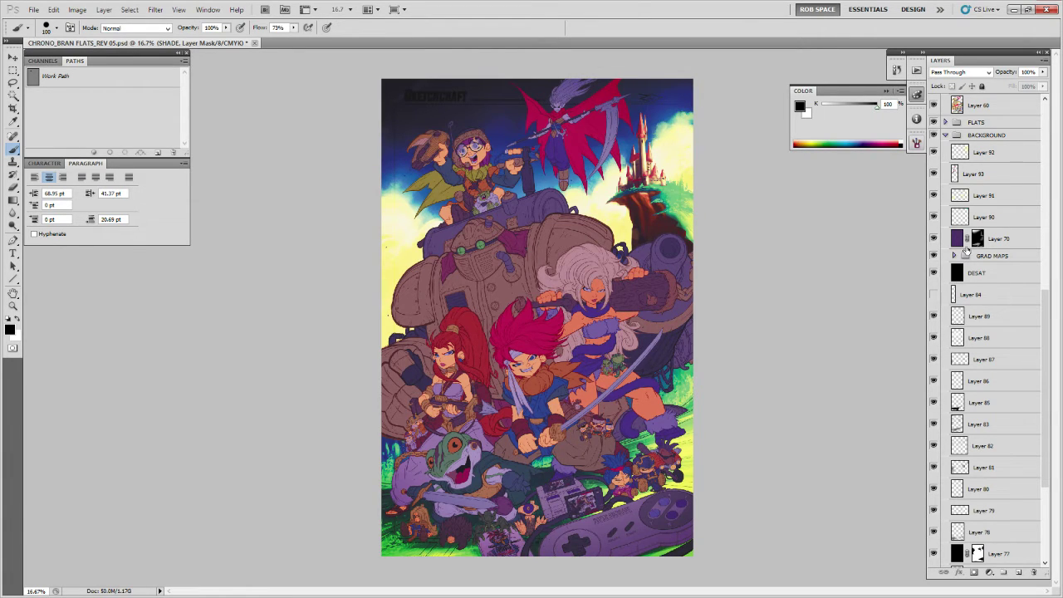
# Add a new layer above Layer 92 in the BACKGROUND group and prepare a 125 px brush preset with white as the colour.
pyautogui.click(980, 153)
pyautogui.click(1019, 573)
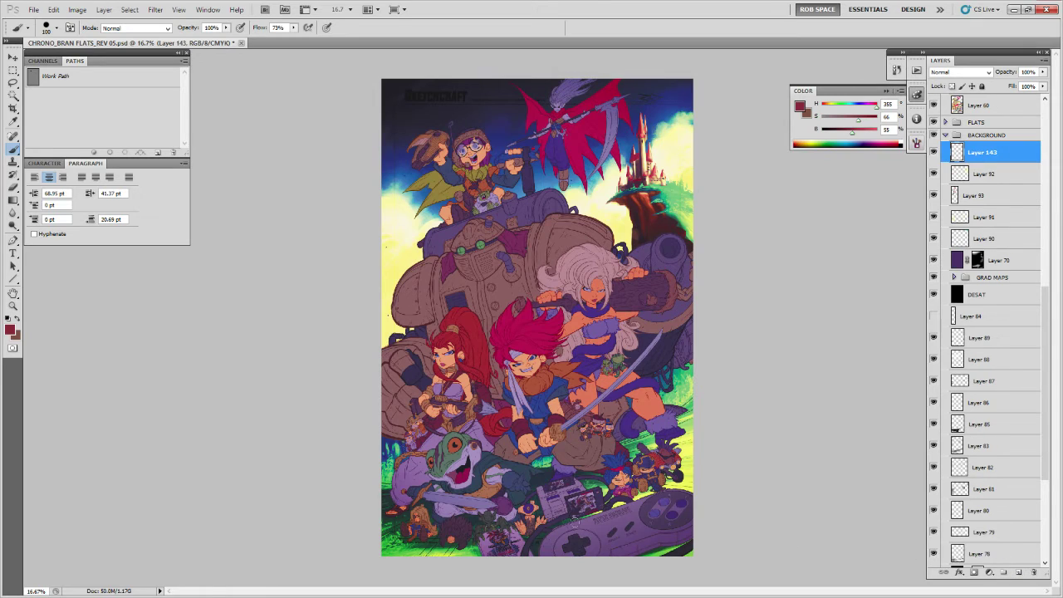
pyautogui.press('d')
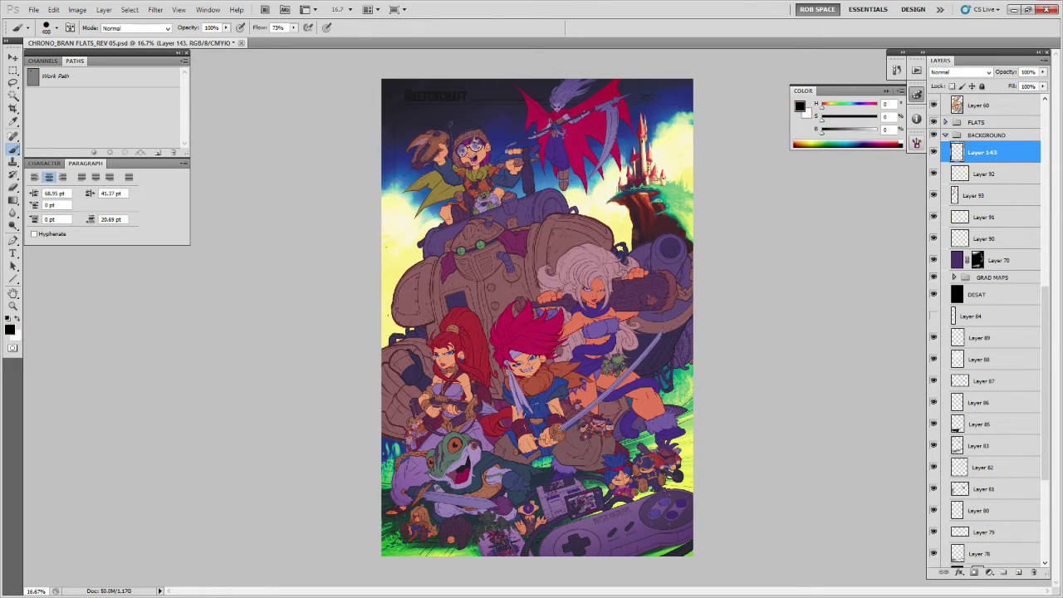
pyautogui.press(']')
pyautogui.press(']')
pyautogui.press(']')
pyautogui.press(']')
pyautogui.press(']')
pyautogui.press(']')
pyautogui.press(']')
pyautogui.press(']')
pyautogui.press(']')
pyautogui.press(']')
pyautogui.press('x')
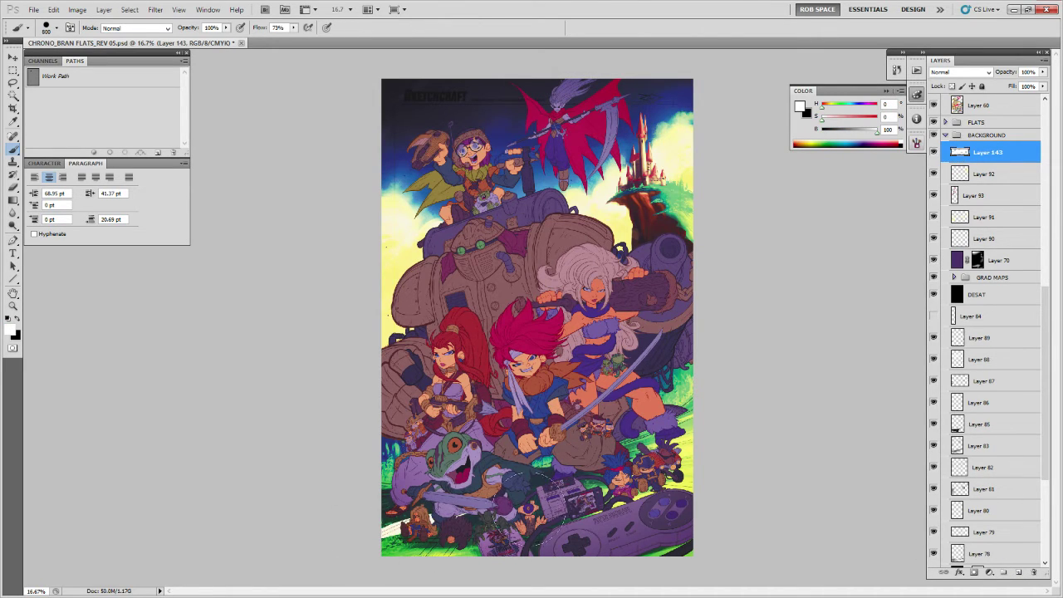
pyautogui.rightClick(473, 516)
pyautogui.doubleClick(482, 546)
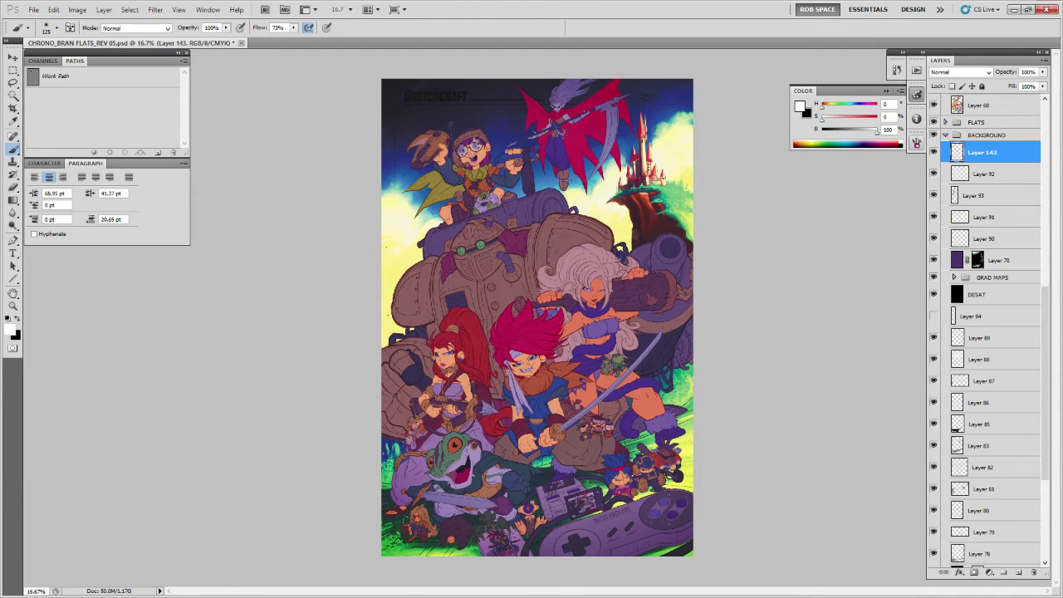
# Paint alternating white and black strokes with a 900 px brush over the ground around the frog and game console.
pyautogui.moveTo(429, 555)
pyautogui.mouseDown()
pyautogui.moveTo(510, 538)
pyautogui.moveTo(382, 543)
pyautogui.moveTo(375, 529)
pyautogui.moveTo(401, 521)
pyautogui.moveTo(389, 537)
pyautogui.moveTo(441, 559)
pyautogui.moveTo(461, 542)
pyautogui.moveTo(407, 513)
pyautogui.moveTo(308, 520)
pyautogui.mouseUp()
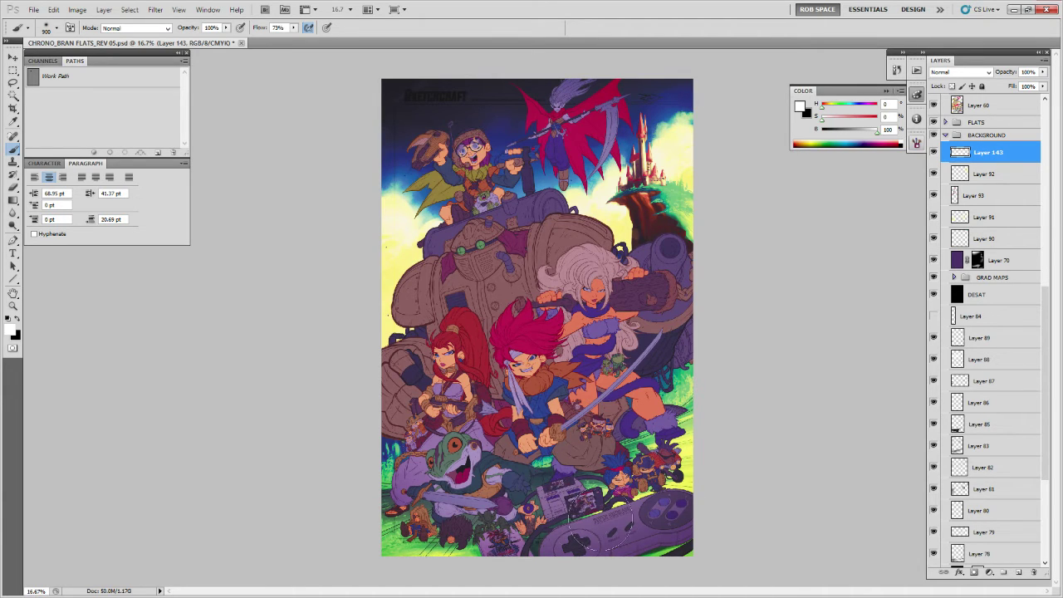
pyautogui.press('x')
pyautogui.moveTo(395, 511)
pyautogui.mouseDown()
pyautogui.moveTo(589, 489)
pyautogui.moveTo(282, 512)
pyautogui.mouseUp()
pyautogui.press('x')
pyautogui.moveTo(415, 510)
pyautogui.mouseDown()
pyautogui.moveTo(346, 513)
pyautogui.moveTo(362, 524)
pyautogui.moveTo(306, 571)
pyautogui.moveTo(543, 567)
pyautogui.mouseUp()
pyautogui.press('x')
pyautogui.moveTo(448, 531); pyautogui.dragTo(271, 568)
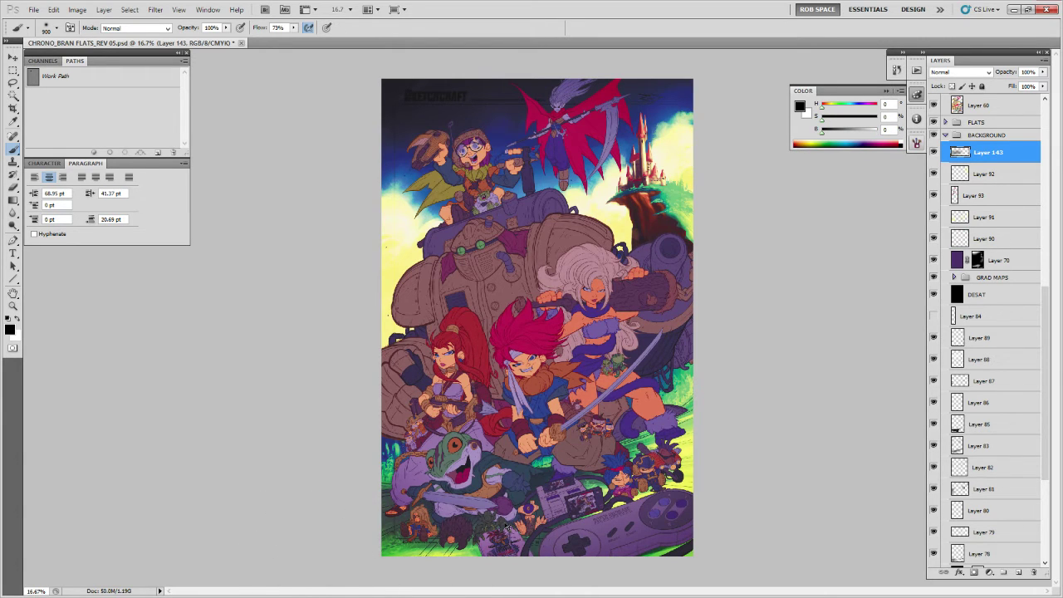
pyautogui.press('x')
pyautogui.moveTo(380, 526); pyautogui.dragTo(440, 552)
# Try another large black stroke across the foreground ground beneath the characters and undo it.
pyautogui.press('e')
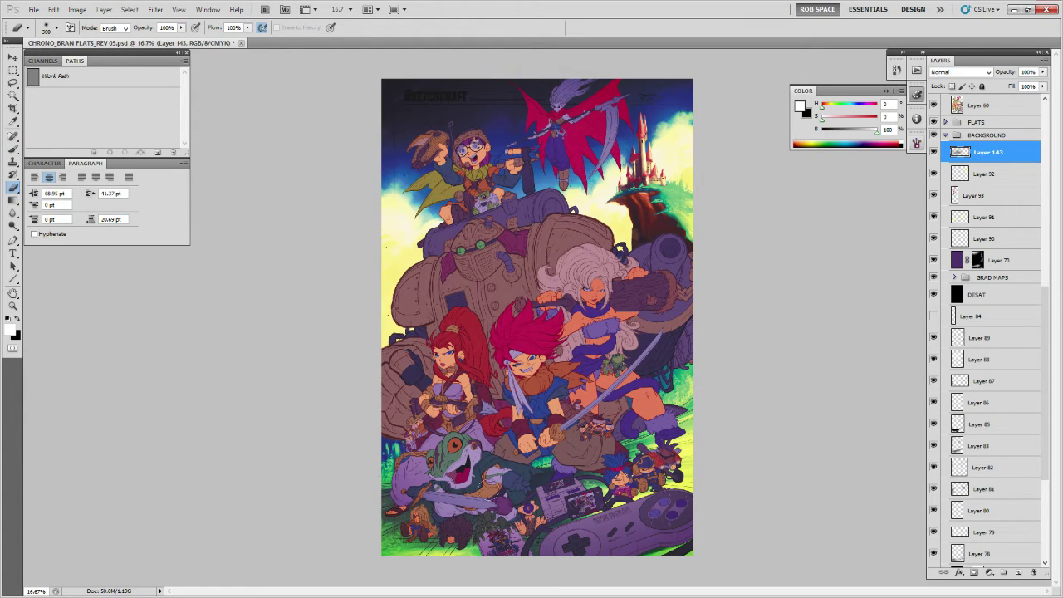
pyautogui.press('b')
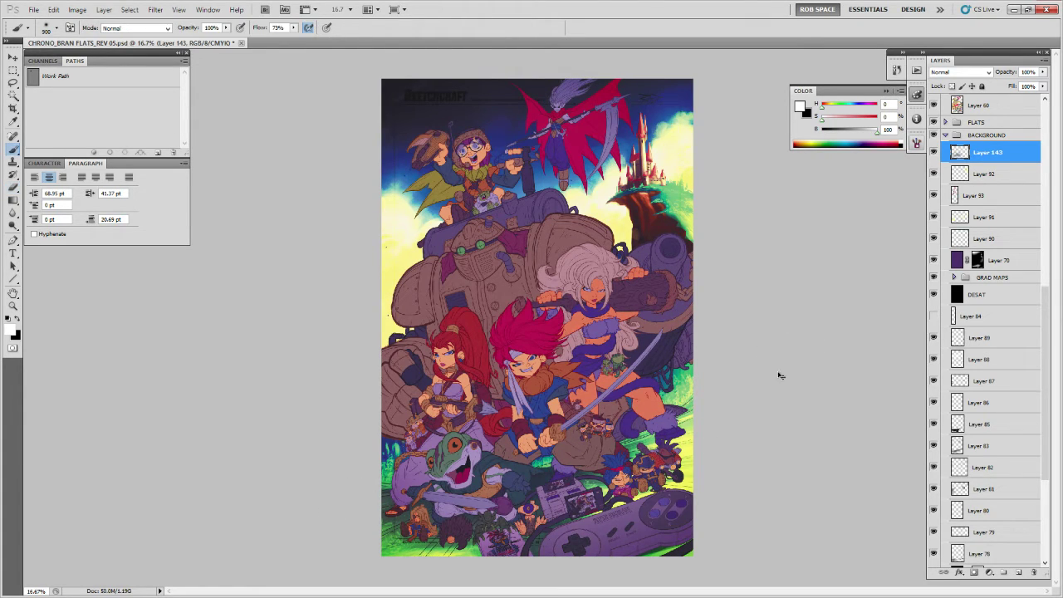
pyautogui.press('x')
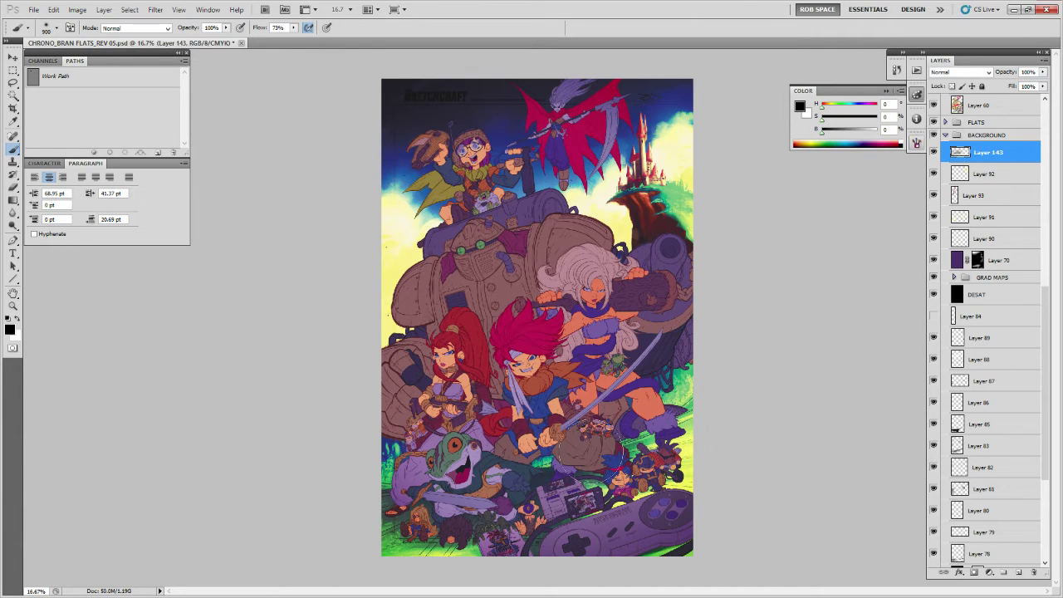
pyautogui.hotkey('ctrl', 'z')
pyautogui.moveTo(594, 477); pyautogui.dragTo(419, 509)
pyautogui.hotkey('ctrl', 'z')
# Choose the ROB RUFFY DRAW brush at 50 px and add a new layer above Layer 143 for the castle hillside.
pyautogui.press('z')
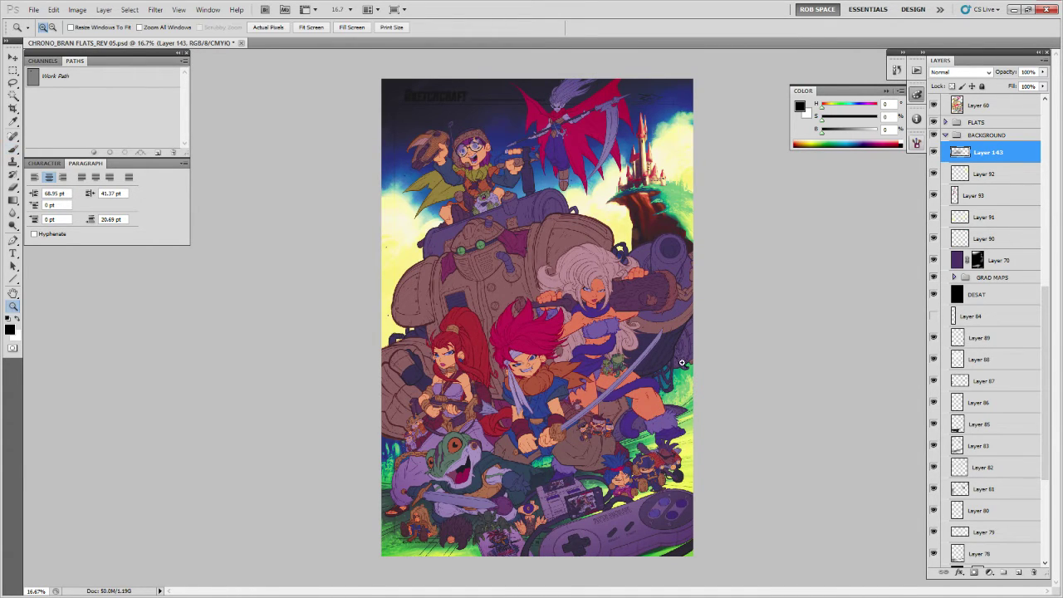
pyautogui.click(690, 370)
pyautogui.click(693, 372)
pyautogui.moveTo(694, 372); pyautogui.dragTo(673, 539)
pyautogui.moveTo(652, 427); pyautogui.dragTo(681, 576)
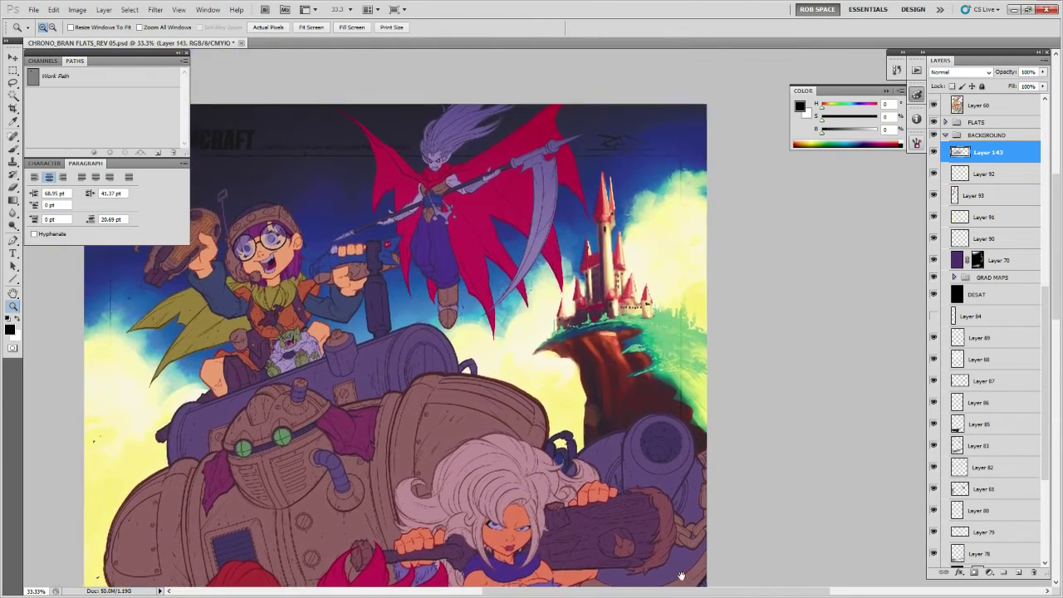
pyautogui.press('b')
pyautogui.rightClick(690, 365)
pyautogui.click(747, 490)
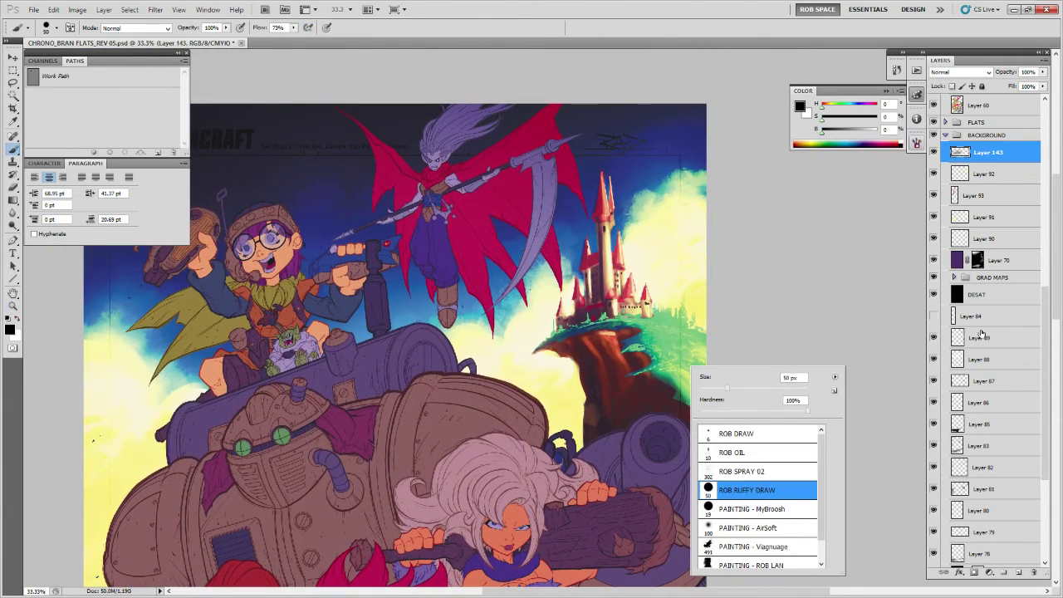
pyautogui.click(1019, 572)
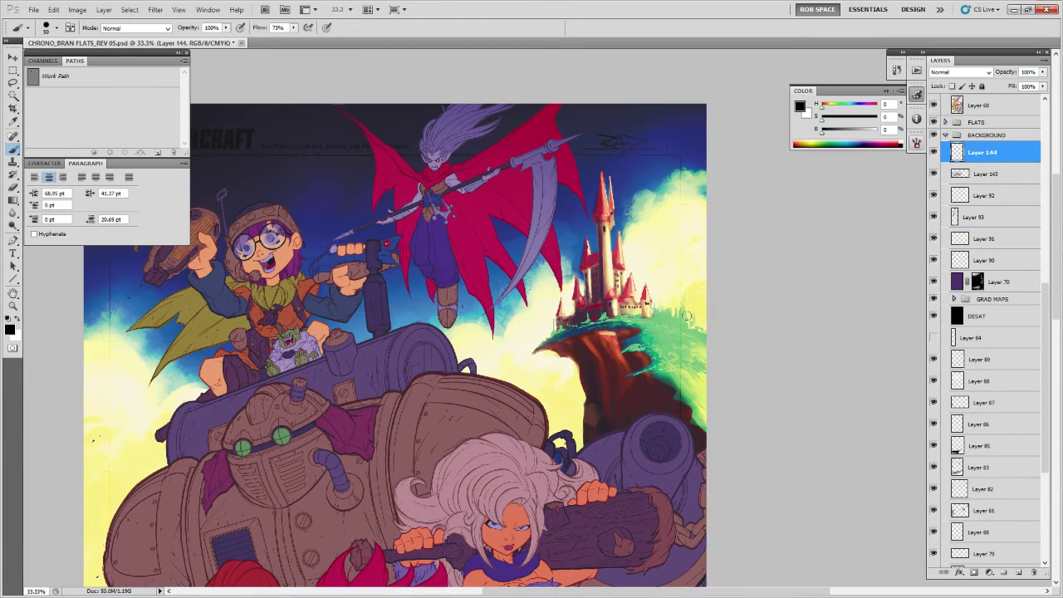
# Make a test stroke beside the castle, undo it, and sample the hillside's bright green as the painting colour.
pyautogui.moveTo(674, 338)
pyautogui.mouseDown()
pyautogui.moveTo(664, 359)
pyautogui.moveTo(679, 328)
pyautogui.mouseUp()
pyautogui.keyDown('alt'); pyautogui.click(665, 358); pyautogui.keyUp('alt')
pyautogui.hotkey('ctrl', 'z')
pyautogui.rightClick(680, 326)
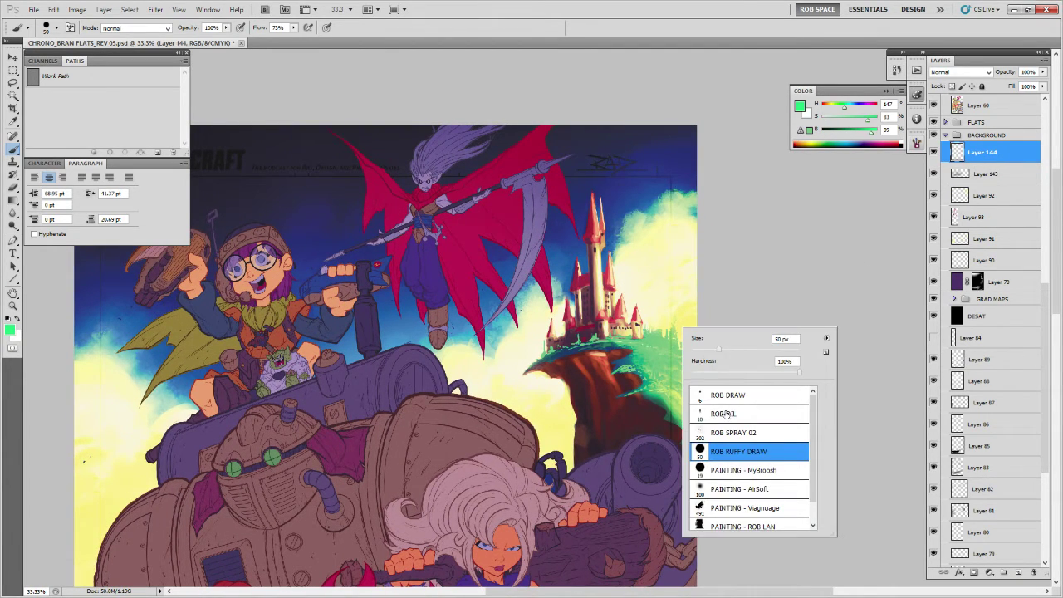
pyautogui.press('Escape')
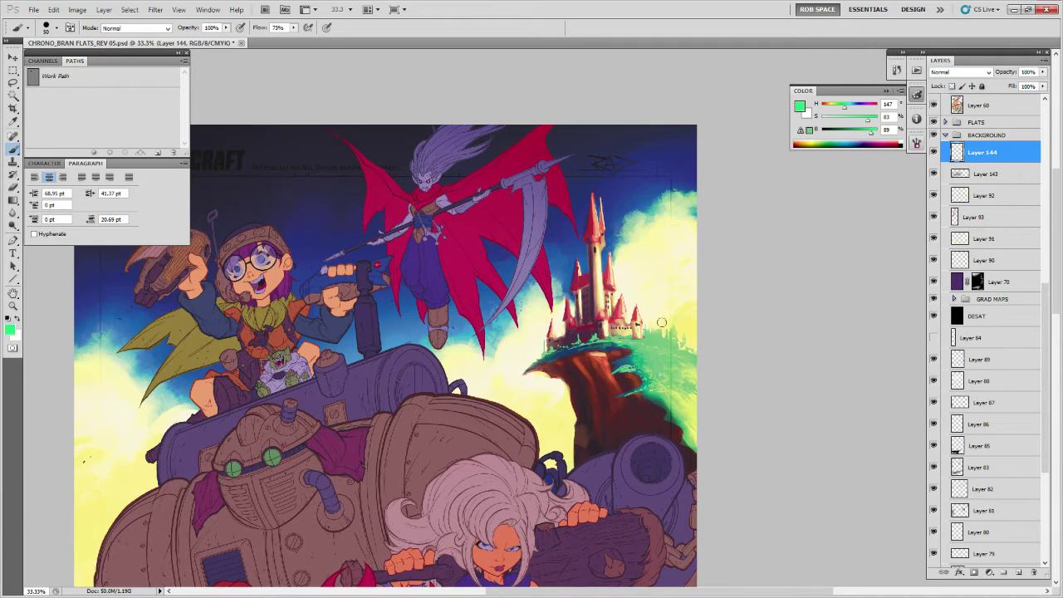
# Try green foliage dabs on the hill beside the castle with the PAINTING - ROB LAN and ROB RUFFY DRAW brushes.
pyautogui.rightClick(662, 322)
pyautogui.doubleClick(752, 508)
pyautogui.click(676, 331)
pyautogui.click(676, 330)
pyautogui.click(676, 328)
pyautogui.click(677, 326)
pyautogui.click(677, 324)
pyautogui.click(677, 322)
pyautogui.moveTo(674, 322); pyautogui.dragTo(673, 328)
pyautogui.hotkey('ctrl', 'z')
pyautogui.rightClick(679, 317)
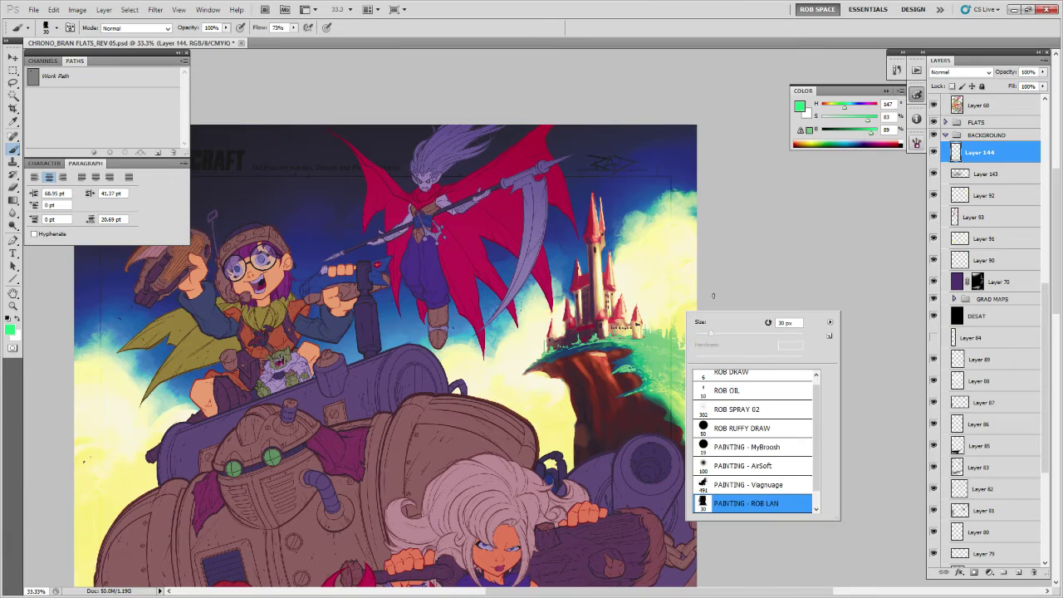
pyautogui.doubleClick(738, 429)
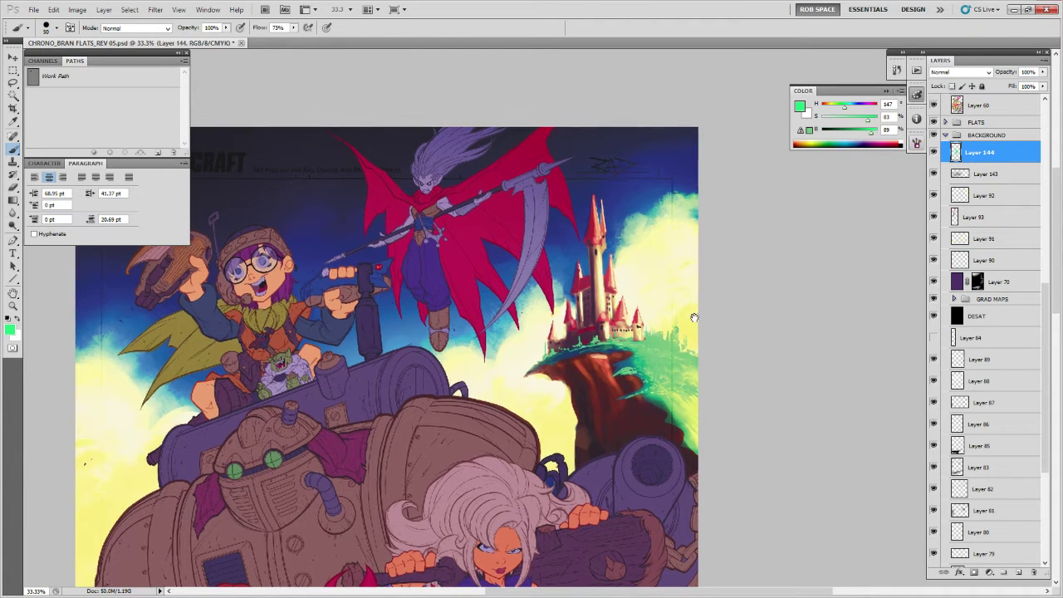
pyautogui.moveTo(676, 330); pyautogui.dragTo(703, 359)
# Stamp green foliage on the hill beside the castle with the PAINTING - Viagnuage brush reduced to 300 px.
pyautogui.rightClick(701, 362)
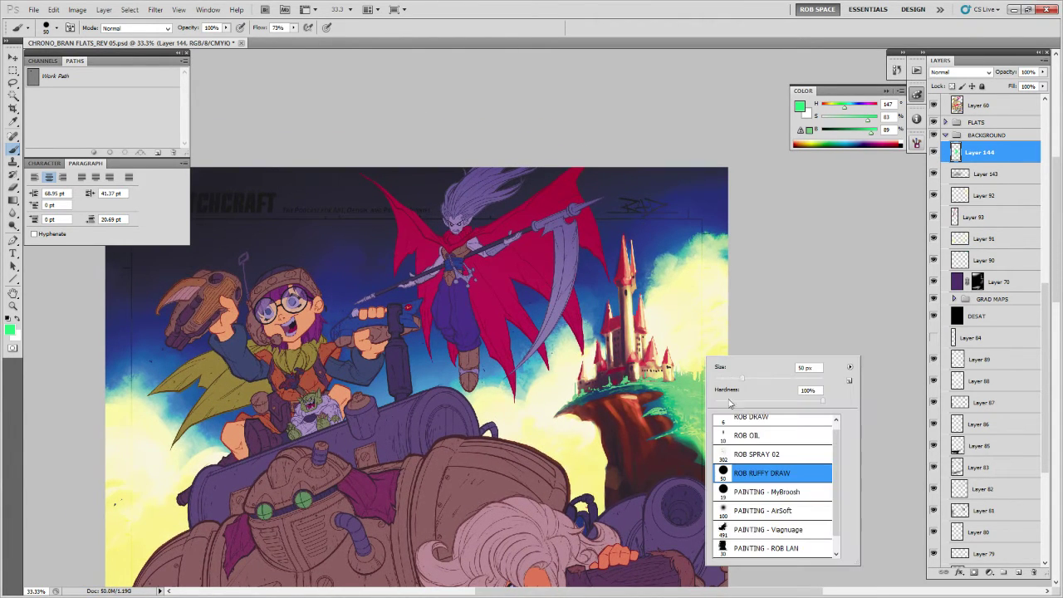
pyautogui.click(758, 528)
pyautogui.click(864, 374)
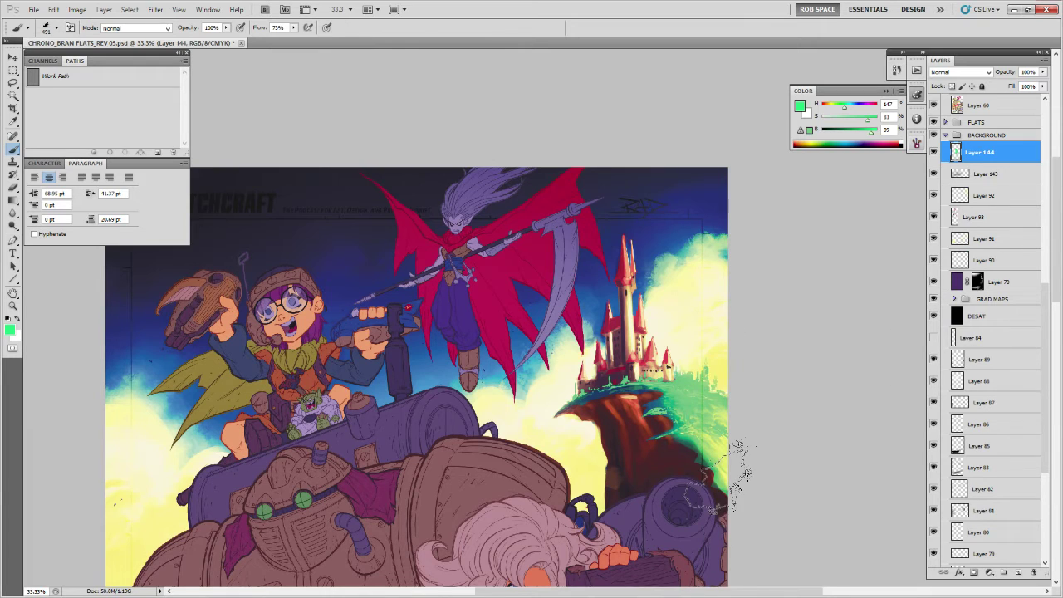
pyautogui.moveTo(723, 477); pyautogui.dragTo(709, 374)
pyautogui.press('[')
pyautogui.press('[')
pyautogui.press('[')
pyautogui.press('[')
pyautogui.press('[')
pyautogui.press('[')
pyautogui.press('[')
pyautogui.press('[')
pyautogui.press('[')
pyautogui.press('[')
pyautogui.press('[')
pyautogui.press('[')
pyautogui.press('[')
pyautogui.press('[')
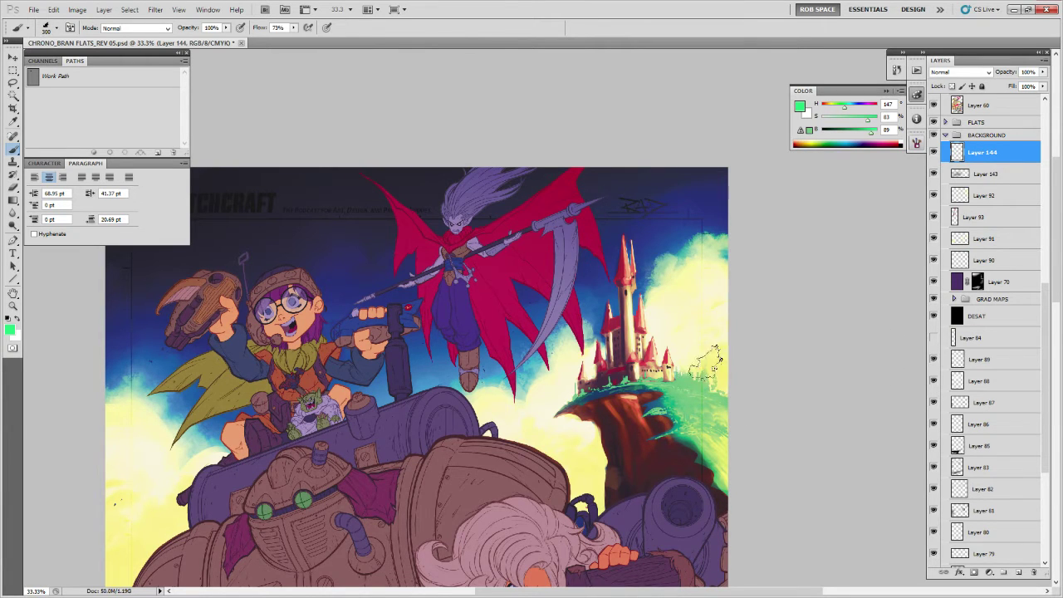
pyautogui.moveTo(704, 379)
pyautogui.mouseDown()
pyautogui.moveTo(707, 357)
pyautogui.moveTo(708, 376)
pyautogui.mouseUp()
# Set the eraser to the ROB RUFFY DRAW tip at 50 px and paint smaller green treetops on the castle hill with an 80 px brush.
pyautogui.press('e')
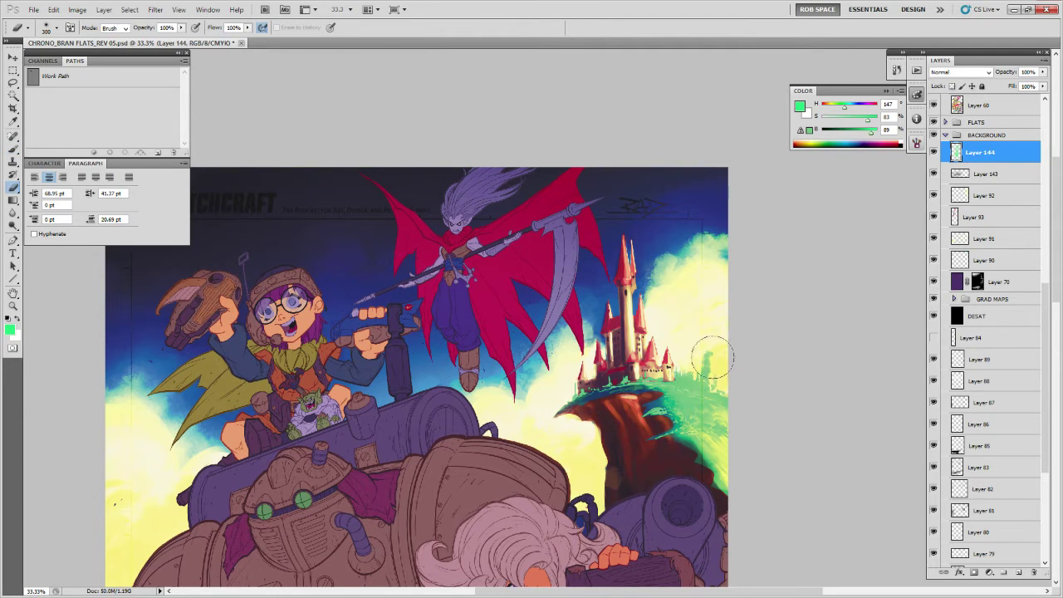
pyautogui.rightClick(716, 352)
pyautogui.click(762, 485)
pyautogui.doubleClick(773, 468)
pyautogui.press('b')
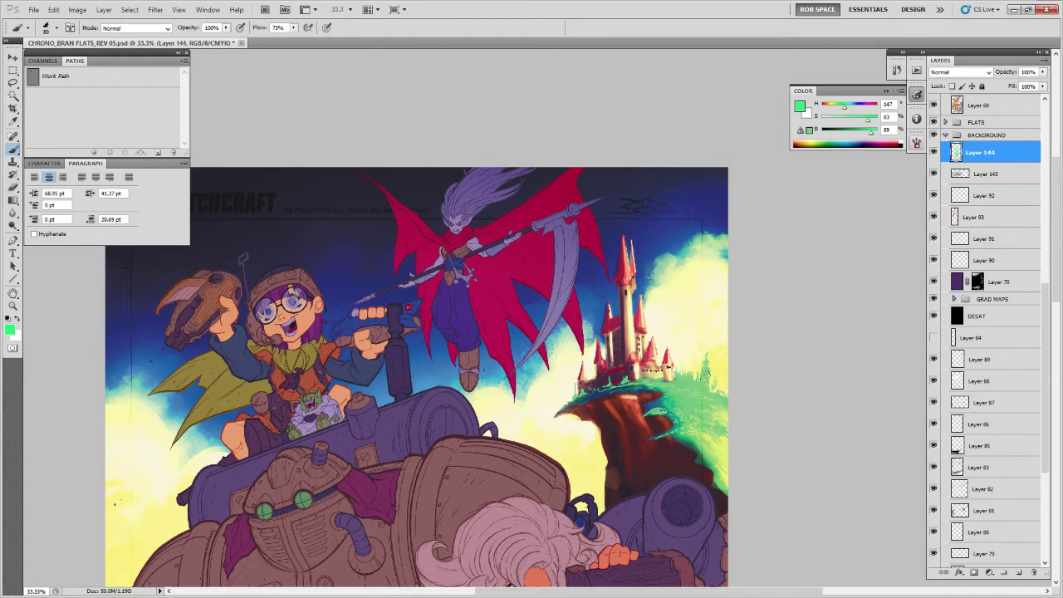
pyautogui.moveTo(703, 374)
pyautogui.mouseDown()
pyautogui.moveTo(716, 390)
pyautogui.moveTo(689, 369)
pyautogui.mouseUp()
# Trim the treetops at the hill's outer edge with the eraser and paint more green foliage down the slope.
pyautogui.press('e')
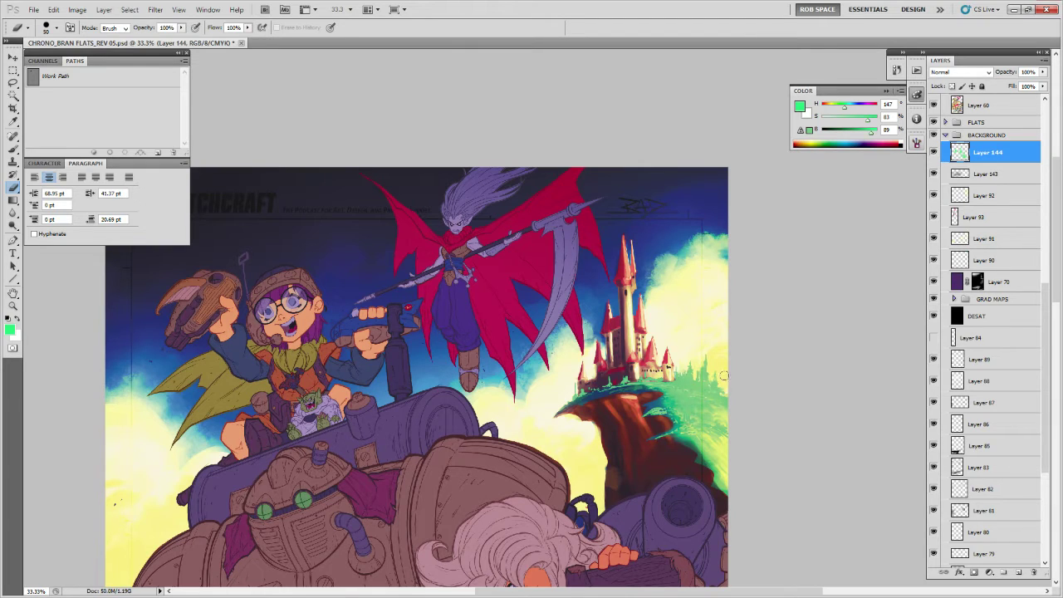
pyautogui.press('b')
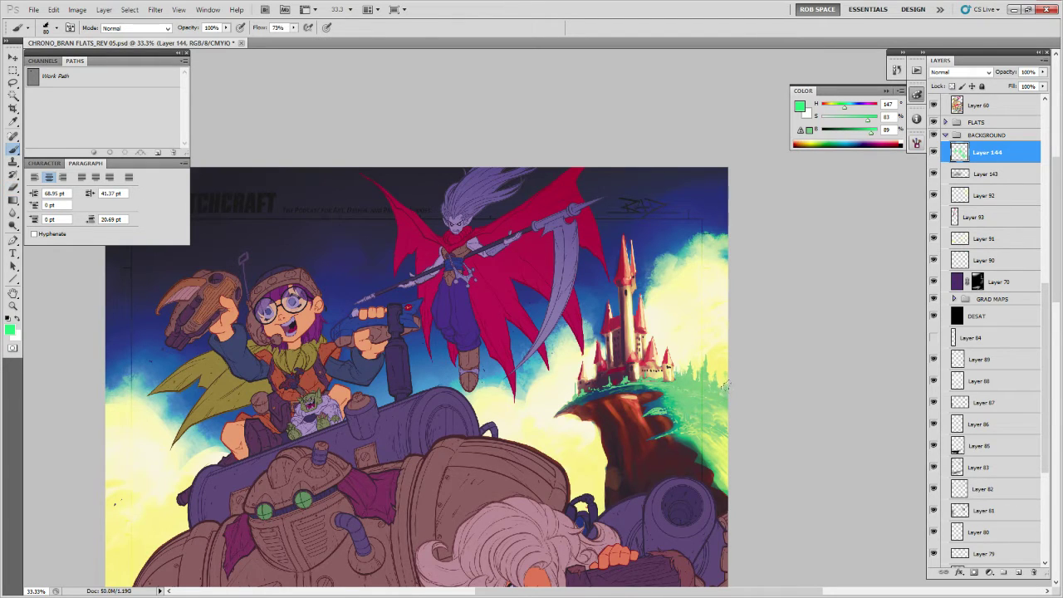
pyautogui.press('e')
pyautogui.moveTo(725, 385); pyautogui.dragTo(729, 355)
pyautogui.press('b')
pyautogui.moveTo(714, 408); pyautogui.dragTo(721, 388)
pyautogui.moveTo(636, 358); pyautogui.dragTo(631, 371)
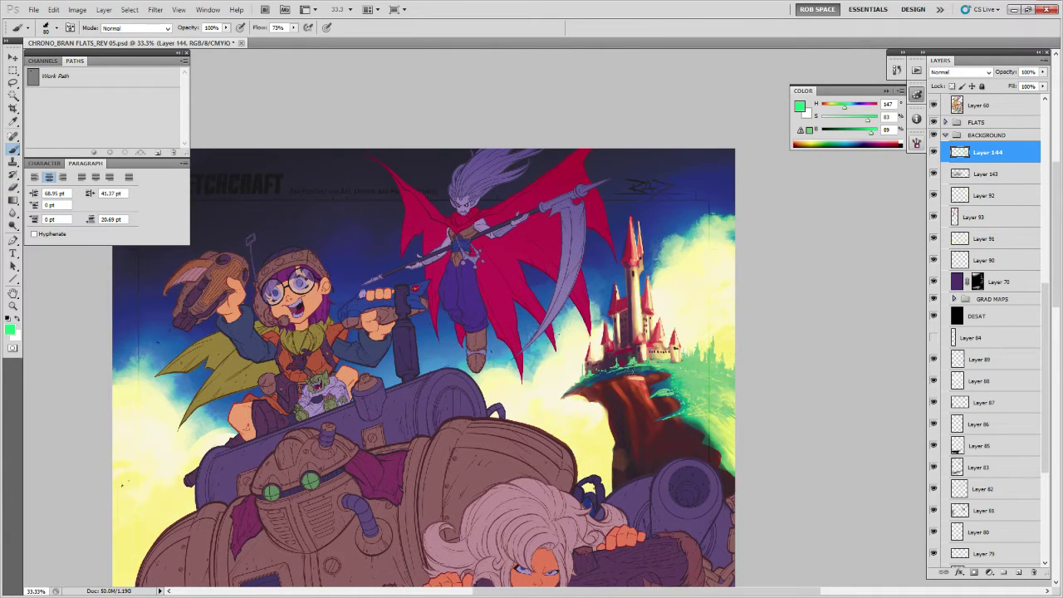
# Choose the PAINTING - ROB LAN brush at 30 px and touch up the green foliage around the castle's base, erasing the excess.
pyautogui.rightClick(635, 357)
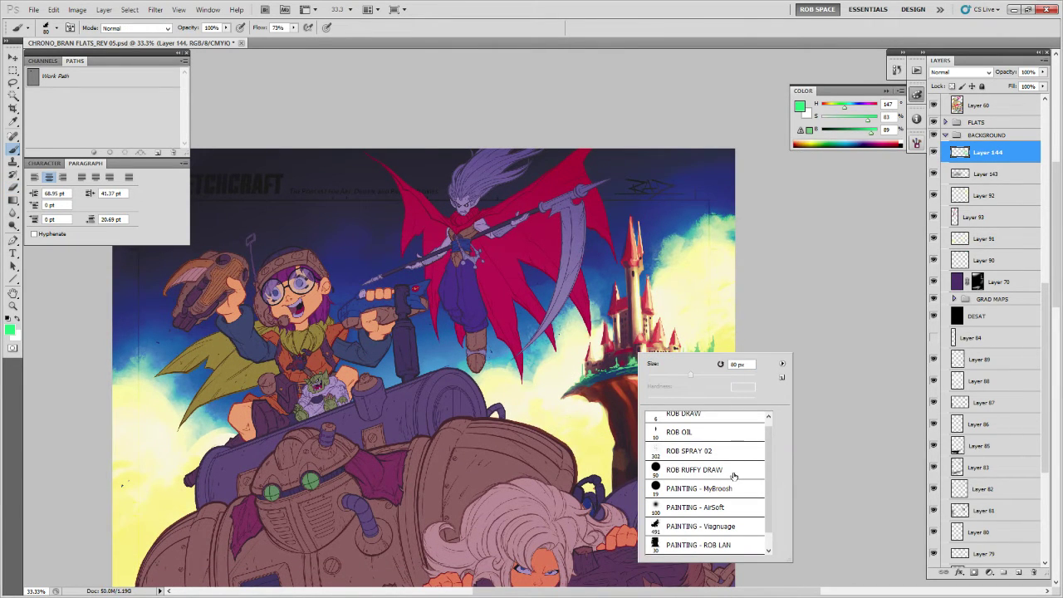
pyautogui.scroll(-1, 739, 496)
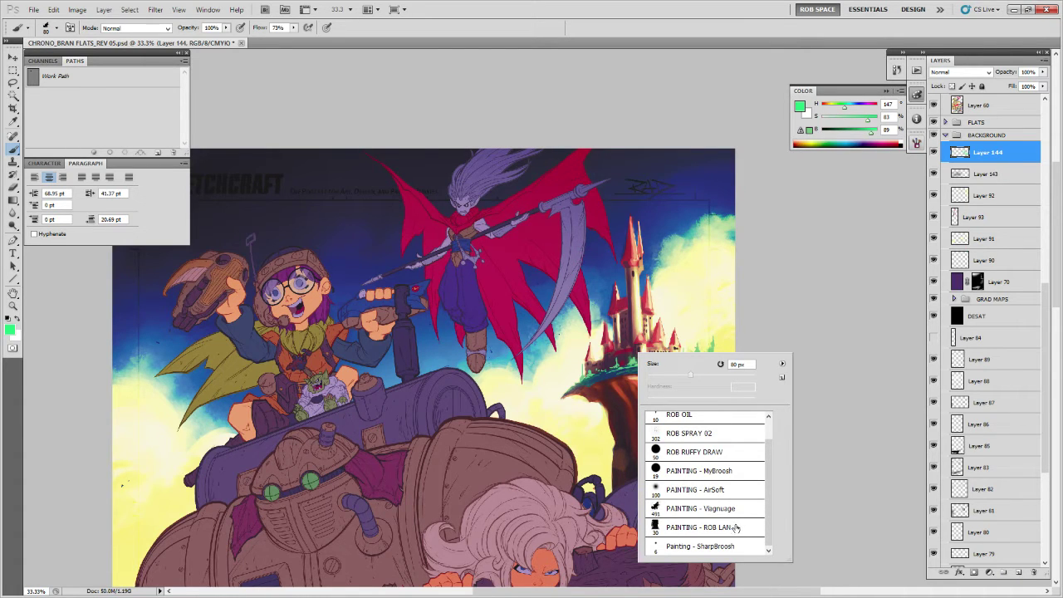
pyautogui.doubleClick(736, 527)
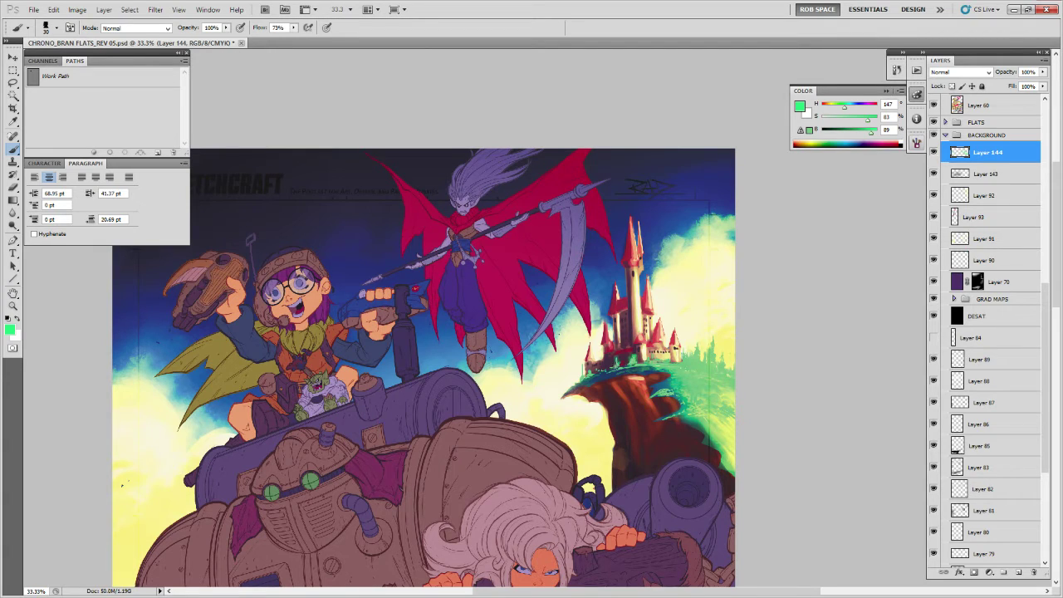
pyautogui.press('e')
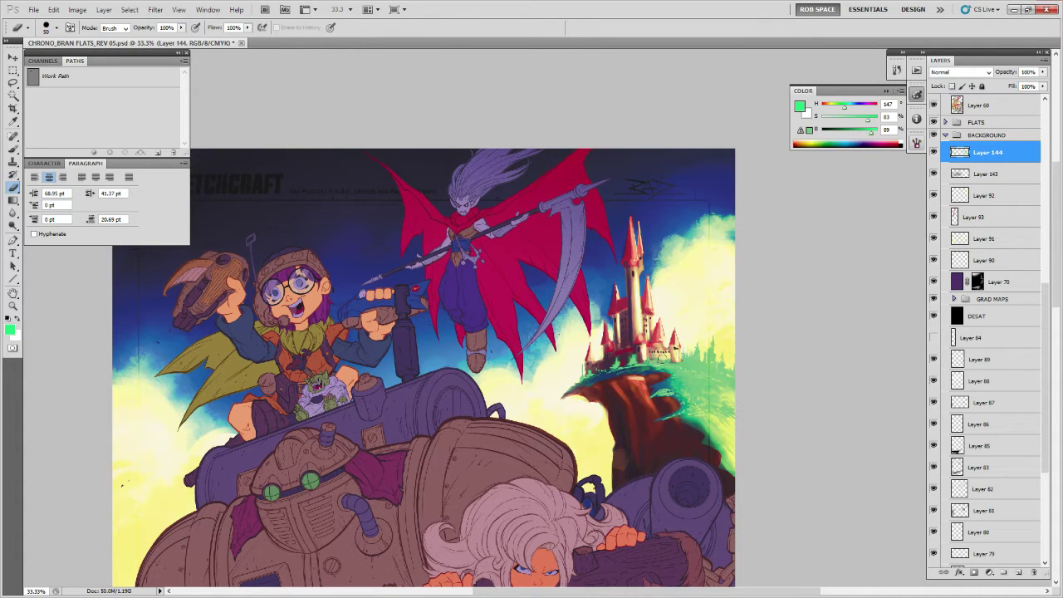
pyautogui.moveTo(656, 358); pyautogui.dragTo(652, 368)
pyautogui.press('b')
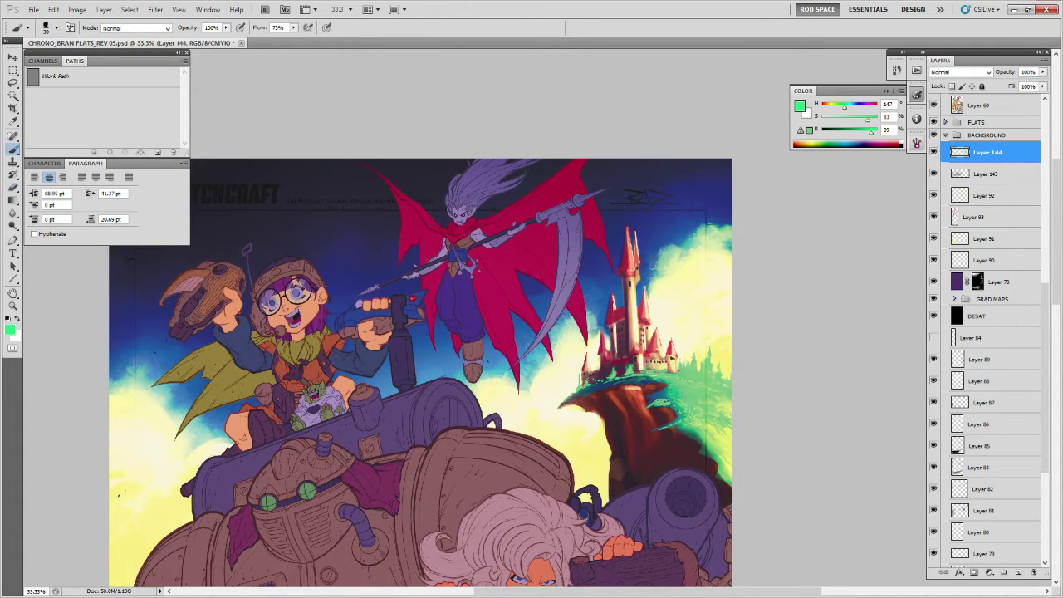
pyautogui.click(588, 382)
# Sample yellow and light green tones from the scene and dab foliage highlights along the hillside beside the castle.
pyautogui.keyDown('alt'); pyautogui.click(731, 428); pyautogui.keyUp('alt')
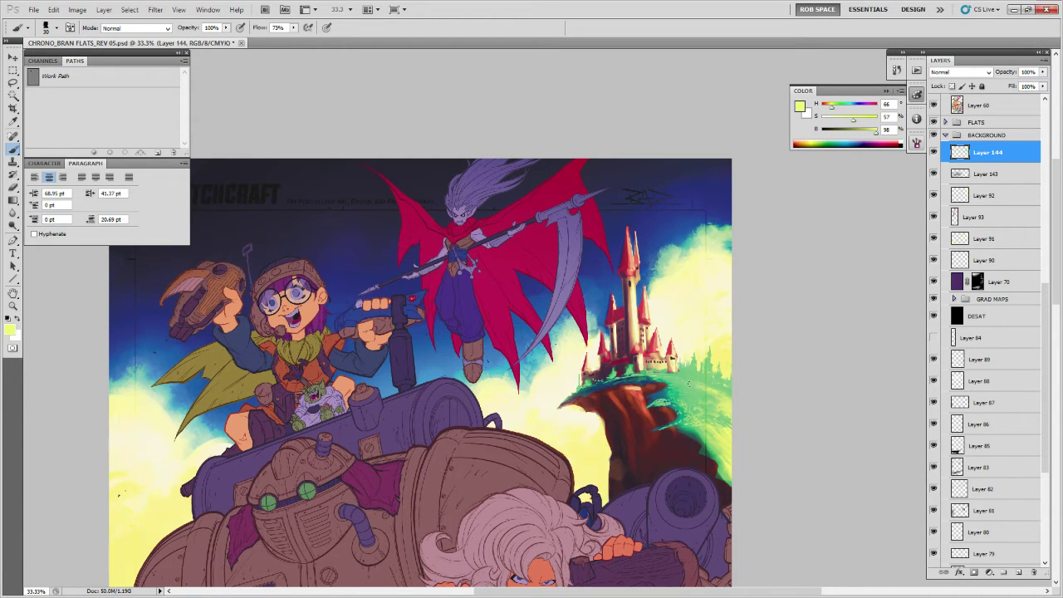
pyautogui.moveTo(752, 441); pyautogui.dragTo(721, 370)
pyautogui.keyDown('alt'); pyautogui.click(634, 330); pyautogui.keyUp('alt')
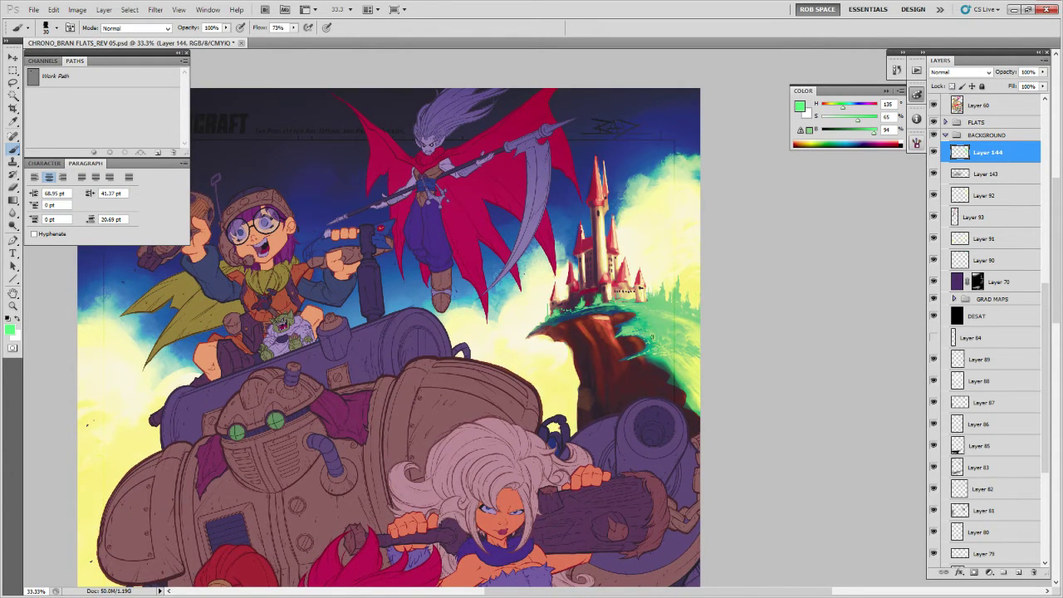
pyautogui.keyDown('alt'); pyautogui.click(676, 362); pyautogui.keyUp('alt')
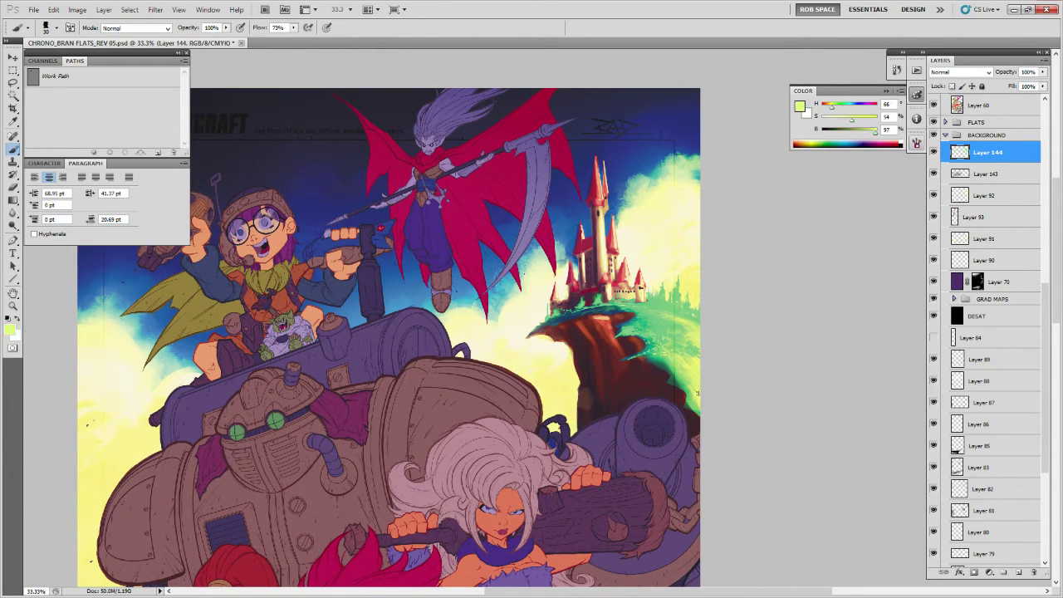
pyautogui.keyDown('alt'); pyautogui.click(690, 395); pyautogui.keyUp('alt')
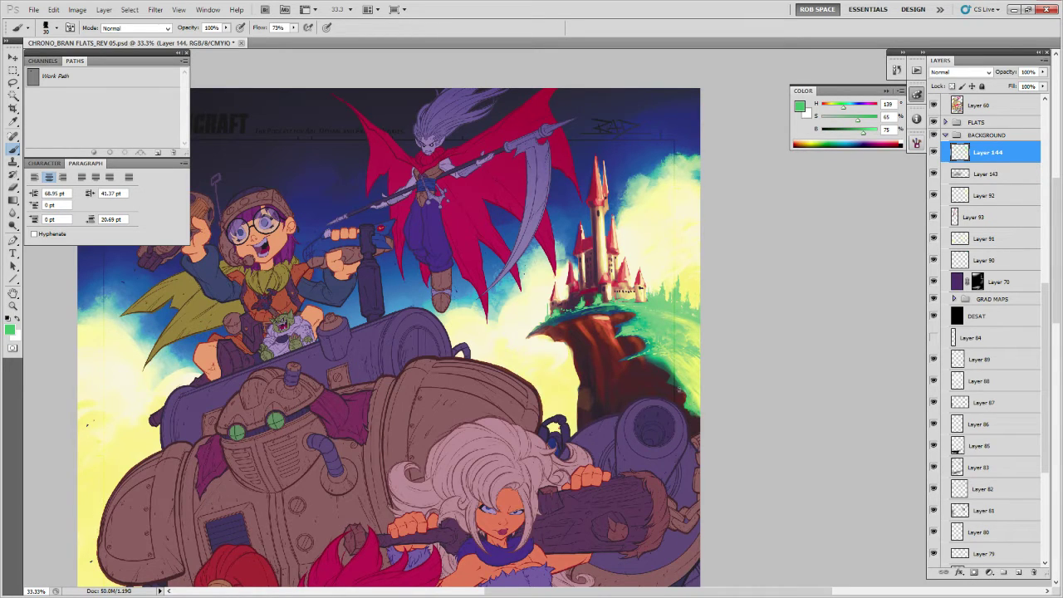
# Sample dark green and dark blue tones to paint shadows along the edge of the castle's cliff.
pyautogui.keyDown('alt'); pyautogui.click(668, 379); pyautogui.keyUp('alt')
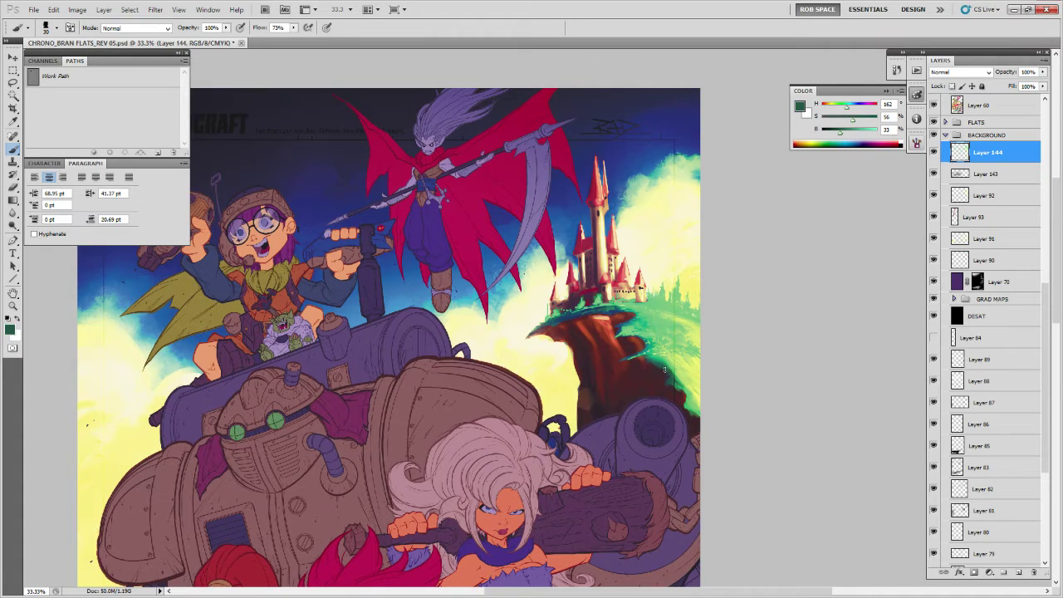
pyautogui.moveTo(688, 359); pyautogui.dragTo(641, 381)
pyautogui.keyDown('alt'); pyautogui.click(673, 382); pyautogui.keyUp('alt')
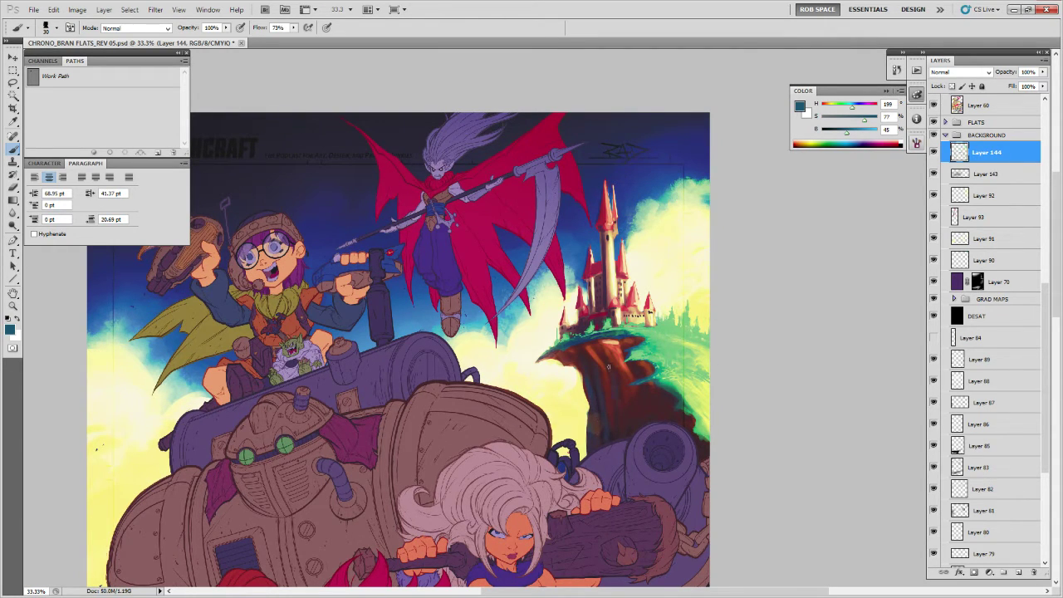
# Set the eraser to PAINTING - AirSoft at 100 px and refine the dark blue shading on the cliff below the castle.
pyautogui.press('e')
pyautogui.rightClick(608, 444)
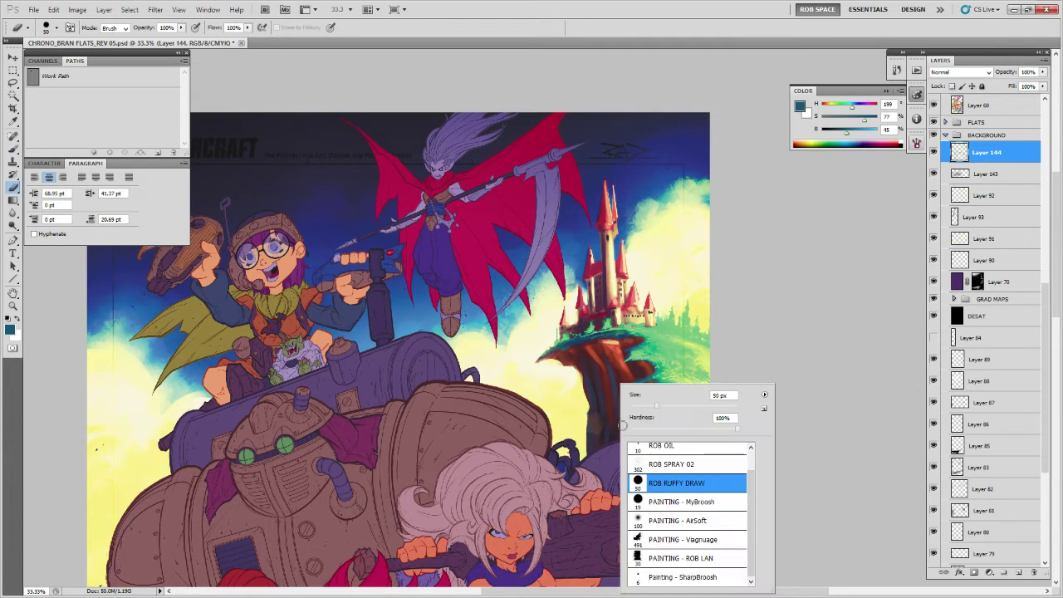
pyautogui.doubleClick(657, 523)
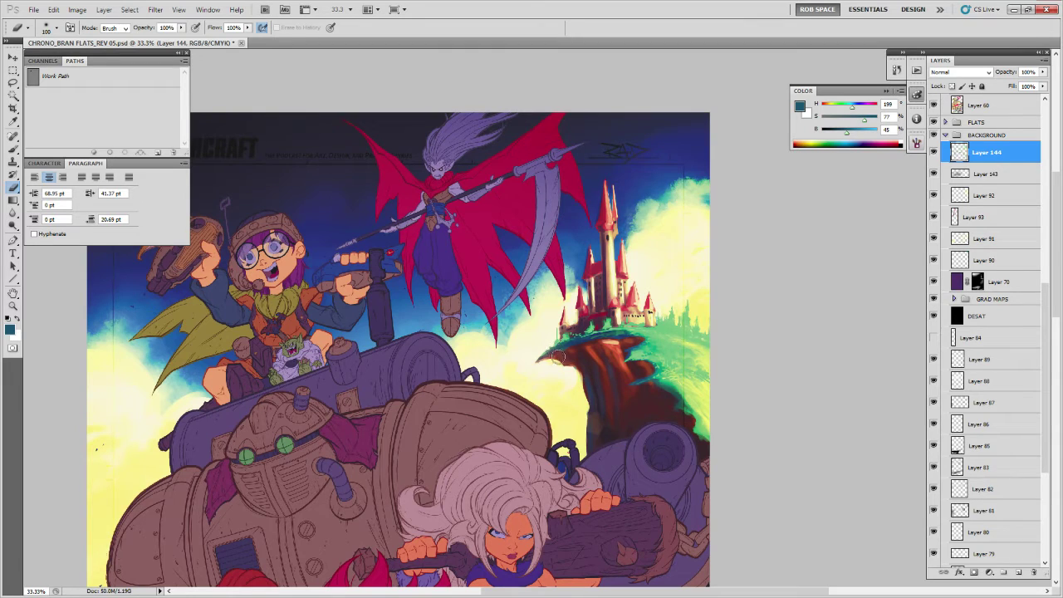
pyautogui.press('b')
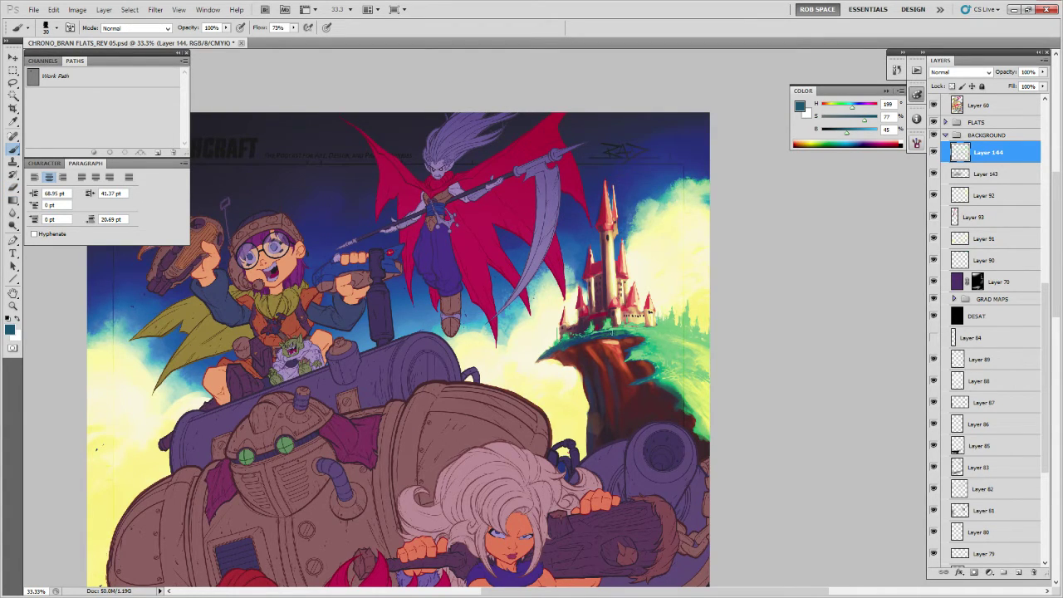
pyautogui.moveTo(626, 331); pyautogui.dragTo(654, 332)
pyautogui.moveTo(661, 381); pyautogui.dragTo(655, 314)
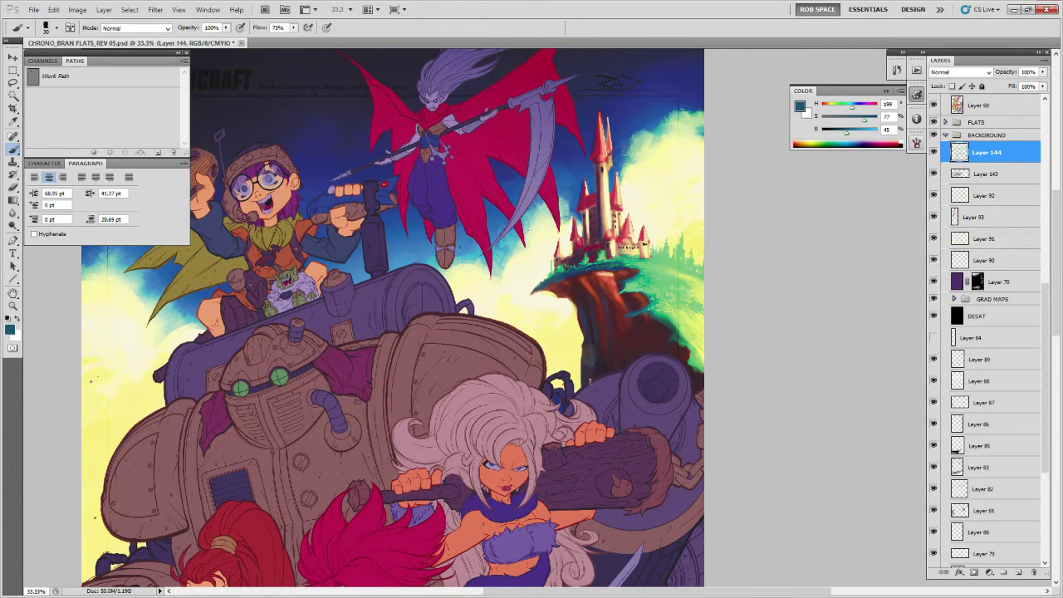
pyautogui.keyDown('alt'); pyautogui.click(588, 372); pyautogui.keyUp('alt')
pyautogui.press('e')
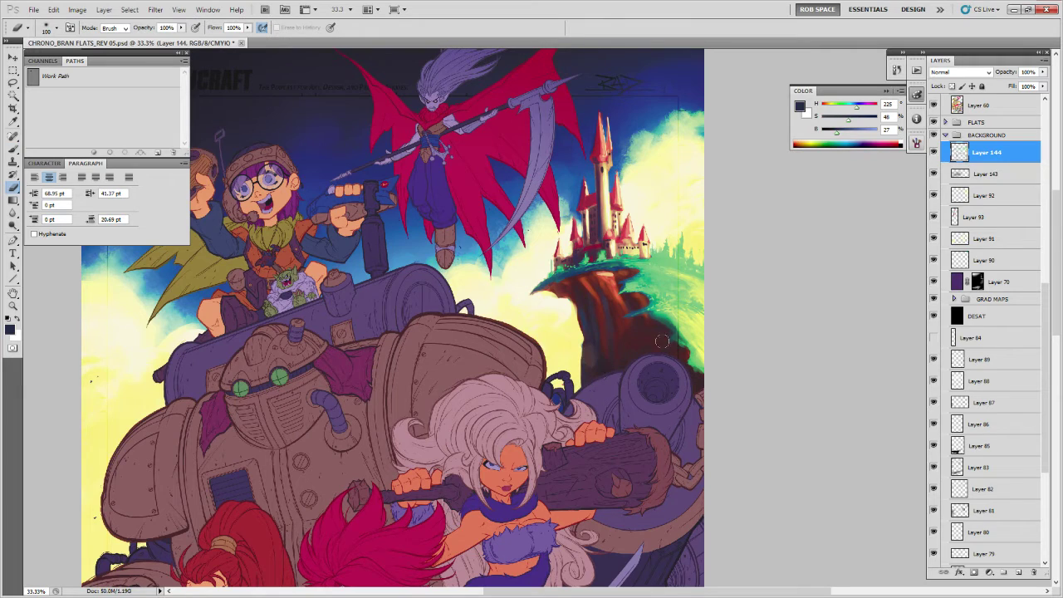
# Expand the GRAD MAPS group and toggle CLOUDS, GRASS 02, Layer 90 and Layer 91 to examine what each adds to the background.
pyautogui.click(954, 299)
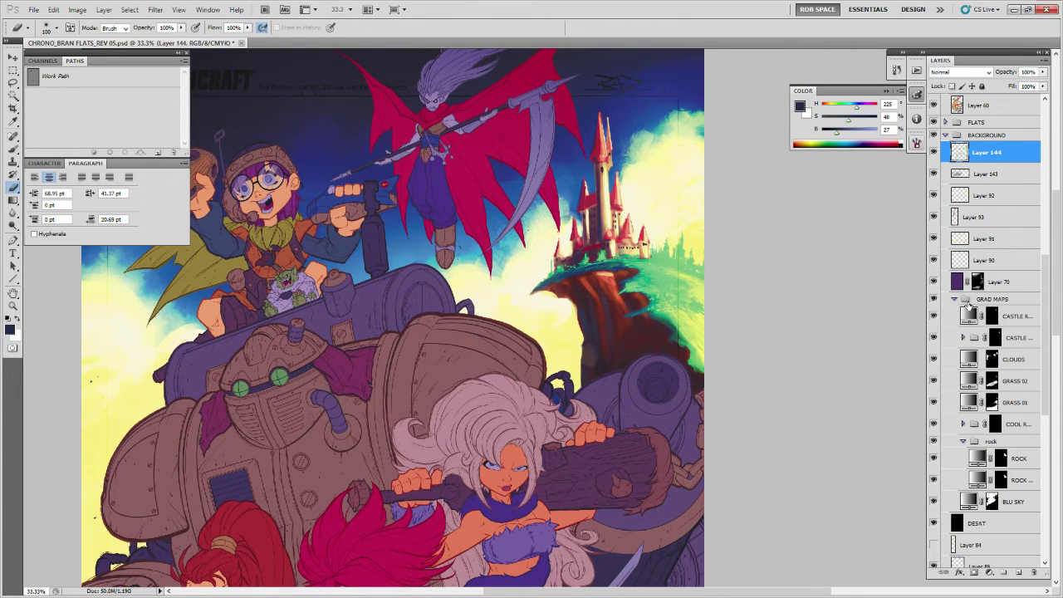
pyautogui.click(985, 359)
pyautogui.press('b')
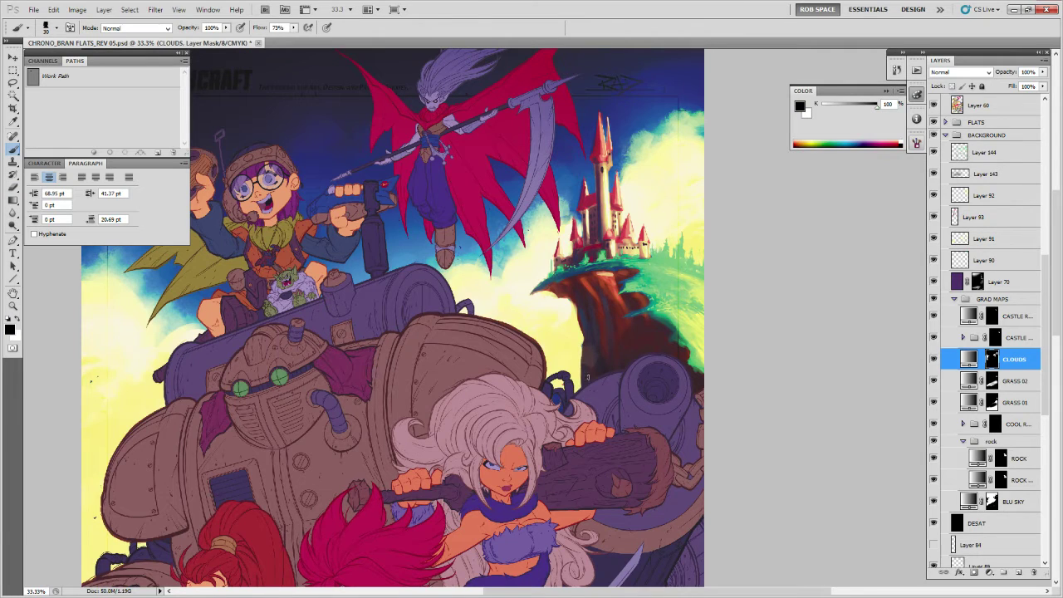
pyautogui.click(933, 359)
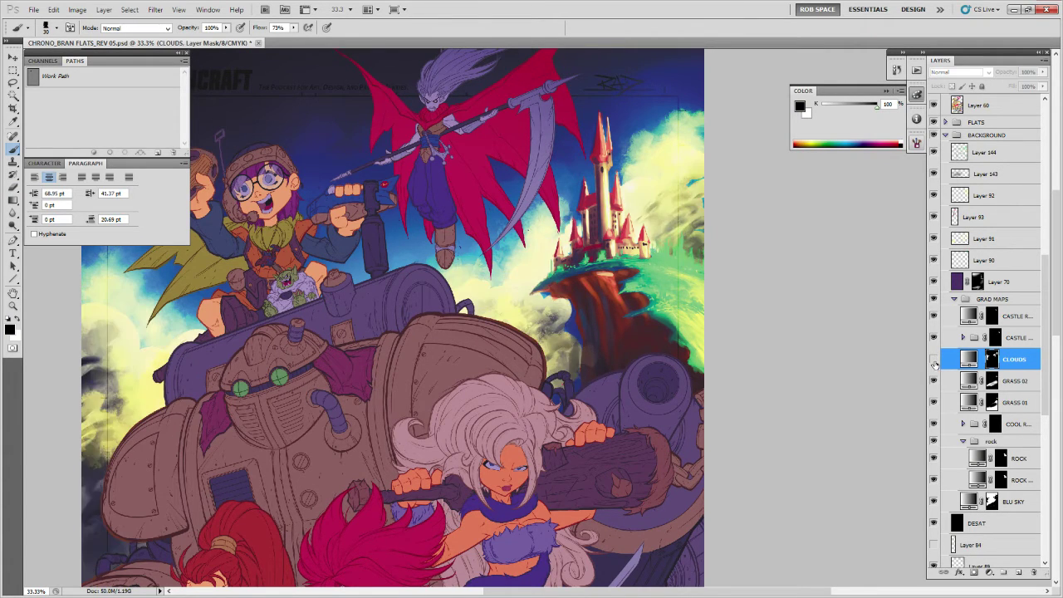
pyautogui.click(933, 358)
pyautogui.click(933, 380)
pyautogui.click(933, 380)
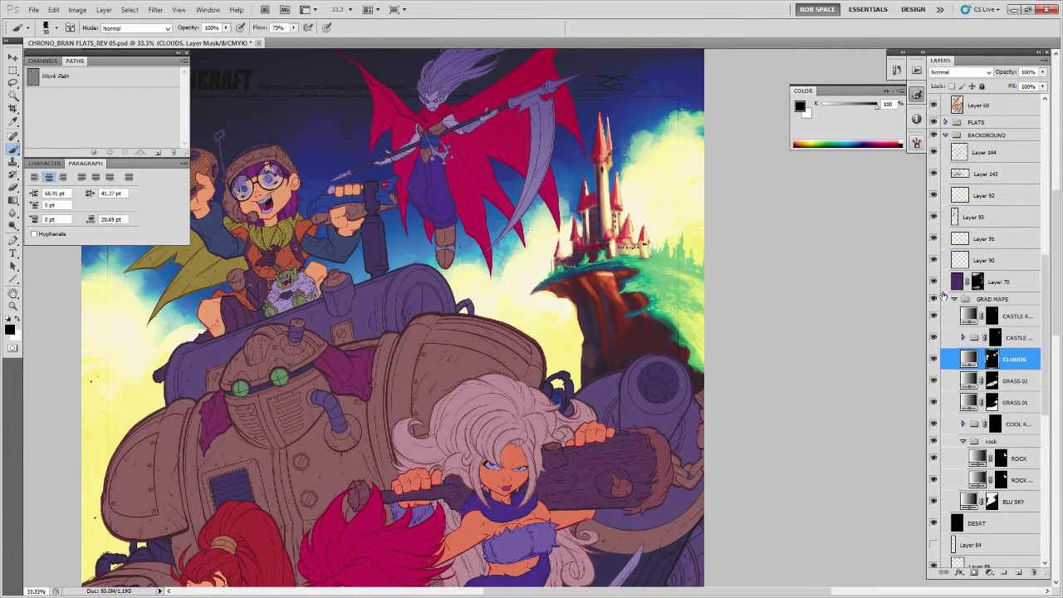
pyautogui.click(933, 260)
pyautogui.click(933, 260)
pyautogui.click(933, 238)
pyautogui.click(933, 238)
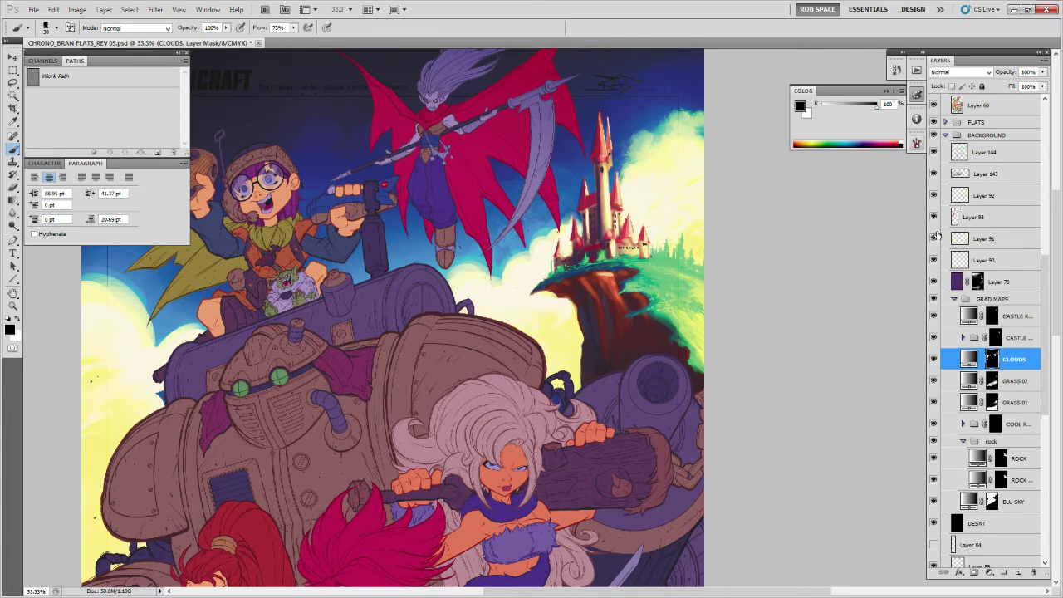
# Select Layer 91 and soften its paint over the cliff below the castle with the eraser.
pyautogui.click(986, 238)
pyautogui.press('e')
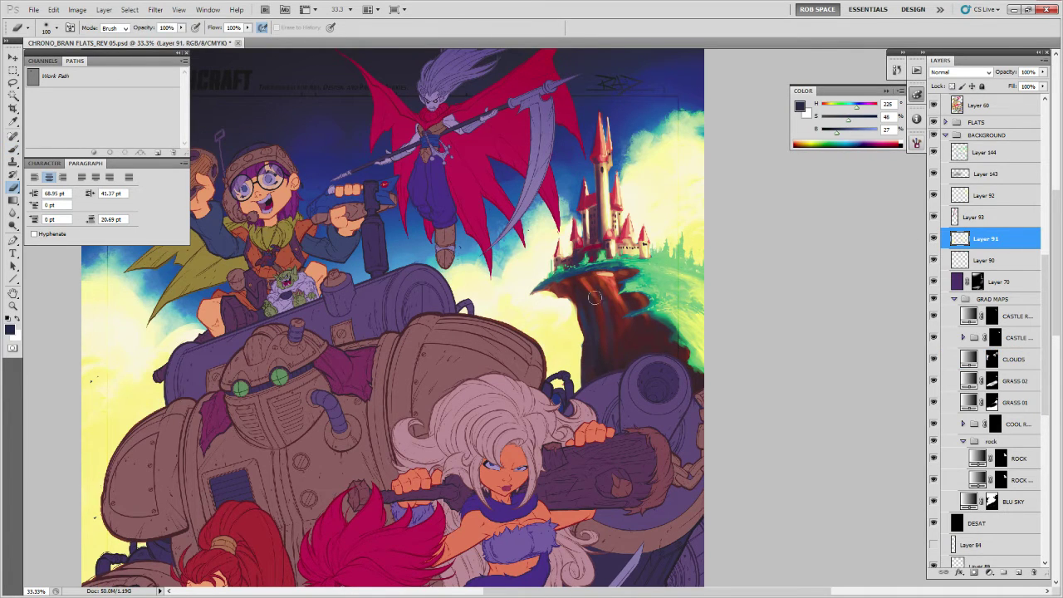
pyautogui.moveTo(595, 297); pyautogui.dragTo(603, 357)
# On Layer 144, paint black strokes over the ground in the illustration's bottom-left corner with the PAINTING - MyBroosh brush at 175 px.
pyautogui.scroll(5, 1003, 225)
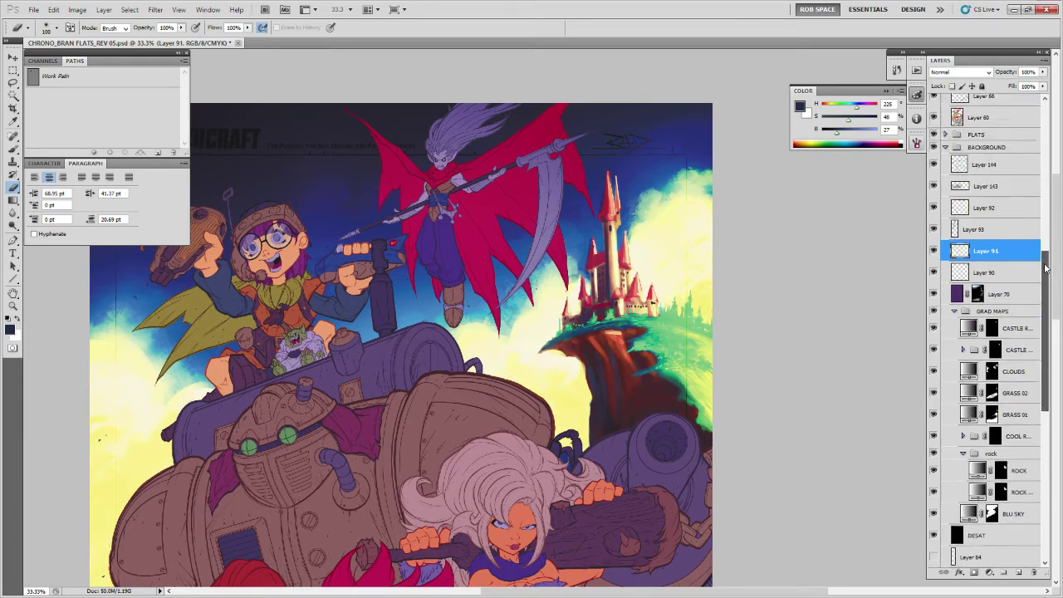
pyautogui.click(988, 343)
pyautogui.press('z')
pyautogui.keyDown('alt'); pyautogui.click(671, 354); pyautogui.keyUp('alt')
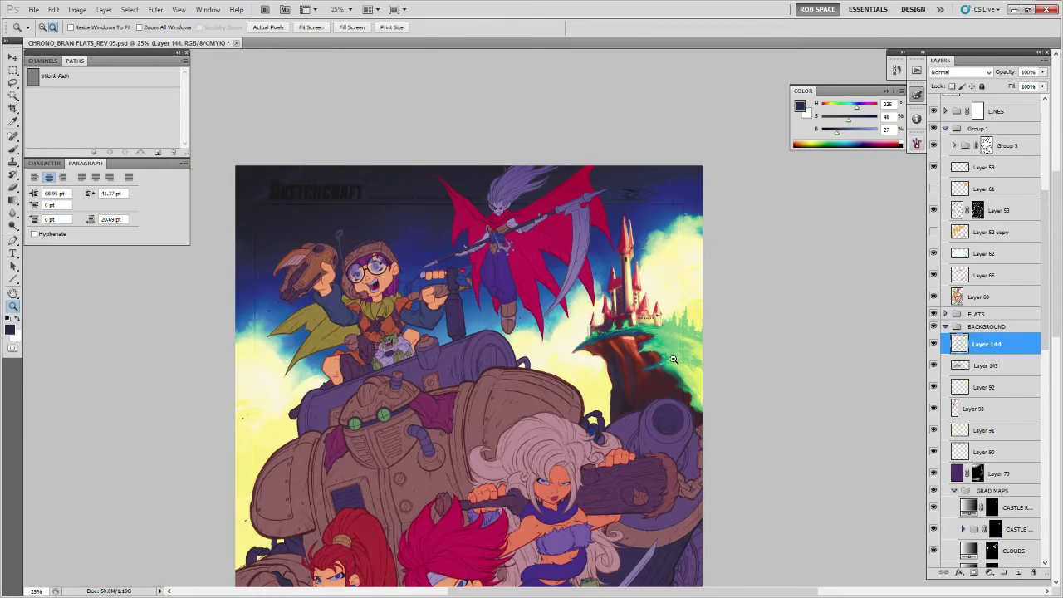
pyautogui.keyDown('alt'); pyautogui.click(675, 362); pyautogui.keyUp('alt')
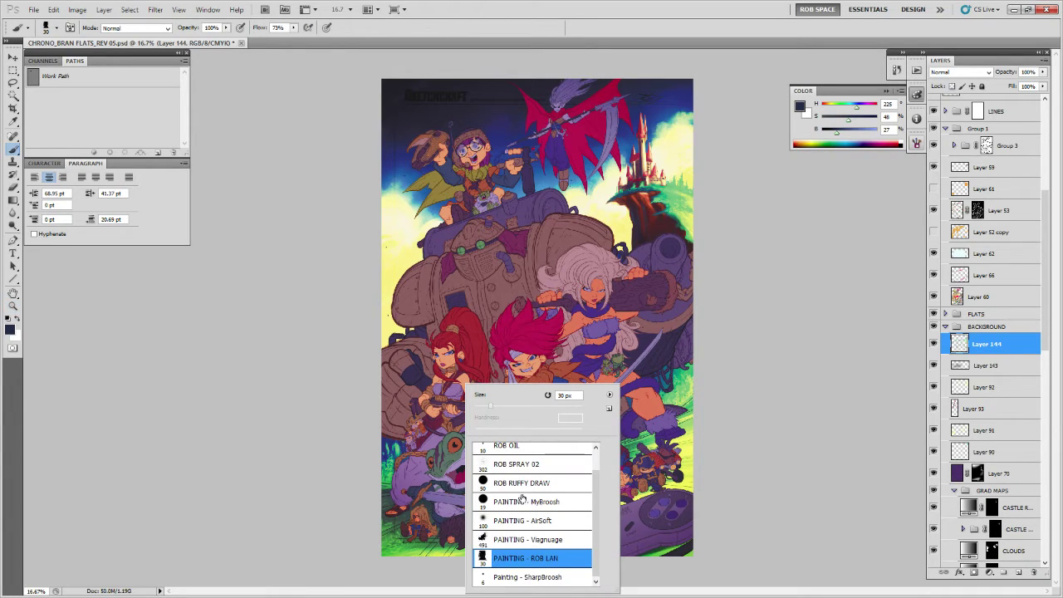
pyautogui.click(526, 498)
pyautogui.click(339, 553)
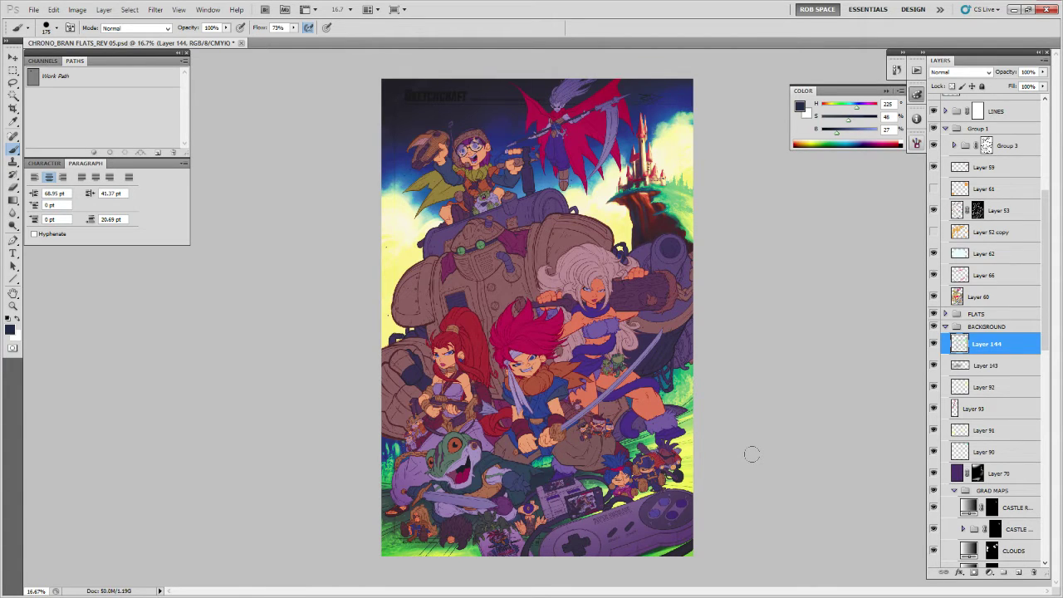
pyautogui.press('d')
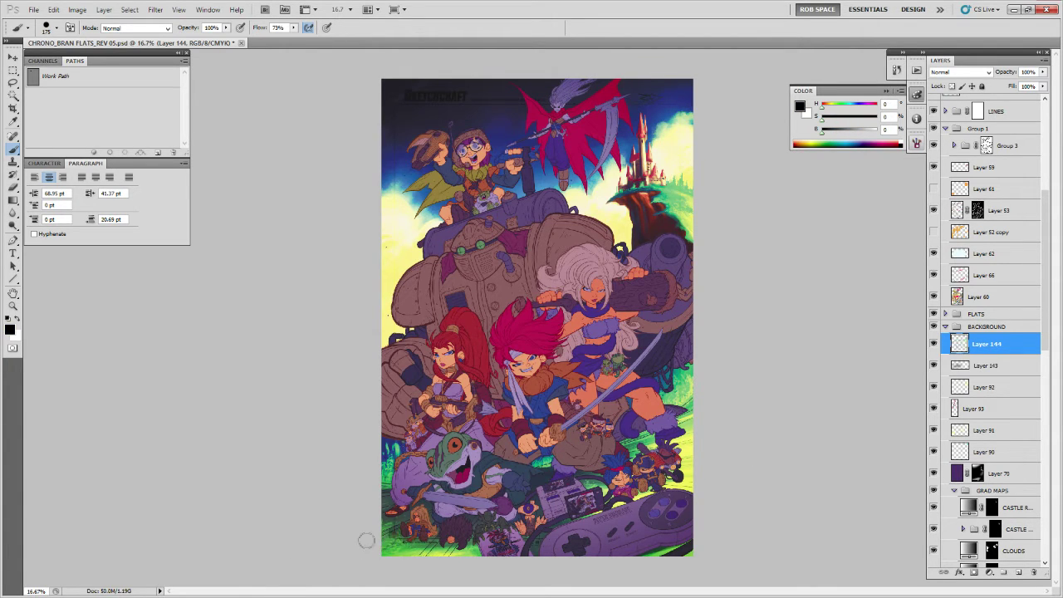
pyautogui.moveTo(366, 540); pyautogui.dragTo(399, 527)
pyautogui.moveTo(333, 545); pyautogui.dragTo(411, 527)
pyautogui.moveTo(356, 560); pyautogui.dragTo(447, 529)
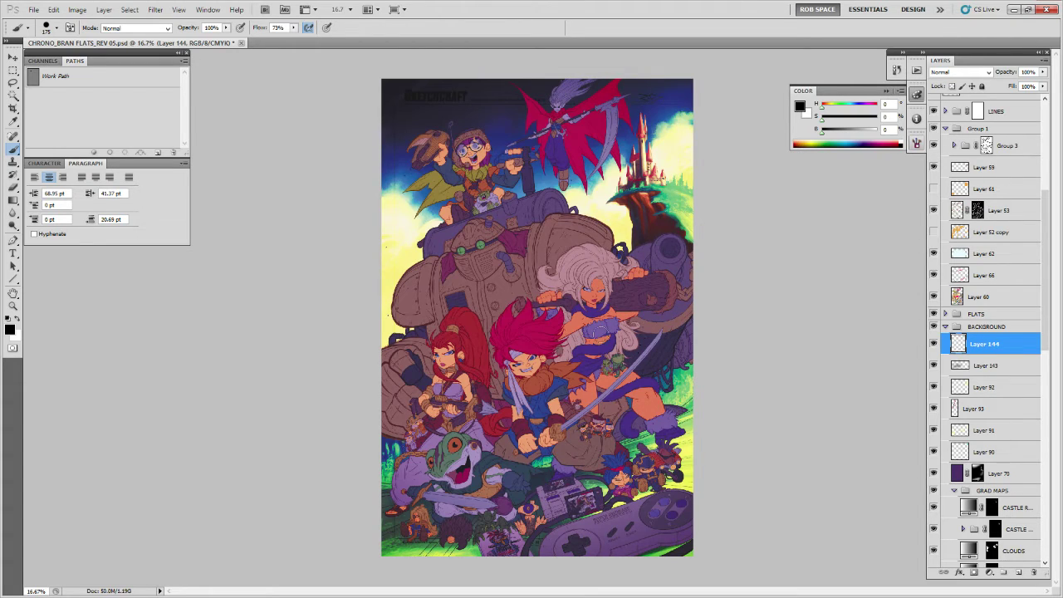
# Make white the painting colour and add a new layer above the hidden Layer 84, beneath DESAT.
pyautogui.press('x')
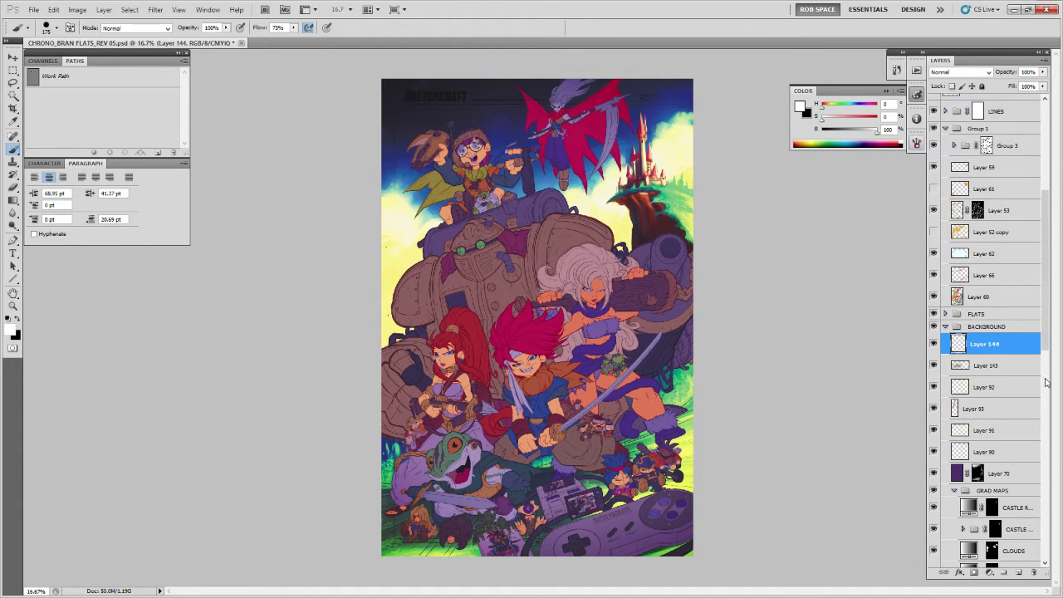
pyautogui.scroll(-5, 1005, 449)
pyautogui.click(1009, 438)
pyautogui.click(1018, 573)
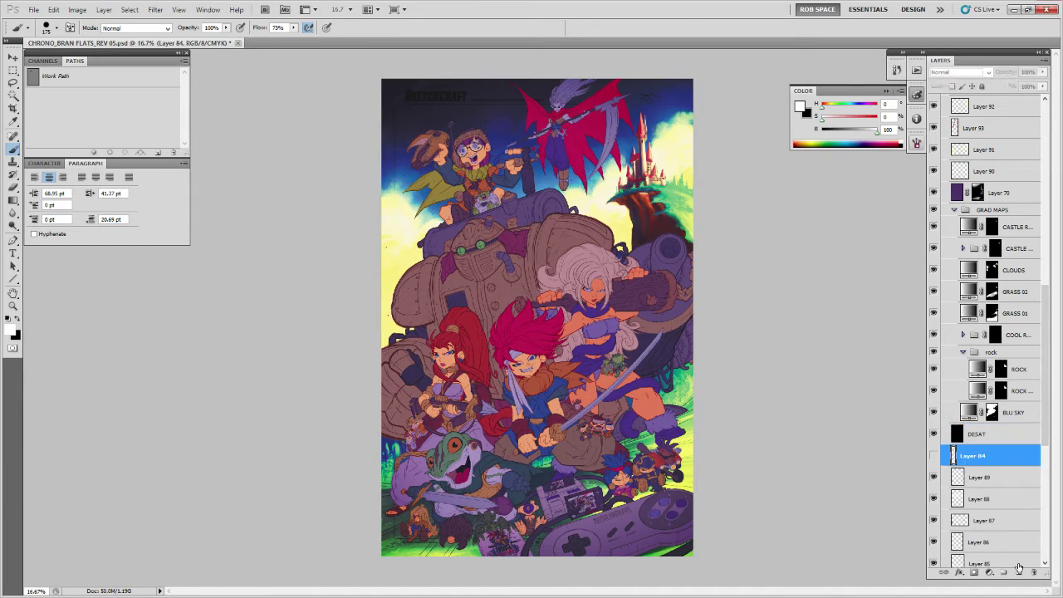
# Paint white across the upper sky on Layer 145 with the PAINTING - MyBroosh brush at 400 px.
pyautogui.rightClick(502, 151)
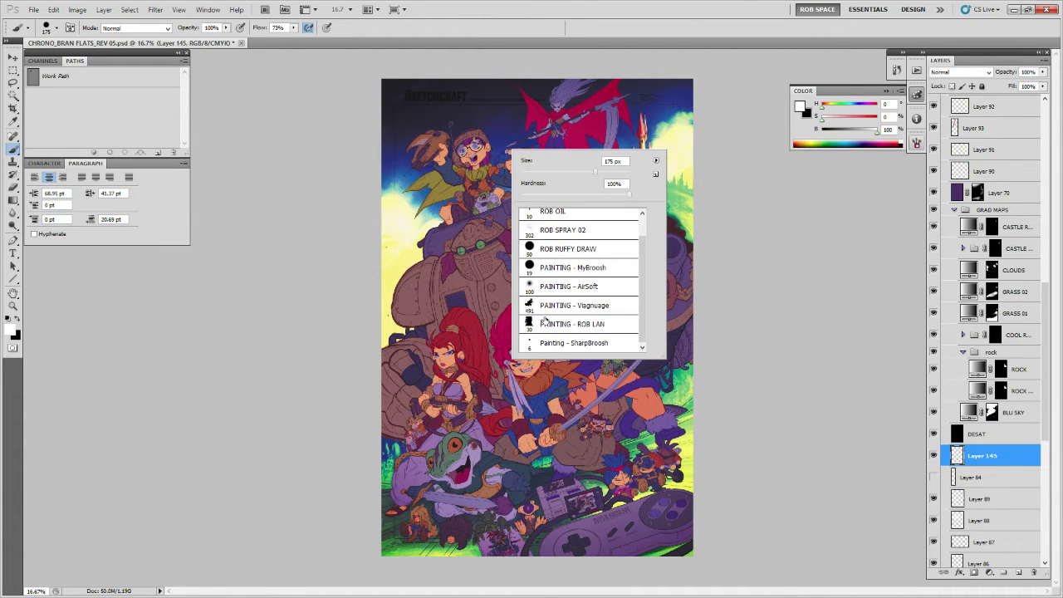
pyautogui.doubleClick(593, 265)
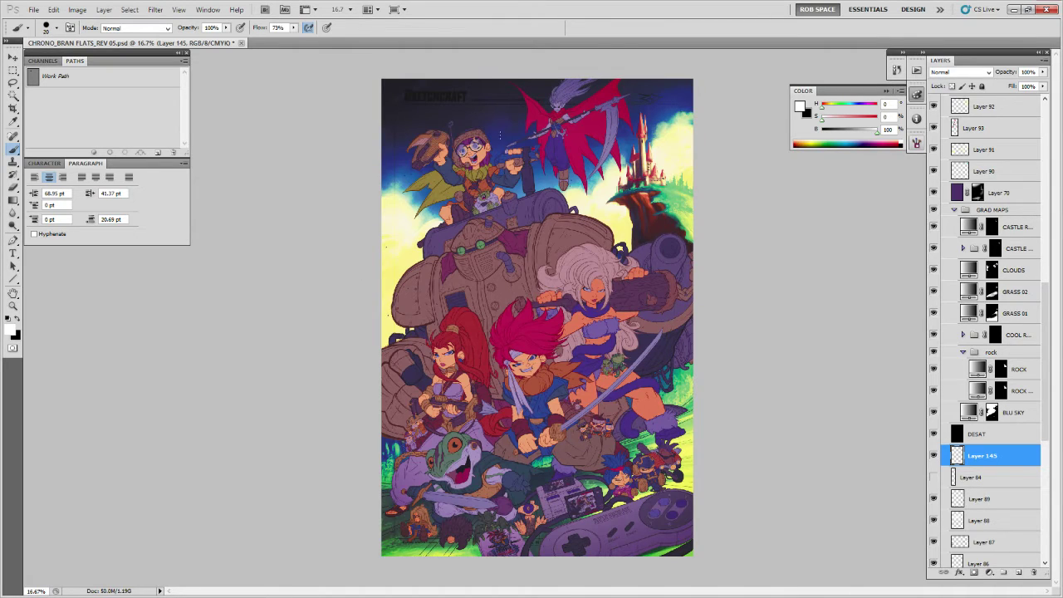
pyautogui.press(']')
pyautogui.press(']')
pyautogui.press(']')
pyautogui.press(']')
pyautogui.press(']')
pyautogui.press(']')
pyautogui.press(']')
pyautogui.press(']')
pyautogui.press(']')
pyautogui.press(']')
pyautogui.press(']')
pyautogui.click(506, 129)
pyautogui.press(']')
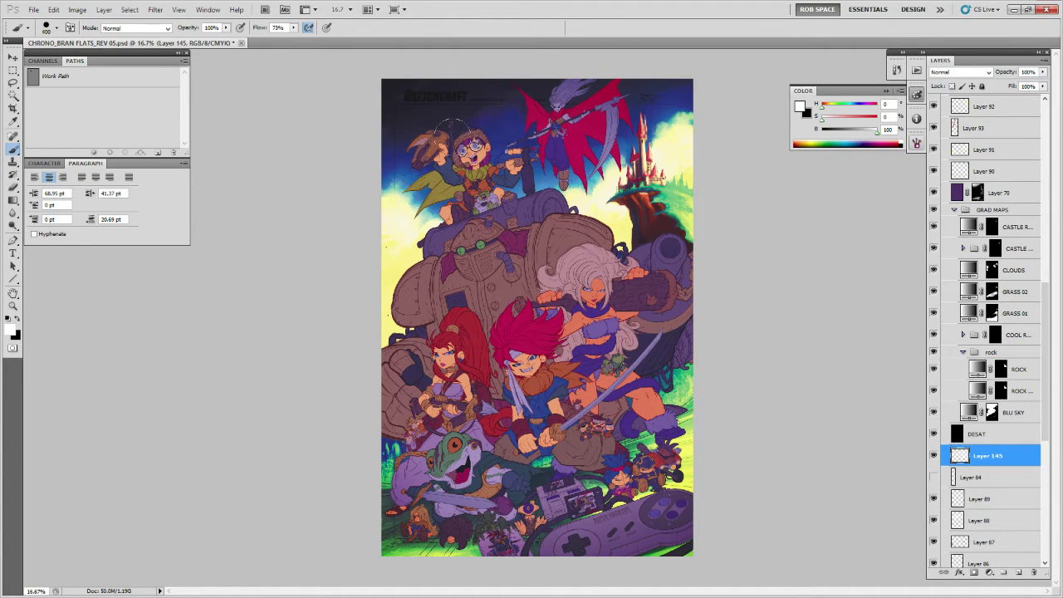
pyautogui.moveTo(431, 142)
pyautogui.mouseDown()
pyautogui.moveTo(420, 118)
pyautogui.moveTo(591, 131)
pyautogui.moveTo(641, 124)
pyautogui.moveTo(635, 112)
pyautogui.moveTo(660, 99)
pyautogui.moveTo(668, 119)
pyautogui.moveTo(680, 117)
pyautogui.moveTo(639, 146)
pyautogui.mouseUp()
# Reduce the brush to 300 px and paint white touches over the sky and clouds around the character in glasses.
pyautogui.press('[')
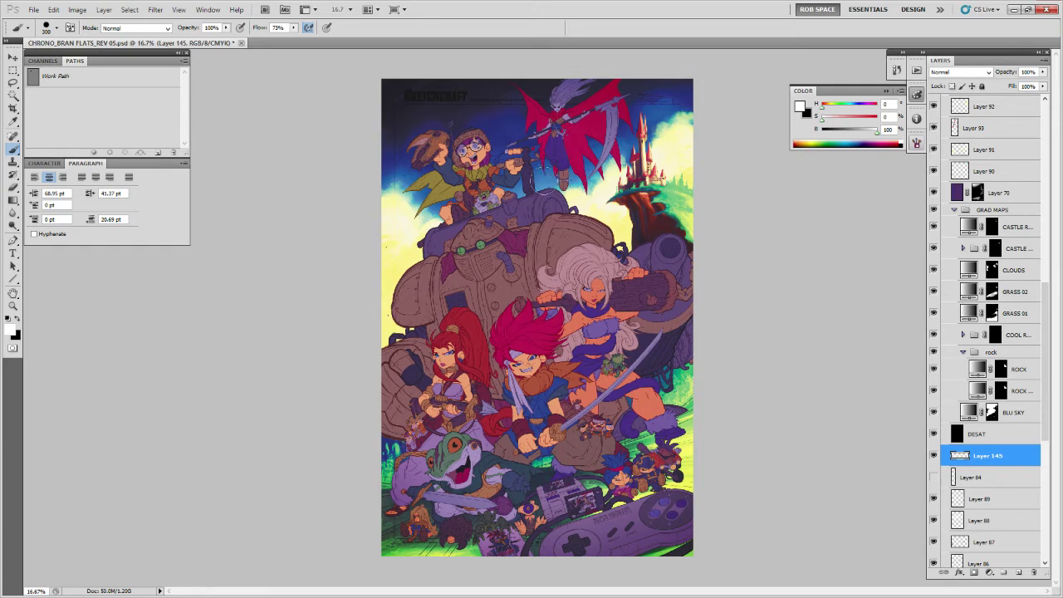
pyautogui.moveTo(540, 190); pyautogui.dragTo(532, 196)
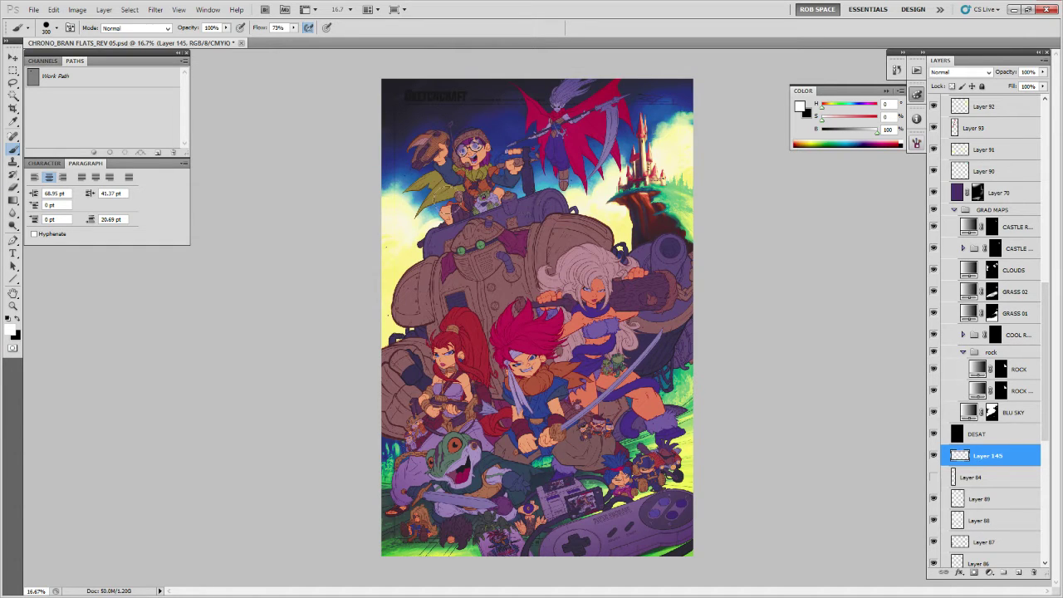
pyautogui.click(410, 189)
pyautogui.moveTo(532, 129)
pyautogui.mouseDown()
pyautogui.moveTo(476, 108)
pyautogui.moveTo(490, 108)
pyautogui.mouseUp()
# Reduce the brush to 70 px and paint white strokes over the grass at the illustration's right edge.
pyautogui.press(']')
pyautogui.press(']')
pyautogui.press('[')
pyautogui.press('[')
pyautogui.press('[')
pyautogui.press('[')
pyautogui.press('[')
pyautogui.press('[')
pyautogui.press('[')
pyautogui.press('[')
pyautogui.press('[')
pyautogui.press('[')
pyautogui.press('[')
pyautogui.press('e')
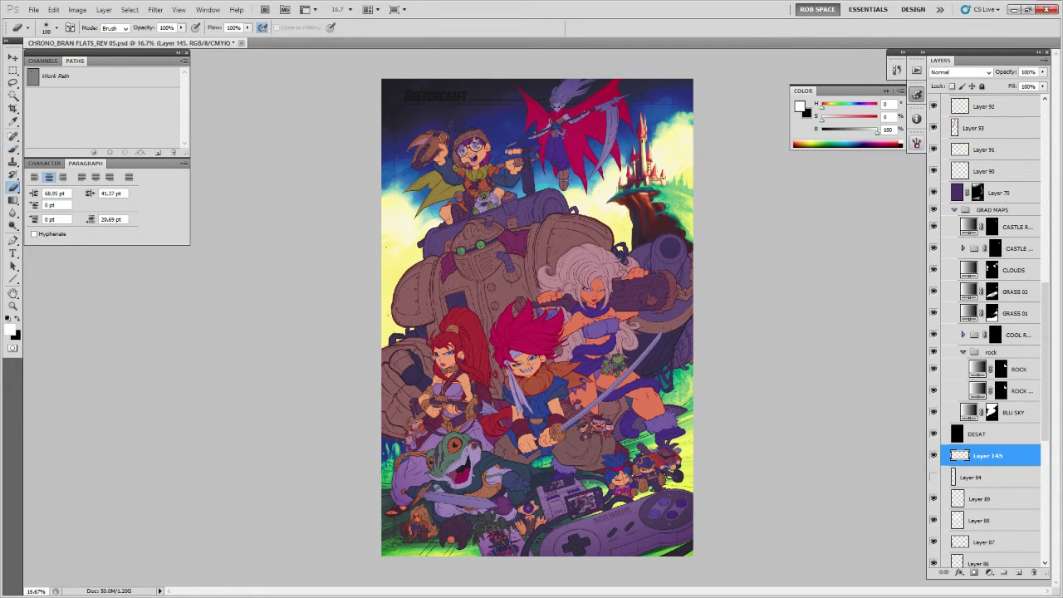
pyautogui.press('b')
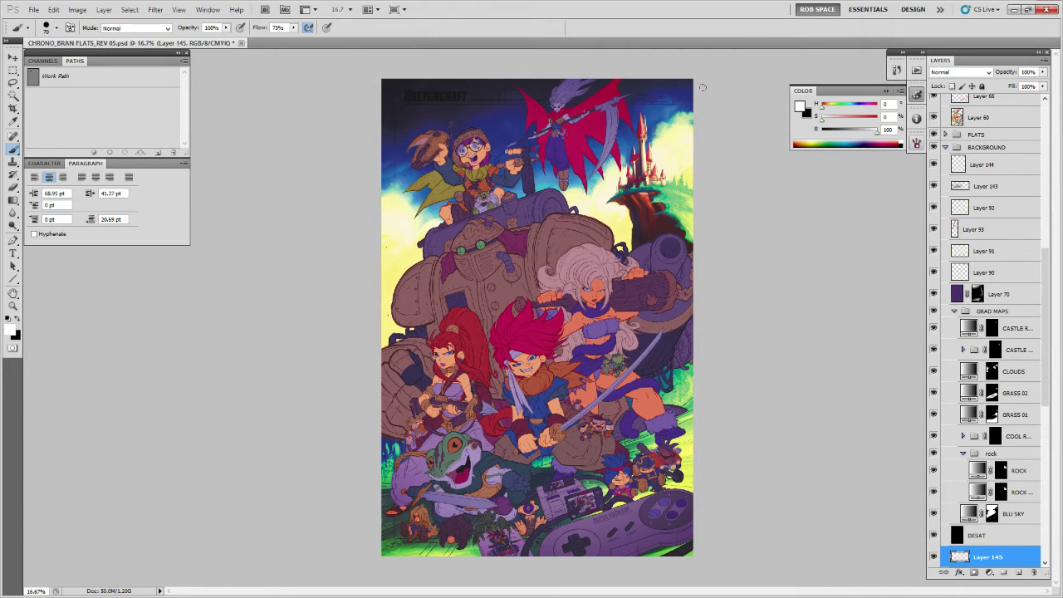
pyautogui.press('e')
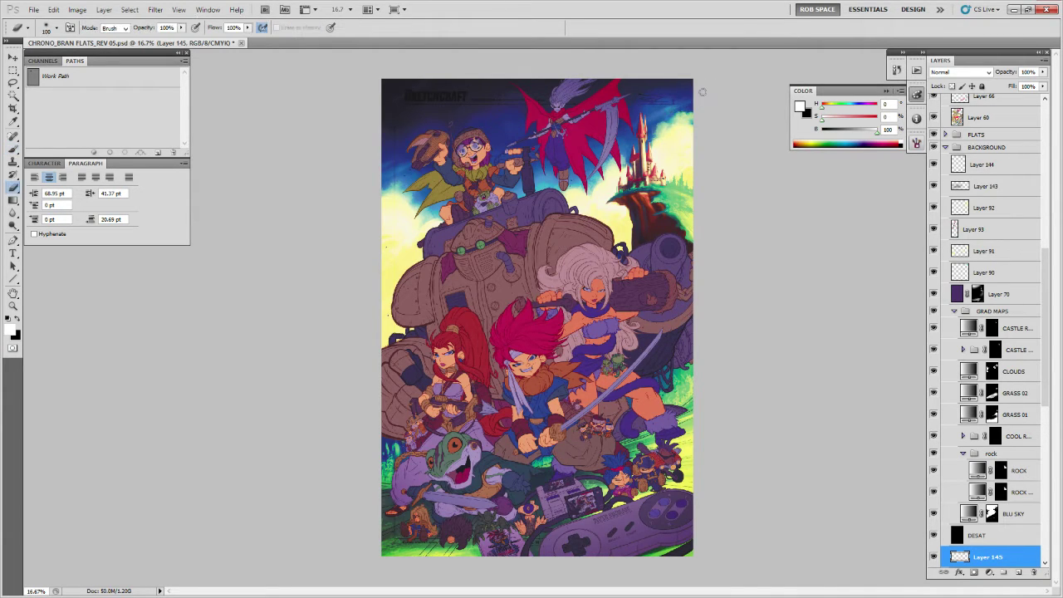
pyautogui.press('b')
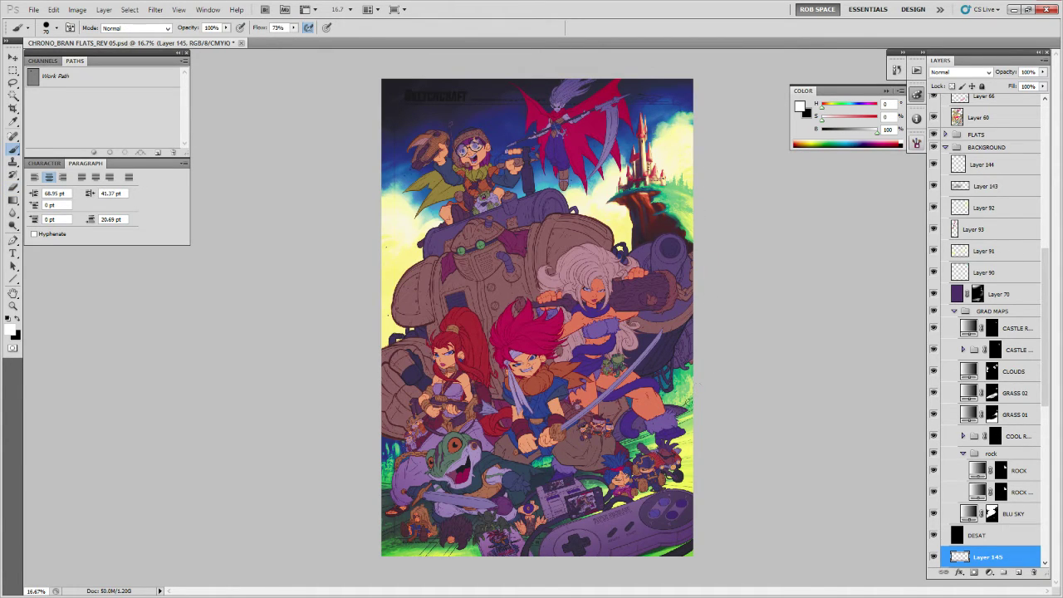
pyautogui.moveTo(697, 383); pyautogui.dragTo(688, 402)
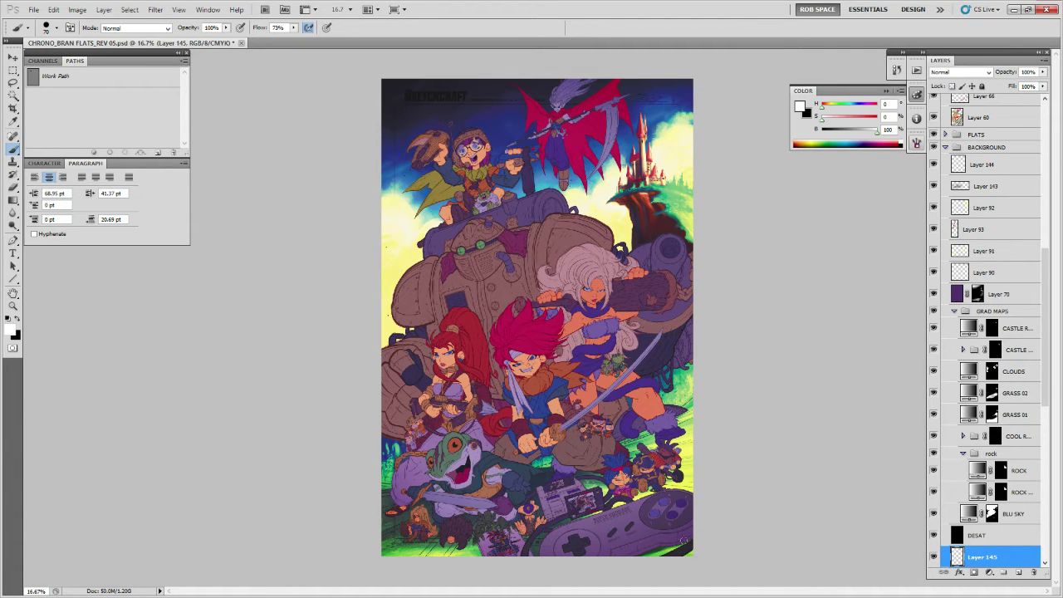
# Select Layer 144, keep white as the painting colour and switch to the Eraser tool.
pyautogui.press('x')
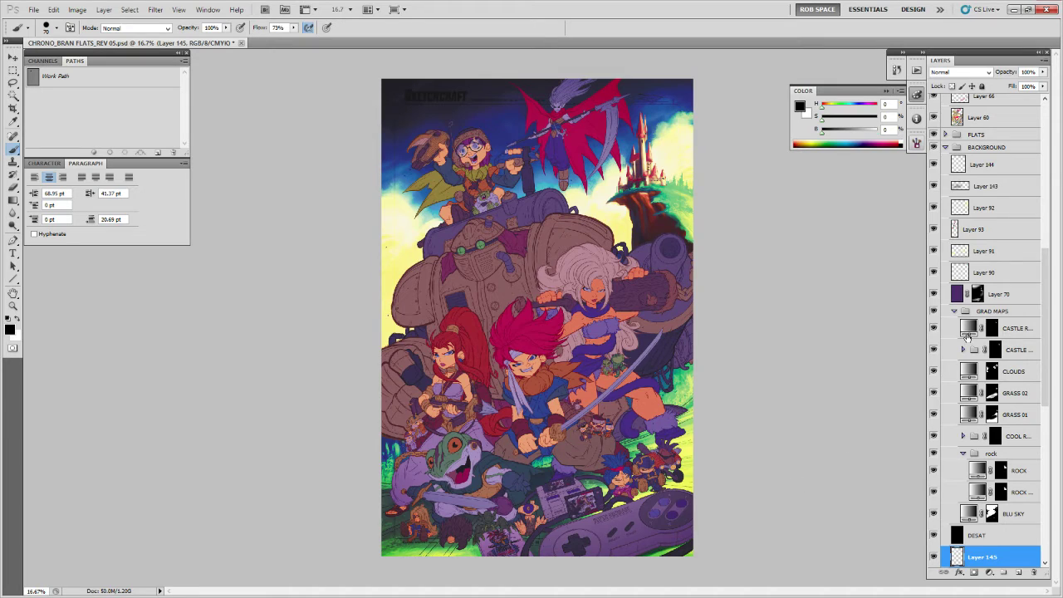
pyautogui.click(978, 169)
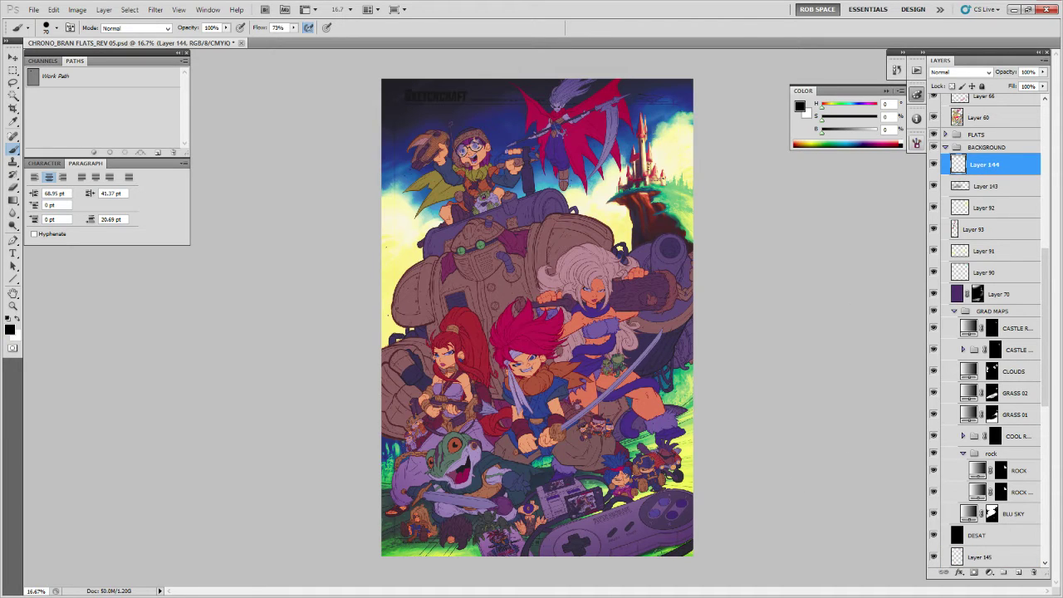
pyautogui.press('x')
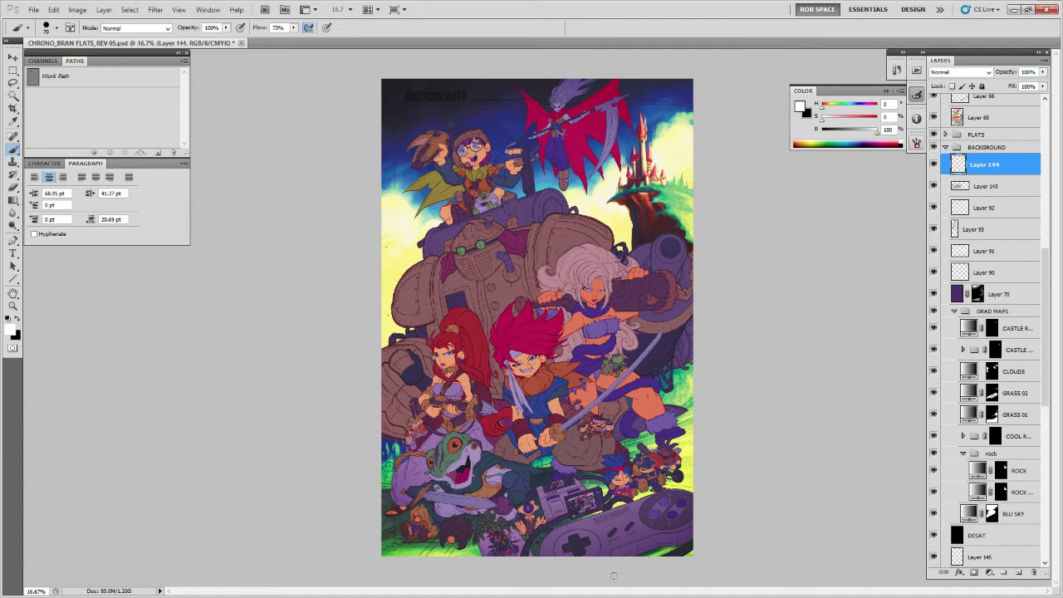
pyautogui.press('e')
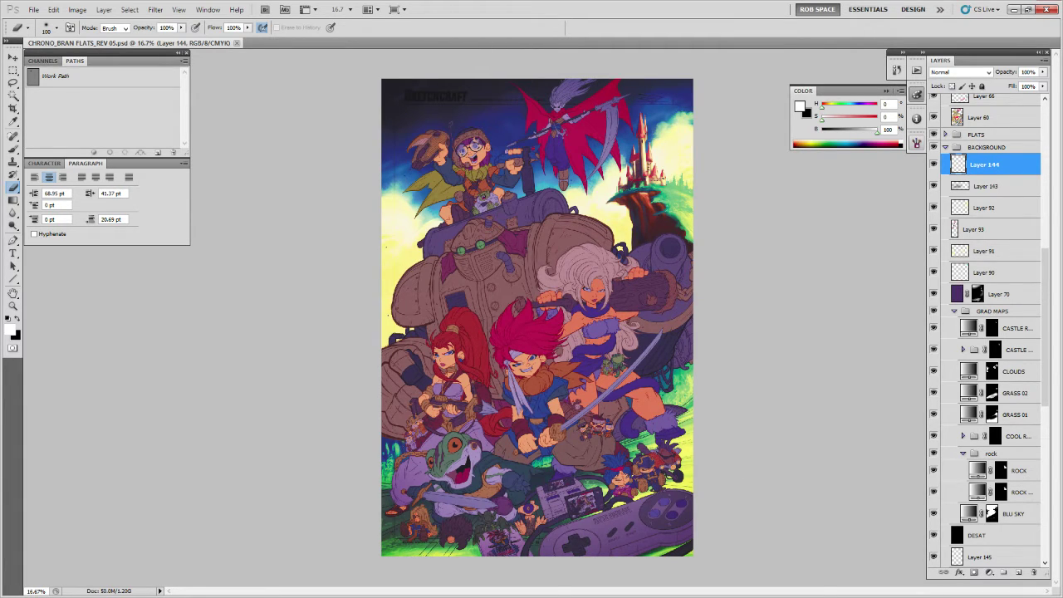
# Collapse Group 1 and toggle the INSTA FILTER group's visibility to compare the illustration with and without its colour grading.
pyautogui.hotkey('ctrl', 'Tab')
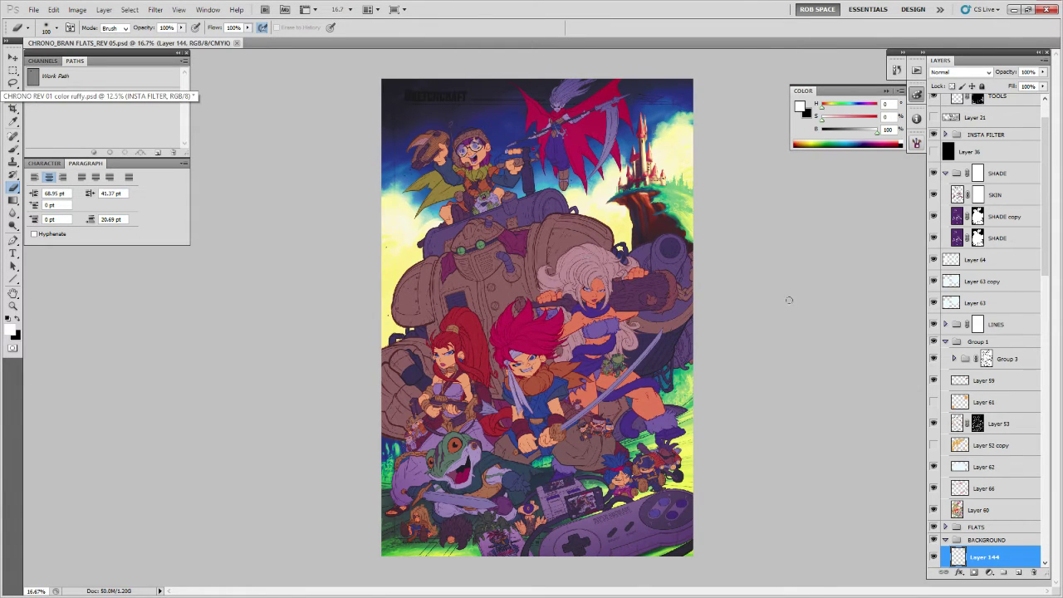
pyautogui.click(945, 341)
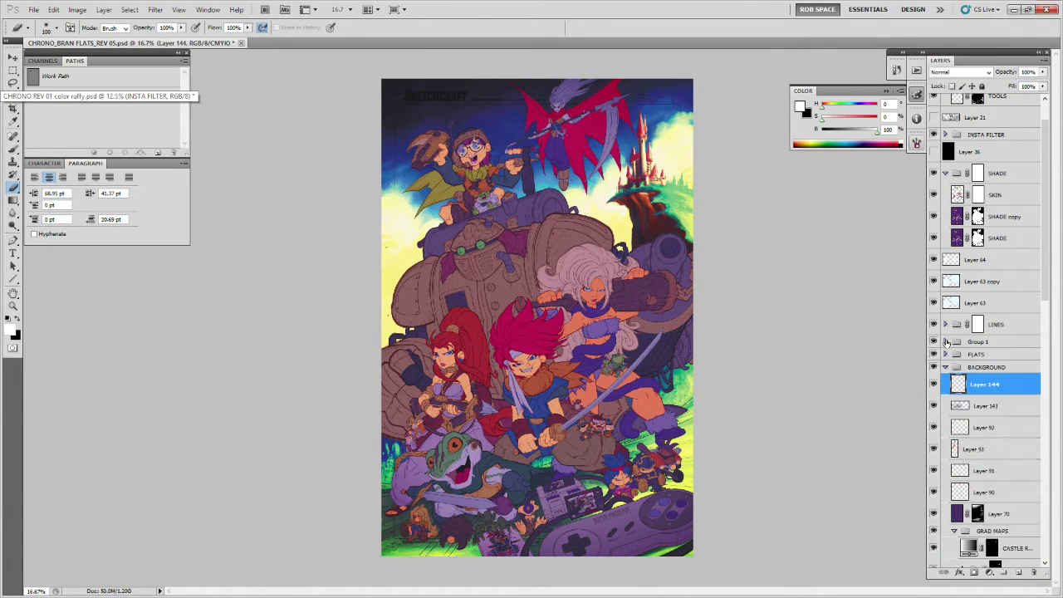
pyautogui.scroll(1, 960, 257)
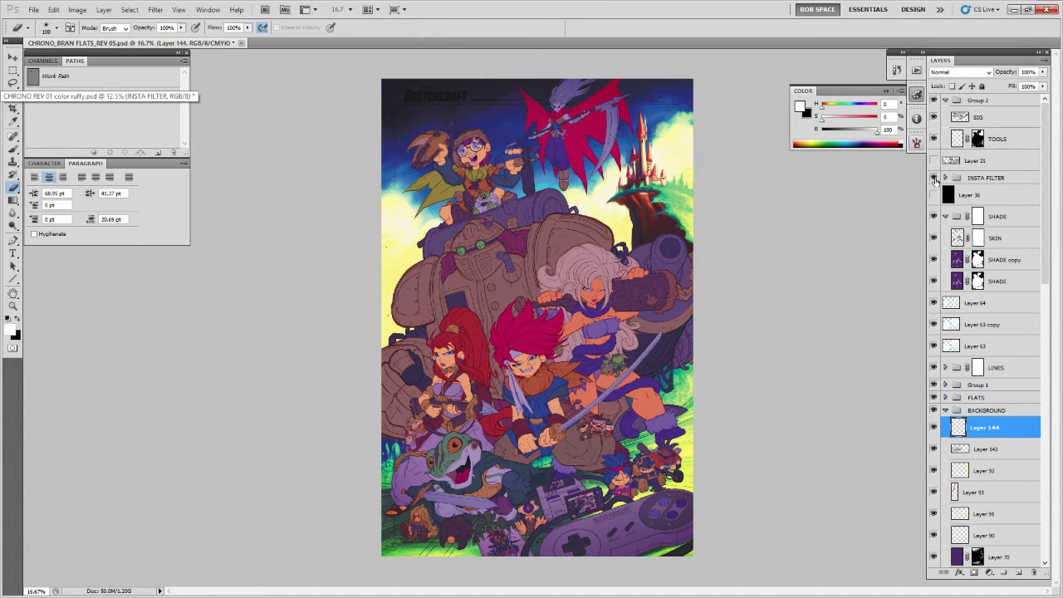
pyautogui.click(933, 178)
pyautogui.click(933, 178)
pyautogui.click(933, 177)
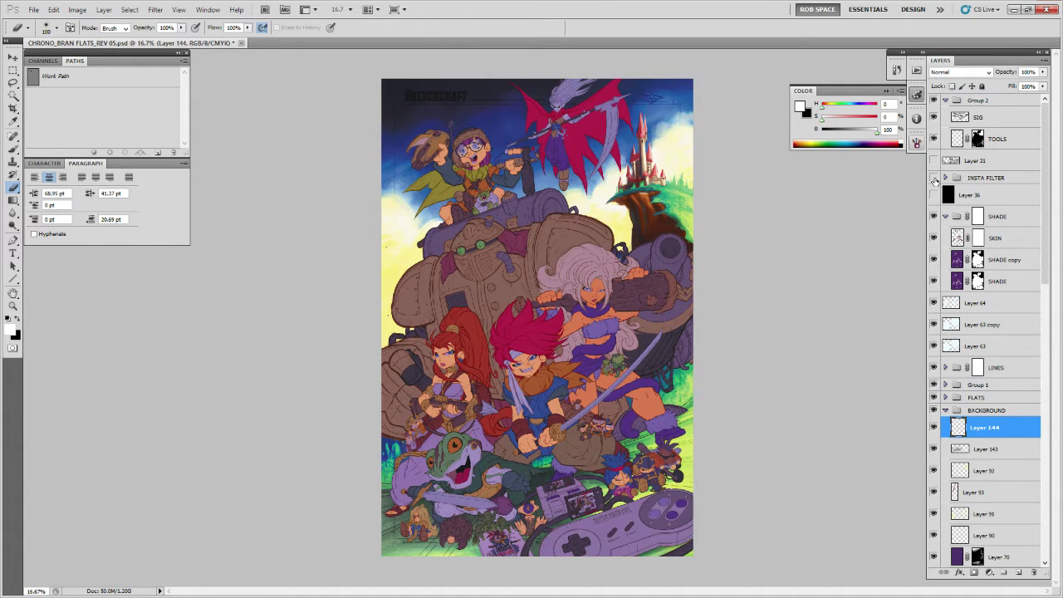
pyautogui.click(933, 178)
pyautogui.click(933, 177)
pyautogui.click(933, 178)
pyautogui.click(933, 178)
pyautogui.click(933, 177)
pyautogui.click(933, 178)
pyautogui.click(933, 178)
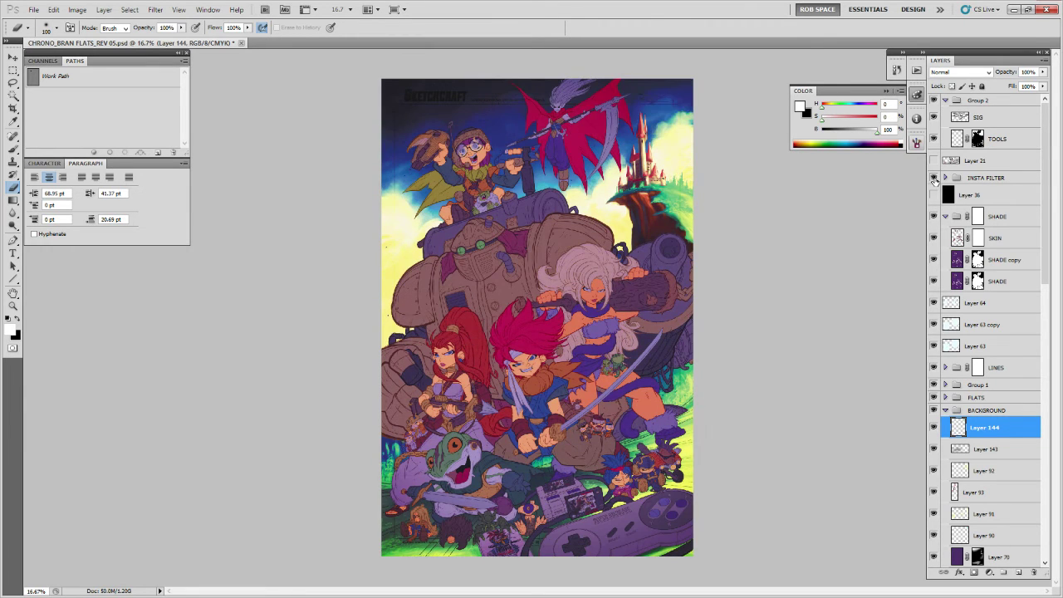
pyautogui.click(933, 178)
pyautogui.click(933, 178)
pyautogui.click(933, 178)
pyautogui.click(933, 178)
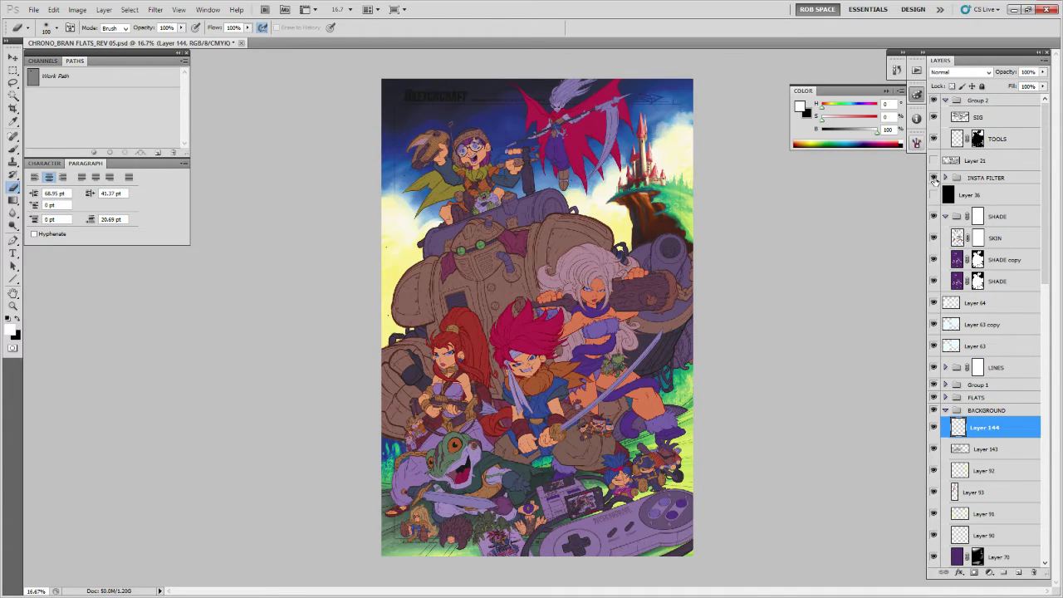
pyautogui.click(933, 178)
pyautogui.click(934, 177)
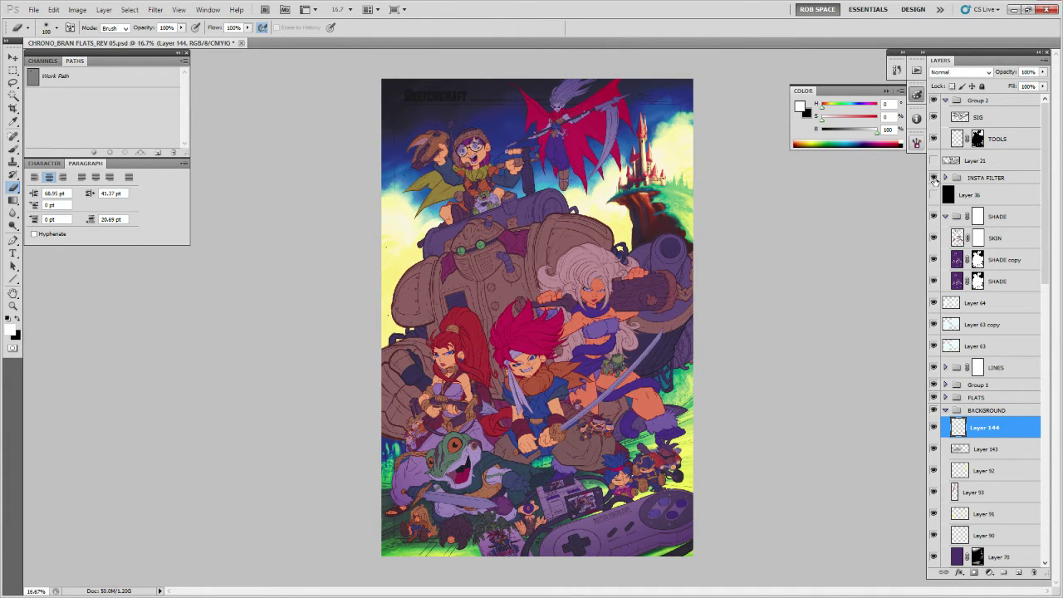
pyautogui.click(933, 178)
pyautogui.click(933, 178)
# Add a layer mask to the INSTA FILTER group, fill it with black inside the SHADE copy mask's selection, and deselect.
pyautogui.keyDown('ctrl'); pyautogui.click(980, 216); pyautogui.keyUp('ctrl')
pyautogui.click(979, 179)
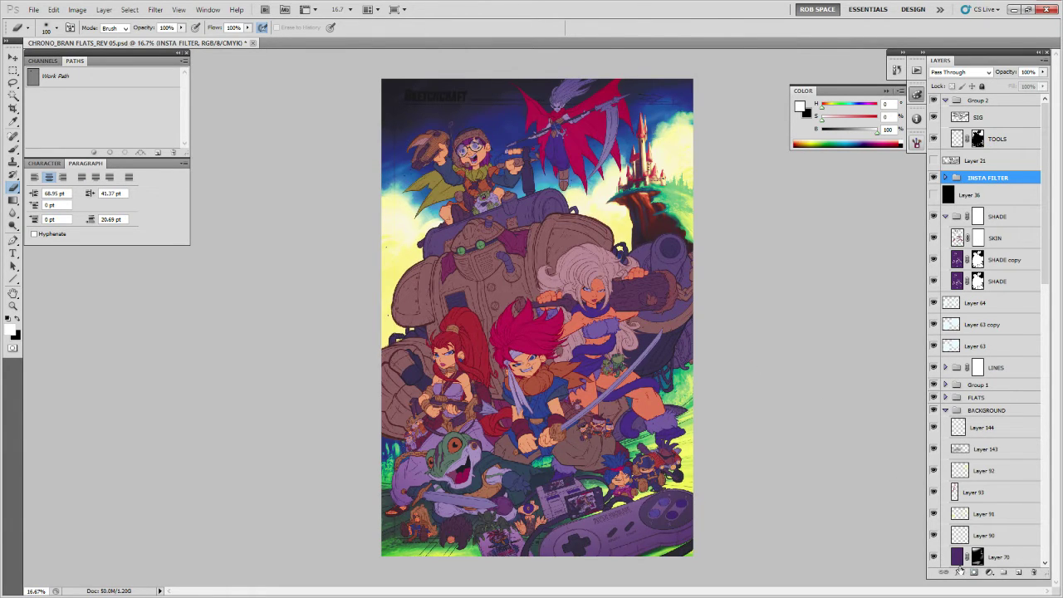
pyautogui.click(973, 572)
pyautogui.keyDown('ctrl'); pyautogui.click(977, 268); pyautogui.keyUp('ctrl')
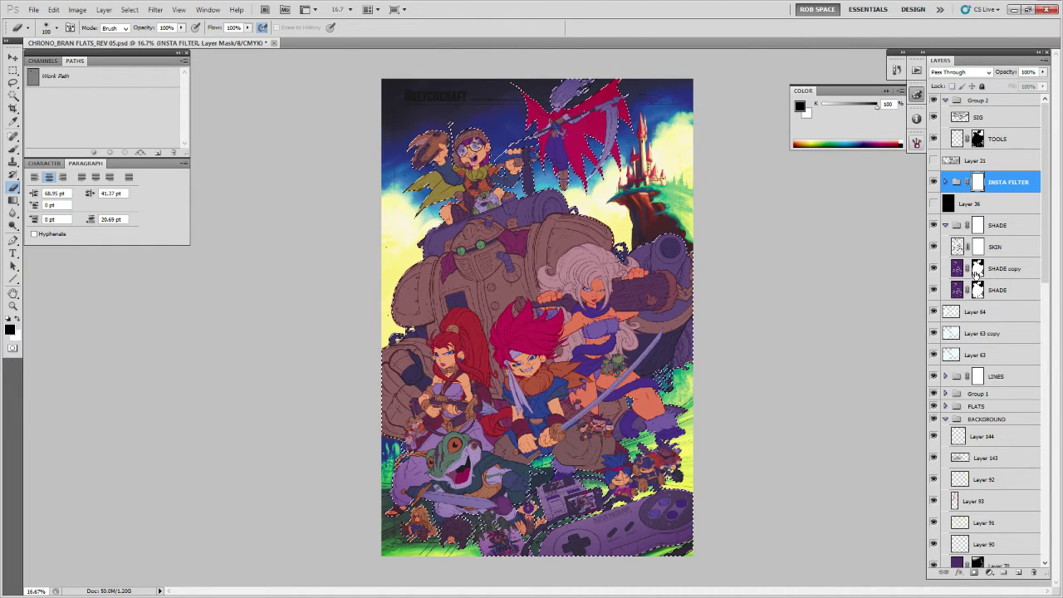
pyautogui.hotkey('shift', 'BackSpace')
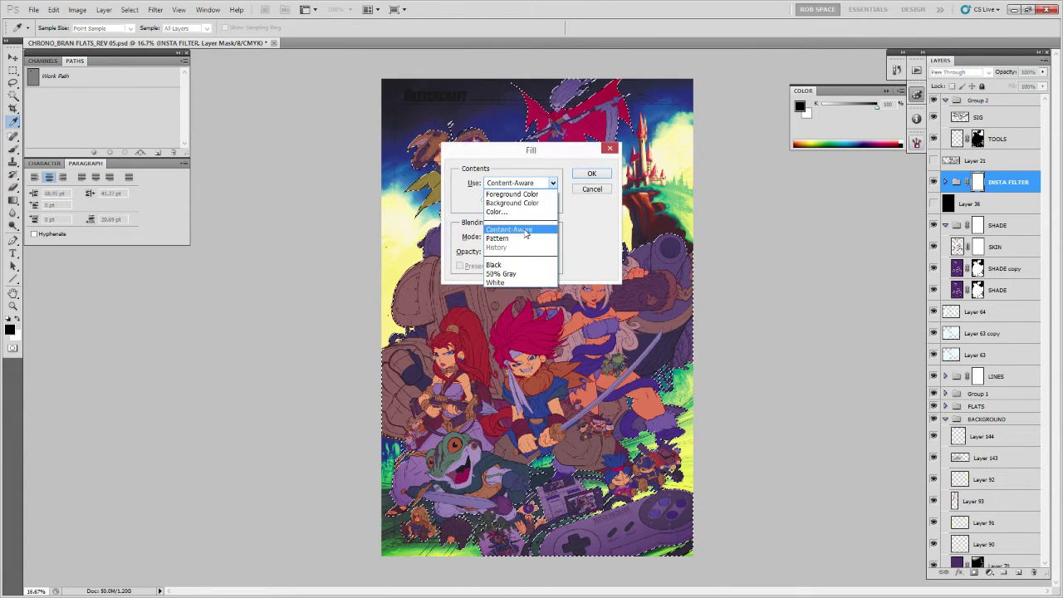
pyautogui.click(493, 264)
pyautogui.press('Return')
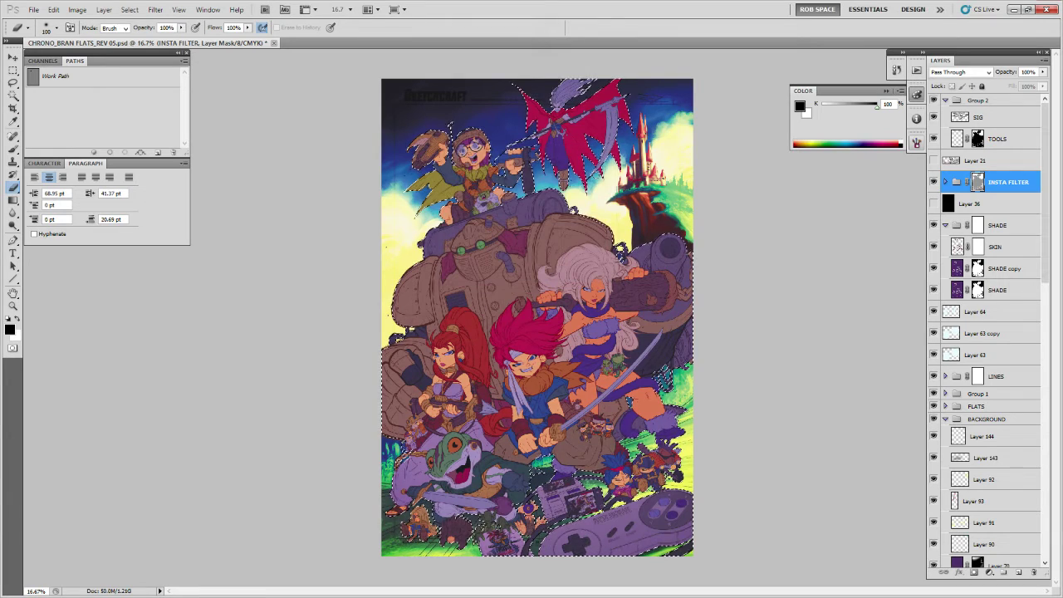
pyautogui.hotkey('ctrl', 'd')
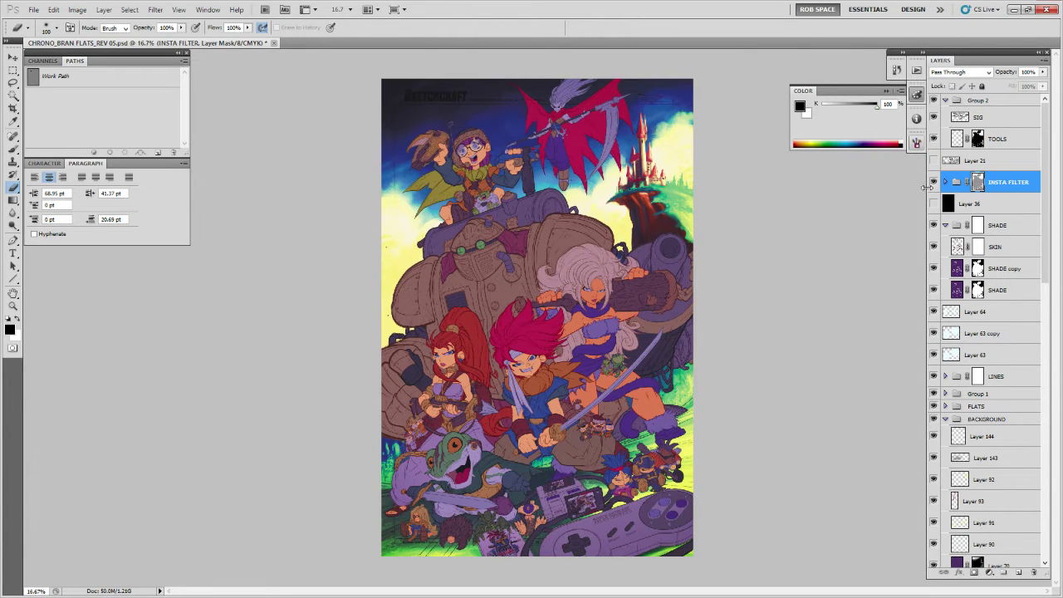
# Toggle the INSTA FILTER group and its layer mask off and on to compare the masked grading on the characters.
pyautogui.click(933, 182)
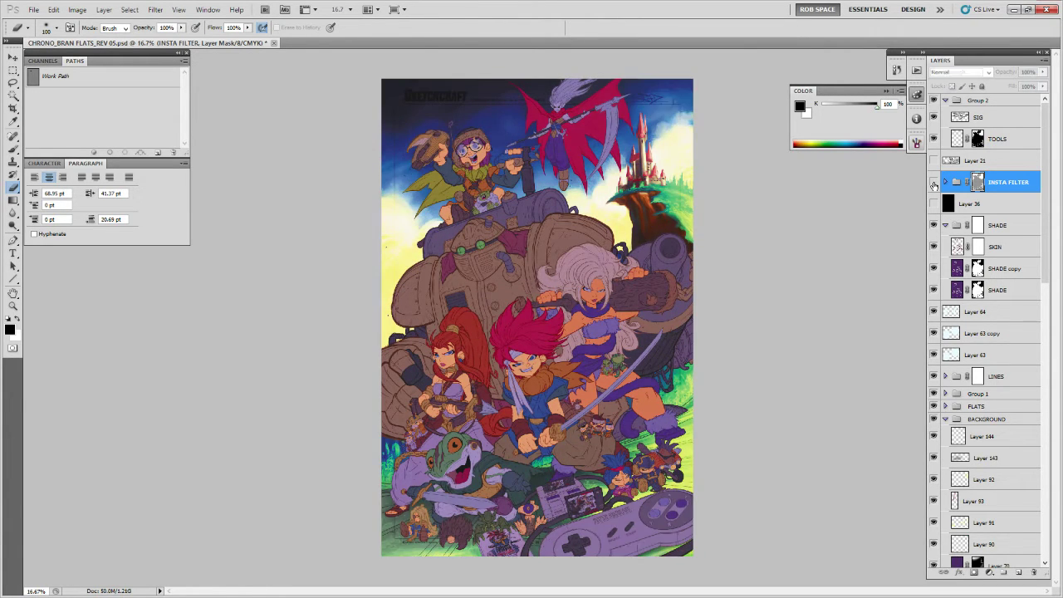
pyautogui.click(933, 183)
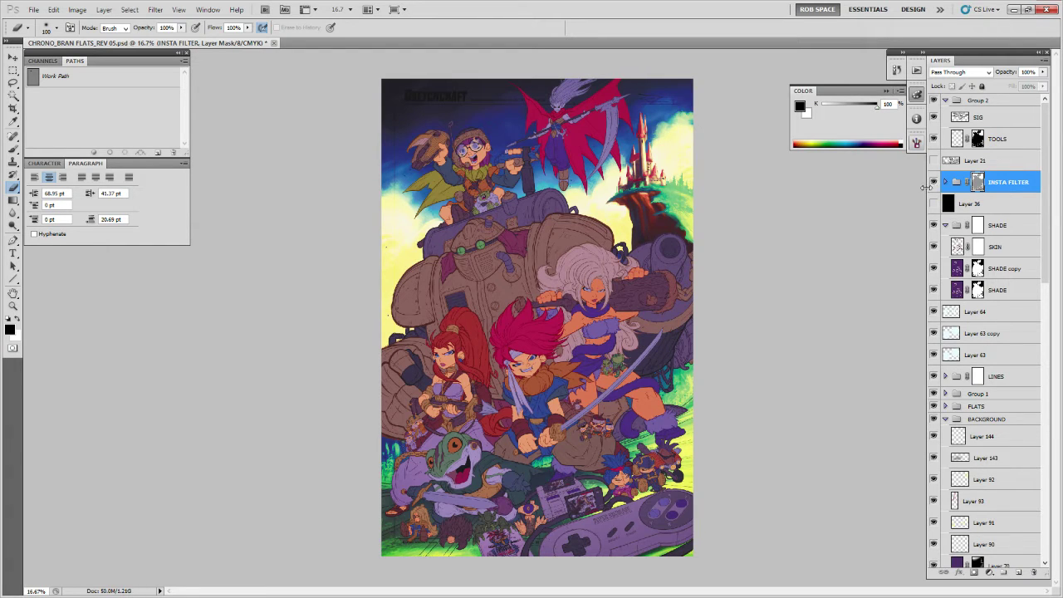
pyautogui.rightClick(986, 179)
pyautogui.press('Escape')
pyautogui.rightClick(975, 179)
pyautogui.click(971, 186)
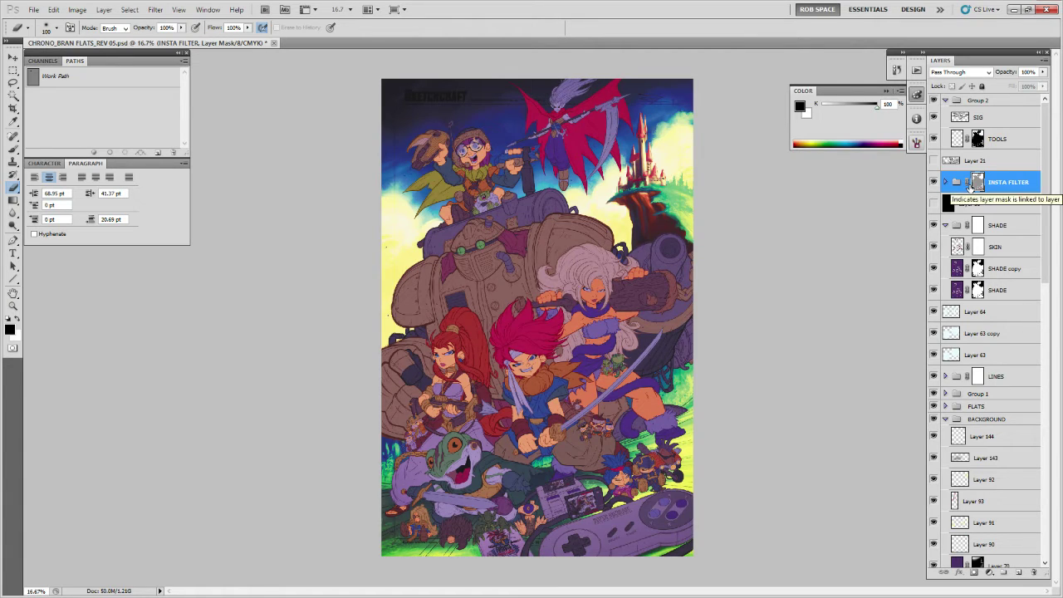
pyautogui.click(972, 186)
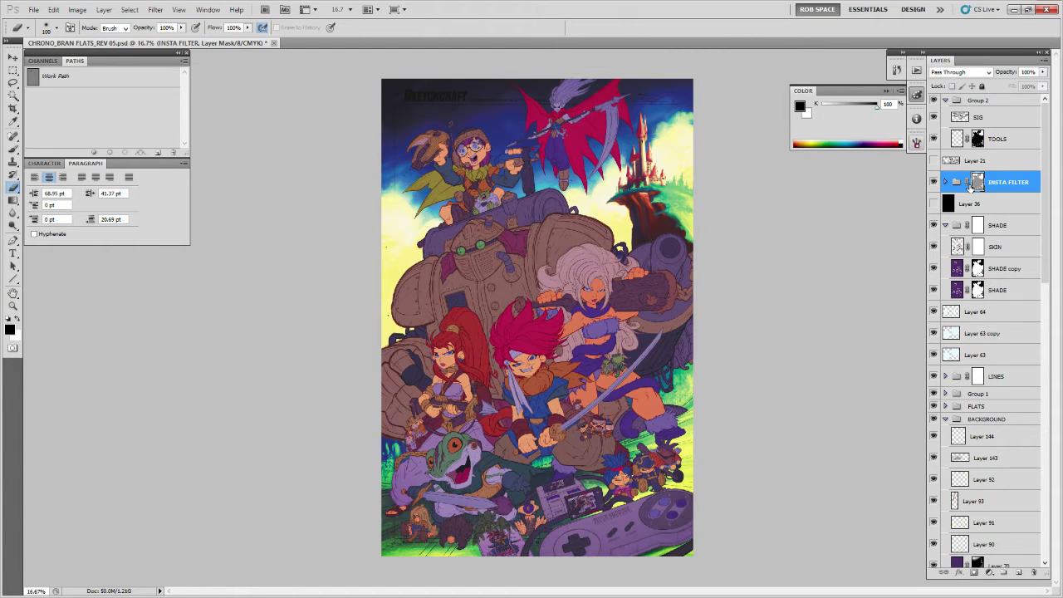
pyautogui.keyDown('shift'); pyautogui.click(971, 186); pyautogui.keyUp('shift')
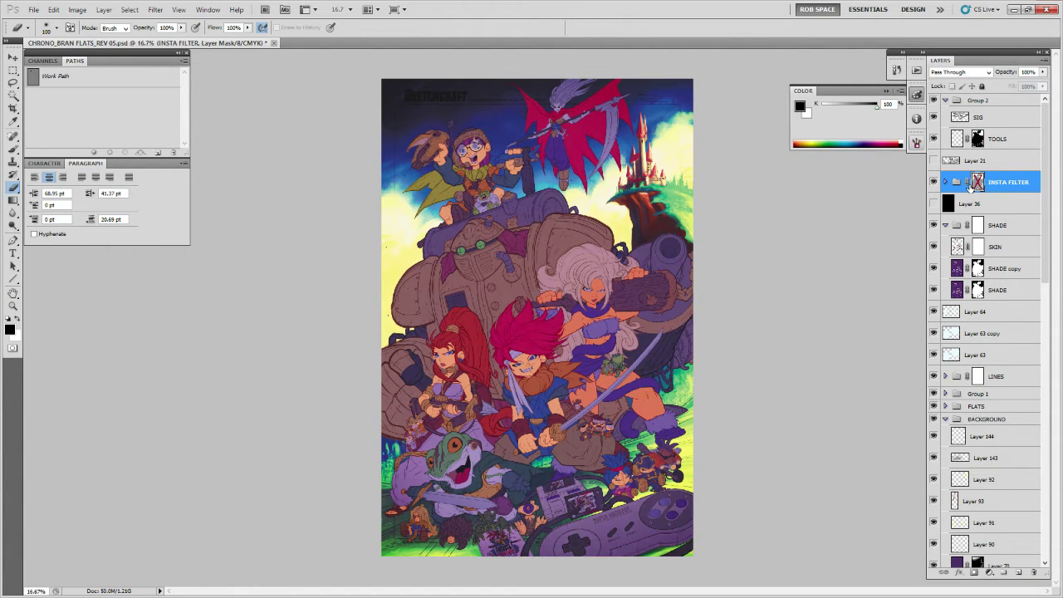
pyautogui.keyDown('shift'); pyautogui.click(972, 186); pyautogui.keyUp('shift')
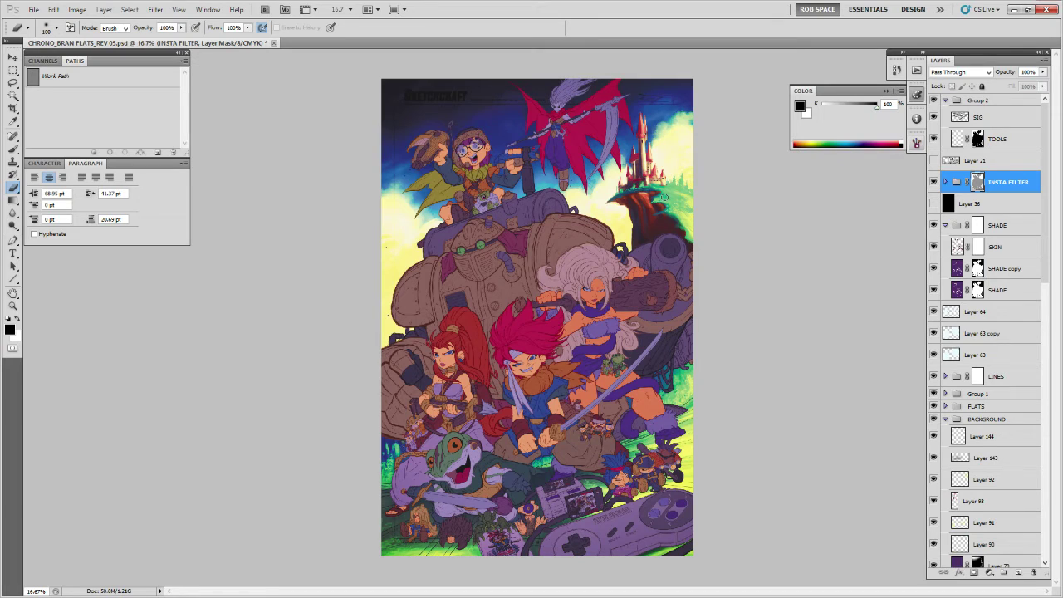
# Try to save CHRONO_BRAN FLATS_REV 05.psd under its current name.
pyautogui.click(34, 9)
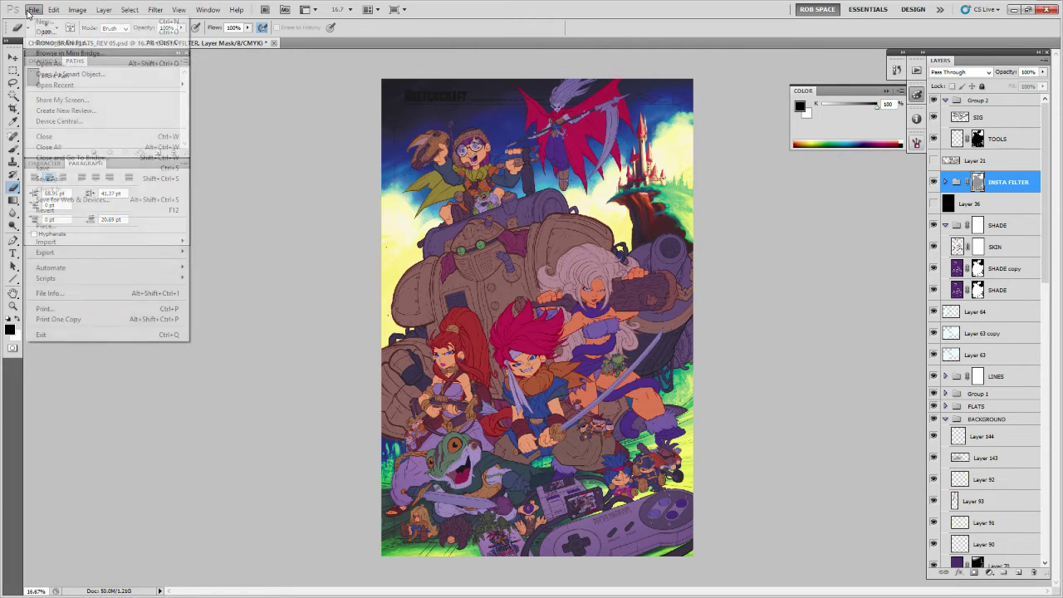
pyautogui.click(50, 168)
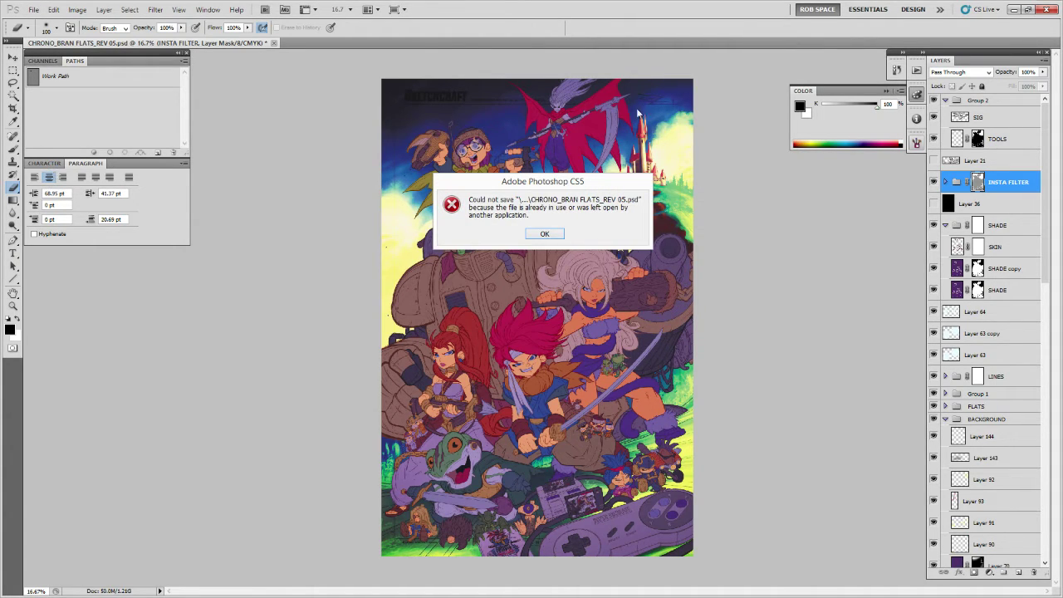
pyautogui.click(545, 233)
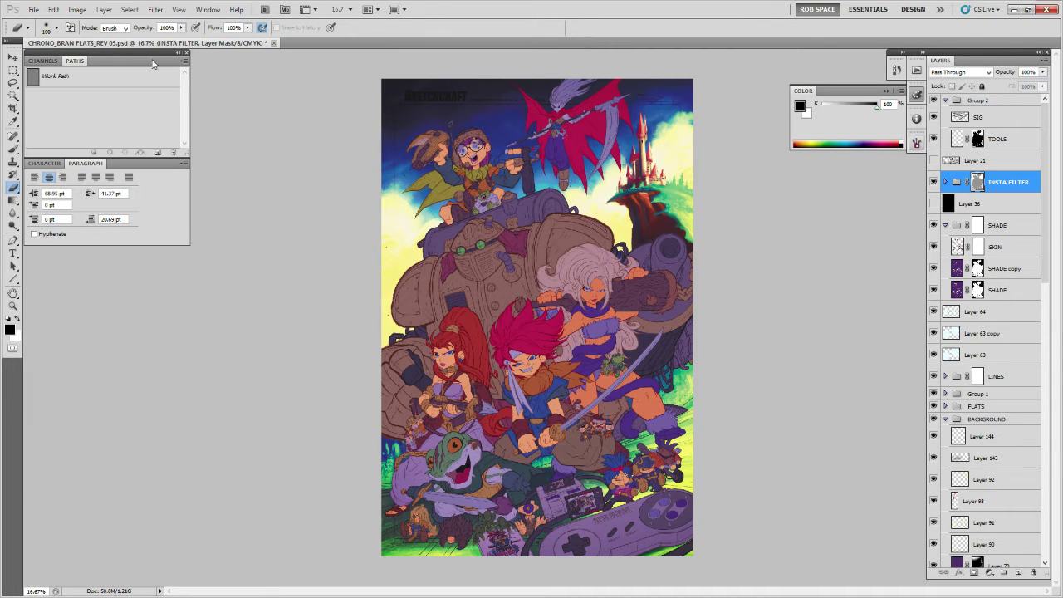
# Save the document as a new version named CHRONO_BRAN FLATS_REV 06.psd in Photoshop format with Maximize Compatibility on.
pyautogui.click(35, 10)
pyautogui.click(48, 178)
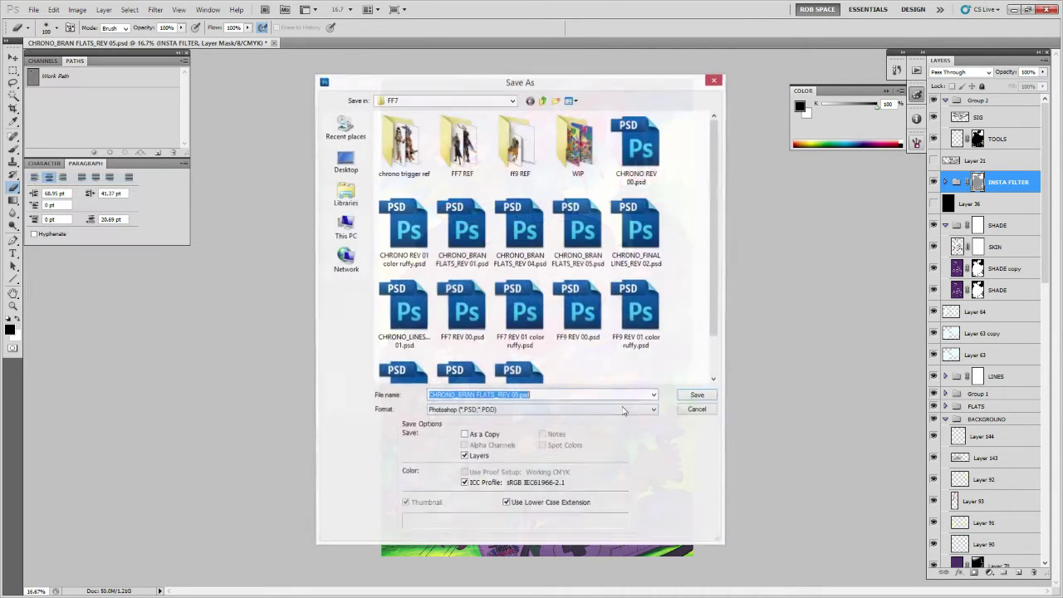
pyautogui.click(514, 396)
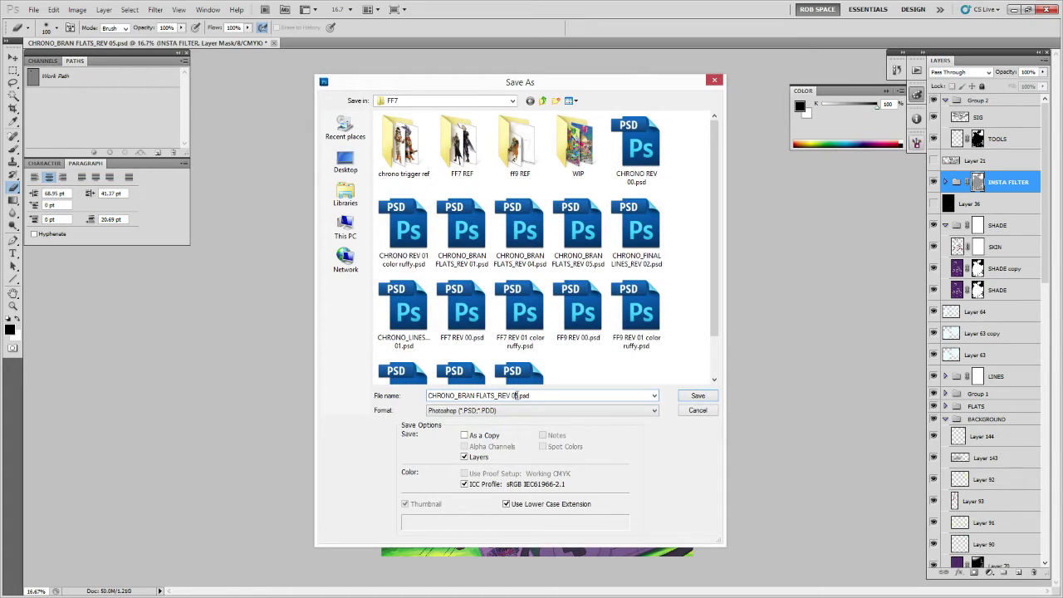
pyautogui.write('6')
pyautogui.click(684, 398)
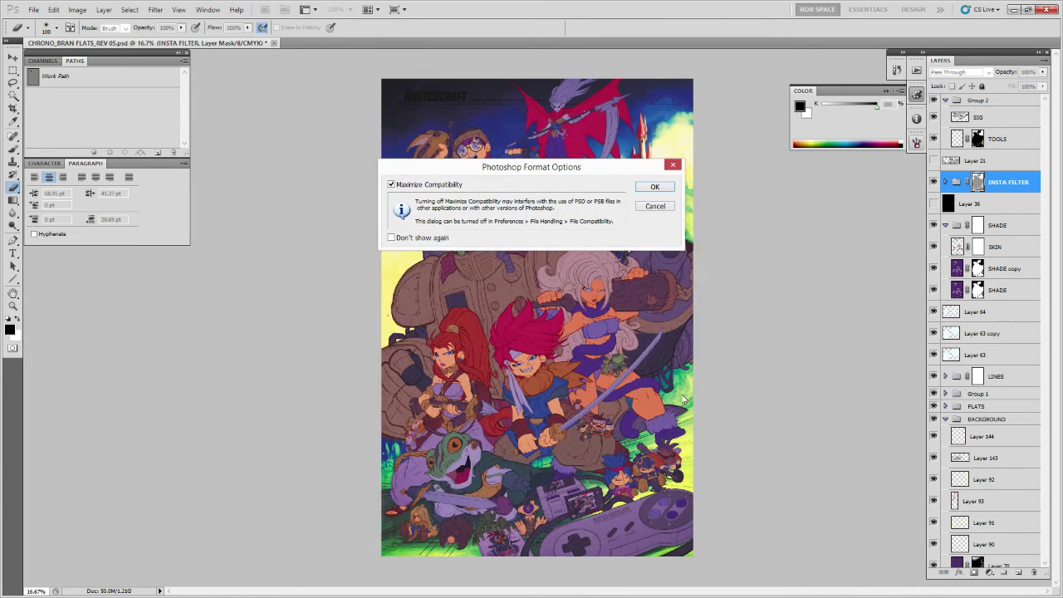
pyautogui.click(644, 187)
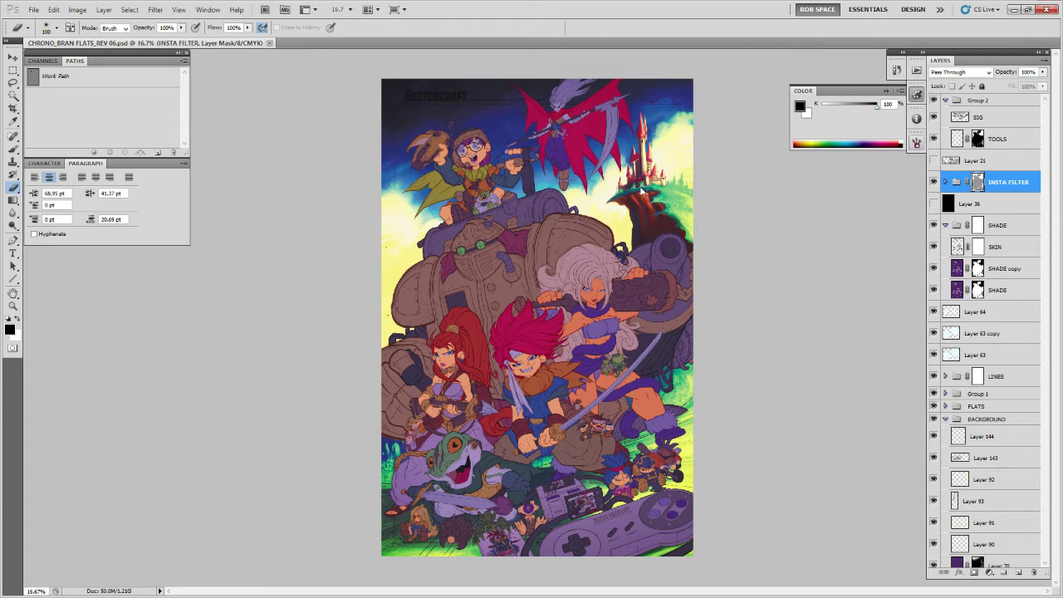
# Start loading brushes into the brush presets and browse to the Seagate Backup Plus Drive (L:).
pyautogui.rightClick(650, 247)
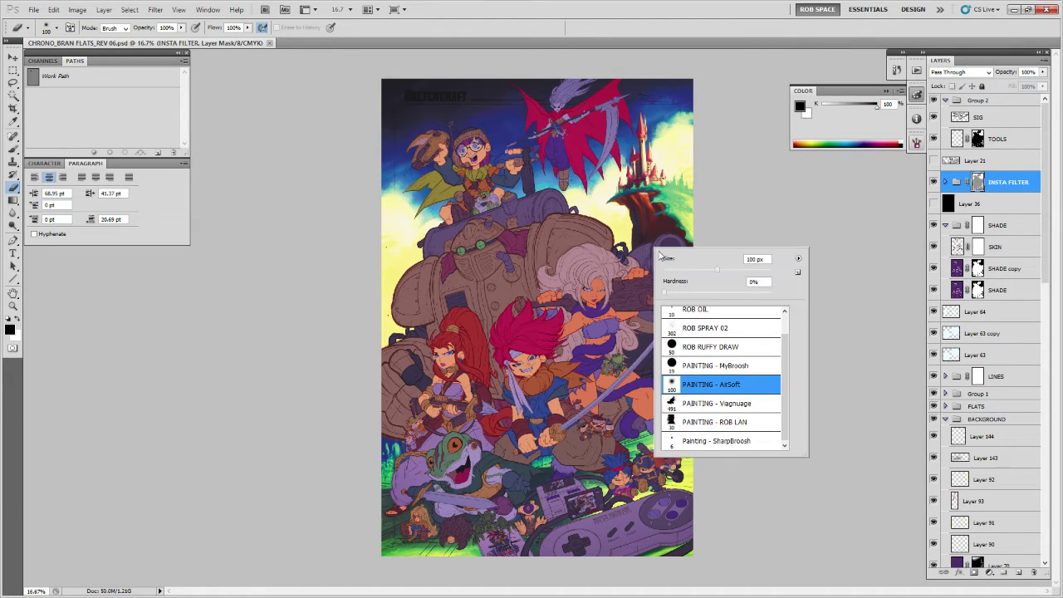
pyautogui.click(798, 260)
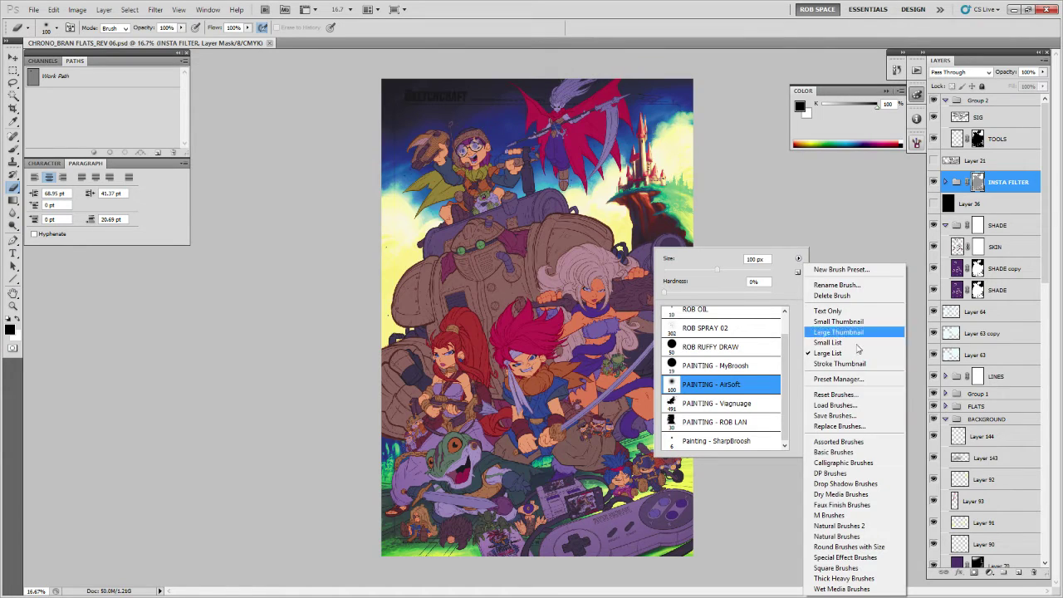
pyautogui.click(834, 404)
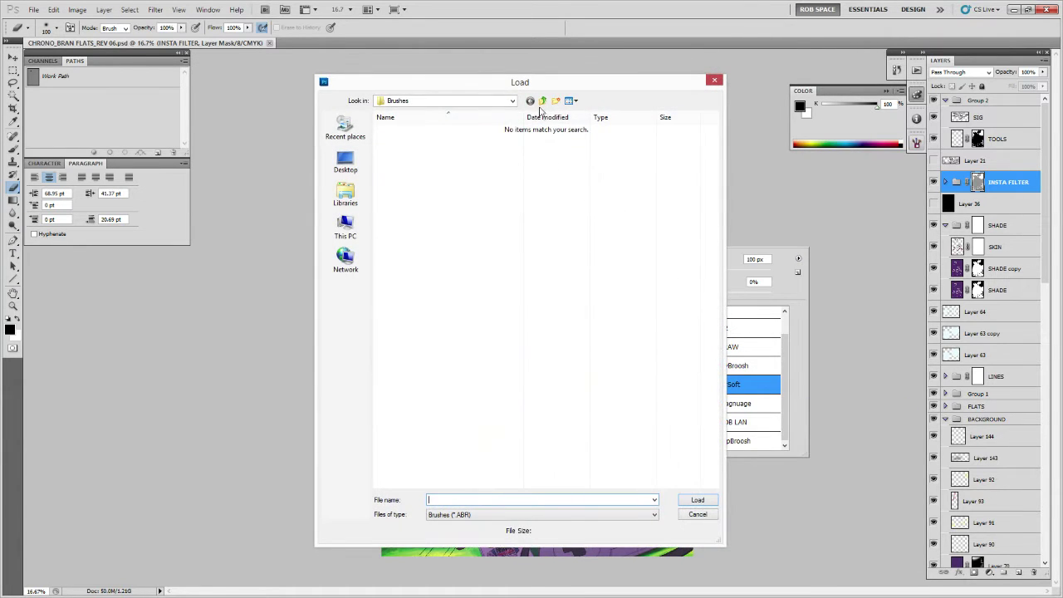
pyautogui.click(514, 101)
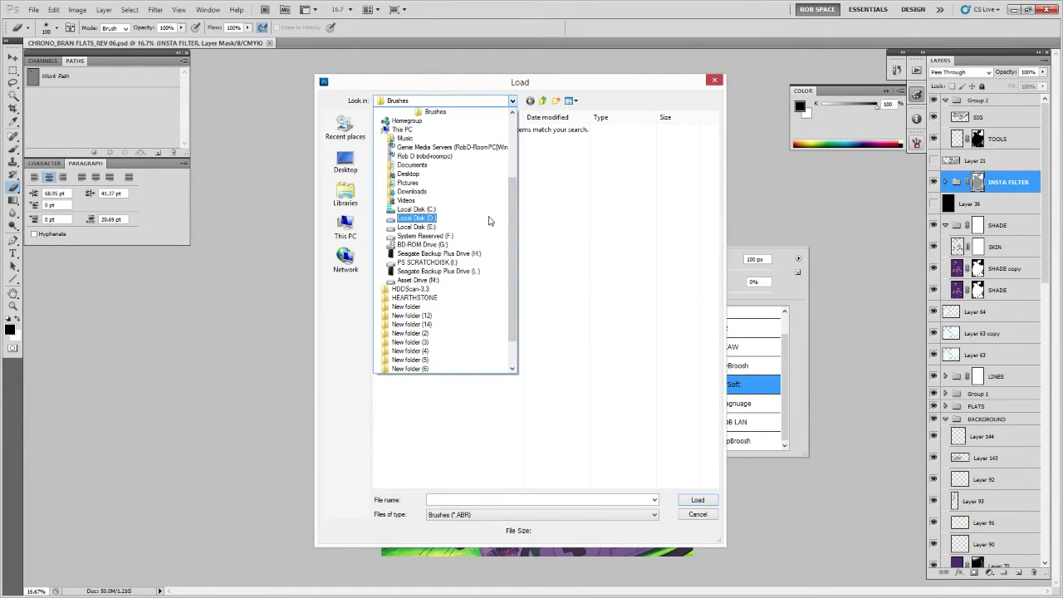
pyautogui.moveTo(511, 266); pyautogui.dragTo(510, 151)
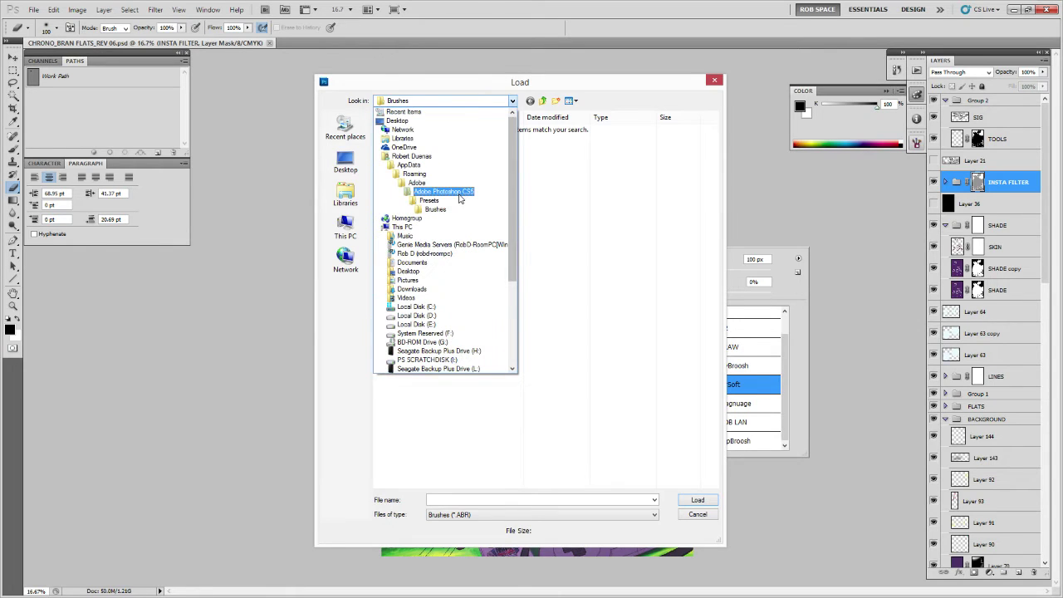
pyautogui.scroll(-3, 500, 285)
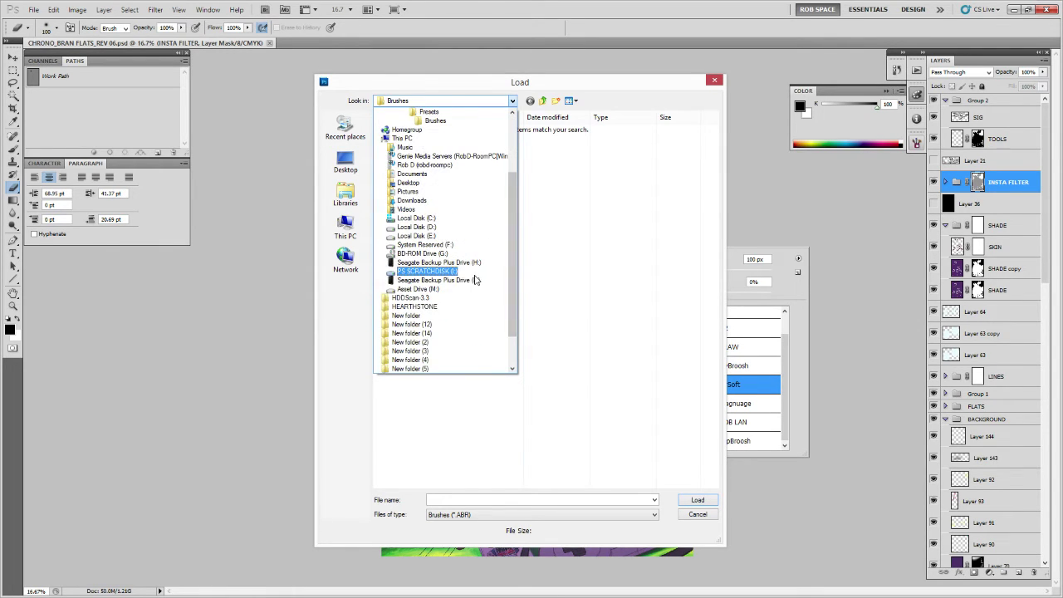
pyautogui.click(476, 274)
pyautogui.click(513, 101)
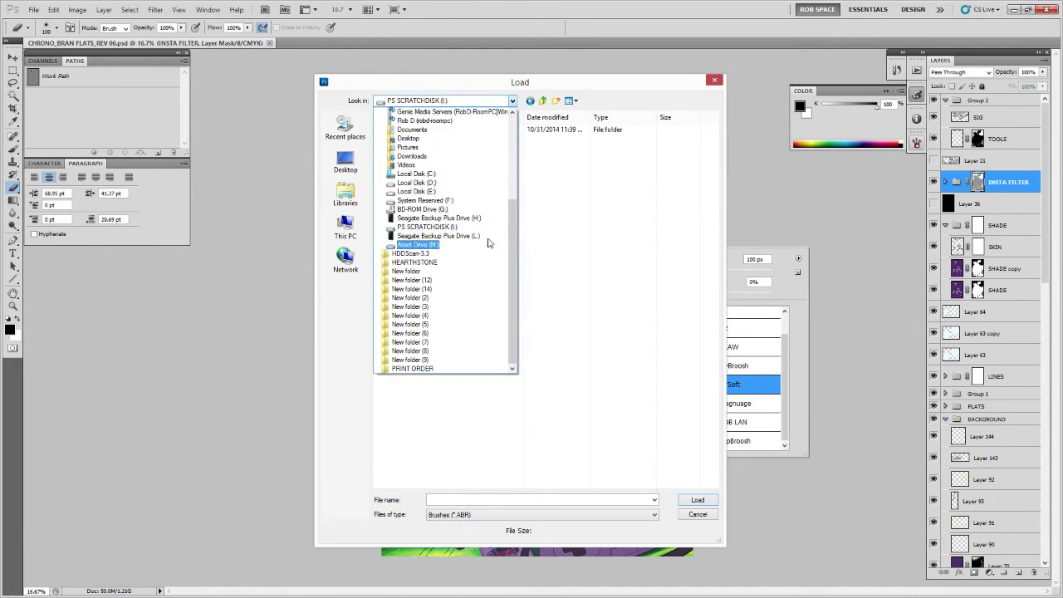
pyautogui.click(486, 229)
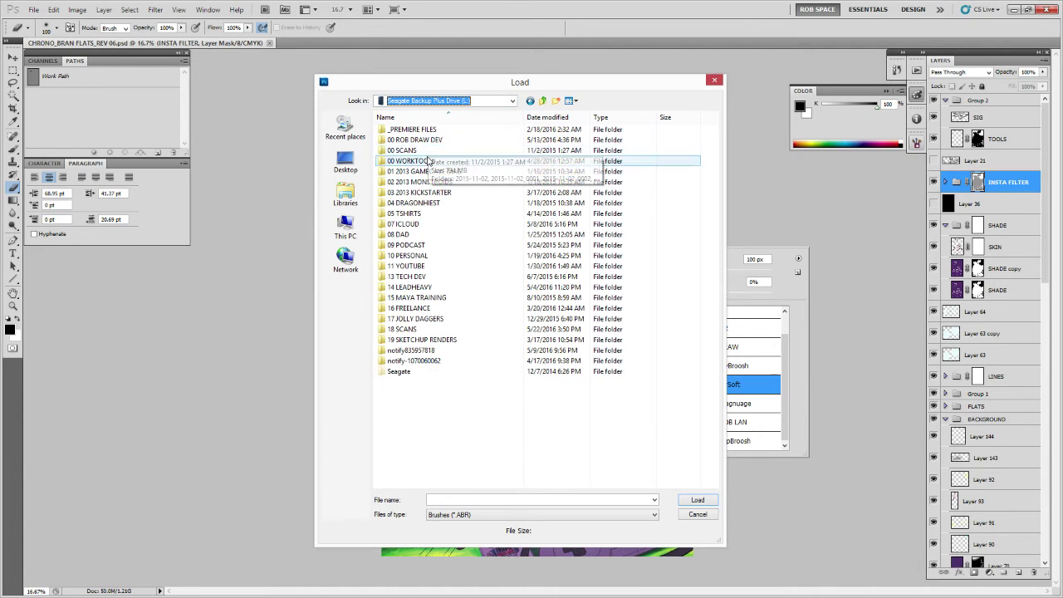
# Load a brush file from the 2014 brushes folder under 00 WORKTOOLS, Photoshop, Brushes, after checking the 2016 folder.
pyautogui.doubleClick(419, 161)
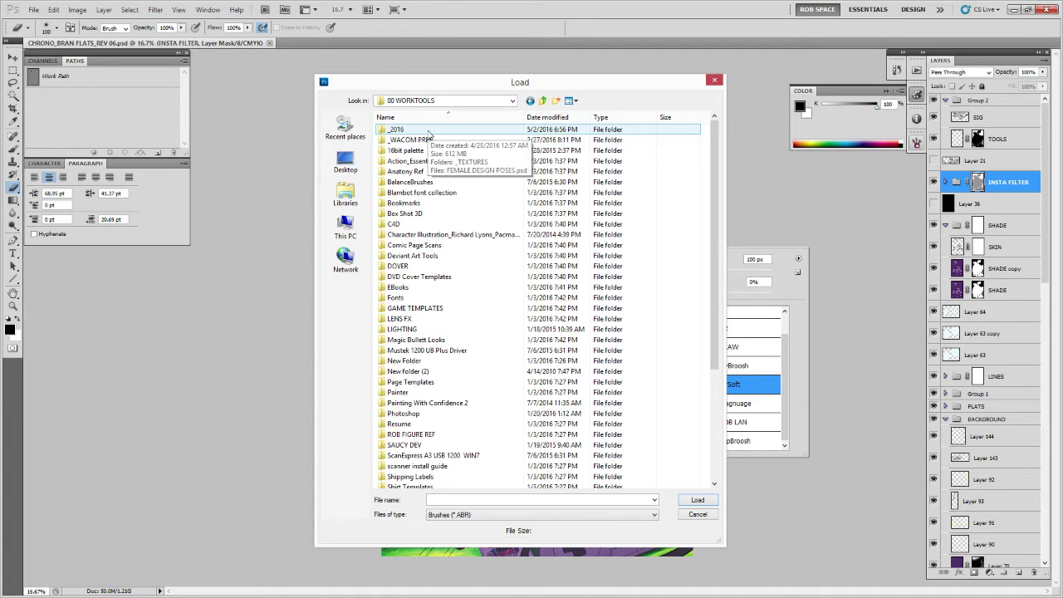
pyautogui.doubleClick(415, 413)
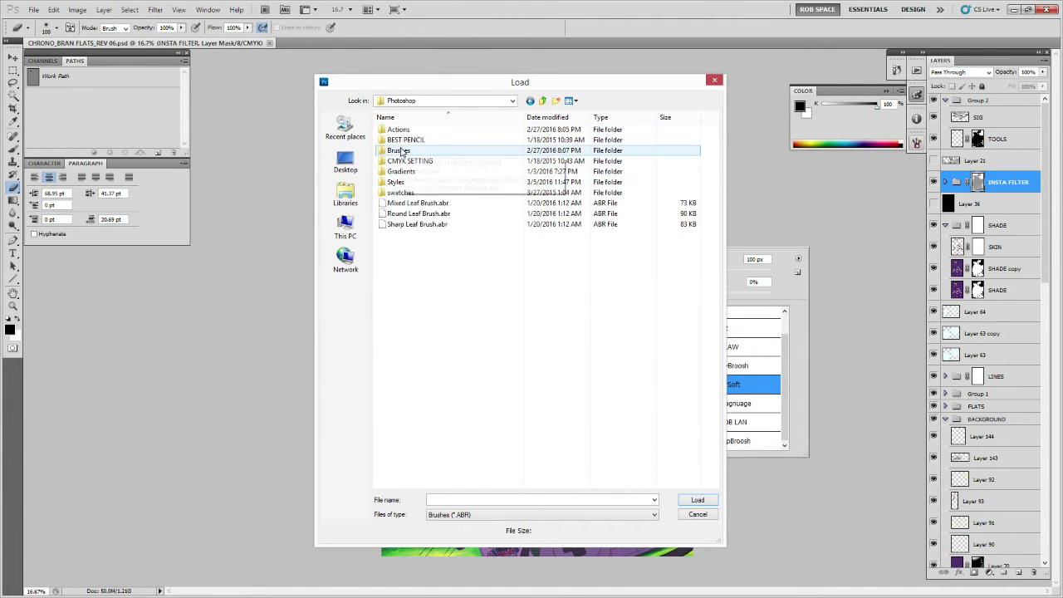
pyautogui.doubleClick(402, 150)
pyautogui.doubleClick(401, 160)
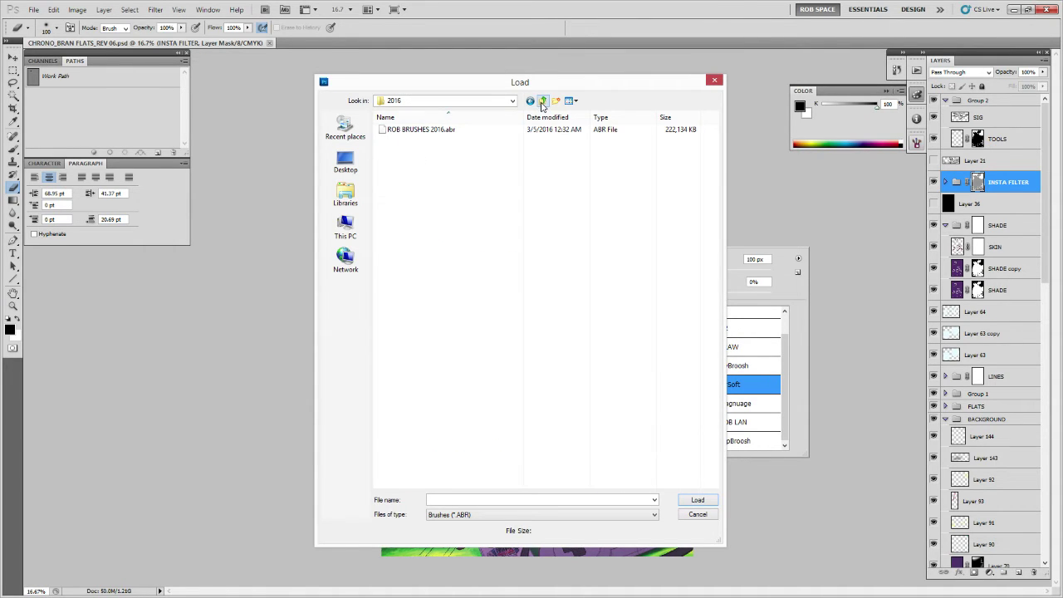
pyautogui.click(530, 100)
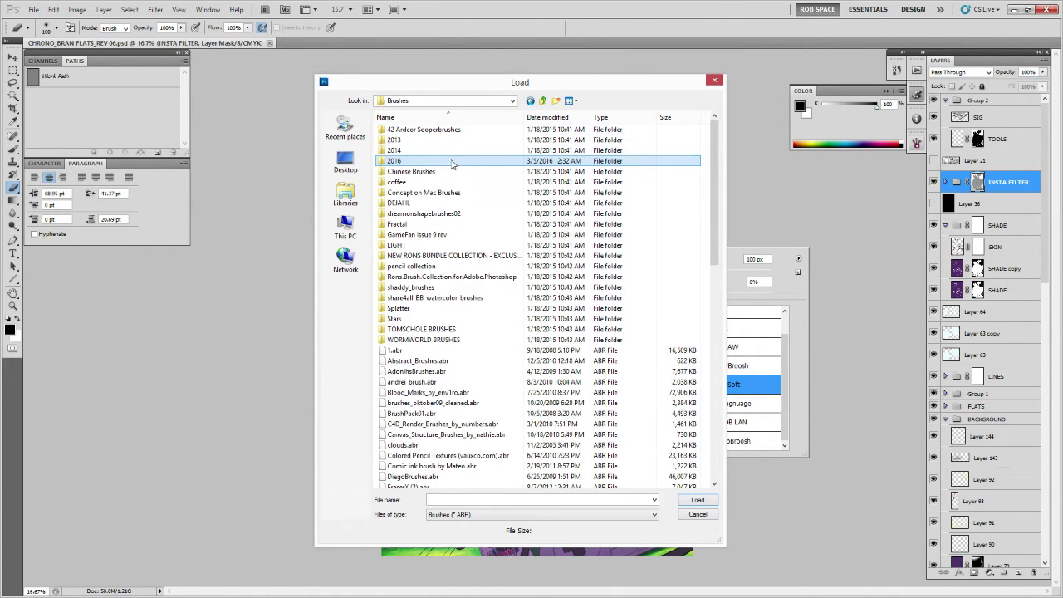
pyautogui.doubleClick(449, 152)
pyautogui.press('Escape')
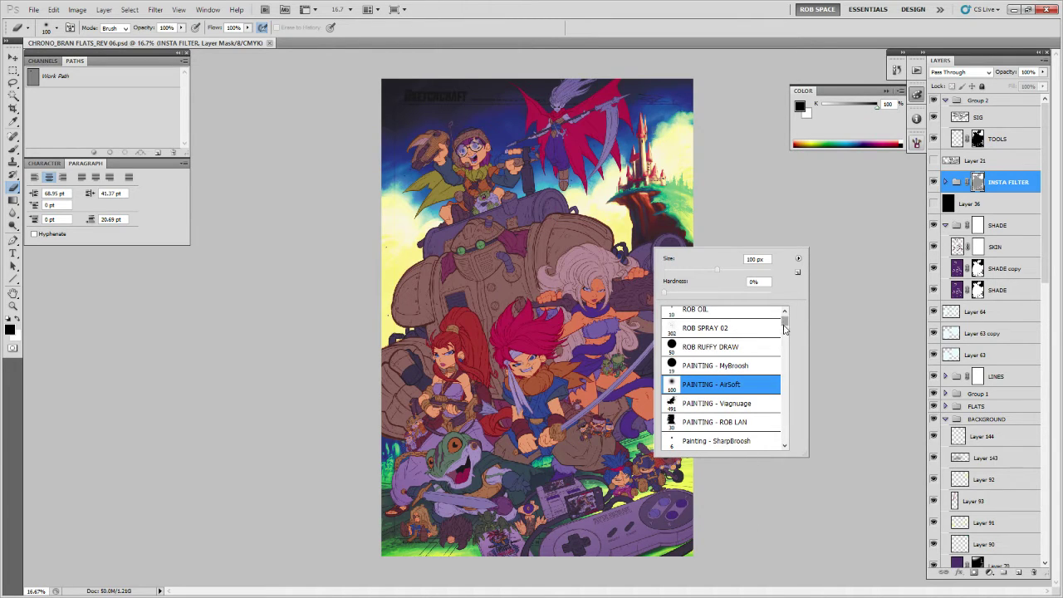
# Review the brushes in the Preset Manager and delete the 100 px brush that follows the 1309 px one.
pyautogui.moveTo(784, 330); pyautogui.dragTo(779, 367)
pyautogui.click(798, 258)
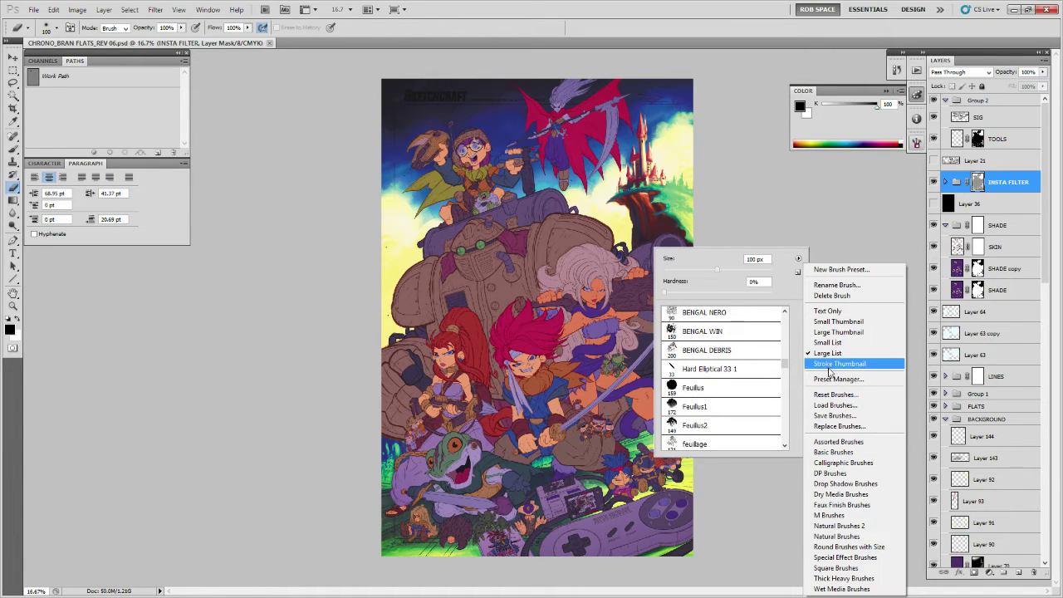
pyautogui.click(826, 382)
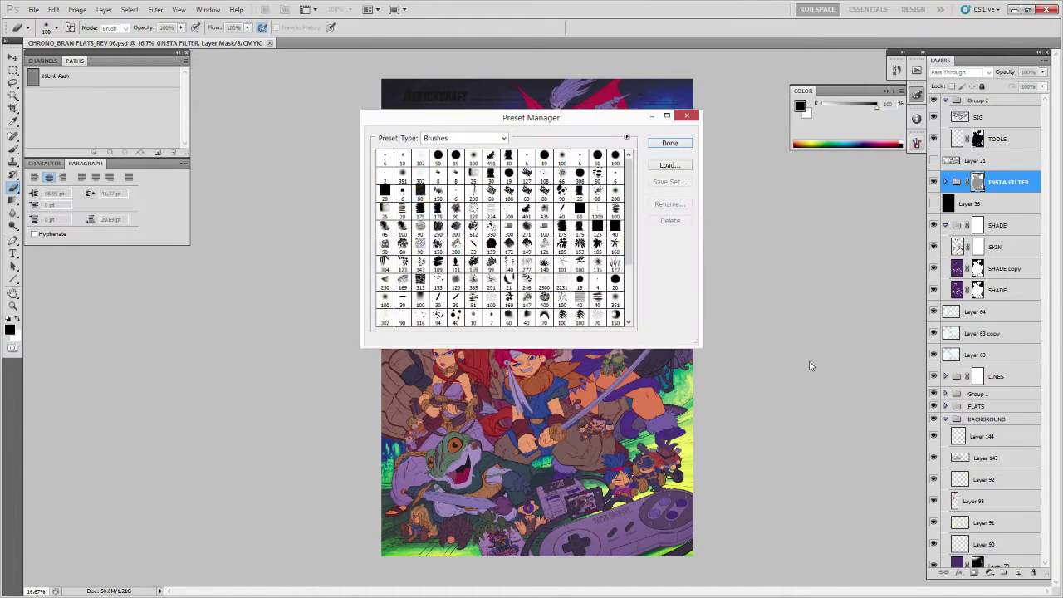
pyautogui.scroll(-3, 631, 310)
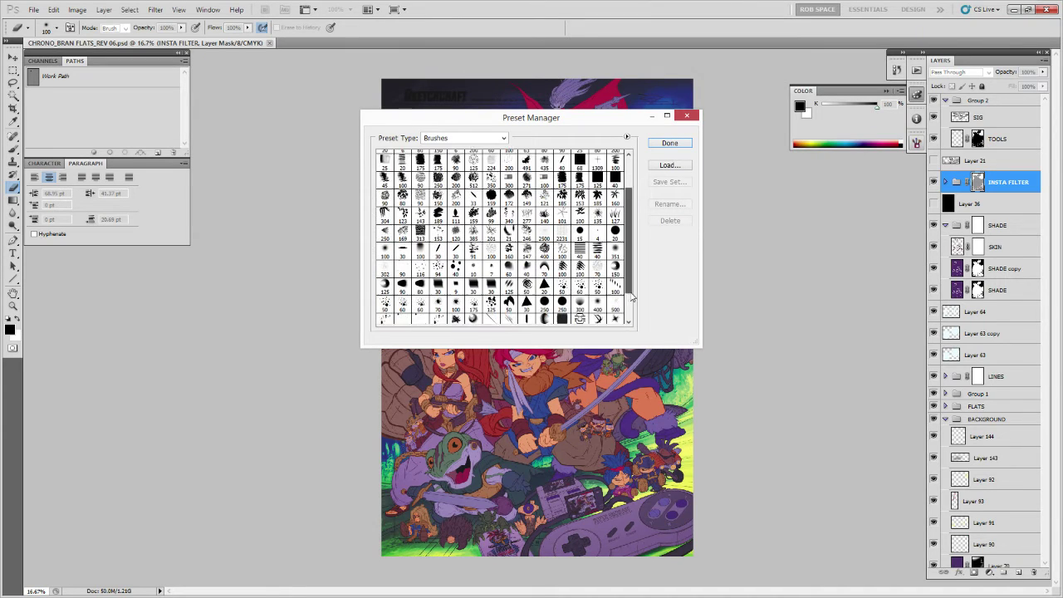
pyautogui.click(459, 321)
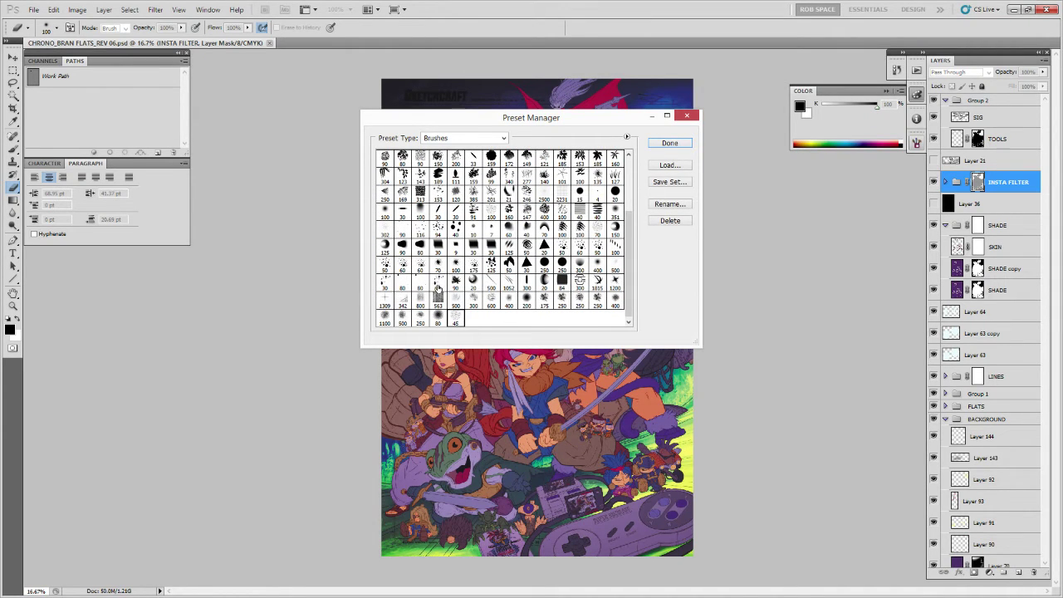
pyautogui.scroll(3, 439, 289)
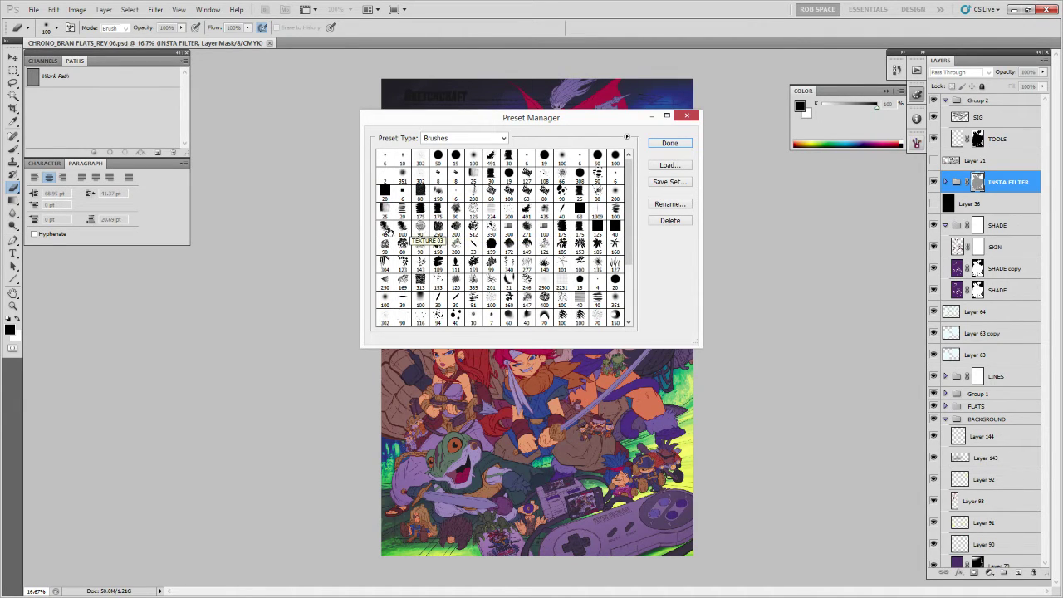
pyautogui.keyDown('shift'); pyautogui.click(612, 214); pyautogui.keyUp('shift')
pyautogui.rightClick(613, 213)
pyautogui.click(632, 231)
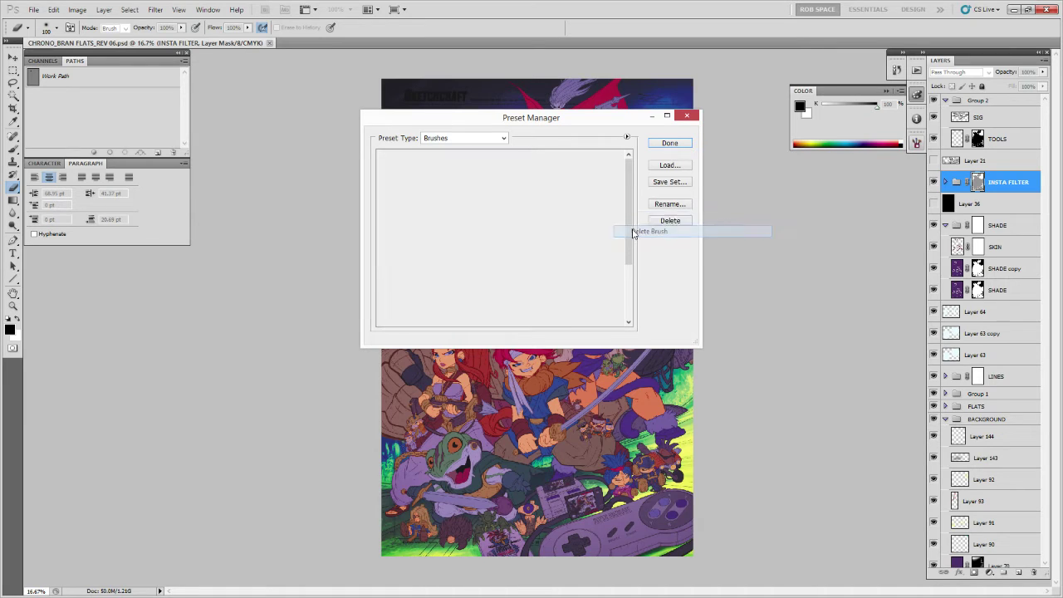
# Delete the range of brushes extending to the last one in the list, and close the Preset Manager.
pyautogui.scroll(-3, 618, 299)
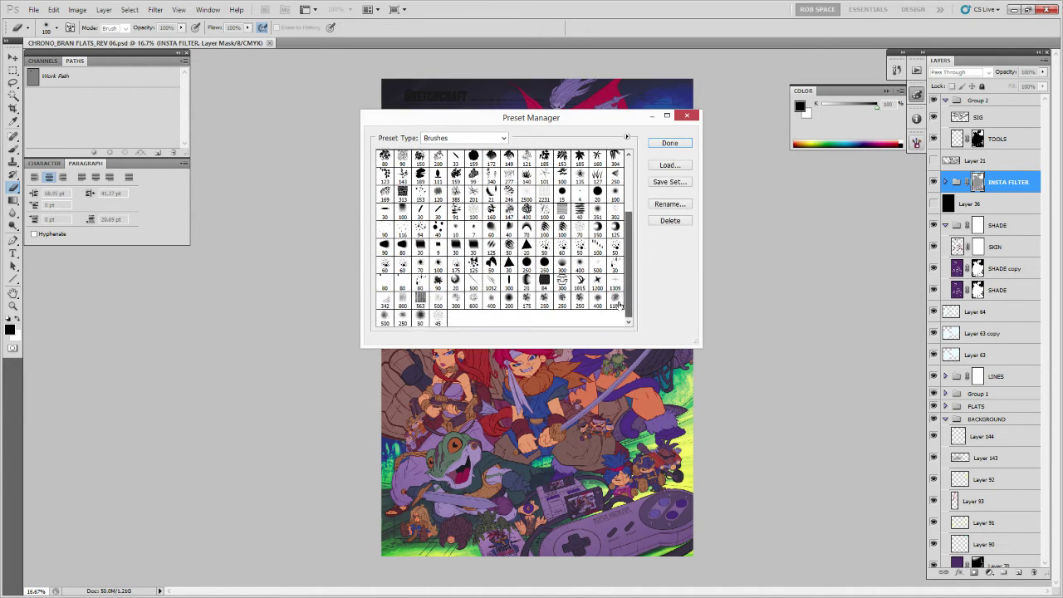
pyautogui.keyDown('shift'); pyautogui.click(440, 324); pyautogui.keyUp('shift')
pyautogui.click(654, 223)
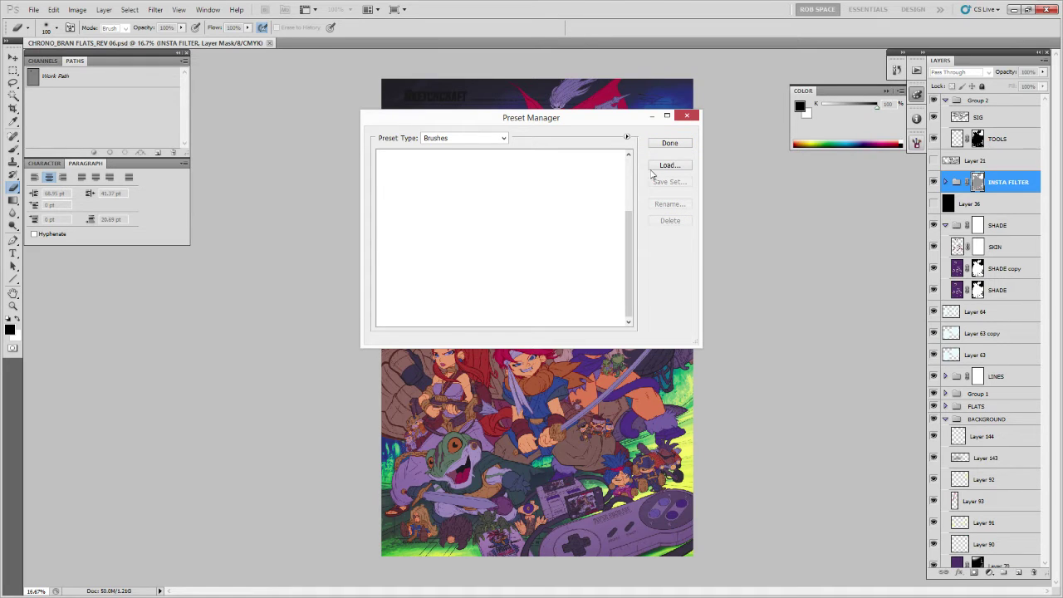
pyautogui.click(685, 117)
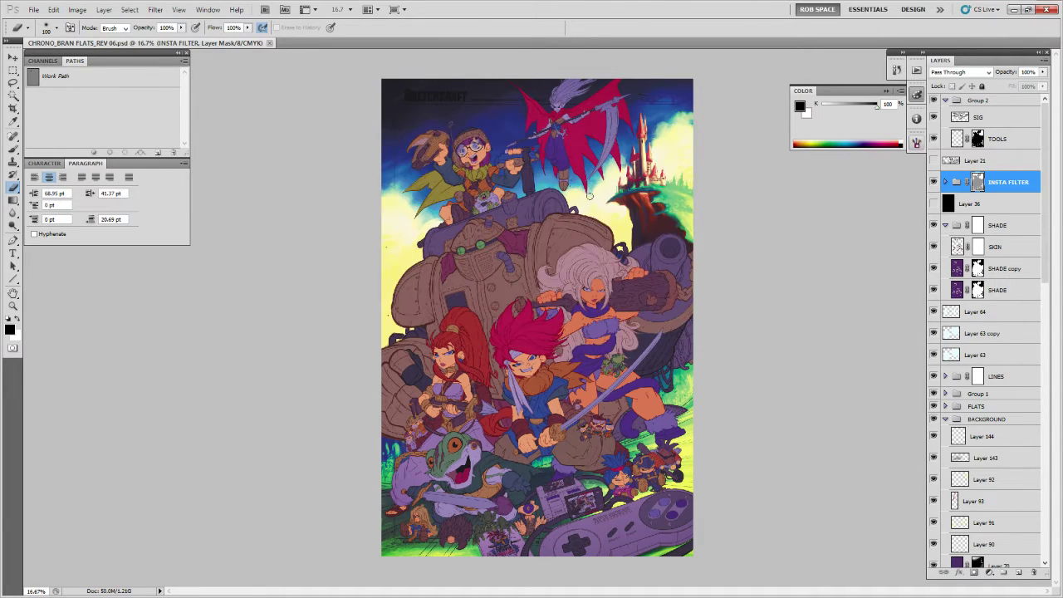
# Replace the current brushes with a saved brush set without saving changes to the existing ones.
pyautogui.rightClick(590, 197)
pyautogui.click(738, 207)
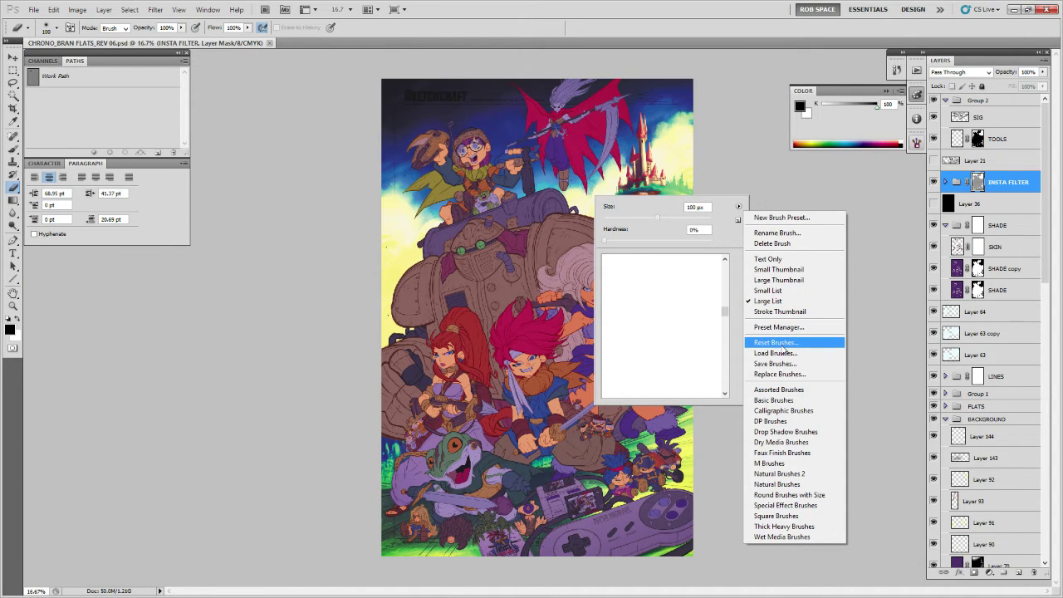
pyautogui.click(779, 373)
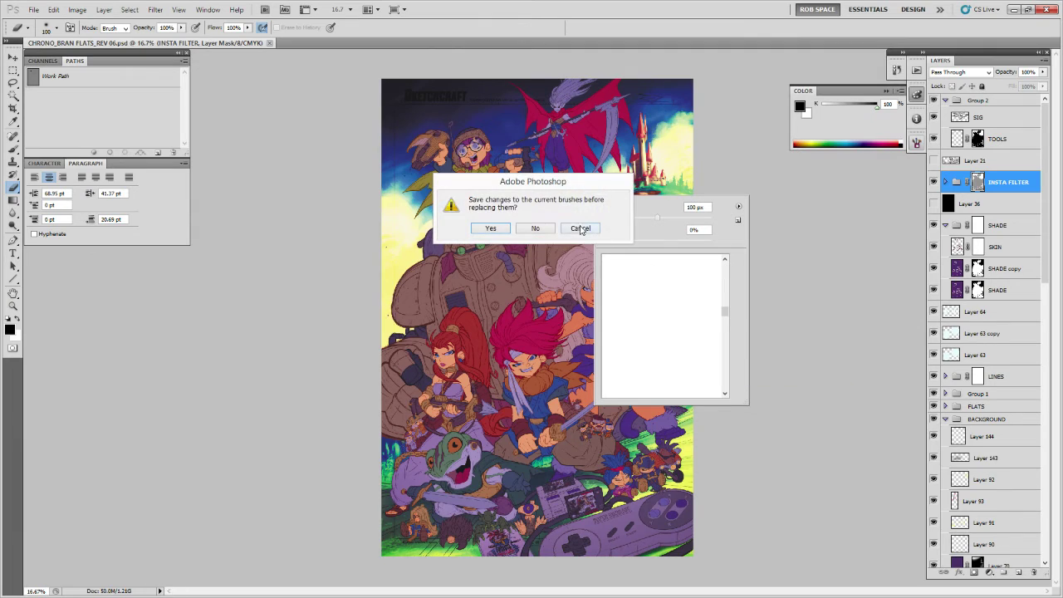
pyautogui.click(536, 229)
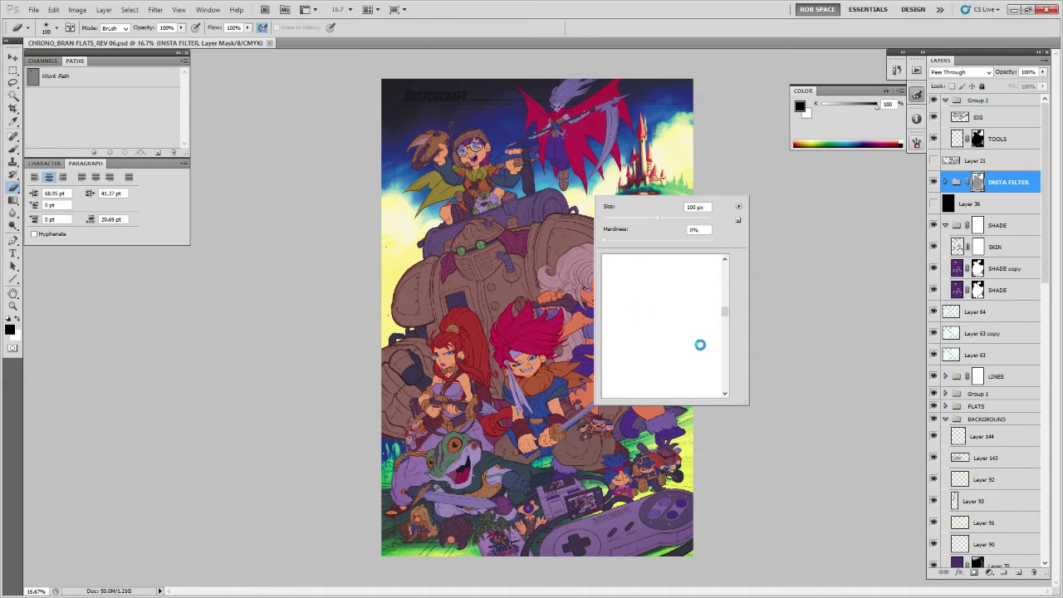
# Browse the reloaded brush presets, trying the Sparkle brush, and select the 2500 px bokeh brush at the list's end.
pyautogui.moveTo(723, 294)
pyautogui.mouseDown()
pyautogui.moveTo(725, 269)
pyautogui.moveTo(723, 283)
pyautogui.mouseUp()
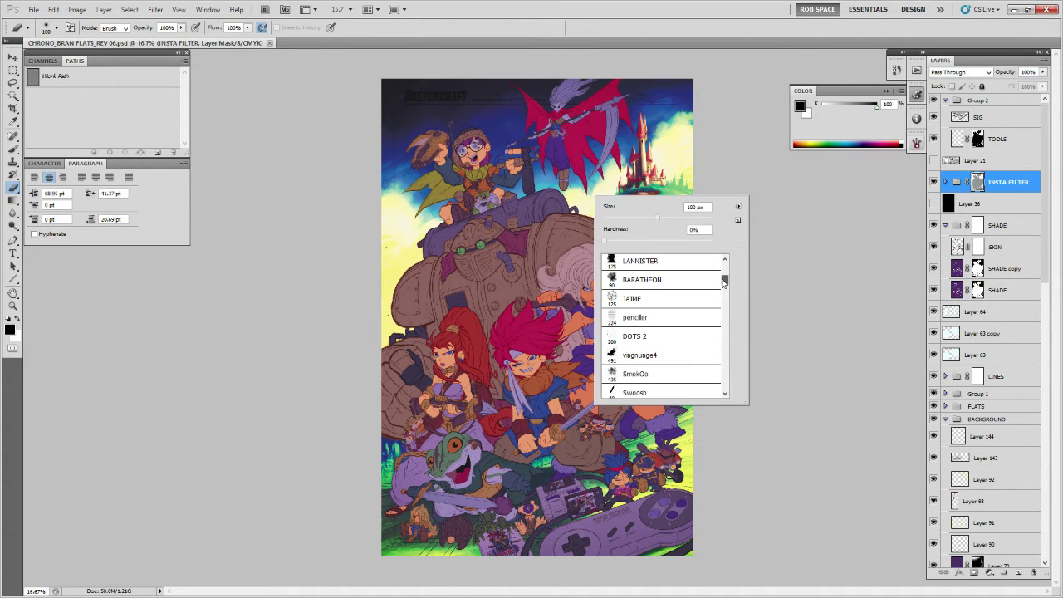
pyautogui.scroll(-4, 695, 318)
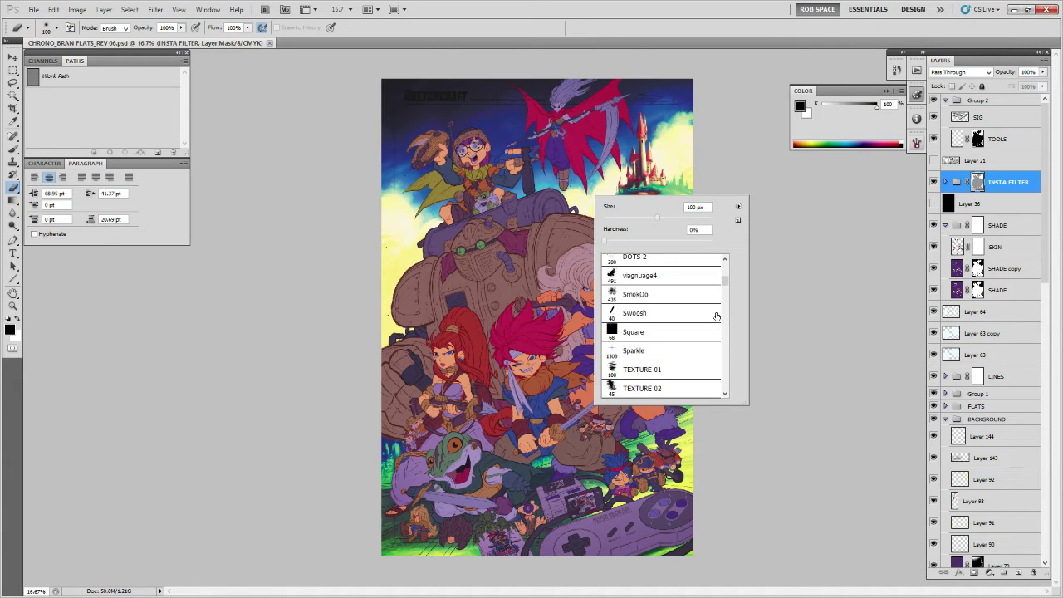
pyautogui.click(678, 351)
pyautogui.click(725, 304)
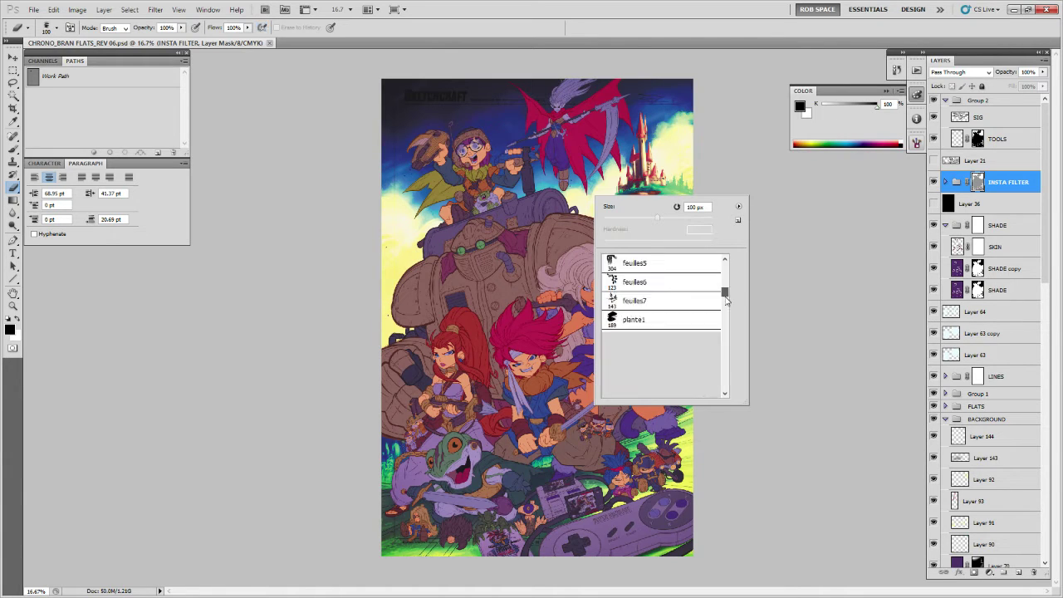
pyautogui.moveTo(726, 299)
pyautogui.mouseDown()
pyautogui.moveTo(721, 374)
pyautogui.moveTo(710, 393)
pyautogui.moveTo(689, 393)
pyautogui.mouseUp()
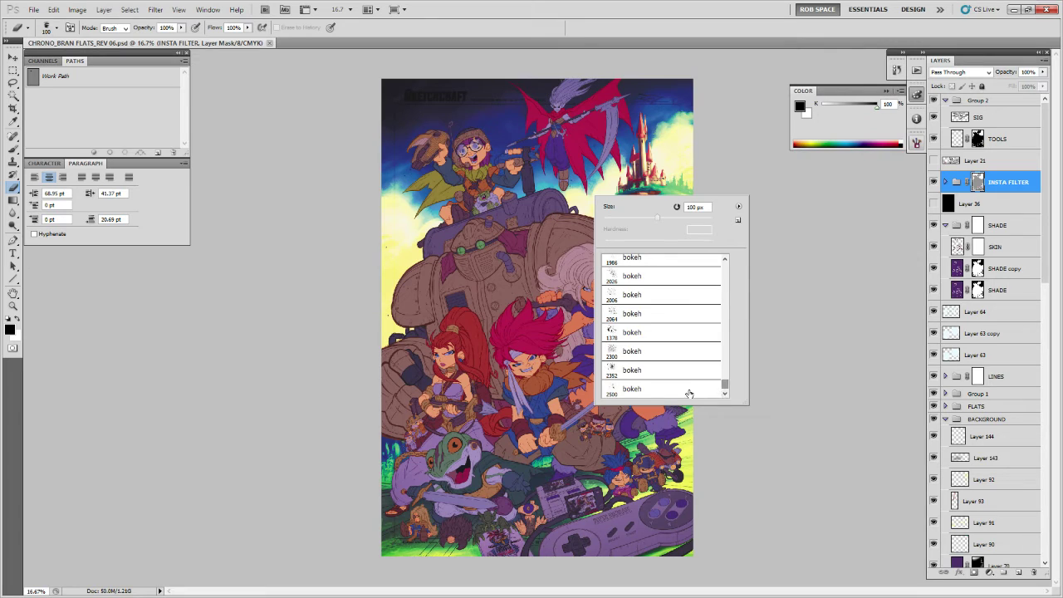
pyautogui.click(689, 392)
# Delete every brush after the 1309 px one through the end of the list in the Preset Manager.
pyautogui.click(738, 206)
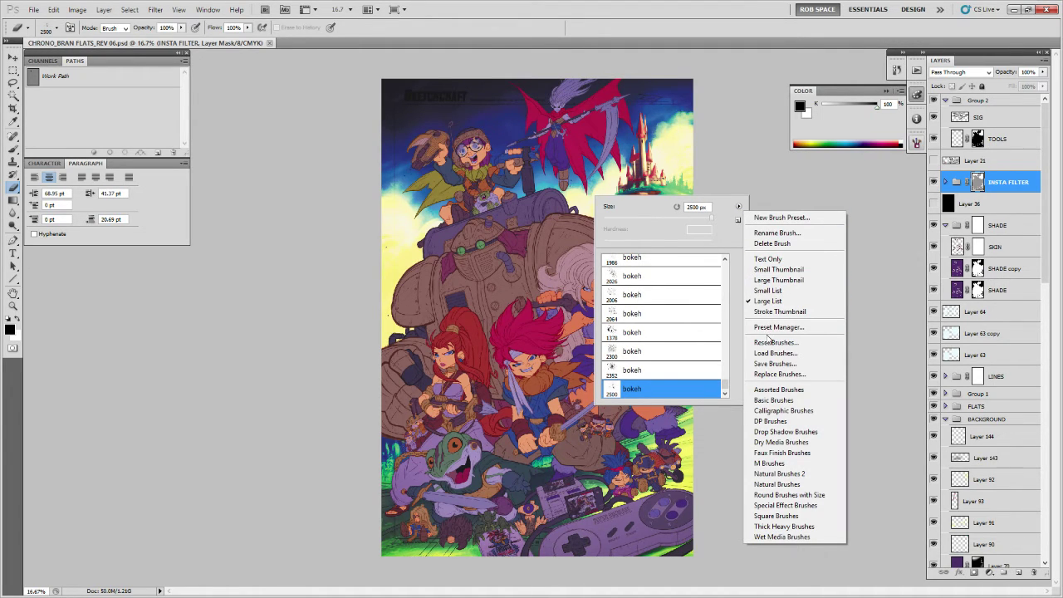
pyautogui.click(779, 374)
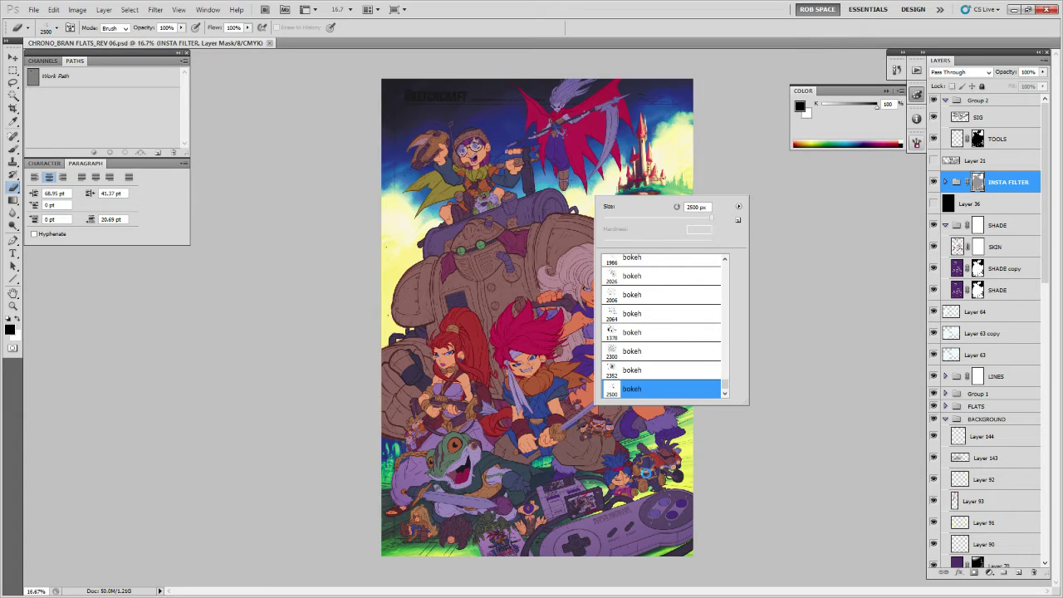
pyautogui.click(738, 206)
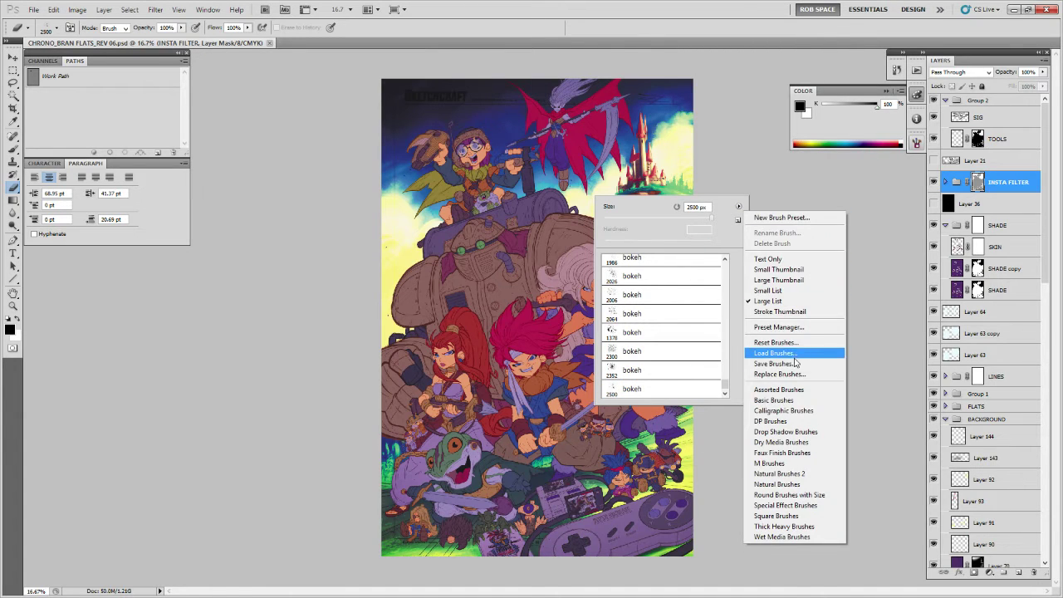
pyautogui.click(798, 328)
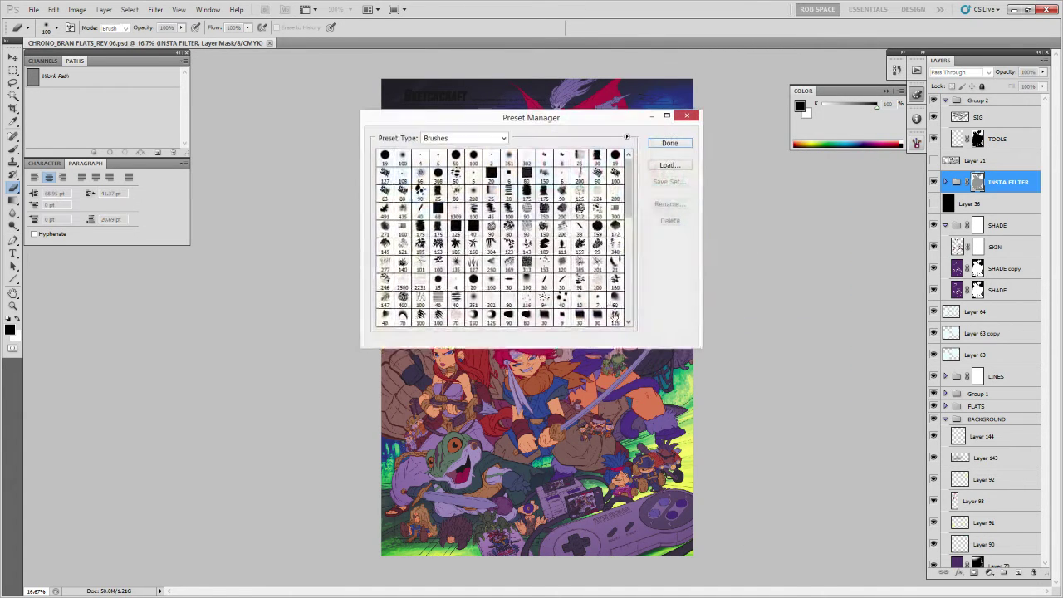
pyautogui.click(475, 211)
pyautogui.moveTo(627, 217)
pyautogui.mouseDown()
pyautogui.moveTo(628, 318)
pyautogui.moveTo(633, 181)
pyautogui.mouseUp()
pyautogui.keyDown('shift'); pyautogui.click(602, 318); pyautogui.keyUp('shift')
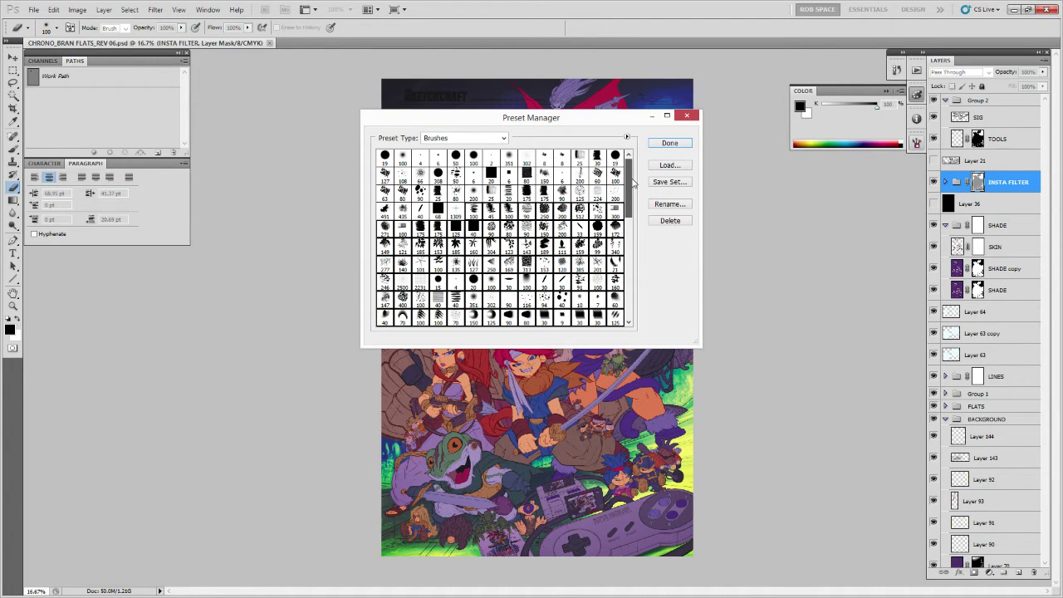
pyautogui.click(669, 221)
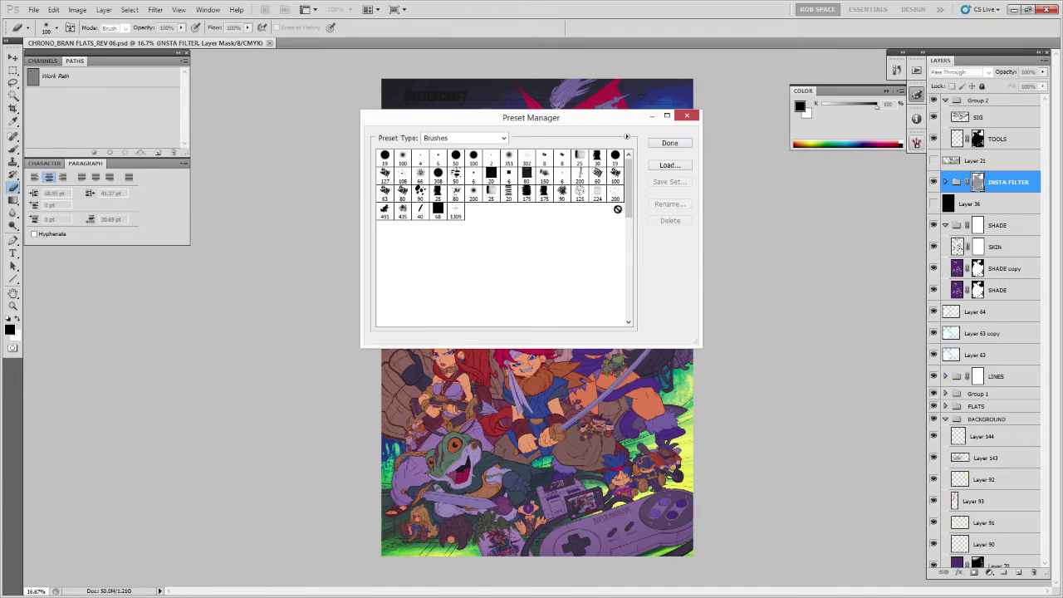
# Display the Preset Manager's brushes as a large list and review their names down to the end.
pyautogui.click(626, 136)
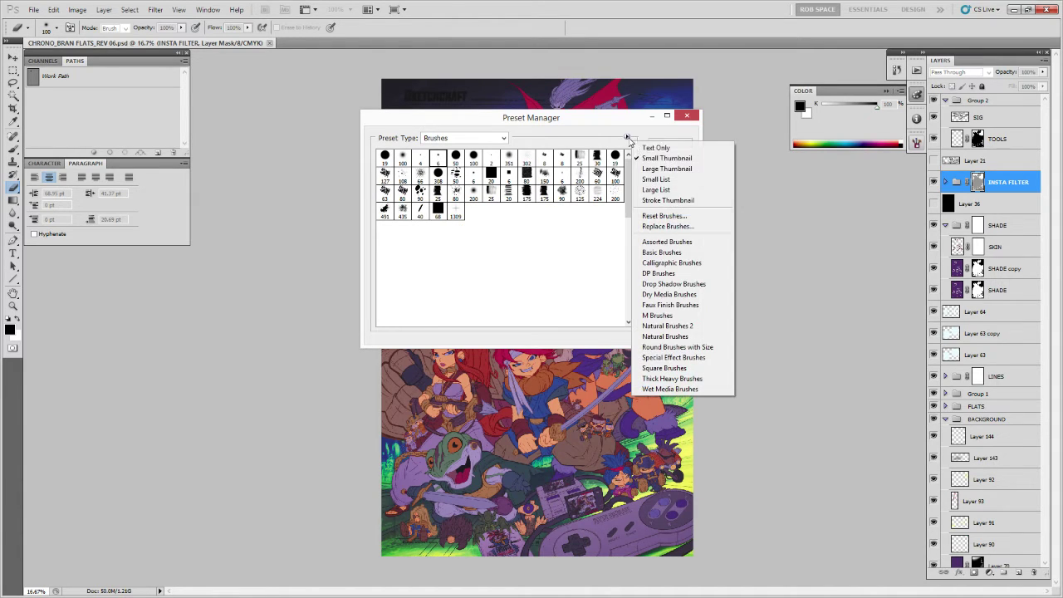
pyautogui.click(657, 190)
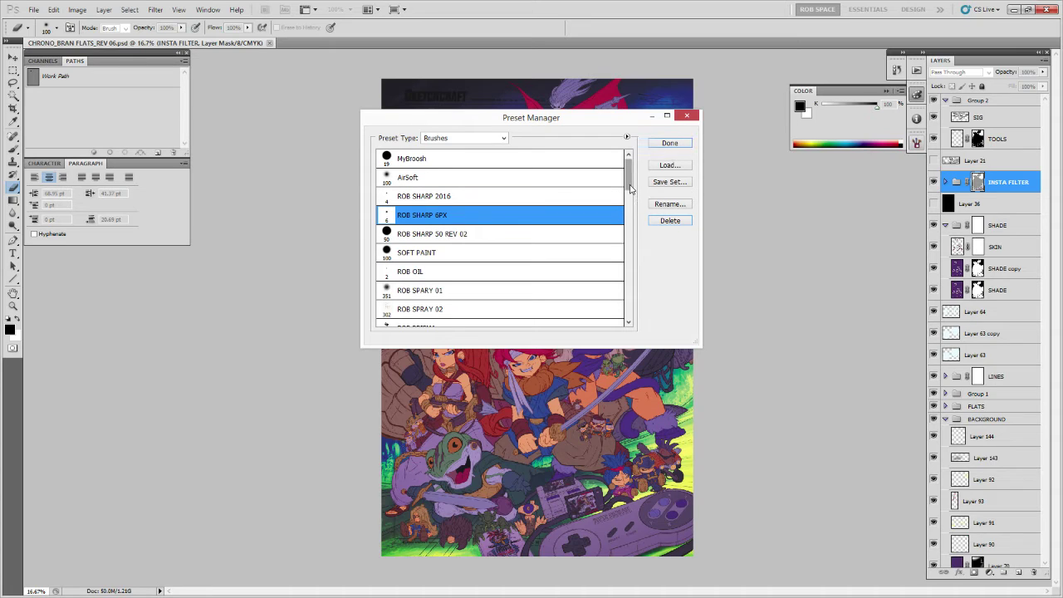
pyautogui.moveTo(629, 189)
pyautogui.mouseDown()
pyautogui.moveTo(627, 210)
pyautogui.moveTo(628, 184)
pyautogui.mouseUp()
pyautogui.moveTo(628, 182); pyautogui.dragTo(623, 296)
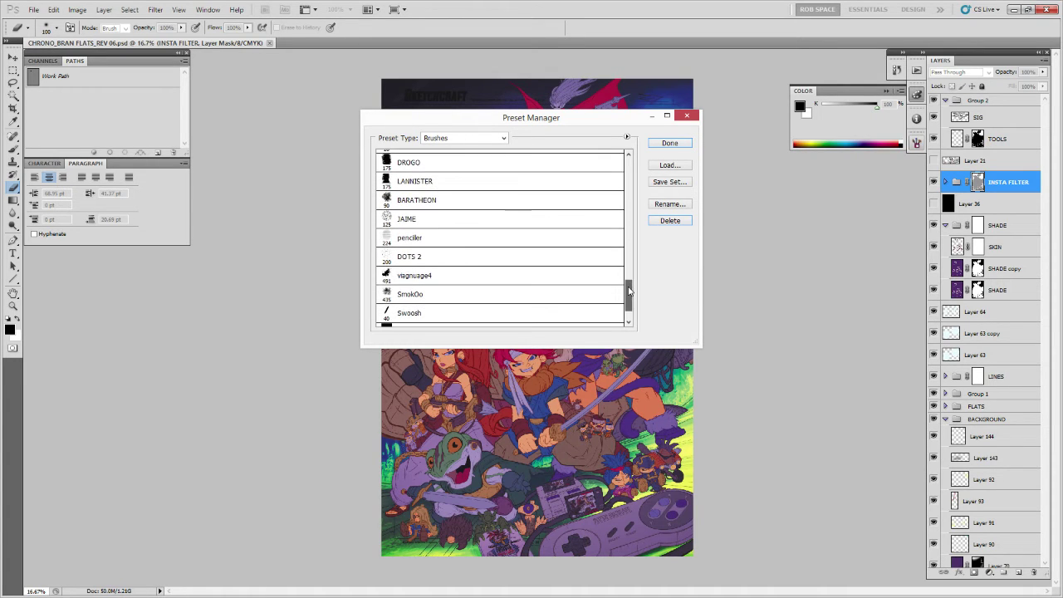
# Save the brush set in the 2016 folder, basing its file name on ROB BRUSHES 2016.abr, and close the Preset Manager.
pyautogui.click(667, 182)
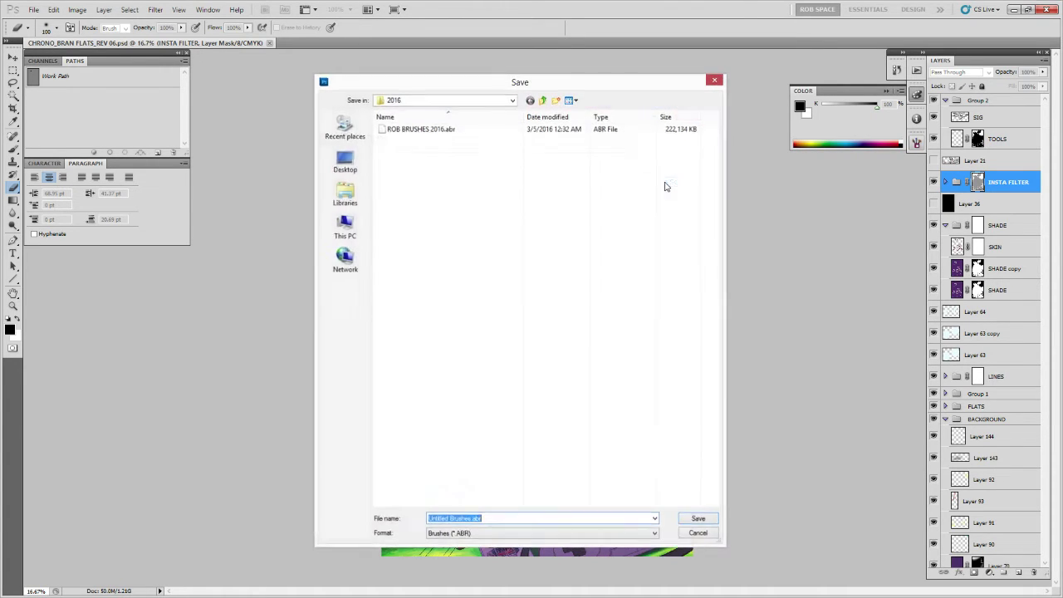
pyautogui.click(445, 130)
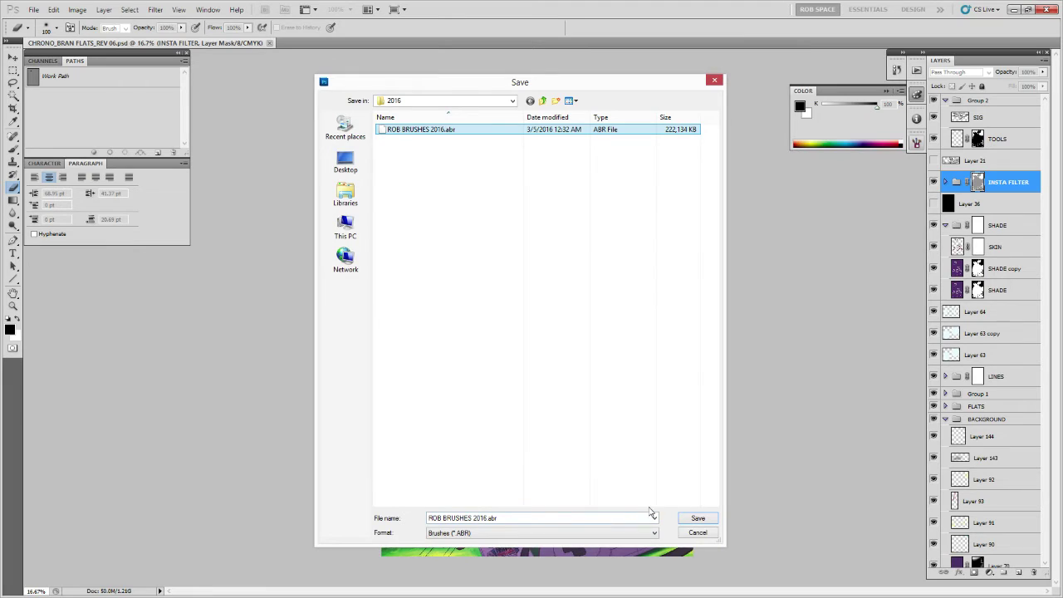
pyautogui.click(486, 517)
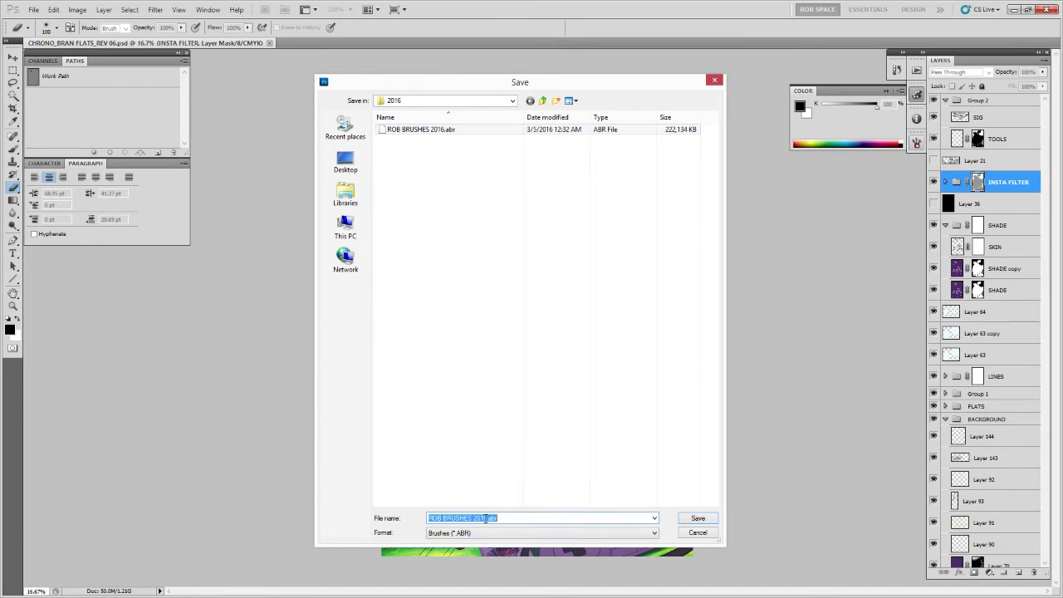
pyautogui.click(489, 517)
pyautogui.click(697, 518)
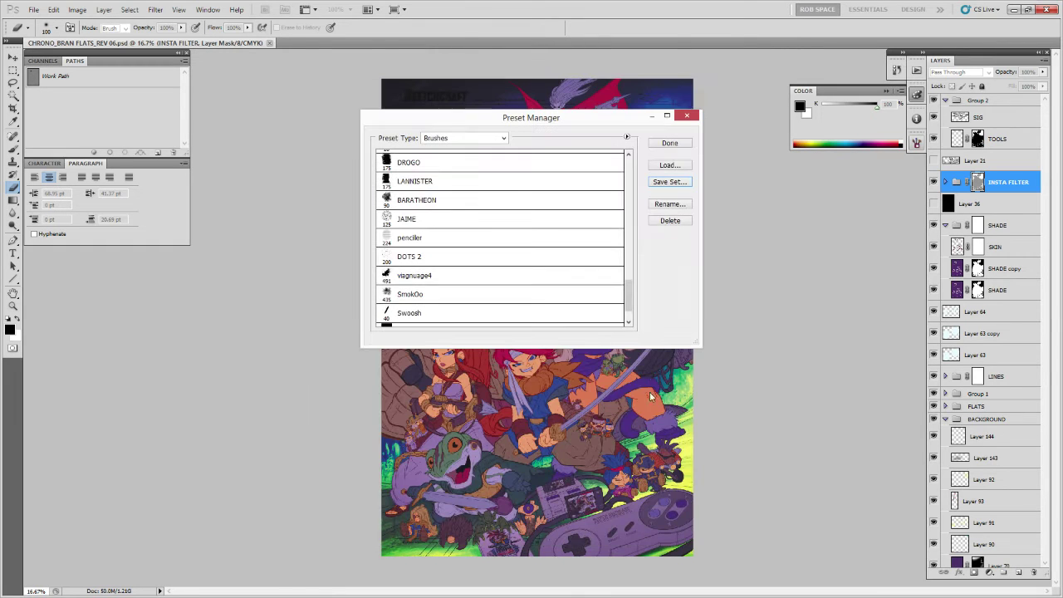
pyautogui.click(667, 142)
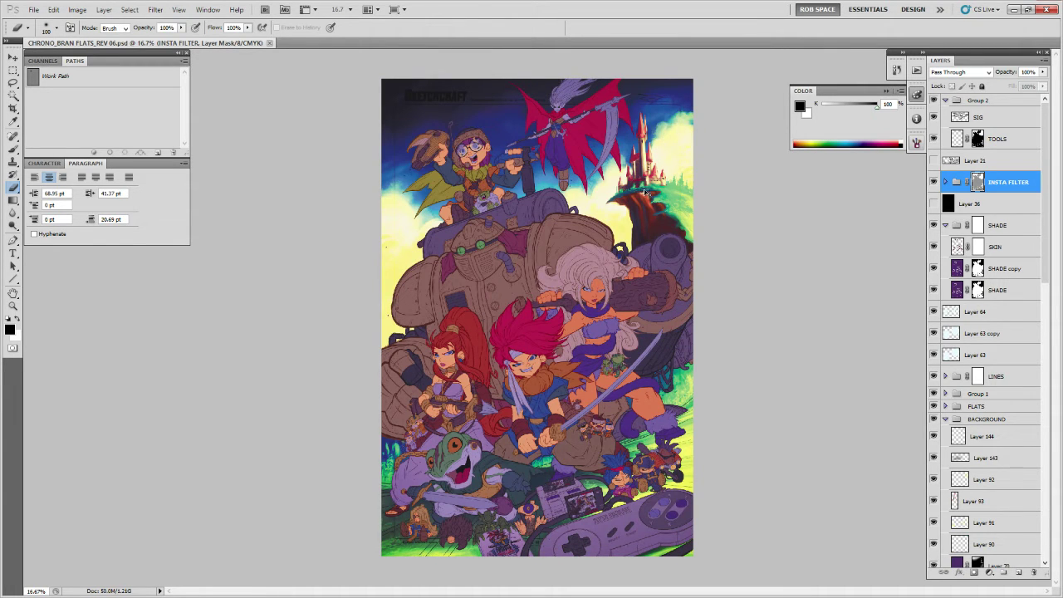
pyautogui.hotkey('ctrl', 'z')
pyautogui.hotkey('ctrl', 'z')
pyautogui.hotkey('ctrl', 'z')
pyautogui.hotkey('ctrl', 'z')
pyautogui.hotkey('ctrl', 'z')
pyautogui.hotkey('ctrl', 'y')
# Select Layer 144 in the BACKGROUND group for painting around the castle.
pyautogui.scroll(-3, 979, 332)
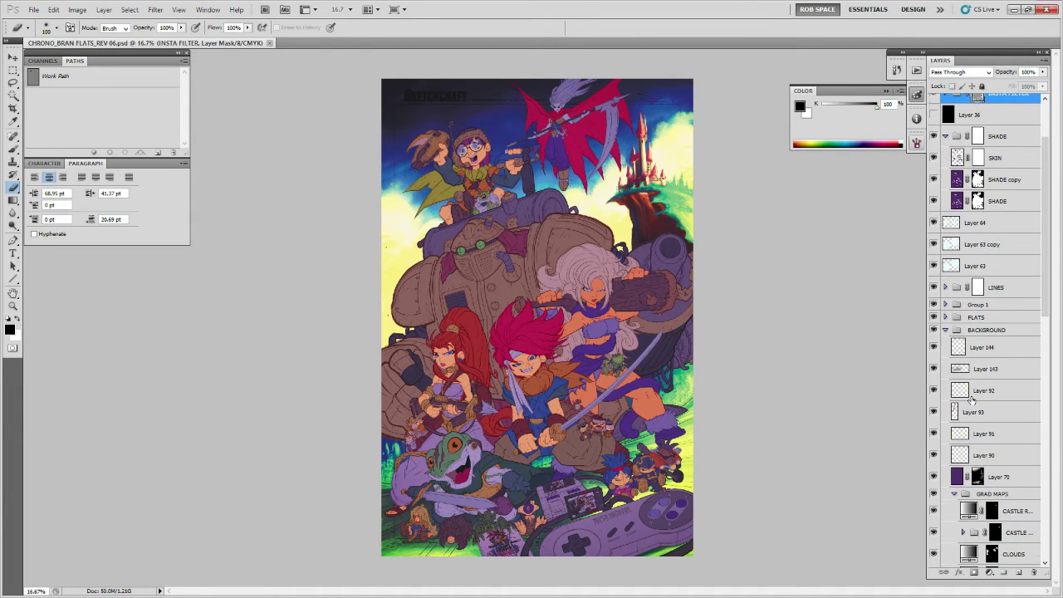
pyautogui.click(983, 347)
pyautogui.press('z')
pyautogui.click(691, 171)
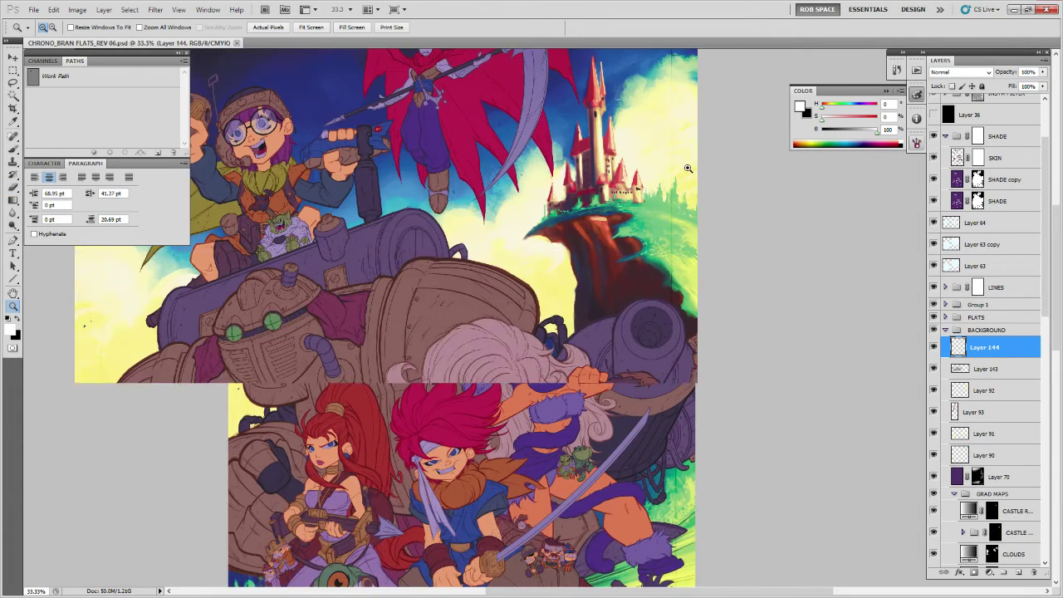
pyautogui.moveTo(685, 166); pyautogui.dragTo(641, 376)
pyautogui.click(642, 376)
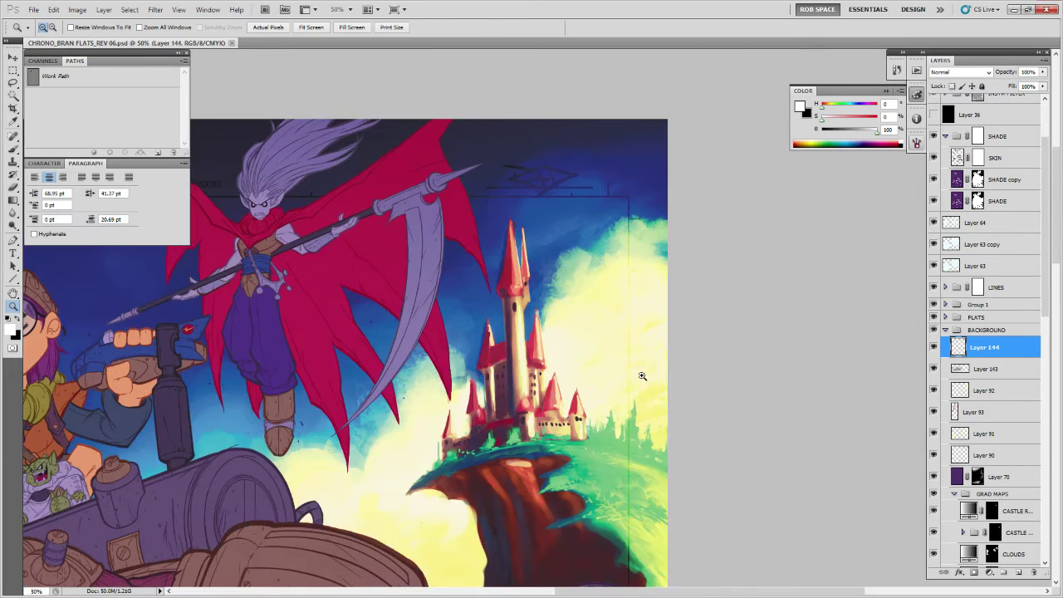
# Look through the brush presets for the Brush tool and choose the 60 px ROB CHALK 01 brush.
pyautogui.press('b')
pyautogui.rightClick(589, 367)
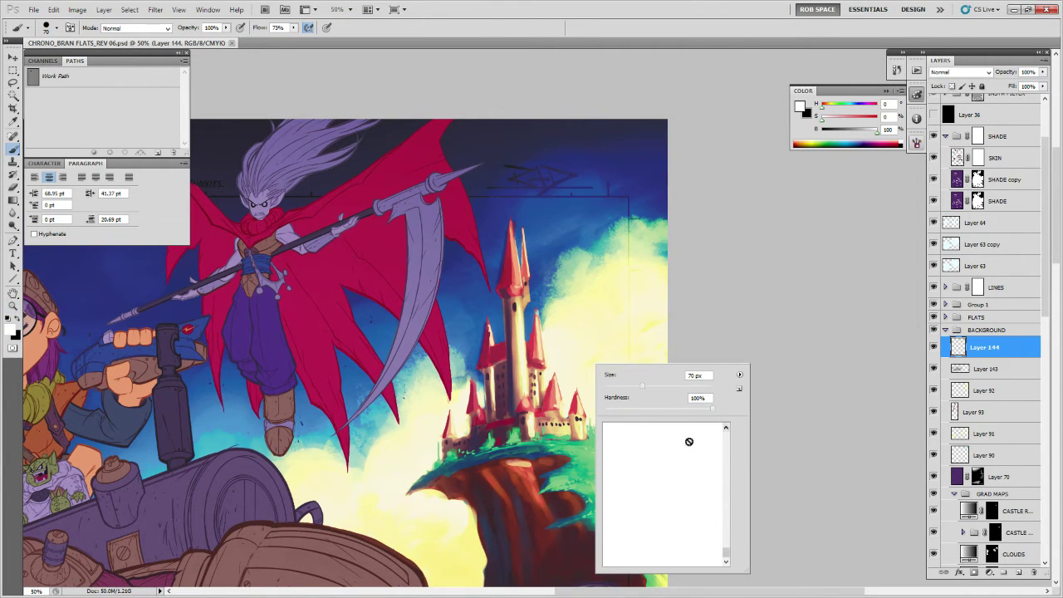
pyautogui.moveTo(726, 550)
pyautogui.mouseDown()
pyautogui.moveTo(727, 431)
pyautogui.moveTo(726, 441)
pyautogui.mouseUp()
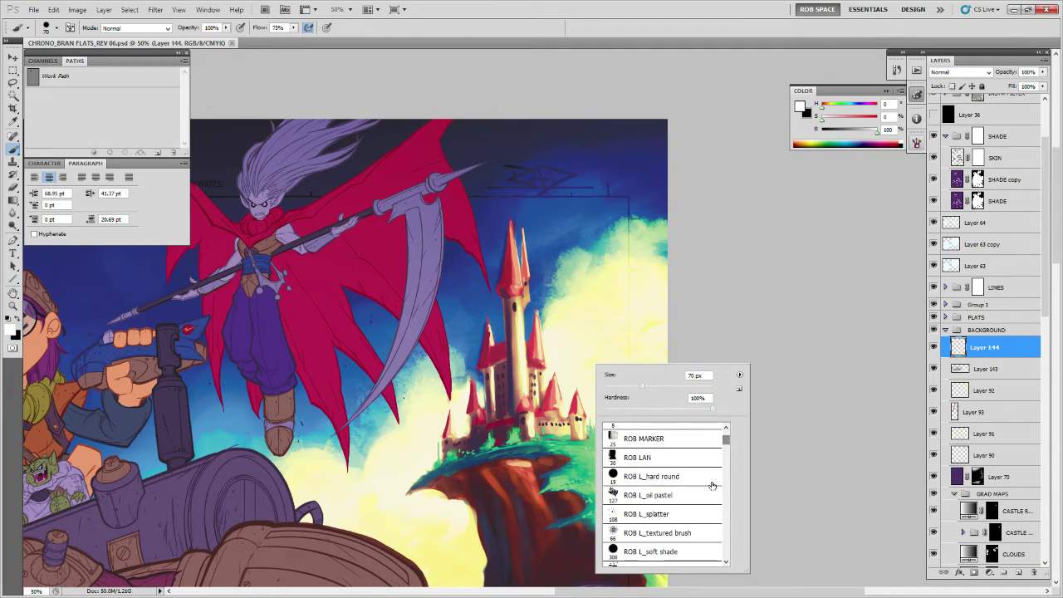
pyautogui.click(726, 563)
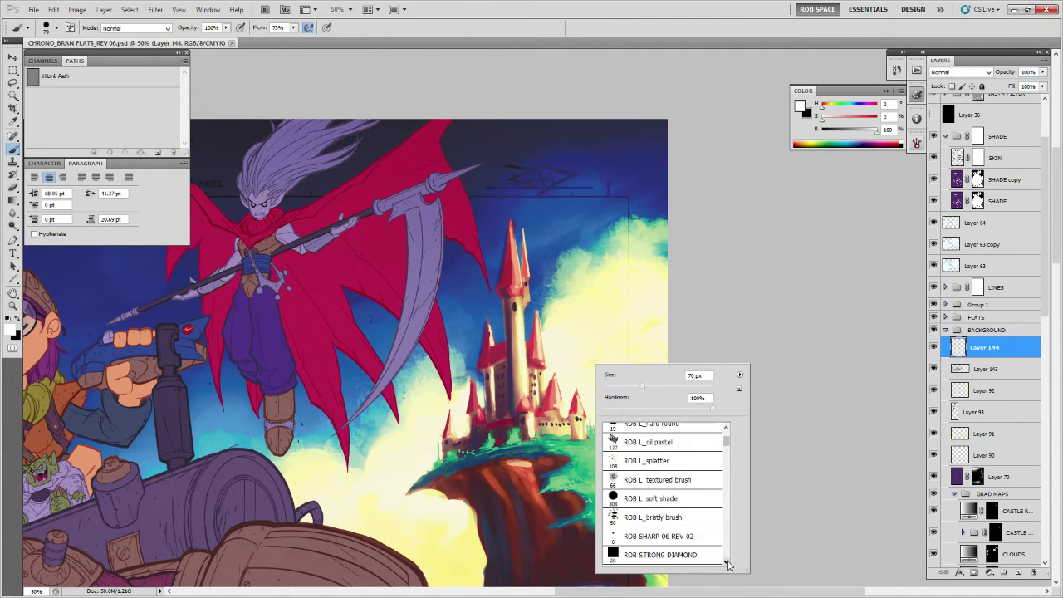
pyautogui.click(727, 562)
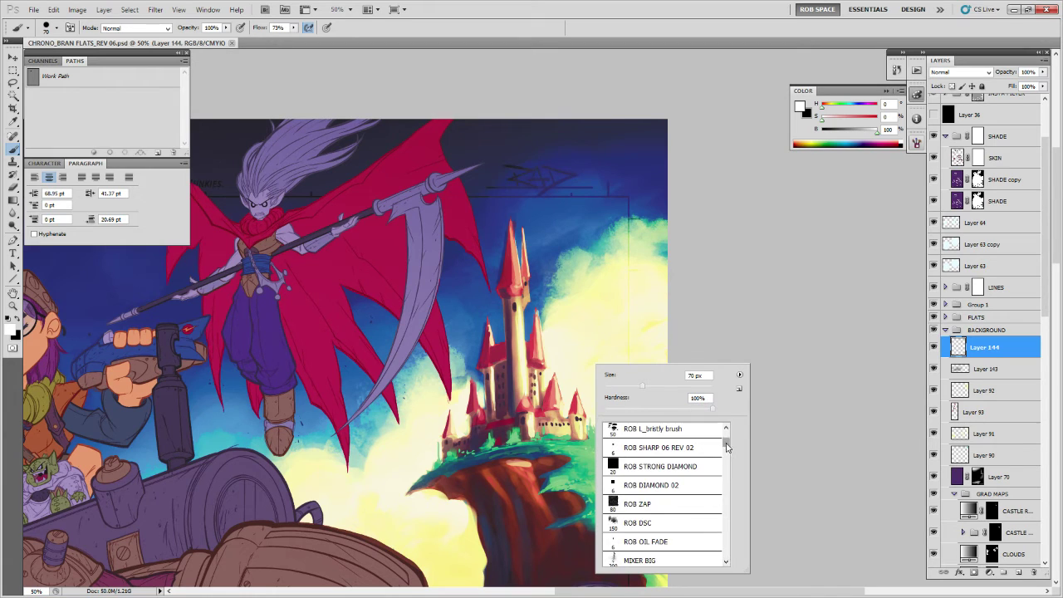
pyautogui.scroll(5, 726, 447)
pyautogui.doubleClick(656, 449)
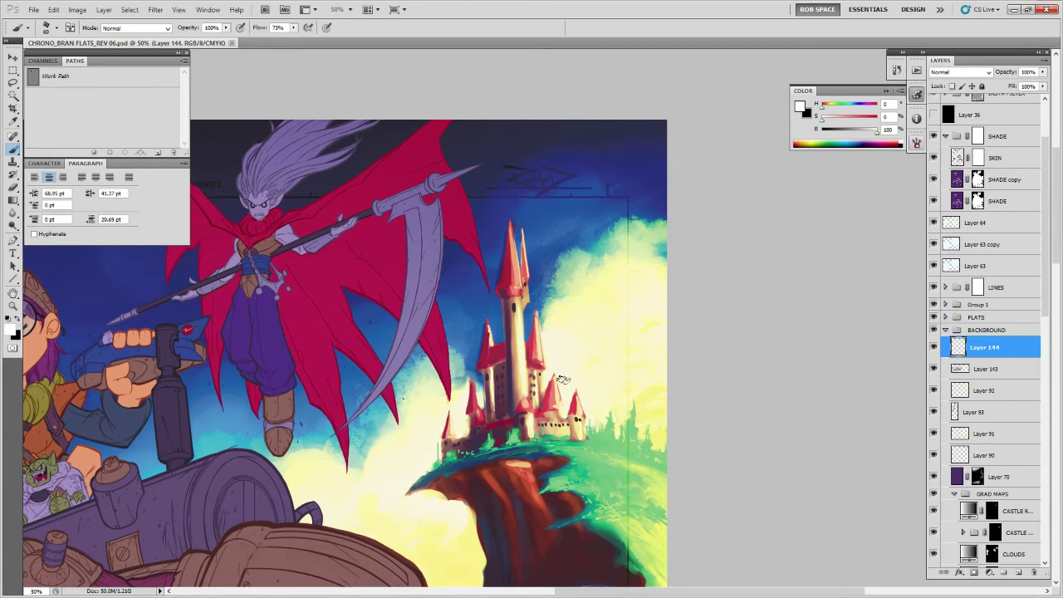
# Try a stroke on the castle's tallest tower in a red sampled from its roof, undo it, and sample a pale green.
pyautogui.moveTo(562, 379); pyautogui.dragTo(616, 458)
pyautogui.keyDown('alt'); pyautogui.click(568, 342); pyautogui.keyUp('alt')
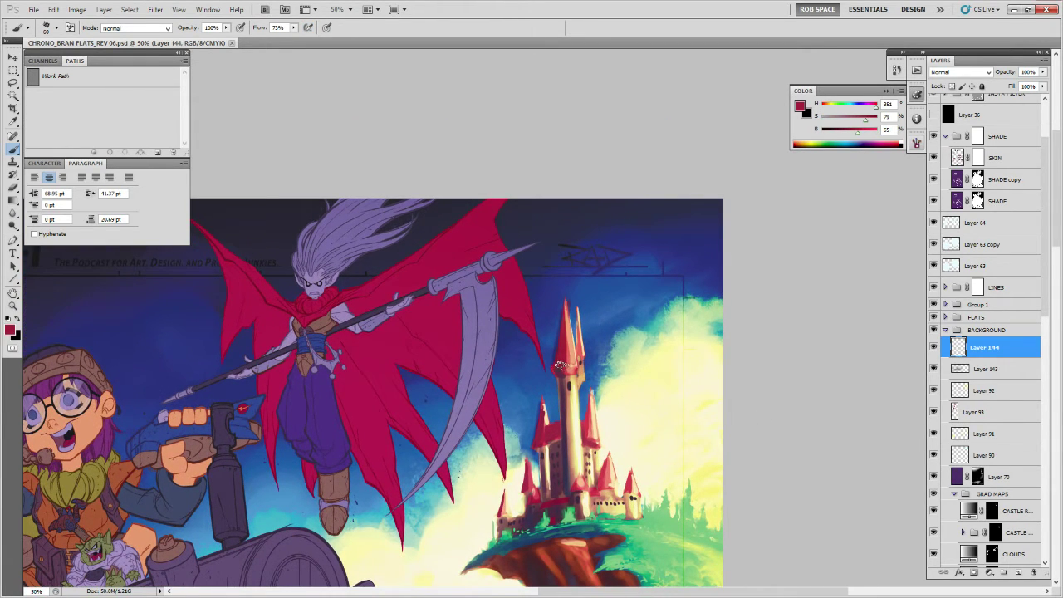
pyautogui.moveTo(560, 365)
pyautogui.mouseDown()
pyautogui.moveTo(564, 319)
pyautogui.moveTo(563, 354)
pyautogui.moveTo(563, 343)
pyautogui.mouseUp()
pyautogui.hotkey('ctrl', 'z')
pyautogui.keyDown('alt'); pyautogui.click(543, 420); pyautogui.keyUp('alt')
pyautogui.moveTo(664, 395); pyautogui.dragTo(629, 402)
pyautogui.keyDown('alt'); pyautogui.click(591, 351); pyautogui.keyUp('alt')
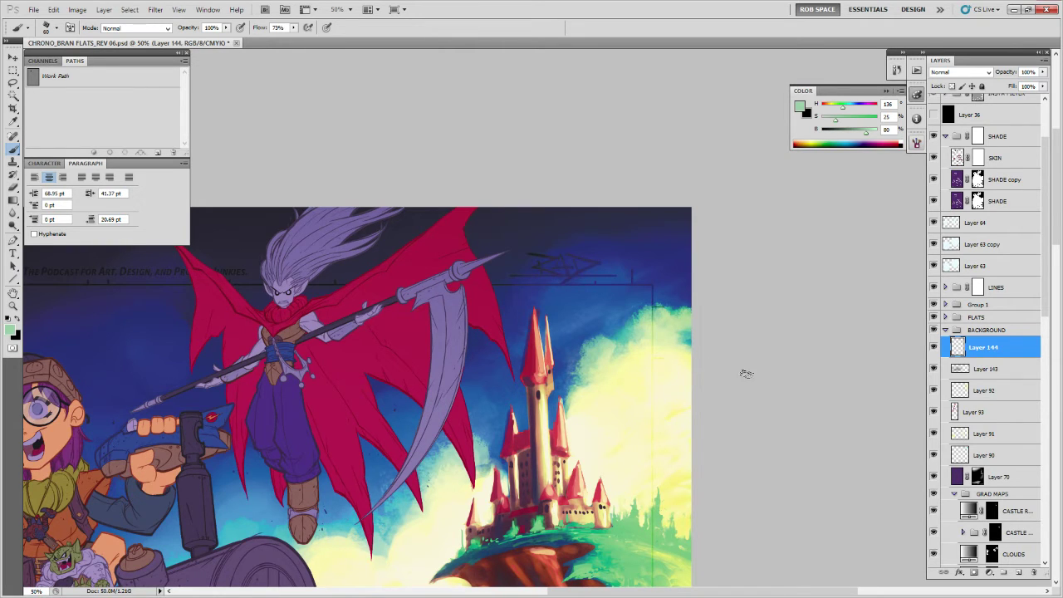
# Add a new layer directly above the INSTA FILTER group.
pyautogui.moveTo(1045, 318); pyautogui.dragTo(1040, 246)
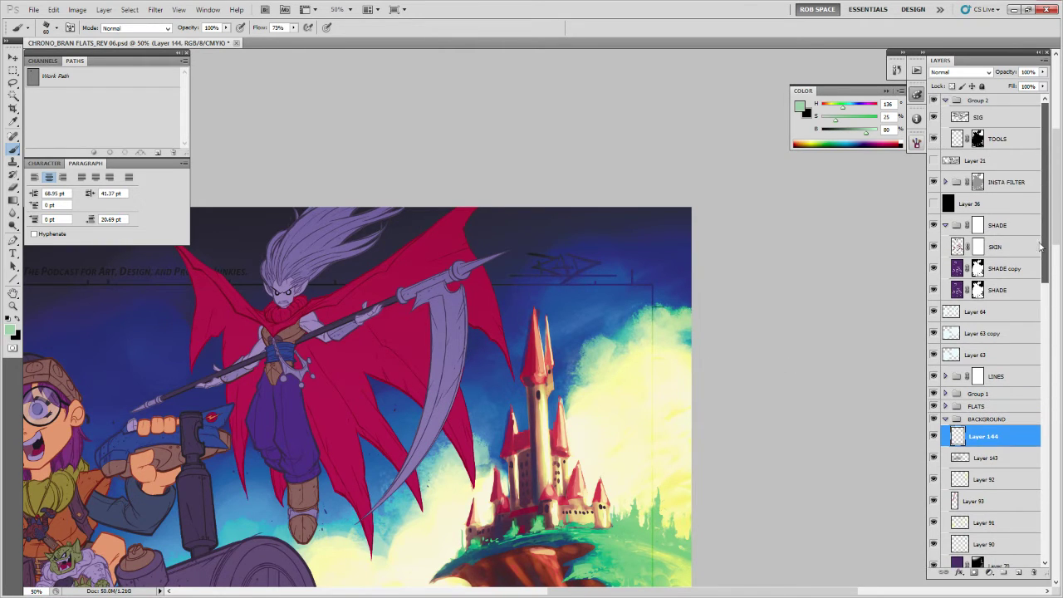
pyautogui.click(1008, 183)
pyautogui.click(1018, 572)
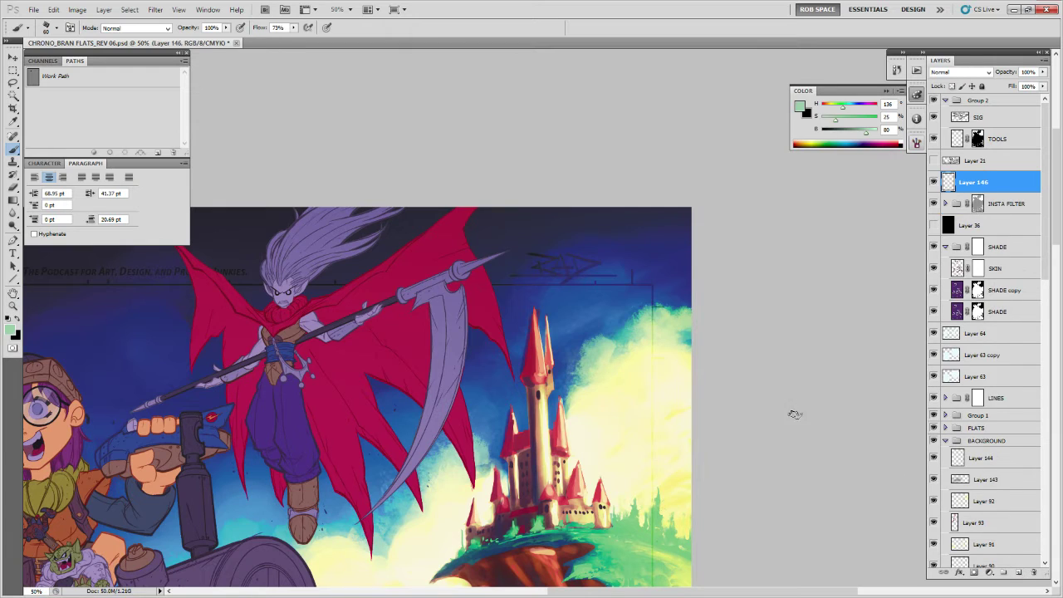
# Sample the teal green at the upper edge of the cloud beside the castle and enlarge the brush to 175 px.
pyautogui.keyDown('alt'); pyautogui.click(635, 327); pyautogui.keyUp('alt')
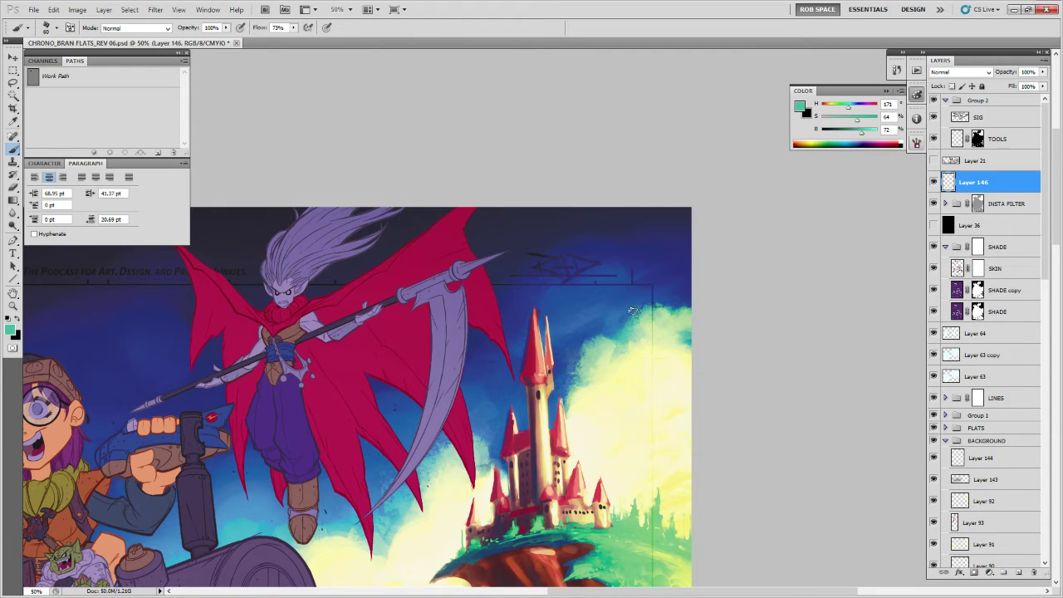
pyautogui.press(']')
pyautogui.press(']')
pyautogui.press(']')
pyautogui.press(']')
pyautogui.press(']')
pyautogui.press(']')
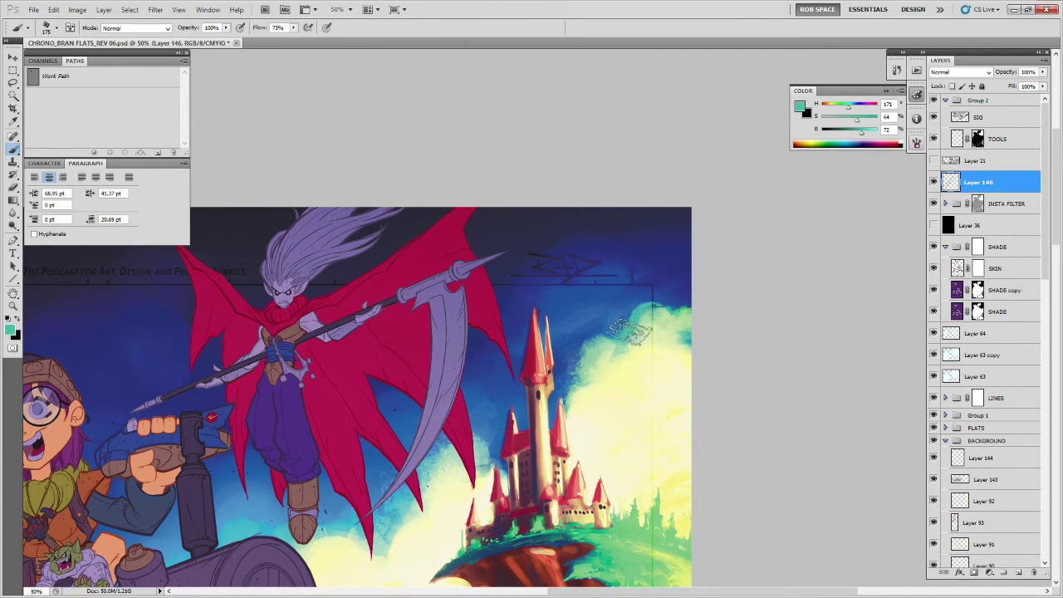
# Paint teal strokes along the cloud's upper edge with the ROB WATER brush at 125 px.
pyautogui.rightClick(649, 318)
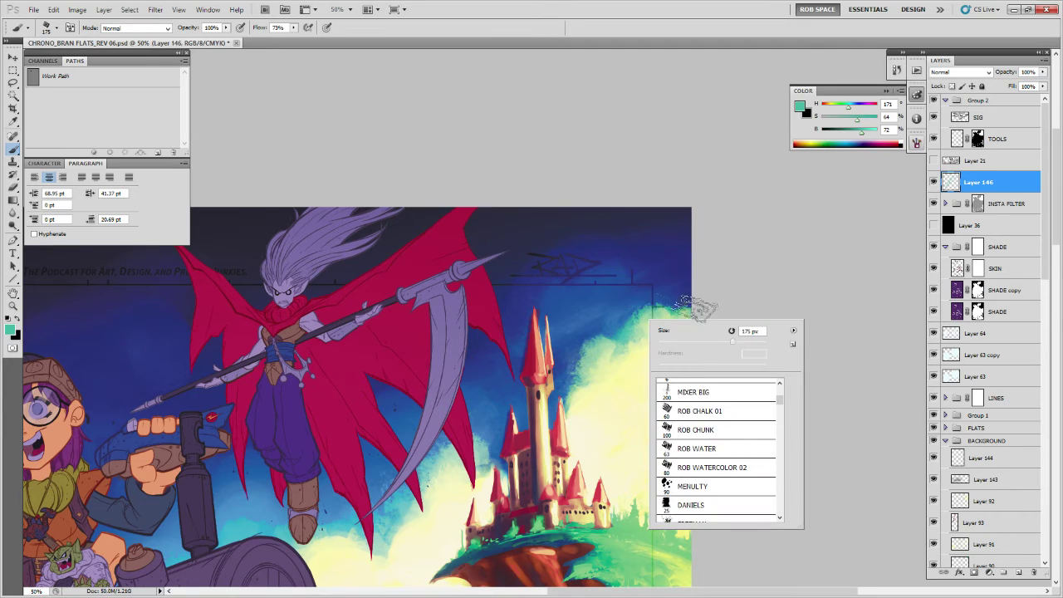
pyautogui.click(710, 448)
pyautogui.click(636, 315)
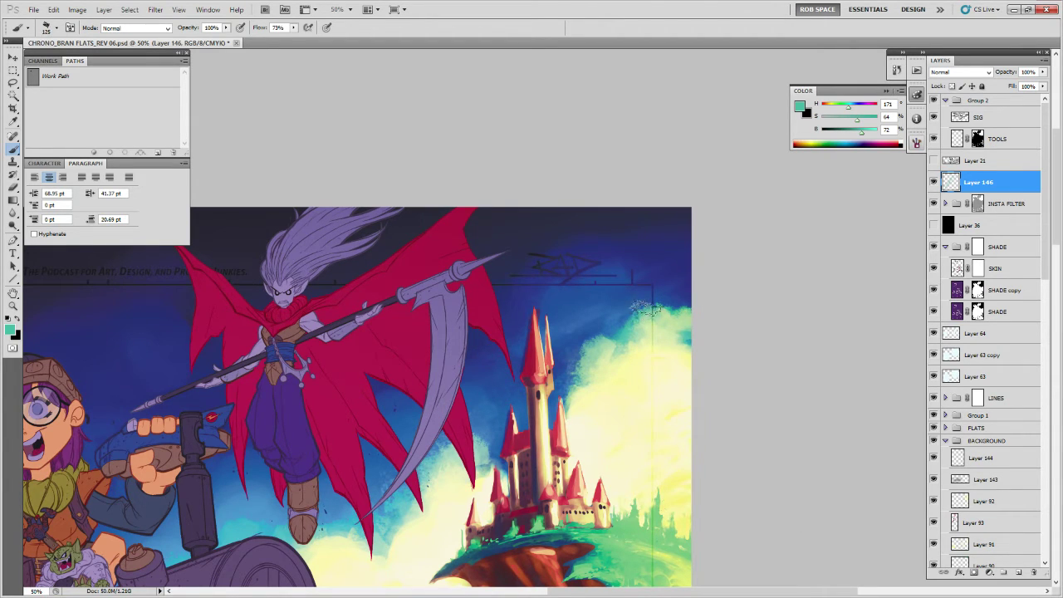
pyautogui.moveTo(645, 308)
pyautogui.mouseDown()
pyautogui.moveTo(627, 333)
pyautogui.moveTo(639, 304)
pyautogui.moveTo(630, 318)
pyautogui.moveTo(663, 304)
pyautogui.mouseUp()
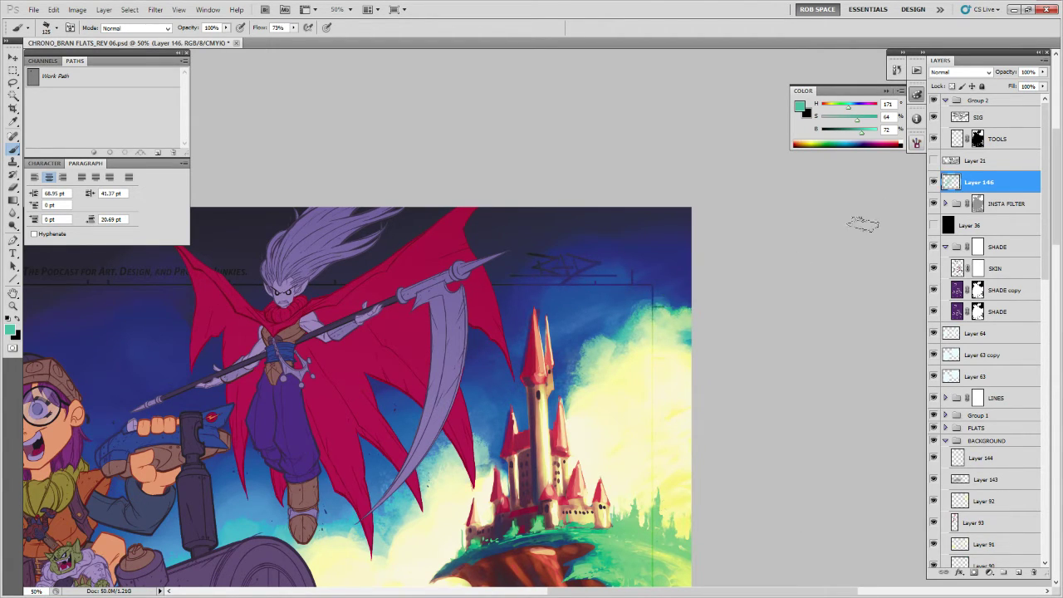
# Hide Layer 146, add a new layer above Layer 144 in the BACKGROUND group, and try the Eraser on the castle.
pyautogui.click(933, 182)
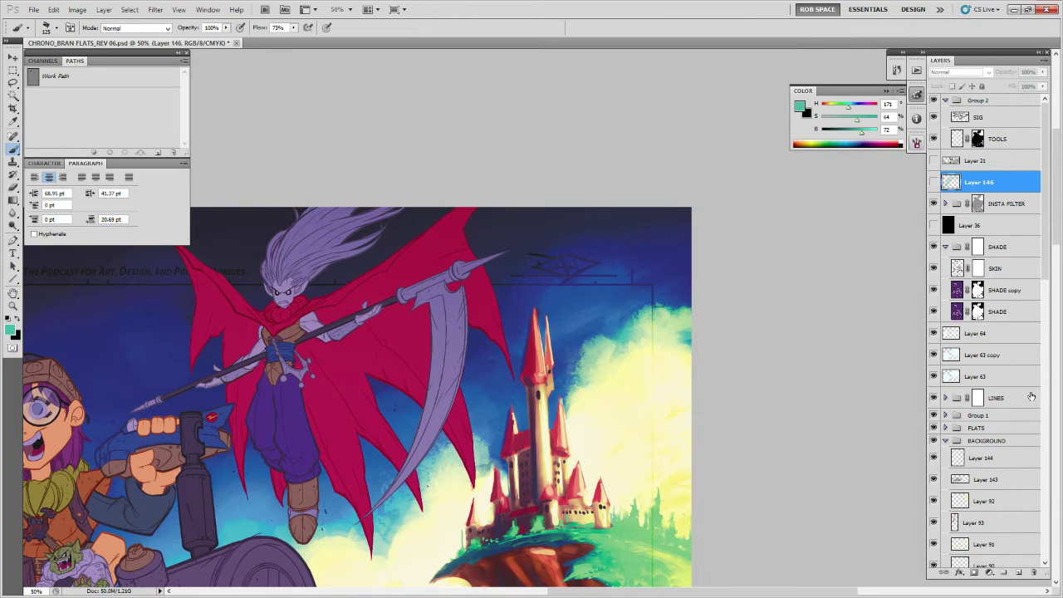
pyautogui.click(933, 457)
pyautogui.click(933, 457)
pyautogui.click(963, 458)
pyautogui.press('e')
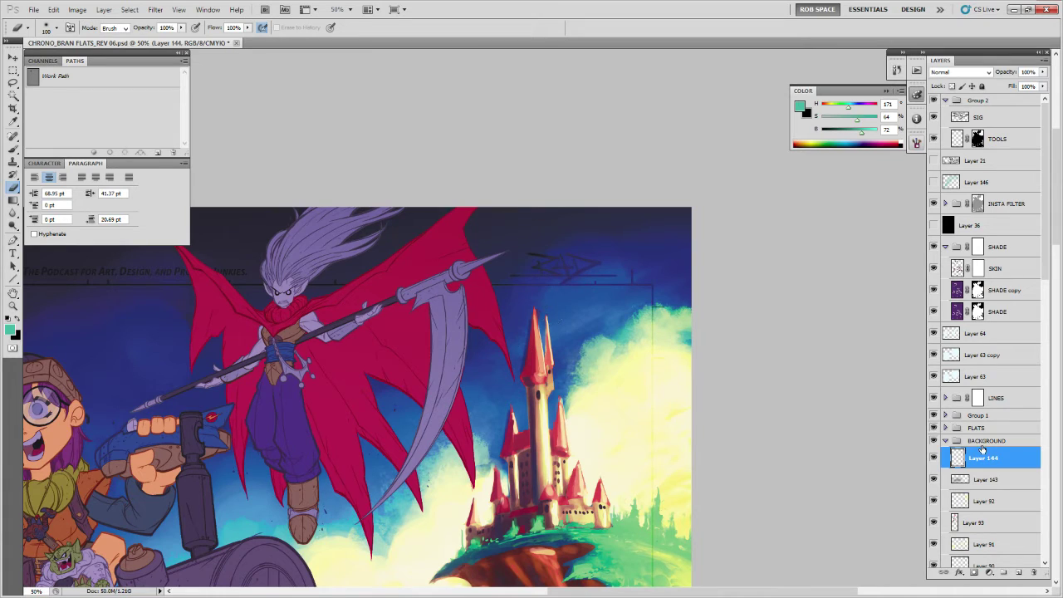
pyautogui.click(1018, 572)
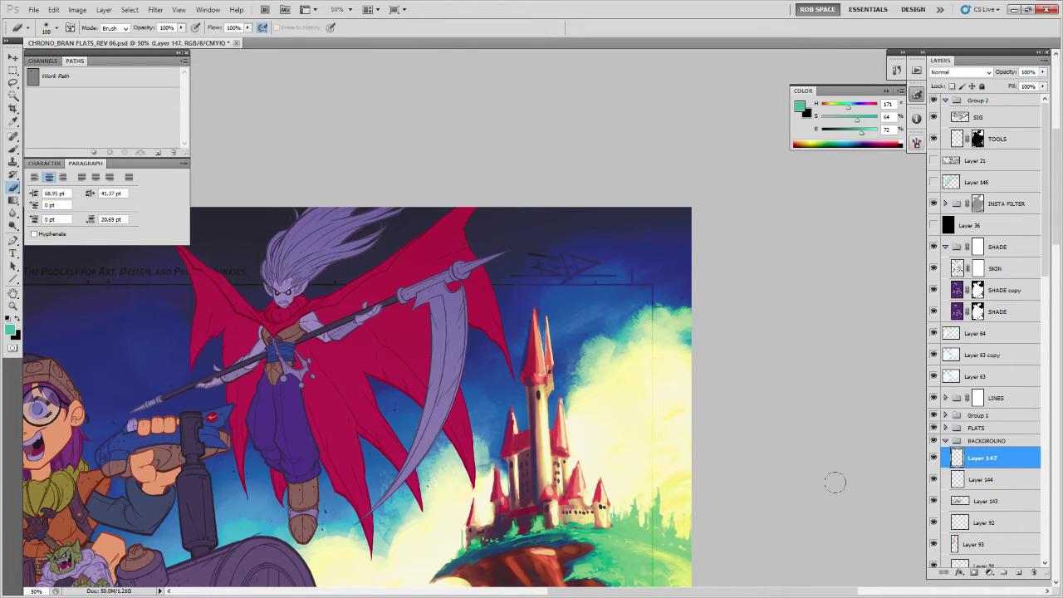
pyautogui.click(547, 357)
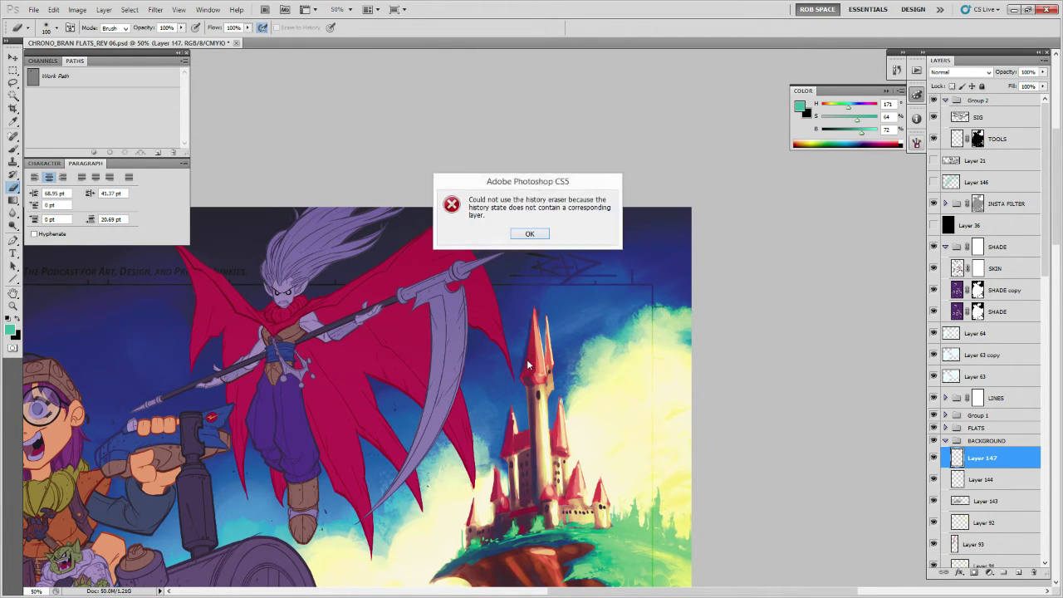
pyautogui.press('Return')
pyautogui.press('b')
pyautogui.moveTo(531, 318); pyautogui.dragTo(527, 374)
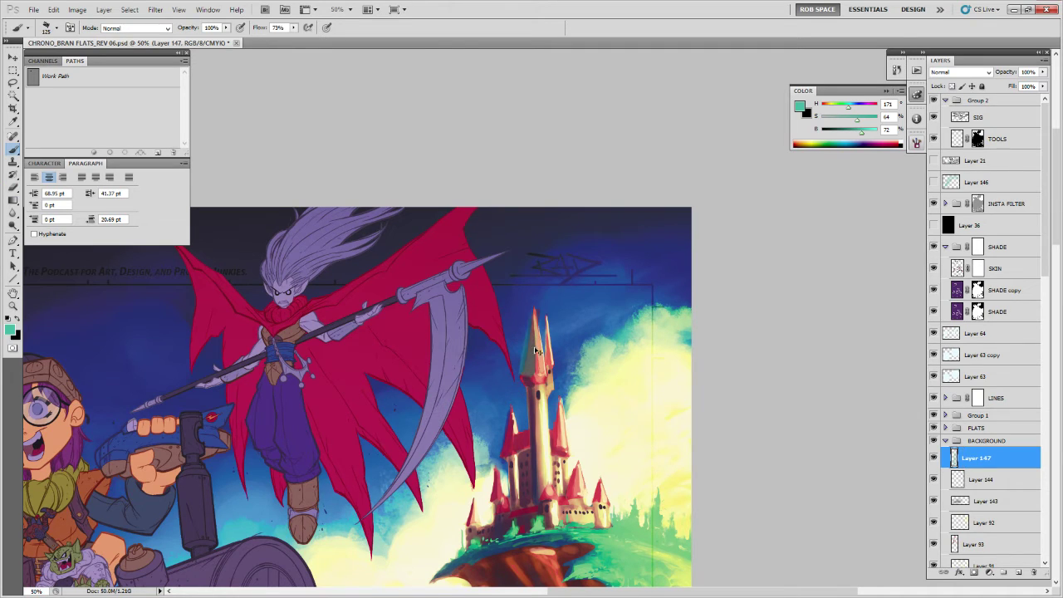
pyautogui.hotkey('ctrl', 'z')
# Sample the crimson of the castle's tallest spire, brush over its roof, and switch to the ROB CHALK 01 brush at 60 px.
pyautogui.keyDown('alt'); pyautogui.click(526, 367); pyautogui.keyUp('alt')
pyautogui.moveTo(533, 323); pyautogui.dragTo(528, 377)
pyautogui.rightClick(535, 360)
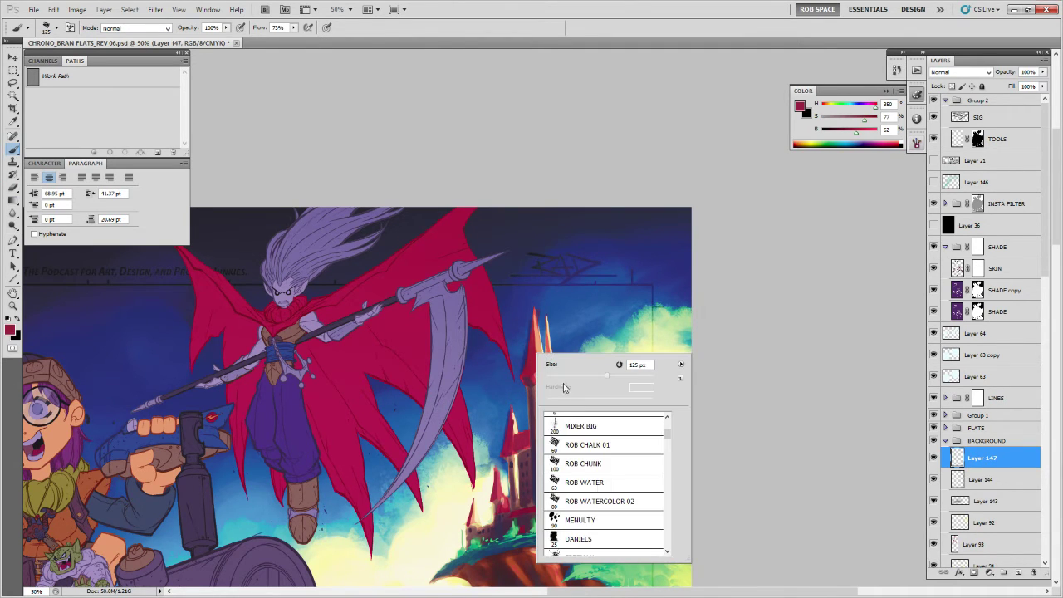
pyautogui.click(611, 446)
pyautogui.press('Return')
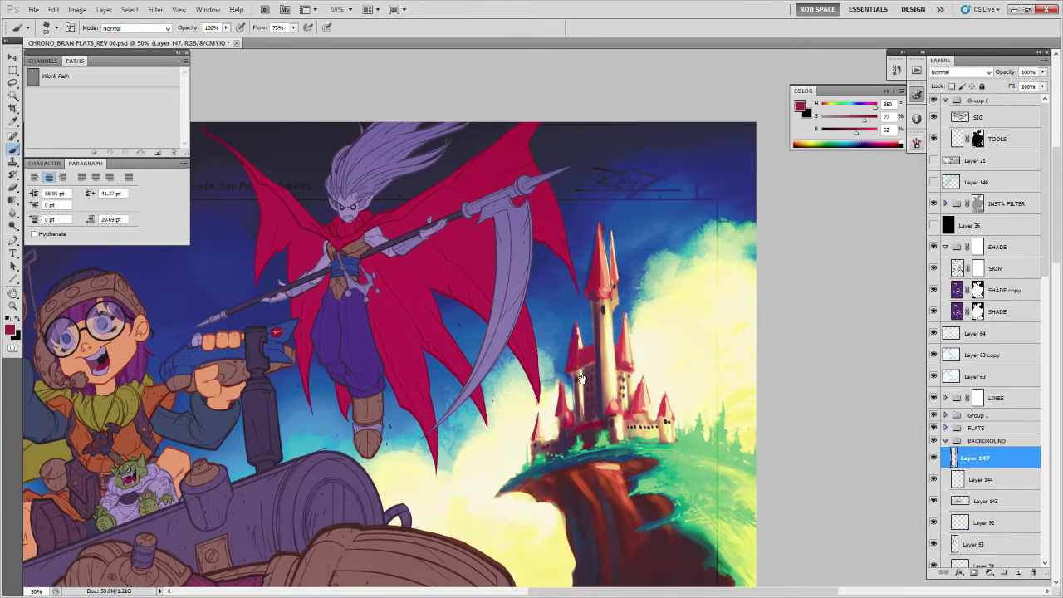
# Add a stroke to the cliff below the castle in its sampled colour, and sample the castle wall's light tan.
pyautogui.moveTo(503, 456); pyautogui.dragTo(567, 370)
pyautogui.moveTo(606, 460); pyautogui.dragTo(594, 390)
pyautogui.keyDown('alt'); pyautogui.click(564, 405); pyautogui.keyUp('alt')
pyautogui.moveTo(579, 428); pyautogui.dragTo(589, 439)
pyautogui.keyDown('alt'); pyautogui.click(618, 374); pyautogui.keyUp('alt')
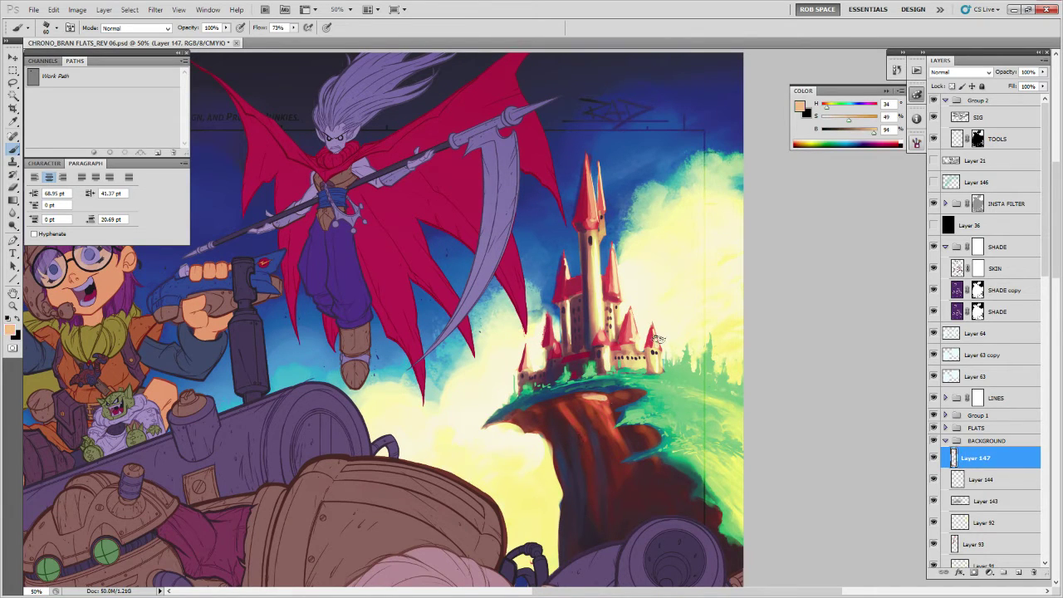
# Sample the bright orange highlight at the cliff's top and paint highlight streaks down the cliff face on Layer 147.
pyautogui.hotkey('ctrl', 'Tab')
pyautogui.press('z')
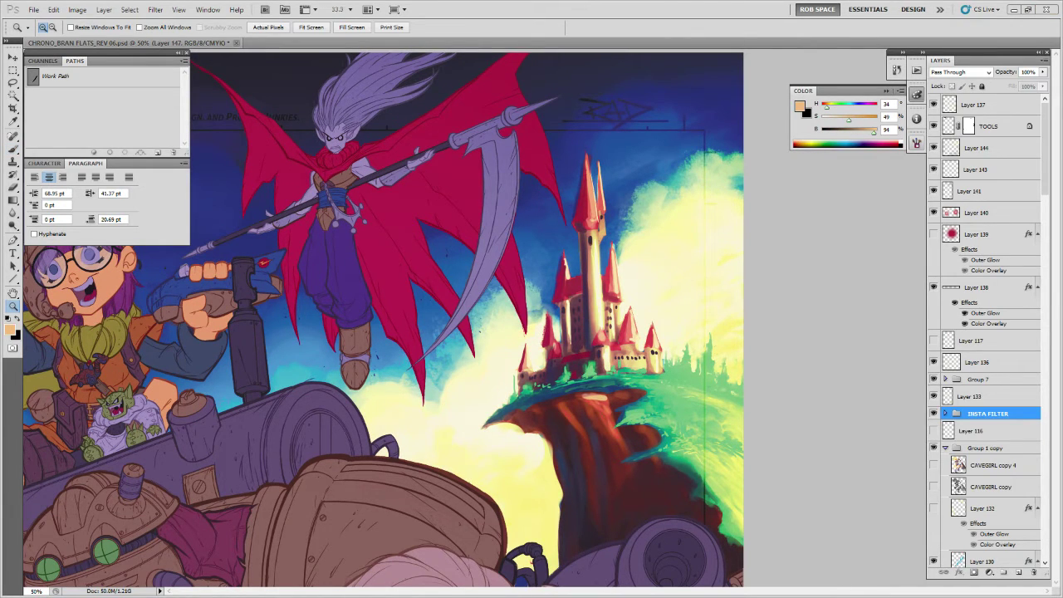
pyautogui.press('b')
pyautogui.click(612, 412)
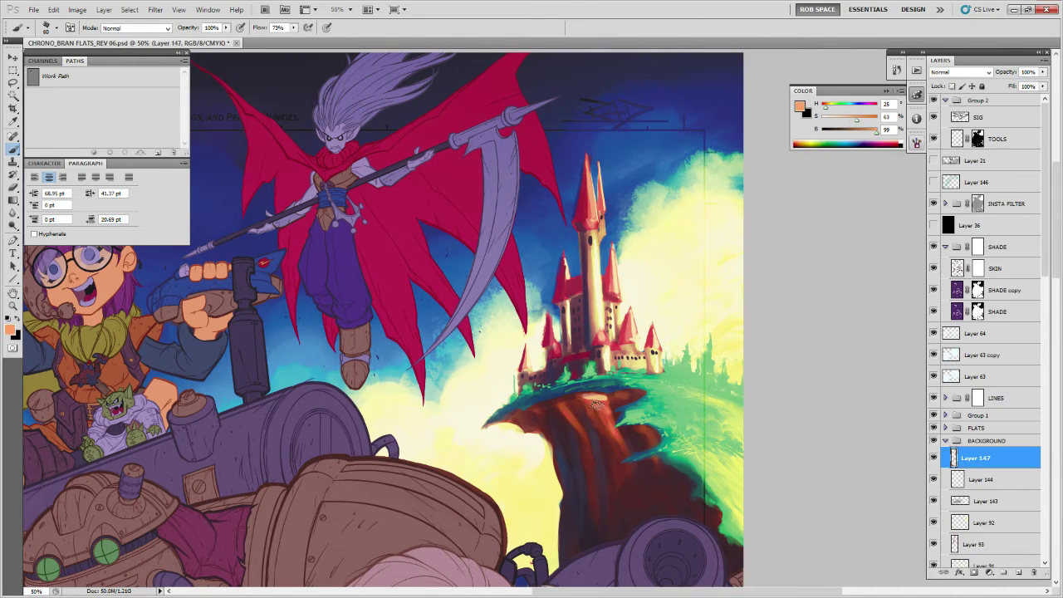
pyautogui.moveTo(612, 412)
pyautogui.mouseDown()
pyautogui.moveTo(596, 404)
pyautogui.moveTo(614, 412)
pyautogui.moveTo(613, 435)
pyautogui.mouseUp()
pyautogui.moveTo(567, 407)
pyautogui.mouseDown()
pyautogui.moveTo(602, 490)
pyautogui.moveTo(581, 419)
pyautogui.moveTo(624, 490)
pyautogui.mouseUp()
pyautogui.press('e')
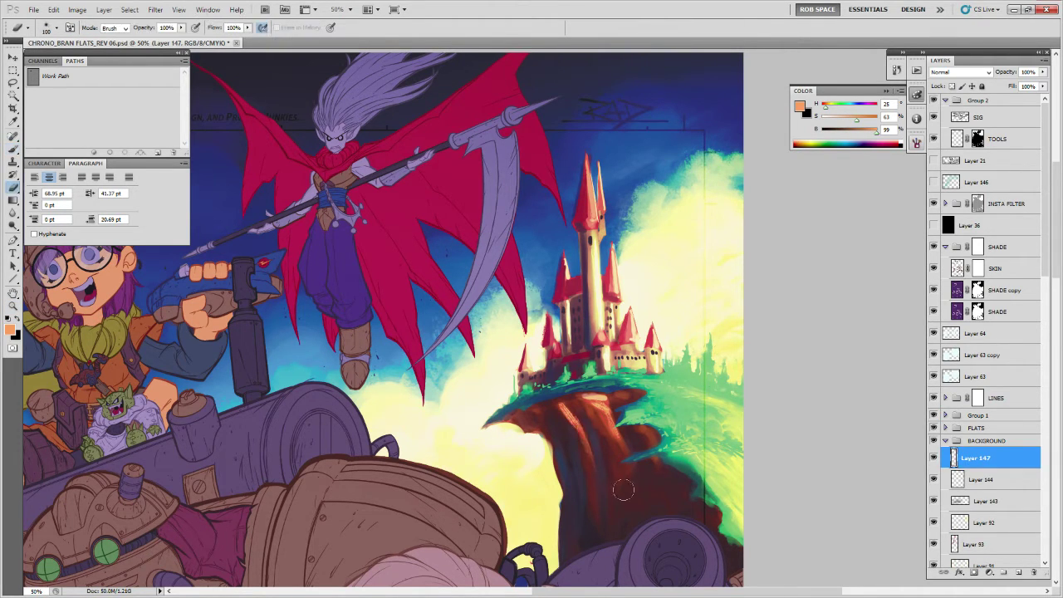
pyautogui.press('b')
# Sample teal green to paint foliage at the castle's base, and sample light green from the trees beside the castle.
pyautogui.scroll(1, 552, 406)
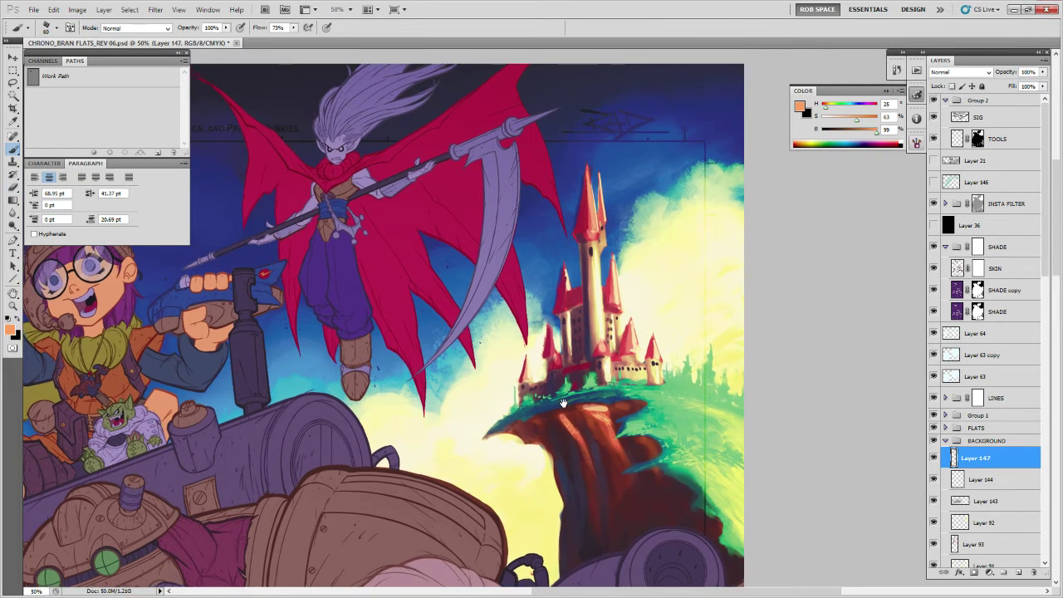
pyautogui.moveTo(629, 382); pyautogui.dragTo(582, 410)
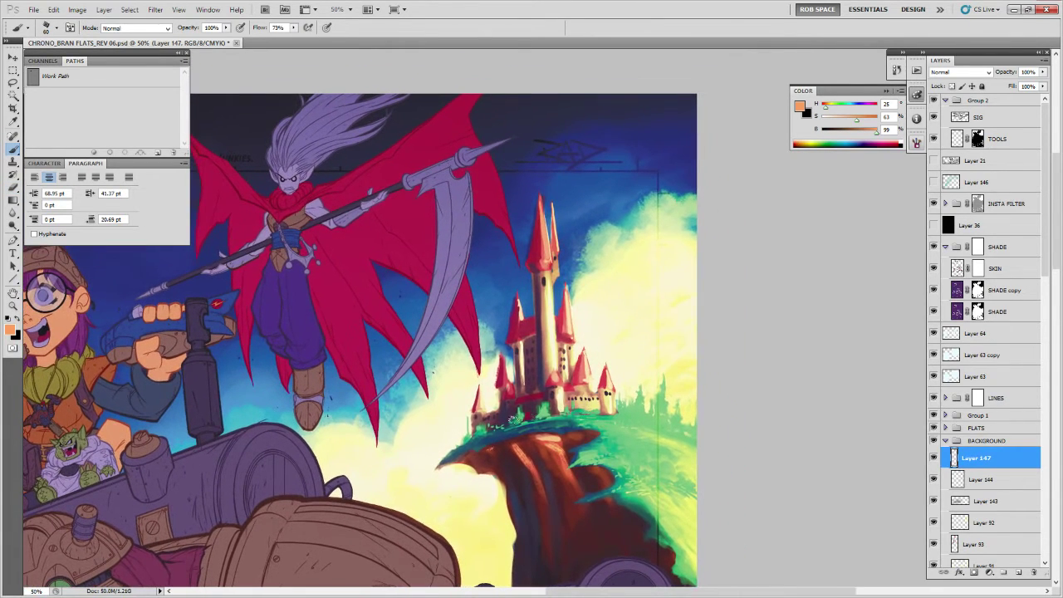
pyautogui.keyDown('alt'); pyautogui.click(474, 430); pyautogui.keyUp('alt')
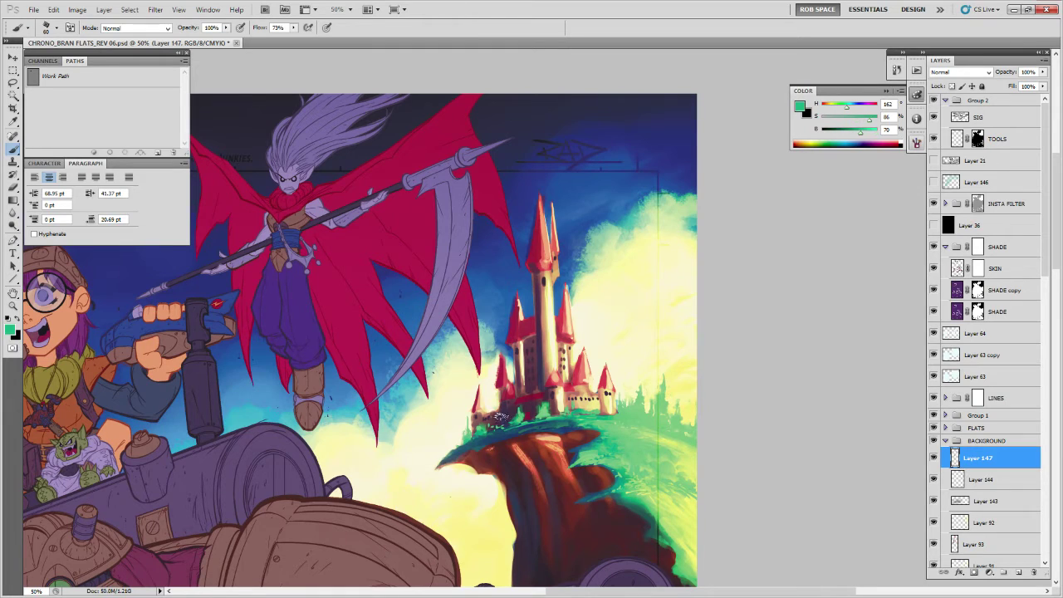
pyautogui.keyDown('alt'); pyautogui.click(664, 384); pyautogui.keyUp('alt')
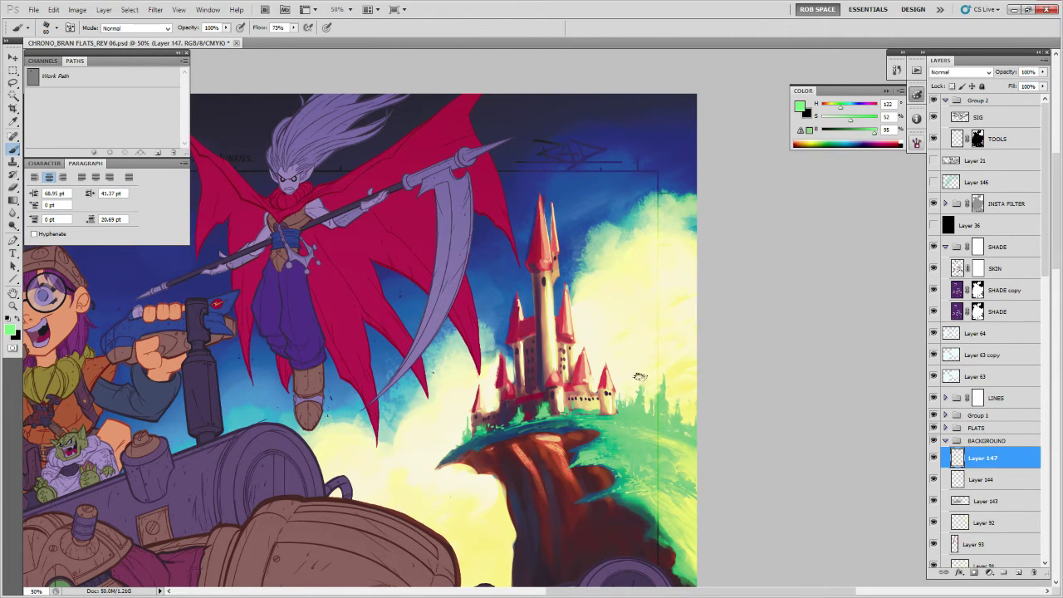
# Examine the whole illustration to judge how the castle background sits with the characters.
pyautogui.press('z')
pyautogui.keyDown('alt'); pyautogui.click(684, 414); pyautogui.keyUp('alt')
pyautogui.keyDown('alt'); pyautogui.click(683, 420); pyautogui.keyUp('alt')
pyautogui.keyDown('alt'); pyautogui.click(680, 450); pyautogui.keyUp('alt')
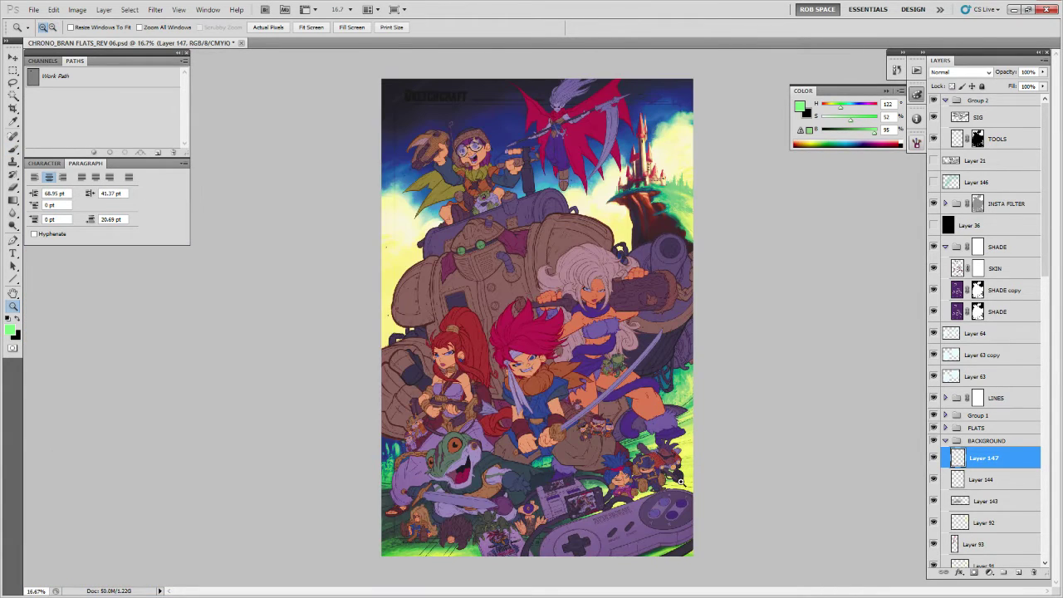
pyautogui.press('b')
pyautogui.rightClick(663, 412)
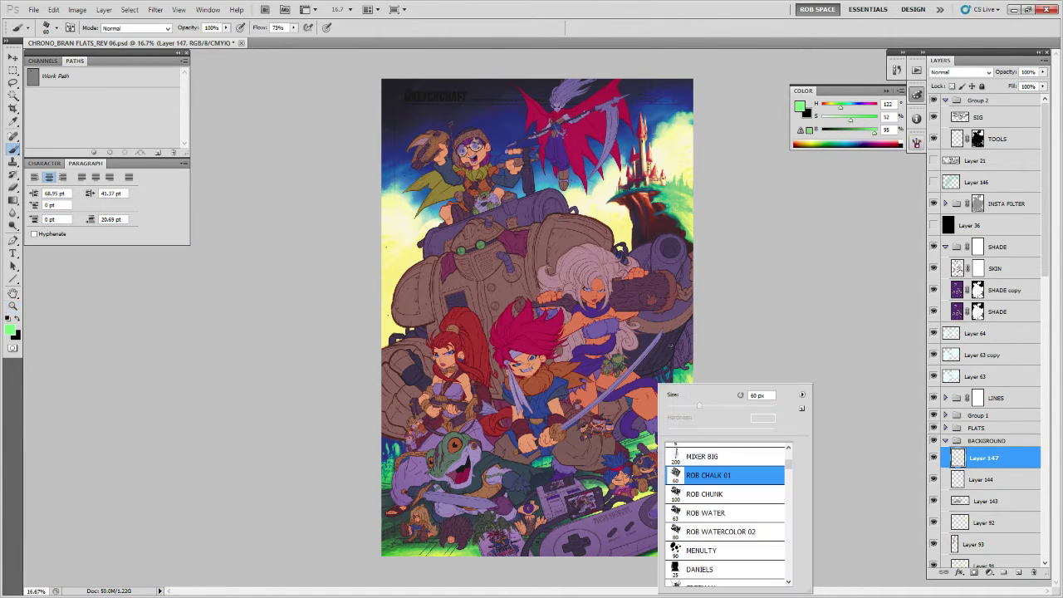
pyautogui.press('Return')
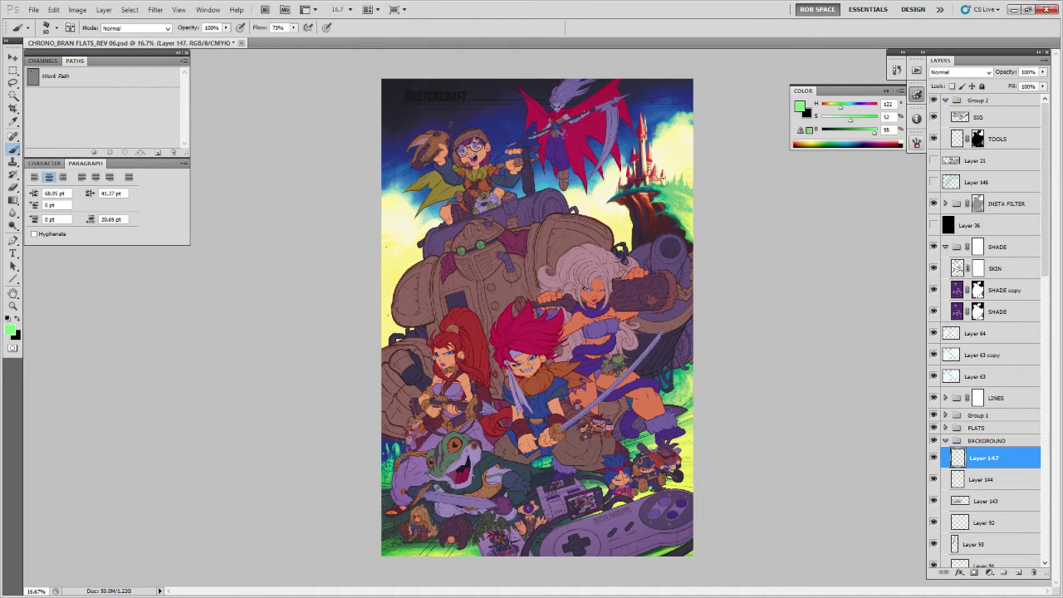
pyautogui.press('z')
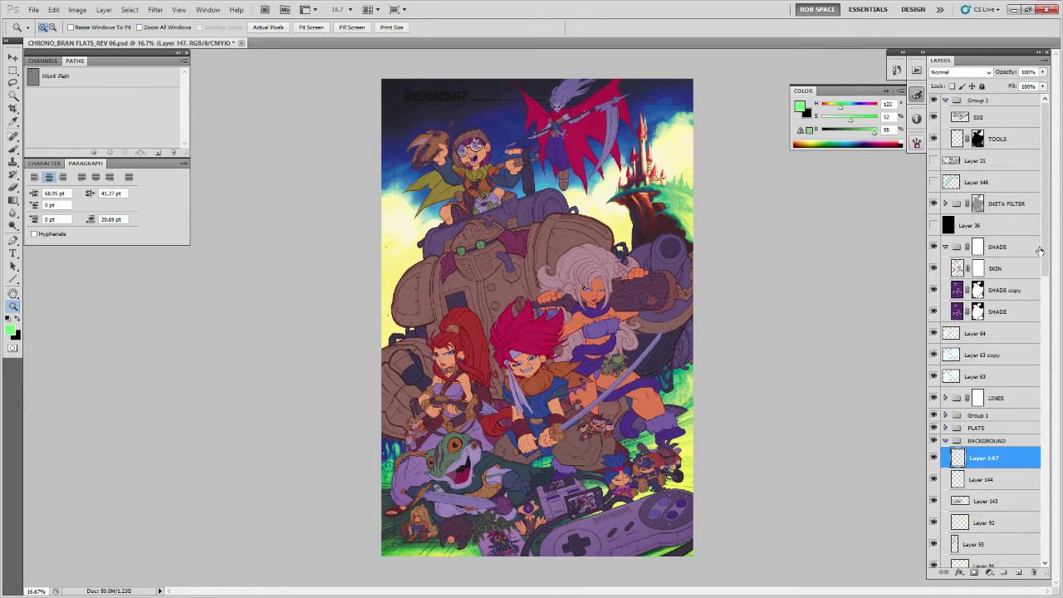
# Collapse the BACKGROUND and SHADE groups and move Layer 36 directly above the INSTA FILTER group, checking its effect.
pyautogui.click(944, 440)
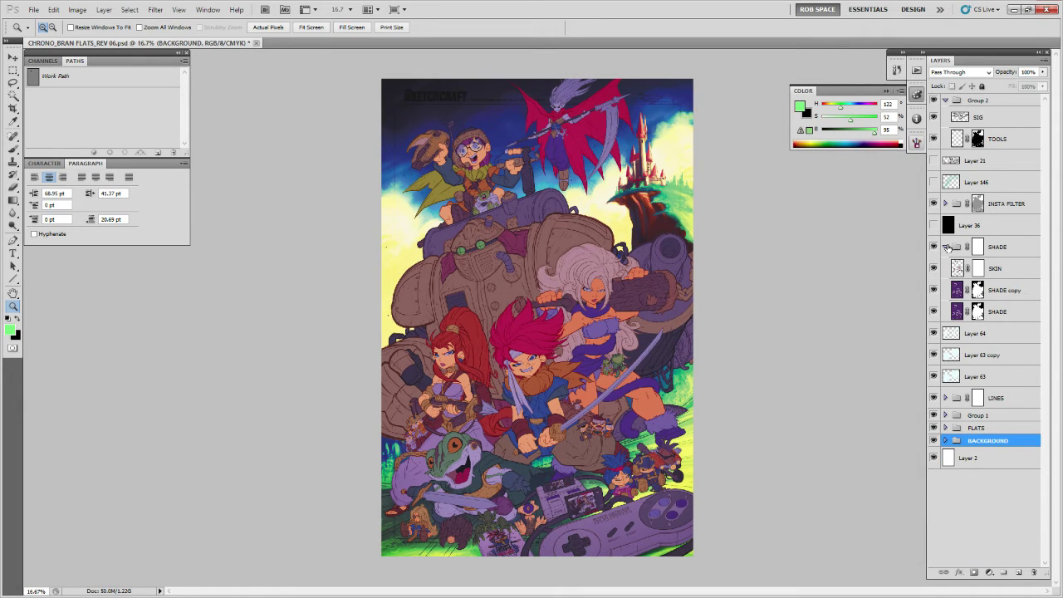
pyautogui.click(945, 247)
pyautogui.click(933, 225)
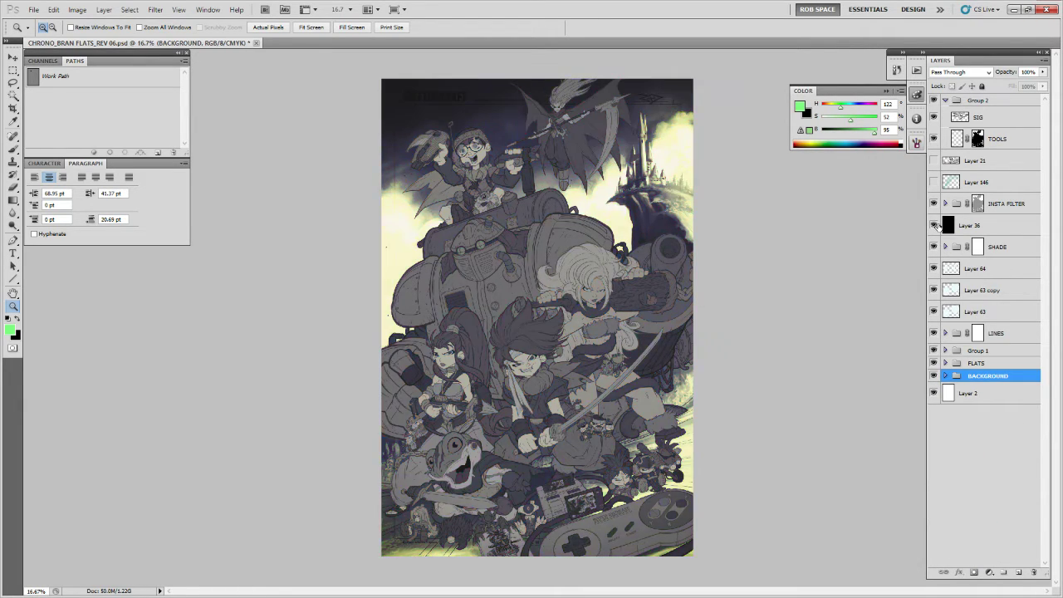
pyautogui.click(933, 225)
pyautogui.moveTo(955, 226); pyautogui.dragTo(962, 203)
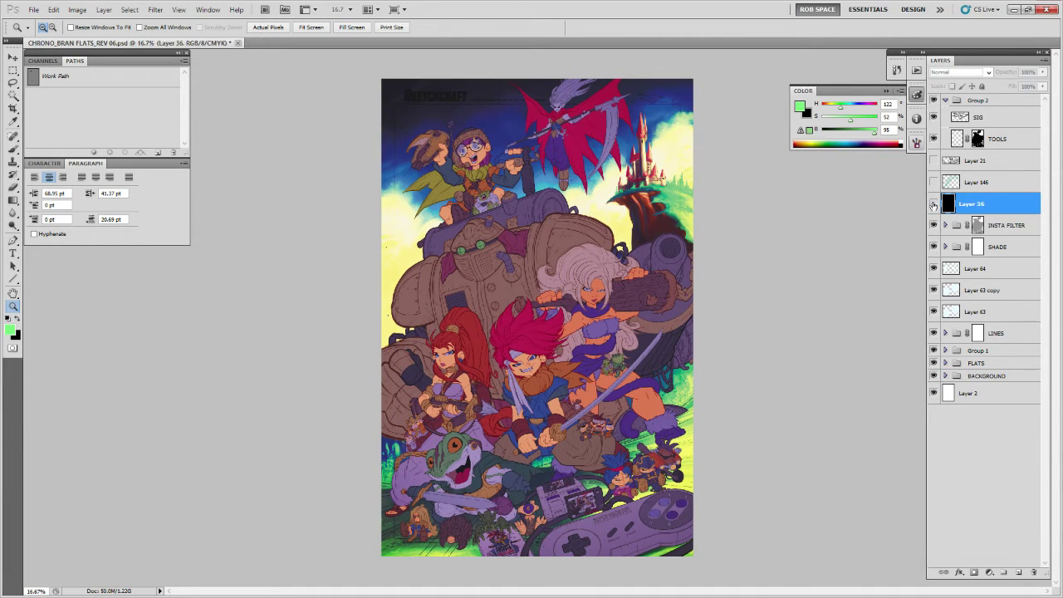
pyautogui.click(933, 203)
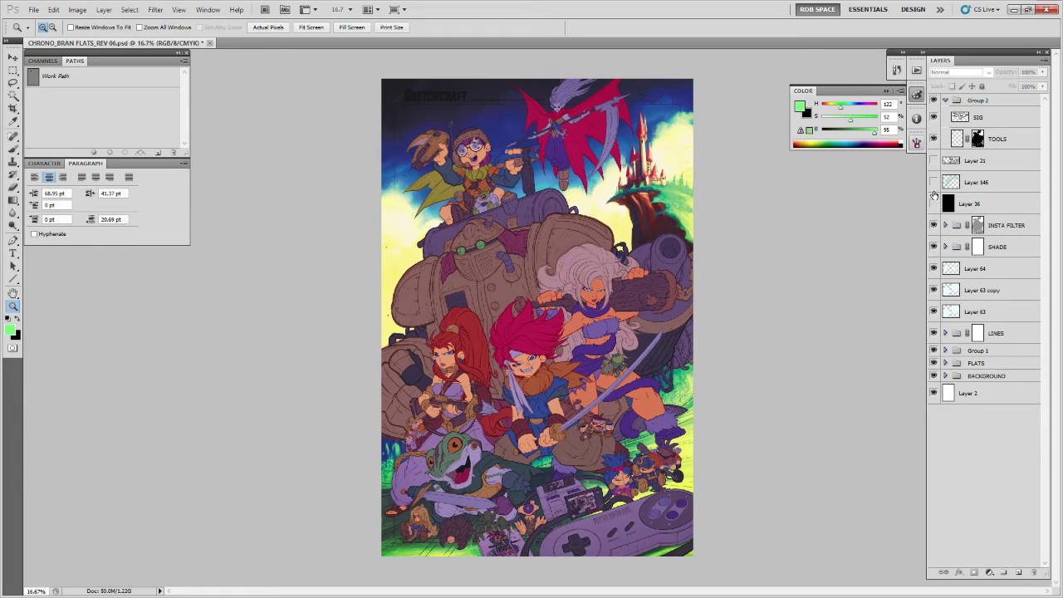
# Delete the unused Layer 21 and Layer 146.
pyautogui.click(933, 160)
pyautogui.moveTo(1003, 163); pyautogui.dragTo(1035, 572)
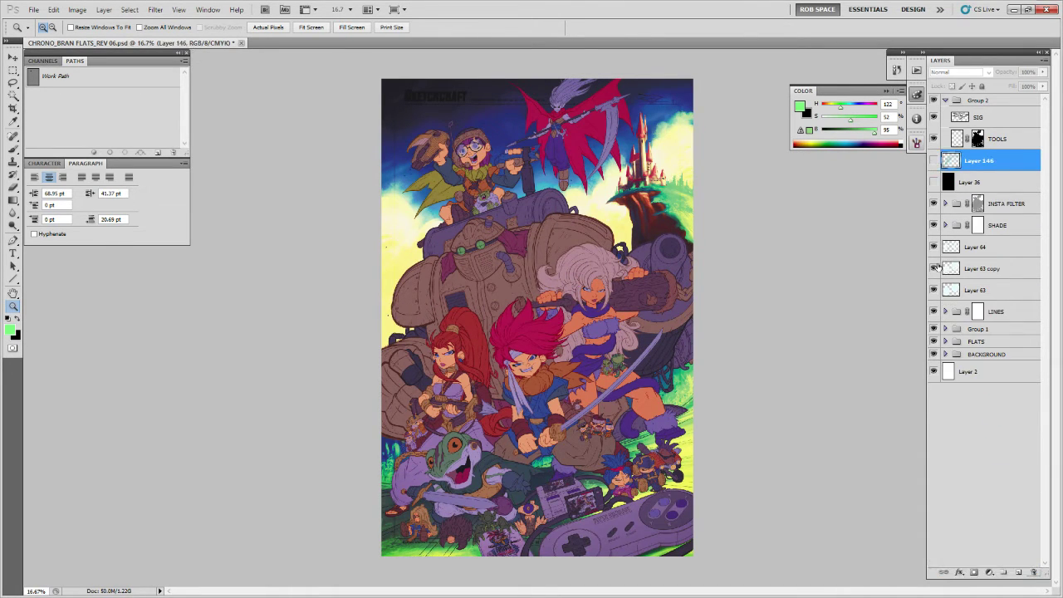
pyautogui.click(933, 160)
pyautogui.moveTo(1011, 162); pyautogui.dragTo(1033, 572)
# Collapse Group 2 and rename it BORDER.
pyautogui.click(944, 100)
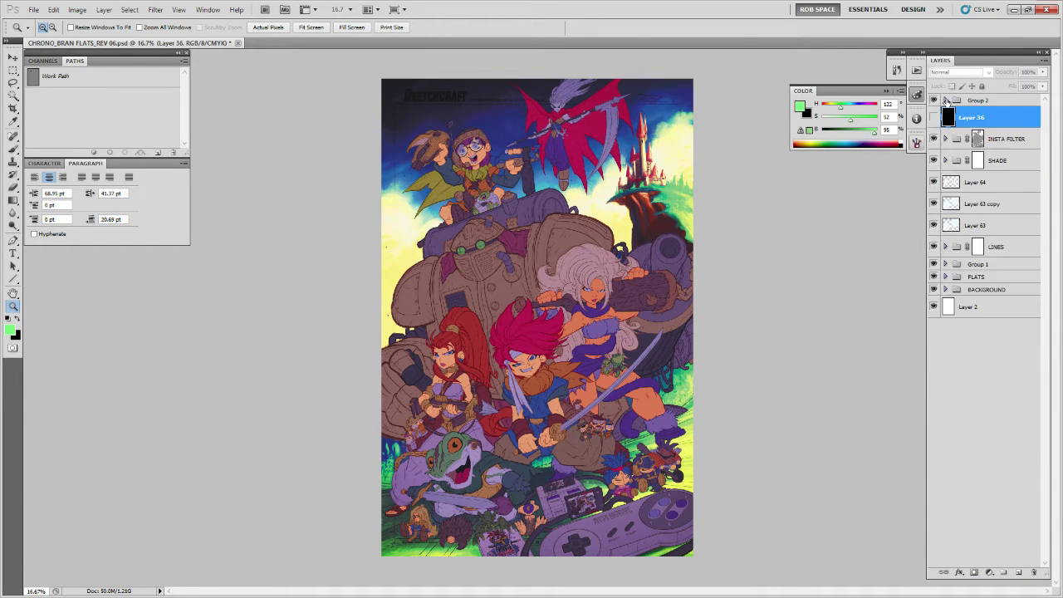
pyautogui.doubleClick(977, 100)
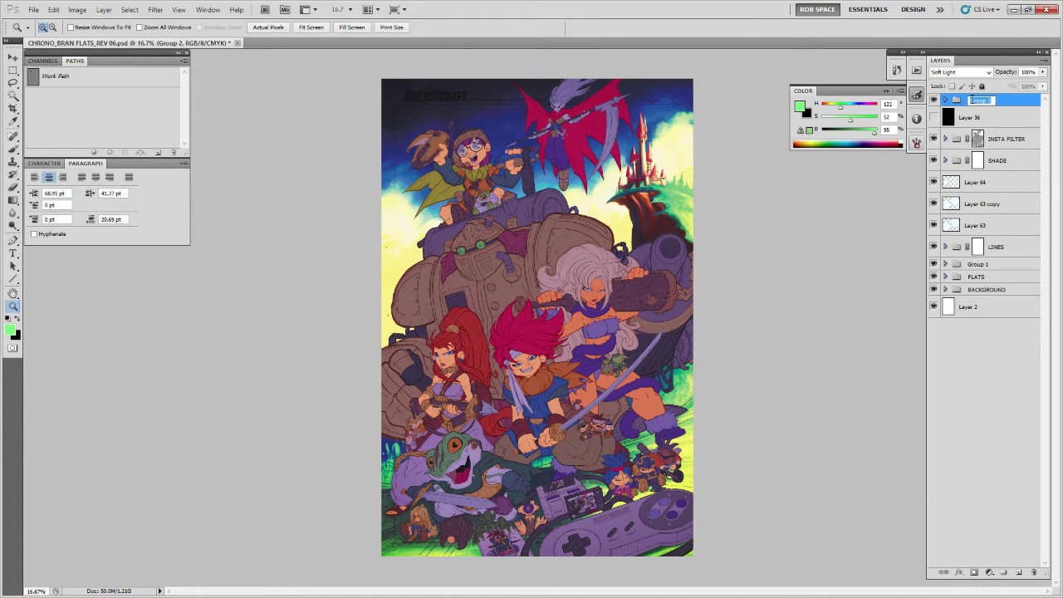
pyautogui.write('SC')
pyautogui.press('Return')
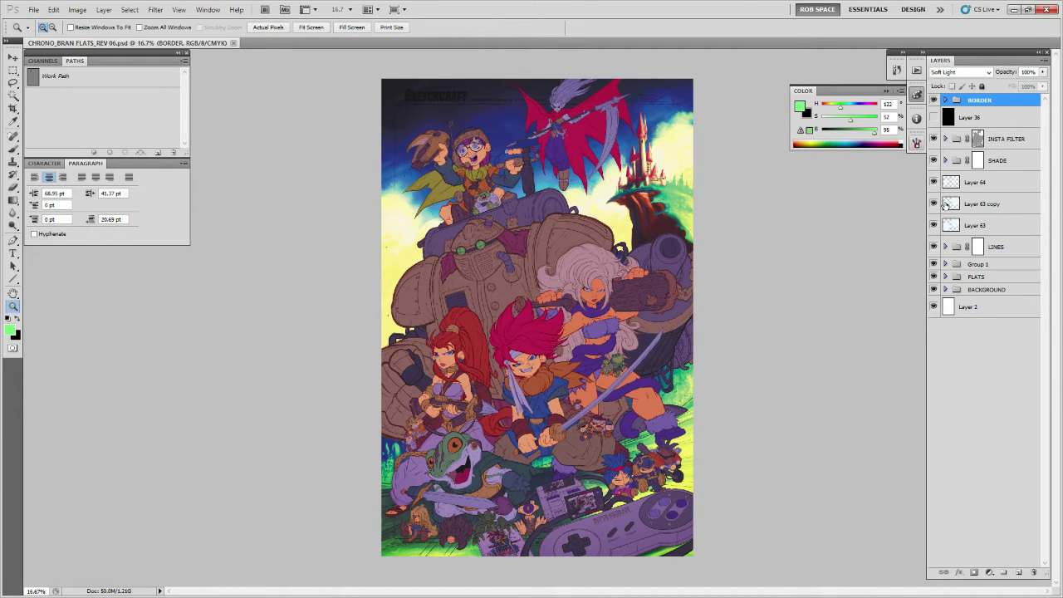
# Compare the artwork with and without the SHADE group and inspect the castle area up close.
pyautogui.click(934, 161)
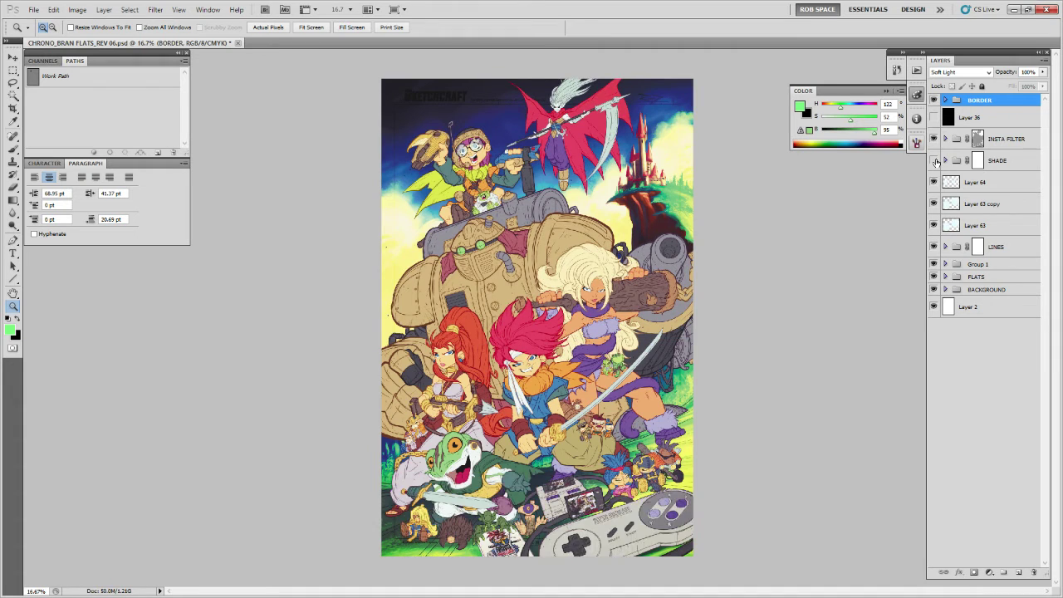
pyautogui.click(934, 161)
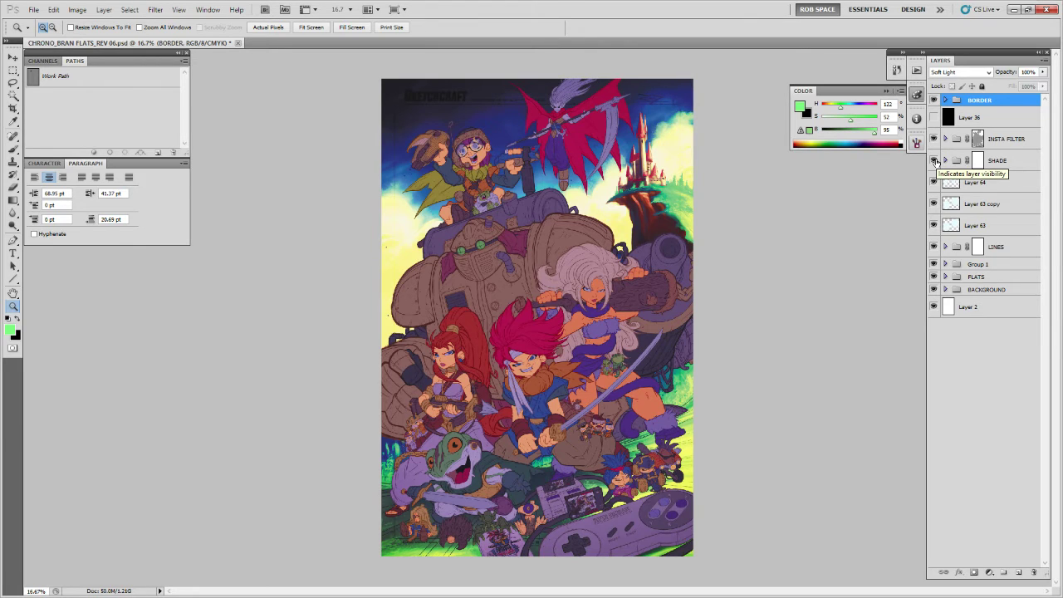
pyautogui.click(672, 222)
pyautogui.click(669, 221)
pyautogui.moveTo(681, 176); pyautogui.dragTo(703, 451)
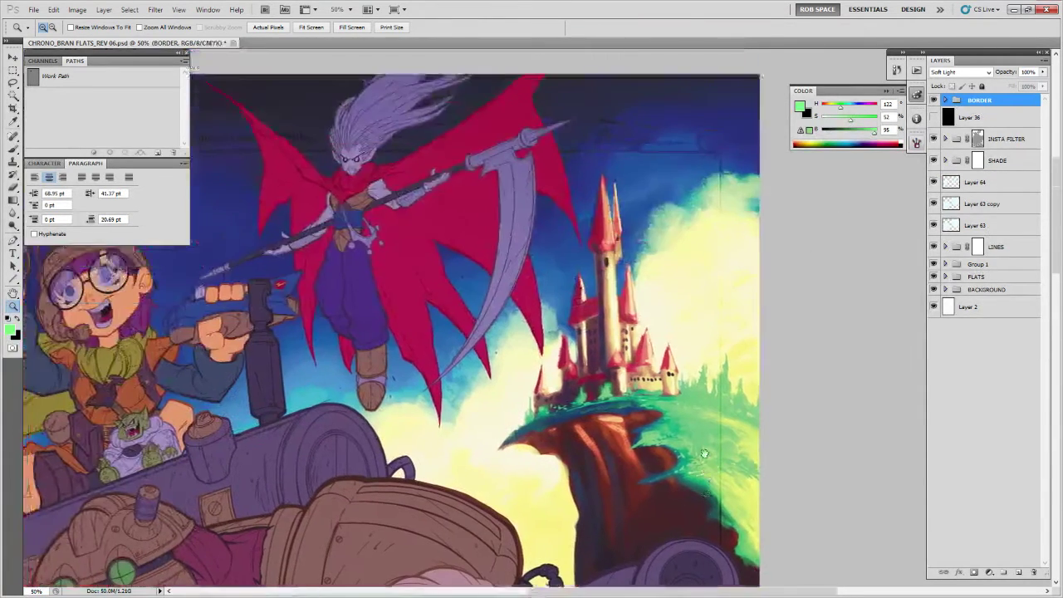
pyautogui.keyDown('alt'); pyautogui.click(725, 421); pyautogui.keyUp('alt')
pyautogui.keyDown('alt'); pyautogui.click(724, 421); pyautogui.keyUp('alt')
pyautogui.keyDown('alt'); pyautogui.click(725, 421); pyautogui.keyUp('alt')
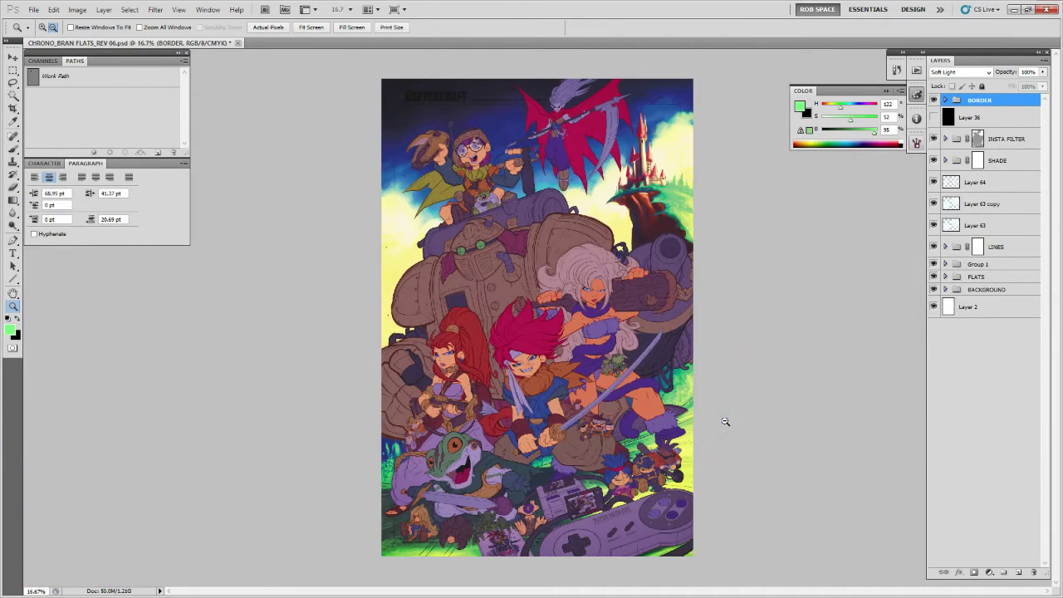
# Duplicate the BACKGROUND group together with Layer 2 and merge the copies into one layer.
pyautogui.click(969, 291)
pyautogui.keyDown('shift'); pyautogui.click(971, 308); pyautogui.keyUp('shift')
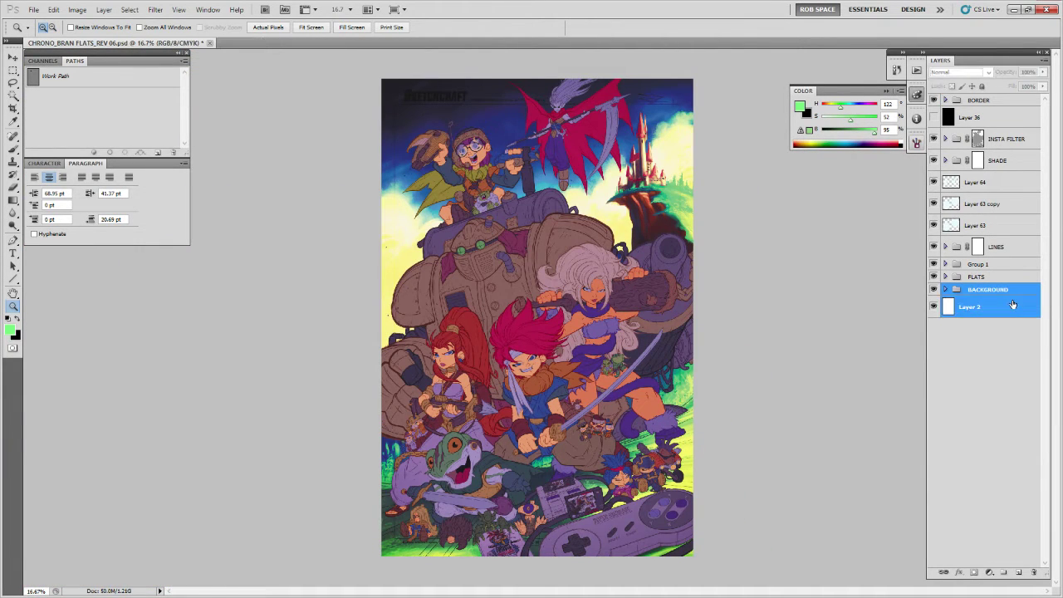
pyautogui.moveTo(1012, 304); pyautogui.dragTo(1017, 572)
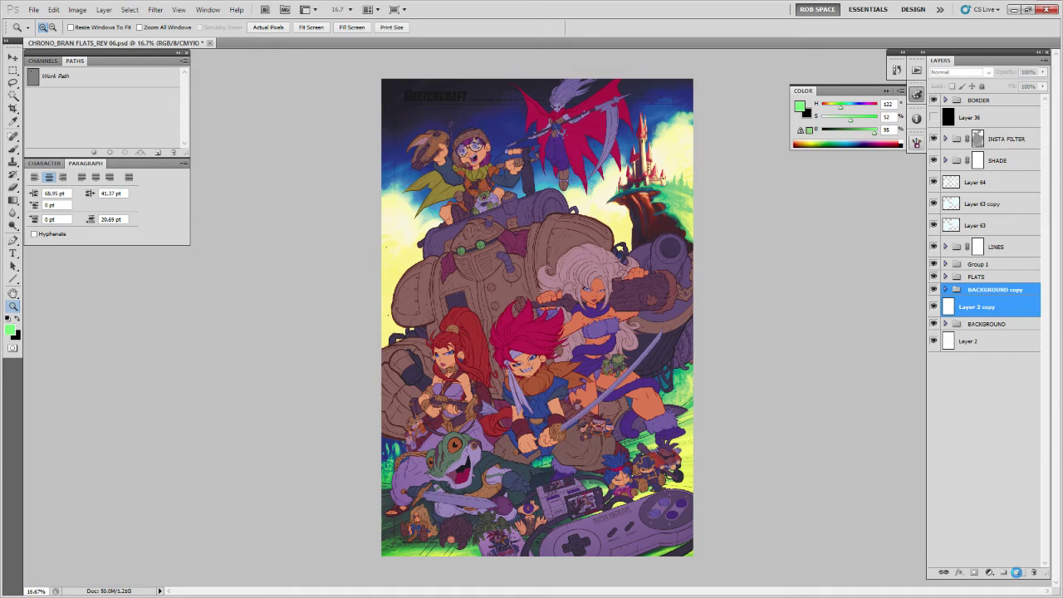
pyautogui.hotkey('ctrl', 'e')
# Crop the image to the full canvas bounds and clear the selection.
pyautogui.hotkey('ctrl', 'a')
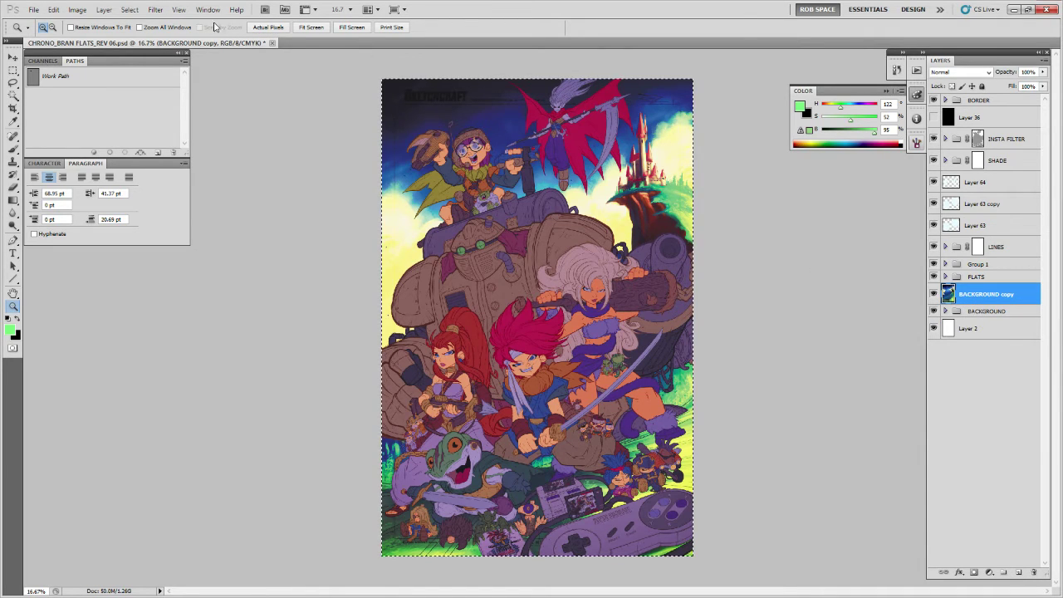
pyautogui.click(77, 9)
pyautogui.click(83, 120)
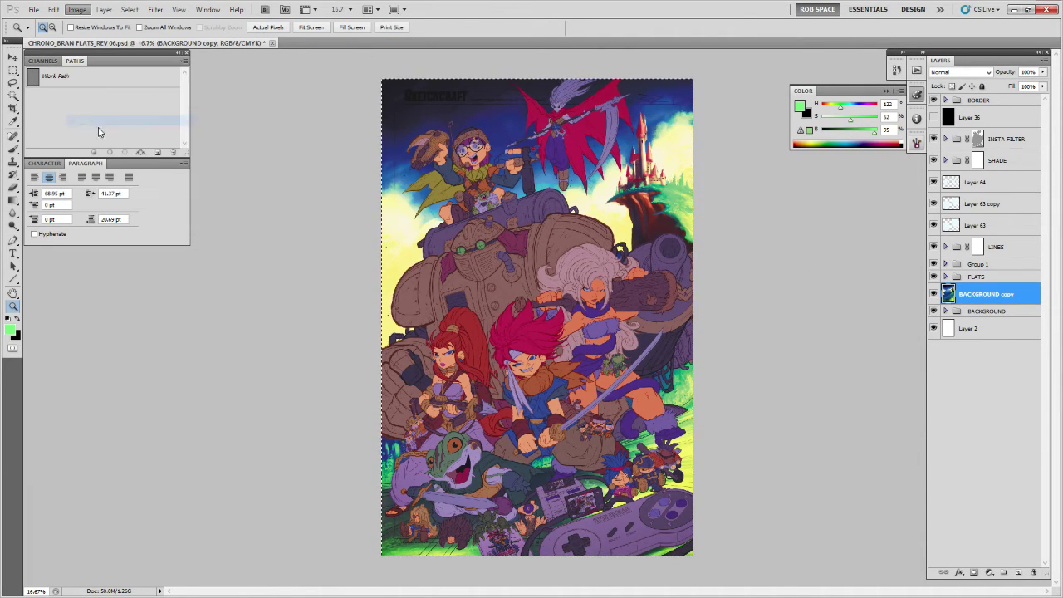
pyautogui.hotkey('ctrl', 'd')
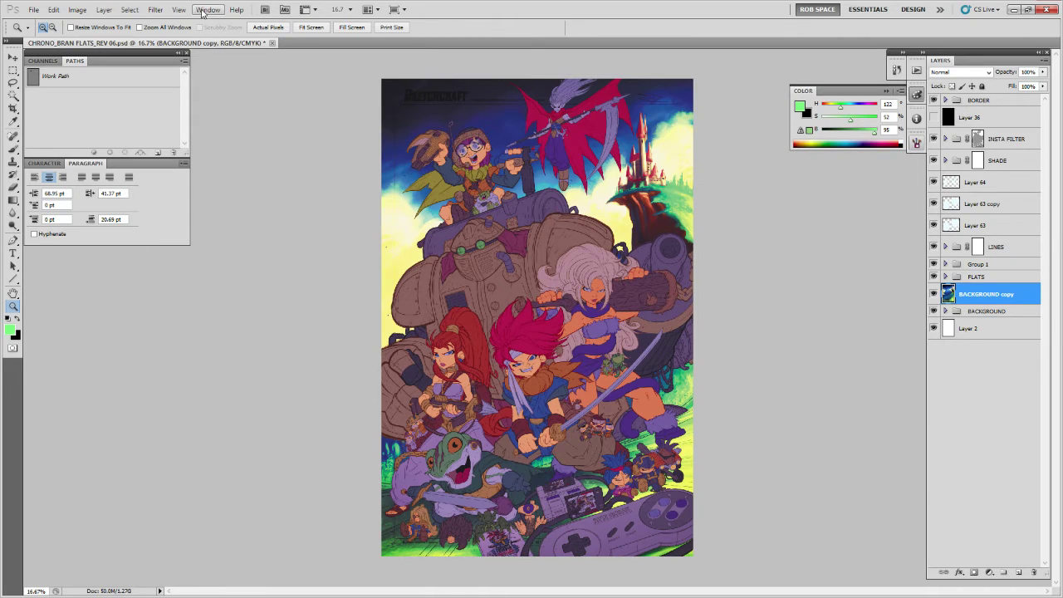
# Duplicate the merged background layer, apply an Artistic filter to the copy, and check the castle up close.
pyautogui.hotkey('ctrl', 'j')
pyautogui.click(157, 9)
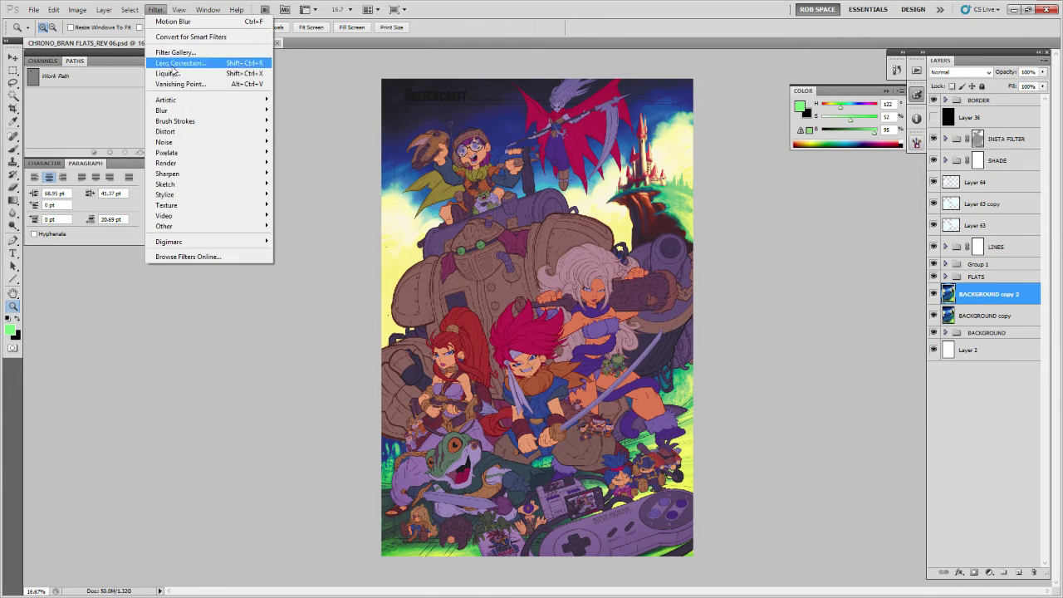
pyautogui.moveTo(178, 100)
pyautogui.click(306, 195)
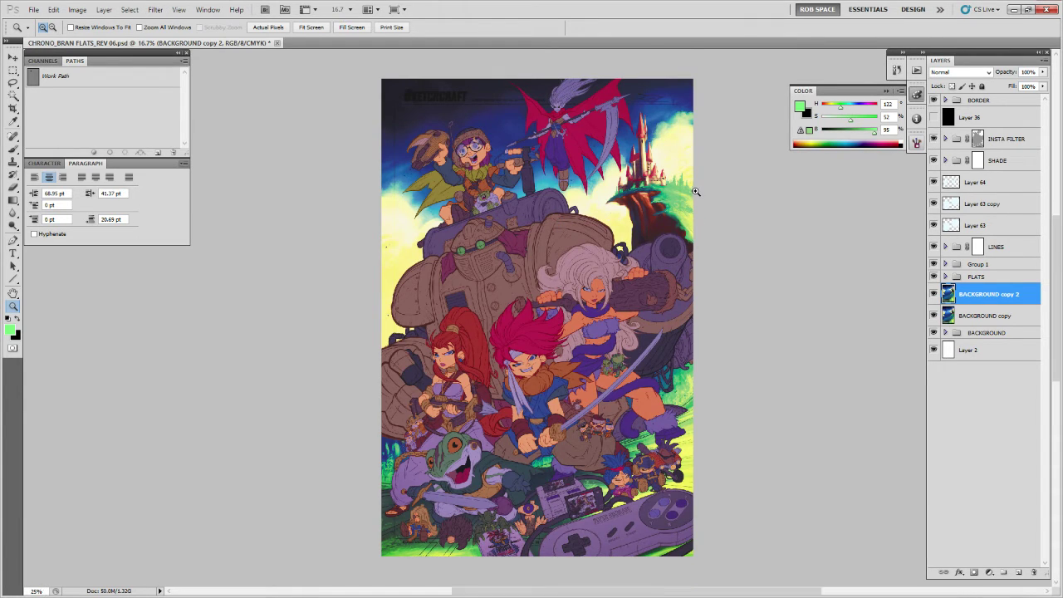
pyautogui.scroll(4, 695, 191)
pyautogui.moveTo(623, 185); pyautogui.dragTo(619, 354)
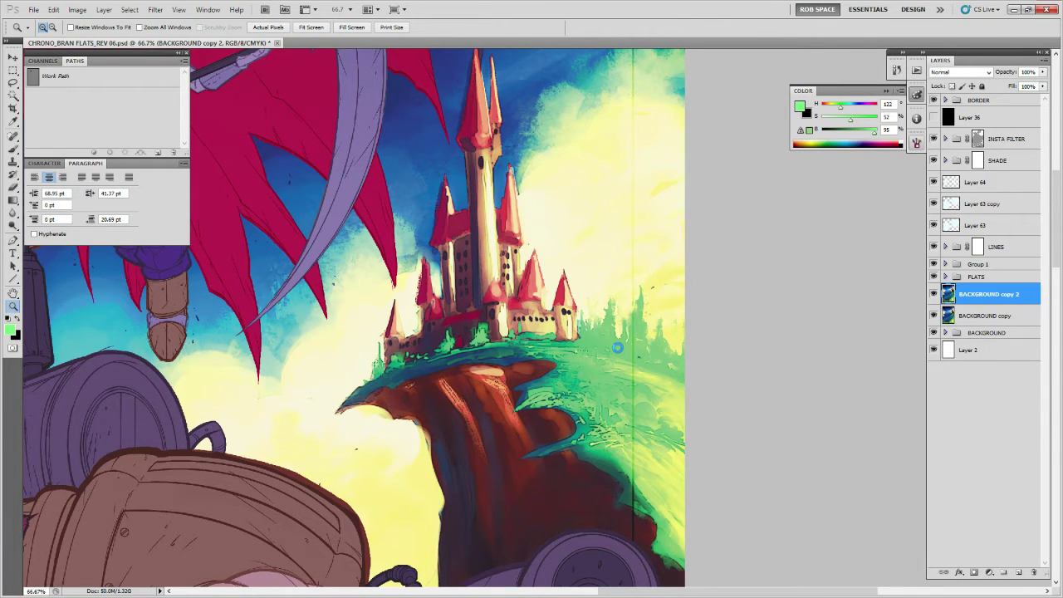
# Lower the opacity of BACKGROUND copy 2 to 53% and check the castle and lower artwork.
pyautogui.click(1042, 72)
pyautogui.moveTo(1036, 86); pyautogui.dragTo(1018, 87)
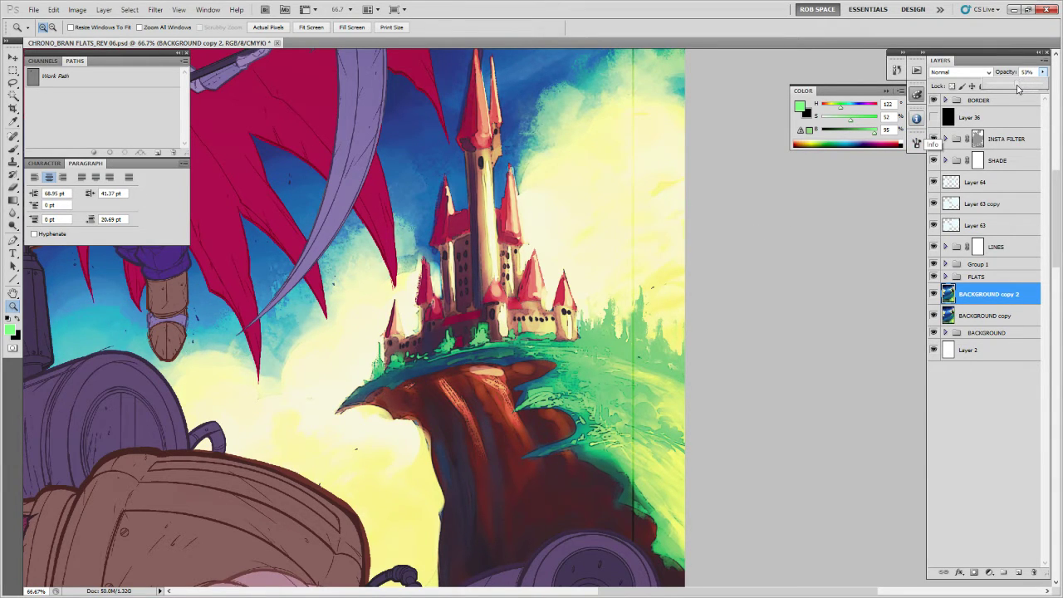
pyautogui.keyDown('alt'); pyautogui.click(540, 258); pyautogui.keyUp('alt')
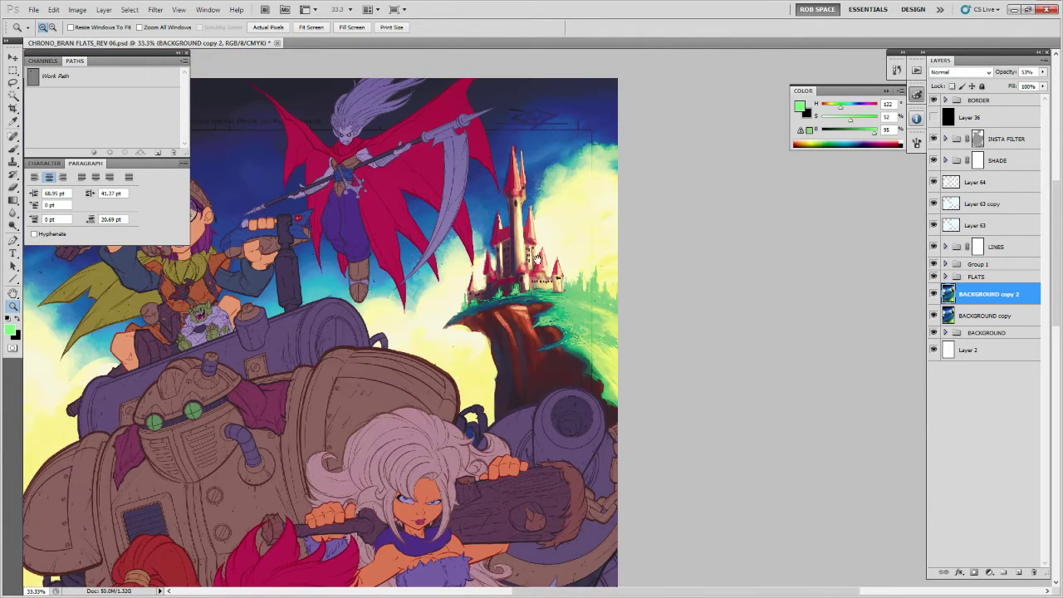
pyautogui.moveTo(500, 448); pyautogui.dragTo(553, 108)
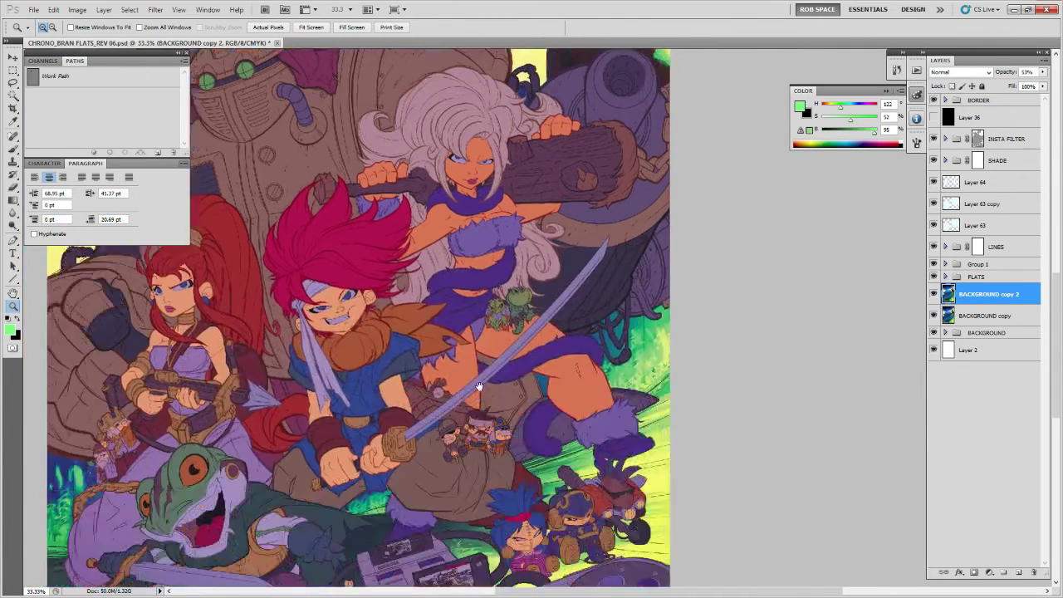
pyautogui.moveTo(479, 387); pyautogui.dragTo(506, 346)
pyautogui.moveTo(514, 401); pyautogui.dragTo(645, 256)
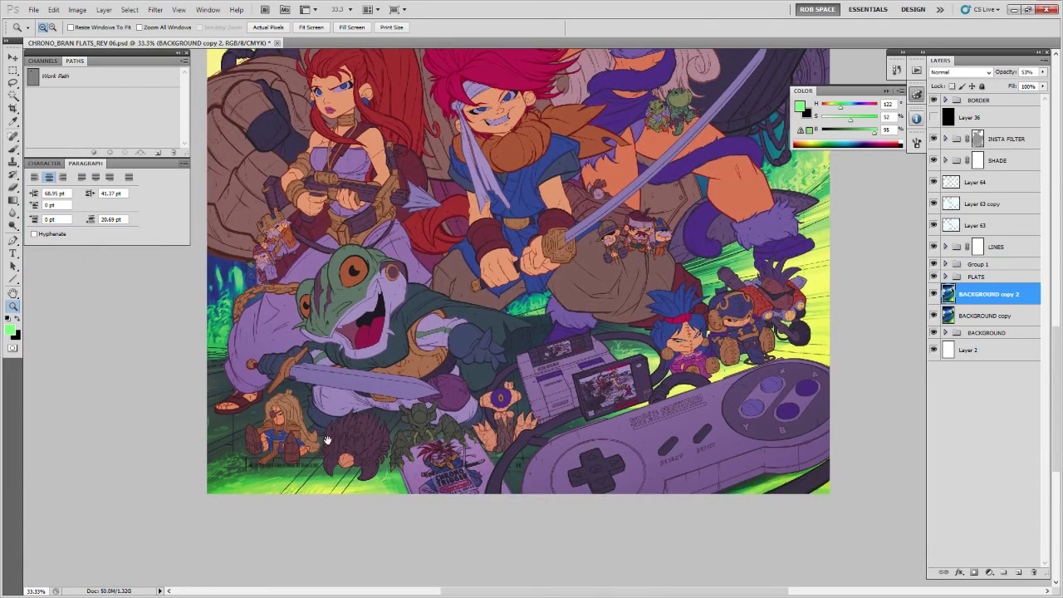
pyautogui.click(232, 384)
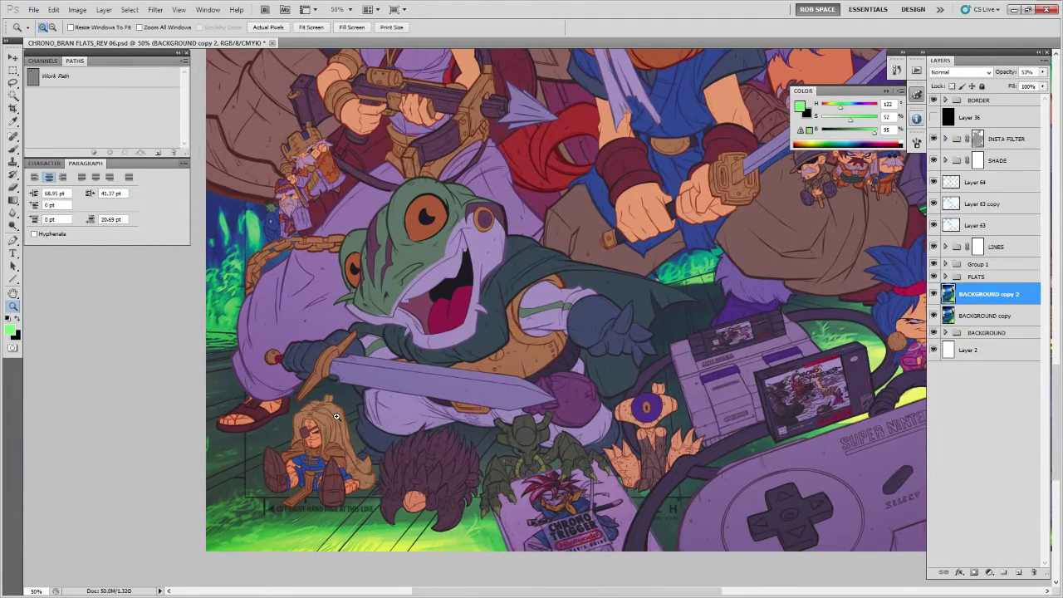
# Switch to the other open image and hide its Layer 1 copy.
pyautogui.press('alt')
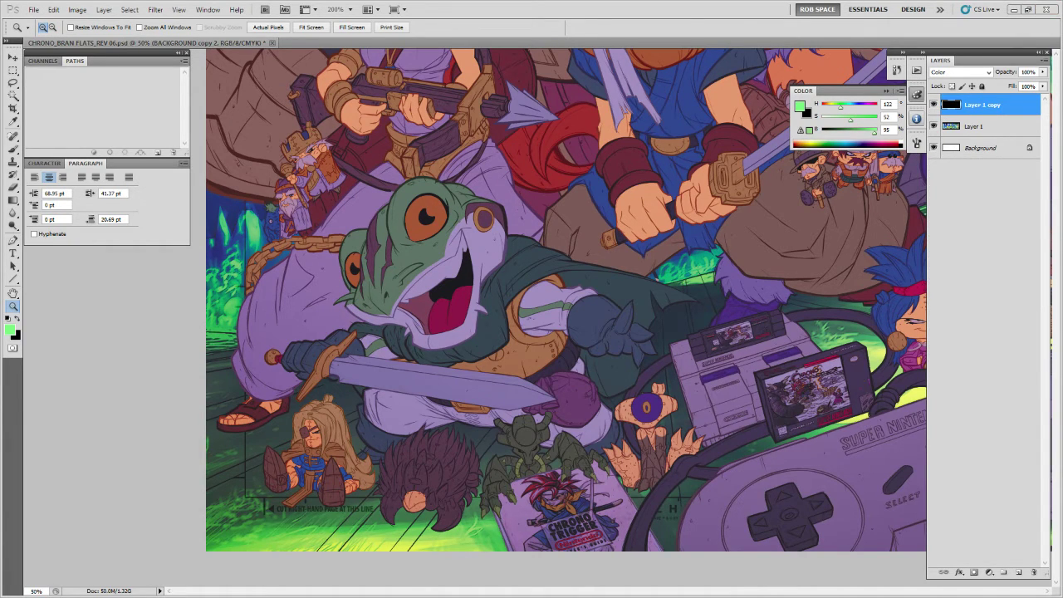
pyautogui.click(933, 104)
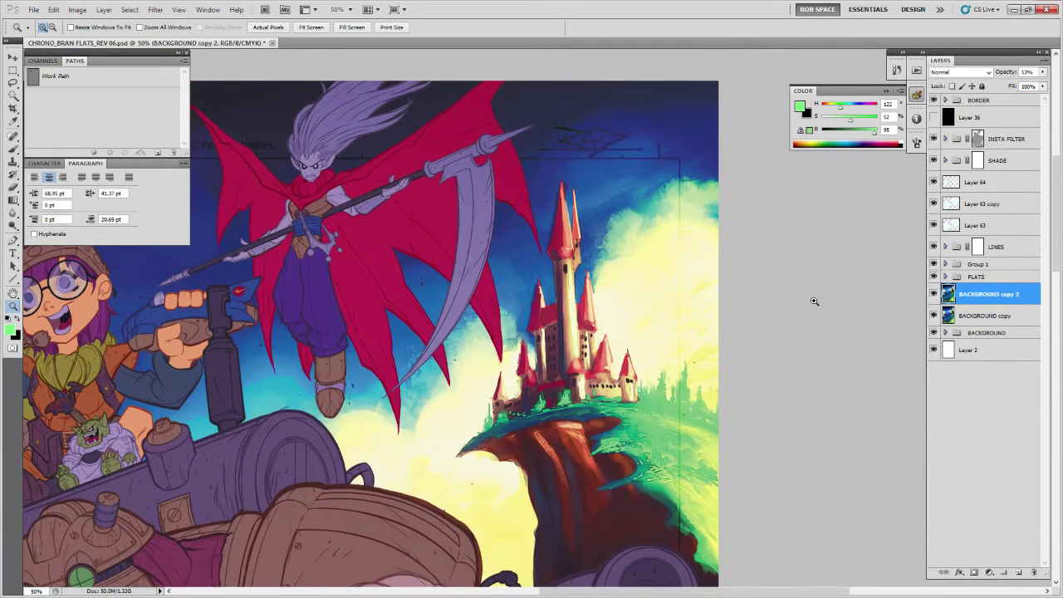
# Compare the castle and lower foreground areas with and without BACKGROUND copy 2.
pyautogui.click(932, 294)
pyautogui.click(932, 293)
pyautogui.click(932, 294)
pyautogui.click(932, 294)
pyautogui.click(932, 293)
pyautogui.click(933, 294)
pyautogui.click(932, 294)
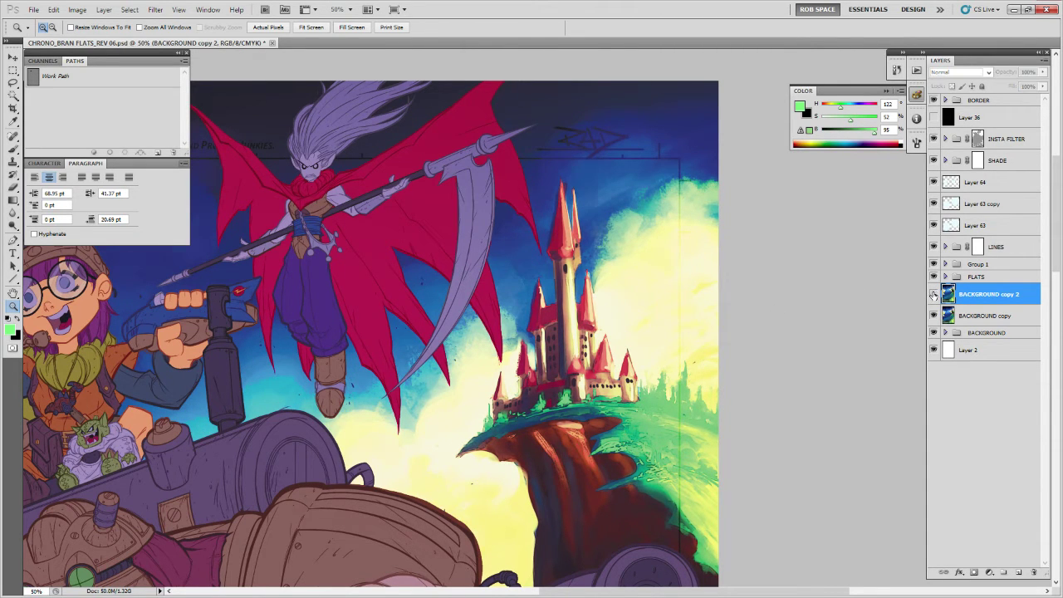
pyautogui.click(932, 294)
pyautogui.scroll(-15, 640, 304)
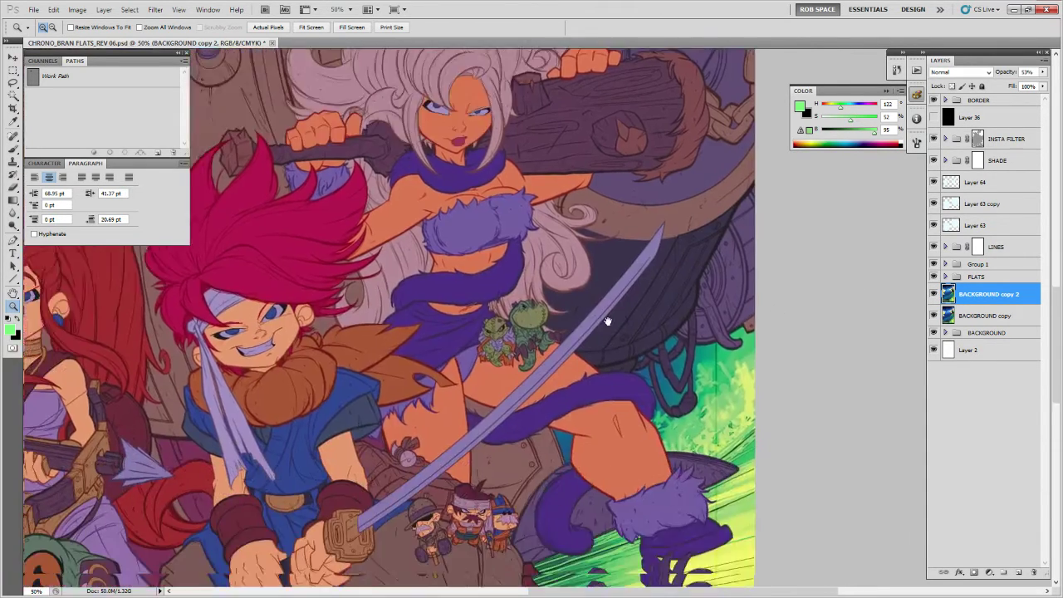
pyautogui.scroll(-5, 598, 396)
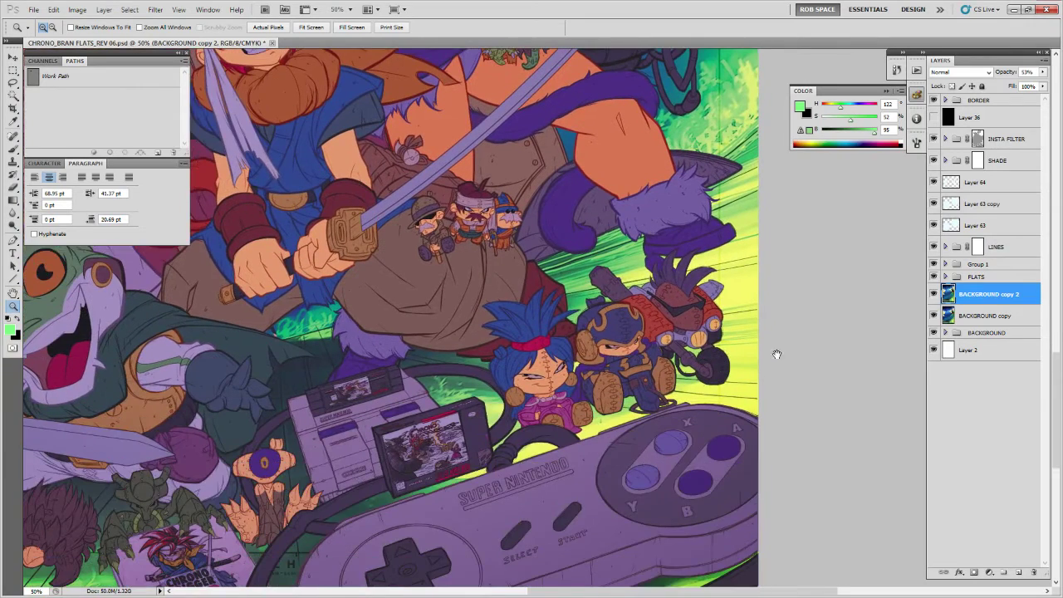
pyautogui.click(932, 294)
pyautogui.click(932, 294)
# Examine the effect of BACKGROUND copy 2 on the rest of the illustration, from the frog character up to the sky and castle.
pyautogui.moveTo(235, 424); pyautogui.dragTo(697, 274)
pyautogui.moveTo(532, 294); pyautogui.dragTo(507, 489)
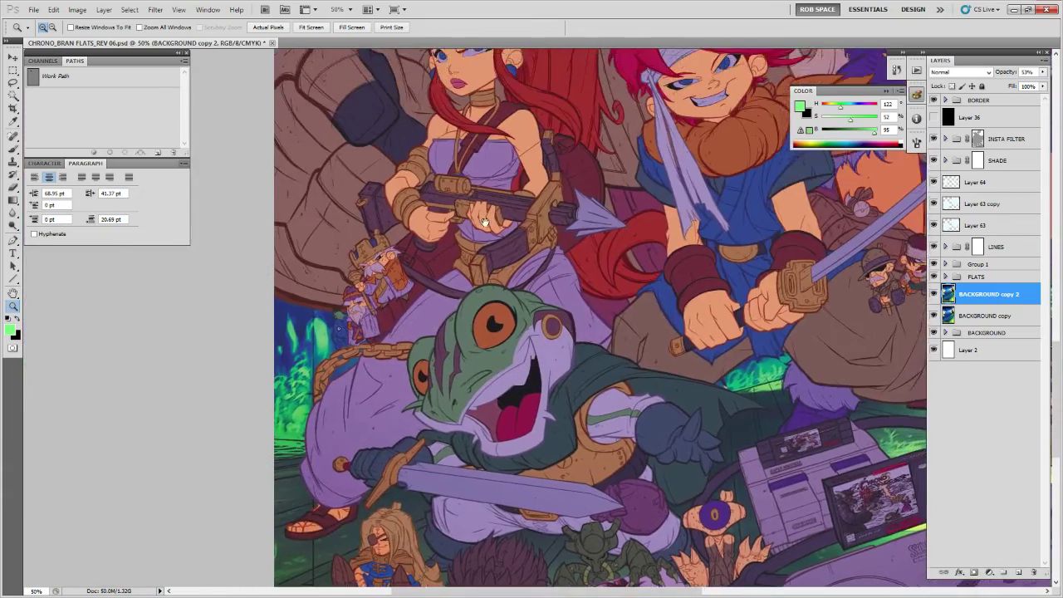
pyautogui.moveTo(485, 222); pyautogui.dragTo(456, 519)
pyautogui.scroll(10, 429, 289)
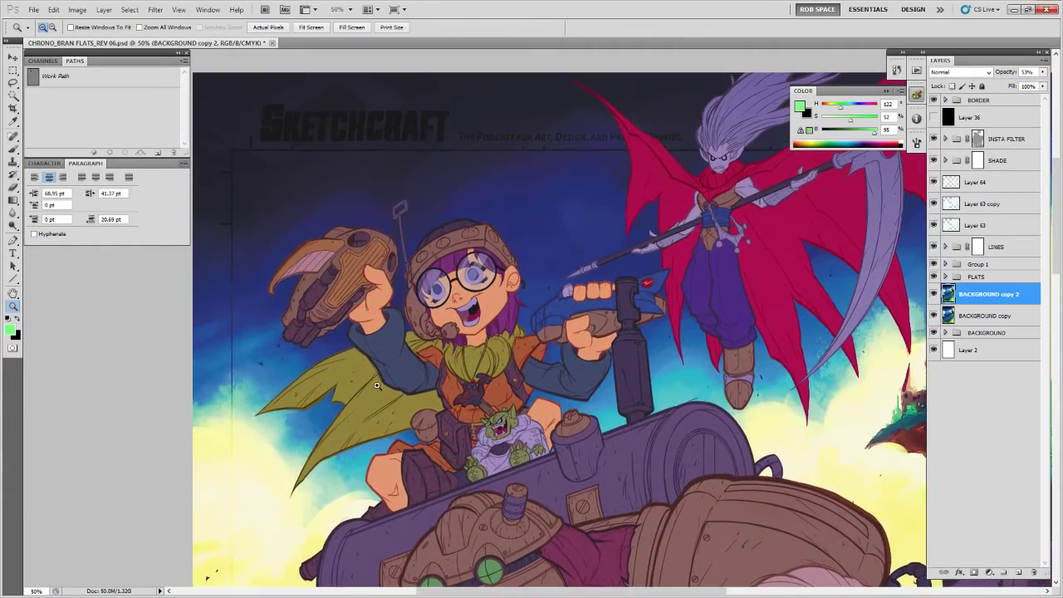
pyautogui.keyDown('alt'); pyautogui.click(425, 354); pyautogui.keyUp('alt')
pyautogui.keyDown('alt'); pyautogui.click(425, 353); pyautogui.keyUp('alt')
pyautogui.moveTo(577, 441); pyautogui.dragTo(539, 325)
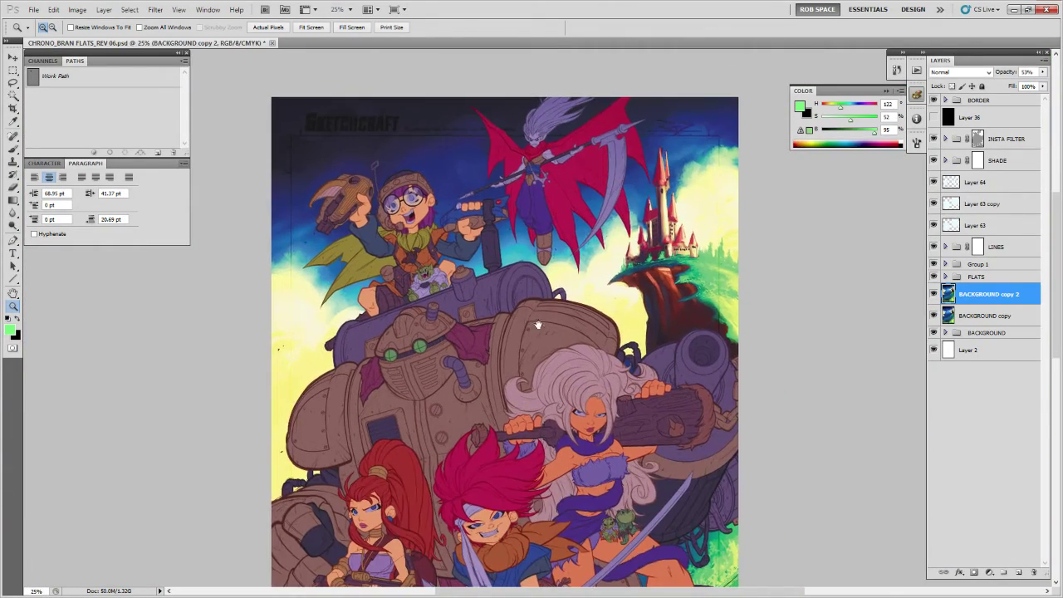
pyautogui.click(933, 295)
pyautogui.click(697, 244)
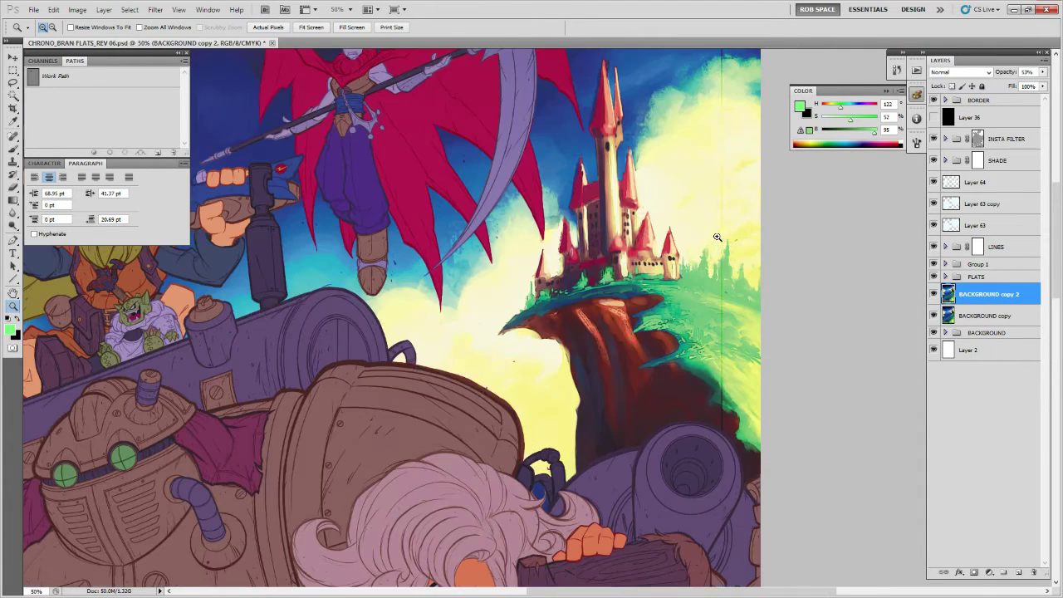
pyautogui.moveTo(697, 243); pyautogui.dragTo(692, 253)
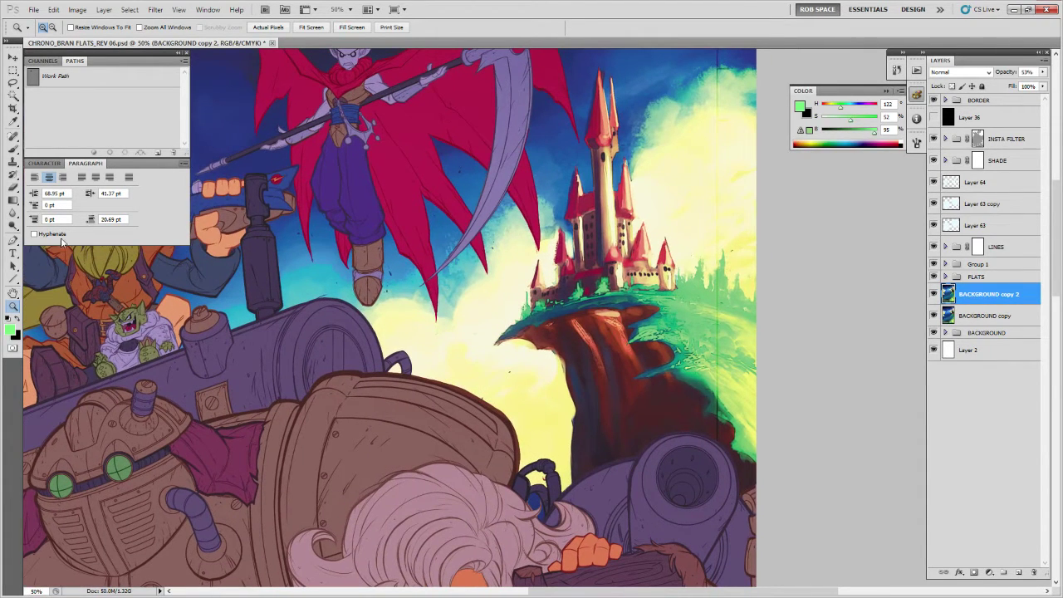
# Pick a bright yellow paint colour using the other open image as reference and add a new layer above BACKGROUND copy 2.
pyautogui.hotkey('ctrl', 'Tab')
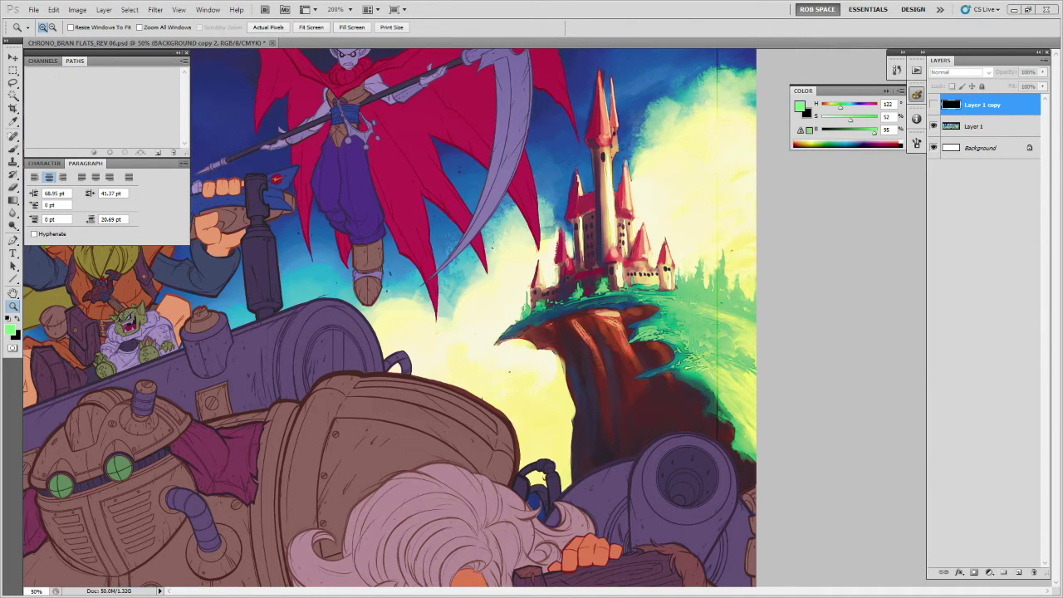
pyautogui.hotkey('ctrl', '-')
pyautogui.press('alt')
pyautogui.press('b')
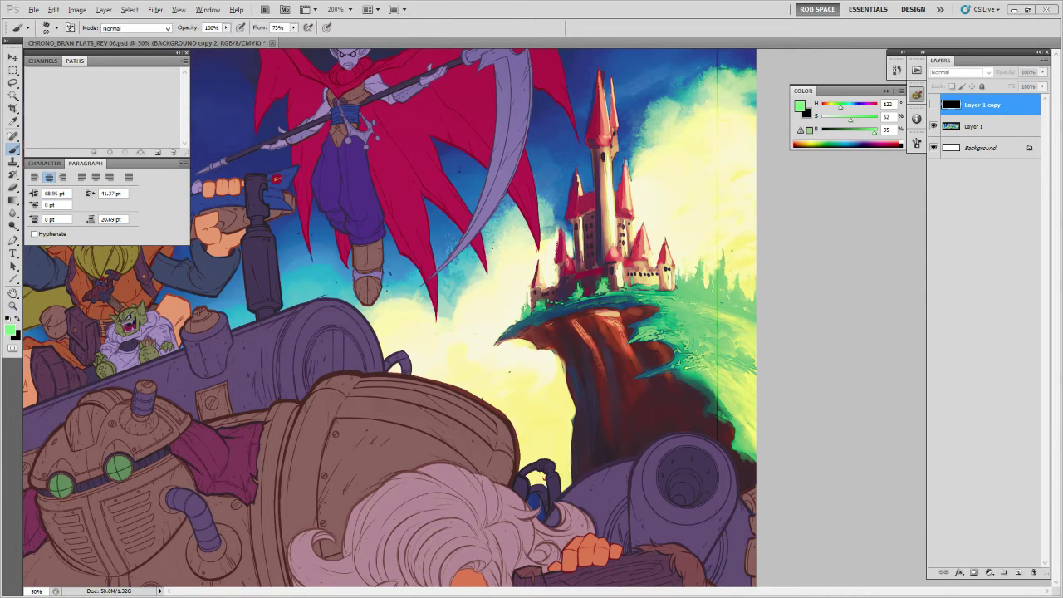
pyautogui.press('alt')
pyautogui.click(1019, 572)
# Paint small yellow and green grass details on the hillside beside the castle with the ROB SHARP 2016 brush.
pyautogui.moveTo(711, 322); pyautogui.dragTo(689, 352)
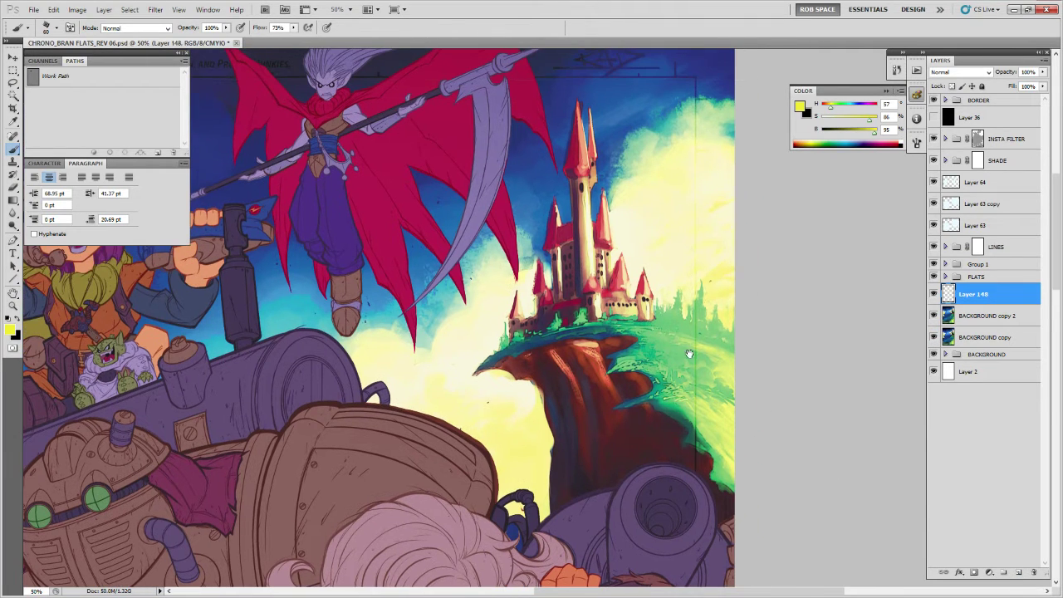
pyautogui.rightClick(692, 339)
pyautogui.moveTo(823, 419); pyautogui.dragTo(823, 411)
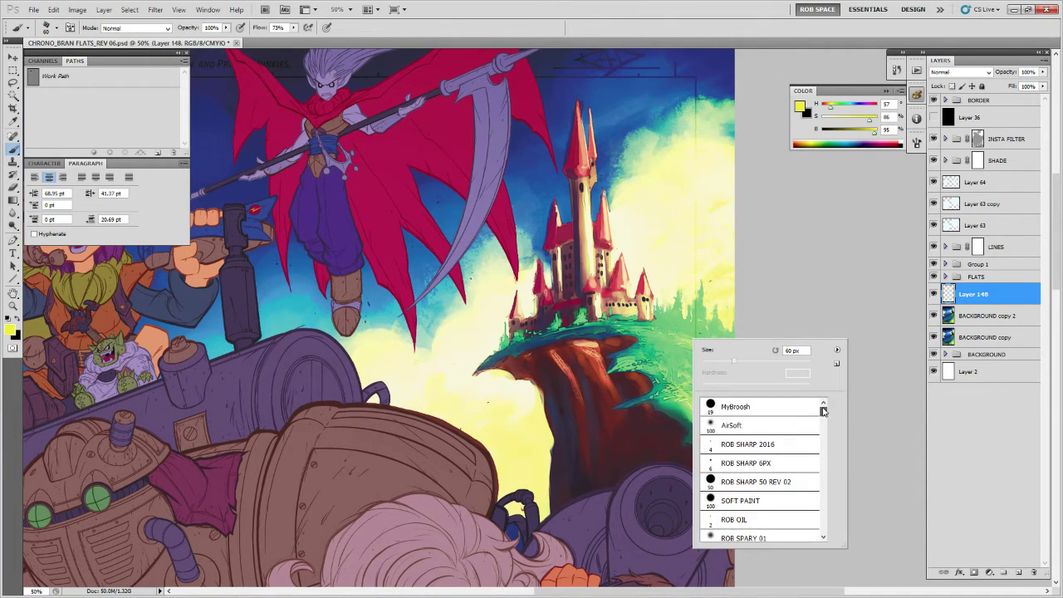
pyautogui.click(764, 444)
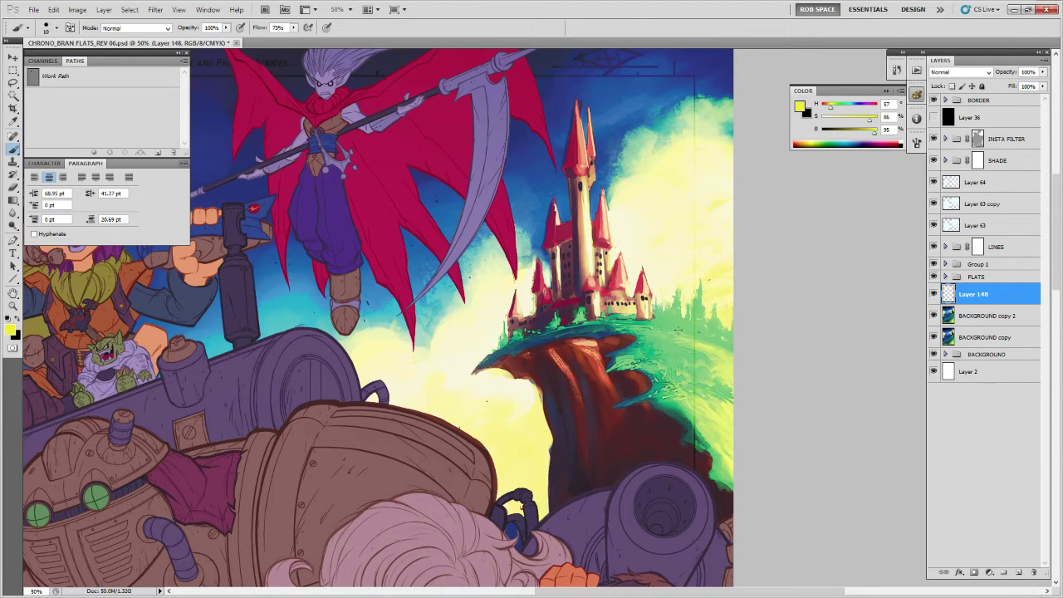
pyautogui.moveTo(697, 372); pyautogui.dragTo(694, 368)
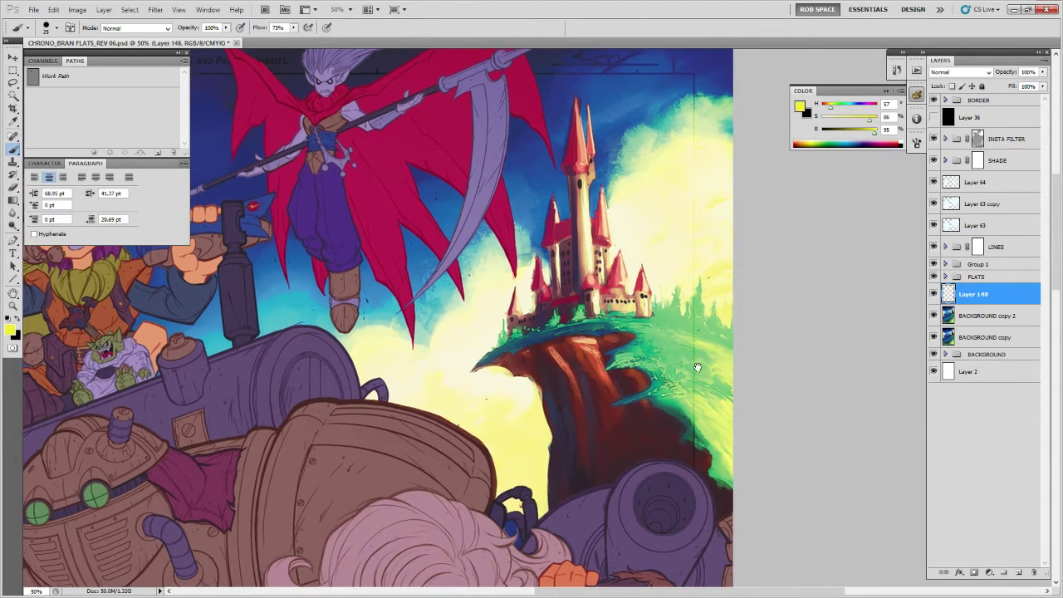
pyautogui.moveTo(684, 330); pyautogui.dragTo(683, 335)
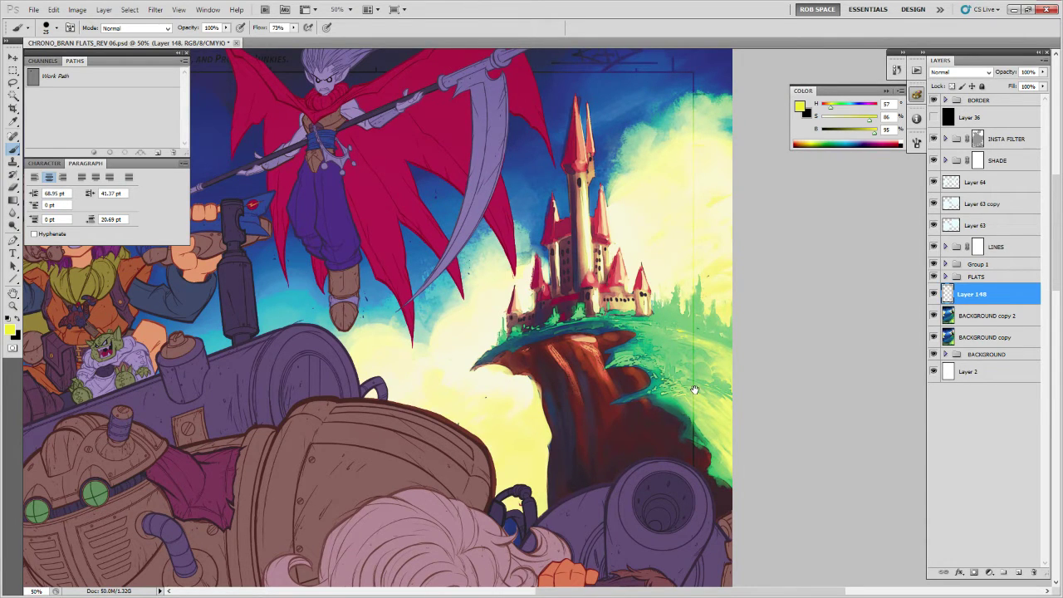
pyautogui.moveTo(692, 389)
pyautogui.mouseDown()
pyautogui.moveTo(694, 373)
pyautogui.moveTo(680, 380)
pyautogui.moveTo(700, 396)
pyautogui.mouseUp()
pyautogui.press('x')
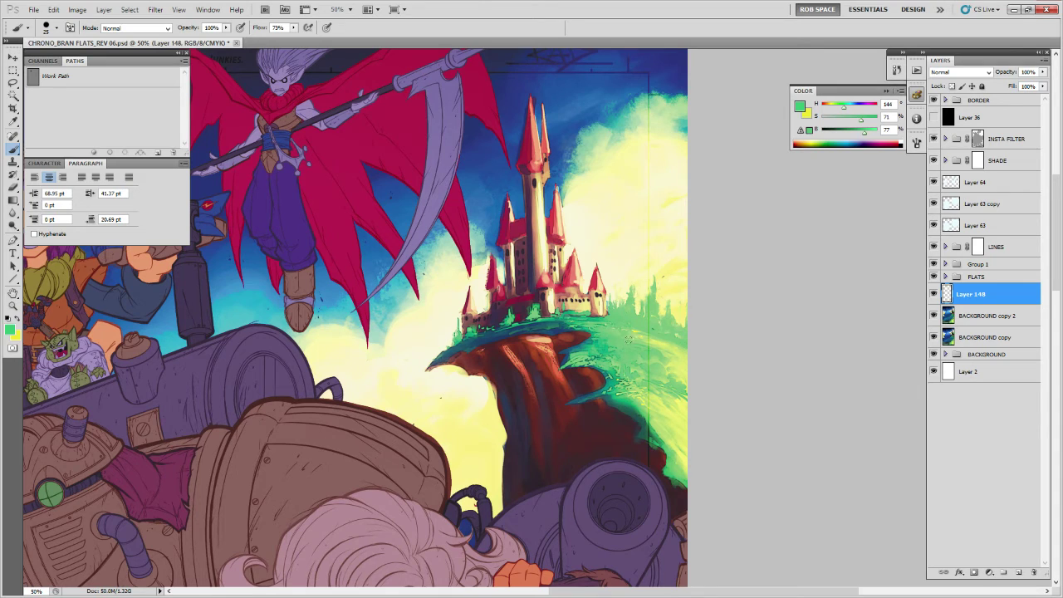
pyautogui.moveTo(635, 335)
pyautogui.mouseDown()
pyautogui.moveTo(652, 336)
pyautogui.moveTo(633, 326)
pyautogui.mouseUp()
# Fill a new layer above the grass details with blue (H 223, S 99, B 98) and set its blend mode to Multiply.
pyautogui.hotkey('ctrl', 'Tab')
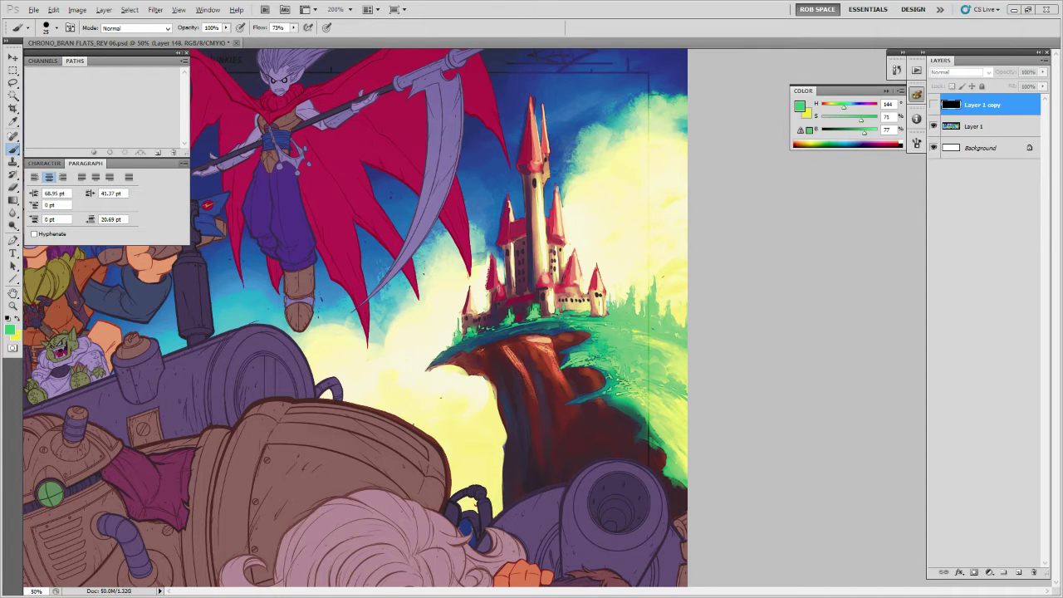
pyautogui.click(860, 143)
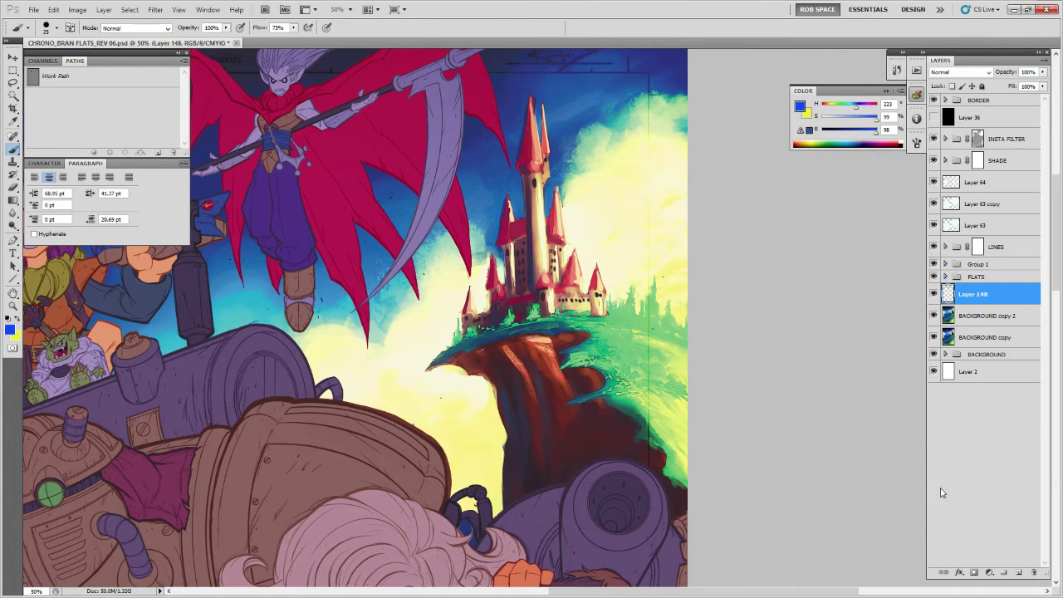
pyautogui.click(1019, 572)
pyautogui.hotkey('alt', 'BackSpace')
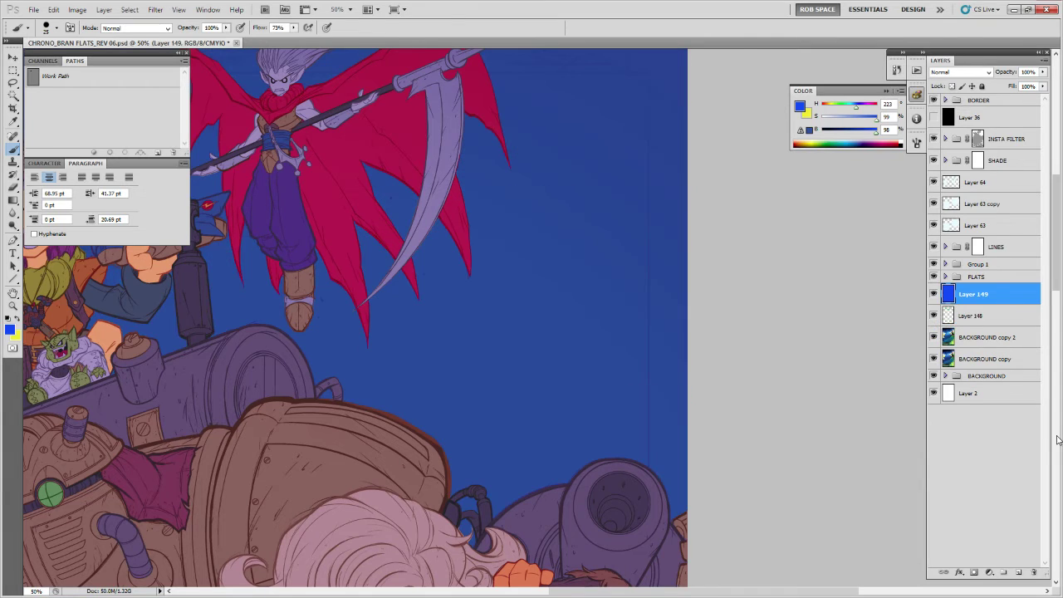
pyautogui.click(960, 72)
pyautogui.click(967, 117)
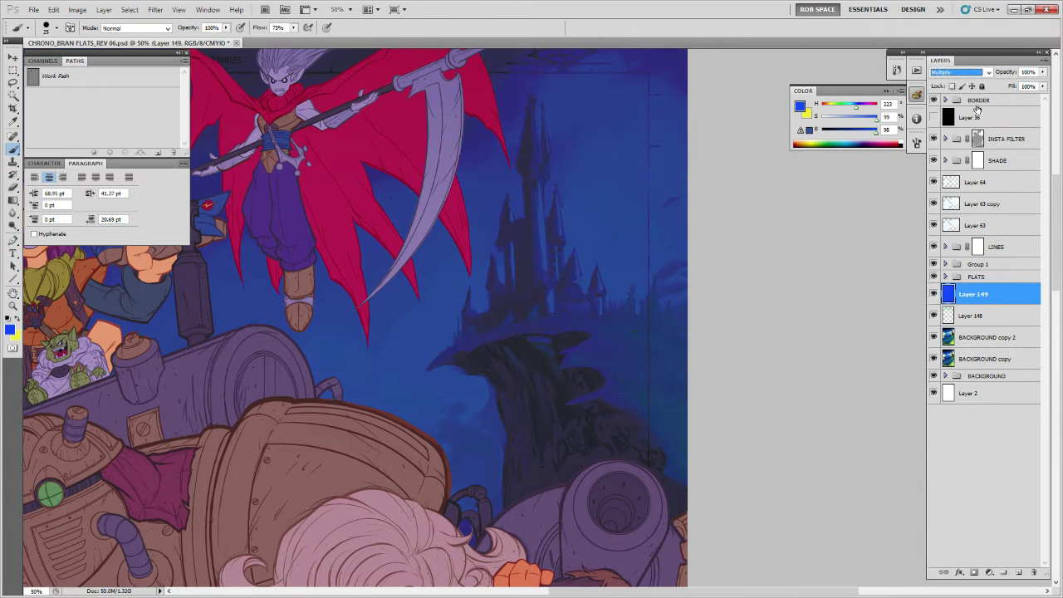
# Lower the blue Multiply layer's opacity to 66% and add a layer mask inverted to black.
pyautogui.moveTo(1041, 73); pyautogui.dragTo(1023, 87)
pyautogui.click(974, 572)
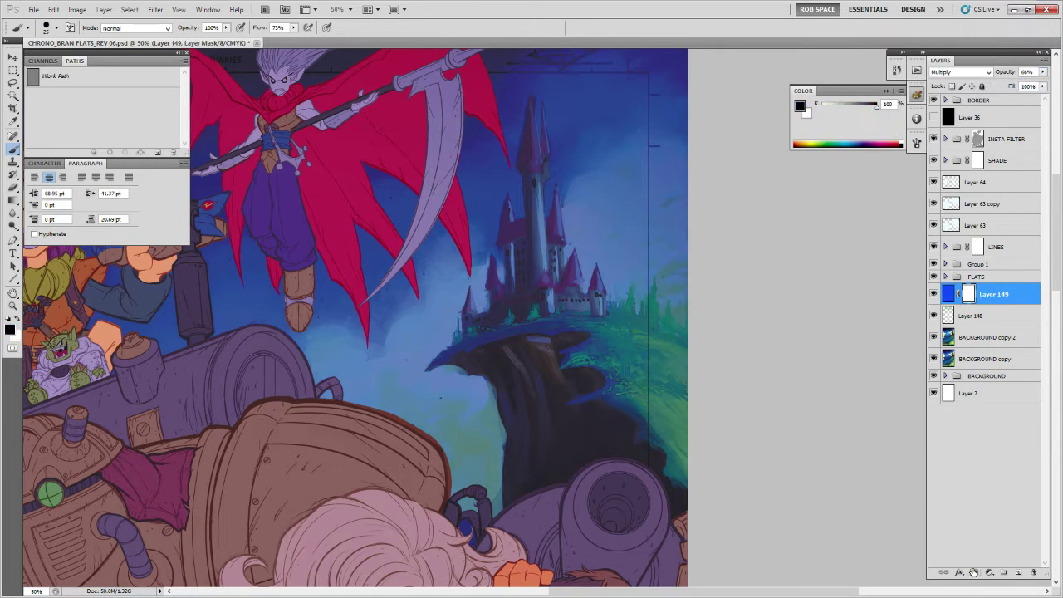
pyautogui.hotkey('ctrl', 'i')
pyautogui.moveTo(539, 270); pyautogui.dragTo(542, 295)
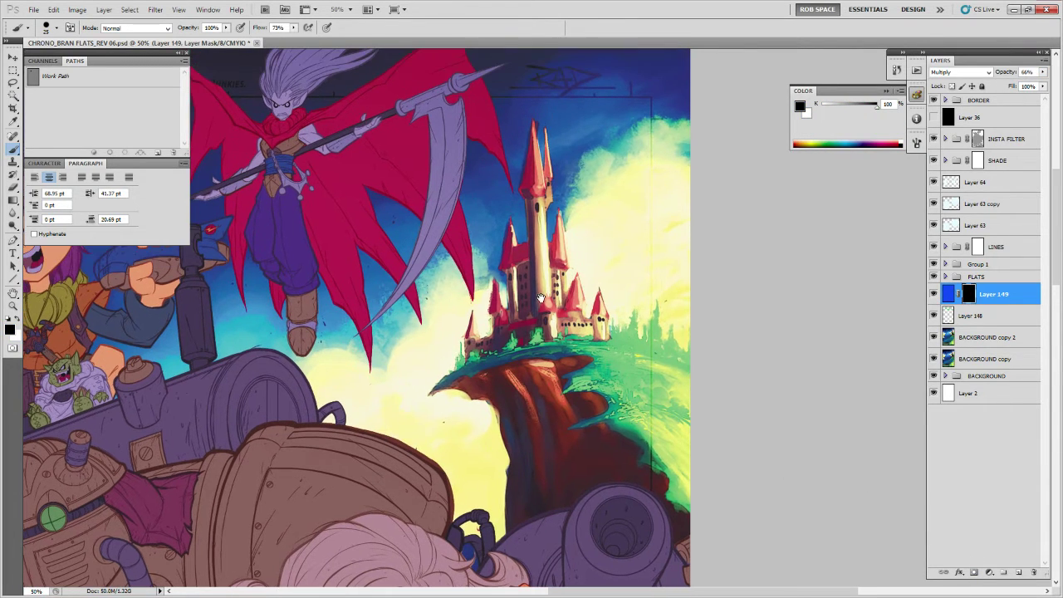
# Begin painting white into the mask over the castle's main tower and lower the layer's opacity to about 45%.
pyautogui.press('x')
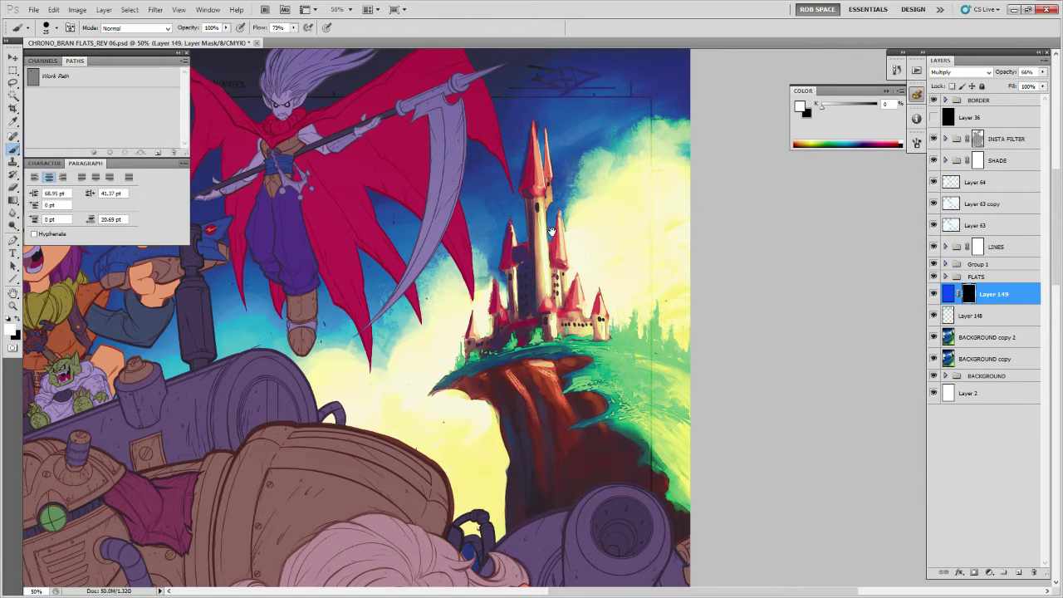
pyautogui.moveTo(517, 249); pyautogui.dragTo(506, 277)
pyautogui.moveTo(1042, 75); pyautogui.dragTo(1014, 87)
pyautogui.moveTo(644, 267); pyautogui.dragTo(638, 296)
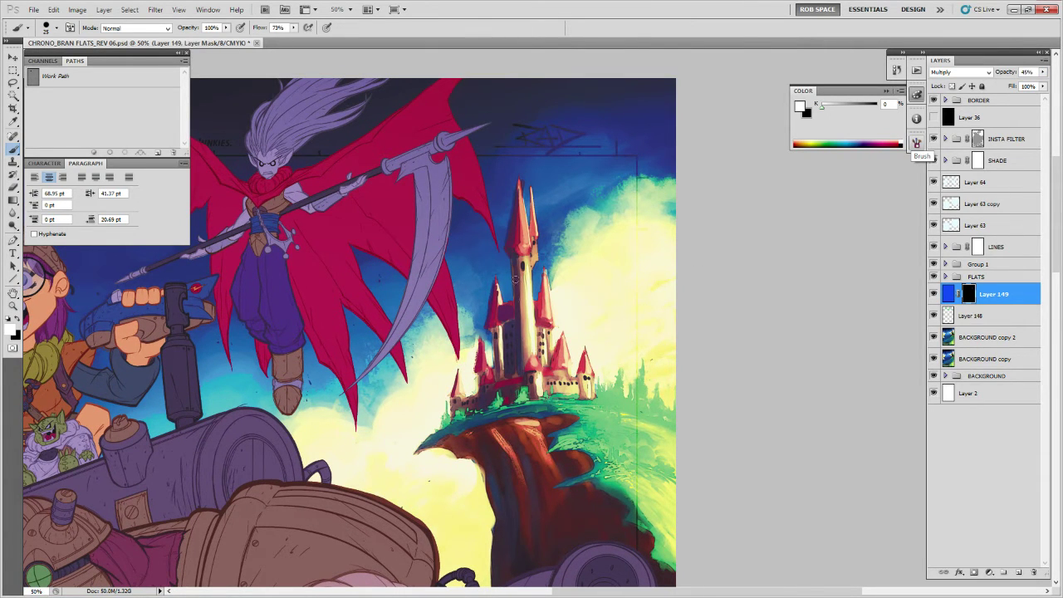
# Paint blue shadow in the mask over the castle's shaded walls and the grassy ledge beneath it.
pyautogui.moveTo(492, 330); pyautogui.dragTo(498, 379)
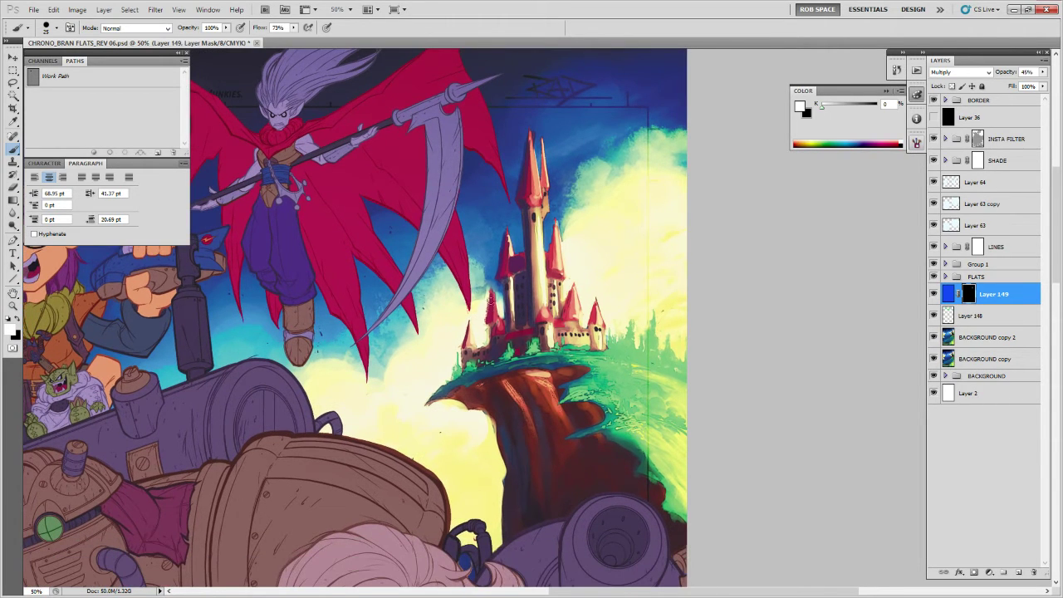
pyautogui.moveTo(489, 303); pyautogui.dragTo(490, 341)
pyautogui.moveTo(515, 325); pyautogui.dragTo(511, 307)
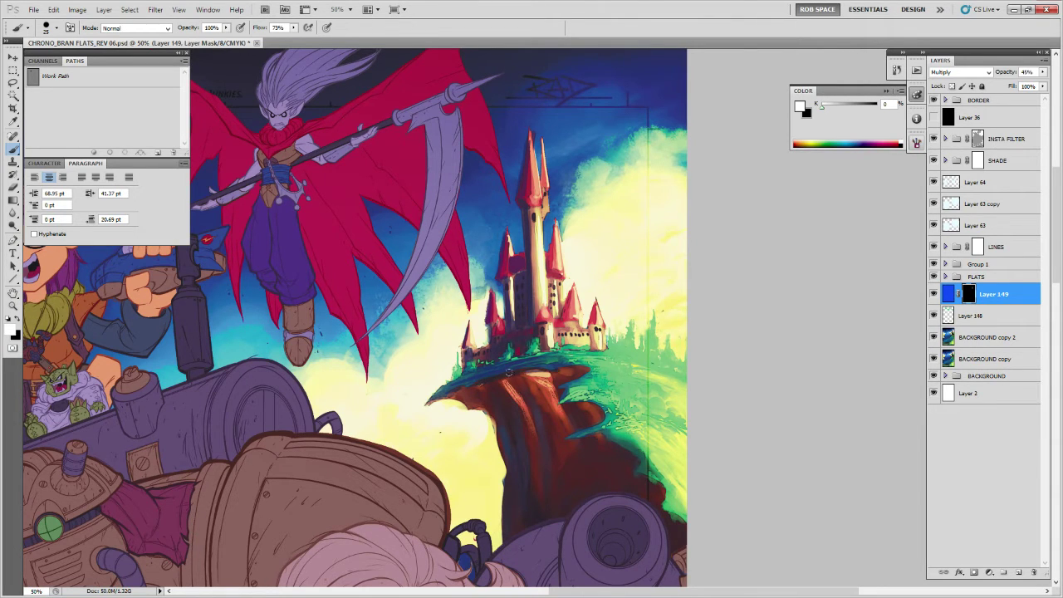
pyautogui.moveTo(471, 383); pyautogui.dragTo(405, 396)
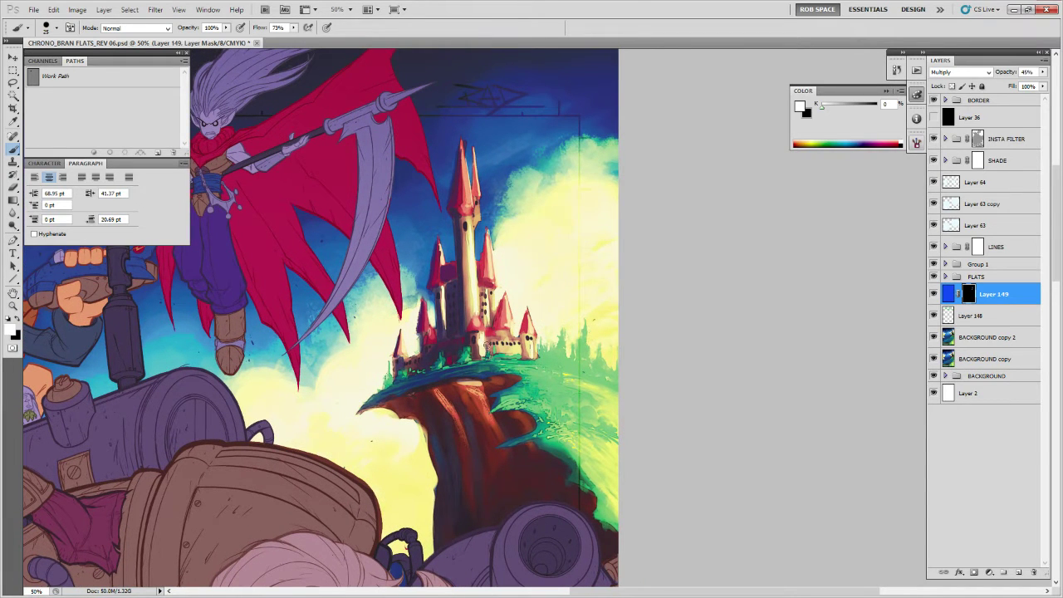
pyautogui.press('x')
pyautogui.press('x')
pyautogui.moveTo(508, 357); pyautogui.dragTo(551, 354)
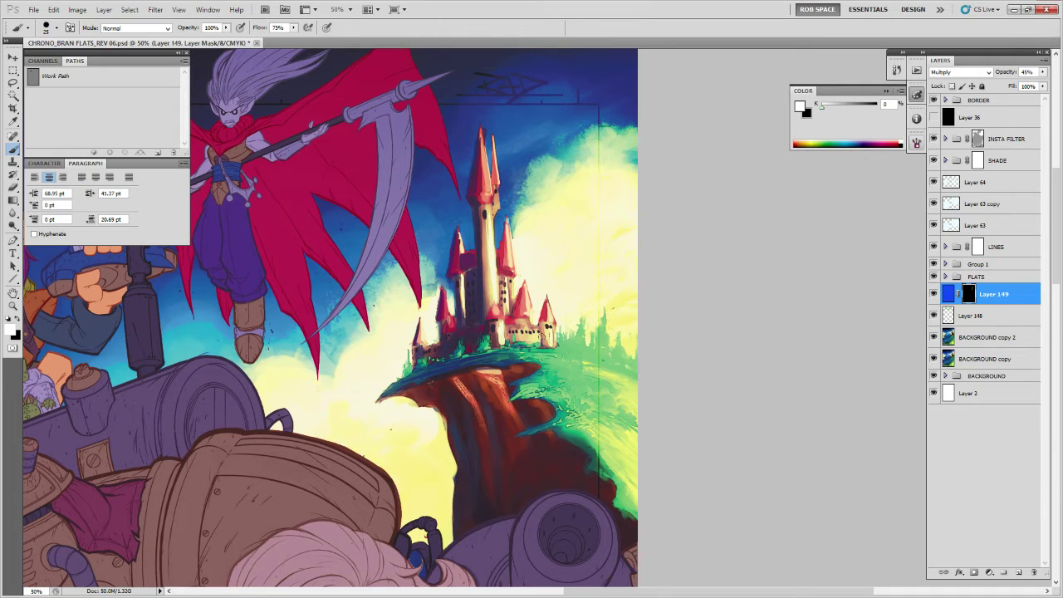
pyautogui.press('x')
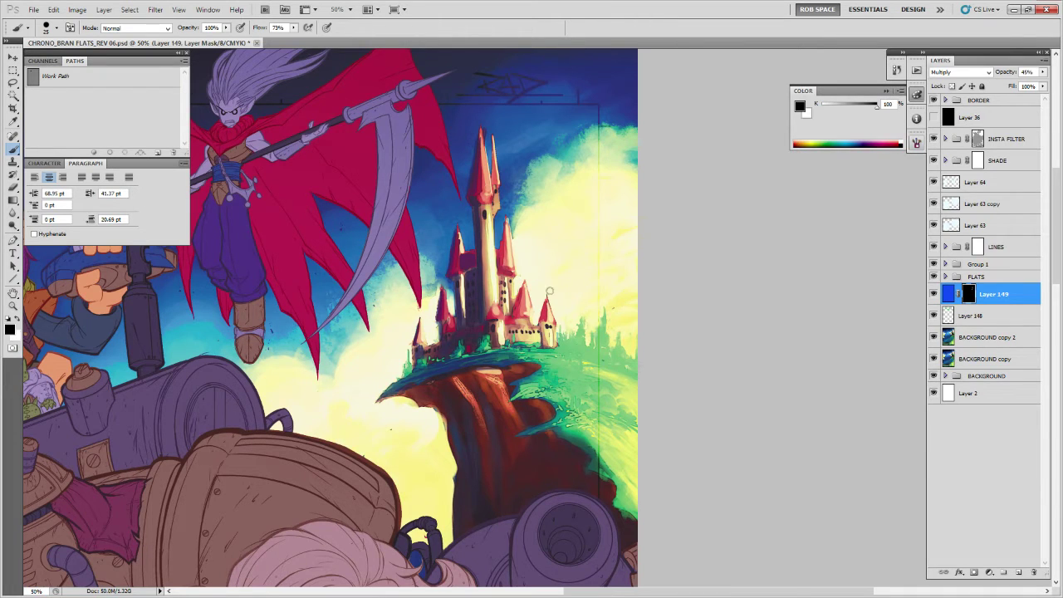
# Try the Vivid Light blend mode on the blue shadow layer and switch back to Multiply.
pyautogui.click(959, 72)
pyautogui.click(942, 235)
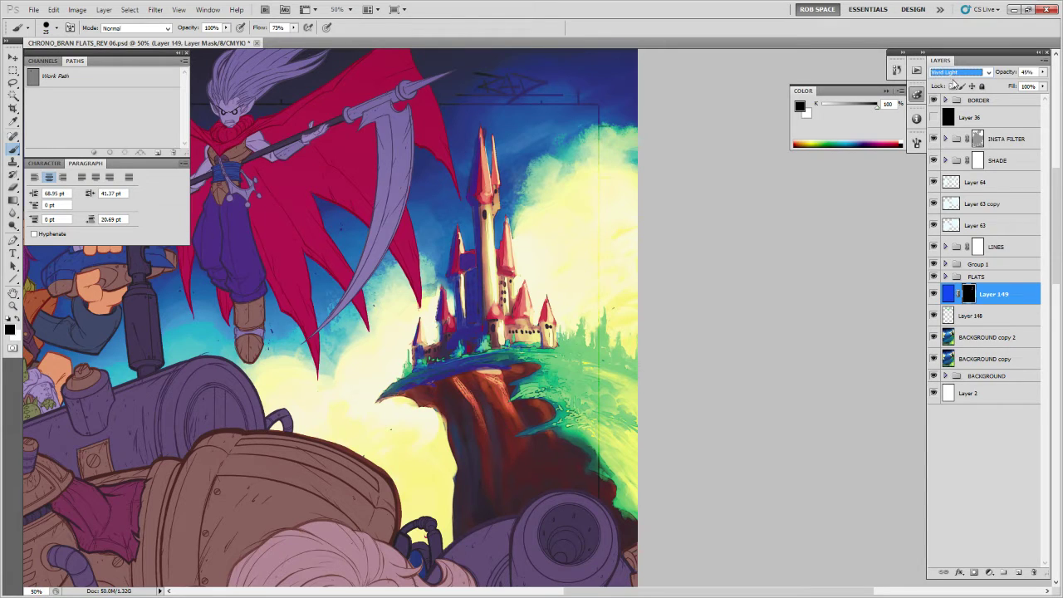
pyautogui.click(952, 73)
pyautogui.click(948, 118)
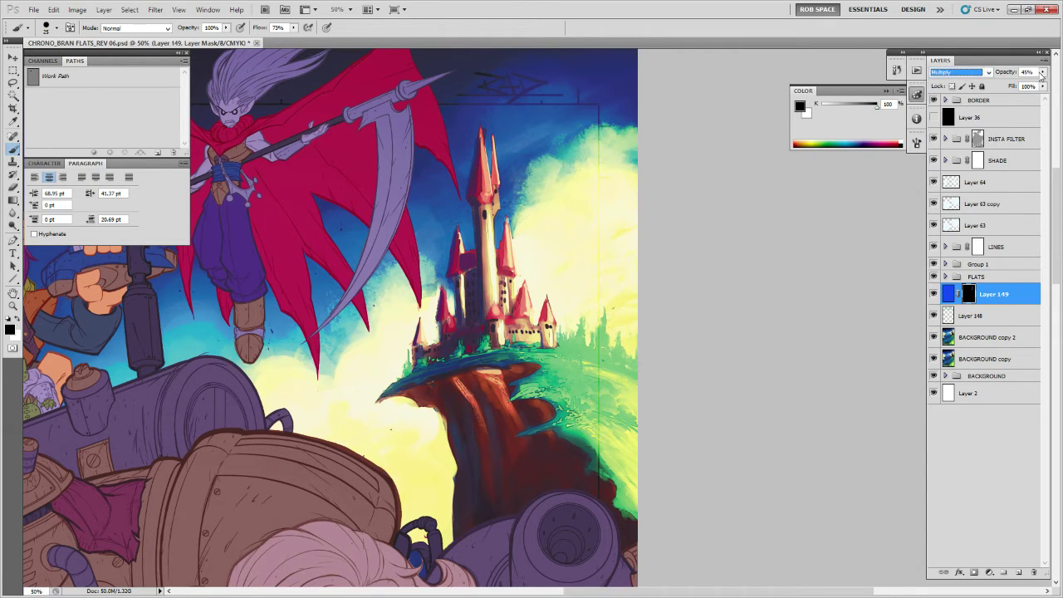
# Set the shadow layer's opacity to 40% and refine the castle tower shadows in its mask.
pyautogui.click(1041, 73)
pyautogui.click(1016, 85)
pyautogui.moveTo(1016, 86); pyautogui.dragTo(1011, 86)
pyautogui.click(504, 257)
pyautogui.press('x')
pyautogui.press('x')
pyautogui.press('x')
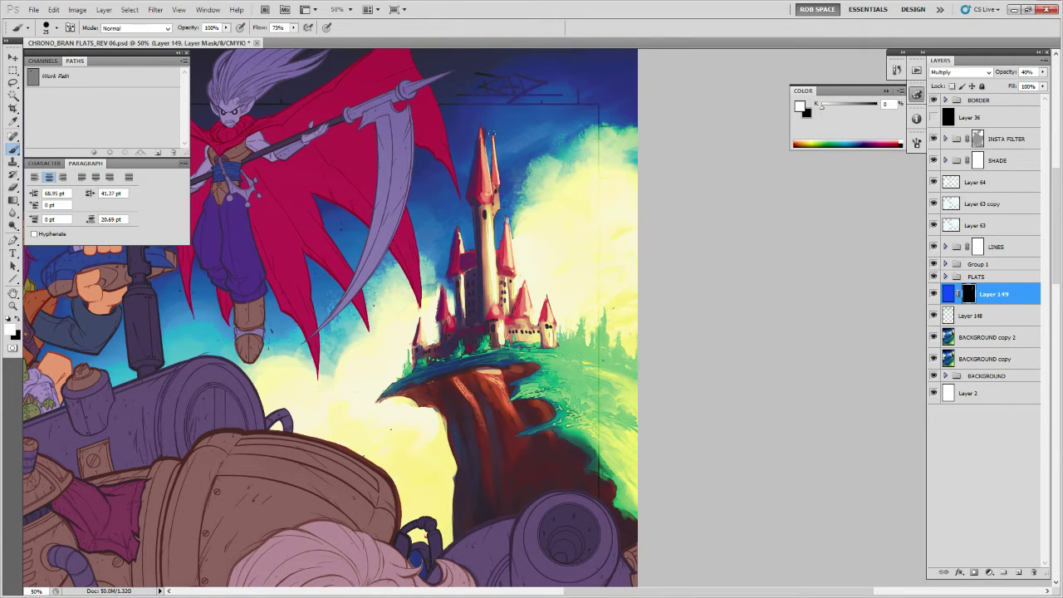
pyautogui.press('x')
# Paint white into the mask to shade the grass edges and rock along the cliff below the castle.
pyautogui.moveTo(572, 308)
pyautogui.mouseDown()
pyautogui.moveTo(564, 278)
pyautogui.moveTo(509, 261)
pyautogui.moveTo(587, 263)
pyautogui.moveTo(585, 245)
pyautogui.mouseUp()
pyautogui.press('x')
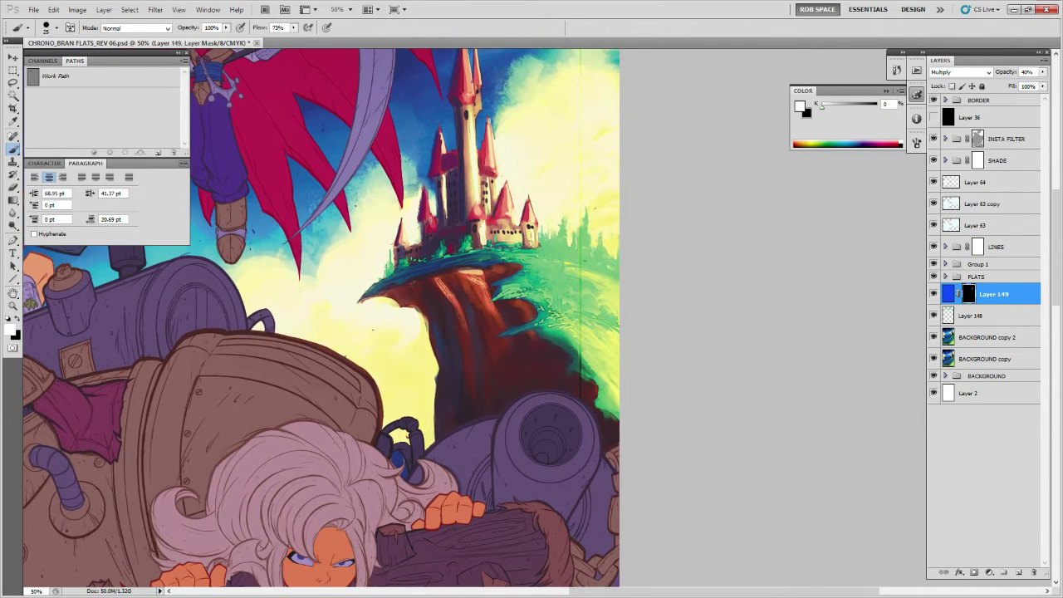
pyautogui.moveTo(572, 290); pyautogui.dragTo(574, 284)
pyautogui.moveTo(551, 324); pyautogui.dragTo(512, 285)
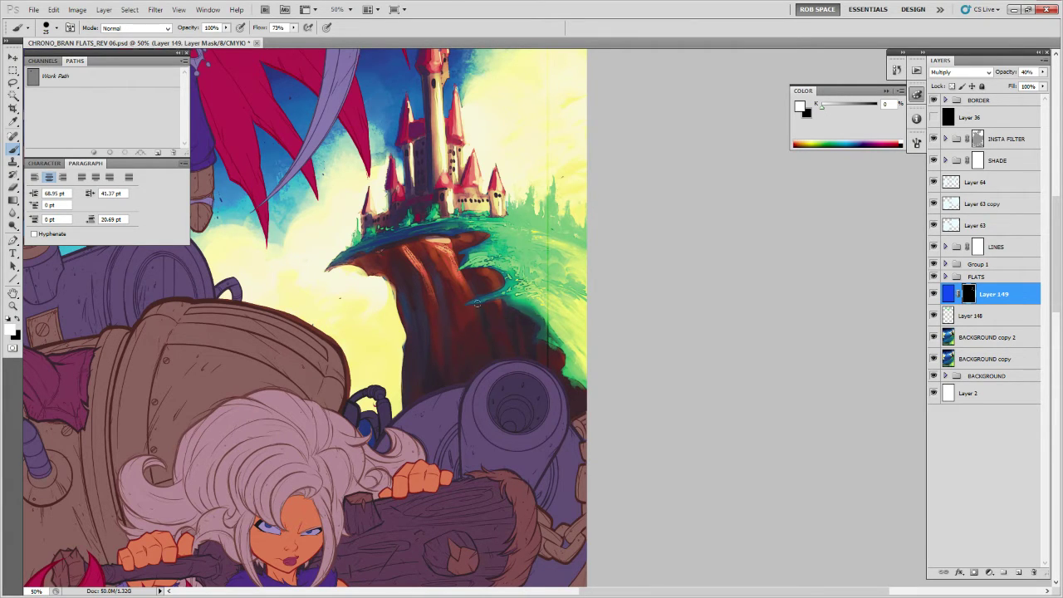
# Lasso jagged streaks across the lower cliff face and shade them in the mask with the AirSoft brush.
pyautogui.press('e')
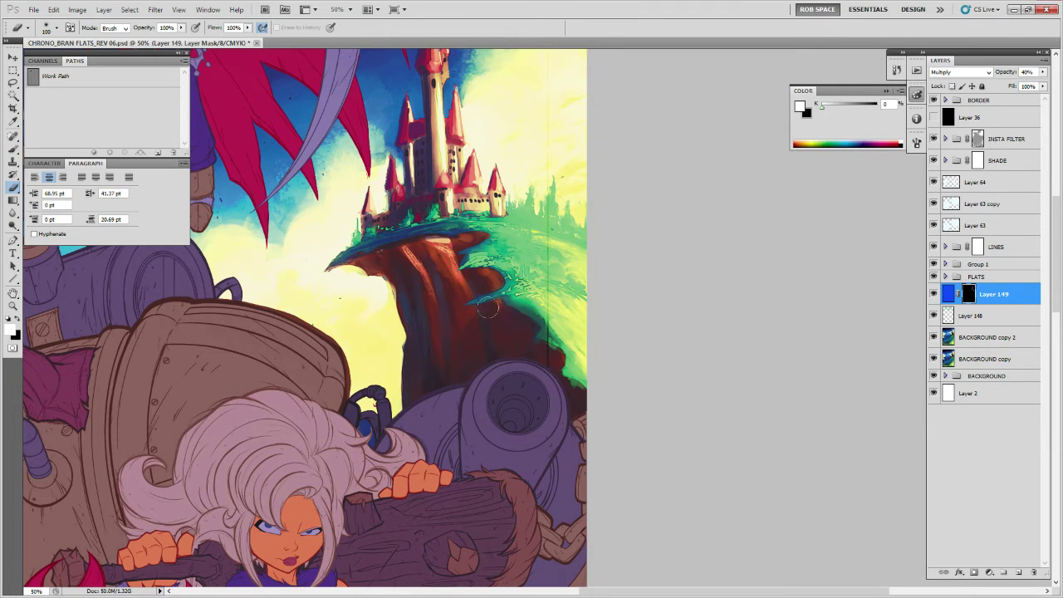
pyautogui.press('l')
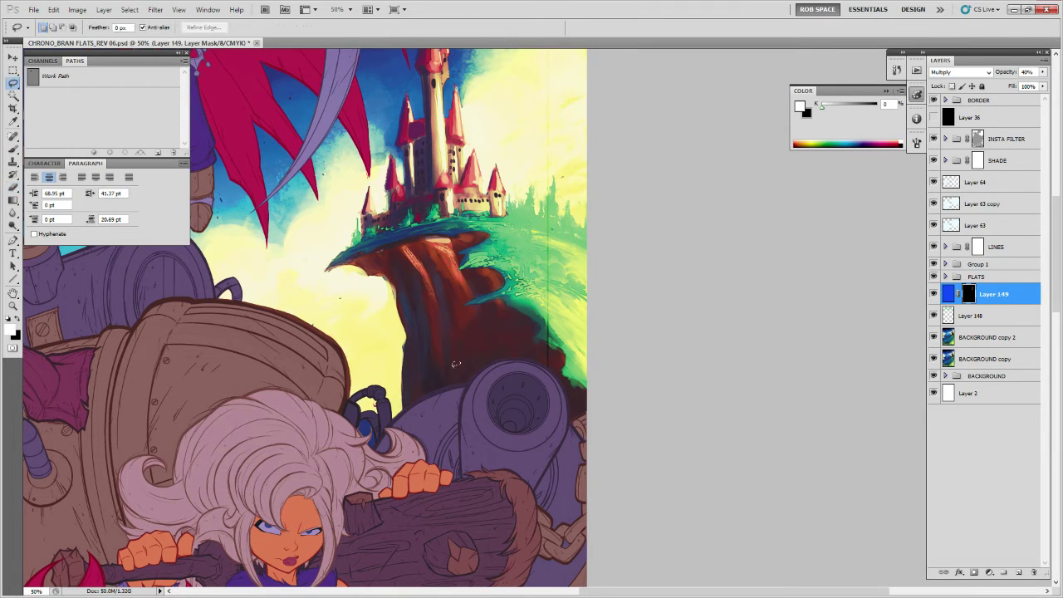
pyautogui.moveTo(447, 386)
pyautogui.mouseDown()
pyautogui.moveTo(431, 270)
pyautogui.moveTo(461, 353)
pyautogui.moveTo(451, 287)
pyautogui.moveTo(473, 352)
pyautogui.moveTo(472, 309)
pyautogui.moveTo(486, 355)
pyautogui.moveTo(480, 375)
pyautogui.moveTo(447, 382)
pyautogui.moveTo(424, 282)
pyautogui.moveTo(425, 373)
pyautogui.moveTo(410, 402)
pyautogui.moveTo(405, 339)
pyautogui.moveTo(402, 408)
pyautogui.moveTo(482, 377)
pyautogui.moveTo(506, 302)
pyautogui.moveTo(535, 352)
pyautogui.moveTo(512, 359)
pyautogui.moveTo(537, 336)
pyautogui.moveTo(571, 410)
pyautogui.moveTo(589, 406)
pyautogui.moveTo(570, 354)
pyautogui.moveTo(537, 339)
pyautogui.mouseUp()
pyautogui.press('b')
pyautogui.rightClick(528, 349)
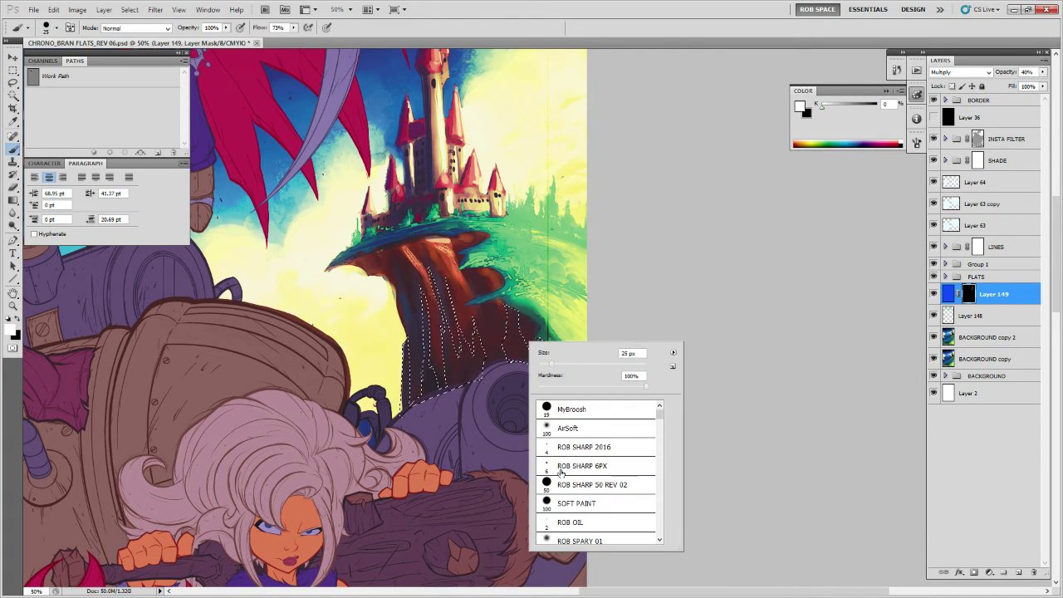
pyautogui.click(573, 432)
pyautogui.press('Return')
pyautogui.hotkey('ctrl', 'h')
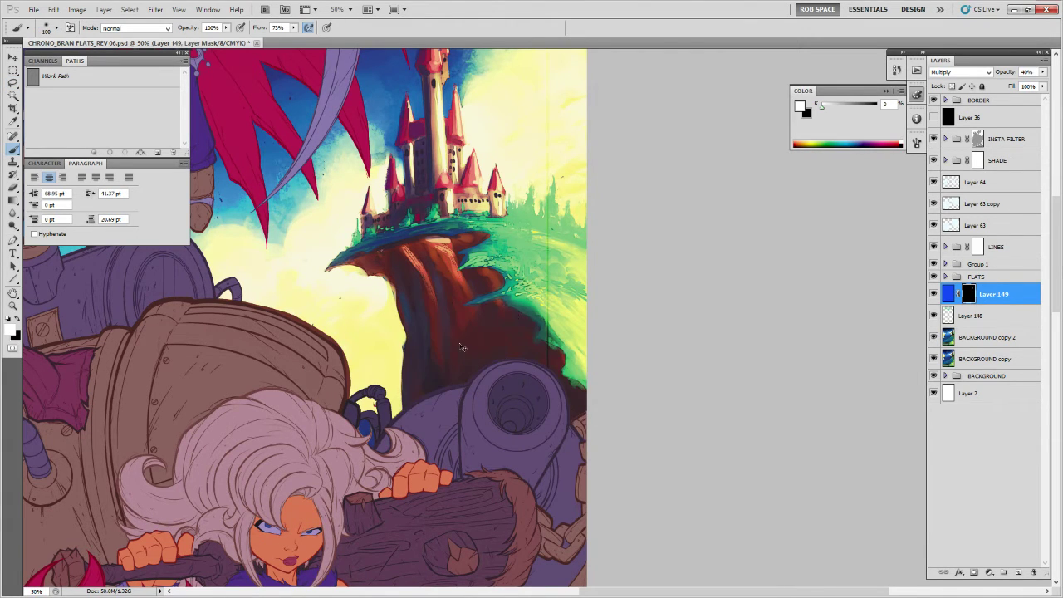
pyautogui.moveTo(448, 376); pyautogui.dragTo(449, 283)
# Lasso a narrow strip down the middle of the cliff face and shade it with the soft brush.
pyautogui.press('l')
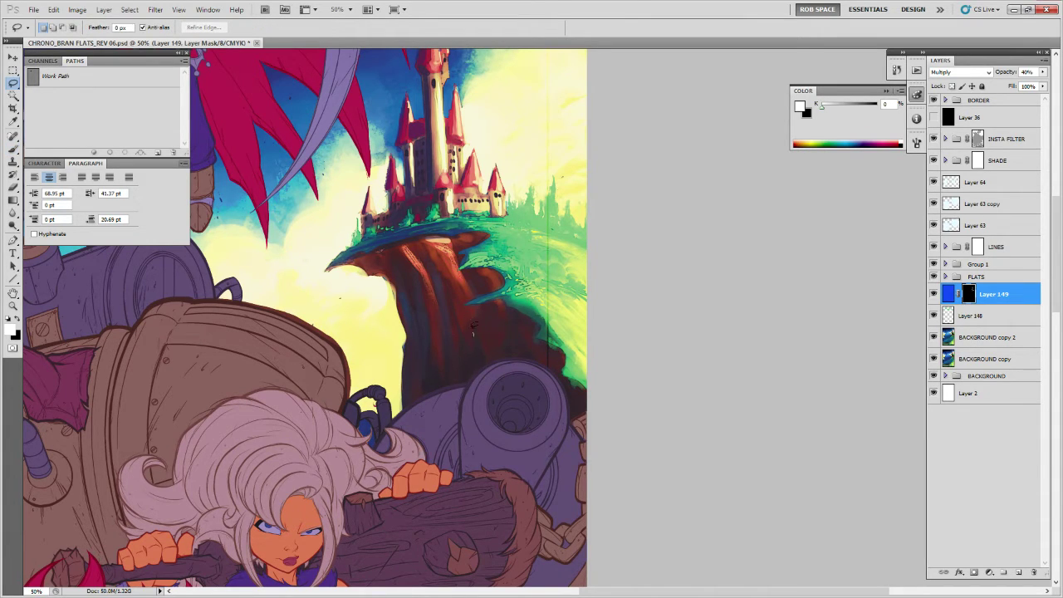
pyautogui.moveTo(473, 331)
pyautogui.mouseDown()
pyautogui.moveTo(451, 241)
pyautogui.moveTo(475, 295)
pyautogui.moveTo(485, 372)
pyautogui.mouseUp()
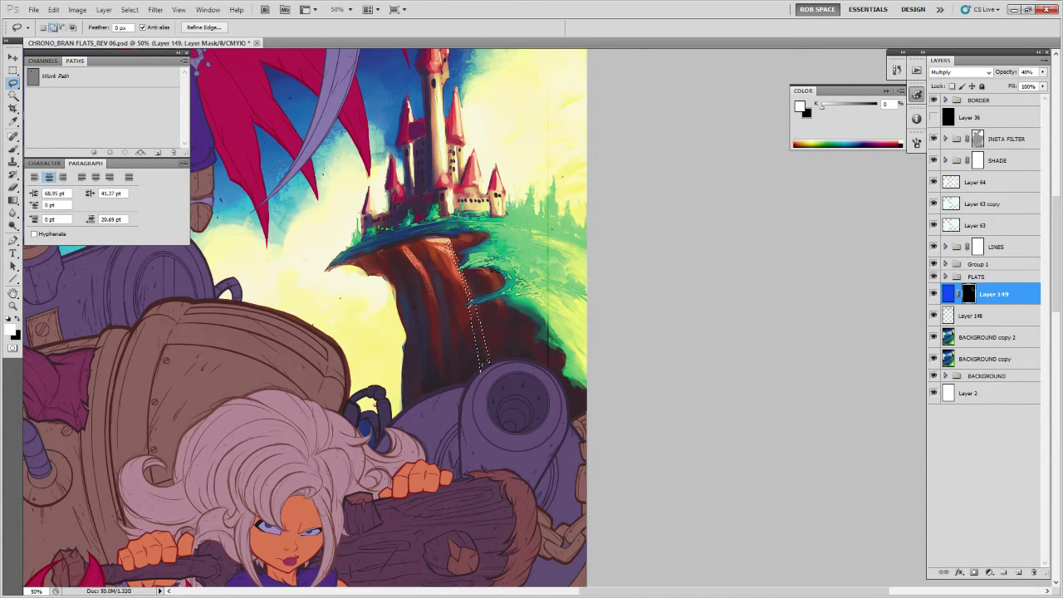
pyautogui.press('b')
pyautogui.hotkey('ctrl', 'h')
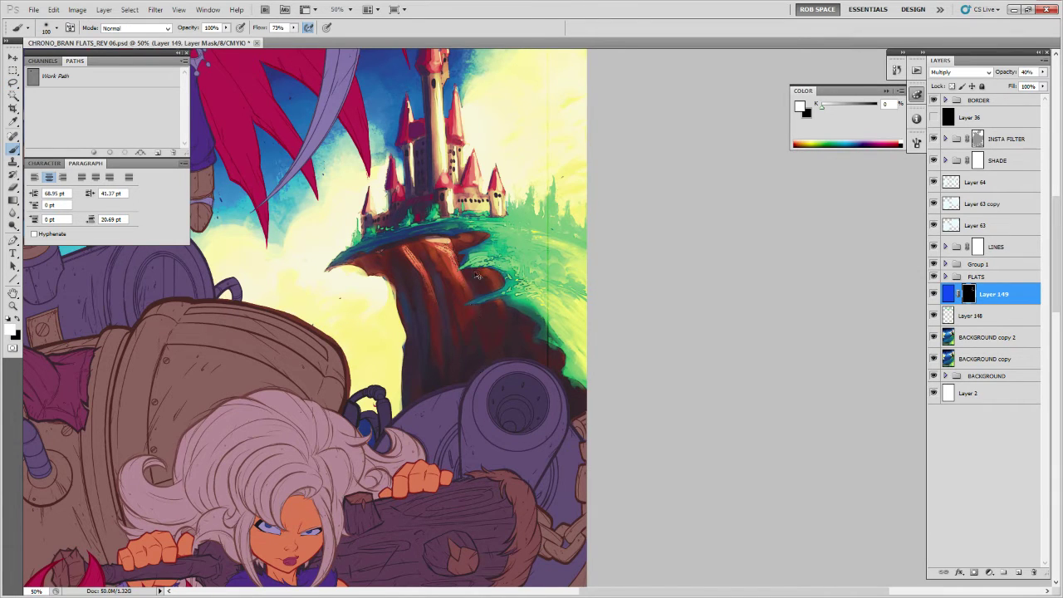
pyautogui.moveTo(452, 248); pyautogui.dragTo(486, 348)
pyautogui.moveTo(459, 248); pyautogui.dragTo(496, 278)
# Lasso the grassy cliff top under the castle and hide the selection outline, with black ready for the soft brush.
pyautogui.press('x')
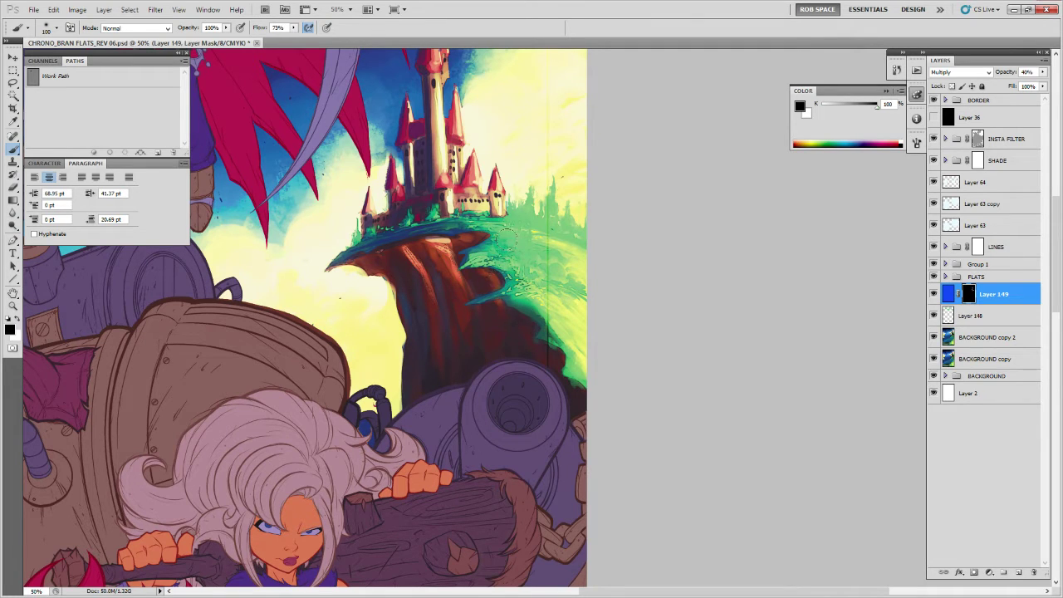
pyautogui.press('l')
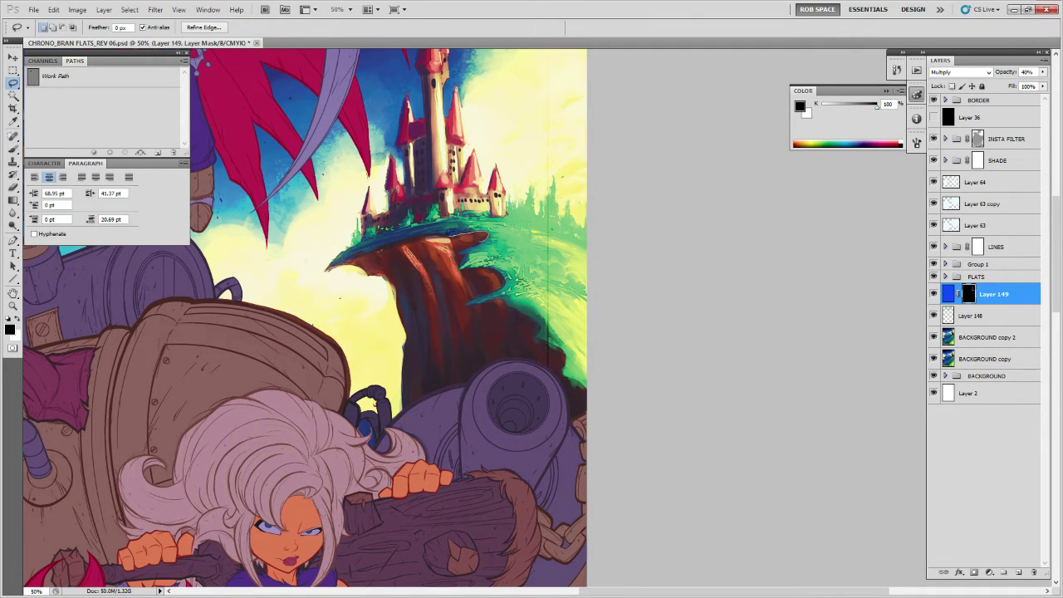
pyautogui.moveTo(430, 233)
pyautogui.mouseDown()
pyautogui.moveTo(455, 259)
pyautogui.moveTo(493, 230)
pyautogui.moveTo(458, 262)
pyautogui.moveTo(499, 266)
pyautogui.moveTo(472, 293)
pyautogui.moveTo(451, 241)
pyautogui.moveTo(478, 225)
pyautogui.mouseUp()
pyautogui.press('b')
pyautogui.hotkey('ctrl', 'h')
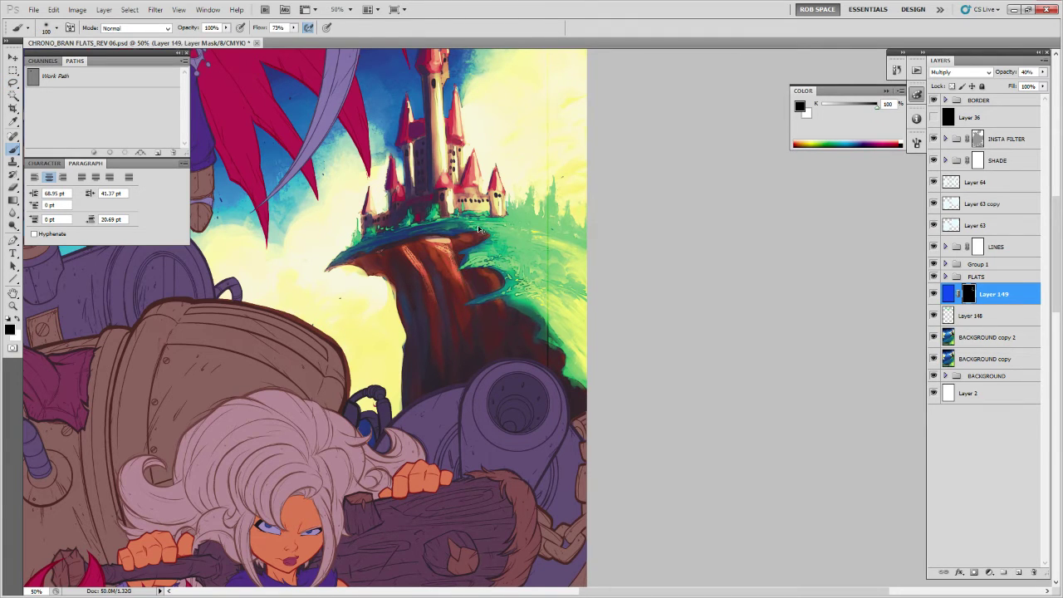
# Switch to the ROB SHARP 50 REV 02 brush and paint white into the mask along the cliff's upper edge.
pyautogui.press('x')
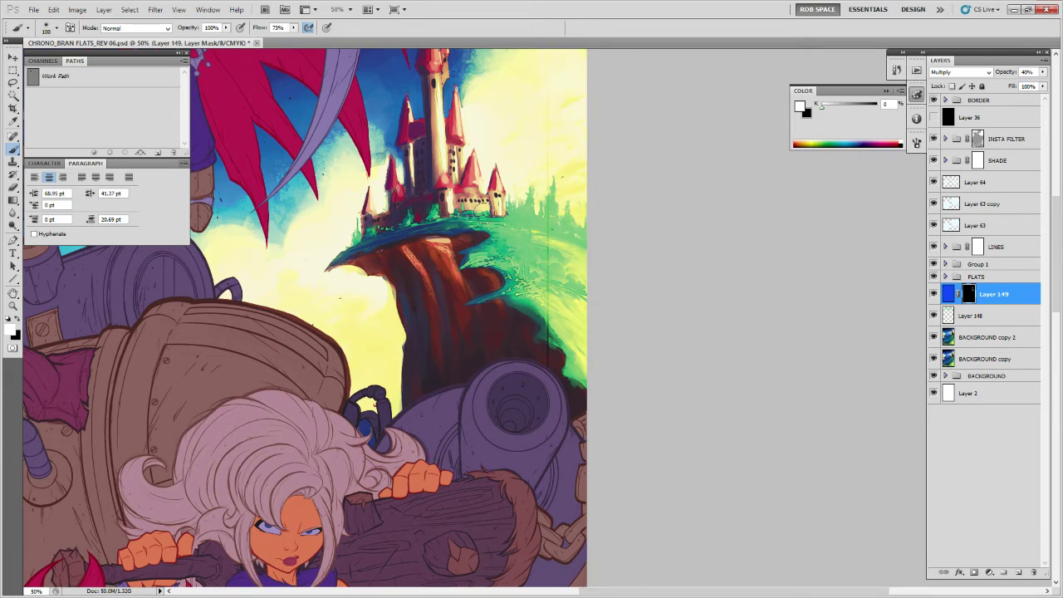
pyautogui.rightClick(482, 220)
pyautogui.doubleClick(535, 369)
pyautogui.click(490, 274)
pyautogui.moveTo(495, 255)
pyautogui.mouseDown()
pyautogui.moveTo(487, 271)
pyautogui.moveTo(440, 239)
pyautogui.moveTo(455, 250)
pyautogui.mouseUp()
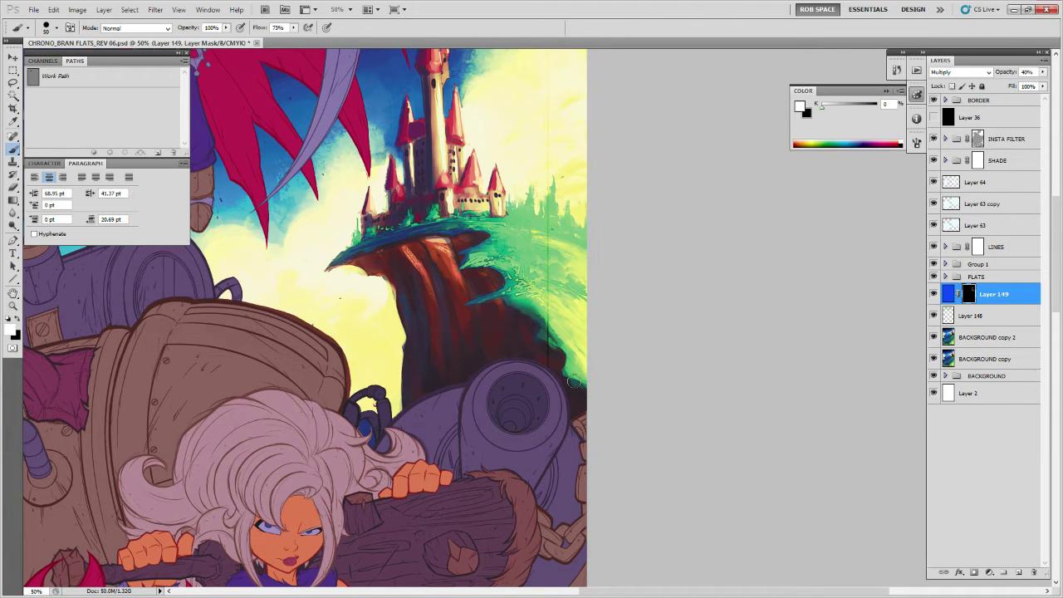
# Brush shadow into the mask on the ground around the characters at the bottom of the artwork.
pyautogui.press('z')
pyautogui.keyDown('alt'); pyautogui.click(570, 326); pyautogui.keyUp('alt')
pyautogui.keyDown('alt'); pyautogui.click(571, 327); pyautogui.keyUp('alt')
pyautogui.moveTo(576, 444); pyautogui.dragTo(665, 249)
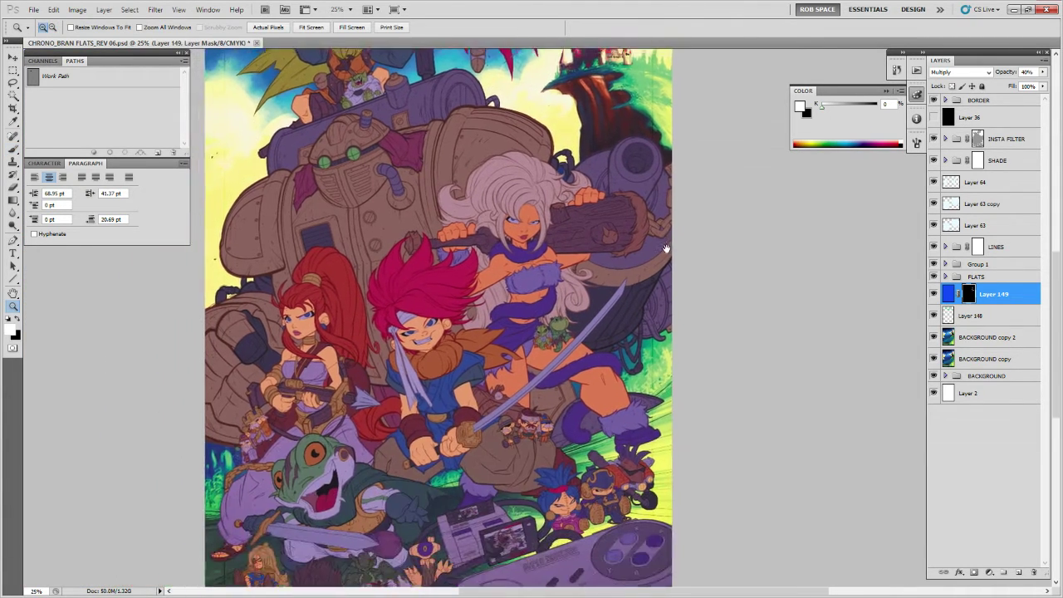
pyautogui.scroll(-3, 666, 248)
pyautogui.hscroll(3, 581, 374)
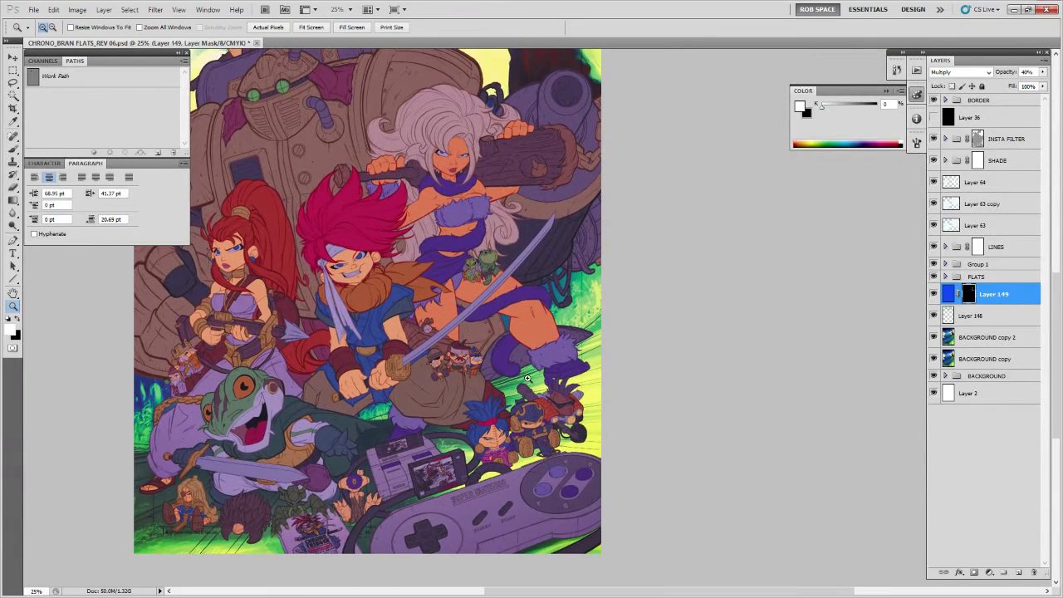
pyautogui.press('b')
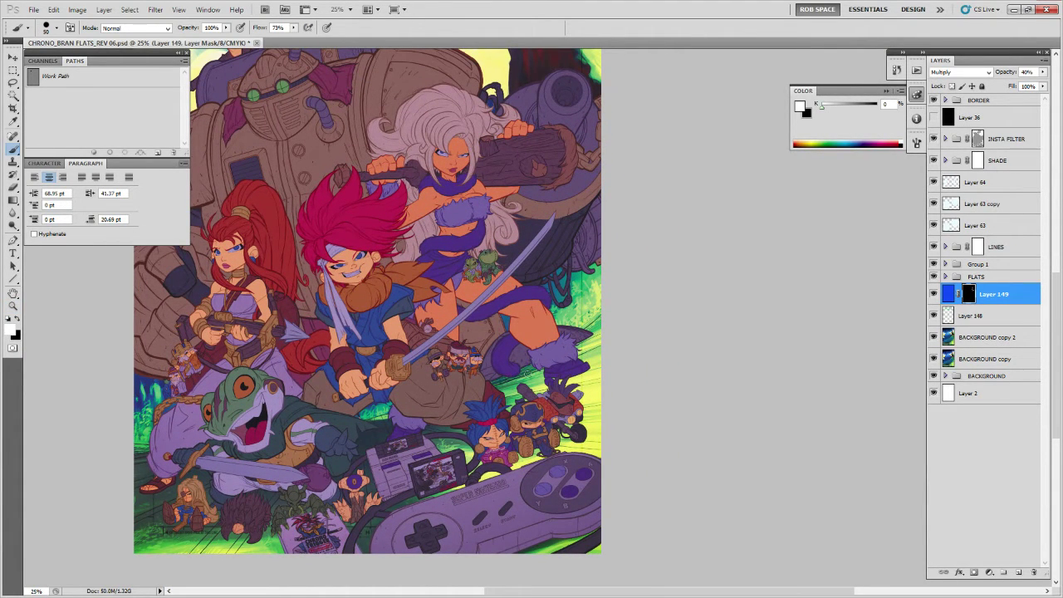
pyautogui.scroll(-2, 486, 392)
pyautogui.hscroll(-4, 486, 393)
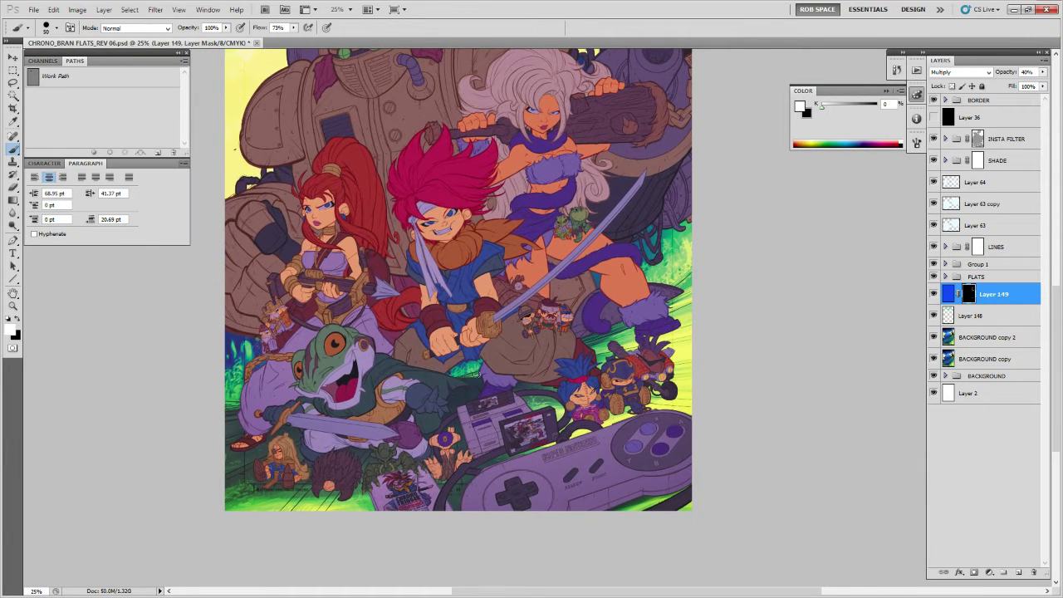
pyautogui.moveTo(451, 373); pyautogui.dragTo(493, 367)
pyautogui.scroll(-1, 482, 393)
pyautogui.hscroll(-3, 482, 393)
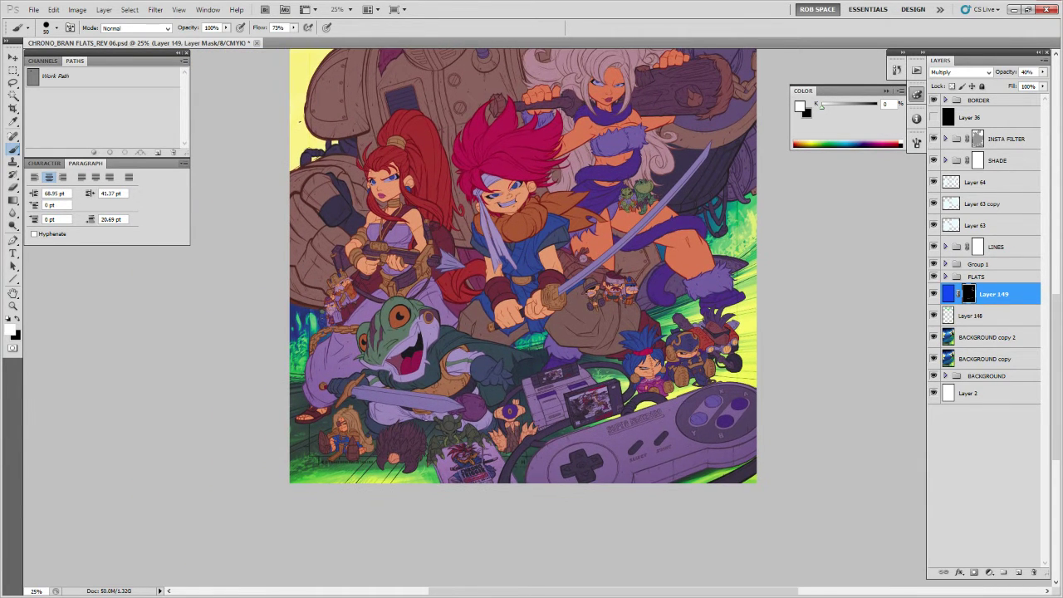
pyautogui.scroll(-1, 443, 383)
pyautogui.hscroll(-2, 443, 383)
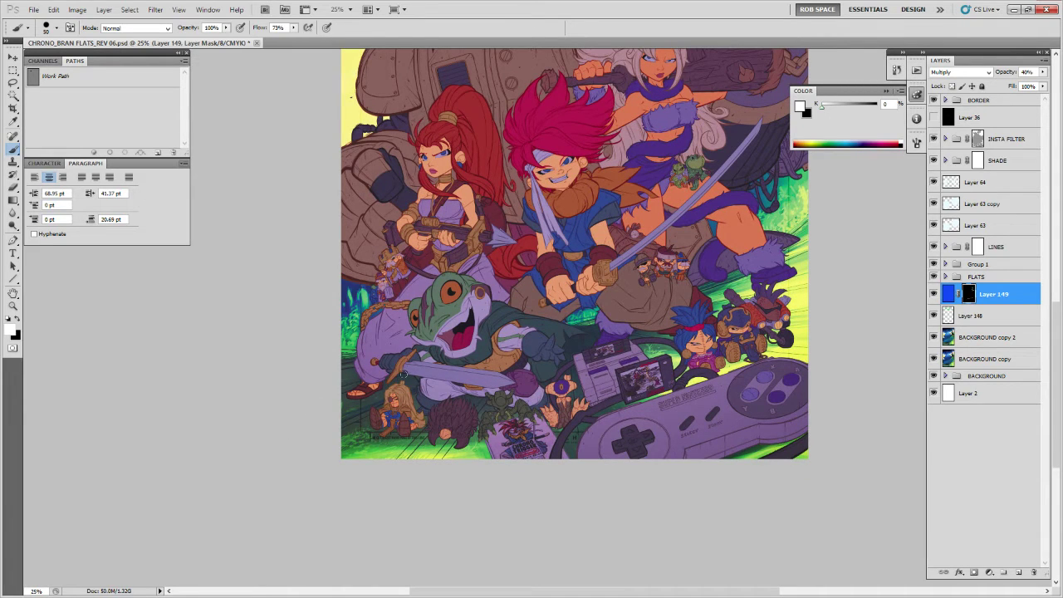
# Choose another brush preset and paint more ground shadow beneath the frog and the small figures.
pyautogui.rightClick(440, 359)
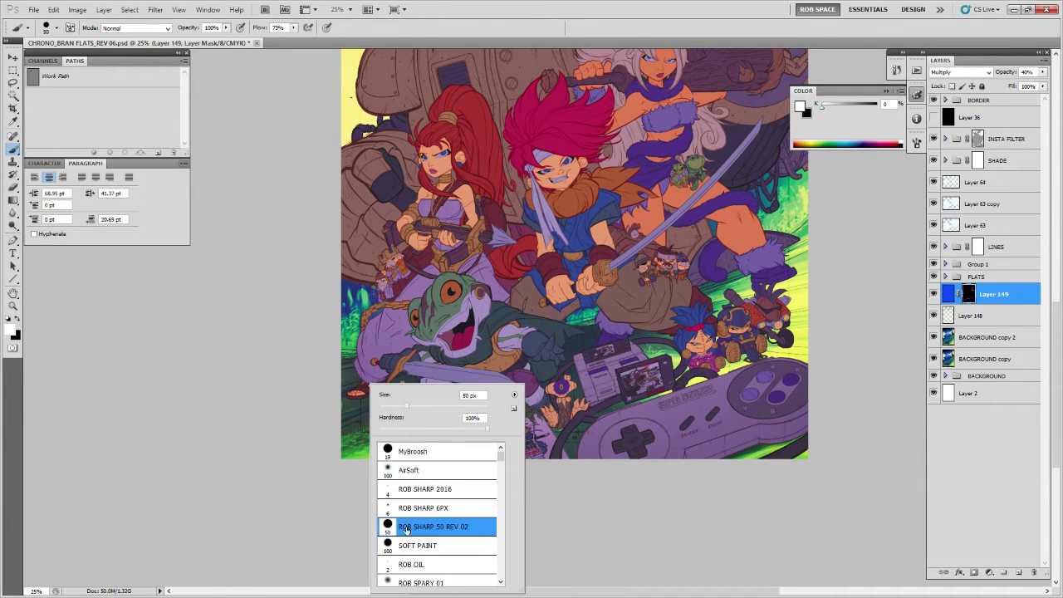
pyautogui.doubleClick(415, 451)
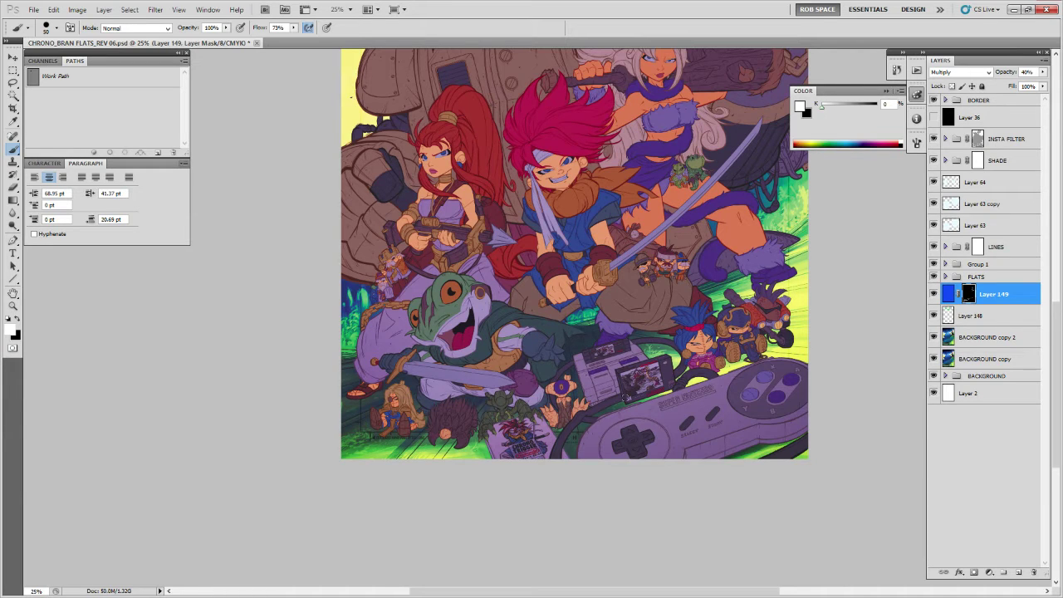
pyautogui.moveTo(664, 397); pyautogui.dragTo(612, 390)
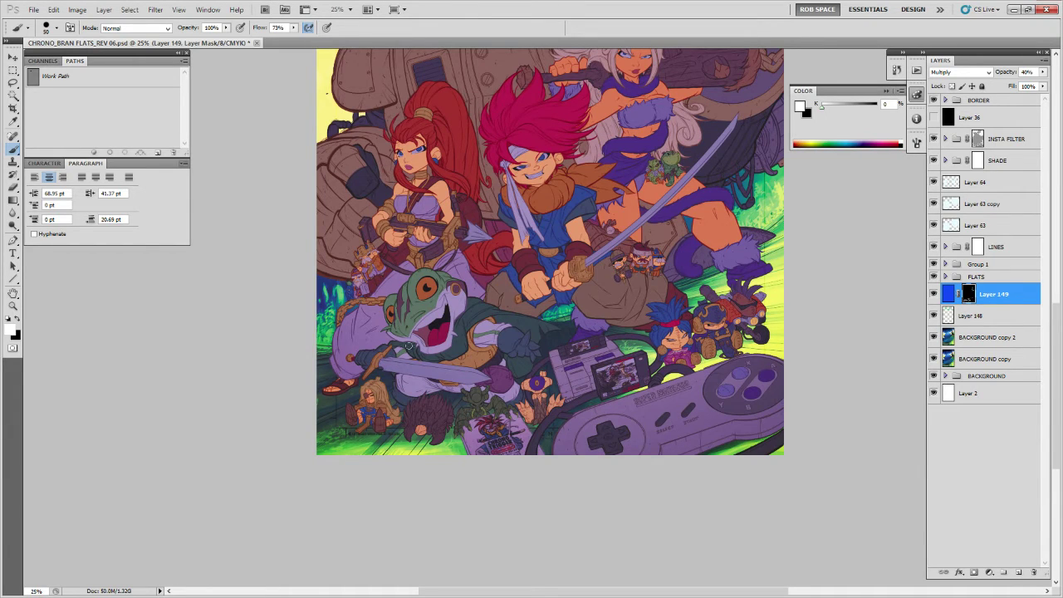
# Paint more shadow into the blue layer's mask on the ground around the controller and the small figures.
pyautogui.moveTo(533, 324); pyautogui.dragTo(543, 348)
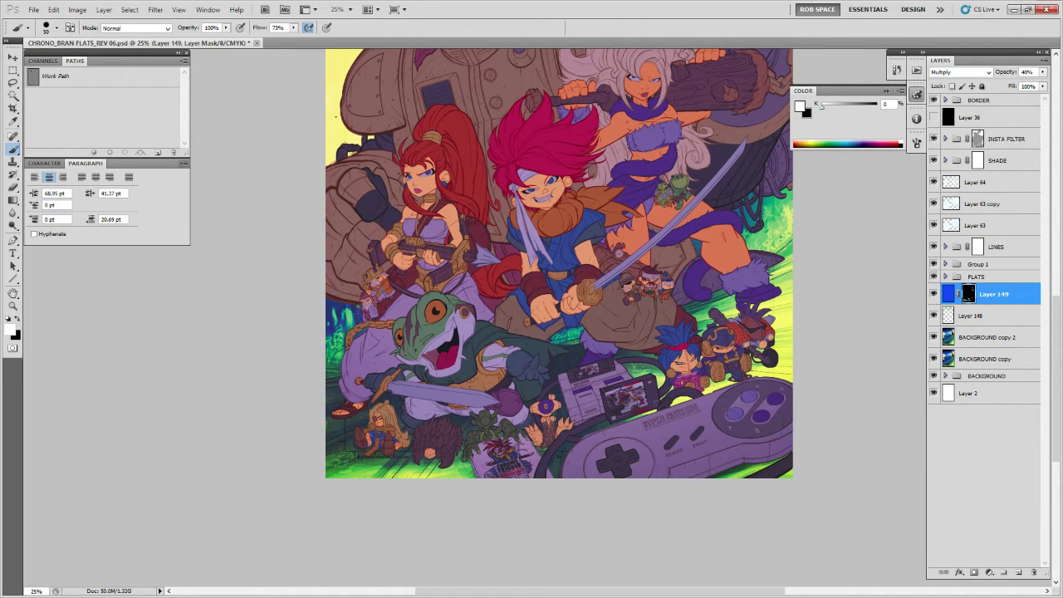
pyautogui.press('x')
pyautogui.press('x')
pyautogui.moveTo(707, 431); pyautogui.dragTo(598, 458)
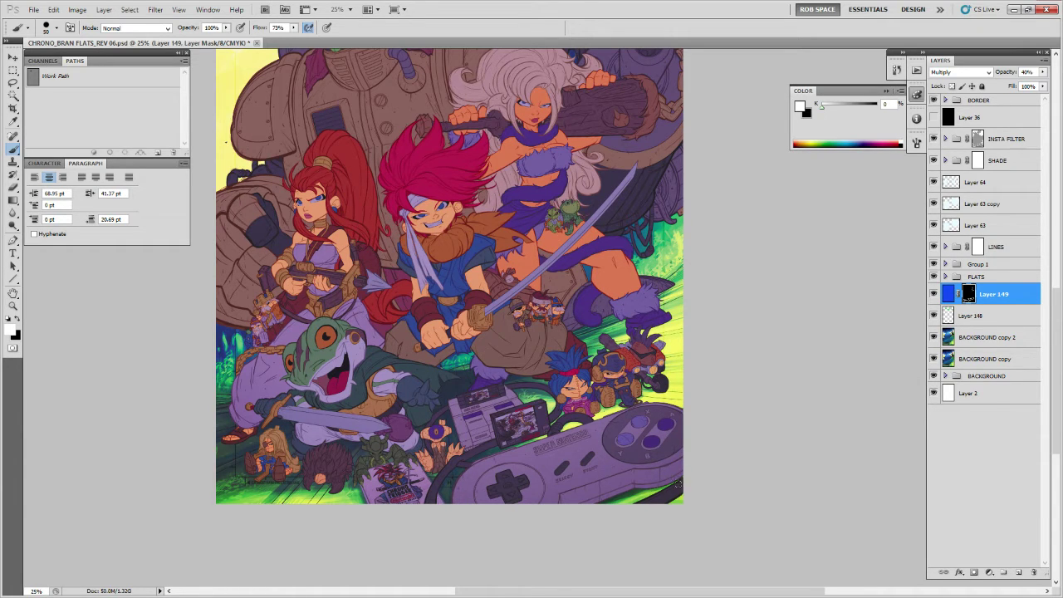
pyautogui.moveTo(673, 493)
pyautogui.mouseDown()
pyautogui.moveTo(692, 483)
pyautogui.moveTo(630, 491)
pyautogui.mouseUp()
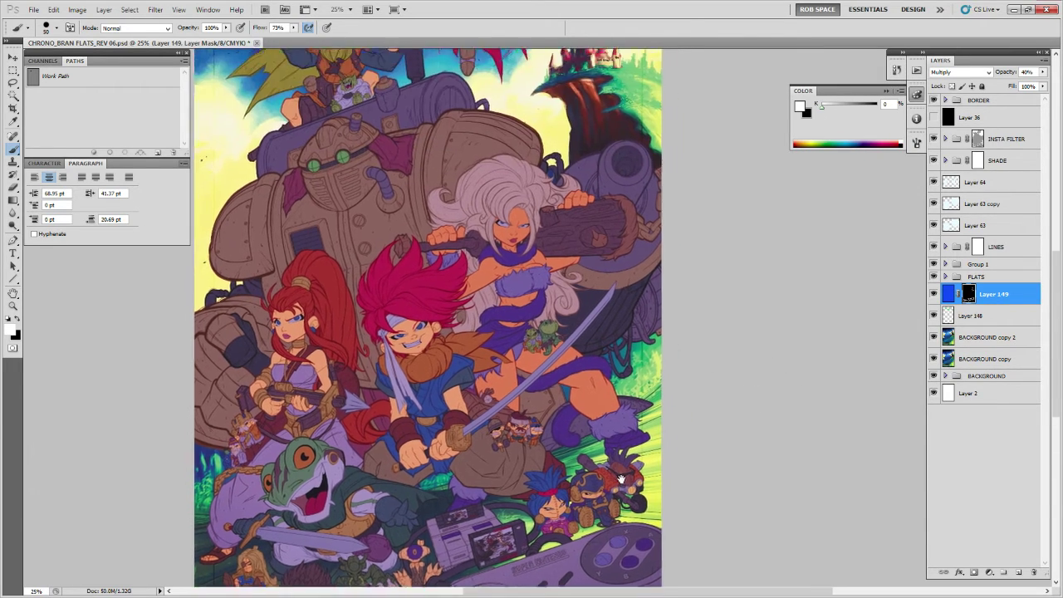
# Touch up the shadow in the mask along the cliff's lower slope above the cannon.
pyautogui.scroll(6, 621, 479)
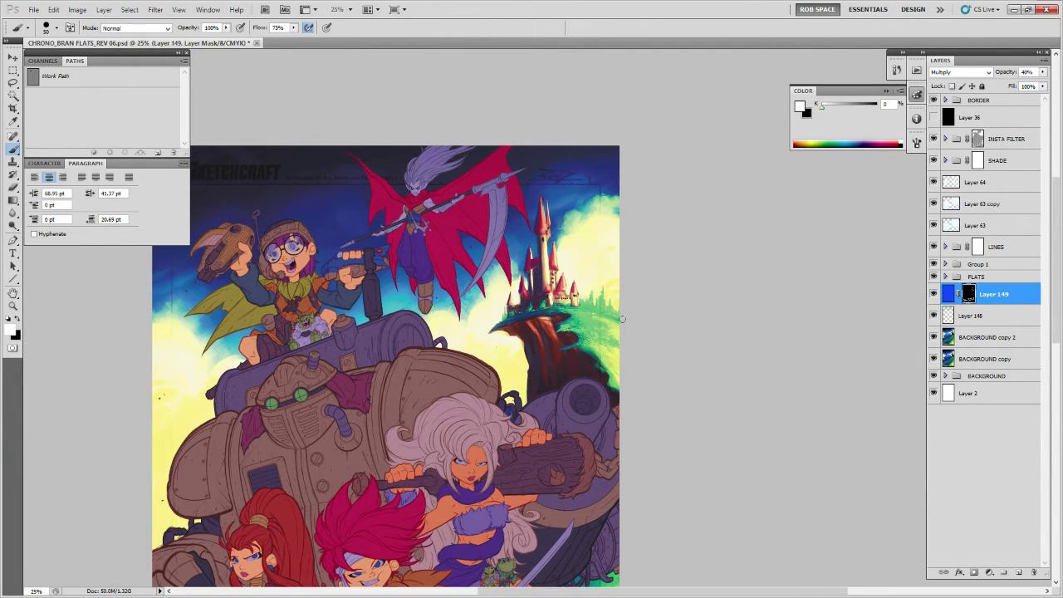
pyautogui.moveTo(656, 433)
pyautogui.mouseDown()
pyautogui.moveTo(520, 304)
pyautogui.moveTo(548, 424)
pyautogui.mouseUp()
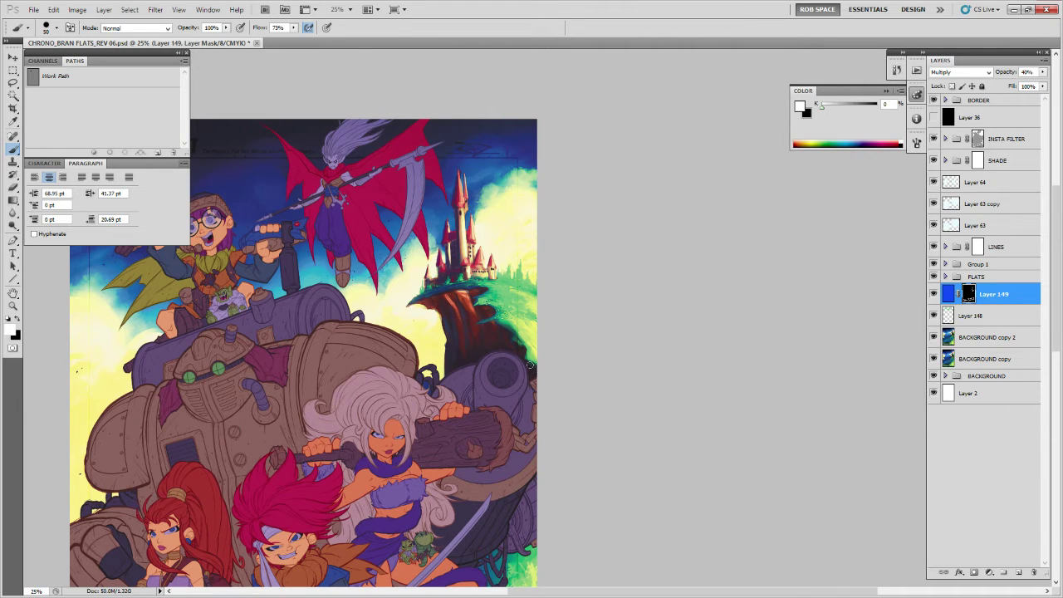
pyautogui.moveTo(522, 347); pyautogui.dragTo(496, 328)
# Refine the masked ground shadow around the frog and the small figures at the lower edge of the artwork.
pyautogui.moveTo(535, 539)
pyautogui.mouseDown()
pyautogui.moveTo(556, 295)
pyautogui.moveTo(558, 304)
pyautogui.mouseUp()
pyautogui.scroll(-2, 559, 403)
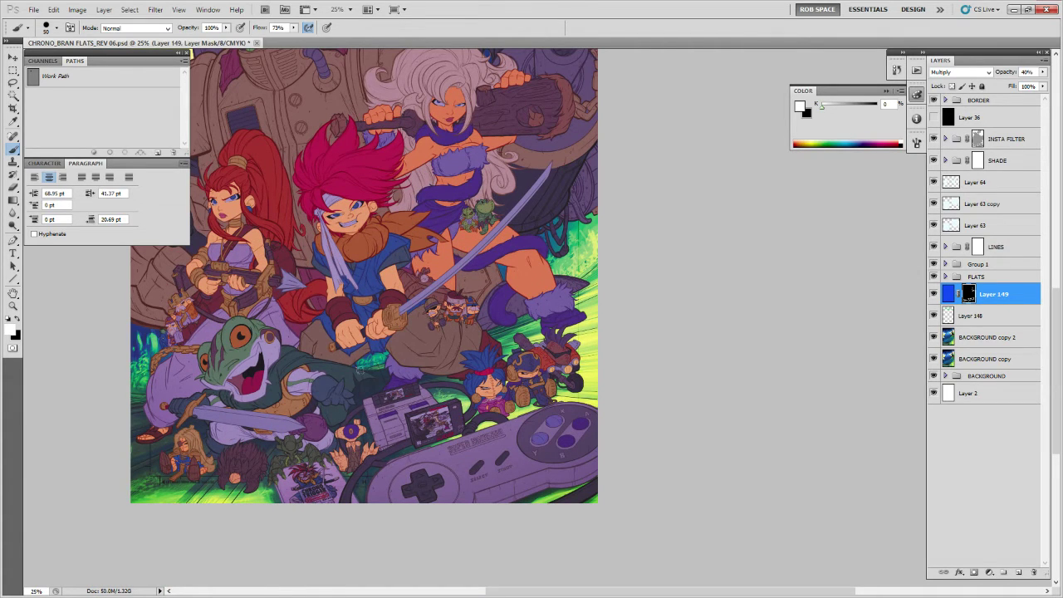
pyautogui.press('x')
pyautogui.press('x')
pyautogui.moveTo(196, 430); pyautogui.dragTo(352, 396)
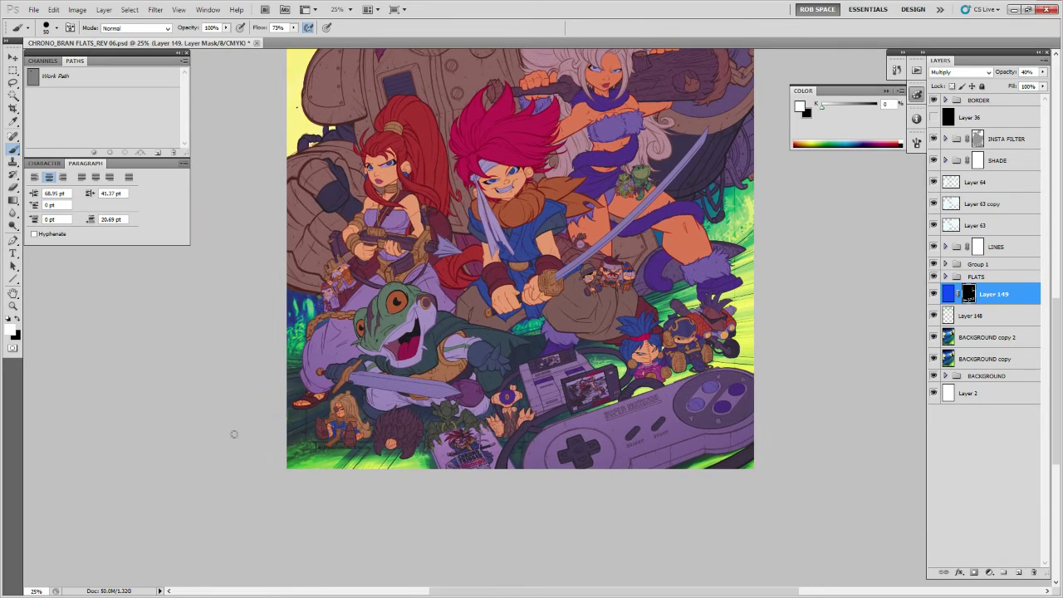
pyautogui.moveTo(519, 332); pyautogui.dragTo(361, 470)
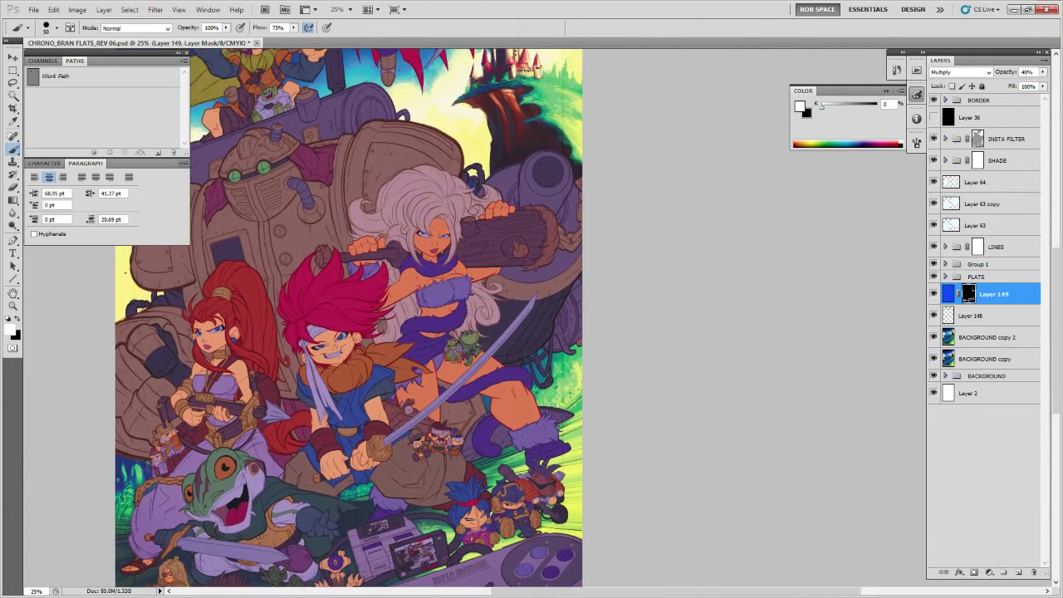
# Create a new document, paste the clipboard image as a layer and set that layer's blending mode to Multiply.
pyautogui.press('z')
pyautogui.keyDown('alt'); pyautogui.click(400, 422); pyautogui.keyUp('alt')
pyautogui.keyDown('alt'); pyautogui.click(411, 483); pyautogui.keyUp('alt')
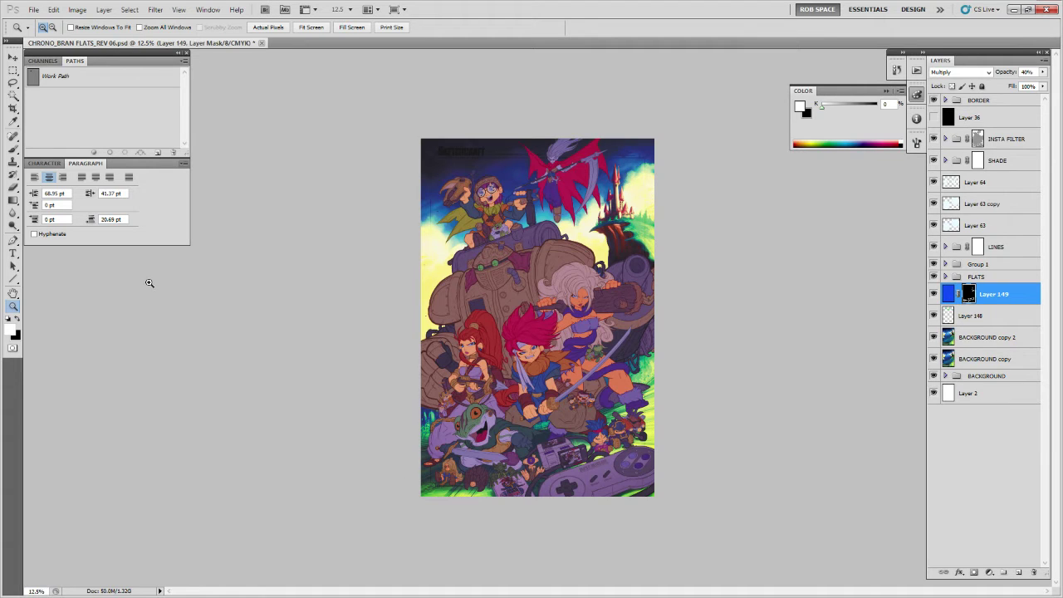
pyautogui.hotkey('ctrl', 'Tab')
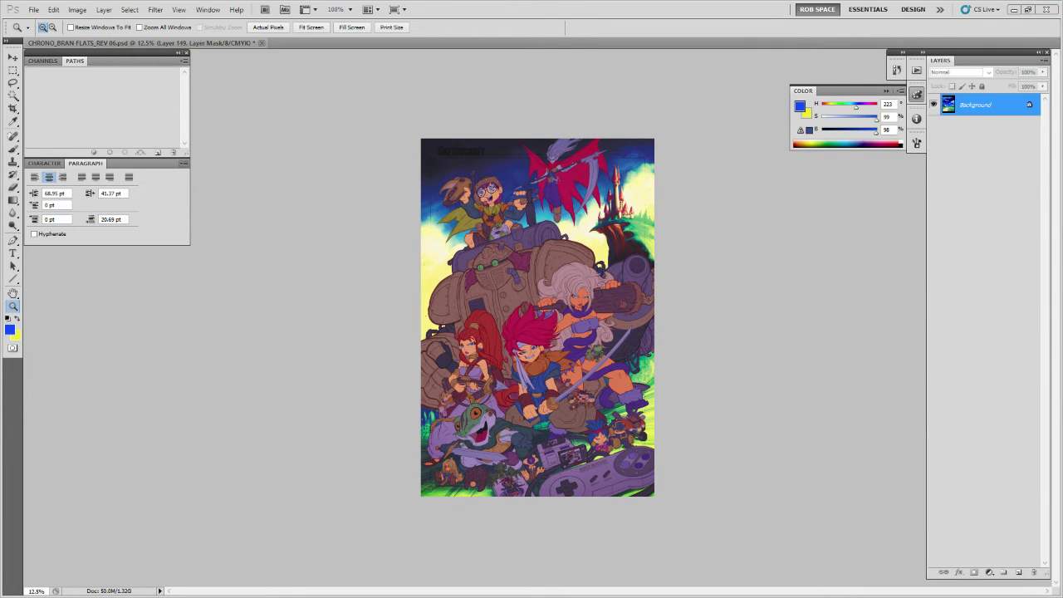
pyautogui.hotkey('ctrl', 'n')
pyautogui.press('Return')
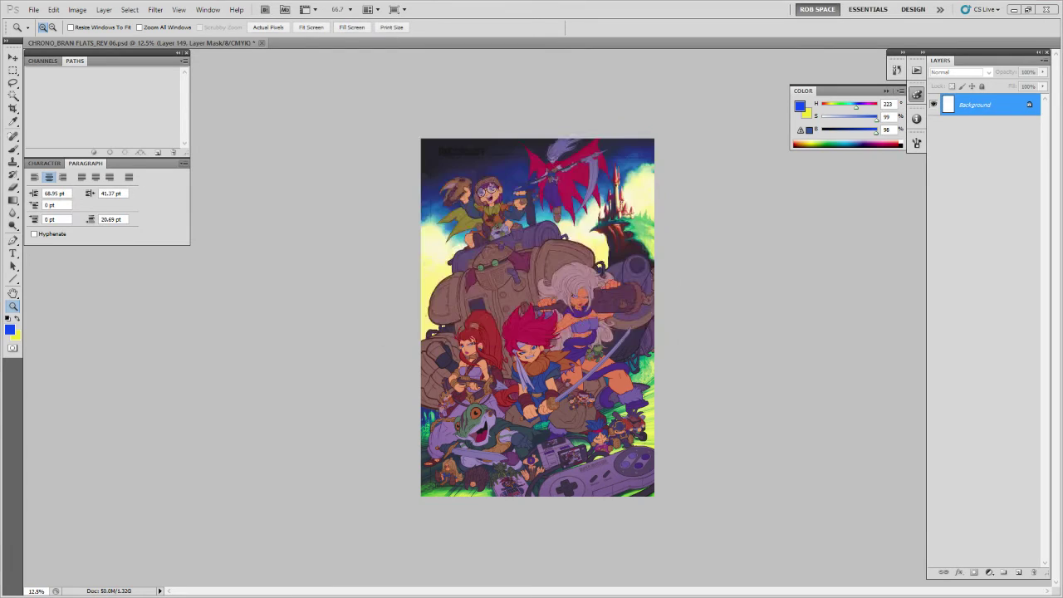
pyautogui.hotkey('ctrl', 'v')
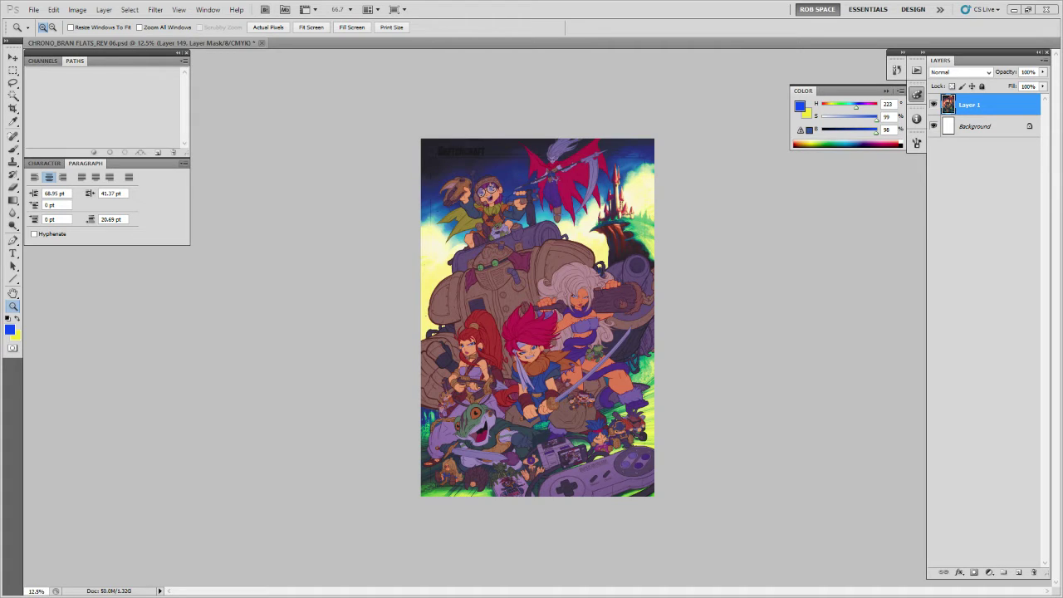
pyautogui.hotkey('ctrl', '+')
pyautogui.hotkey('shift', 'alt', 'm')
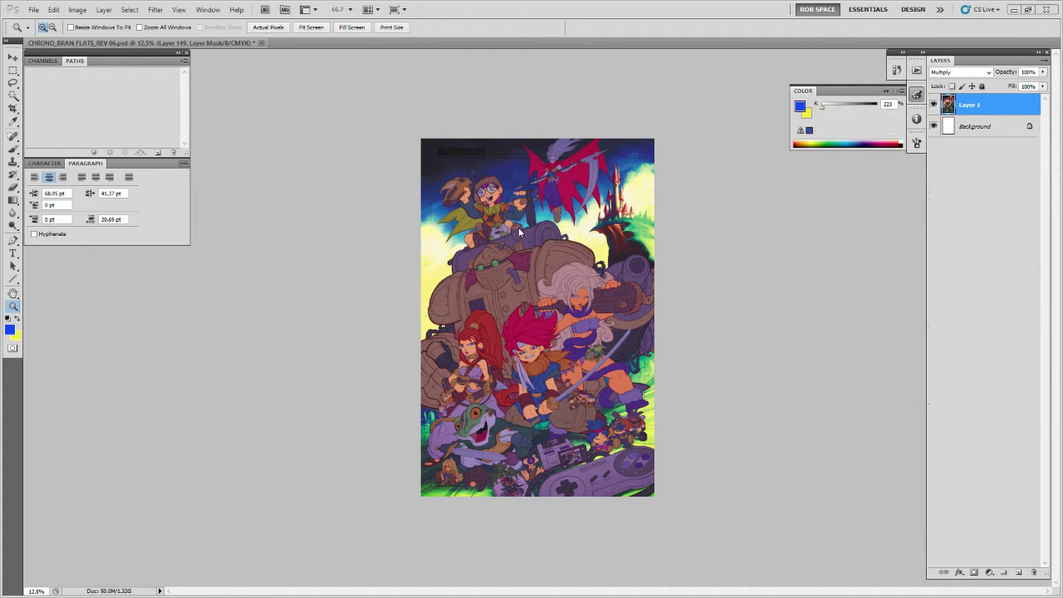
# In the Chrono illustration, choose the ROB SHARP 2016 brush for the castle and add a new layer above the blue shadow layer.
pyautogui.click(607, 186)
pyautogui.click(608, 186)
pyautogui.moveTo(608, 186); pyautogui.dragTo(442, 439)
pyautogui.click(520, 408)
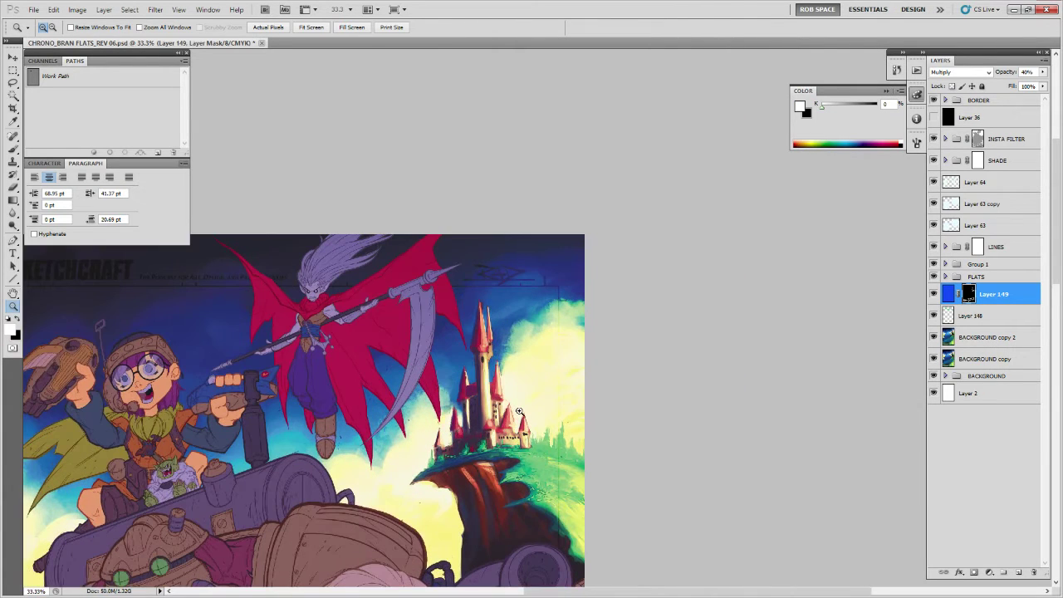
pyautogui.press('b')
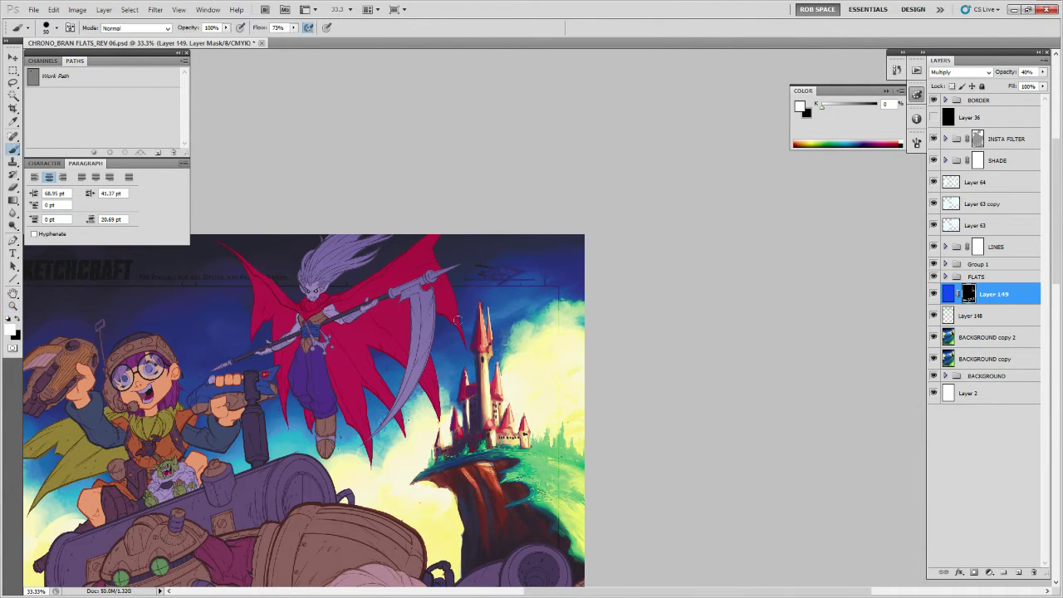
pyautogui.rightClick(487, 419)
pyautogui.click(522, 489)
pyautogui.press('Return')
pyautogui.press('alt')
pyautogui.click(1018, 572)
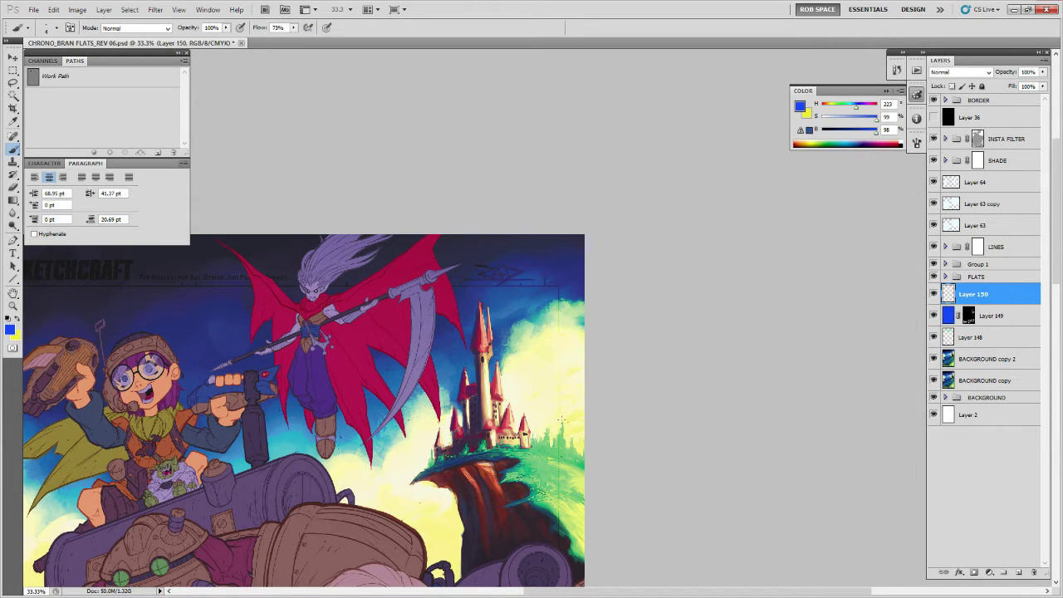
# Sample the cream color of the castle wall and paint light details on the castle, switching to the ROB SHARP 6PX brush.
pyautogui.keyDown('alt'); pyautogui.click(501, 373); pyautogui.keyUp('alt')
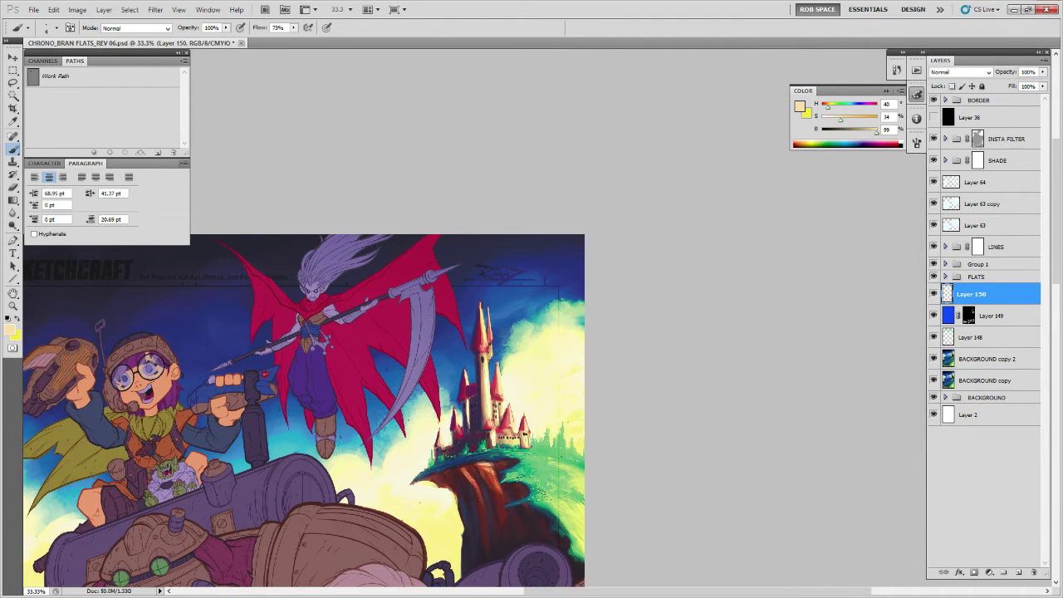
pyautogui.moveTo(571, 442); pyautogui.dragTo(558, 366)
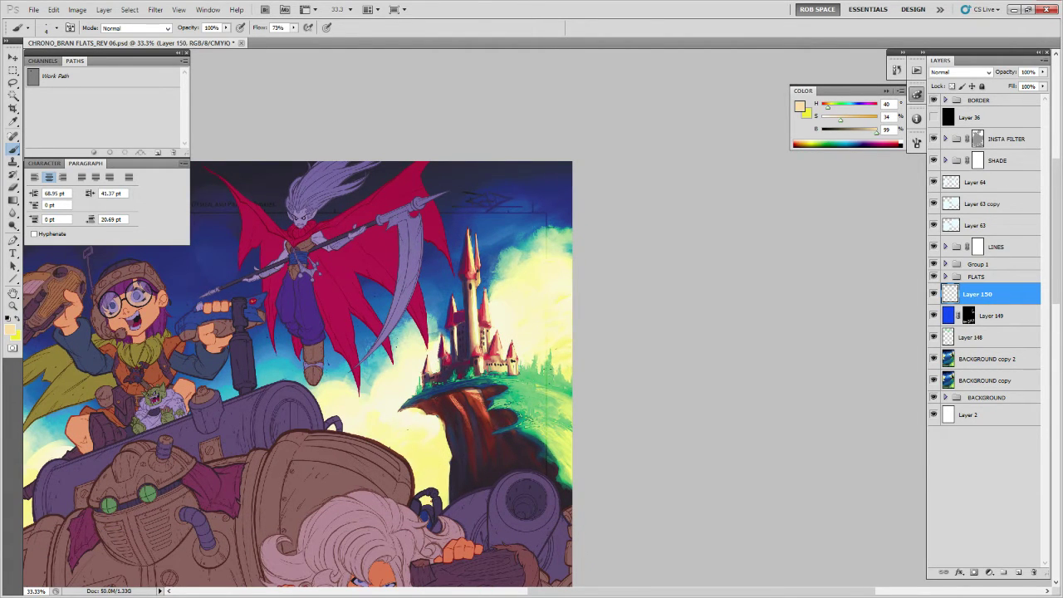
pyautogui.keyDown('ctrl'); pyautogui.click(547, 368); pyautogui.keyUp('ctrl')
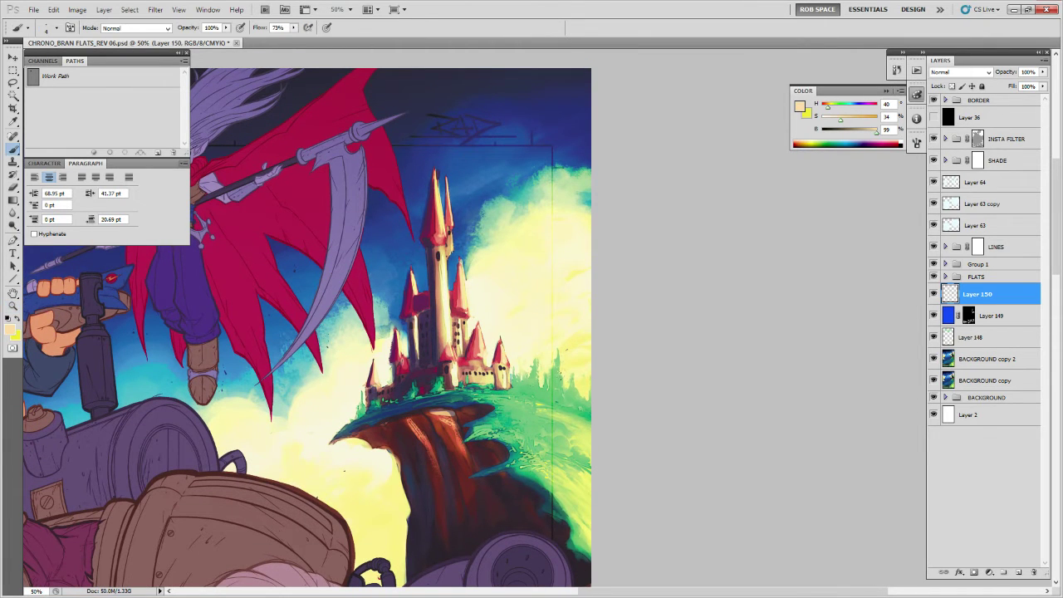
pyautogui.rightClick(561, 370)
pyautogui.click(610, 494)
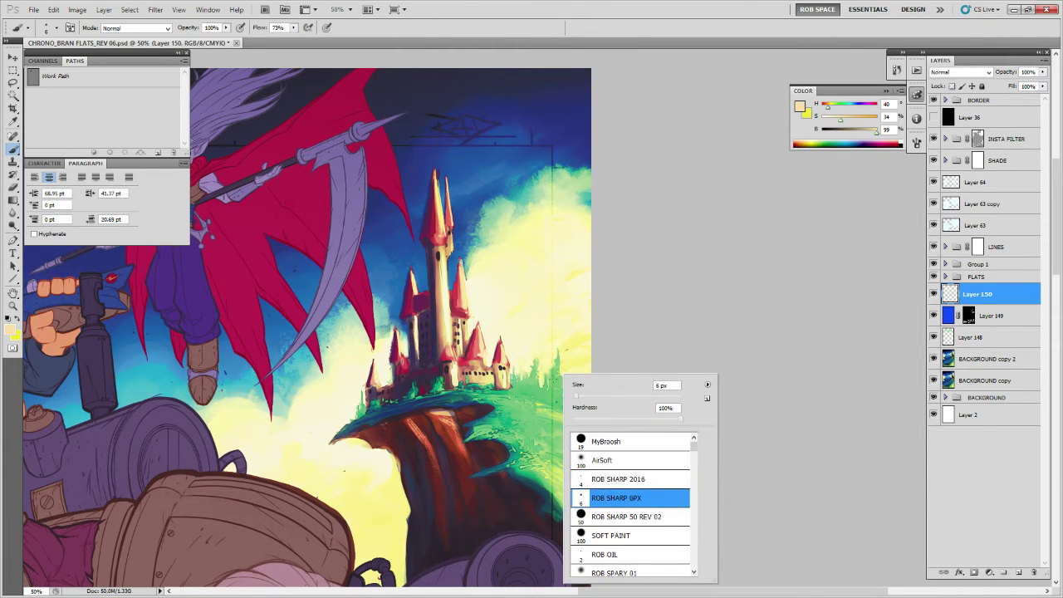
pyautogui.press('Return')
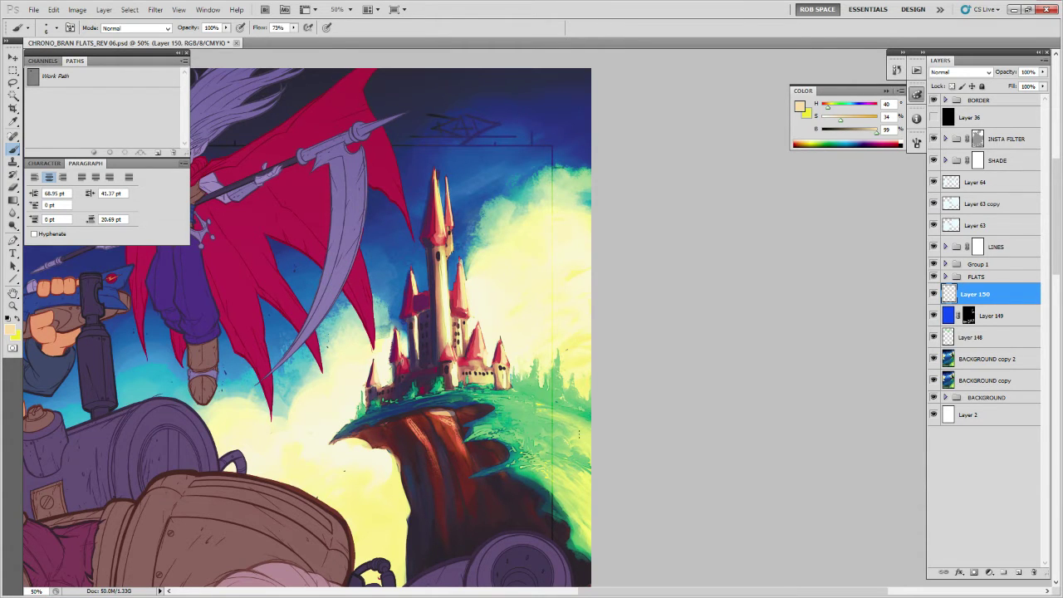
pyautogui.moveTo(499, 392); pyautogui.dragTo(562, 399)
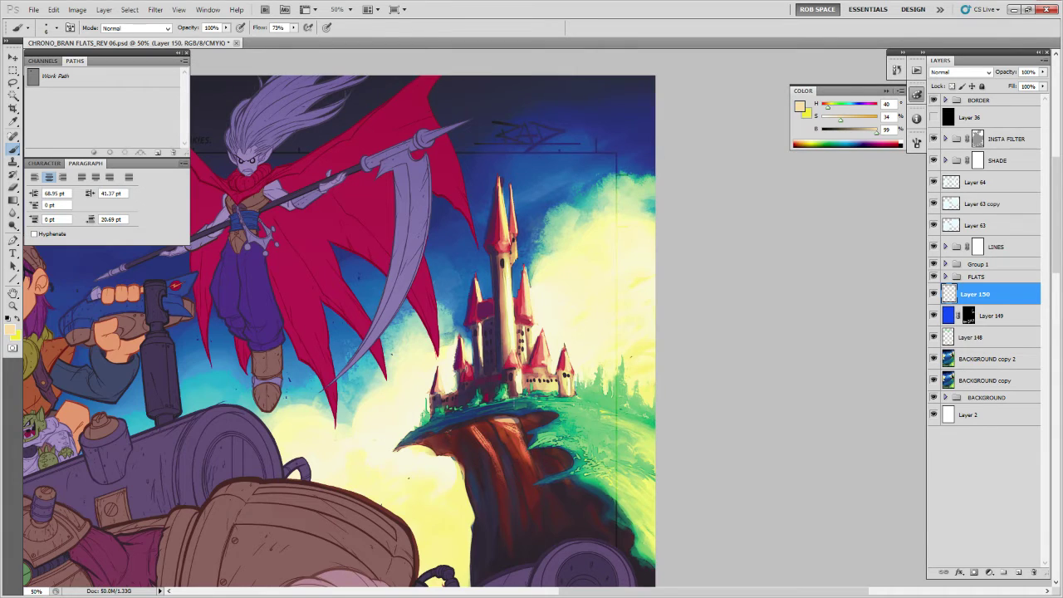
pyautogui.moveTo(596, 379); pyautogui.dragTo(564, 451)
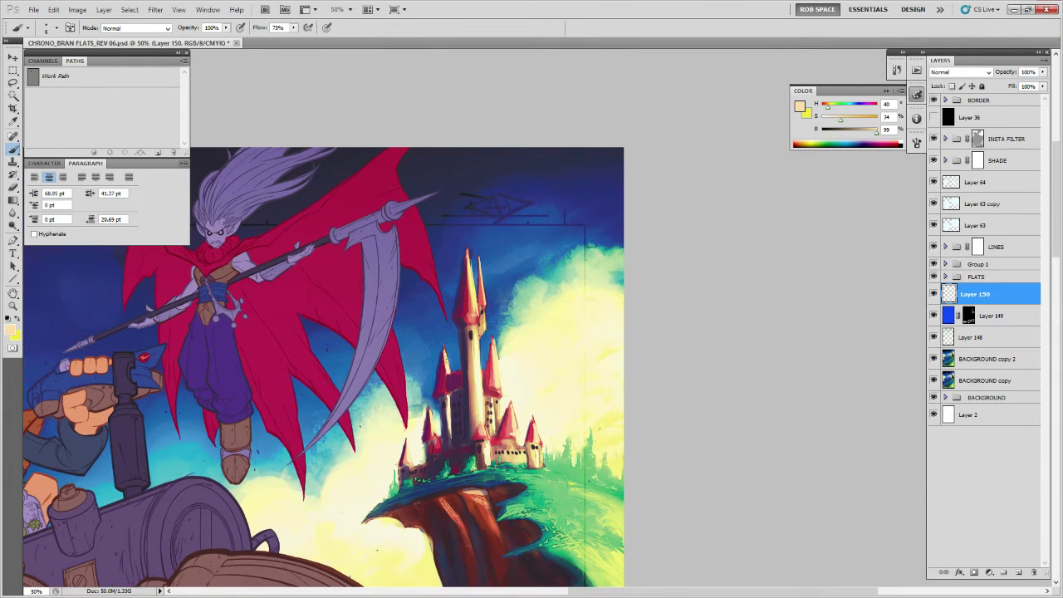
# Sample the blue sky beside the tallest tower and compare the colors with the INSTA FILTER group hidden and shown.
pyautogui.keyDown('alt'); pyautogui.click(484, 267); pyautogui.keyUp('alt')
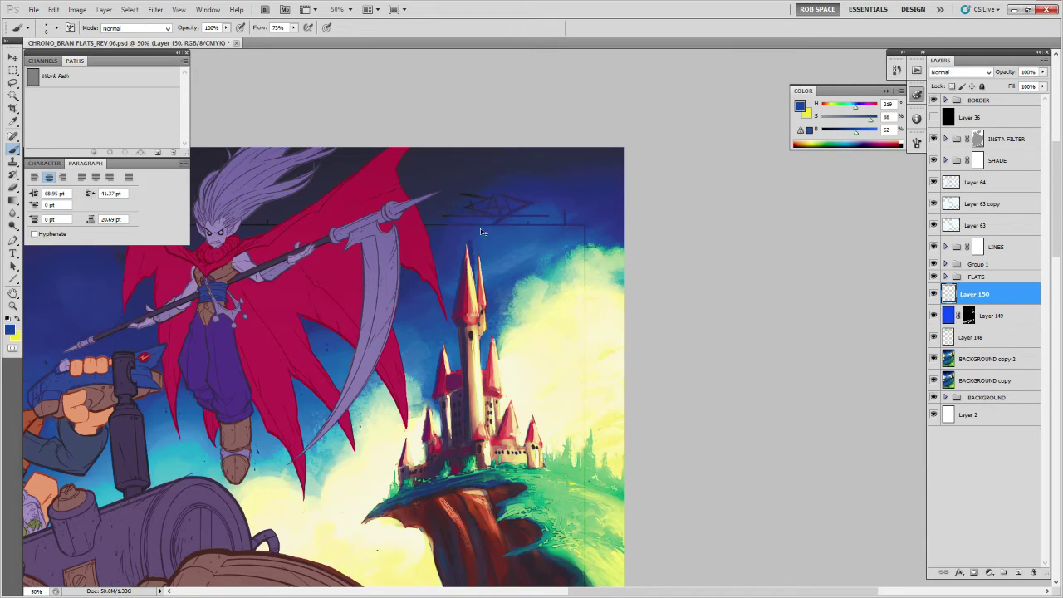
pyautogui.press('e')
pyautogui.press('b')
pyautogui.click(933, 139)
pyautogui.click(933, 139)
pyautogui.click(933, 138)
pyautogui.click(933, 139)
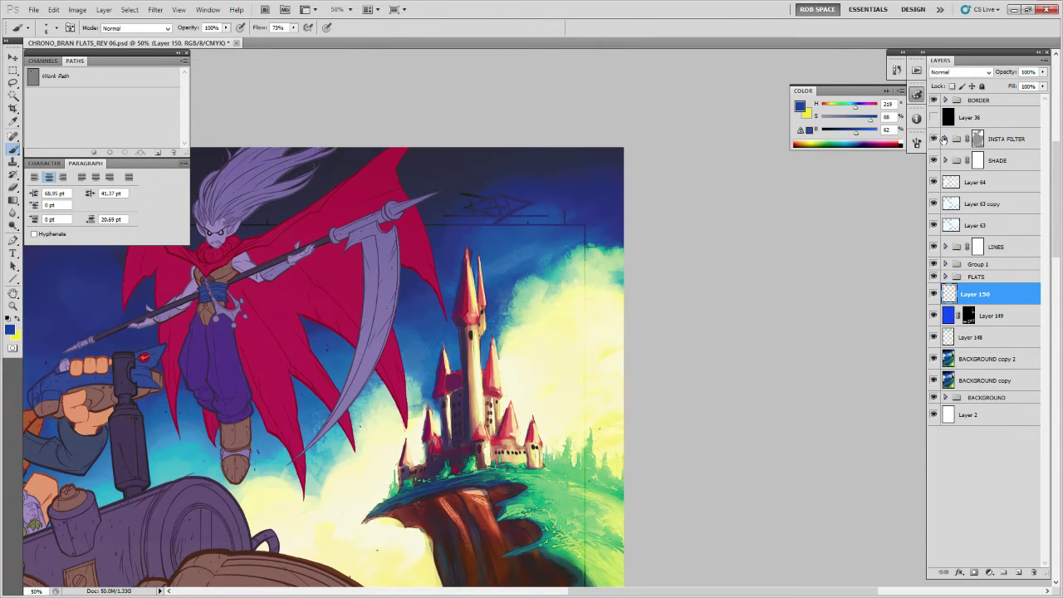
# Duplicate the INSTA FILTER group, hide the copy and move the original group directly below the FLATS group.
pyautogui.moveTo(1006, 139); pyautogui.dragTo(1019, 572)
pyautogui.click(935, 139)
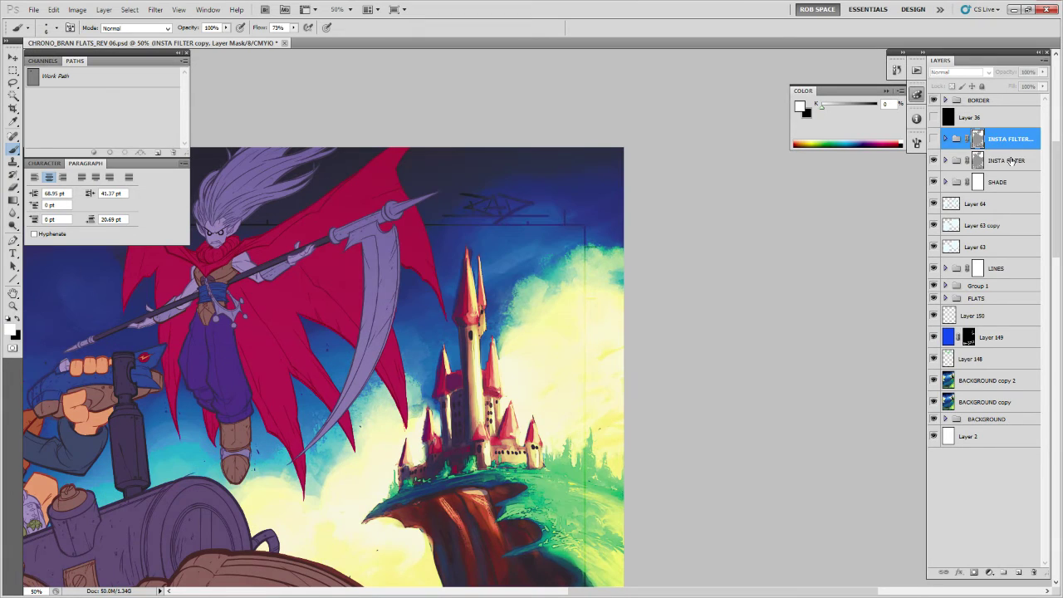
pyautogui.moveTo(1007, 159); pyautogui.dragTo(996, 312)
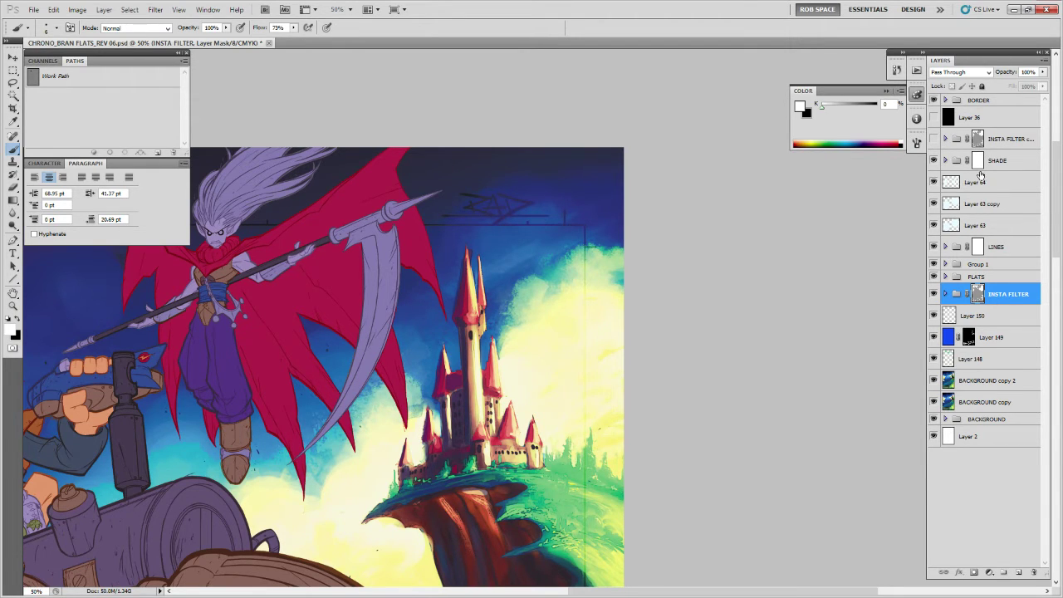
# Replace the INSTA FILTER copy's mask with one made from the SHADE copy layer's character mask, and show the group.
pyautogui.click(945, 160)
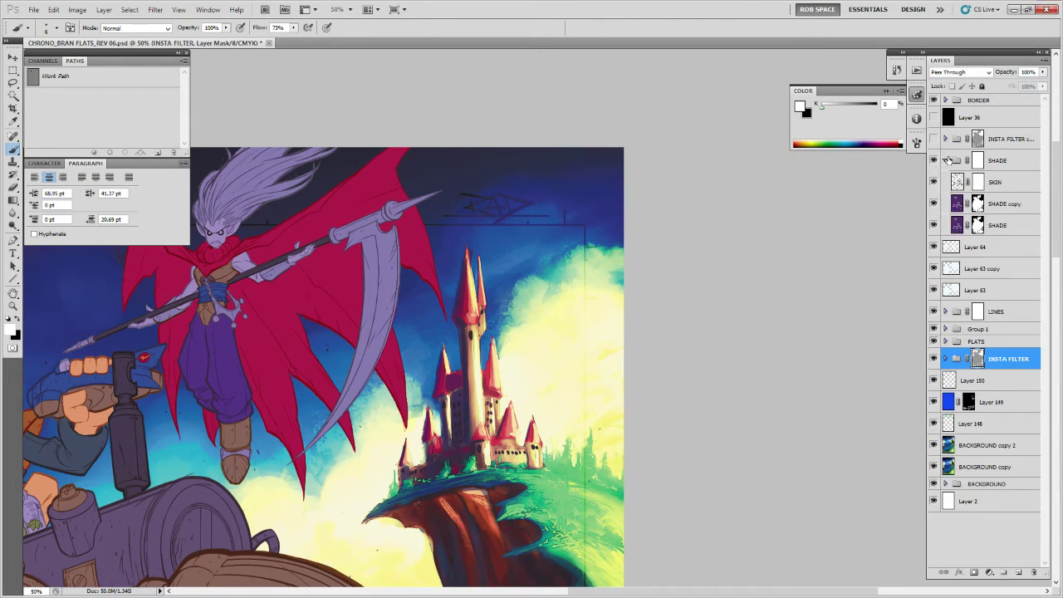
pyautogui.keyDown('ctrl'); pyautogui.click(979, 205); pyautogui.keyUp('ctrl')
pyautogui.click(977, 139)
pyautogui.rightClick(977, 140)
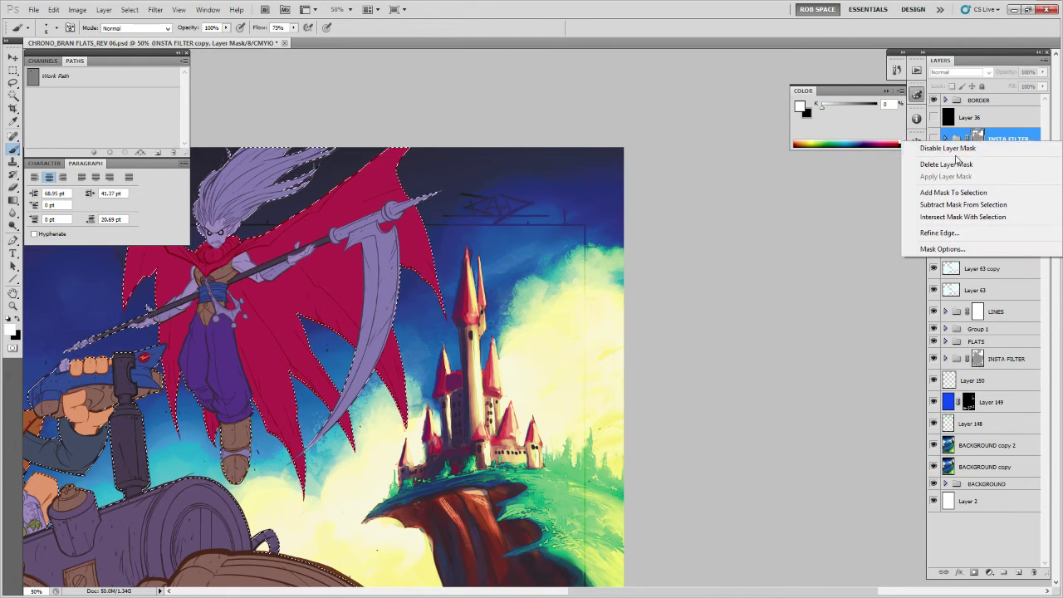
pyautogui.click(955, 162)
pyautogui.click(974, 571)
pyautogui.hotkey('ctrl', 'd')
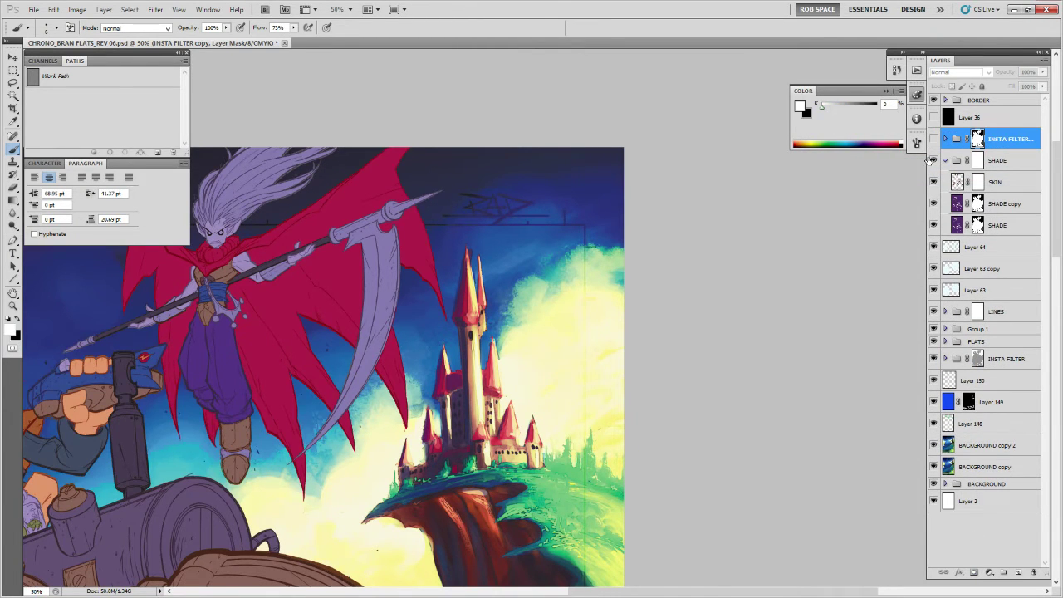
pyautogui.click(933, 139)
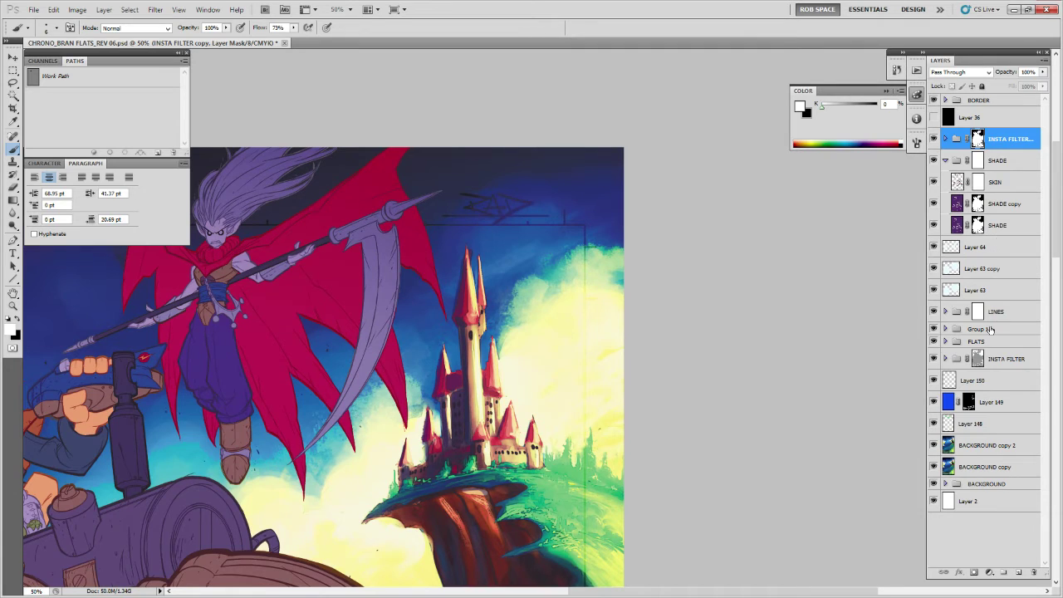
# Delete the layer mask from the original INSTA FILTER group below FLATS.
pyautogui.click(991, 359)
pyautogui.rightClick(980, 358)
pyautogui.click(955, 379)
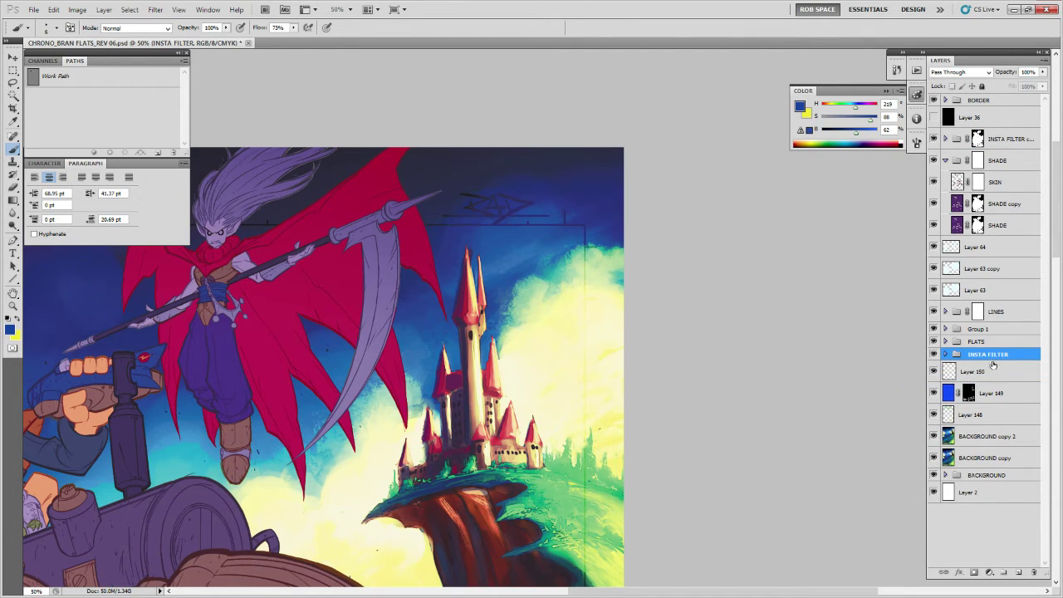
# Add a new layer above the INSTA FILTER group and paint sampled sky blue beside the tallest tower with the ROB SHARP 50 REV 02 brush.
pyautogui.click(1017, 572)
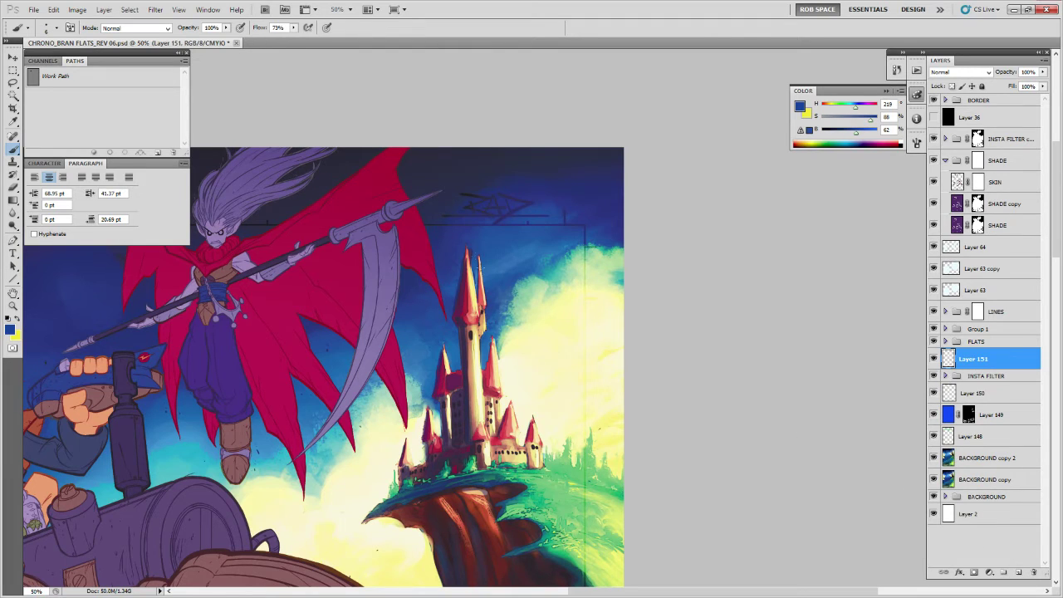
pyautogui.keyDown('alt'); pyautogui.click(482, 247); pyautogui.keyUp('alt')
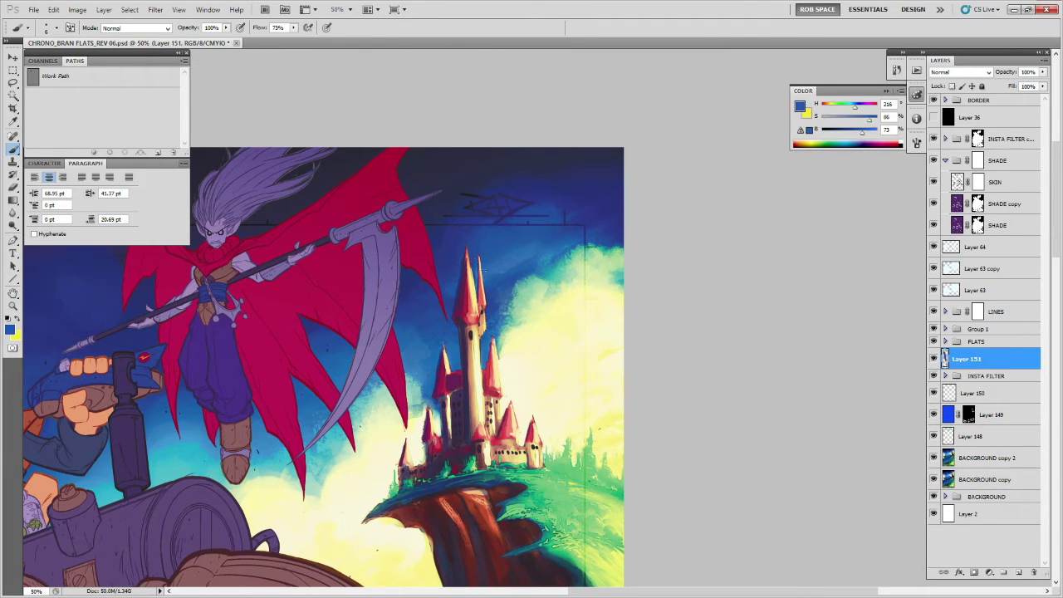
pyautogui.keyDown('alt'); pyautogui.click(485, 271); pyautogui.keyUp('alt')
pyautogui.rightClick(480, 242)
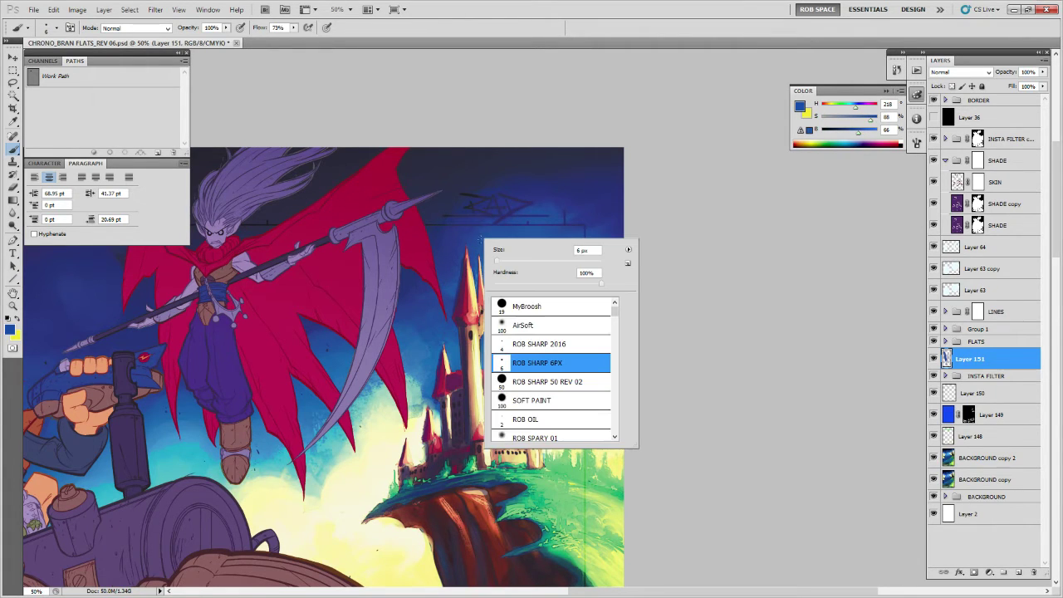
pyautogui.click(527, 380)
pyautogui.click(478, 246)
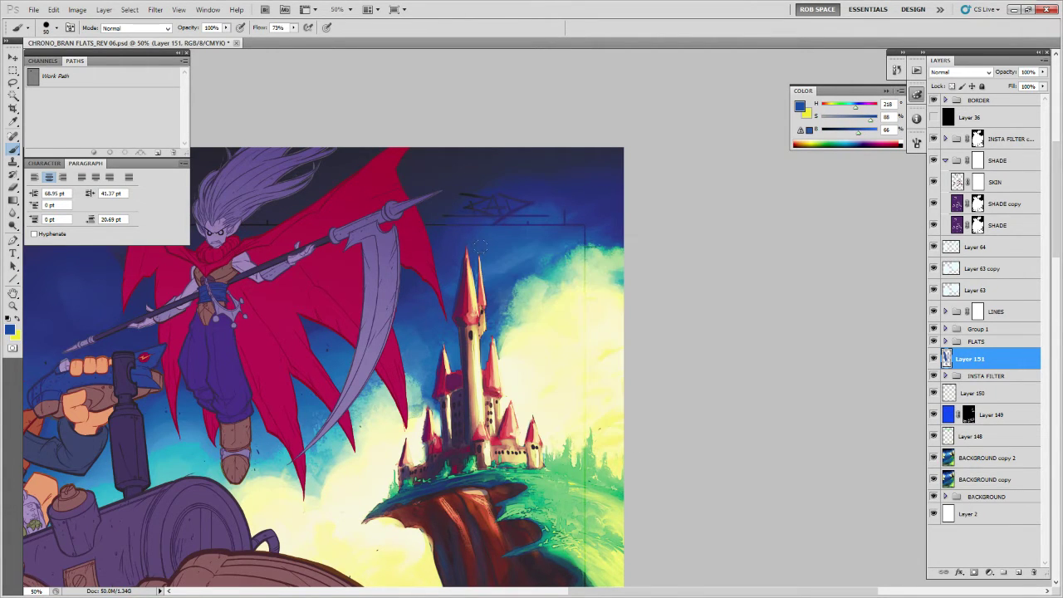
# Clean up the sky around the tips of the two tallest castle towers with blues sampled beside them.
pyautogui.moveTo(487, 248)
pyautogui.mouseDown()
pyautogui.moveTo(485, 277)
pyautogui.moveTo(526, 268)
pyautogui.moveTo(471, 282)
pyautogui.mouseUp()
pyautogui.keyDown('alt'); pyautogui.click(491, 249); pyautogui.keyUp('alt')
pyautogui.keyDown('alt'); pyautogui.click(487, 283); pyautogui.keyUp('alt')
pyautogui.click(486, 277)
pyautogui.keyDown('alt'); pyautogui.click(482, 275); pyautogui.keyUp('alt')
pyautogui.keyDown('alt'); pyautogui.click(472, 266); pyautogui.keyUp('alt')
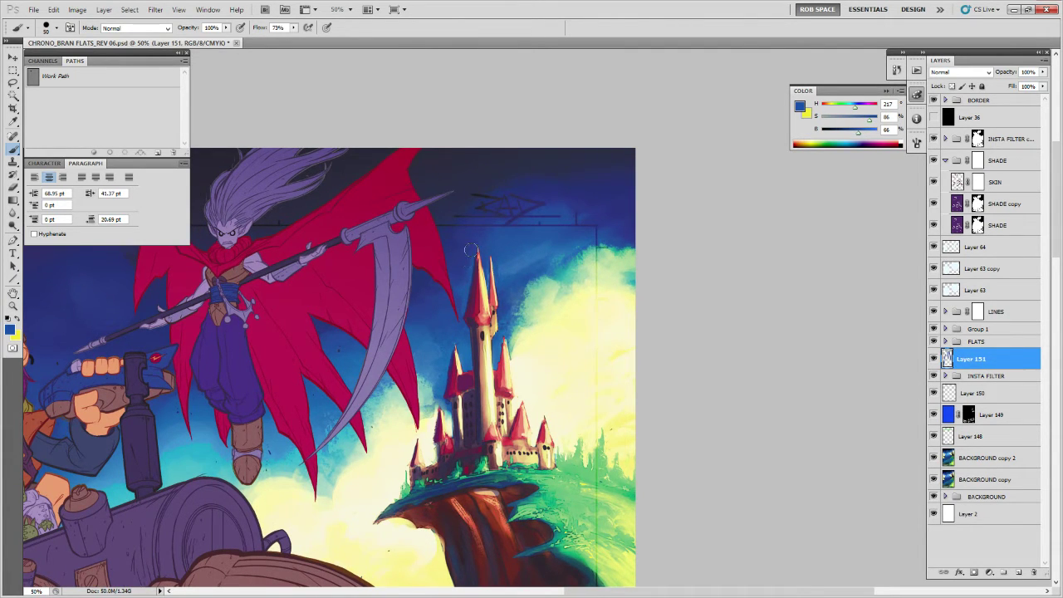
# Switch to the MyBroosh brush and refine the sky along the left side of the castle towers with locally sampled blues.
pyautogui.rightClick(472, 264)
pyautogui.doubleClick(519, 333)
pyautogui.keyDown('alt'); pyautogui.click(463, 278); pyautogui.keyUp('alt')
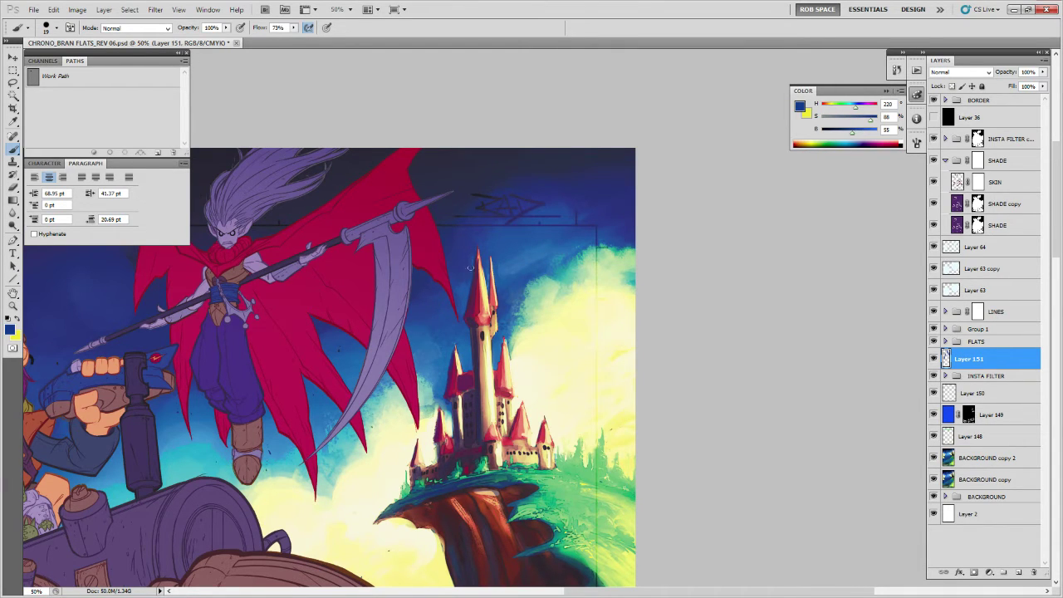
pyautogui.keyDown('alt'); pyautogui.click(463, 322); pyautogui.keyUp('alt')
pyautogui.keyDown('alt'); pyautogui.click(462, 365); pyautogui.keyUp('alt')
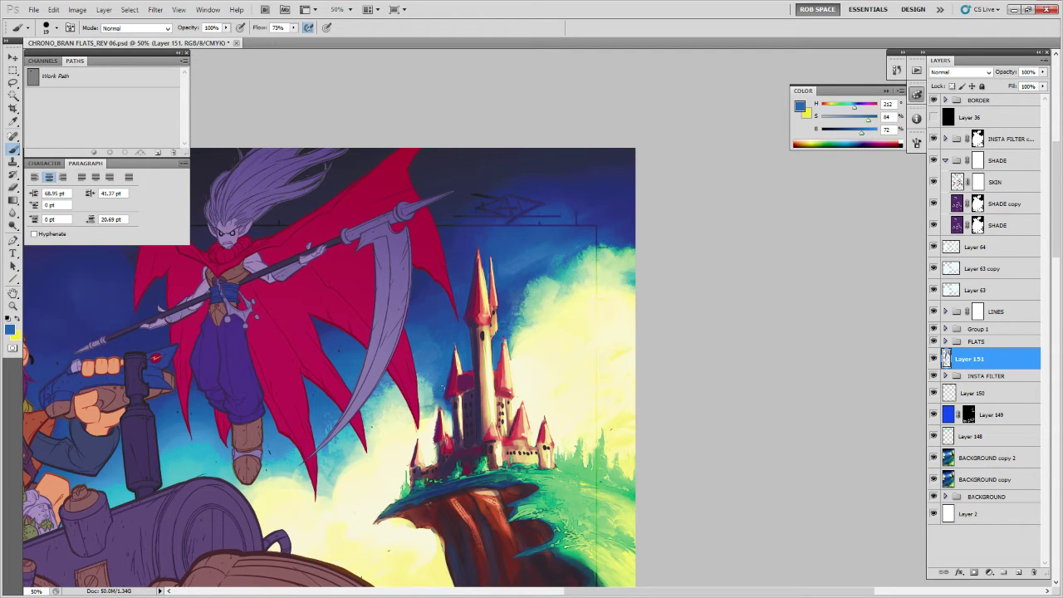
pyautogui.keyDown('alt'); pyautogui.click(446, 403); pyautogui.keyUp('alt')
pyautogui.click(448, 400)
# Touch up the cloud edges and sky around the castle's side towers using sampled teal, pale green and blue.
pyautogui.moveTo(550, 365); pyautogui.dragTo(579, 337)
pyautogui.keyDown('alt'); pyautogui.click(458, 369); pyautogui.keyUp('alt')
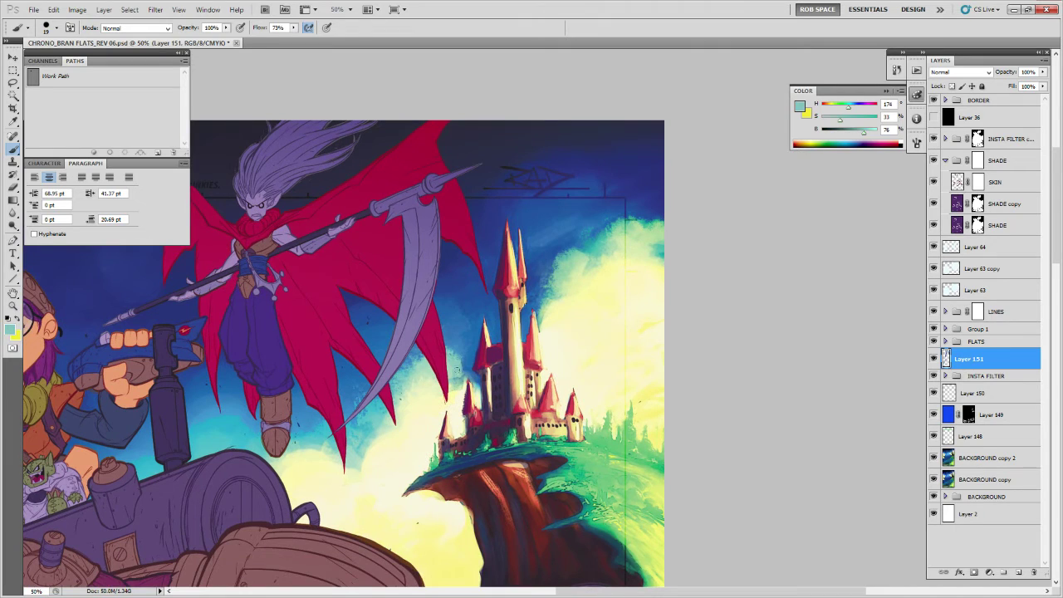
pyautogui.moveTo(460, 360); pyautogui.dragTo(462, 370)
pyautogui.keyDown('alt'); pyautogui.click(556, 262); pyautogui.keyUp('alt')
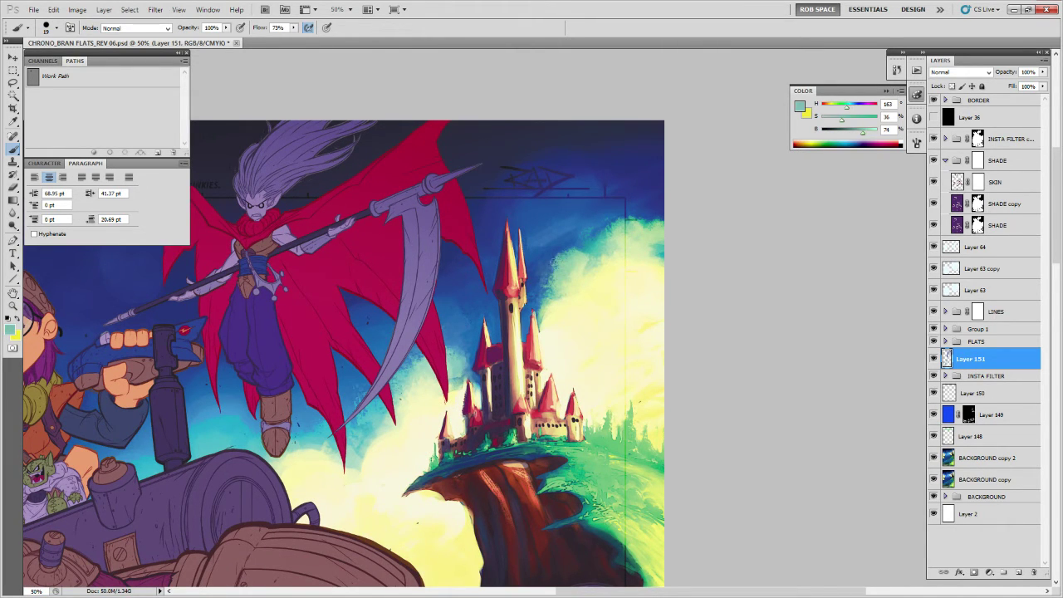
pyautogui.keyDown('alt'); pyautogui.click(552, 313); pyautogui.keyUp('alt')
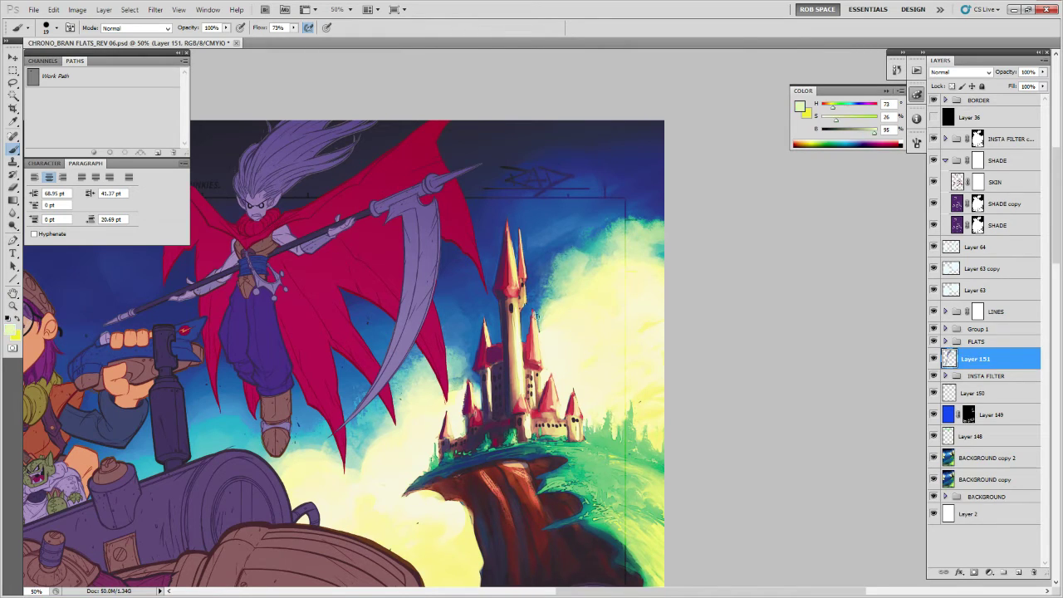
pyautogui.keyDown('alt'); pyautogui.click(530, 327); pyautogui.keyUp('alt')
pyautogui.click(526, 337)
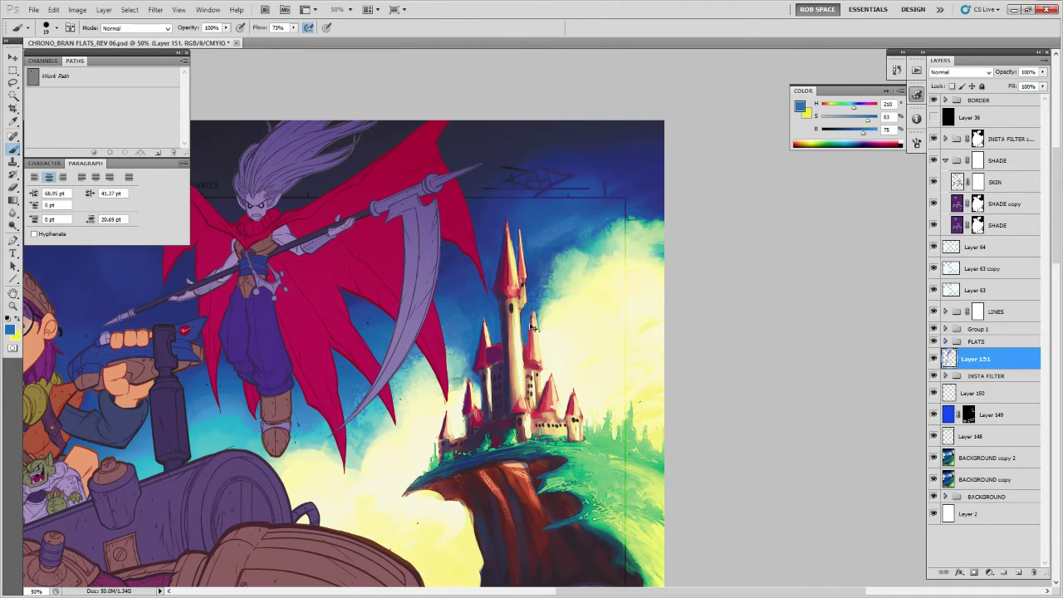
pyautogui.keyDown('alt'); pyautogui.click(499, 341); pyautogui.keyUp('alt')
# Clean up the clouds beside the castle's lower left towers and under the cliff overhang with sampled cream and pale yellow.
pyautogui.moveTo(518, 347); pyautogui.dragTo(530, 260)
pyautogui.keyDown('alt'); pyautogui.click(482, 317); pyautogui.keyUp('alt')
pyautogui.moveTo(479, 302)
pyautogui.mouseDown()
pyautogui.moveTo(478, 320)
pyautogui.moveTo(442, 364)
pyautogui.mouseUp()
pyautogui.keyDown('alt'); pyautogui.click(450, 347); pyautogui.keyUp('alt')
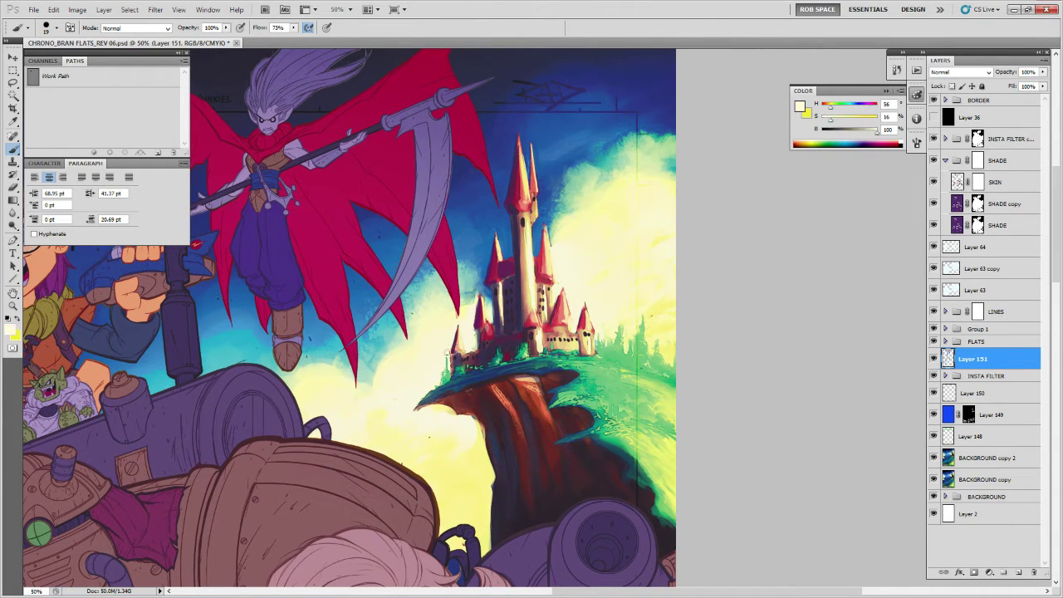
pyautogui.moveTo(477, 420)
pyautogui.mouseDown()
pyautogui.moveTo(497, 388)
pyautogui.moveTo(480, 344)
pyautogui.moveTo(493, 462)
pyautogui.moveTo(500, 398)
pyautogui.moveTo(478, 338)
pyautogui.moveTo(490, 376)
pyautogui.moveTo(489, 347)
pyautogui.mouseUp()
pyautogui.keyDown('alt'); pyautogui.click(473, 418); pyautogui.keyUp('alt')
pyautogui.keyDown('alt'); pyautogui.click(479, 348); pyautogui.keyUp('alt')
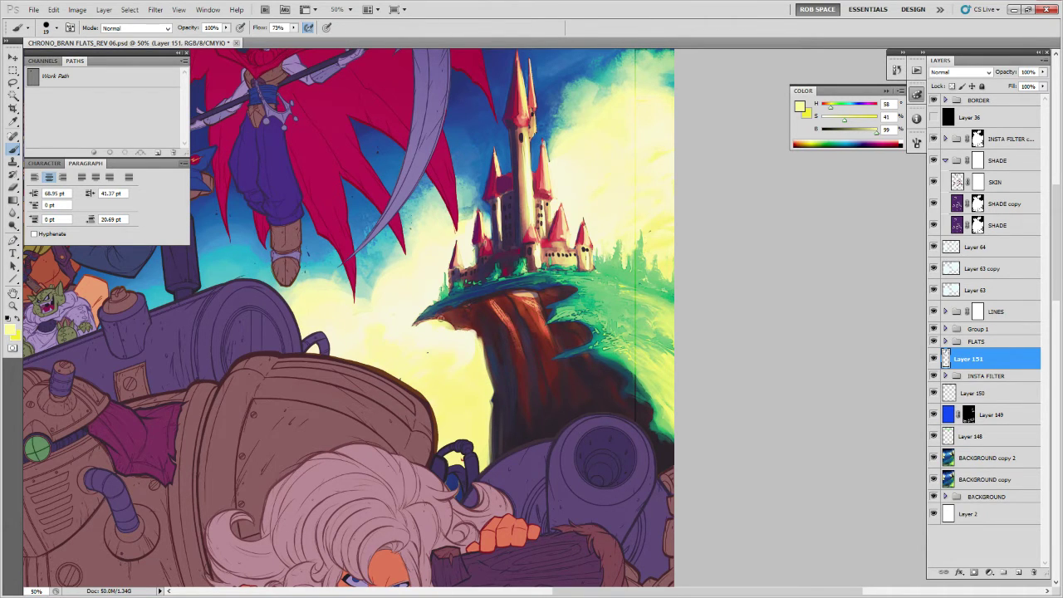
# Paint the sampled cloud yellow along the cliff's left edge and erase the excess to refine its outline.
pyautogui.moveTo(508, 385)
pyautogui.mouseDown()
pyautogui.moveTo(508, 415)
pyautogui.moveTo(505, 348)
pyautogui.moveTo(509, 402)
pyautogui.mouseUp()
pyautogui.press('e')
pyautogui.moveTo(505, 348)
pyautogui.mouseDown()
pyautogui.moveTo(517, 439)
pyautogui.moveTo(518, 367)
pyautogui.moveTo(519, 427)
pyautogui.moveTo(518, 370)
pyautogui.moveTo(506, 401)
pyautogui.moveTo(506, 376)
pyautogui.moveTo(507, 442)
pyautogui.mouseUp()
pyautogui.press('b')
pyautogui.press('e')
pyautogui.moveTo(511, 400)
pyautogui.mouseDown()
pyautogui.moveTo(509, 443)
pyautogui.moveTo(503, 407)
pyautogui.mouseUp()
pyautogui.press('b')
pyautogui.moveTo(622, 381); pyautogui.dragTo(577, 377)
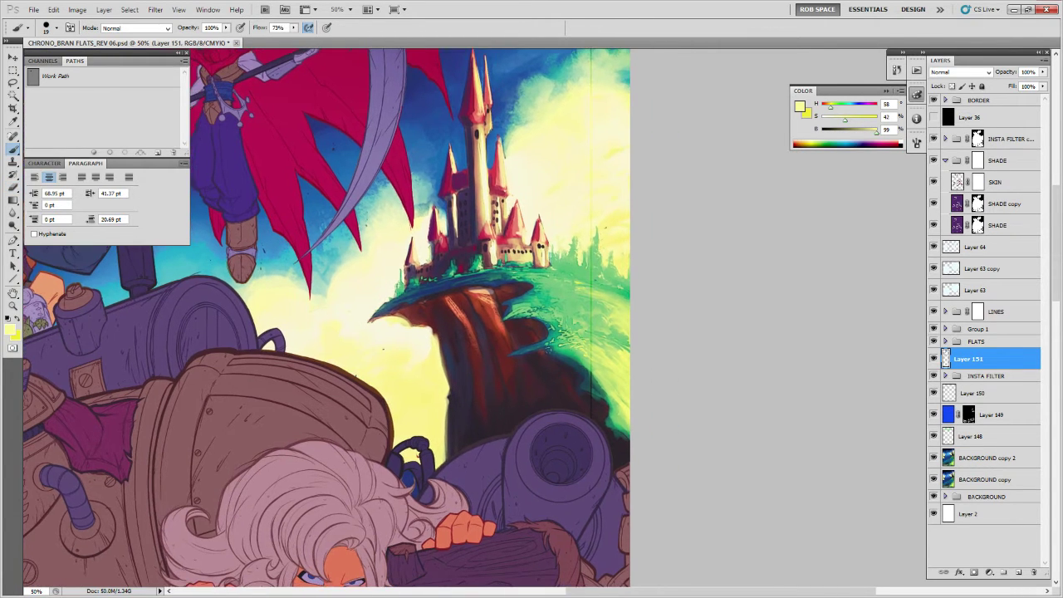
# Paint a soft pale-yellow haze over the background at the cliff's base with the AirSoft brush enlarged to 1100 px.
pyautogui.press('z')
pyautogui.keyDown('alt'); pyautogui.click(538, 399); pyautogui.keyUp('alt')
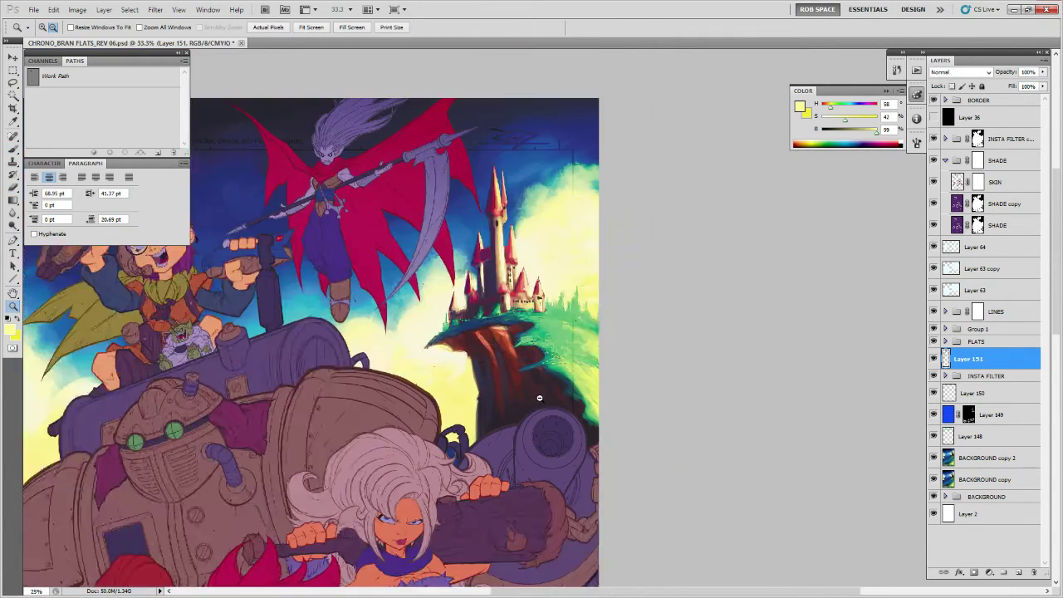
pyautogui.keyDown('alt'); pyautogui.click(533, 400); pyautogui.keyUp('alt')
pyautogui.moveTo(522, 407); pyautogui.dragTo(565, 286)
pyautogui.press('b')
pyautogui.rightClick(559, 309)
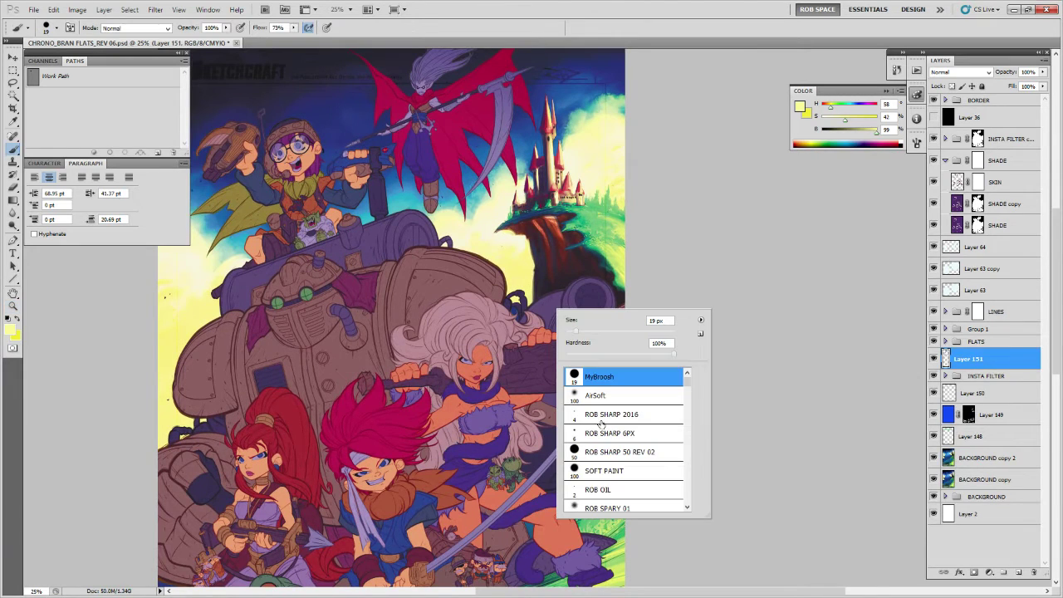
pyautogui.click(616, 488)
pyautogui.rightClick(643, 413)
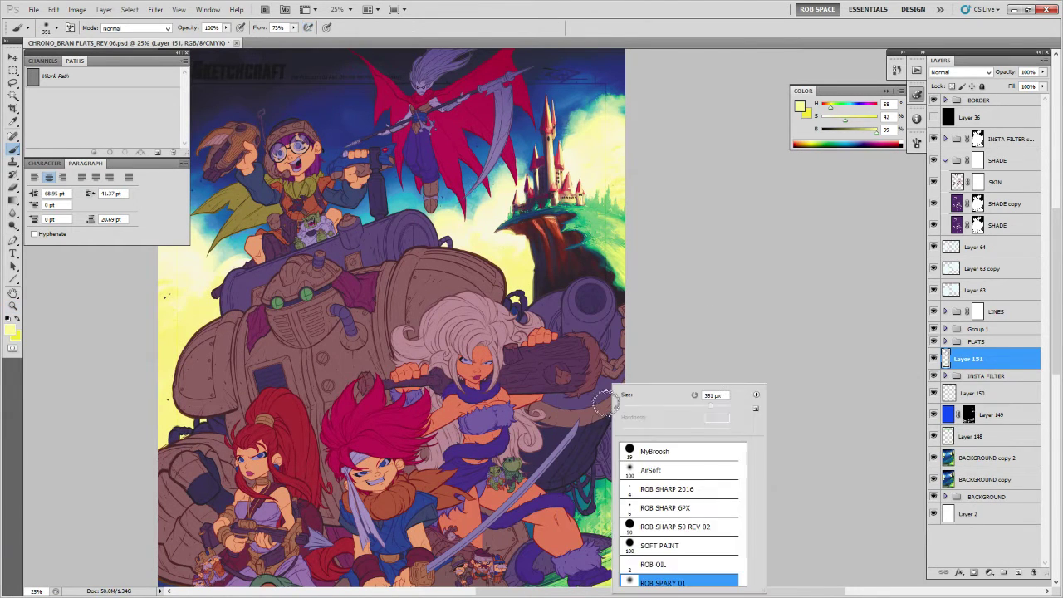
pyautogui.click(646, 469)
pyautogui.press(']')
pyautogui.press(']')
pyautogui.press(']')
pyautogui.press(']')
pyautogui.press(']')
pyautogui.press(']')
pyautogui.press(']')
pyautogui.press(']')
pyautogui.press(']')
pyautogui.press(']')
pyautogui.press(']')
pyautogui.press(']')
pyautogui.press(']')
pyautogui.press(']')
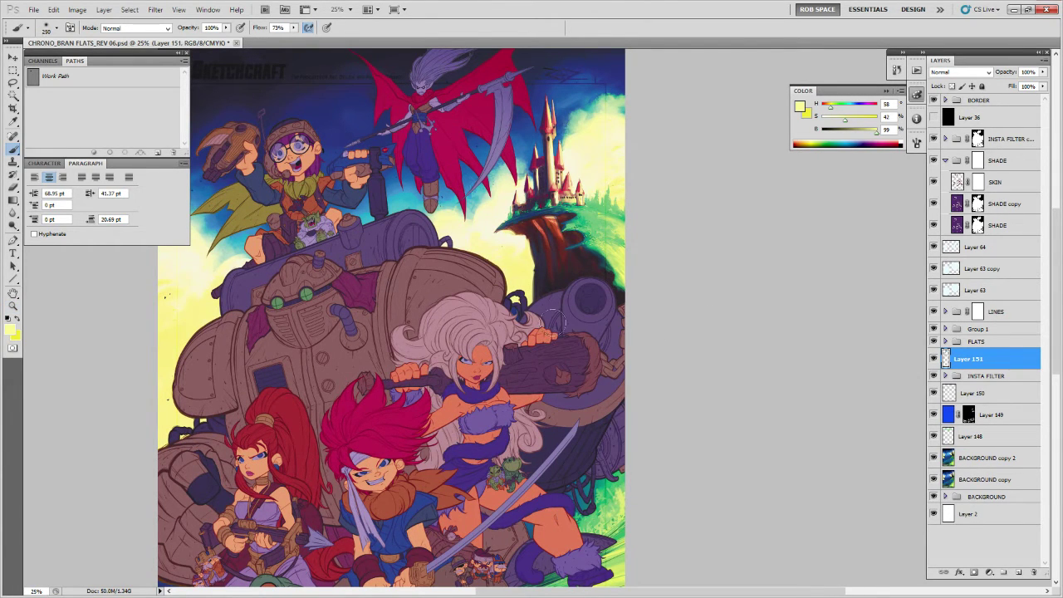
pyautogui.moveTo(559, 318); pyautogui.dragTo(578, 309)
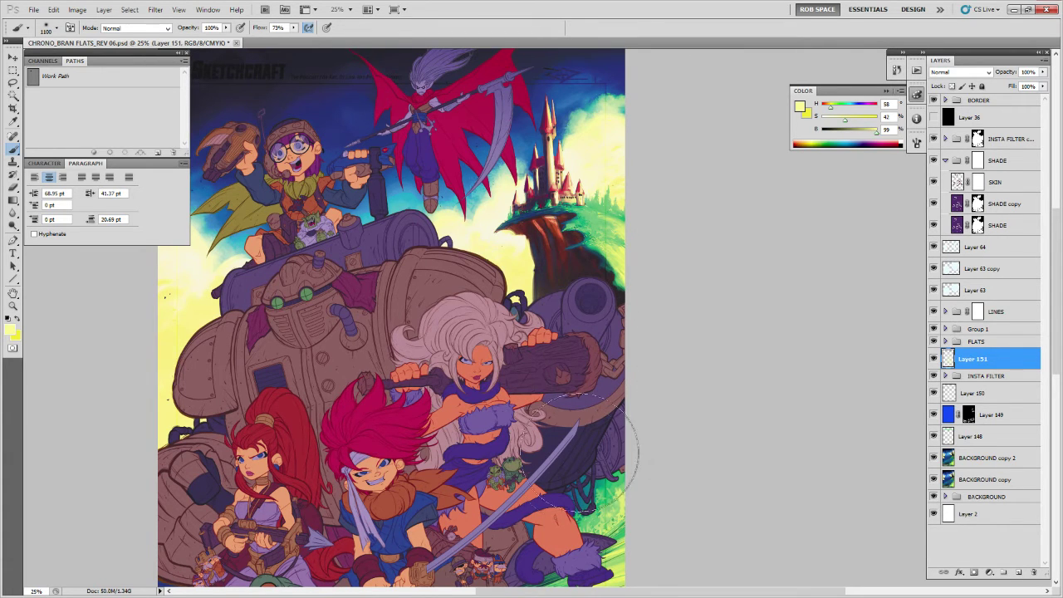
pyautogui.moveTo(265, 457); pyautogui.dragTo(316, 382)
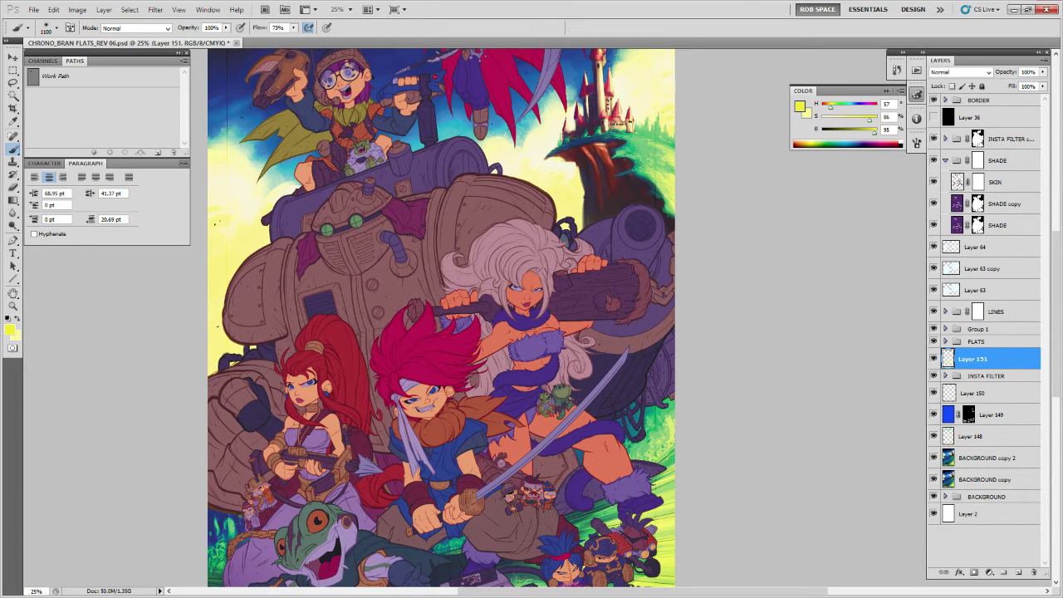
# Sample the bright blue from the other open image and add a new layer above Layer 151 in the illustration.
pyautogui.hotkey('ctrl', 'Tab')
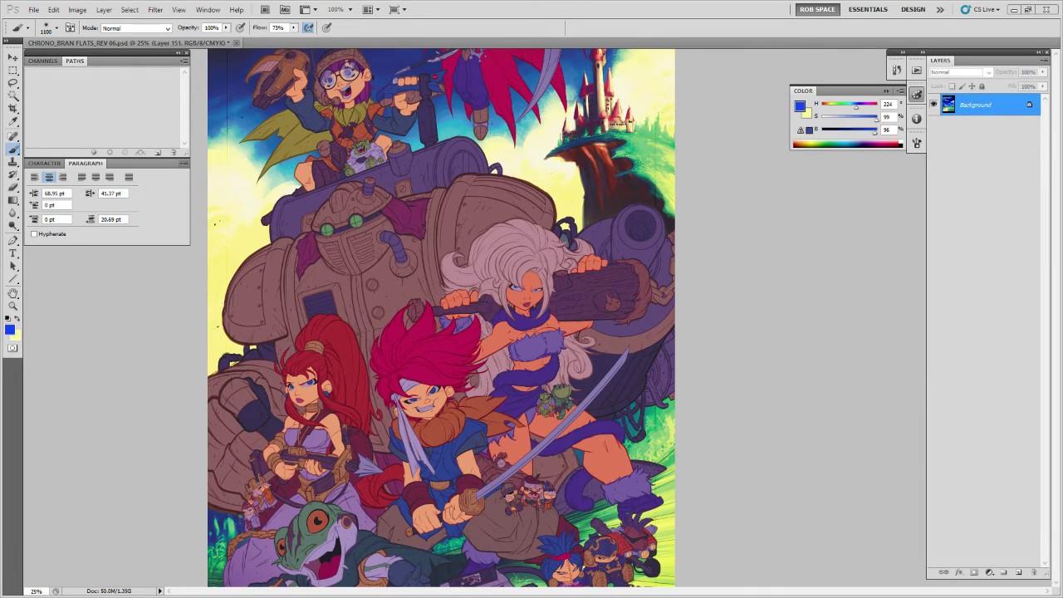
pyautogui.click(618, 293)
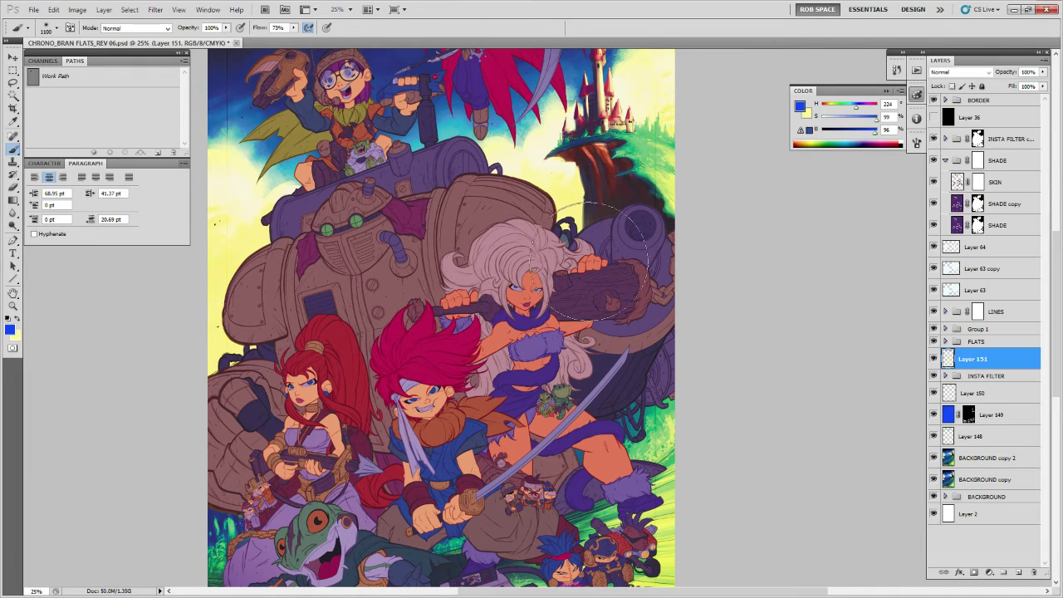
pyautogui.click(1017, 572)
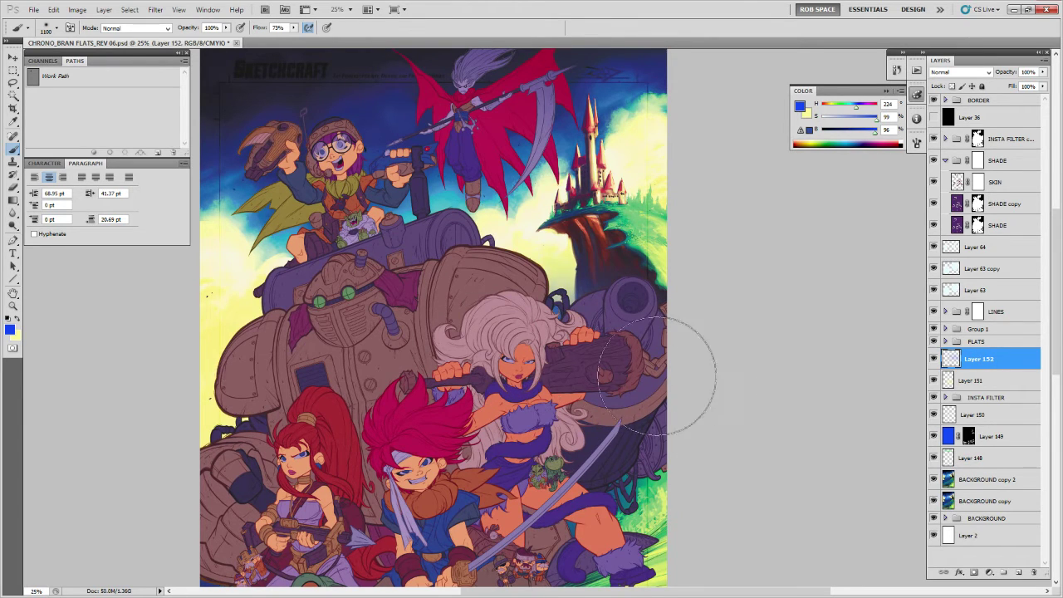
# Try a soft bright-blue haze over the background behind the characters with the large AirSoft brush.
pyautogui.moveTo(658, 376); pyautogui.dragTo(658, 415)
pyautogui.moveTo(560, 423); pyautogui.dragTo(650, 361)
pyautogui.moveTo(272, 431); pyautogui.dragTo(240, 480)
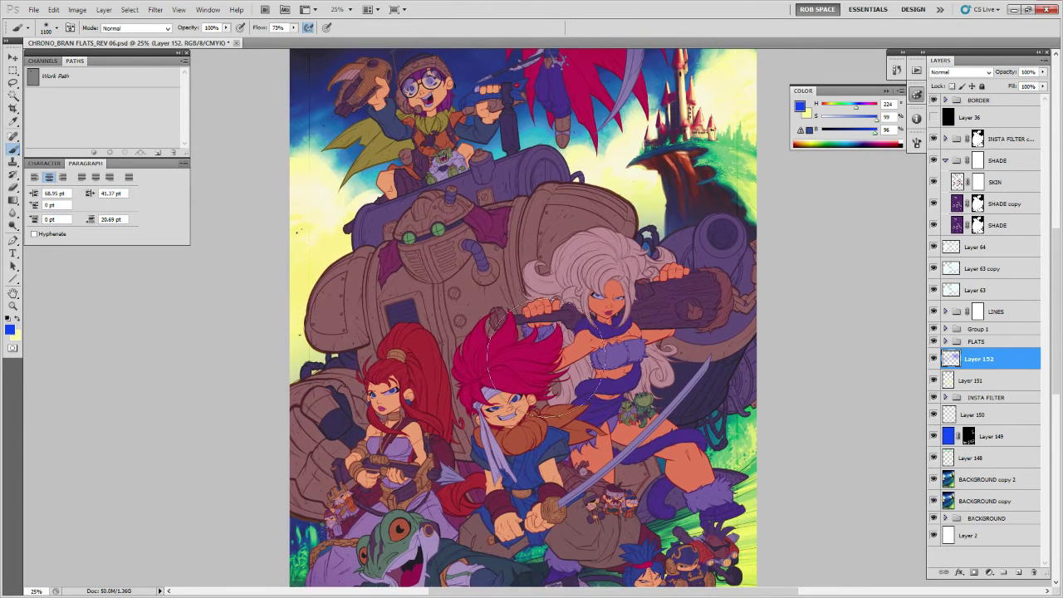
pyautogui.moveTo(581, 336); pyautogui.dragTo(523, 477)
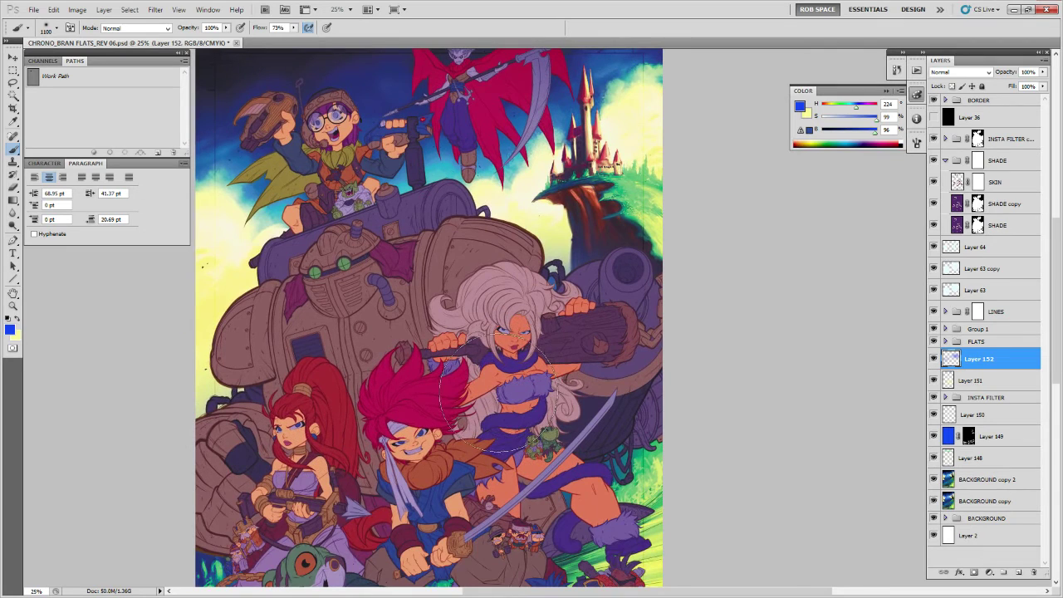
# Sample the cloud yellow beside the cliff and paint a soft yellow haze across the background behind the characters on Layer 152.
pyautogui.press('x')
pyautogui.keyDown('alt'); pyautogui.click(561, 252); pyautogui.keyUp('alt')
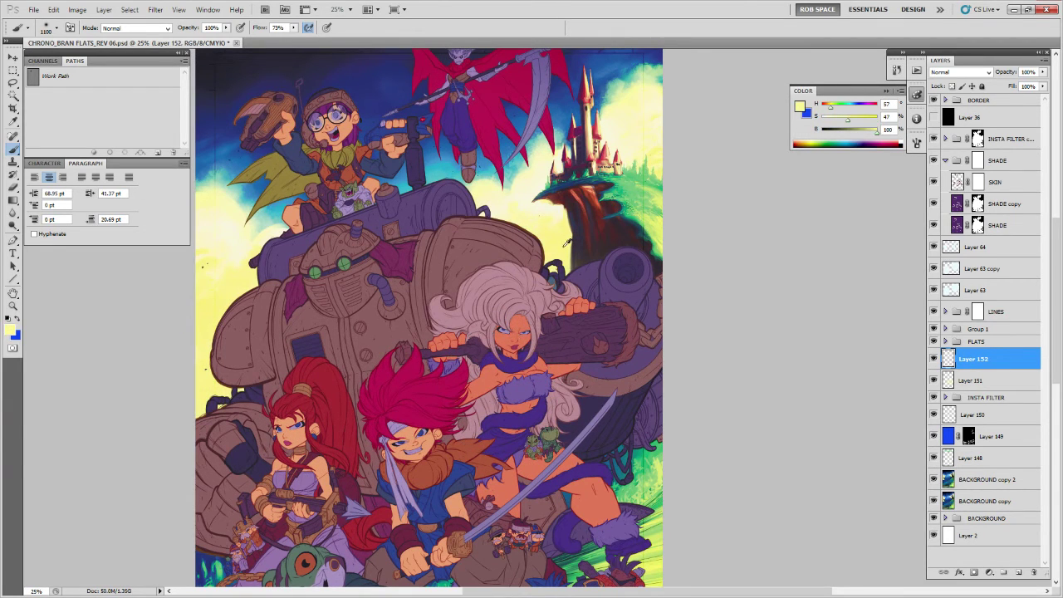
pyautogui.hotkey('ctrl', 'z')
pyautogui.moveTo(514, 295)
pyautogui.mouseDown()
pyautogui.moveTo(490, 339)
pyautogui.moveTo(322, 402)
pyautogui.moveTo(216, 418)
pyautogui.mouseUp()
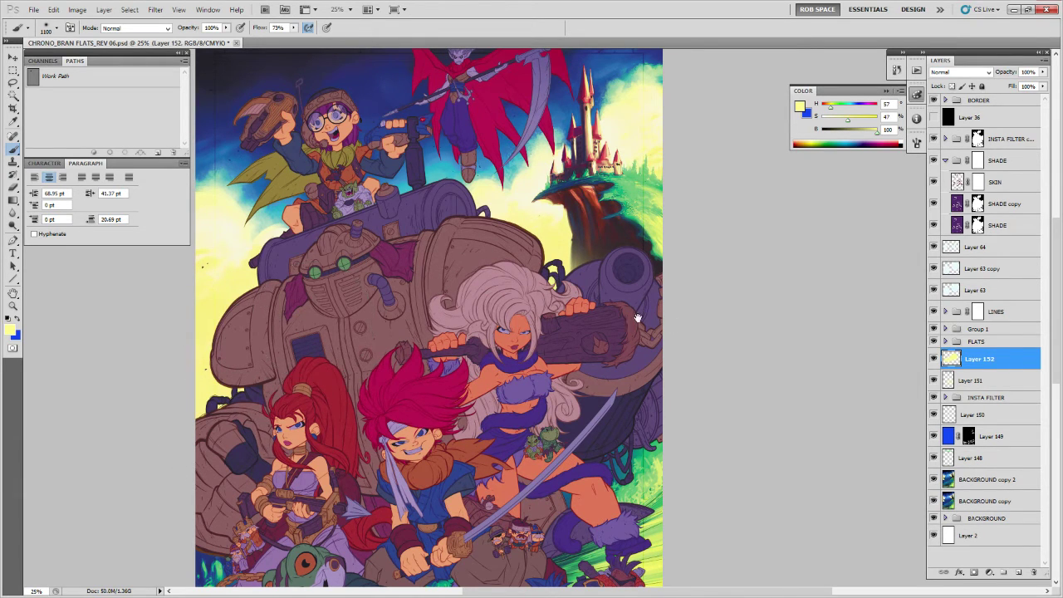
# Try soft pale-green strokes on the clouds right of the castle with progressively smaller AirSoft brush sizes, undoing each one.
pyautogui.moveTo(637, 317); pyautogui.dragTo(607, 456)
pyautogui.keyDown('alt'); pyautogui.click(597, 214); pyautogui.keyUp('alt')
pyautogui.click(600, 214)
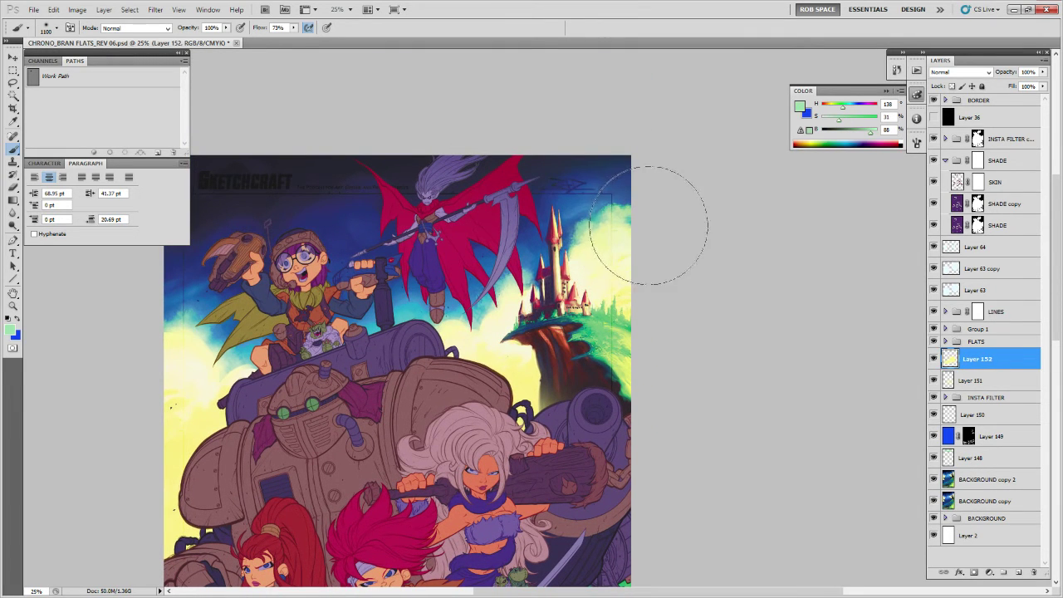
pyautogui.hotkey('ctrl', 'z')
pyautogui.press('[')
pyautogui.press('[')
pyautogui.press('[')
pyautogui.press('[')
pyautogui.press('[')
pyautogui.press('[')
pyautogui.press('[')
pyautogui.press('[')
pyautogui.press('[')
pyautogui.press('[')
pyautogui.press('[')
pyautogui.press('[')
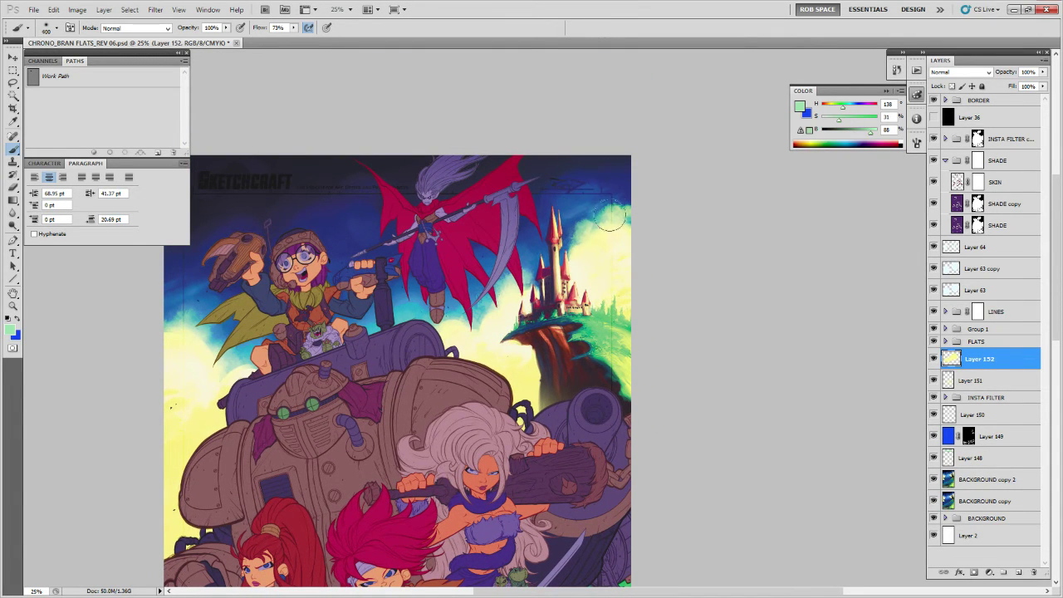
pyautogui.moveTo(601, 221); pyautogui.dragTo(633, 206)
pyautogui.hotkey('ctrl', 'z')
# Choose the ROB DIAMOND 02 brush for the grass at the lower right and add a new layer above Layer 152.
pyautogui.scroll(-3, 562, 415)
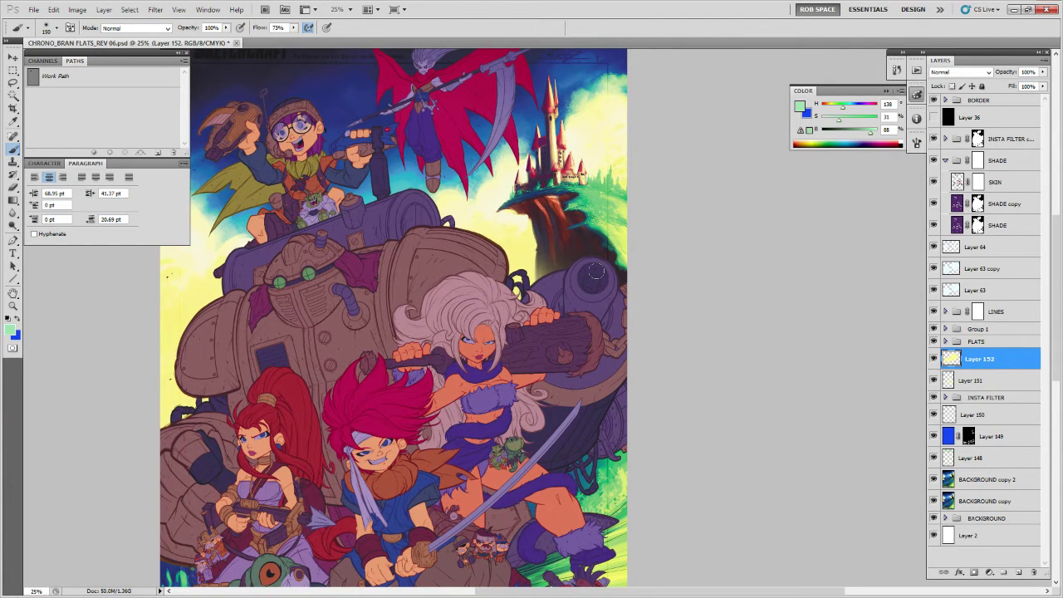
pyautogui.scroll(-3, 596, 274)
pyautogui.press('z')
pyautogui.click(611, 294)
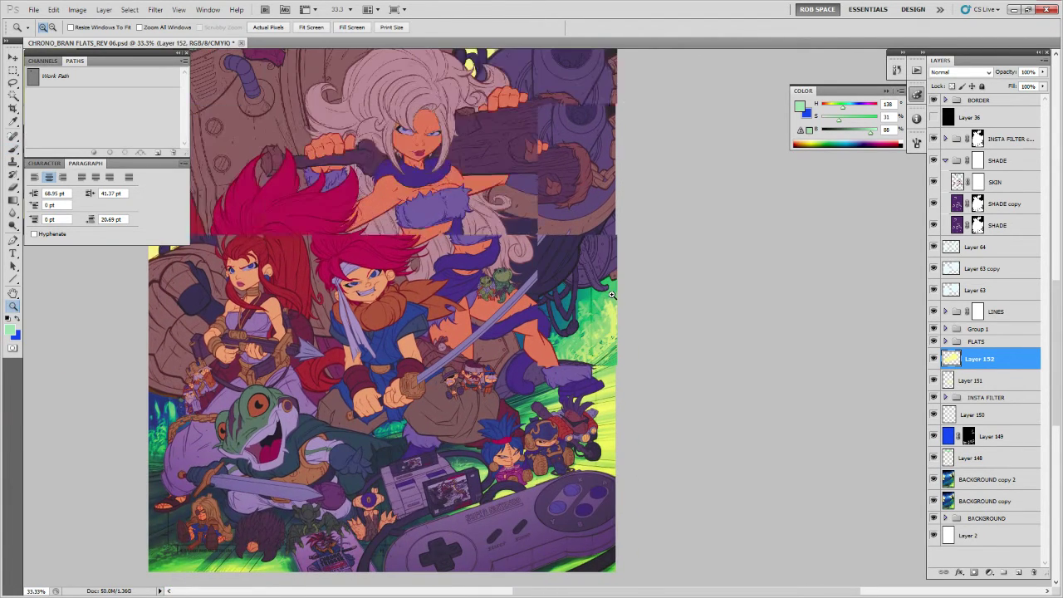
pyautogui.click(588, 400)
pyautogui.press('b')
pyautogui.rightClick(586, 400)
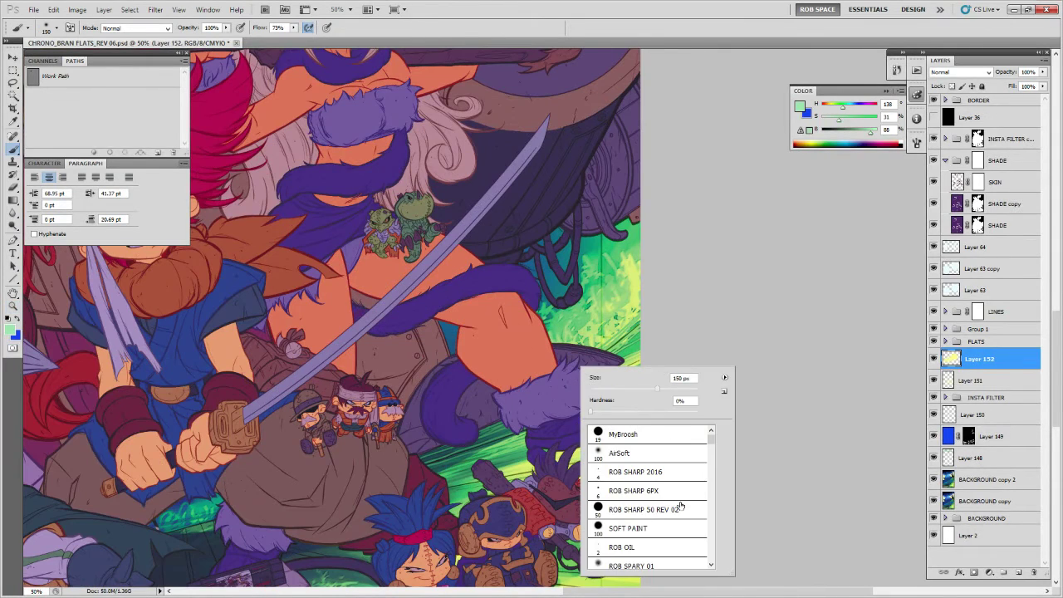
pyautogui.scroll(-3, 709, 439)
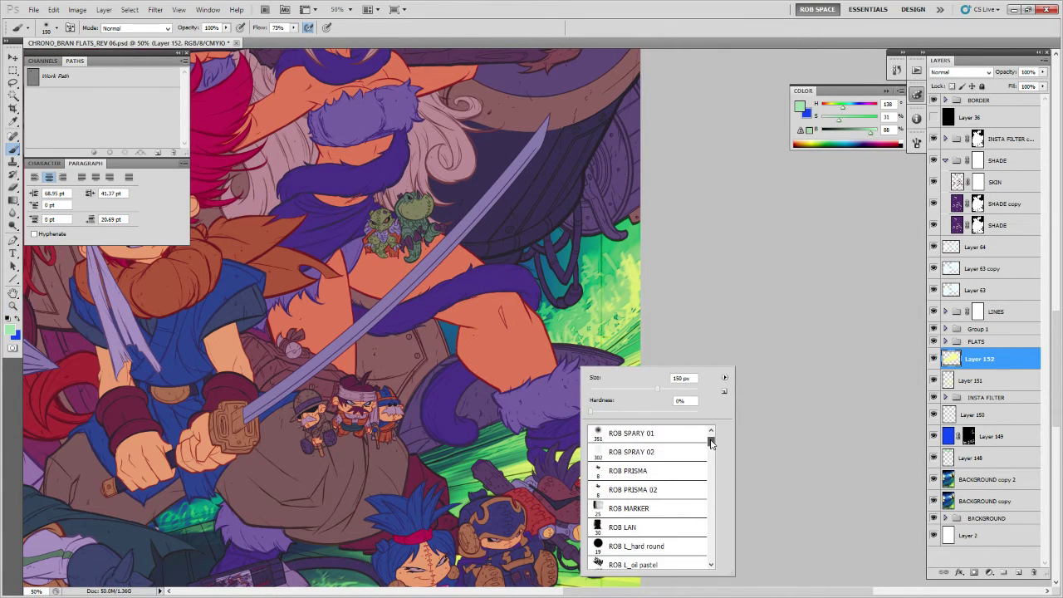
pyautogui.scroll(1, 710, 442)
pyautogui.scroll(-6, 710, 443)
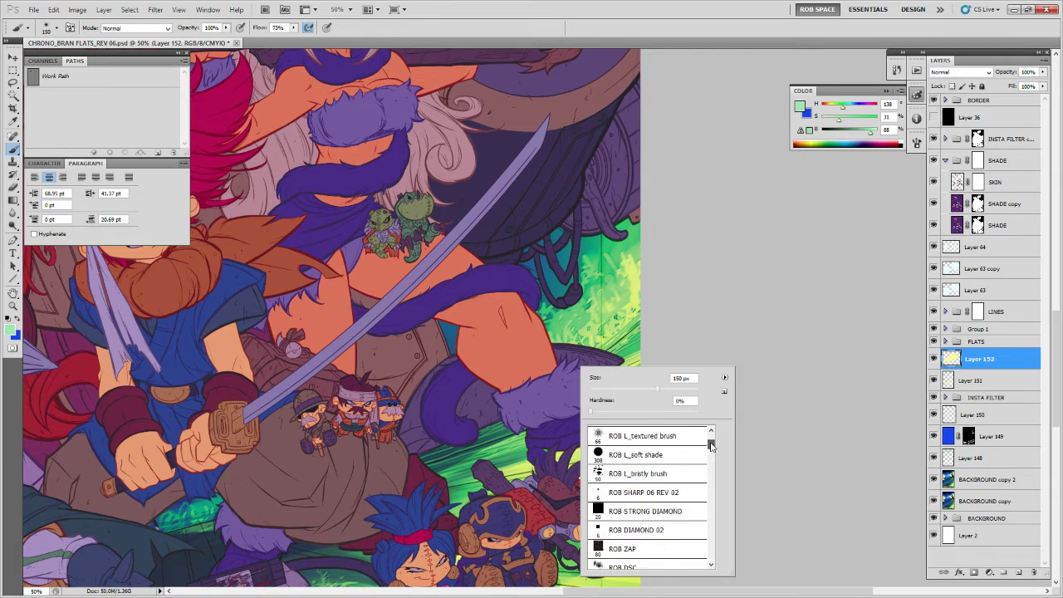
pyautogui.click(667, 532)
pyautogui.press('Return')
pyautogui.click(1018, 572)
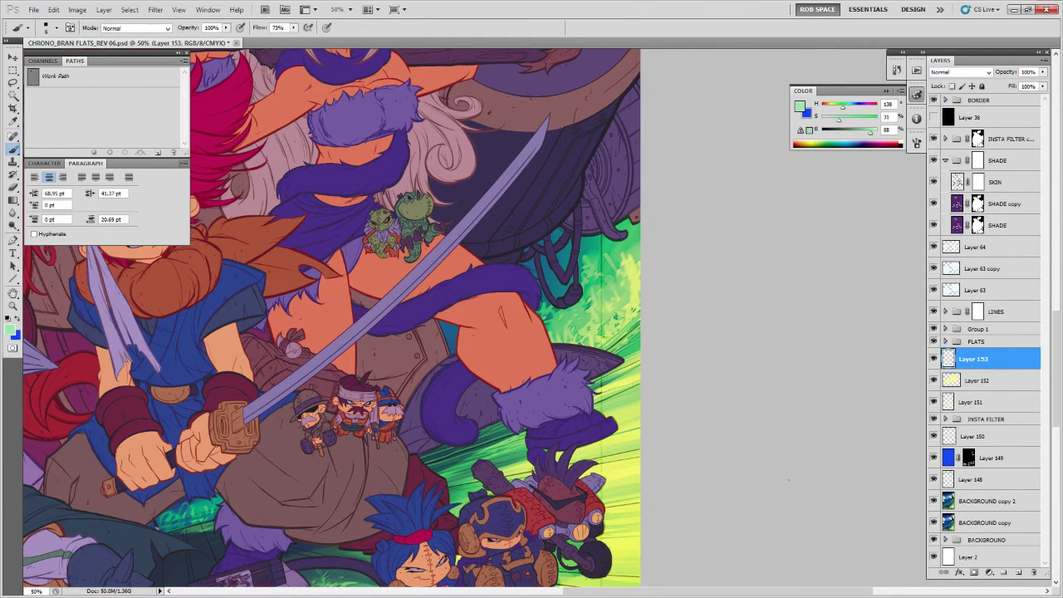
# Sample the bright yellow-green and paint grass strokes on Layer 153 along the right edge above the fur boot.
pyautogui.scroll(3, 632, 428)
pyautogui.hscroll(3, 570, 367)
pyautogui.keyDown('alt'); pyautogui.click(569, 367); pyautogui.keyUp('alt')
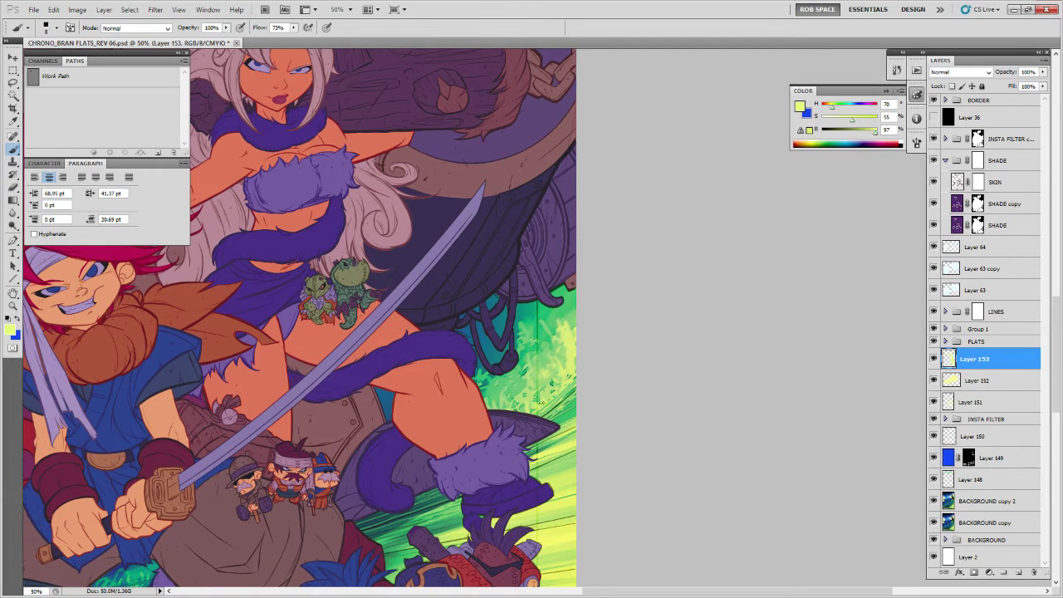
pyautogui.moveTo(542, 391)
pyautogui.mouseDown()
pyautogui.moveTo(530, 403)
pyautogui.moveTo(519, 388)
pyautogui.mouseUp()
pyautogui.moveTo(529, 388)
pyautogui.mouseDown()
pyautogui.moveTo(526, 406)
pyautogui.moveTo(470, 271)
pyautogui.moveTo(457, 282)
pyautogui.mouseUp()
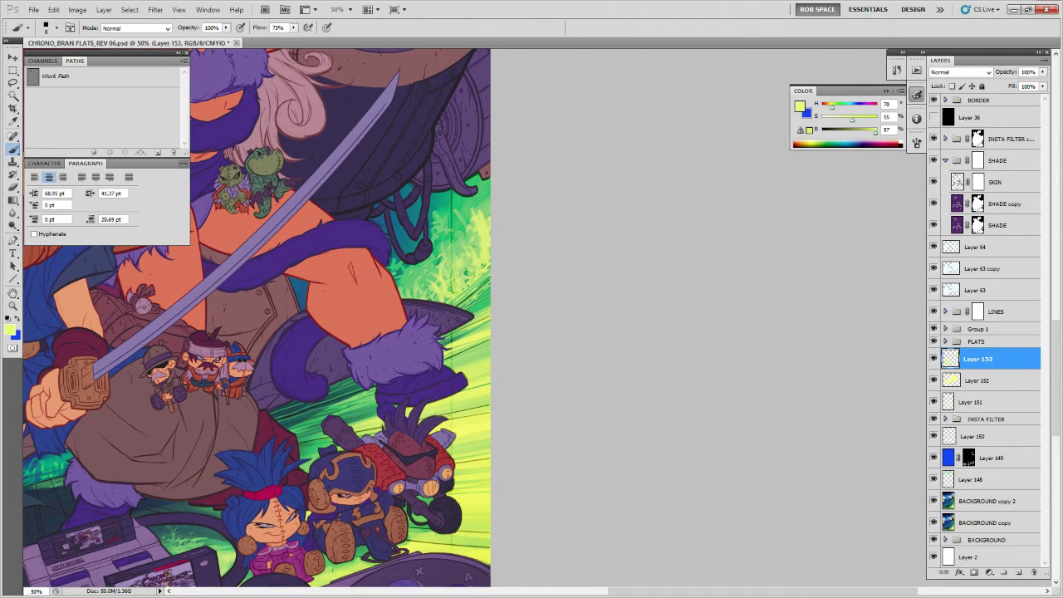
# Sample mid greens from the background and add grass strokes around the fur boot on Layer 153.
pyautogui.press('x')
pyautogui.keyDown('alt'); pyautogui.click(469, 214); pyautogui.keyUp('alt')
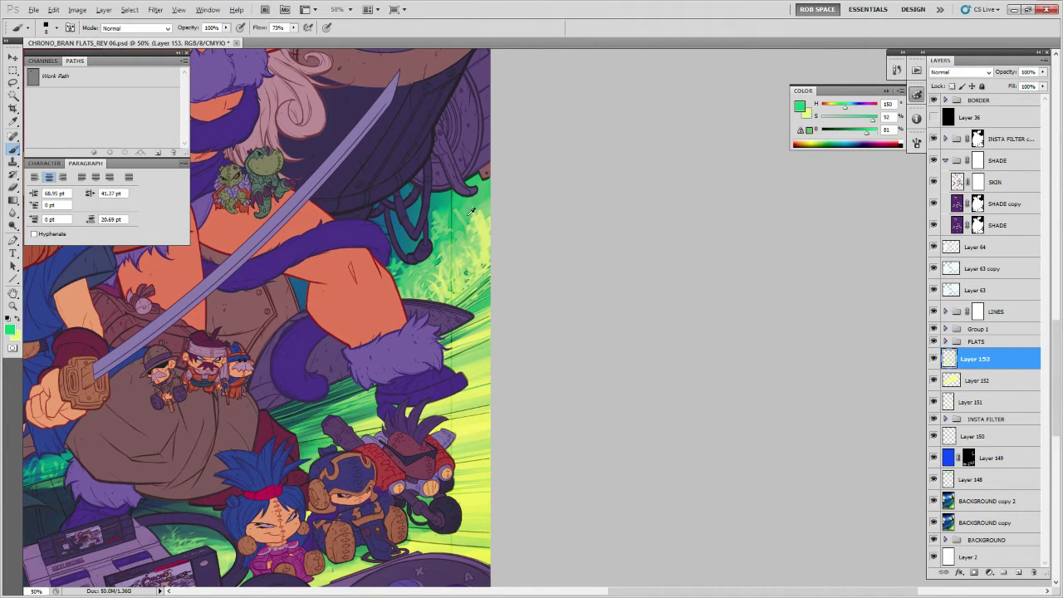
pyautogui.moveTo(484, 249)
pyautogui.mouseDown()
pyautogui.moveTo(455, 286)
pyautogui.moveTo(431, 291)
pyautogui.moveTo(452, 293)
pyautogui.moveTo(476, 329)
pyautogui.moveTo(513, 307)
pyautogui.mouseUp()
pyautogui.press('x')
pyautogui.keyDown('alt'); pyautogui.click(441, 380); pyautogui.keyUp('alt')
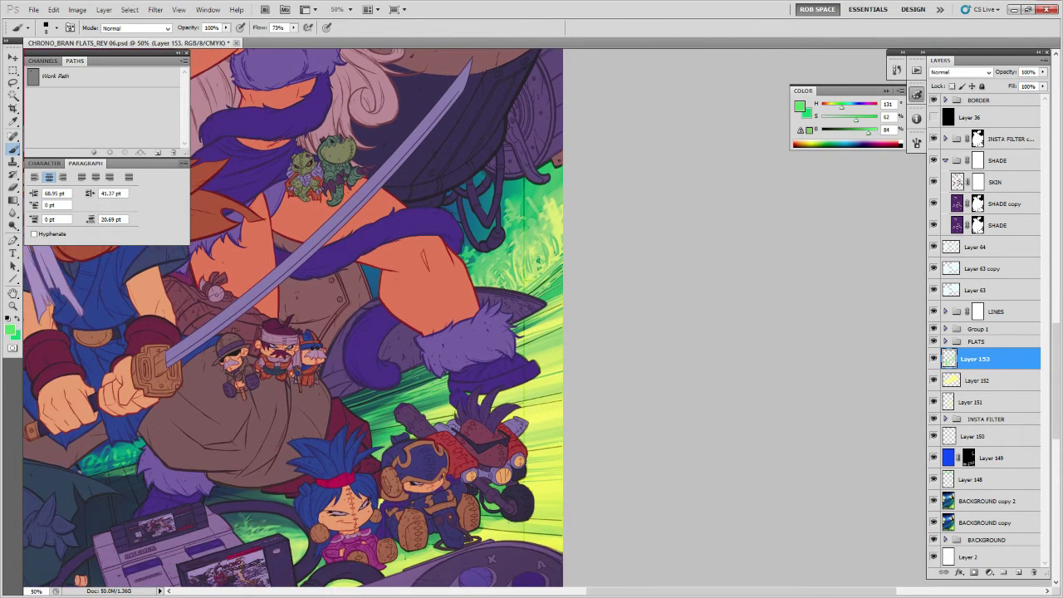
pyautogui.moveTo(424, 388)
pyautogui.mouseDown()
pyautogui.moveTo(497, 362)
pyautogui.moveTo(446, 386)
pyautogui.mouseUp()
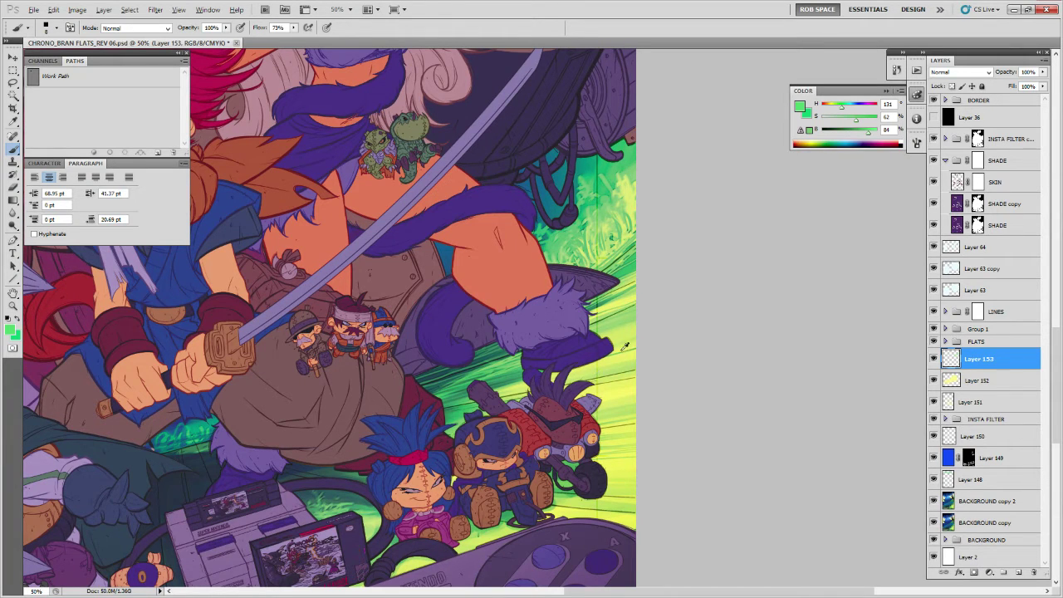
# Sample a light green beside the fur boot, add a grass stroke there and clean up the grass with the Eraser.
pyautogui.keyDown('alt'); pyautogui.click(628, 317); pyautogui.keyUp('alt')
pyautogui.moveTo(615, 325); pyautogui.dragTo(711, 318)
pyautogui.press('e')
pyautogui.moveTo(630, 270); pyautogui.dragTo(555, 395)
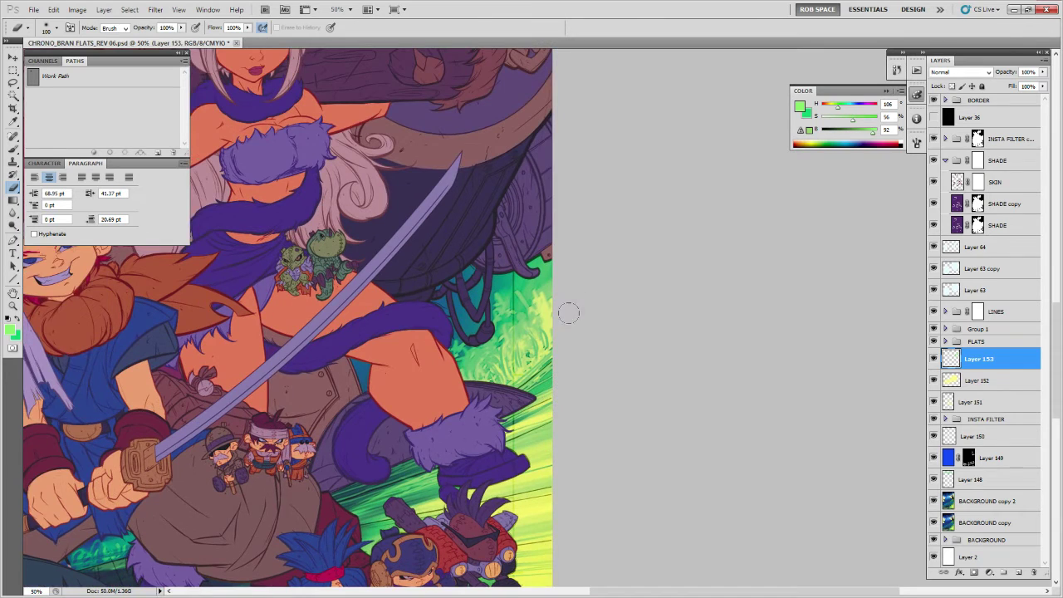
pyautogui.moveTo(546, 340); pyautogui.dragTo(519, 404)
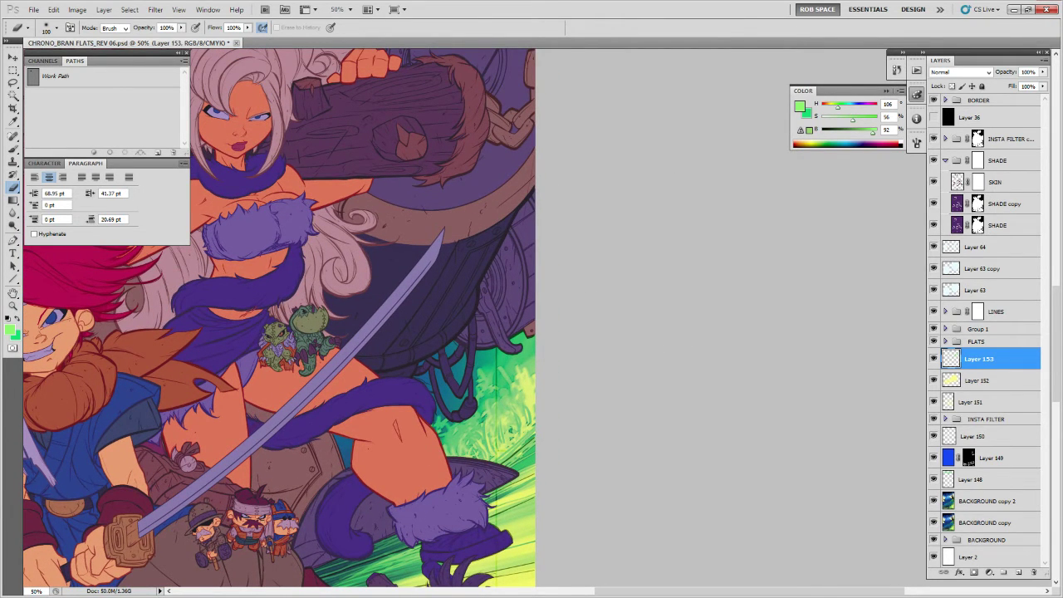
# Check the other open documents and examine the whole illustration's background from a distance.
pyautogui.hotkey('ctrl', 'Tab')
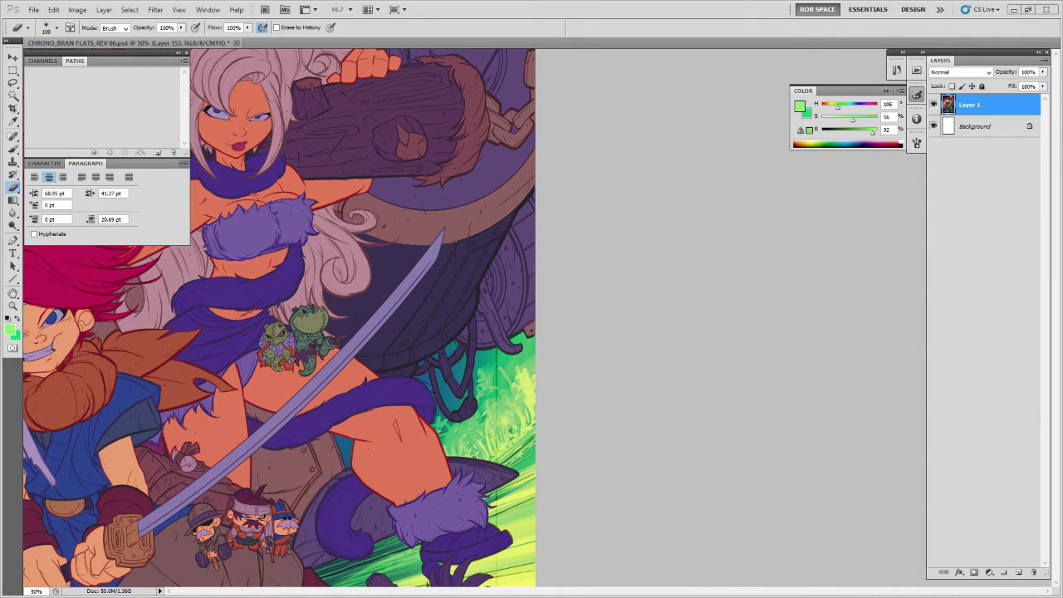
pyautogui.hotkey('ctrl', 'Tab')
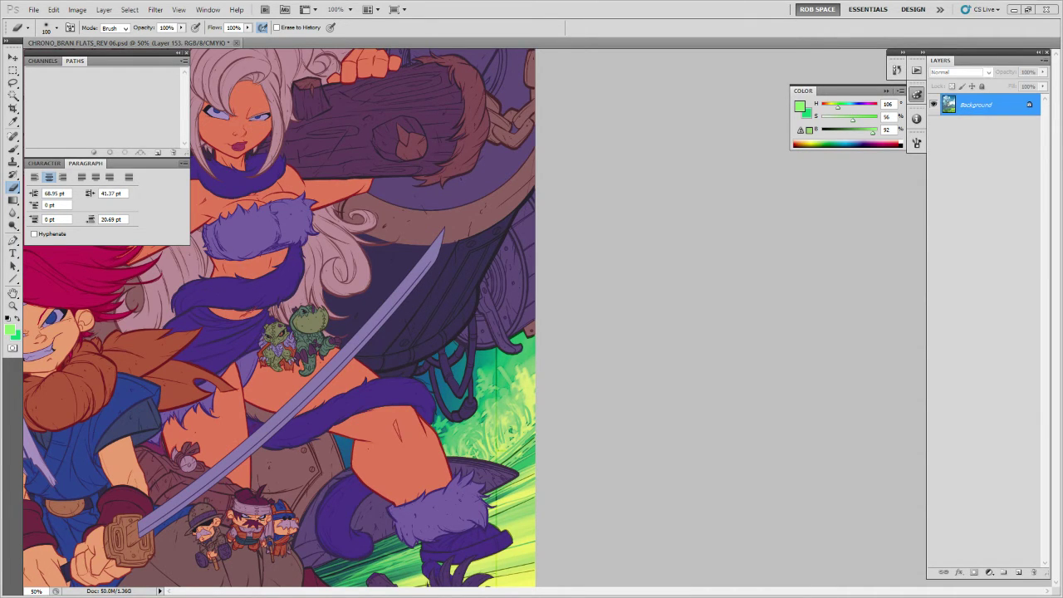
pyautogui.press('z')
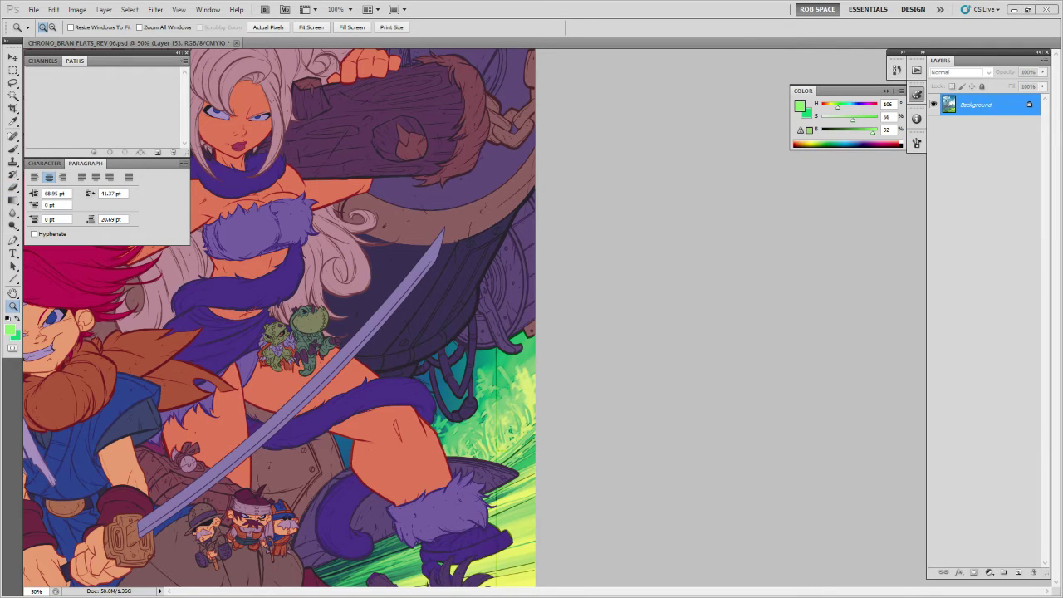
pyautogui.press('b')
pyautogui.scroll(-1, 530, 389)
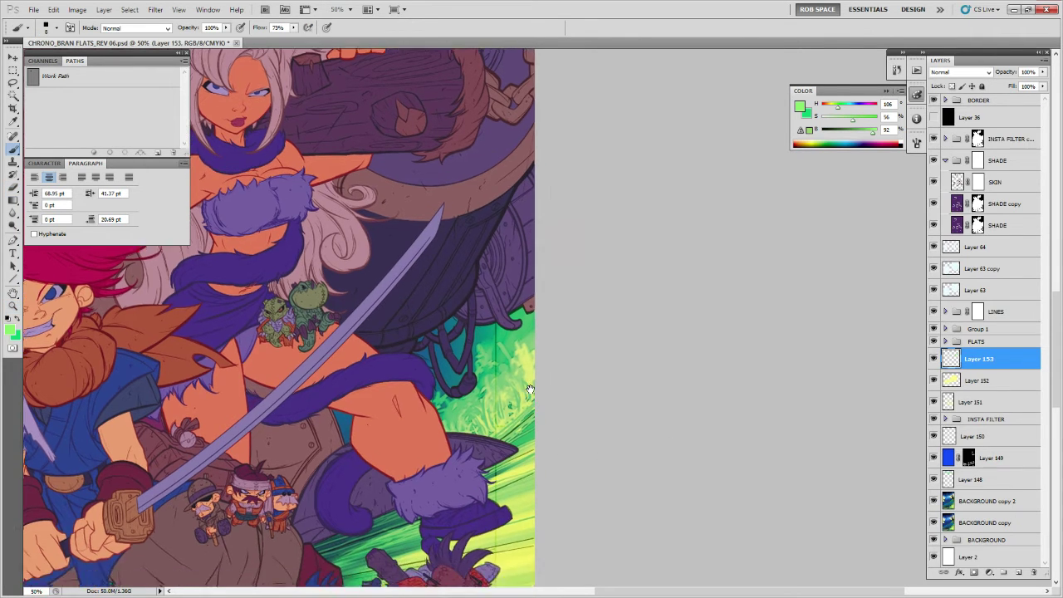
pyautogui.scroll(-1, 530, 389)
pyautogui.press('z')
pyautogui.keyDown('alt'); pyautogui.click(518, 398); pyautogui.keyUp('alt')
pyautogui.keyDown('alt'); pyautogui.click(514, 402); pyautogui.keyUp('alt')
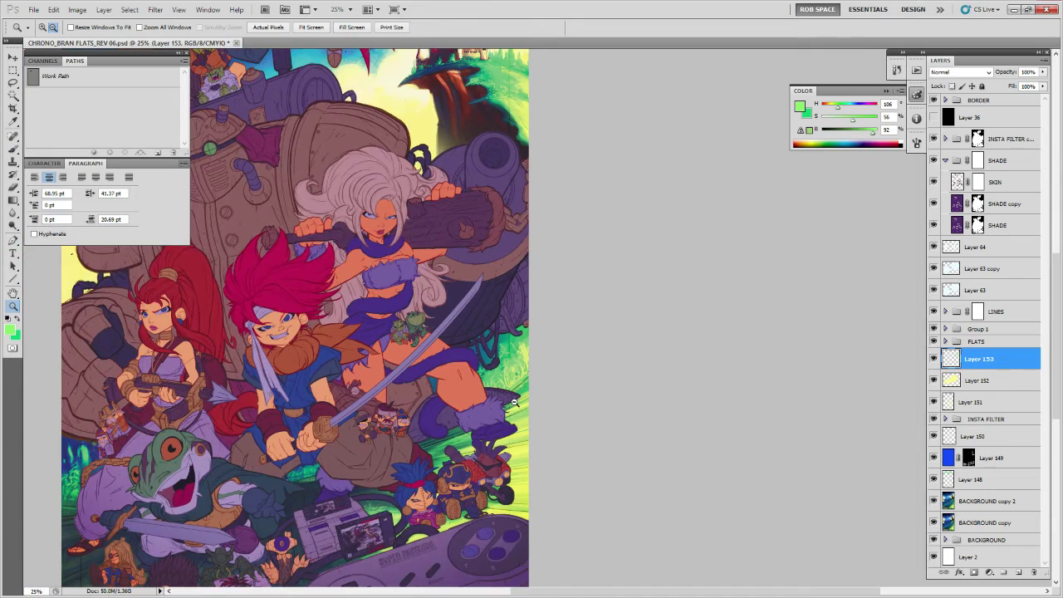
pyautogui.keyDown('alt'); pyautogui.click(515, 402); pyautogui.keyUp('alt')
# Choose a fine ROB SHARP brush for detailing the cliff below the castle.
pyautogui.click(674, 240)
pyautogui.click(675, 242)
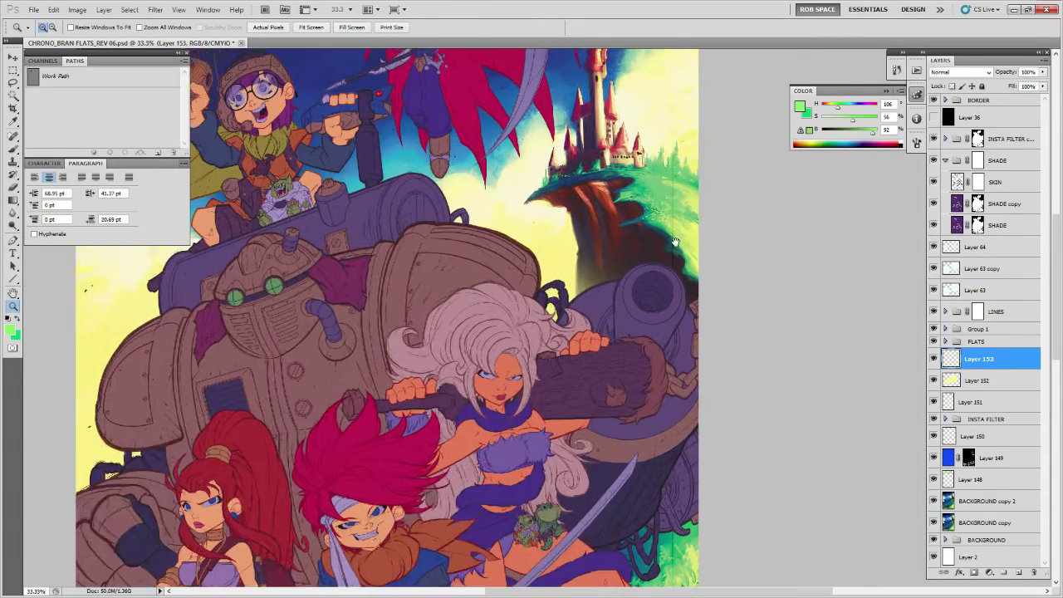
pyautogui.click(674, 241)
pyautogui.press('b')
pyautogui.rightClick(579, 357)
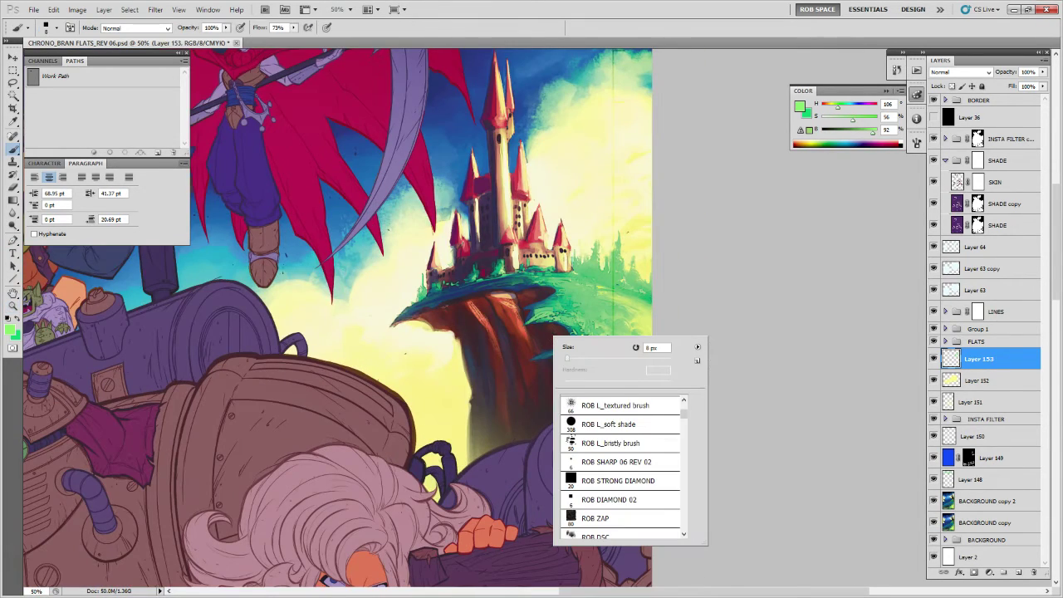
pyautogui.doubleClick(636, 461)
pyautogui.moveTo(529, 452); pyautogui.dragTo(503, 523)
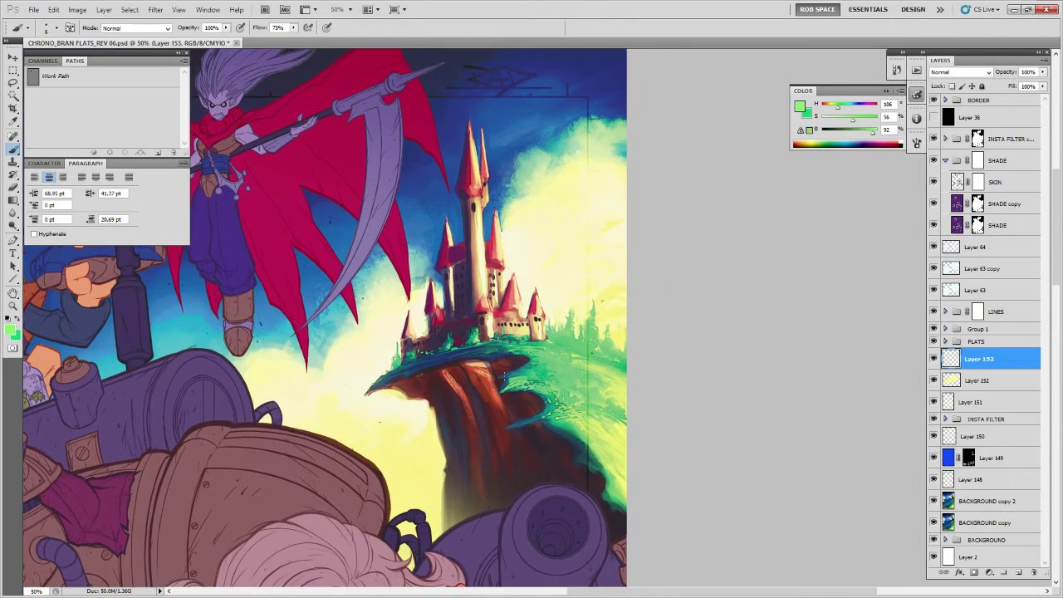
pyautogui.rightClick(503, 376)
pyautogui.scroll(3, 636, 458)
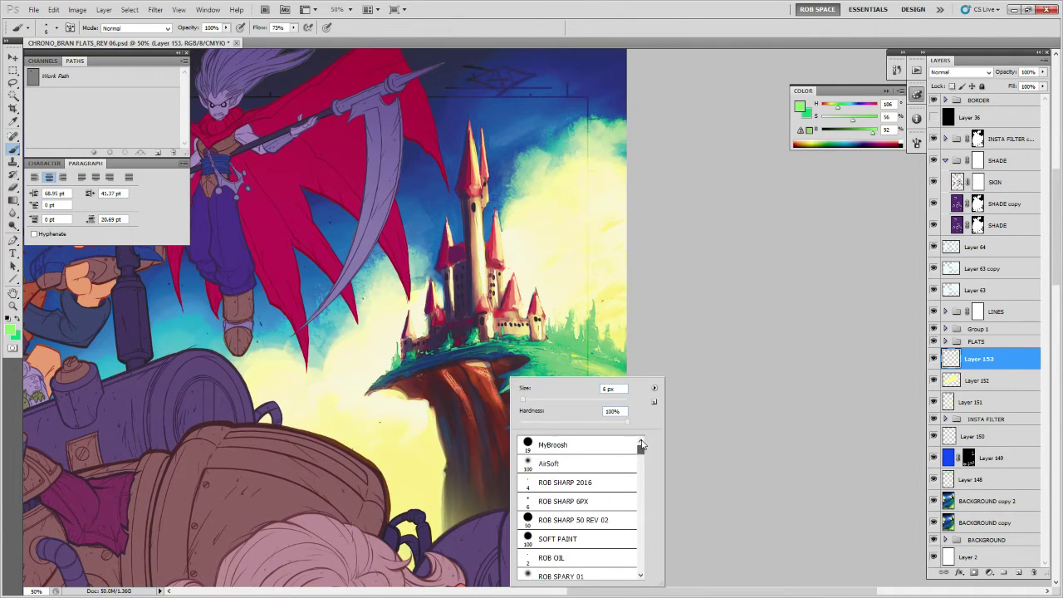
pyautogui.doubleClick(585, 483)
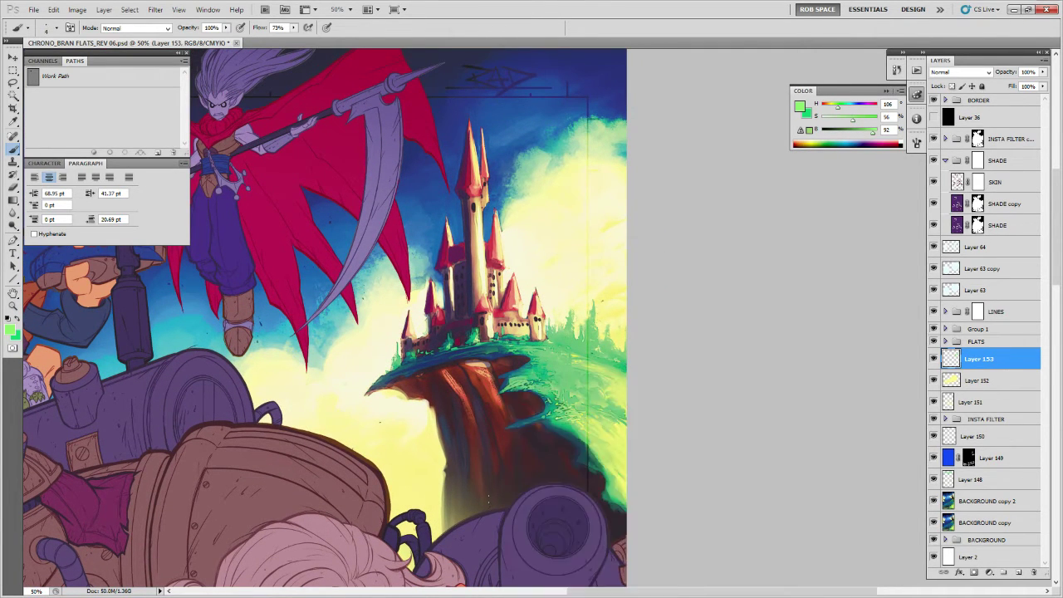
pyautogui.rightClick(547, 475)
pyautogui.doubleClick(600, 509)
# Sample dark blue, teal and green from the cliff and paint small touches on the grass overhang below the castle.
pyautogui.keyDown('alt'); pyautogui.click(509, 376); pyautogui.keyUp('alt')
pyautogui.moveTo(494, 388); pyautogui.dragTo(498, 399)
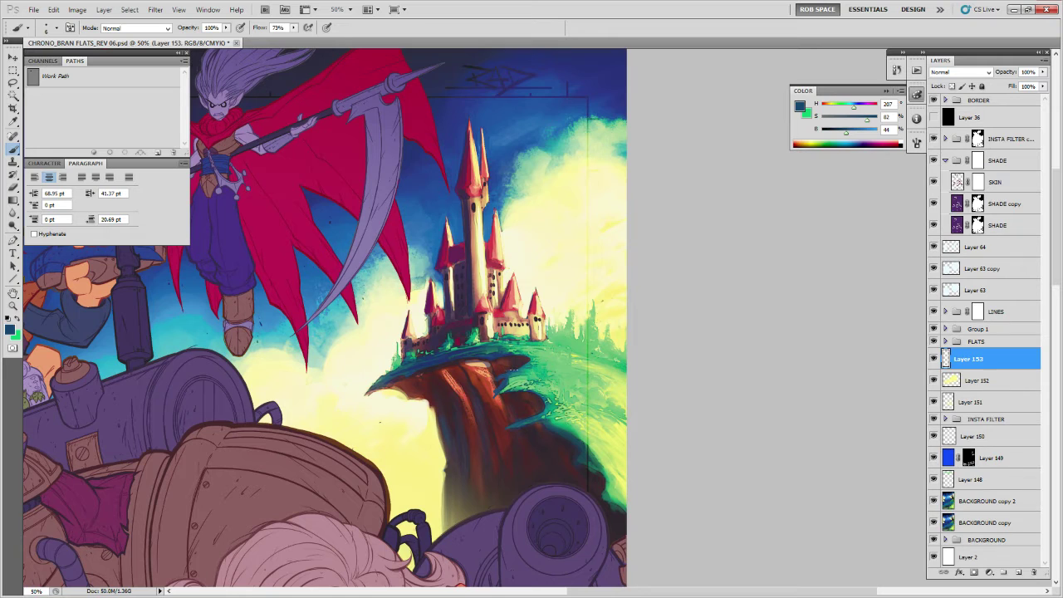
pyautogui.keyDown('alt'); pyautogui.click(502, 378); pyautogui.keyUp('alt')
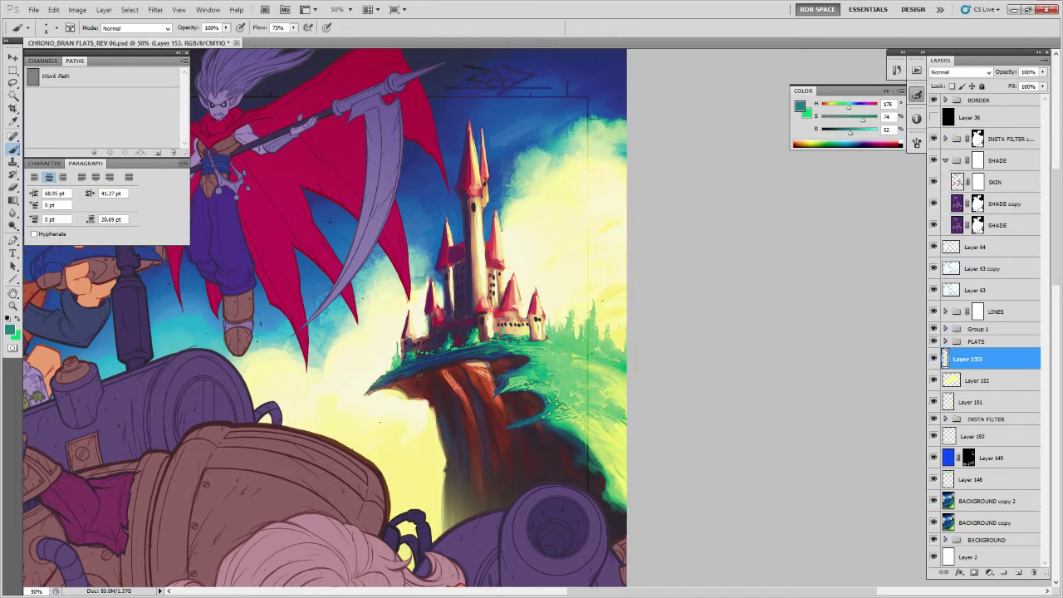
pyautogui.keyDown('alt'); pyautogui.click(506, 380); pyautogui.keyUp('alt')
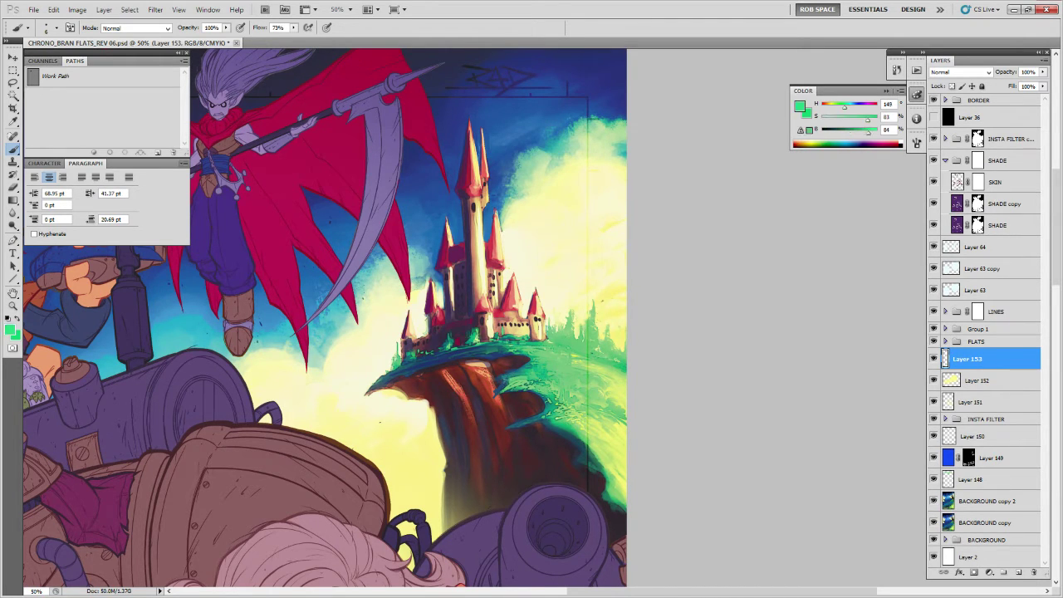
pyautogui.moveTo(508, 378); pyautogui.dragTo(515, 373)
pyautogui.moveTo(513, 375); pyautogui.dragTo(523, 372)
# Enlarge the brush to 10 px, sample brighter and deeper greens, and detail the grassy hilltop and trees around the castle.
pyautogui.moveTo(586, 393); pyautogui.dragTo(625, 349)
pyautogui.keyDown('alt'); pyautogui.click(604, 332); pyautogui.keyUp('alt')
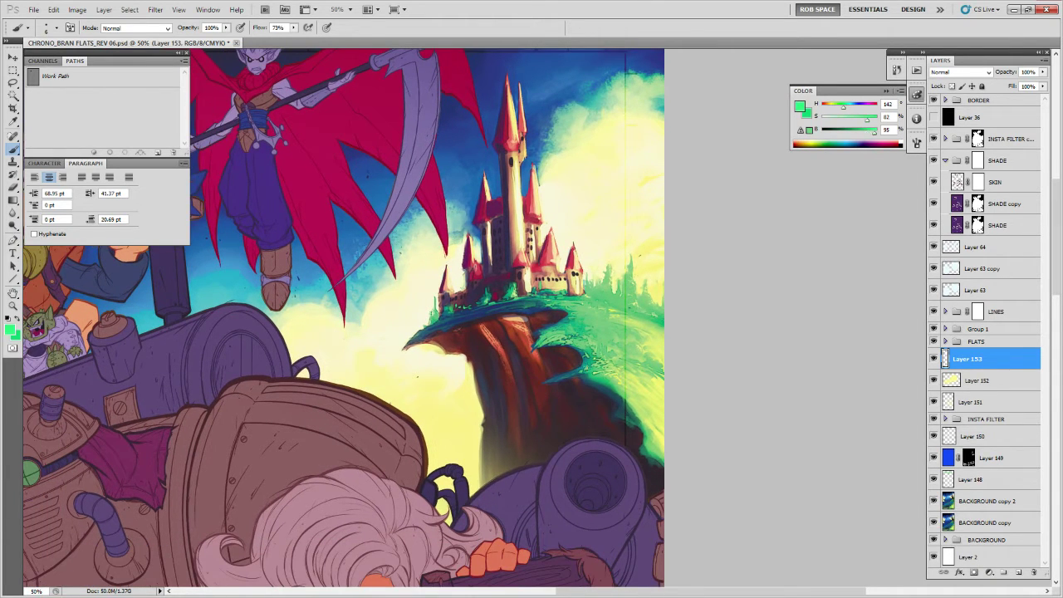
pyautogui.moveTo(593, 322); pyautogui.dragTo(582, 369)
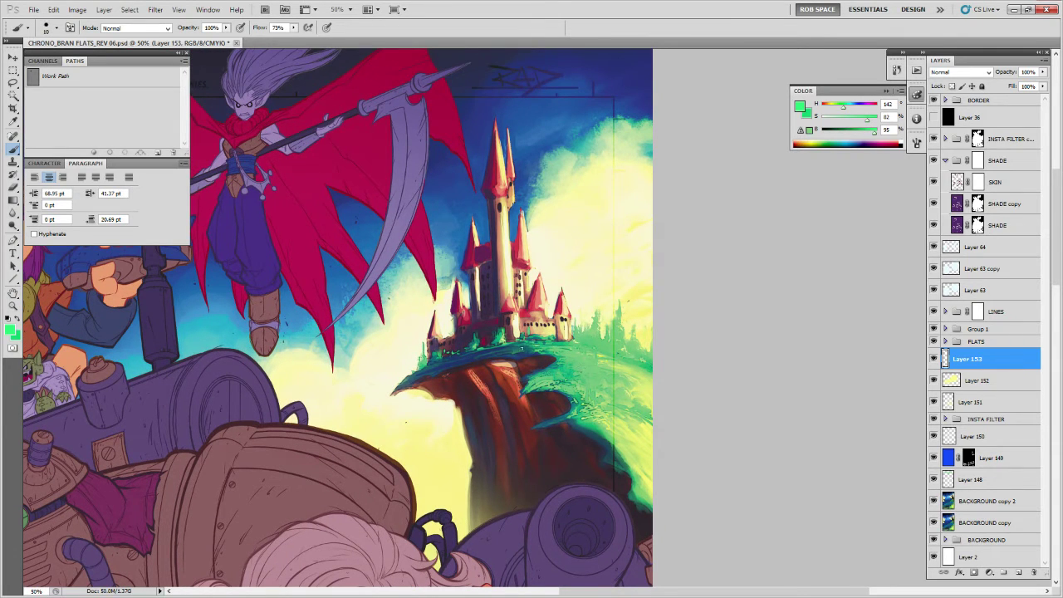
pyautogui.moveTo(523, 346); pyautogui.dragTo(589, 342)
pyautogui.keyDown('alt'); pyautogui.click(578, 335); pyautogui.keyUp('alt')
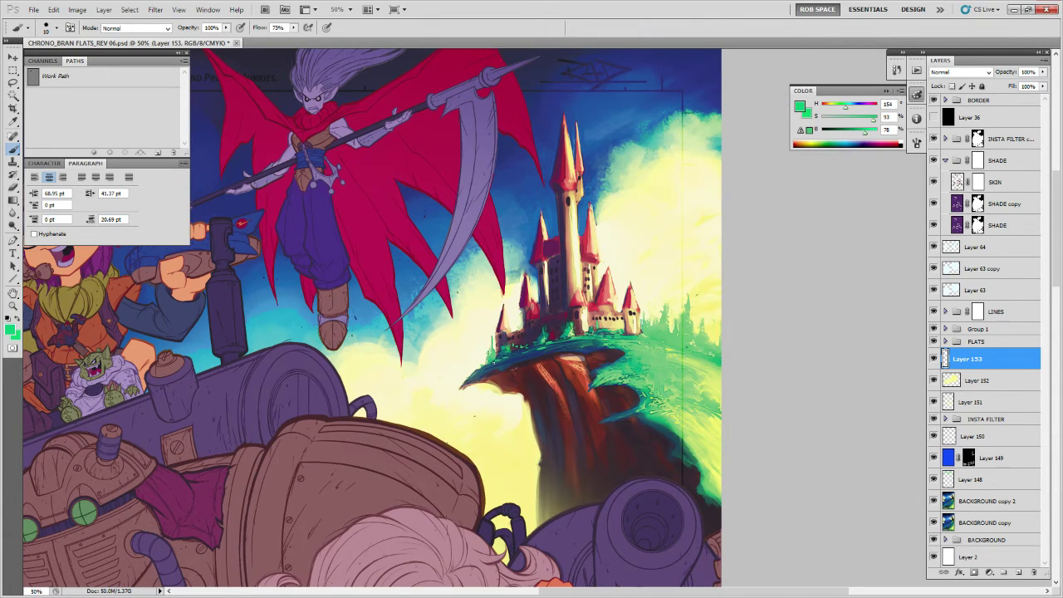
pyautogui.moveTo(490, 362)
pyautogui.mouseDown()
pyautogui.moveTo(500, 362)
pyautogui.moveTo(477, 370)
pyautogui.mouseUp()
pyautogui.moveTo(651, 337)
pyautogui.mouseDown()
pyautogui.moveTo(548, 413)
pyautogui.moveTo(477, 415)
pyautogui.mouseUp()
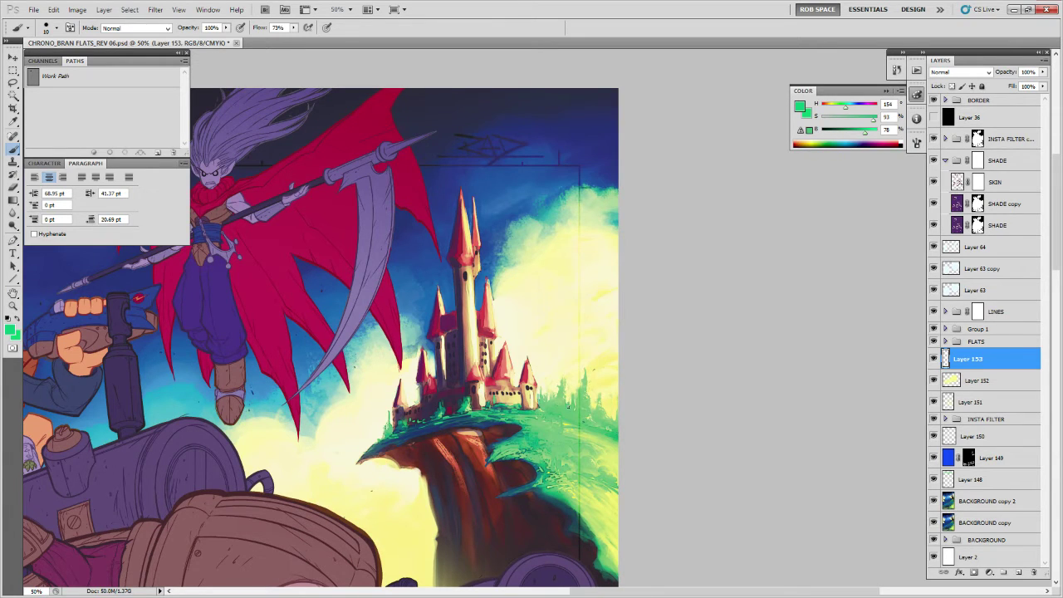
pyautogui.moveTo(562, 390); pyautogui.dragTo(562, 381)
# Sample a light green, add a new layer above Layer 153 and paint small trees at the far right of the castle hill.
pyautogui.press('z')
pyautogui.keyDown('alt'); pyautogui.click(545, 426); pyautogui.keyUp('alt')
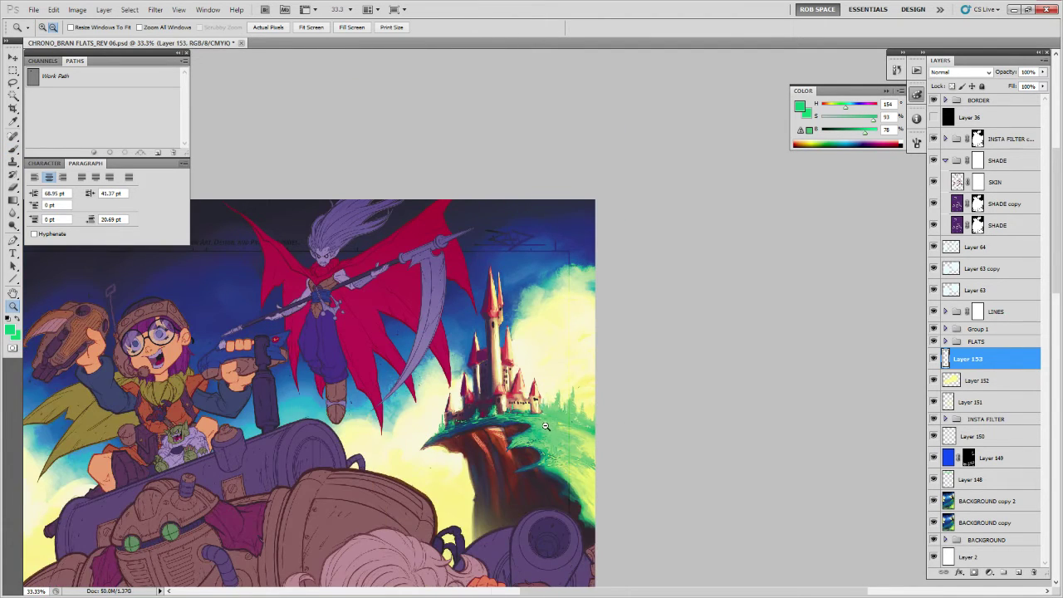
pyautogui.keyDown('alt'); pyautogui.click(557, 444); pyautogui.keyUp('alt')
pyautogui.scroll(-3, 579, 365)
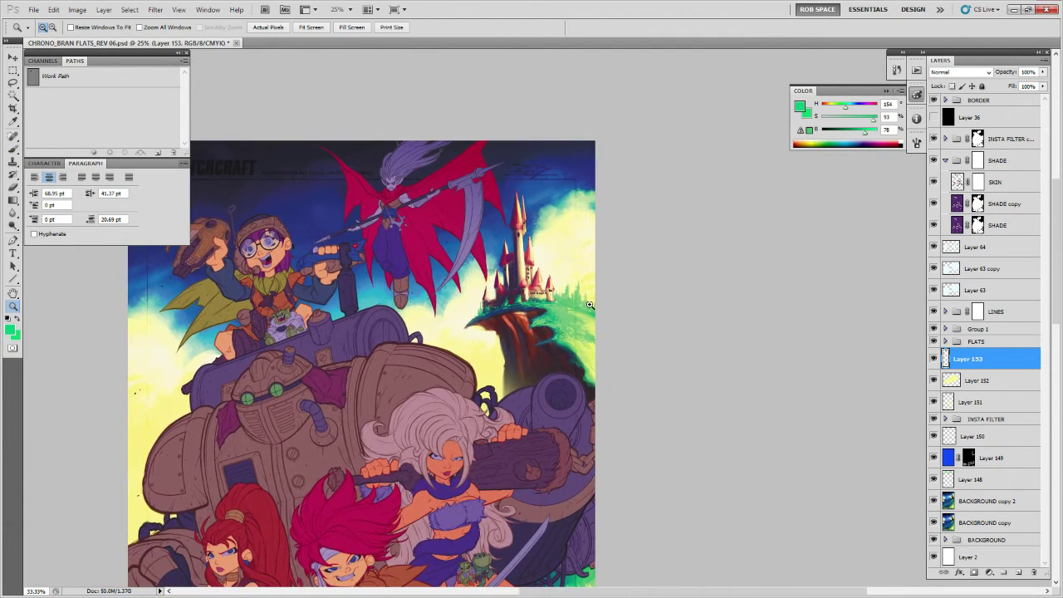
pyautogui.click(590, 305)
pyautogui.press('b')
pyautogui.keyDown('alt'); pyautogui.click(560, 349); pyautogui.keyUp('alt')
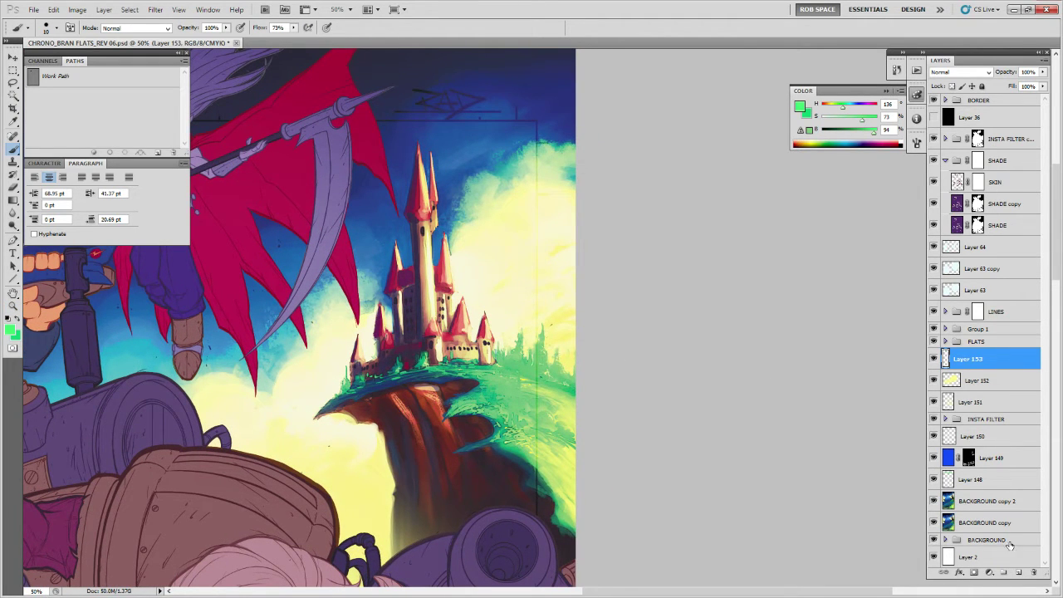
pyautogui.click(1018, 573)
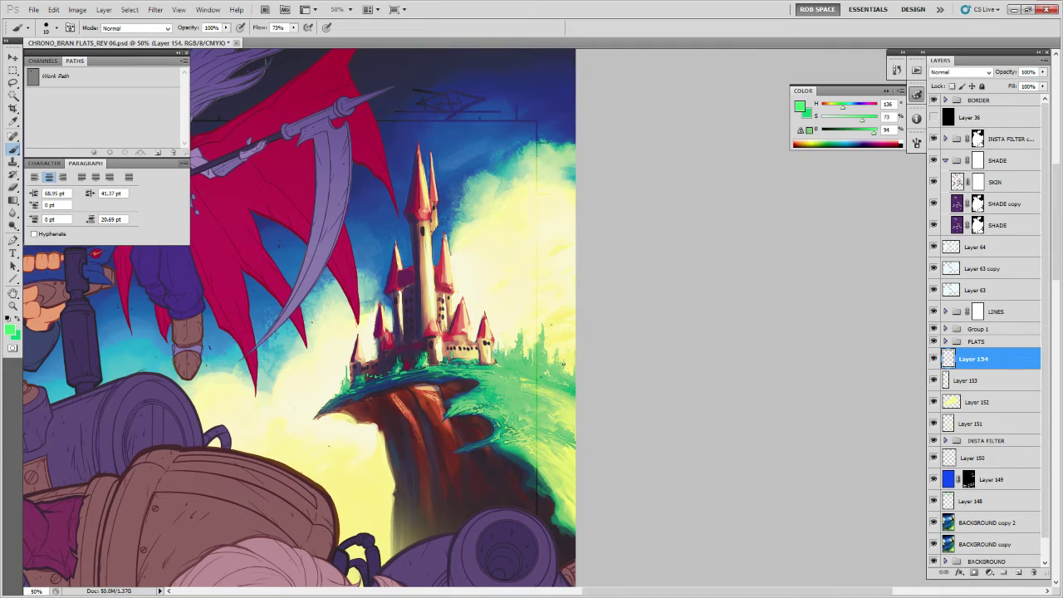
pyautogui.moveTo(563, 357); pyautogui.dragTo(563, 367)
pyautogui.moveTo(565, 364); pyautogui.dragTo(566, 381)
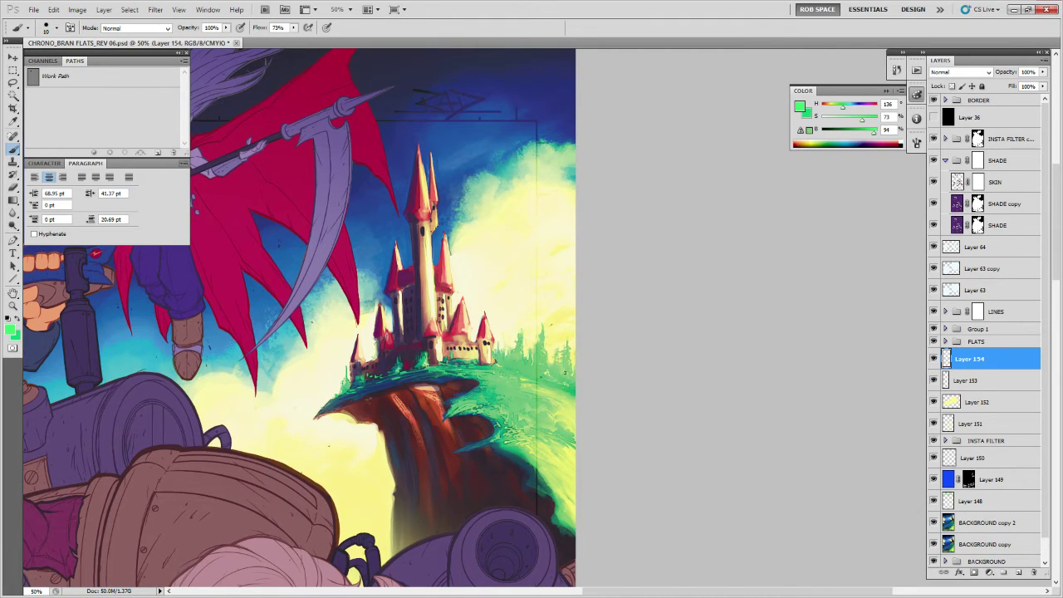
pyautogui.click(565, 373)
# Sample the pale cloud yellow, undo a first stroke below the trees and dab highlights onto the grassy slope on Layer 154.
pyautogui.keyDown('alt'); pyautogui.click(552, 342); pyautogui.keyUp('alt')
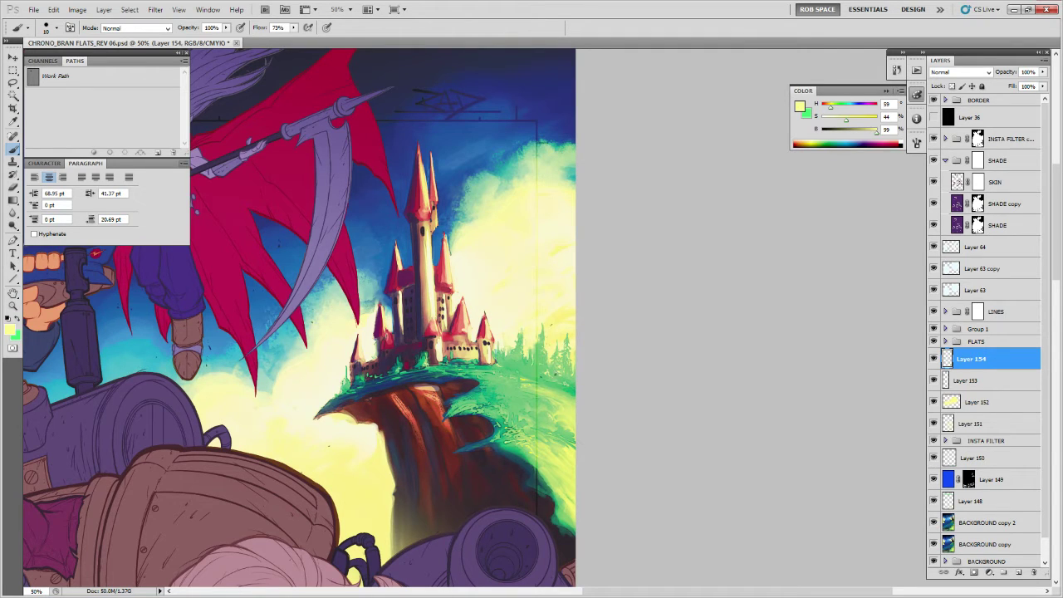
pyautogui.moveTo(534, 366); pyautogui.dragTo(569, 378)
pyautogui.hotkey('ctrl', 'z')
pyautogui.click(516, 386)
pyautogui.click(514, 382)
pyautogui.press('x')
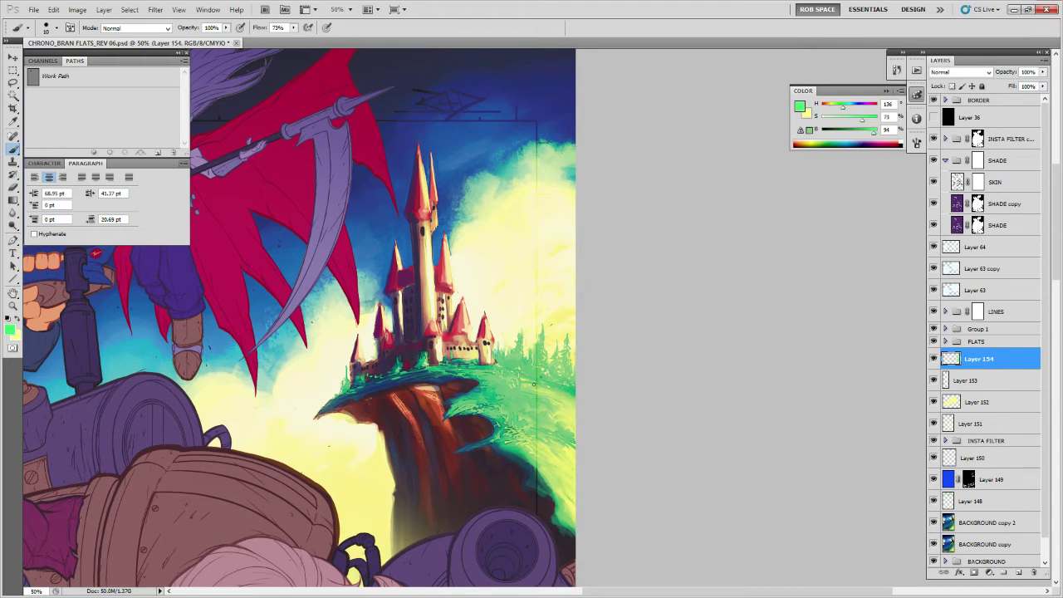
# Sample yellow-green and pale yellow and paint sunlit grass touches on the slope right of the castle.
pyautogui.keyDown('alt'); pyautogui.click(524, 378); pyautogui.keyUp('alt')
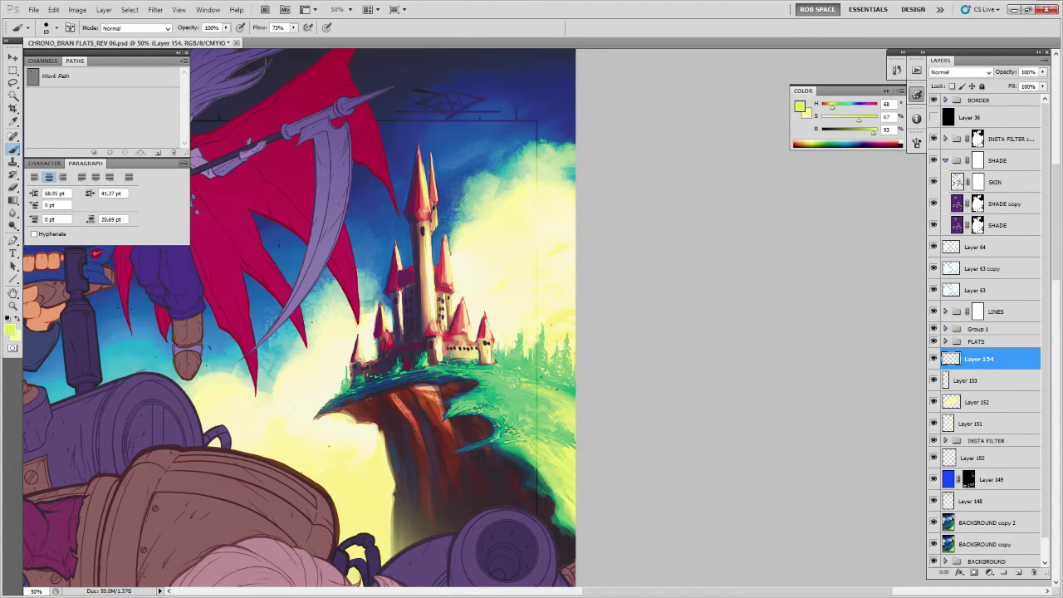
pyautogui.moveTo(560, 388); pyautogui.dragTo(568, 388)
pyautogui.keyDown('alt'); pyautogui.click(556, 394); pyautogui.keyUp('alt')
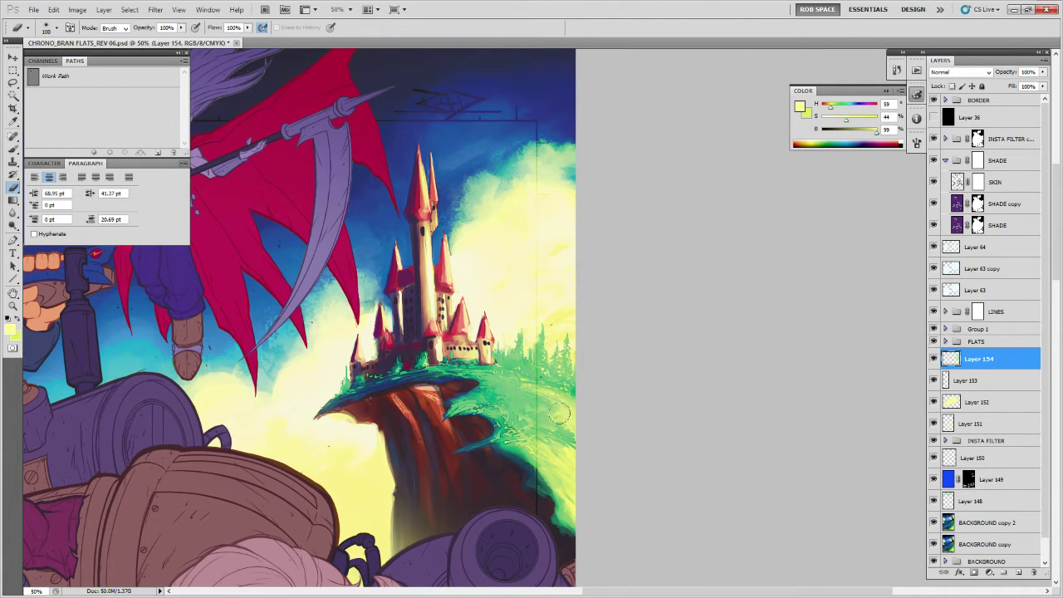
pyautogui.press('z')
pyautogui.keyDown('alt'); pyautogui.click(543, 392); pyautogui.keyUp('alt')
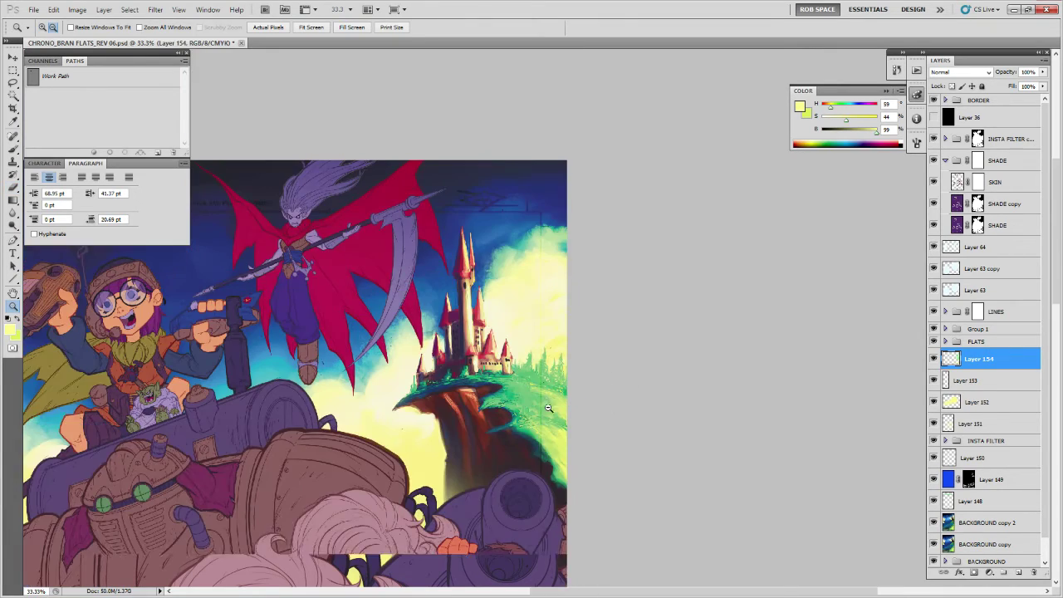
pyautogui.scroll(-2, 630, 359)
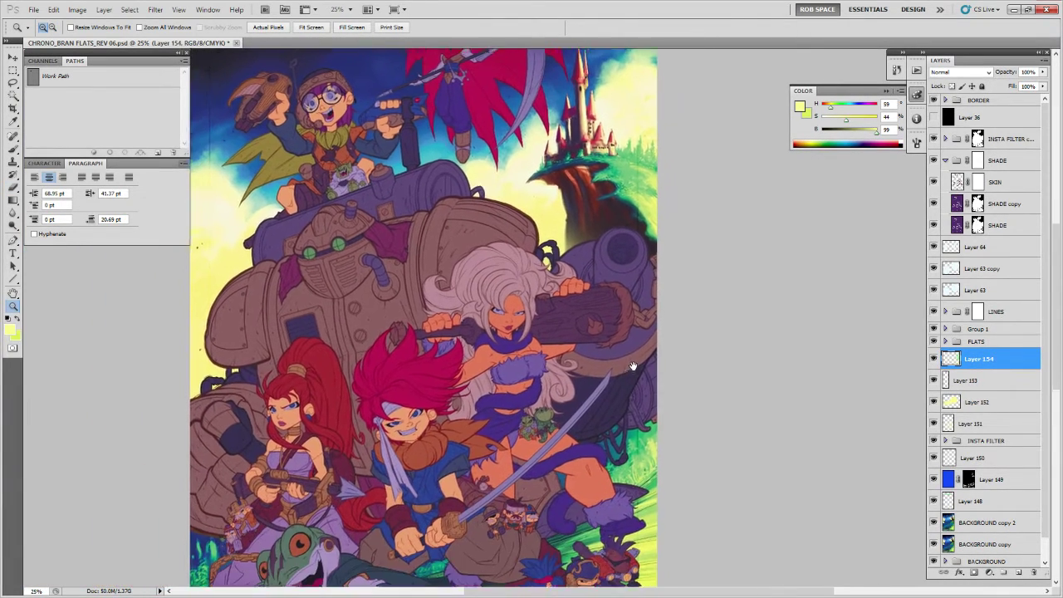
# Sample a yellow-green and dab grass highlights on Layer 154 in the gap behind the Super Nintendo console.
pyautogui.scroll(-1, 631, 370)
pyautogui.scroll(-5, 633, 376)
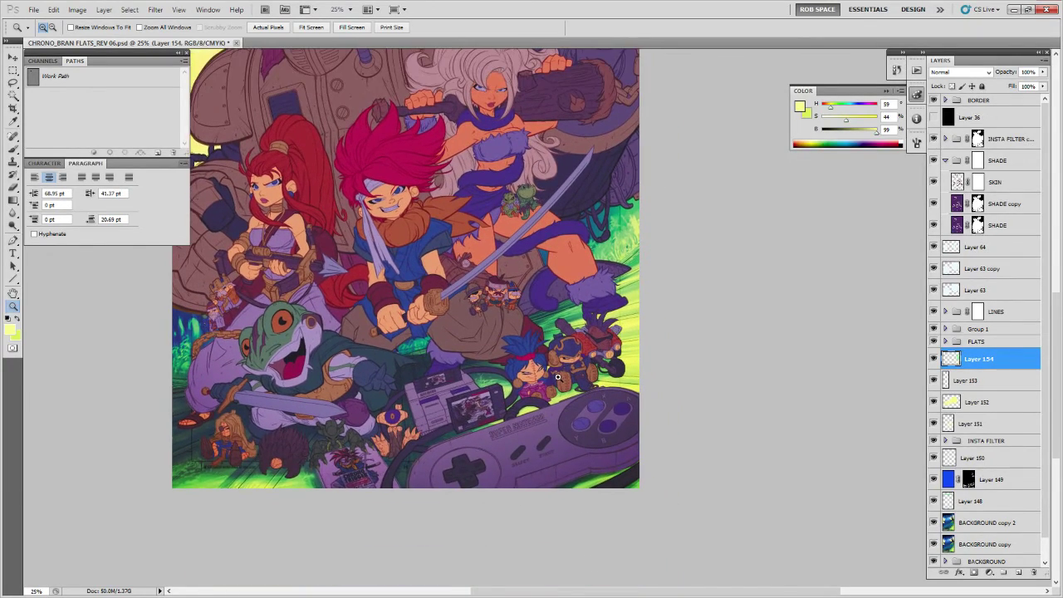
pyautogui.click(558, 378)
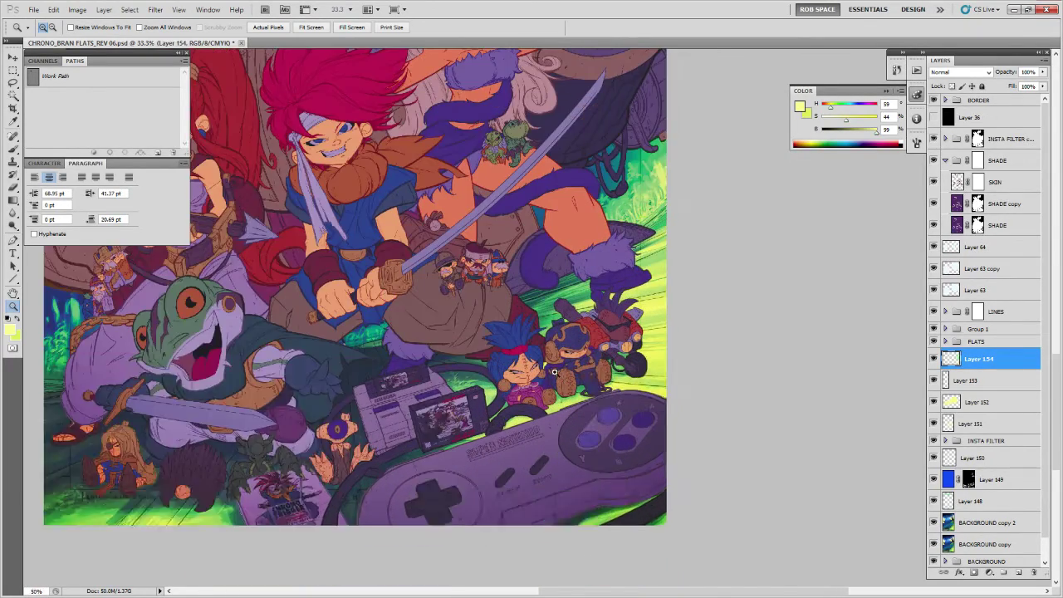
pyautogui.press('b')
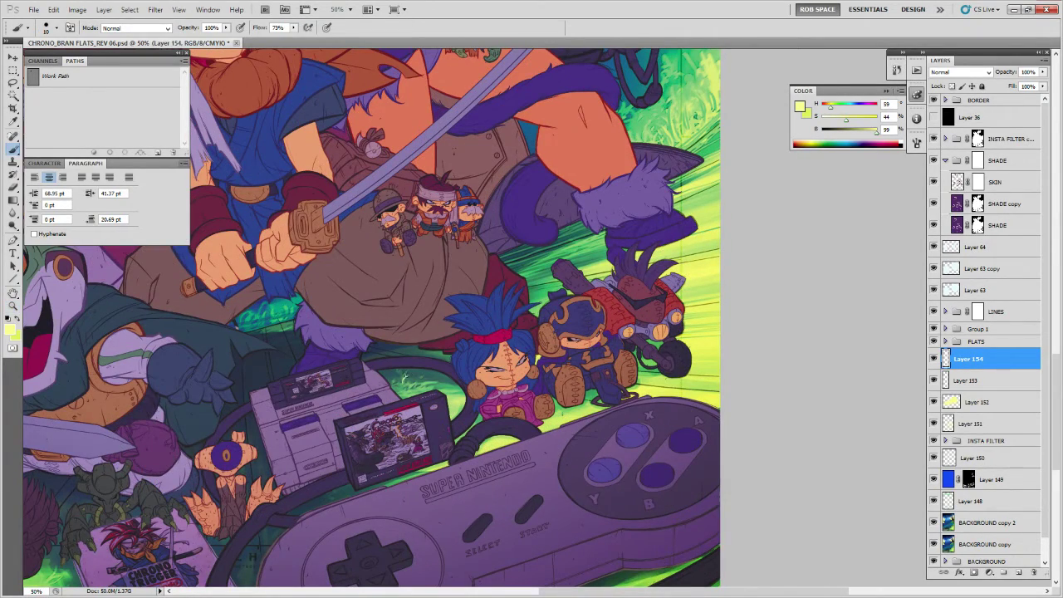
pyautogui.press('e')
pyautogui.press('b')
pyautogui.keyDown('alt'); pyautogui.click(406, 375); pyautogui.keyUp('alt')
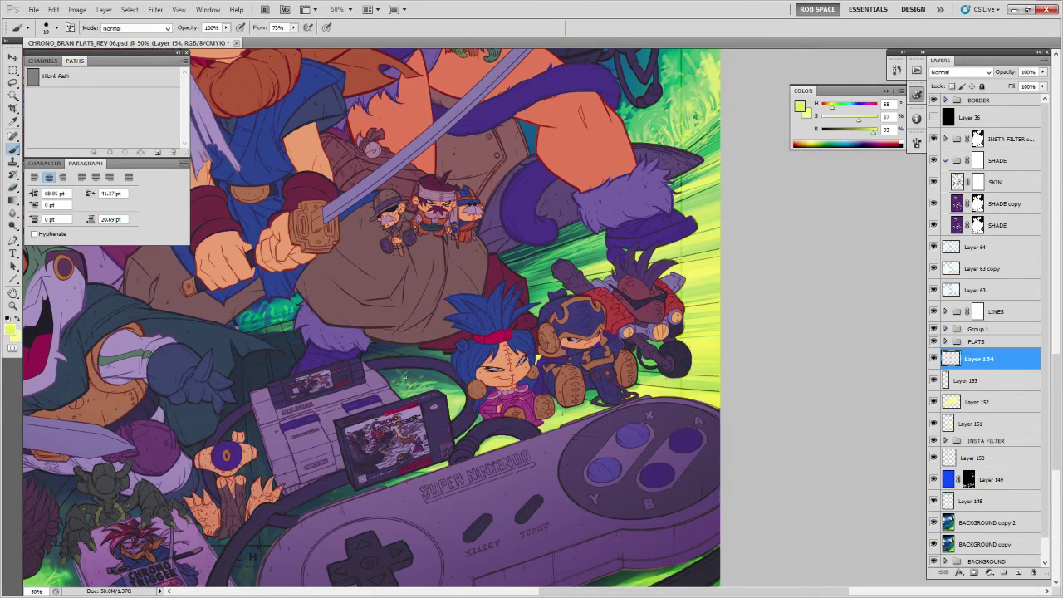
pyautogui.click(405, 375)
pyautogui.moveTo(411, 382); pyautogui.dragTo(416, 379)
# Paint short yellow-green grass strokes on the ground between the fur boot and the blue-haired and helmeted dolls.
pyautogui.moveTo(646, 402); pyautogui.dragTo(556, 469)
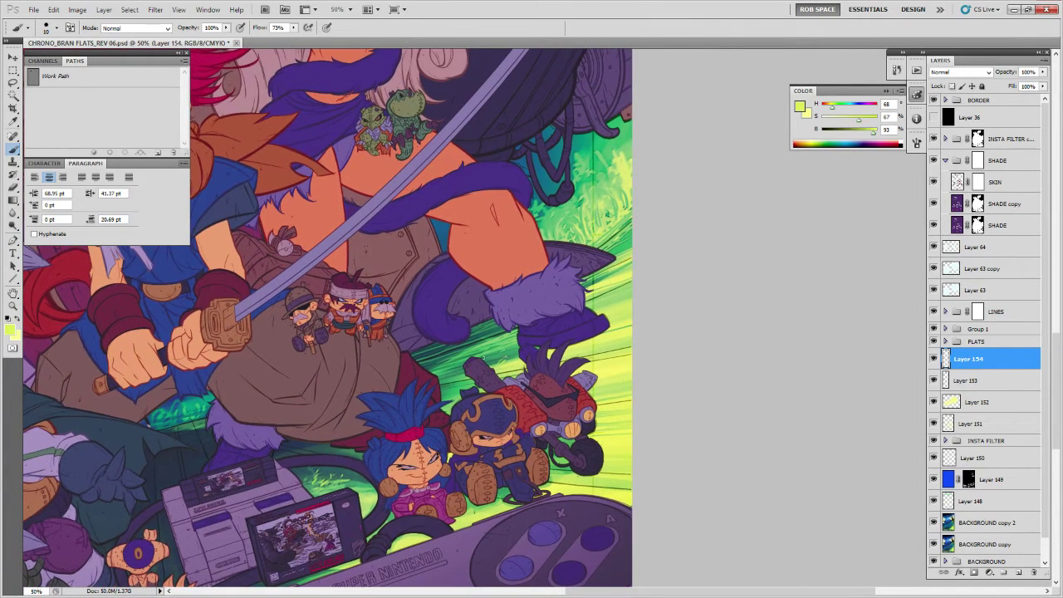
pyautogui.moveTo(464, 375); pyautogui.dragTo(453, 376)
pyautogui.click(474, 370)
pyautogui.moveTo(512, 356); pyautogui.dragTo(497, 362)
pyautogui.moveTo(307, 433); pyautogui.dragTo(407, 383)
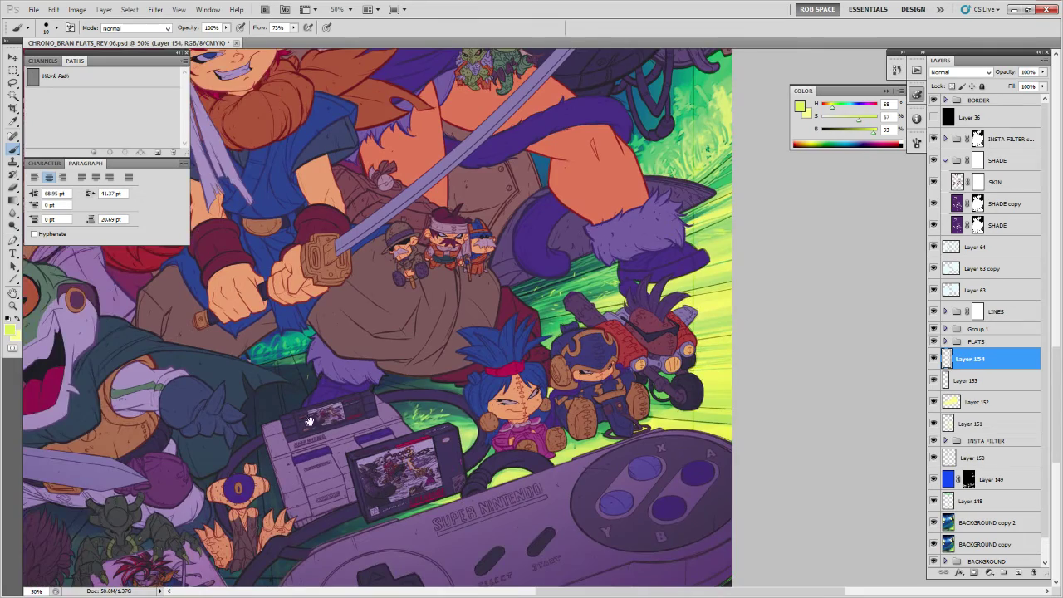
# Paint yellow-green touches on the grass beneath the long-haired and spiky dolls and sample the pale yellow.
pyautogui.moveTo(311, 422); pyautogui.dragTo(493, 282)
pyautogui.moveTo(296, 445); pyautogui.dragTo(512, 410)
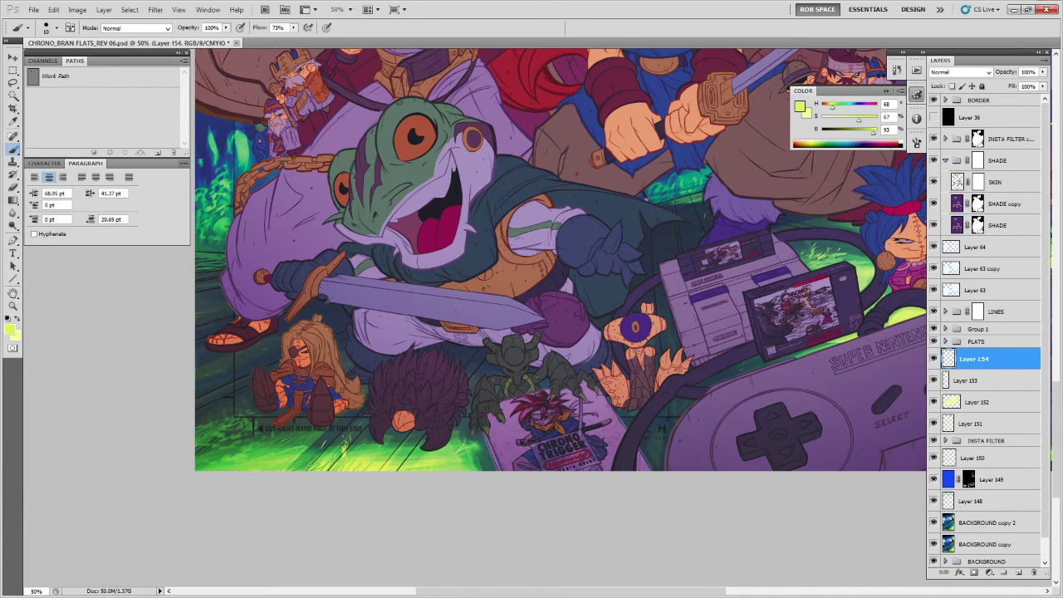
pyautogui.moveTo(369, 378); pyautogui.dragTo(438, 375)
pyautogui.moveTo(336, 450); pyautogui.dragTo(358, 426)
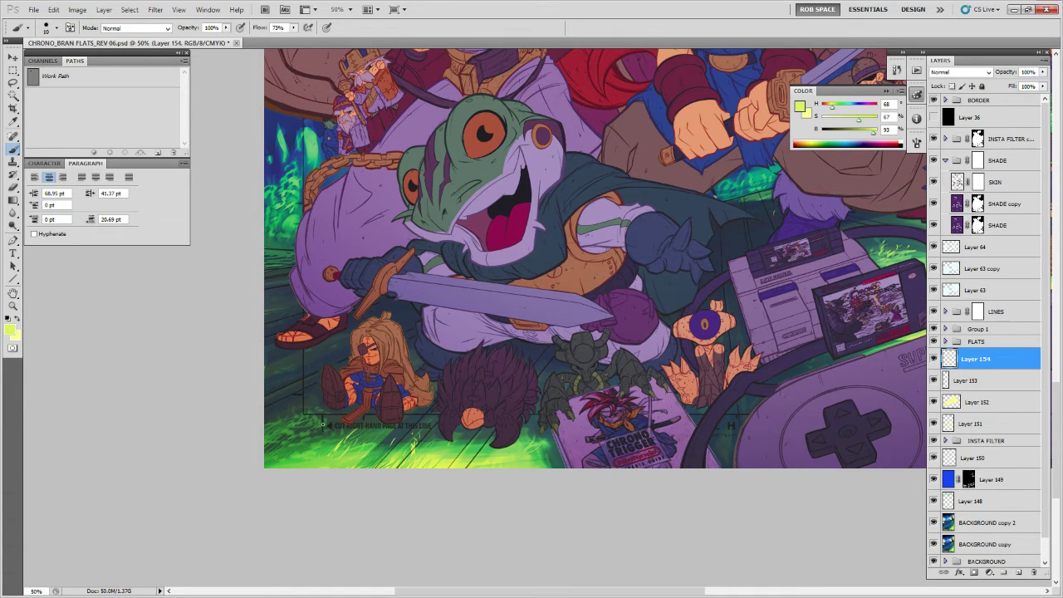
pyautogui.keyDown('alt'); pyautogui.click(314, 448); pyautogui.keyUp('alt')
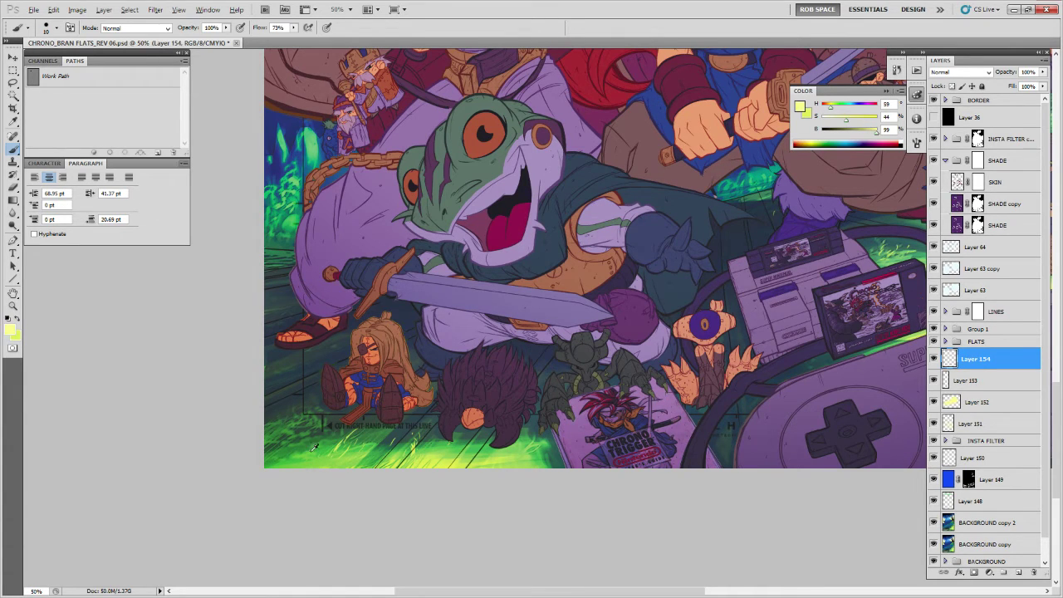
# Sample a bright green and, alternating it with the yellow-green, add grass blades below the dolls and beside the frog's sandal.
pyautogui.keyDown('alt'); pyautogui.click(355, 458); pyautogui.keyUp('alt')
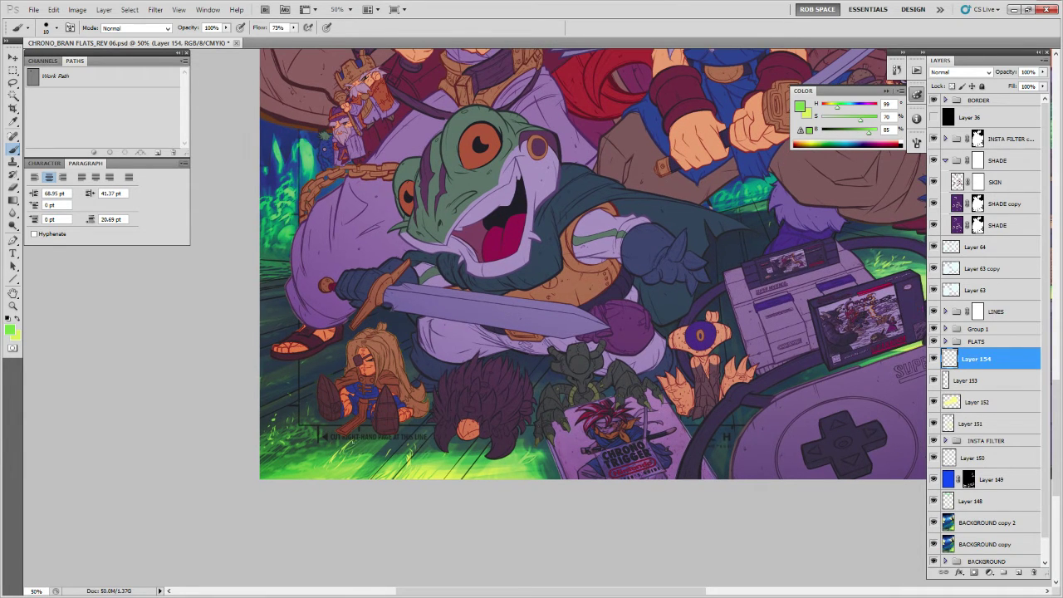
pyautogui.press('e')
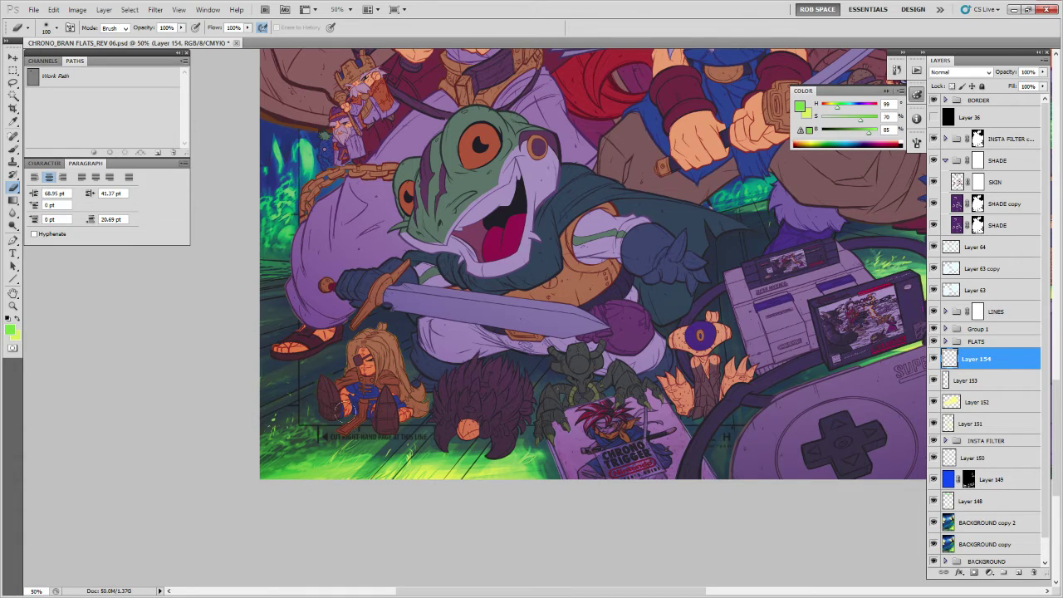
pyautogui.press('b')
pyautogui.press('x')
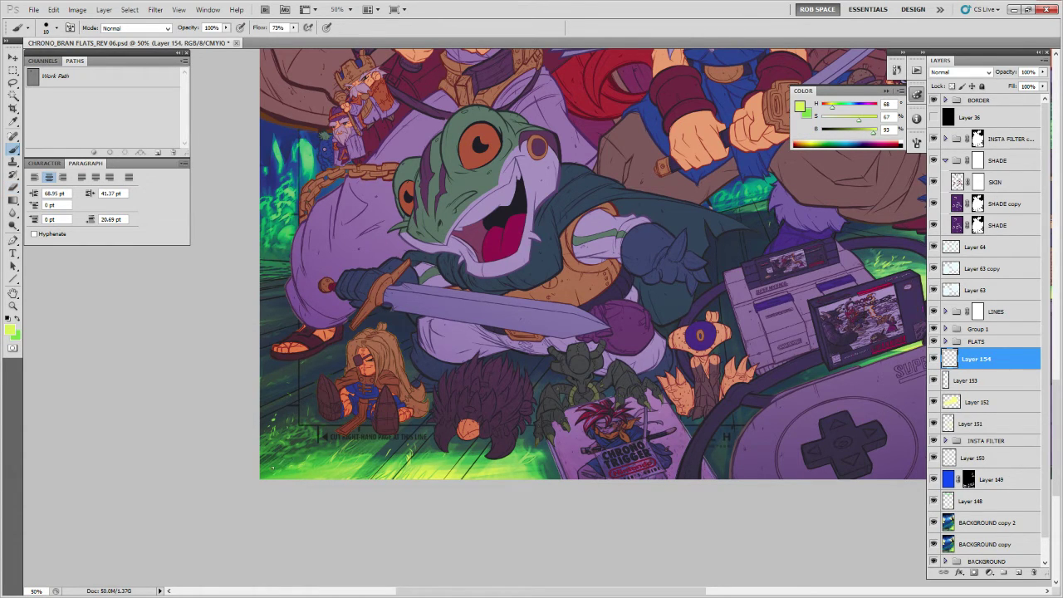
pyautogui.moveTo(482, 455); pyautogui.dragTo(443, 486)
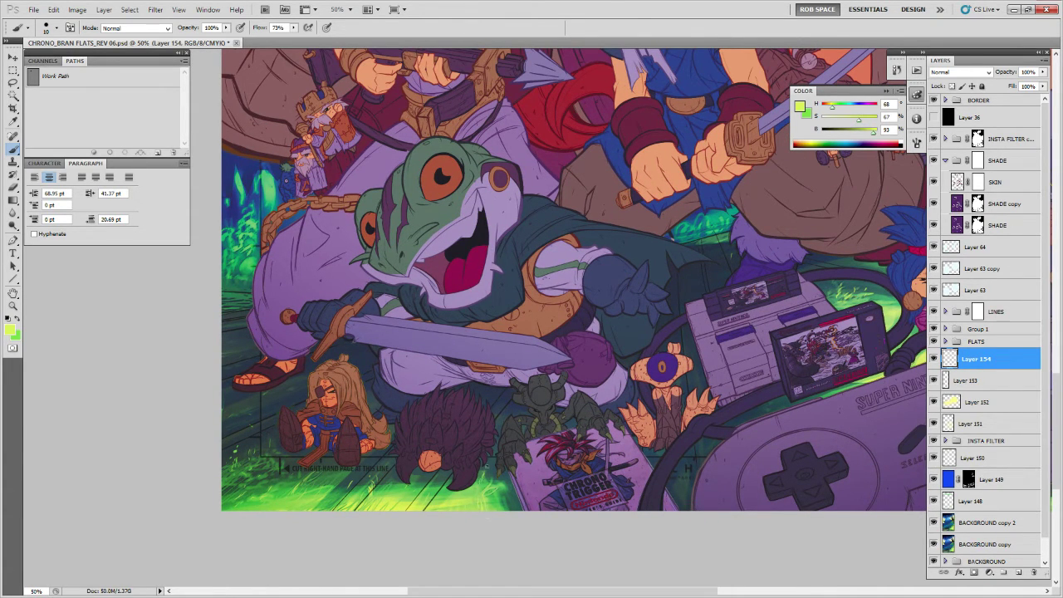
pyautogui.moveTo(427, 378); pyautogui.dragTo(558, 419)
pyautogui.press('x')
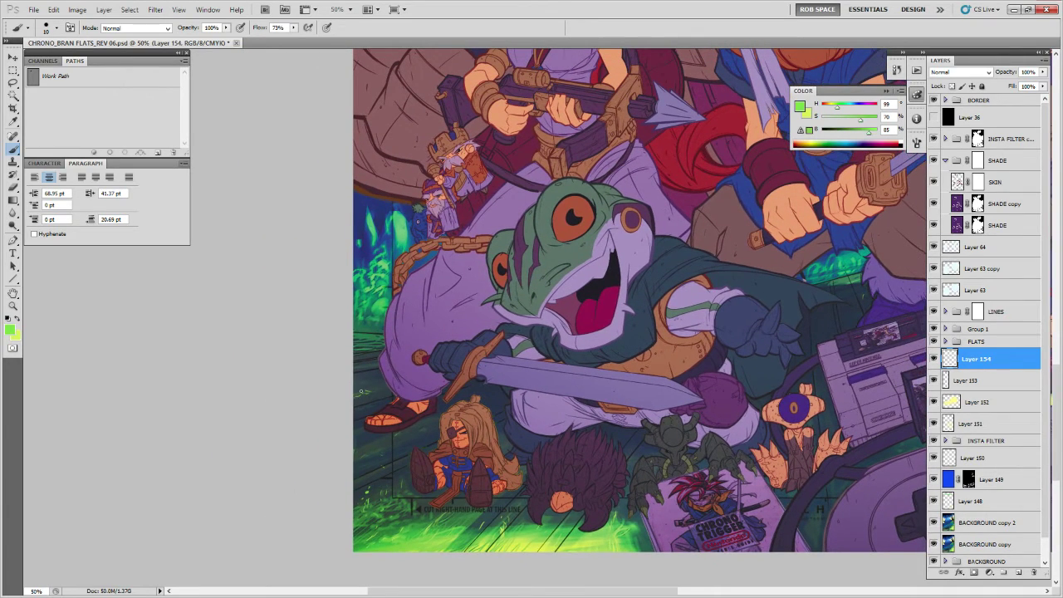
pyautogui.moveTo(411, 319); pyautogui.dragTo(326, 418)
pyautogui.moveTo(634, 430); pyautogui.dragTo(440, 405)
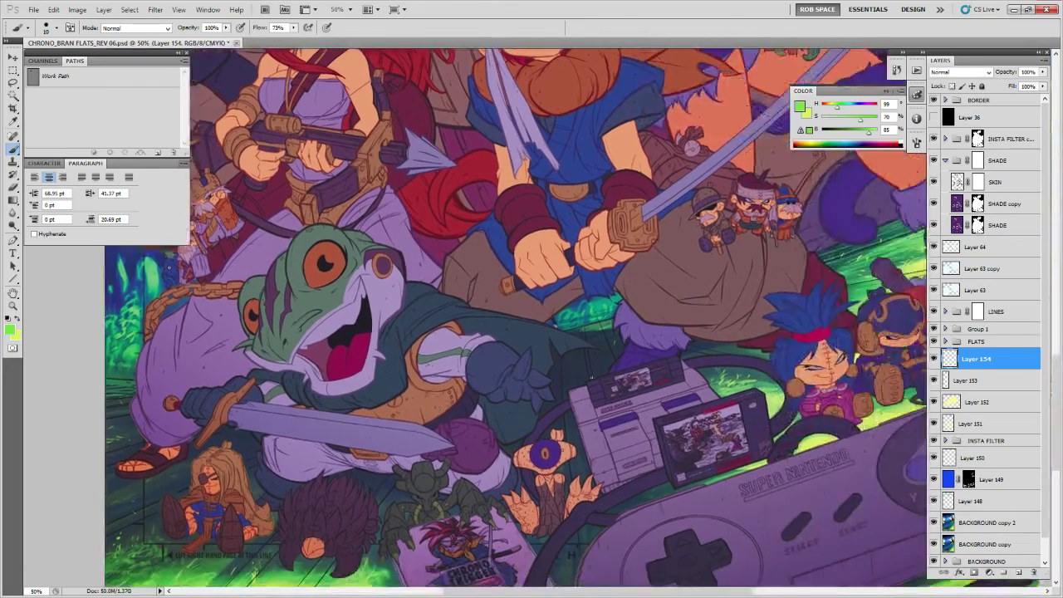
# Examine the illustration at 25% from the foreground grass up to the castle and sky.
pyautogui.press('z')
pyautogui.keyDown('alt'); pyautogui.click(611, 382); pyautogui.keyUp('alt')
pyautogui.keyDown('alt'); pyautogui.click(613, 384); pyautogui.keyUp('alt')
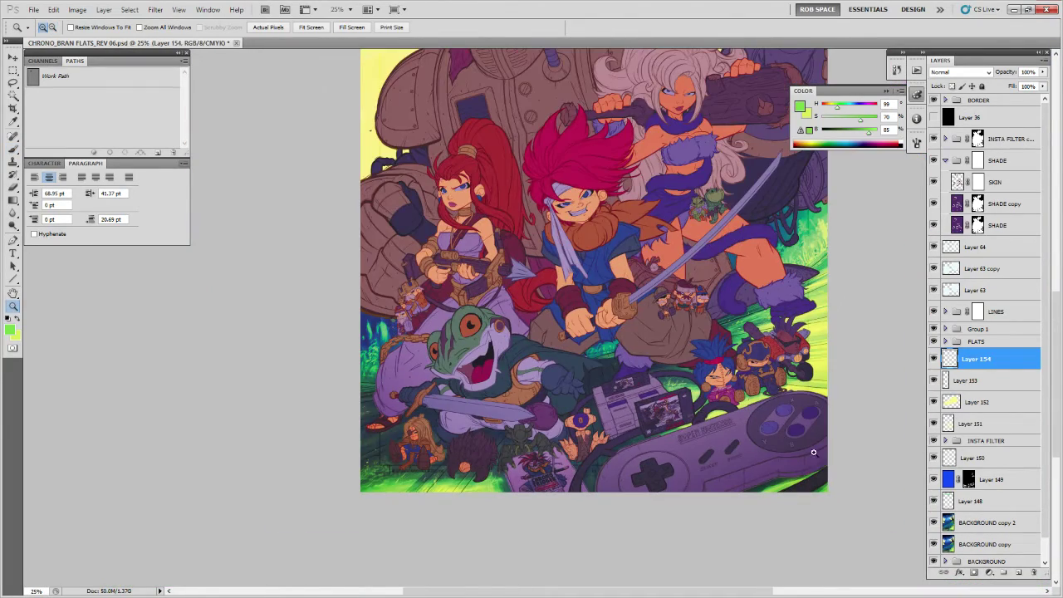
pyautogui.moveTo(815, 422); pyautogui.dragTo(699, 523)
pyautogui.moveTo(708, 390); pyautogui.dragTo(679, 517)
pyautogui.moveTo(671, 395); pyautogui.dragTo(671, 502)
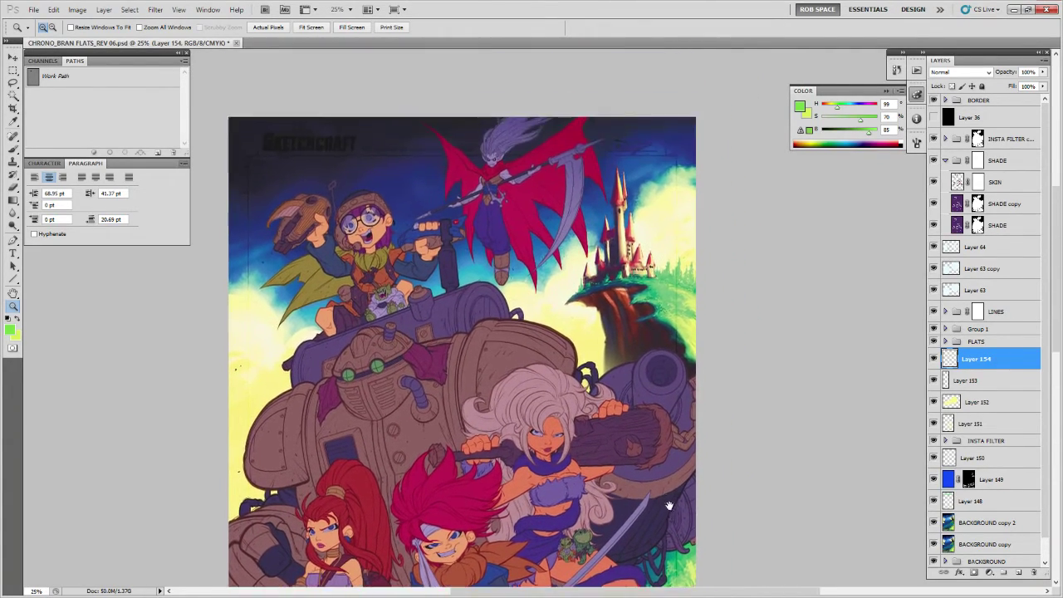
pyautogui.press('b')
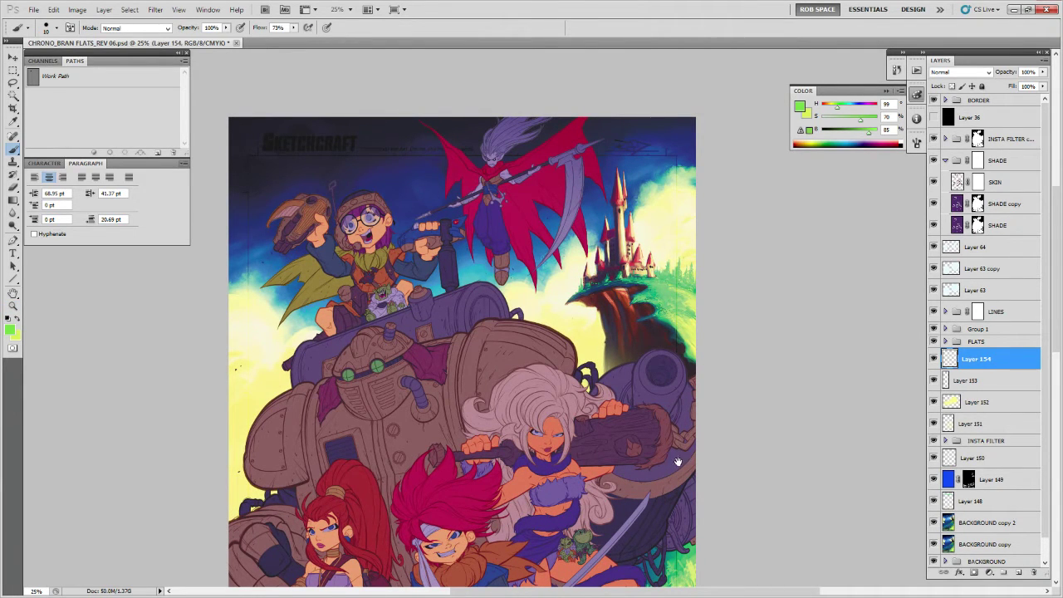
pyautogui.moveTo(677, 462); pyautogui.dragTo(698, 355)
# Check the whole illustration at reduced size and save the document.
pyautogui.press('z')
pyautogui.keyDown('alt'); pyautogui.click(679, 406); pyautogui.keyUp('alt')
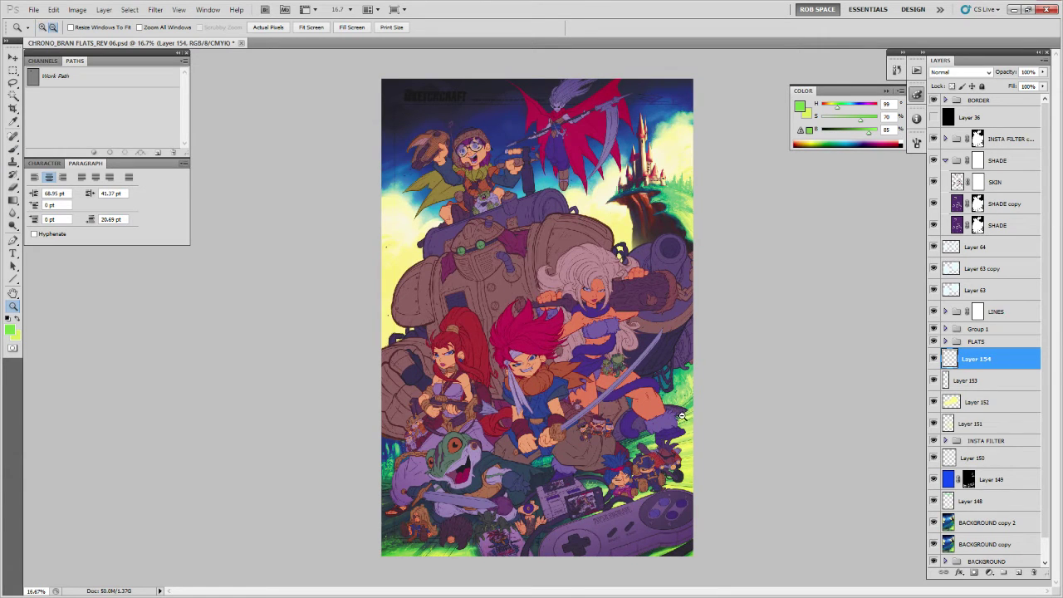
pyautogui.keyDown('alt'); pyautogui.click(679, 414); pyautogui.keyUp('alt')
pyautogui.click(676, 418)
pyautogui.click(677, 418)
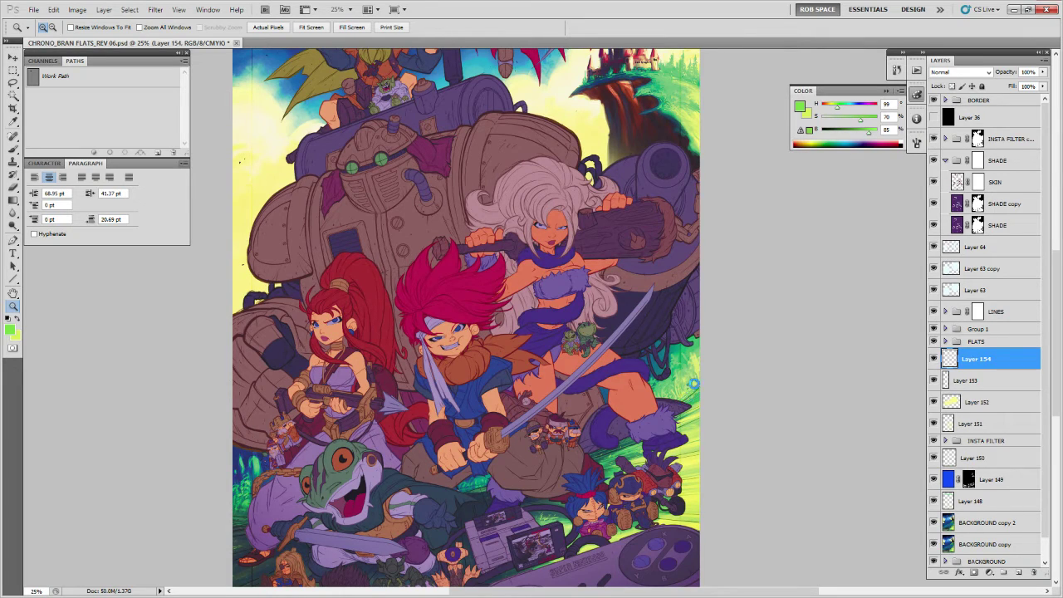
pyautogui.hotkey('ctrl', 's')
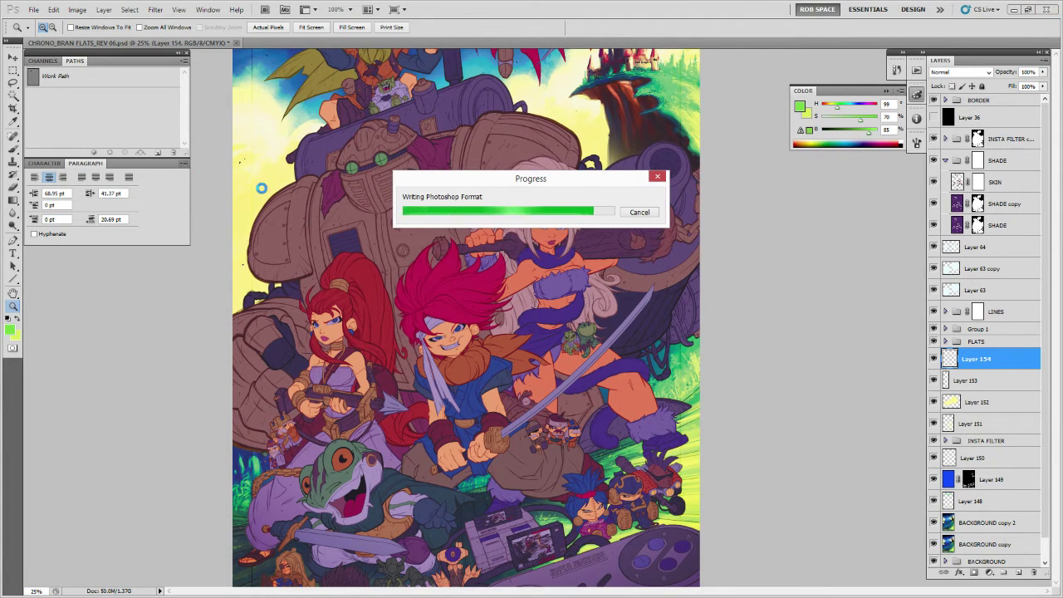
# Look through the other open documents one after another.
pyautogui.hotkey('ctrl', 'w')
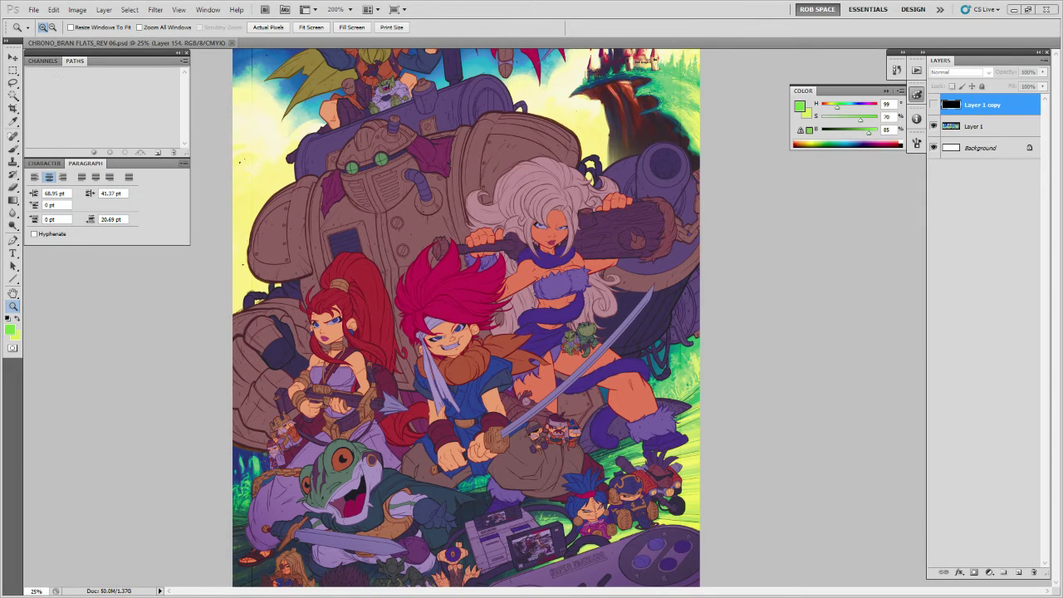
pyautogui.hotkey('ctrl', 'alt', '0')
pyautogui.hotkey('ctrl', 'Tab')
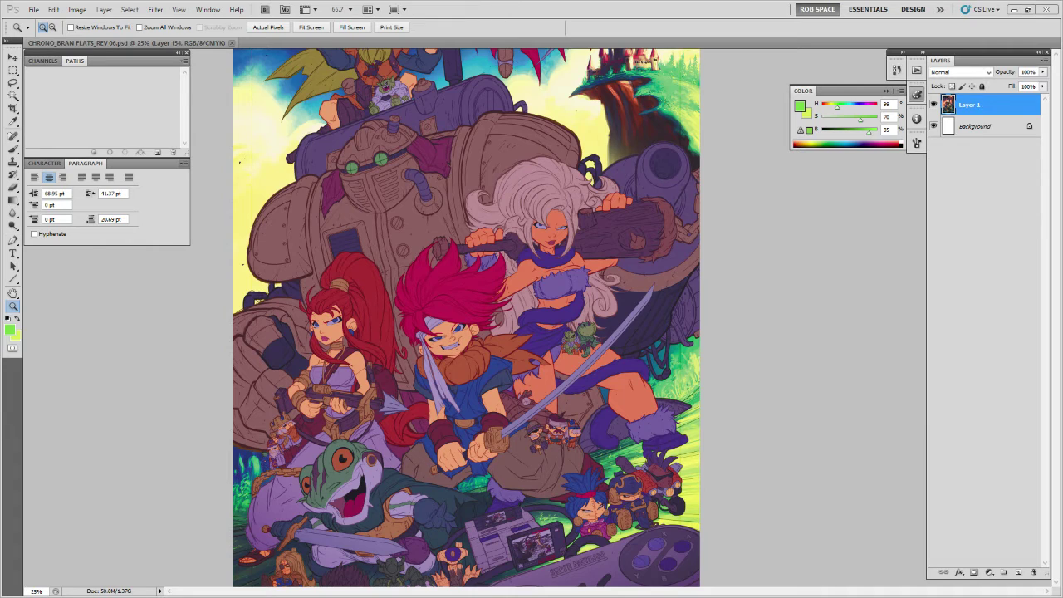
pyautogui.hotkey('ctrl', 'Tab')
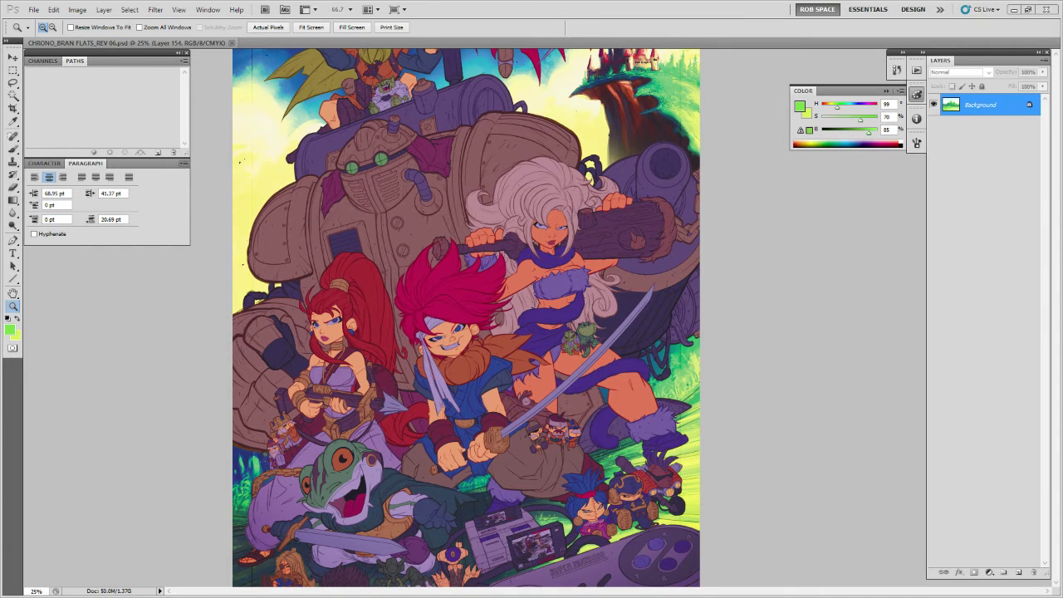
pyautogui.hotkey('ctrl', 'Tab')
pyautogui.hotkey('ctrl', 'Tab')
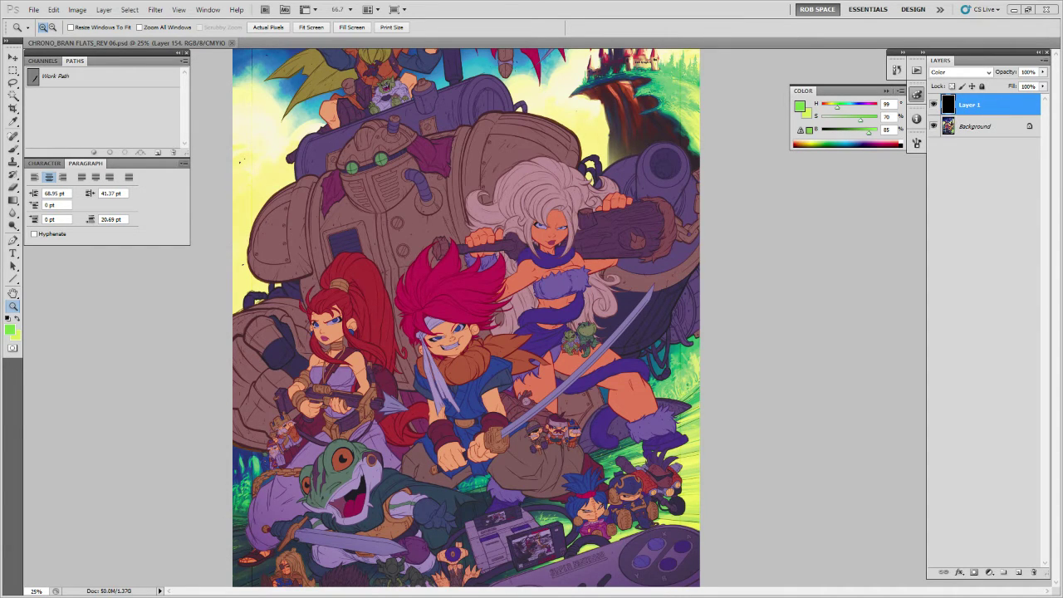
pyautogui.hotkey('ctrl', 'Tab')
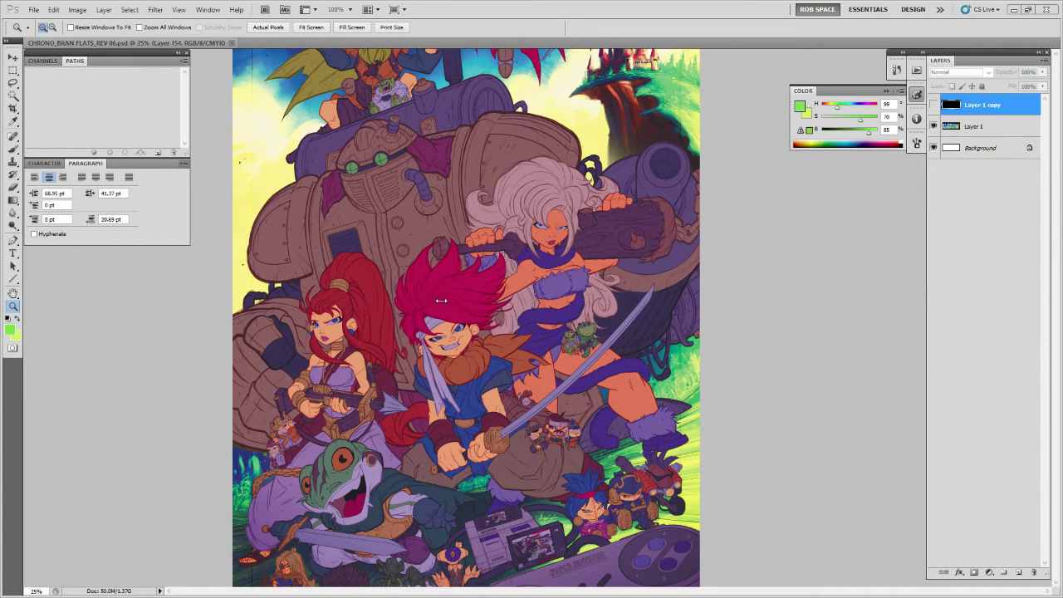
# Return to the Chrono illustration and add a new layer above the INSTA FILTER copy group.
pyautogui.keyDown('alt'); pyautogui.click(640, 421); pyautogui.keyUp('alt')
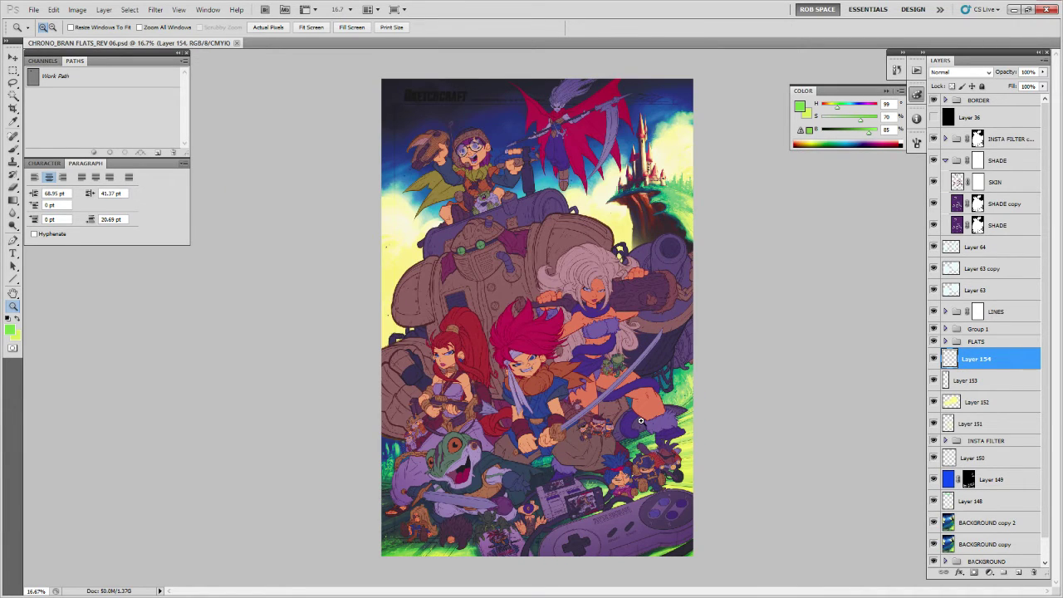
pyautogui.click(1008, 141)
pyautogui.click(1019, 571)
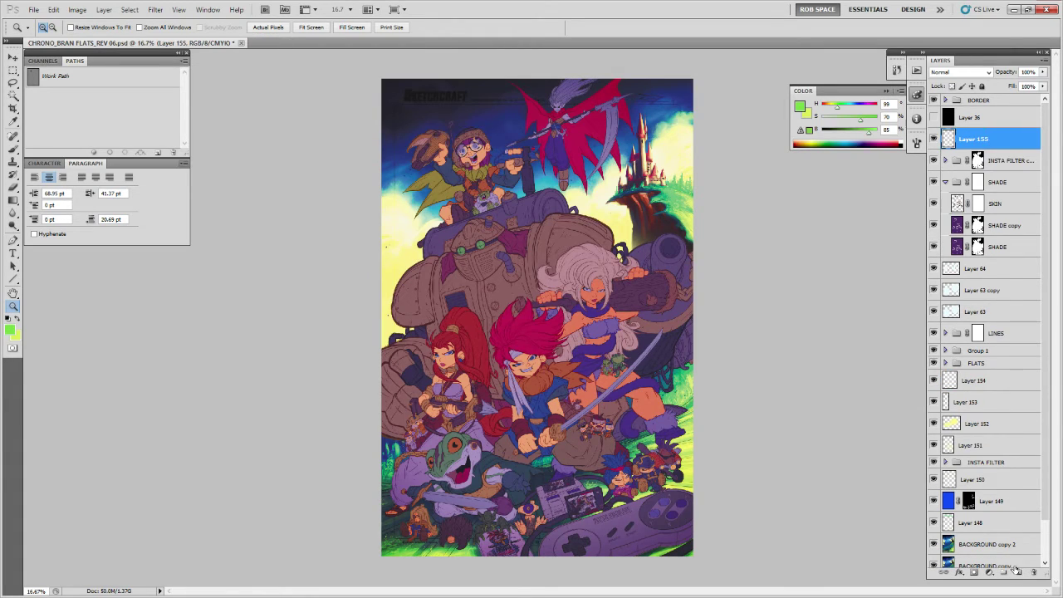
# Paint green grass blades on Layer 155 over the feet of the helmeted doll and sample a deeper green.
pyautogui.click(673, 494)
pyautogui.click(673, 493)
pyautogui.click(673, 493)
pyautogui.press('b')
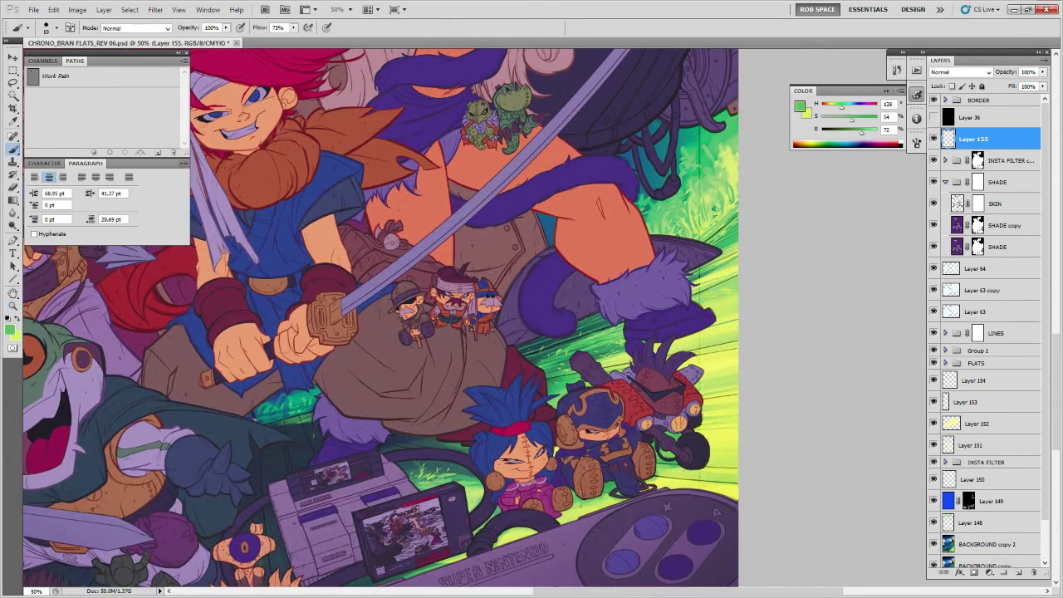
pyautogui.moveTo(581, 492)
pyautogui.mouseDown()
pyautogui.moveTo(578, 500)
pyautogui.moveTo(607, 486)
pyautogui.mouseUp()
pyautogui.keyDown('alt'); pyautogui.click(606, 479); pyautogui.keyUp('alt')
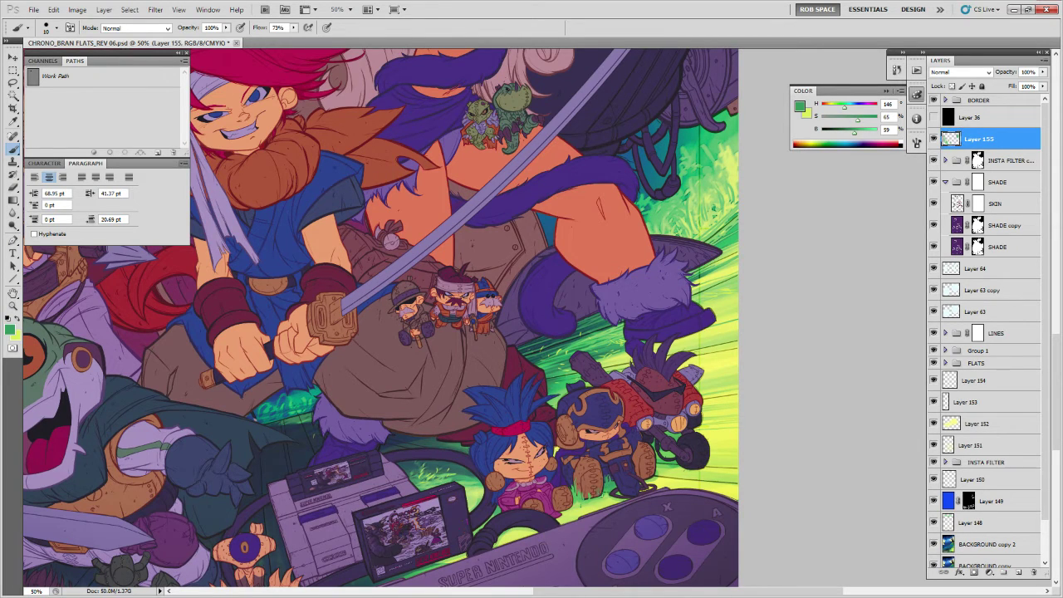
# Dab deeper green grass beneath the toy motorcycle and sample a lighter green for blades beside the helmeted doll.
pyautogui.click(679, 464)
pyautogui.click(676, 459)
pyautogui.keyDown('alt'); pyautogui.click(652, 476); pyautogui.keyUp('alt')
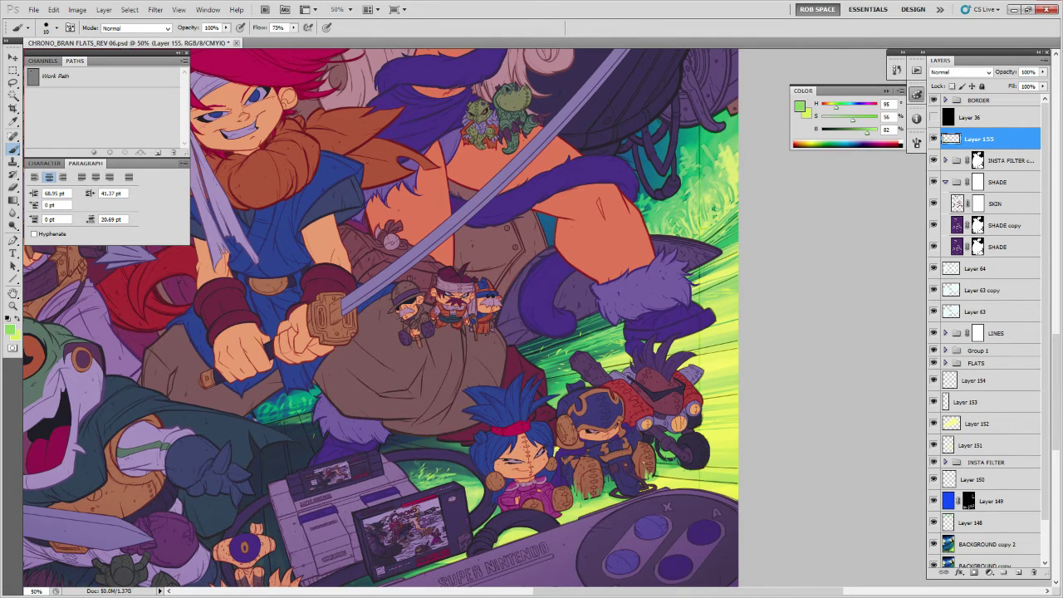
pyautogui.moveTo(661, 471)
pyautogui.mouseDown()
pyautogui.moveTo(685, 426)
pyautogui.moveTo(666, 447)
pyautogui.moveTo(673, 430)
pyautogui.mouseUp()
# Set the eraser to the ROB SHARP 50 REV 02 preset and trim the new grass beside the helmeted doll.
pyautogui.rightClick(691, 425)
pyautogui.click(733, 526)
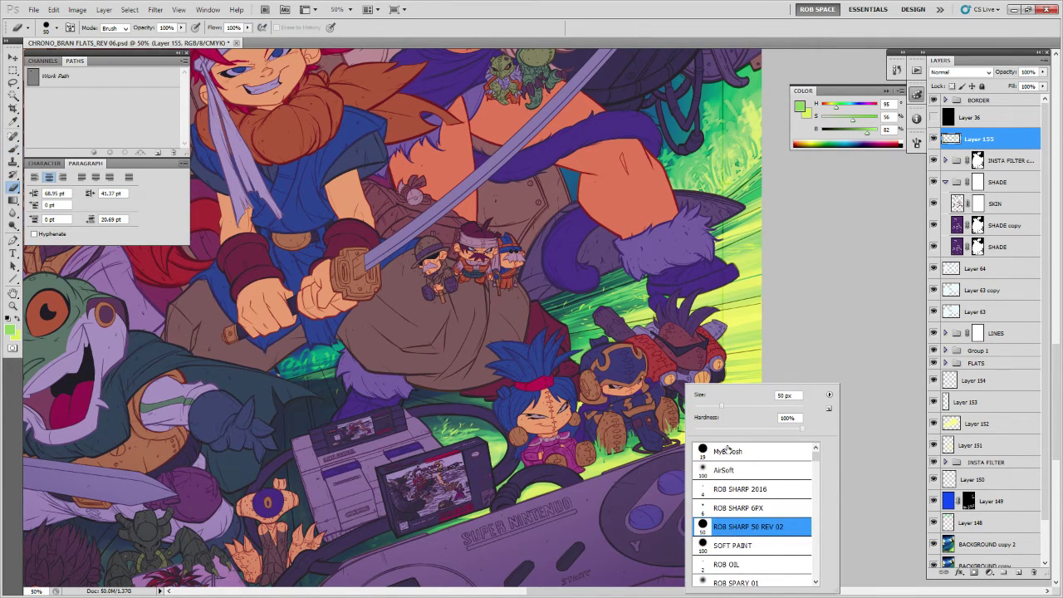
pyautogui.click(664, 485)
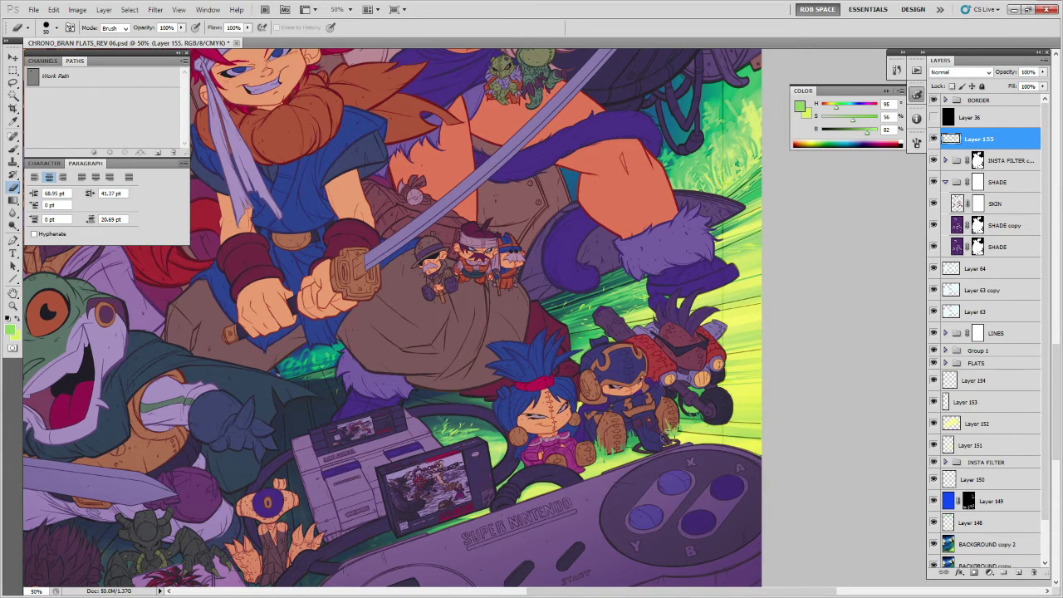
# Check the full illustration at 16.7% and save the document with the new foreground grass.
pyautogui.press('z')
pyautogui.keyDown('alt'); pyautogui.click(675, 416); pyautogui.keyUp('alt')
pyautogui.keyDown('alt'); pyautogui.click(677, 413); pyautogui.keyUp('alt')
pyautogui.keyDown('alt'); pyautogui.click(680, 411); pyautogui.keyUp('alt')
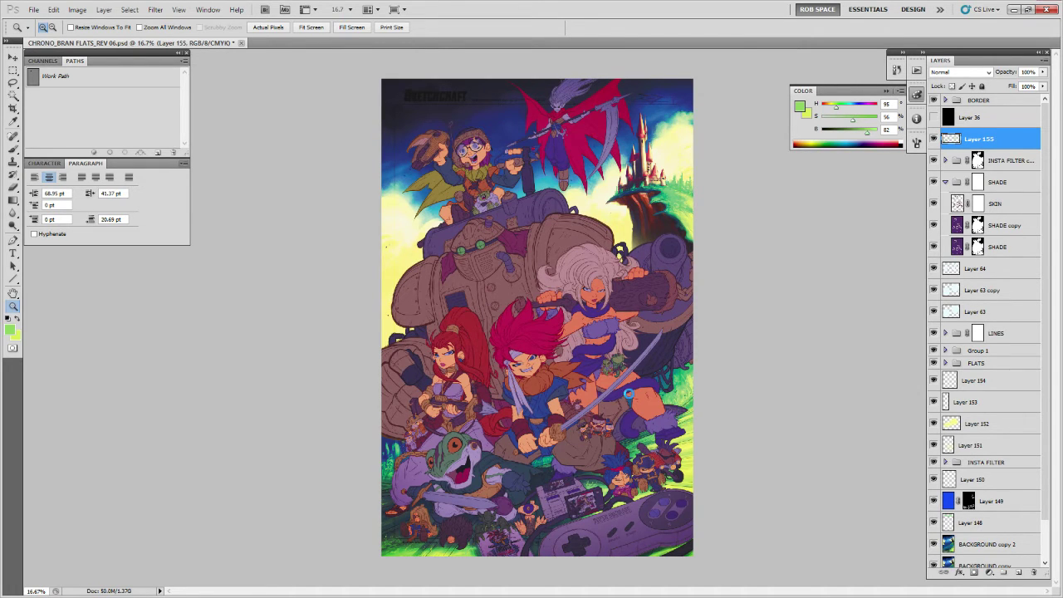
pyautogui.hotkey('ctrl', 's')
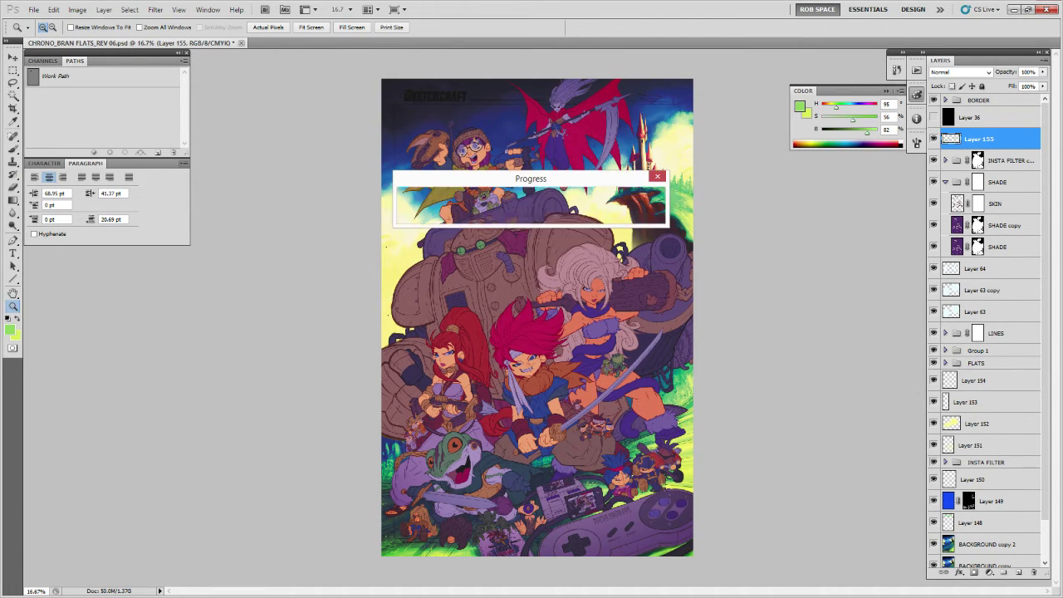
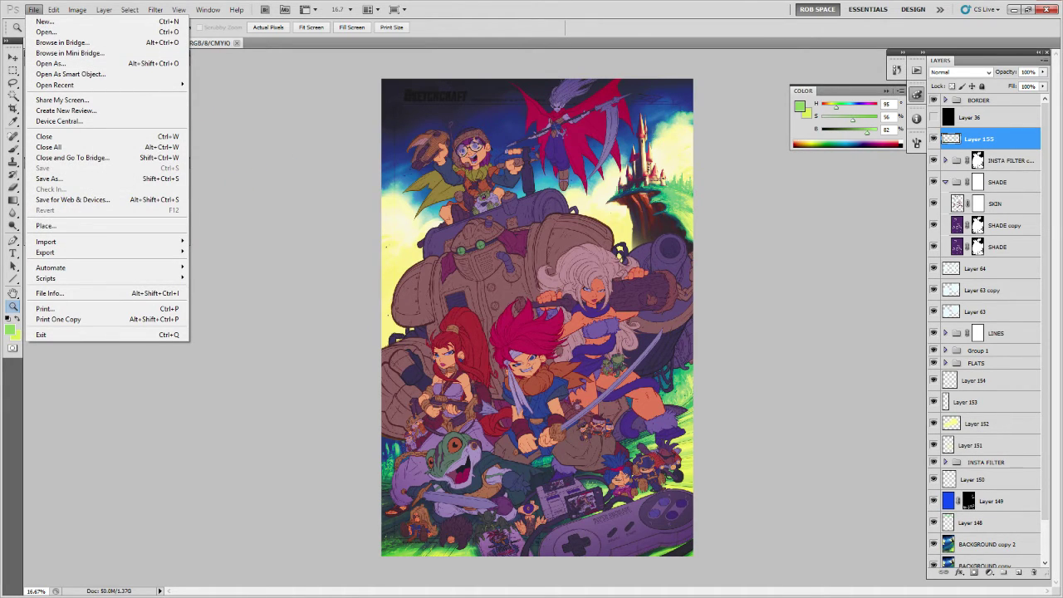
# Close the documents Untitled-2 and Open without saving their changes.
pyautogui.hotkey('alt', 'Tab')
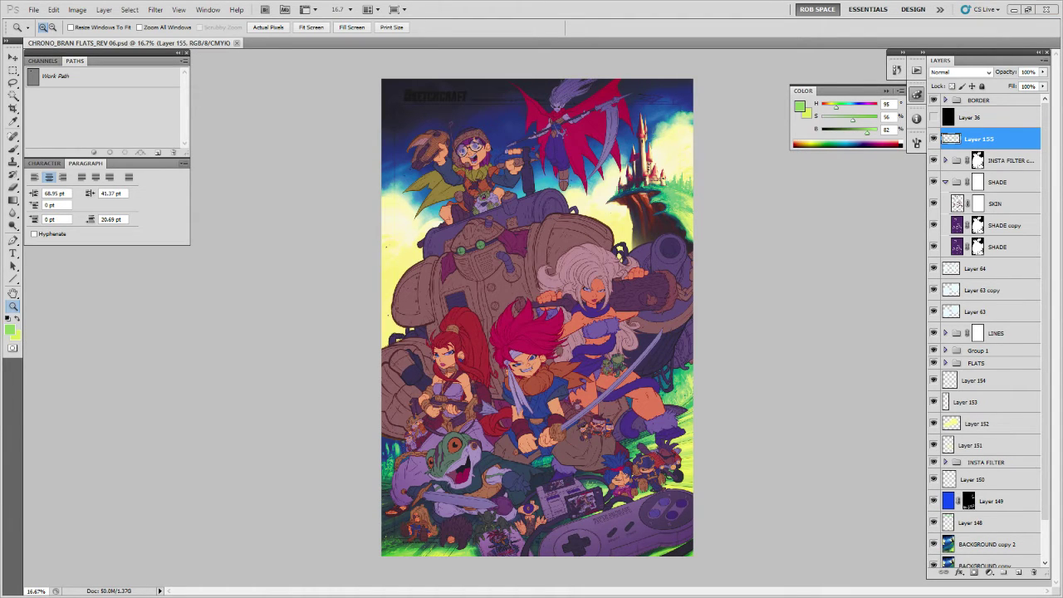
pyautogui.hotkey('ctrl', 'w')
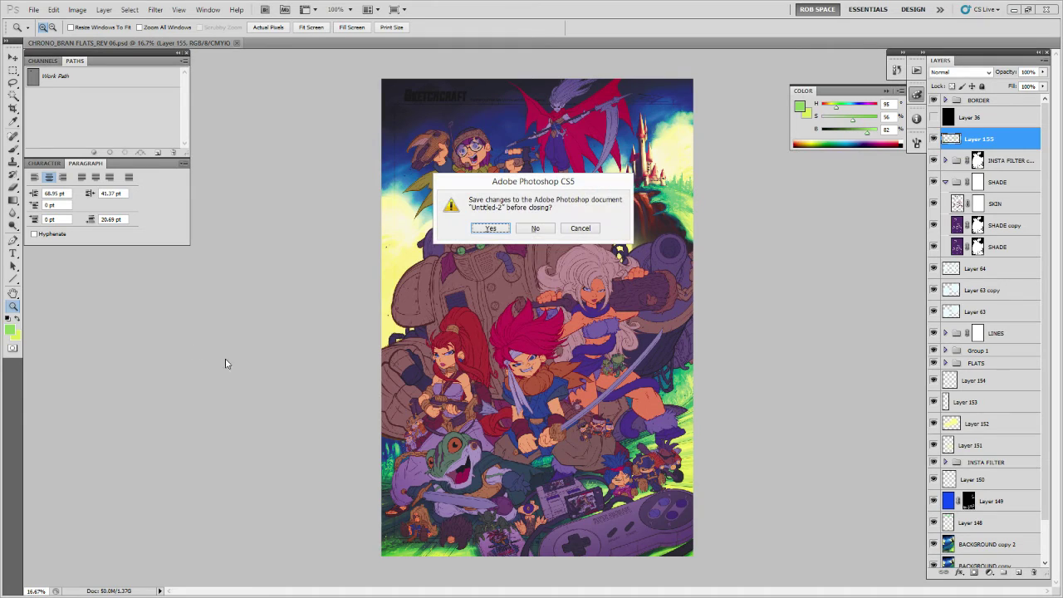
pyautogui.click(526, 229)
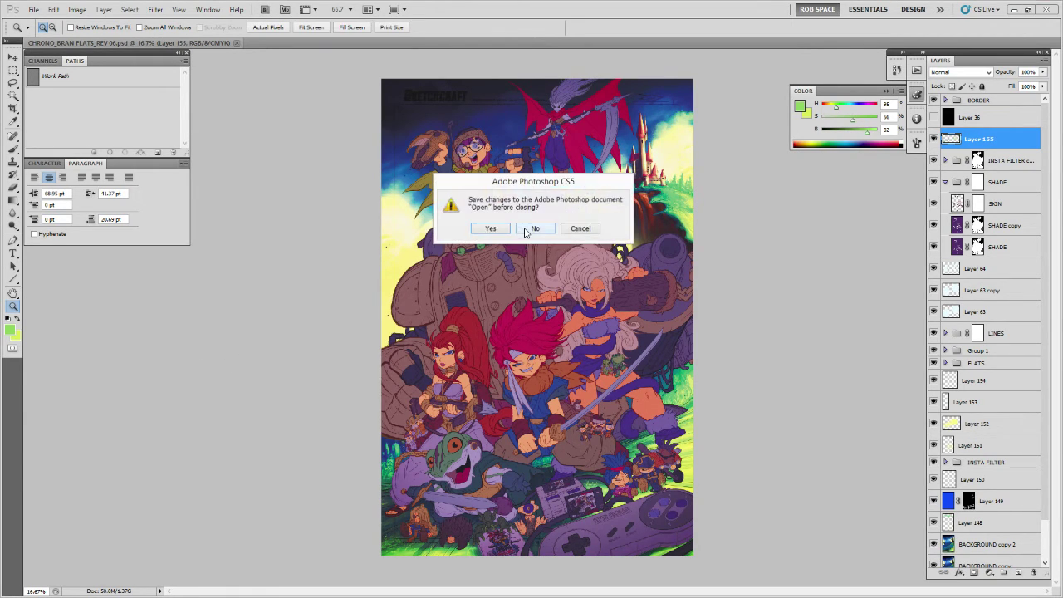
pyautogui.click(523, 227)
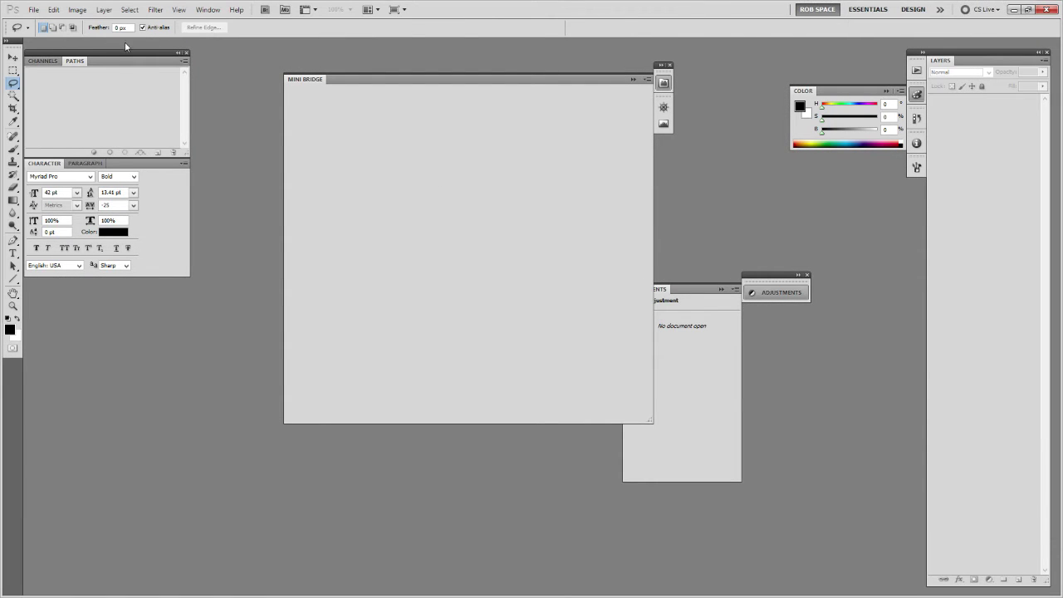
# Activate the Brush tool and collapse Mini Bridge to clear the empty workspace.
pyautogui.click(13, 148)
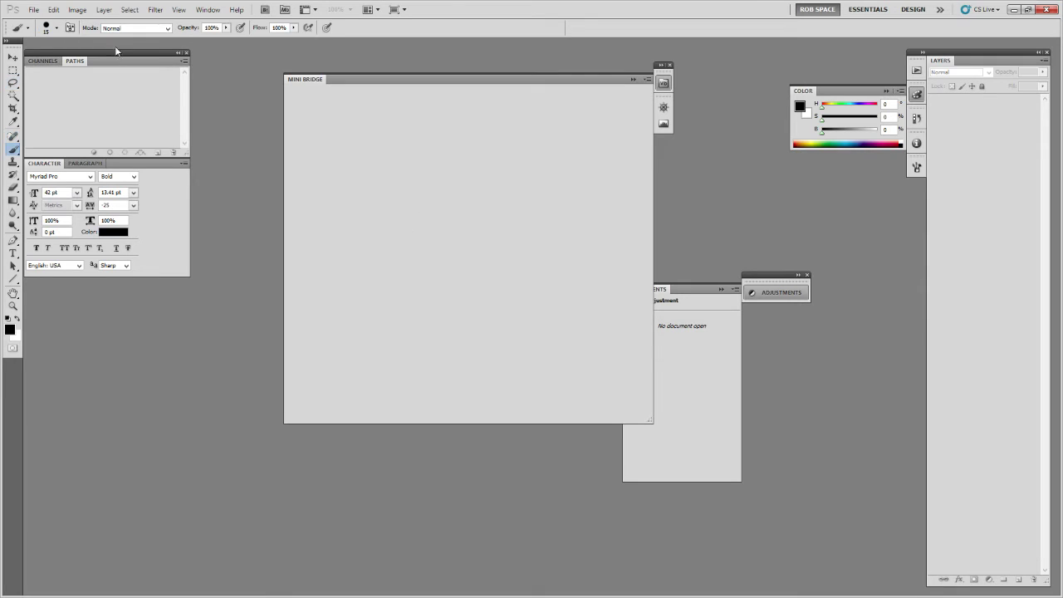
pyautogui.click(34, 10)
pyautogui.click(313, 112)
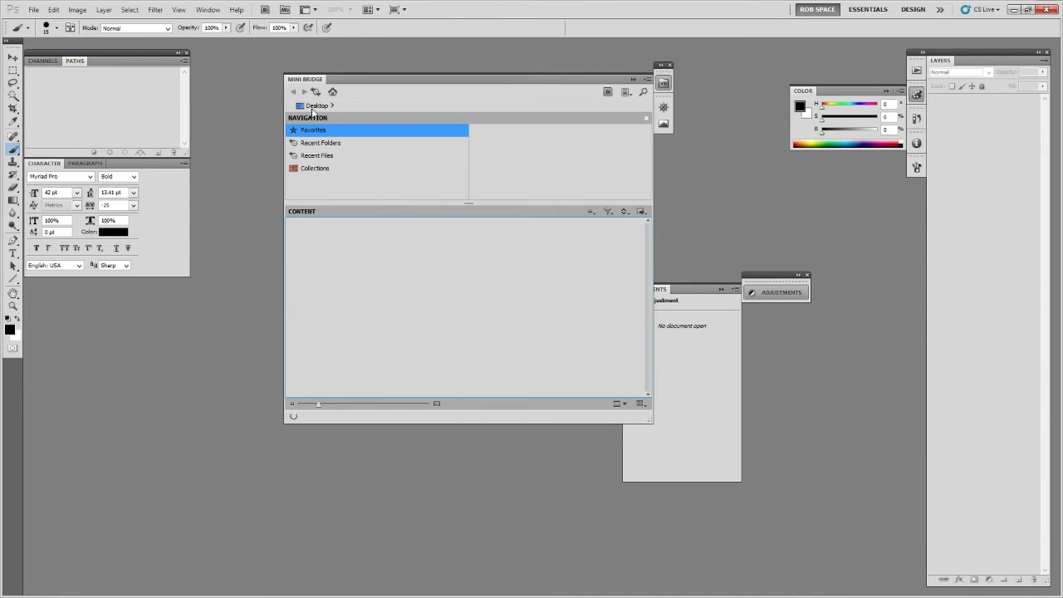
pyautogui.click(633, 79)
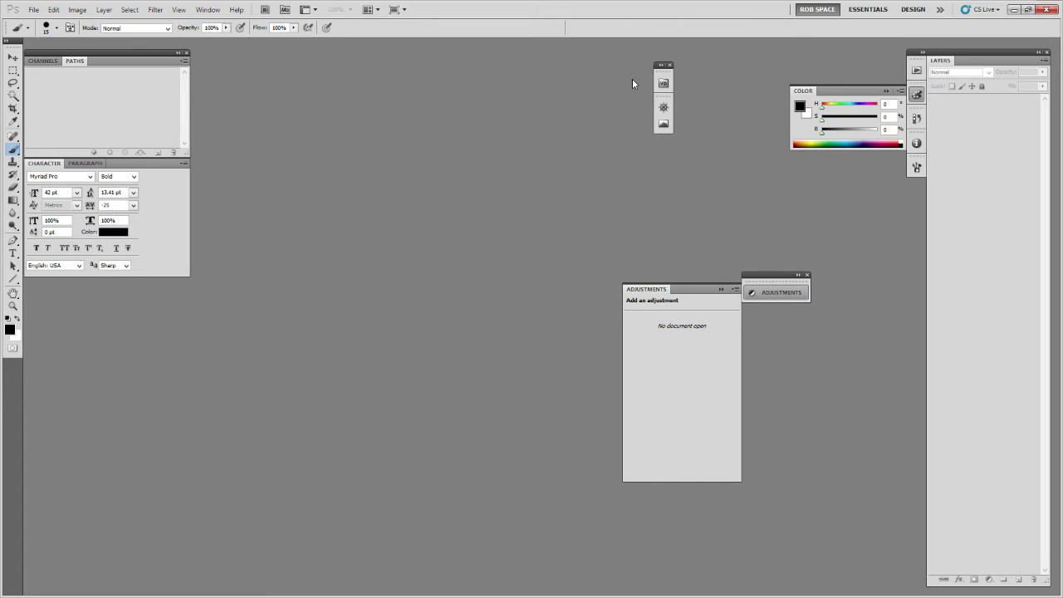
pyautogui.click(33, 9)
pyautogui.click(49, 31)
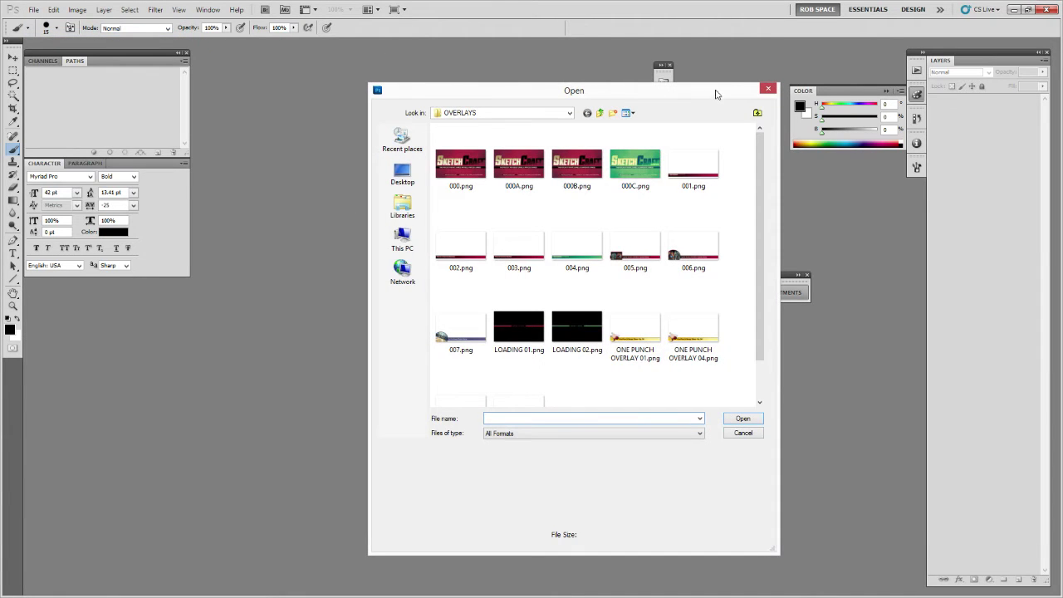
pyautogui.click(768, 88)
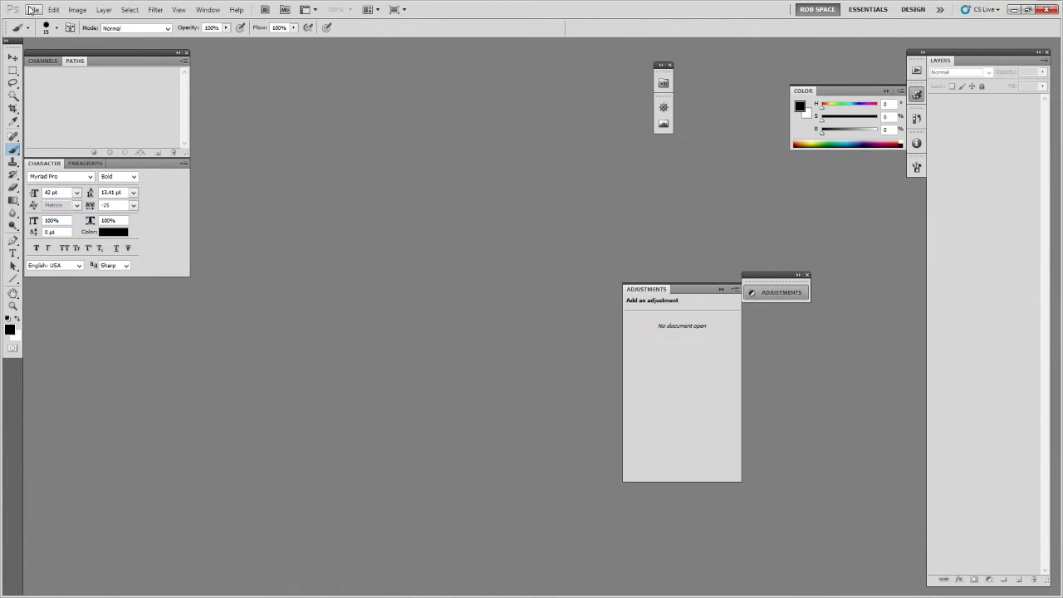
# Create a new blank document with the default settings.
pyautogui.click(32, 10)
pyautogui.click(37, 22)
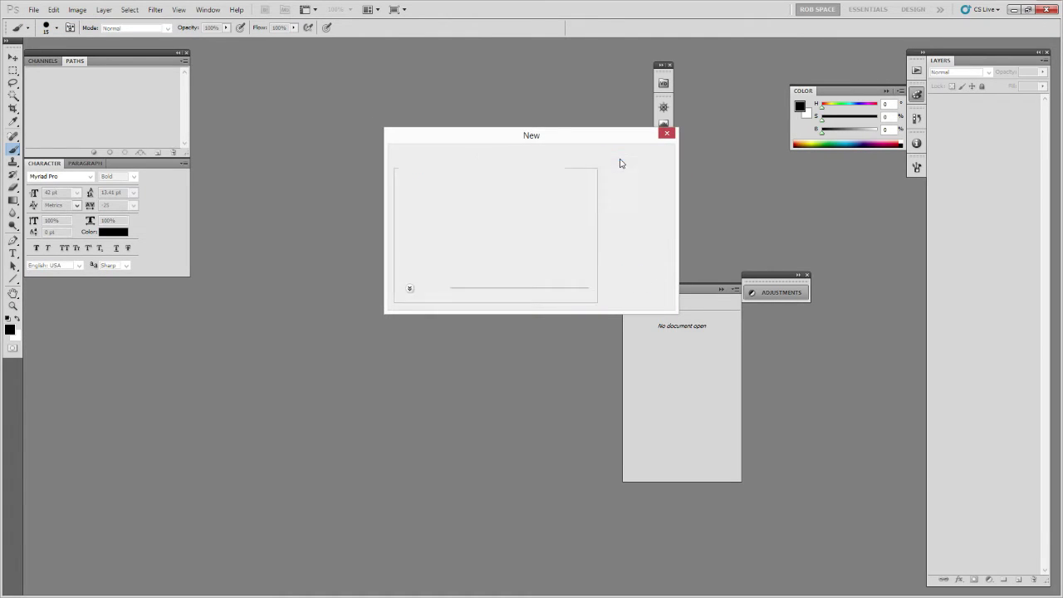
pyautogui.click(619, 163)
# Start saving the current brush presets and choose the _2016 folder inside 00 WORKTOOLS on the Seagate Backup Plus Drive as destination.
pyautogui.rightClick(494, 258)
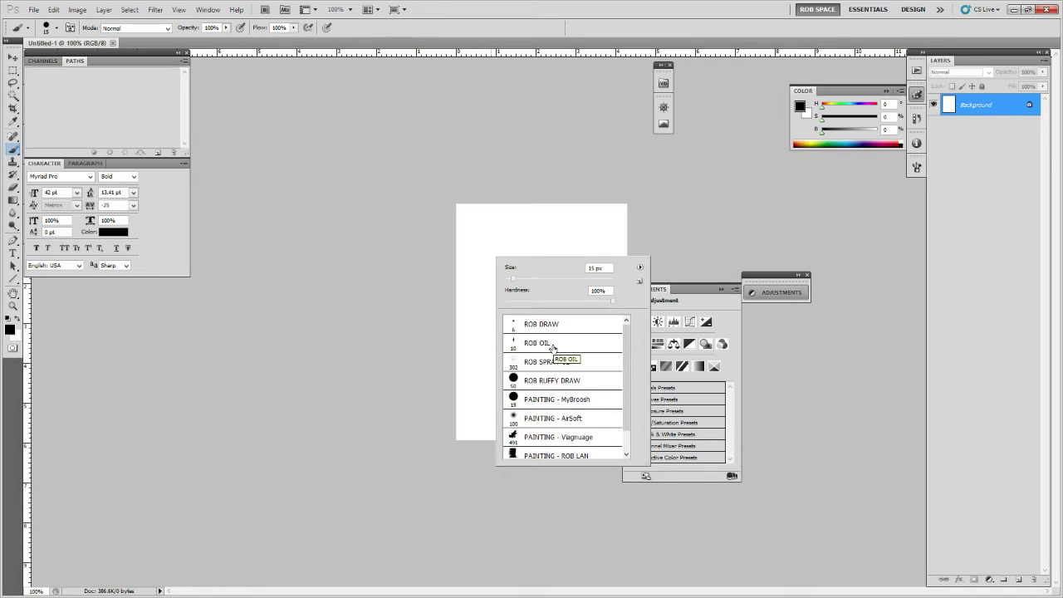
pyautogui.scroll(-1, 553, 349)
pyautogui.scroll(1, 553, 349)
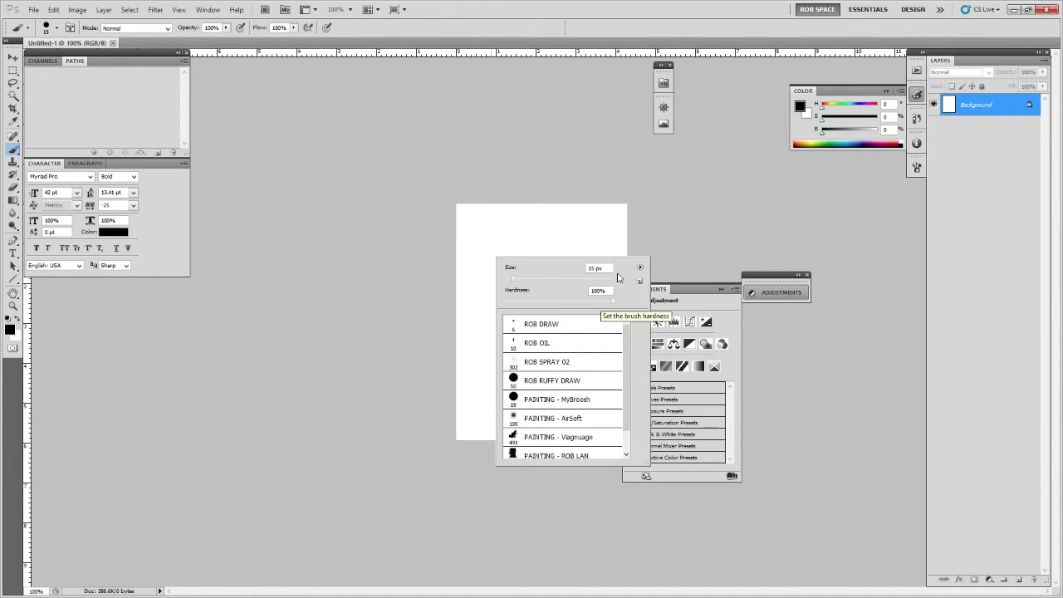
pyautogui.click(639, 267)
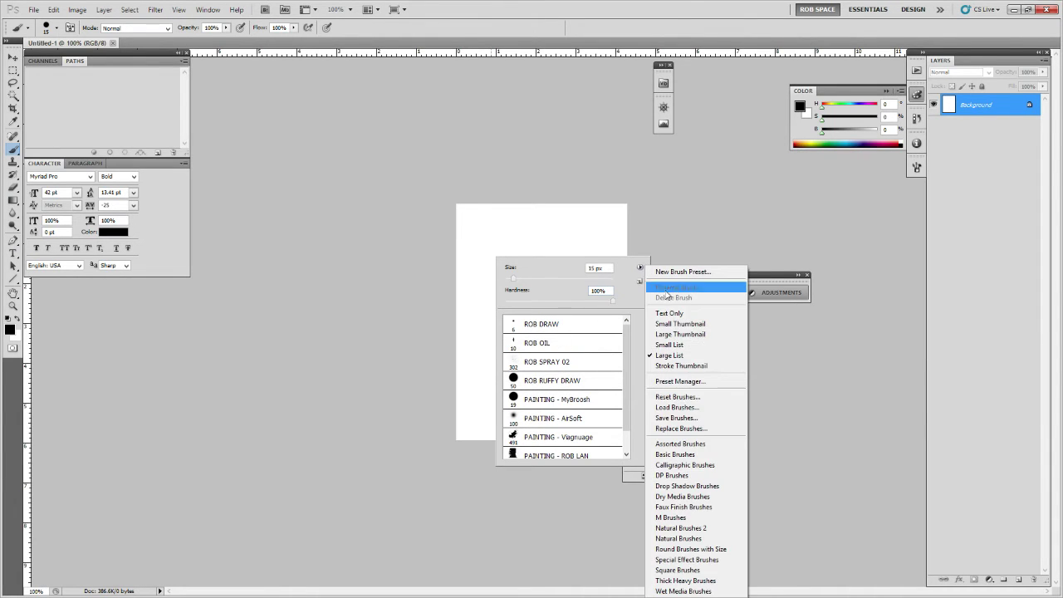
pyautogui.click(675, 418)
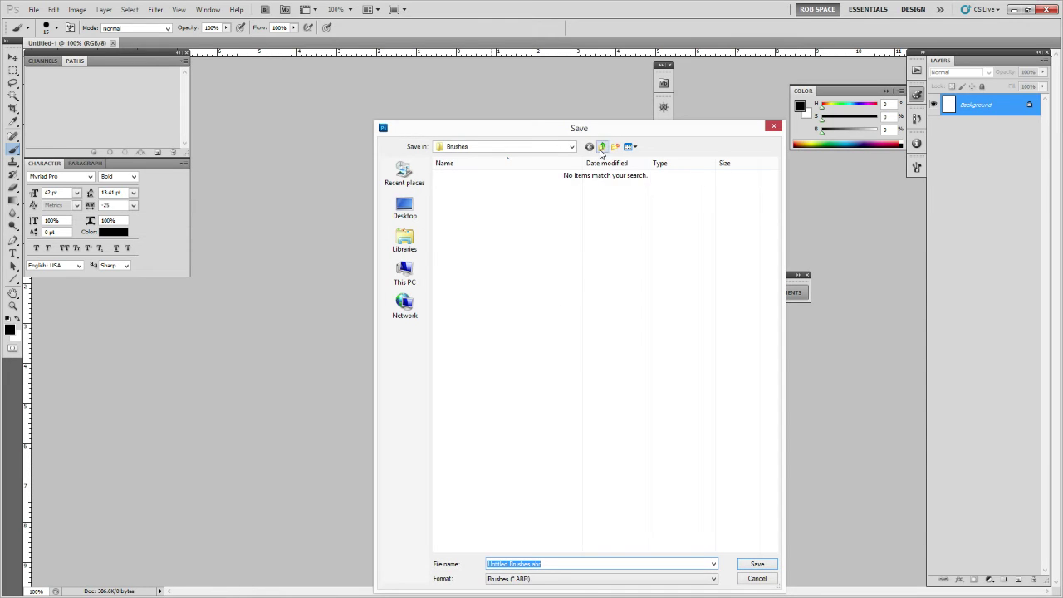
pyautogui.click(602, 147)
pyautogui.click(602, 147)
pyautogui.click(602, 147)
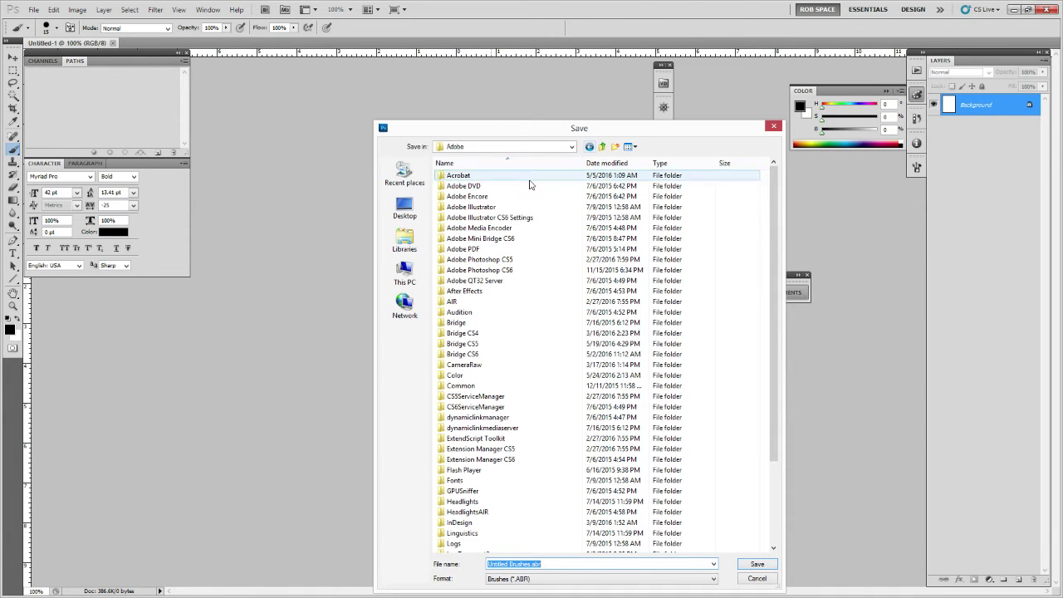
pyautogui.click(515, 147)
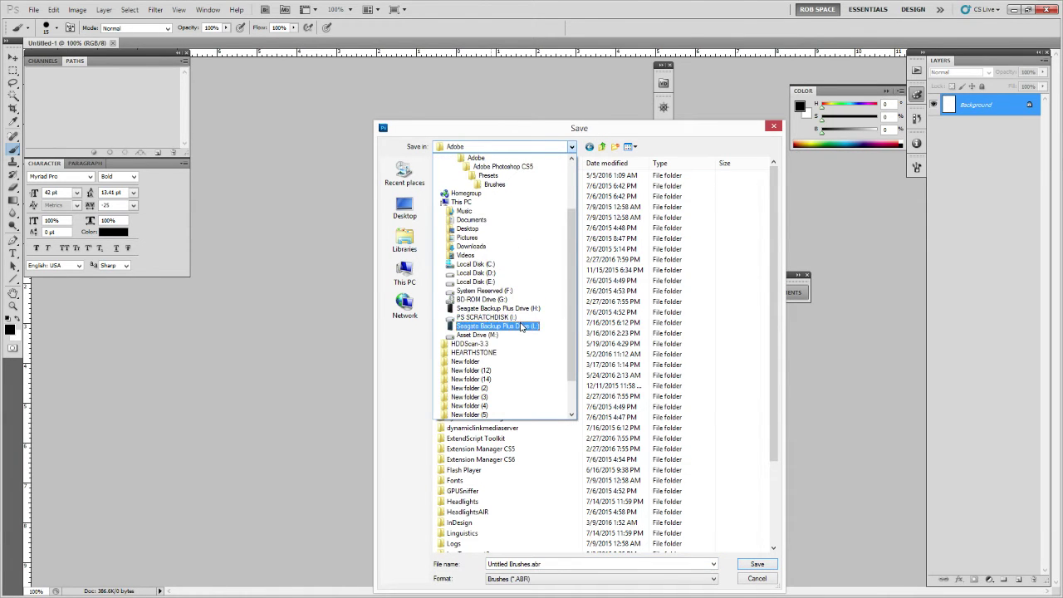
pyautogui.click(516, 308)
pyautogui.doubleClick(482, 201)
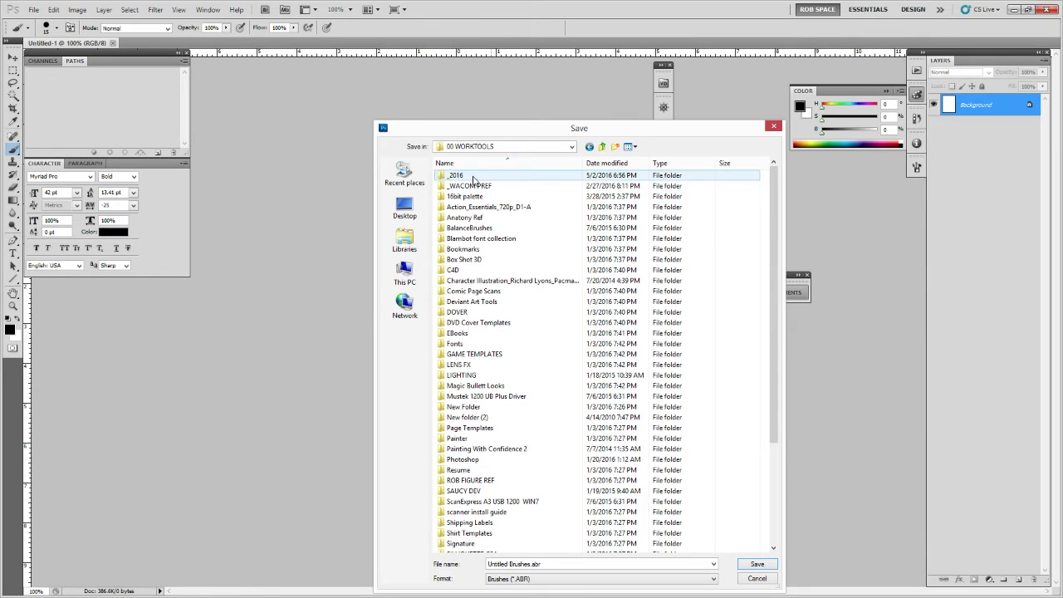
pyautogui.doubleClick(454, 176)
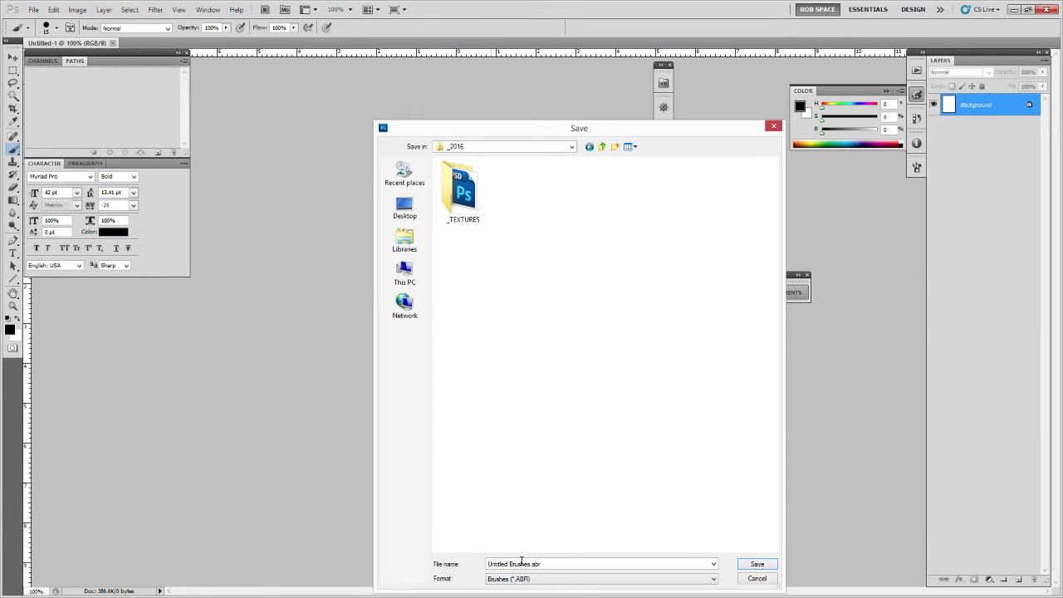
# Name the brush set file ROB BRUSHES 2016 and save it.
pyautogui.tripleClick(521, 563)
pyautogui.write('ROB BRUSHES 2016')
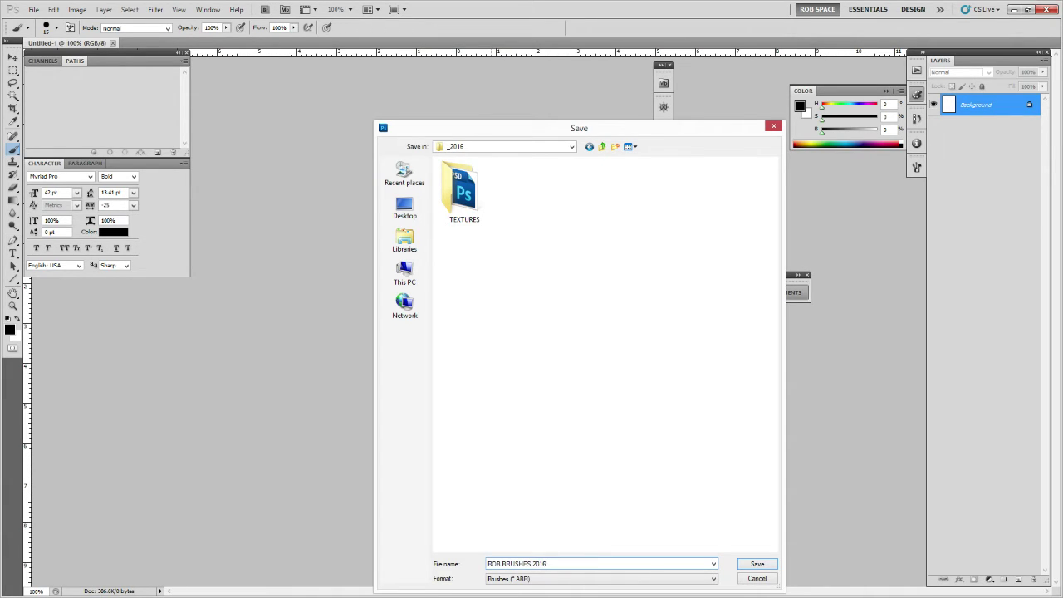
pyautogui.click(745, 564)
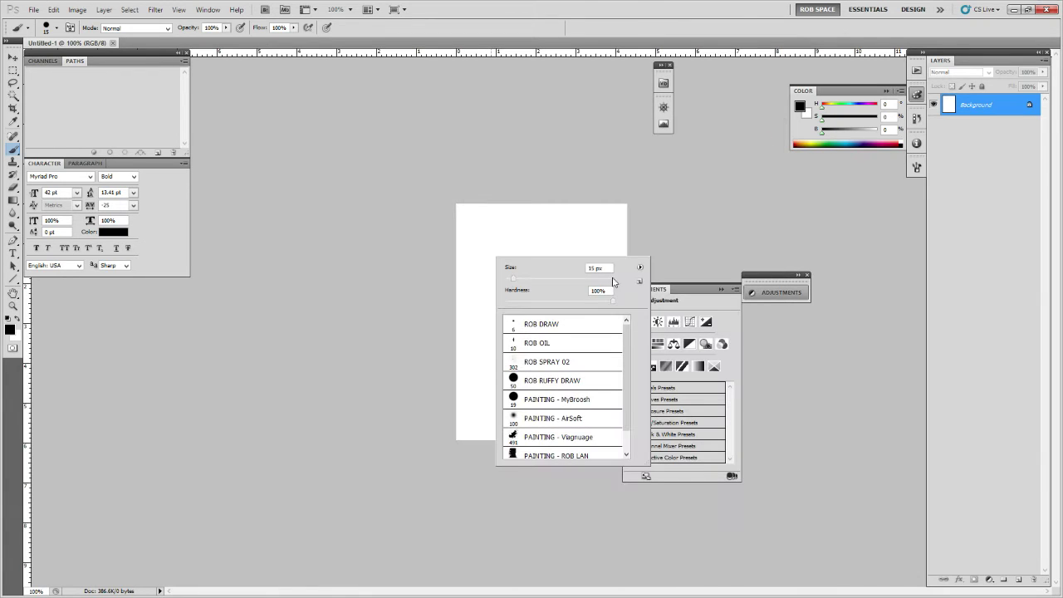
# Start loading a brush set and browse to the Seagate Backup Plus Drive (L:).
pyautogui.click(640, 267)
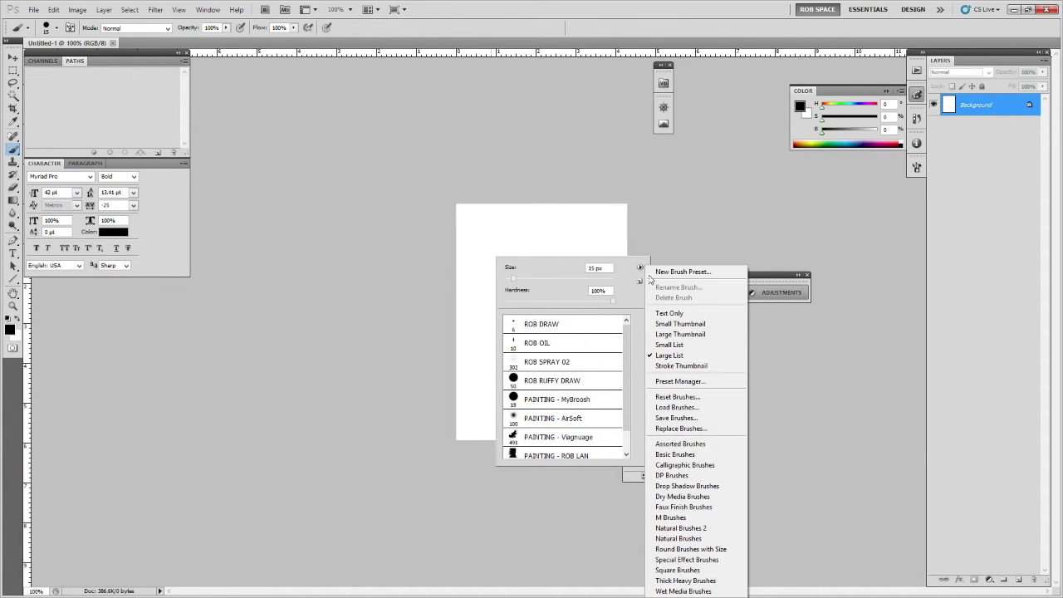
pyautogui.click(674, 408)
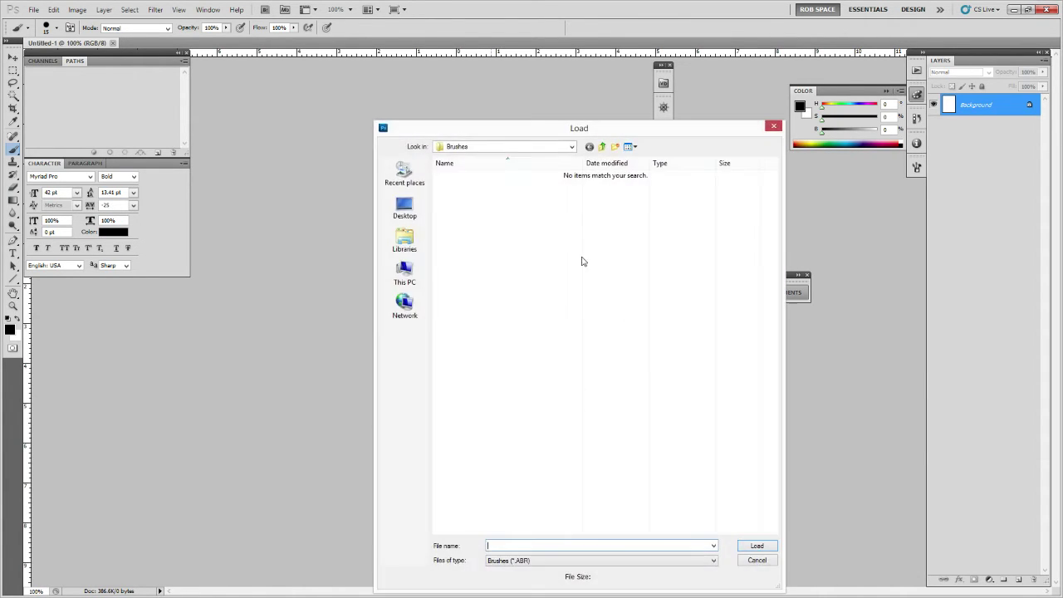
pyautogui.click(603, 147)
pyautogui.click(602, 148)
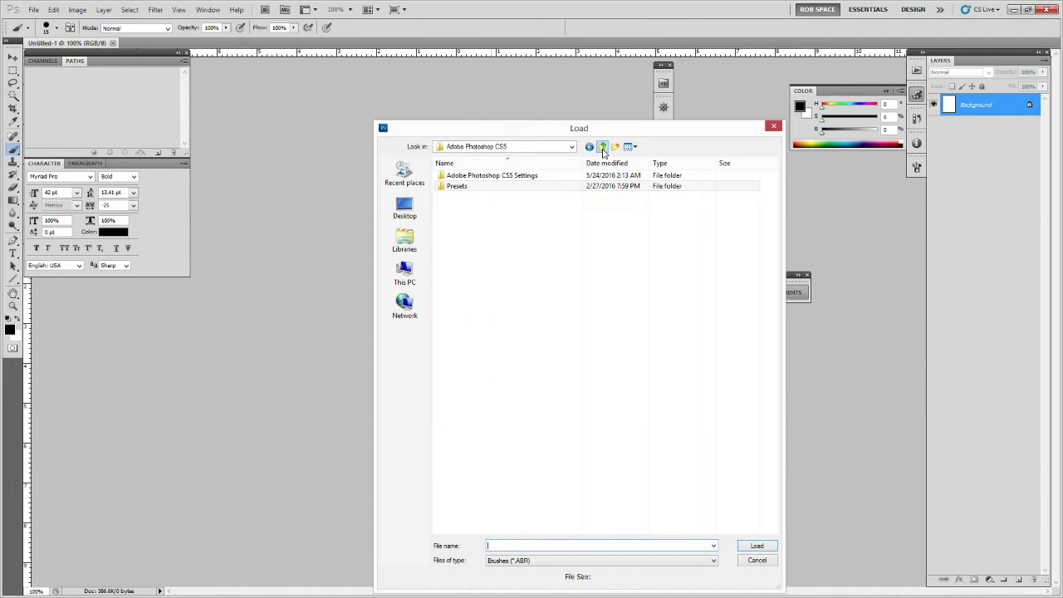
pyautogui.click(602, 147)
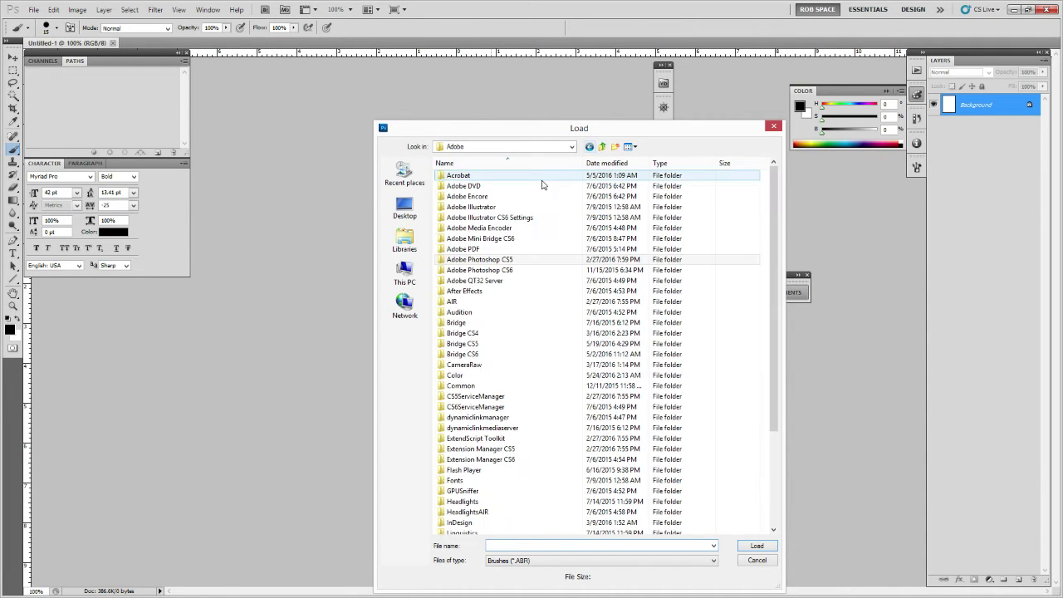
pyautogui.click(572, 147)
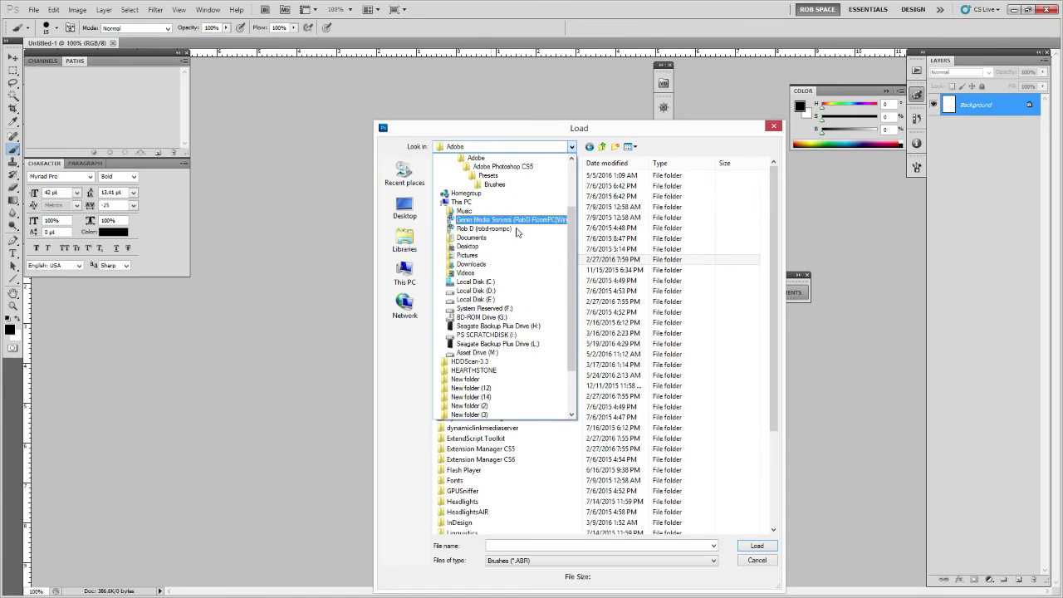
pyautogui.click(498, 331)
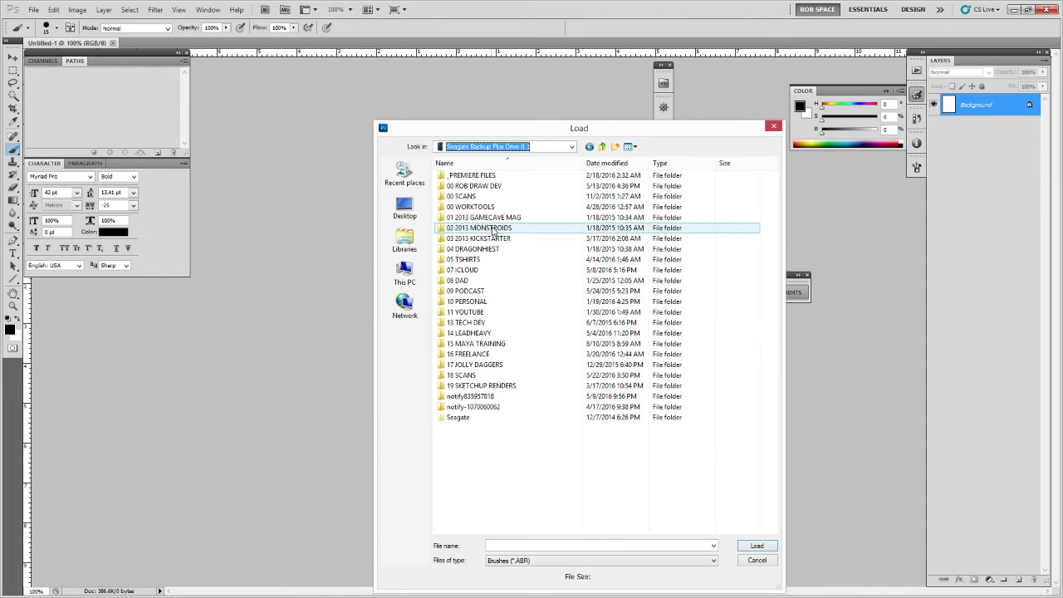
# Load ROB BRUSHES 2016.abr from the 2016 folder in 00 WORKTOOLS, Photoshop, Brushes, and look through the extended preset list.
pyautogui.doubleClick(473, 207)
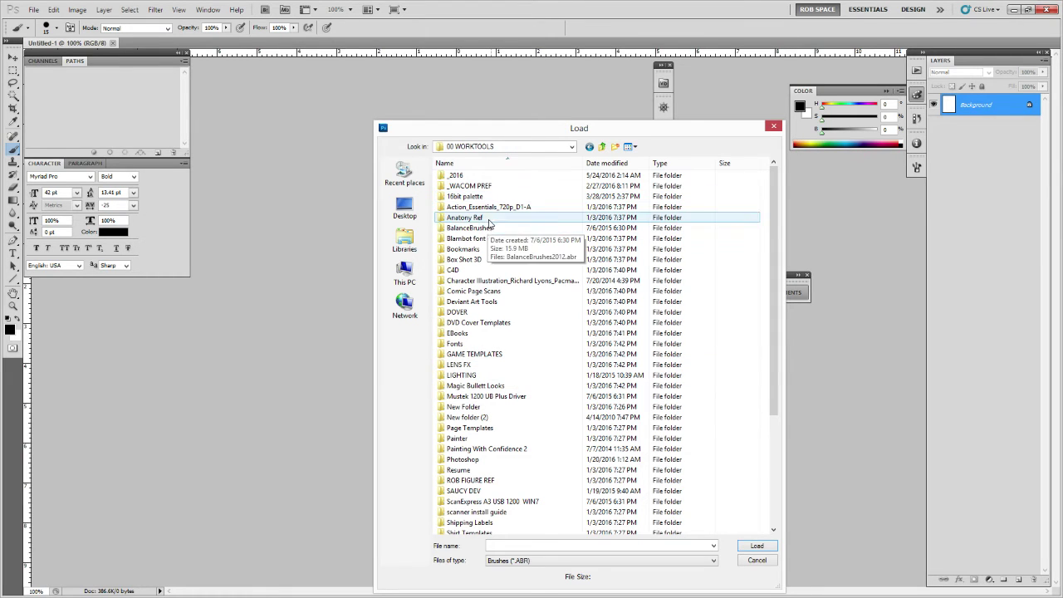
pyautogui.doubleClick(476, 459)
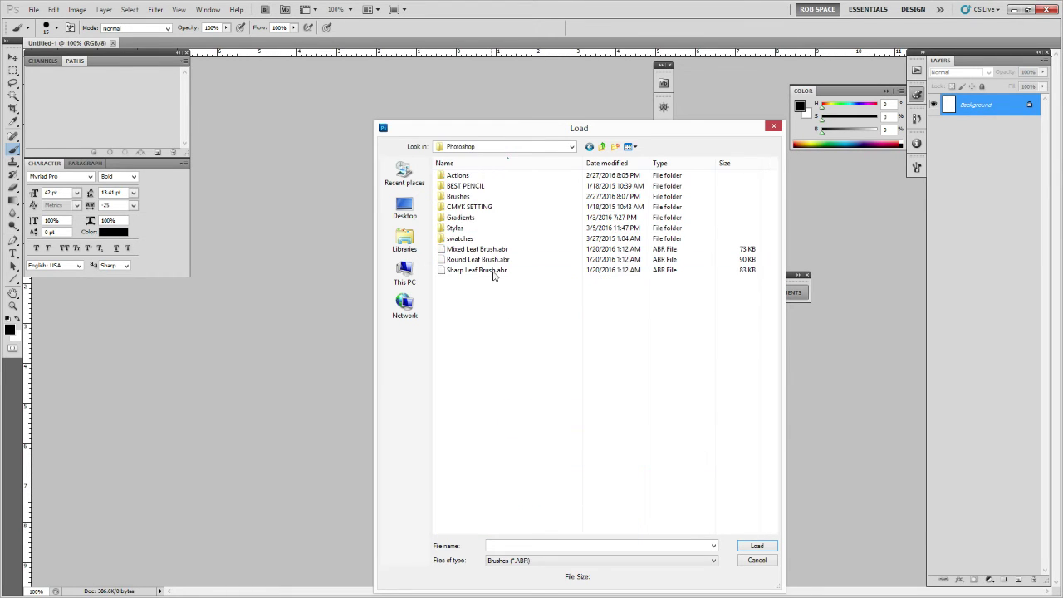
pyautogui.doubleClick(460, 197)
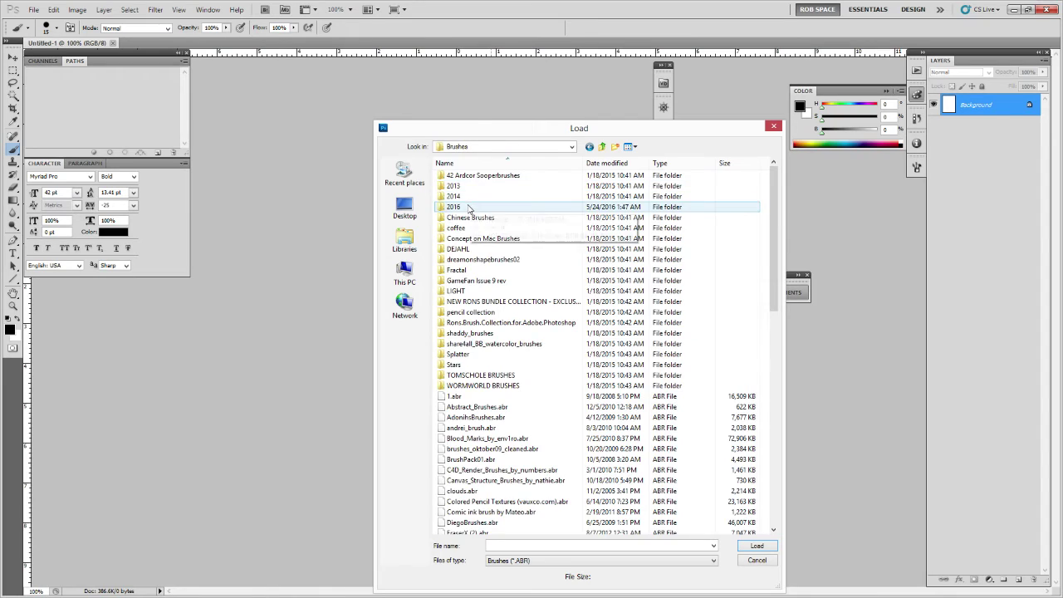
pyautogui.doubleClick(455, 207)
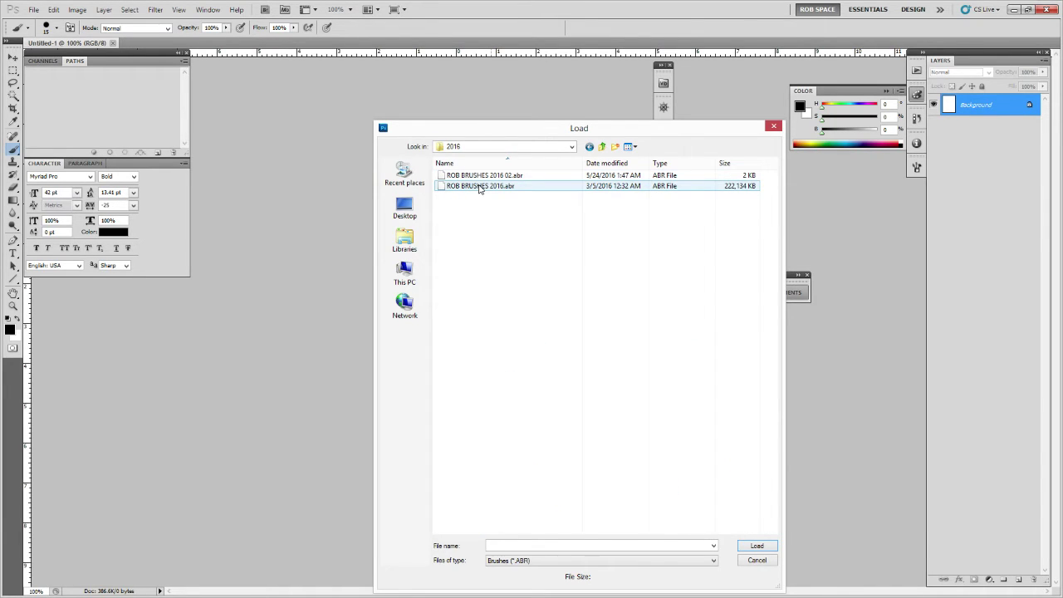
pyautogui.click(479, 187)
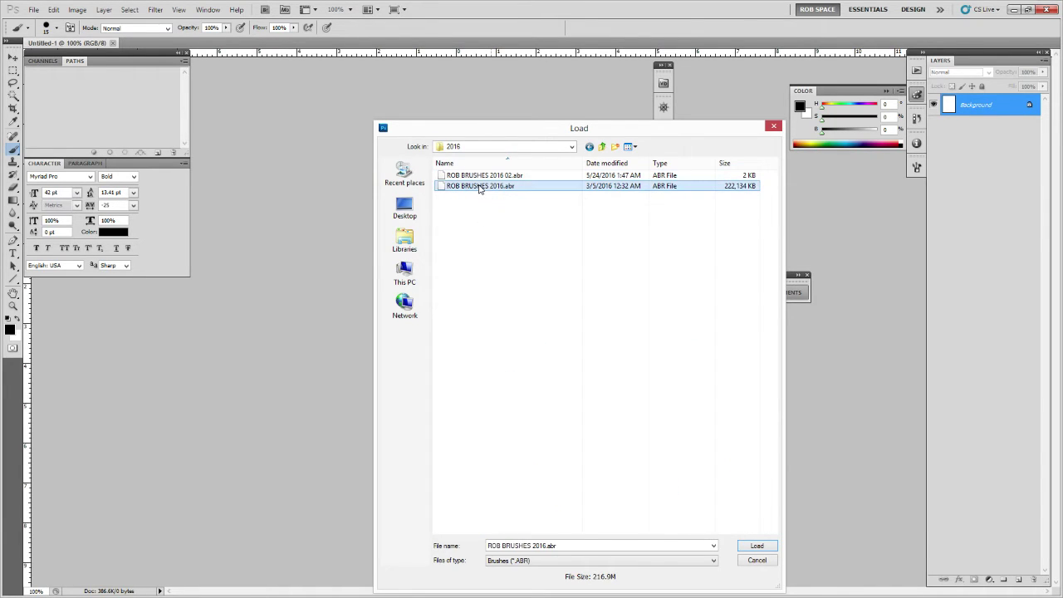
pyautogui.click(751, 546)
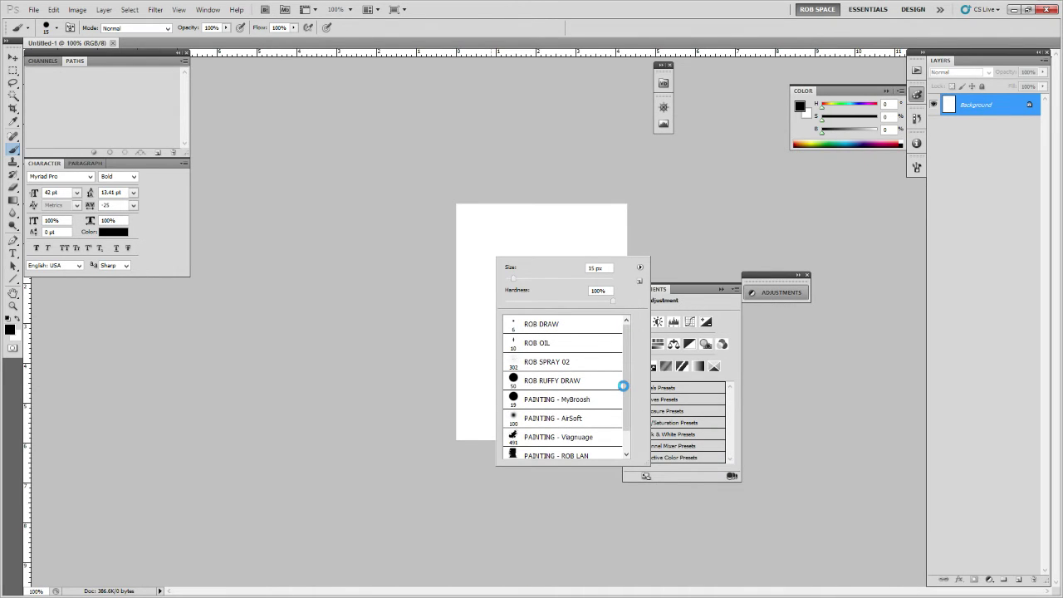
pyautogui.scroll(-3, 626, 329)
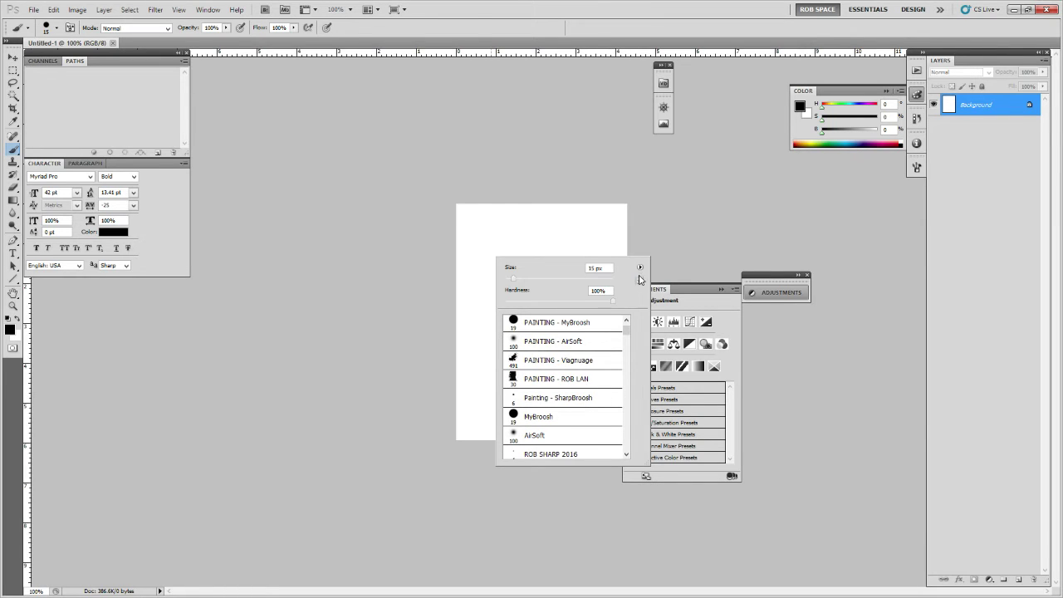
pyautogui.scroll(4, 596, 358)
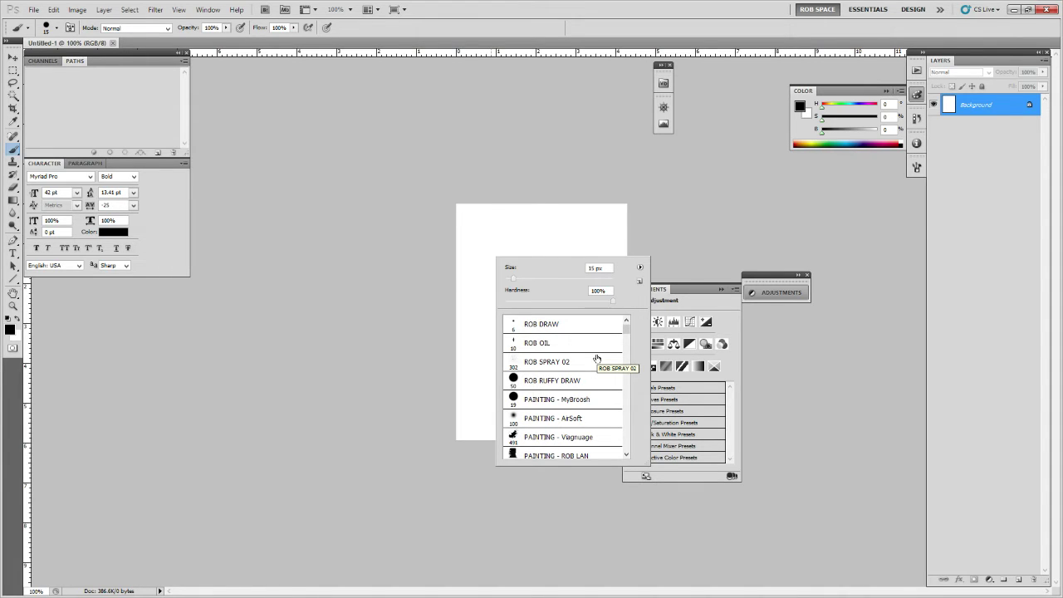
# In the Preset Manager, delete every brush preset from the fifth thumbnail row through the last one, and close the manager.
pyautogui.scroll(-3, 596, 359)
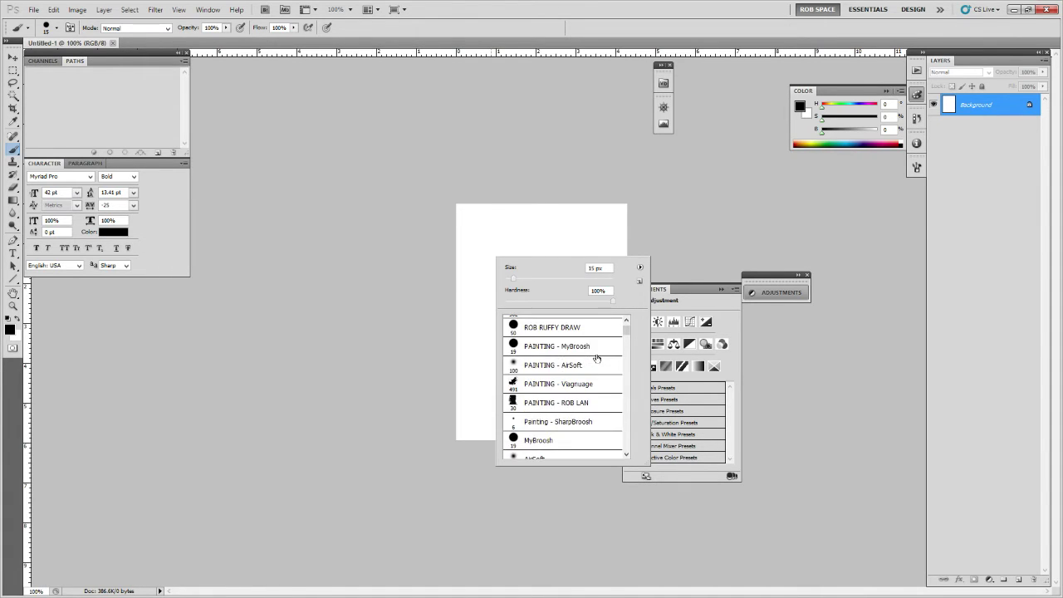
pyautogui.scroll(-2, 596, 358)
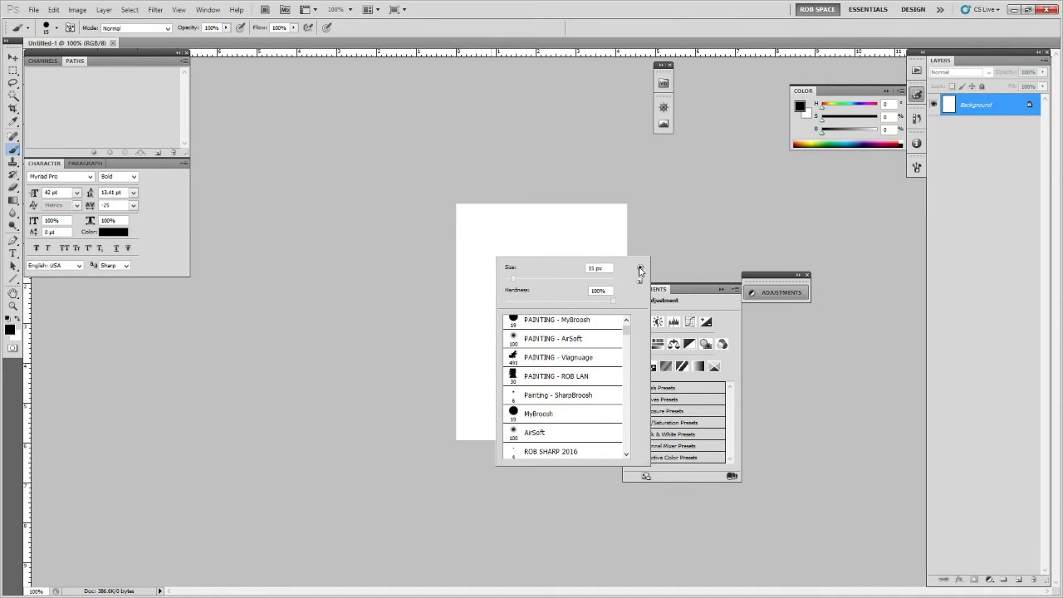
pyautogui.click(639, 269)
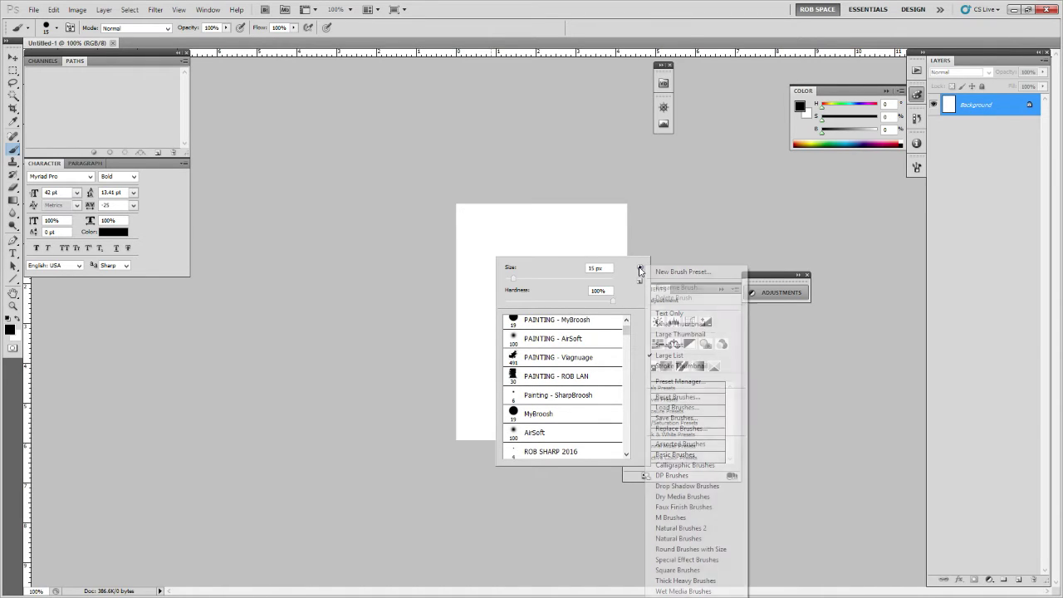
pyautogui.click(680, 381)
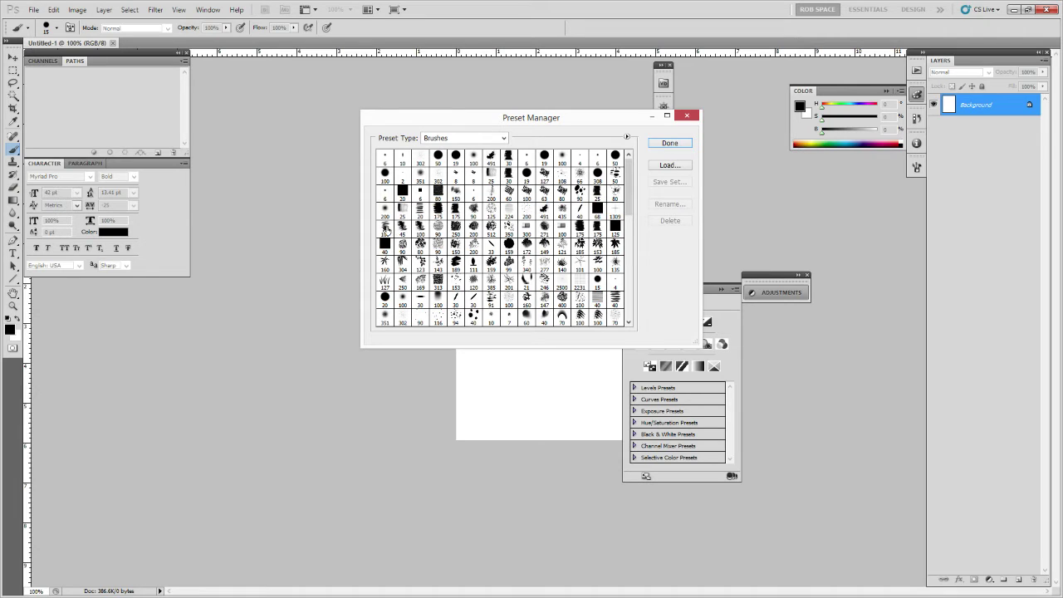
pyautogui.click(387, 227)
pyautogui.scroll(-3, 498, 274)
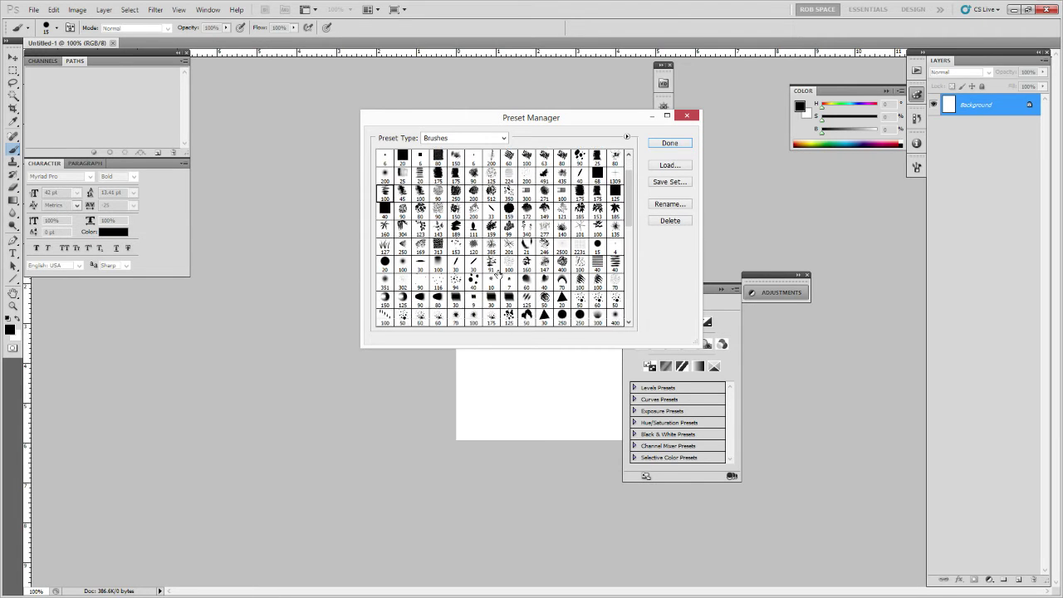
pyautogui.scroll(-8, 503, 277)
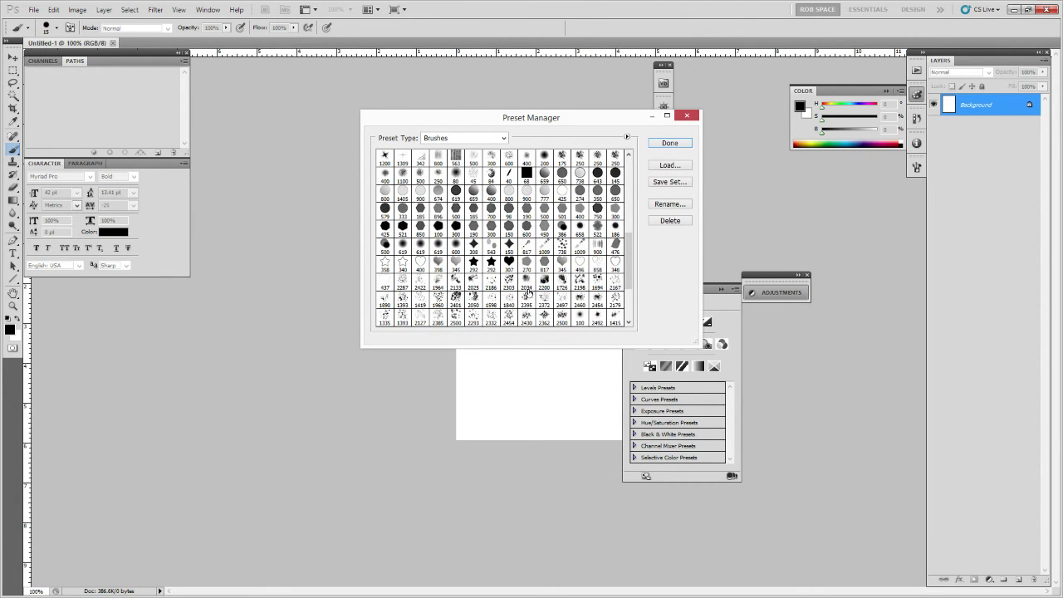
pyautogui.scroll(-1, 529, 294)
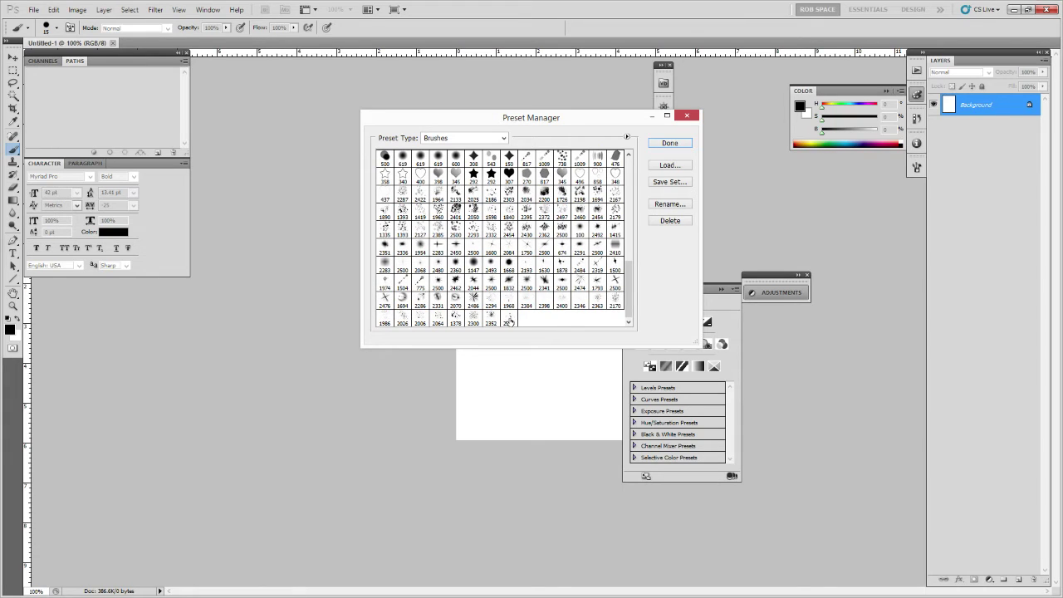
pyautogui.keyDown('shift'); pyautogui.click(509, 321); pyautogui.keyUp('shift')
pyautogui.click(656, 222)
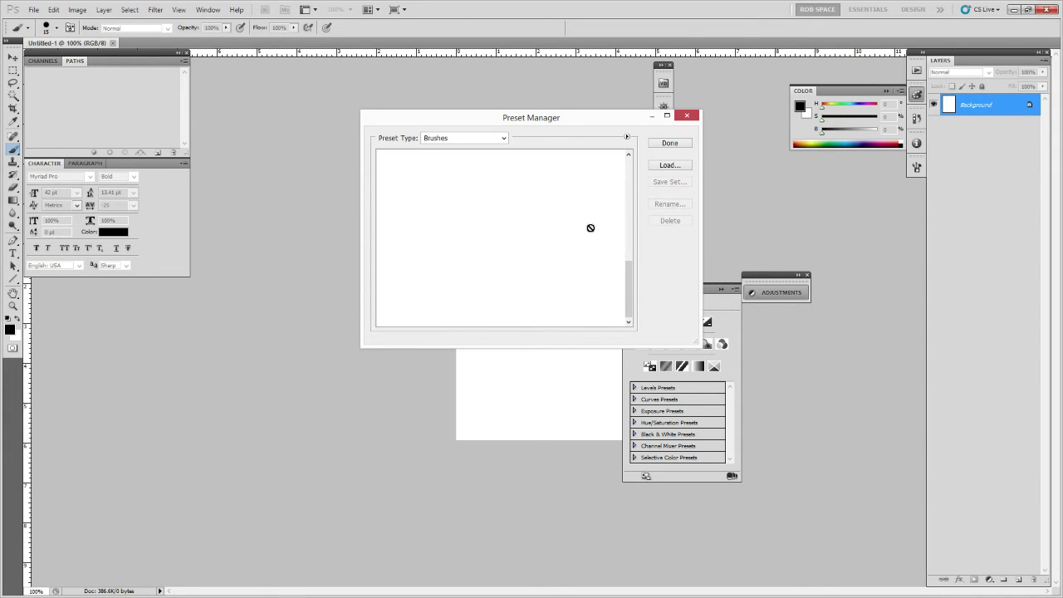
pyautogui.moveTo(628, 281)
pyautogui.mouseDown()
pyautogui.moveTo(633, 180)
pyautogui.moveTo(615, 182)
pyautogui.mouseUp()
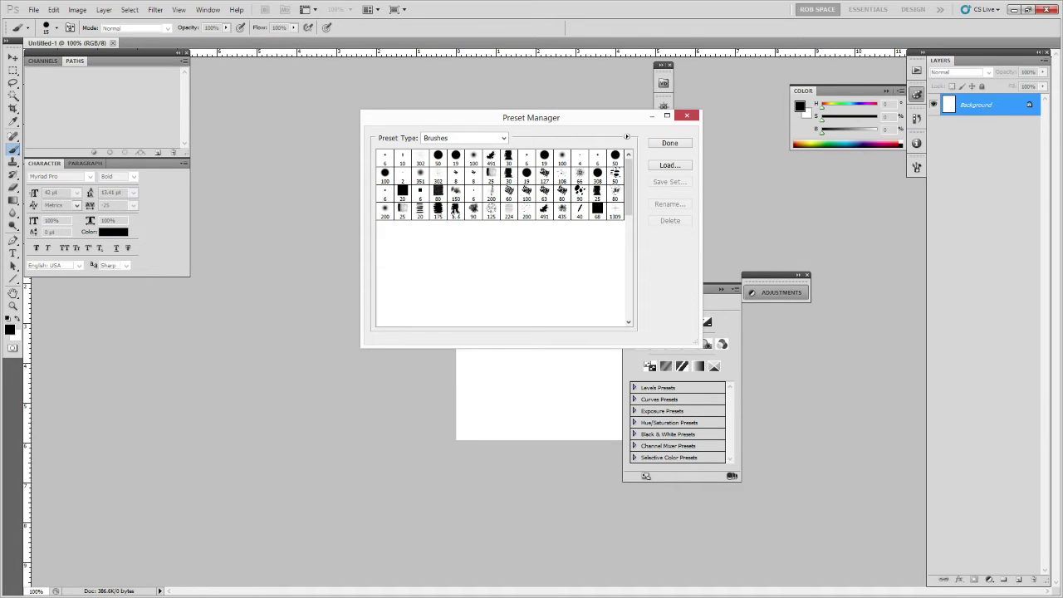
pyautogui.click(455, 209)
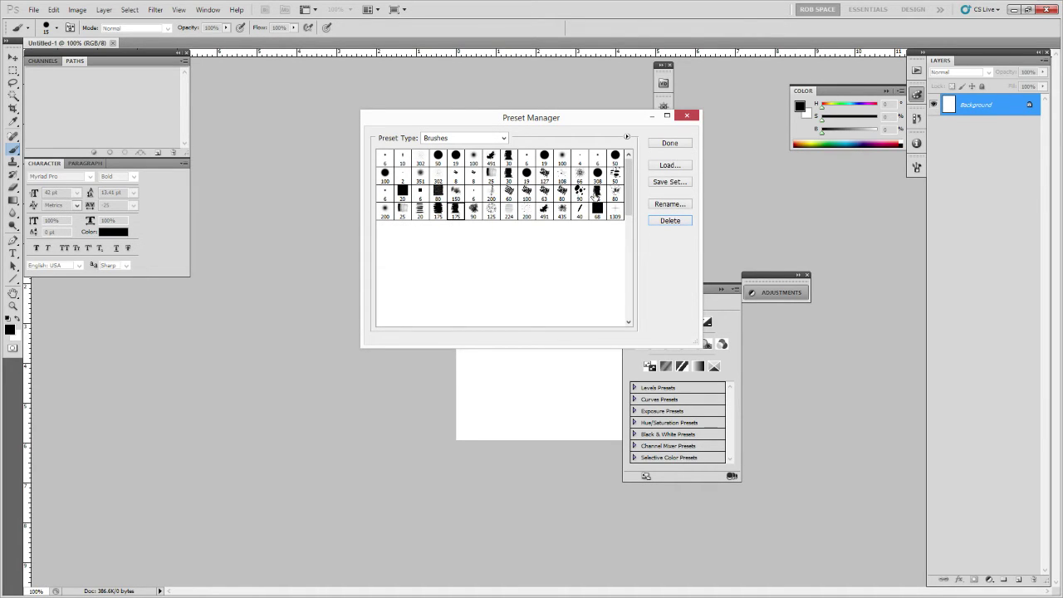
pyautogui.click(669, 144)
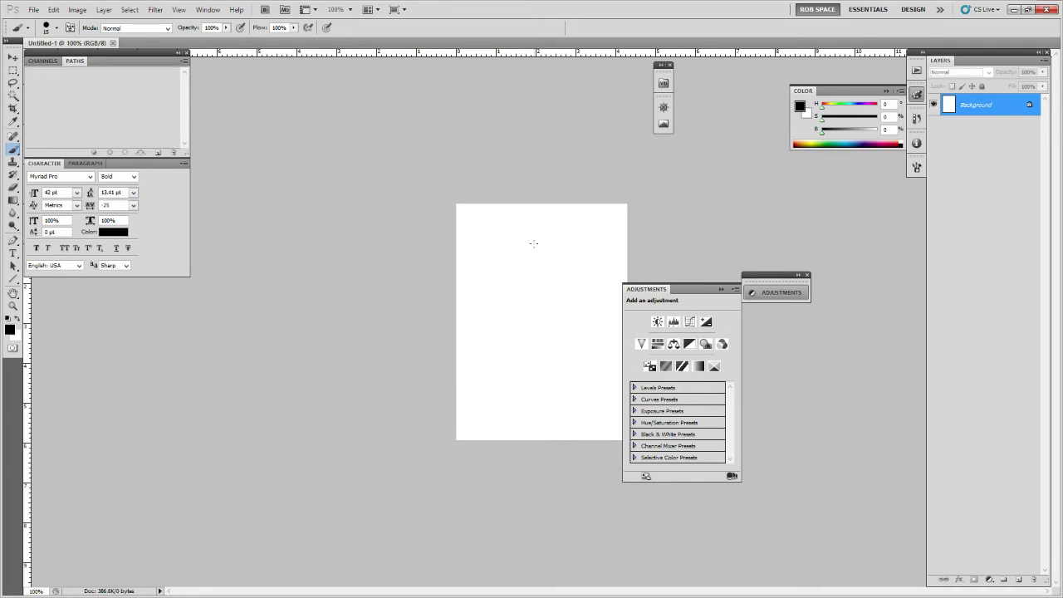
# Reopen the Preset Manager for the brushes and display the presets as a Large List.
pyautogui.rightClick(533, 244)
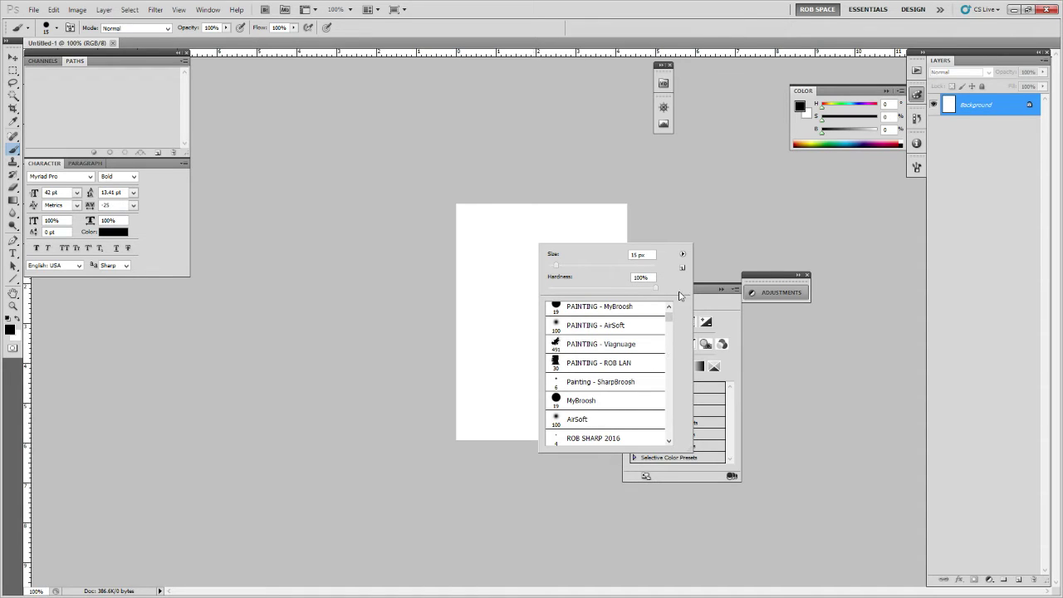
pyautogui.click(683, 255)
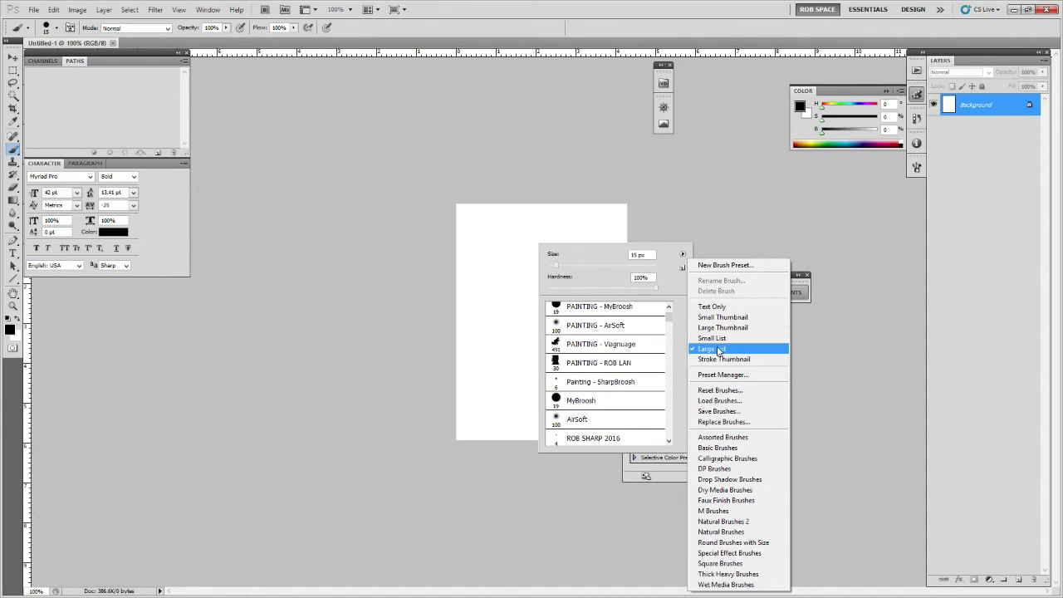
pyautogui.click(732, 375)
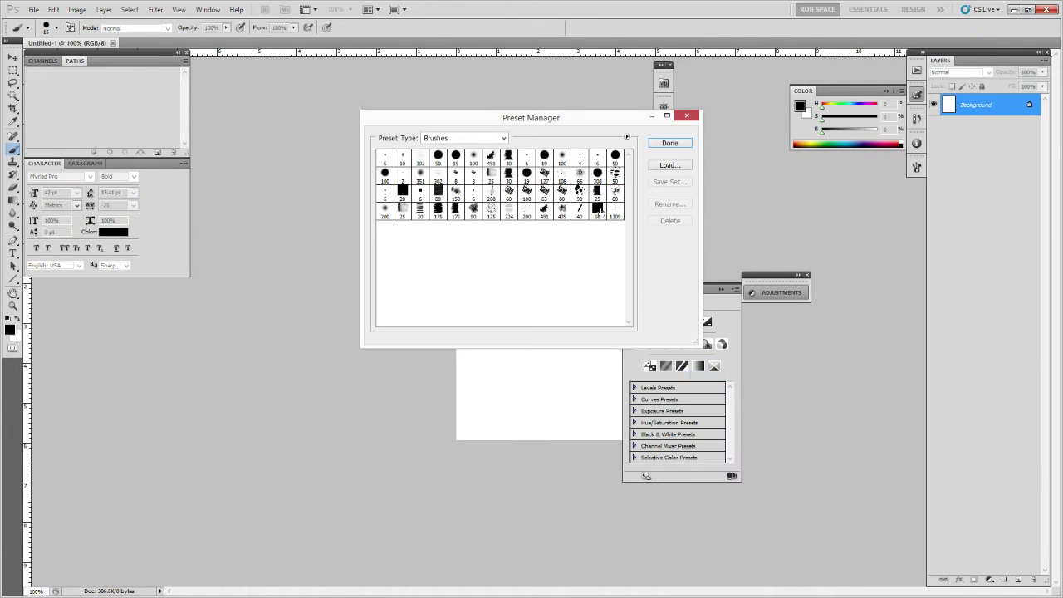
pyautogui.click(633, 137)
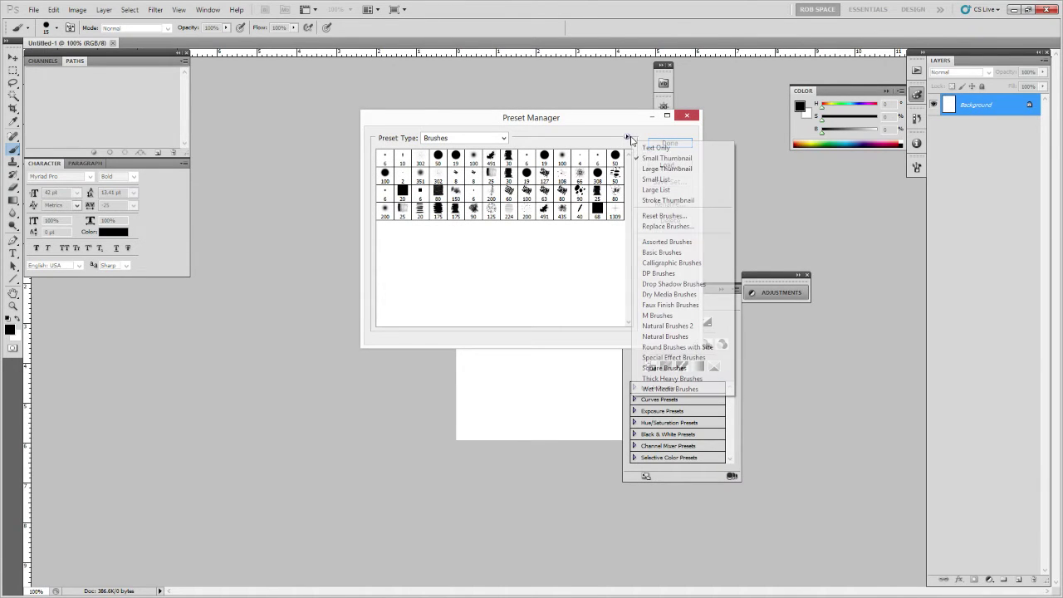
pyautogui.click(648, 190)
# Delete the consecutive brush presets from MyBroosh through ROB SPRAY 02.
pyautogui.scroll(-2, 523, 257)
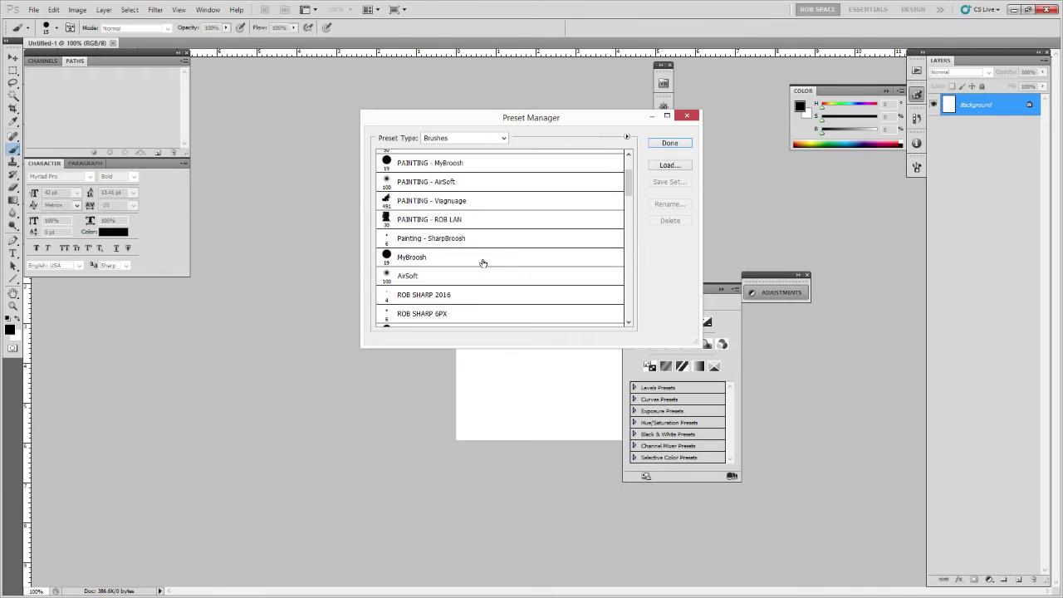
pyautogui.click(482, 260)
pyautogui.scroll(-3, 481, 263)
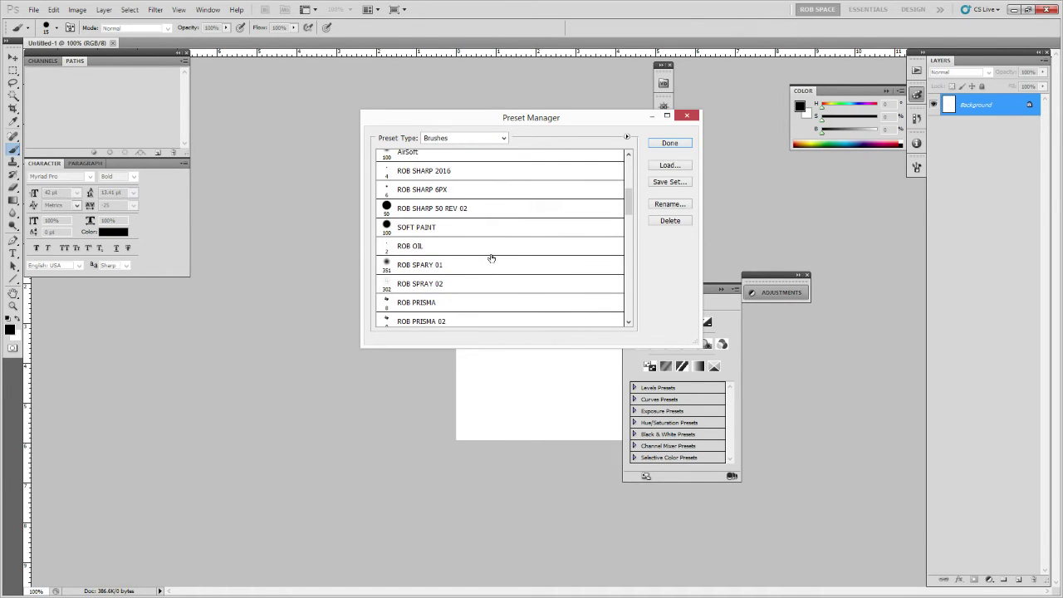
pyautogui.scroll(-1, 490, 259)
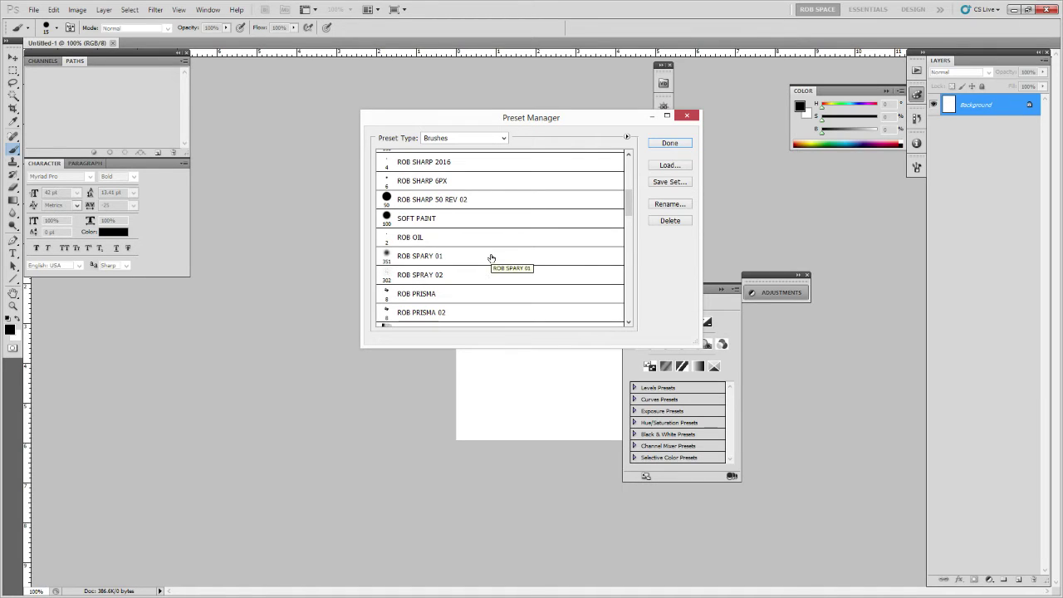
pyautogui.scroll(-1, 491, 258)
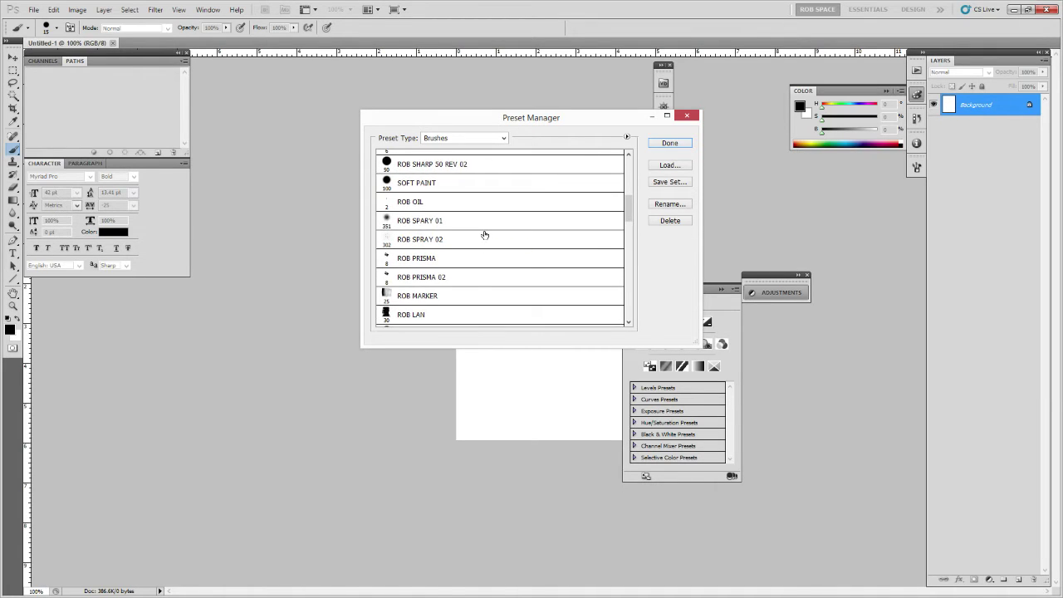
pyautogui.keyDown('shift'); pyautogui.click(482, 235); pyautogui.keyUp('shift')
pyautogui.click(654, 221)
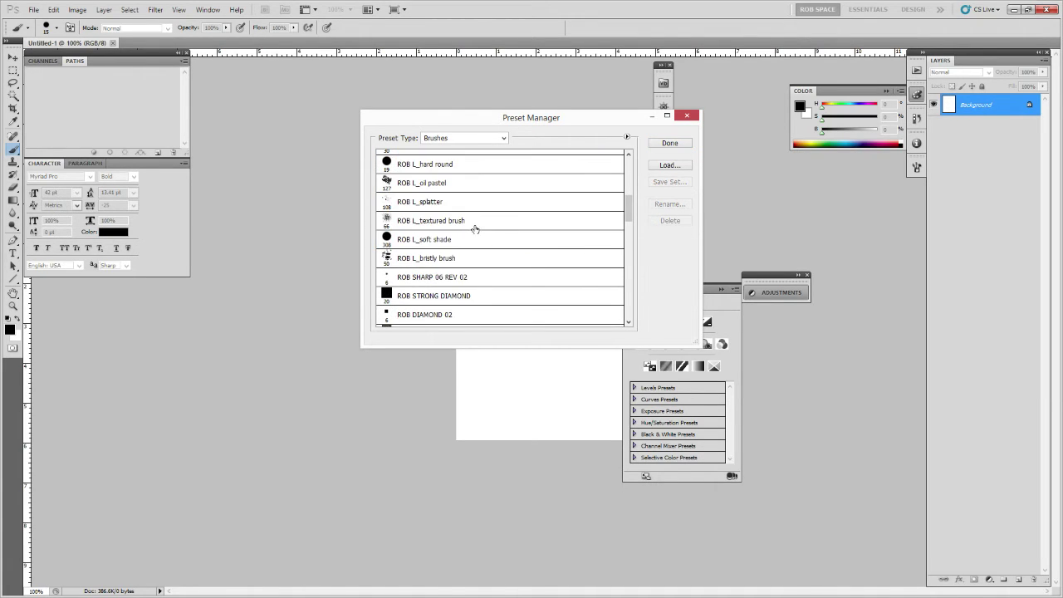
# Delete the neighbouring brush presets ROB MARKER, ROB LAN and ROB L_hard round.
pyautogui.moveTo(628, 214)
pyautogui.mouseDown()
pyautogui.moveTo(629, 174)
pyautogui.moveTo(628, 205)
pyautogui.mouseUp()
pyautogui.click(588, 199)
pyautogui.keyDown('shift'); pyautogui.click(516, 252); pyautogui.keyUp('shift')
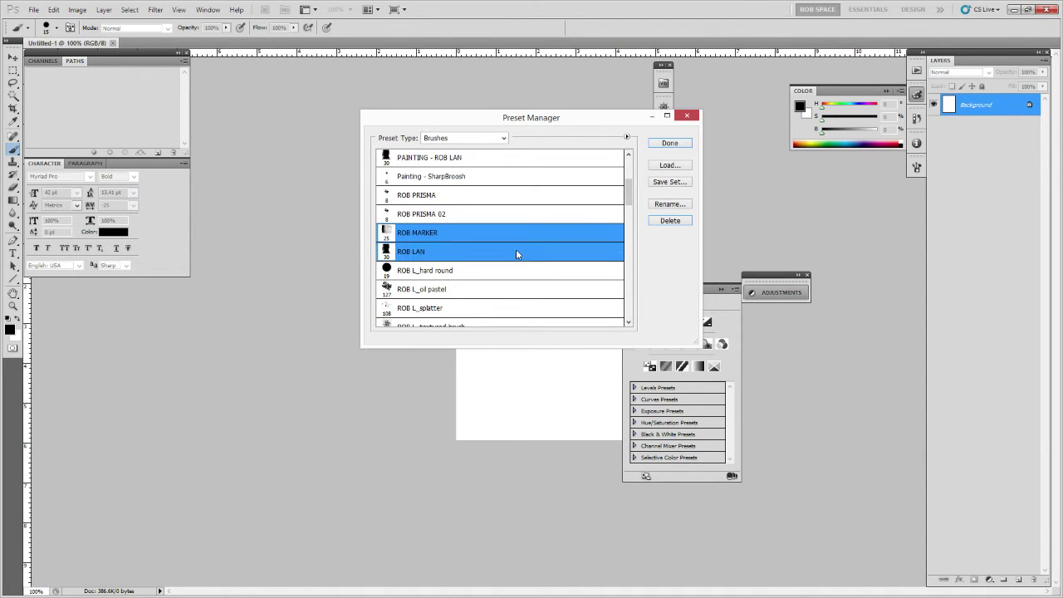
pyautogui.keyDown('shift'); pyautogui.click(502, 270); pyautogui.keyUp('shift')
pyautogui.click(663, 222)
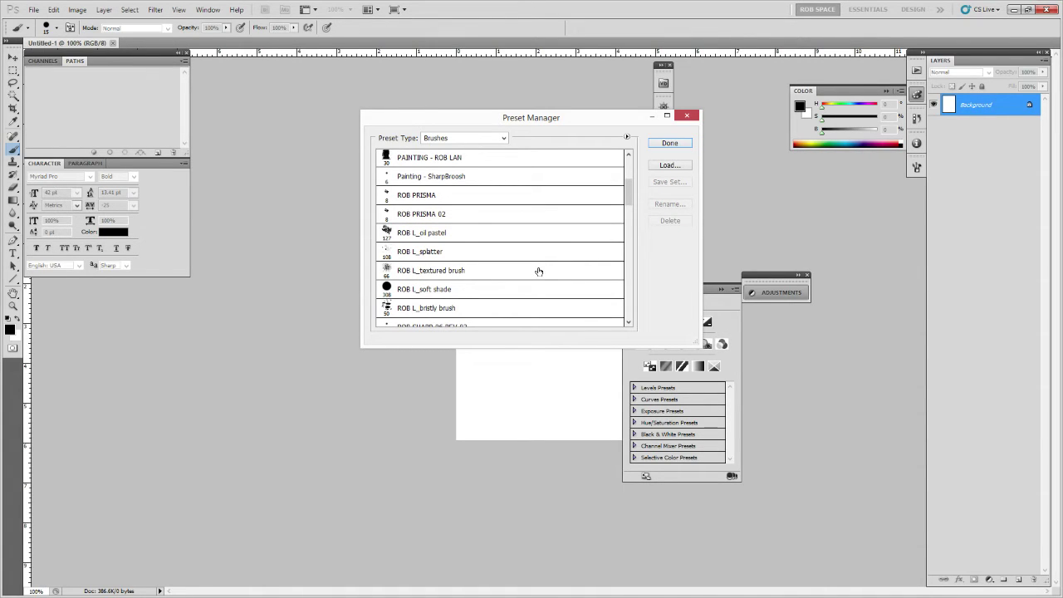
# Delete the ROB SHARP 06 REV 02 brush preset and the ROB ZAP preset below the diamond brushes.
pyautogui.click(503, 285)
pyautogui.scroll(-2, 503, 282)
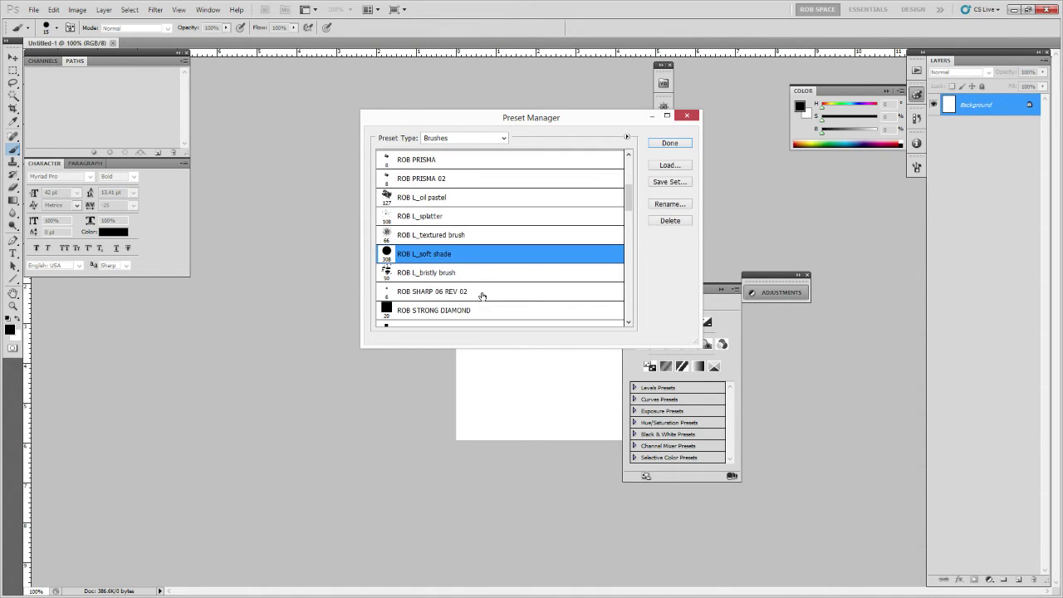
pyautogui.click(488, 293)
pyautogui.click(661, 221)
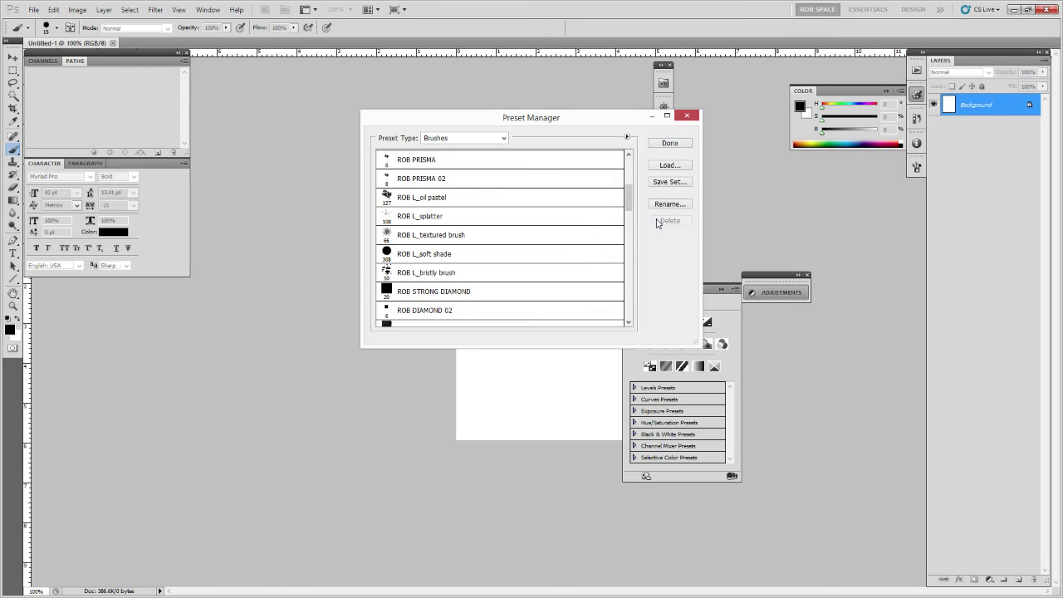
pyautogui.click(475, 300)
pyautogui.scroll(-1, 474, 295)
pyautogui.click(473, 286)
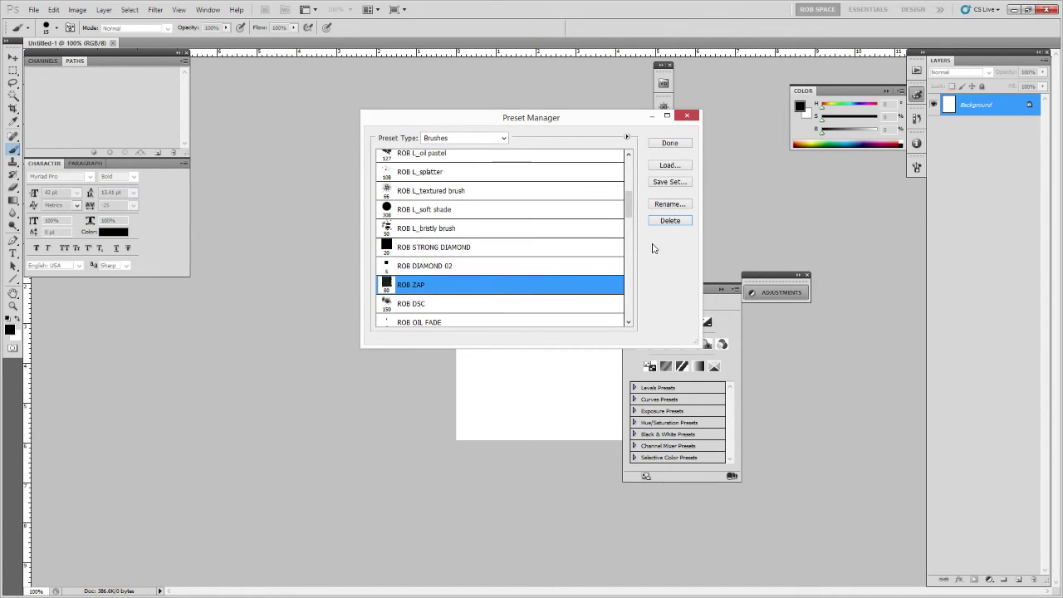
pyautogui.click(665, 221)
# Delete the ROB DSC and ROB OIL FADE brush presets together.
pyautogui.click(532, 285)
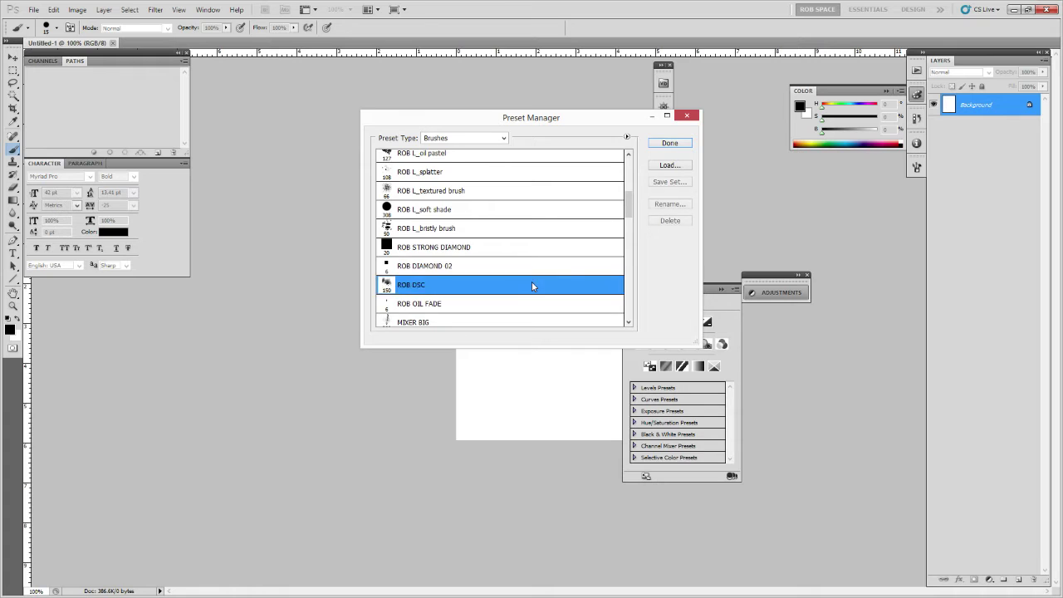
pyautogui.scroll(-2, 532, 285)
pyautogui.keyDown('shift'); pyautogui.click(523, 265); pyautogui.keyUp('shift')
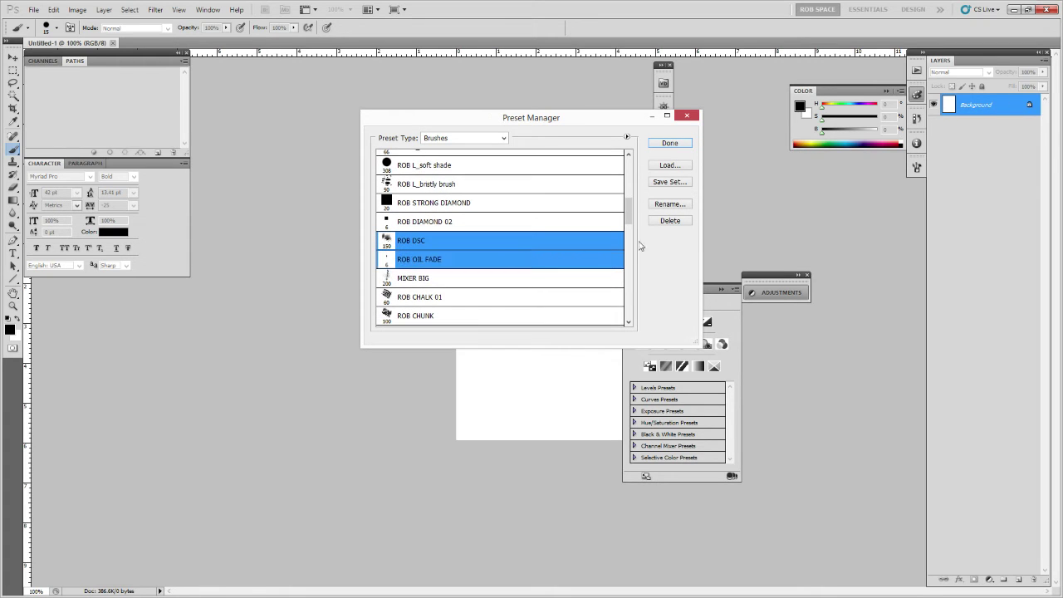
pyautogui.click(666, 220)
# Move the block of brushes from ROB STRONG DIAMOND through ROB WATERCOLOR 02 up to directly below ROB PRISMA 02.
pyautogui.click(470, 249)
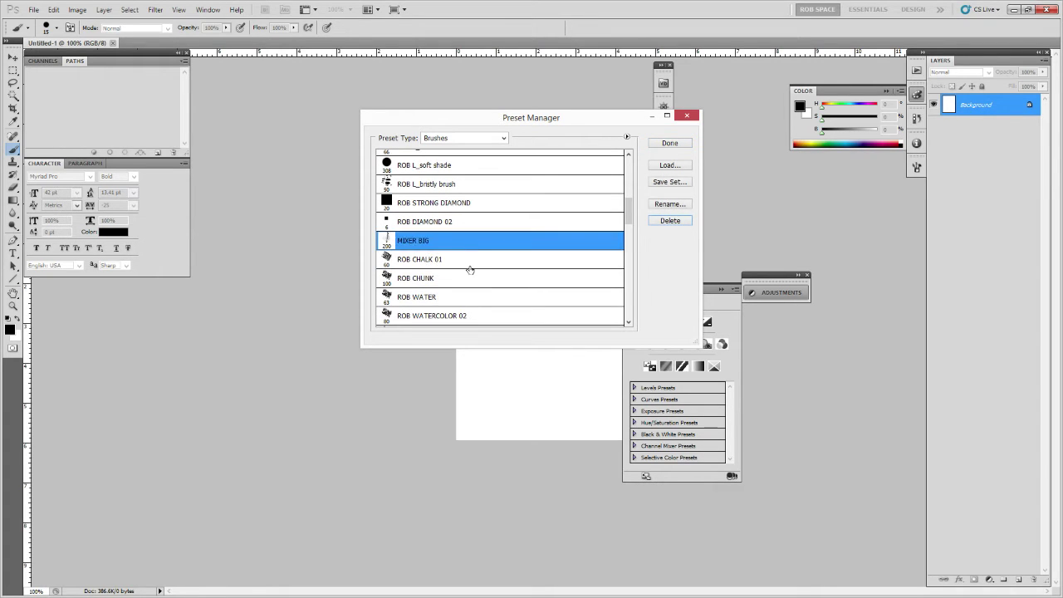
pyautogui.scroll(-1, 470, 270)
pyautogui.keyDown('shift'); pyautogui.click(462, 288); pyautogui.keyUp('shift')
pyautogui.scroll(2, 481, 249)
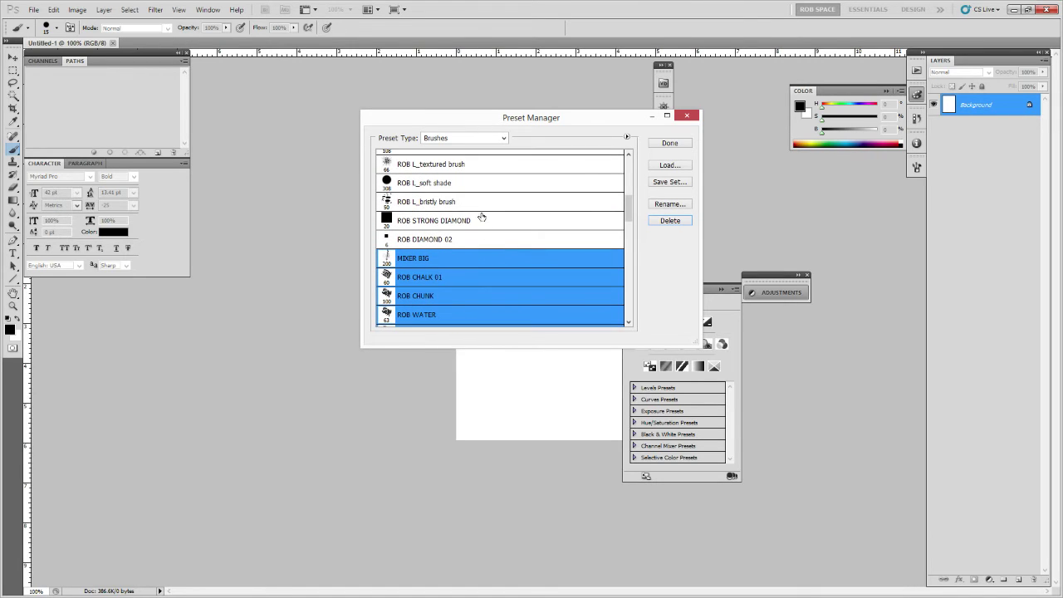
pyautogui.keyDown('shift'); pyautogui.click(474, 221); pyautogui.keyUp('shift')
pyautogui.scroll(2, 477, 237)
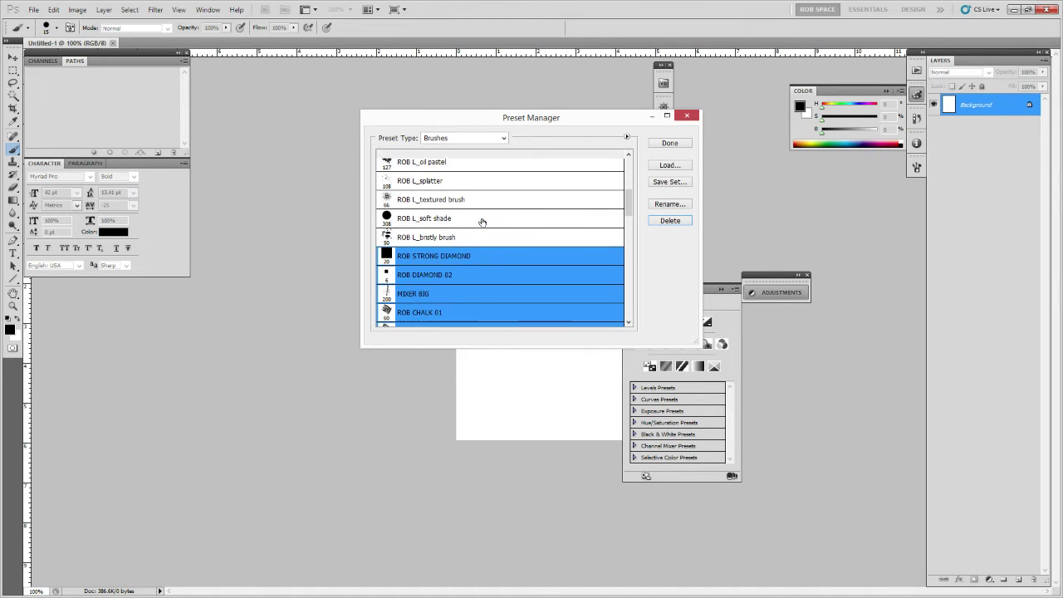
pyautogui.scroll(2, 462, 255)
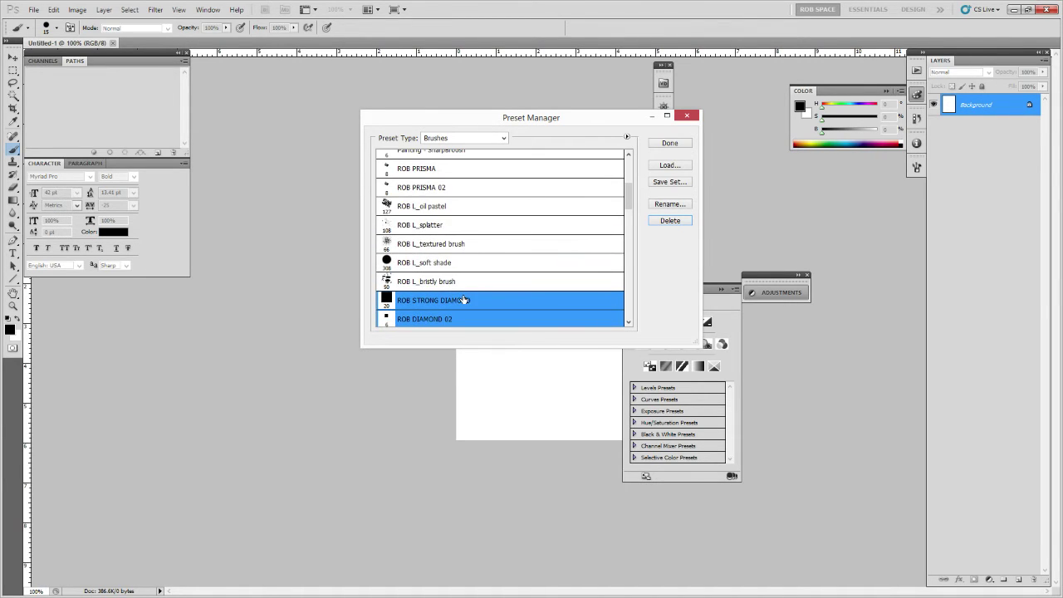
pyautogui.moveTo(463, 300); pyautogui.dragTo(489, 201)
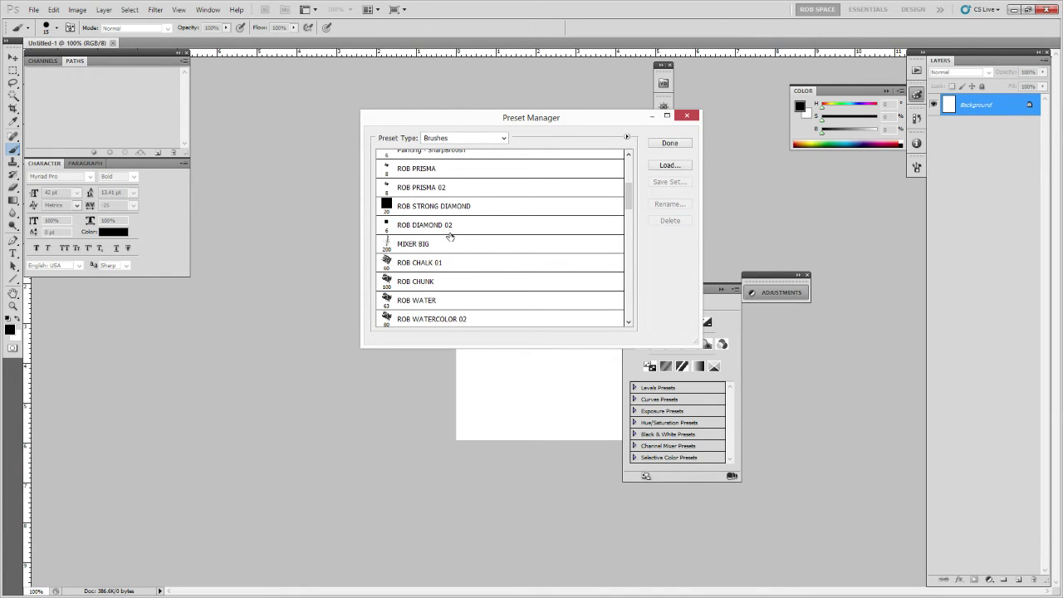
# Delete the vlagnuage4 brush preset near the end of the list, between DOTS 2 and SmokOo.
pyautogui.moveTo(628, 208); pyautogui.dragTo(623, 264)
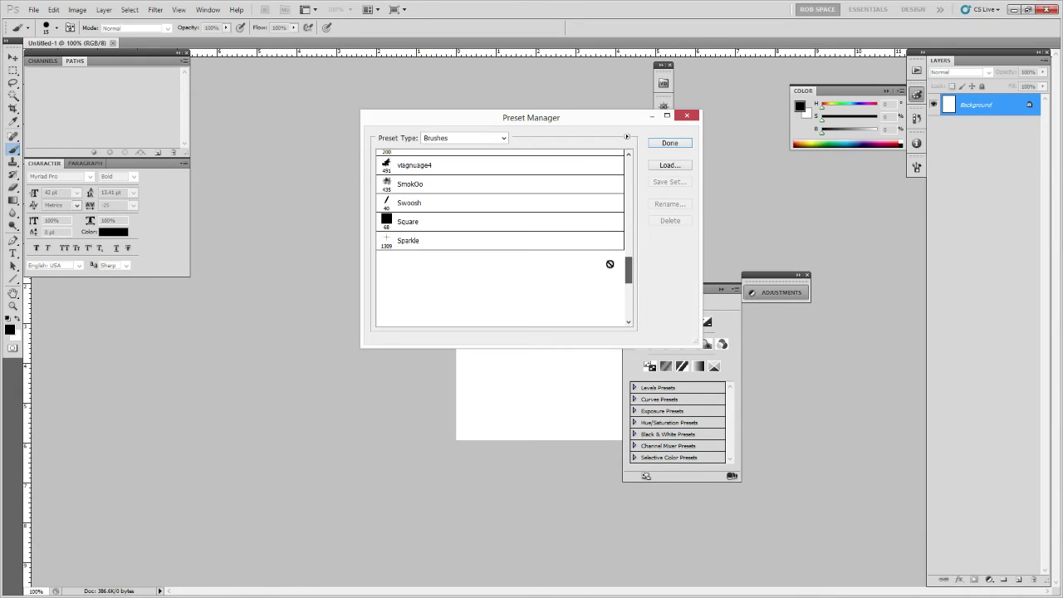
pyautogui.click(548, 201)
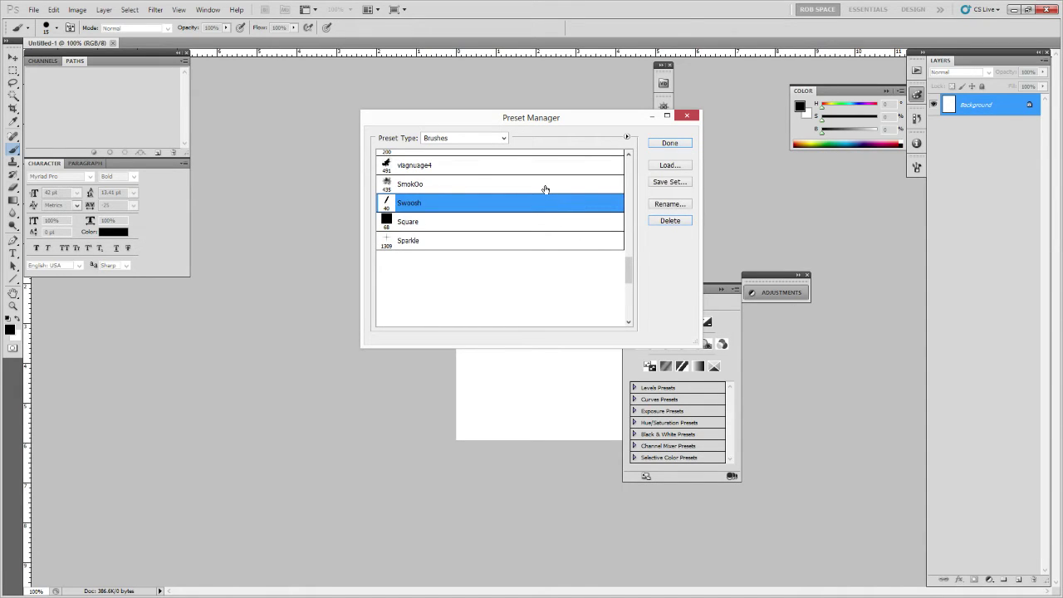
pyautogui.scroll(2, 543, 187)
pyautogui.click(505, 203)
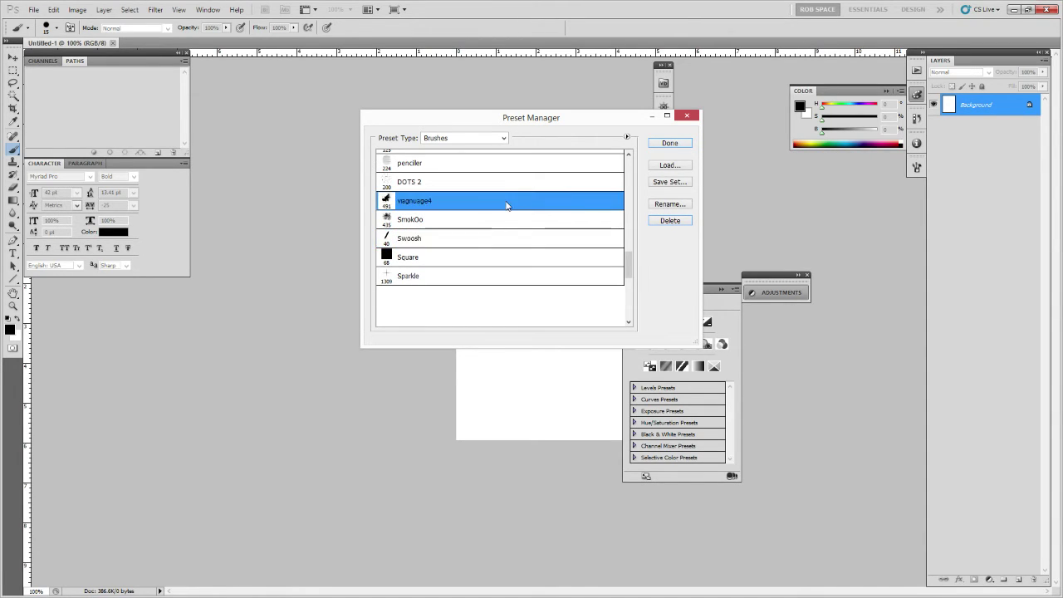
pyautogui.scroll(1, 505, 204)
pyautogui.keyDown('ctrl'); pyautogui.click(489, 180); pyautogui.keyUp('ctrl')
pyautogui.scroll(2, 492, 187)
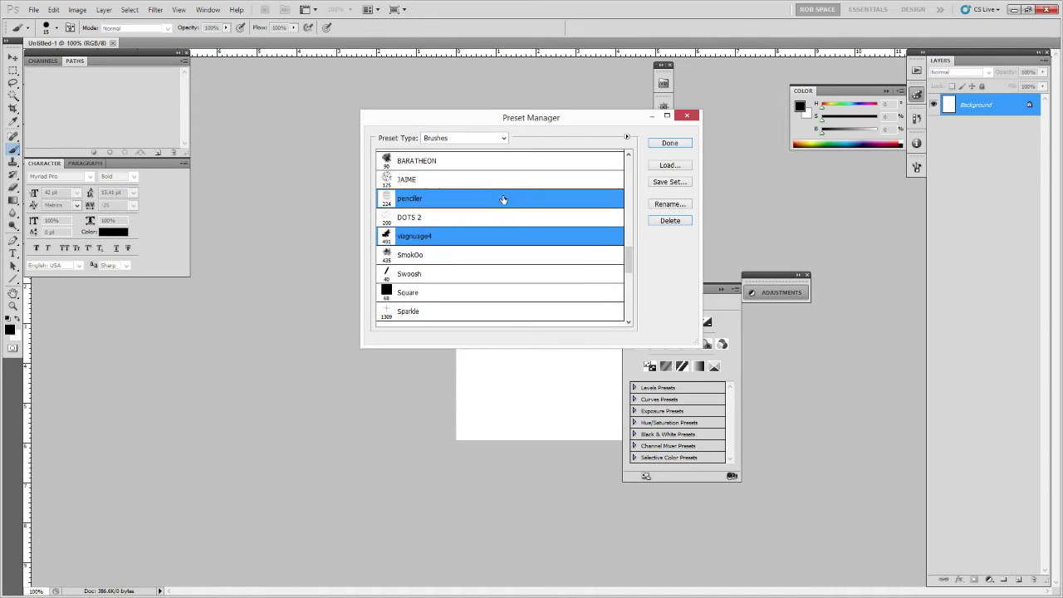
pyautogui.click(491, 241)
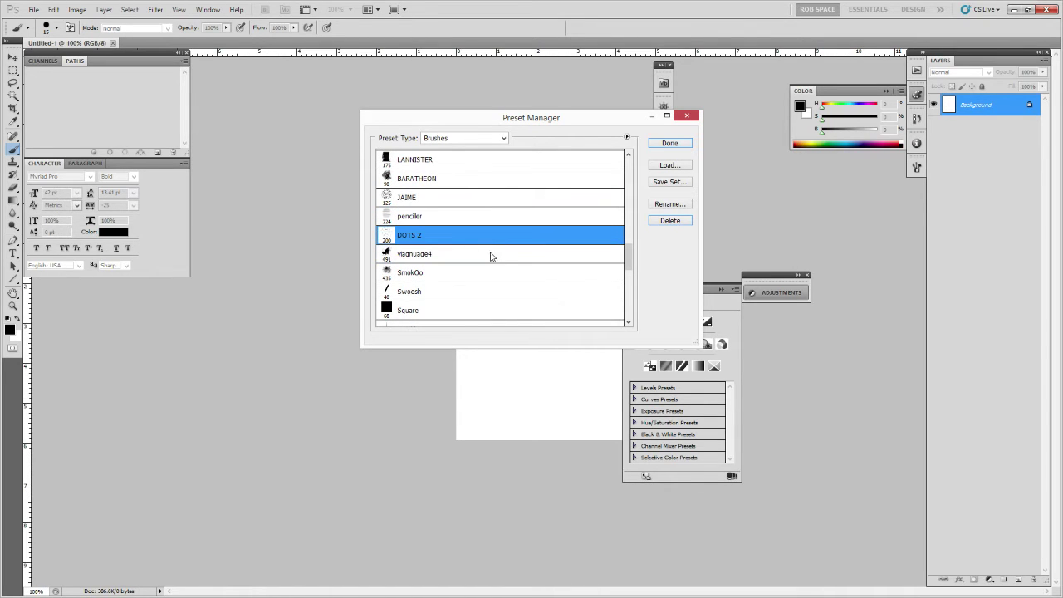
pyautogui.click(489, 258)
pyautogui.click(660, 222)
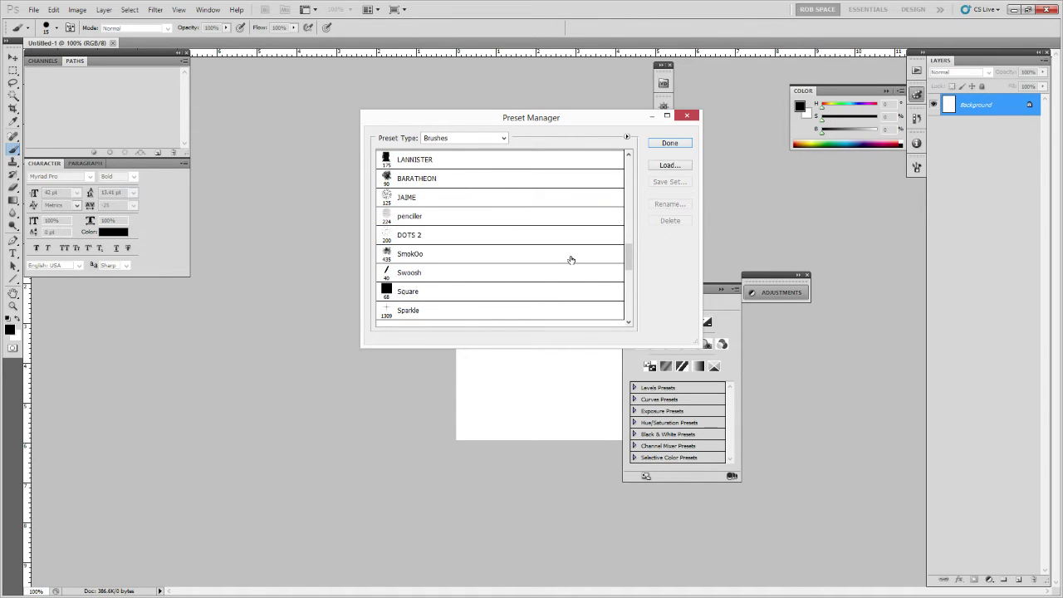
# Delete the Swoosh brush preset and close the Preset Manager.
pyautogui.click(529, 271)
pyautogui.click(670, 221)
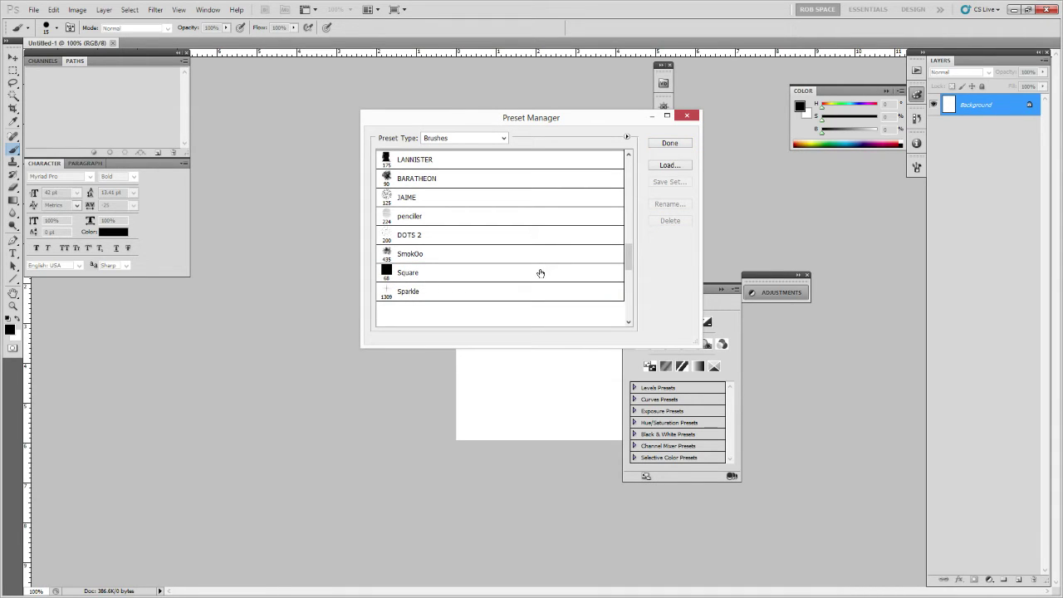
pyautogui.moveTo(629, 272)
pyautogui.mouseDown()
pyautogui.moveTo(648, 196)
pyautogui.moveTo(631, 166)
pyautogui.mouseUp()
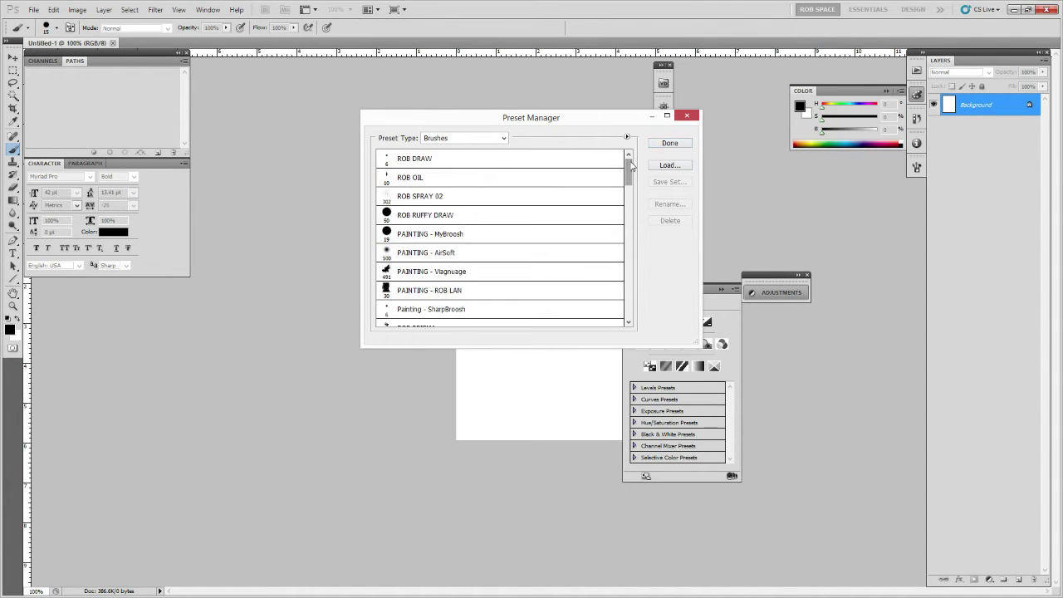
pyautogui.click(670, 145)
# Save the cleaned-up brush set over ROB BRUSHES 2016.abr in the _2016 folder of 00 WORKTOOLS.
pyautogui.rightClick(563, 216)
pyautogui.click(697, 237)
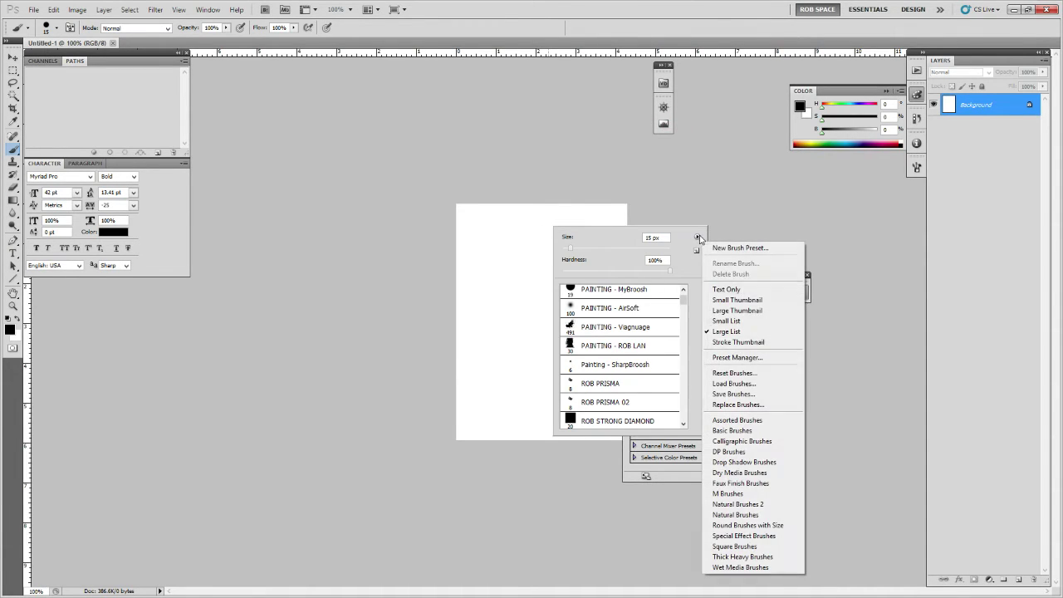
pyautogui.click(733, 394)
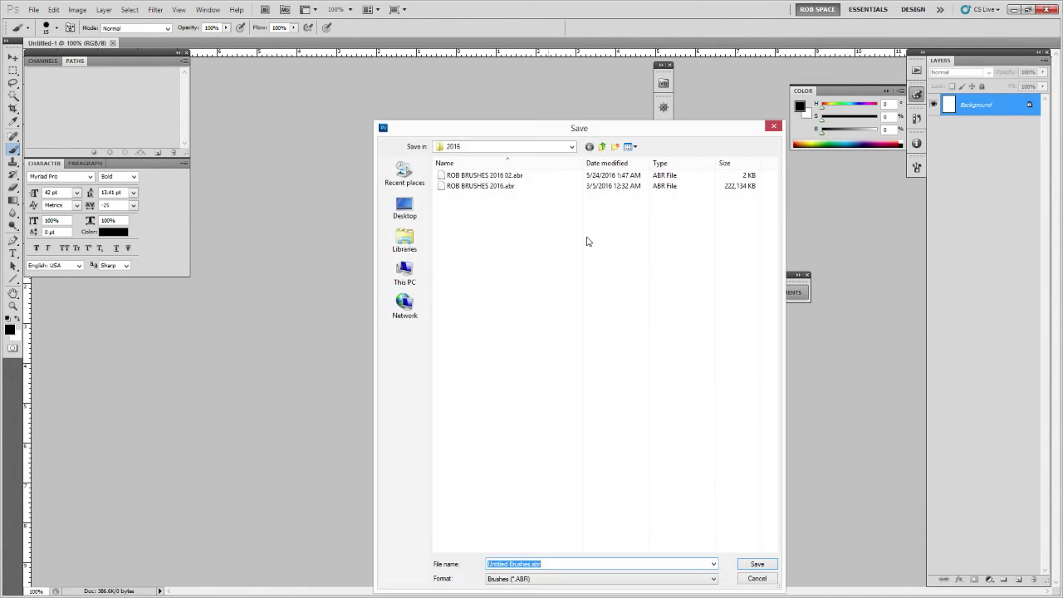
pyautogui.click(601, 146)
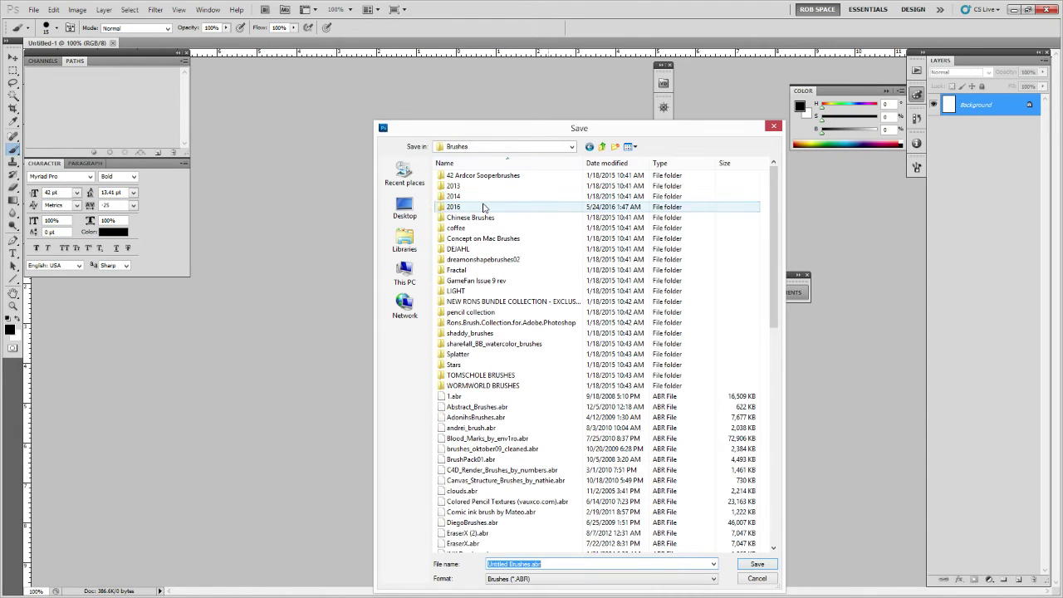
pyautogui.click(601, 147)
pyautogui.click(601, 147)
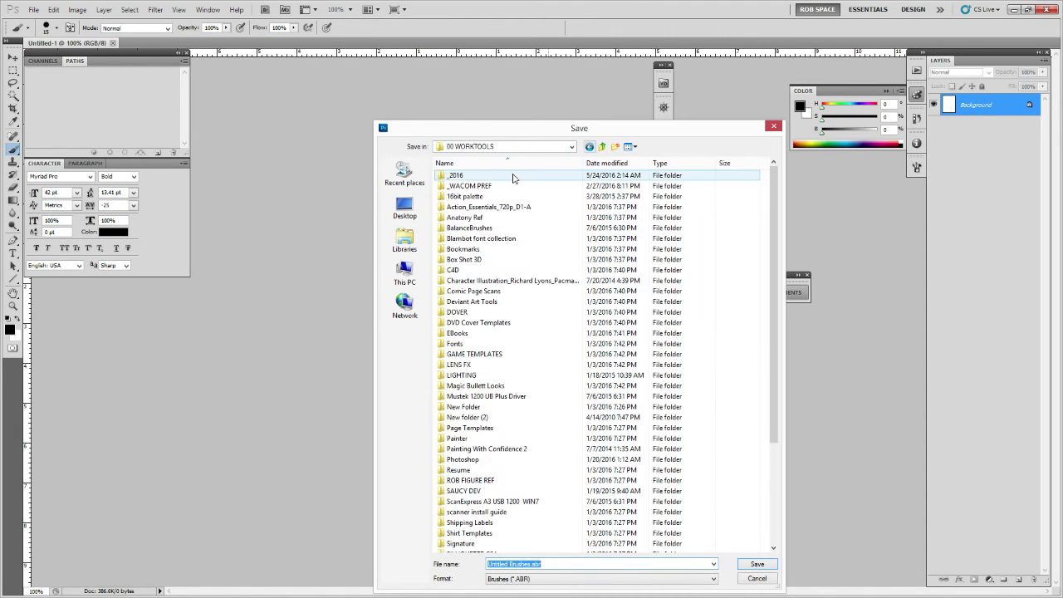
pyautogui.doubleClick(511, 175)
pyautogui.click(532, 196)
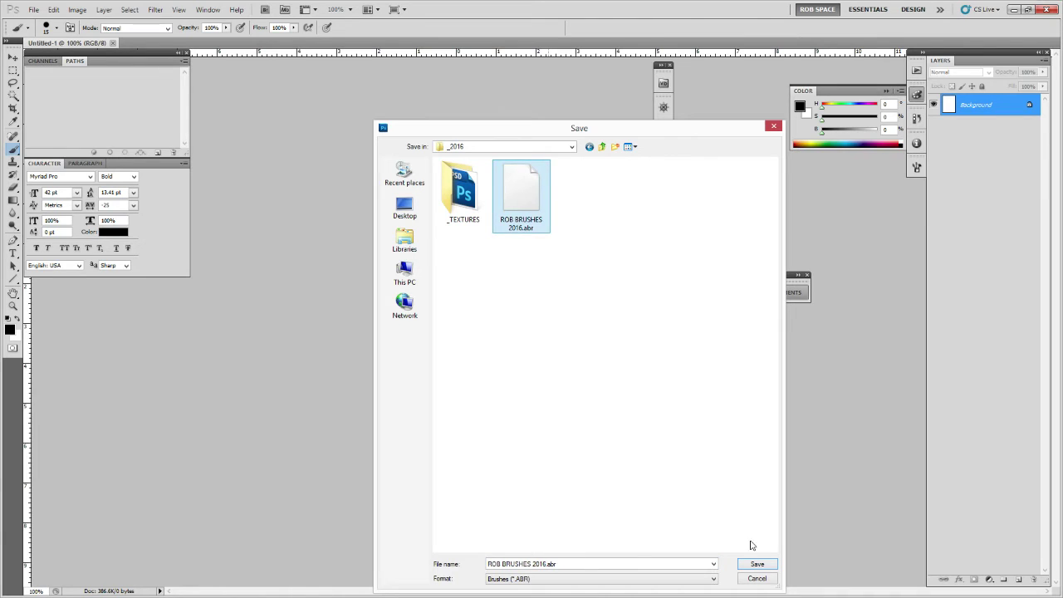
pyautogui.click(755, 564)
pyautogui.click(506, 228)
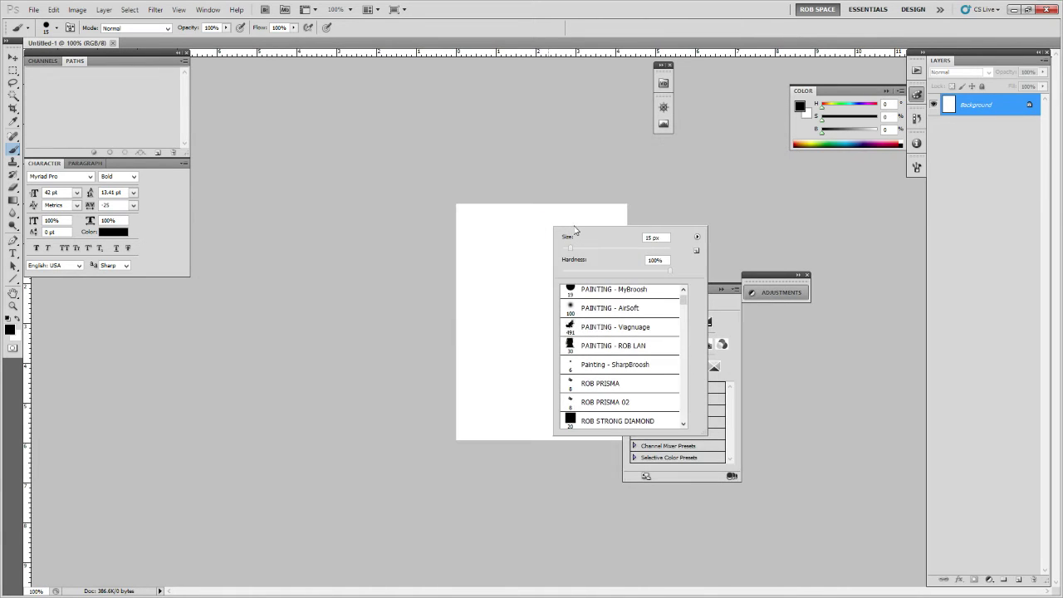
# Start opening a file and browse through the 03 2013 KICKSTARTER folder on the Seagate backup drive to _2 FINISH.
pyautogui.click(33, 9)
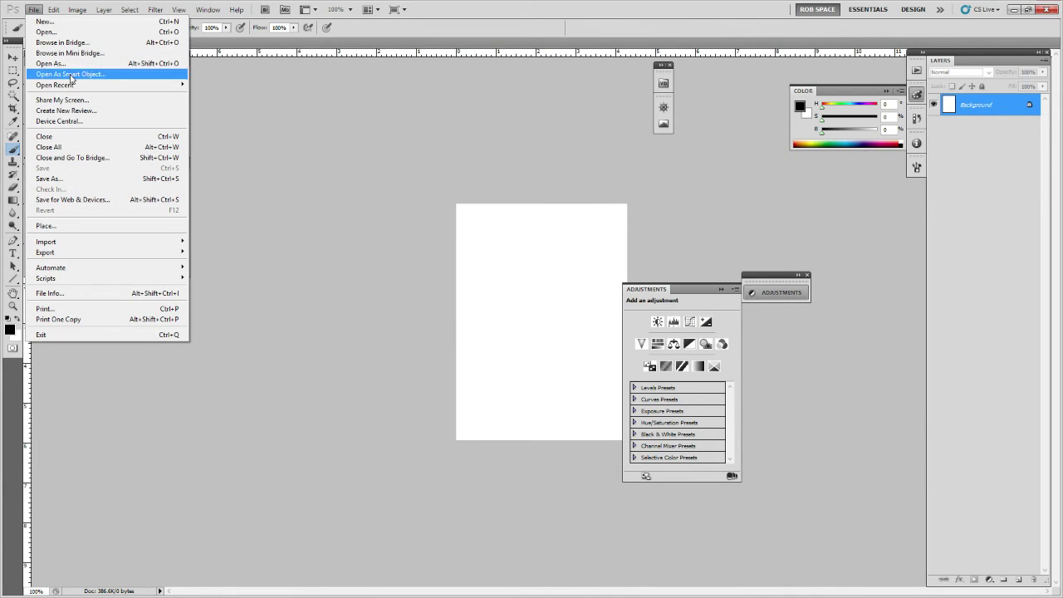
pyautogui.moveTo(130, 86)
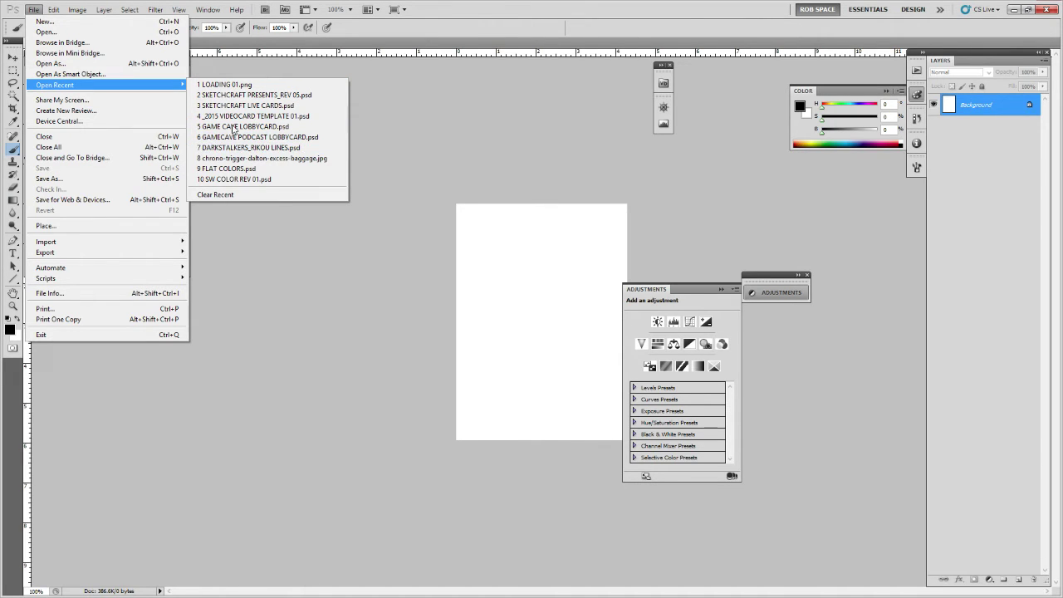
pyautogui.click(100, 31)
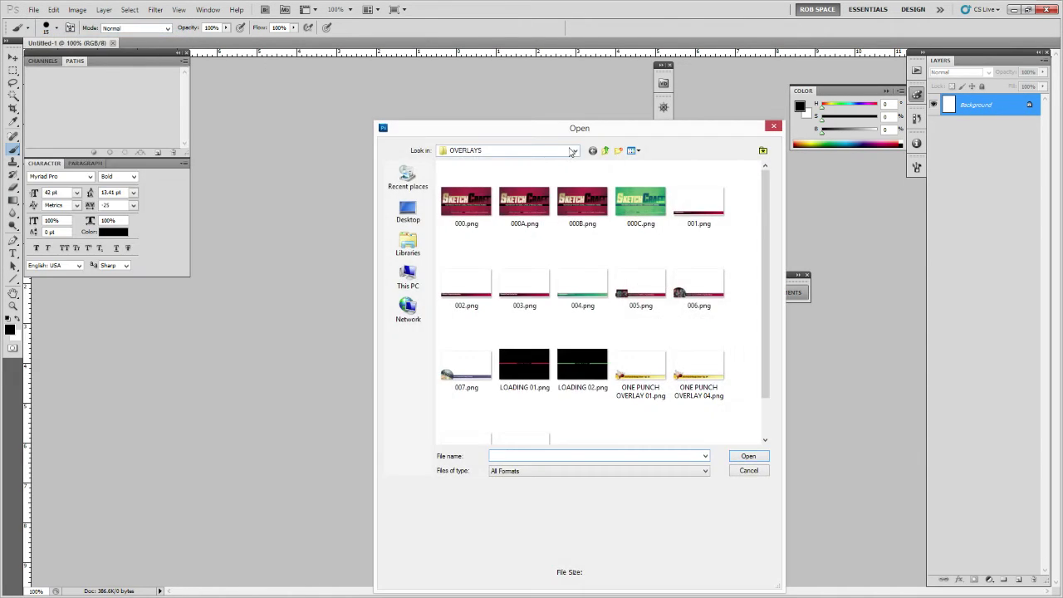
pyautogui.click(573, 152)
pyautogui.click(535, 270)
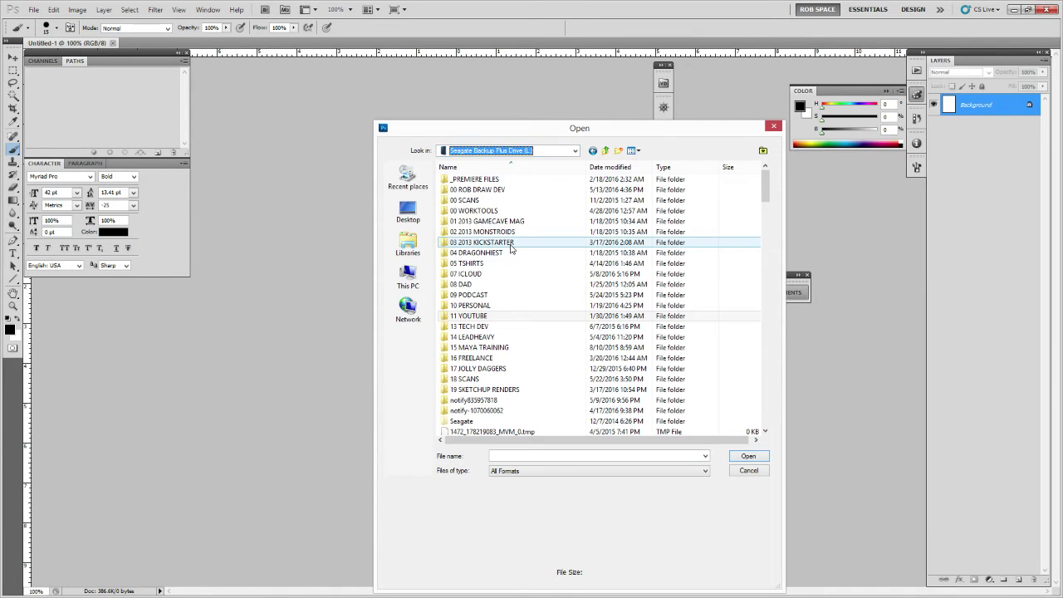
pyautogui.doubleClick(482, 241)
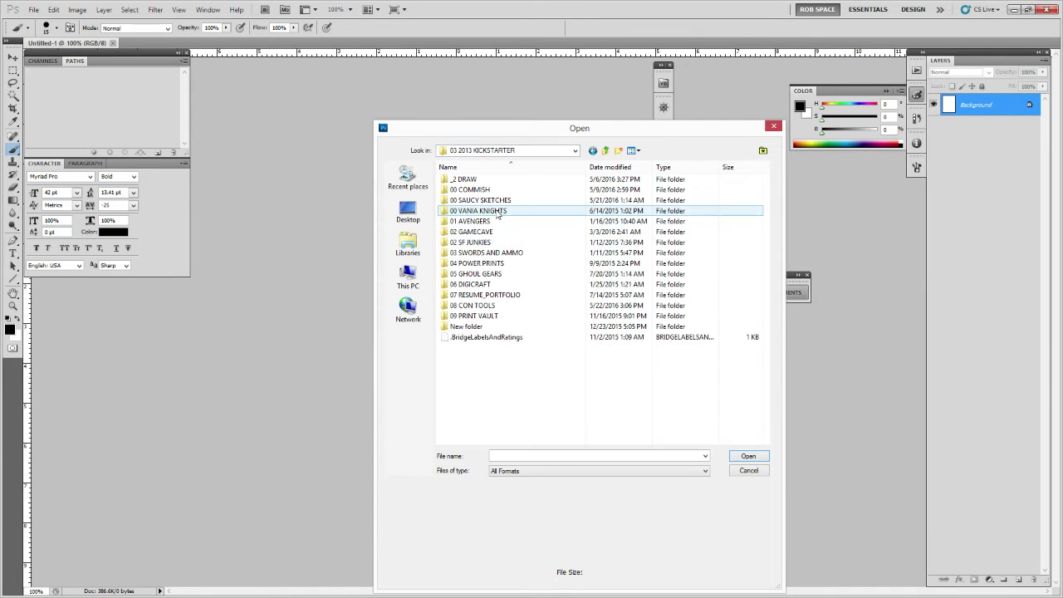
pyautogui.doubleClick(490, 263)
pyautogui.doubleClick(469, 211)
pyautogui.doubleClick(471, 214)
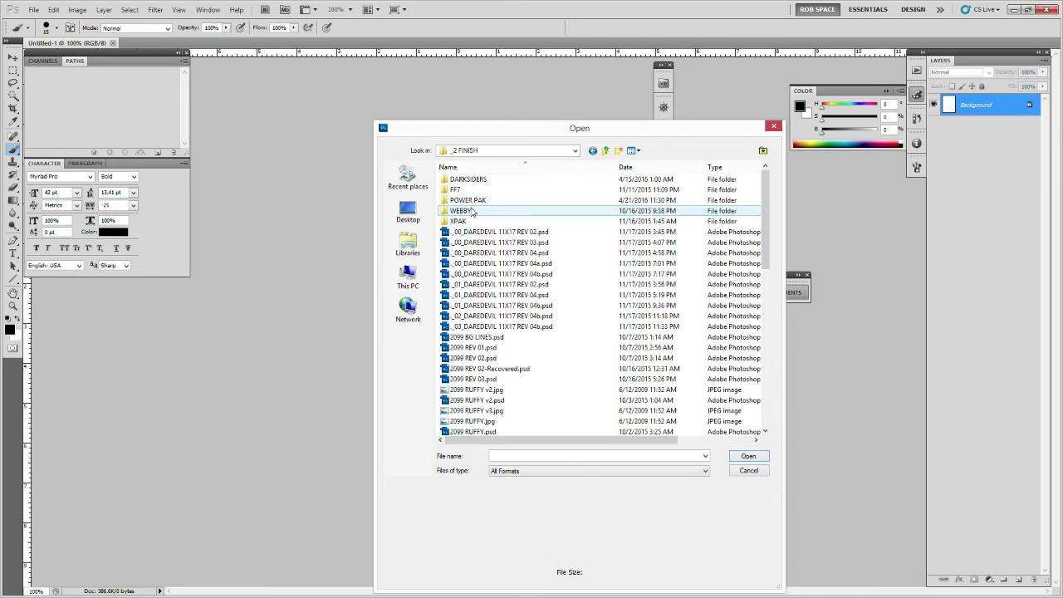
# Open CHRONO_BRAN FLATS_REV 06.psd from the FF7 folder and put away the floating Adjustments panel.
pyautogui.doubleClick(471, 200)
pyautogui.click(541, 354)
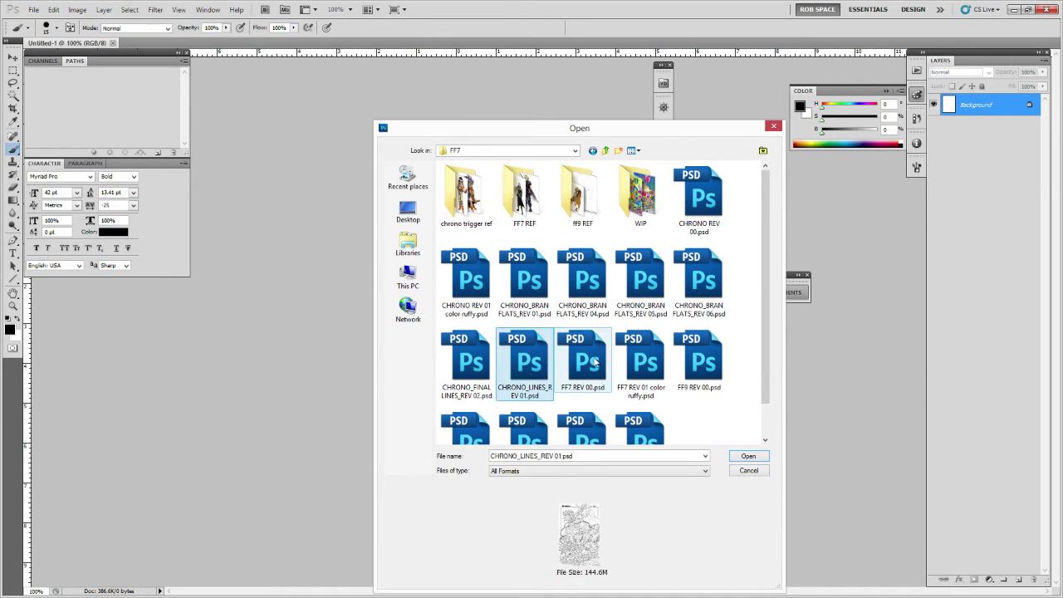
pyautogui.scroll(-1, 541, 355)
pyautogui.click(467, 325)
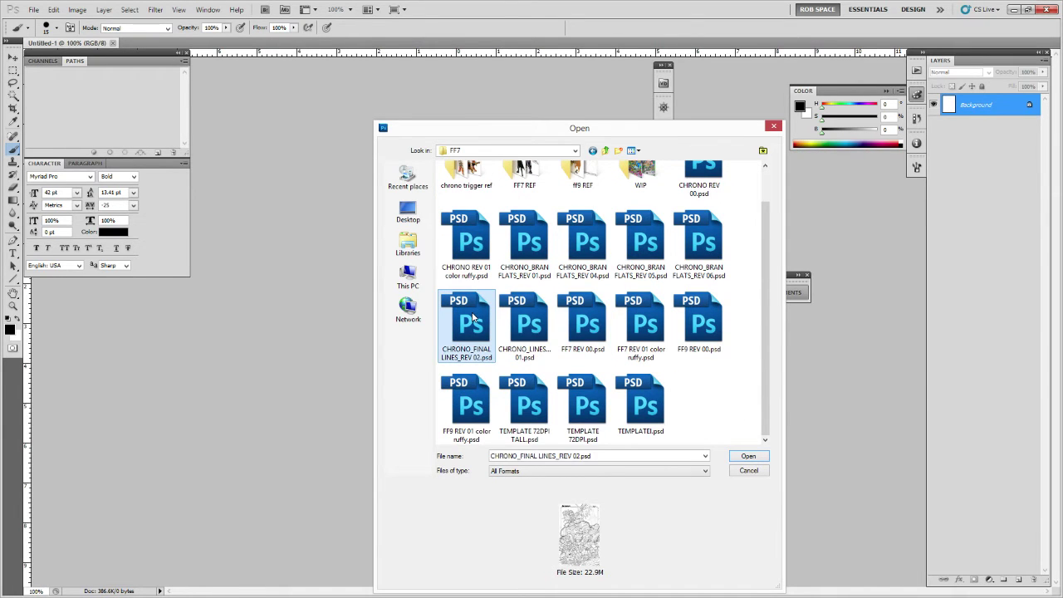
pyautogui.doubleClick(697, 241)
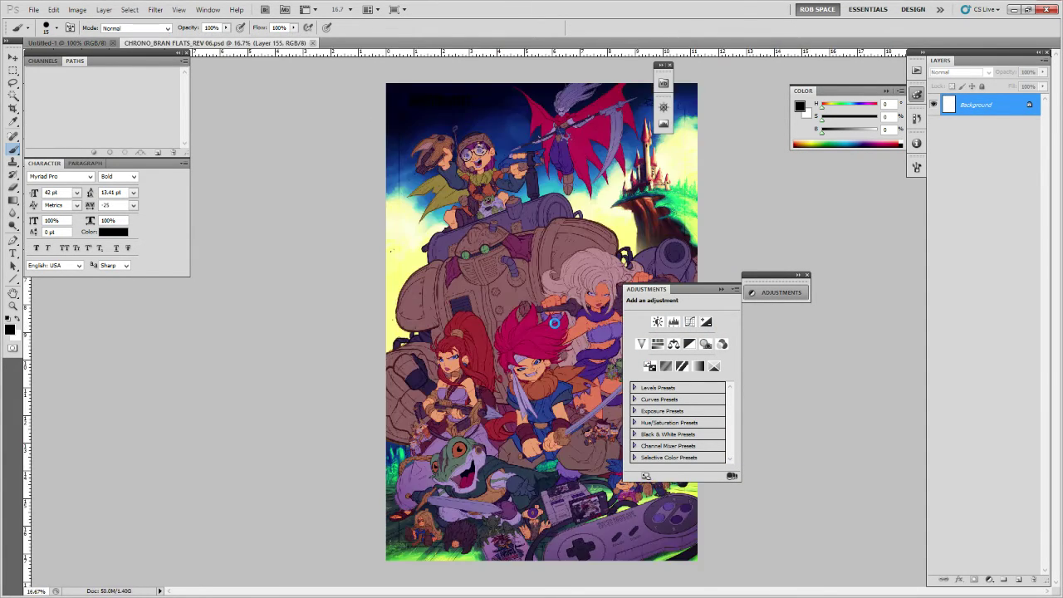
pyautogui.click(720, 289)
pyautogui.click(805, 274)
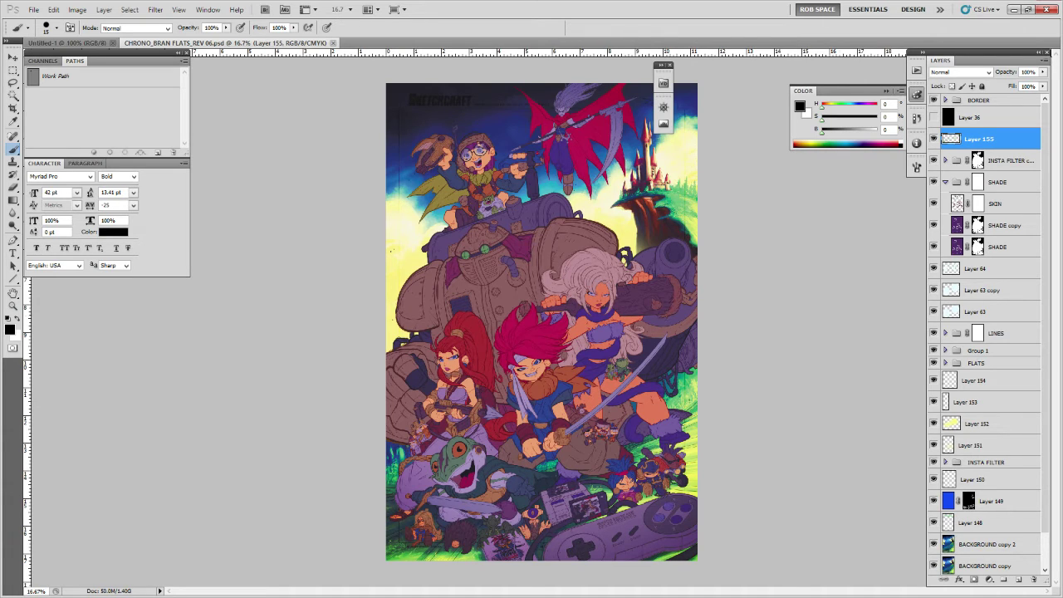
# Check the working spaces and color management policies in the Color Settings.
pyautogui.click(53, 9)
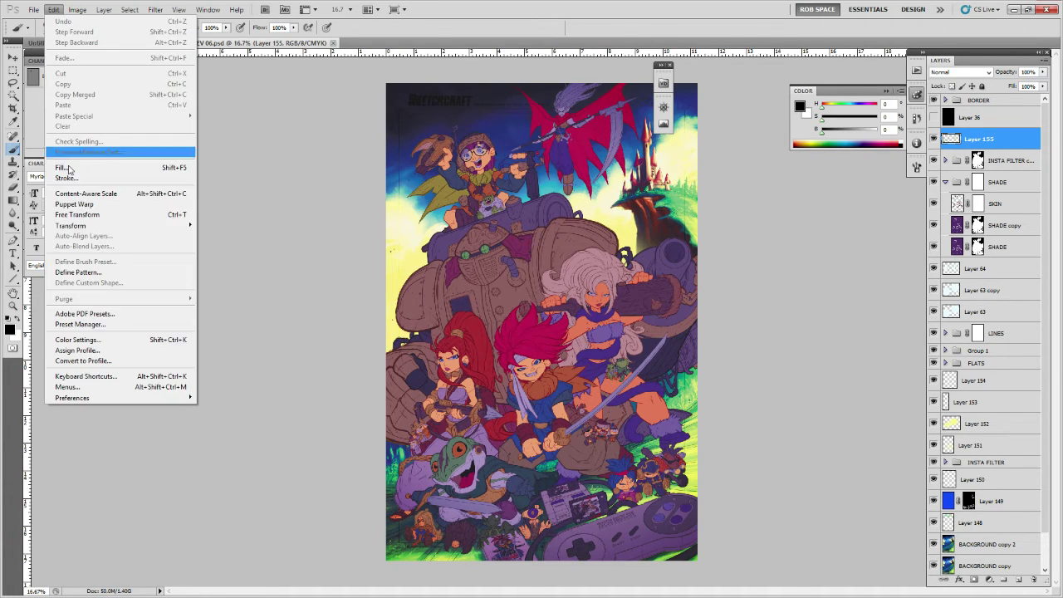
pyautogui.click(141, 340)
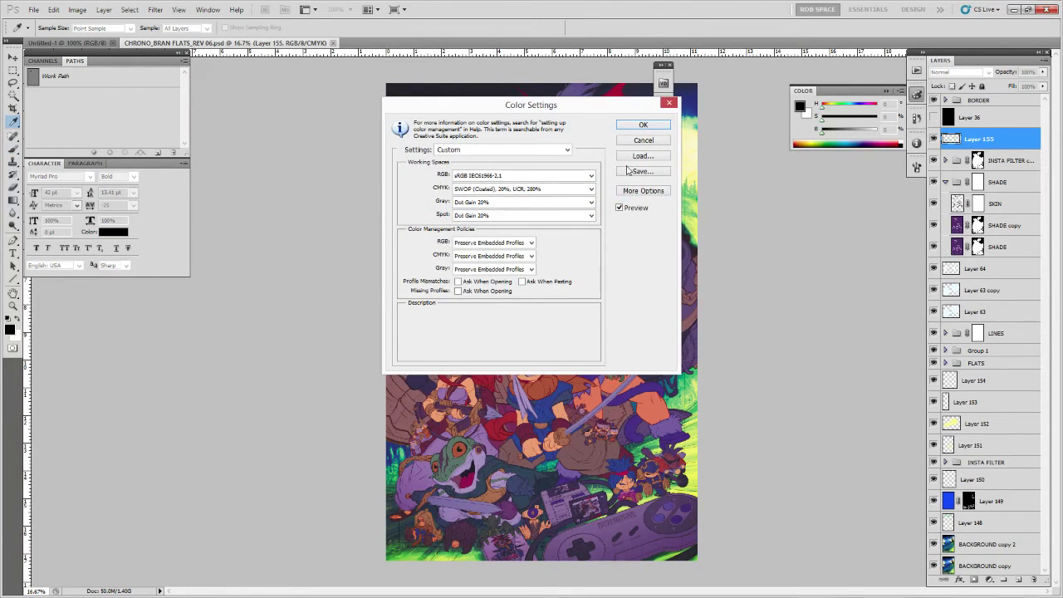
pyautogui.click(637, 141)
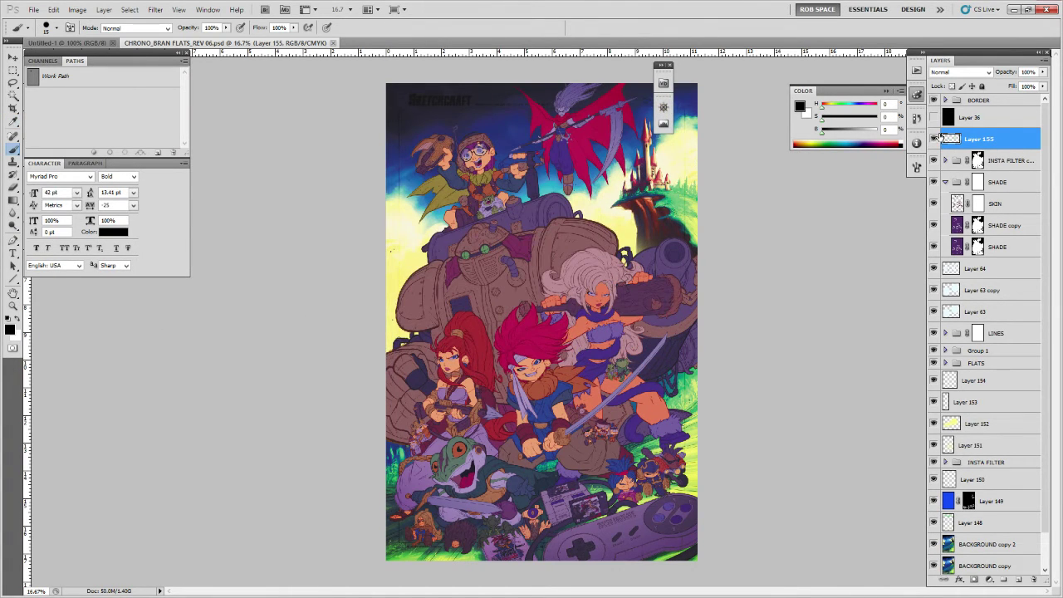
# Toggle Layer 155 off and on, and choose the ROB RUFFY DRAW brush at 50 px for painting the lower part of the artwork.
pyautogui.click(933, 140)
pyautogui.click(934, 140)
pyautogui.press('z')
pyautogui.click(677, 481)
pyautogui.moveTo(678, 493); pyautogui.dragTo(623, 430)
pyautogui.press('b')
pyautogui.rightClick(585, 364)
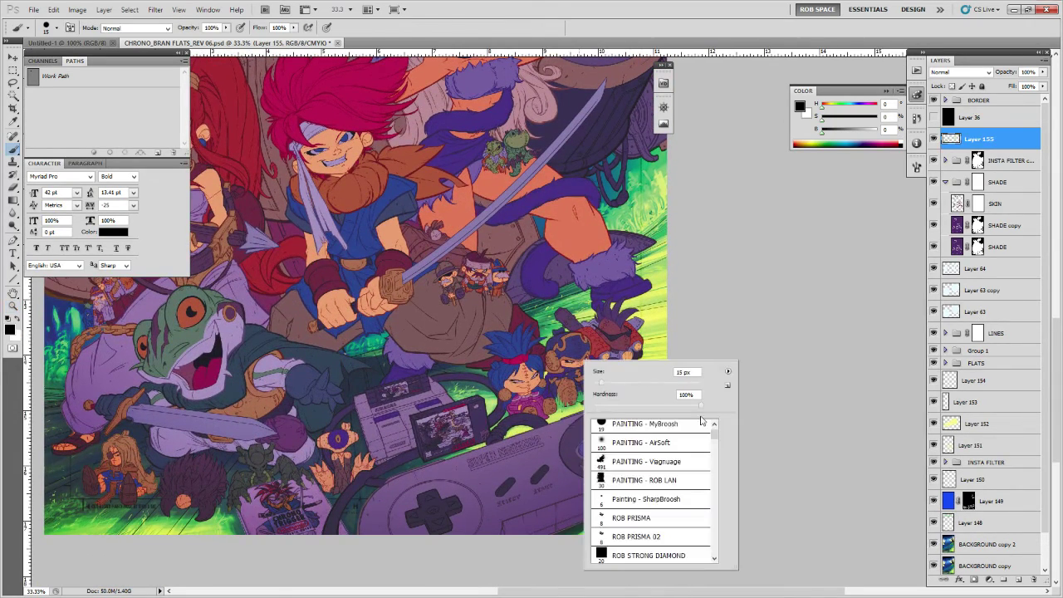
pyautogui.doubleClick(651, 485)
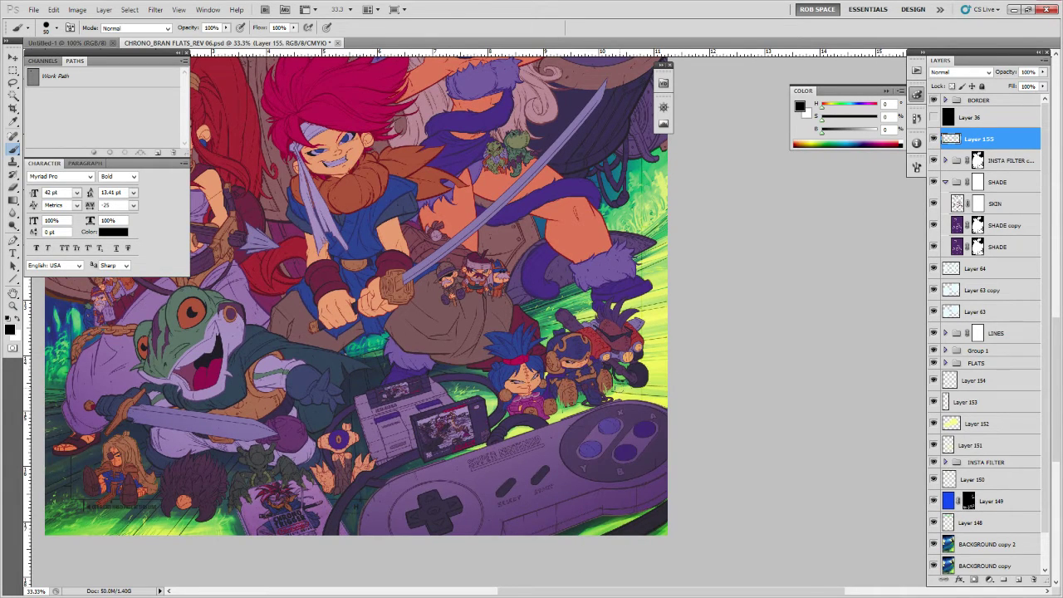
# Sample light and darker greens from the background and paint strokes on Layer 155 around the furry boot and game console.
pyautogui.keyDown('alt'); pyautogui.click(624, 384); pyautogui.keyUp('alt')
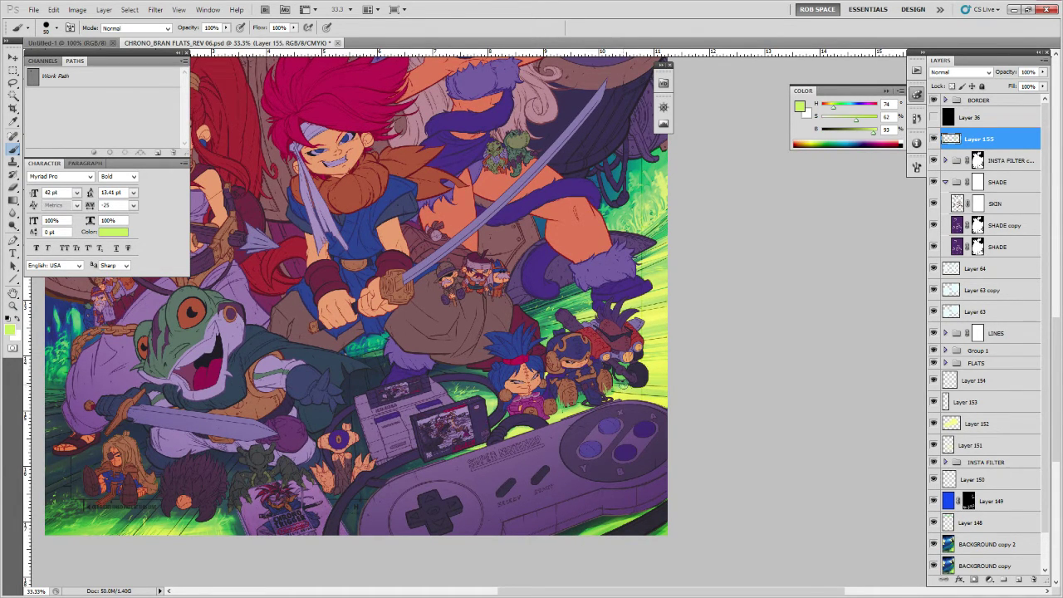
pyautogui.scroll(1, 643, 341)
pyautogui.keyDown('alt'); pyautogui.click(592, 328); pyautogui.keyUp('alt')
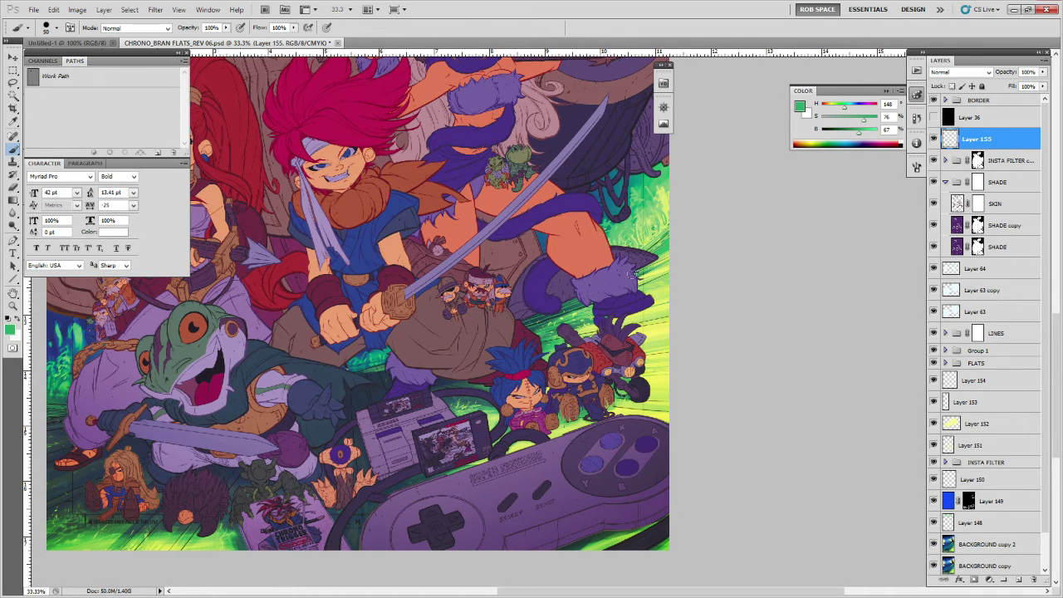
pyautogui.press('x')
pyautogui.press('x')
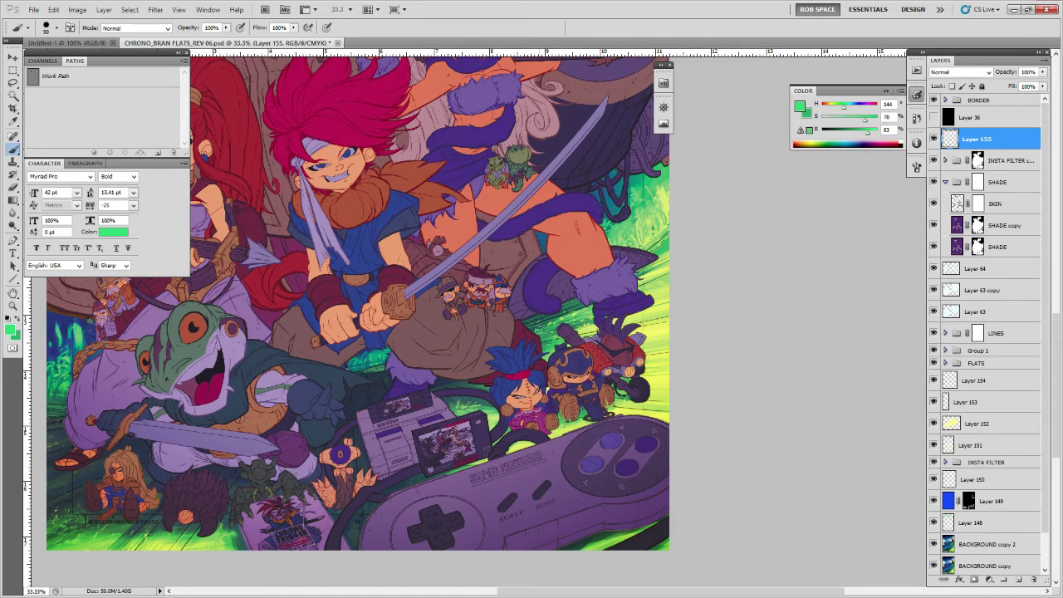
pyautogui.keyDown('alt'); pyautogui.click(654, 229); pyautogui.keyUp('alt')
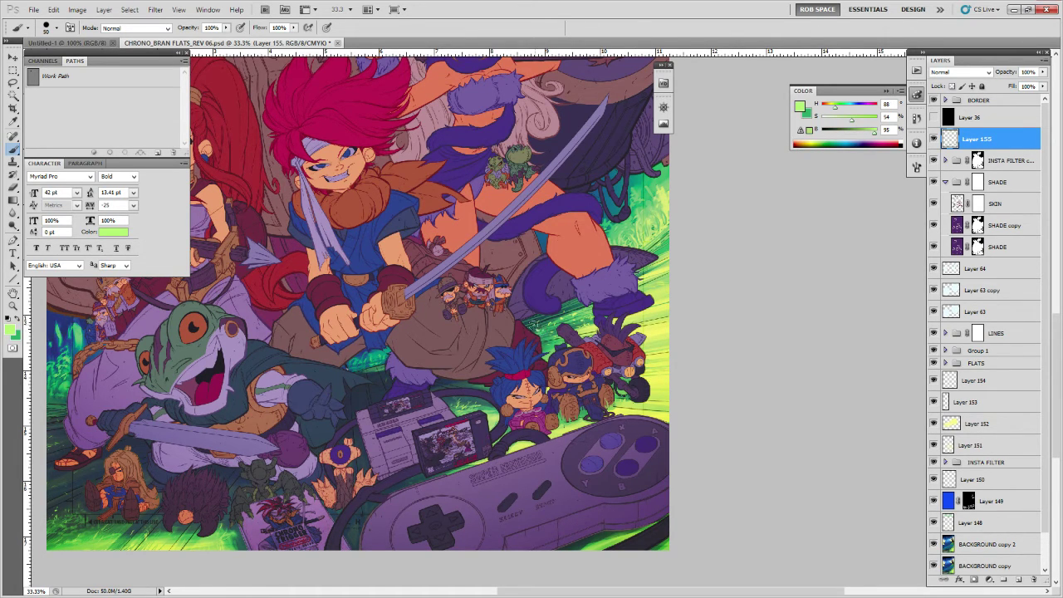
pyautogui.keyDown('alt'); pyautogui.click(581, 310); pyautogui.keyUp('alt')
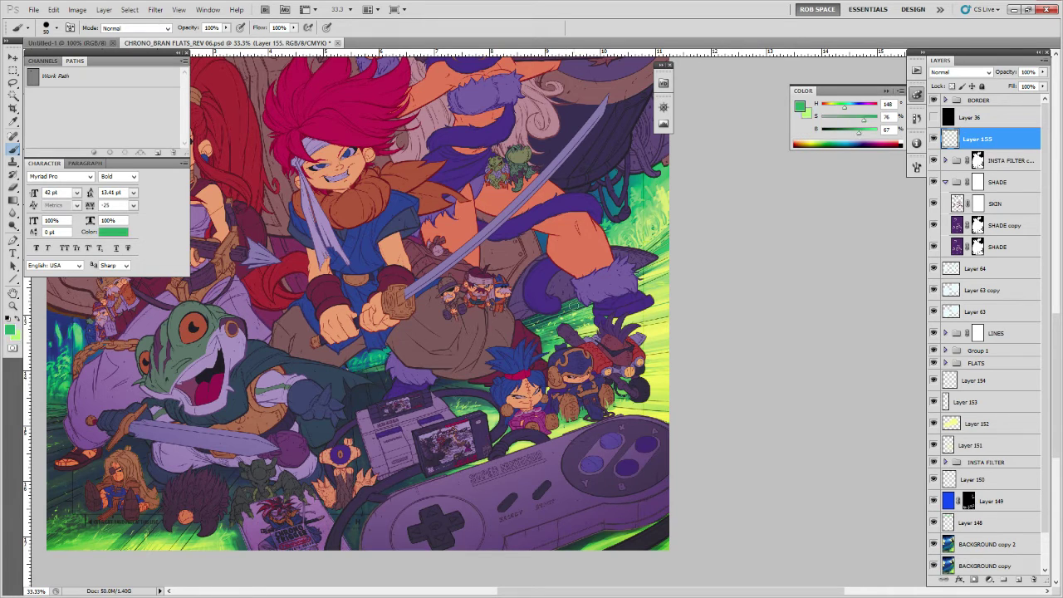
pyautogui.moveTo(573, 307); pyautogui.dragTo(570, 304)
pyautogui.moveTo(459, 382); pyautogui.dragTo(439, 383)
# Set the Eraser to the PAINTING - AirSoft brush at 100 px for softening the strokes on Layer 155.
pyautogui.press('e')
pyautogui.rightClick(382, 392)
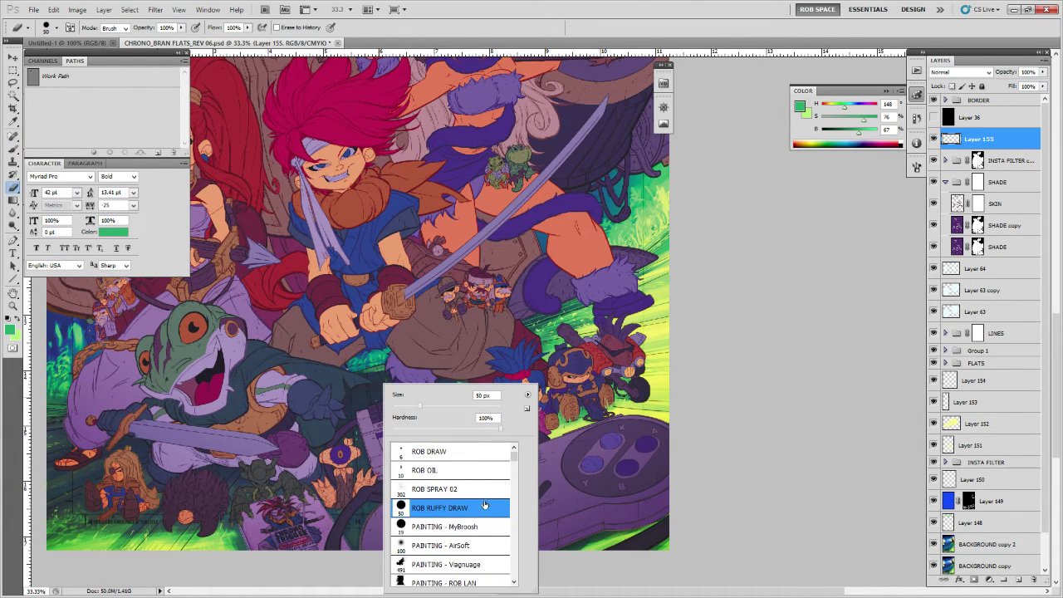
pyautogui.click(457, 546)
pyautogui.press('Return')
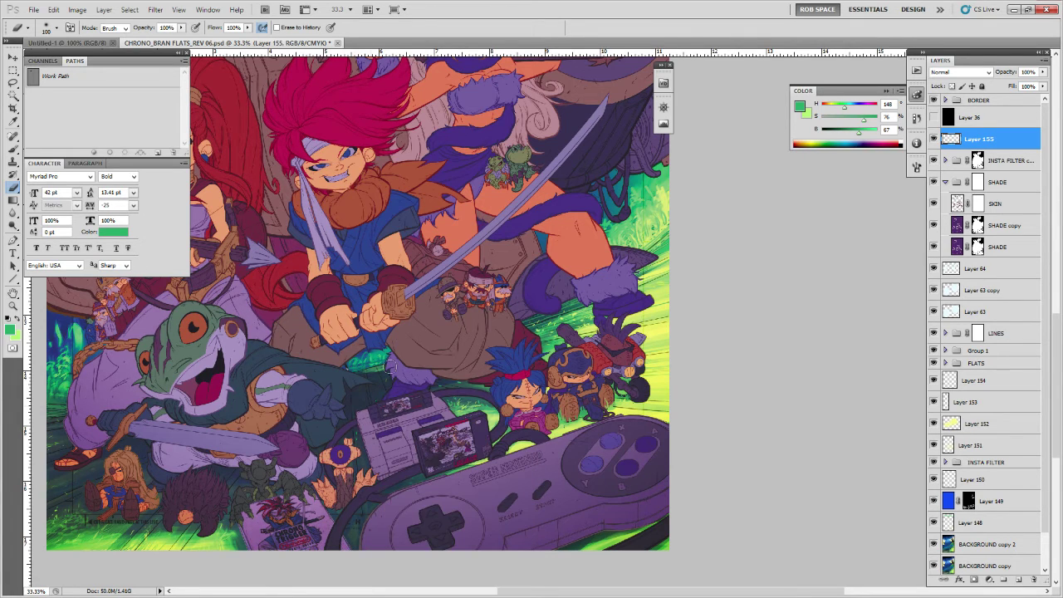
# Sample a muted green from the background and refine the grass around the furry boot behind the console, alternating Brush and Eraser.
pyautogui.moveTo(395, 455); pyautogui.dragTo(494, 437)
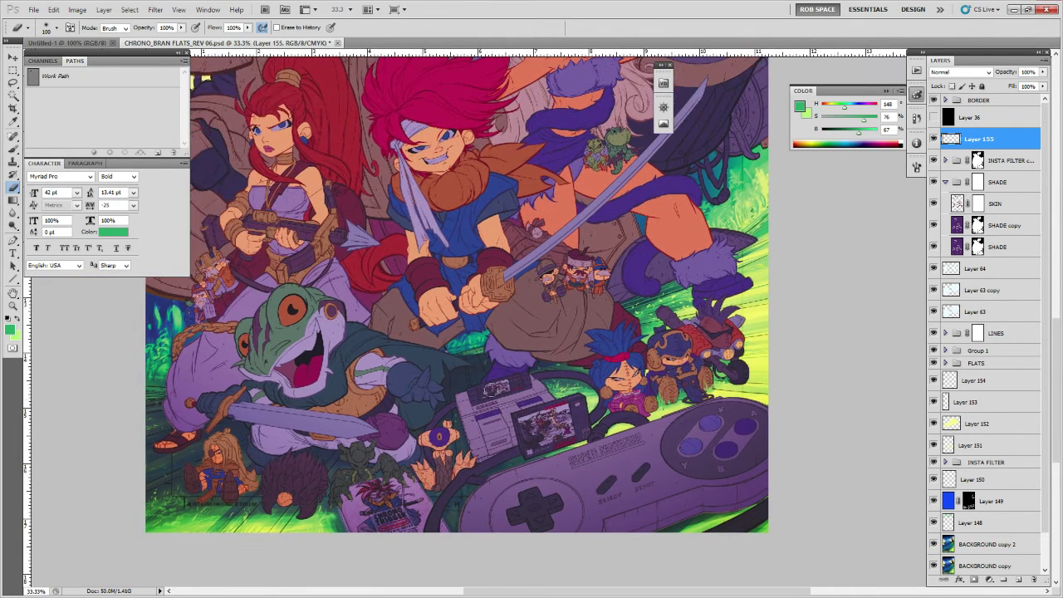
pyautogui.press('b')
pyautogui.keyDown('alt'); pyautogui.click(478, 349); pyautogui.keyUp('alt')
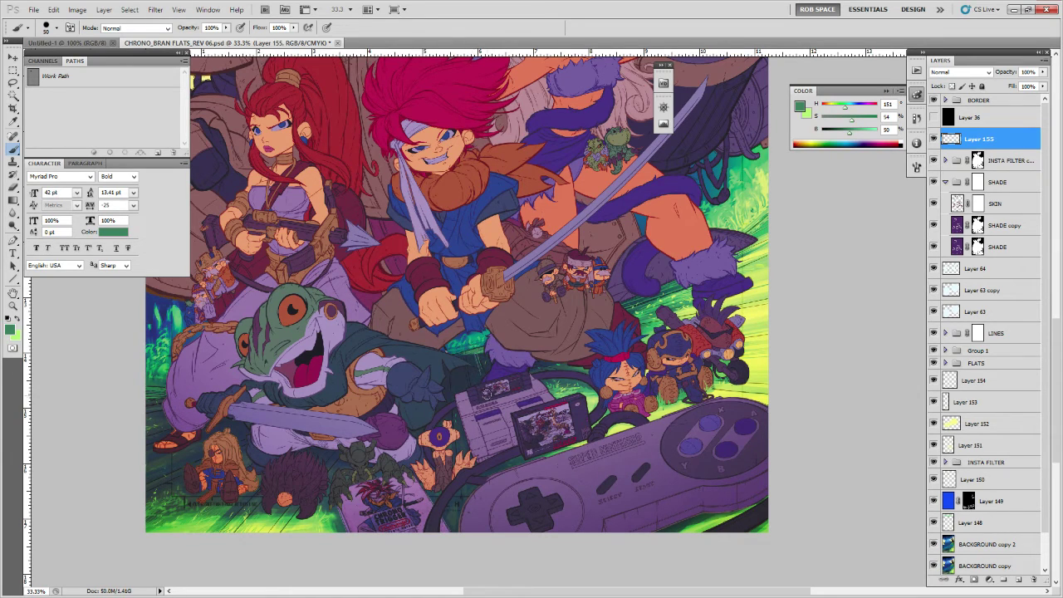
pyautogui.press('e')
pyautogui.press('b')
pyautogui.press('e')
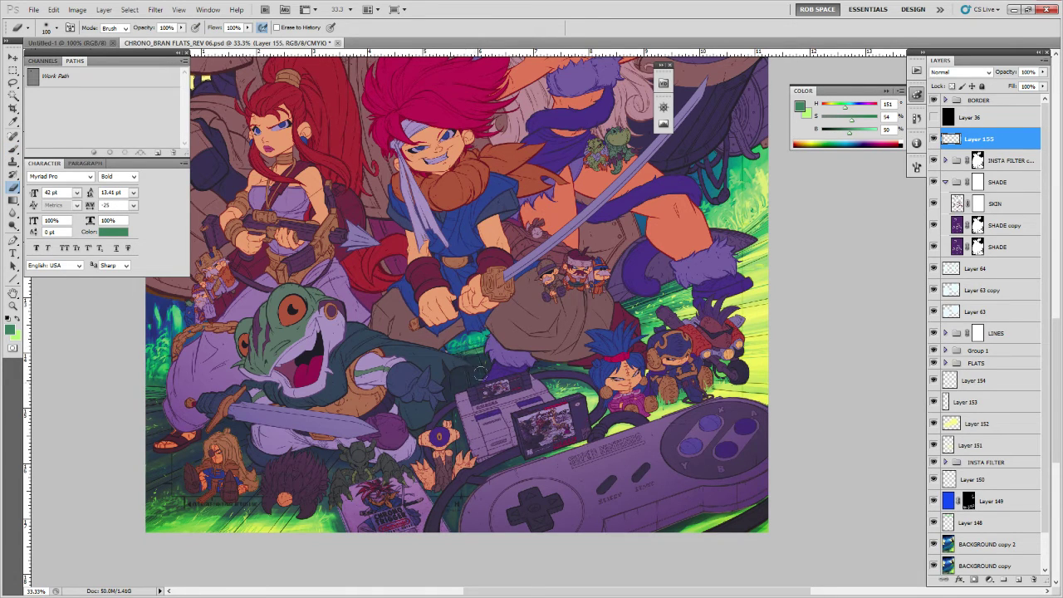
pyautogui.press('b')
# Sample the background's bright yellow and paint short grass strokes over the sole of the raised furry boot and the toy vehicle's wheel.
pyautogui.moveTo(713, 457); pyautogui.dragTo(541, 531)
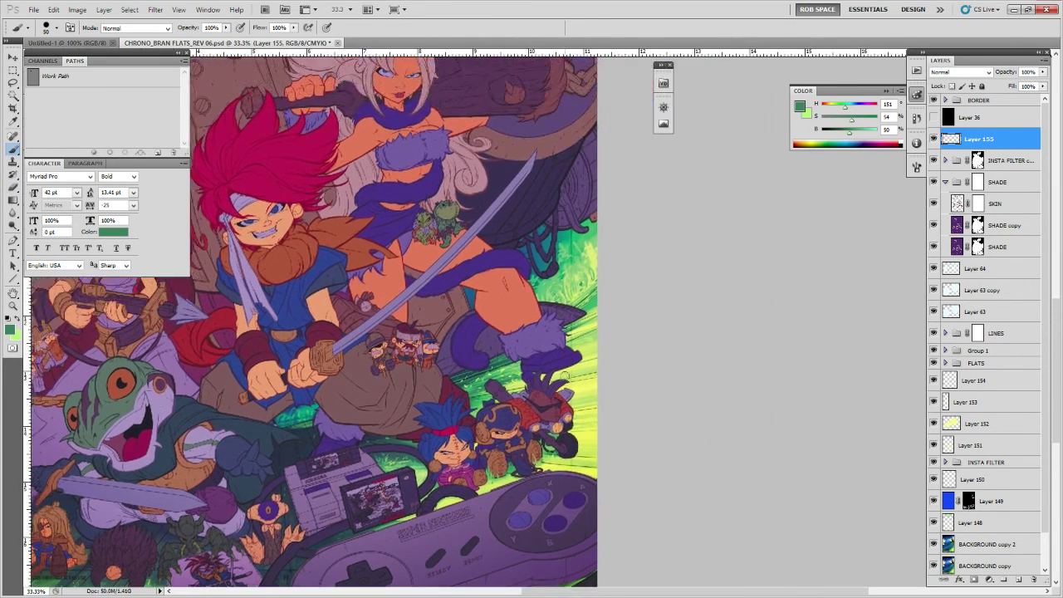
pyautogui.keyDown('alt'); pyautogui.click(567, 368); pyautogui.keyUp('alt')
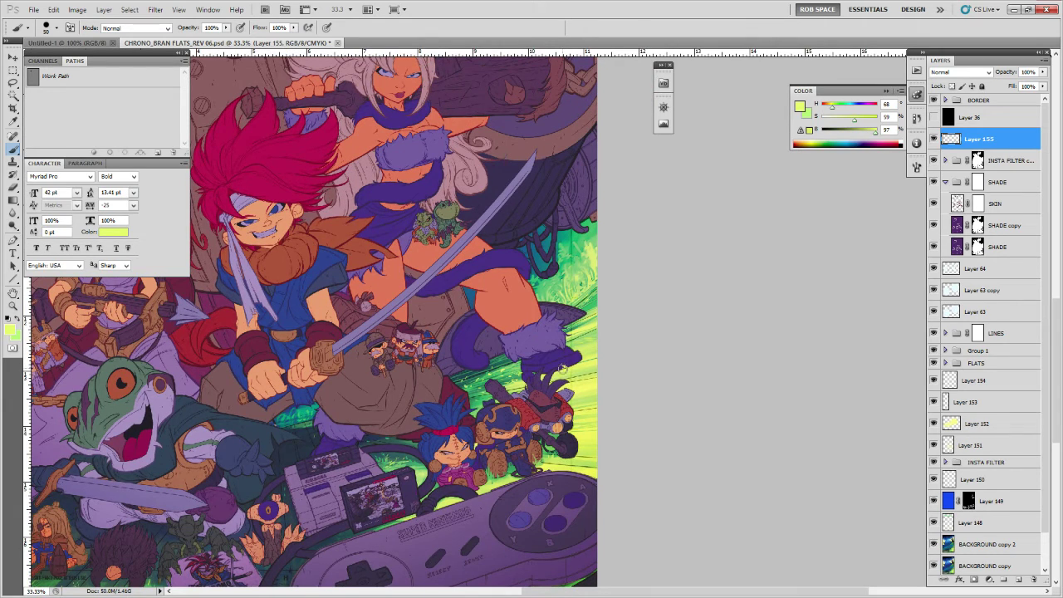
pyautogui.moveTo(575, 363); pyautogui.dragTo(568, 364)
pyautogui.click(576, 361)
pyautogui.press('e')
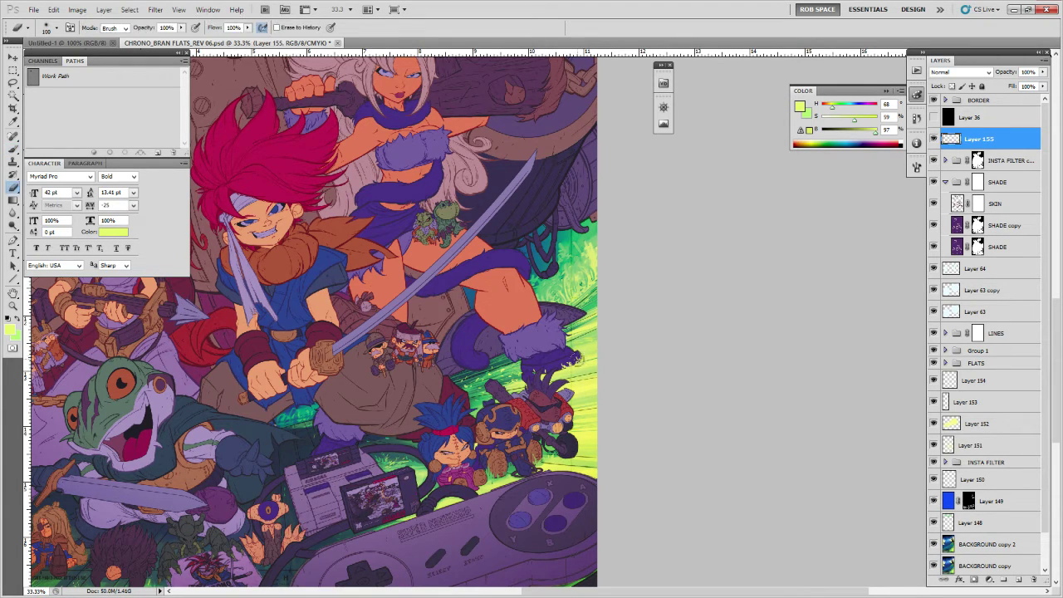
pyautogui.press('b')
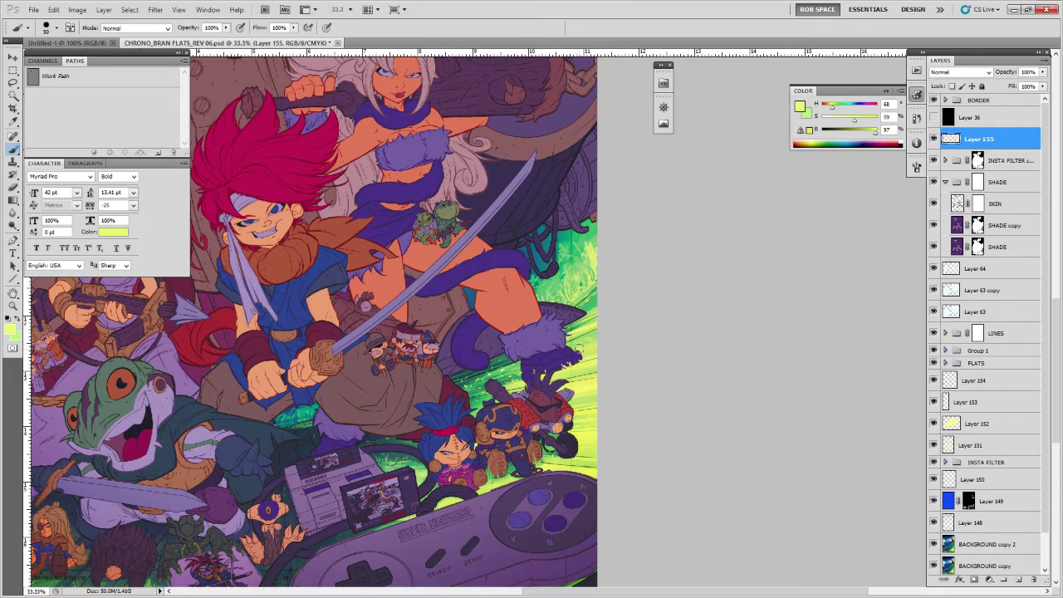
pyautogui.click(573, 360)
pyautogui.moveTo(588, 417); pyautogui.dragTo(593, 331)
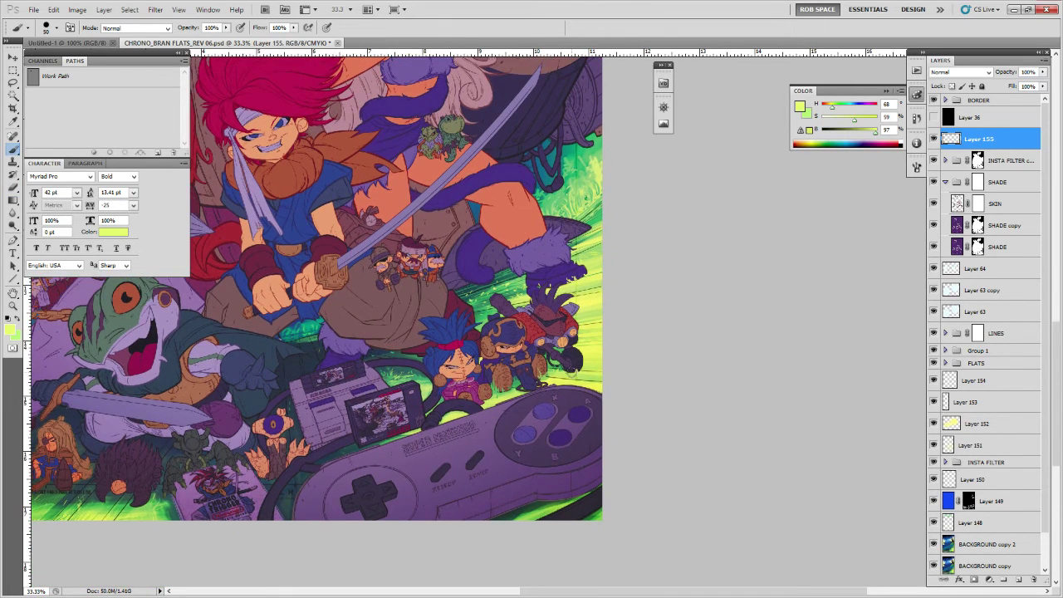
pyautogui.press('e')
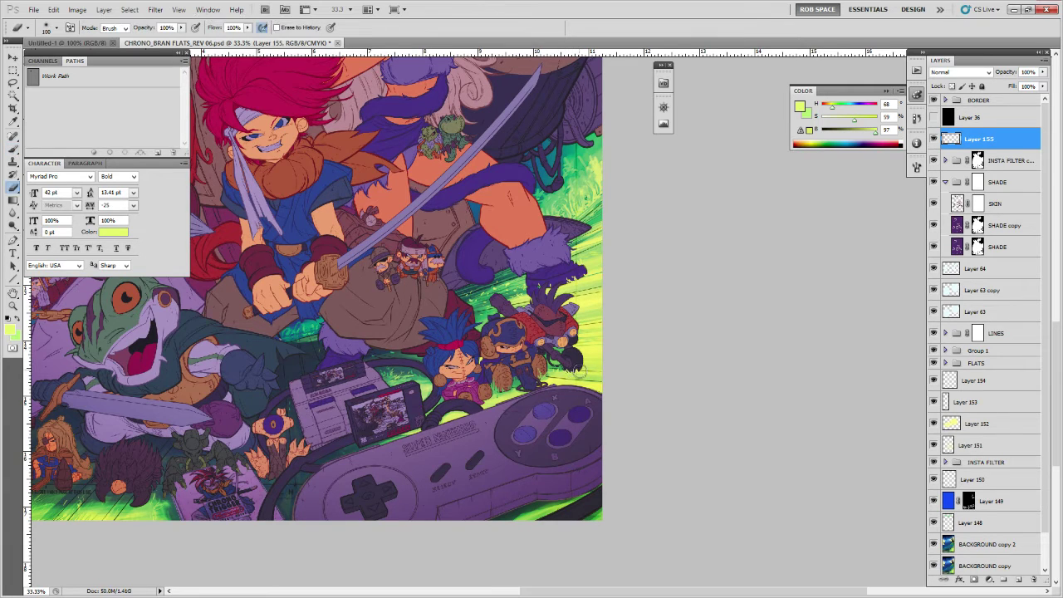
# Choose ROB RUFFY DRAW for the Eraser and ROB DRAW for the Brush.
pyautogui.rightClick(585, 357)
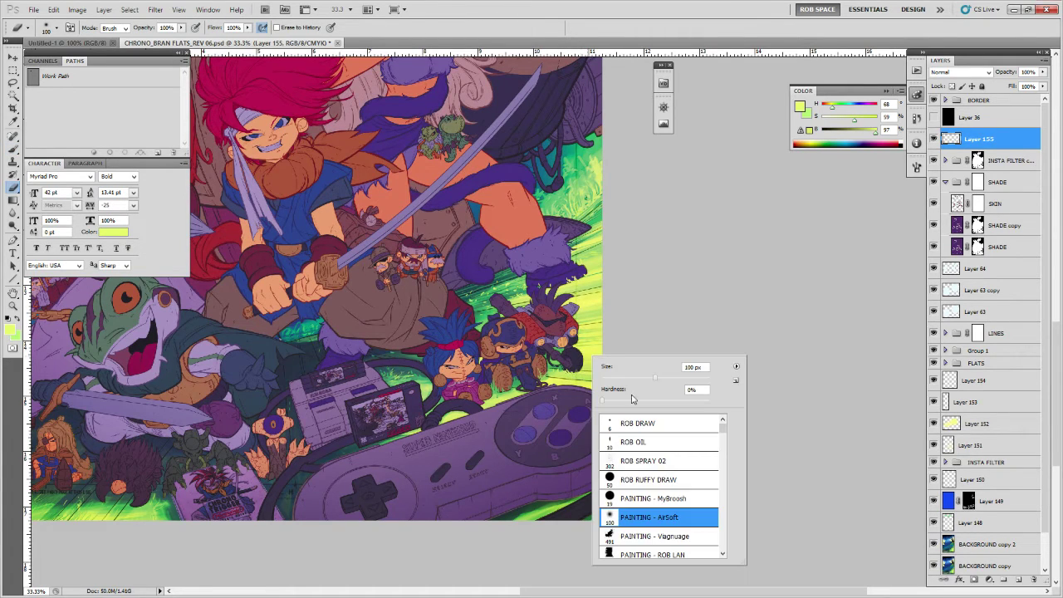
pyautogui.doubleClick(636, 480)
pyautogui.press('b')
pyautogui.rightClick(584, 365)
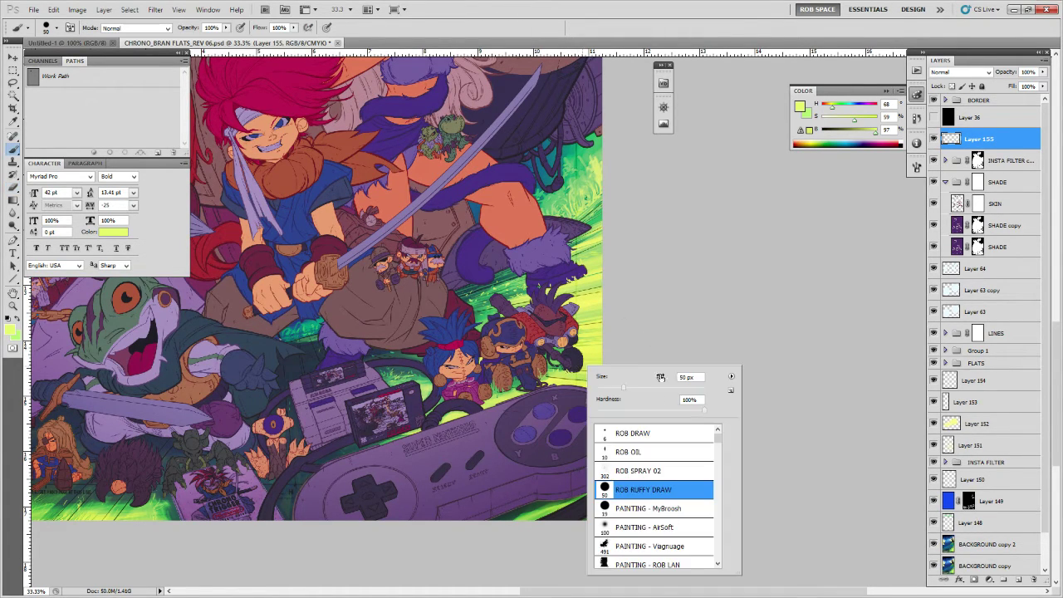
pyautogui.doubleClick(621, 433)
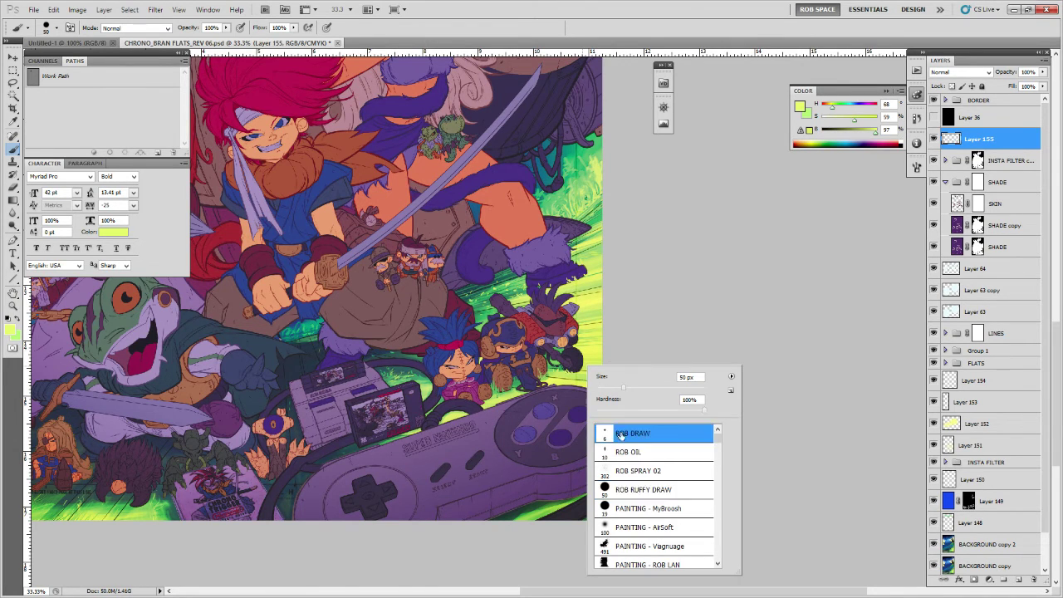
# Sample light green and yellow from the background and paint fine grass blades around the controller cable below the blue-haired doll.
pyautogui.hotkey('ctrl', 'space')
pyautogui.keyDown('ctrl'); pyautogui.click(574, 380); pyautogui.keyUp('ctrl')
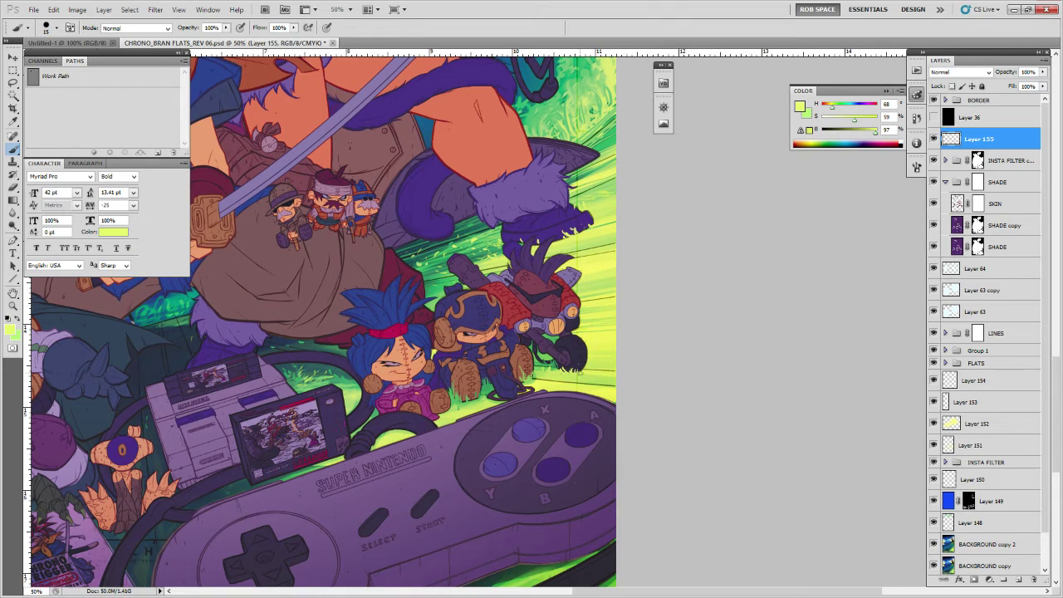
pyautogui.press('space')
pyautogui.moveTo(428, 447); pyautogui.dragTo(605, 361)
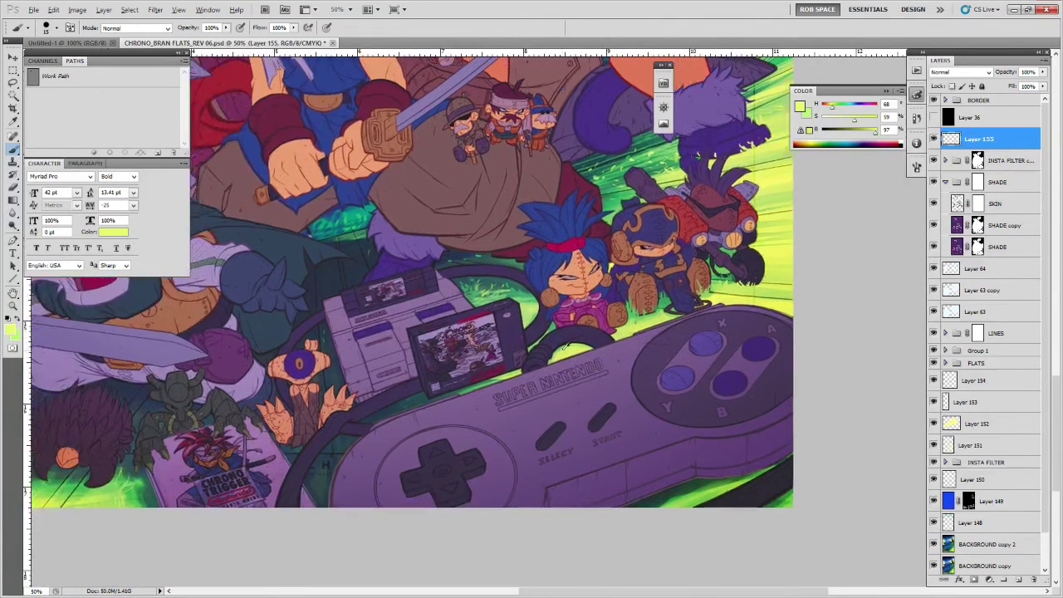
pyautogui.keyDown('alt'); pyautogui.click(517, 290); pyautogui.keyUp('alt')
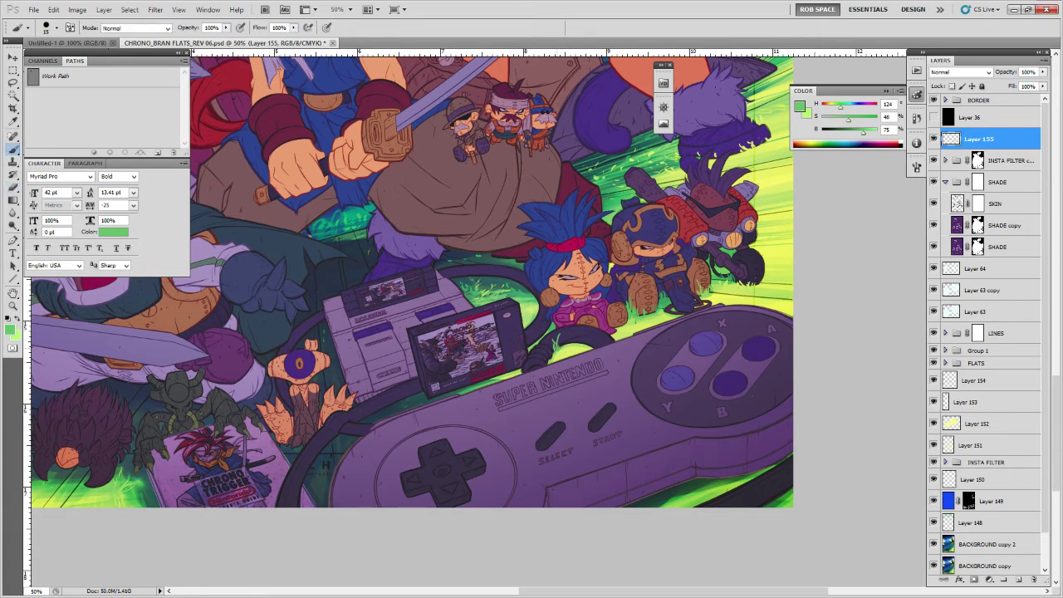
pyautogui.keyDown('alt'); pyautogui.click(561, 348); pyautogui.keyUp('alt')
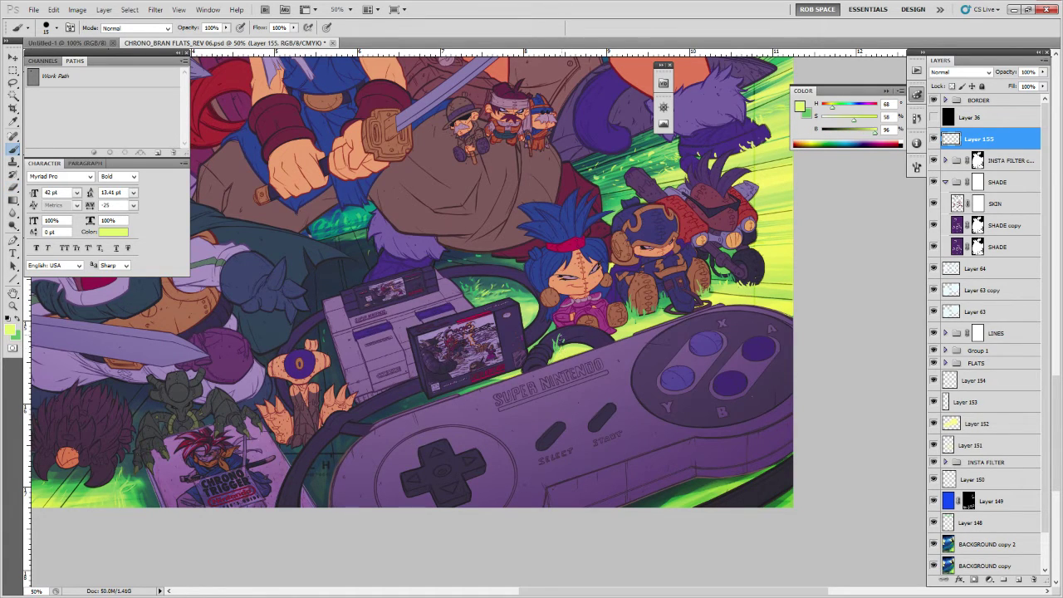
pyautogui.keyDown('alt'); pyautogui.click(554, 351); pyautogui.keyUp('alt')
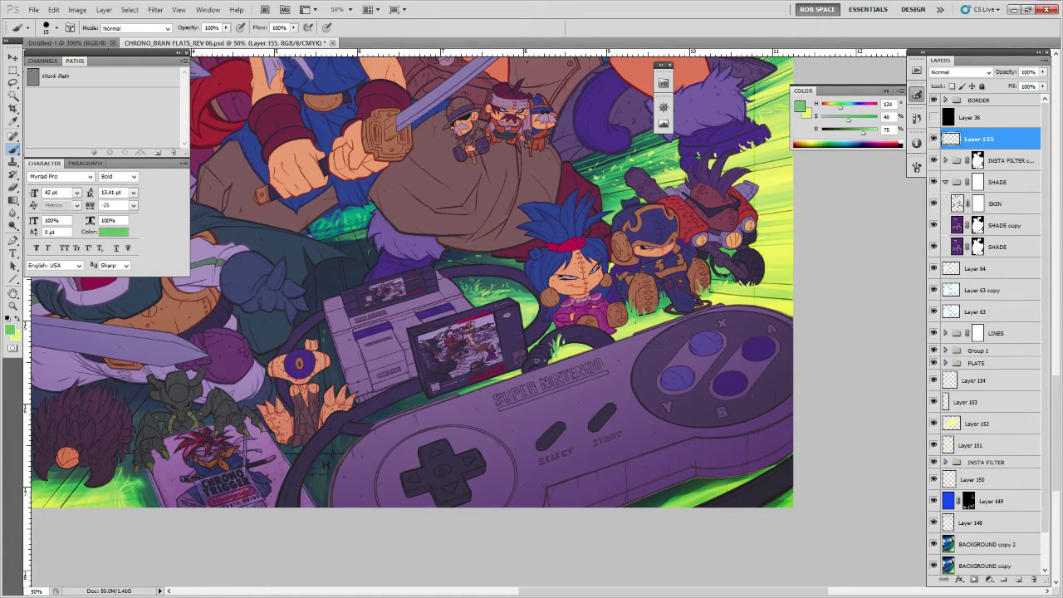
# Sample dark teal green and navy tones and paint grass blades in the gap between the console and the controller.
pyautogui.keyDown('alt'); pyautogui.click(471, 383); pyautogui.keyUp('alt')
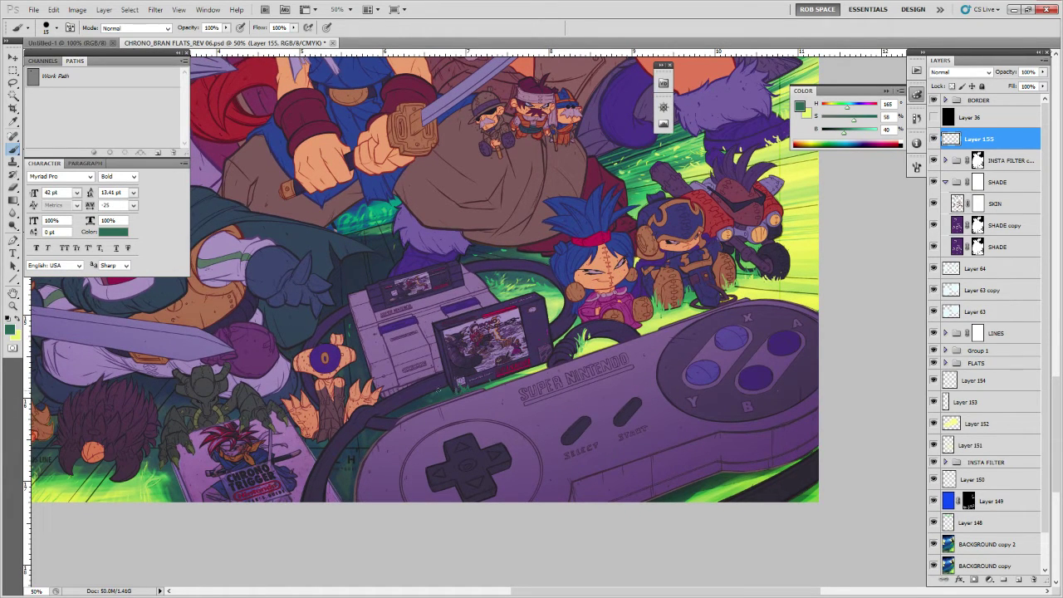
pyautogui.keyDown('alt'); pyautogui.click(397, 405); pyautogui.keyUp('alt')
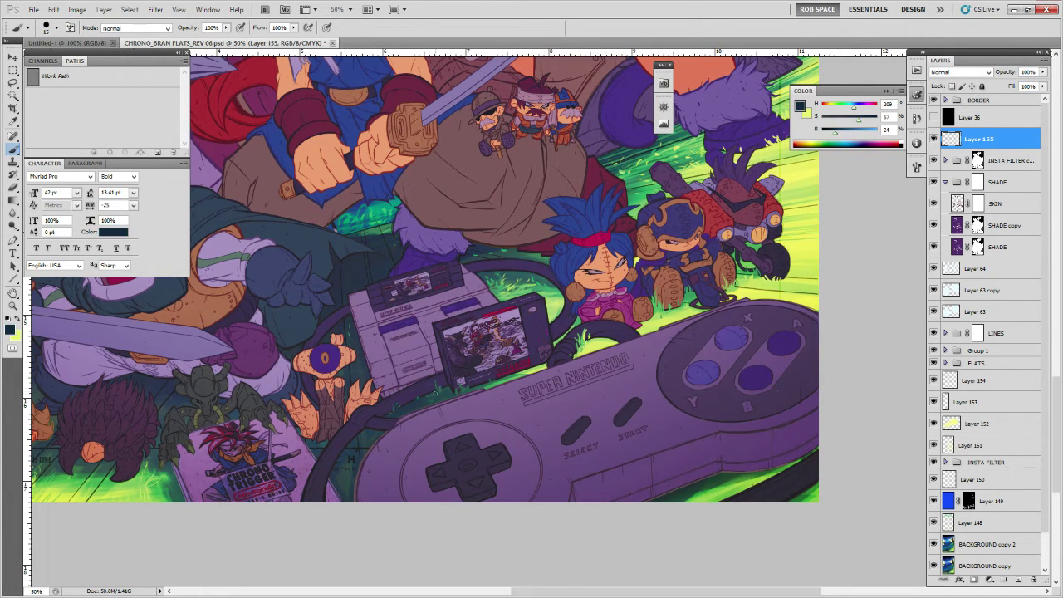
pyautogui.keyDown('alt'); pyautogui.click(435, 387); pyautogui.keyUp('alt')
pyautogui.keyDown('alt'); pyautogui.click(404, 403); pyautogui.keyUp('alt')
pyautogui.keyDown('alt'); pyautogui.click(406, 396); pyautogui.keyUp('alt')
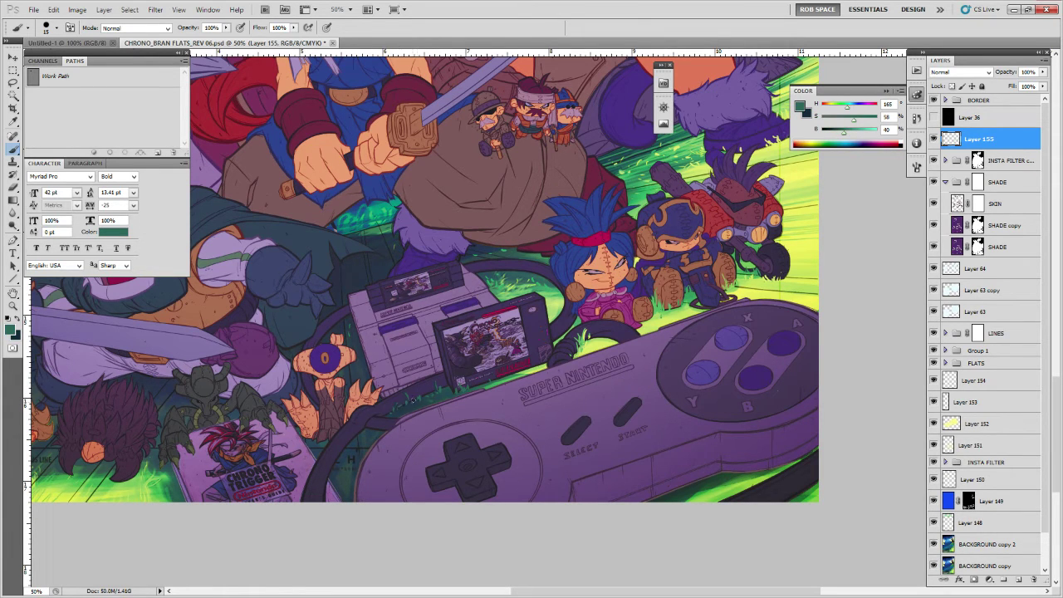
# Sample navy and dark teal green and paint over the shadowed ground between the Chrono Trigger box and the controller cable.
pyautogui.moveTo(482, 392); pyautogui.dragTo(573, 364)
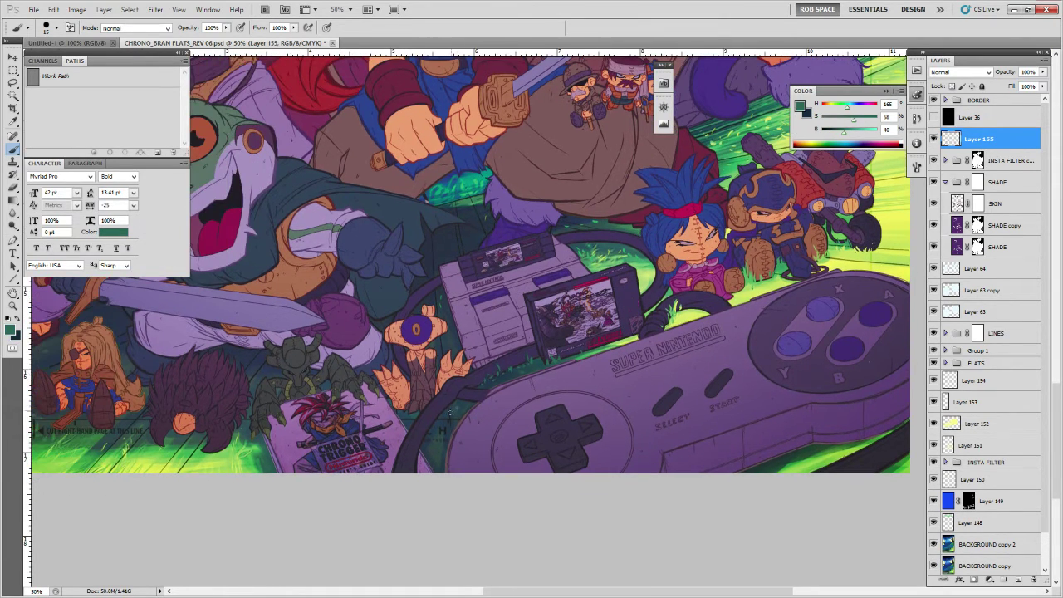
pyautogui.keyDown('alt'); pyautogui.click(423, 432); pyautogui.keyUp('alt')
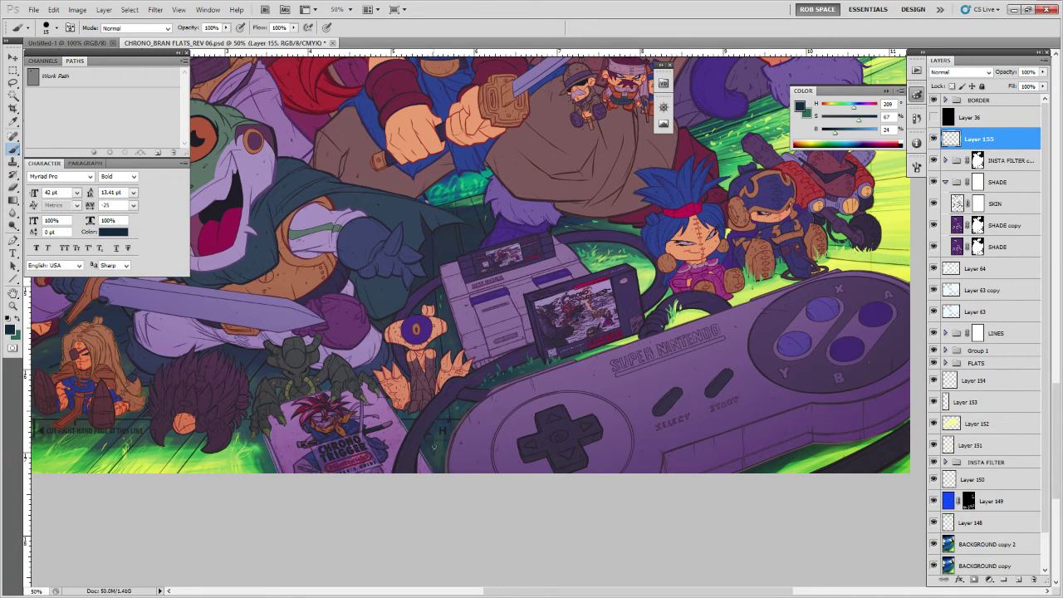
pyautogui.keyDown('alt'); pyautogui.click(435, 452); pyautogui.keyUp('alt')
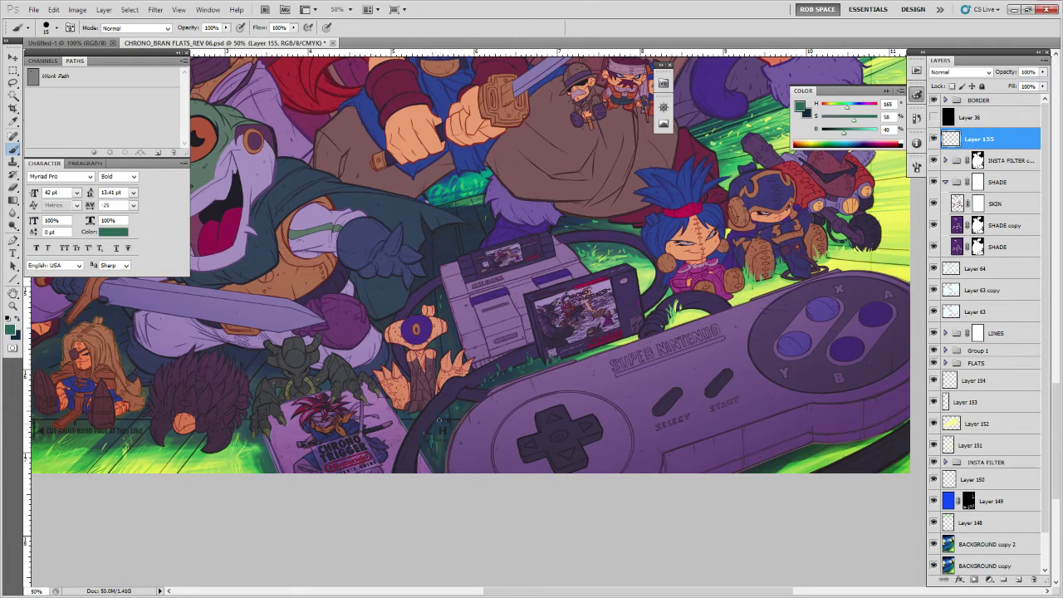
# Sample a bright green below the controller and paint tall grass blades rising over its lower edge.
pyautogui.moveTo(685, 392); pyautogui.dragTo(534, 448)
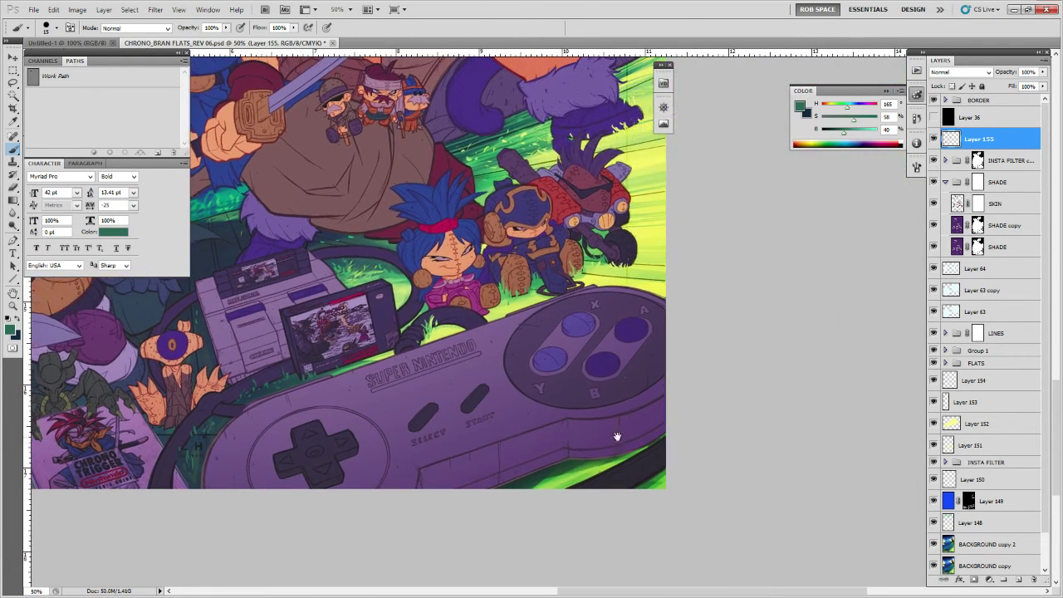
pyautogui.keyDown('alt'); pyautogui.click(539, 479); pyautogui.keyUp('alt')
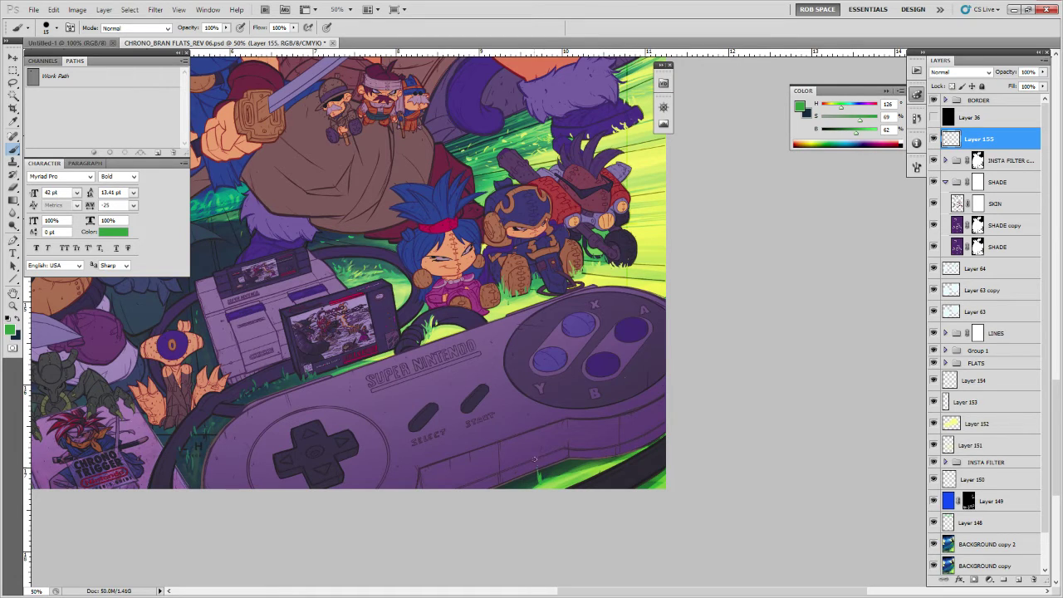
pyautogui.moveTo(533, 477); pyautogui.dragTo(535, 484)
pyautogui.moveTo(524, 495)
pyautogui.mouseDown()
pyautogui.moveTo(519, 443)
pyautogui.moveTo(524, 495)
pyautogui.moveTo(520, 459)
pyautogui.moveTo(517, 493)
pyautogui.moveTo(512, 463)
pyautogui.moveTo(499, 504)
pyautogui.moveTo(502, 435)
pyautogui.mouseUp()
pyautogui.moveTo(492, 489)
pyautogui.mouseDown()
pyautogui.moveTo(503, 427)
pyautogui.moveTo(494, 482)
pyautogui.moveTo(485, 432)
pyautogui.moveTo(471, 458)
pyautogui.mouseUp()
pyautogui.moveTo(465, 474)
pyautogui.mouseDown()
pyautogui.moveTo(508, 407)
pyautogui.moveTo(465, 429)
pyautogui.moveTo(463, 492)
pyautogui.moveTo(459, 467)
pyautogui.mouseUp()
pyautogui.moveTo(454, 488); pyautogui.dragTo(449, 474)
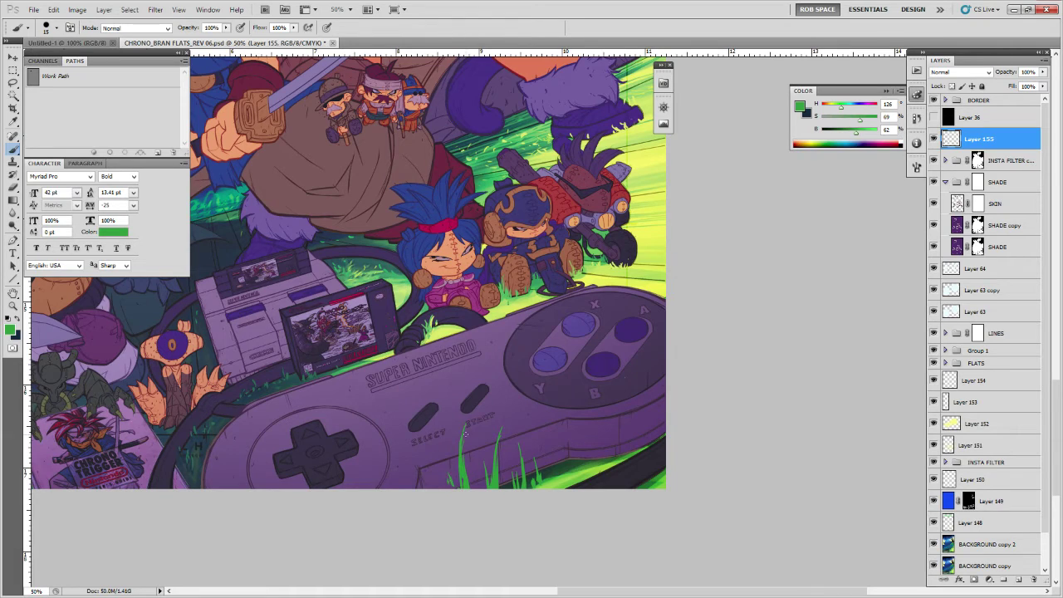
# Erase the tips of the tallest grass blades over the controller to shorten them.
pyautogui.press('e')
pyautogui.moveTo(465, 426)
pyautogui.mouseDown()
pyautogui.moveTo(458, 465)
pyautogui.moveTo(468, 477)
pyautogui.mouseUp()
pyautogui.moveTo(501, 427); pyautogui.dragTo(498, 449)
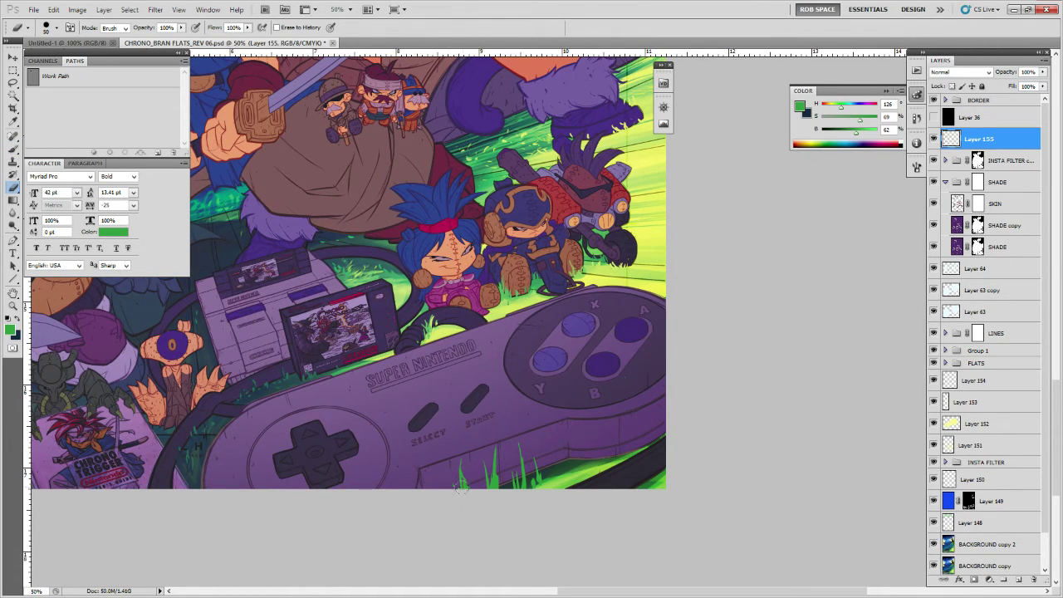
# Sample a muted dark green and paint grass blades over the controller's lower edge, extending the existing clump along the ground.
pyautogui.press('b')
pyautogui.press('x')
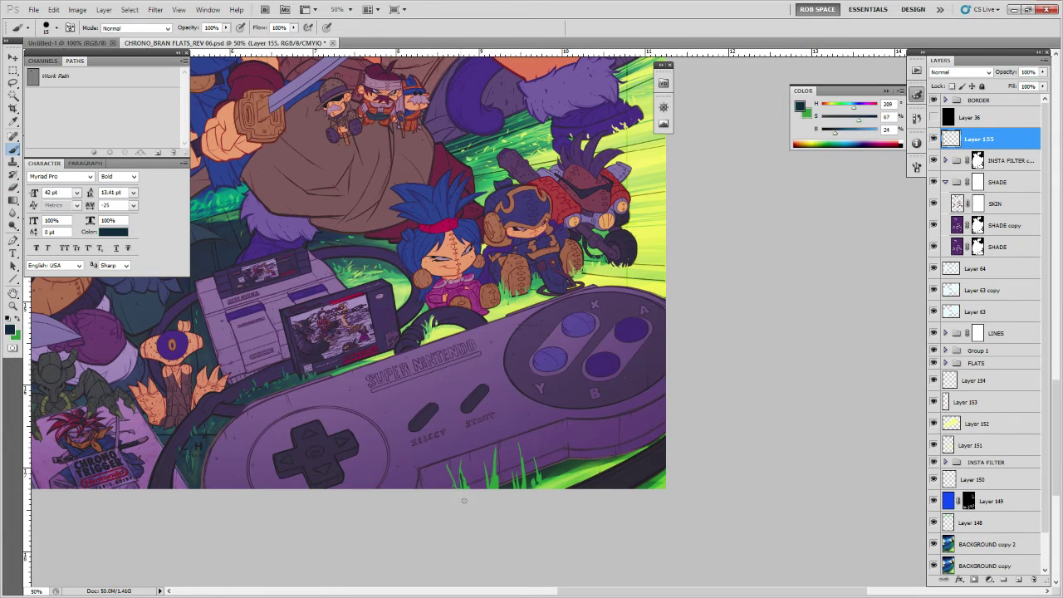
pyautogui.keyDown('alt'); pyautogui.click(580, 464); pyautogui.keyUp('alt')
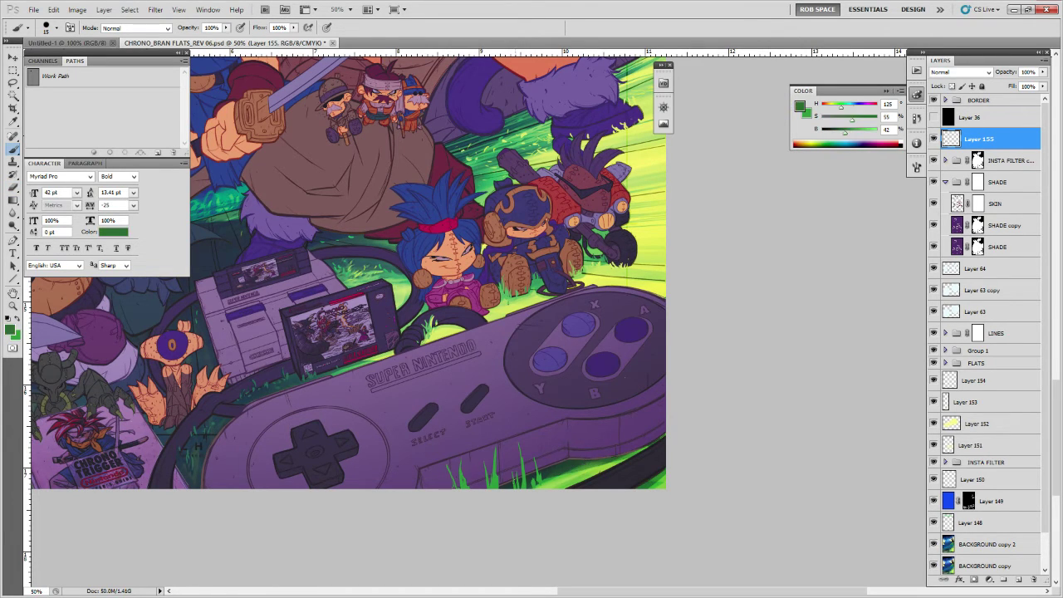
pyautogui.moveTo(485, 488)
pyautogui.mouseDown()
pyautogui.moveTo(494, 449)
pyautogui.moveTo(494, 495)
pyautogui.moveTo(519, 448)
pyautogui.moveTo(521, 488)
pyautogui.moveTo(563, 475)
pyautogui.moveTo(530, 468)
pyautogui.moveTo(521, 452)
pyautogui.moveTo(525, 490)
pyautogui.moveTo(534, 473)
pyautogui.moveTo(497, 482)
pyautogui.moveTo(496, 468)
pyautogui.moveTo(453, 472)
pyautogui.mouseUp()
pyautogui.keyDown('alt'); pyautogui.click(561, 479); pyautogui.keyUp('alt')
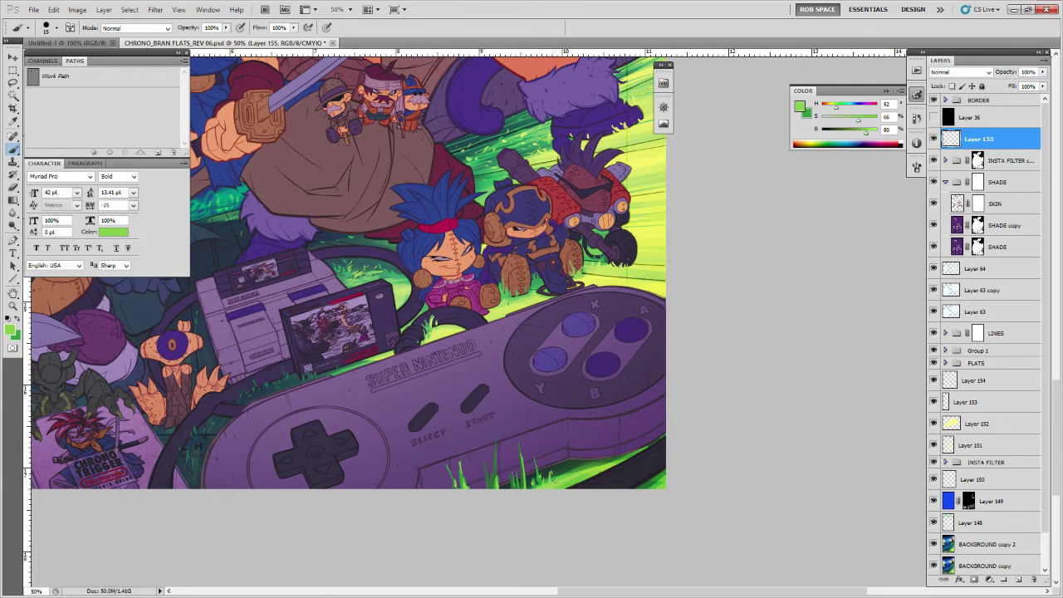
# Sample alternating dark, mid and light greens, paint a small grass tuft beneath the controller's button side, and undo the last strokes.
pyautogui.keyDown('alt'); pyautogui.click(569, 461); pyautogui.keyUp('alt')
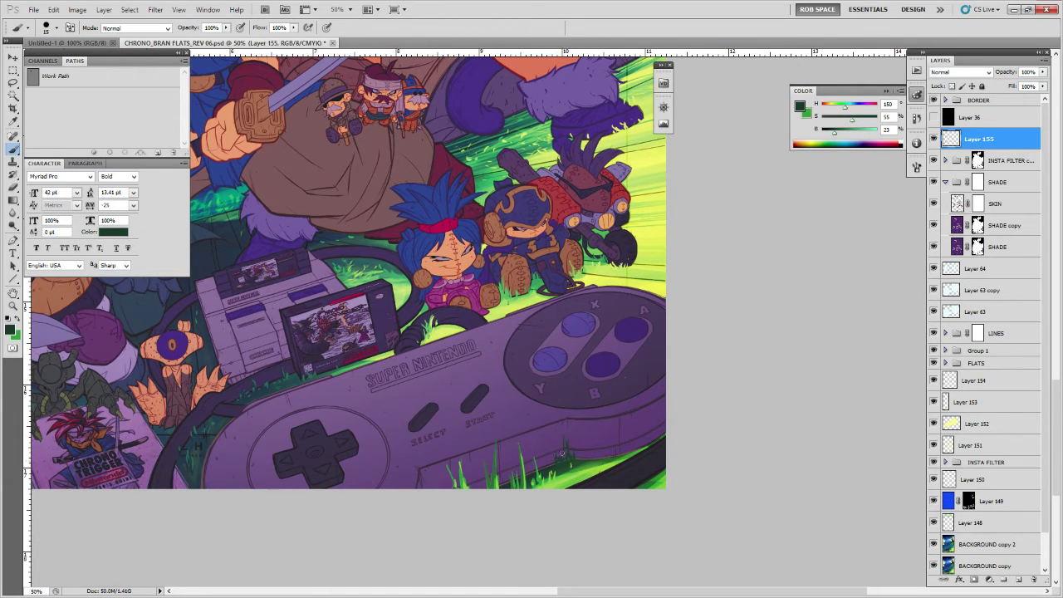
pyautogui.keyDown('alt'); pyautogui.click(551, 465); pyautogui.keyUp('alt')
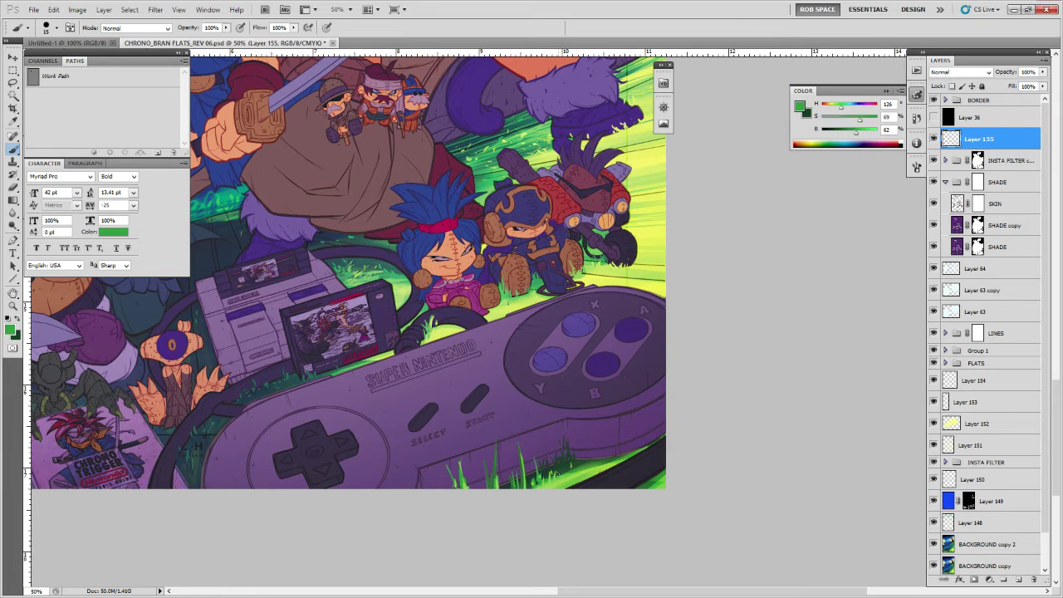
pyautogui.keyDown('alt'); pyautogui.click(559, 467); pyautogui.keyUp('alt')
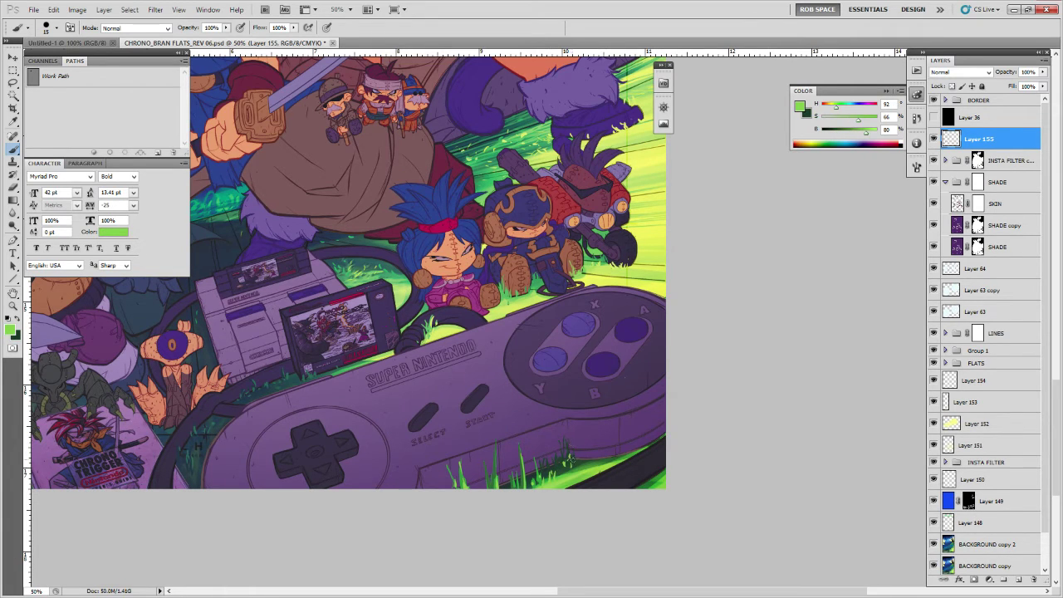
pyautogui.keyDown('alt'); pyautogui.click(563, 459); pyautogui.keyUp('alt')
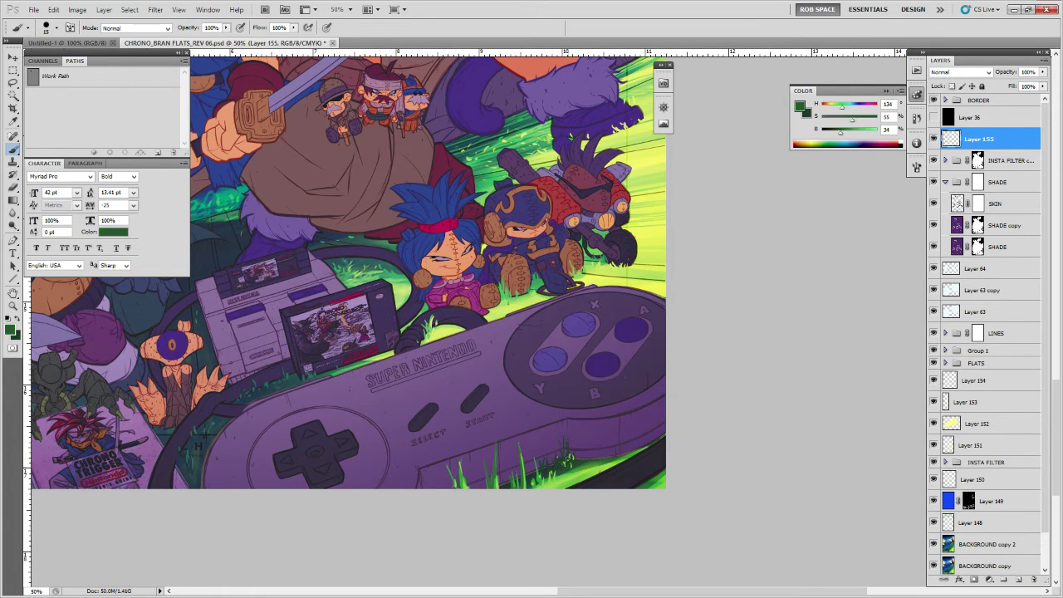
pyautogui.keyDown('alt'); pyautogui.click(553, 467); pyautogui.keyUp('alt')
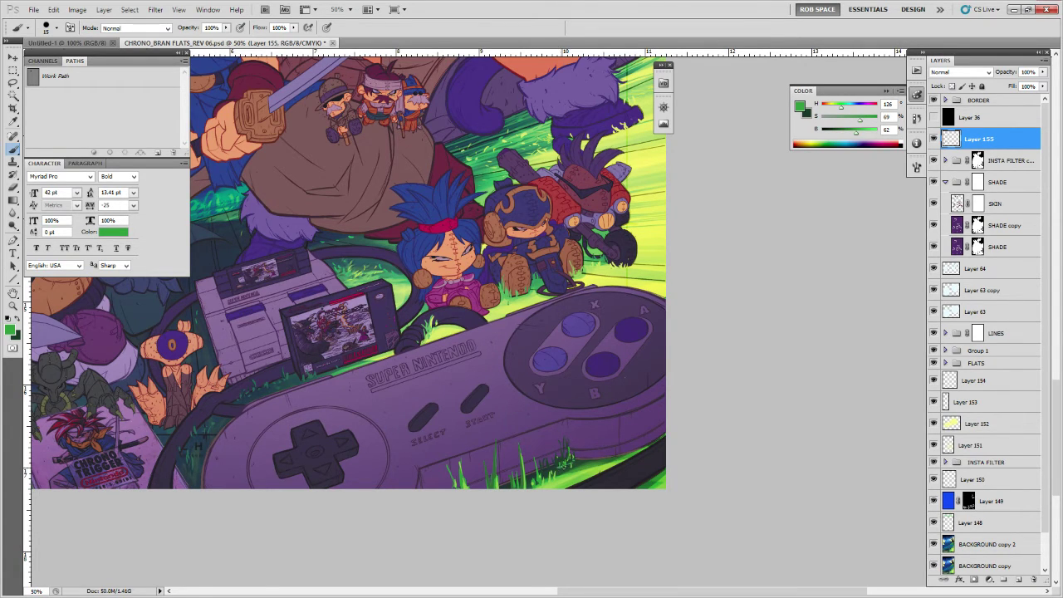
pyautogui.press('e')
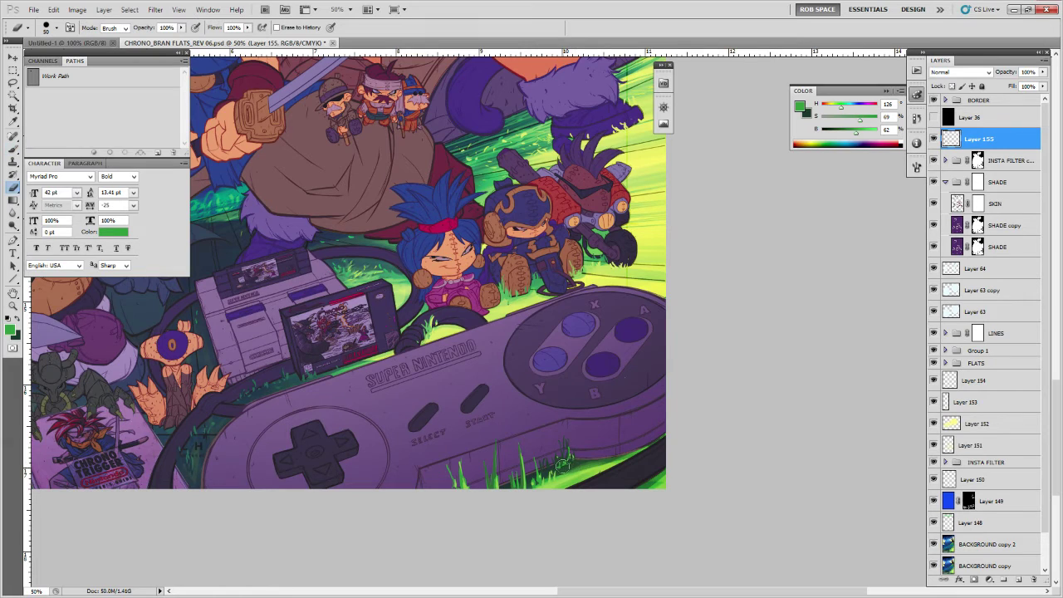
pyautogui.hotkey('ctrl', 'z')
pyautogui.hotkey('ctrl', 'z')
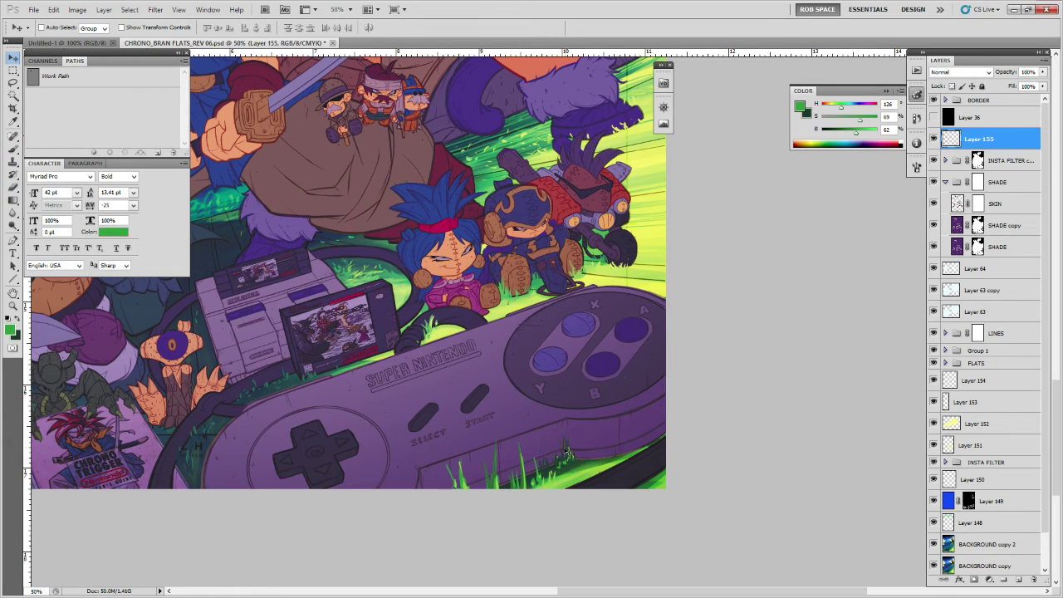
# Sample mid and dark greens and paint taller grass blades over the cable at the illustration's lower right corner.
pyautogui.press('b')
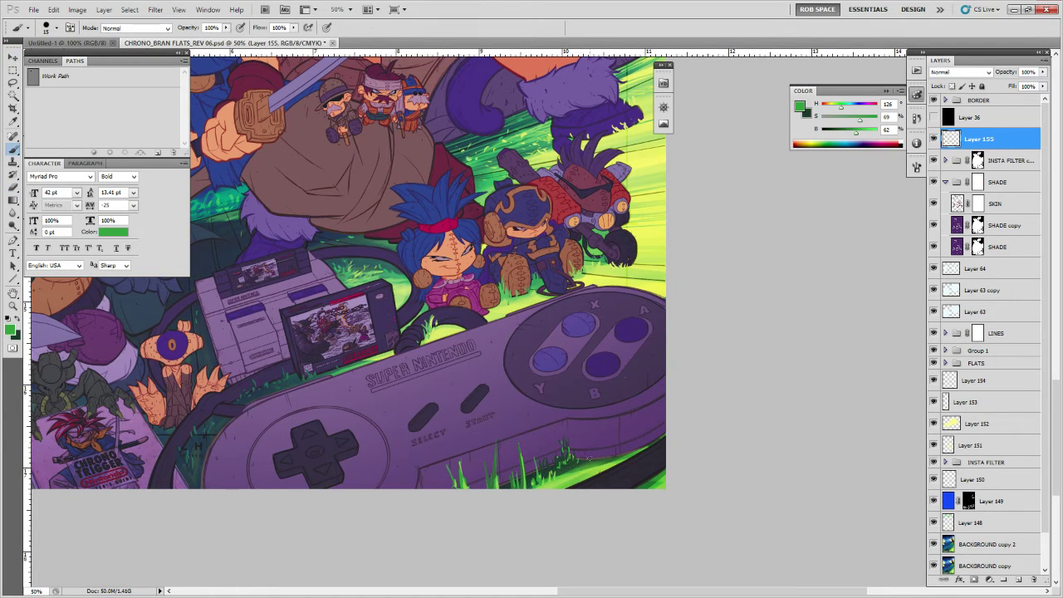
pyautogui.keyDown('alt'); pyautogui.click(586, 456); pyautogui.keyUp('alt')
pyautogui.keyDown('alt'); pyautogui.click(585, 473); pyautogui.keyUp('alt')
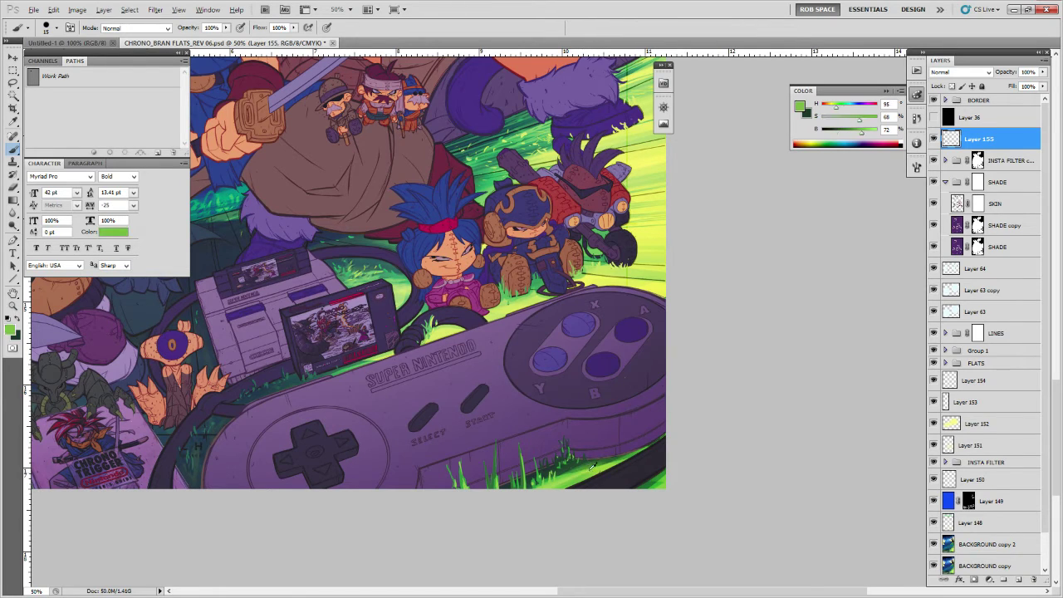
pyautogui.keyDown('alt'); pyautogui.click(572, 467); pyautogui.keyUp('alt')
pyautogui.moveTo(635, 479); pyautogui.dragTo(626, 447)
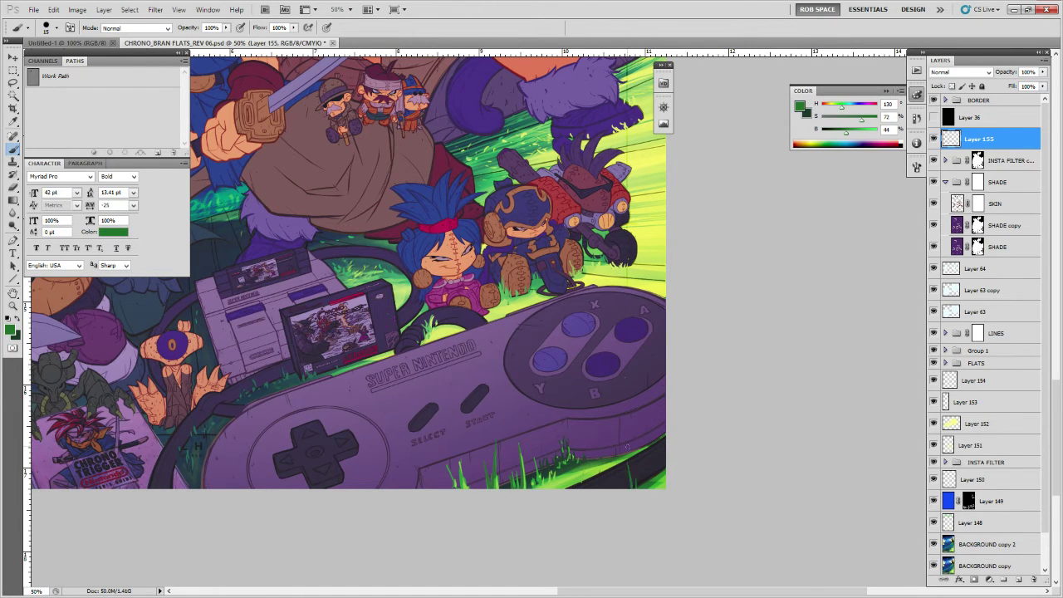
pyautogui.moveTo(622, 490)
pyautogui.mouseDown()
pyautogui.moveTo(622, 438)
pyautogui.moveTo(620, 503)
pyautogui.moveTo(610, 481)
pyautogui.moveTo(596, 487)
pyautogui.moveTo(582, 444)
pyautogui.moveTo(594, 492)
pyautogui.moveTo(647, 483)
pyautogui.moveTo(650, 433)
pyautogui.moveTo(602, 492)
pyautogui.moveTo(622, 446)
pyautogui.moveTo(573, 473)
pyautogui.mouseUp()
pyautogui.press('e')
pyautogui.press('b')
pyautogui.keyDown('alt'); pyautogui.click(569, 478); pyautogui.keyUp('alt')
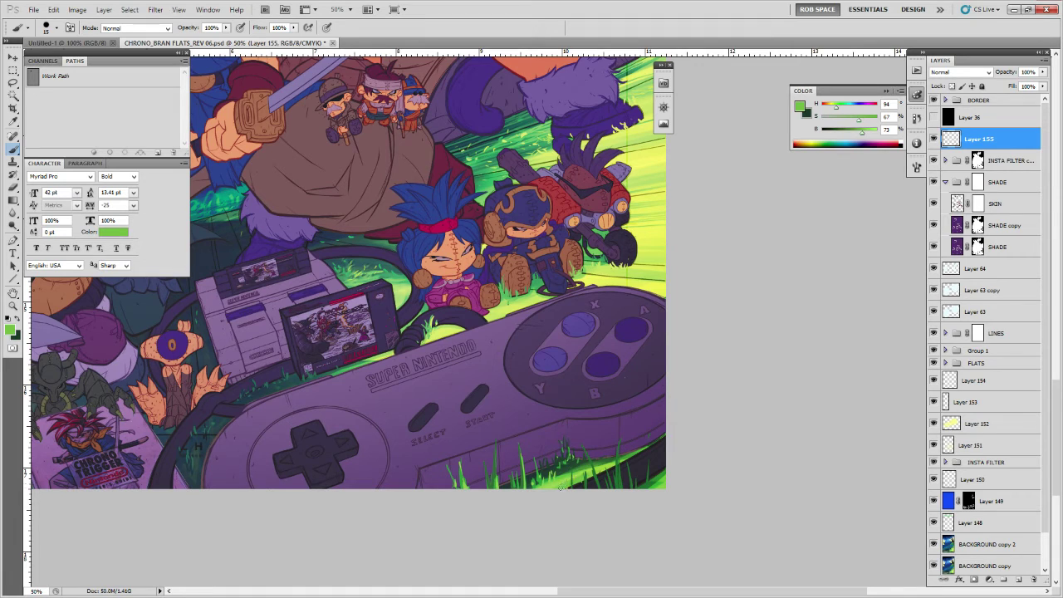
pyautogui.keyDown('alt'); pyautogui.click(562, 473); pyautogui.keyUp('alt')
# Sample a bright yellow-green from the ground and paint grass beside the Chrono Trigger box, next to the spiky black creature.
pyautogui.press('z')
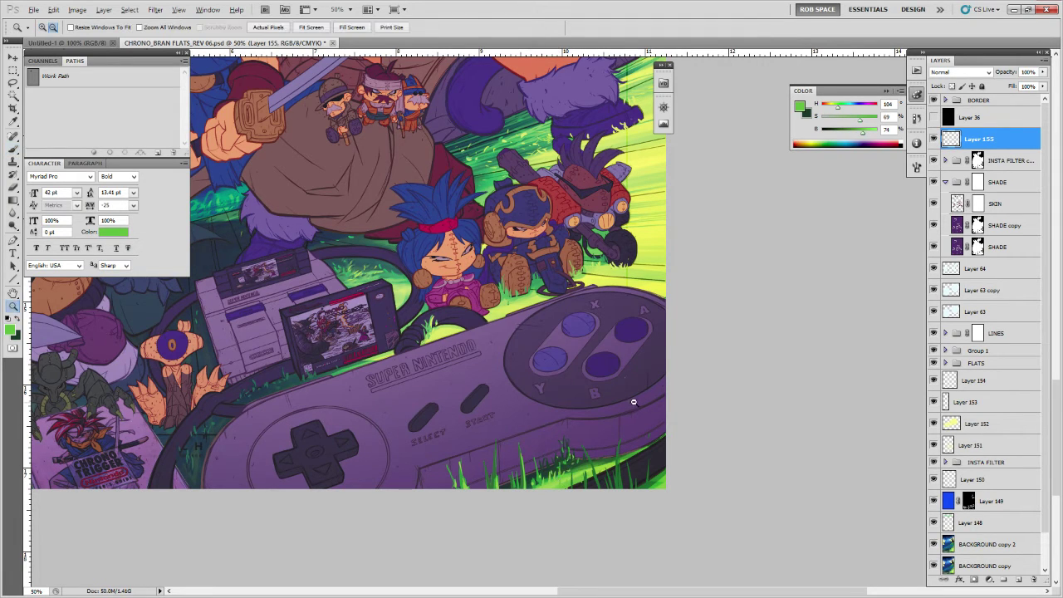
pyautogui.keyDown('alt'); pyautogui.click(652, 390); pyautogui.keyUp('alt')
pyautogui.keyDown('alt'); pyautogui.click(649, 400); pyautogui.keyUp('alt')
pyautogui.click(643, 415)
pyautogui.press('e')
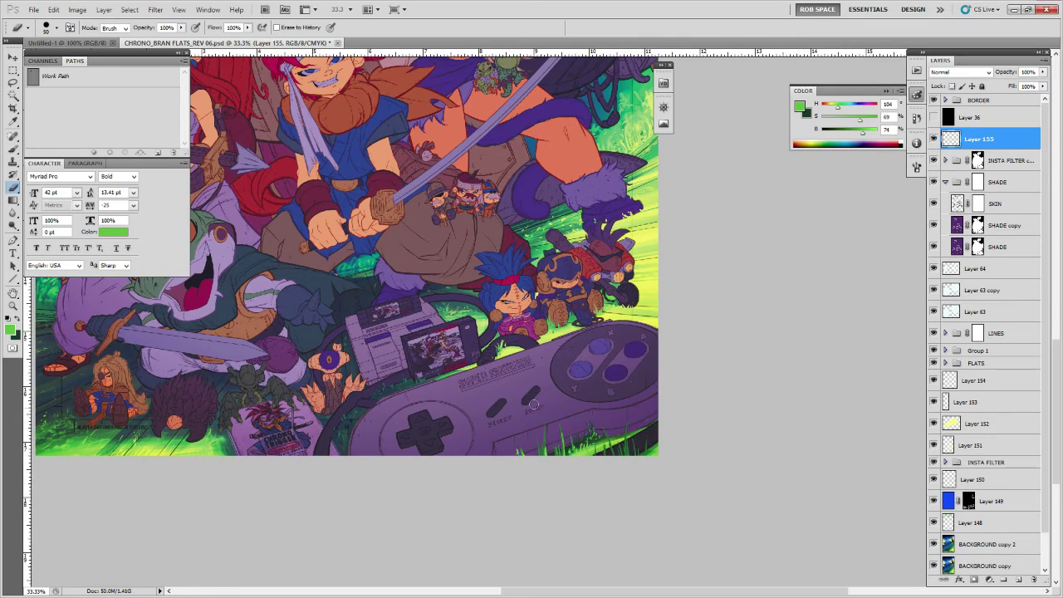
pyautogui.moveTo(608, 362); pyautogui.dragTo(761, 381)
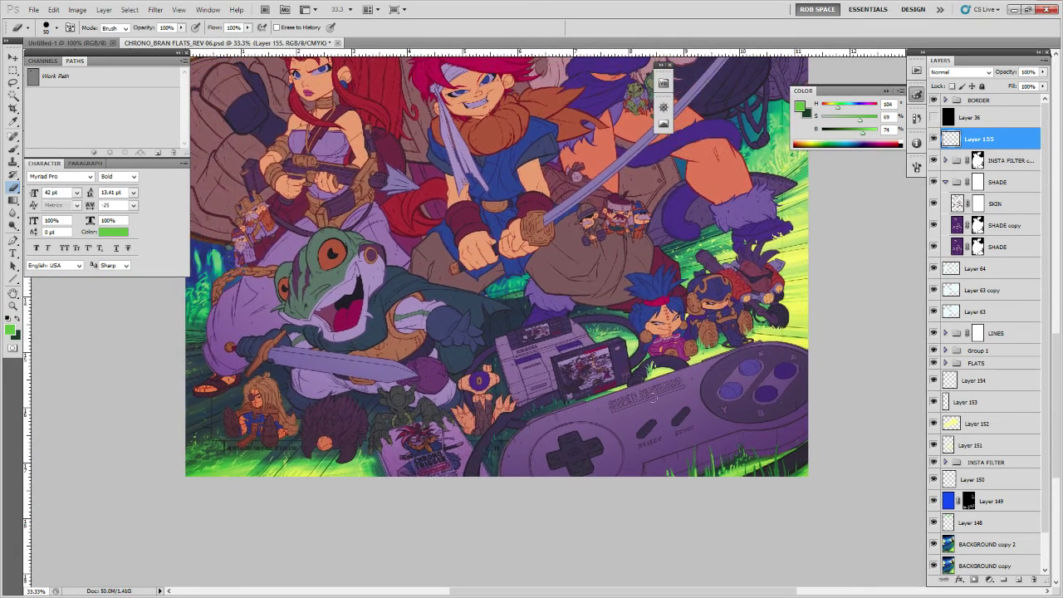
pyautogui.press('z')
pyautogui.click(359, 467)
pyautogui.press('b')
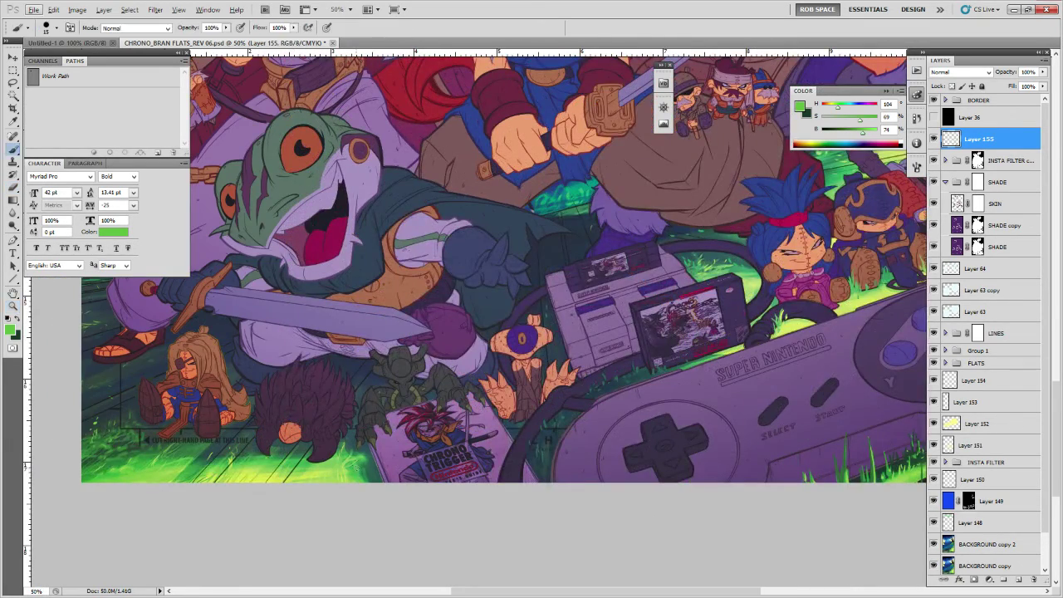
pyautogui.keyDown('alt'); pyautogui.click(357, 470); pyautogui.keyUp('alt')
pyautogui.click(357, 470)
pyautogui.keyDown('alt'); pyautogui.click(347, 472); pyautogui.keyUp('alt')
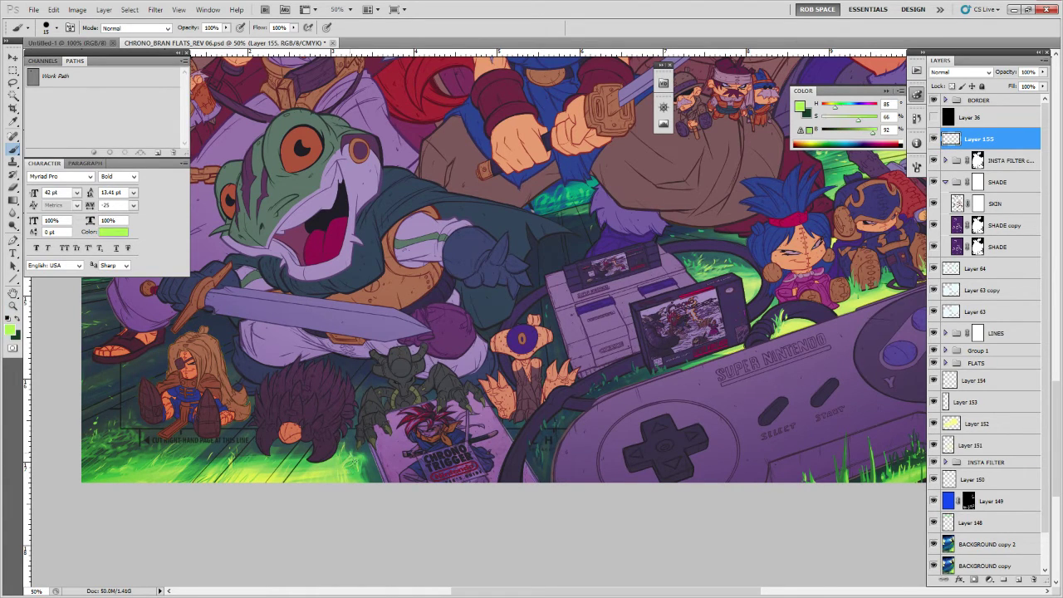
pyautogui.press('z')
pyautogui.click(379, 406)
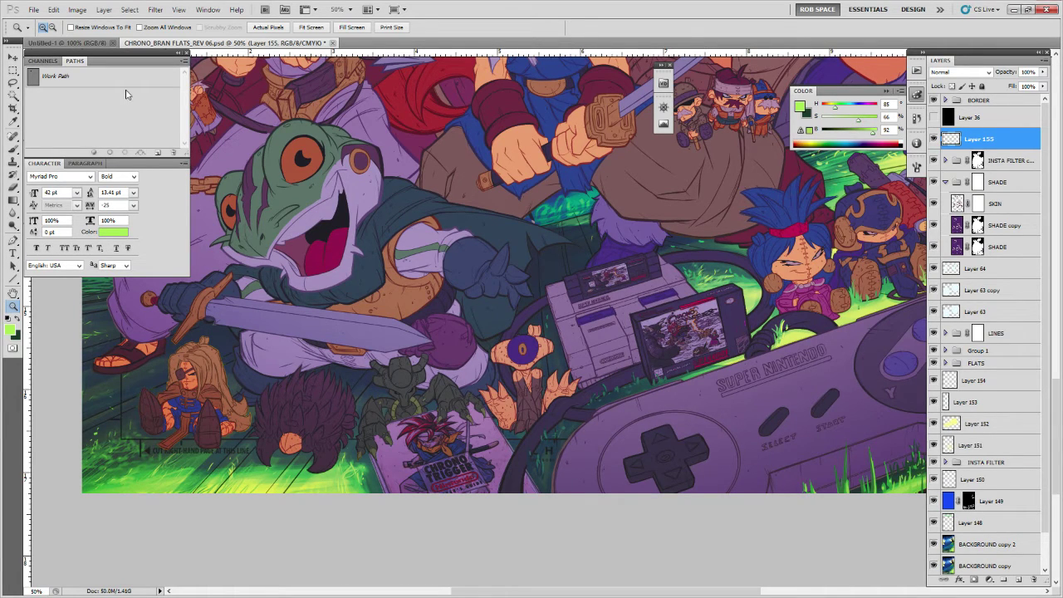
# Create two new documents and paste a copied reference image into each one.
pyautogui.hotkey('ctrl', 'n')
pyautogui.press('Return')
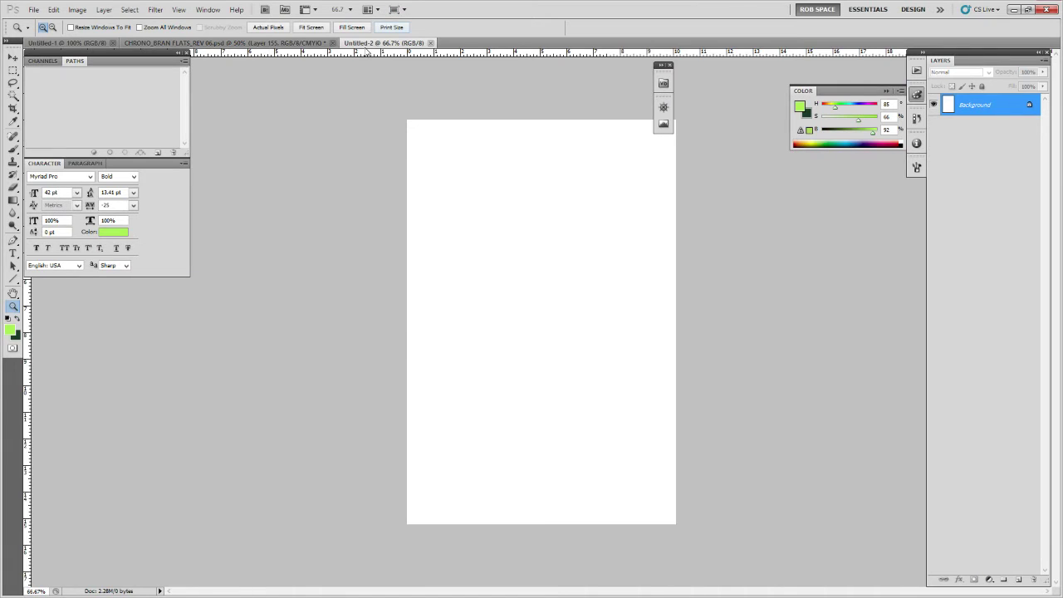
pyautogui.hotkey('ctrl', 'w')
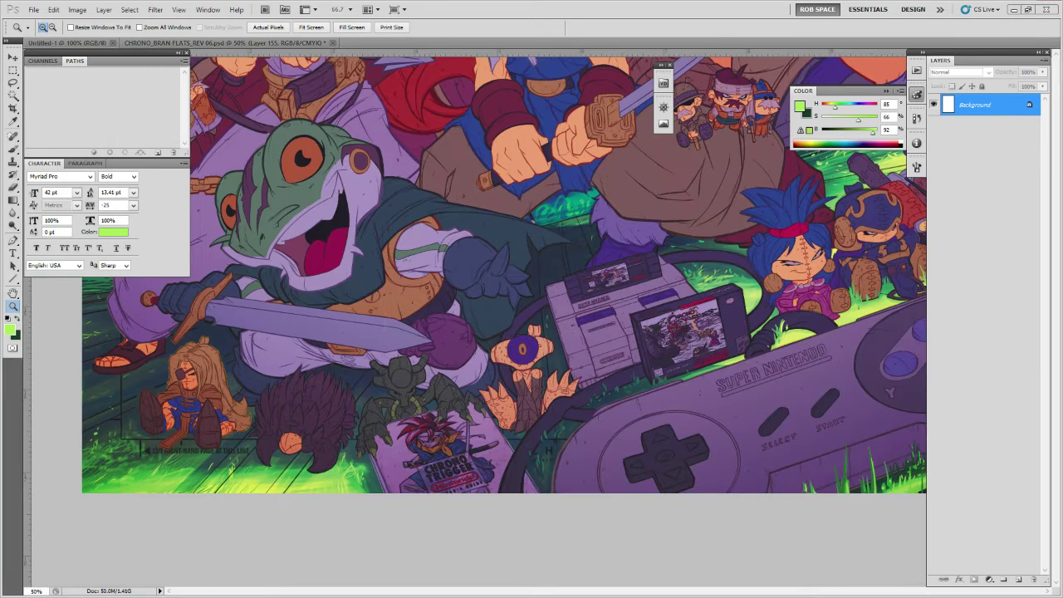
pyautogui.hotkey('ctrl', 'j')
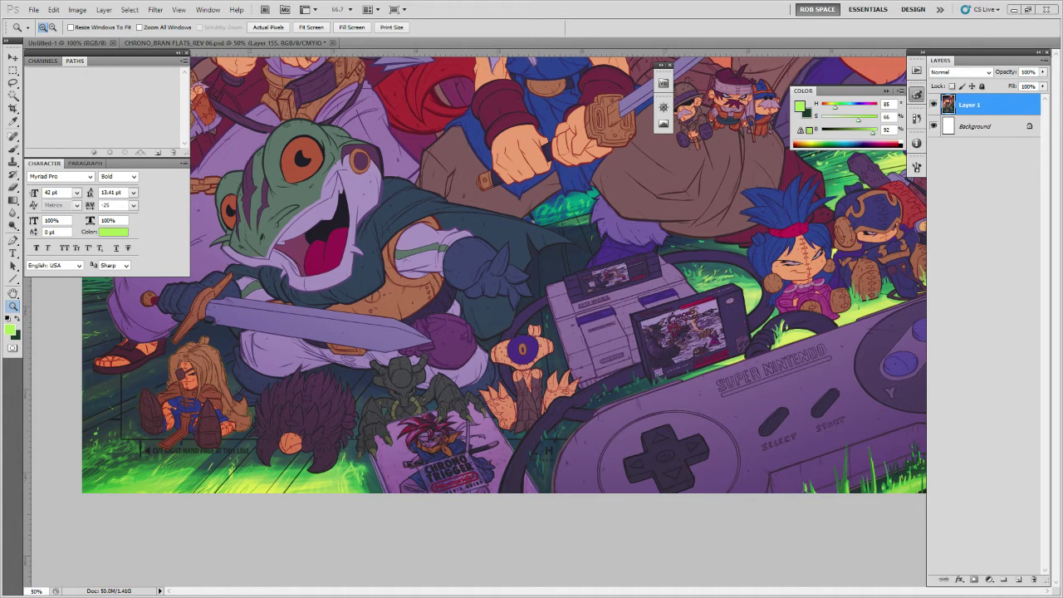
pyautogui.hotkey('ctrl', 'n')
pyautogui.press('Return')
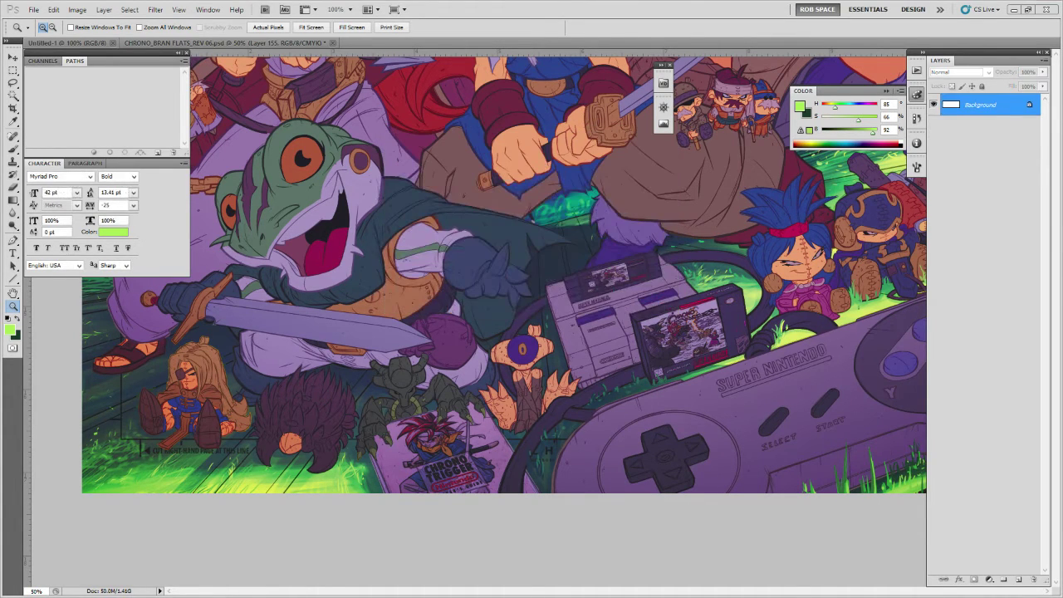
pyautogui.hotkey('ctrl', 'v')
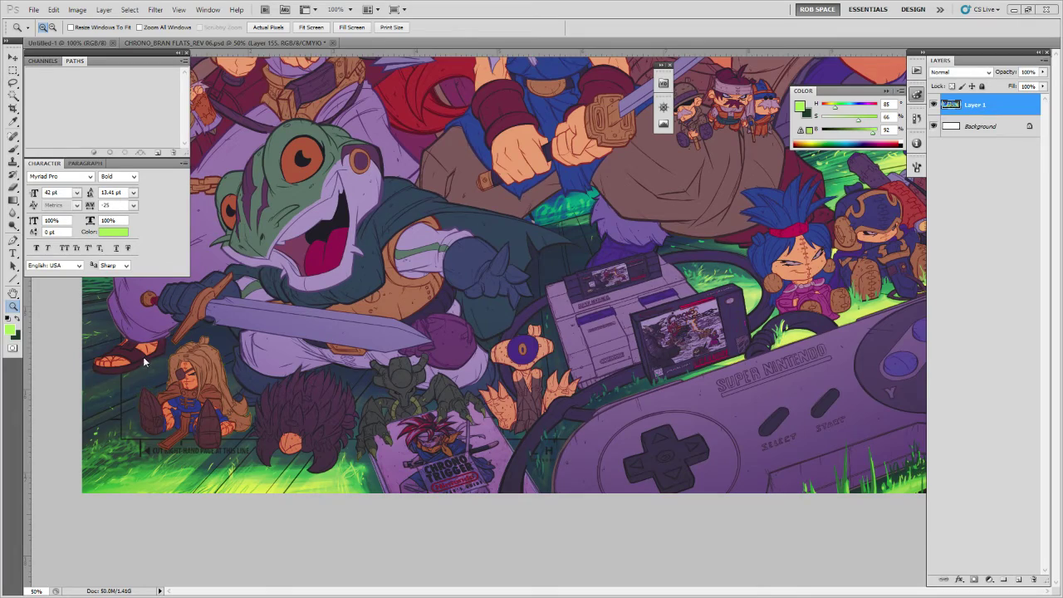
# Open CHRONO REV 01.jpg from the WIP folder as a colour reference alongside the illustration.
pyautogui.hotkey('ctrl', 'Tab')
pyautogui.hotkey('ctrl', 'o')
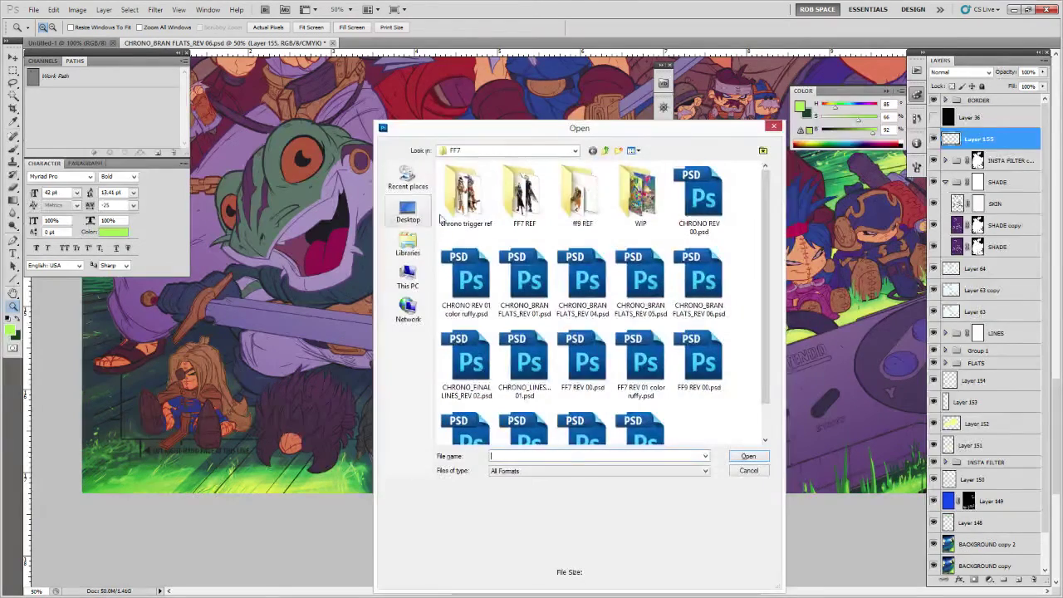
pyautogui.doubleClick(640, 193)
pyautogui.click(524, 196)
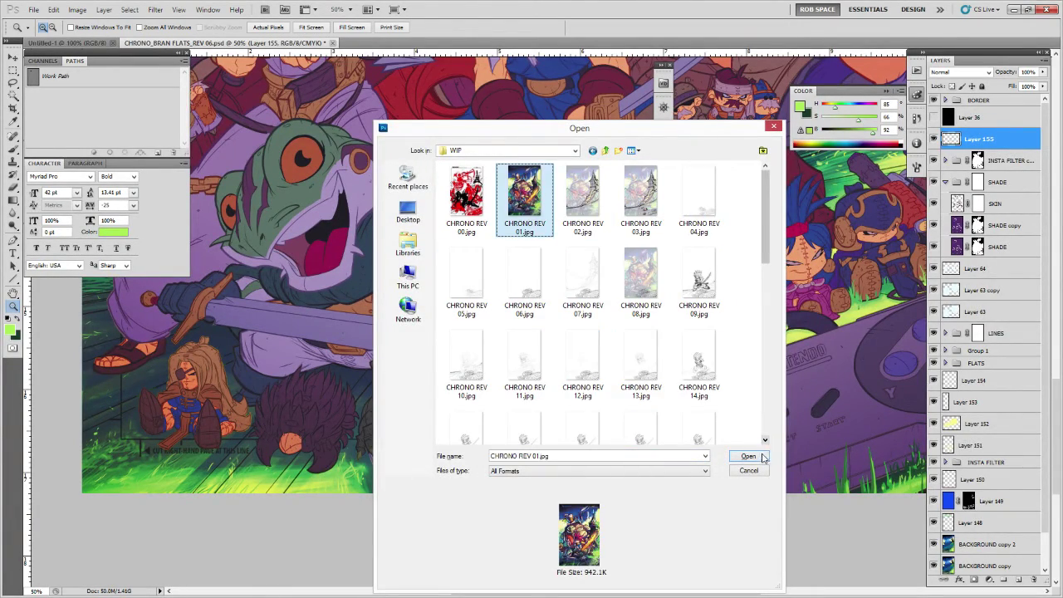
pyautogui.click(757, 457)
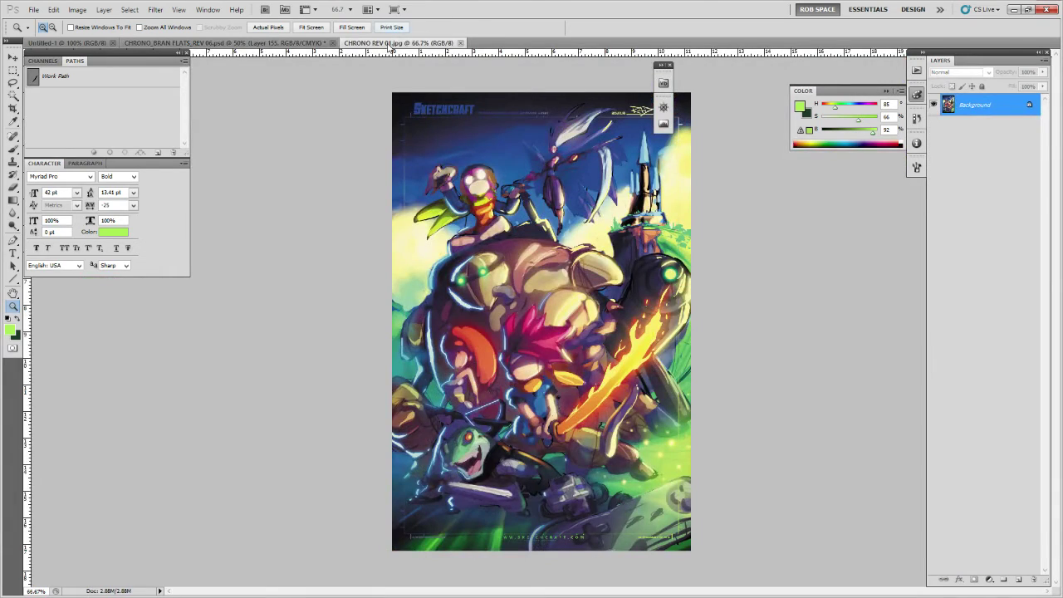
pyautogui.hotkey('ctrl', 'w')
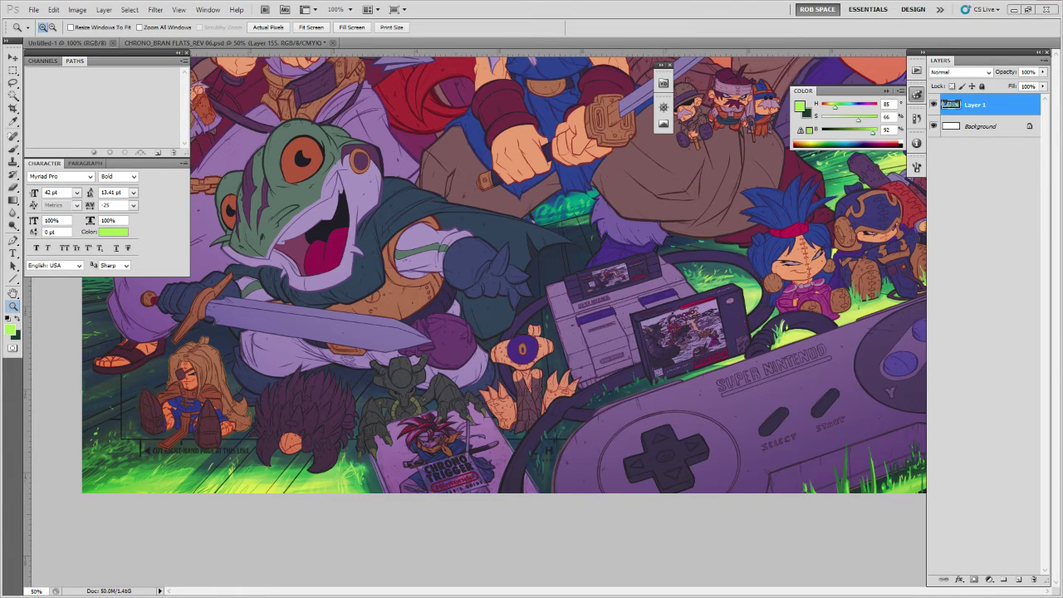
pyautogui.hotkey('ctrl', 'Tab')
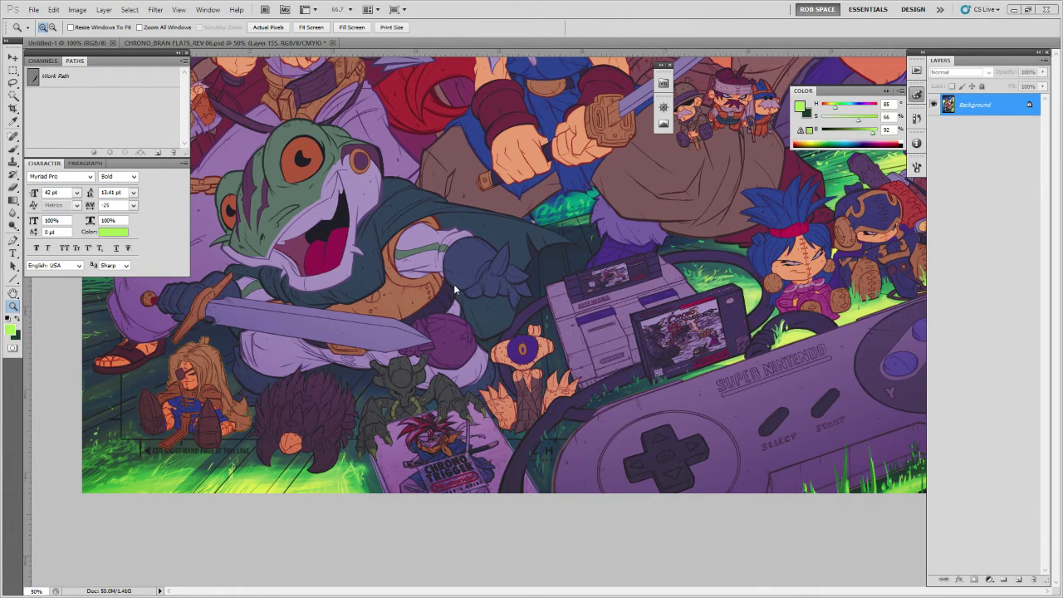
# Add a new layer directly above Layer 148 in CHRONO_BRAN FLATS_REV 06.psd.
pyautogui.keyDown('alt'); pyautogui.click(487, 287); pyautogui.keyUp('alt')
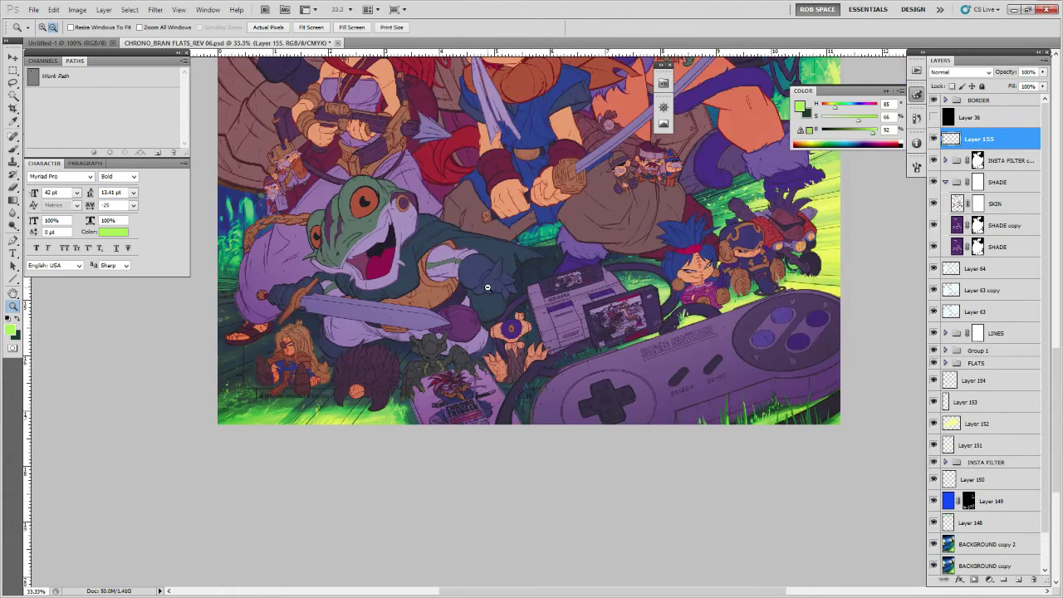
pyautogui.keyDown('alt'); pyautogui.click(487, 287); pyautogui.keyUp('alt')
pyautogui.keyDown('alt'); pyautogui.click(487, 287); pyautogui.keyUp('alt')
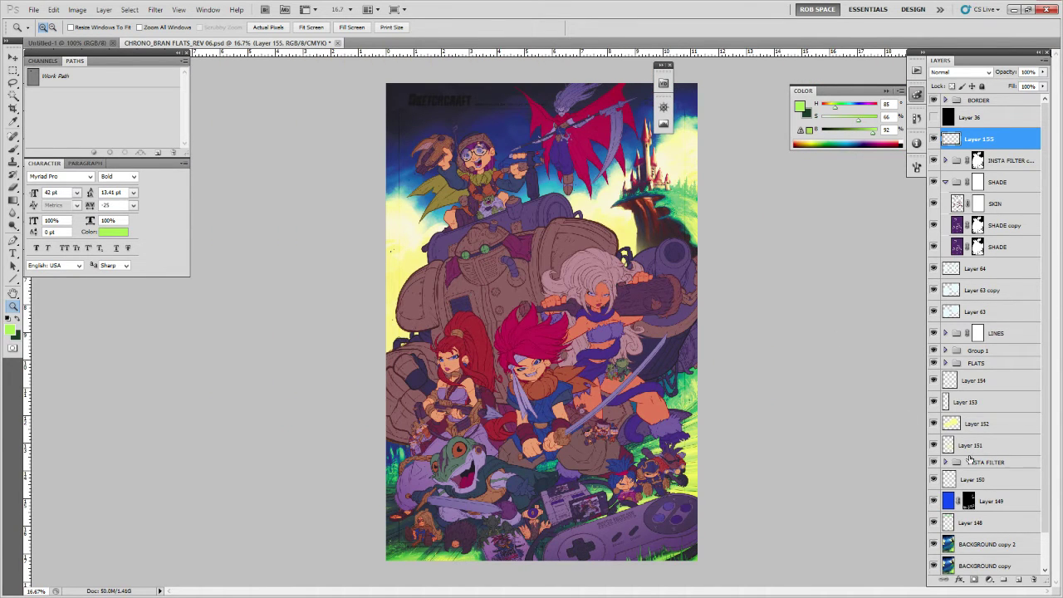
pyautogui.scroll(-2, 968, 462)
pyautogui.click(986, 483)
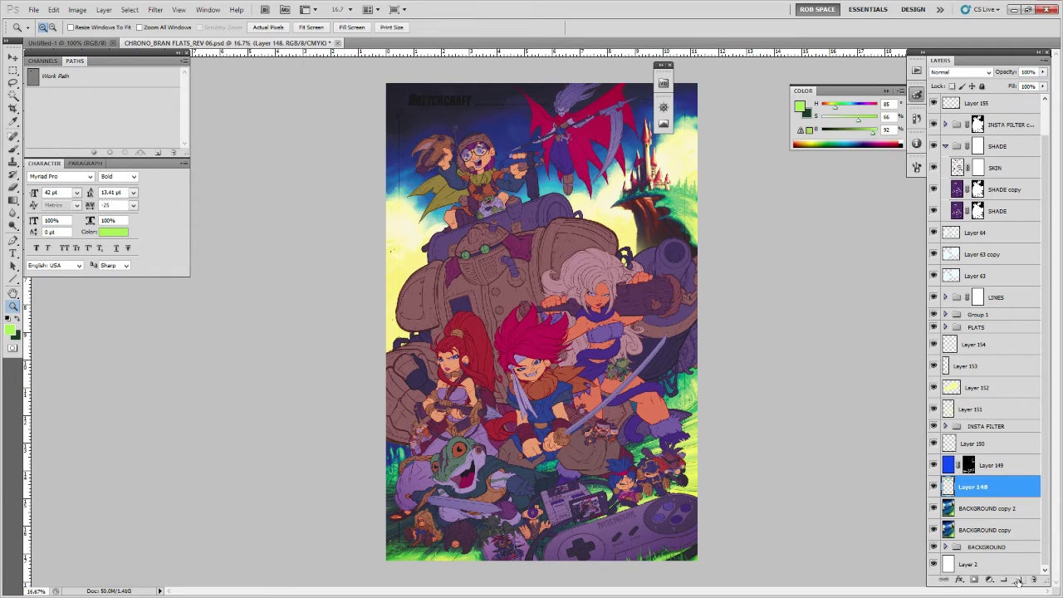
pyautogui.click(1018, 580)
# Sample a teal, choose another brush preset, enlarge it, and paint the background along the illustration's left edge beside the robot's arm.
pyautogui.press('b')
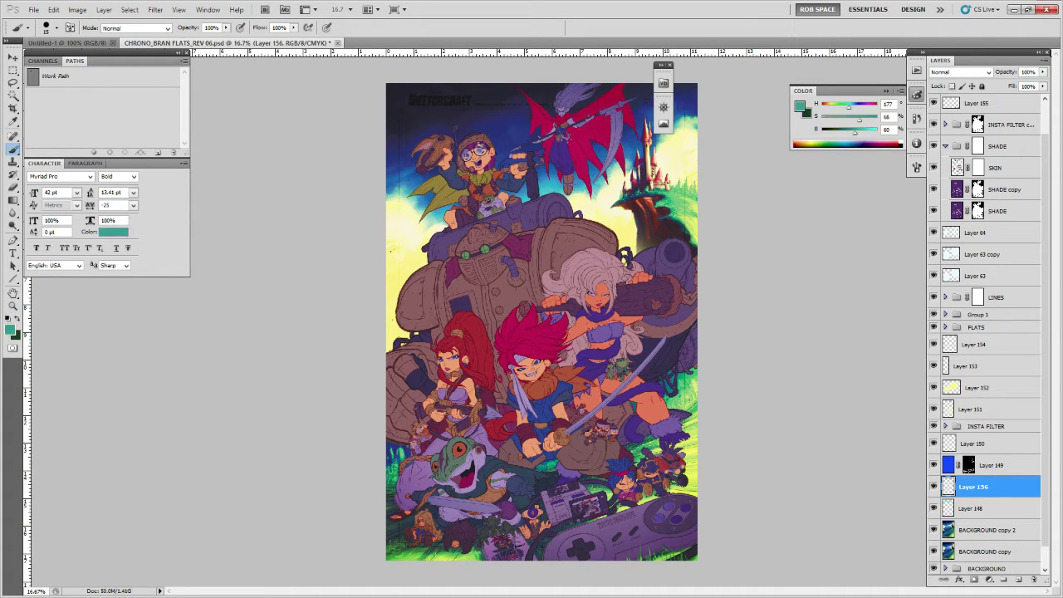
pyautogui.press(']')
pyautogui.press(']')
pyautogui.press(']')
pyautogui.press(']')
pyautogui.press(']')
pyautogui.press(']')
pyautogui.press(']')
pyautogui.press(']')
pyautogui.press(']')
pyautogui.press(']')
pyautogui.press(']')
pyautogui.press(']')
pyautogui.press(']')
pyautogui.press(']')
pyautogui.press(']')
pyautogui.rightClick(387, 332)
pyautogui.doubleClick(426, 458)
pyautogui.press(']')
pyautogui.press(']')
pyautogui.press(']')
pyautogui.press(']')
pyautogui.press(']')
pyautogui.press(']')
pyautogui.press(']')
pyautogui.press(']')
pyautogui.press(']')
pyautogui.press(']')
pyautogui.moveTo(402, 335)
pyautogui.mouseDown()
pyautogui.moveTo(383, 301)
pyautogui.moveTo(382, 319)
pyautogui.moveTo(390, 295)
pyautogui.mouseUp()
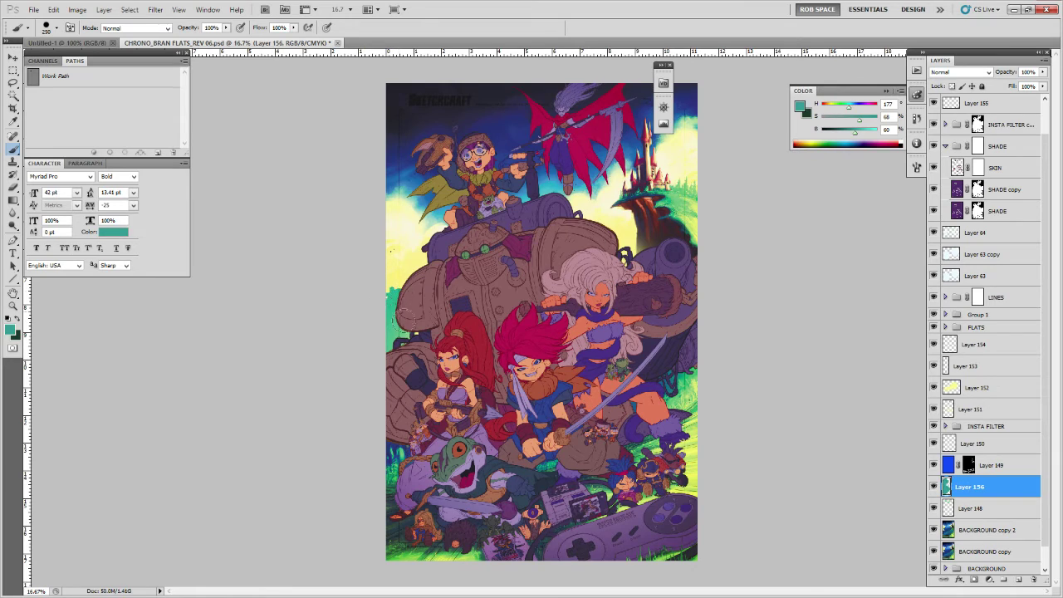
# Paint more teal into the background along the illustration's left edge, from beside the robot's arm down toward the frog.
pyautogui.click(395, 288)
pyautogui.click(385, 290)
pyautogui.click(390, 485)
# Erase the upper edge of the teal beside the robot's arm with a different eraser preset enlarged to 175.
pyautogui.press('e')
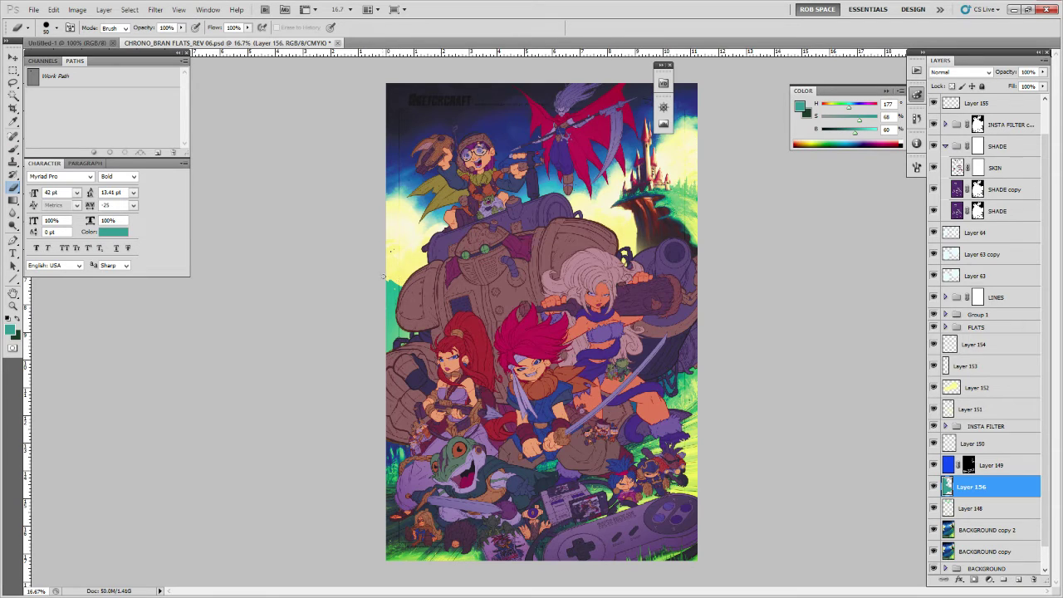
pyautogui.press(']')
pyautogui.press(']')
pyautogui.press(']')
pyautogui.press(']')
pyautogui.press(']')
pyautogui.press(']')
pyautogui.press(']')
pyautogui.press(']')
pyautogui.press(']')
pyautogui.press(']')
pyautogui.press(']')
pyautogui.press(']')
pyautogui.rightClick(388, 291)
pyautogui.doubleClick(425, 435)
pyautogui.press(']')
pyautogui.press(']')
pyautogui.press(']')
pyautogui.press(']')
pyautogui.press(']')
pyautogui.press(']')
pyautogui.press(']')
pyautogui.press(']')
pyautogui.press(']')
pyautogui.press(']')
pyautogui.press(']')
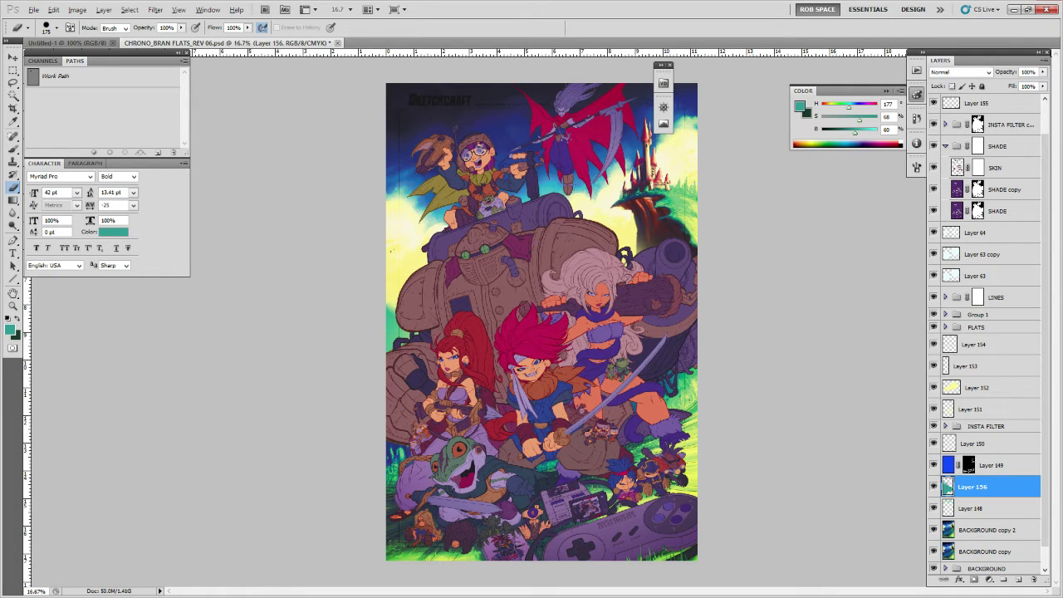
# Sample a dark blue from the illustration, choose another brush preset enlarged to 175, and paint it into the left-edge background on Layer 156.
pyautogui.hotkey('ctrl', 'Tab')
pyautogui.press('b')
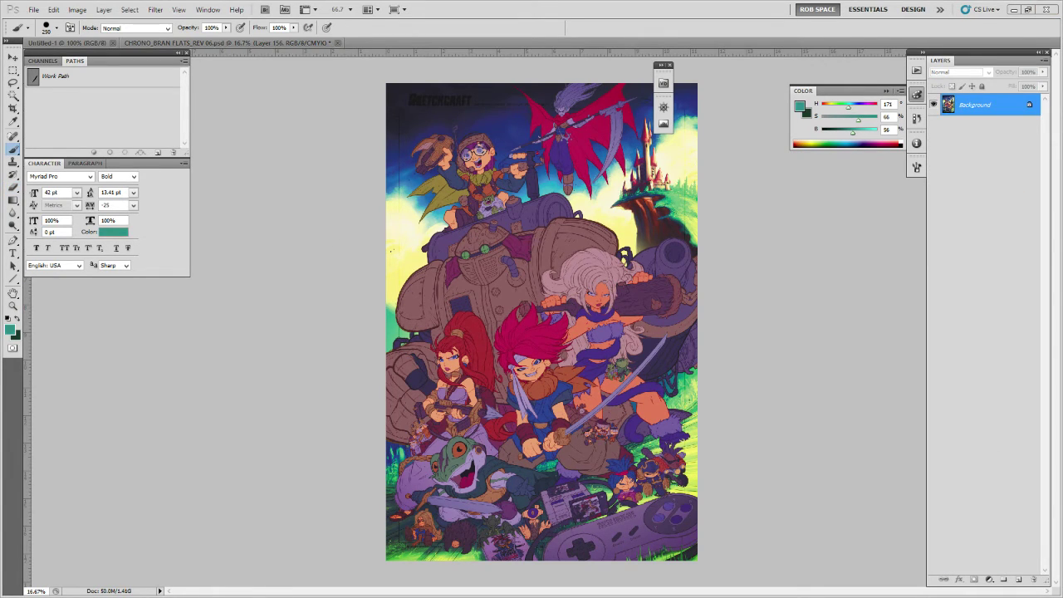
pyautogui.hotkey('ctrl', 'Tab')
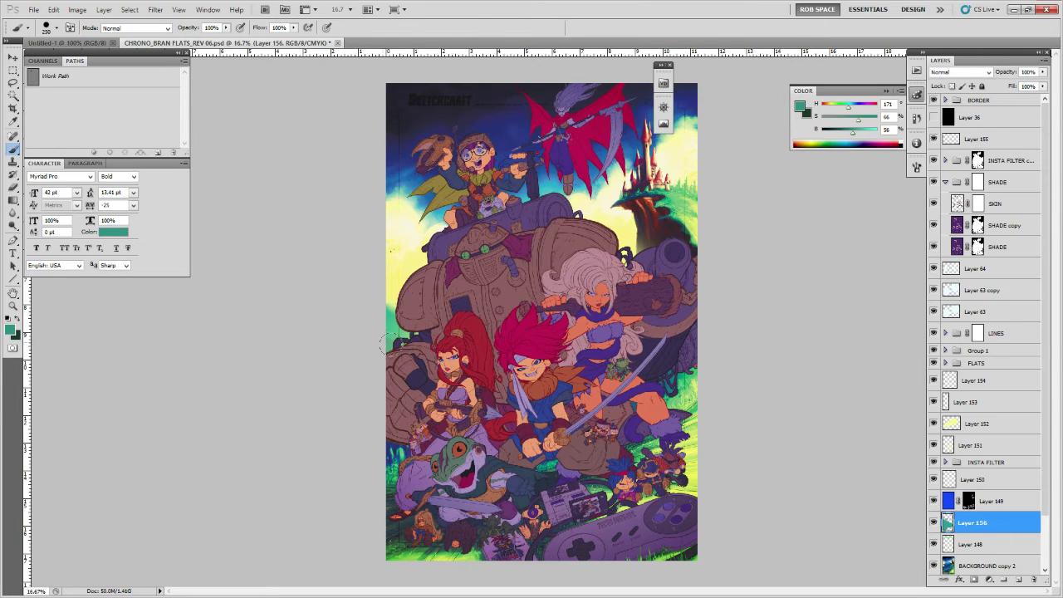
pyautogui.keyDown('alt'); pyautogui.click(387, 430); pyautogui.keyUp('alt')
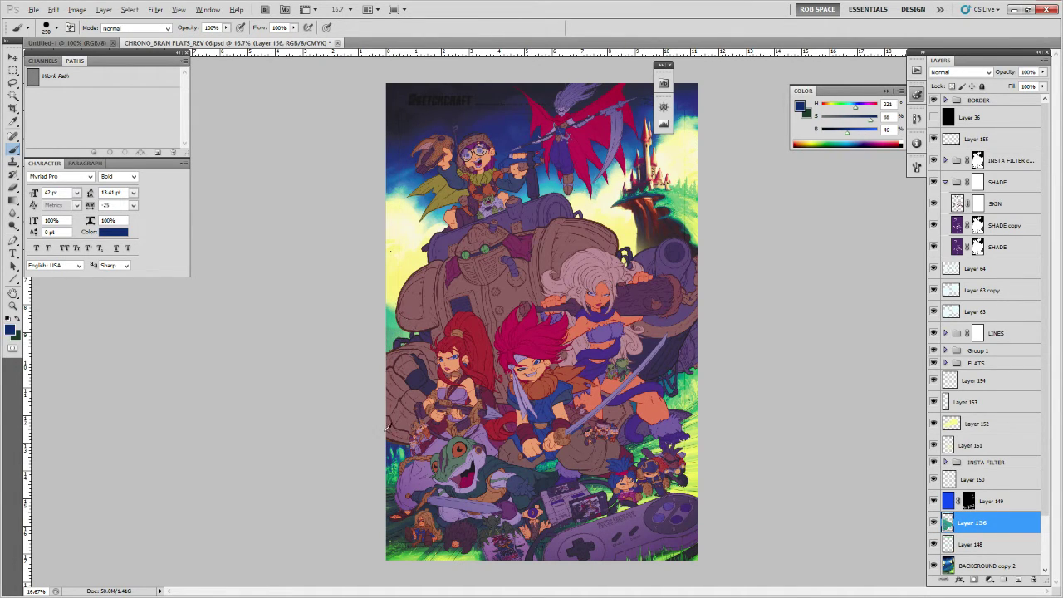
pyautogui.rightClick(385, 336)
pyautogui.click(436, 479)
pyautogui.click(377, 462)
pyautogui.press(']')
pyautogui.press(']')
pyautogui.press(']')
pyautogui.press(']')
pyautogui.press(']')
pyautogui.press(']')
pyautogui.press(']')
pyautogui.press(']')
pyautogui.press(']')
pyautogui.press(']')
pyautogui.press(']')
pyautogui.press(']')
pyautogui.press(']')
pyautogui.press(']')
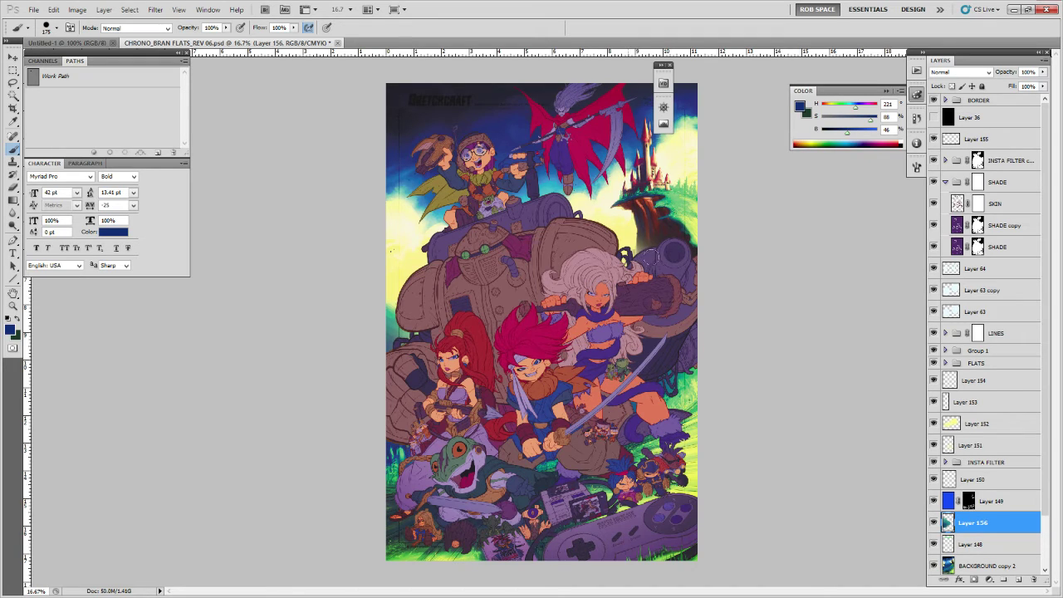
# Add one new layer directly above Layer 150 and another directly above Layer 154.
pyautogui.click(988, 480)
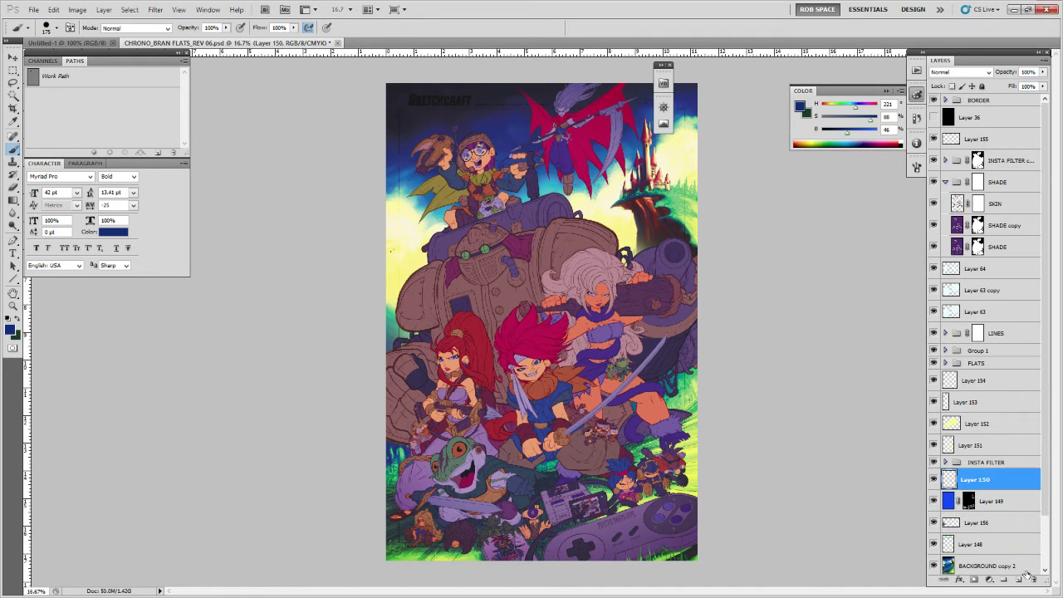
pyautogui.click(1017, 578)
pyautogui.click(980, 387)
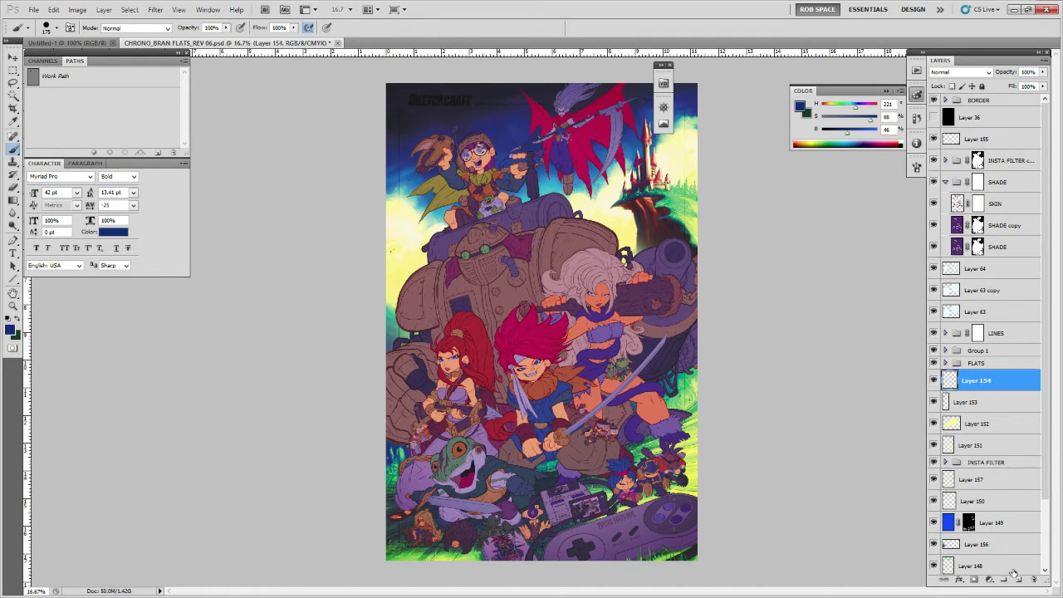
pyautogui.click(1018, 578)
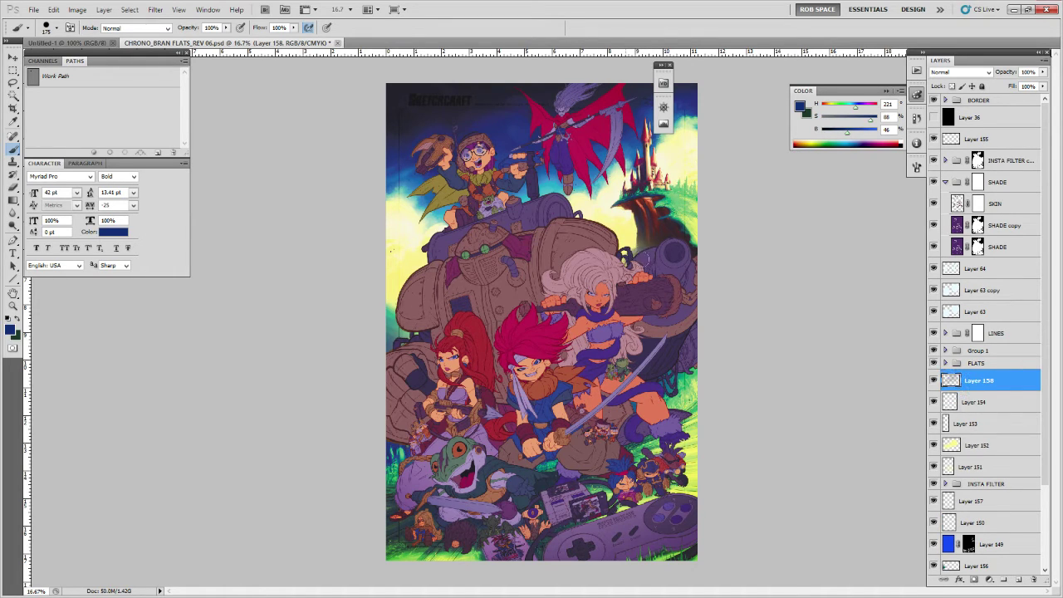
# Sample purple and green from the illustration and paint the background gap between the robot's shoulder and the cannon.
pyautogui.moveTo(626, 259)
pyautogui.mouseDown()
pyautogui.moveTo(623, 269)
pyautogui.moveTo(660, 238)
pyautogui.moveTo(631, 263)
pyautogui.mouseUp()
pyautogui.keyDown('alt'); pyautogui.click(633, 259); pyautogui.keyUp('alt')
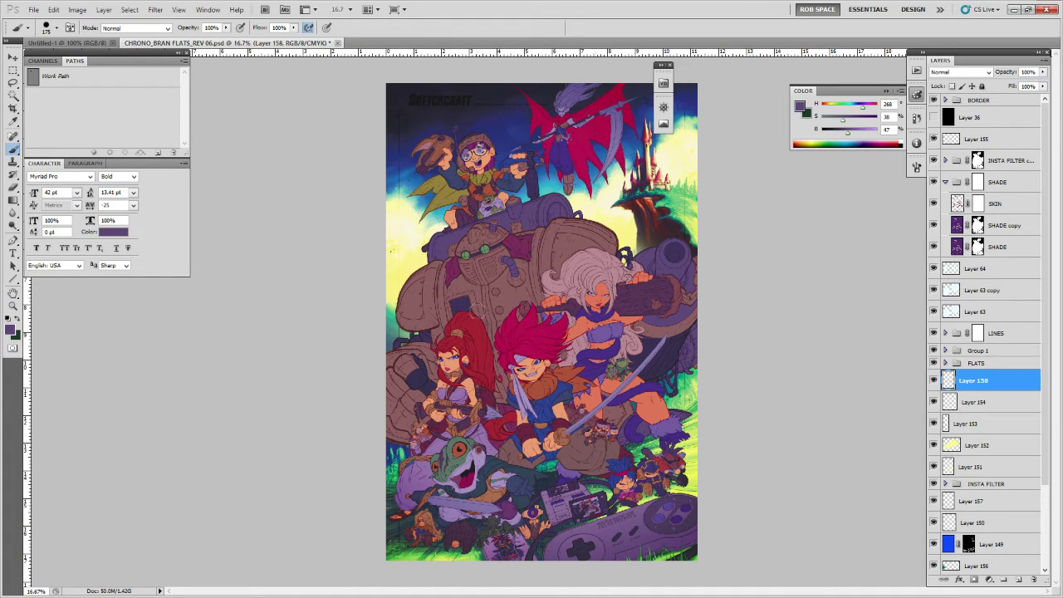
pyautogui.keyDown('alt'); pyautogui.click(395, 312); pyautogui.keyUp('alt')
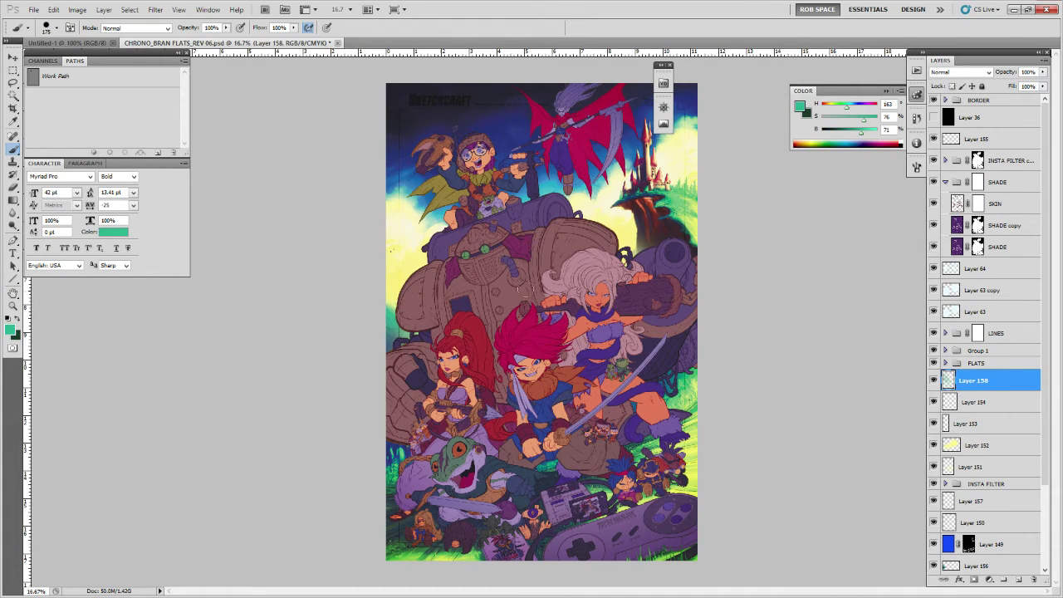
pyautogui.moveTo(646, 239); pyautogui.dragTo(633, 259)
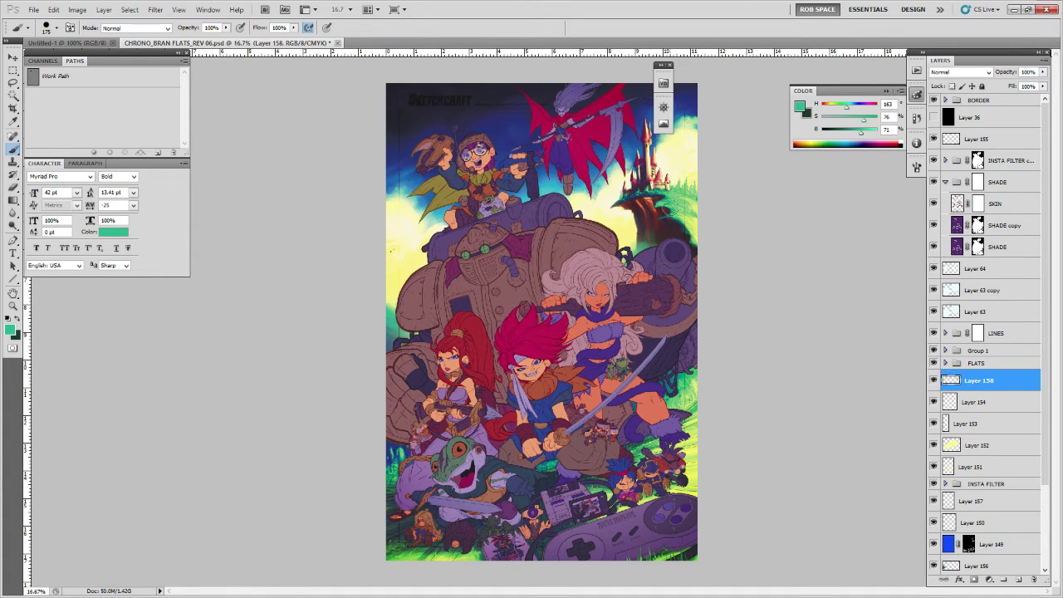
# Sample a pale yellow, paint it beside the robot's shoulder with a progressively smaller brush, and clean up the area with the Eraser.
pyautogui.press('e')
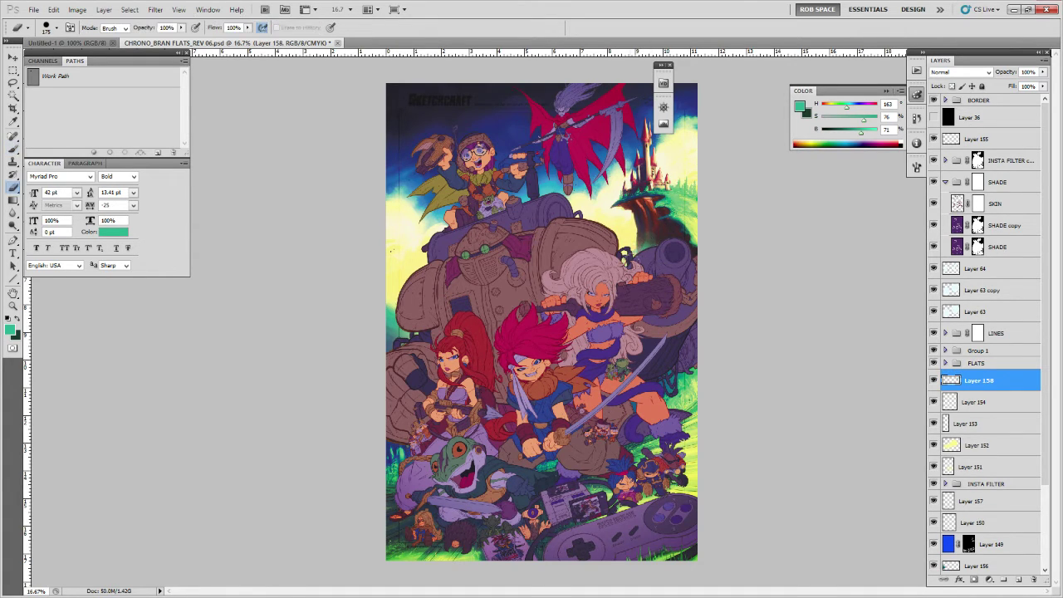
pyautogui.press('b')
pyautogui.keyDown('alt'); pyautogui.click(635, 239); pyautogui.keyUp('alt')
pyautogui.moveTo(634, 238); pyautogui.dragTo(641, 267)
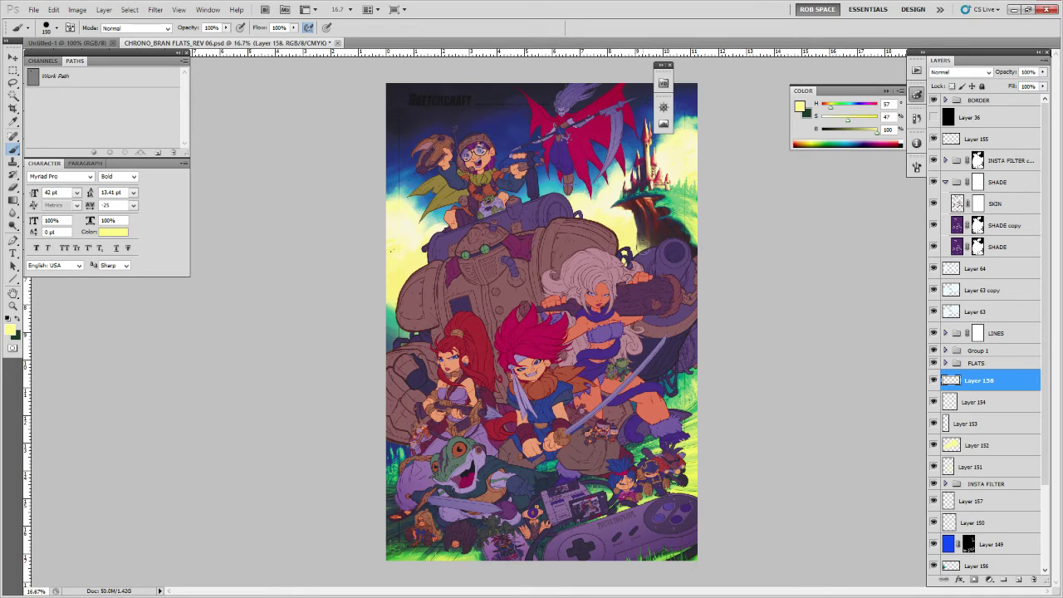
pyautogui.press('[')
pyautogui.press('[')
pyautogui.press('[')
pyautogui.press('[')
pyautogui.press('[')
pyautogui.press('[')
pyautogui.press('[')
pyautogui.press('[')
pyautogui.press('e')
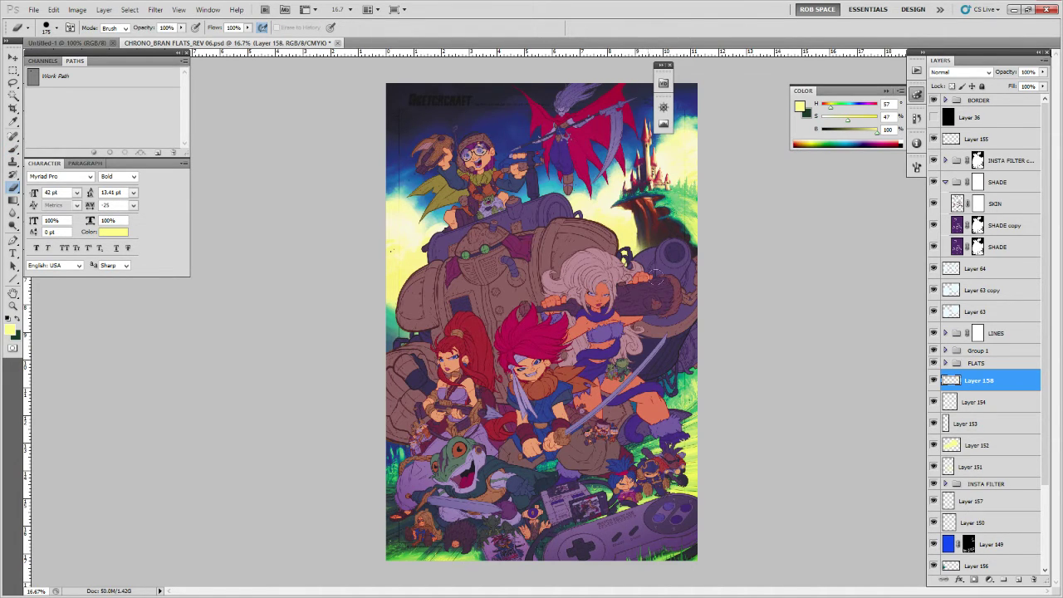
pyautogui.press('b')
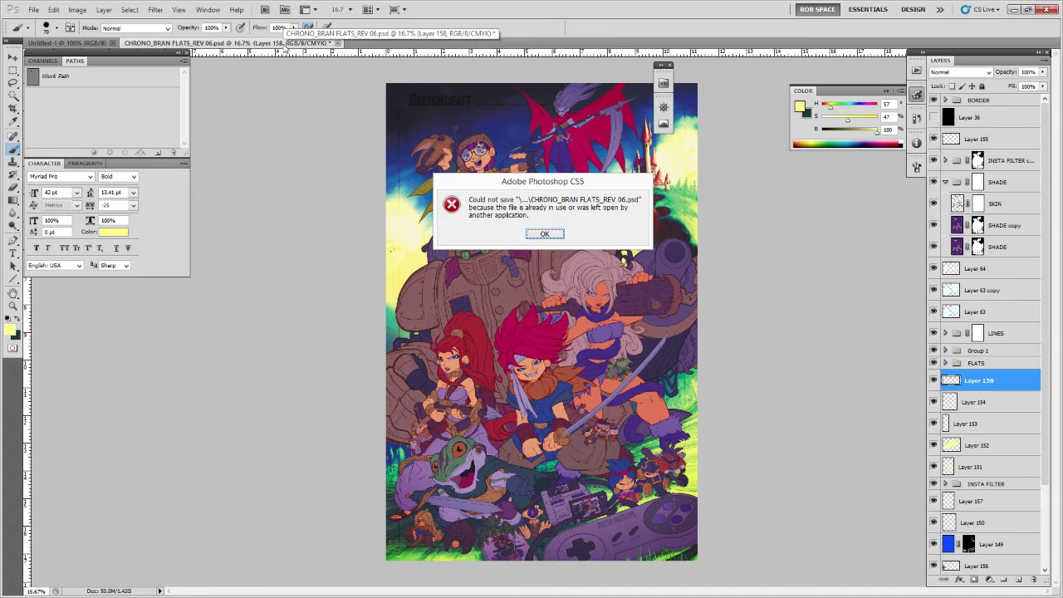
# Dismiss the save error and save the document under the new name CHRONO_BRAN FLATS_REV 07.psd.
pyautogui.press('Return')
pyautogui.click(33, 9)
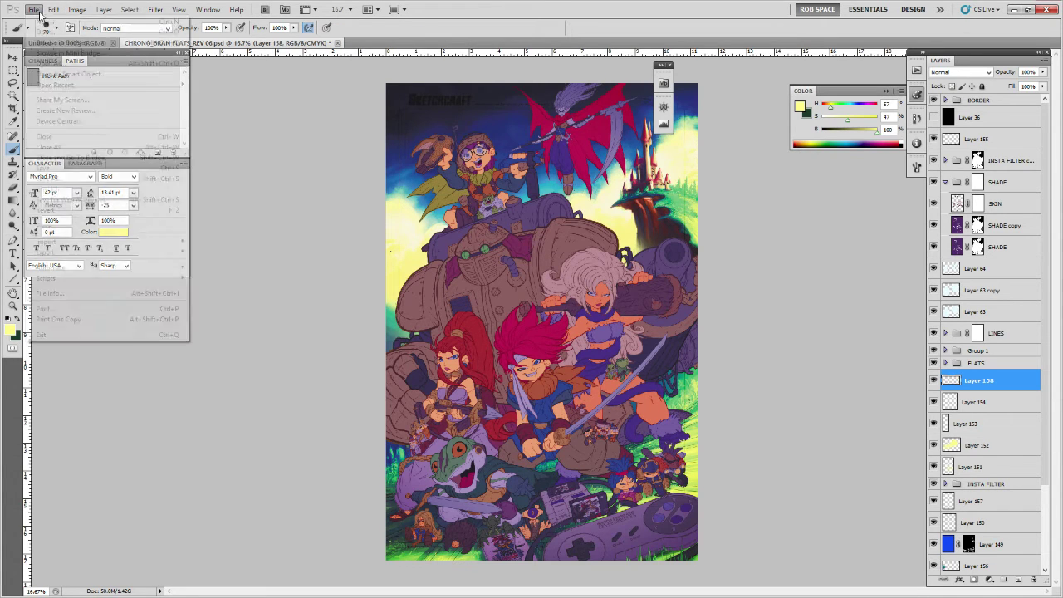
pyautogui.click(49, 181)
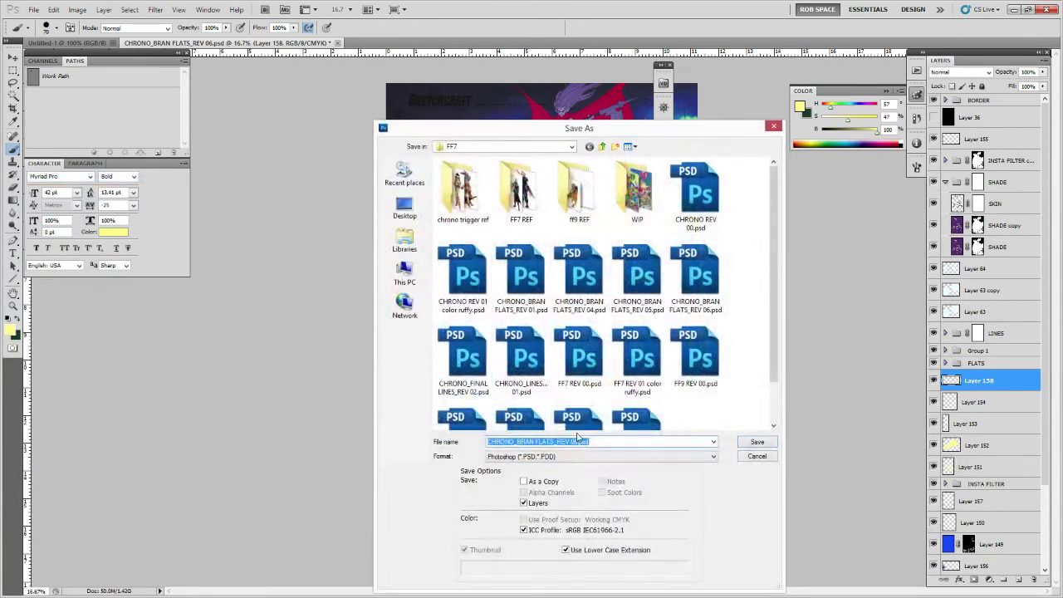
pyautogui.click(574, 440)
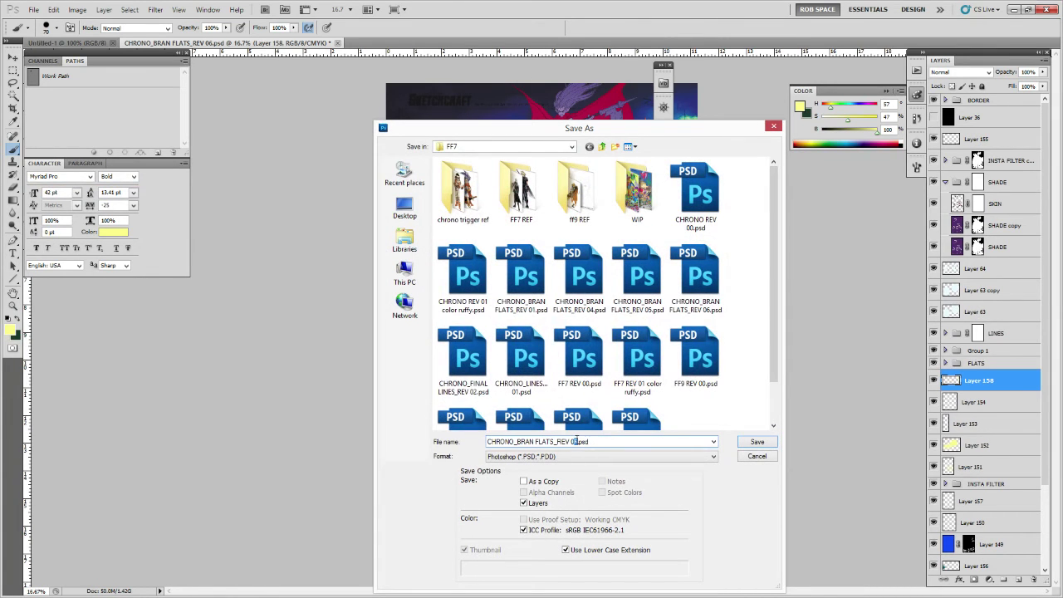
pyautogui.click(757, 441)
pyautogui.click(644, 184)
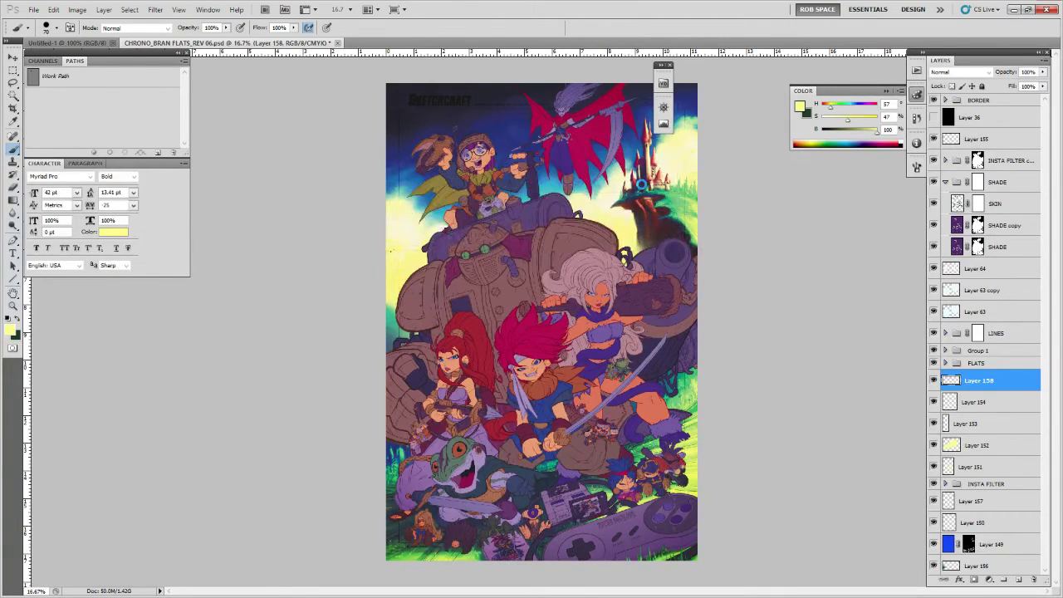
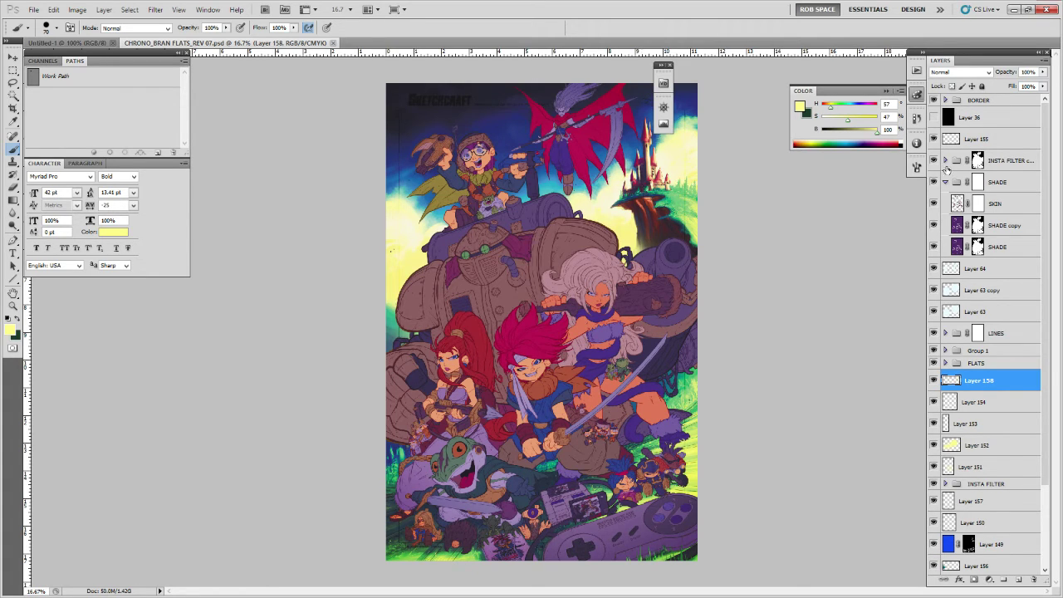
# Load the SHADE copy layer's mask as a selection and add a new layer directly above it in the SHADE group.
pyautogui.click(944, 182)
pyautogui.click(945, 182)
pyautogui.click(985, 227)
pyautogui.keyDown('ctrl'); pyautogui.click(977, 226); pyautogui.keyUp('ctrl')
pyautogui.click(1018, 579)
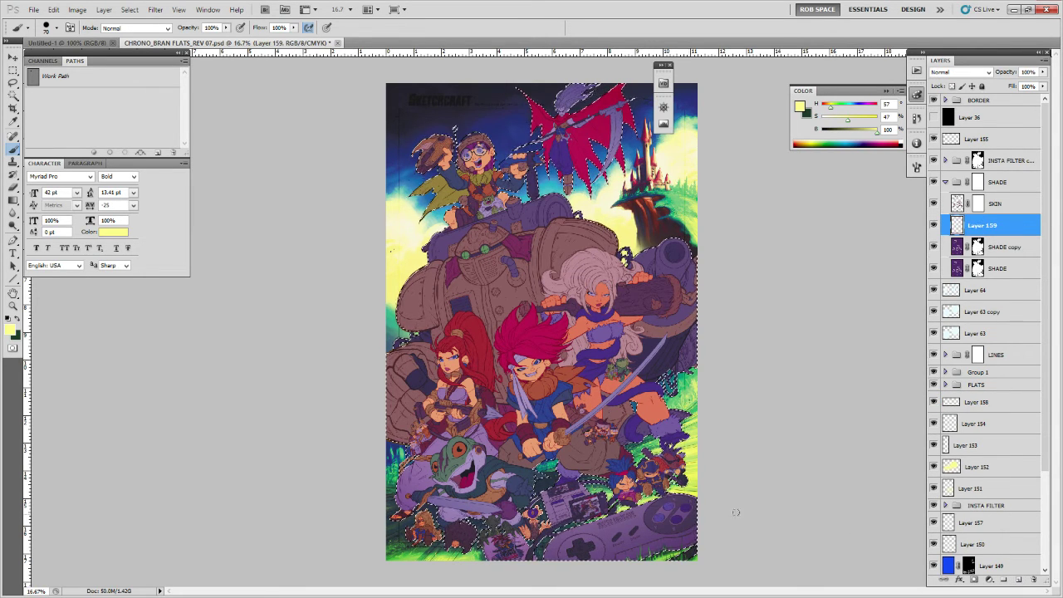
# Sample dark blue and pale yellow from the background and fill the character selection with a radial yellow-to-blue gradient centred on the lower characters.
pyautogui.keyDown('alt'); pyautogui.click(634, 226); pyautogui.keyUp('alt')
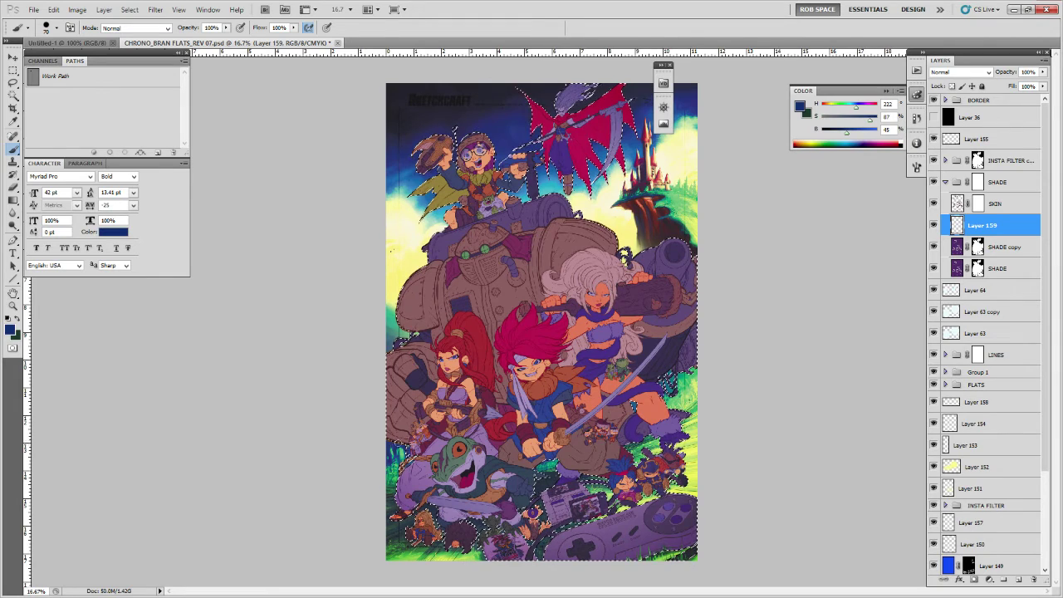
pyautogui.press('x')
pyautogui.keyDown('alt'); pyautogui.click(631, 235); pyautogui.keyUp('alt')
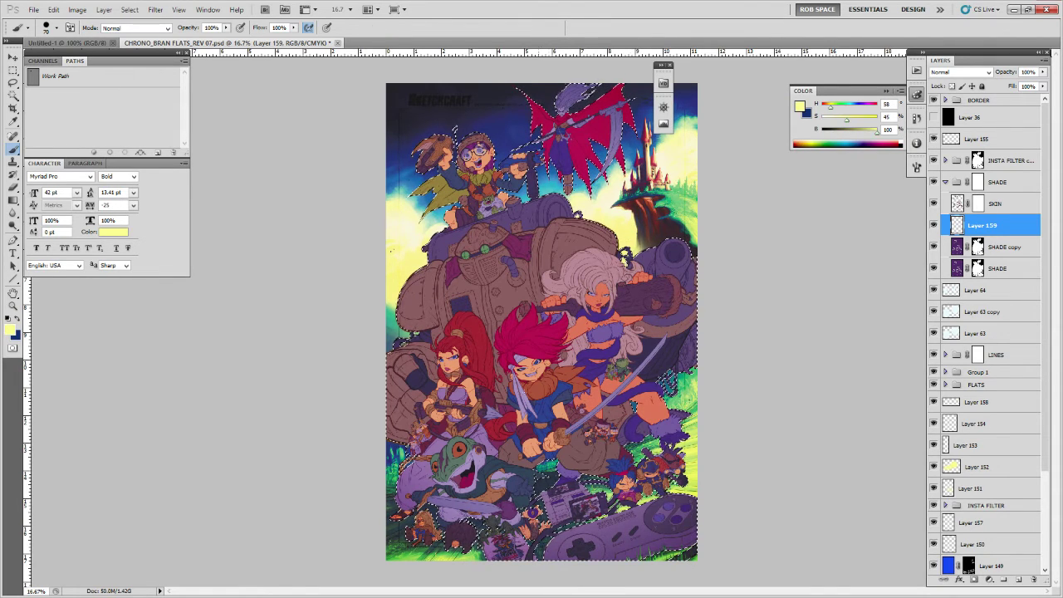
pyautogui.press('g')
pyautogui.moveTo(458, 485); pyautogui.dragTo(603, 290)
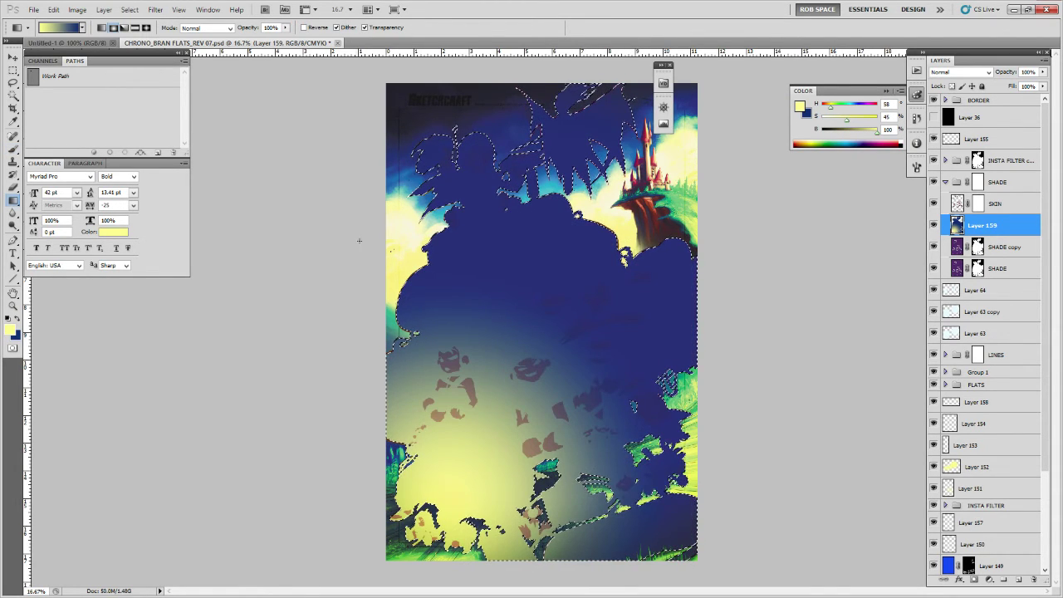
pyautogui.moveTo(482, 426); pyautogui.dragTo(594, 264)
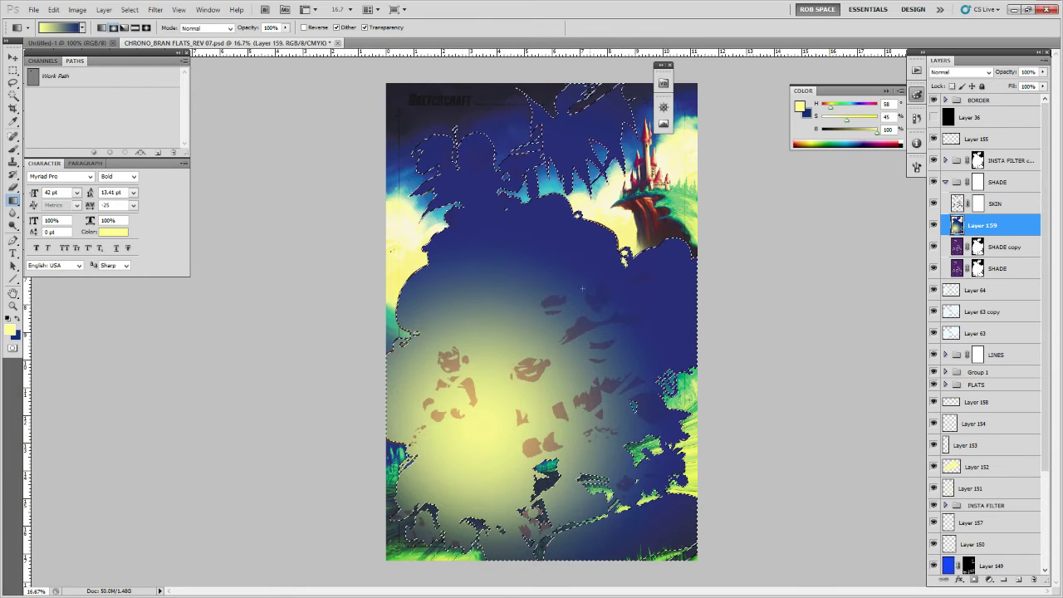
# Swap the colours and redraw the radial gradient from dark blue below the frog to yellow beyond the illustration's upper-right corner.
pyautogui.press('x')
pyautogui.moveTo(476, 462); pyautogui.dragTo(595, 277)
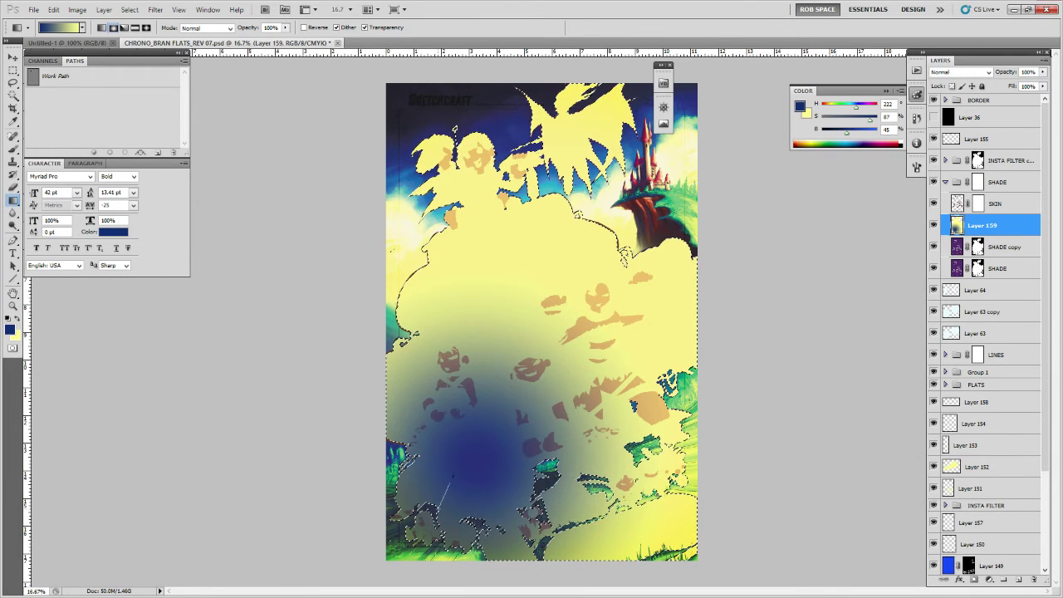
pyautogui.moveTo(440, 523); pyautogui.dragTo(711, 100)
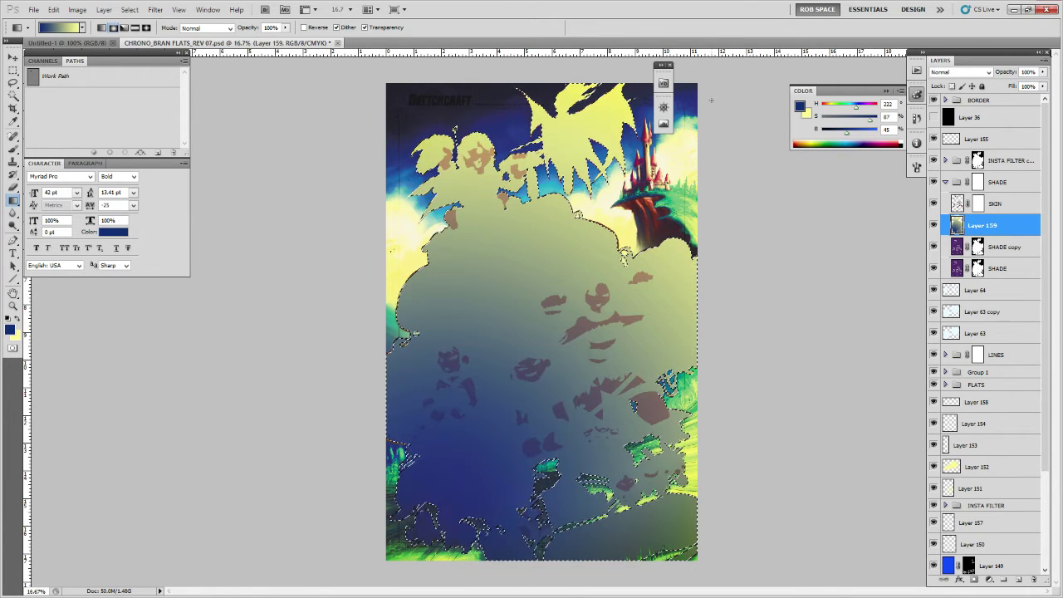
# Set the gradient layer's blend mode to Overlay and its opacity to 20%.
pyautogui.click(959, 73)
pyautogui.click(940, 218)
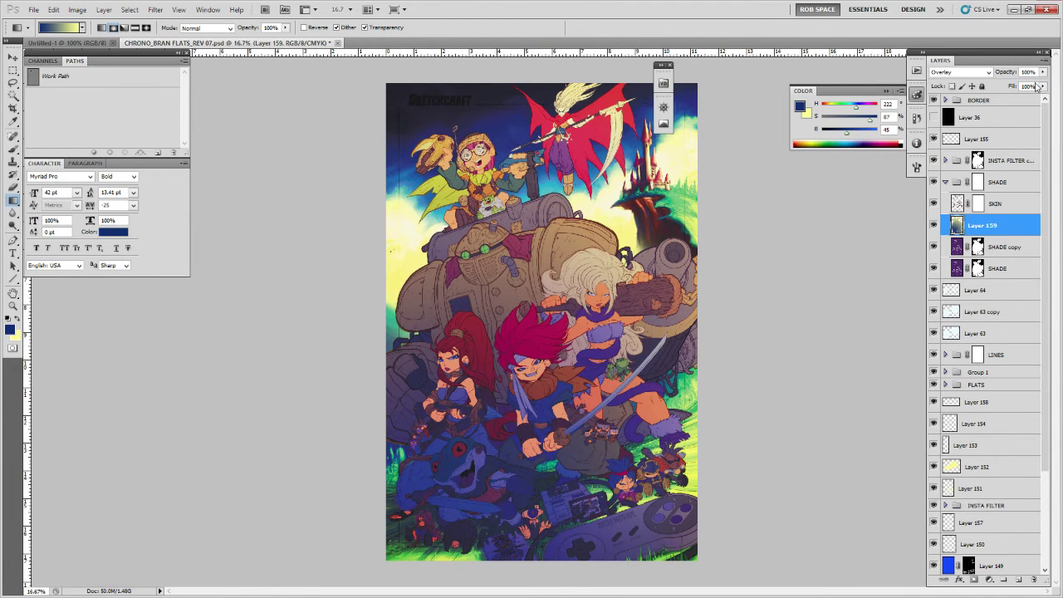
pyautogui.moveTo(1042, 72); pyautogui.dragTo(1005, 87)
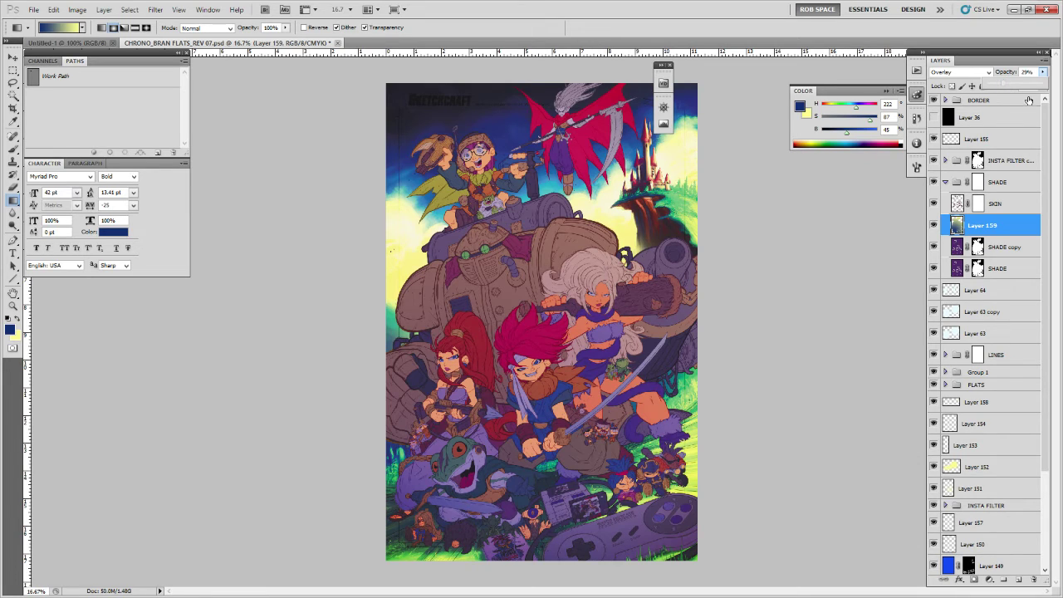
pyautogui.moveTo(1005, 87); pyautogui.dragTo(999, 87)
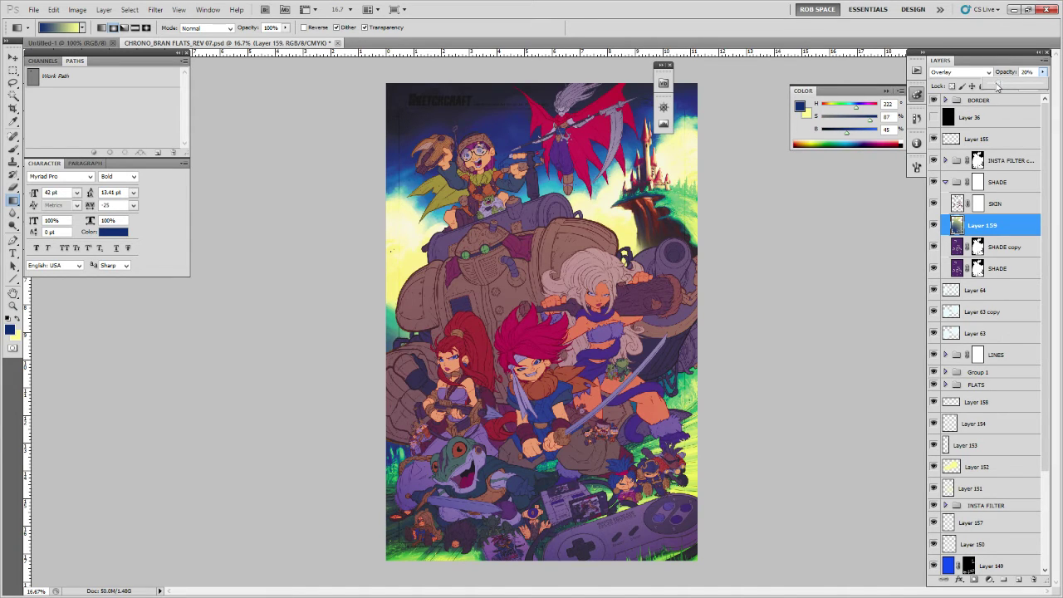
# Choose the PAINTING - AirSoft brush and lock the transparent pixels of Layer 159.
pyautogui.click(933, 225)
pyautogui.click(933, 225)
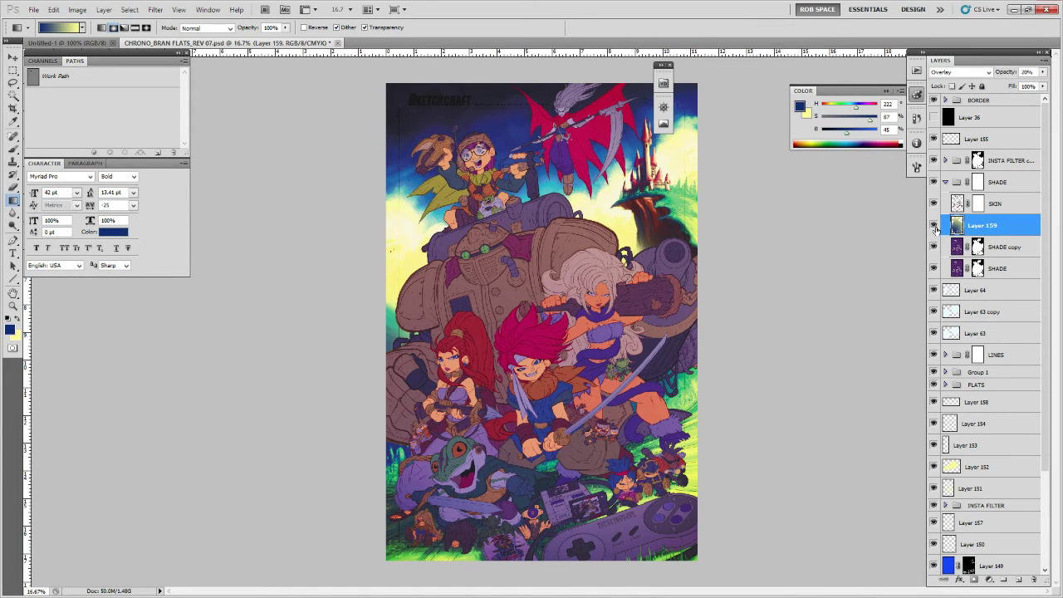
pyautogui.press('b')
pyautogui.rightClick(628, 385)
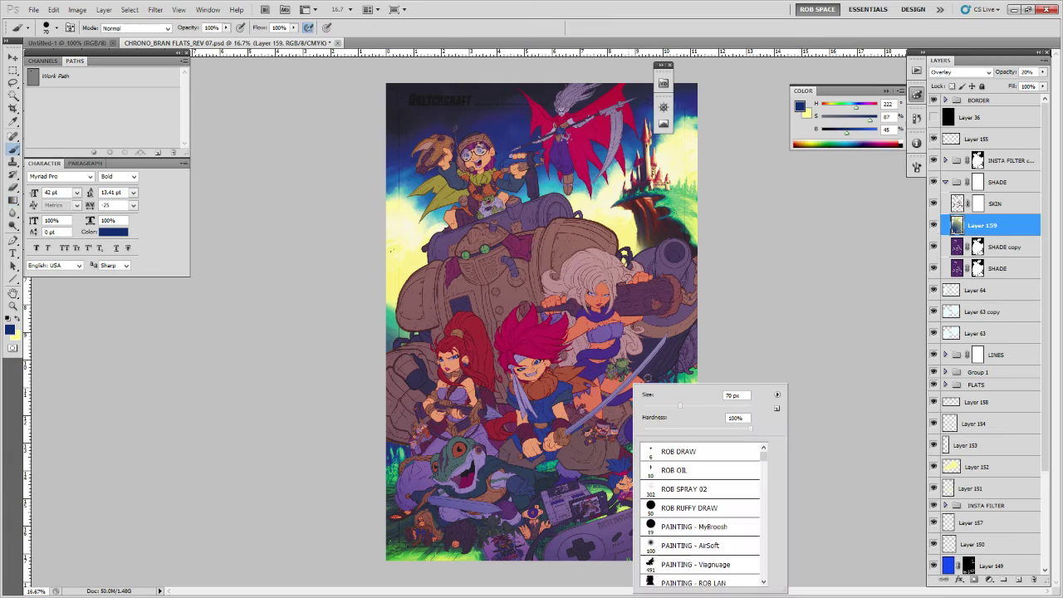
pyautogui.click(679, 545)
pyautogui.press('Return')
pyautogui.click(952, 87)
# Enlarge the brush to 1100 px and paint a muted green sampled from the artwork along the lower right edge of the illustration.
pyautogui.press('[')
pyautogui.press(']')
pyautogui.press(']')
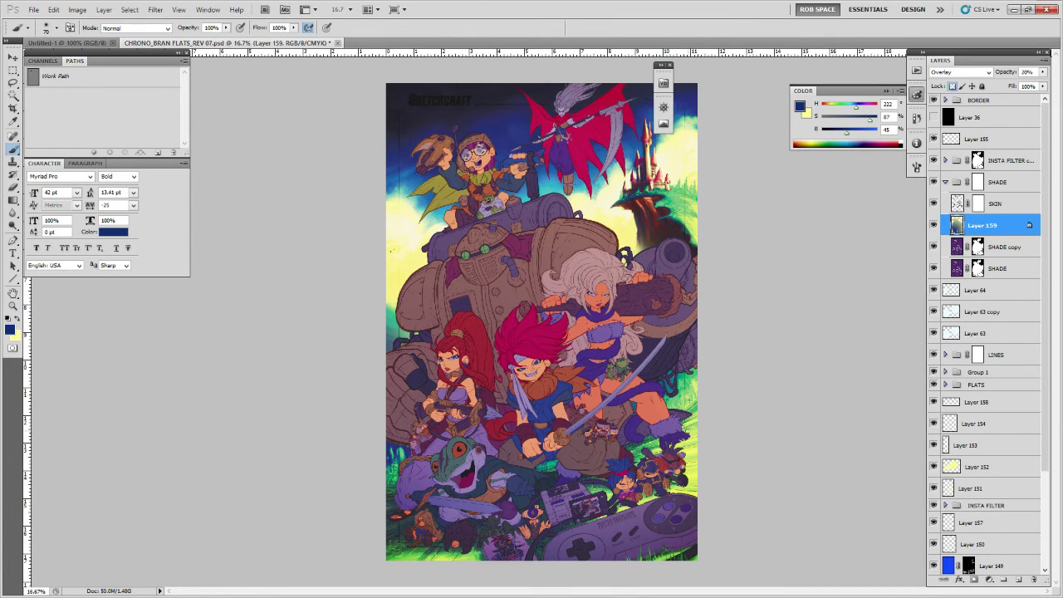
pyautogui.press(']')
pyautogui.press(']')
pyautogui.press(']')
pyautogui.press(']')
pyautogui.press(']')
pyautogui.press(']')
pyautogui.press(']')
pyautogui.press(']')
pyautogui.press(']')
pyautogui.press(']')
pyautogui.press(']')
pyautogui.press(']')
pyautogui.press(']')
pyautogui.press(']')
pyautogui.press(']')
pyautogui.keyDown('alt'); pyautogui.click(597, 490); pyautogui.keyUp('alt')
pyautogui.moveTo(668, 481)
pyautogui.mouseDown()
pyautogui.moveTo(679, 483)
pyautogui.moveTo(684, 428)
pyautogui.mouseUp()
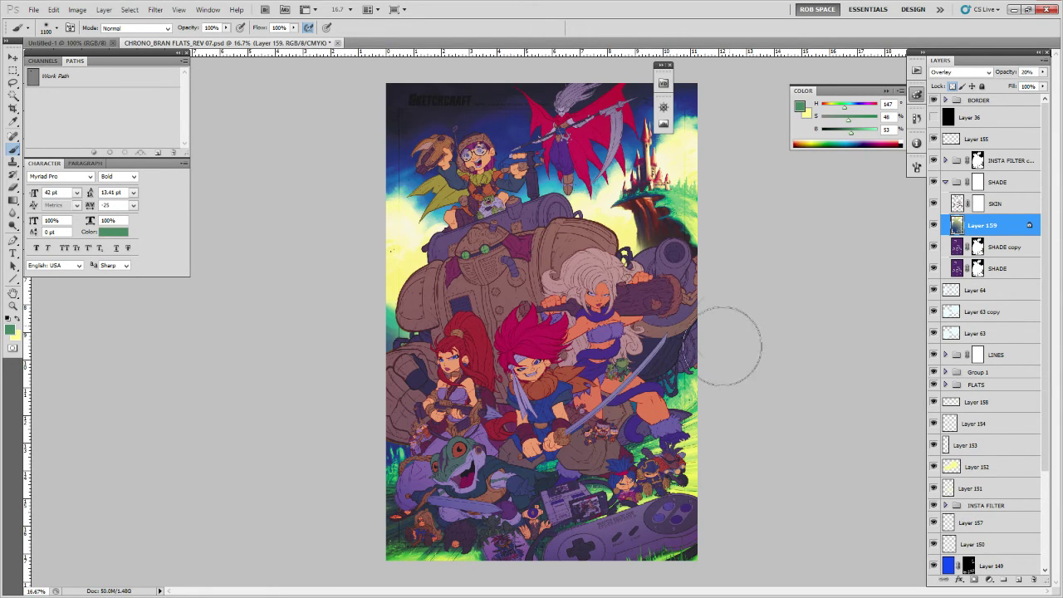
# Paint bright green and yellow-green sampled from the grass over the frog and the other lower characters on Layer 159.
pyautogui.keyDown('alt'); pyautogui.click(666, 552); pyautogui.keyUp('alt')
pyautogui.keyDown('alt'); pyautogui.click(666, 552); pyautogui.keyUp('alt')
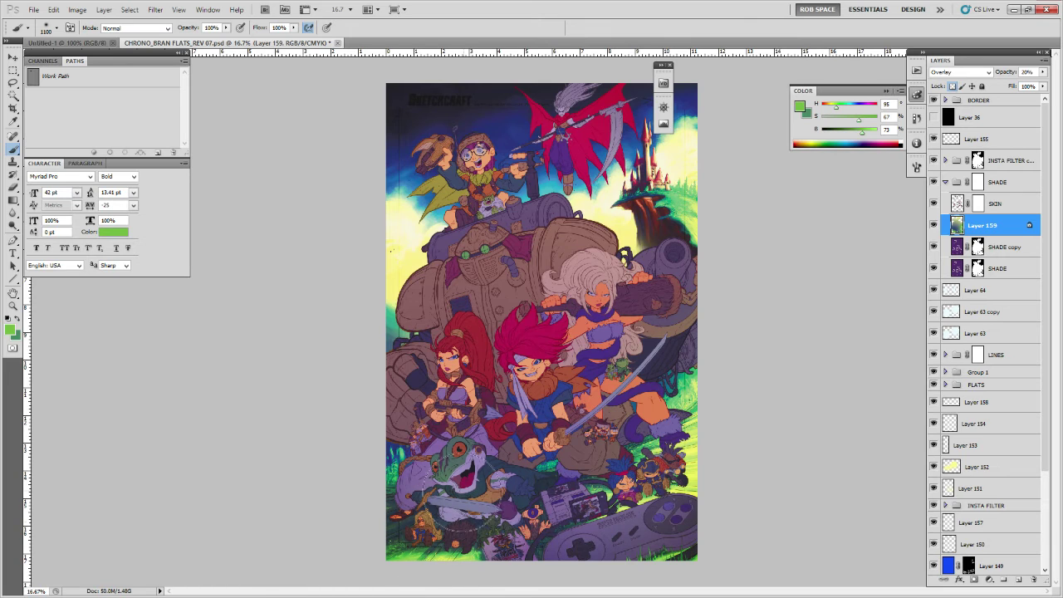
pyautogui.keyDown('alt'); pyautogui.click(403, 552); pyautogui.keyUp('alt')
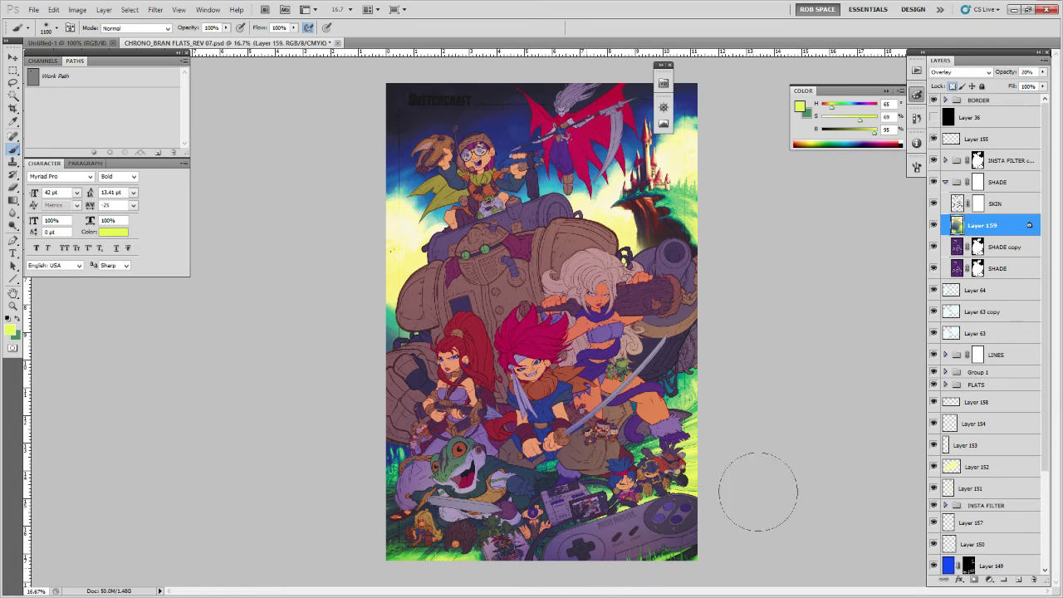
pyautogui.keyDown('alt'); pyautogui.click(693, 462); pyautogui.keyUp('alt')
pyautogui.moveTo(706, 511); pyautogui.dragTo(602, 593)
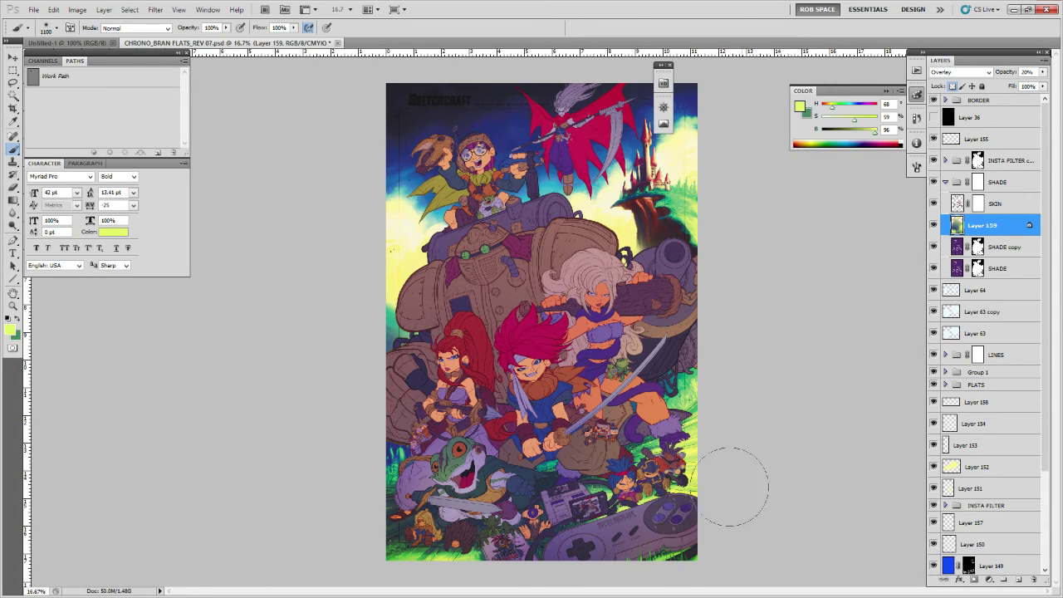
# Sample the dark green and yellow-green near the game controller and brush them over the bottom of the illustration.
pyautogui.press('e')
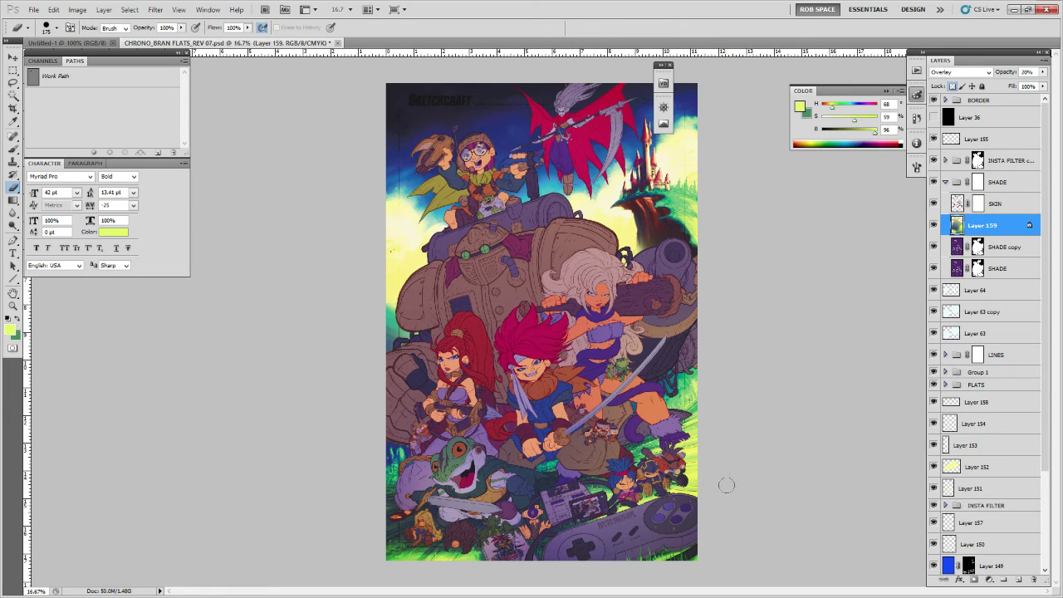
pyautogui.press('b')
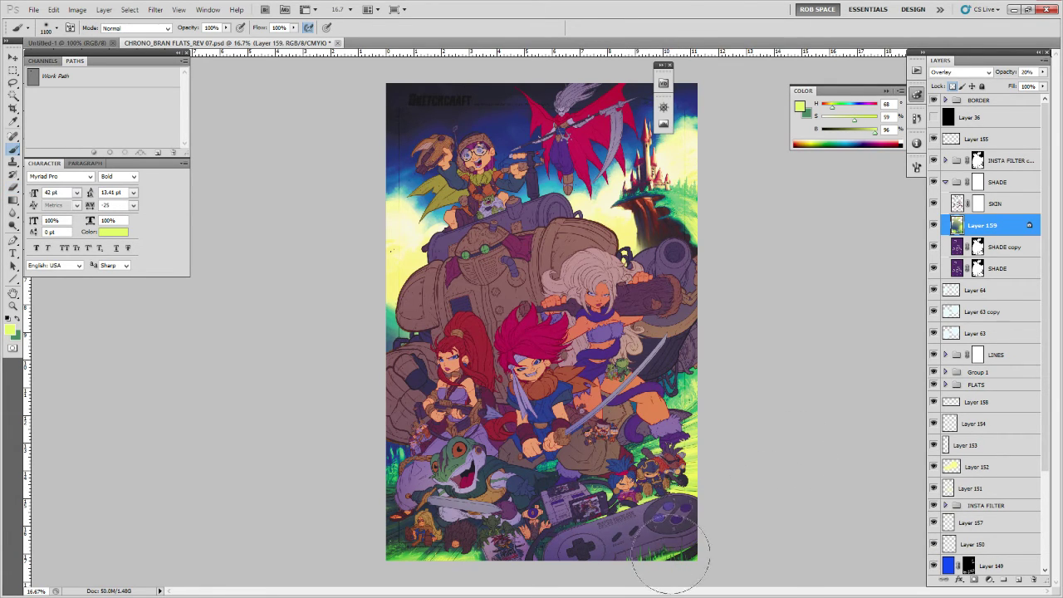
pyautogui.keyDown('alt'); pyautogui.click(686, 532); pyautogui.keyUp('alt')
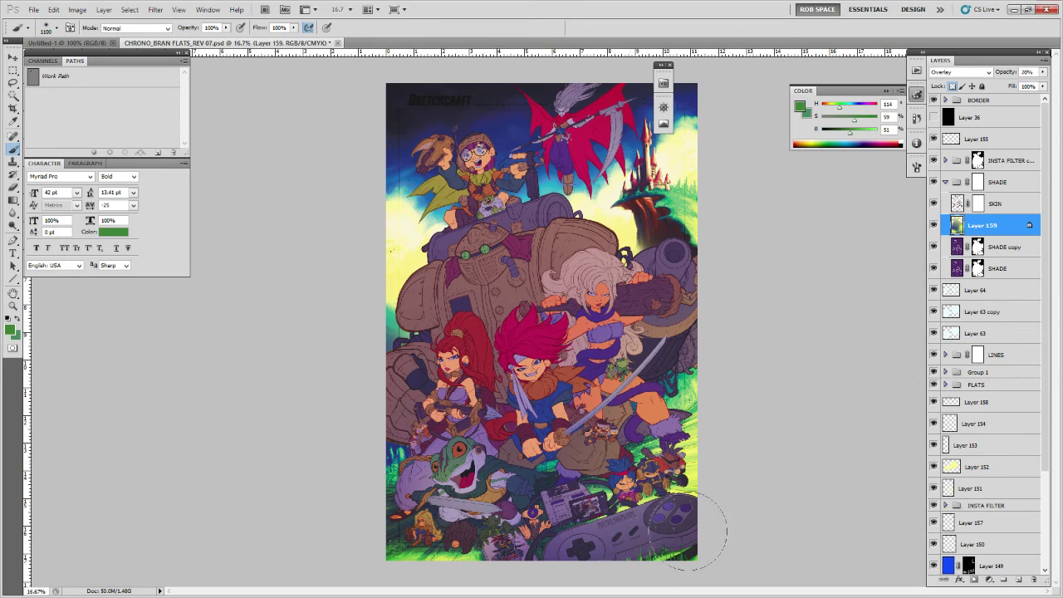
pyautogui.keyDown('alt'); pyautogui.click(697, 474); pyautogui.keyUp('alt')
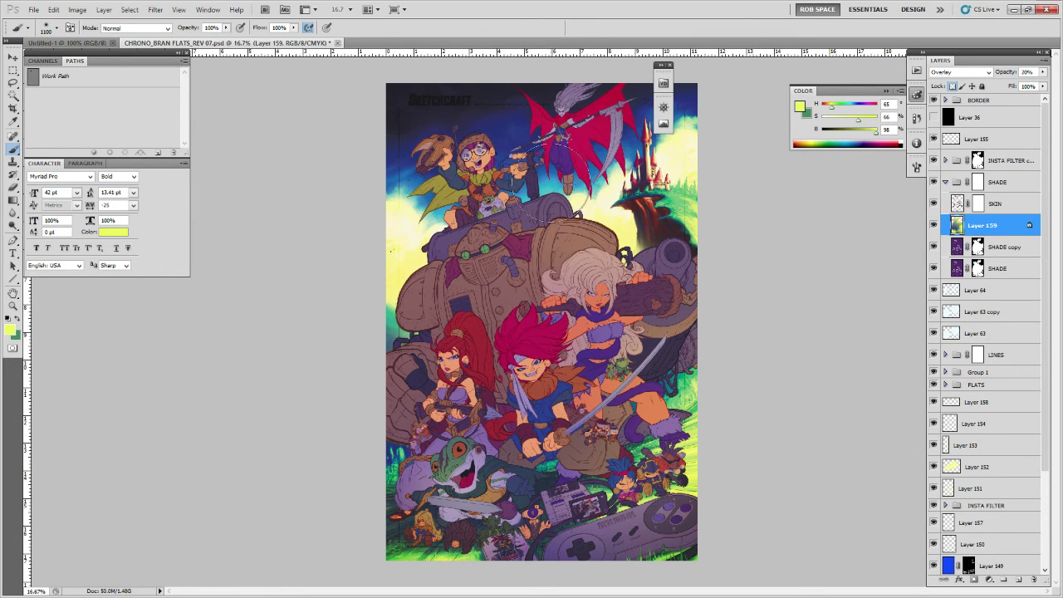
# Load the MAGUS copy layer as a selection, paint blue sampled from the sky over the caped character on Layer 159, and deselect.
pyautogui.keyDown('alt'); pyautogui.click(555, 175); pyautogui.keyUp('alt')
pyautogui.moveTo(564, 175)
pyautogui.mouseDown()
pyautogui.moveTo(572, 120)
pyautogui.moveTo(589, 94)
pyautogui.mouseUp()
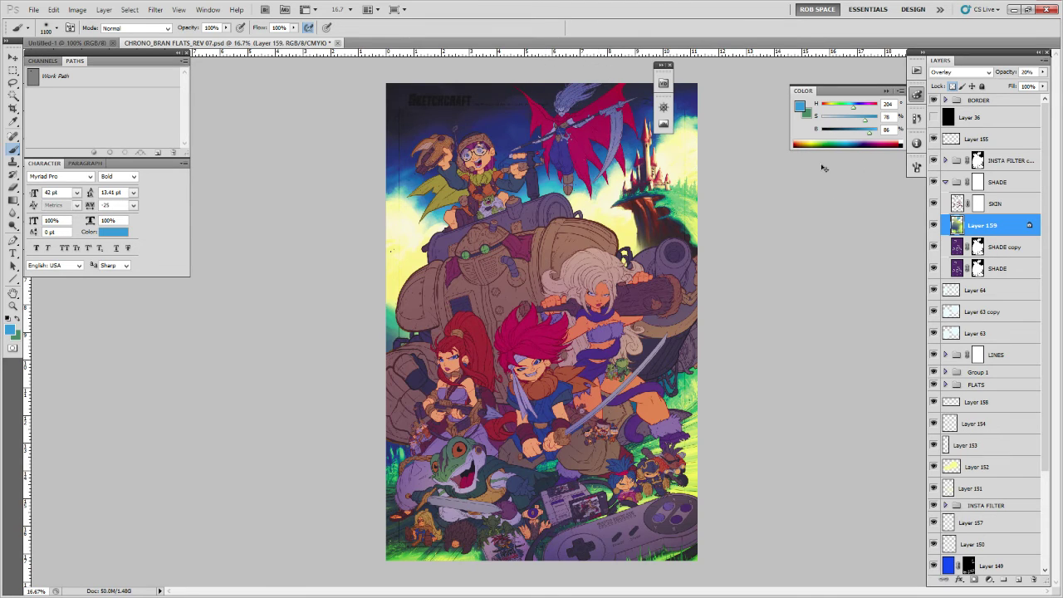
pyautogui.scroll(-1, 958, 366)
pyautogui.click(958, 365)
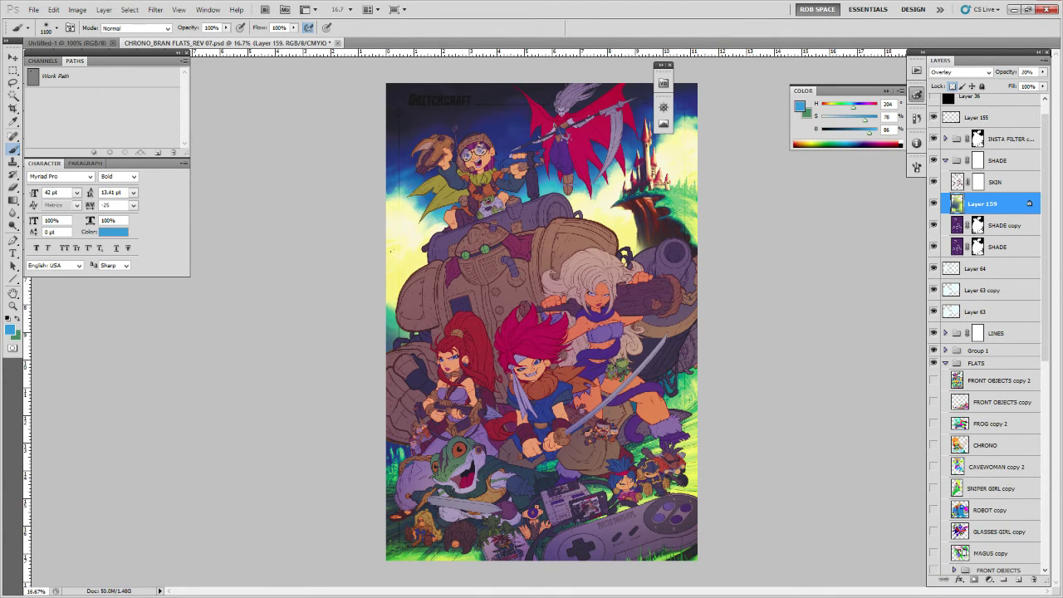
pyautogui.keyDown('ctrl'); pyautogui.click(961, 550); pyautogui.keyUp('ctrl')
pyautogui.keyDown('ctrl'); pyautogui.click(960, 552); pyautogui.keyUp('ctrl')
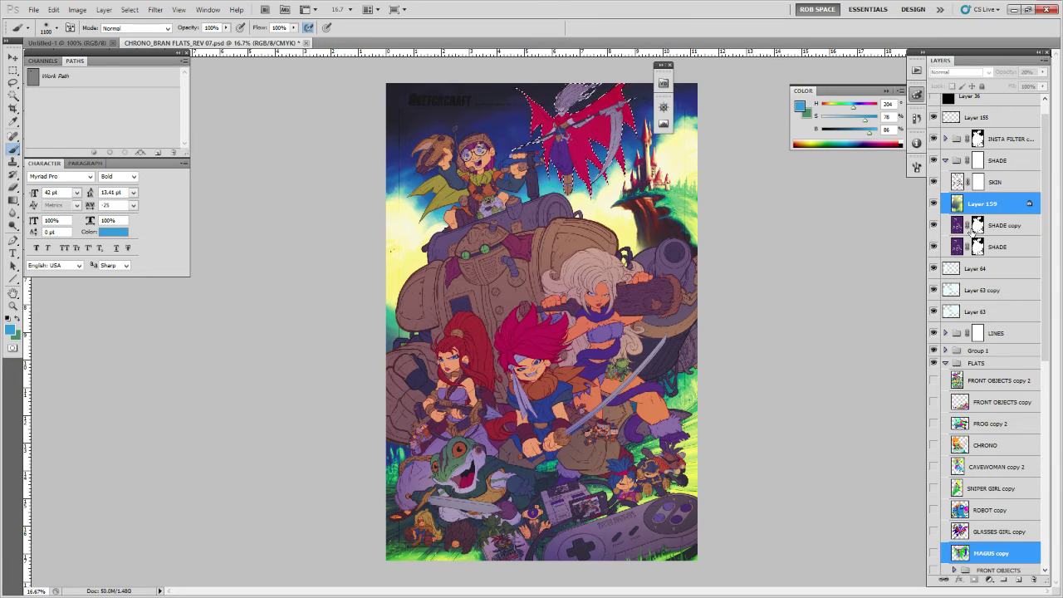
pyautogui.click(984, 203)
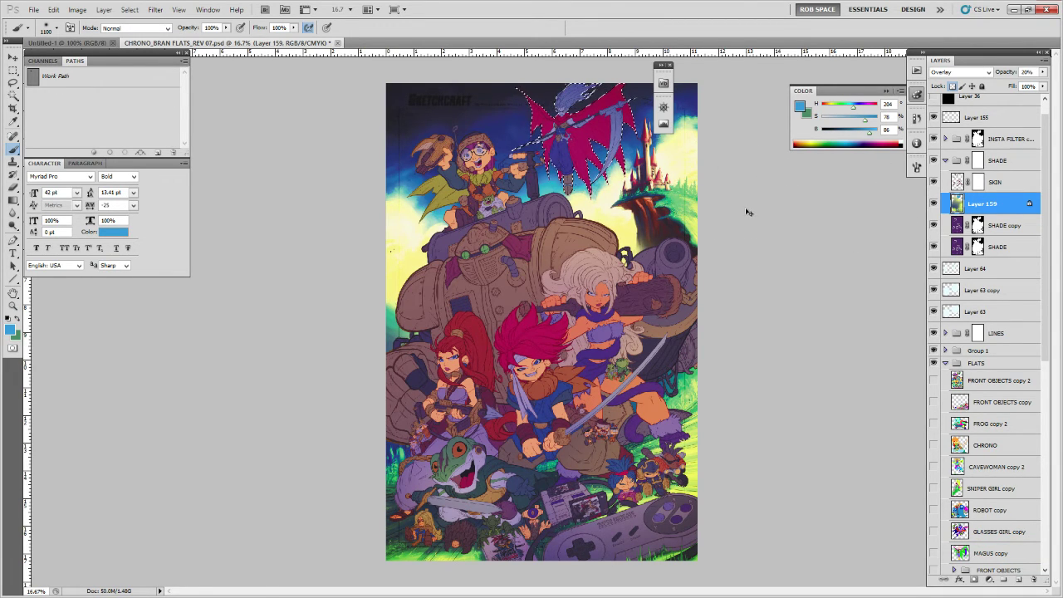
pyautogui.hotkey('ctrl', 'd')
# Compare the artwork with the SHADE, SHADE copy and SKIN layers each hidden and shown.
pyautogui.click(933, 246)
pyautogui.click(933, 246)
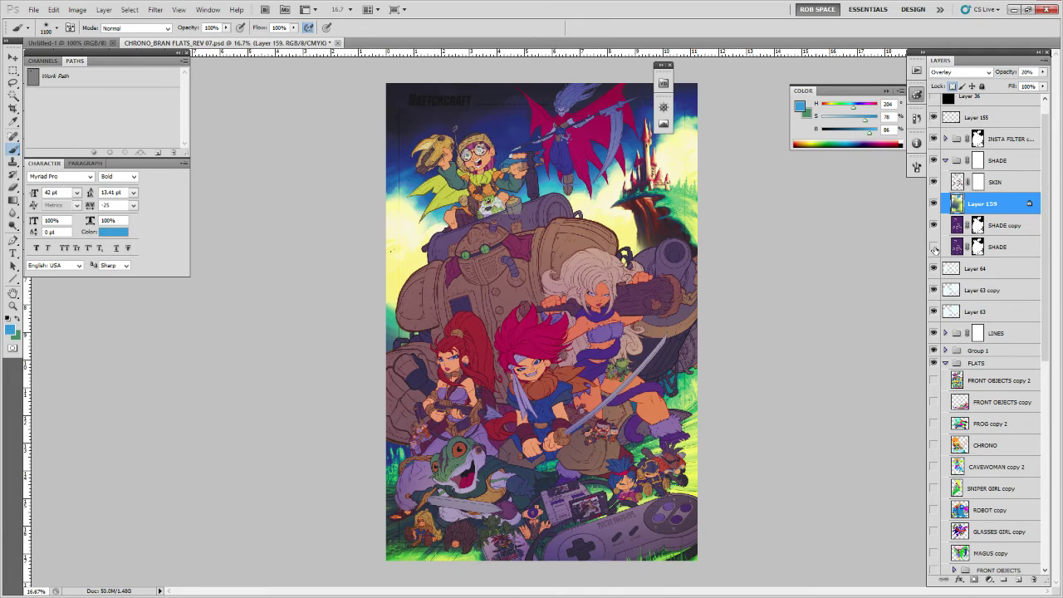
pyautogui.click(933, 246)
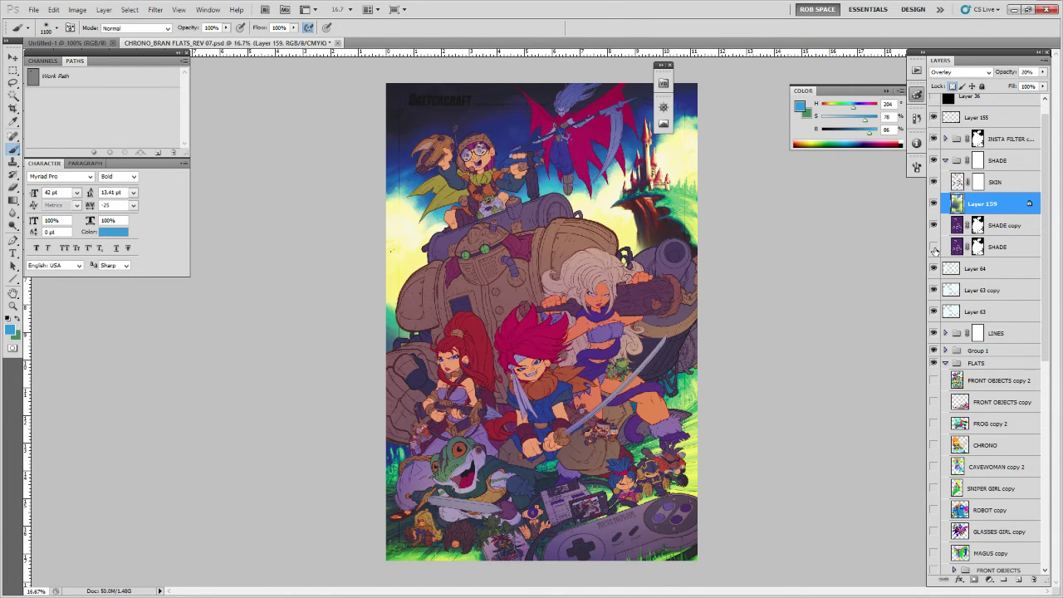
pyautogui.click(933, 246)
pyautogui.click(933, 247)
pyautogui.click(933, 225)
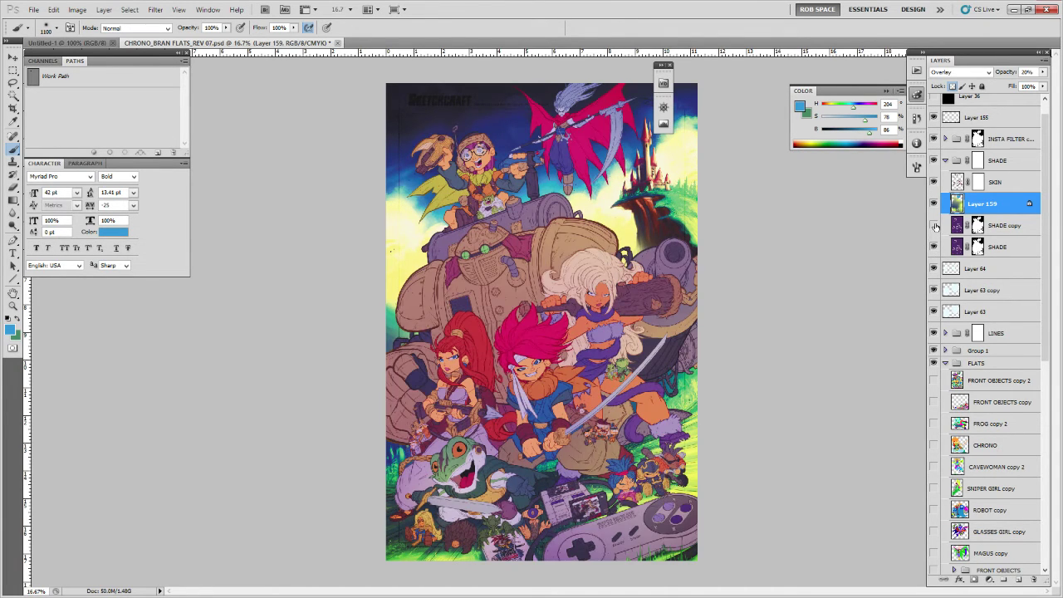
pyautogui.click(933, 225)
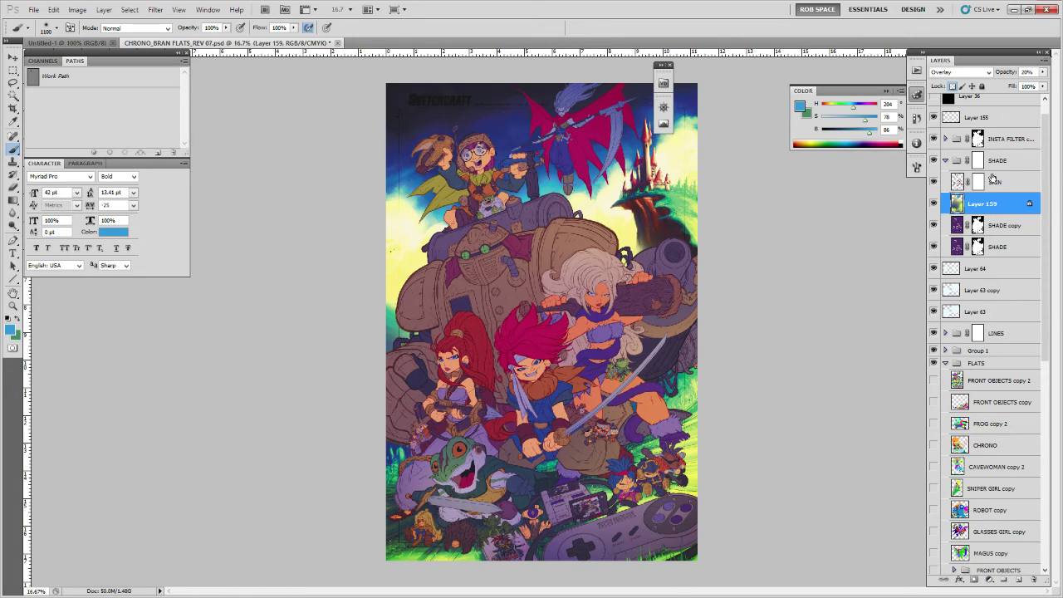
pyautogui.click(934, 183)
pyautogui.click(934, 182)
# Move Layer 159 above the SKIN layer and set the SKIN layer's opacity to 44%.
pyautogui.moveTo(981, 201); pyautogui.dragTo(992, 174)
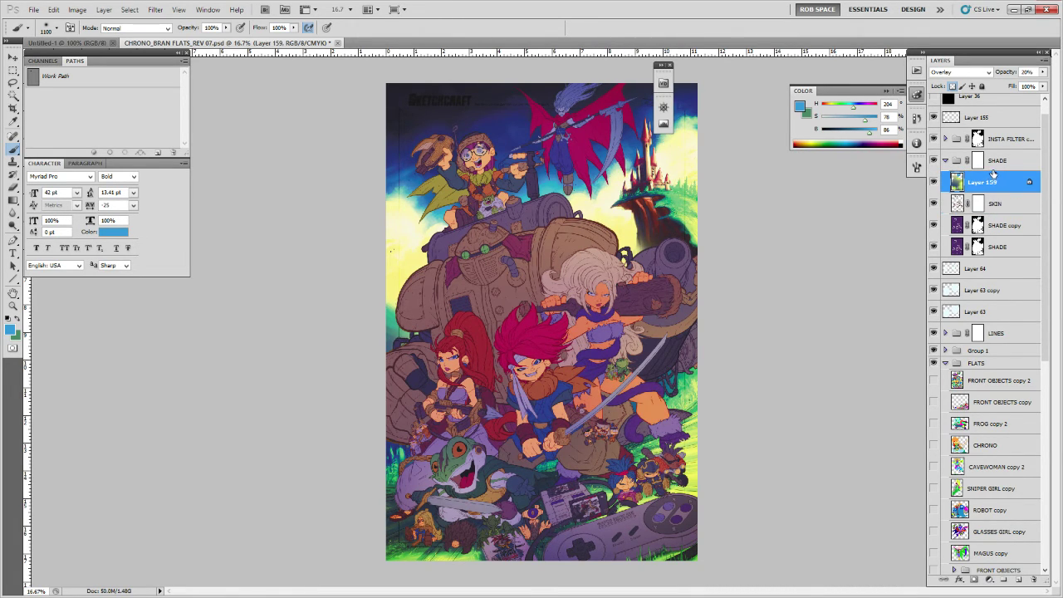
pyautogui.hotkey('ctrl', 'z')
pyautogui.hotkey('ctrl', 'z')
pyautogui.click(933, 202)
pyautogui.click(933, 203)
pyautogui.click(959, 203)
pyautogui.moveTo(1042, 72); pyautogui.dragTo(1012, 86)
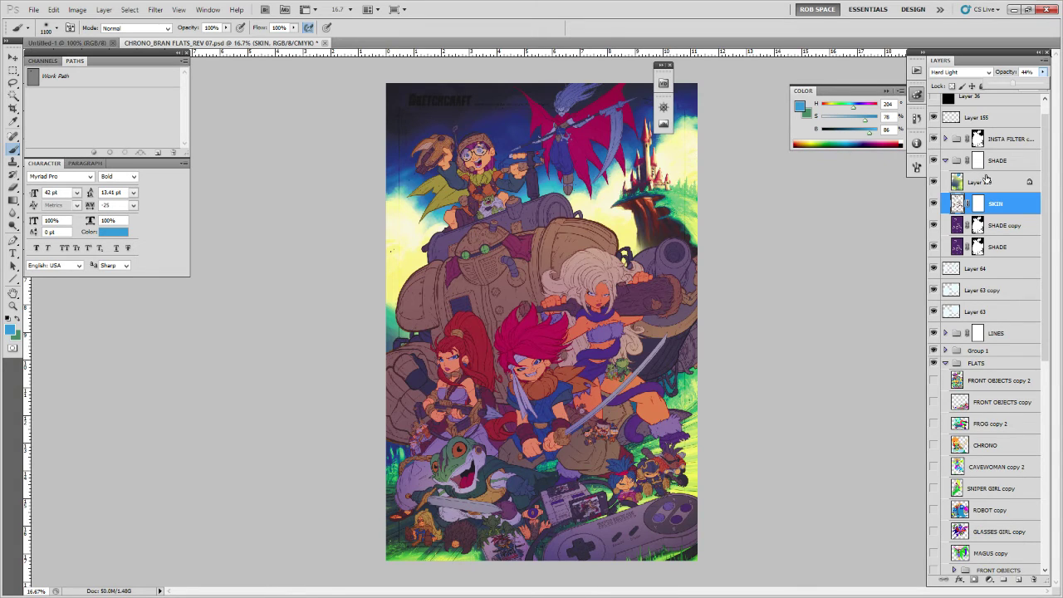
# Move Layer 159 out of the SHADE group, directly above it, comparing the artwork before and after.
pyautogui.moveTo(987, 178); pyautogui.dragTo(963, 151)
pyautogui.hotkey('ctrl', 'z')
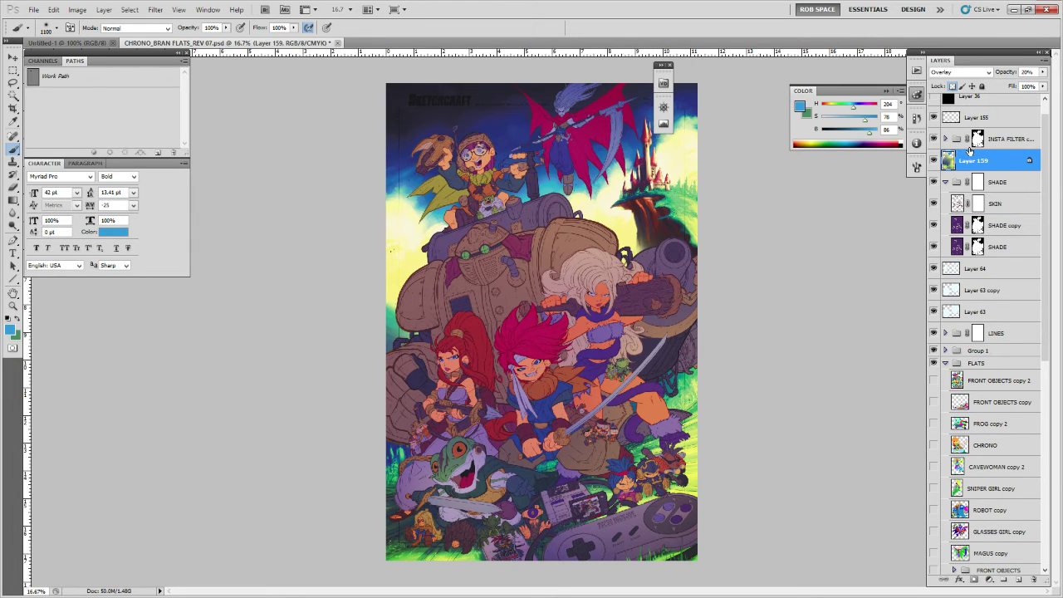
pyautogui.hotkey('ctrl', 'z')
pyautogui.hotkey('ctrl', 'z')
# Try painting black on the SHADE group's mask over the two women's faces with the ROB RUFFY DRAW brush, undoing each stroke.
pyautogui.click(977, 181)
pyautogui.rightClick(669, 348)
pyautogui.doubleClick(686, 441)
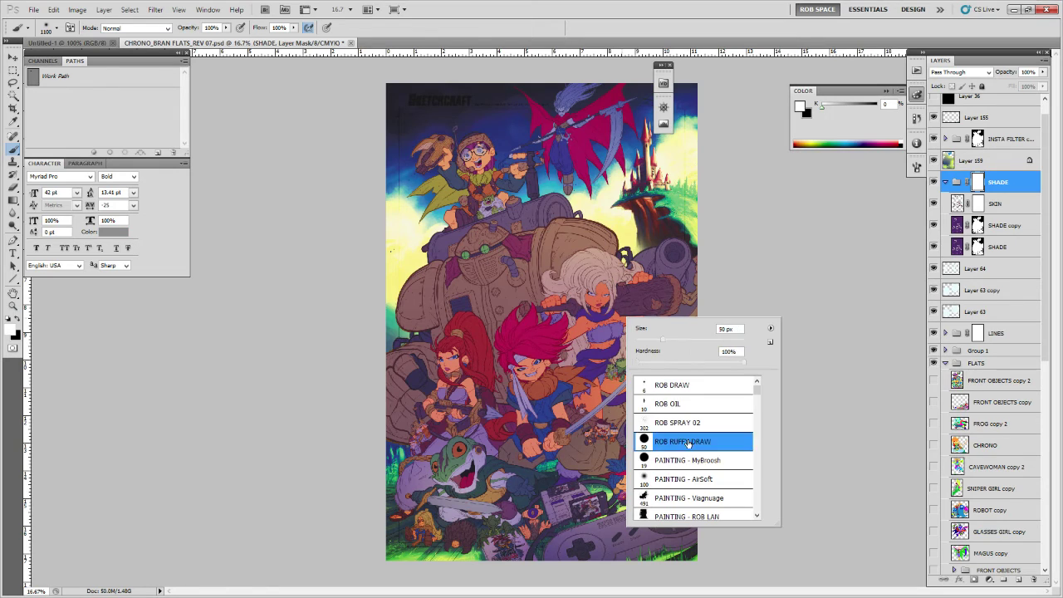
pyautogui.press('x')
pyautogui.moveTo(603, 303)
pyautogui.mouseDown()
pyautogui.moveTo(586, 297)
pyautogui.moveTo(608, 297)
pyautogui.mouseUp()
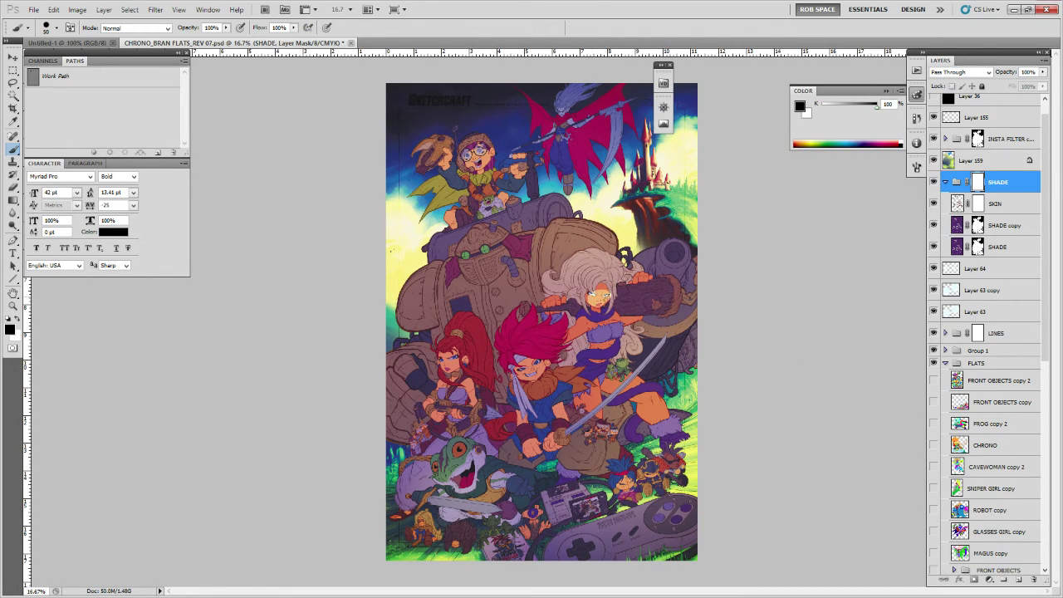
pyautogui.hotkey('ctrl', 'z')
pyautogui.moveTo(454, 361); pyautogui.dragTo(453, 366)
pyautogui.hotkey('ctrl', 'z')
# Save the document as CHRONO_BRAN FLATS_REV 08.psd with Maximize Compatibility on.
pyautogui.hotkey('ctrl', 's')
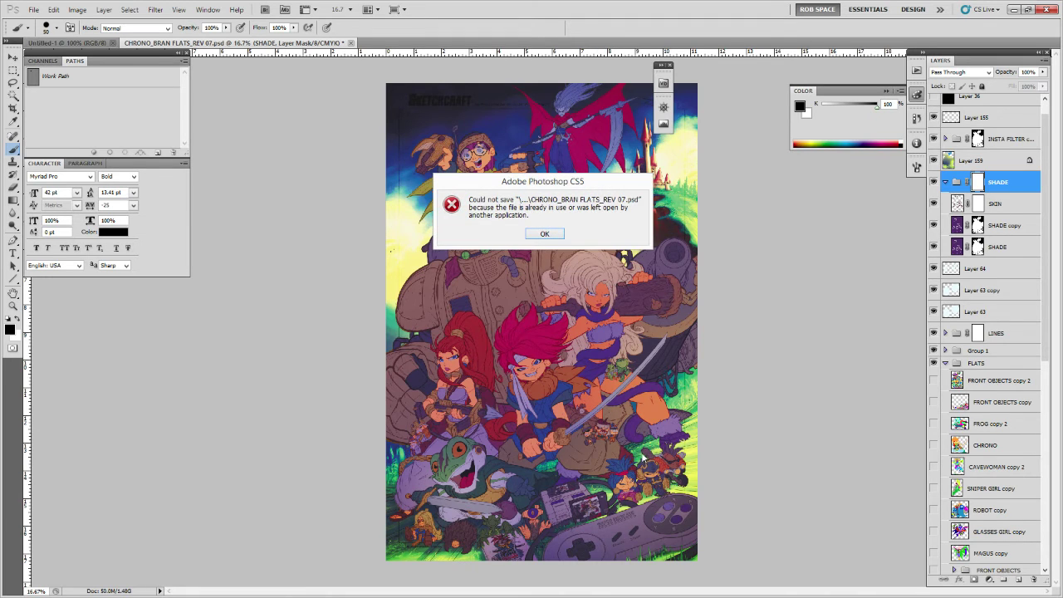
pyautogui.press('Return')
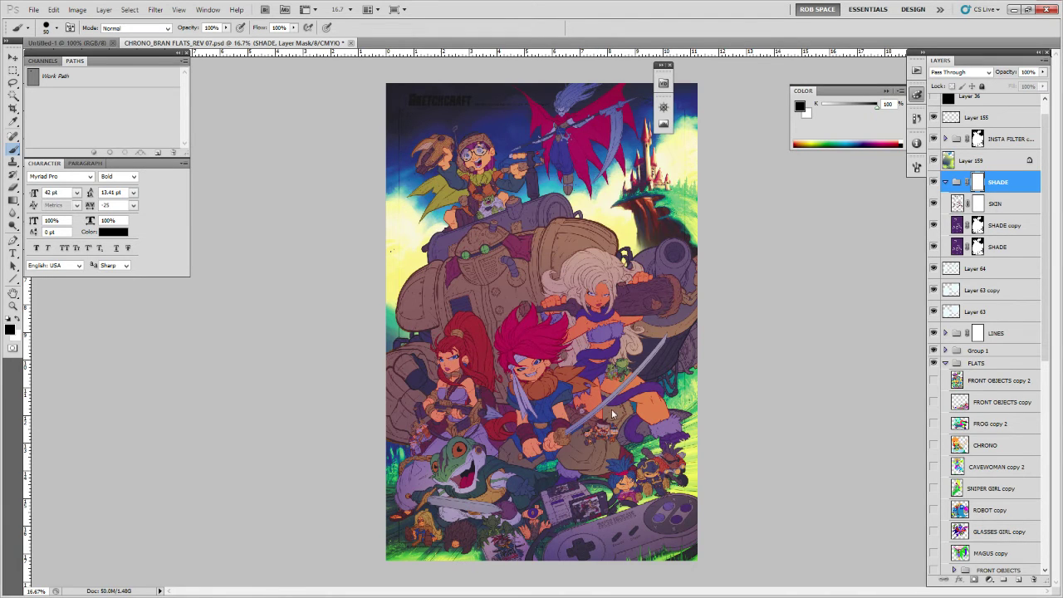
pyautogui.click(36, 11)
pyautogui.click(58, 177)
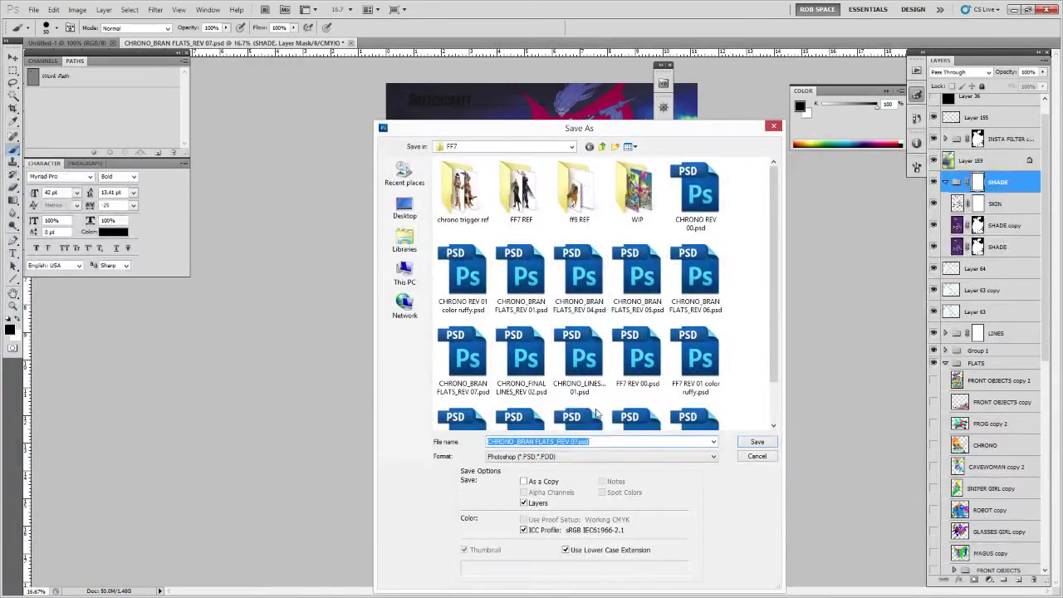
pyautogui.click(579, 440)
pyautogui.press('BackSpace')
pyautogui.write('8')
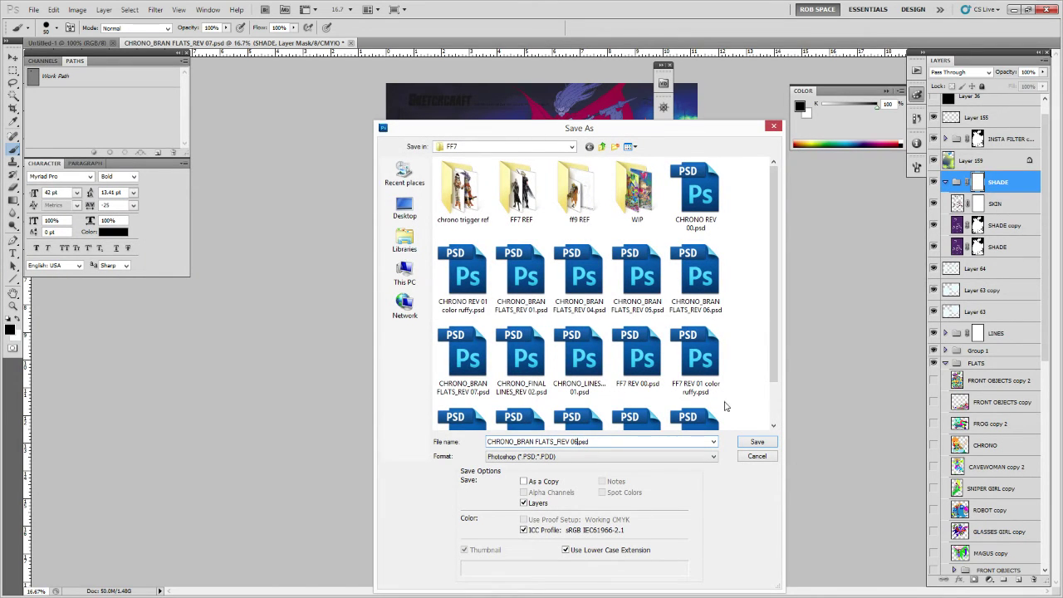
pyautogui.click(743, 442)
pyautogui.click(544, 238)
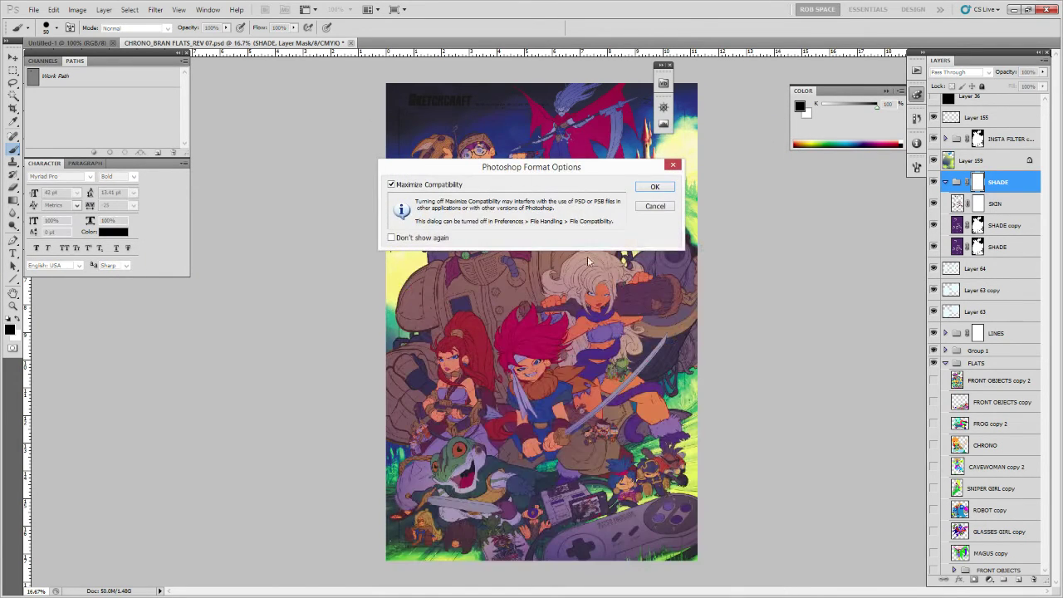
pyautogui.click(662, 189)
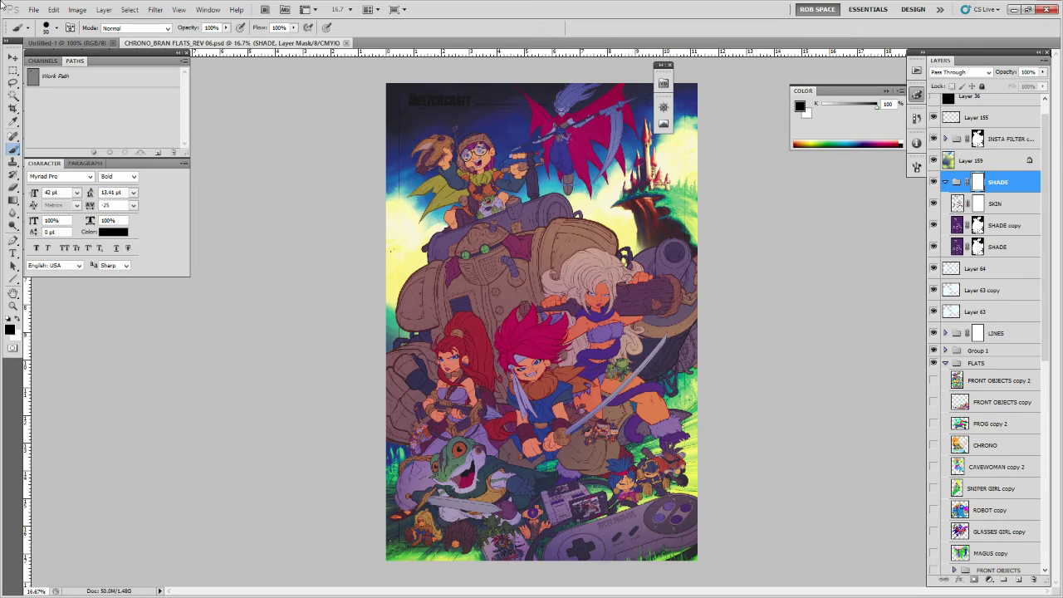
# Collapse the SHADE group and select Layer 155.
pyautogui.press('x')
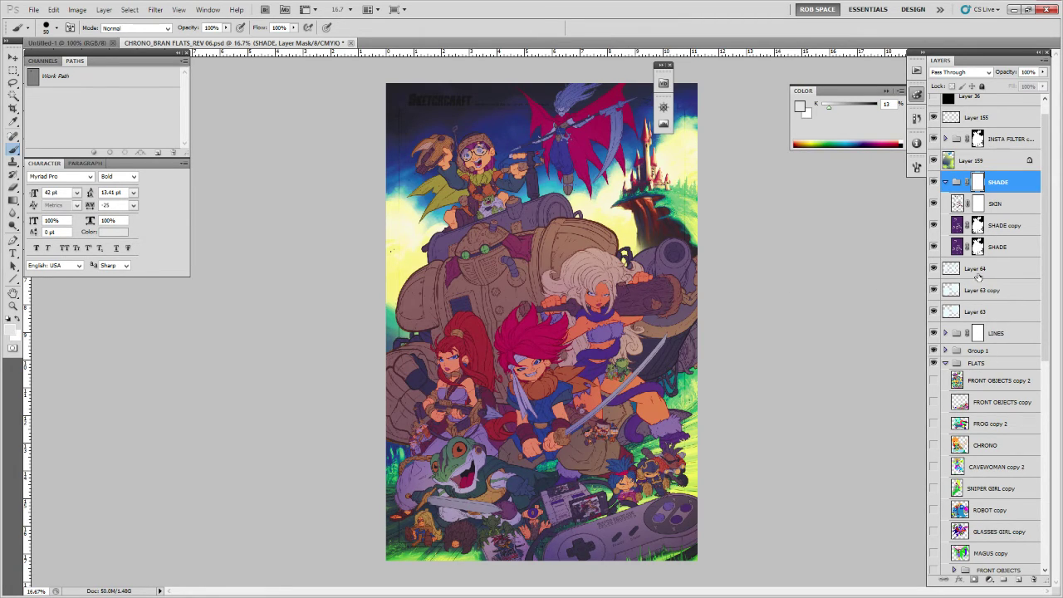
pyautogui.click(945, 181)
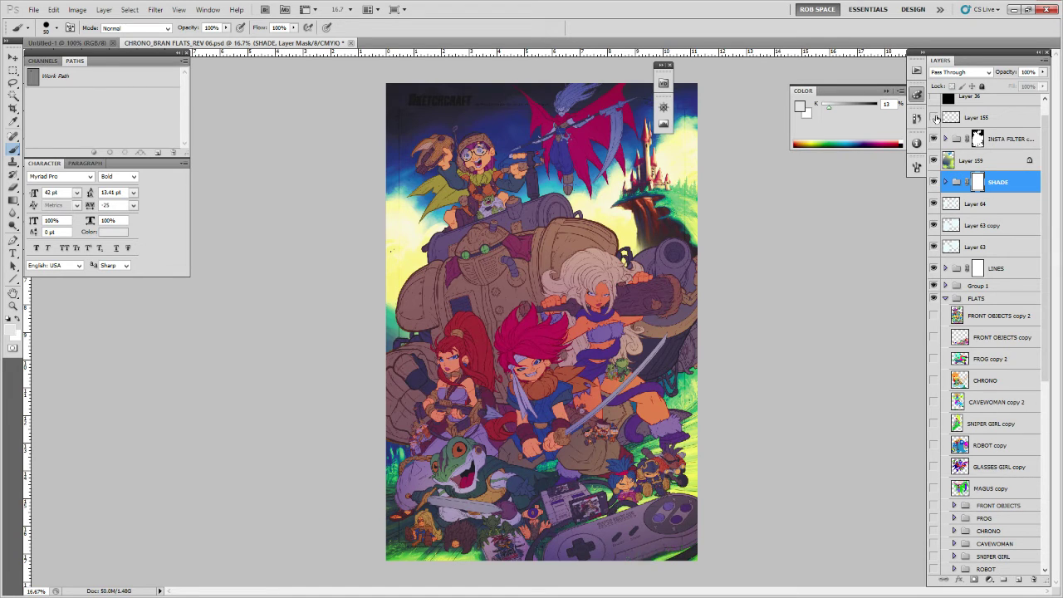
pyautogui.click(933, 117)
pyautogui.click(966, 121)
# Select the ROB STRONG DIAMOND brush at 20 px for painting on Layer 155 around the castle hillside.
pyautogui.press('z')
pyautogui.click(684, 206)
pyautogui.moveTo(701, 208); pyautogui.dragTo(701, 300)
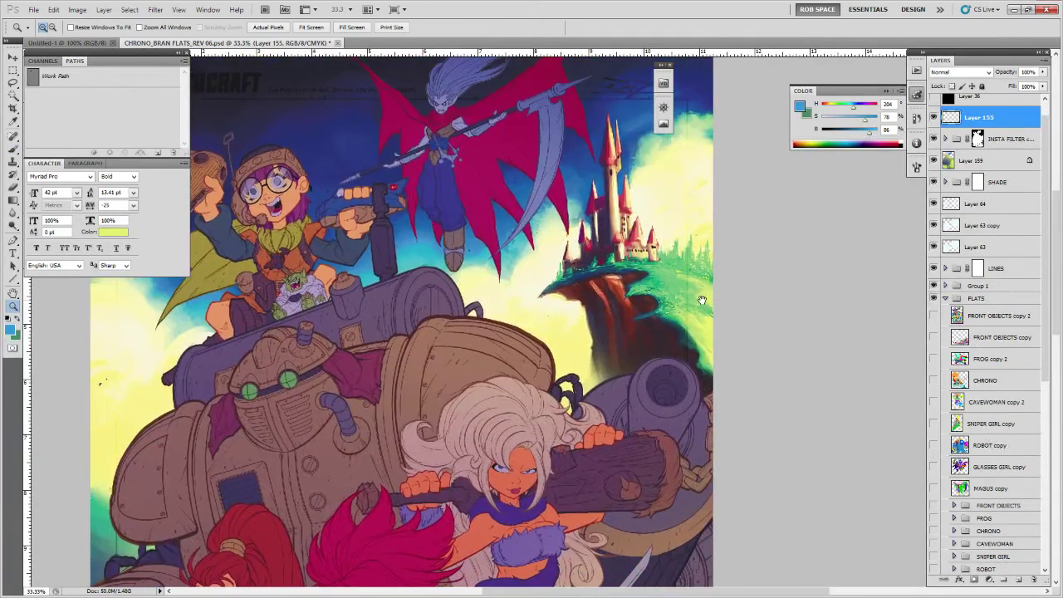
pyautogui.press('b')
pyautogui.rightClick(701, 300)
pyautogui.moveTo(815, 385); pyautogui.dragTo(816, 370)
pyautogui.click(747, 405)
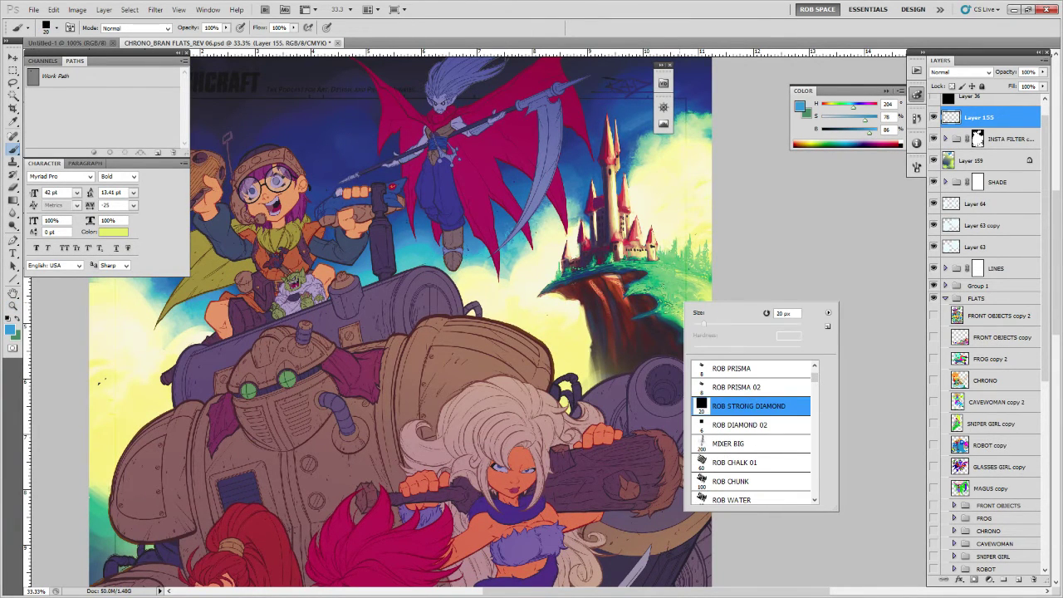
pyautogui.press('Return')
# Paint sampled dark and bright greens on the hillside beside the castle, undoing a stroke along the way.
pyautogui.keyDown('alt'); pyautogui.click(677, 276); pyautogui.keyUp('alt')
pyautogui.press('x')
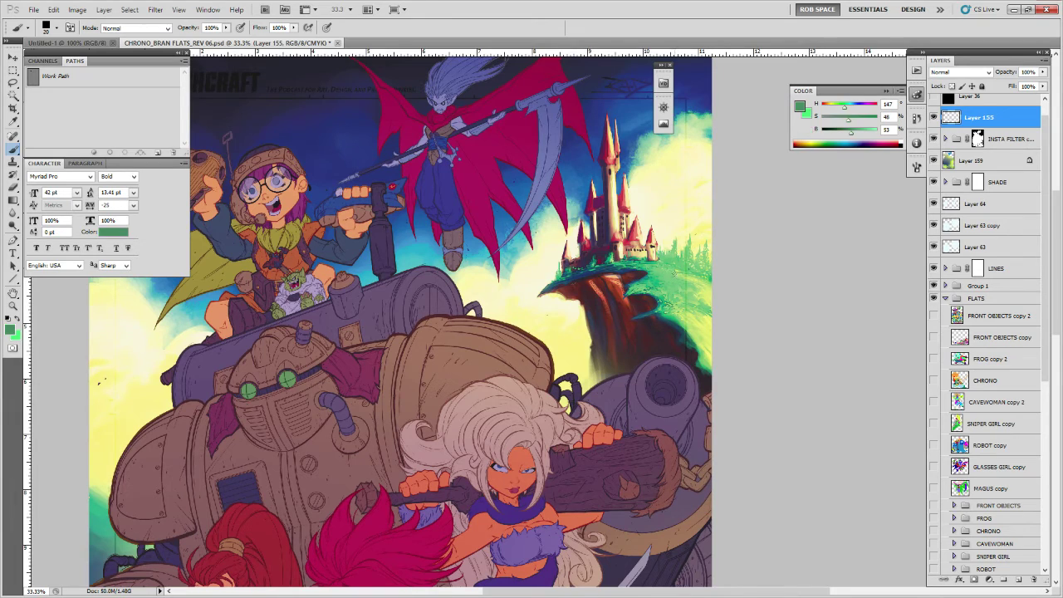
pyautogui.press('x')
pyautogui.hotkey('ctrl', 'z')
pyautogui.press('x')
pyautogui.keyDown('alt'); pyautogui.click(694, 287); pyautogui.keyUp('alt')
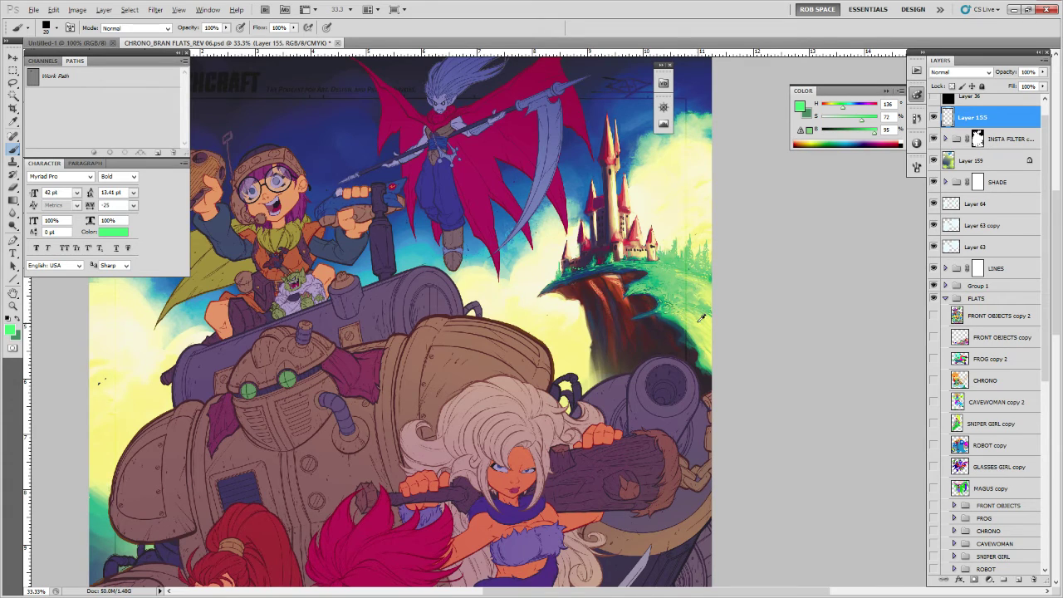
# Paint pale yellow highlights on the grassy hillside with the ROB DIAMOND 02 brush, enlarging it to 15 px.
pyautogui.keyDown('alt'); pyautogui.click(681, 282); pyautogui.keyUp('alt')
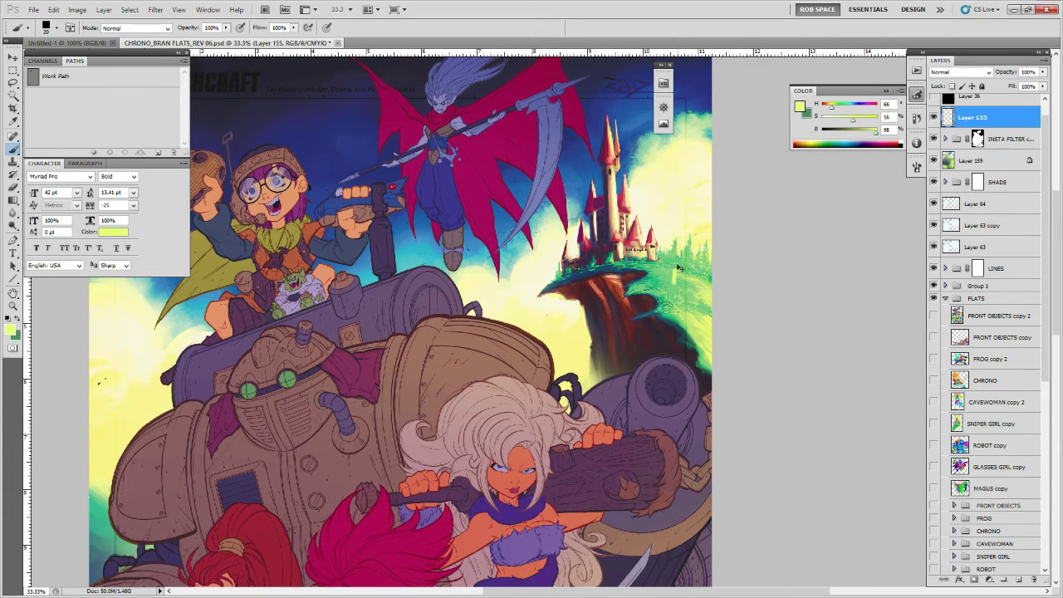
pyautogui.rightClick(683, 263)
pyautogui.click(728, 383)
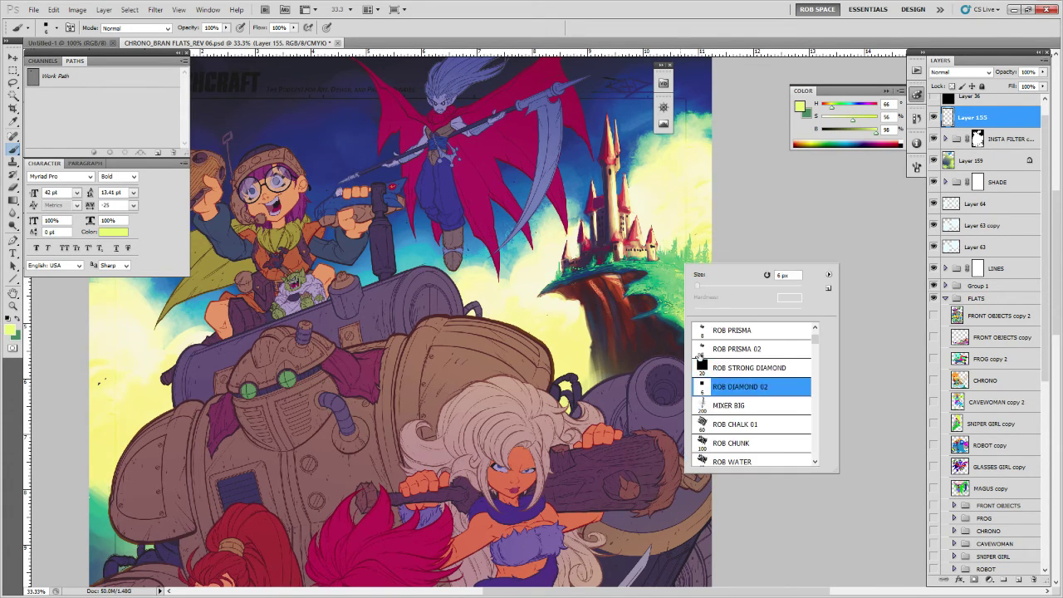
pyautogui.click(672, 268)
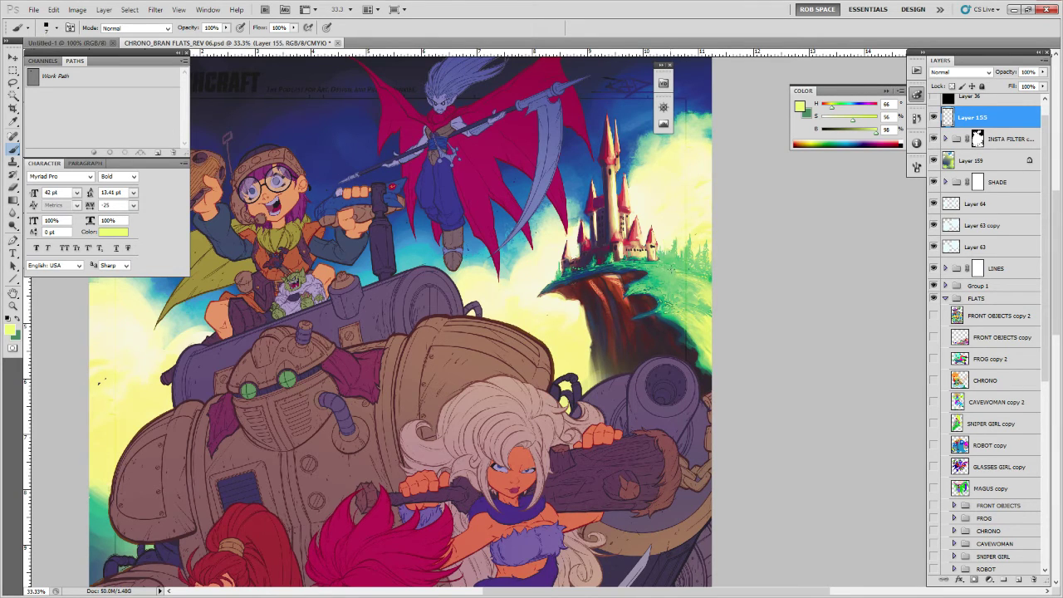
pyautogui.press(']')
pyautogui.press(']')
# Add dark green, teal and mid-green strokes to the hillside beside the castle, erasing part of them to blend.
pyautogui.press('x')
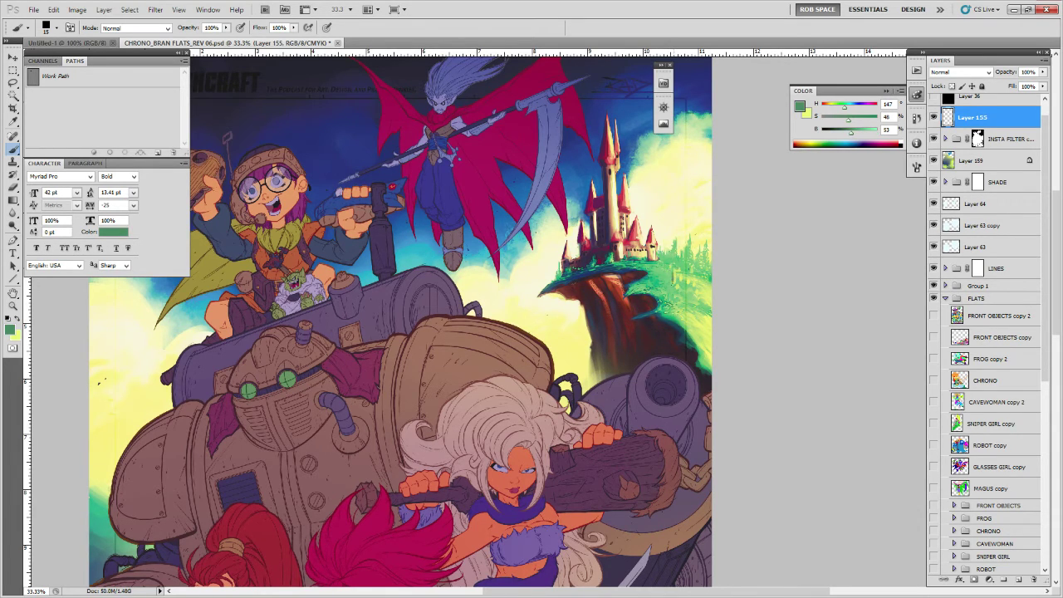
pyautogui.keyDown('alt'); pyautogui.click(635, 257); pyautogui.keyUp('alt')
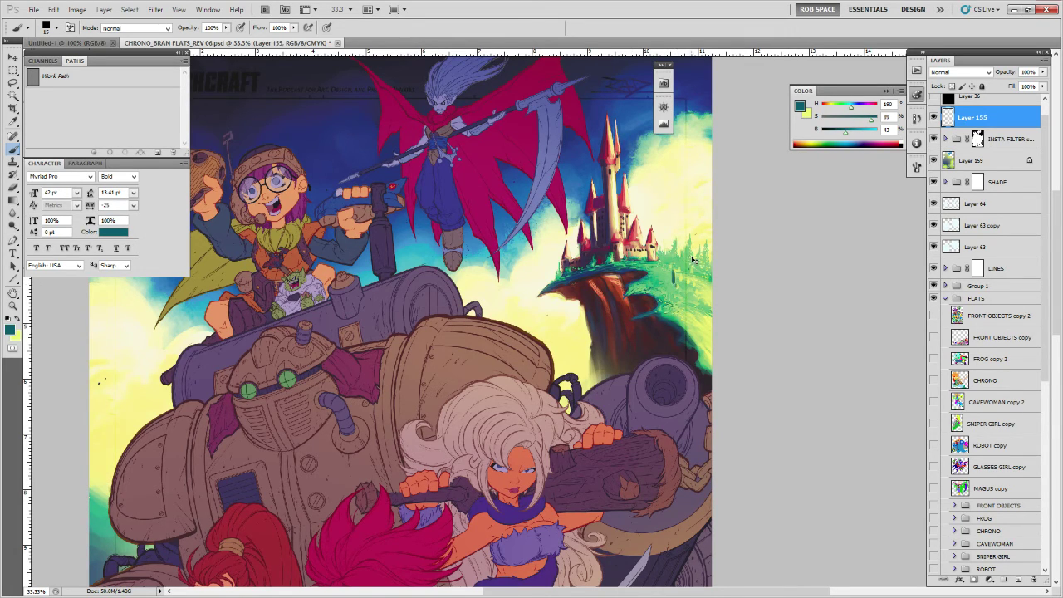
pyautogui.keyDown('alt'); pyautogui.click(674, 279); pyautogui.keyUp('alt')
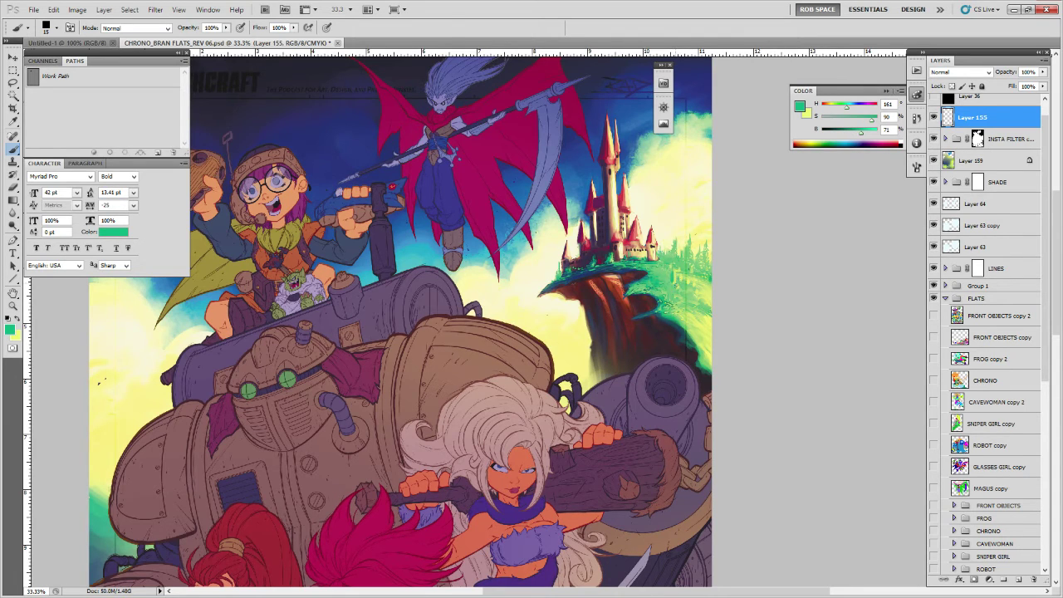
pyautogui.press('e')
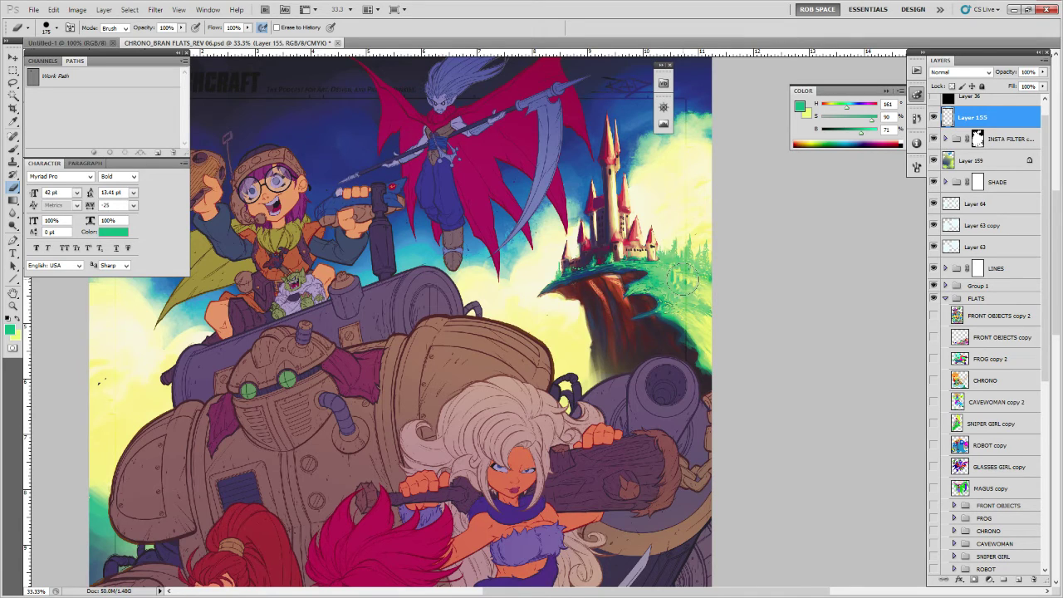
pyautogui.moveTo(679, 281)
pyautogui.mouseDown()
pyautogui.moveTo(694, 277)
pyautogui.moveTo(687, 292)
pyautogui.moveTo(681, 286)
pyautogui.mouseUp()
pyautogui.press('b')
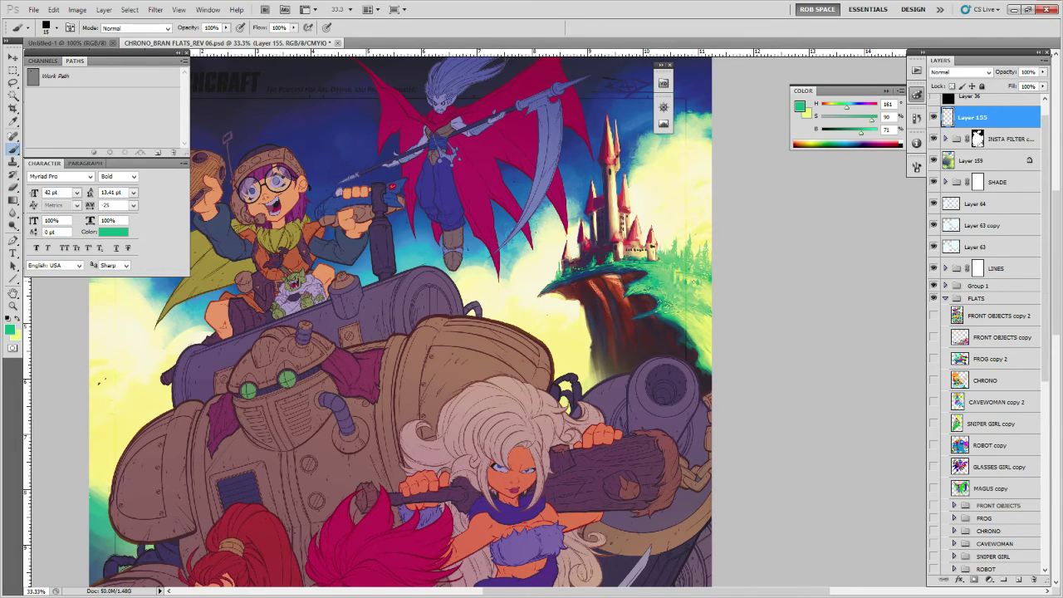
# Paint more pale yellow on the hillside with a reduced ROB STRONG DIAMOND brush and clean it up with the Eraser.
pyautogui.press('x')
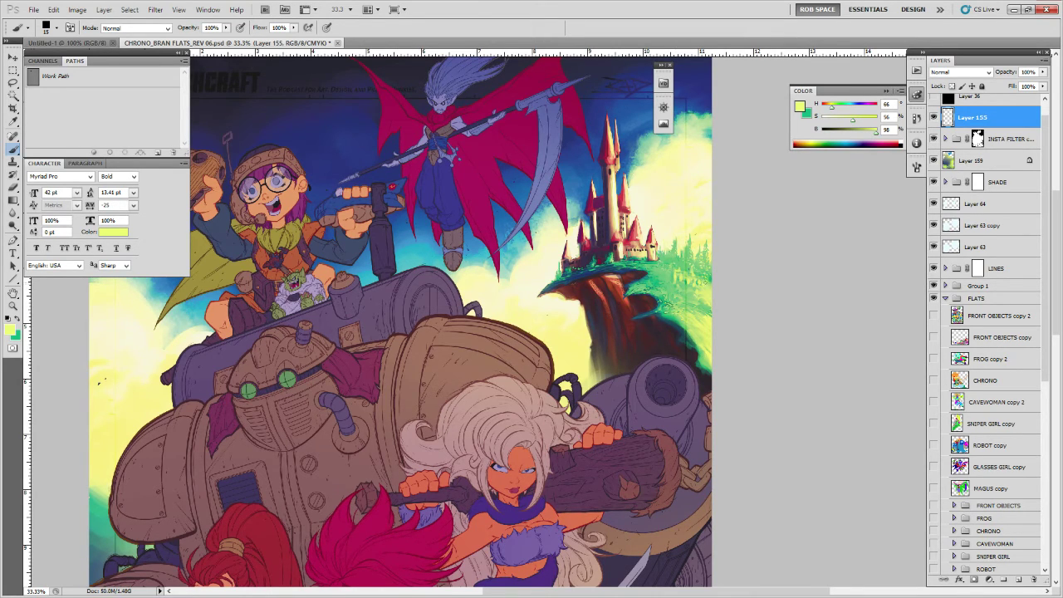
pyautogui.rightClick(705, 272)
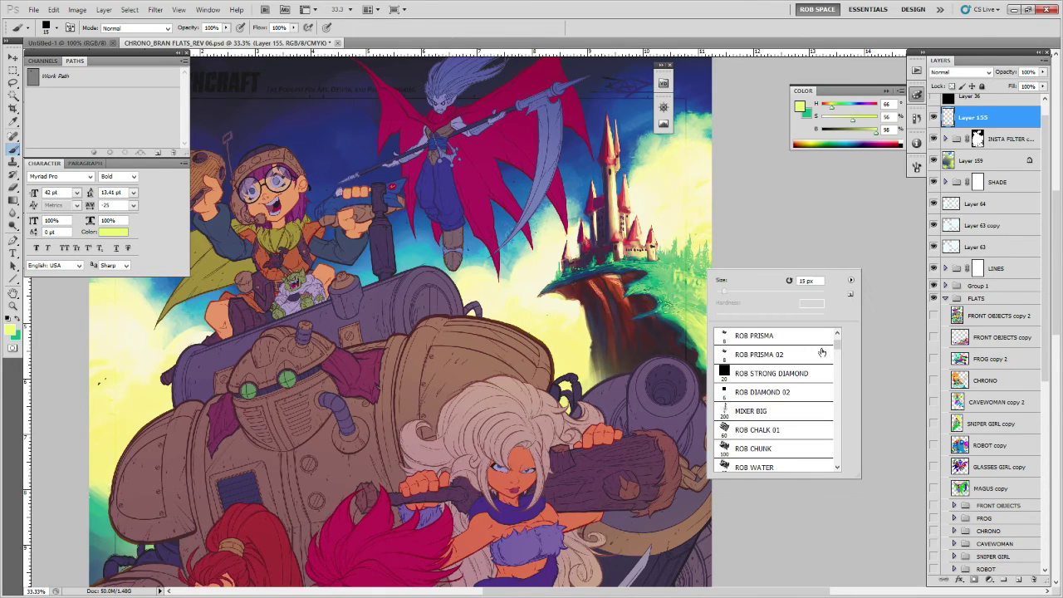
pyautogui.doubleClick(794, 374)
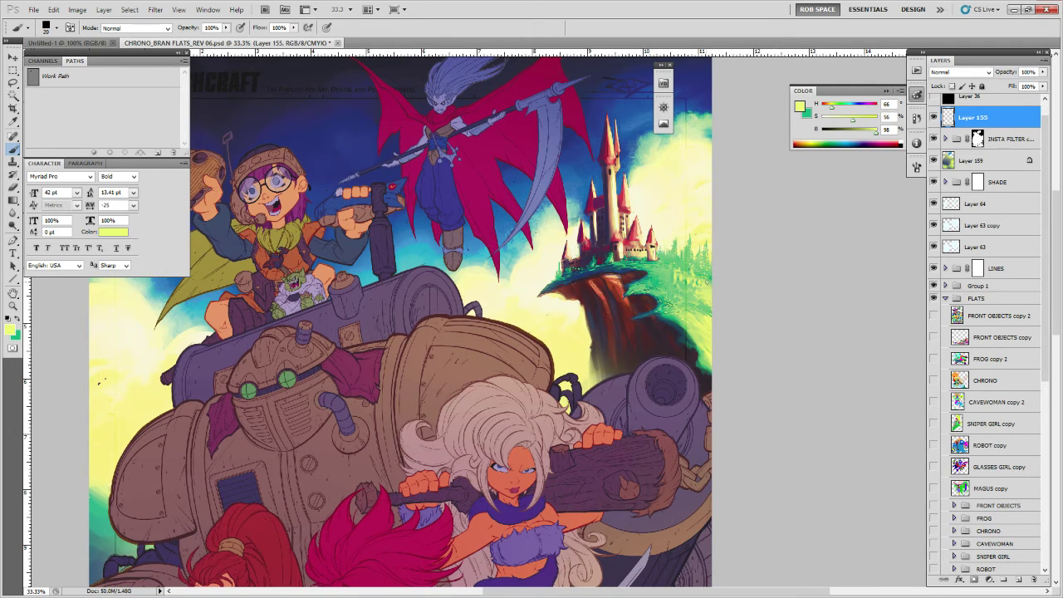
pyautogui.press('[')
pyautogui.press('e')
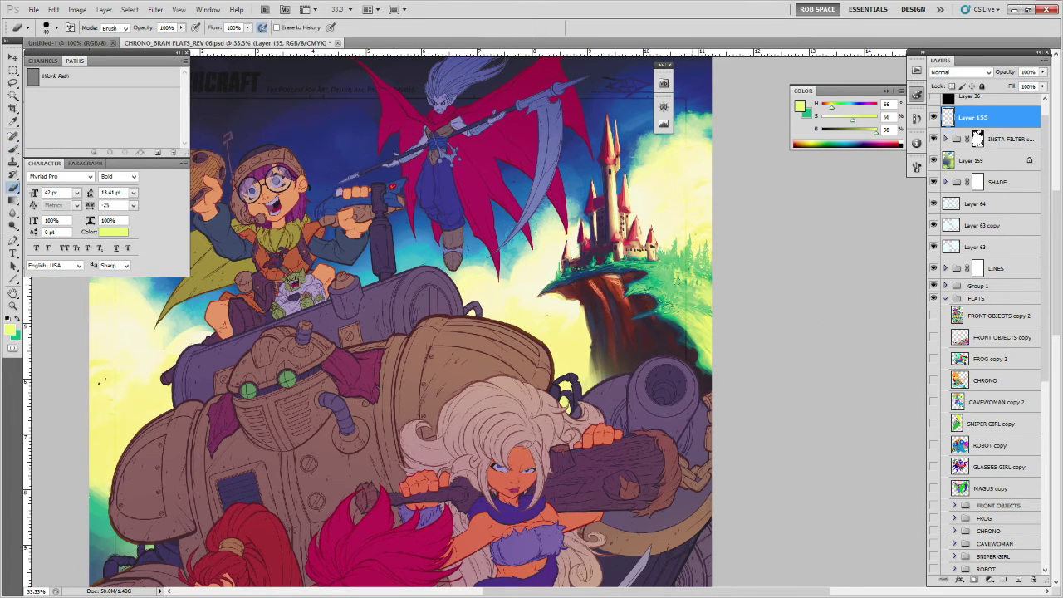
# Create a new layer above Layer 155 and paint pale yellow hillside highlights at 51% flow, trimming them with the Eraser.
pyautogui.click(1018, 579)
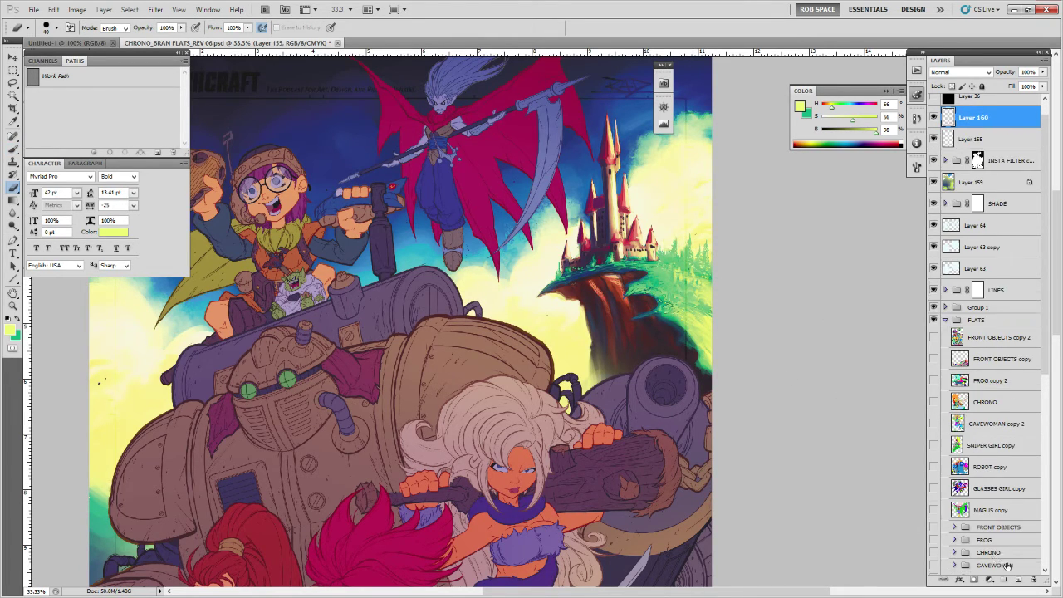
pyautogui.press('alt')
pyautogui.press('b')
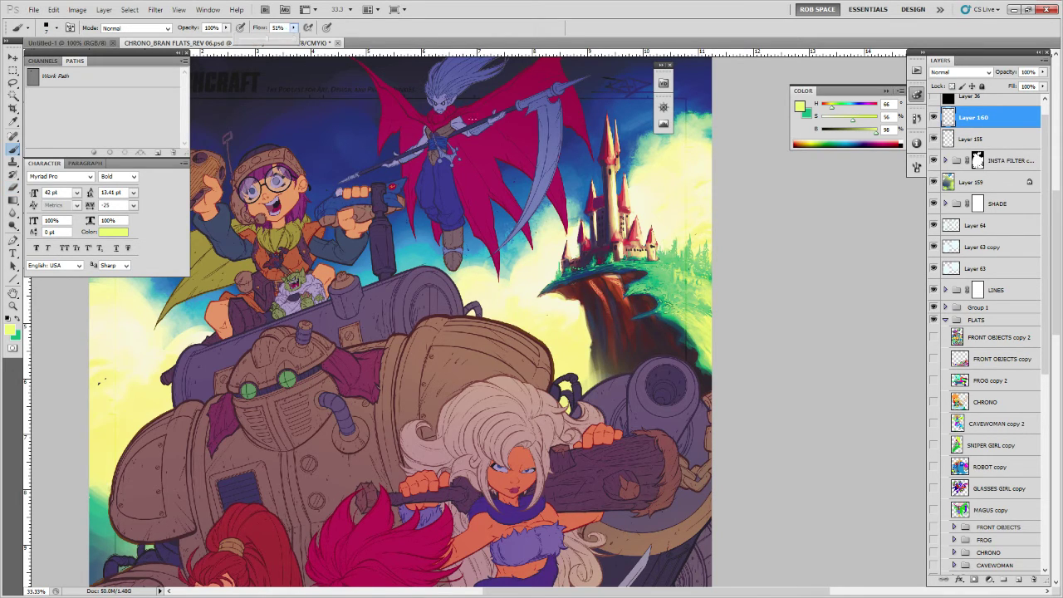
pyautogui.press('e')
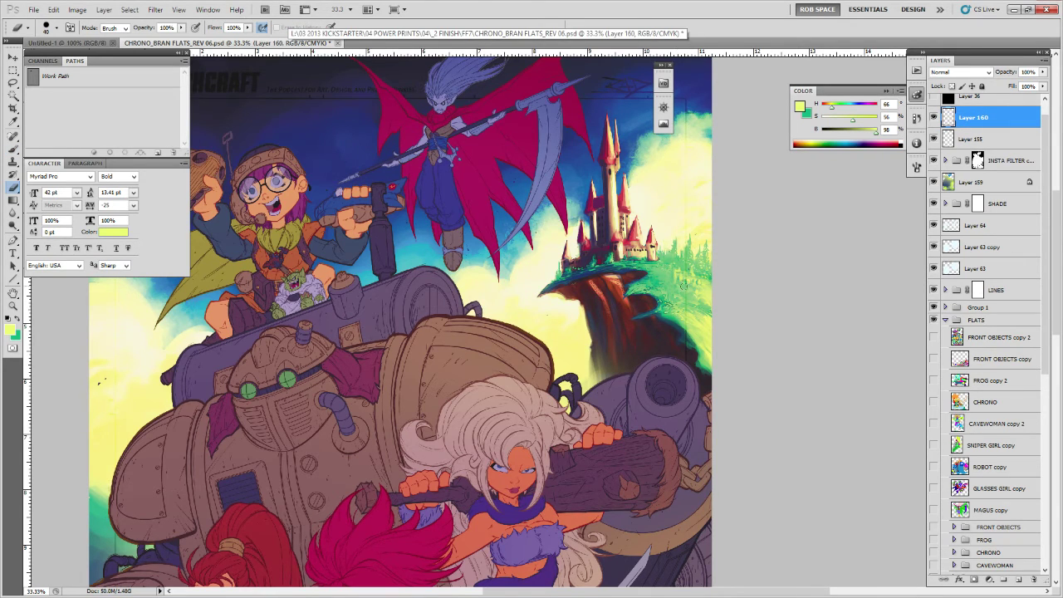
pyautogui.press('b')
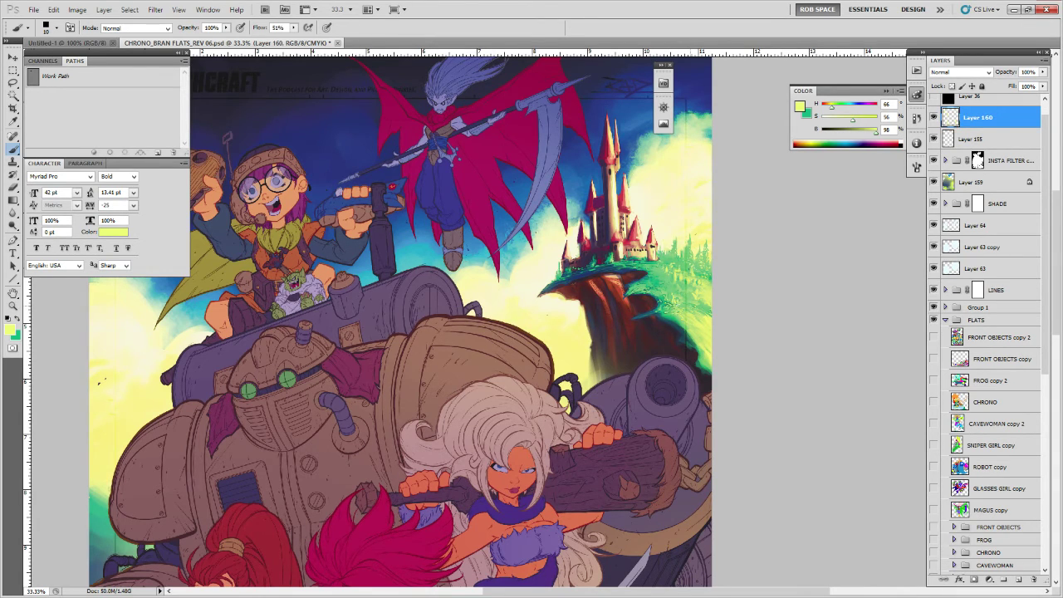
pyautogui.press('e')
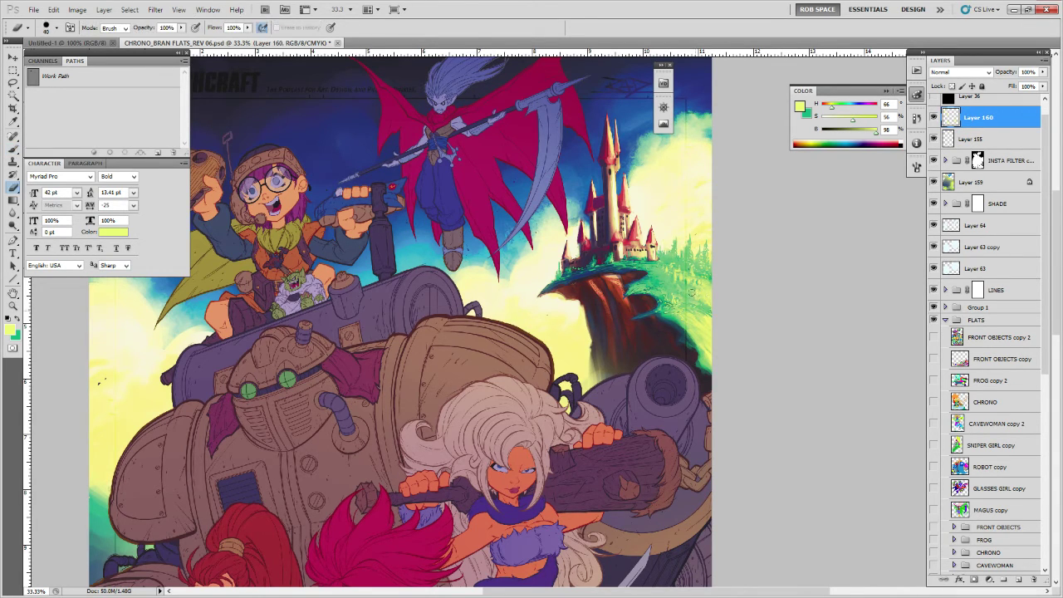
pyautogui.press('b')
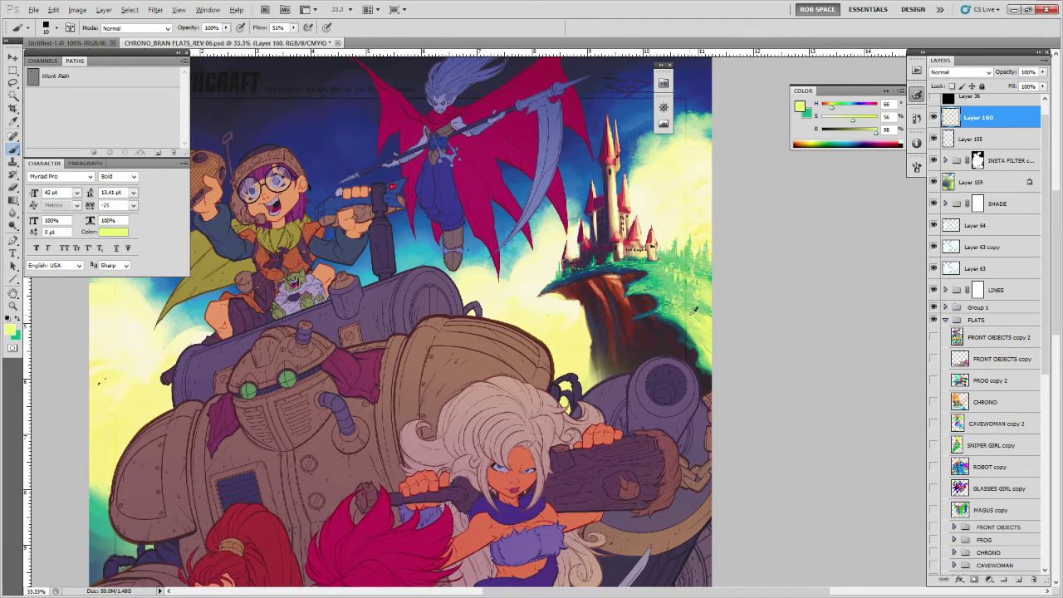
# Sample a yellow-green from the hillside and paint fine grass highlights below the castle with the ROB DRAW brush.
pyautogui.keyDown('alt'); pyautogui.click(684, 309); pyautogui.keyUp('alt')
pyautogui.click(647, 289)
pyautogui.click(647, 289)
pyautogui.rightClick(651, 270)
pyautogui.scroll(3, 706, 347)
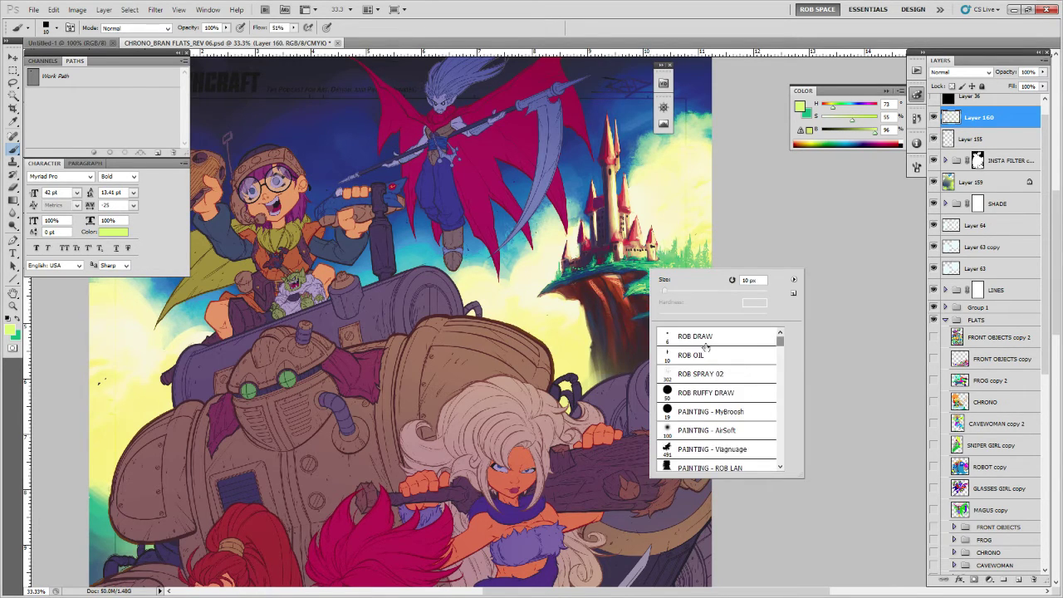
pyautogui.doubleClick(689, 335)
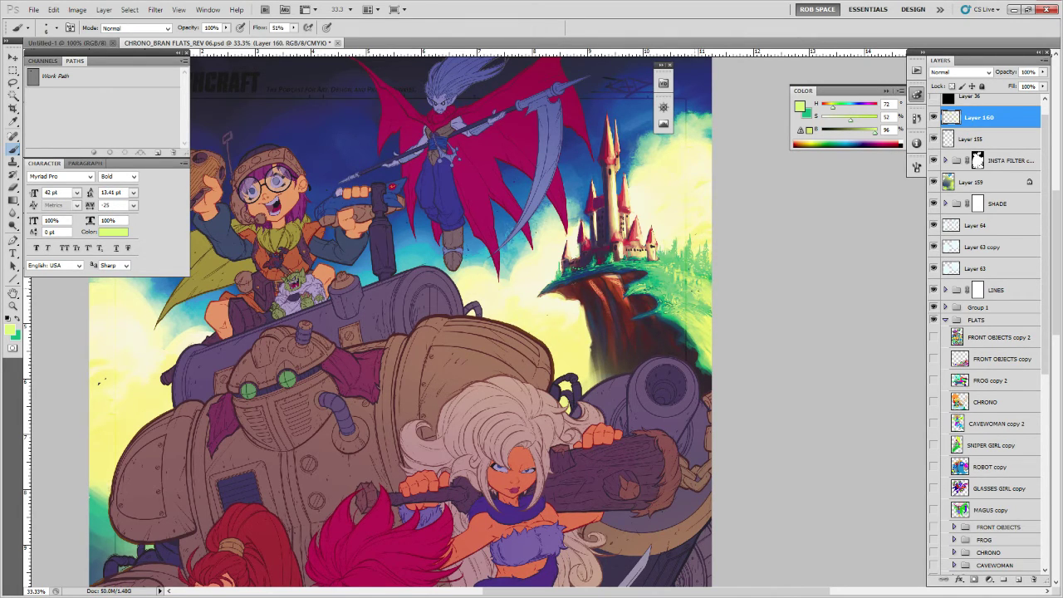
# Paint sampled medium green along the hillside at the illustration's edge, tidying the strokes with the Eraser.
pyautogui.keyDown('alt'); pyautogui.click(710, 311); pyautogui.keyUp('alt')
pyautogui.keyDown('alt'); pyautogui.click(706, 305); pyautogui.keyUp('alt')
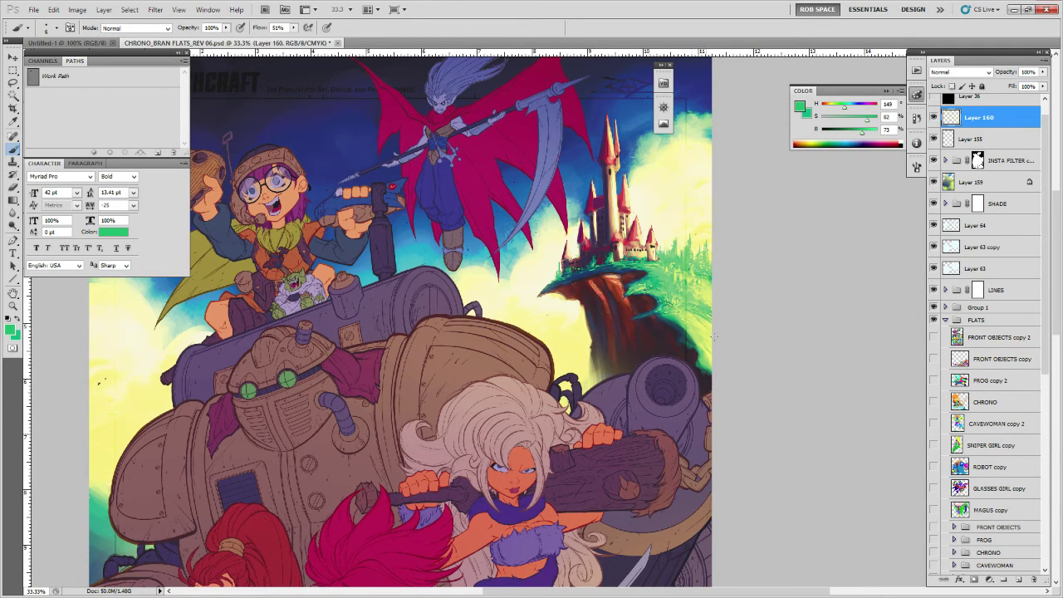
pyautogui.press('e')
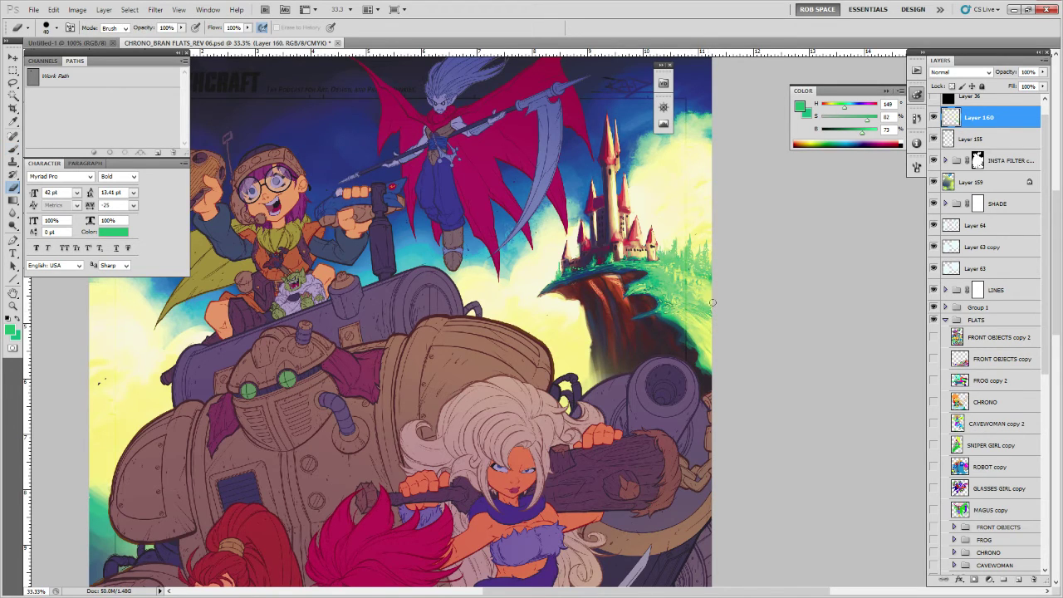
pyautogui.press('b')
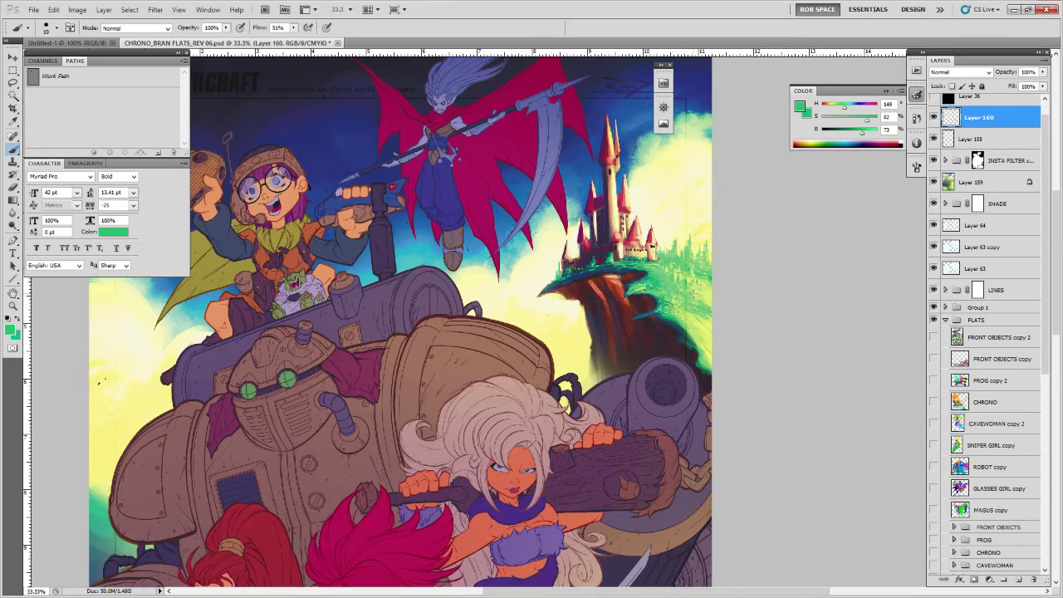
# Paint sampled light green on the hillside near the canvas edge with a 20 px brush, erasing the excess.
pyautogui.moveTo(713, 321); pyautogui.dragTo(647, 219)
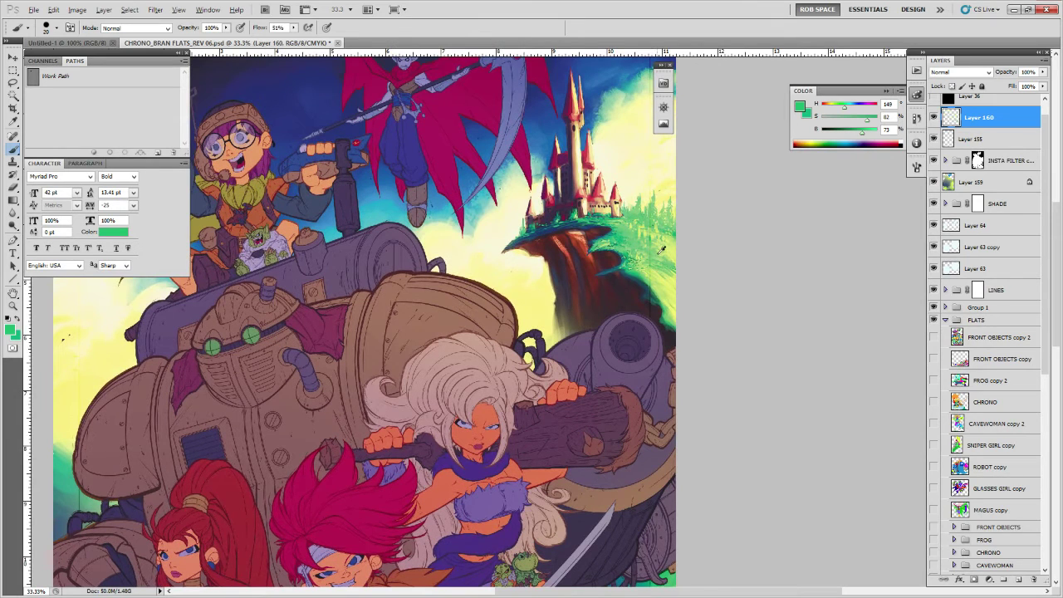
pyautogui.keyDown('alt'); pyautogui.click(660, 252); pyautogui.keyUp('alt')
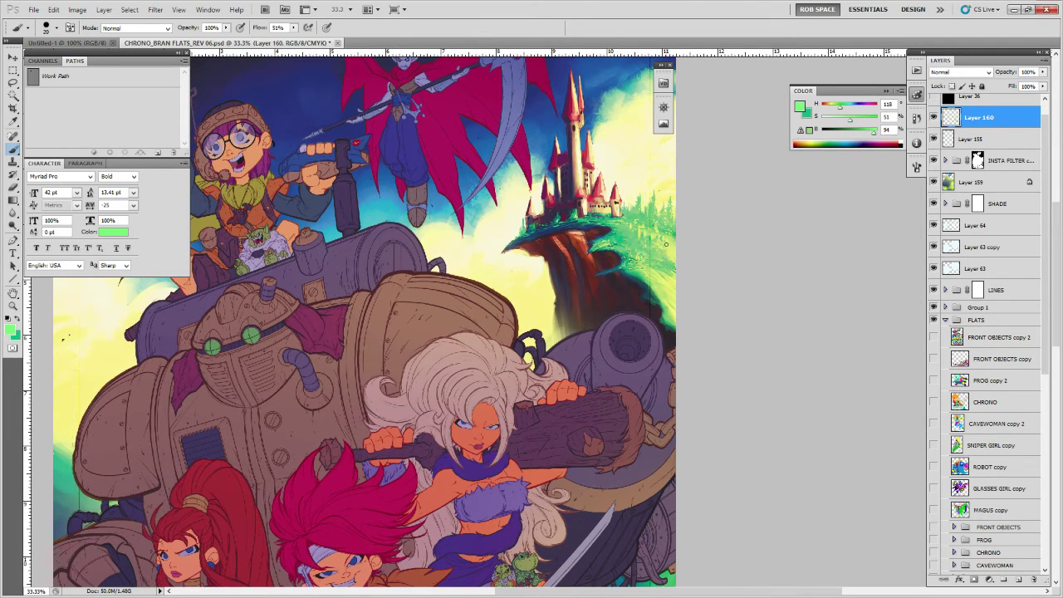
pyautogui.press('e')
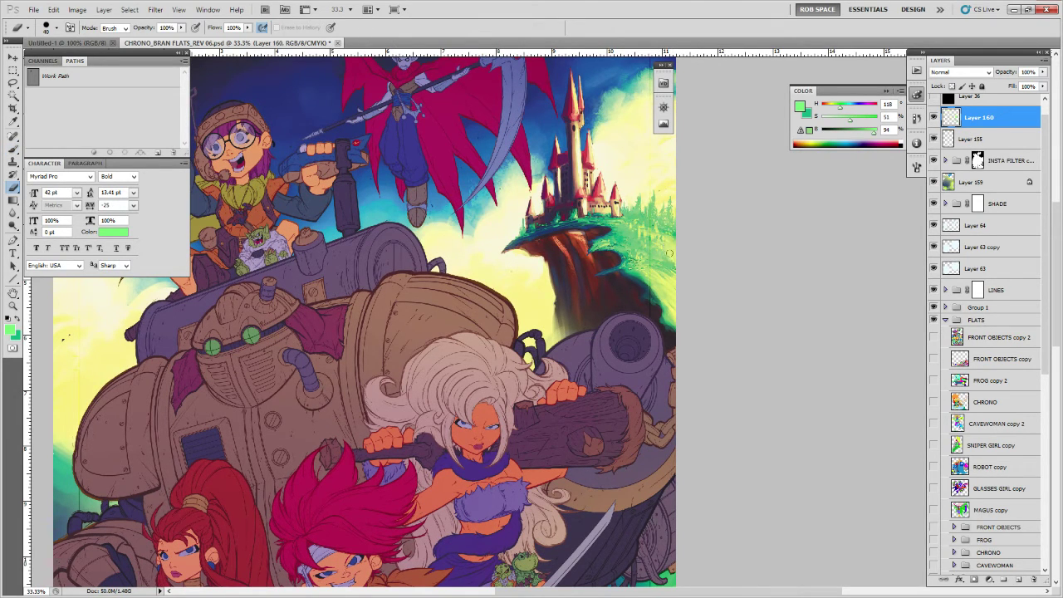
pyautogui.press('b')
# Paint sampled pale yellow on the lower hillside at the canvas edge, alternating with the Eraser to shape it.
pyautogui.keyDown('alt'); pyautogui.click(675, 271); pyautogui.keyUp('alt')
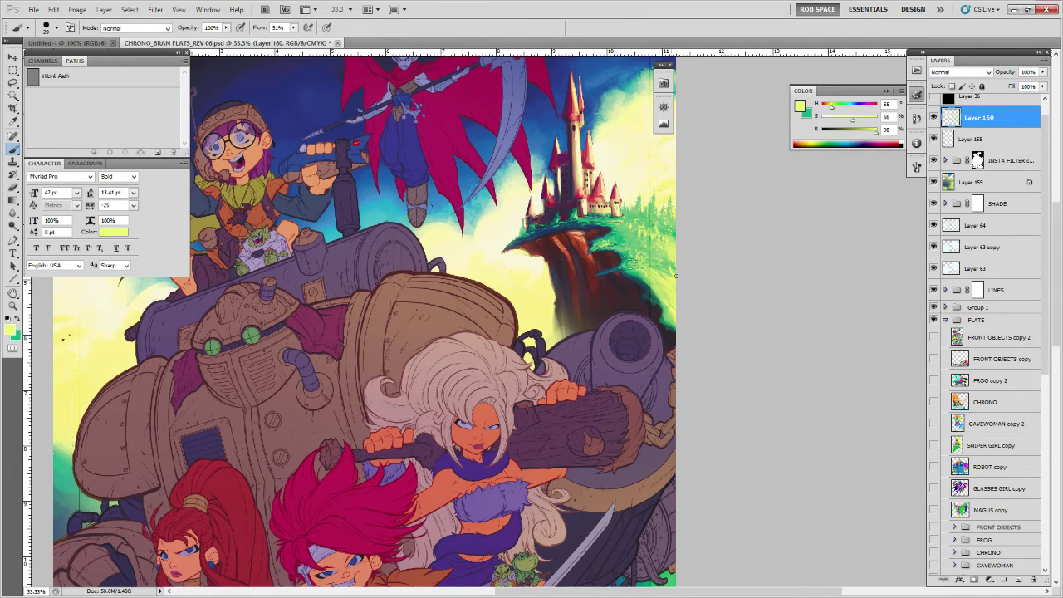
pyautogui.moveTo(673, 271); pyautogui.dragTo(614, 255)
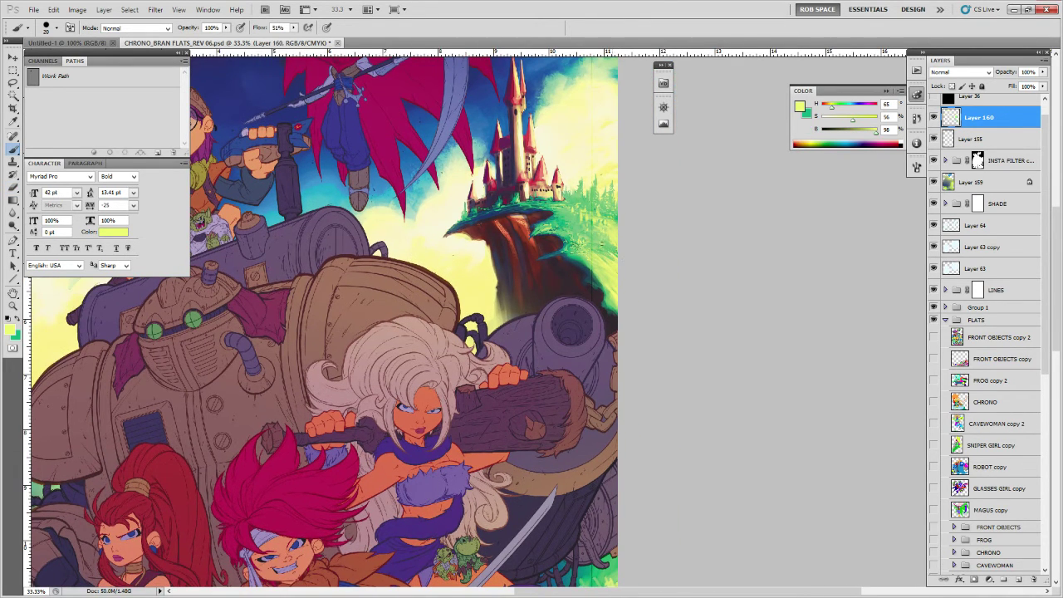
pyautogui.press('e')
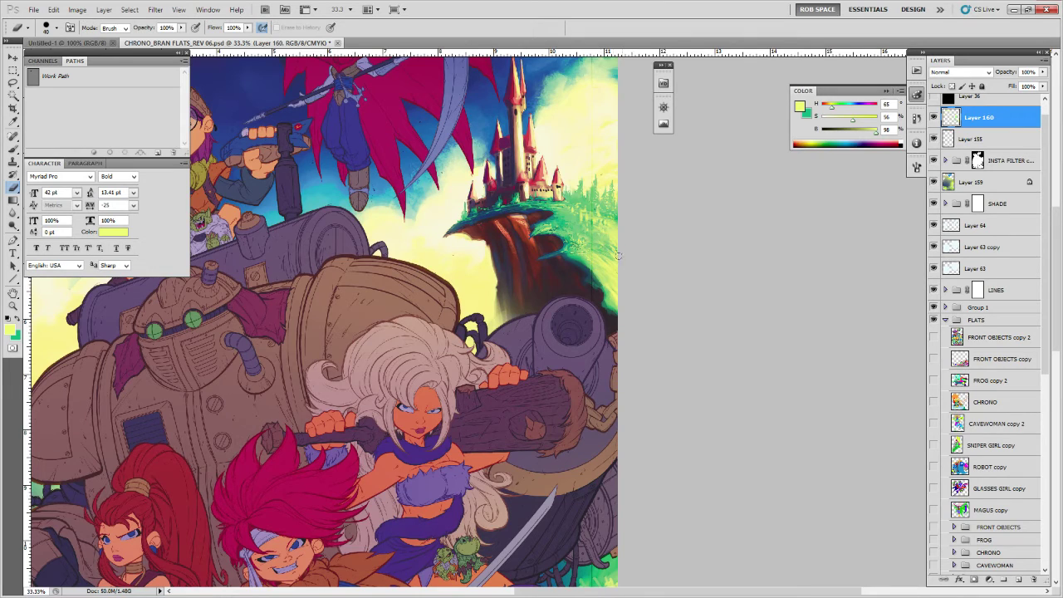
pyautogui.press('b')
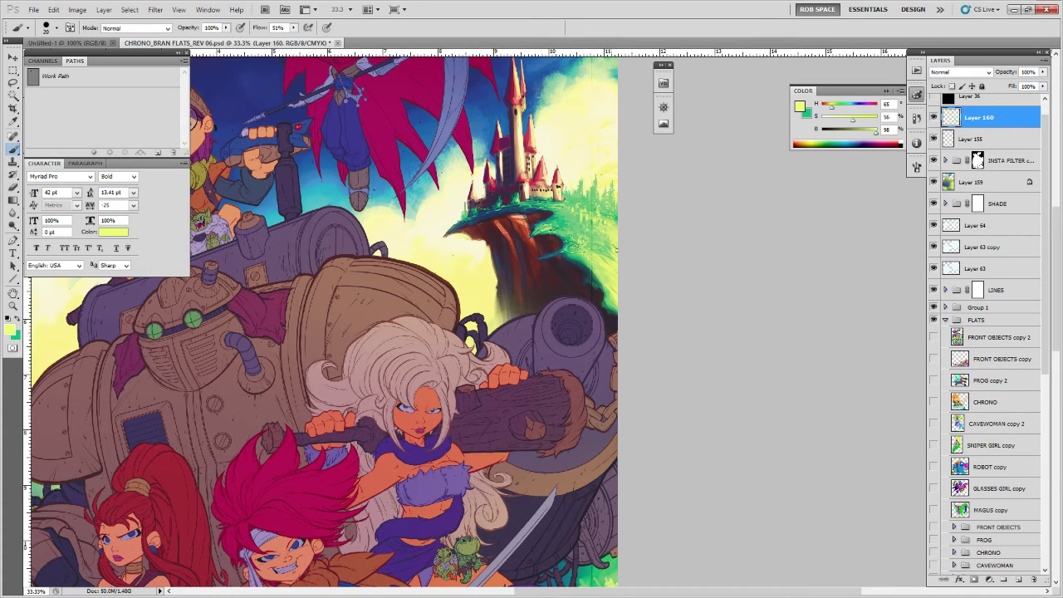
pyautogui.press('e')
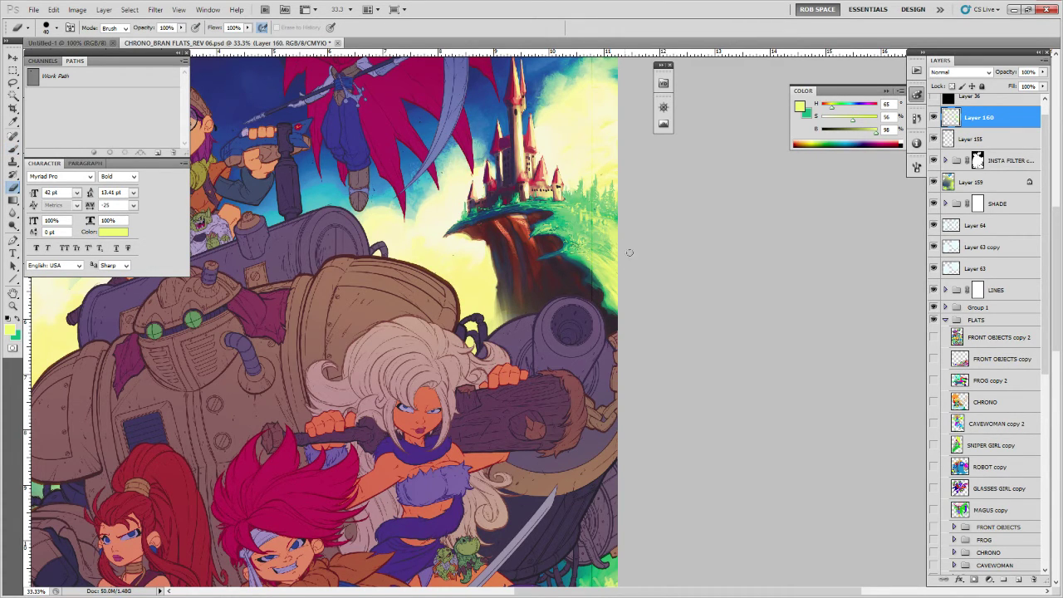
# Touch up the hillside grass at the canvas edge with pale yellow and green brush strokes, cleaning them up with the Eraser.
pyautogui.moveTo(629, 253)
pyautogui.mouseDown()
pyautogui.moveTo(669, 287)
pyautogui.moveTo(669, 303)
pyautogui.mouseUp()
pyautogui.press('b')
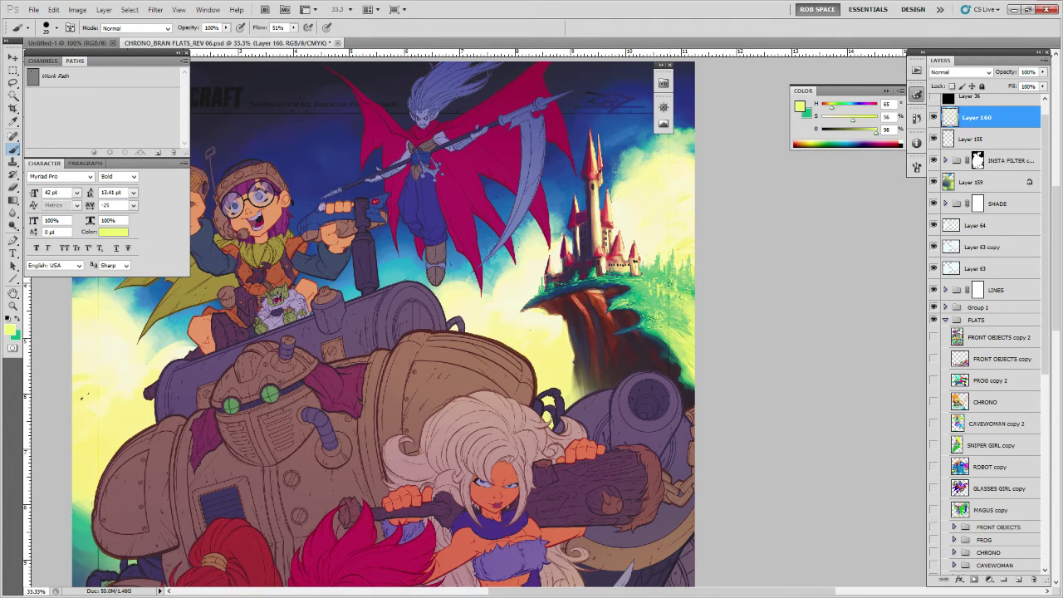
pyautogui.moveTo(692, 384); pyautogui.dragTo(691, 331)
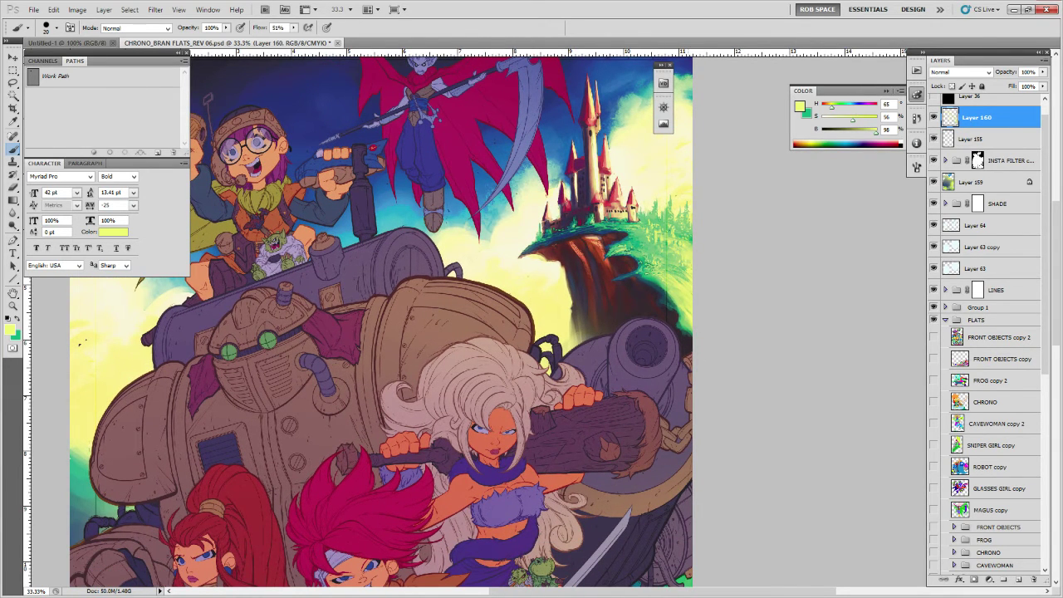
pyautogui.press('x')
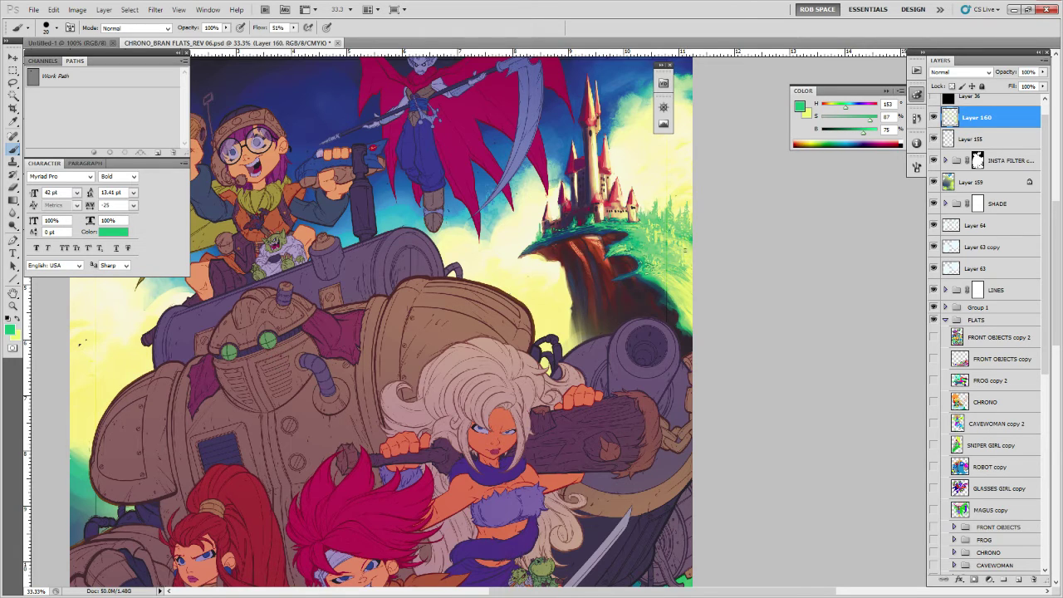
pyautogui.press('e')
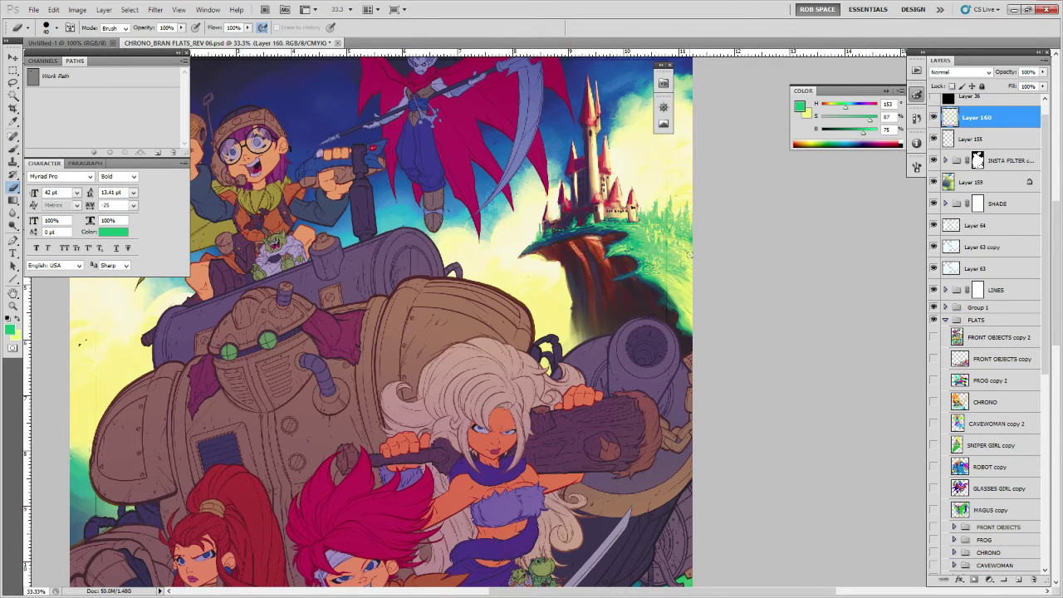
pyautogui.press('b')
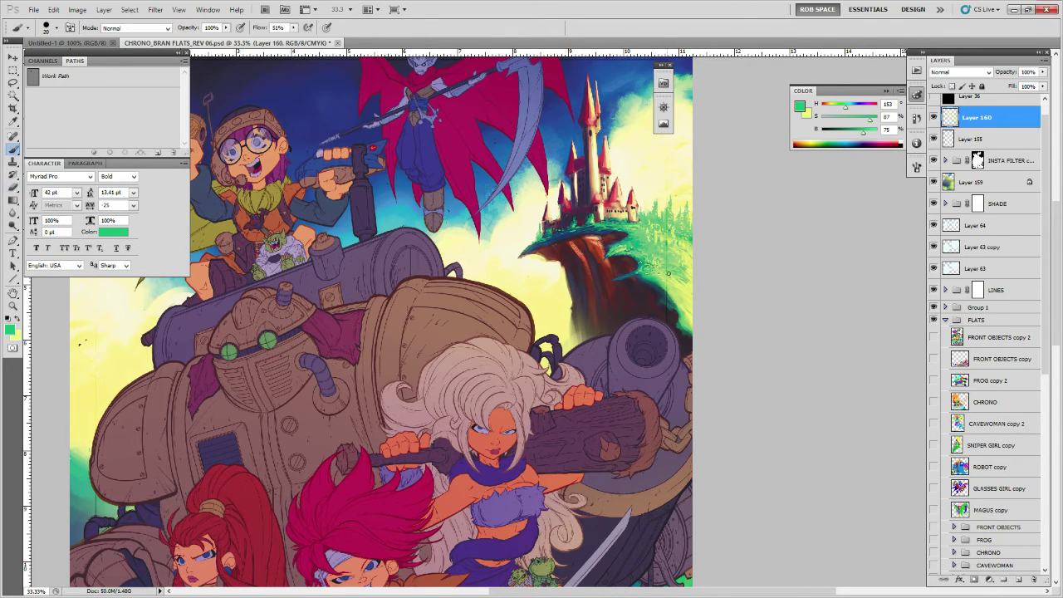
pyautogui.moveTo(671, 265); pyautogui.dragTo(669, 281)
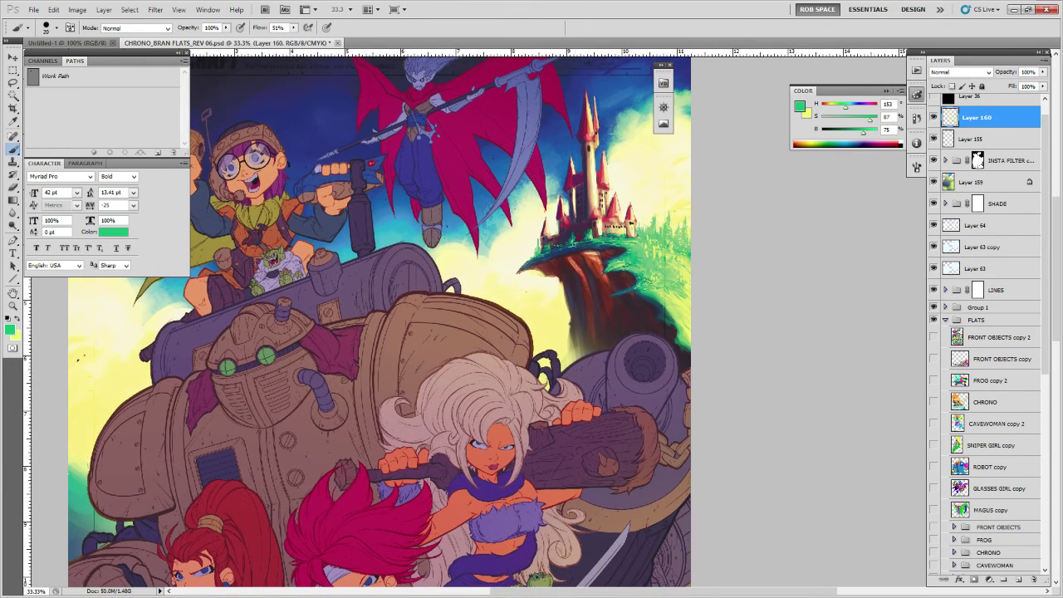
# Sample the green on the cliff top below the castle and paint it along the grassy edge of the ledge.
pyautogui.keyDown('alt'); pyautogui.click(574, 244); pyautogui.keyUp('alt')
pyautogui.keyDown('alt'); pyautogui.click(572, 242); pyautogui.keyUp('alt')
pyautogui.keyDown('alt'); pyautogui.click(571, 240); pyautogui.keyUp('alt')
pyautogui.moveTo(585, 242); pyautogui.dragTo(561, 246)
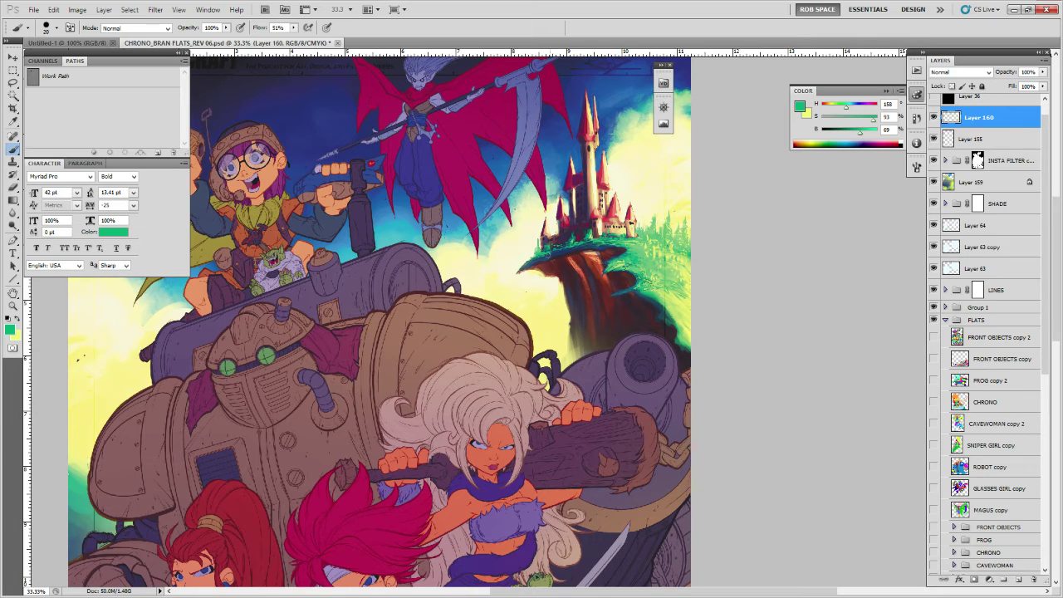
pyautogui.moveTo(547, 255); pyautogui.dragTo(541, 256)
pyautogui.click(531, 257)
pyautogui.moveTo(666, 317); pyautogui.dragTo(625, 332)
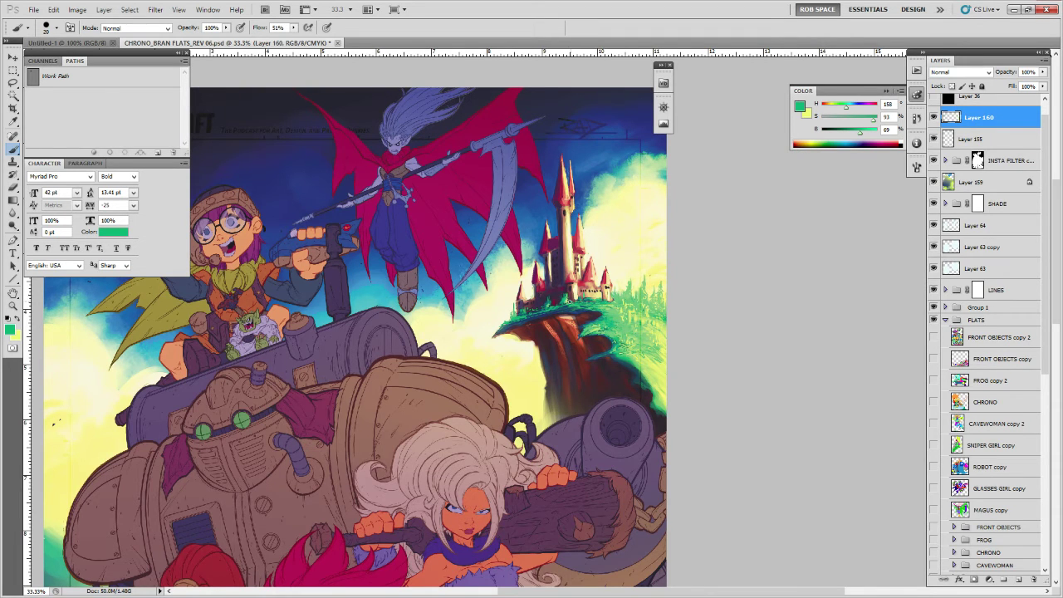
# Touch up the foreground grass beside the small blonde doll, using the 20 px brush and a 100 px Eraser.
pyautogui.moveTo(650, 346); pyautogui.dragTo(644, 190)
pyautogui.moveTo(645, 319); pyautogui.dragTo(640, 207)
pyautogui.press('z')
pyautogui.keyDown('alt'); pyautogui.click(635, 260); pyautogui.keyUp('alt')
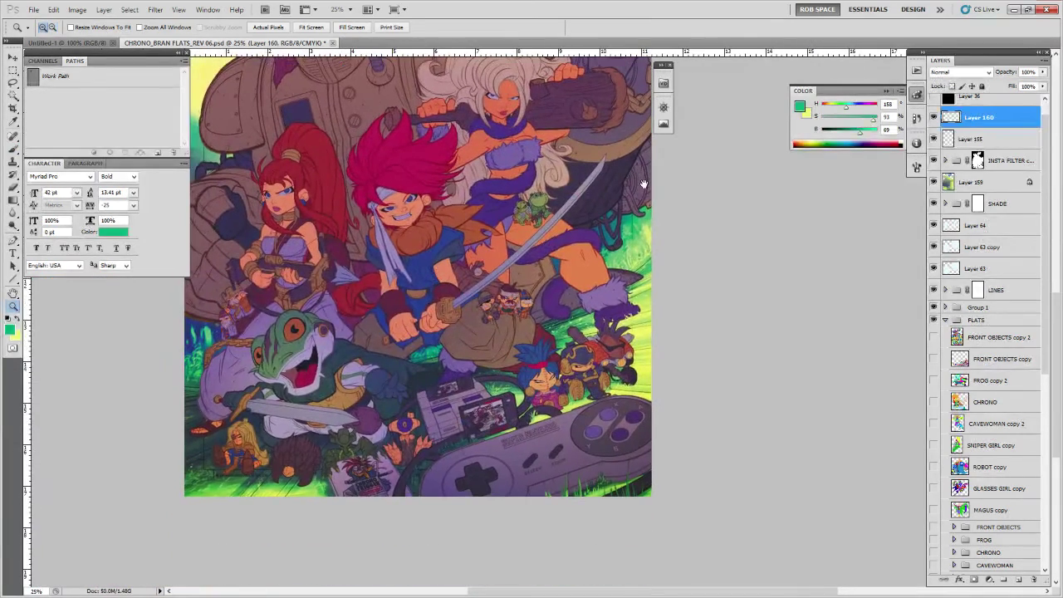
pyautogui.press('b')
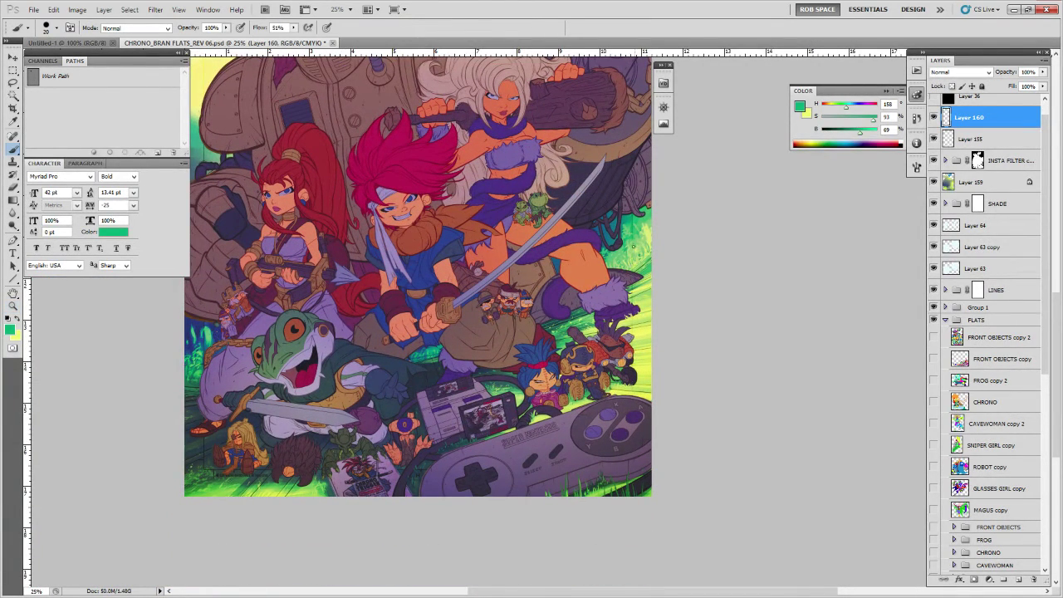
pyautogui.moveTo(601, 301); pyautogui.dragTo(640, 273)
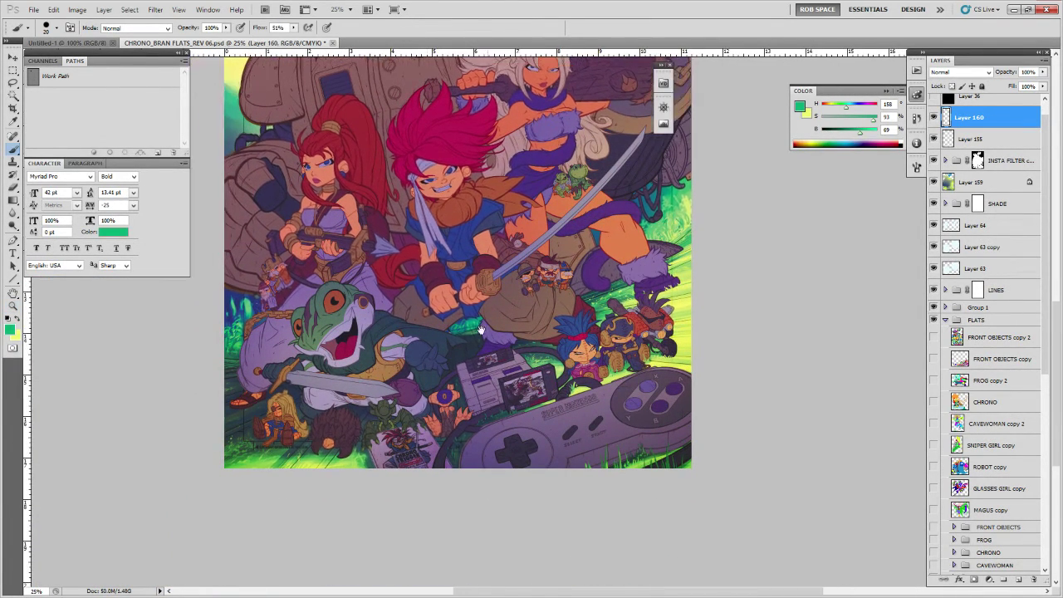
pyautogui.moveTo(302, 424); pyautogui.dragTo(386, 417)
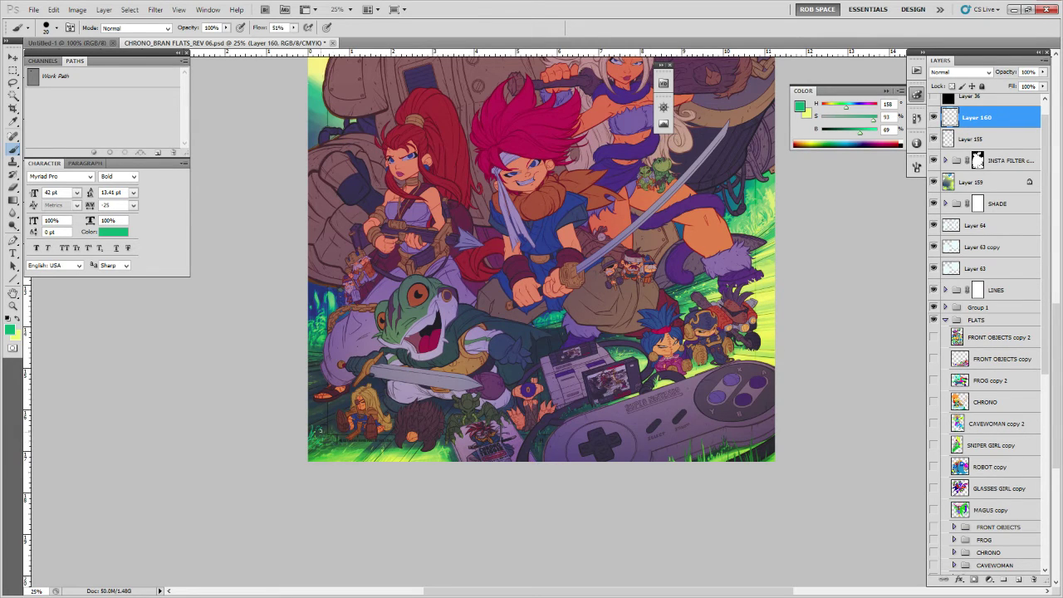
pyautogui.press('e')
pyautogui.rightClick(322, 422)
pyautogui.click(357, 540)
pyautogui.press('Return')
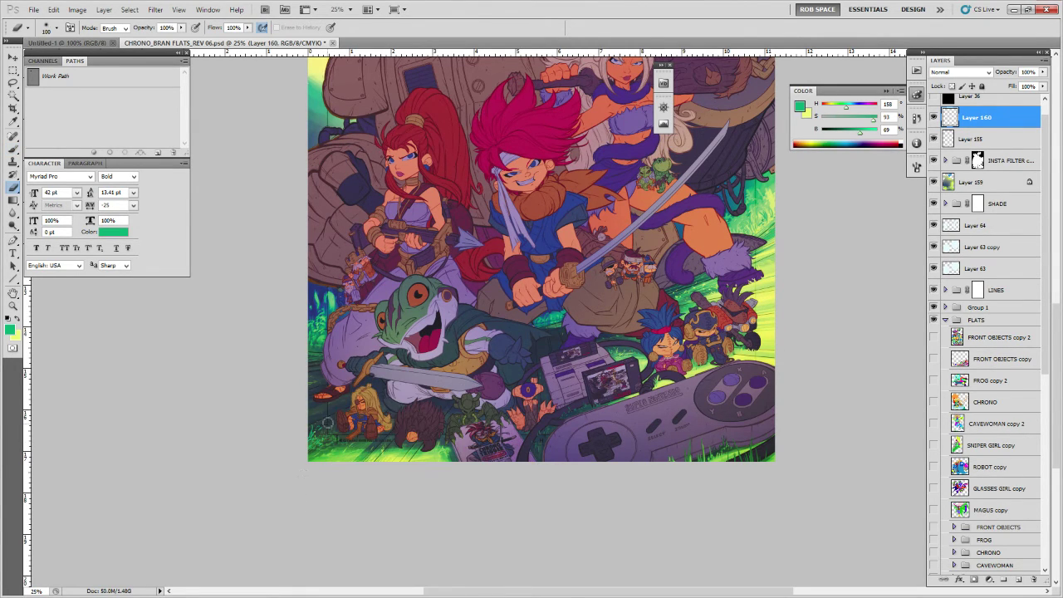
# Switch to the PAINTING - AirSoft brush in blue, enlarge it to 400 px, and compare the artwork with Layer 160 hidden and shown.
pyautogui.press('b')
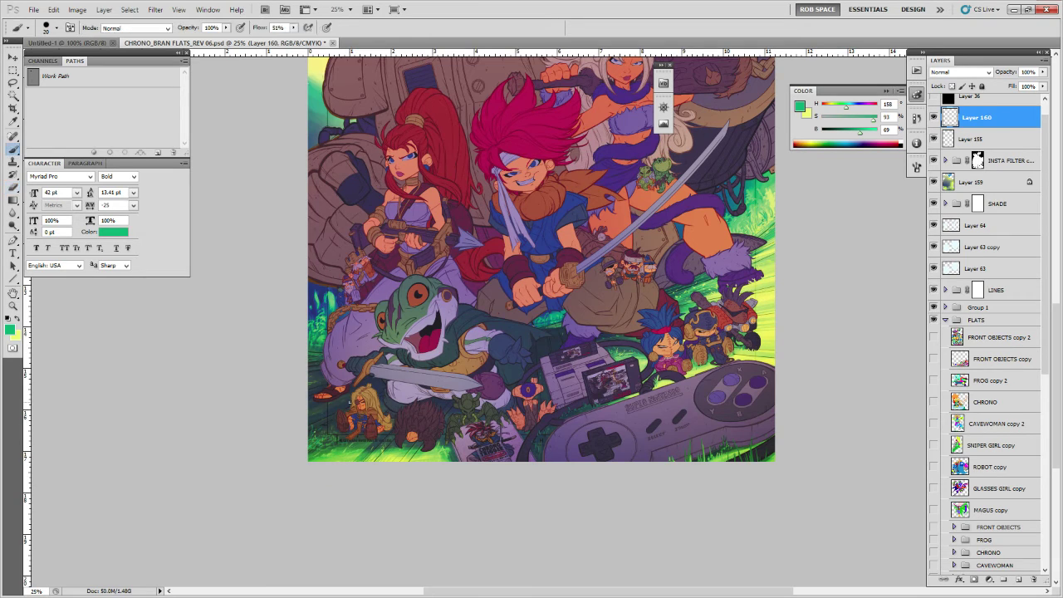
pyautogui.press('x')
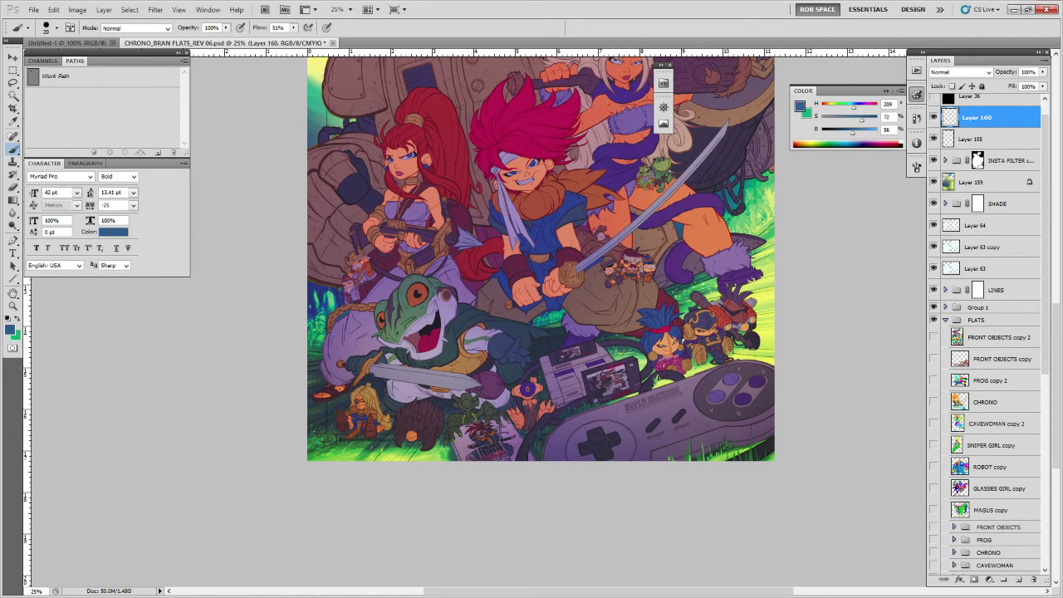
pyautogui.rightClick(334, 419)
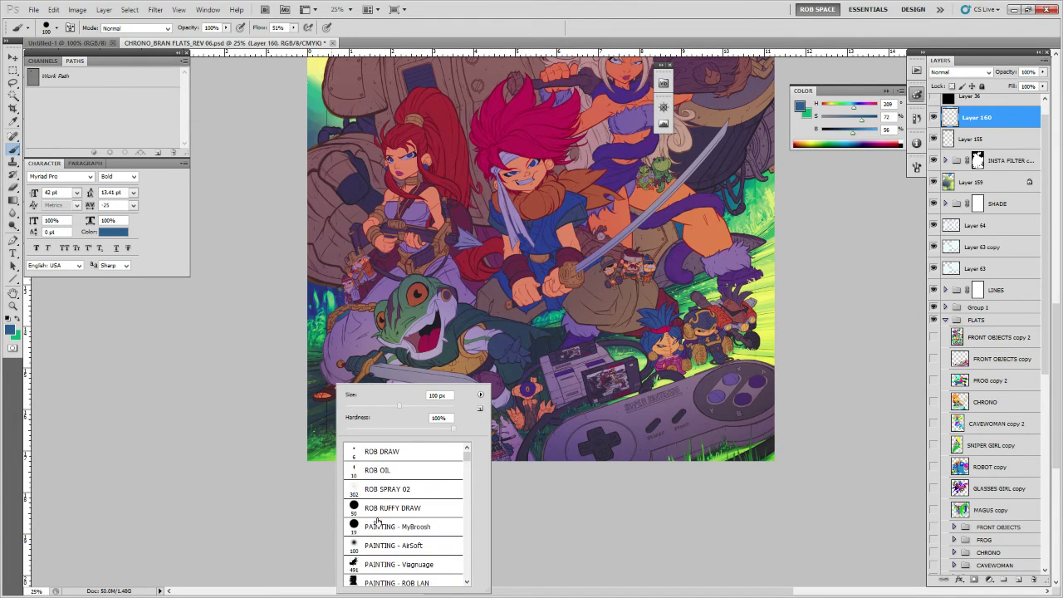
pyautogui.click(369, 546)
pyautogui.click(1019, 579)
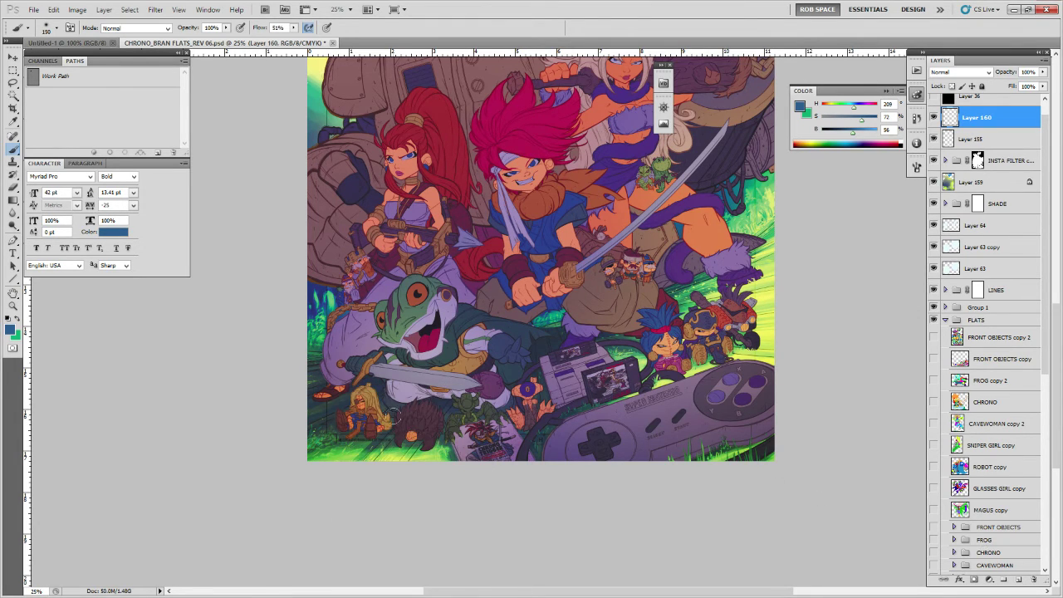
pyautogui.press(']')
pyautogui.press(']')
pyautogui.press(']')
pyautogui.press(']')
pyautogui.press(']')
pyautogui.press(']')
pyautogui.press(']')
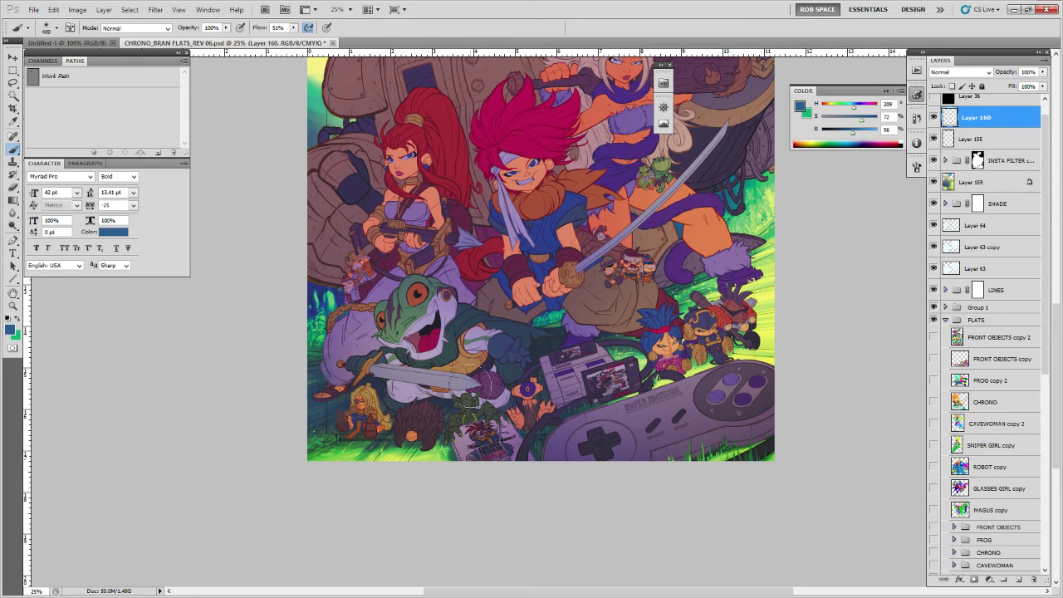
pyautogui.click(933, 117)
pyautogui.click(933, 117)
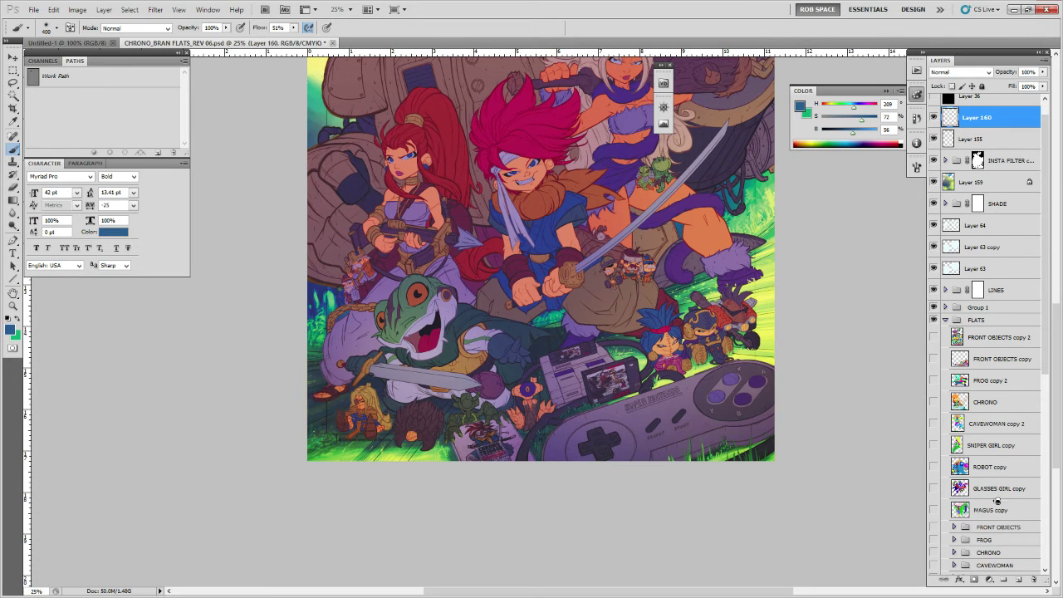
# Create a new layer in Overlay mode and move it below the FLATS group, directly above Layer 158.
pyautogui.click(1018, 578)
pyautogui.click(963, 72)
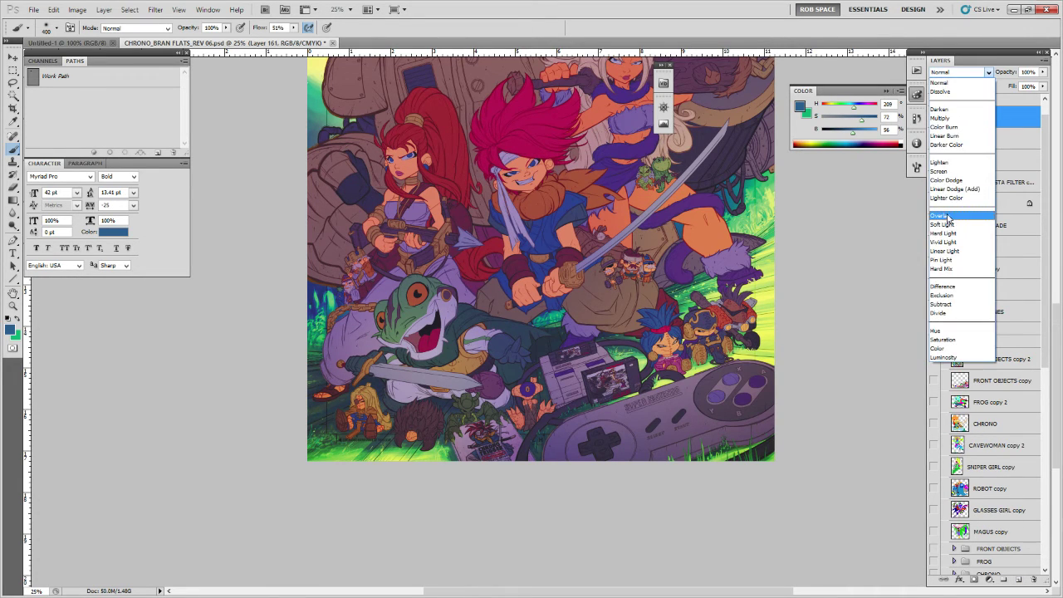
pyautogui.click(963, 218)
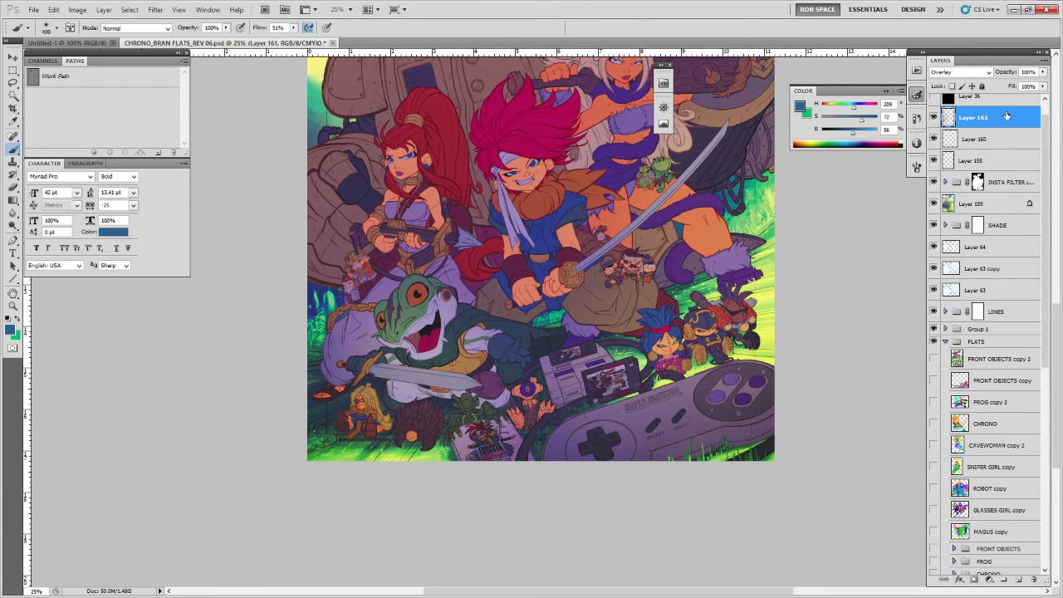
pyautogui.moveTo(1005, 117); pyautogui.dragTo(999, 508)
pyautogui.scroll(-5, 998, 374)
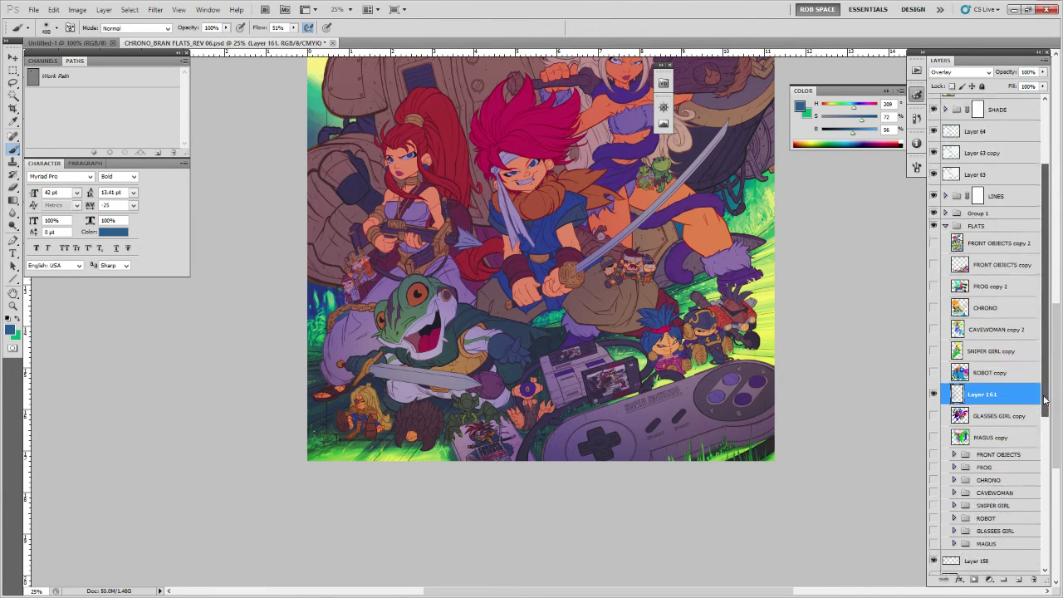
pyautogui.moveTo(996, 213); pyautogui.dragTo(992, 365)
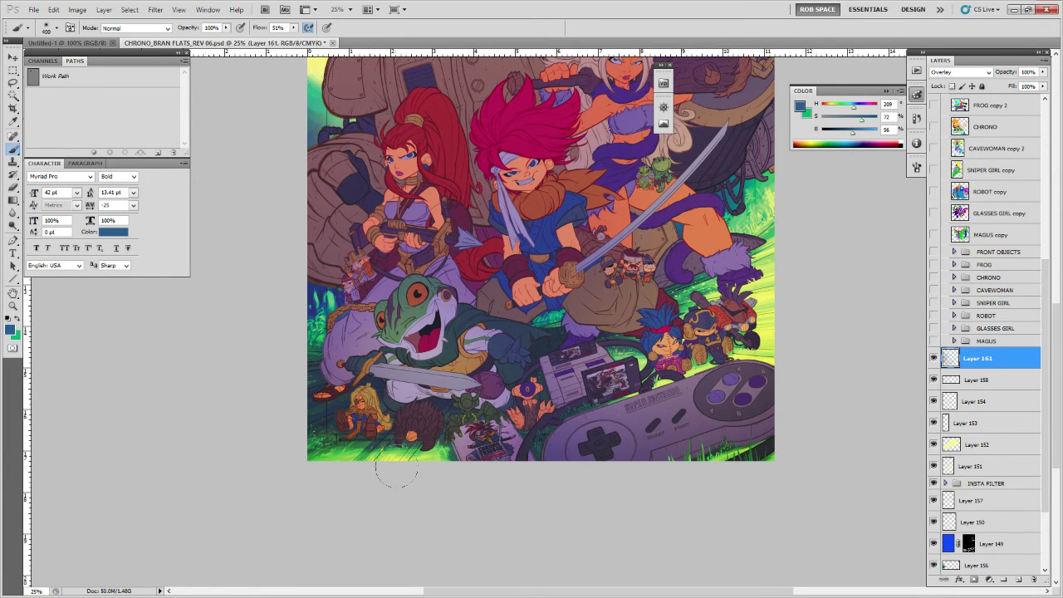
# Paint soft blue shading over the foreground grass around the characters on the Overlay layer with the 400 px brush.
pyautogui.moveTo(760, 402); pyautogui.dragTo(706, 413)
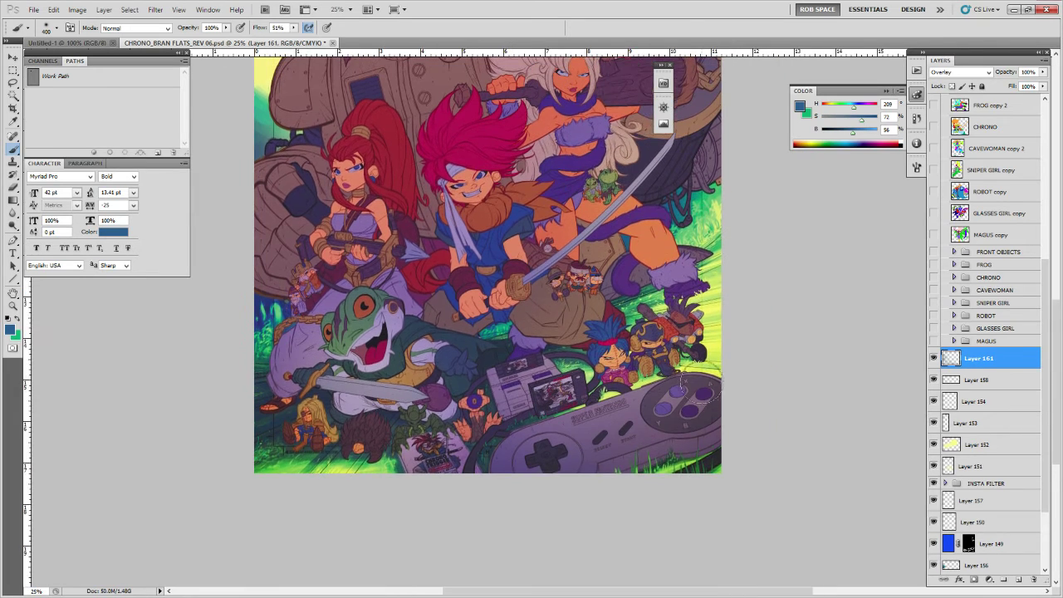
pyautogui.moveTo(489, 376); pyautogui.dragTo(587, 386)
pyautogui.scroll(3, 586, 386)
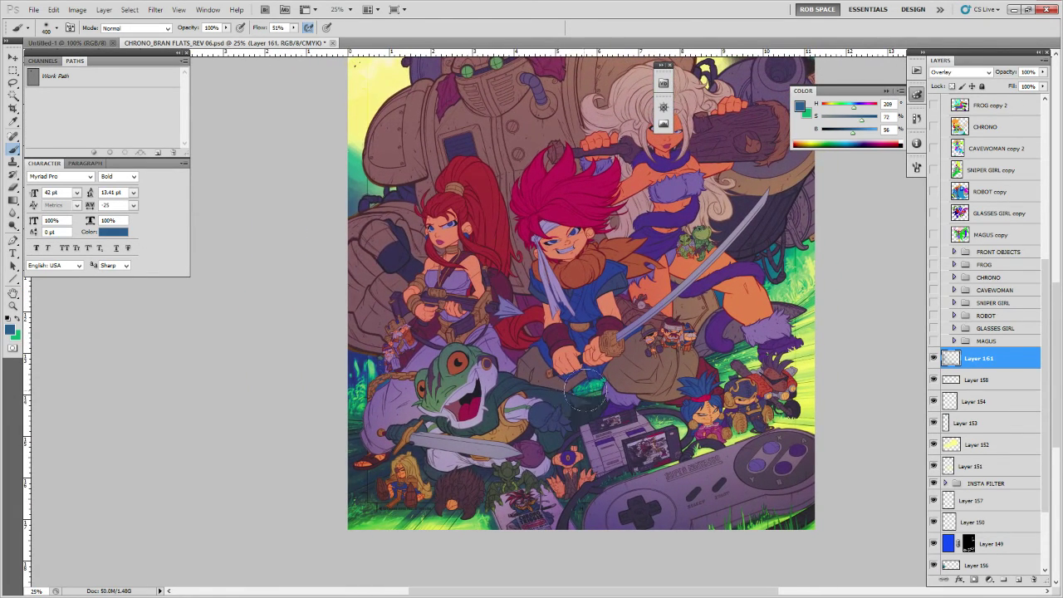
pyautogui.moveTo(586, 396); pyautogui.dragTo(567, 403)
# Load the INSTA FILTER group's mask as a selection and add a new layer directly above Layer 159.
pyautogui.moveTo(1045, 295); pyautogui.dragTo(1041, 133)
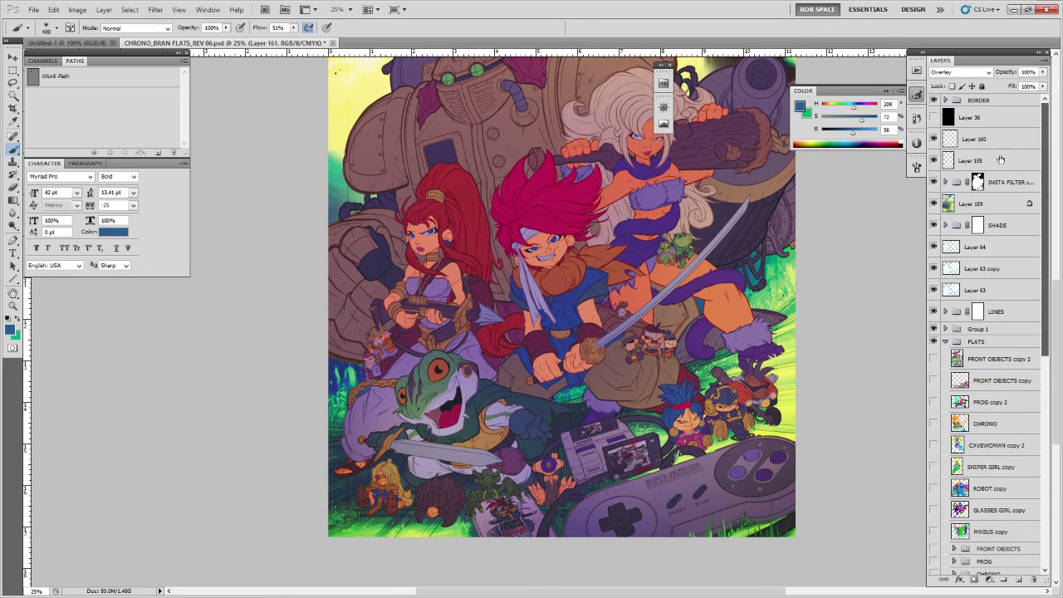
pyautogui.click(964, 202)
pyautogui.keyDown('ctrl'); pyautogui.click(977, 182); pyautogui.keyUp('ctrl')
pyautogui.click(1018, 579)
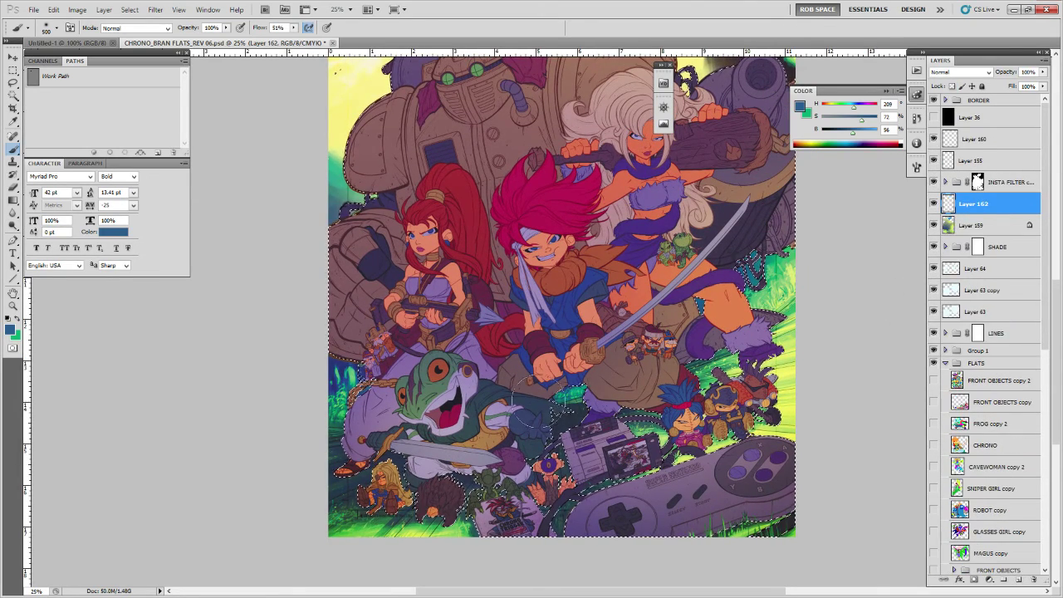
# Paint blue over the lower characters with the soft brush enlarged to 1100 px and set the new layer's blending mode to Color.
pyautogui.press(']')
pyautogui.press(']')
pyautogui.press(']')
pyautogui.press(']')
pyautogui.press(']')
pyautogui.press(']')
pyautogui.press(']')
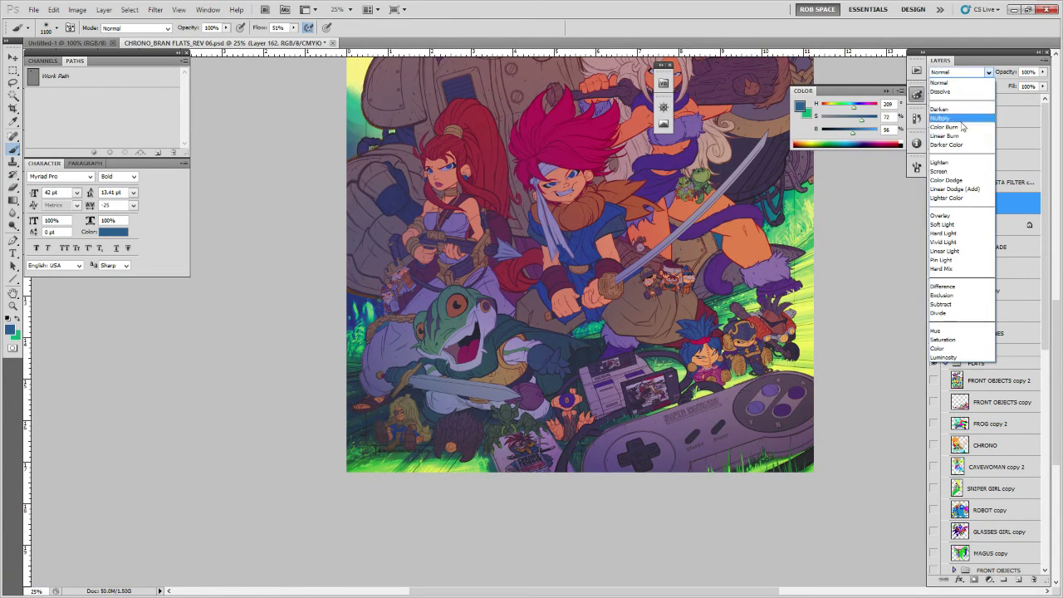
pyautogui.click(966, 73)
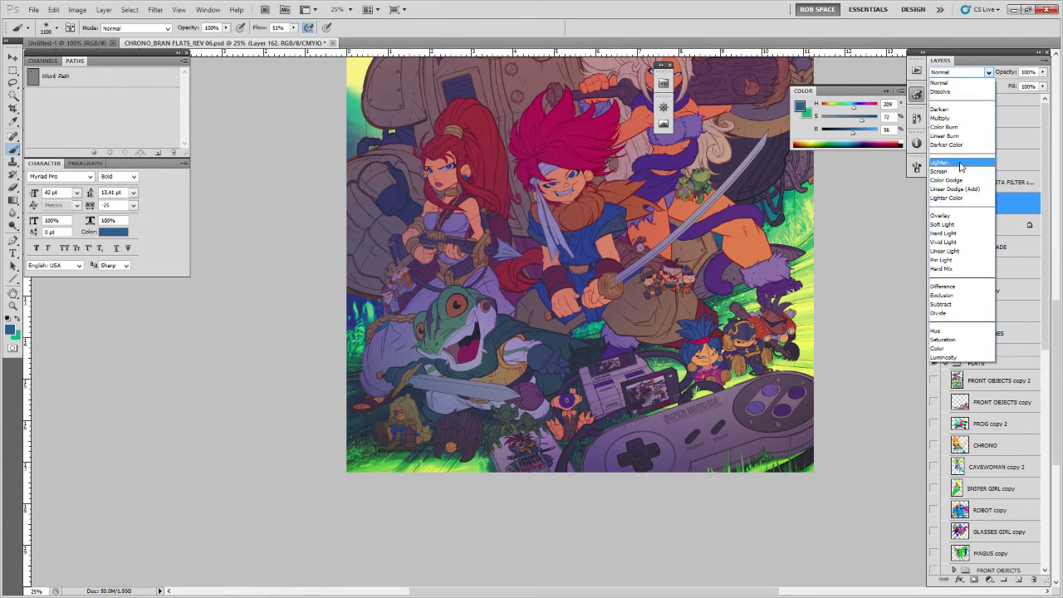
pyautogui.click(939, 348)
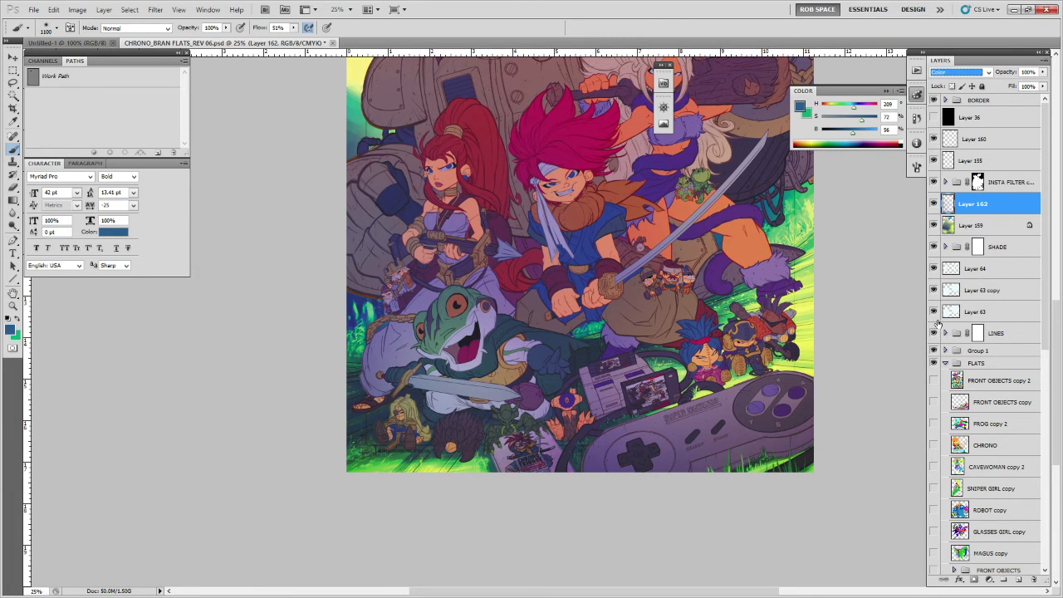
pyautogui.moveTo(742, 278); pyautogui.dragTo(750, 325)
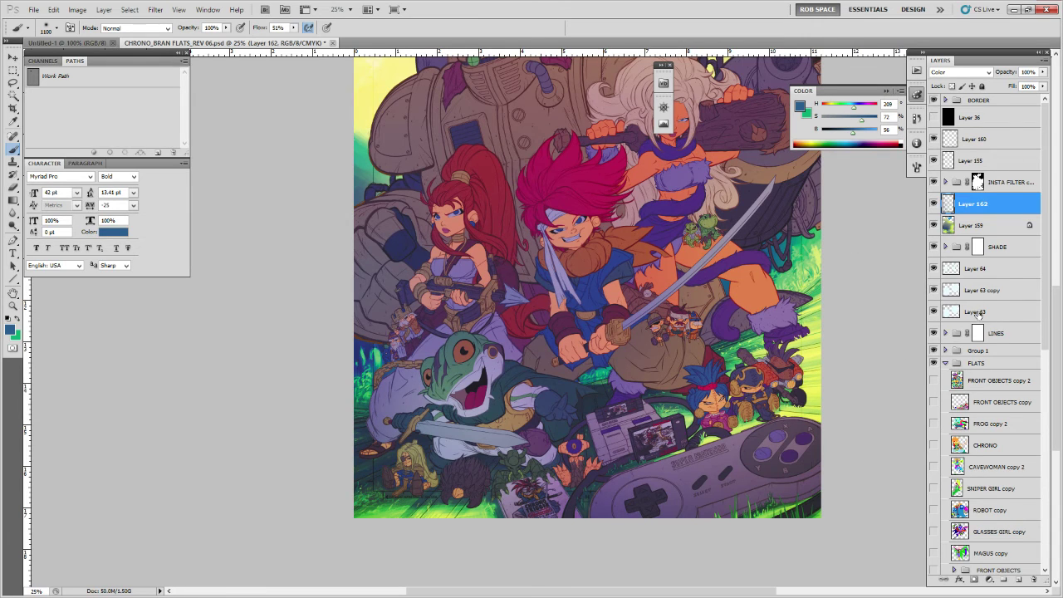
pyautogui.click(945, 333)
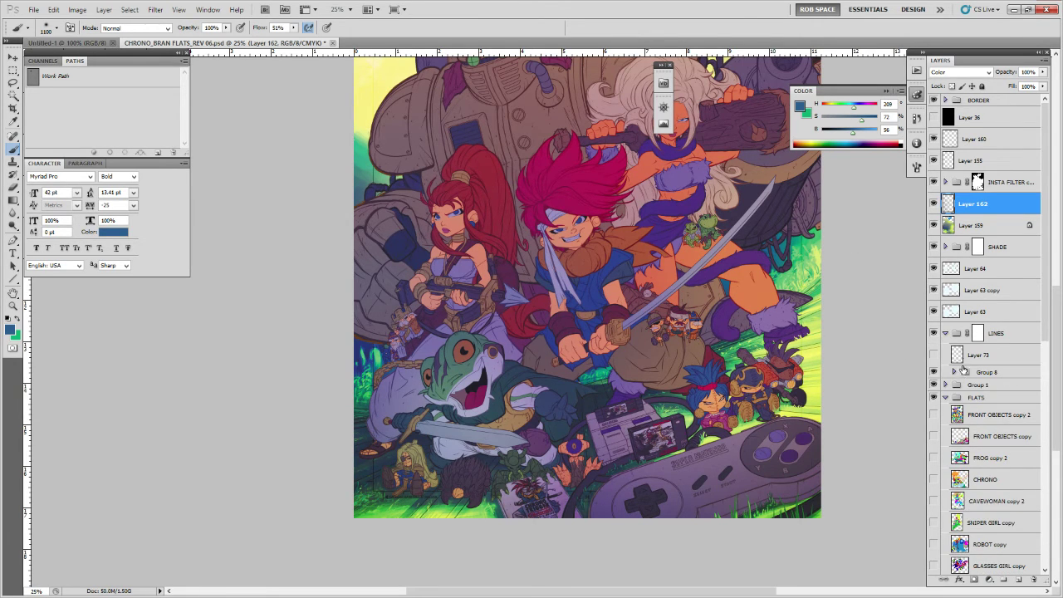
pyautogui.click(956, 372)
pyautogui.keyDown('ctrl'); pyautogui.click(966, 389); pyautogui.keyUp('ctrl')
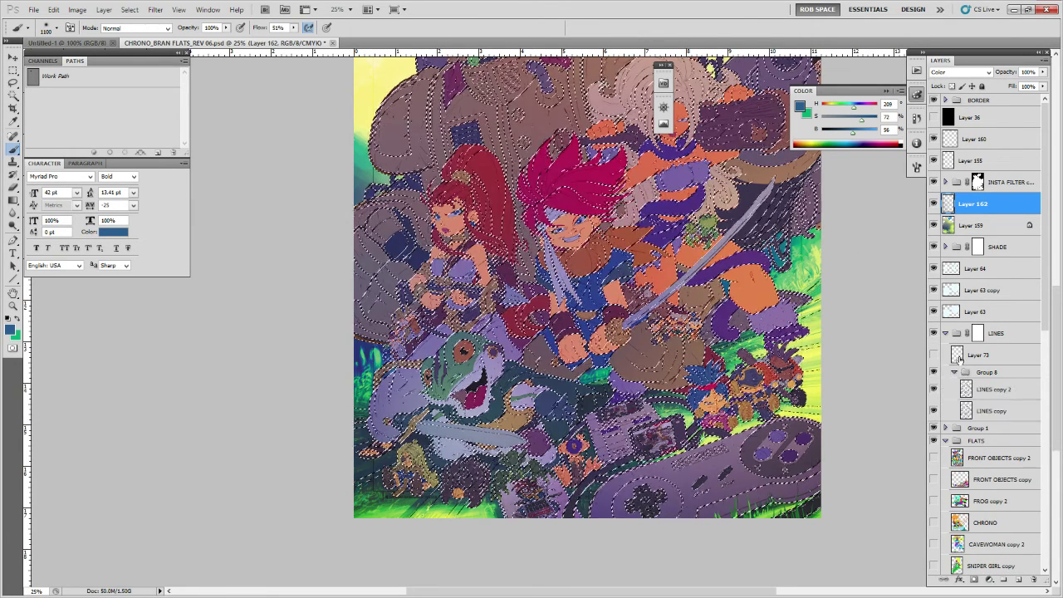
pyautogui.click(961, 372)
pyautogui.hotkey('ctrl', 'd')
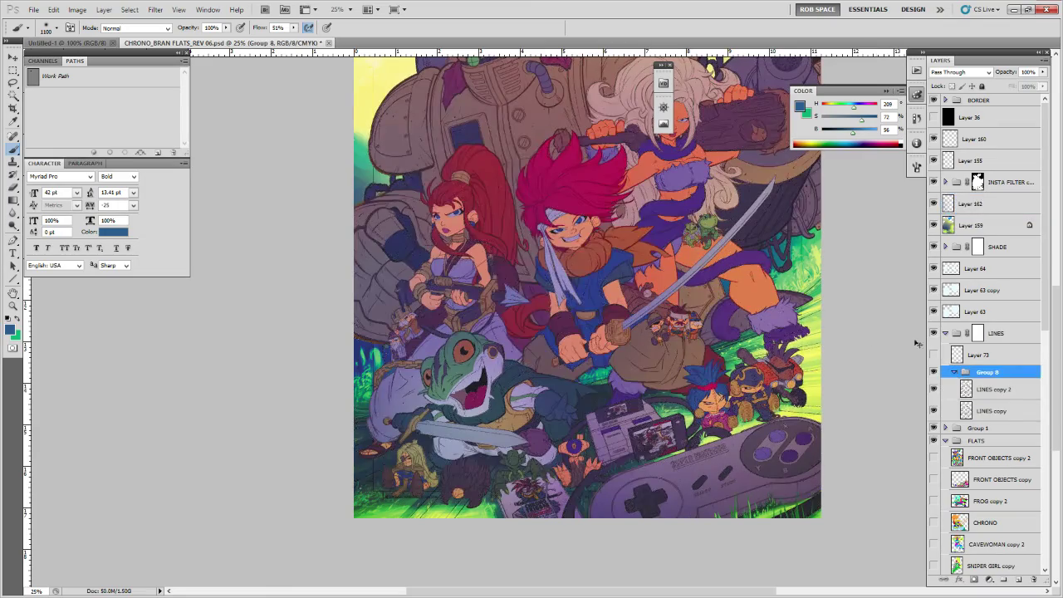
pyautogui.click(432, 356)
pyautogui.press('Return')
pyautogui.click(973, 208)
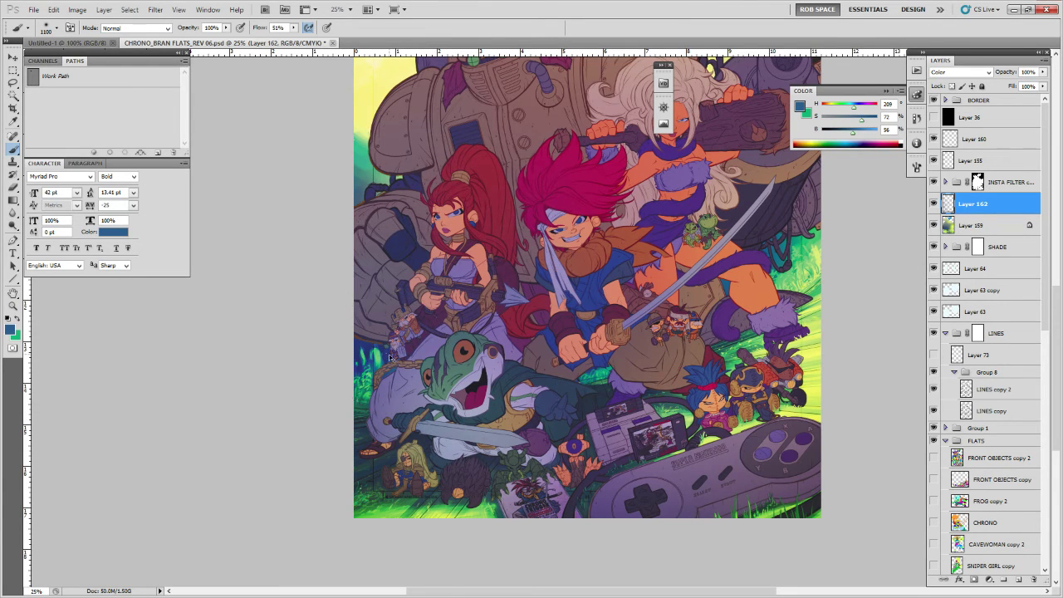
# Select Layer 159 and hide it together with Layer 162 to view the artwork without the blue colour overlays.
pyautogui.click(955, 225)
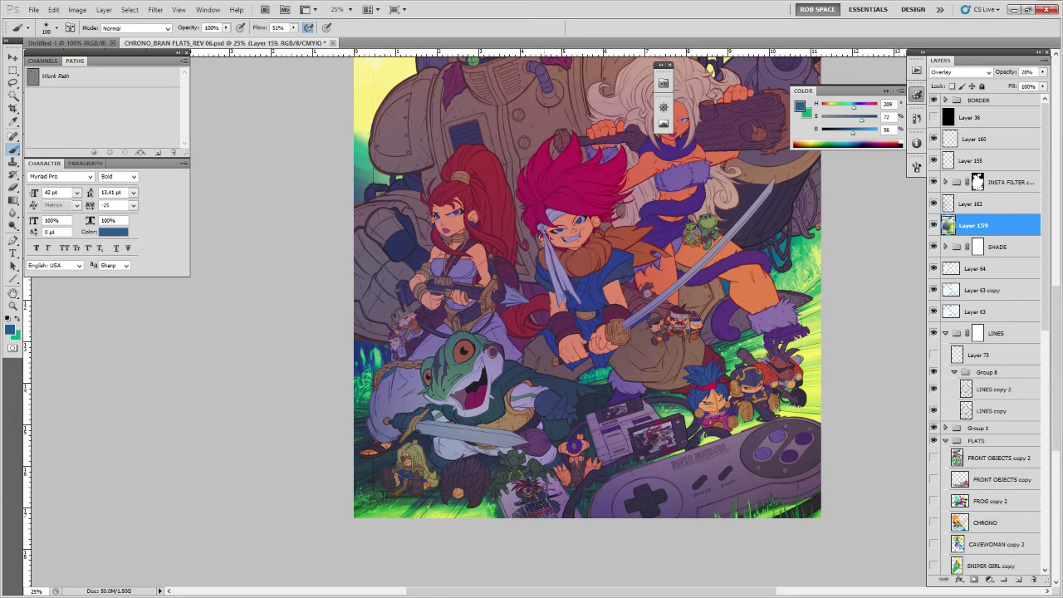
pyautogui.press('z')
pyautogui.moveTo(408, 399); pyautogui.dragTo(409, 399)
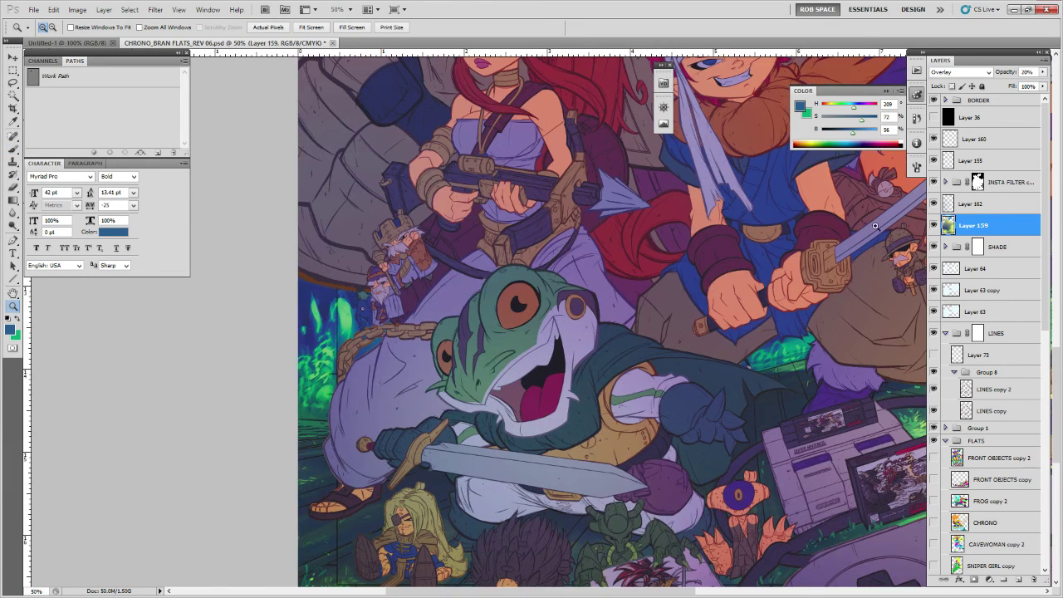
pyautogui.click(934, 225)
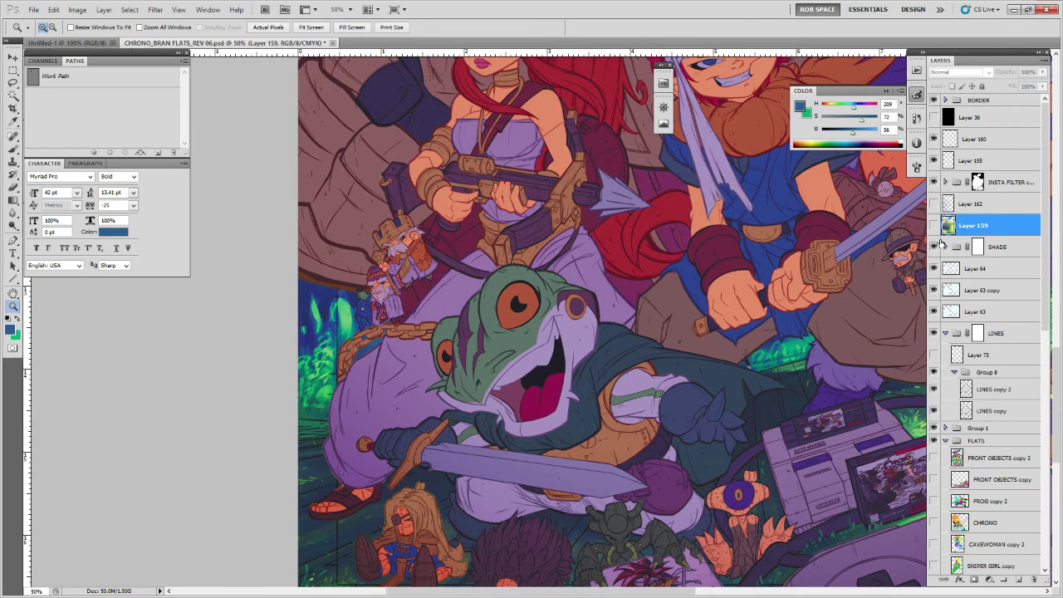
# Examine the line art over the characters and the layers contained in Group 1 and Group 3.
pyautogui.moveTo(788, 265); pyautogui.dragTo(737, 532)
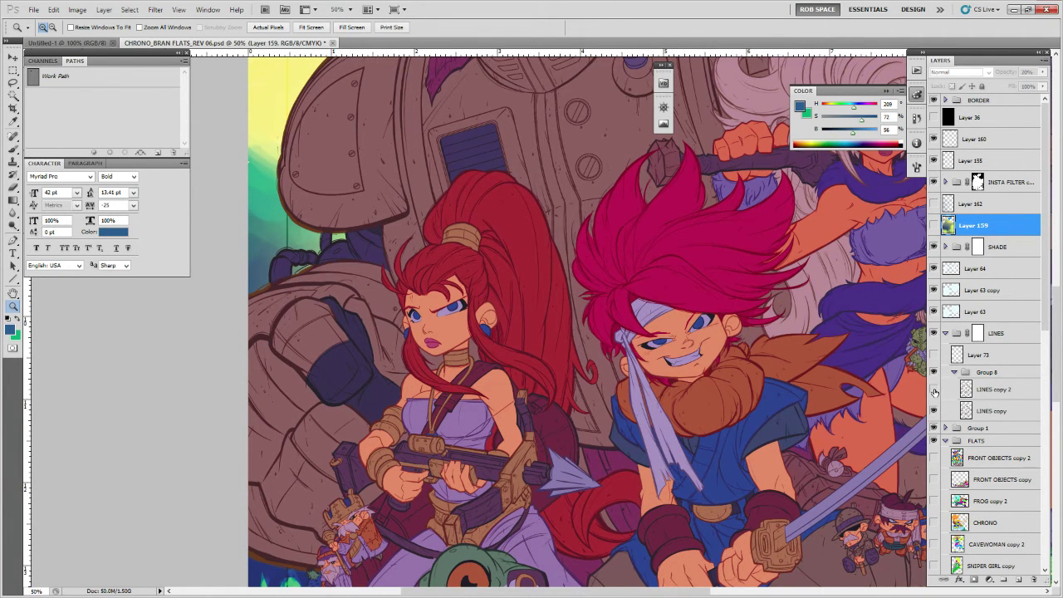
pyautogui.click(944, 428)
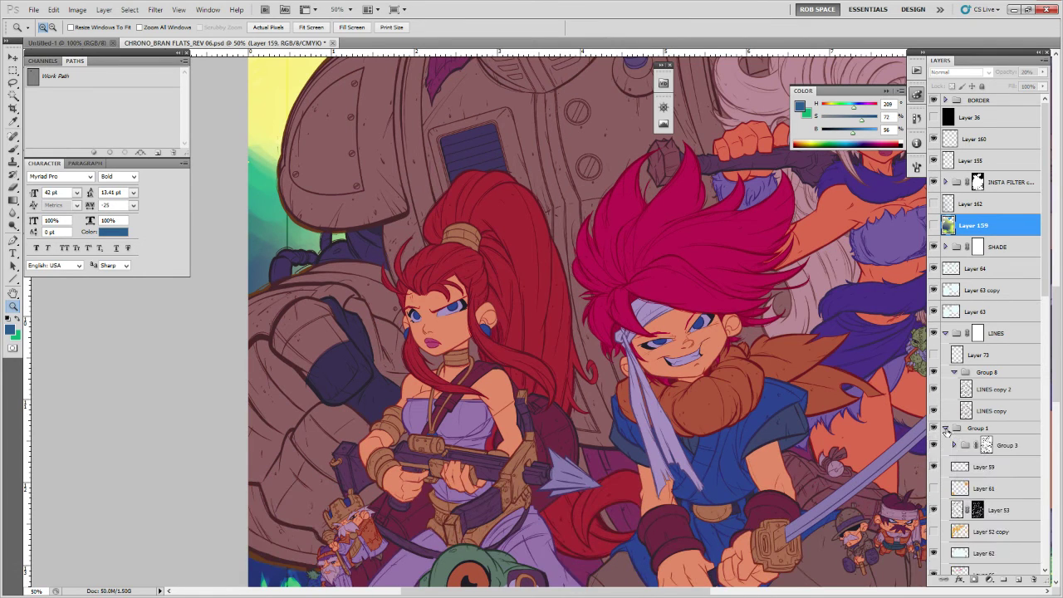
pyautogui.click(945, 429)
pyautogui.click(945, 429)
pyautogui.moveTo(736, 505); pyautogui.dragTo(722, 294)
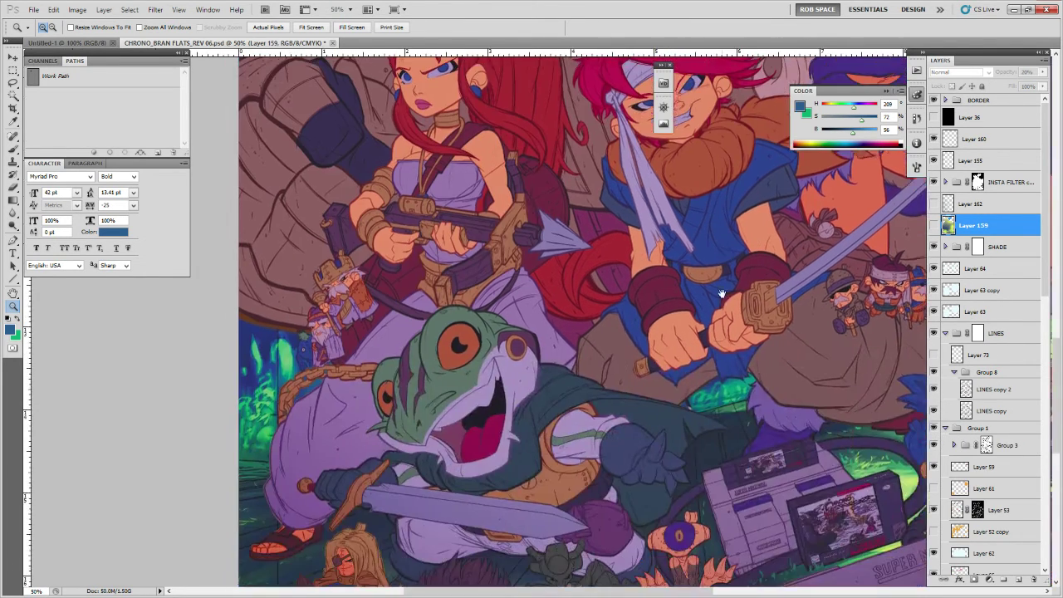
pyautogui.moveTo(726, 394); pyautogui.dragTo(687, 339)
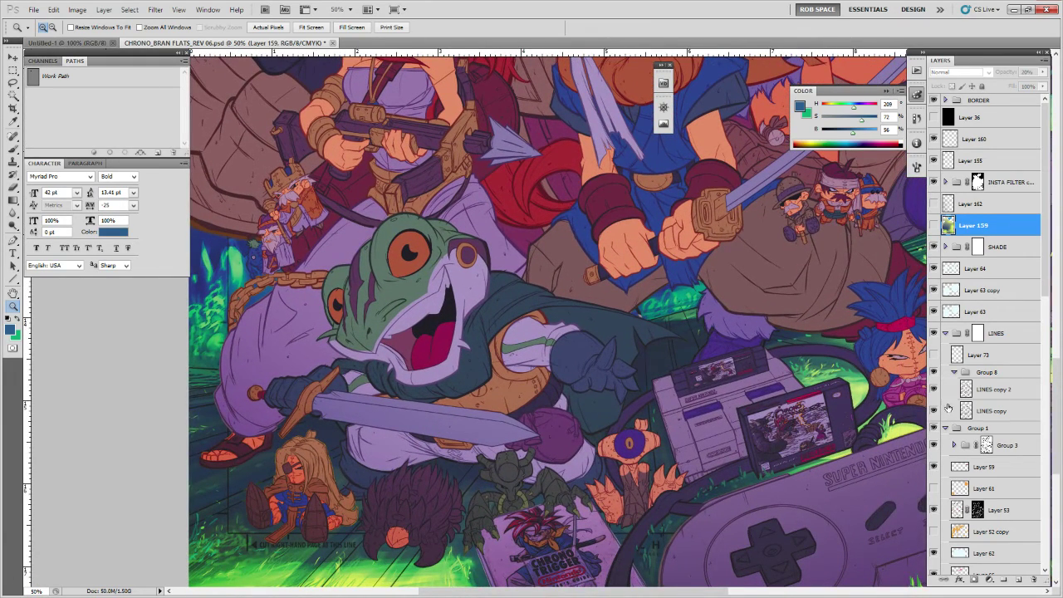
pyautogui.click(953, 445)
pyautogui.click(953, 445)
pyautogui.scroll(-4, 967, 353)
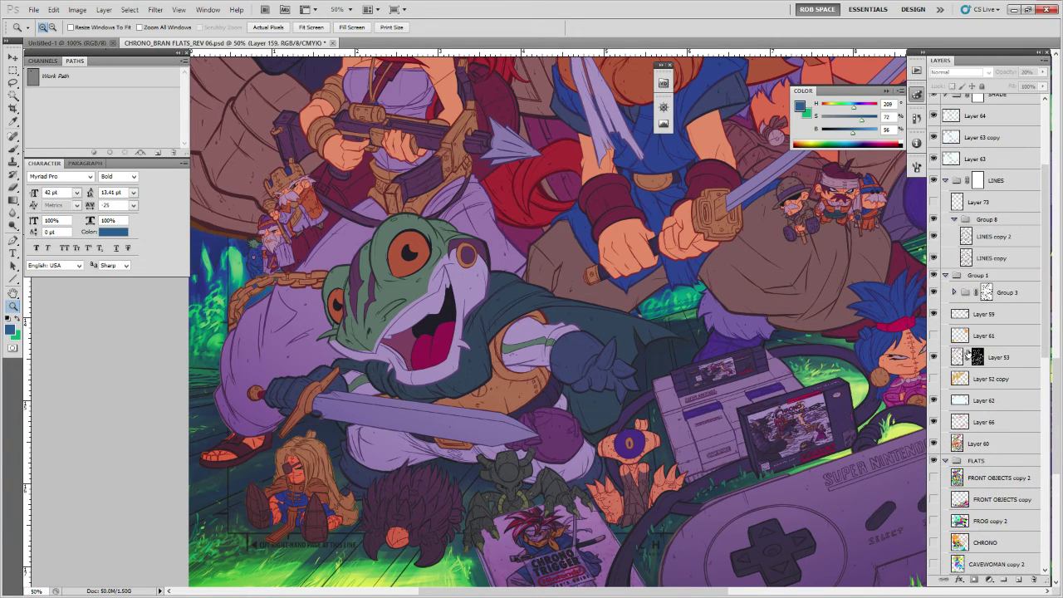
pyautogui.scroll(-1, 967, 353)
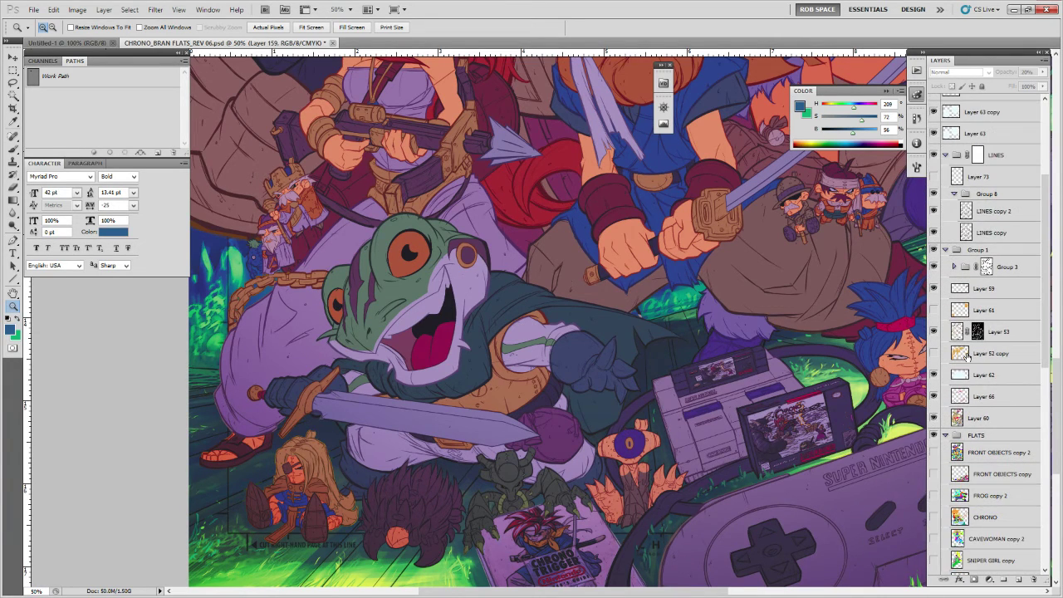
pyautogui.click(953, 267)
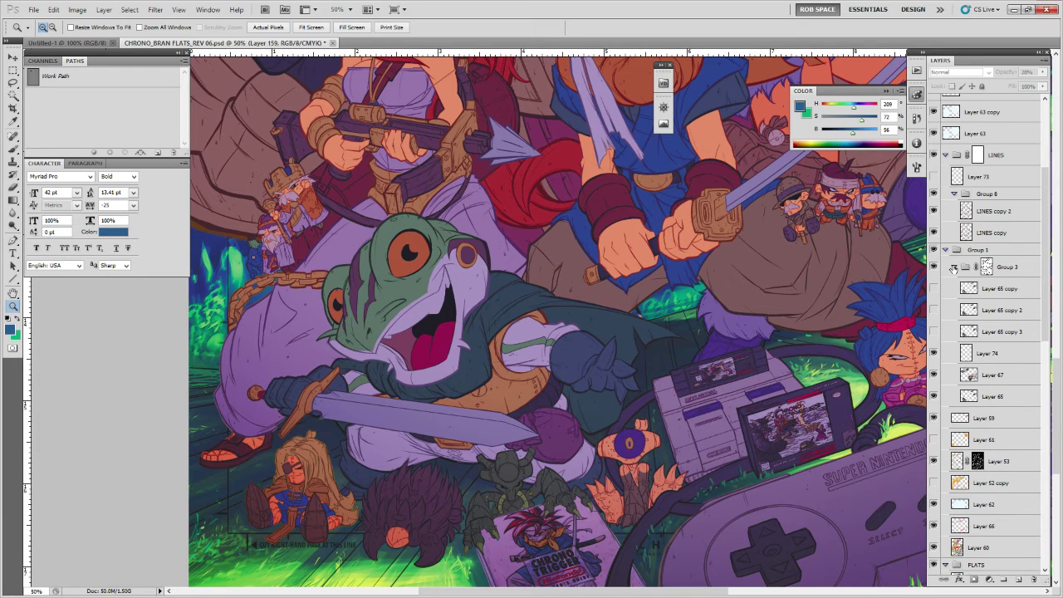
pyautogui.click(953, 267)
pyautogui.click(953, 267)
# Compare the artwork with Layer 65 copy, Layer 65 copy 2 and Layer 65 copy 3 shown and hidden.
pyautogui.click(934, 288)
pyautogui.click(934, 288)
pyautogui.click(933, 288)
pyautogui.click(934, 288)
pyautogui.click(934, 288)
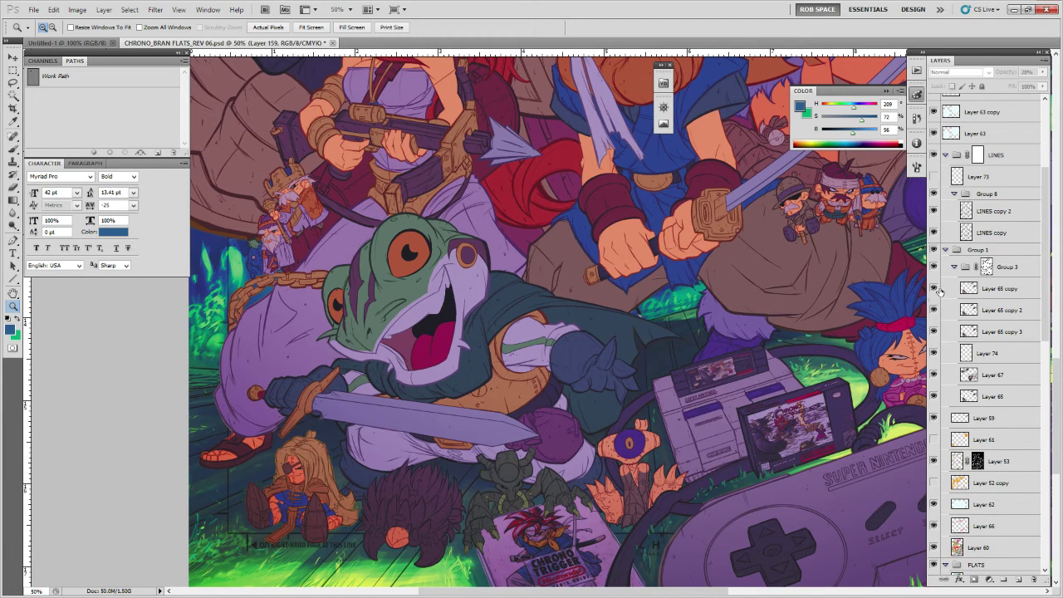
pyautogui.moveTo(933, 297); pyautogui.dragTo(931, 339)
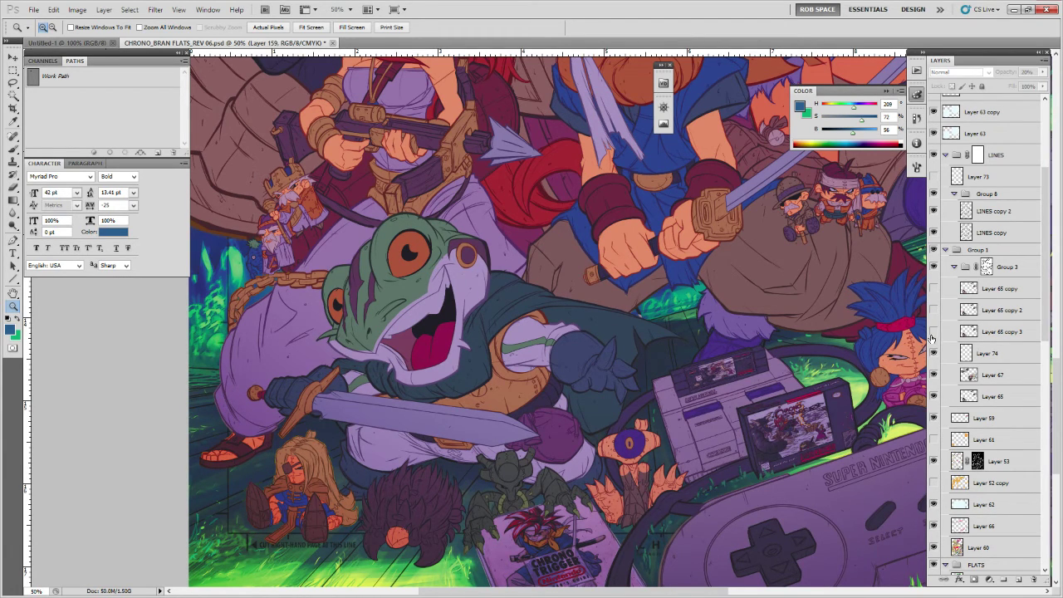
# Check the three Layer 65 copies' effect up close on the Super Nintendo console, leaving all three hidden.
pyautogui.click(812, 365)
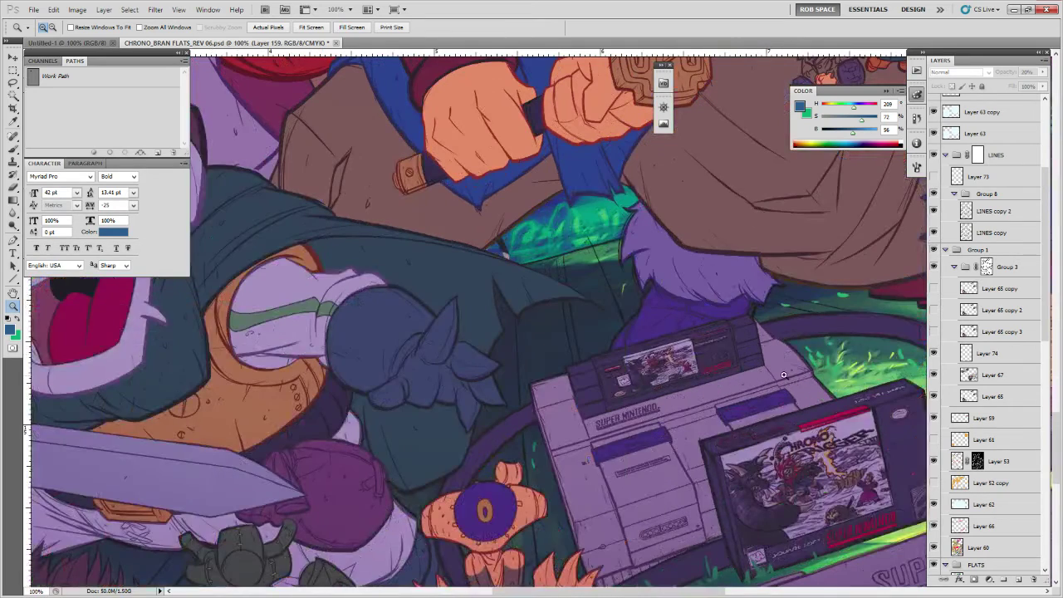
pyautogui.click(931, 314)
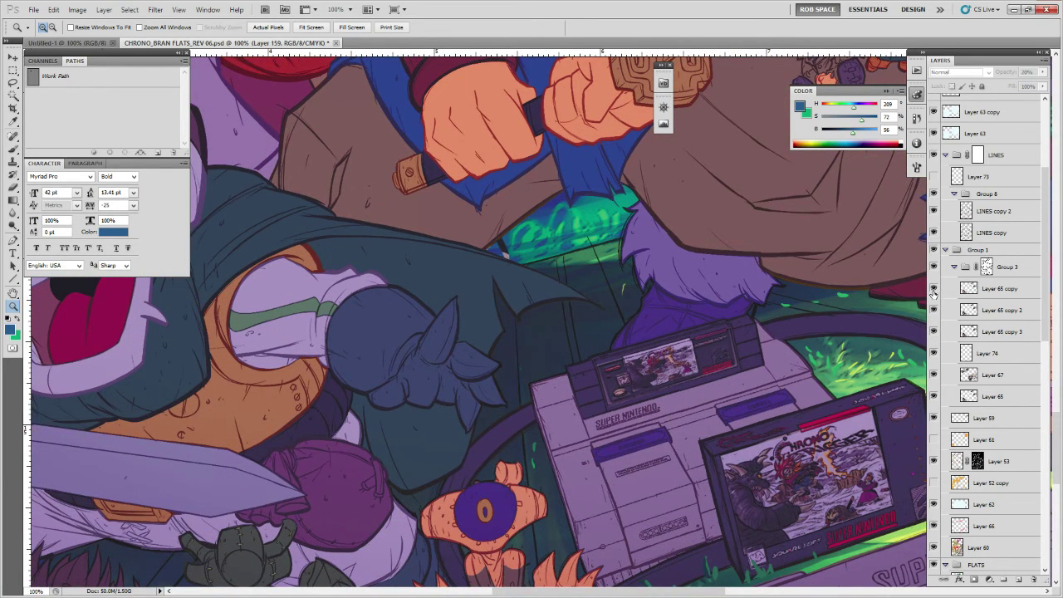
pyautogui.click(932, 290)
pyautogui.click(932, 290)
pyautogui.click(1002, 290)
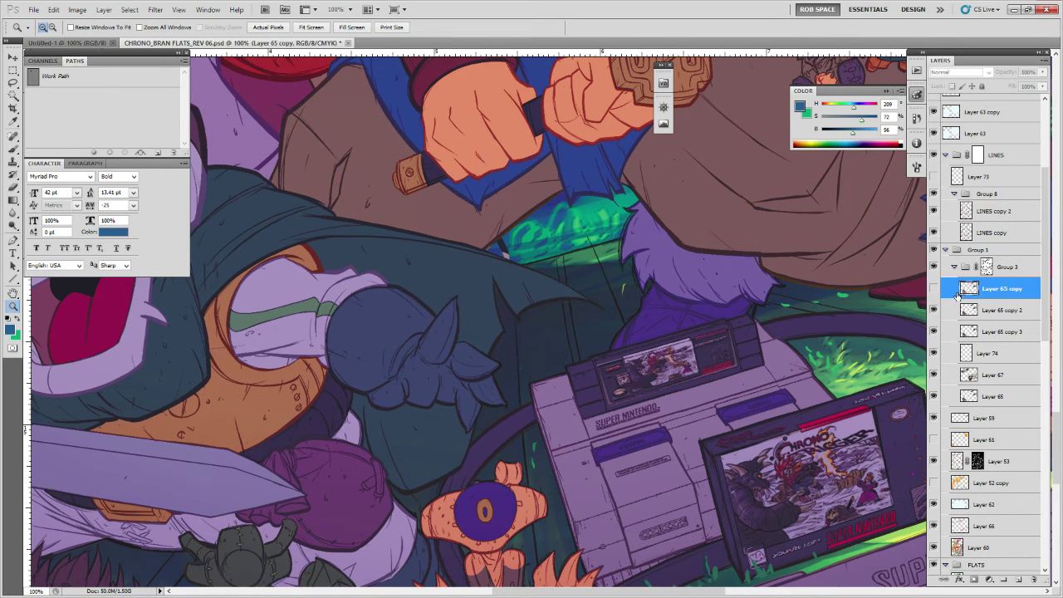
pyautogui.click(934, 331)
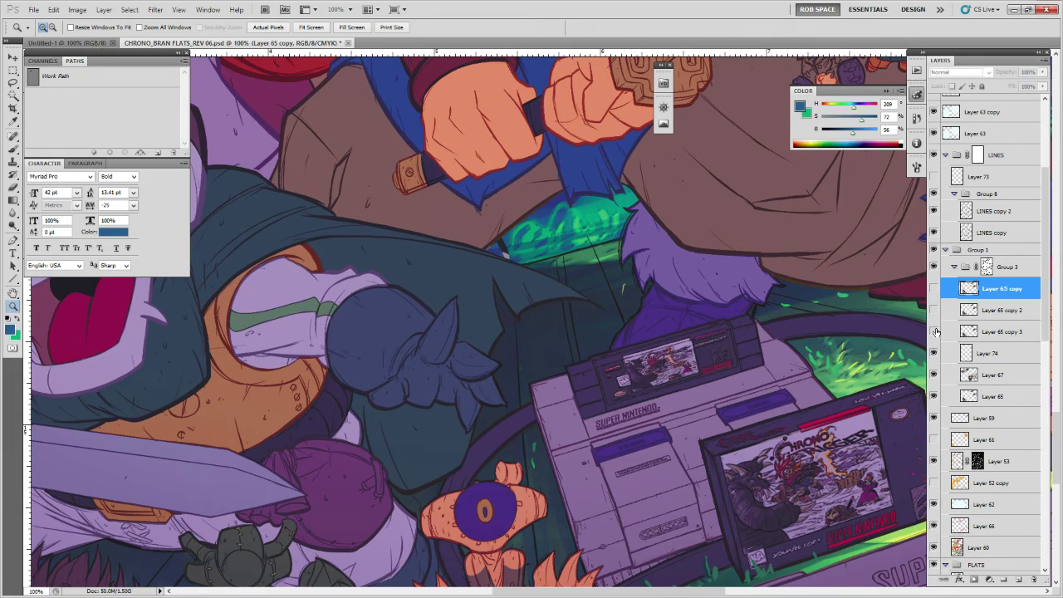
# Check what Group 3 adds to the console and game box by hiding and reshowing it, and select LINES copy 2.
pyautogui.click(954, 266)
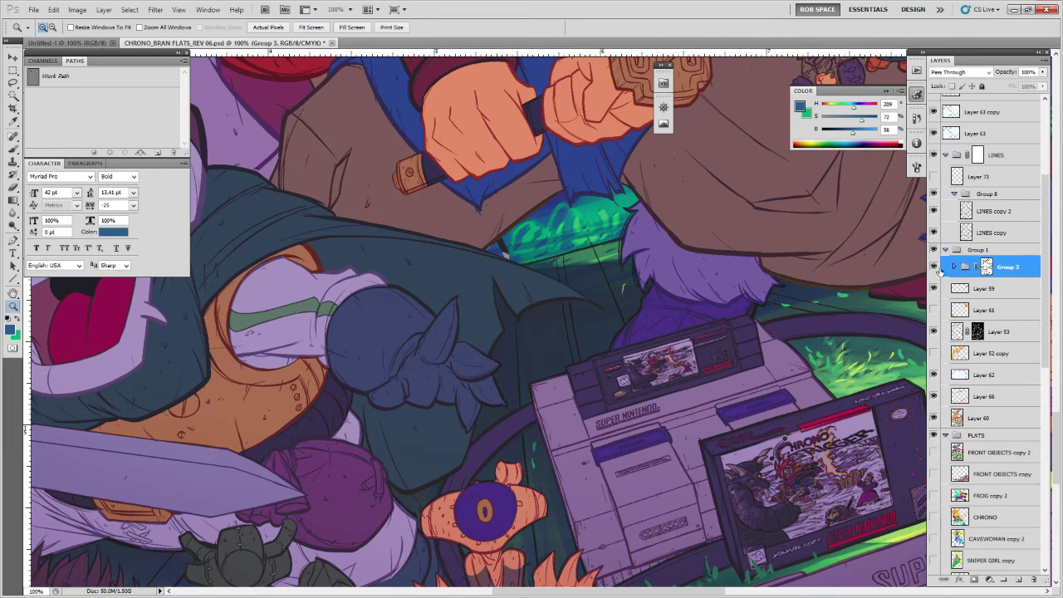
pyautogui.click(933, 267)
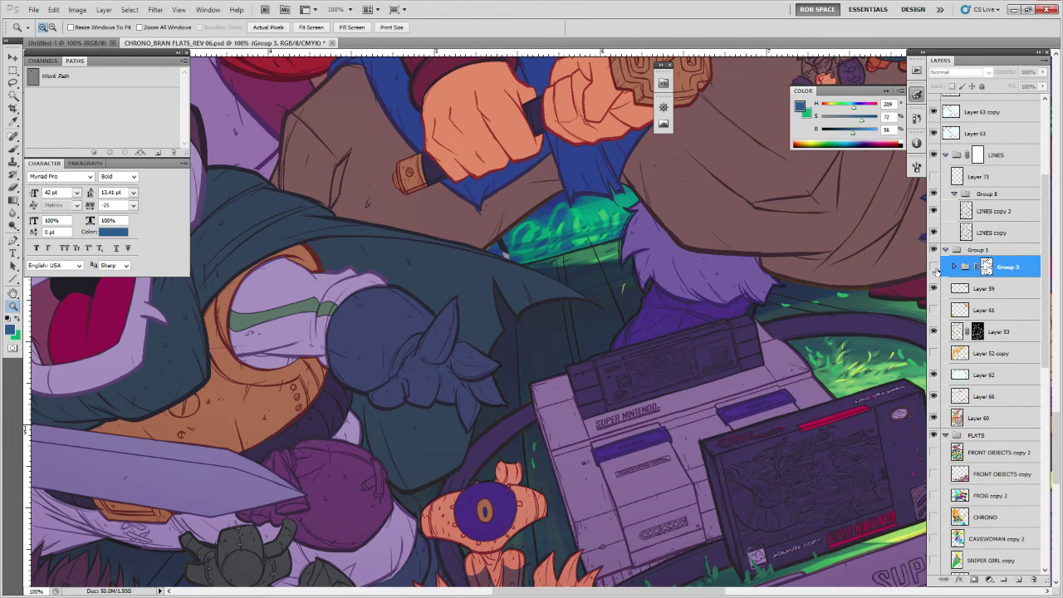
pyautogui.click(934, 266)
pyautogui.click(953, 266)
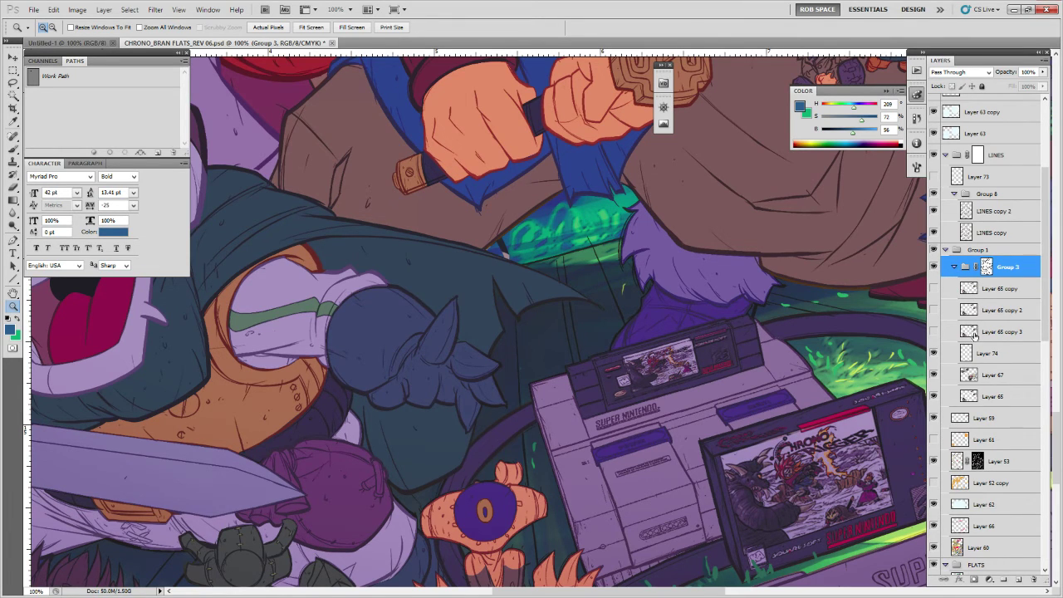
pyautogui.scroll(-3, 974, 334)
pyautogui.scroll(2, 970, 229)
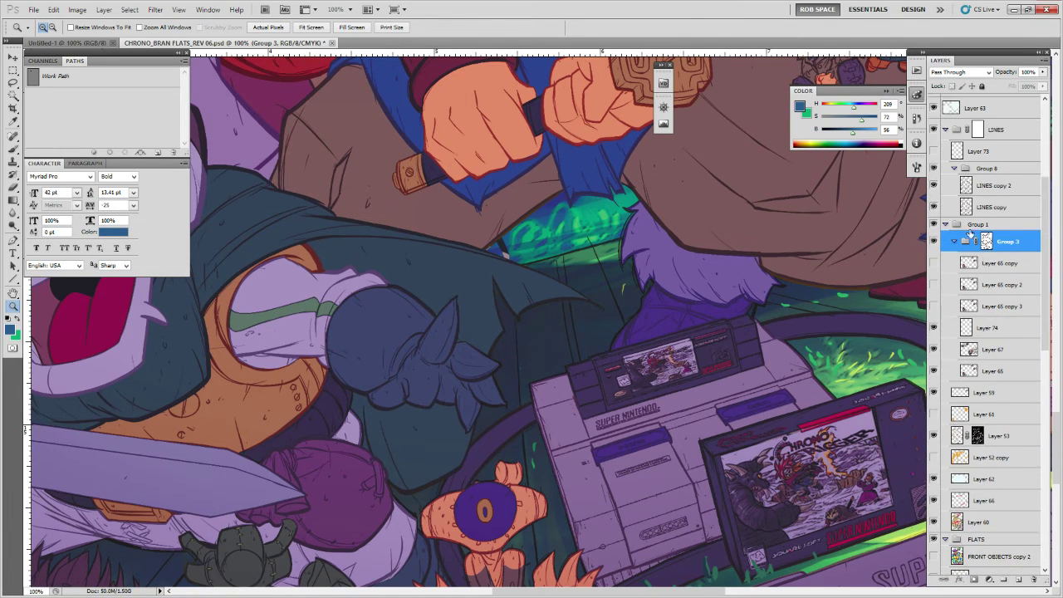
pyautogui.click(979, 189)
pyautogui.keyDown('alt'); pyautogui.click(634, 210); pyautogui.keyUp('alt')
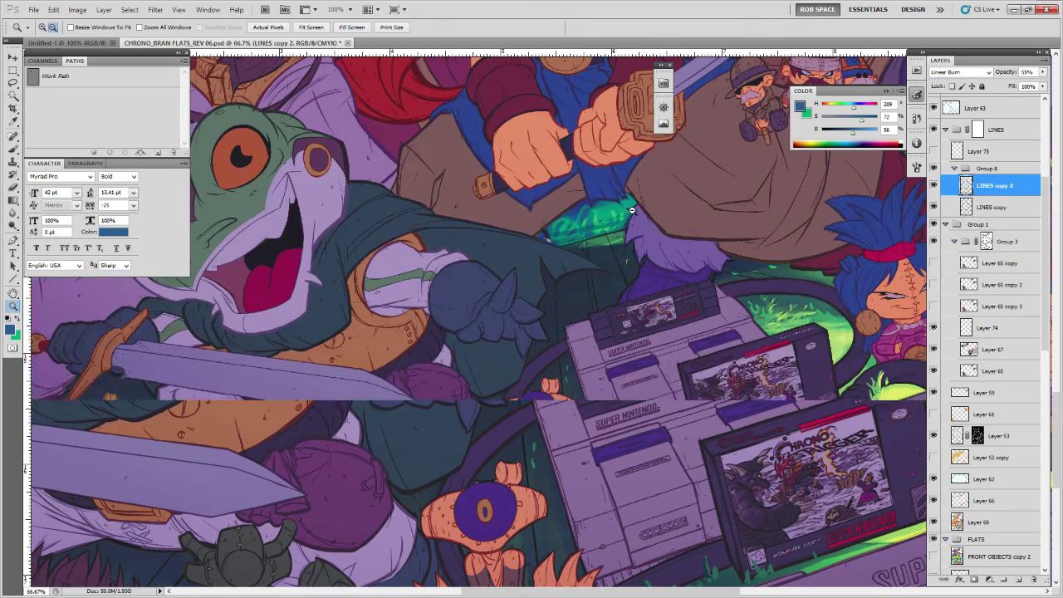
pyautogui.keyDown('alt'); pyautogui.click(634, 210); pyautogui.keyUp('alt')
pyautogui.keyDown('alt'); pyautogui.click(633, 210); pyautogui.keyUp('alt')
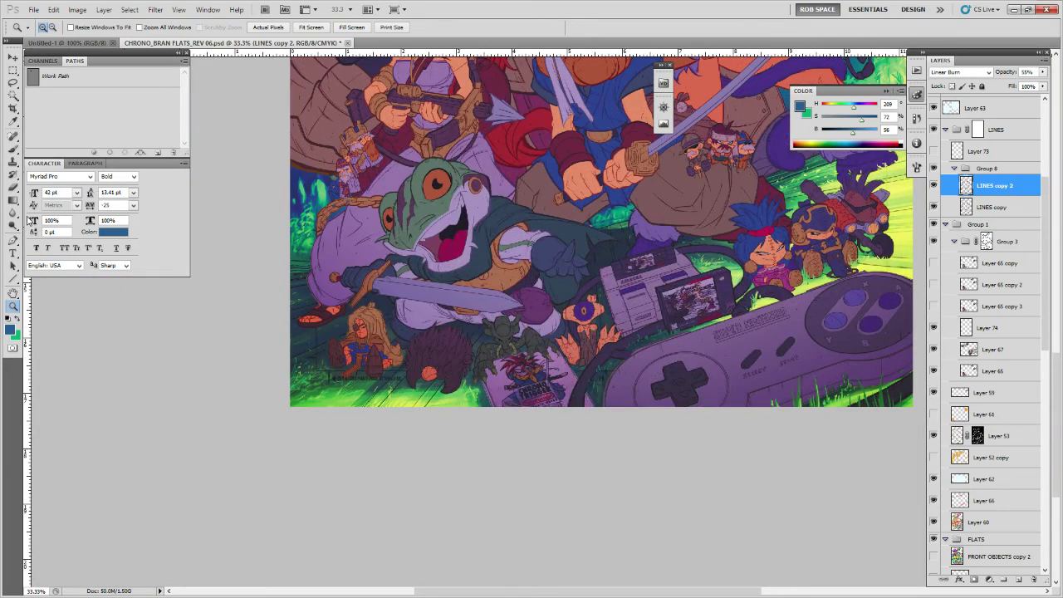
# Open the earlier version CHRONO_BRAN FLATS_REV 04.psd from the FF7 folder.
pyautogui.hotkey('ctrl', 'o')
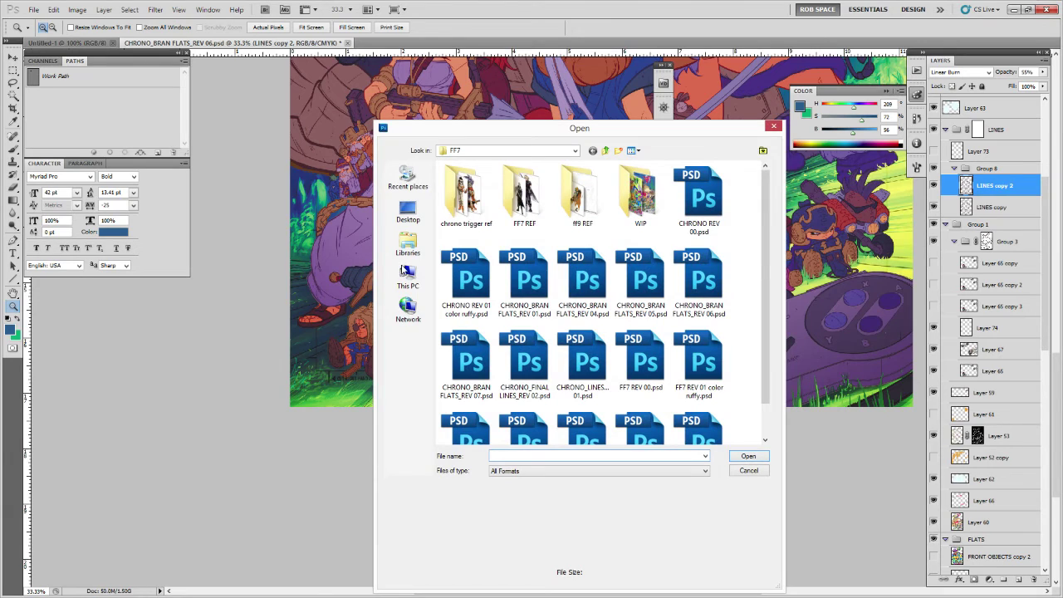
pyautogui.click(561, 282)
pyautogui.click(645, 286)
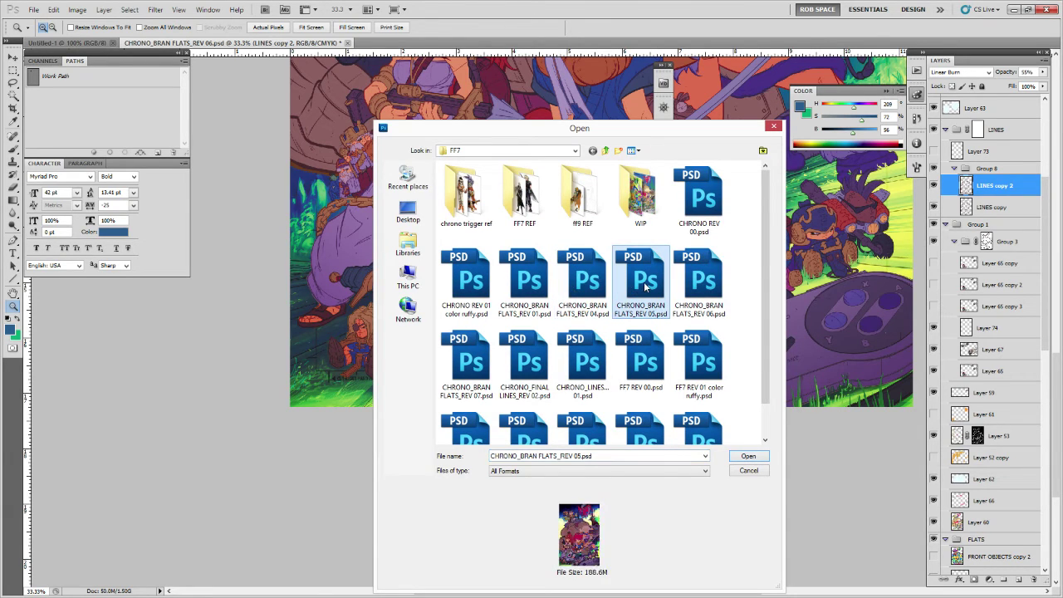
pyautogui.click(579, 283)
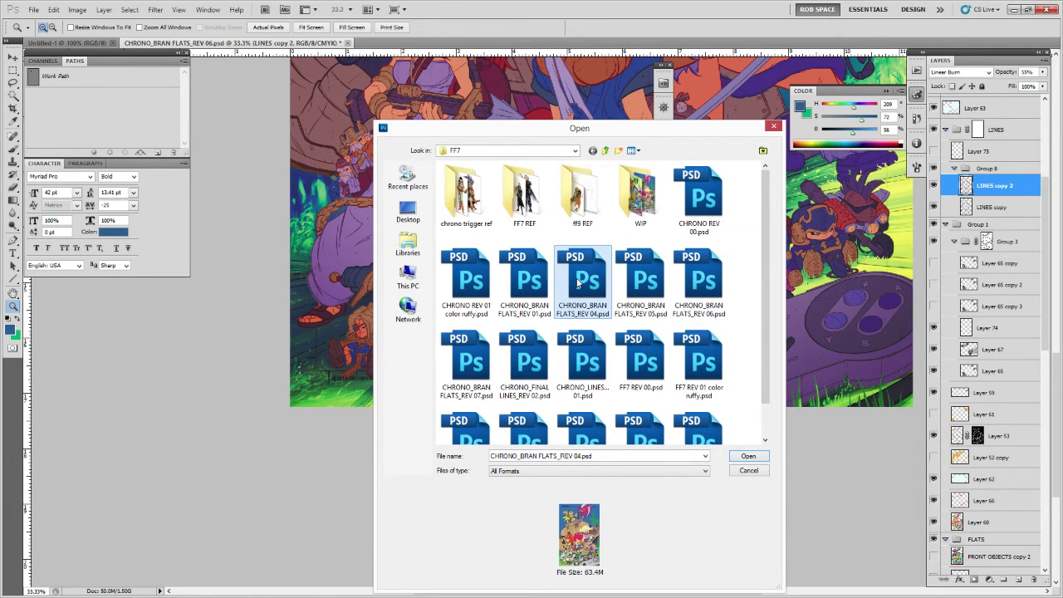
pyautogui.click(746, 456)
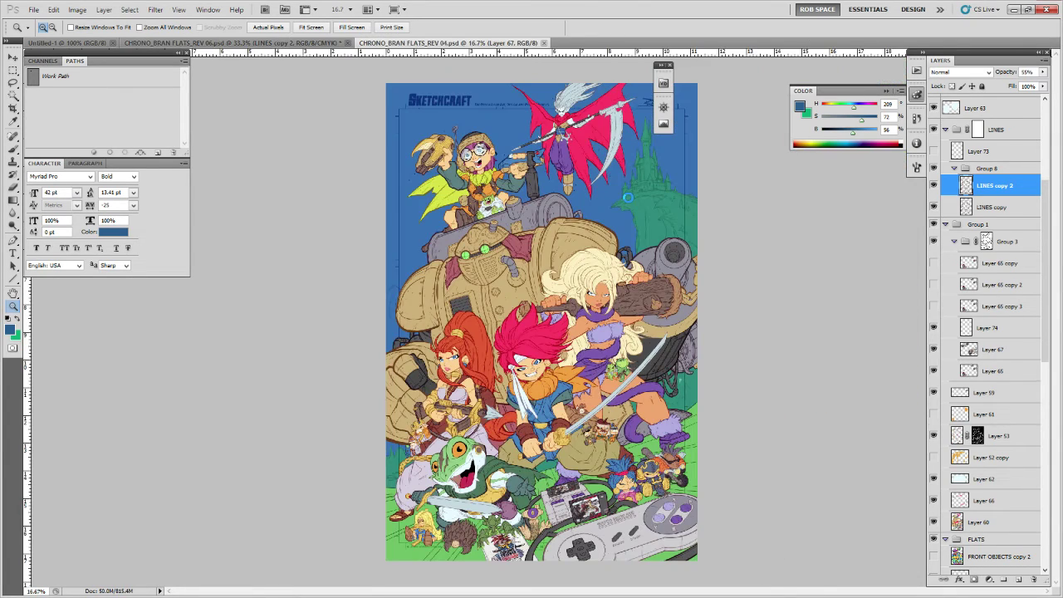
# Float the REV 04 document in its own window and copy its Layer 53 with its mask into the REV 06 document.
pyautogui.moveTo(498, 45); pyautogui.dragTo(0, 21)
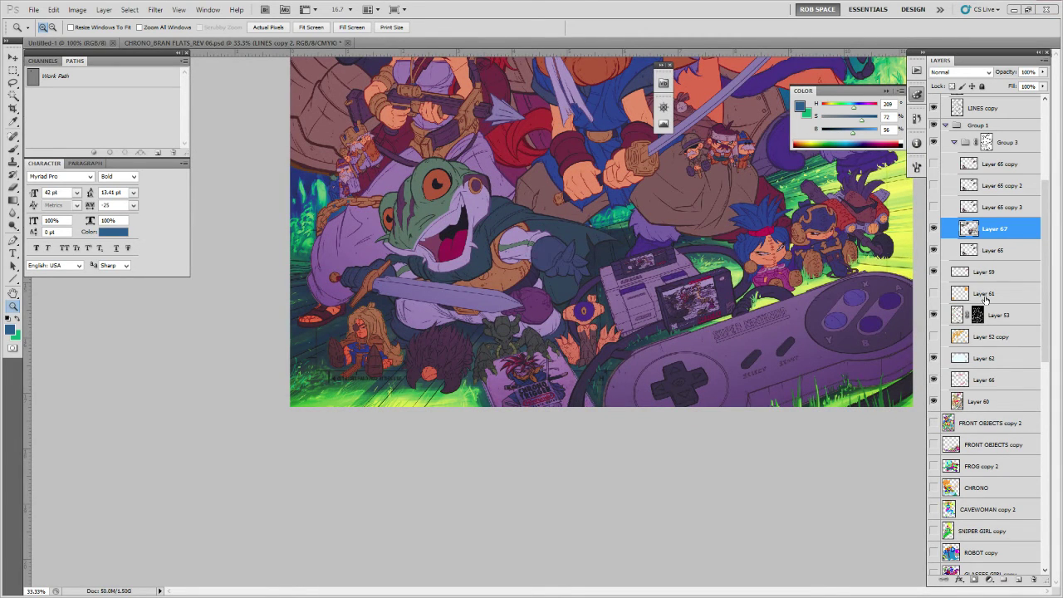
pyautogui.scroll(3, 986, 299)
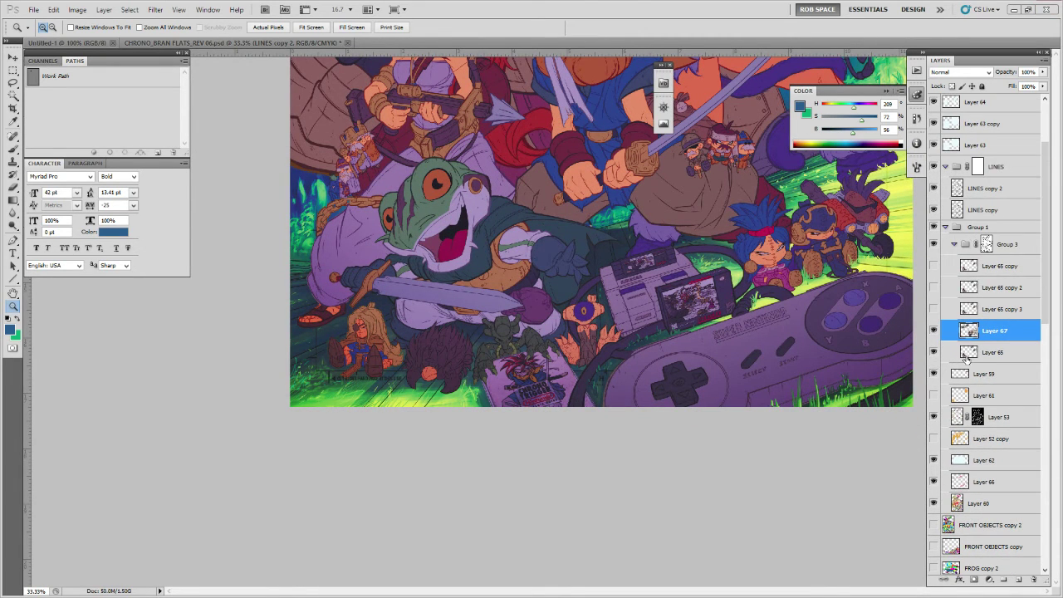
pyautogui.click(934, 417)
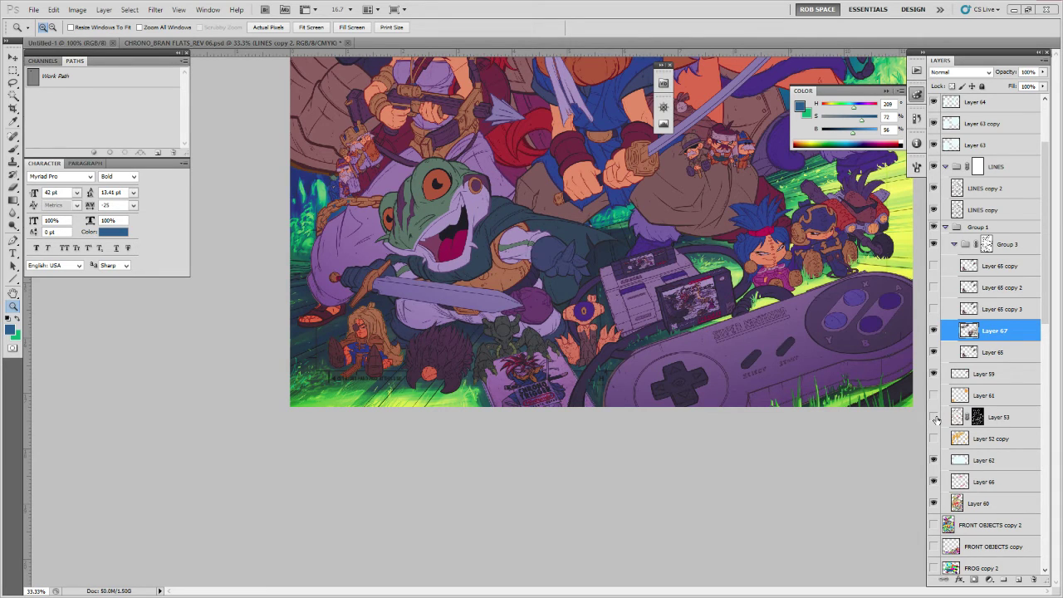
pyautogui.click(1000, 417)
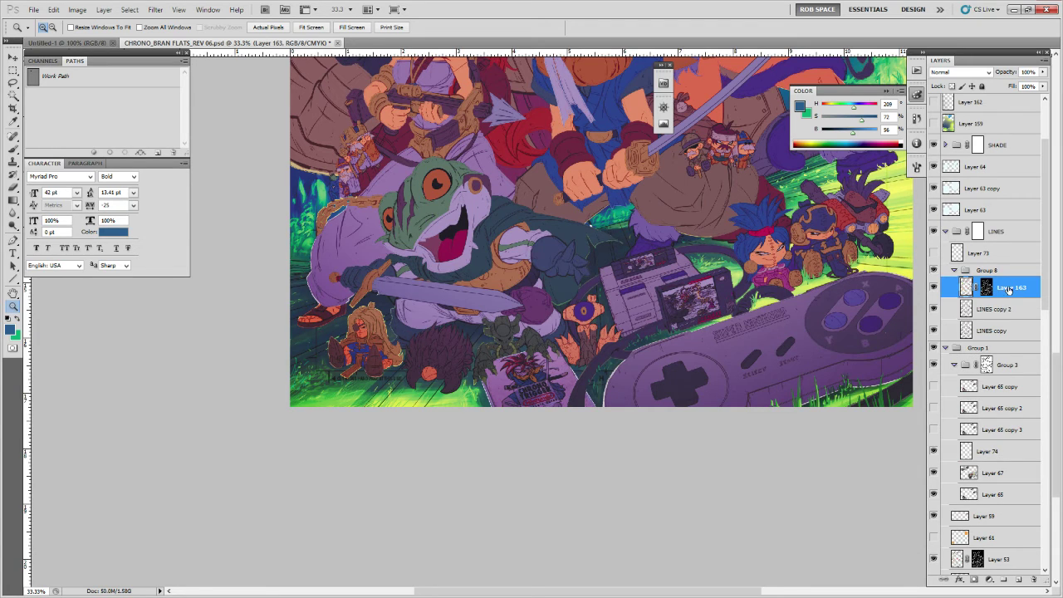
# Move the copied masked layer directly above Layer 53 in Group 1 and hide it.
pyautogui.moveTo(1008, 289); pyautogui.dragTo(1004, 544)
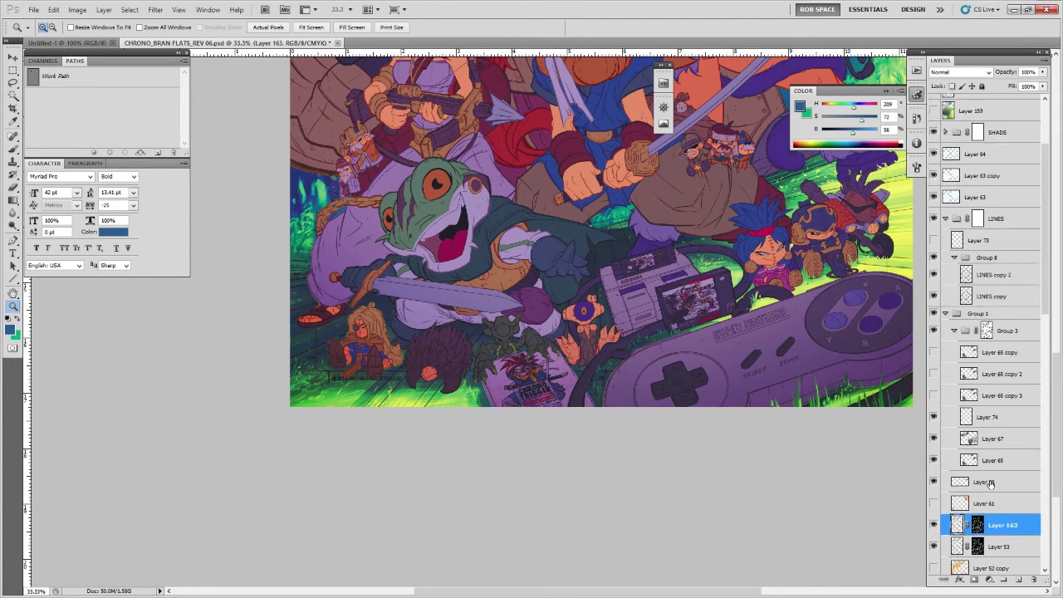
pyautogui.scroll(-2, 989, 484)
pyautogui.click(932, 486)
pyautogui.click(931, 508)
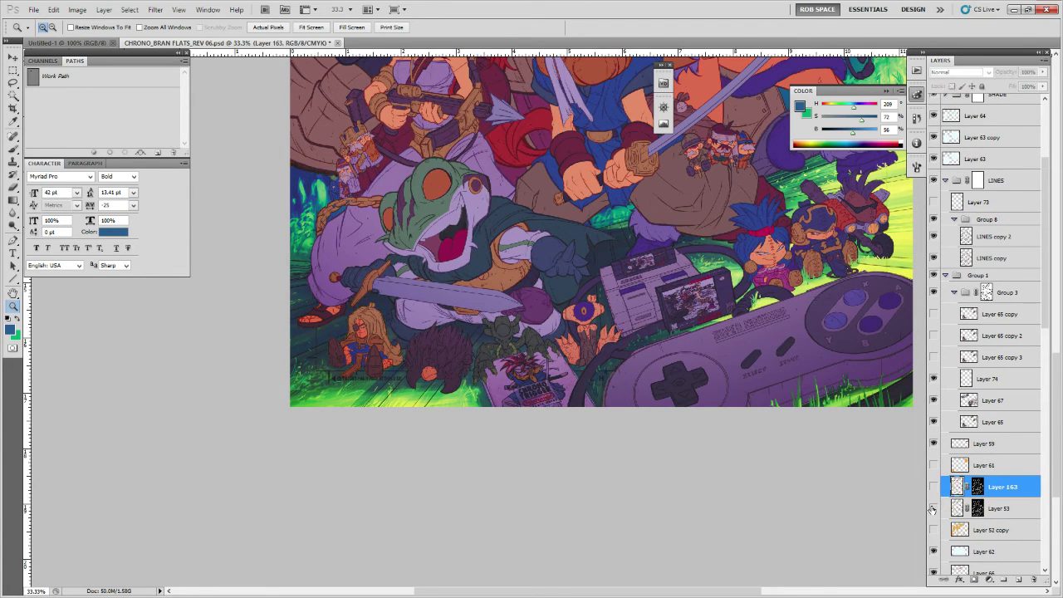
# Select the original Layer 53 and toggle its visibility to compare its effect on the foreground characters' line art.
pyautogui.click(956, 508)
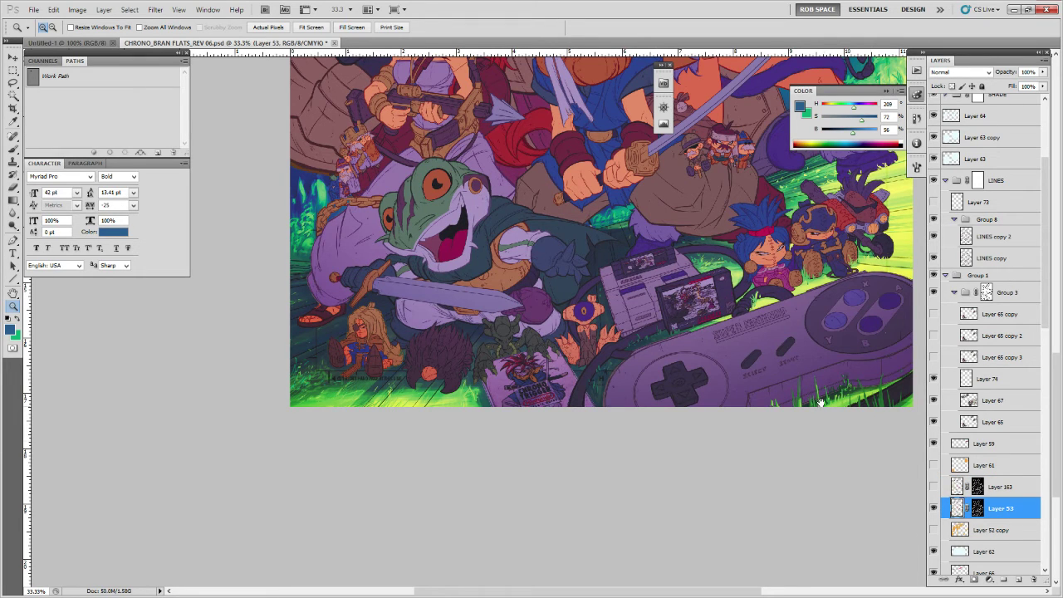
pyautogui.moveTo(819, 402); pyautogui.dragTo(822, 450)
pyautogui.click(933, 508)
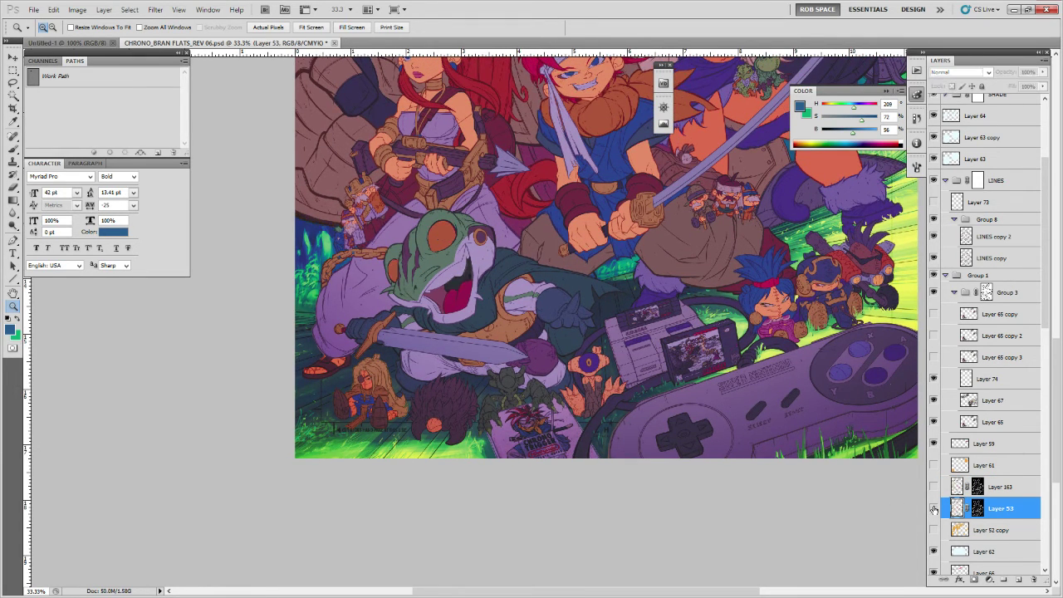
pyautogui.click(933, 508)
pyautogui.click(933, 508)
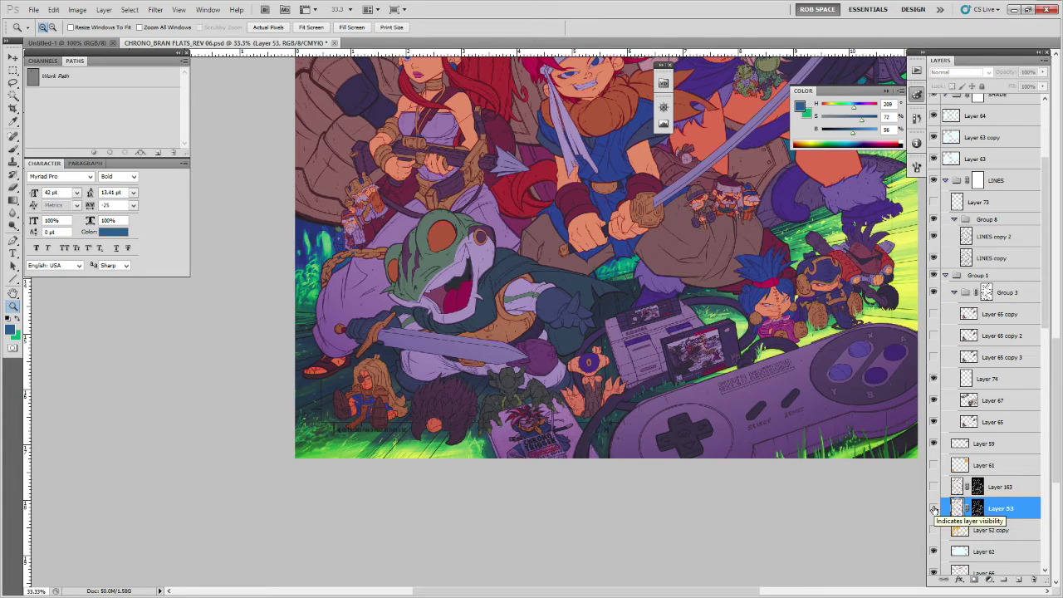
# Toggle Layer 53's visibility to compare the characters' line art with and without it, leaving the layer shown.
pyautogui.click(933, 508)
pyautogui.click(933, 508)
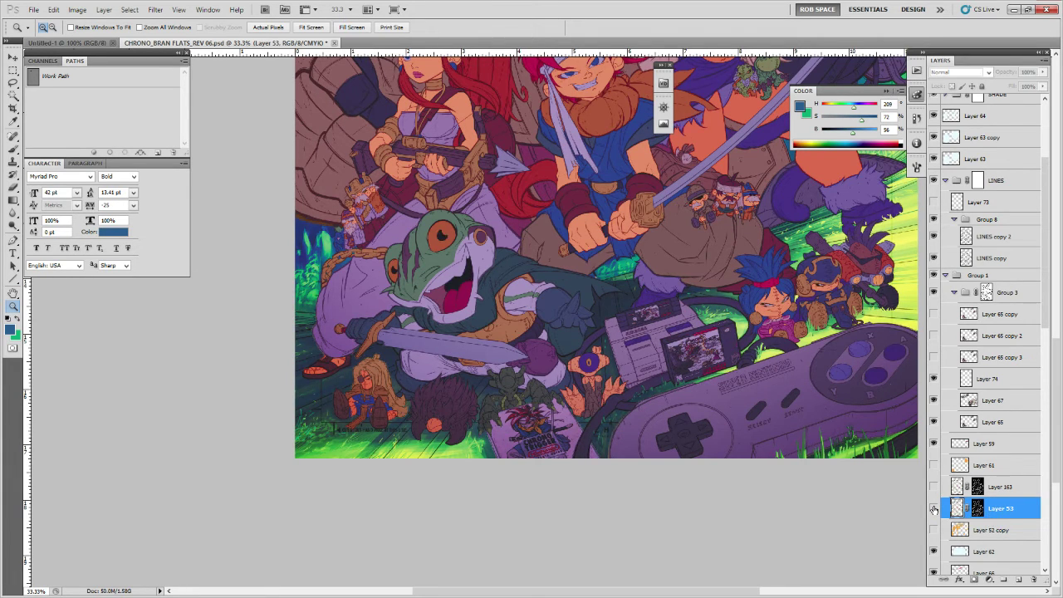
pyautogui.click(934, 508)
pyautogui.click(933, 508)
pyautogui.click(933, 508)
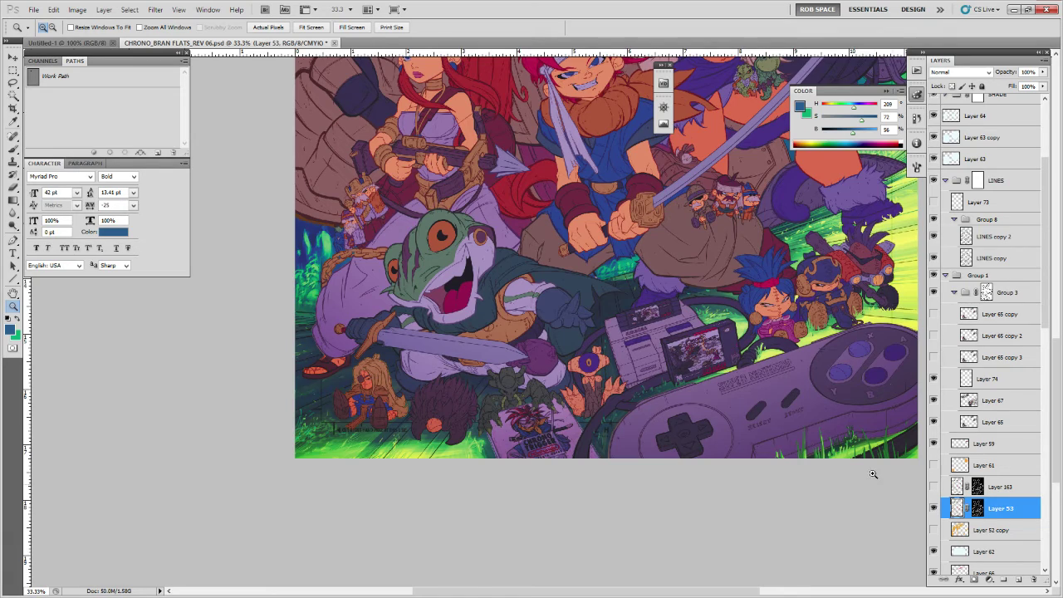
pyautogui.moveTo(704, 366); pyautogui.dragTo(748, 498)
pyautogui.moveTo(733, 377); pyautogui.dragTo(731, 494)
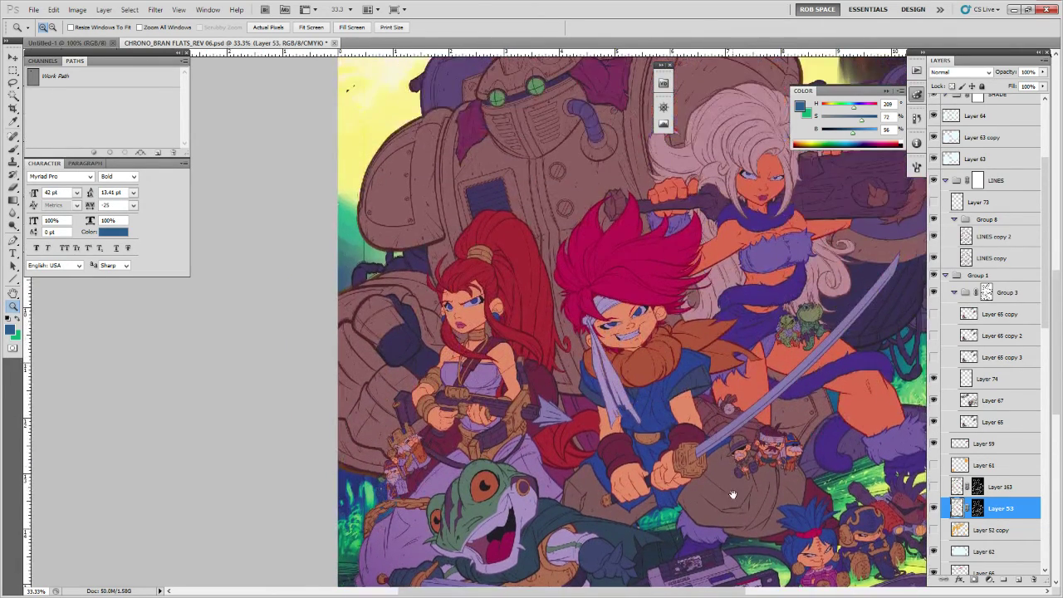
pyautogui.scroll(-5, 732, 494)
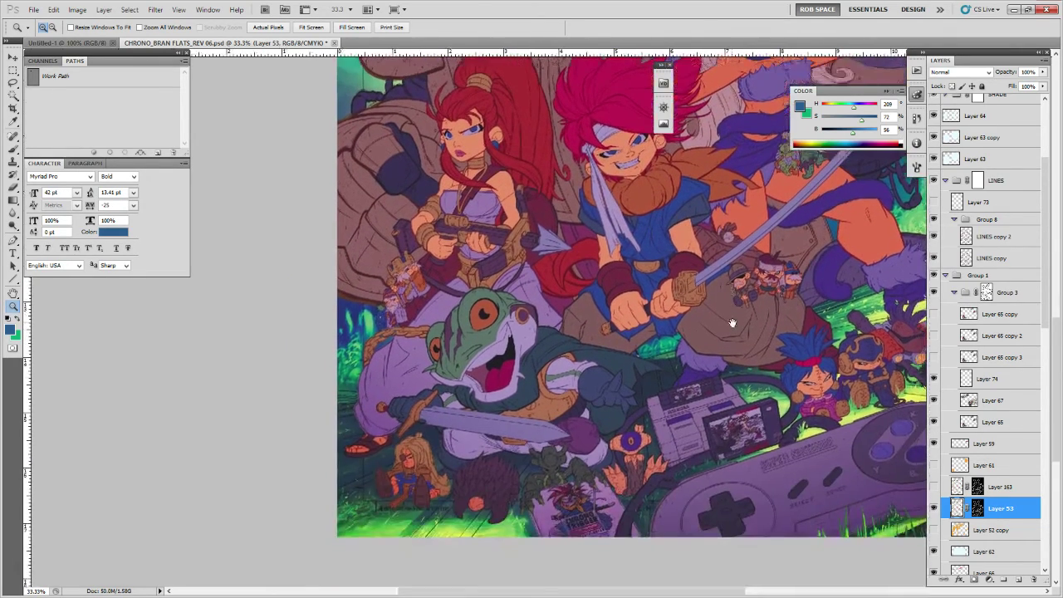
# Load Layer 53's mask as a selection to check which lines it covers, and clear the selection.
pyautogui.click(977, 510)
pyautogui.keyDown('ctrl'); pyautogui.click(977, 511); pyautogui.keyUp('ctrl')
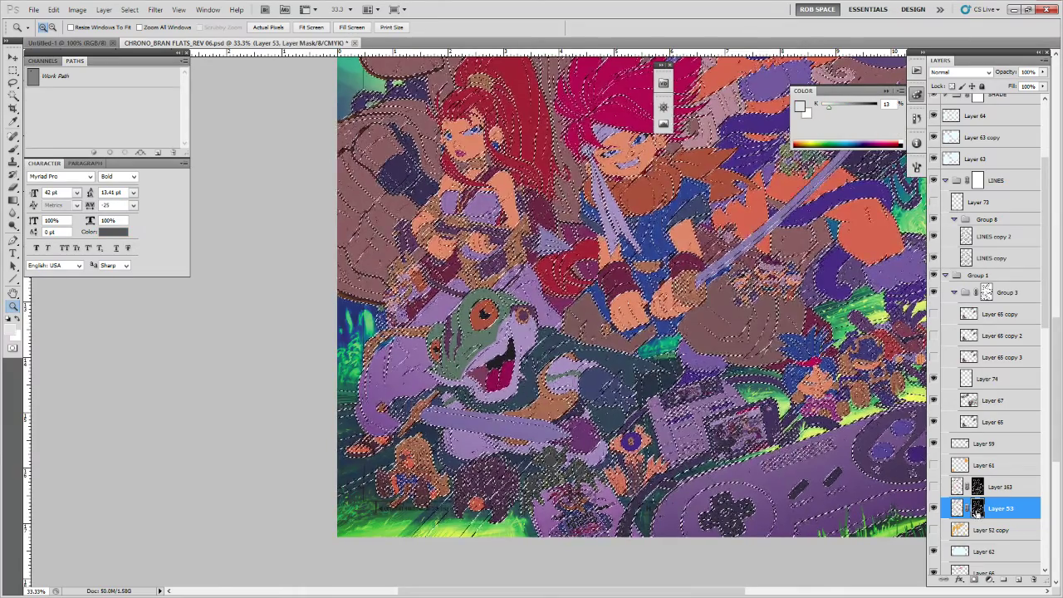
pyautogui.hotkey('ctrl', 'd')
# Target Layer 53's image rather than its mask and brush the arm's sampled brown along the robot forearm's lower outline.
pyautogui.click(956, 508)
pyautogui.click(330, 274)
pyautogui.click(330, 275)
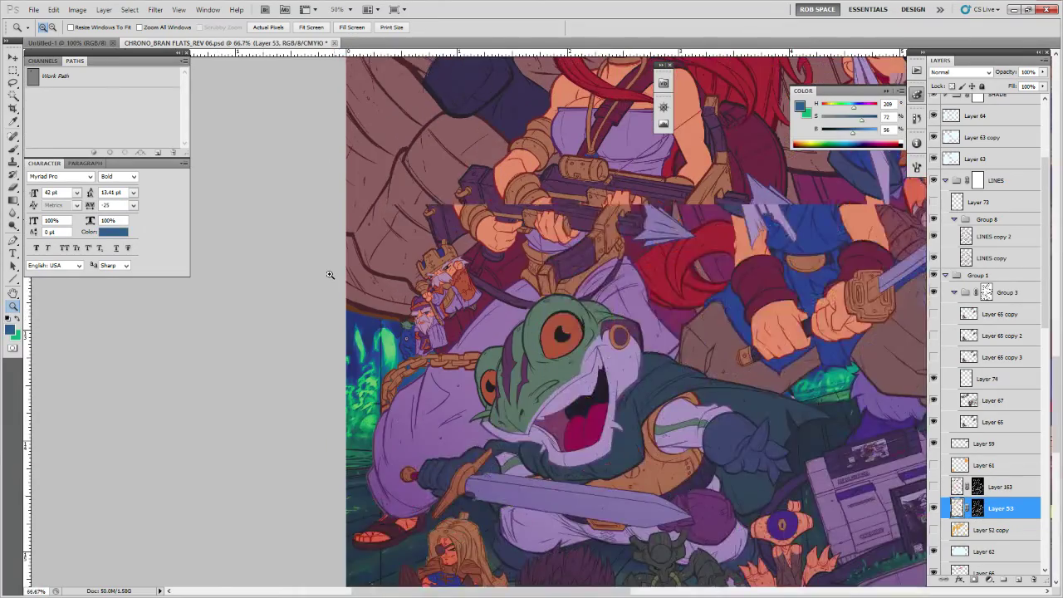
pyautogui.press('b')
pyautogui.keyDown('alt'); pyautogui.click(371, 314); pyautogui.keyUp('alt')
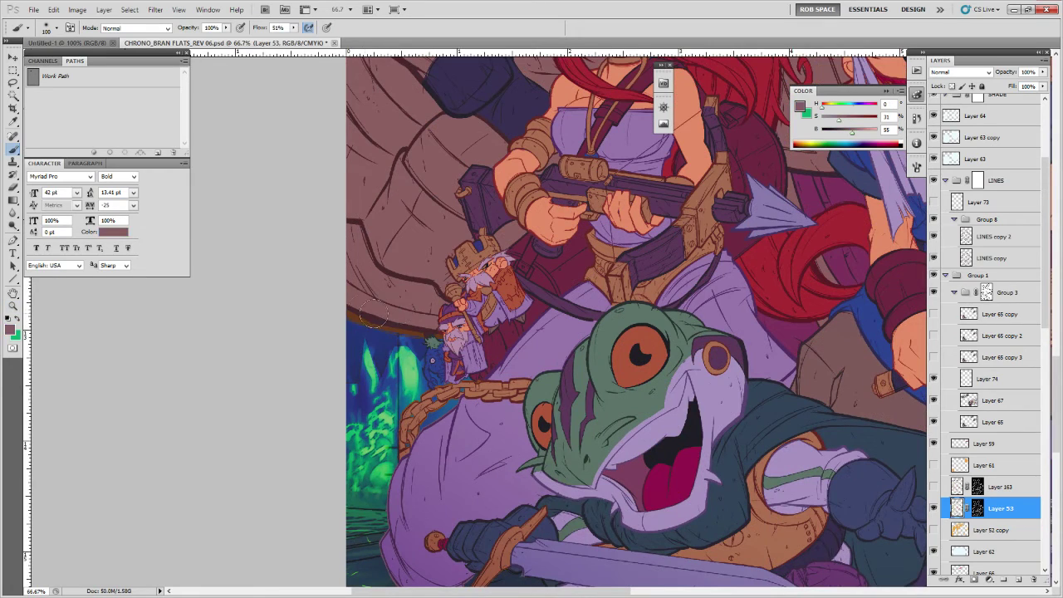
pyautogui.moveTo(344, 305); pyautogui.dragTo(415, 332)
pyautogui.hotkey('ctrl', 'z')
# Brush sampled purple, maroon and dark blue tones over the outlines of the purple trousers and the small foreground figures on Layer 53.
pyautogui.moveTo(472, 277); pyautogui.dragTo(472, 276)
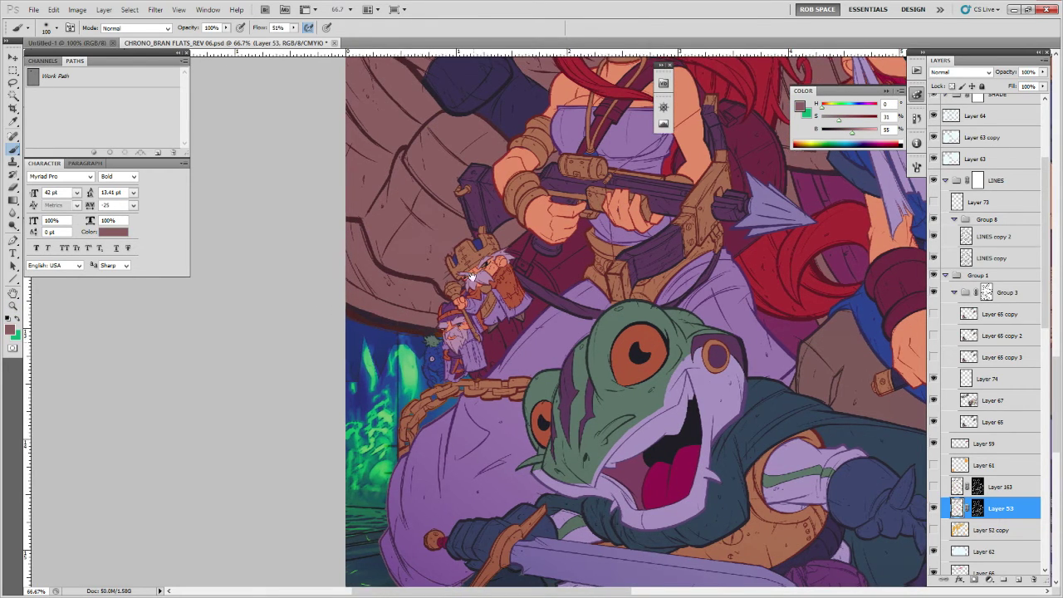
pyautogui.scroll(-5, 471, 277)
pyautogui.keyDown('alt'); pyautogui.click(425, 289); pyautogui.keyUp('alt')
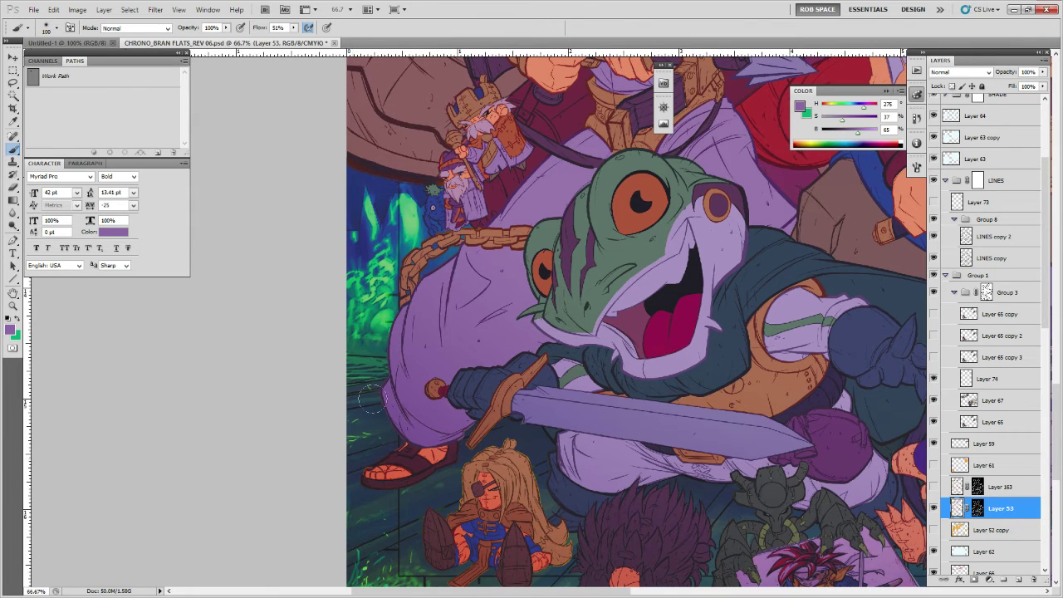
pyautogui.moveTo(440, 533); pyautogui.dragTo(450, 458)
pyautogui.keyDown('alt'); pyautogui.click(440, 448); pyautogui.keyUp('alt')
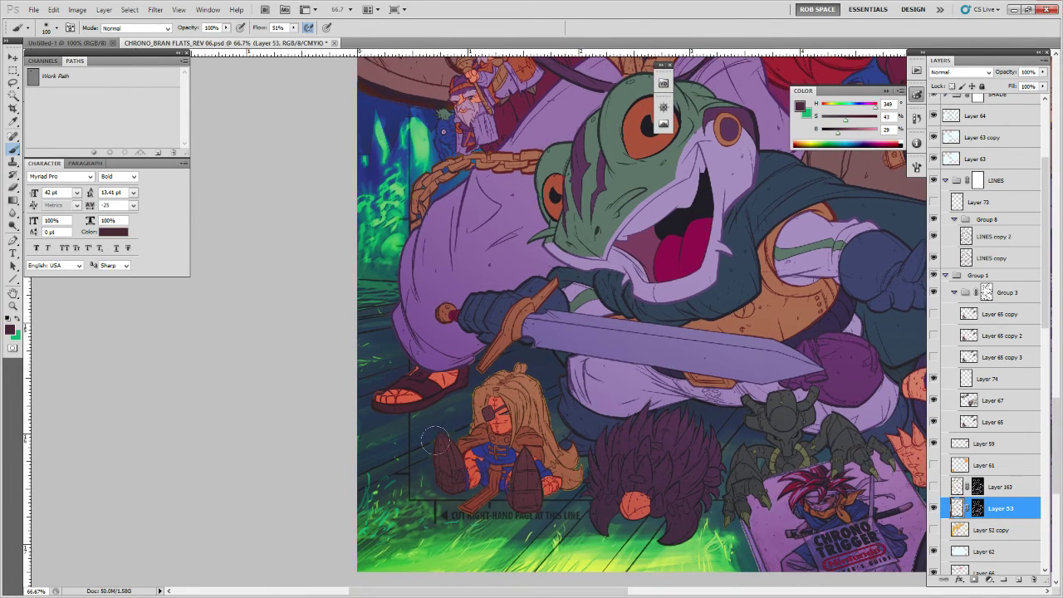
pyautogui.keyDown('alt'); pyautogui.click(470, 419); pyautogui.keyUp('alt')
pyautogui.keyDown('alt'); pyautogui.click(564, 430); pyautogui.keyUp('alt')
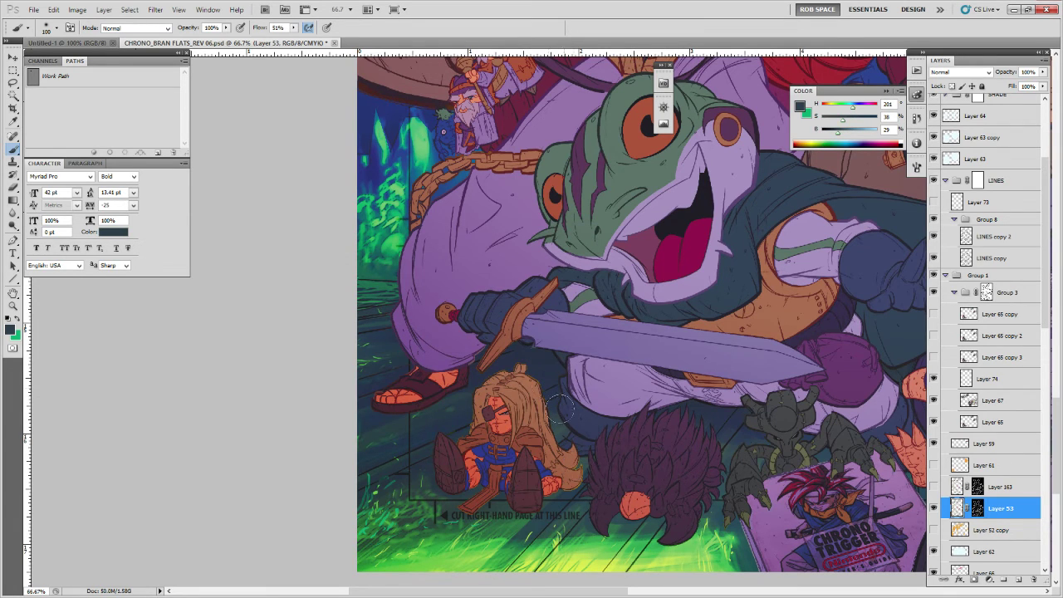
pyautogui.moveTo(647, 416); pyautogui.dragTo(608, 400)
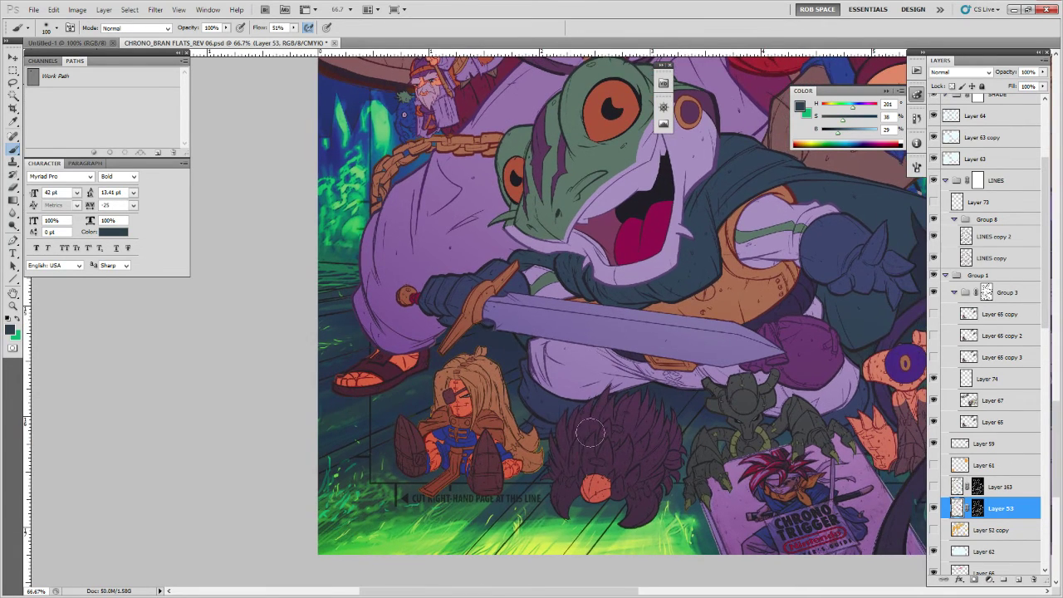
pyautogui.keyDown('alt'); pyautogui.click(537, 476); pyautogui.keyUp('alt')
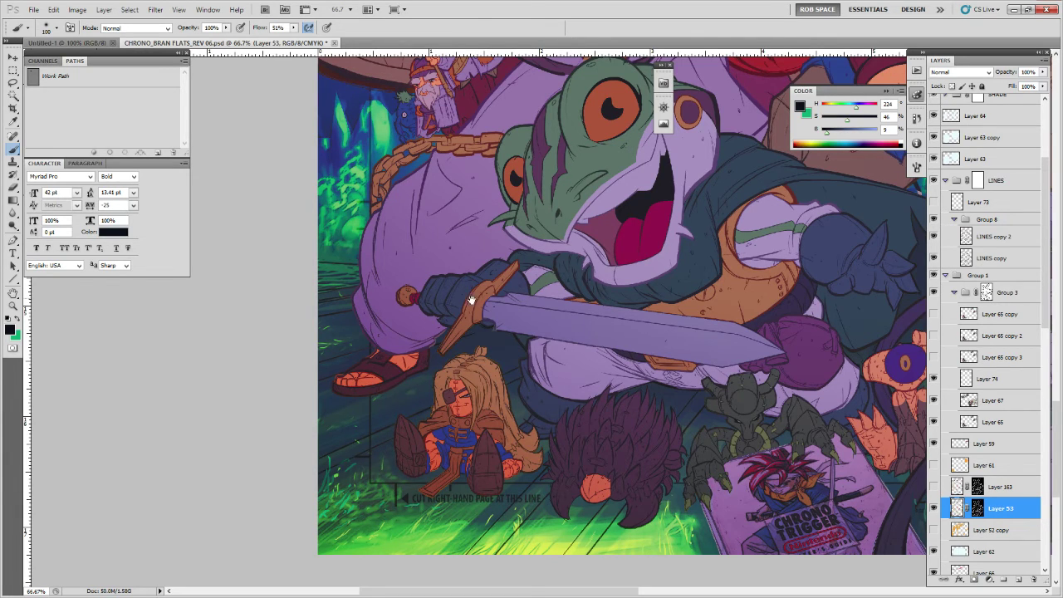
# Brush the sampled background blue over the outlines where the robot's forearm and shoulder meet the sky on Layer 53.
pyautogui.moveTo(471, 300); pyautogui.dragTo(458, 559)
pyautogui.moveTo(527, 407); pyautogui.dragTo(510, 553)
pyautogui.moveTo(523, 299); pyautogui.dragTo(581, 533)
pyautogui.keyDown('alt'); pyautogui.click(344, 322); pyautogui.keyUp('alt')
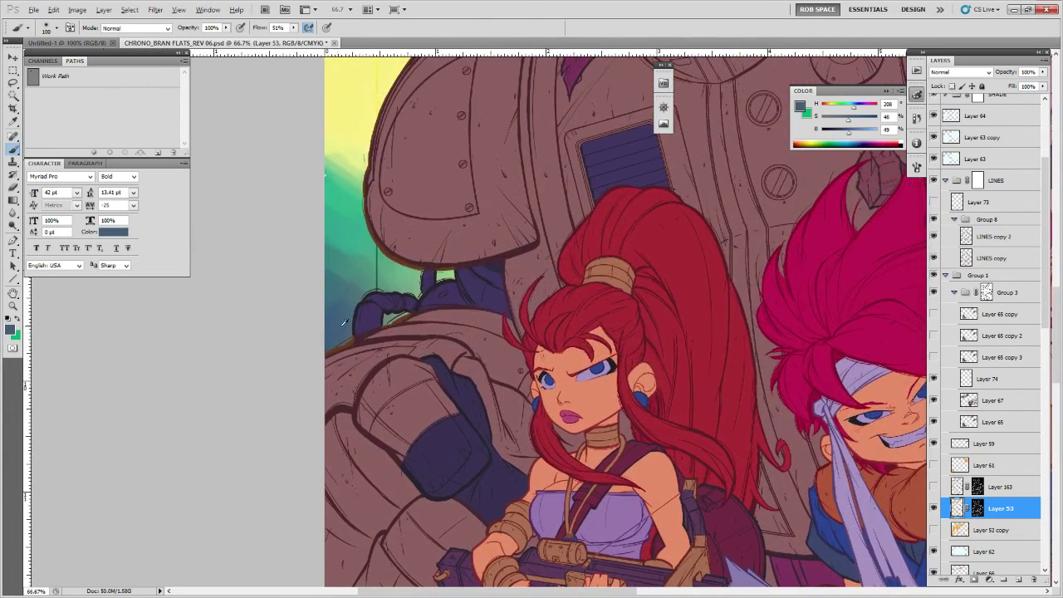
pyautogui.scroll(3, 431, 348)
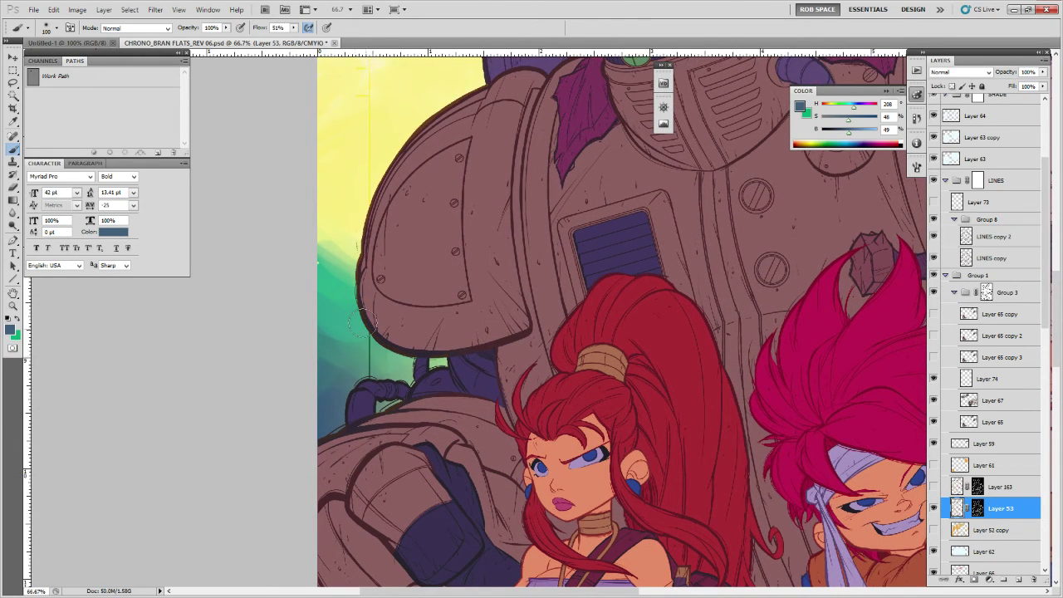
pyautogui.keyDown('alt'); pyautogui.click(410, 361); pyautogui.keyUp('alt')
# Recolour the robot's outer shoulder outline on Layer 53 with yellow and green sampled from the adjacent sky.
pyautogui.moveTo(455, 310); pyautogui.dragTo(470, 475)
pyautogui.keyDown('alt'); pyautogui.click(394, 342); pyautogui.keyUp('alt')
pyautogui.moveTo(492, 279); pyautogui.dragTo(468, 365)
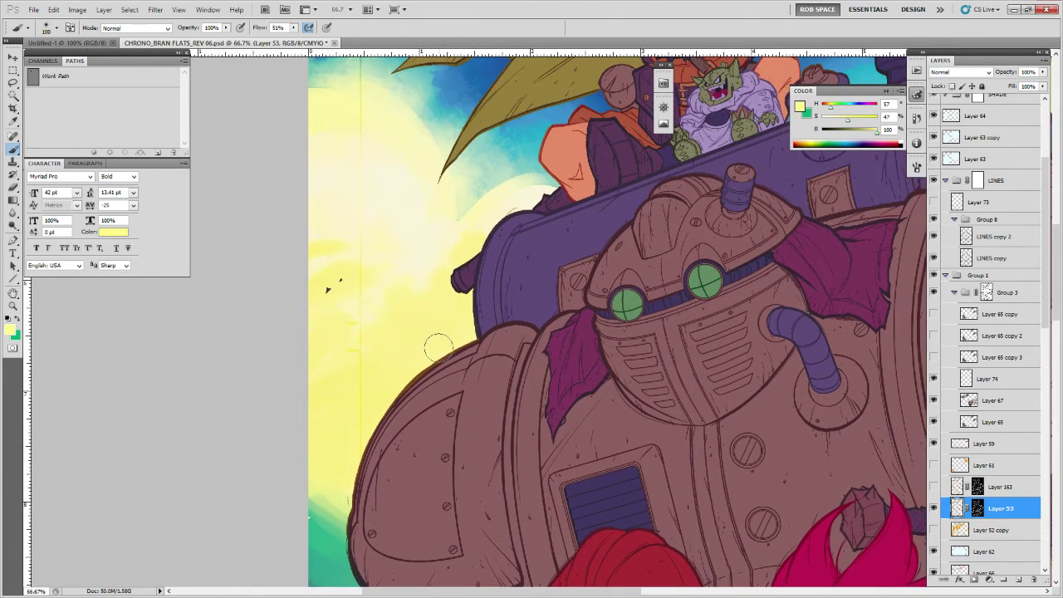
pyautogui.moveTo(418, 406); pyautogui.dragTo(446, 327)
pyautogui.keyDown('alt'); pyautogui.click(368, 464); pyautogui.keyUp('alt')
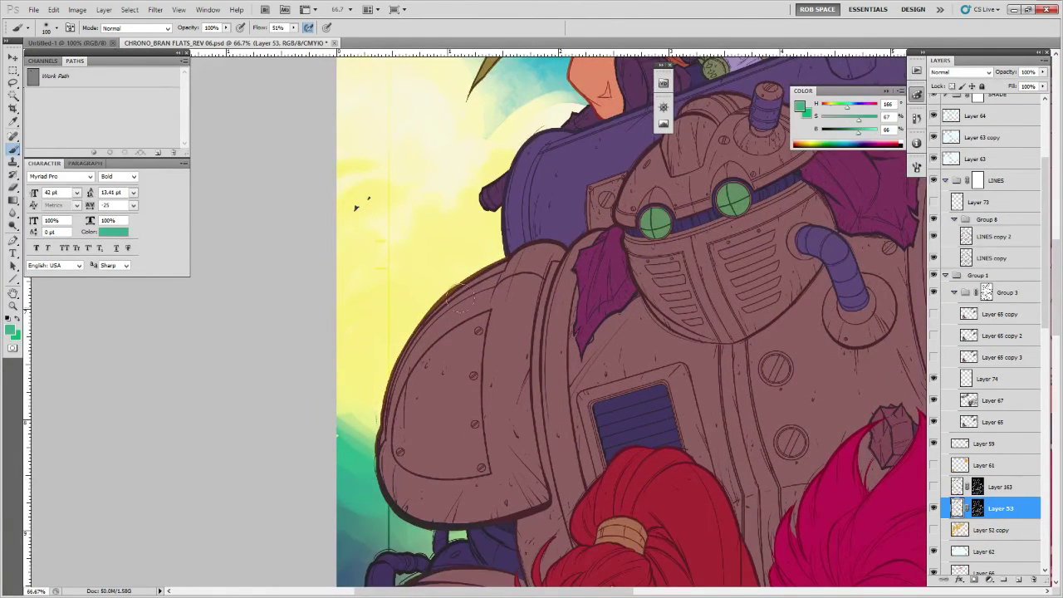
# Examine the line colours from the goggled girl above the robot down to the foreground characters.
pyautogui.moveTo(548, 255); pyautogui.dragTo(487, 412)
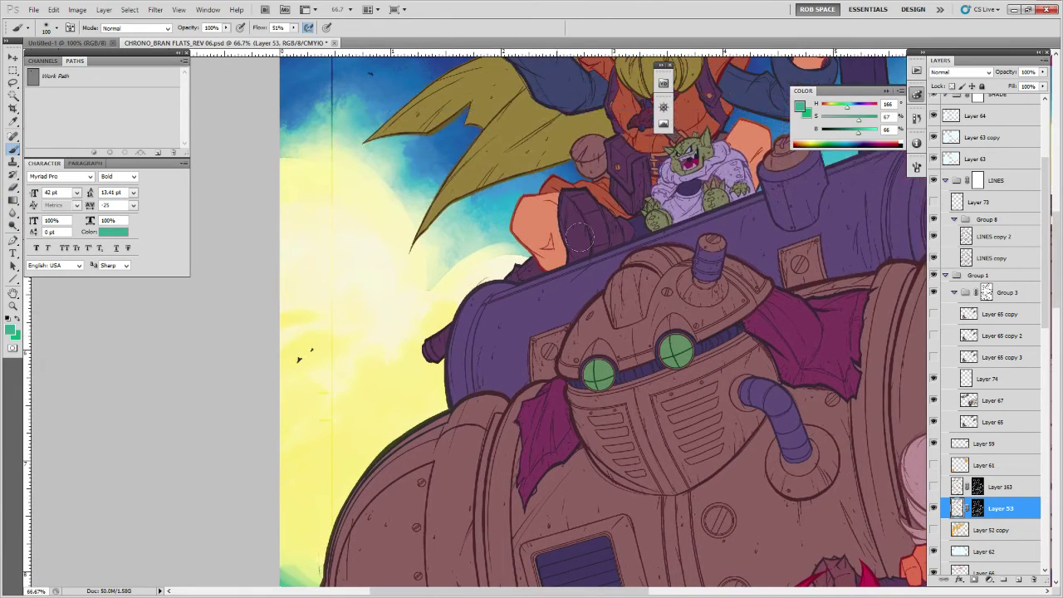
pyautogui.moveTo(587, 246); pyautogui.dragTo(470, 435)
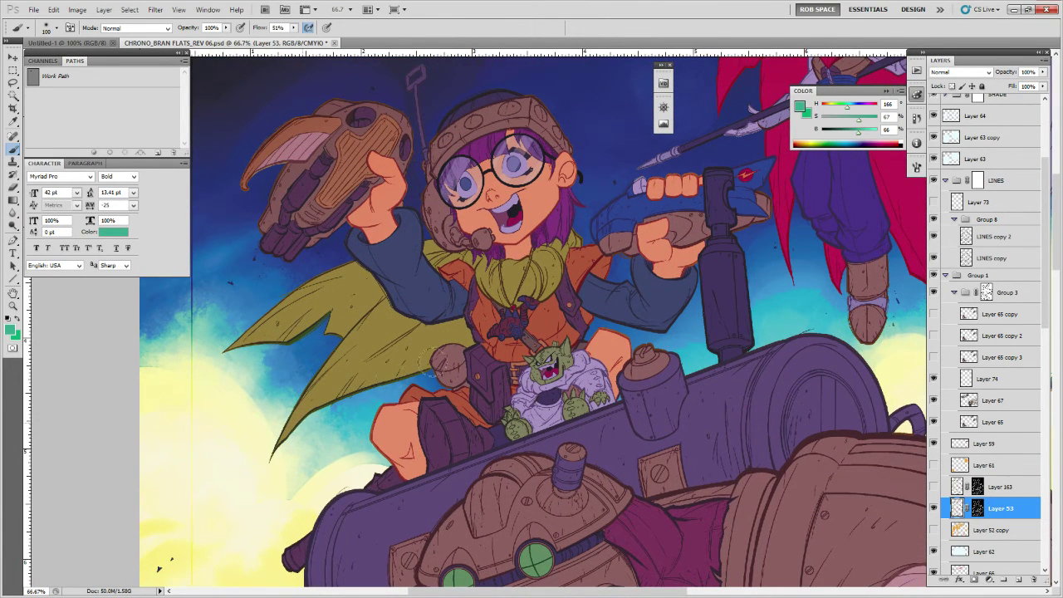
pyautogui.press('z')
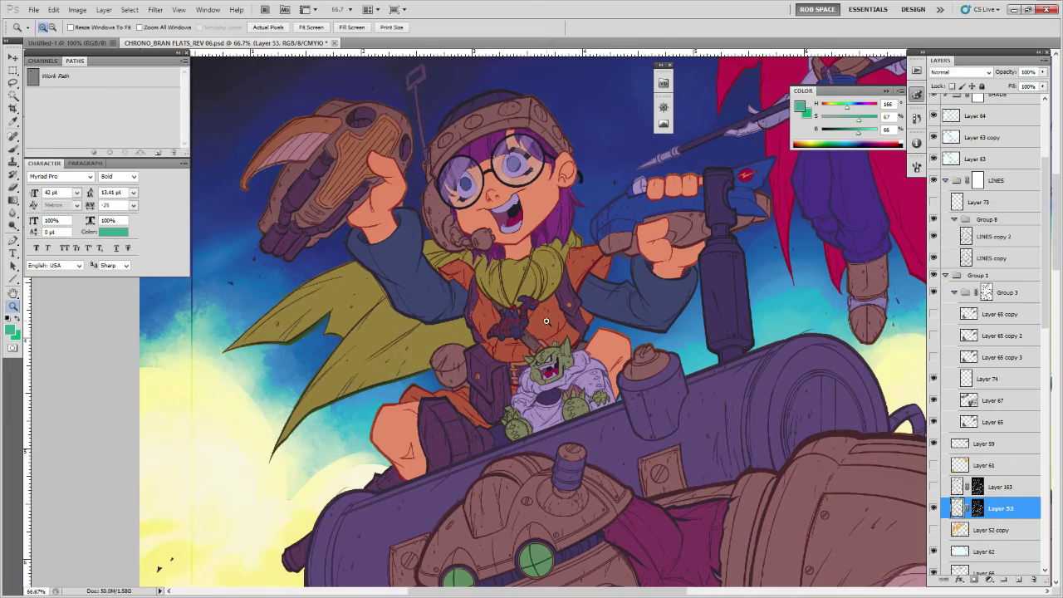
pyautogui.keyDown('alt'); pyautogui.click(548, 322); pyautogui.keyUp('alt')
pyautogui.keyDown('alt'); pyautogui.click(638, 403); pyautogui.keyUp('alt')
pyautogui.moveTo(820, 499); pyautogui.dragTo(675, 222)
pyautogui.moveTo(681, 448); pyautogui.dragTo(703, 277)
pyautogui.moveTo(678, 399); pyautogui.dragTo(707, 239)
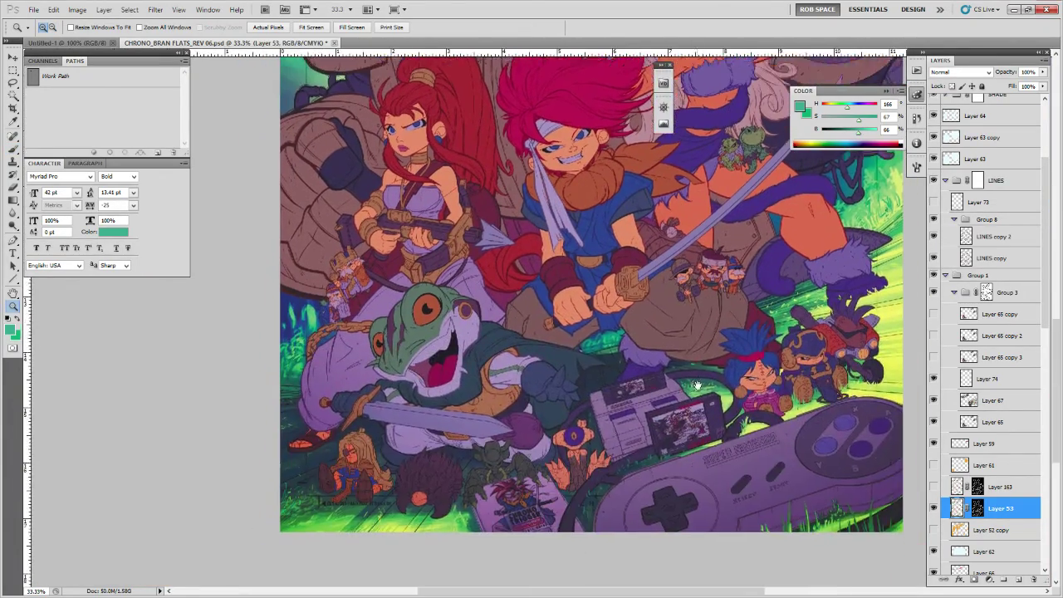
# Inspect the outlines of the frog, the small figures and the game controller along the illustration's lower edge.
pyautogui.click(304, 404)
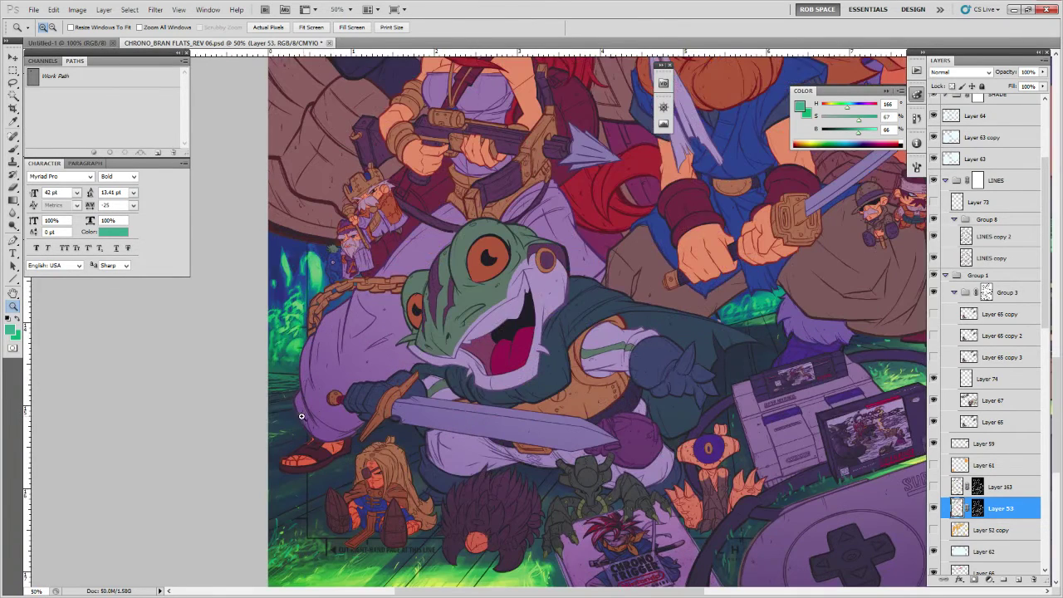
pyautogui.press('b')
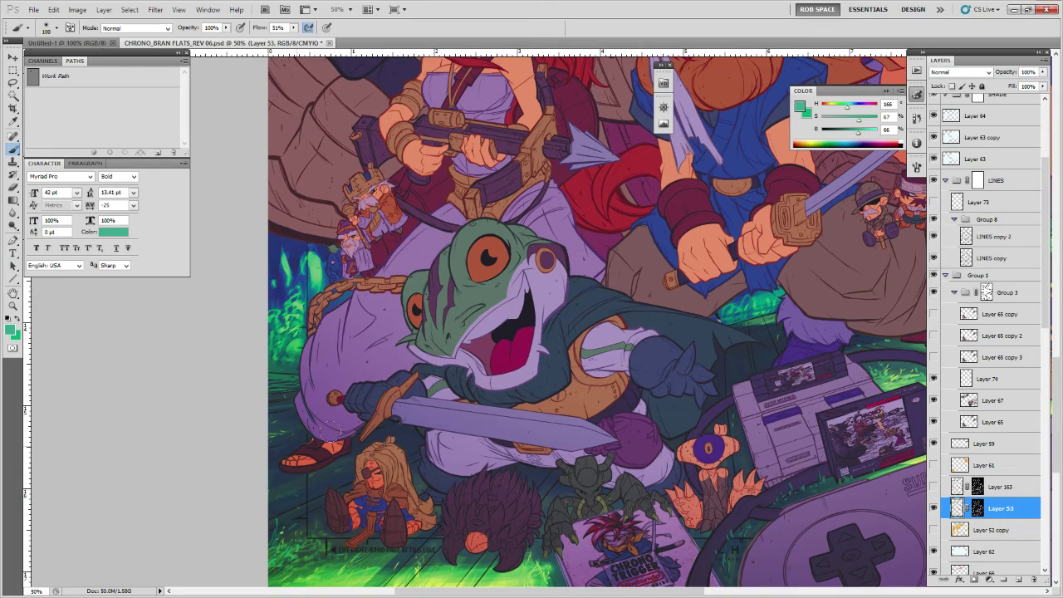
pyautogui.moveTo(539, 489); pyautogui.dragTo(543, 370)
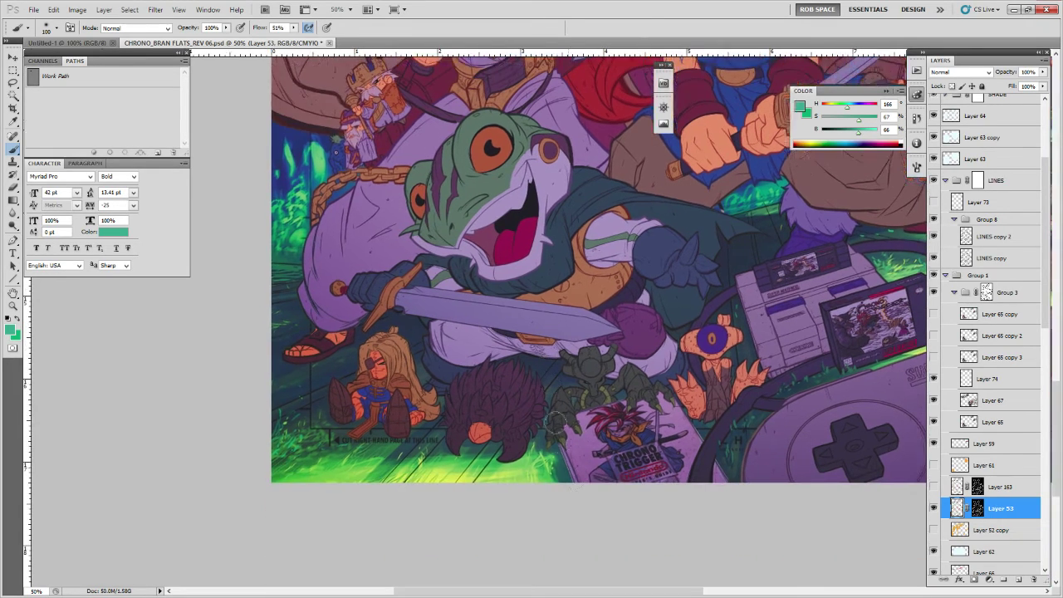
pyautogui.moveTo(708, 532)
pyautogui.mouseDown()
pyautogui.moveTo(644, 502)
pyautogui.moveTo(500, 518)
pyautogui.mouseUp()
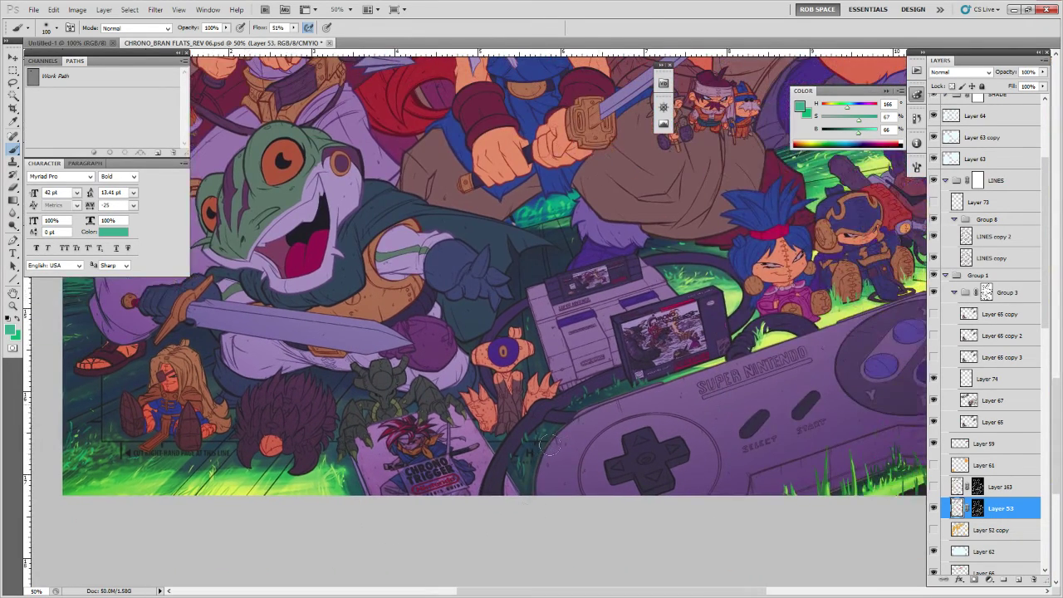
pyautogui.moveTo(775, 377); pyautogui.dragTo(540, 384)
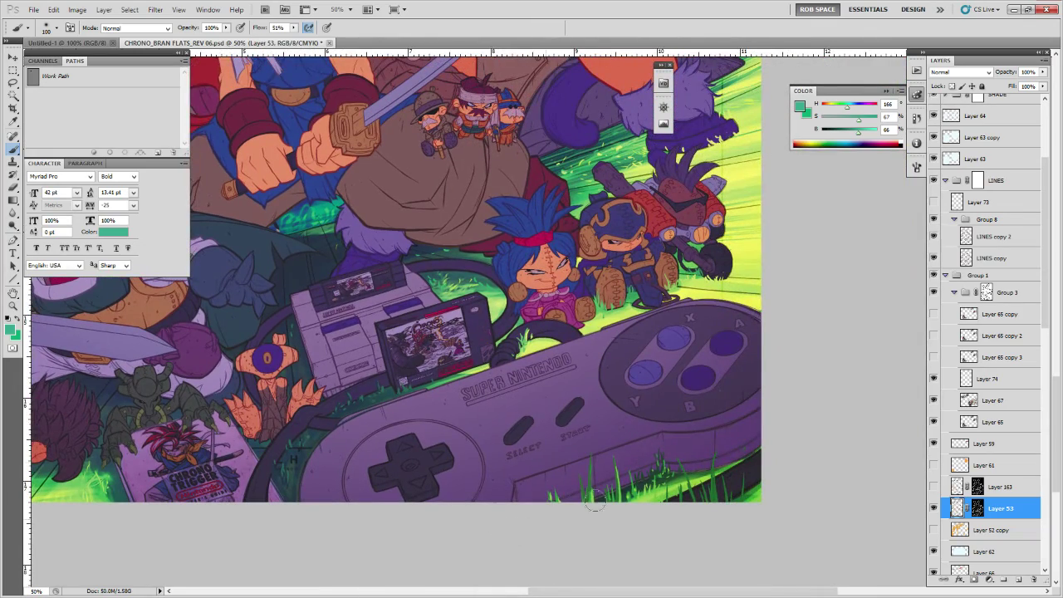
pyautogui.moveTo(733, 418); pyautogui.dragTo(695, 470)
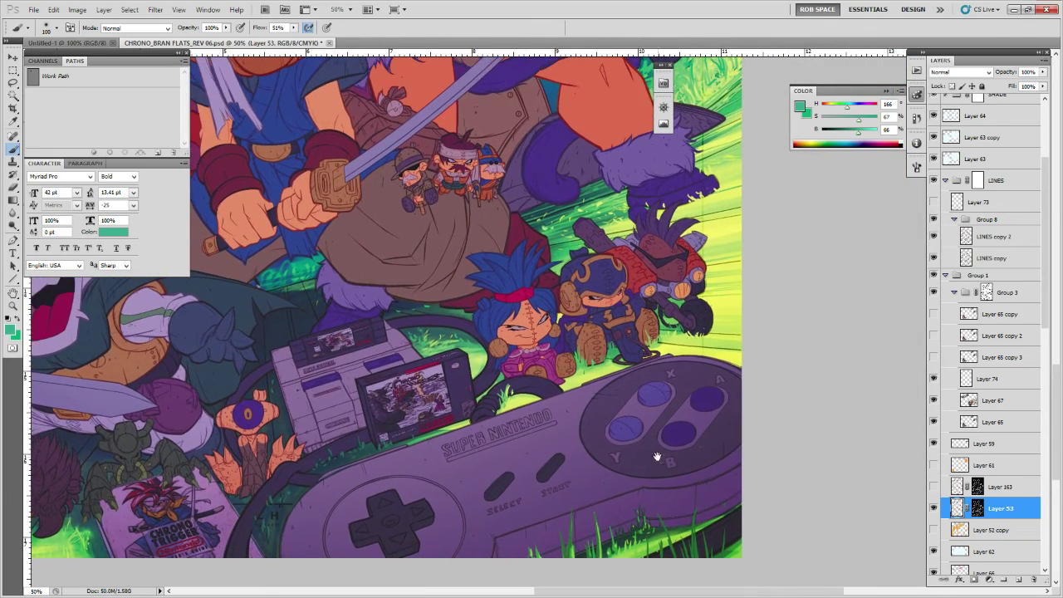
pyautogui.moveTo(658, 434); pyautogui.dragTo(693, 513)
# Sample the pale yellow sky beside the robot's other shoulder and brush it along the neighbouring outline on Layer 53.
pyautogui.hscroll(2, 733, 451)
pyautogui.scroll(15, 733, 450)
pyautogui.moveTo(686, 420); pyautogui.dragTo(684, 594)
pyautogui.moveTo(548, 422); pyautogui.dragTo(658, 492)
pyautogui.moveTo(581, 345); pyautogui.dragTo(621, 407)
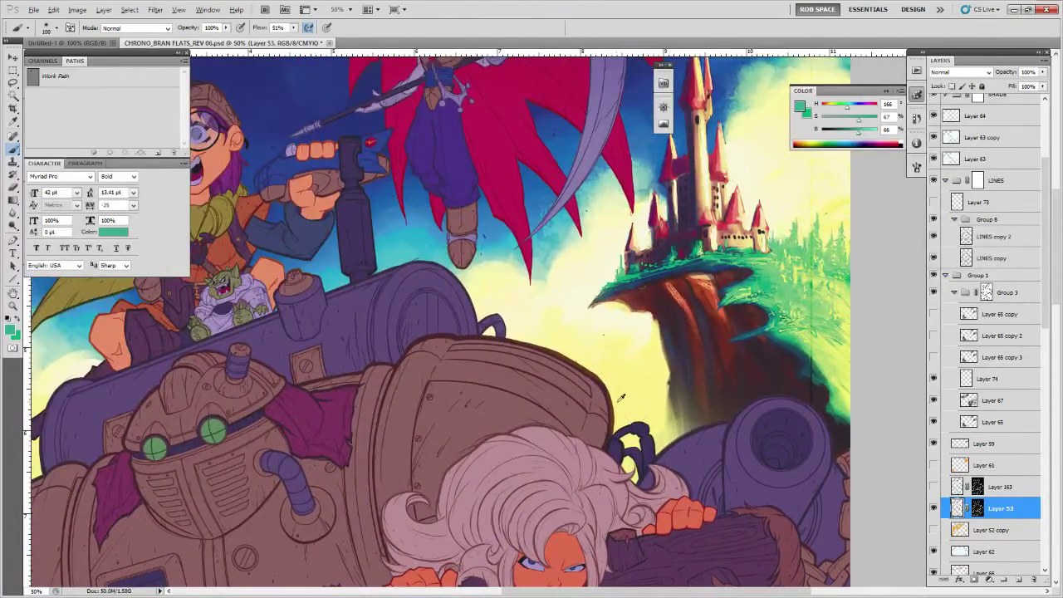
pyautogui.press('alt')
pyautogui.keyDown('alt'); pyautogui.click(633, 409); pyautogui.keyUp('alt')
pyautogui.moveTo(566, 353); pyautogui.dragTo(708, 407)
pyautogui.moveTo(624, 329); pyautogui.dragTo(592, 488)
# Close CHRONO_BRAN FLATS_REV 04.psd without saving its changes.
pyautogui.press('z')
pyautogui.keyDown('alt'); pyautogui.click(606, 402); pyautogui.keyUp('alt')
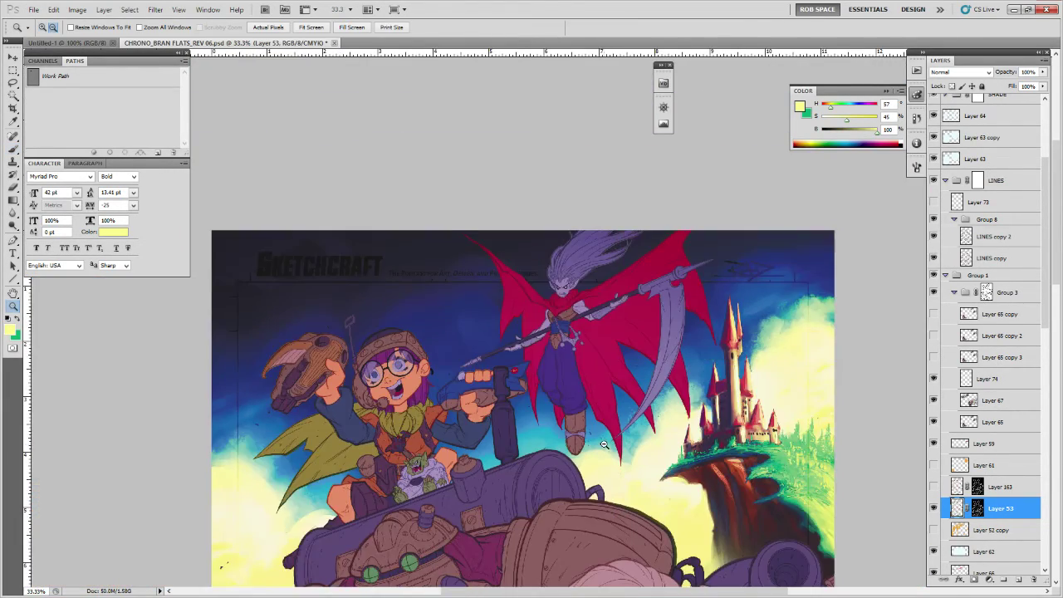
pyautogui.keyDown('alt'); pyautogui.click(609, 406); pyautogui.keyUp('alt')
pyautogui.moveTo(710, 499); pyautogui.dragTo(757, 253)
pyautogui.moveTo(700, 458)
pyautogui.mouseDown()
pyautogui.moveTo(738, 299)
pyautogui.moveTo(713, 368)
pyautogui.mouseUp()
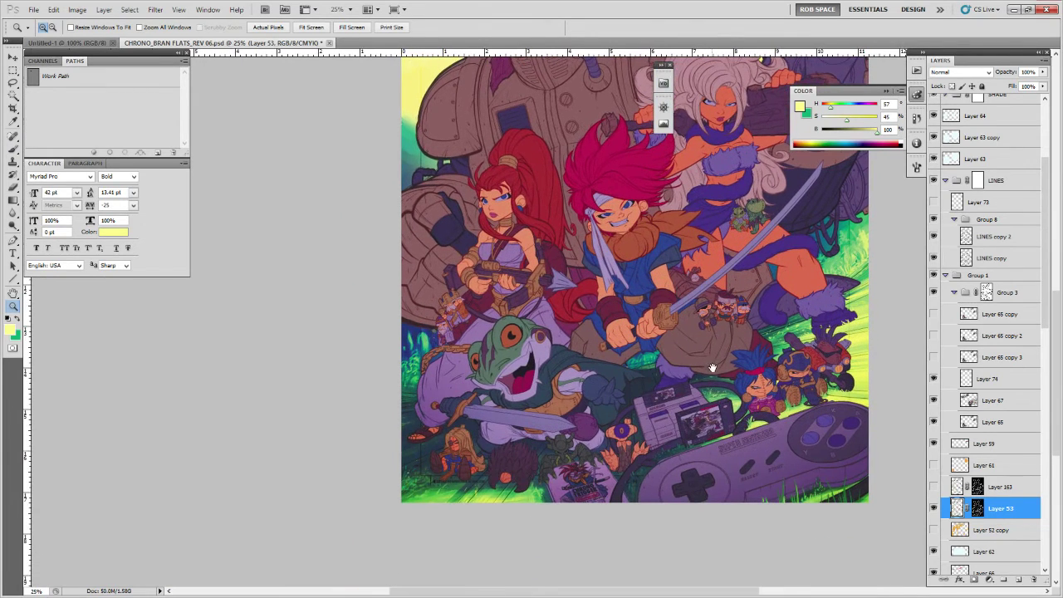
pyautogui.scroll(4, 1039, 247)
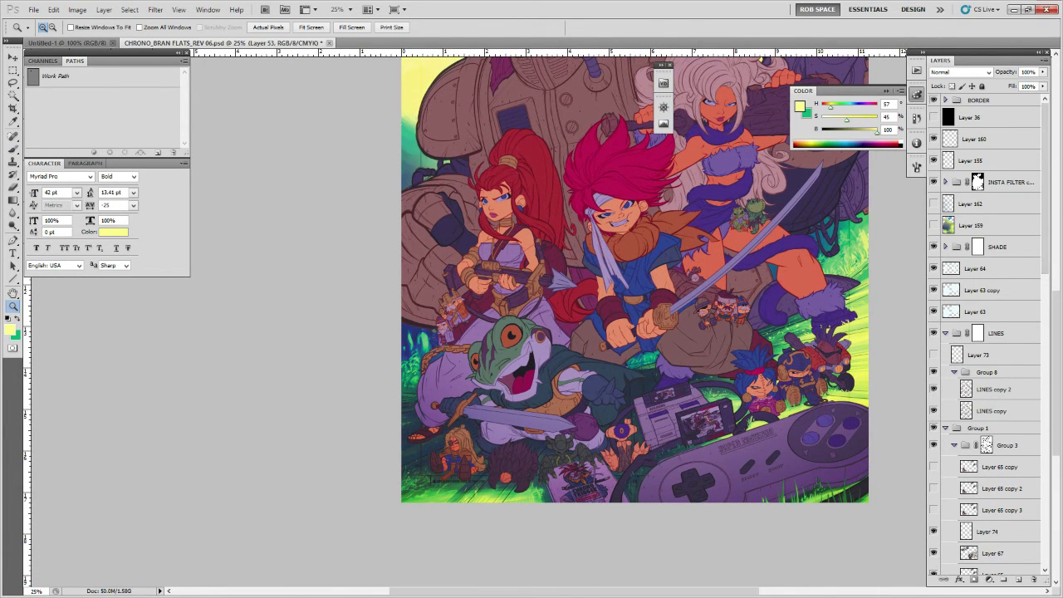
pyautogui.hotkey('ctrl', 'q')
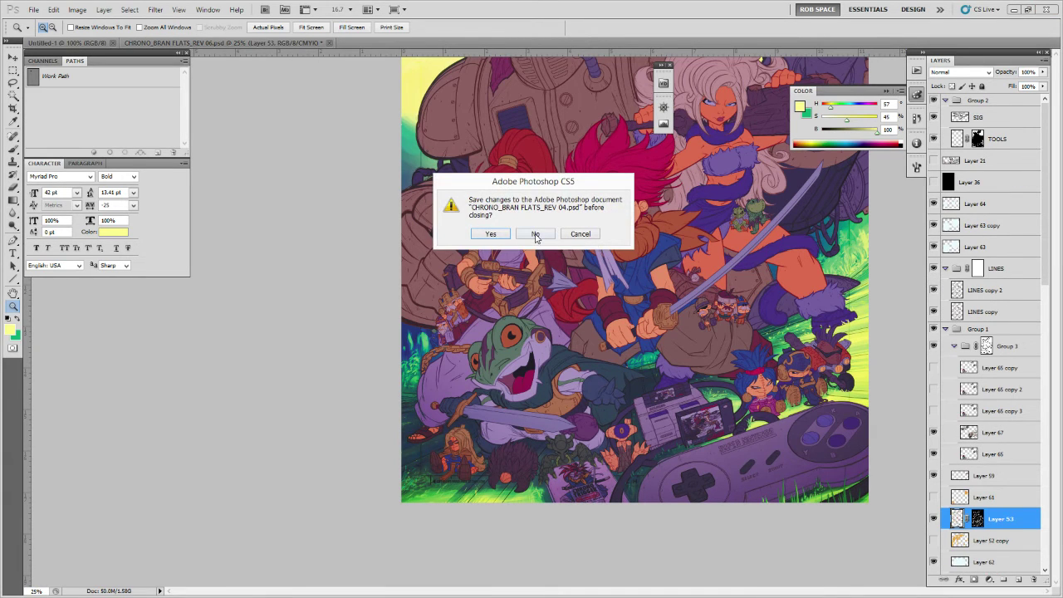
pyautogui.click(535, 235)
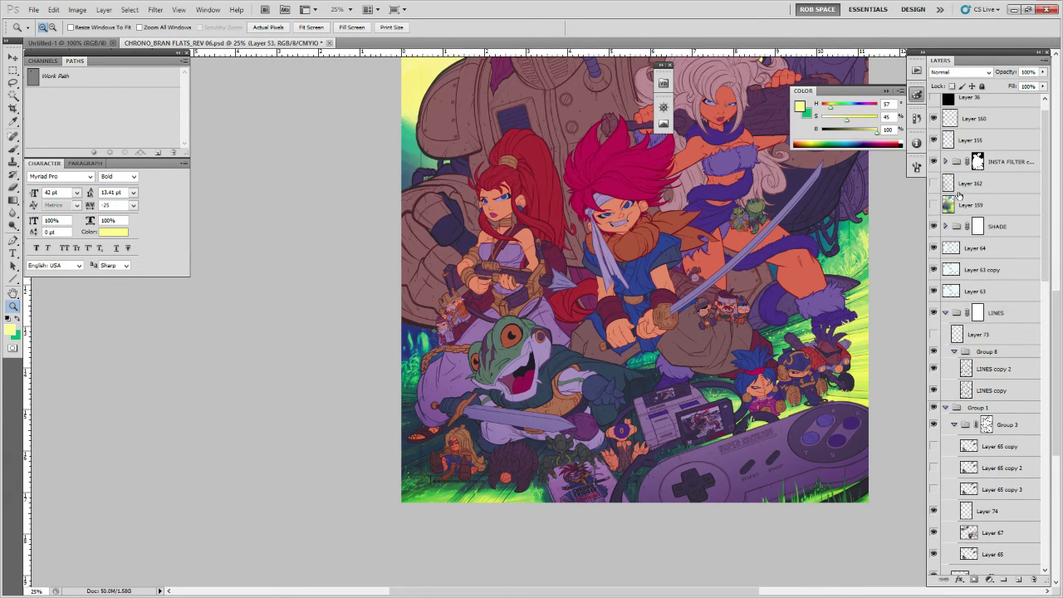
# Show Layer 159 and Layer 162 above the SHADE group, and select Layer 162.
pyautogui.click(933, 205)
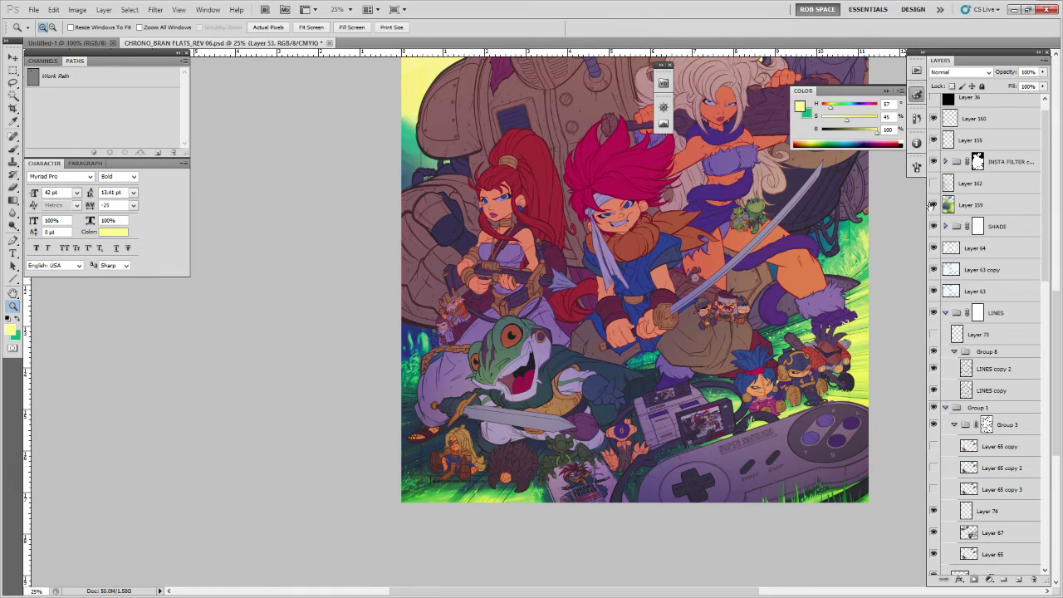
pyautogui.click(933, 183)
pyautogui.click(953, 183)
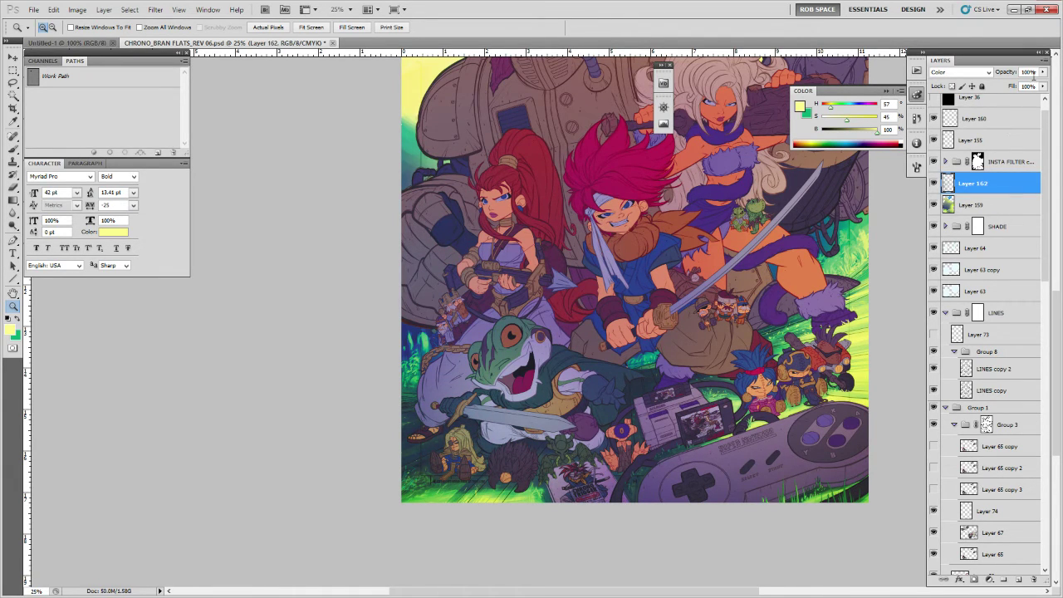
# Lower Layer 162's opacity to 75% and enlarge the eraser to 900 px.
pyautogui.click(1041, 73)
pyautogui.moveTo(1043, 86); pyautogui.dragTo(1035, 86)
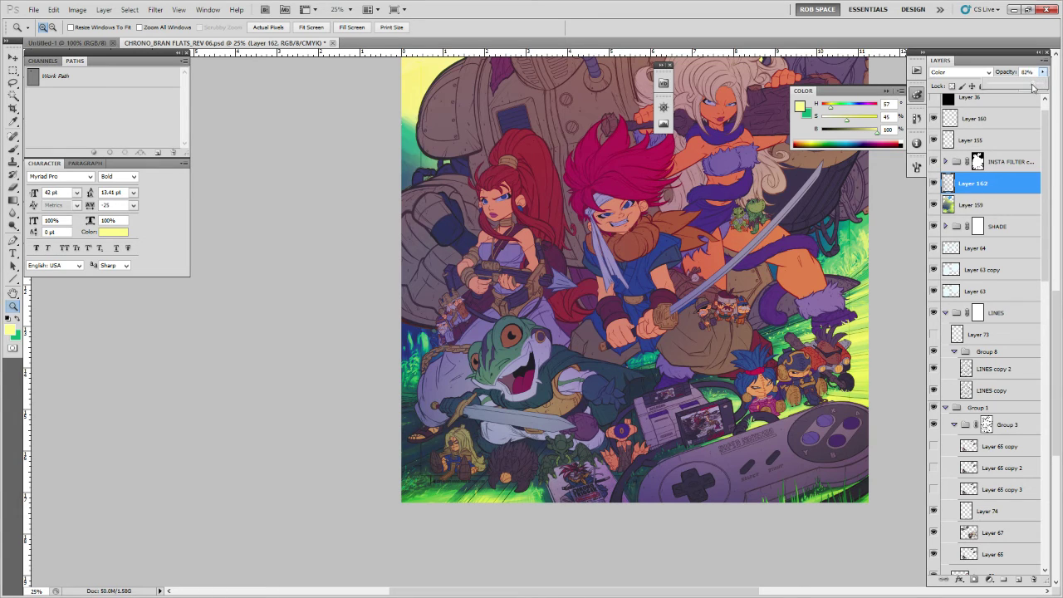
pyautogui.press('b')
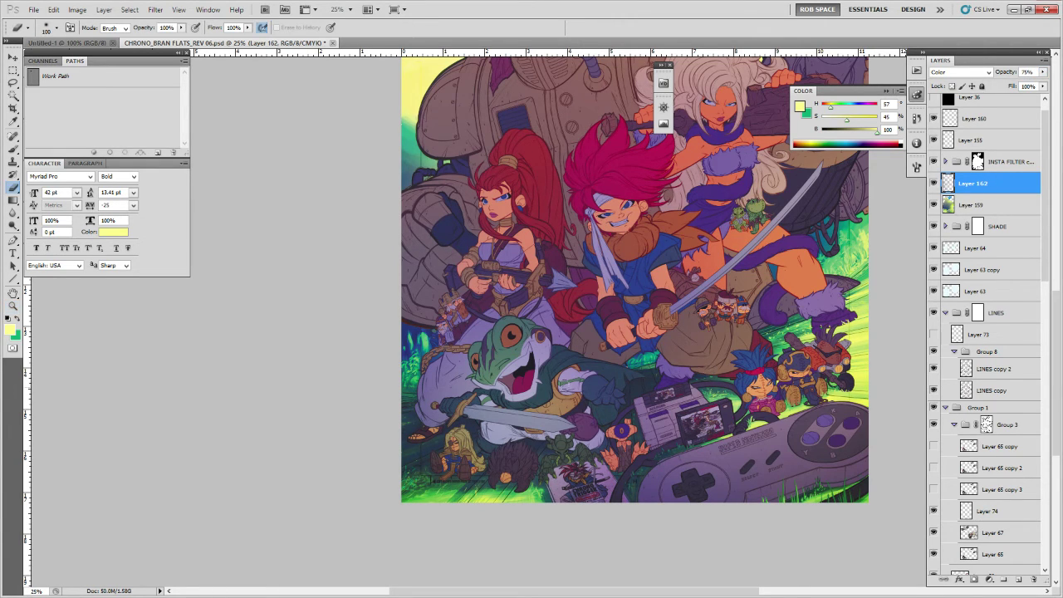
pyautogui.press(']')
pyautogui.press(']')
pyautogui.press(']')
pyautogui.press(']')
pyautogui.press(']')
pyautogui.press(']')
pyautogui.press(']')
pyautogui.press(']')
pyautogui.press(']')
pyautogui.press(']')
pyautogui.moveTo(734, 366); pyautogui.dragTo(611, 431)
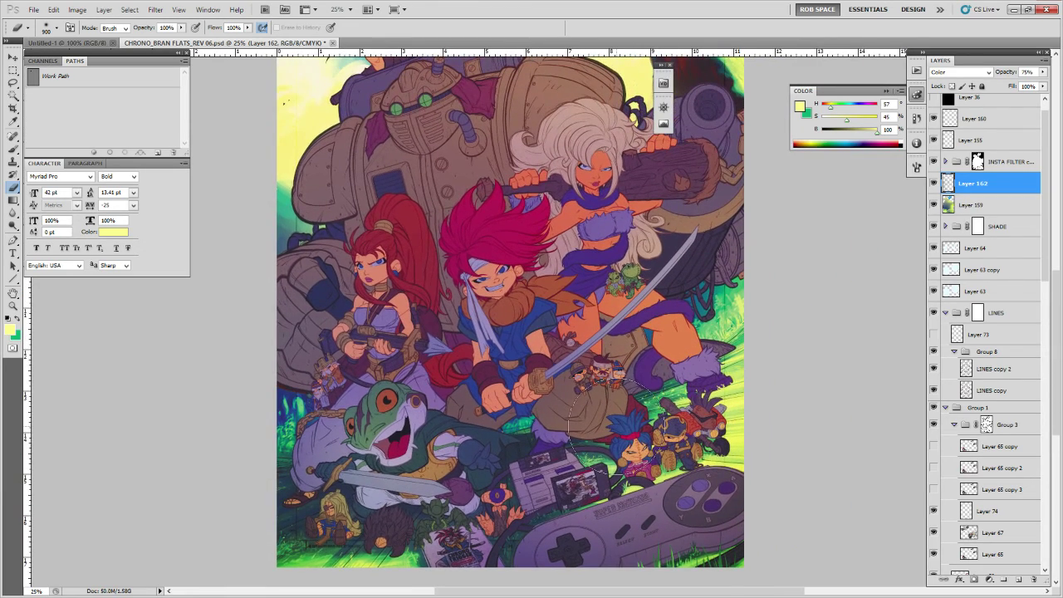
pyautogui.moveTo(640, 394); pyautogui.dragTo(629, 357)
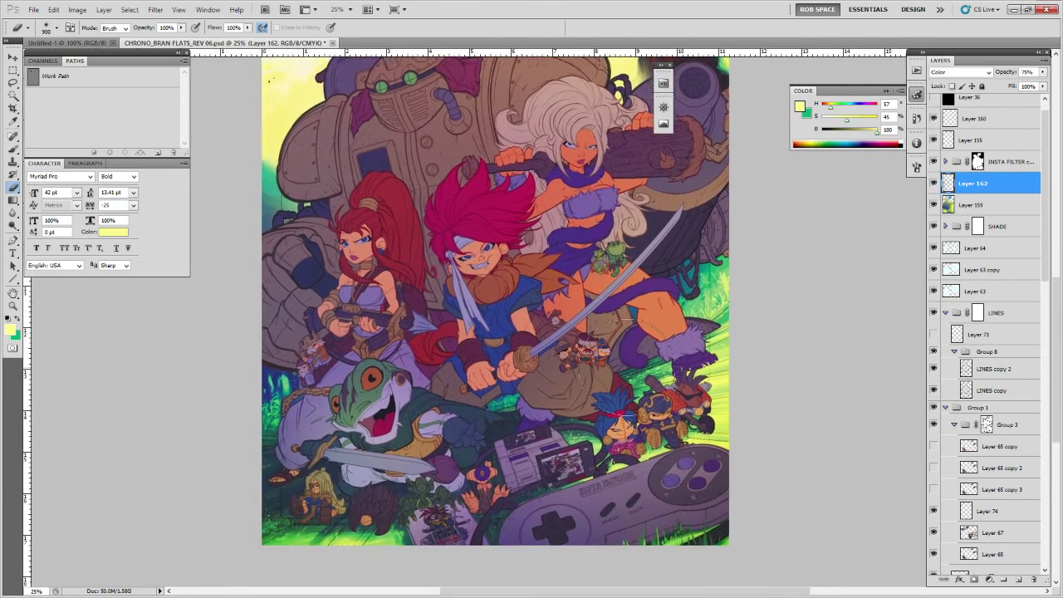
# Load the katana blade's shape as a selection from the blade layer in the CHRONO flats group.
pyautogui.scroll(-10, 1035, 332)
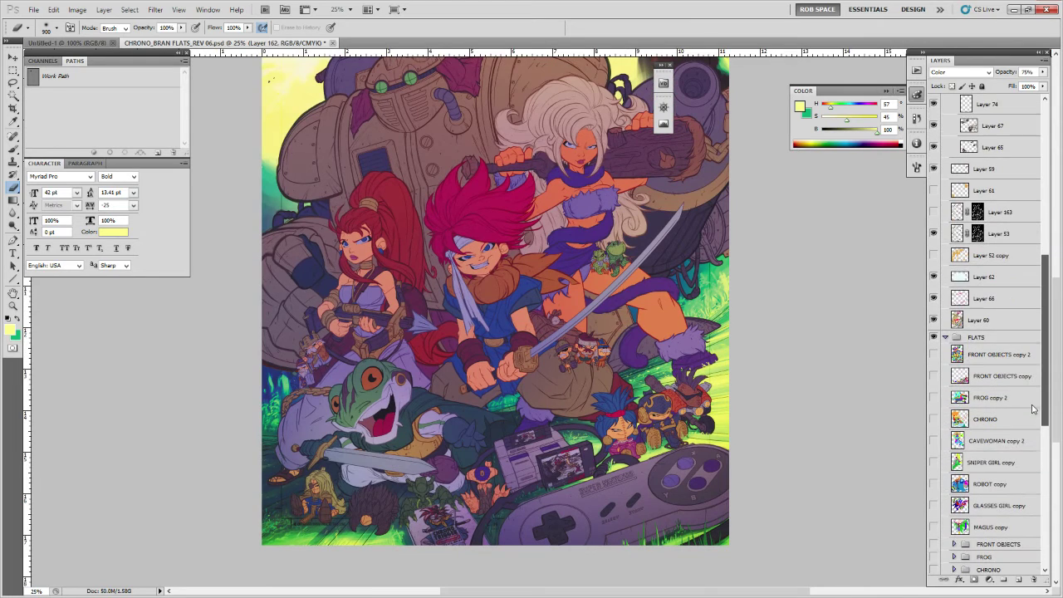
pyautogui.scroll(-5, 1032, 410)
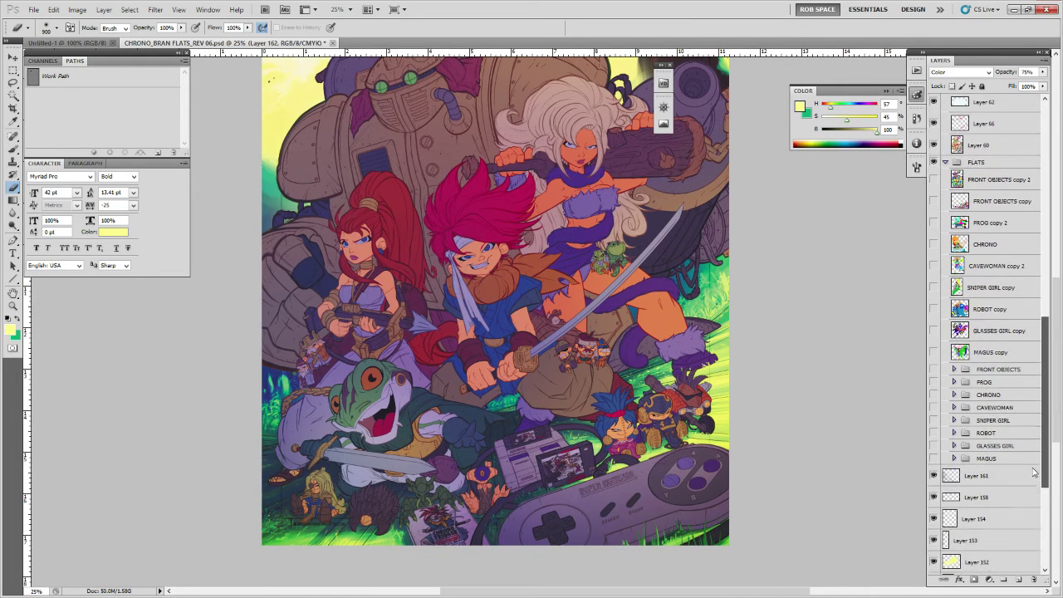
pyautogui.click(964, 386)
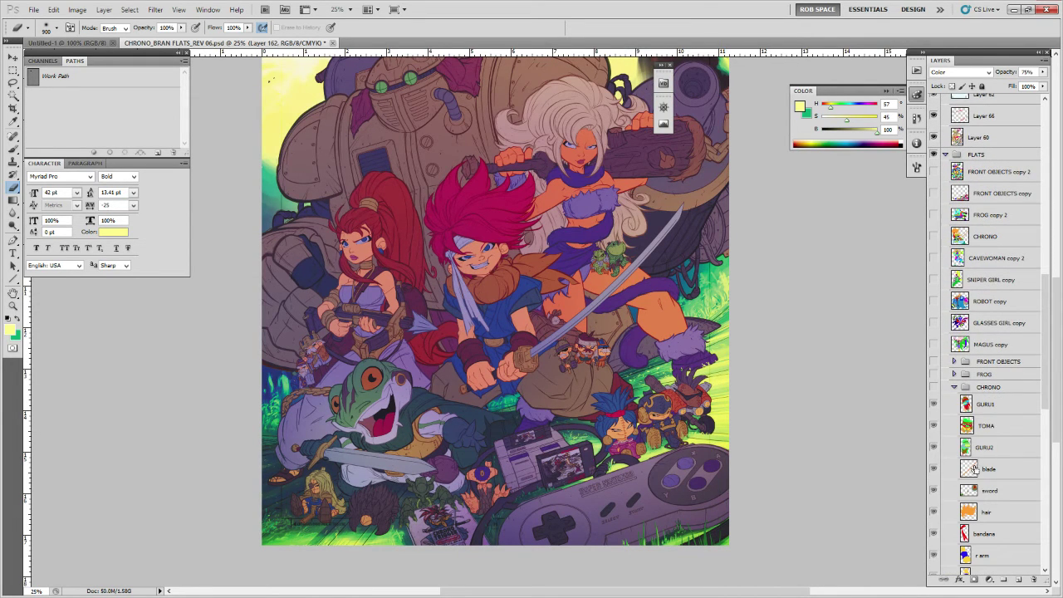
pyautogui.scroll(15, 1038, 367)
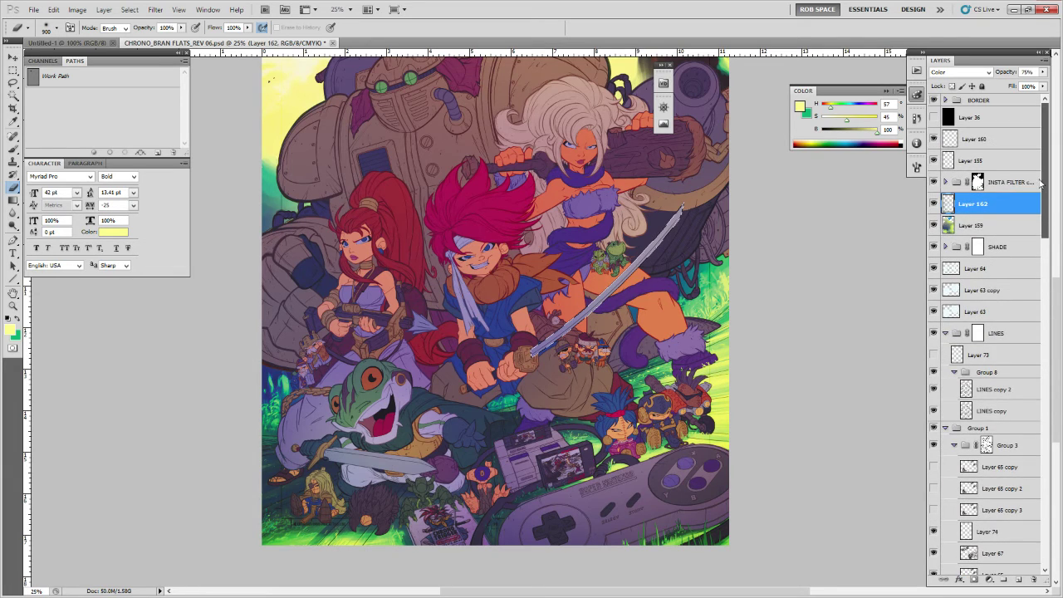
# Add a new layer above Layer 162 and fill the selected blade with a radial yellow-to-orange gradient.
pyautogui.click(1018, 579)
pyautogui.press('b')
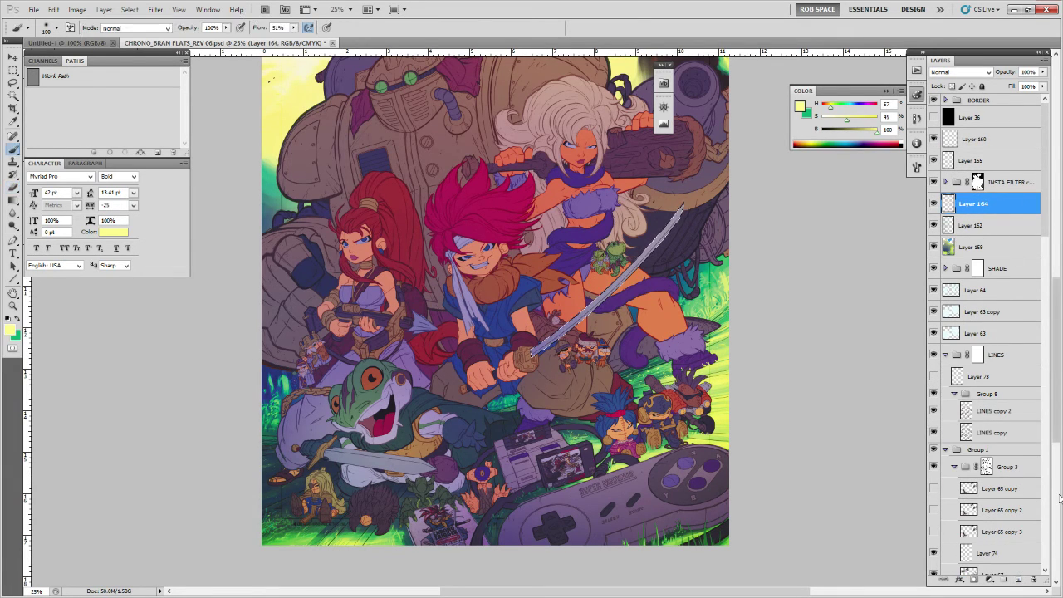
pyautogui.press('x')
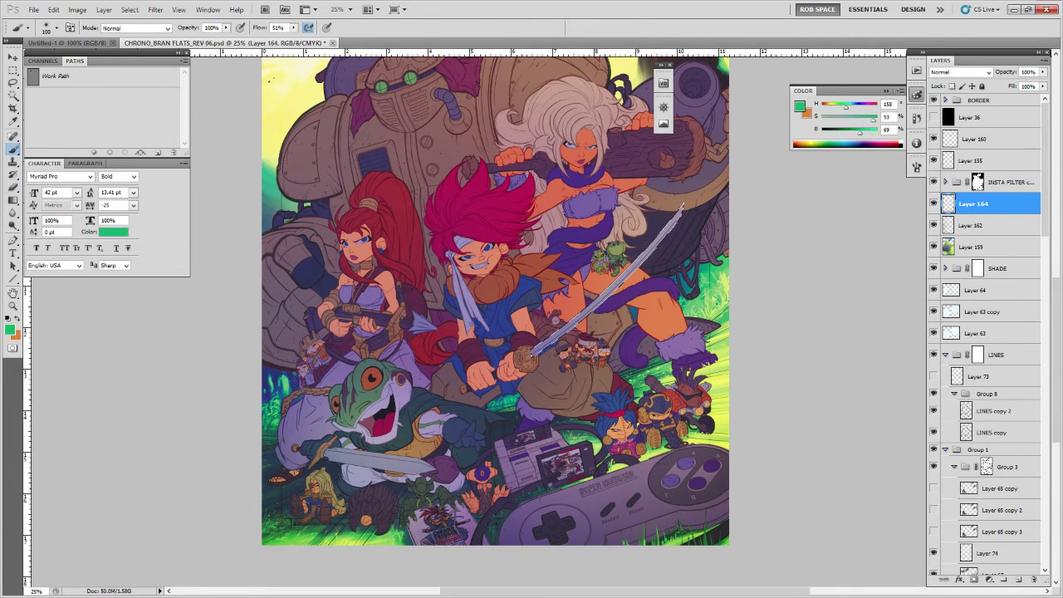
pyautogui.press('x')
pyautogui.press('g')
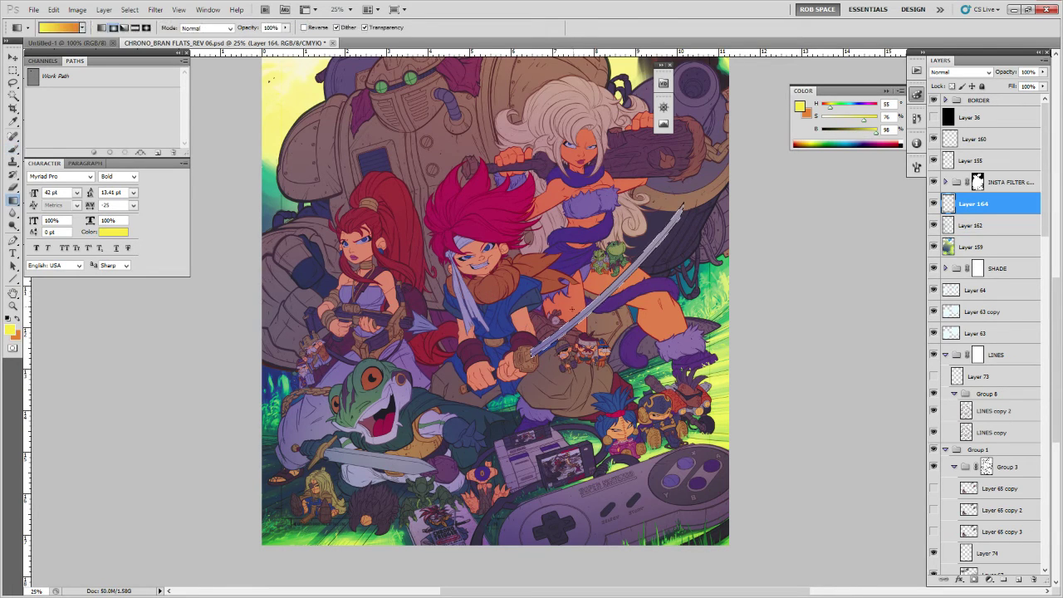
pyautogui.moveTo(573, 323)
pyautogui.mouseDown()
pyautogui.moveTo(664, 229)
pyautogui.moveTo(564, 317)
pyautogui.mouseUp()
# Refill the blade with a linear gradient running from orange at the hilt to yellow at the tip, and deselect it.
pyautogui.press('x')
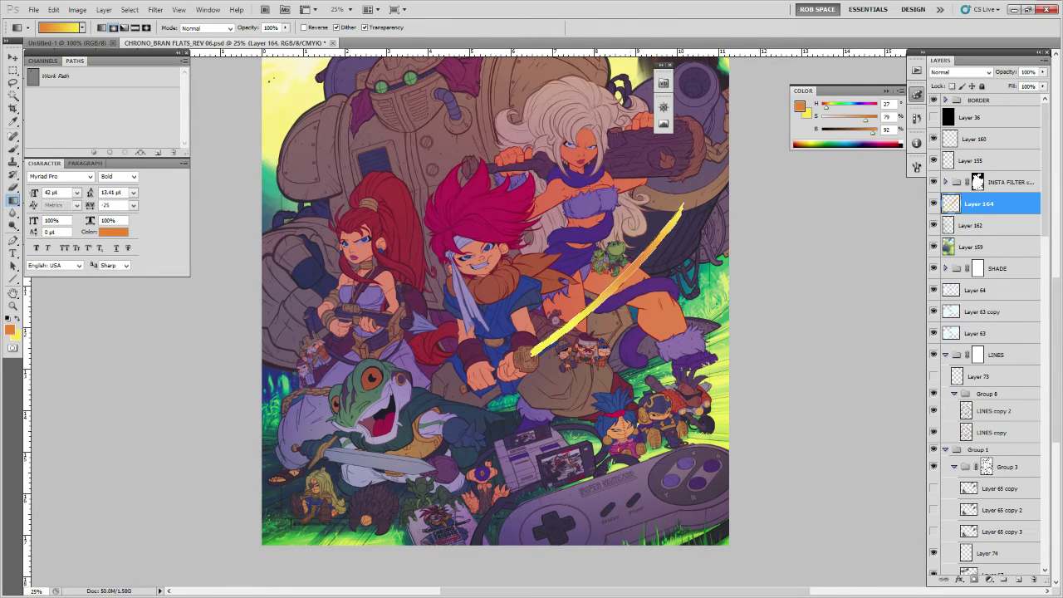
pyautogui.click(102, 27)
pyautogui.moveTo(538, 349); pyautogui.dragTo(632, 259)
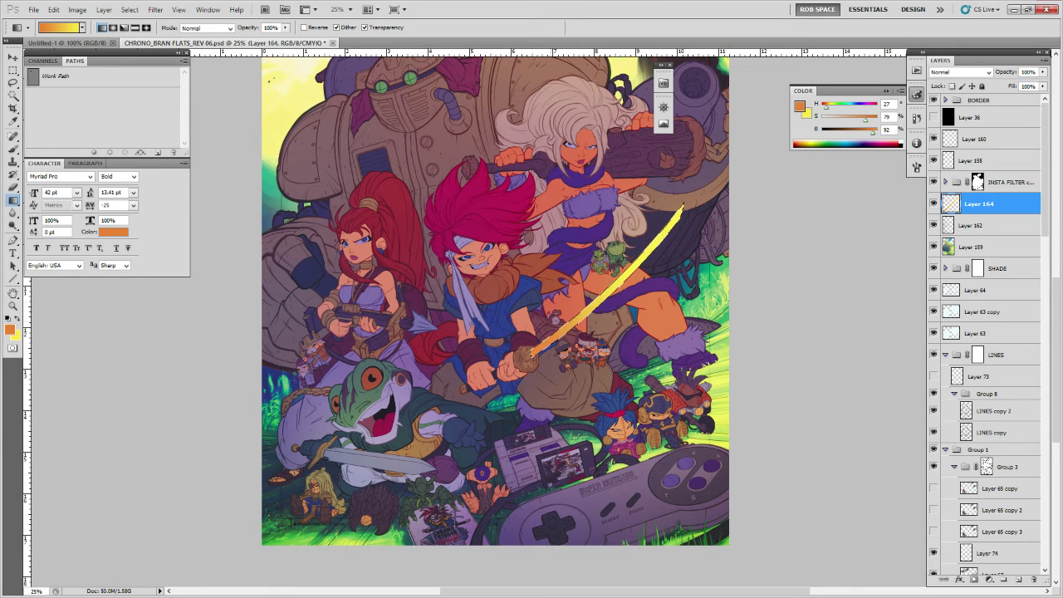
pyautogui.hotkey('ctrl', 'd')
pyautogui.moveTo(598, 291); pyautogui.dragTo(586, 337)
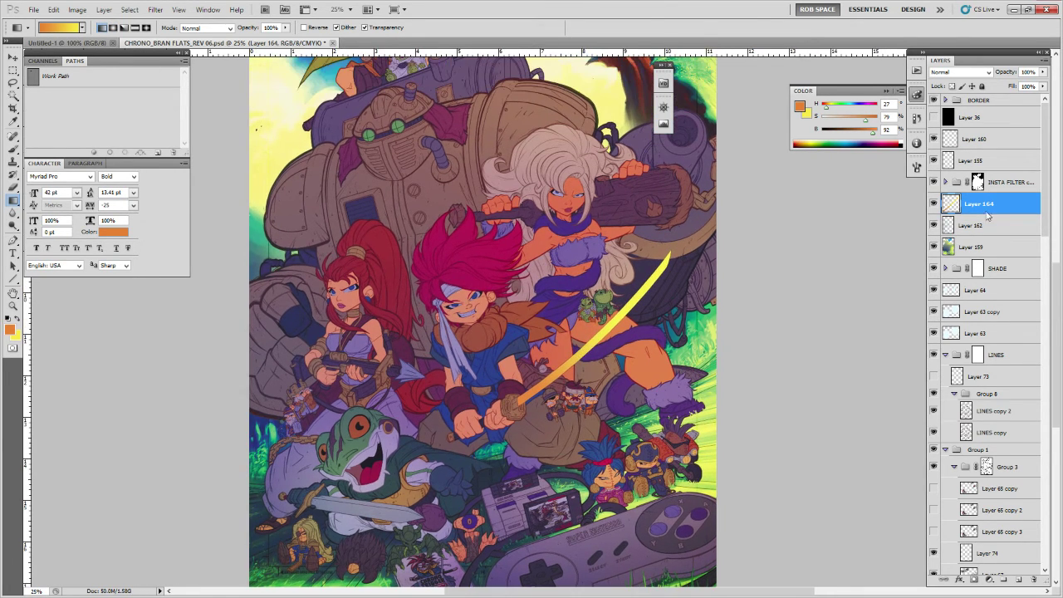
# Apply a preset style with a red-to-yellow gradient overlay to Layer 164 and turn off its outer glow.
pyautogui.press('h')
pyautogui.doubleClick(1007, 206)
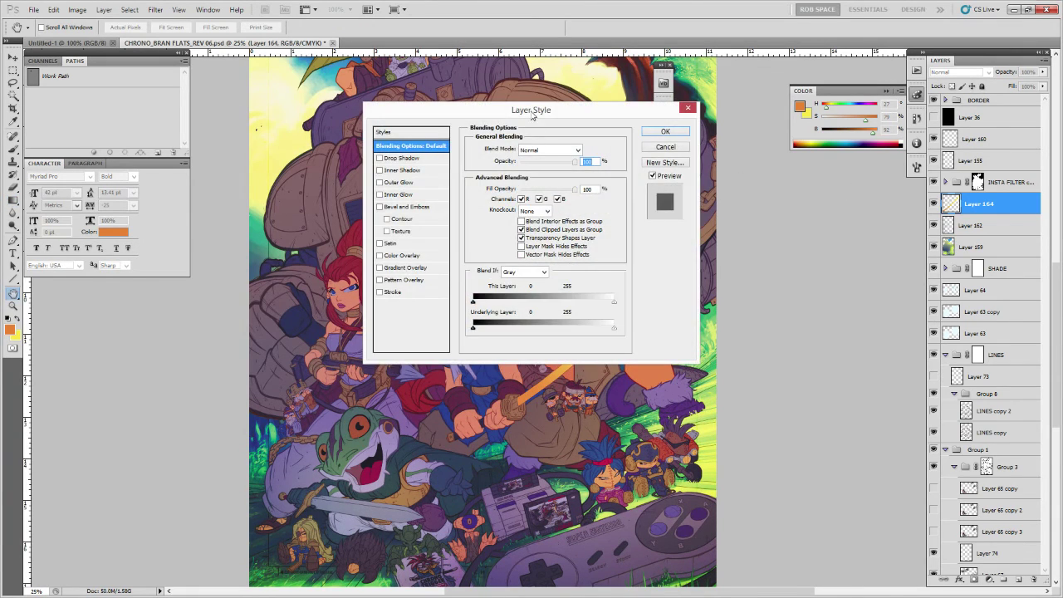
pyautogui.moveTo(532, 108); pyautogui.dragTo(903, 214)
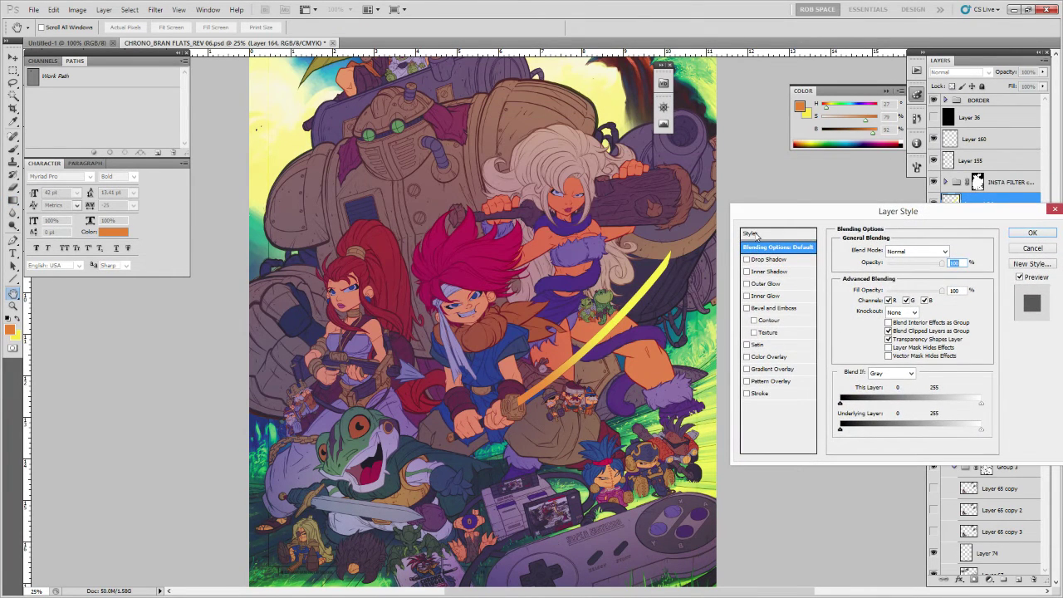
pyautogui.click(755, 235)
pyautogui.click(893, 297)
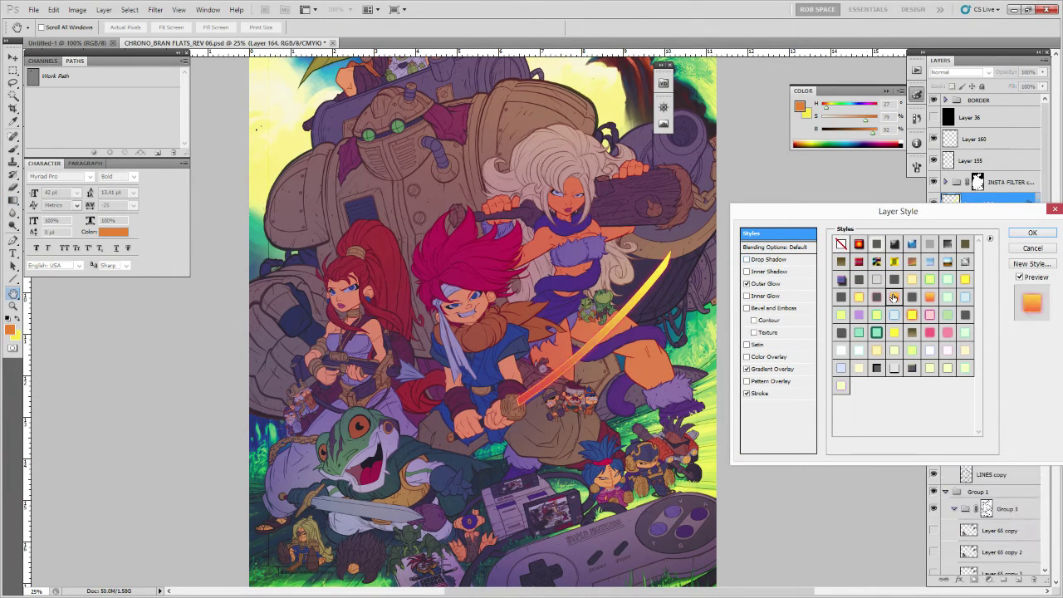
pyautogui.click(927, 296)
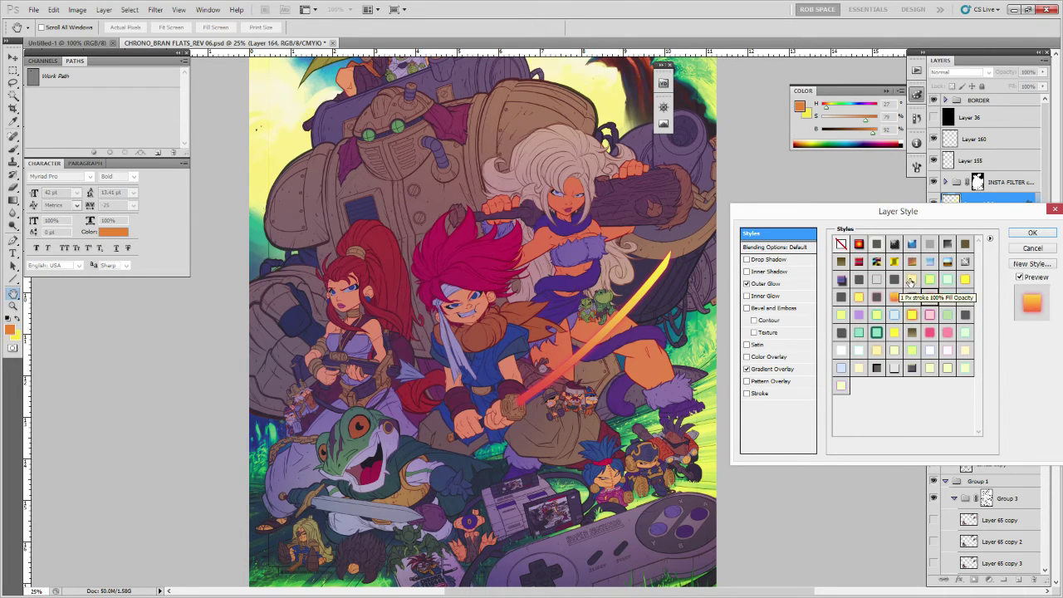
pyautogui.click(910, 281)
pyautogui.click(932, 299)
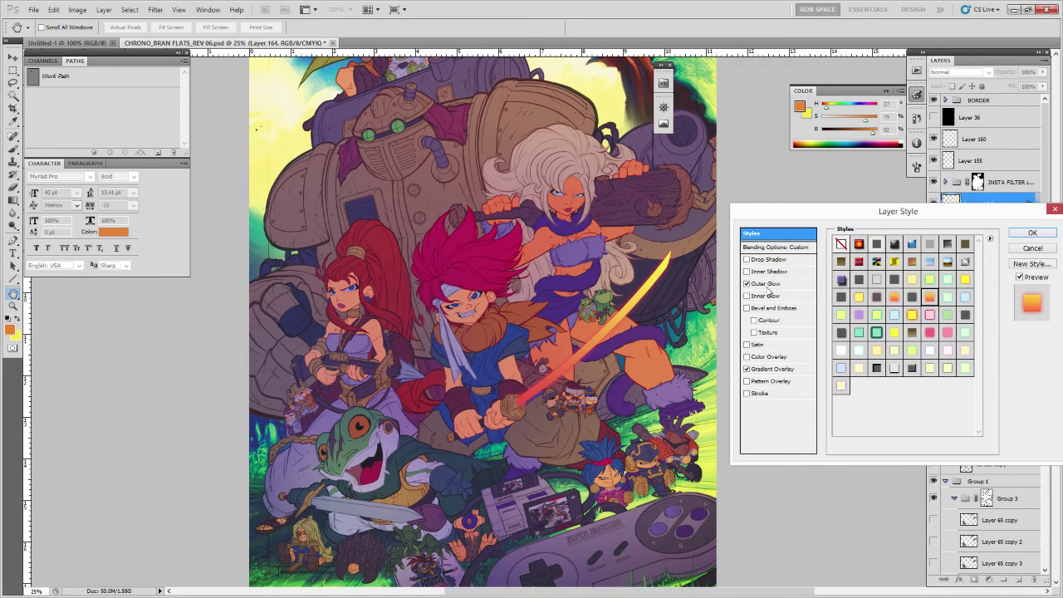
pyautogui.click(746, 284)
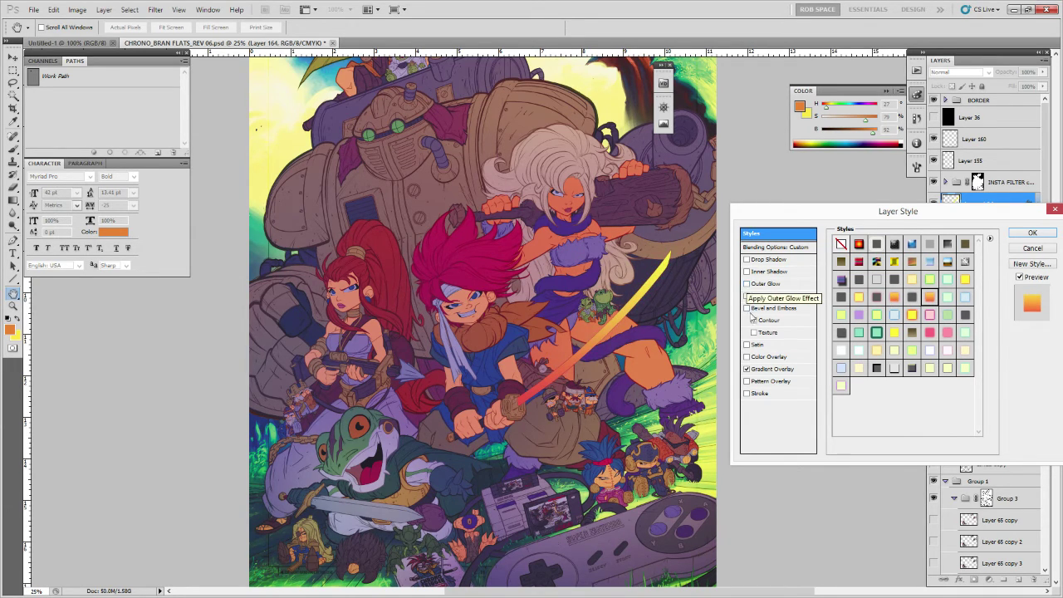
# Move the overlay gradient's orange stop to 50% and its midpoint towards red to 72%, and apply the layer style.
pyautogui.click(762, 368)
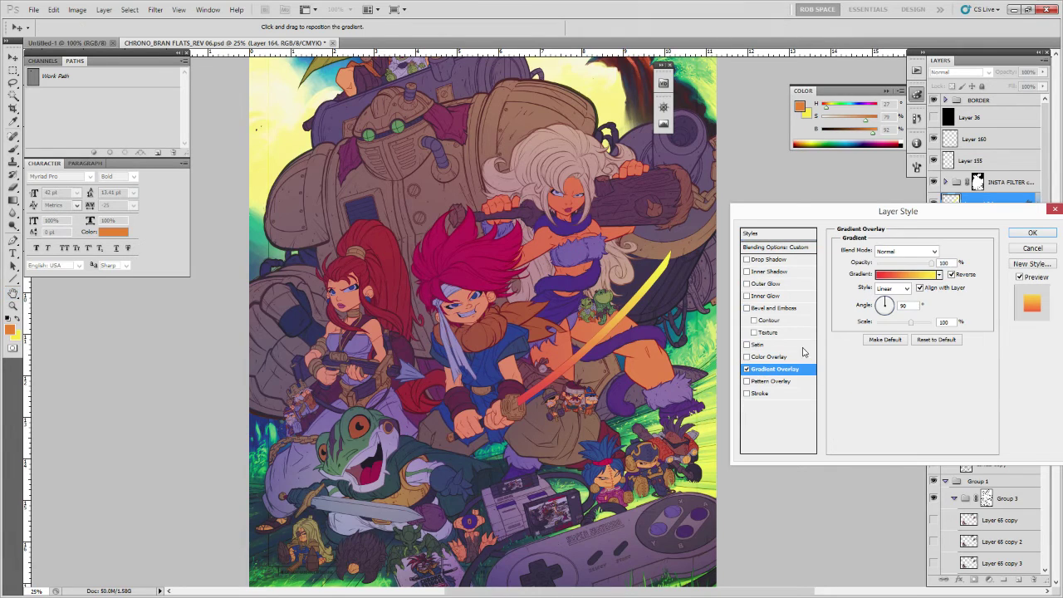
pyautogui.click(918, 282)
pyautogui.moveTo(536, 118); pyautogui.dragTo(842, 241)
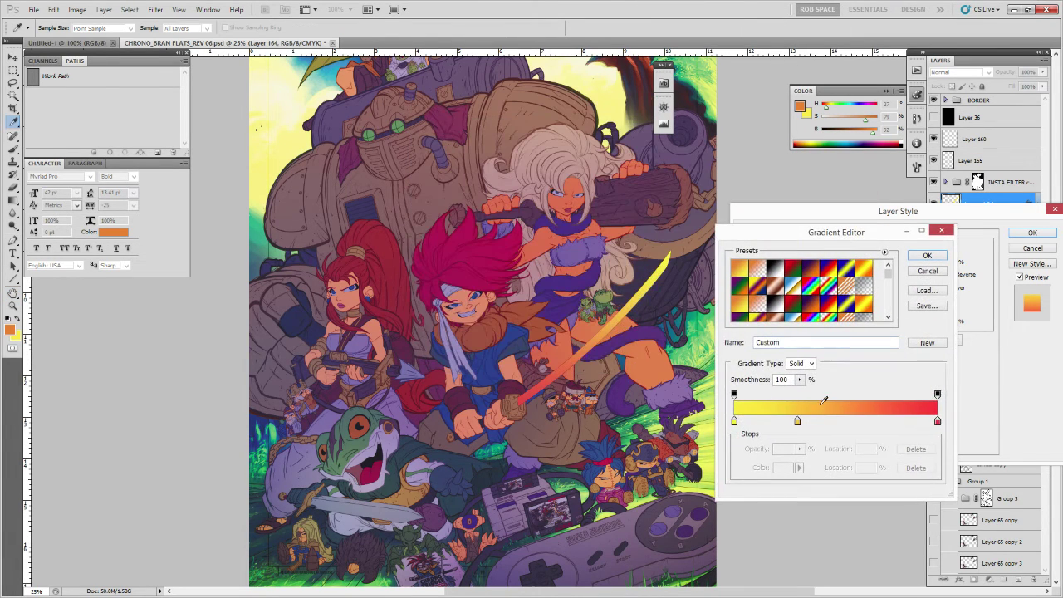
pyautogui.moveTo(797, 422); pyautogui.dragTo(837, 429)
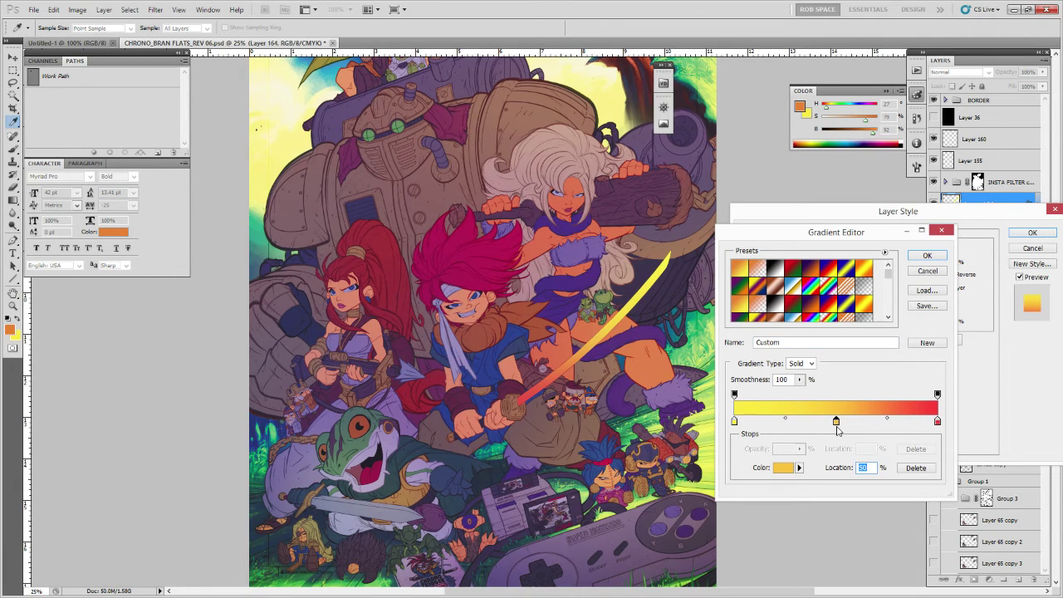
pyautogui.moveTo(886, 418); pyautogui.dragTo(910, 421)
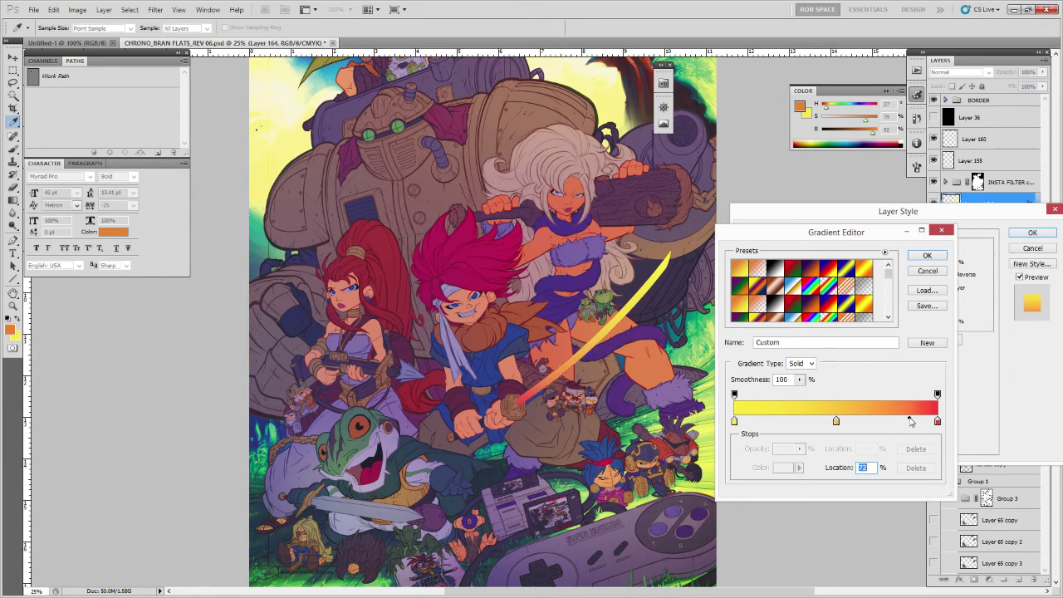
pyautogui.click(928, 256)
pyautogui.click(1020, 236)
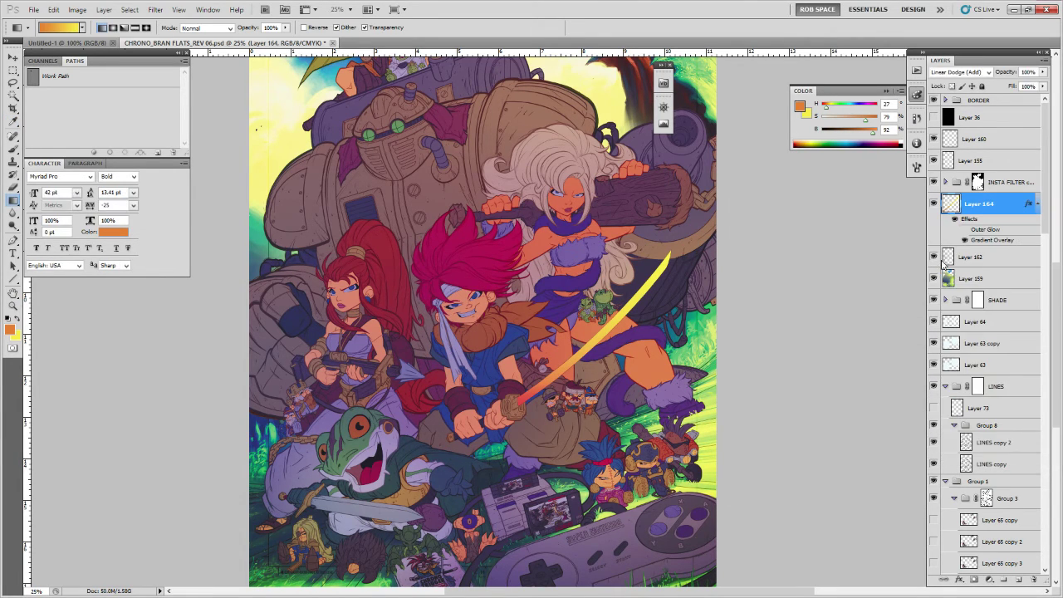
# Add a new layer above the blade layer and choose the ROB RUFFY DRAW brush for painting around the sword.
pyautogui.click(1017, 579)
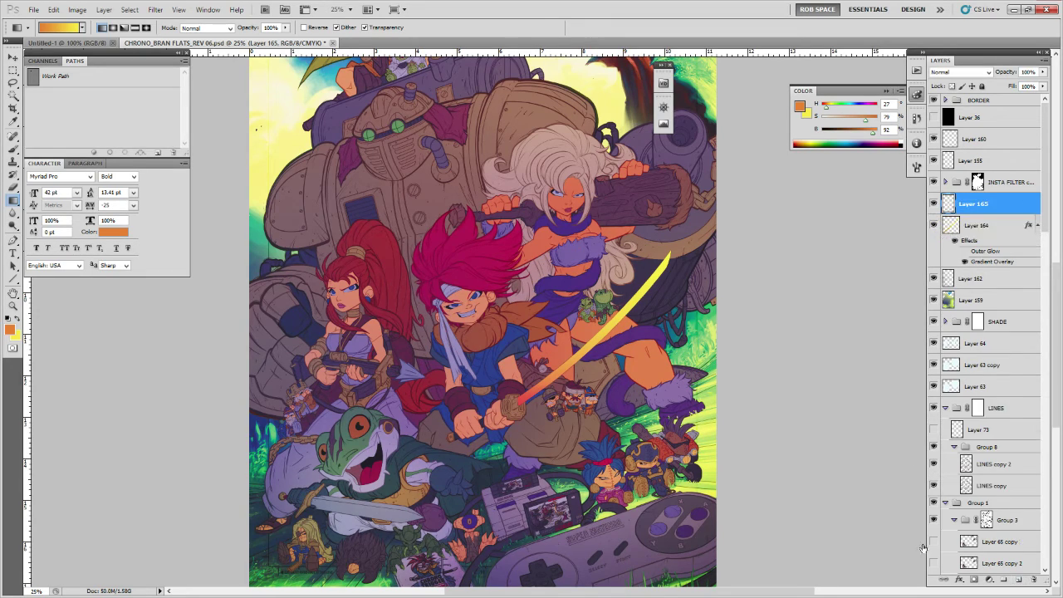
pyautogui.press('z')
pyautogui.click(630, 342)
pyautogui.click(630, 342)
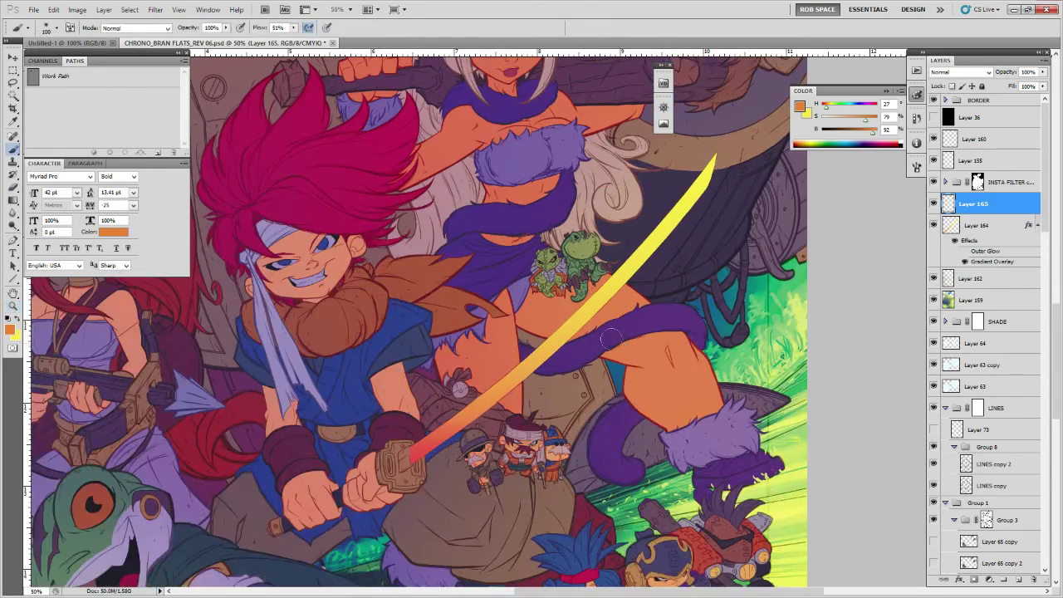
pyautogui.press('b')
pyautogui.hotkey('ctrl', 'Tab')
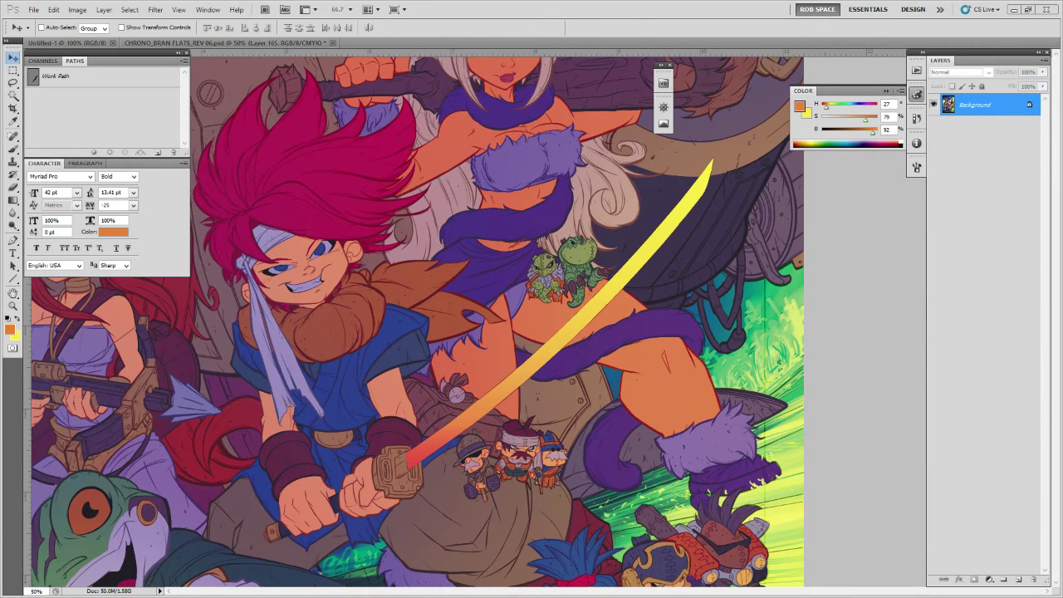
pyautogui.press('b')
pyautogui.rightClick(606, 382)
pyautogui.hotkey('ctrl', 'z')
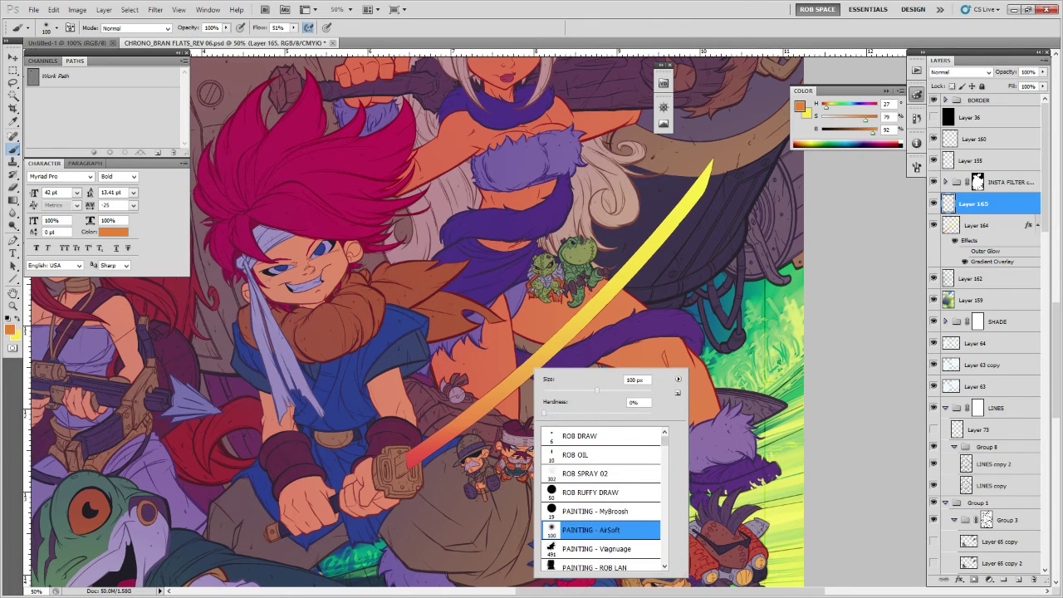
pyautogui.click(570, 472)
pyautogui.doubleClick(593, 492)
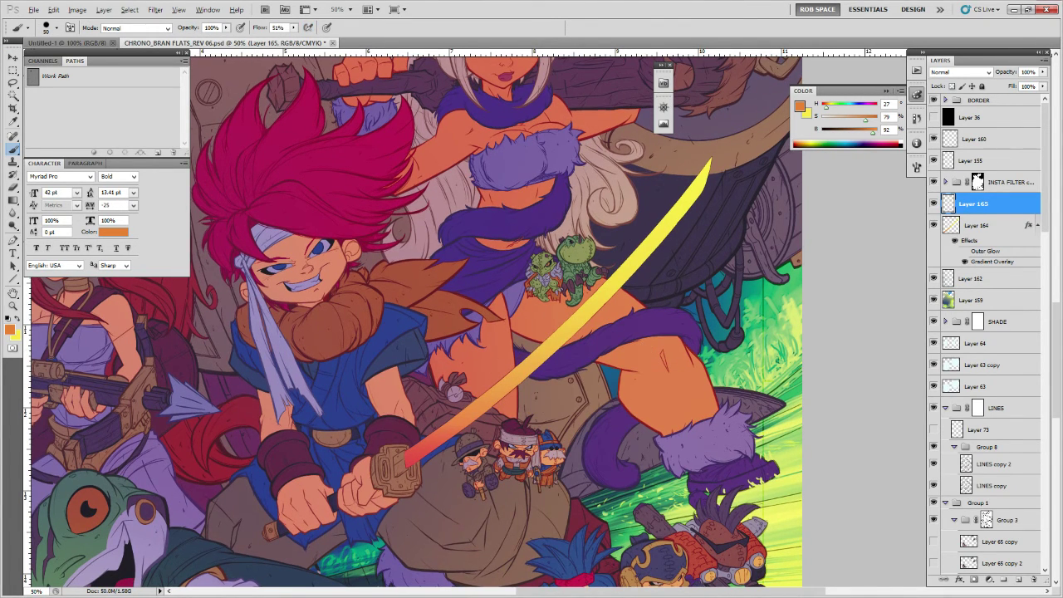
# Sample the blade's yellow, brush flame-like licks along the blade near the hilt on Layer 165, and hide that layer.
pyautogui.keyDown('alt'); pyautogui.click(689, 195); pyautogui.keyUp('alt')
pyautogui.moveTo(571, 382); pyautogui.dragTo(559, 394)
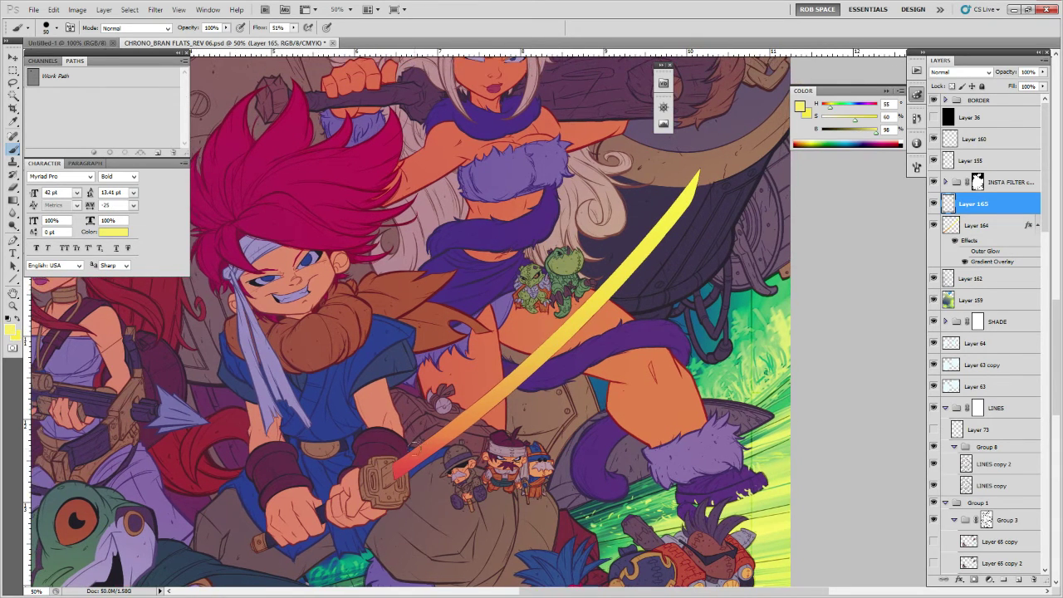
pyautogui.moveTo(483, 397)
pyautogui.mouseDown()
pyautogui.moveTo(378, 478)
pyautogui.moveTo(477, 403)
pyautogui.mouseUp()
pyautogui.moveTo(405, 462)
pyautogui.mouseDown()
pyautogui.moveTo(455, 402)
pyautogui.moveTo(456, 415)
pyautogui.mouseUp()
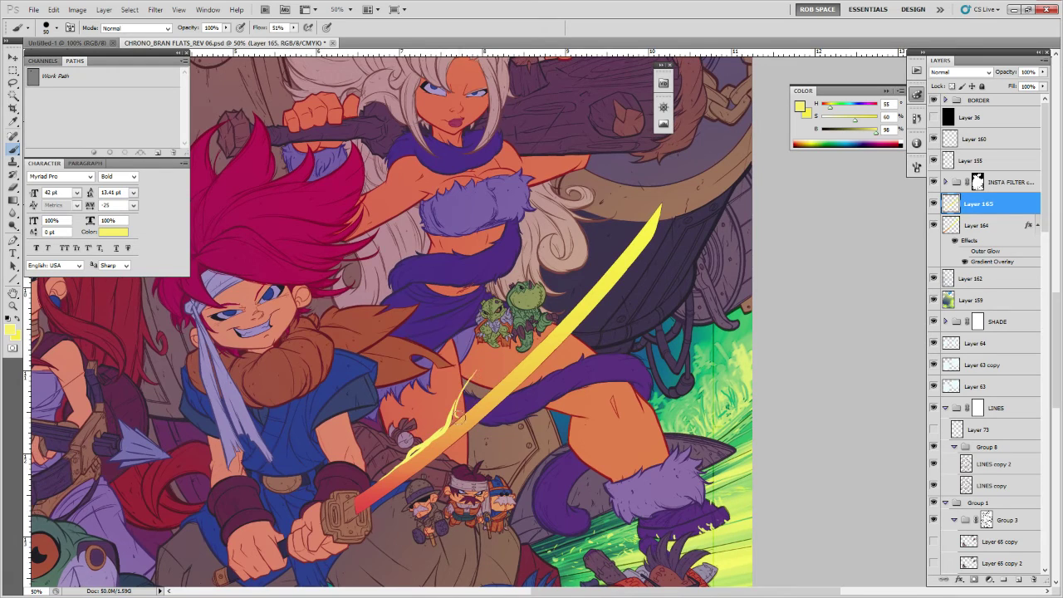
pyautogui.click(934, 203)
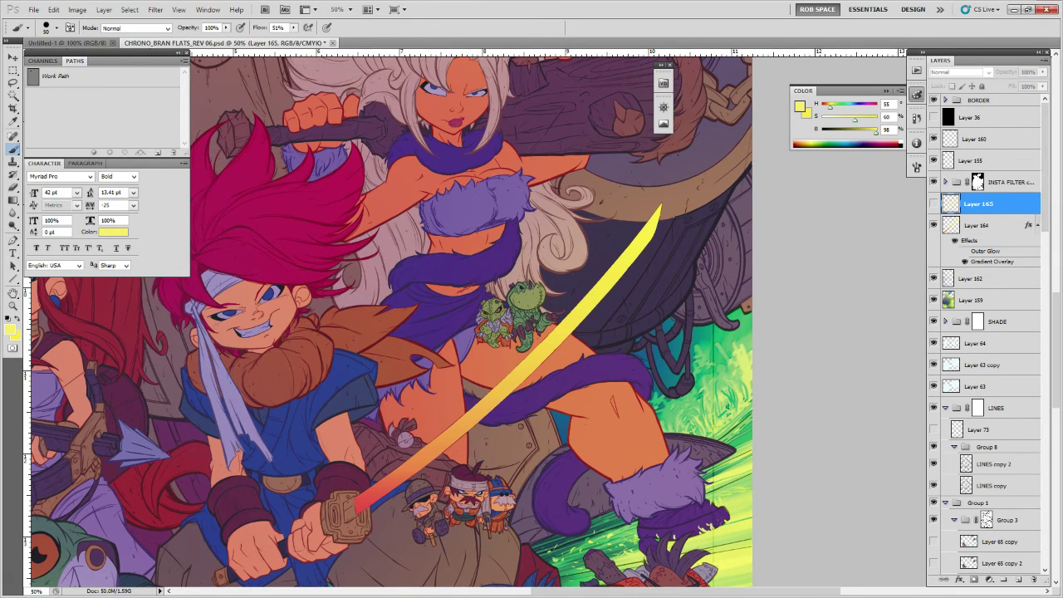
# Open the file CHRONO REV 01 color ruffy.psd from the FF7 folder.
pyautogui.hotkey('ctrl', 'o')
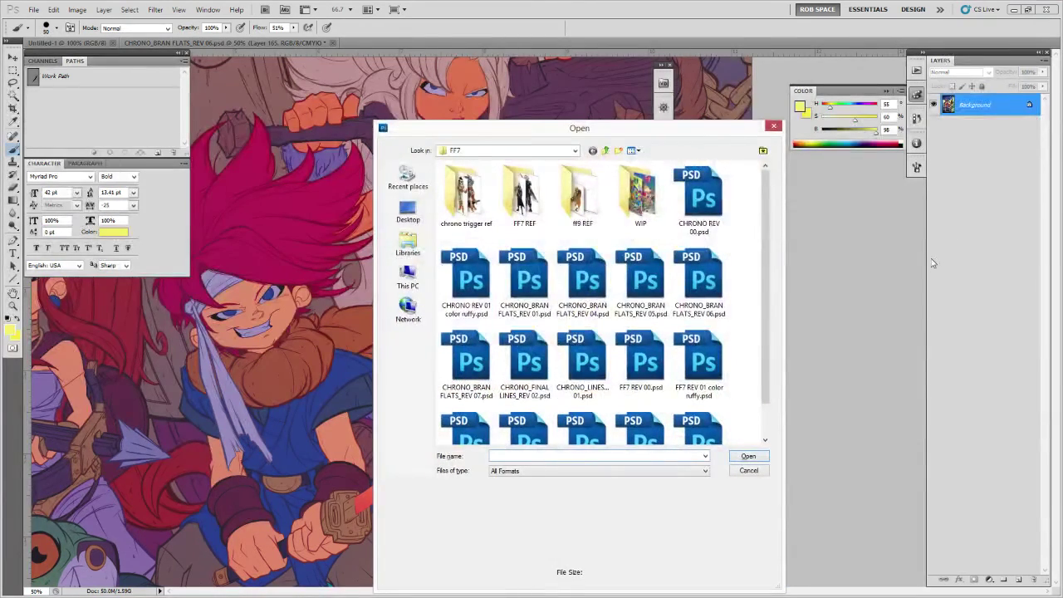
pyautogui.click(520, 279)
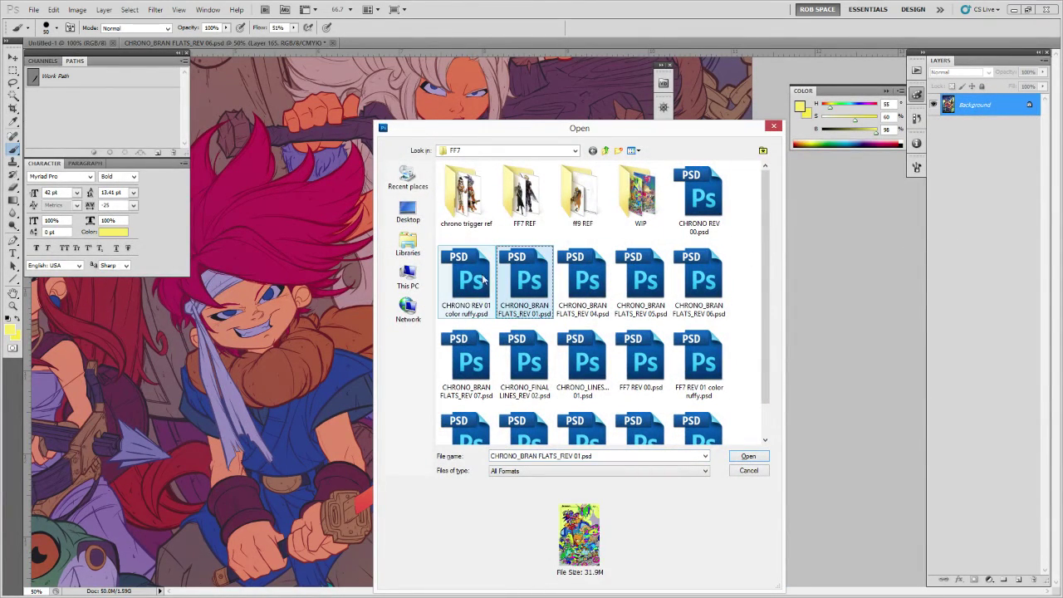
pyautogui.click(479, 279)
pyautogui.click(762, 456)
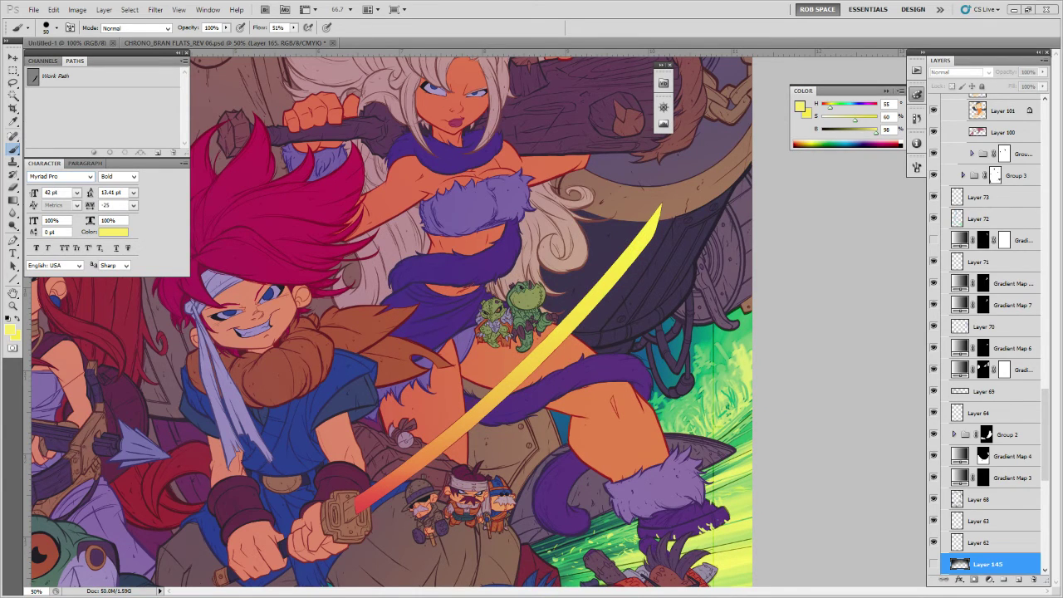
# Resample the opened reference image to a resolution of 300 pixels/inch.
pyautogui.click(77, 9)
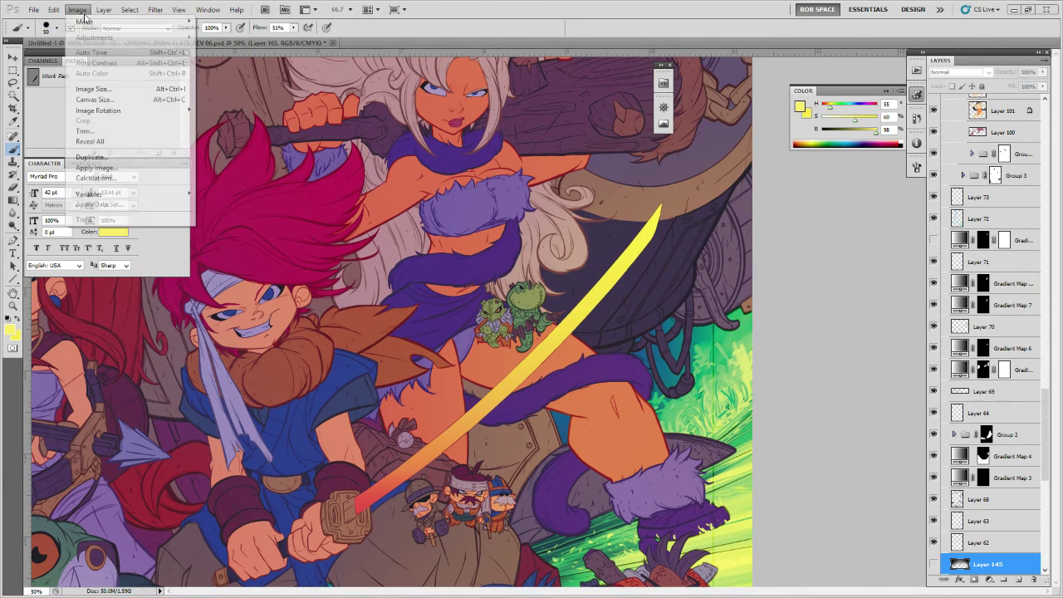
pyautogui.click(102, 88)
pyautogui.press('Tab')
pyautogui.press('Tab')
pyautogui.press('Tab')
pyautogui.press('Tab')
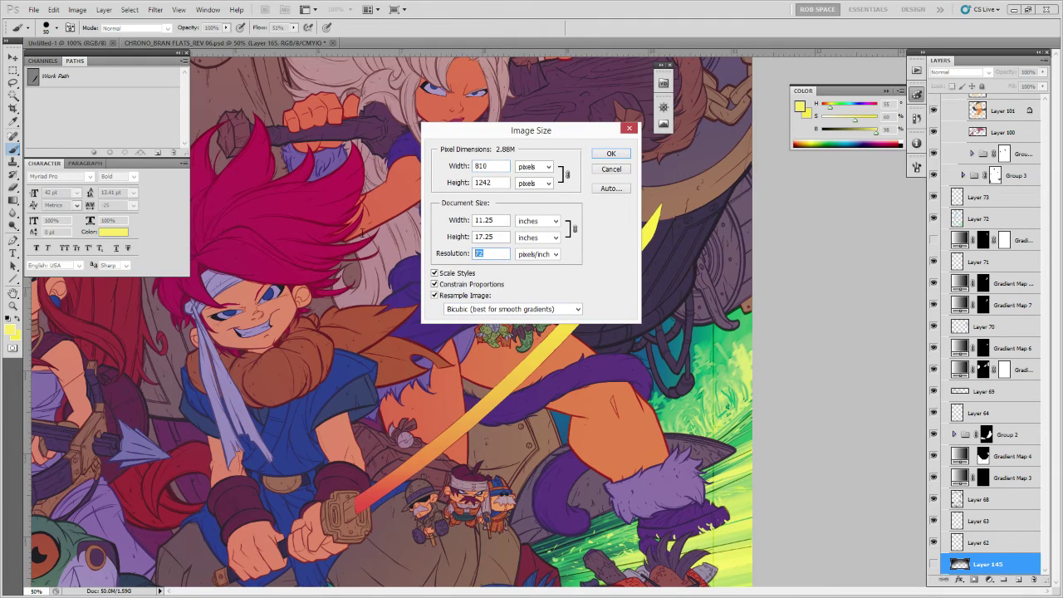
pyautogui.write('300')
pyautogui.click(605, 154)
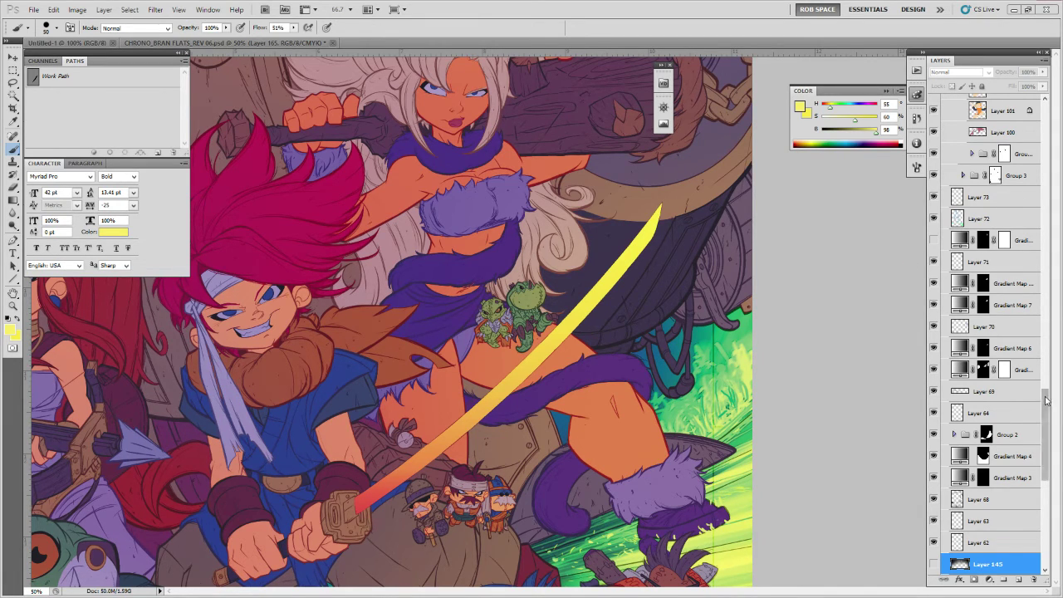
# In the reference file, hide Layer 144 and the Amaro, X-Pro II copy and X-Pro II filter groups.
pyautogui.moveTo(1043, 398); pyautogui.dragTo(1041, 110)
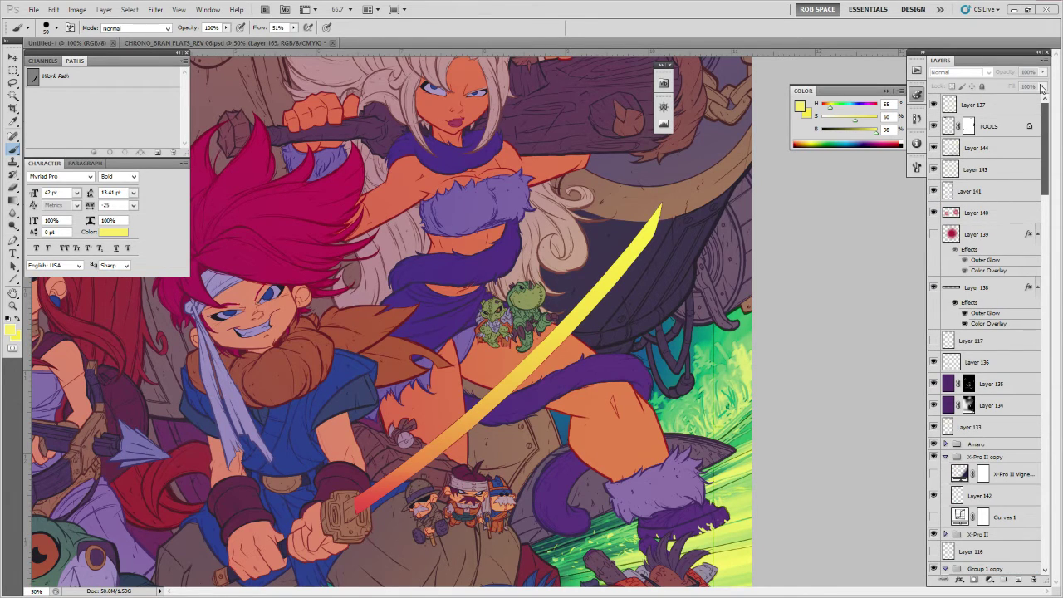
pyautogui.click(660, 60)
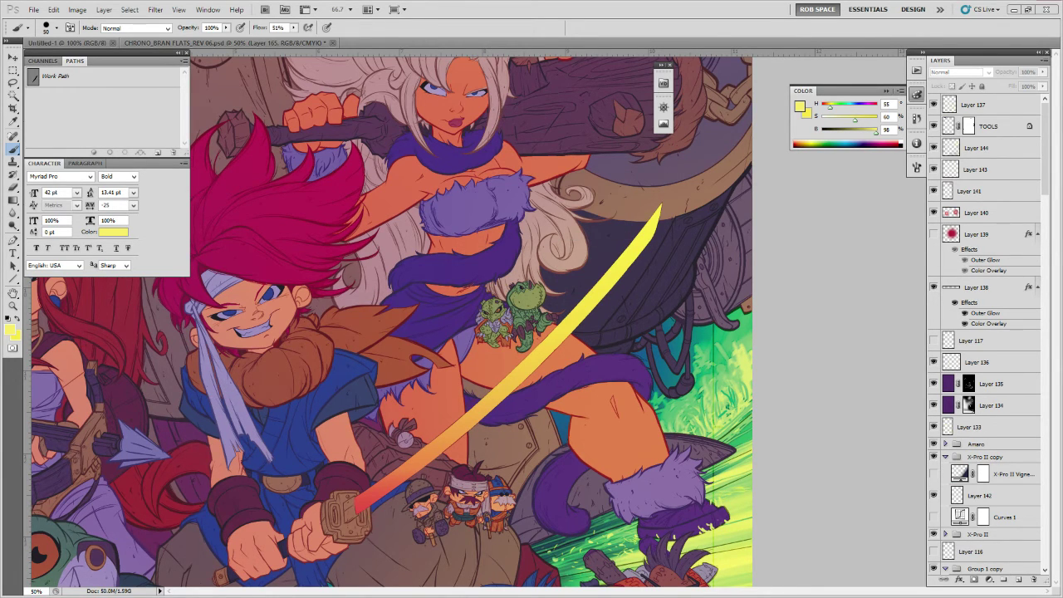
pyautogui.press('z')
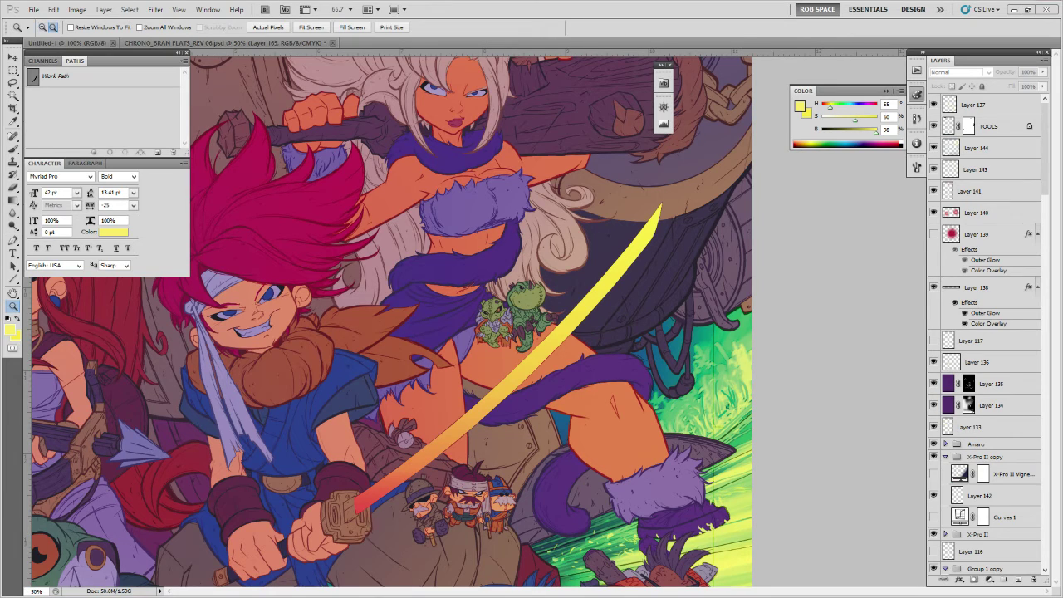
pyautogui.press('v')
pyautogui.click(984, 147)
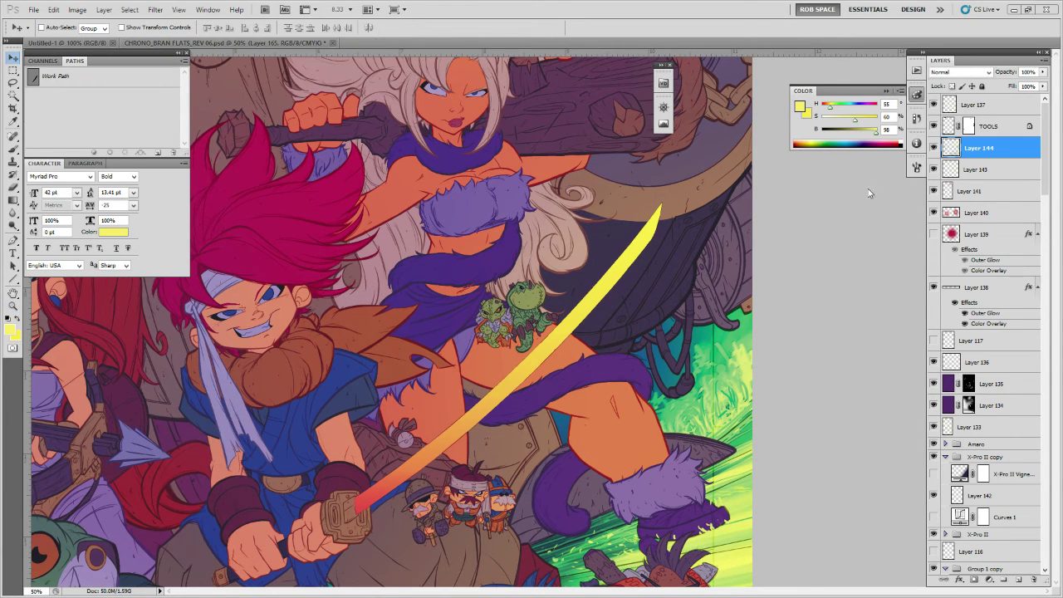
pyautogui.click(933, 148)
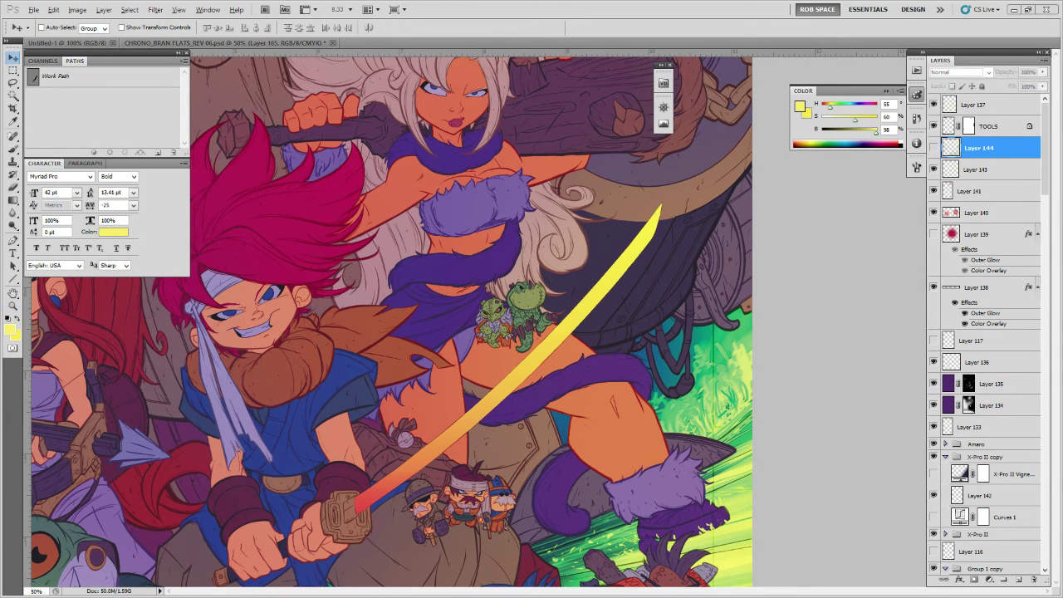
pyautogui.click(1004, 461)
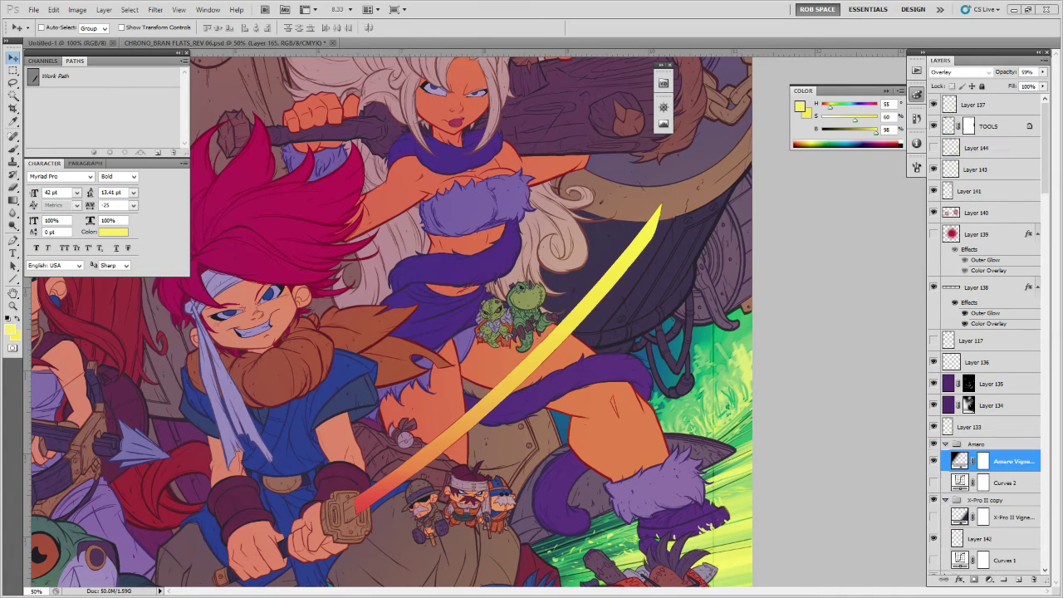
pyautogui.click(944, 444)
pyautogui.click(944, 457)
pyautogui.click(945, 469)
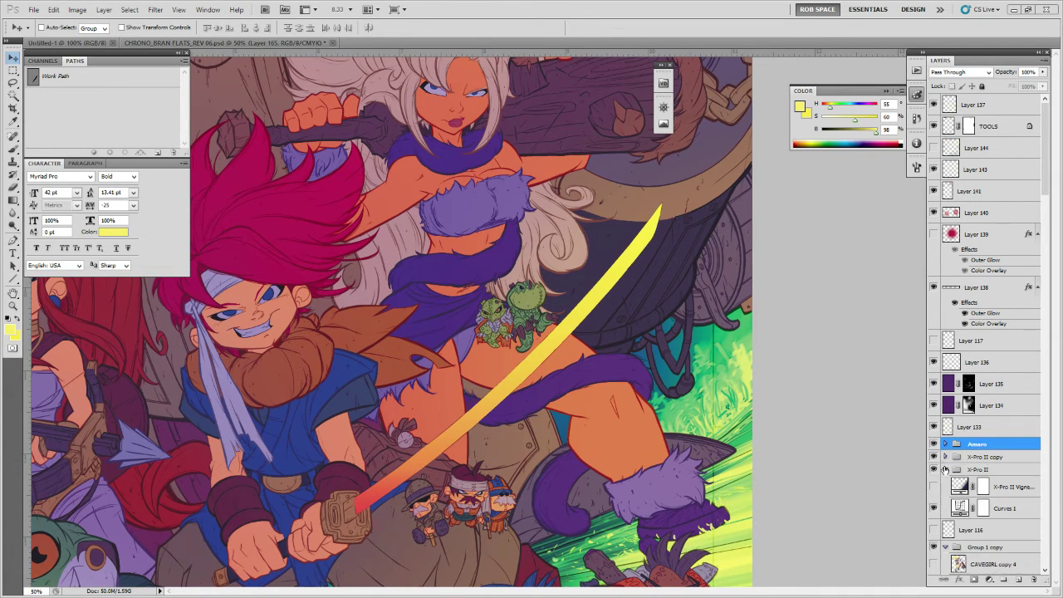
pyautogui.moveTo(934, 470); pyautogui.dragTo(934, 443)
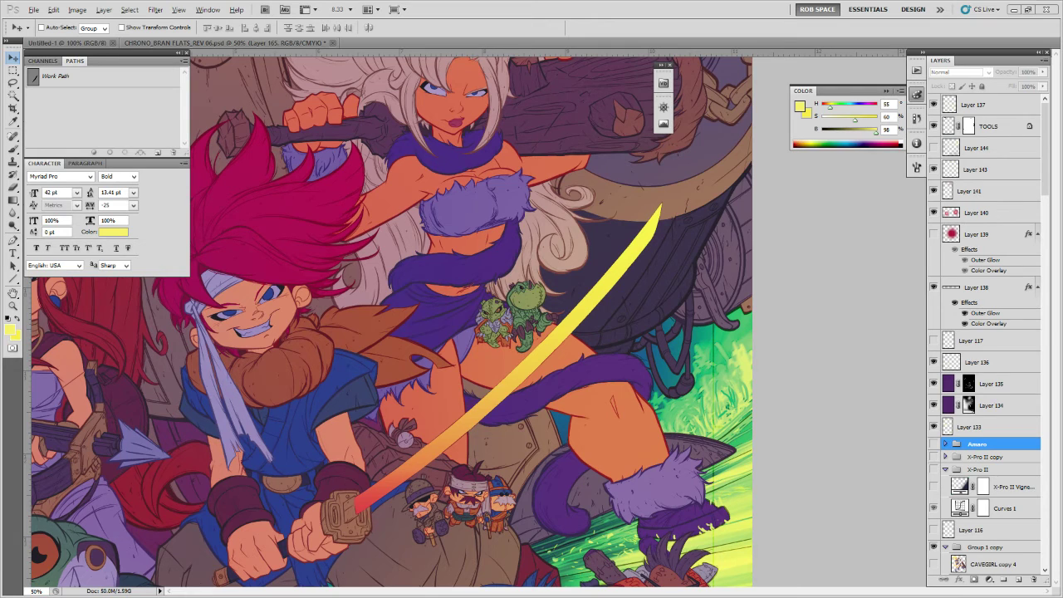
# Copy the sword-flame Layer 130 into CHRONO_BRAN FLATS_REV 06.psd above Layer 165, and hide the copy.
pyautogui.keyDown('ctrl'); pyautogui.click(464, 257); pyautogui.keyUp('ctrl')
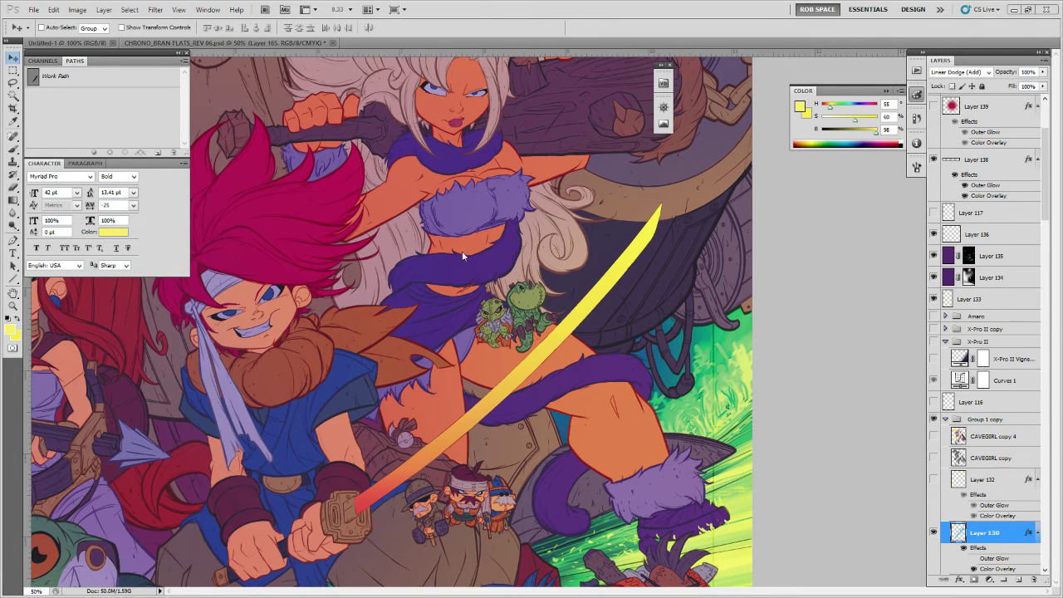
pyautogui.scroll(-5, 969, 489)
pyautogui.moveTo(972, 428); pyautogui.dragTo(702, 395)
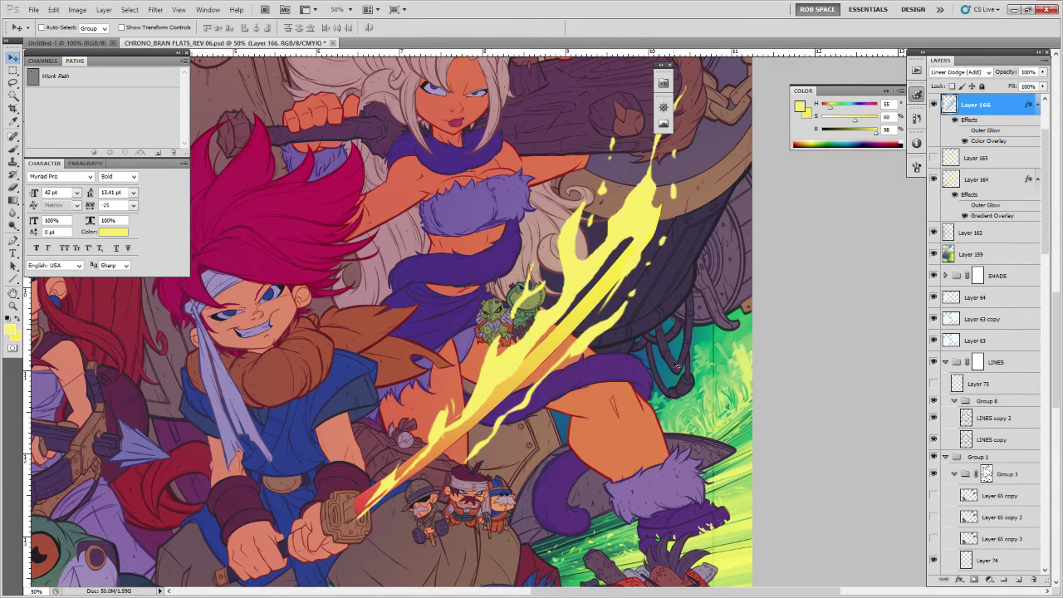
pyautogui.click(933, 106)
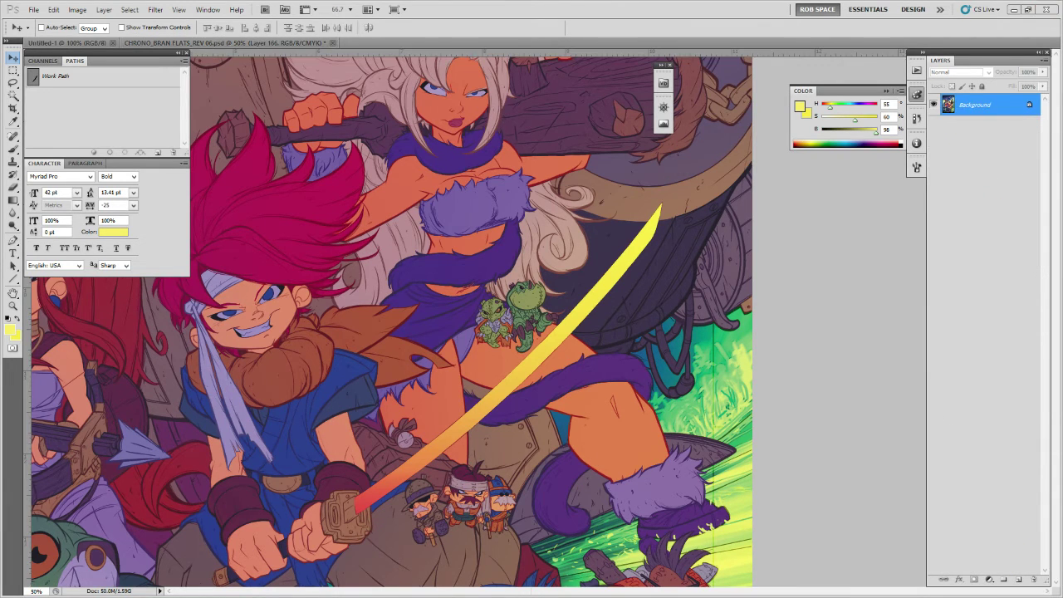
# Add a new layer above Layer 166 and lasso a flame-shaped outline with jagged licks around the whole sword blade.
pyautogui.press('z')
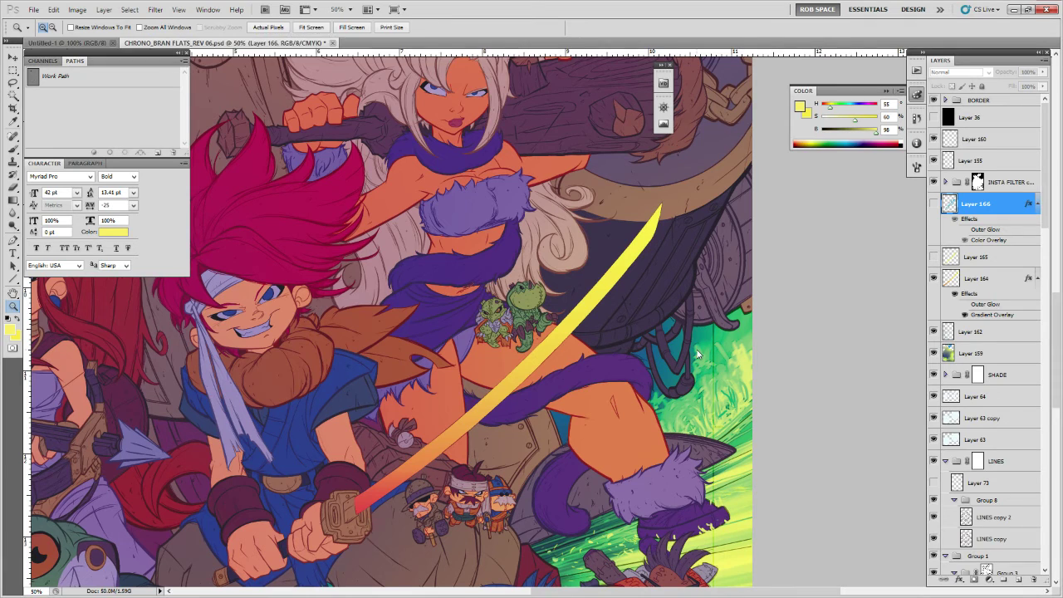
pyautogui.press('b')
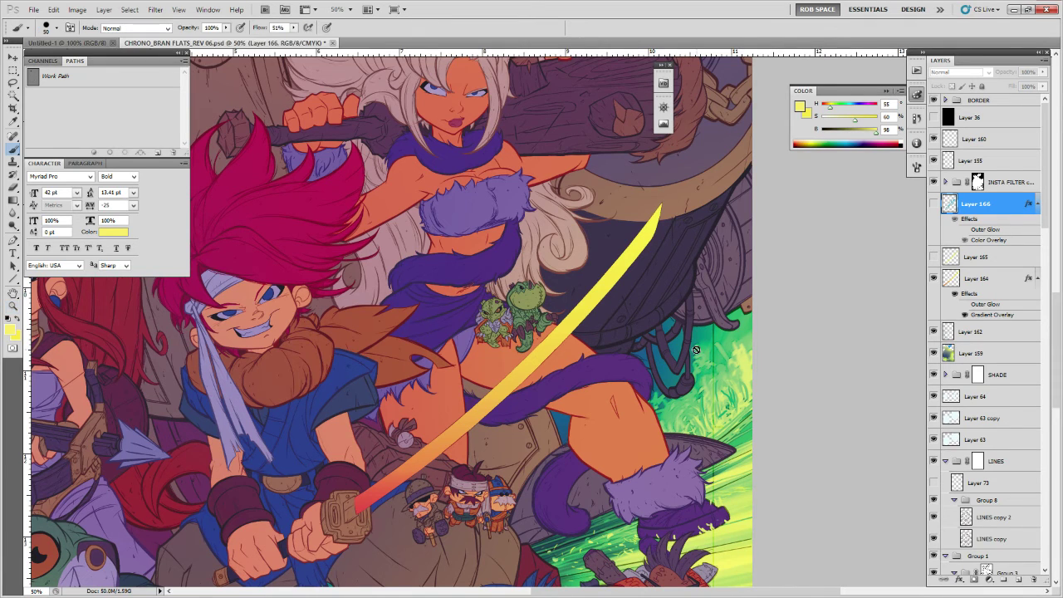
pyautogui.moveTo(603, 380); pyautogui.dragTo(601, 383)
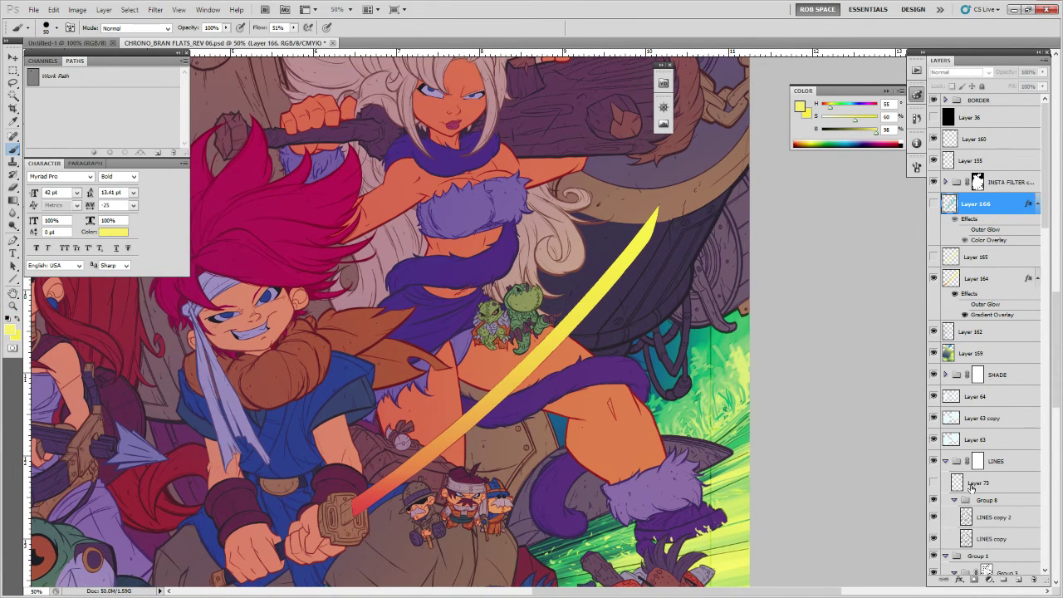
pyautogui.click(1018, 578)
pyautogui.press('l')
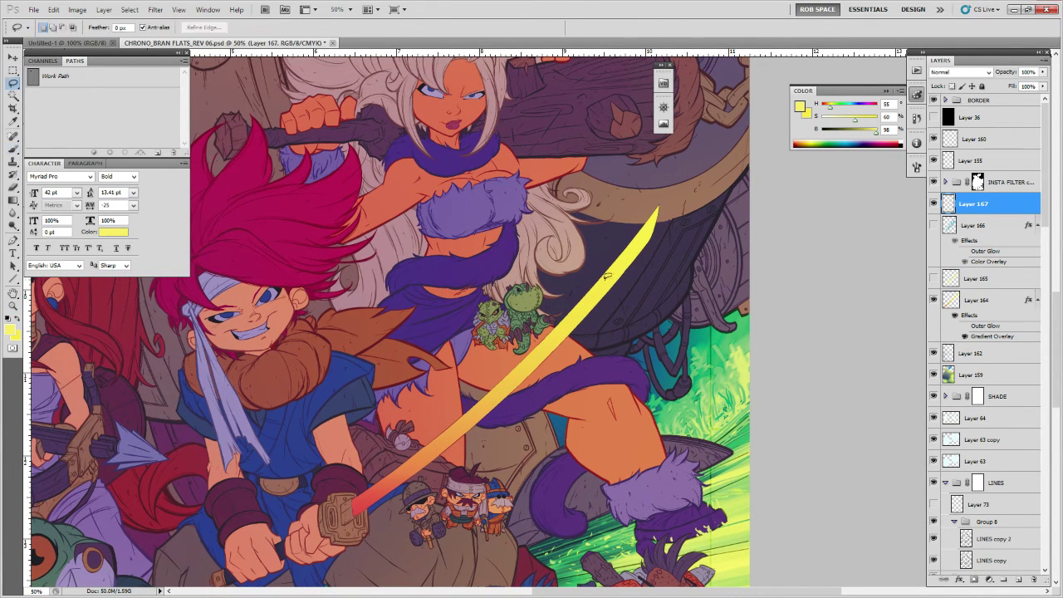
pyautogui.moveTo(600, 276)
pyautogui.mouseDown()
pyautogui.moveTo(566, 284)
pyautogui.moveTo(576, 240)
pyautogui.moveTo(552, 276)
pyautogui.moveTo(556, 304)
pyautogui.mouseUp()
pyautogui.moveTo(423, 421)
pyautogui.mouseDown()
pyautogui.moveTo(395, 444)
pyautogui.moveTo(371, 491)
pyautogui.moveTo(617, 268)
pyautogui.moveTo(663, 204)
pyautogui.moveTo(691, 130)
pyautogui.moveTo(600, 250)
pyautogui.moveTo(577, 293)
pyautogui.mouseUp()
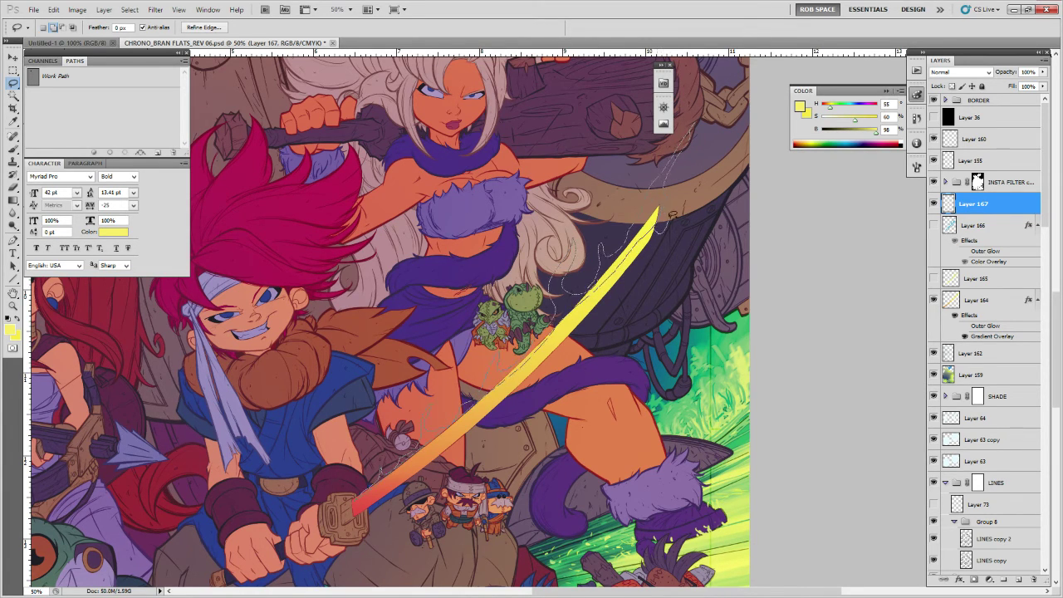
pyautogui.moveTo(635, 264)
pyautogui.mouseDown()
pyautogui.moveTo(625, 289)
pyautogui.moveTo(495, 415)
pyautogui.moveTo(357, 505)
pyautogui.moveTo(362, 492)
pyautogui.mouseUp()
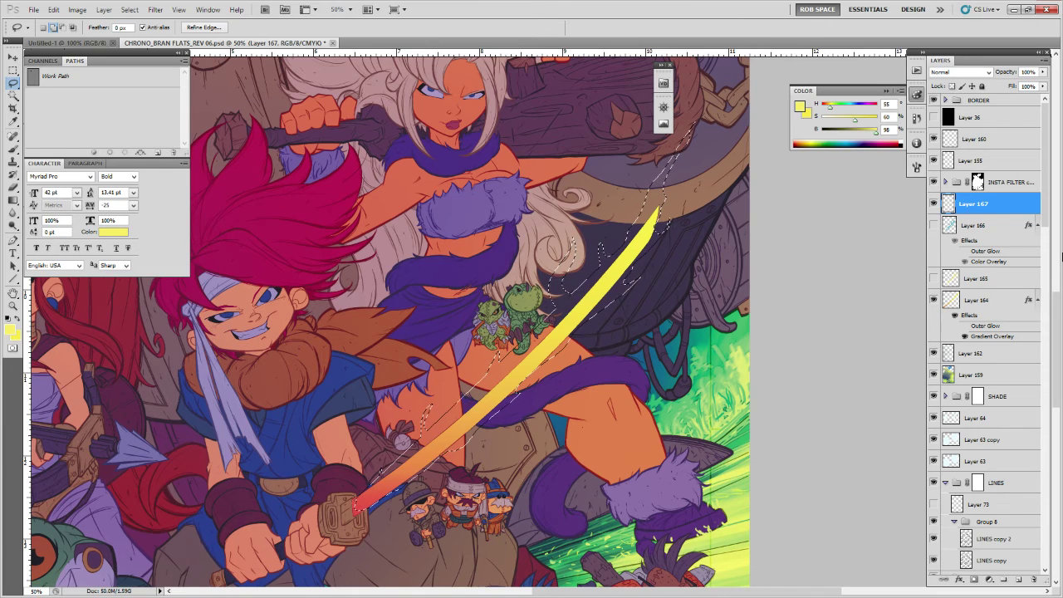
# Fill the flame selection with the yellow foreground colour, deselect it, and move Layer 167 below the blade's Layer 164.
pyautogui.hotkey('alt', 'BackSpace')
pyautogui.hotkey('ctrl', 'd')
pyautogui.moveTo(976, 203); pyautogui.dragTo(982, 342)
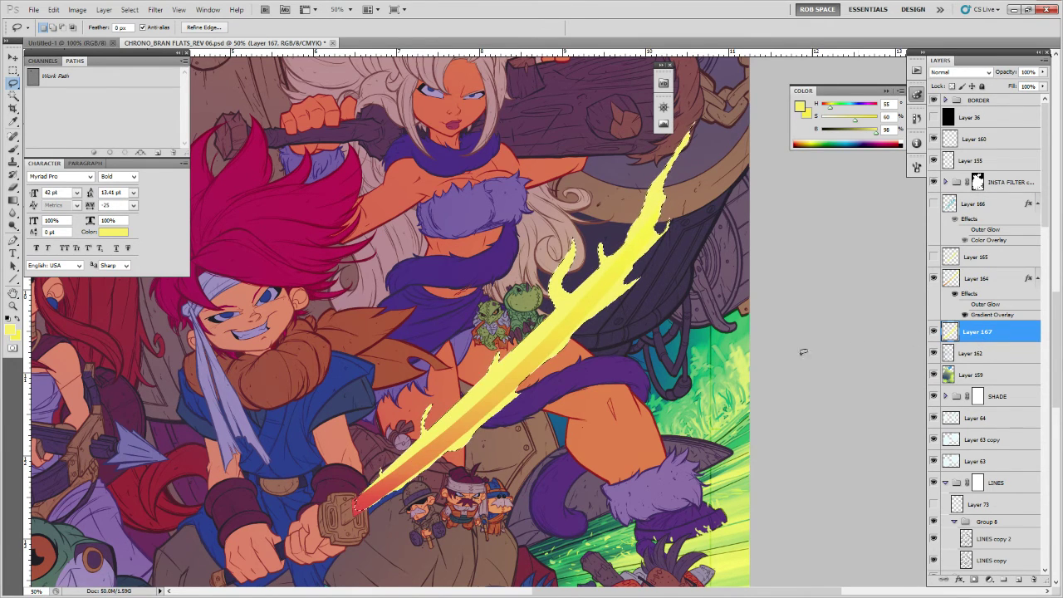
pyautogui.moveTo(630, 464); pyautogui.dragTo(591, 378)
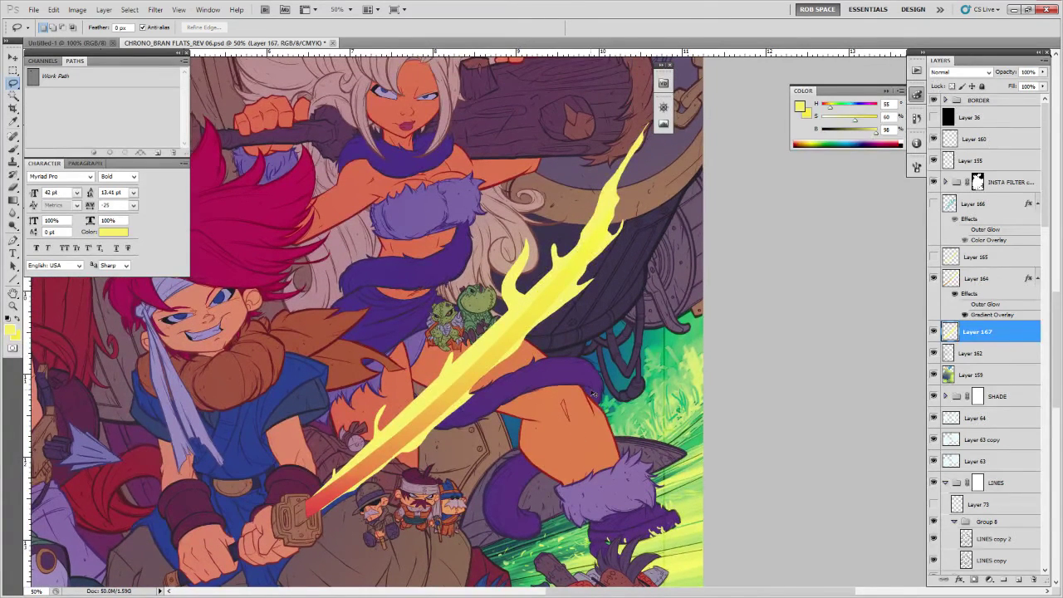
# Try several preset styles on Layer 167 and choose the pale-yellow one with an outer glow and colour overlay.
pyautogui.hotkey('ctrl', 'a')
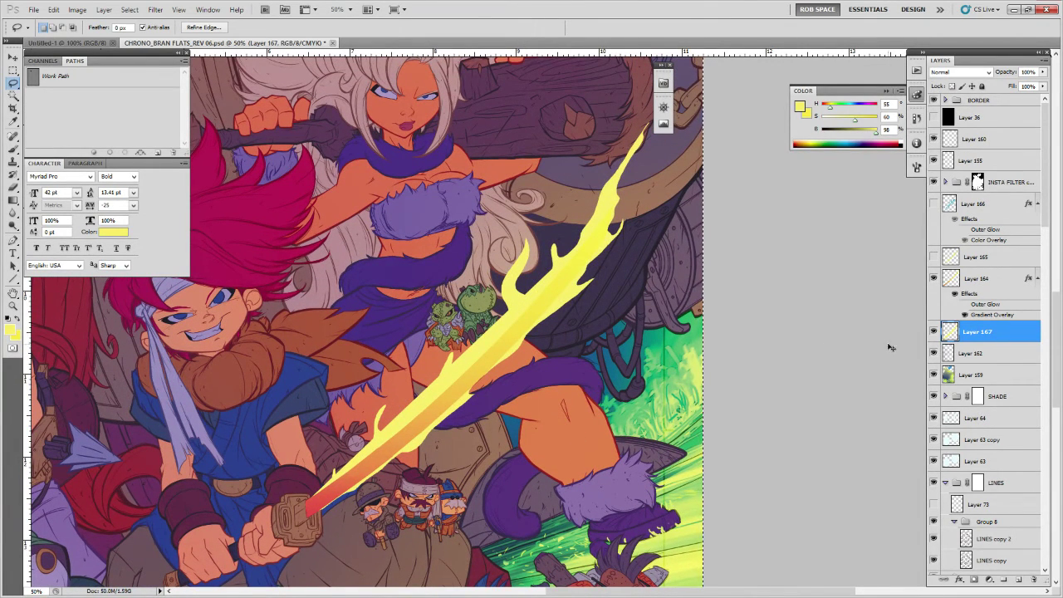
pyautogui.doubleClick(1007, 330)
pyautogui.click(771, 236)
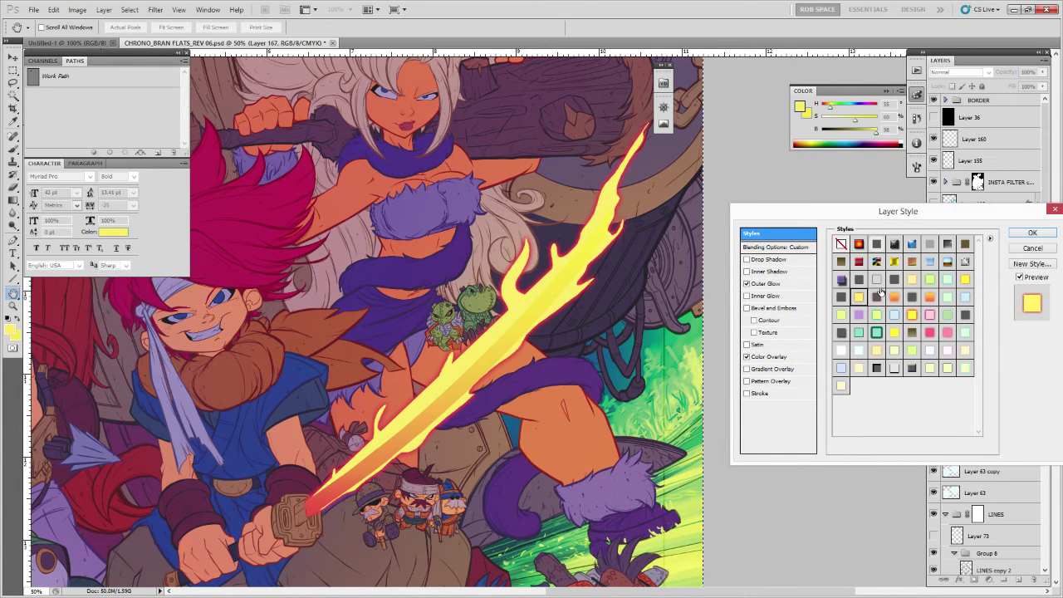
pyautogui.click(914, 279)
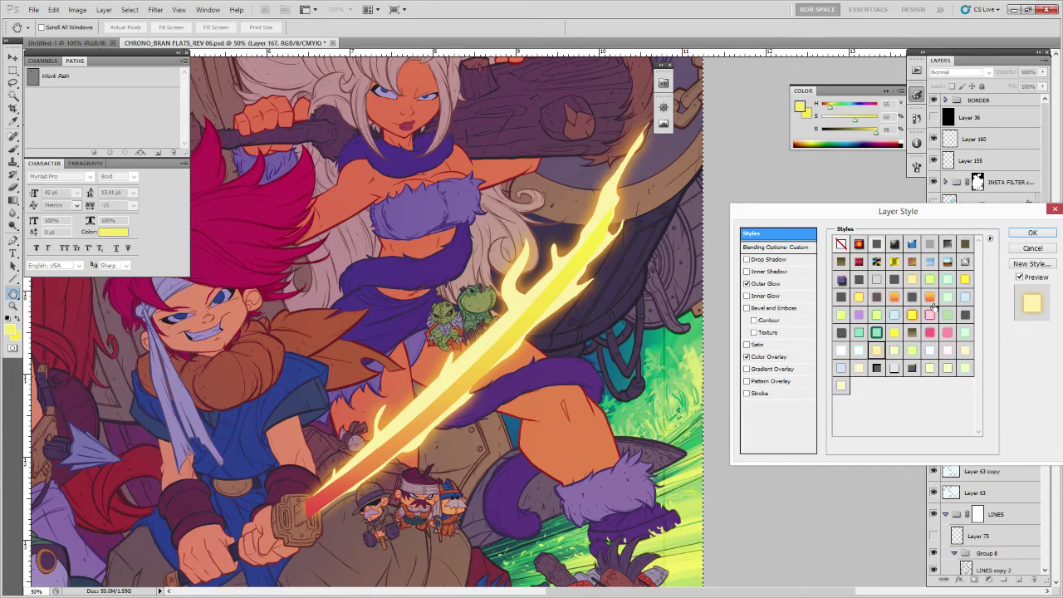
pyautogui.click(862, 369)
pyautogui.click(876, 350)
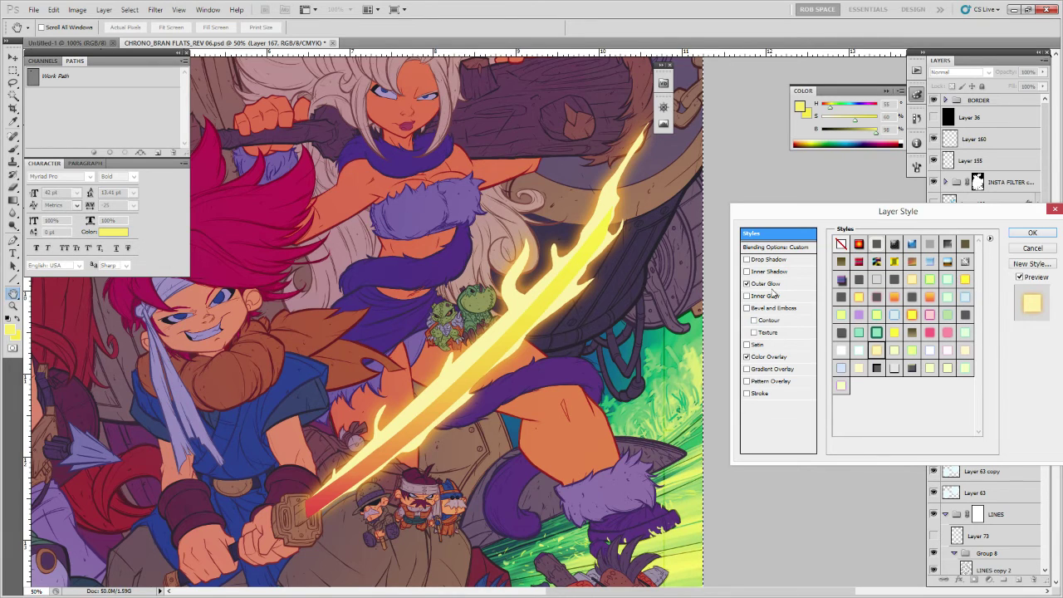
# Set the flame's outer glow opacity to 85% and change the glow colour to red-orange.
pyautogui.click(777, 284)
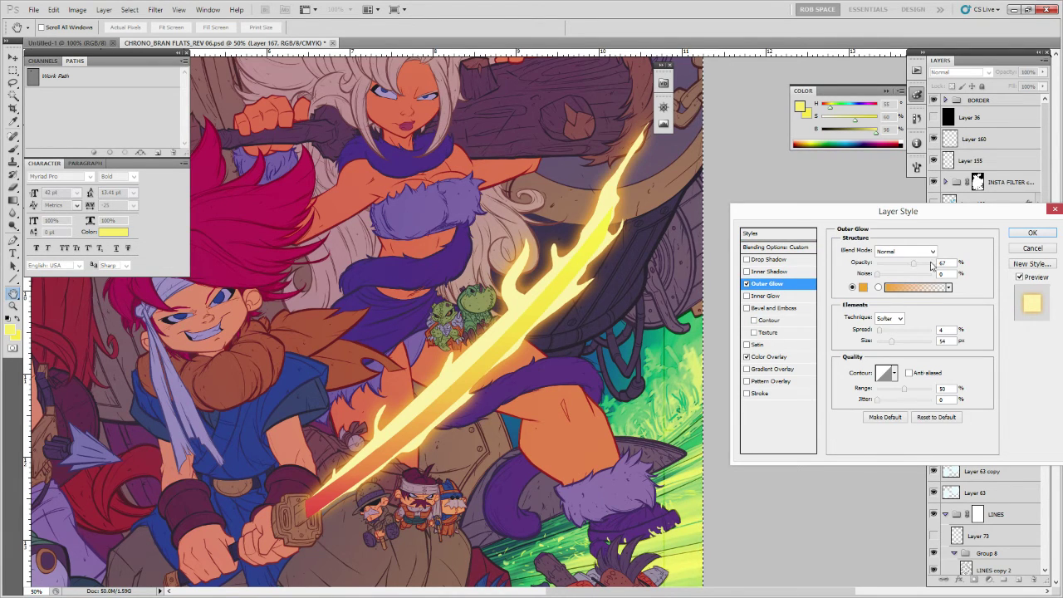
pyautogui.click(862, 287)
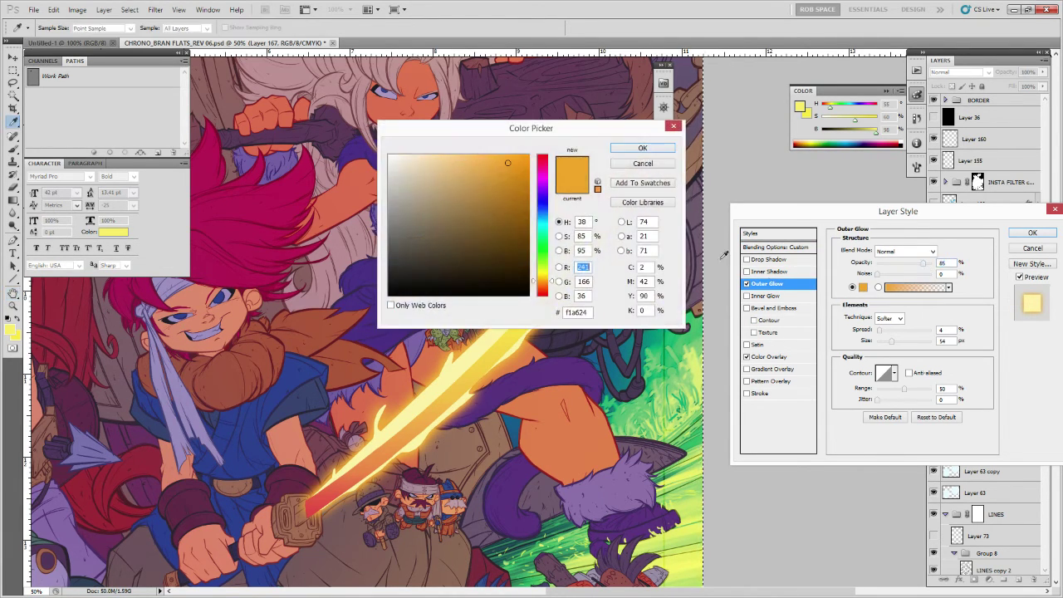
pyautogui.click(546, 287)
pyautogui.click(629, 147)
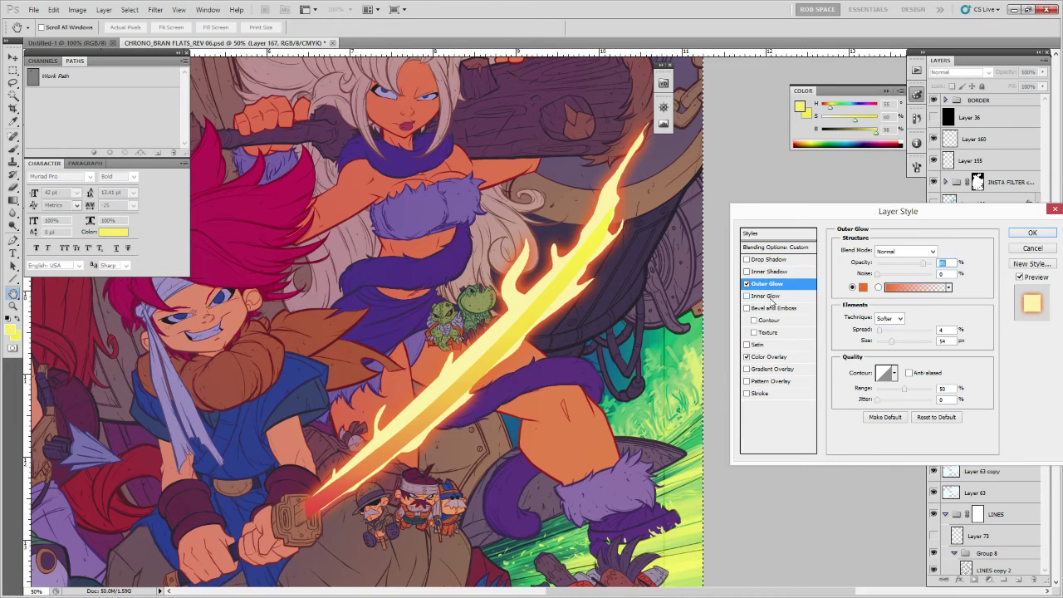
# Set the flame's colour overlay to the deeper yellow fbed68.
pyautogui.click(763, 357)
pyautogui.click(947, 250)
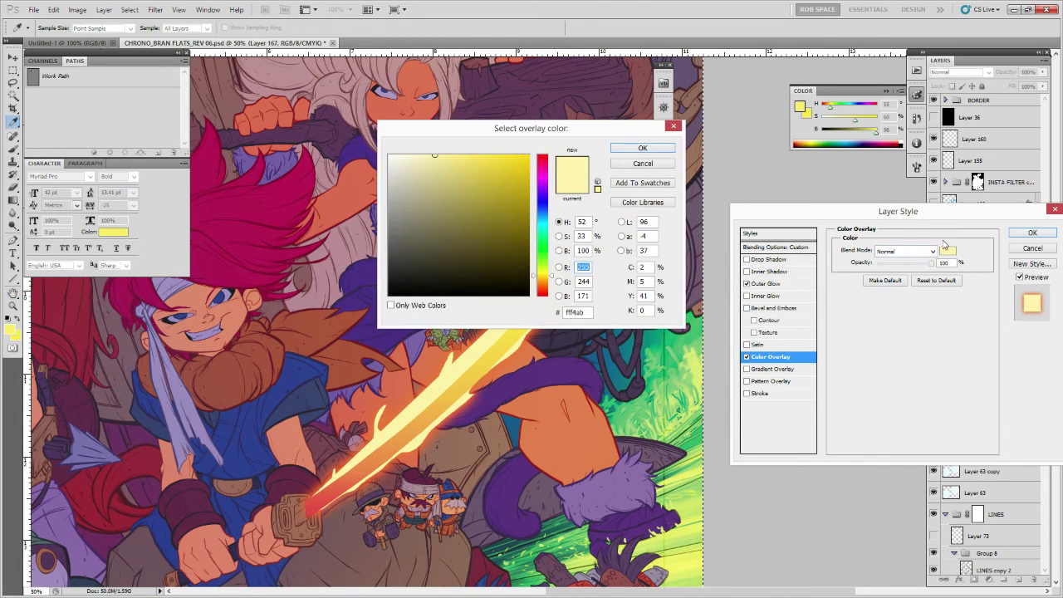
pyautogui.click(470, 157)
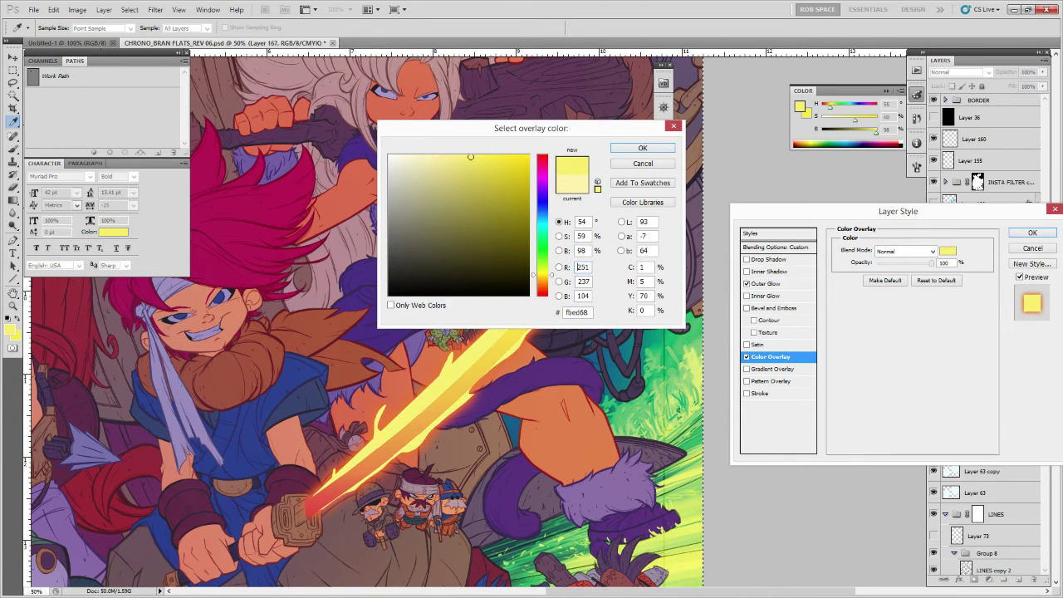
pyautogui.click(664, 151)
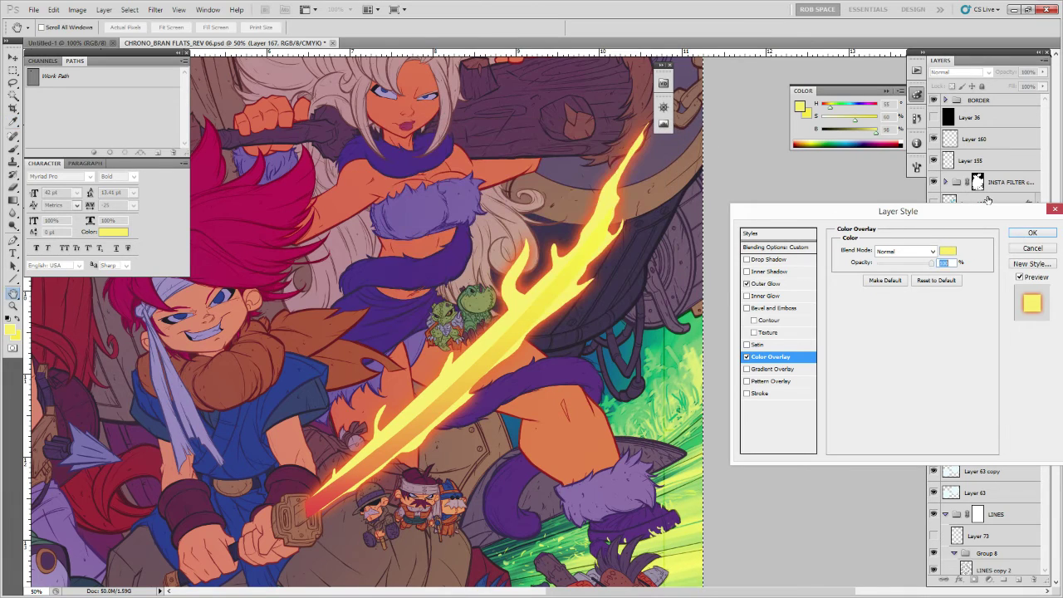
# Accept the colour overlay, clear the old flame shape from Layer 167, and brush new yellow flames along the whole blade.
pyautogui.click(1029, 234)
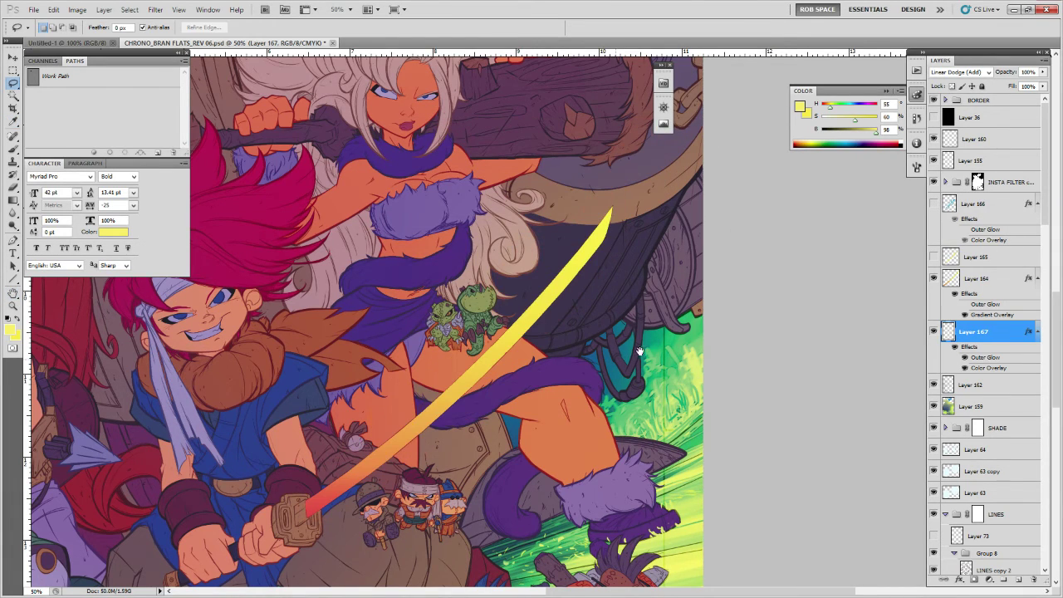
pyautogui.press('z')
pyautogui.keyDown('alt'); pyautogui.click(597, 251); pyautogui.keyUp('alt')
pyautogui.keyDown('alt'); pyautogui.click(598, 251); pyautogui.keyUp('alt')
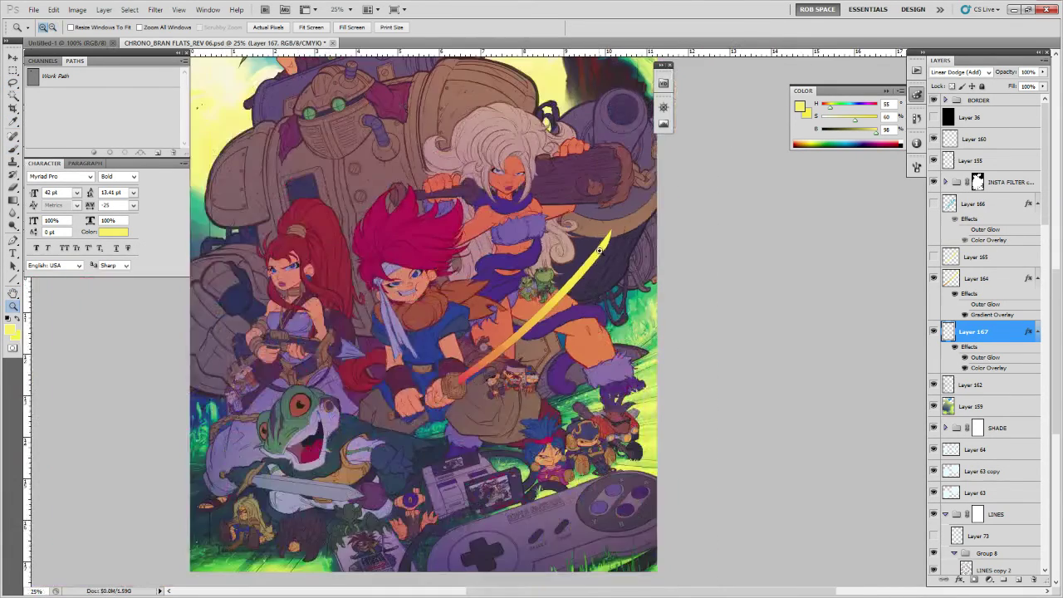
pyautogui.press('b')
pyautogui.moveTo(599, 245)
pyautogui.mouseDown()
pyautogui.moveTo(568, 290)
pyautogui.moveTo(564, 282)
pyautogui.moveTo(499, 346)
pyautogui.moveTo(483, 349)
pyautogui.moveTo(484, 338)
pyautogui.moveTo(481, 357)
pyautogui.moveTo(509, 334)
pyautogui.moveTo(465, 369)
pyautogui.mouseUp()
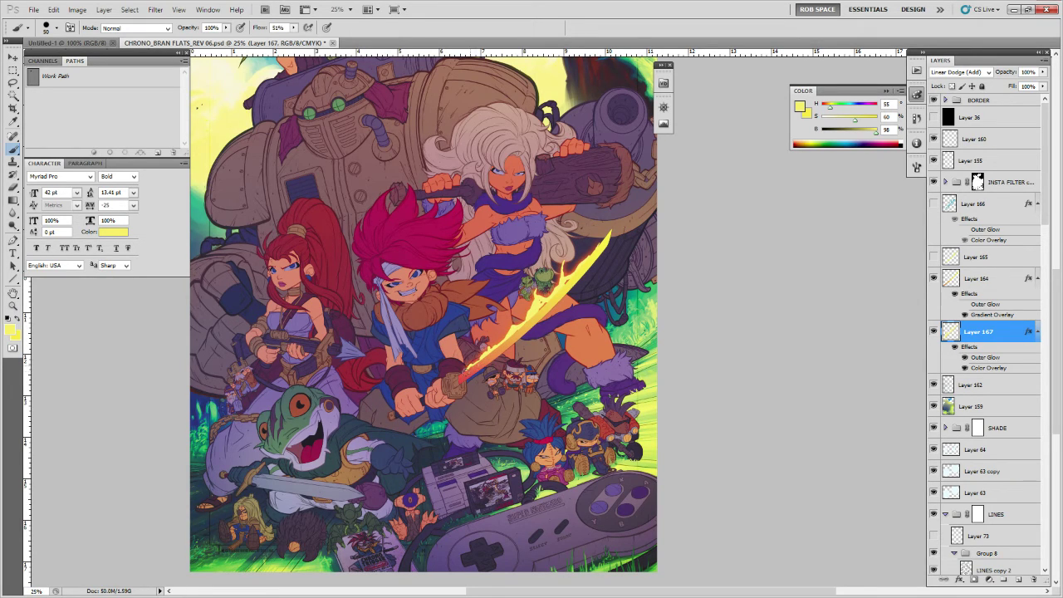
pyautogui.moveTo(546, 300)
pyautogui.mouseDown()
pyautogui.moveTo(581, 238)
pyautogui.moveTo(583, 257)
pyautogui.moveTo(594, 240)
pyautogui.moveTo(578, 262)
pyautogui.moveTo(628, 192)
pyautogui.moveTo(583, 279)
pyautogui.moveTo(595, 274)
pyautogui.moveTo(463, 381)
pyautogui.mouseUp()
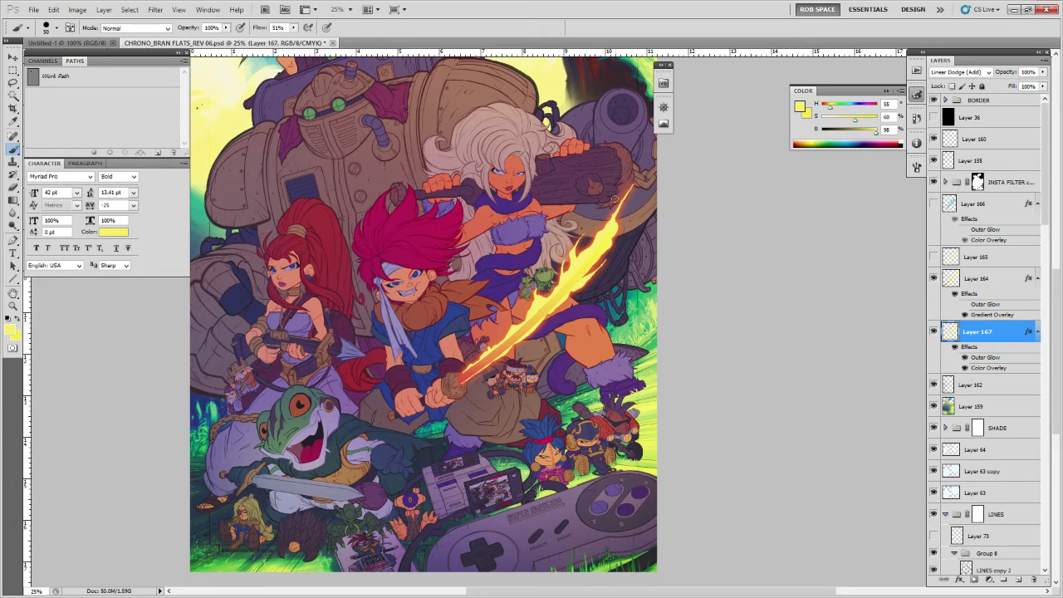
# Set a different eraser brush preset, then erase and repaint the flame tip into a tapered point with a detached spark.
pyautogui.press('e')
pyautogui.rightClick(624, 193)
pyautogui.doubleClick(668, 317)
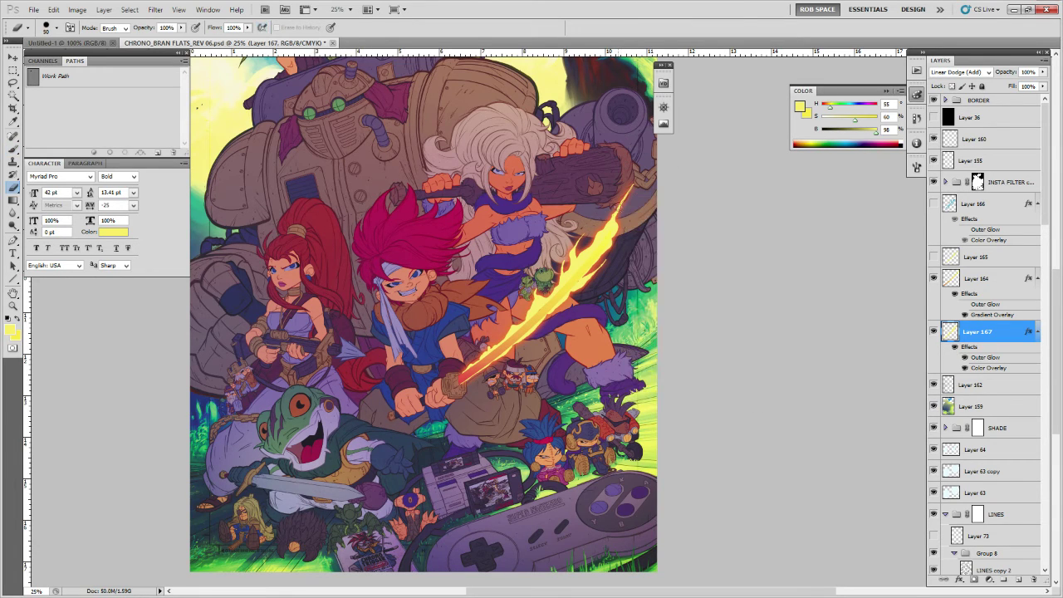
pyautogui.moveTo(618, 202)
pyautogui.mouseDown()
pyautogui.moveTo(629, 188)
pyautogui.moveTo(611, 243)
pyautogui.mouseUp()
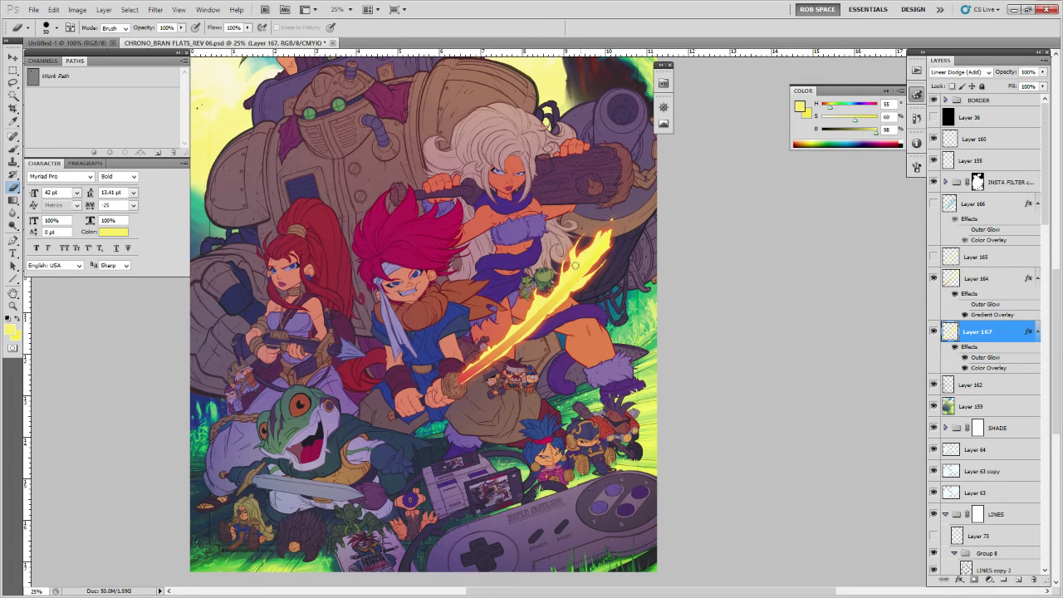
pyautogui.press('b')
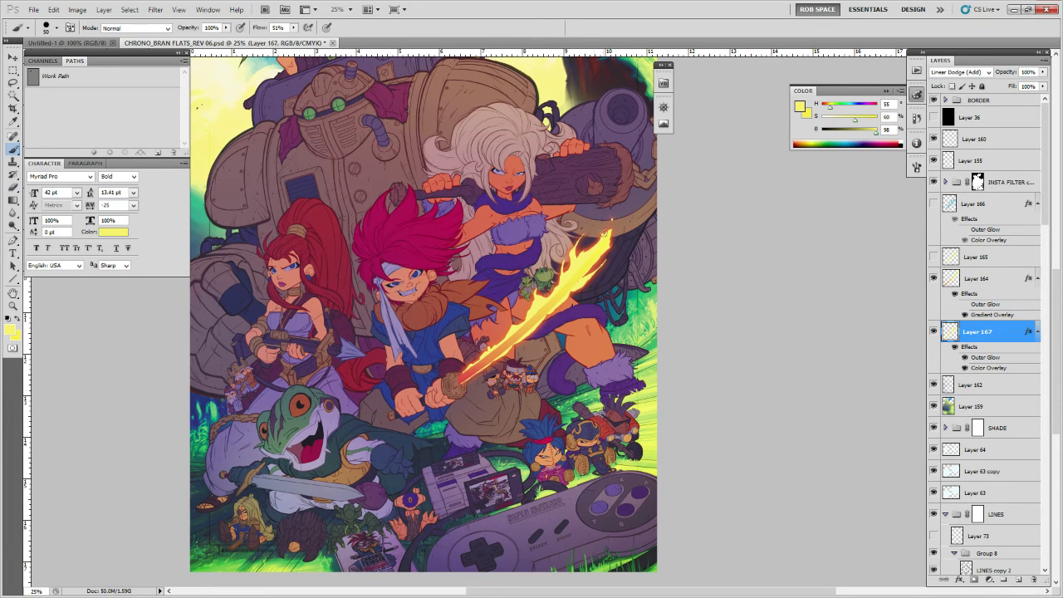
pyautogui.moveTo(605, 235)
pyautogui.mouseDown()
pyautogui.moveTo(636, 191)
pyautogui.moveTo(609, 238)
pyautogui.mouseUp()
pyautogui.press('e')
pyautogui.moveTo(640, 186); pyautogui.dragTo(624, 211)
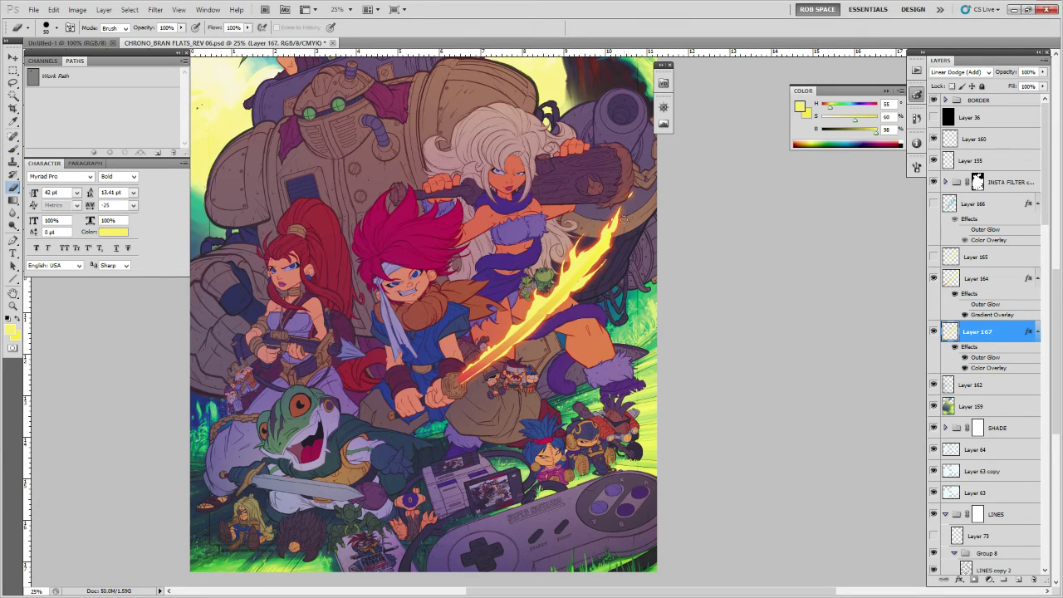
# Paint flame licks beside the small frogs and stray sparks on the outer side of the upper blade.
pyautogui.press('b')
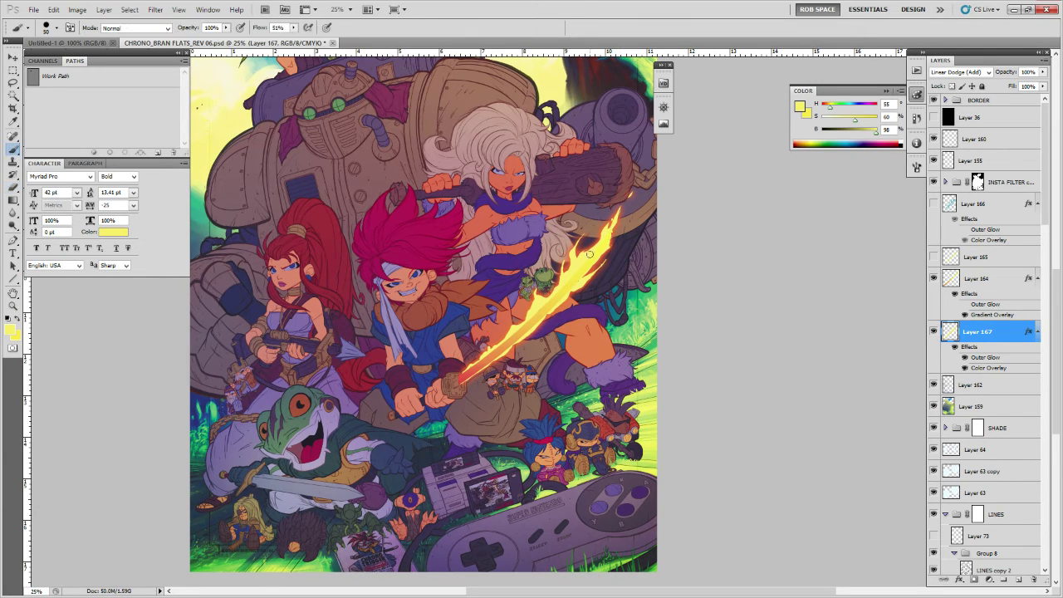
pyautogui.moveTo(533, 299); pyautogui.dragTo(547, 274)
pyautogui.moveTo(617, 246); pyautogui.dragTo(624, 234)
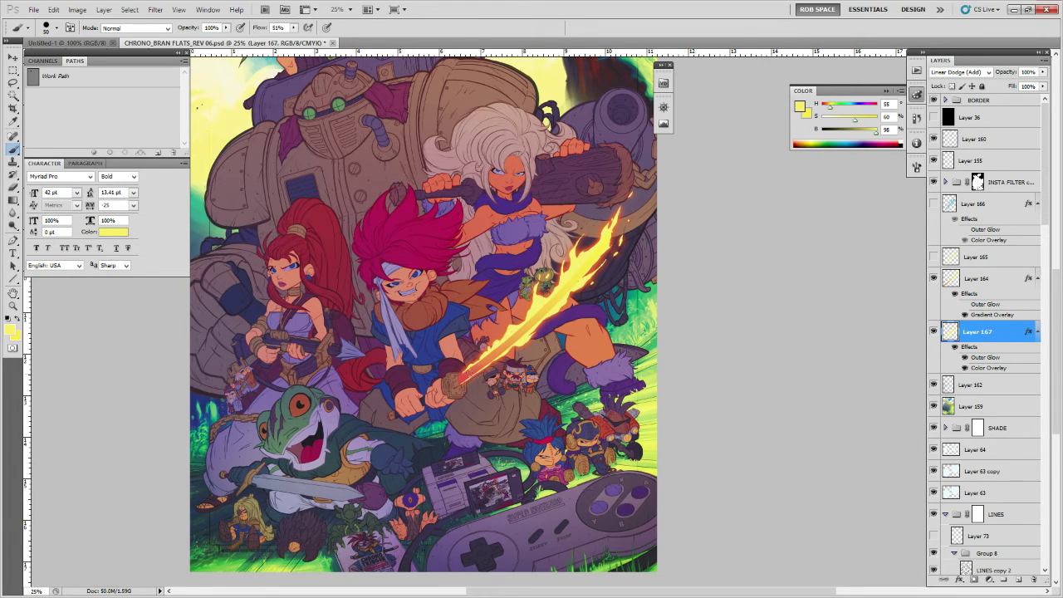
pyautogui.press('e')
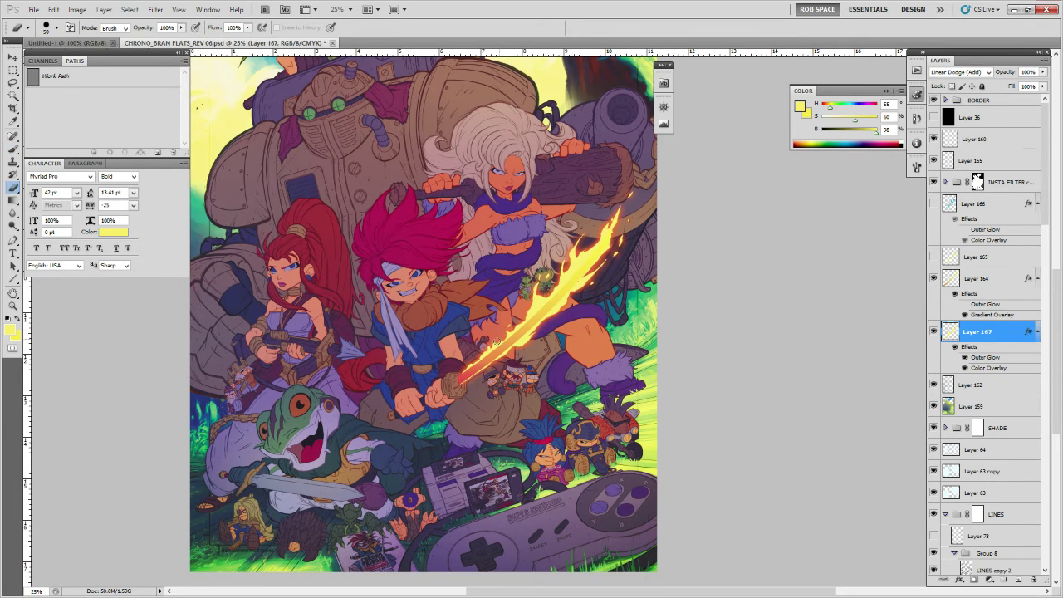
# Paint small flame licks along the lower blade down to the hilt and trim their edges with the Eraser.
pyautogui.press('b')
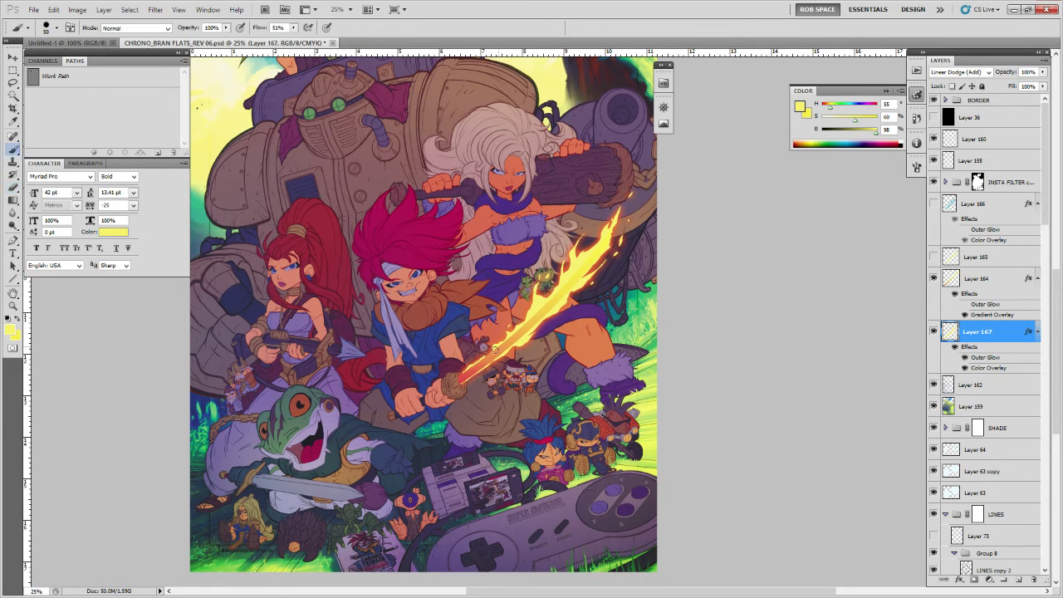
pyautogui.moveTo(494, 349); pyautogui.dragTo(460, 378)
pyautogui.press('e')
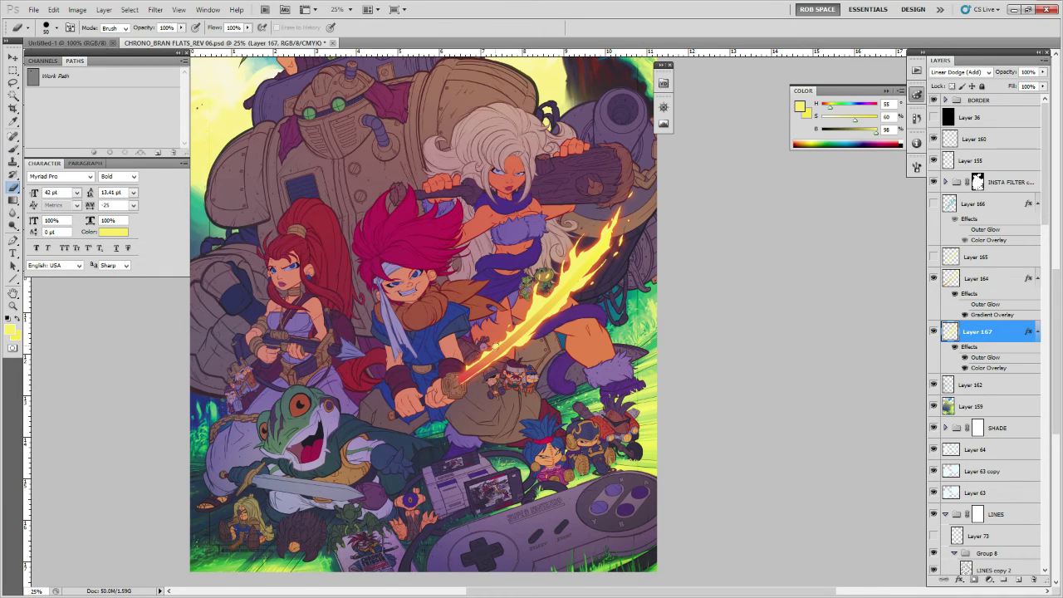
pyautogui.press('b')
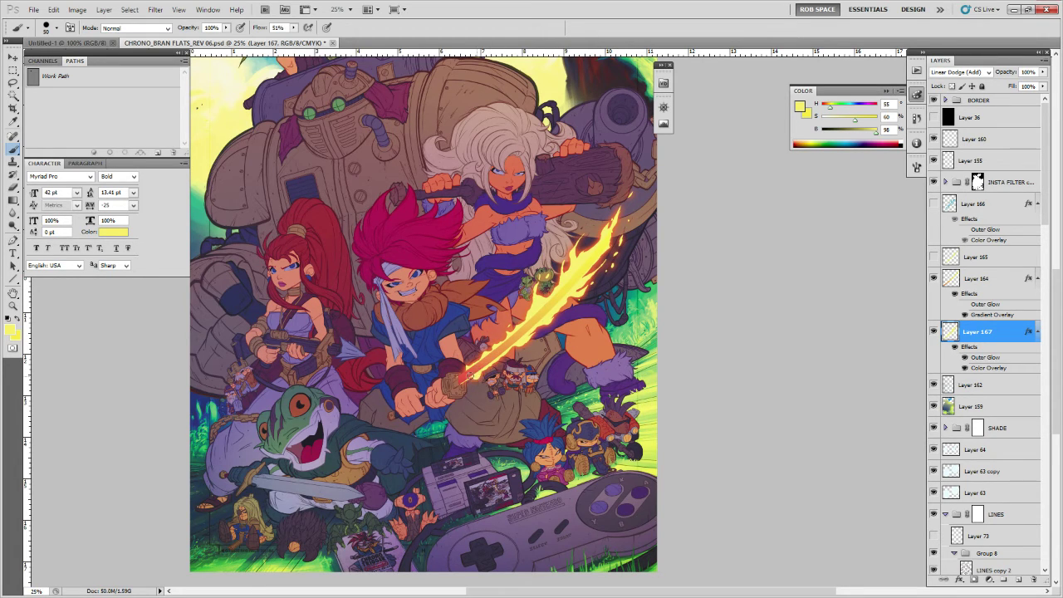
pyautogui.press('e')
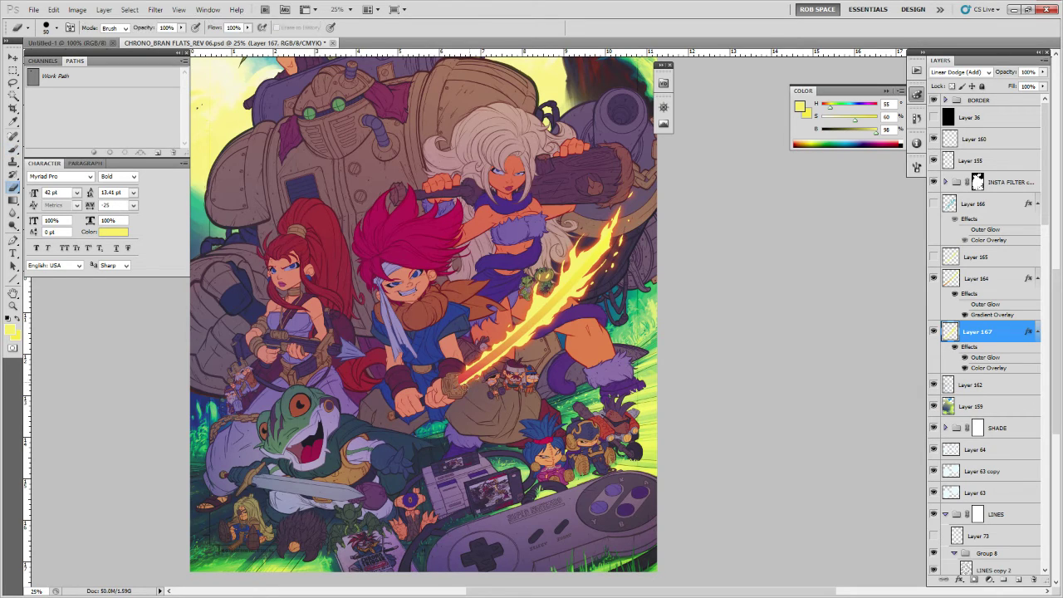
pyautogui.press('b')
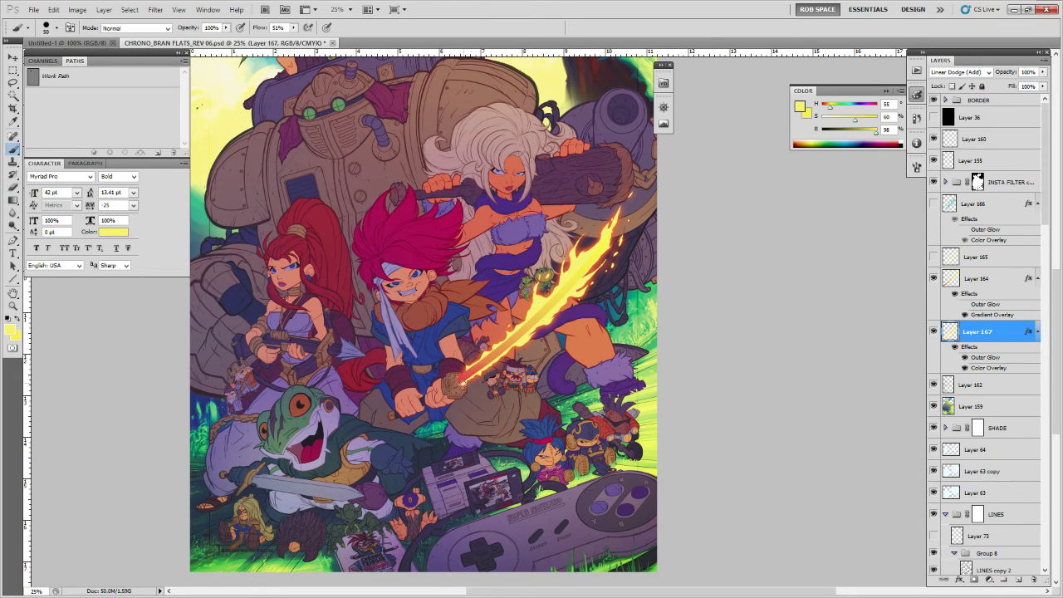
pyautogui.press('e')
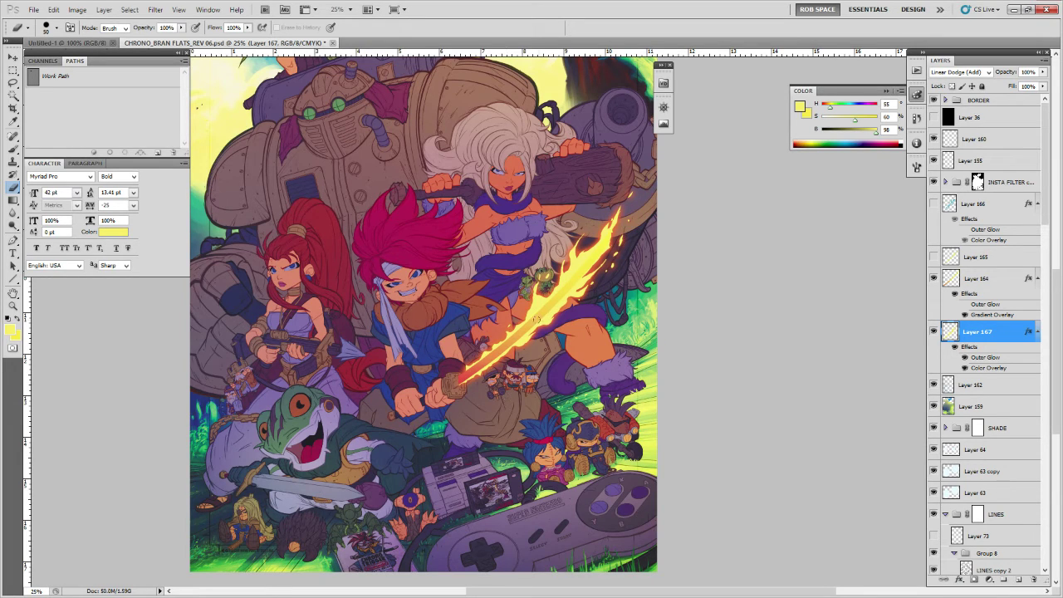
# Alternate brush and eraser strokes to sharpen the flame tongues along the upper edge of the blade's middle section.
pyautogui.press('b')
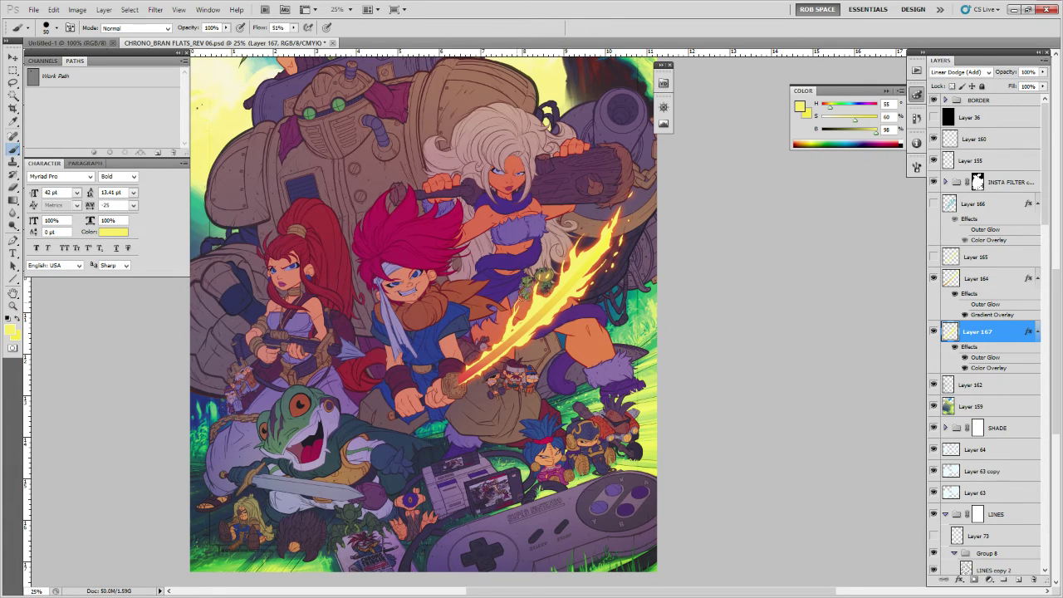
pyautogui.press('e')
pyautogui.press('b')
pyautogui.press('e')
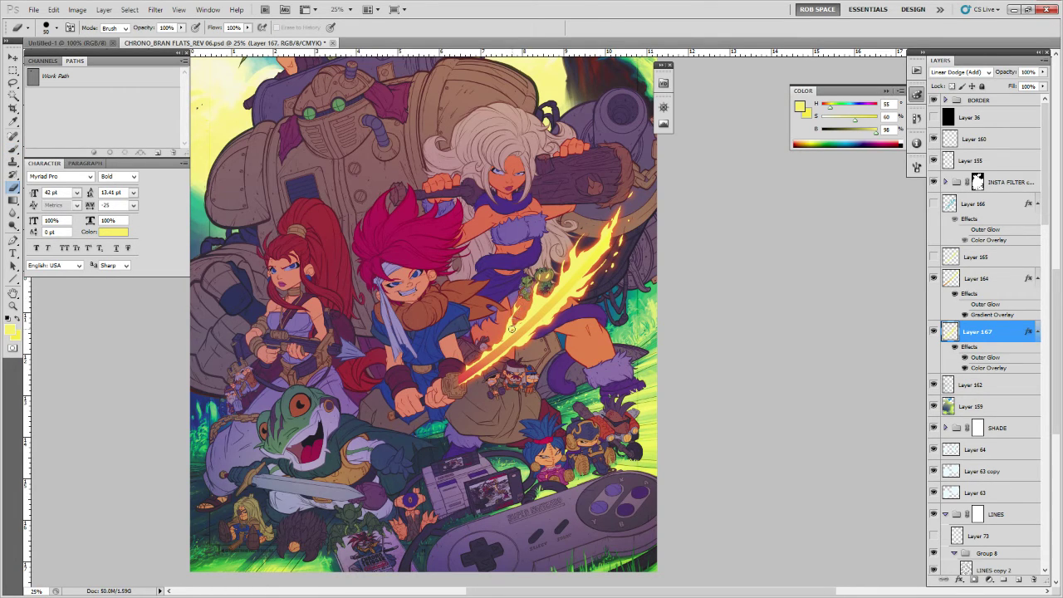
pyautogui.press('b')
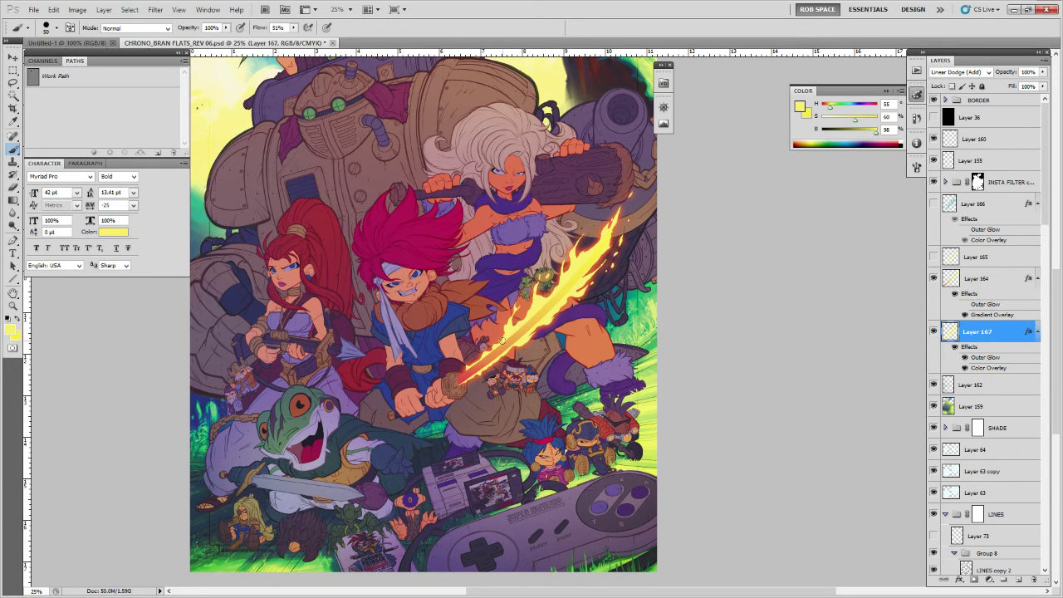
pyautogui.press('e')
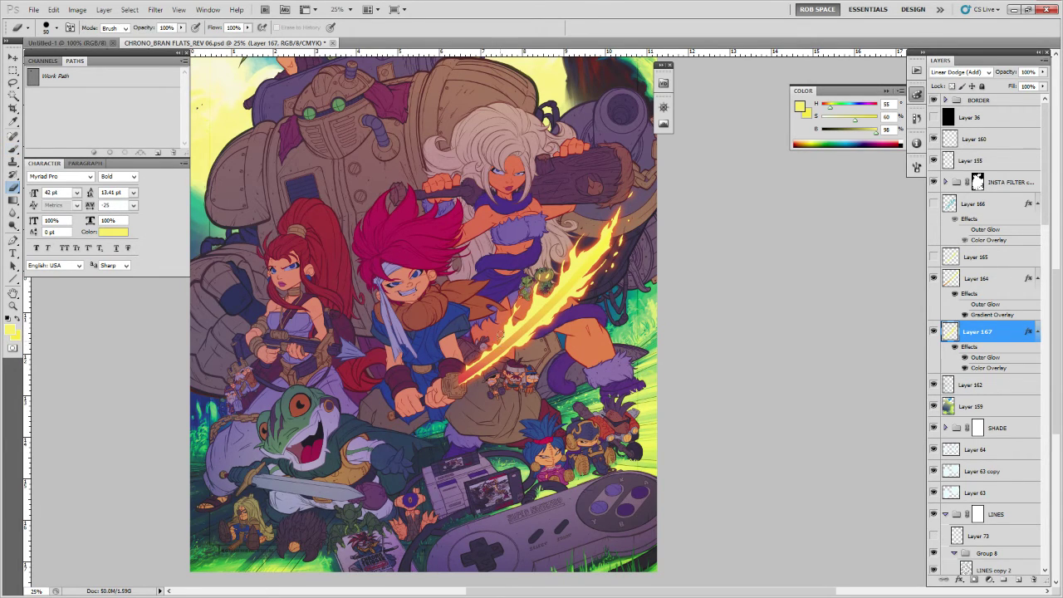
pyautogui.press('b')
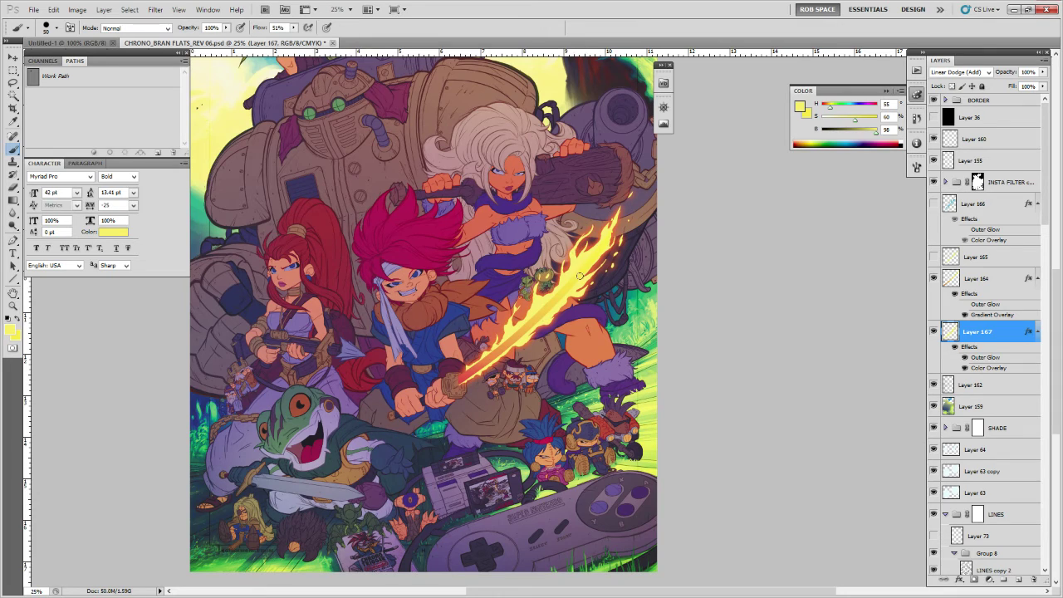
pyautogui.press('e')
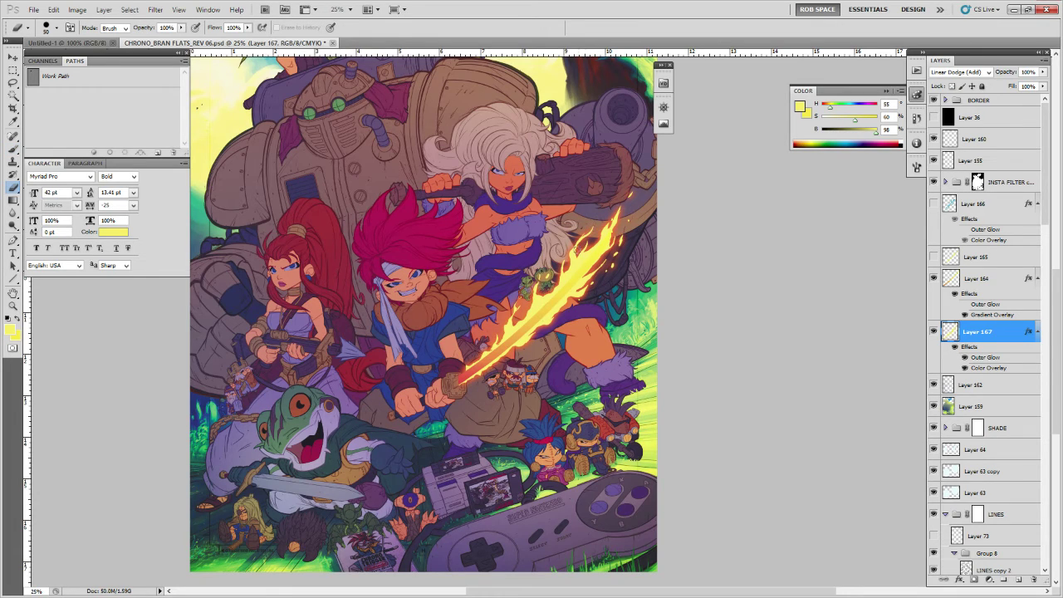
# Paint flame licks along the blade's underside above the small trio of characters and erase the excess near the hilt.
pyautogui.press('b')
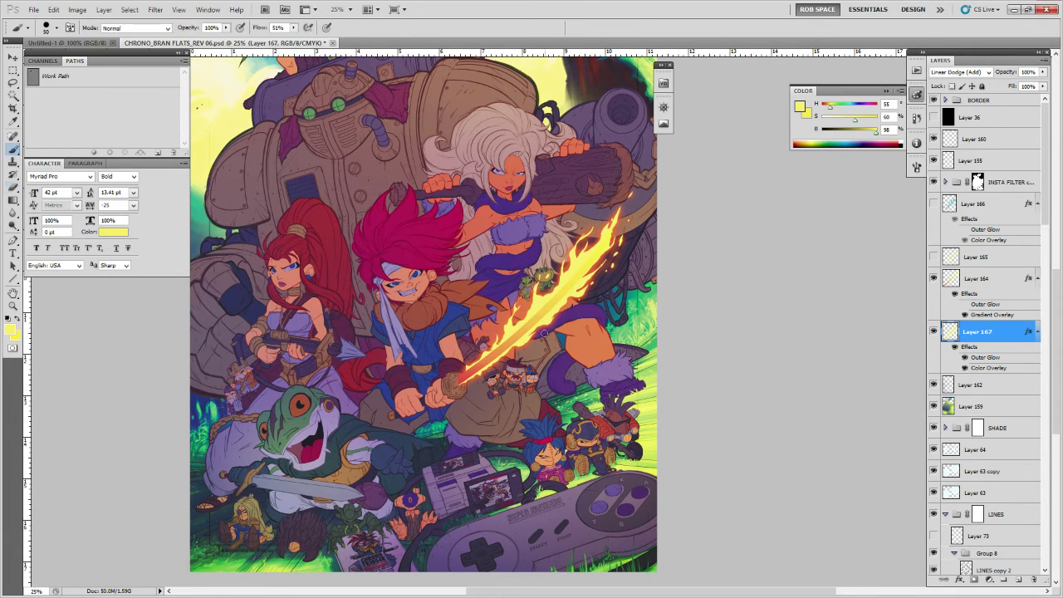
pyautogui.moveTo(523, 340)
pyautogui.mouseDown()
pyautogui.moveTo(501, 357)
pyautogui.moveTo(527, 349)
pyautogui.mouseUp()
pyautogui.press('e')
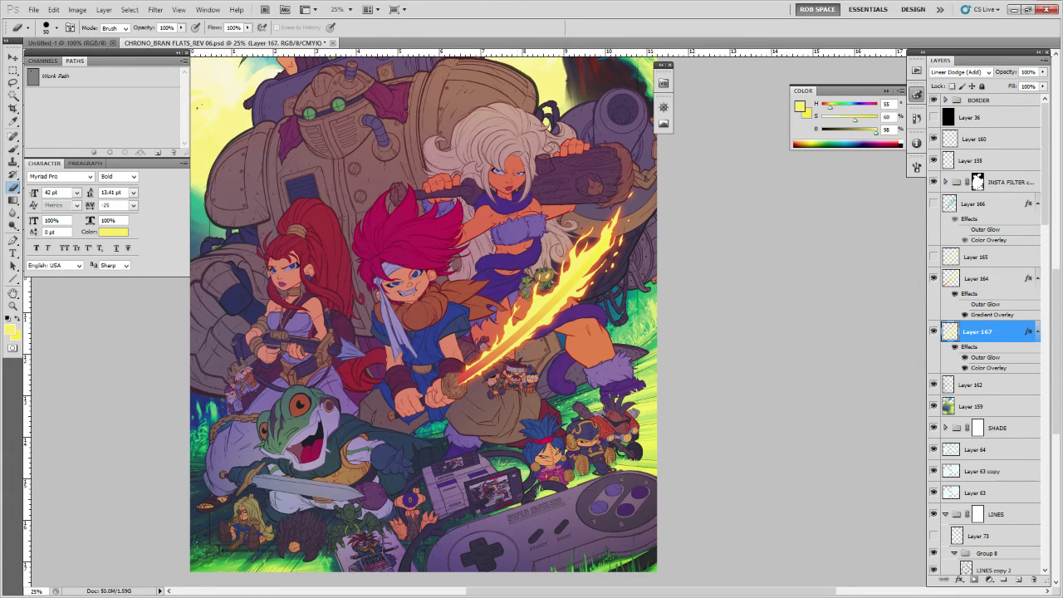
pyautogui.moveTo(508, 358); pyautogui.dragTo(491, 369)
pyautogui.press('b')
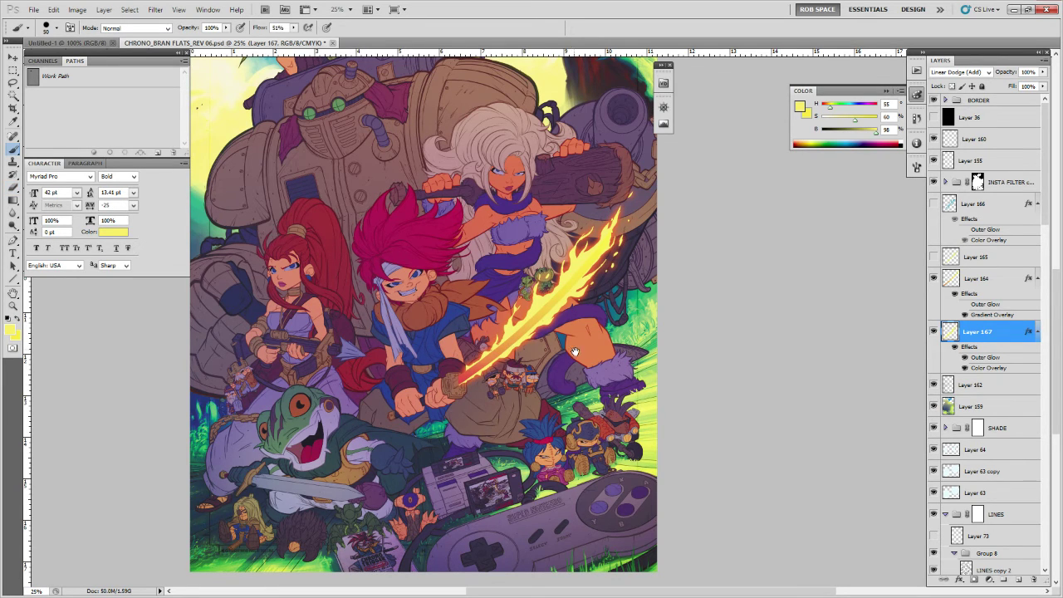
# Erase and repaint the flame at the sword's tip, shortening the point and leaving small embers beyond it.
pyautogui.moveTo(575, 352); pyautogui.dragTo(553, 394)
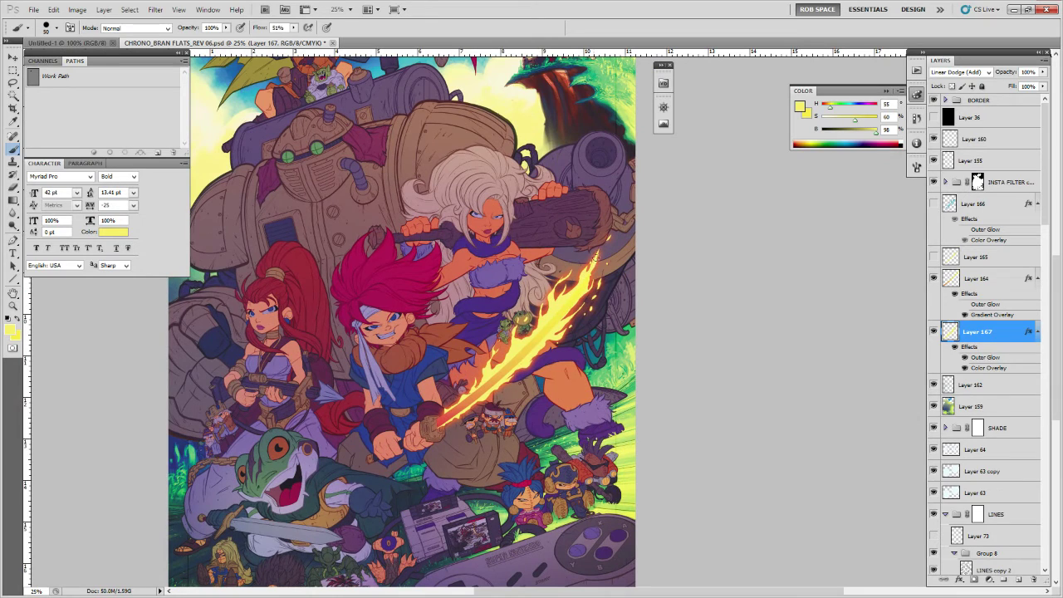
pyautogui.press('e')
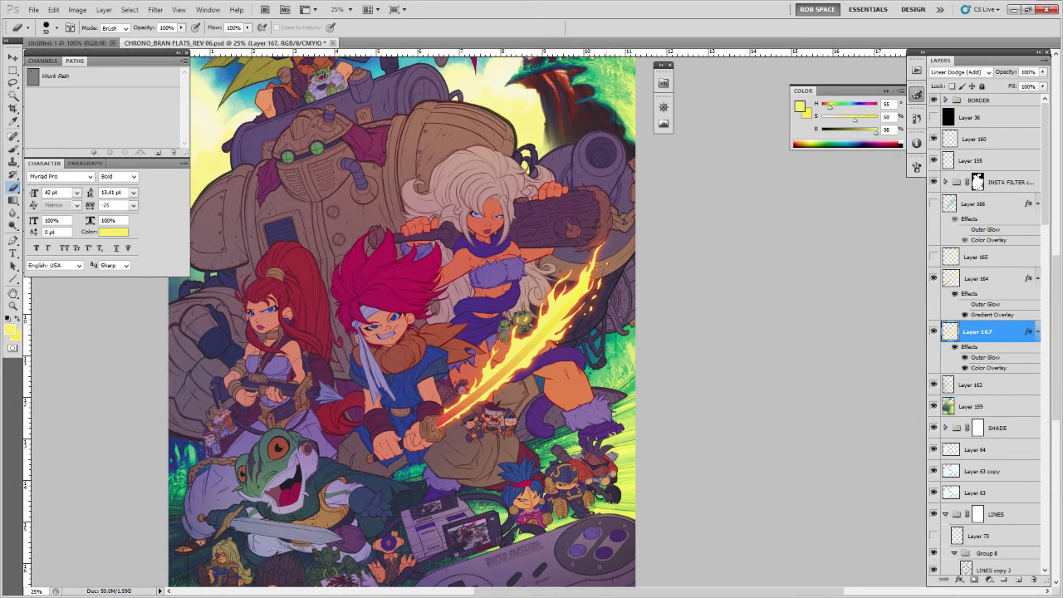
pyautogui.press('b')
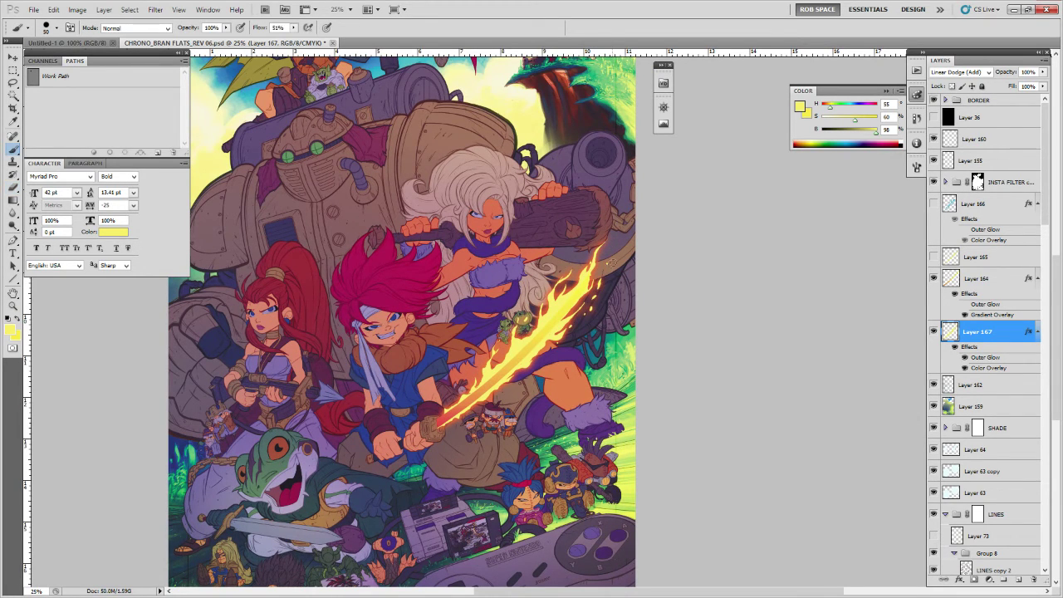
pyautogui.press('e')
pyautogui.moveTo(592, 254); pyautogui.dragTo(608, 240)
pyautogui.press('b')
pyautogui.press('e')
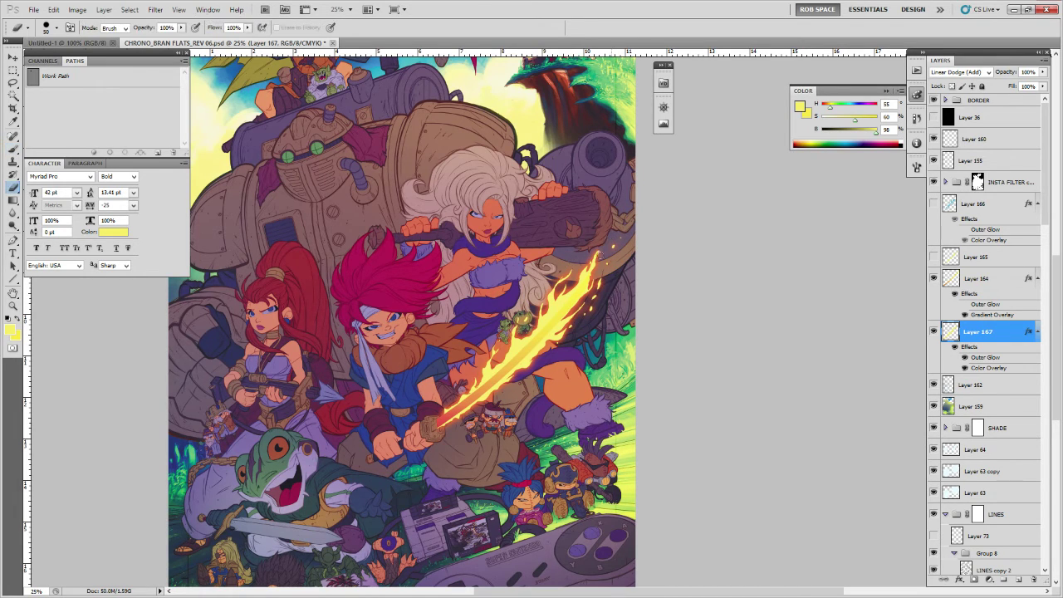
# Review the burning sword against the whole illustration, hiding and restoring Layer 164's effects to compare the blade's gradient.
pyautogui.press('z')
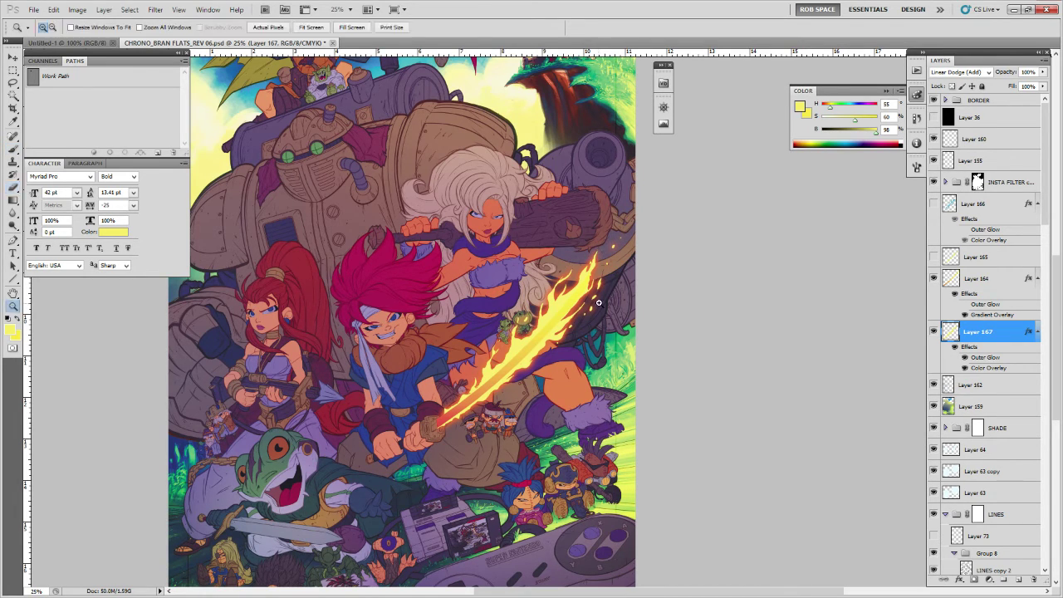
pyautogui.keyDown('alt'); pyautogui.click(600, 305); pyautogui.keyUp('alt')
pyautogui.click(678, 401)
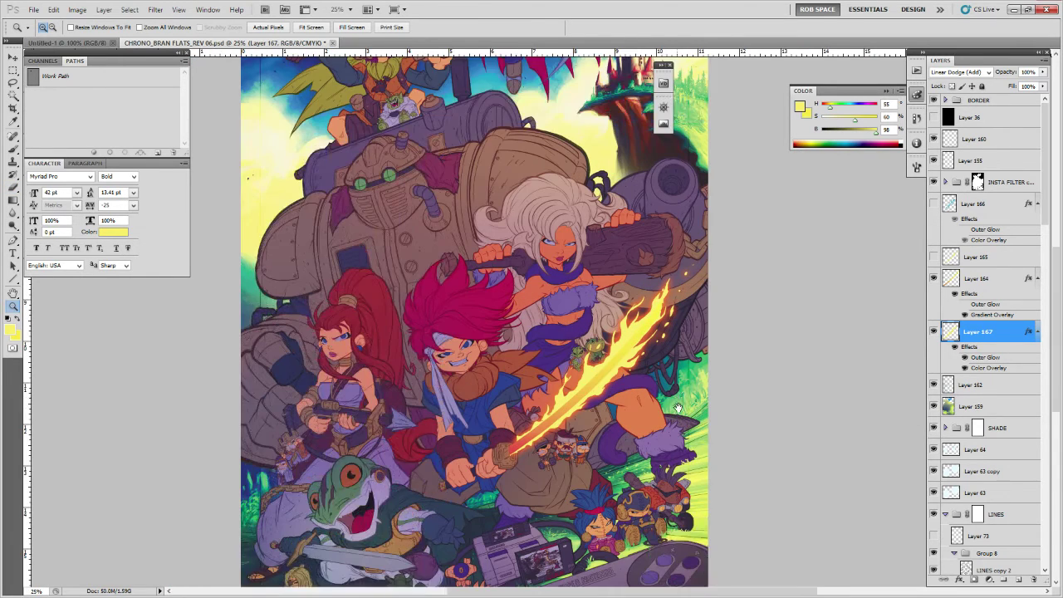
pyautogui.press('b')
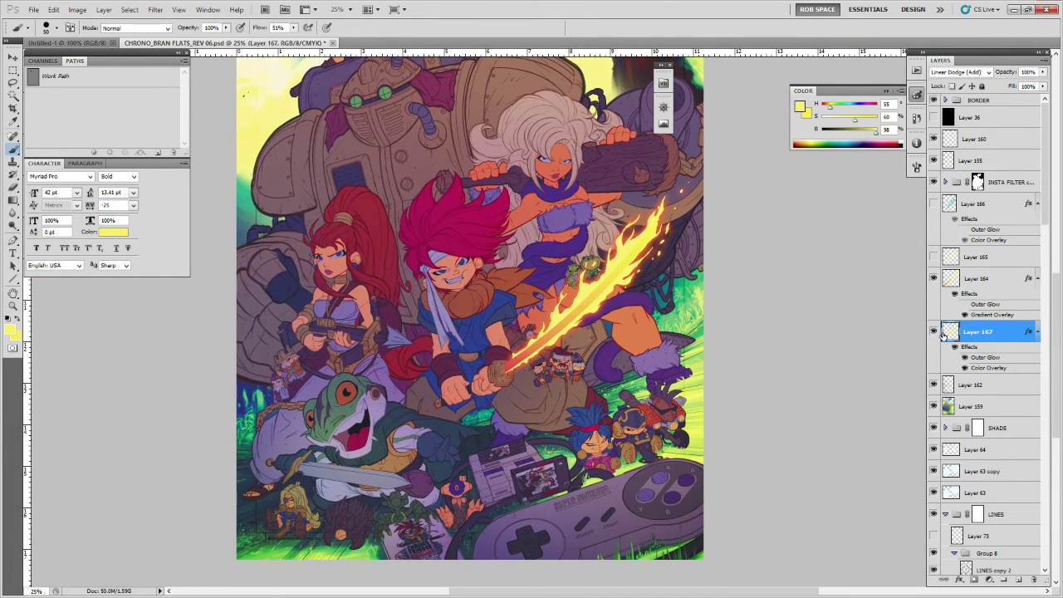
pyautogui.click(955, 293)
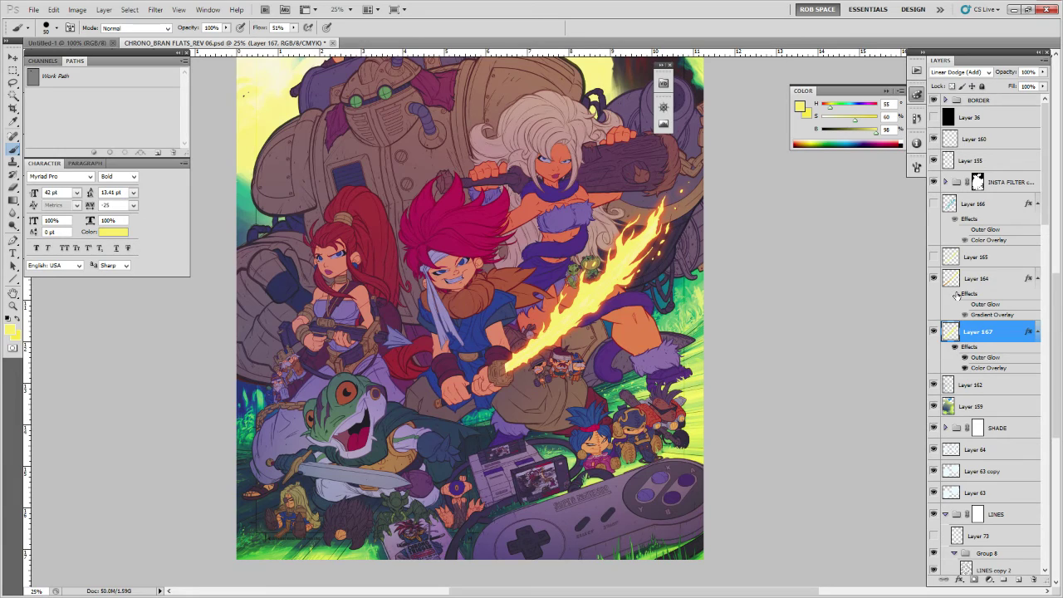
pyautogui.click(956, 295)
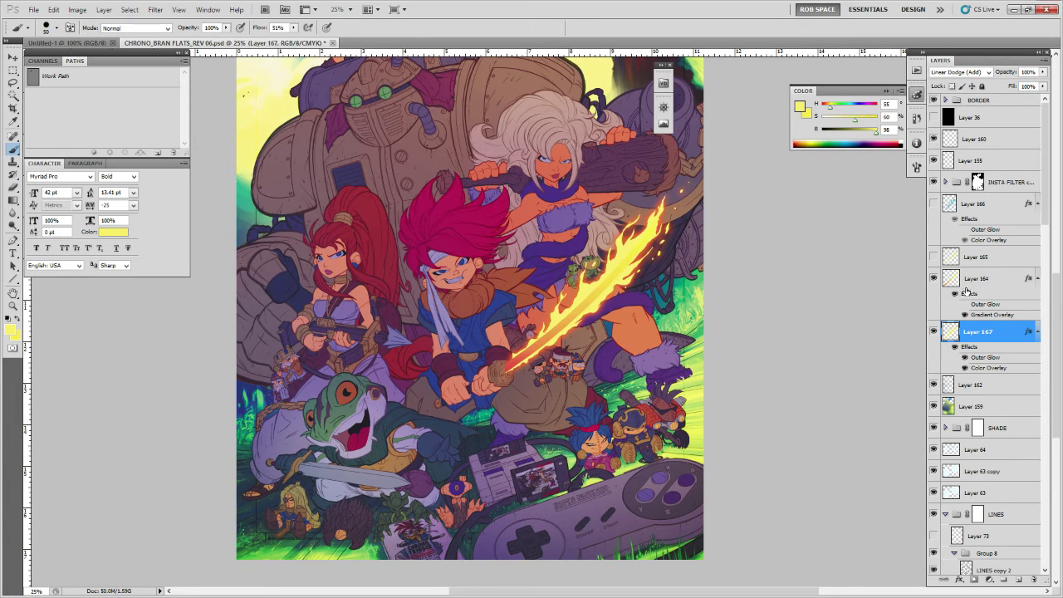
# Toggle Layer 165's visibility to compare the flames with and without it, leaving the layer shown and selected.
pyautogui.click(933, 258)
pyautogui.click(933, 258)
pyautogui.click(933, 257)
pyautogui.click(951, 258)
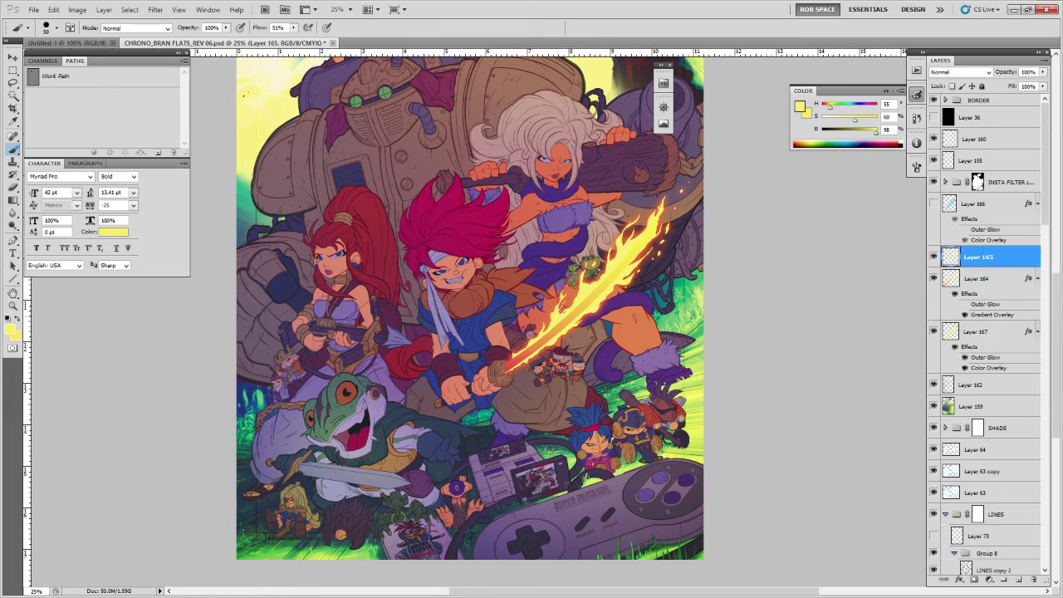
pyautogui.click(567, 302)
pyautogui.moveTo(593, 280); pyautogui.dragTo(582, 287)
pyautogui.click(534, 357)
pyautogui.moveTo(679, 352); pyautogui.dragTo(676, 355)
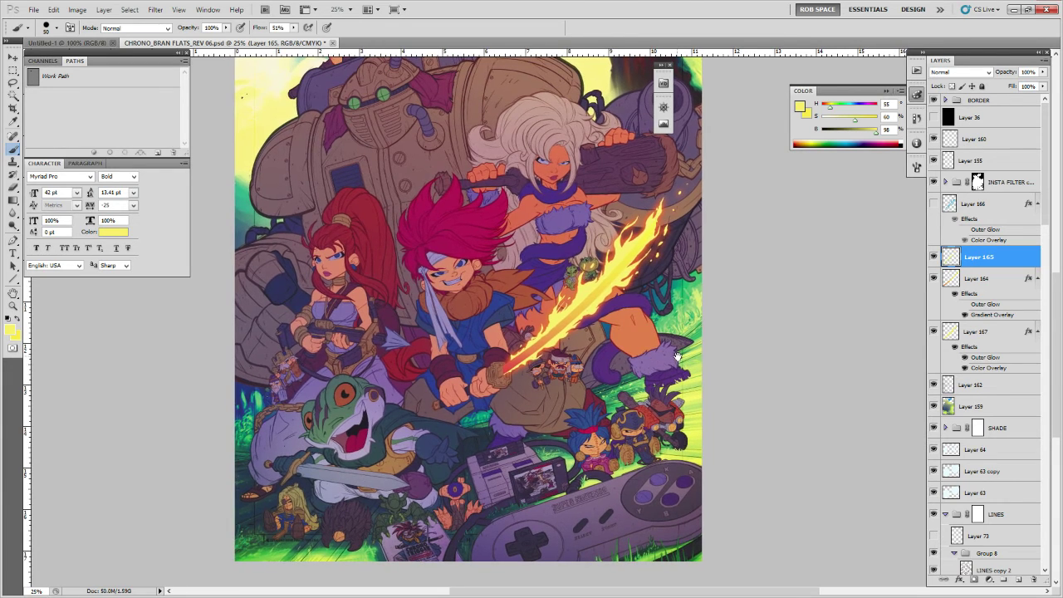
# Compare the blade with and without Layer 164's gradient overlay and set that layer's blend mode to Normal.
pyautogui.click(954, 294)
pyautogui.click(955, 294)
pyautogui.click(964, 317)
pyautogui.click(964, 316)
pyautogui.click(971, 280)
pyautogui.click(959, 72)
pyautogui.click(947, 78)
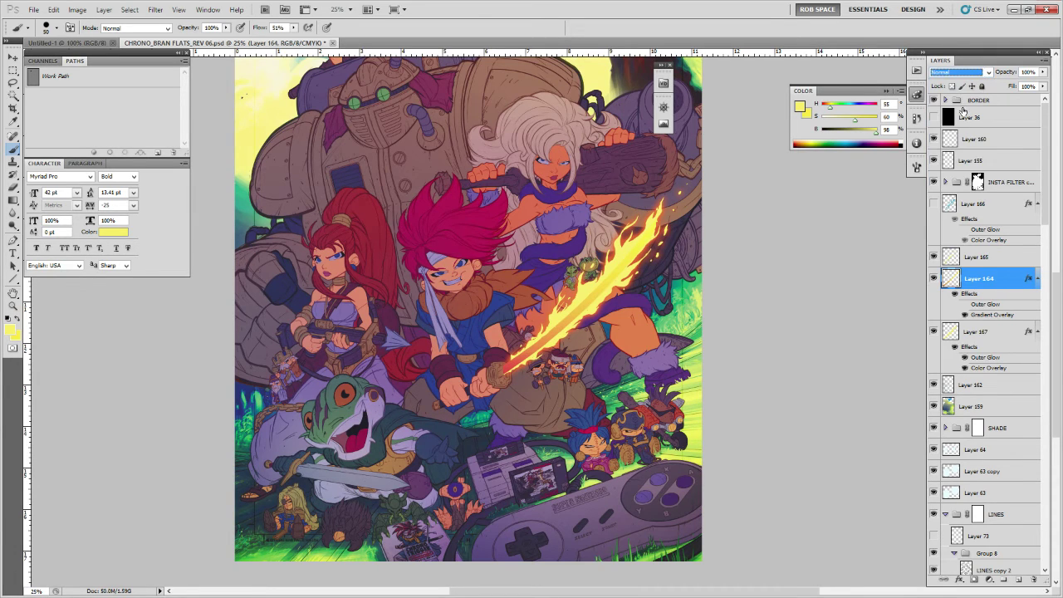
# Compare the blade with and without Layer 164's effects and check its Gradient Overlay settings without changing them.
pyautogui.click(955, 294)
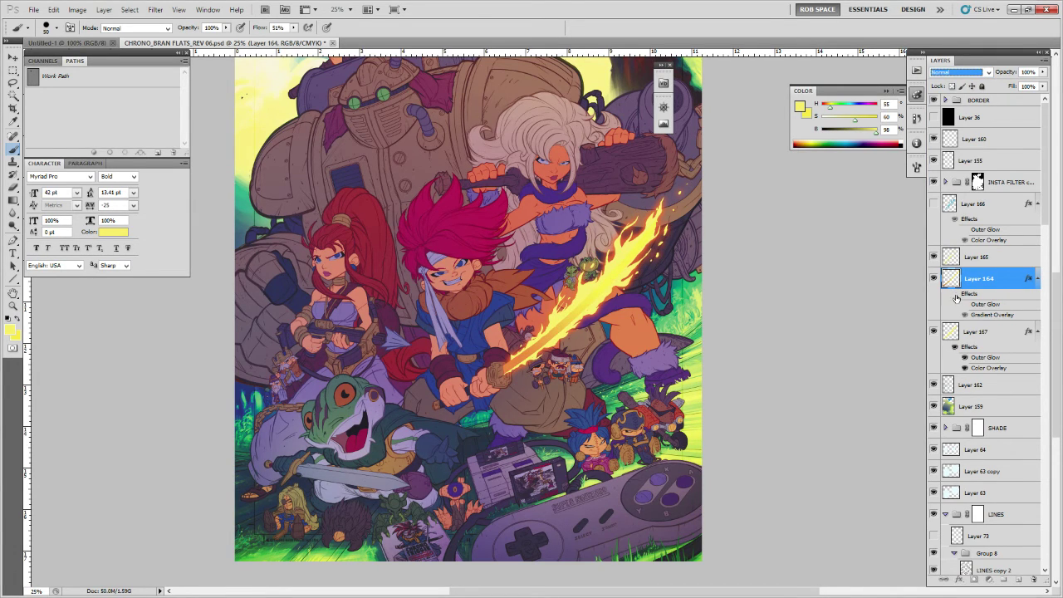
pyautogui.click(955, 295)
pyautogui.click(954, 295)
pyautogui.click(955, 295)
pyautogui.click(955, 294)
pyautogui.doubleClick(980, 311)
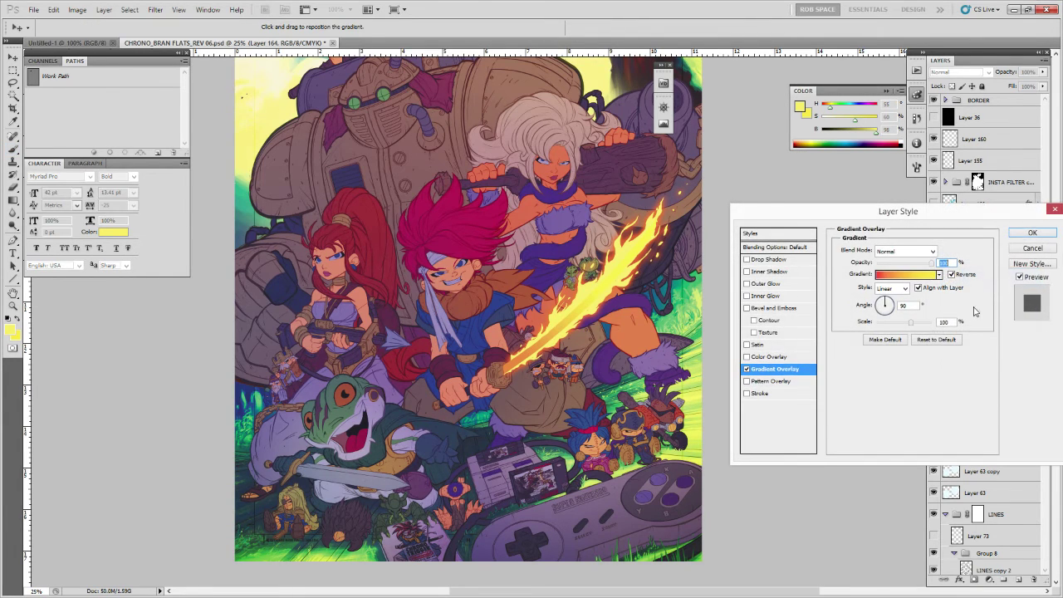
pyautogui.click(1022, 251)
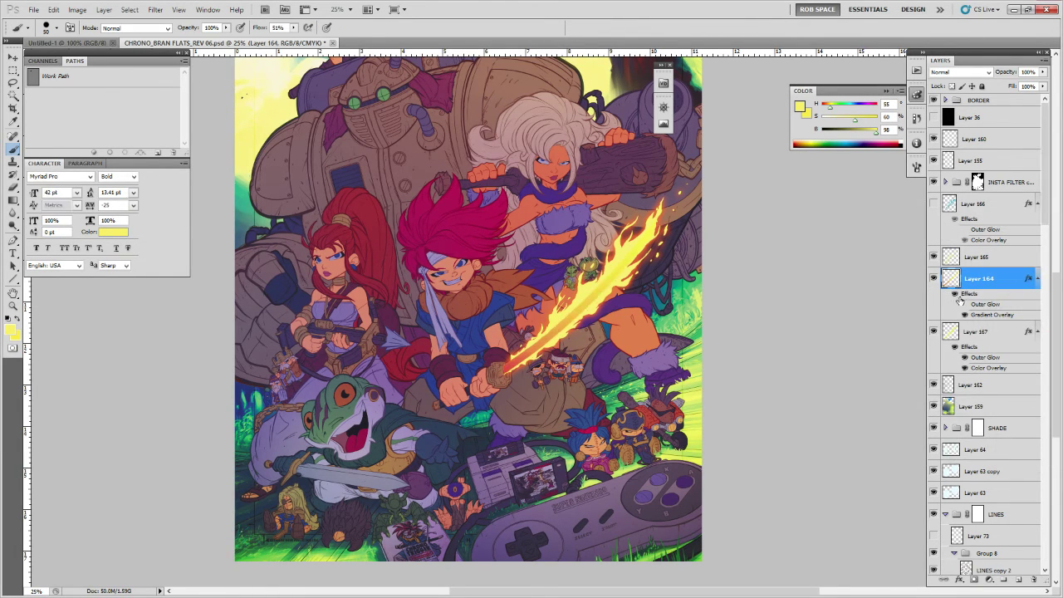
# Move the middle colour stop of Layer 164's Gradient Overlay to 73% so yellow covers more of the blade.
pyautogui.doubleClick(981, 314)
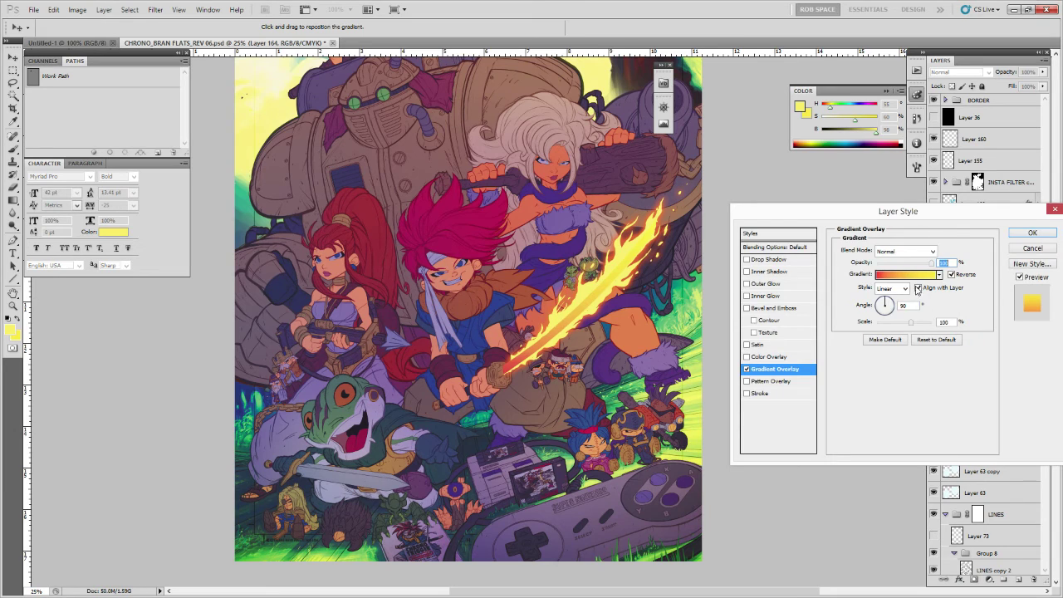
pyautogui.click(917, 275)
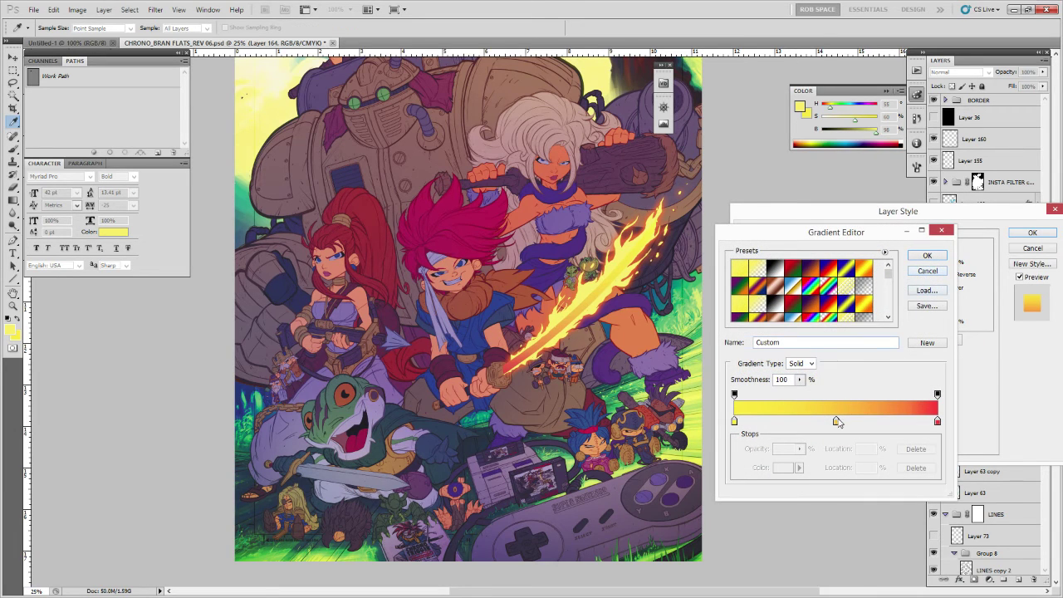
pyautogui.moveTo(836, 421); pyautogui.dragTo(786, 425)
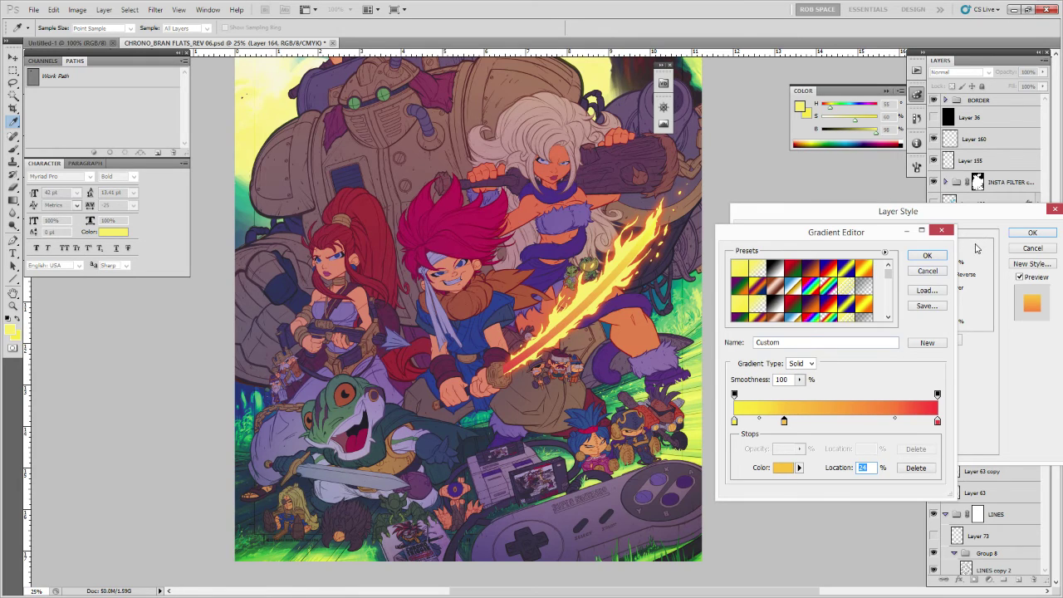
pyautogui.moveTo(784, 422); pyautogui.dragTo(881, 422)
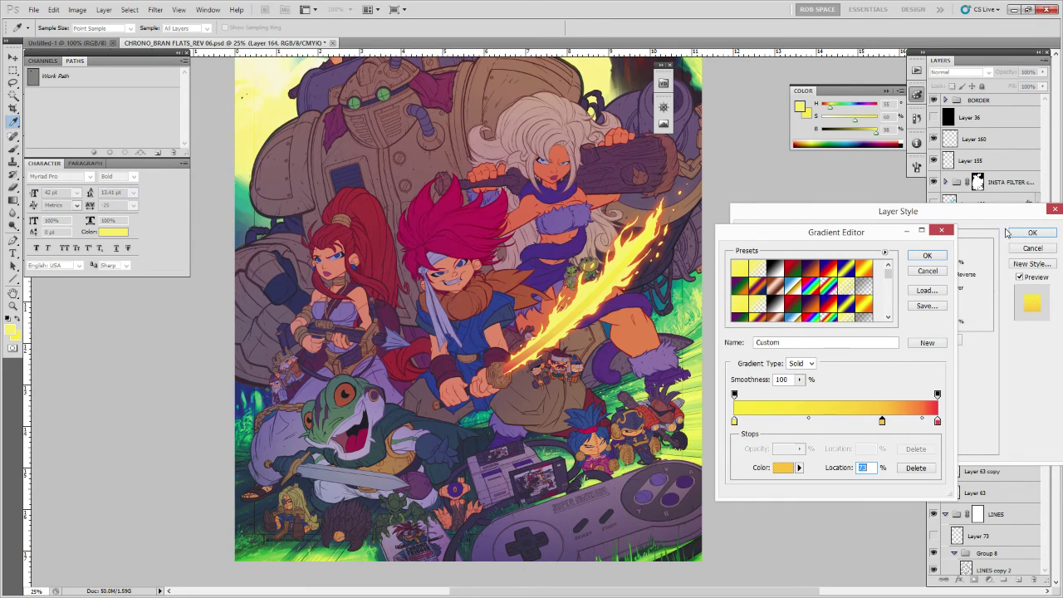
pyautogui.click(939, 253)
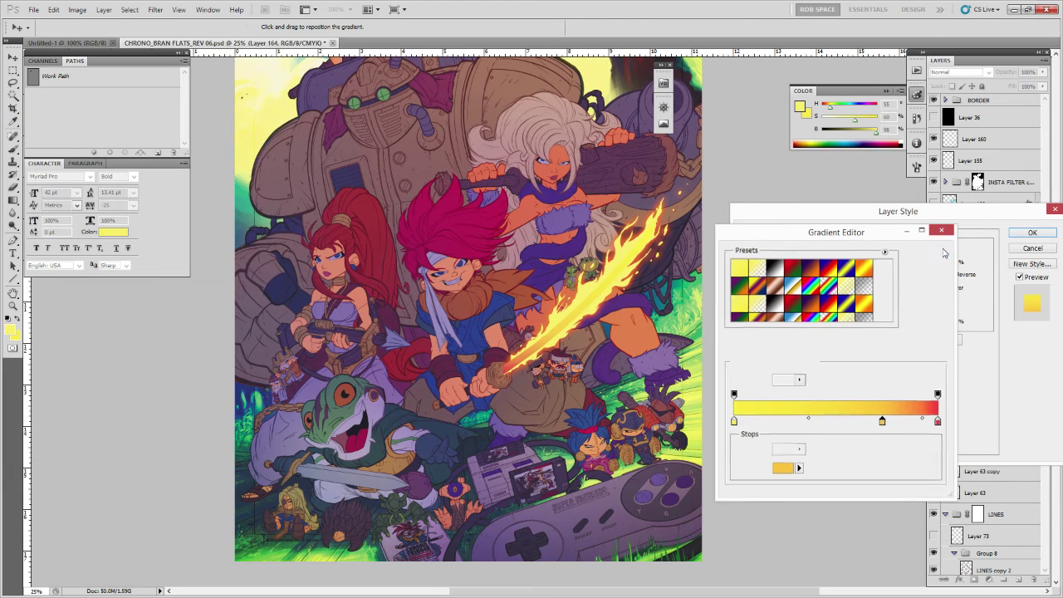
pyautogui.click(1027, 234)
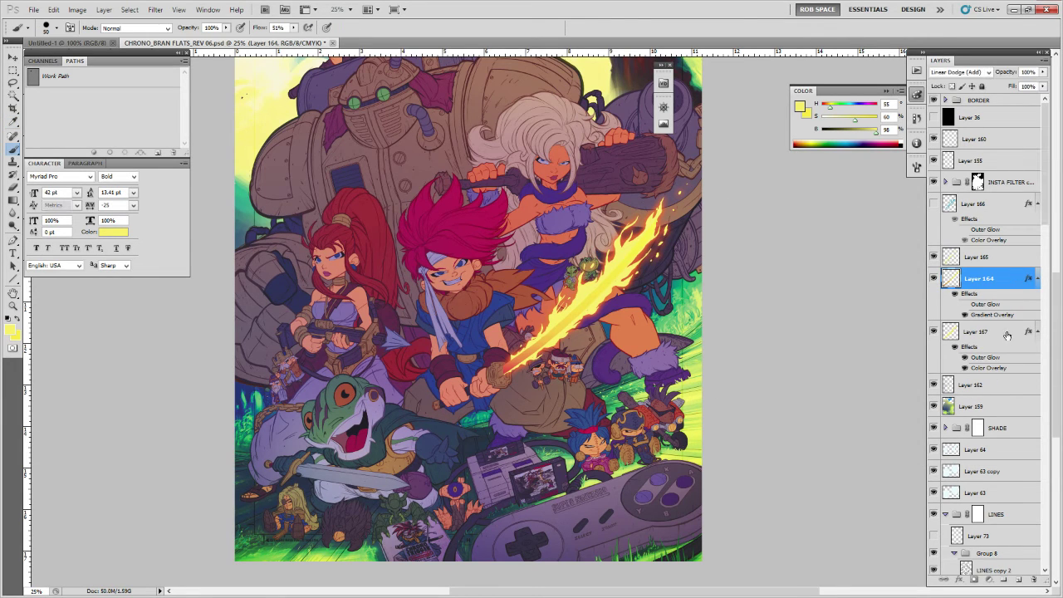
# Enlarge Layer 167's Outer Glow to about 90 px, lower its opacity and adjust its spread.
pyautogui.doubleClick(1006, 332)
pyautogui.click(781, 283)
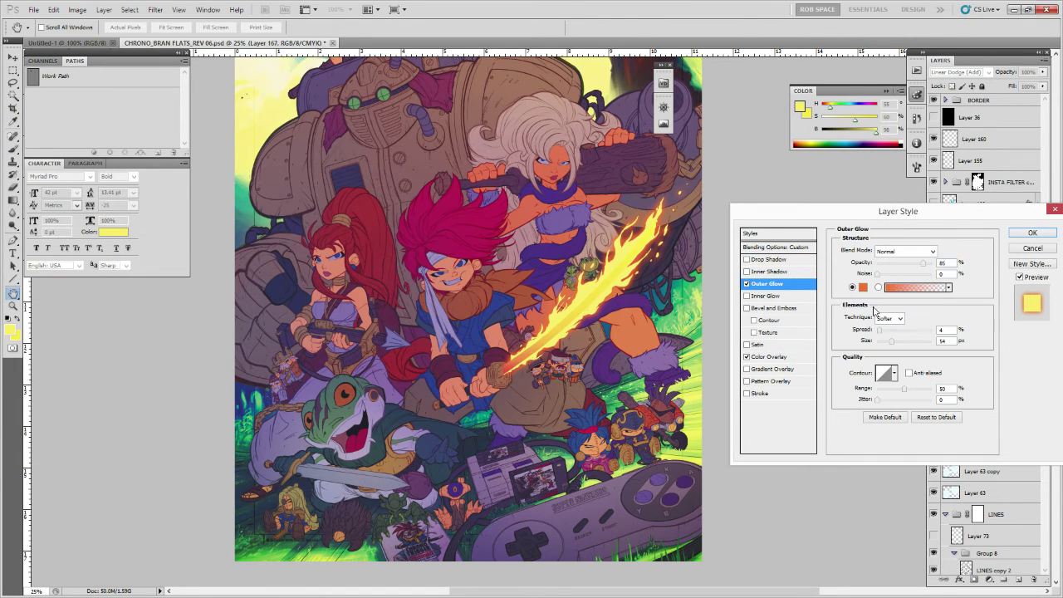
pyautogui.moveTo(895, 345); pyautogui.dragTo(898, 344)
pyautogui.moveTo(922, 264); pyautogui.dragTo(913, 264)
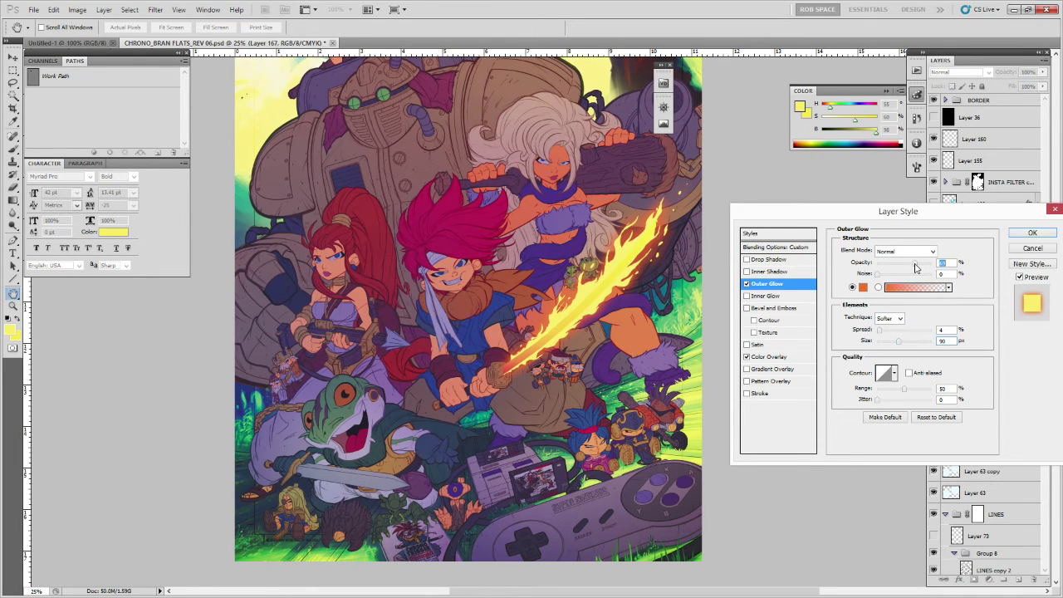
pyautogui.moveTo(884, 331); pyautogui.dragTo(881, 331)
pyautogui.click(897, 344)
pyautogui.click(1032, 232)
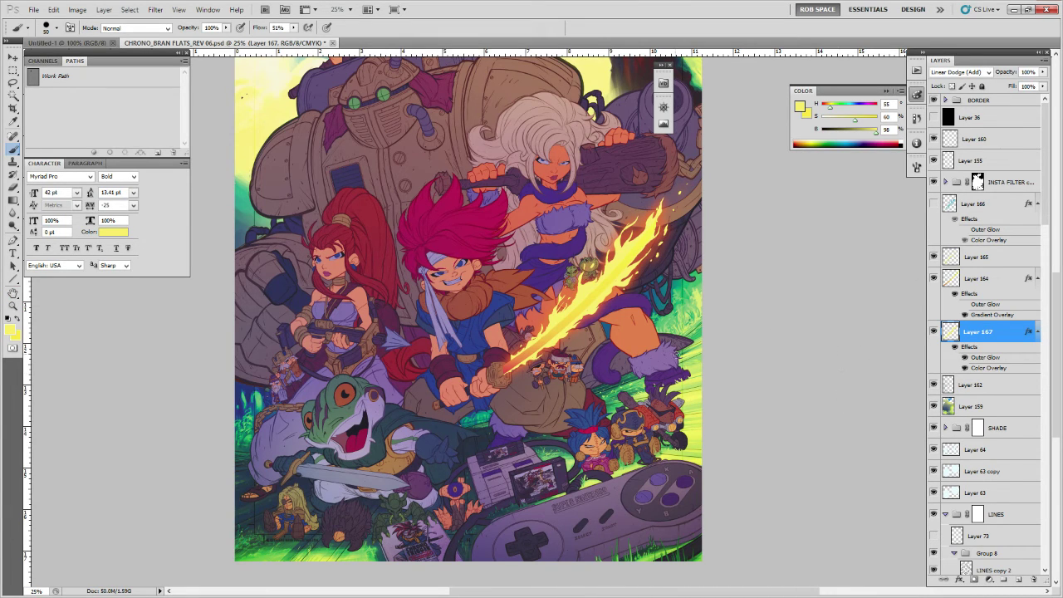
# Examine the flames and their glow up close along the blade, from the hilt to the tip and back.
pyautogui.scroll(2, 498, 357)
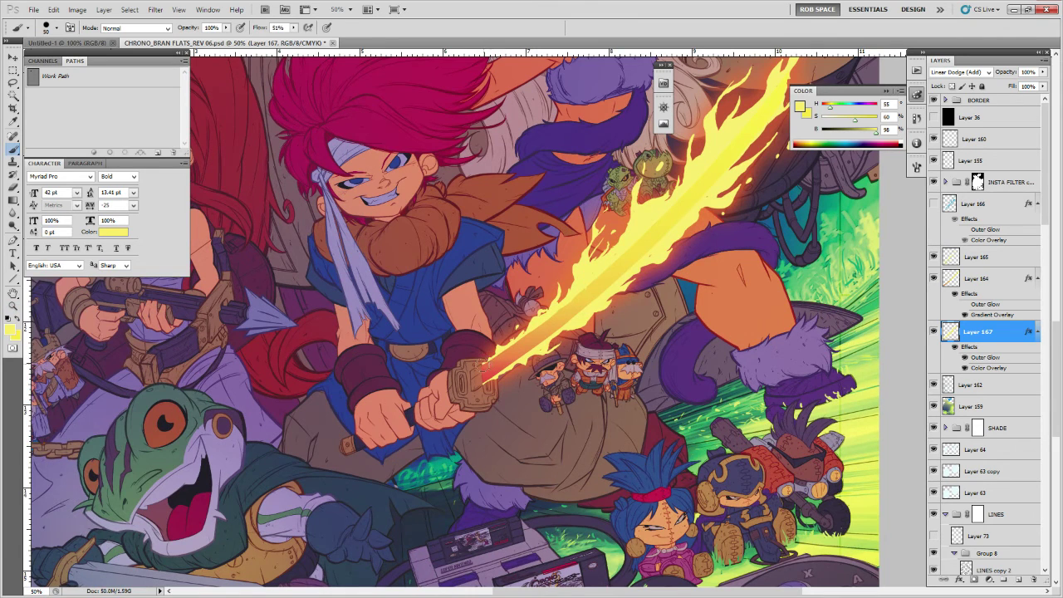
pyautogui.moveTo(504, 348); pyautogui.dragTo(551, 324)
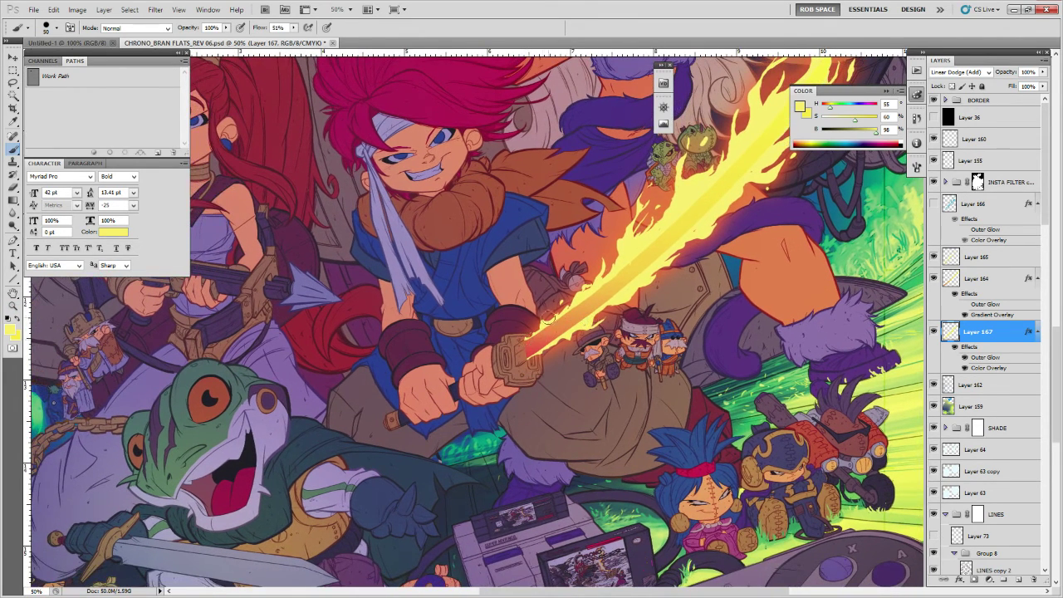
pyautogui.press('e')
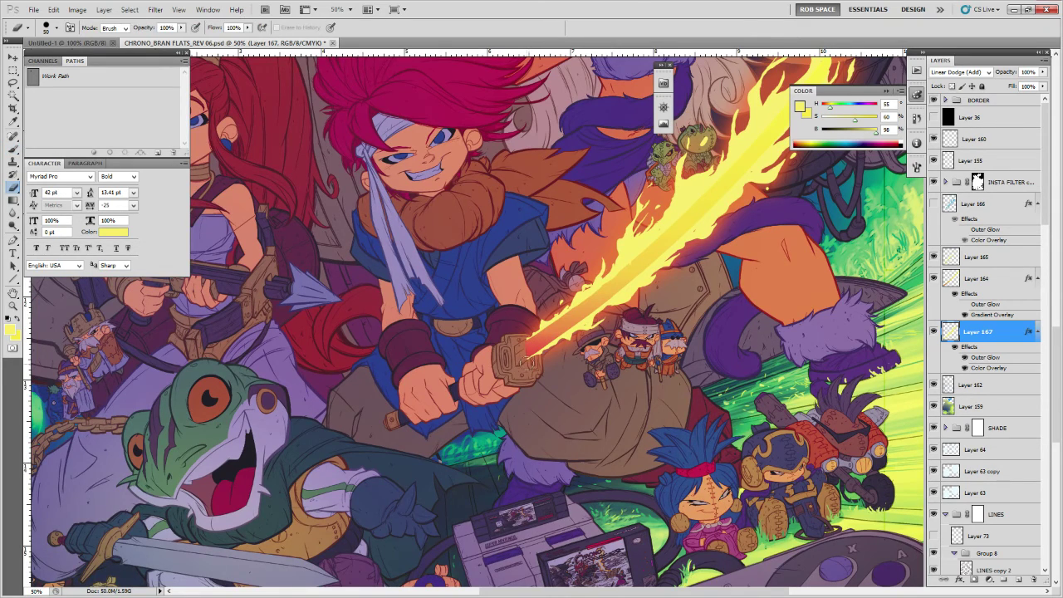
pyautogui.press('b')
pyautogui.moveTo(646, 306); pyautogui.dragTo(548, 365)
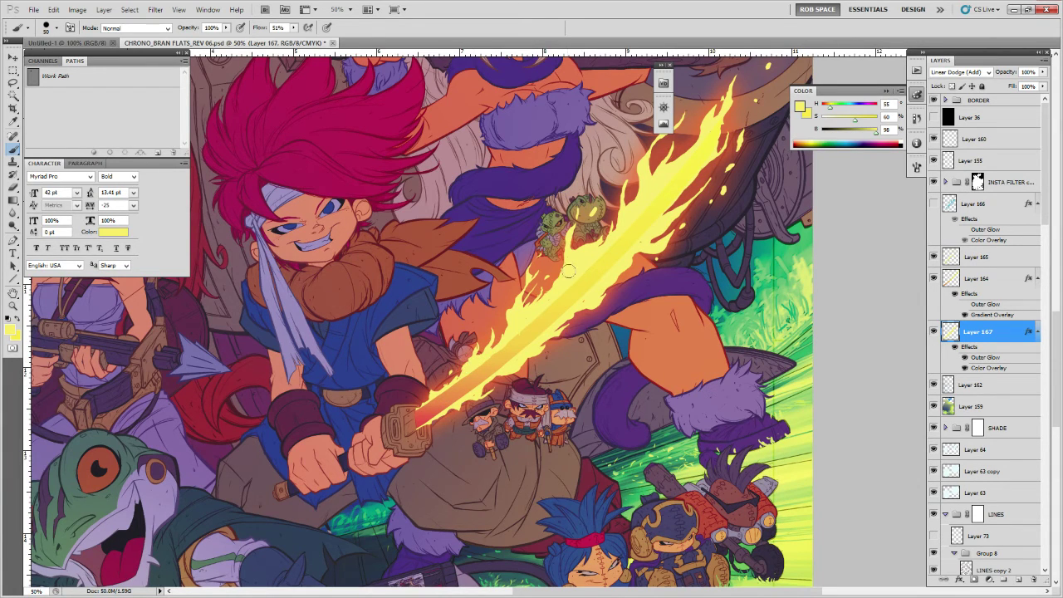
pyautogui.moveTo(568, 270); pyautogui.dragTo(523, 349)
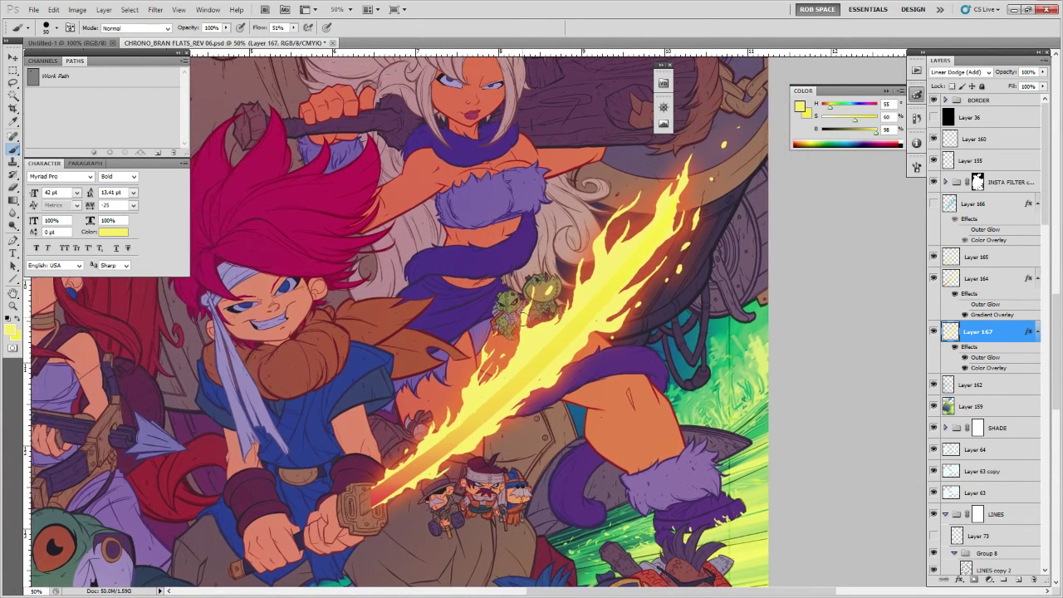
pyautogui.moveTo(589, 295); pyautogui.dragTo(566, 337)
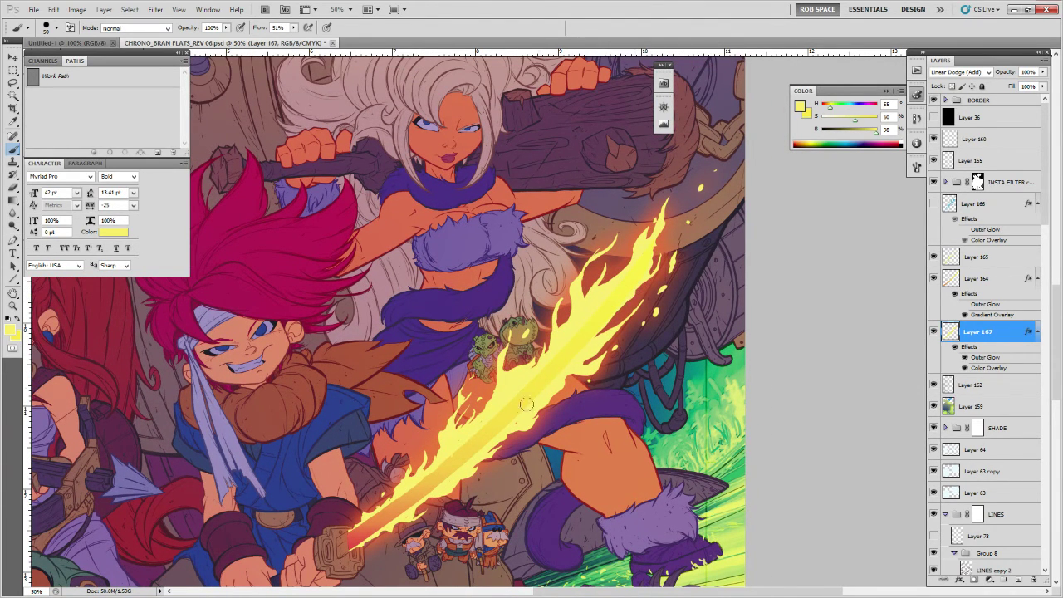
pyautogui.moveTo(477, 428); pyautogui.dragTo(588, 315)
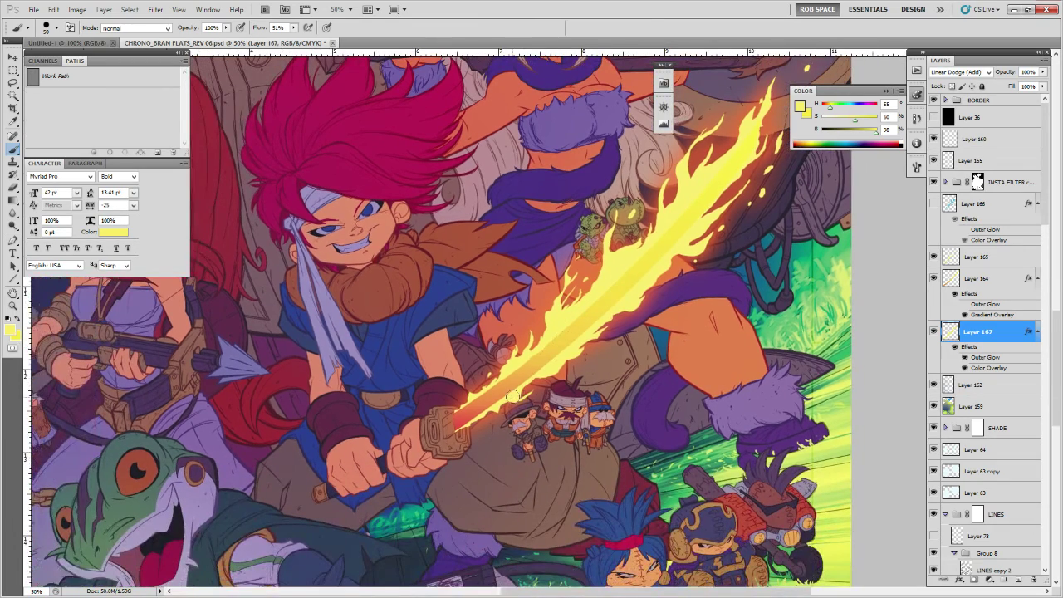
# Review the burning sword against the whole illustration at several magnifications.
pyautogui.press('z')
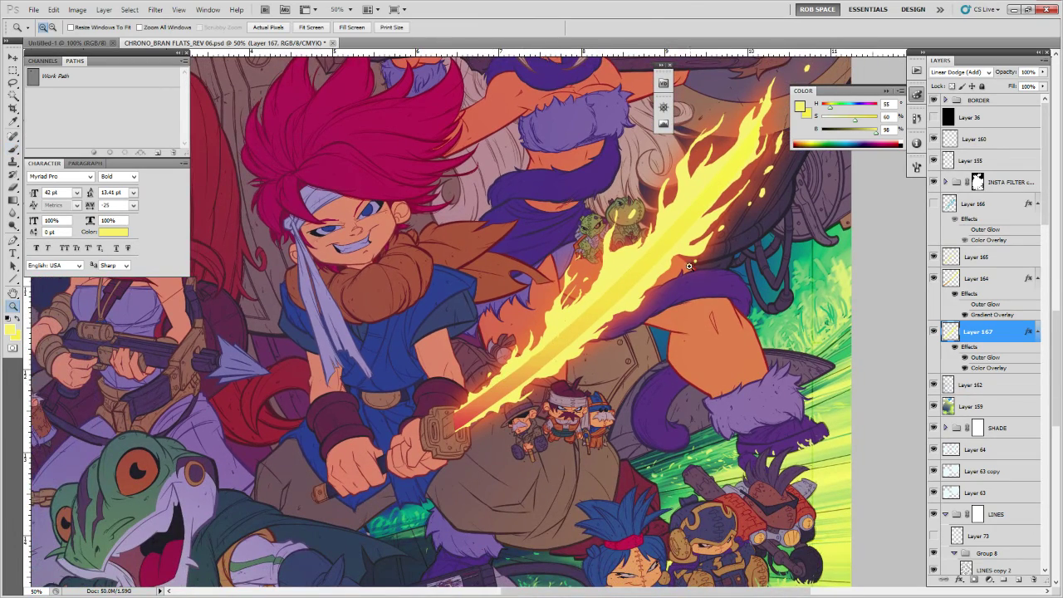
pyautogui.keyDown('alt'); pyautogui.click(689, 266); pyautogui.keyUp('alt')
pyautogui.keyDown('alt'); pyautogui.click(695, 266); pyautogui.keyUp('alt')
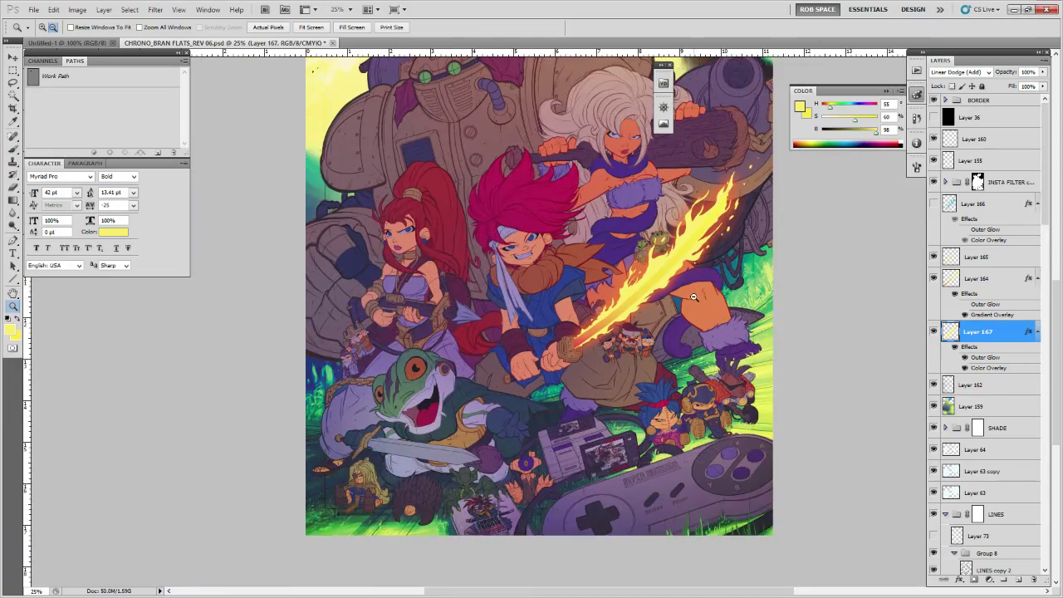
pyautogui.click(694, 298)
pyautogui.moveTo(721, 216); pyautogui.dragTo(625, 397)
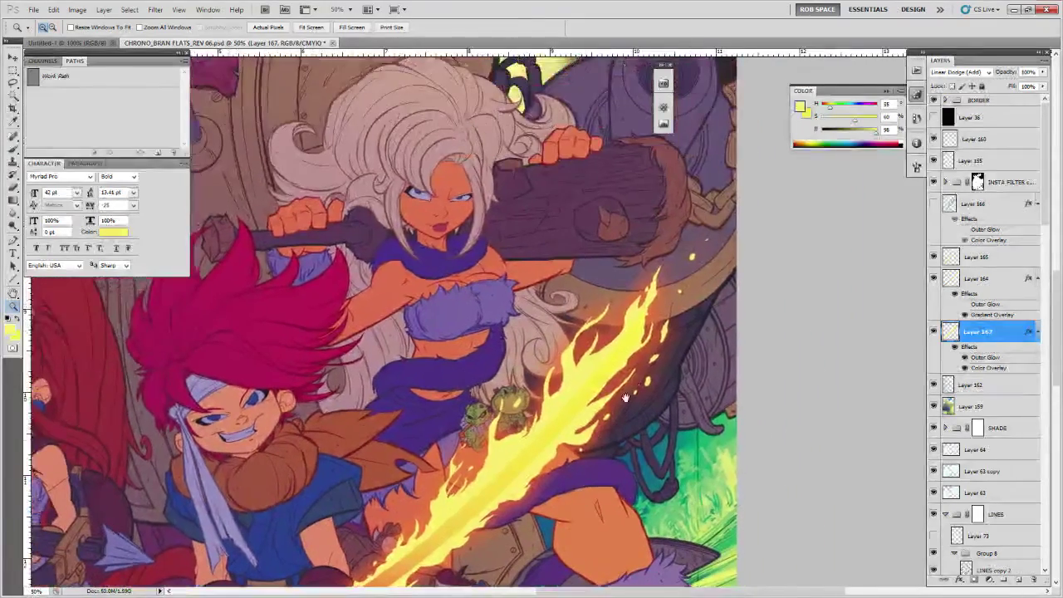
pyautogui.keyDown('alt'); pyautogui.click(670, 305); pyautogui.keyUp('alt')
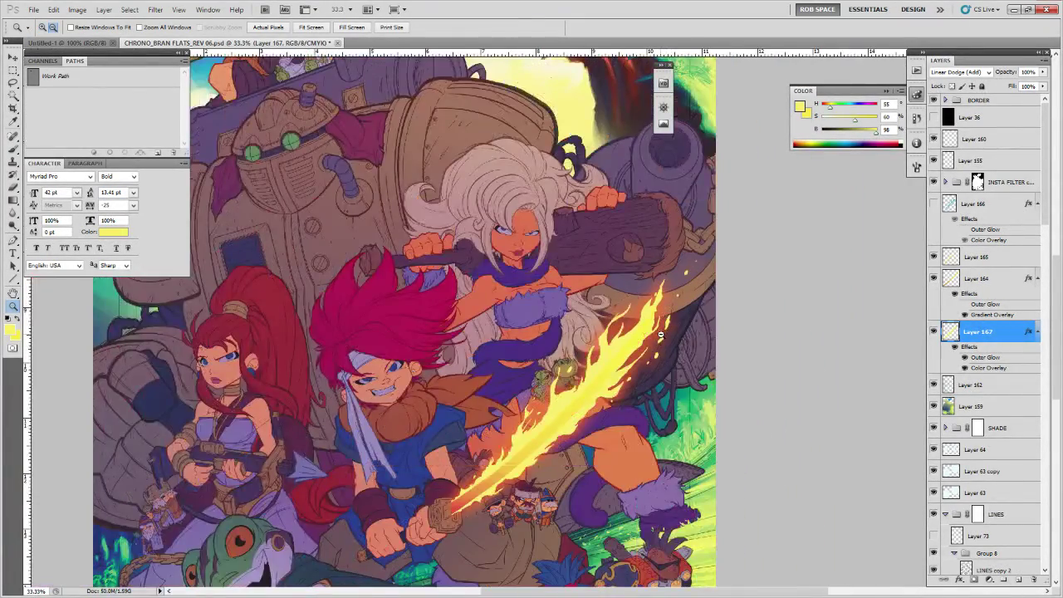
pyautogui.keyDown('alt'); pyautogui.click(660, 335); pyautogui.keyUp('alt')
pyautogui.keyDown('alt'); pyautogui.click(663, 357); pyautogui.keyUp('alt')
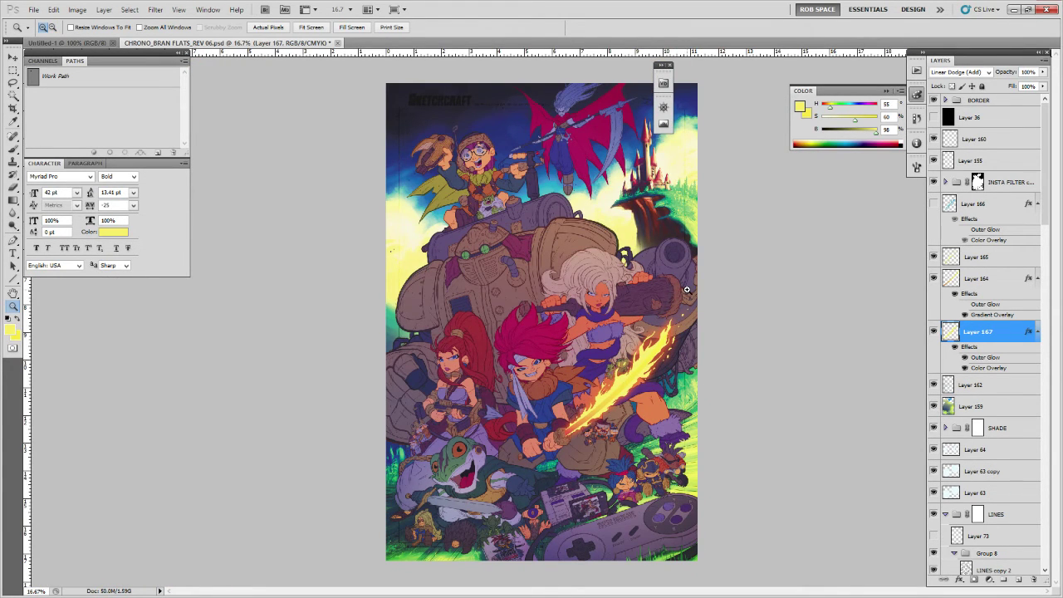
pyautogui.click(623, 407)
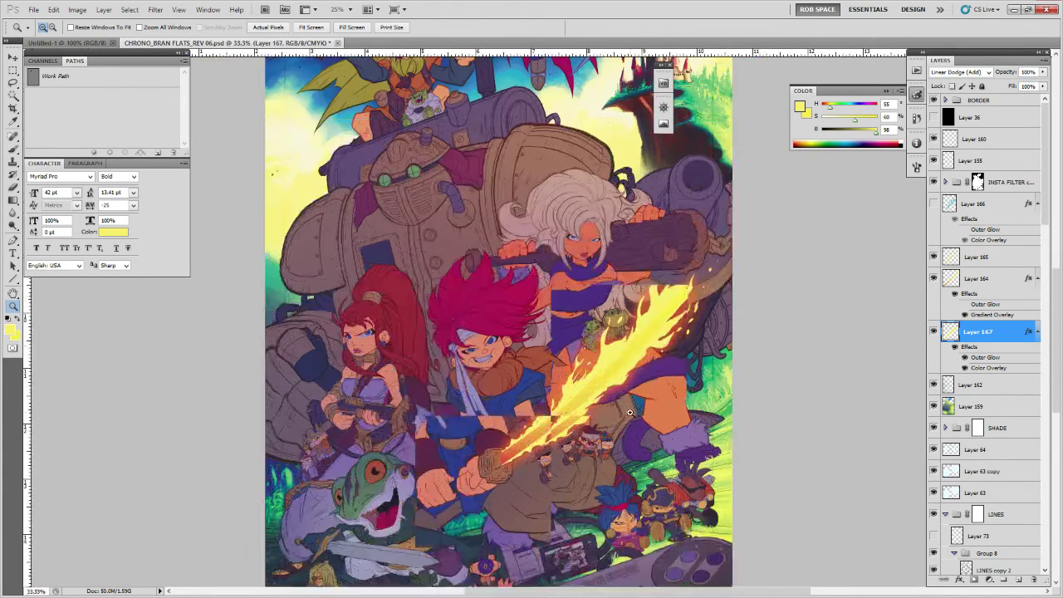
pyautogui.click(622, 407)
pyautogui.press('b')
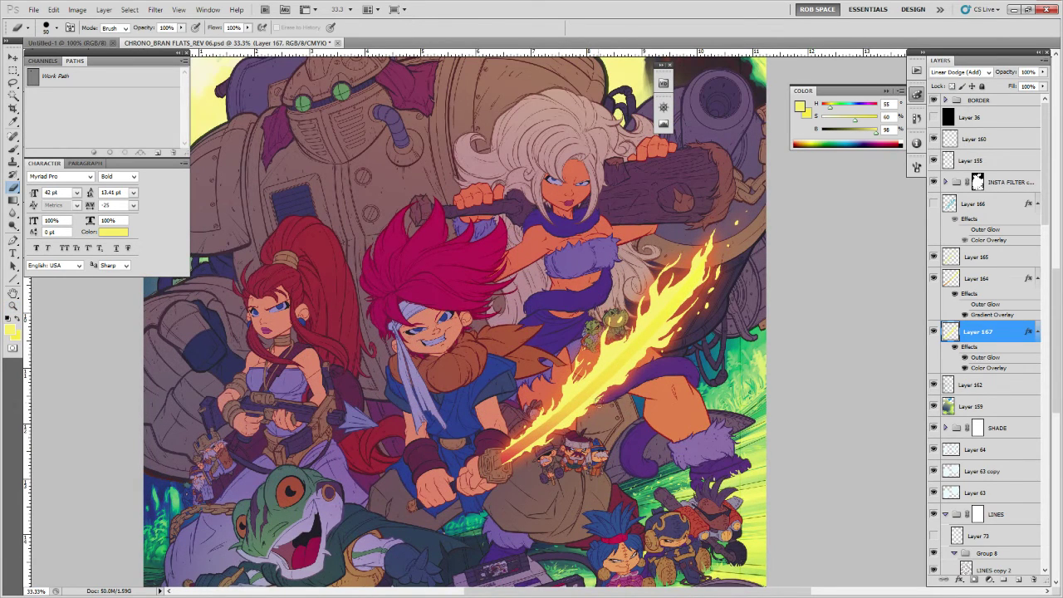
# Hide Layer 165 and review the flaming blade near the hilt and within the full illustration.
pyautogui.click(933, 258)
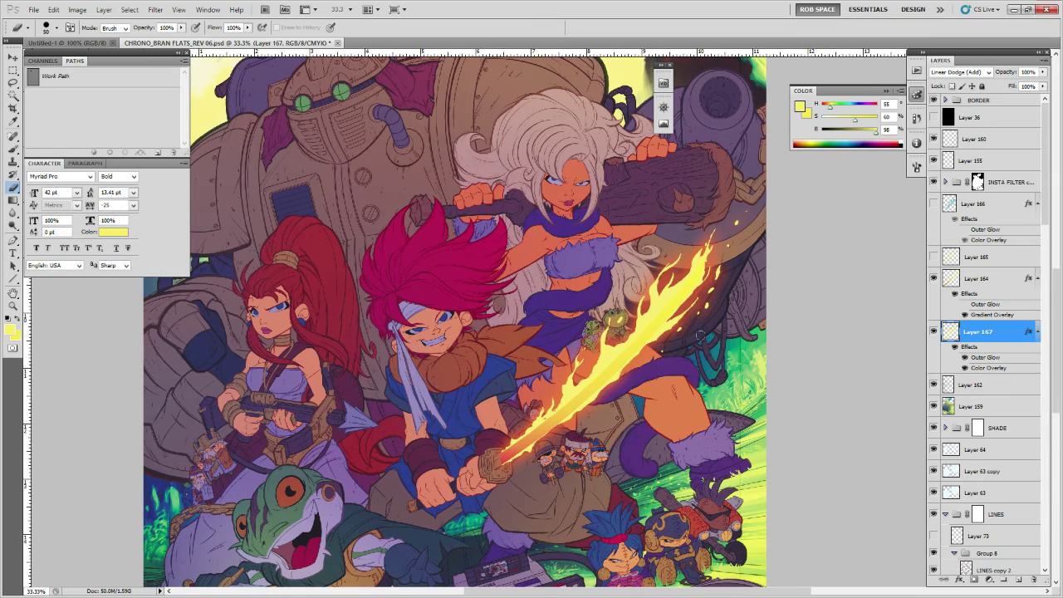
pyautogui.press('z')
pyautogui.click(556, 427)
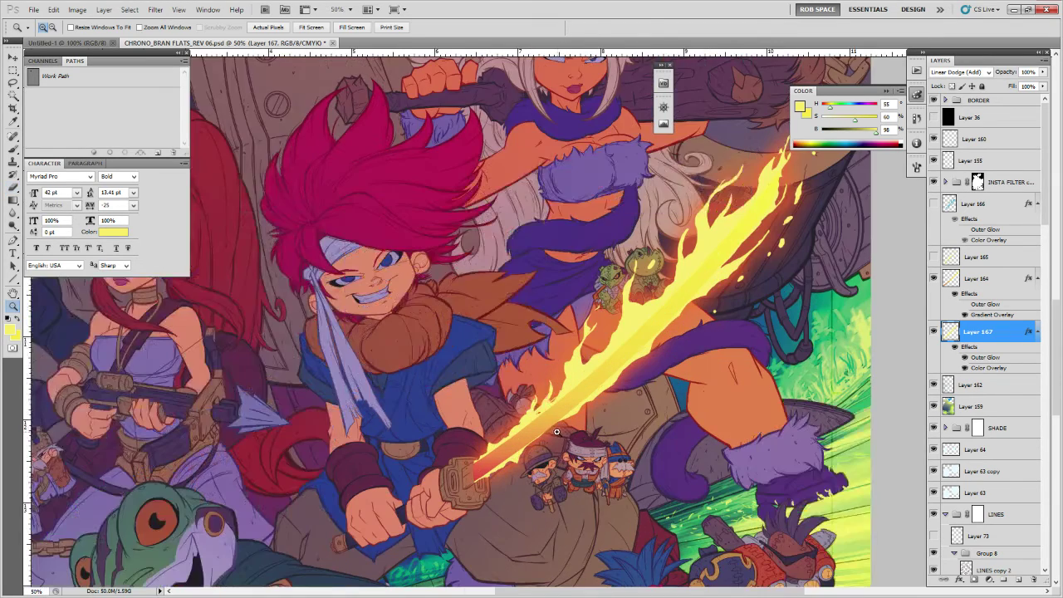
pyautogui.press('b')
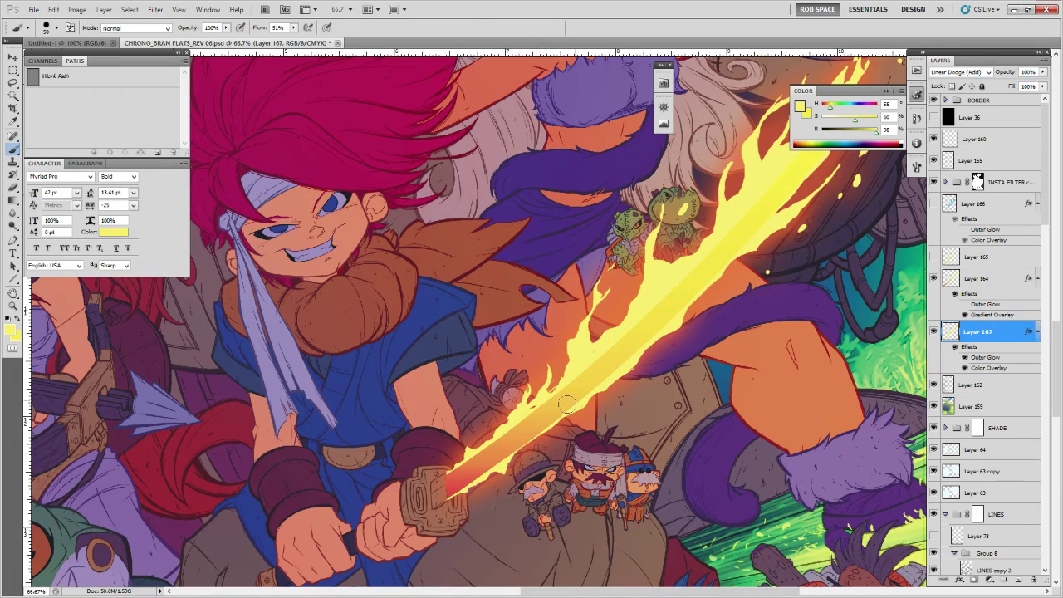
pyautogui.press('z')
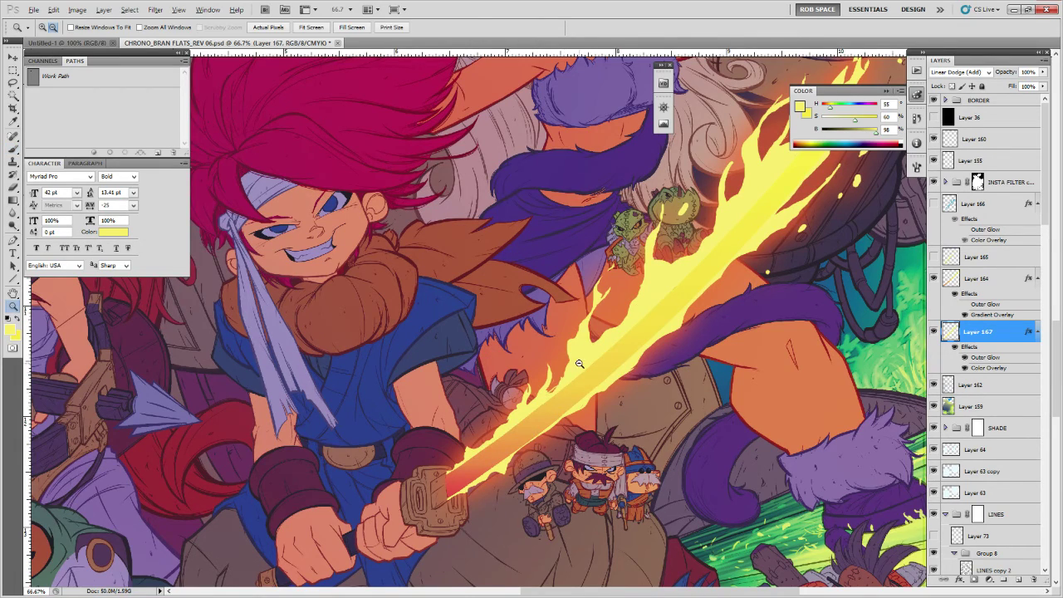
pyautogui.keyDown('alt'); pyautogui.click(580, 366); pyautogui.keyUp('alt')
pyautogui.keyDown('alt'); pyautogui.click(580, 369); pyautogui.keyUp('alt')
pyautogui.keyDown('alt'); pyautogui.click(579, 389); pyautogui.keyUp('alt')
pyautogui.moveTo(688, 474); pyautogui.dragTo(704, 361)
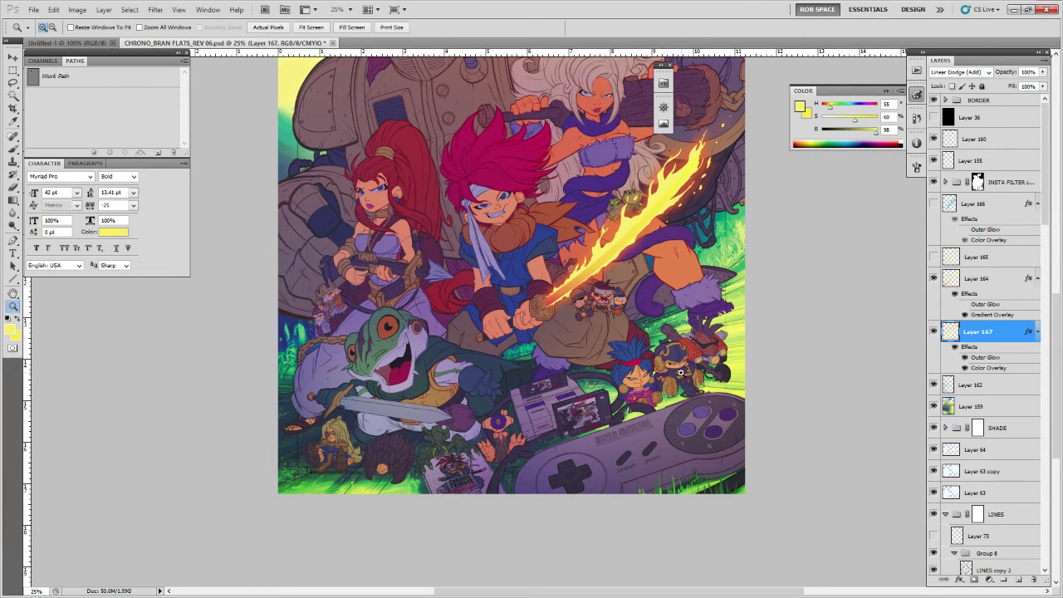
pyautogui.scroll(5, 675, 368)
pyautogui.scroll(5, 659, 371)
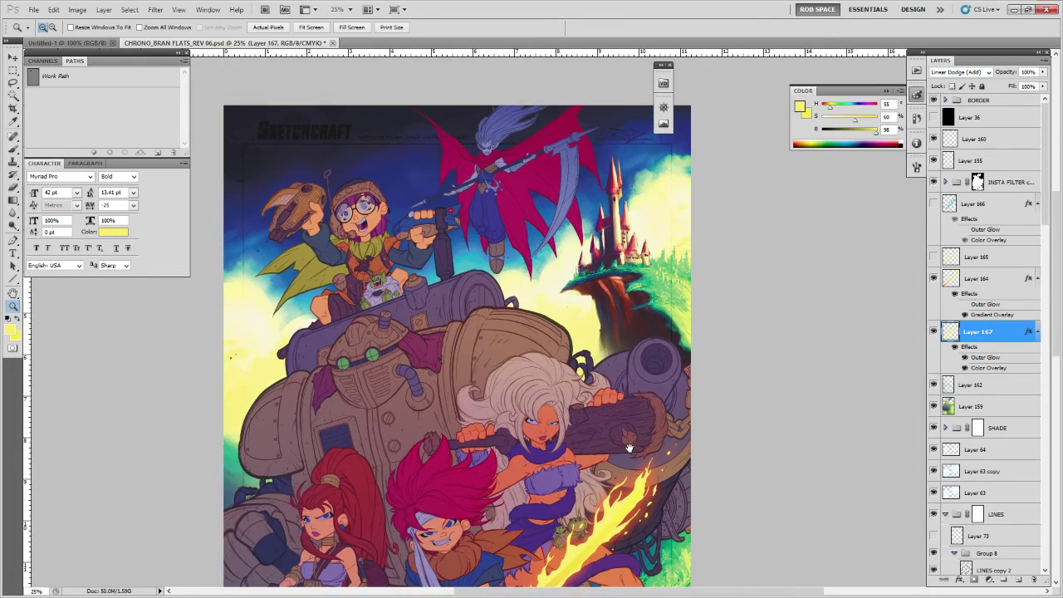
# Paste the copied fire reference image into a new document and return to the Chrono illustration.
pyautogui.scroll(-8, 647, 490)
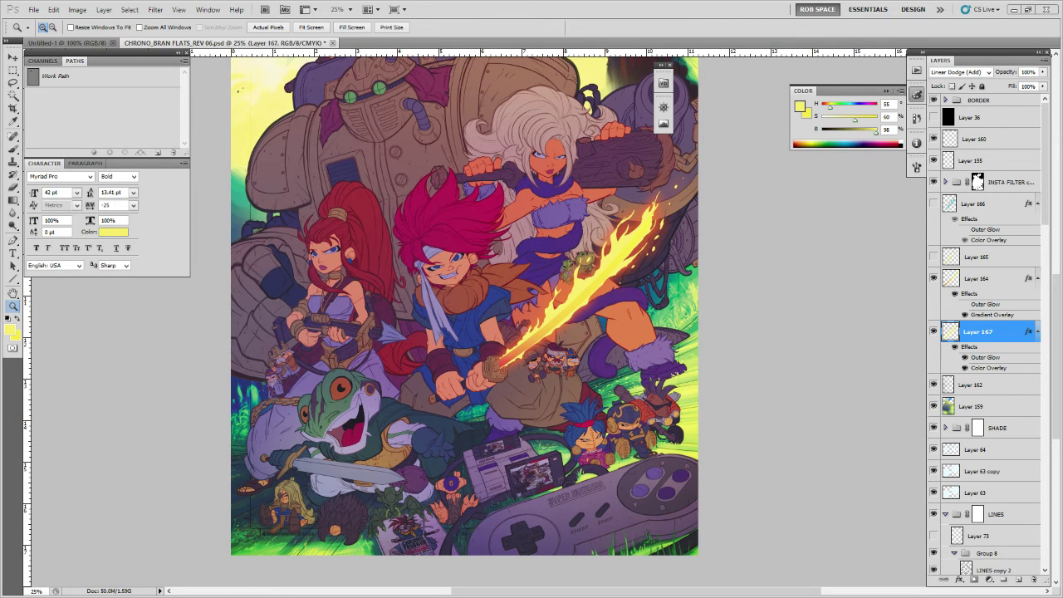
pyautogui.hotkey('ctrl', 'Tab')
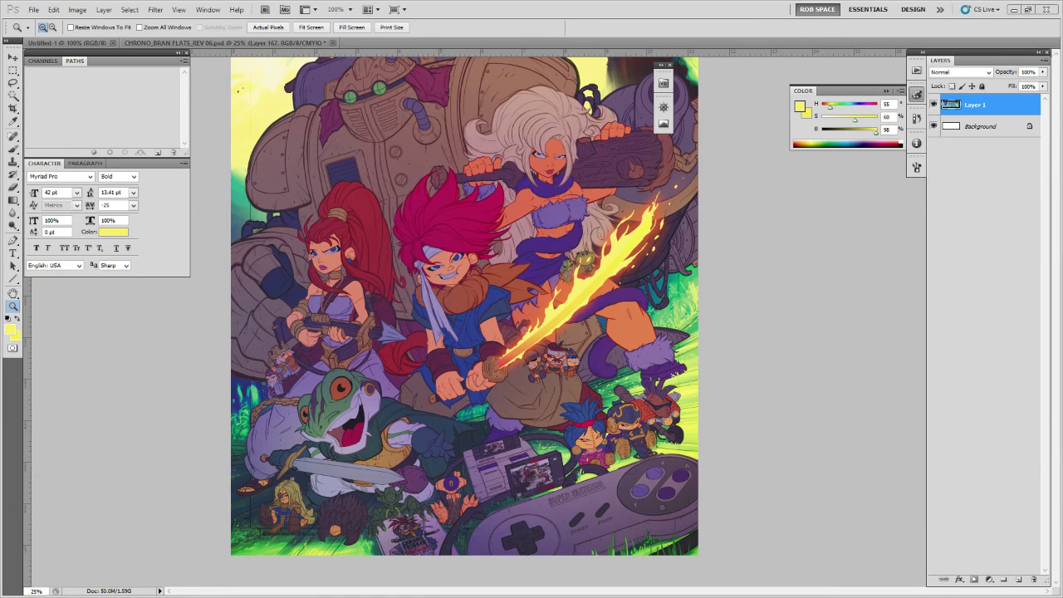
pyautogui.hotkey('ctrl', 'n')
pyautogui.press('Return')
pyautogui.hotkey('ctrl', 'v')
pyautogui.press('b')
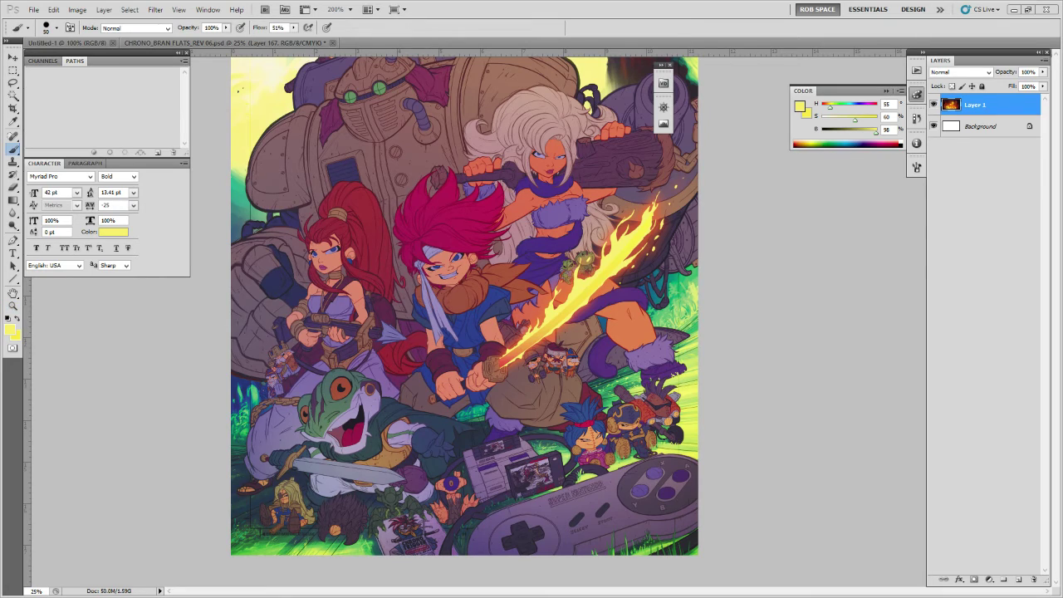
pyautogui.hotkey('ctrl', 'Tab')
# Duplicate flame Layer 167, hide the original and clear the duplicate's painted contents while keeping its effects.
pyautogui.press('z')
pyautogui.click(646, 245)
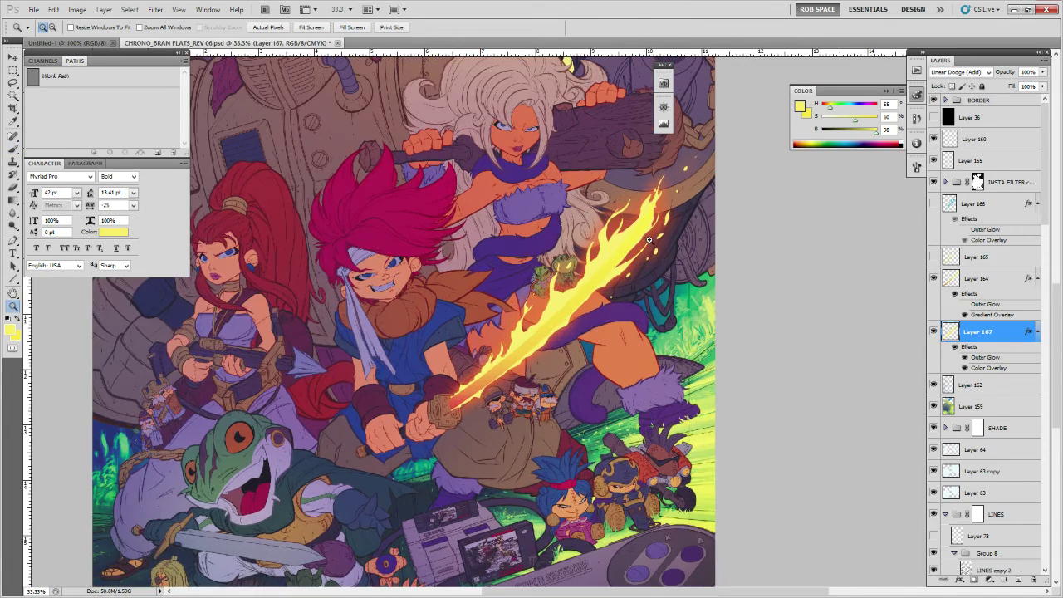
pyautogui.click(656, 237)
pyautogui.moveTo(655, 237); pyautogui.dragTo(599, 308)
pyautogui.click(591, 304)
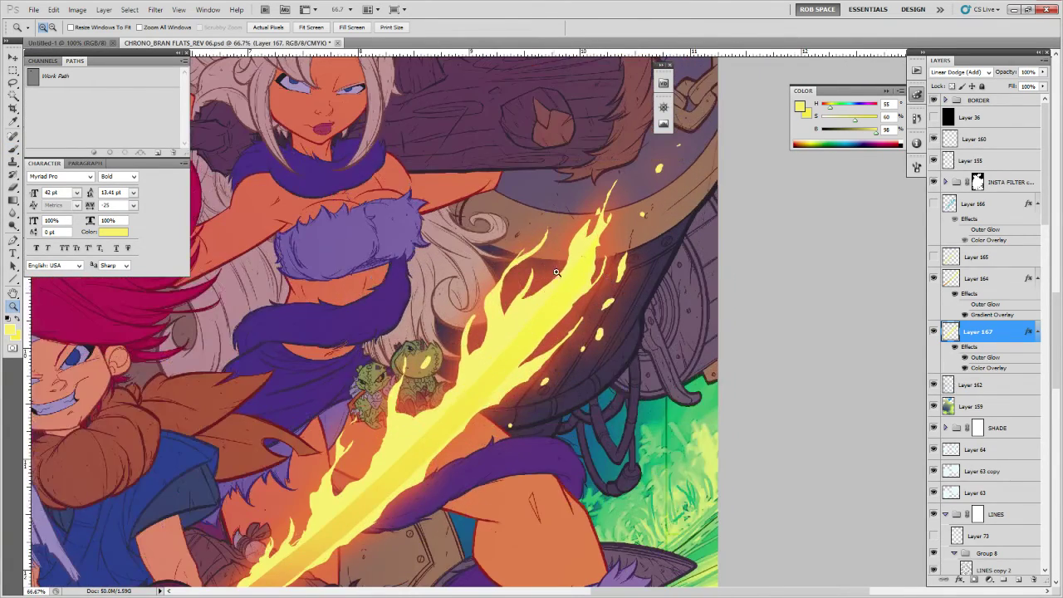
pyautogui.click(566, 258)
pyautogui.press('l')
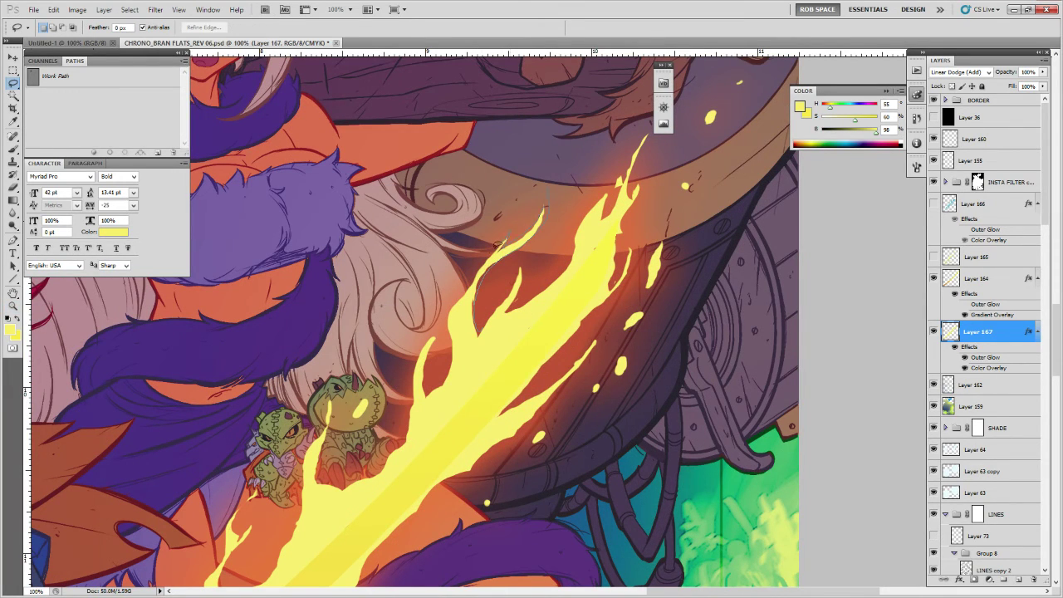
pyautogui.hotkey('ctrl', 'j')
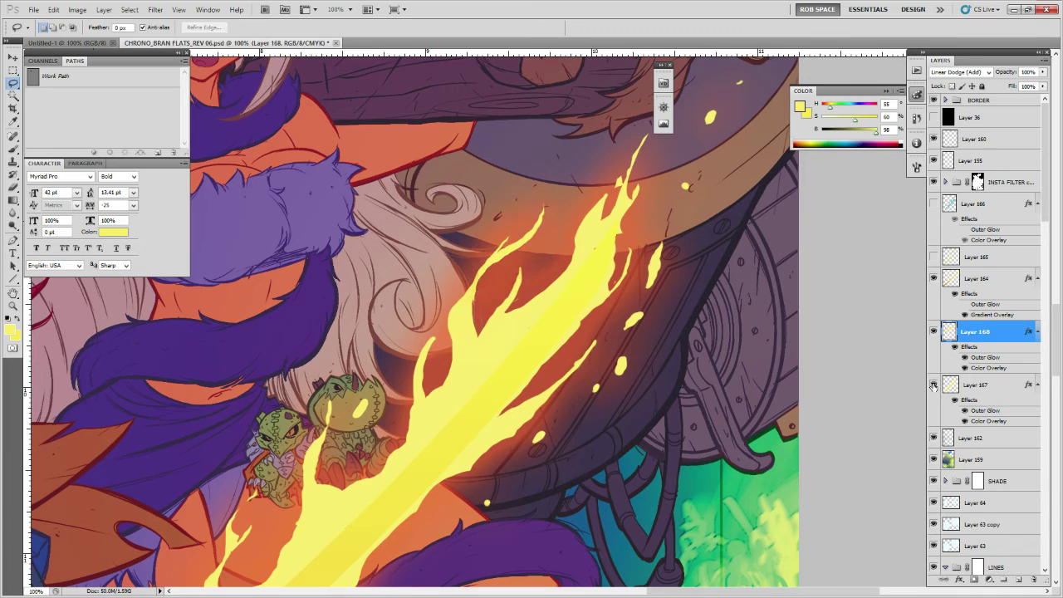
pyautogui.click(933, 385)
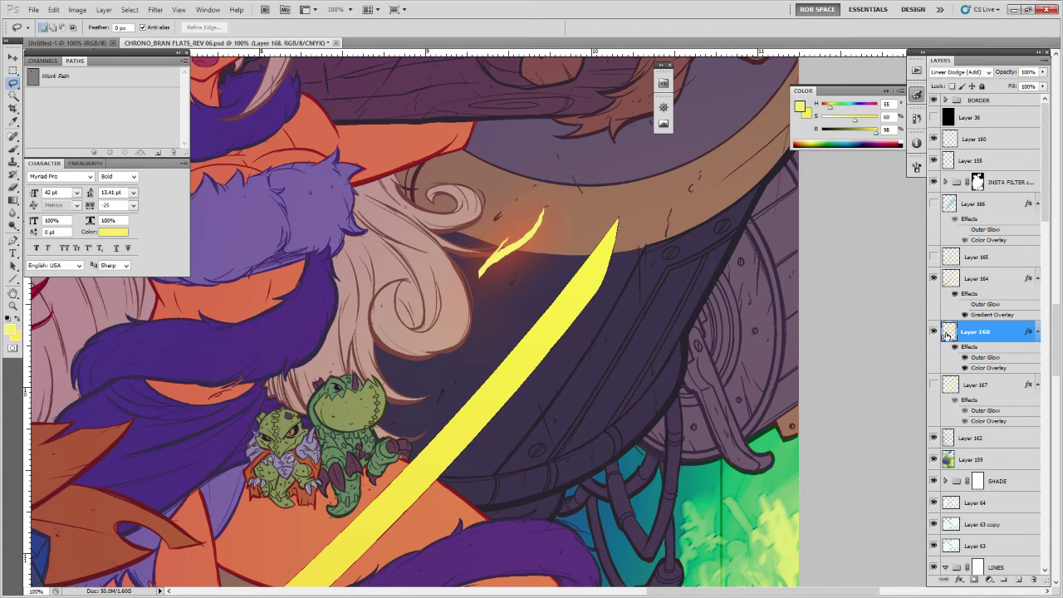
pyautogui.hotkey('ctrl', 'a')
pyautogui.press('Delete')
pyautogui.hotkey('ctrl', 'd')
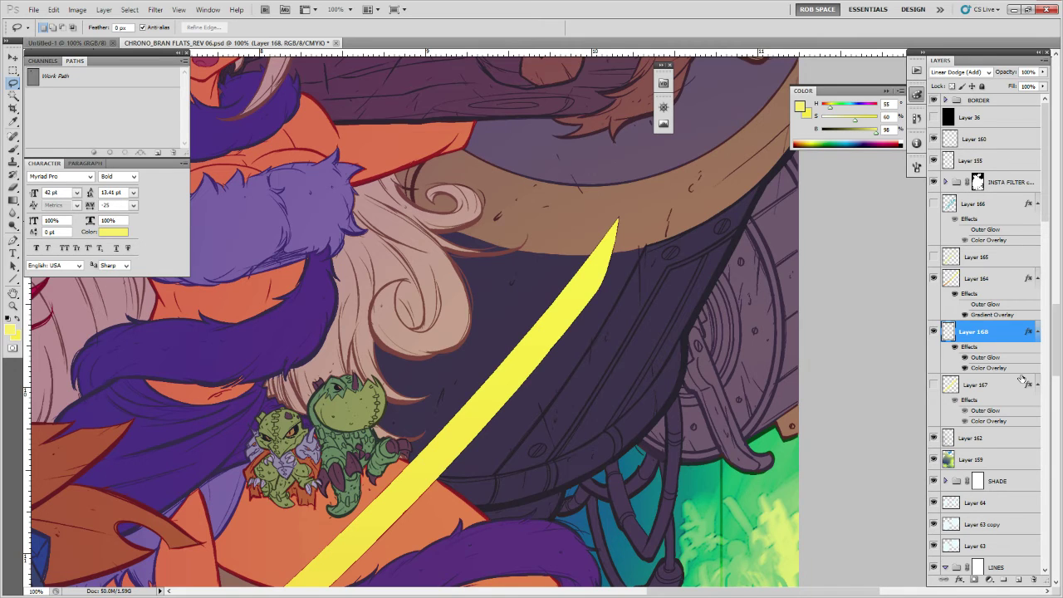
# Fill the emptied Layer 168 with the yellow foreground colour and hide it behind an inverted, black layer mask.
pyautogui.hotkey('alt', 'BackSpace')
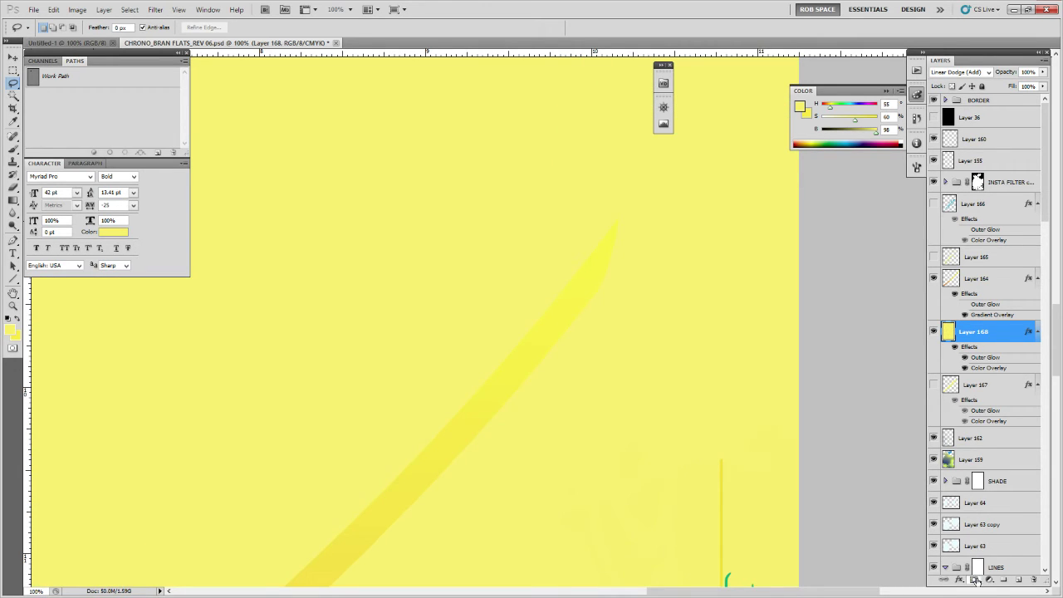
pyautogui.click(973, 579)
pyautogui.hotkey('ctrl', 'i')
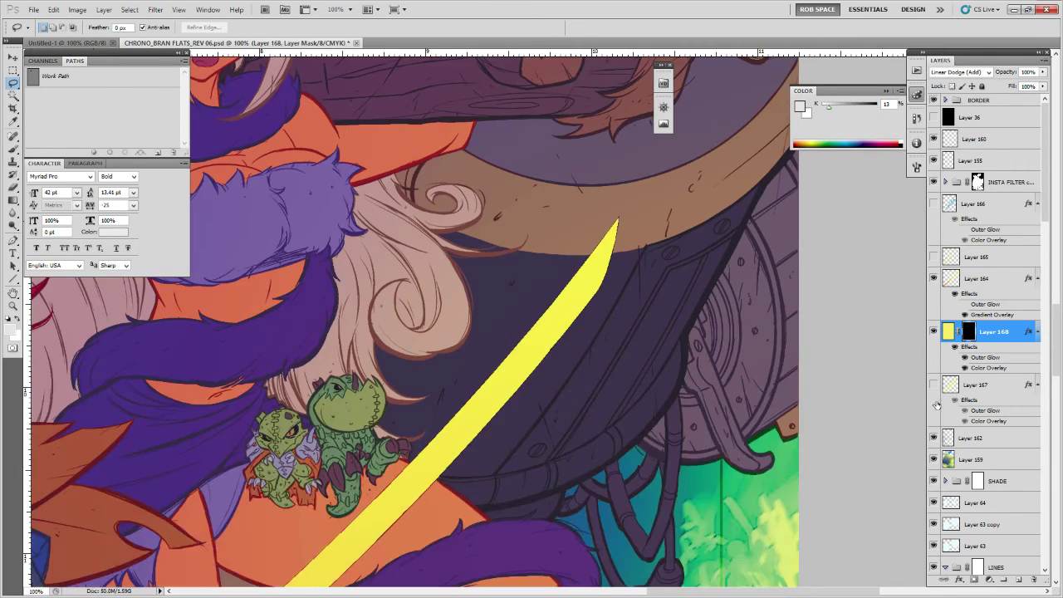
# Show Layer 167 without its effects, set its blend mode to Normal and lower its opacity to 31%.
pyautogui.click(934, 384)
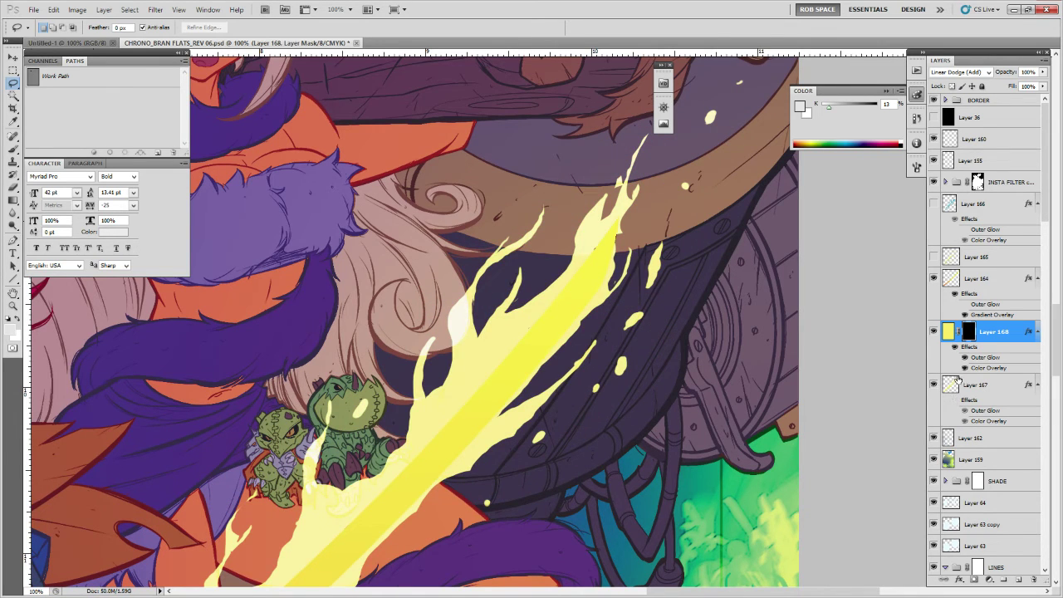
pyautogui.click(958, 381)
pyautogui.click(959, 73)
pyautogui.click(947, 82)
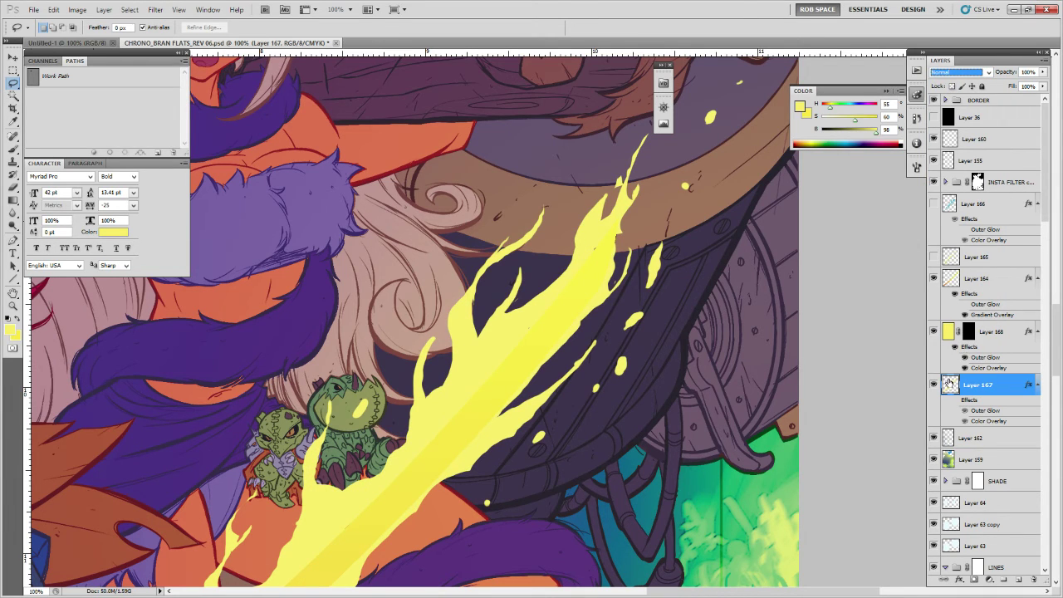
pyautogui.click(1042, 72)
pyautogui.moveTo(1037, 86); pyautogui.dragTo(998, 88)
# Add a layer above Layer 162 and fill Layer 167's flame silhouette on it with white.
pyautogui.click(973, 438)
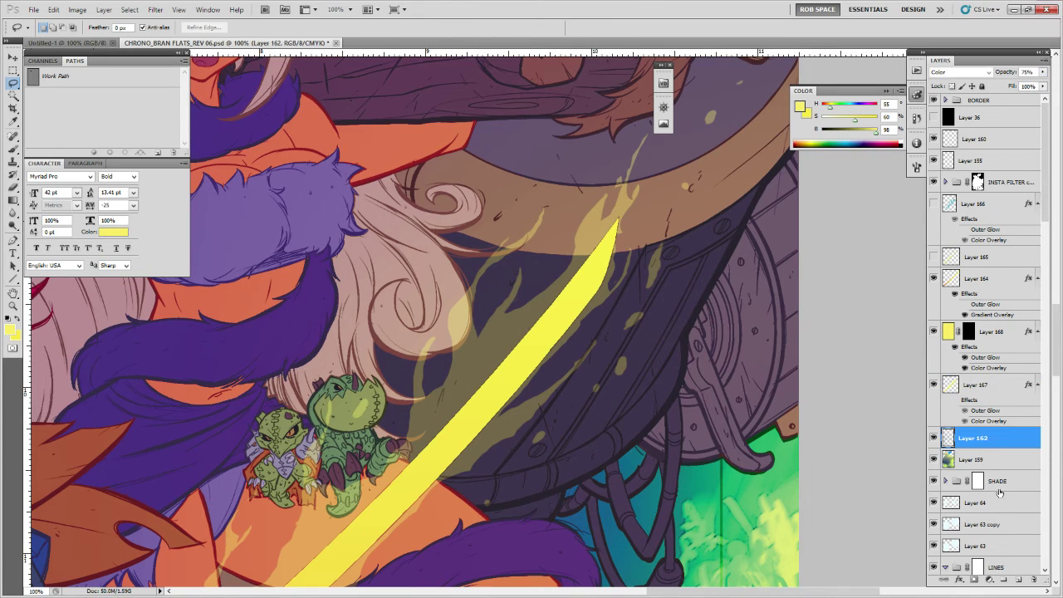
pyautogui.click(1019, 581)
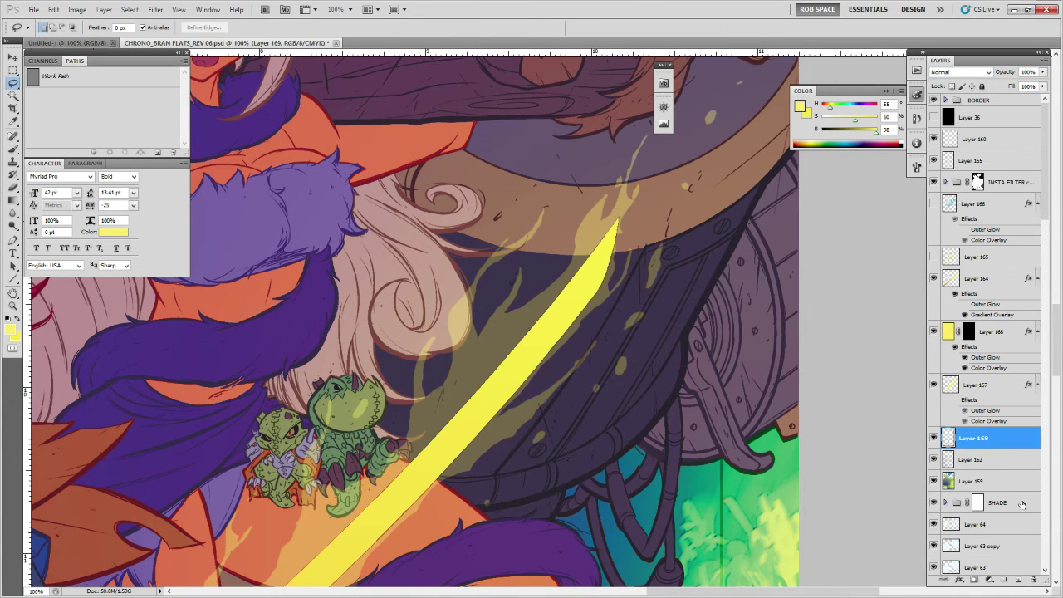
pyautogui.keyDown('ctrl'); pyautogui.click(948, 384); pyautogui.keyUp('ctrl')
pyautogui.press('d')
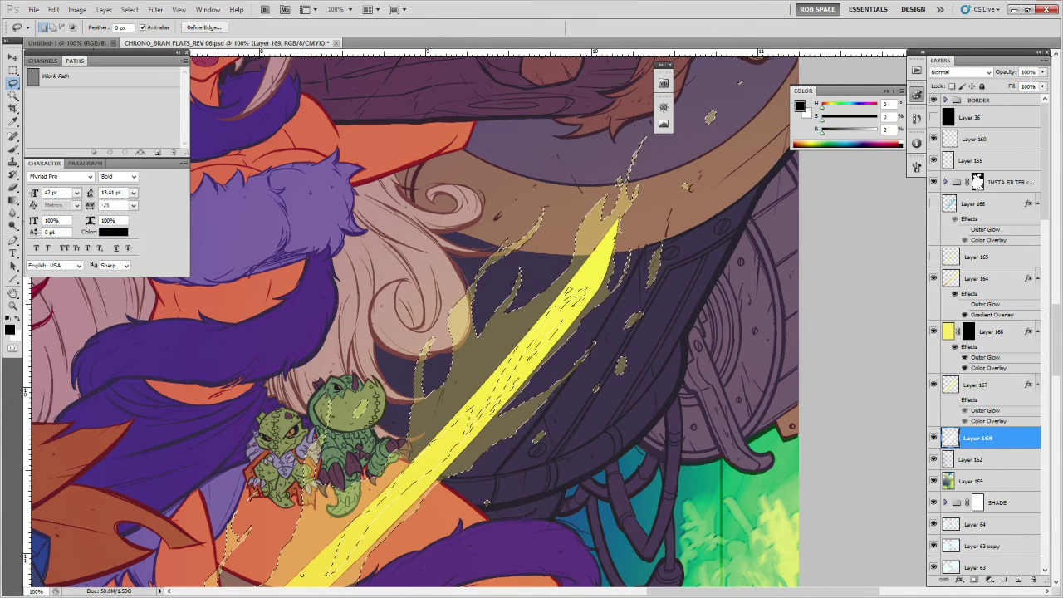
pyautogui.hotkey('ctrl', 'BackSpace')
pyautogui.hotkey('ctrl', 'd')
# Turn the flame silhouette on Layer 169 black and reduce Layer 167's opacity to 6%.
pyautogui.click(977, 384)
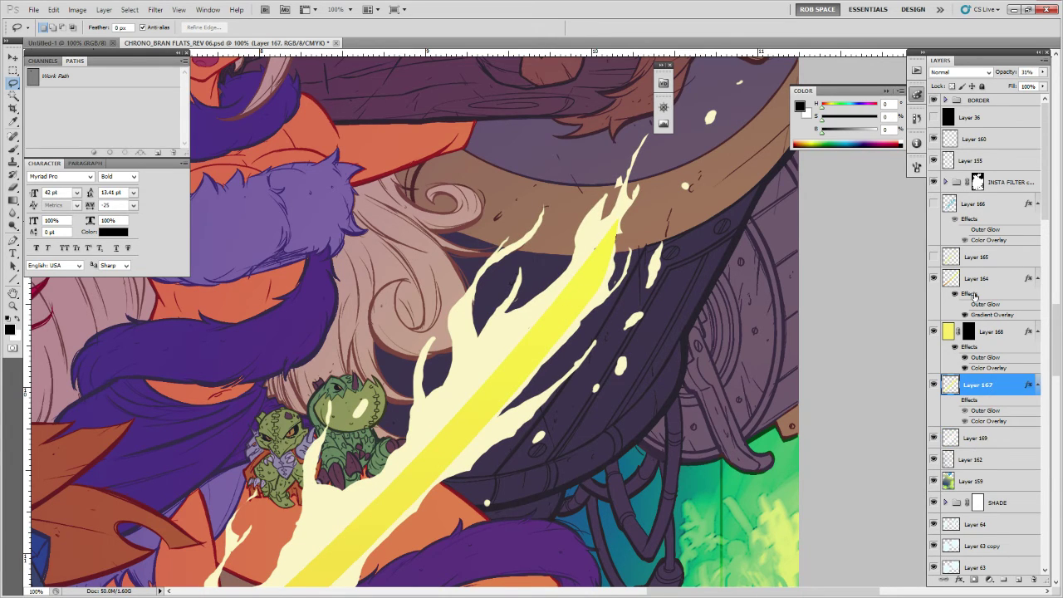
pyautogui.click(1043, 72)
pyautogui.moveTo(1043, 78)
pyautogui.mouseDown()
pyautogui.moveTo(1008, 87)
pyautogui.moveTo(1030, 86)
pyautogui.mouseUp()
pyautogui.click(951, 438)
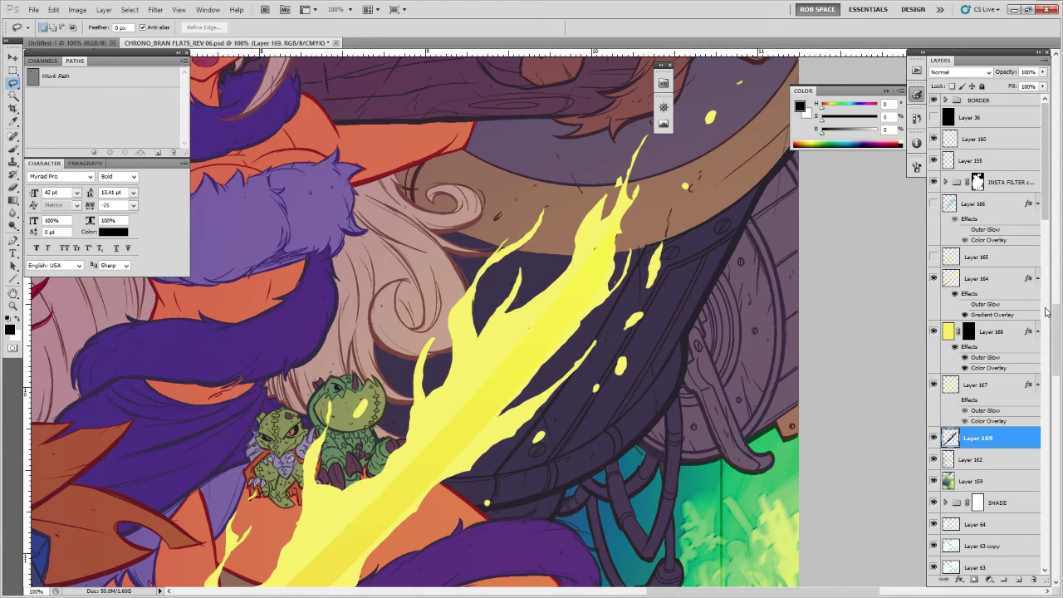
pyautogui.hotkey('alt', ']')
pyautogui.click(1042, 72)
pyautogui.moveTo(1002, 86); pyautogui.dragTo(991, 88)
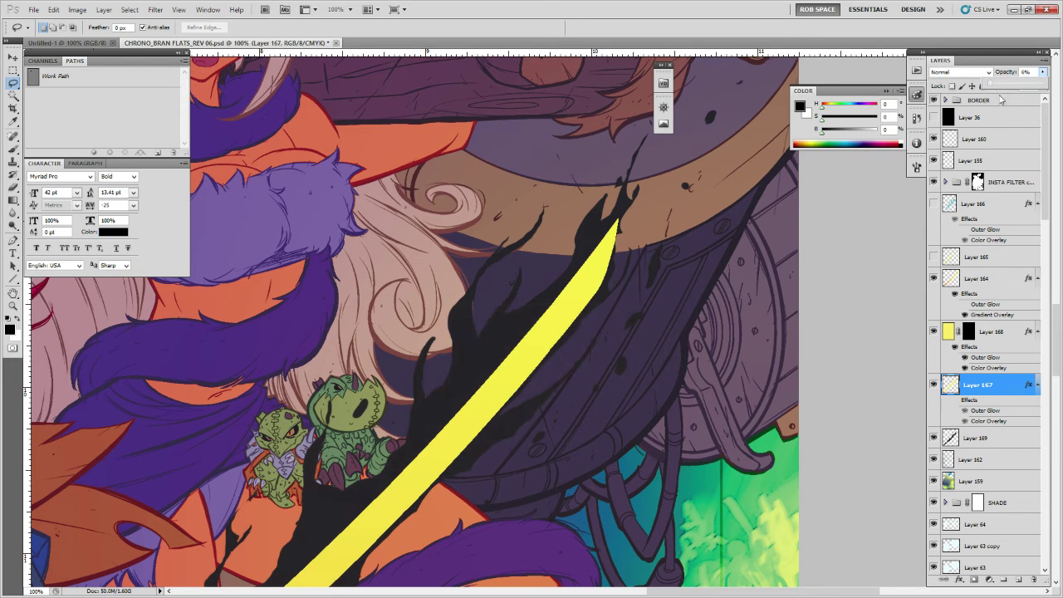
# On Layer 168's mask, lasso new curling flames along the blade's upper edge from tip to hilt and fill them to reveal the yellow.
pyautogui.click(965, 329)
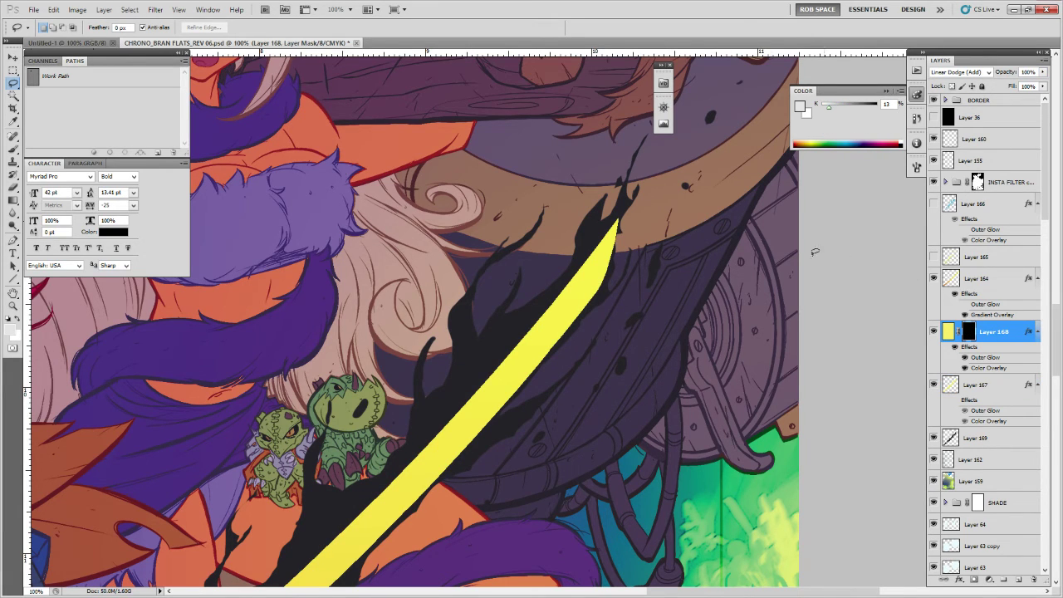
pyautogui.moveTo(641, 196)
pyautogui.mouseDown()
pyautogui.moveTo(624, 240)
pyautogui.moveTo(612, 233)
pyautogui.moveTo(613, 203)
pyautogui.moveTo(631, 159)
pyautogui.moveTo(609, 201)
pyautogui.mouseUp()
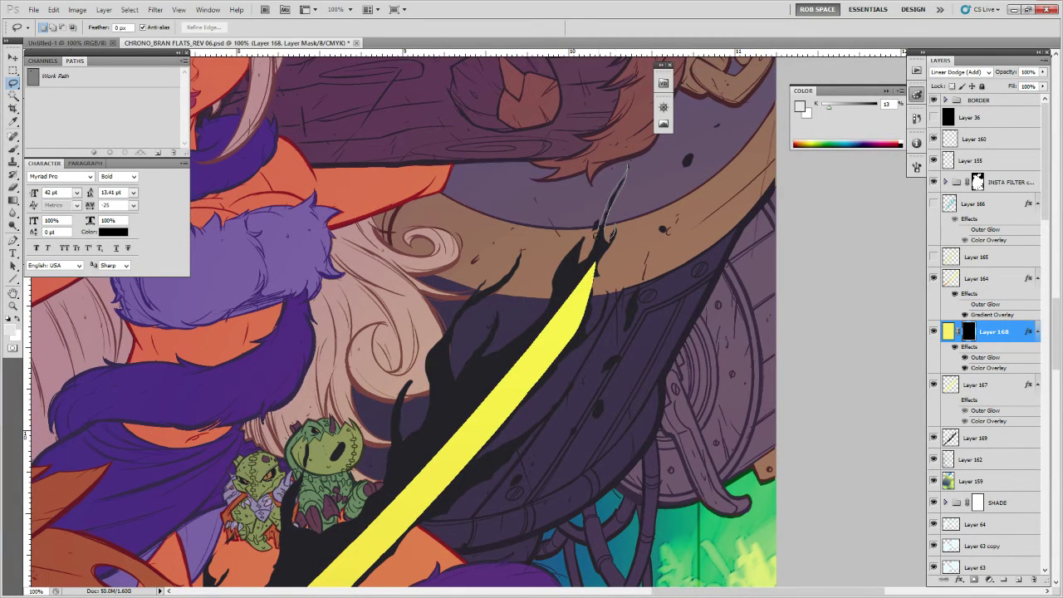
pyautogui.moveTo(554, 279)
pyautogui.mouseDown()
pyautogui.moveTo(507, 343)
pyautogui.moveTo(482, 355)
pyautogui.mouseUp()
pyautogui.moveTo(461, 310); pyautogui.dragTo(515, 277)
pyautogui.moveTo(495, 264)
pyautogui.mouseDown()
pyautogui.moveTo(424, 356)
pyautogui.moveTo(431, 386)
pyautogui.moveTo(415, 432)
pyautogui.mouseUp()
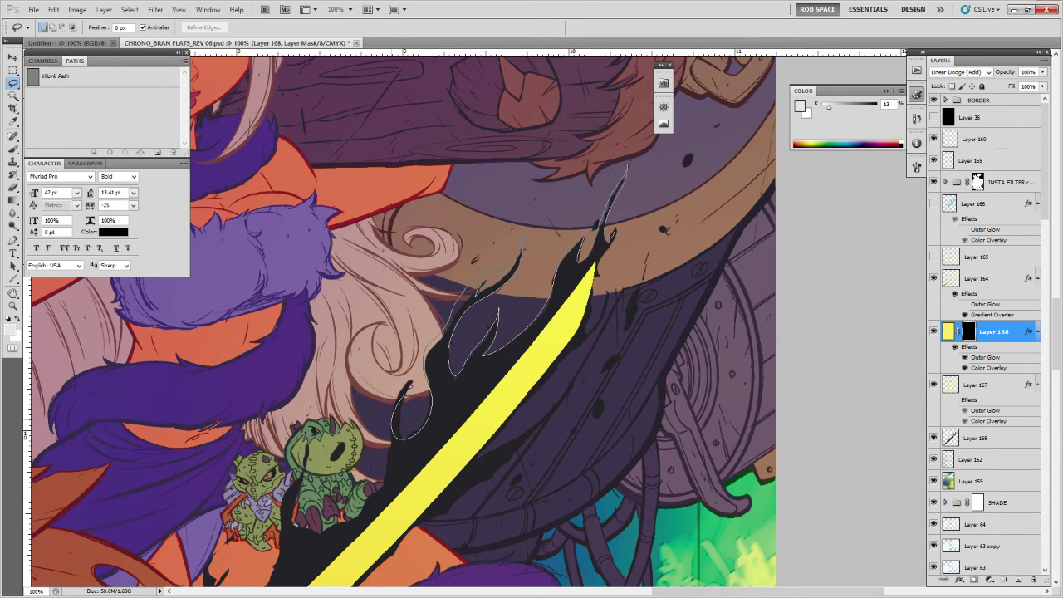
pyautogui.moveTo(404, 369)
pyautogui.mouseDown()
pyautogui.moveTo(363, 500)
pyautogui.moveTo(316, 529)
pyautogui.moveTo(299, 500)
pyautogui.moveTo(404, 345)
pyautogui.moveTo(385, 398)
pyautogui.moveTo(422, 312)
pyautogui.mouseUp()
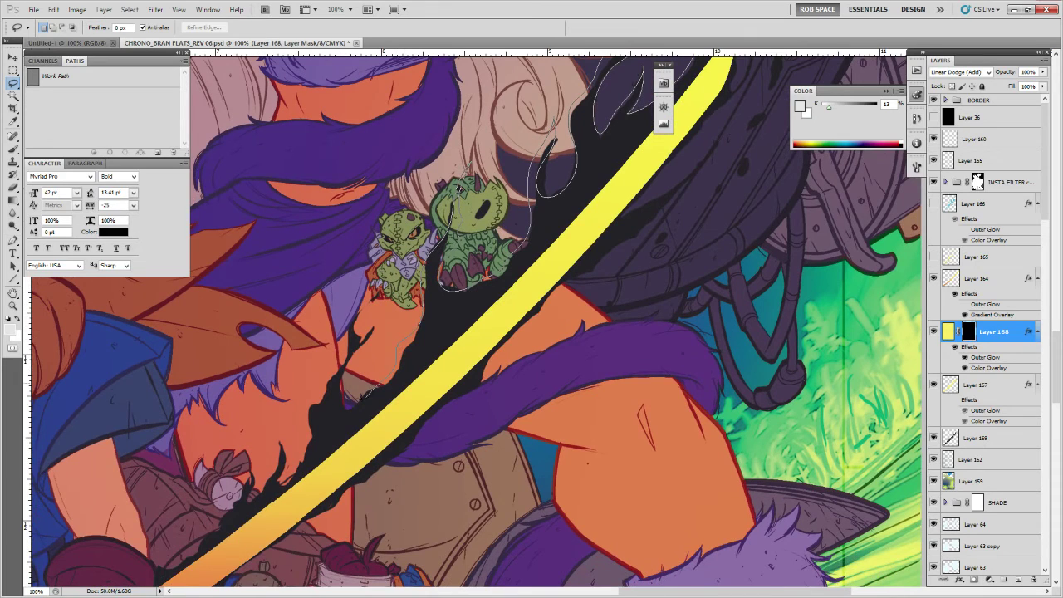
pyautogui.moveTo(367, 397); pyautogui.dragTo(357, 351)
pyautogui.moveTo(281, 432)
pyautogui.mouseDown()
pyautogui.moveTo(327, 321)
pyautogui.moveTo(314, 370)
pyautogui.moveTo(300, 365)
pyautogui.mouseUp()
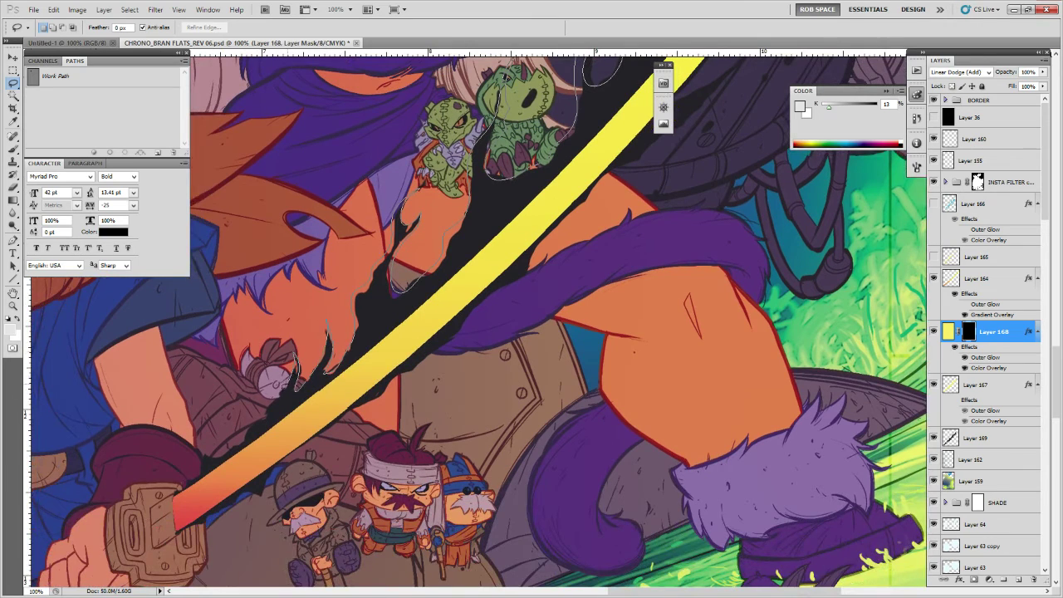
pyautogui.moveTo(214, 446)
pyautogui.mouseDown()
pyautogui.moveTo(201, 456)
pyautogui.moveTo(308, 409)
pyautogui.moveTo(435, 307)
pyautogui.moveTo(299, 473)
pyautogui.moveTo(503, 259)
pyautogui.moveTo(421, 358)
pyautogui.moveTo(495, 299)
pyautogui.mouseUp()
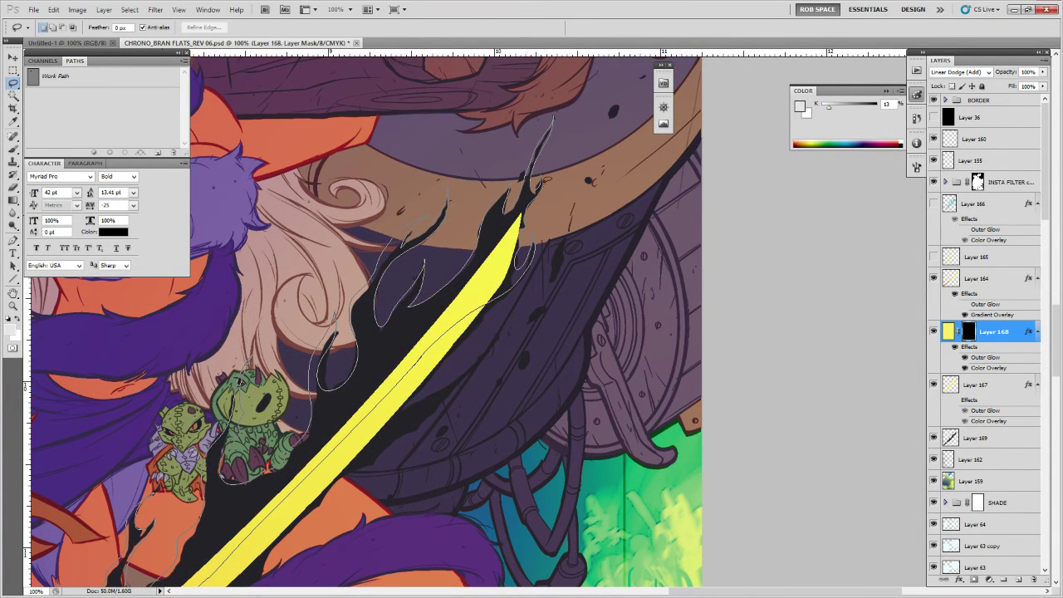
pyautogui.moveTo(538, 177); pyautogui.dragTo(540, 178)
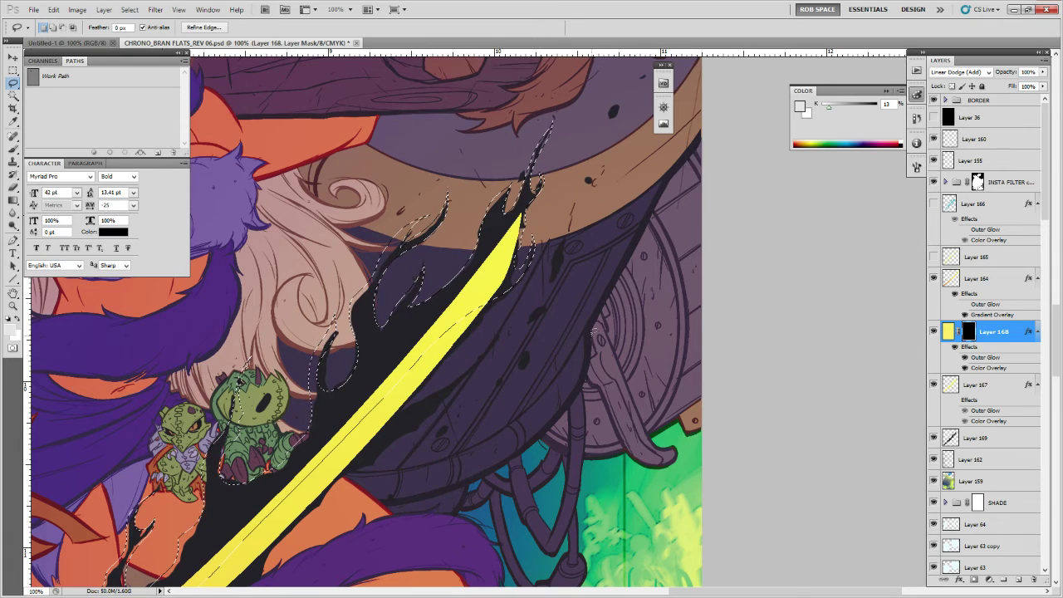
pyautogui.hotkey('alt', 'BackSpace')
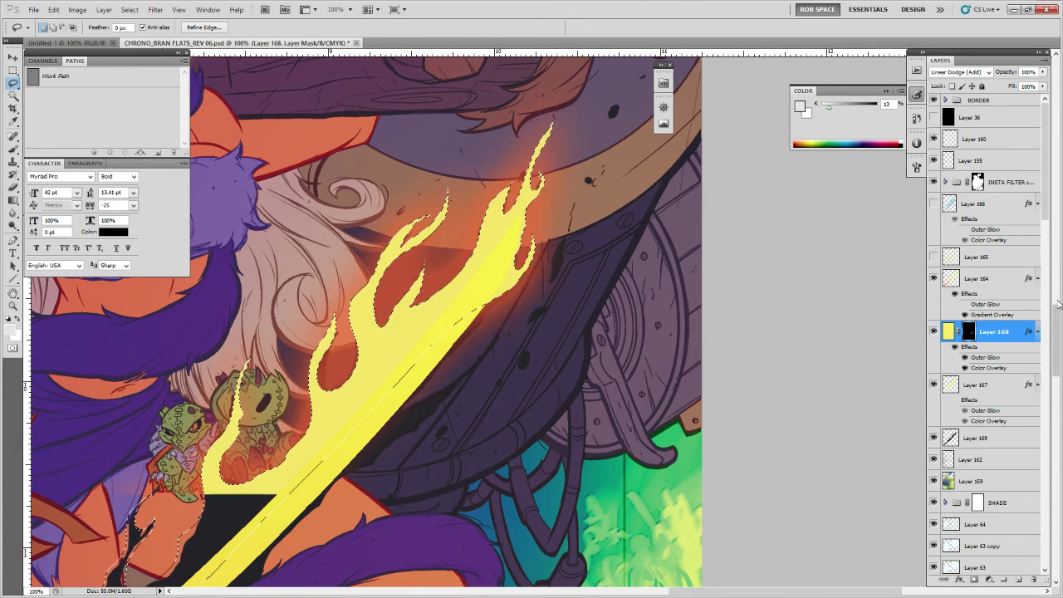
pyautogui.hotkey('ctrl', 'd')
# Lasso flame tongues along the blade's lower edge down to the hilt and fill them on Layer 168's mask.
pyautogui.moveTo(620, 378); pyautogui.dragTo(654, 272)
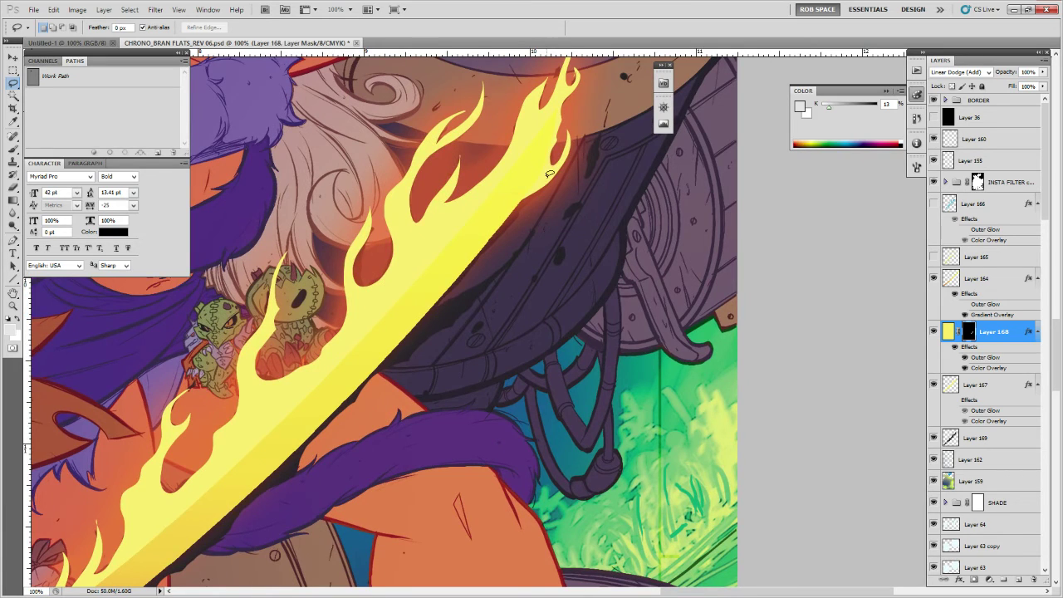
pyautogui.moveTo(550, 174)
pyautogui.mouseDown()
pyautogui.moveTo(453, 295)
pyautogui.moveTo(490, 279)
pyautogui.moveTo(525, 241)
pyautogui.moveTo(533, 210)
pyautogui.moveTo(528, 244)
pyautogui.moveTo(415, 352)
pyautogui.mouseUp()
pyautogui.moveTo(364, 385)
pyautogui.mouseDown()
pyautogui.moveTo(306, 449)
pyautogui.moveTo(431, 278)
pyautogui.moveTo(339, 344)
pyautogui.mouseUp()
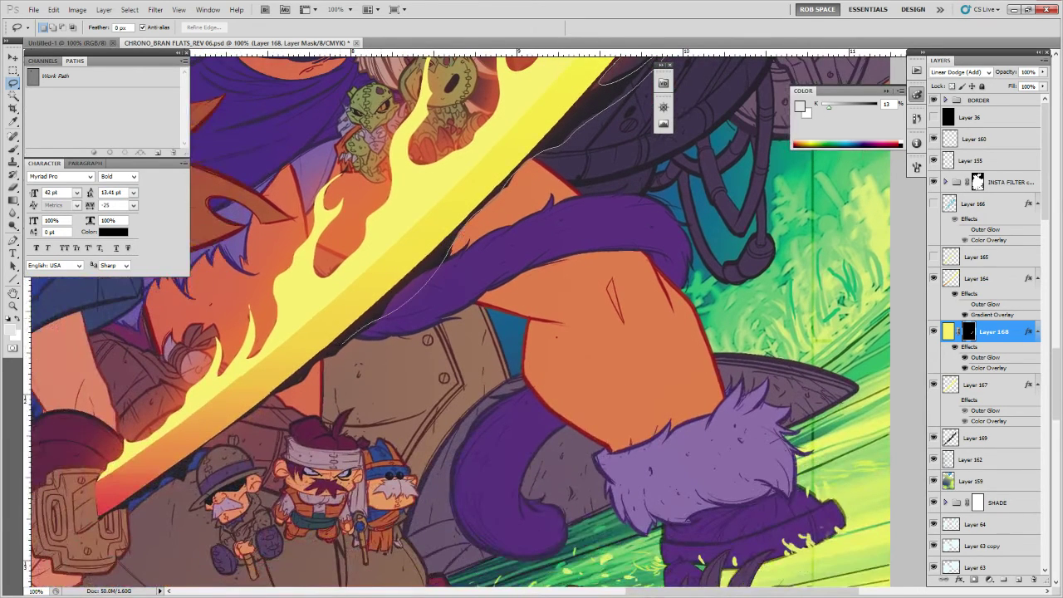
pyautogui.moveTo(285, 391); pyautogui.dragTo(229, 430)
pyautogui.moveTo(199, 463)
pyautogui.mouseDown()
pyautogui.moveTo(104, 511)
pyautogui.moveTo(354, 310)
pyautogui.moveTo(323, 363)
pyautogui.moveTo(490, 175)
pyautogui.moveTo(533, 146)
pyautogui.mouseUp()
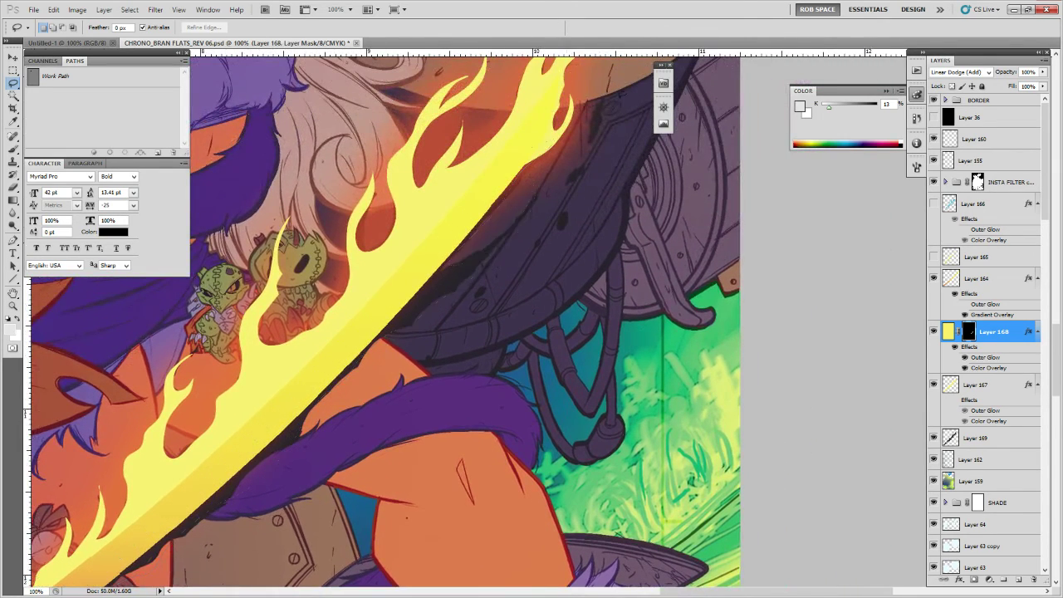
pyautogui.hotkey('alt', 'BackSpace')
pyautogui.moveTo(616, 247); pyautogui.dragTo(612, 260)
pyautogui.hotkey('ctrl', 'd')
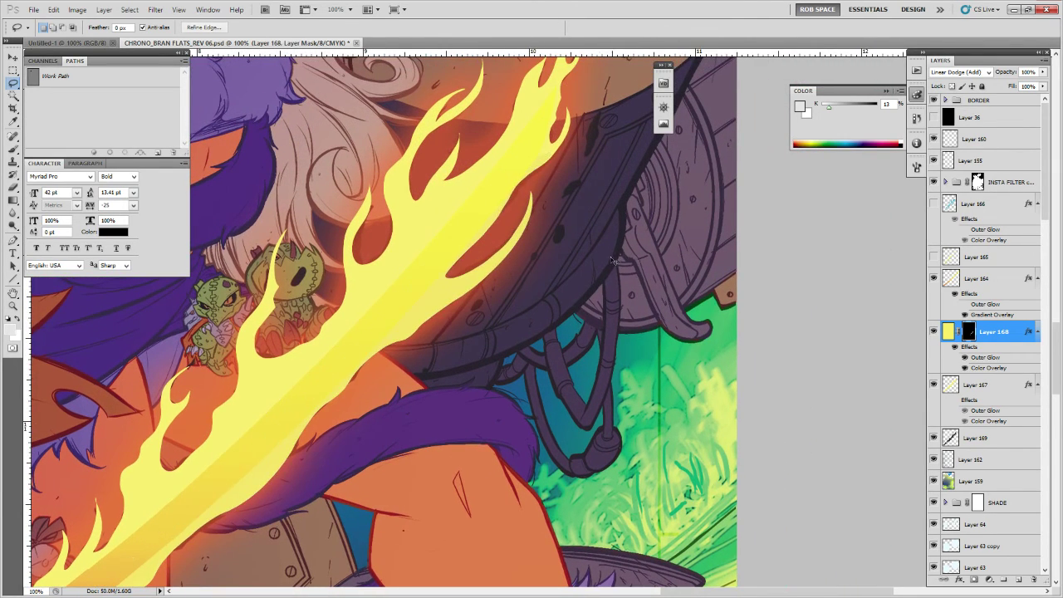
# On Layer 168's mask, lasso small loose sparks along the blade's lower edge and beyond its tip, and fill them to reveal the yellow.
pyautogui.moveTo(591, 202); pyautogui.dragTo(541, 329)
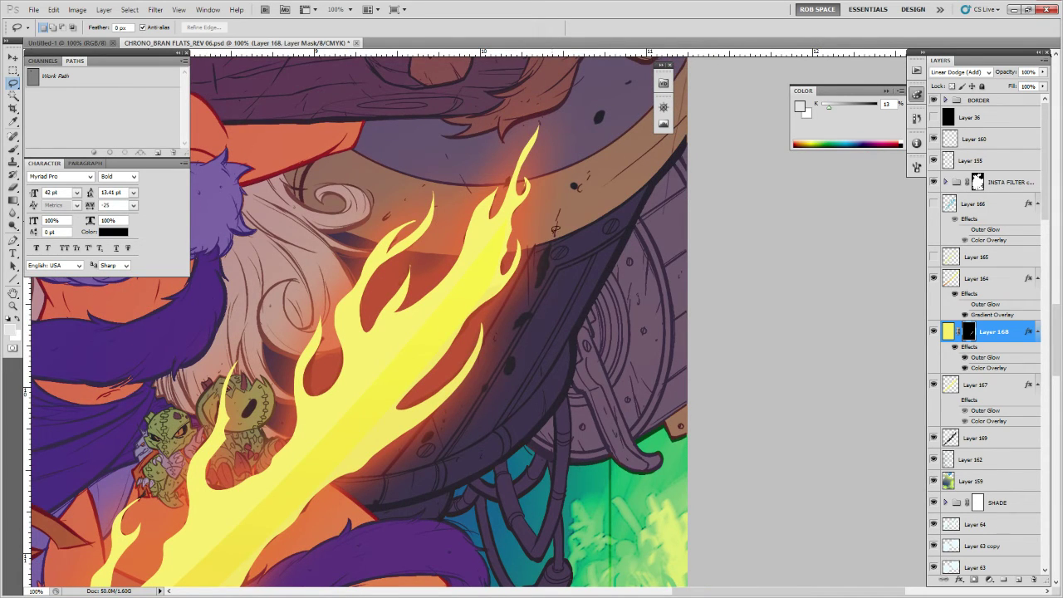
pyautogui.moveTo(532, 263); pyautogui.dragTo(524, 292)
pyautogui.moveTo(546, 244); pyautogui.dragTo(548, 236)
pyautogui.moveTo(536, 322)
pyautogui.mouseDown()
pyautogui.moveTo(552, 288)
pyautogui.moveTo(550, 247)
pyautogui.moveTo(558, 274)
pyautogui.moveTo(518, 342)
pyautogui.moveTo(537, 328)
pyautogui.mouseUp()
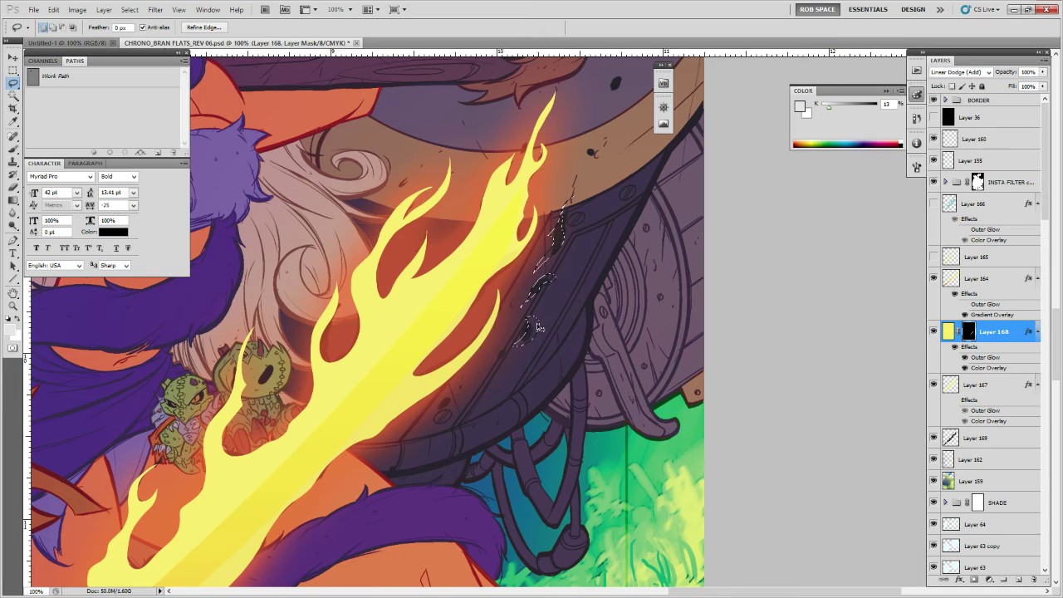
pyautogui.hotkey('ctrl', 'z')
pyautogui.moveTo(526, 326)
pyautogui.mouseDown()
pyautogui.moveTo(505, 356)
pyautogui.moveTo(496, 343)
pyautogui.moveTo(489, 365)
pyautogui.moveTo(502, 342)
pyautogui.mouseUp()
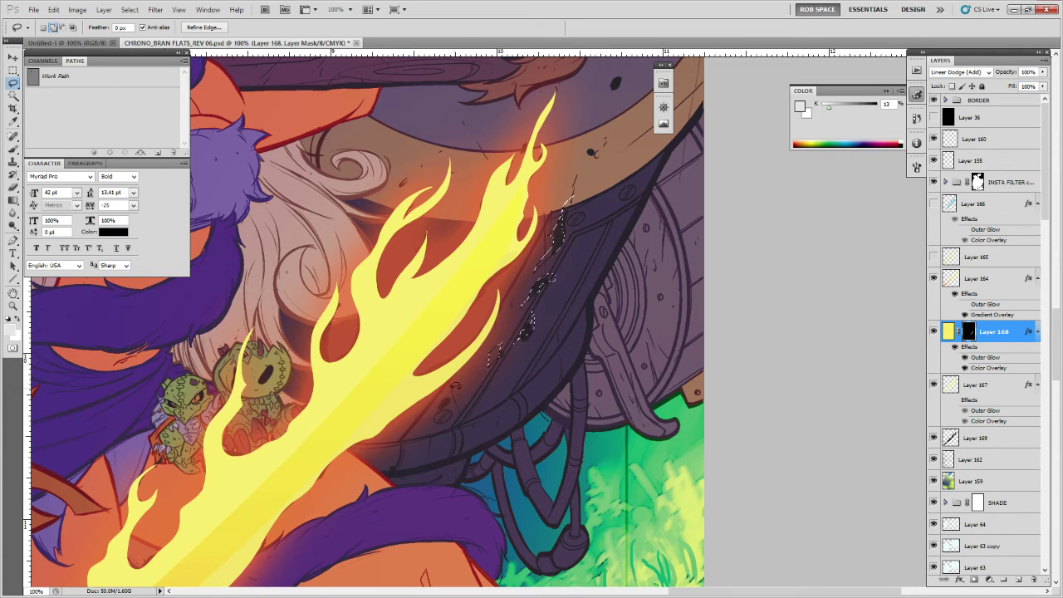
pyautogui.moveTo(444, 397); pyautogui.dragTo(457, 386)
pyautogui.press('space')
pyautogui.moveTo(563, 257); pyautogui.dragTo(536, 374)
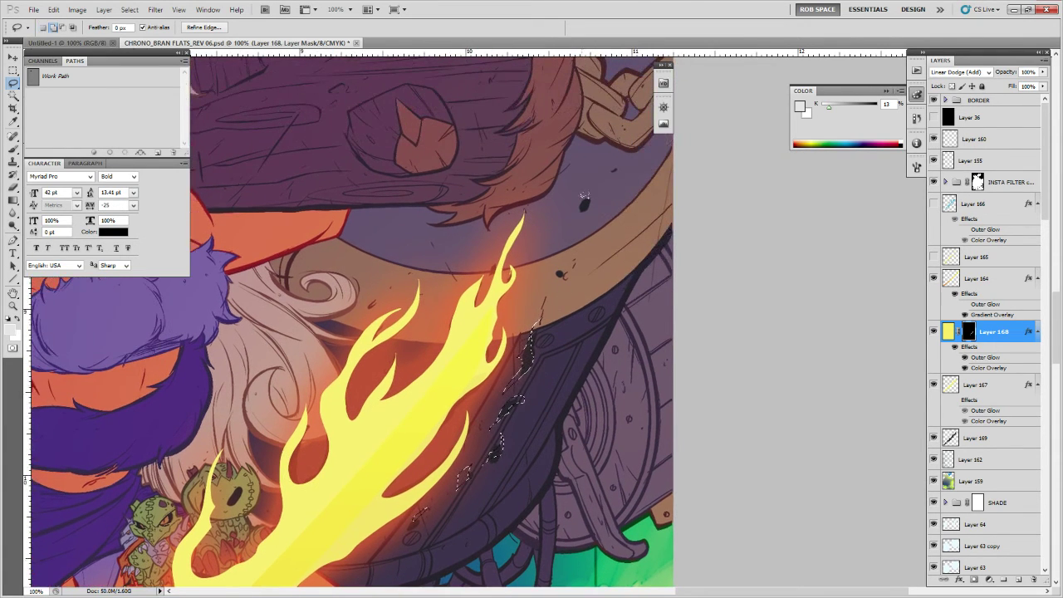
pyautogui.moveTo(558, 230)
pyautogui.mouseDown()
pyautogui.moveTo(540, 247)
pyautogui.moveTo(490, 257)
pyautogui.mouseUp()
pyautogui.moveTo(518, 292); pyautogui.dragTo(522, 293)
pyautogui.hotkey('alt', 'BackSpace')
# Hide Layer 167 to judge the redrawn flames without the old silhouette.
pyautogui.press('z')
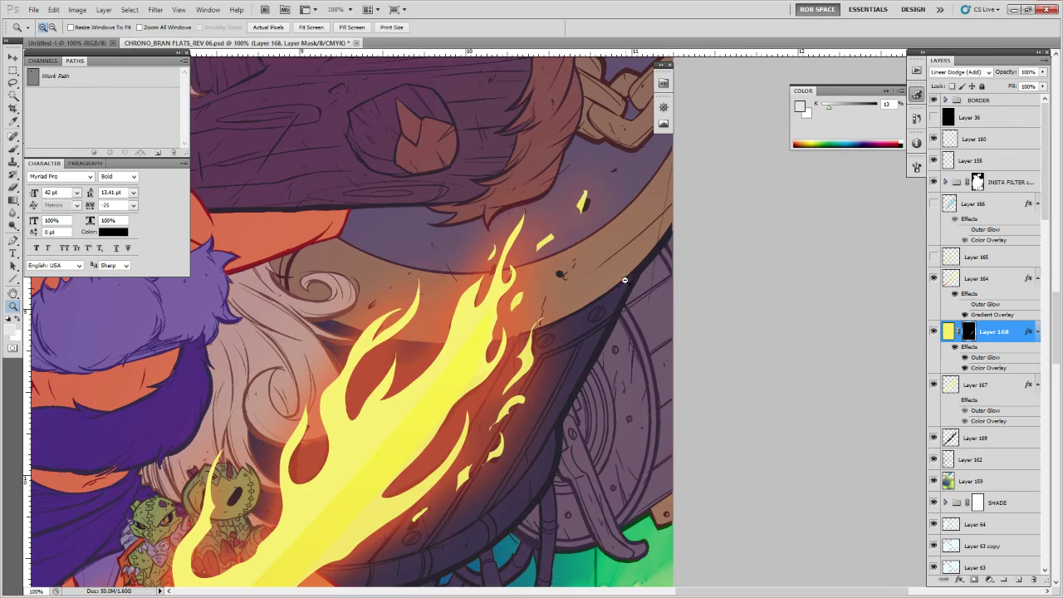
pyautogui.keyDown('alt'); pyautogui.click(625, 304); pyautogui.keyUp('alt')
pyautogui.keyDown('alt'); pyautogui.click(621, 347); pyautogui.keyUp('alt')
pyautogui.keyDown('alt'); pyautogui.click(621, 347); pyautogui.keyUp('alt')
pyautogui.keyDown('alt'); pyautogui.click(621, 347); pyautogui.keyUp('alt')
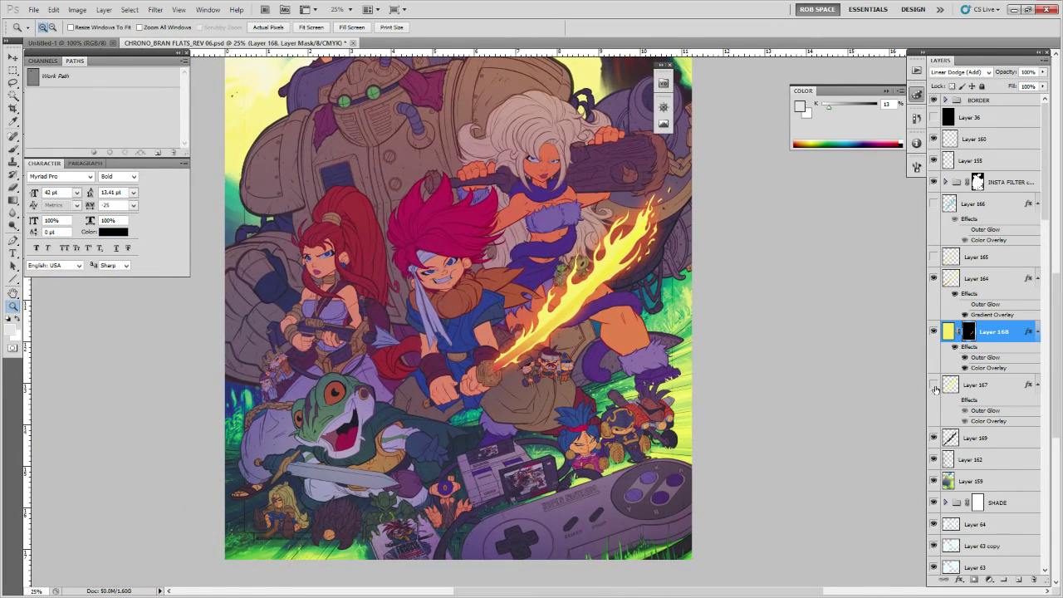
pyautogui.click(933, 385)
pyautogui.click(604, 296)
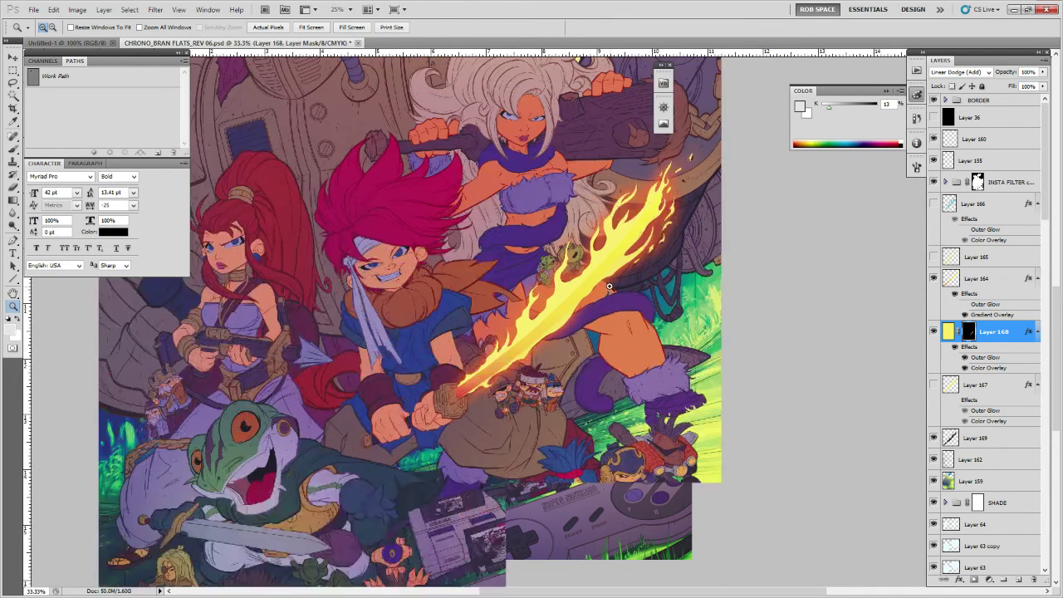
pyautogui.click(611, 288)
pyautogui.moveTo(892, 257); pyautogui.dragTo(827, 299)
# Try a Gradient Overlay in place of Layer 168's Color Overlay, with pale yellow as the gradient's end colour.
pyautogui.doubleClick(948, 331)
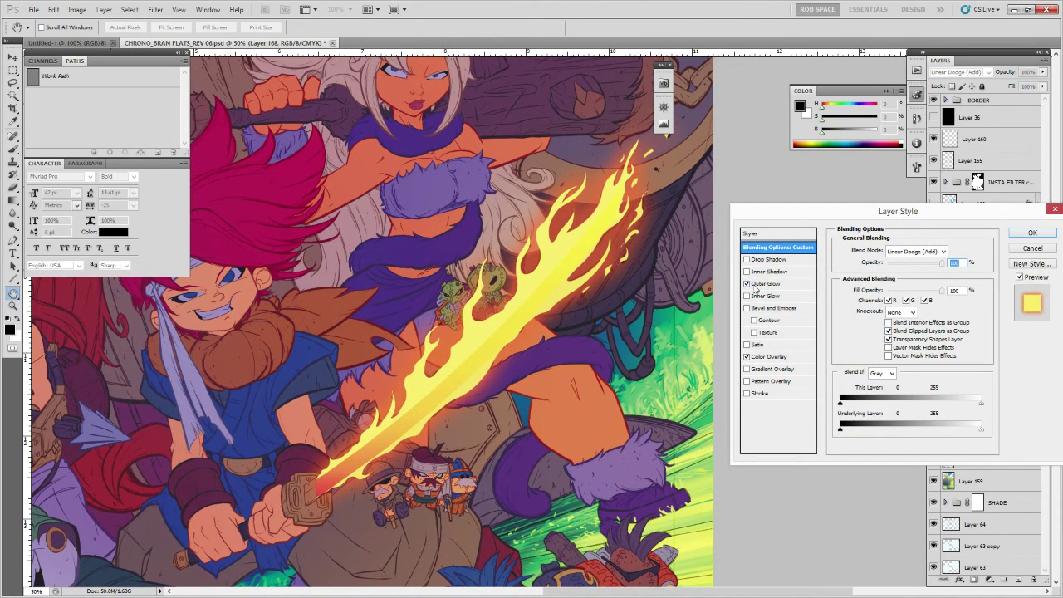
pyautogui.click(749, 370)
pyautogui.click(746, 356)
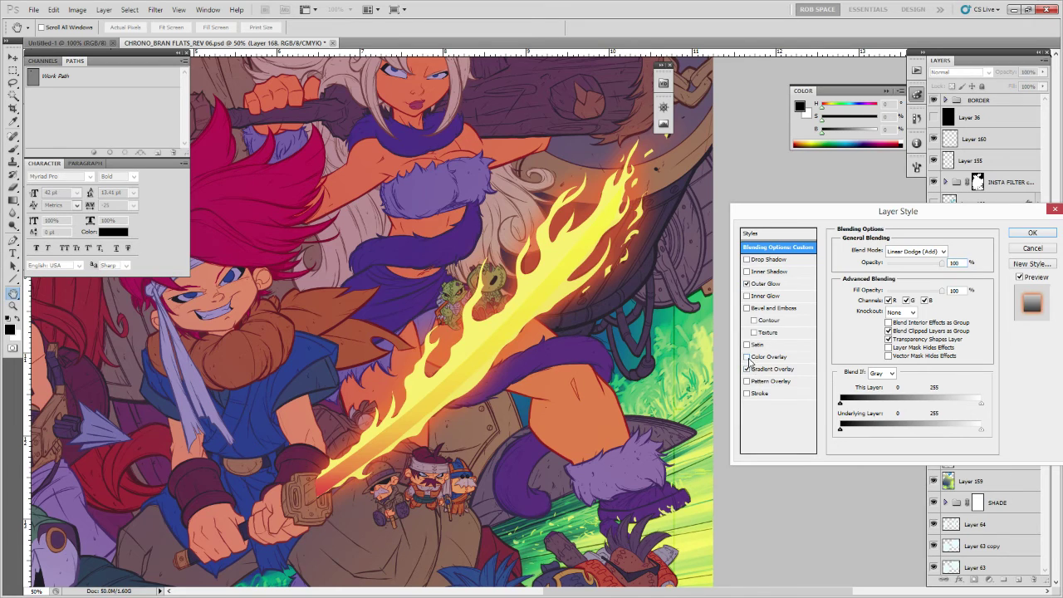
pyautogui.click(773, 369)
pyautogui.click(901, 276)
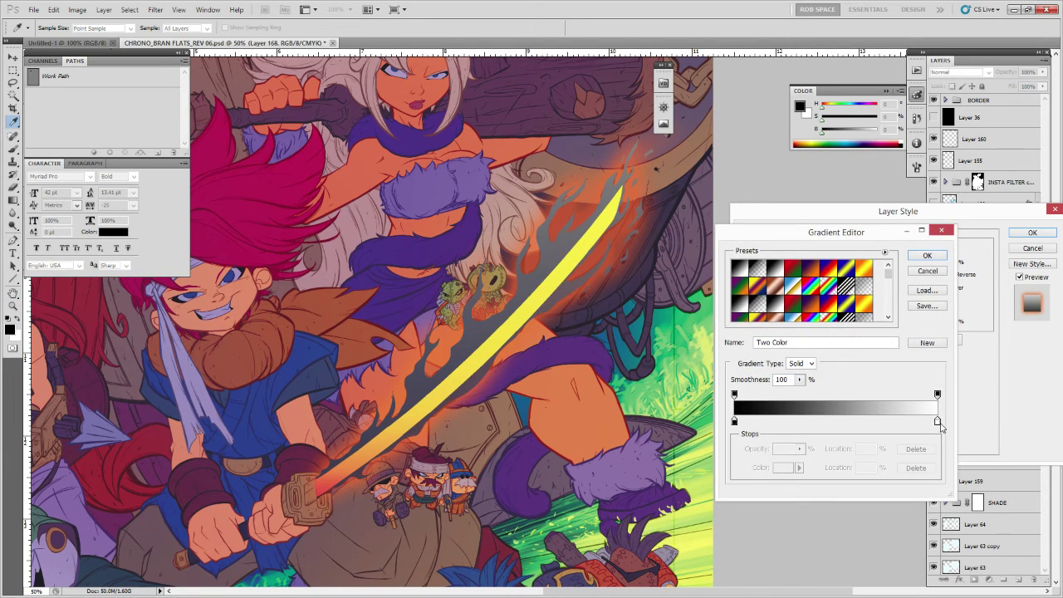
pyautogui.click(937, 422)
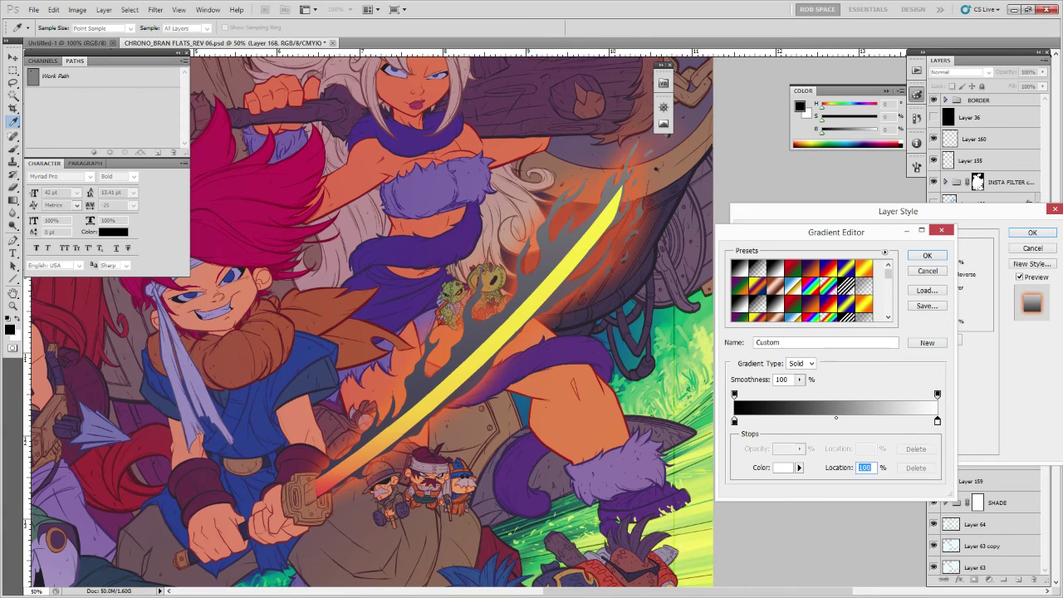
pyautogui.click(697, 490)
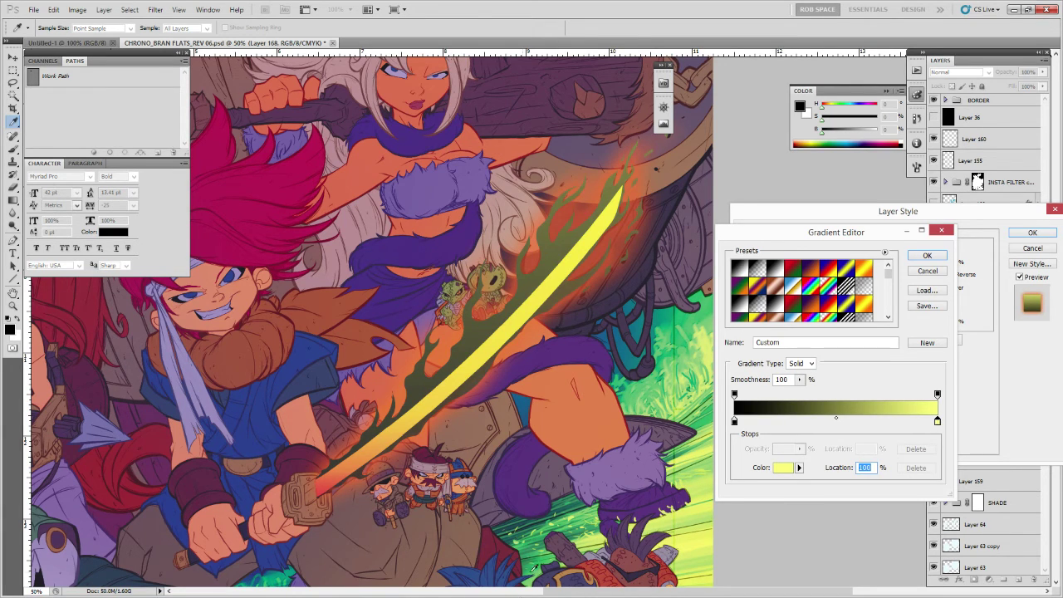
# Set the flame gradient's starting colour stop to bright yellow fff600.
pyautogui.click(735, 422)
pyautogui.click(777, 467)
pyautogui.click(402, 428)
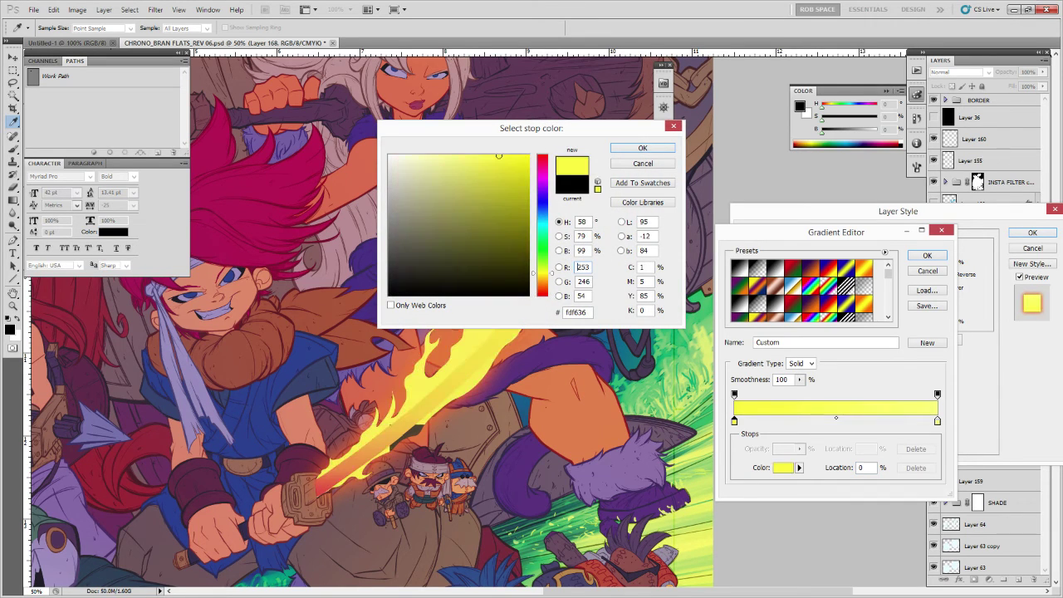
pyautogui.moveTo(511, 166); pyautogui.dragTo(674, 126)
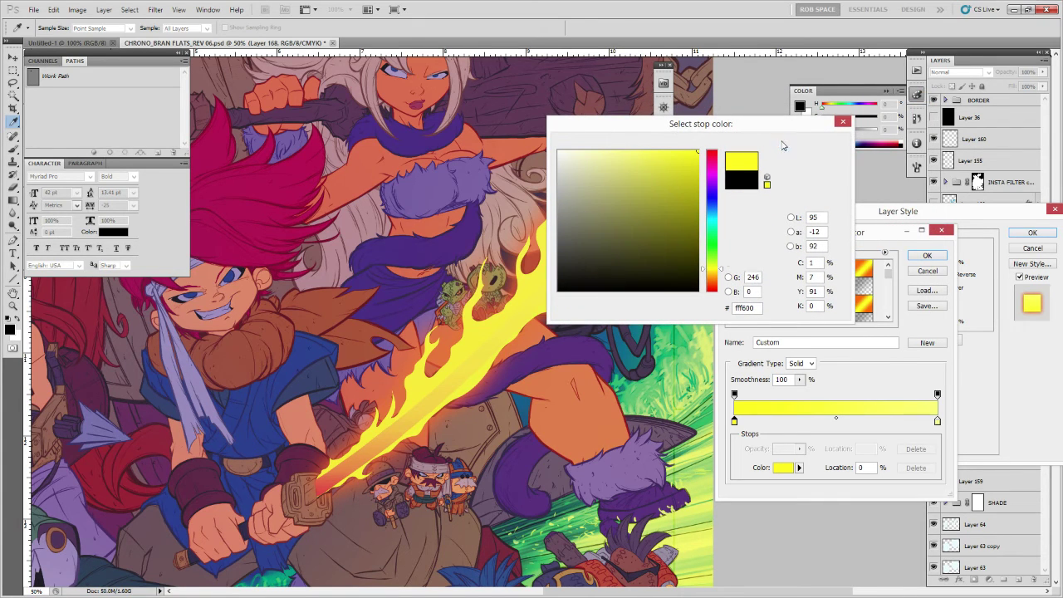
pyautogui.click(784, 144)
# Place the gradient's bright yellow stop at 19% and make the starting stop orange ff9c00.
pyautogui.click(757, 422)
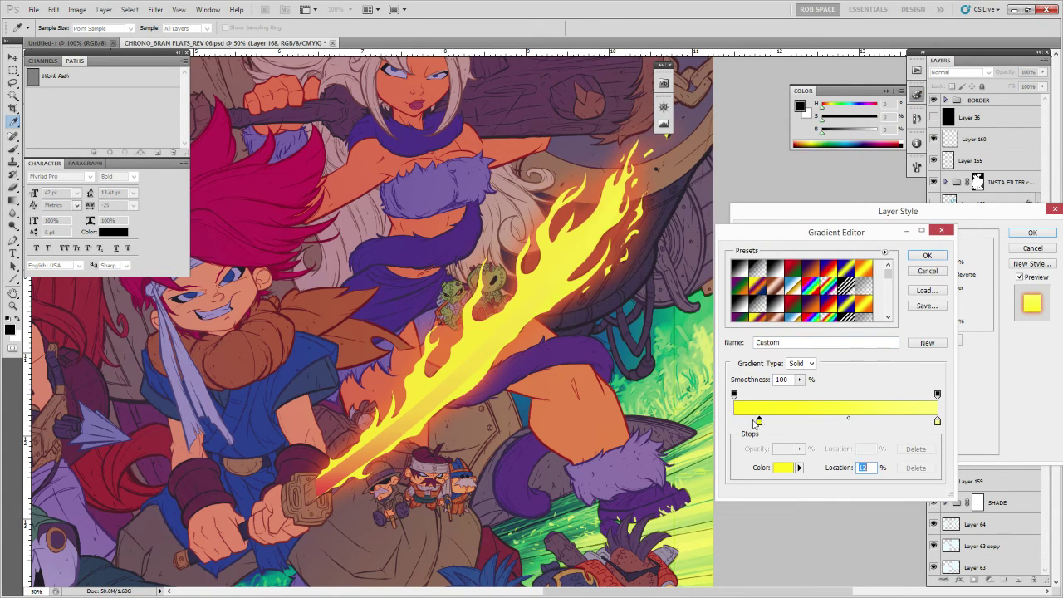
pyautogui.click(780, 468)
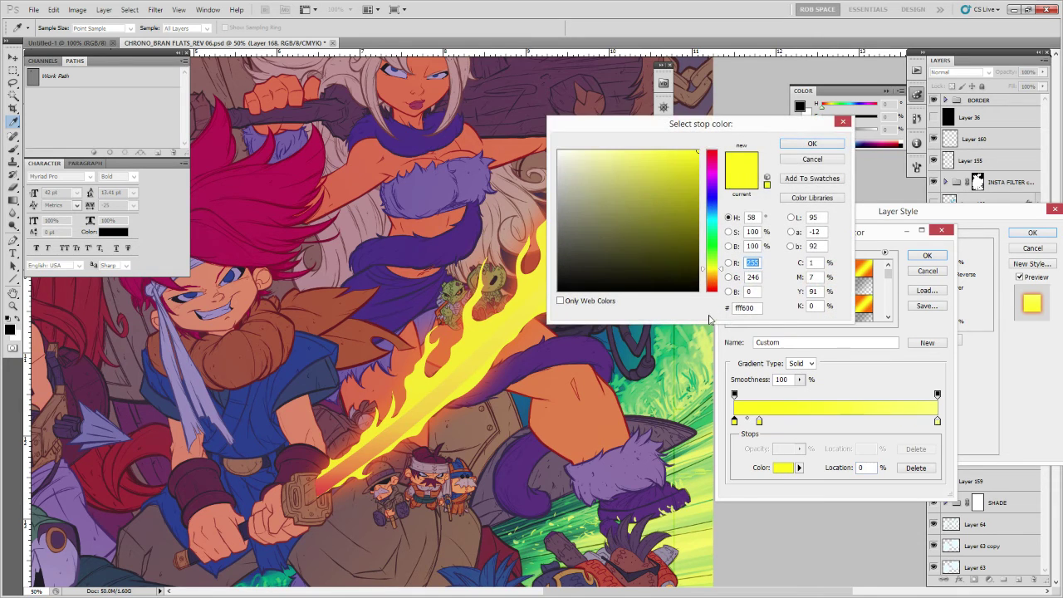
pyautogui.moveTo(712, 277); pyautogui.dragTo(724, 273)
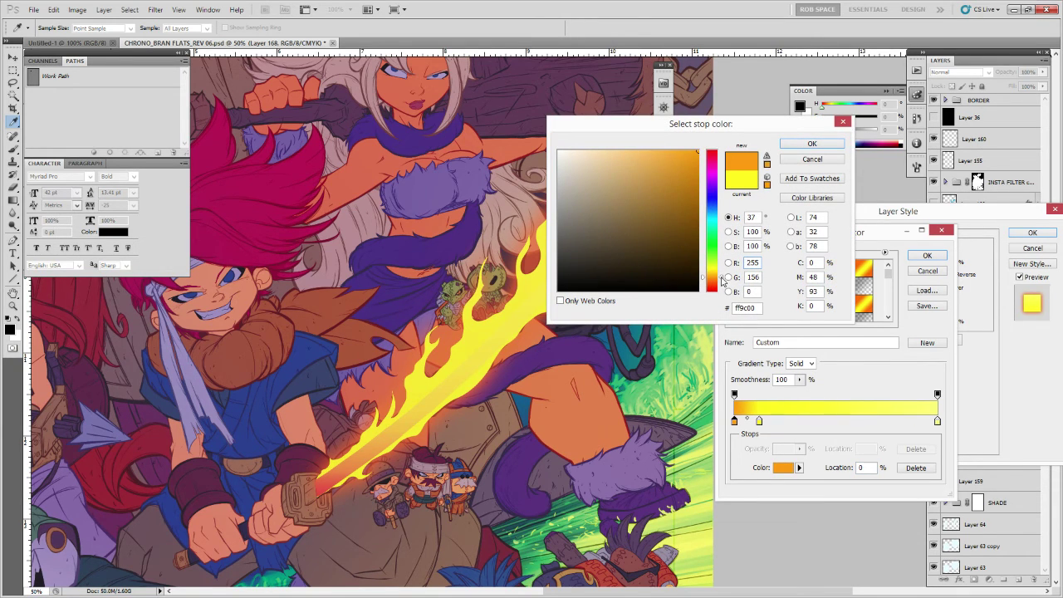
pyautogui.click(789, 147)
pyautogui.moveTo(759, 421); pyautogui.dragTo(772, 422)
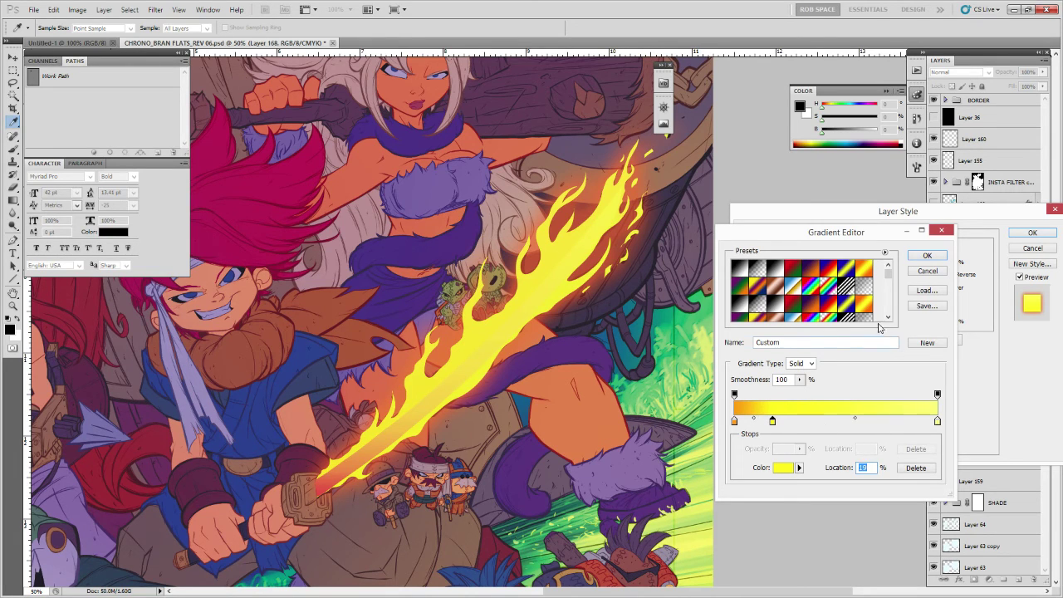
# Lighten the gradient's pale yellow end stop slightly and accept the edited gradient.
pyautogui.click(937, 421)
pyautogui.click(785, 469)
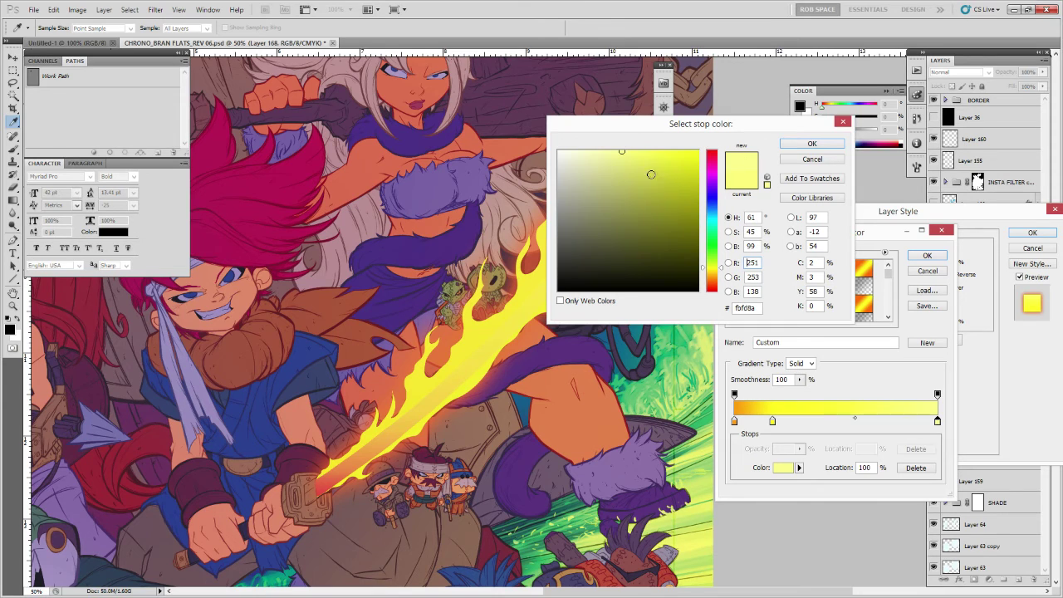
pyautogui.click(613, 152)
pyautogui.click(819, 144)
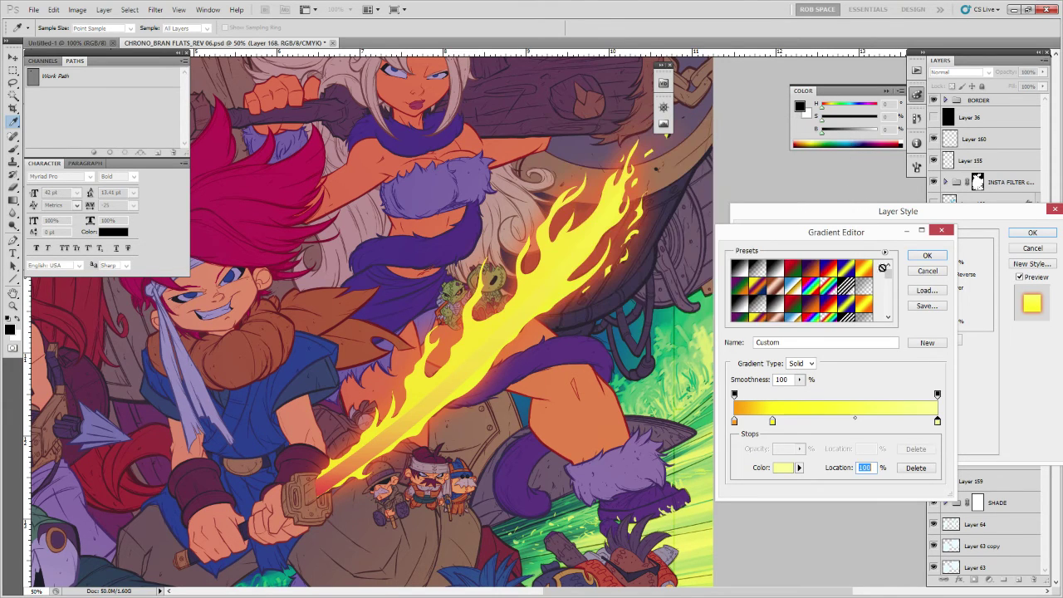
pyautogui.click(924, 256)
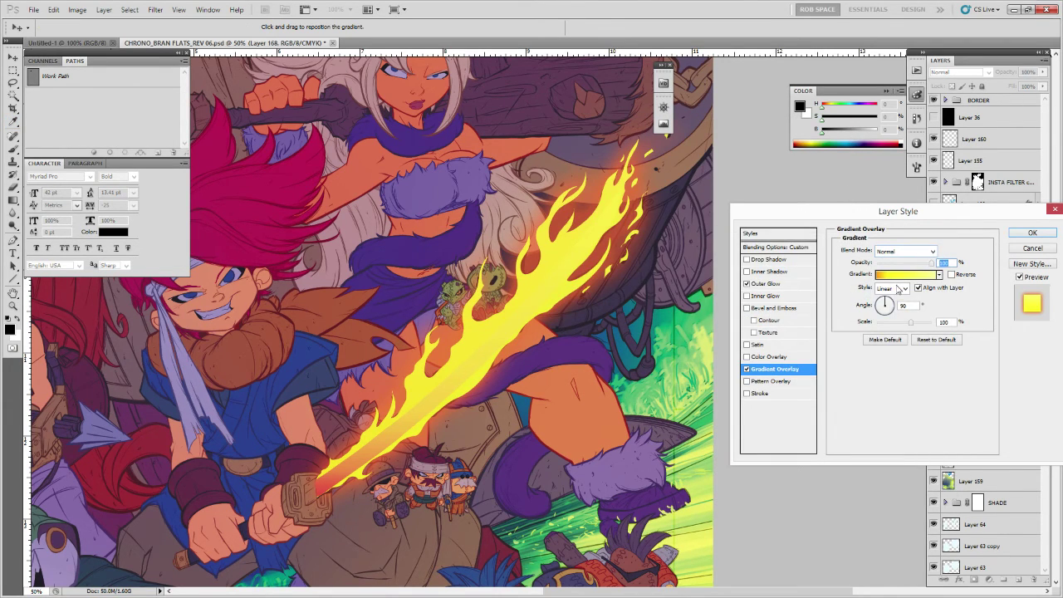
# Try the Radial style with a rotated angle for the Gradient Overlay and close the layer style settings.
pyautogui.click(898, 288)
pyautogui.click(892, 308)
pyautogui.moveTo(887, 303)
pyautogui.mouseDown()
pyautogui.moveTo(890, 317)
pyautogui.moveTo(861, 309)
pyautogui.moveTo(874, 308)
pyautogui.mouseUp()
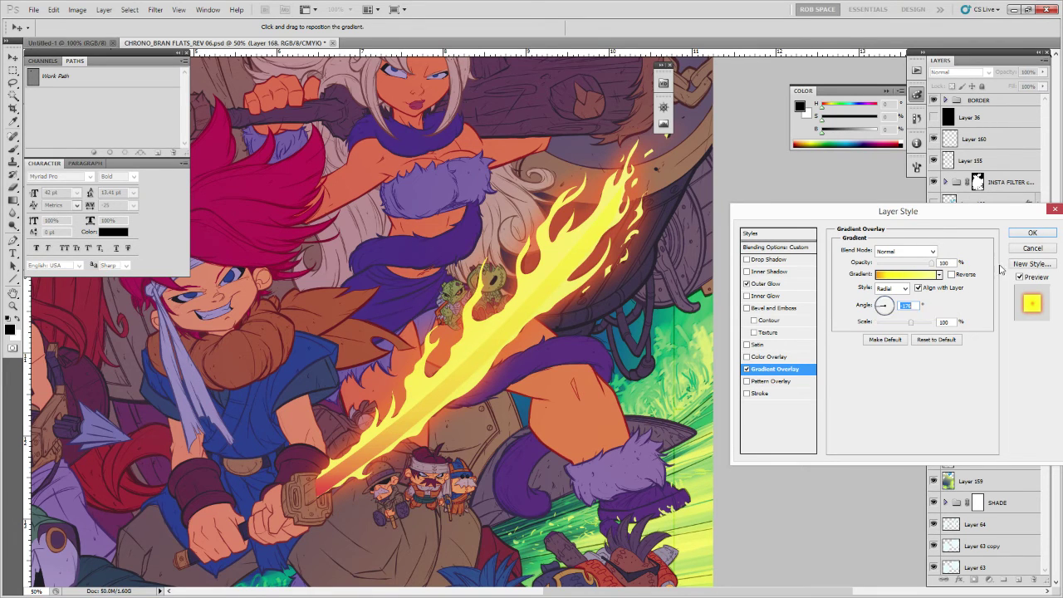
pyautogui.click(1032, 232)
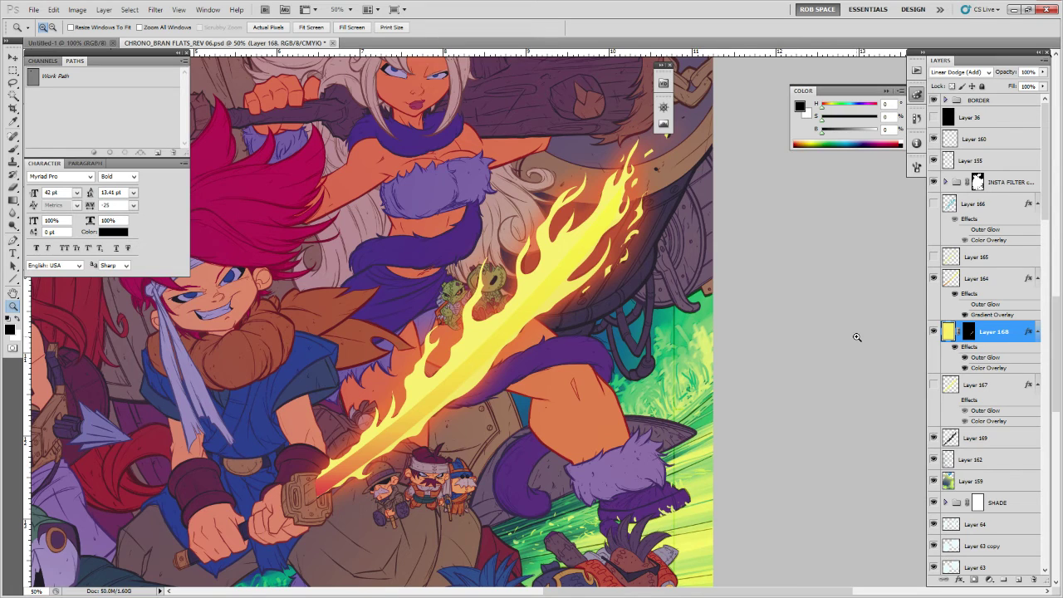
# Change Layer 168's Outer Glow colour to a more saturated orange with a hue of 28°.
pyautogui.doubleClick(1009, 358)
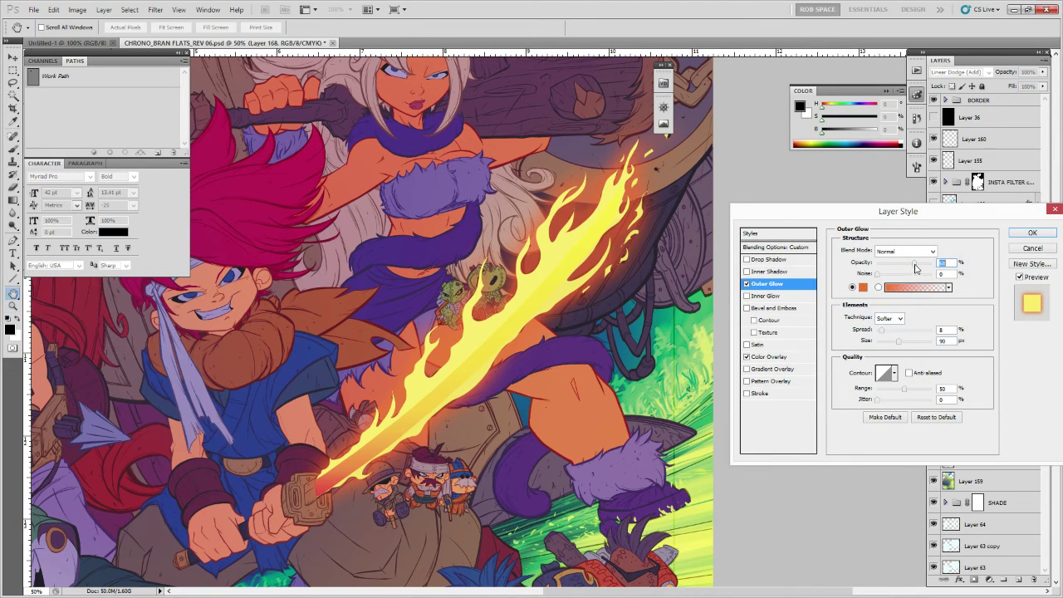
pyautogui.click(863, 287)
pyautogui.moveTo(723, 272); pyautogui.dragTo(718, 283)
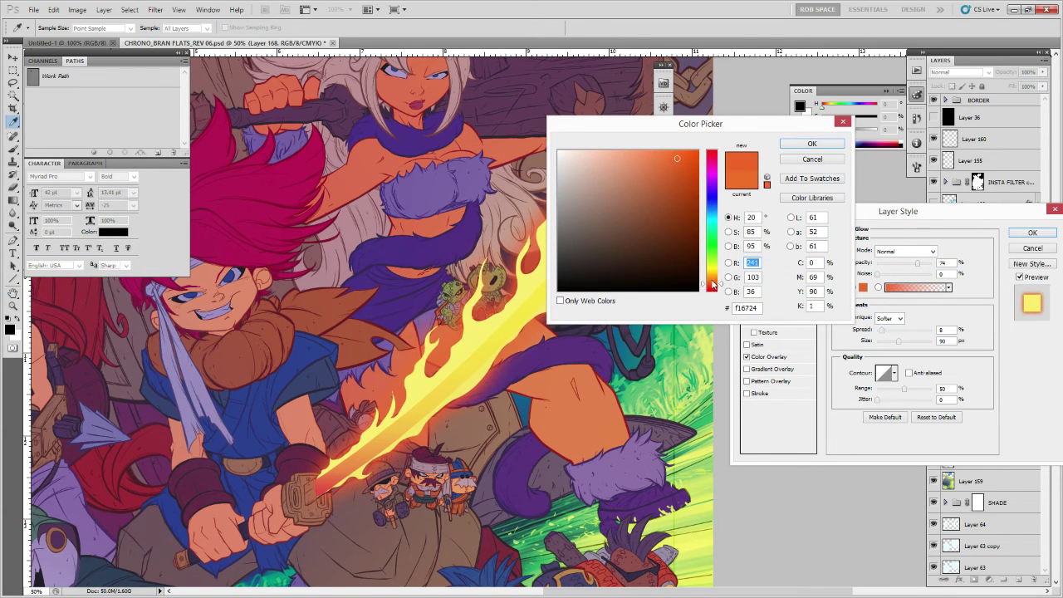
pyautogui.click(712, 280)
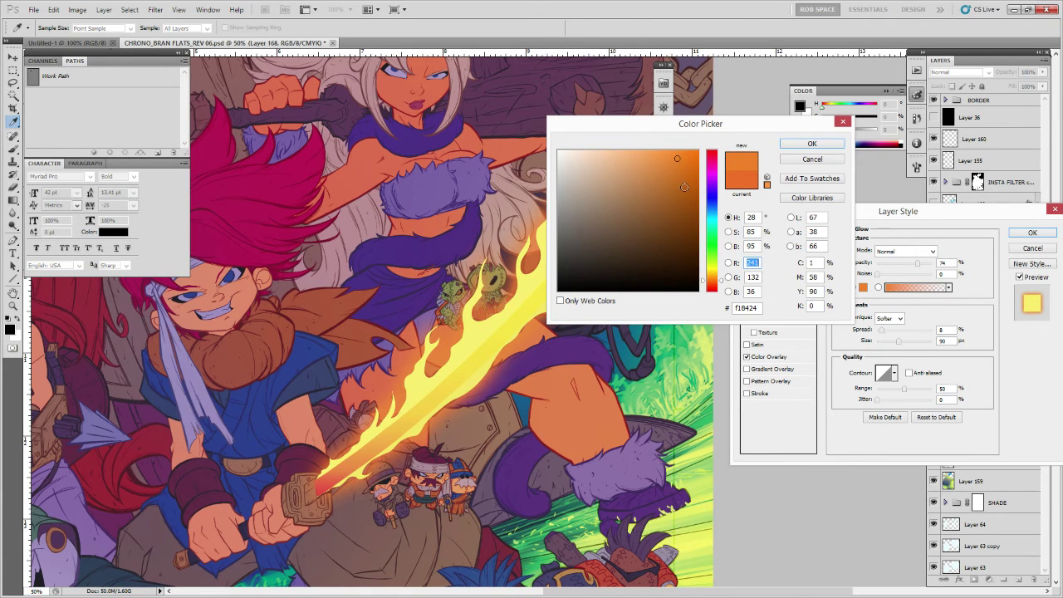
pyautogui.moveTo(684, 187)
pyautogui.mouseDown()
pyautogui.moveTo(686, 150)
pyautogui.moveTo(694, 151)
pyautogui.mouseUp()
pyautogui.click(809, 143)
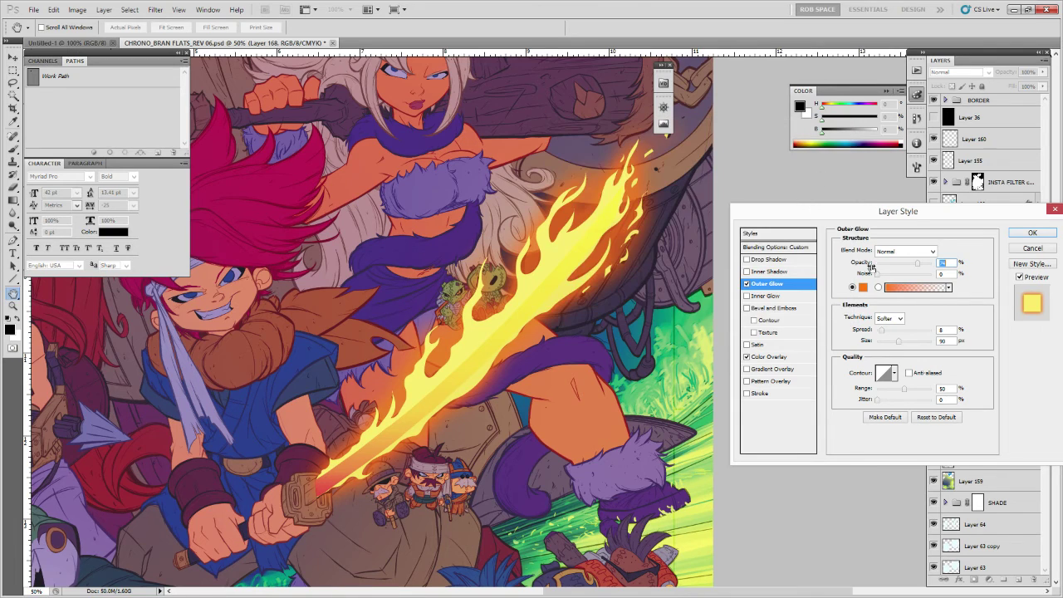
# Reduce Layer 168's Outer Glow size to 73 px, fine-tune its spread, and apply the layer style.
pyautogui.moveTo(899, 341); pyautogui.dragTo(893, 342)
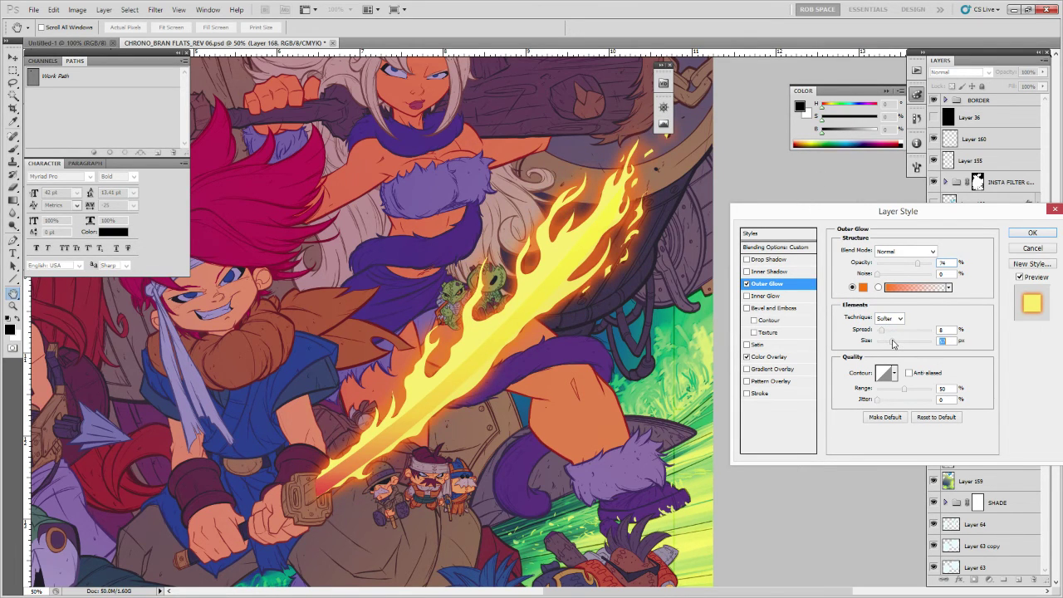
pyautogui.moveTo(881, 330); pyautogui.dragTo(883, 330)
pyautogui.click(889, 340)
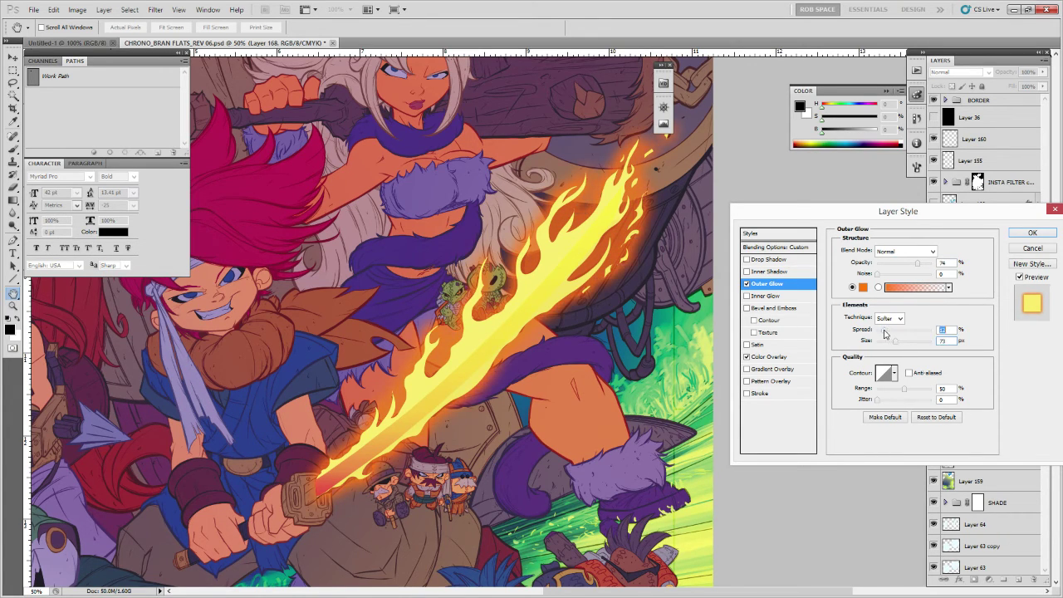
pyautogui.click(882, 332)
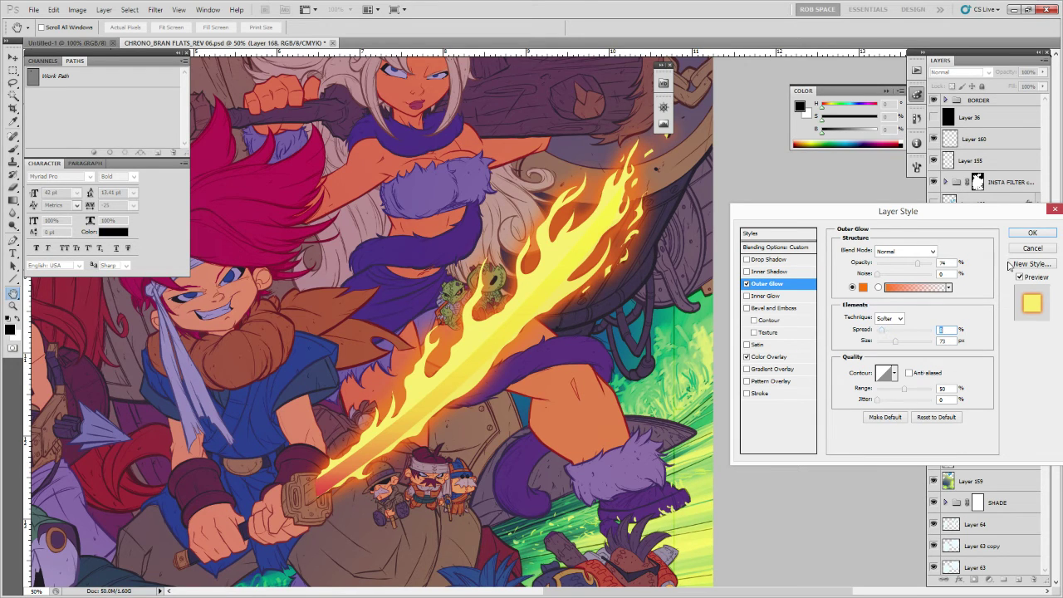
pyautogui.click(1021, 235)
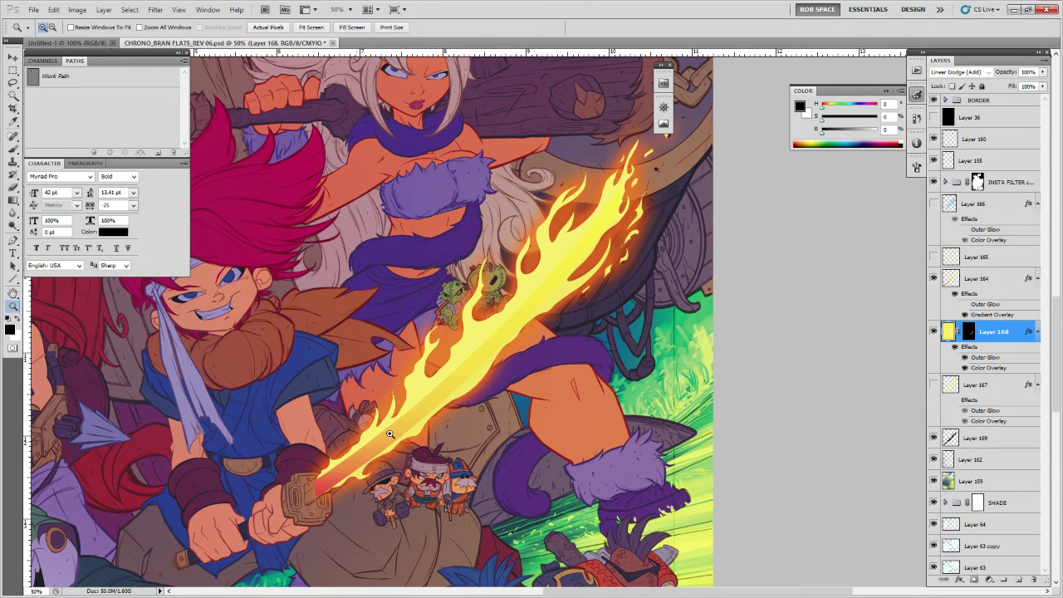
# On Layer 168's mask, lasso a small flame shape along the lower edge of the blade and fill it with the light foreground colour.
pyautogui.keyDown('alt'); pyautogui.click(389, 433); pyautogui.keyUp('alt')
pyautogui.keyDown('alt'); pyautogui.click(390, 434); pyautogui.keyUp('alt')
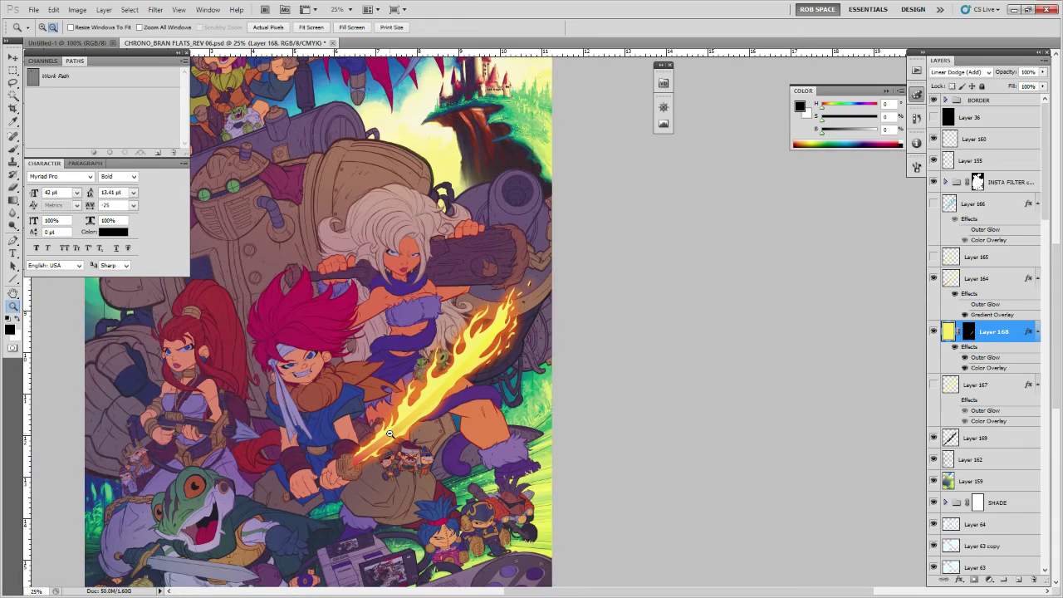
pyautogui.keyDown('alt'); pyautogui.click(388, 434); pyautogui.keyUp('alt')
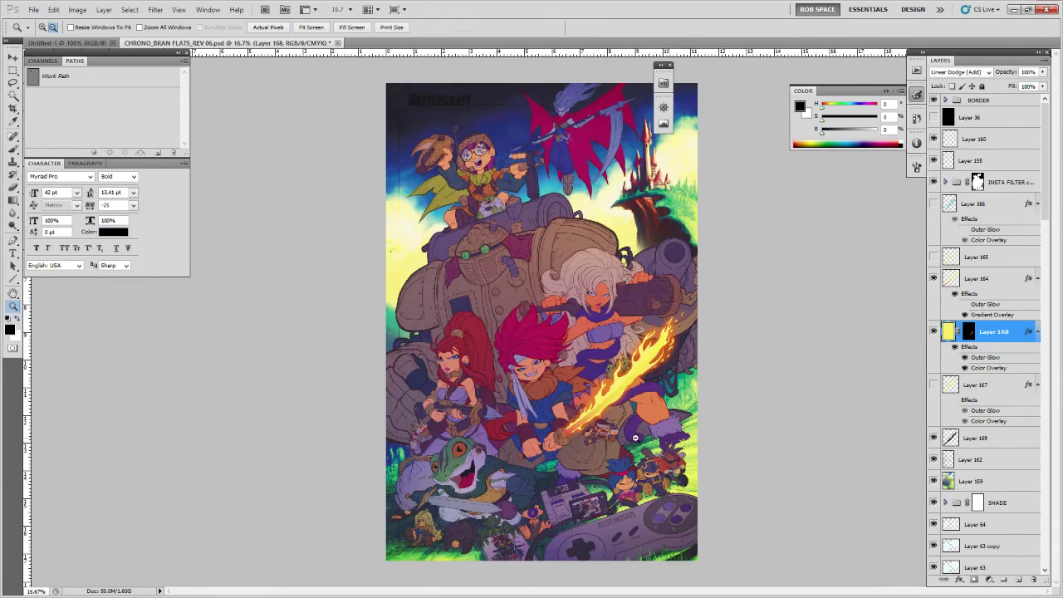
pyautogui.click(631, 391)
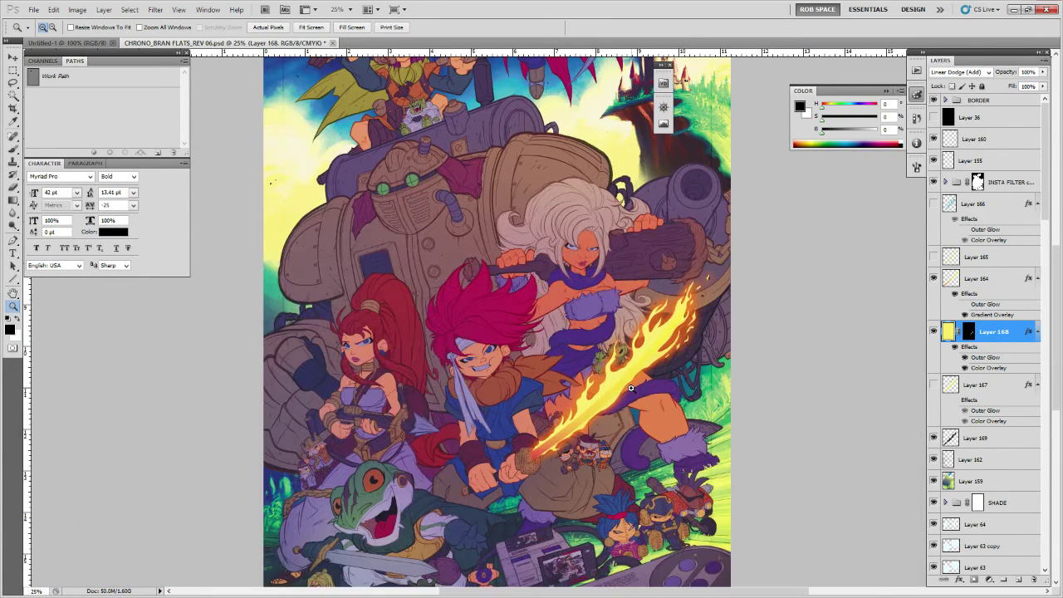
pyautogui.click(630, 388)
pyautogui.click(632, 395)
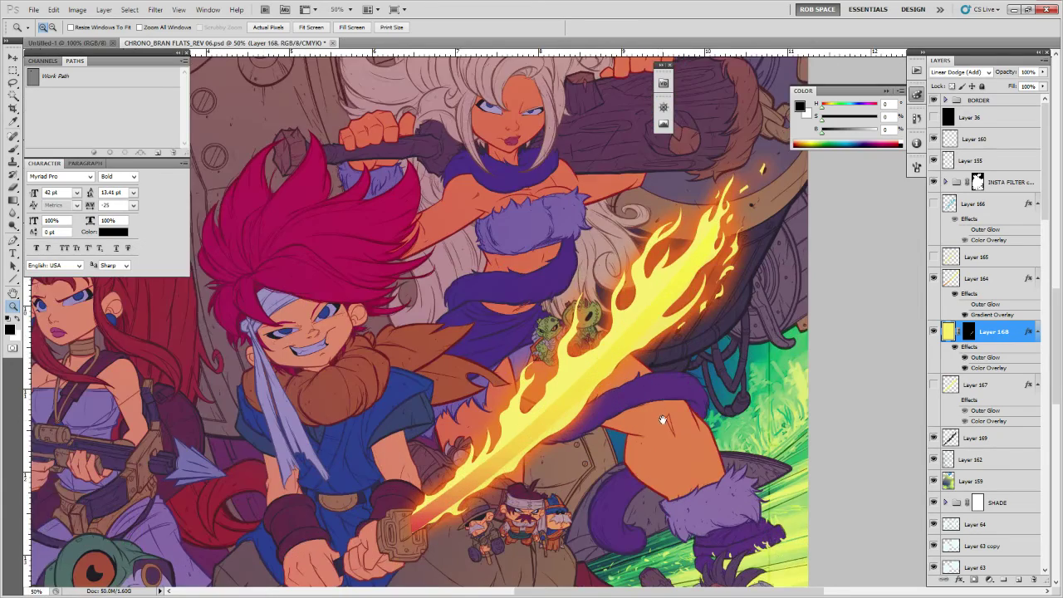
pyautogui.click(968, 332)
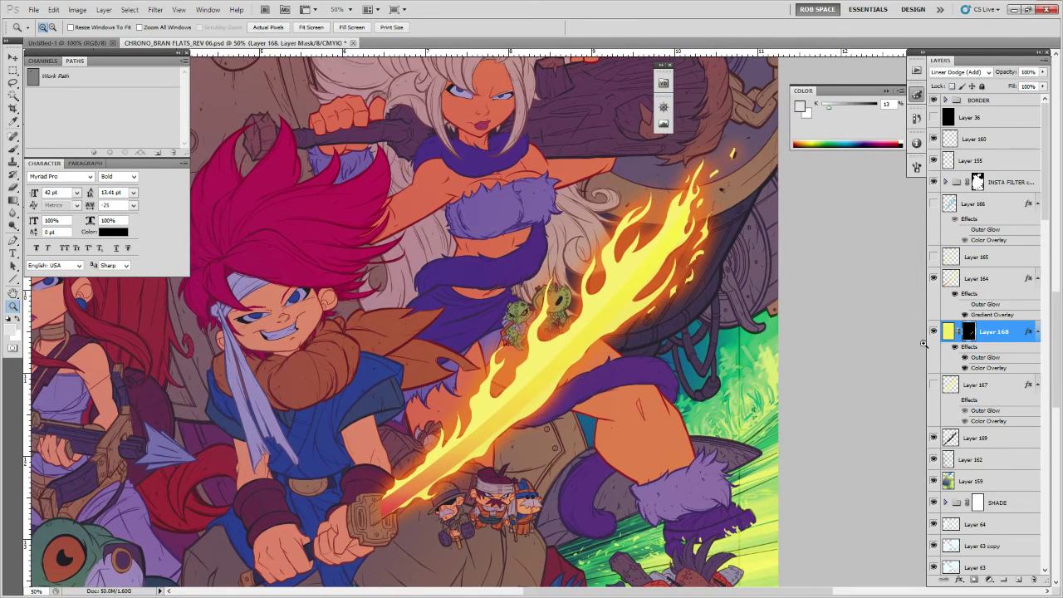
pyautogui.press('l')
pyautogui.moveTo(666, 444); pyautogui.dragTo(676, 311)
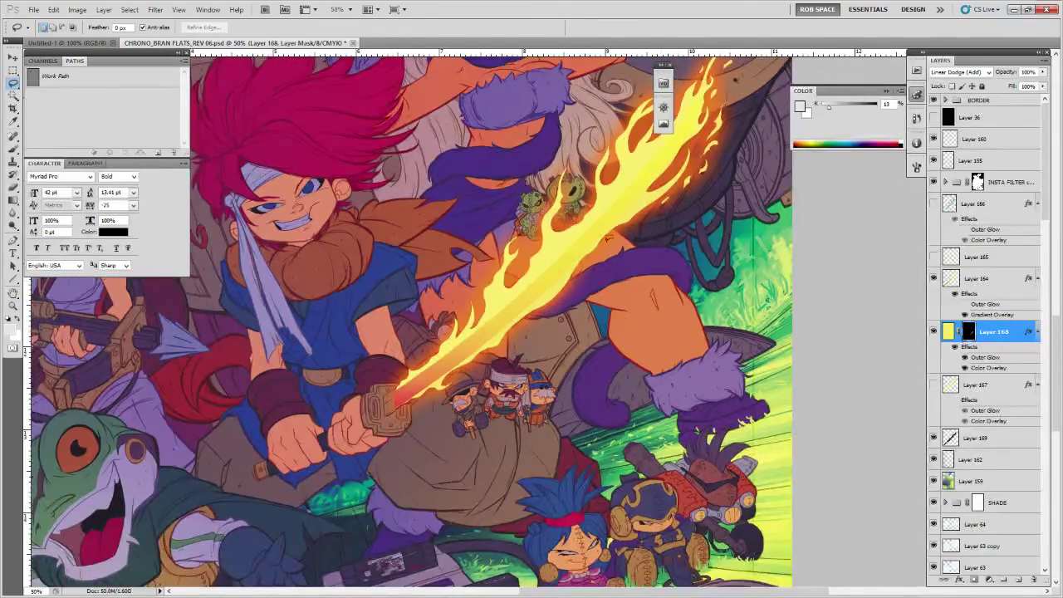
pyautogui.moveTo(609, 237); pyautogui.dragTo(591, 273)
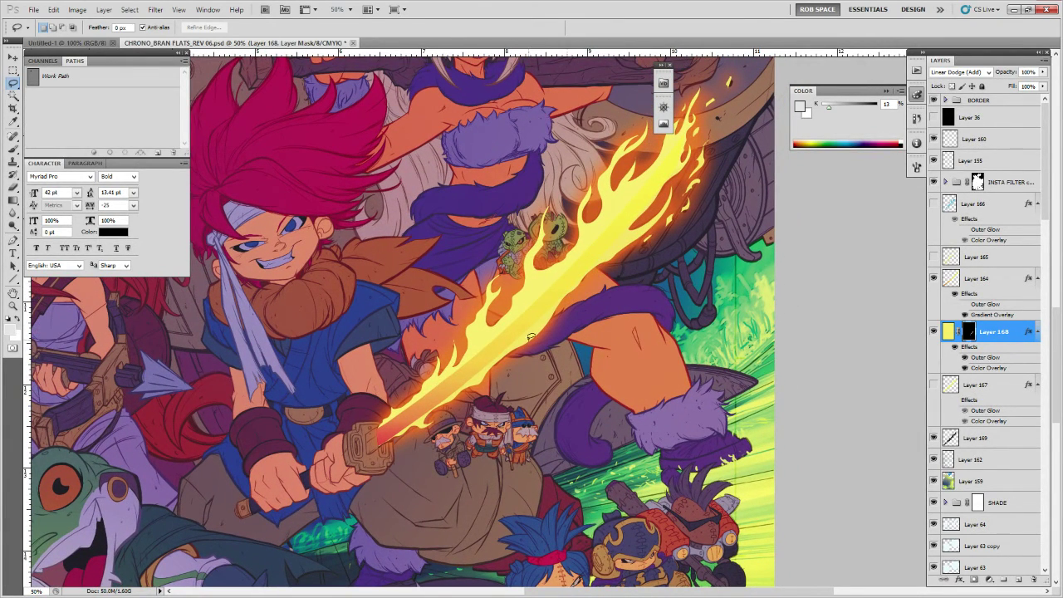
pyautogui.moveTo(598, 286)
pyautogui.mouseDown()
pyautogui.moveTo(592, 271)
pyautogui.moveTo(550, 325)
pyautogui.moveTo(567, 292)
pyautogui.mouseUp()
pyautogui.hotkey('alt', 'BackSpace')
pyautogui.hotkey('ctrl', 'd')
# Lasso the flame's lower edge over the purple fur wrap and fill it with black on the mask to trim it.
pyautogui.moveTo(657, 316)
pyautogui.mouseDown()
pyautogui.moveTo(653, 344)
pyautogui.moveTo(630, 368)
pyautogui.mouseUp()
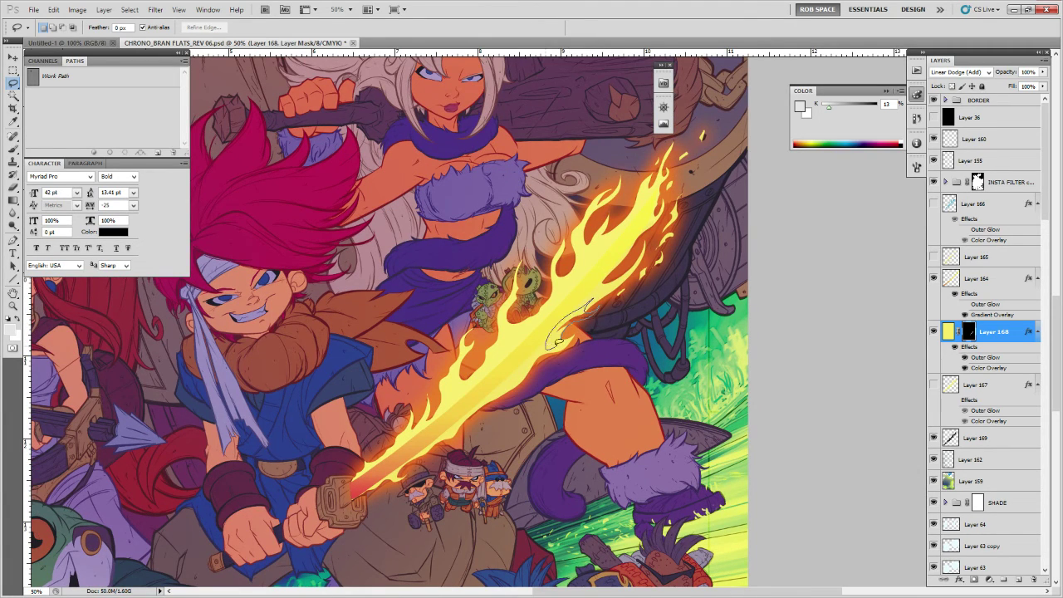
pyautogui.moveTo(668, 363); pyautogui.dragTo(625, 340)
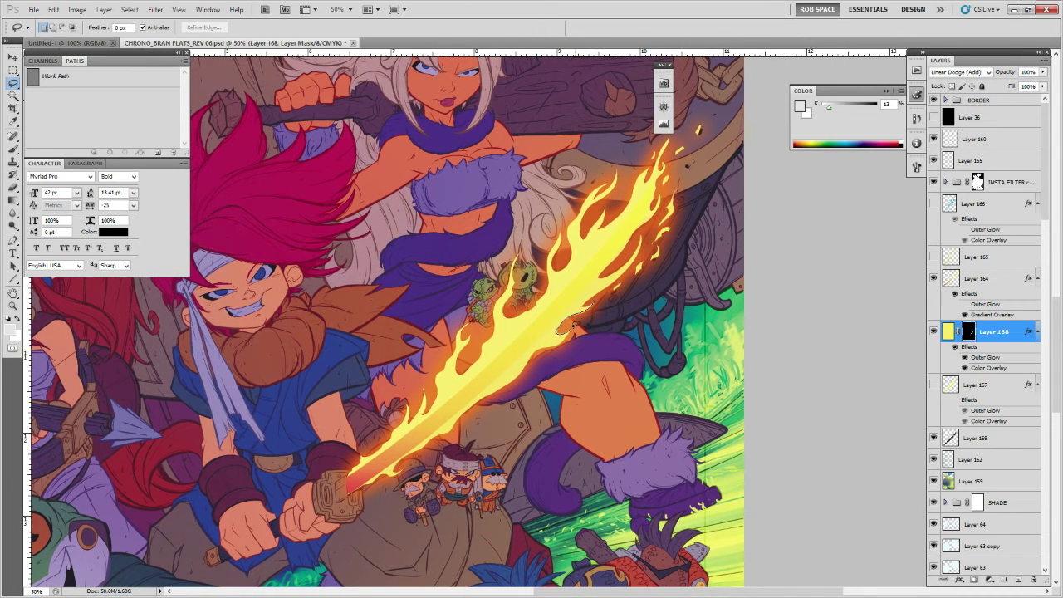
pyautogui.moveTo(525, 363)
pyautogui.mouseDown()
pyautogui.moveTo(489, 431)
pyautogui.moveTo(593, 367)
pyautogui.mouseUp()
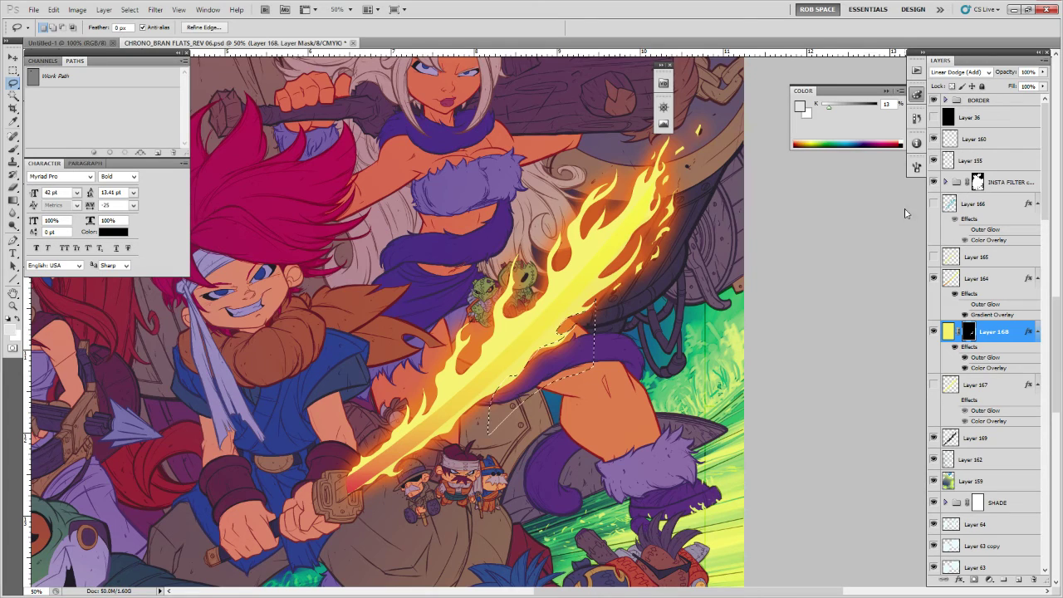
pyautogui.hotkey('ctrl', 'BackSpace')
pyautogui.hotkey('ctrl', 'z')
pyautogui.hotkey('ctrl', 'z')
pyautogui.hotkey('ctrl', 'z')
pyautogui.press('d')
pyautogui.hotkey('ctrl', 'BackSpace')
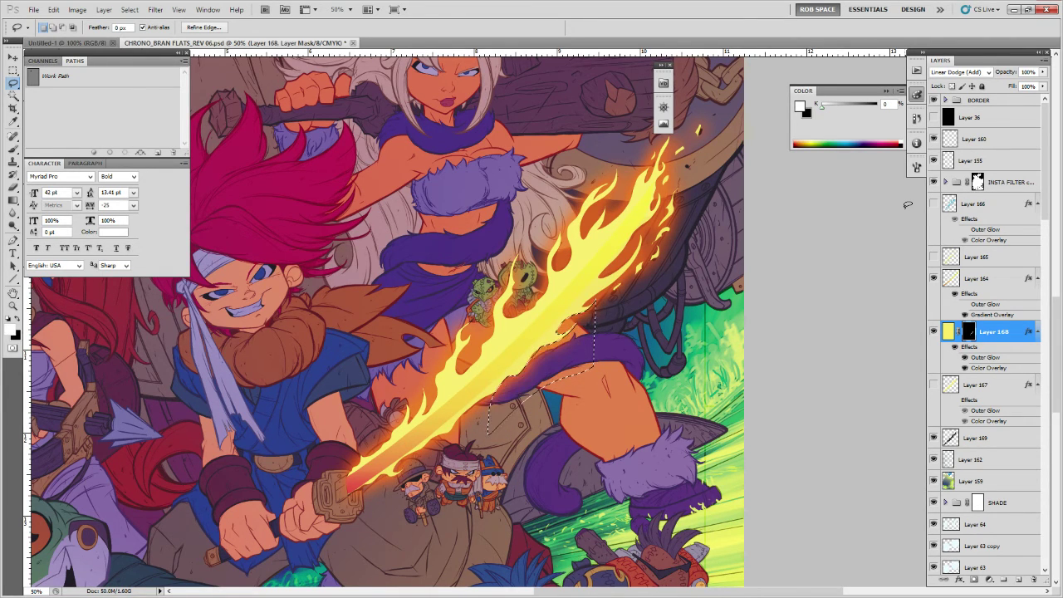
pyautogui.hotkey('ctrl', 'd')
# Lasso small loose sparks below the blade and fill them with white on Layer 168's mask.
pyautogui.moveTo(608, 366)
pyautogui.mouseDown()
pyautogui.moveTo(587, 412)
pyautogui.moveTo(610, 362)
pyautogui.moveTo(611, 321)
pyautogui.mouseUp()
pyautogui.moveTo(529, 336); pyautogui.dragTo(512, 355)
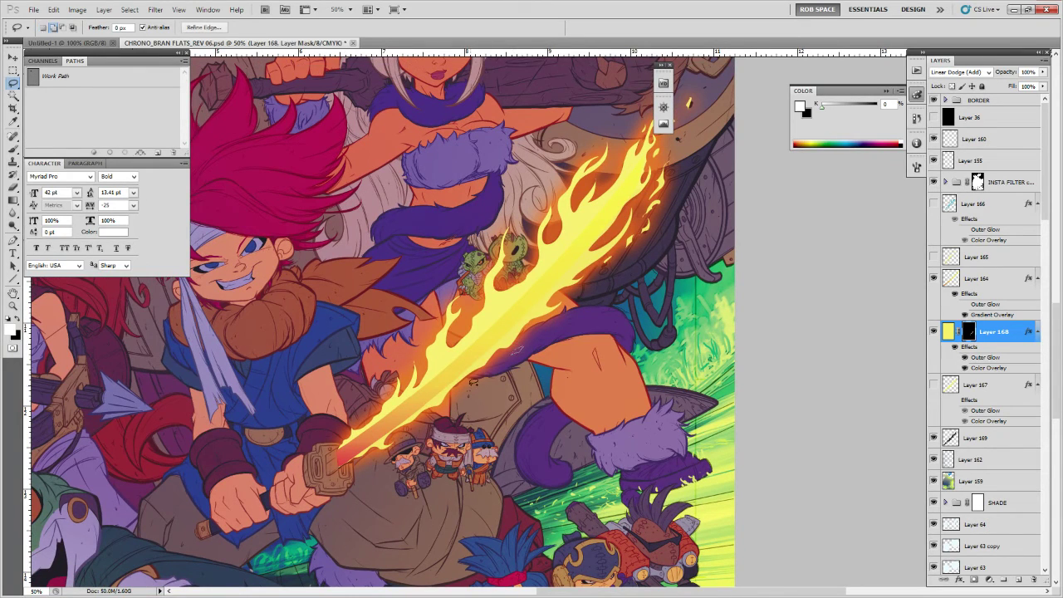
pyautogui.moveTo(466, 388); pyautogui.dragTo(472, 384)
pyautogui.moveTo(512, 261); pyautogui.dragTo(527, 294)
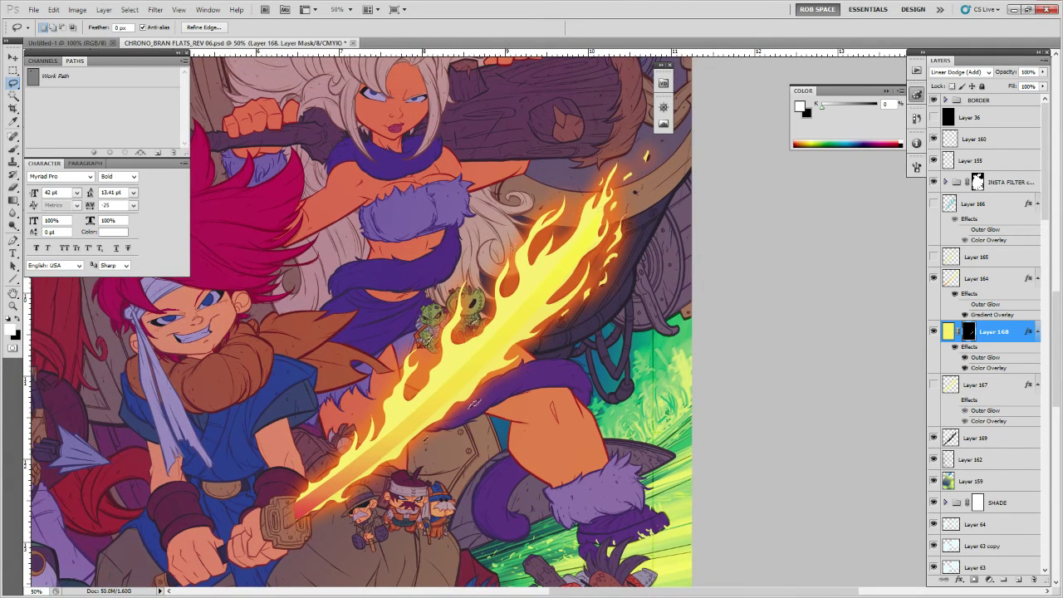
pyautogui.hotkey('alt', 'BackSpace')
pyautogui.hotkey('ctrl', 'd')
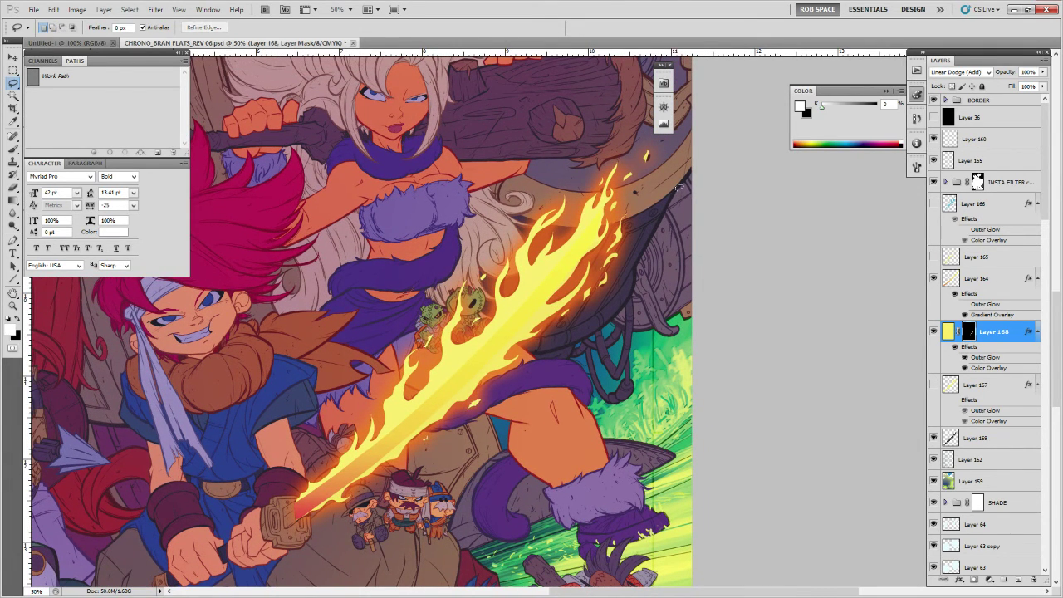
# Erase the flame covering the two small green creatures on Layer 168's mask.
pyautogui.press('b')
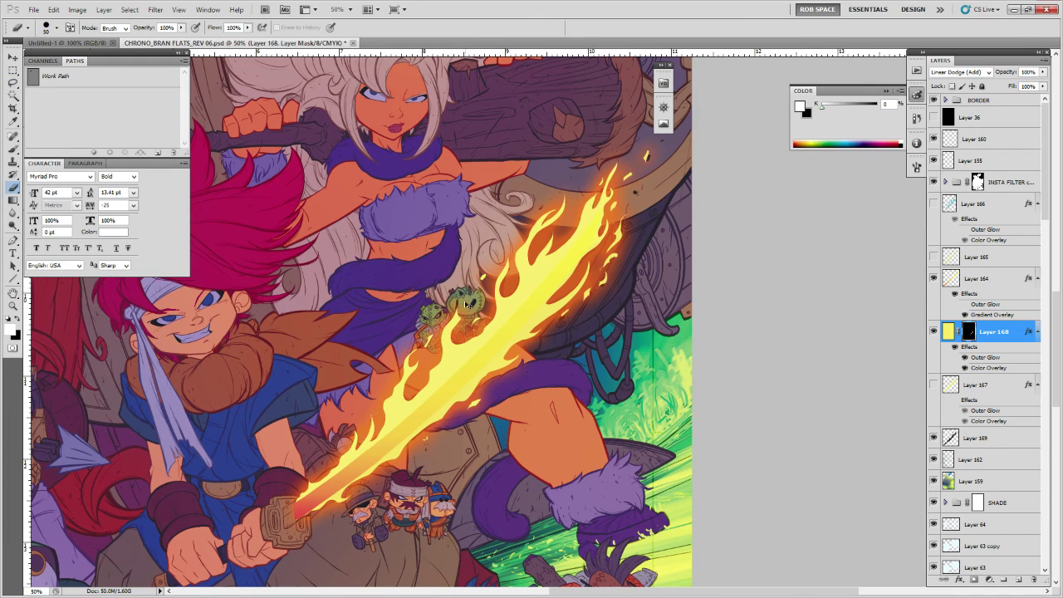
pyautogui.moveTo(467, 305); pyautogui.dragTo(453, 336)
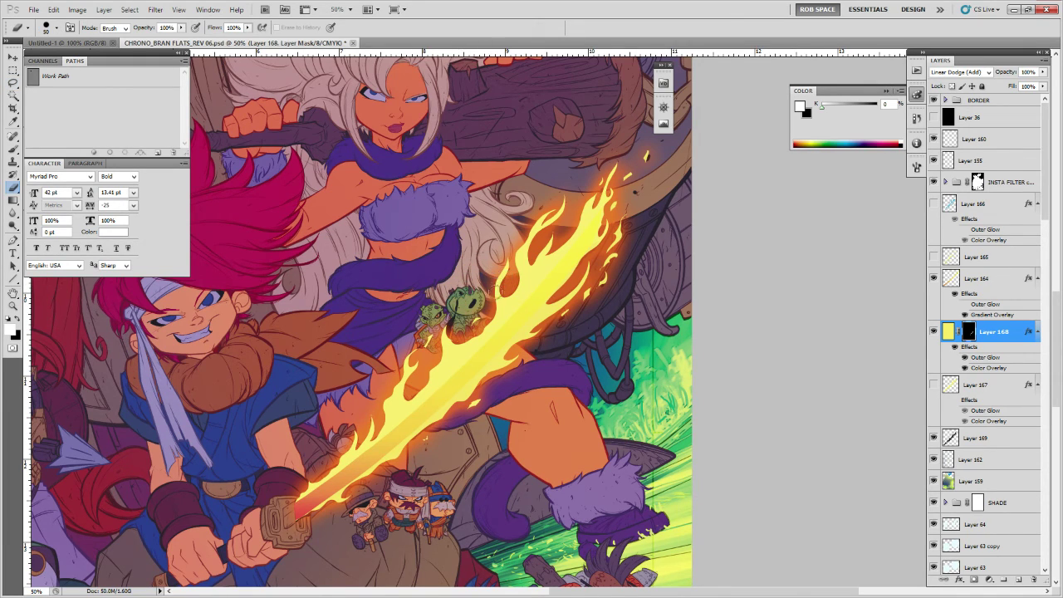
pyautogui.hotkey('ctrl', 'z')
pyautogui.moveTo(695, 425); pyautogui.dragTo(695, 346)
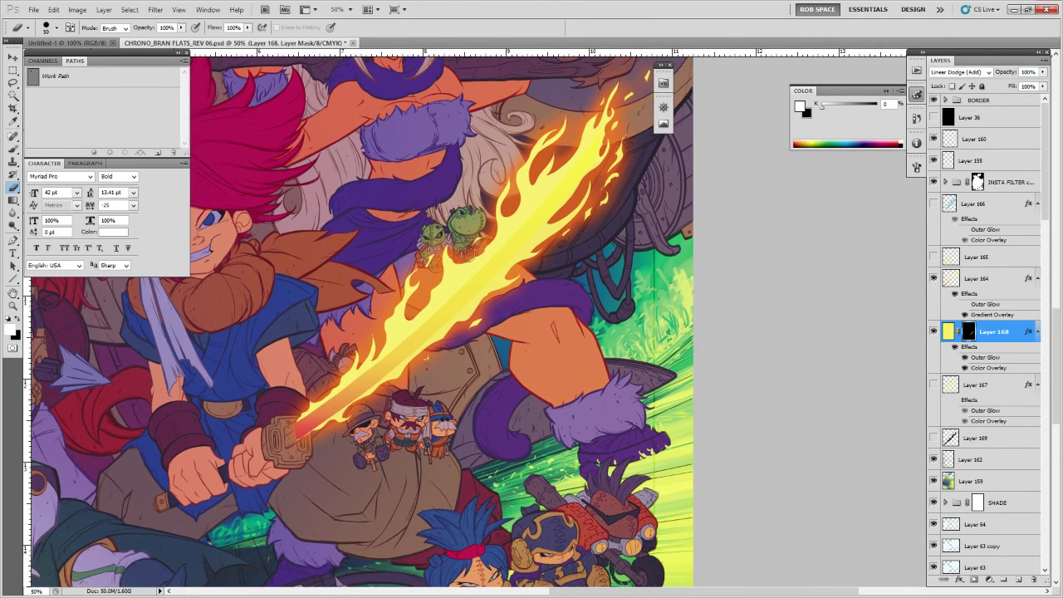
# Lasso a thin flame lick rising between the two green creatures and fill it with white on the mask.
pyautogui.press('l')
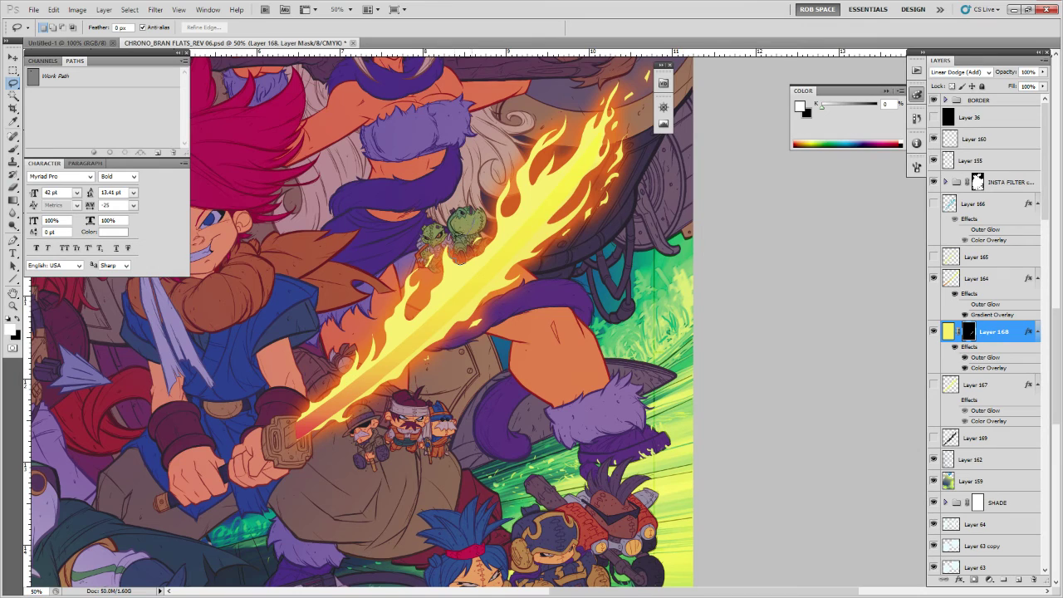
pyautogui.moveTo(446, 246)
pyautogui.mouseDown()
pyautogui.moveTo(462, 274)
pyautogui.moveTo(445, 251)
pyautogui.mouseUp()
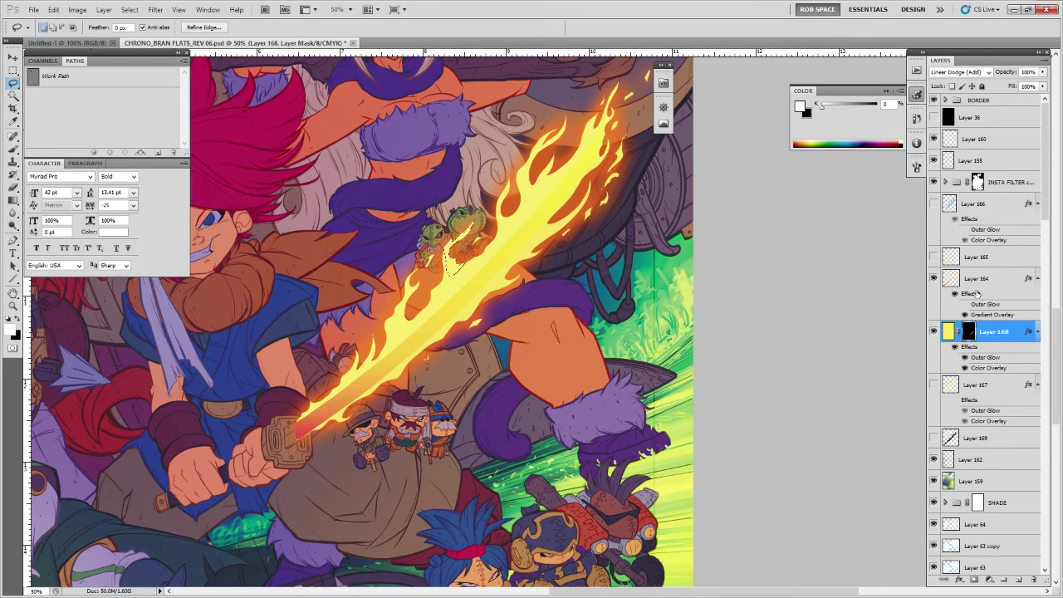
pyautogui.hotkey('ctrl', 'd')
pyautogui.moveTo(634, 285); pyautogui.dragTo(626, 328)
# Try to erase part of the flame lick in front of the larger green creature.
pyautogui.press('e')
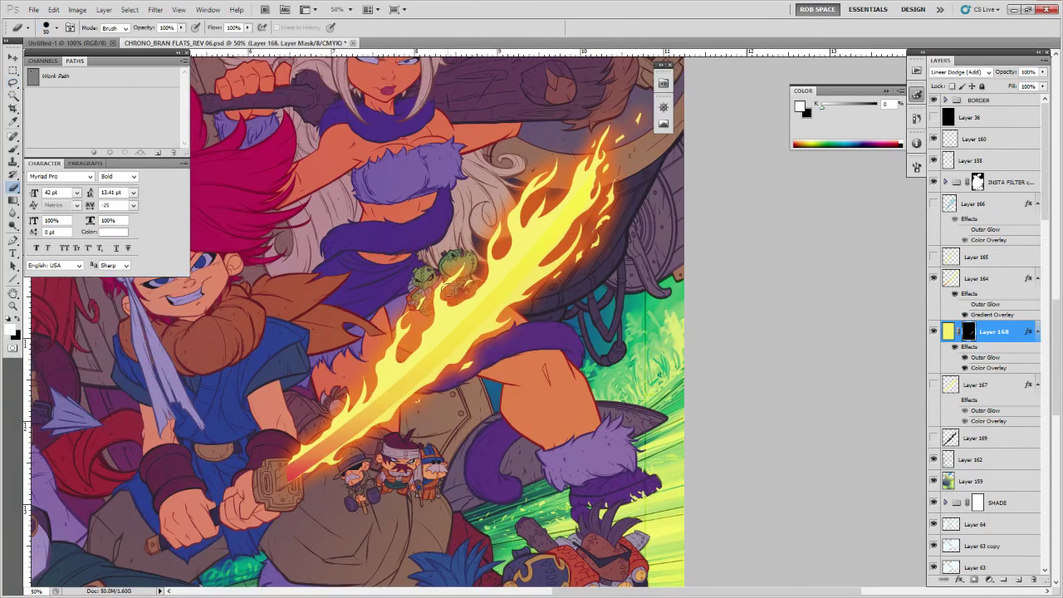
pyautogui.moveTo(448, 290)
pyautogui.mouseDown()
pyautogui.moveTo(455, 272)
pyautogui.moveTo(452, 284)
pyautogui.mouseUp()
pyautogui.hotkey('ctrl', 'z')
# Reshape the flame lick between the green creatures with lasso selections on the mask, cutting away its excess.
pyautogui.press('z')
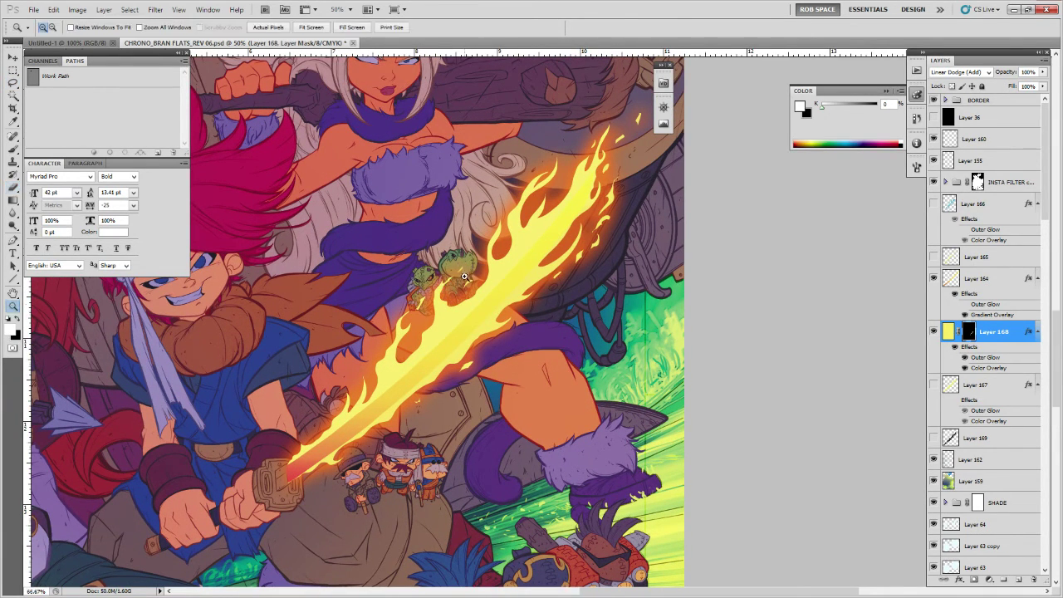
pyautogui.click(465, 274)
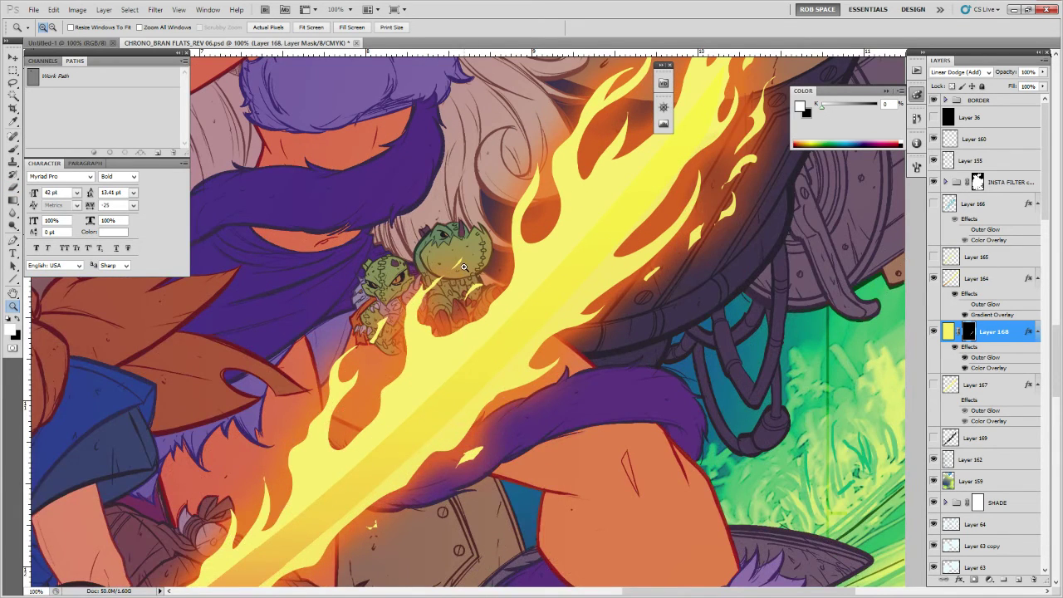
pyautogui.press('l')
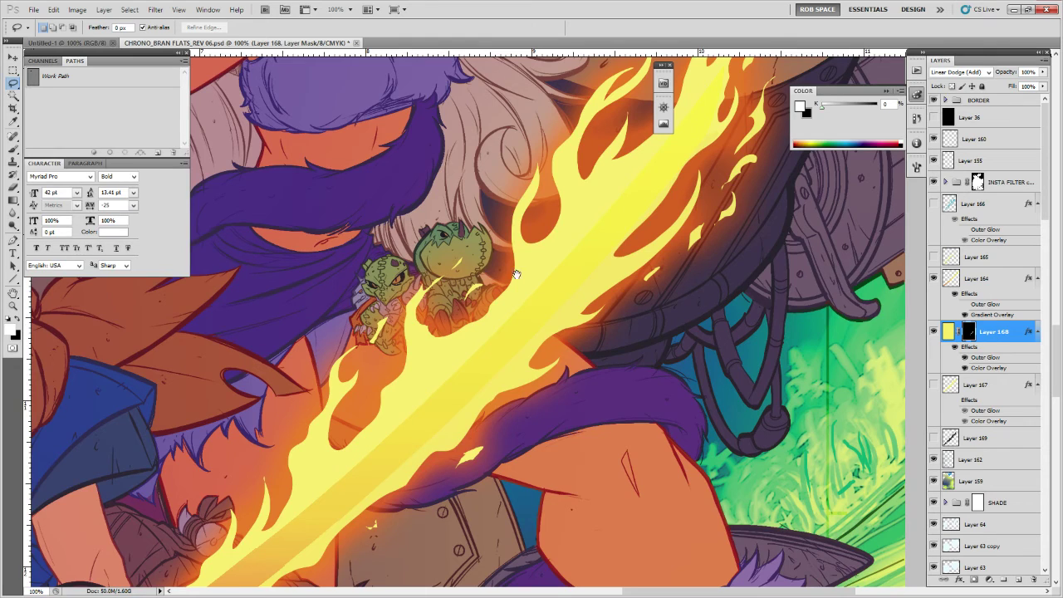
pyautogui.moveTo(515, 274); pyautogui.dragTo(504, 335)
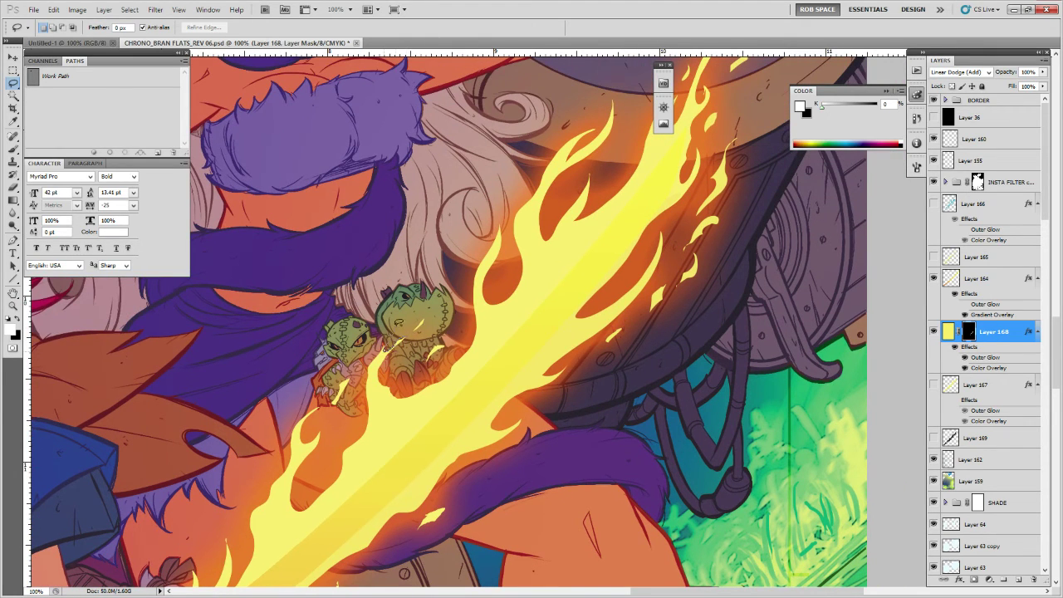
pyautogui.moveTo(372, 354); pyautogui.dragTo(377, 379)
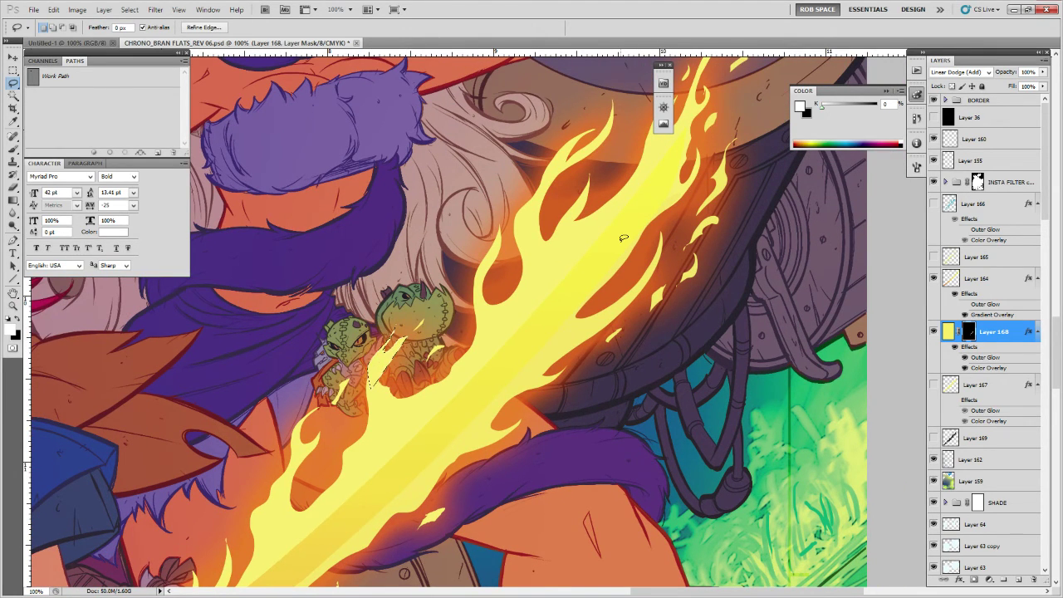
pyautogui.moveTo(388, 336)
pyautogui.mouseDown()
pyautogui.moveTo(409, 336)
pyautogui.moveTo(379, 363)
pyautogui.moveTo(386, 382)
pyautogui.mouseUp()
pyautogui.press('Delete')
pyautogui.hotkey('ctrl', 'd')
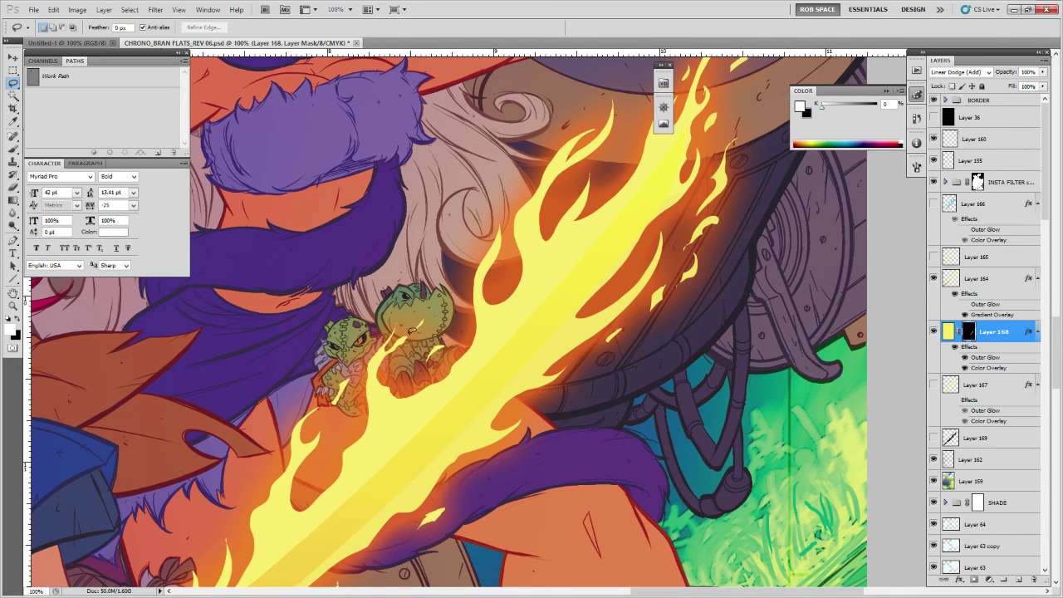
# Examine the flame's tip up close and the whole flaming sword against the rest of the illustration.
pyautogui.moveTo(399, 345)
pyautogui.mouseDown()
pyautogui.moveTo(436, 325)
pyautogui.moveTo(220, 496)
pyautogui.mouseUp()
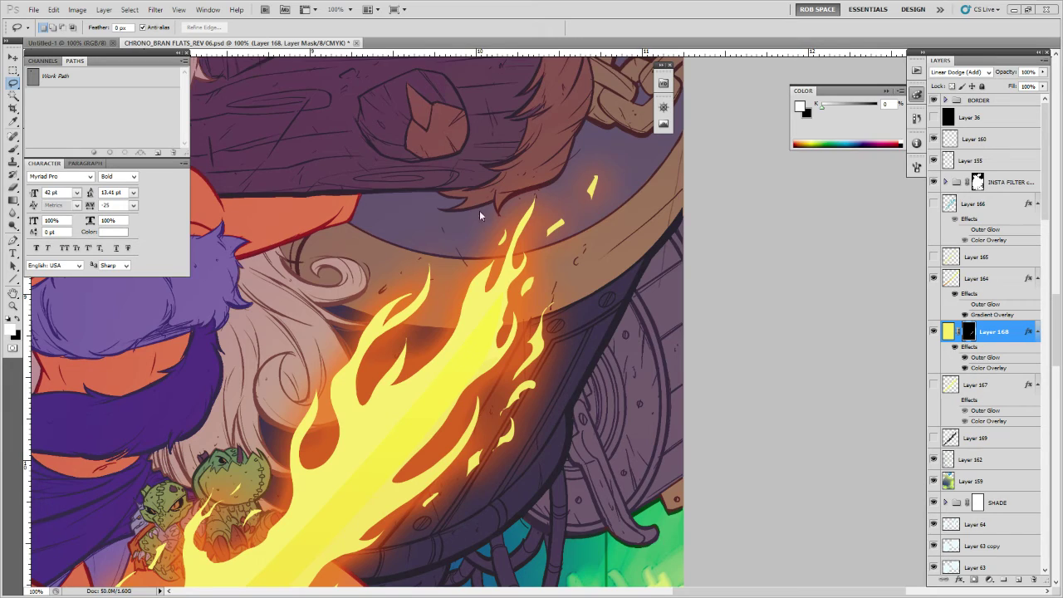
pyautogui.press('z')
pyautogui.keyDown('alt'); pyautogui.click(579, 316); pyautogui.keyUp('alt')
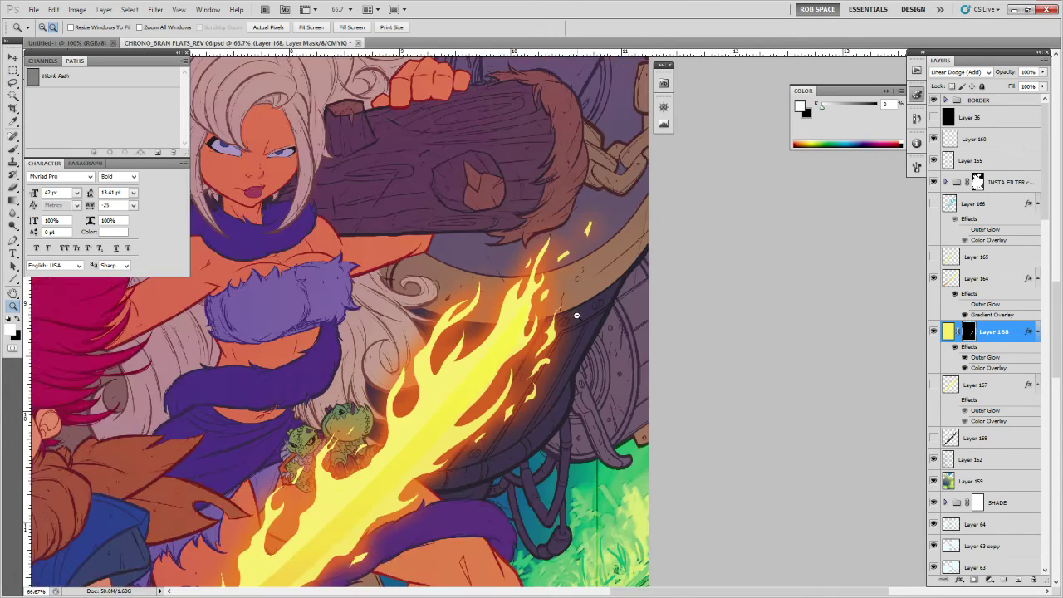
pyautogui.keyDown('alt'); pyautogui.click(579, 336); pyautogui.keyUp('alt')
pyautogui.keyDown('alt'); pyautogui.click(581, 349); pyautogui.keyUp('alt')
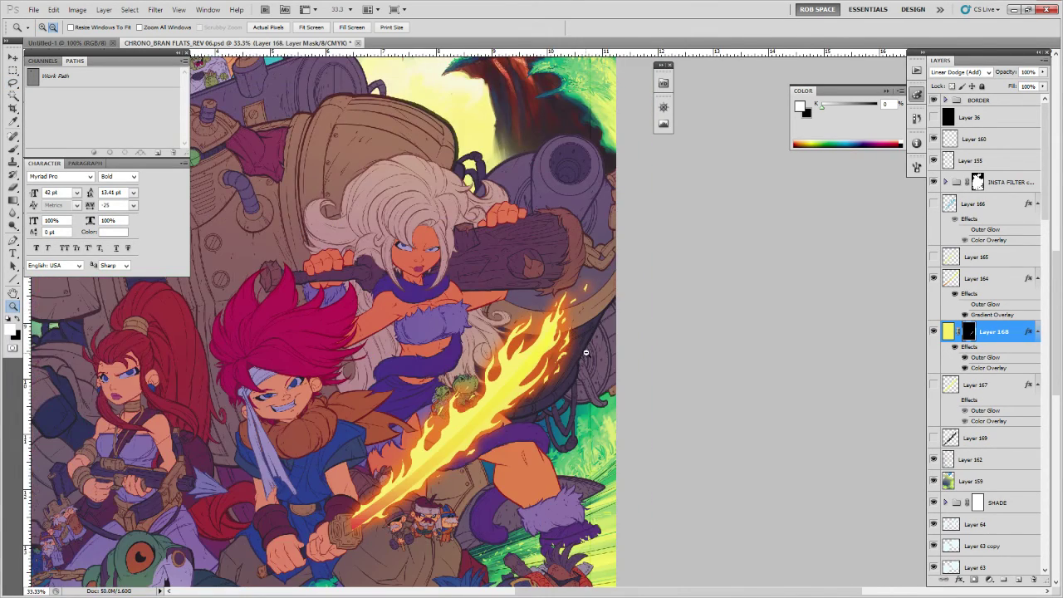
pyautogui.keyDown('alt'); pyautogui.click(581, 348); pyautogui.keyUp('alt')
pyautogui.press('b')
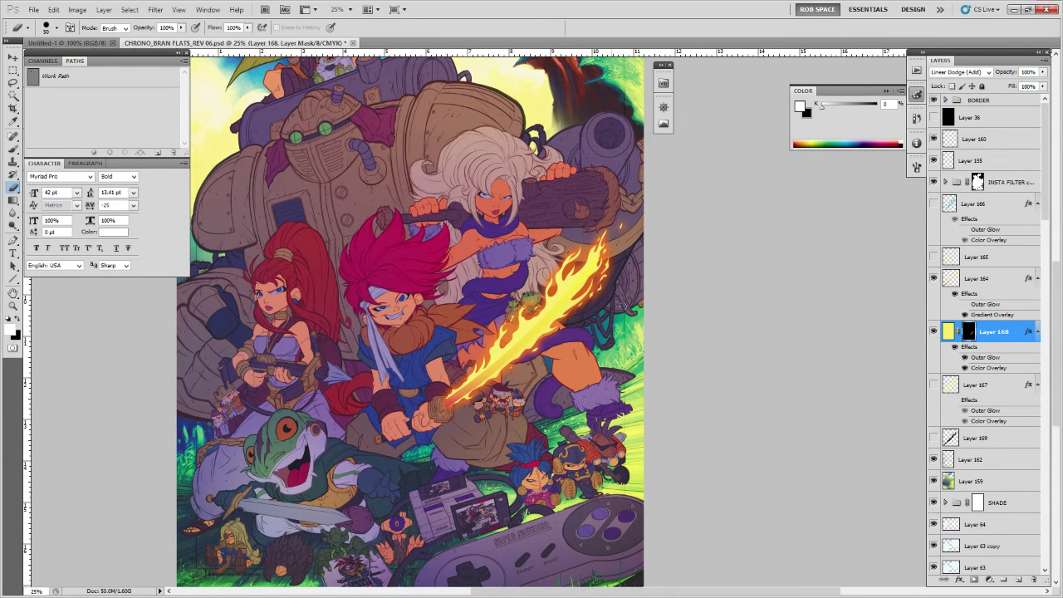
pyautogui.moveTo(619, 306); pyautogui.dragTo(634, 265)
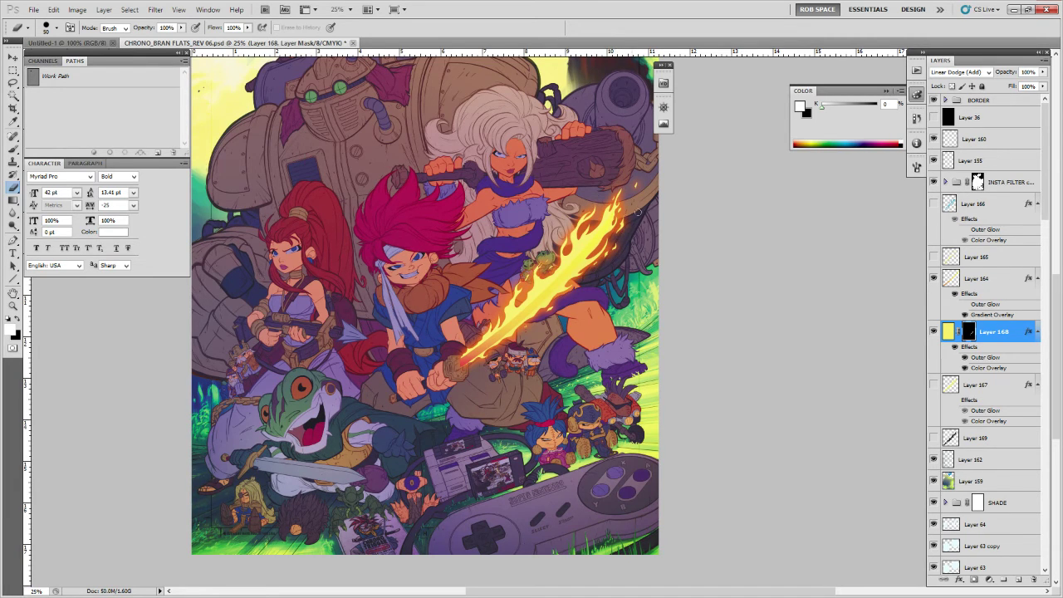
# Check how the flaming sword reads within the full composition at several magnifications.
pyautogui.moveTo(586, 329); pyautogui.dragTo(627, 320)
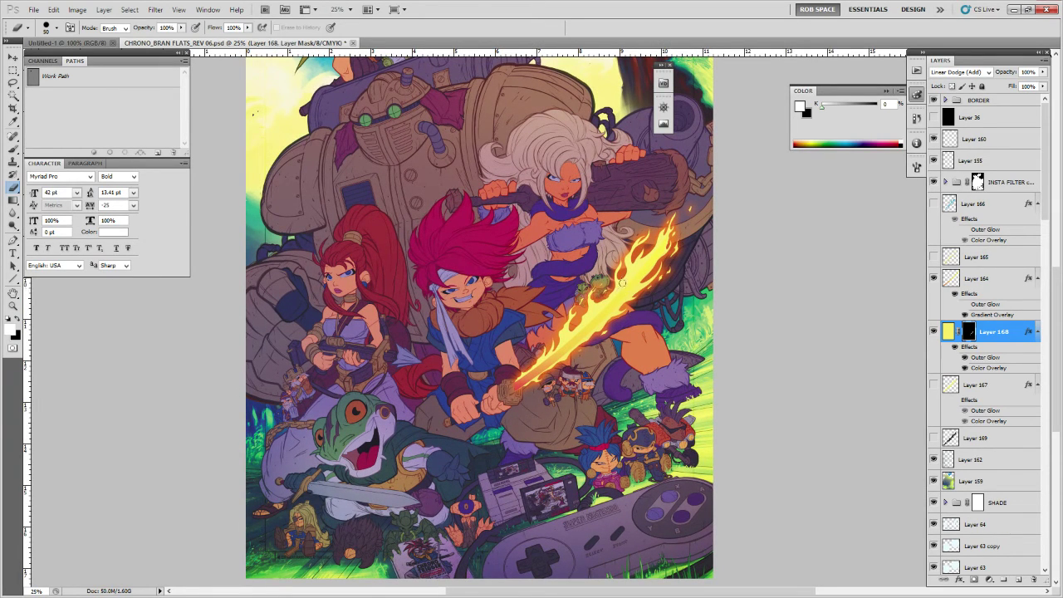
pyautogui.press('z')
pyautogui.keyDown('alt'); pyautogui.click(668, 236); pyautogui.keyUp('alt')
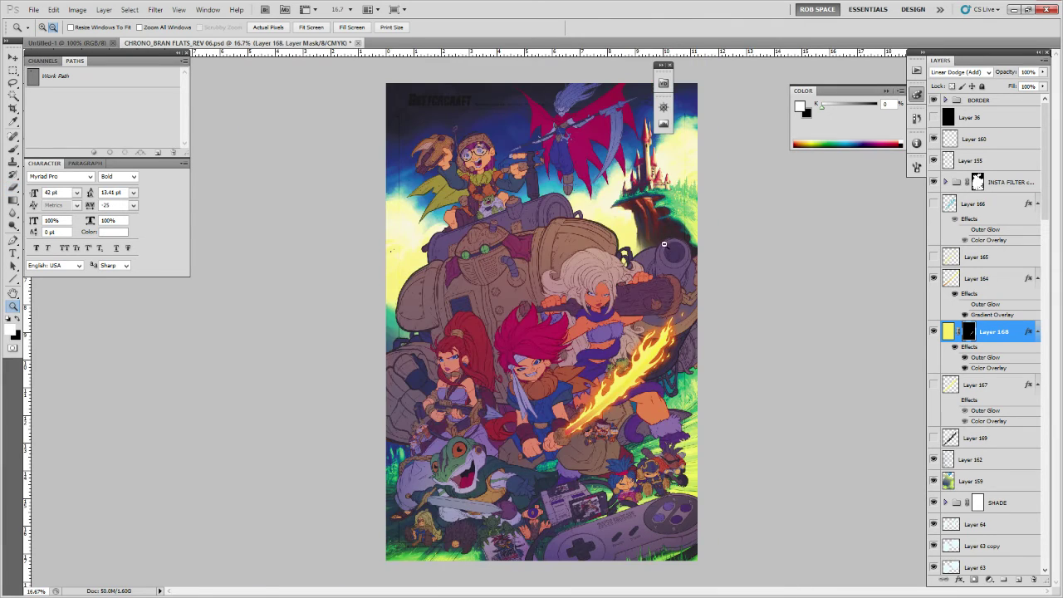
pyautogui.keyDown('alt'); pyautogui.click(670, 283); pyautogui.keyUp('alt')
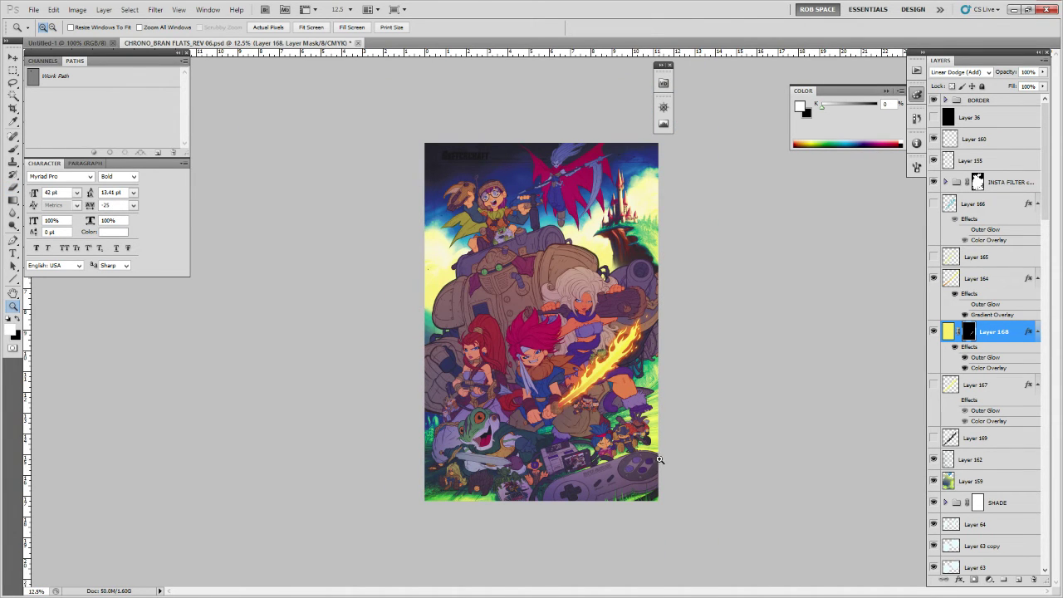
pyautogui.click(614, 404)
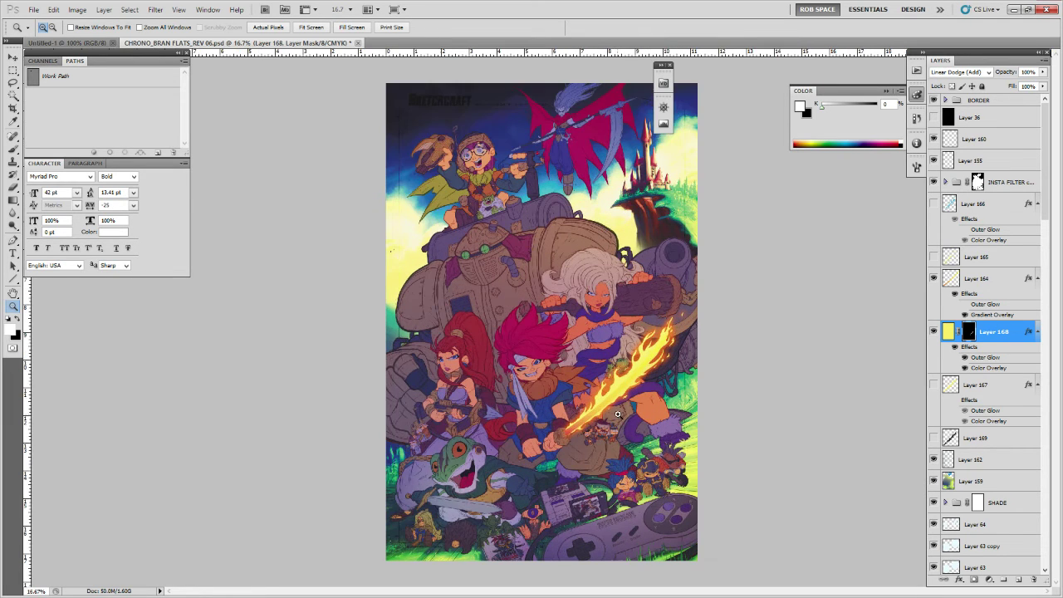
pyautogui.click(619, 419)
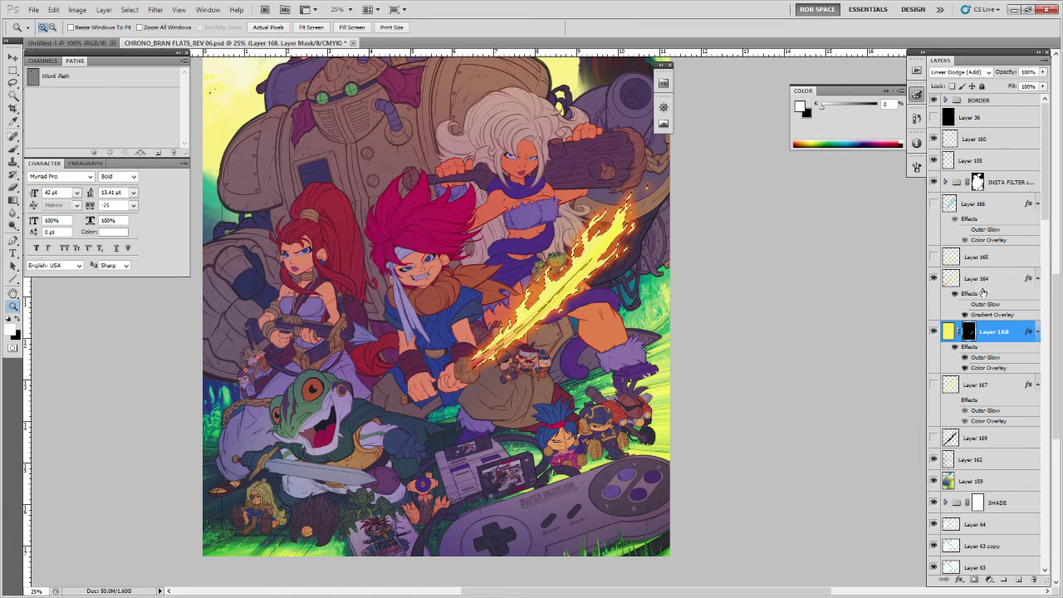
# Add a new layer above Layer 164, choose the PAINTING - AirSoft brush and sample the flame's yellow.
pyautogui.hotkey('alt', ']')
pyautogui.click(1017, 578)
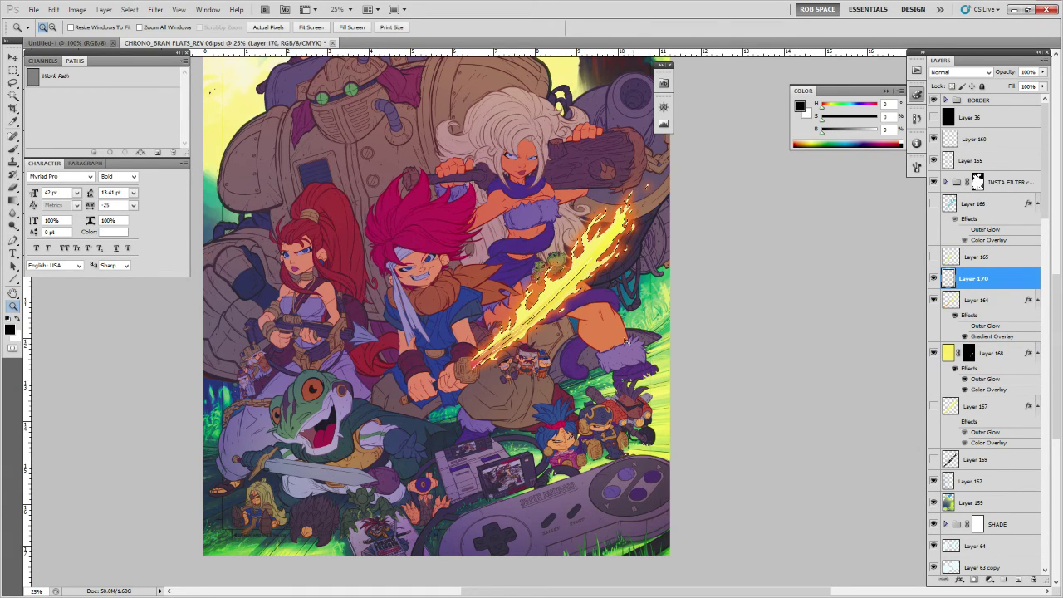
pyautogui.press('b')
pyautogui.rightClick(610, 308)
pyautogui.doubleClick(660, 468)
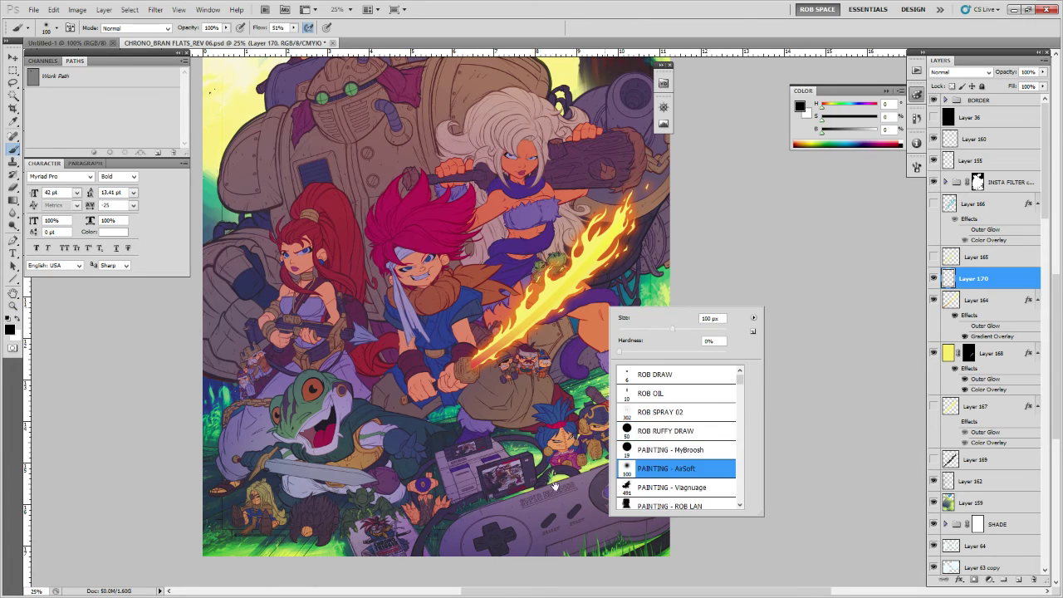
pyautogui.keyDown('alt'); pyautogui.click(586, 268); pyautogui.keyUp('alt')
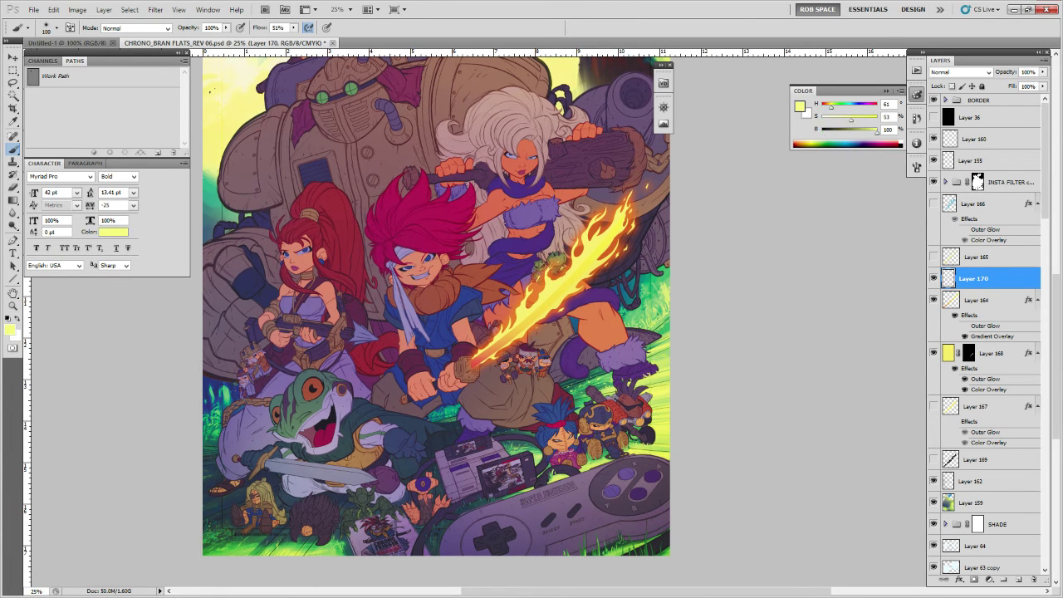
# Set the new layer to Color Dodge and airbrush a yellow glow along the flaming blade from tip to hilt.
pyautogui.click(986, 73)
pyautogui.click(963, 179)
pyautogui.moveTo(588, 248)
pyautogui.mouseDown()
pyautogui.moveTo(605, 241)
pyautogui.moveTo(520, 316)
pyautogui.mouseUp()
pyautogui.moveTo(619, 214)
pyautogui.mouseDown()
pyautogui.moveTo(598, 261)
pyautogui.moveTo(537, 321)
pyautogui.moveTo(481, 354)
pyautogui.mouseUp()
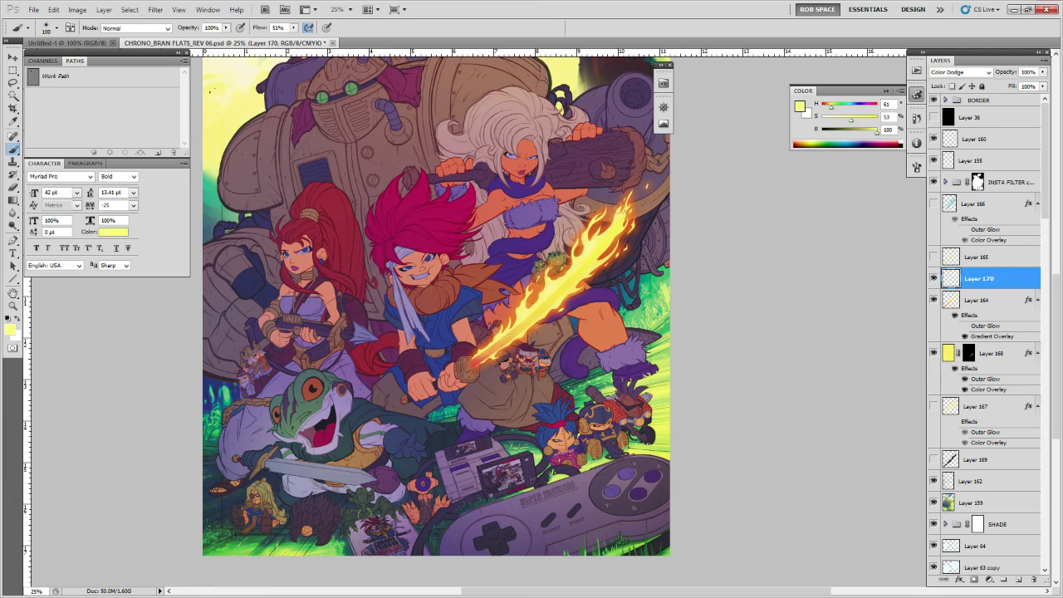
pyautogui.moveTo(621, 210); pyautogui.dragTo(629, 201)
pyautogui.moveTo(601, 259)
pyautogui.mouseDown()
pyautogui.moveTo(616, 244)
pyautogui.moveTo(591, 270)
pyautogui.mouseUp()
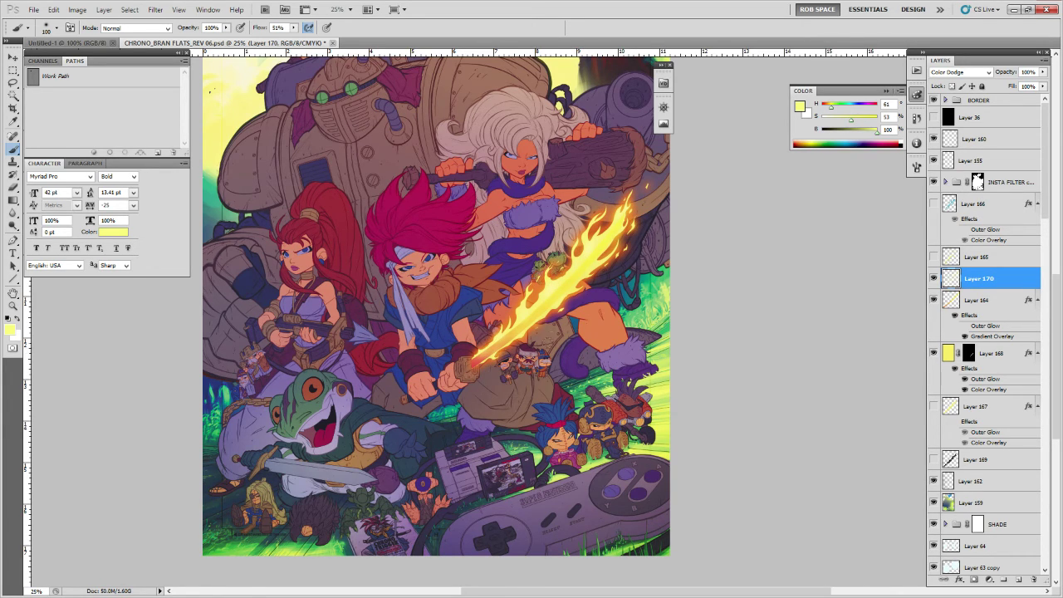
# Pick the flame's yellow as the second paint colour, enlarge the airbrush and sample the pale yellow of the sky.
pyautogui.press('x')
pyautogui.keyDown('alt'); pyautogui.click(605, 251); pyautogui.keyUp('alt')
pyautogui.keyDown('alt'); pyautogui.click(614, 236); pyautogui.keyUp('alt')
pyautogui.press(']')
pyautogui.press(']')
pyautogui.press(']')
pyautogui.press(']')
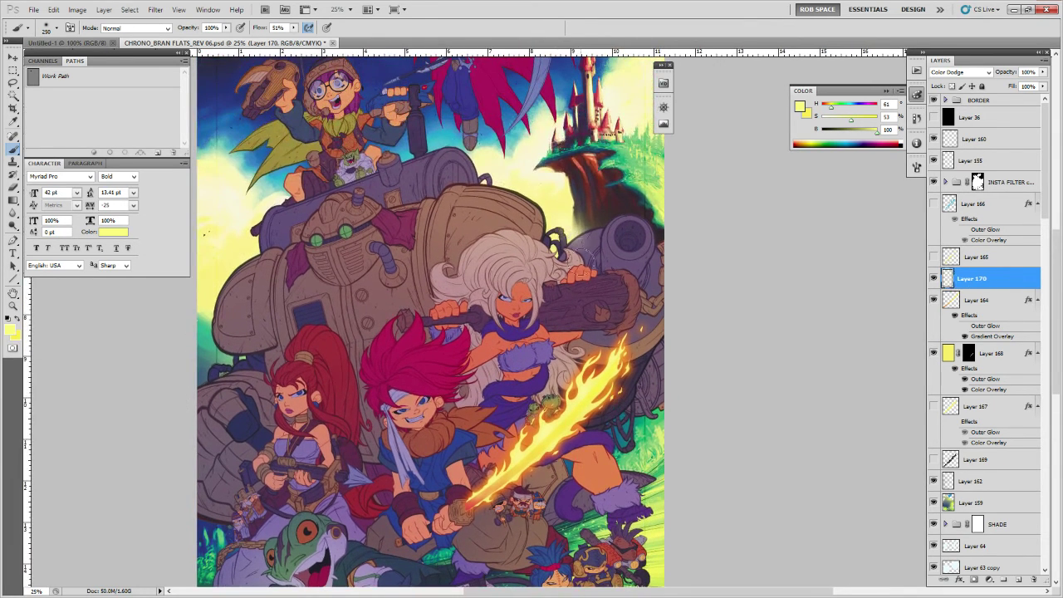
pyautogui.keyDown('alt'); pyautogui.click(537, 199); pyautogui.keyUp('alt')
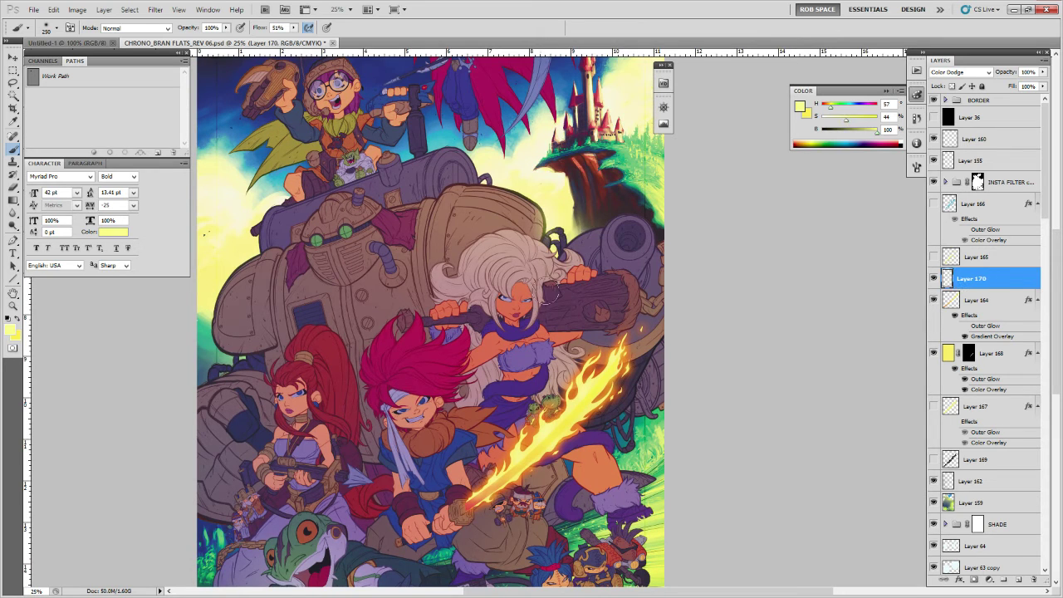
# Review the glowing sword in the whole illustration and save the file.
pyautogui.press('z')
pyautogui.keyDown('alt'); pyautogui.click(577, 236); pyautogui.keyUp('alt')
pyautogui.keyDown('alt'); pyautogui.click(593, 239); pyautogui.keyUp('alt')
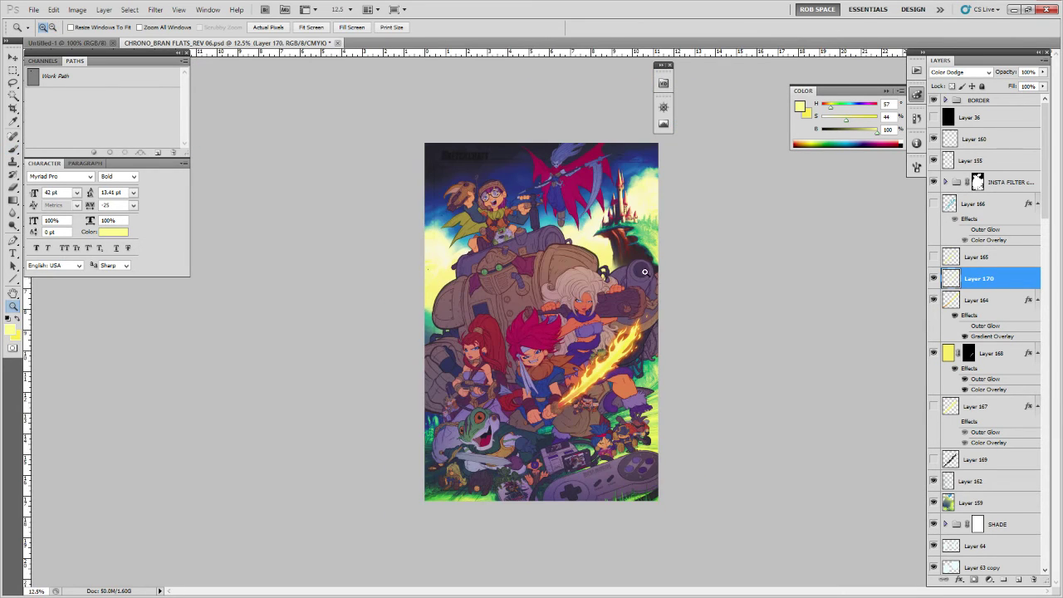
pyautogui.click(632, 423)
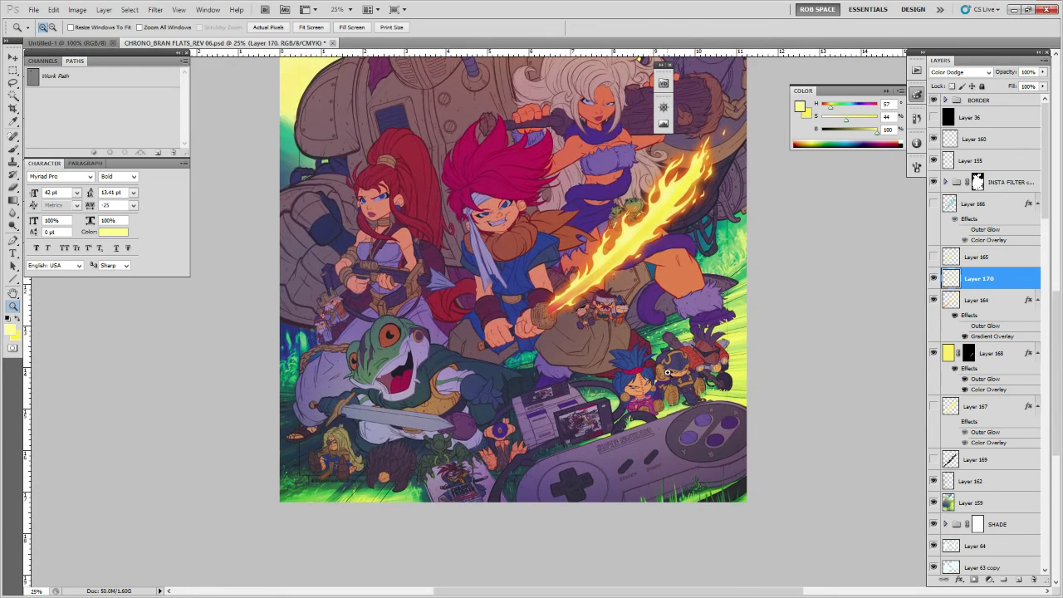
pyautogui.moveTo(668, 372); pyautogui.dragTo(633, 405)
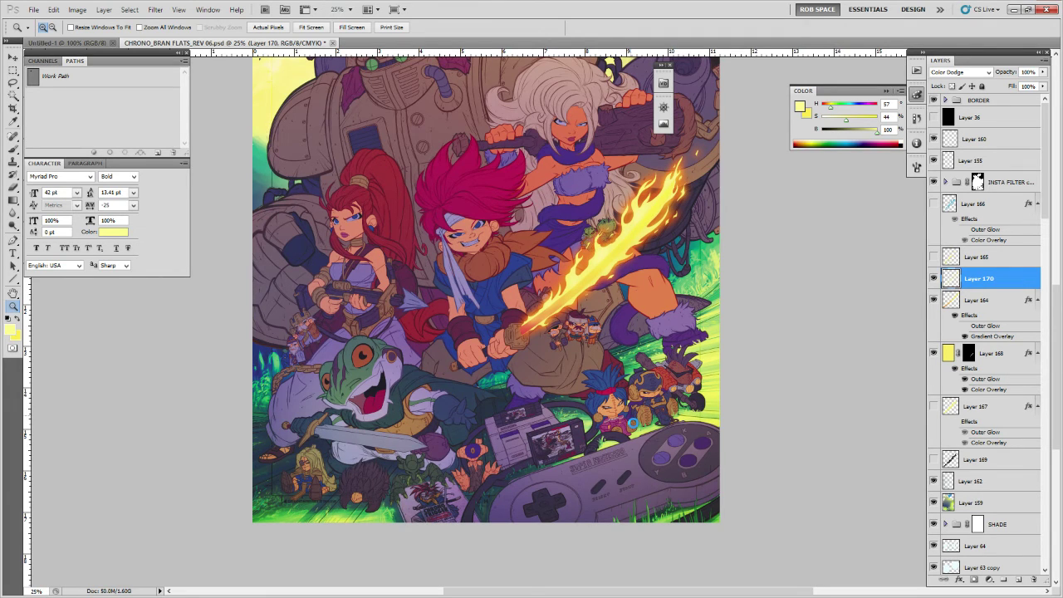
pyautogui.hotkey('ctrl', 's')
pyautogui.moveTo(535, 252); pyautogui.dragTo(540, 262)
# Collapse the CHRONO and FLATS groups and add a new layer directly above Layer 161.
pyautogui.scroll(-8, 972, 394)
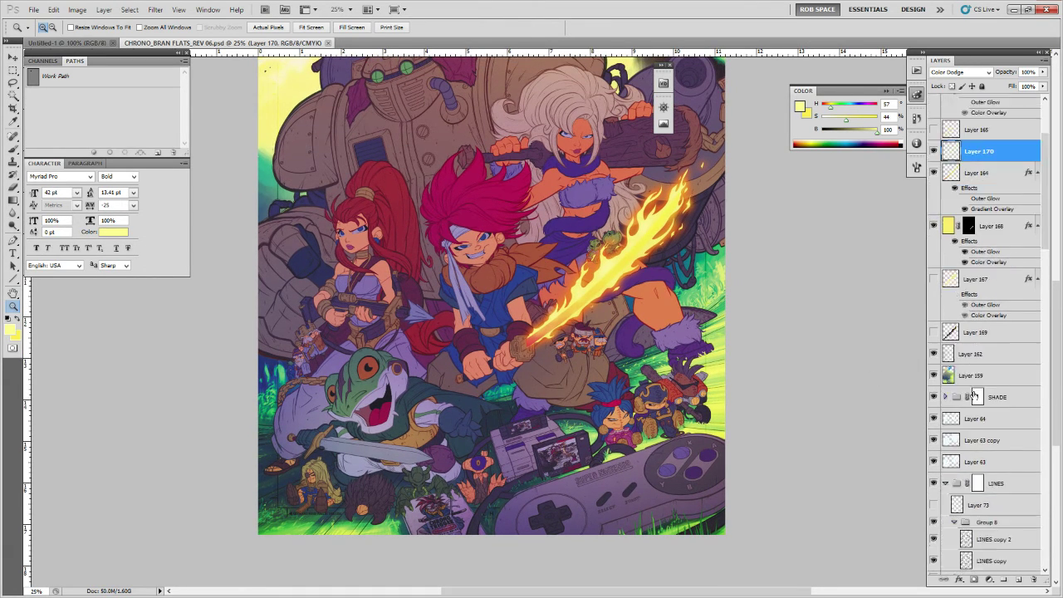
pyautogui.scroll(-15, 972, 395)
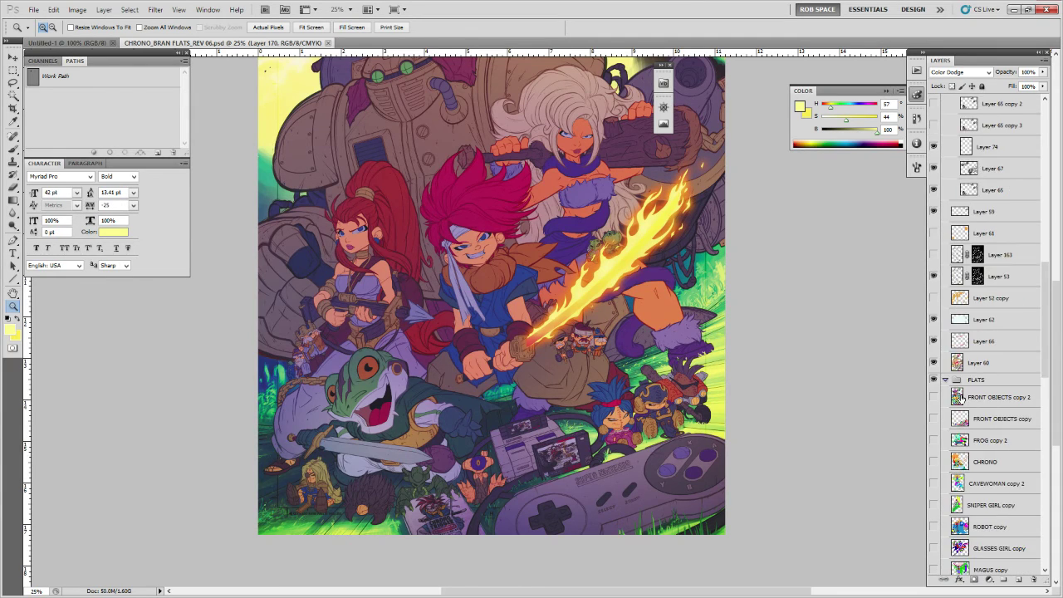
pyautogui.scroll(-3, 959, 401)
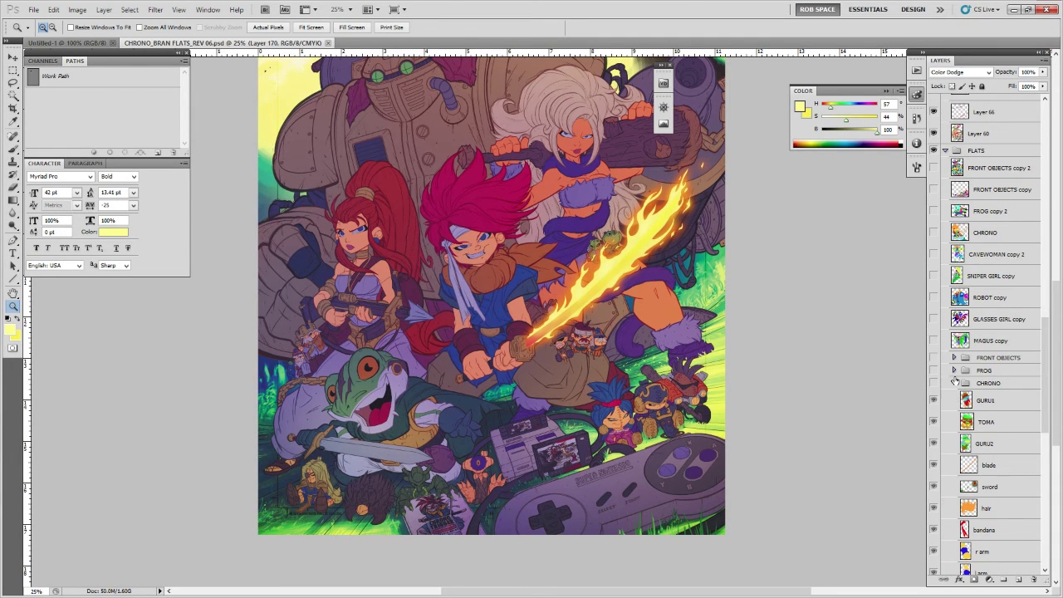
pyautogui.click(956, 383)
pyautogui.click(944, 150)
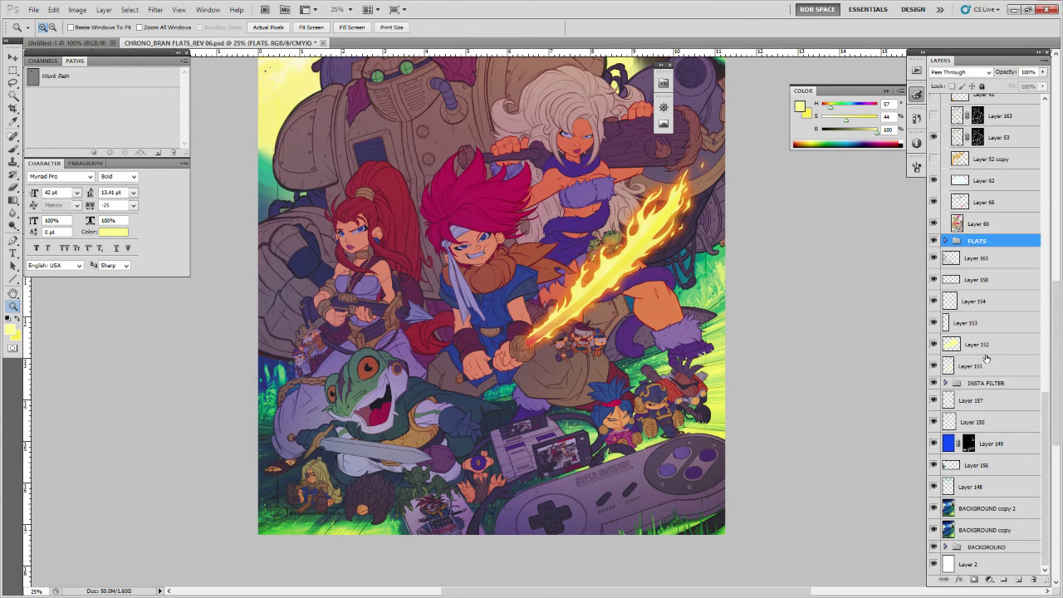
pyautogui.click(978, 259)
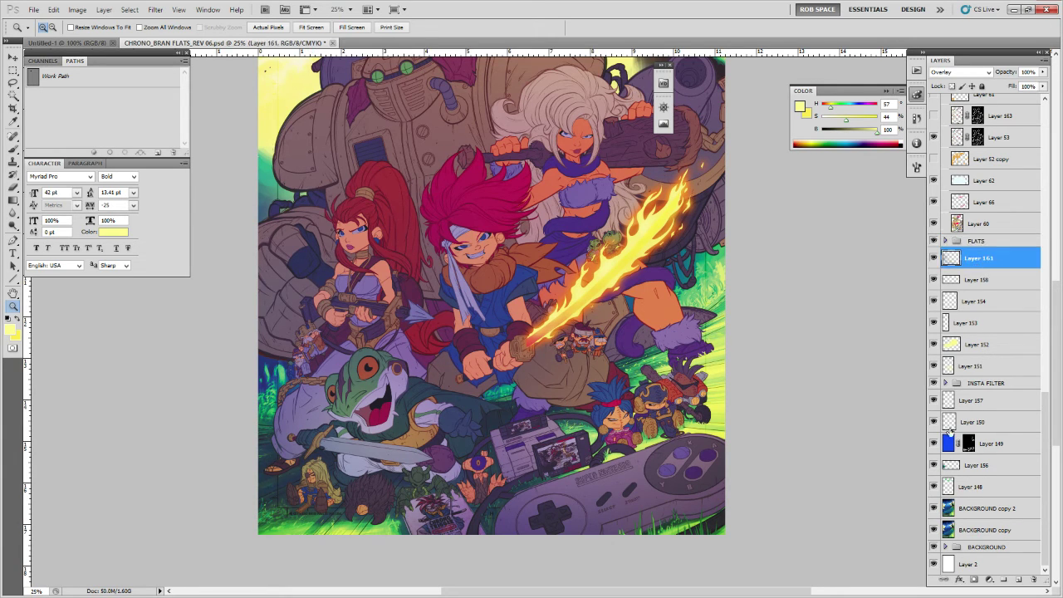
pyautogui.click(1017, 579)
# Paint a soft pale-yellow haze over the base of the castle's cliff on Layer 171 and switch to the Eraser for cleanup.
pyautogui.scroll(-3, 714, 499)
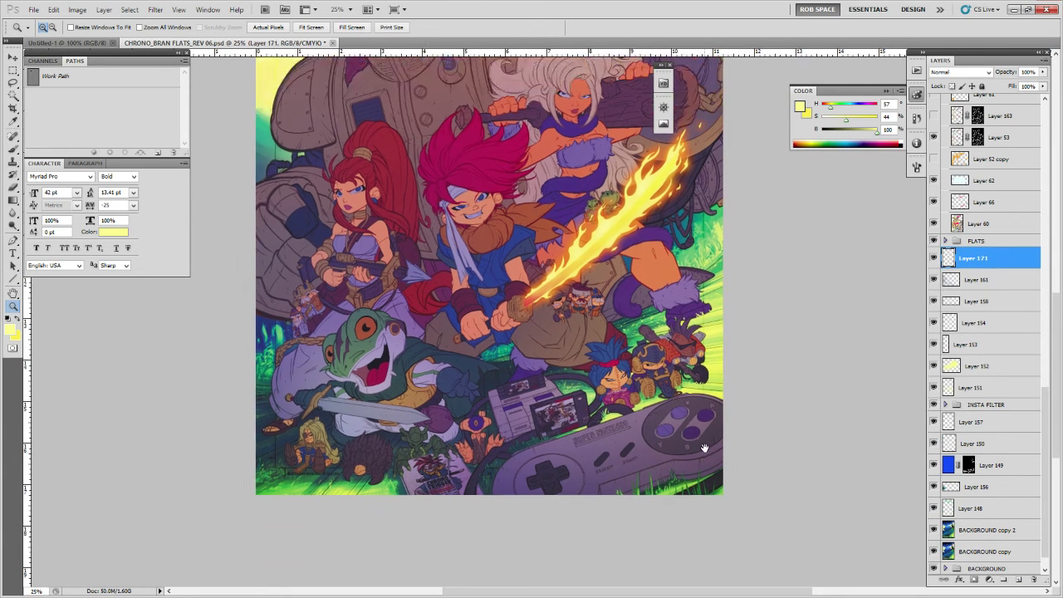
pyautogui.scroll(4, 694, 387)
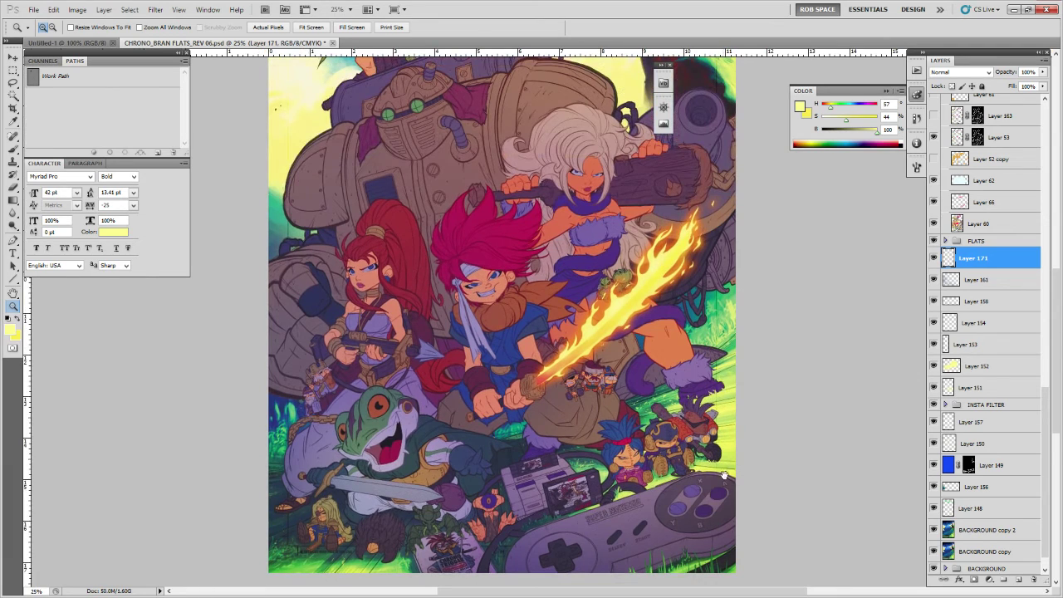
pyautogui.scroll(6, 710, 389)
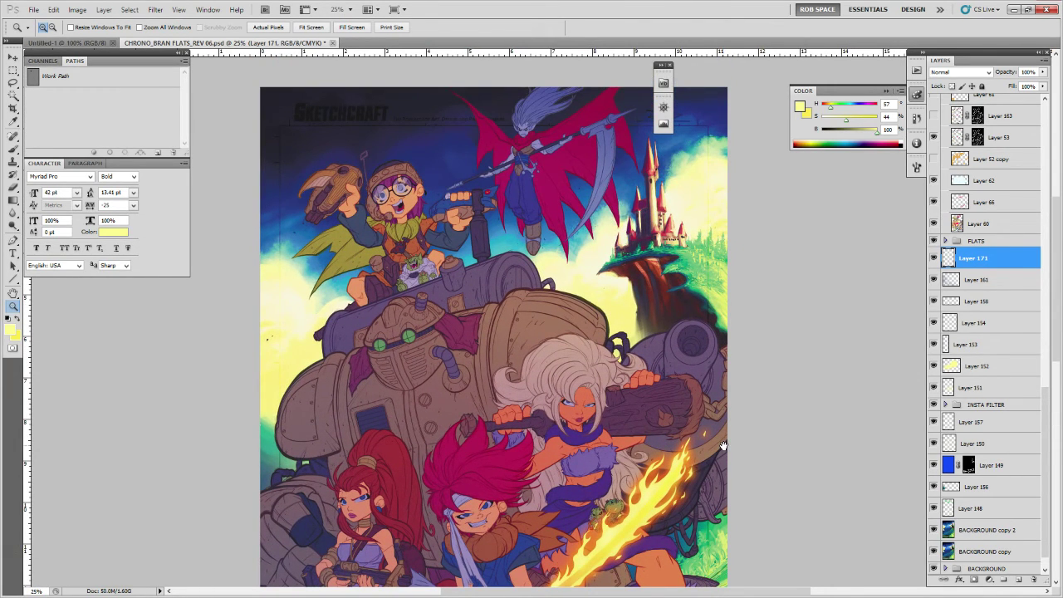
pyautogui.press('b')
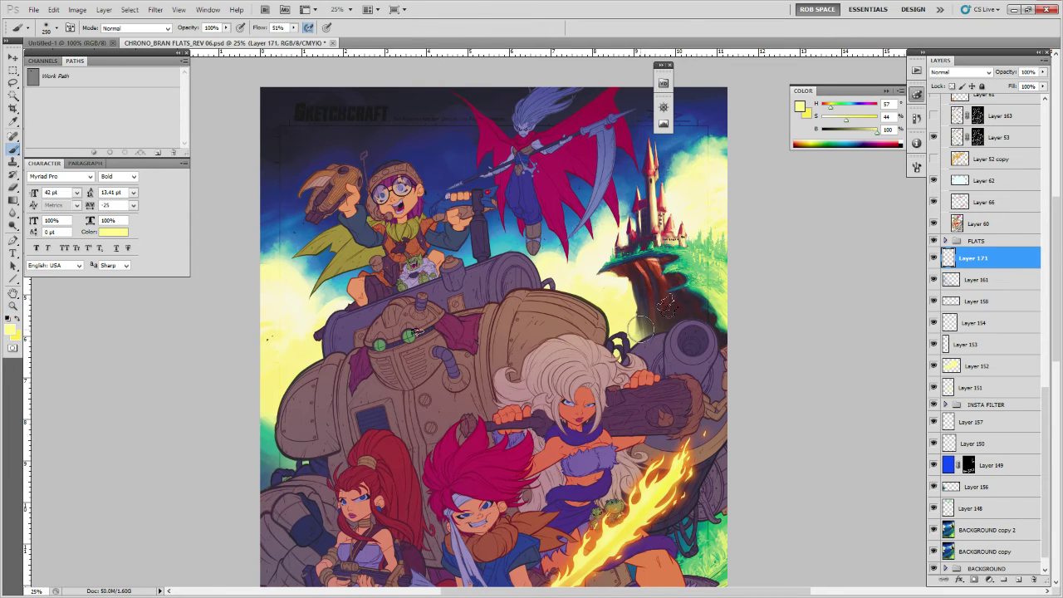
pyautogui.press('e')
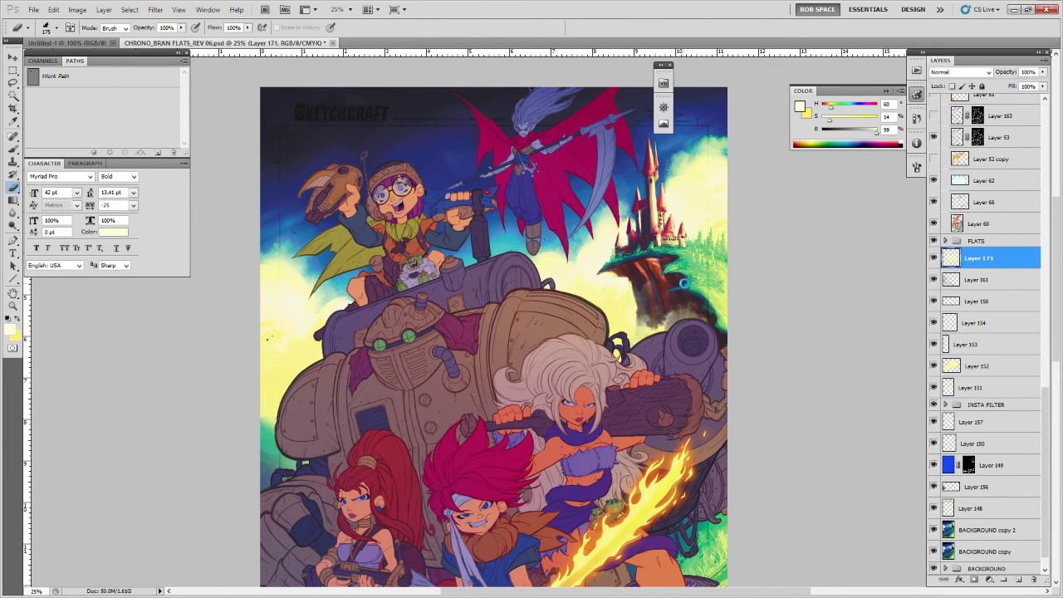
pyautogui.moveTo(726, 299); pyautogui.dragTo(746, 245)
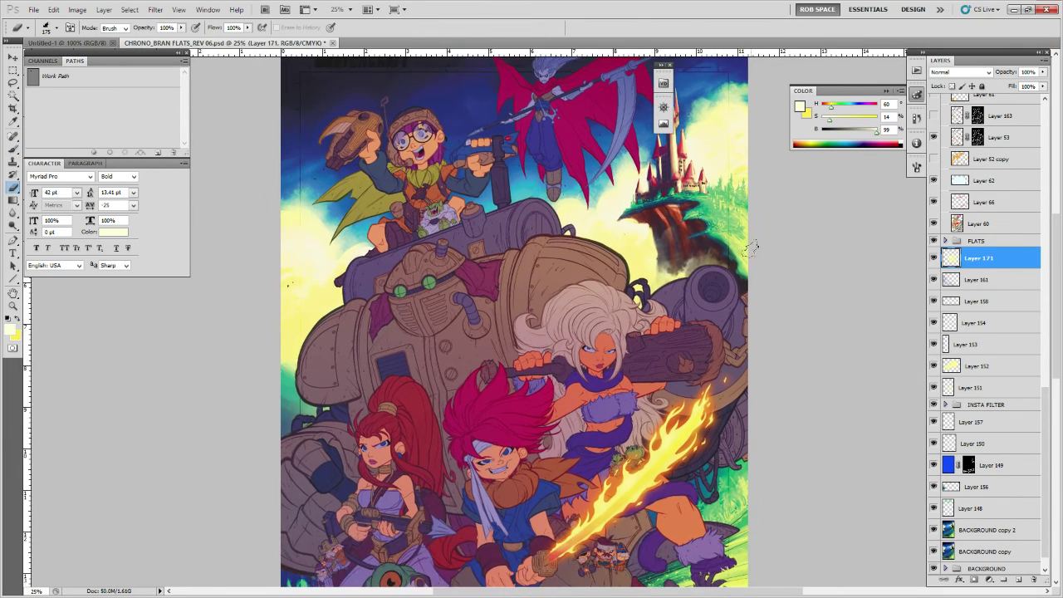
# Set Layer 171 to Screen blending and reposition its haze beneath the castle's cliff.
pyautogui.press('v')
pyautogui.moveTo(707, 281)
pyautogui.mouseDown()
pyautogui.moveTo(751, 274)
pyautogui.moveTo(740, 286)
pyautogui.moveTo(750, 288)
pyautogui.mouseUp()
pyautogui.click(959, 72)
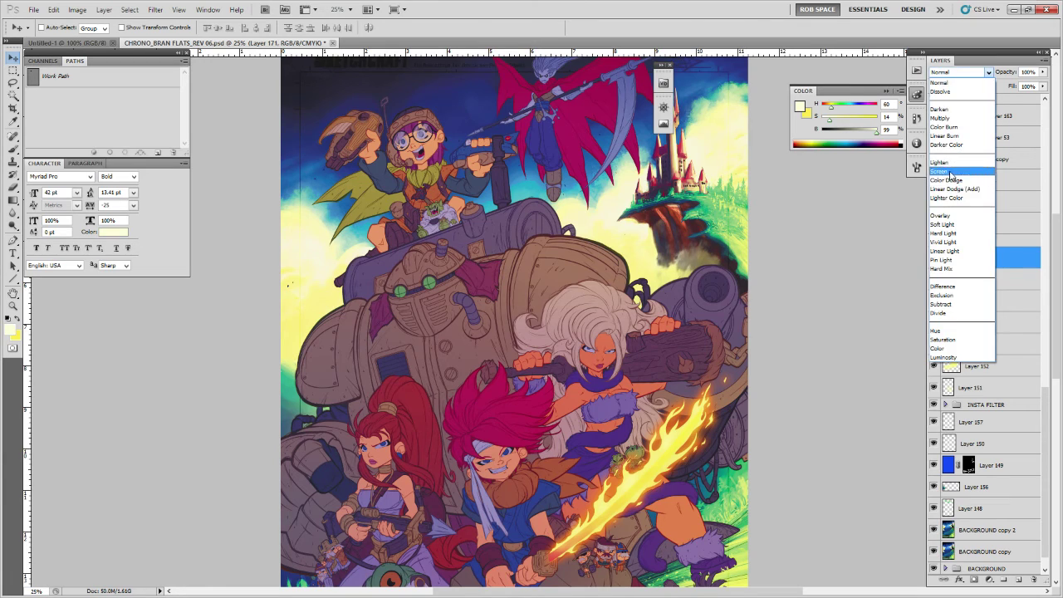
pyautogui.click(939, 171)
pyautogui.moveTo(720, 291); pyautogui.dragTo(750, 274)
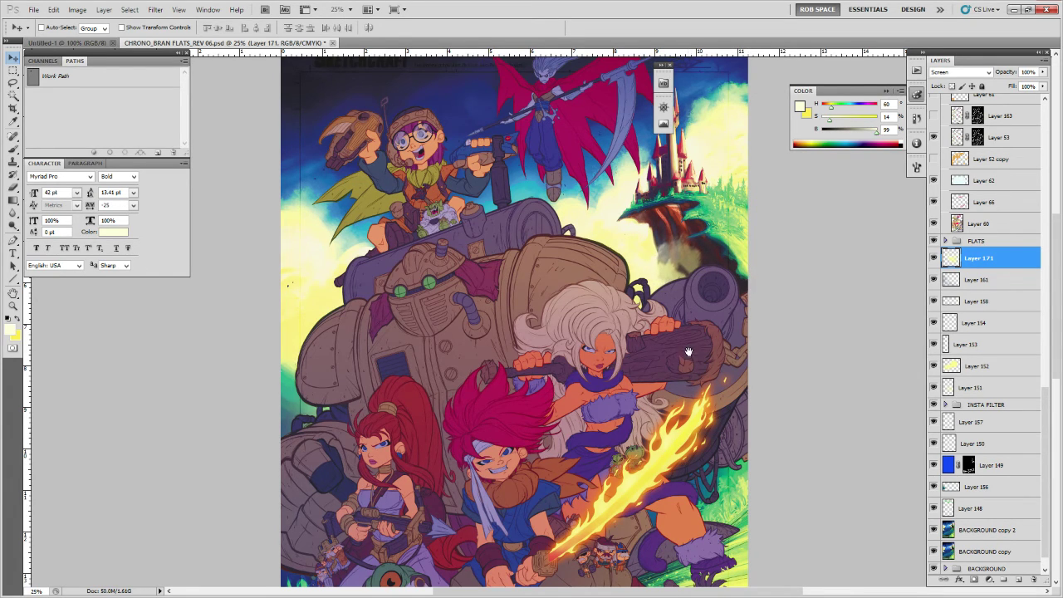
# Duplicate the haze layer five times to build up the mist around the cliff base.
pyautogui.moveTo(689, 352); pyautogui.dragTo(423, 382)
pyautogui.hotkey('ctrl', 'j')
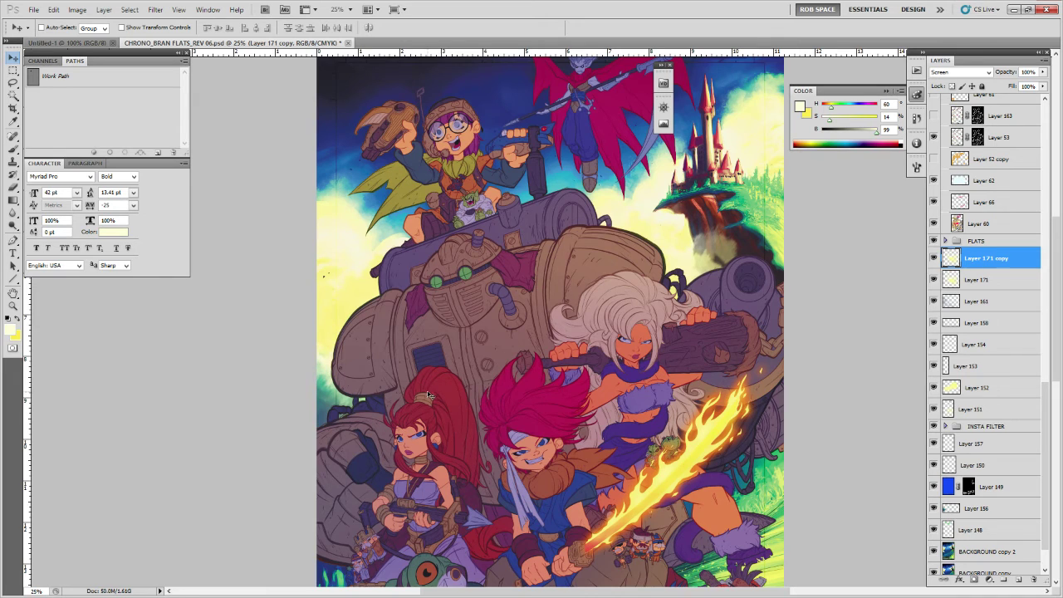
pyautogui.hotkey('ctrl', 'j')
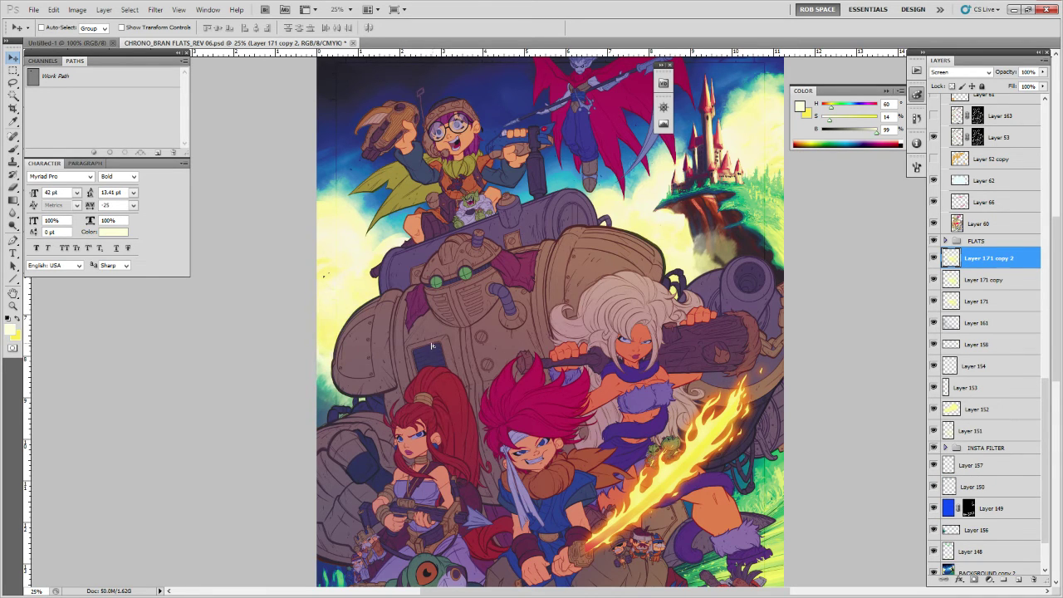
pyautogui.hotkey('ctrl', 'j')
pyautogui.moveTo(432, 351); pyautogui.dragTo(390, 501)
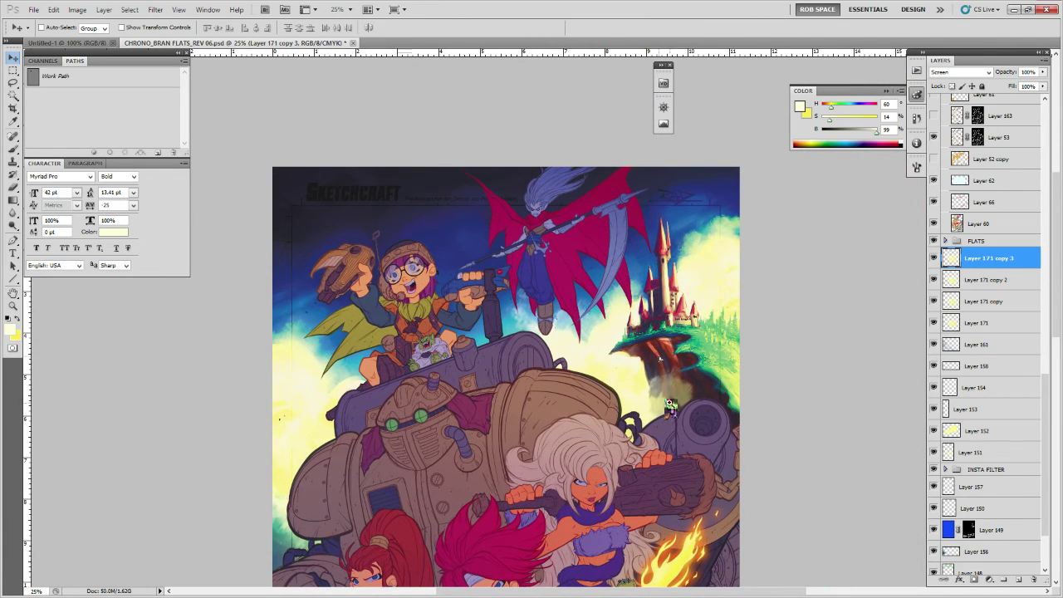
pyautogui.hotkey('ctrl', 'j')
pyautogui.hotkey('ctrl', 'j')
pyautogui.hotkey('ctrl', '-')
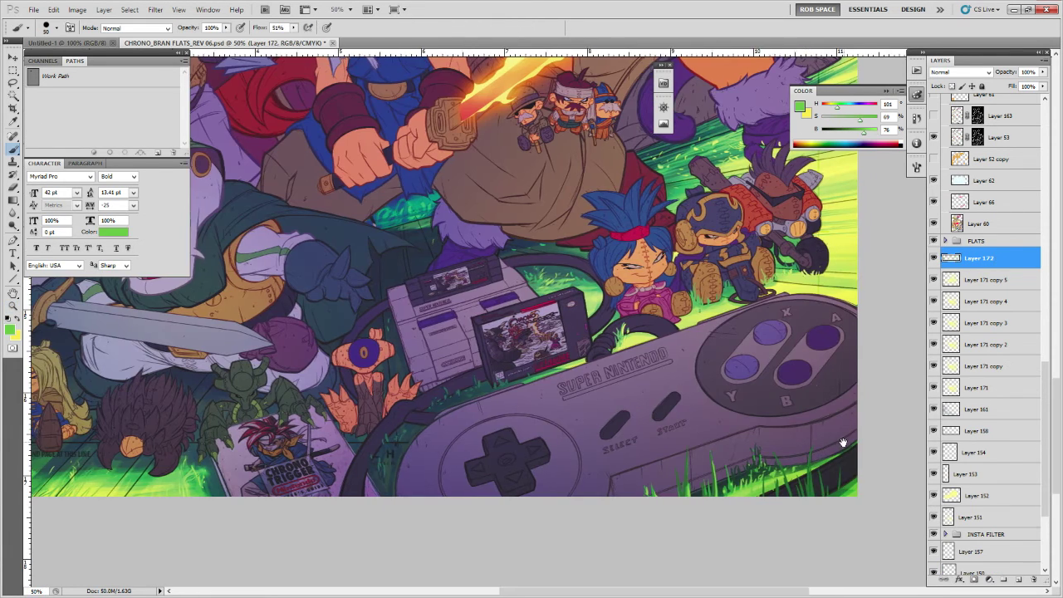
# Touch up the ground around the plush dolls on Layer 172 with yellow and light green sampled from the nearby grass.
pyautogui.moveTo(847, 438)
pyautogui.mouseDown()
pyautogui.moveTo(815, 452)
pyautogui.moveTo(818, 441)
pyautogui.mouseUp()
pyautogui.moveTo(797, 357); pyautogui.dragTo(763, 431)
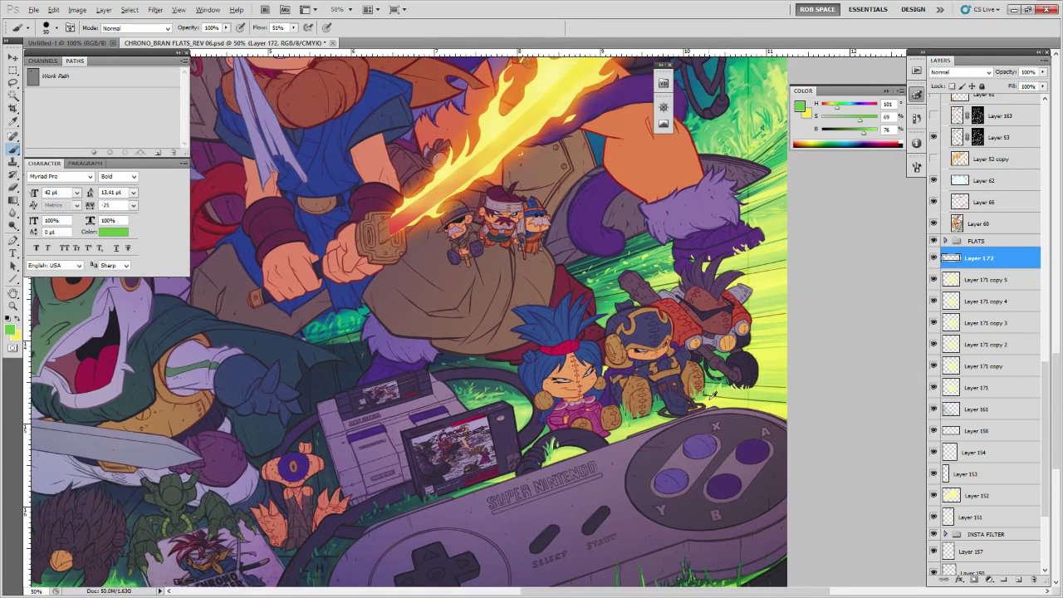
pyautogui.keyDown('alt'); pyautogui.click(712, 395); pyautogui.keyUp('alt')
pyautogui.moveTo(702, 396); pyautogui.dragTo(697, 403)
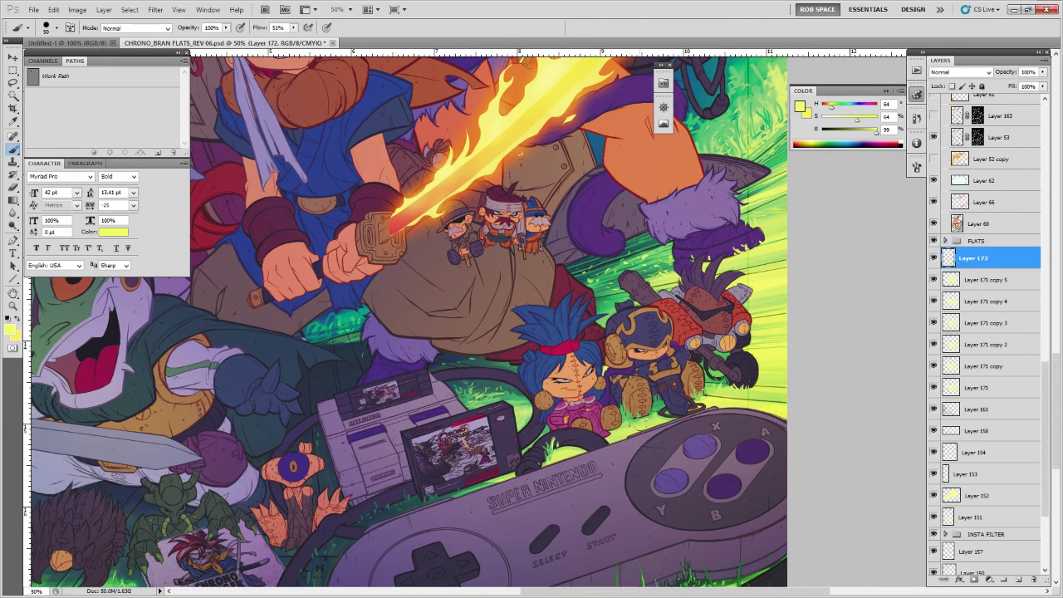
pyautogui.keyDown('alt'); pyautogui.click(638, 421); pyautogui.keyUp('alt')
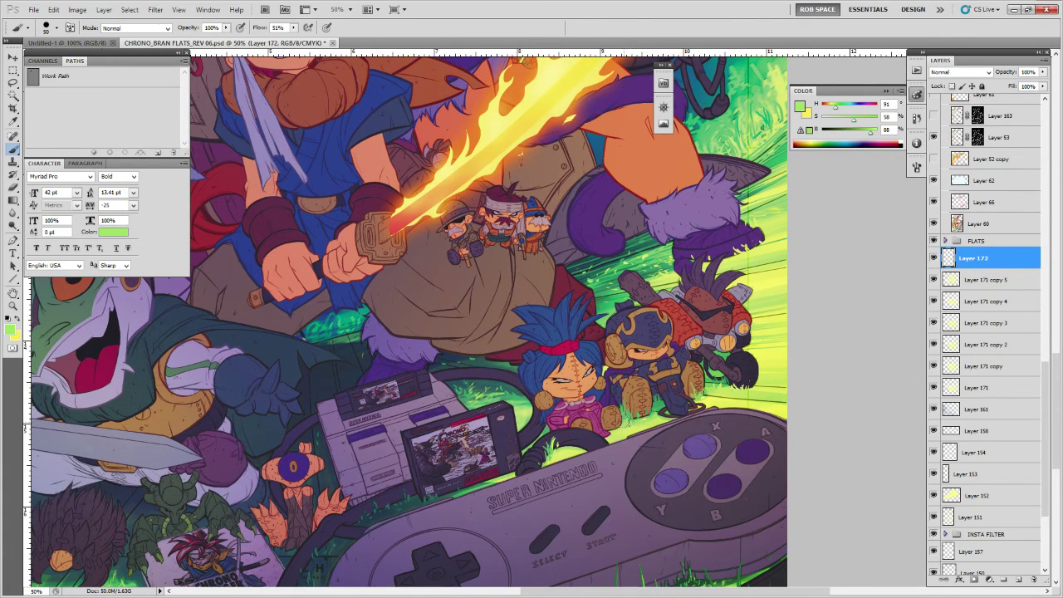
pyautogui.moveTo(670, 394); pyautogui.dragTo(773, 377)
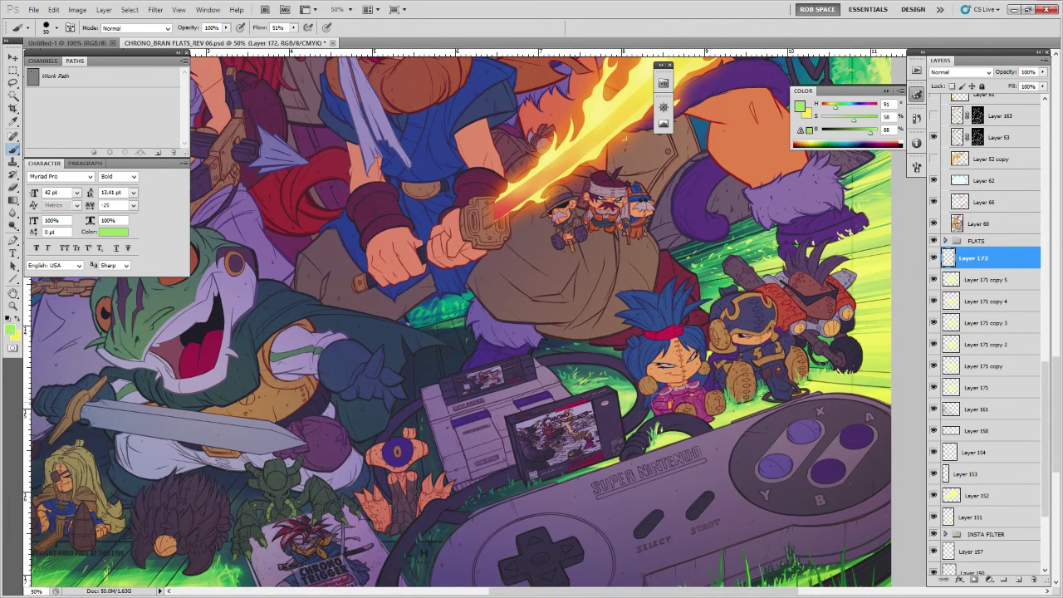
# Touch up the ground around the game console and controller with the sampled mid-green and dark navy tones.
pyautogui.keyDown('alt'); pyautogui.click(617, 380); pyautogui.keyUp('alt')
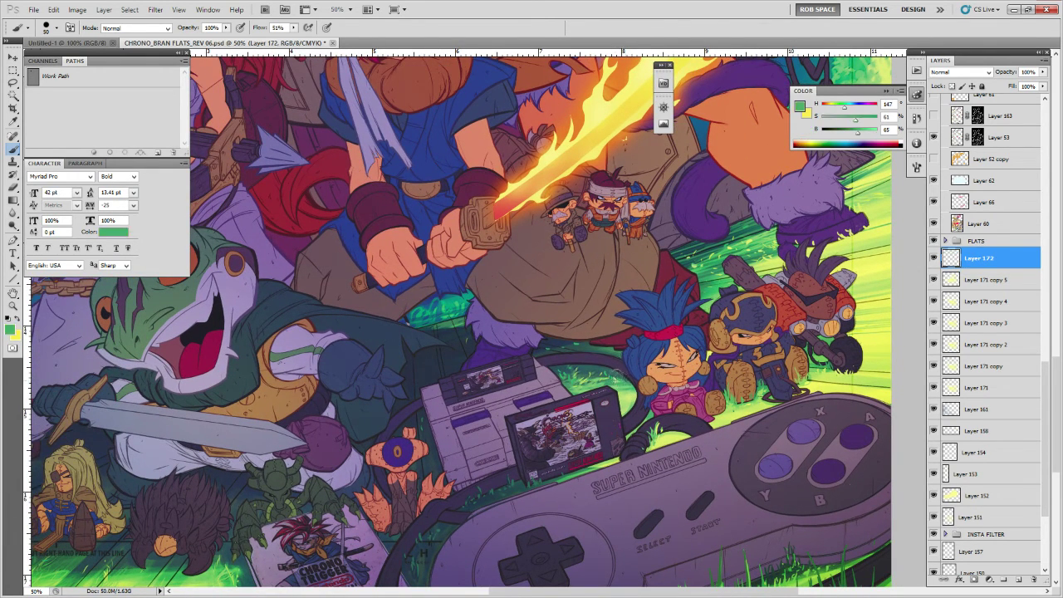
pyautogui.moveTo(617, 375); pyautogui.dragTo(721, 333)
pyautogui.keyDown('alt'); pyautogui.click(583, 452); pyautogui.keyUp('alt')
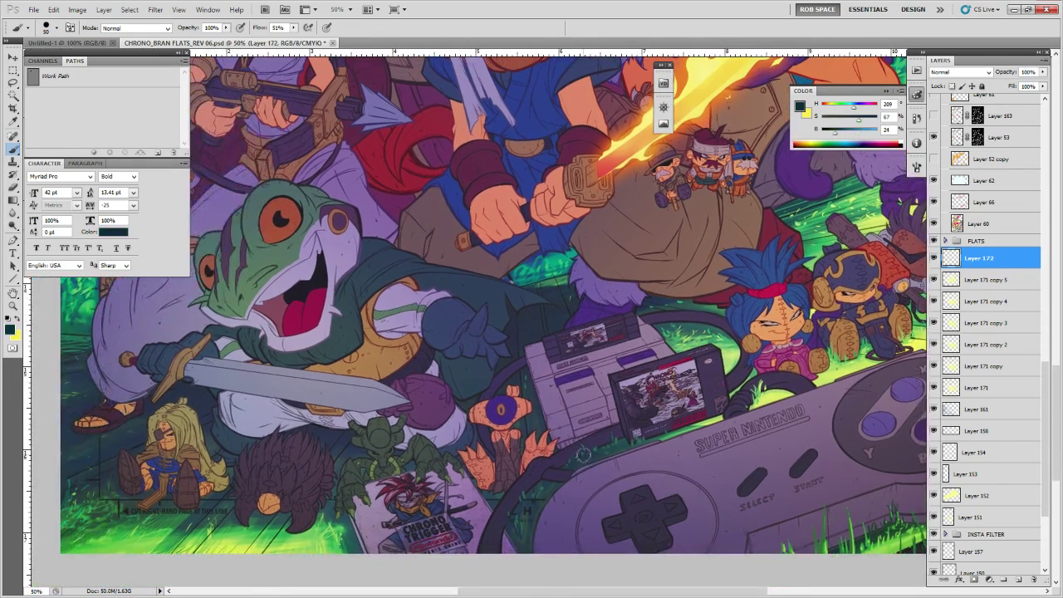
pyautogui.moveTo(565, 428); pyautogui.dragTo(813, 383)
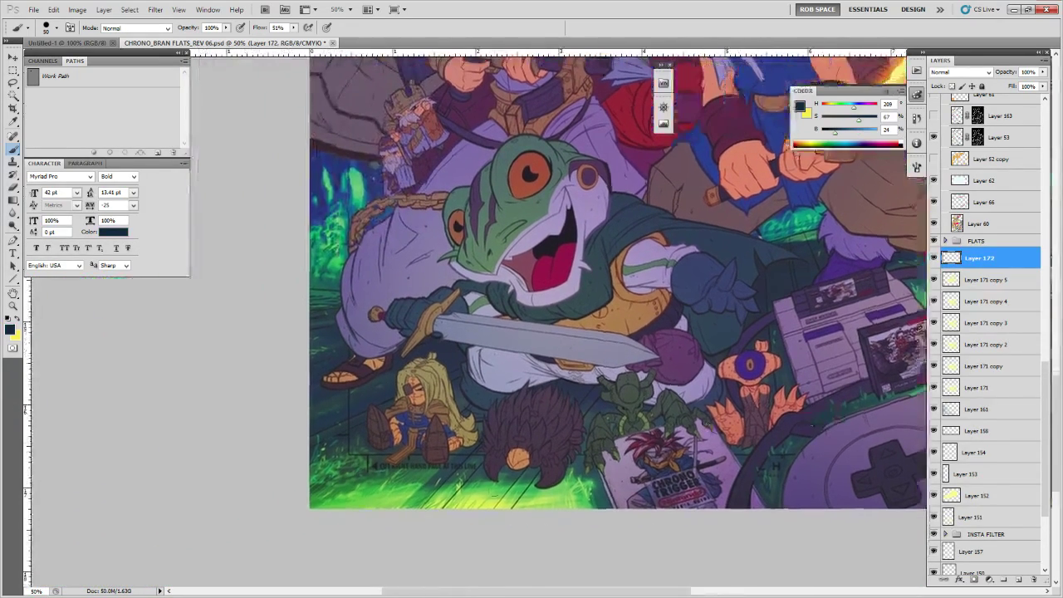
# Paint over the grass along the artwork's lower edge beneath the small dolls with greens sampled from it.
pyautogui.keyDown('alt'); pyautogui.click(506, 484); pyautogui.keyUp('alt')
pyautogui.moveTo(514, 479); pyautogui.dragTo(498, 483)
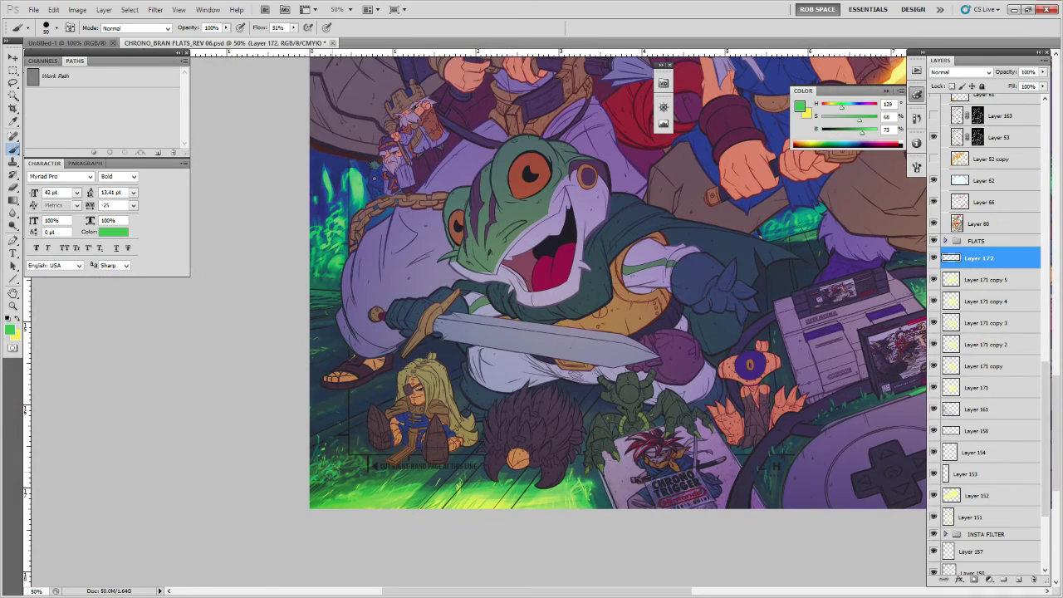
pyautogui.keyDown('alt'); pyautogui.click(331, 470); pyautogui.keyUp('alt')
pyautogui.moveTo(330, 472)
pyautogui.mouseDown()
pyautogui.moveTo(304, 501)
pyautogui.moveTo(323, 489)
pyautogui.mouseUp()
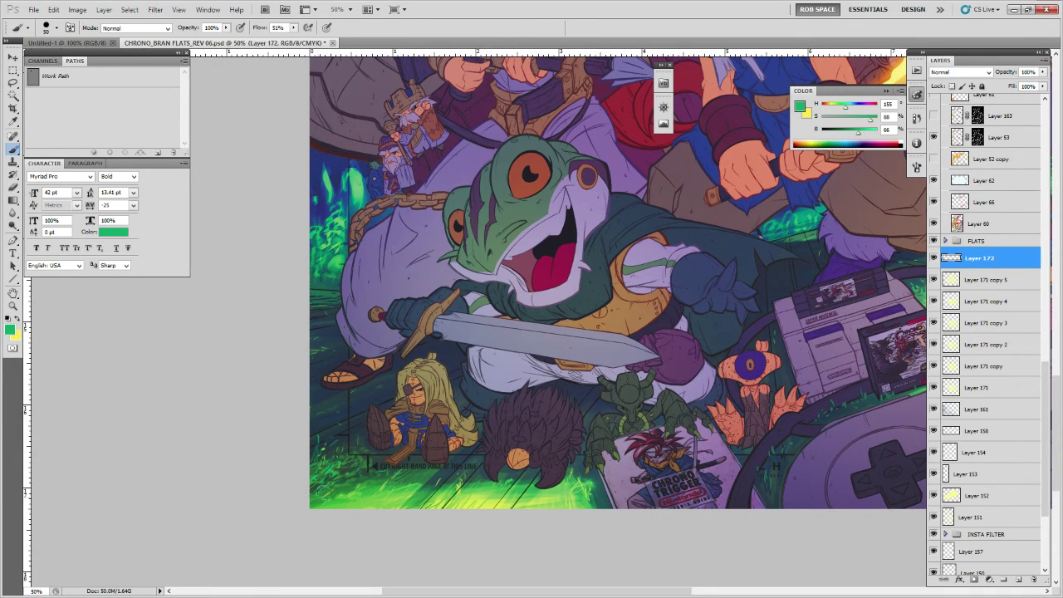
pyautogui.moveTo(365, 424); pyautogui.dragTo(431, 428)
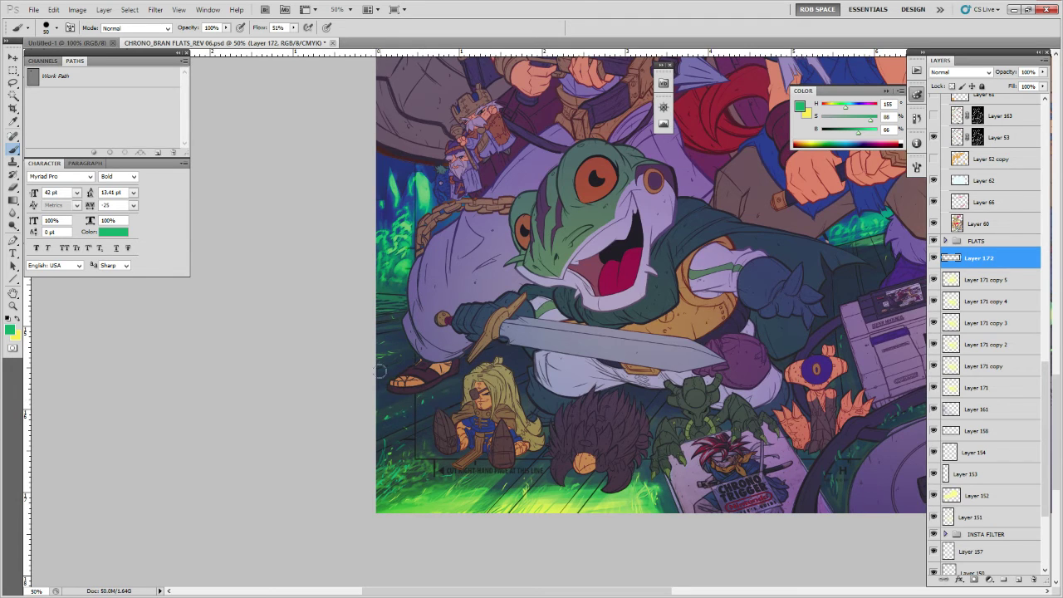
# Paint a bright-green pine tree in the background gap behind the frog's chain using a 25 px brush.
pyautogui.moveTo(407, 313); pyautogui.dragTo(428, 431)
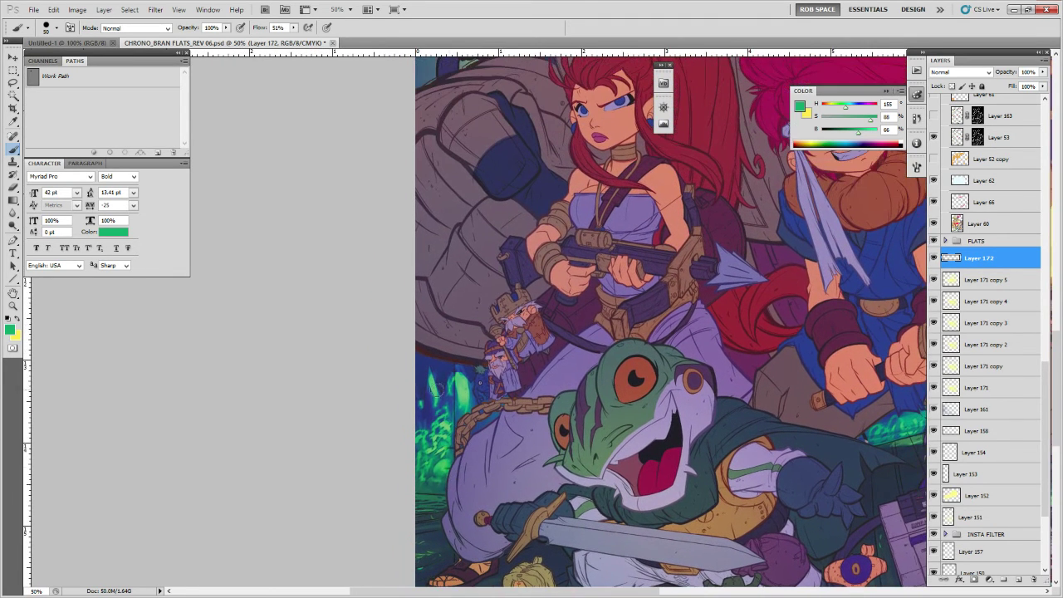
pyautogui.moveTo(433, 405); pyautogui.dragTo(430, 387)
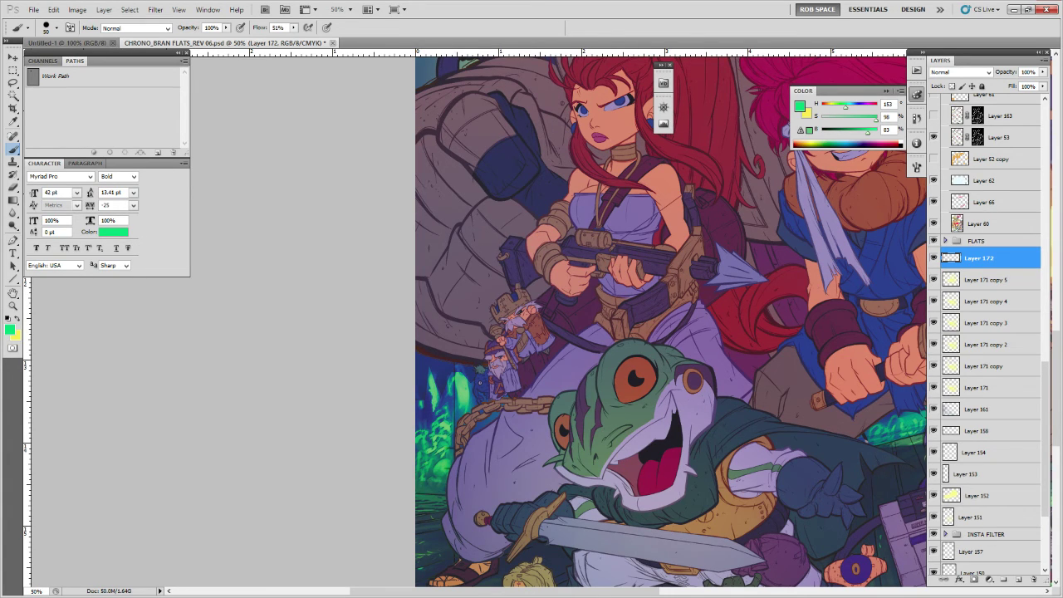
pyautogui.hotkey('ctrl', 'Tab')
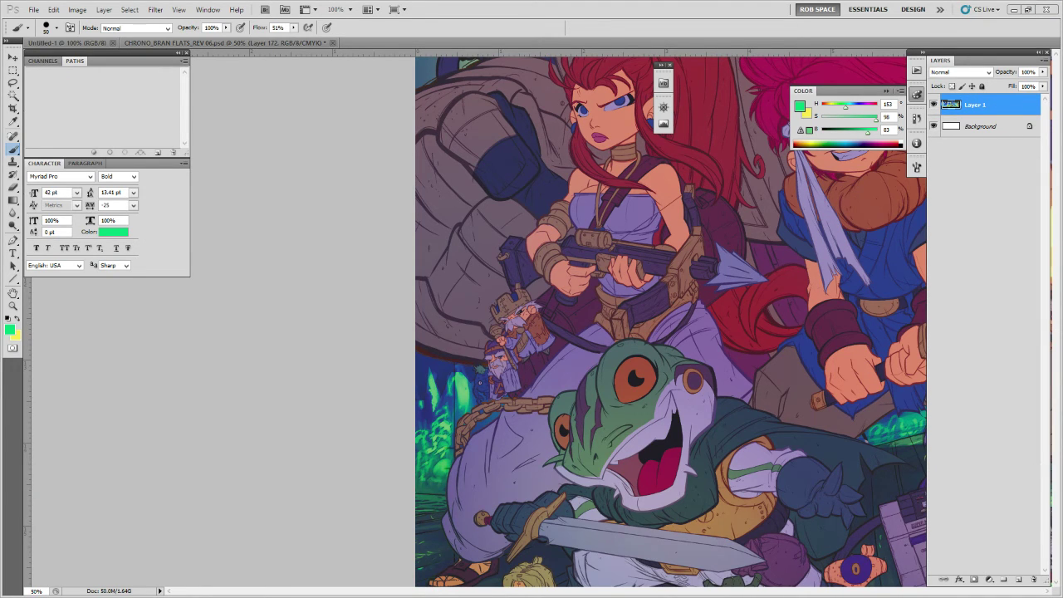
pyautogui.hotkey('ctrl', 'Tab')
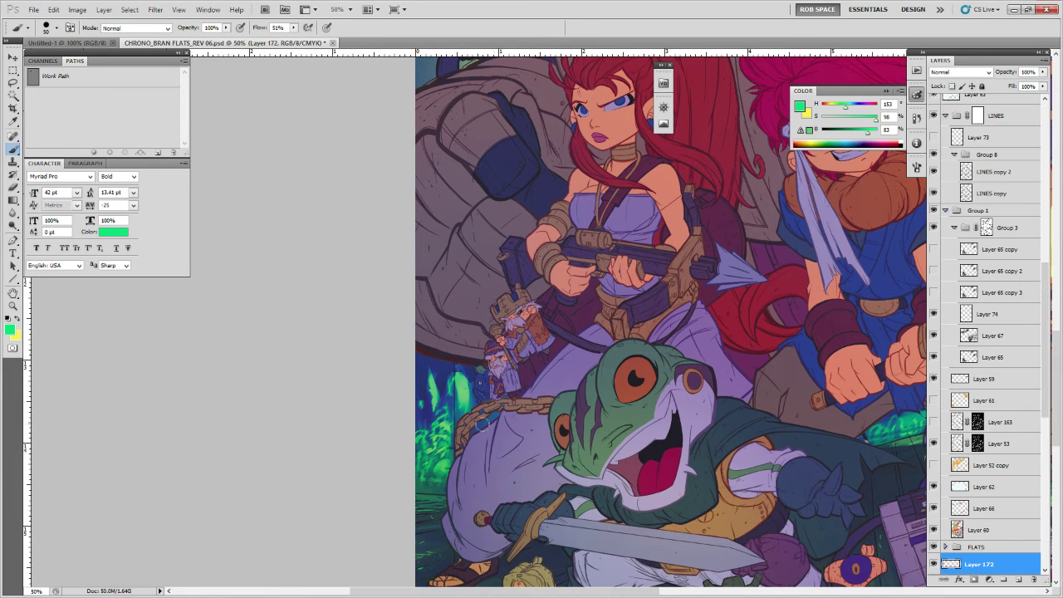
pyautogui.press('[')
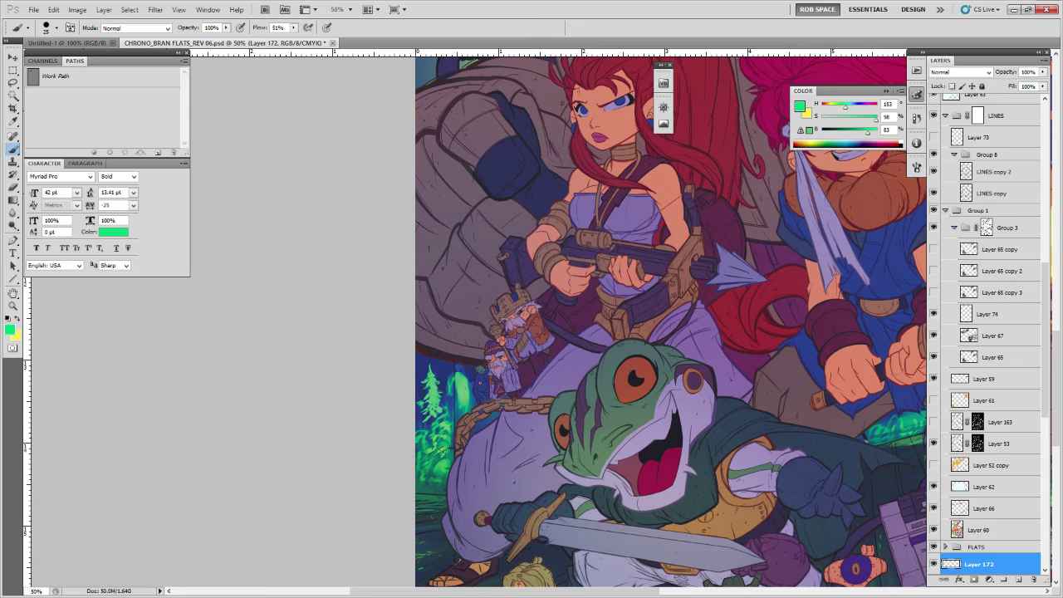
# Refine the pine tree's branches by alternating between the bright green and a darker green sampled from the foliage.
pyautogui.press('x')
pyautogui.keyDown('alt'); pyautogui.click(438, 455); pyautogui.keyUp('alt')
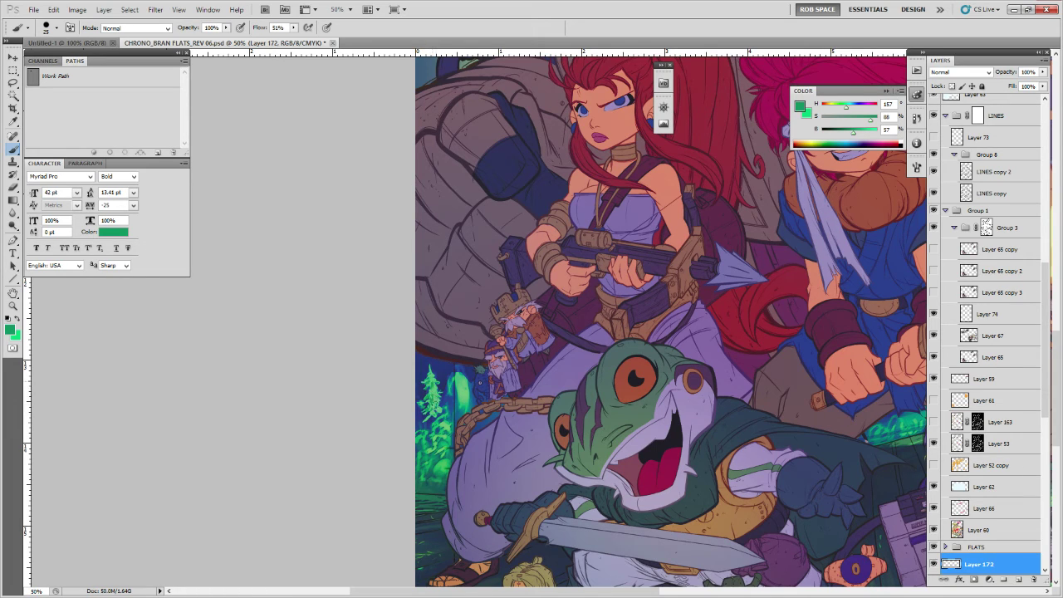
pyautogui.press('x')
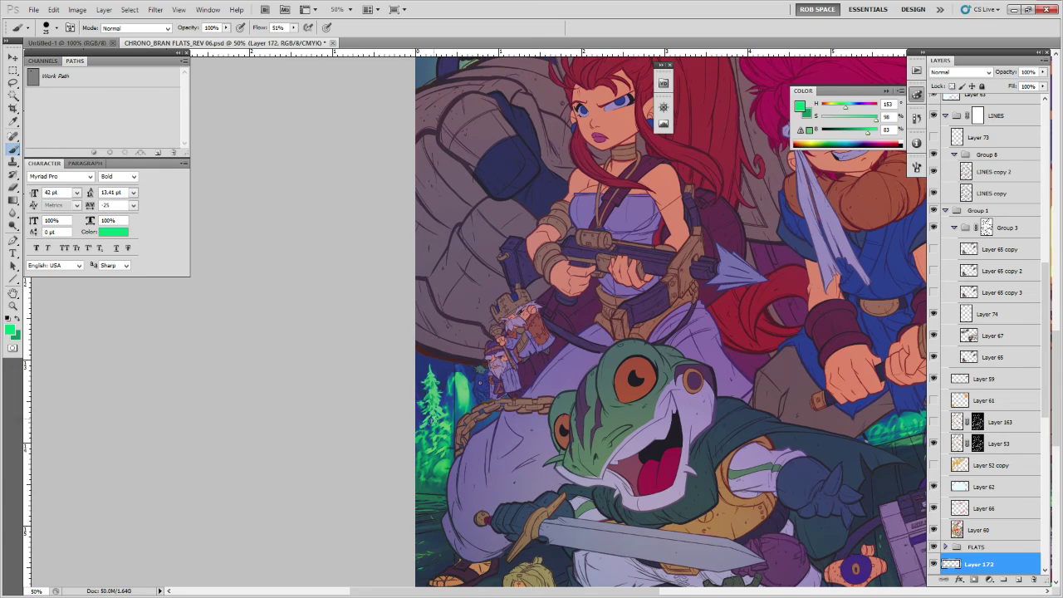
pyautogui.keyDown('alt'); pyautogui.click(421, 427); pyautogui.keyUp('alt')
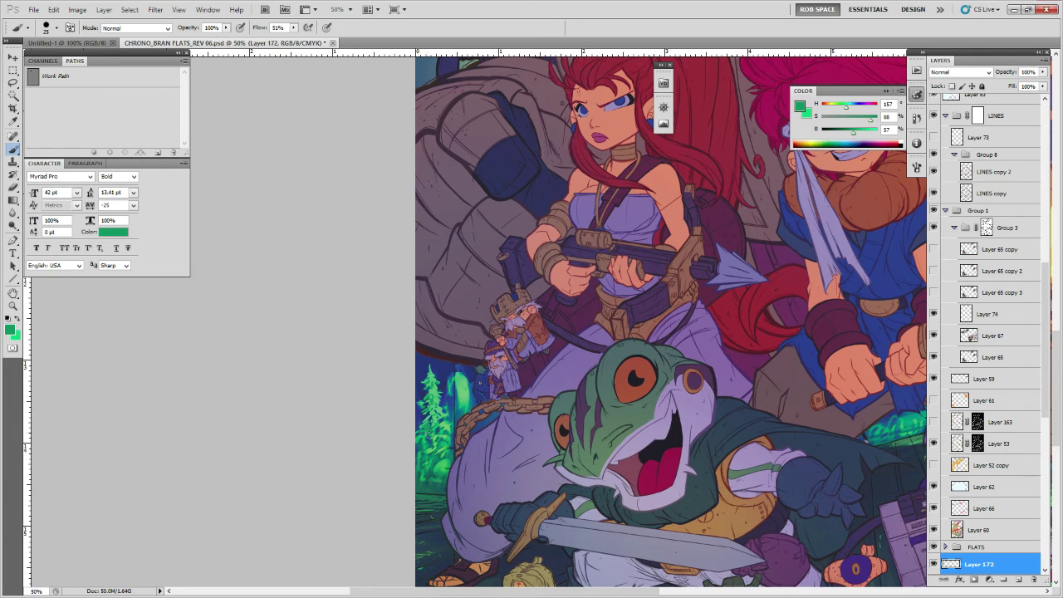
pyautogui.press('x')
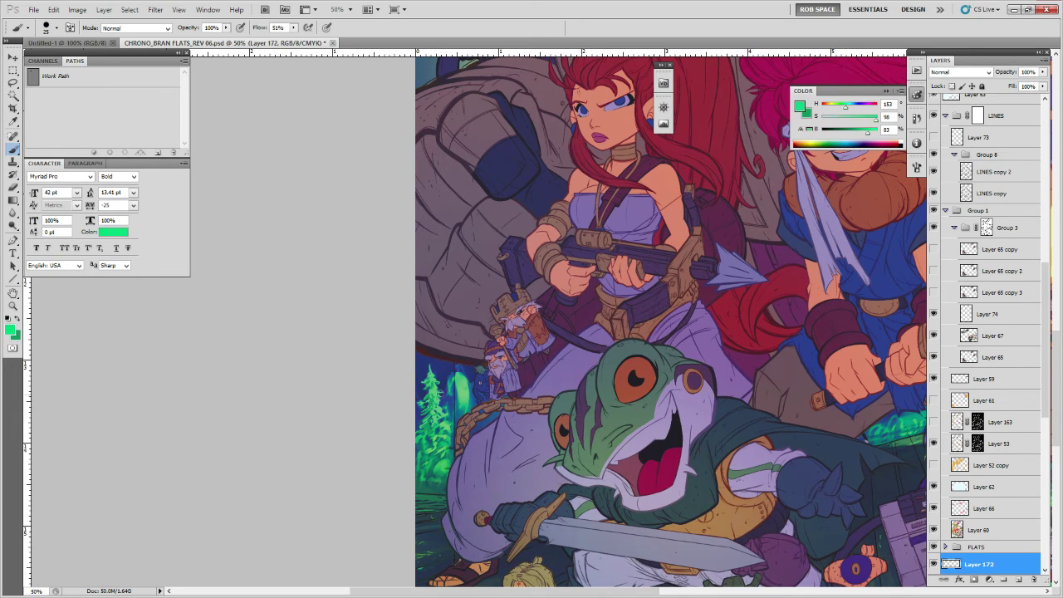
pyautogui.click(441, 400)
pyautogui.keyDown('alt'); pyautogui.click(423, 394); pyautogui.keyUp('alt')
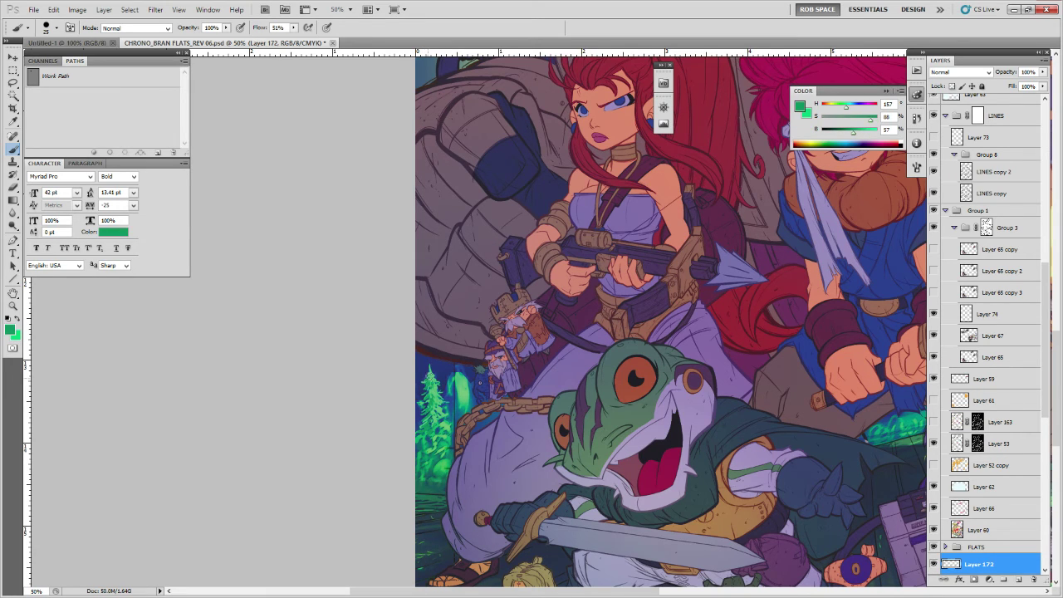
# Trim the pine tree's upper edges with the Eraser using the ROB RUFFY DRAW brush.
pyautogui.press('e')
pyautogui.rightClick(432, 373)
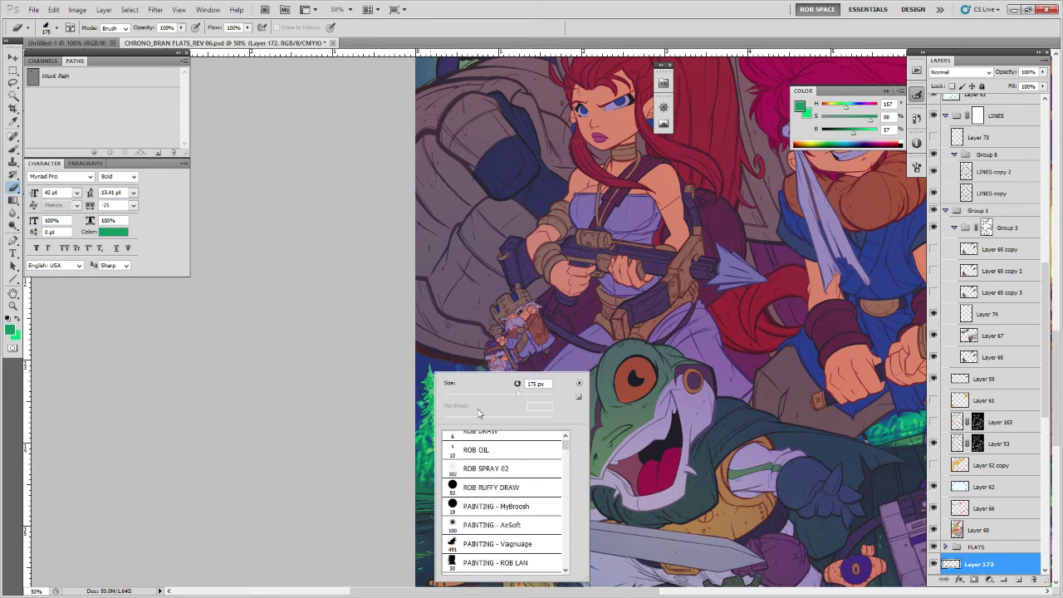
pyautogui.click(481, 486)
pyautogui.click(422, 381)
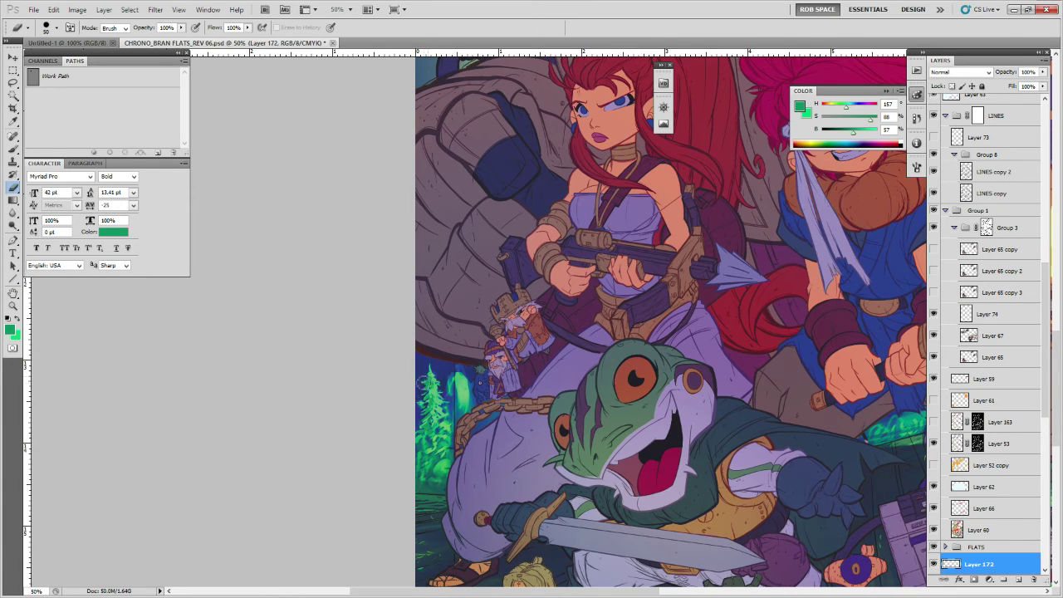
pyautogui.moveTo(425, 385); pyautogui.dragTo(444, 397)
# Paint a second pine tree beside the first in sampled bright green, alternating with the Eraser to shape it.
pyautogui.press('b')
pyautogui.keyDown('alt'); pyautogui.click(434, 413); pyautogui.keyUp('alt')
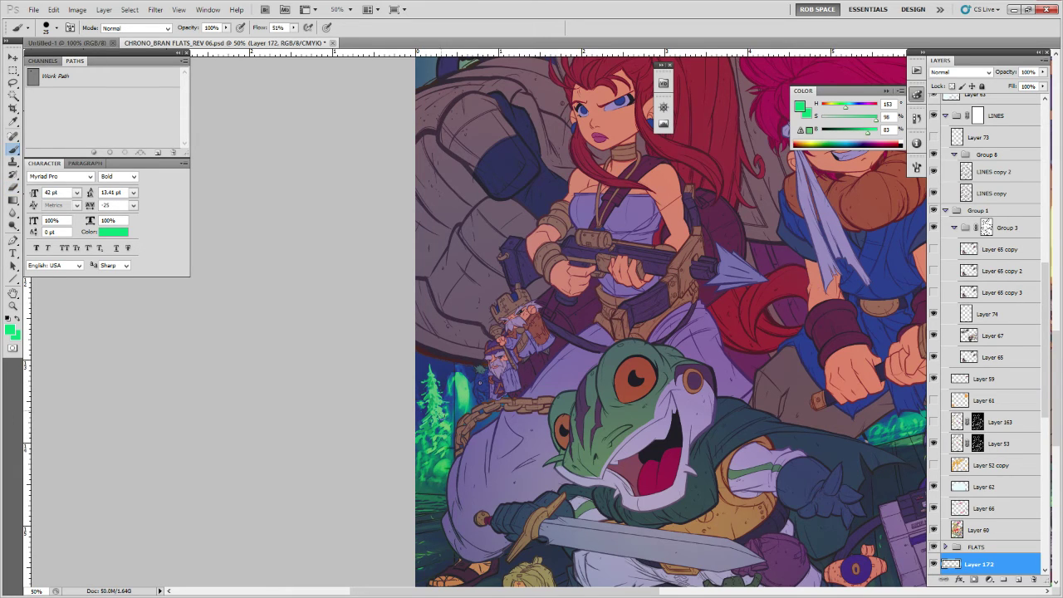
pyautogui.moveTo(566, 455); pyautogui.dragTo(554, 410)
pyautogui.keyDown('alt'); pyautogui.click(457, 343); pyautogui.keyUp('alt')
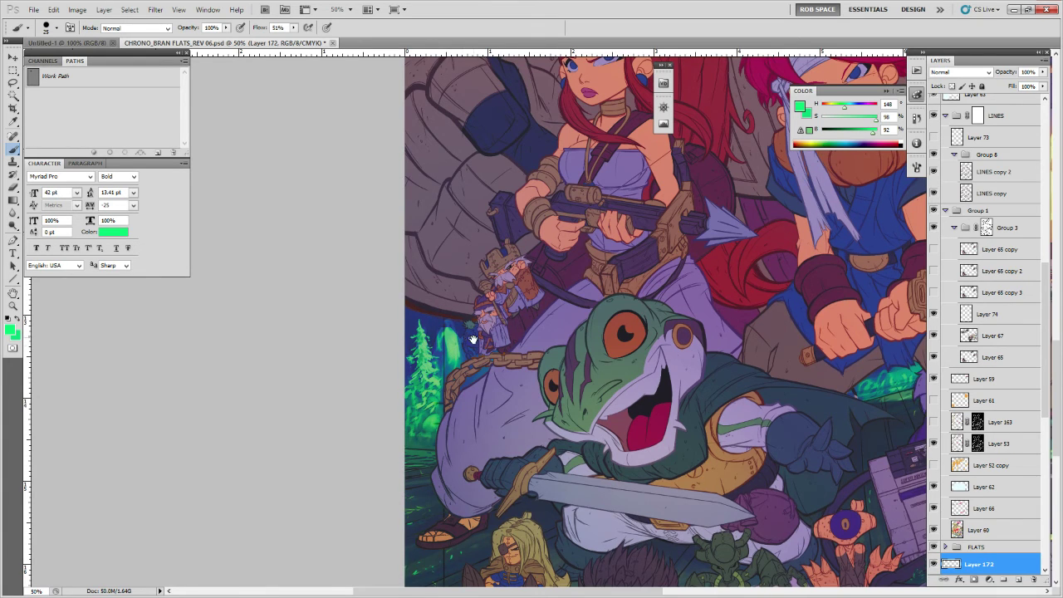
pyautogui.moveTo(471, 340)
pyautogui.mouseDown()
pyautogui.moveTo(463, 376)
pyautogui.moveTo(440, 358)
pyautogui.moveTo(443, 391)
pyautogui.moveTo(465, 362)
pyautogui.moveTo(440, 349)
pyautogui.moveTo(464, 364)
pyautogui.moveTo(459, 380)
pyautogui.mouseUp()
pyautogui.press('e')
pyautogui.press('b')
pyautogui.press('e')
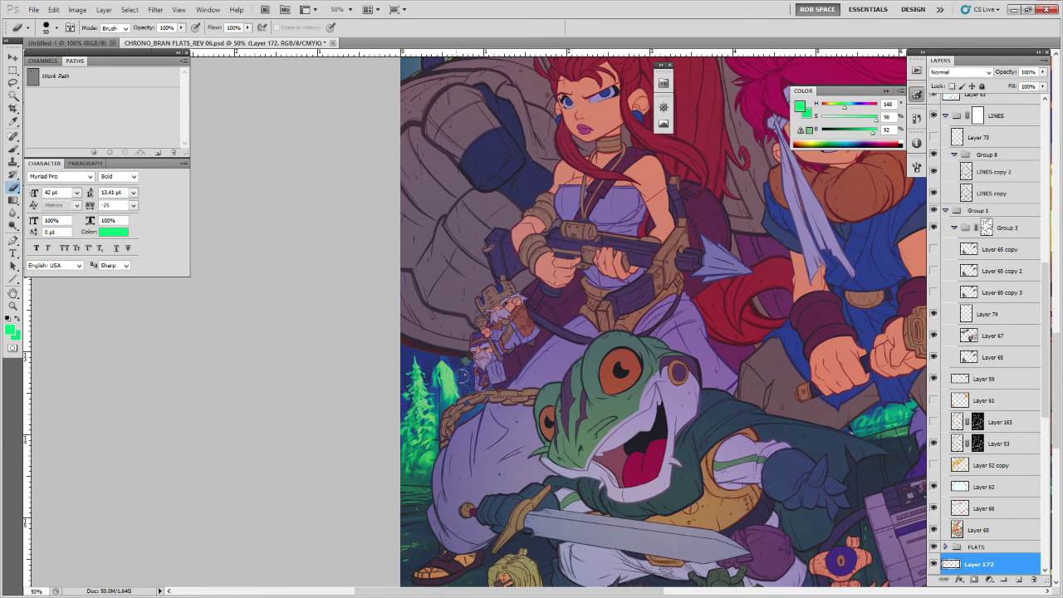
# Define the second tree's edges with sampled darker greens and the dark blue of the background sky.
pyautogui.press('b')
pyautogui.keyDown('alt'); pyautogui.click(436, 411); pyautogui.keyUp('alt')
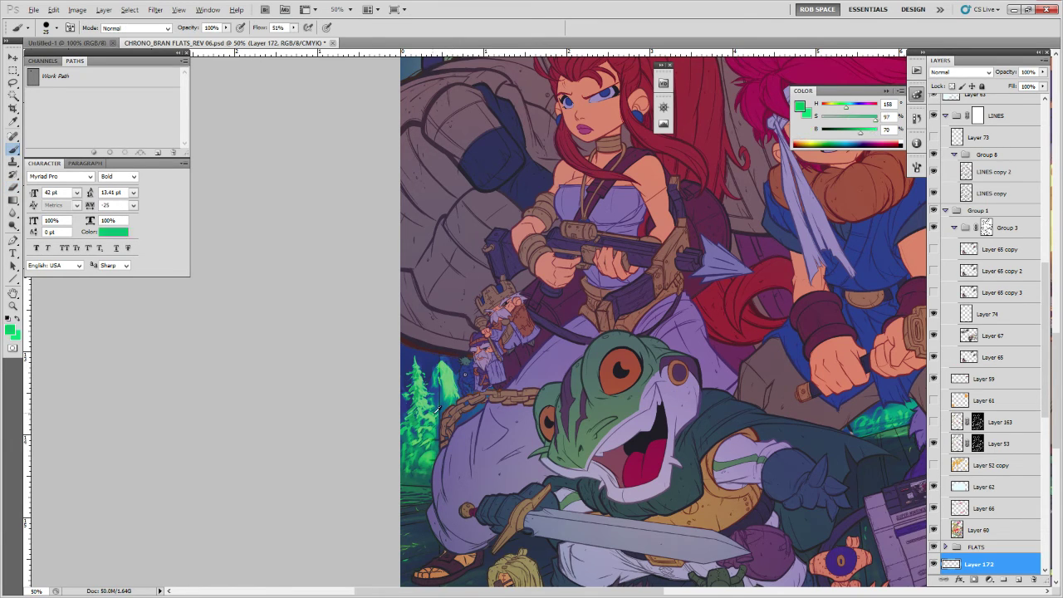
pyautogui.keyDown('alt'); pyautogui.click(435, 410); pyautogui.keyUp('alt')
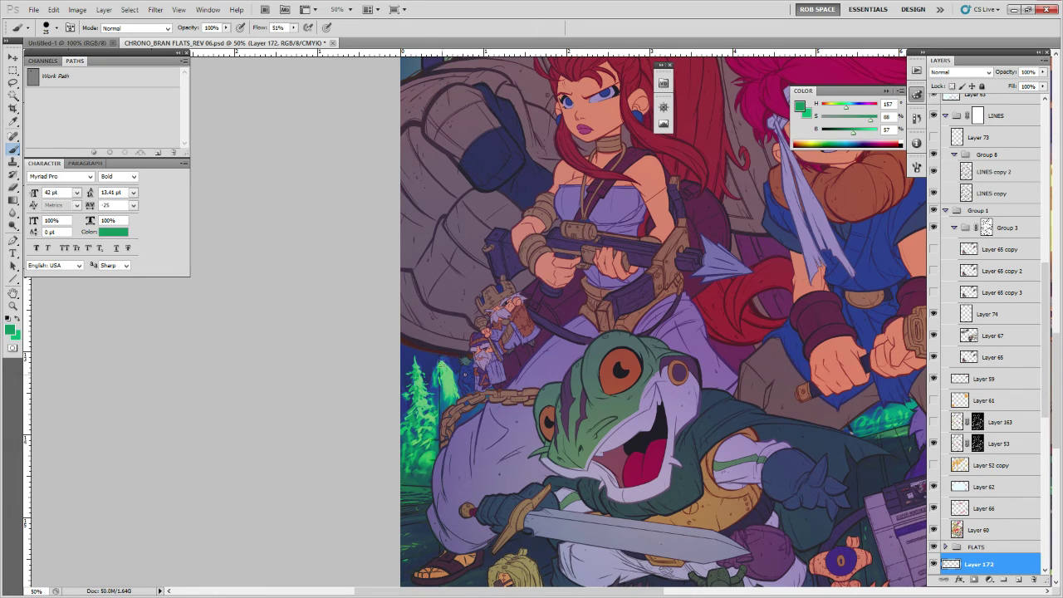
pyautogui.press('e')
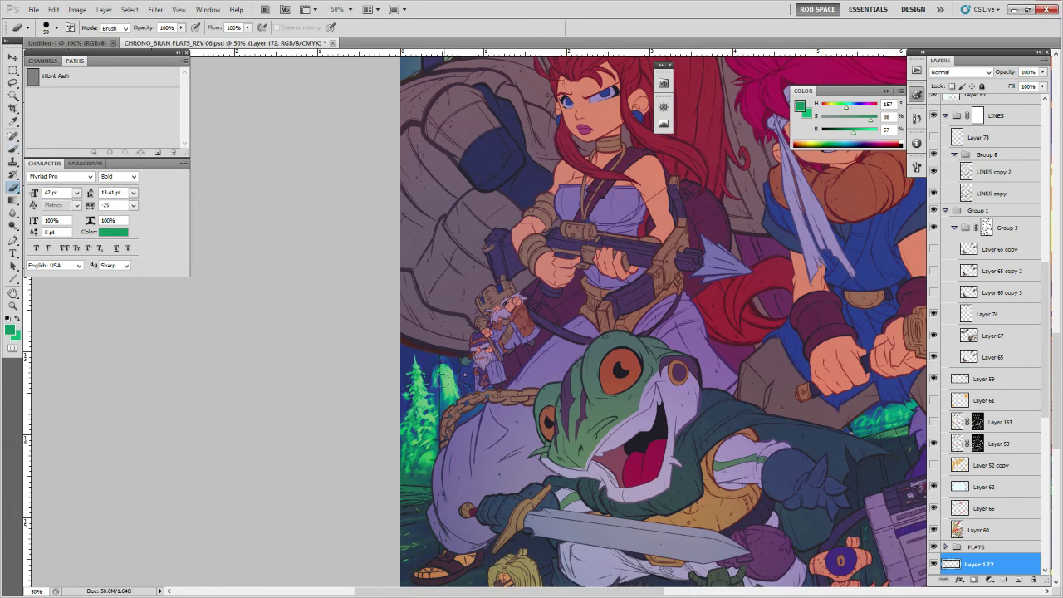
pyautogui.press('b')
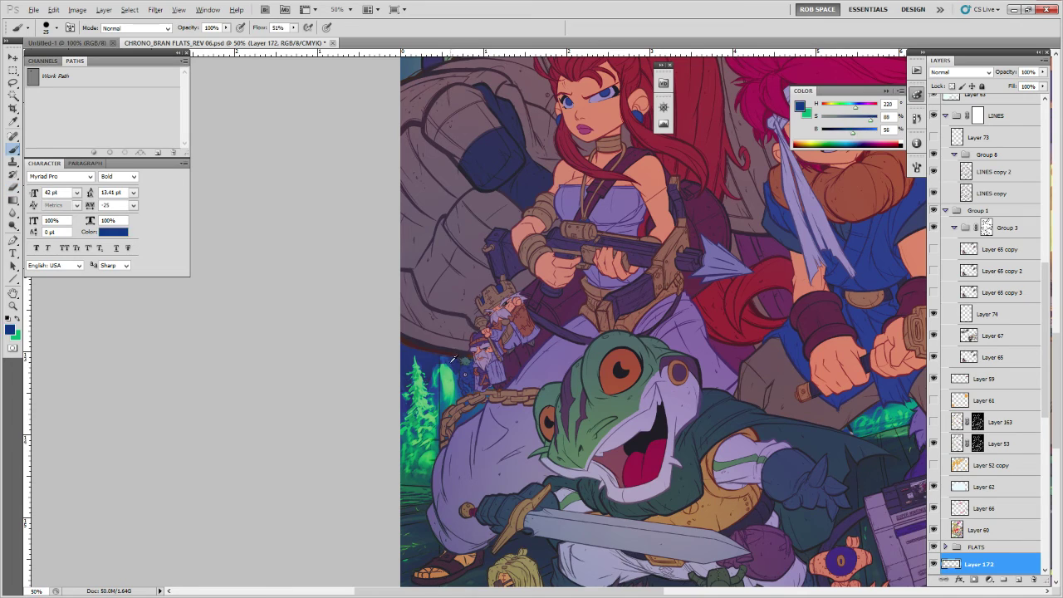
pyautogui.keyDown('alt'); pyautogui.click(476, 337); pyautogui.keyUp('alt')
pyautogui.moveTo(444, 359); pyautogui.dragTo(425, 378)
# Lasso the first pine tree, copy it to a new layer and place the copy over the second tree.
pyautogui.press('l')
pyautogui.moveTo(392, 404)
pyautogui.mouseDown()
pyautogui.moveTo(437, 356)
pyautogui.moveTo(400, 345)
pyautogui.moveTo(449, 402)
pyautogui.moveTo(452, 389)
pyautogui.mouseUp()
pyautogui.hotkey('ctrl', 'j')
pyautogui.press('v')
pyautogui.press('b')
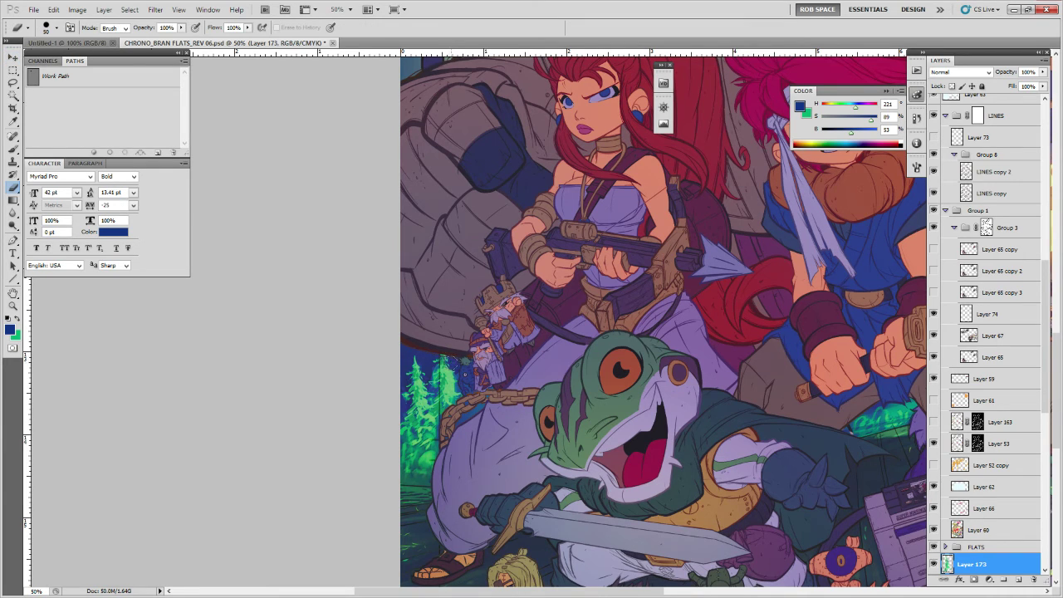
# Rework the copied pine tree's foliage on Layer 173 with bright green and a sampled darker green.
pyautogui.press('b')
pyautogui.press('x')
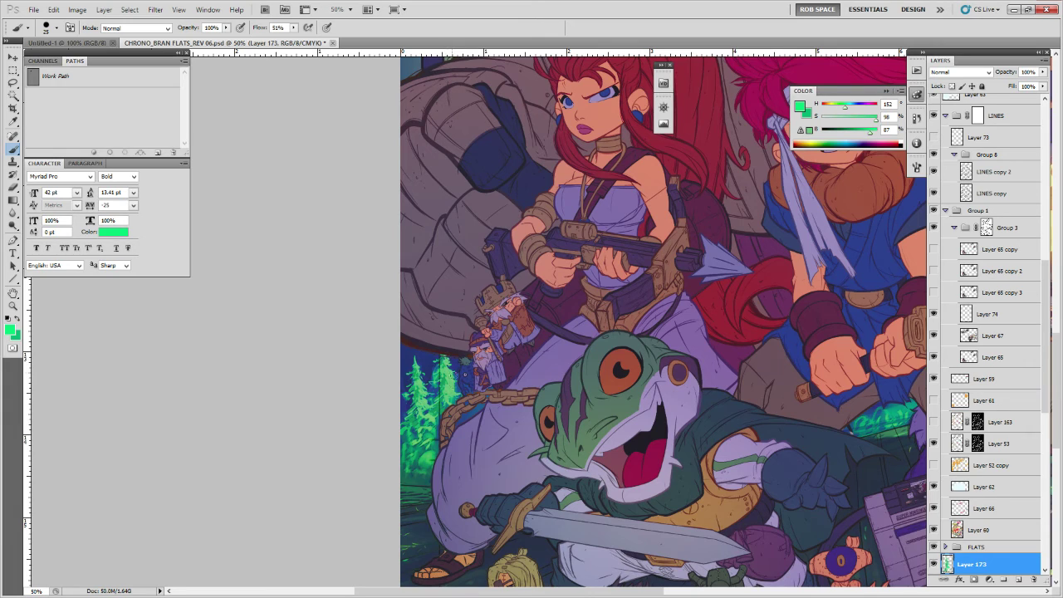
pyautogui.keyDown('alt'); pyautogui.click(443, 398); pyautogui.keyUp('alt')
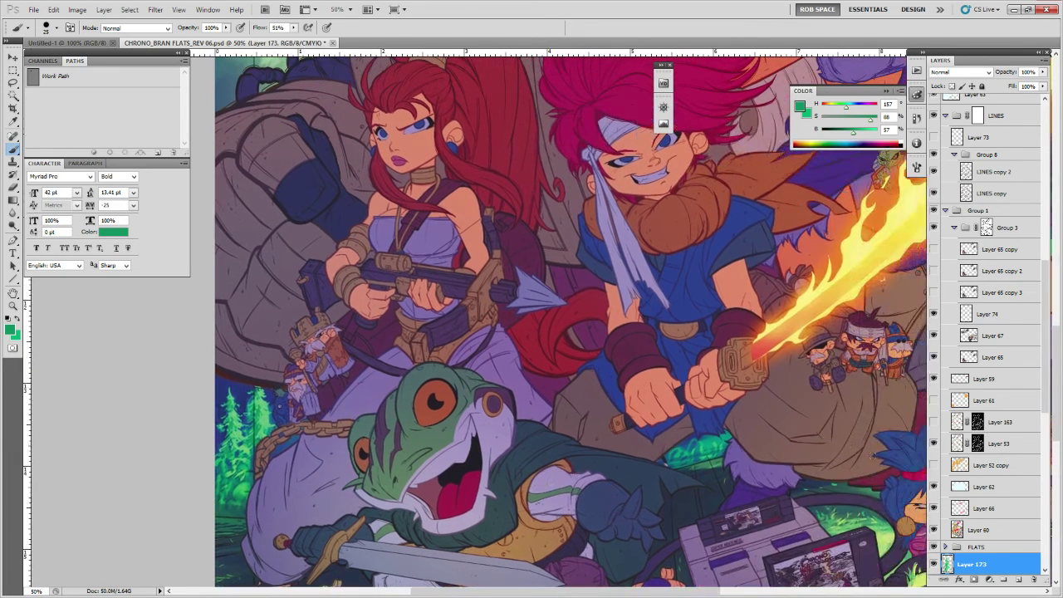
# Paint pale-green highlights on the two pine trees with light greens sampled from brighter parts of the background.
pyautogui.keyDown('alt'); pyautogui.click(888, 530); pyautogui.keyUp('alt')
pyautogui.moveTo(269, 403); pyautogui.dragTo(303, 409)
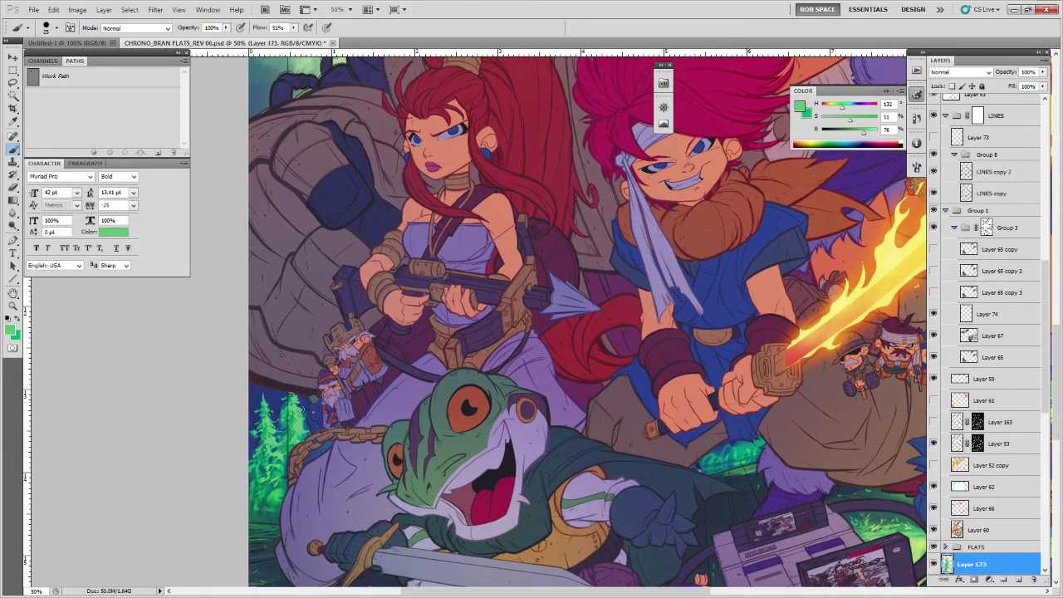
pyautogui.moveTo(454, 330); pyautogui.dragTo(433, 321)
pyautogui.moveTo(864, 131); pyautogui.dragTo(836, 109)
pyautogui.moveTo(601, 332); pyautogui.dragTo(634, 299)
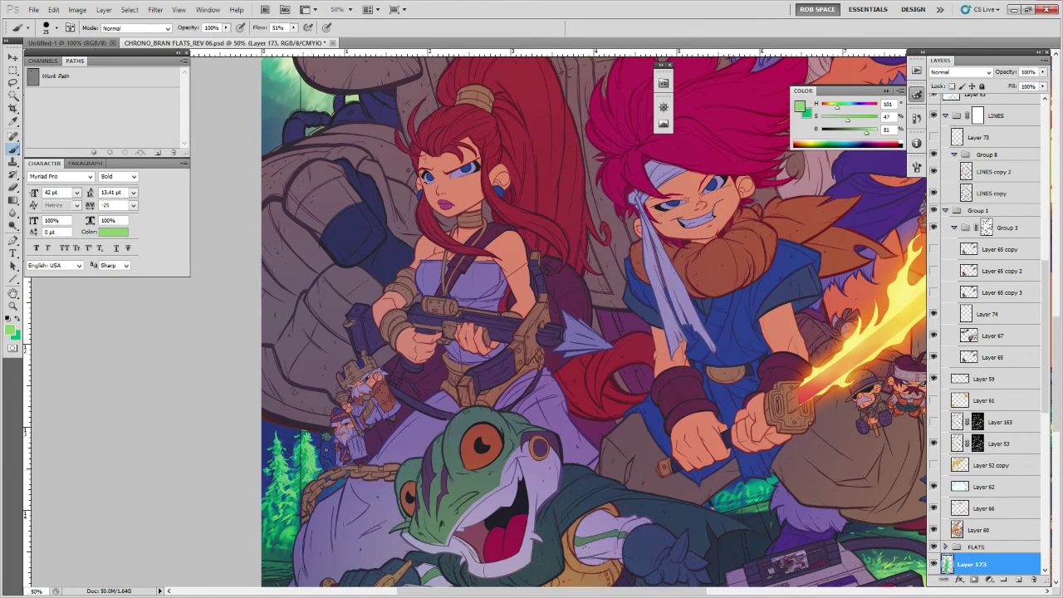
pyautogui.click(282, 457)
pyautogui.moveTo(308, 495); pyautogui.dragTo(399, 373)
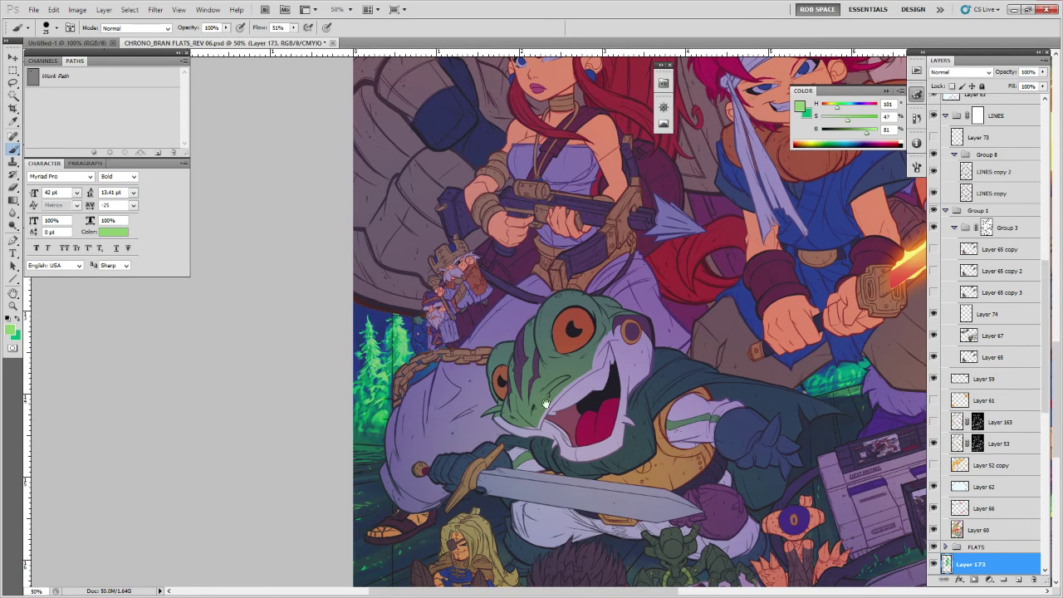
# Examine the background foliage around the flaming sword, the characters' feet and the castle, then the whole illustration.
pyautogui.moveTo(824, 388); pyautogui.dragTo(549, 408)
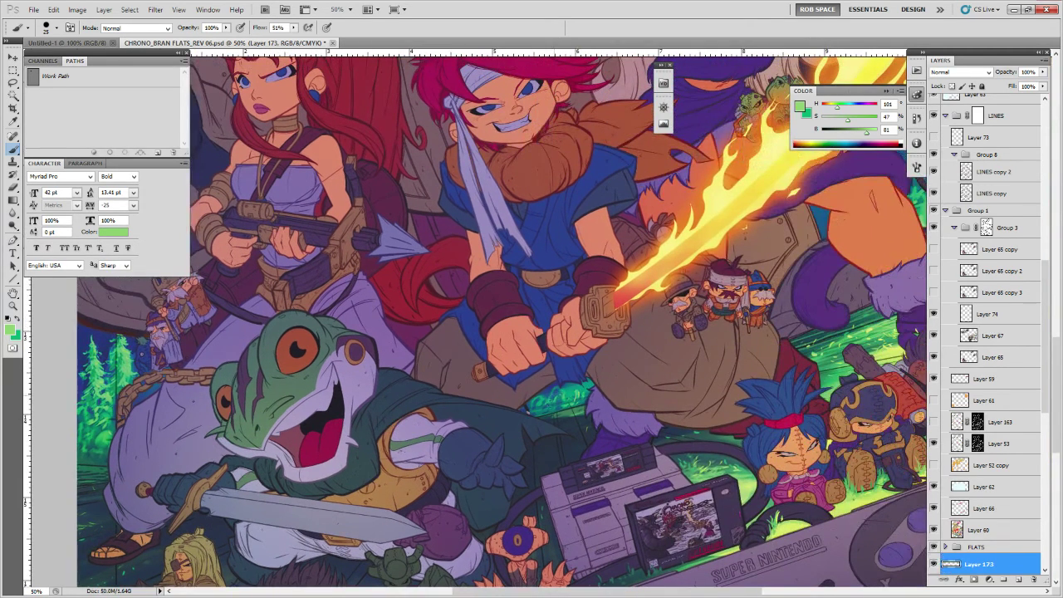
pyautogui.moveTo(681, 382); pyautogui.dragTo(561, 428)
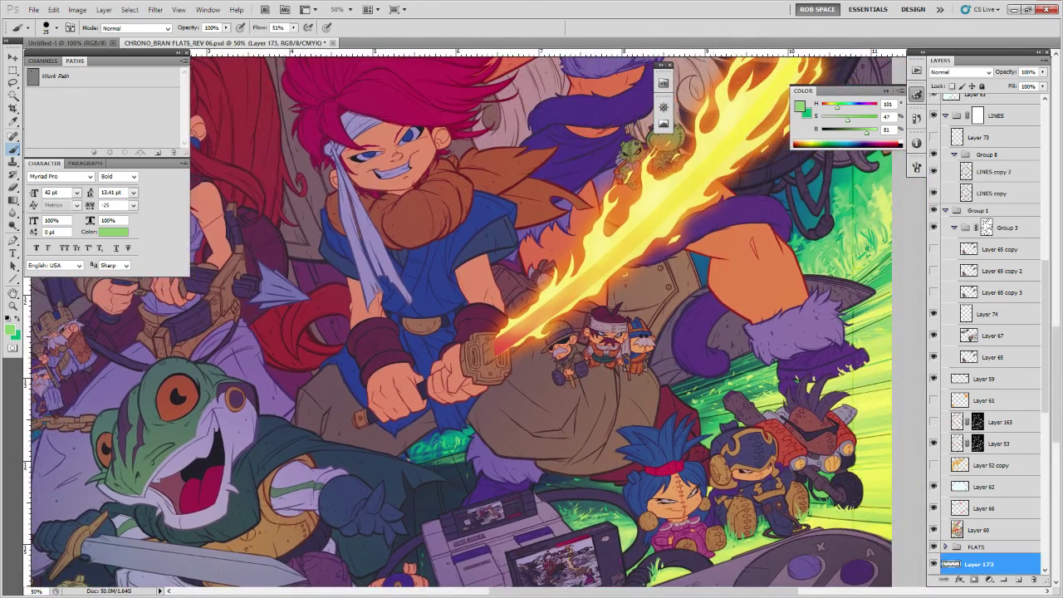
pyautogui.moveTo(772, 364); pyautogui.dragTo(547, 475)
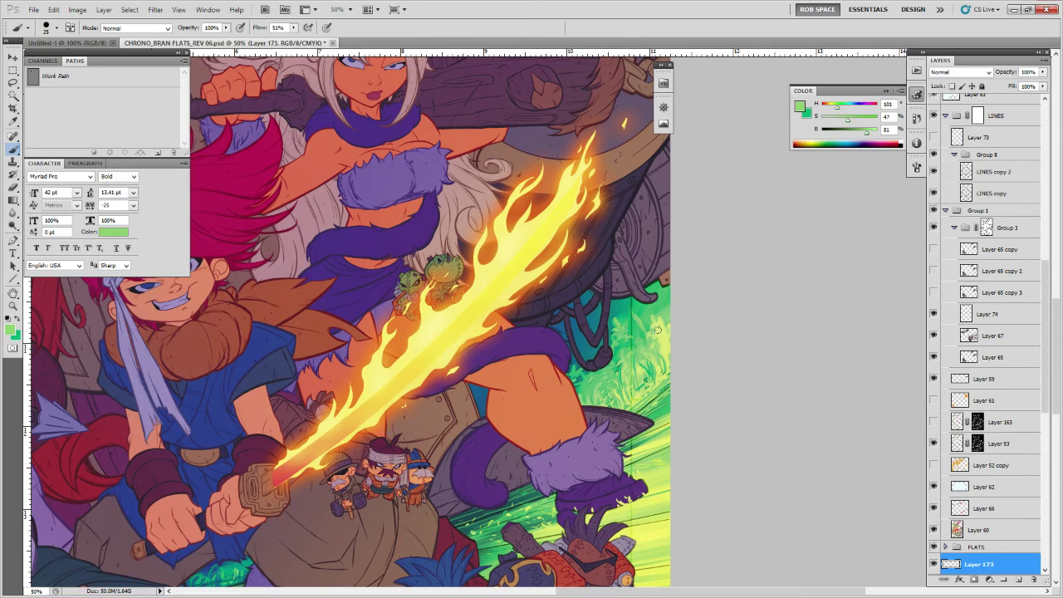
pyautogui.keyDown('alt'); pyautogui.click(655, 319); pyautogui.keyUp('alt')
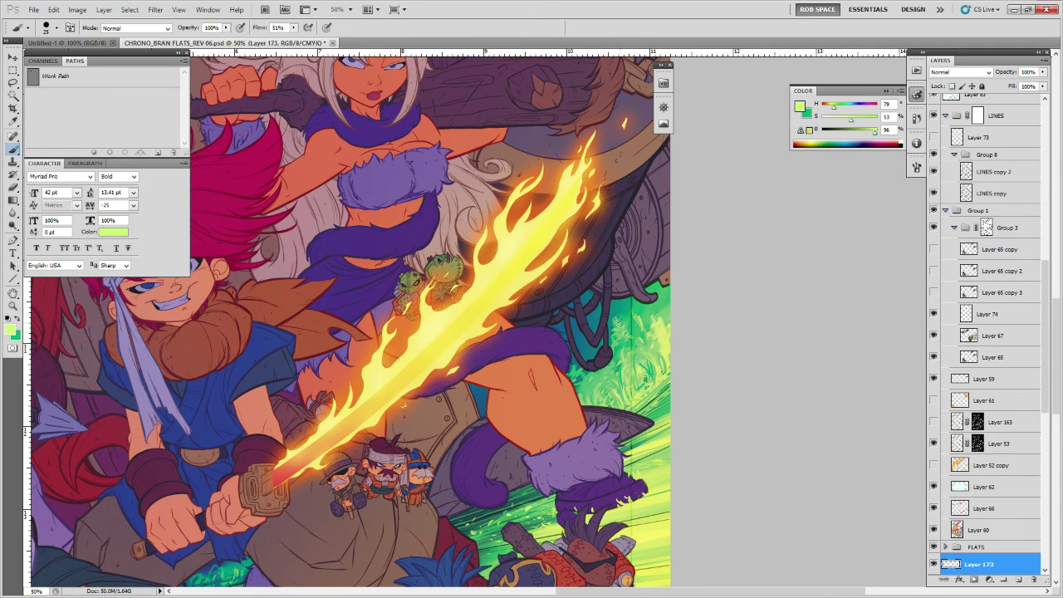
pyautogui.moveTo(652, 409)
pyautogui.mouseDown()
pyautogui.moveTo(620, 359)
pyautogui.moveTo(568, 357)
pyautogui.mouseUp()
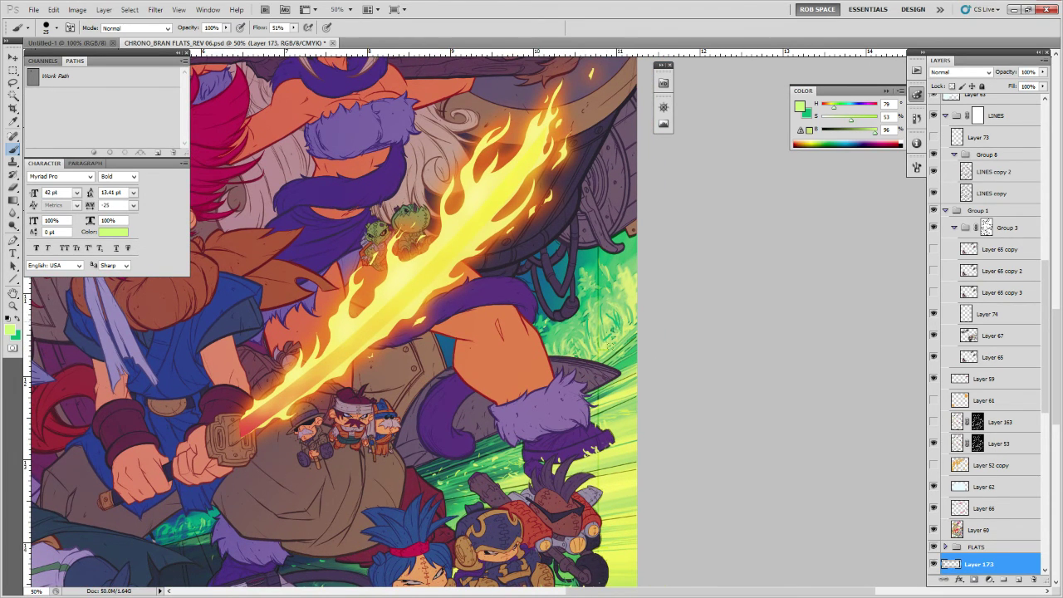
pyautogui.moveTo(490, 450); pyautogui.dragTo(519, 395)
pyautogui.moveTo(556, 465); pyautogui.dragTo(584, 329)
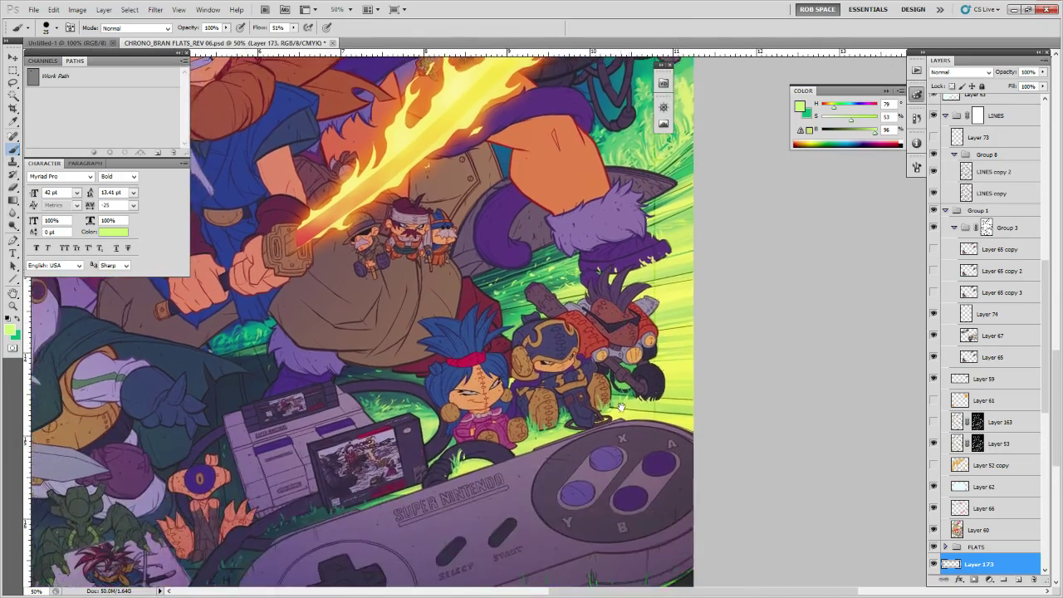
pyautogui.moveTo(621, 406); pyautogui.dragTo(722, 347)
pyautogui.moveTo(278, 365); pyautogui.dragTo(420, 558)
pyautogui.moveTo(664, 163); pyautogui.dragTo(522, 543)
pyautogui.moveTo(585, 354); pyautogui.dragTo(591, 425)
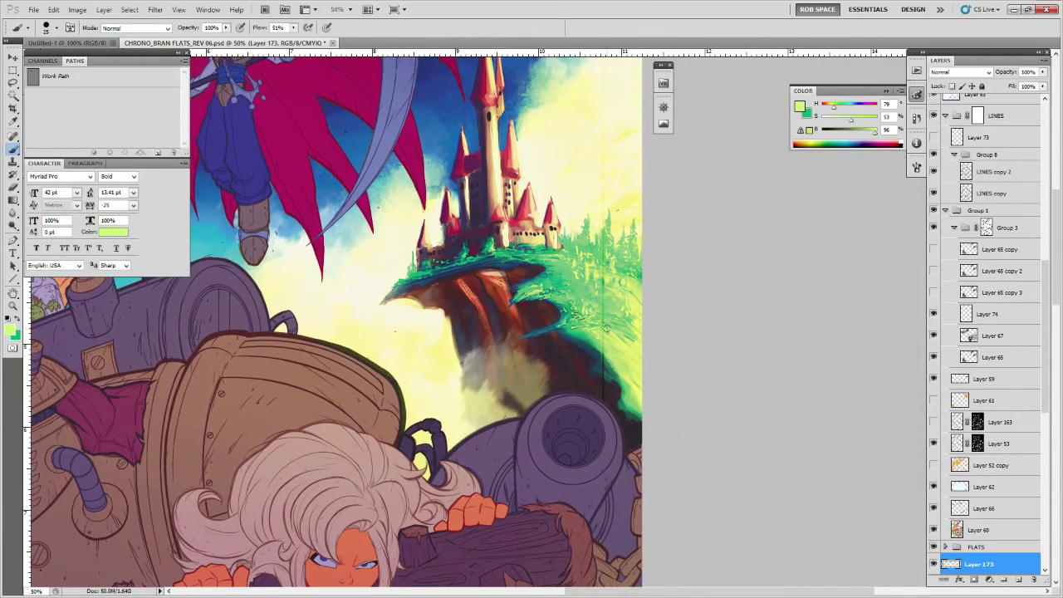
pyautogui.press('z')
pyautogui.keyDown('alt'); pyautogui.click(606, 328); pyautogui.keyUp('alt')
pyautogui.keyDown('alt'); pyautogui.click(606, 329); pyautogui.keyUp('alt')
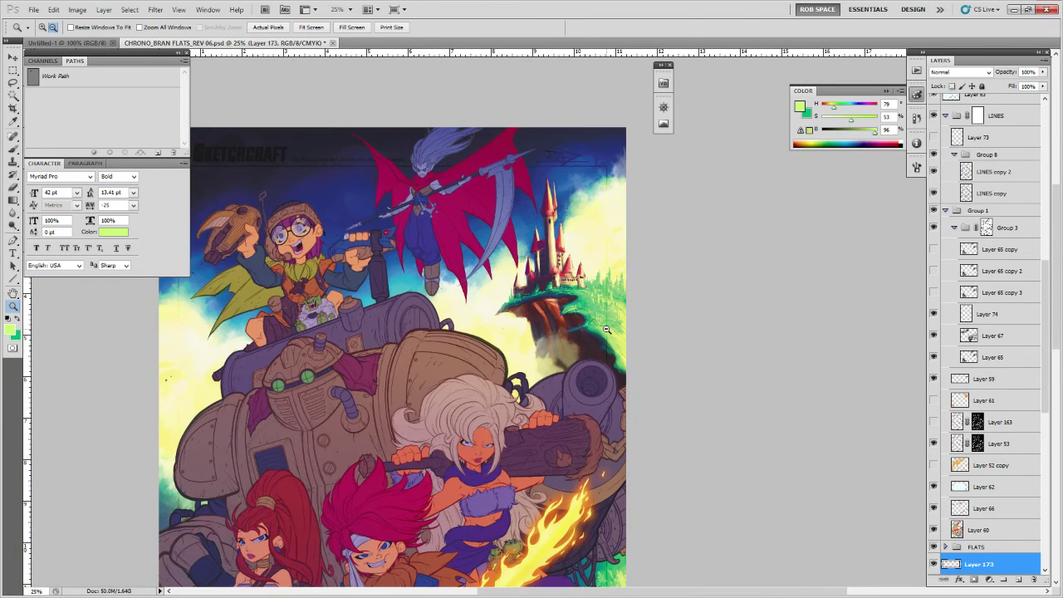
pyautogui.keyDown('alt'); pyautogui.click(606, 330); pyautogui.keyUp('alt')
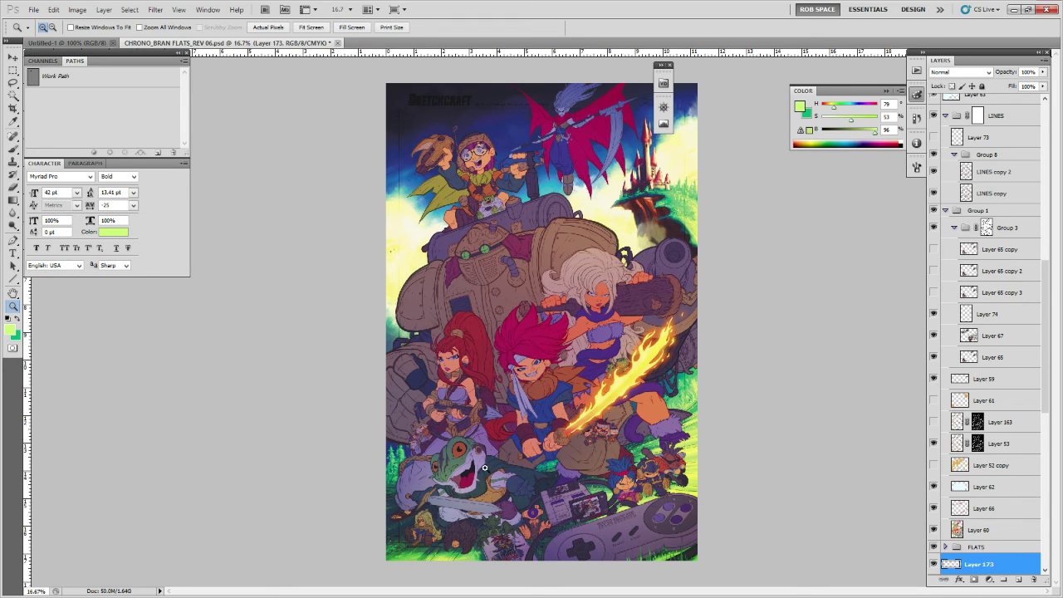
# Merge Layer 173 with the layer directly beneath it.
pyautogui.moveTo(1044, 308); pyautogui.dragTo(1054, 372)
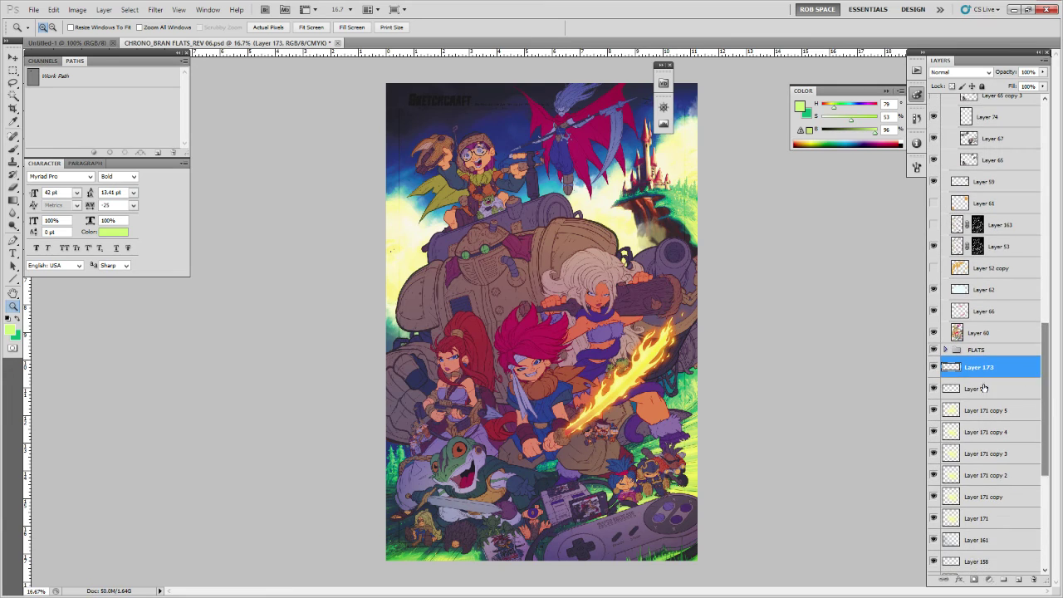
pyautogui.keyDown('shift'); pyautogui.click(984, 389); pyautogui.keyUp('shift')
pyautogui.hotkey('ctrl', 'e')
# Copy the pine trees behind the frog to a new layer and enlarge the copy with Free Transform.
pyautogui.press('l')
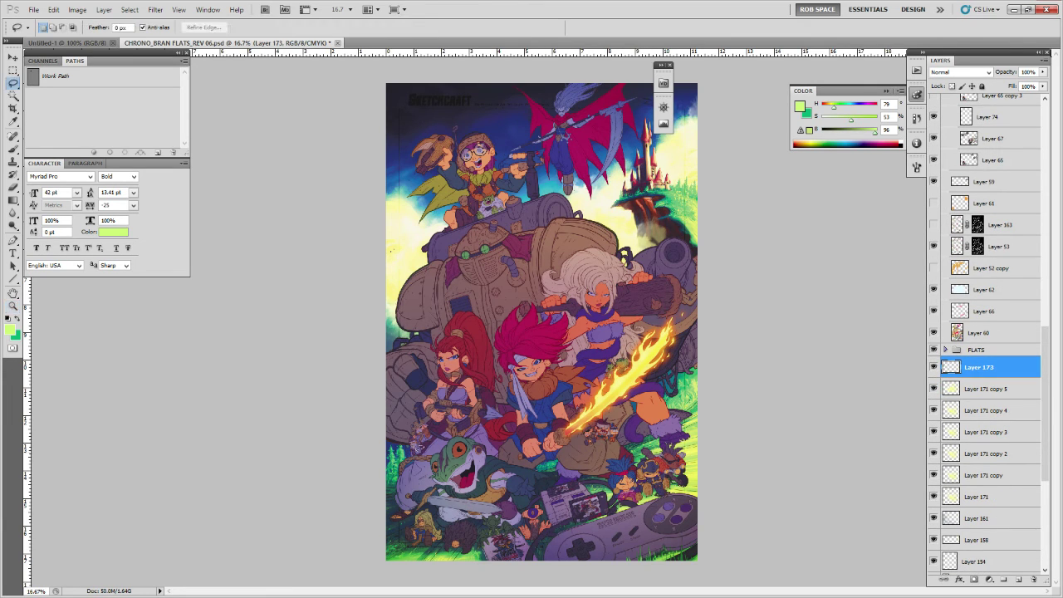
pyautogui.hotkey('ctrl', 'alt', 'shift', 'e')
pyautogui.hotkey('ctrl', 't')
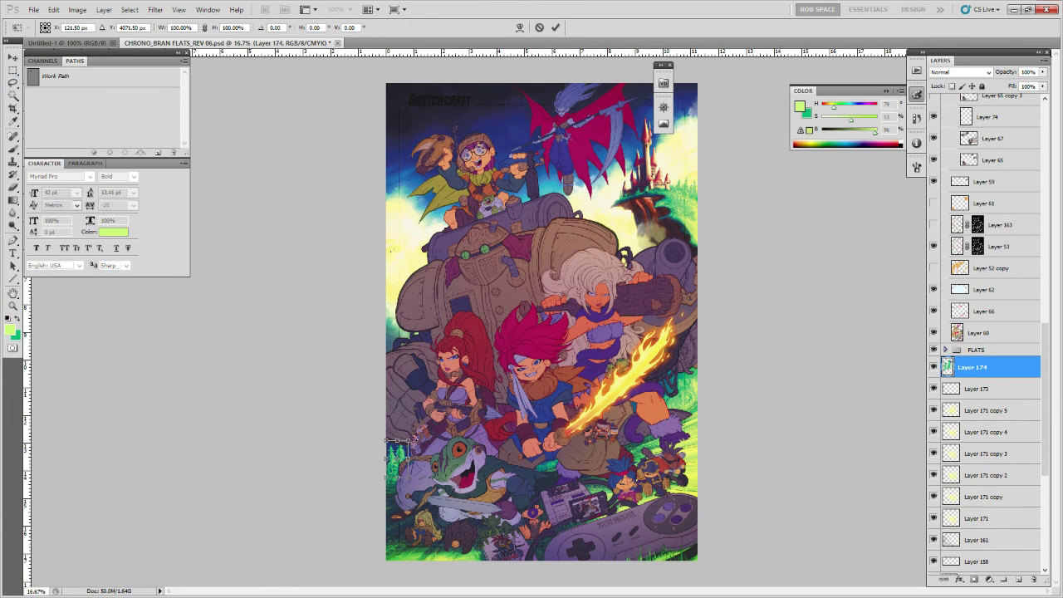
pyautogui.moveTo(410, 439); pyautogui.dragTo(427, 424)
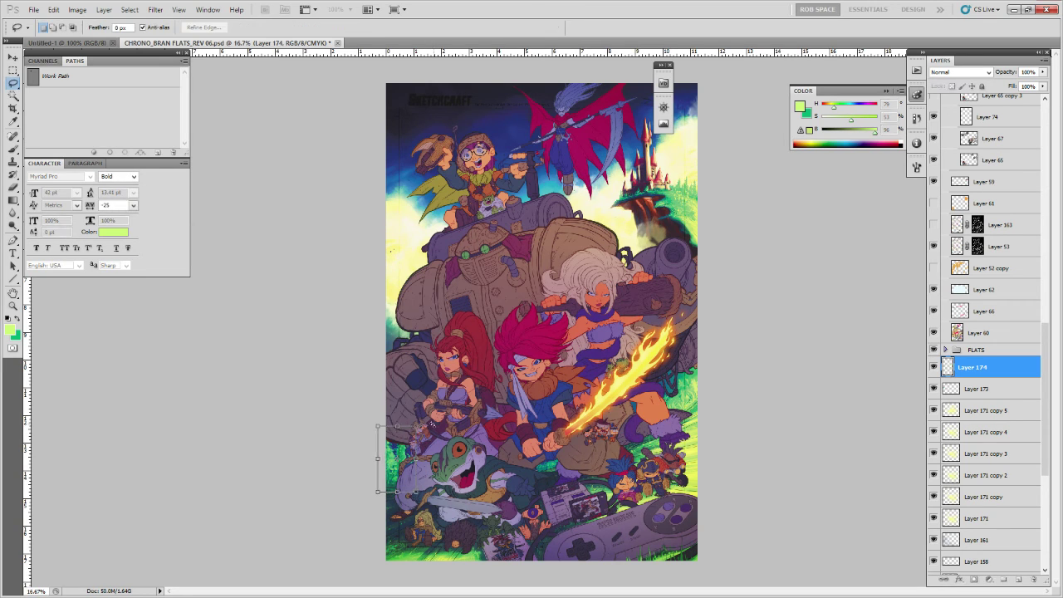
pyautogui.press('Return')
# Apply the Poster Edges filter to the enlarged pine trees on Layer 174.
pyautogui.press('z')
pyautogui.click(425, 467)
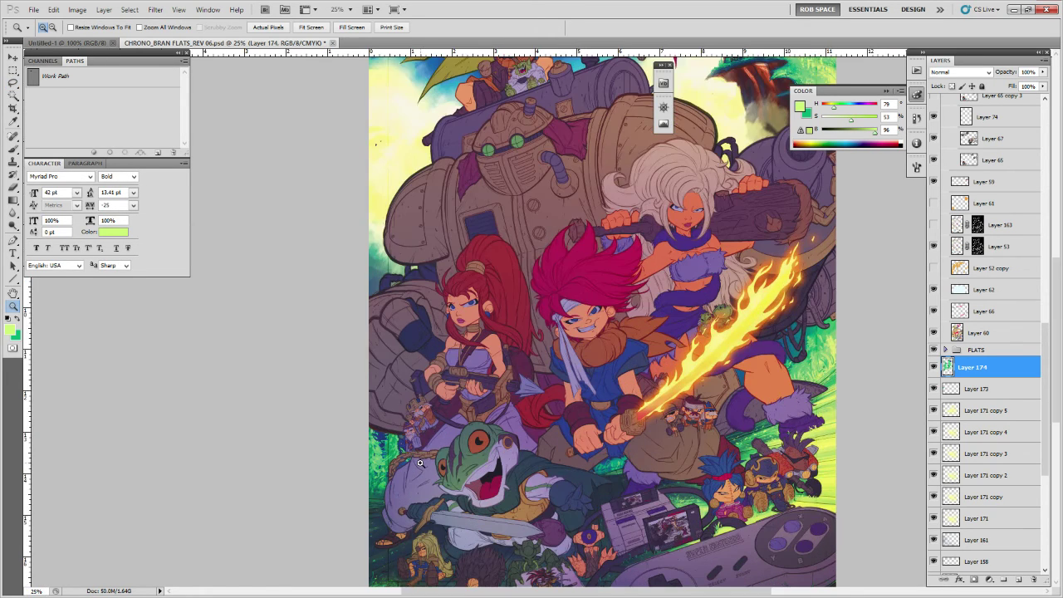
pyautogui.click(422, 463)
pyautogui.click(431, 460)
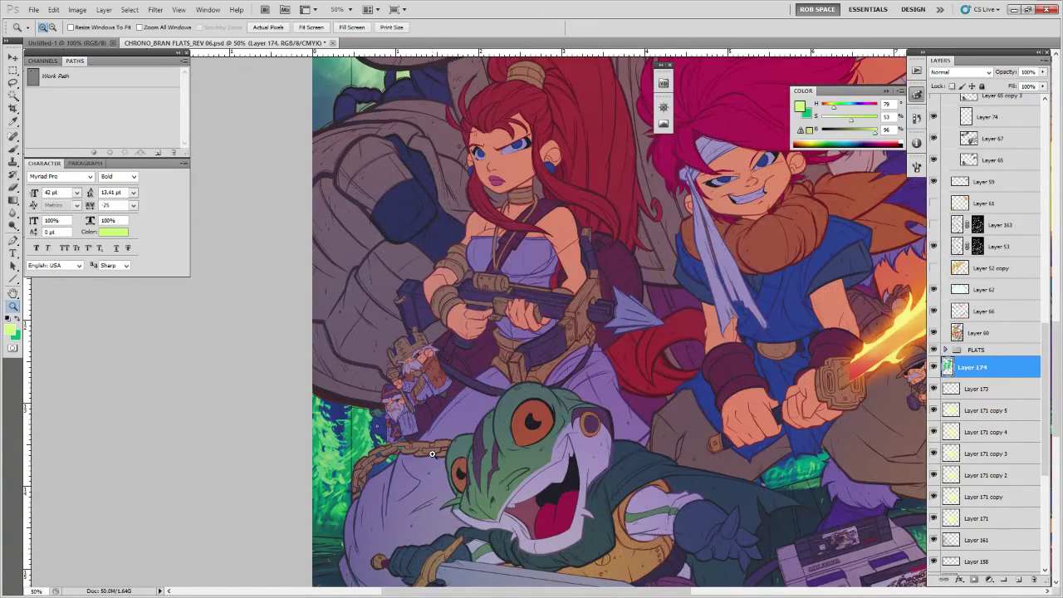
pyautogui.keyDown('alt'); pyautogui.click(431, 438); pyautogui.keyUp('alt')
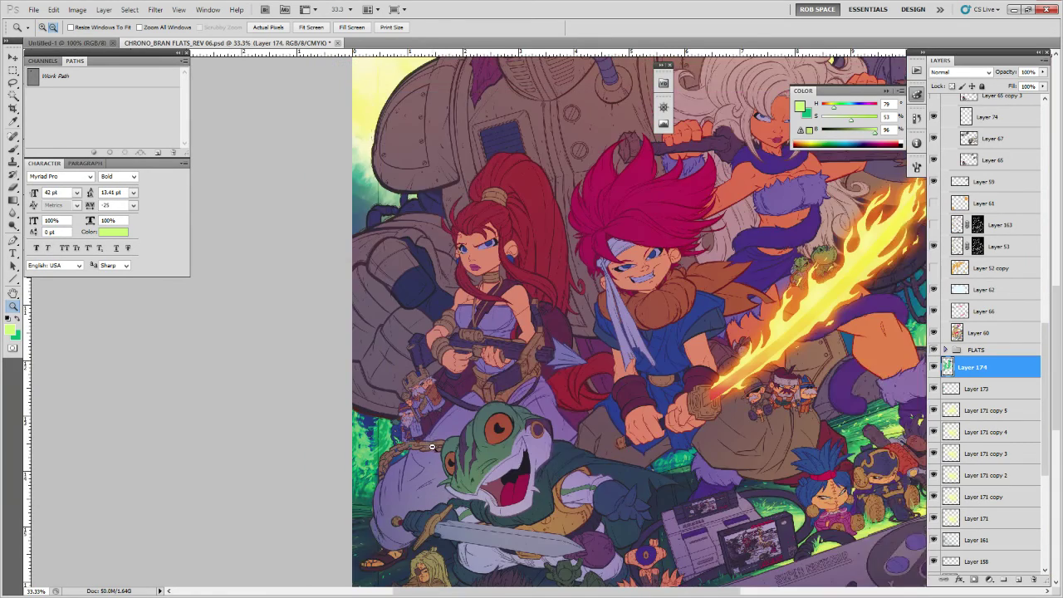
pyautogui.keyDown('alt'); pyautogui.click(516, 465); pyautogui.keyUp('alt')
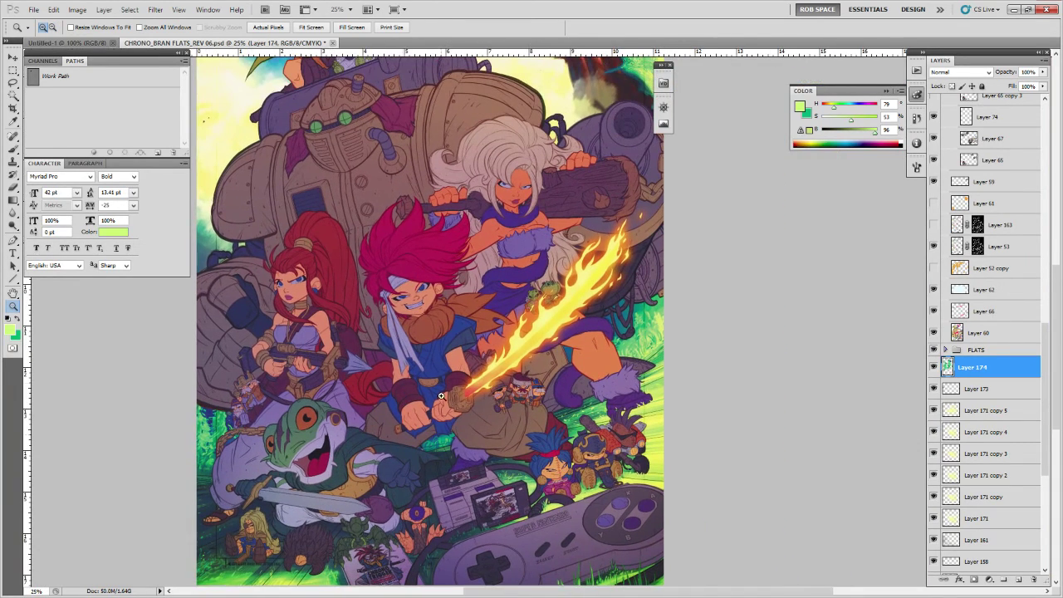
pyautogui.click(155, 9)
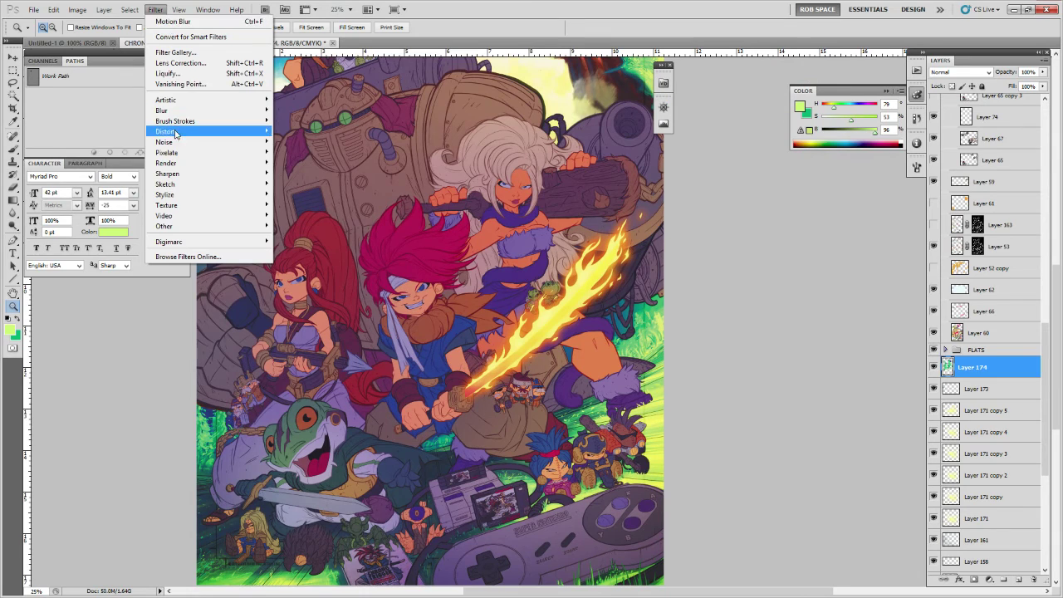
pyautogui.moveTo(193, 100)
pyautogui.click(303, 194)
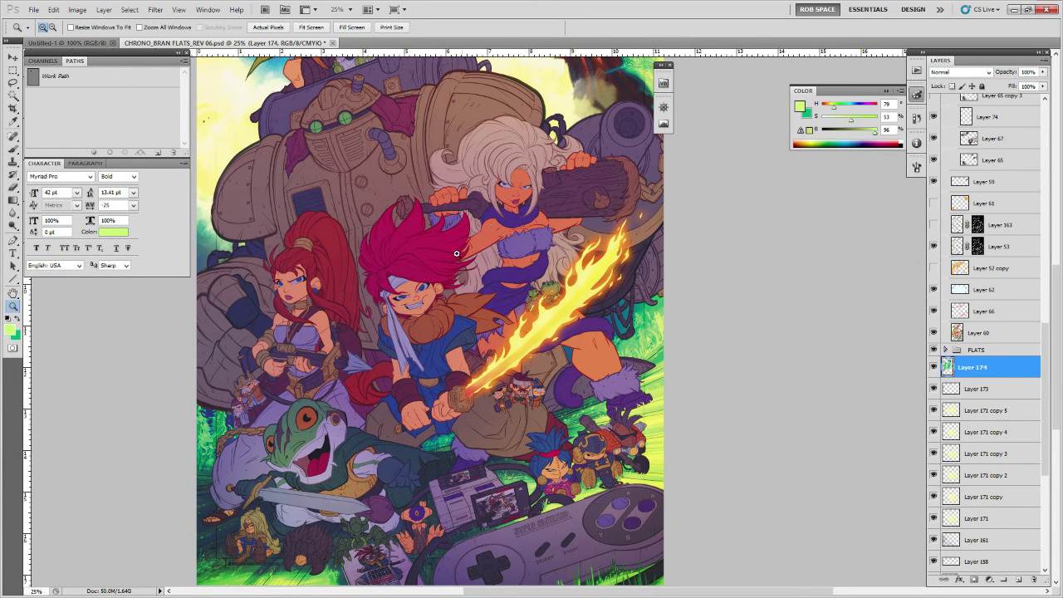
pyautogui.click(212, 444)
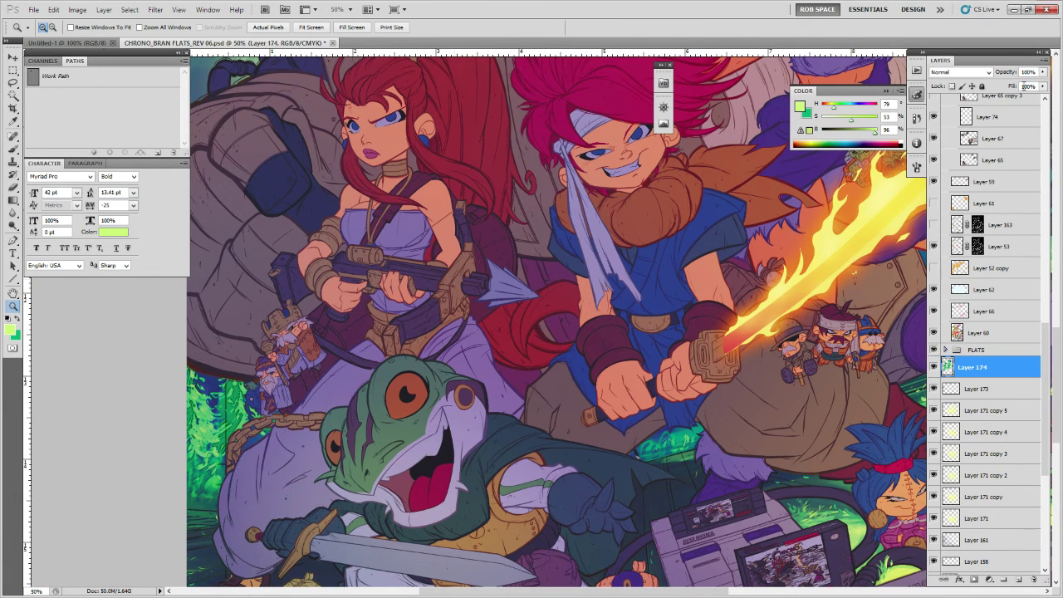
# Duplicate Layer 174 and apply a Motion Blur filter to the copy.
pyautogui.hotkey('ctrl', 'j')
pyautogui.click(155, 9)
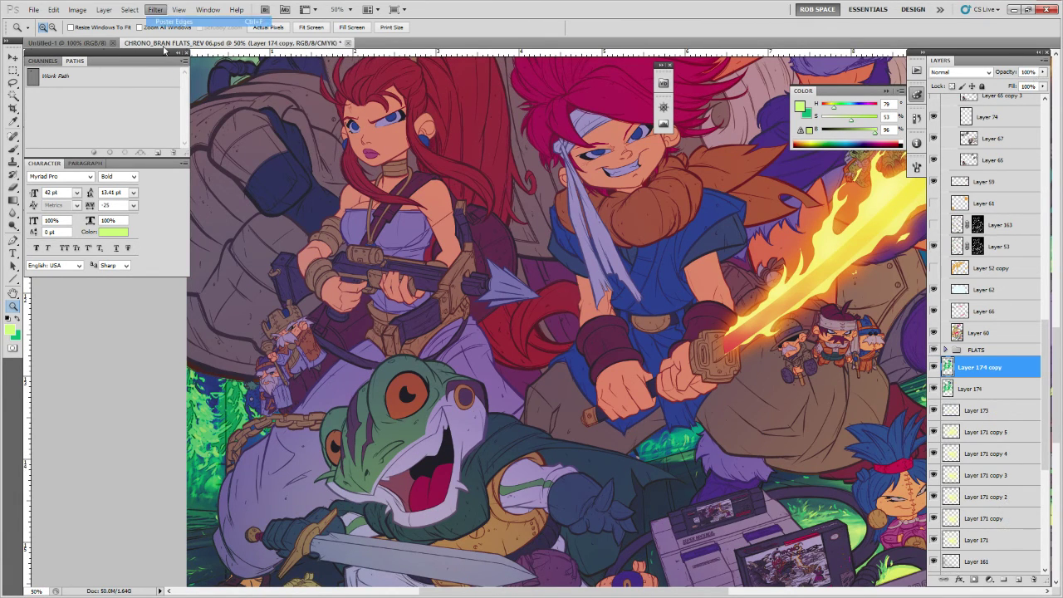
pyautogui.click(155, 9)
pyautogui.moveTo(166, 109)
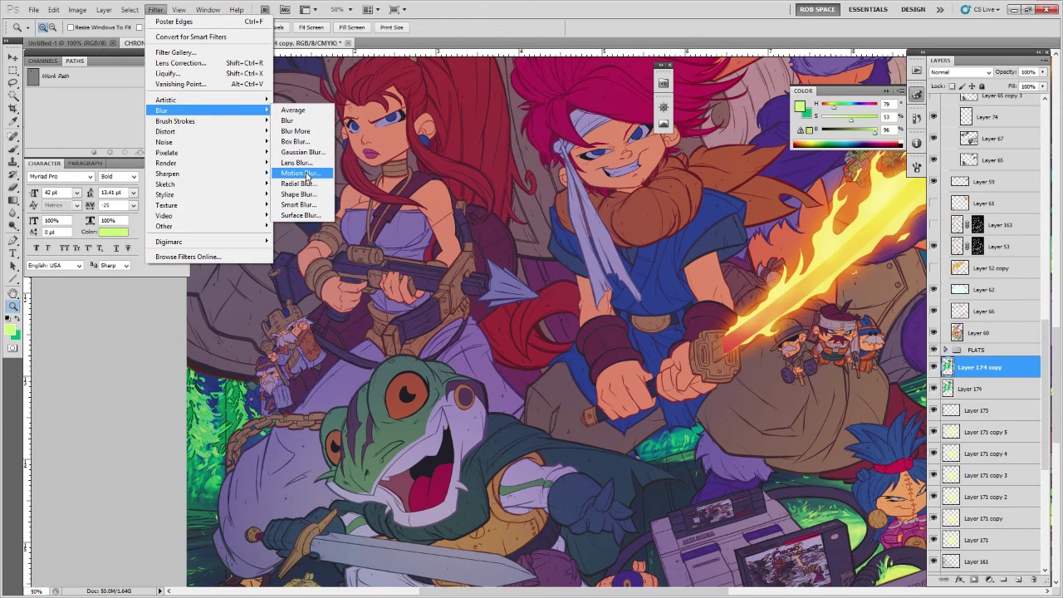
pyautogui.click(301, 172)
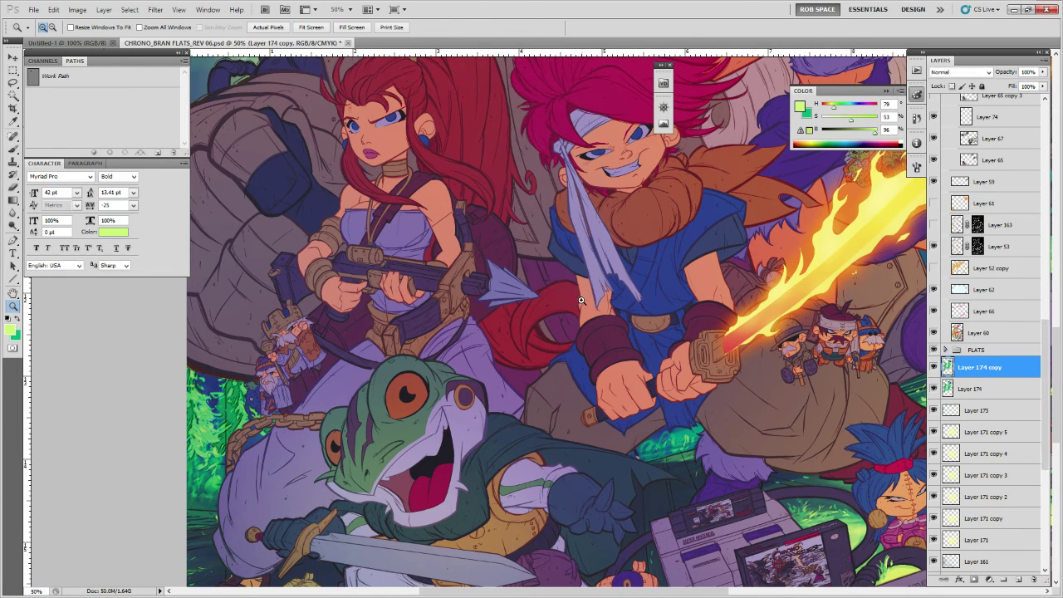
# Set Layer 174's opacity to 81% and the opacity of its motion-blurred copy to 36%.
pyautogui.keyDown('alt'); pyautogui.click(571, 322); pyautogui.keyUp('alt')
pyautogui.click(971, 389)
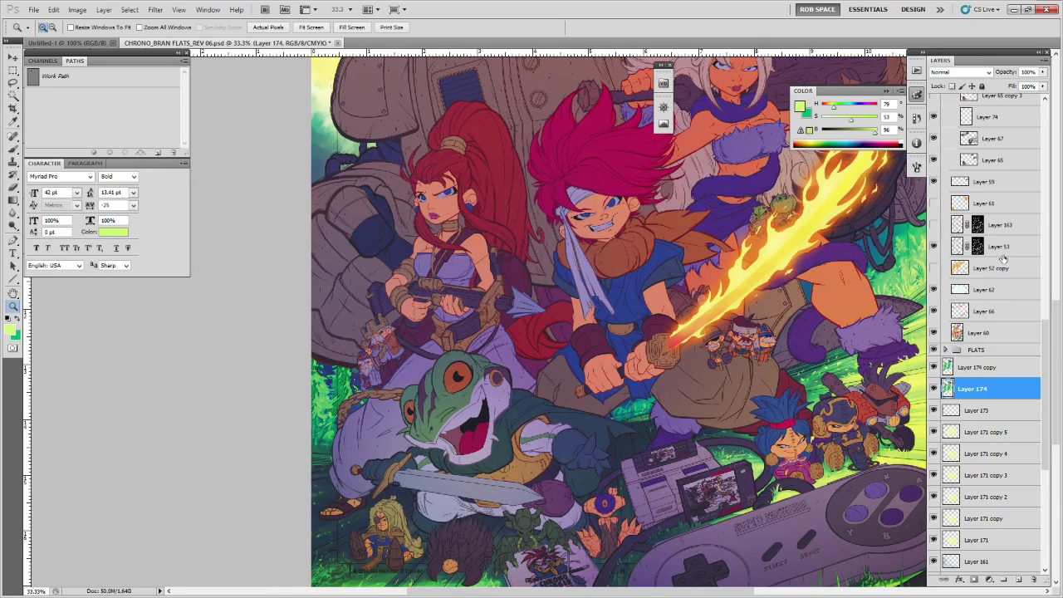
pyautogui.click(1043, 73)
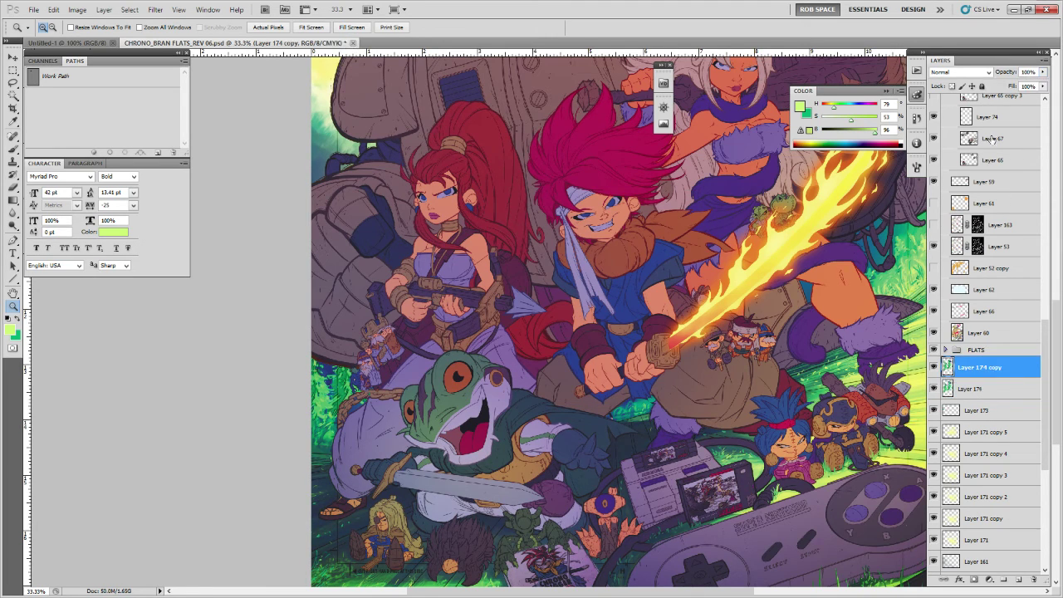
pyautogui.click(933, 367)
pyautogui.moveTo(1043, 76); pyautogui.dragTo(1032, 84)
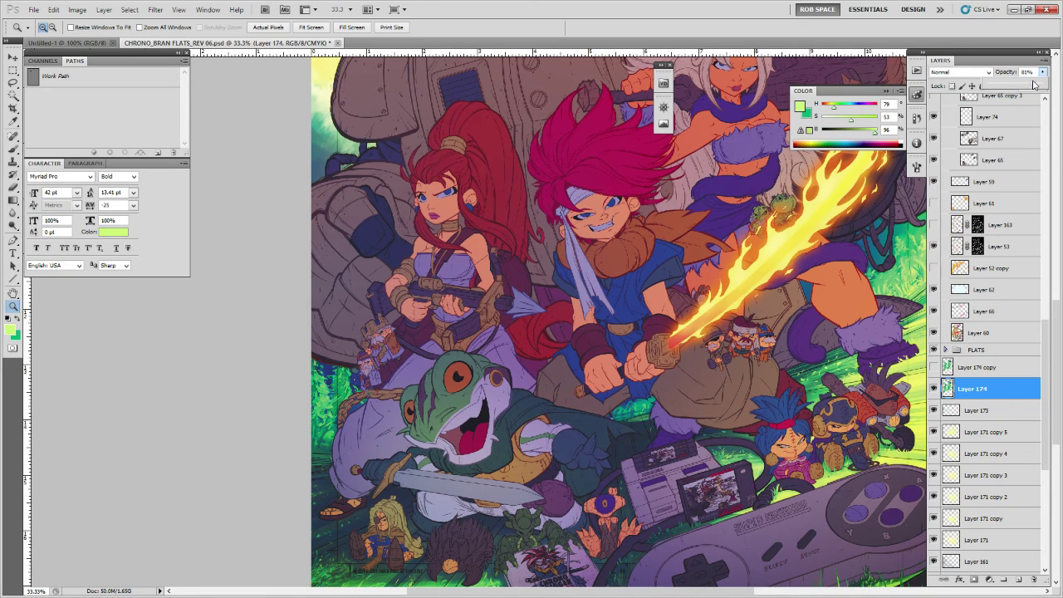
pyautogui.click(934, 367)
pyautogui.click(978, 367)
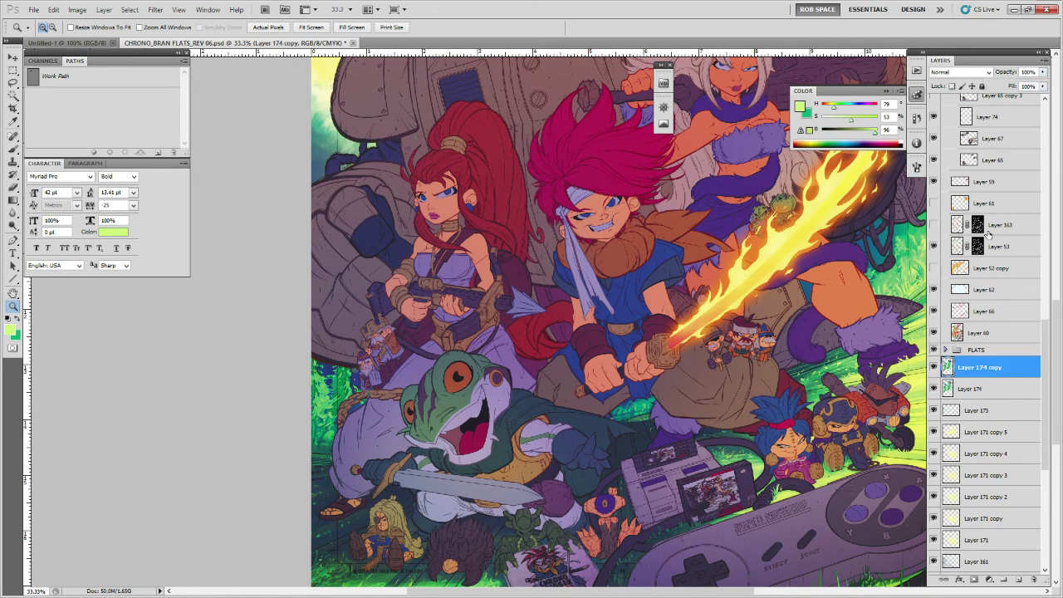
pyautogui.moveTo(1043, 75); pyautogui.dragTo(999, 83)
# Paint bright green sampled from the foliage onto the pine trees beside the frog's chain, on Layer 174 copy.
pyautogui.moveTo(767, 403); pyautogui.dragTo(689, 383)
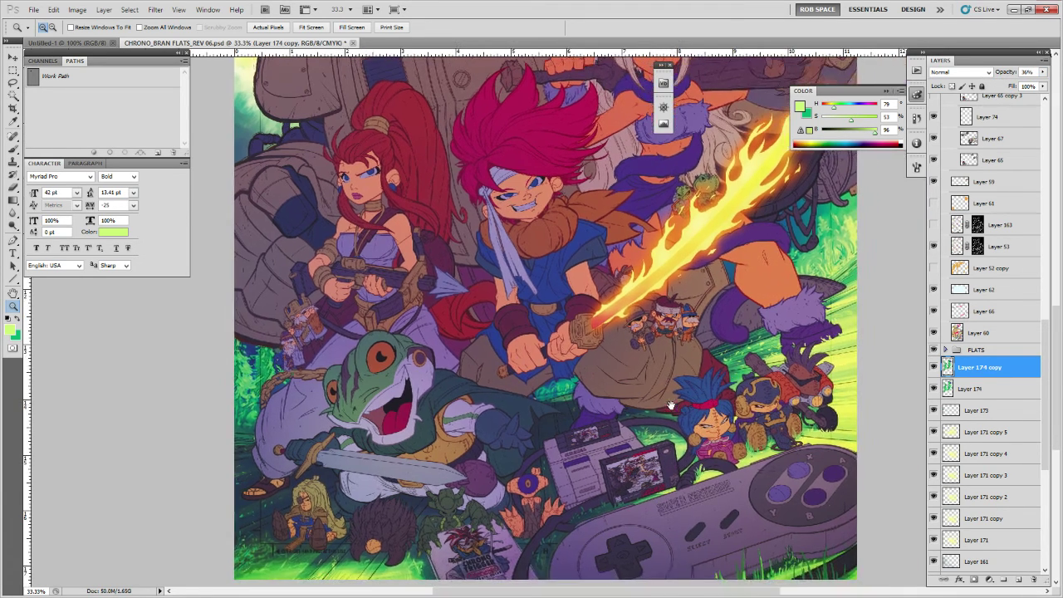
pyautogui.keyDown('alt'); pyautogui.click(591, 398); pyautogui.keyUp('alt')
pyautogui.keyDown('alt'); pyautogui.click(738, 410); pyautogui.keyUp('alt')
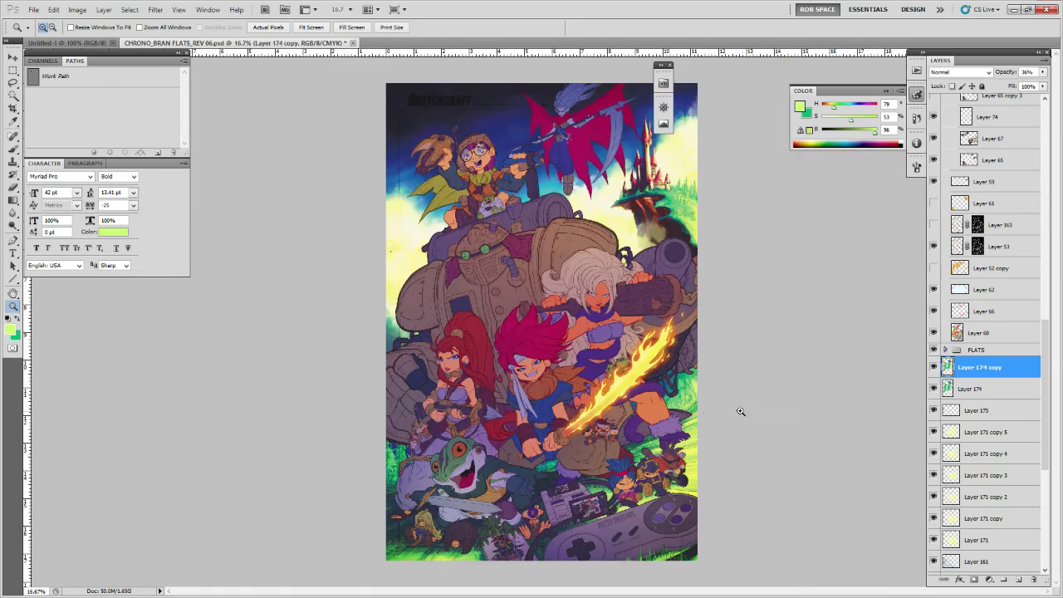
pyautogui.click(589, 416)
pyautogui.click(485, 504)
pyautogui.moveTo(485, 504); pyautogui.dragTo(578, 400)
pyautogui.click(355, 404)
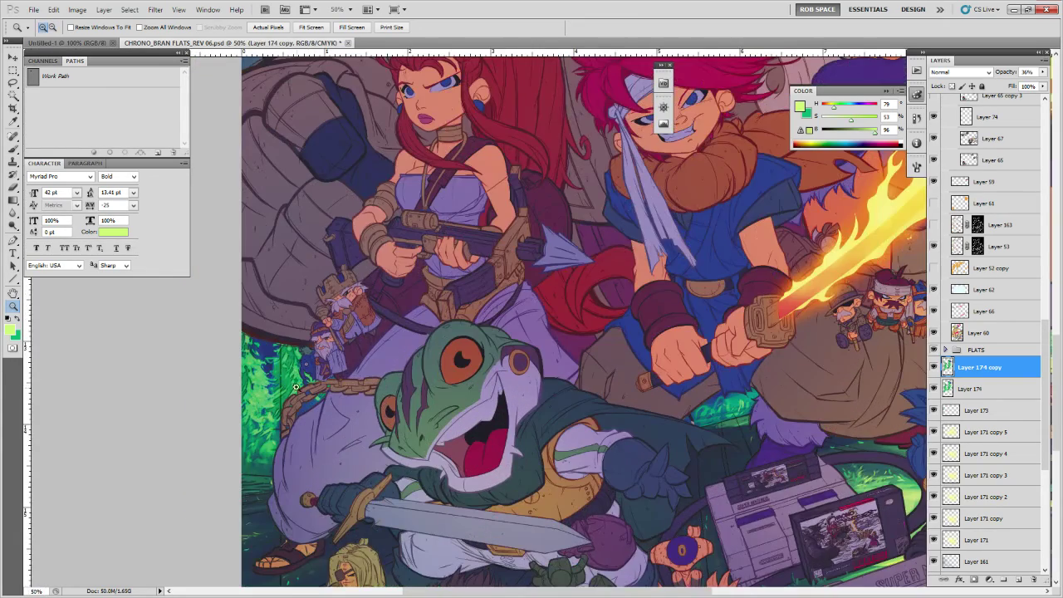
pyautogui.press('b')
pyautogui.keyDown('alt'); pyautogui.click(296, 371); pyautogui.keyUp('alt')
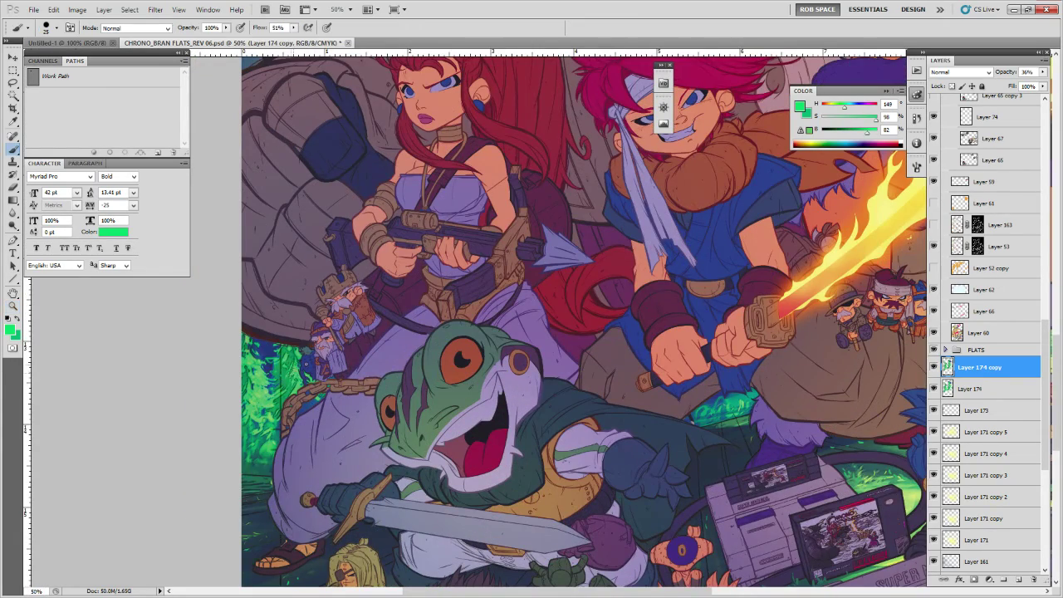
pyautogui.moveTo(294, 363); pyautogui.dragTo(287, 387)
pyautogui.click(284, 392)
# Review the castle area and the whole illustration, and switch to the Untitled-1 document to compare it with the flattened version.
pyautogui.moveTo(699, 166); pyautogui.dragTo(479, 368)
pyautogui.press('z')
pyautogui.keyDown('alt'); pyautogui.click(511, 334); pyautogui.keyUp('alt')
pyautogui.keyDown('alt'); pyautogui.click(505, 341); pyautogui.keyUp('alt')
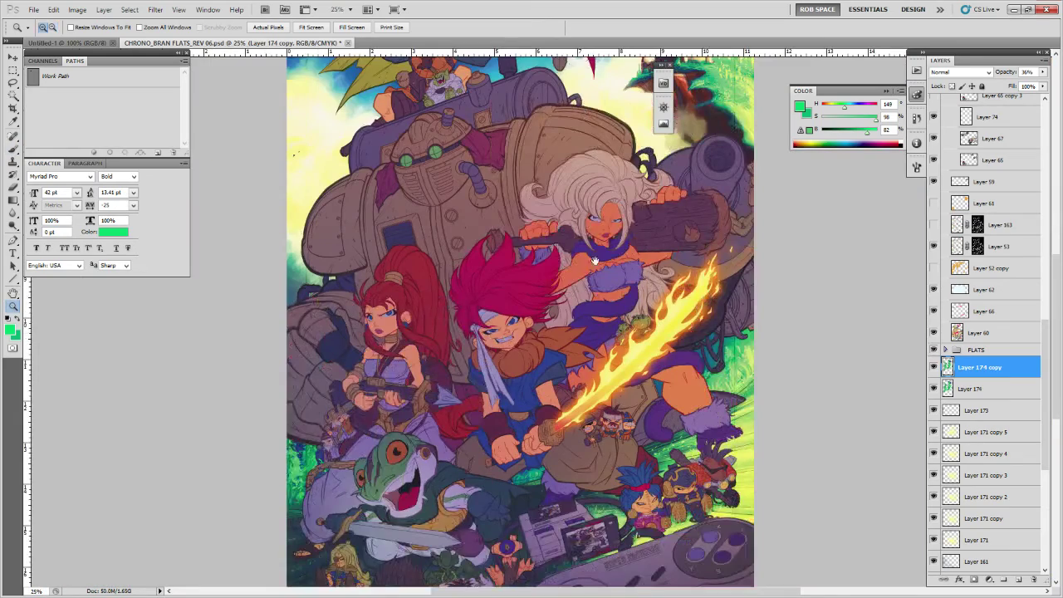
pyautogui.moveTo(593, 256); pyautogui.dragTo(409, 515)
pyautogui.click(553, 339)
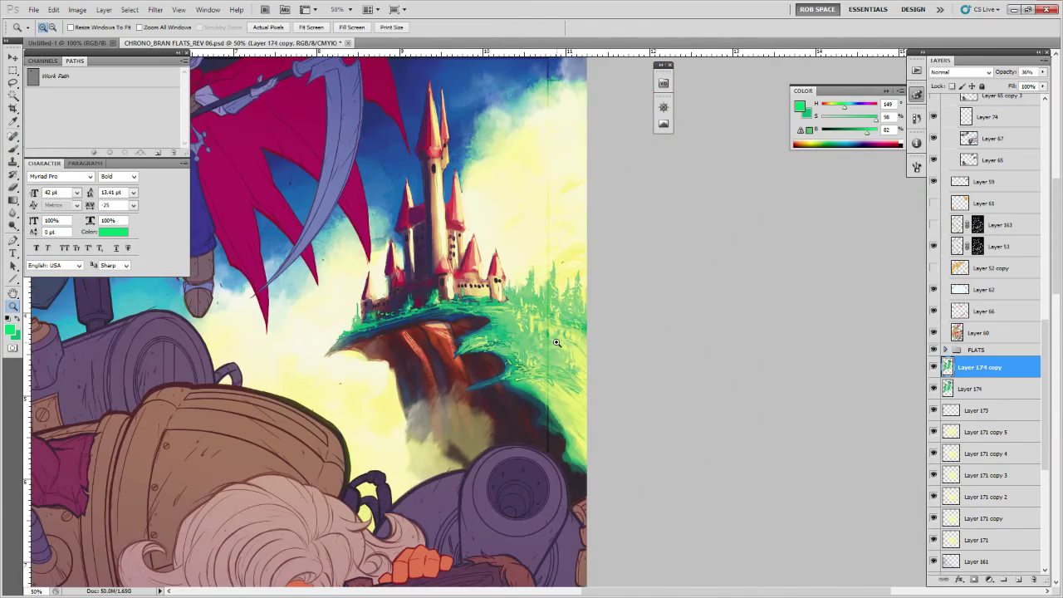
pyautogui.keyDown('alt'); pyautogui.click(556, 342); pyautogui.keyUp('alt')
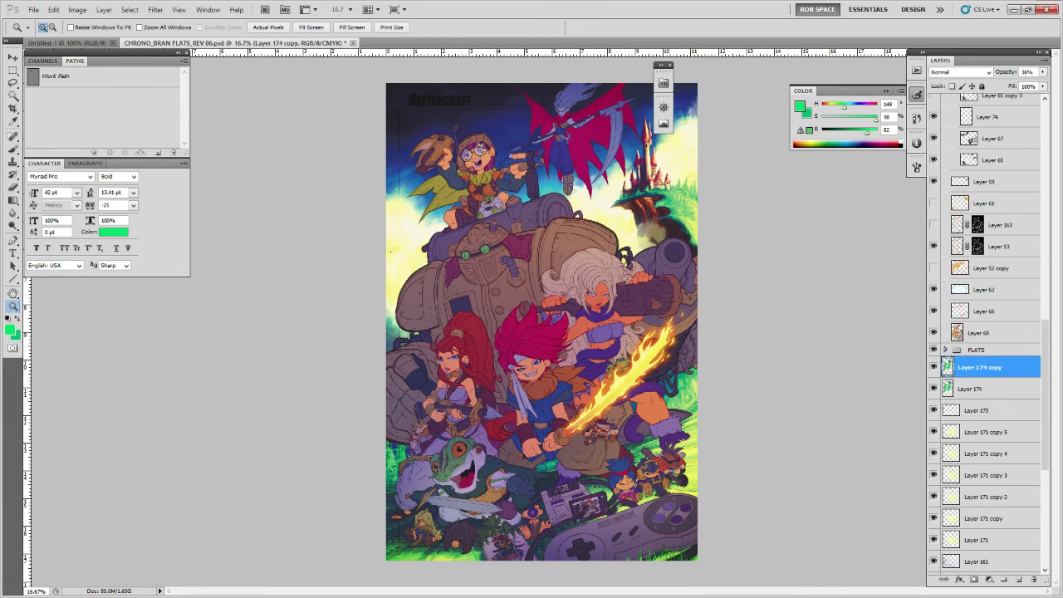
pyautogui.hotkey('ctrl', 'Tab')
pyautogui.hotkey('ctrl', '-')
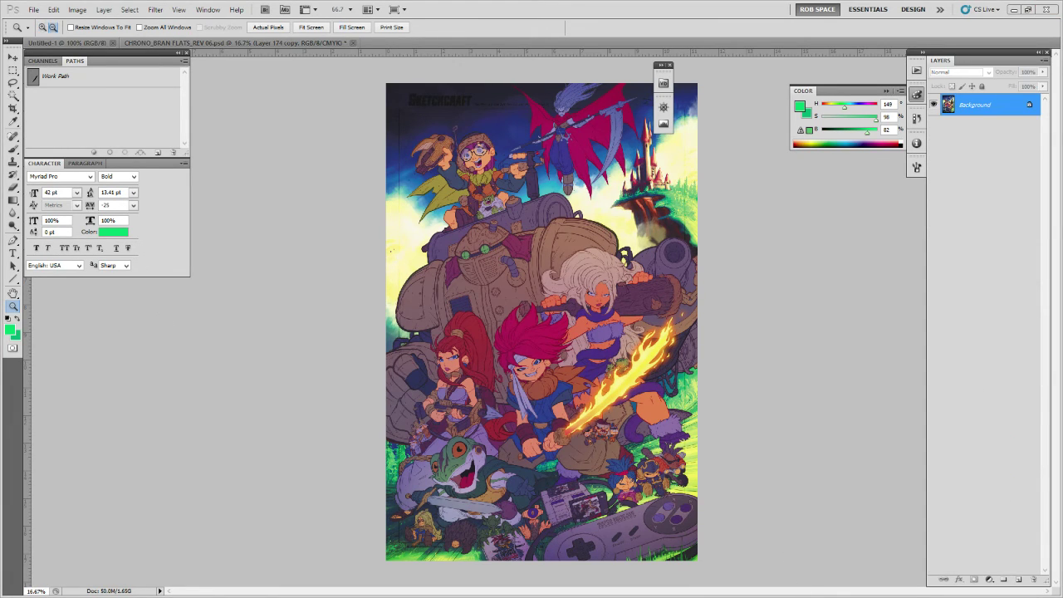
# Return to CHRONO_BRAN FLATS_REV 06.psd, add a layer above Layer 174 copy, and paint foliage green along the hillside trees beside the castle.
pyautogui.hotkey('ctrl', 'Tab')
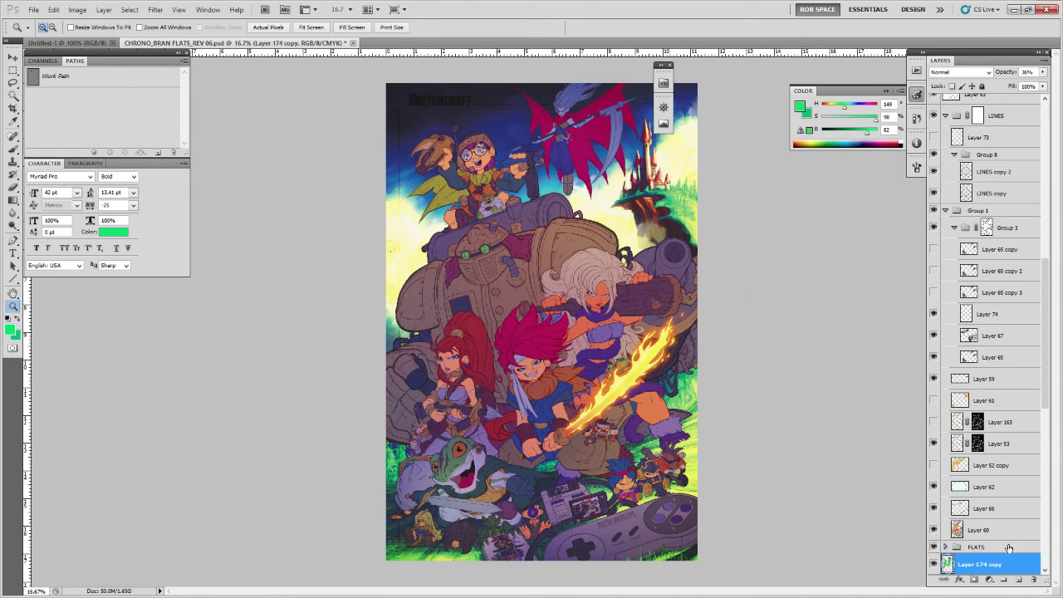
pyautogui.scroll(-1, 1007, 547)
pyautogui.click(1018, 579)
pyautogui.click(658, 189)
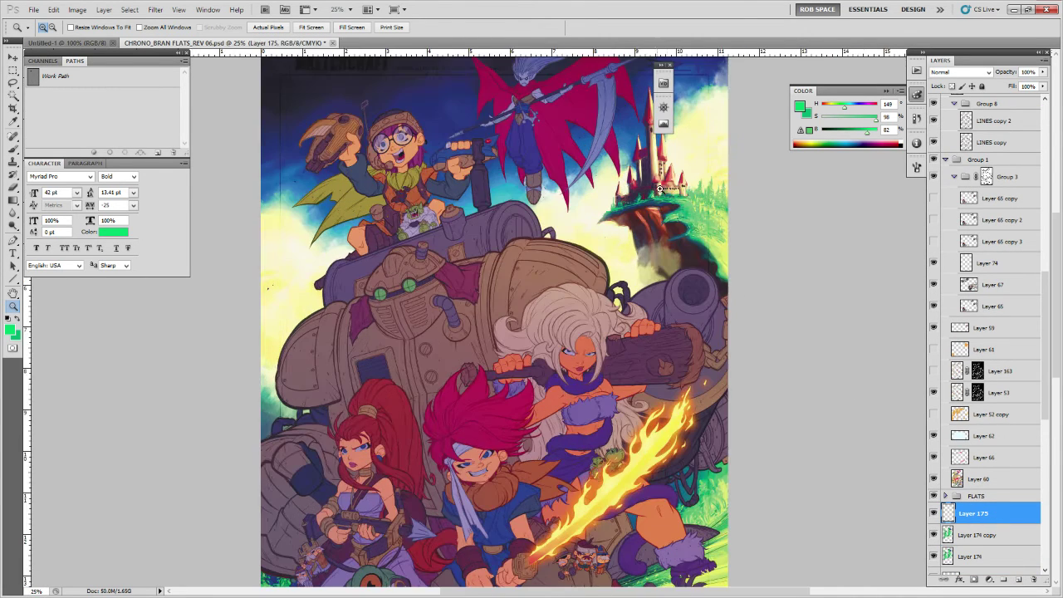
pyautogui.click(657, 188)
pyautogui.press('b')
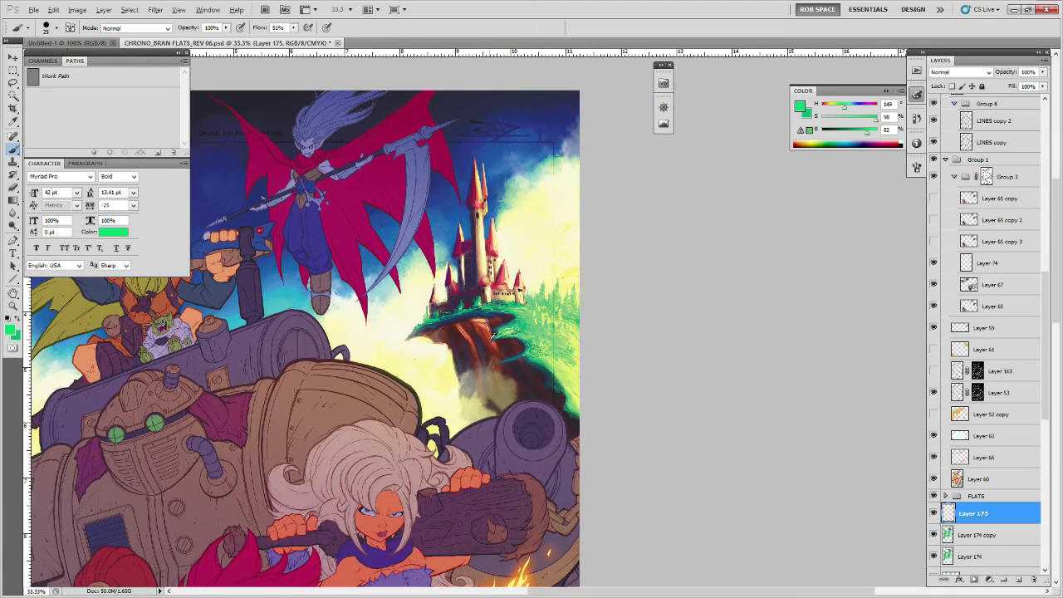
pyautogui.keyDown('alt'); pyautogui.click(495, 341); pyautogui.keyUp('alt')
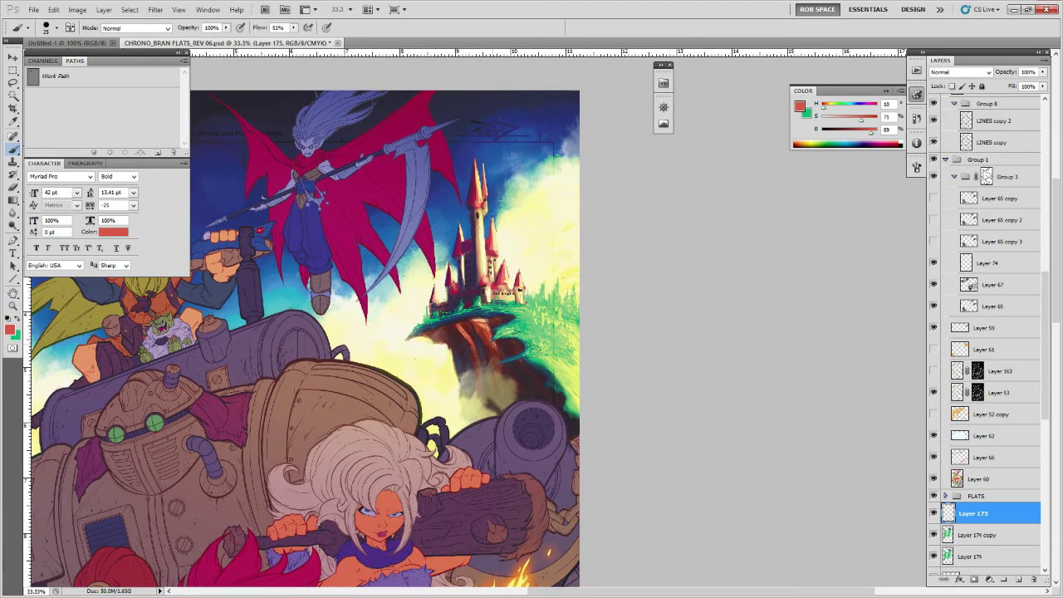
pyautogui.keyDown('alt'); pyautogui.click(538, 289); pyautogui.keyUp('alt')
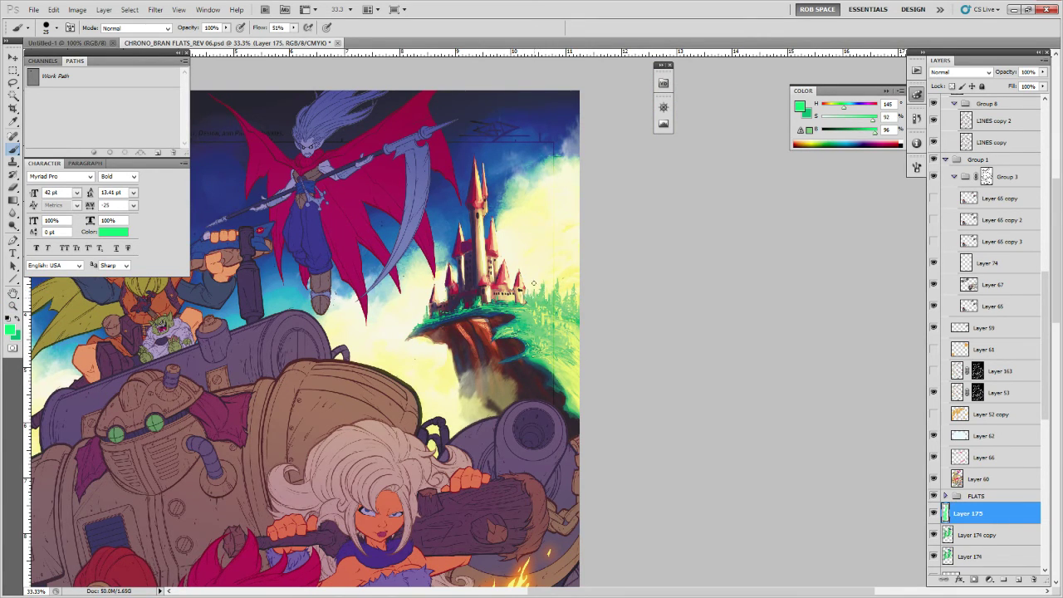
pyautogui.click(529, 286)
# Paint pale yellow haze sampled from the clouds over the hillside beside the castle with the PAINTING - Viagnuage brush.
pyautogui.keyDown('alt'); pyautogui.click(539, 282); pyautogui.keyUp('alt')
pyautogui.rightClick(546, 283)
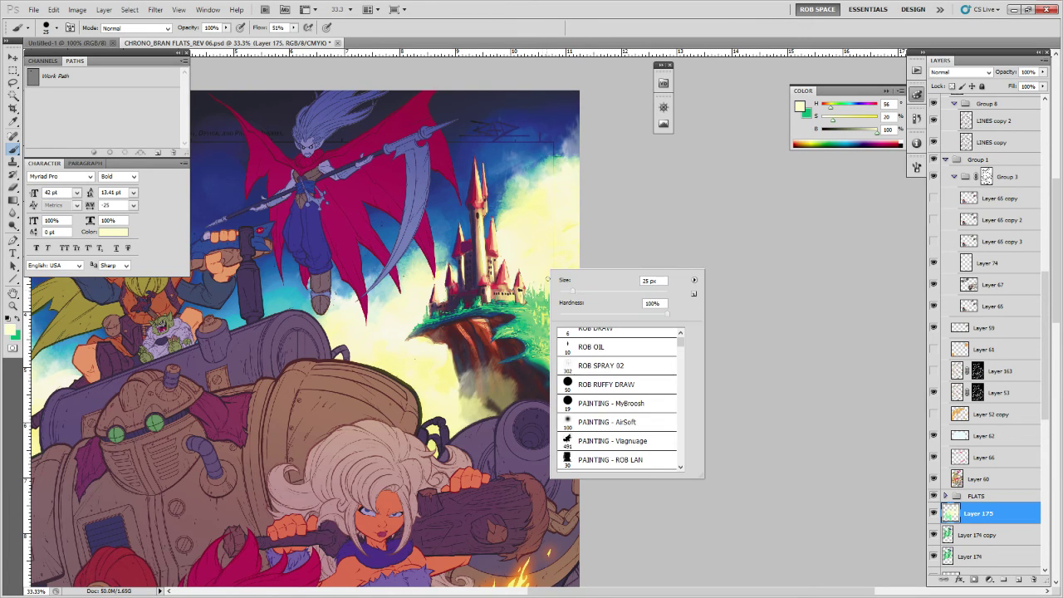
pyautogui.doubleClick(593, 441)
pyautogui.click(570, 292)
pyautogui.keyDown('alt'); pyautogui.click(578, 295); pyautogui.keyUp('alt')
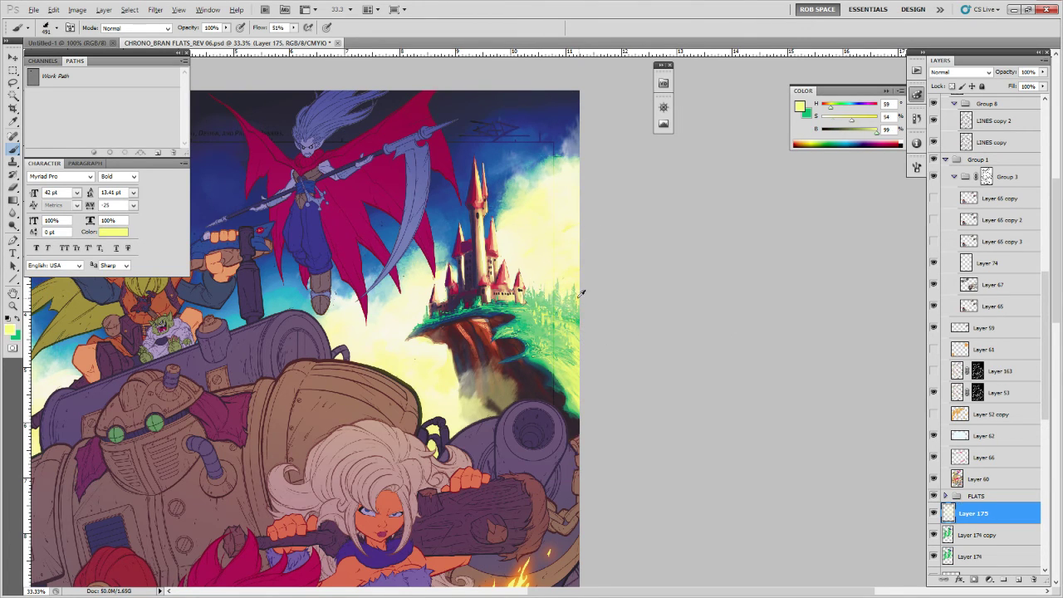
pyautogui.keyDown('alt'); pyautogui.click(577, 295); pyautogui.keyUp('alt')
pyautogui.moveTo(599, 292)
pyautogui.mouseDown()
pyautogui.moveTo(564, 270)
pyautogui.moveTo(546, 295)
pyautogui.moveTo(595, 342)
pyautogui.mouseUp()
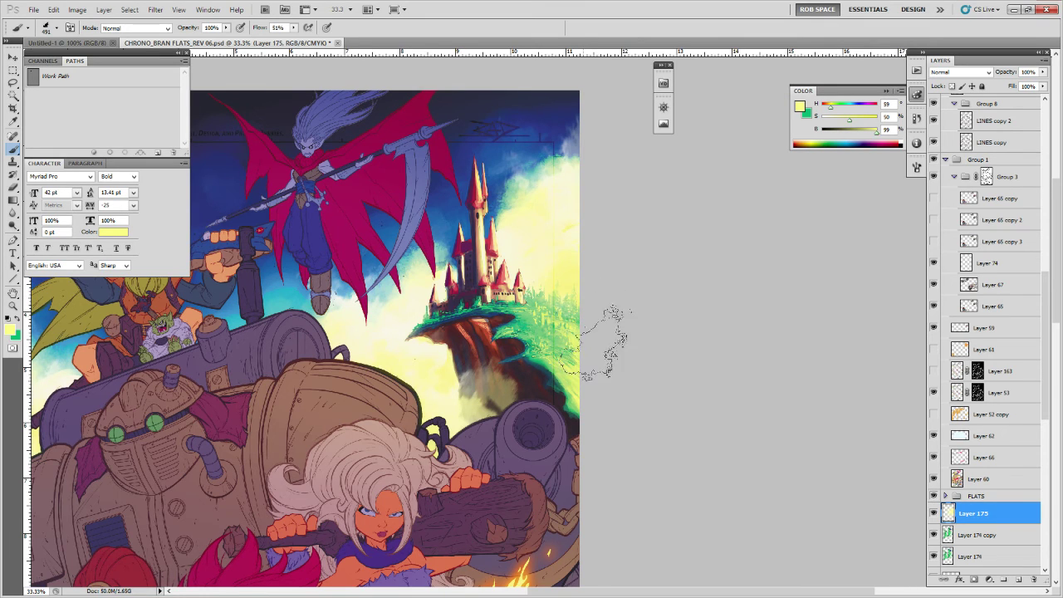
pyautogui.keyDown('alt'); pyautogui.click(562, 259); pyautogui.keyUp('alt')
pyautogui.moveTo(561, 276); pyautogui.dragTo(595, 316)
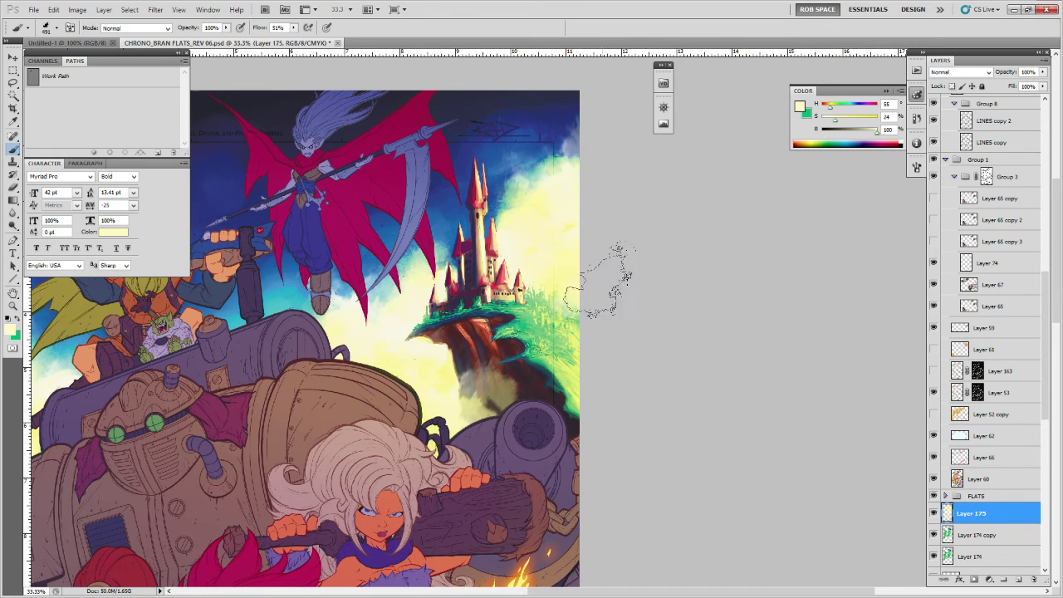
pyautogui.moveTo(622, 368); pyautogui.dragTo(645, 308)
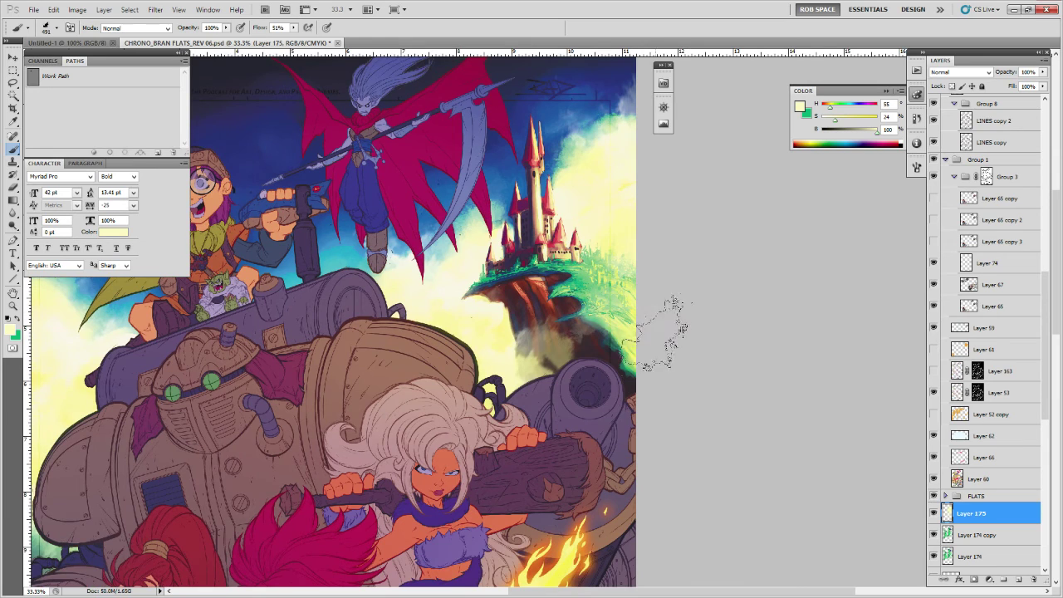
# Sample a paler cloud yellow and dab mist over the smoky base of the castle's cliff, redoing the first dab.
pyautogui.keyDown('alt'); pyautogui.click(614, 143); pyautogui.keyUp('alt')
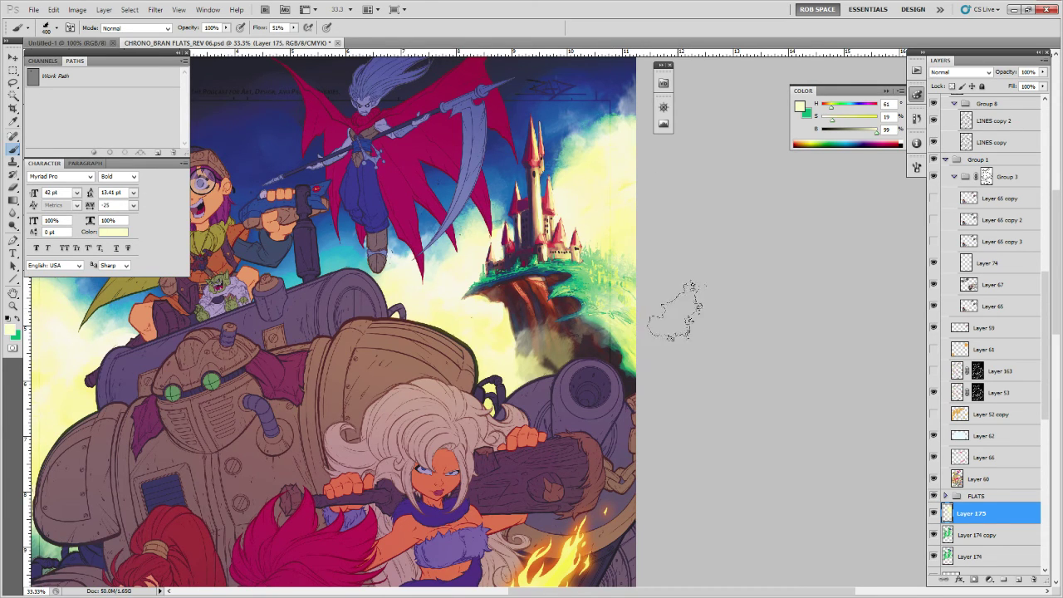
pyautogui.keyDown('ctrl'); pyautogui.keyDown('alt'); pyautogui.click(618, 324); pyautogui.keyUp('alt'); pyautogui.keyUp('ctrl')
pyautogui.keyDown('ctrl'); pyautogui.click(581, 337); pyautogui.keyUp('ctrl')
pyautogui.click(566, 328)
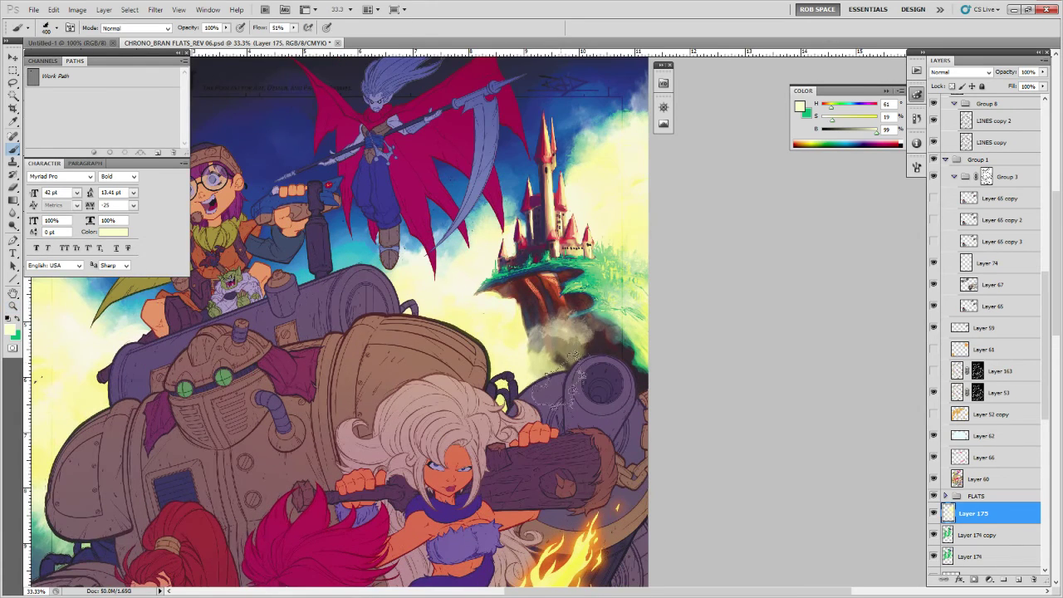
pyautogui.hotkey('ctrl', 'z')
pyautogui.click(573, 332)
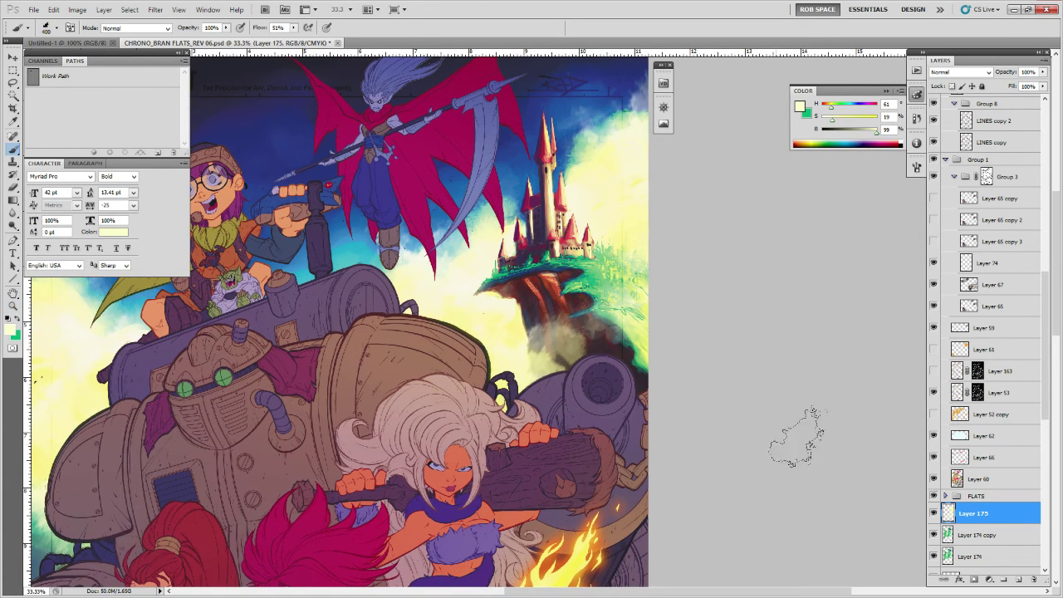
# Add another layer and brush sampled cloud yellow and yellow-green haze over the outer edge of the castle hillside.
pyautogui.click(1019, 579)
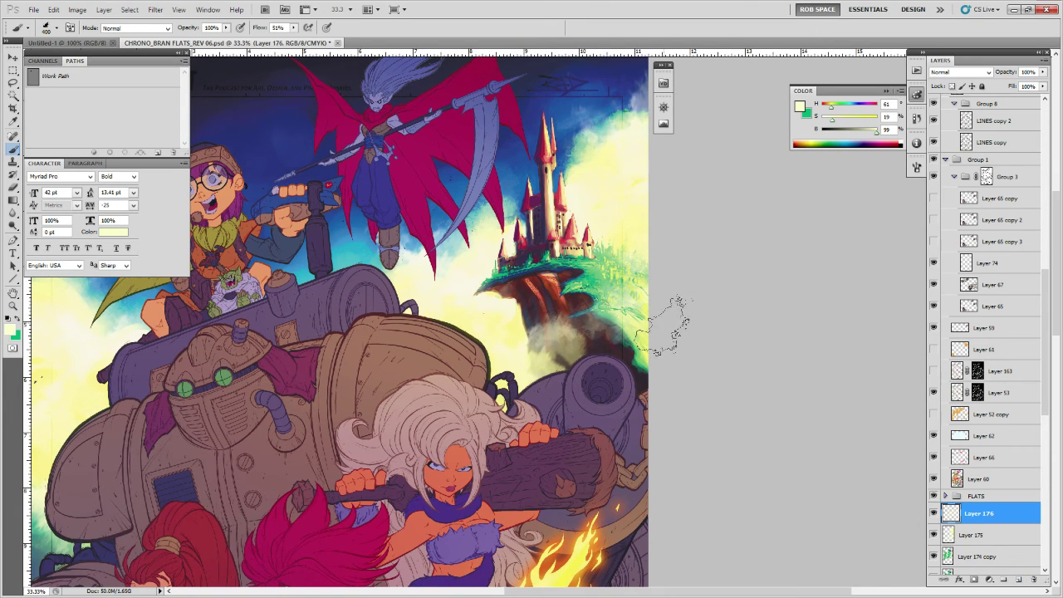
pyautogui.keyDown('alt'); pyautogui.click(617, 243); pyautogui.keyUp('alt')
pyautogui.moveTo(622, 248); pyautogui.dragTo(681, 244)
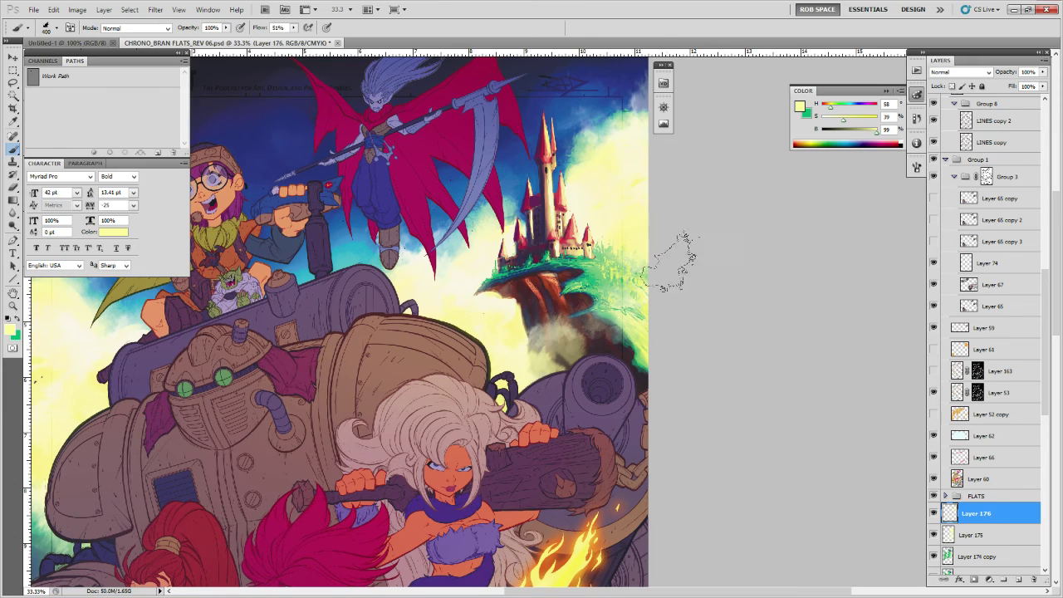
pyautogui.keyDown('alt'); pyautogui.click(644, 304); pyautogui.keyUp('alt')
pyautogui.moveTo(627, 312); pyautogui.dragTo(671, 304)
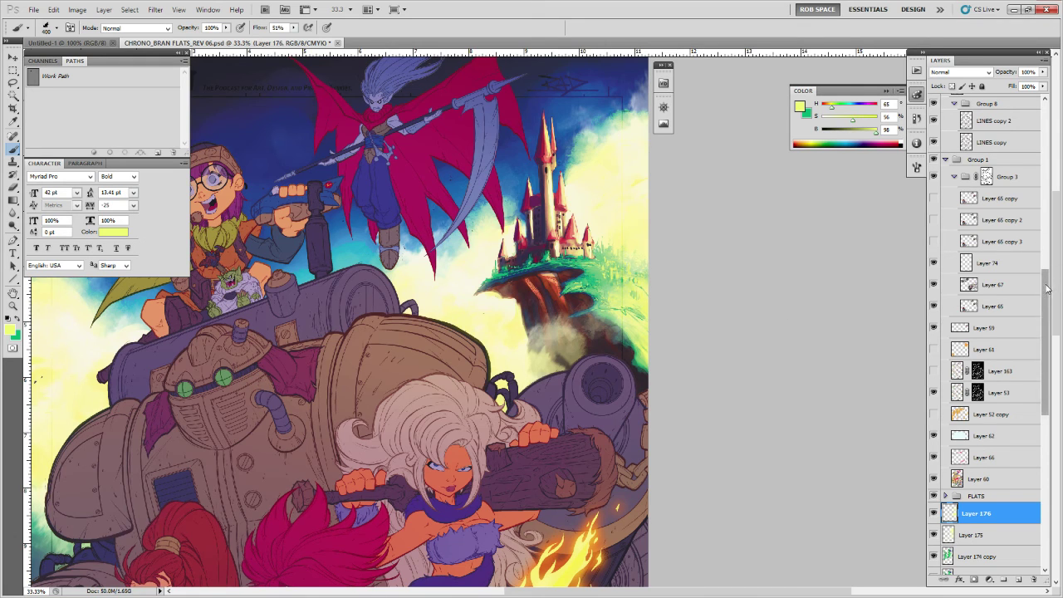
# Check what Layer 160 contains and erase part of it over the castle hillside with the PAINTING - AirSoft brush.
pyautogui.moveTo(1047, 288); pyautogui.dragTo(1033, 110)
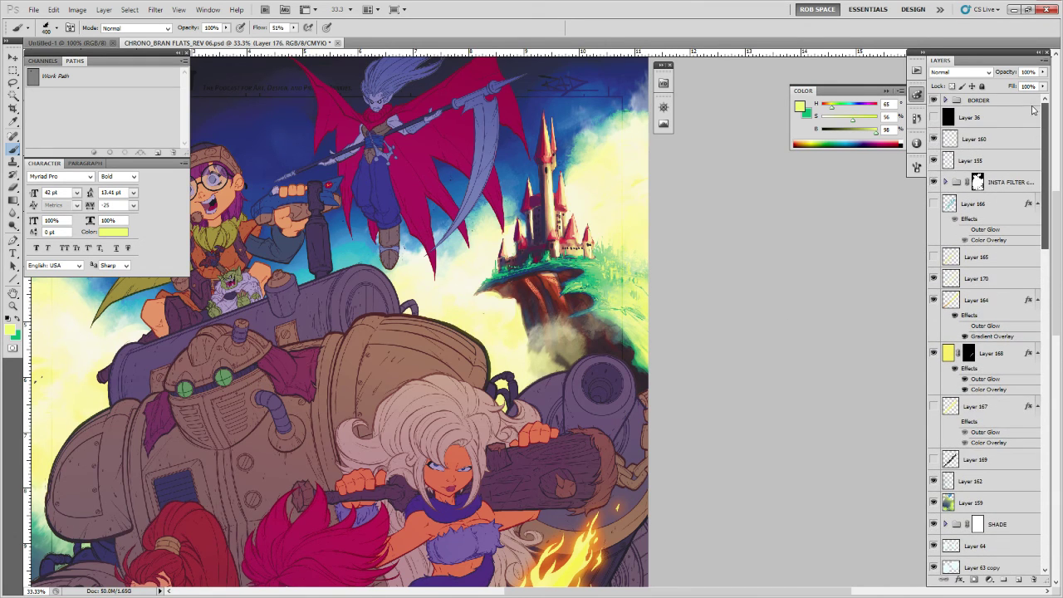
pyautogui.click(933, 140)
pyautogui.click(933, 140)
pyautogui.click(954, 139)
pyautogui.press('e')
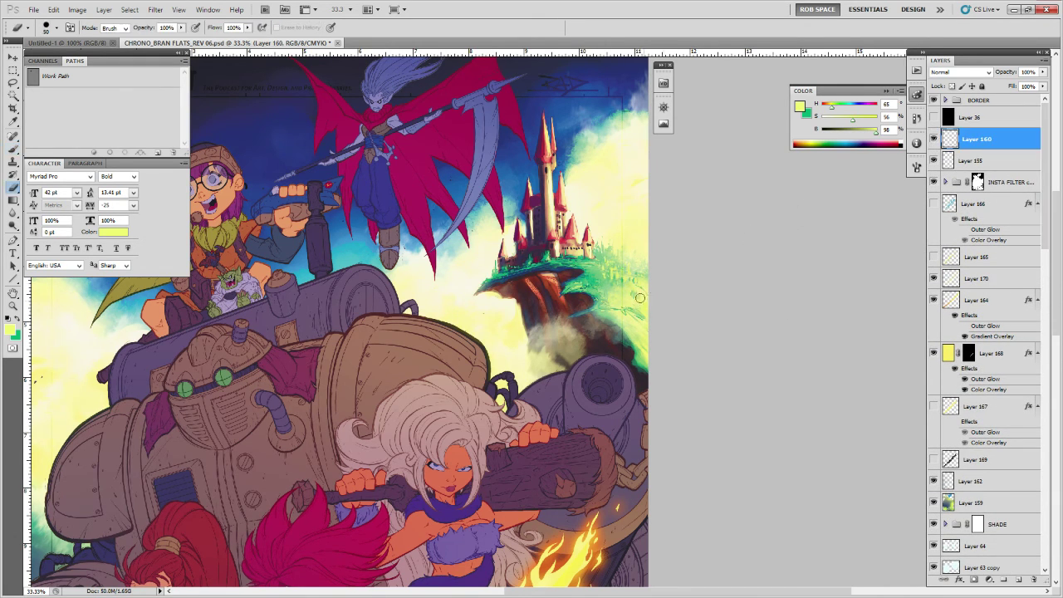
pyautogui.rightClick(627, 298)
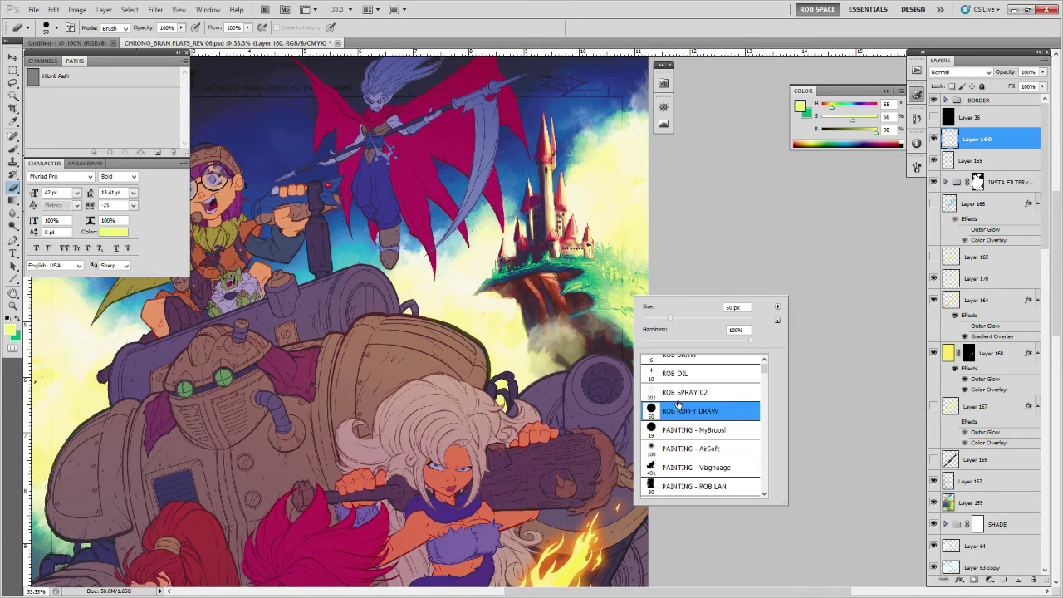
pyautogui.click(671, 445)
pyautogui.click(608, 313)
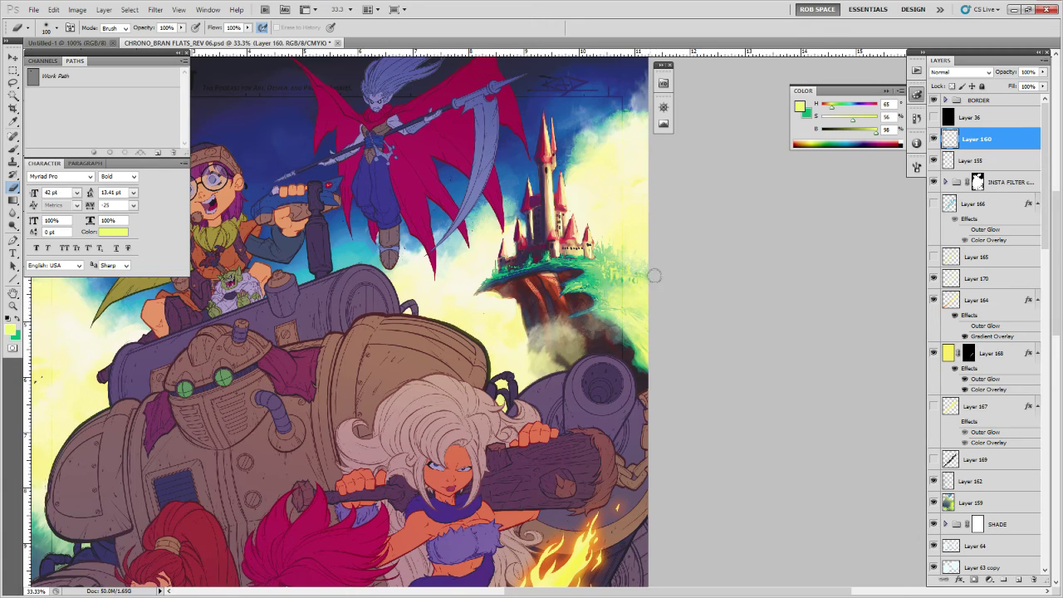
# Brush pale yellows sampled from the clouds around the castle hillside on Layer 160, and save the document.
pyautogui.press('b')
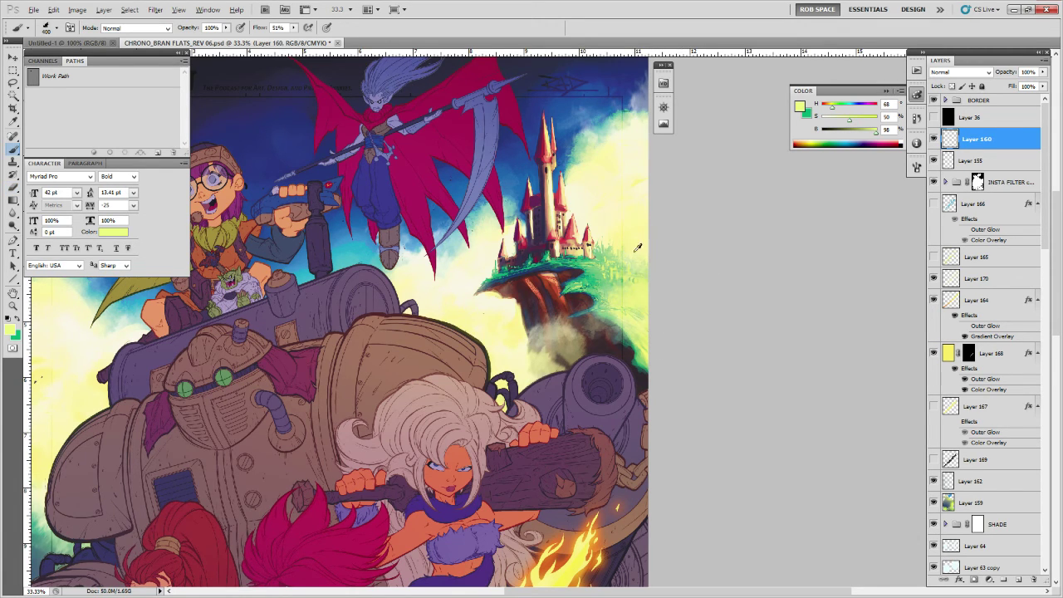
pyautogui.keyDown('alt'); pyautogui.click(637, 247); pyautogui.keyUp('alt')
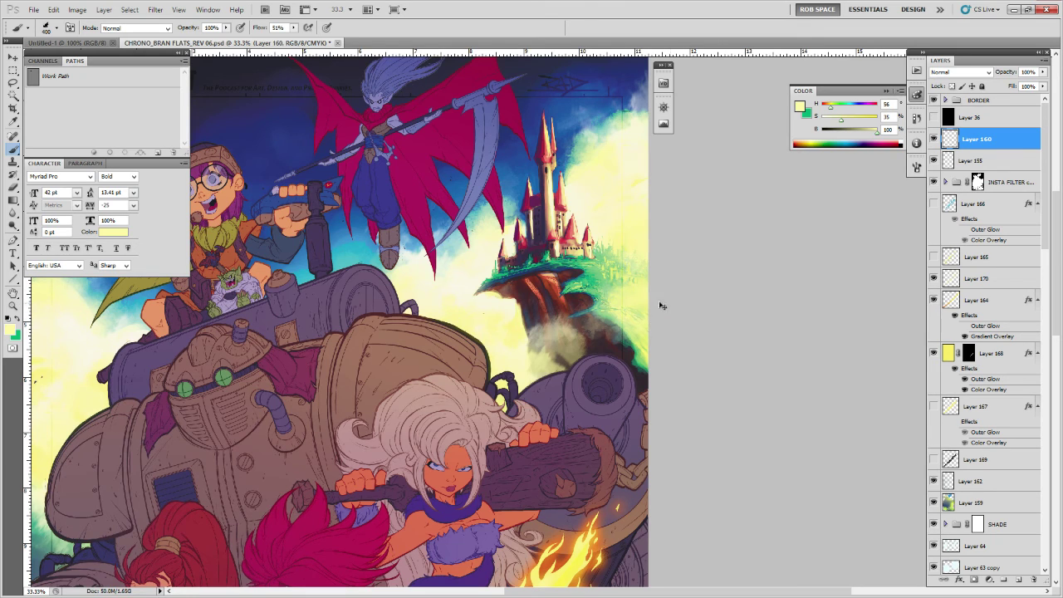
pyautogui.keyDown('alt'); pyautogui.click(578, 193); pyautogui.keyUp('alt')
pyautogui.keyDown('alt'); pyautogui.click(589, 206); pyautogui.keyUp('alt')
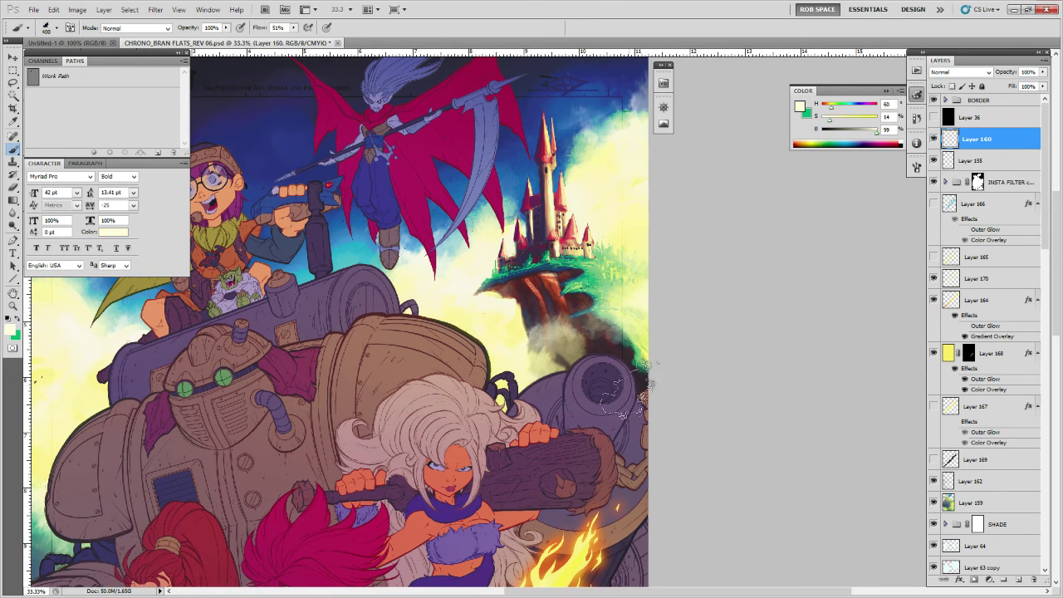
pyautogui.press('z')
pyautogui.keyDown('alt'); pyautogui.click(632, 370); pyautogui.keyUp('alt')
pyautogui.keyDown('alt'); pyautogui.click(632, 372); pyautogui.keyUp('alt')
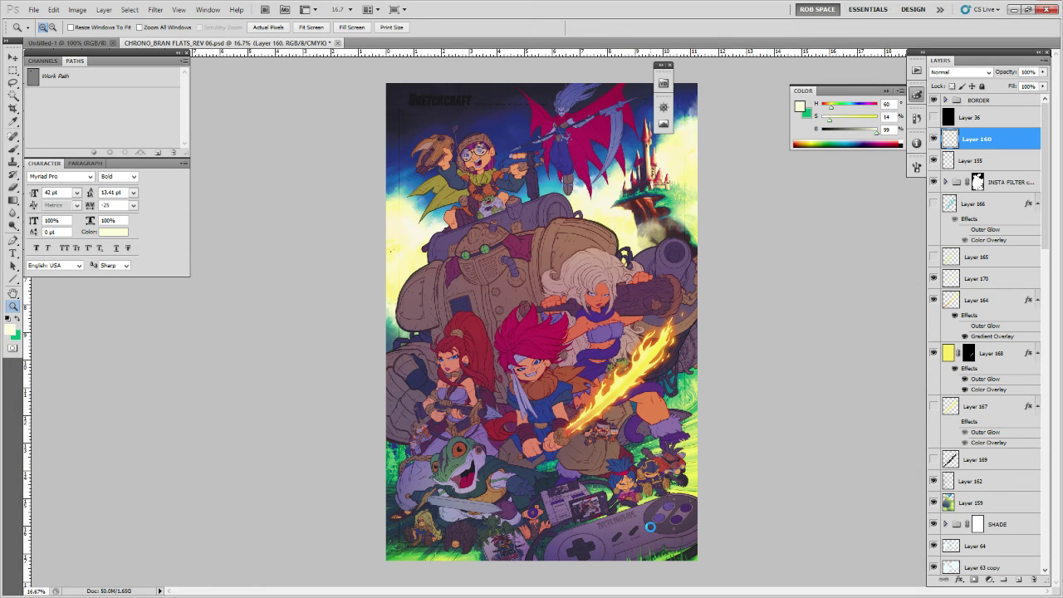
pyautogui.hotkey('ctrl', 's')
# Add a Color Dodge layer above Layer 160 and prepare the PAINTING - AirSoft brush with warm yellow sampled from the castle tower.
pyautogui.moveTo(1044, 239)
pyautogui.mouseDown()
pyautogui.moveTo(1043, 254)
pyautogui.moveTo(1041, 229)
pyautogui.mouseUp()
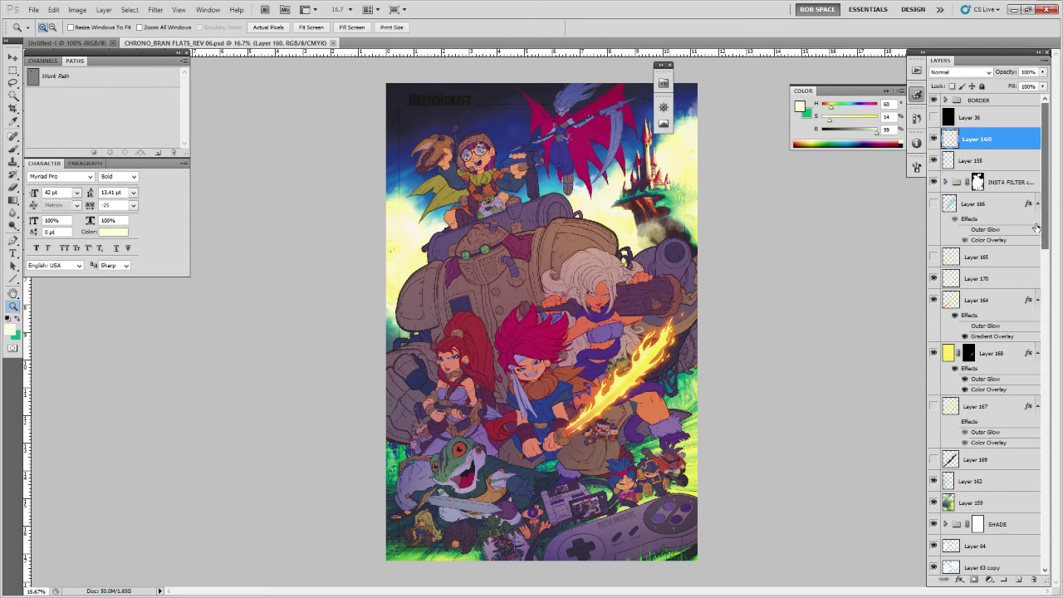
pyautogui.click(1018, 579)
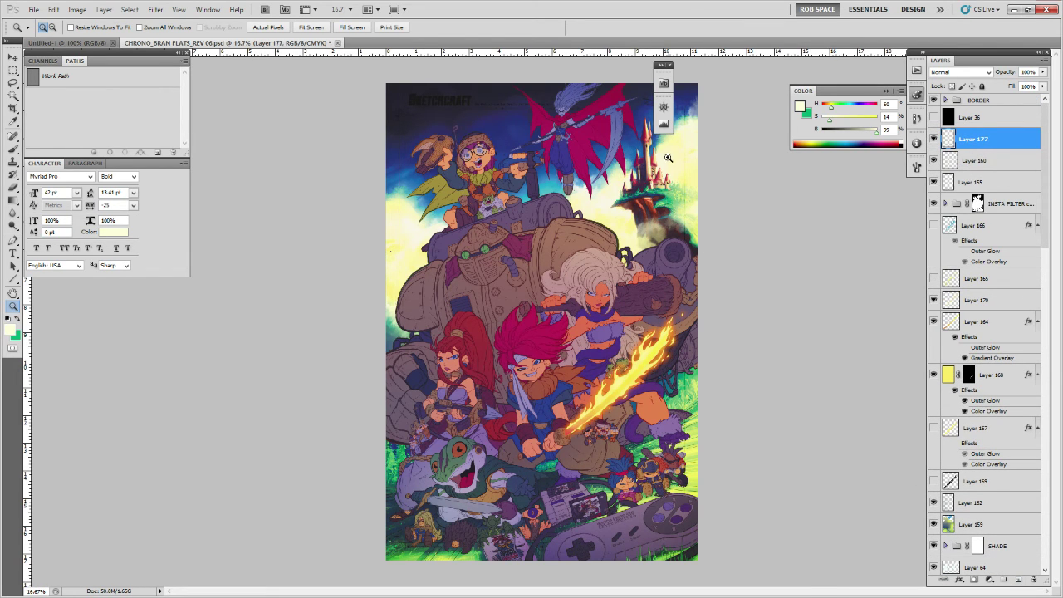
pyautogui.click(667, 157)
pyautogui.click(676, 155)
pyautogui.click(679, 154)
pyautogui.moveTo(679, 181); pyautogui.dragTo(641, 314)
pyautogui.rightClick(566, 307)
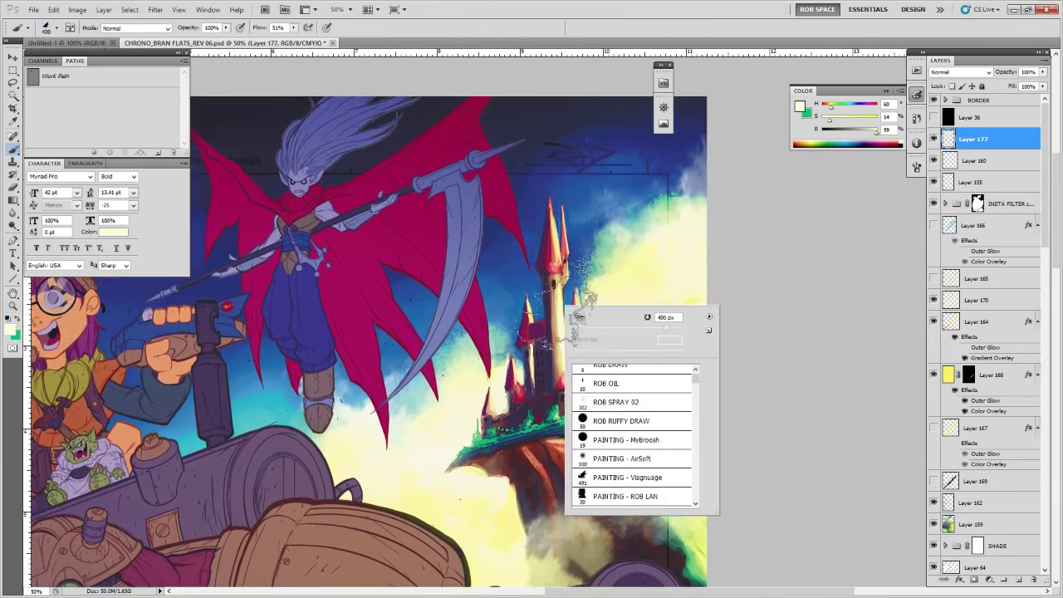
pyautogui.click(623, 458)
pyautogui.click(739, 363)
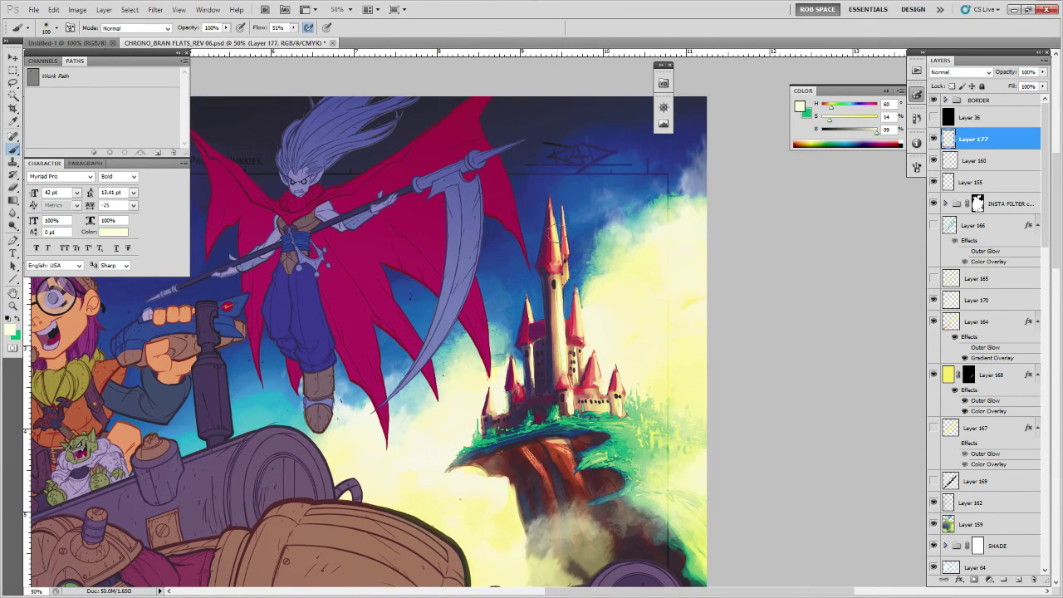
pyautogui.keyDown('alt'); pyautogui.click(556, 233); pyautogui.keyUp('alt')
pyautogui.click(957, 73)
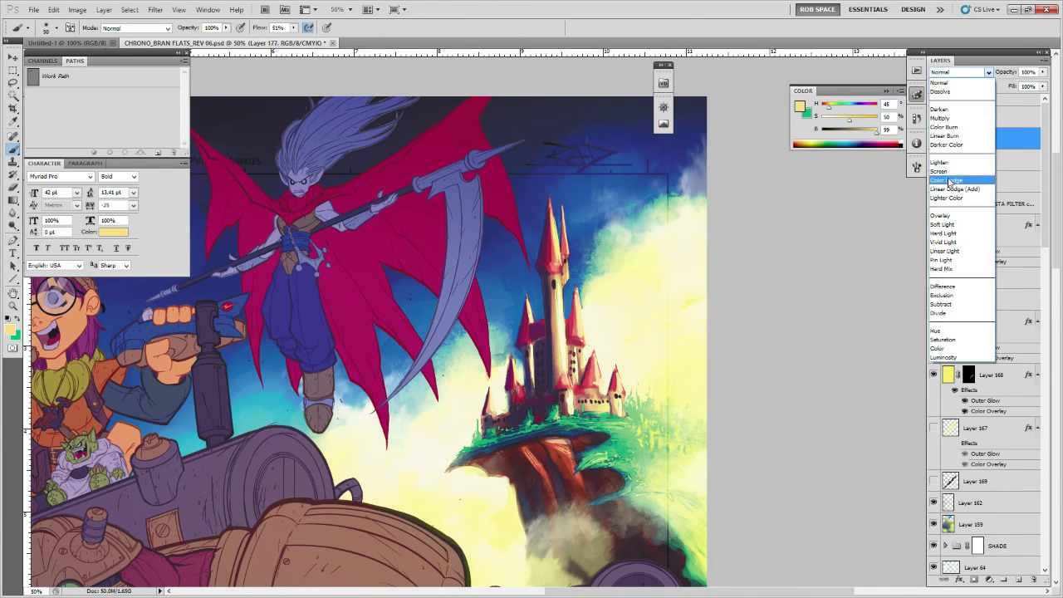
pyautogui.click(951, 181)
# Paint a soft warm glow along the castle's spires, towers and lower walls on the Color Dodge layer.
pyautogui.moveTo(554, 233); pyautogui.dragTo(561, 261)
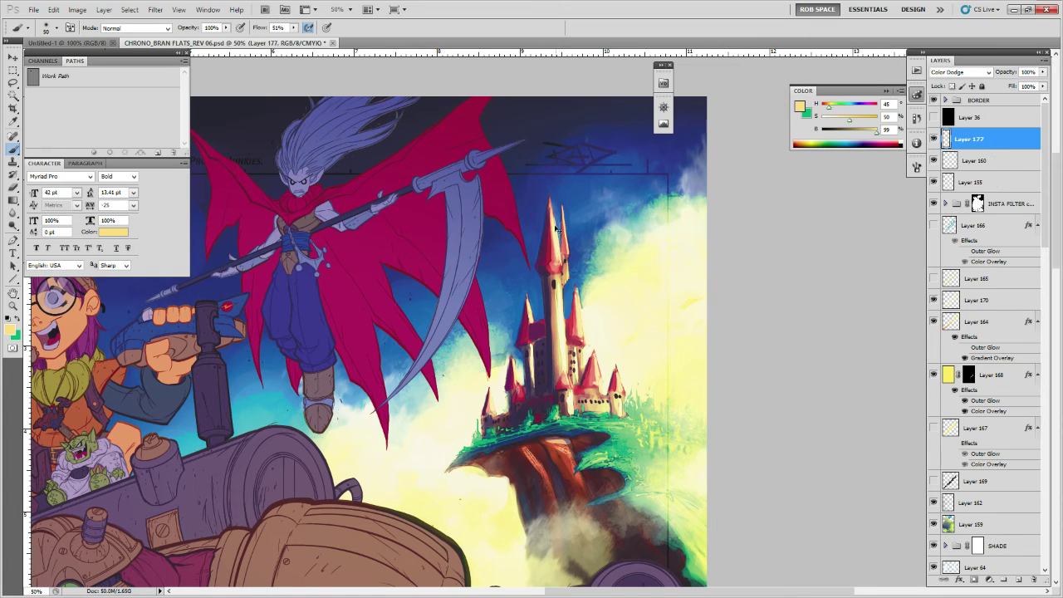
pyautogui.hotkey('ctrl', 'z')
pyautogui.moveTo(551, 208)
pyautogui.mouseDown()
pyautogui.moveTo(564, 268)
pyautogui.moveTo(564, 234)
pyautogui.mouseUp()
pyautogui.moveTo(577, 292)
pyautogui.mouseDown()
pyautogui.moveTo(577, 305)
pyautogui.moveTo(533, 334)
pyautogui.moveTo(517, 384)
pyautogui.mouseUp()
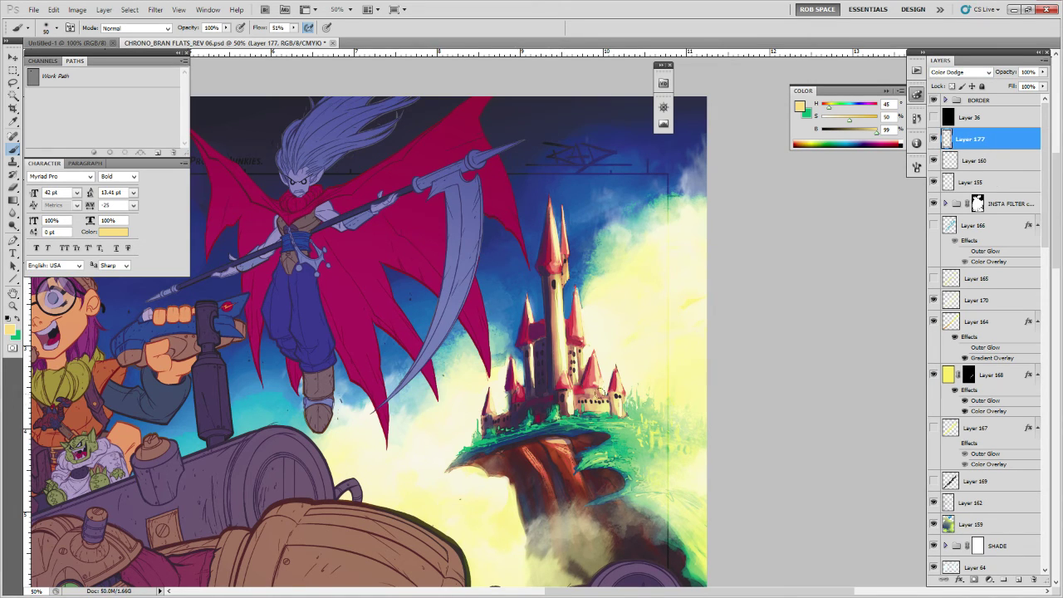
pyautogui.moveTo(594, 359); pyautogui.dragTo(628, 409)
pyautogui.moveTo(490, 390); pyautogui.dragTo(492, 398)
pyautogui.moveTo(632, 392); pyautogui.dragTo(620, 398)
pyautogui.moveTo(562, 217)
pyautogui.mouseDown()
pyautogui.moveTo(569, 228)
pyautogui.moveTo(564, 176)
pyautogui.moveTo(568, 208)
pyautogui.moveTo(556, 207)
pyautogui.moveTo(571, 280)
pyautogui.mouseUp()
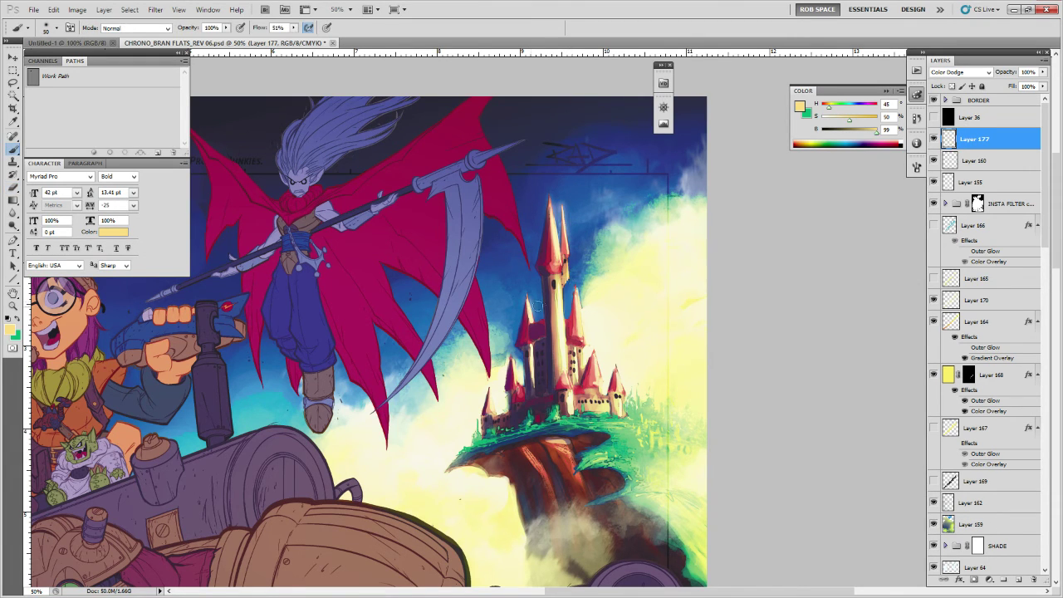
# Examine the whole illustration, and look closer at the flaming sword and the small characters around the game controller.
pyautogui.press('z')
pyautogui.keyDown('alt'); pyautogui.click(601, 332); pyautogui.keyUp('alt')
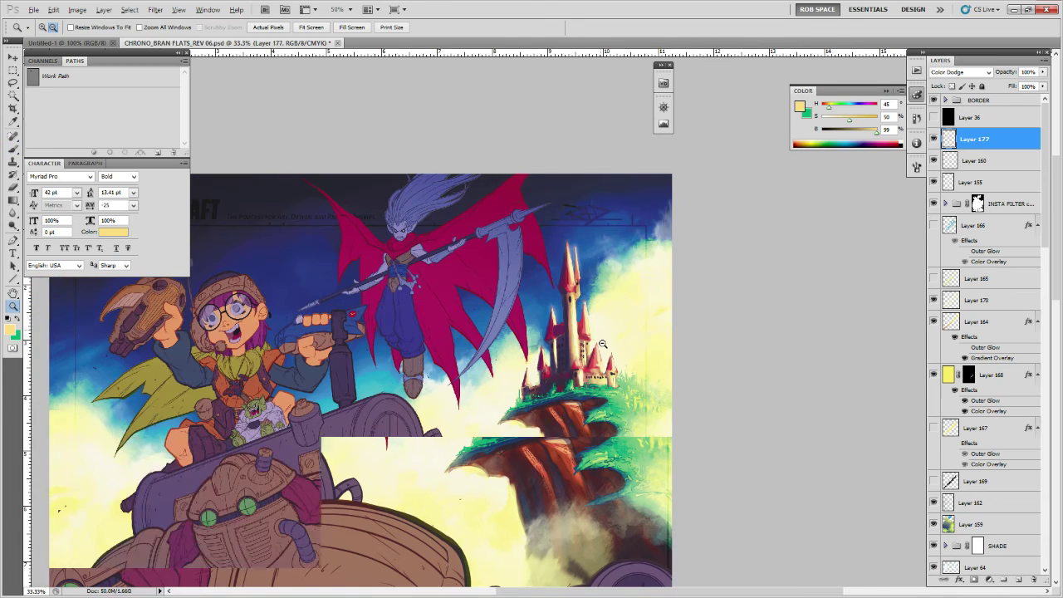
pyautogui.keyDown('alt'); pyautogui.click(603, 346); pyautogui.keyUp('alt')
pyautogui.keyDown('alt'); pyautogui.click(607, 430); pyautogui.keyUp('alt')
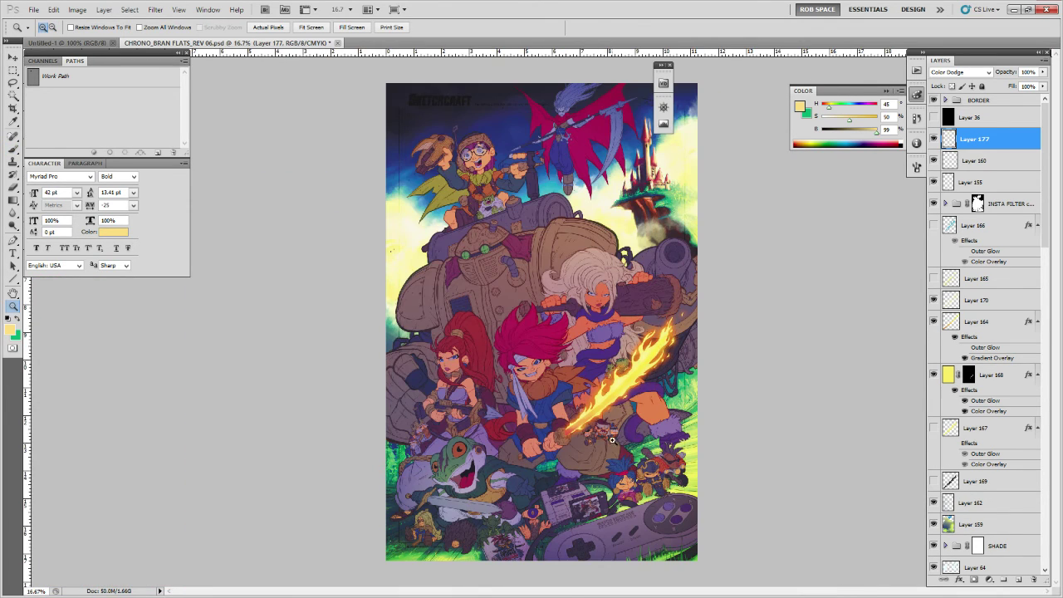
pyautogui.click(633, 446)
pyautogui.moveTo(633, 447); pyautogui.dragTo(660, 309)
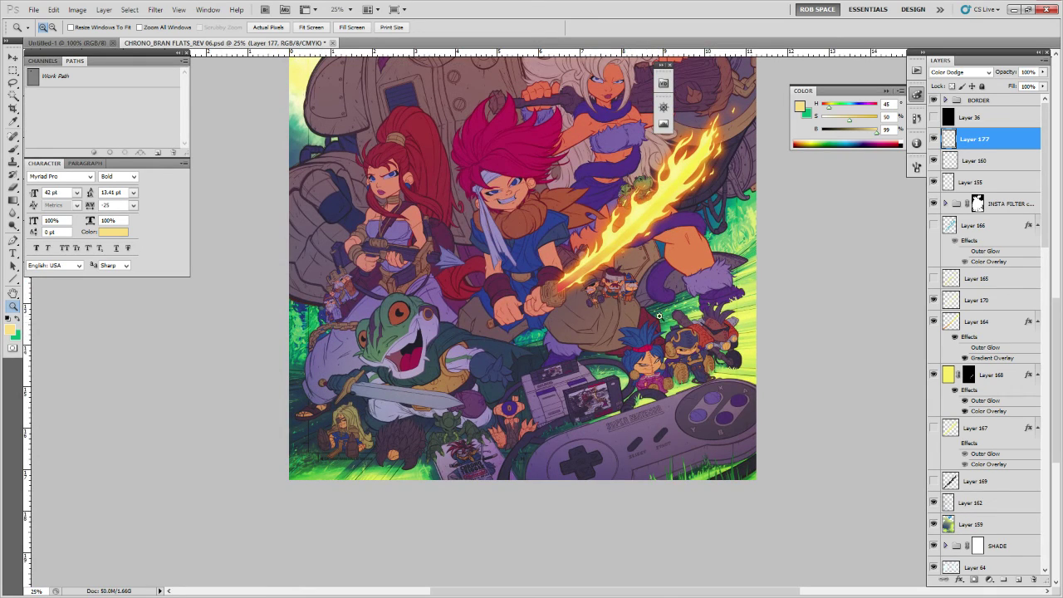
# Review the illustration's upper half with the castle, and view the complete artwork at a reduced size.
pyautogui.moveTo(776, 334); pyautogui.dragTo(657, 488)
pyautogui.scroll(3, 647, 477)
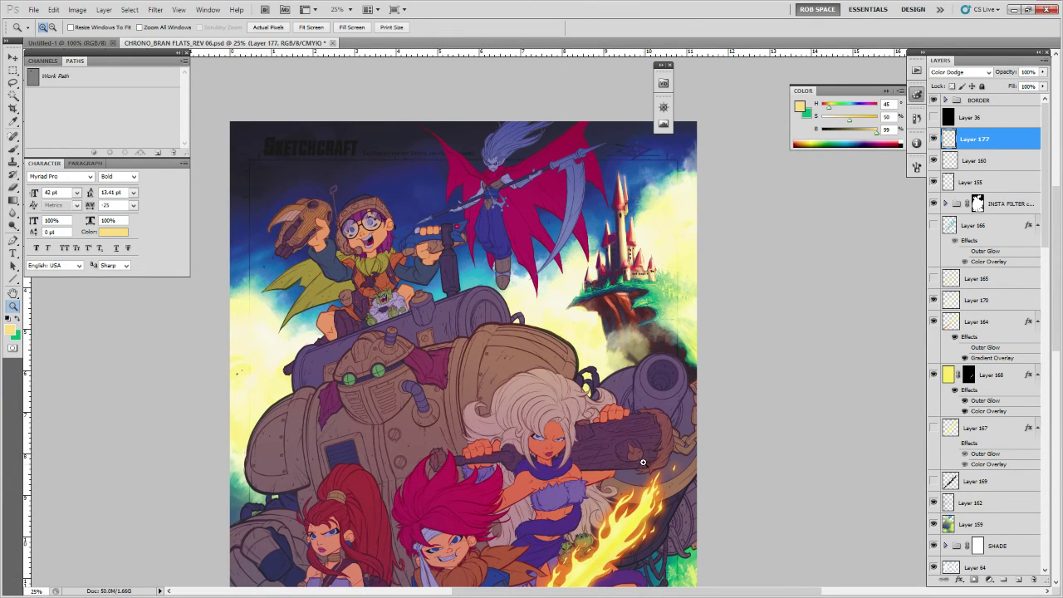
pyautogui.keyDown('alt'); pyautogui.click(636, 449); pyautogui.keyUp('alt')
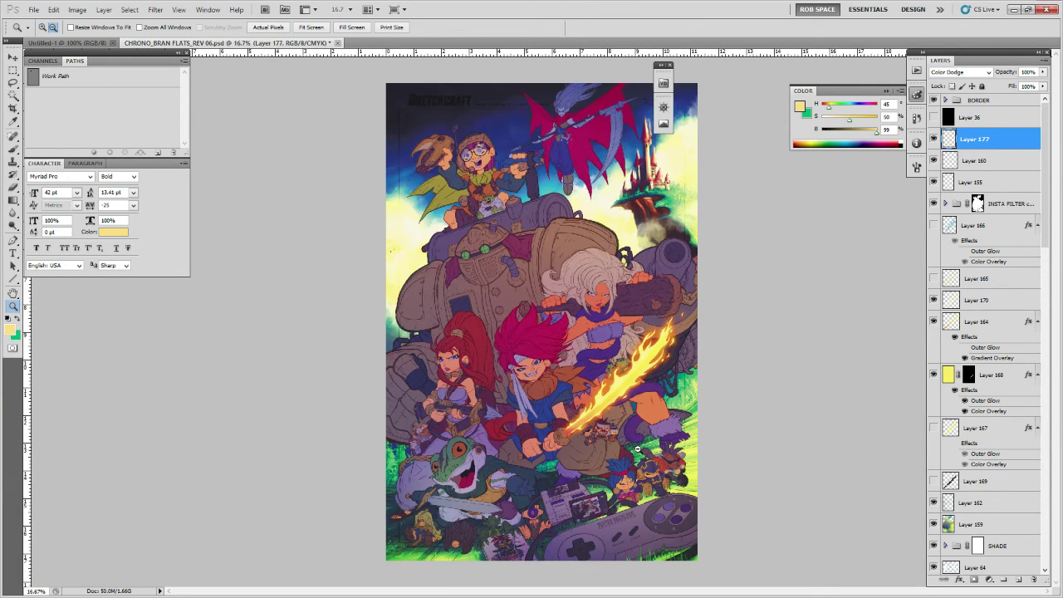
pyautogui.keyDown('alt'); pyautogui.click(636, 434); pyautogui.keyUp('alt')
pyautogui.hotkey('ctrl', 'Tab')
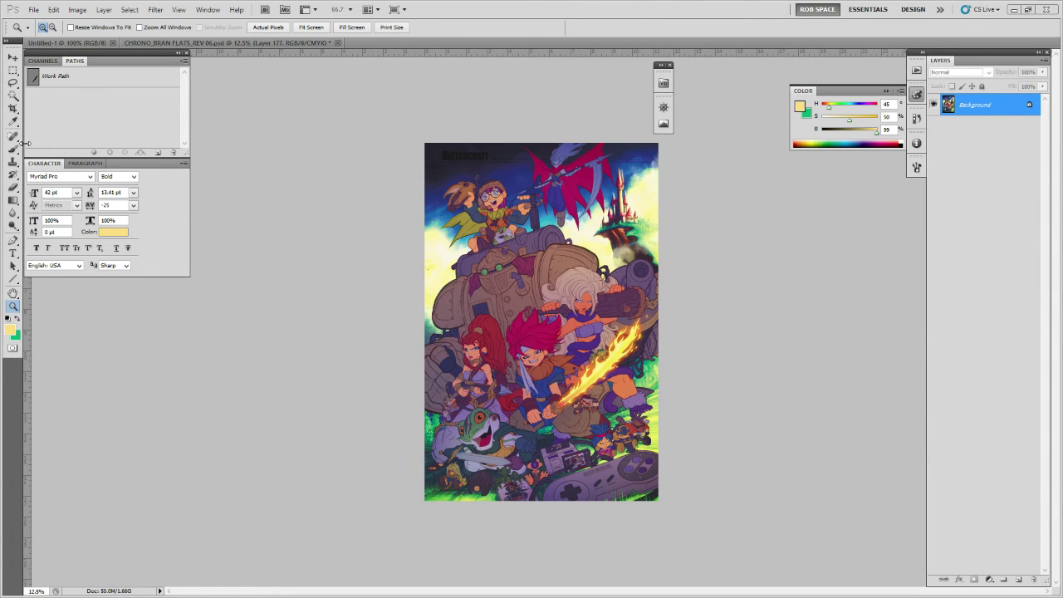
pyautogui.click(606, 281)
# Add a new layer above Layer 170 and apply a saved green glow style with Outer Glow and Color Overlay.
pyautogui.scroll(-3, 1032, 460)
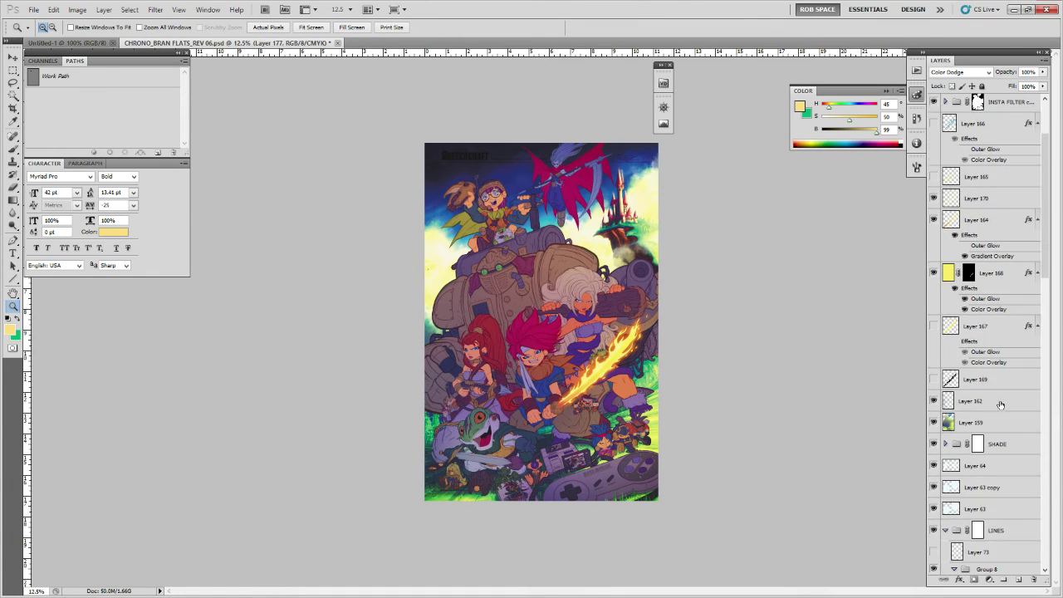
pyautogui.scroll(2, 1000, 404)
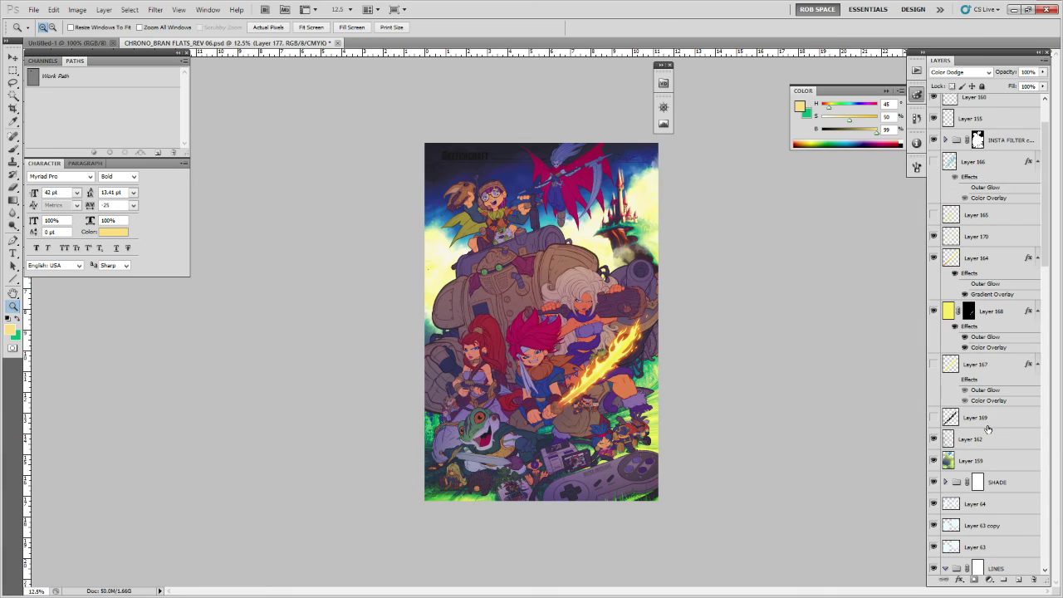
pyautogui.click(964, 262)
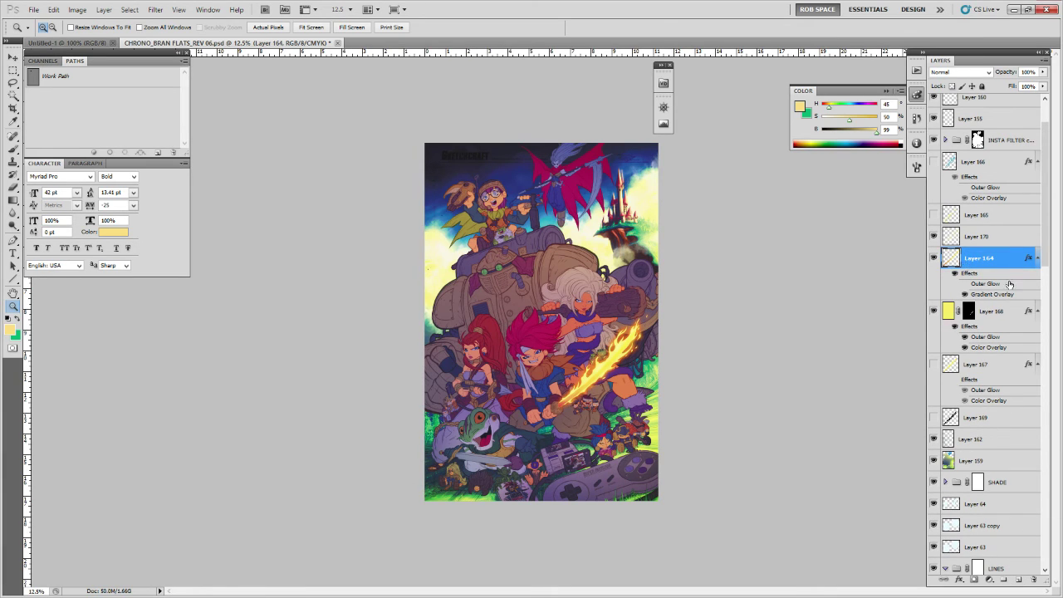
pyautogui.click(993, 242)
pyautogui.click(1018, 579)
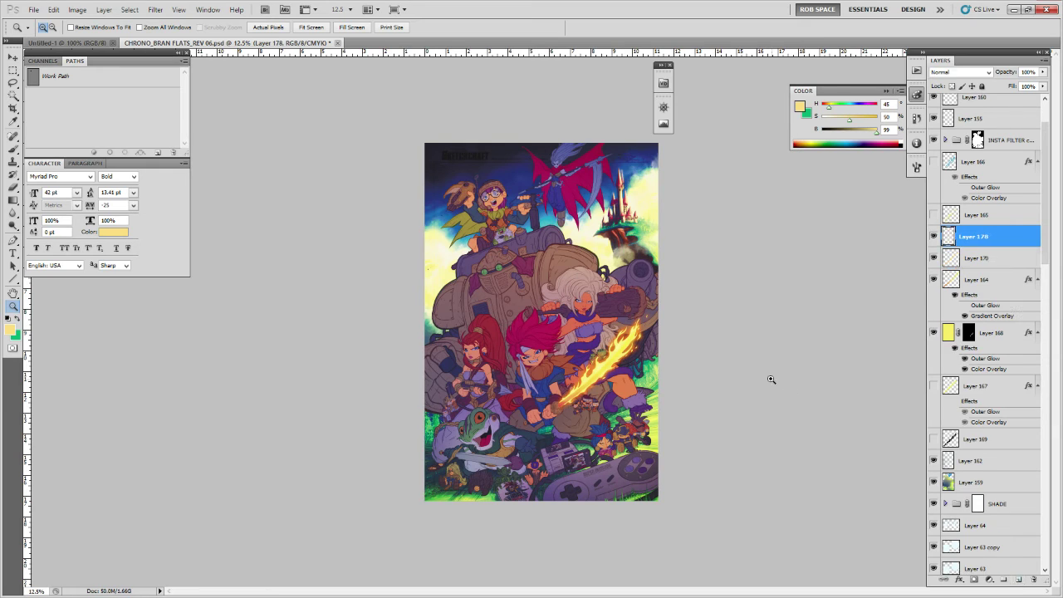
pyautogui.doubleClick(943, 234)
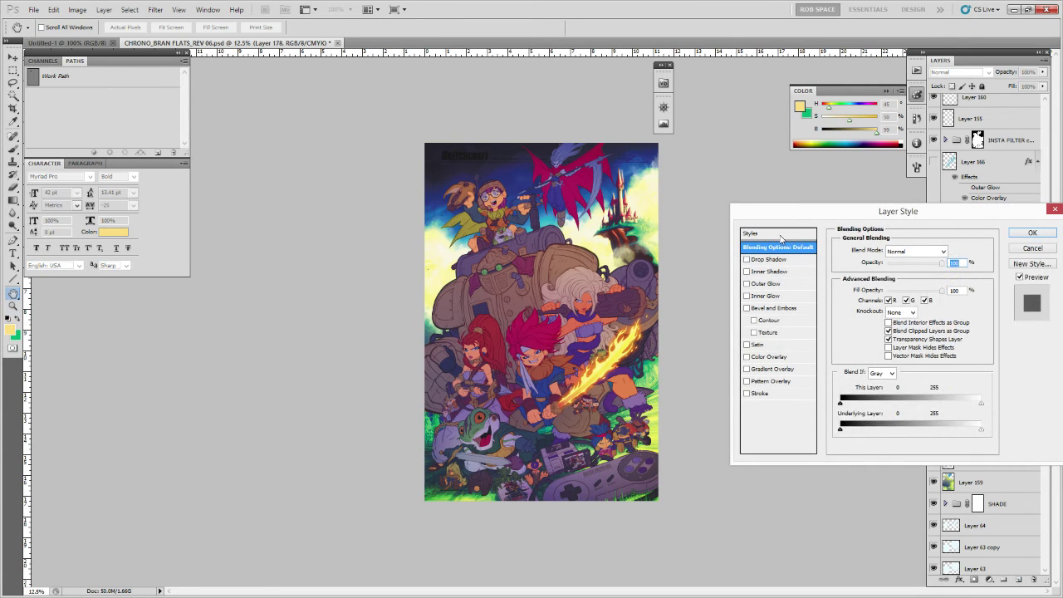
pyautogui.click(781, 236)
pyautogui.click(876, 323)
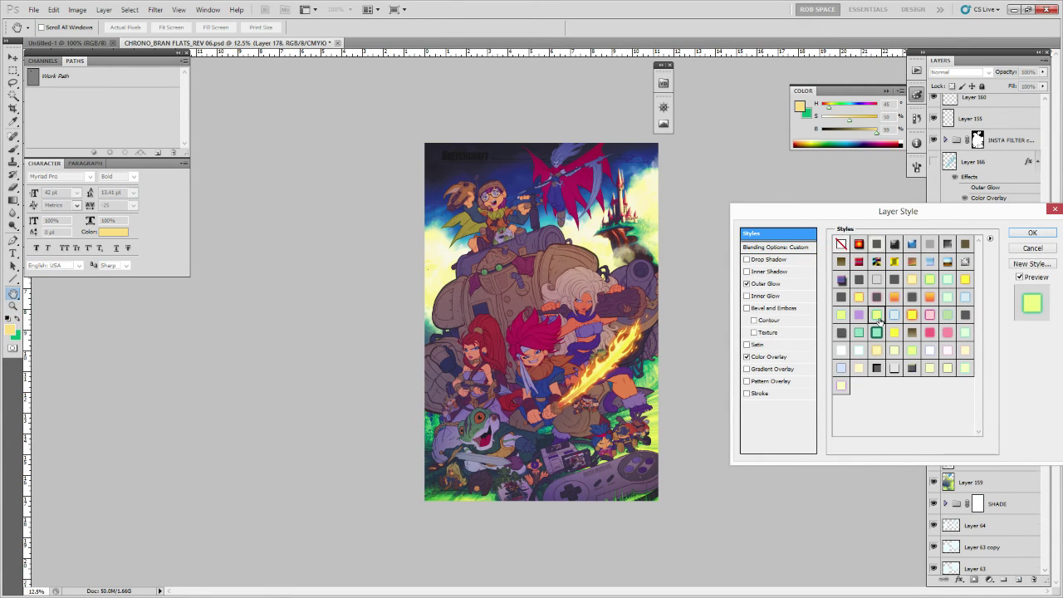
pyautogui.click(1021, 235)
# Try painting both of the robot's eyes with the ROB RUFFY DRAW brush, and clear the strokes from the glow layer.
pyautogui.click(519, 267)
pyautogui.click(508, 265)
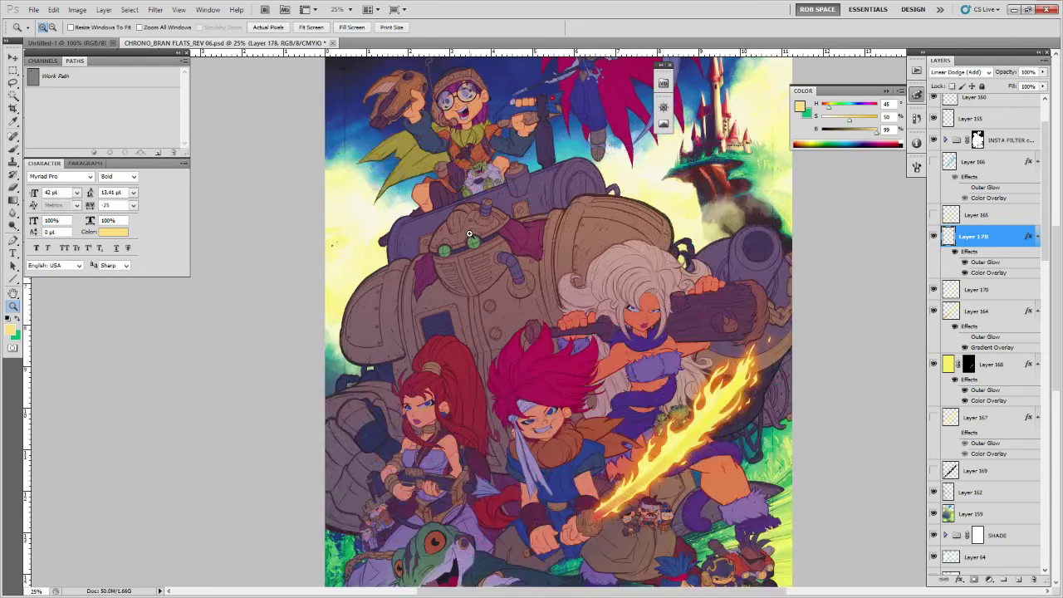
pyautogui.click(472, 236)
pyautogui.click(478, 245)
pyautogui.press('b')
pyautogui.rightClick(506, 235)
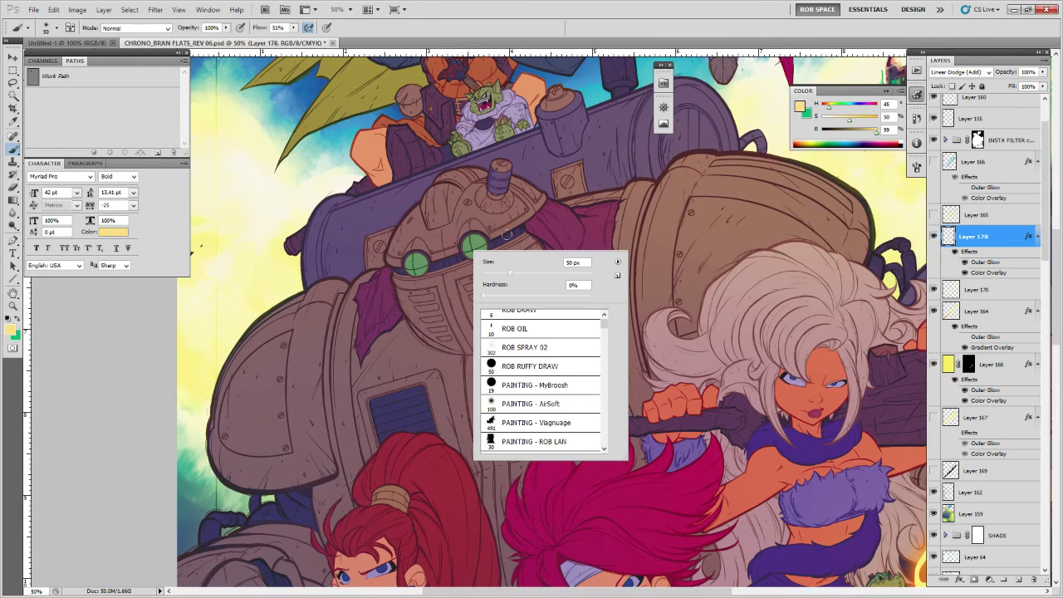
pyautogui.doubleClick(532, 366)
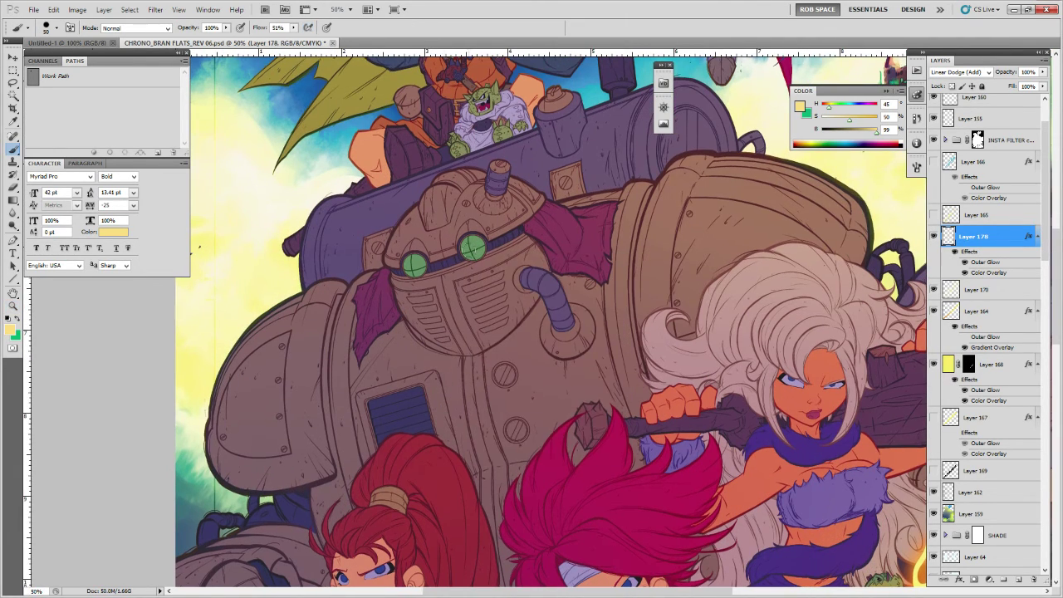
pyautogui.moveTo(470, 246); pyautogui.dragTo(473, 248)
pyautogui.moveTo(415, 266); pyautogui.dragTo(414, 264)
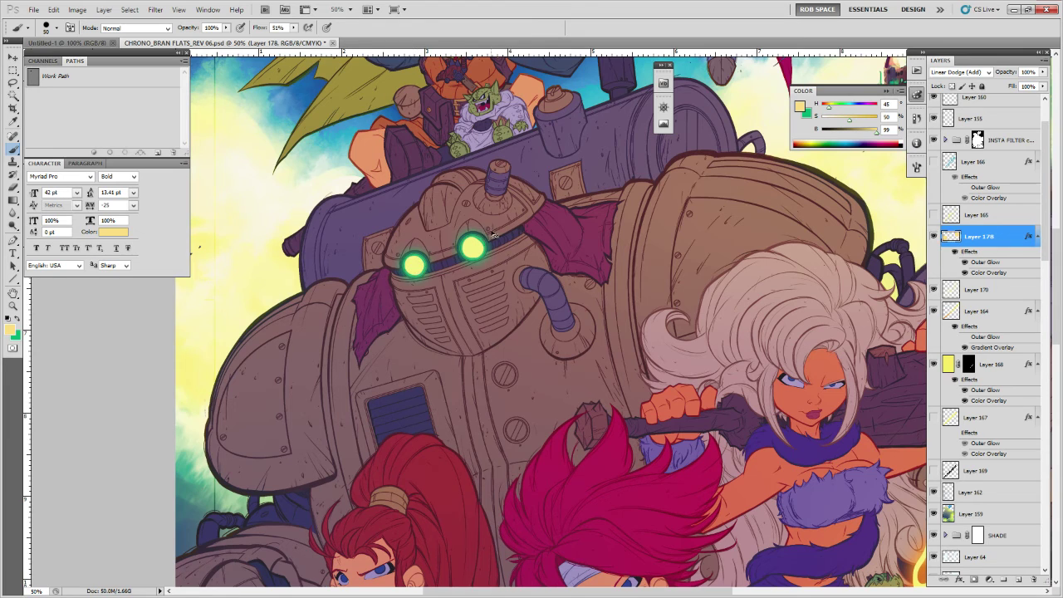
pyautogui.hotkey('ctrl', 'a')
pyautogui.press('Delete')
pyautogui.hotkey('ctrl', 'd')
# Paint glowing light into the robot's eyes with the PAINTING - MyBroosh brush at 19 px.
pyautogui.rightClick(481, 243)
pyautogui.doubleClick(541, 378)
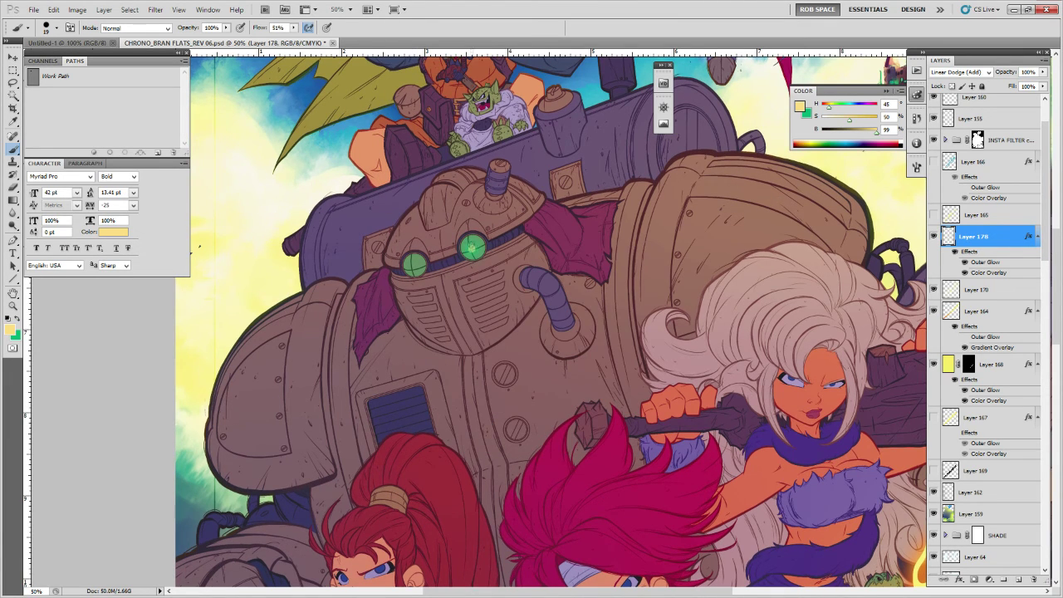
pyautogui.moveTo(472, 246); pyautogui.dragTo(471, 249)
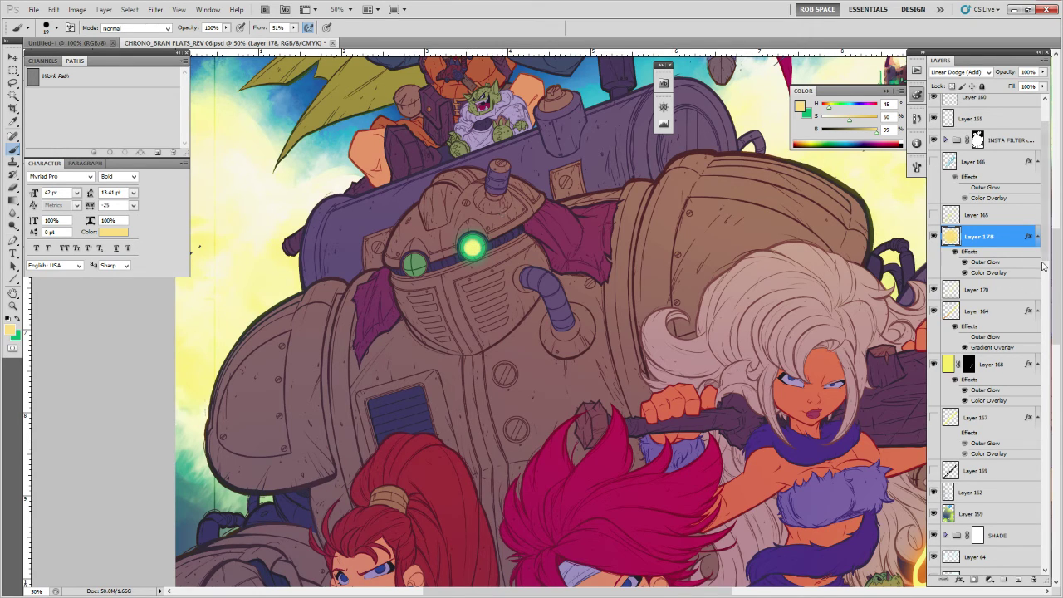
# Try moving the eye-glow layer into the LINES group above Layer 73.
pyautogui.moveTo(1044, 255); pyautogui.dragTo(1043, 290)
pyautogui.moveTo(978, 117); pyautogui.dragTo(984, 511)
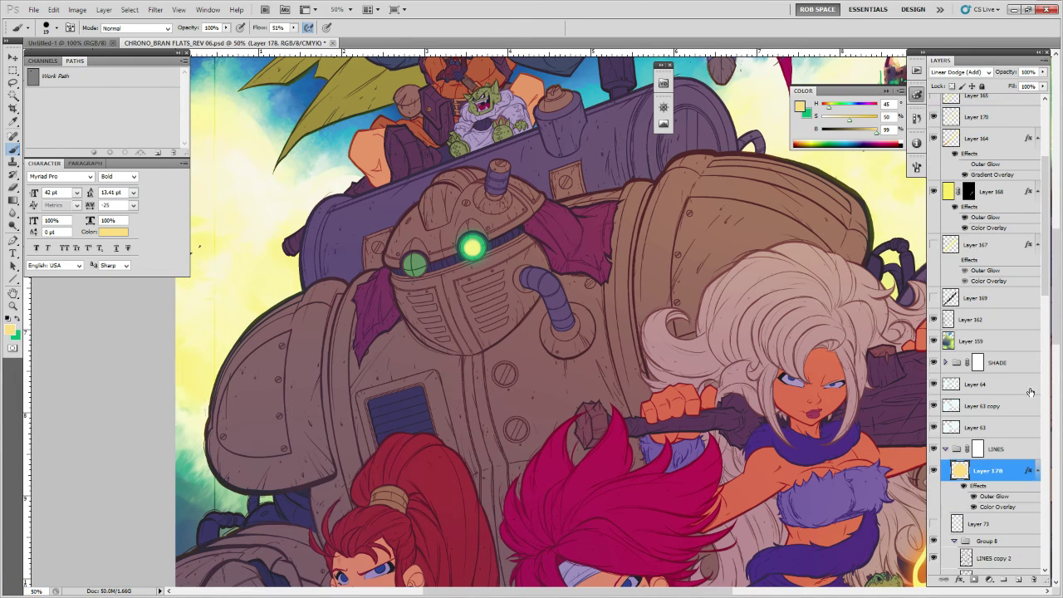
pyautogui.moveTo(1043, 287)
pyautogui.mouseDown()
pyautogui.moveTo(1043, 330)
pyautogui.moveTo(1043, 287)
pyautogui.mouseUp()
pyautogui.hotkey('ctrl', 'z')
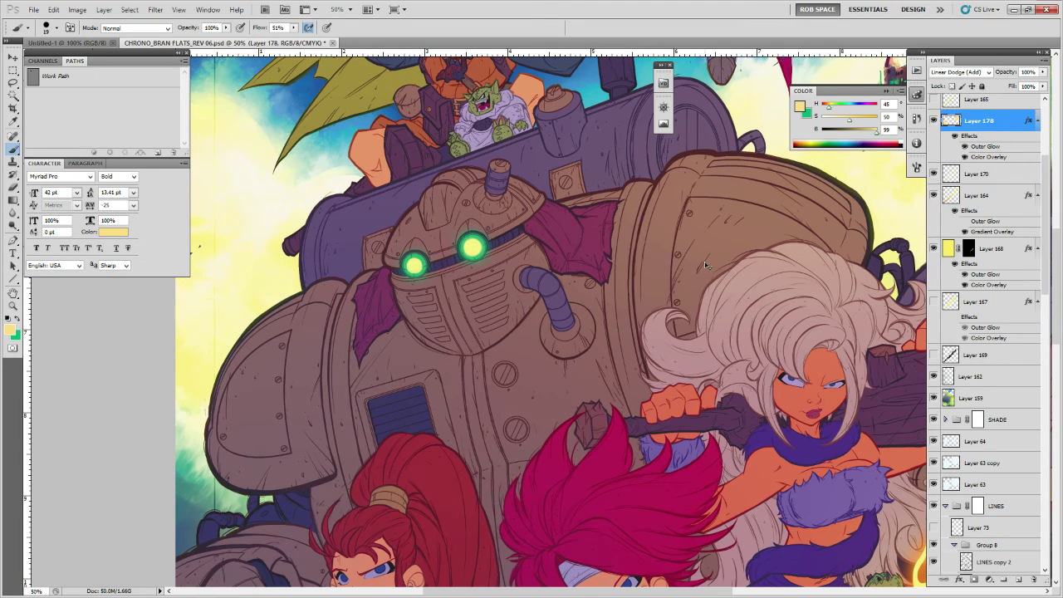
# Cut the line art out of the robot's glowing eyes using a selection loaded from the LINES copy layer.
pyautogui.hotkey('ctrl', 'a')
pyautogui.press('Delete')
pyautogui.scroll(-5, 1021, 362)
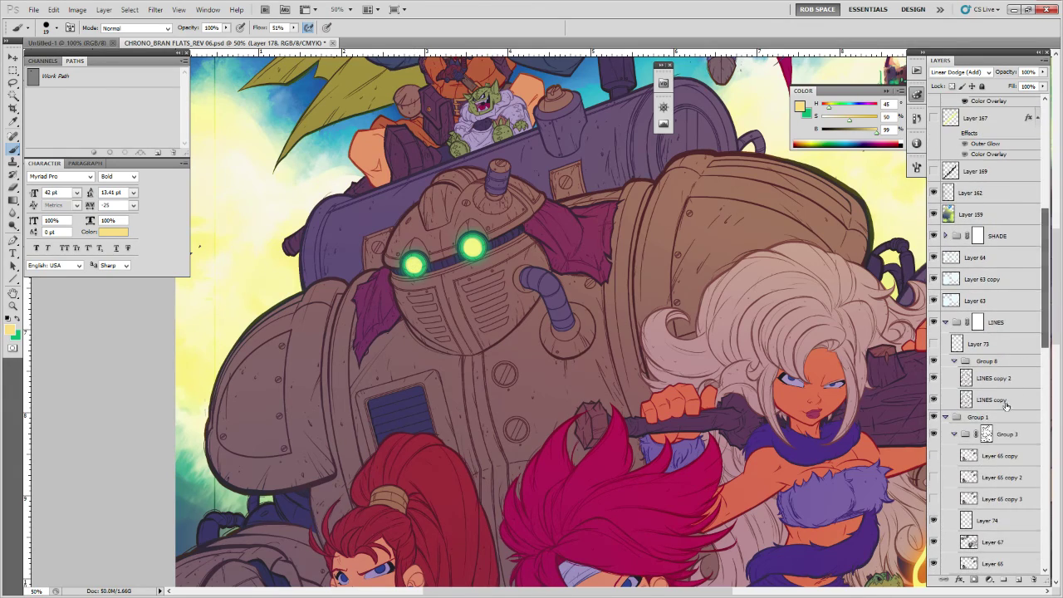
pyautogui.keyDown('ctrl'); pyautogui.click(967, 398); pyautogui.keyUp('ctrl')
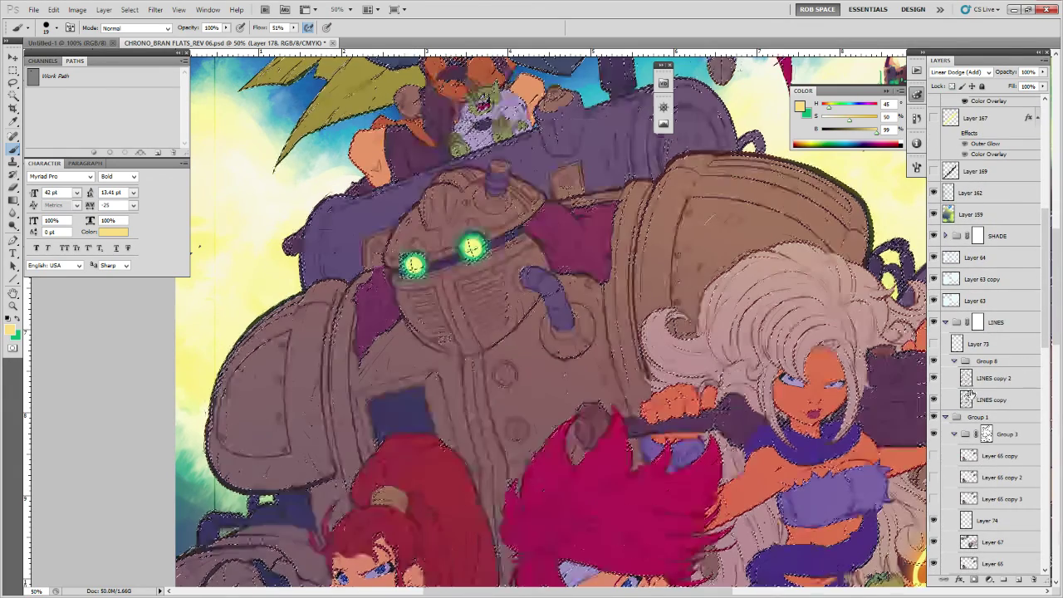
# Examine the robot's glowing eyes within the illustration, from the flaming sword up to the sky and castle.
pyautogui.press('z')
pyautogui.keyDown('alt'); pyautogui.click(660, 309); pyautogui.keyUp('alt')
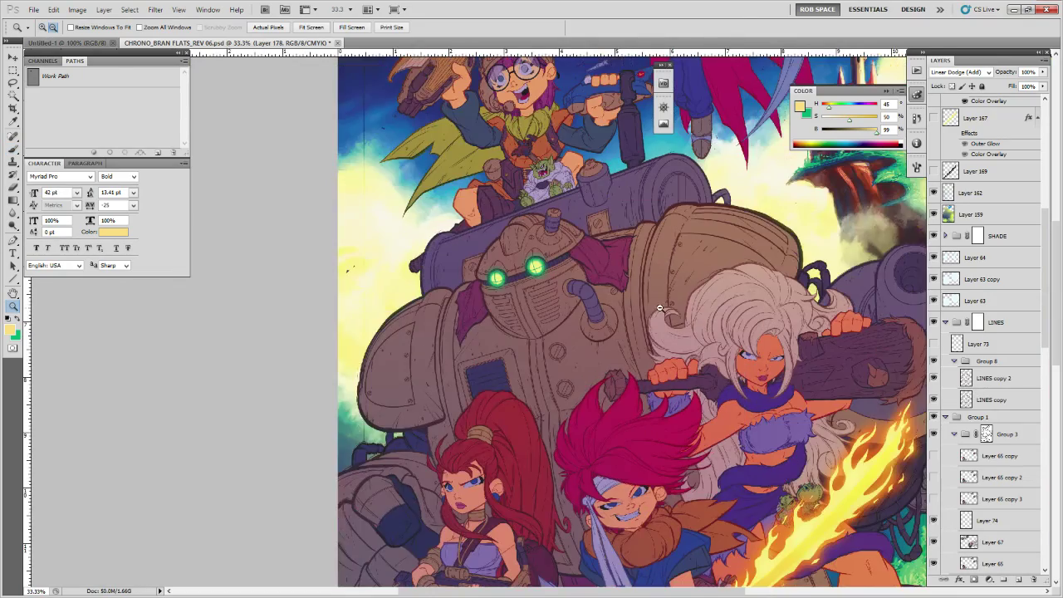
pyautogui.keyDown('alt'); pyautogui.click(660, 310); pyautogui.keyUp('alt')
pyautogui.moveTo(710, 368); pyautogui.dragTo(579, 345)
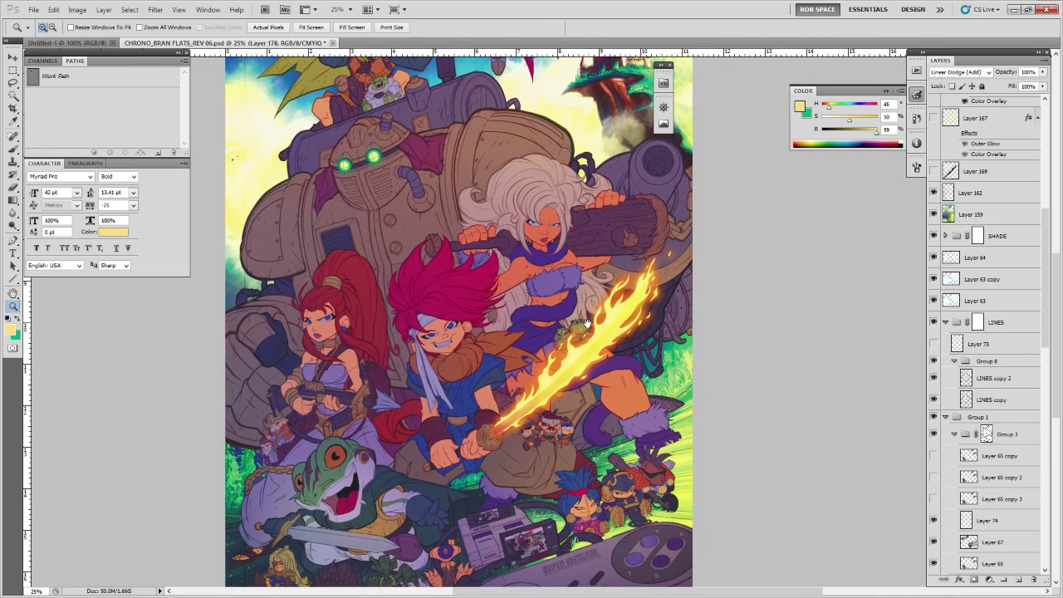
pyautogui.moveTo(607, 407); pyautogui.dragTo(623, 347)
pyautogui.scroll(14, 608, 366)
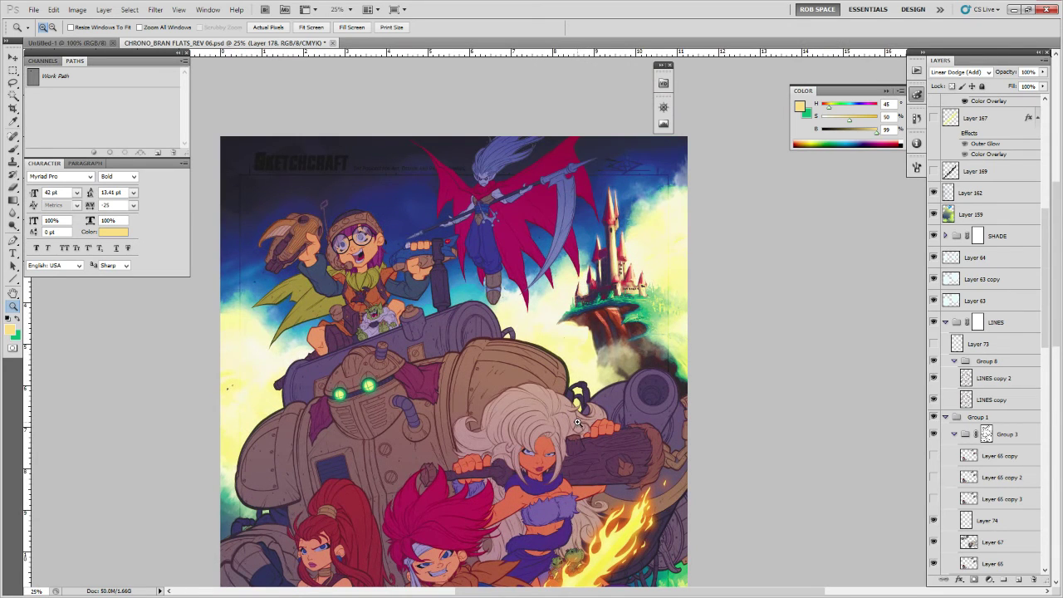
# Add a new layer above Layer 176 and prepare the PAINTING - AirSoft brush with teal sampled from the sky.
pyautogui.moveTo(1044, 240); pyautogui.dragTo(1034, 347)
pyautogui.click(996, 405)
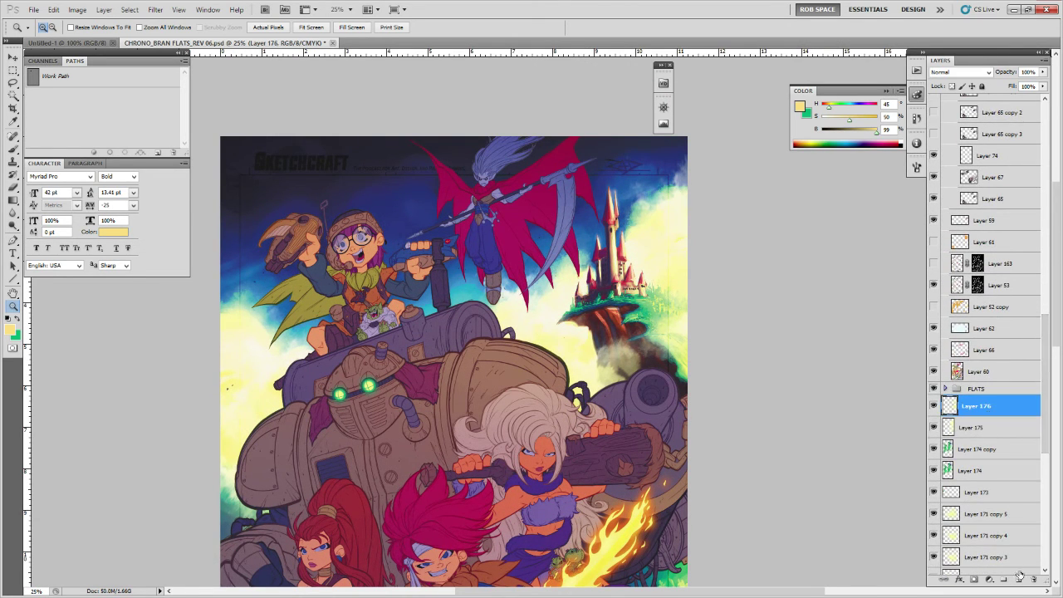
pyautogui.click(1017, 579)
pyautogui.press('b')
pyautogui.keyDown('alt'); pyautogui.click(467, 287); pyautogui.keyUp('alt')
pyautogui.rightClick(473, 294)
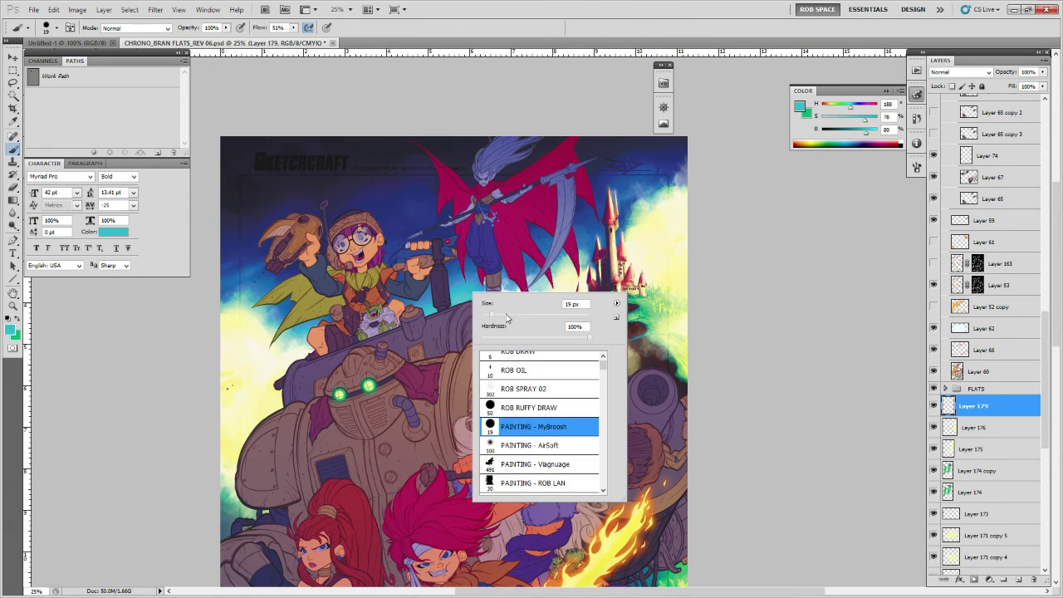
pyautogui.doubleClick(503, 443)
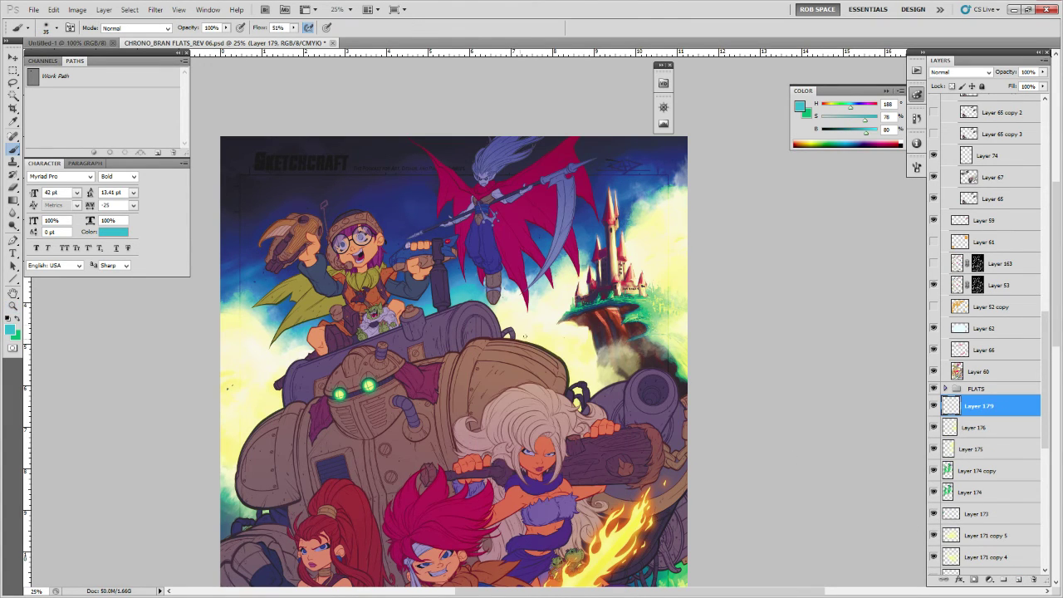
# Set the new layer to Overlay, brush soft colour over the sky beside the castle, and sample a deeper sky blue.
pyautogui.click(959, 73)
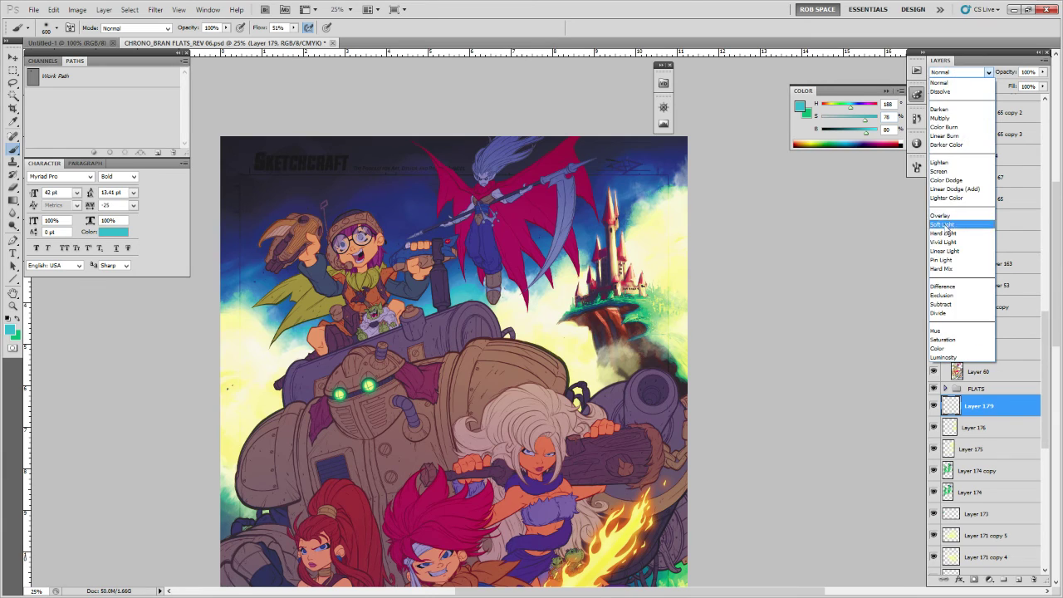
pyautogui.click(955, 225)
pyautogui.moveTo(571, 268)
pyautogui.mouseDown()
pyautogui.moveTo(540, 263)
pyautogui.moveTo(551, 257)
pyautogui.moveTo(541, 285)
pyautogui.moveTo(541, 262)
pyautogui.moveTo(580, 229)
pyautogui.mouseUp()
pyautogui.keyDown('alt'); pyautogui.click(579, 229); pyautogui.keyUp('alt')
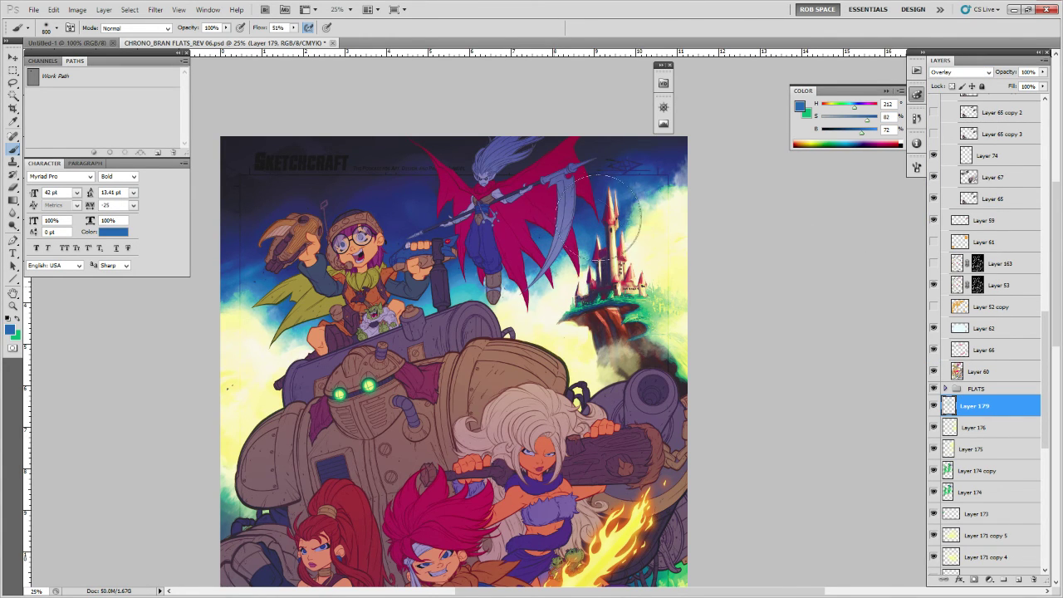
# Try Multiply on Layer 179, set its blend mode to Vivid Light, and compare the sky with the layer hidden and shown.
pyautogui.click(959, 72)
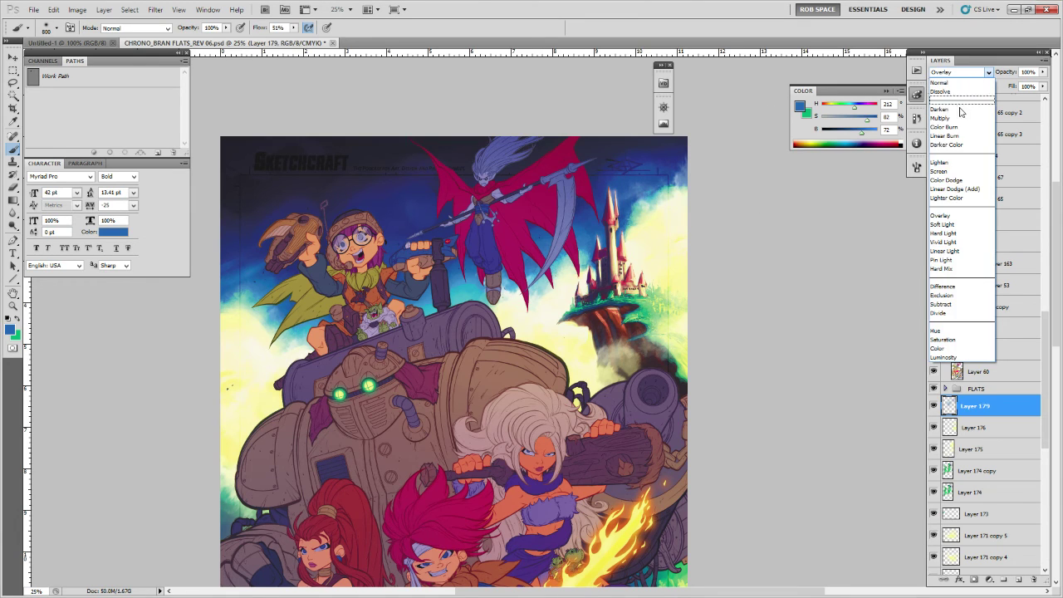
pyautogui.click(949, 122)
pyautogui.click(959, 73)
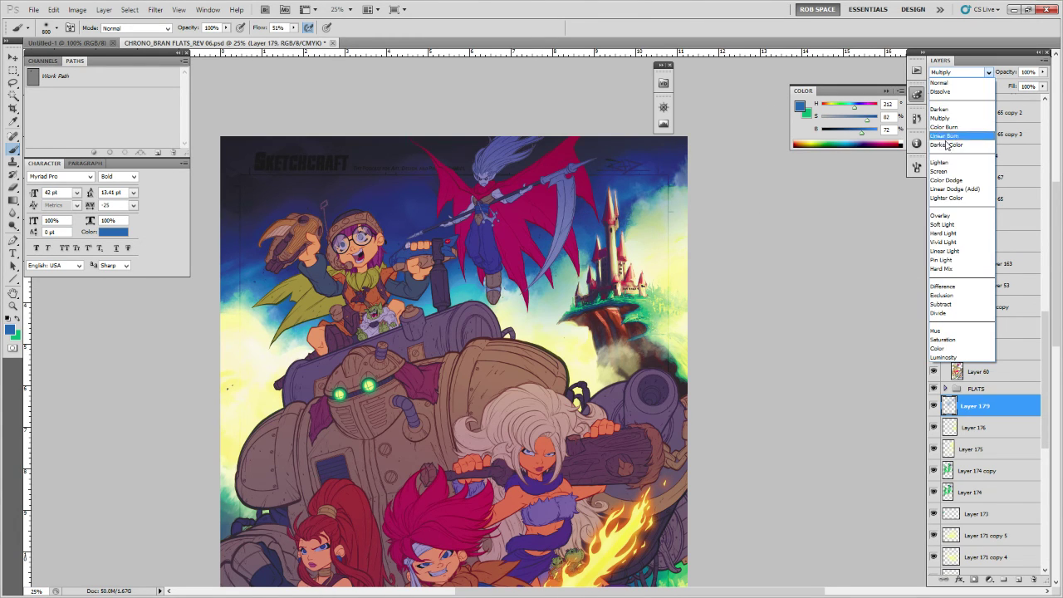
pyautogui.click(936, 233)
pyautogui.press('Down')
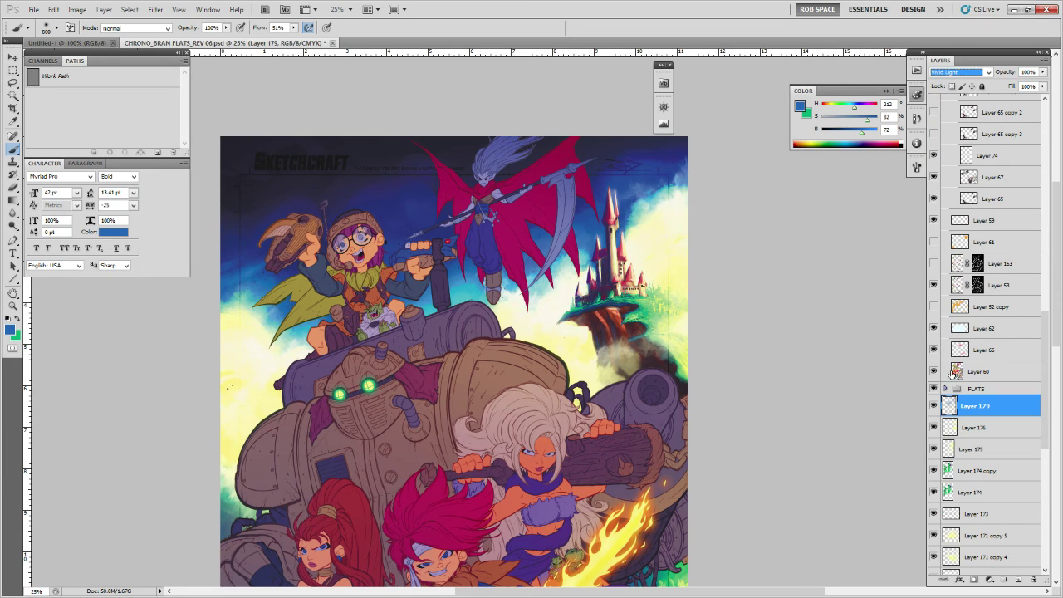
pyautogui.click(933, 405)
pyautogui.click(933, 408)
pyautogui.press('e')
pyautogui.hotkey('alt', 'e')
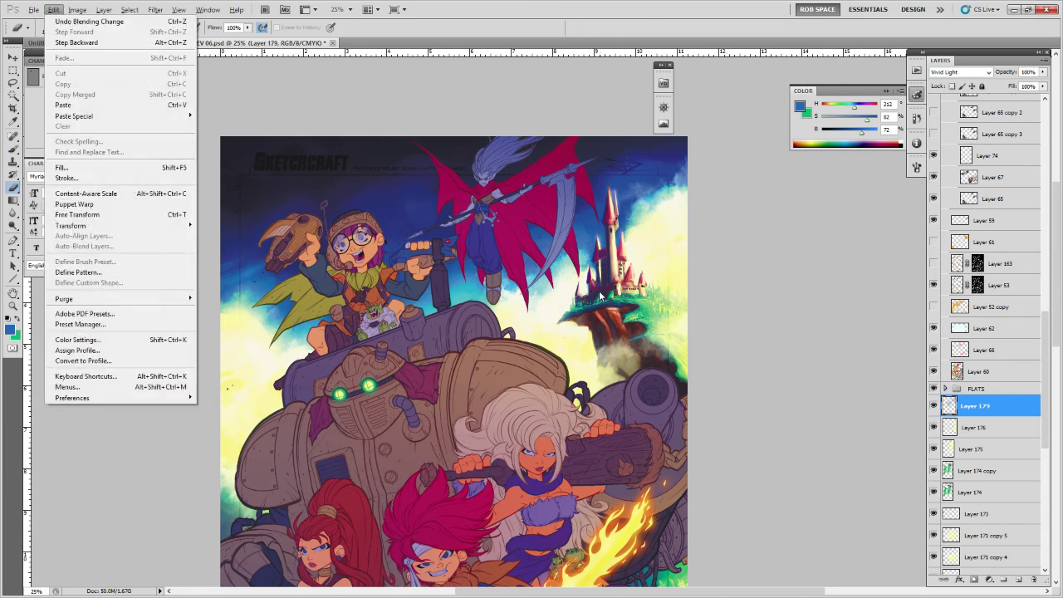
pyautogui.press('Escape')
pyautogui.press('b')
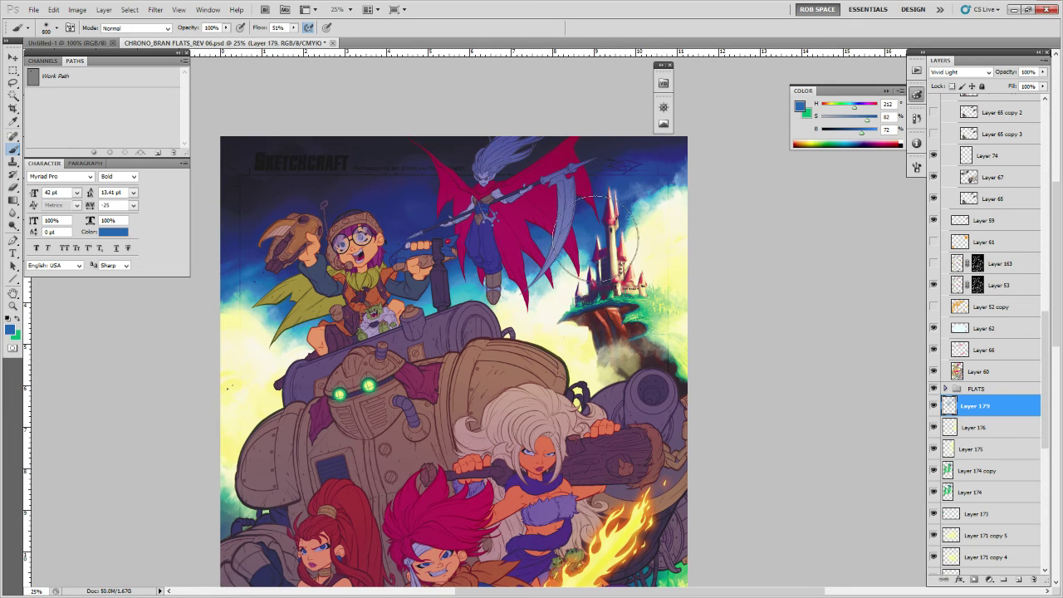
pyautogui.press('e')
pyautogui.rightClick(593, 240)
pyautogui.doubleClick(671, 395)
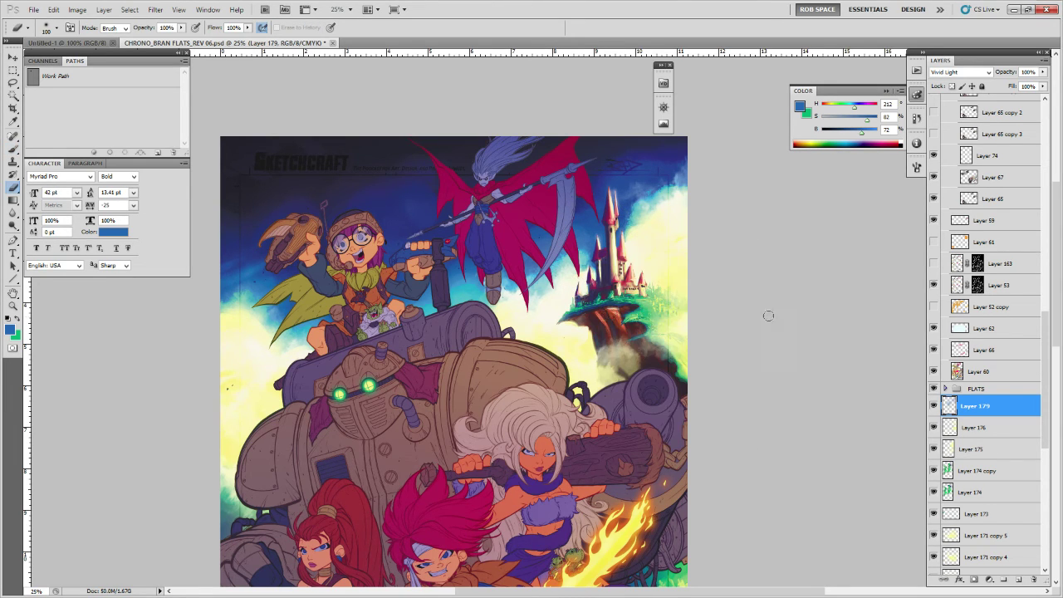
# Step back through the latest changes and brush soft sky blue over the clouds beside the robot's shoulder on Layer 179.
pyautogui.press('b')
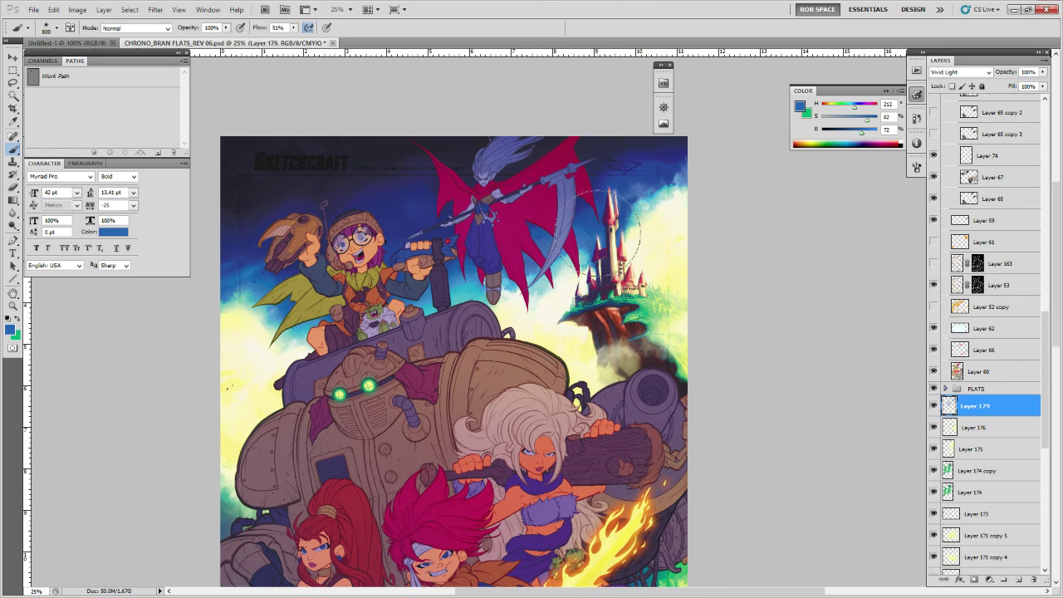
pyautogui.hotkey('ctrl', 'alt', 'z')
pyautogui.hotkey('ctrl', 'alt', 'z')
pyautogui.hotkey('ctrl', 'alt', 'z')
pyautogui.moveTo(285, 324); pyautogui.dragTo(245, 309)
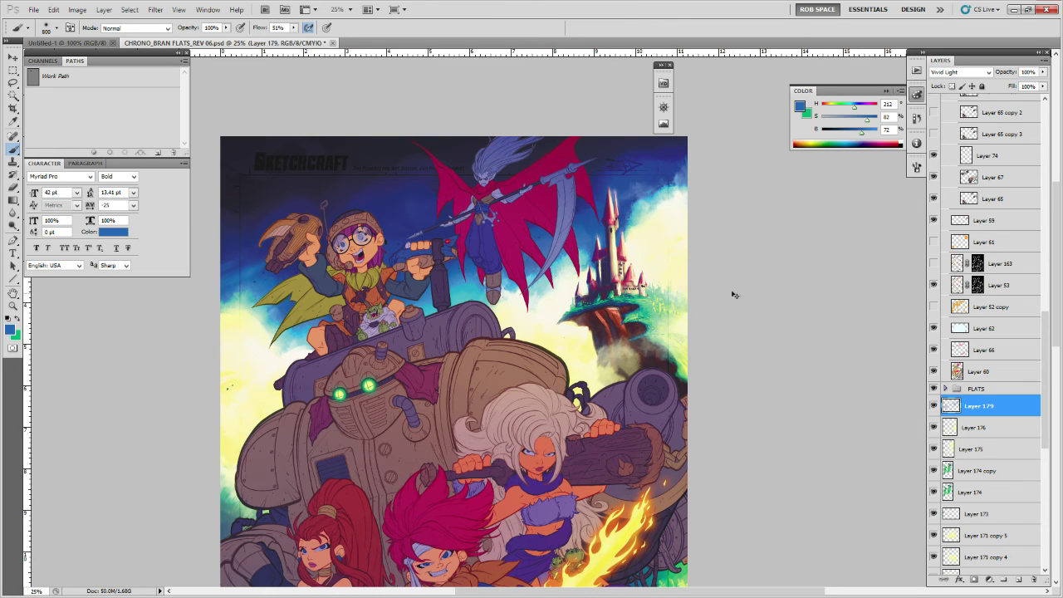
# Brush soft sky blue over the clouds between the floating castle and the cannon on Layer 179, redoing the first stroke.
pyautogui.moveTo(580, 471); pyautogui.dragTo(610, 419)
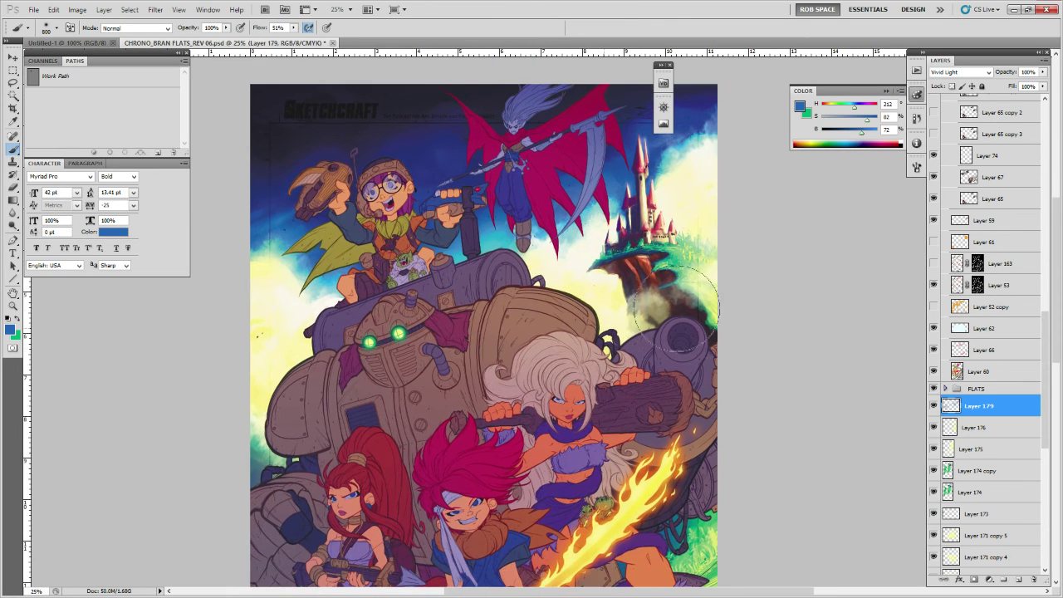
pyautogui.moveTo(675, 307); pyautogui.dragTo(734, 376)
pyautogui.hotkey('ctrl', 'z')
pyautogui.moveTo(724, 288); pyautogui.dragTo(602, 384)
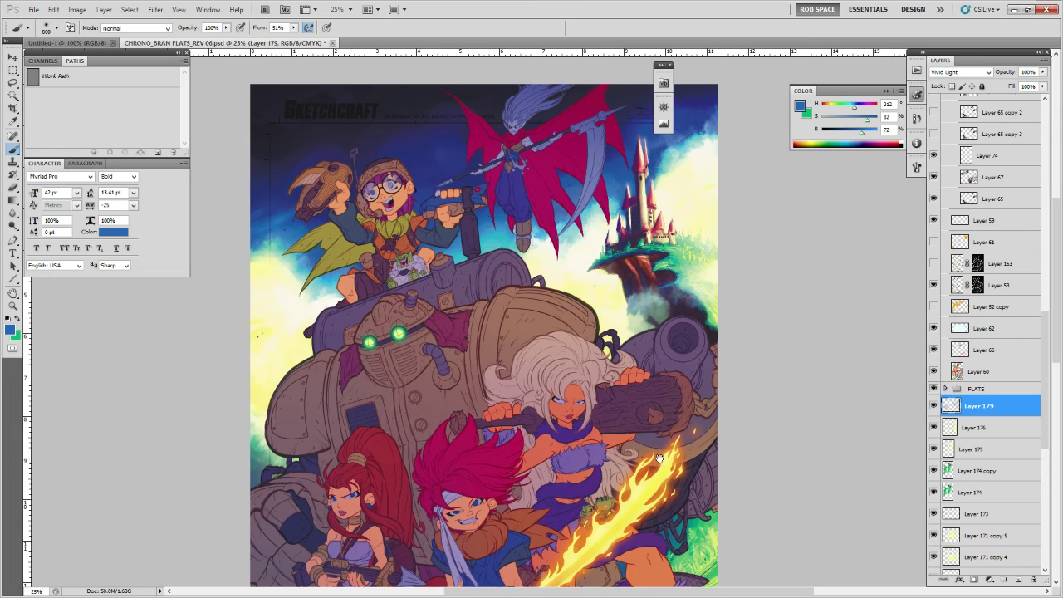
pyautogui.moveTo(659, 459); pyautogui.dragTo(655, 502)
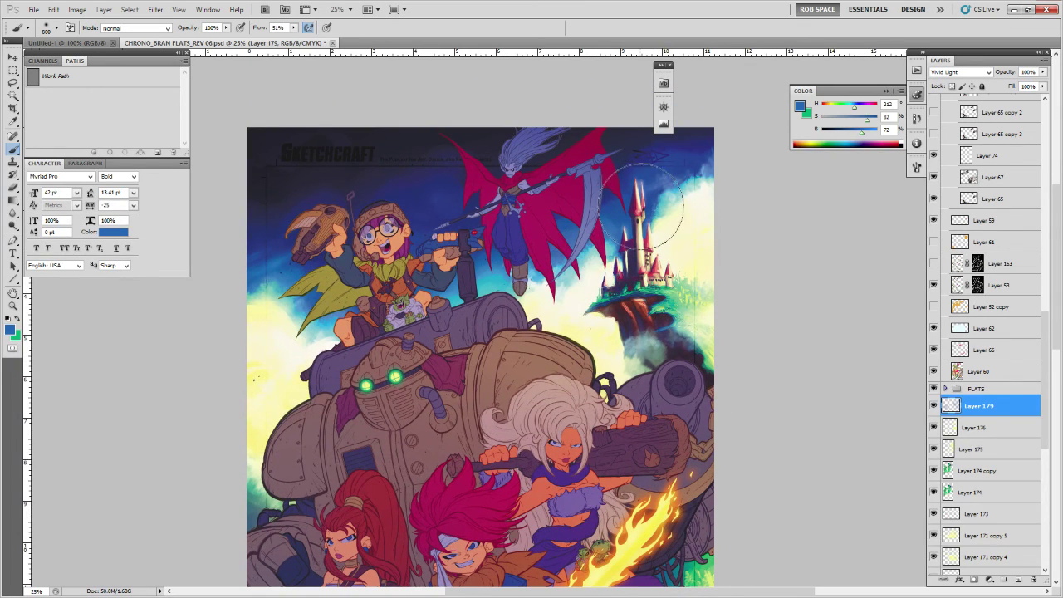
pyautogui.moveTo(675, 456); pyautogui.dragTo(724, 254)
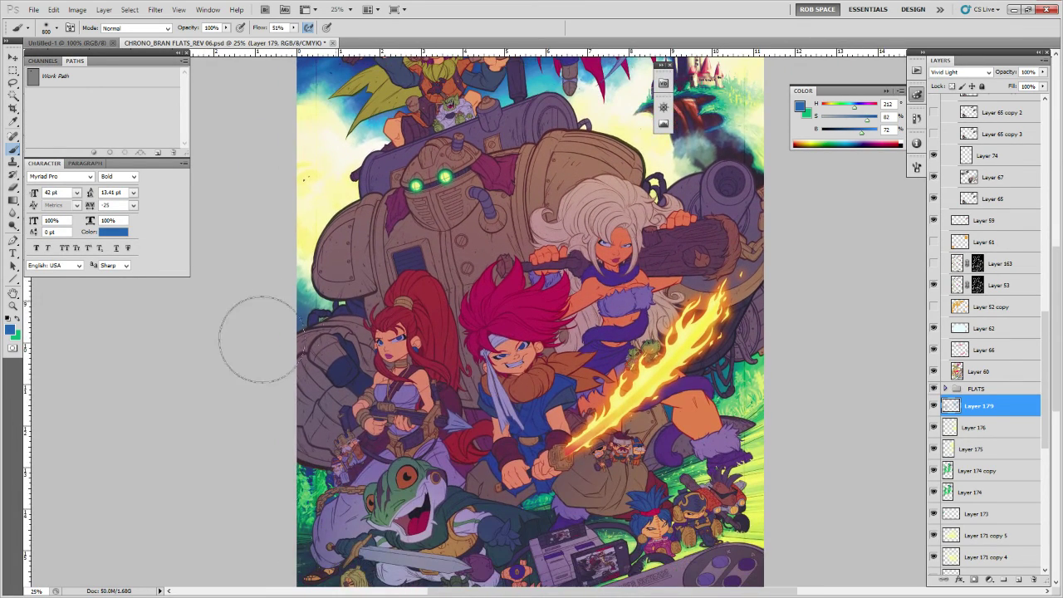
# Sample green and bright yellow-green from the grass beside the small figures, and add a new layer above Layer 179.
pyautogui.scroll(-3, 303, 386)
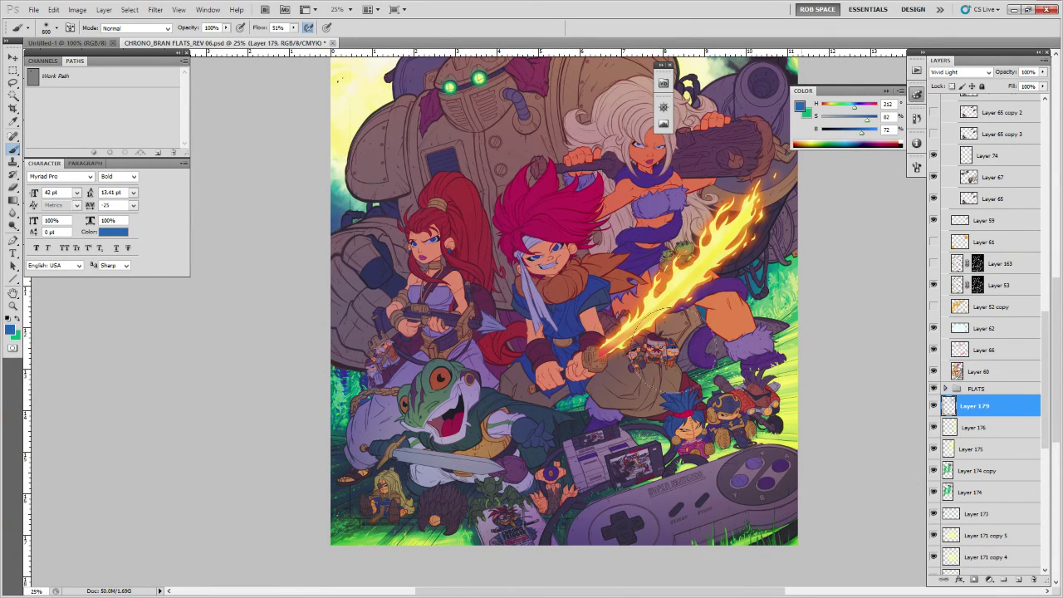
pyautogui.hscroll(5, 328, 349)
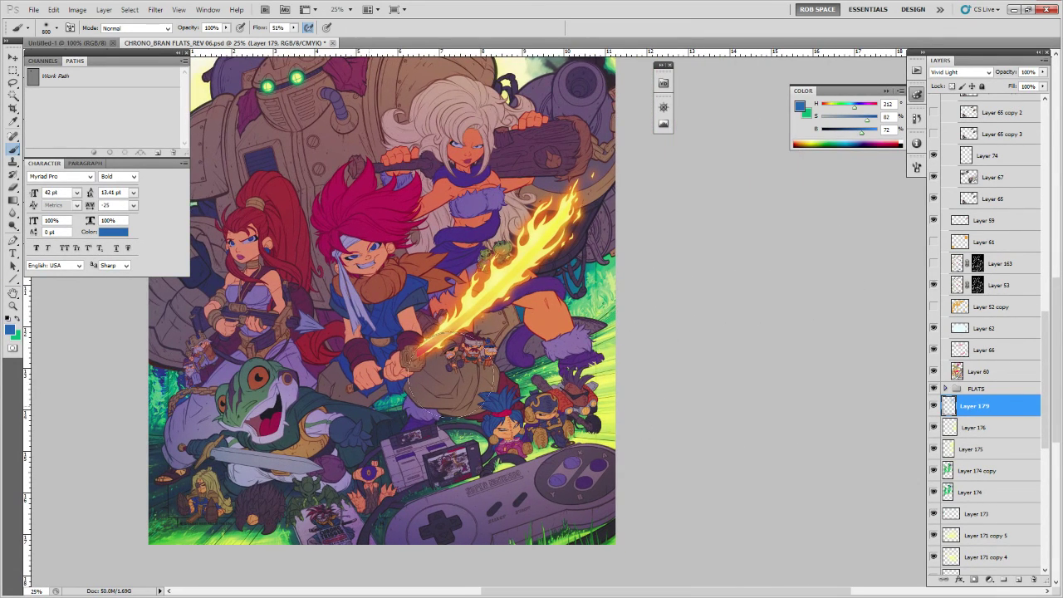
pyautogui.moveTo(519, 371); pyautogui.dragTo(559, 343)
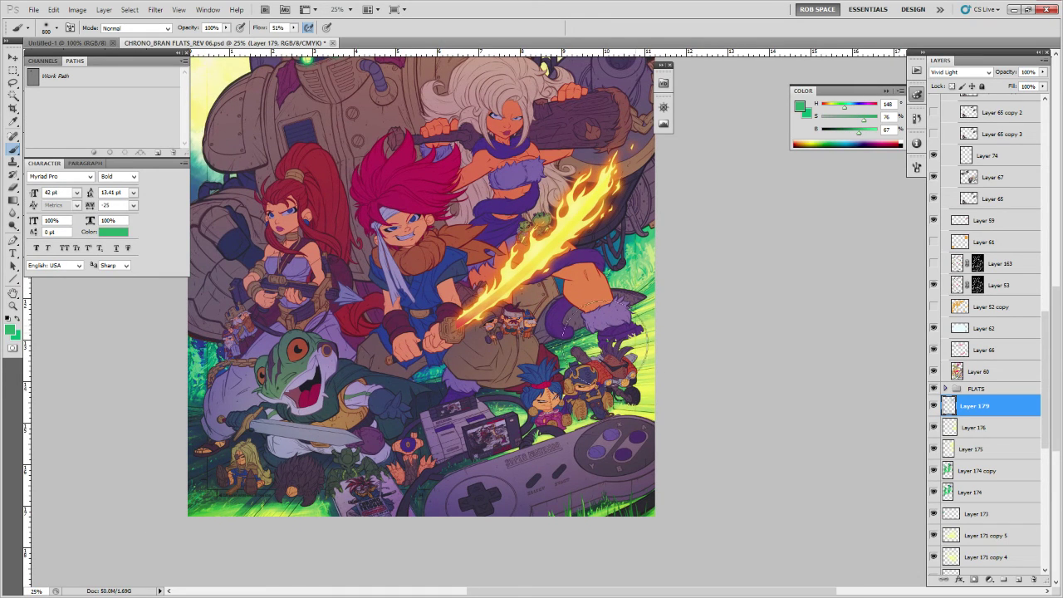
pyautogui.keyDown('alt'); pyautogui.click(648, 349); pyautogui.keyUp('alt')
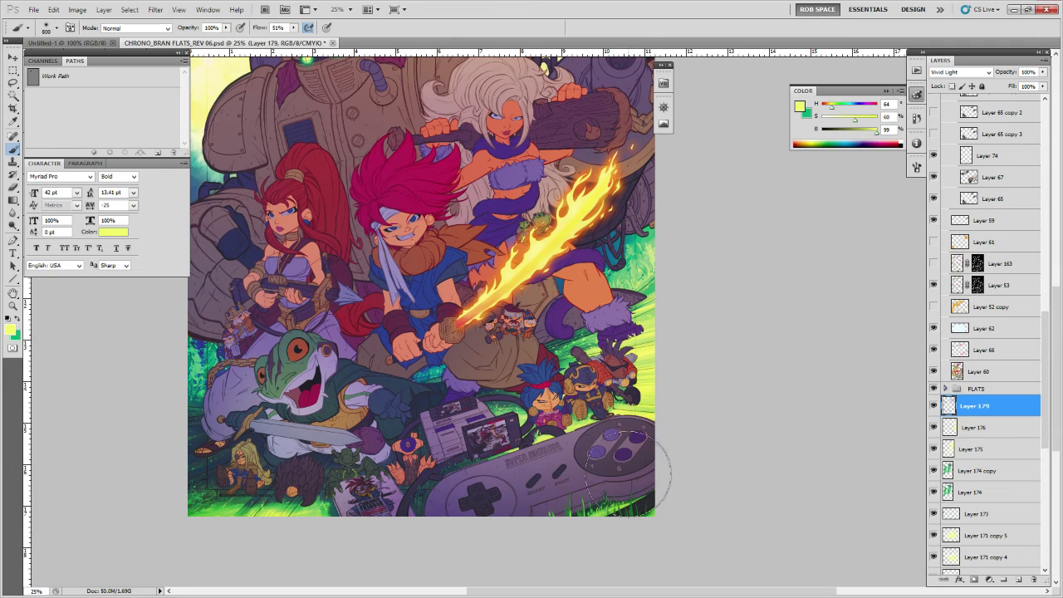
pyautogui.keyDown('alt'); pyautogui.click(645, 412); pyautogui.keyUp('alt')
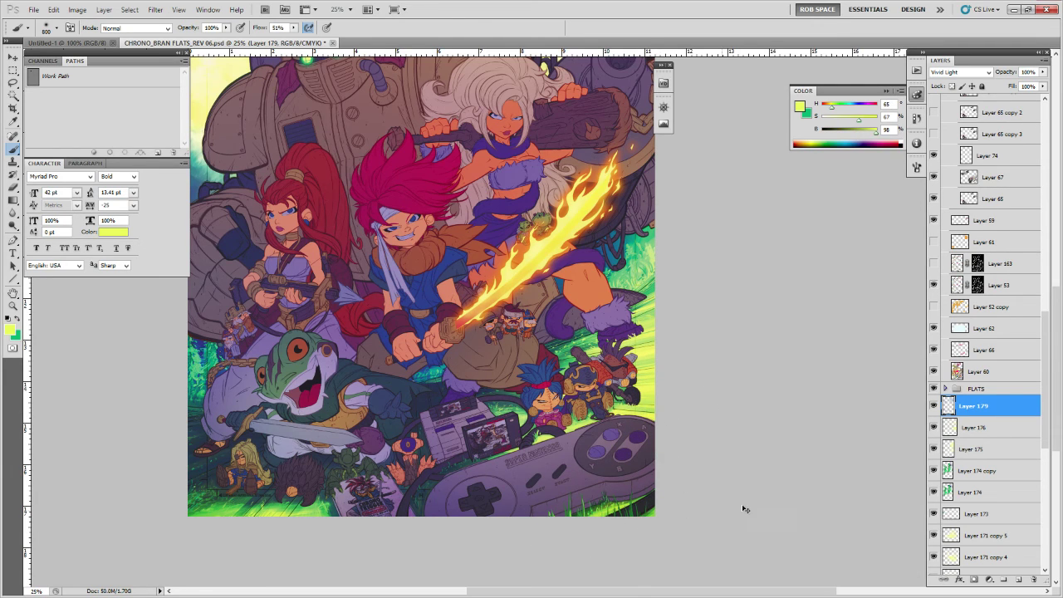
pyautogui.hotkey('ctrl', 'shift', 'alt', 'n')
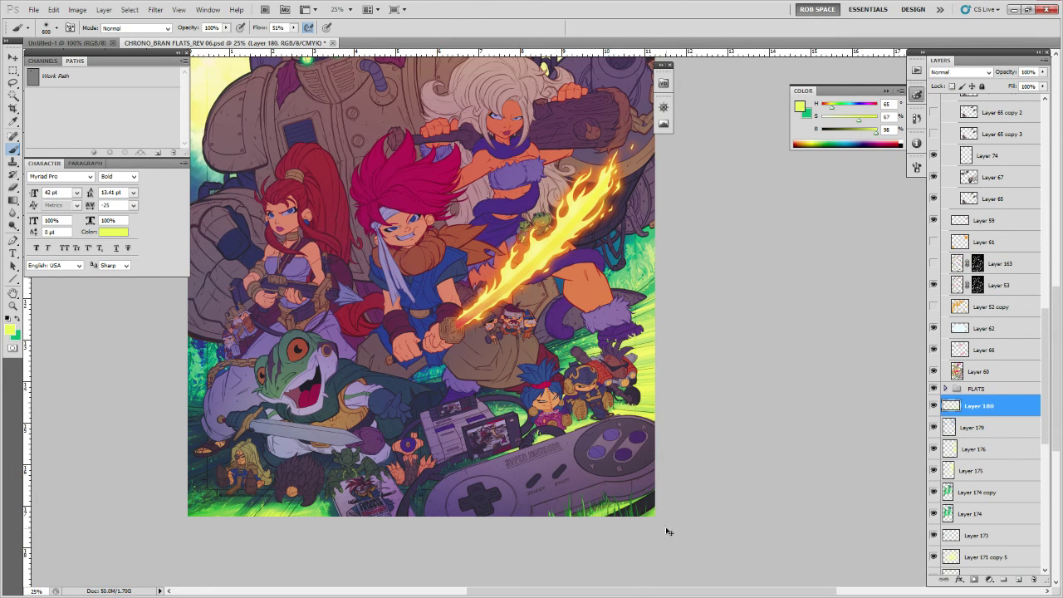
# Examine the whole illustration, checking the sky and castle against the grass and sword areas.
pyautogui.moveTo(707, 351); pyautogui.dragTo(632, 526)
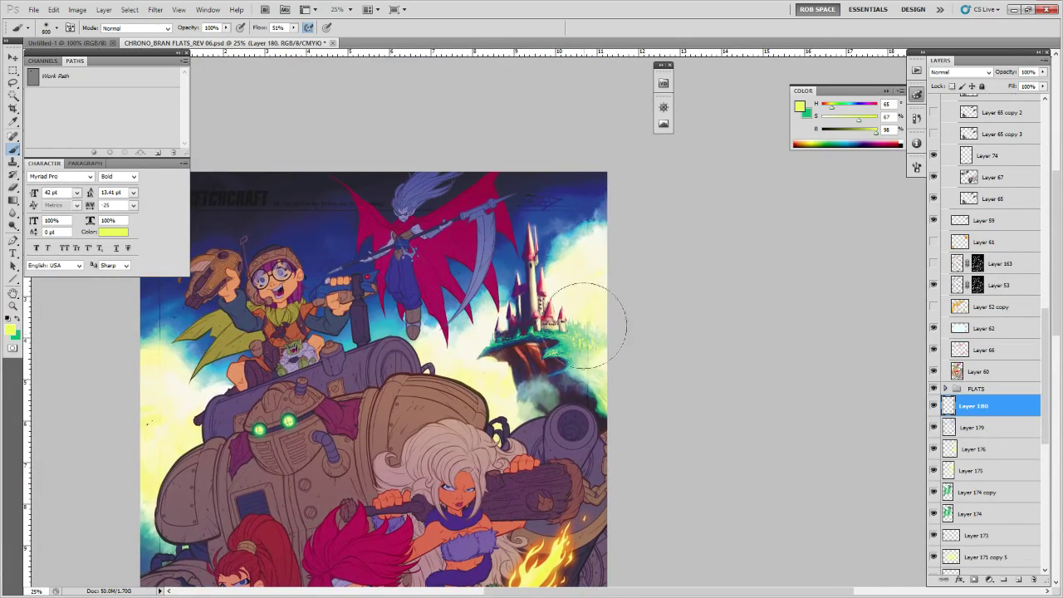
pyautogui.press('z')
pyautogui.keyDown('alt'); pyautogui.click(610, 318); pyautogui.keyUp('alt')
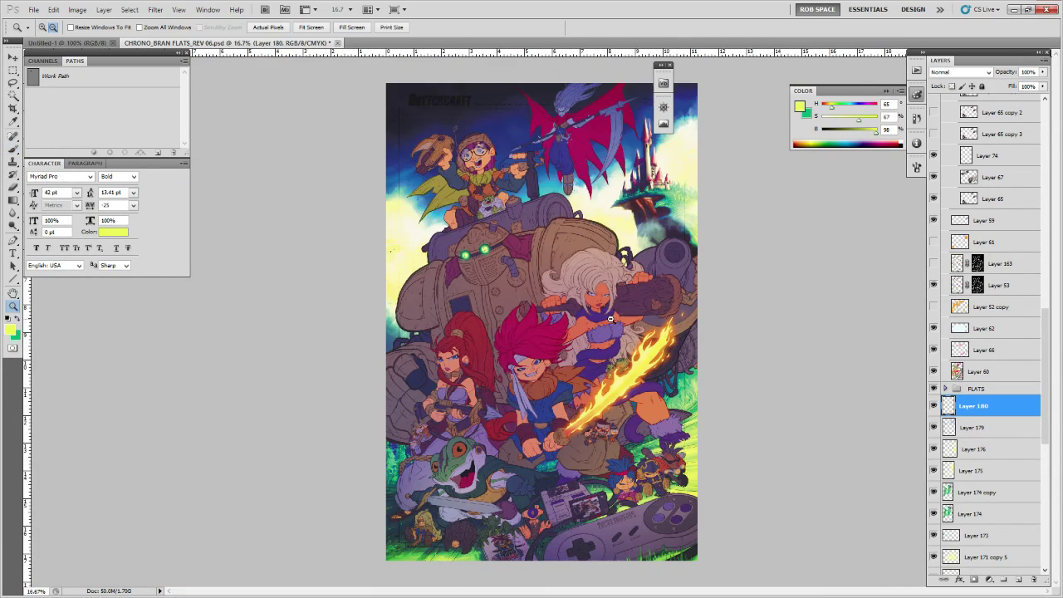
pyautogui.click(610, 322)
pyautogui.moveTo(610, 354); pyautogui.dragTo(637, 211)
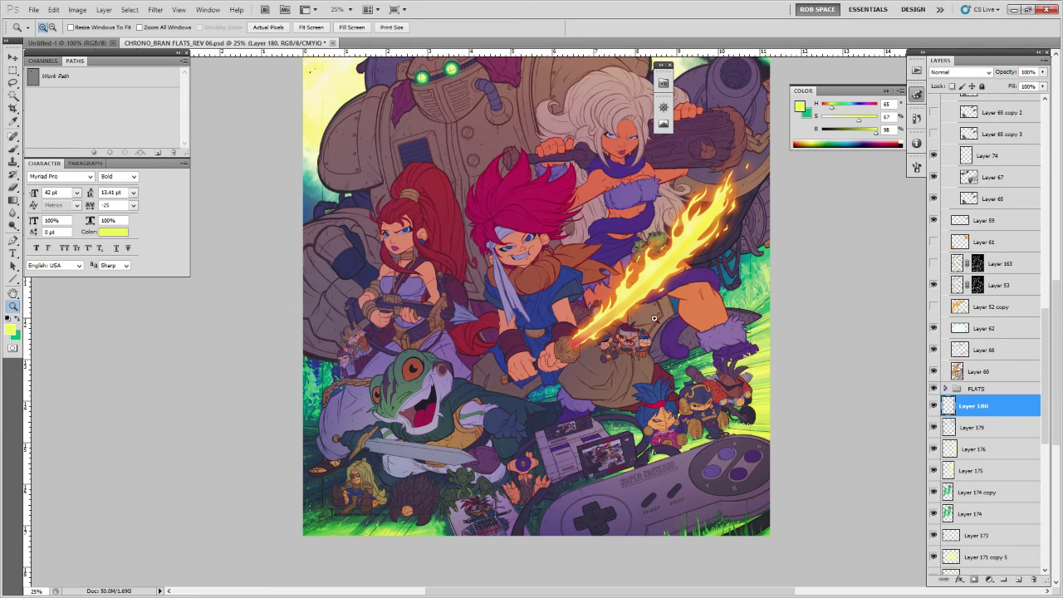
pyautogui.moveTo(755, 342); pyautogui.dragTo(715, 503)
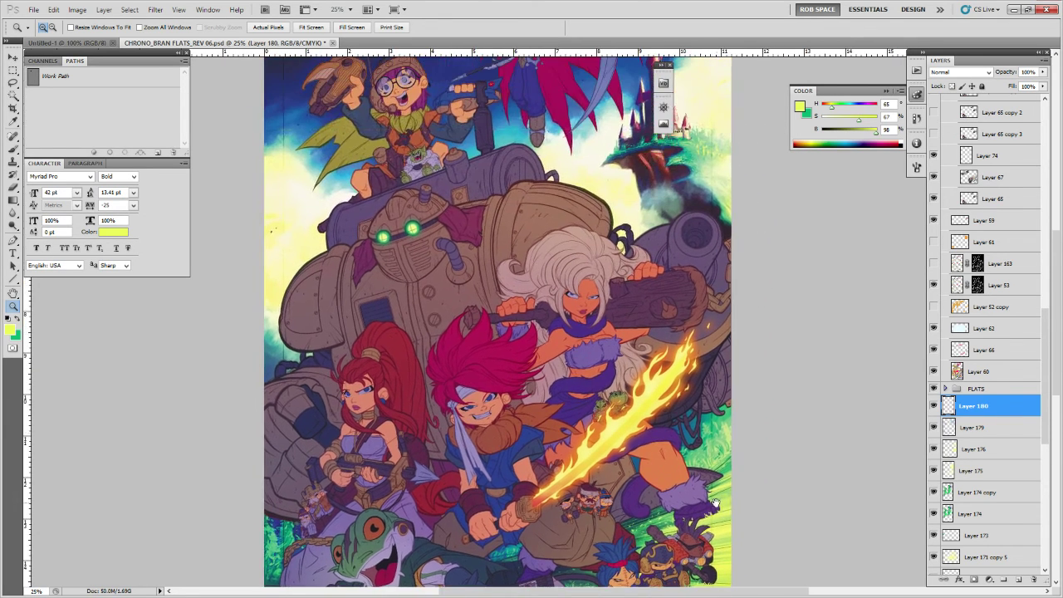
pyautogui.moveTo(700, 384); pyautogui.dragTo(702, 499)
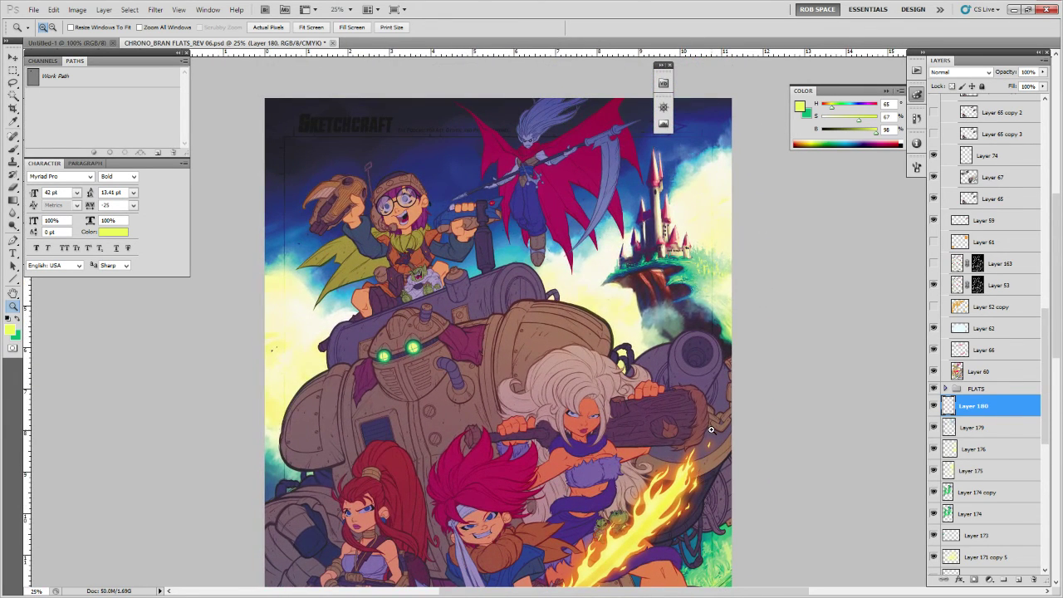
# Select the TOOLS layer in the BORDER group, lock its transparent pixels and set its blend mode to Darken.
pyautogui.moveTo(1045, 342); pyautogui.dragTo(1044, 138)
pyautogui.click(945, 99)
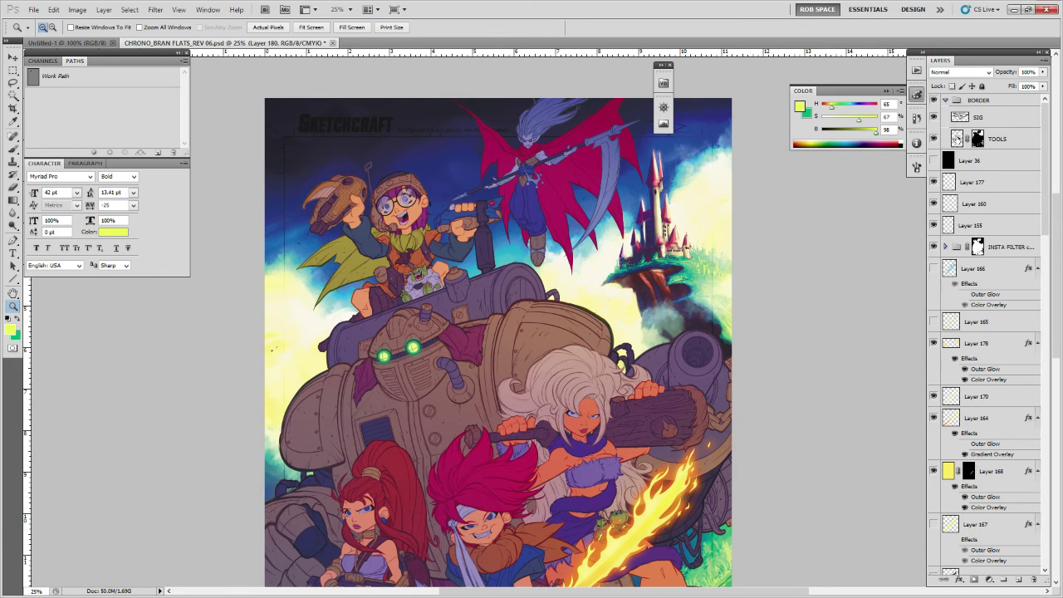
pyautogui.click(979, 139)
pyautogui.click(955, 73)
pyautogui.click(1026, 131)
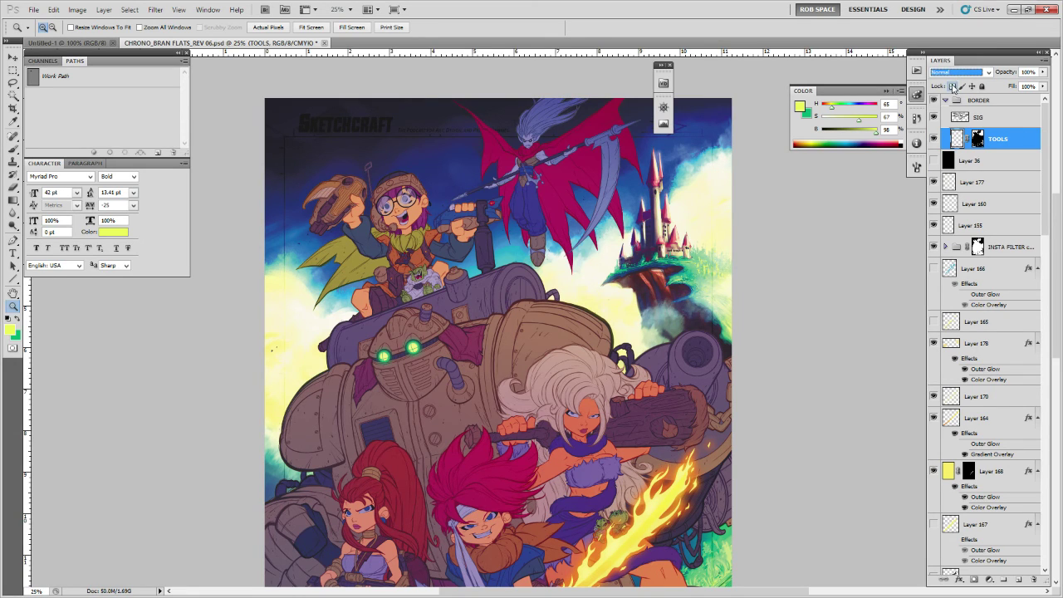
pyautogui.press('Down')
pyautogui.press('Down')
# Try a deep blue sampled from the sky over the Sketchcraft title, and set the brush flow to 100%.
pyautogui.press('b')
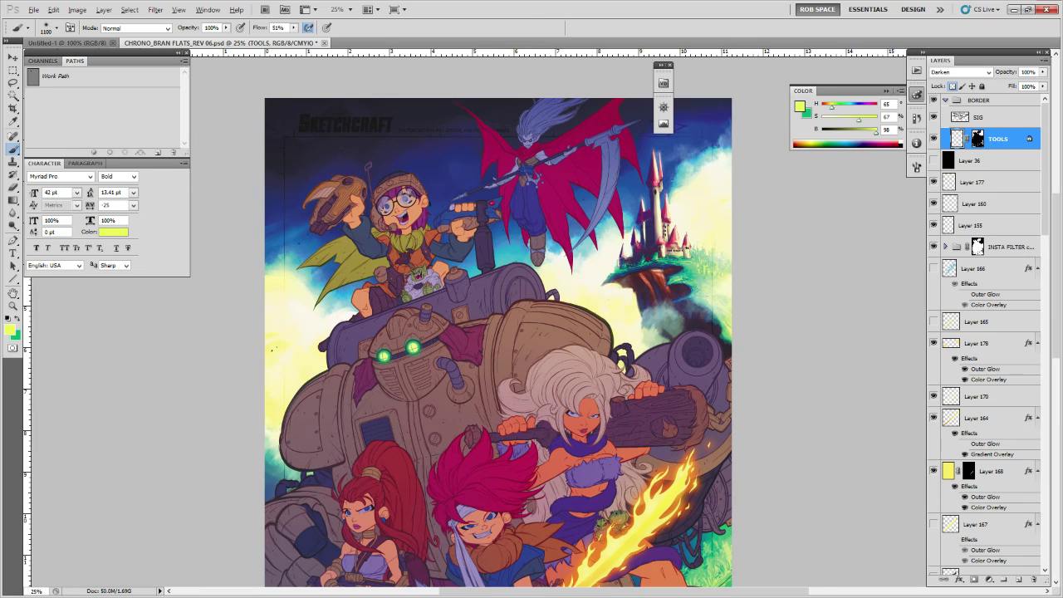
pyautogui.keyDown('alt'); pyautogui.click(448, 187); pyautogui.keyUp('alt')
pyautogui.moveTo(363, 139)
pyautogui.mouseDown()
pyautogui.moveTo(269, 140)
pyautogui.moveTo(381, 137)
pyautogui.mouseUp()
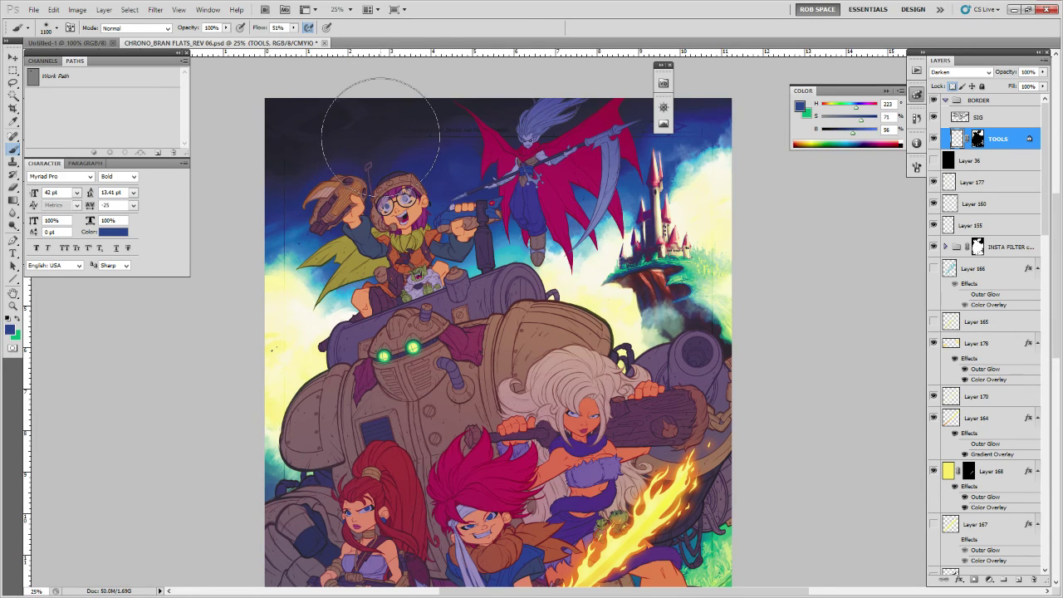
pyautogui.hotkey('ctrl', 'z')
pyautogui.moveTo(293, 29); pyautogui.dragTo(328, 39)
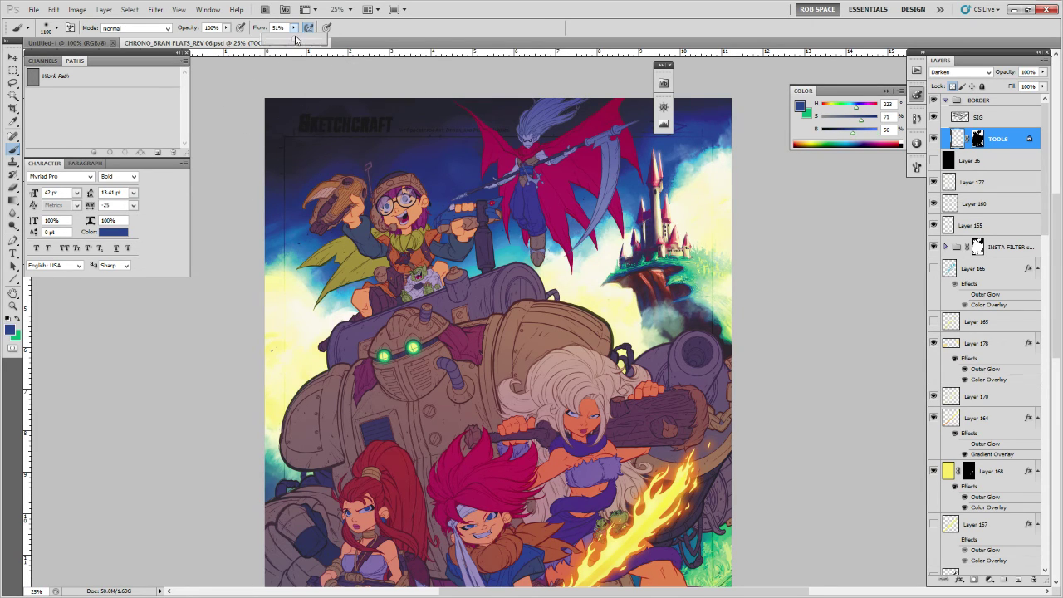
# Set the TOOLS layer's blend mode to Normal and the BORDER group's to Pass Through.
pyautogui.click(1005, 100)
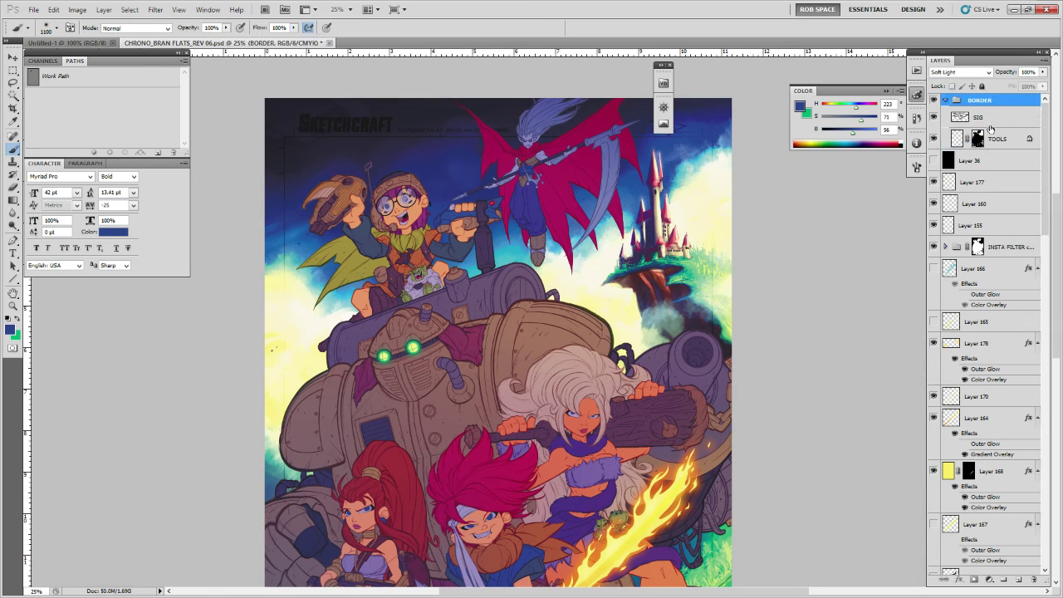
pyautogui.click(959, 137)
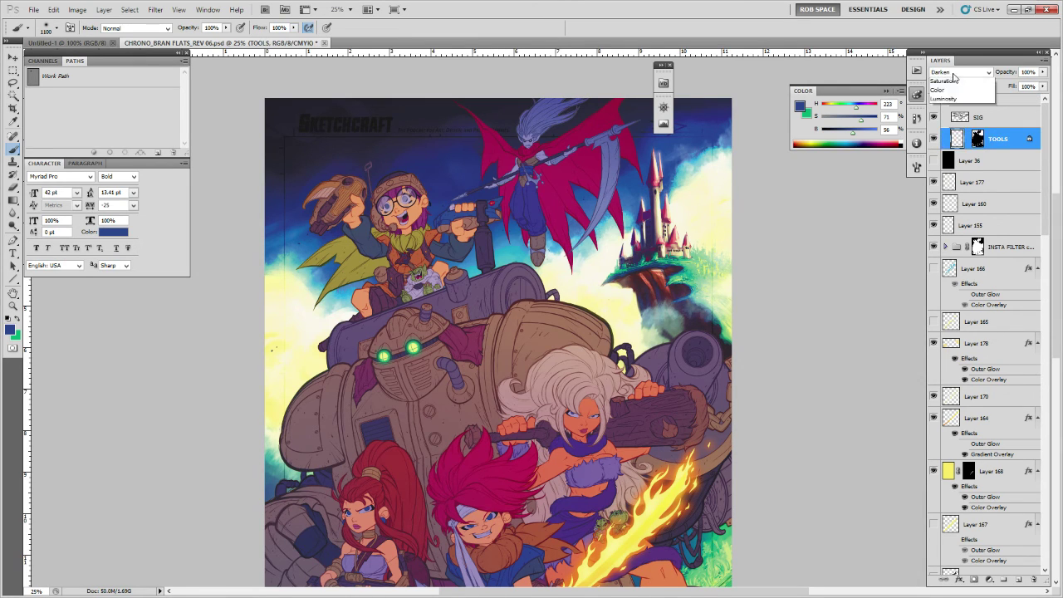
pyautogui.click(959, 72)
pyautogui.click(954, 75)
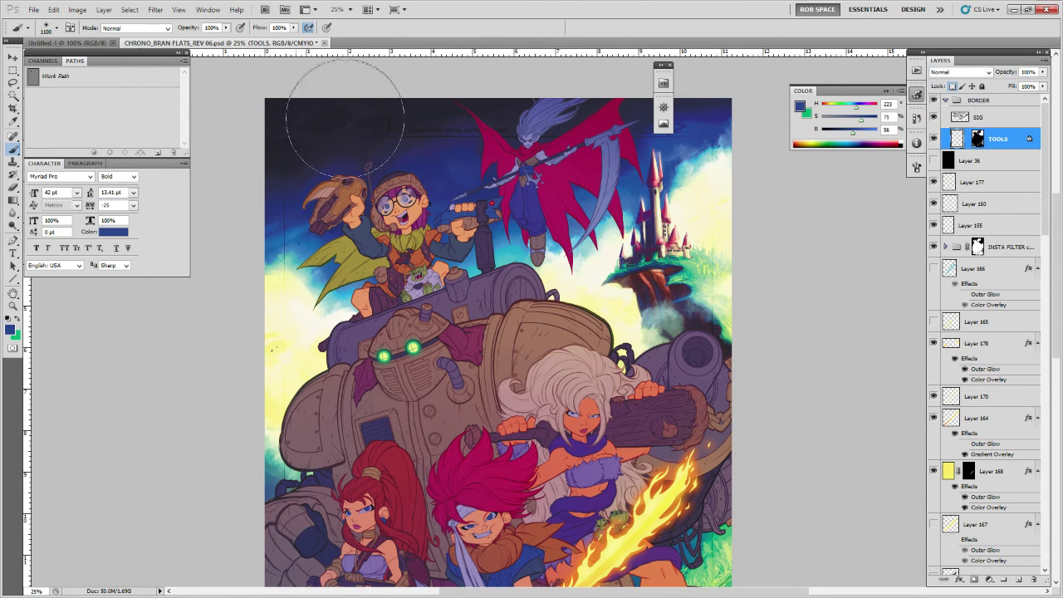
pyautogui.click(970, 102)
pyautogui.click(958, 73)
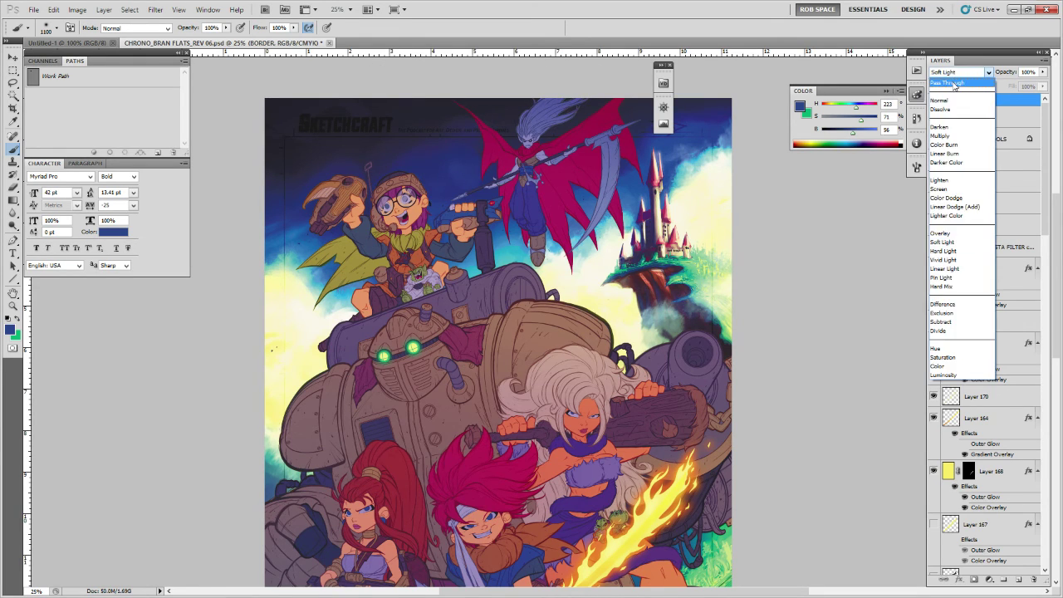
pyautogui.click(954, 75)
pyautogui.click(954, 137)
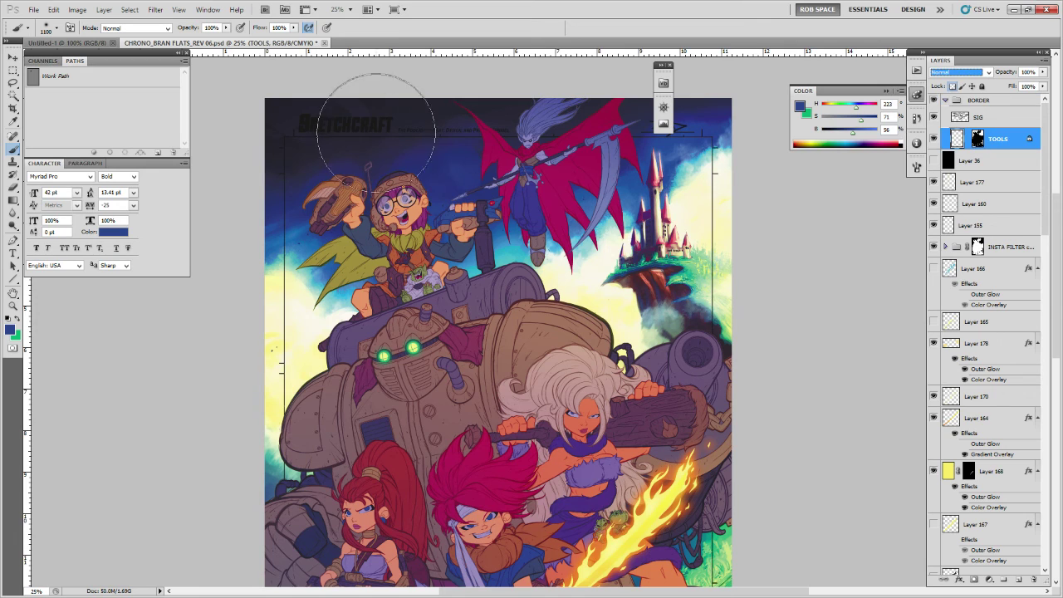
# Recolour the title and upper frame lines on TOOLS with sky blues, and sample pale yellow from the clouds.
pyautogui.moveTo(639, 199); pyautogui.dragTo(594, 212)
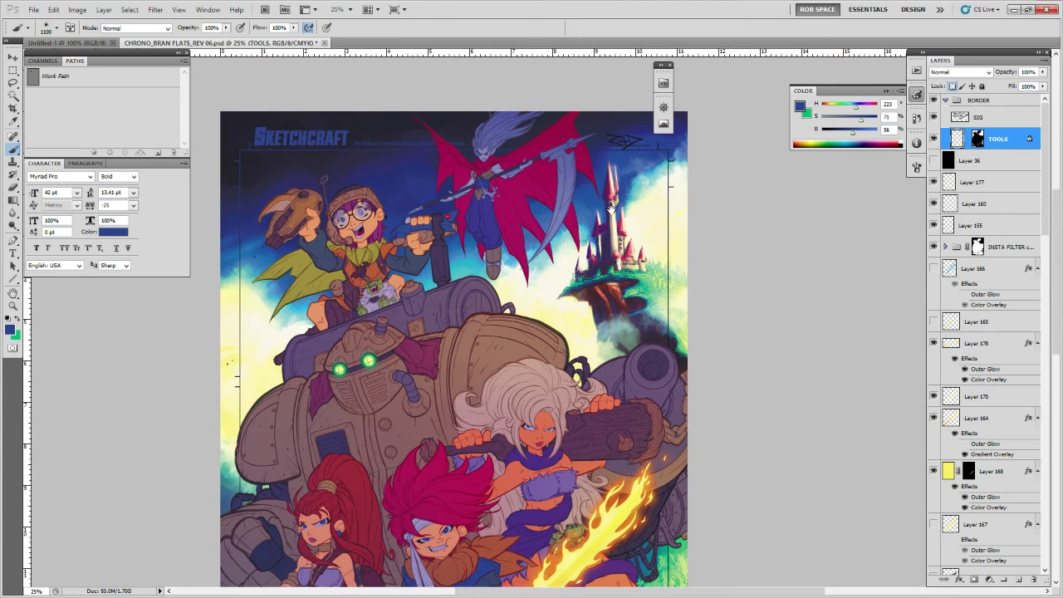
pyautogui.press('x')
pyautogui.keyDown('alt'); pyautogui.click(540, 291); pyautogui.keyUp('alt')
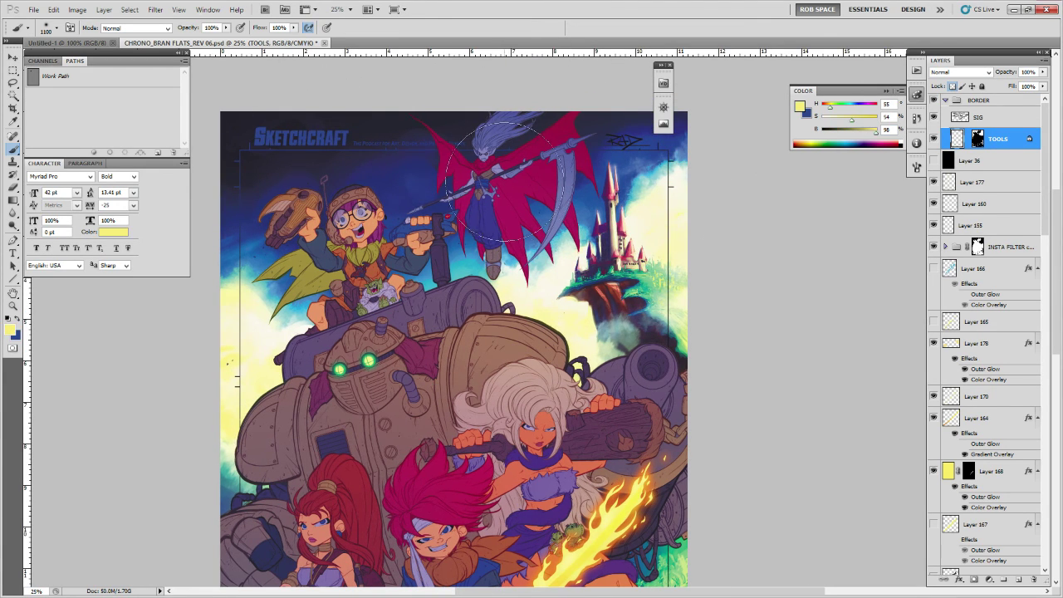
pyautogui.moveTo(674, 216)
pyautogui.mouseDown()
pyautogui.moveTo(632, 180)
pyautogui.moveTo(672, 177)
pyautogui.mouseUp()
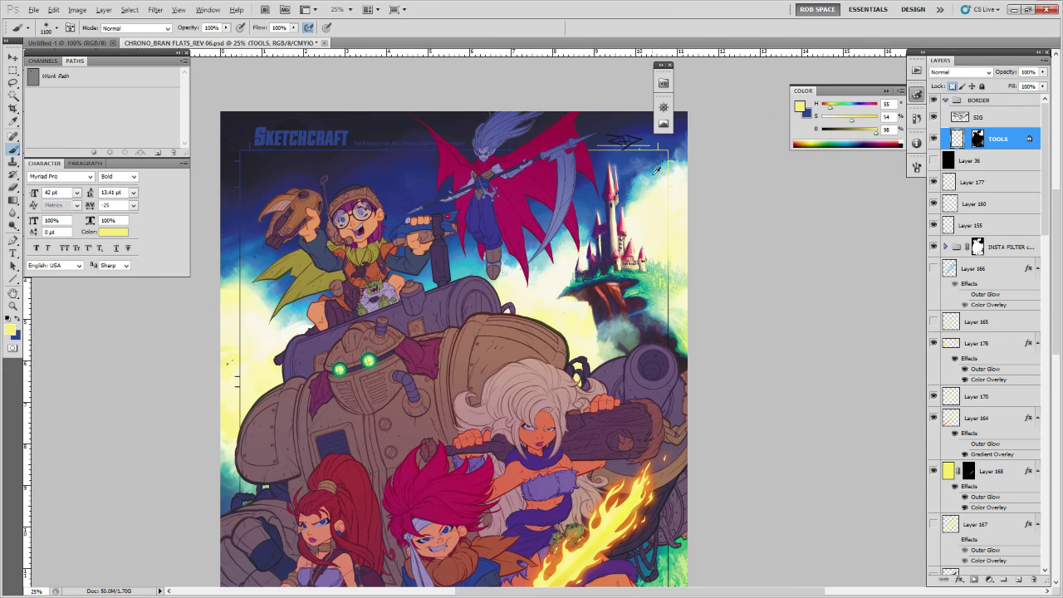
pyautogui.keyDown('alt'); pyautogui.click(656, 171); pyautogui.keyUp('alt')
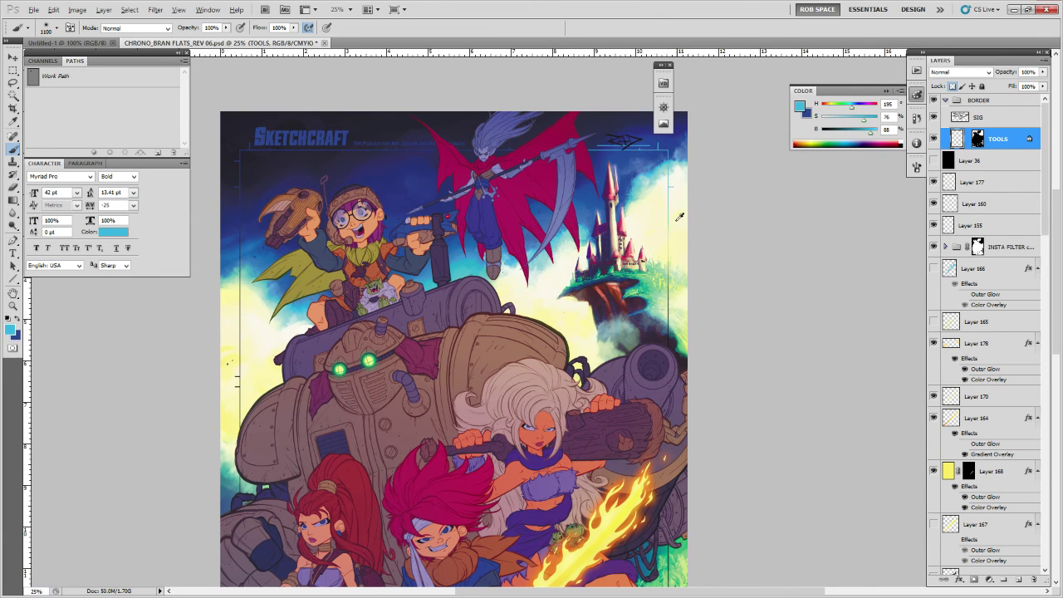
pyautogui.keyDown('alt'); pyautogui.click(257, 348); pyautogui.keyUp('alt')
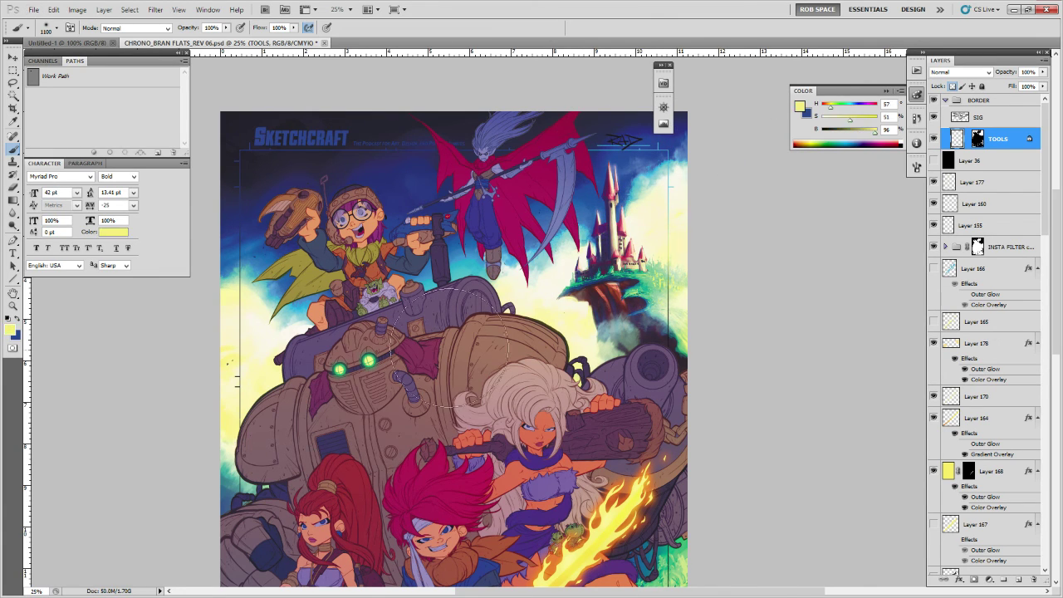
# Brush sampled cloud yellow along the frame's right side on TOOLS, and sample yellow-green for the lower part.
pyautogui.click(701, 219)
pyautogui.moveTo(708, 391); pyautogui.dragTo(674, 189)
pyautogui.moveTo(681, 349)
pyautogui.mouseDown()
pyautogui.moveTo(669, 193)
pyautogui.moveTo(624, 221)
pyautogui.moveTo(630, 283)
pyautogui.moveTo(620, 360)
pyautogui.moveTo(617, 331)
pyautogui.mouseUp()
pyautogui.keyDown('alt'); pyautogui.click(631, 188); pyautogui.keyUp('alt')
pyautogui.keyDown('alt'); pyautogui.click(625, 287); pyautogui.keyUp('alt')
pyautogui.moveTo(481, 358); pyautogui.dragTo(655, 385)
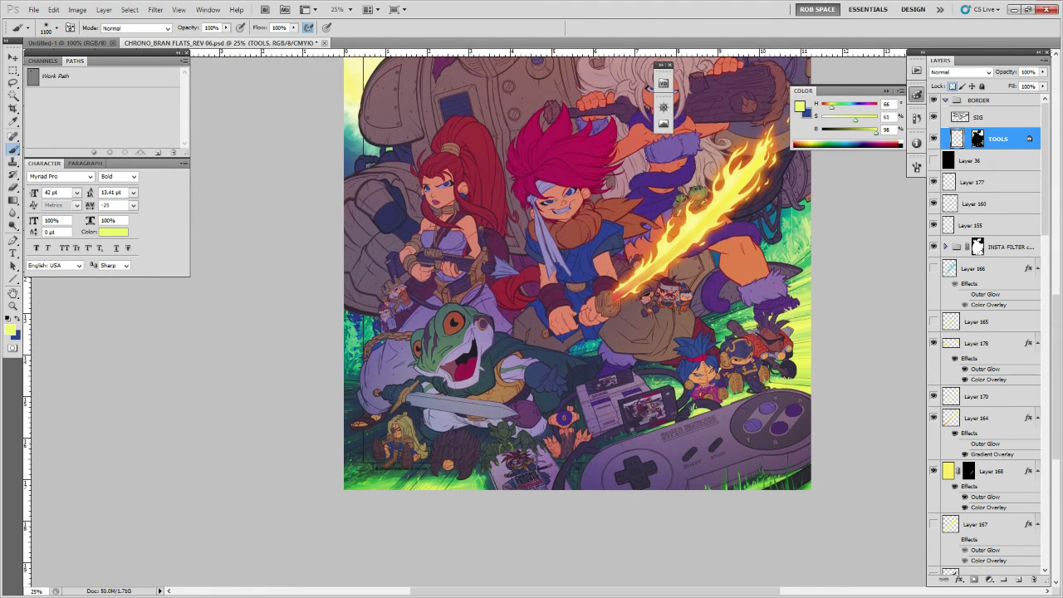
# Sample bright green from the grass and brush it over the credit text and frame line along the illustration's bottom edge.
pyautogui.hotkey('ctrl', 'Tab')
pyautogui.hotkey('ctrl', 'z')
pyautogui.press('x')
pyautogui.keyDown('alt'); pyautogui.click(473, 475); pyautogui.keyUp('alt')
pyautogui.moveTo(431, 479)
pyautogui.mouseDown()
pyautogui.moveTo(645, 497)
pyautogui.moveTo(460, 504)
pyautogui.mouseUp()
pyautogui.moveTo(508, 410); pyautogui.dragTo(525, 410)
pyautogui.press('x')
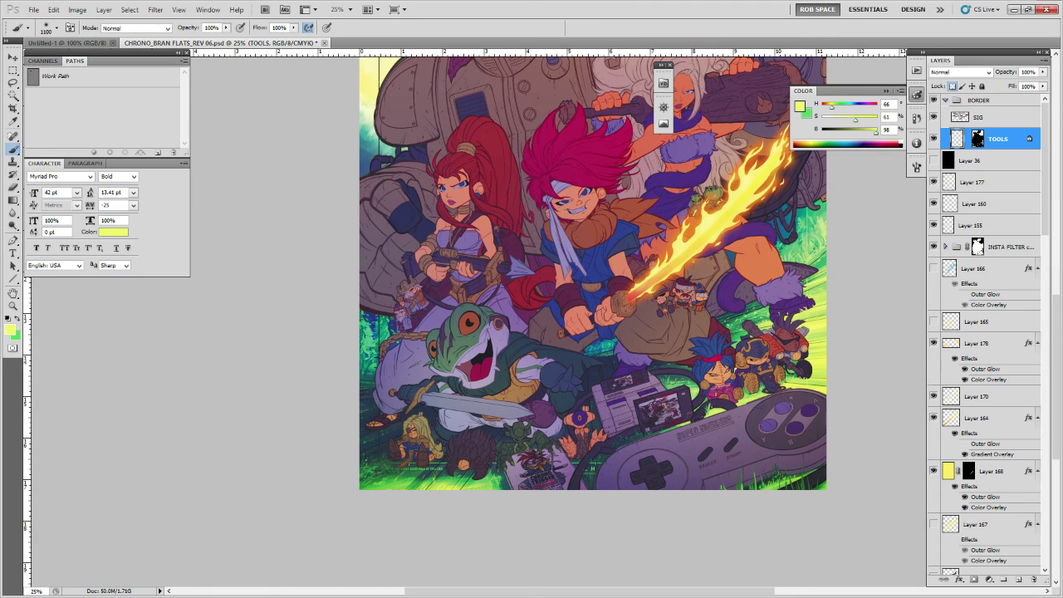
# Try brushing purple sampled from the artwork over the frame's lower-left corner on the TOOLS layer.
pyautogui.keyDown('alt'); pyautogui.click(410, 242); pyautogui.keyUp('alt')
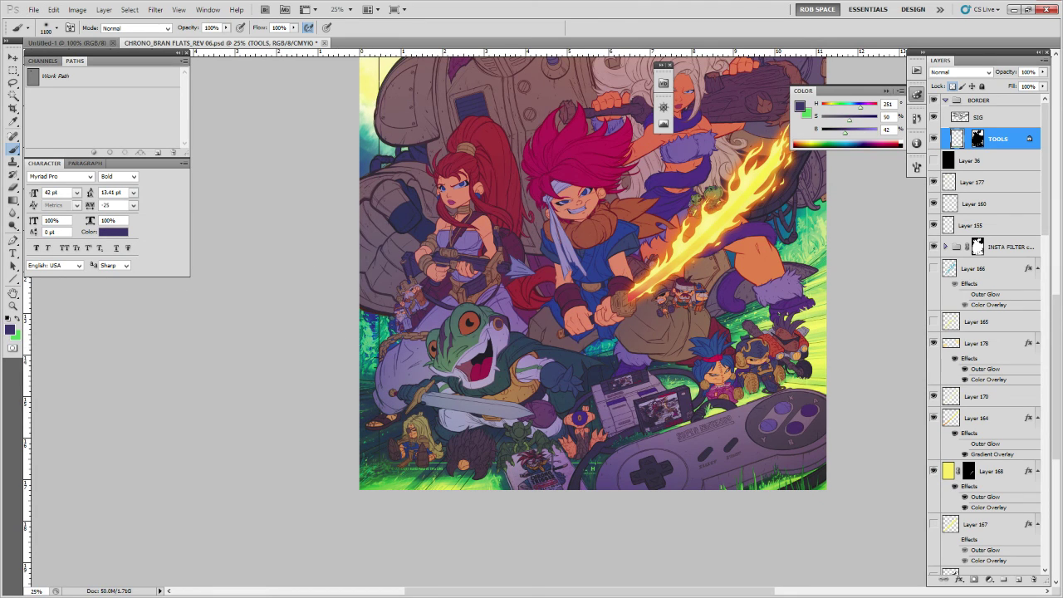
pyautogui.keyDown('alt'); pyautogui.click(402, 304); pyautogui.keyUp('alt')
pyautogui.moveTo(389, 440)
pyautogui.mouseDown()
pyautogui.moveTo(425, 510)
pyautogui.moveTo(351, 425)
pyautogui.moveTo(392, 447)
pyautogui.mouseUp()
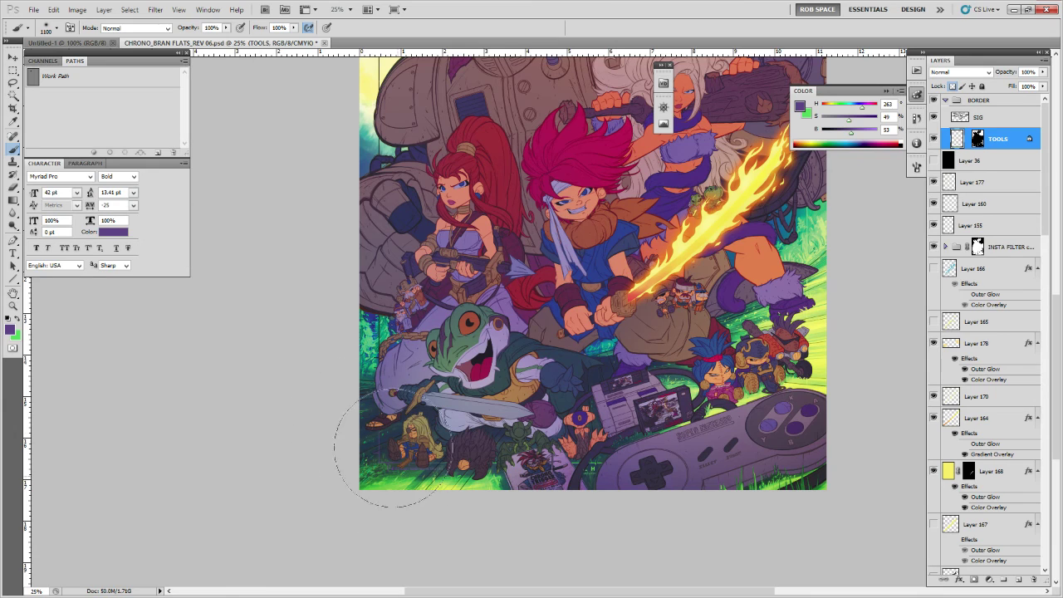
pyautogui.hotkey('ctrl', 'z')
# Recolour the frame's lower-left corner on TOOLS with blue, green and muted purple sampled from the surrounding artwork.
pyautogui.keyDown('alt'); pyautogui.click(374, 324); pyautogui.keyUp('alt')
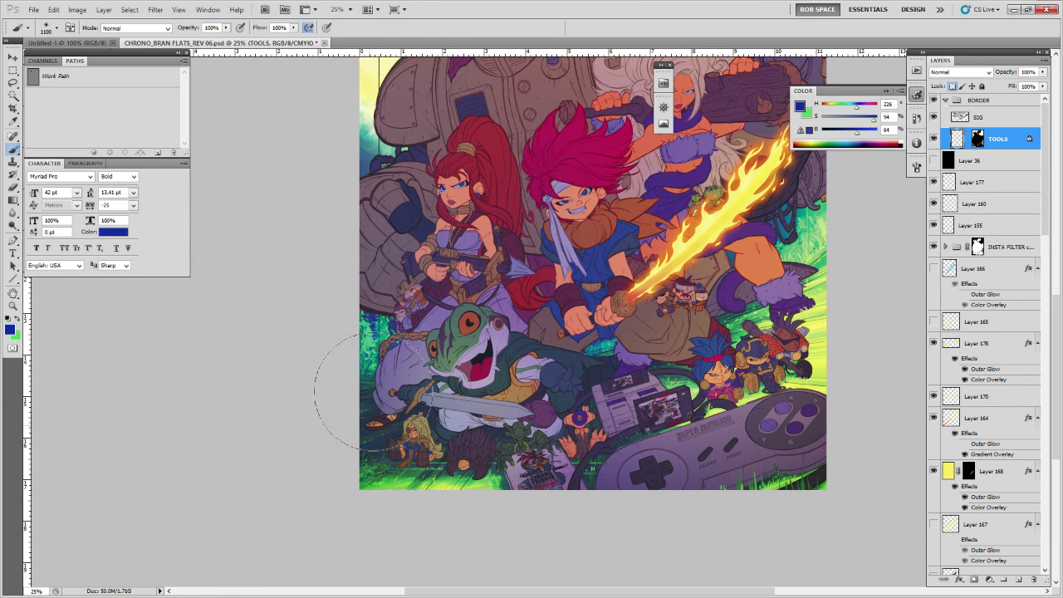
pyautogui.keyDown('alt'); pyautogui.click(375, 332); pyautogui.keyUp('alt')
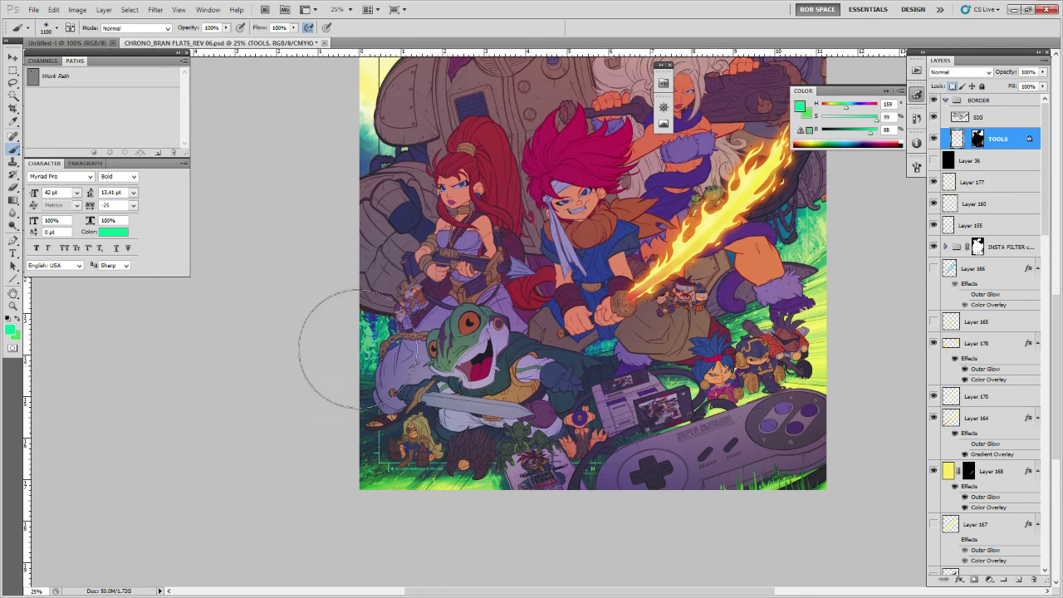
pyautogui.keyDown('alt'); pyautogui.click(365, 440); pyautogui.keyUp('alt')
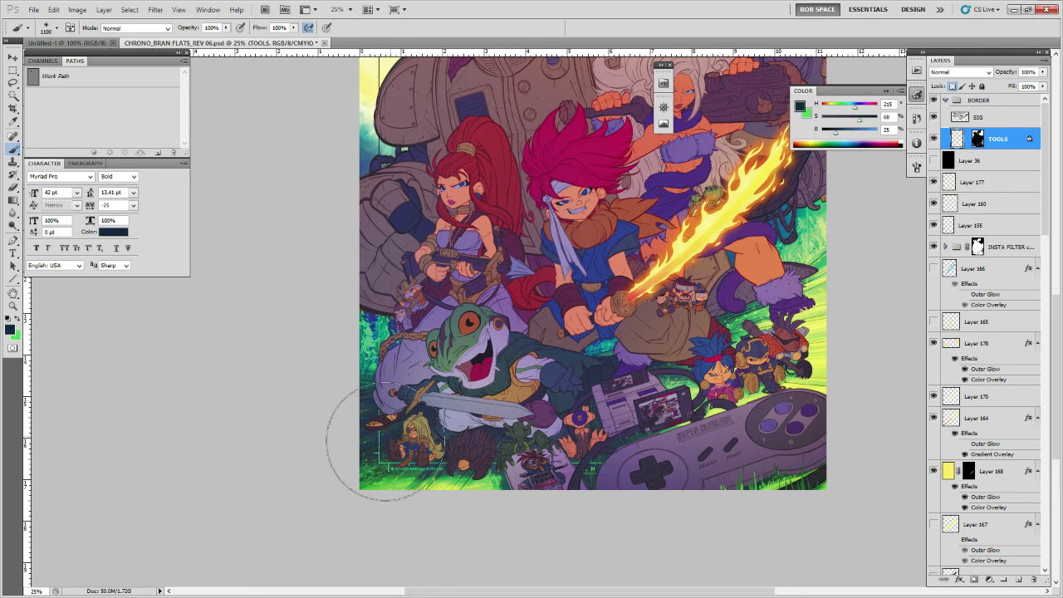
pyautogui.hotkey('ctrl', 'z')
pyautogui.keyDown('alt'); pyautogui.click(394, 374); pyautogui.keyUp('alt')
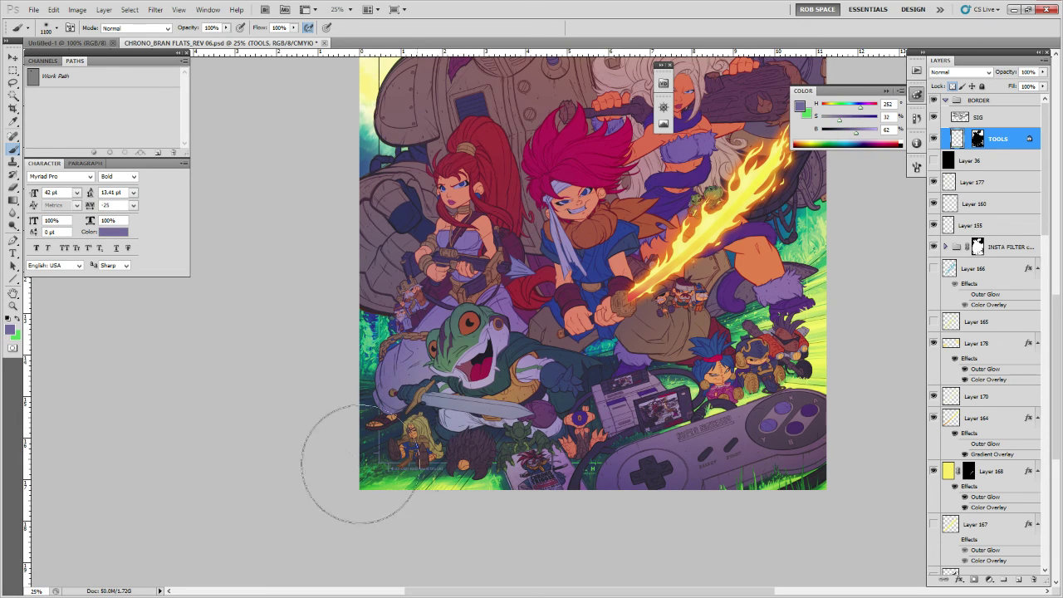
# Brush sampled cloud yellow, teal and dark sky blue up the frame's left side to its upper corner on TOOLS.
pyautogui.moveTo(585, 322); pyautogui.dragTo(568, 480)
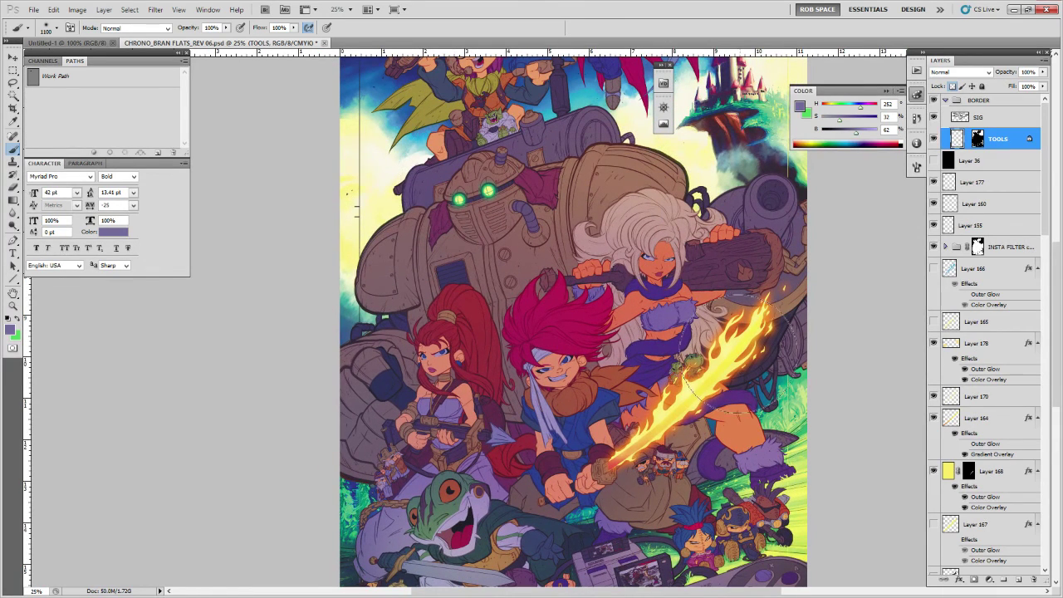
pyautogui.keyDown('alt'); pyautogui.click(353, 254); pyautogui.keyUp('alt')
pyautogui.moveTo(365, 205); pyautogui.dragTo(370, 344)
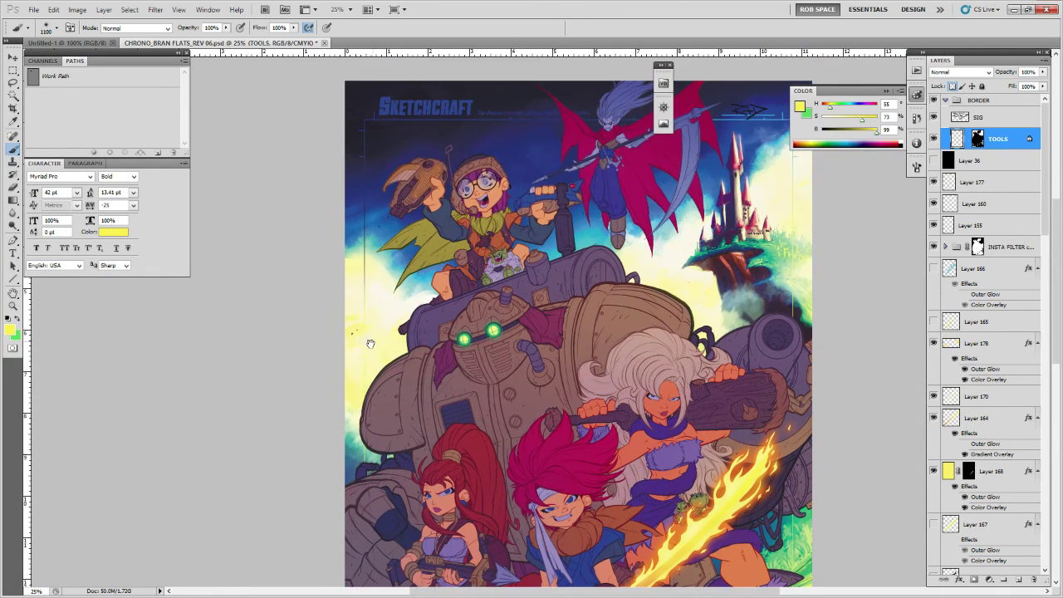
pyautogui.keyDown('alt'); pyautogui.click(368, 231); pyautogui.keyUp('alt')
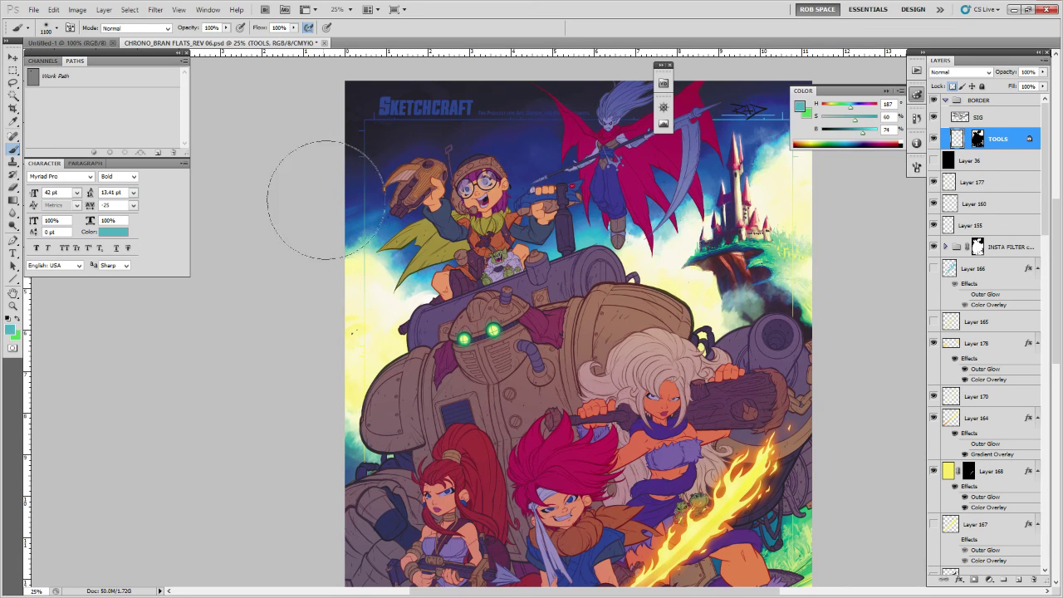
pyautogui.keyDown('alt'); pyautogui.click(379, 116); pyautogui.keyUp('alt')
pyautogui.moveTo(379, 117); pyautogui.dragTo(376, 168)
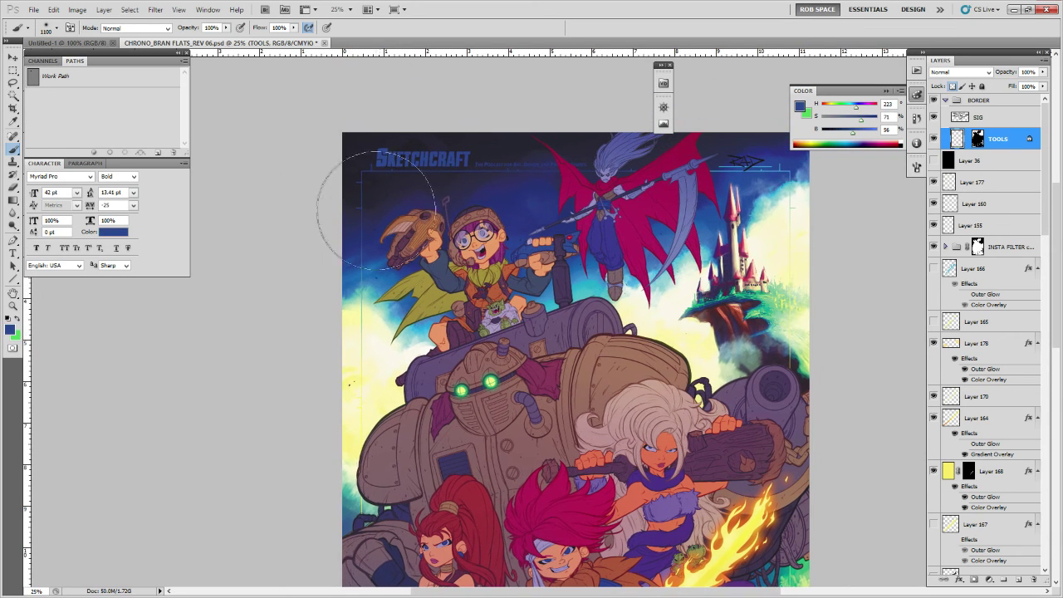
# Sample a brighter sky blue, reduce the brush to 300 px, and paint over the Sketchcraft title on TOOLS.
pyautogui.keyDown('alt'); pyautogui.click(370, 264); pyautogui.keyUp('alt')
pyautogui.press('[')
pyautogui.press('[')
pyautogui.press('[')
pyautogui.press('[')
pyautogui.press('[')
pyautogui.press('[')
pyautogui.press('[')
pyautogui.press('[')
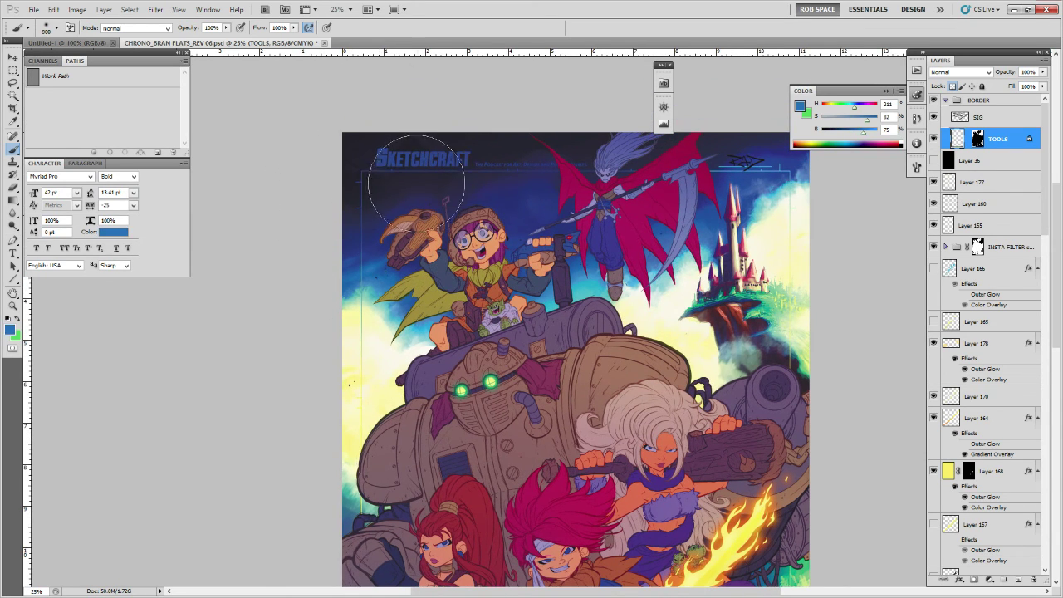
pyautogui.moveTo(415, 172); pyautogui.dragTo(463, 174)
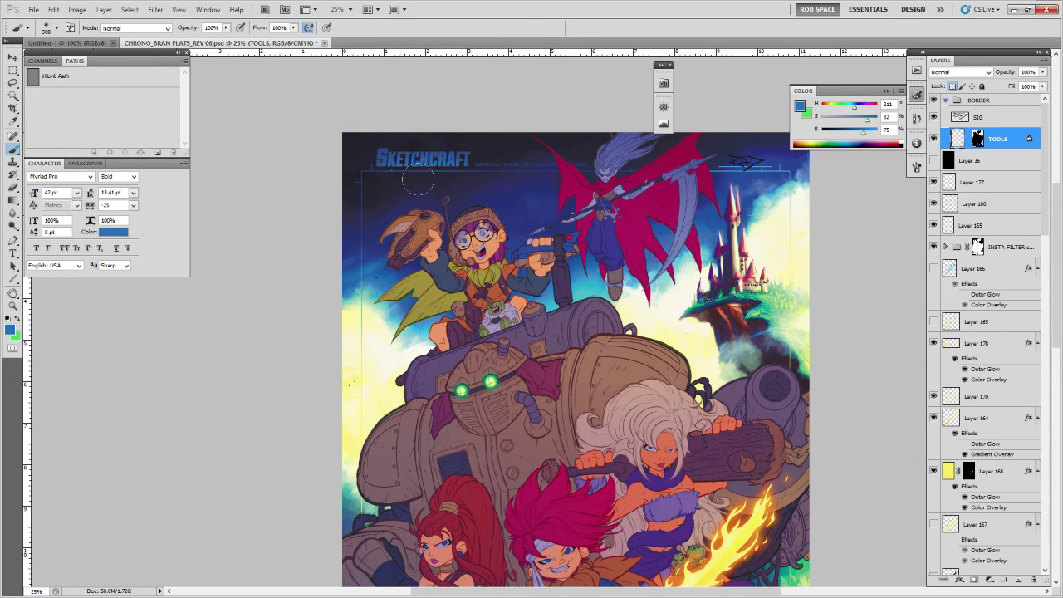
# Fill the signature on the SIG layer with the sampled sky blue and lock the layer's transparent pixels.
pyautogui.moveTo(723, 189); pyautogui.dragTo(619, 204)
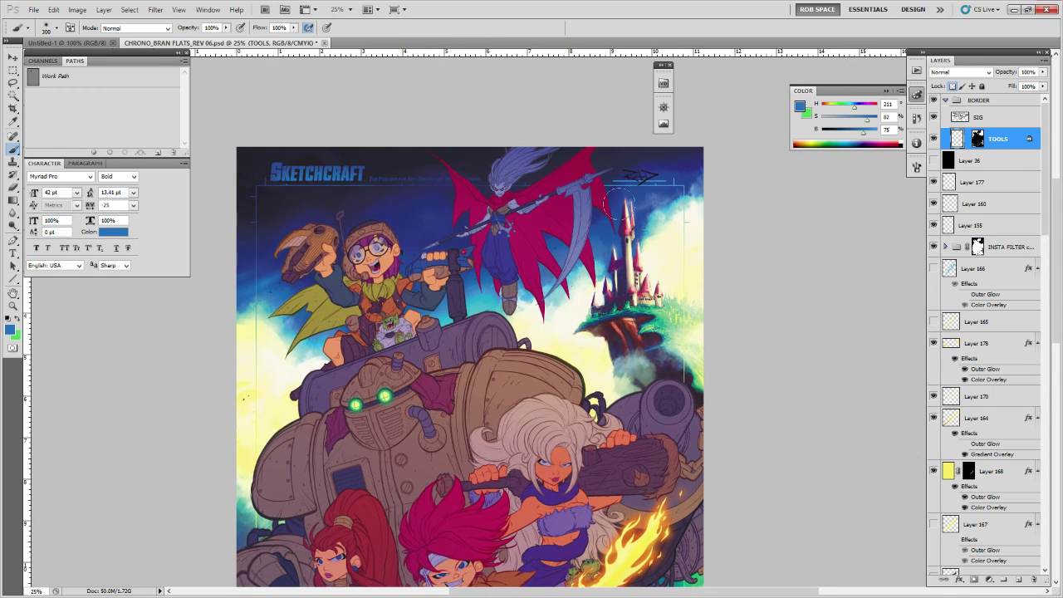
pyautogui.click(960, 118)
pyautogui.hotkey('shift', 'alt', 'BackSpace')
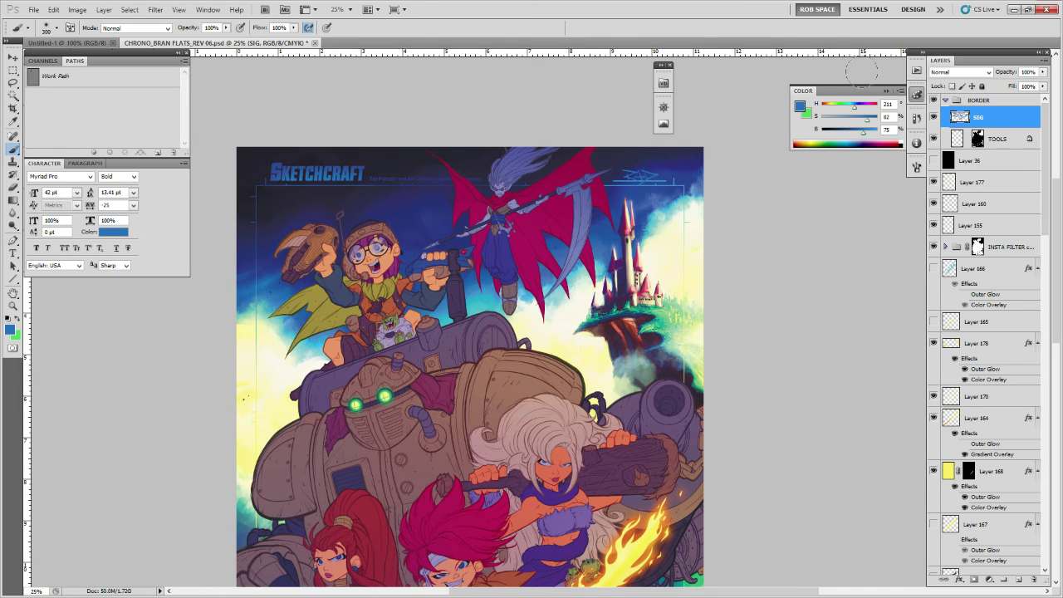
pyautogui.click(952, 86)
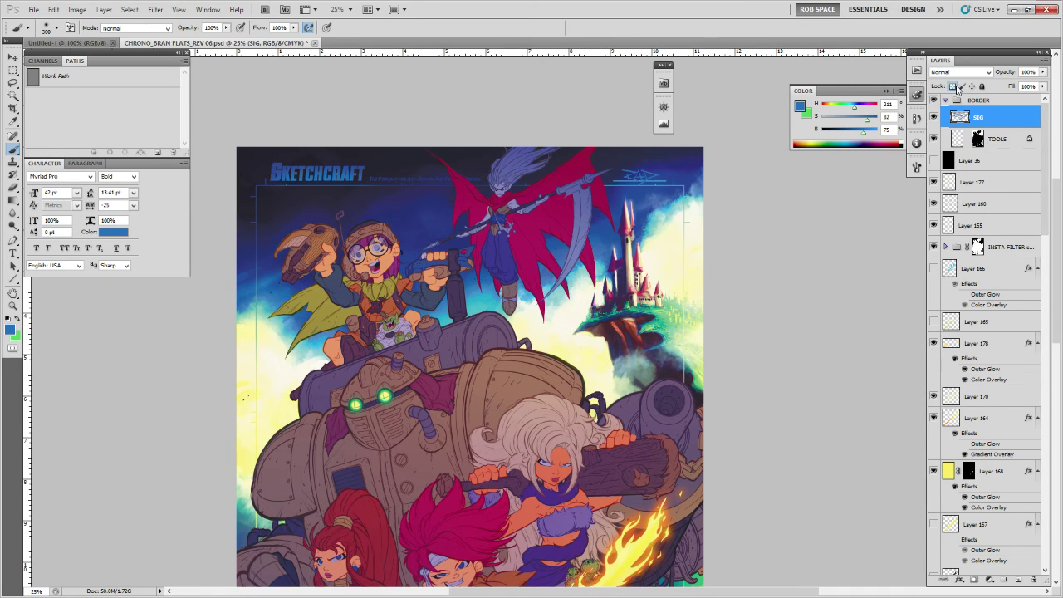
# Brush a lighter sampled colour over the signature on SIG and undo the last stroke.
pyautogui.keyDown('alt'); pyautogui.click(672, 205); pyautogui.keyUp('alt')
pyautogui.moveTo(626, 191)
pyautogui.mouseDown()
pyautogui.moveTo(669, 176)
pyautogui.moveTo(634, 191)
pyautogui.moveTo(656, 183)
pyautogui.mouseUp()
pyautogui.keyDown('alt'); pyautogui.click(650, 216); pyautogui.keyUp('alt')
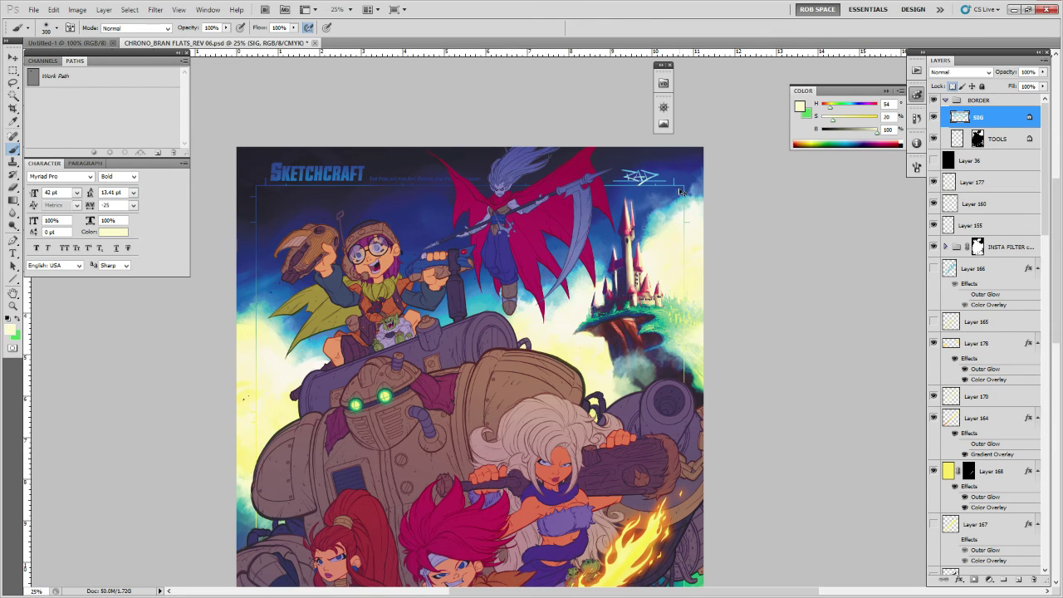
pyautogui.hotkey('ctrl', 'z')
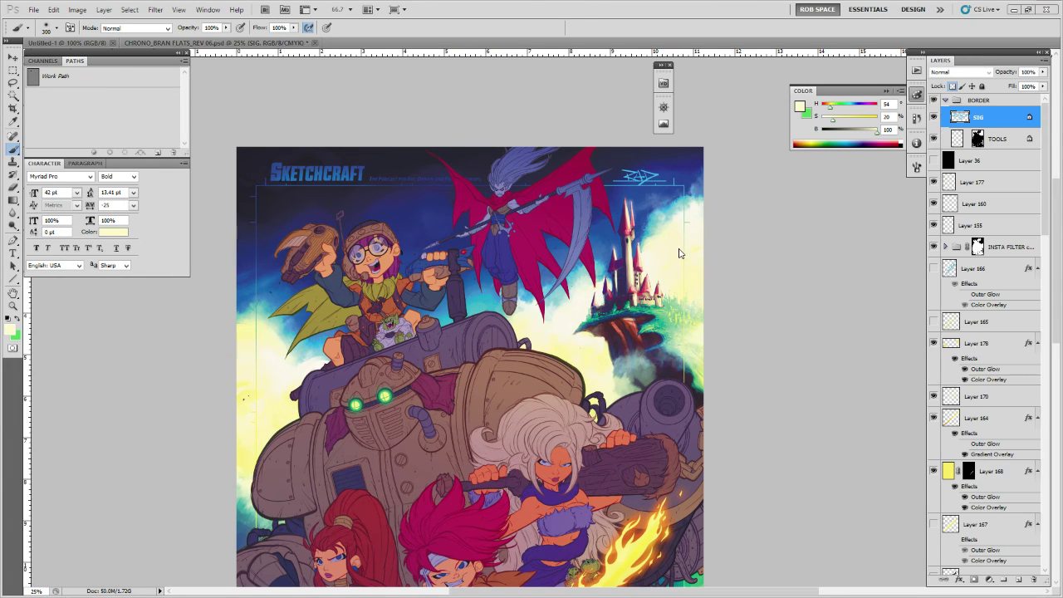
# Resize the brush to 500 px and tint the signature's lower part with yellows sampled from the clouds and flame.
pyautogui.press(']')
pyautogui.press(']')
pyautogui.press(']')
pyautogui.press(']')
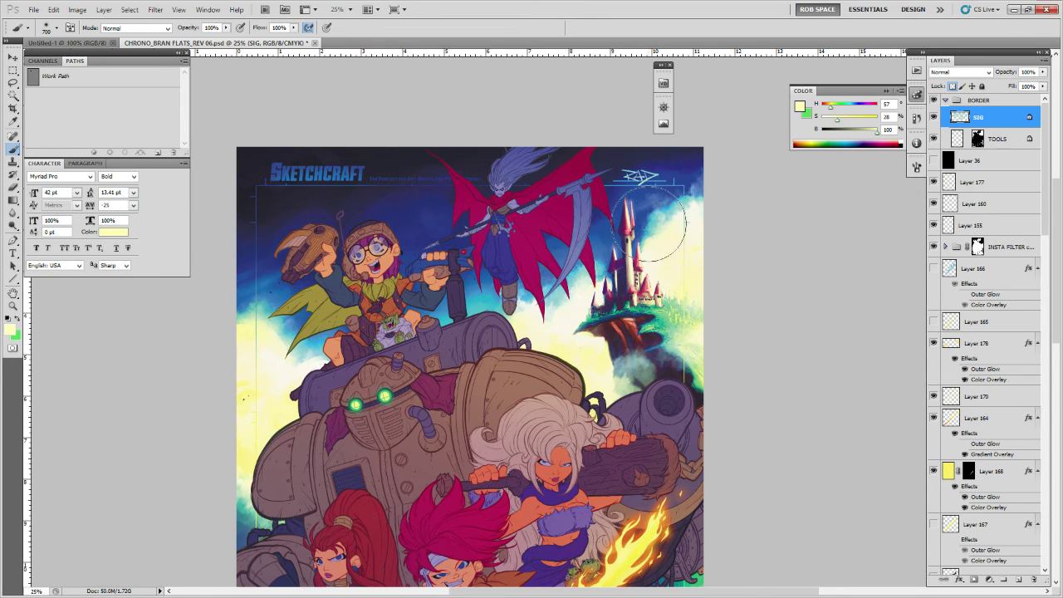
pyautogui.press('[')
pyautogui.press('[')
pyautogui.keyDown('alt'); pyautogui.click(645, 538); pyautogui.keyUp('alt')
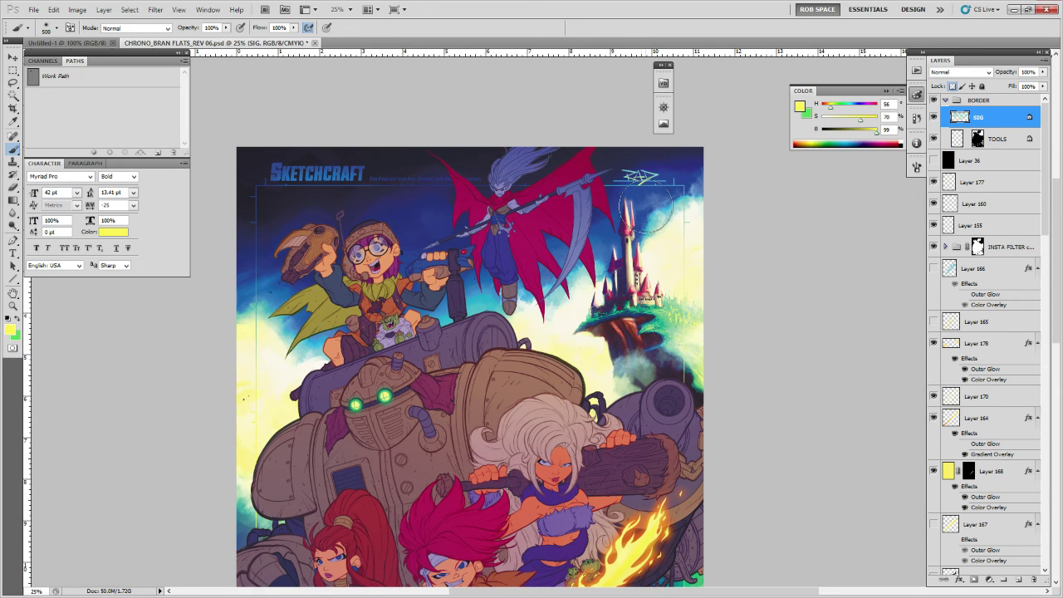
# Review the whole illustration and create a new layer directly above Layer 178.
pyautogui.press('z')
pyautogui.keyDown('alt'); pyautogui.click(661, 283); pyautogui.keyUp('alt')
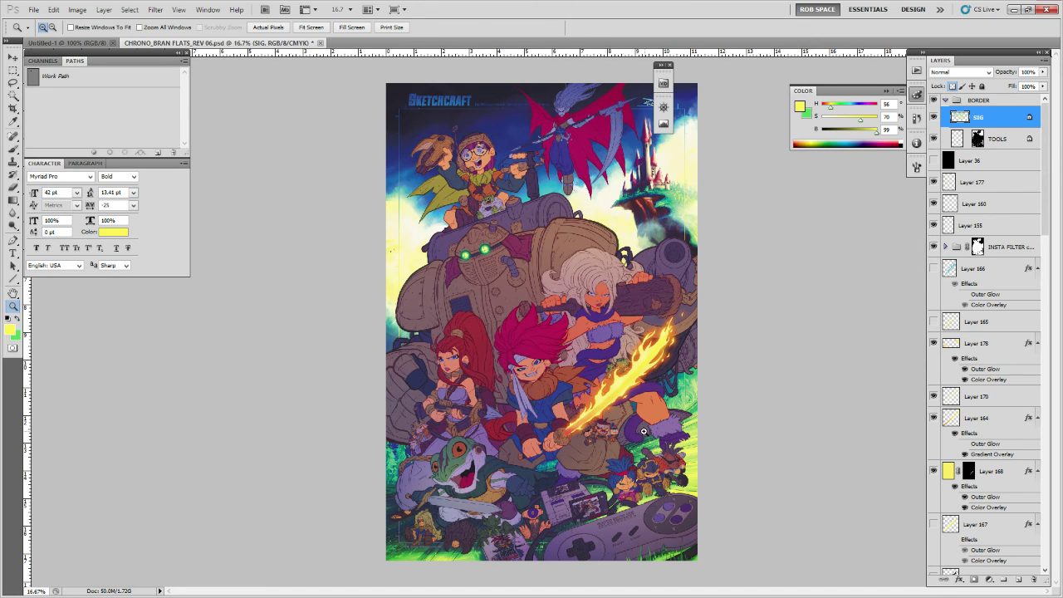
pyautogui.click(641, 459)
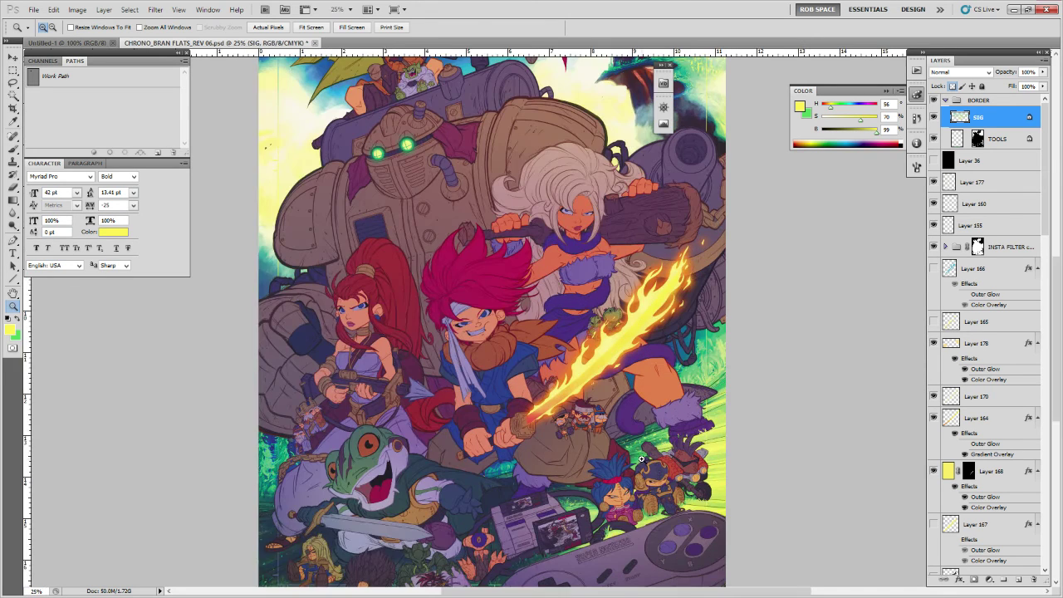
pyautogui.scroll(5, 614, 424)
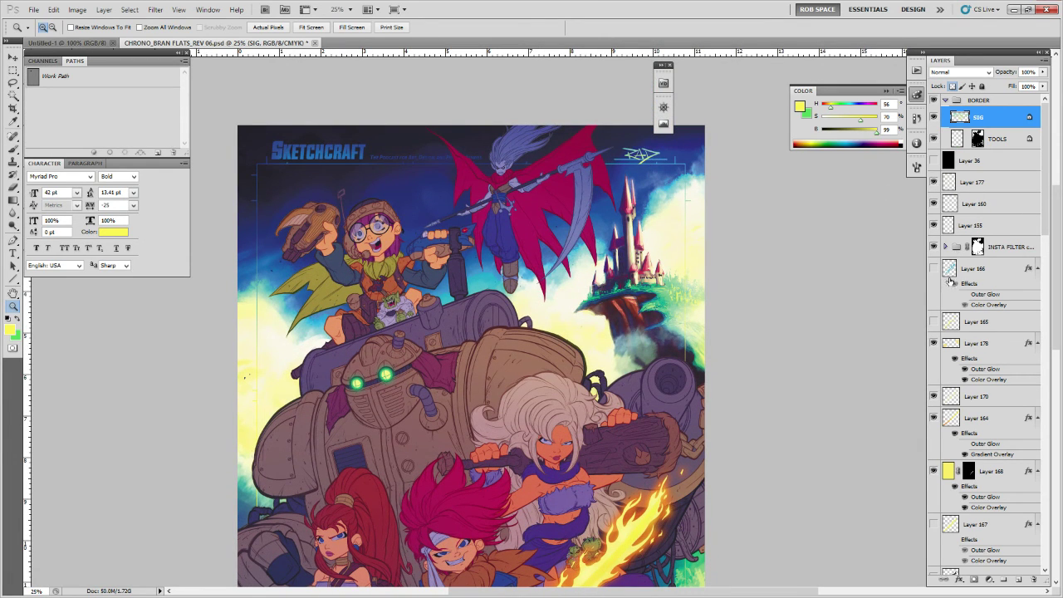
pyautogui.click(954, 337)
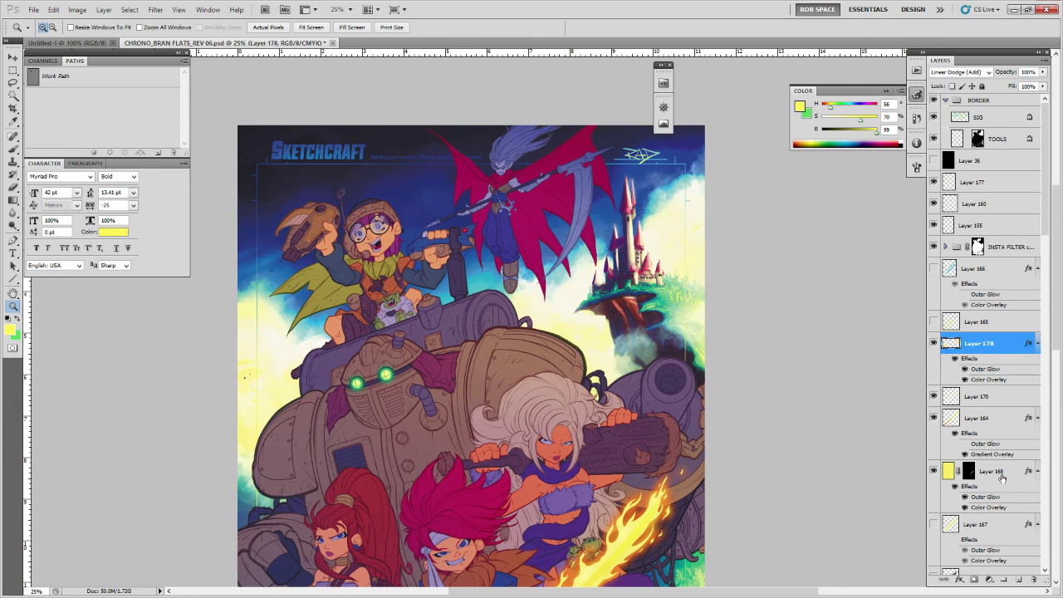
pyautogui.click(1018, 579)
# Apply the pink glow style preset with Outer Glow and Color Overlay to the new layer above Layer 178.
pyautogui.click(649, 228)
pyautogui.click(535, 183)
pyautogui.moveTo(535, 183); pyautogui.dragTo(612, 304)
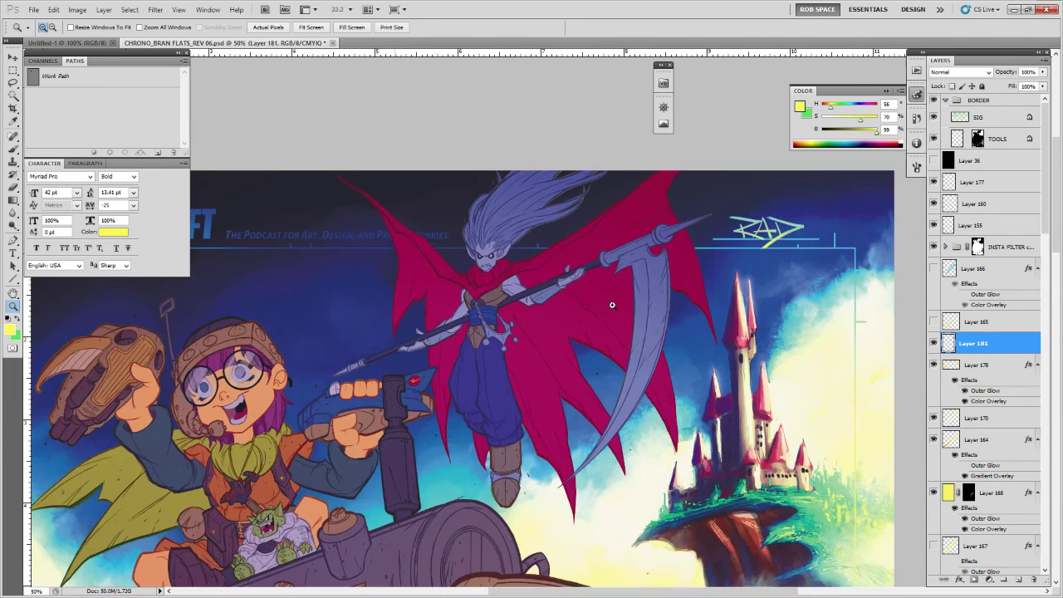
pyautogui.press('b')
pyautogui.doubleClick(1006, 341)
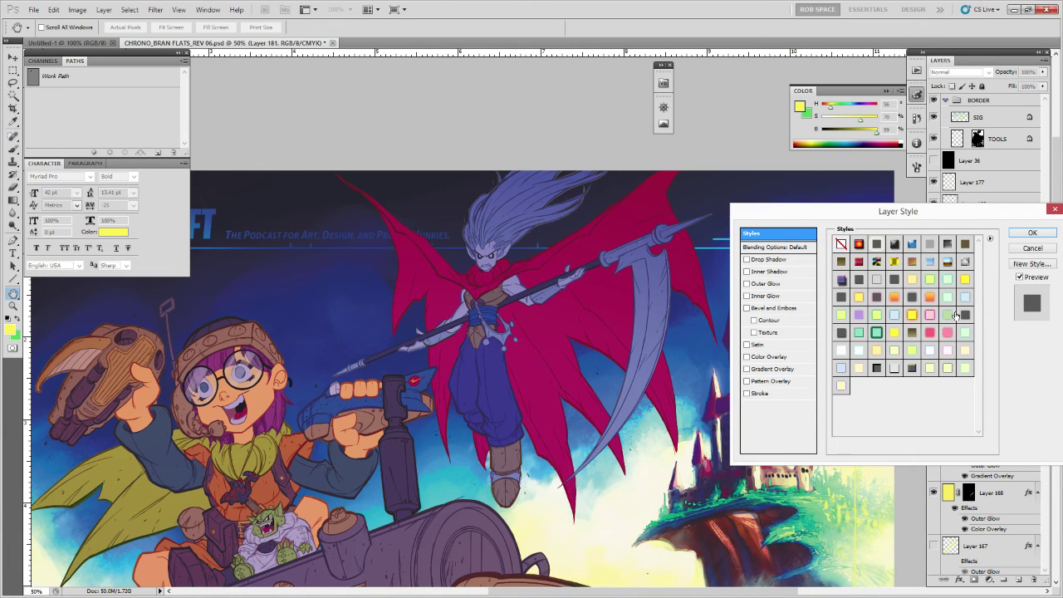
pyautogui.click(947, 349)
pyautogui.click(1031, 232)
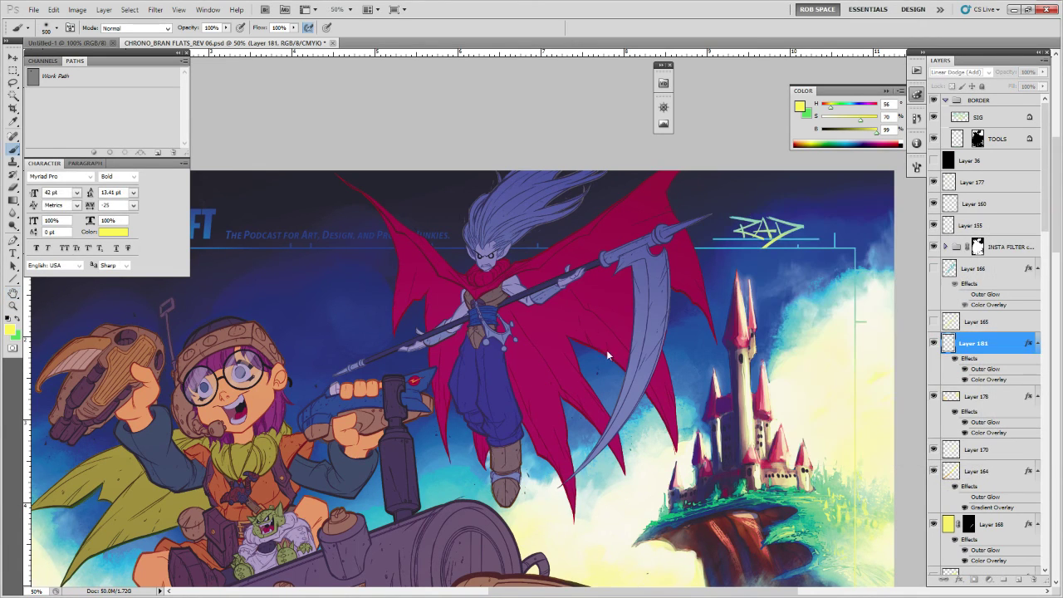
# Choose the ROB BUFFY DRAW brush and paint glowing eyes on the caped, scythe-wielding figure on the new layer.
pyautogui.rightClick(507, 269)
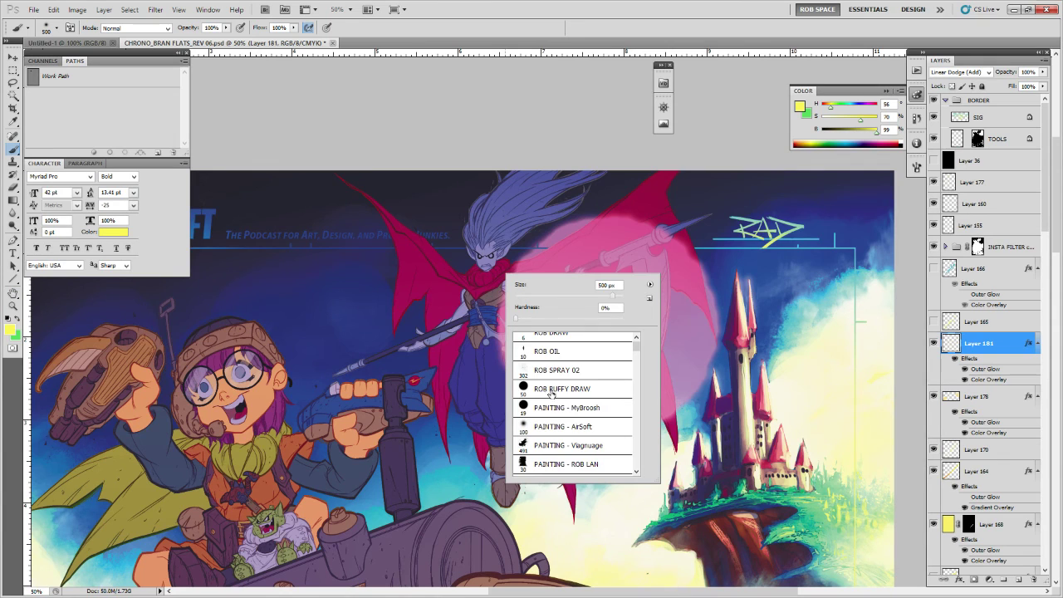
pyautogui.doubleClick(562, 389)
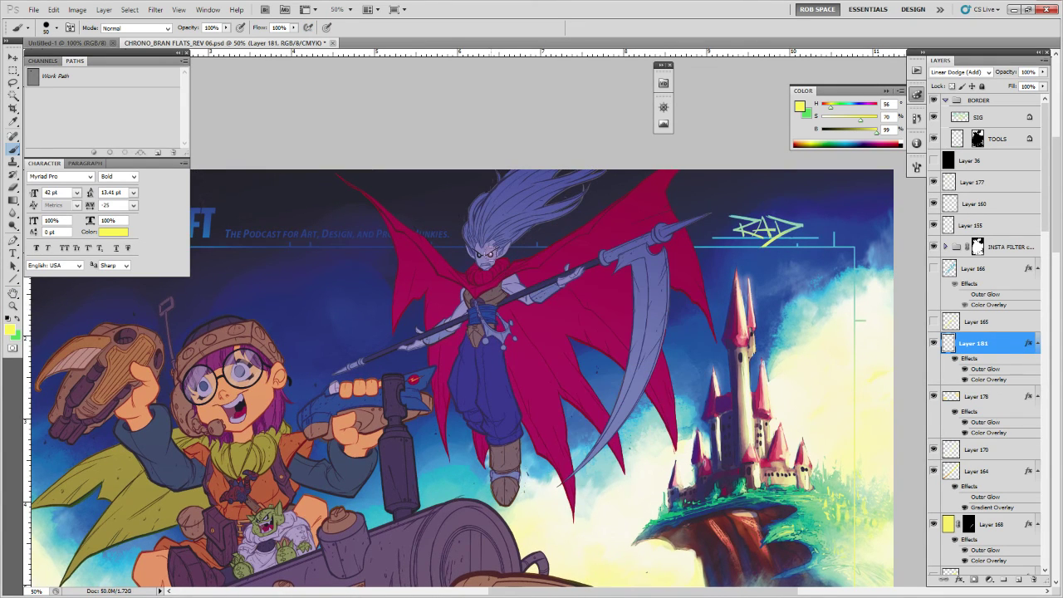
pyautogui.click(480, 254)
pyautogui.press('z')
pyautogui.click(494, 251)
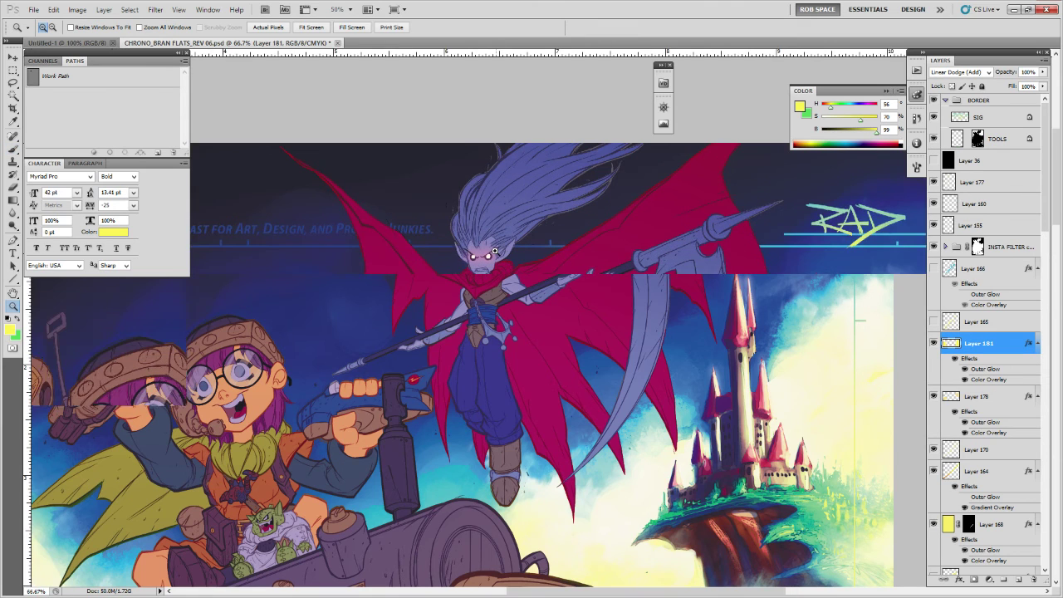
# Set the Eraser to a small brush preset for trimming the caped figure's glowing eyes.
pyautogui.press('e')
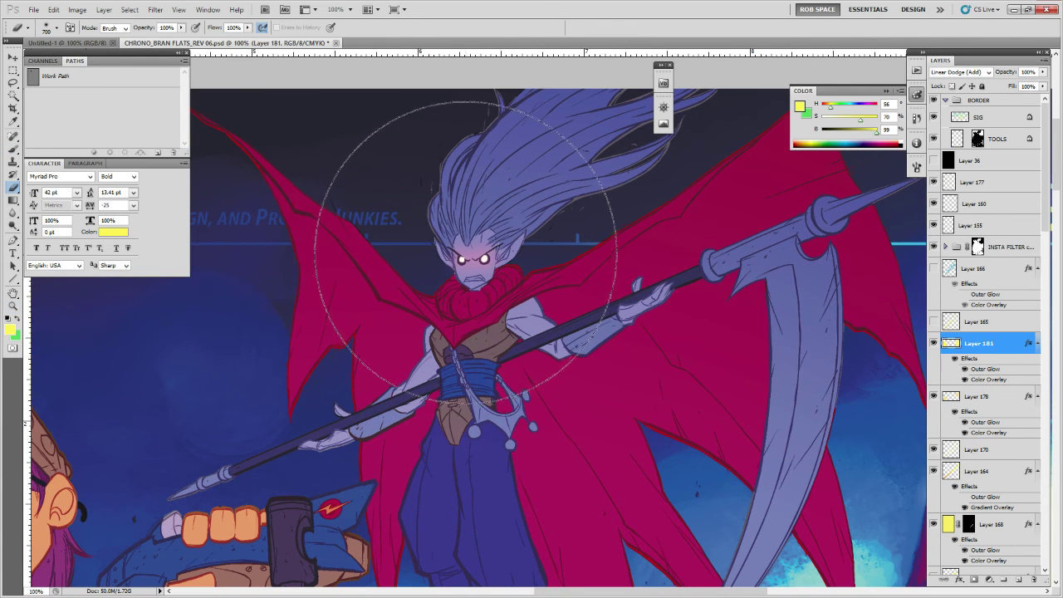
pyautogui.rightClick(479, 249)
pyautogui.doubleClick(523, 363)
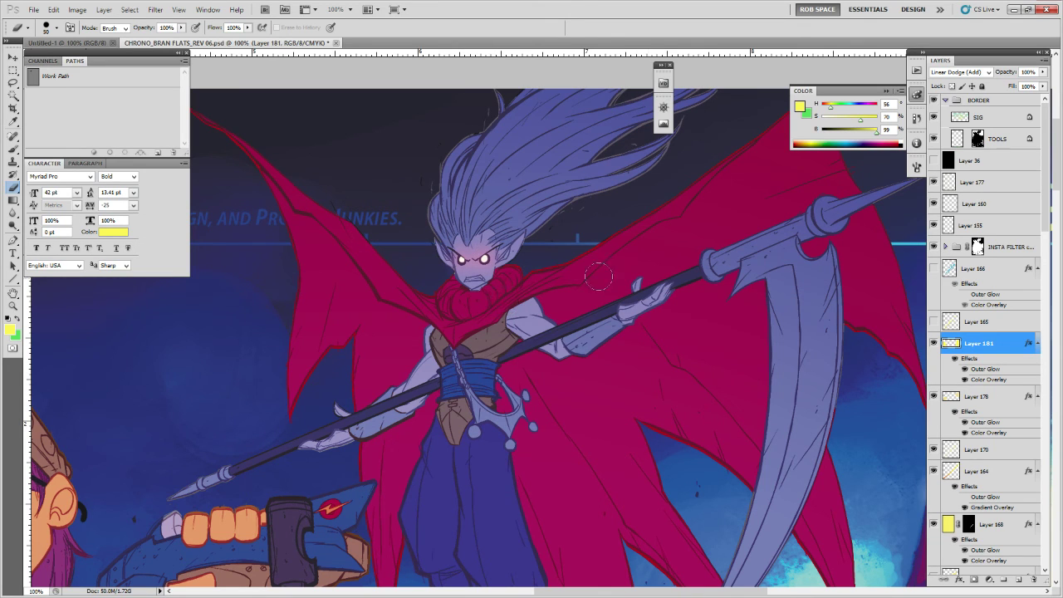
# Try the teal glow style preset on Layer 181's painted eyes, and reapply the pink glow preset.
pyautogui.doubleClick(1008, 338)
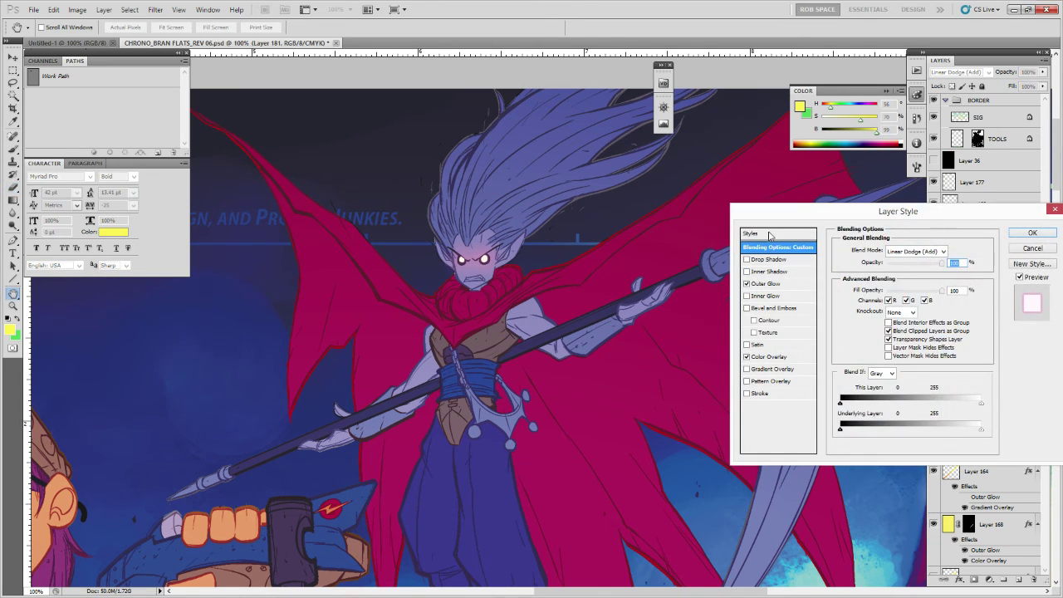
pyautogui.click(769, 235)
pyautogui.click(928, 352)
pyautogui.click(941, 351)
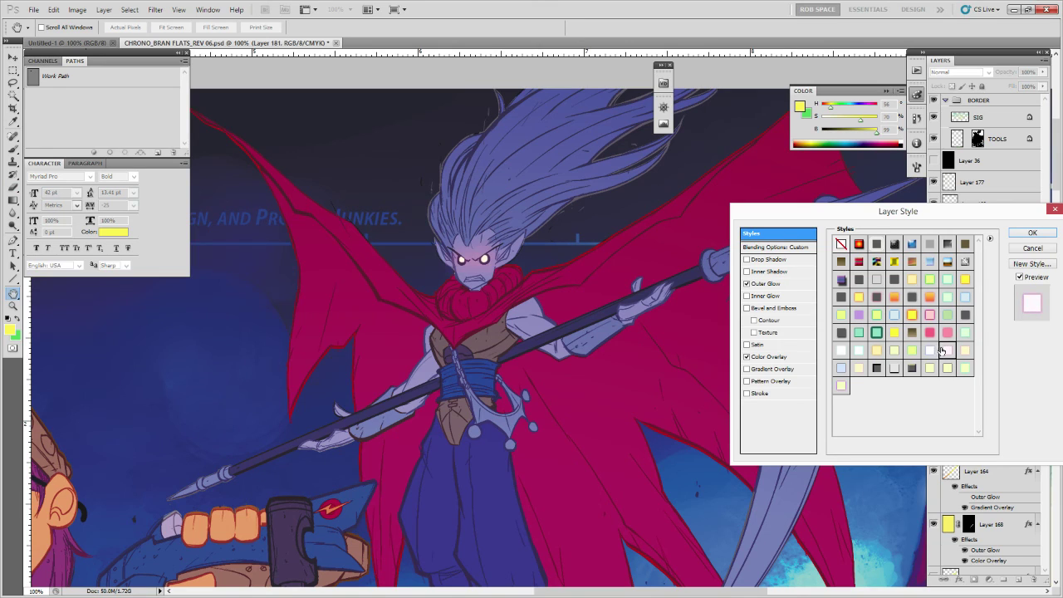
pyautogui.click(858, 350)
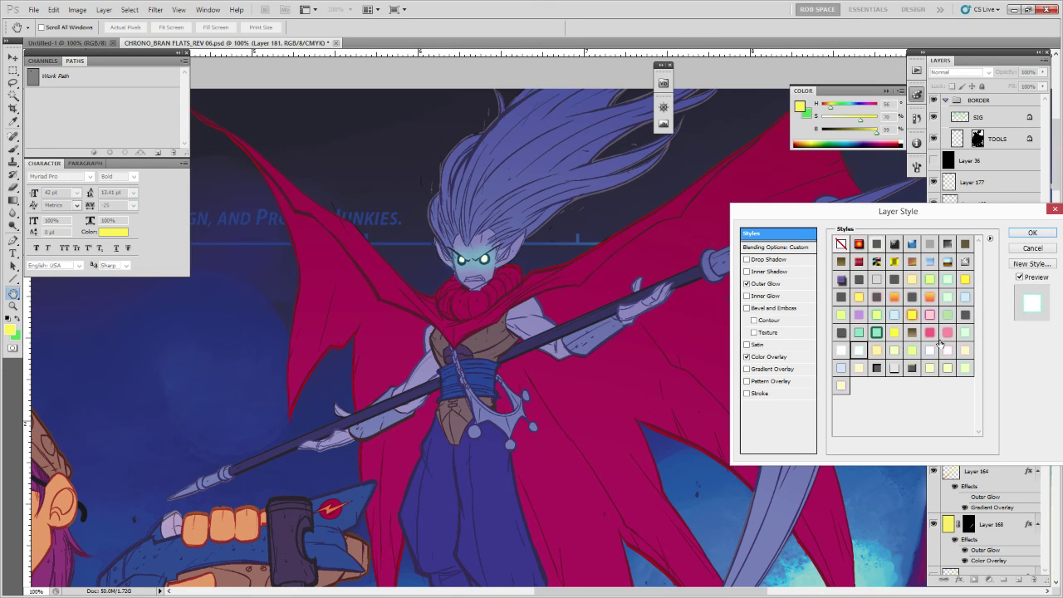
pyautogui.click(946, 349)
# Adjust Layer 181's Outer Glow to 87% opacity, 22% spread and a size of 18 px.
pyautogui.click(783, 285)
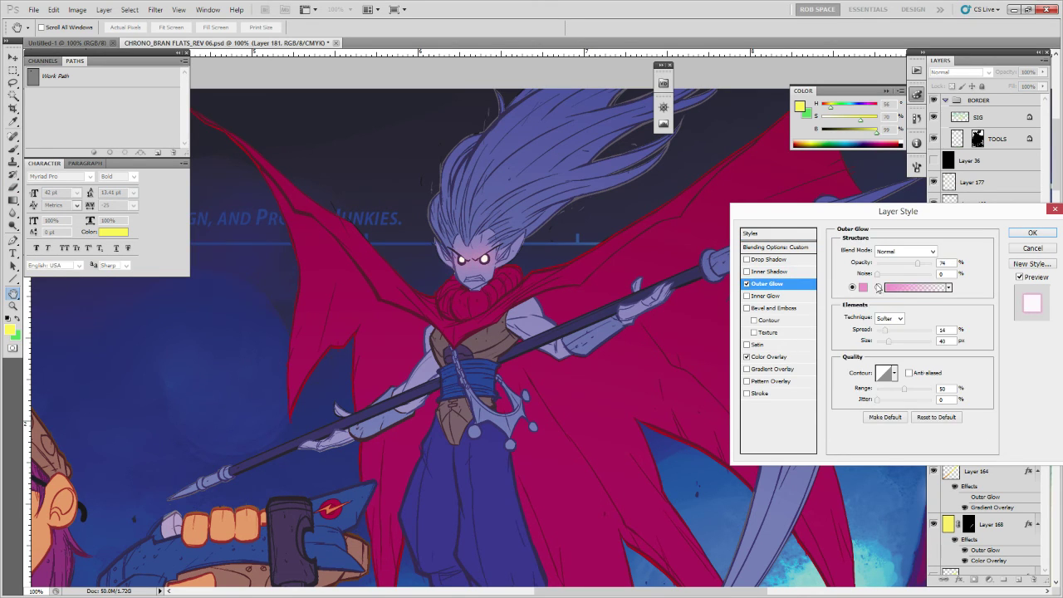
pyautogui.moveTo(884, 331); pyautogui.dragTo(883, 340)
pyautogui.click(888, 343)
pyautogui.click(889, 332)
pyautogui.click(926, 265)
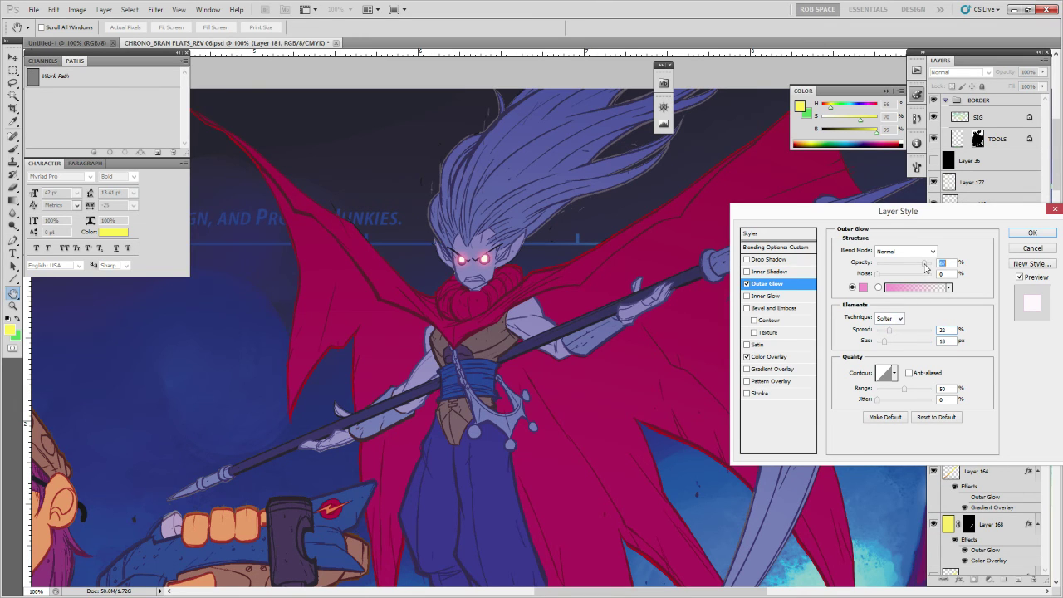
# Set the Outer Glow colour of Layer 181 to a more saturated pink, #fd76c9, and apply the layer style.
pyautogui.click(861, 289)
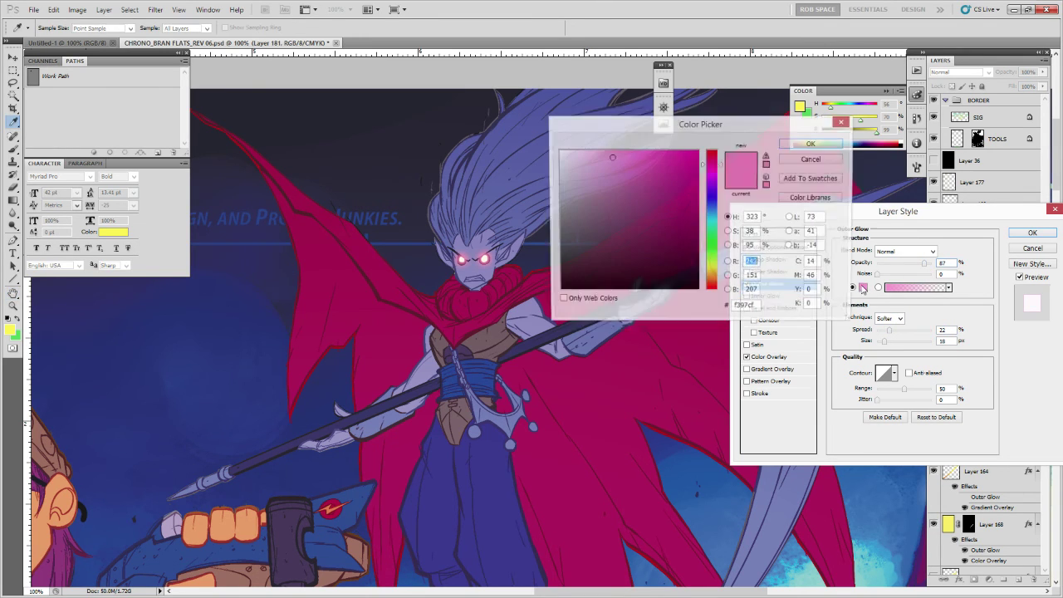
pyautogui.moveTo(688, 160)
pyautogui.mouseDown()
pyautogui.moveTo(689, 150)
pyautogui.moveTo(638, 152)
pyautogui.mouseUp()
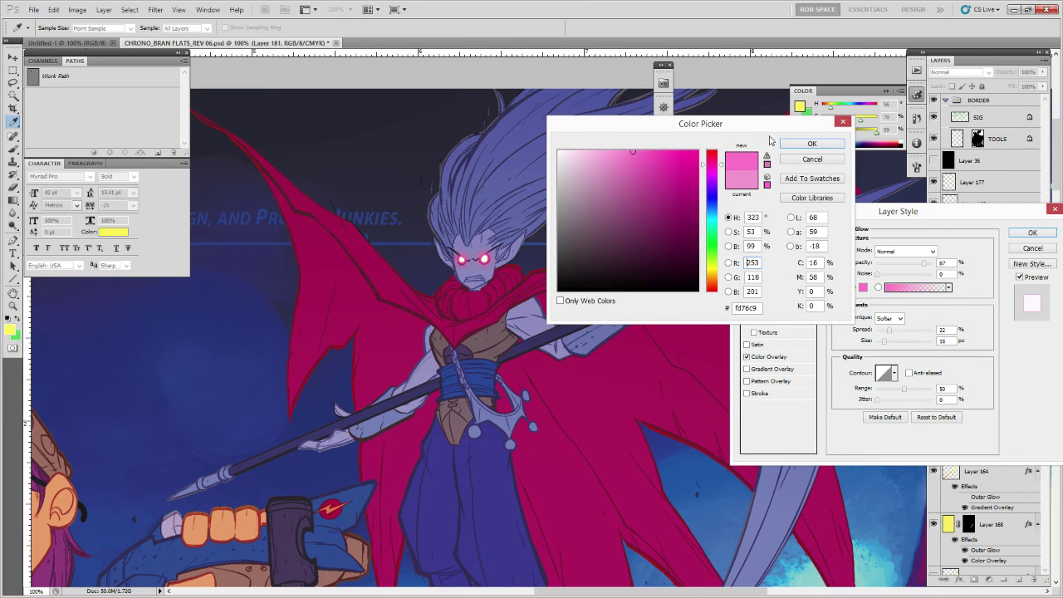
pyautogui.click(812, 142)
pyautogui.click(1028, 235)
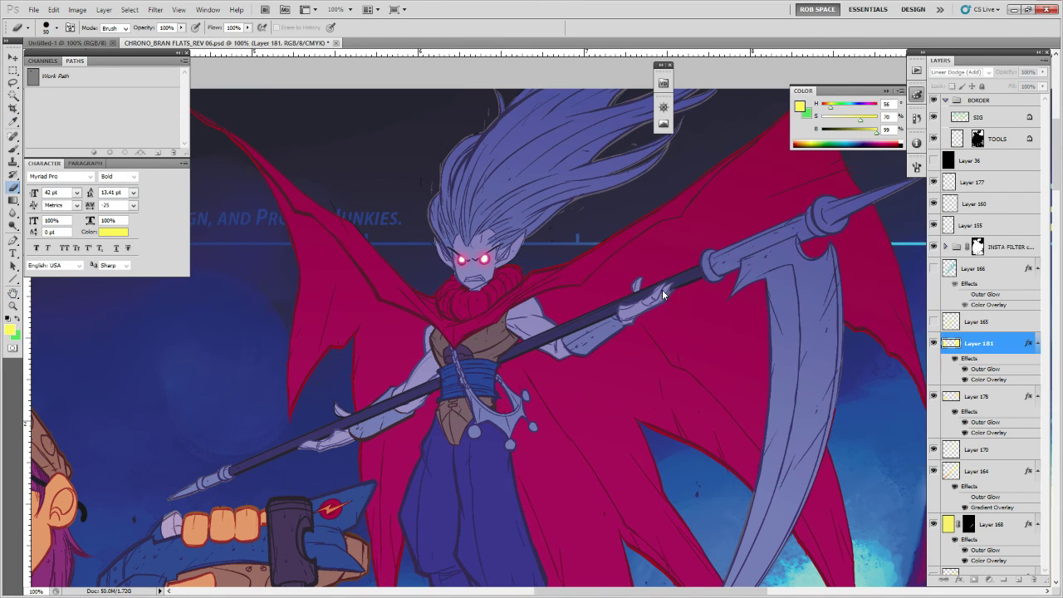
# Try merging all visible layers of the illustration into the background, and undo the merge.
pyautogui.press('z')
pyautogui.keyDown('alt'); pyautogui.click(664, 295); pyautogui.keyUp('alt')
pyautogui.keyDown('alt'); pyautogui.click(664, 296); pyautogui.keyUp('alt')
pyautogui.keyDown('alt'); pyautogui.click(658, 326); pyautogui.keyUp('alt')
pyautogui.keyDown('alt'); pyautogui.click(660, 343); pyautogui.keyUp('alt')
pyautogui.keyDown('alt'); pyautogui.click(660, 343); pyautogui.keyUp('alt')
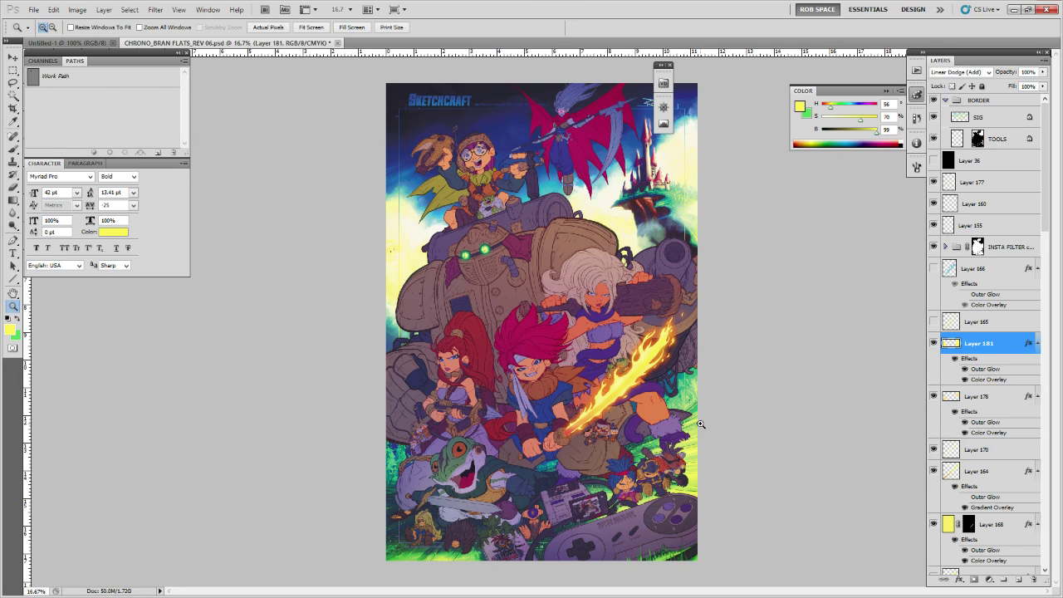
pyautogui.hotkey('ctrl', 'shift', 'e')
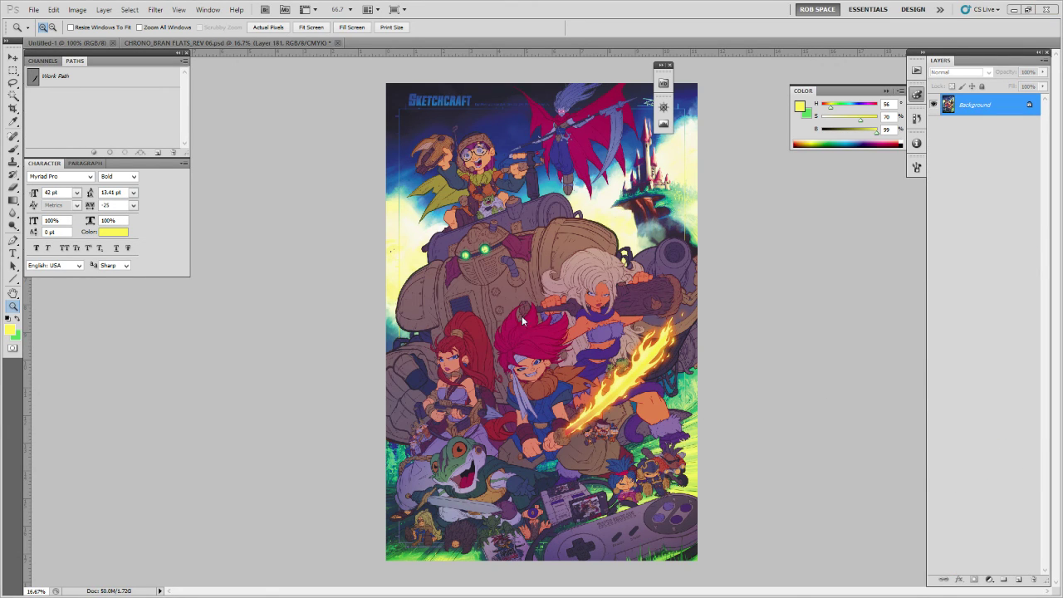
pyautogui.hotkey('ctrl', 'z')
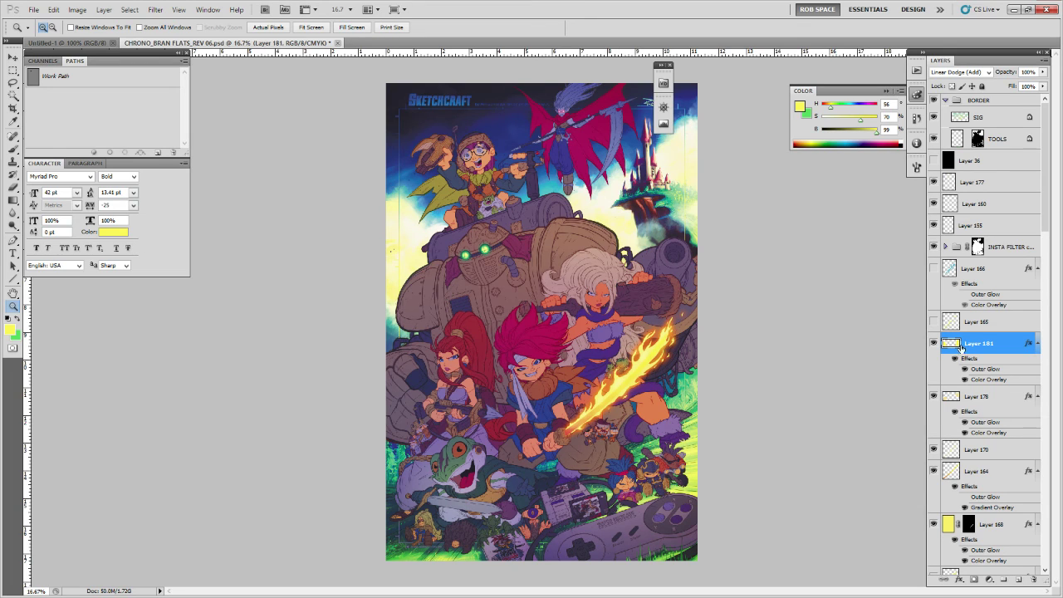
# Create a new layer directly above Layer 181 and apply a pale green glow style preset to it.
pyautogui.click(1019, 579)
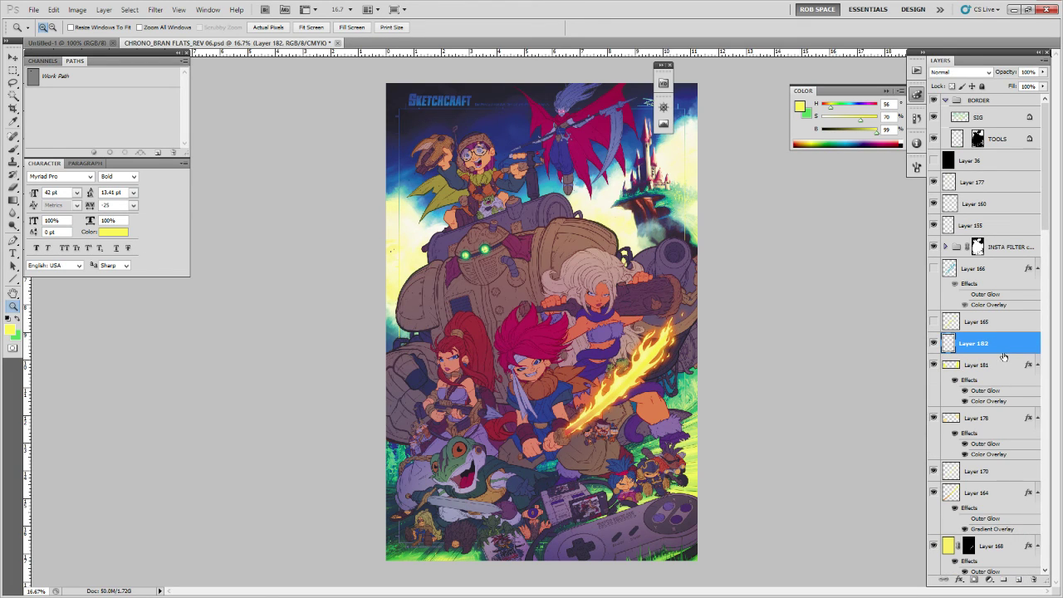
pyautogui.doubleClick(1003, 349)
pyautogui.click(764, 235)
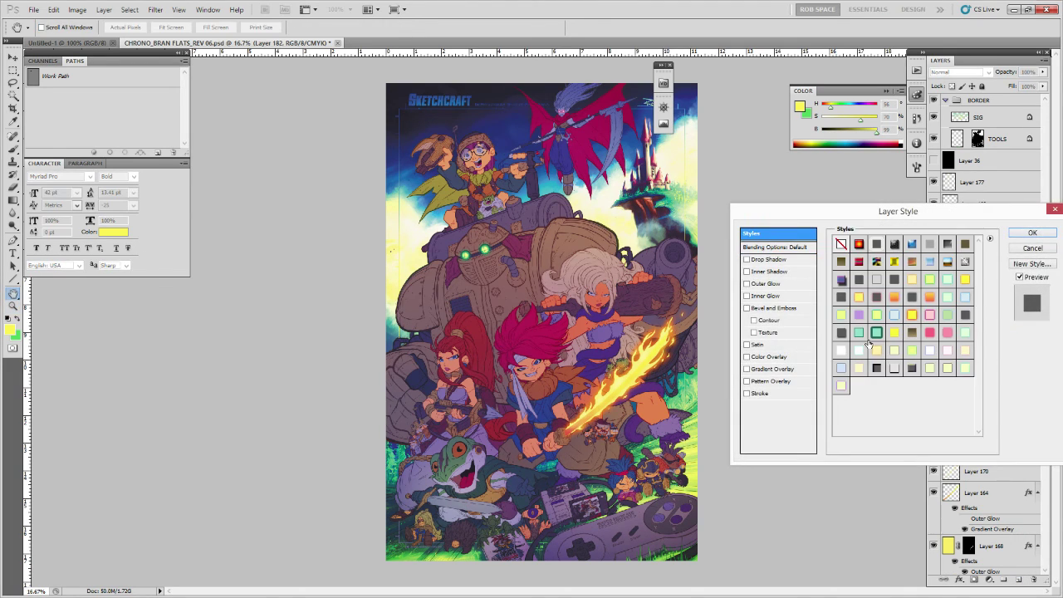
pyautogui.click(955, 368)
pyautogui.click(1020, 233)
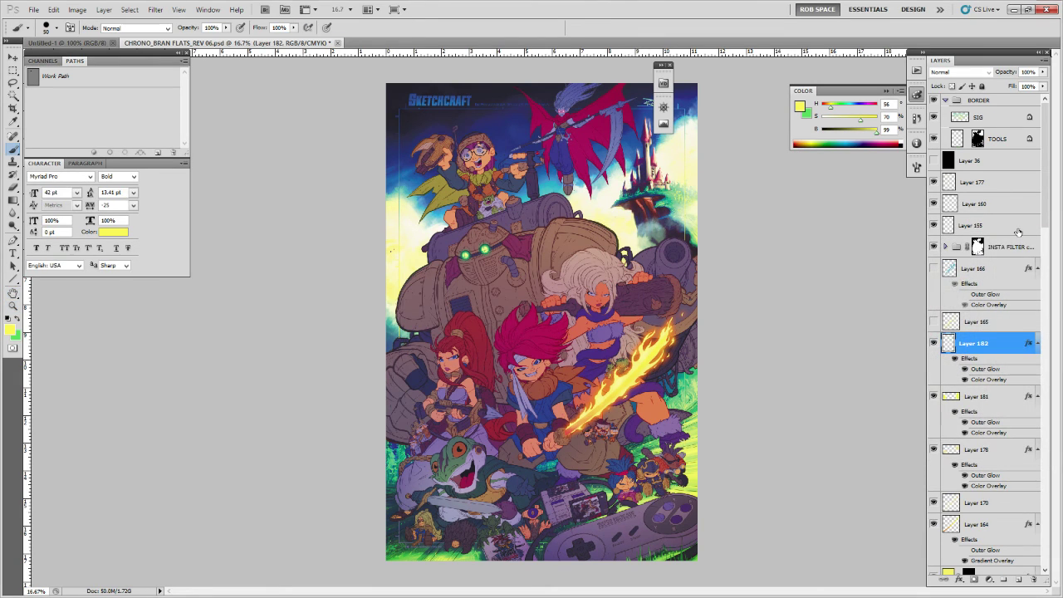
# Replace Layer 182's style with the pale yellow preset that has an orange outer glow.
pyautogui.press('z')
pyautogui.click(687, 462)
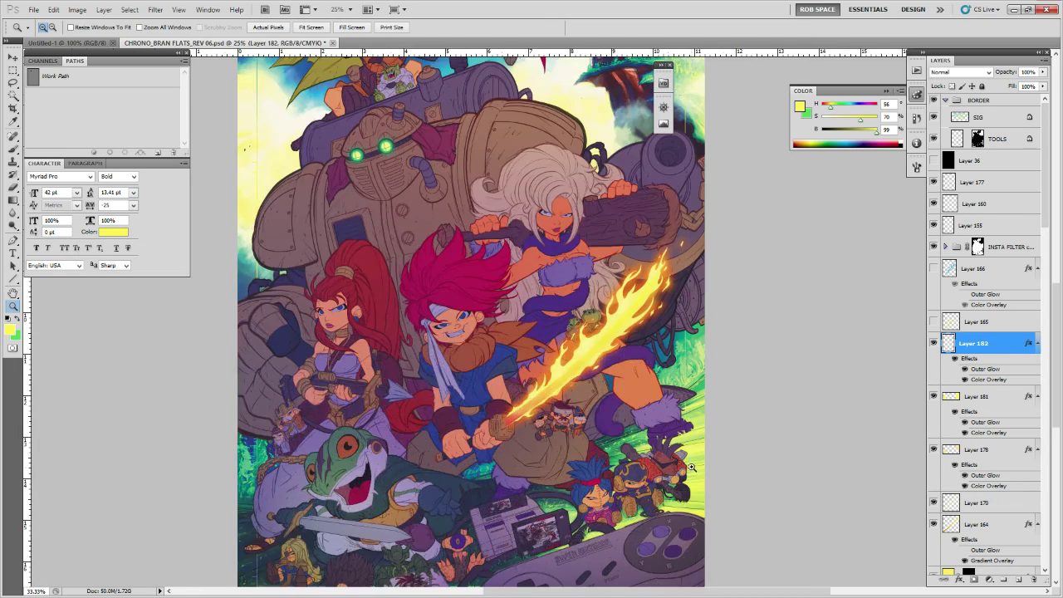
pyautogui.click(688, 461)
pyautogui.moveTo(687, 462); pyautogui.dragTo(706, 385)
pyautogui.press('b')
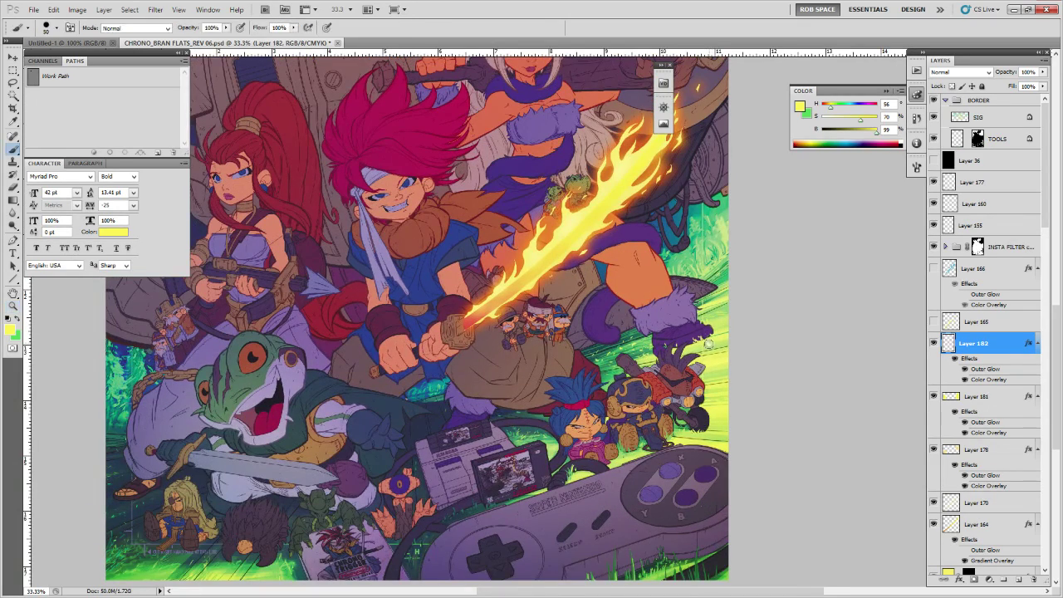
pyautogui.doubleClick(1007, 340)
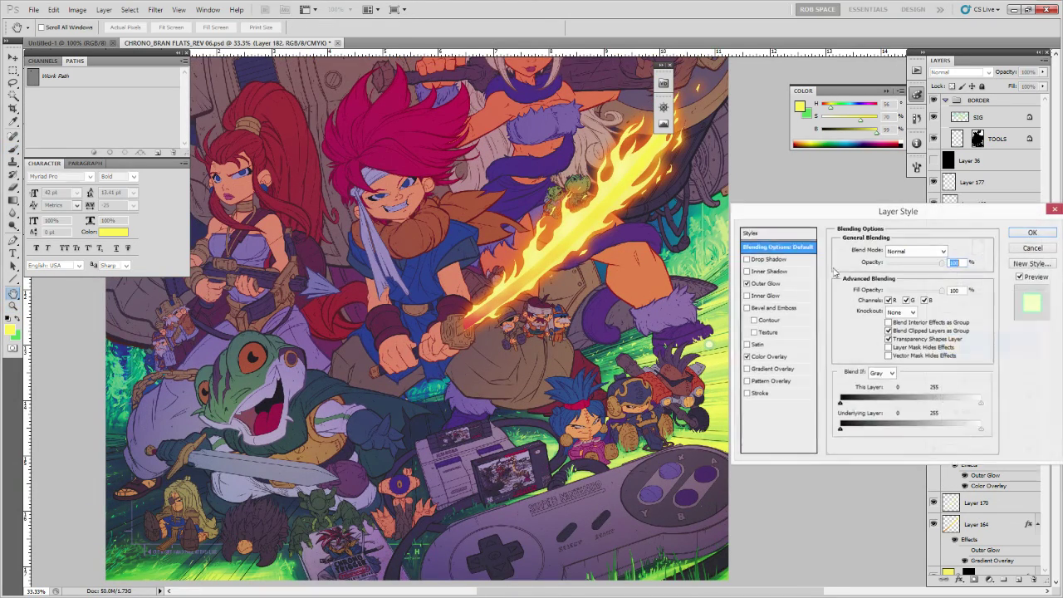
pyautogui.click(792, 235)
pyautogui.click(876, 350)
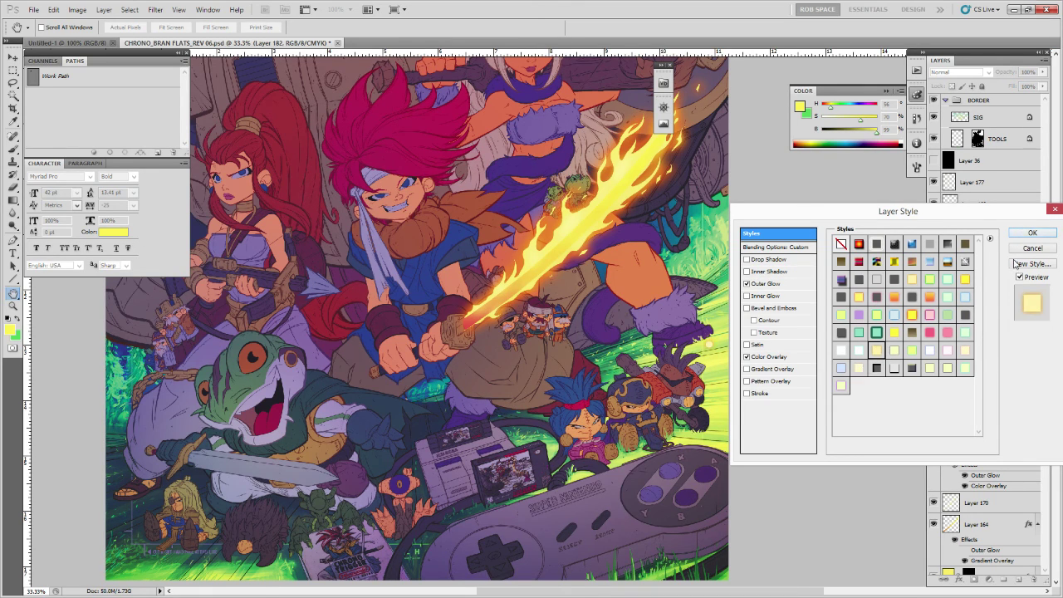
pyautogui.click(1027, 236)
# Clear the contents of Layer 182 and test a soft dab with the PAINTING - AirSoft brush beside the purple fur boot.
pyautogui.rightClick(721, 352)
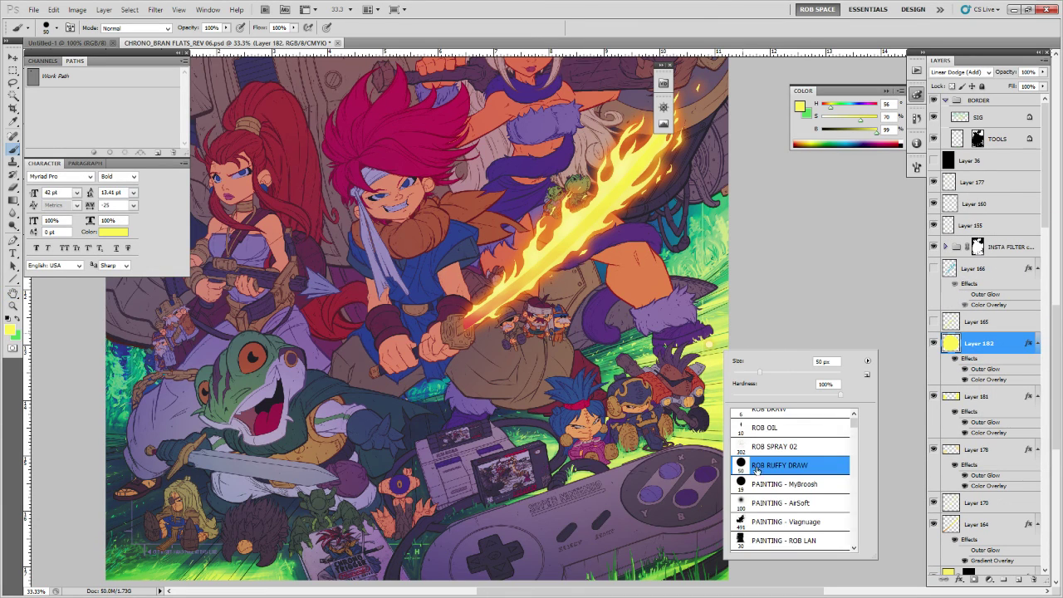
pyautogui.click(757, 500)
pyautogui.click(771, 324)
pyautogui.hotkey('ctrl', 'a')
pyautogui.press('Delete')
pyautogui.hotkey('ctrl', 'd')
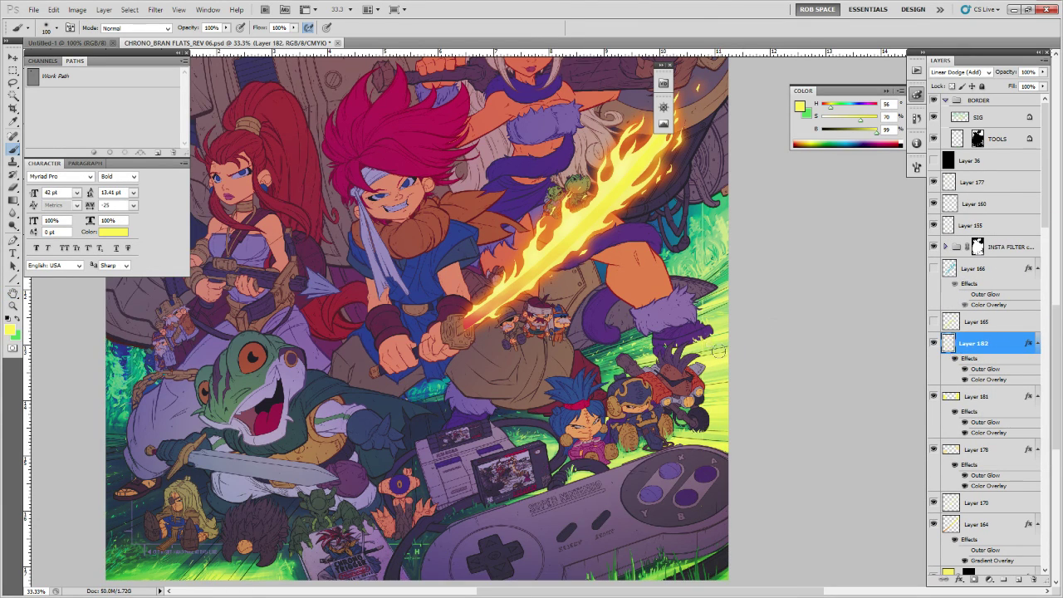
pyautogui.moveTo(707, 339); pyautogui.dragTo(709, 340)
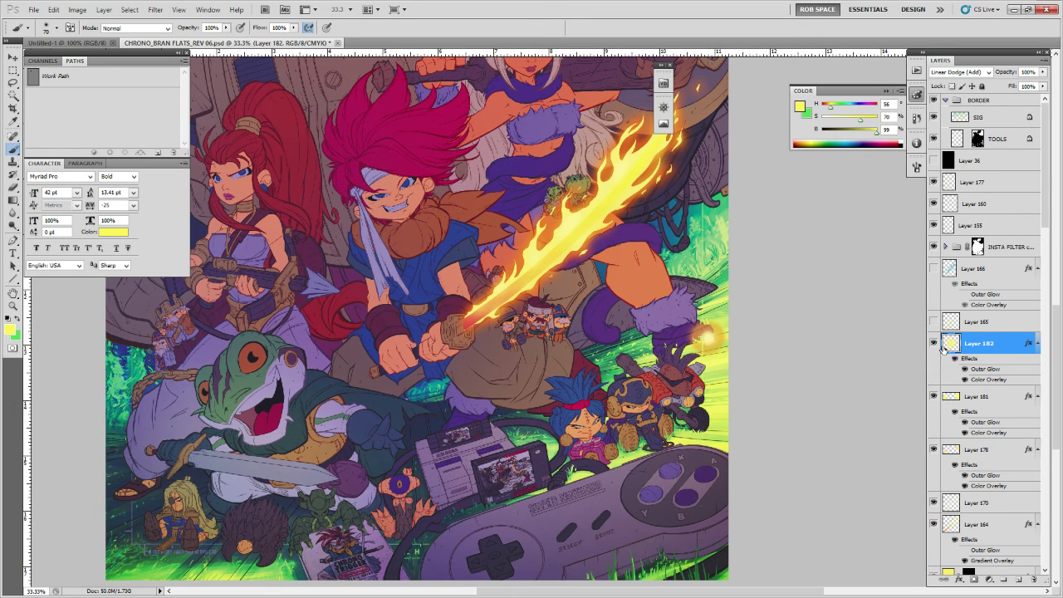
pyautogui.hotkey('ctrl', 'z')
# Create a layer above Layer 182 and try soft pale yellow light specks over the green background around the small figures.
pyautogui.click(1018, 580)
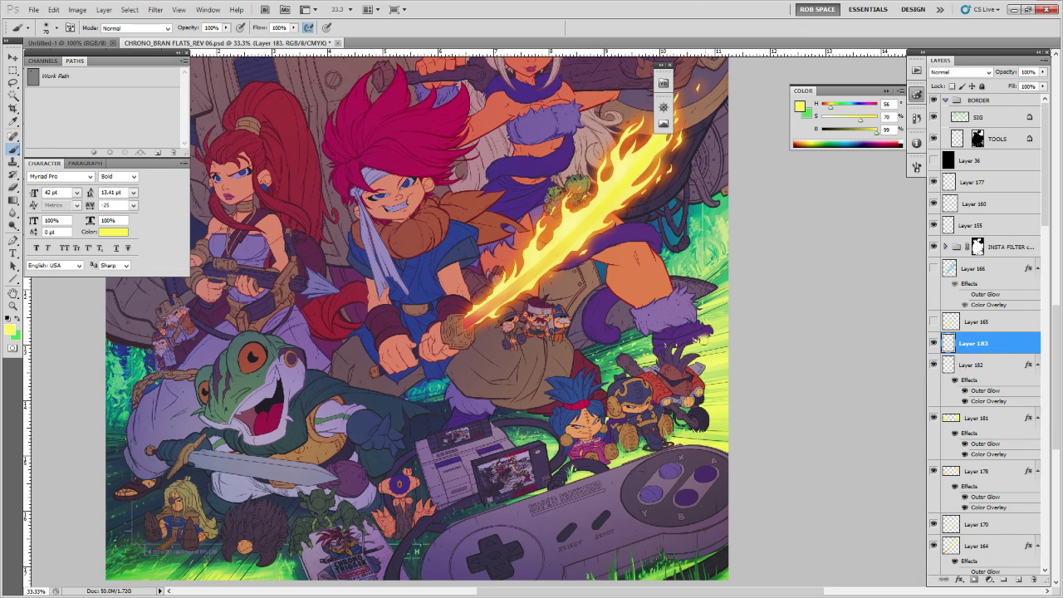
pyautogui.moveTo(704, 340); pyautogui.dragTo(706, 340)
pyautogui.keyDown('alt'); pyautogui.click(575, 217); pyautogui.keyUp('alt')
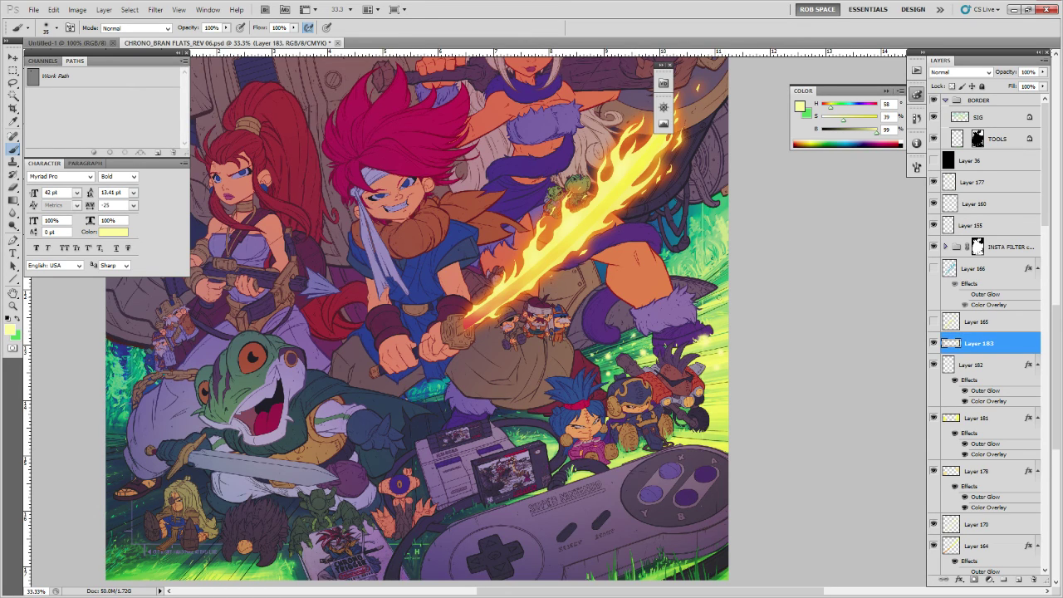
pyautogui.press('[')
pyautogui.press('[')
pyautogui.press('[')
pyautogui.press(']')
pyautogui.hotkey('ctrl', 'a')
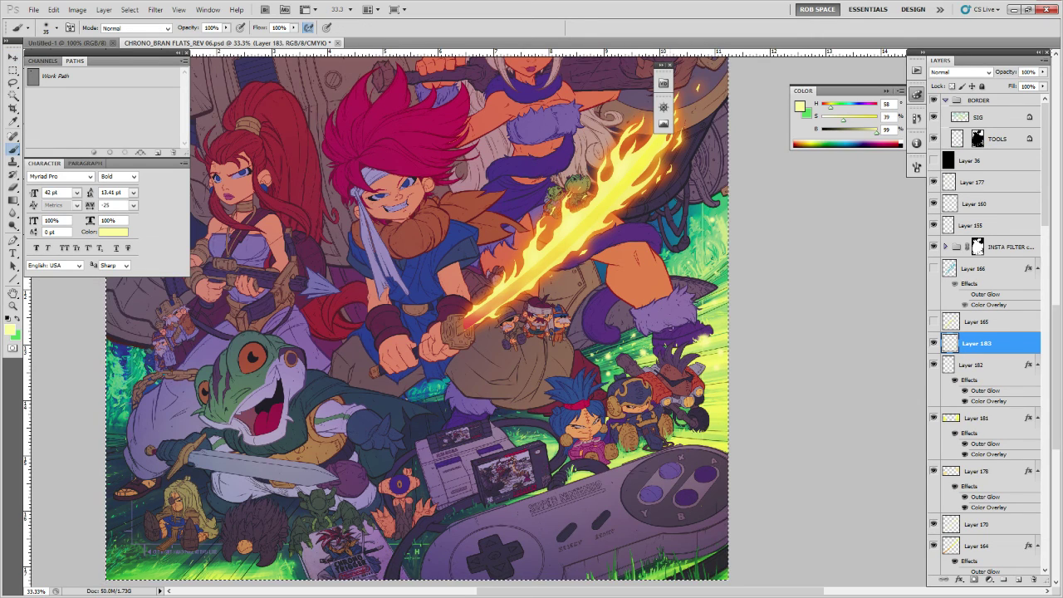
# Choose the ROB RUFFY DRAW brush and apply the yellow glow style preset to Layer 183.
pyautogui.rightClick(670, 329)
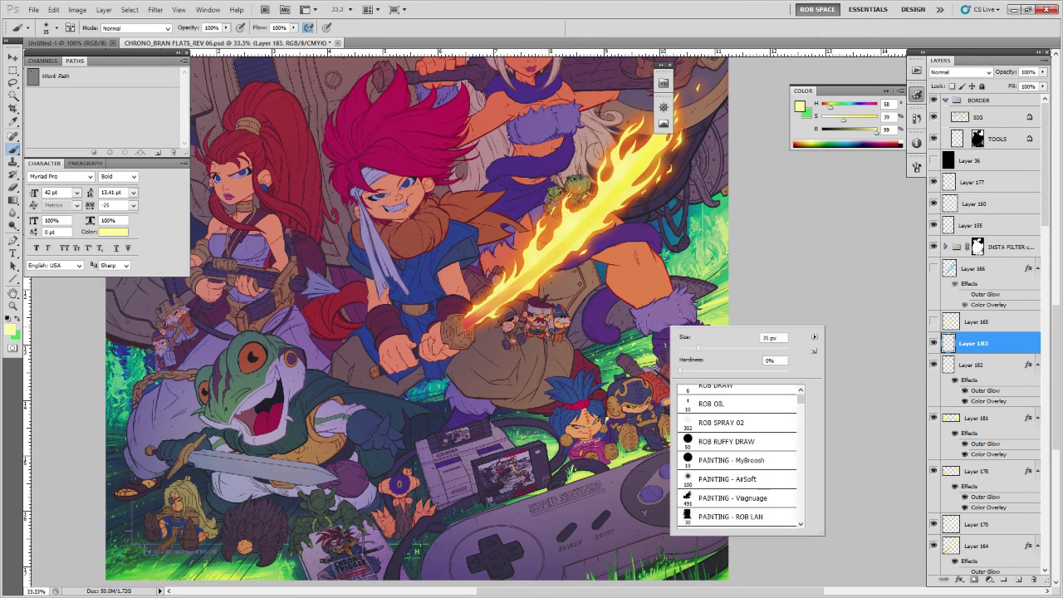
pyautogui.doubleClick(717, 441)
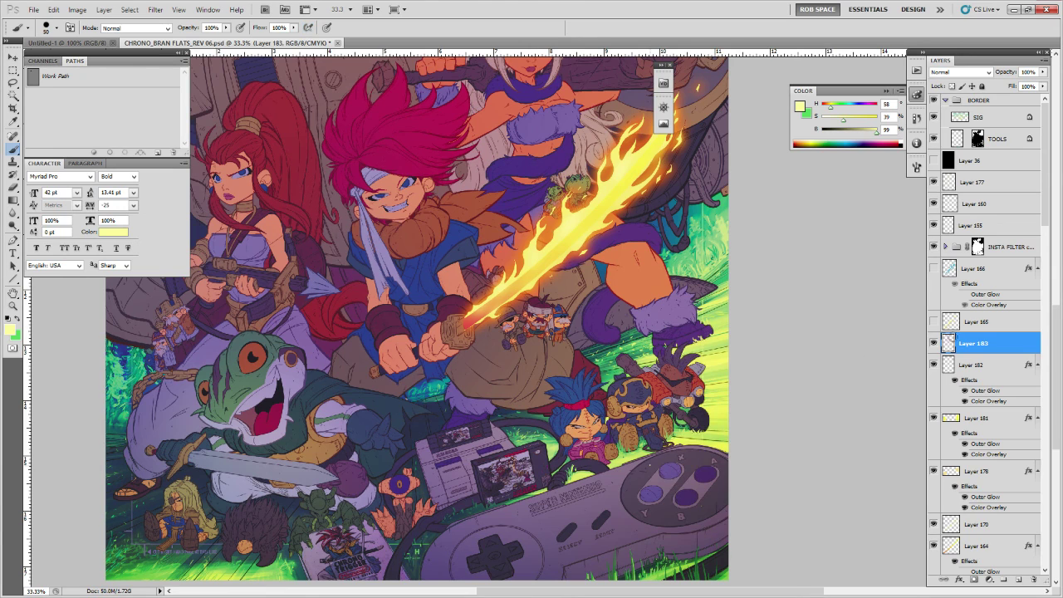
pyautogui.doubleClick(998, 341)
pyautogui.click(792, 235)
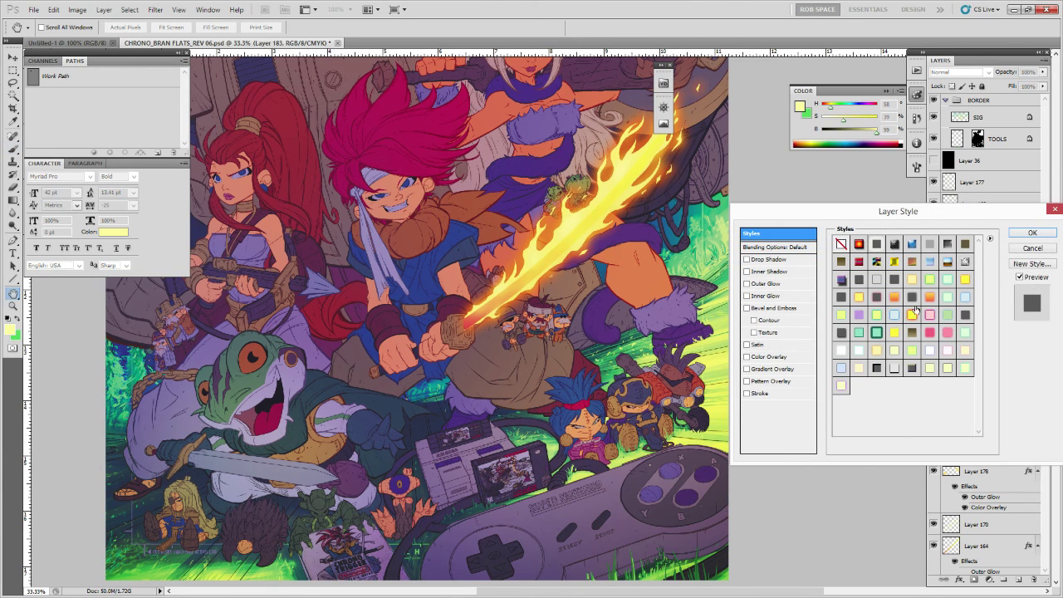
pyautogui.click(859, 297)
pyautogui.click(1032, 232)
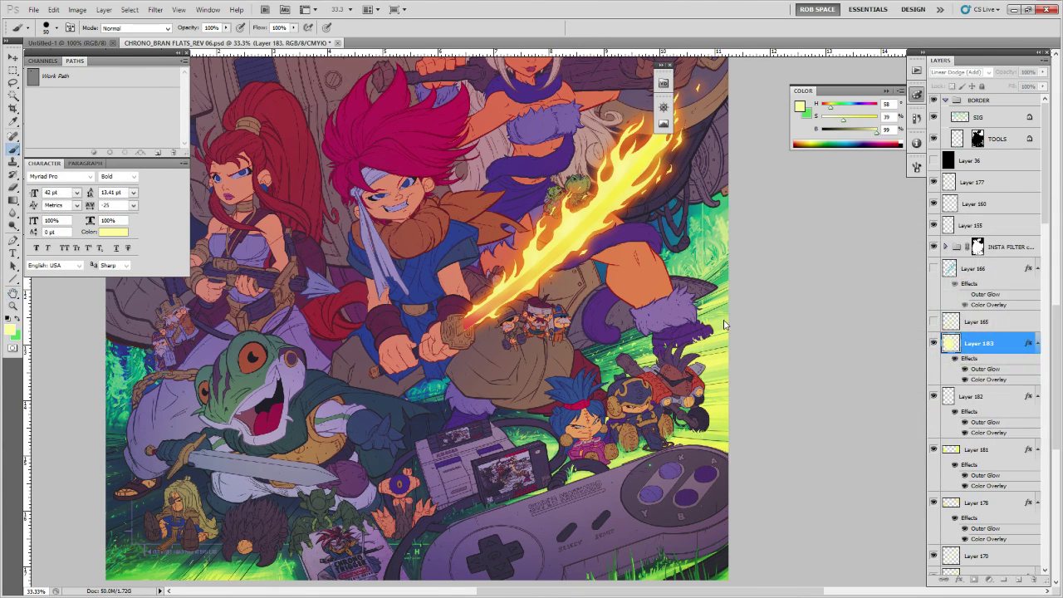
# Switch Layer 183 to the teal glow style preset and set its Color Overlay to the pale yellow foreground colour.
pyautogui.doubleClick(1006, 341)
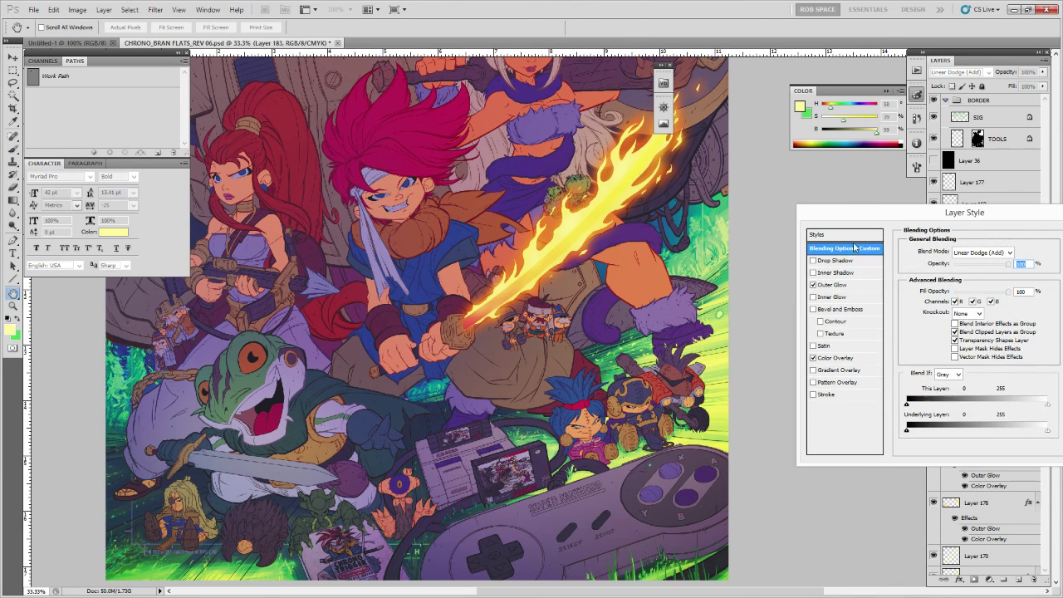
pyautogui.click(854, 235)
pyautogui.click(925, 352)
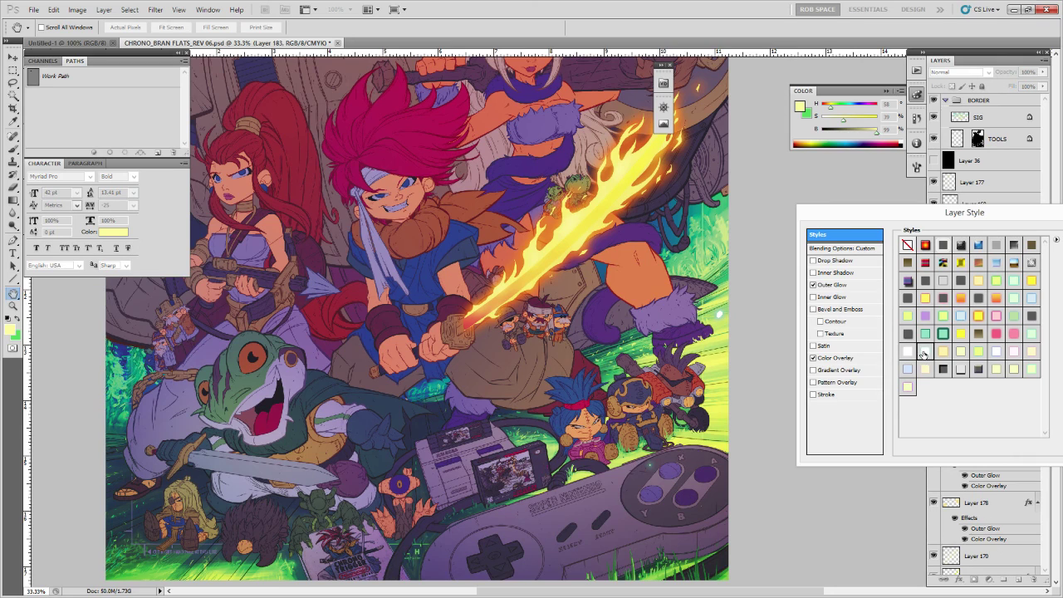
pyautogui.click(924, 368)
pyautogui.click(868, 358)
pyautogui.click(1014, 252)
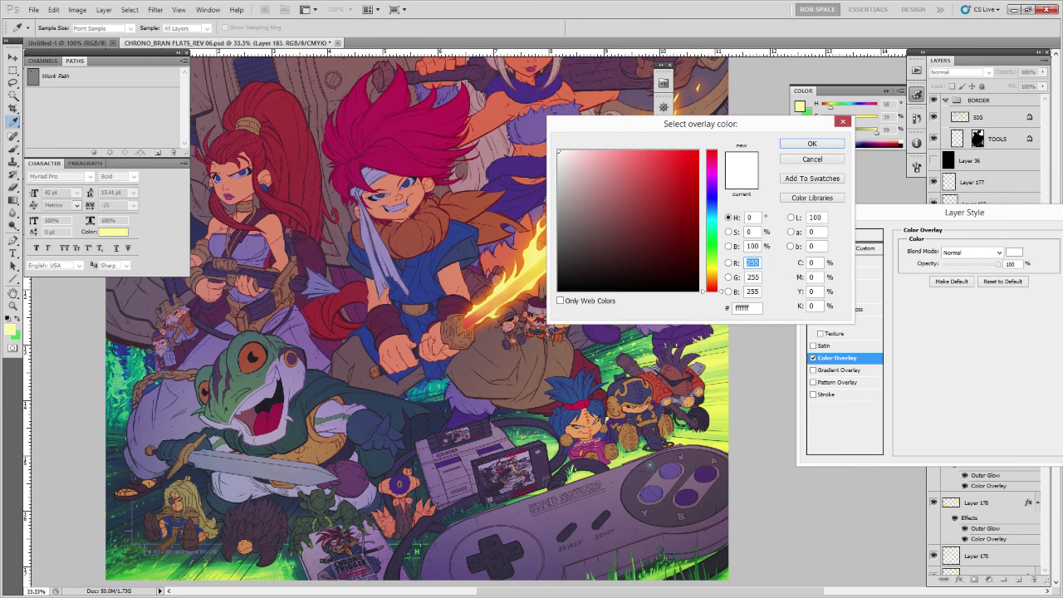
pyautogui.click(800, 107)
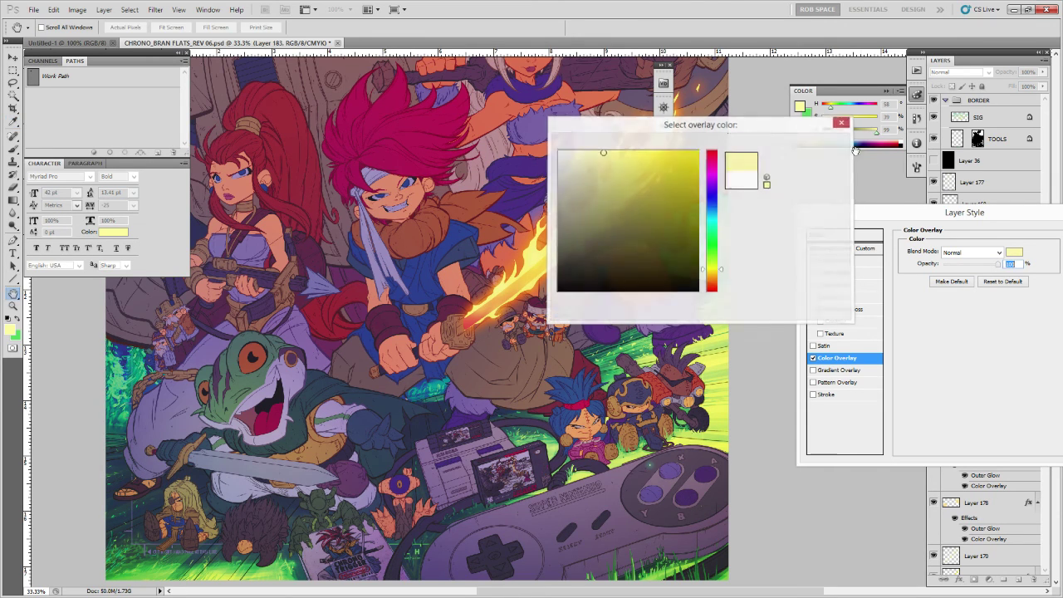
pyautogui.click(828, 147)
# Confirm the Color Overlay colour and set Layer 183's Outer Glow colour to yellow-green c9ff56.
pyautogui.click(837, 285)
pyautogui.click(930, 288)
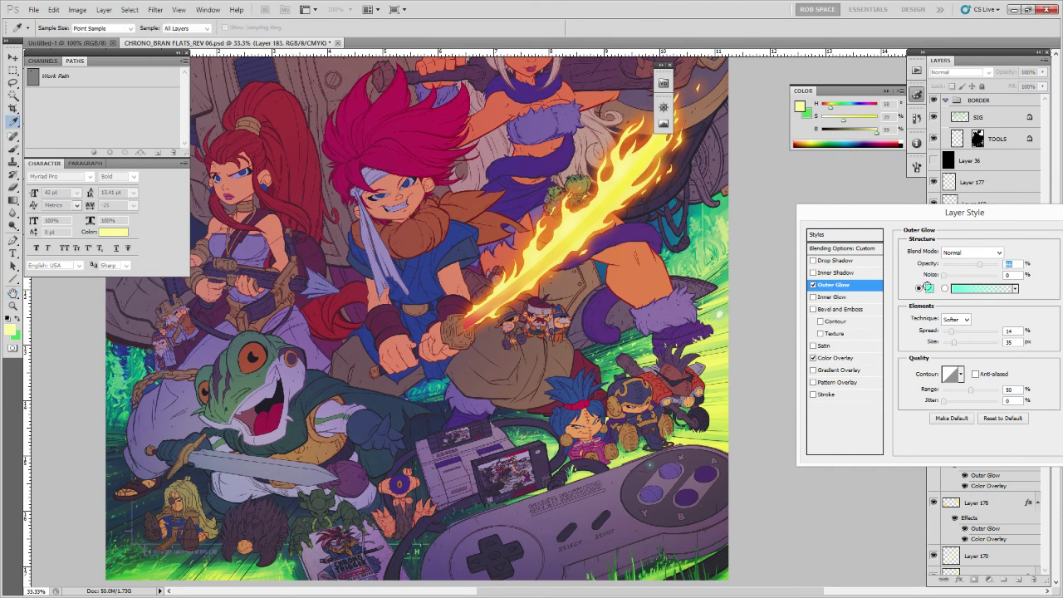
pyautogui.click(647, 332)
pyautogui.moveTo(823, 128); pyautogui.dragTo(1031, 318)
pyautogui.click(920, 449)
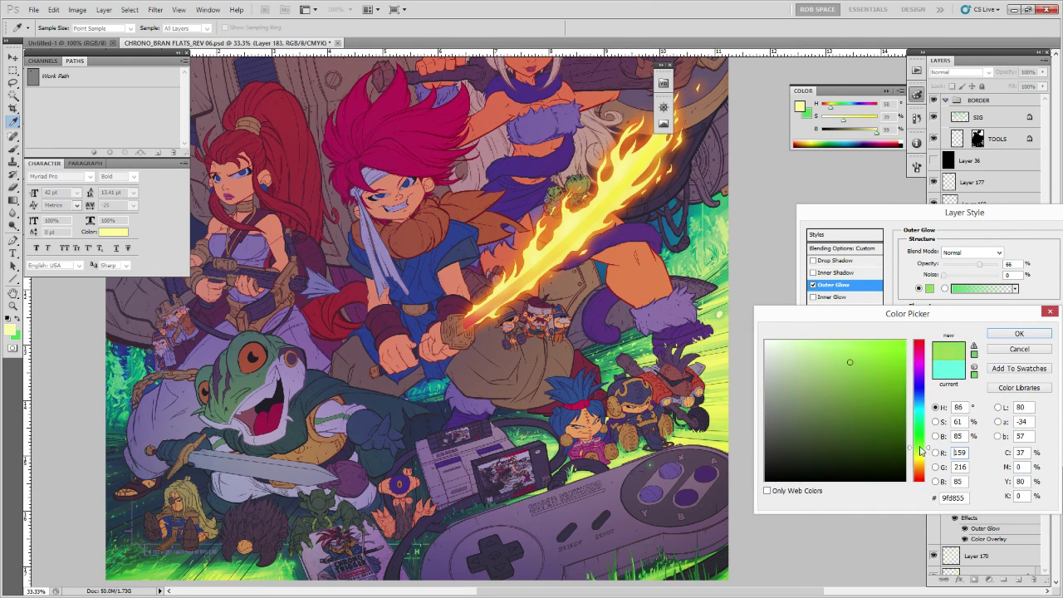
pyautogui.moveTo(831, 349); pyautogui.dragTo(847, 340)
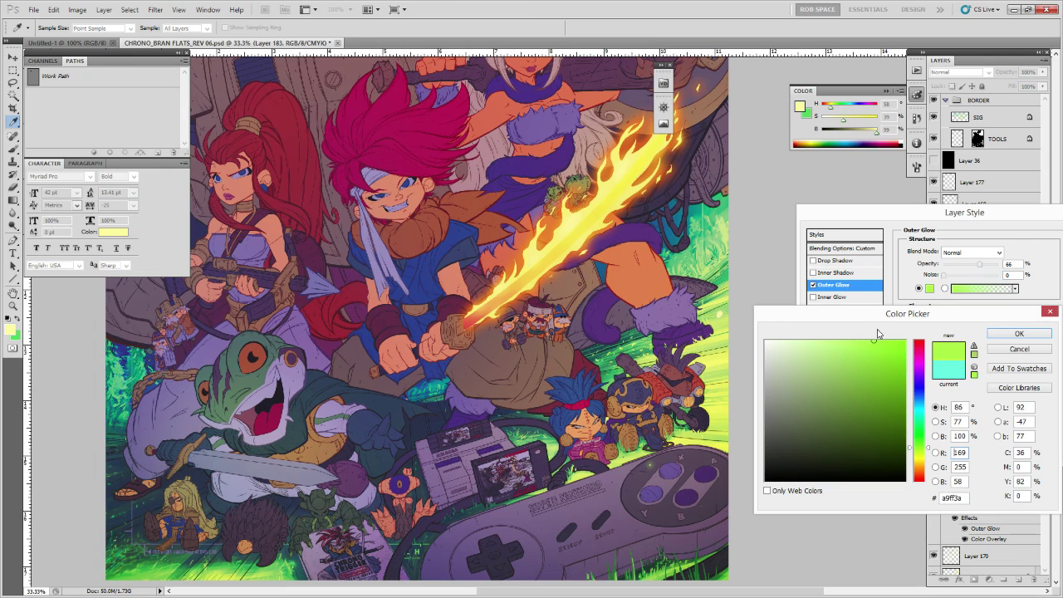
pyautogui.click(857, 341)
pyautogui.click(931, 454)
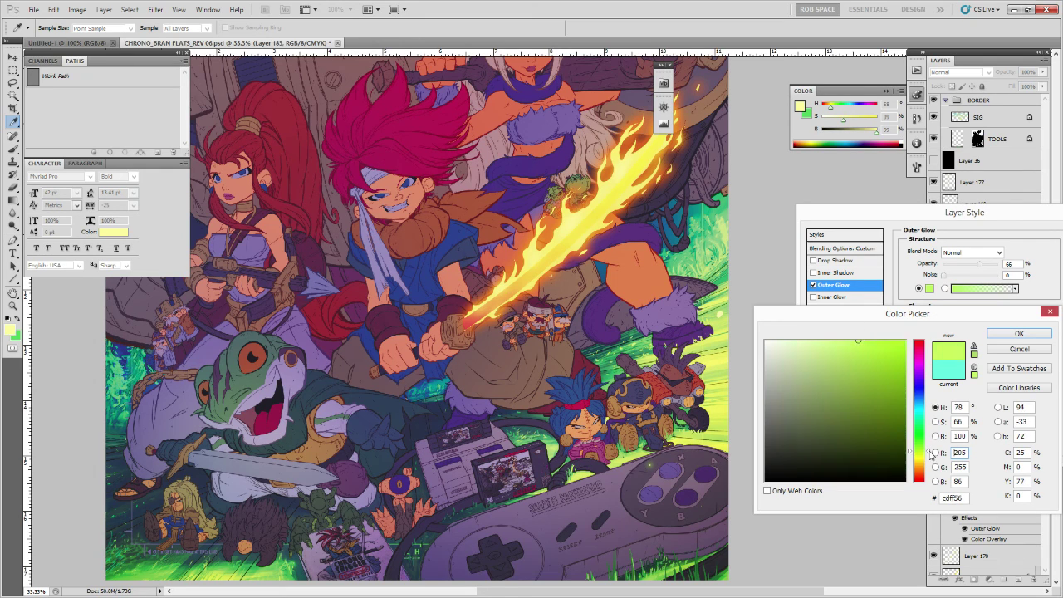
pyautogui.click(1018, 333)
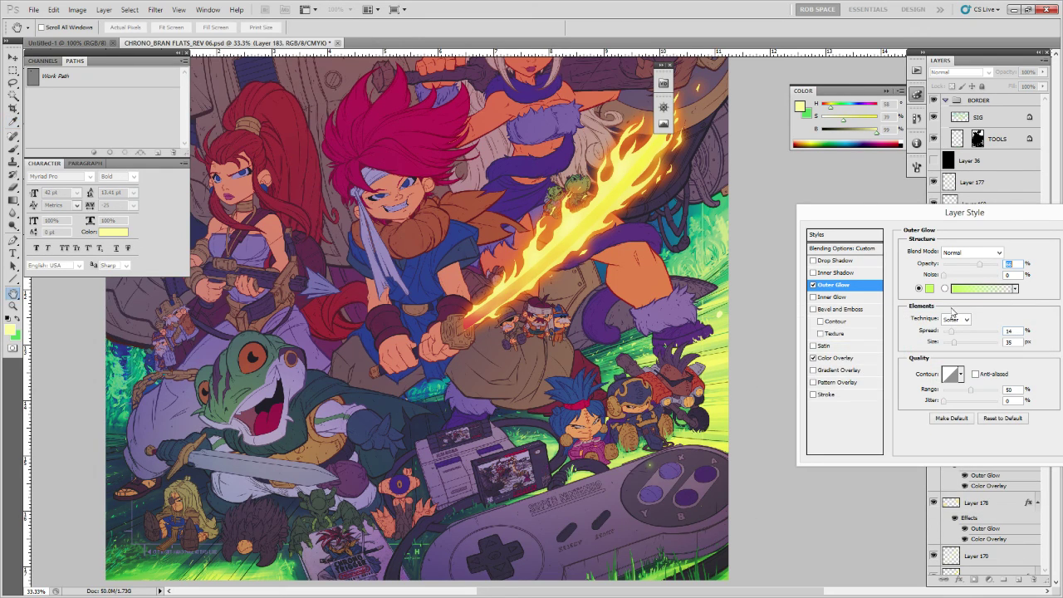
# Set Layer 183's Outer Glow to 97% opacity, 18% spread and 32 px size, and apply the style.
pyautogui.moveTo(955, 345); pyautogui.dragTo(959, 344)
pyautogui.moveTo(993, 266); pyautogui.dragTo(996, 267)
pyautogui.moveTo(953, 332); pyautogui.dragTo(956, 334)
pyautogui.moveTo(999, 213); pyautogui.dragTo(893, 210)
pyautogui.click(1001, 248)
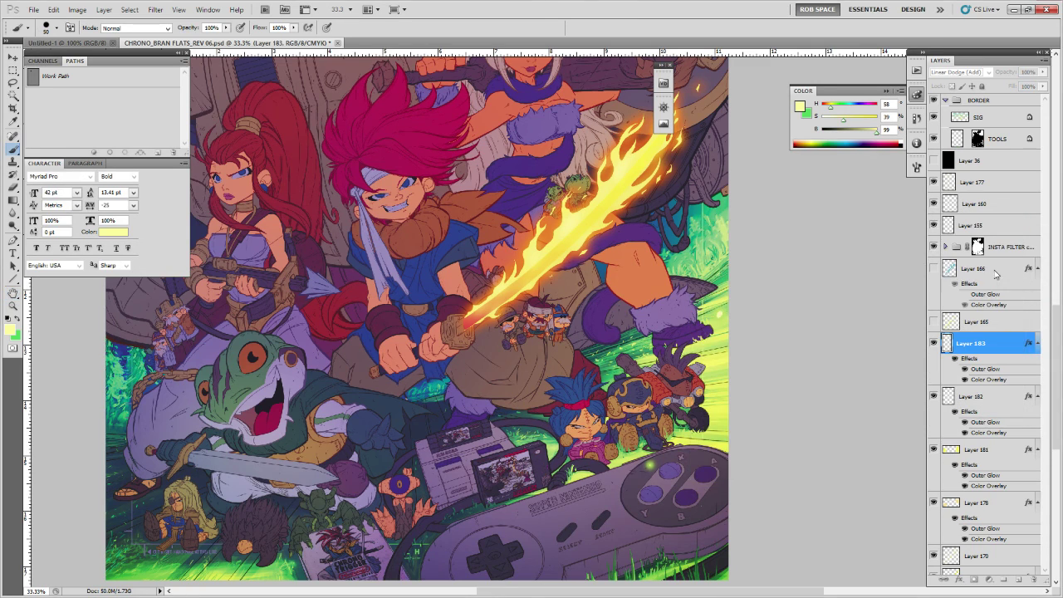
# Dab glowing specks on Layer 183 over and beside the purple fur boot.
pyautogui.moveTo(794, 427); pyautogui.dragTo(737, 368)
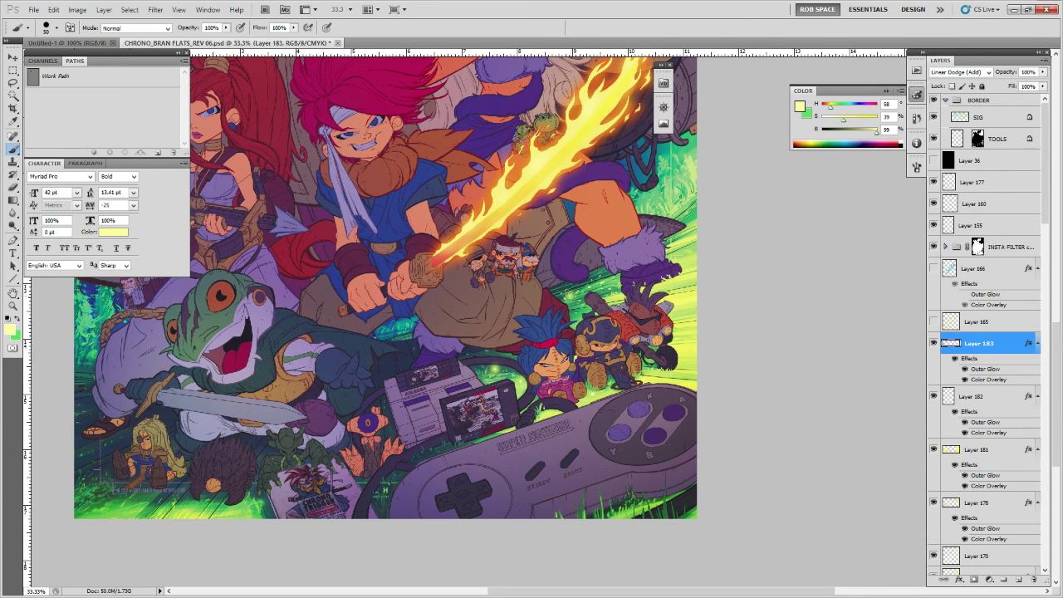
pyautogui.doubleClick(1009, 340)
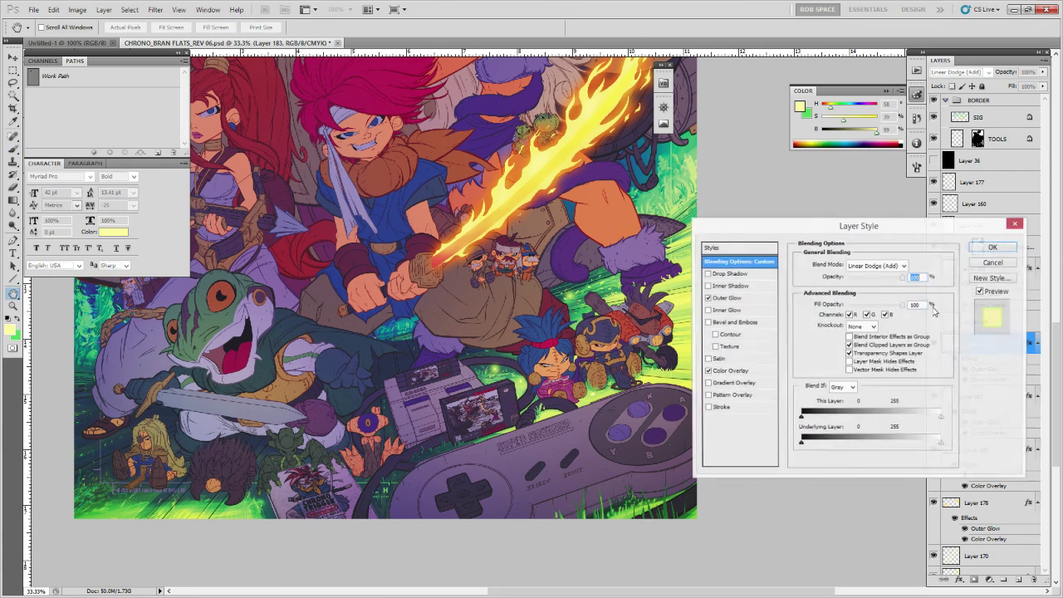
pyautogui.press('Escape')
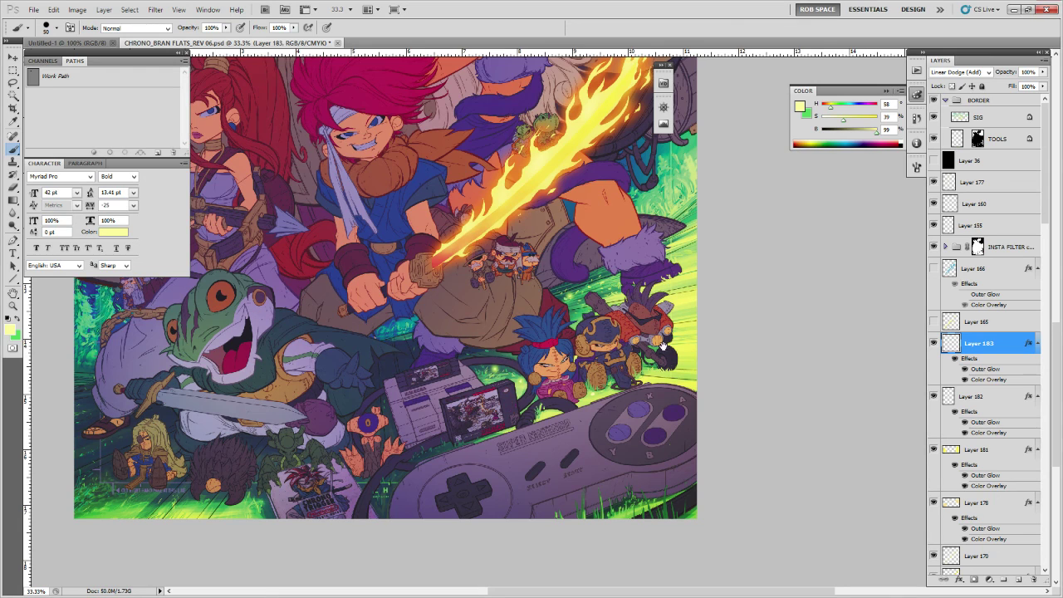
pyautogui.moveTo(662, 346); pyautogui.dragTo(651, 359)
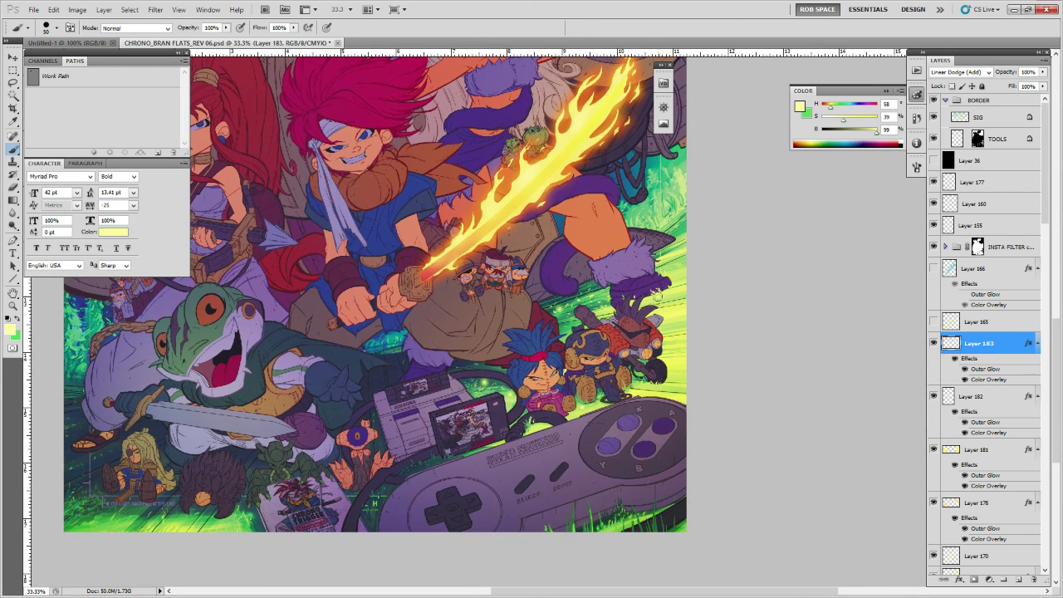
pyautogui.click(641, 284)
pyautogui.click(619, 279)
pyautogui.click(619, 279)
pyautogui.scroll(1, 664, 257)
pyautogui.moveTo(658, 262); pyautogui.dragTo(623, 331)
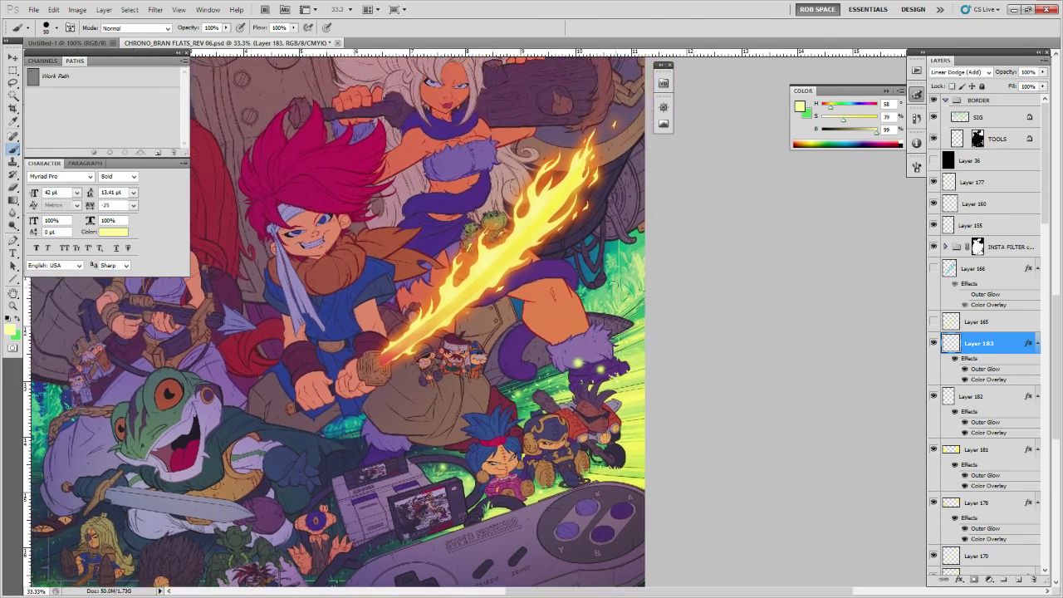
# Add more glowing specks over the green background around the small figures and along the artwork's right edge.
pyautogui.scroll(-2, 598, 299)
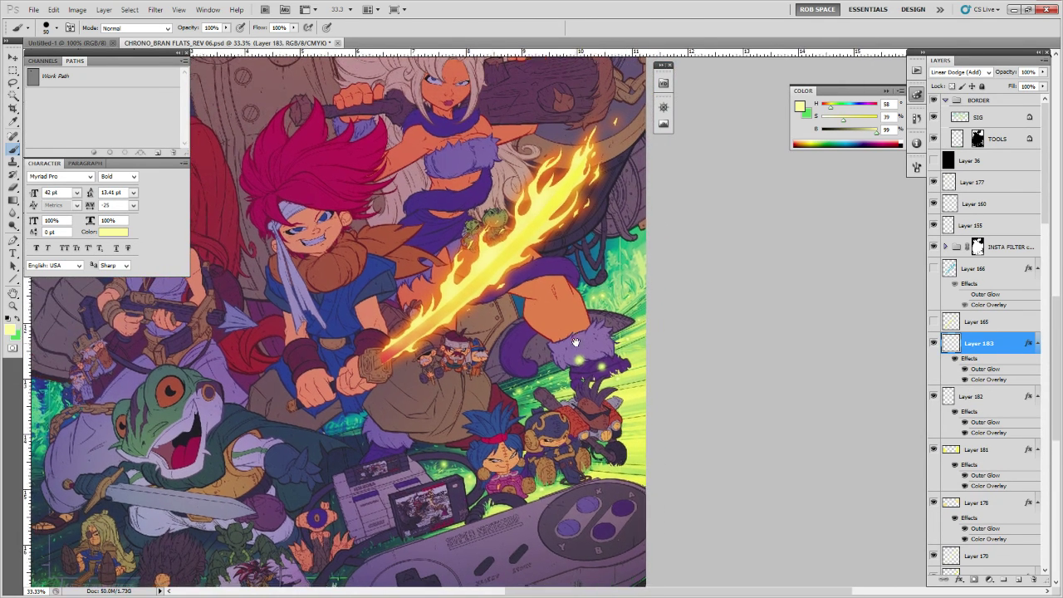
pyautogui.press('e')
pyautogui.press('b')
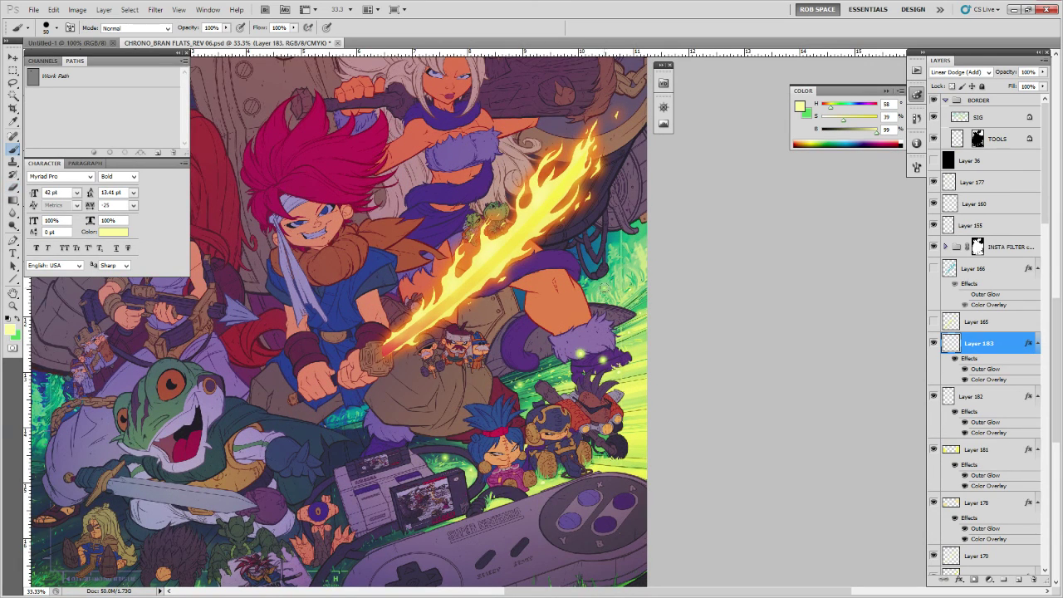
pyautogui.scroll(-3, 594, 297)
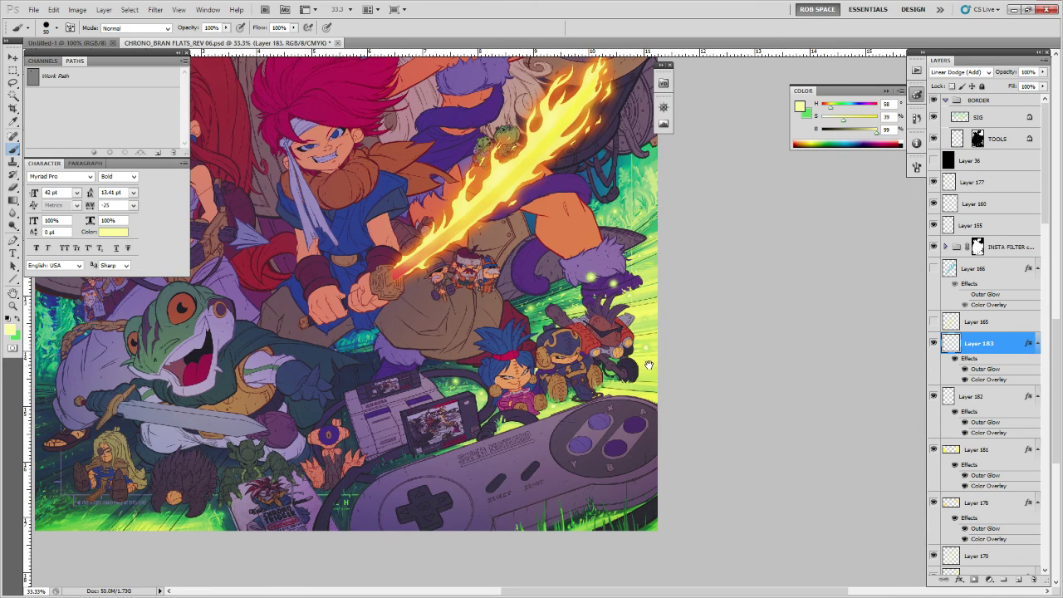
pyautogui.moveTo(593, 277); pyautogui.dragTo(595, 274)
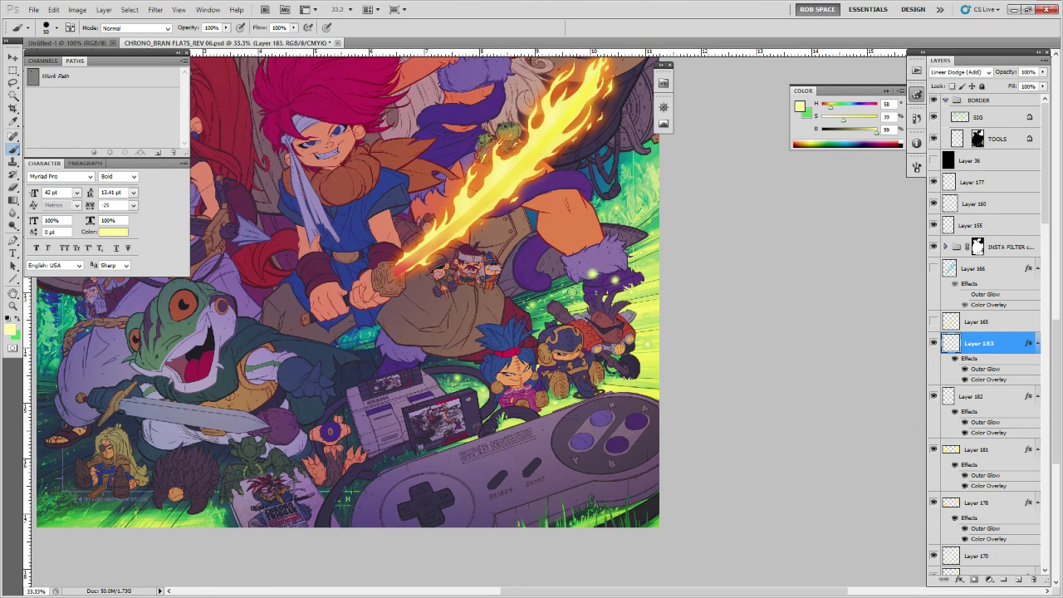
pyautogui.scroll(-1, 620, 341)
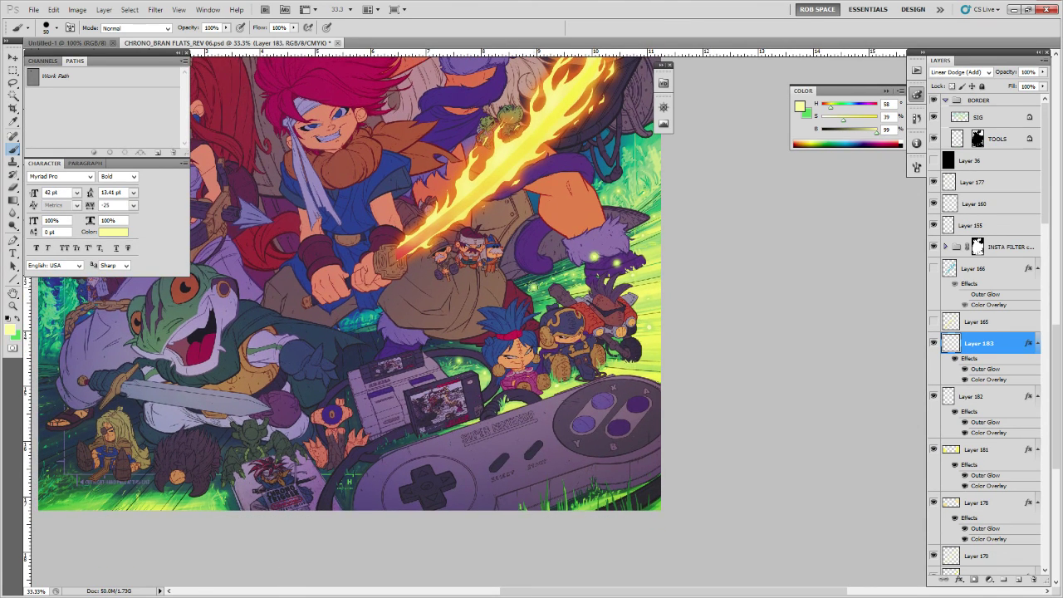
pyautogui.scroll(-3, 654, 309)
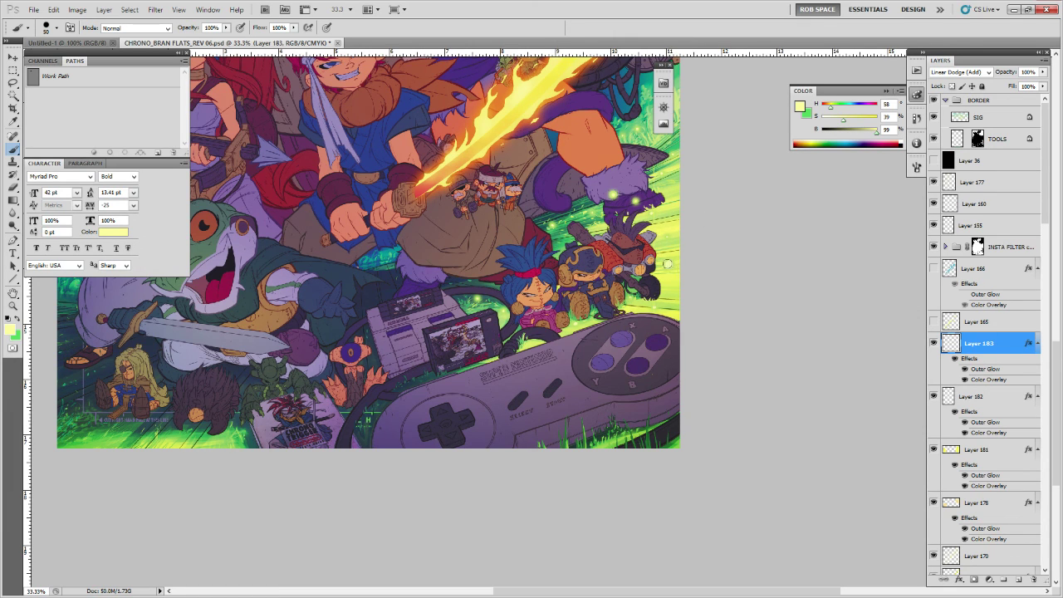
pyautogui.moveTo(668, 265); pyautogui.dragTo(585, 329)
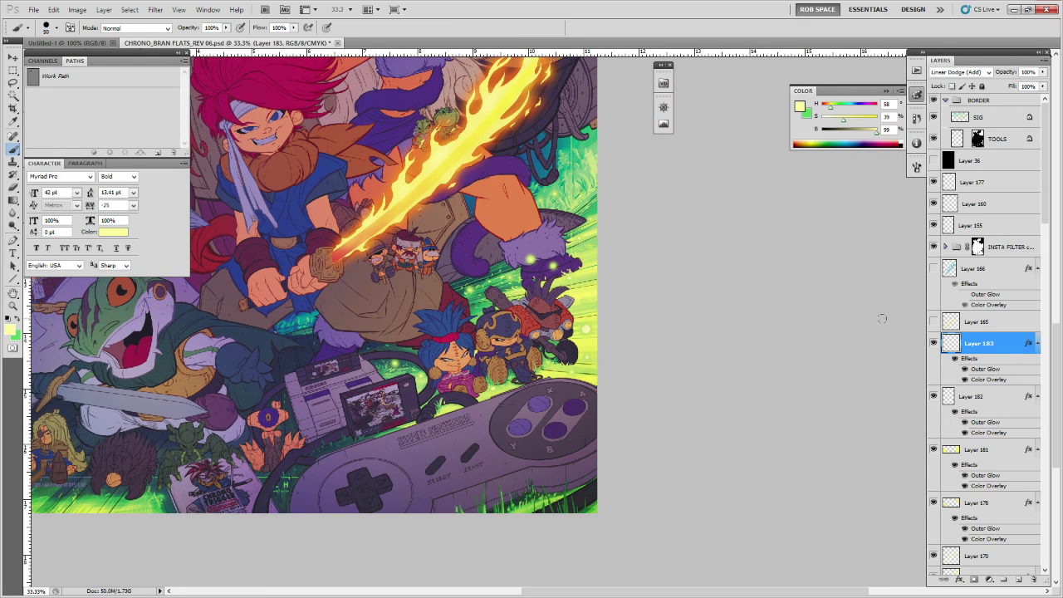
# Shift Layer 183's Outer Glow colour slightly toward yellow, reduce the glow opacity a little, and apply the style.
pyautogui.doubleClick(1007, 342)
pyautogui.click(728, 298)
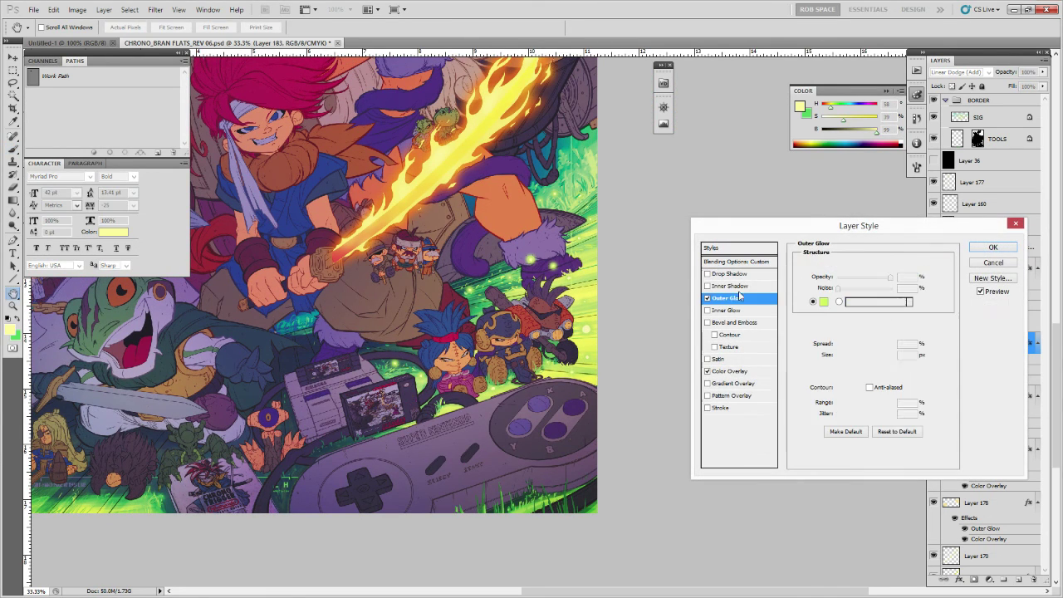
pyautogui.click(824, 301)
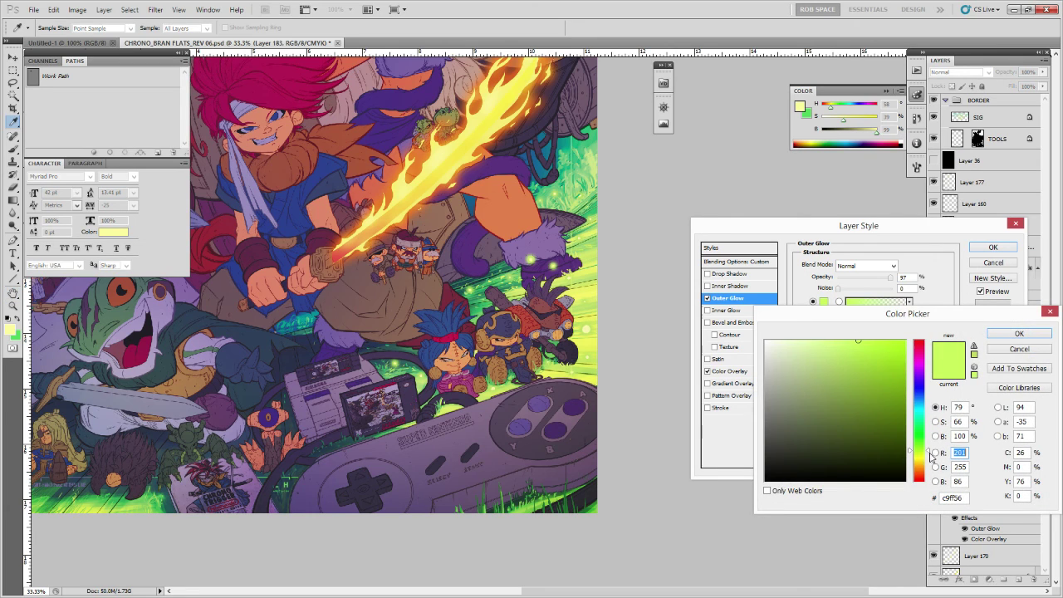
pyautogui.moveTo(928, 450); pyautogui.dragTo(930, 455)
pyautogui.click(993, 333)
pyautogui.moveTo(891, 279); pyautogui.dragTo(887, 282)
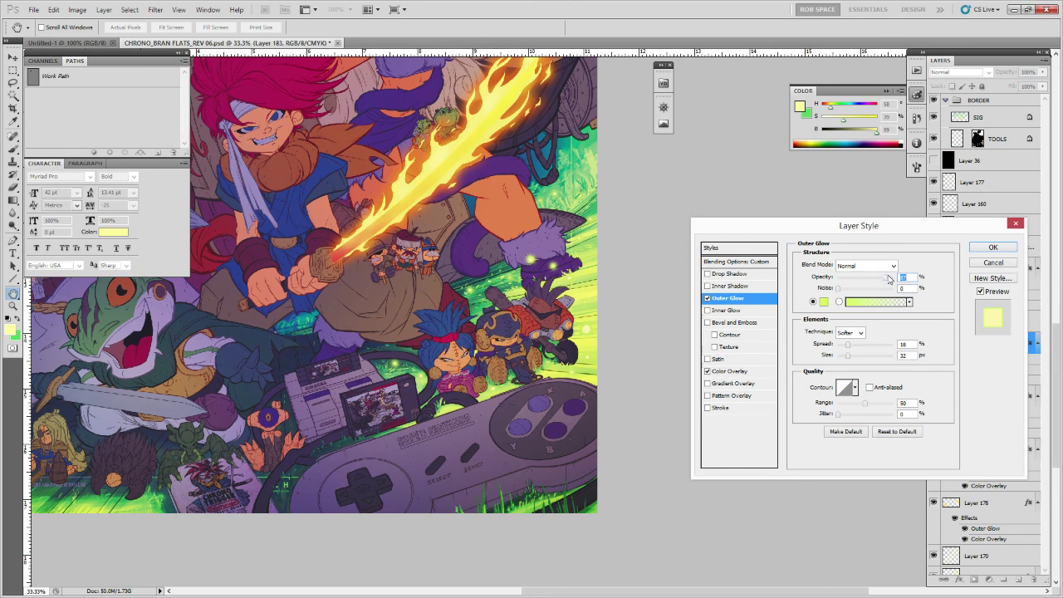
pyautogui.click(988, 248)
# Move Layer 183 above Layer 177 and dab glowing specks around the controller, game console and lower-left grass.
pyautogui.moveTo(596, 361); pyautogui.dragTo(622, 346)
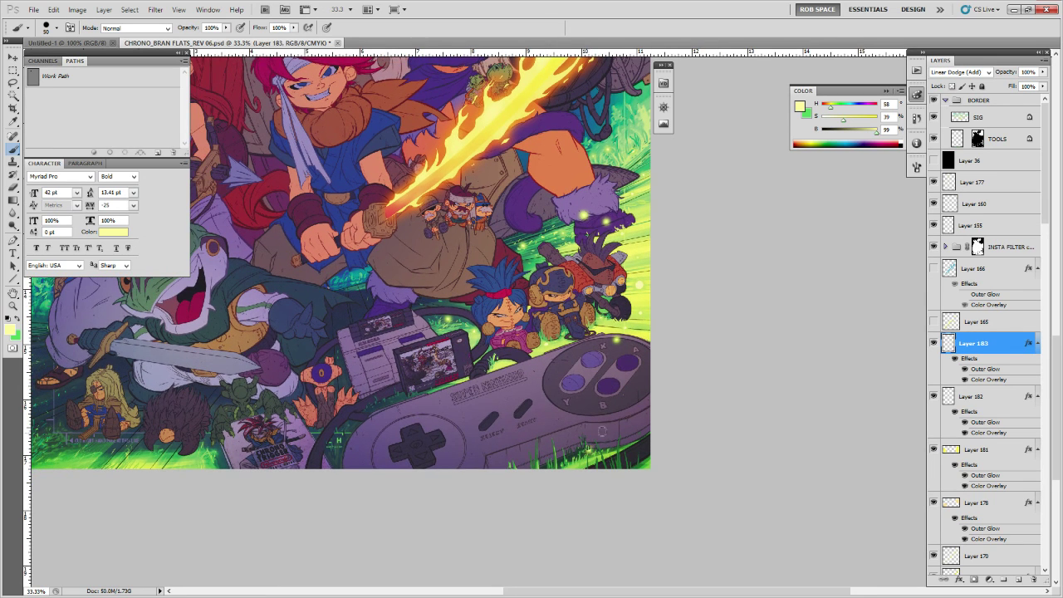
pyautogui.moveTo(1011, 344); pyautogui.dragTo(975, 171)
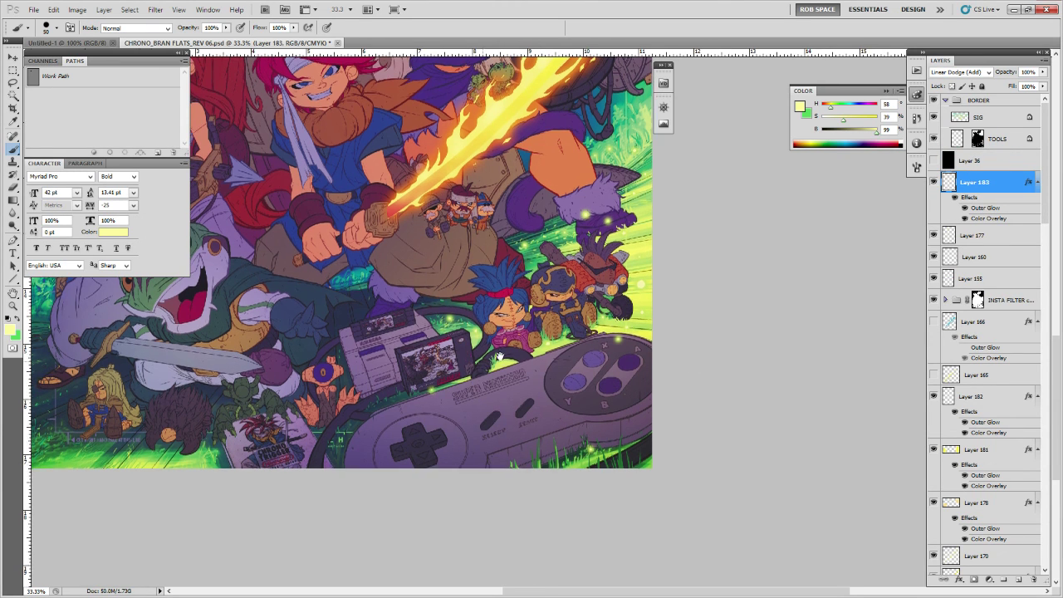
pyautogui.moveTo(432, 387); pyautogui.dragTo(500, 358)
pyautogui.moveTo(613, 350); pyautogui.dragTo(713, 354)
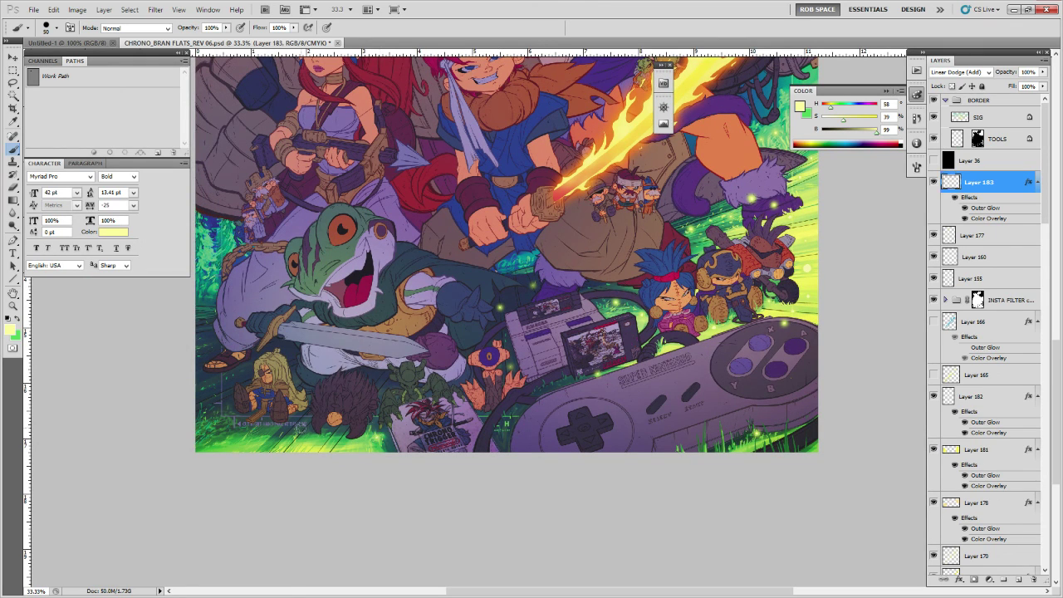
pyautogui.click(214, 418)
pyautogui.moveTo(594, 420); pyautogui.dragTo(562, 426)
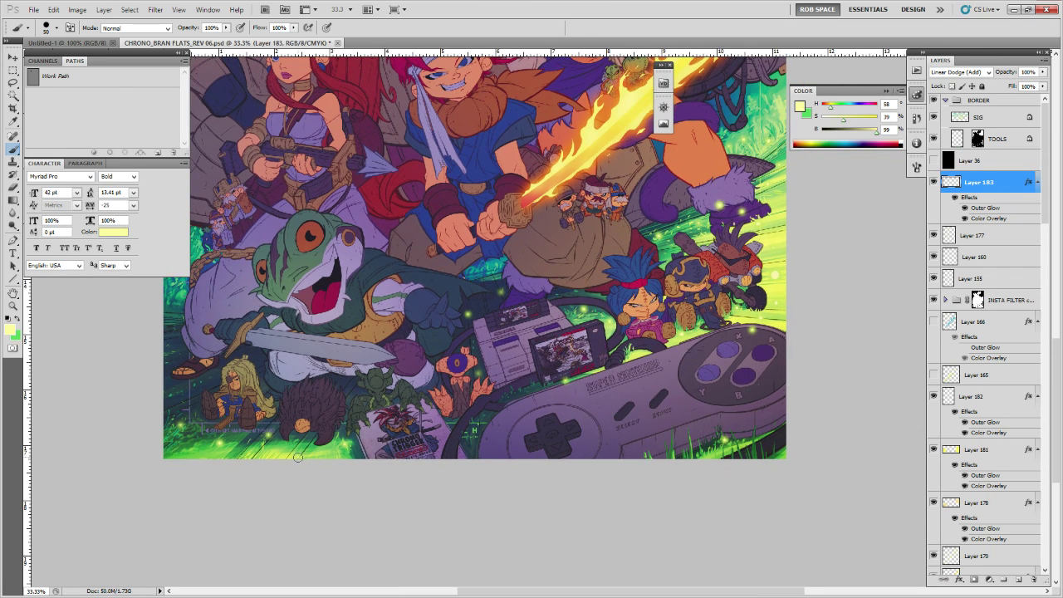
pyautogui.moveTo(623, 374); pyautogui.dragTo(618, 376)
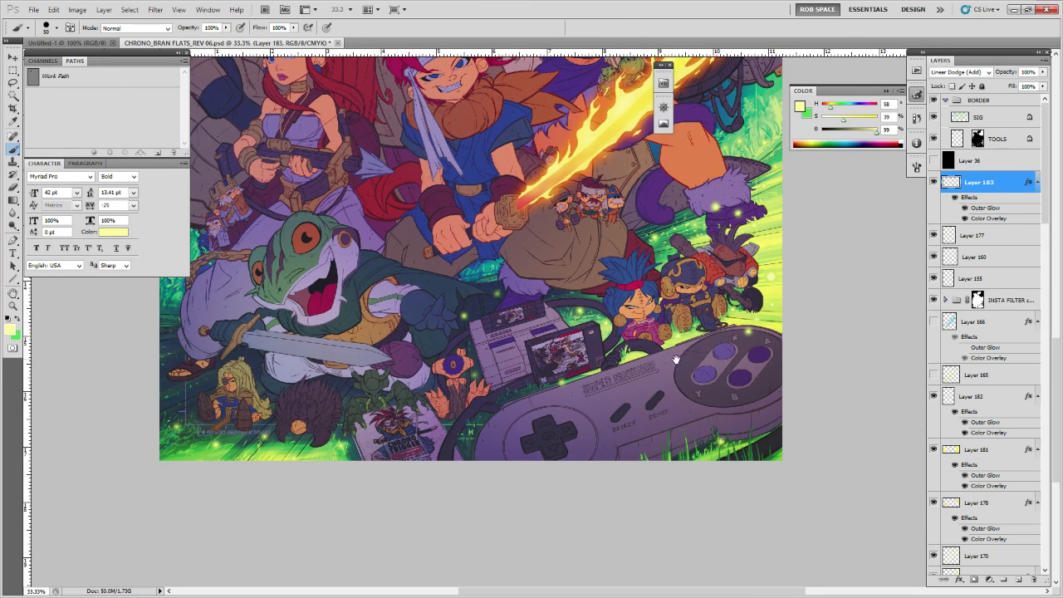
# Refine the glowing specks over the grass in the artwork's lower-left corner, switching between Eraser and Brush.
pyautogui.press('e')
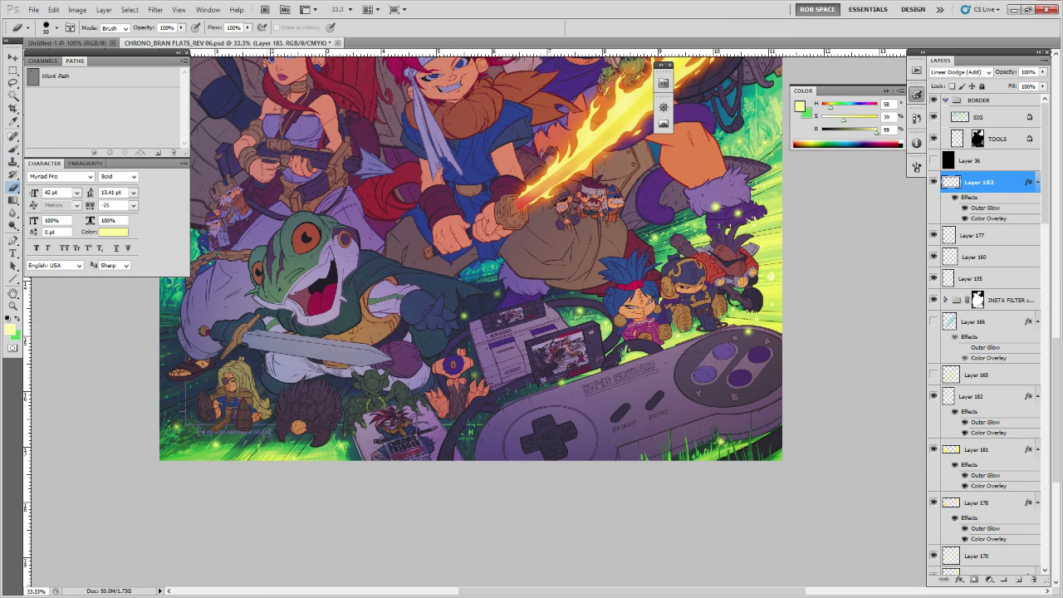
pyautogui.press('b')
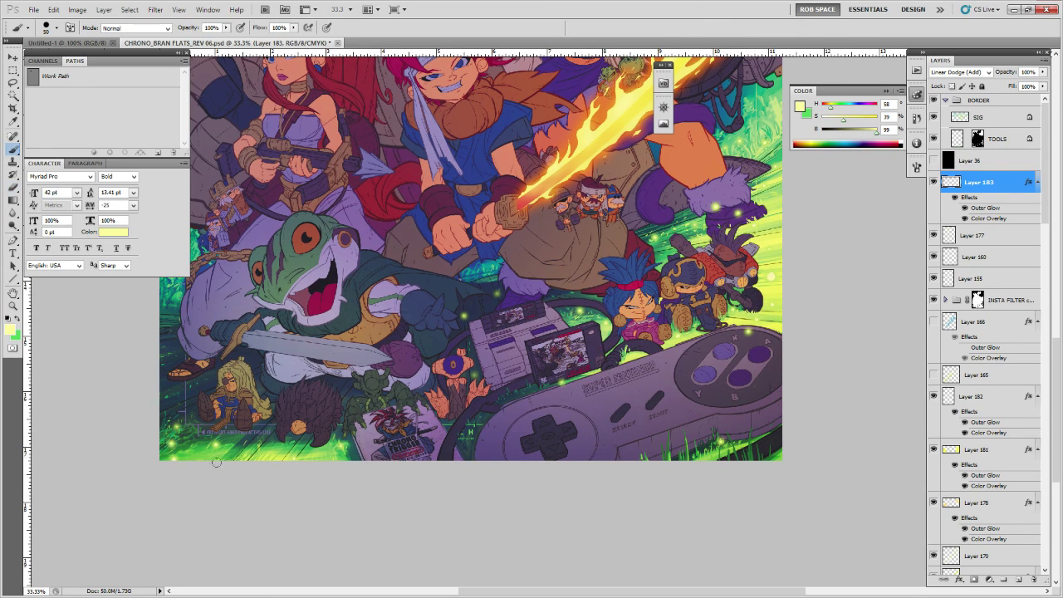
pyautogui.press('e')
pyautogui.press('b')
pyautogui.moveTo(642, 394); pyautogui.dragTo(555, 441)
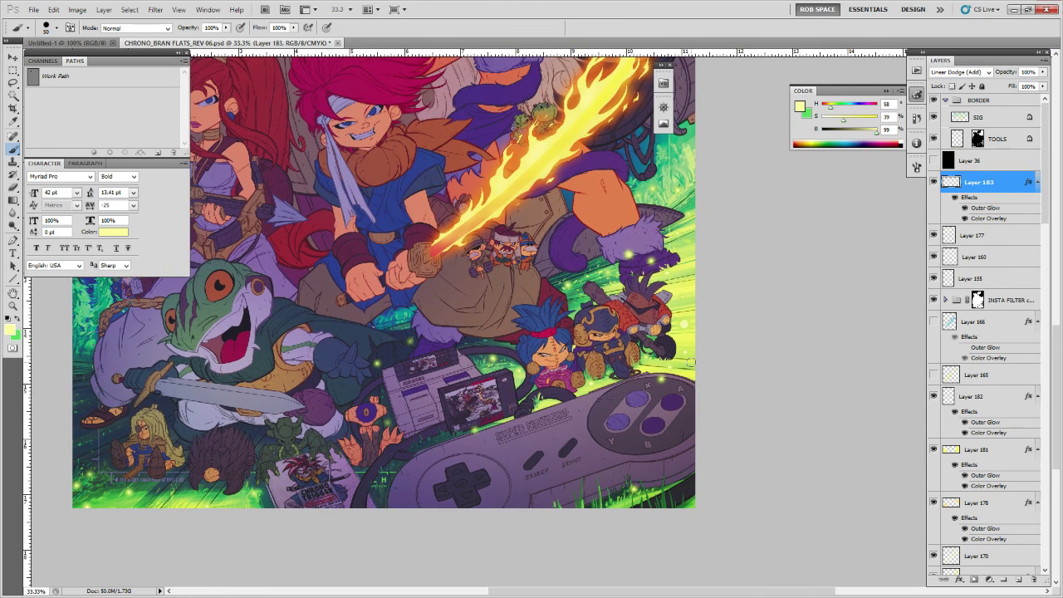
# Add further glowing specks to the green background beside the purple tail and fur boot.
pyautogui.moveTo(672, 272); pyautogui.dragTo(684, 312)
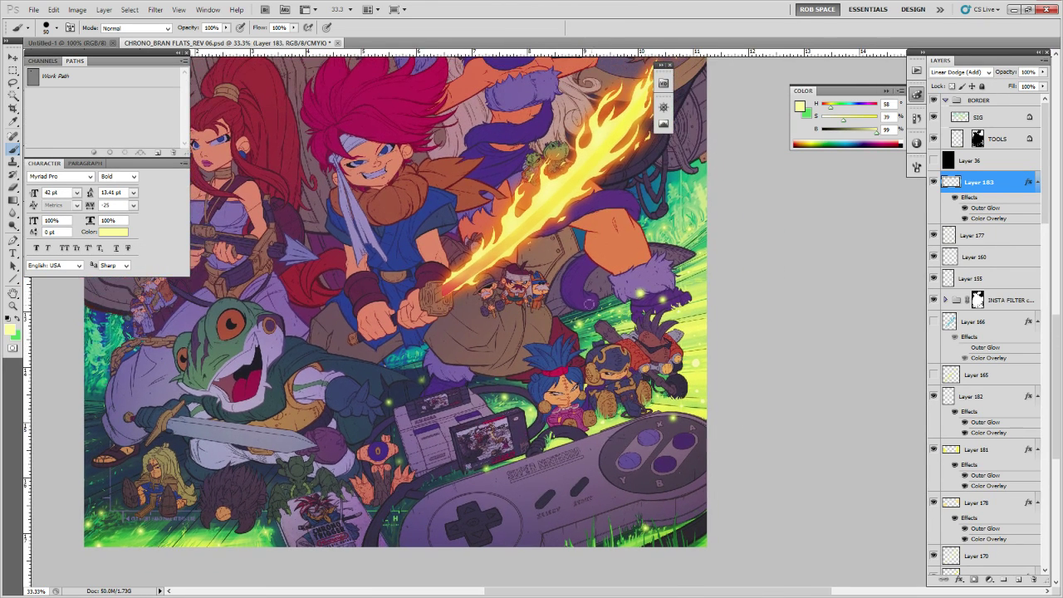
pyautogui.moveTo(579, 299); pyautogui.dragTo(586, 327)
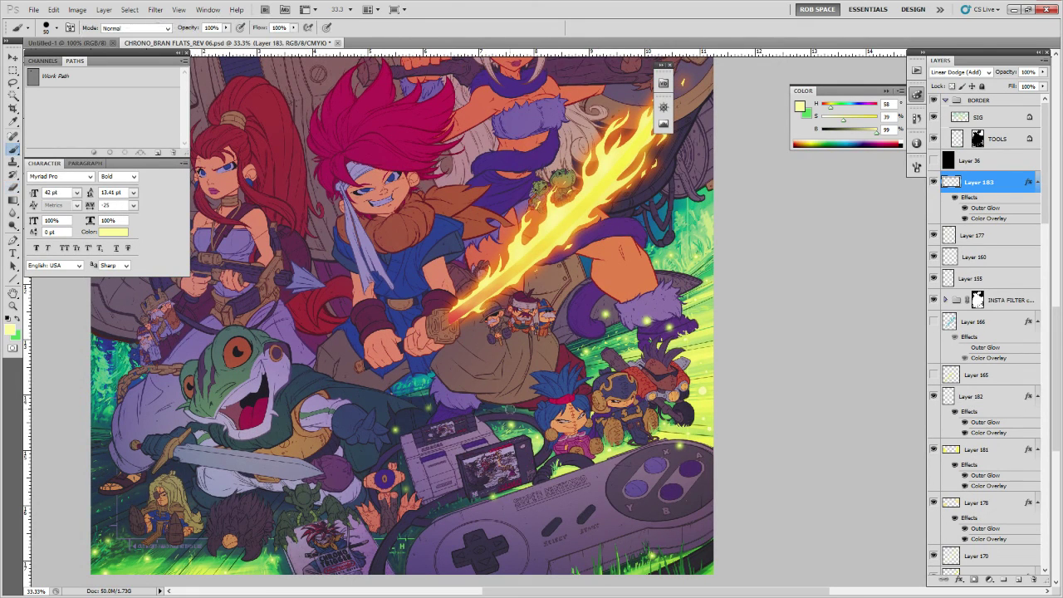
pyautogui.moveTo(649, 390); pyautogui.dragTo(630, 400)
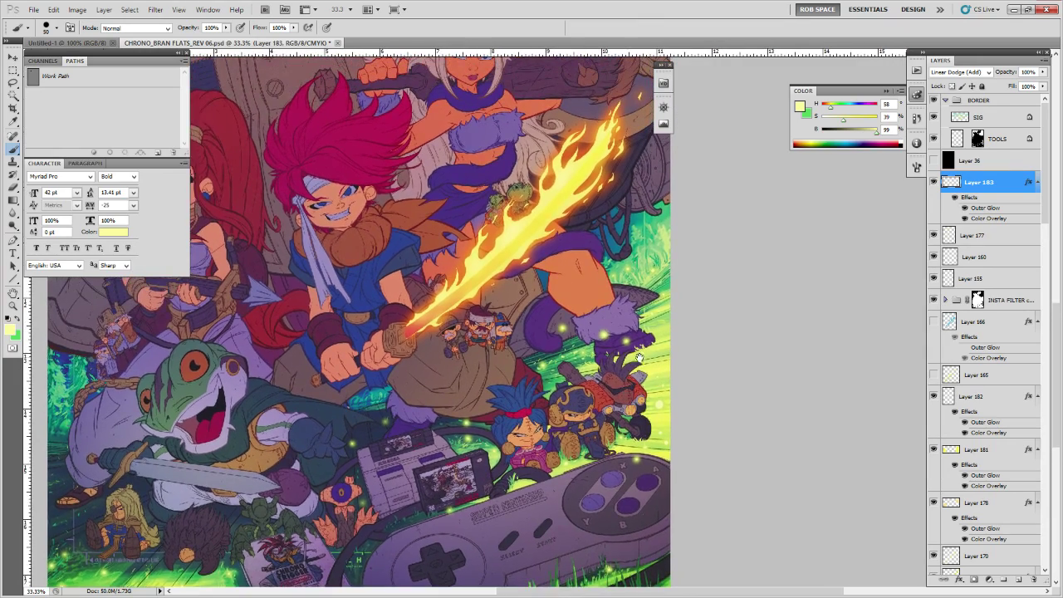
pyautogui.moveTo(645, 343); pyautogui.dragTo(638, 365)
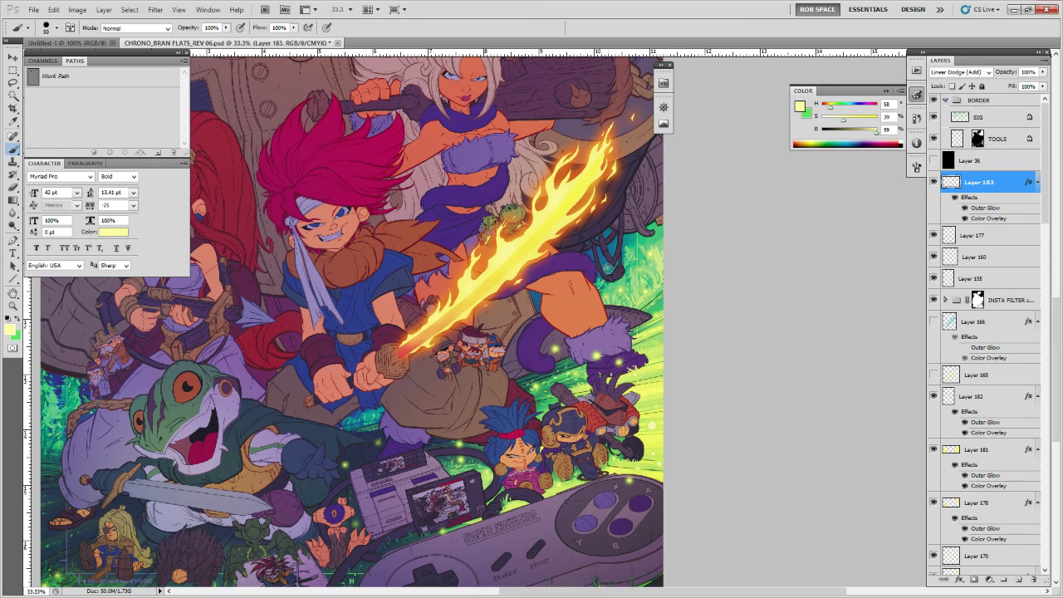
pyautogui.press('e')
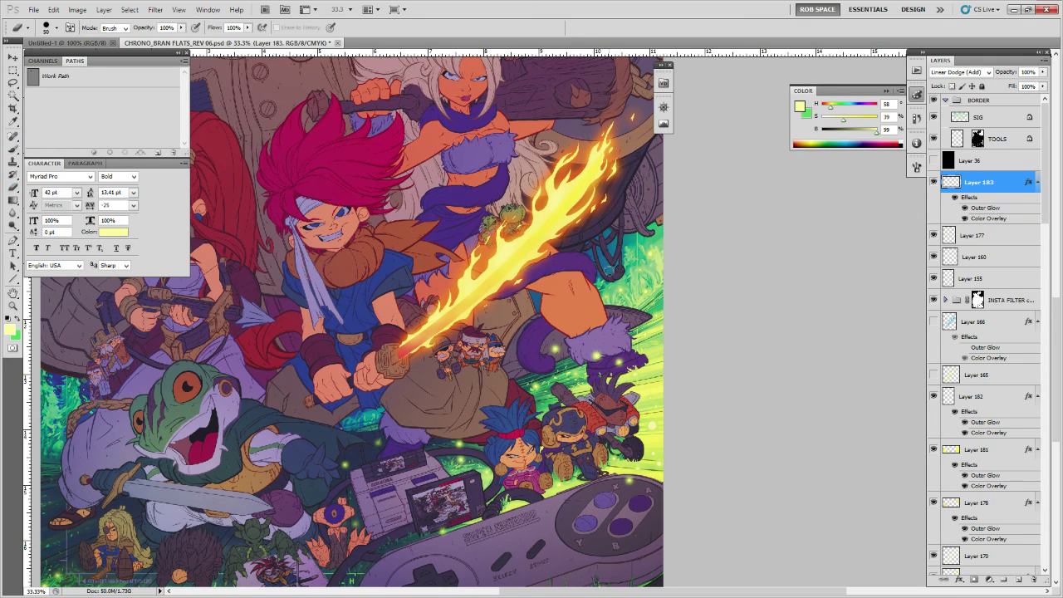
pyautogui.press('z')
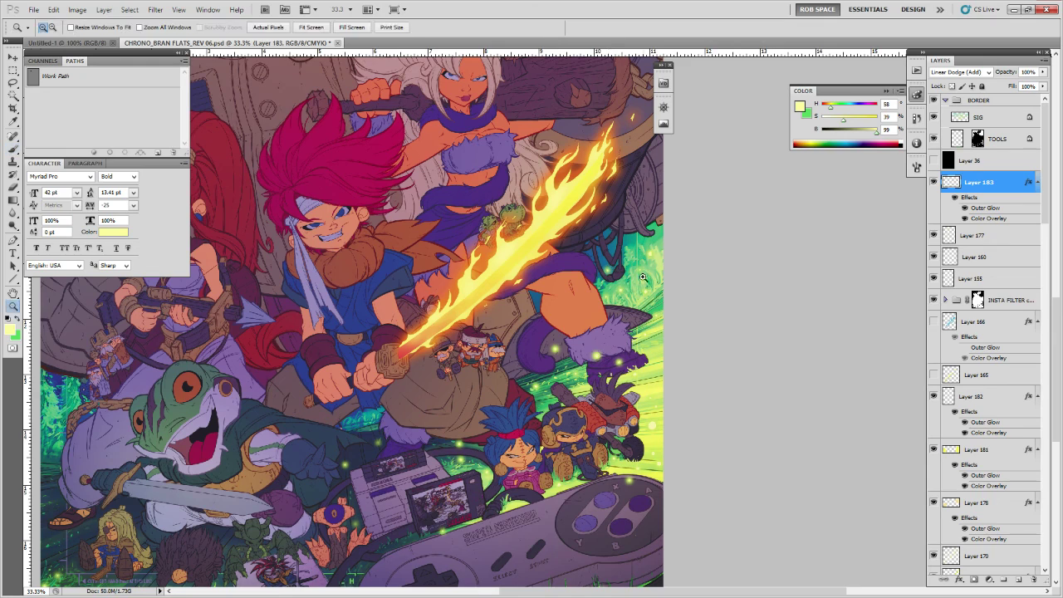
# Examine the whole illustration and the spread of glowing specks around the lower characters, flaming sword and controller.
pyautogui.keyDown('alt'); pyautogui.click(643, 291); pyautogui.keyUp('alt')
pyautogui.keyDown('alt'); pyautogui.click(646, 298); pyautogui.keyUp('alt')
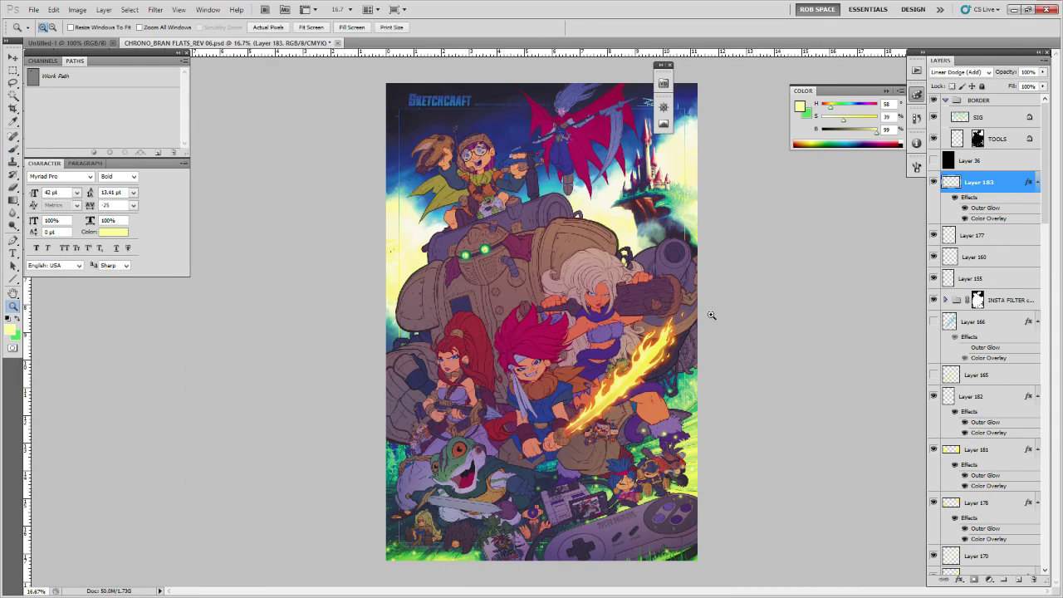
pyautogui.click(690, 520)
pyautogui.scroll(-4, 692, 523)
pyautogui.press('b')
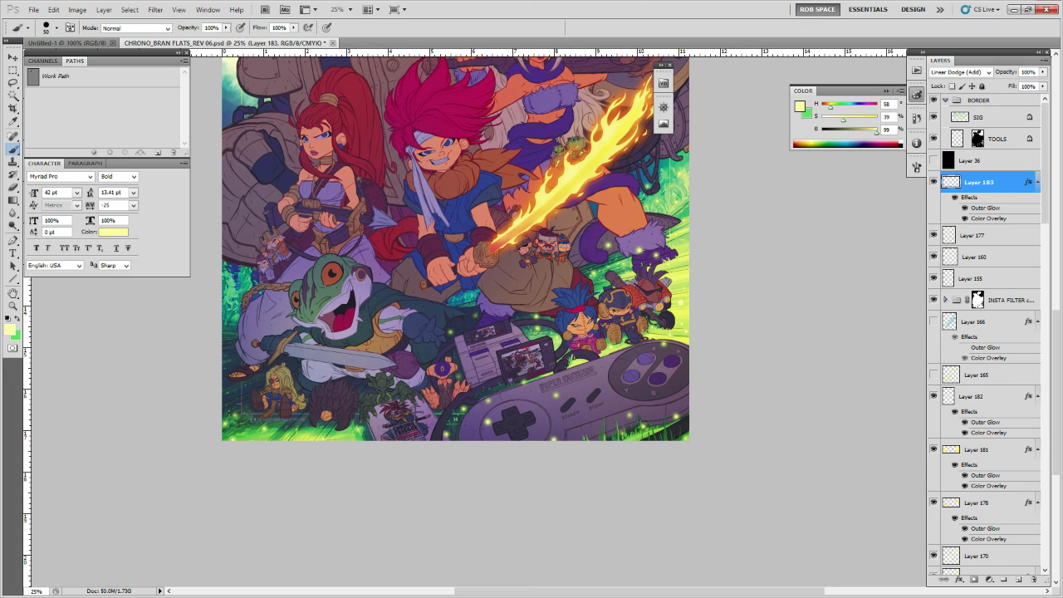
pyautogui.moveTo(638, 314); pyautogui.dragTo(602, 425)
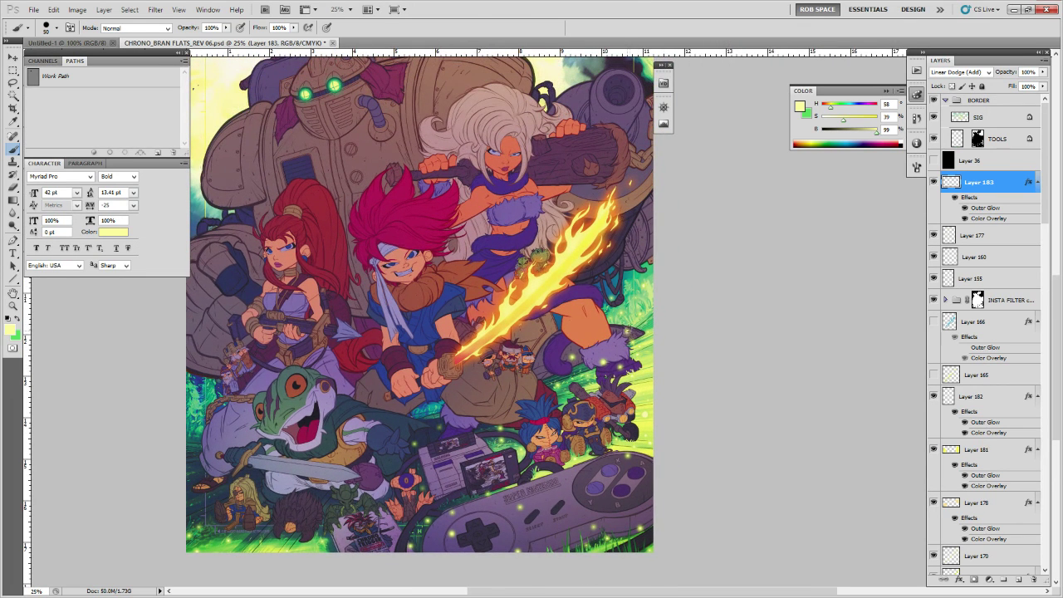
pyautogui.moveTo(643, 341)
pyautogui.mouseDown()
pyautogui.moveTo(658, 327)
pyautogui.moveTo(605, 381)
pyautogui.moveTo(603, 369)
pyautogui.mouseUp()
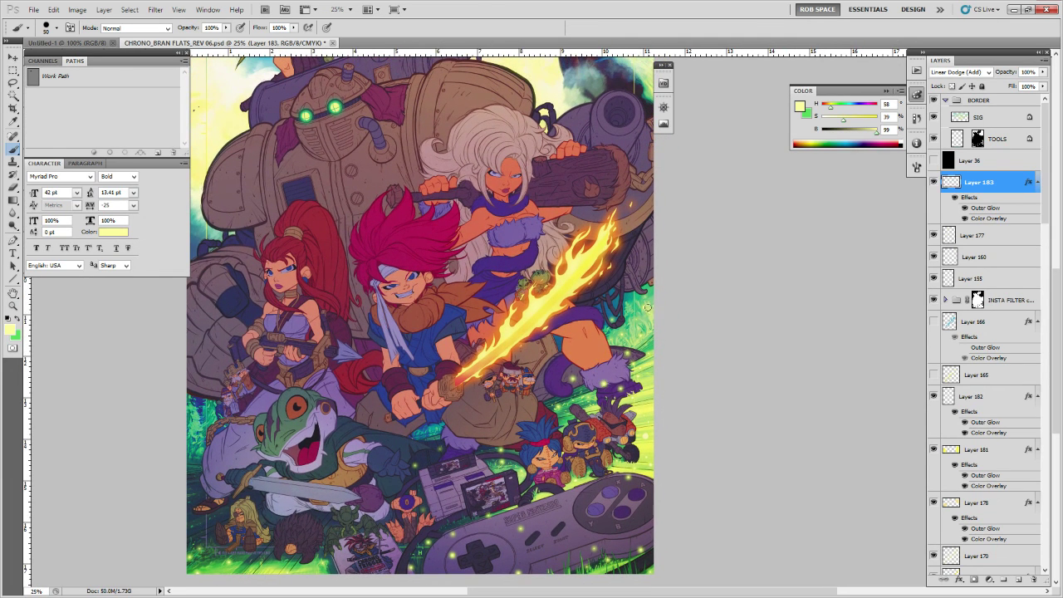
pyautogui.press('z')
pyautogui.keyDown('alt'); pyautogui.click(636, 293); pyautogui.keyUp('alt')
pyautogui.keyDown('alt'); pyautogui.click(626, 325); pyautogui.keyUp('alt')
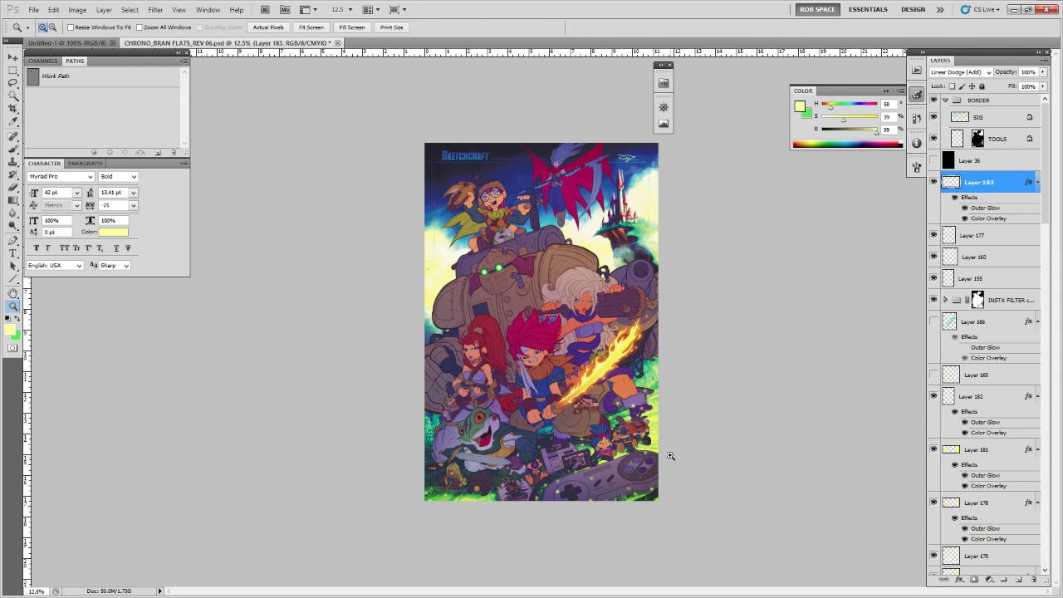
pyautogui.click(641, 349)
pyautogui.click(639, 380)
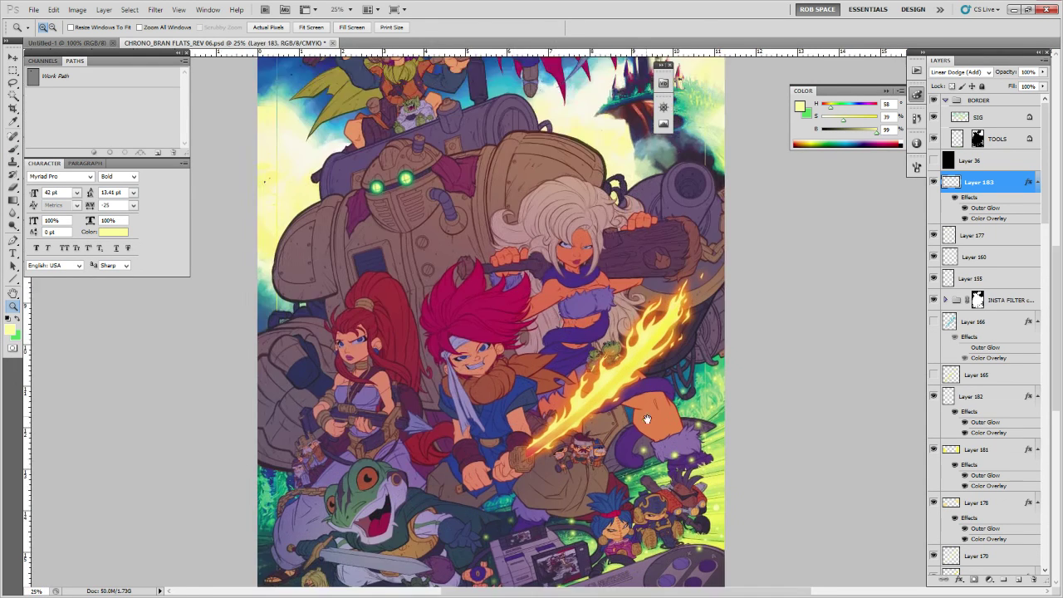
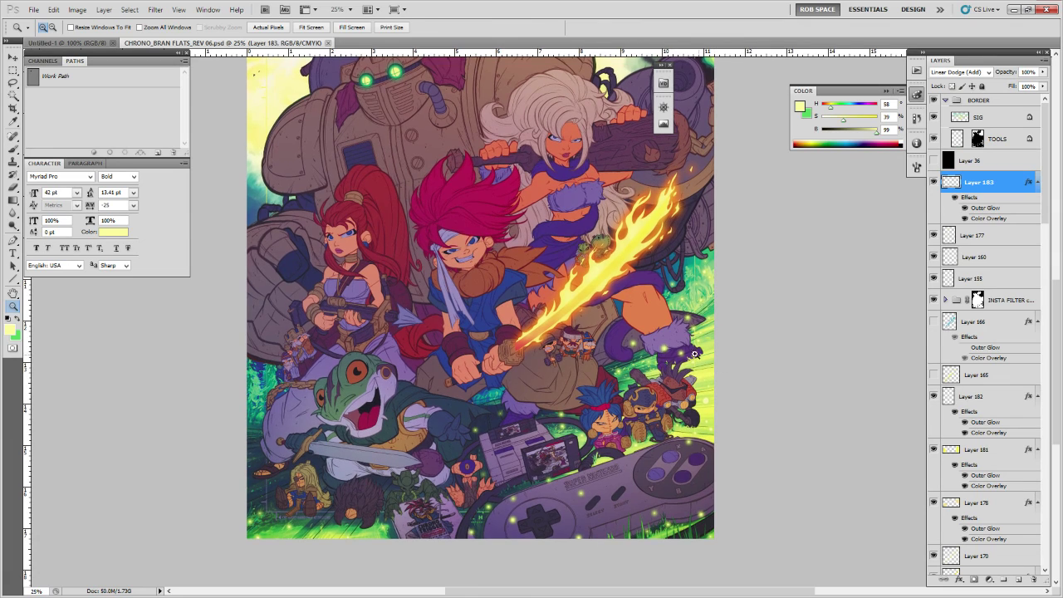
# Dab a few more glowing specks on Layer 183 around the small figures and game console with the Brush.
pyautogui.press('b')
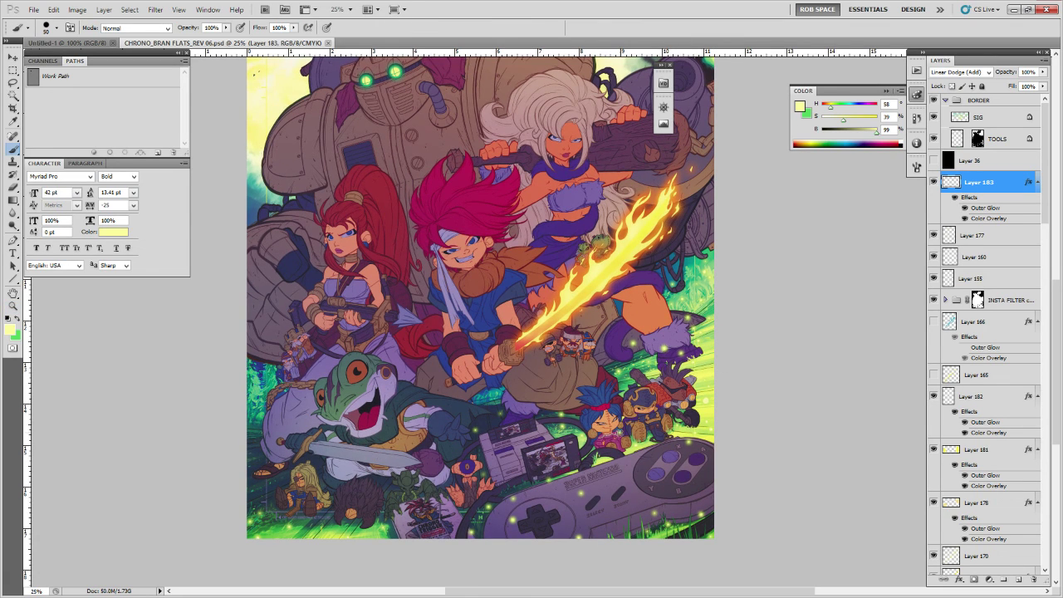
pyautogui.click(683, 394)
pyautogui.moveTo(665, 367); pyautogui.dragTo(673, 343)
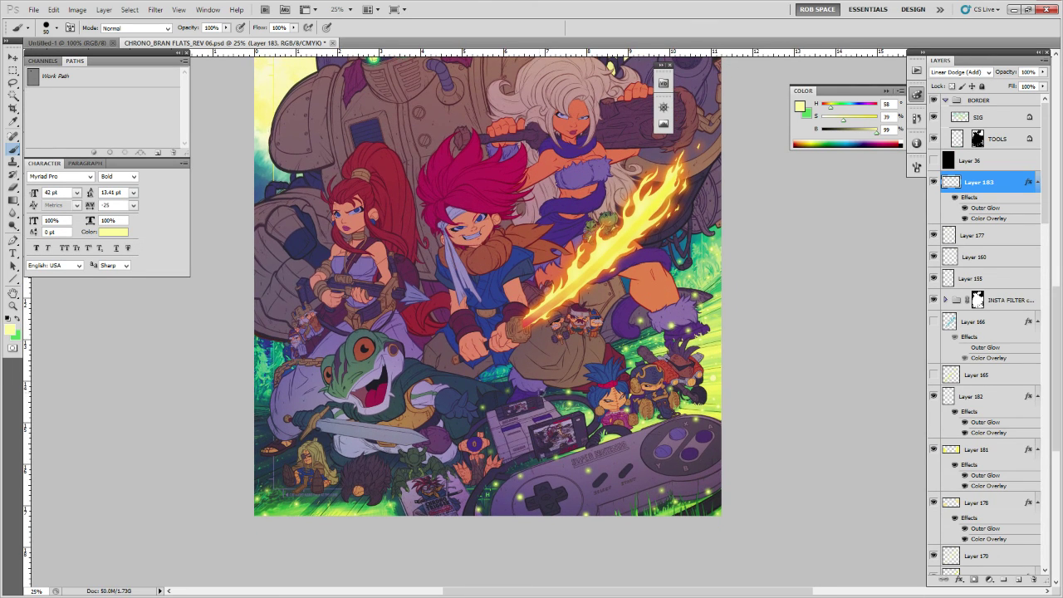
pyautogui.click(538, 392)
pyautogui.moveTo(694, 355); pyautogui.dragTo(696, 389)
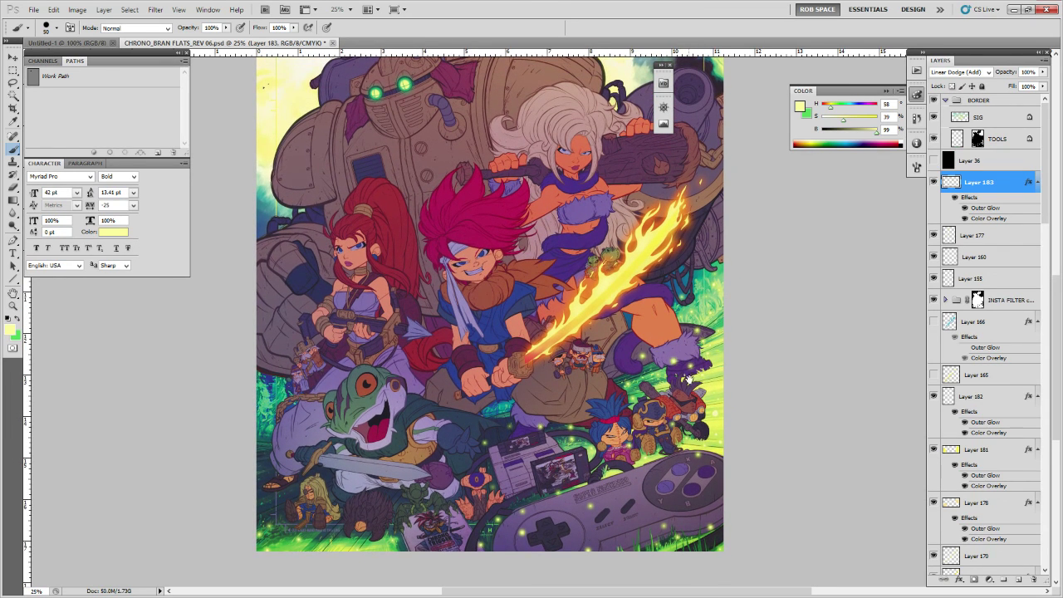
pyautogui.moveTo(689, 379); pyautogui.dragTo(695, 358)
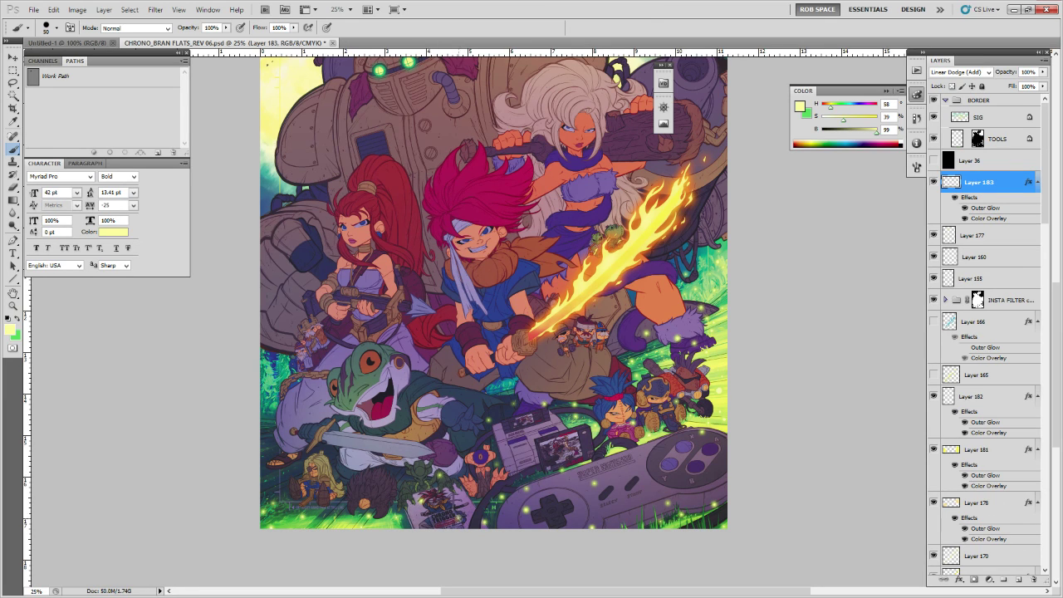
# Check the artwork from the glowing specks beside the controller up to the winged figure, castle and title.
pyautogui.press('e')
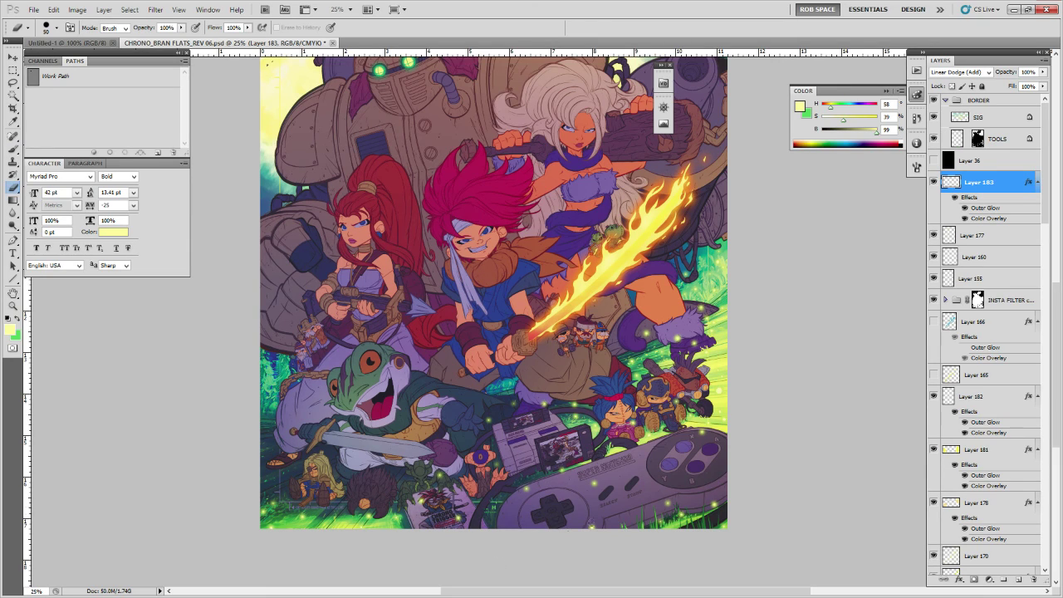
pyautogui.moveTo(754, 404); pyautogui.dragTo(709, 434)
pyautogui.moveTo(703, 337); pyautogui.dragTo(690, 390)
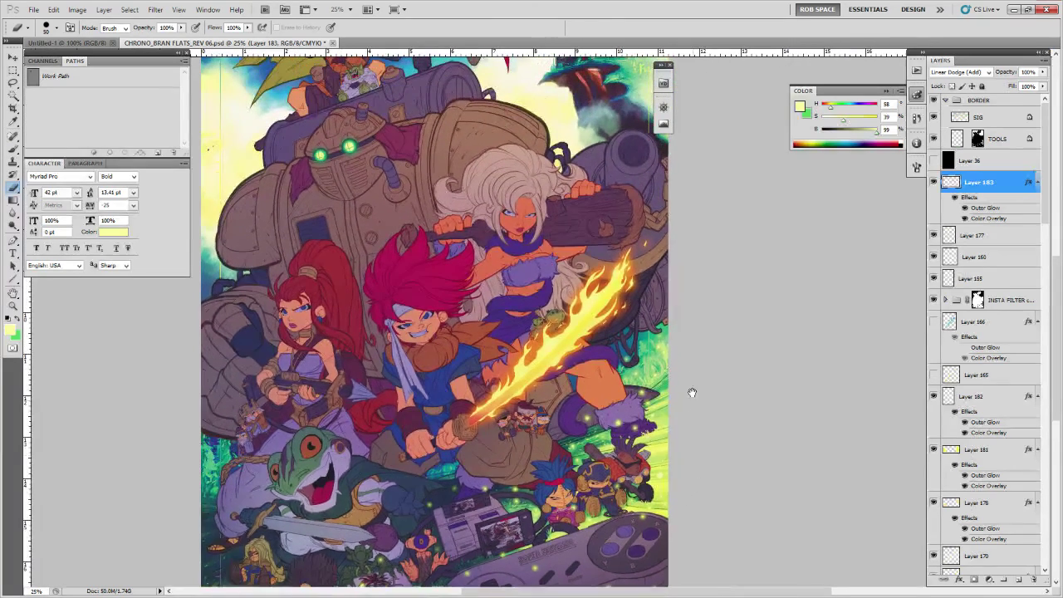
pyautogui.moveTo(672, 349); pyautogui.dragTo(654, 458)
pyautogui.moveTo(649, 386); pyautogui.dragTo(644, 459)
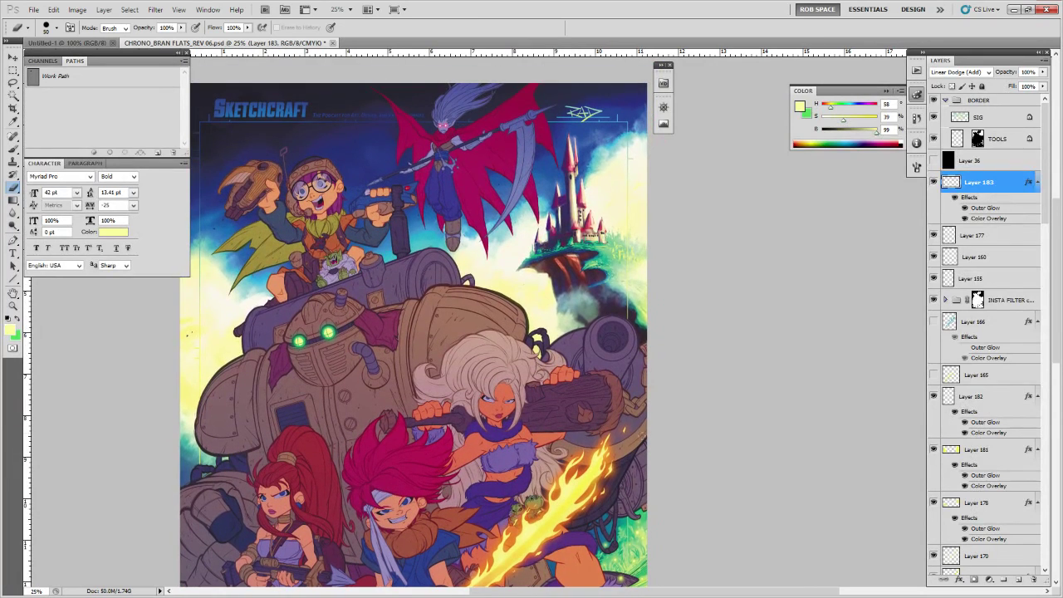
pyautogui.press('b')
pyautogui.scroll(1, 635, 389)
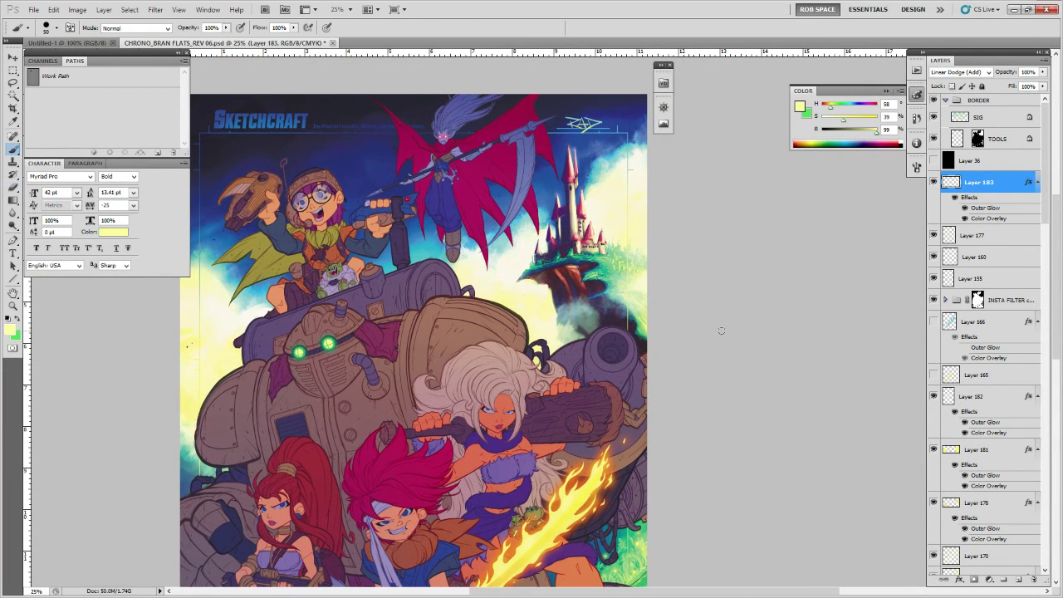
# Save the illustration as a new Photoshop revision named CHRONO_BRAN FLATS_REV 07.psd in the FF7 folder.
pyautogui.click(34, 9)
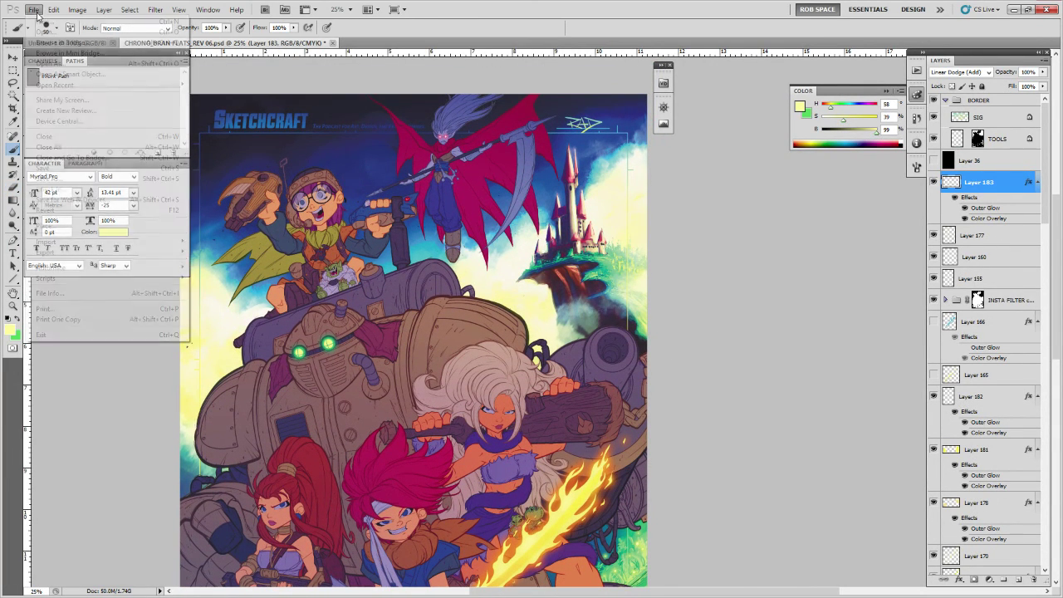
pyautogui.click(58, 181)
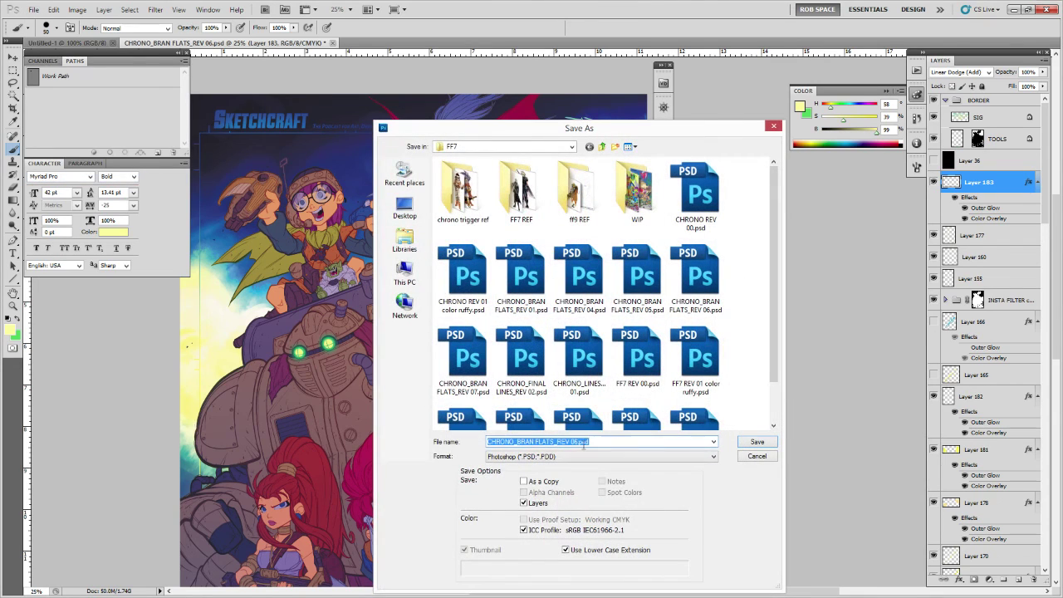
pyautogui.click(575, 443)
pyautogui.press('Delete')
pyautogui.write('7')
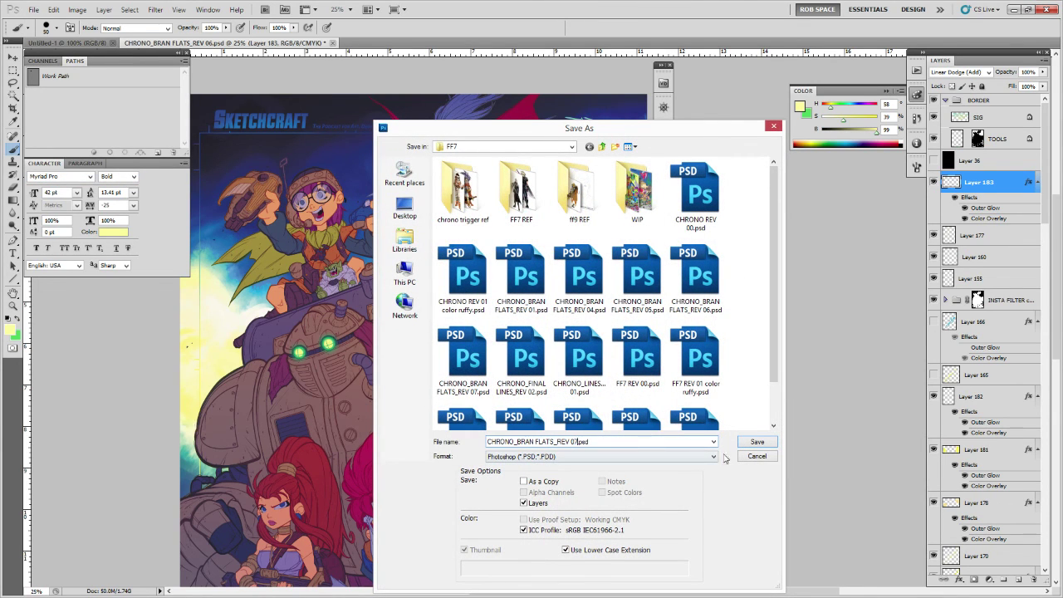
pyautogui.click(756, 442)
pyautogui.click(501, 227)
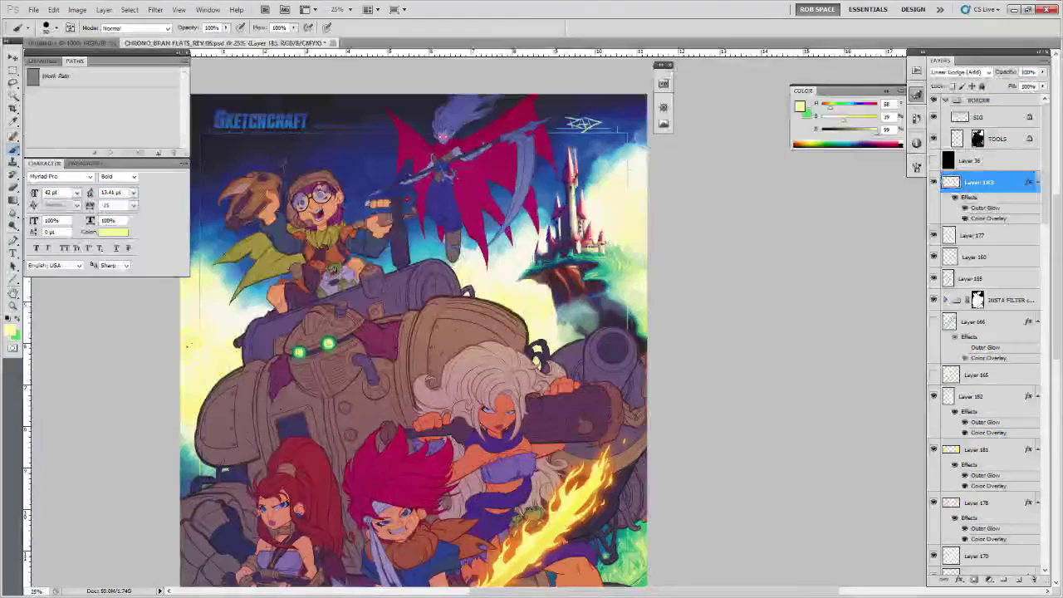
# Examine the full composition at reduced size and the glowing specks among the lower characters and grass up close.
pyautogui.press('z')
pyautogui.keyDown('alt'); pyautogui.click(593, 230); pyautogui.keyUp('alt')
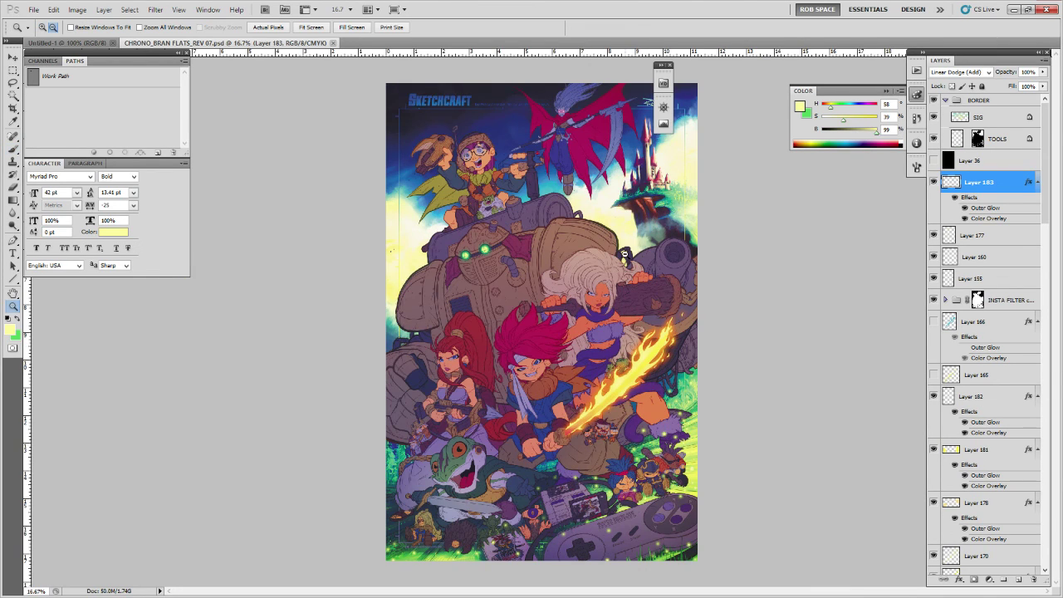
pyautogui.click(624, 255)
pyautogui.keyDown('alt'); pyautogui.click(625, 255); pyautogui.keyUp('alt')
pyautogui.keyDown('alt'); pyautogui.click(624, 254); pyautogui.keyUp('alt')
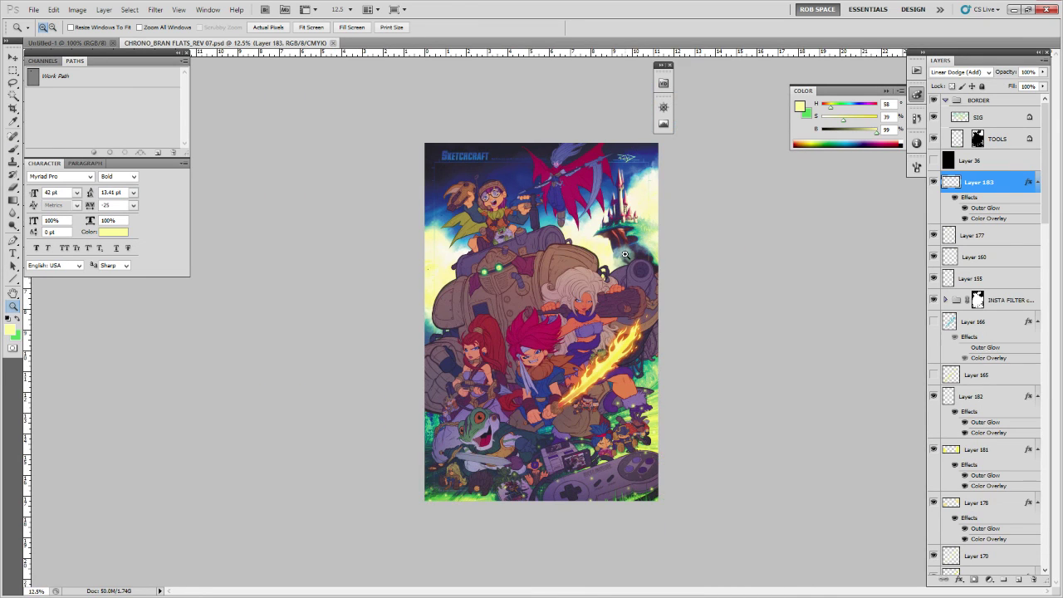
pyautogui.click(646, 392)
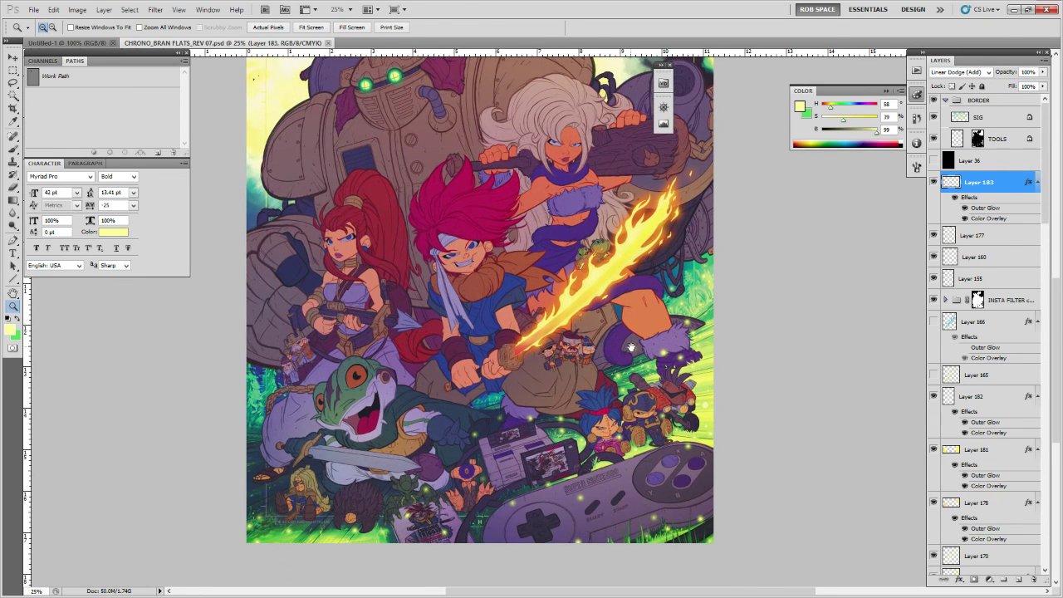
pyautogui.moveTo(631, 347); pyautogui.dragTo(665, 388)
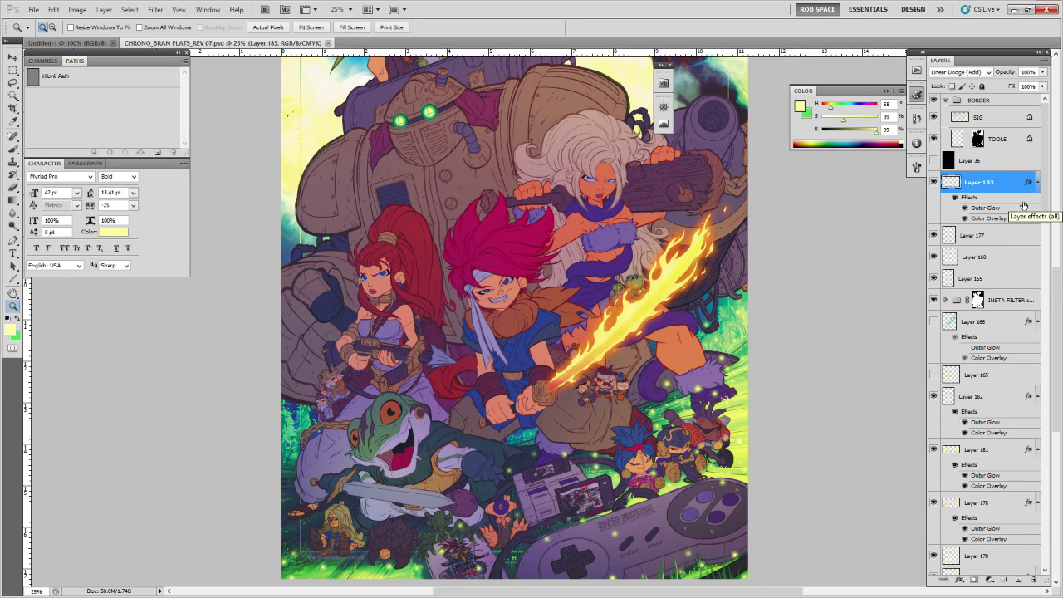
pyautogui.moveTo(684, 276); pyautogui.dragTo(659, 277)
pyautogui.moveTo(656, 340); pyautogui.dragTo(656, 312)
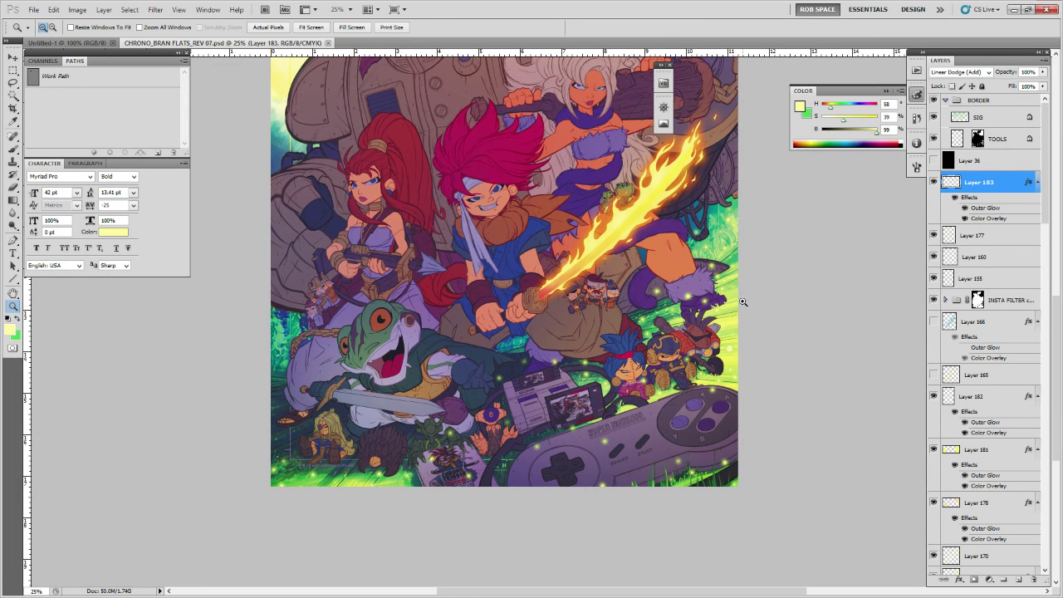
pyautogui.moveTo(712, 277); pyautogui.dragTo(709, 309)
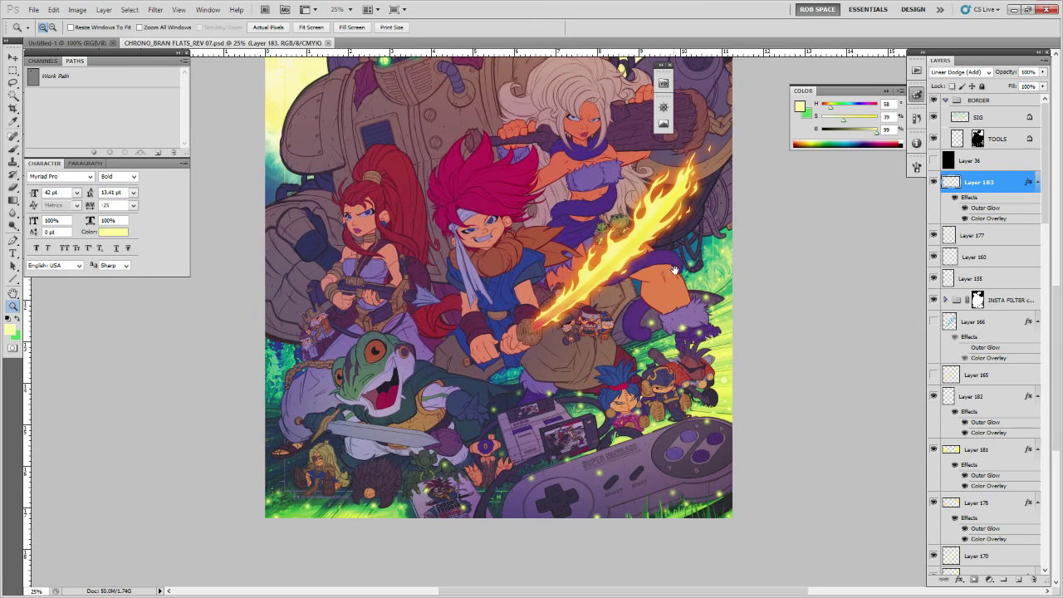
# Inspect the upper artwork around the castle, winged figure and robot, and return to the flaming sword and controller area.
pyautogui.moveTo(674, 268); pyautogui.dragTo(650, 393)
pyautogui.moveTo(652, 266); pyautogui.dragTo(628, 442)
pyautogui.moveTo(636, 349); pyautogui.dragTo(640, 378)
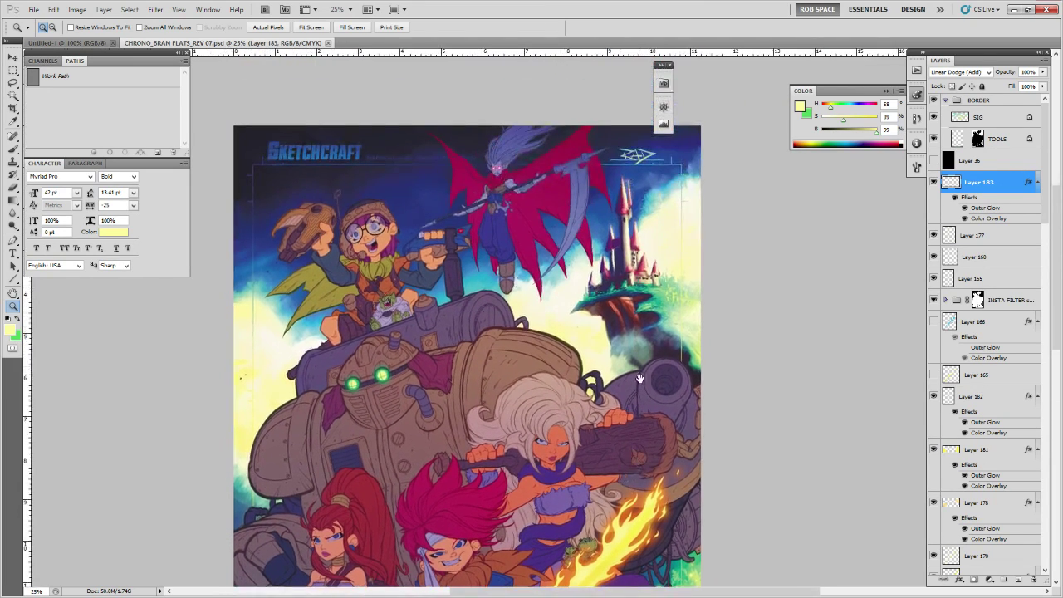
pyautogui.moveTo(648, 307); pyautogui.dragTo(652, 382)
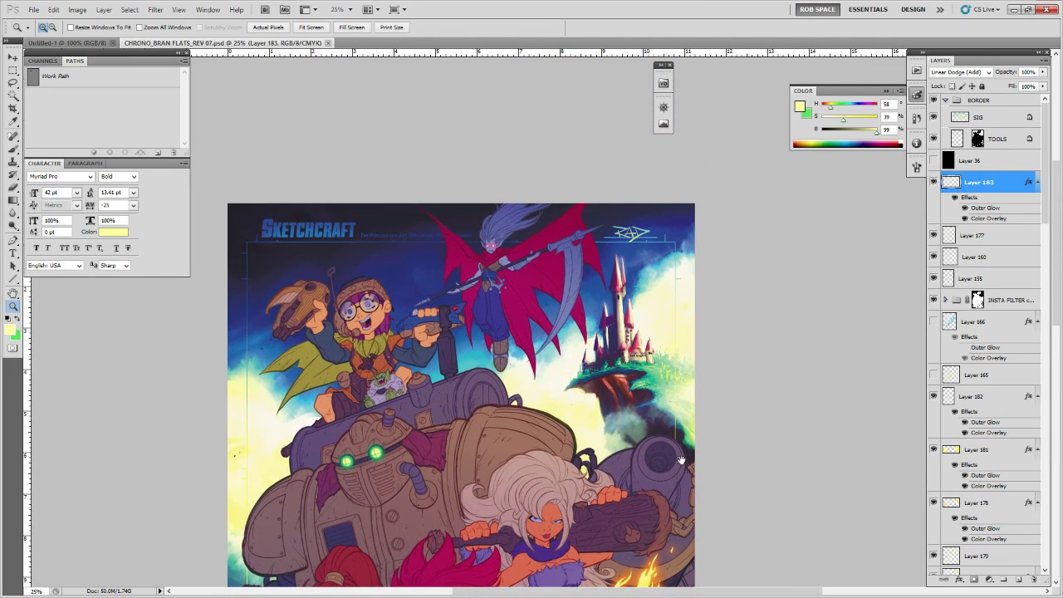
pyautogui.scroll(-2, 682, 461)
pyautogui.moveTo(677, 447); pyautogui.dragTo(704, 283)
pyautogui.scroll(-4, 703, 284)
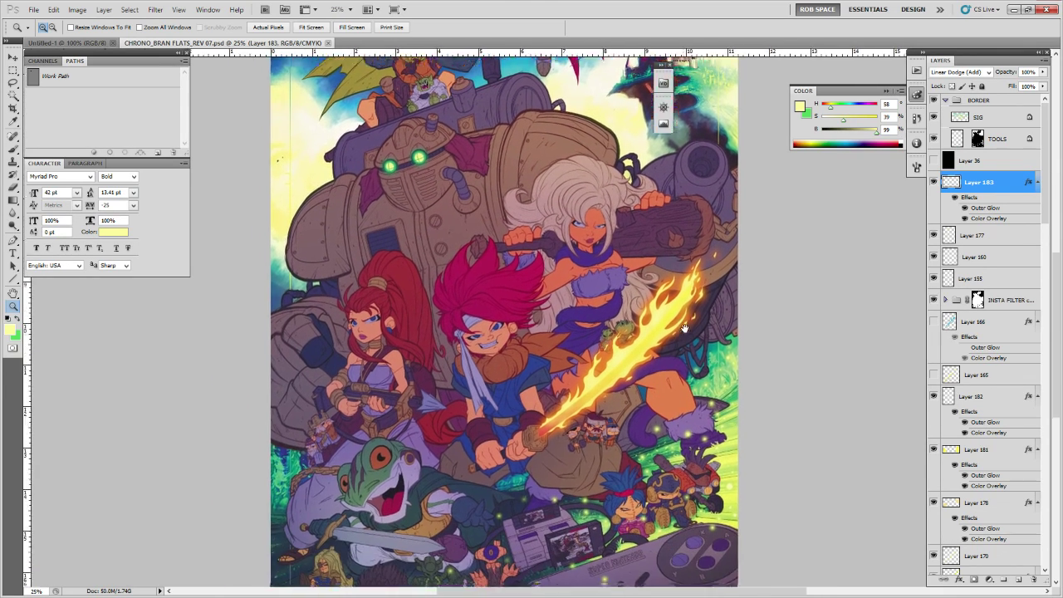
pyautogui.scroll(2, 686, 276)
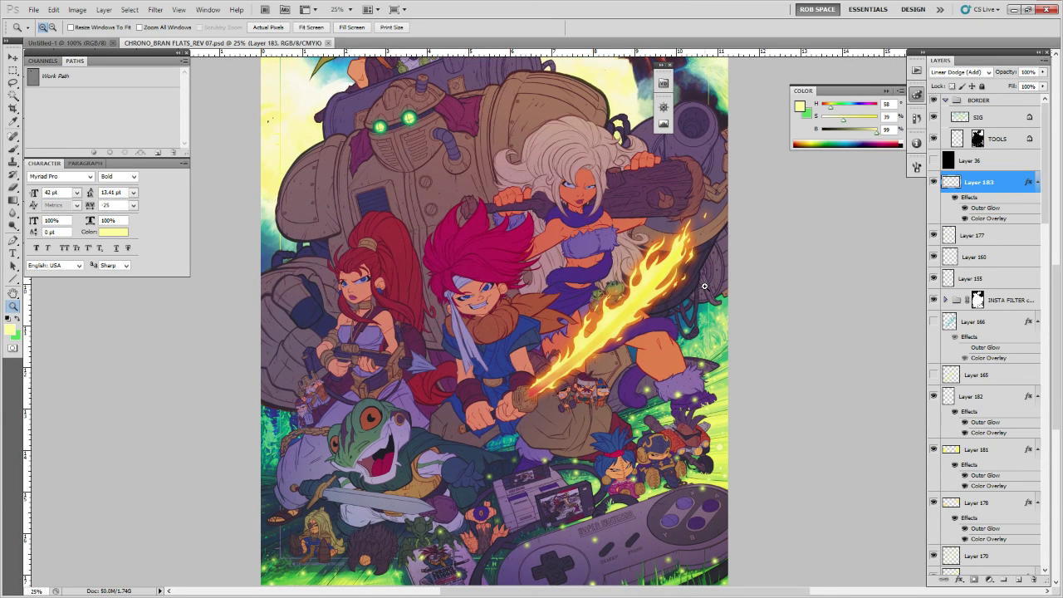
pyautogui.scroll(-2, 669, 357)
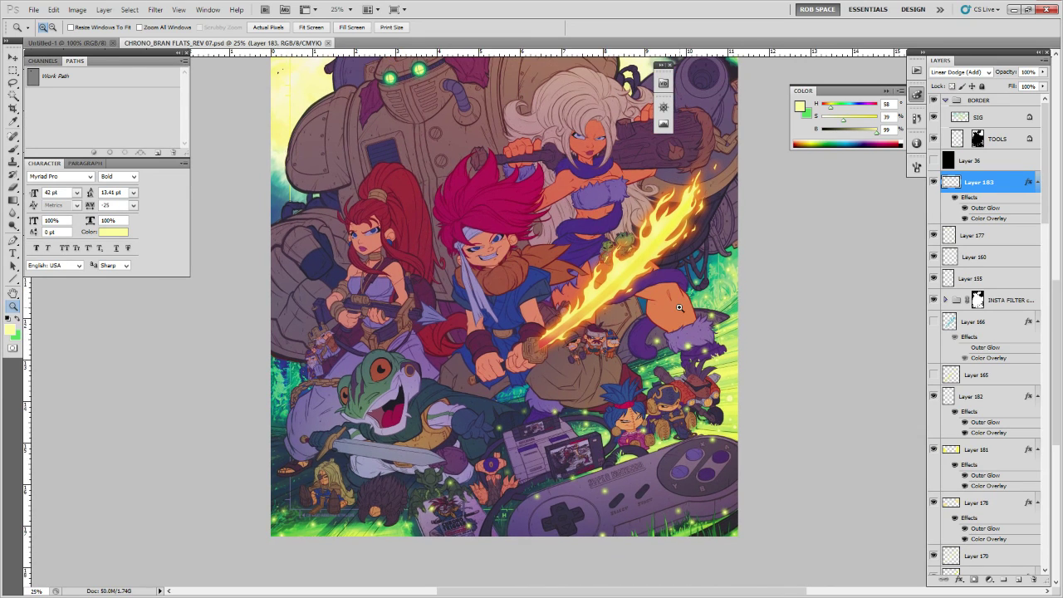